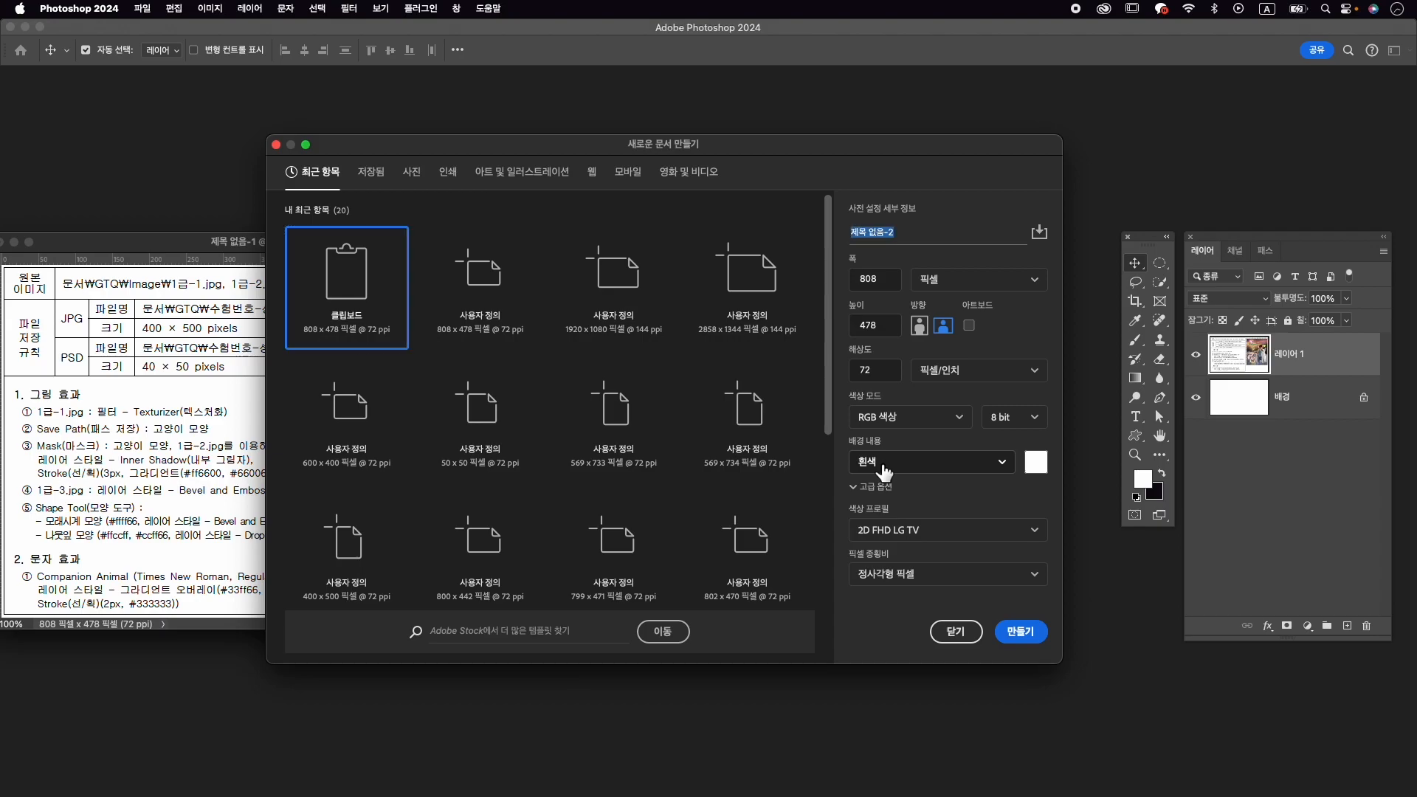
# Create a new document named 수험번호-성명-1, 400 × 500 pixels, with a white background.
pyautogui.write('쉬')
pyautogui.press('Tab')
pyautogui.write('400')
pyautogui.press('Tab')
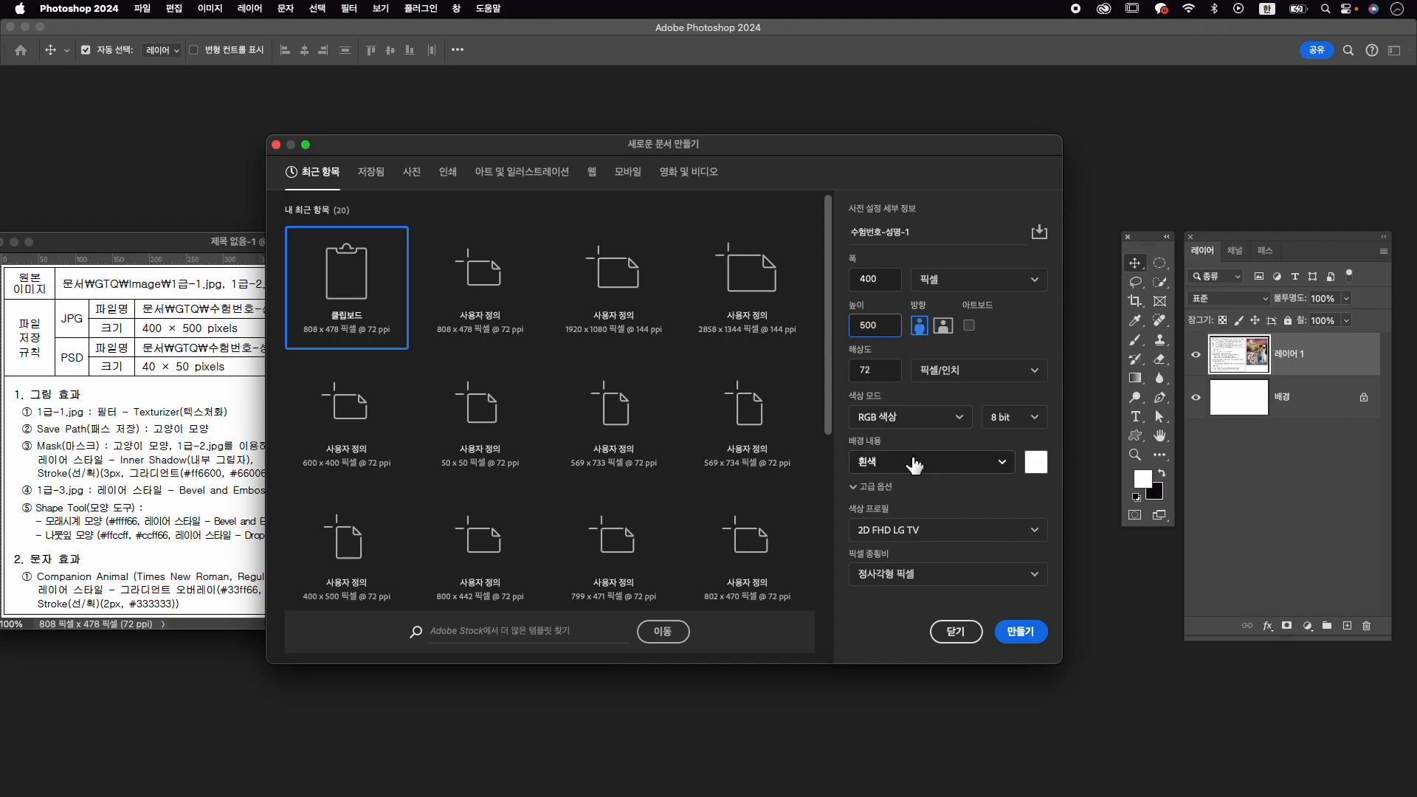
pyautogui.click(1021, 633)
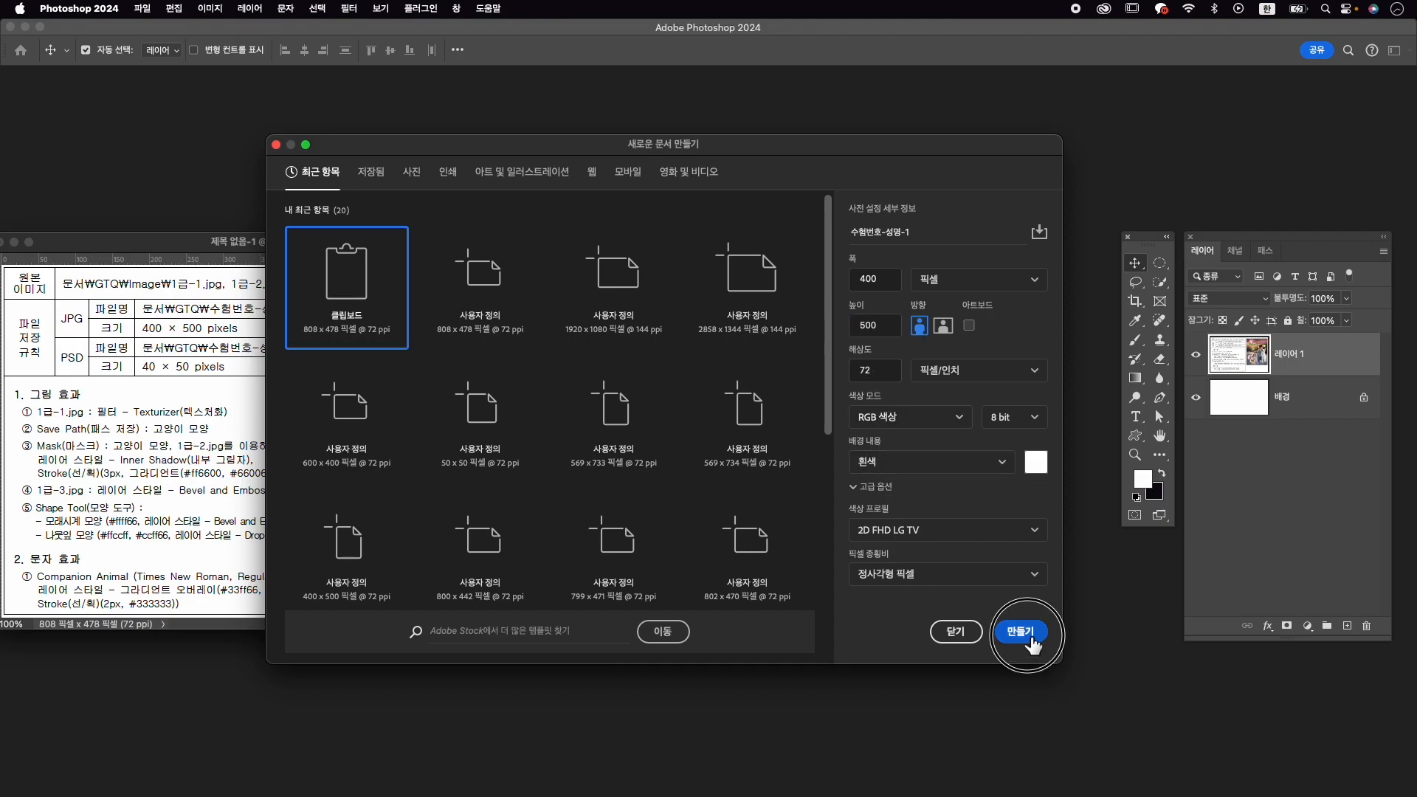
# Place the new document's window beside the exam reference and enlarge it to show space around the canvas.
pyautogui.click(231, 111)
pyautogui.moveTo(231, 111); pyautogui.dragTo(850, 212)
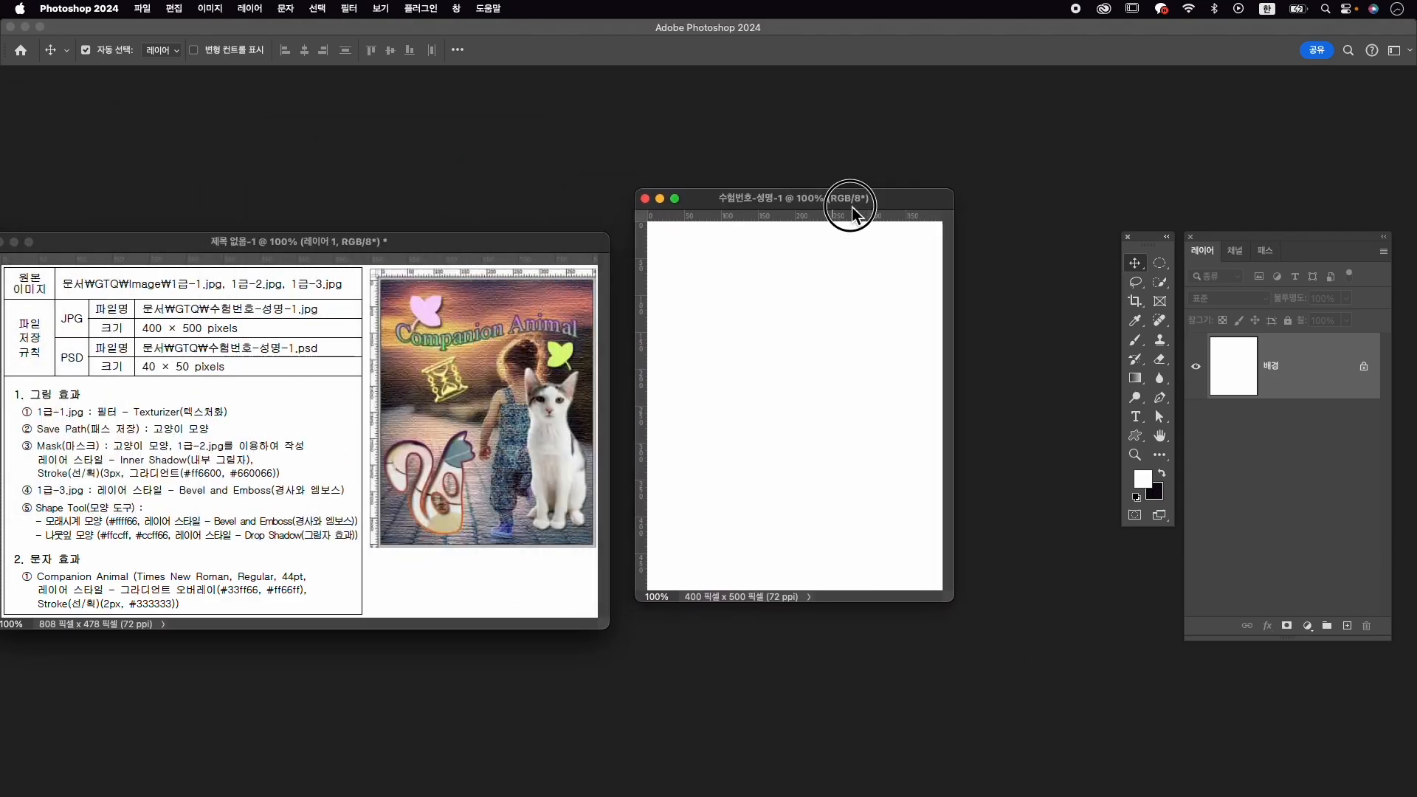
pyautogui.moveTo(948, 600); pyautogui.dragTo(995, 651)
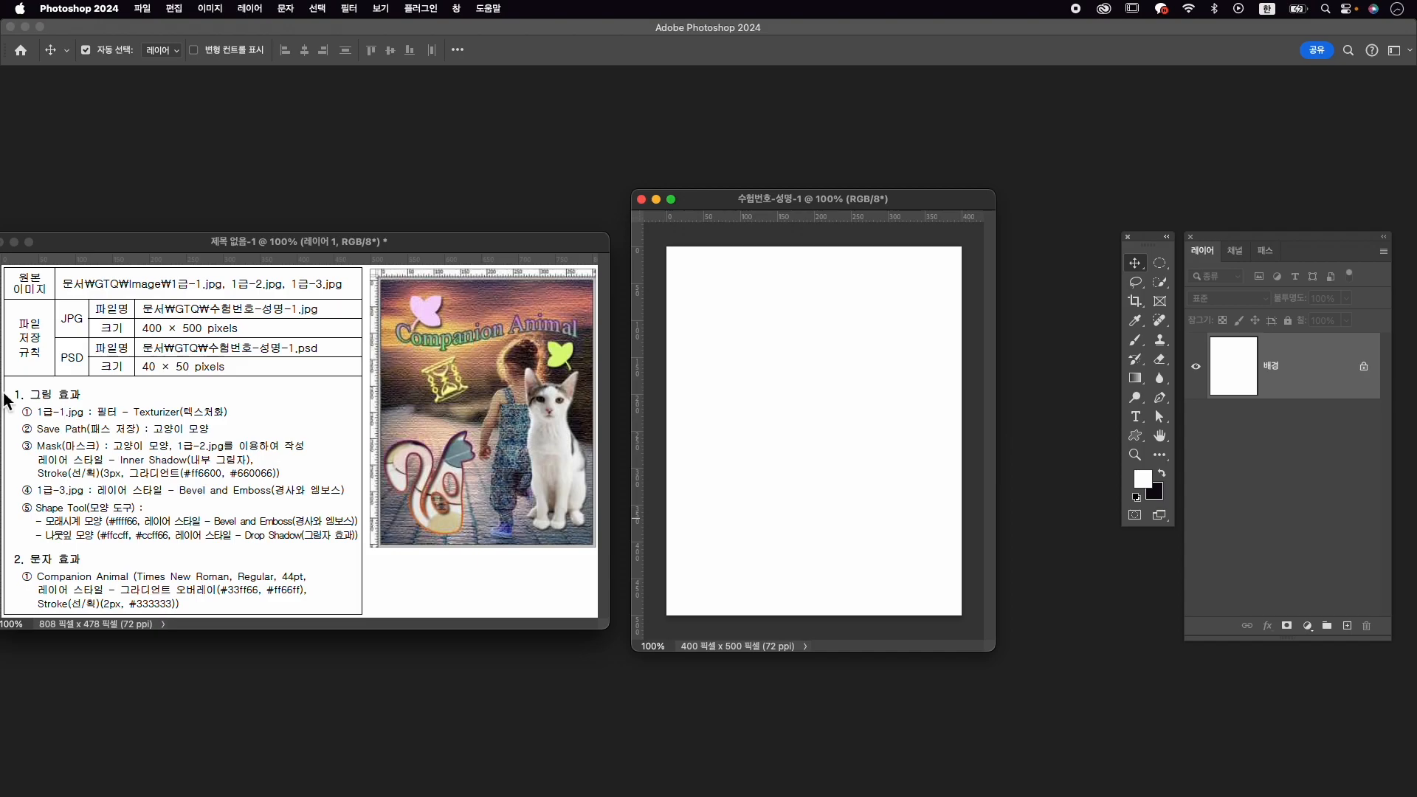
# Open 1급-1.jpg from the GTQ Image folder and move its window clear of the exam instructions.
pyautogui.press('super')
pyautogui.click(143, 8)
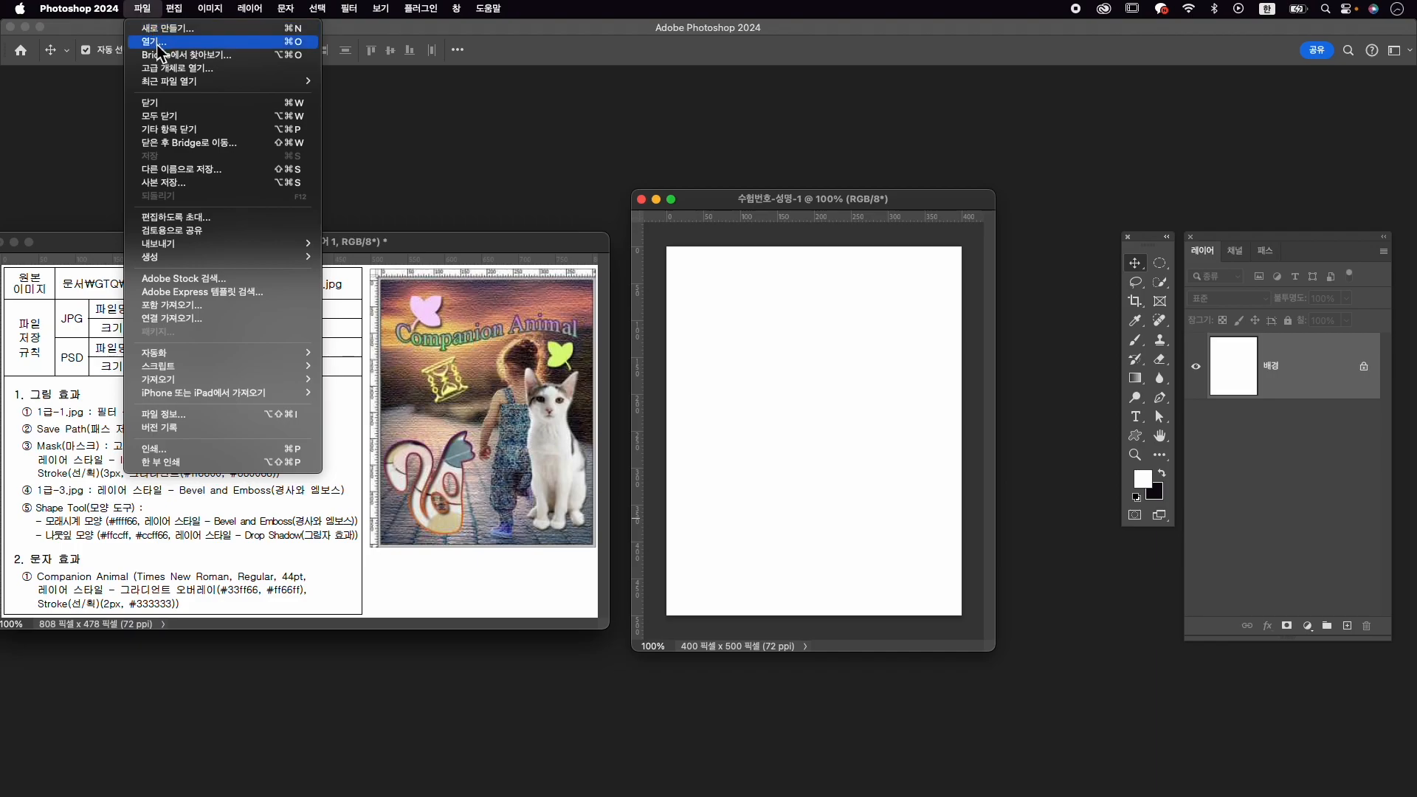
pyautogui.click(158, 45)
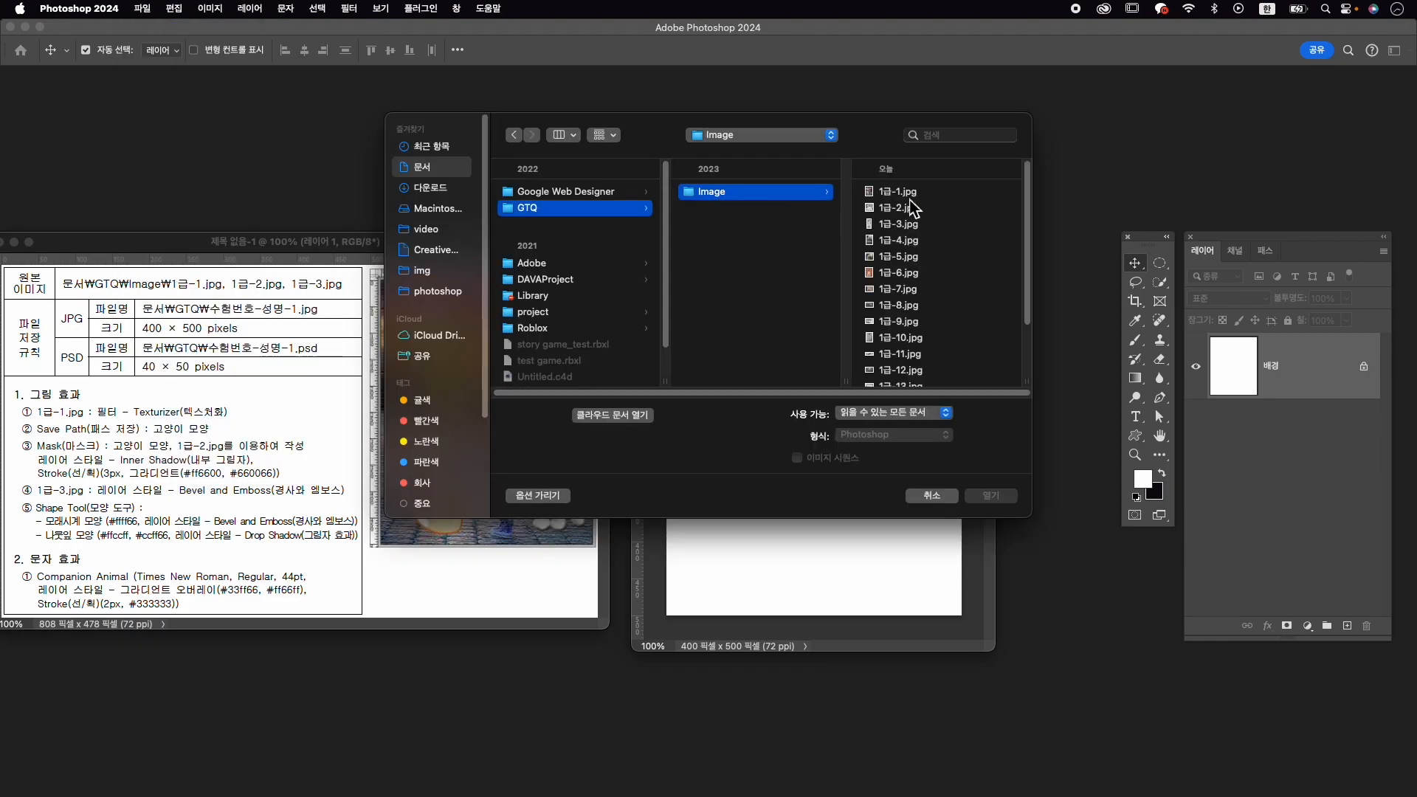
pyautogui.click(913, 193)
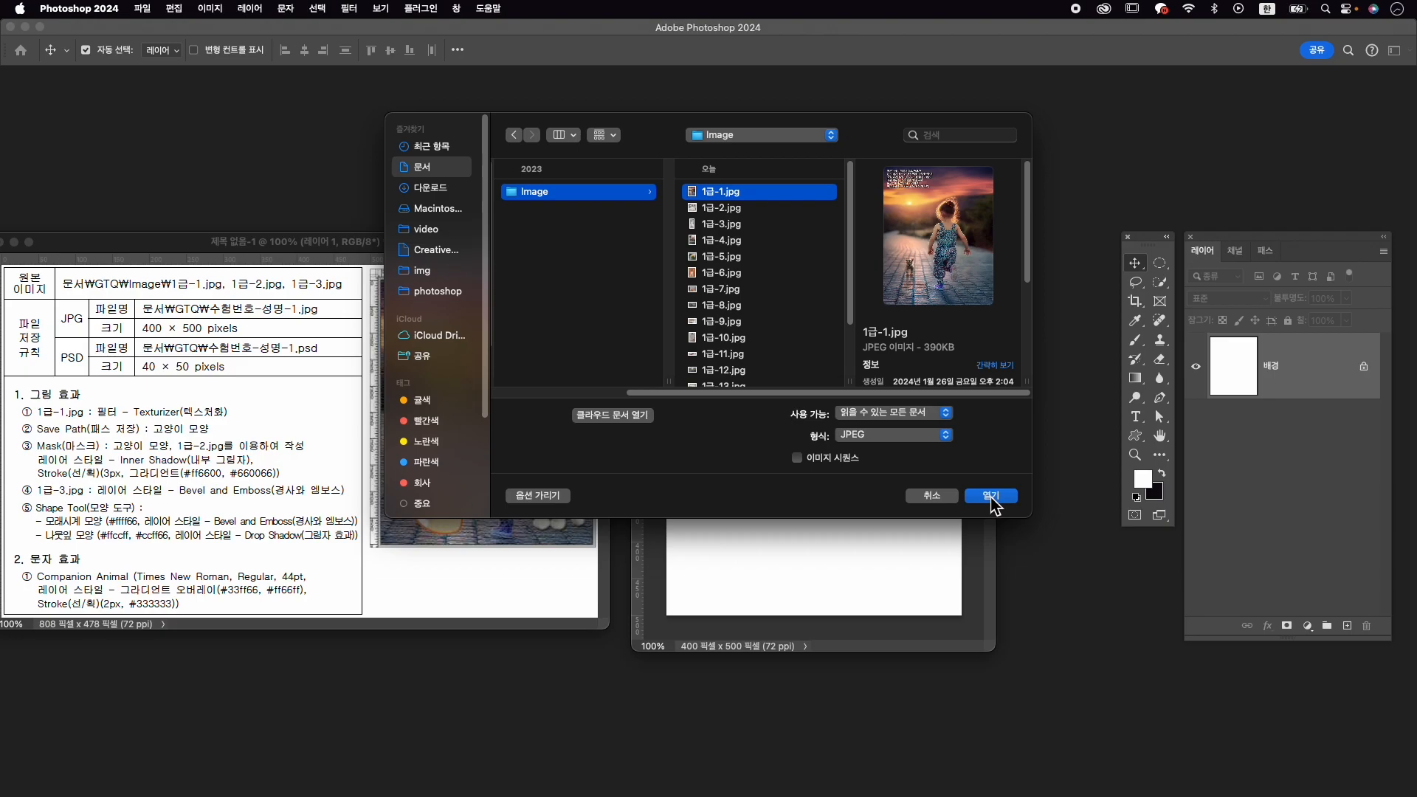
pyautogui.click(992, 497)
pyautogui.click(273, 118)
pyautogui.moveTo(273, 119); pyautogui.dragTo(727, 125)
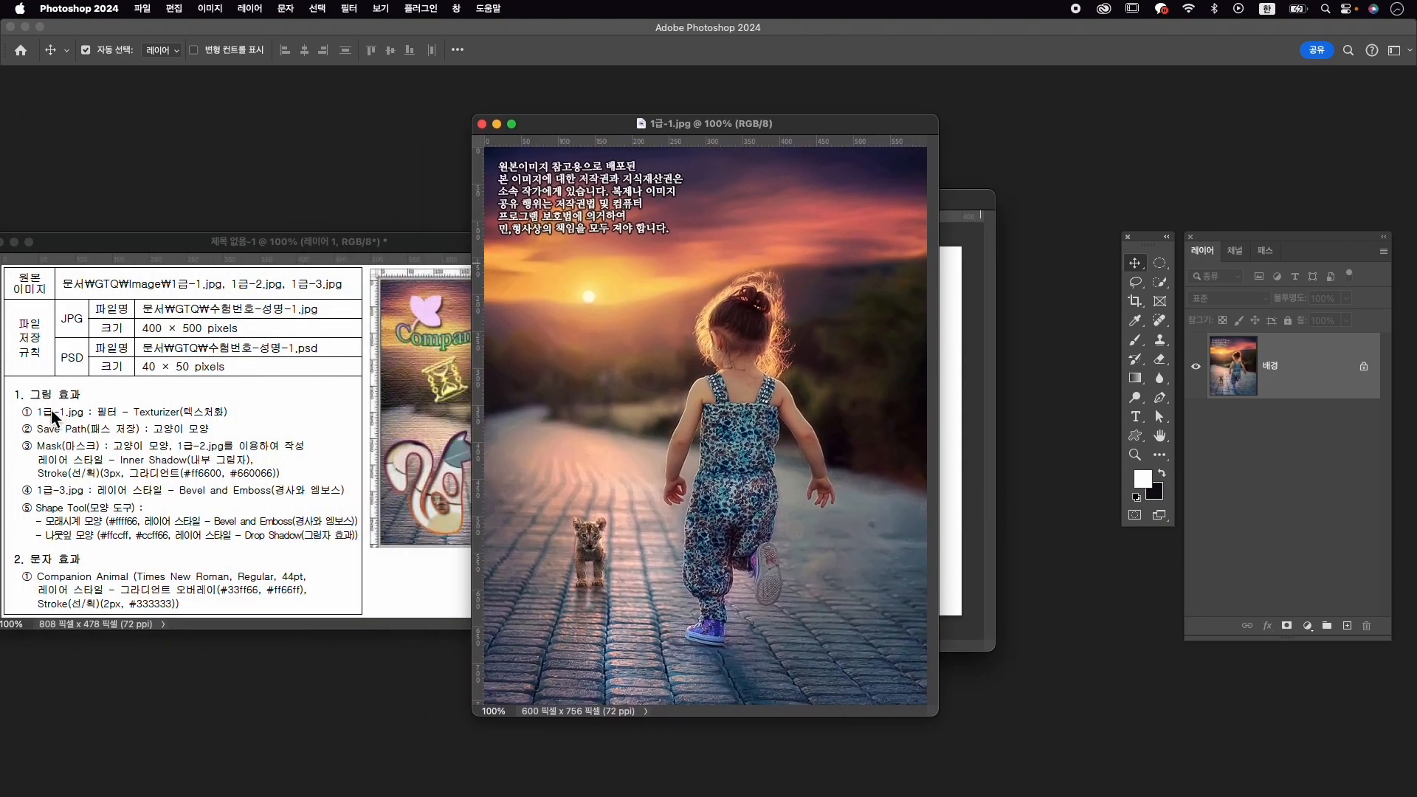
# Apply the Texturizer (텍스처화) filter with the canvas texture to the 1급-1.jpg photo.
pyautogui.click(348, 8)
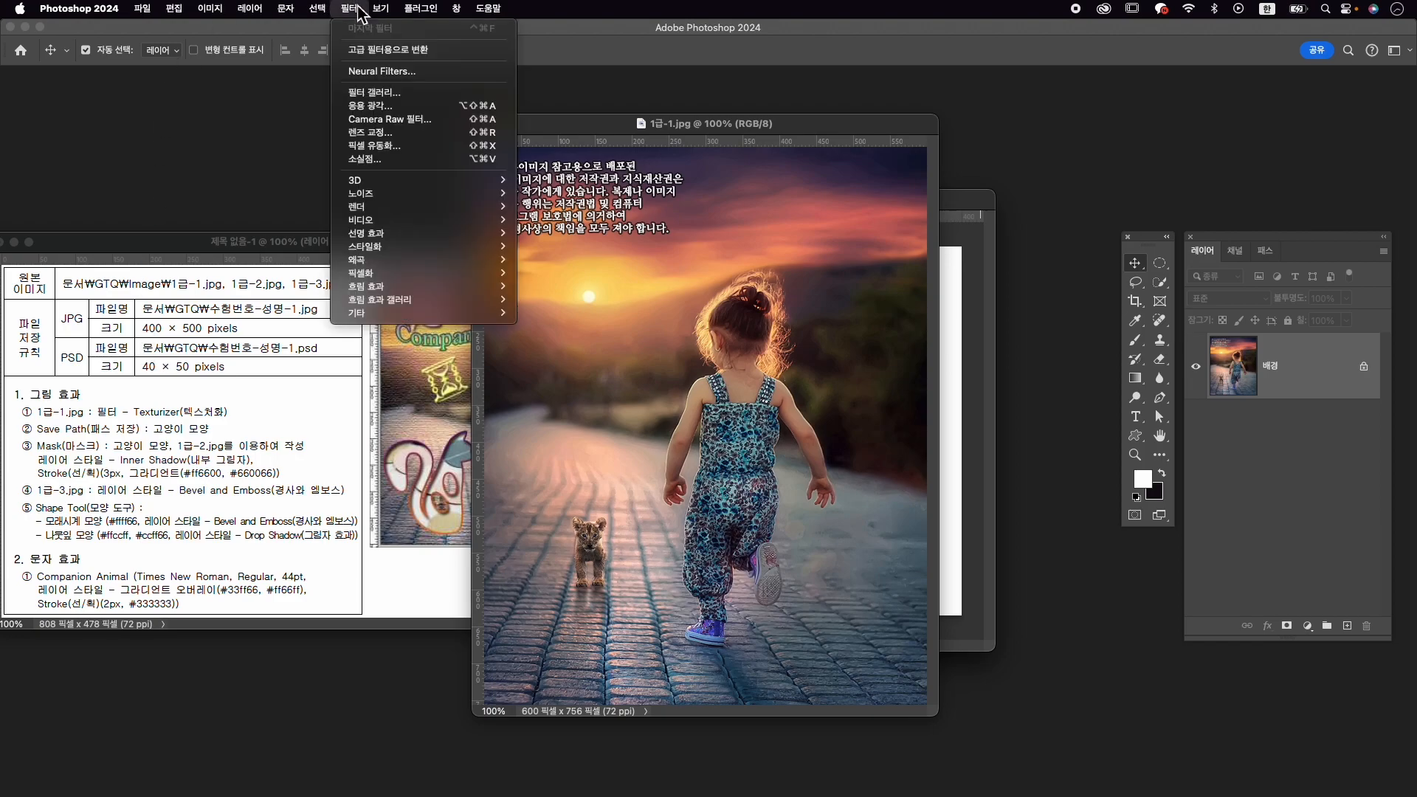
pyautogui.click(405, 93)
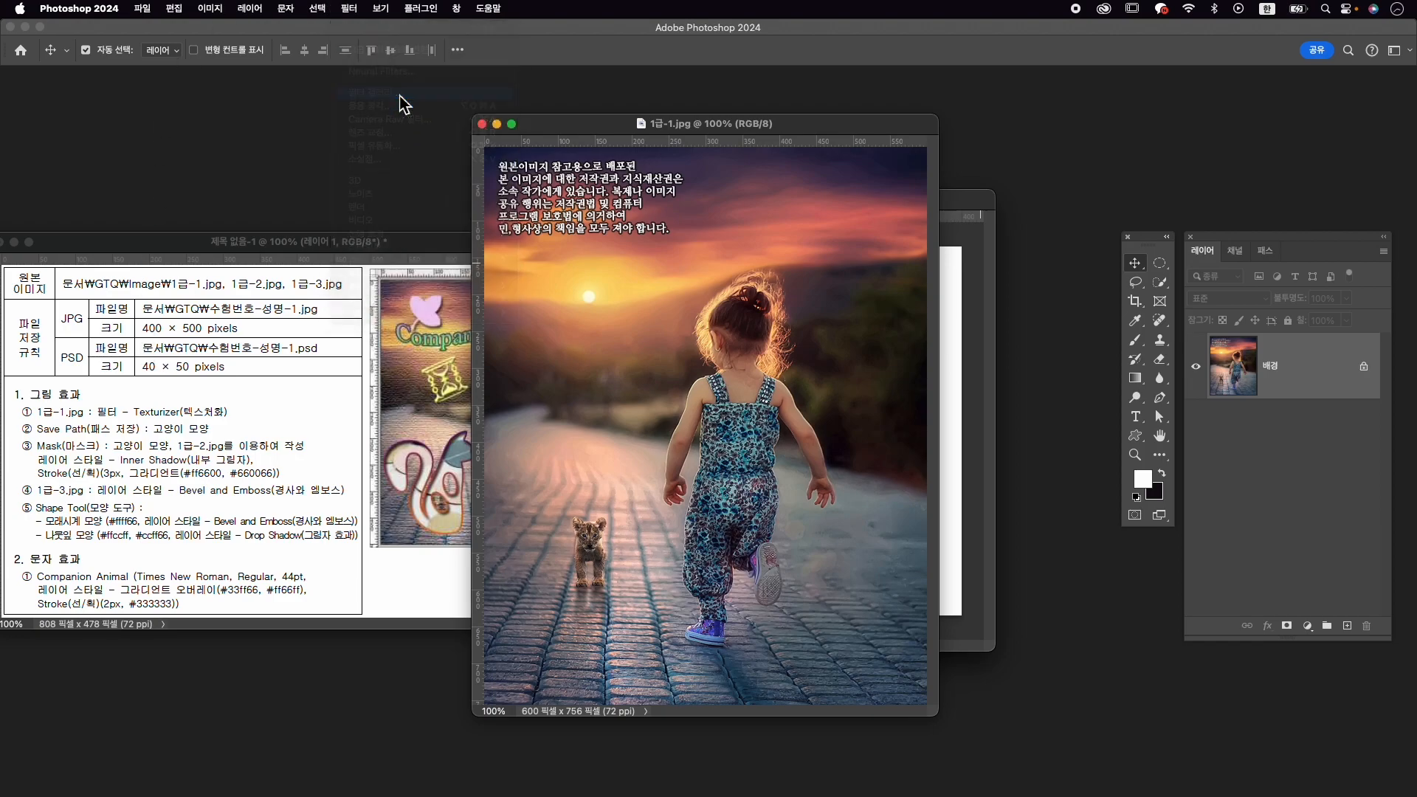
pyautogui.click(971, 472)
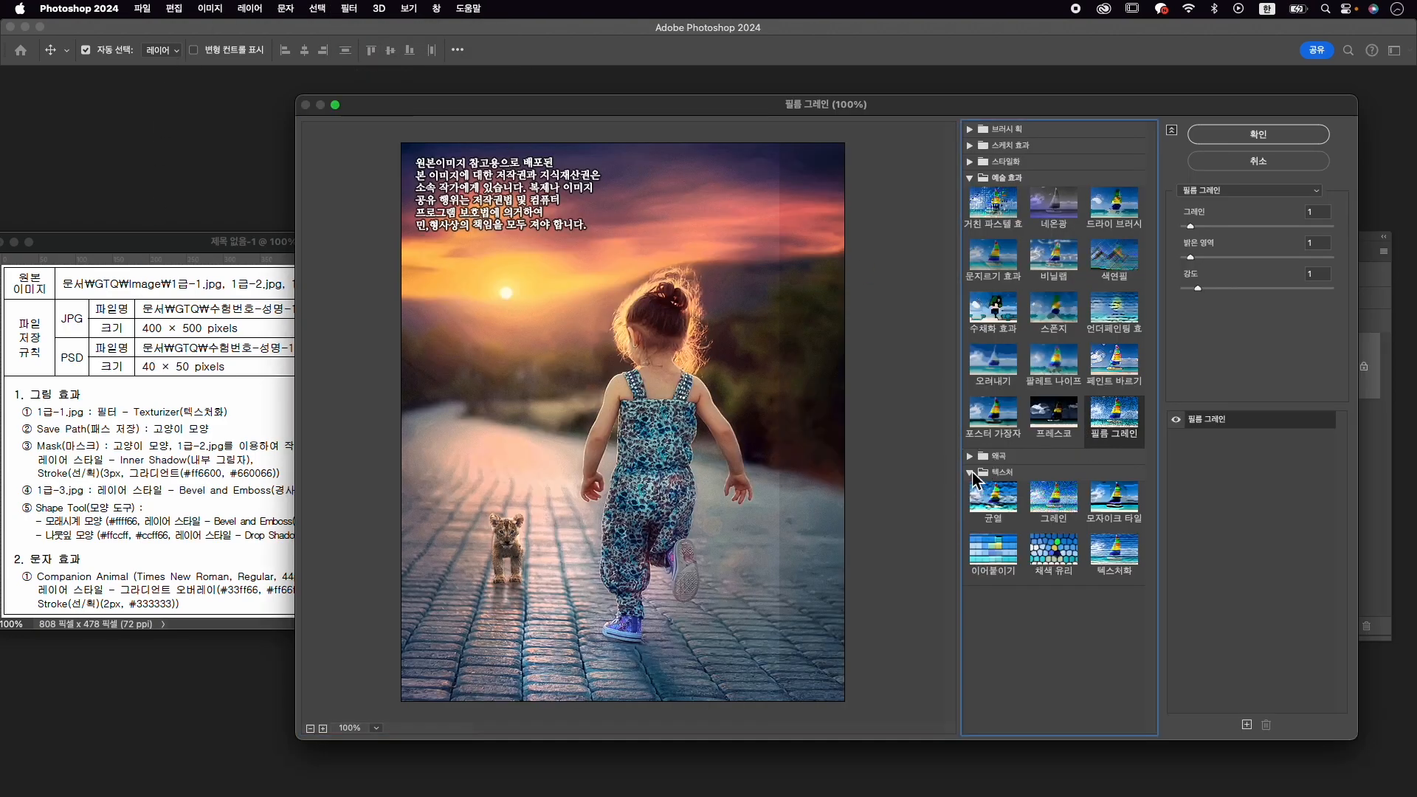
pyautogui.click(1120, 565)
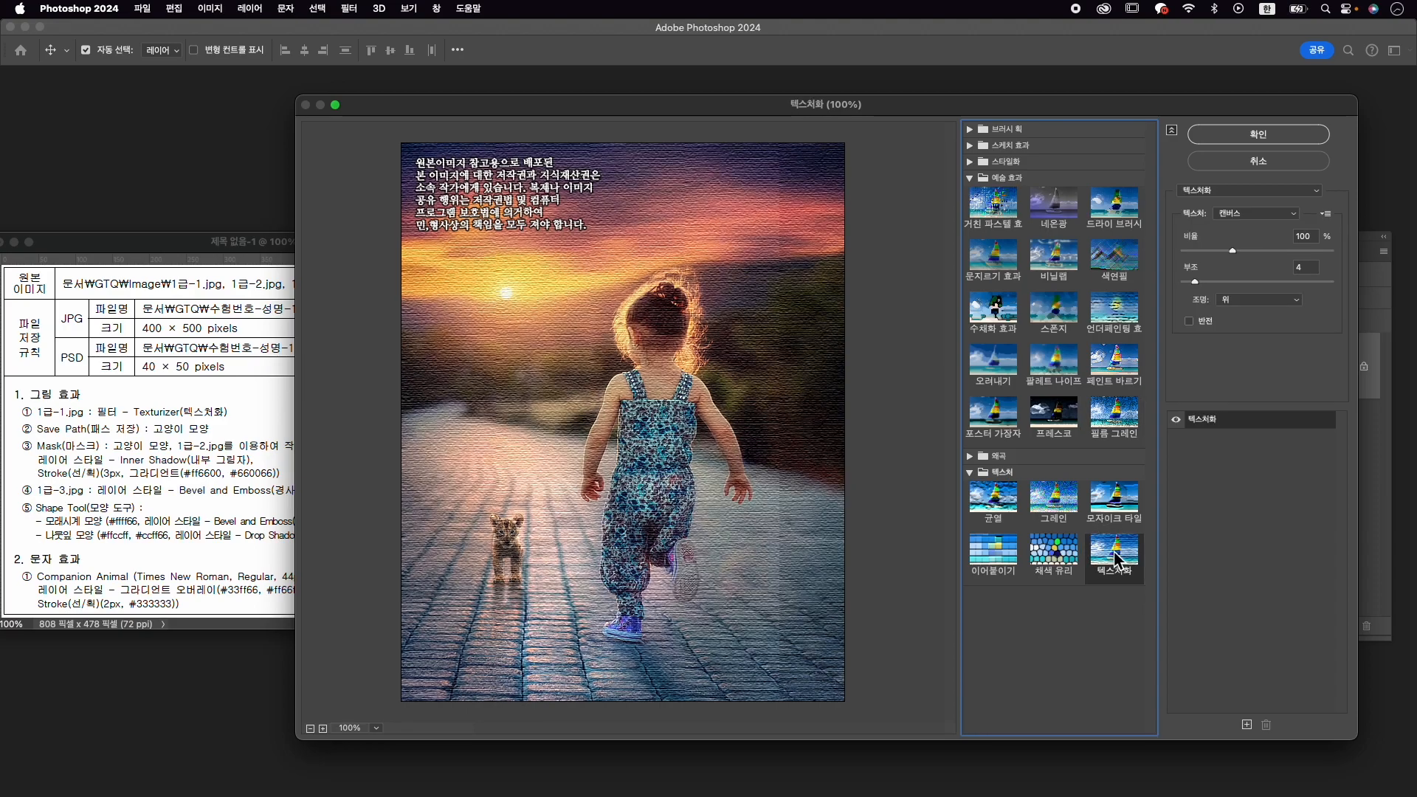
pyautogui.click(1250, 138)
# Copy the textured photo into the 수험번호-성명-1 document and close 1급-1.jpg.
pyautogui.moveTo(724, 122); pyautogui.dragTo(1006, 127)
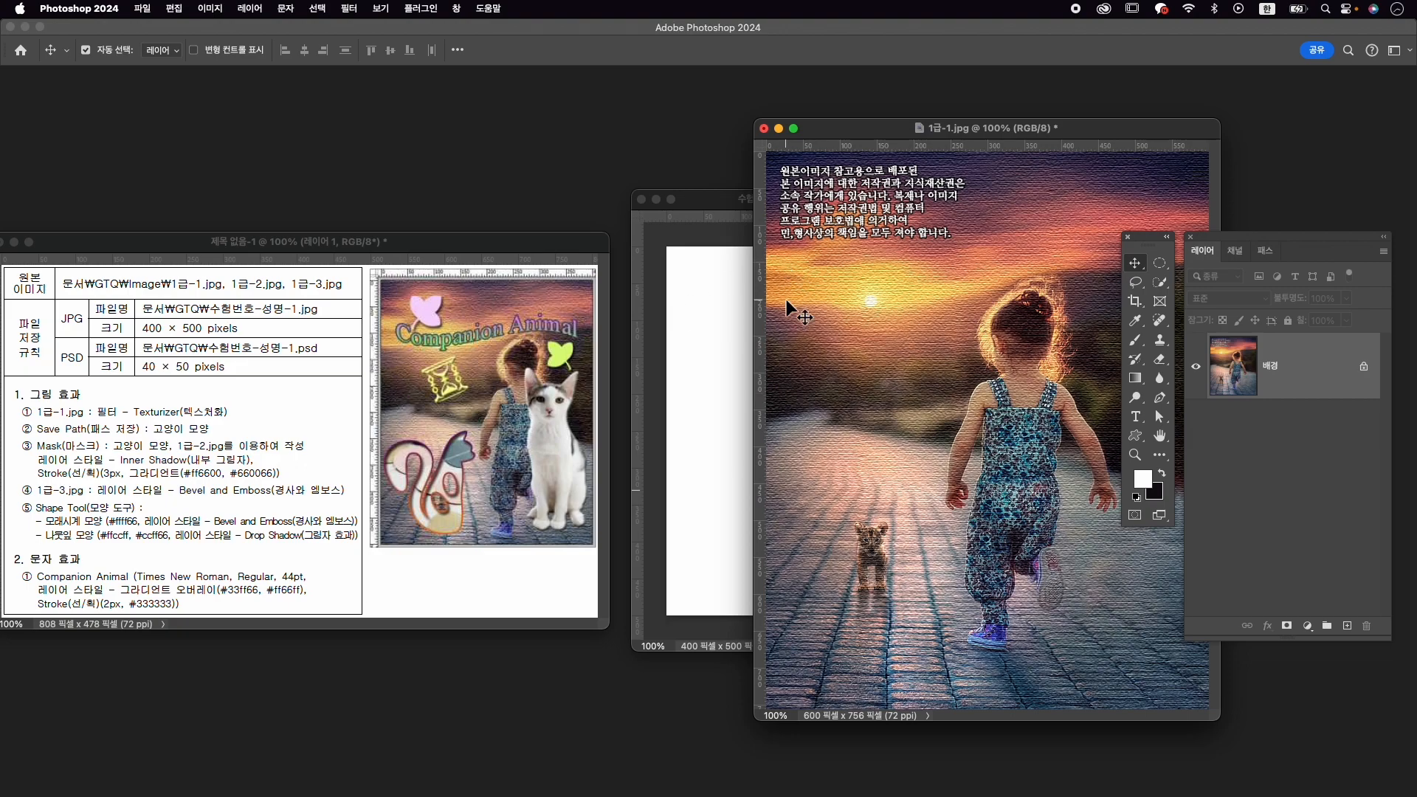
pyautogui.moveTo(1135, 264); pyautogui.dragTo(1163, 264)
pyautogui.moveTo(912, 303); pyautogui.dragTo(709, 336)
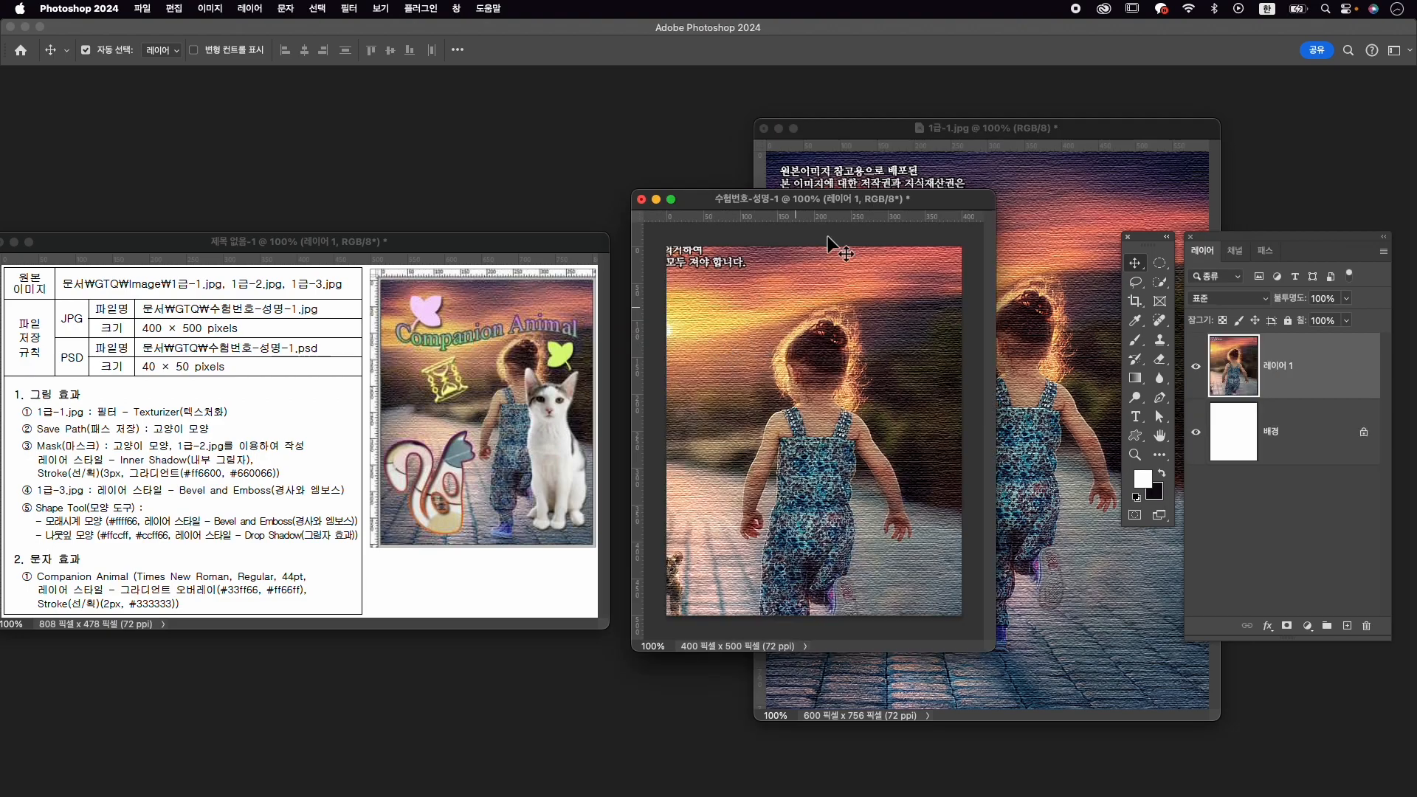
pyautogui.click(763, 128)
pyautogui.click(746, 333)
# Scale the photo layer proportionally to 73.67% and position it at X 207.18, Y 266.32 px to match the reference composition.
pyautogui.press('super+t')
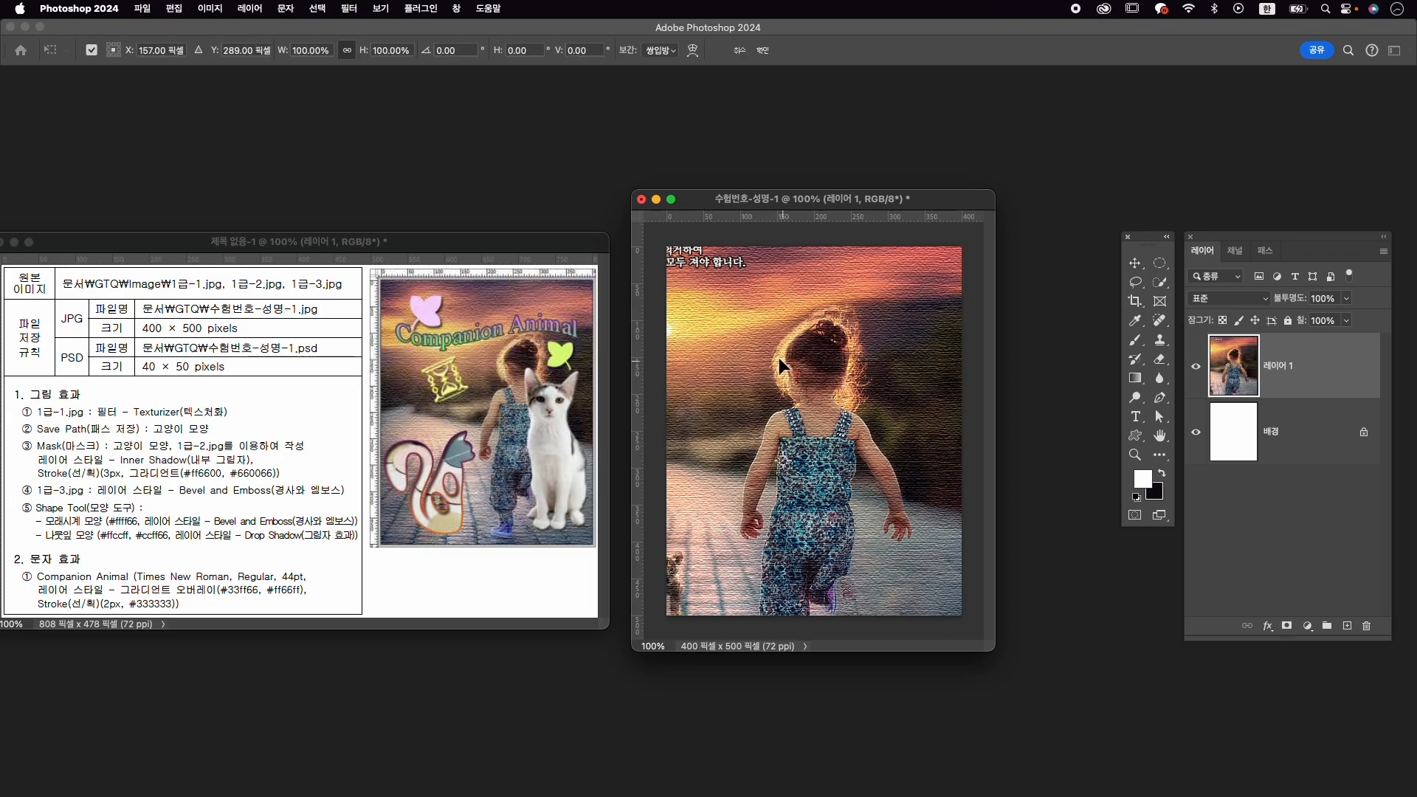
pyautogui.moveTo(989, 644); pyautogui.dragTo(1147, 794)
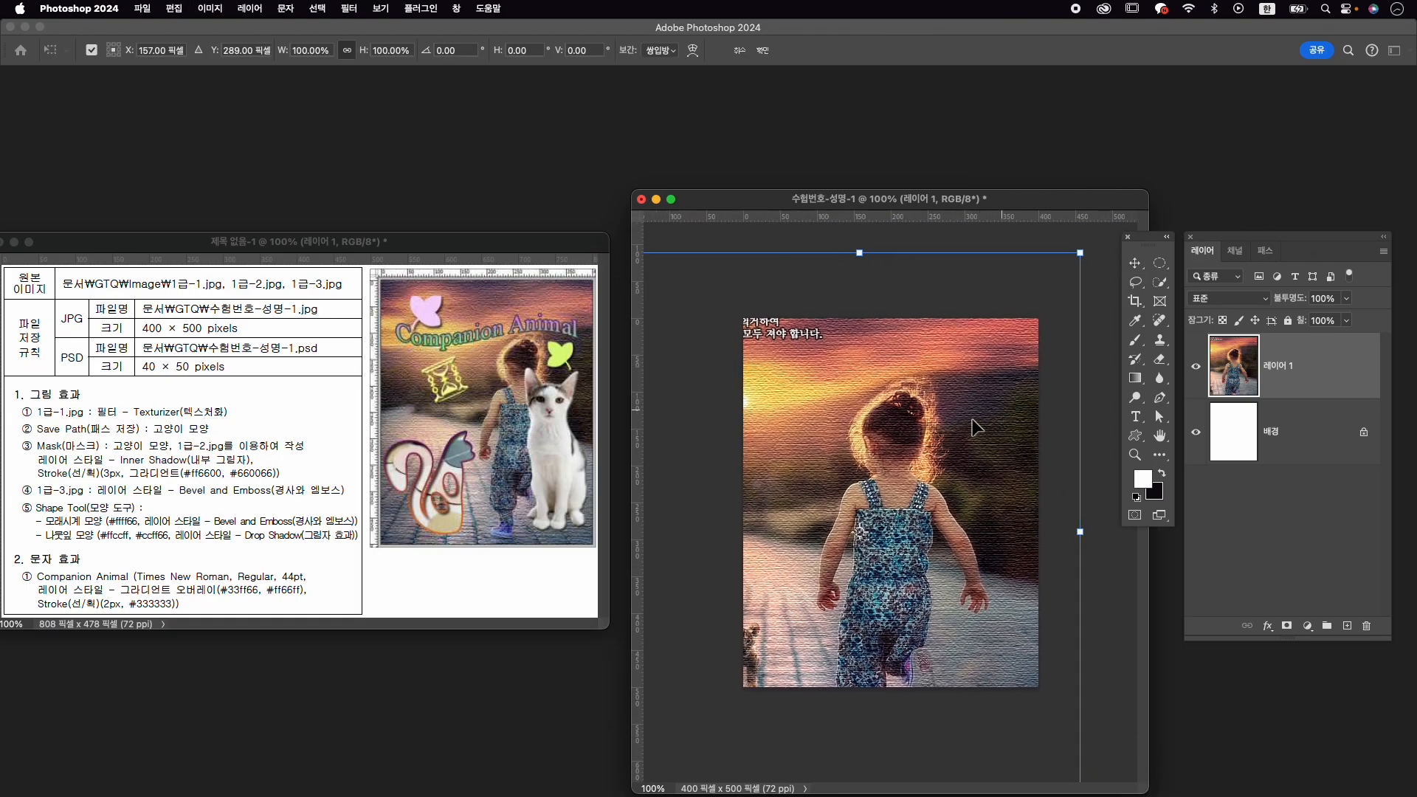
pyautogui.moveTo(1080, 253); pyautogui.dragTo(936, 406)
pyautogui.moveTo(1077, 277); pyautogui.dragTo(1039, 316)
pyautogui.moveTo(927, 443); pyautogui.dragTo(931, 436)
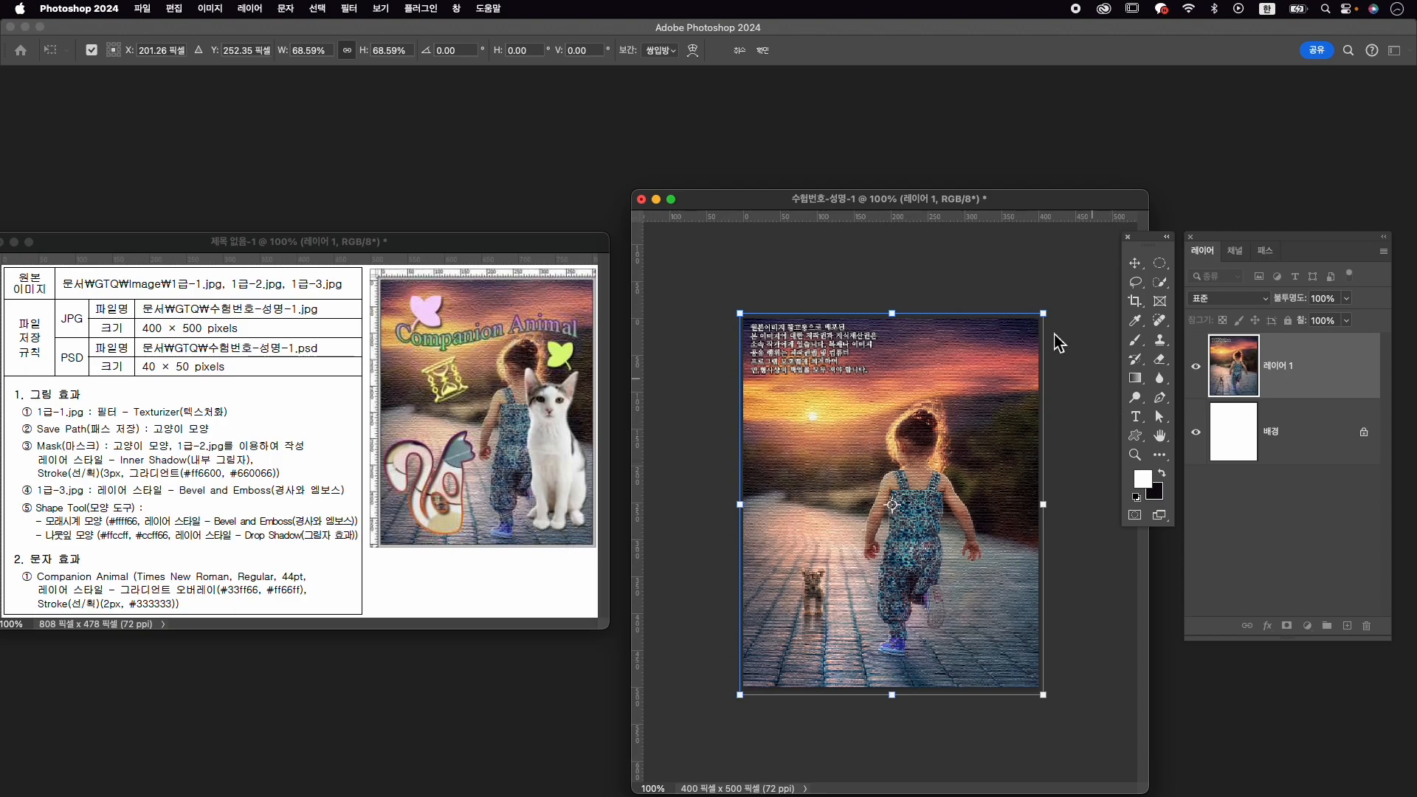
pyautogui.moveTo(745, 683); pyautogui.dragTo(727, 707)
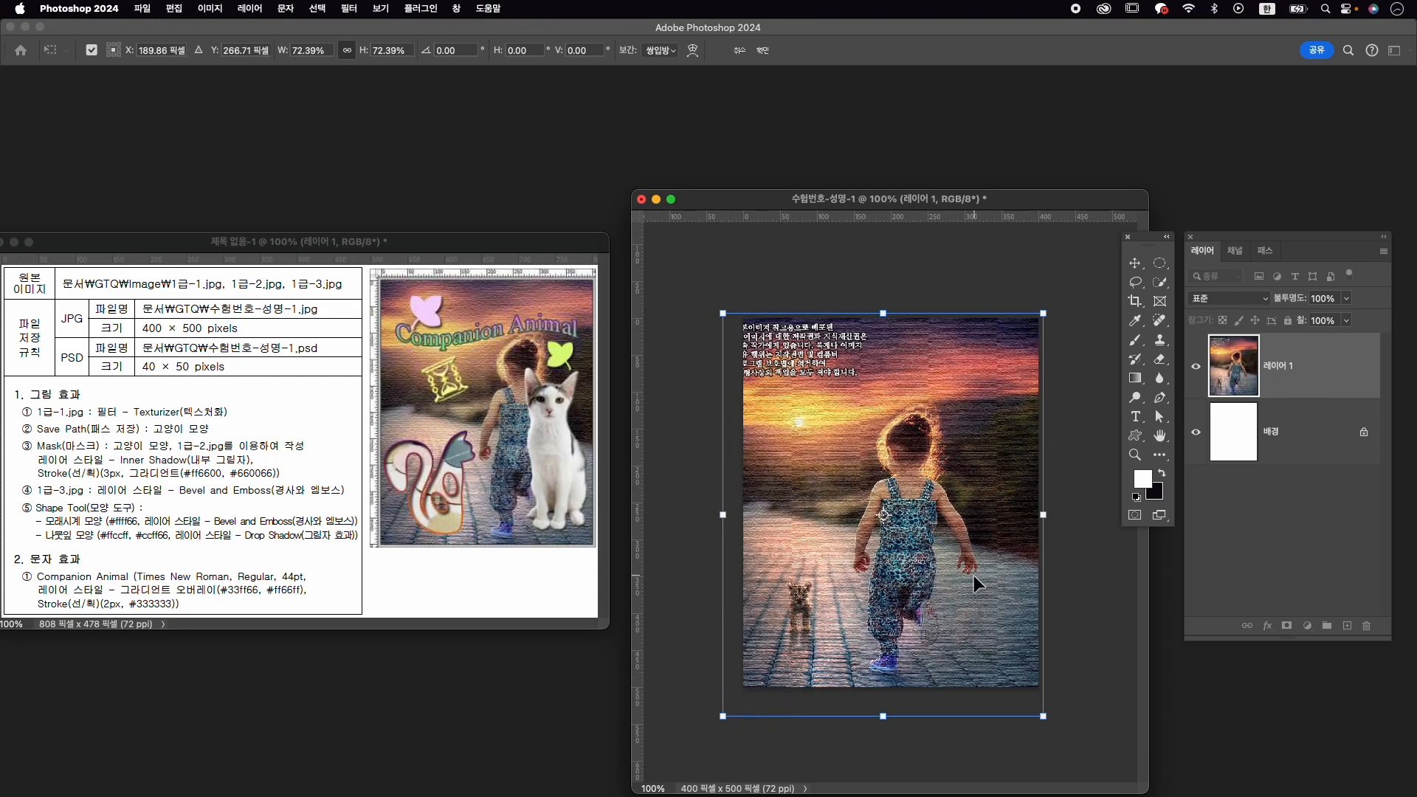
pyautogui.moveTo(974, 574); pyautogui.dragTo(982, 574)
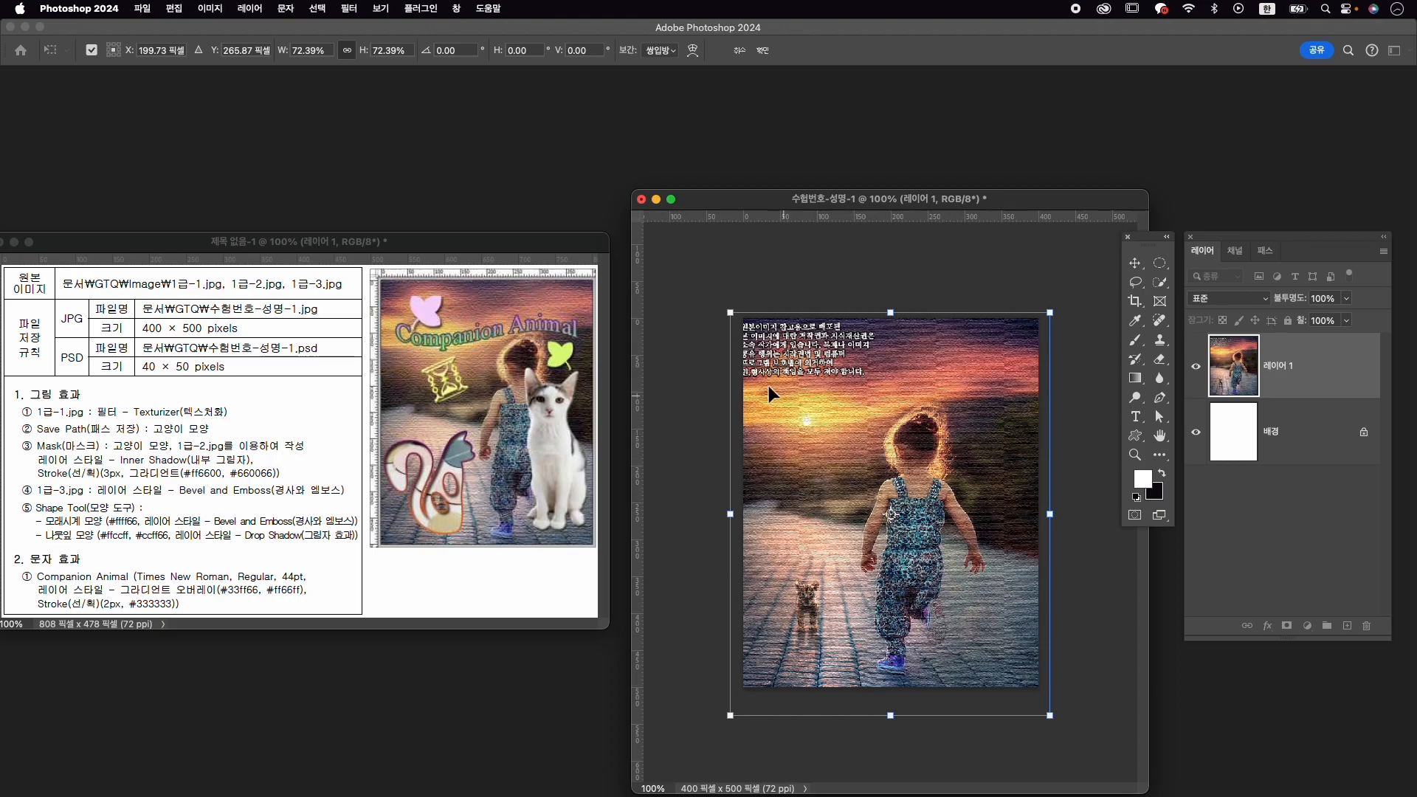
pyautogui.moveTo(934, 429); pyautogui.dragTo(934, 424)
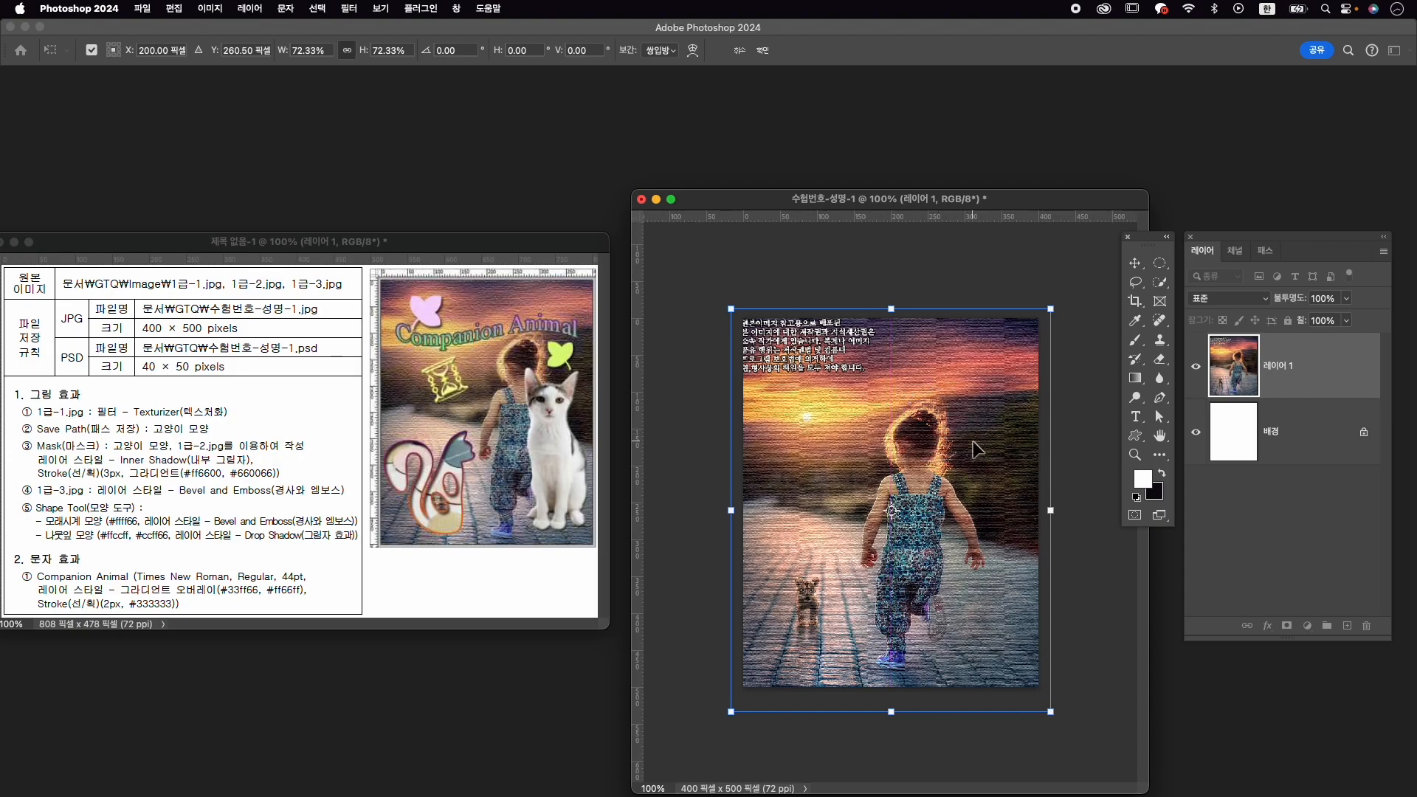
pyautogui.moveTo(738, 720); pyautogui.dragTo(724, 718)
pyautogui.moveTo(865, 559); pyautogui.dragTo(875, 560)
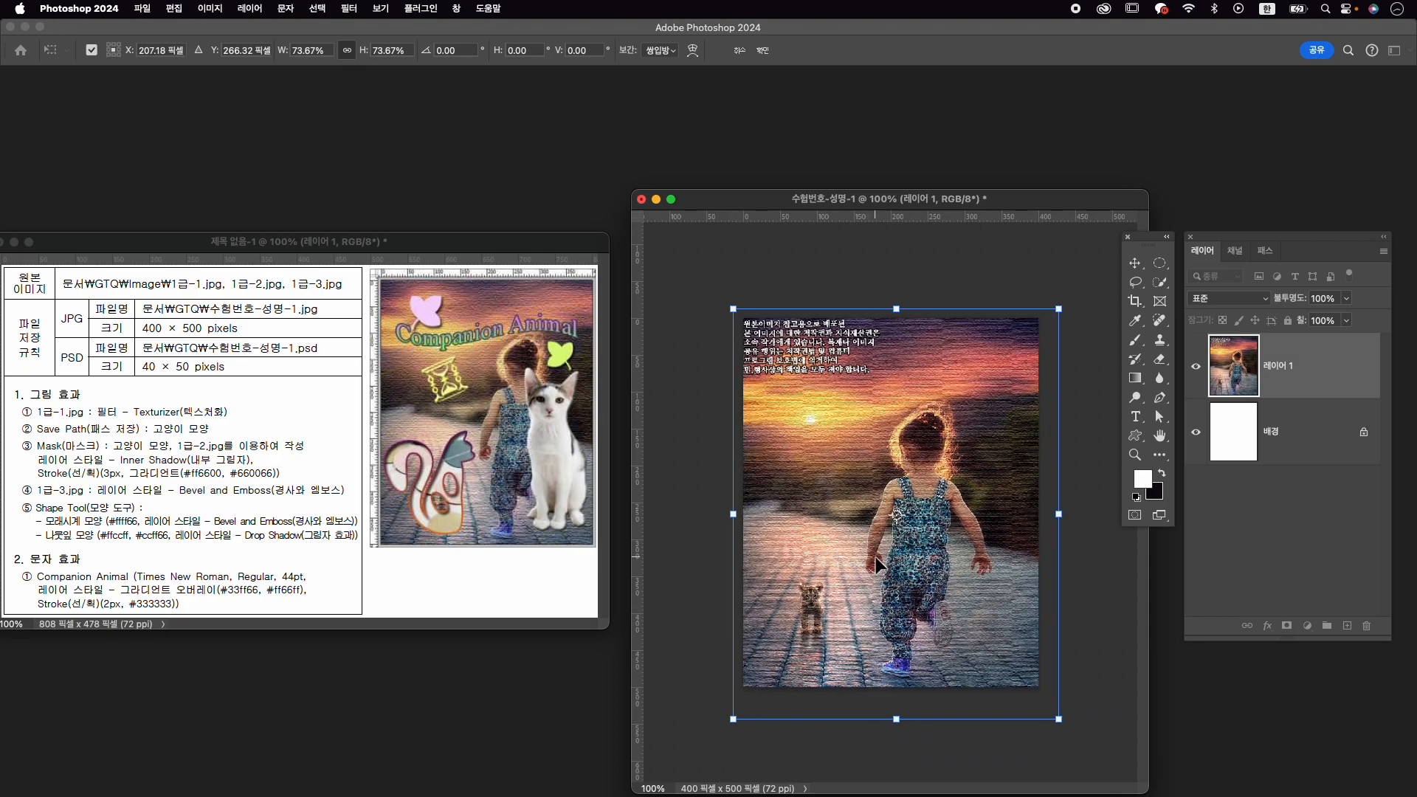
pyautogui.press('Return')
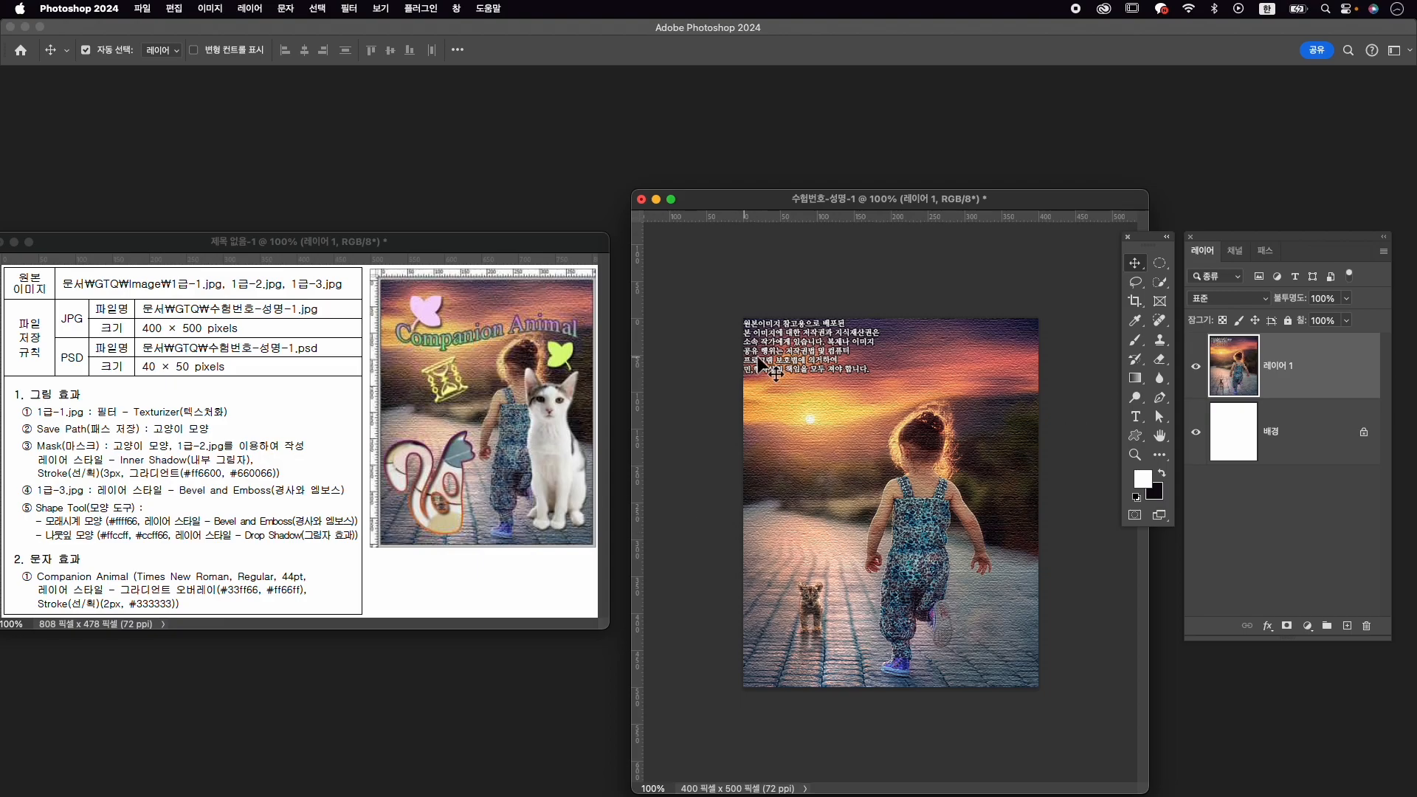
# Rename the photo layer as 1-1.
pyautogui.doubleClick(1282, 366)
pyautogui.write('1-1')
pyautogui.press('Return')
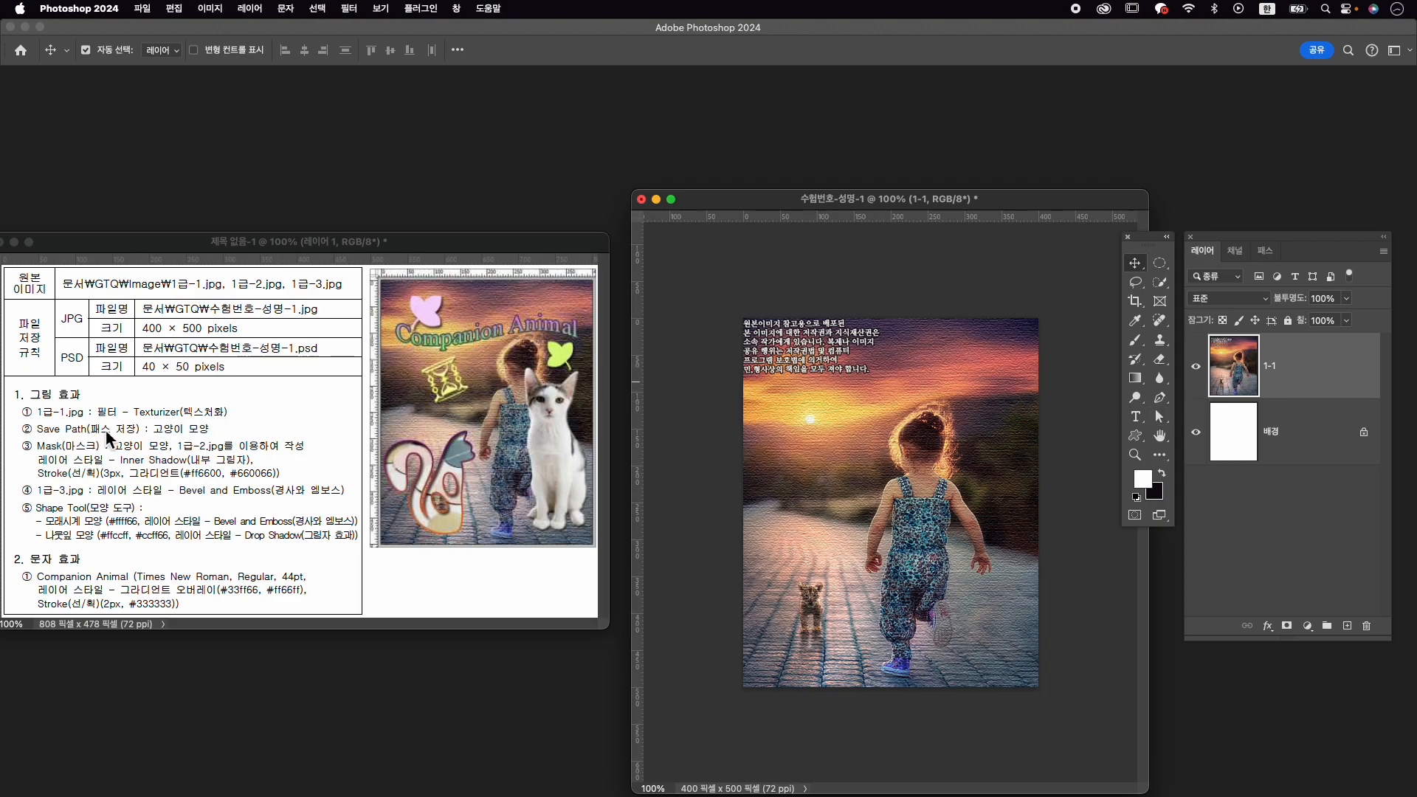
# Set up the Pen tool in shape (모양) mode with a black fill and no stroke.
pyautogui.press('p')
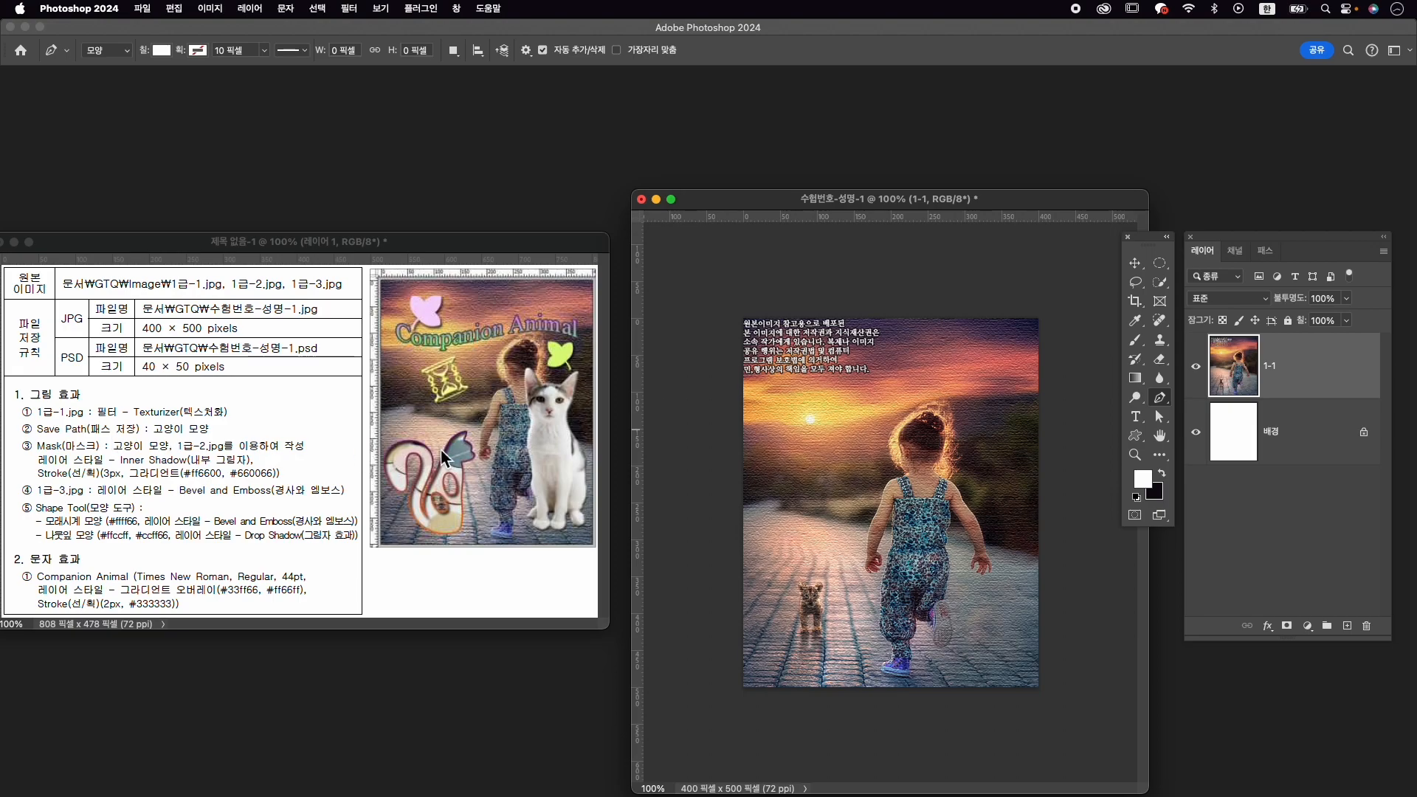
pyautogui.moveTo(1159, 397); pyautogui.dragTo(1194, 408)
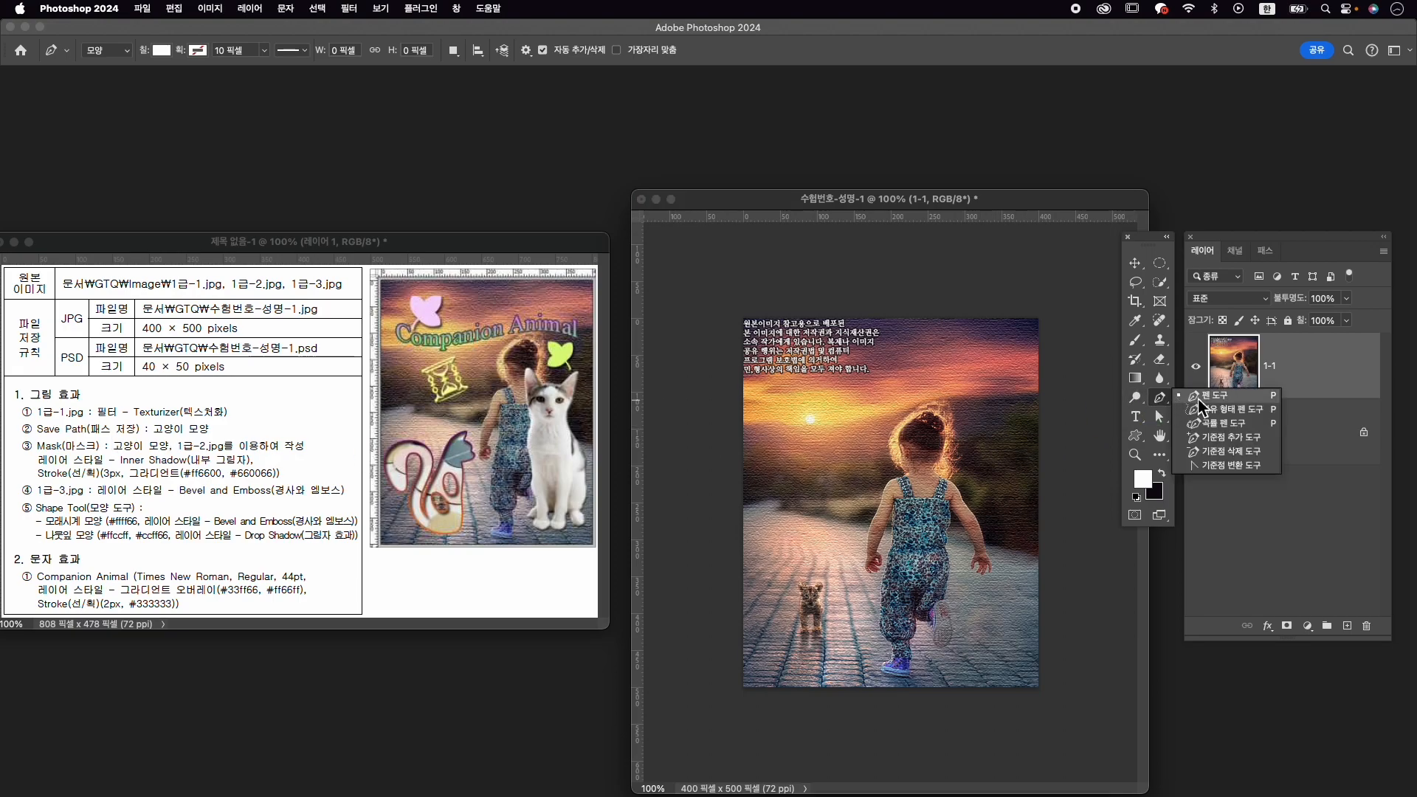
pyautogui.click(1198, 400)
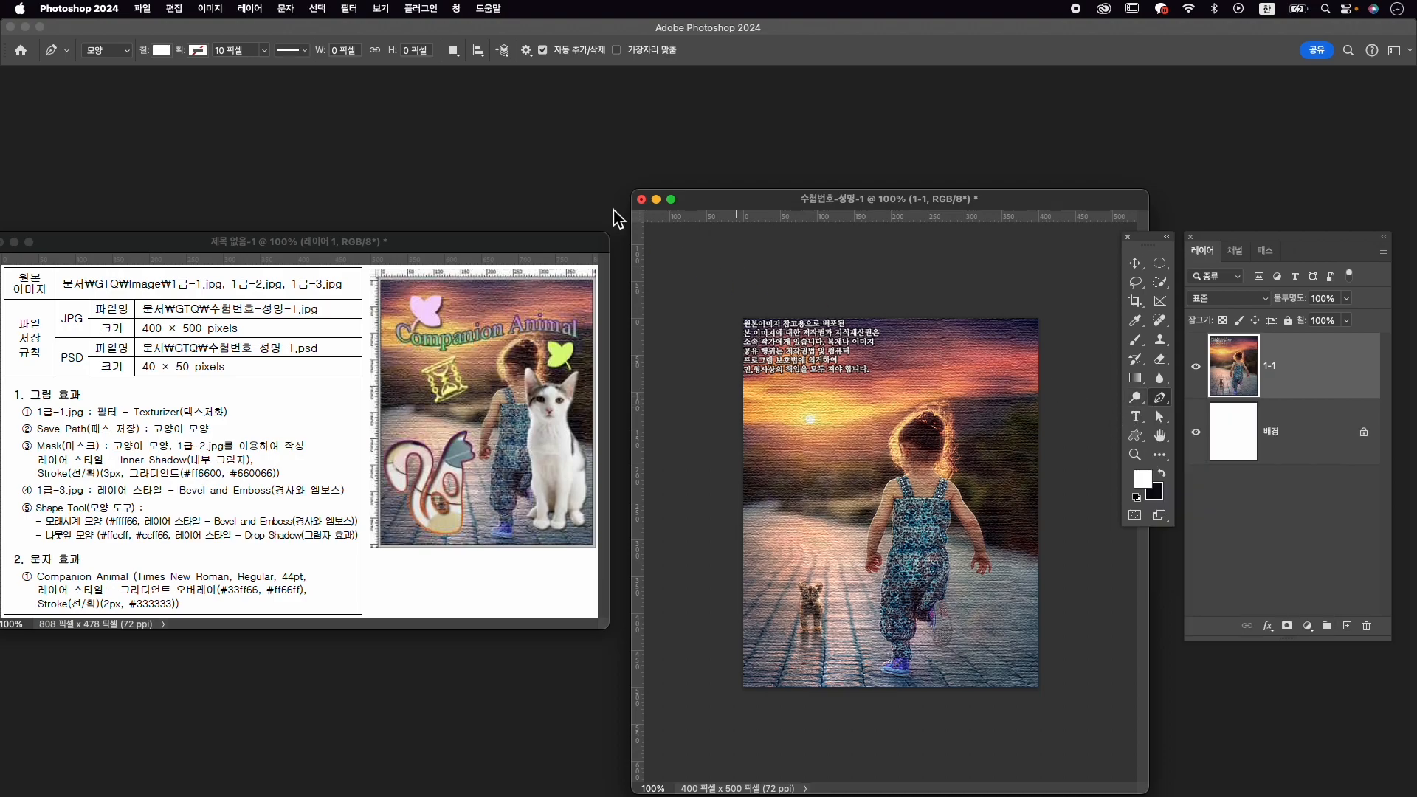
pyautogui.click(114, 51)
pyautogui.click(111, 49)
pyautogui.click(165, 51)
pyautogui.click(71, 131)
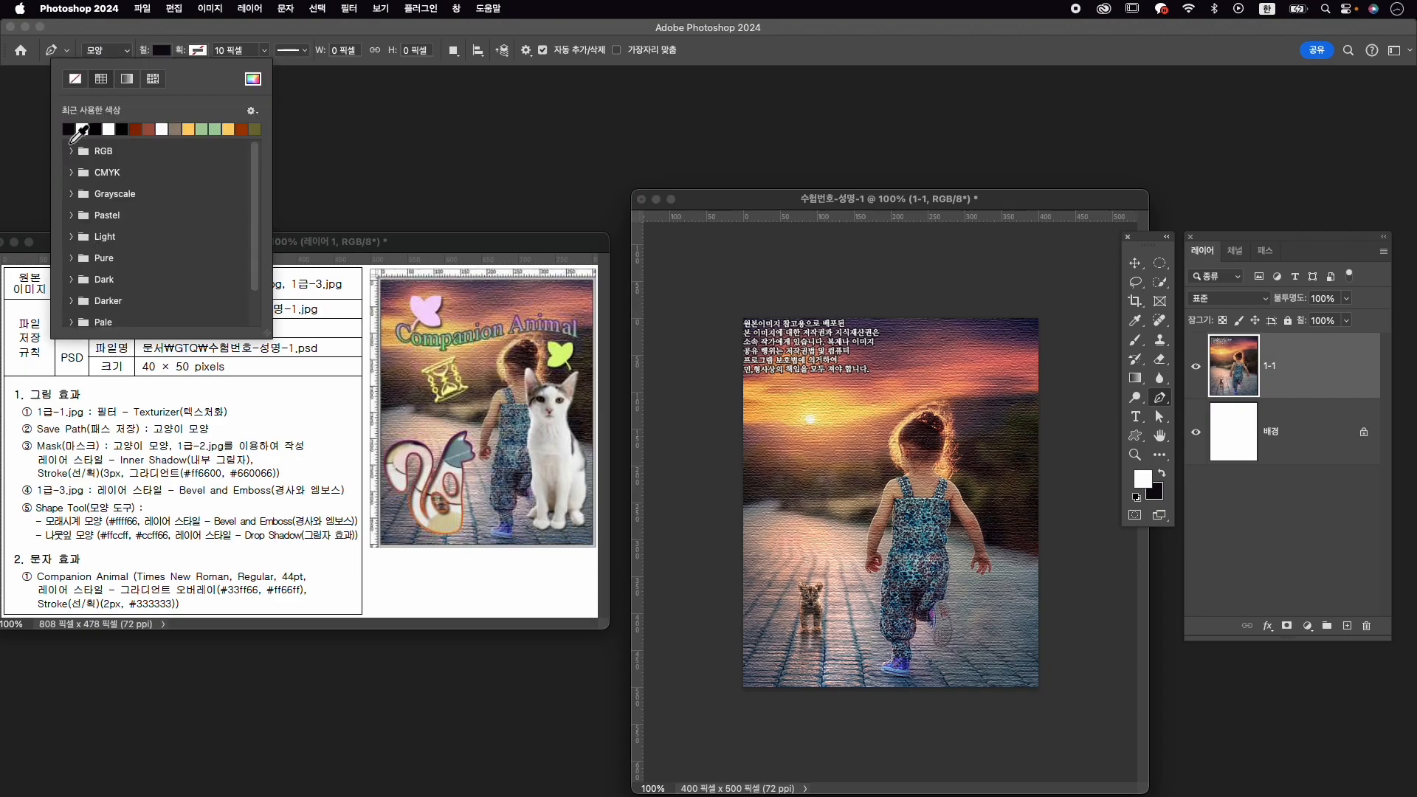
pyautogui.click(198, 50)
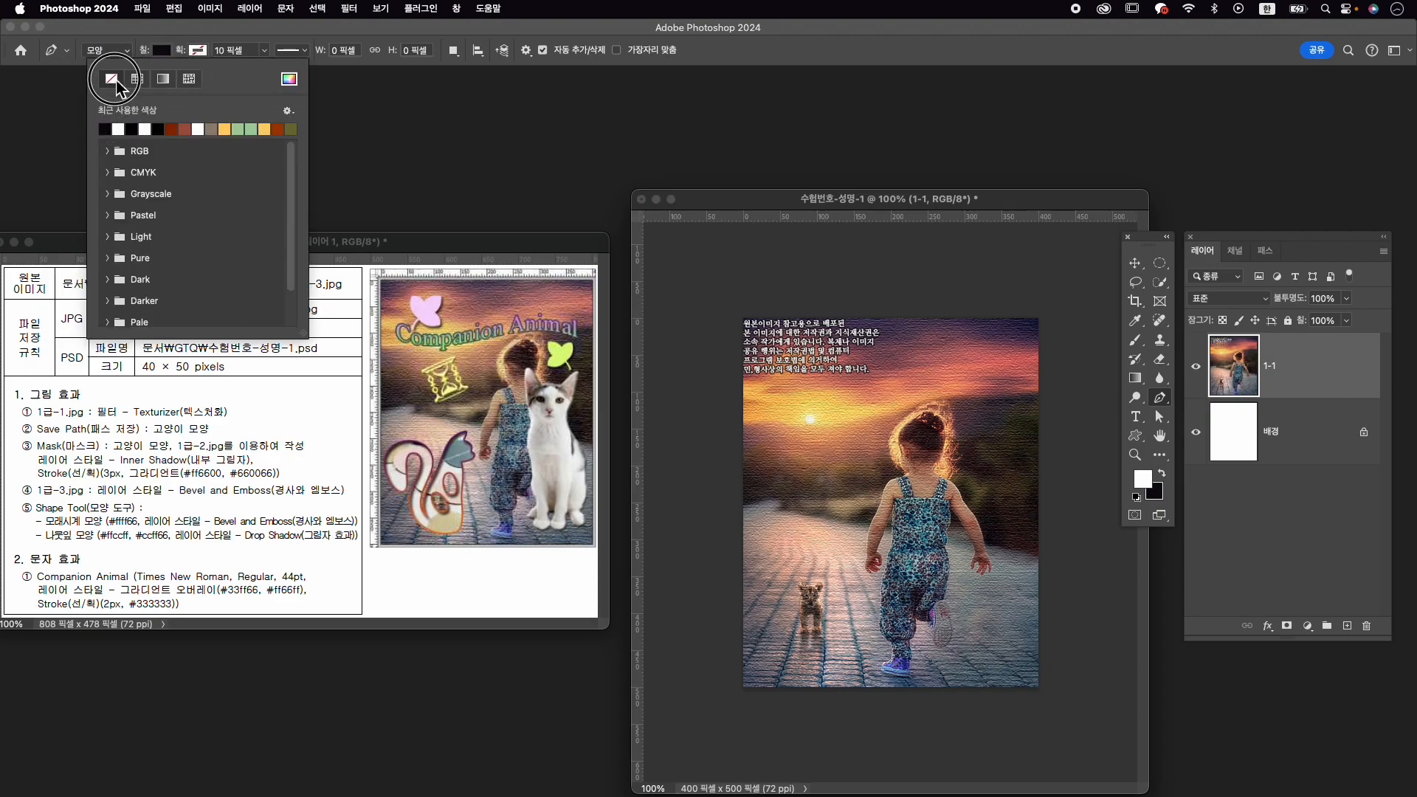
pyautogui.click(203, 37)
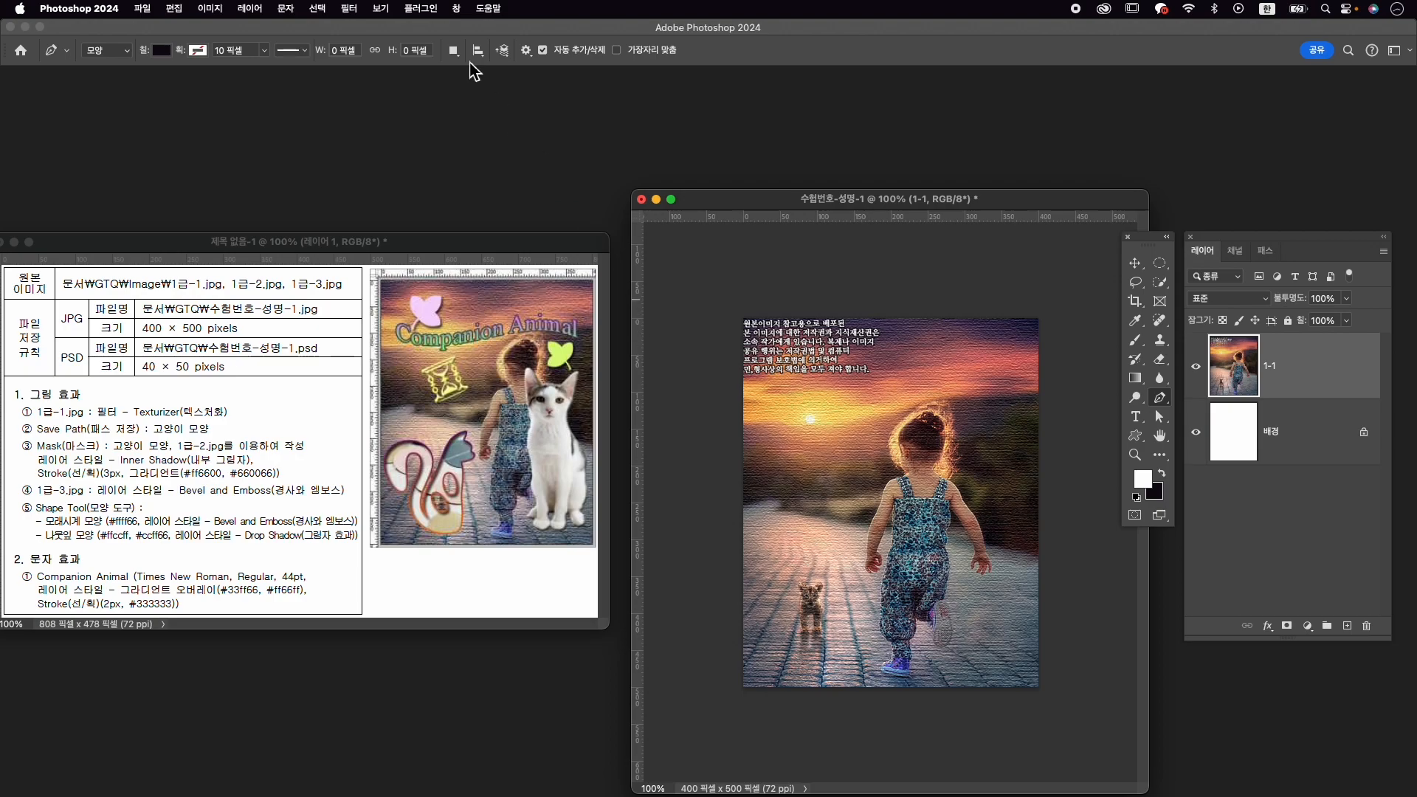
pyautogui.click(381, 9)
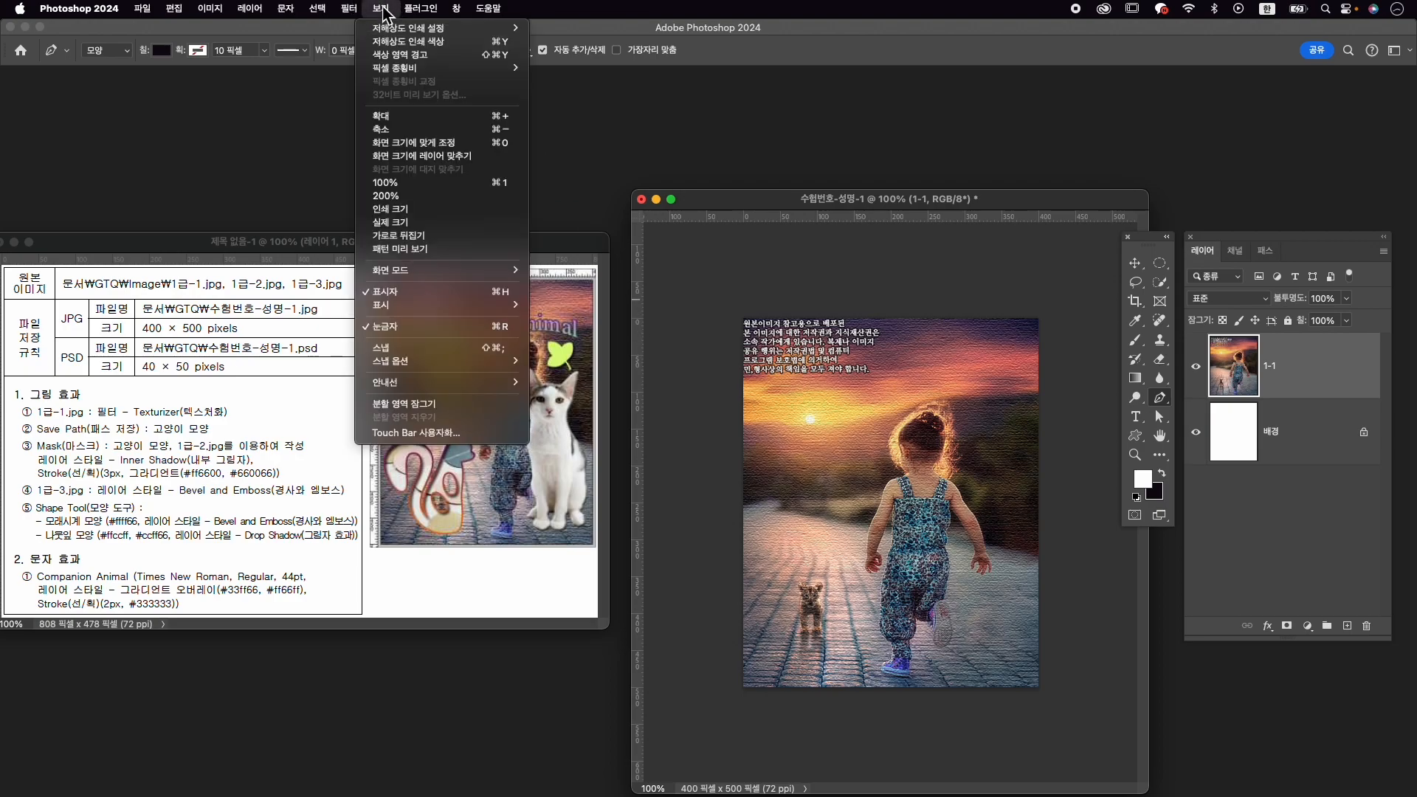
pyautogui.click(434, 327)
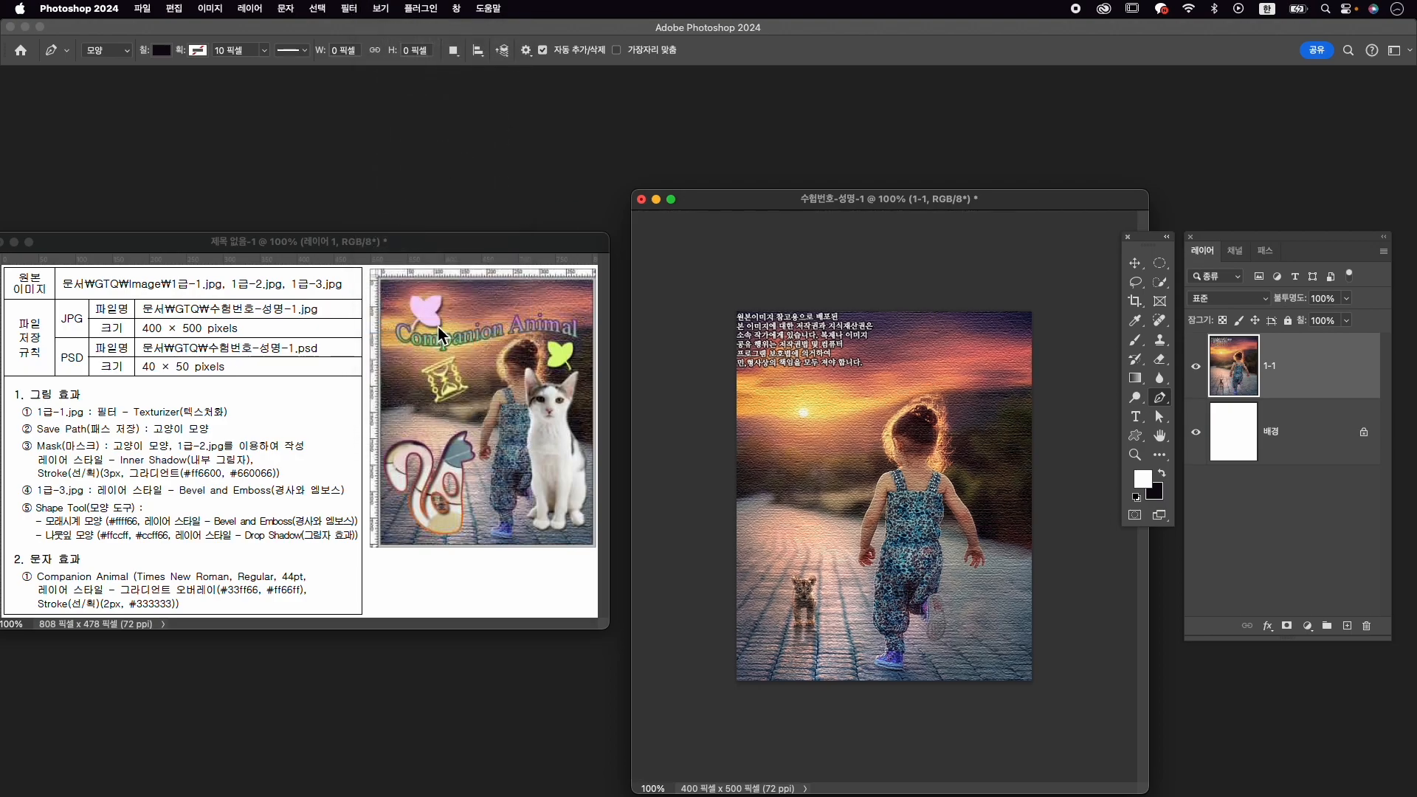
pyautogui.press('super+r')
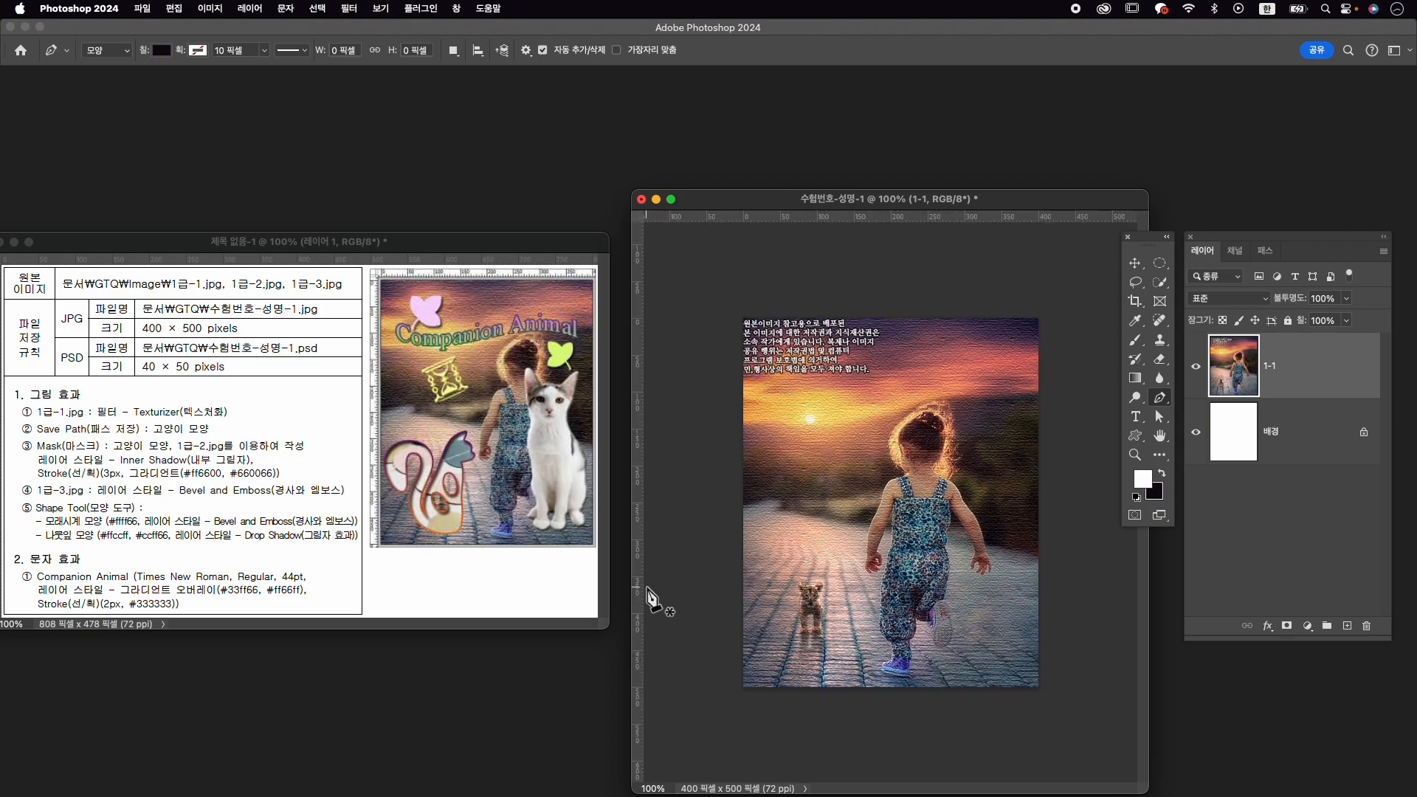
# Place a horizontal guide at about 300 px and a vertical guide at about 175 px to bound the cat shape area.
pyautogui.moveTo(727, 217); pyautogui.dragTo(733, 542)
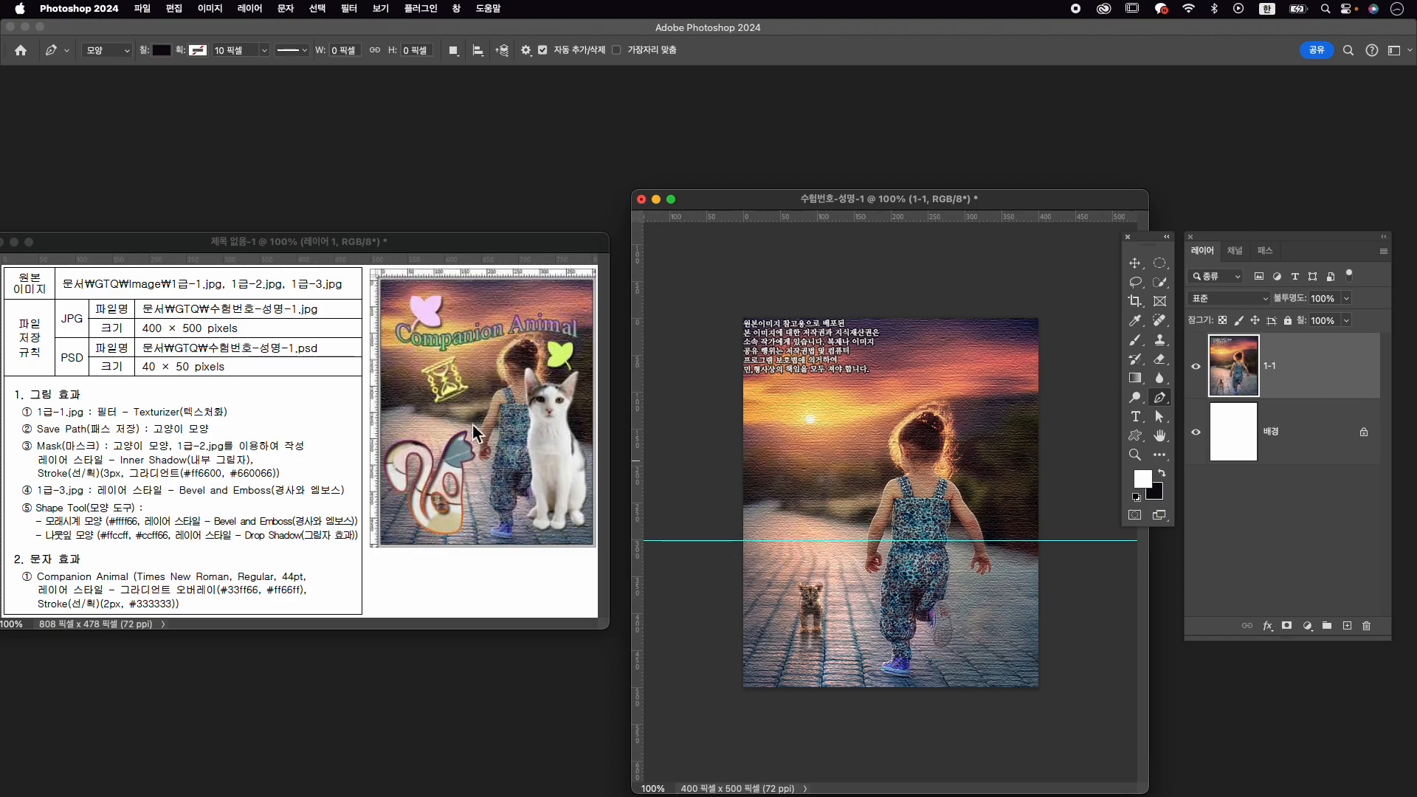
pyautogui.moveTo(638, 516); pyautogui.dragTo(875, 515)
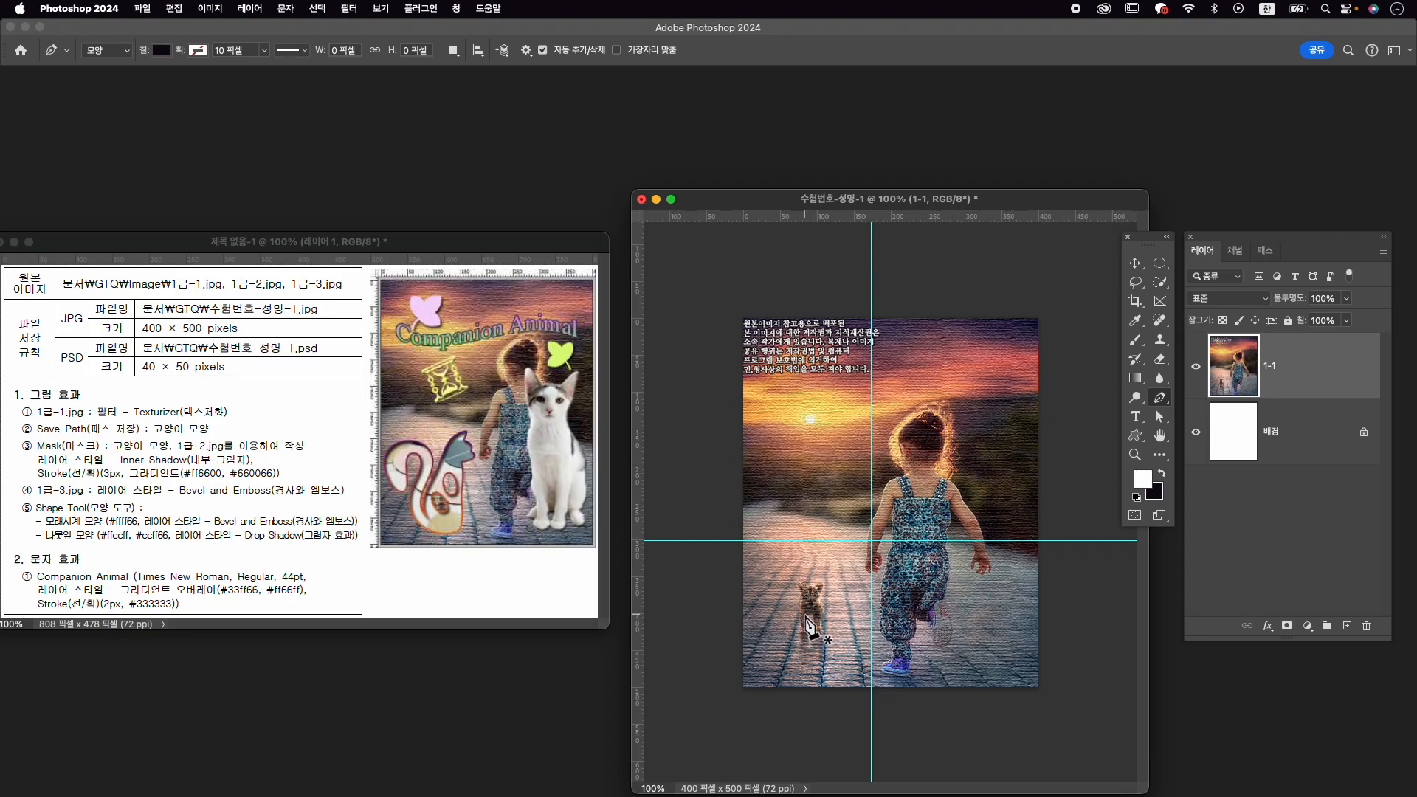
pyautogui.scroll(1, 805, 624)
pyautogui.scroll(2, 805, 629)
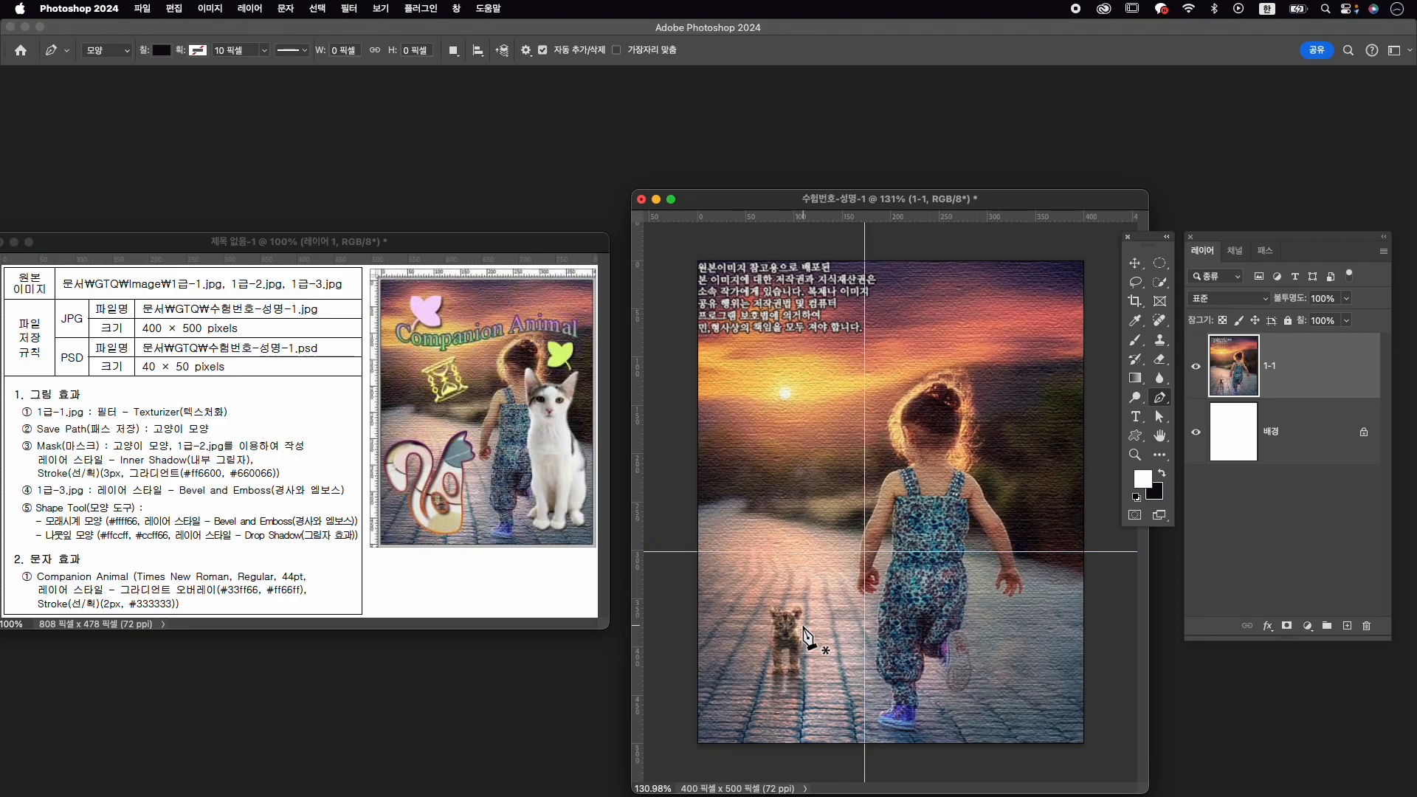
# Start a cat silhouette at the horizontal guide with the Pen tool, drawing the curved back and the outer arc of the raised tail.
pyautogui.scroll(1, 804, 628)
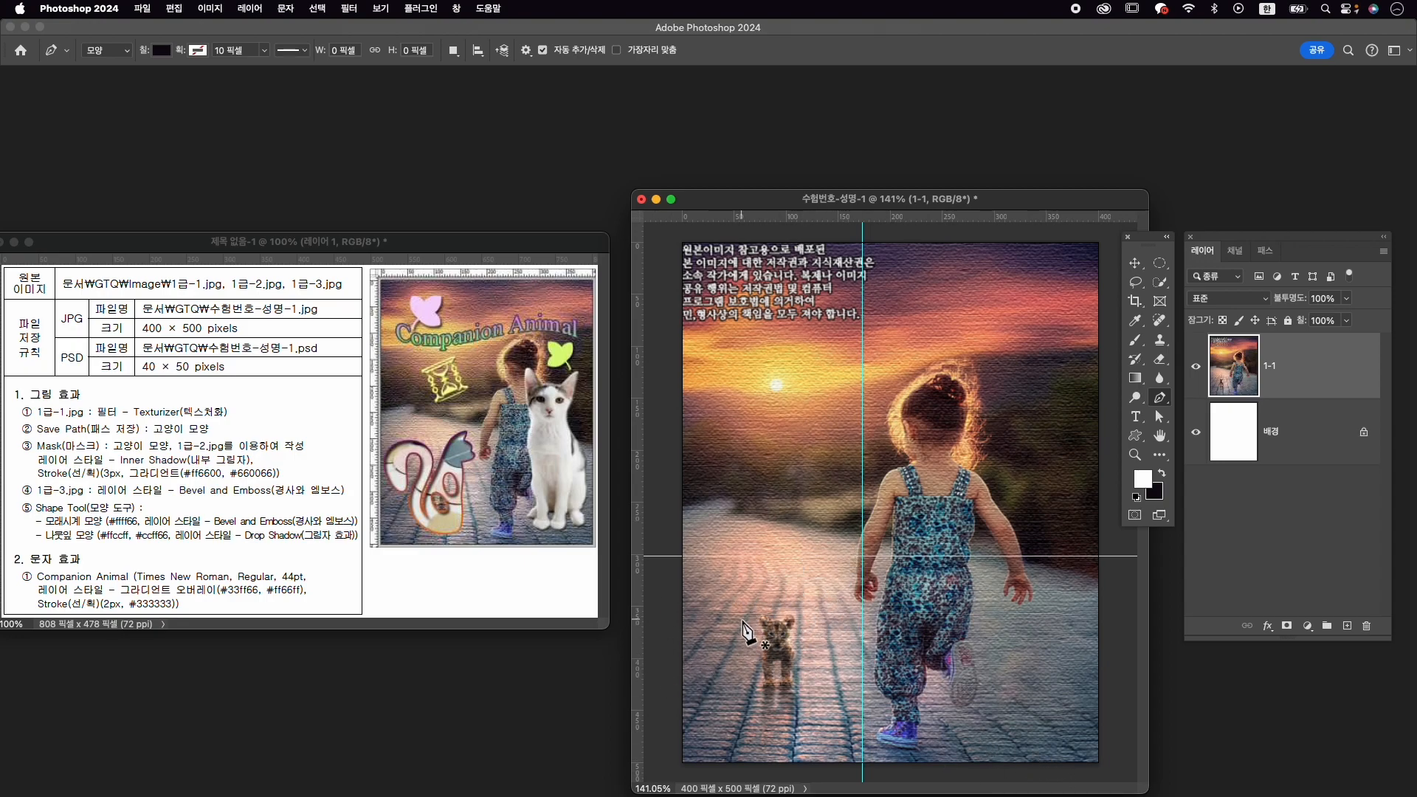
pyautogui.click(848, 556)
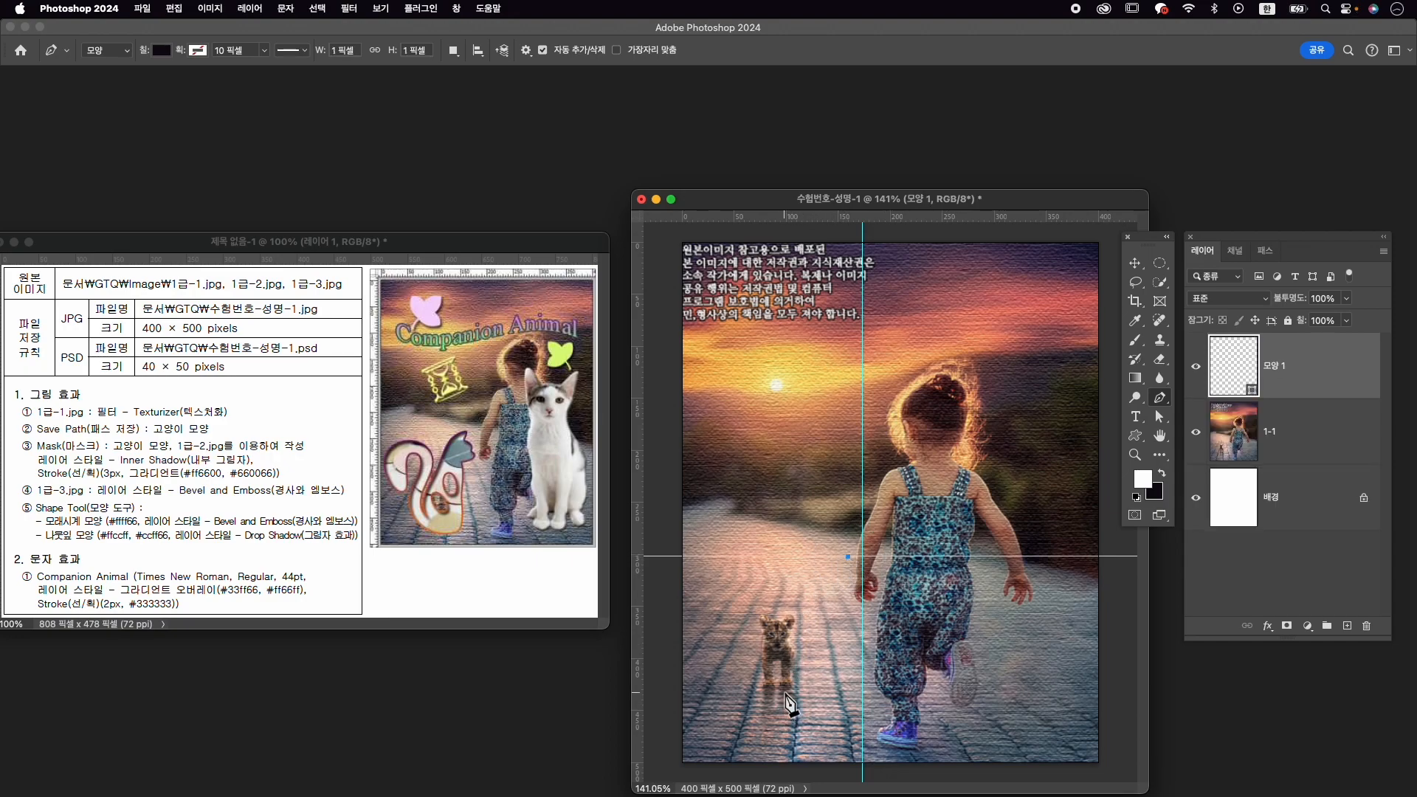
pyautogui.moveTo(764, 712); pyautogui.dragTo(781, 757)
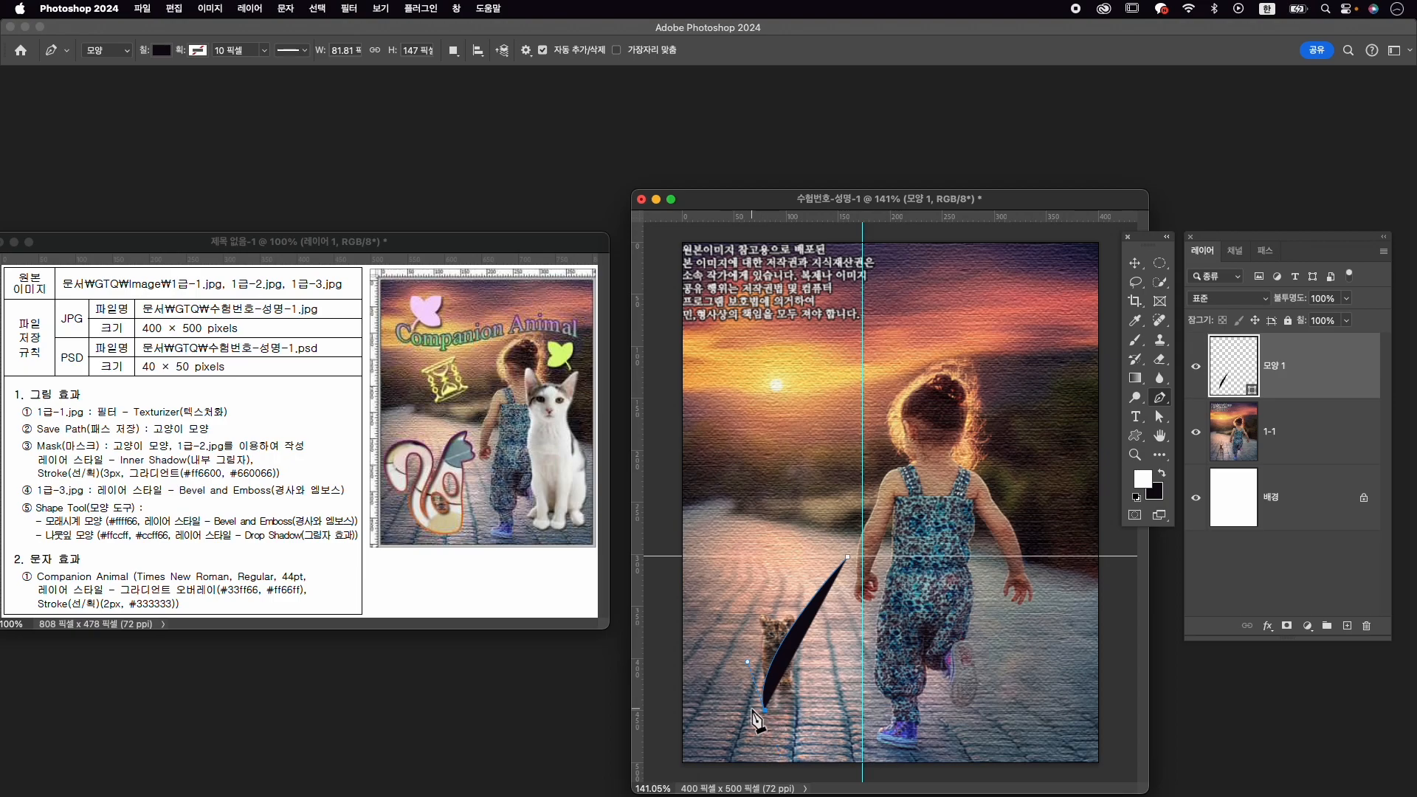
pyautogui.click(786, 581)
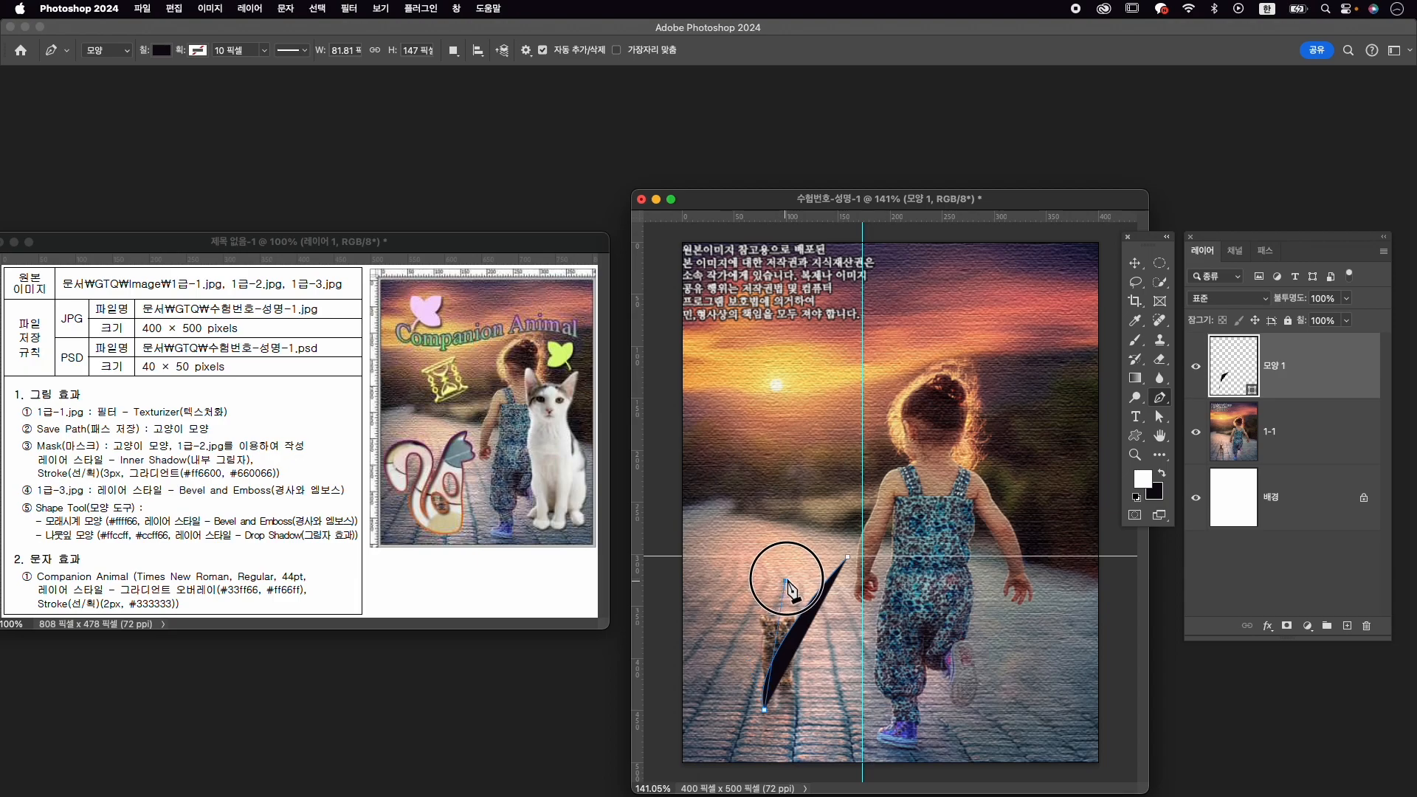
pyautogui.moveTo(826, 515); pyautogui.dragTo(831, 512)
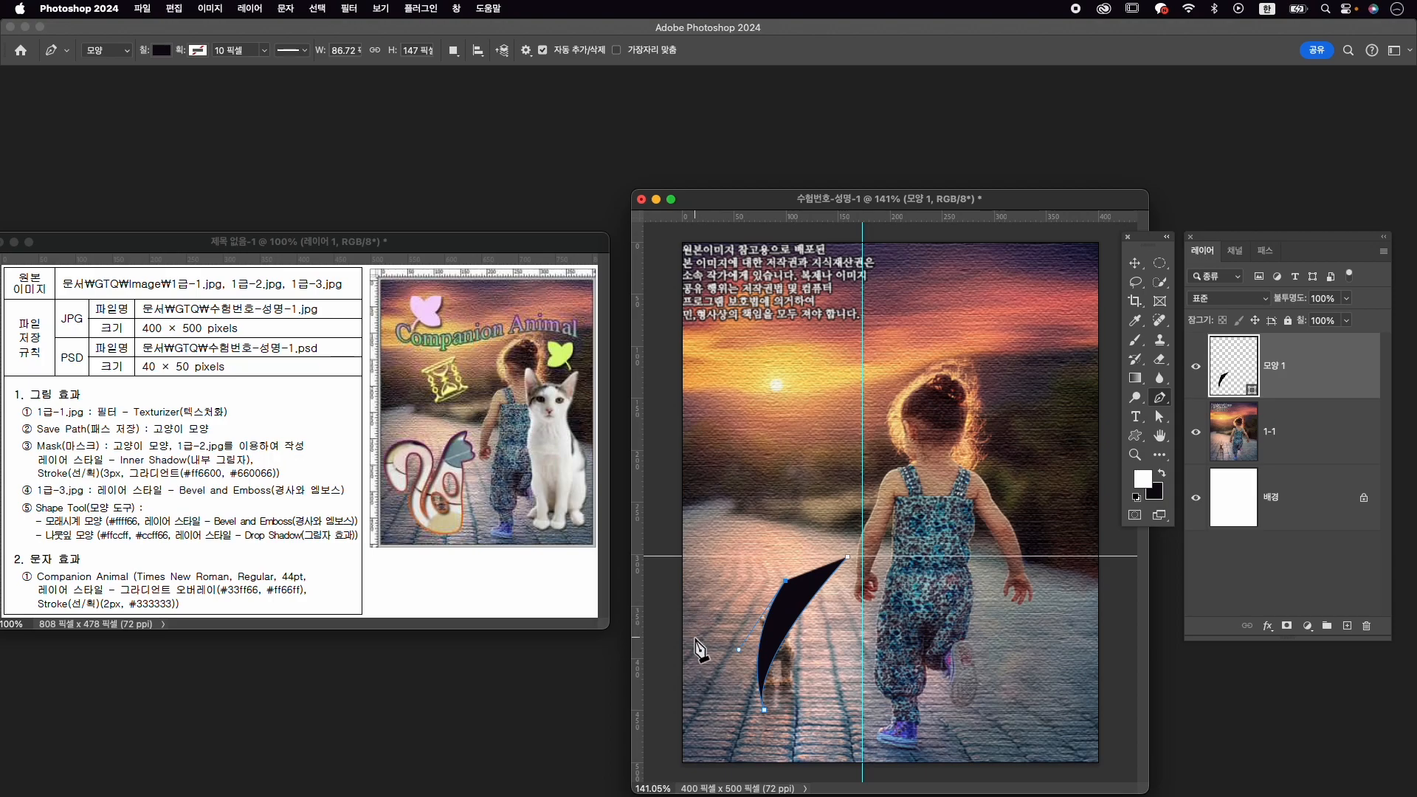
pyautogui.moveTo(691, 612); pyautogui.dragTo(655, 712)
pyautogui.keyDown('alt'); pyautogui.click(691, 613); pyautogui.keyUp('alt')
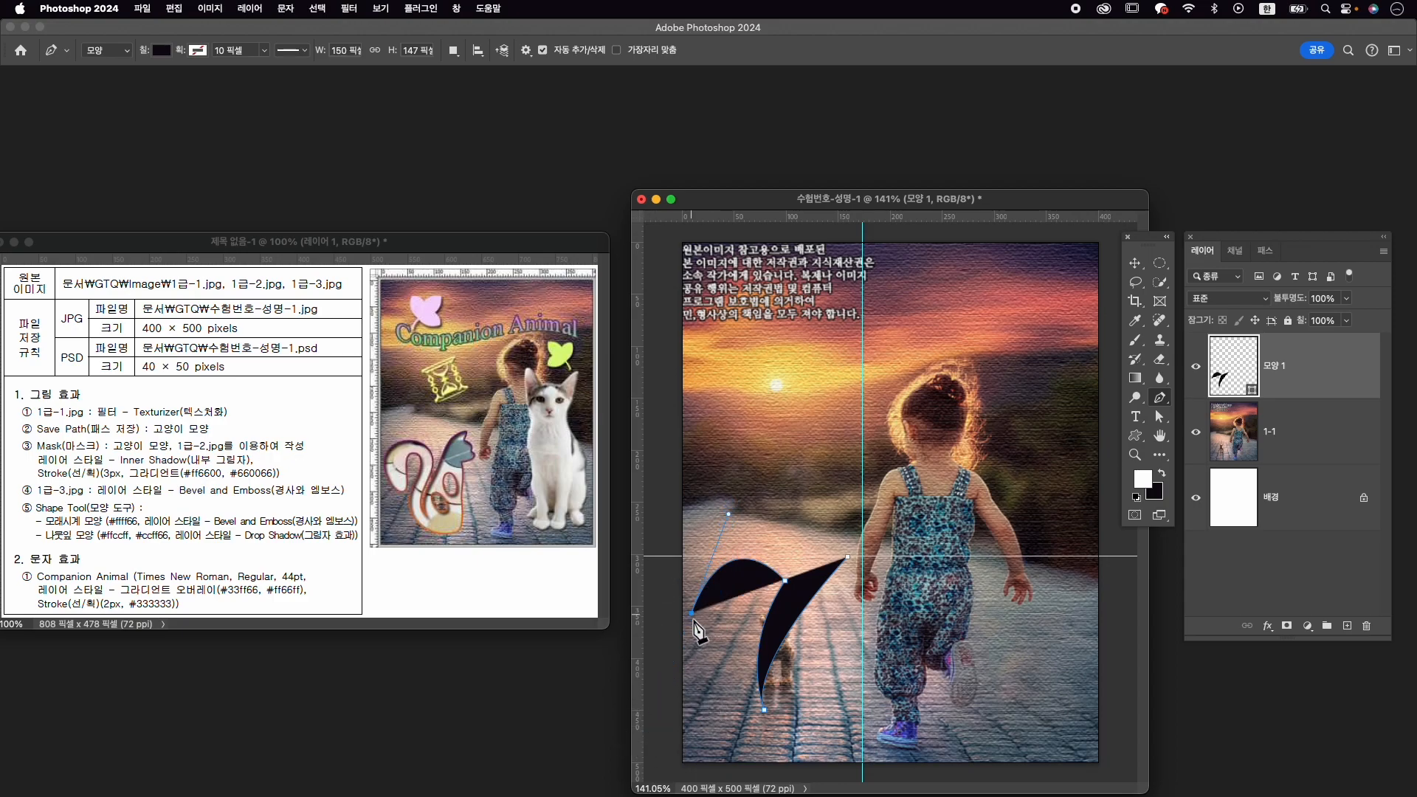
# Continue the silhouette around the hanging tail tip and back along the tail's inner curve.
pyautogui.moveTo(722, 656); pyautogui.dragTo(740, 660)
pyautogui.keyDown('alt'); pyautogui.click(724, 656); pyautogui.keyUp('alt')
pyautogui.moveTo(733, 603); pyautogui.dragTo(772, 611)
pyautogui.keyDown('alt'); pyautogui.click(731, 602); pyautogui.keyUp('alt')
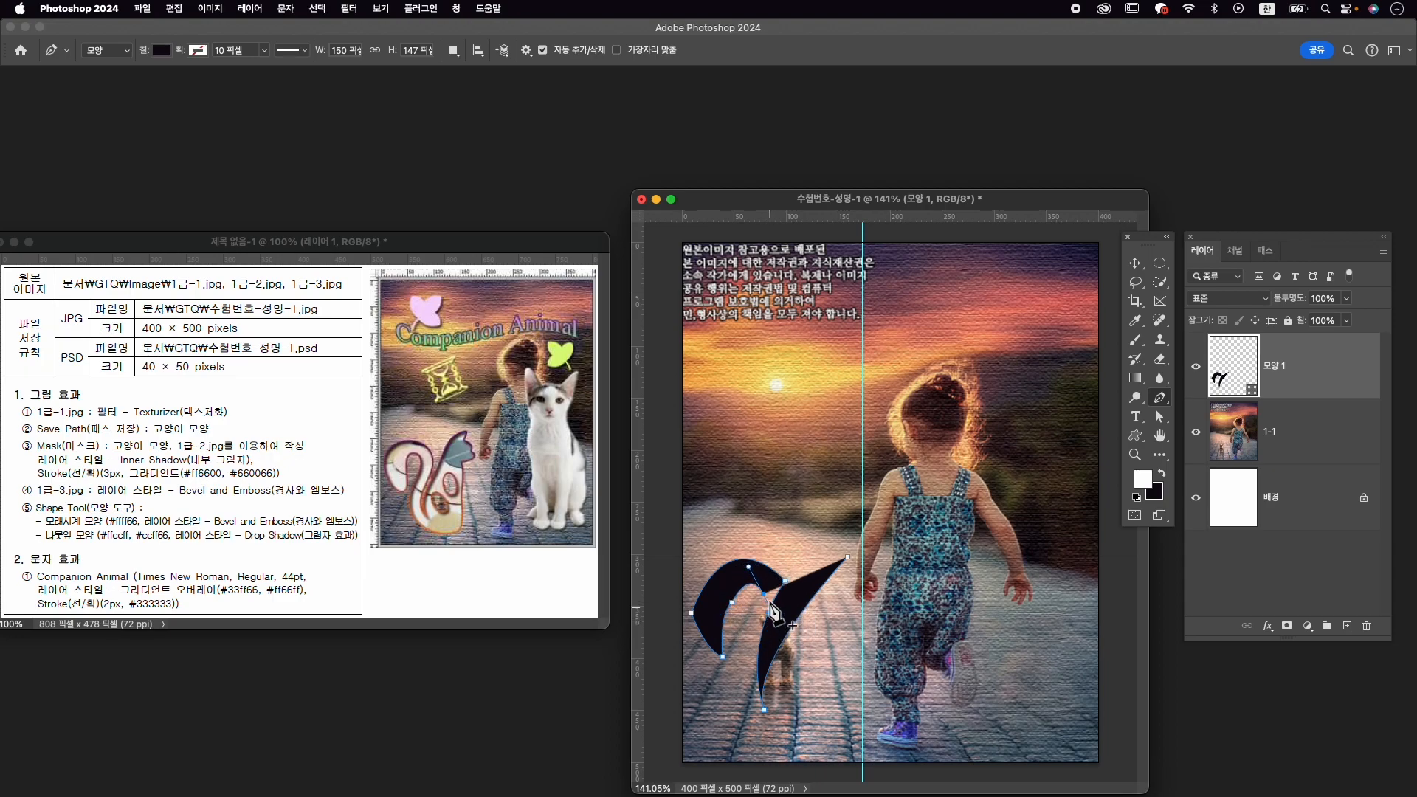
pyautogui.keyDown('alt'); pyautogui.click(764, 594); pyautogui.keyUp('alt')
# Draw the cat's rounded rump, flat base and upright chest, ending at the nose beside the vertical guide.
pyautogui.moveTo(759, 738); pyautogui.dragTo(818, 758)
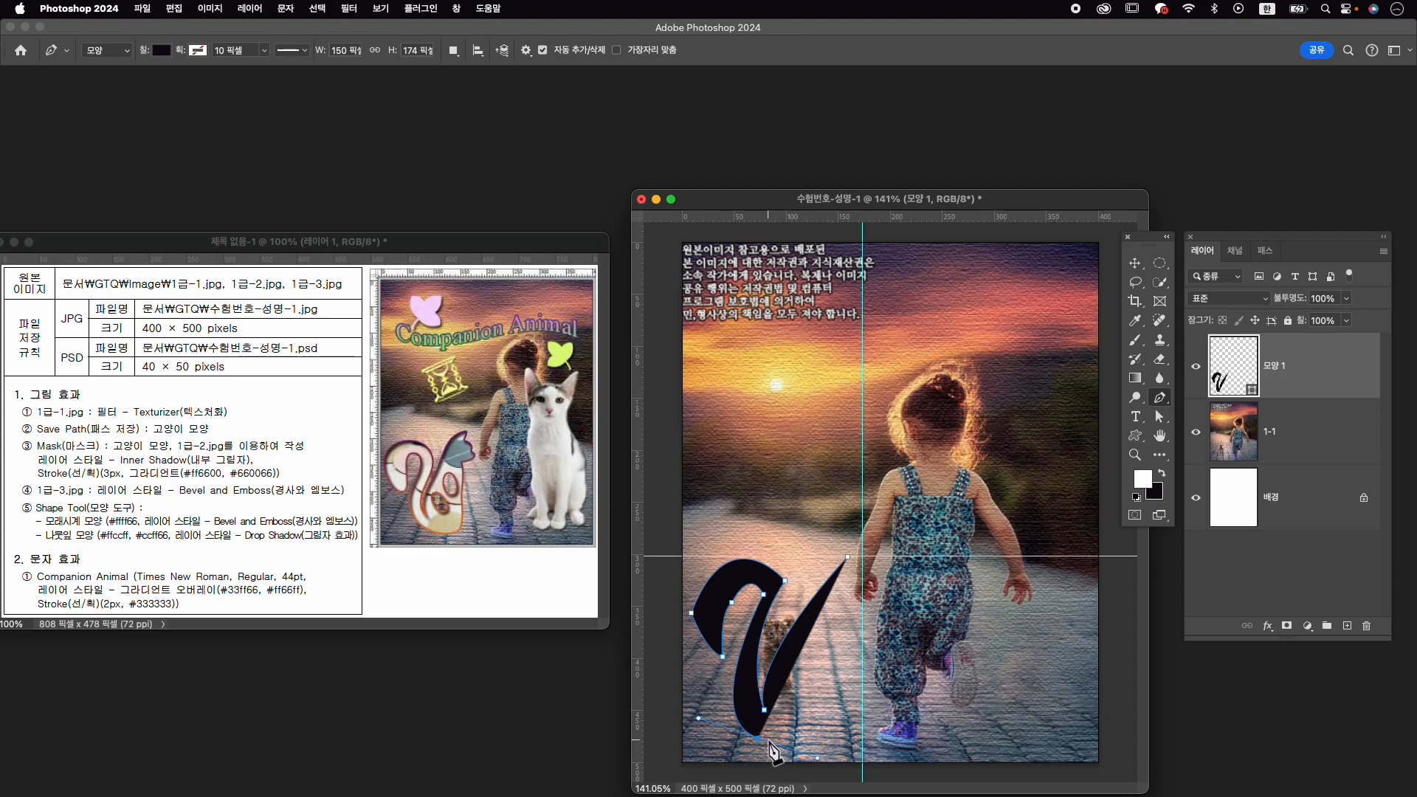
pyautogui.click(835, 745)
pyautogui.moveTo(847, 737); pyautogui.dragTo(848, 738)
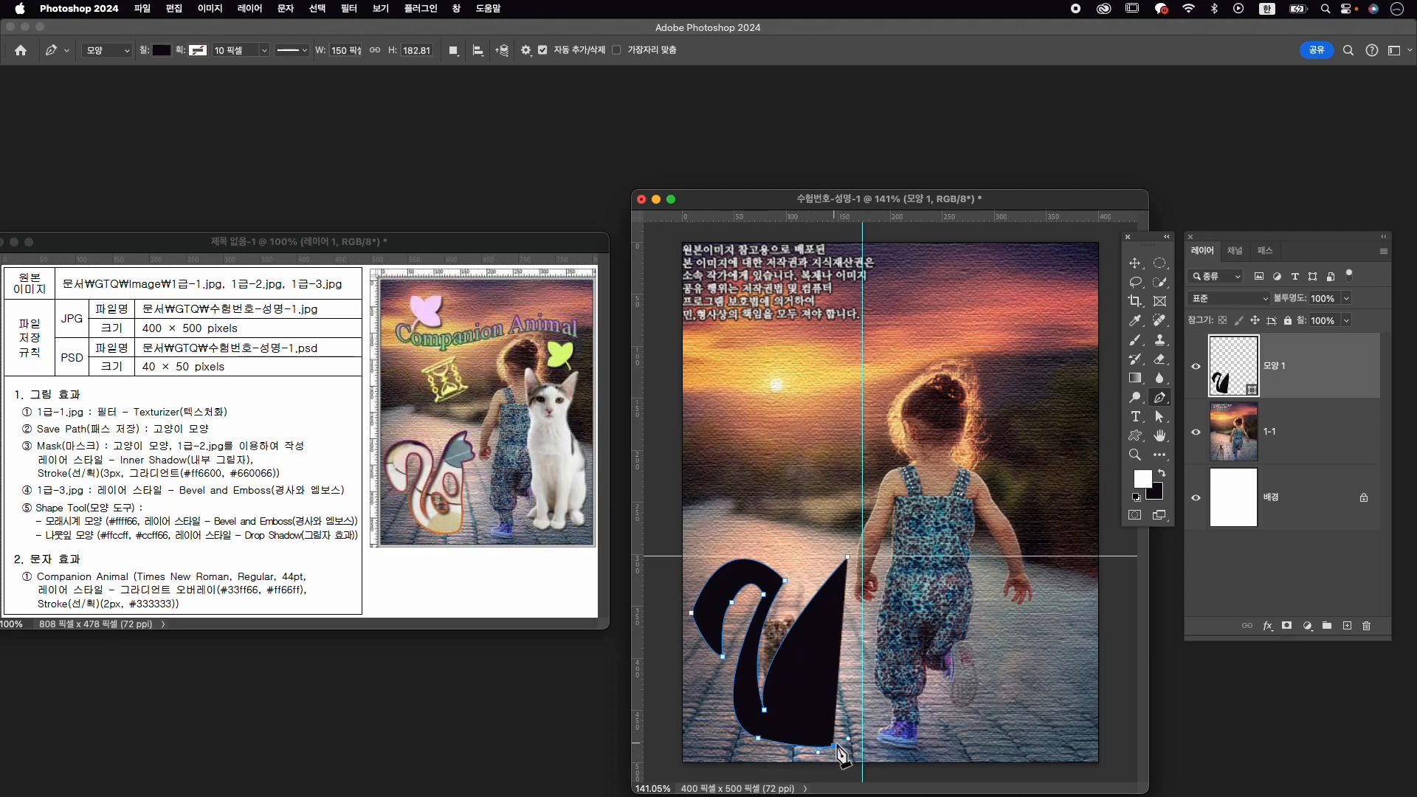
pyautogui.click(846, 612)
pyautogui.moveTo(842, 604); pyautogui.dragTo(842, 603)
pyautogui.keyDown('alt'); pyautogui.click(846, 619); pyautogui.keyUp('alt')
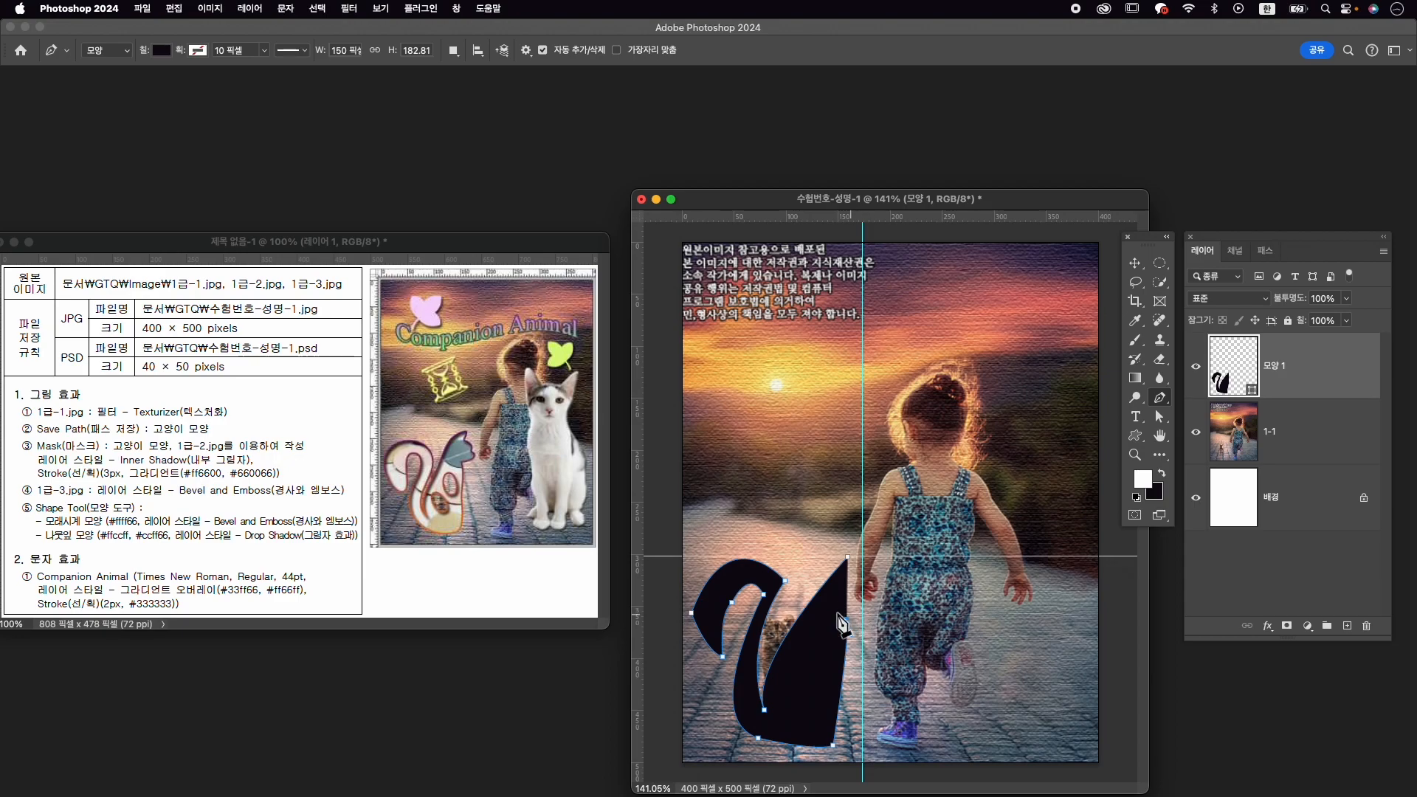
pyautogui.moveTo(866, 611); pyautogui.dragTo(847, 603)
pyautogui.click(853, 601)
# Draw the cat's muzzle and forehead and close the silhouette at the ear tip.
pyautogui.scroll(5, 858, 617)
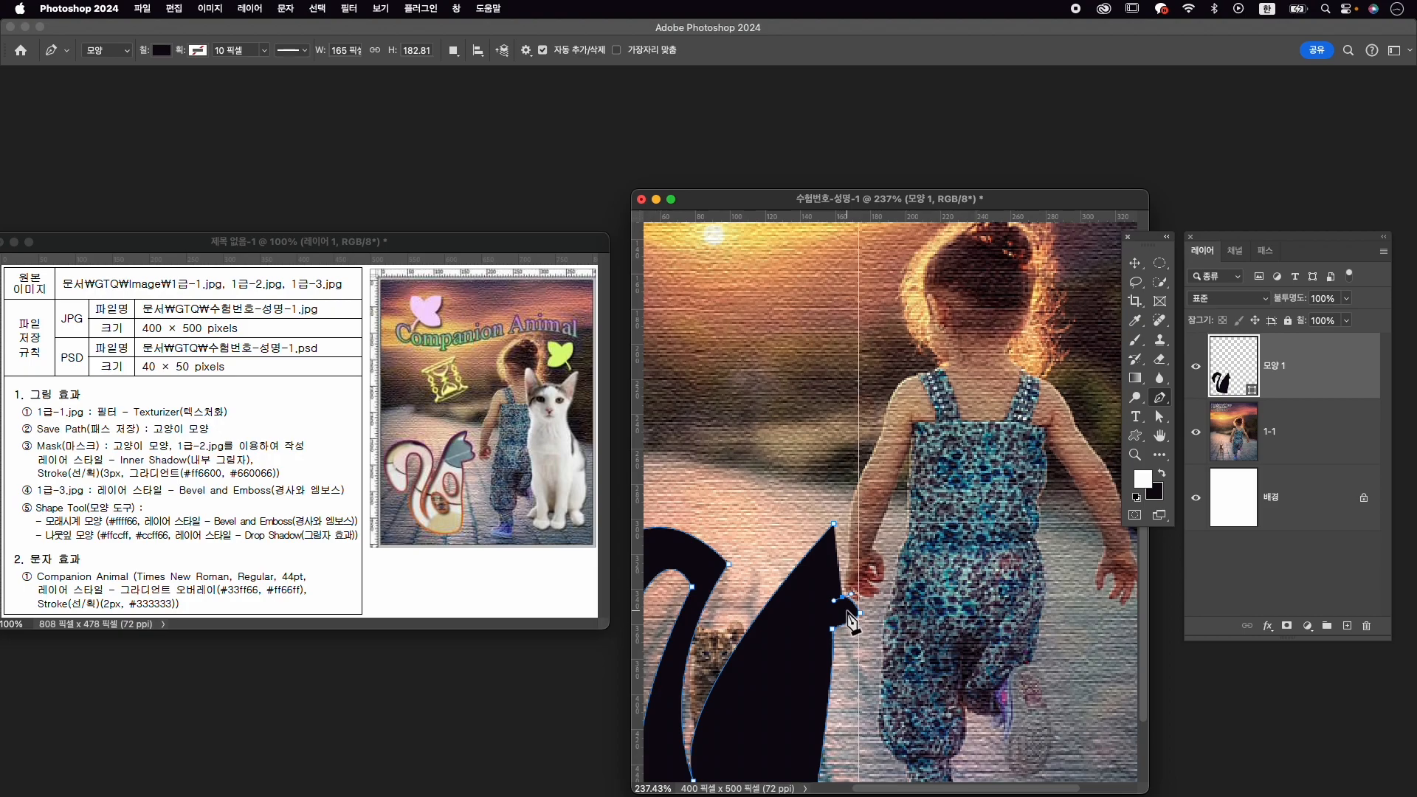
pyautogui.scroll(1, 847, 613)
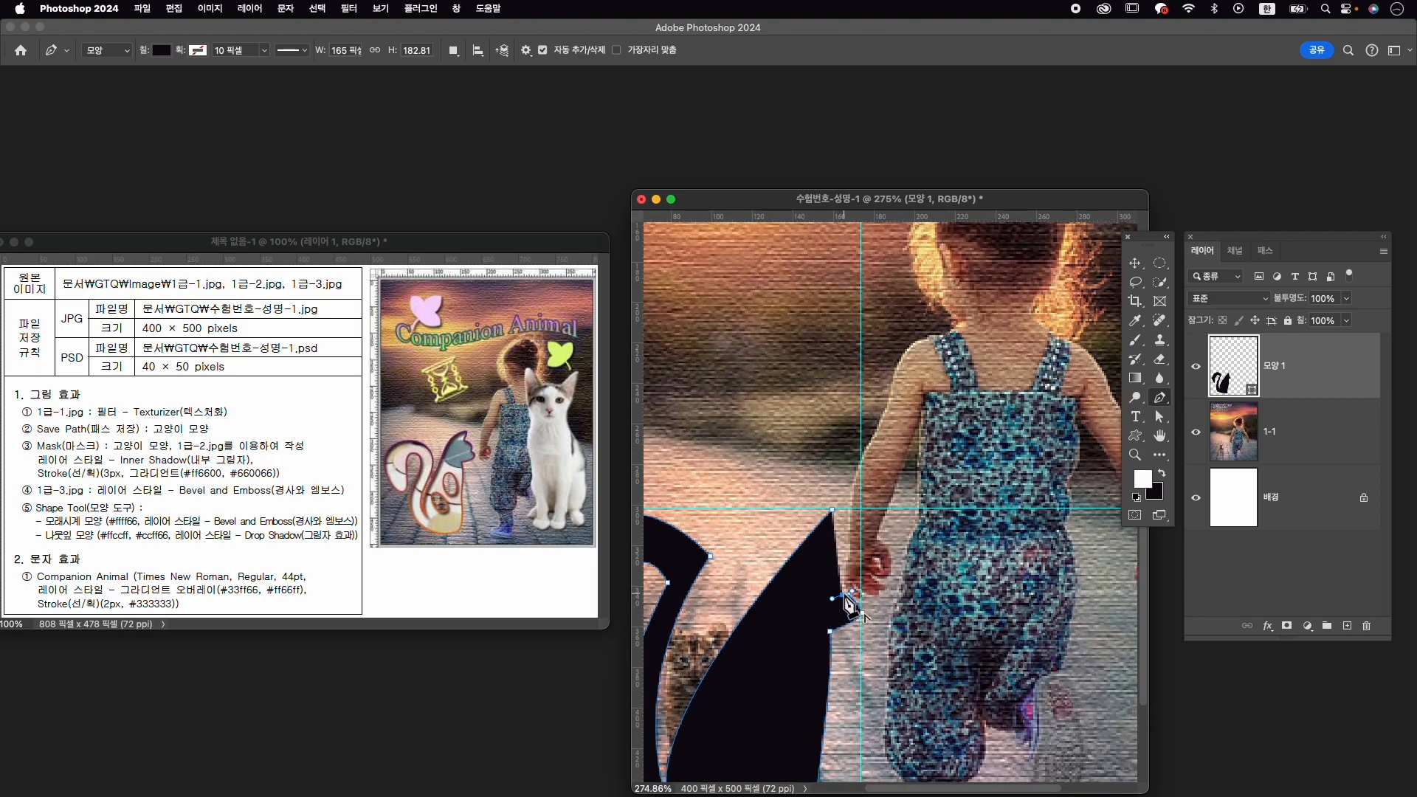
pyautogui.click(844, 598)
pyautogui.moveTo(845, 560); pyautogui.dragTo(836, 558)
pyautogui.keyDown('alt'); pyautogui.click(844, 561); pyautogui.keyUp('alt')
pyautogui.click(824, 559)
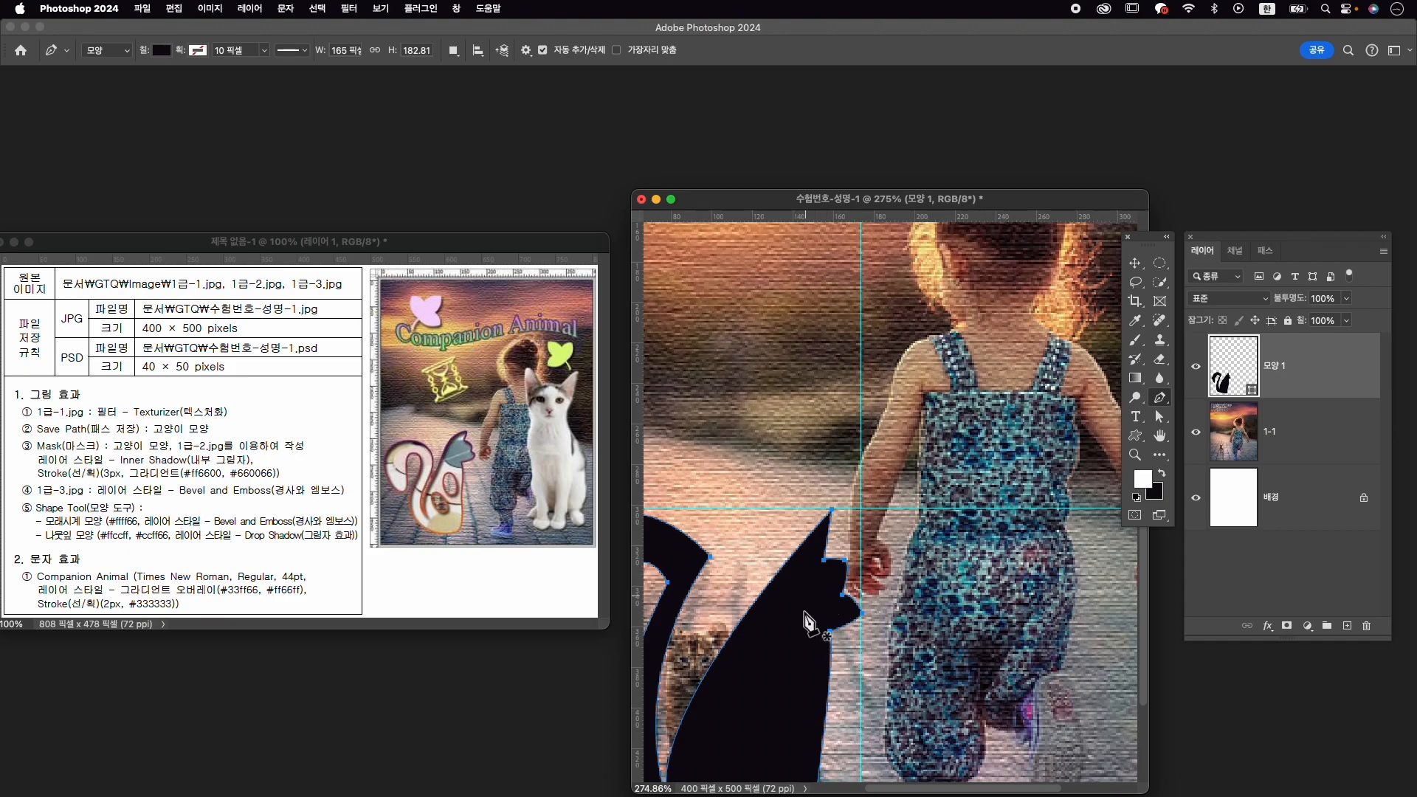
# Add an anchor point to the tail's edge facing the back and adjust the neighbouring tail anchors with the Direct Selection tool.
pyautogui.moveTo(809, 618); pyautogui.dragTo(957, 463)
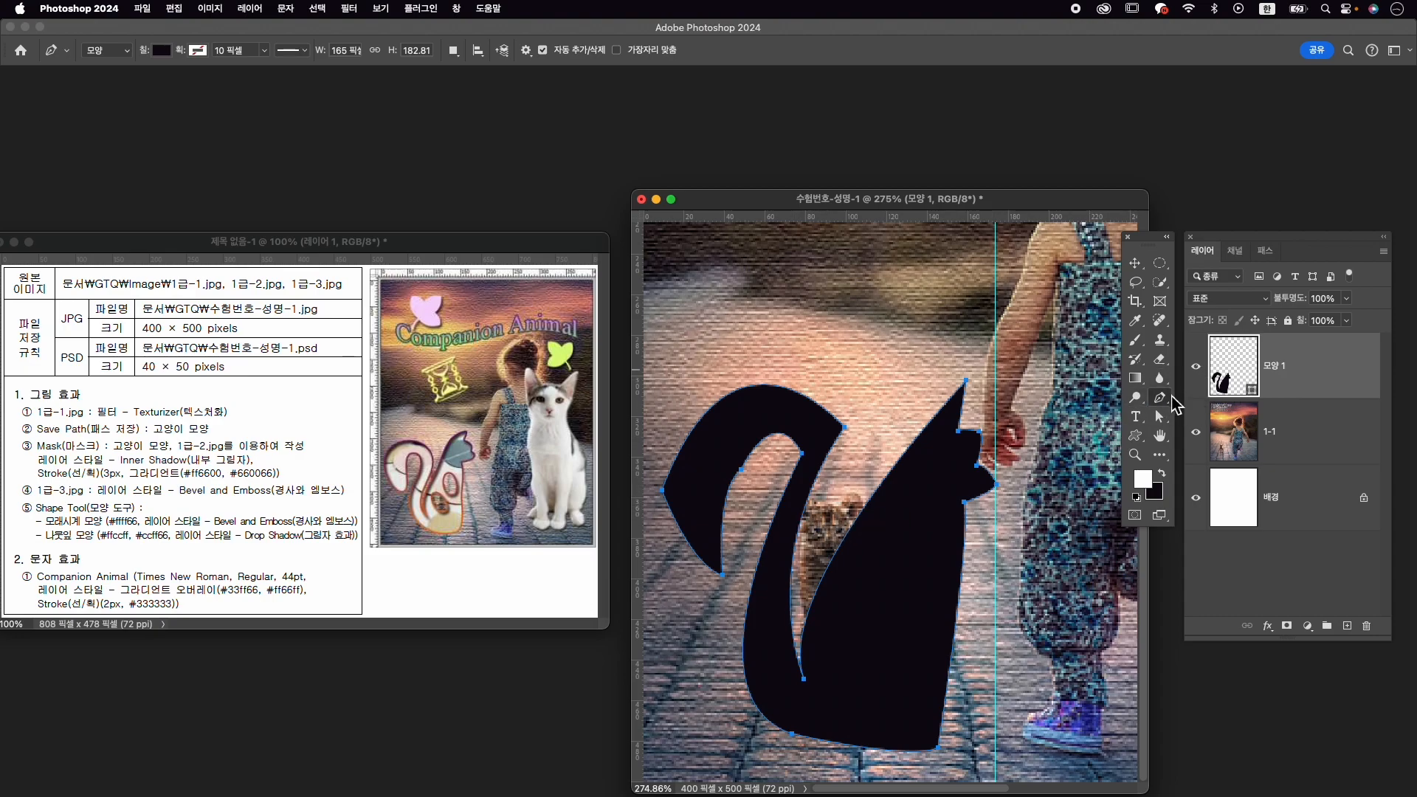
pyautogui.click(811, 492)
pyautogui.click(814, 483)
pyautogui.press('a')
pyautogui.rightClick(1161, 417)
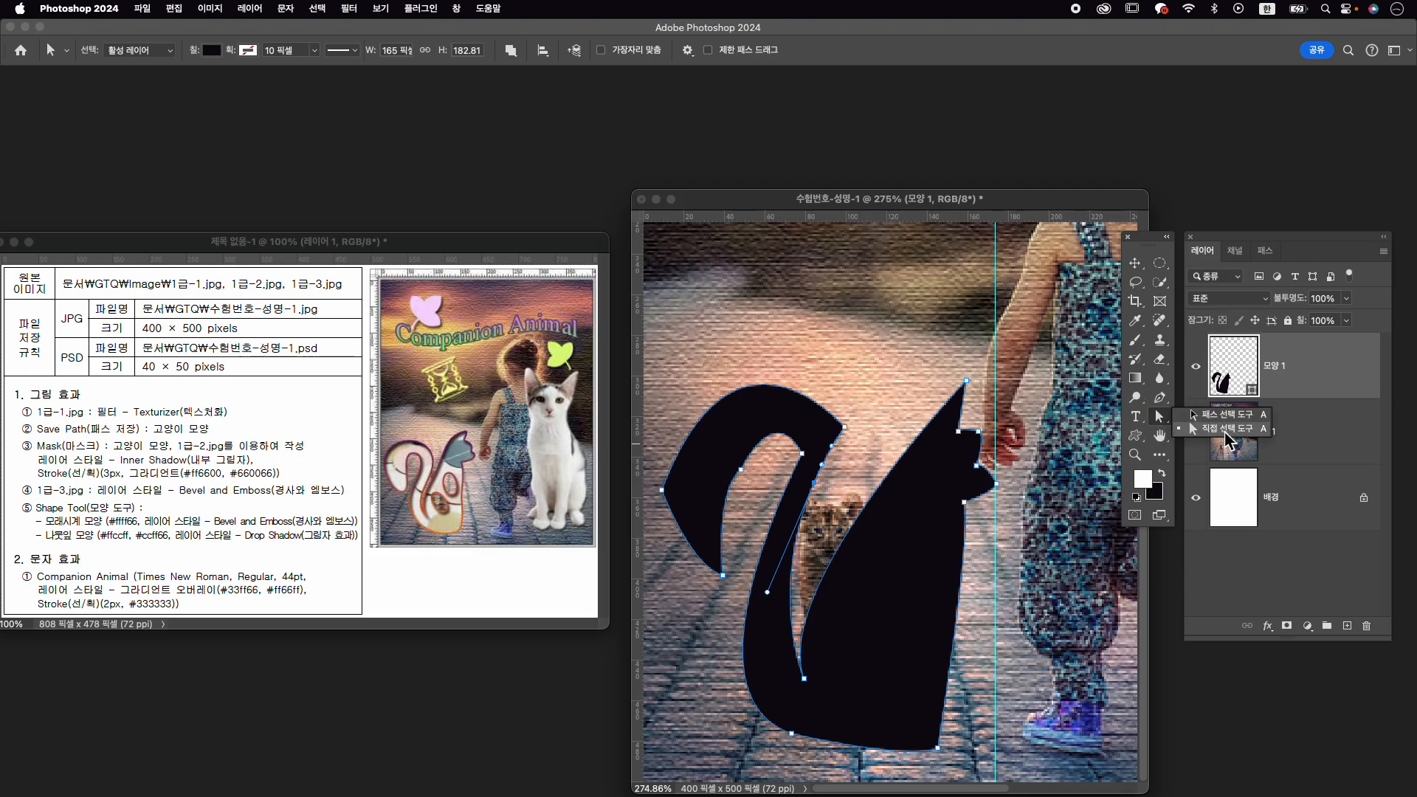
pyautogui.click(1226, 431)
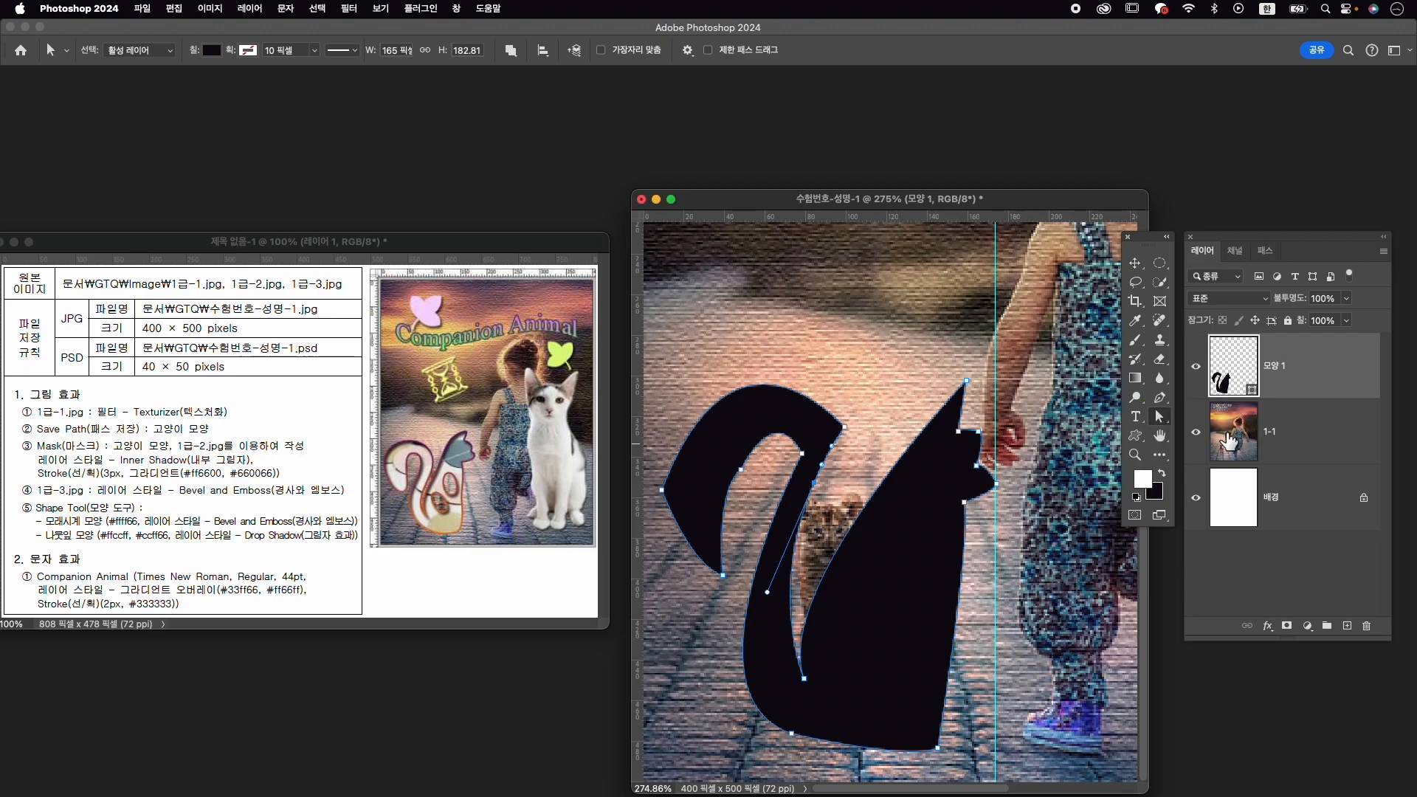
pyautogui.rightClick(1164, 417)
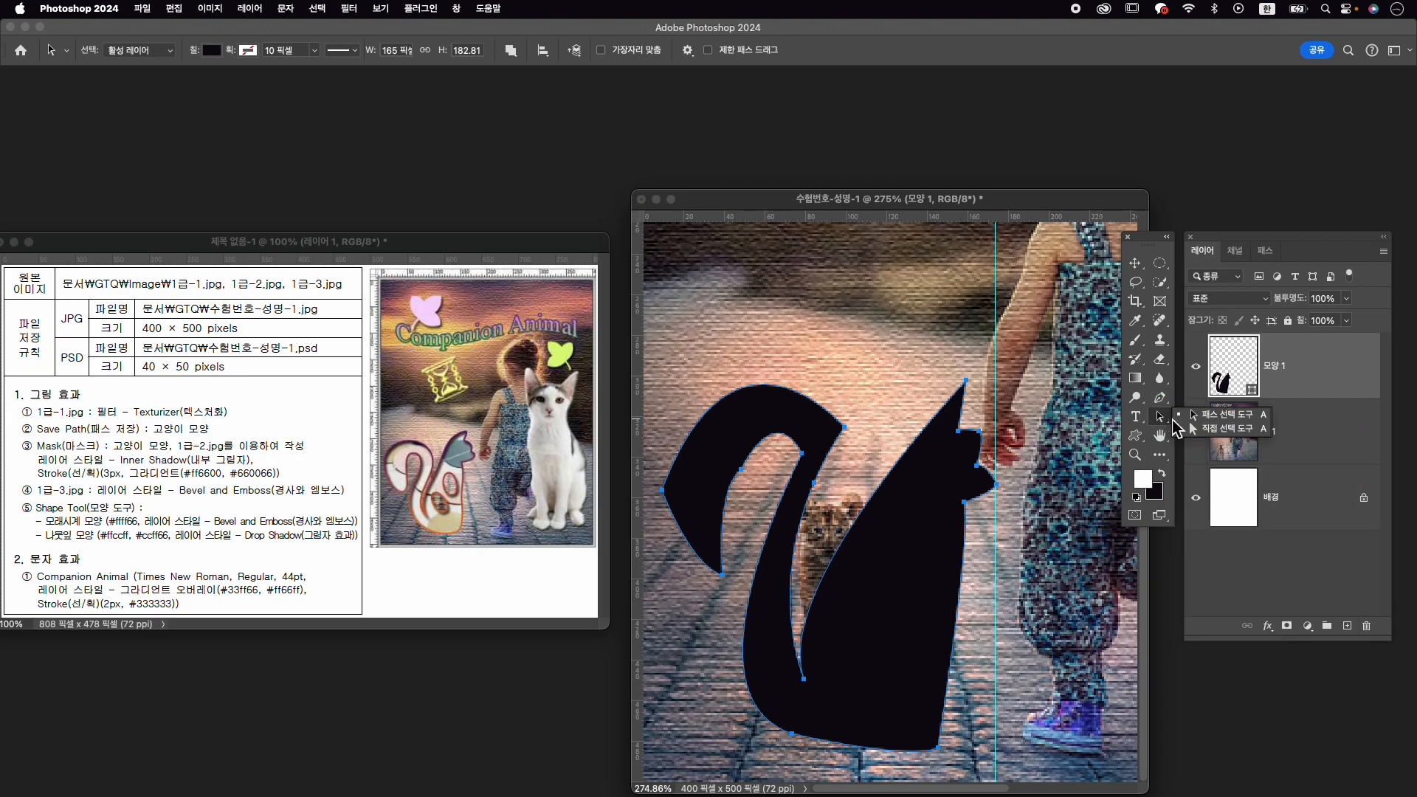
pyautogui.click(1222, 414)
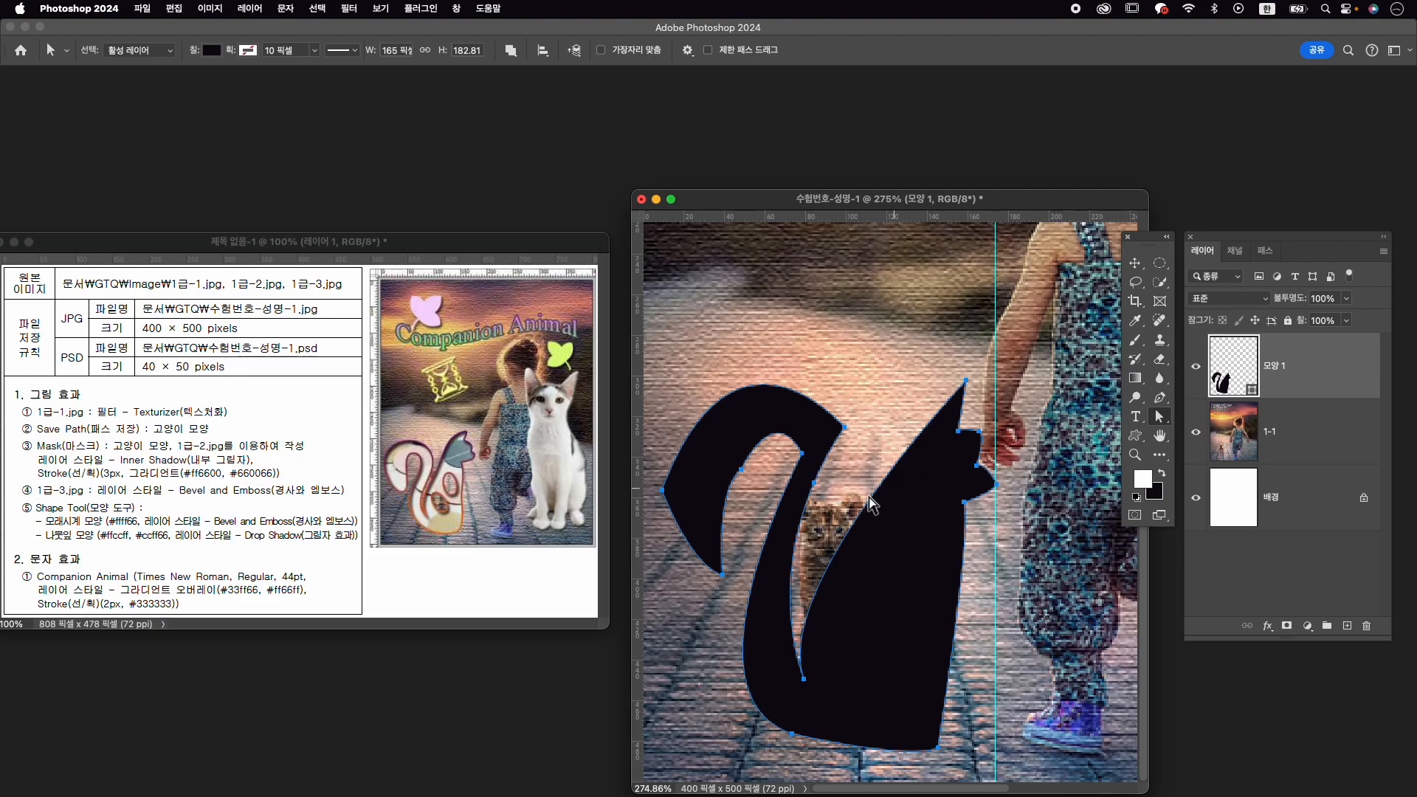
pyautogui.moveTo(815, 485)
pyautogui.mouseDown()
pyautogui.moveTo(845, 491)
pyautogui.moveTo(832, 486)
pyautogui.moveTo(827, 502)
pyautogui.mouseUp()
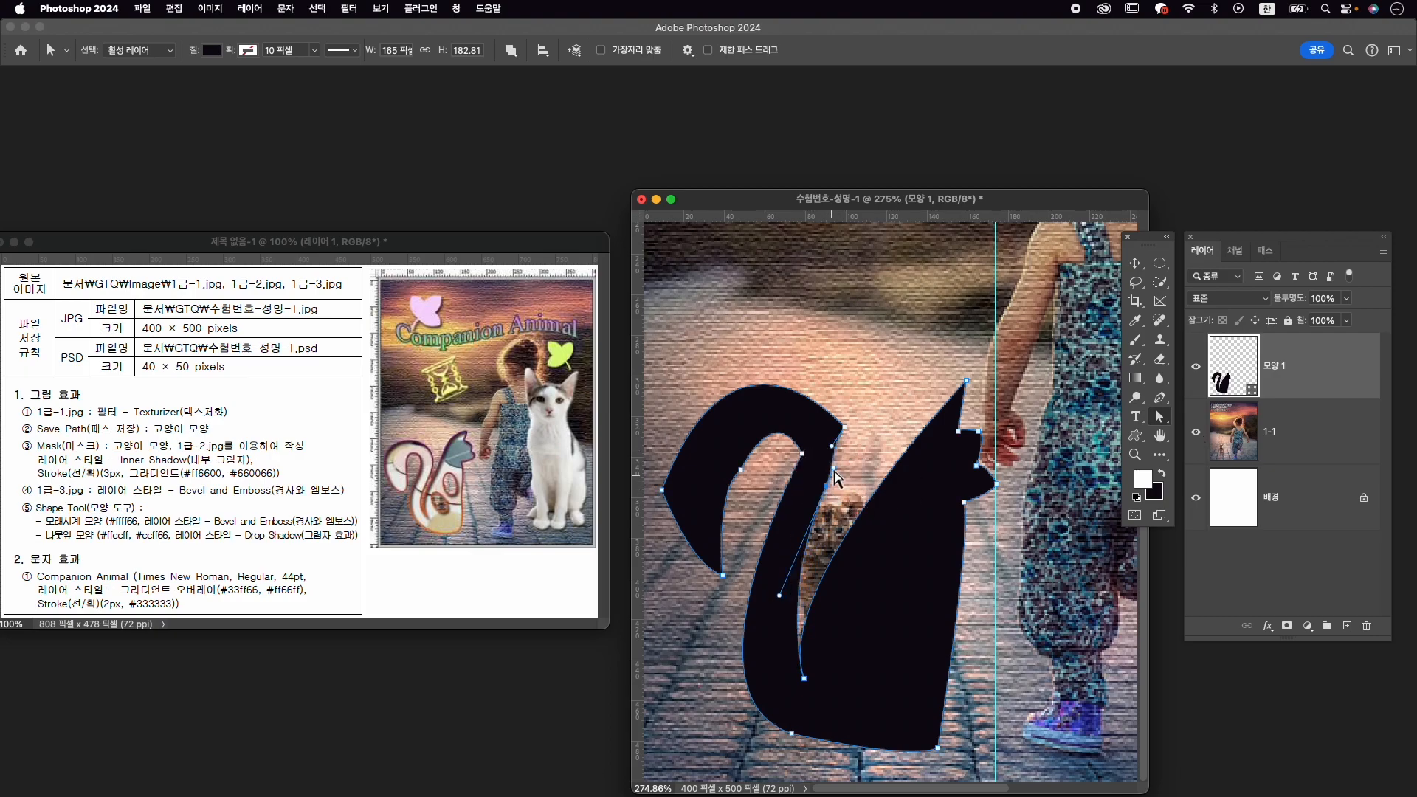
pyautogui.moveTo(845, 427); pyautogui.dragTo(835, 465)
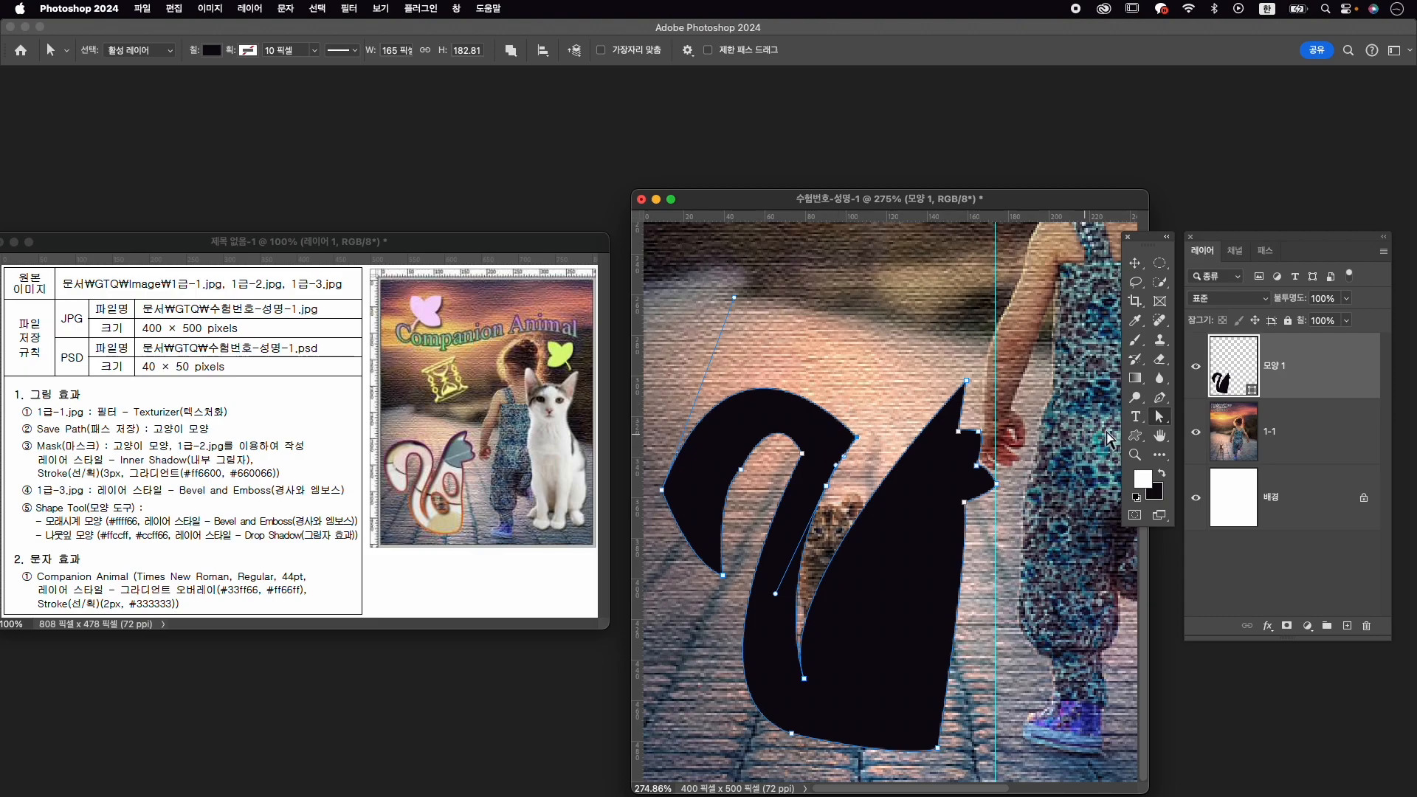
# Round the tail's upper and outermost bends with the Convert Point tool and even out the tail curve by adjusting its handles and inner anchor.
pyautogui.click(1160, 398)
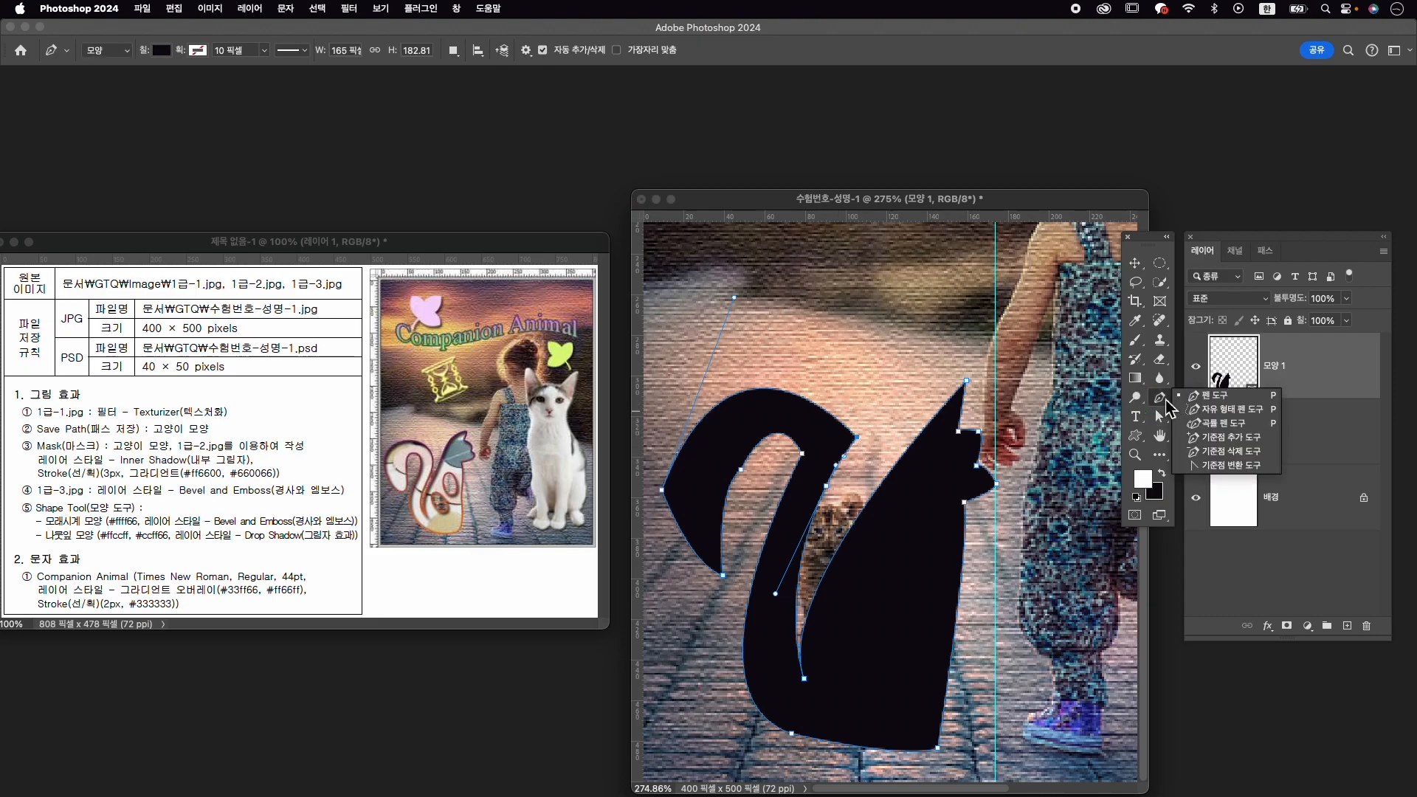
pyautogui.click(1231, 466)
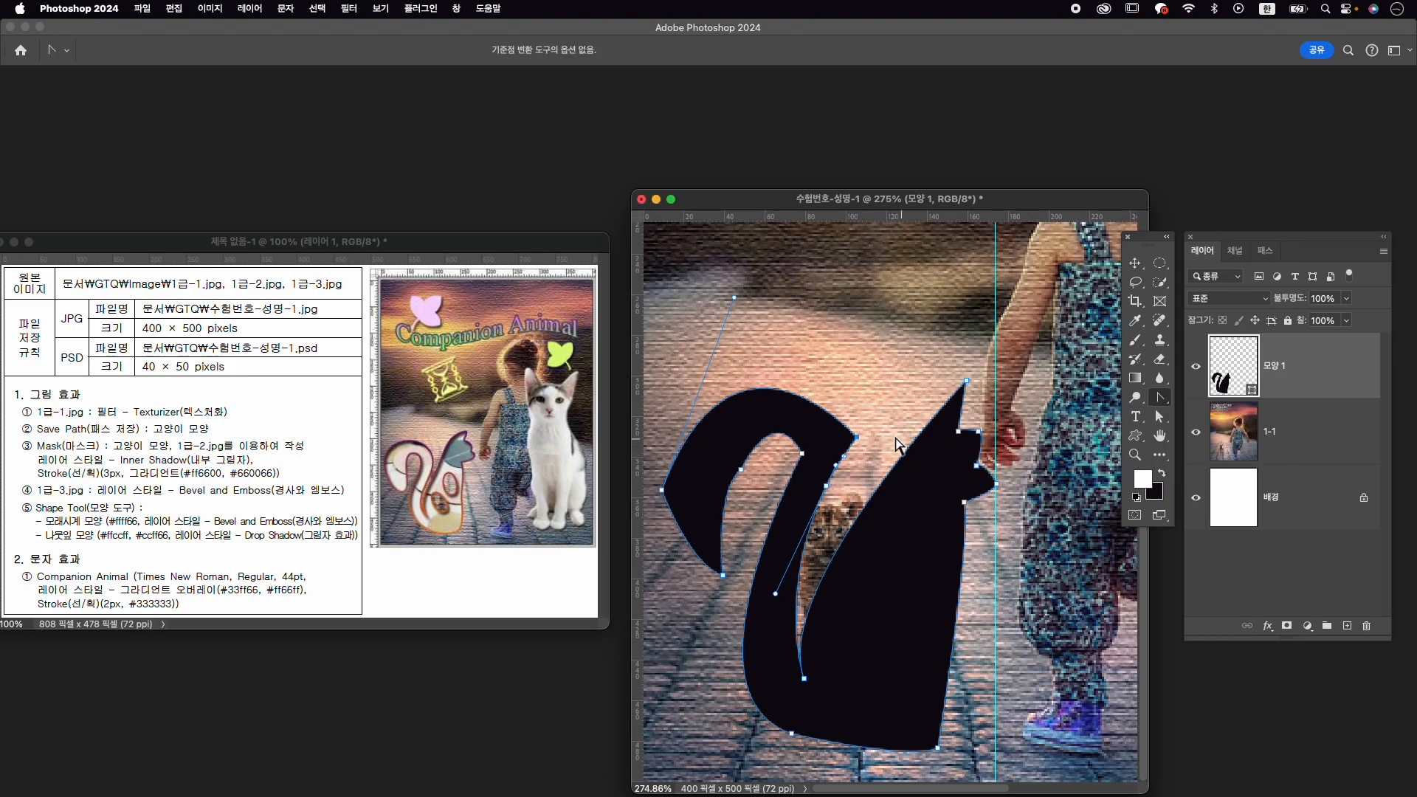
pyautogui.click(856, 438)
pyautogui.moveTo(861, 439); pyautogui.dragTo(862, 413)
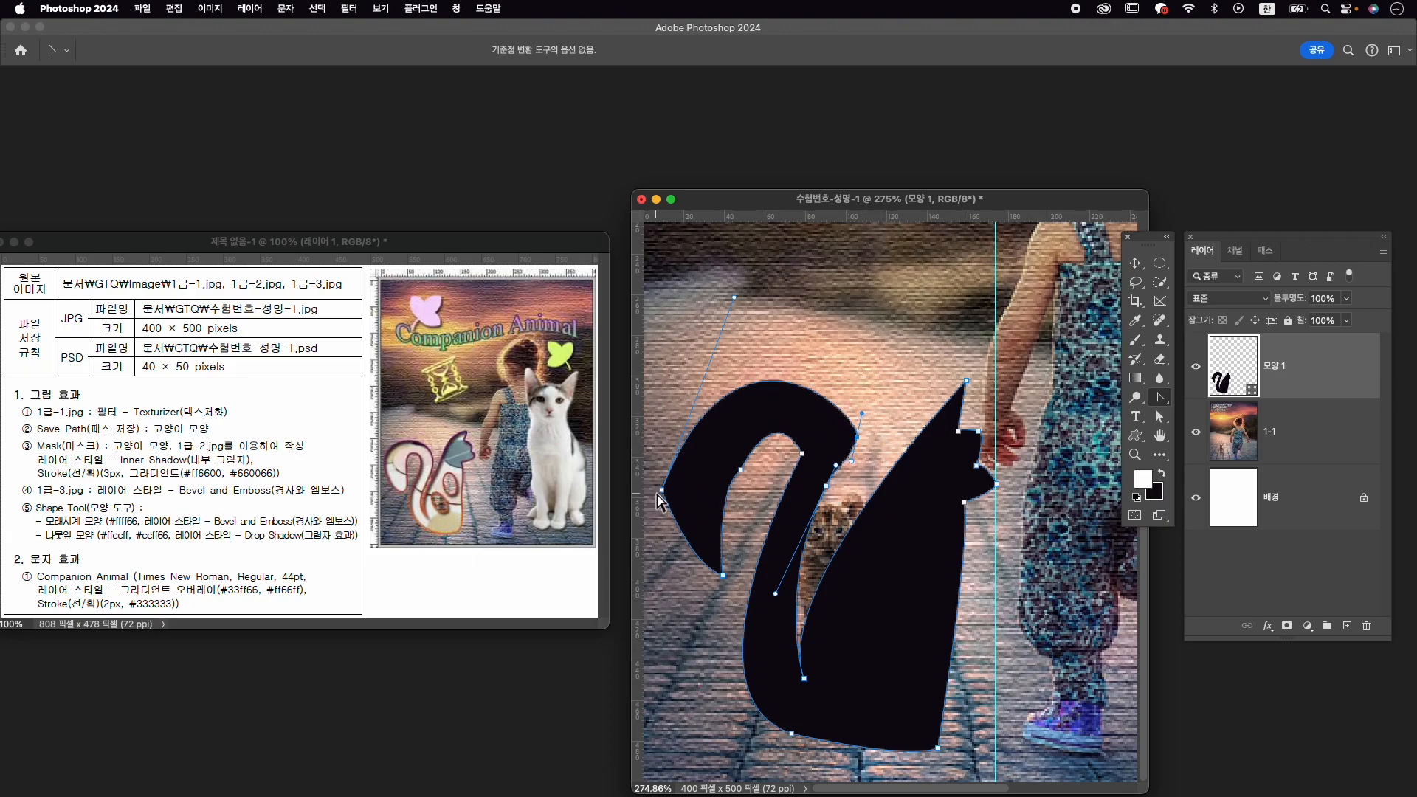
pyautogui.moveTo(662, 490); pyautogui.dragTo(676, 534)
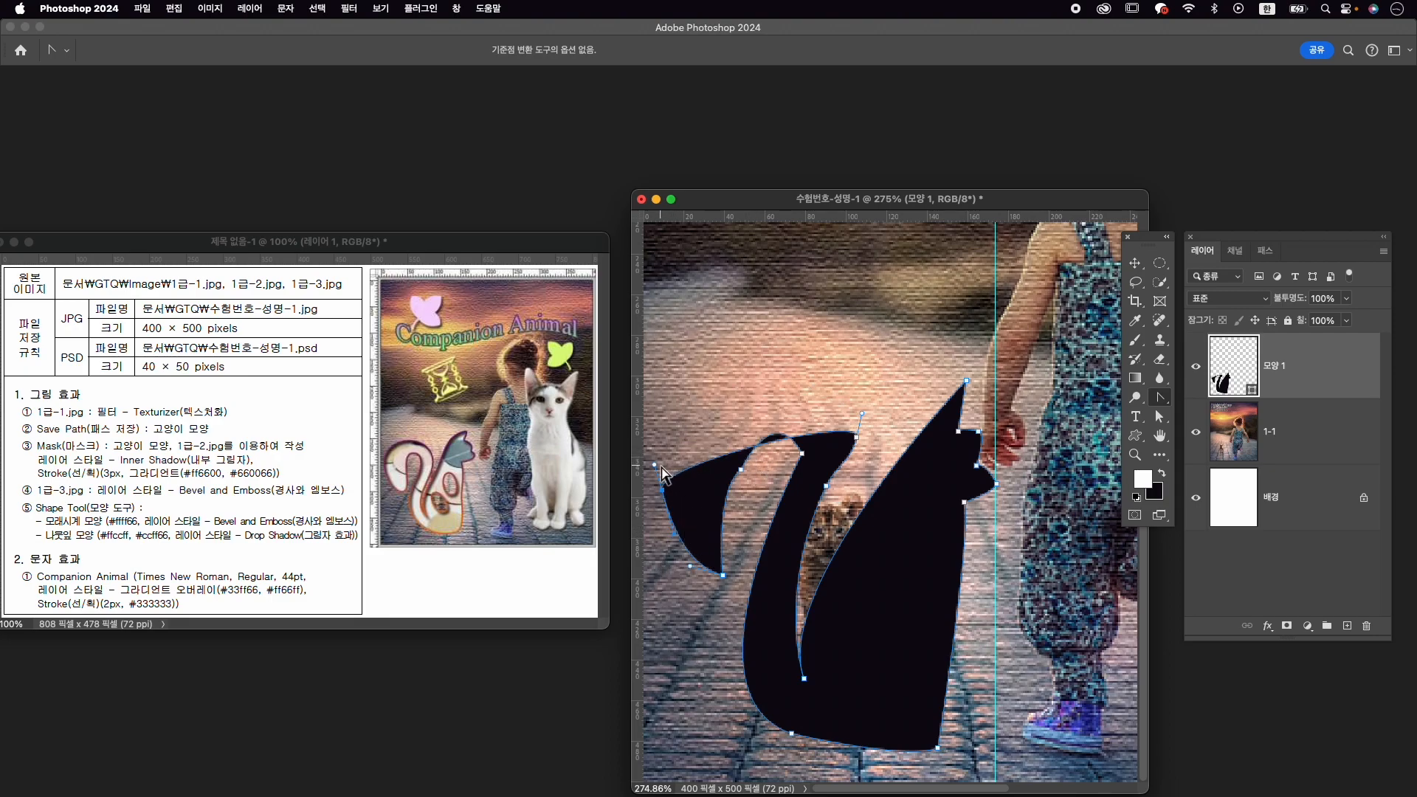
pyautogui.press('a')
pyautogui.moveTo(655, 466); pyautogui.dragTo(687, 292)
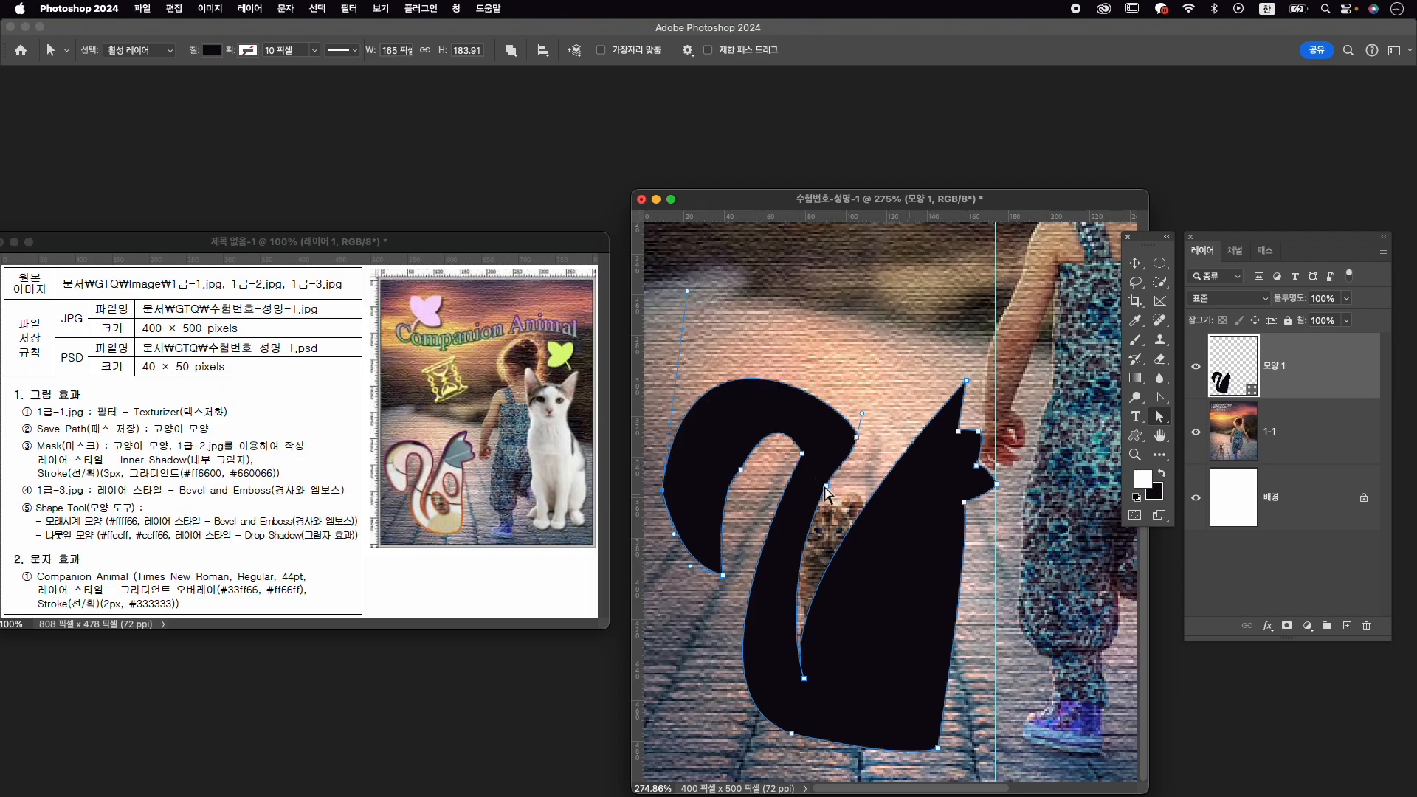
pyautogui.moveTo(802, 453); pyautogui.dragTo(793, 457)
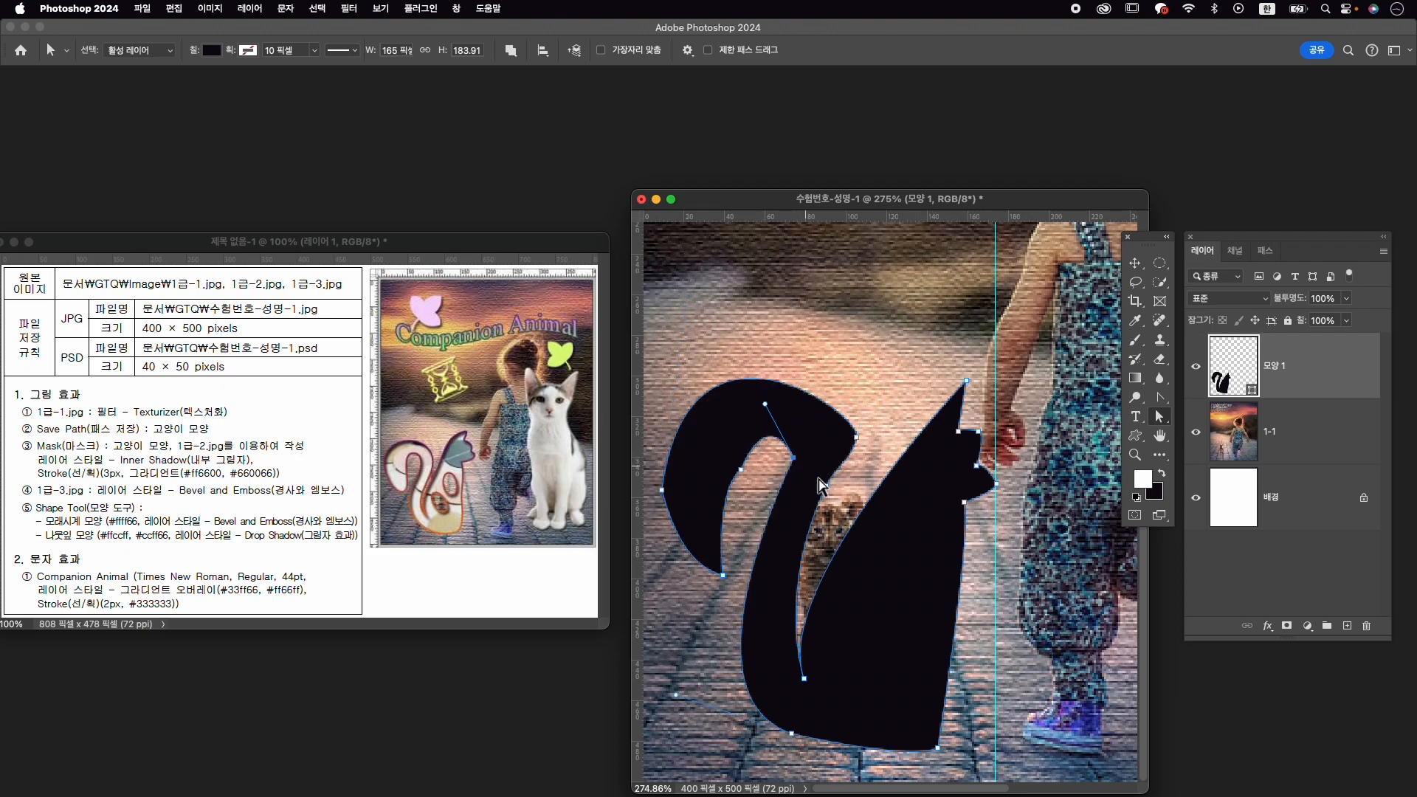
# Round the cat's ear tip with the Convert Point tool and reshape the forehead by moving its anchor points.
pyautogui.hscroll(3, 1037, 432)
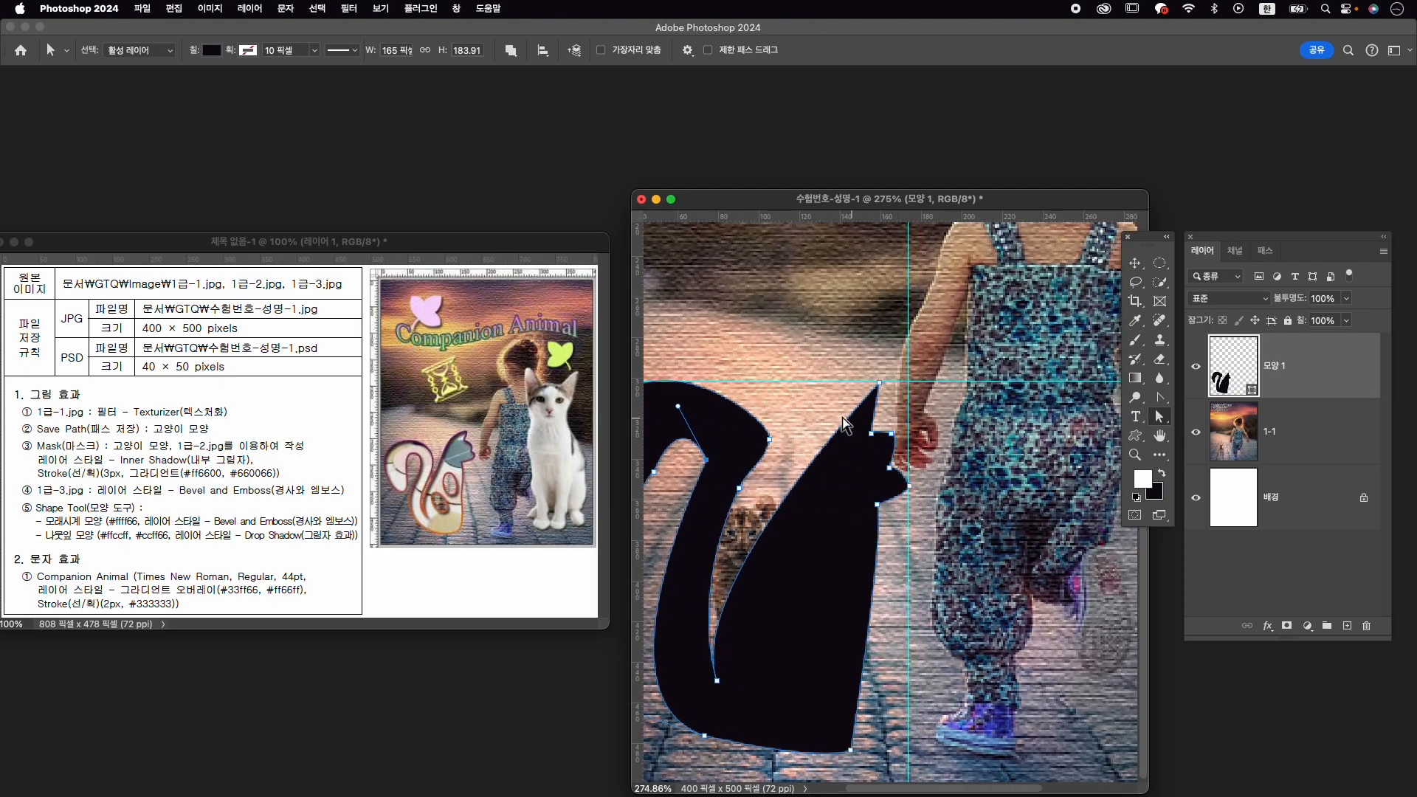
pyautogui.click(881, 383)
pyautogui.moveTo(1160, 398); pyautogui.dragTo(1210, 465)
pyautogui.moveTo(879, 383)
pyautogui.mouseDown()
pyautogui.moveTo(865, 381)
pyautogui.moveTo(888, 386)
pyautogui.mouseUp()
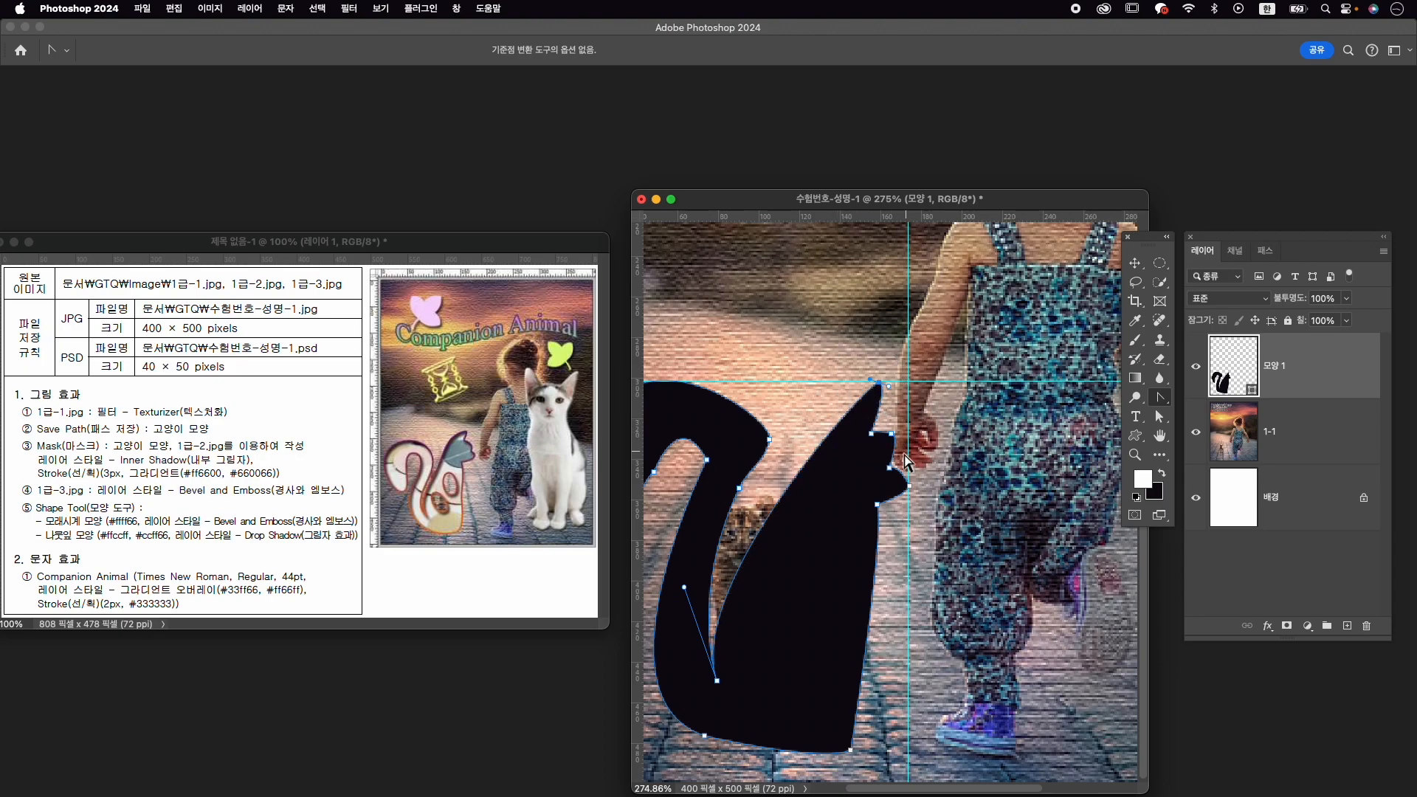
pyautogui.press('a')
pyautogui.moveTo(875, 443); pyautogui.dragTo(896, 465)
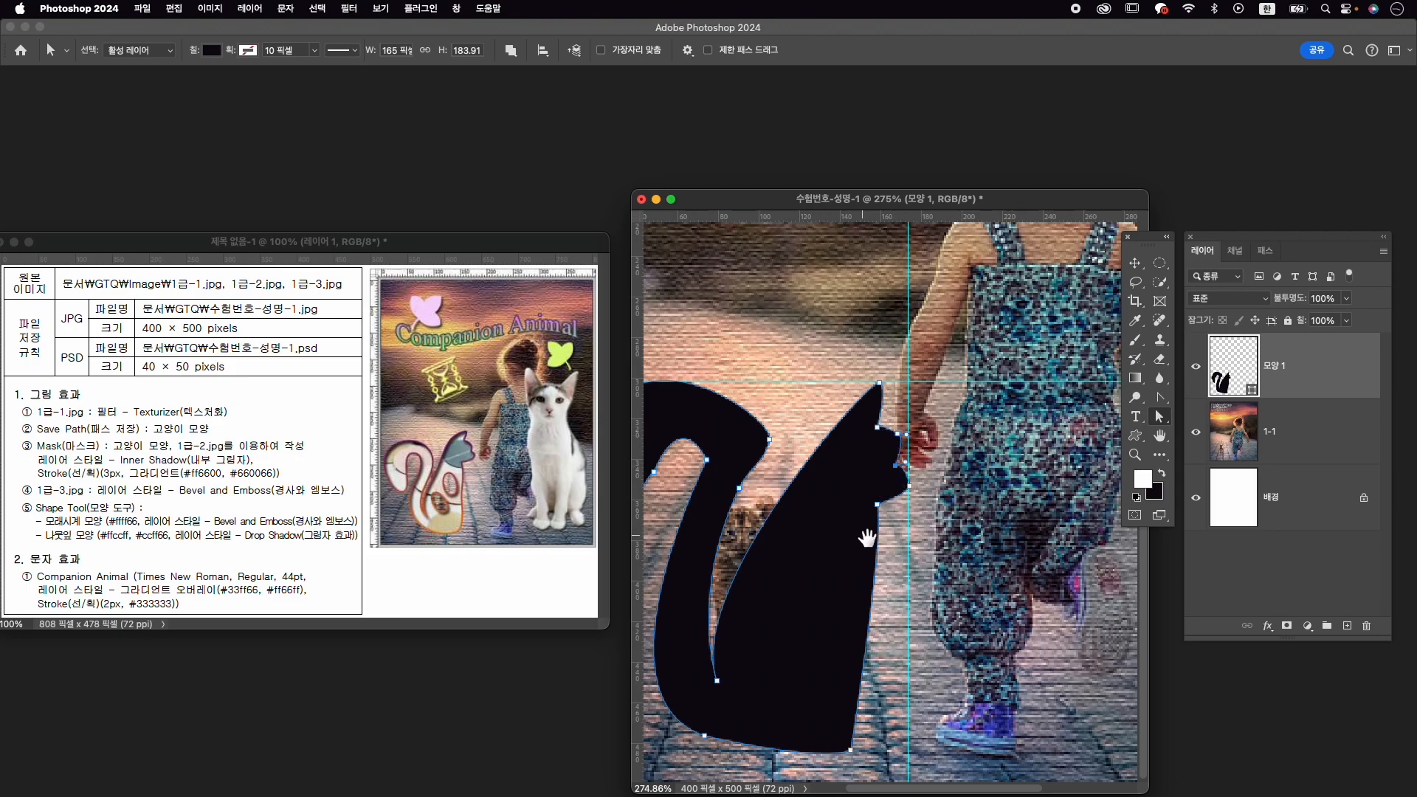
# Round the lower front corner of the cat's body with the Convert Point tool and refine the tail's upper bend.
pyautogui.hscroll(-3, 864, 535)
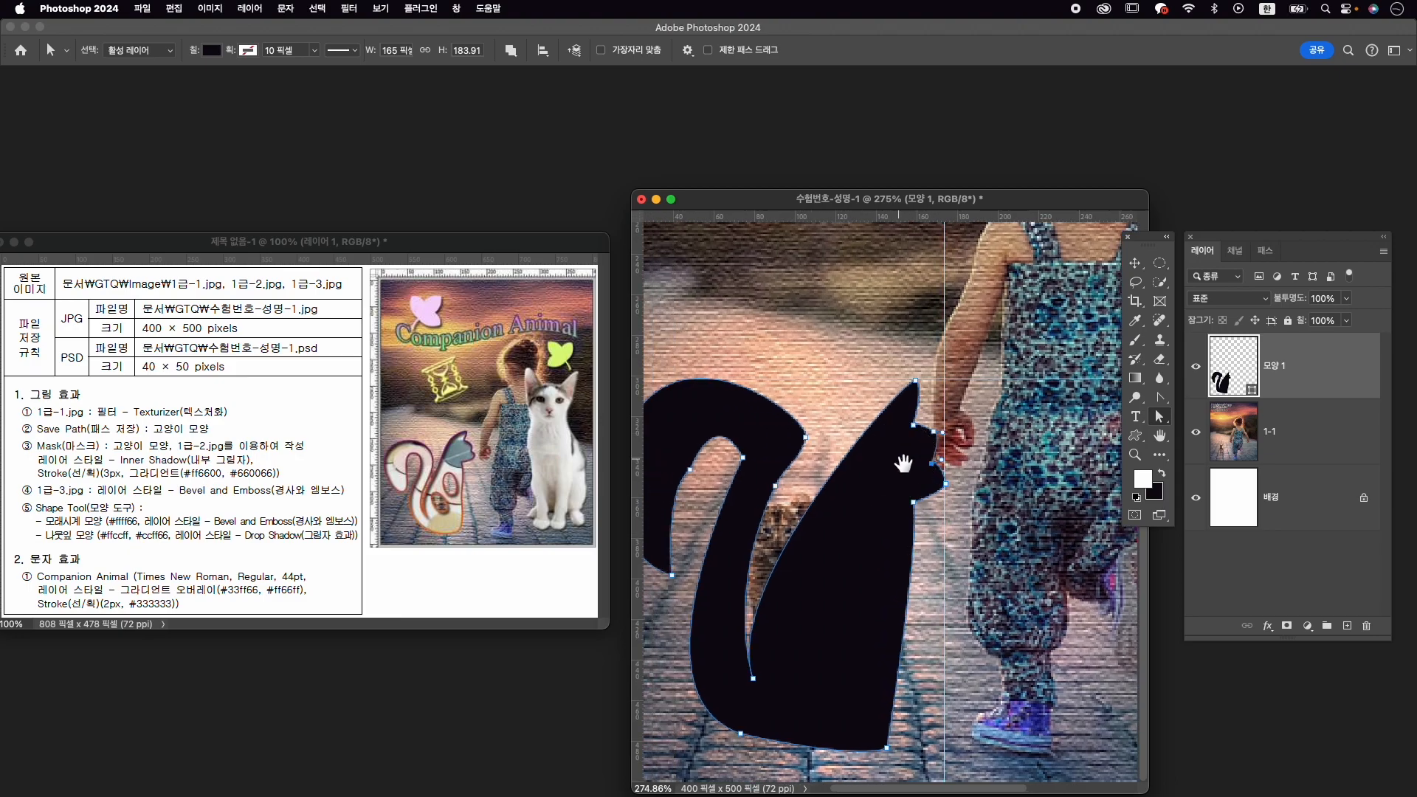
pyautogui.click(1160, 397)
pyautogui.moveTo(887, 746); pyautogui.dragTo(909, 733)
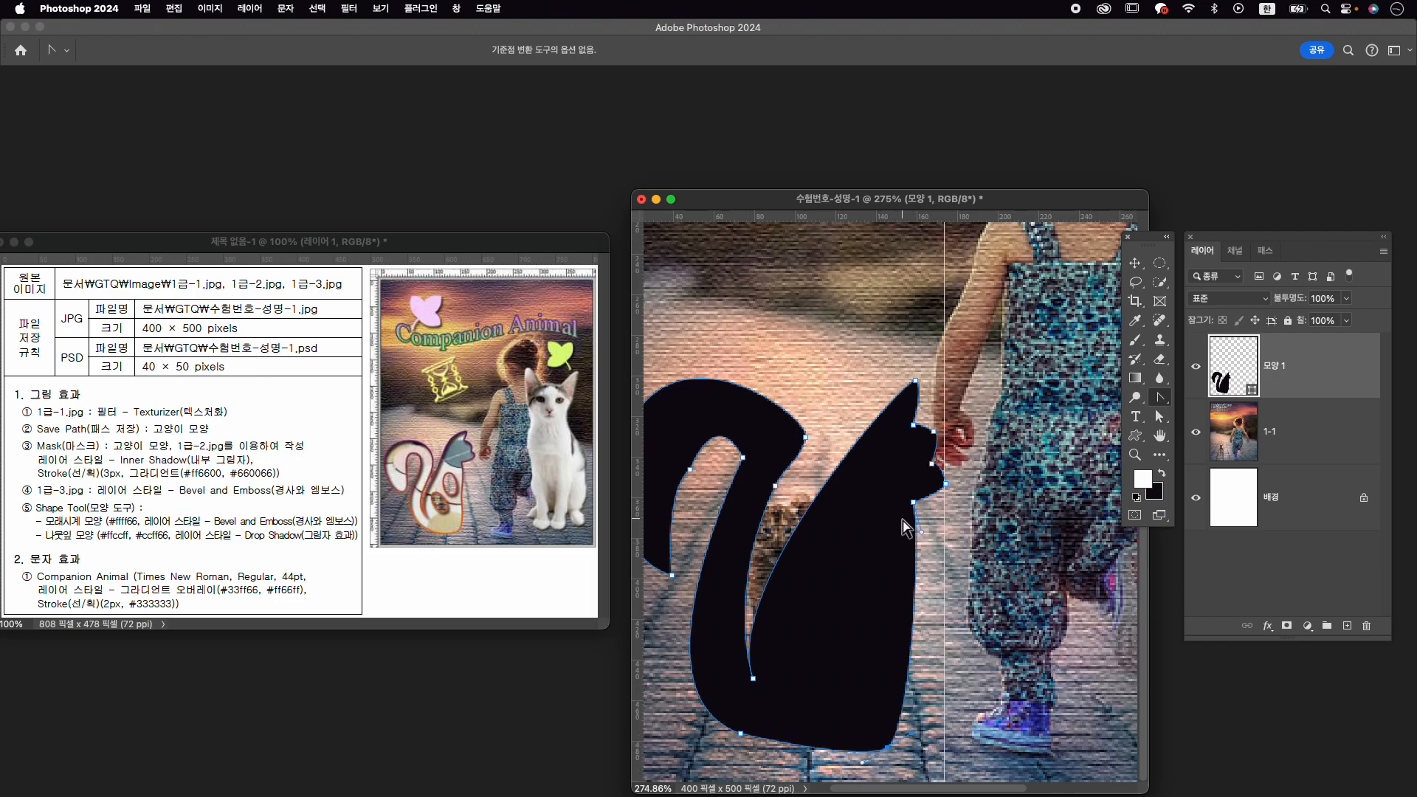
pyautogui.moveTo(805, 437); pyautogui.dragTo(796, 433)
pyautogui.press('super+space')
pyautogui.moveTo(943, 506); pyautogui.dragTo(902, 508)
# Adjust the outer curve of the hanging tail and round off its tip with the Convert Point tool.
pyautogui.click(654, 604)
pyautogui.moveTo(662, 629); pyautogui.dragTo(655, 642)
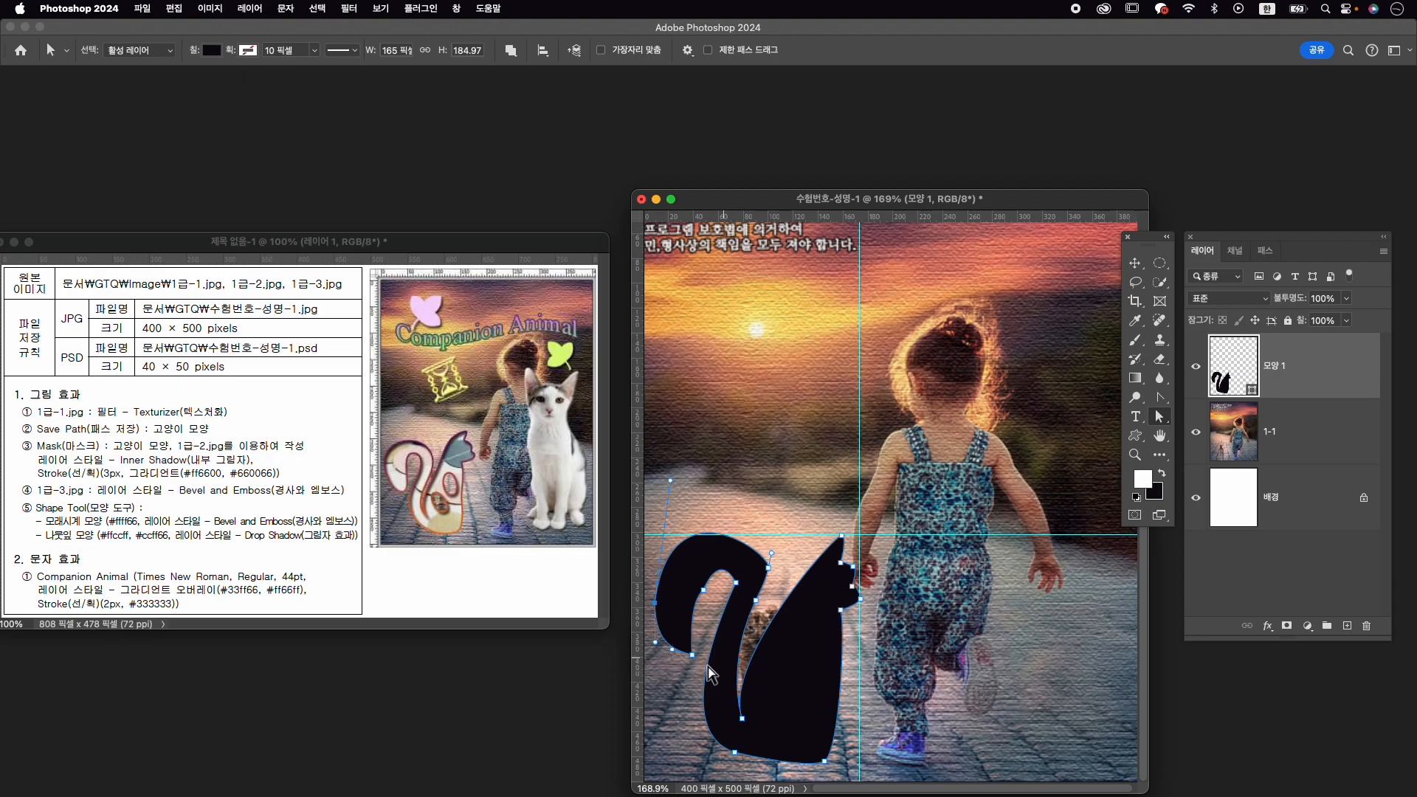
pyautogui.click(1160, 397)
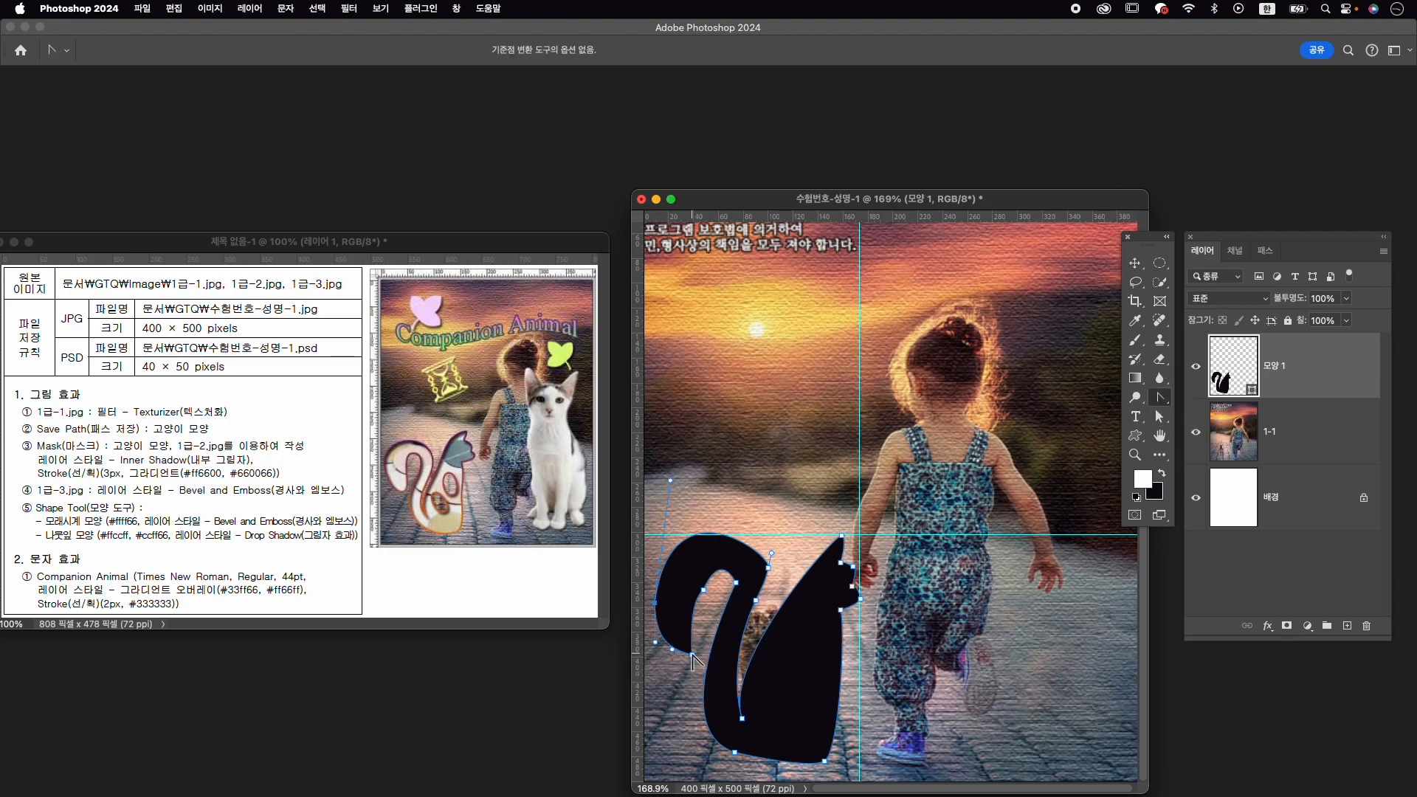
pyautogui.moveTo(692, 655)
pyautogui.mouseDown()
pyautogui.moveTo(724, 625)
pyautogui.moveTo(706, 648)
pyautogui.mouseUp()
# Save the cat shape's path under the name 고양이 모양.
pyautogui.click(457, 8)
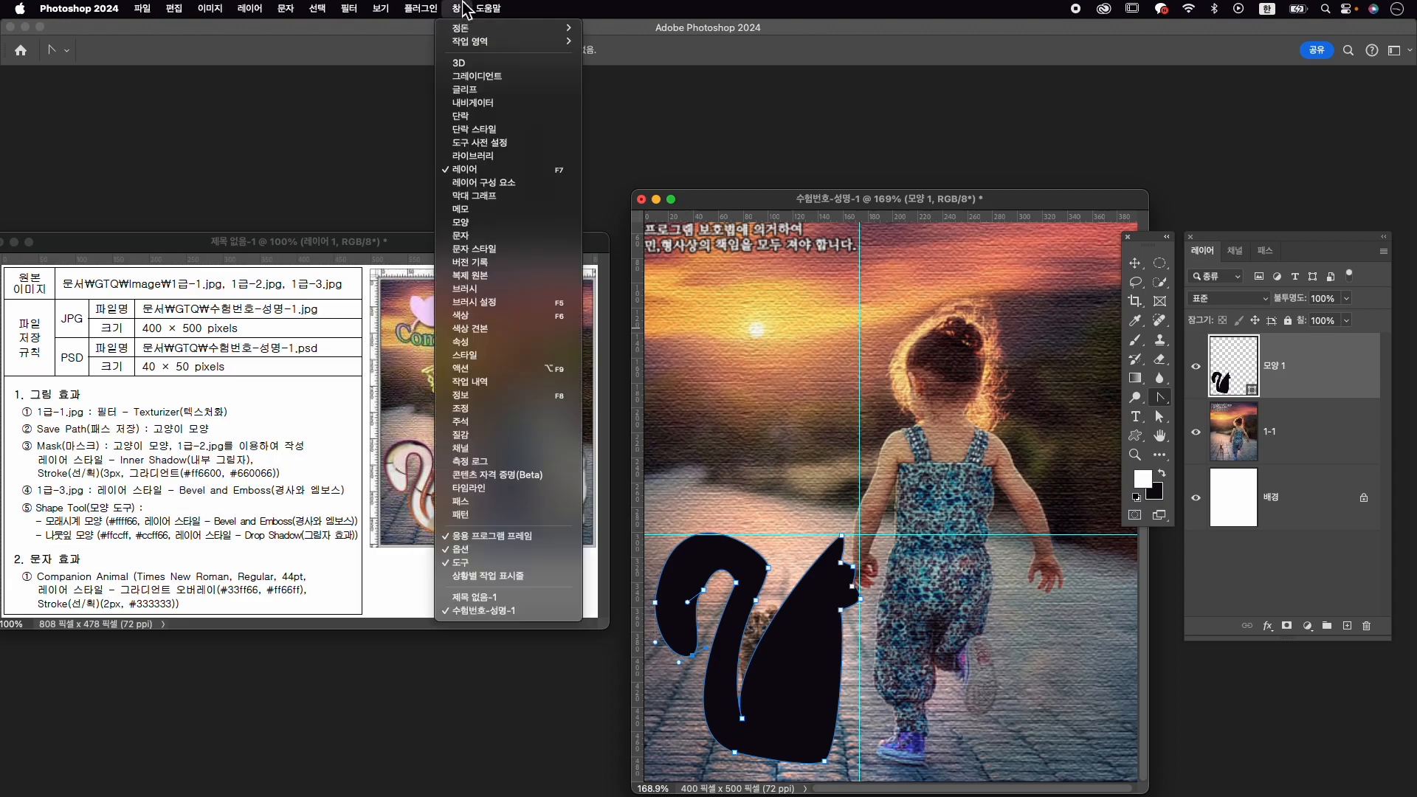
pyautogui.click(528, 509)
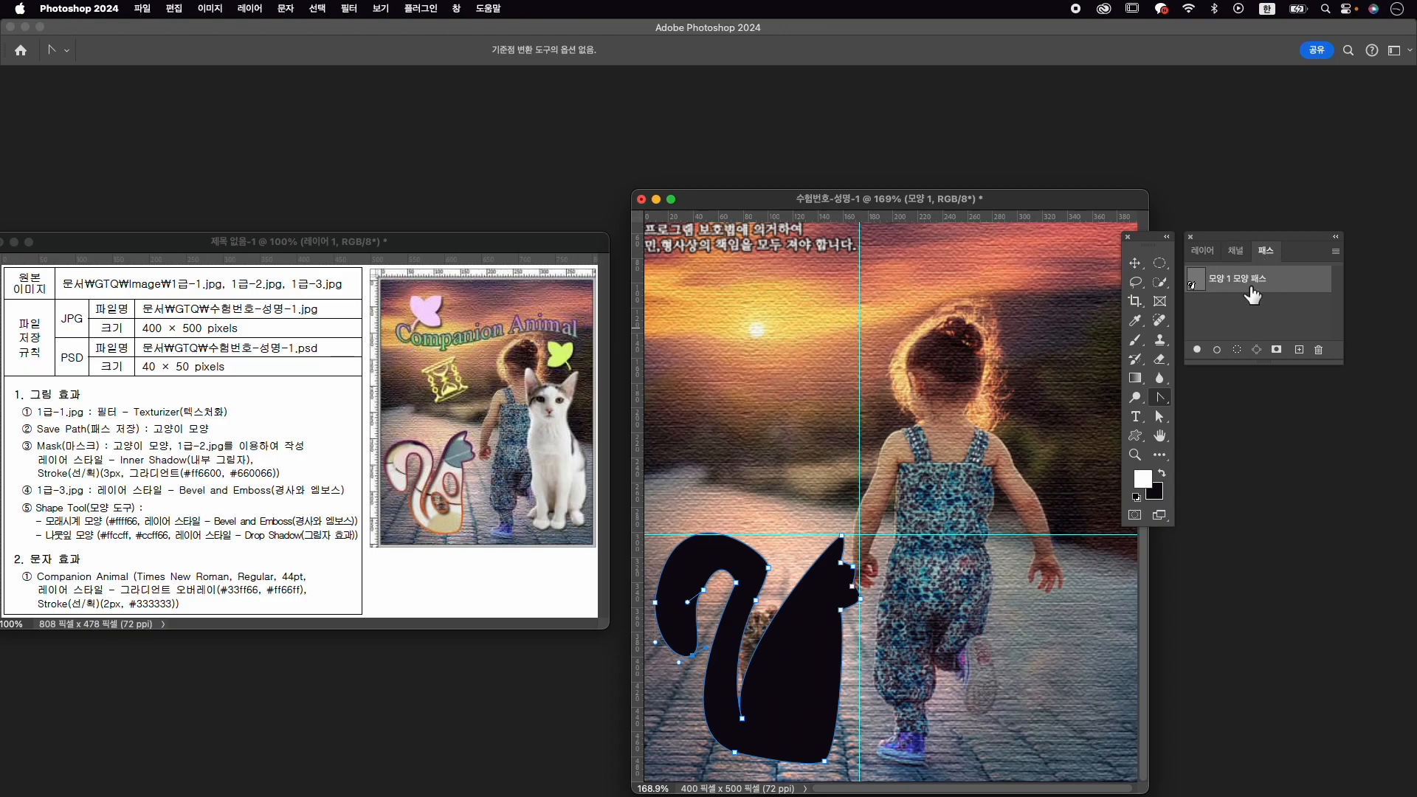
pyautogui.doubleClick(1262, 287)
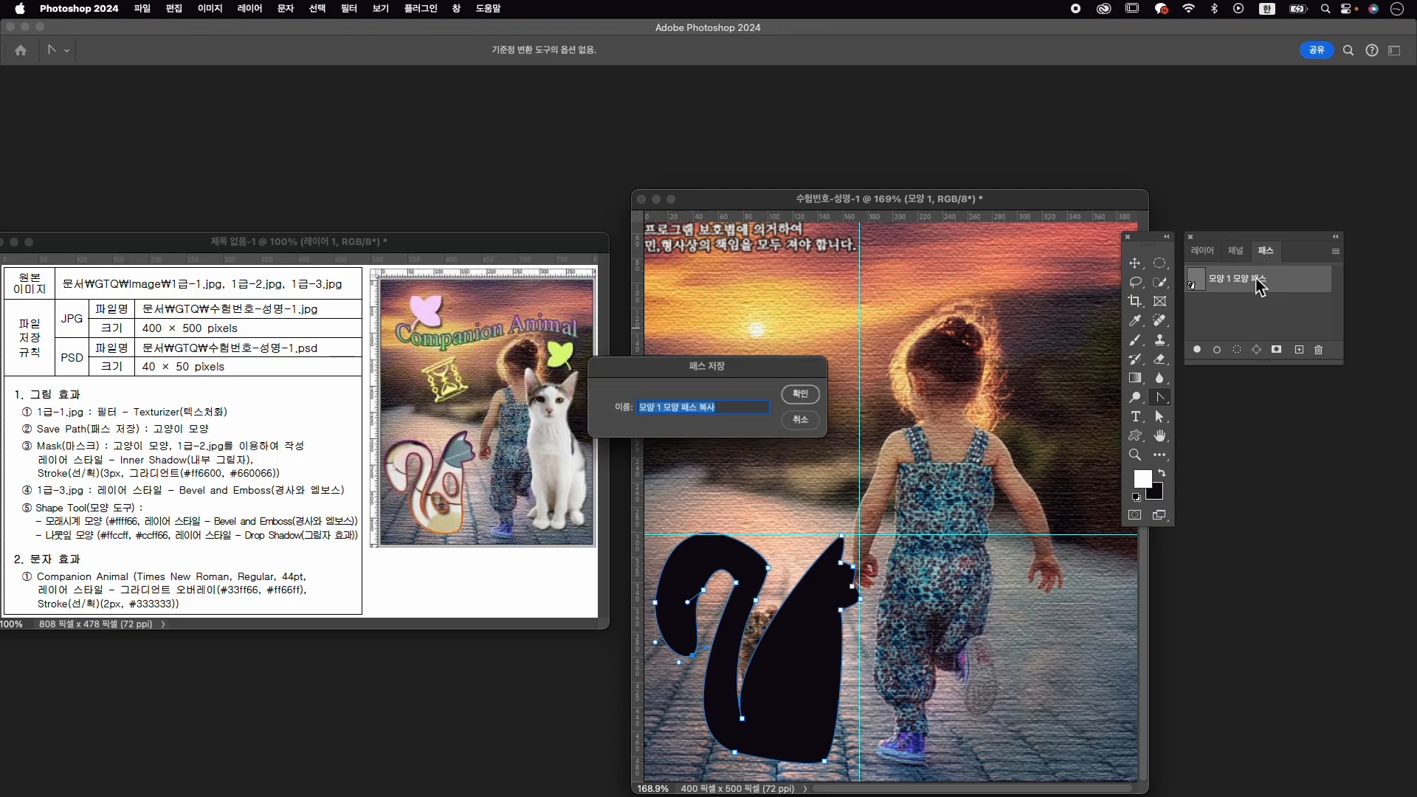
pyautogui.write('rh')
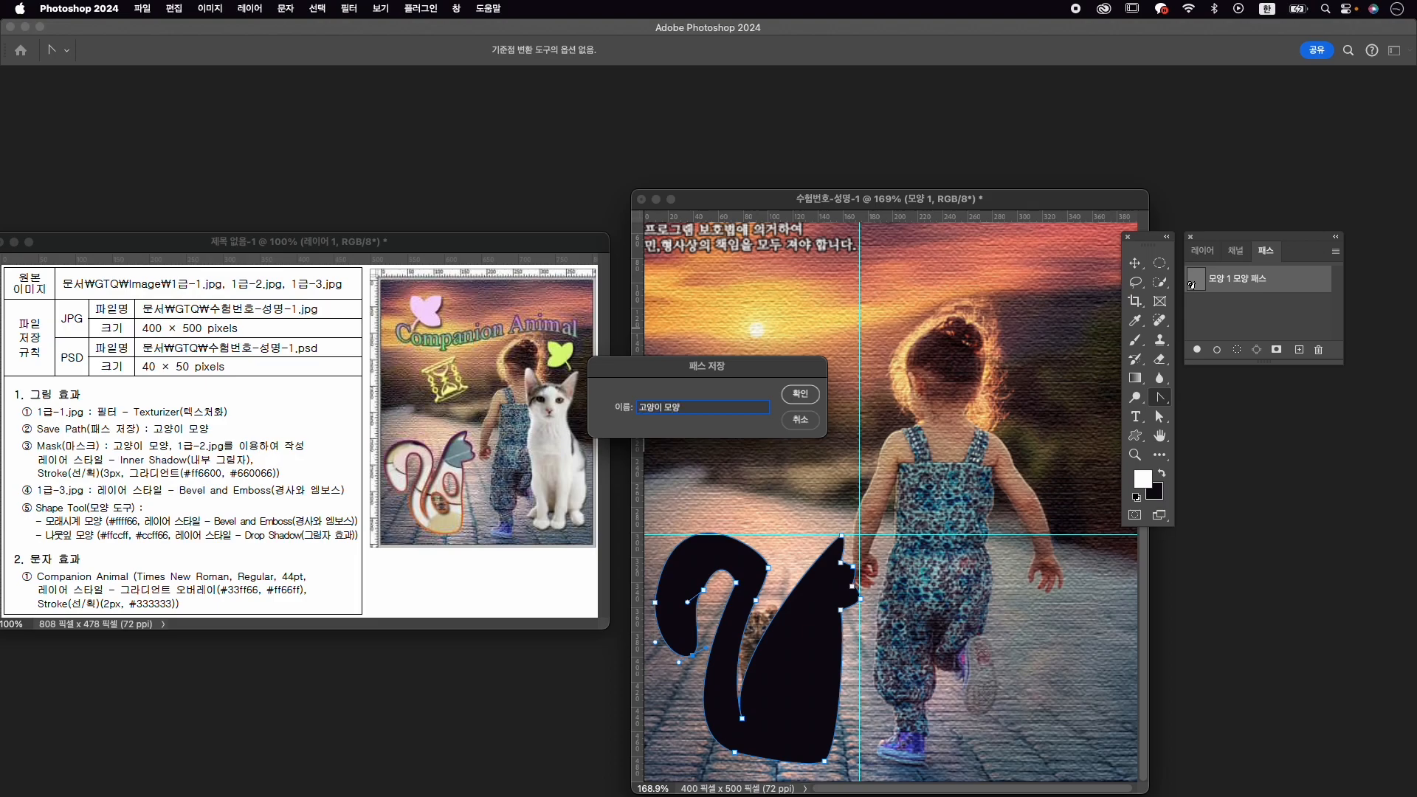
pyautogui.press('Return')
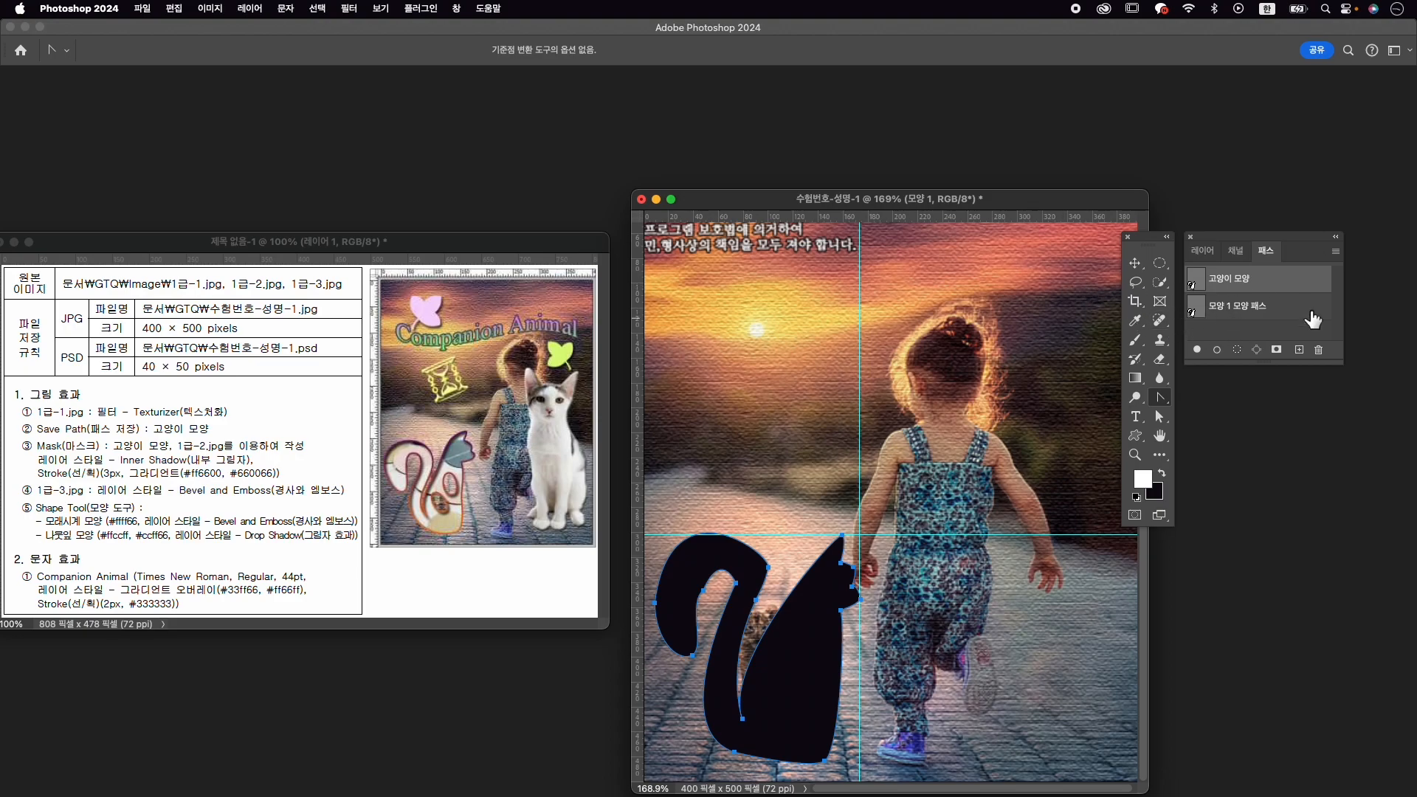
# Enlarge the path list, deselect the saved cat path and return to the layer list.
pyautogui.moveTo(1275, 363); pyautogui.dragTo(1281, 461)
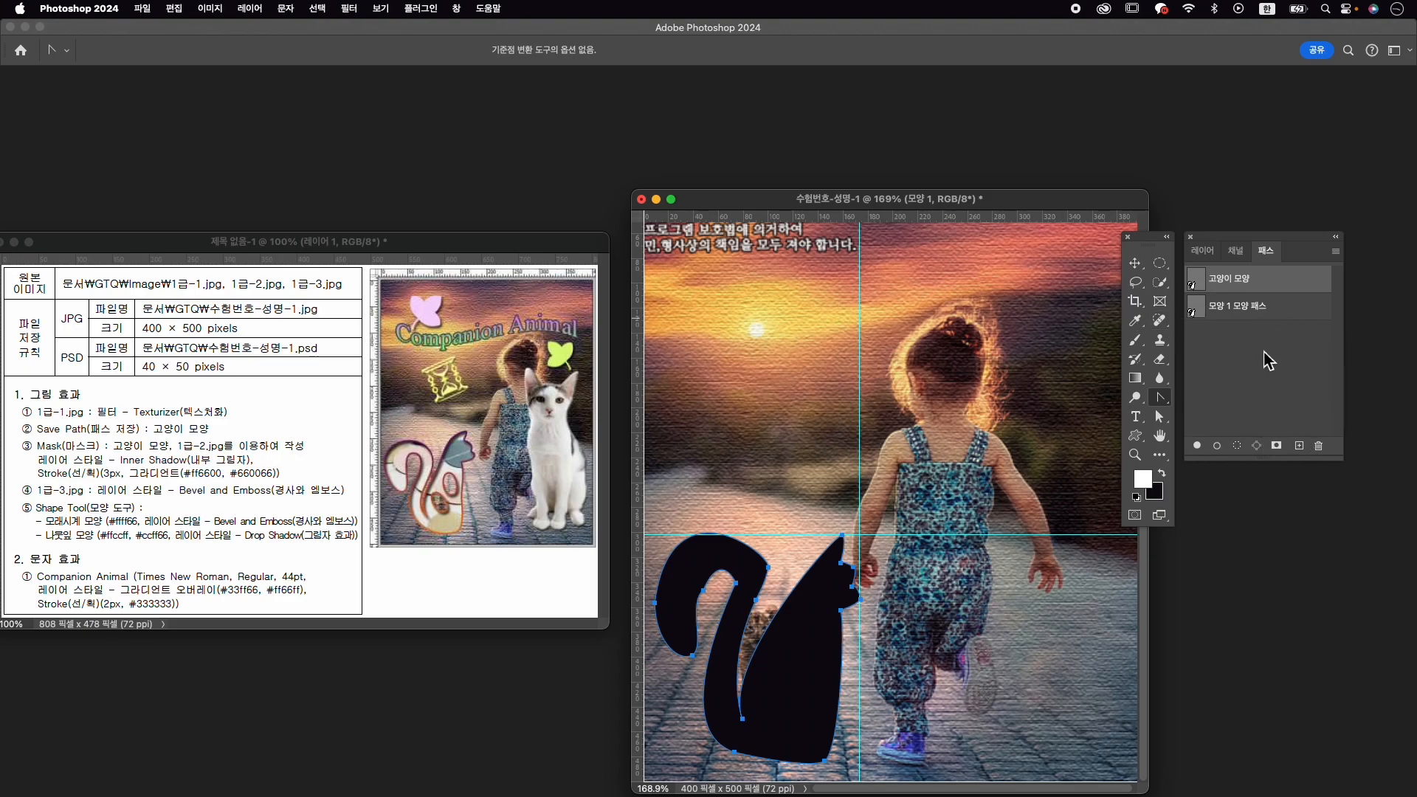
pyautogui.click(1259, 370)
pyautogui.click(1287, 392)
pyautogui.click(1239, 399)
pyautogui.click(1244, 389)
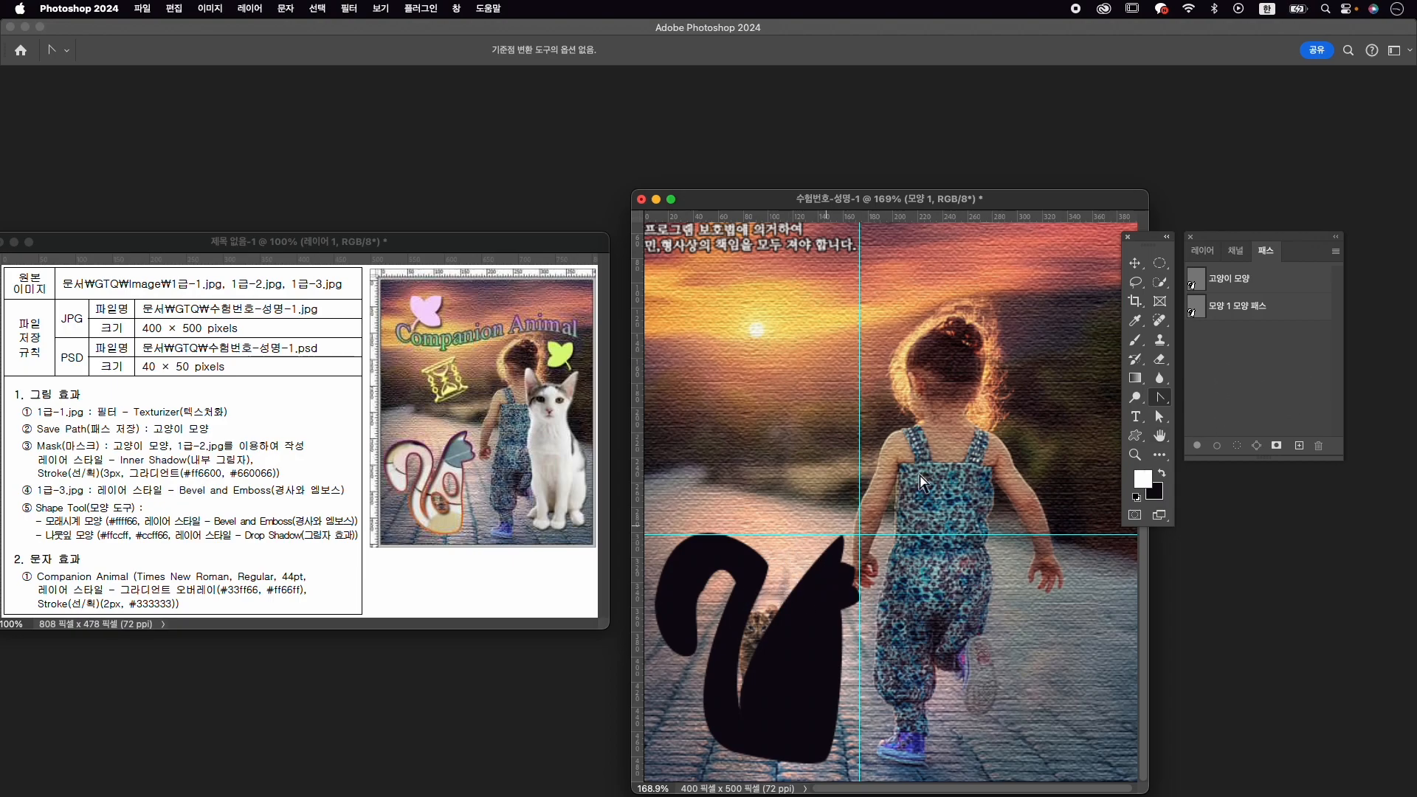
pyautogui.click(1202, 250)
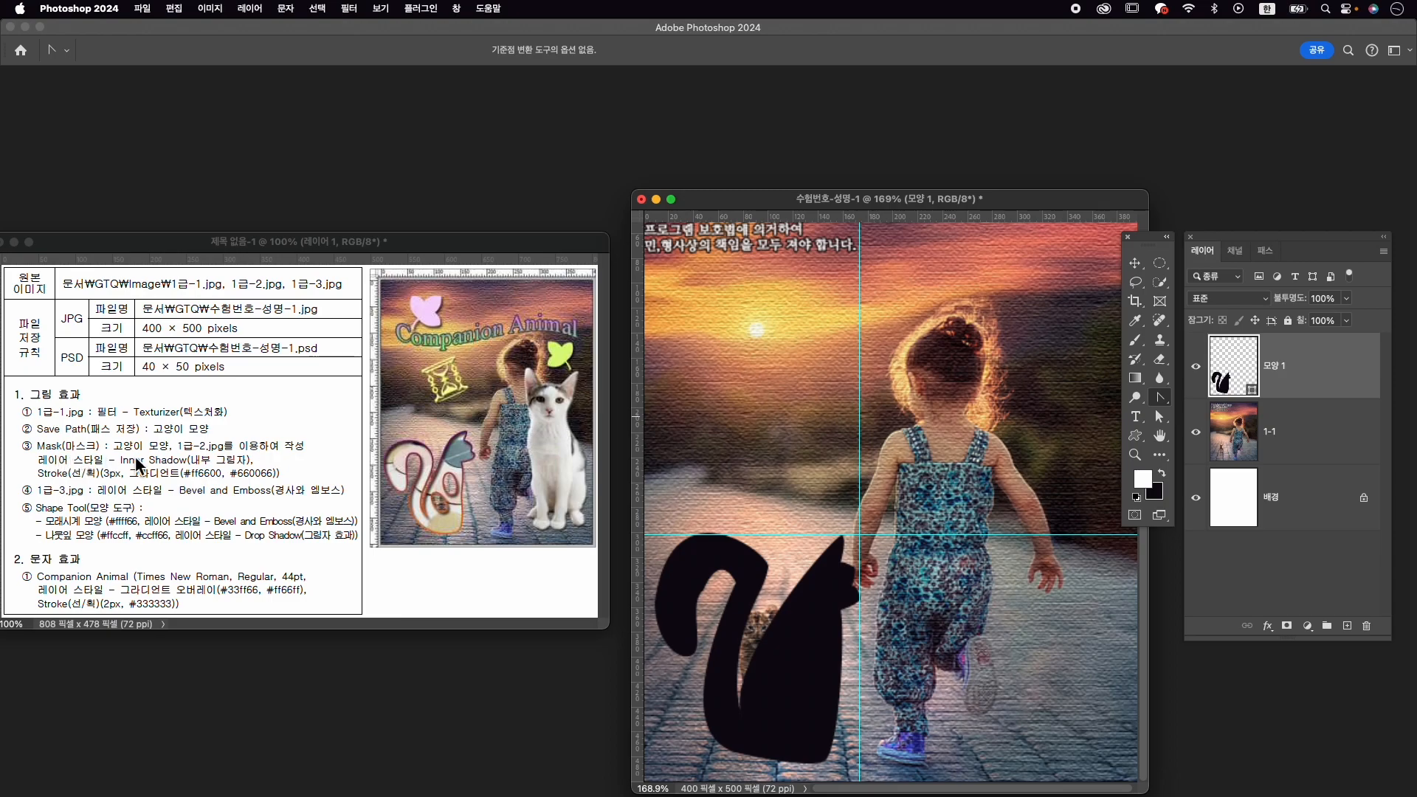
# Open 1급-2.jpg from the Image folder and place its window above the exam document.
pyautogui.press('super+o')
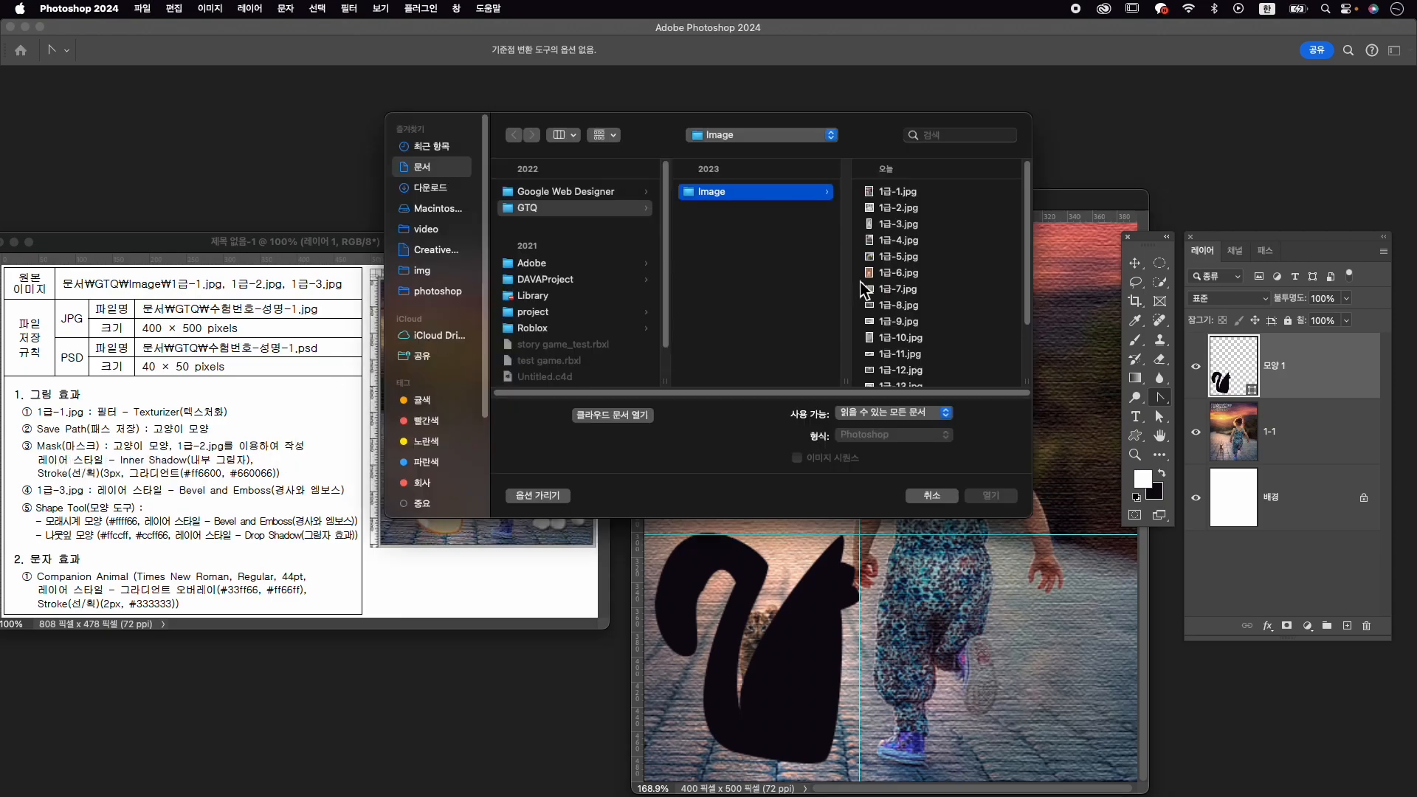
pyautogui.click(909, 209)
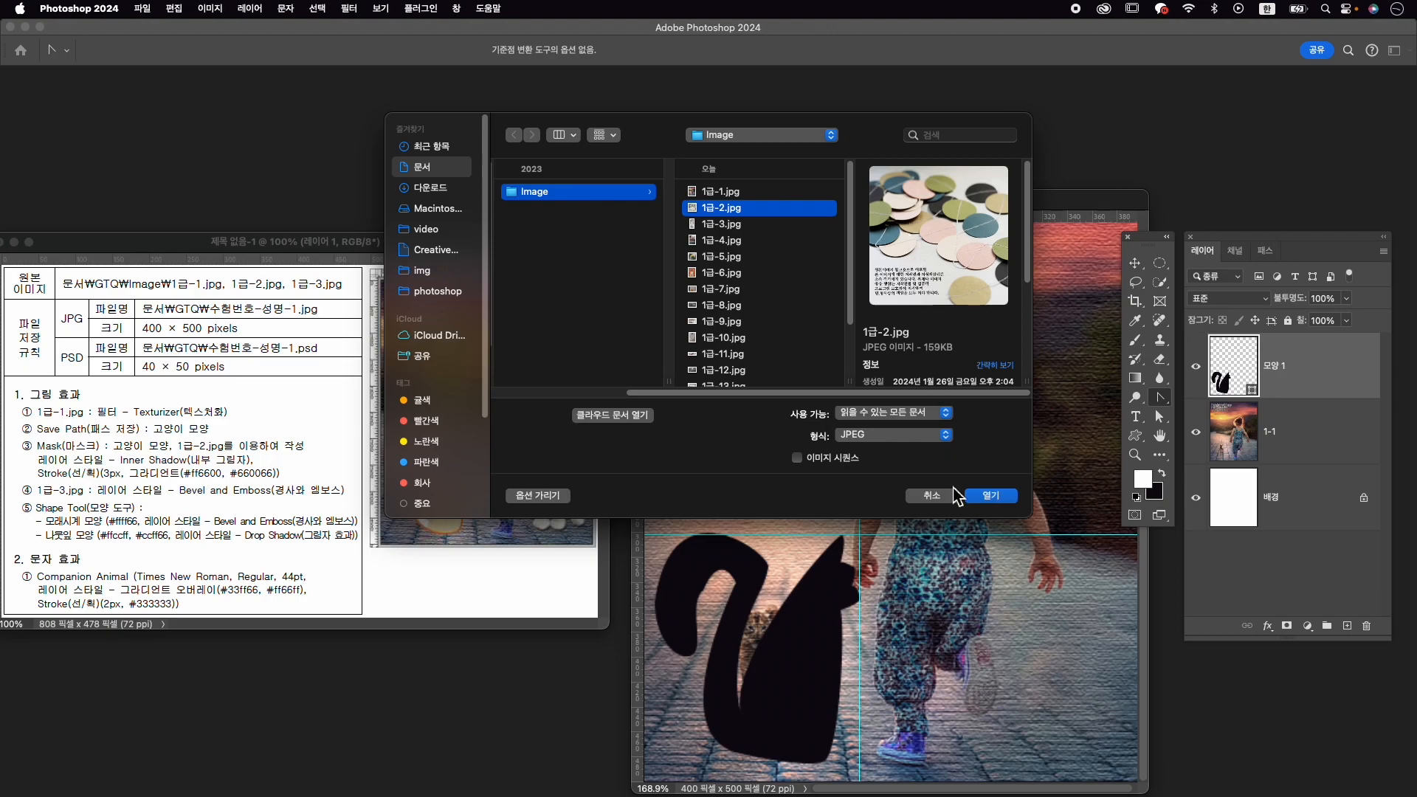
pyautogui.click(991, 496)
pyautogui.moveTo(266, 109); pyautogui.dragTo(835, 76)
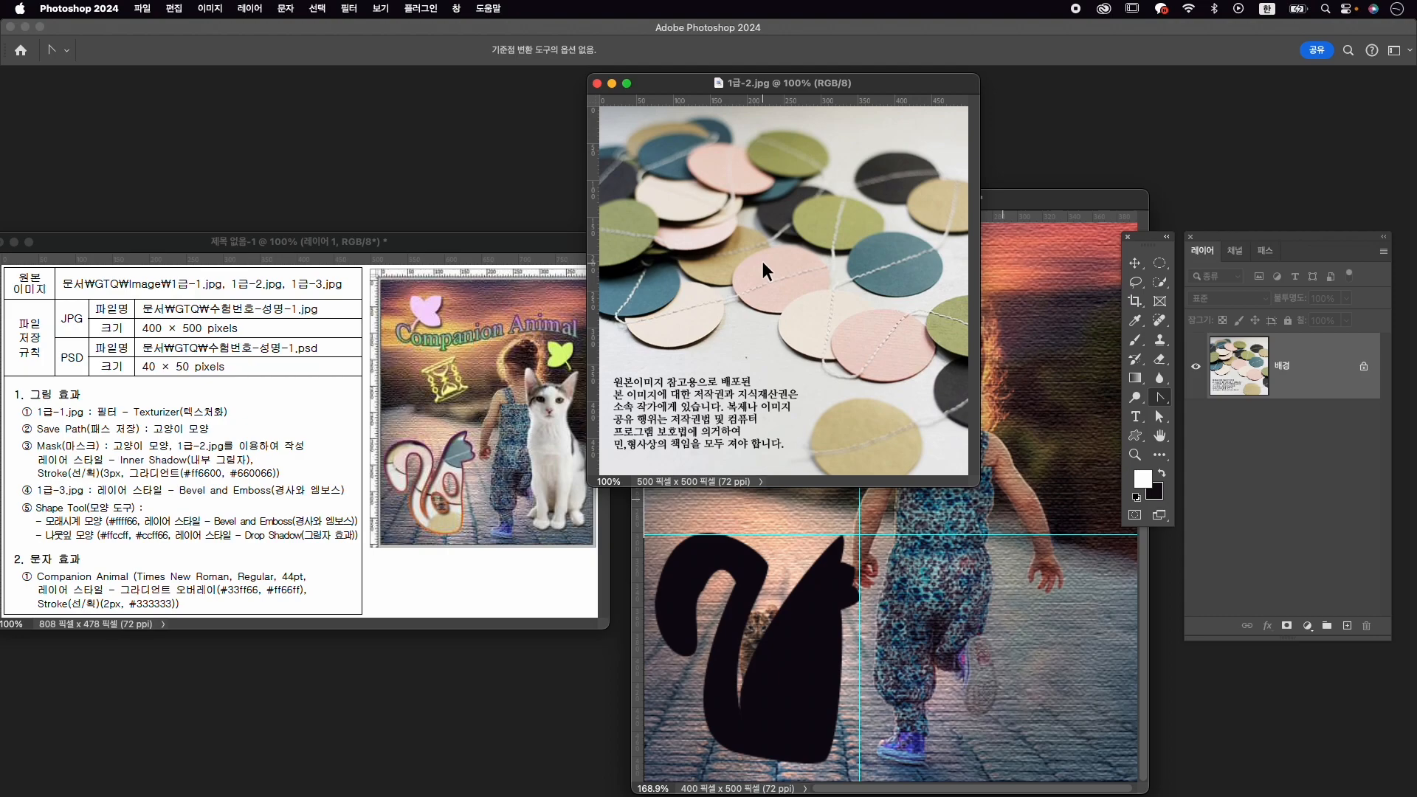
pyautogui.press('super+alt+i')
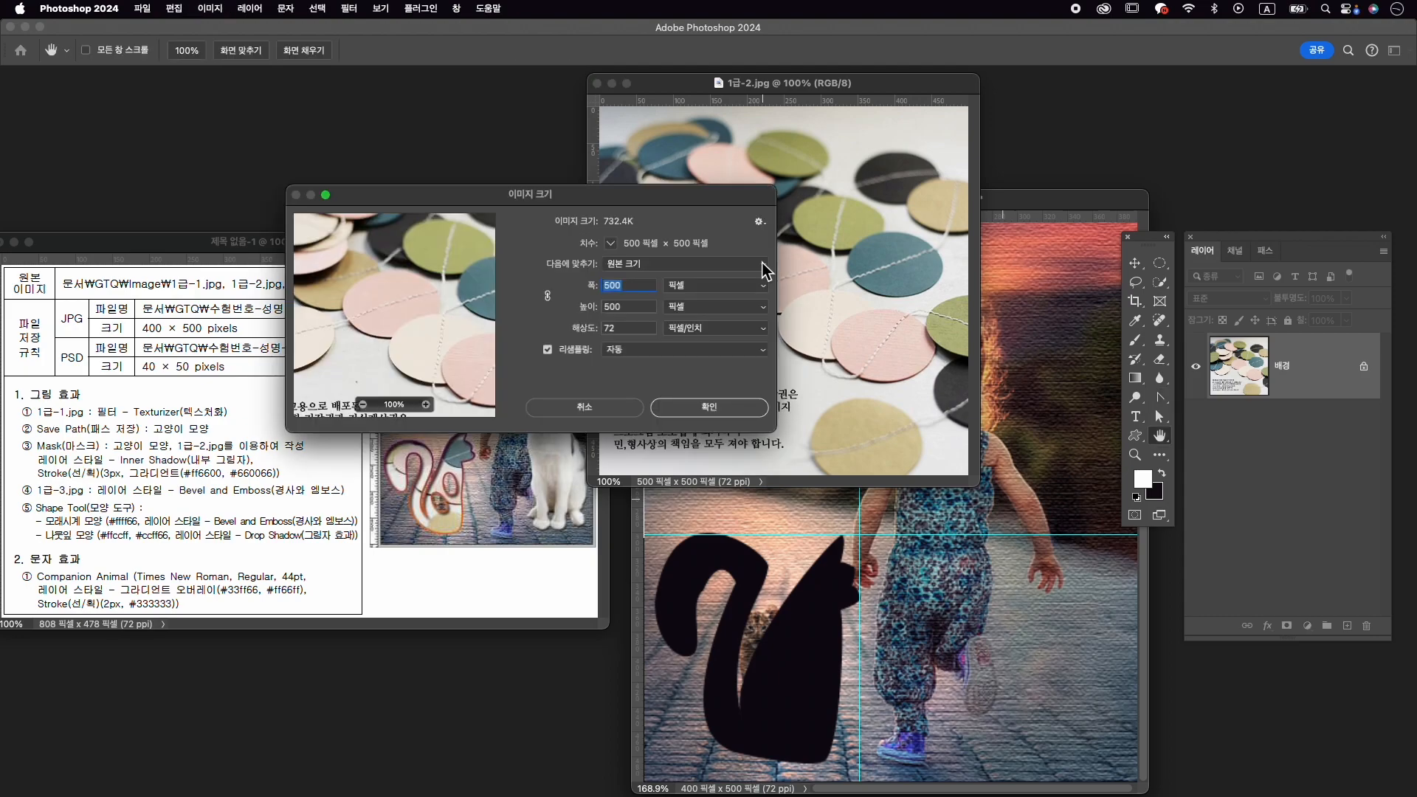
pyautogui.write('400')
pyautogui.press('Tab')
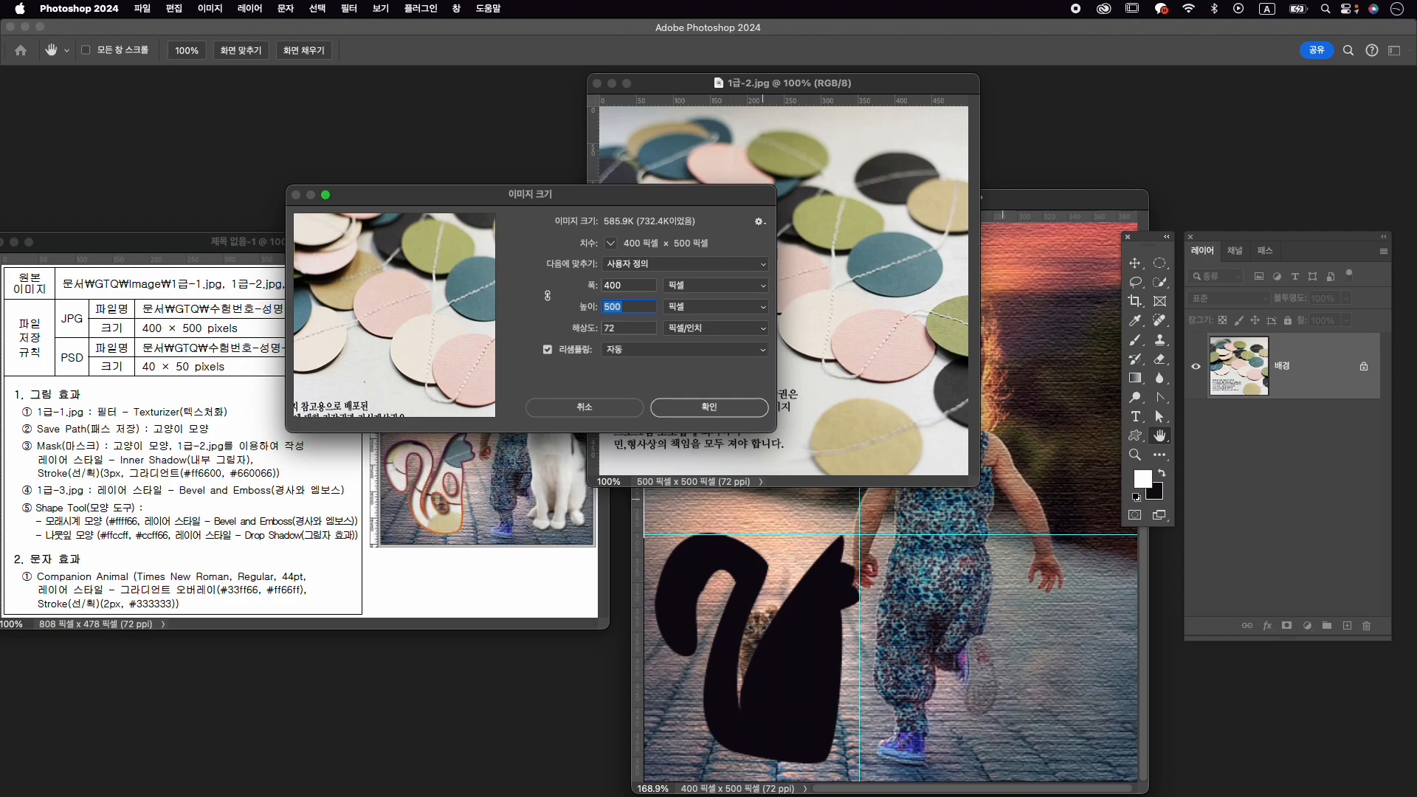
pyautogui.click(624, 406)
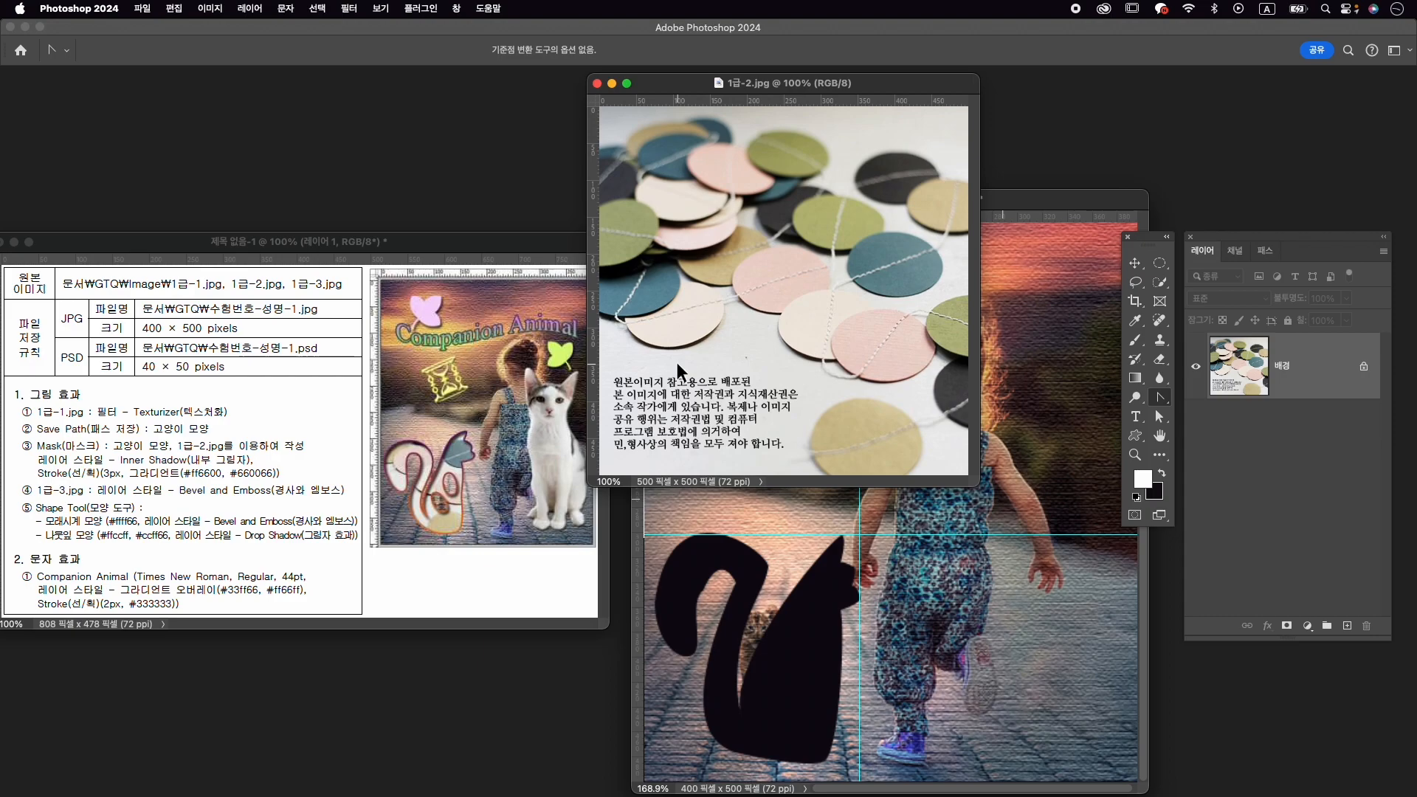
# Resize the 1급-2.jpg image proportionally to 400 × 400 pixels.
pyautogui.press('super+alt+i')
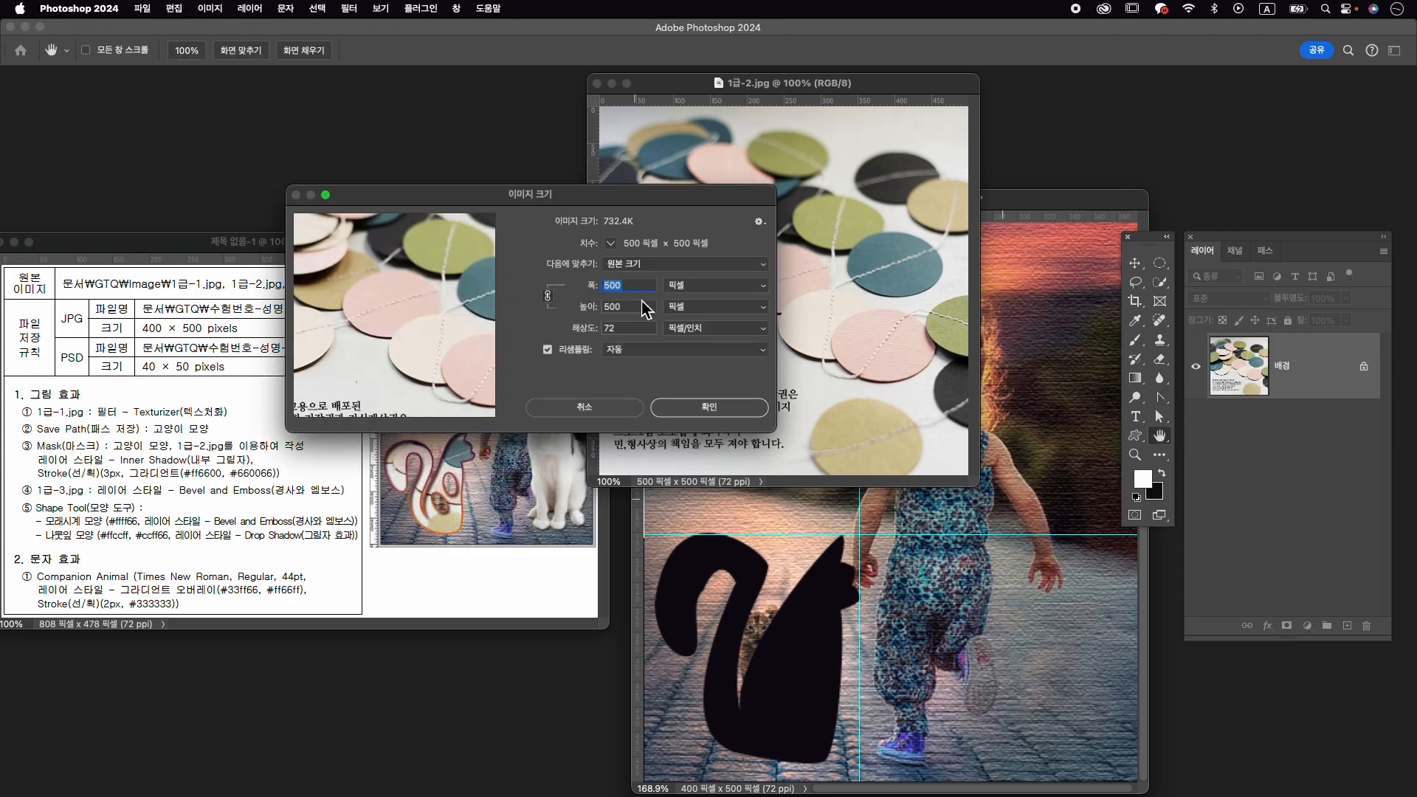
pyautogui.write('400')
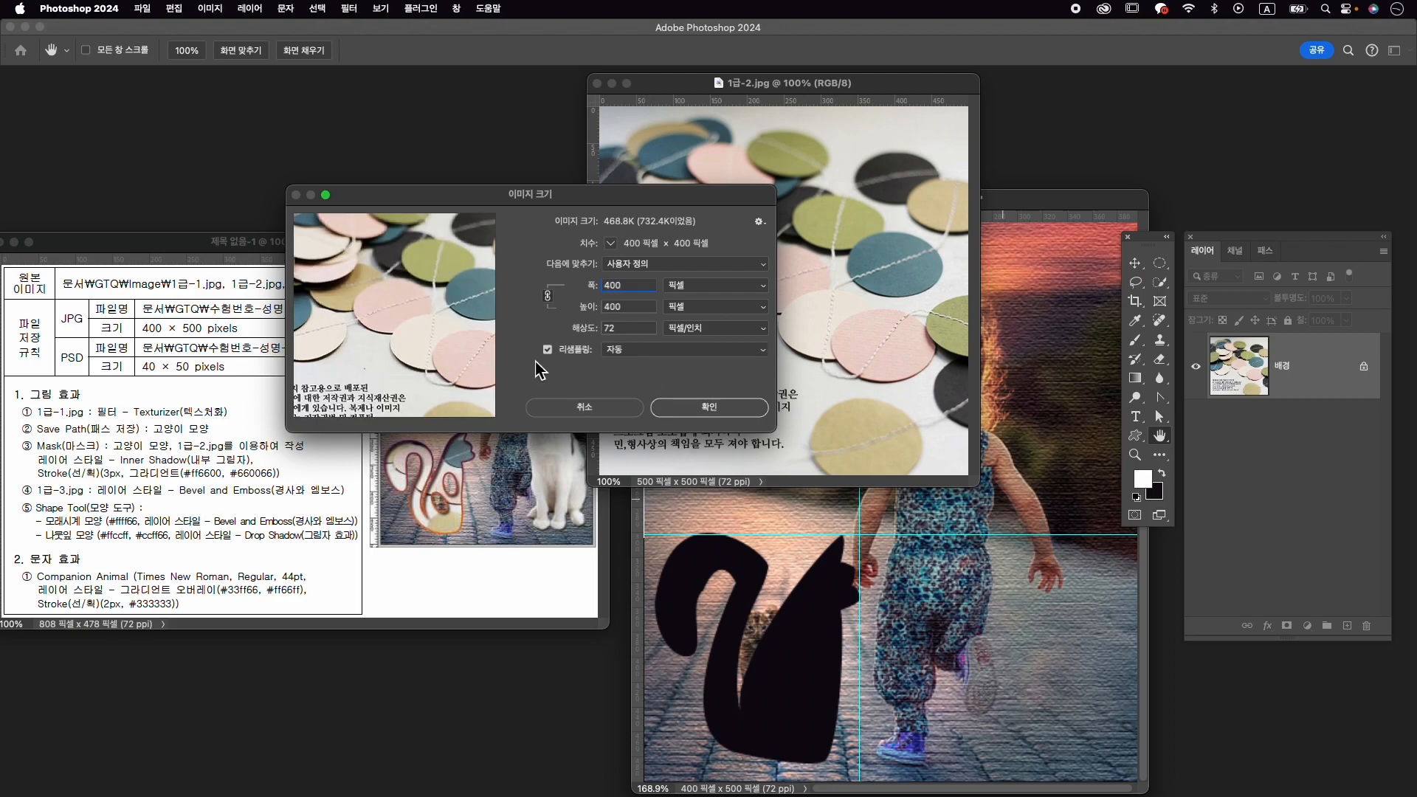
pyautogui.click(712, 407)
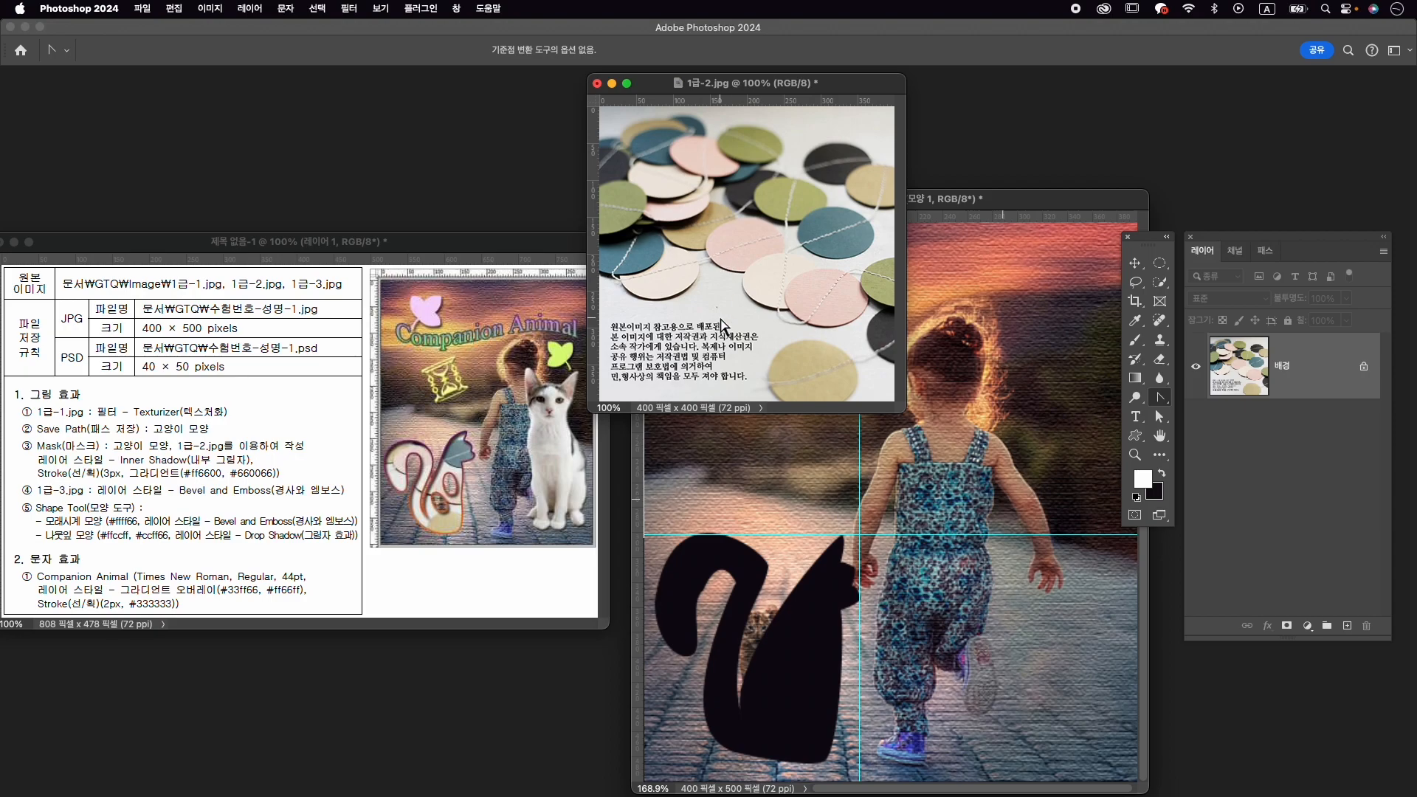
# Copy the paper-circle image into the exam document and scale it to about 75% over the cat silhouette.
pyautogui.press('v')
pyautogui.moveTo(742, 294); pyautogui.dragTo(801, 661)
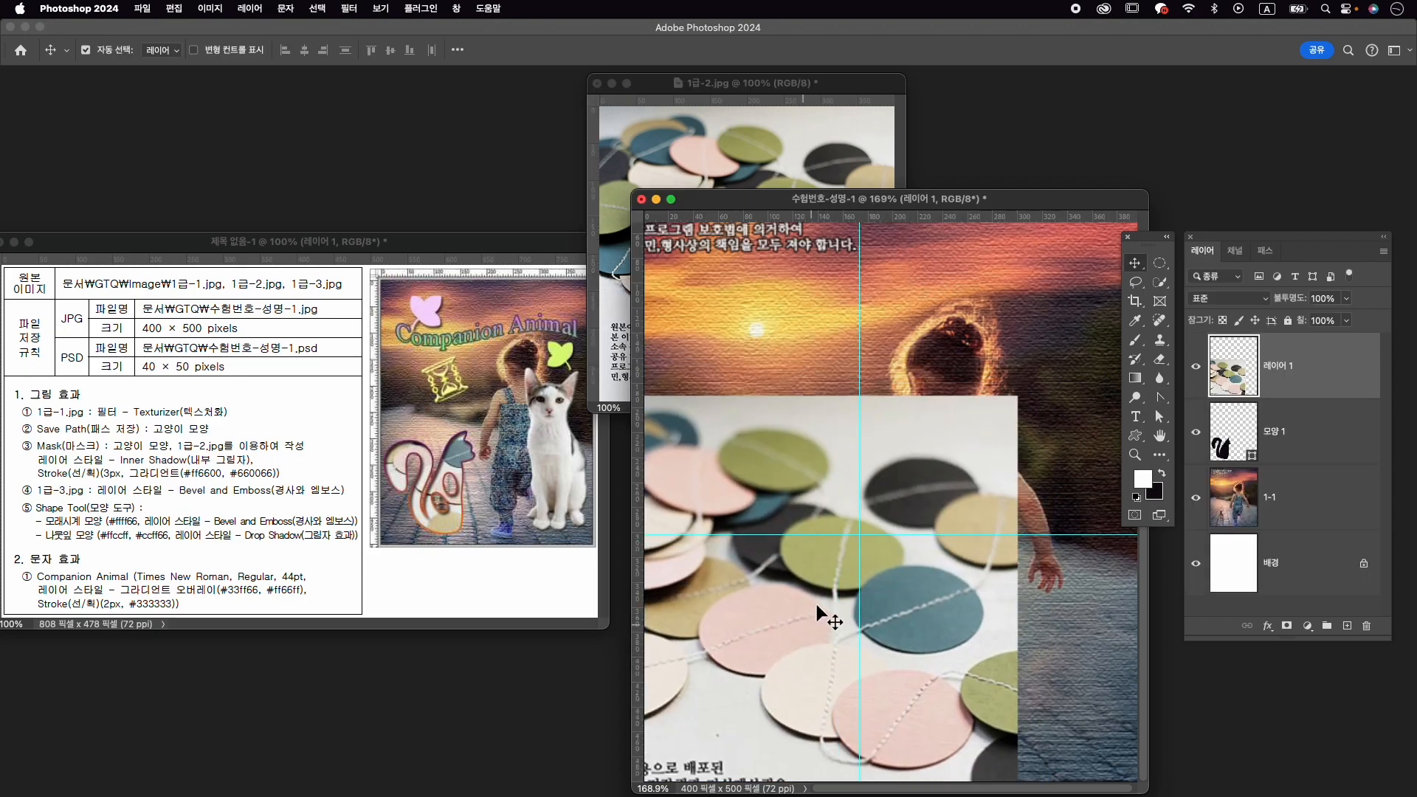
pyautogui.hotkey('ctrl', 't')
pyautogui.moveTo(1017, 396); pyautogui.dragTo(894, 522)
pyautogui.moveTo(780, 589); pyautogui.dragTo(805, 580)
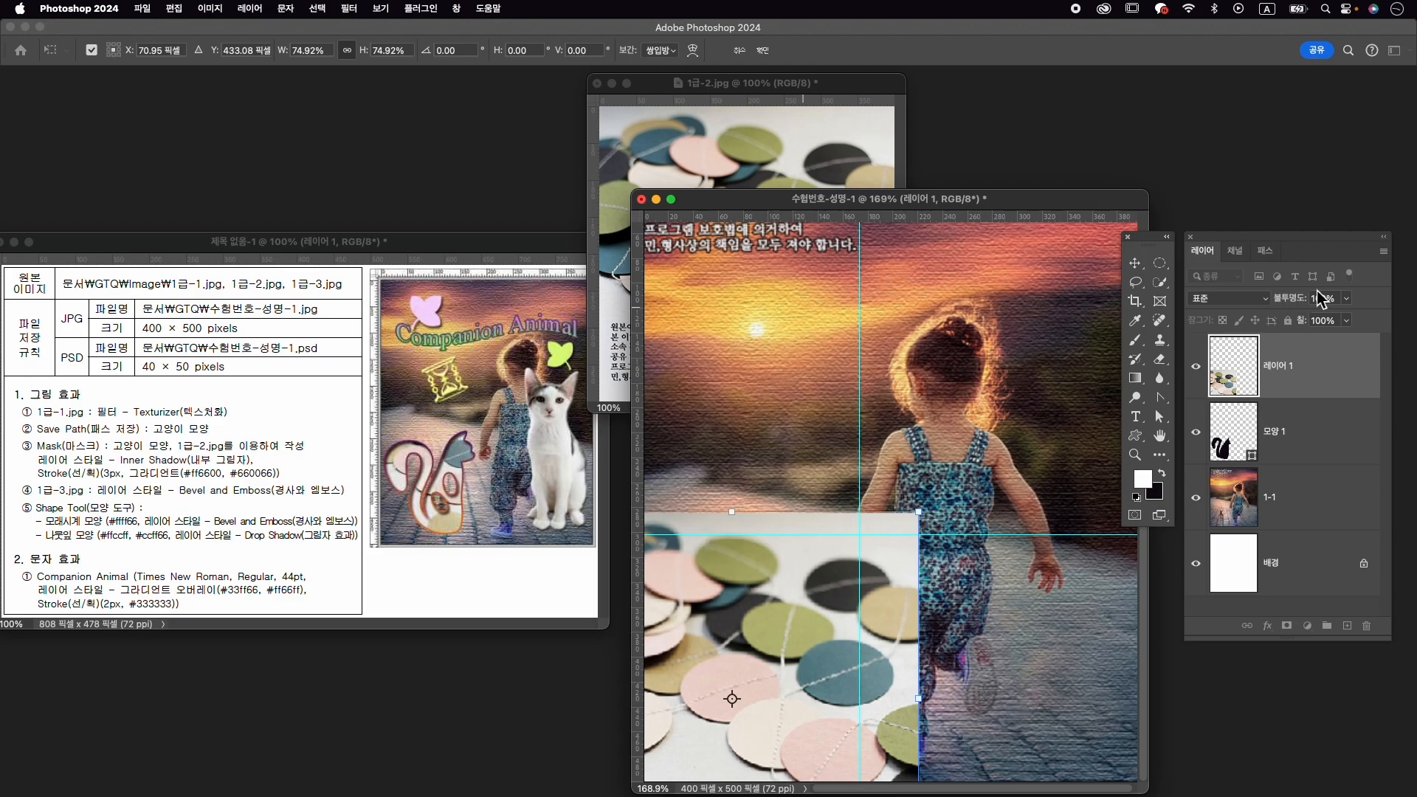
# Using 53% opacity as a guide, scale the circle image to about 68%, align its blue circle with the cat's head, and restore 100% opacity.
pyautogui.moveTo(1295, 299); pyautogui.dragTo(1275, 309)
pyautogui.moveTo(904, 582); pyautogui.dragTo(891, 498)
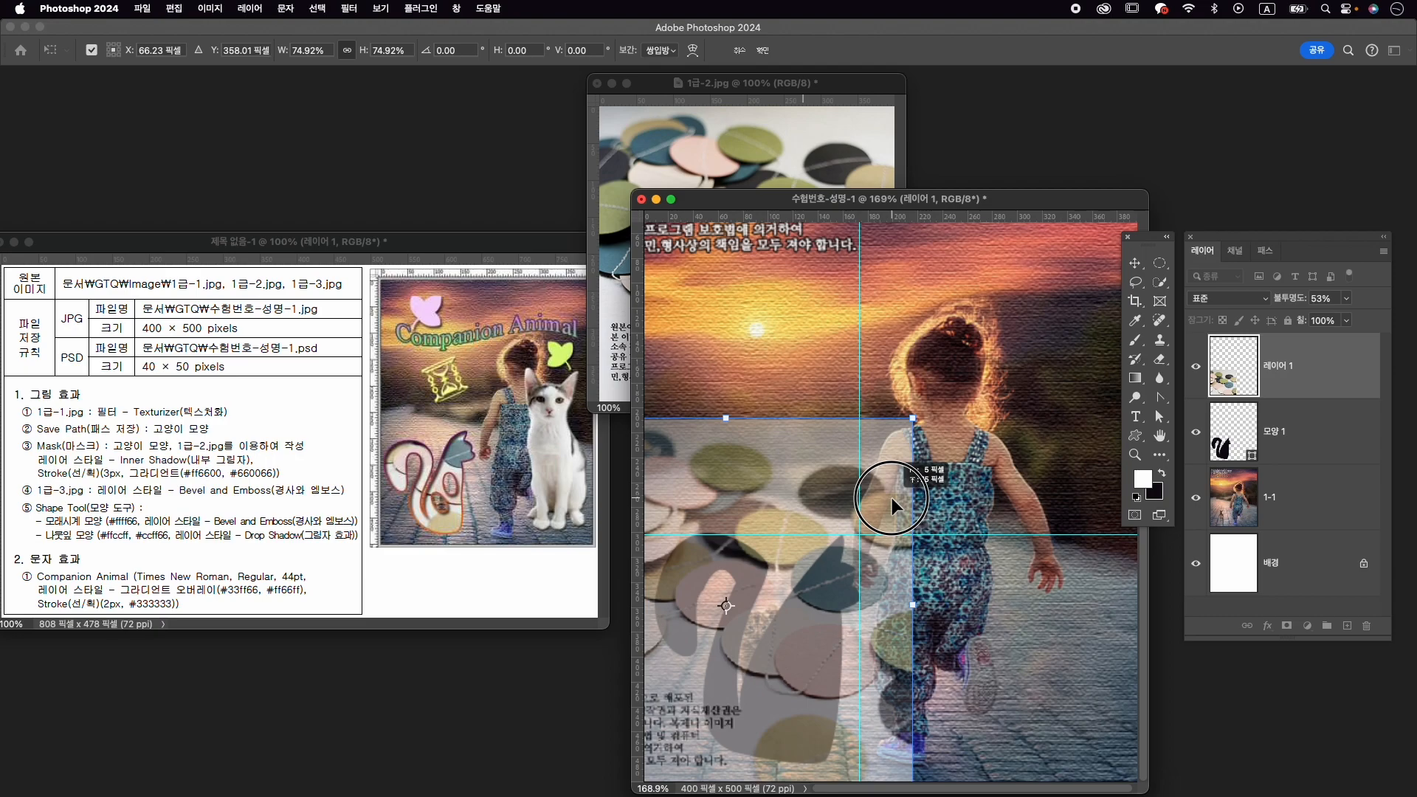
pyautogui.moveTo(913, 418); pyautogui.dragTo(879, 452)
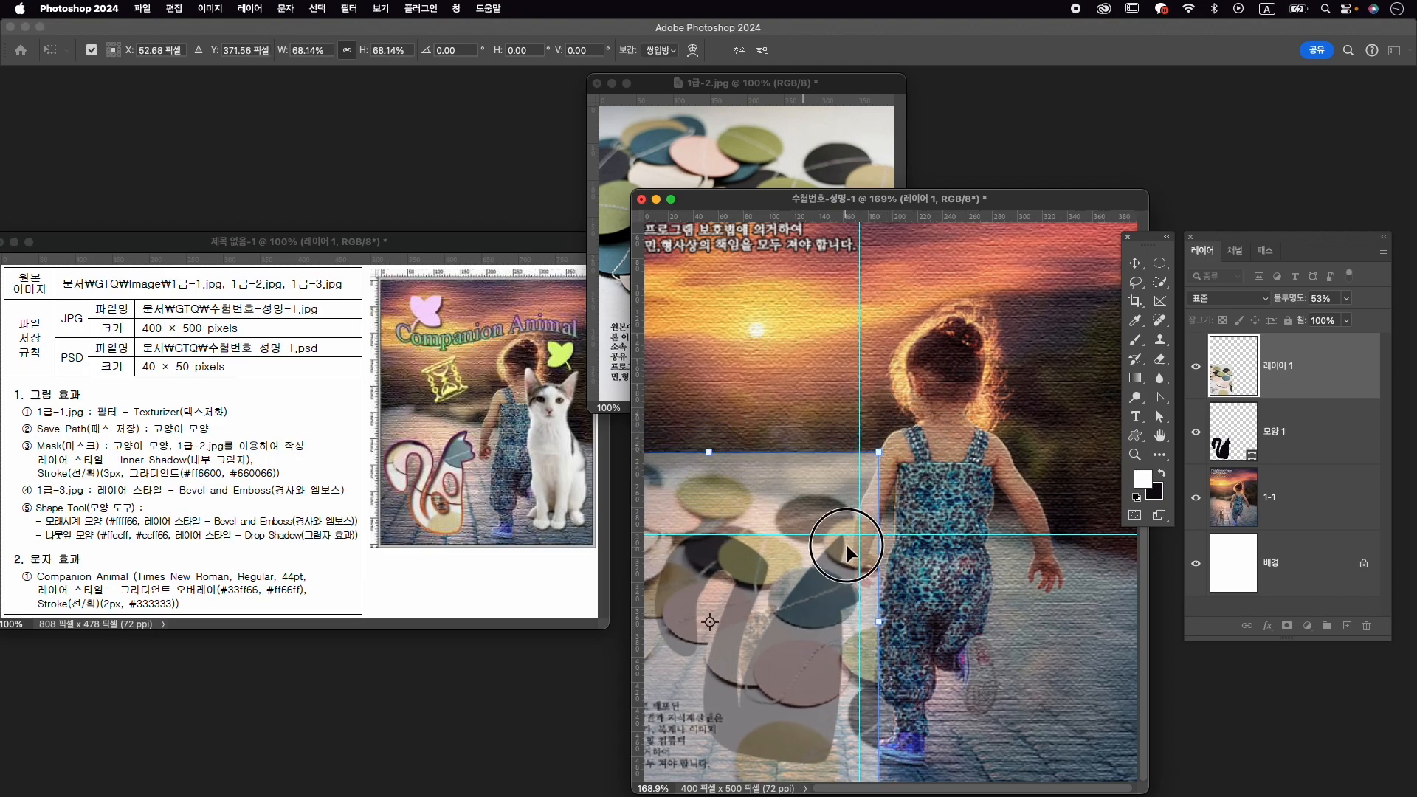
pyautogui.moveTo(840, 564); pyautogui.dragTo(841, 559)
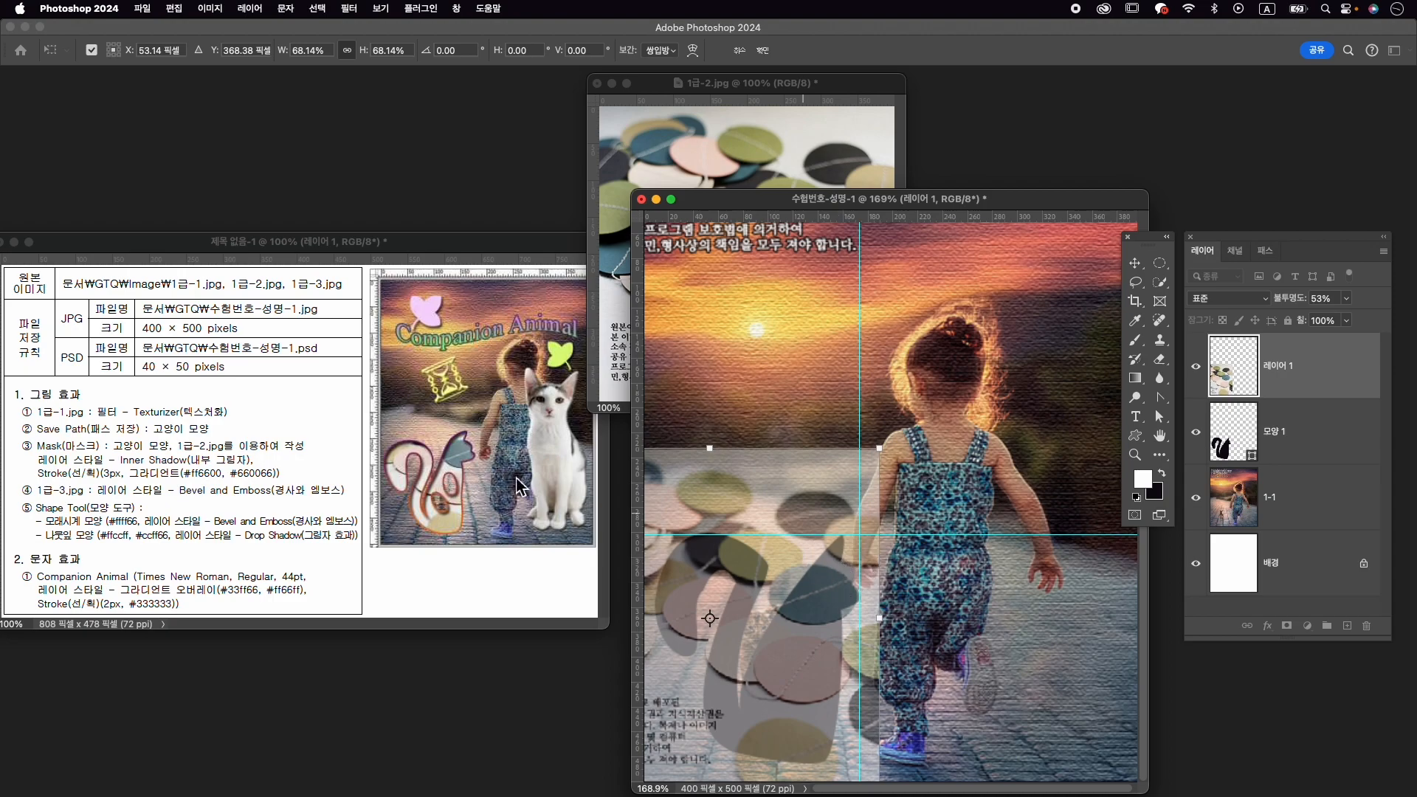
pyautogui.moveTo(766, 632); pyautogui.dragTo(781, 625)
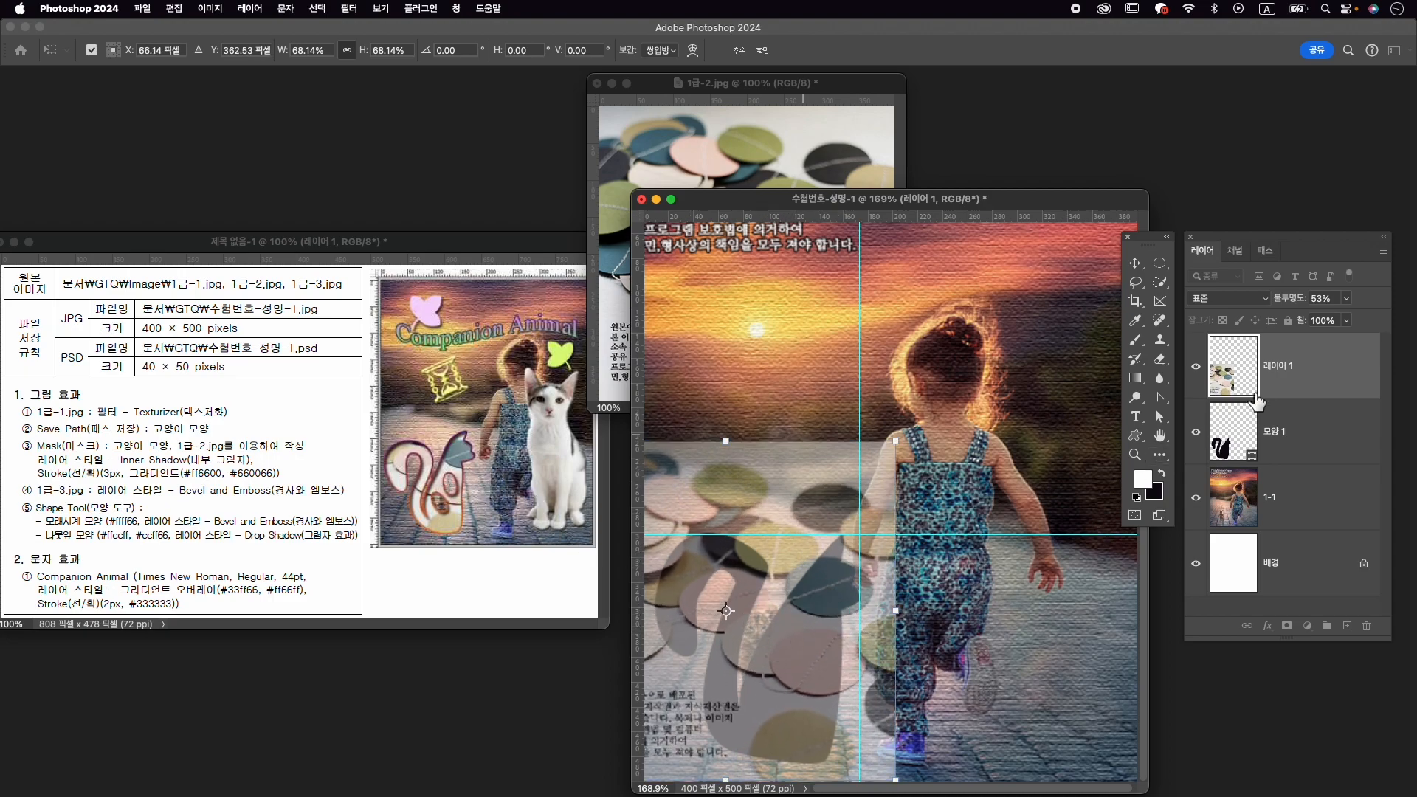
pyautogui.moveTo(1295, 305); pyautogui.dragTo(1338, 306)
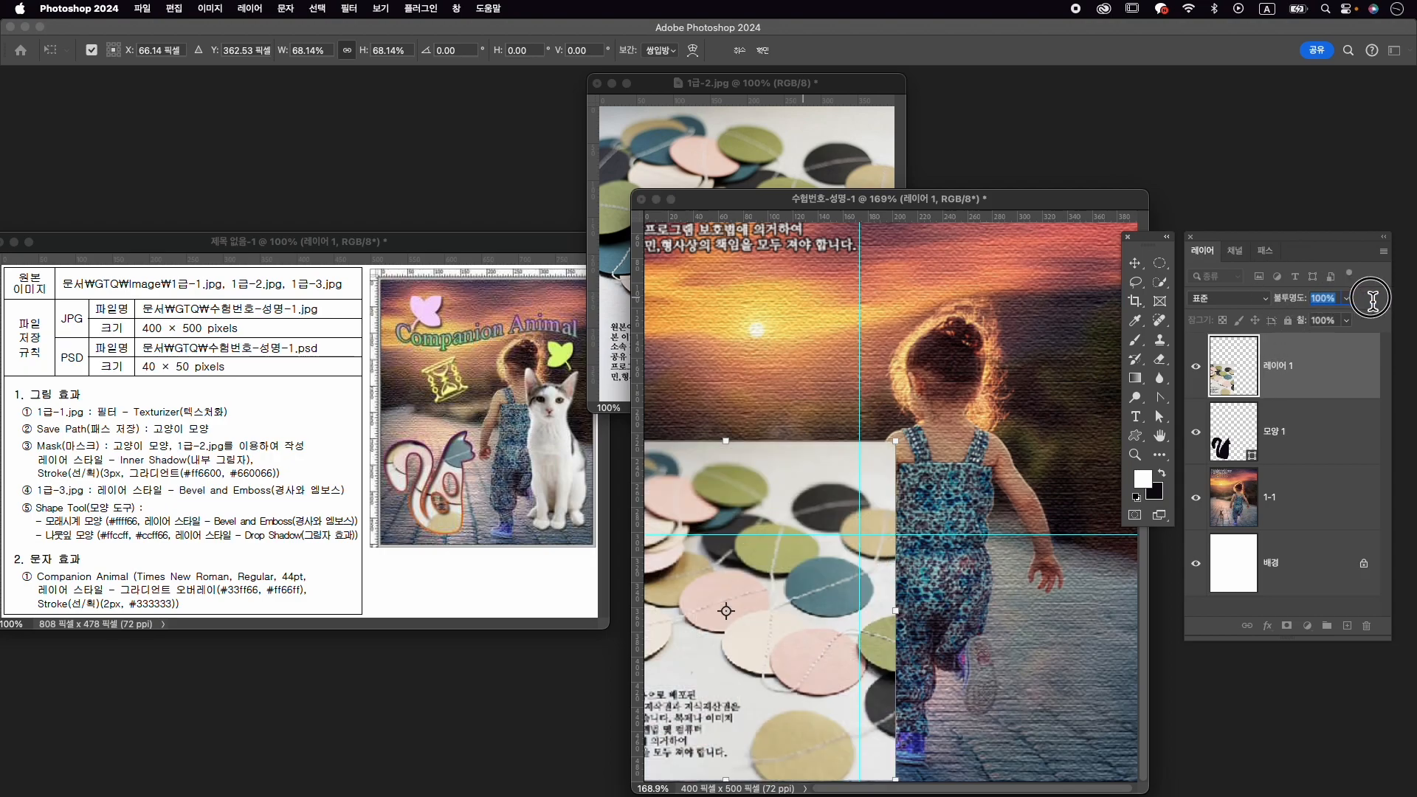
pyautogui.press('Return')
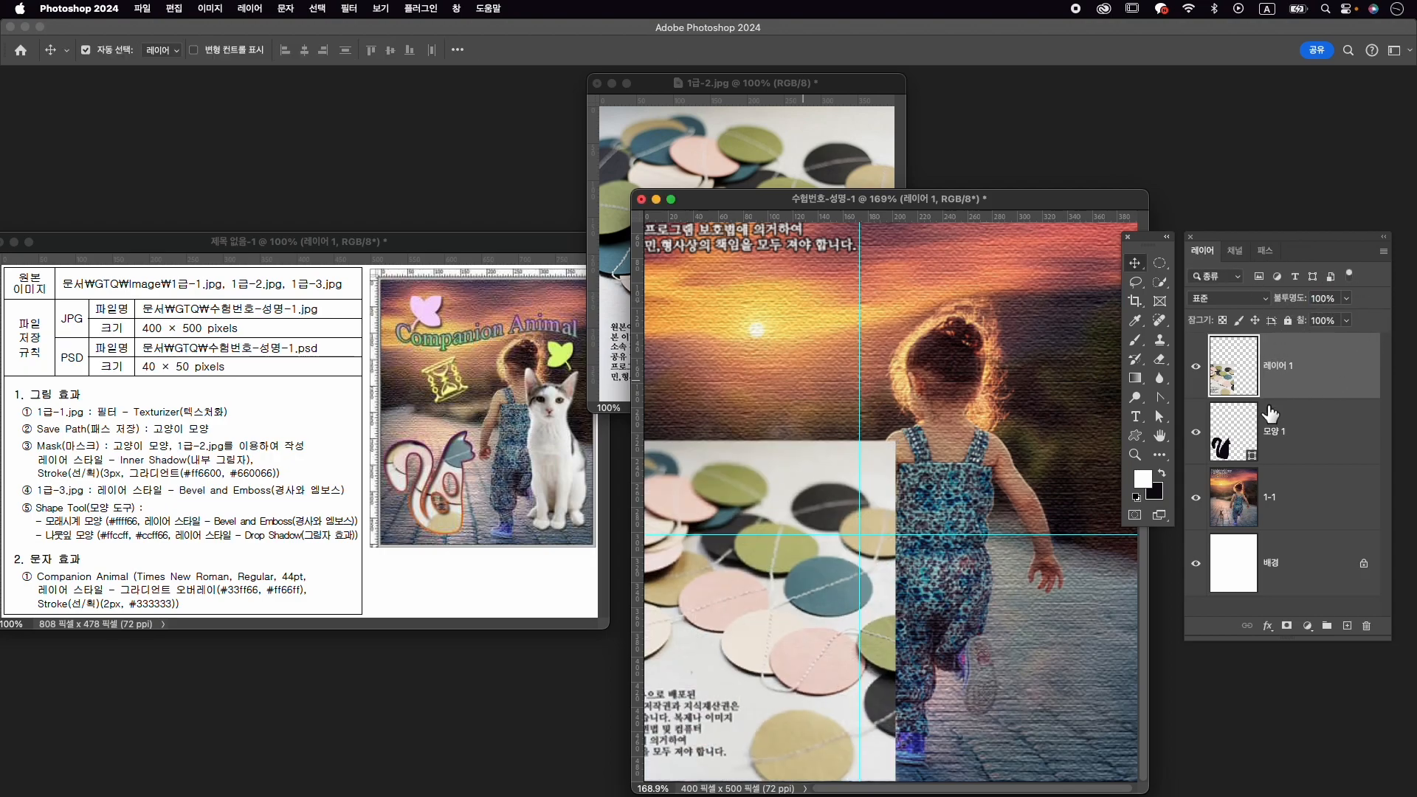
# Hide the paper-circle layer and rename it 1-2.
pyautogui.click(1196, 369)
pyautogui.doubleClick(1278, 366)
pyautogui.write('1')
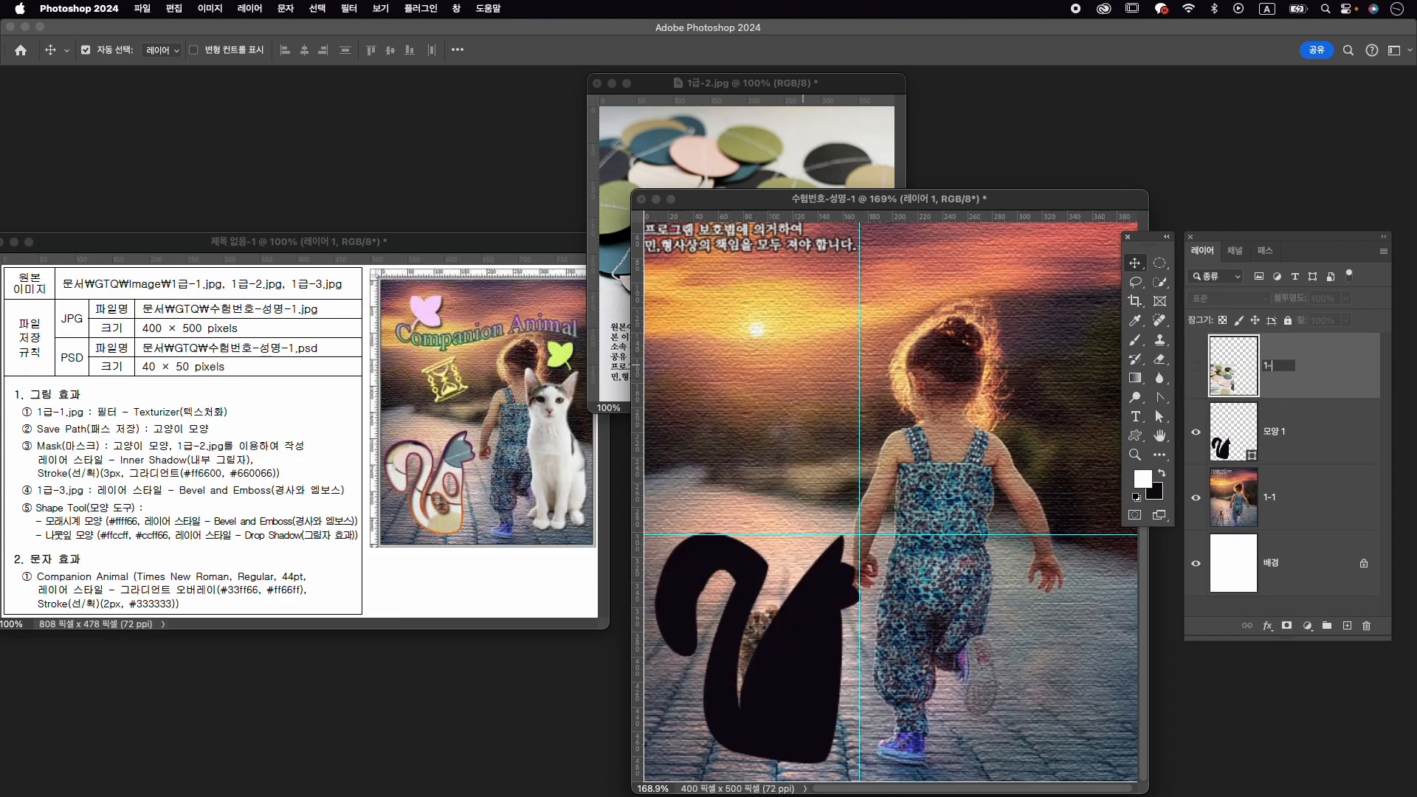
pyautogui.write('-2')
pyautogui.press('Return')
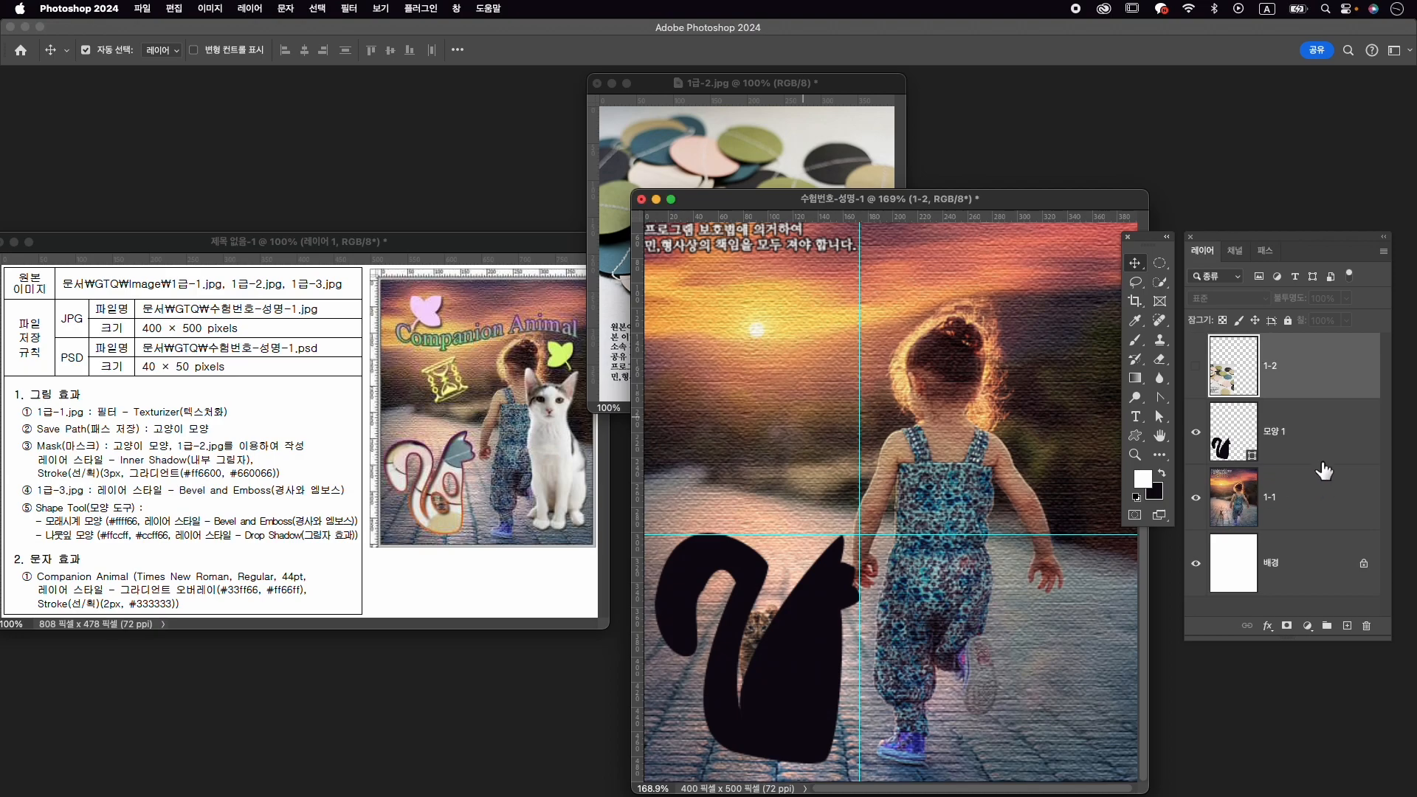
# Select the cat shape layer and refine the tail's outer bend by adjusting its anchor points with the Direct Selection tool.
pyautogui.click(1299, 432)
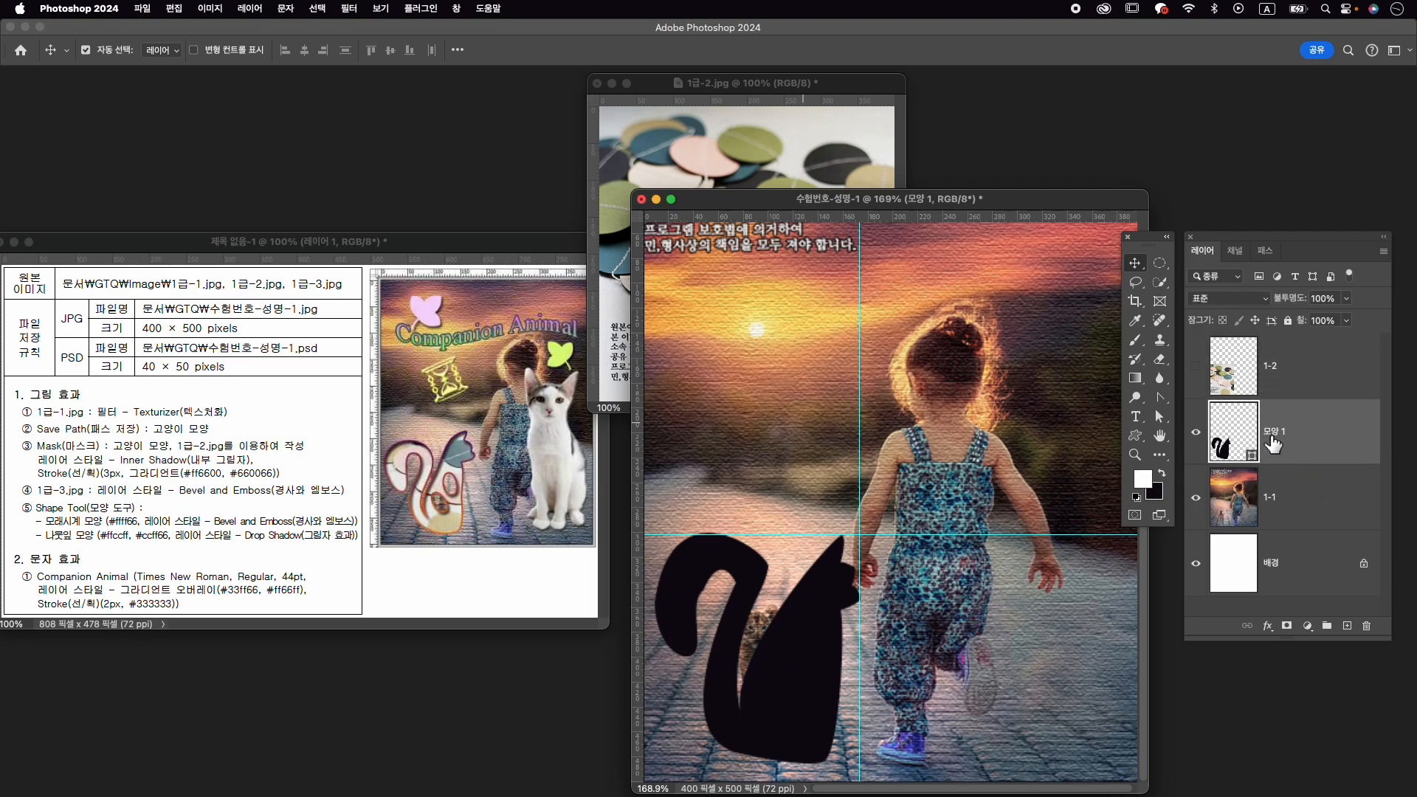
pyautogui.press('a')
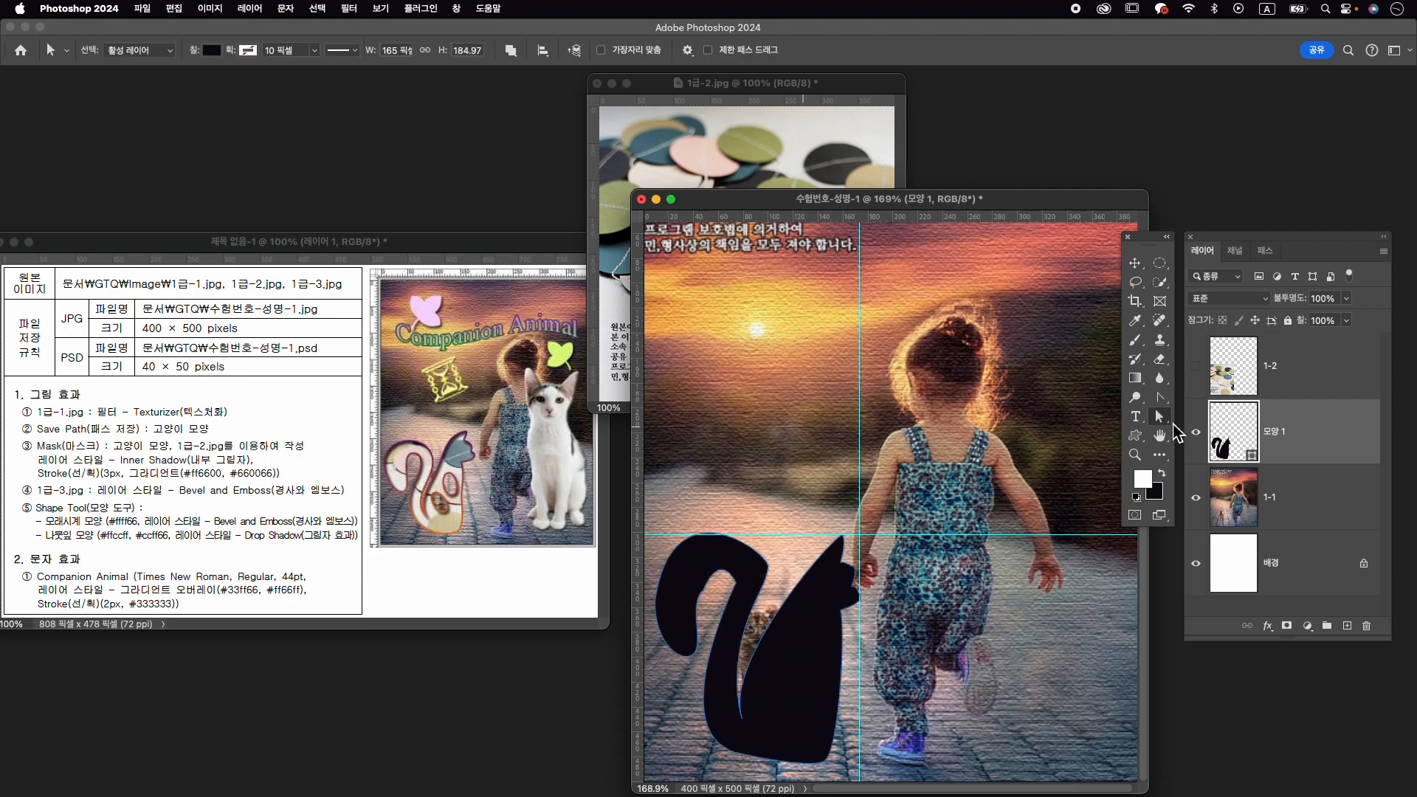
pyautogui.rightClick(1168, 423)
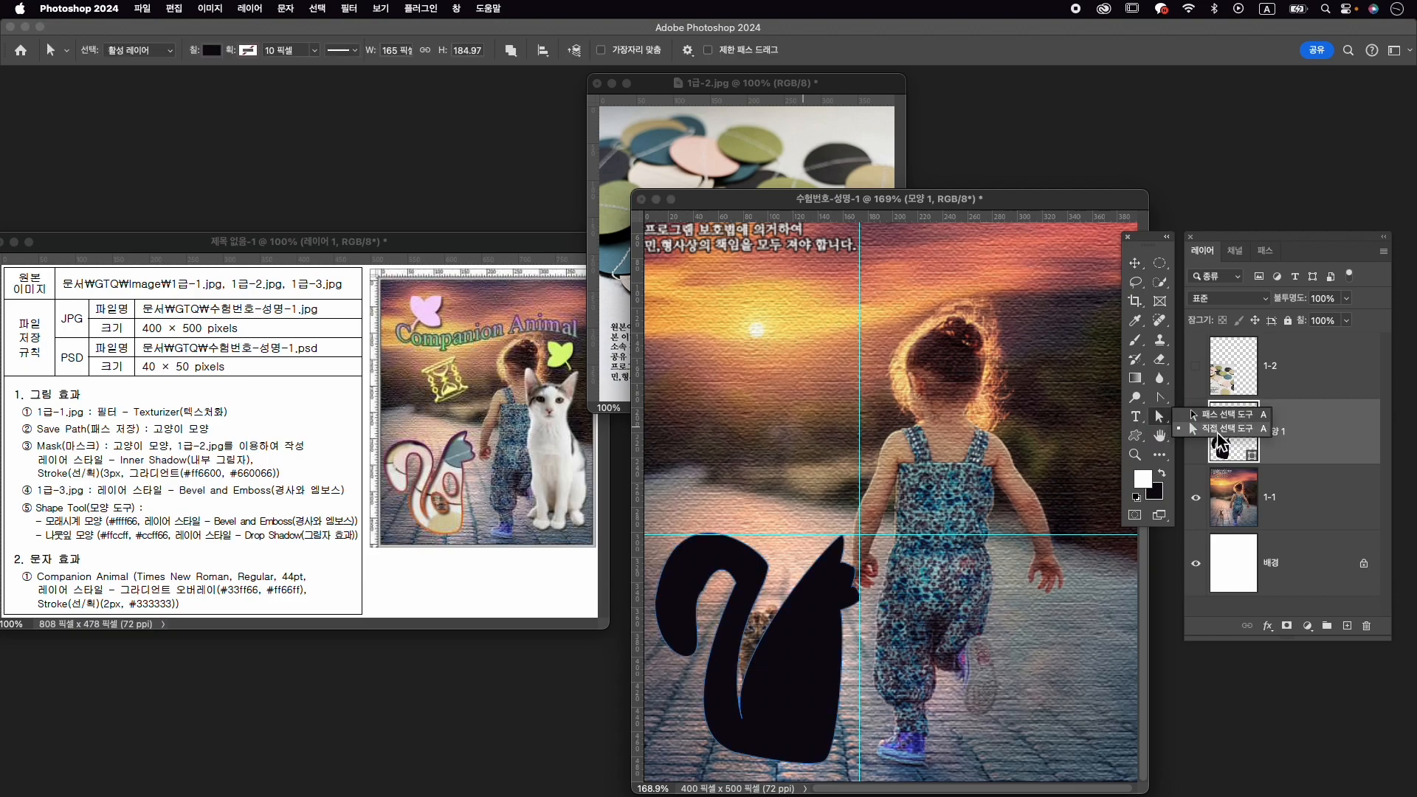
pyautogui.click(1219, 430)
pyautogui.moveTo(854, 569); pyautogui.dragTo(851, 570)
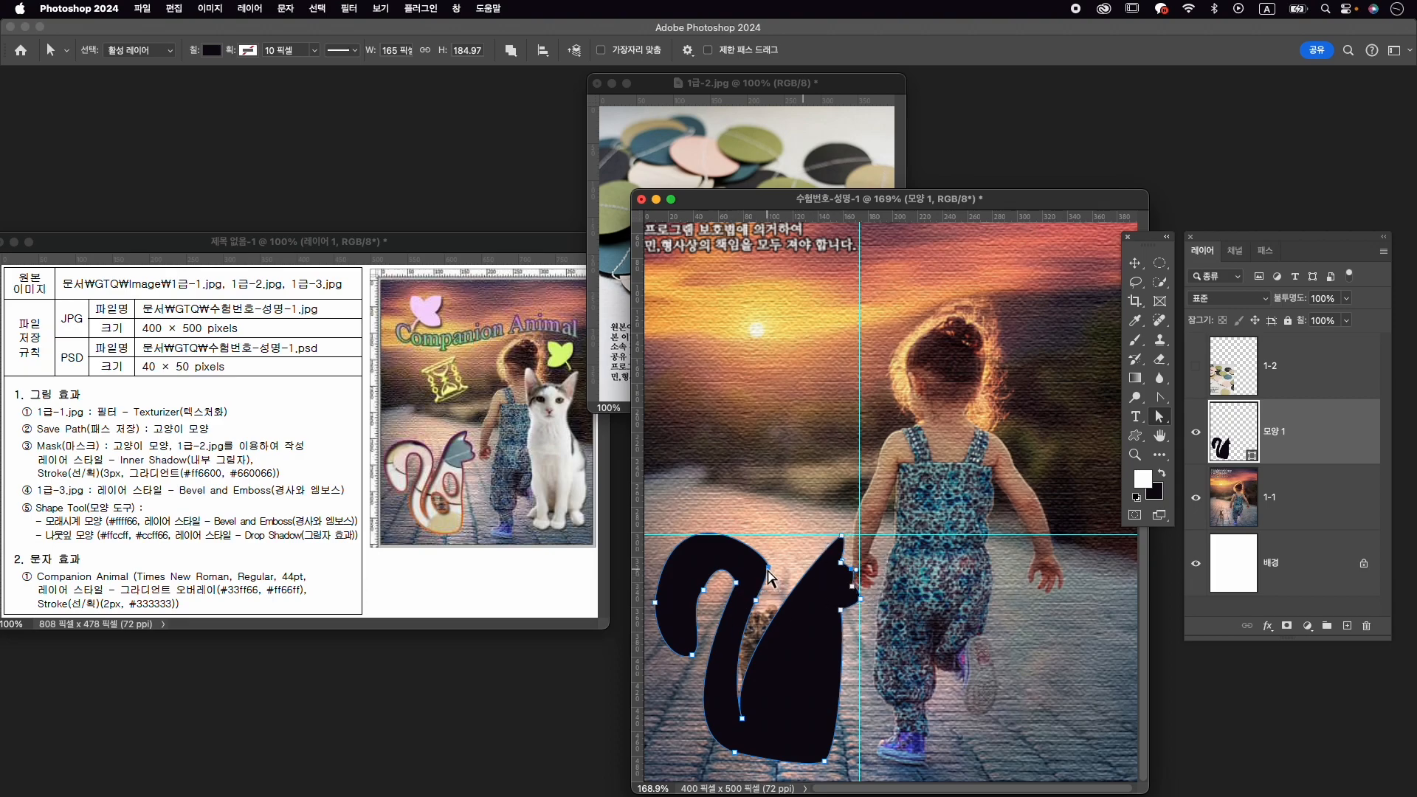
pyautogui.click(758, 601)
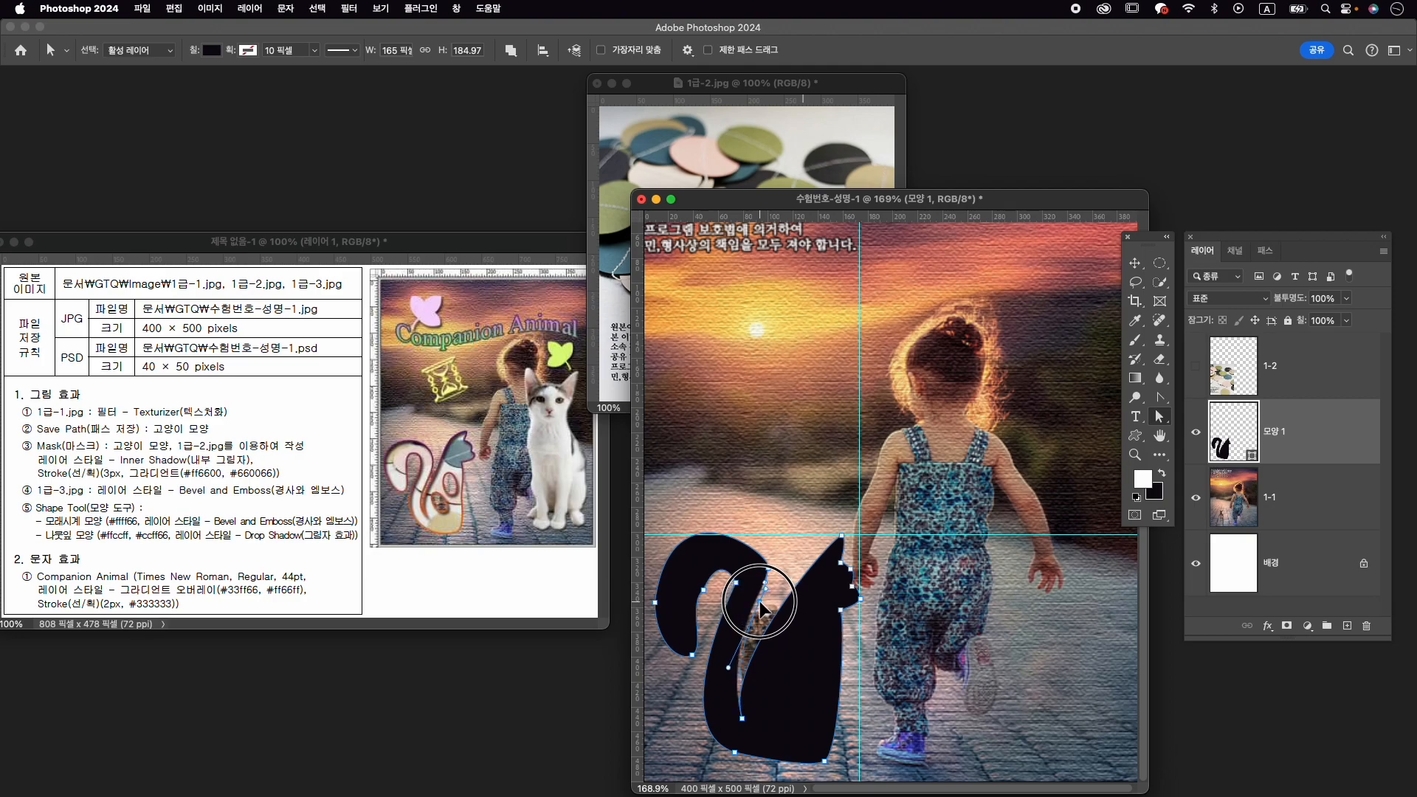
pyautogui.moveTo(767, 568); pyautogui.dragTo(774, 572)
# Try to set the Pen tool's path operation to Subtract Front Shape while the cat's outline is active, and undo the resulting inversion.
pyautogui.press('z')
pyautogui.moveTo(804, 680); pyautogui.dragTo(930, 576)
pyautogui.press('a')
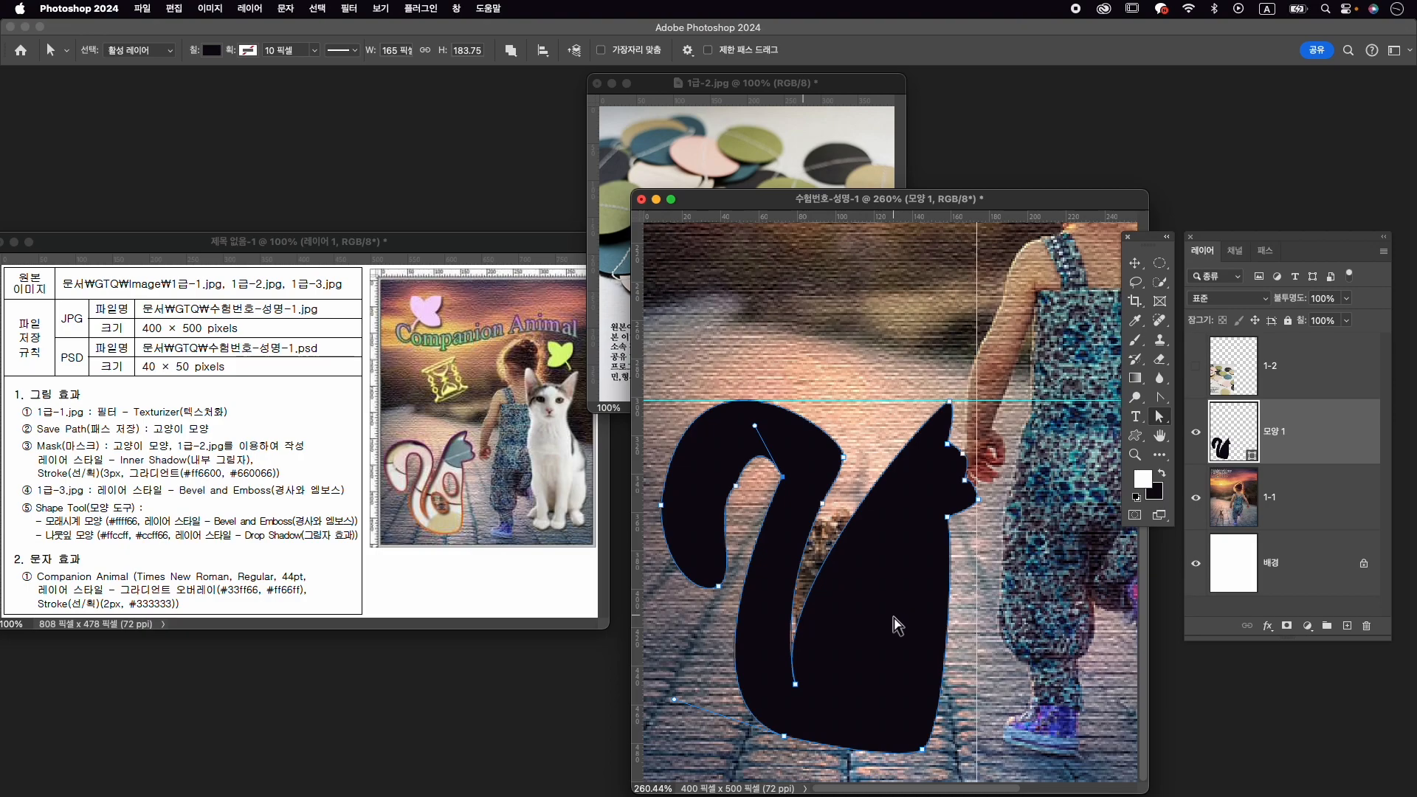
pyautogui.click(1159, 397)
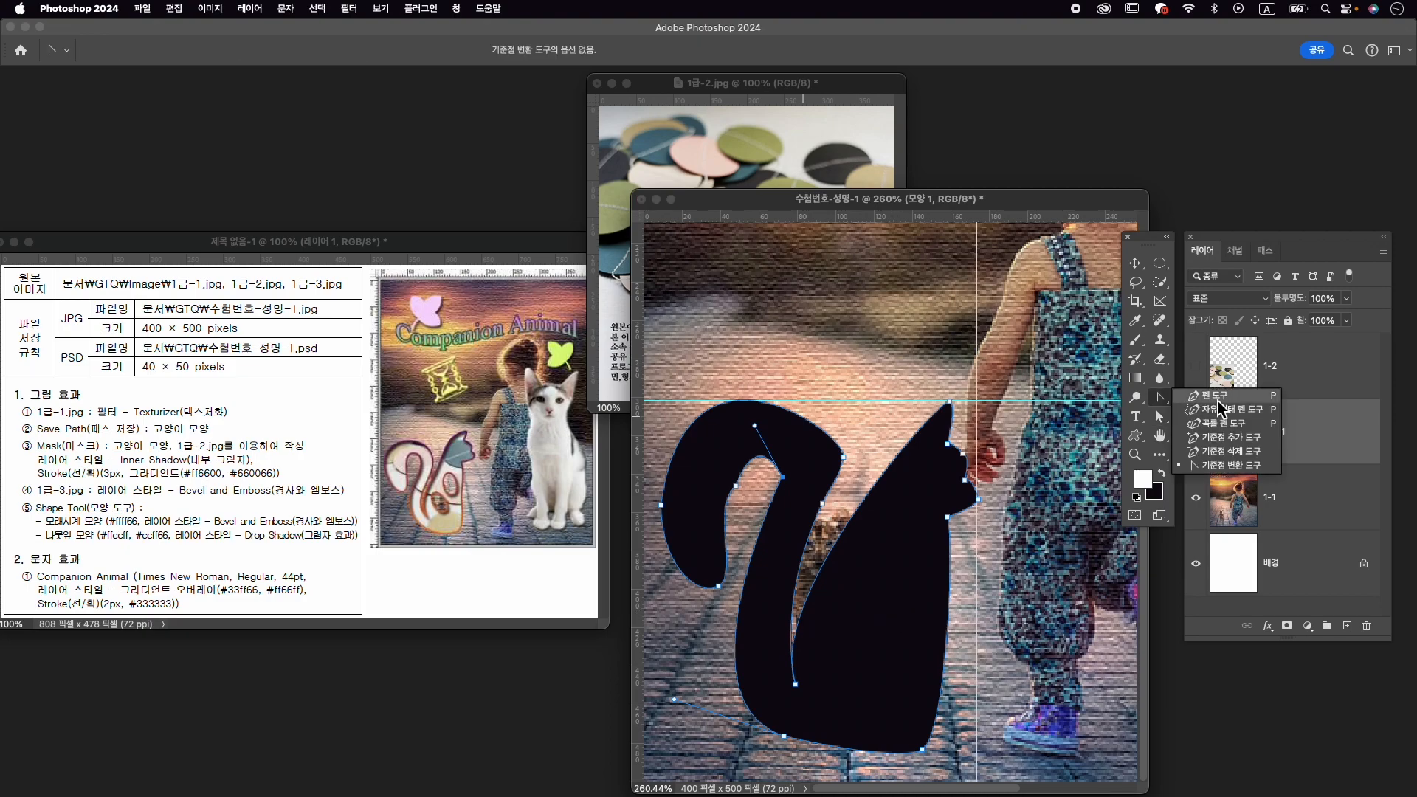
pyautogui.click(1218, 397)
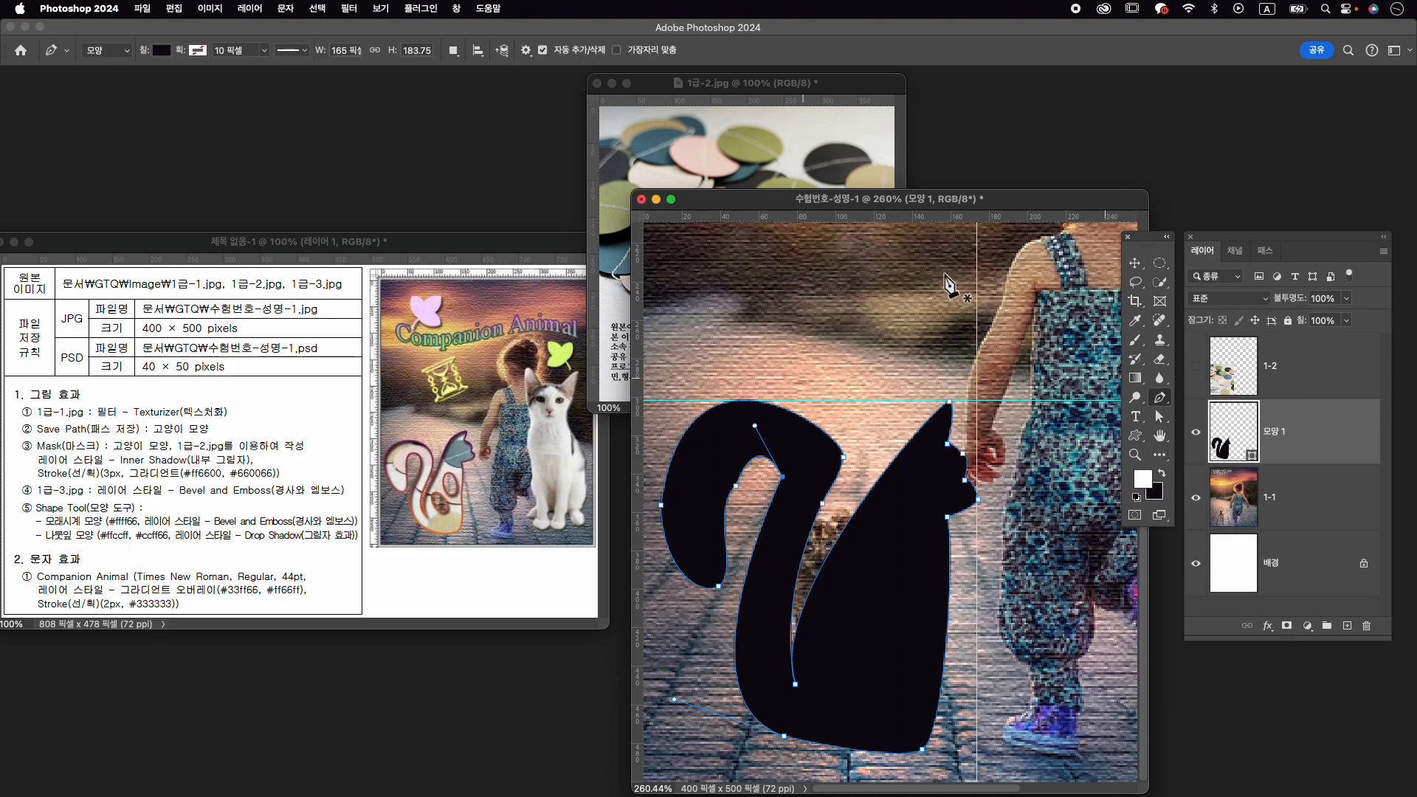
pyautogui.click(453, 50)
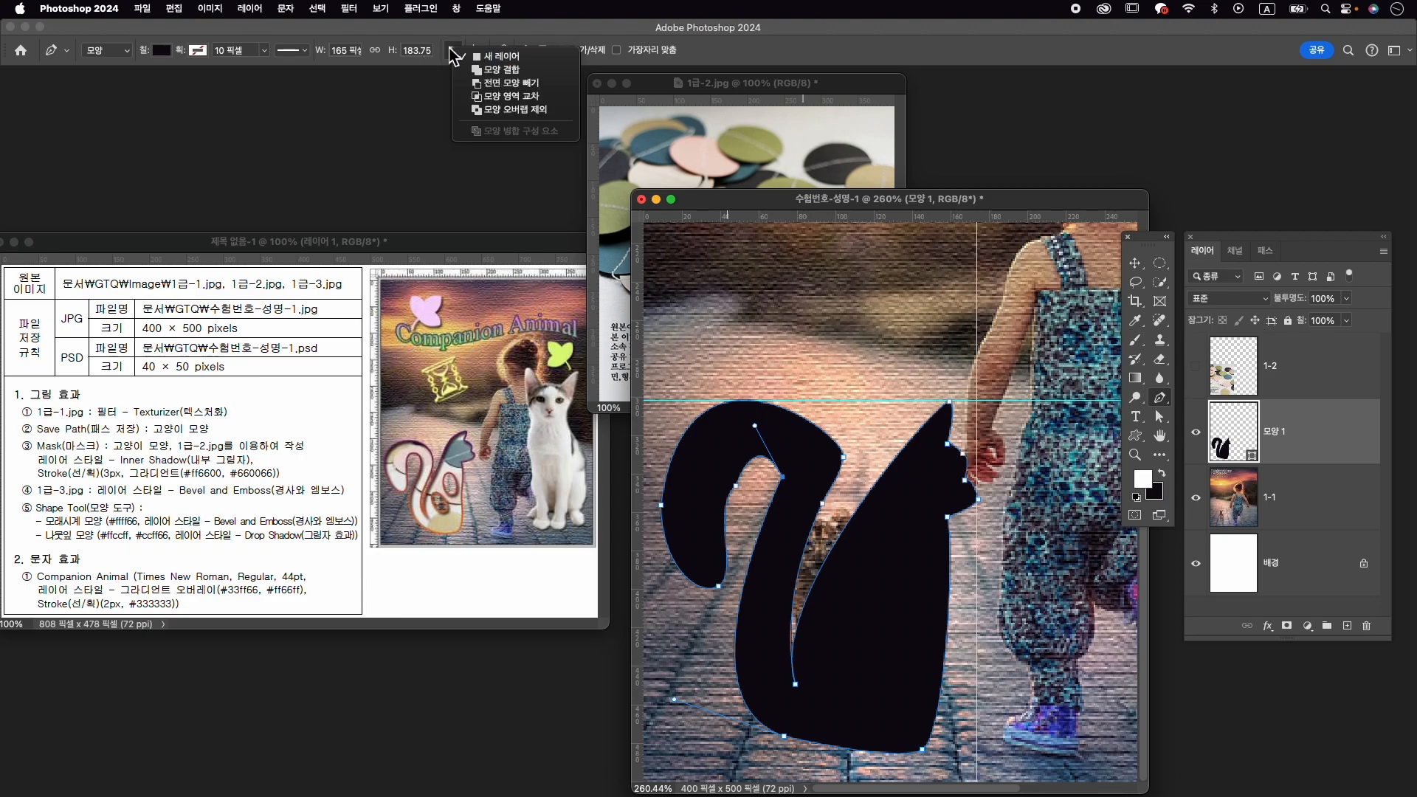
pyautogui.click(478, 82)
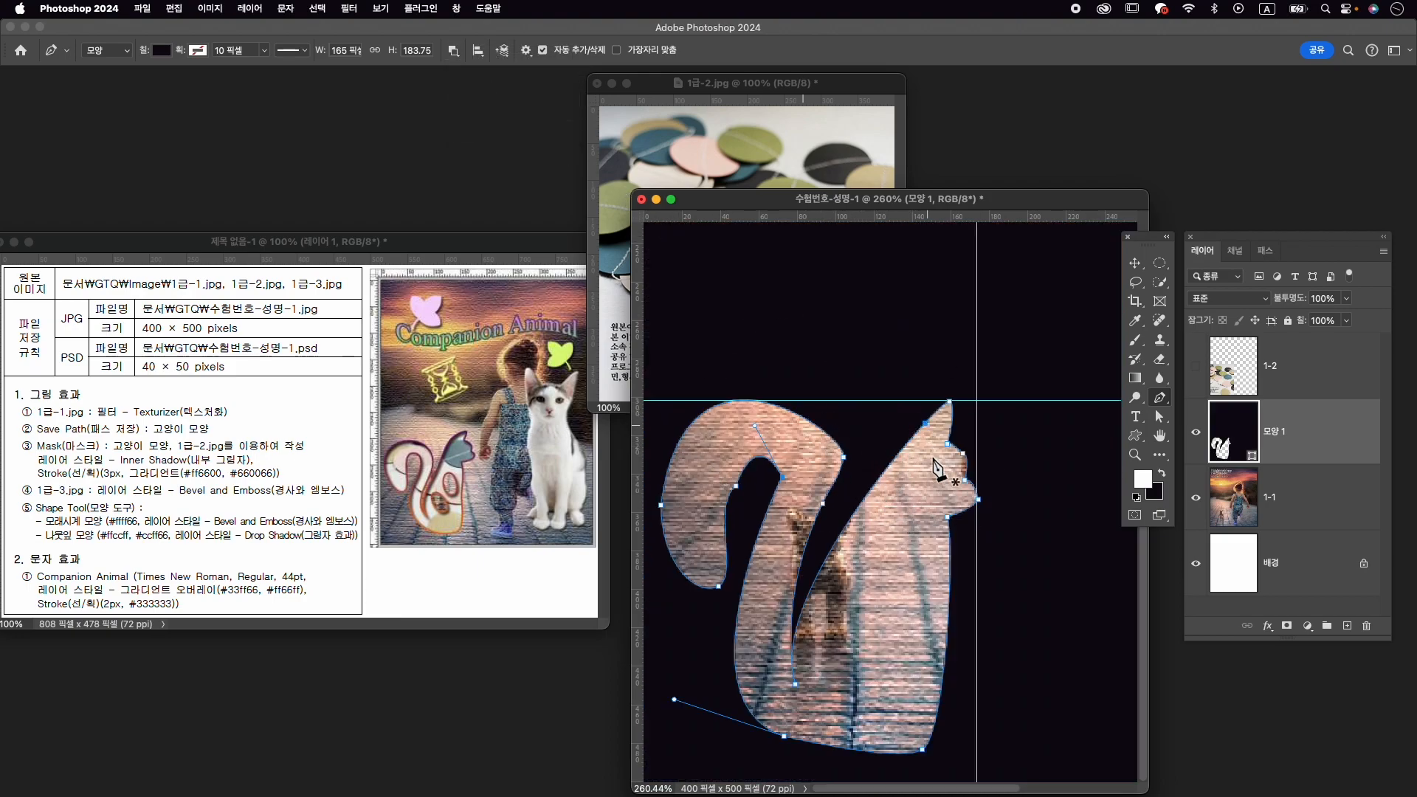
pyautogui.press('super+z')
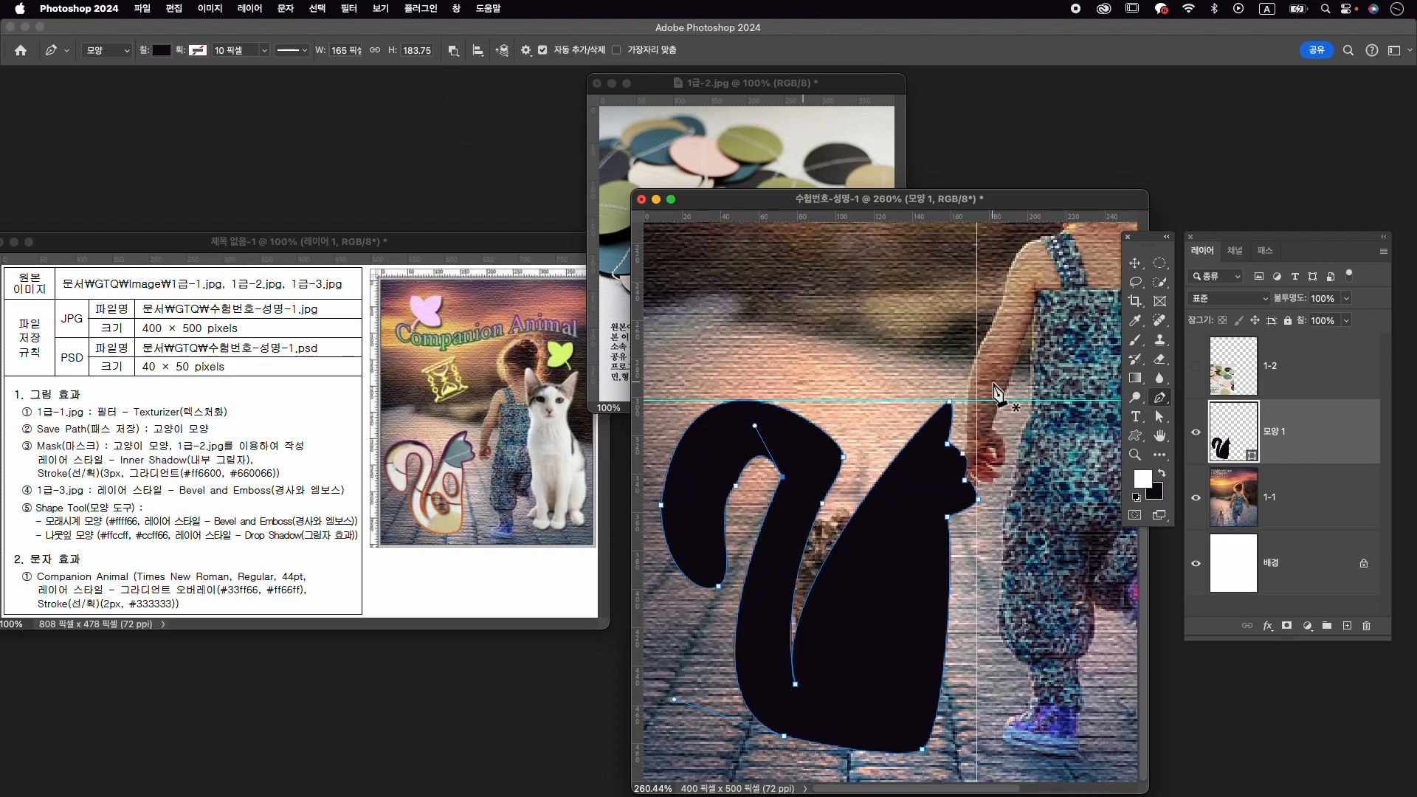
# Cut an almond-shaped hole into the cat's upper body on the shape layer using the Pen tool with Subtract Front Shape.
pyautogui.click(1322, 368)
pyautogui.click(1312, 455)
pyautogui.click(454, 51)
pyautogui.click(881, 548)
pyautogui.moveTo(912, 599); pyautogui.dragTo(956, 605)
pyautogui.click(912, 600)
pyautogui.moveTo(880, 548); pyautogui.dragTo(825, 544)
# Cut a second curved, leaf-shaped hole into the cat's lower body, down and to the left of the first one.
pyautogui.click(834, 614)
pyautogui.moveTo(871, 688); pyautogui.dragTo(927, 700)
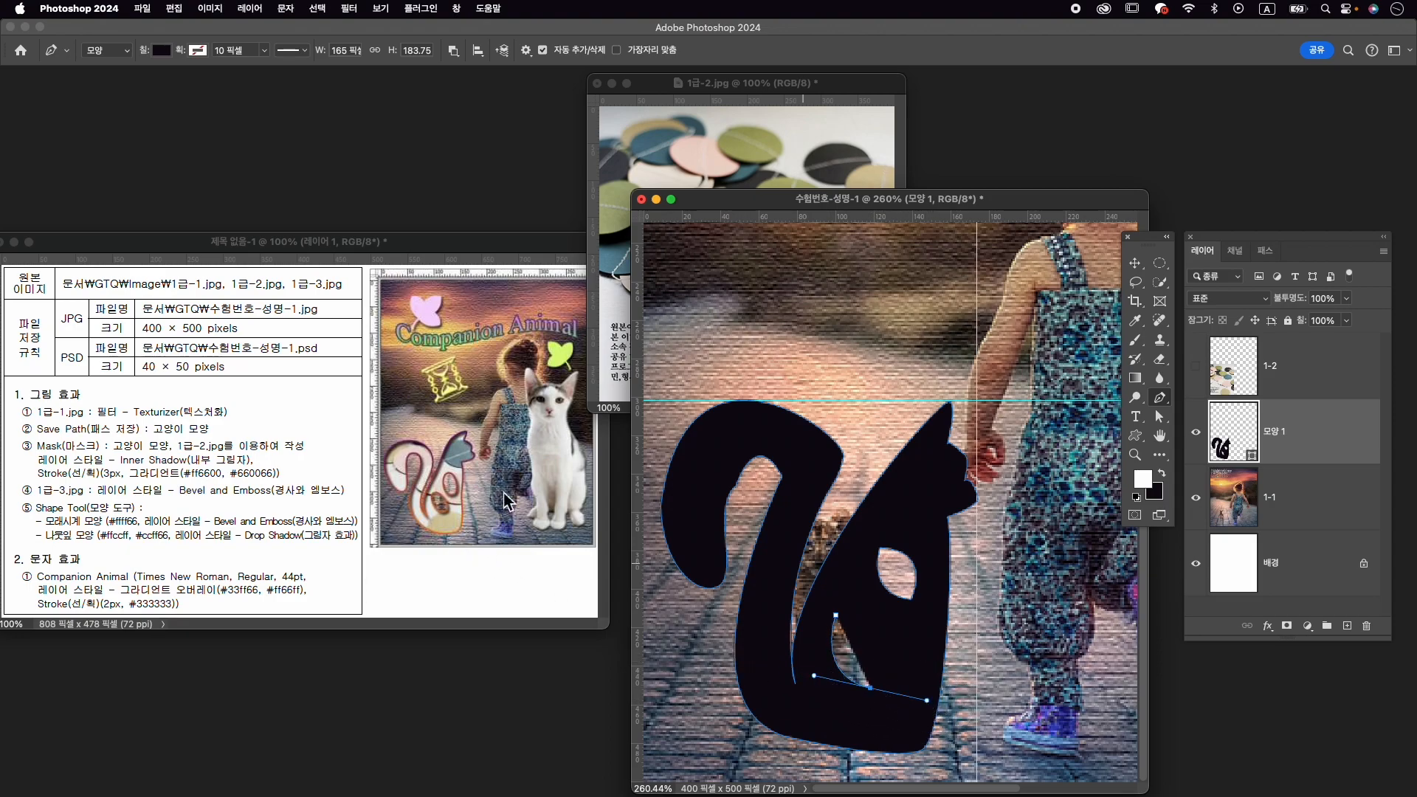
pyautogui.click(871, 688)
pyautogui.click(870, 646)
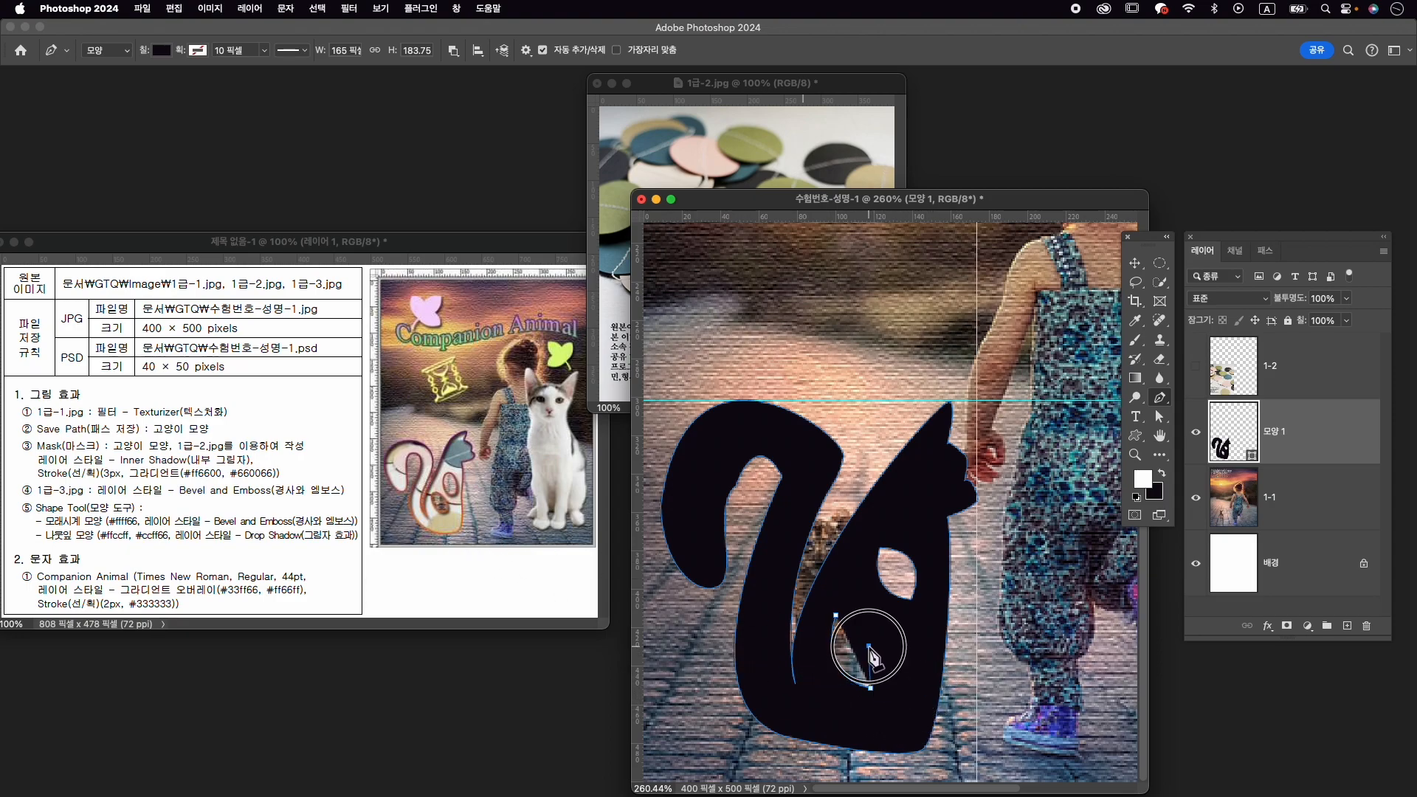
pyautogui.click(860, 635)
pyautogui.keyDown('alt'); pyautogui.click(869, 646); pyautogui.keyUp('alt')
pyautogui.moveTo(835, 615); pyautogui.dragTo(811, 613)
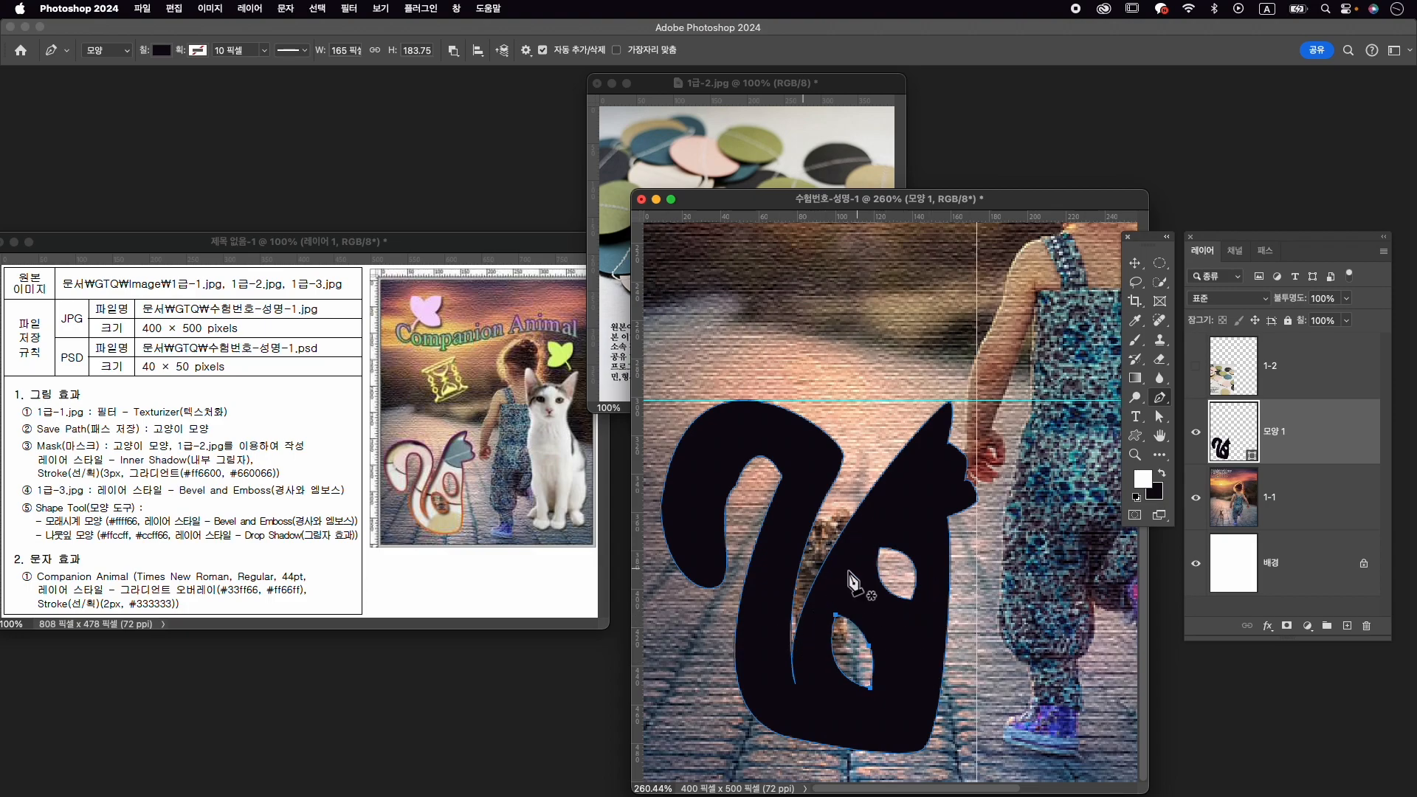
# Lengthen the upper hole slightly by moving its two end anchor points outward with the Direct Selection tool.
pyautogui.press('a')
pyautogui.click(879, 550)
pyautogui.moveTo(879, 548); pyautogui.dragTo(874, 548)
pyautogui.moveTo(913, 601); pyautogui.dragTo(917, 609)
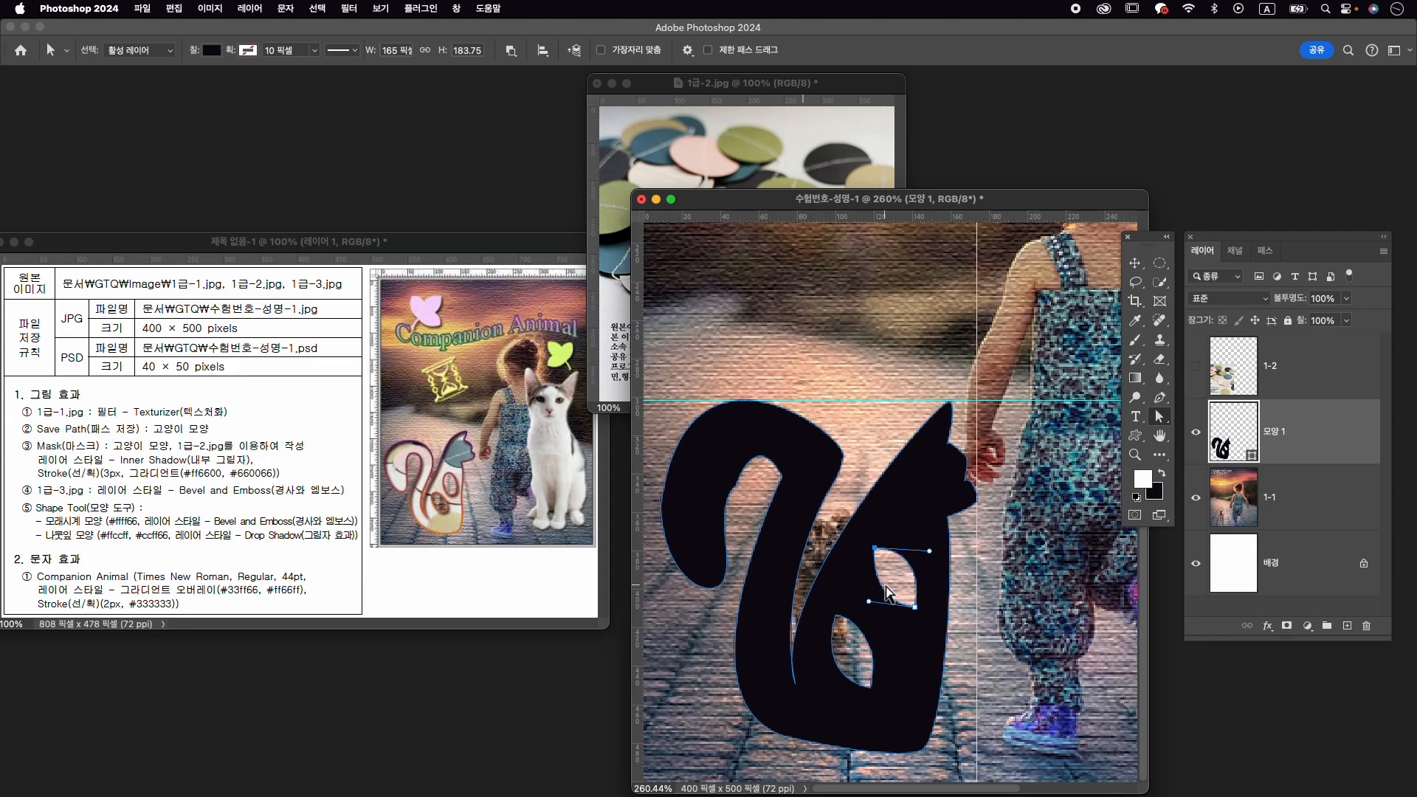
# Add anchor points to both sides of the upper hole and adjust the direction handles to round it into an oval.
pyautogui.click(1160, 399)
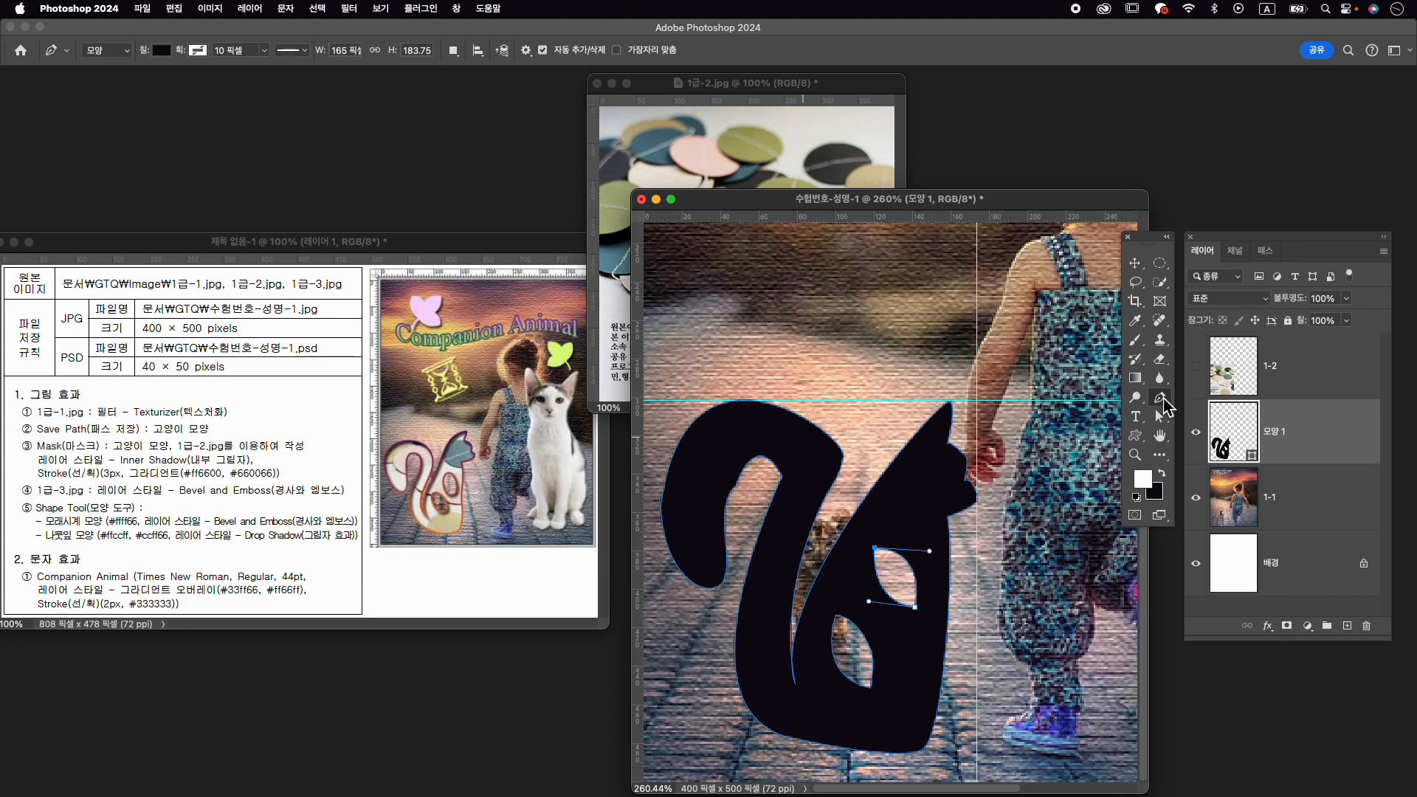
pyautogui.click(882, 586)
pyautogui.click(913, 573)
pyautogui.press('super')
pyautogui.moveTo(897, 549); pyautogui.dragTo(902, 540)
pyautogui.moveTo(882, 587); pyautogui.dragTo(864, 562)
pyautogui.click(917, 609)
pyautogui.moveTo(918, 610)
pyautogui.mouseDown()
pyautogui.moveTo(900, 606)
pyautogui.moveTo(918, 579)
pyautogui.moveTo(926, 593)
pyautogui.mouseUp()
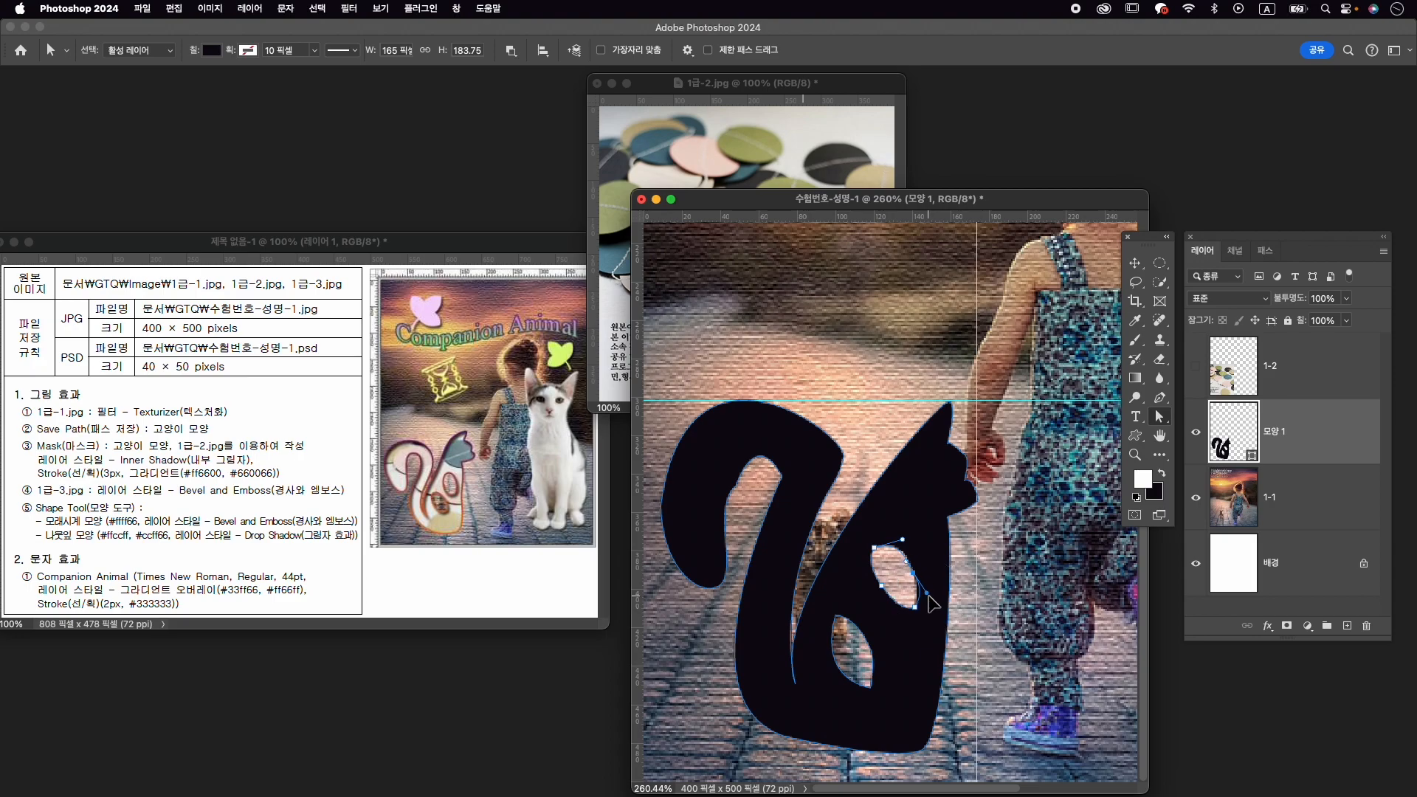
# Add anchor points to the lower hole's edge and adjust their handles to round it into an oval.
pyautogui.click(837, 618)
pyautogui.press('p')
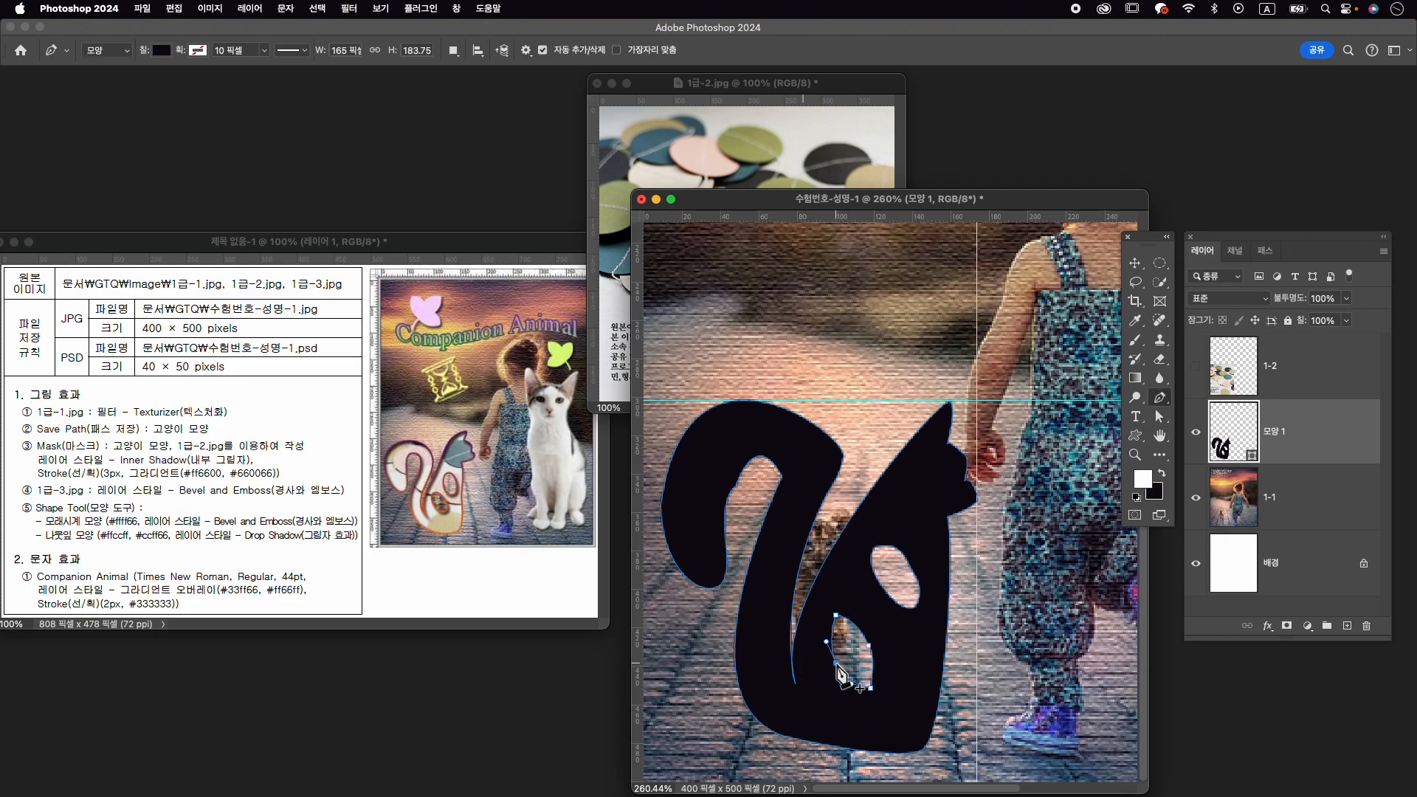
pyautogui.press('a')
pyautogui.moveTo(828, 647); pyautogui.dragTo(859, 608)
pyautogui.click(836, 616)
pyautogui.click(871, 688)
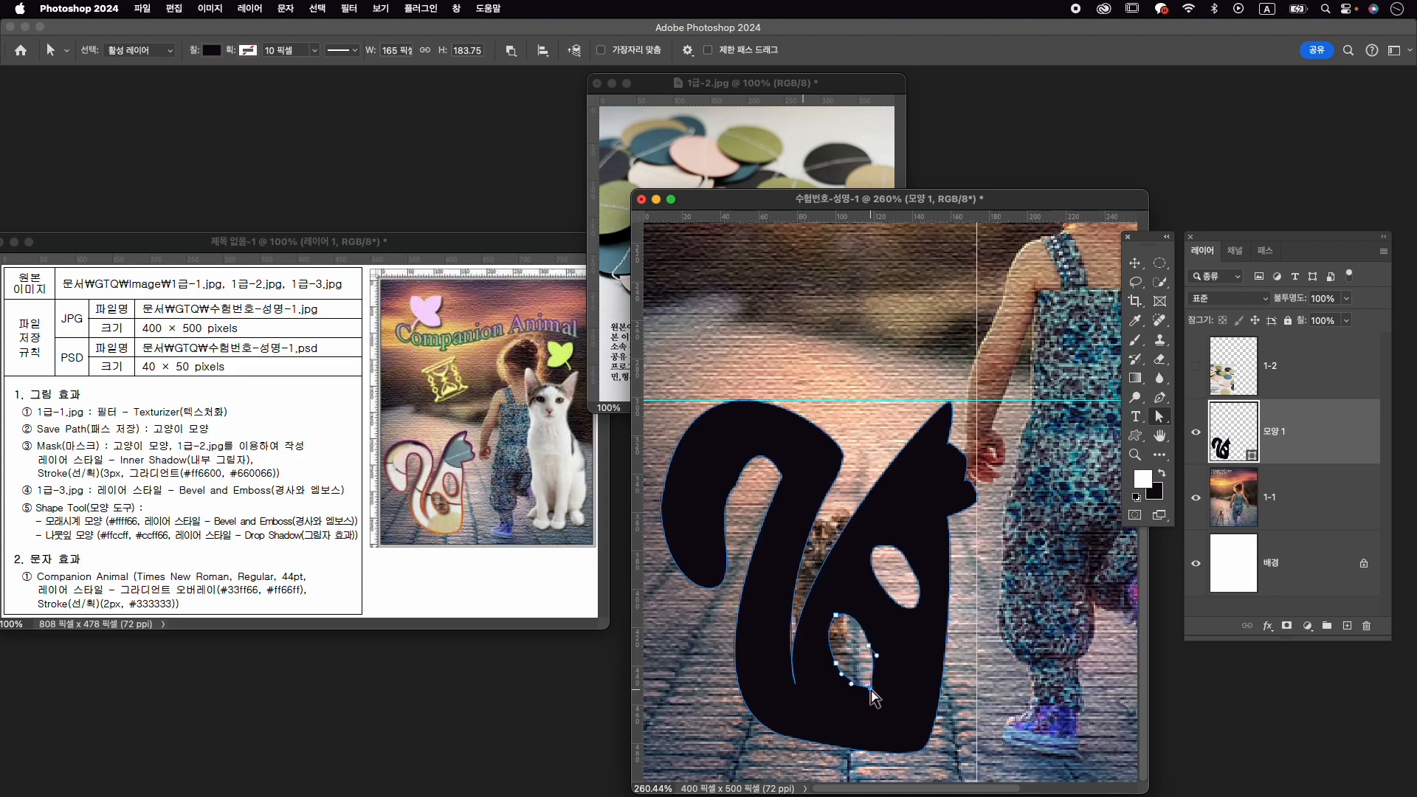
pyautogui.moveTo(850, 683); pyautogui.dragTo(875, 643)
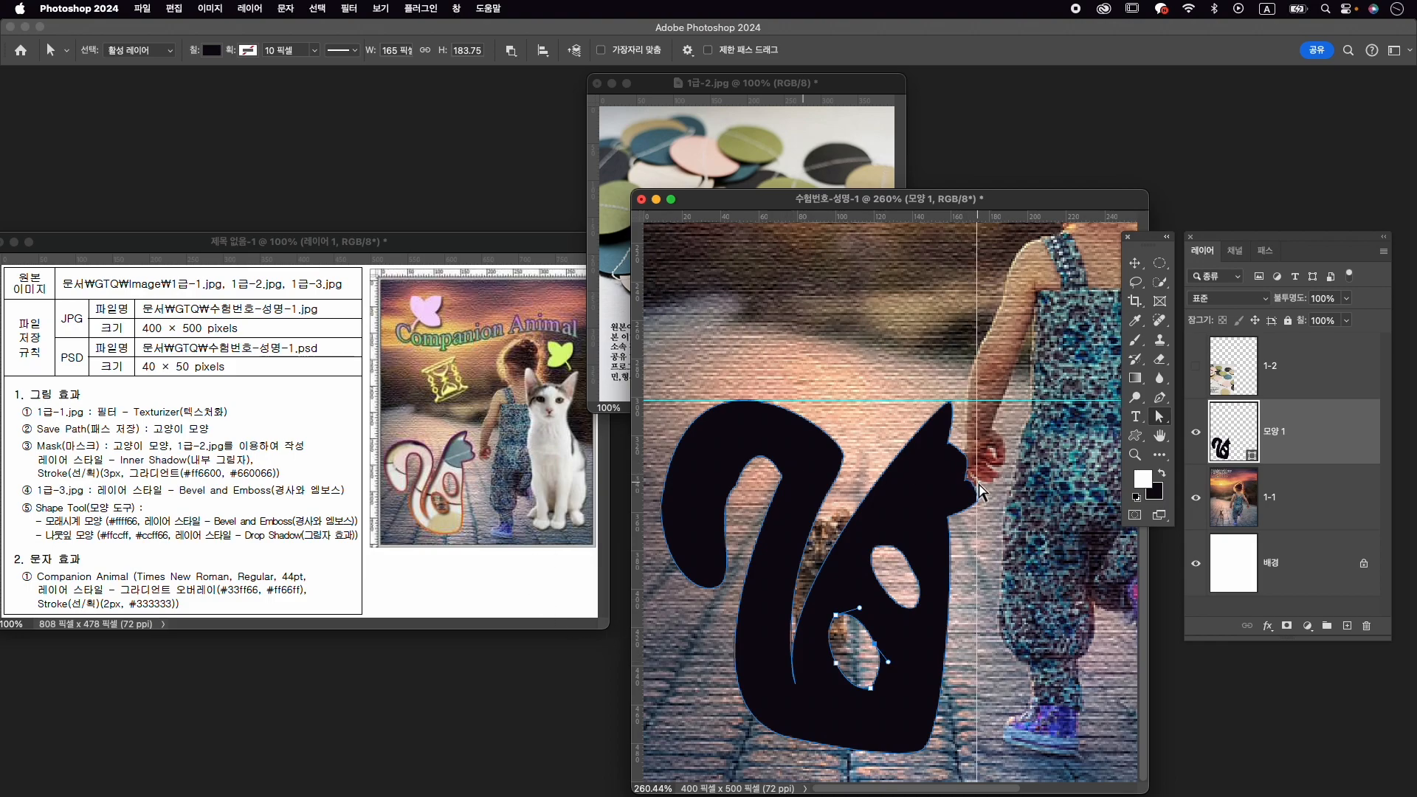
# Select the hidden 1-2 circle-image layer above the cat shape and make it visible.
pyautogui.scroll(-5, 989, 509)
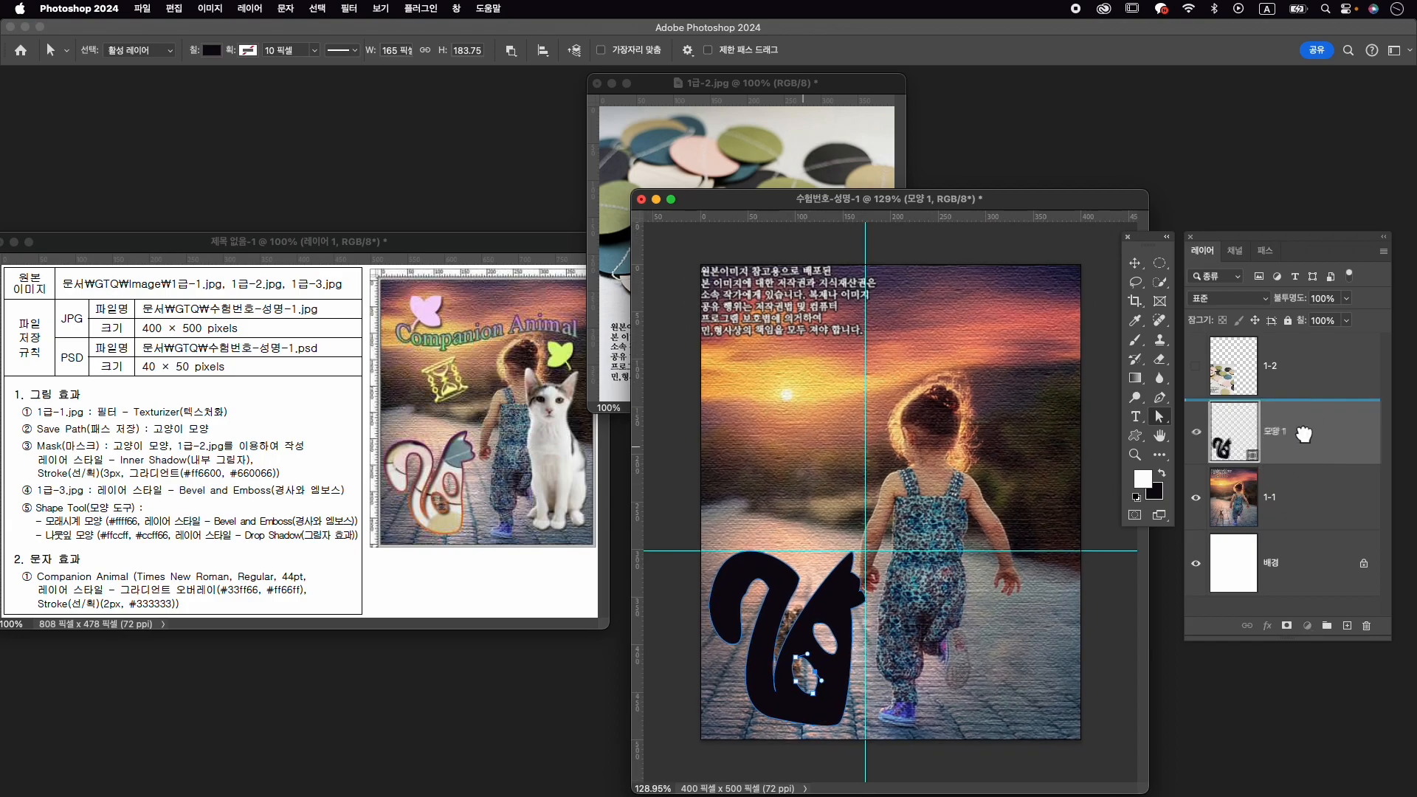
pyautogui.click(1303, 373)
pyautogui.click(1197, 366)
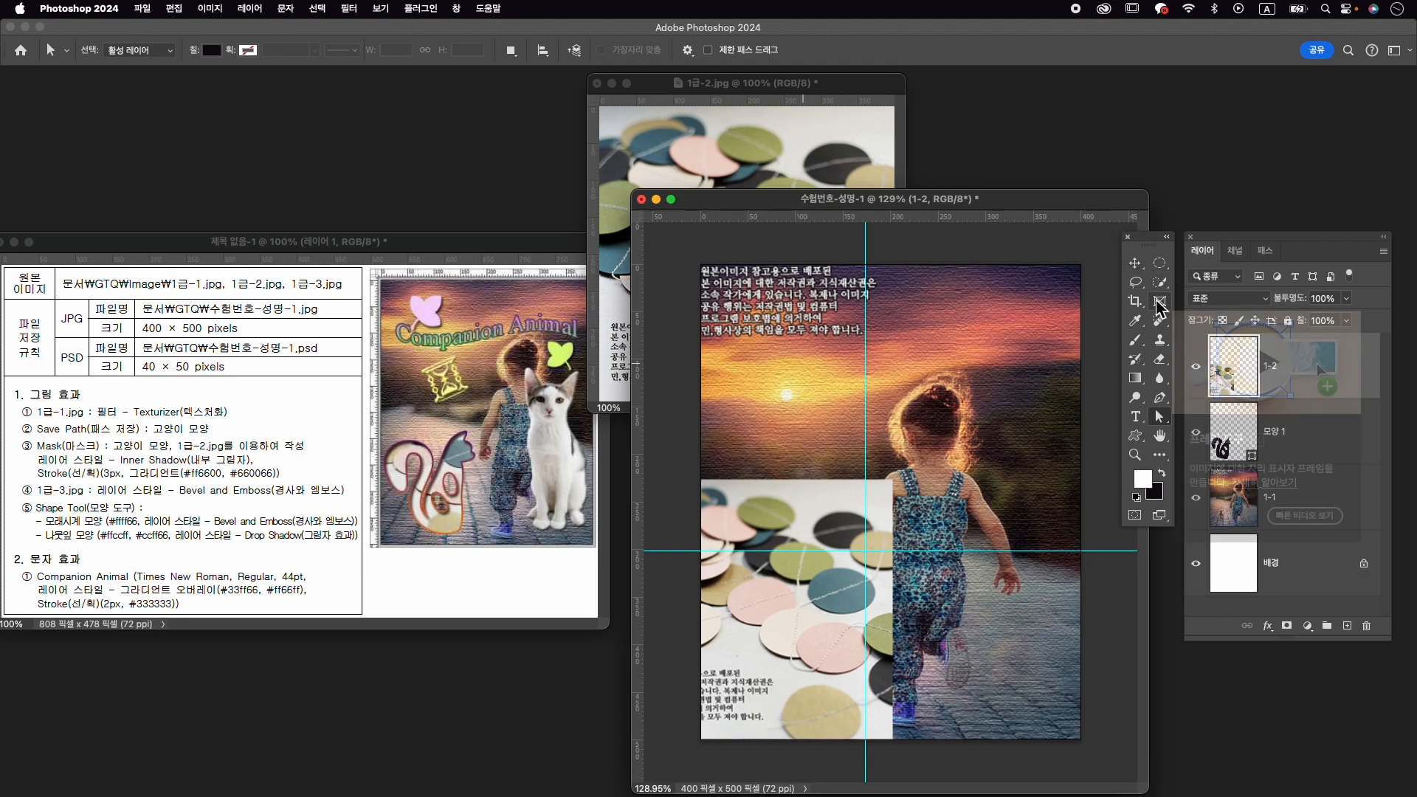
# Switch to the Move tool and close the source image 1급-2.jpg without saving its changes.
pyautogui.click(1134, 263)
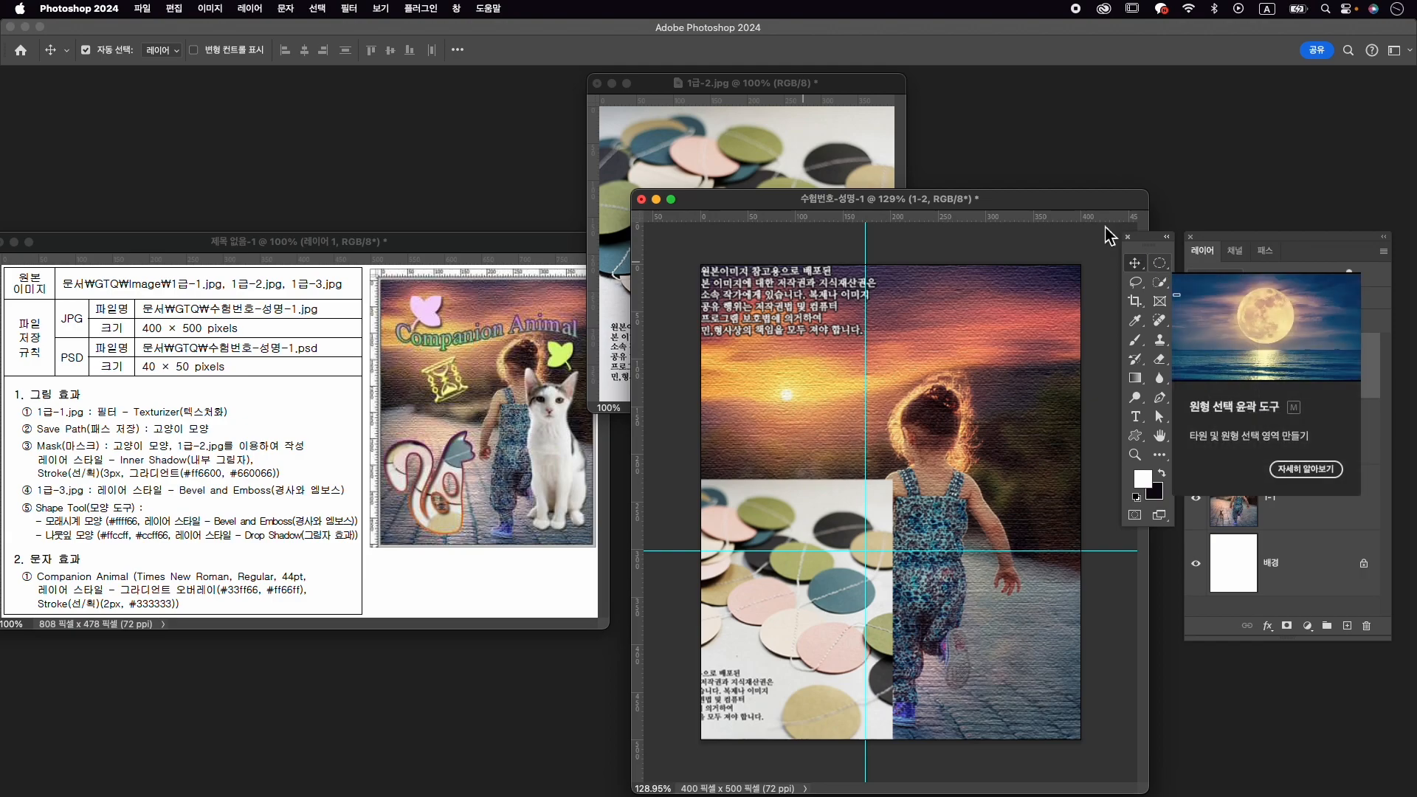
pyautogui.click(596, 84)
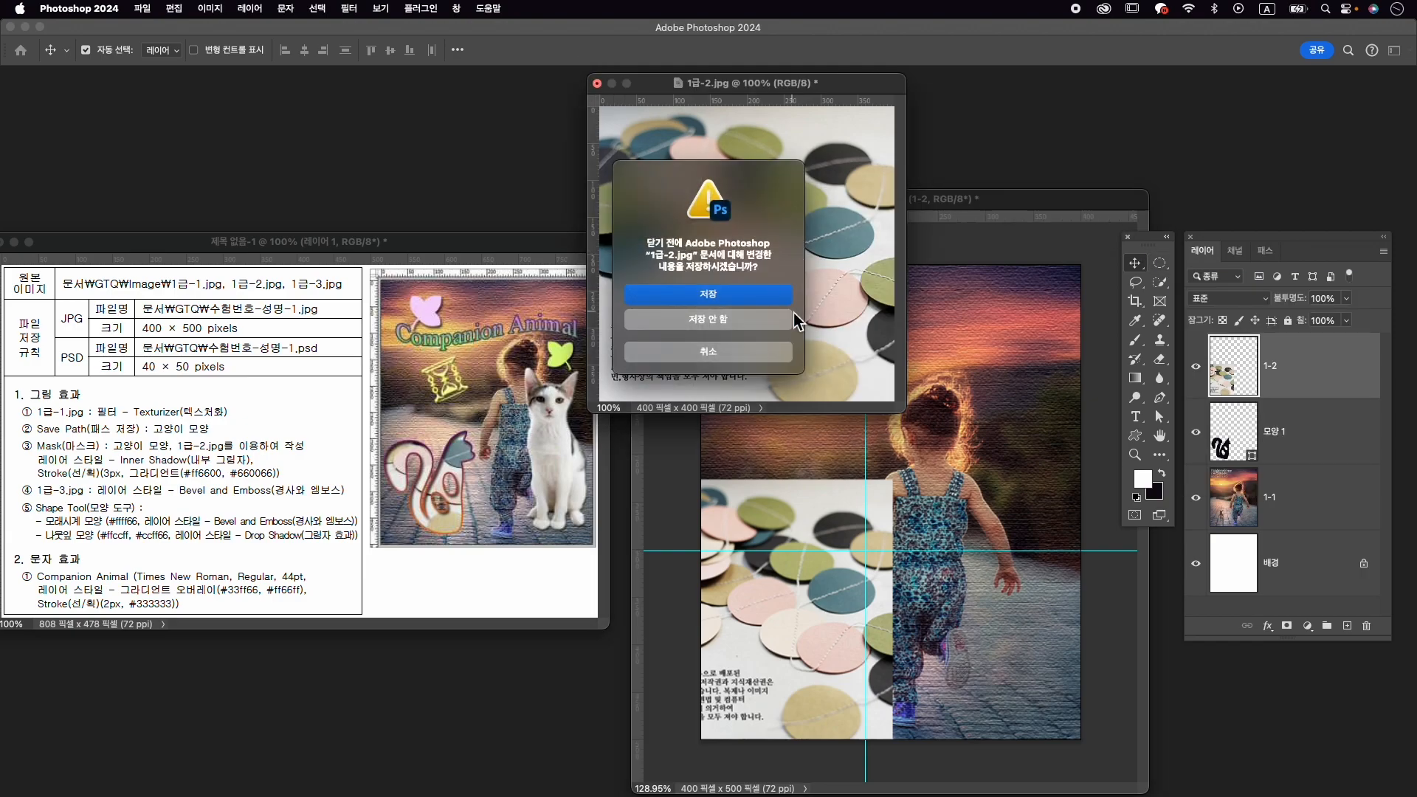
pyautogui.click(794, 316)
# Create a clipping mask that confines layer 1-2 to the cat shape layer below it.
pyautogui.click(1323, 369)
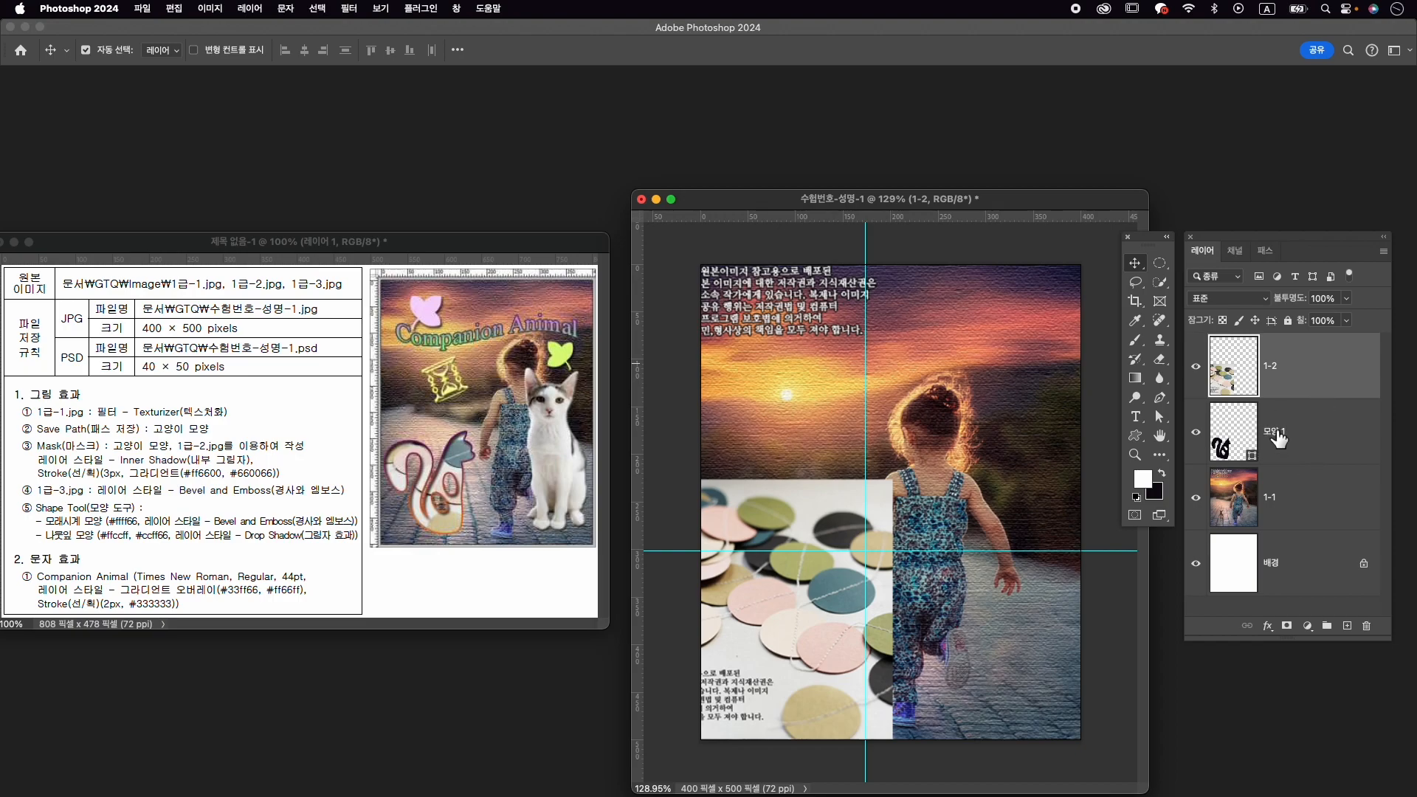
pyautogui.rightClick(1321, 378)
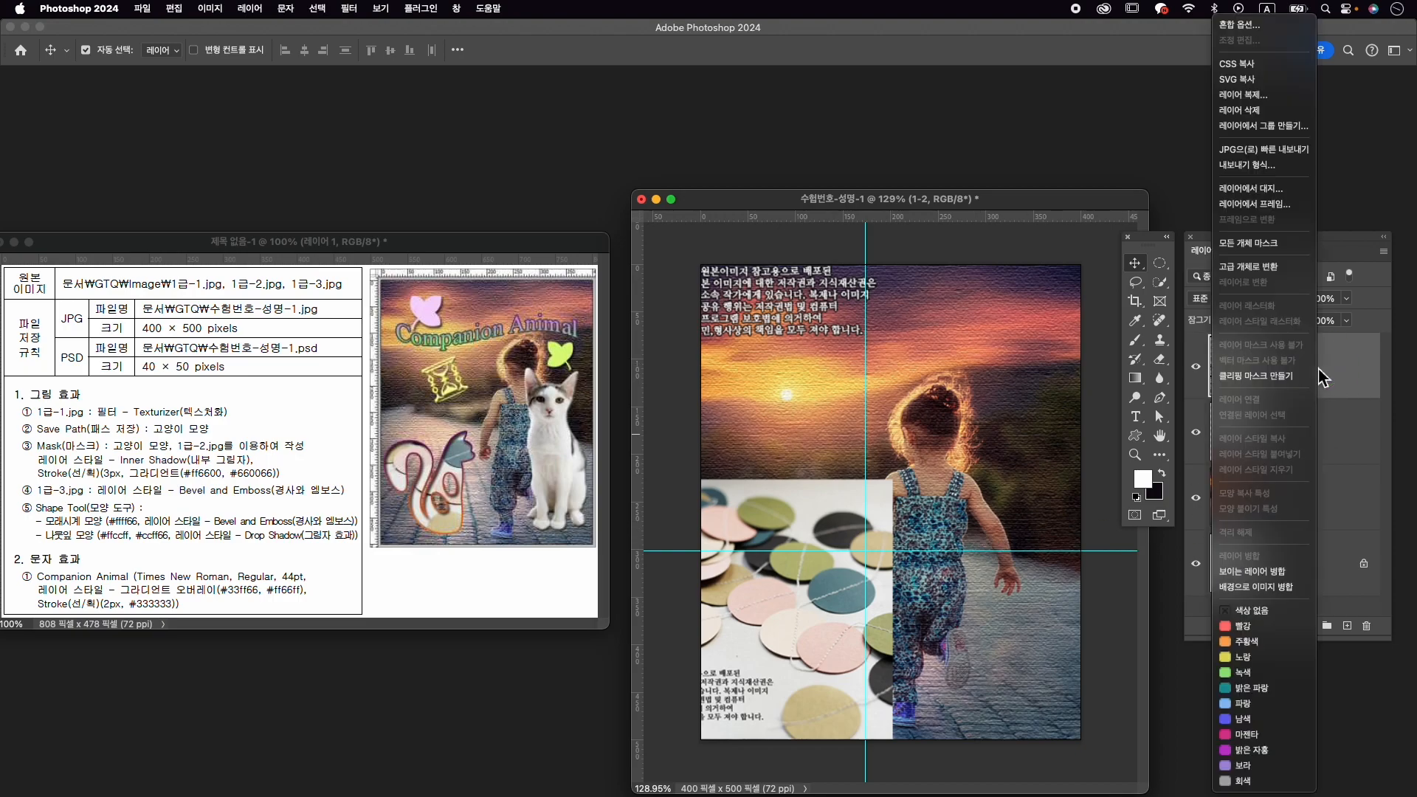
pyautogui.click(1287, 376)
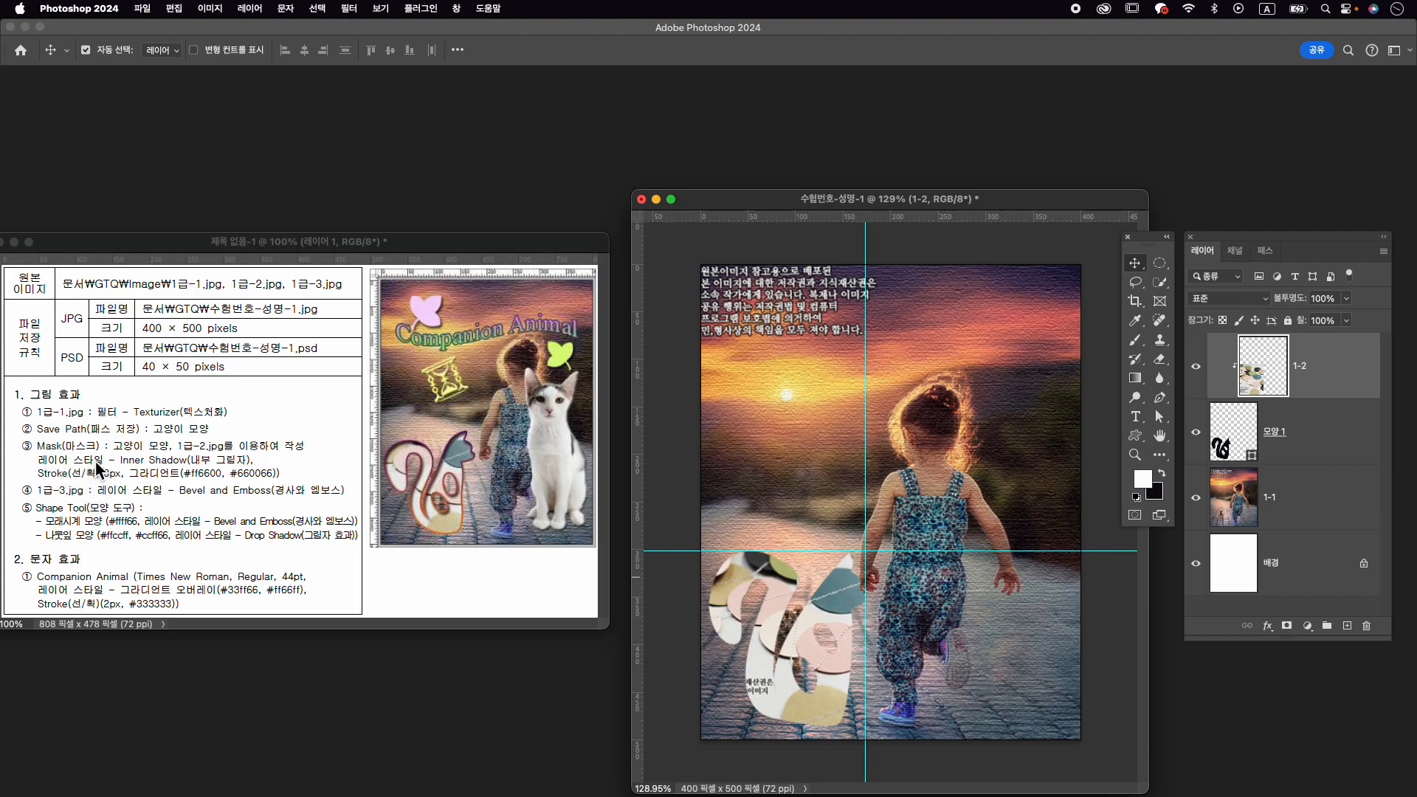
# Add an Inner Shadow layer style to the cat shape layer 모양 1.
pyautogui.click(1333, 434)
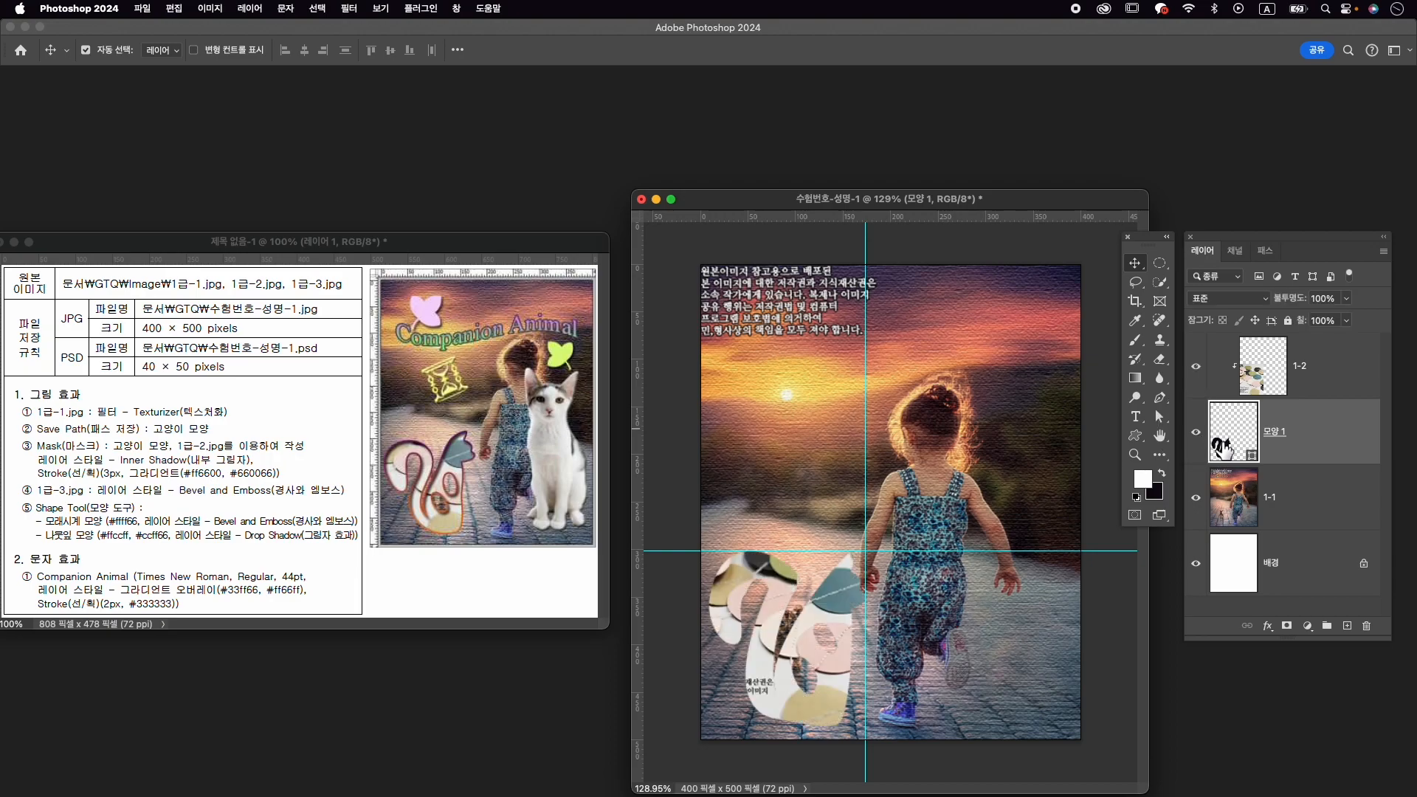
pyautogui.click(1267, 626)
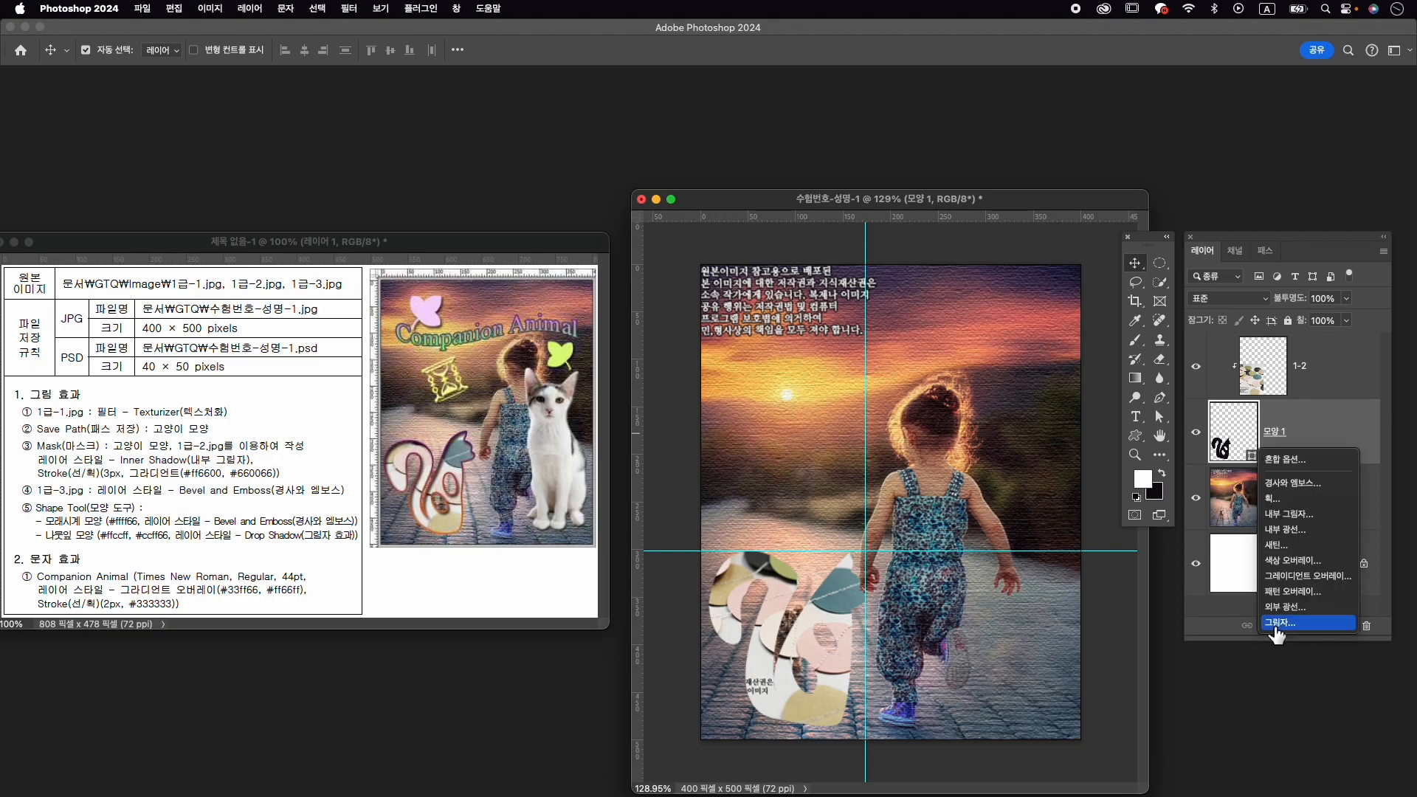
pyautogui.click(1307, 515)
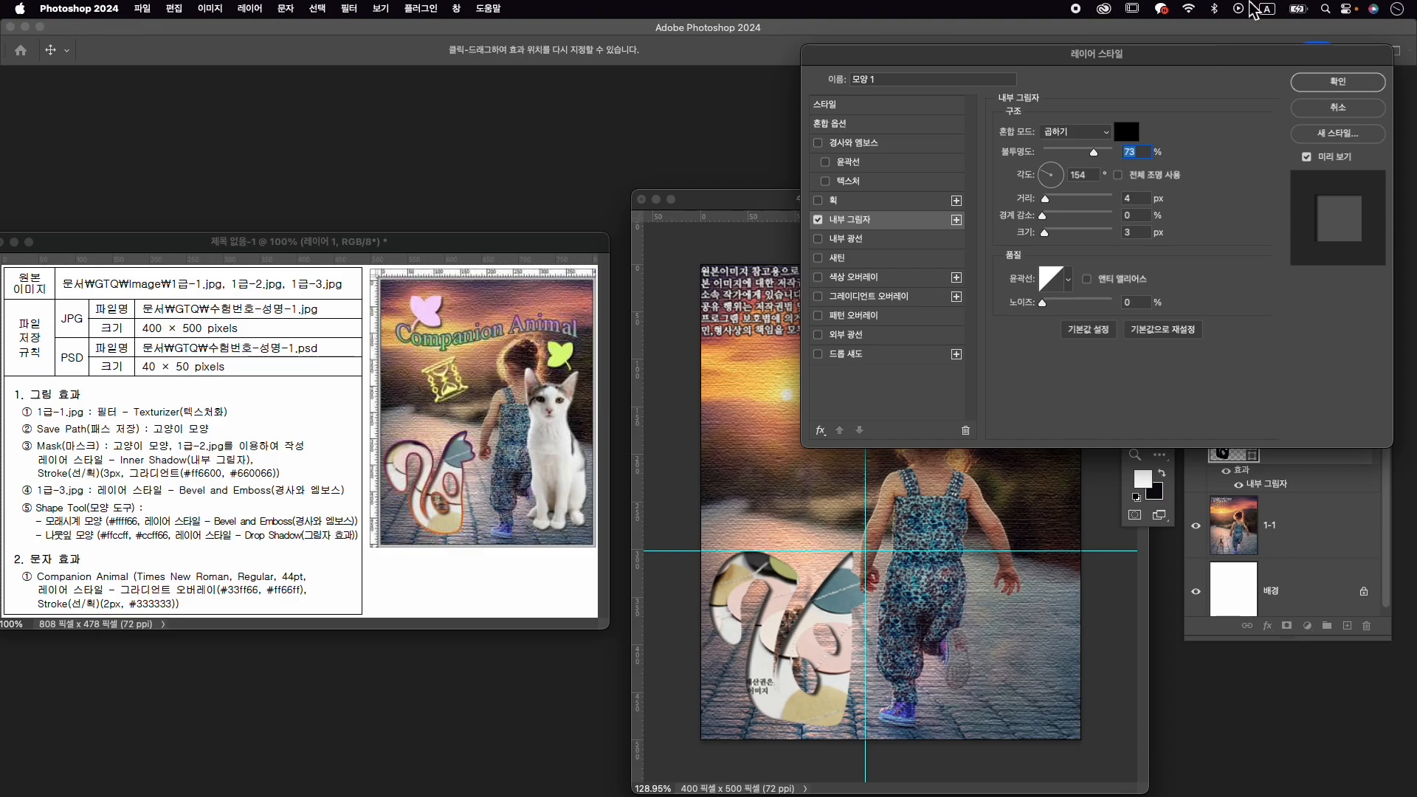
# Add a 3 px Stroke effect to the cat shape and set its fill type to gradient.
pyautogui.click(832, 200)
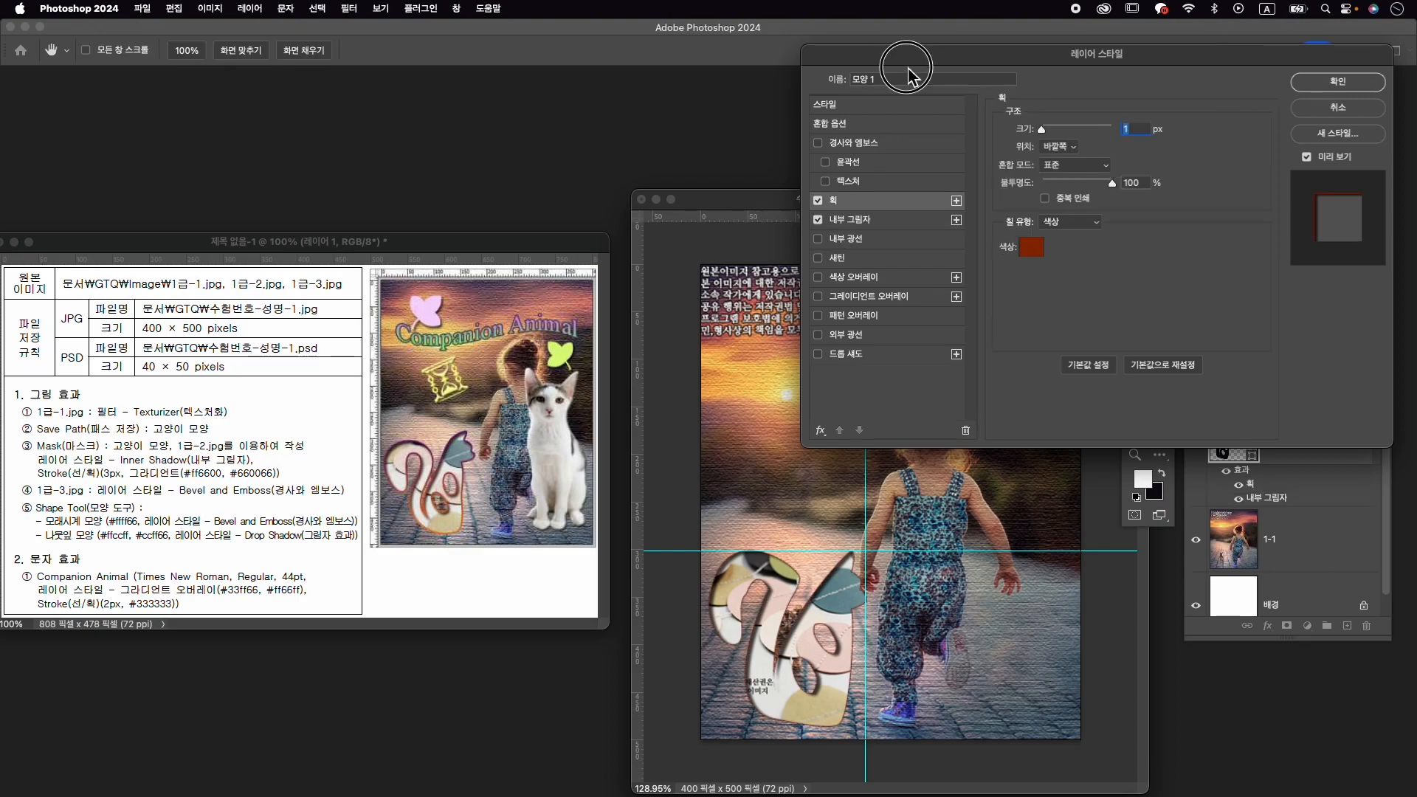
pyautogui.moveTo(830, 58); pyautogui.dragTo(639, 267)
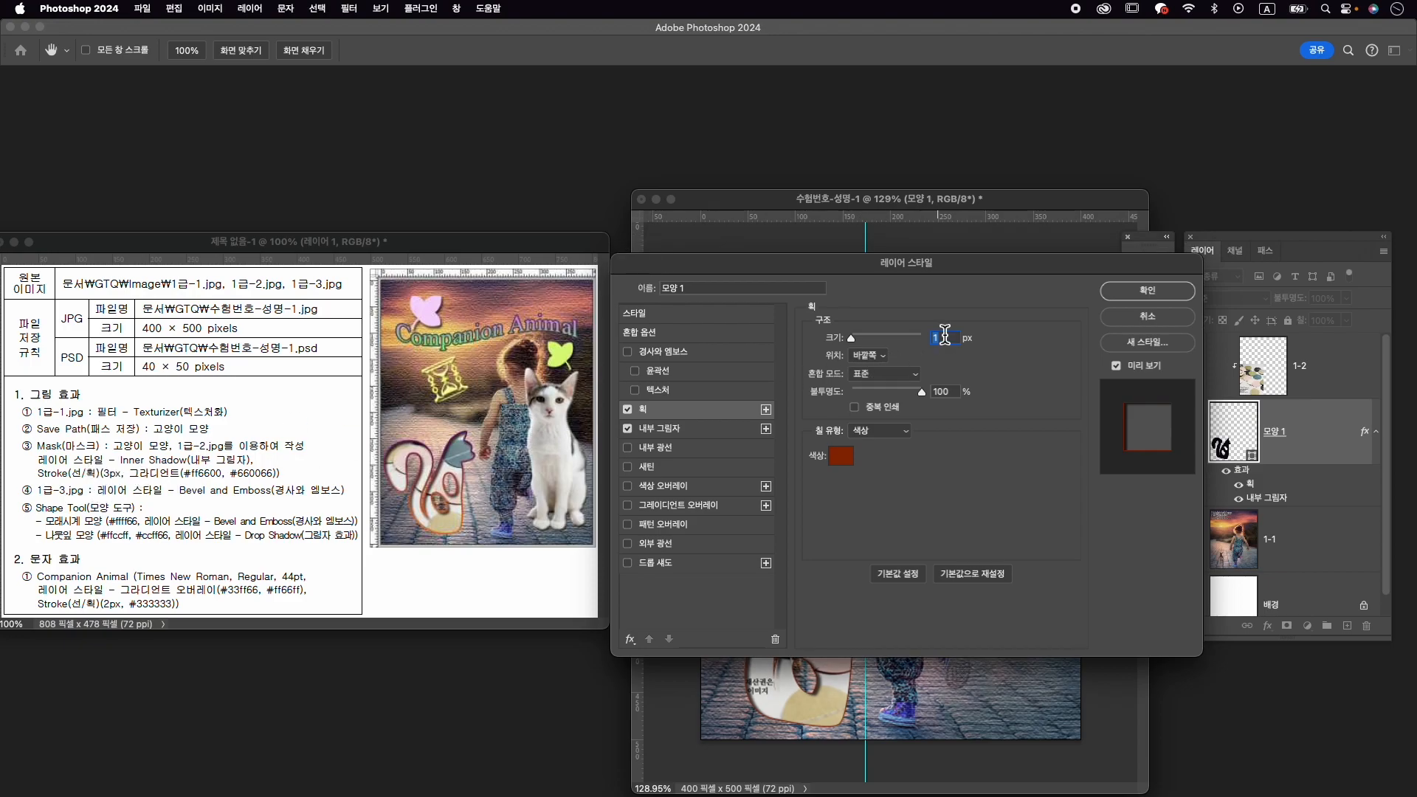
pyautogui.write('3')
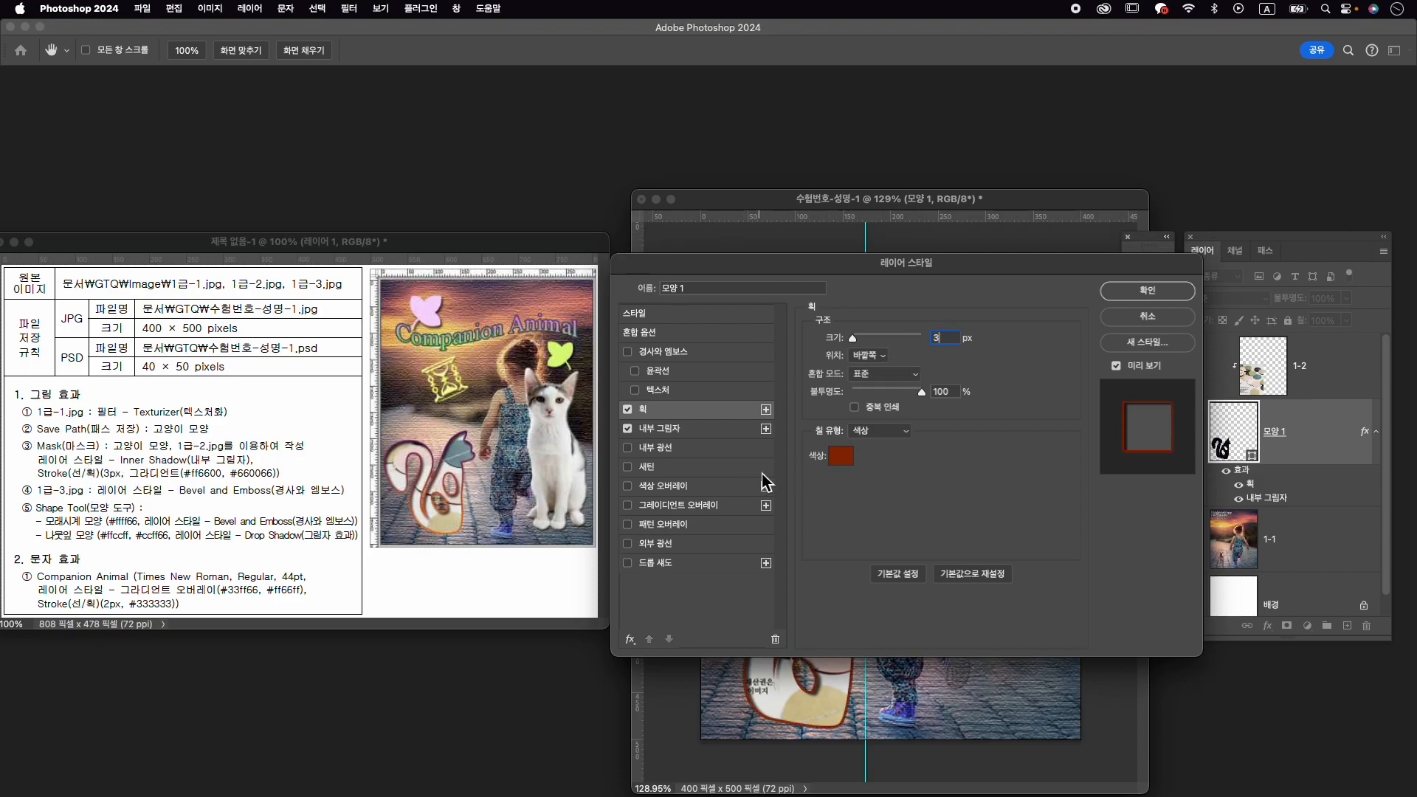
pyautogui.click(864, 431)
pyautogui.click(877, 443)
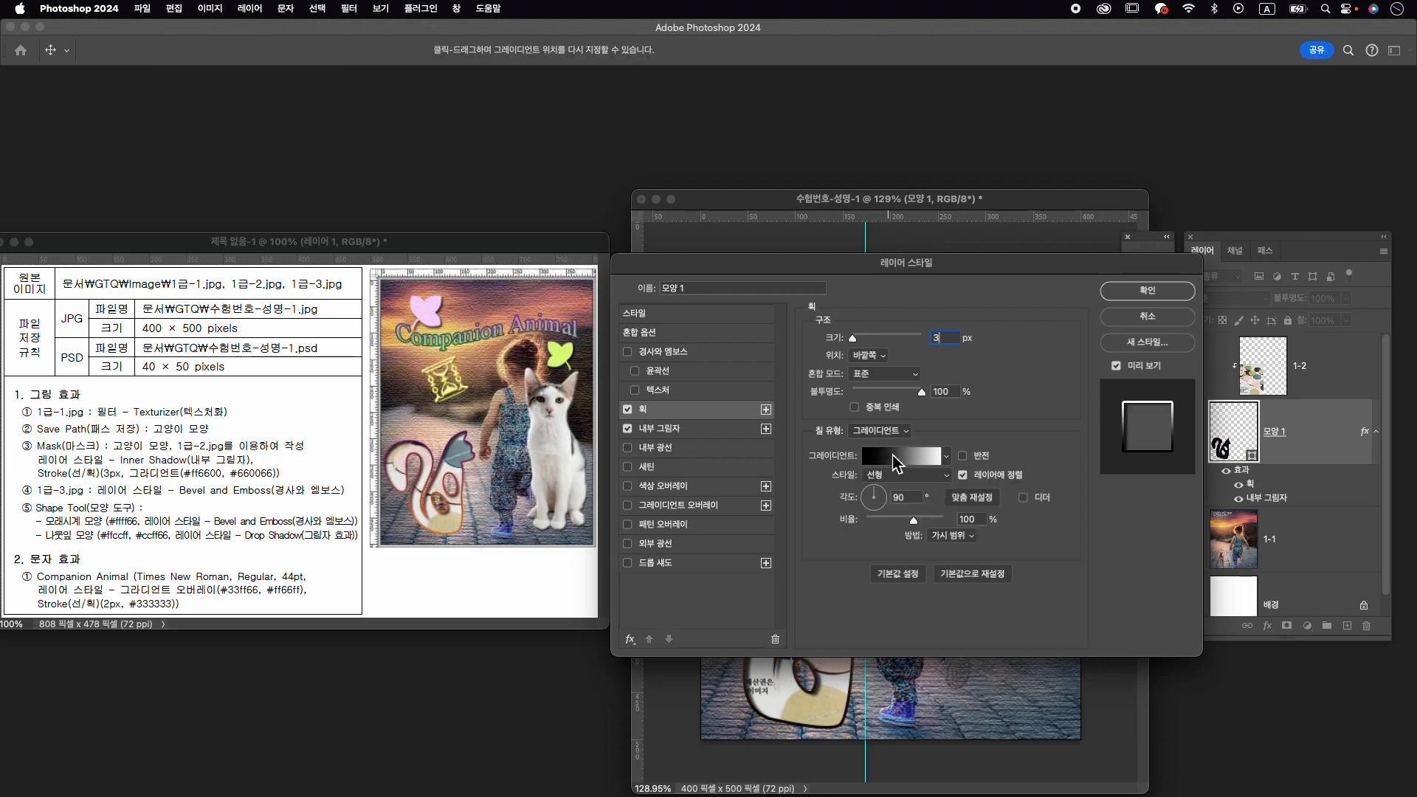
# Set the stroke gradient to run from #ff6600 to #660066 and apply the layer style to the cat shape.
pyautogui.click(905, 461)
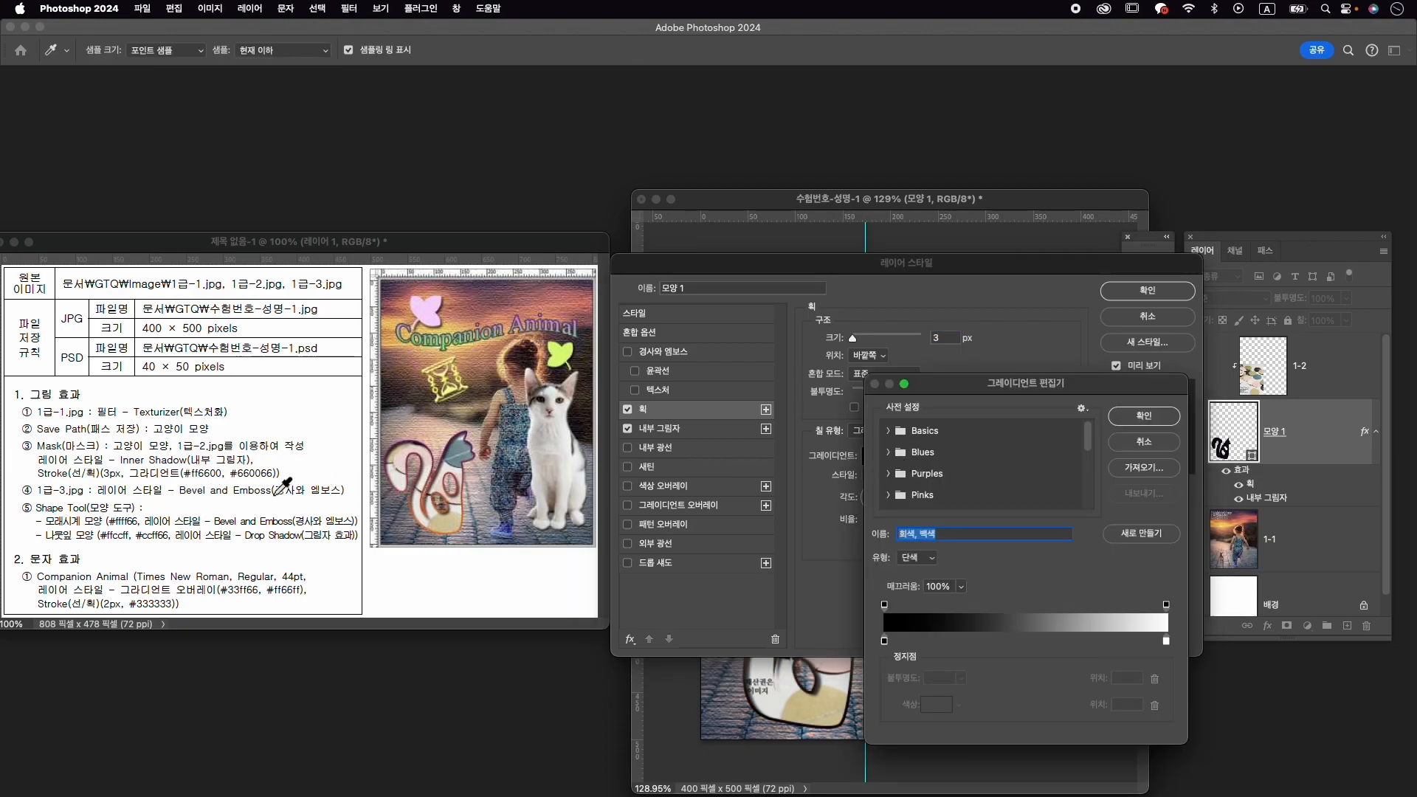
pyautogui.doubleClick(884, 641)
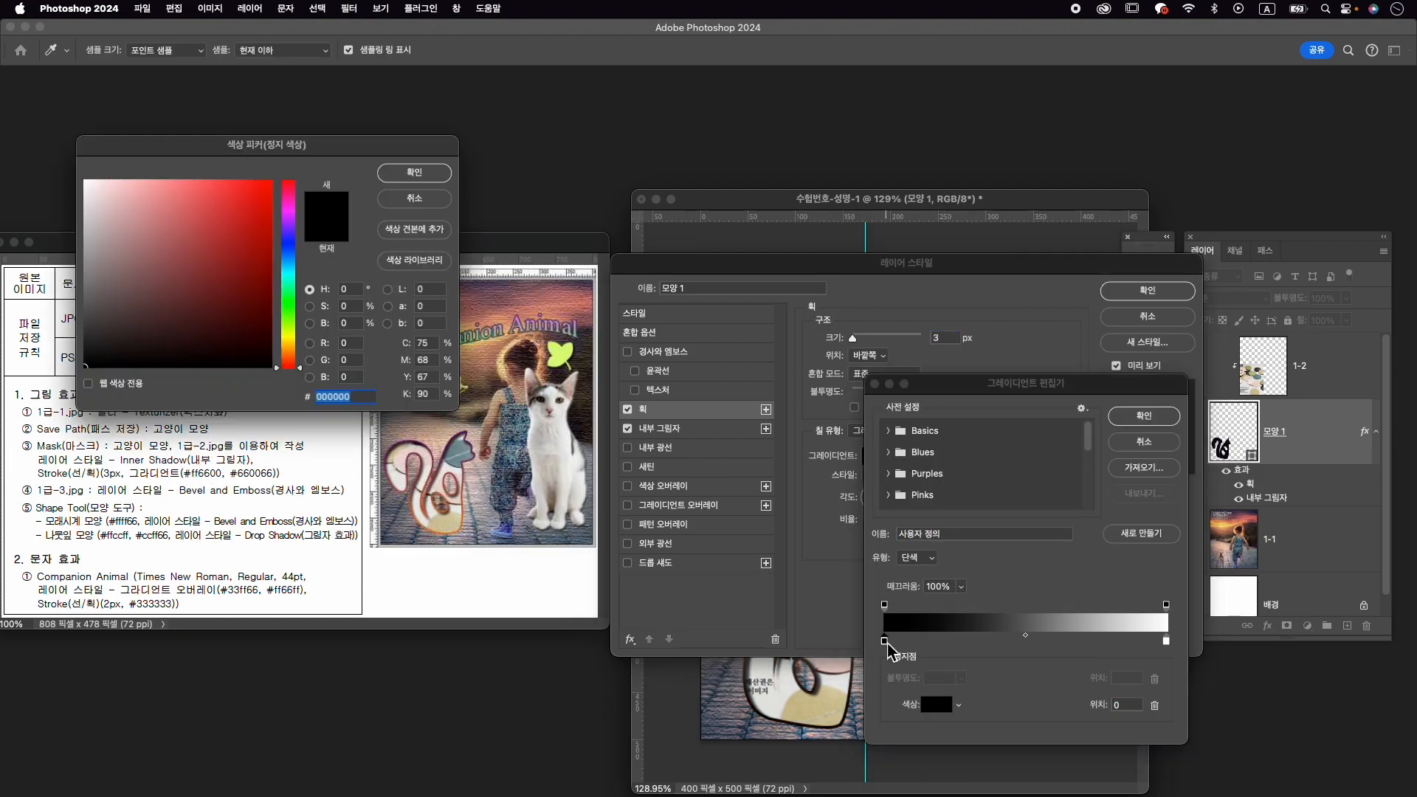
pyautogui.write('ff6600')
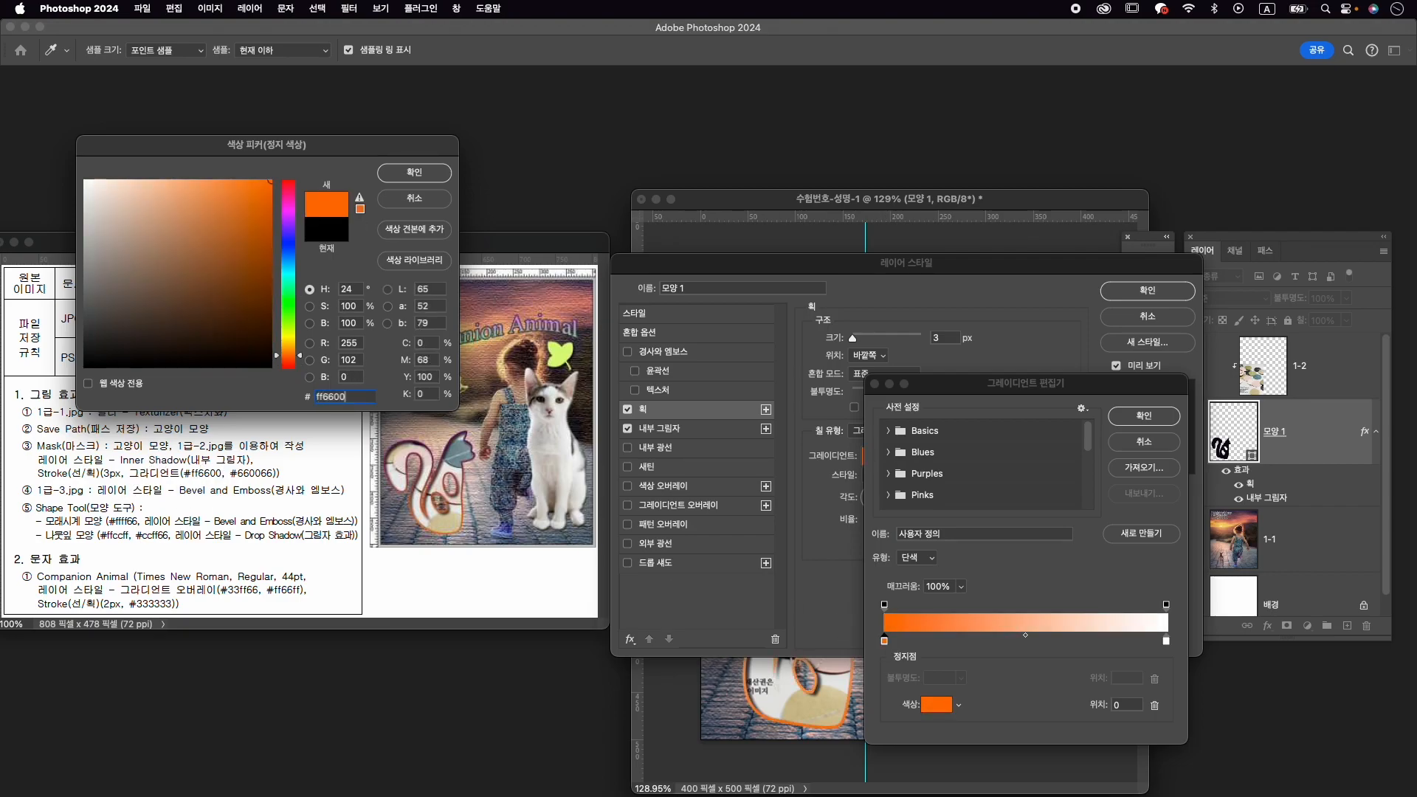
pyautogui.press('Return')
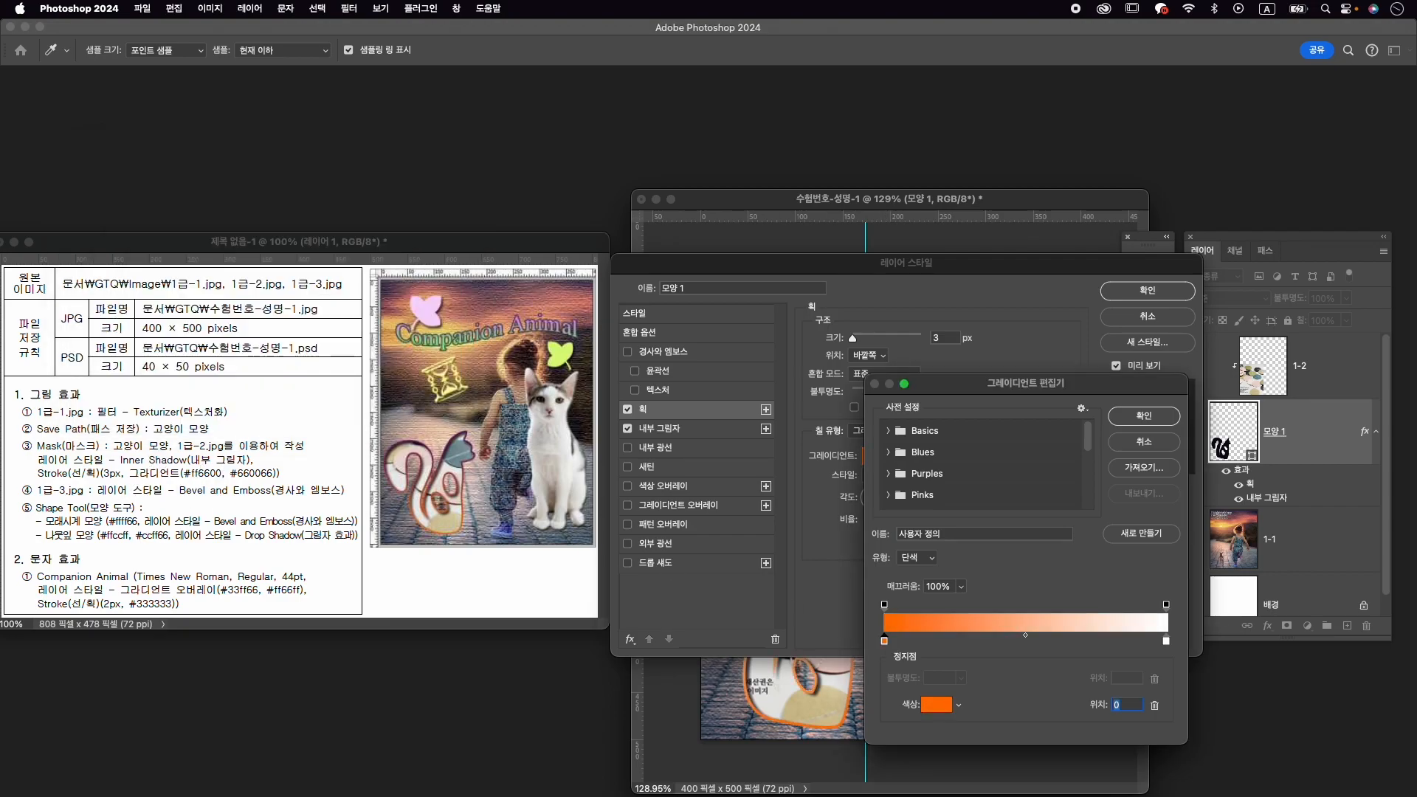
pyautogui.doubleClick(1166, 641)
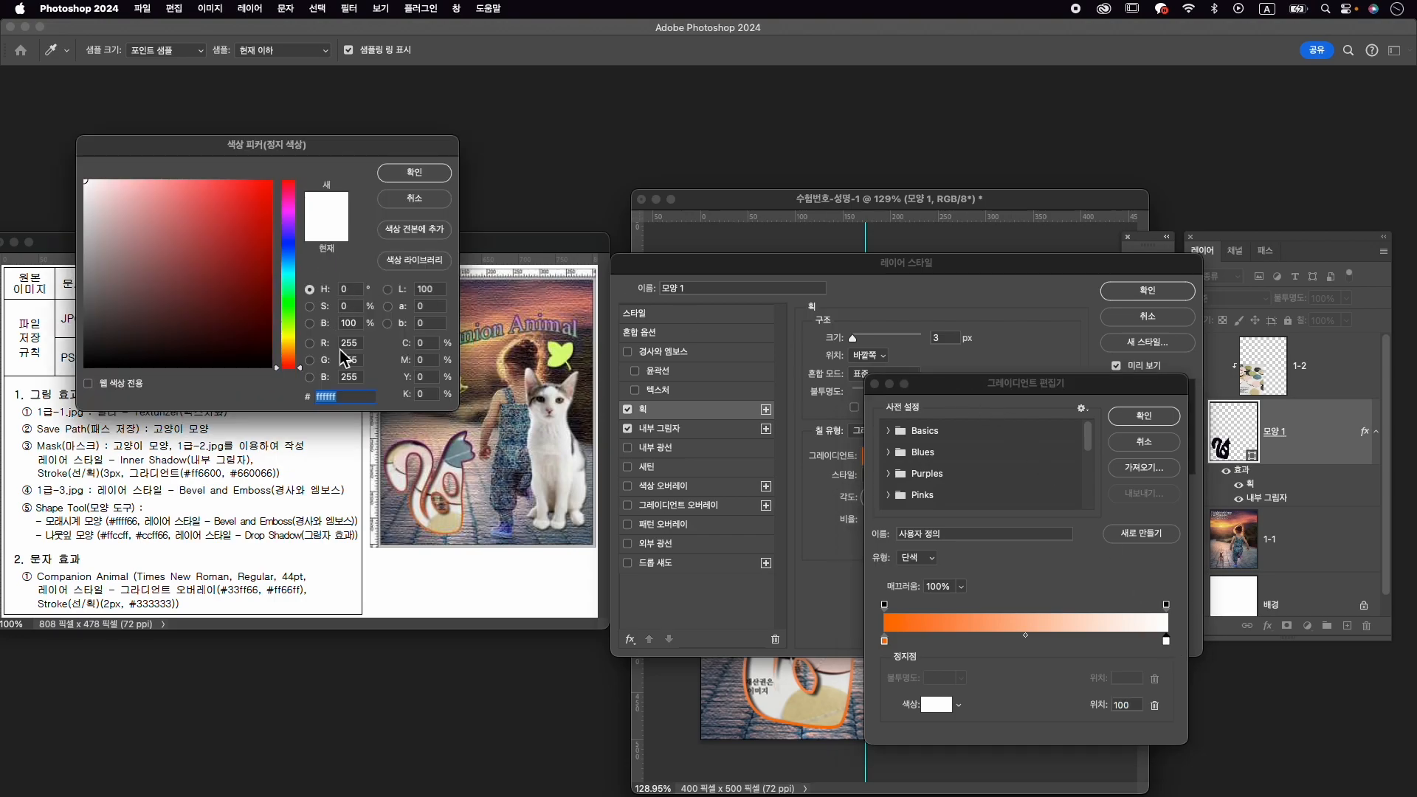
pyautogui.write('660066')
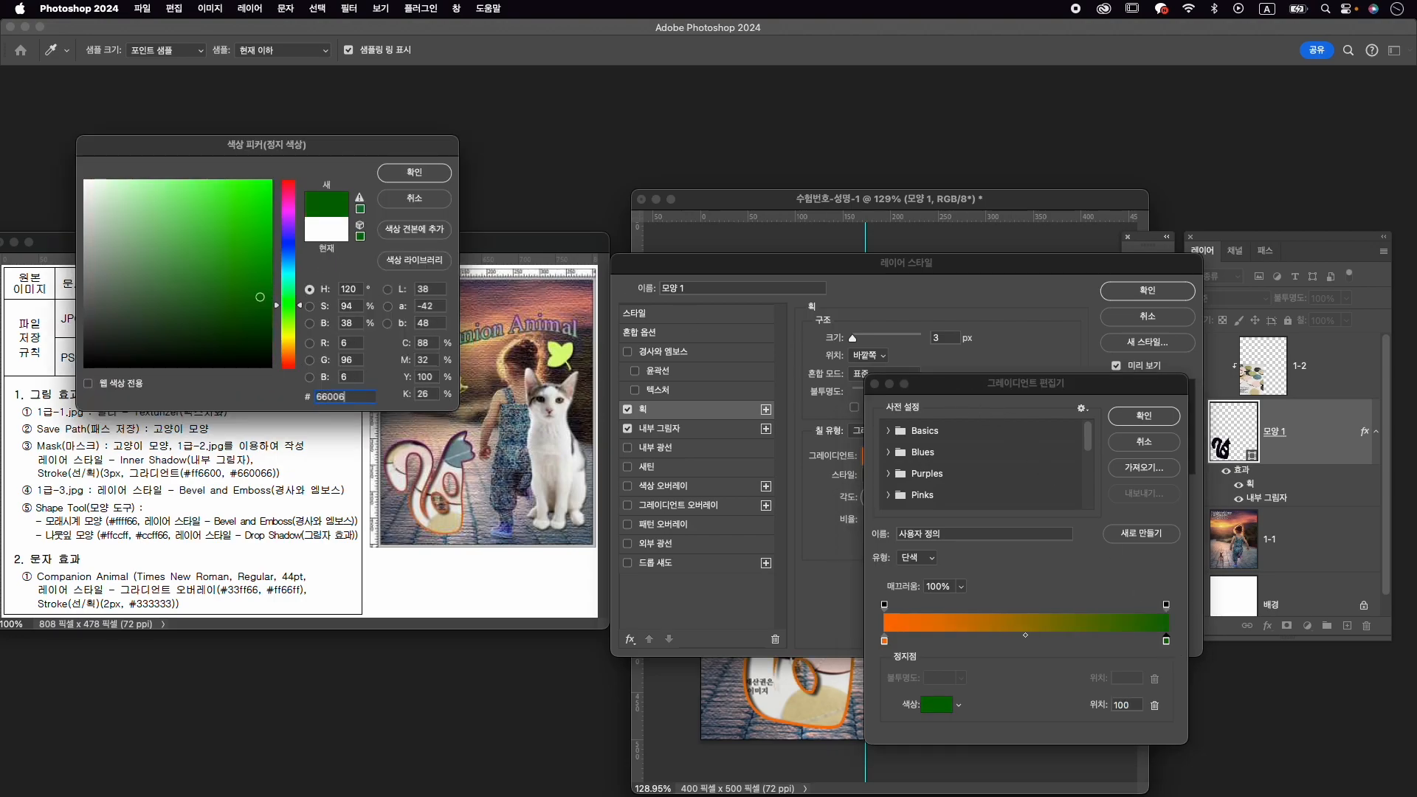
pyautogui.press('Return')
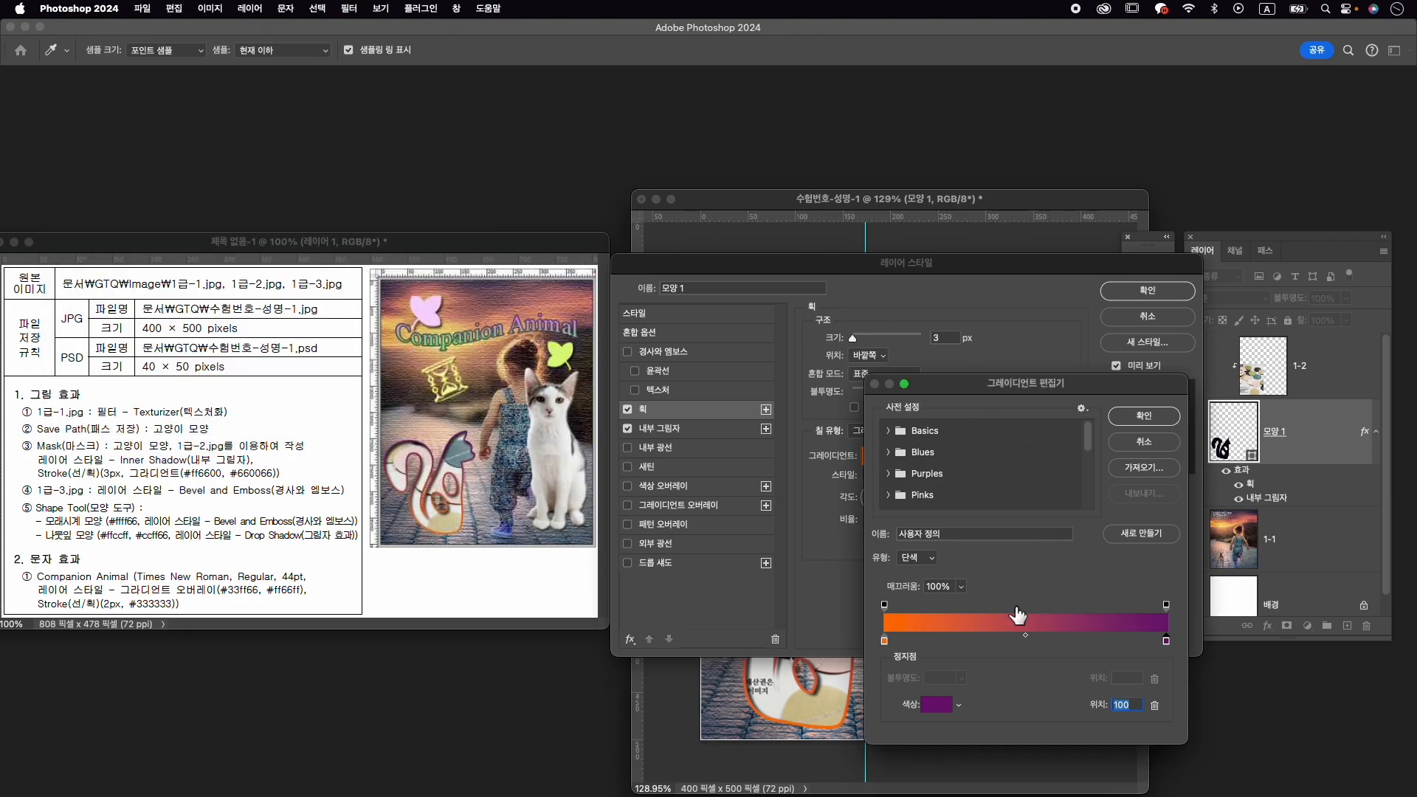
pyautogui.click(1144, 417)
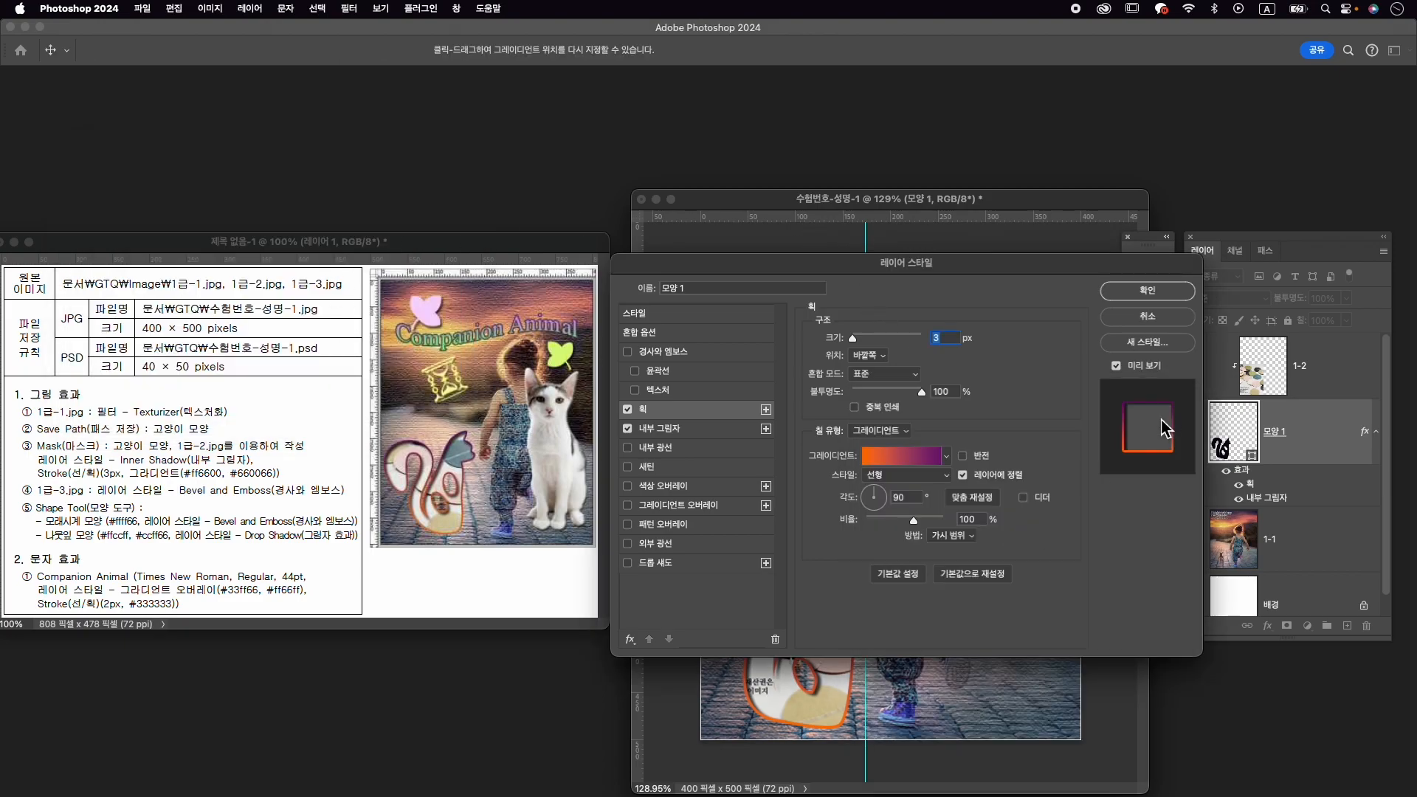
pyautogui.moveTo(966, 277)
pyautogui.mouseDown()
pyautogui.moveTo(1018, 246)
pyautogui.moveTo(964, 231)
pyautogui.moveTo(946, 258)
pyautogui.mouseUp()
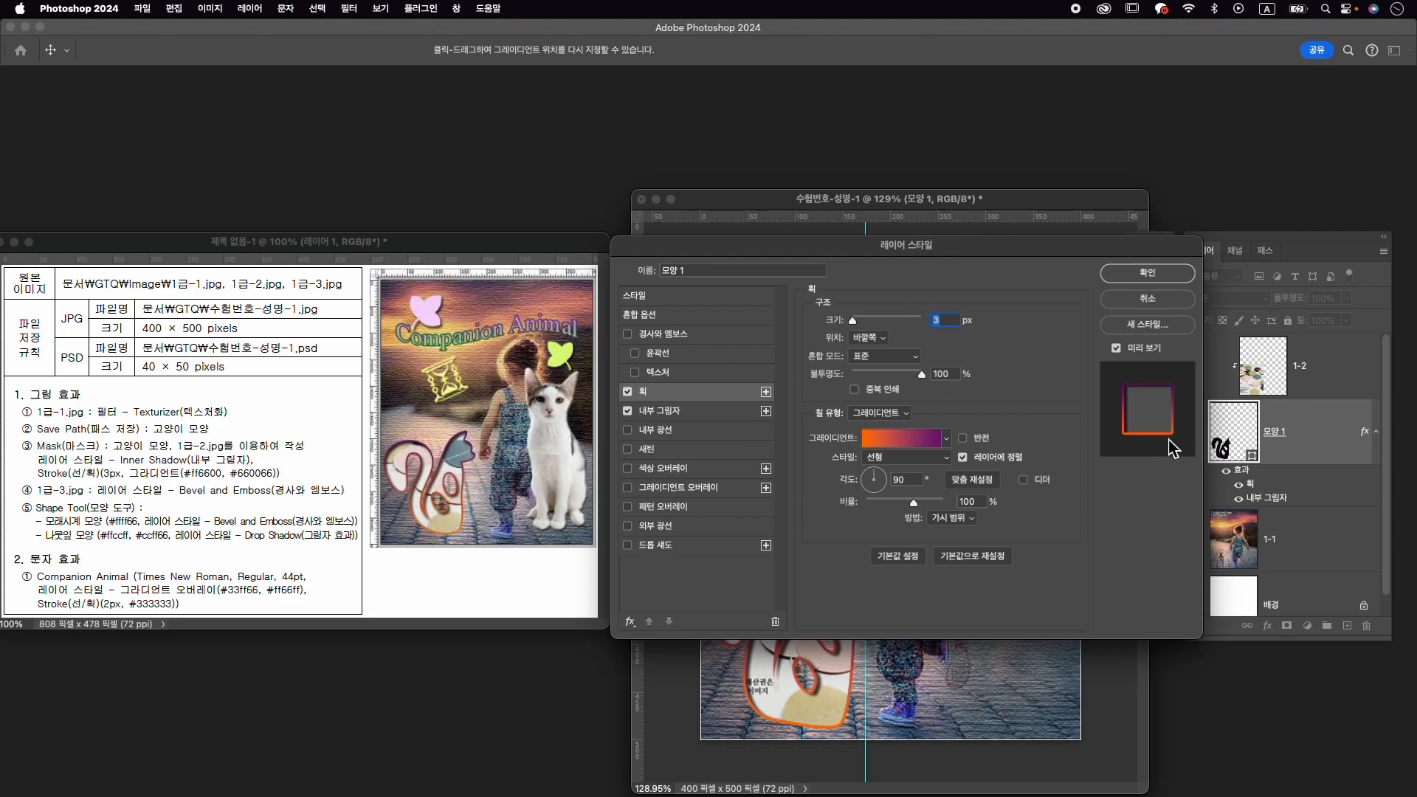
pyautogui.click(1155, 277)
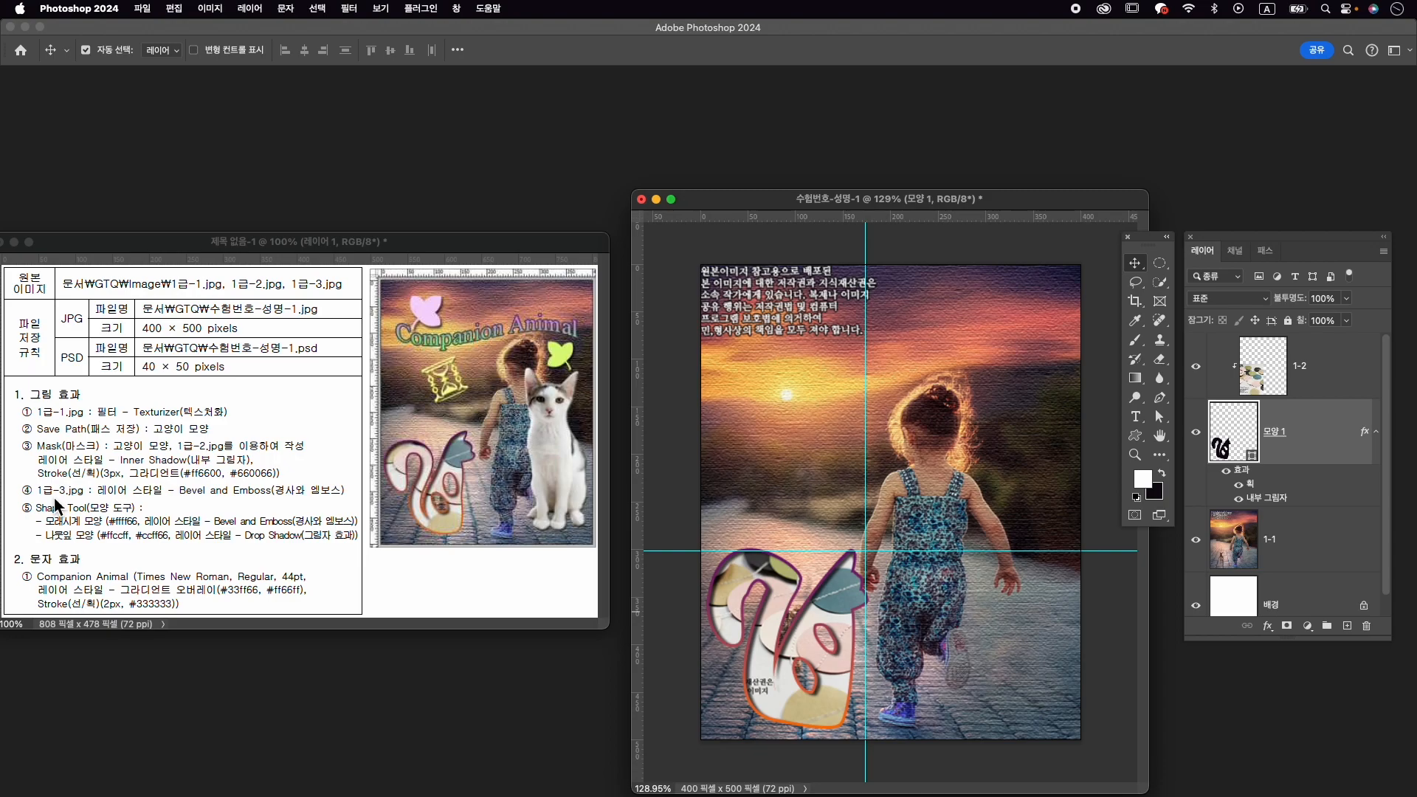
# Open the source image 1급-3.jpg and place its window over the composition.
pyautogui.press('super+o')
pyautogui.click(932, 225)
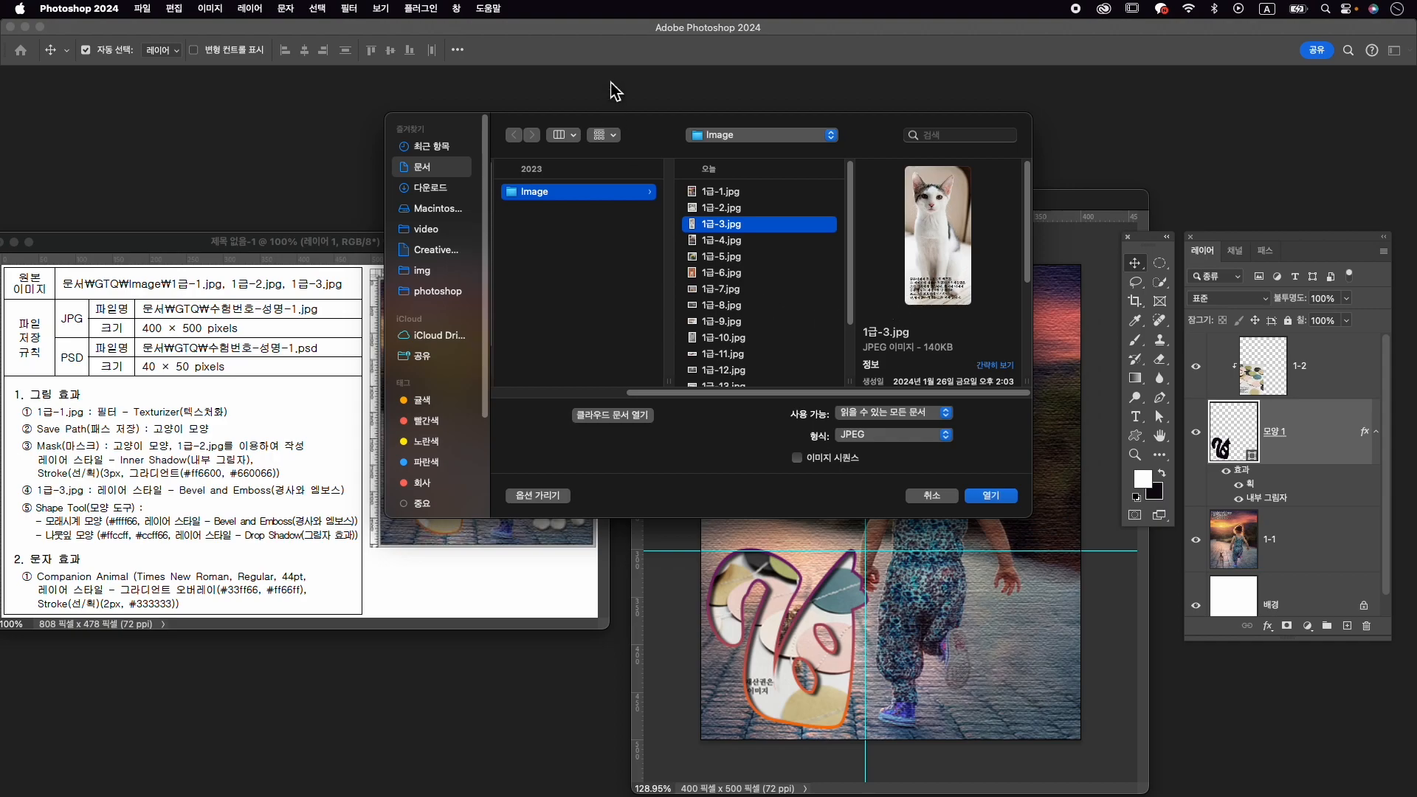
pyautogui.moveTo(649, 137); pyautogui.dragTo(817, 281)
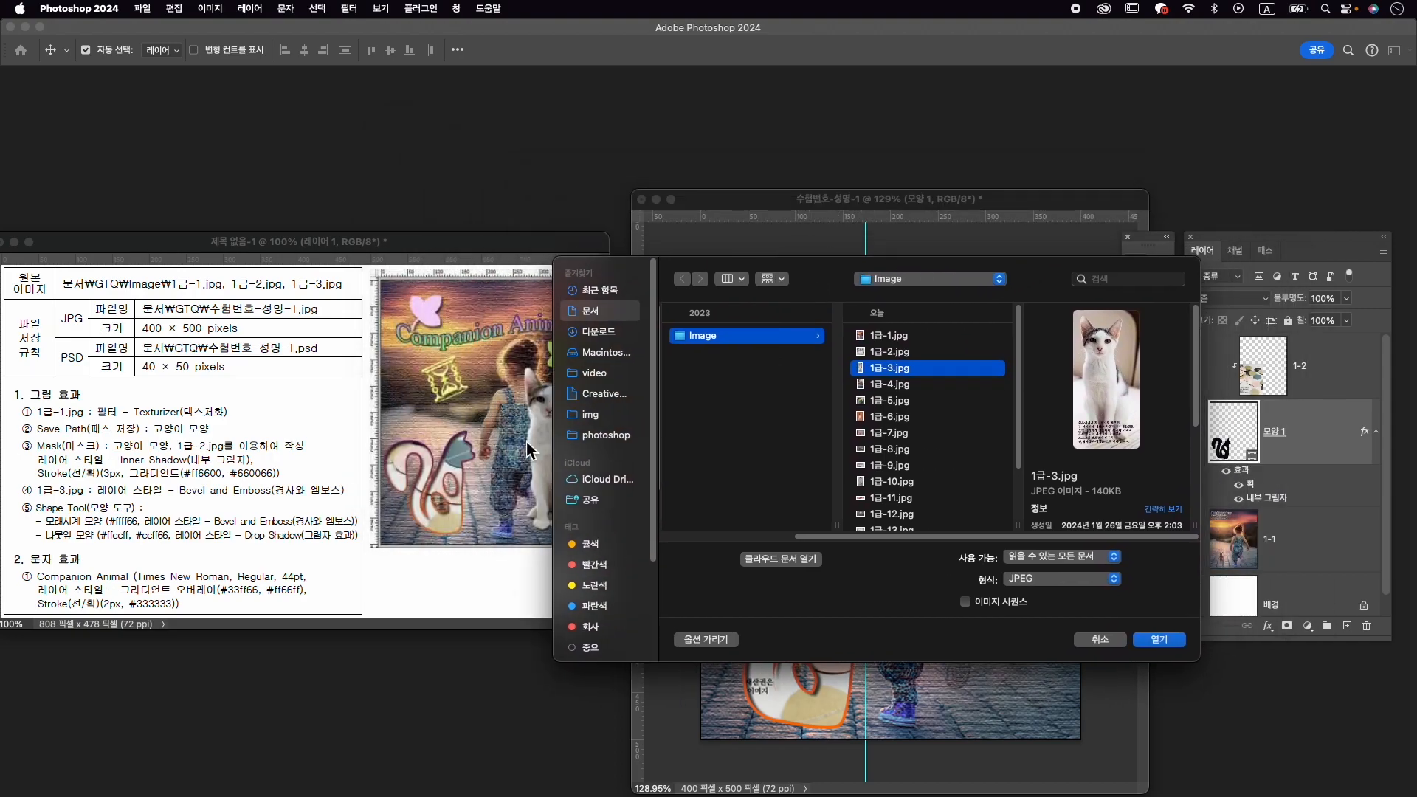
pyautogui.click(1160, 641)
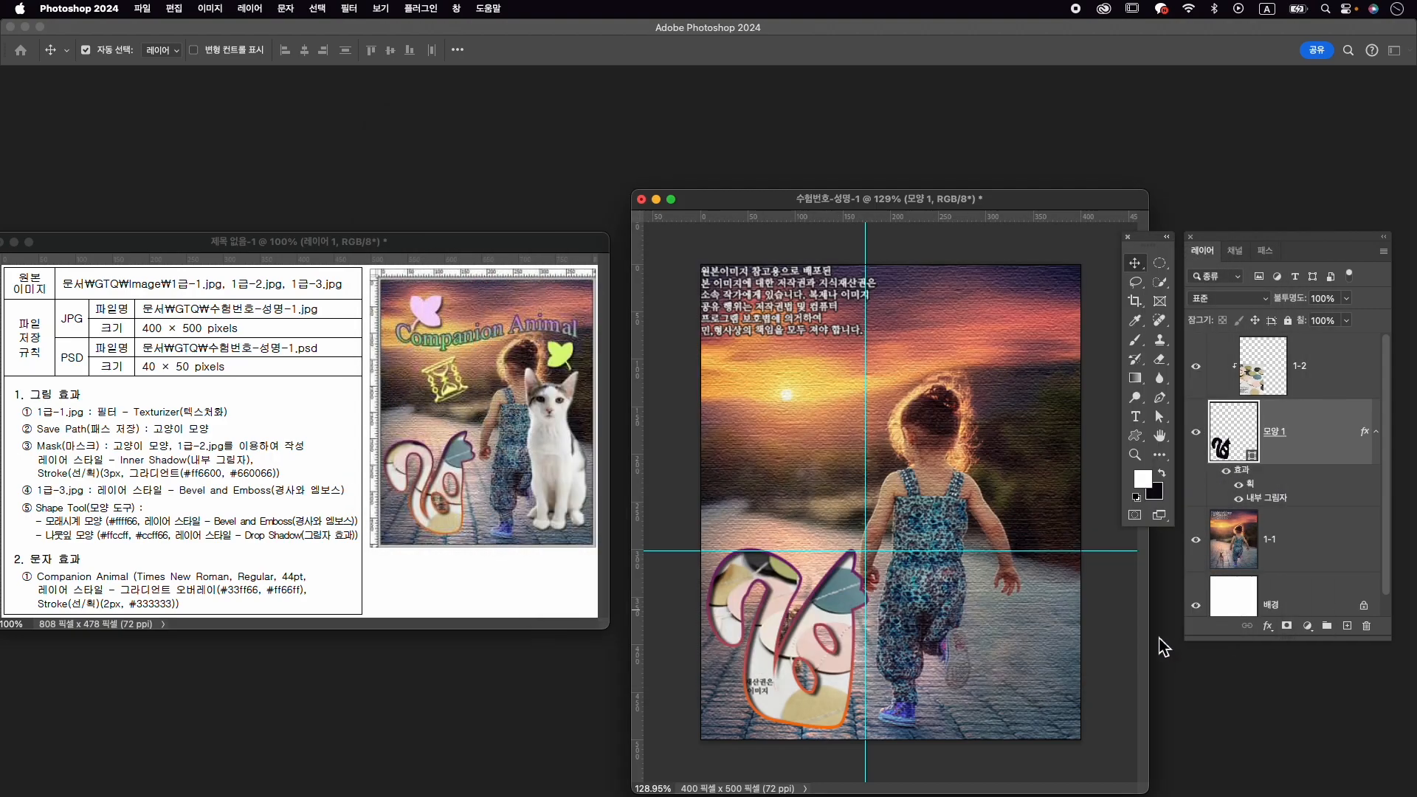
pyautogui.moveTo(130, 112); pyautogui.dragTo(778, 144)
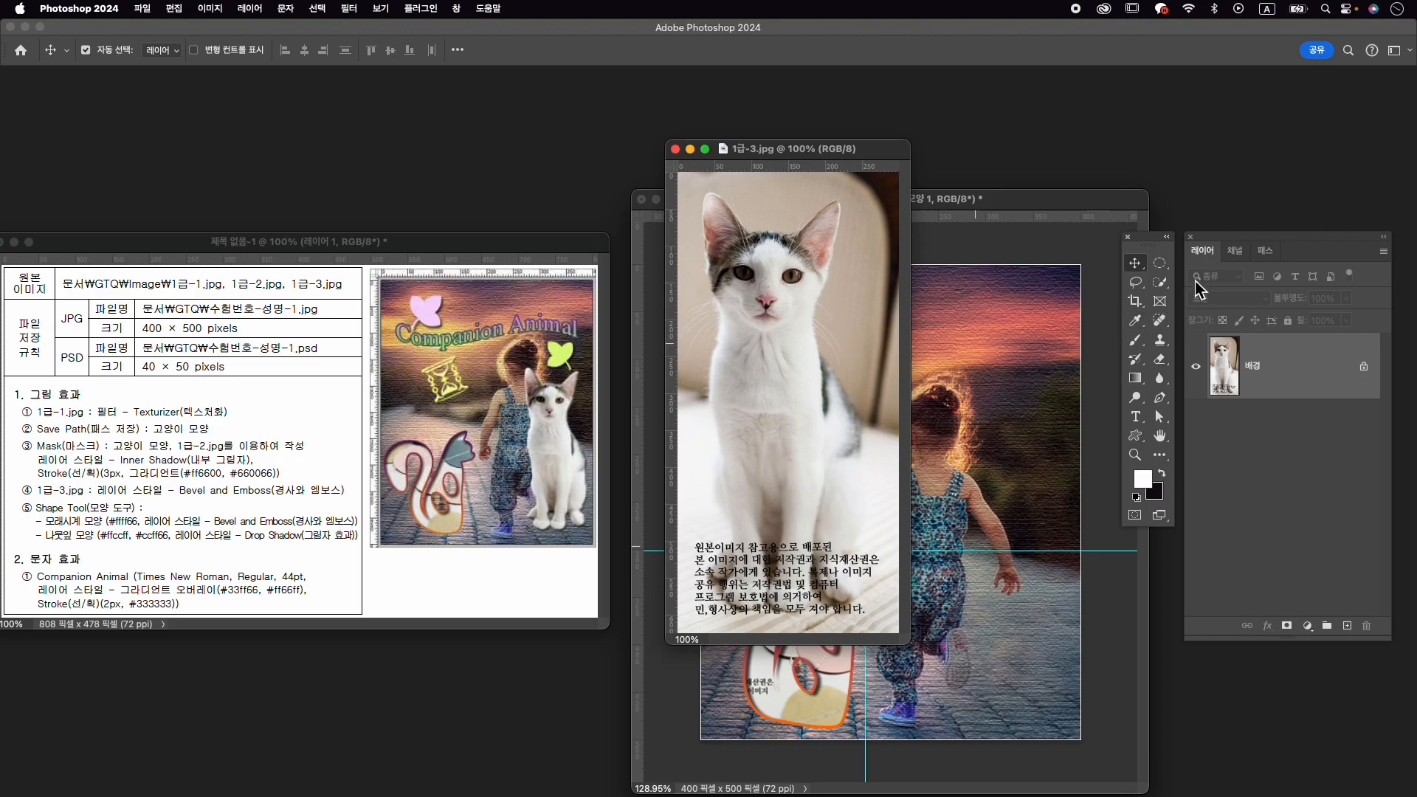
# Select the cat in 1급-3.jpg with the Object Selection tool.
pyautogui.click(1161, 281)
pyautogui.click(1223, 284)
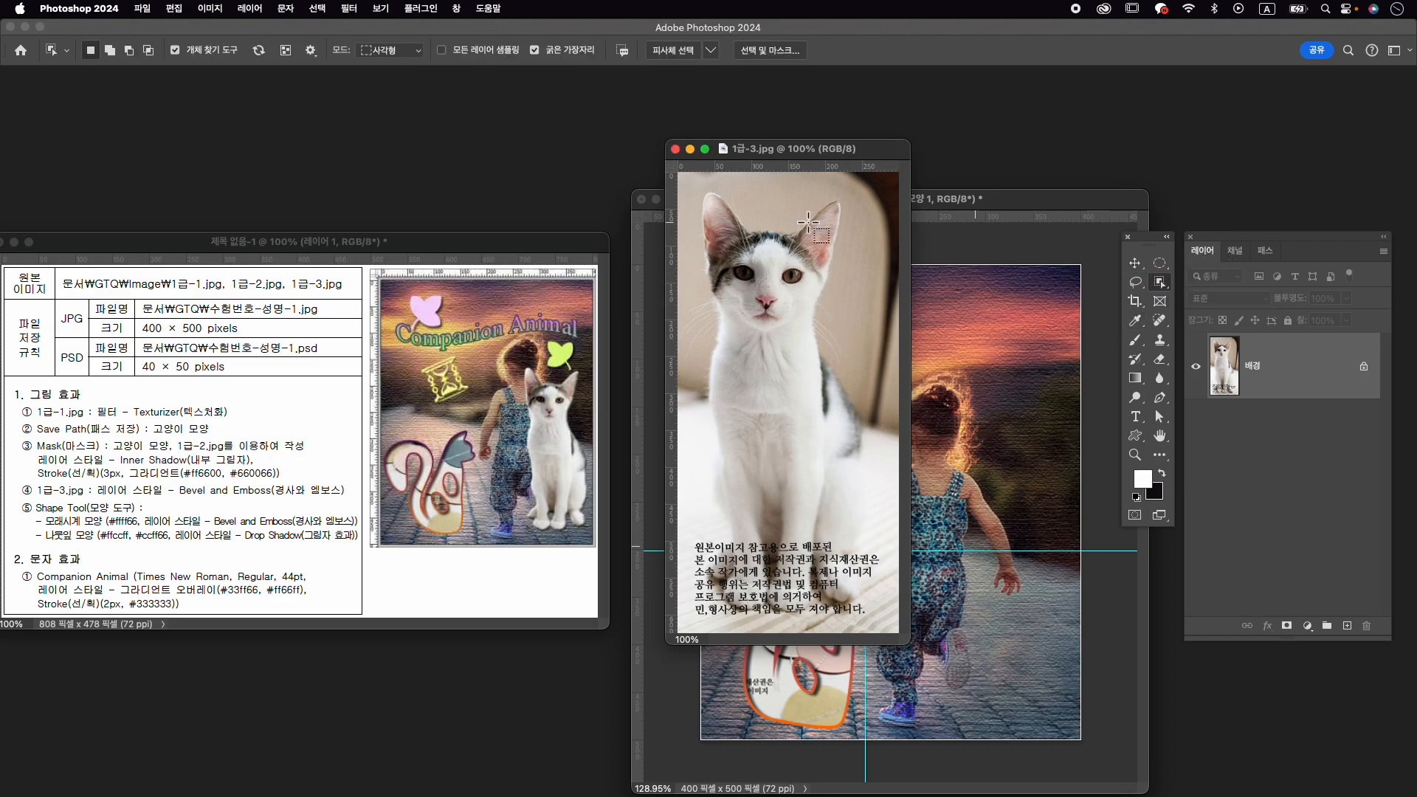
pyautogui.moveTo(691, 187); pyautogui.dragTo(859, 590)
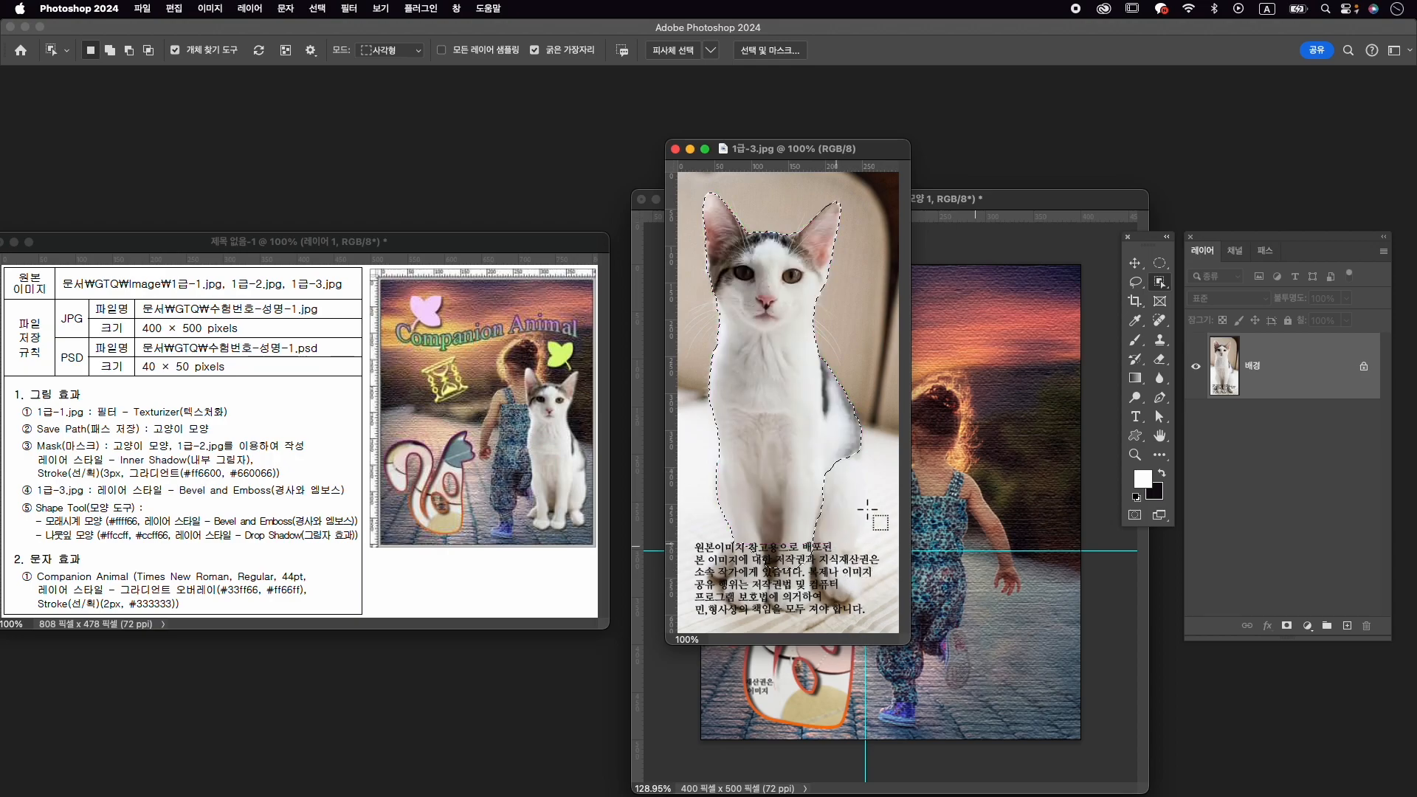
# Extend the selection over the cat's hind leg and paws with the Quick Selection tool at a 20 px brush size.
pyautogui.click(1160, 282)
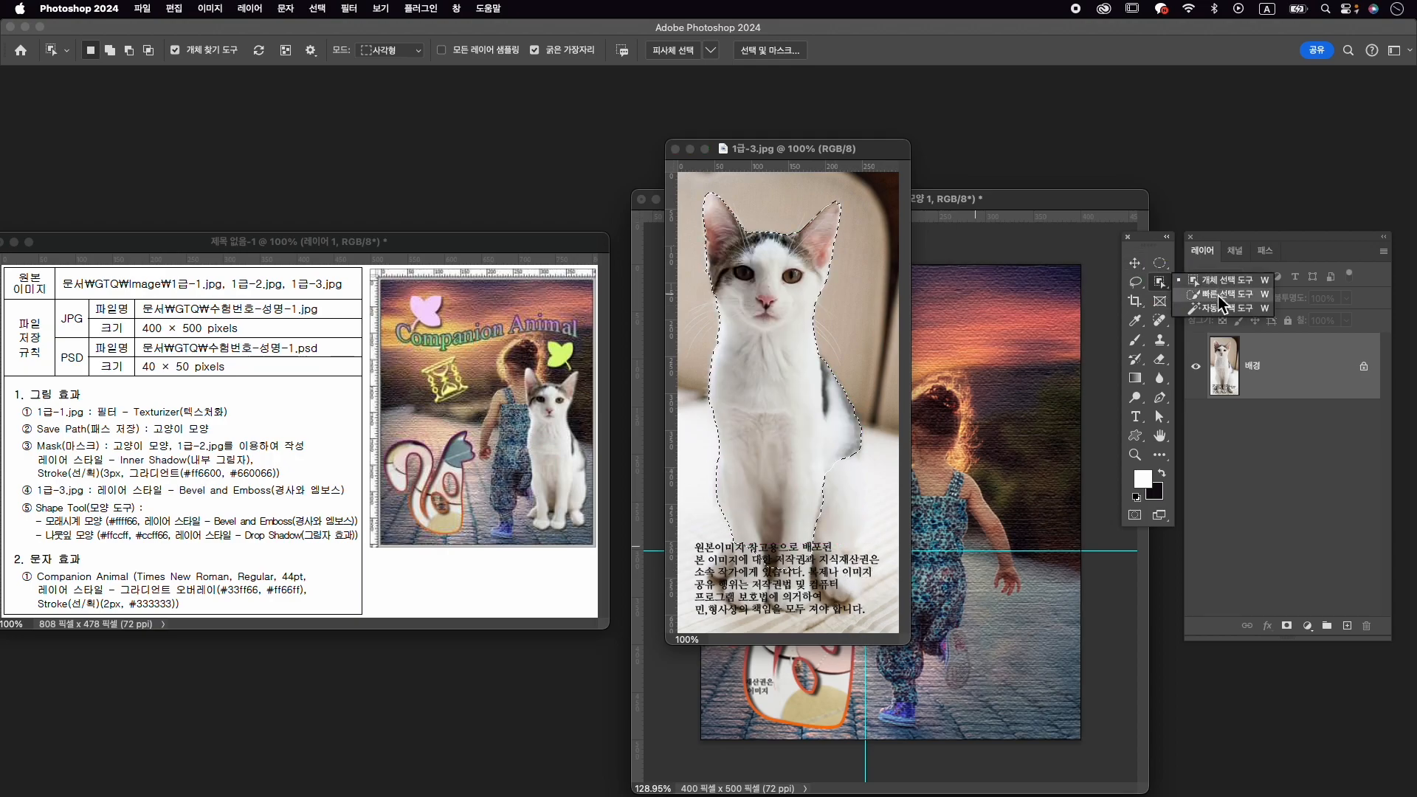
pyautogui.click(1226, 294)
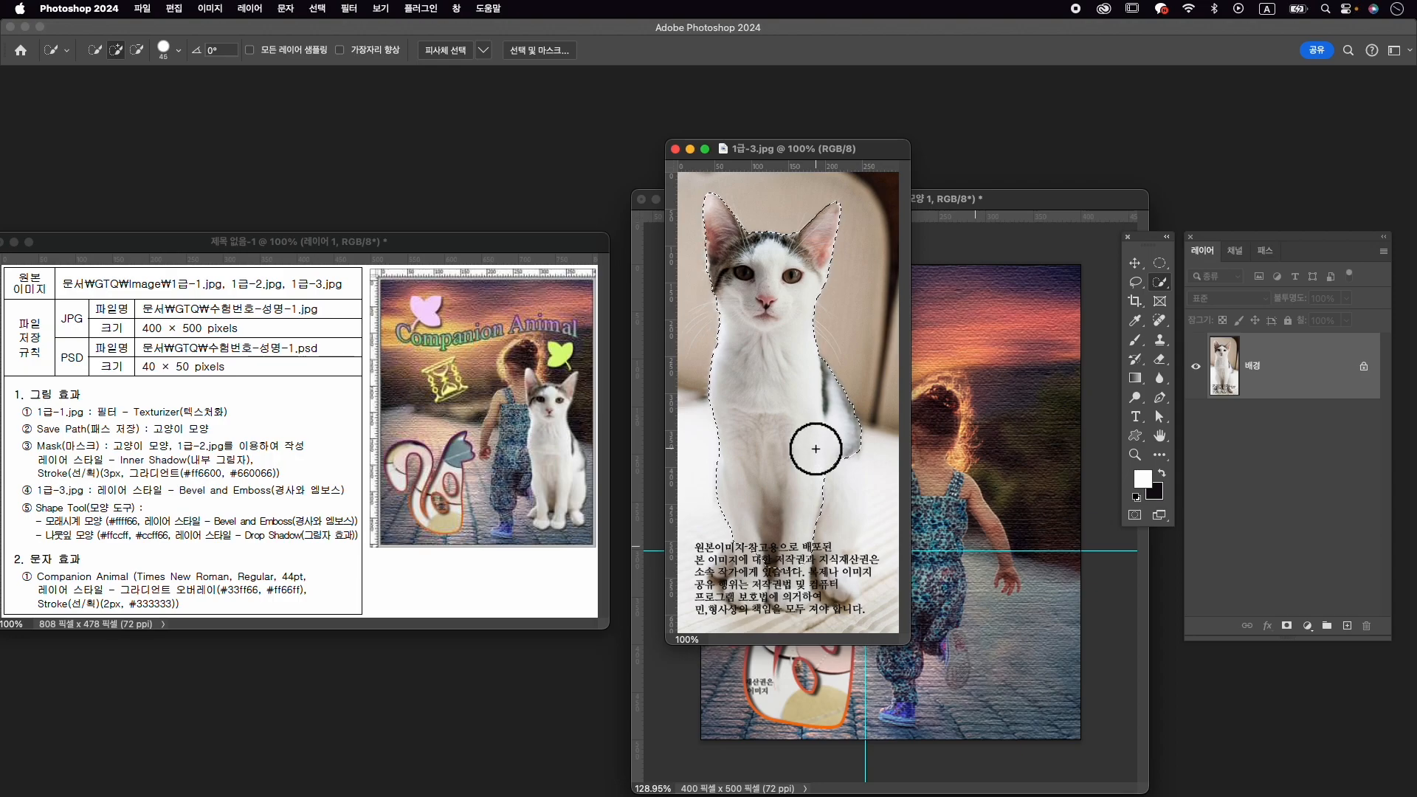
pyautogui.press('[')
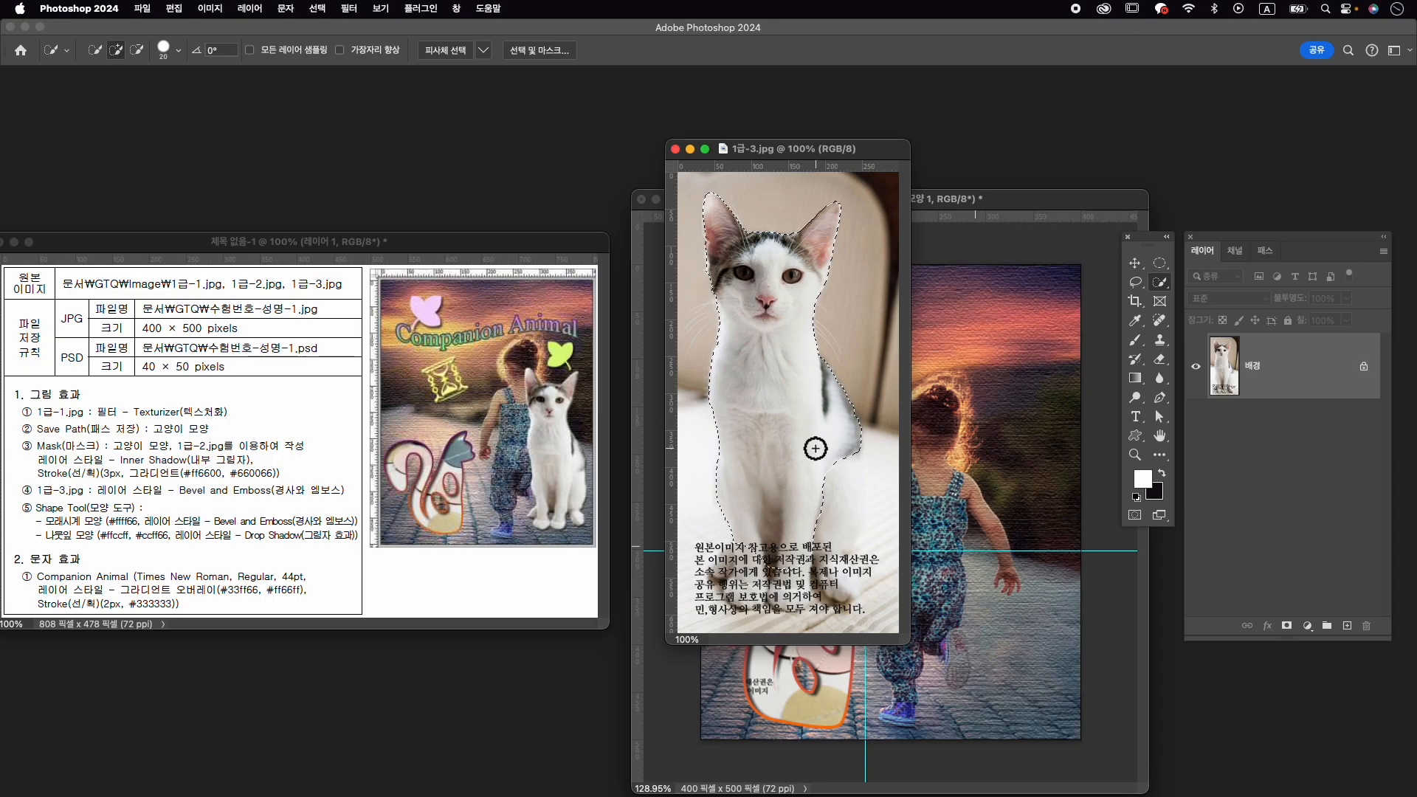
pyautogui.moveTo(839, 471)
pyautogui.mouseDown()
pyautogui.moveTo(842, 597)
pyautogui.moveTo(809, 569)
pyautogui.mouseUp()
pyautogui.press('[')
pyautogui.press('[')
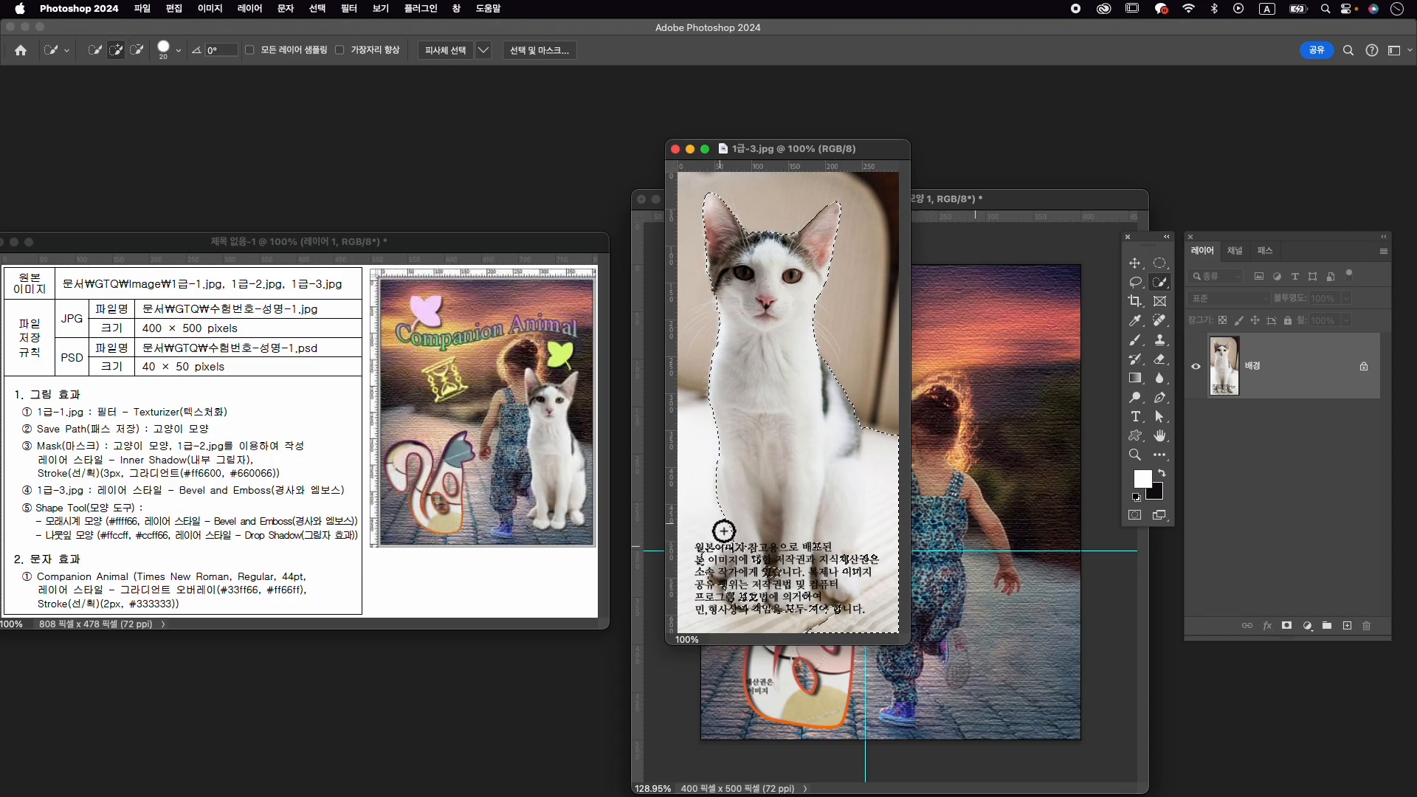
# Subtract the background beside and beneath the cat's legs from the selection with a 10 px Quick Selection brush.
pyautogui.press('[')
pyautogui.press('alt')
pyautogui.press('alt')
pyautogui.moveTo(719, 538); pyautogui.dragTo(723, 542)
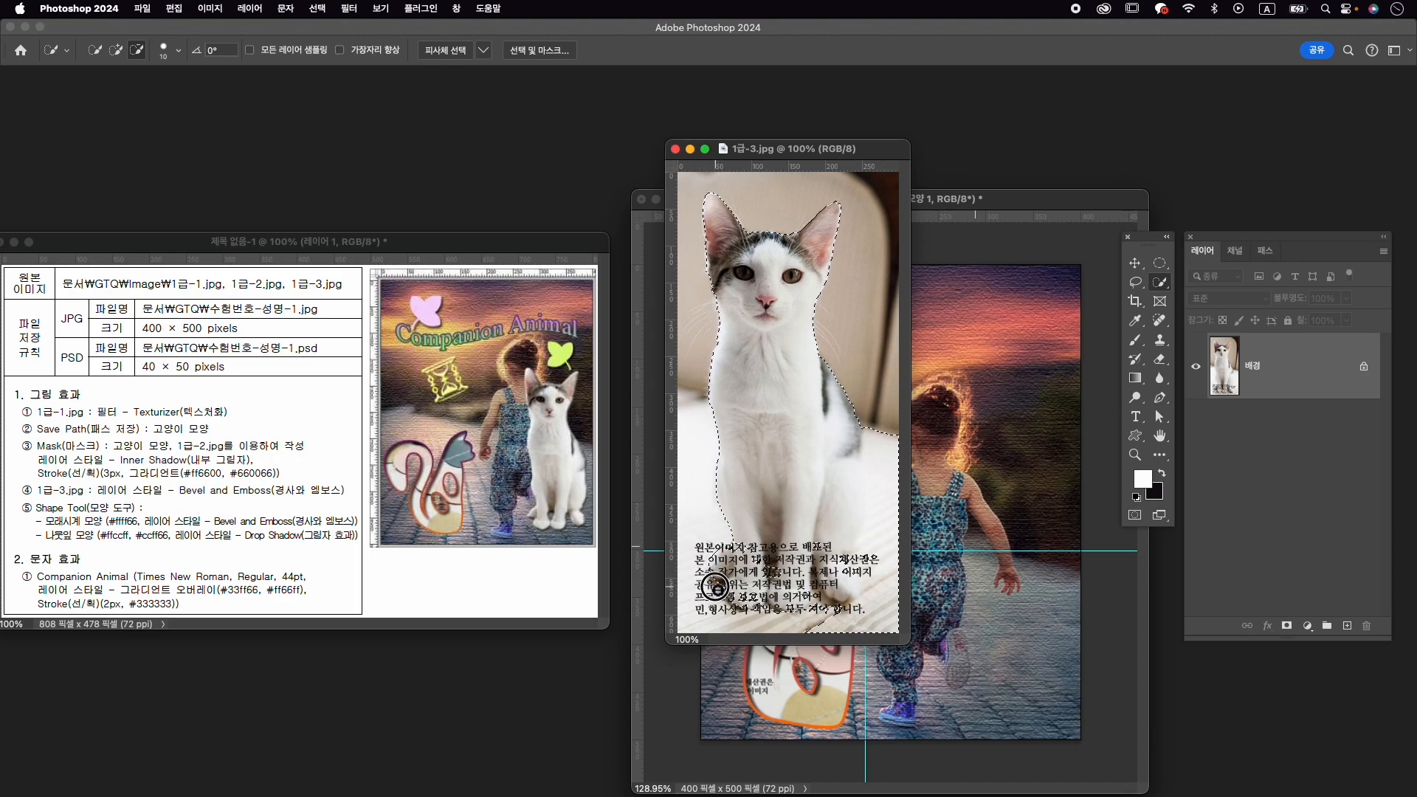
pyautogui.moveTo(839, 622); pyautogui.dragTo(841, 627)
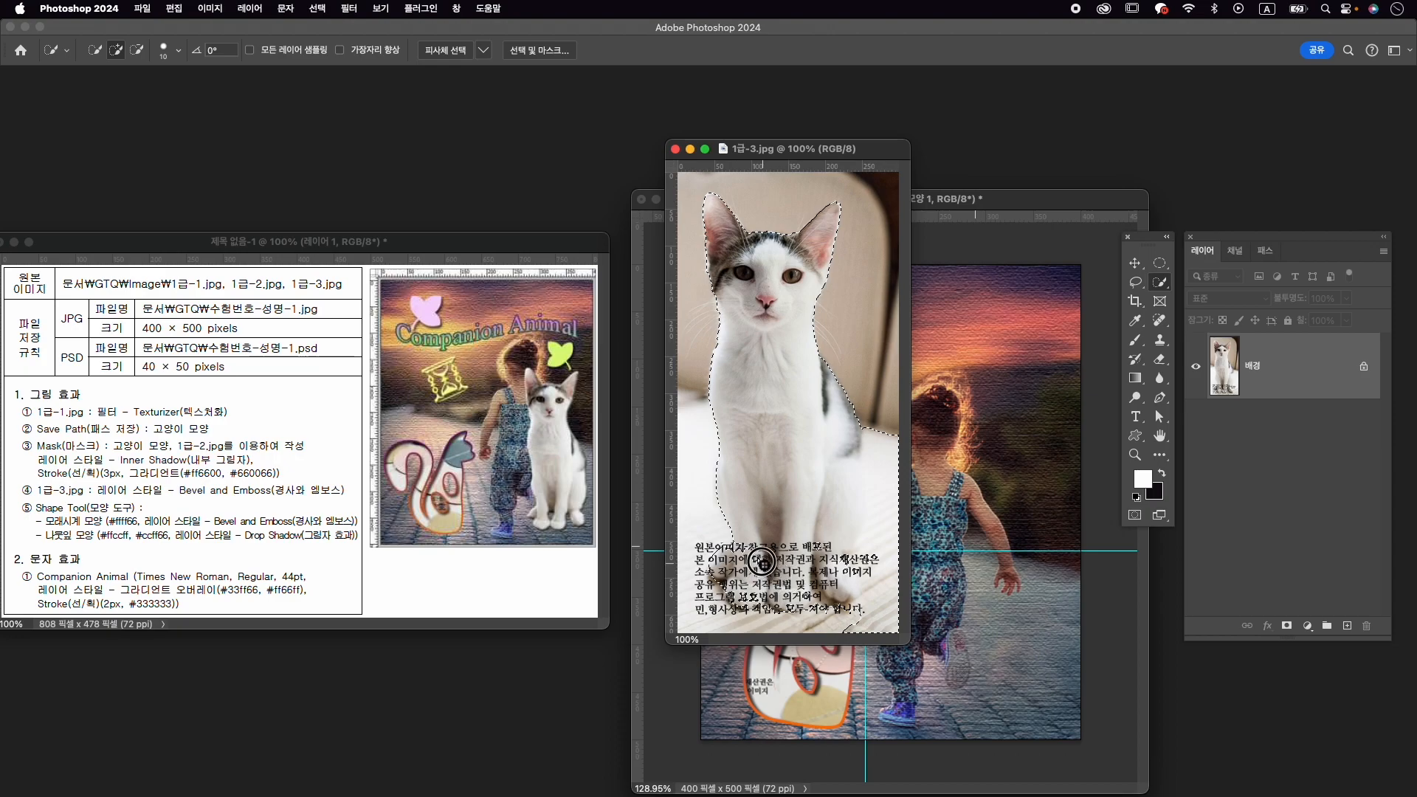
pyautogui.press('alt')
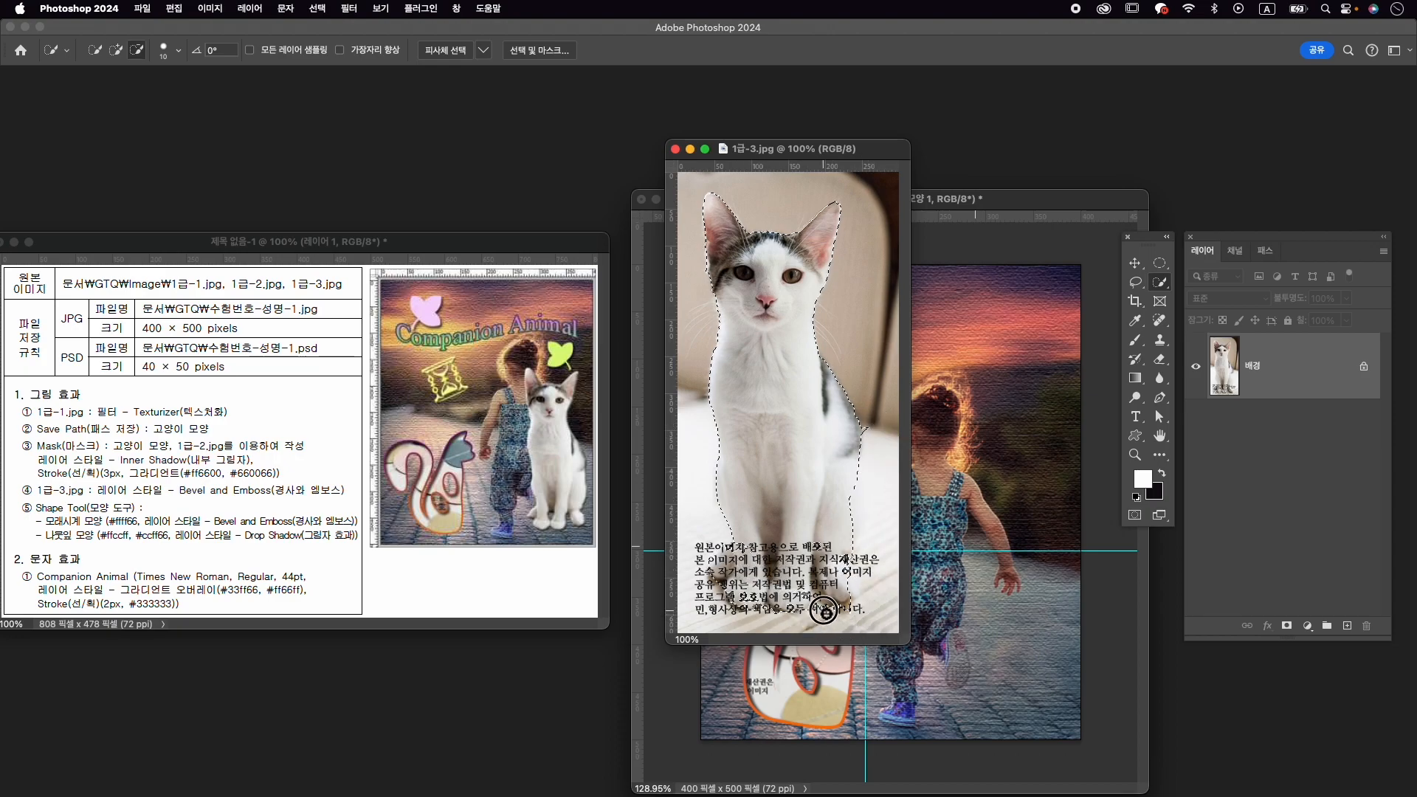
pyautogui.keyDown('alt'); pyautogui.click(813, 575); pyautogui.keyUp('alt')
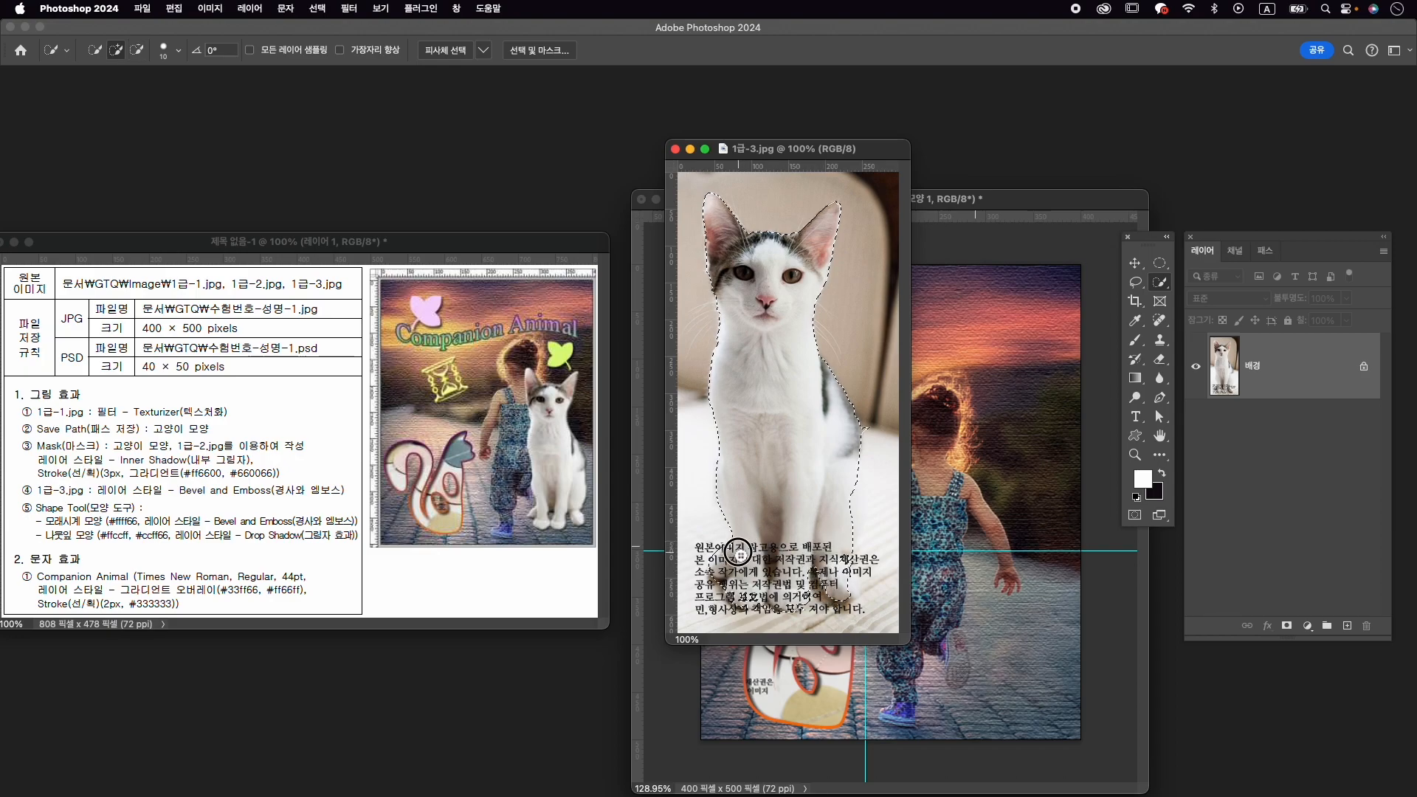
pyautogui.keyDown('alt'); pyautogui.click(740, 612); pyautogui.keyUp('alt')
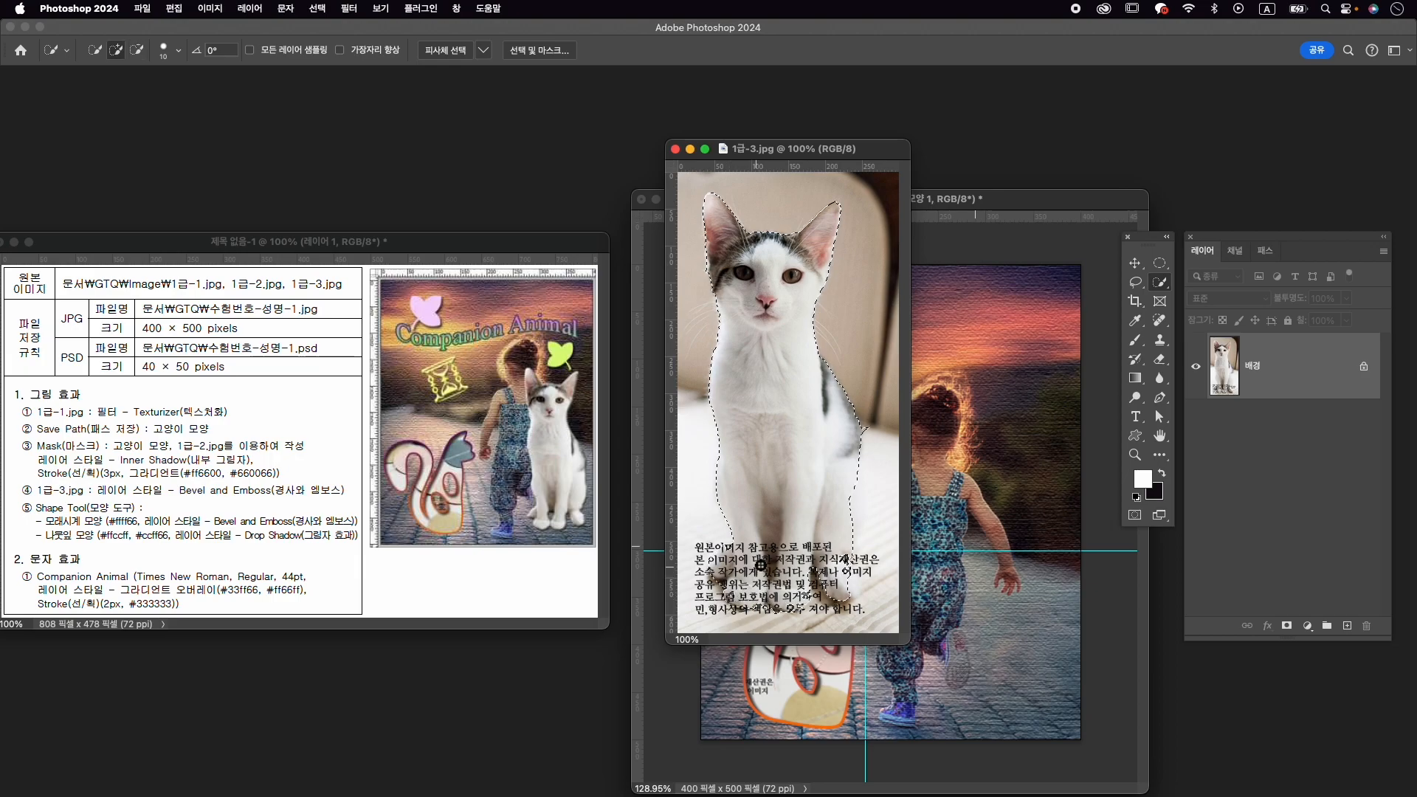
# Refine the selection edge around the cat's paws and hind leg, and turn the selection into a layer mask.
pyautogui.scroll(10, 771, 605)
pyautogui.scroll(-8, 767, 601)
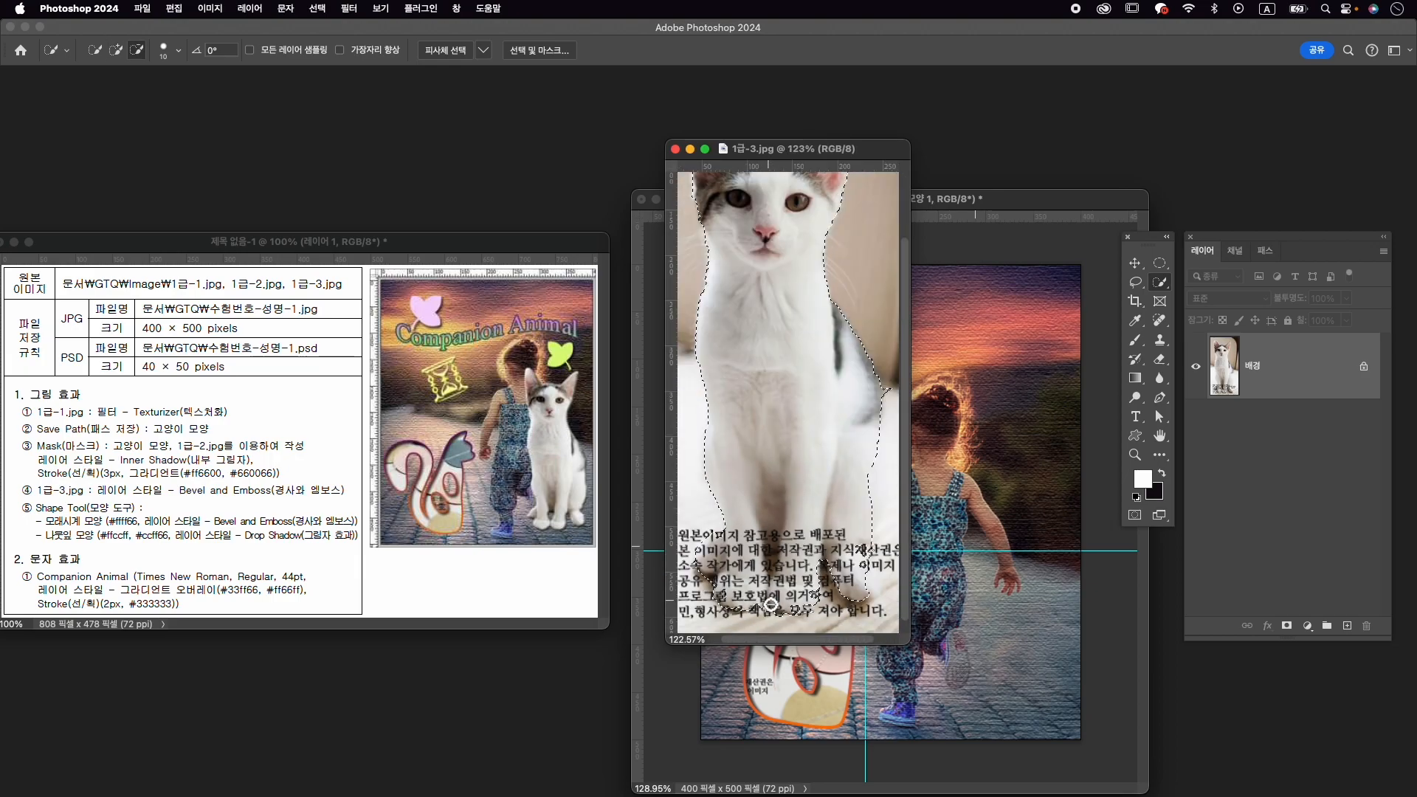
pyautogui.keyDown('alt'); pyautogui.click(708, 588); pyautogui.keyUp('alt')
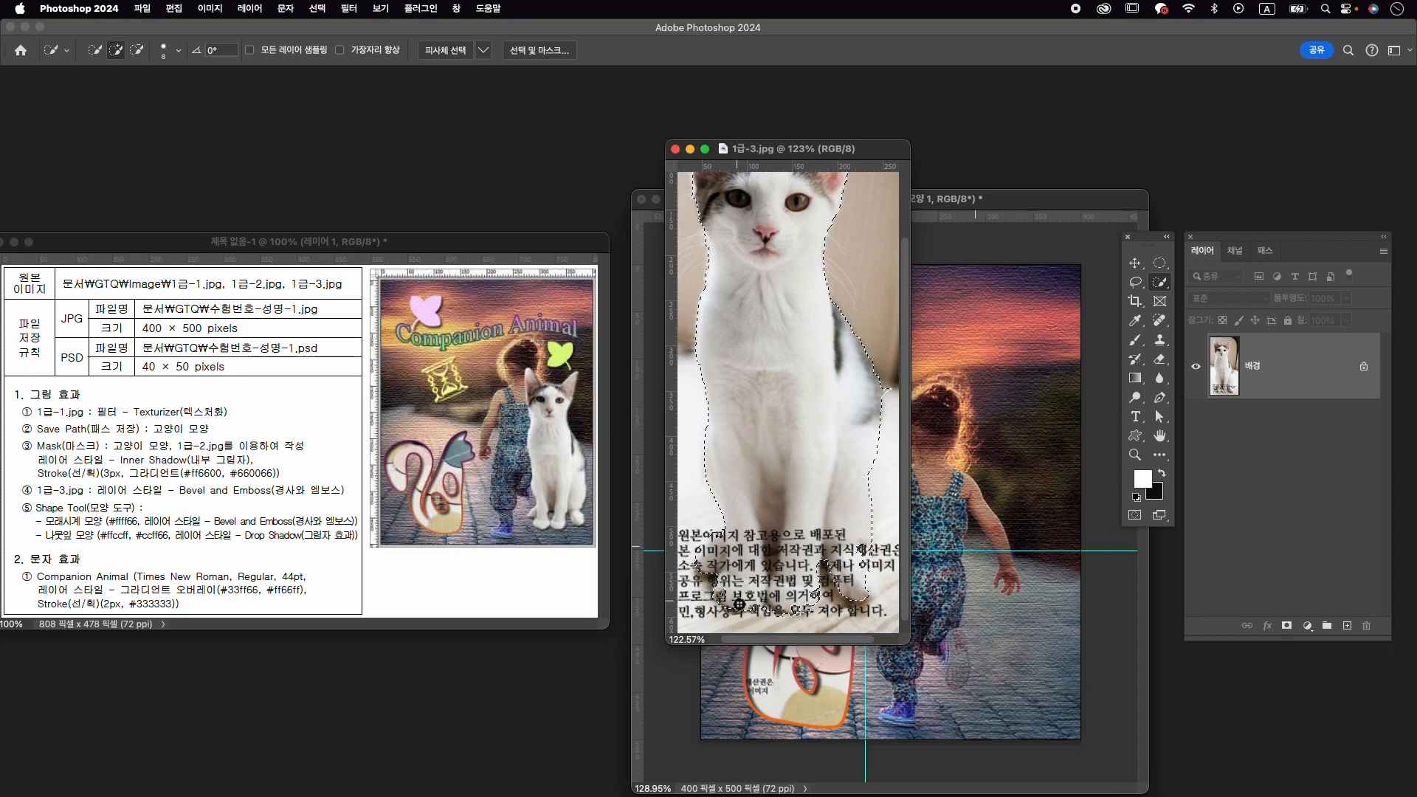
pyautogui.moveTo(766, 603); pyautogui.dragTo(768, 610)
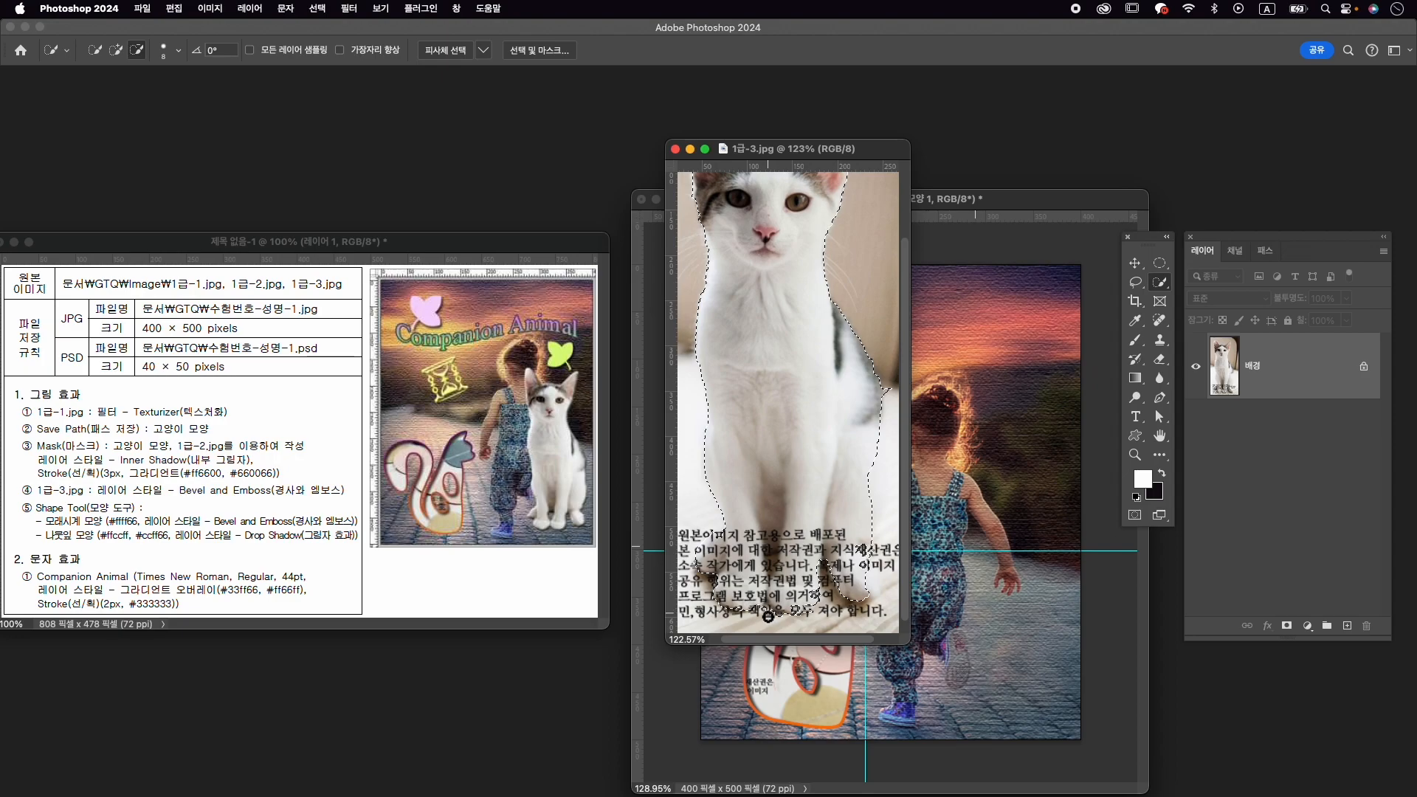
pyautogui.click(771, 597)
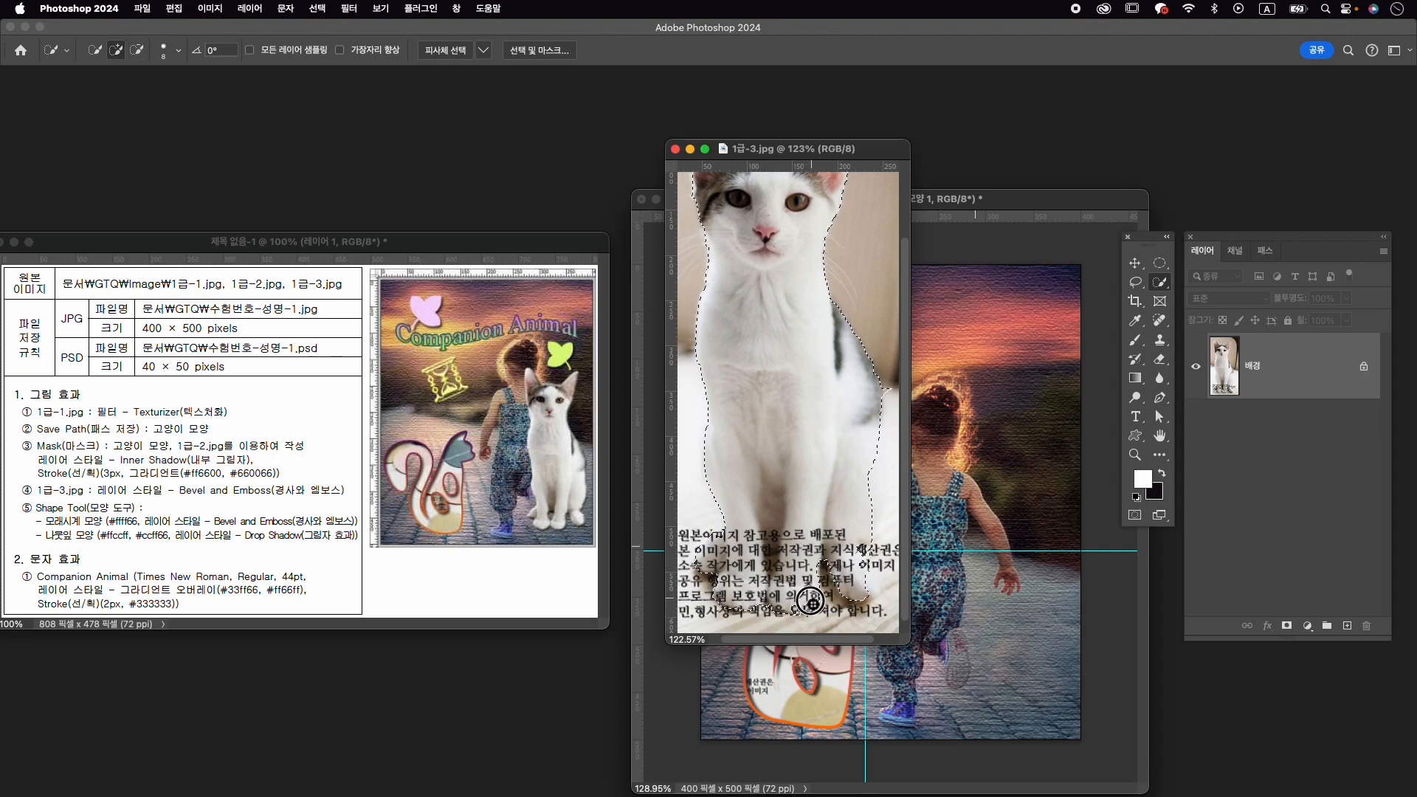
pyautogui.press('alt')
pyautogui.moveTo(863, 566); pyautogui.dragTo(795, 502)
pyautogui.keyDown('alt'); pyautogui.click(859, 399); pyautogui.keyUp('alt')
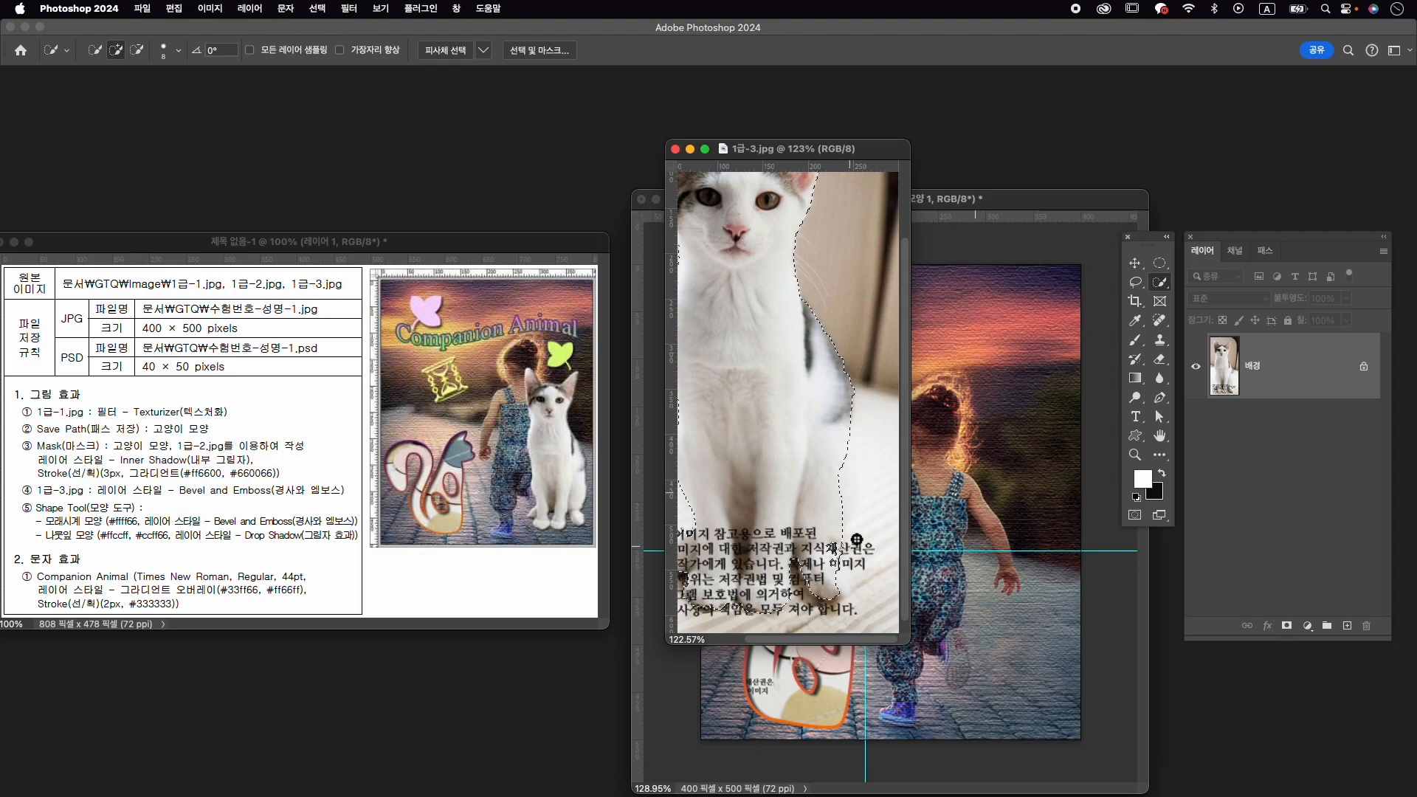
pyautogui.moveTo(836, 565)
pyautogui.mouseDown()
pyautogui.moveTo(841, 590)
pyautogui.moveTo(861, 594)
pyautogui.mouseUp()
pyautogui.click(1287, 626)
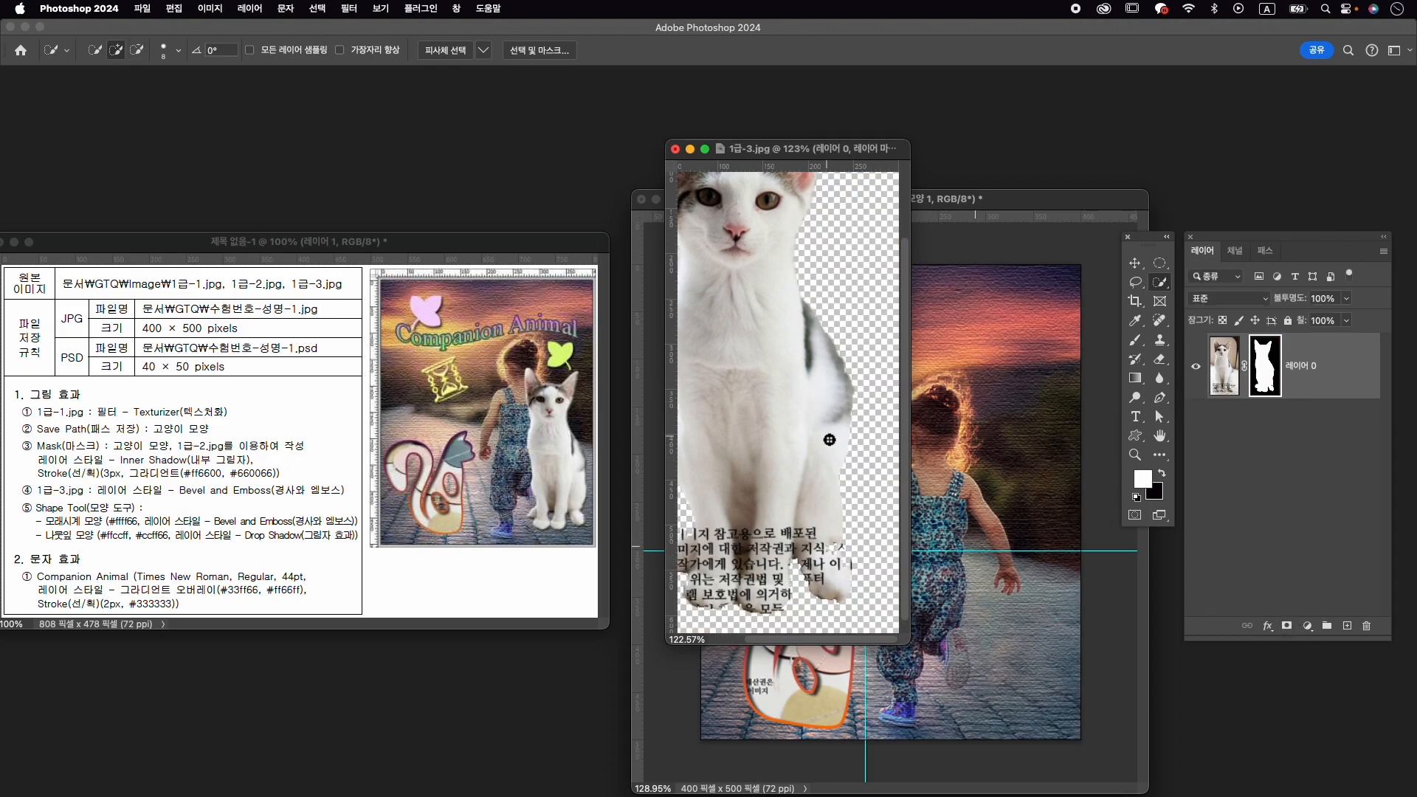
# Paint white on the layer mask beside the cat's hind leg with a 15 px soft round brush at 20% opacity.
pyautogui.scroll(-2, 829, 440)
pyautogui.scroll(2, 859, 572)
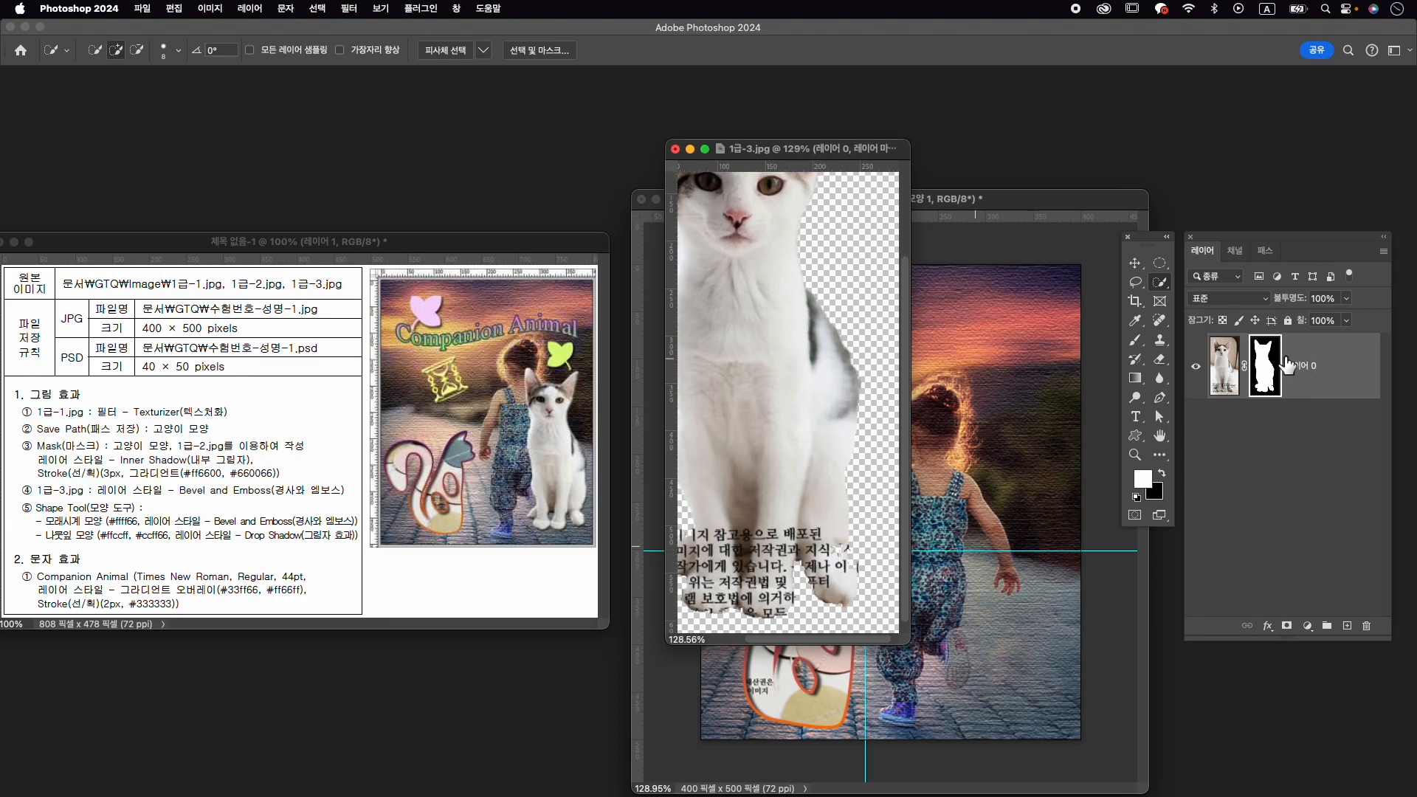
pyautogui.press('b')
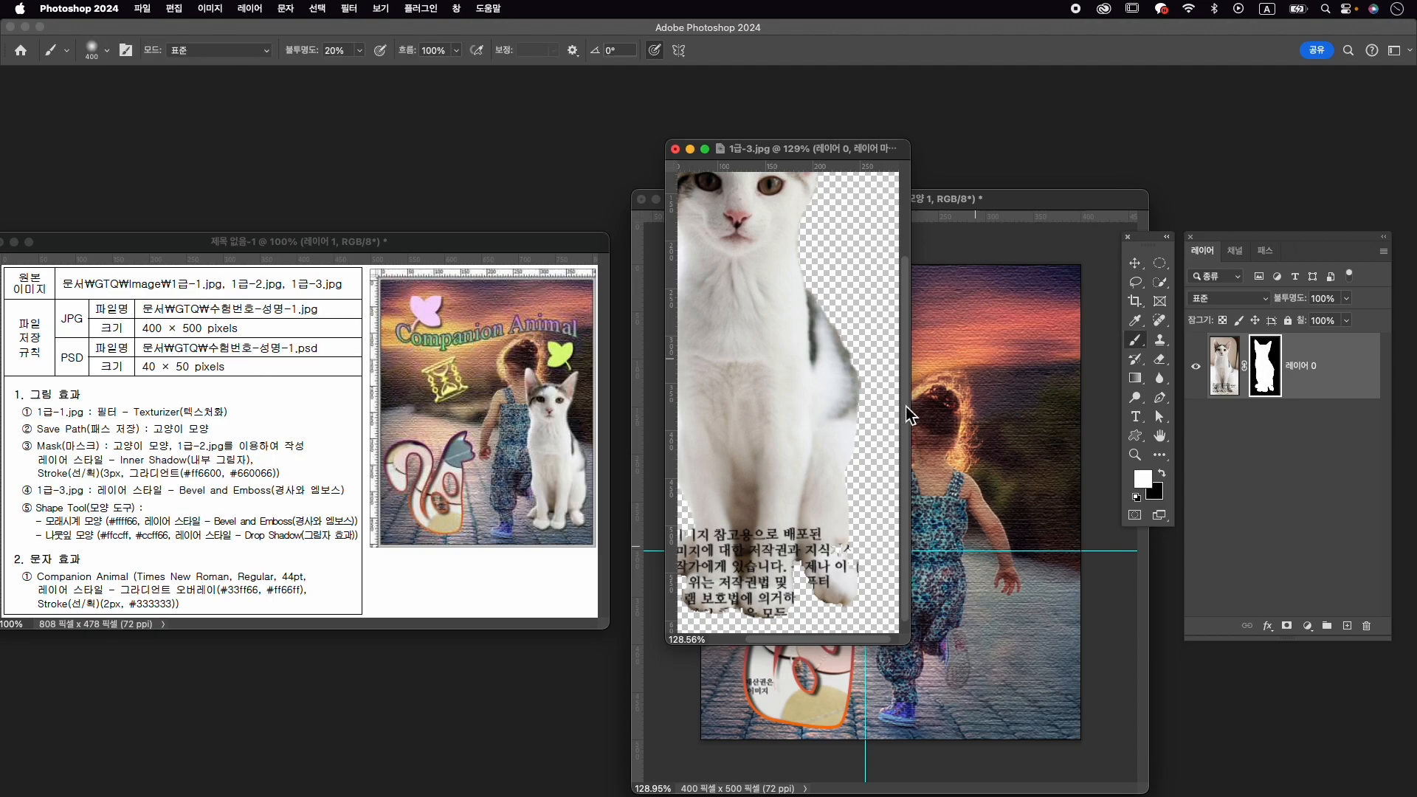
pyautogui.rightClick(1133, 344)
pyautogui.click(1189, 341)
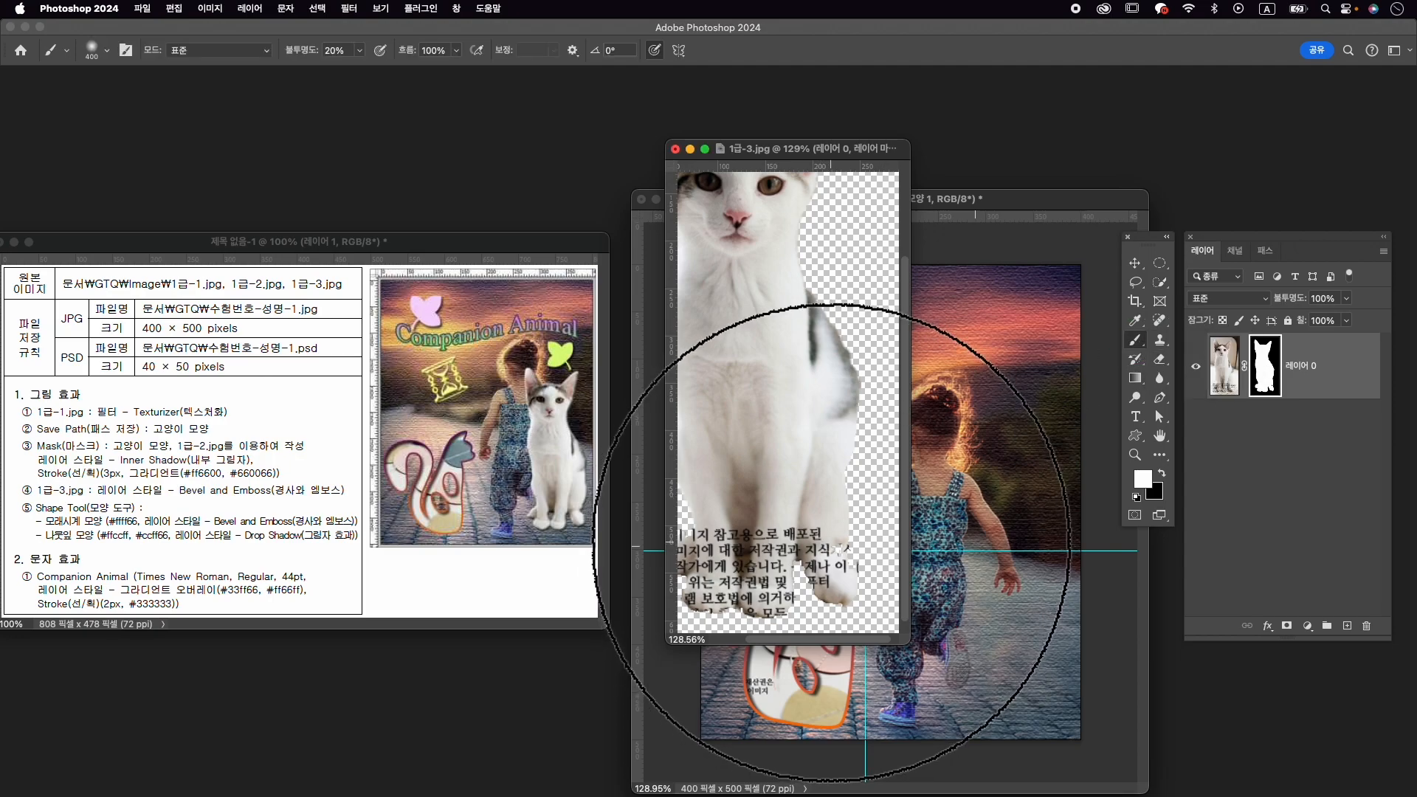
pyautogui.press('[')
pyautogui.press('[')
pyautogui.press('[')
pyautogui.press('[')
pyautogui.press('[')
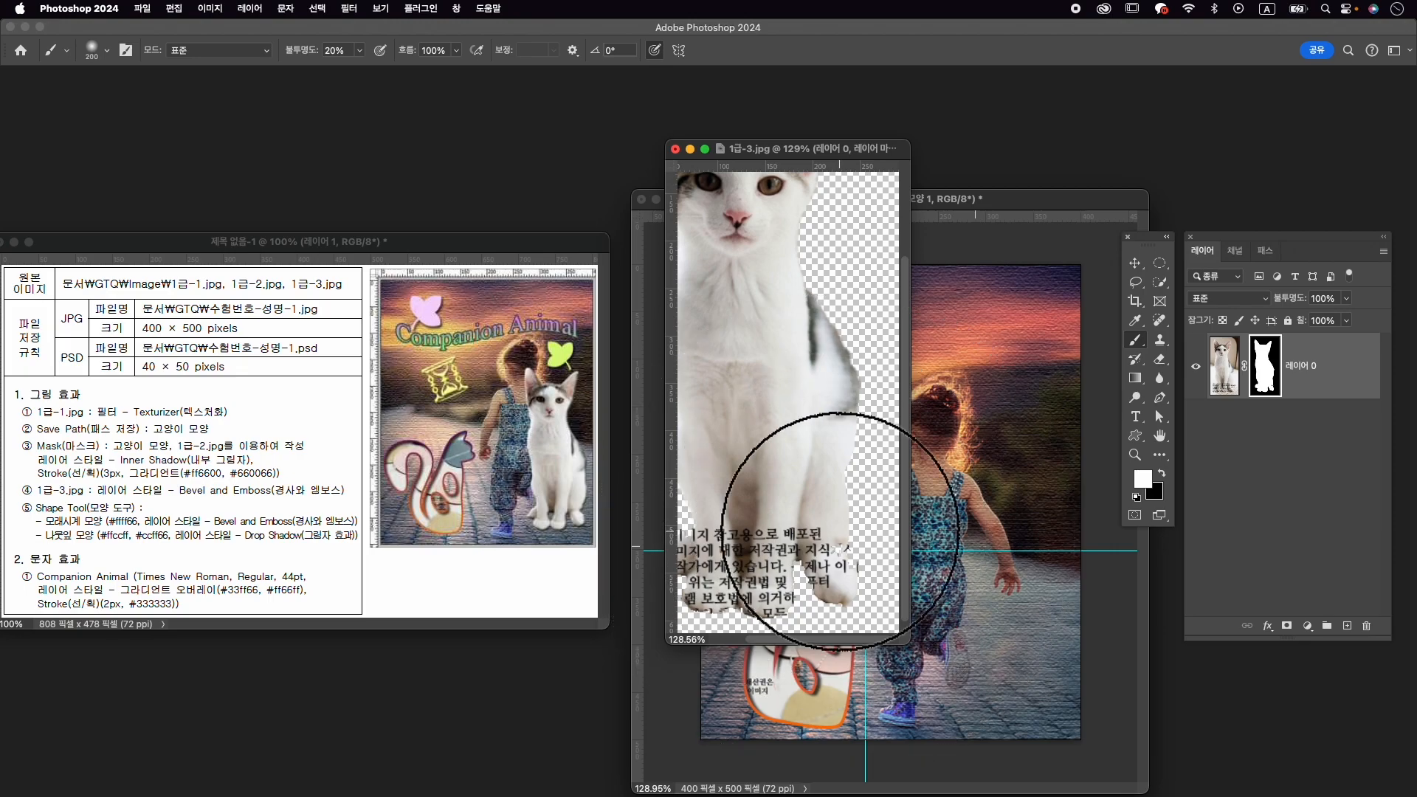
pyautogui.press('[')
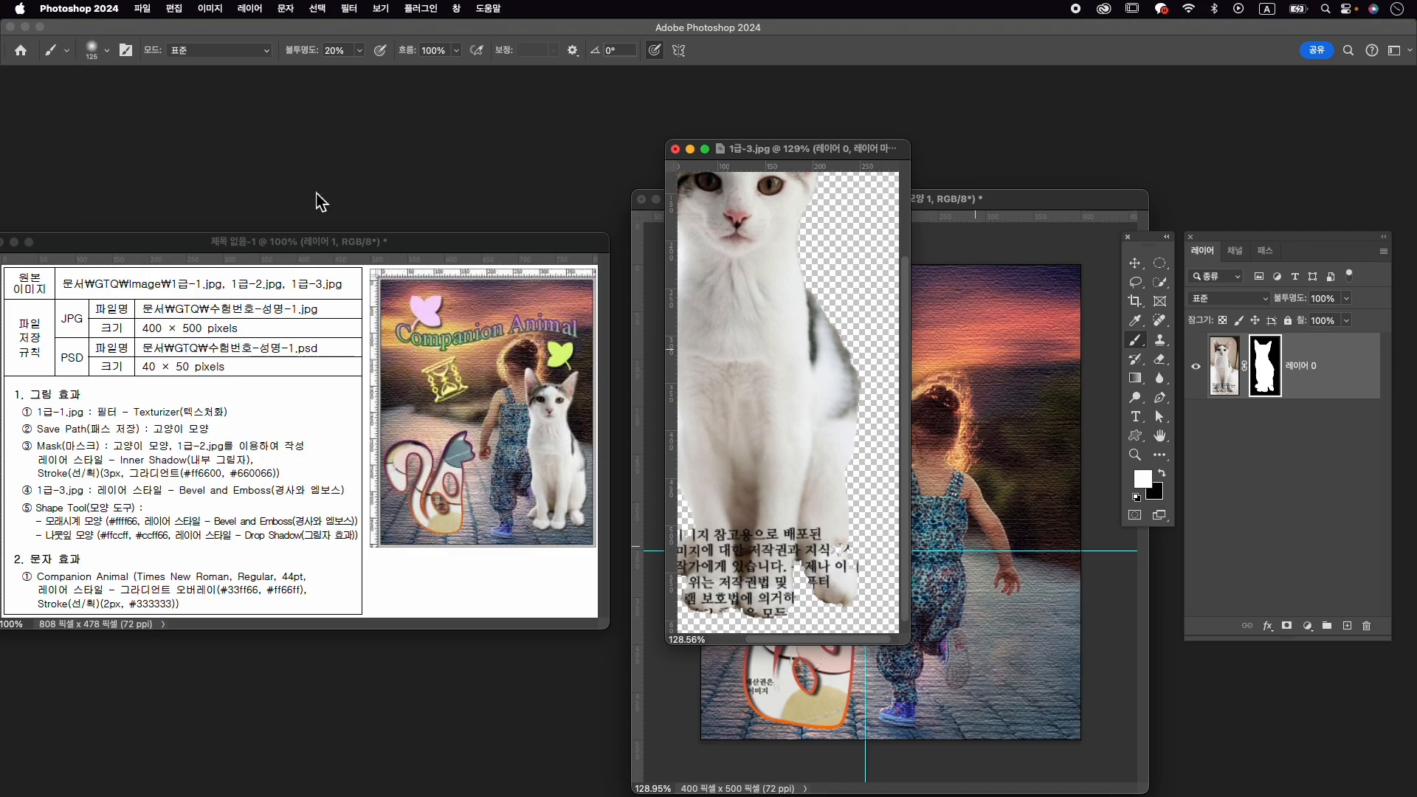
pyautogui.press('[')
pyautogui.press('[')
pyautogui.press('[')
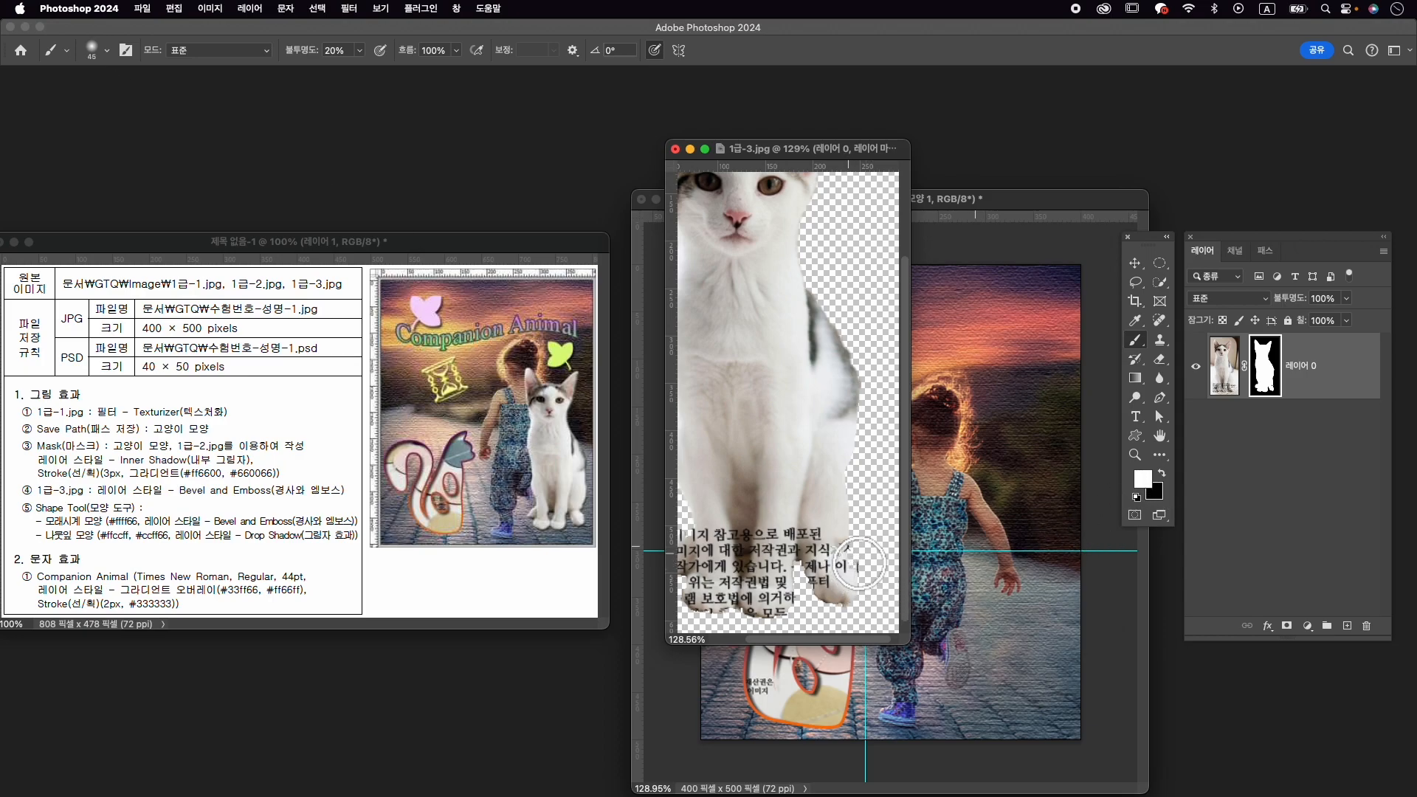
pyautogui.press('[')
pyautogui.press('[')
pyautogui.press('[')
pyautogui.moveTo(843, 552)
pyautogui.mouseDown()
pyautogui.moveTo(848, 573)
pyautogui.moveTo(902, 588)
pyautogui.mouseUp()
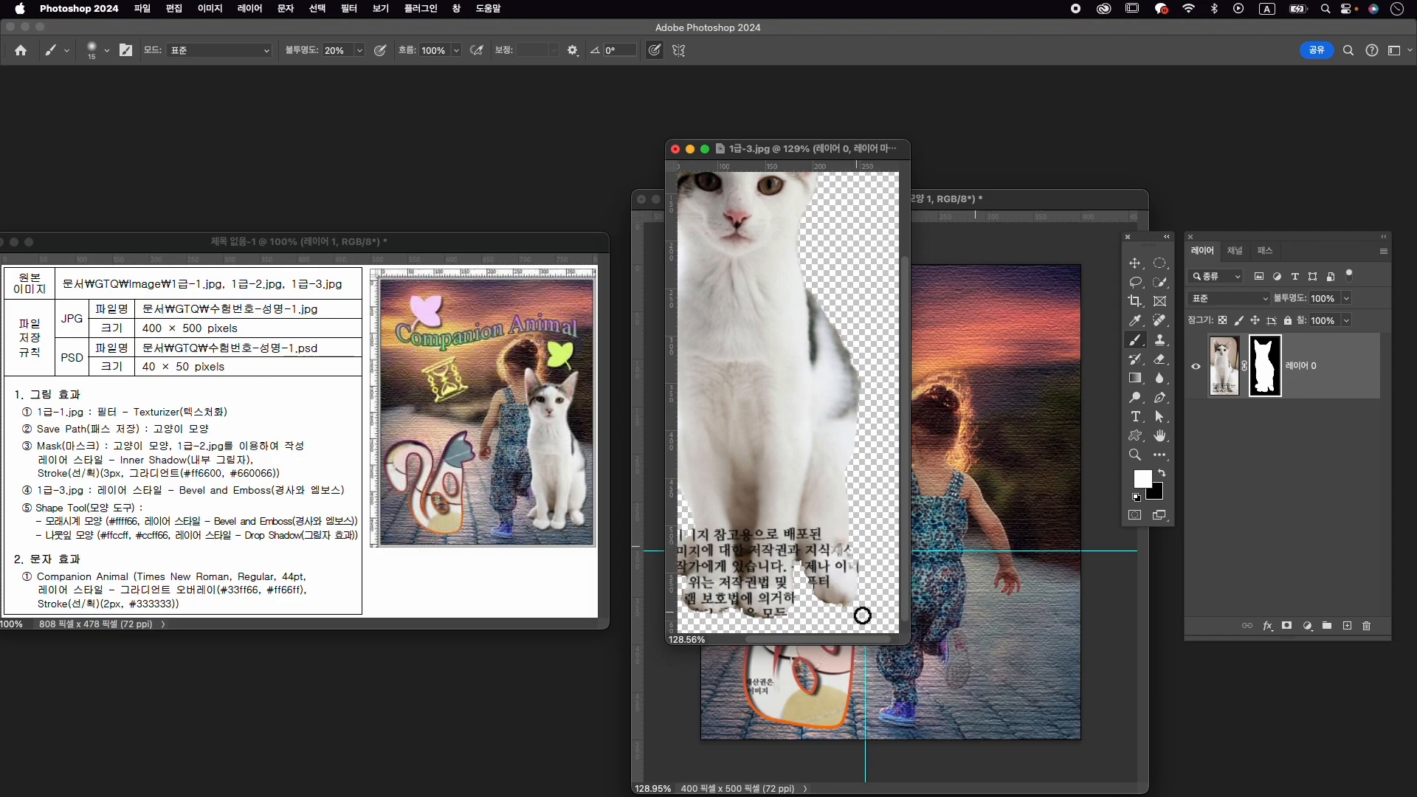
# Switch to a 15 px Hard Round brush at 100% opacity and paint white on the mask over the cat's hind leg and paw.
pyautogui.press('x')
pyautogui.click(107, 51)
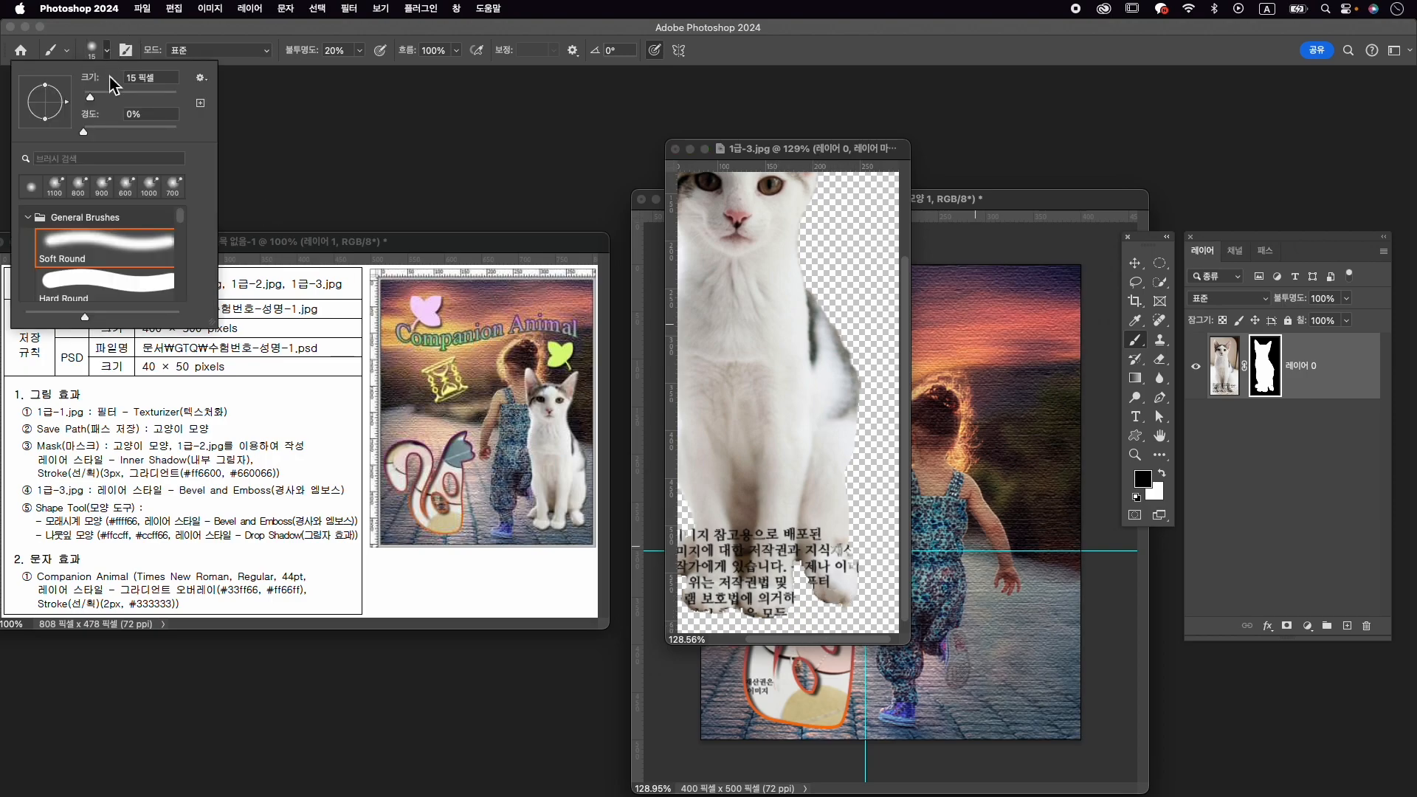
pyautogui.click(95, 285)
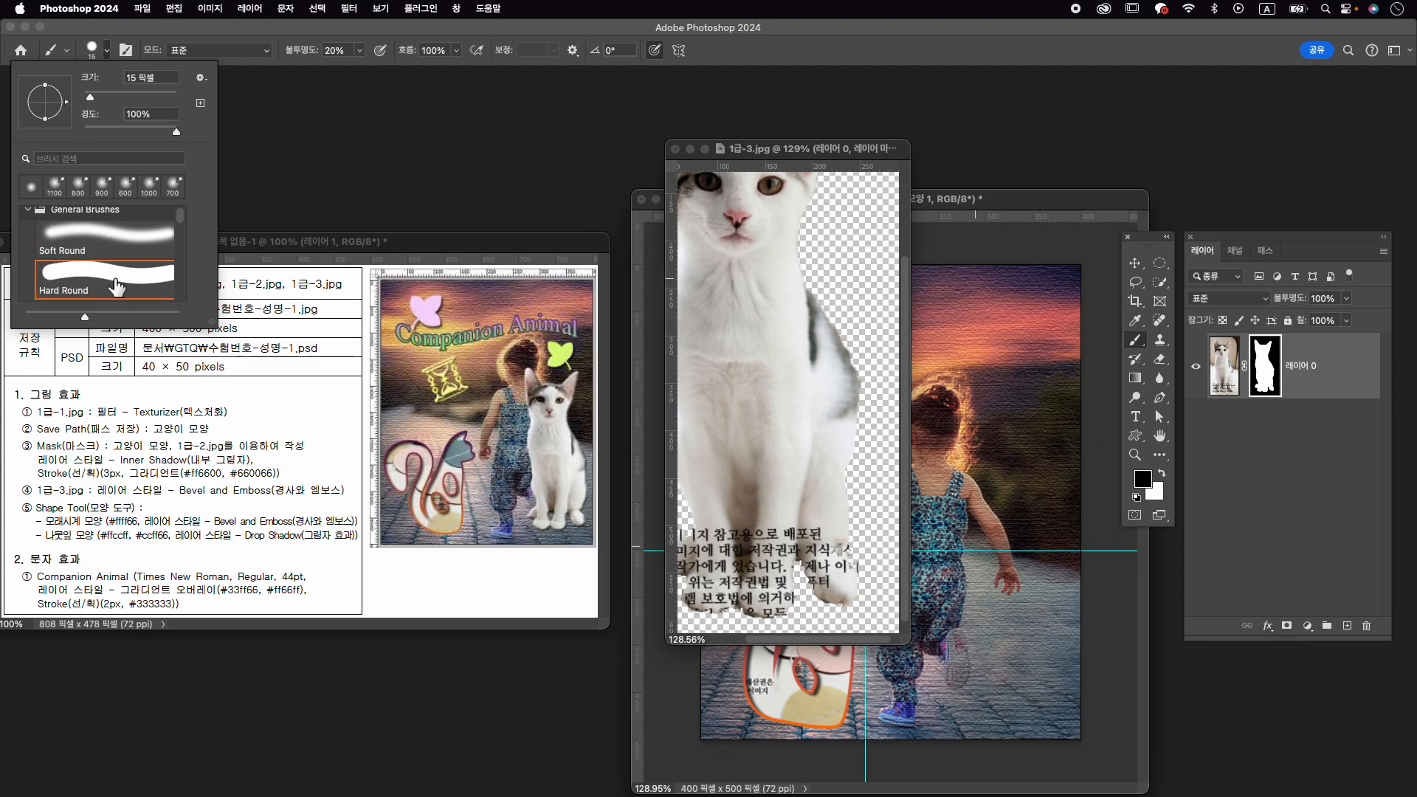
pyautogui.click(246, 32)
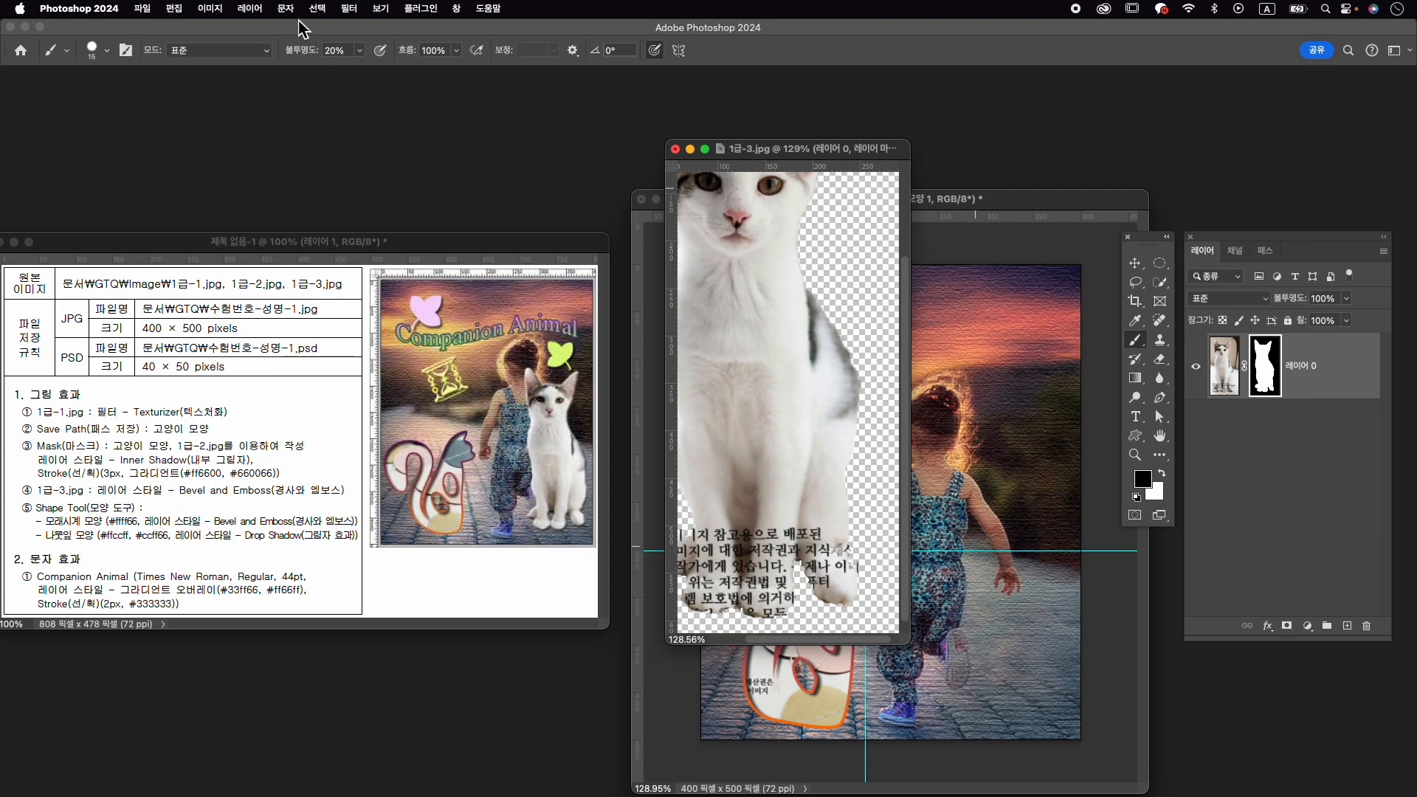
pyautogui.press('0')
pyautogui.click(1161, 474)
pyautogui.moveTo(834, 589)
pyautogui.mouseDown()
pyautogui.moveTo(842, 545)
pyautogui.moveTo(847, 612)
pyautogui.moveTo(801, 548)
pyautogui.moveTo(829, 586)
pyautogui.mouseUp()
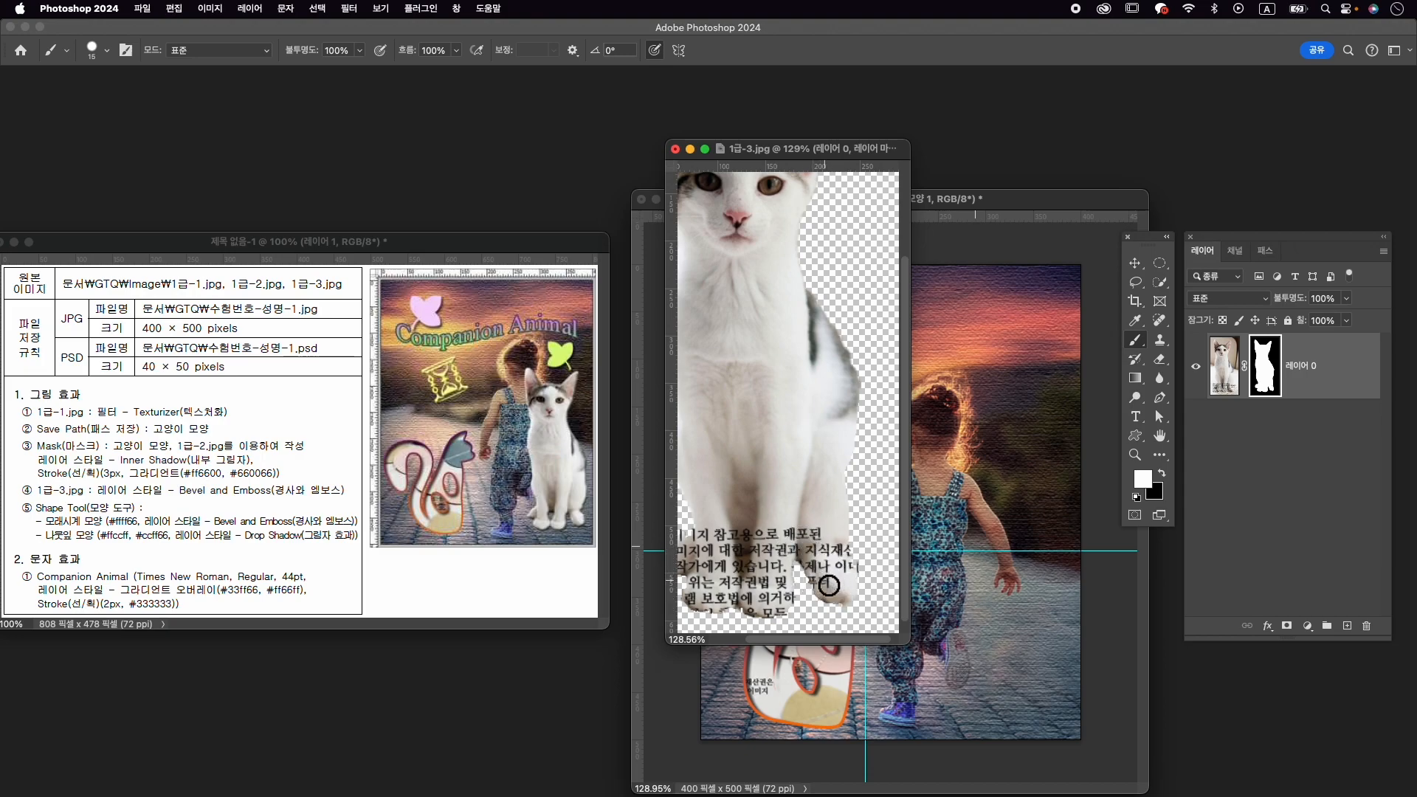
# Touch up the mask around the cat's front paws by painting with white.
pyautogui.press('x')
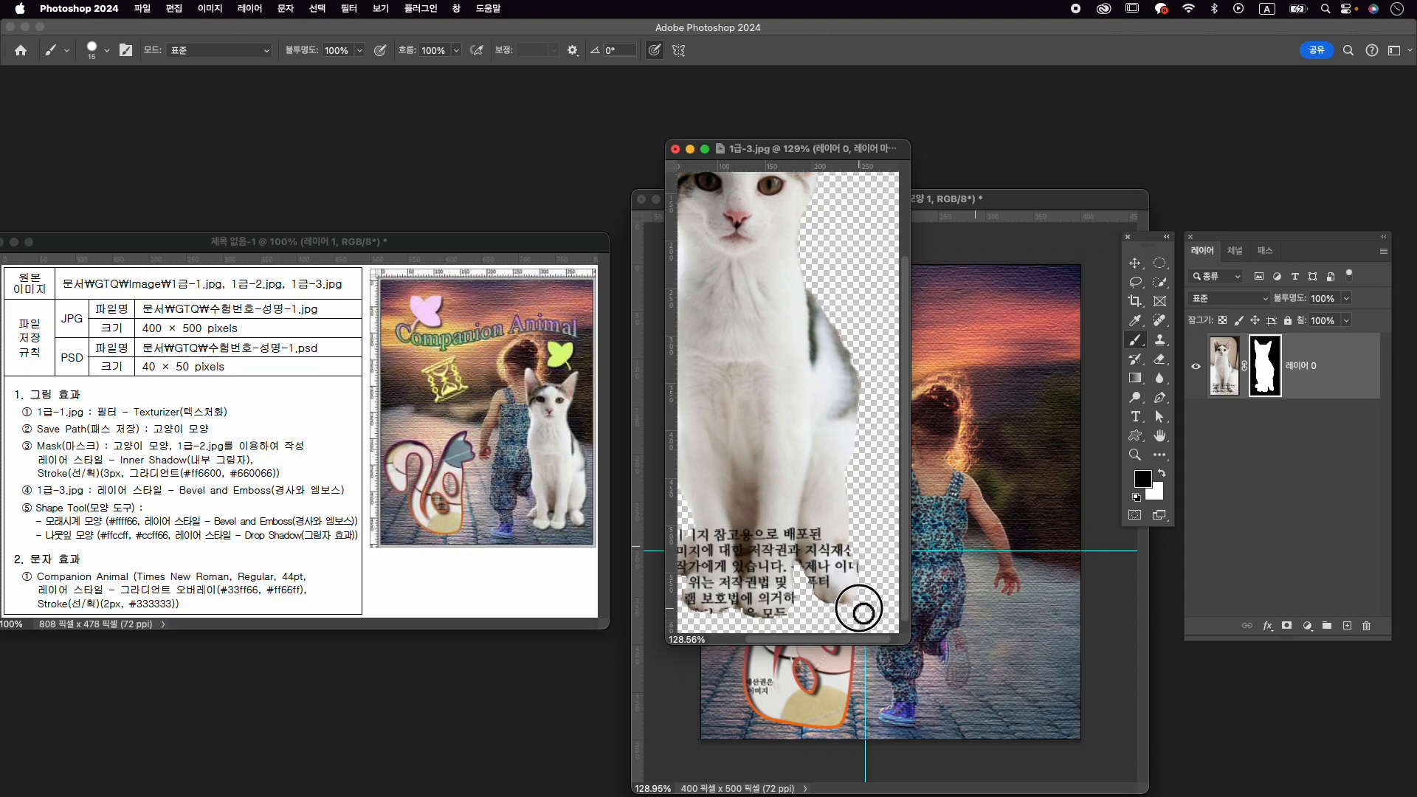
pyautogui.hscroll(-3, 849, 605)
pyautogui.press('x')
pyautogui.moveTo(774, 591)
pyautogui.mouseDown()
pyautogui.moveTo(735, 549)
pyautogui.moveTo(774, 588)
pyautogui.mouseUp()
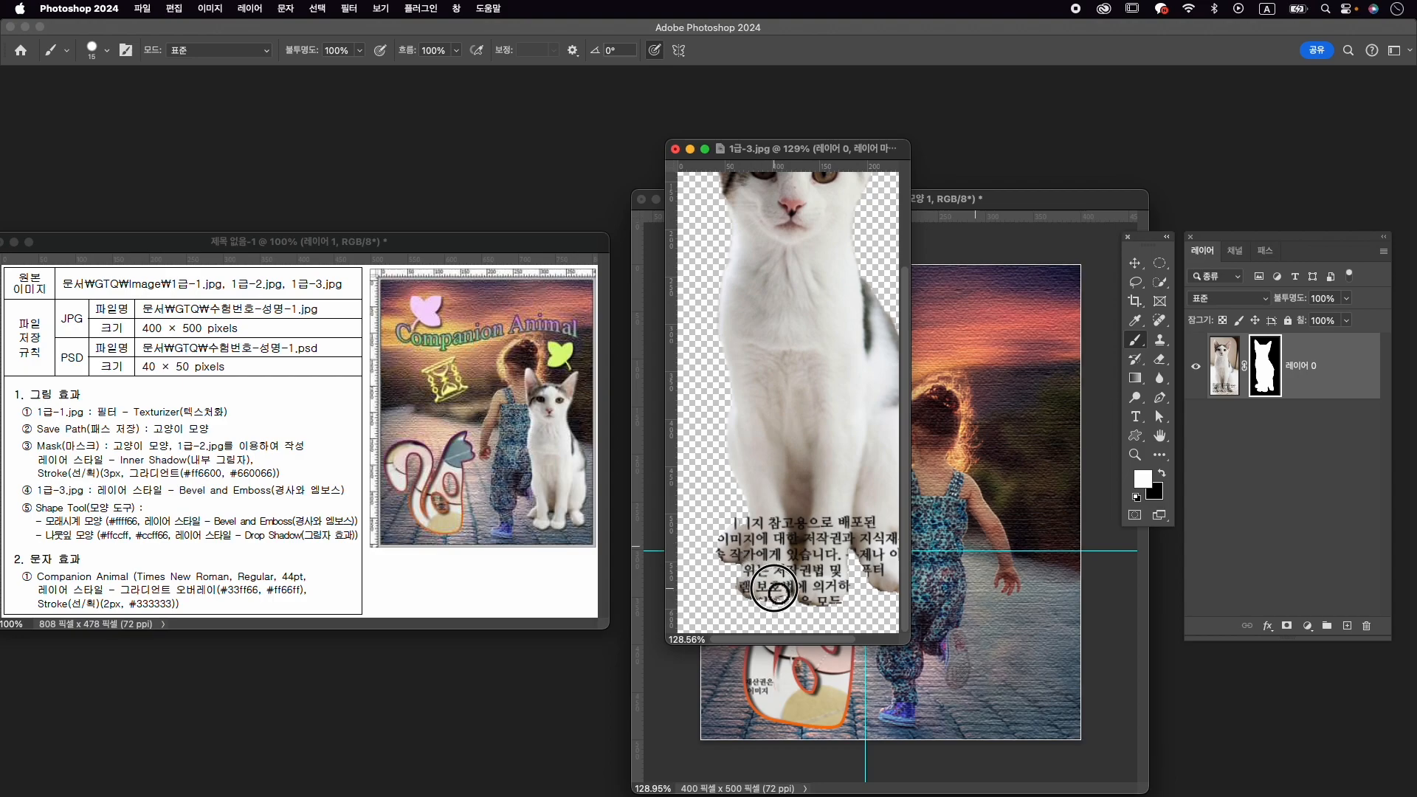
# Move the masked cat into the 수험번호-성명-1 document and close 1급-3.jpg without saving.
pyautogui.press('v')
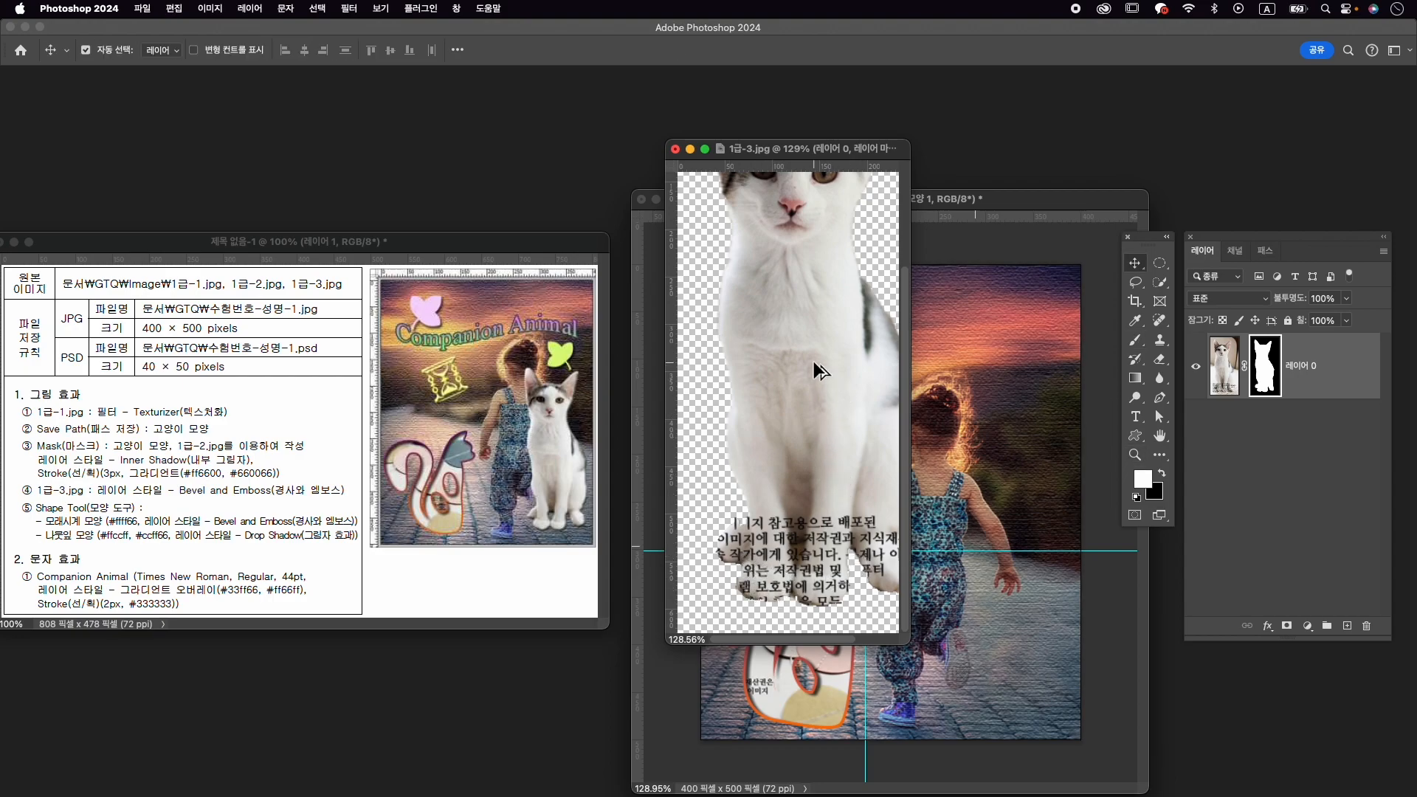
pyautogui.scroll(-3, 813, 361)
pyautogui.moveTo(784, 361); pyautogui.dragTo(1012, 554)
pyautogui.click(675, 148)
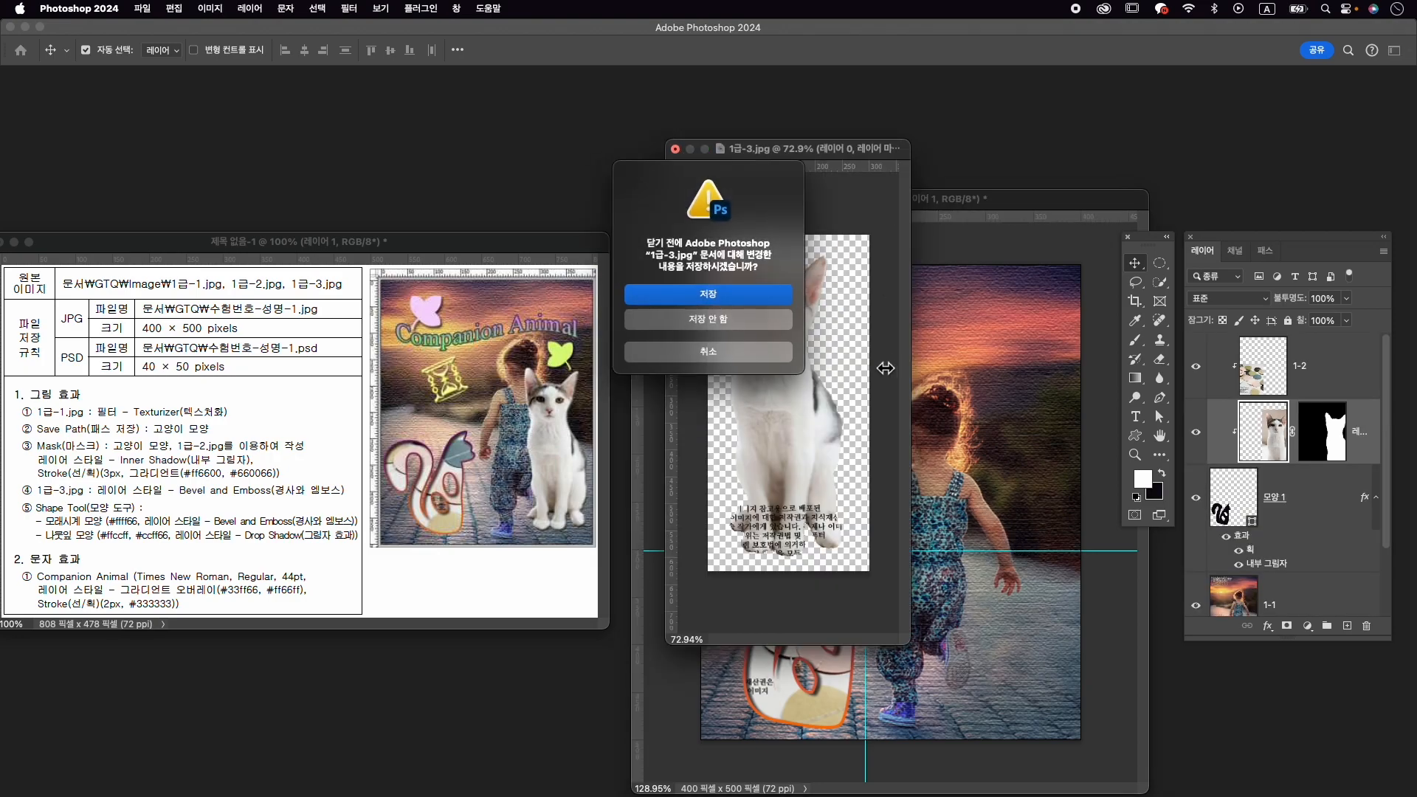
pyautogui.click(751, 322)
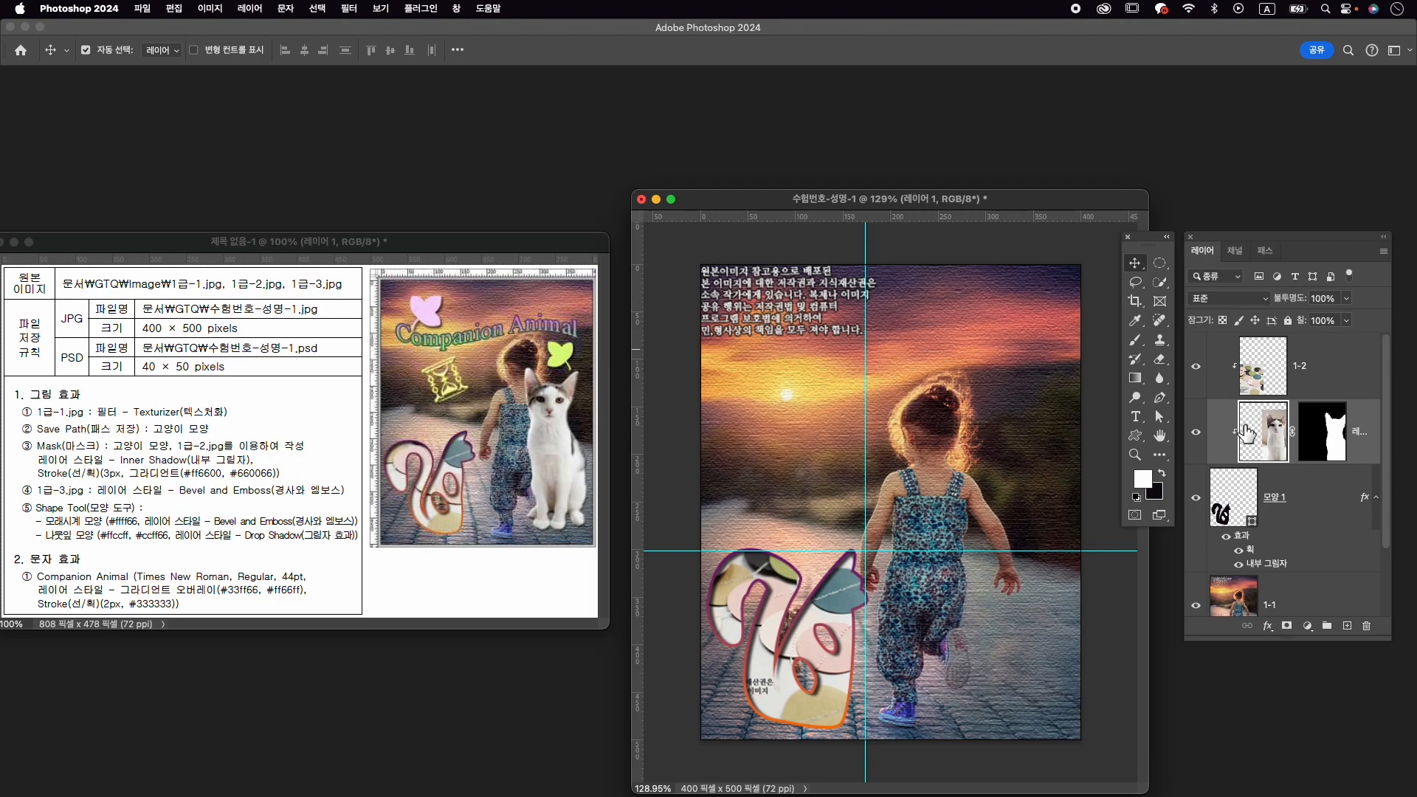
# Place the cat layer above layer 1-2 and release it from the clipping mask.
pyautogui.moveTo(1369, 438); pyautogui.dragTo(1351, 374)
pyautogui.rightClick(1367, 359)
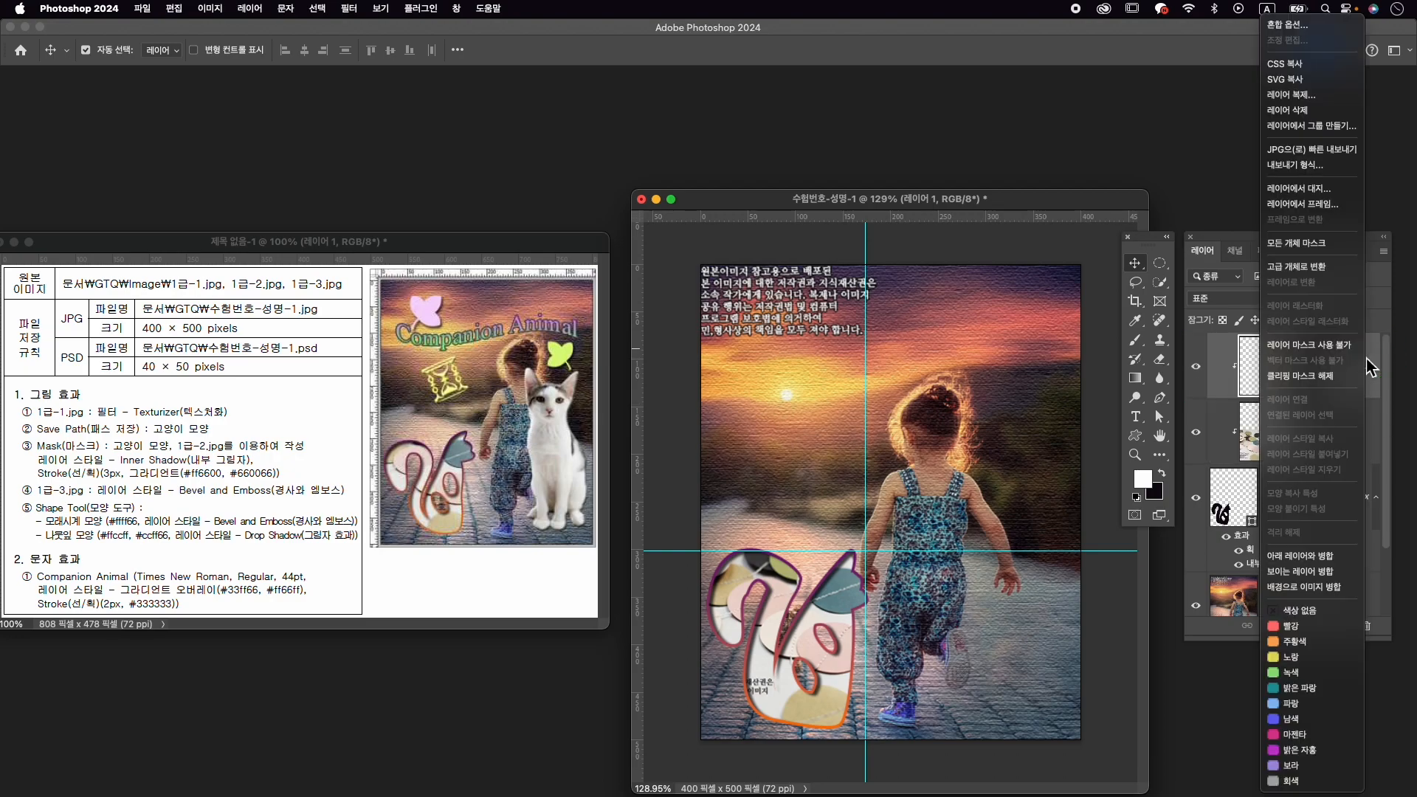
pyautogui.click(1369, 362)
pyautogui.rightClick(1374, 357)
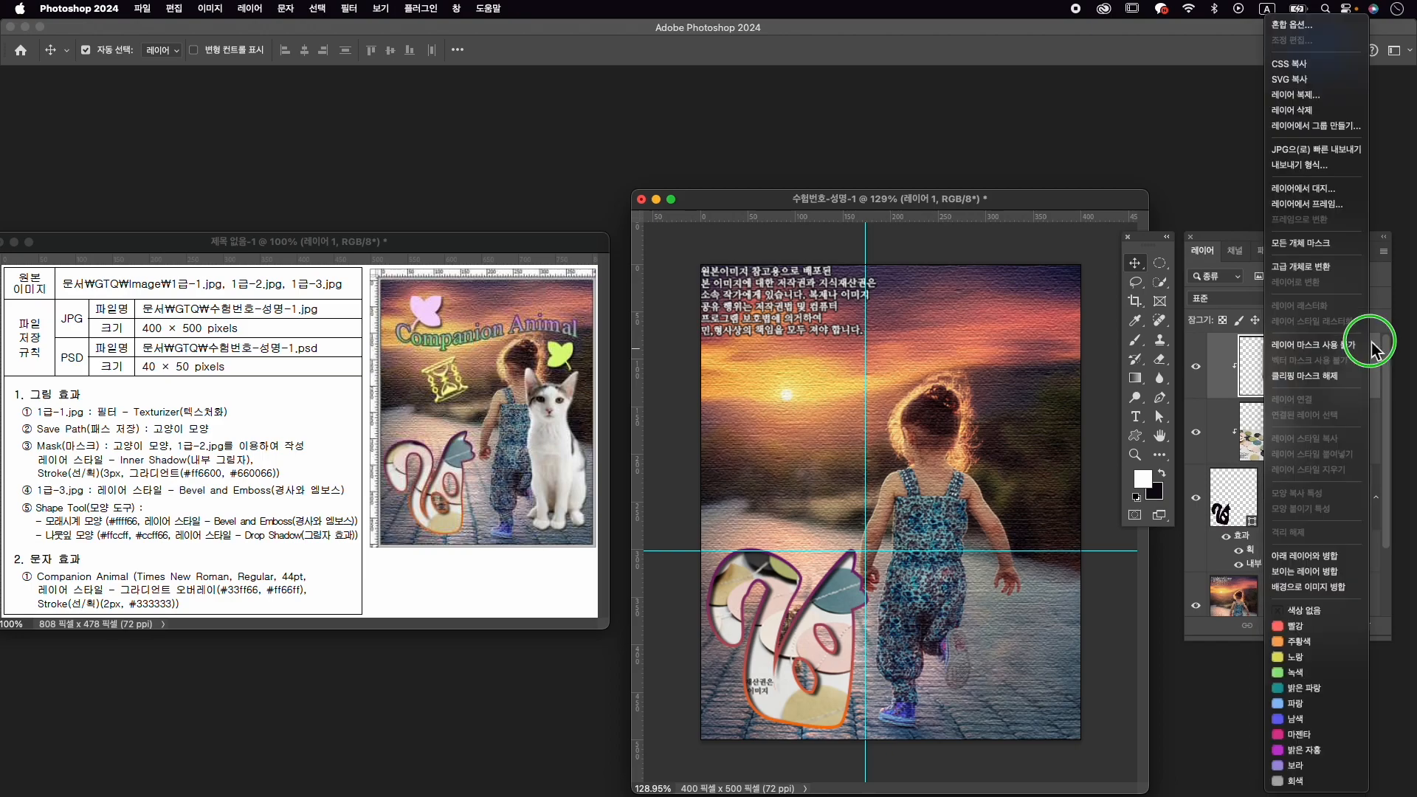
pyautogui.click(1353, 377)
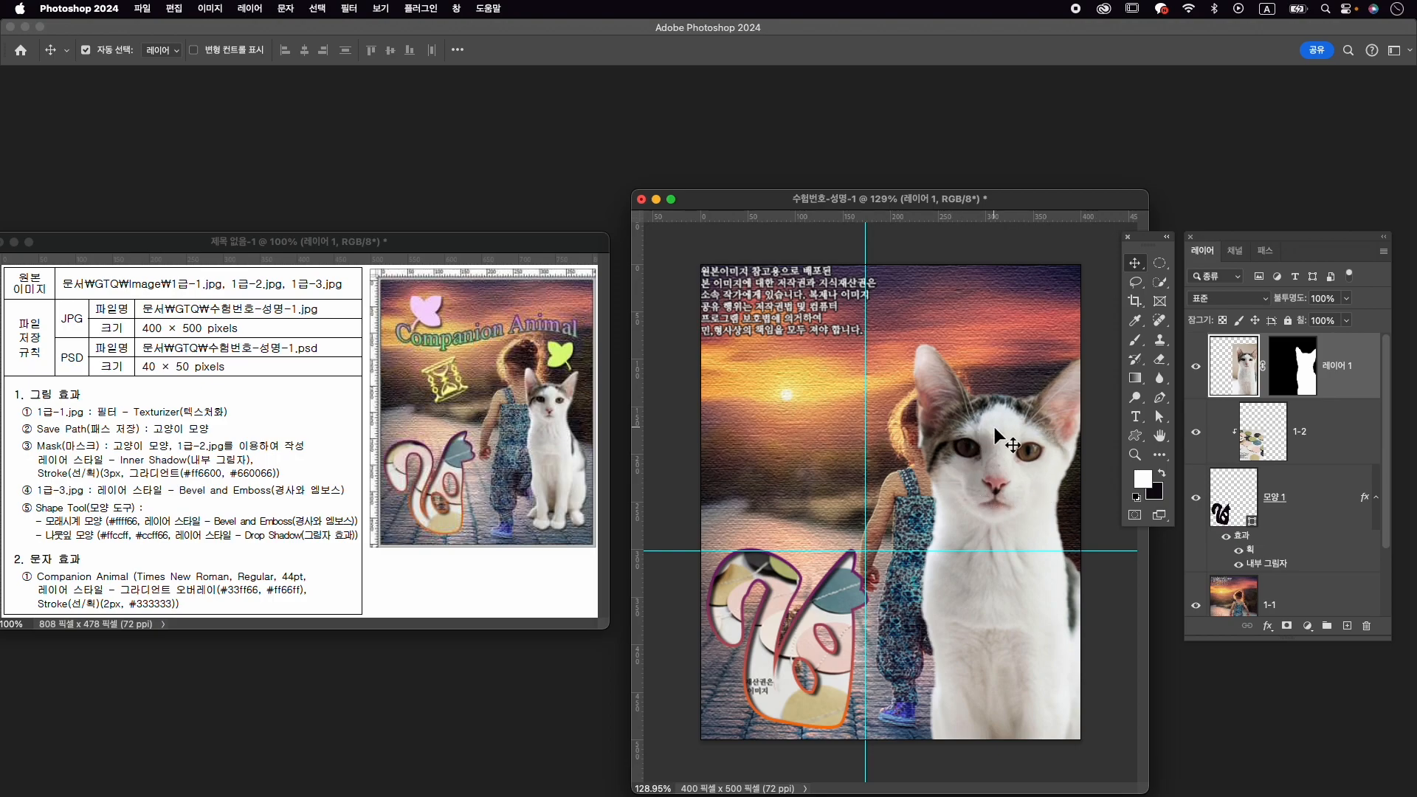
# Rename the cat layer as 1-3.
pyautogui.doubleClick(1353, 367)
pyautogui.write('1-3')
pyautogui.press('Return')
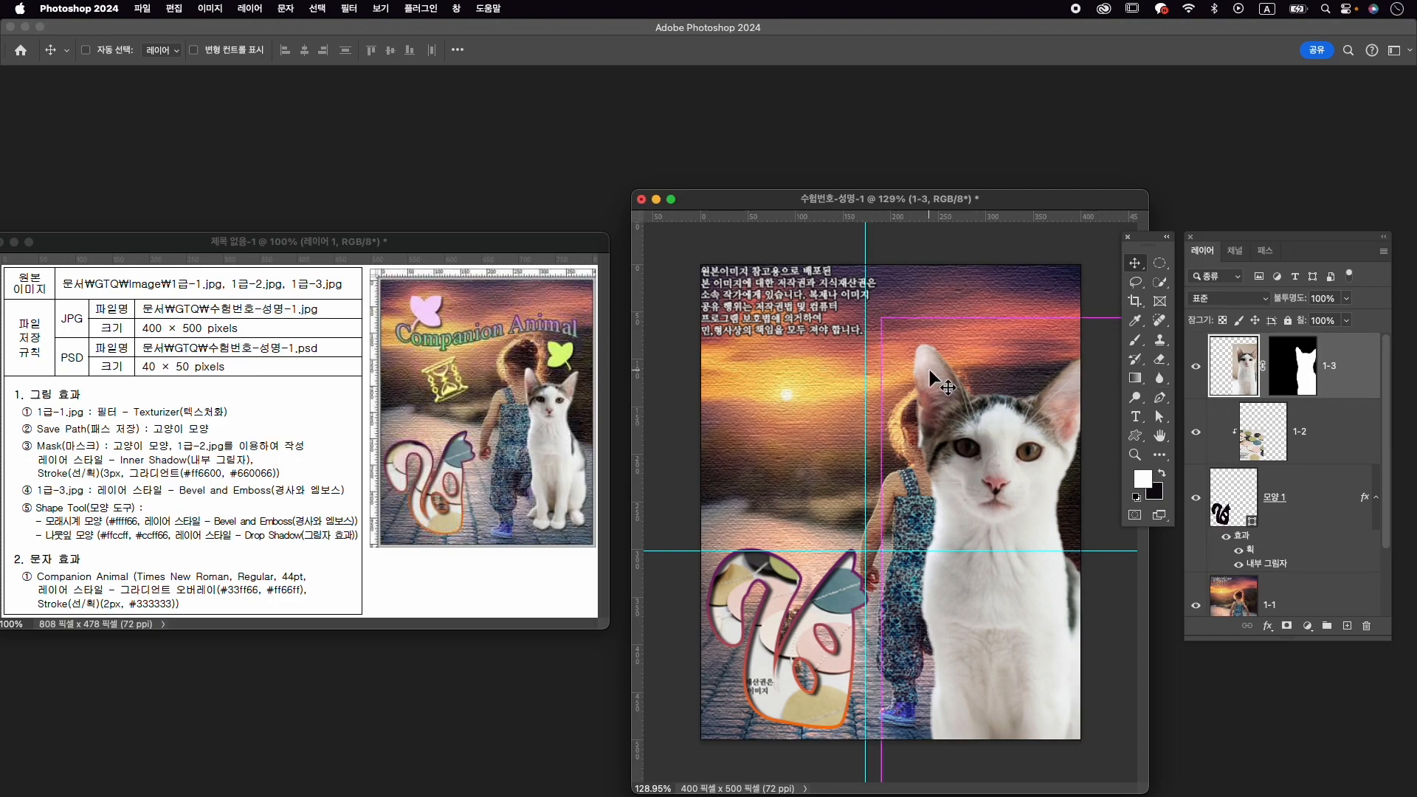
# Scale the cat to about 55% and position it beside the girl in the lower-right area of the composition.
pyautogui.hotkey('ctrl', 't')
pyautogui.moveTo(883, 317); pyautogui.dragTo(946, 447)
pyautogui.moveTo(1009, 520); pyautogui.dragTo(1000, 467)
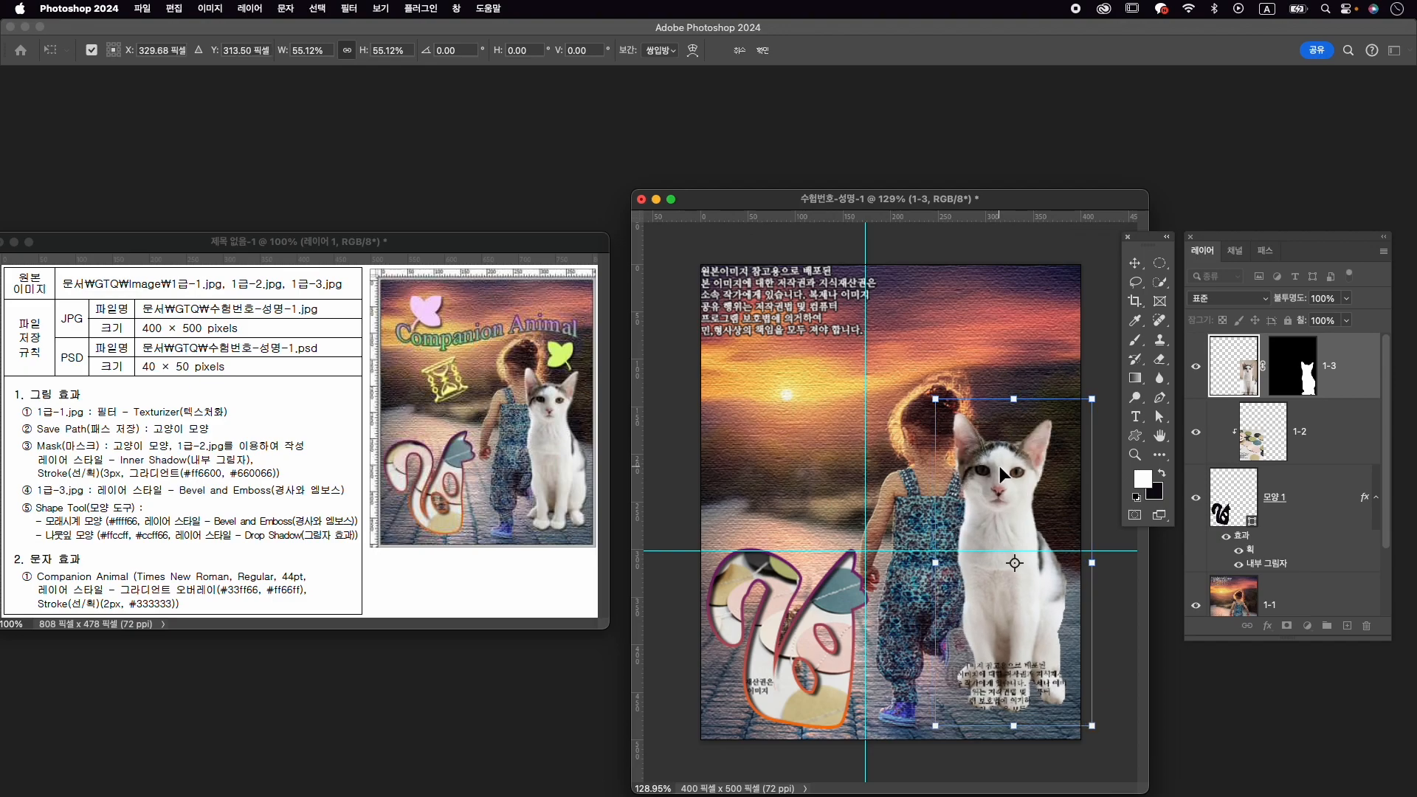
pyautogui.press('Return')
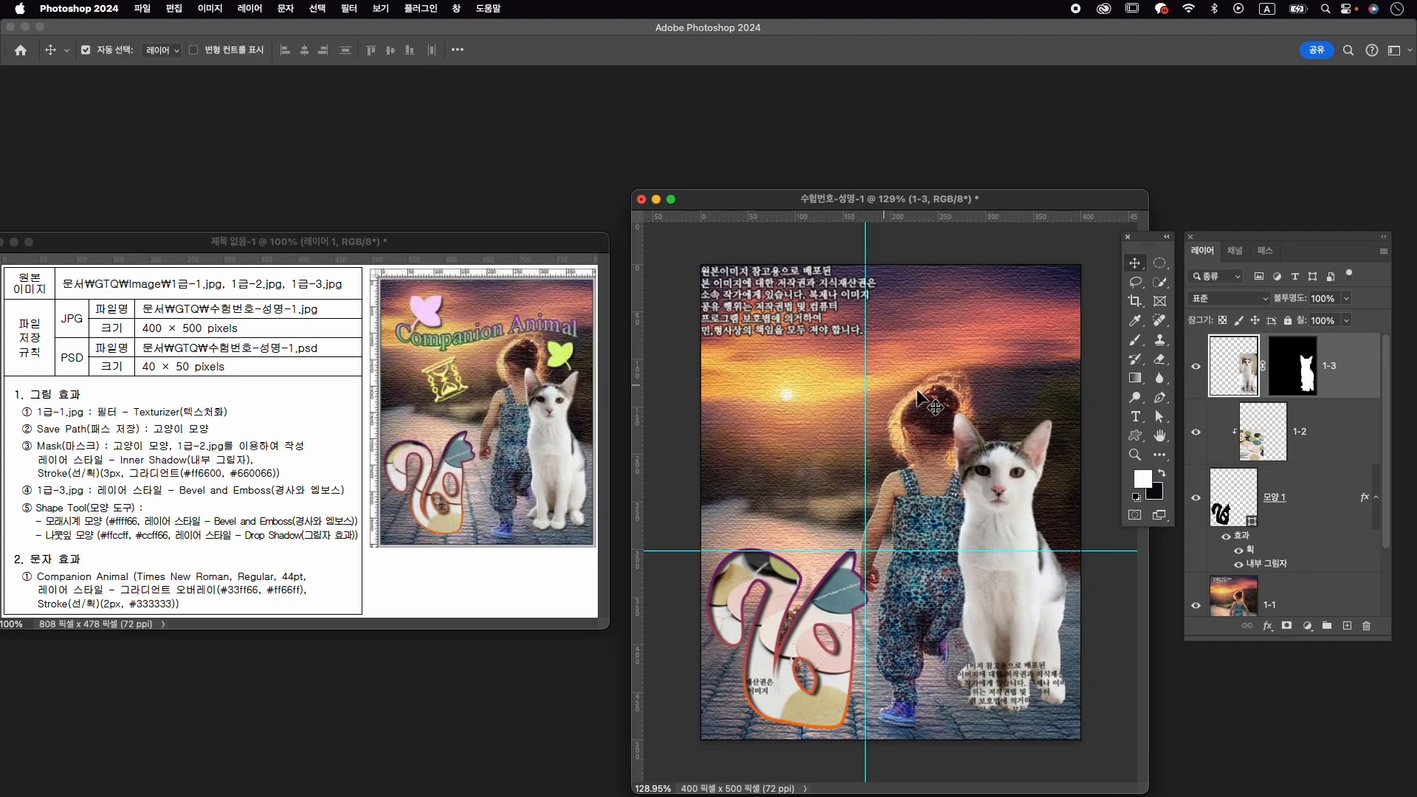
# Shift the background photo layer 1-1 slightly to the right, to X 218 px.
pyautogui.click(930, 429)
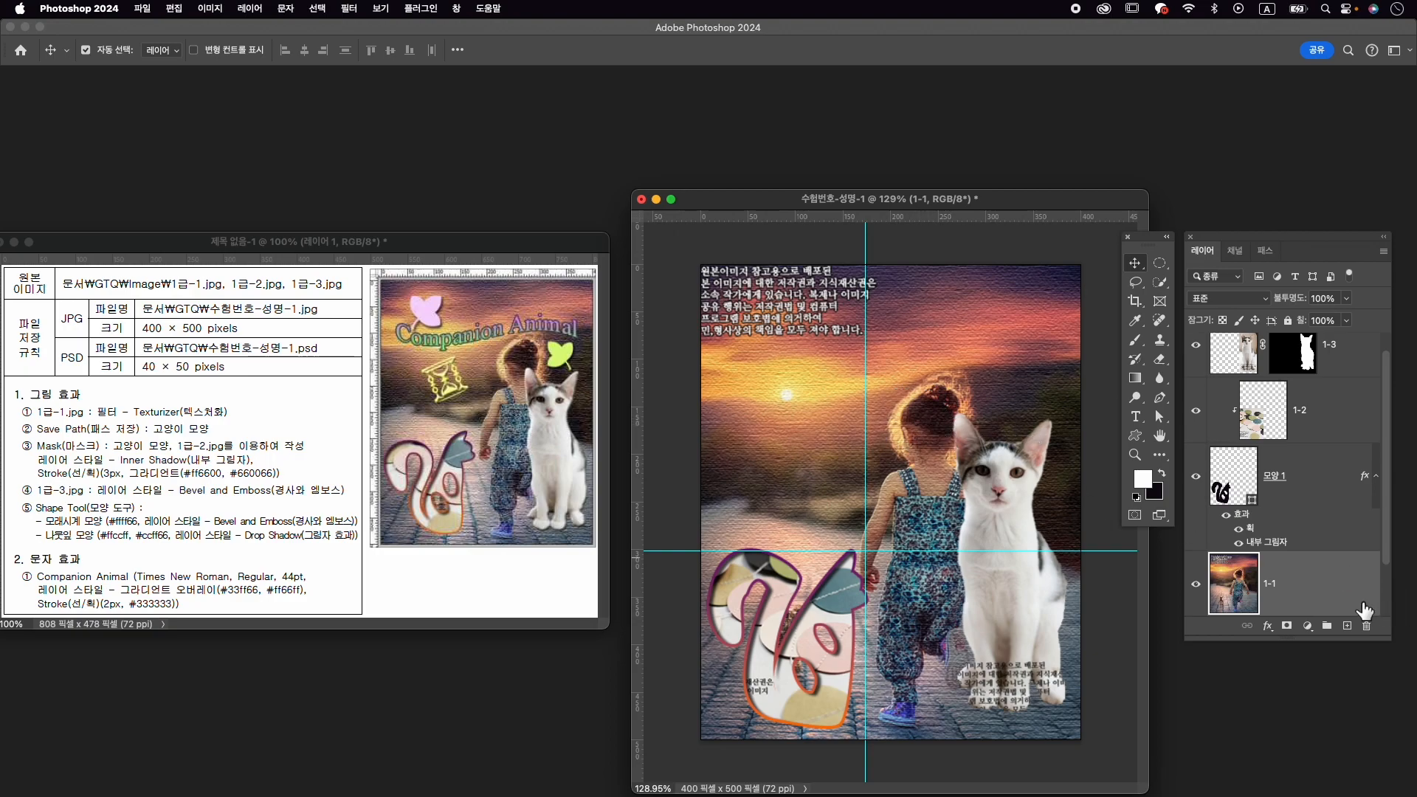
pyautogui.hotkey('ctrl', 't')
pyautogui.moveTo(910, 432); pyautogui.dragTo(918, 432)
pyautogui.press('Right')
pyautogui.press('Right')
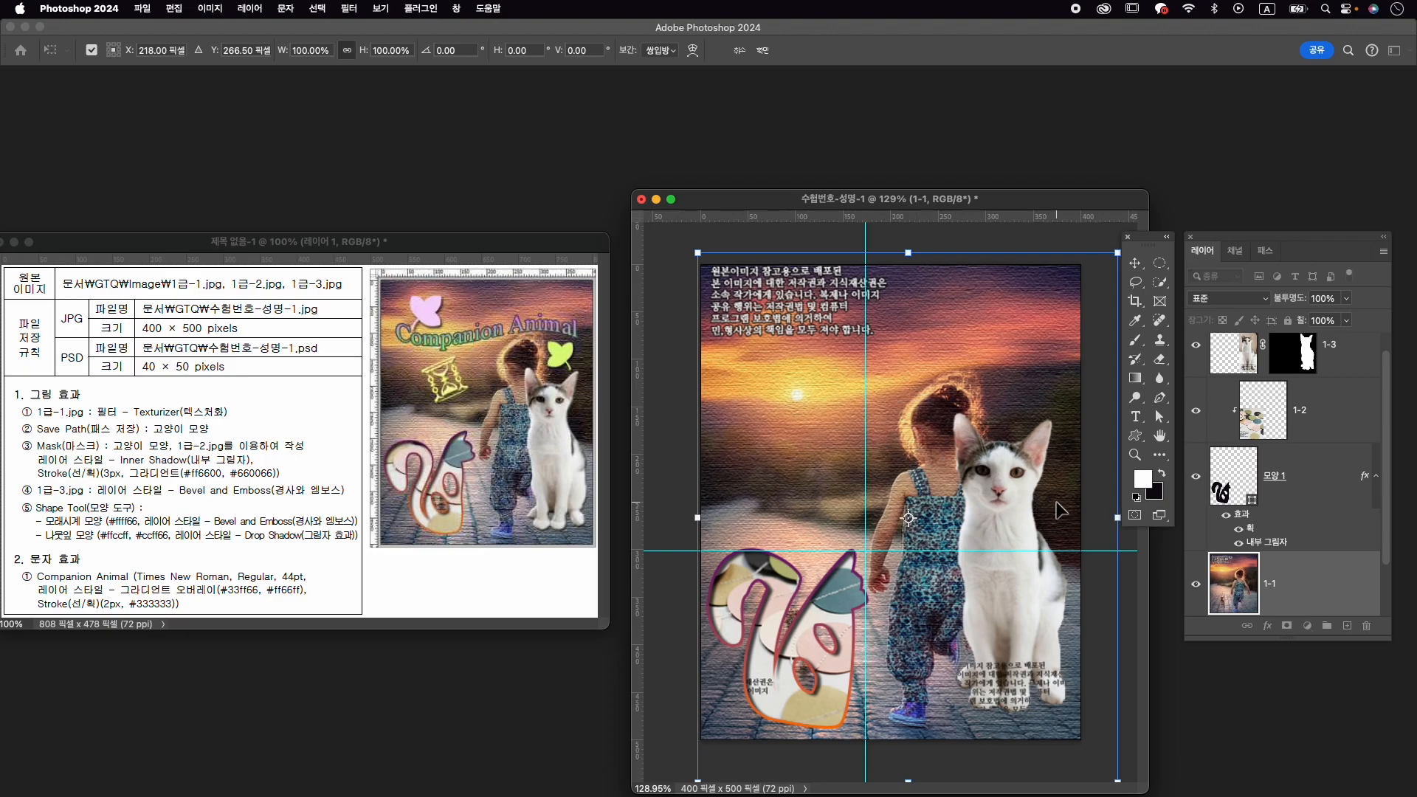
pyautogui.press('Return')
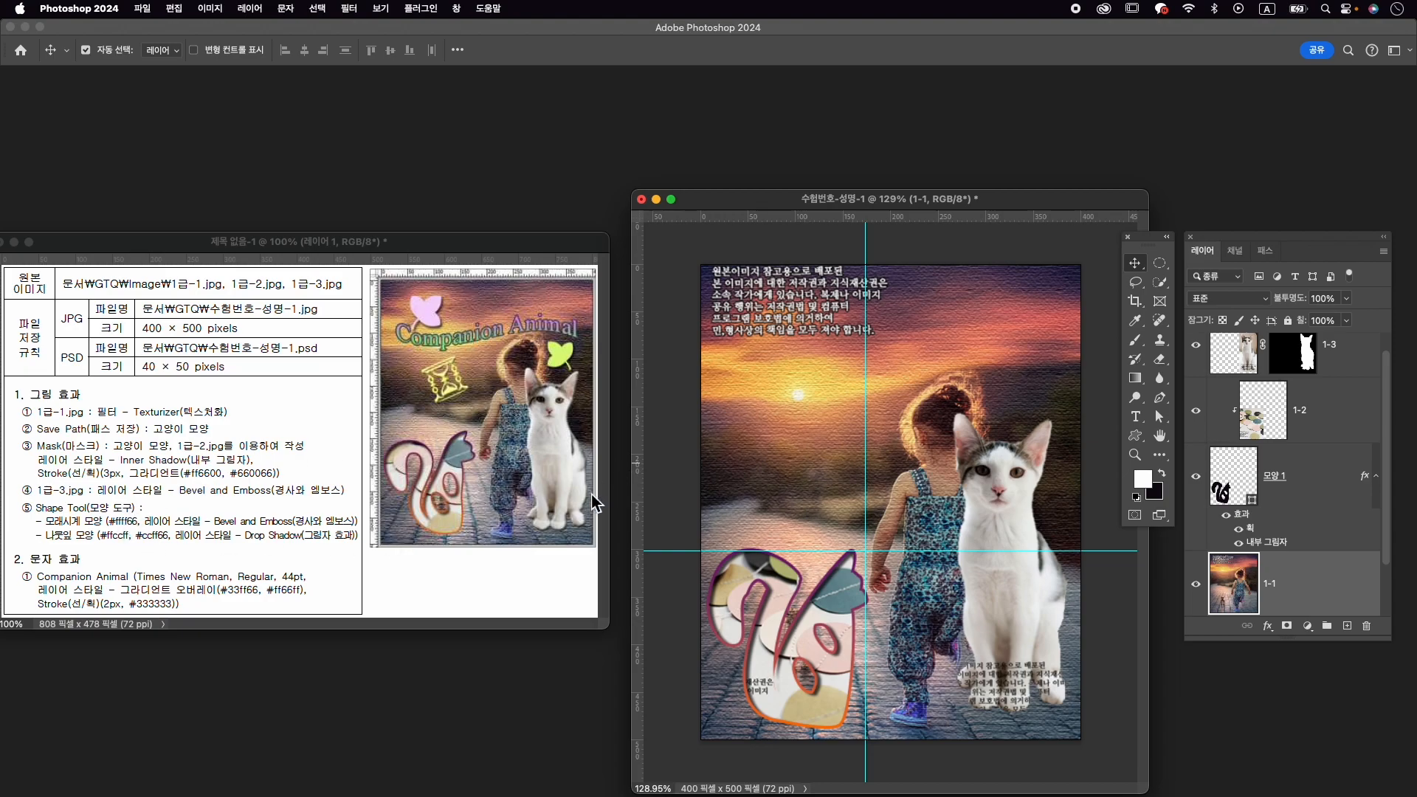
# Scale the cat on layer 1-3 down slightly to match the reference picture.
pyautogui.click(1026, 467)
pyautogui.press('super+t')
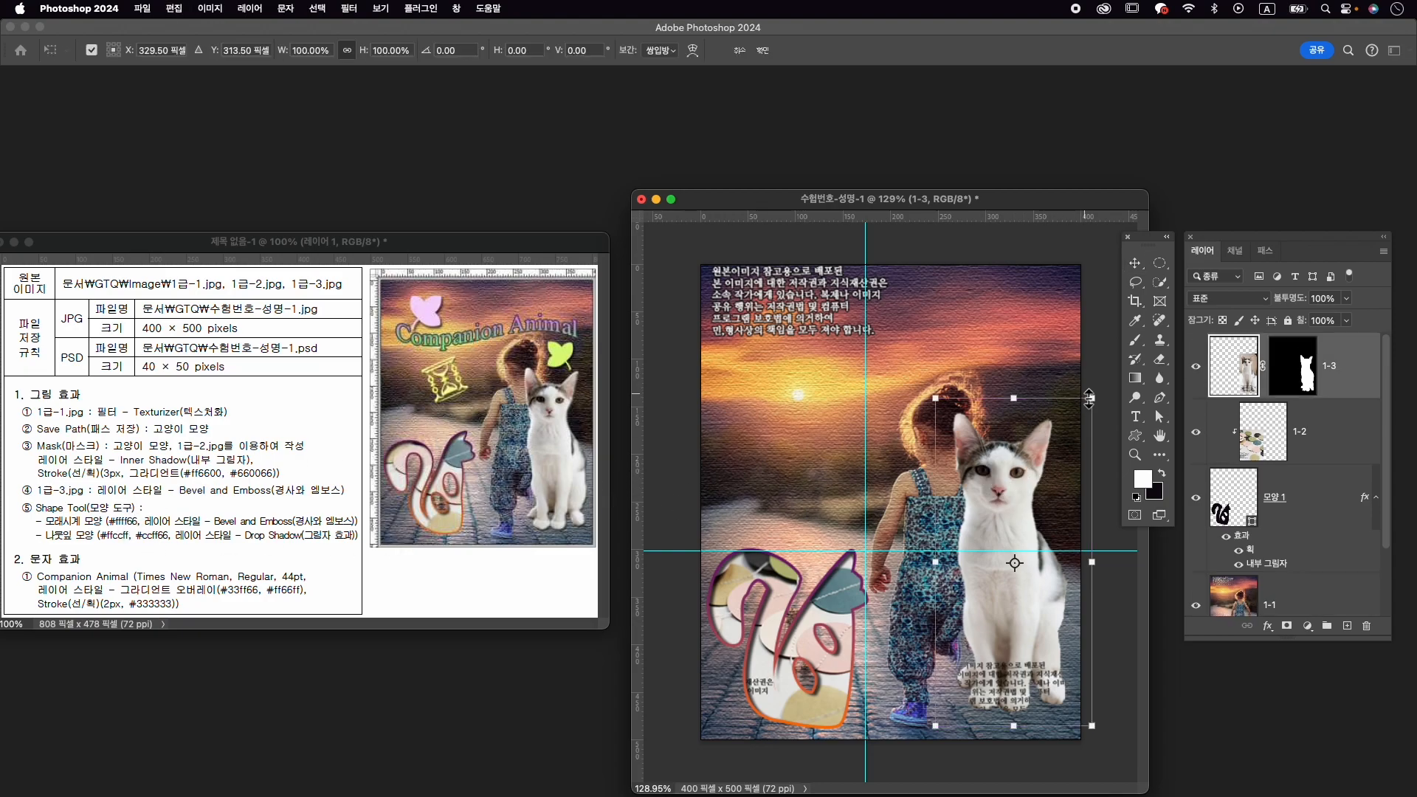
pyautogui.moveTo(935, 398); pyautogui.dragTo(945, 417)
pyautogui.press('Return')
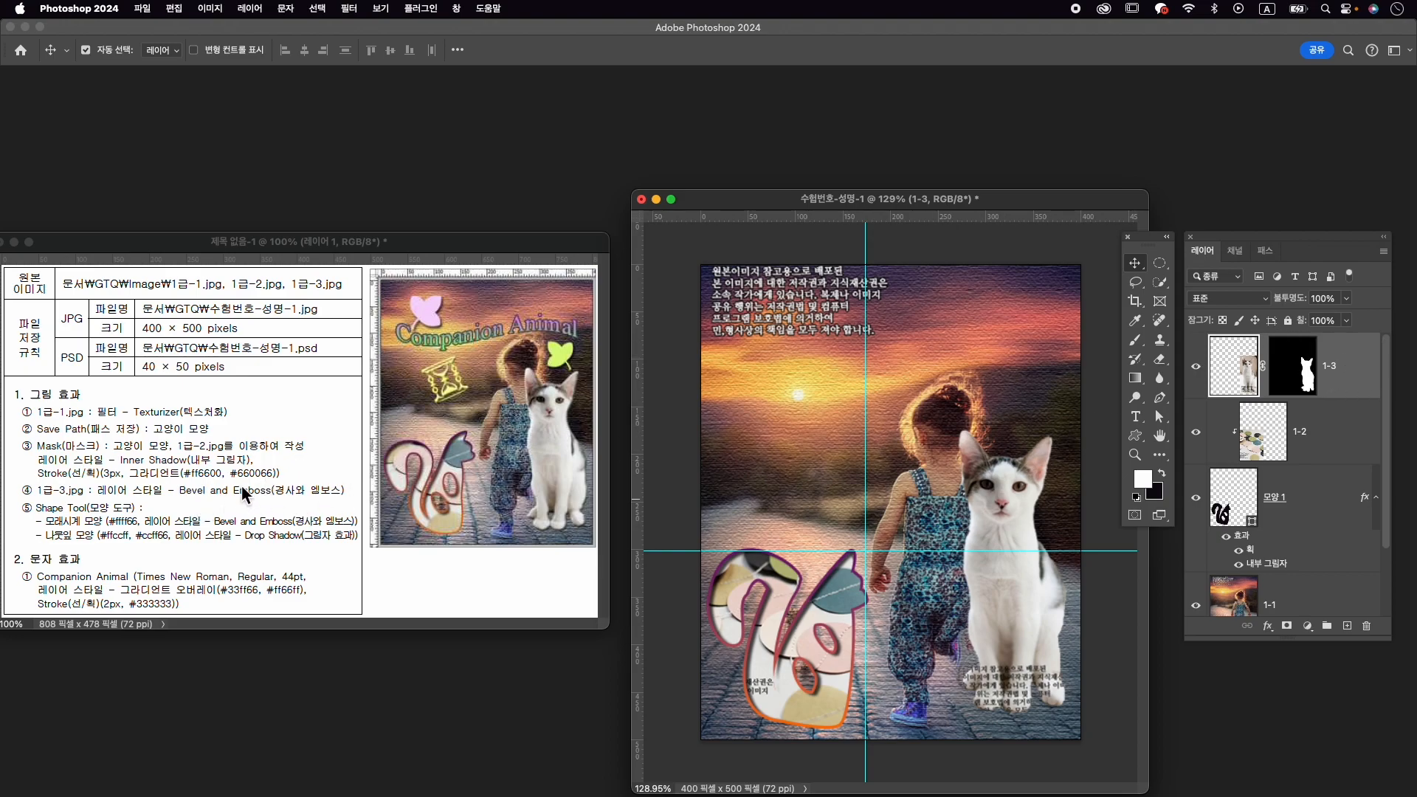
# Add a Bevel and Emboss layer style to the cat layer 1-3 with the preset settings.
pyautogui.click(1267, 626)
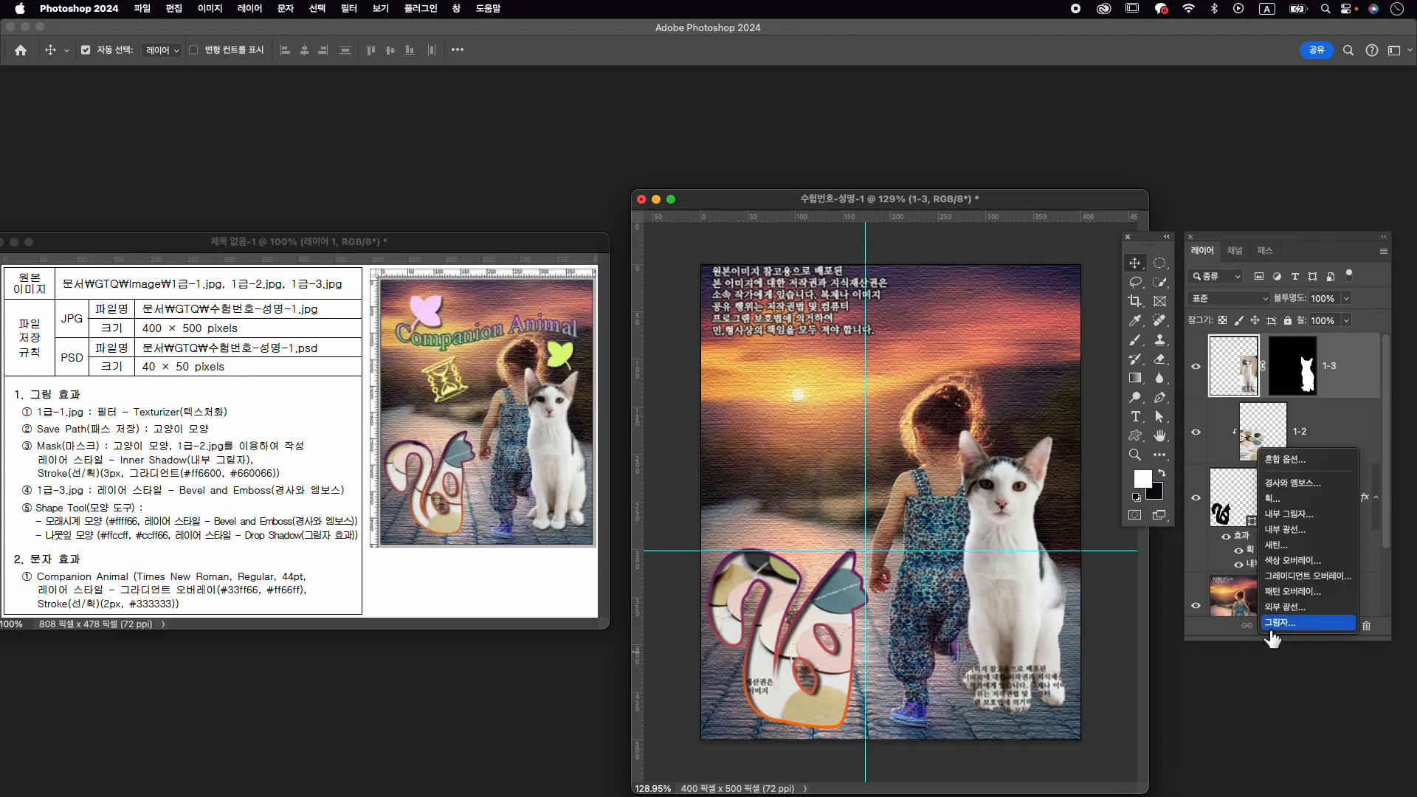
pyautogui.click(1291, 483)
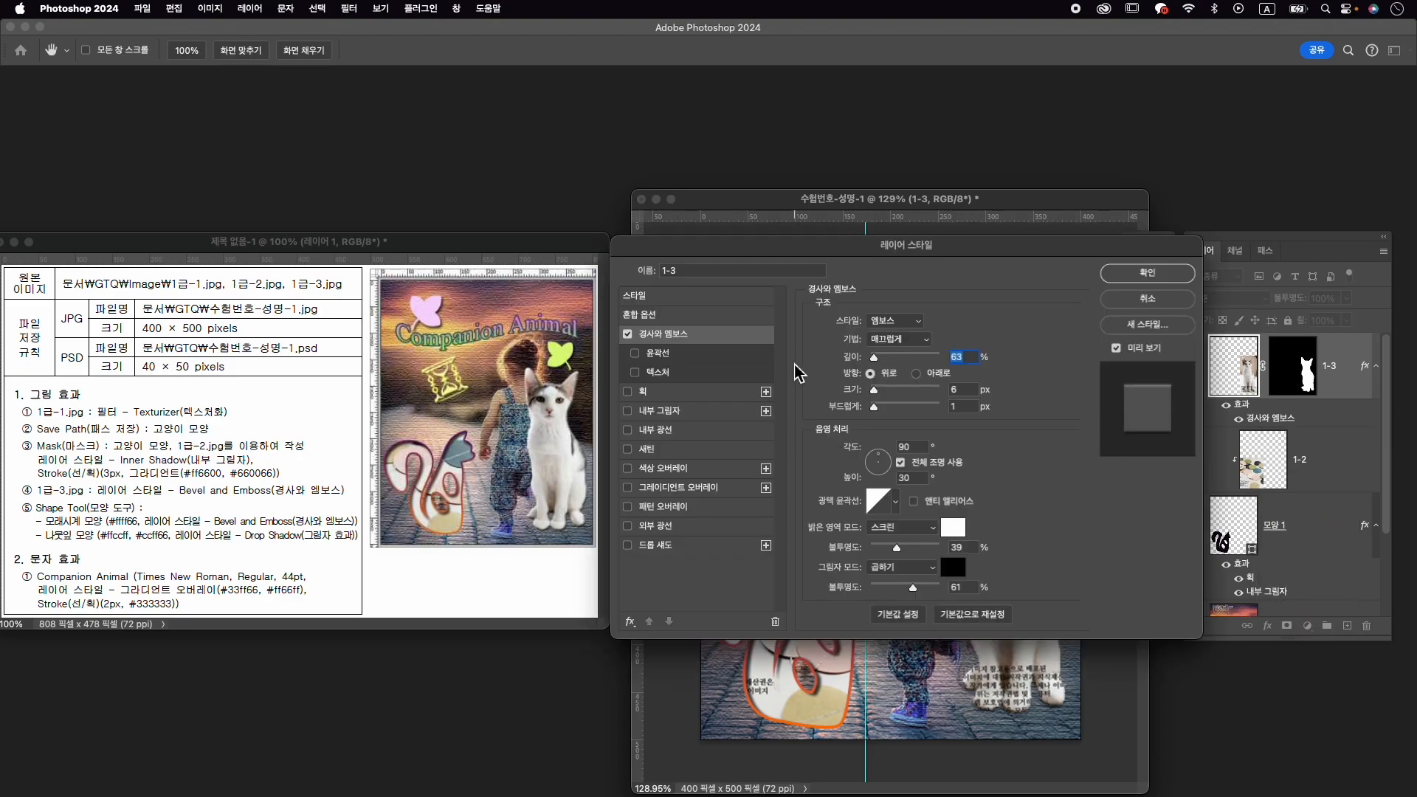
pyautogui.click(1134, 279)
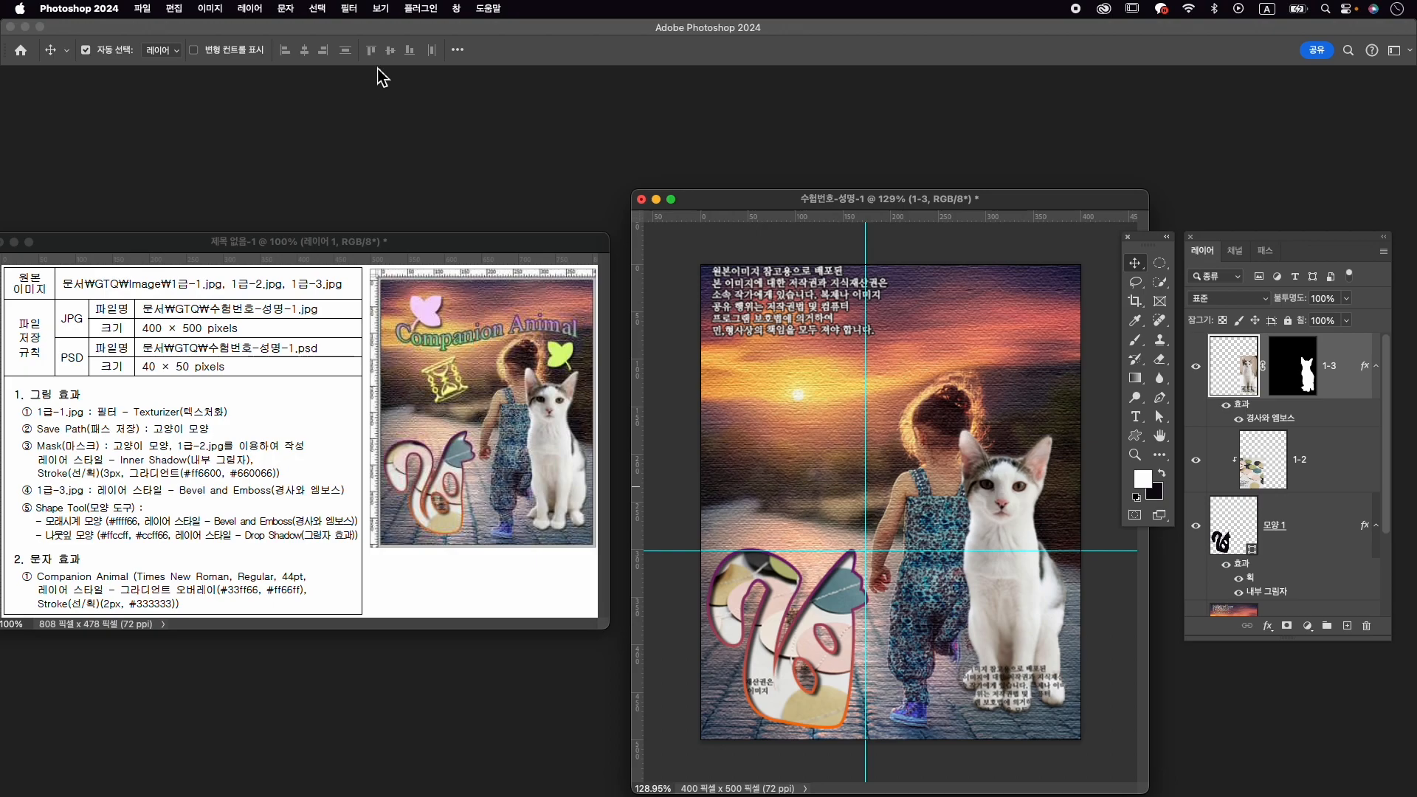
# Bring up the custom shape library as a separate floating panel and search it for 모래시.
pyautogui.click(454, 8)
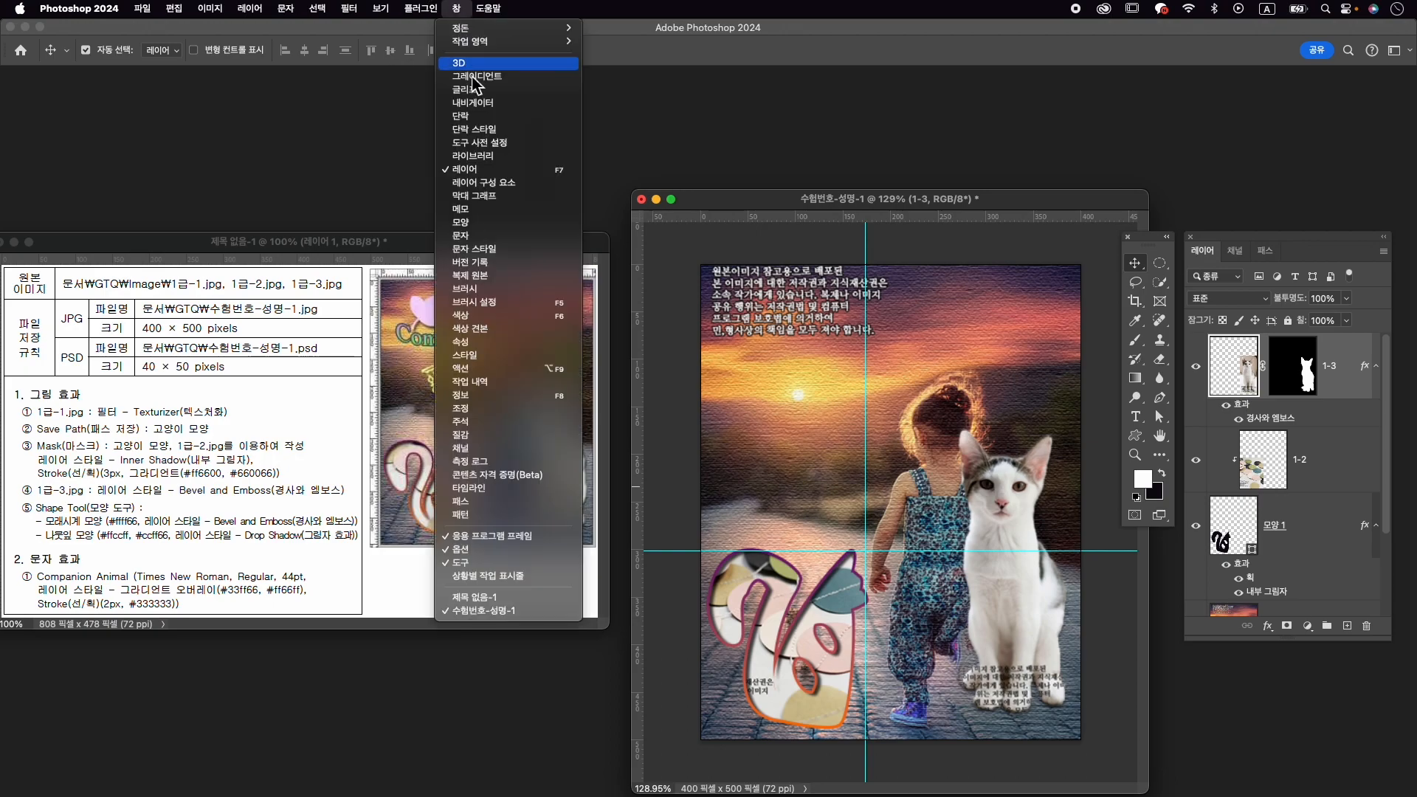
pyautogui.click(506, 230)
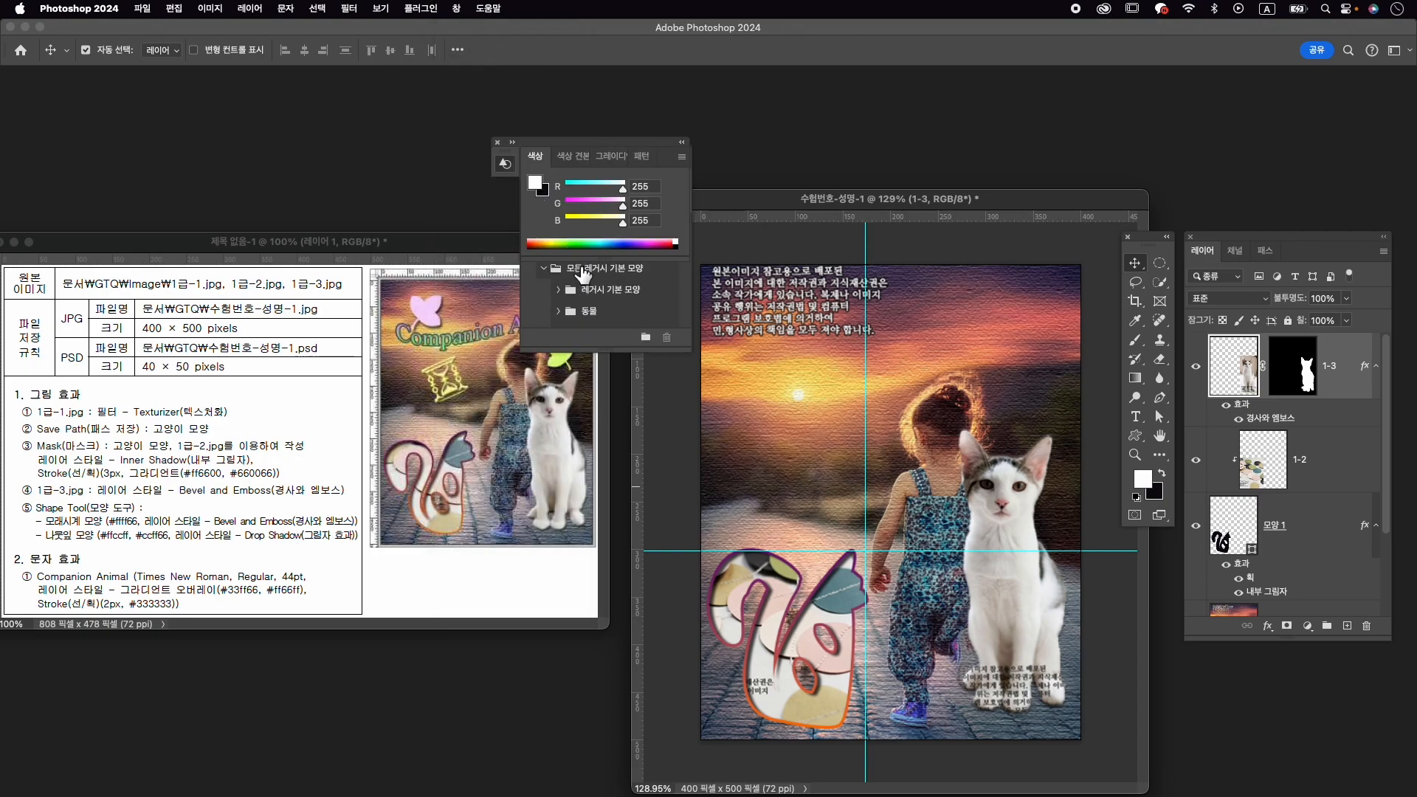
pyautogui.moveTo(564, 157); pyautogui.dragTo(651, 126)
pyautogui.moveTo(545, 120); pyautogui.dragTo(583, 184)
pyautogui.click(640, 98)
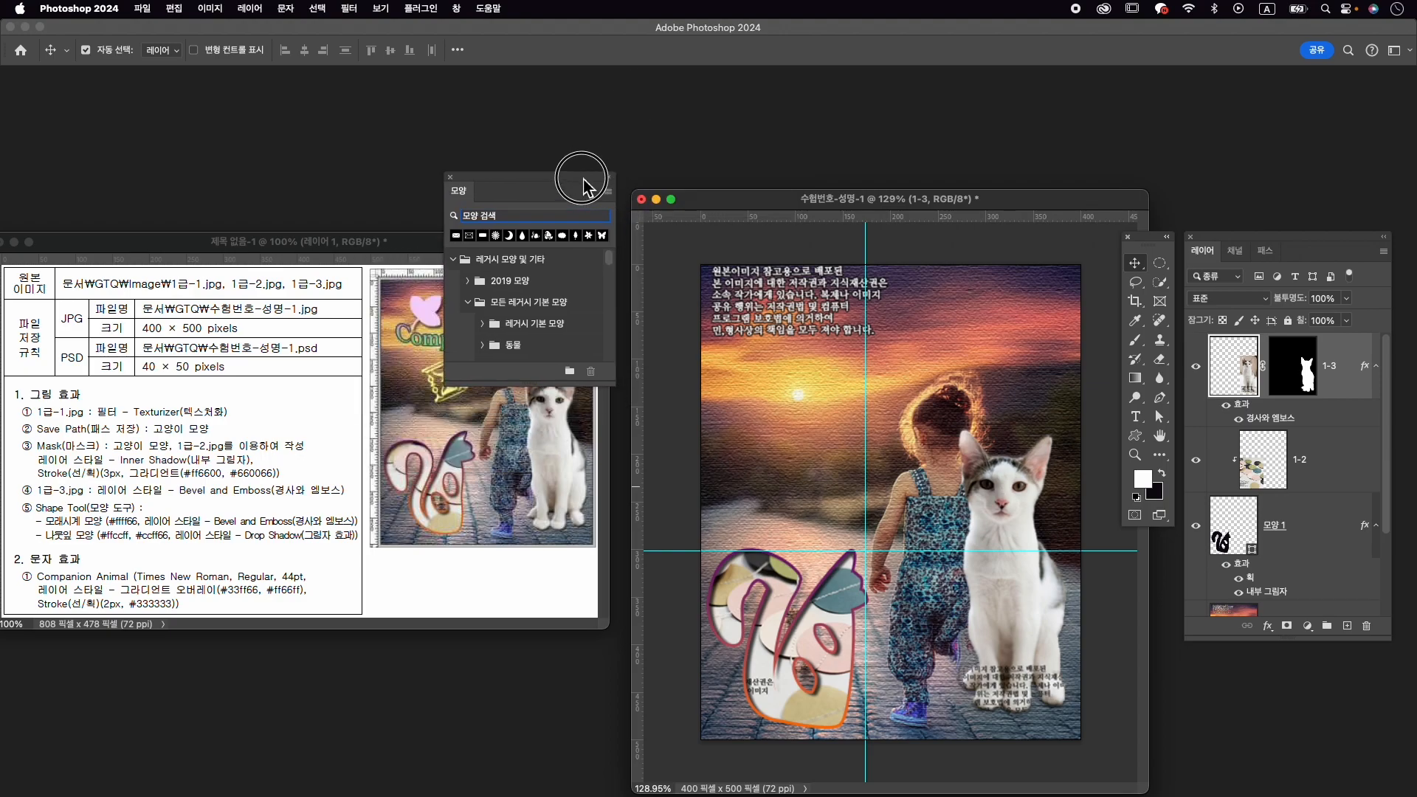
pyautogui.click(542, 216)
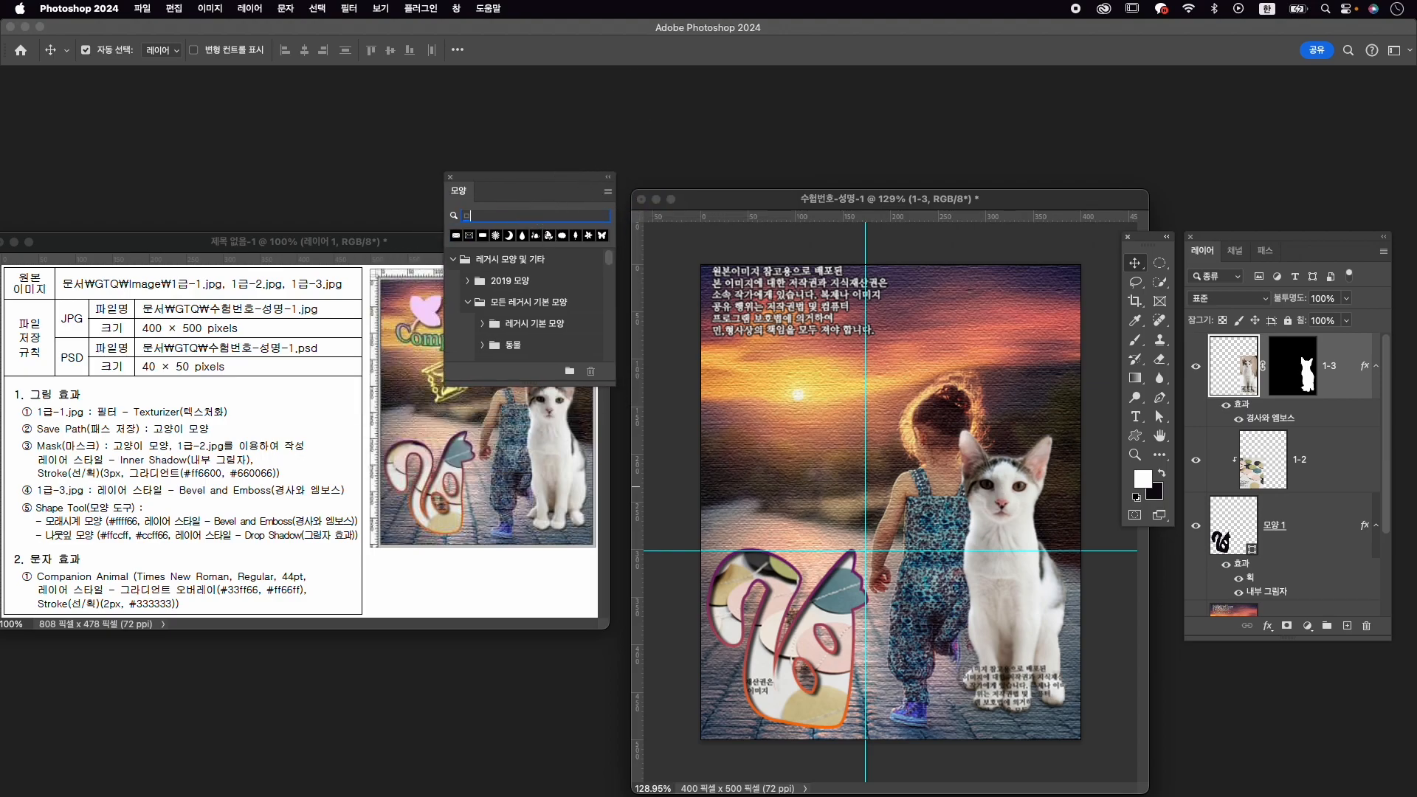
pyautogui.write('모래시')
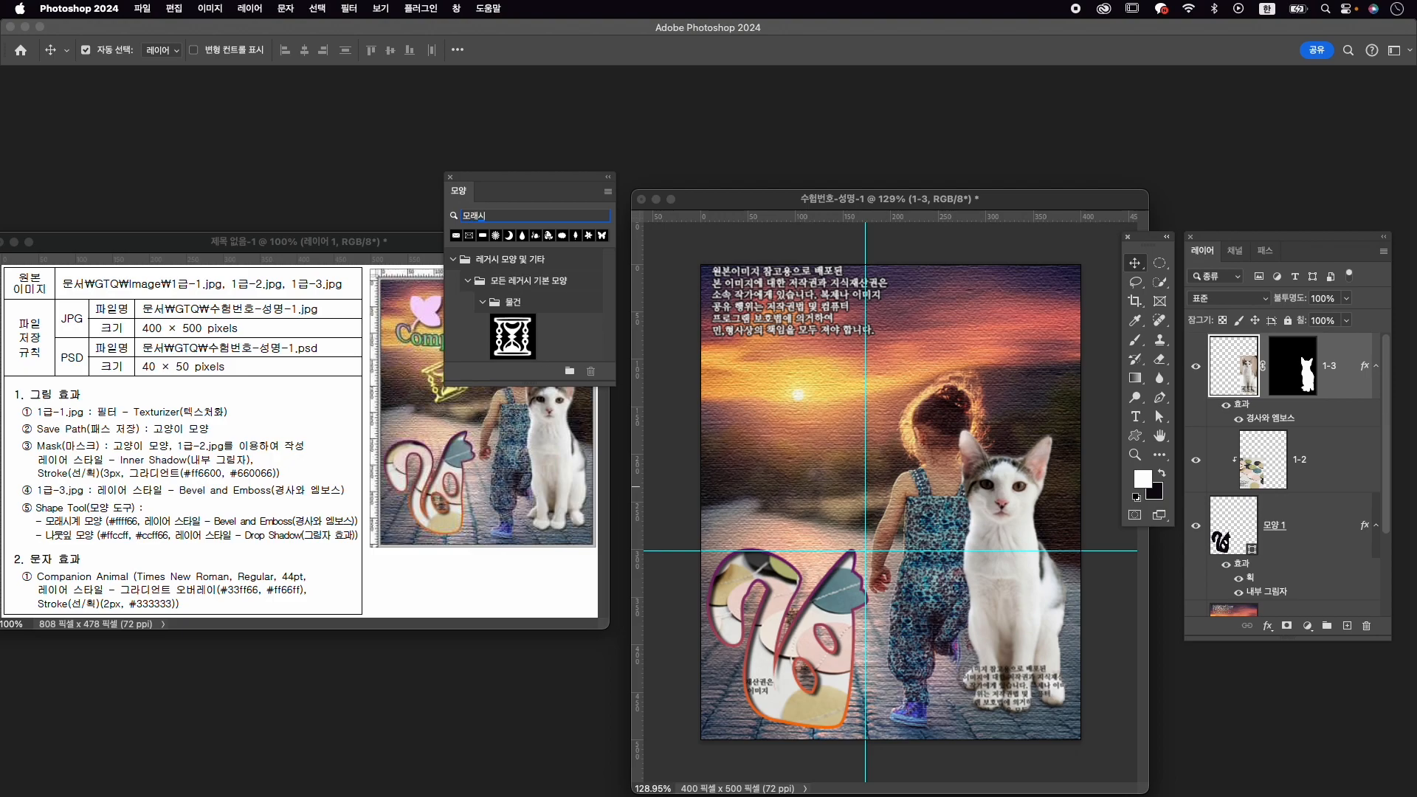
# Choose the hourglass shape from the shape library and activate the Custom Shape tool.
pyautogui.moveTo(568, 183); pyautogui.dragTo(783, 115)
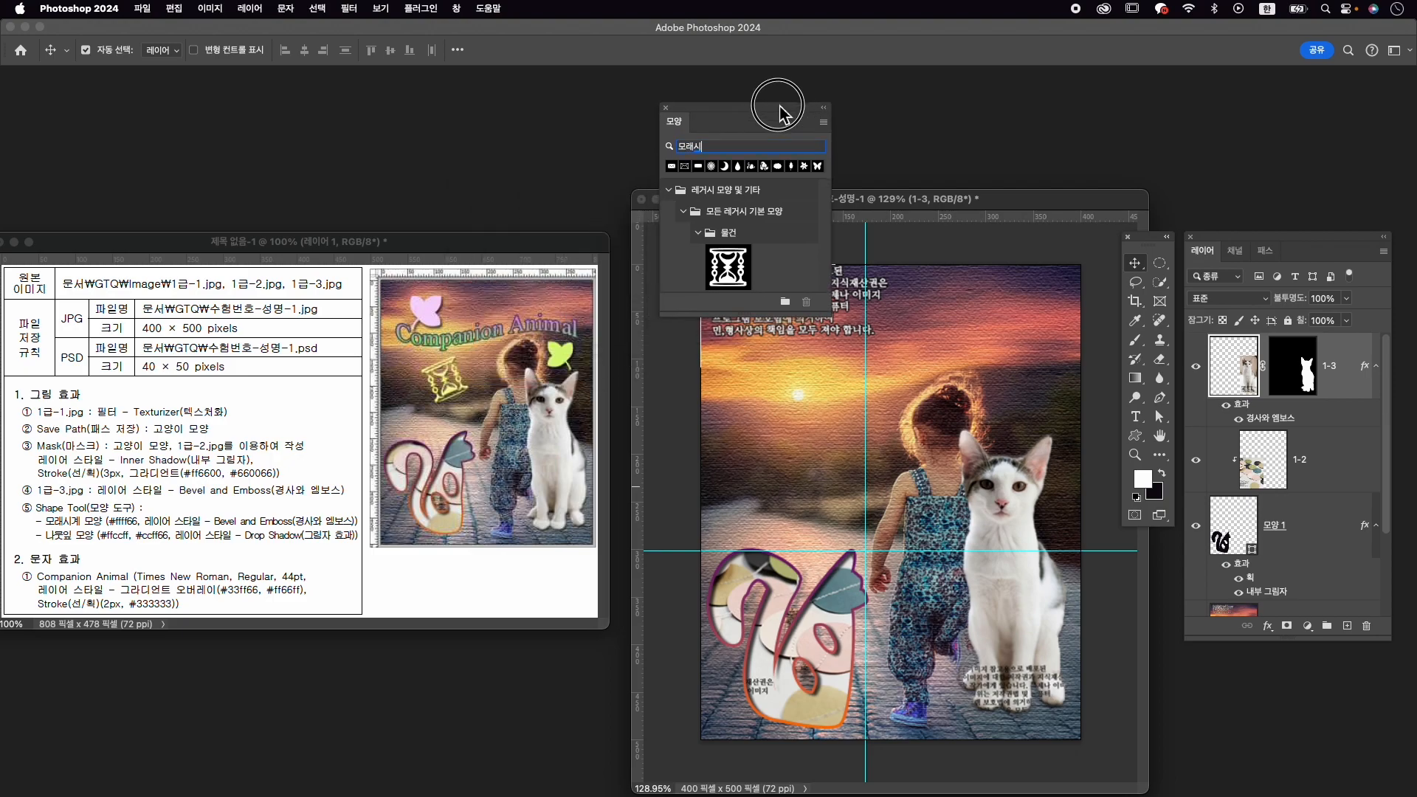
pyautogui.click(730, 275)
pyautogui.rightClick(1137, 437)
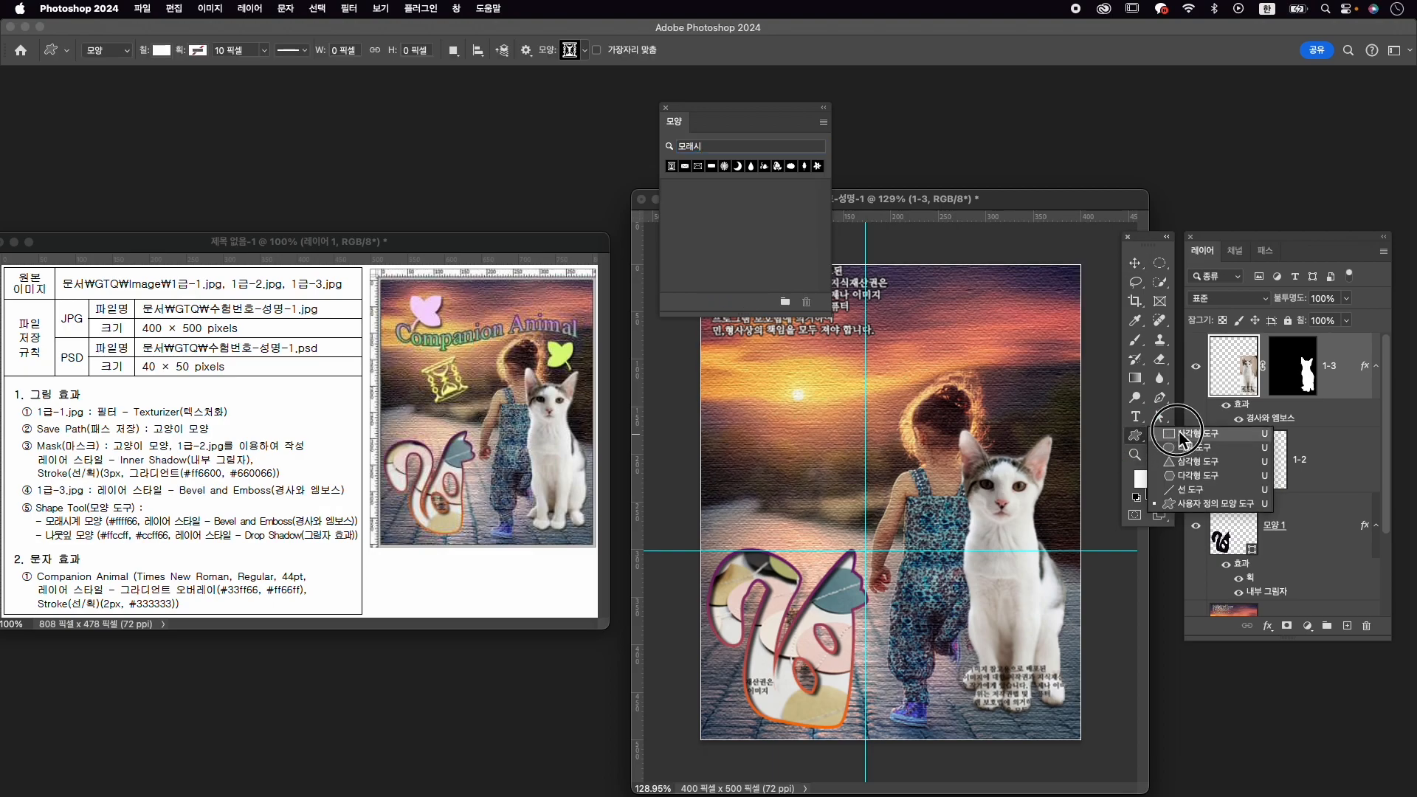
pyautogui.click(1182, 434)
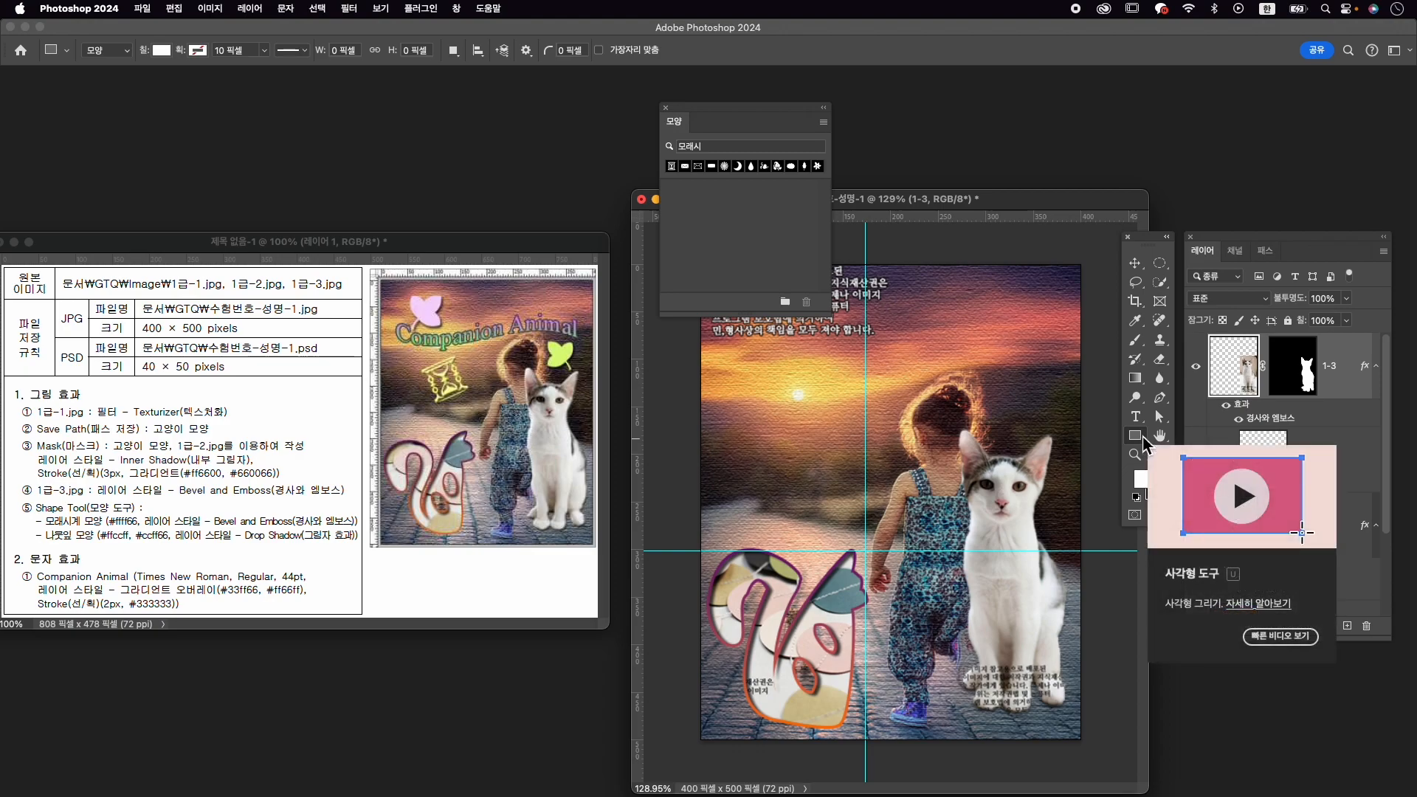
pyautogui.rightClick(1140, 442)
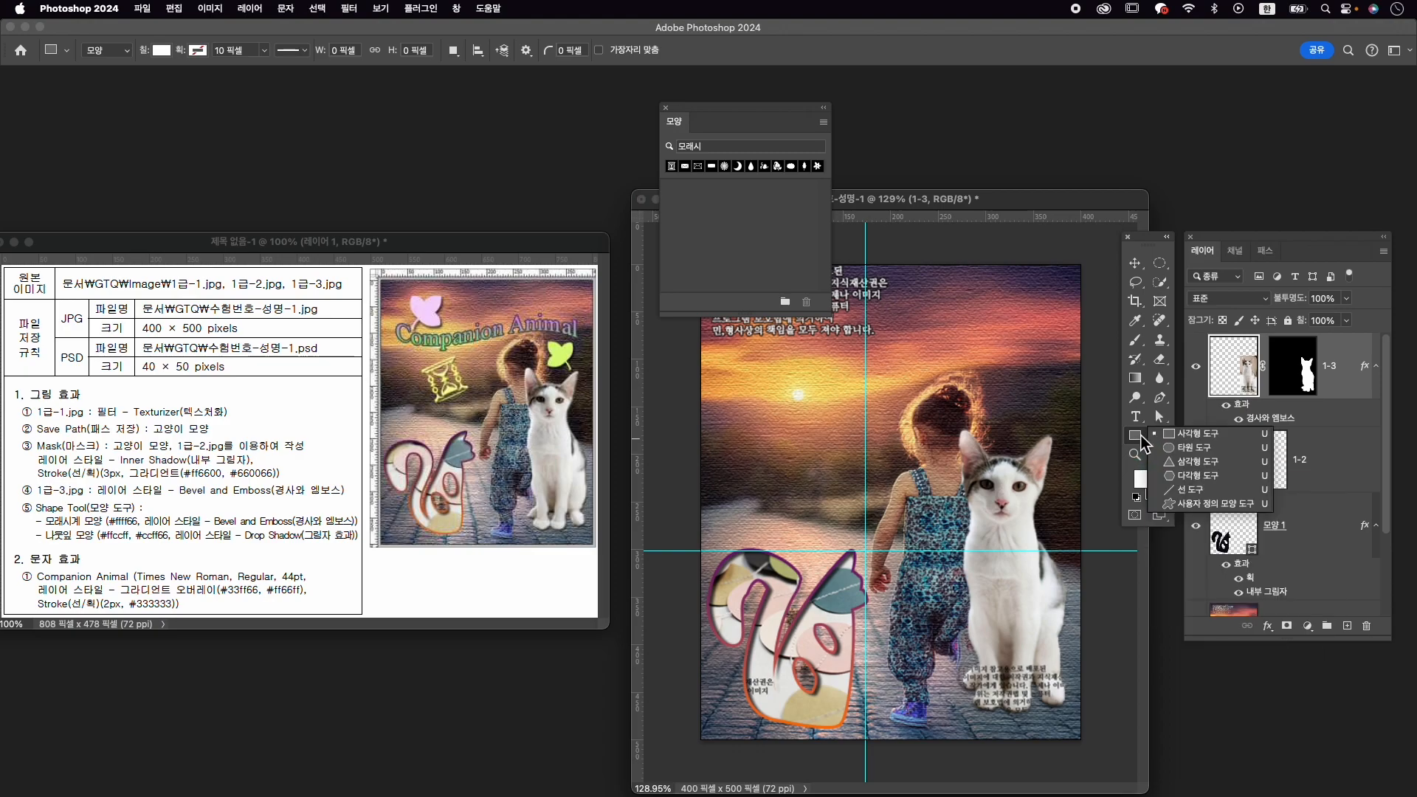
pyautogui.click(1187, 504)
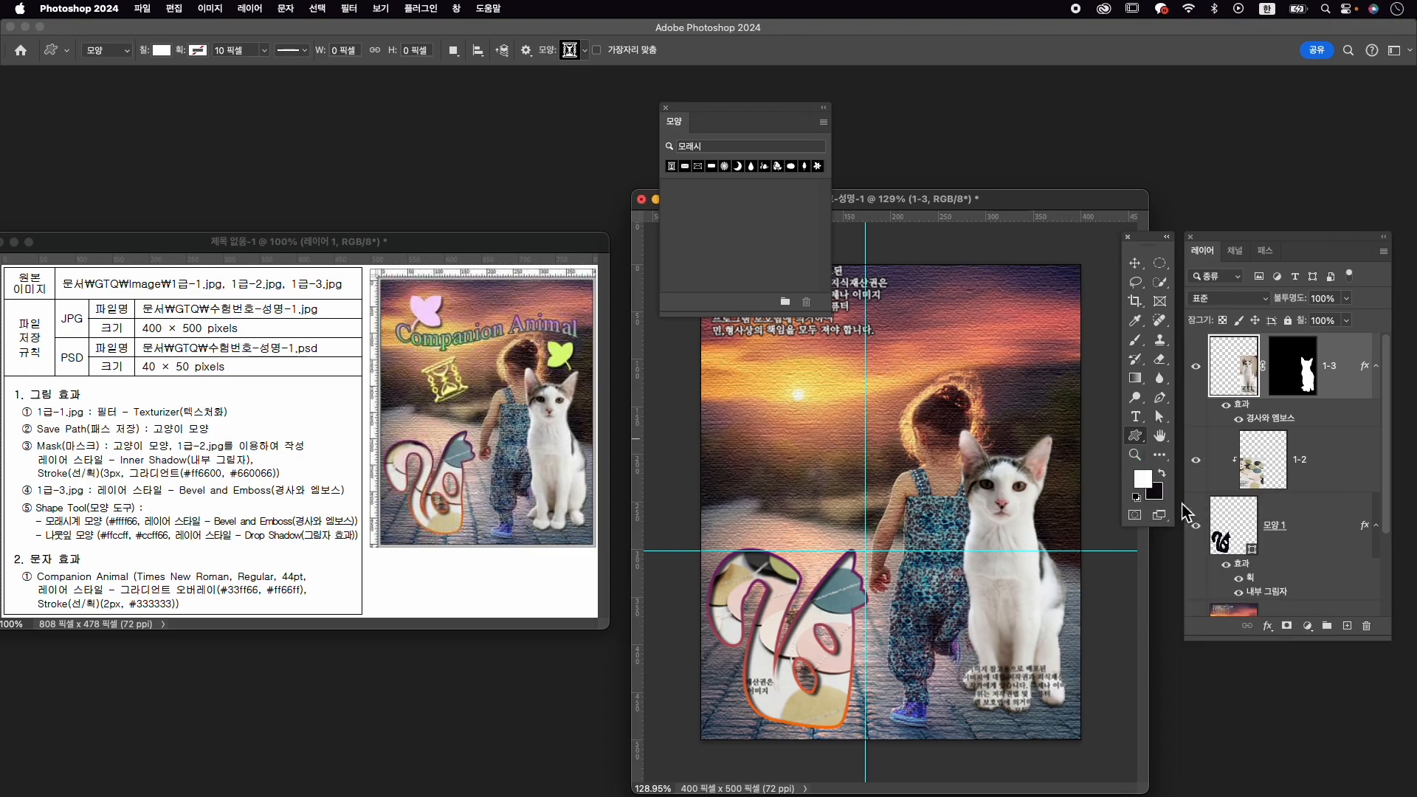
pyautogui.click(743, 147)
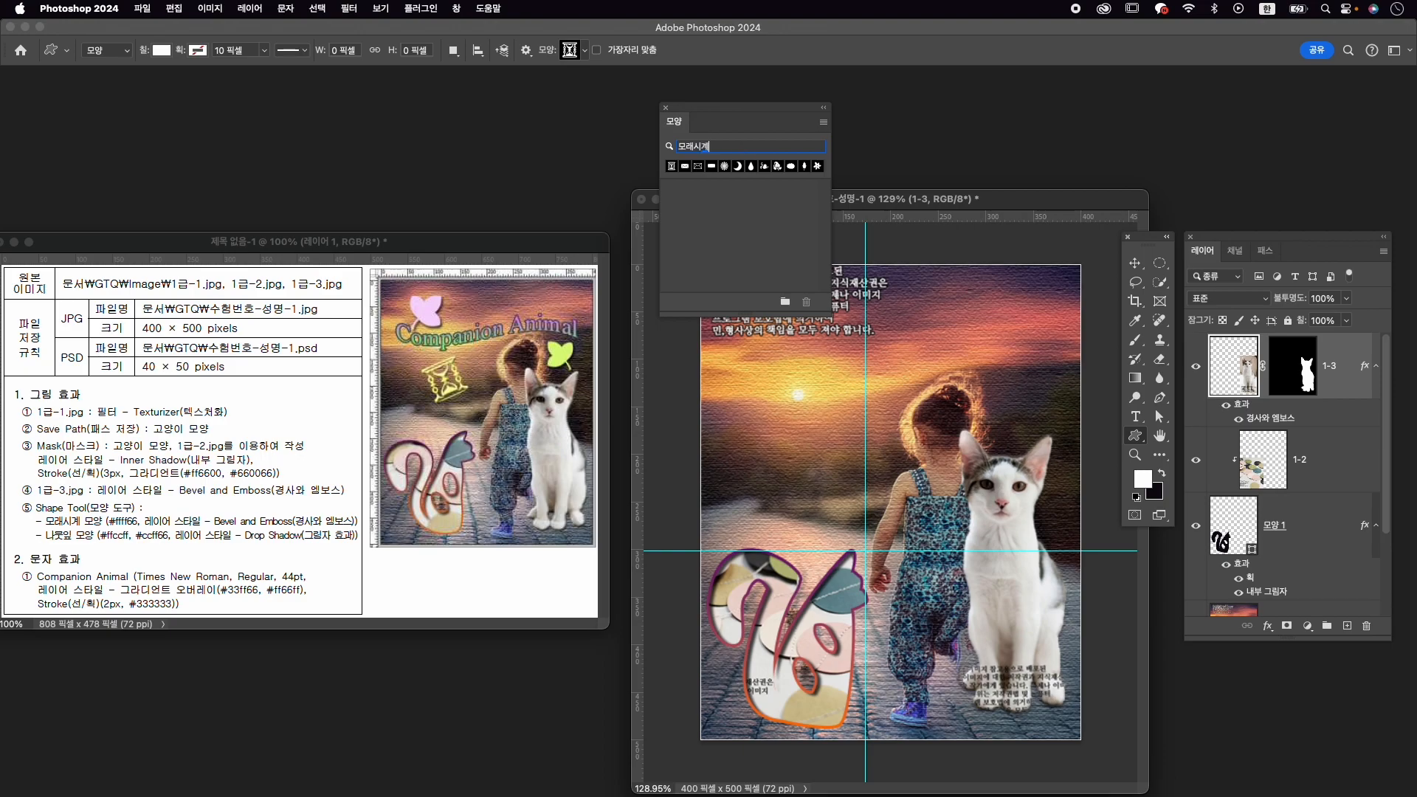
pyautogui.press('BackSpace')
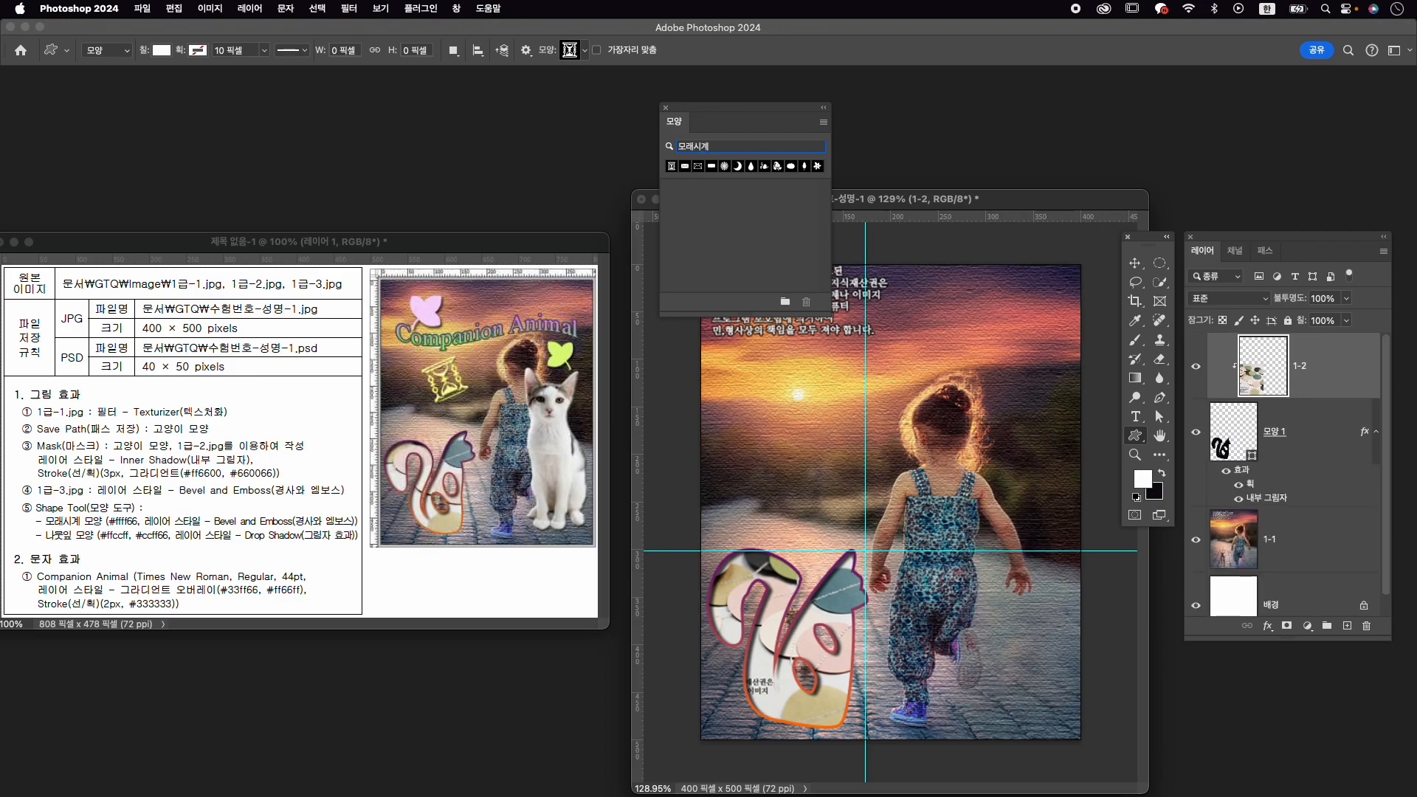
pyautogui.press('super+z')
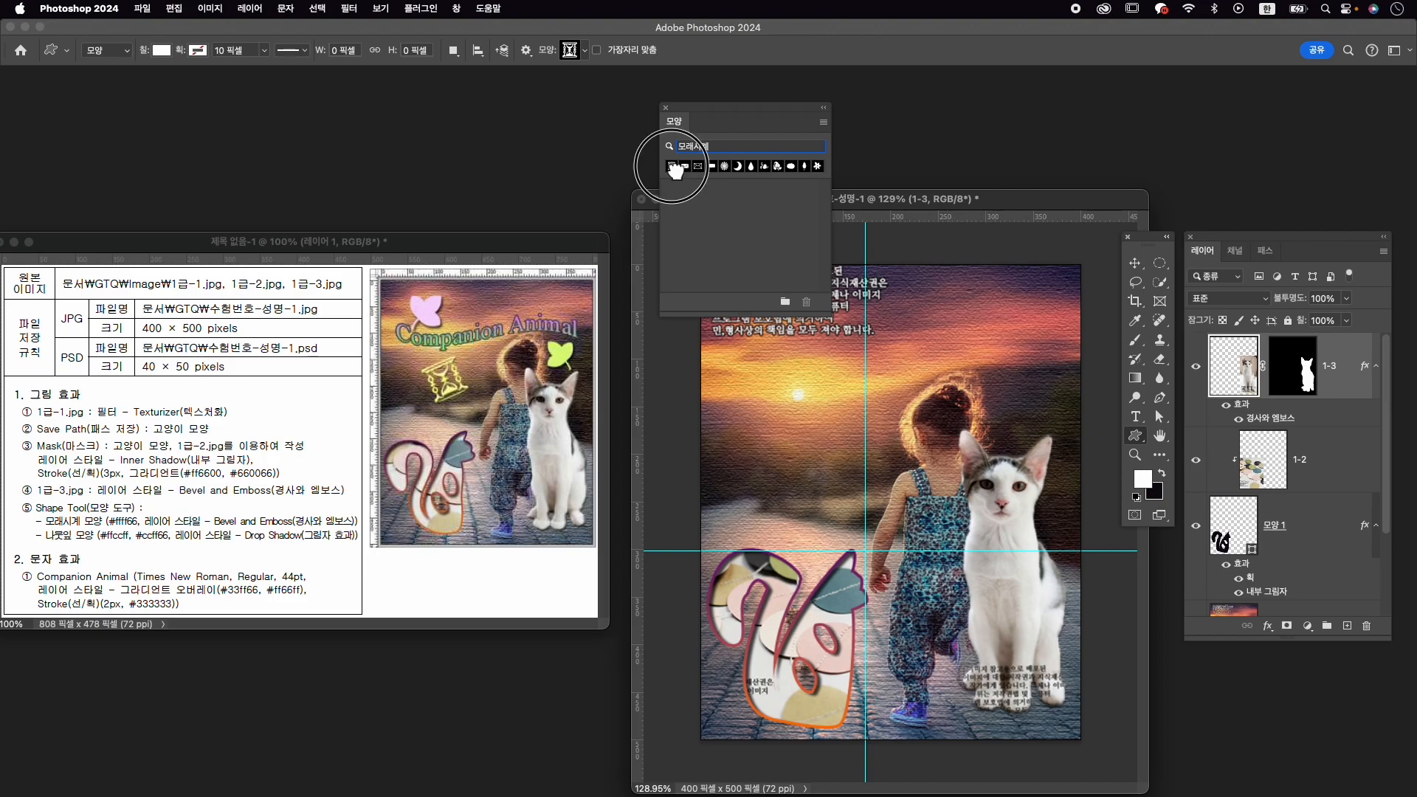
# Draw an hourglass shape about 61 × 62 px in the sky beside the girl and fill it with #ffff66.
pyautogui.moveTo(750, 111); pyautogui.dragTo(602, 103)
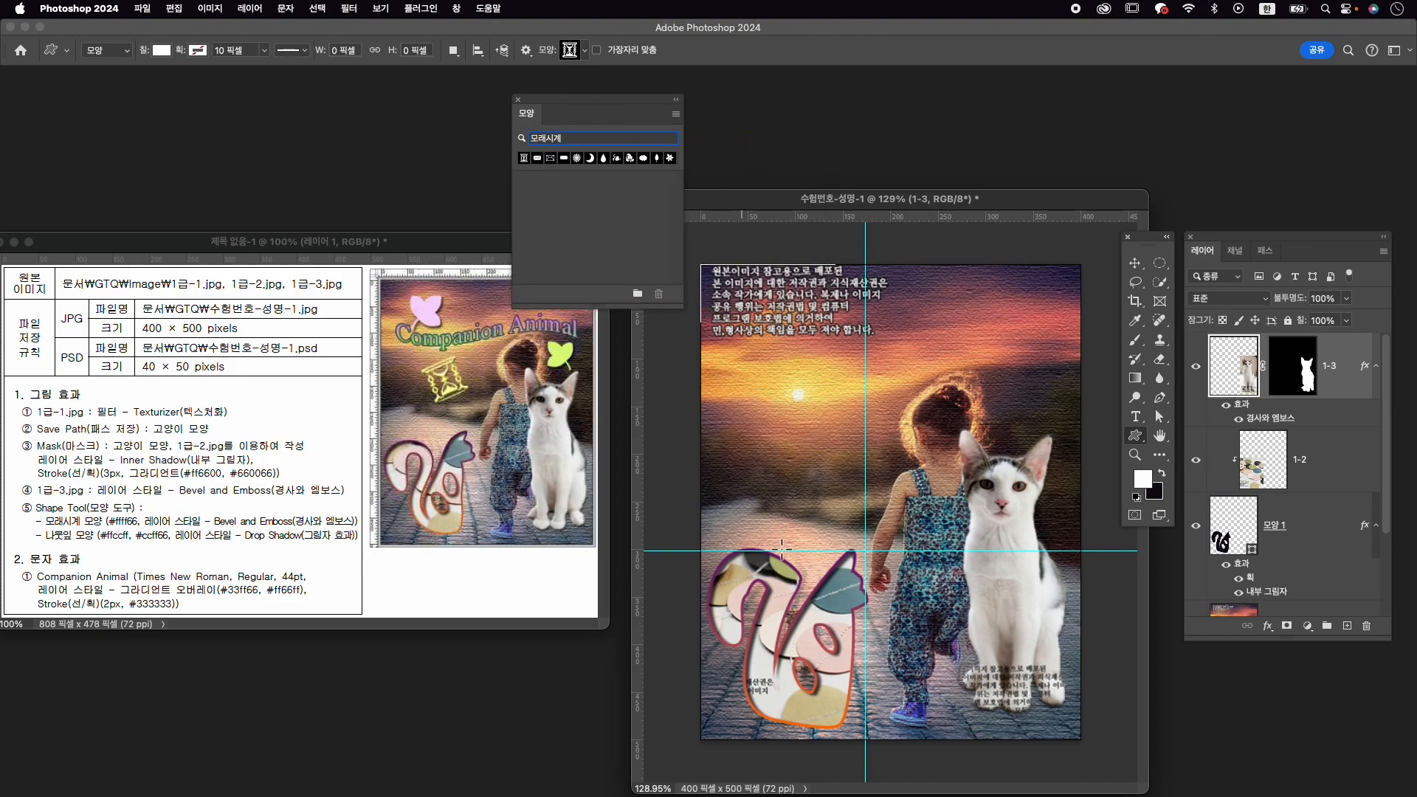
pyautogui.moveTo(740, 355); pyautogui.dragTo(808, 414)
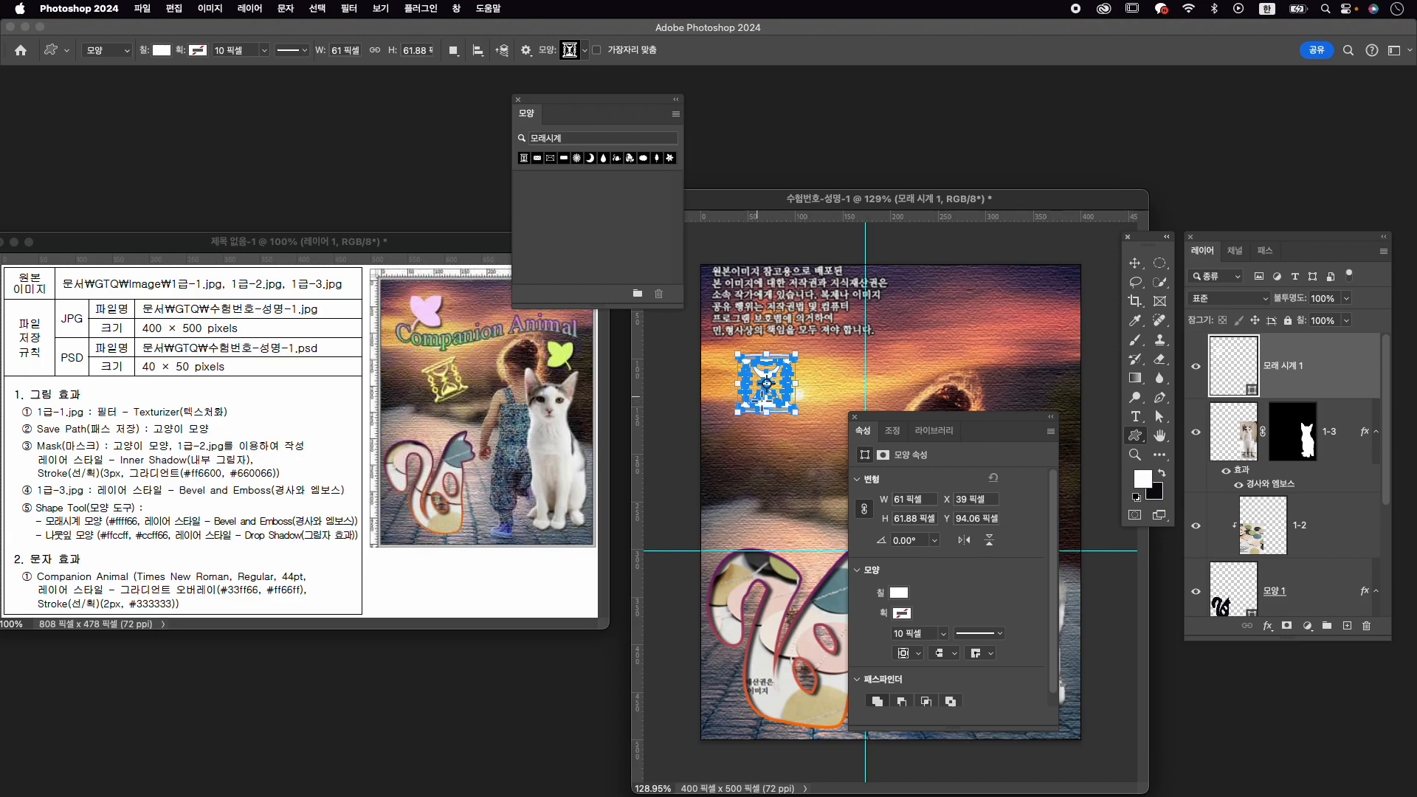
pyautogui.click(899, 593)
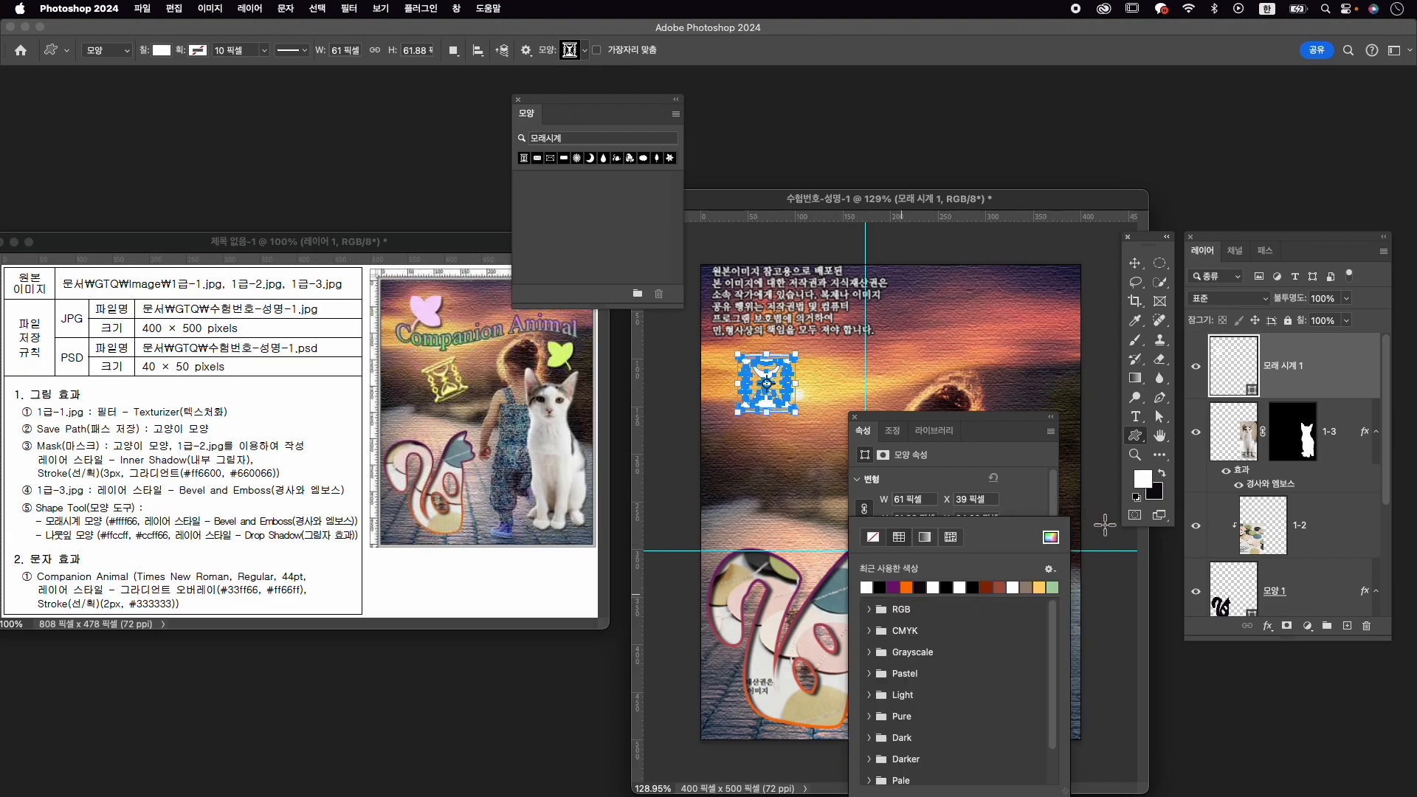
pyautogui.click(1051, 538)
pyautogui.write('ffff')
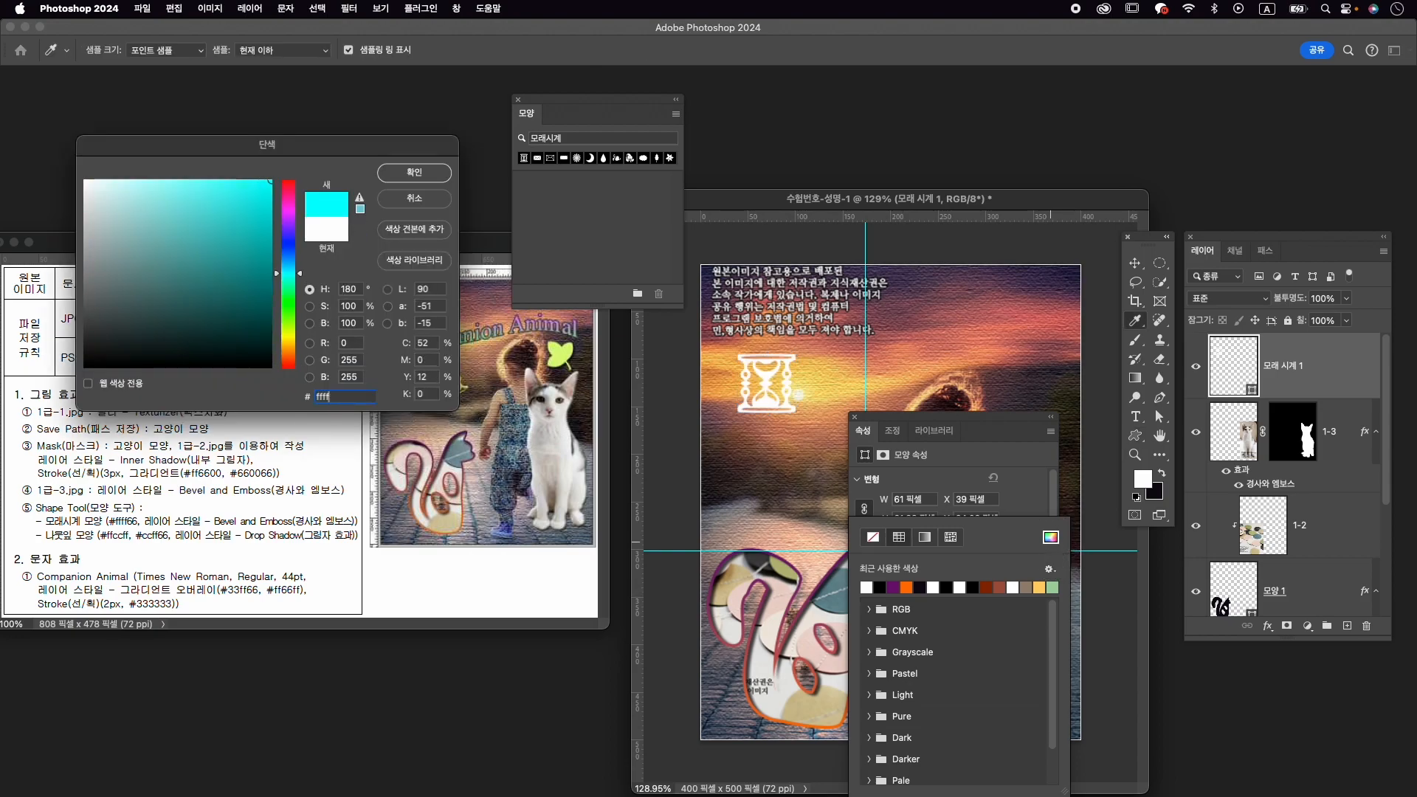
pyautogui.write('66')
pyautogui.press('Return')
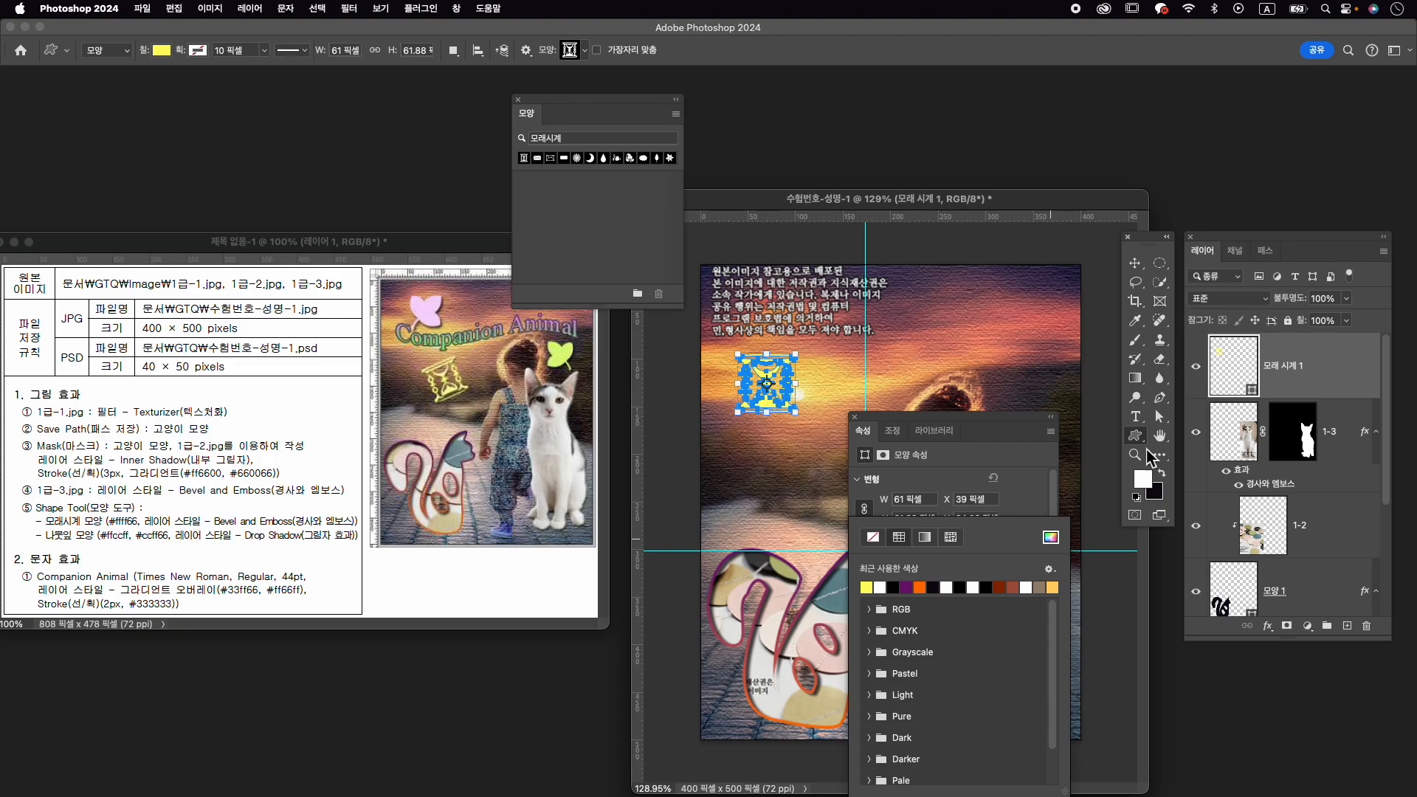
# Add a Bevel and Emboss layer style to the hourglass layer with the preset settings.
pyautogui.click(1269, 626)
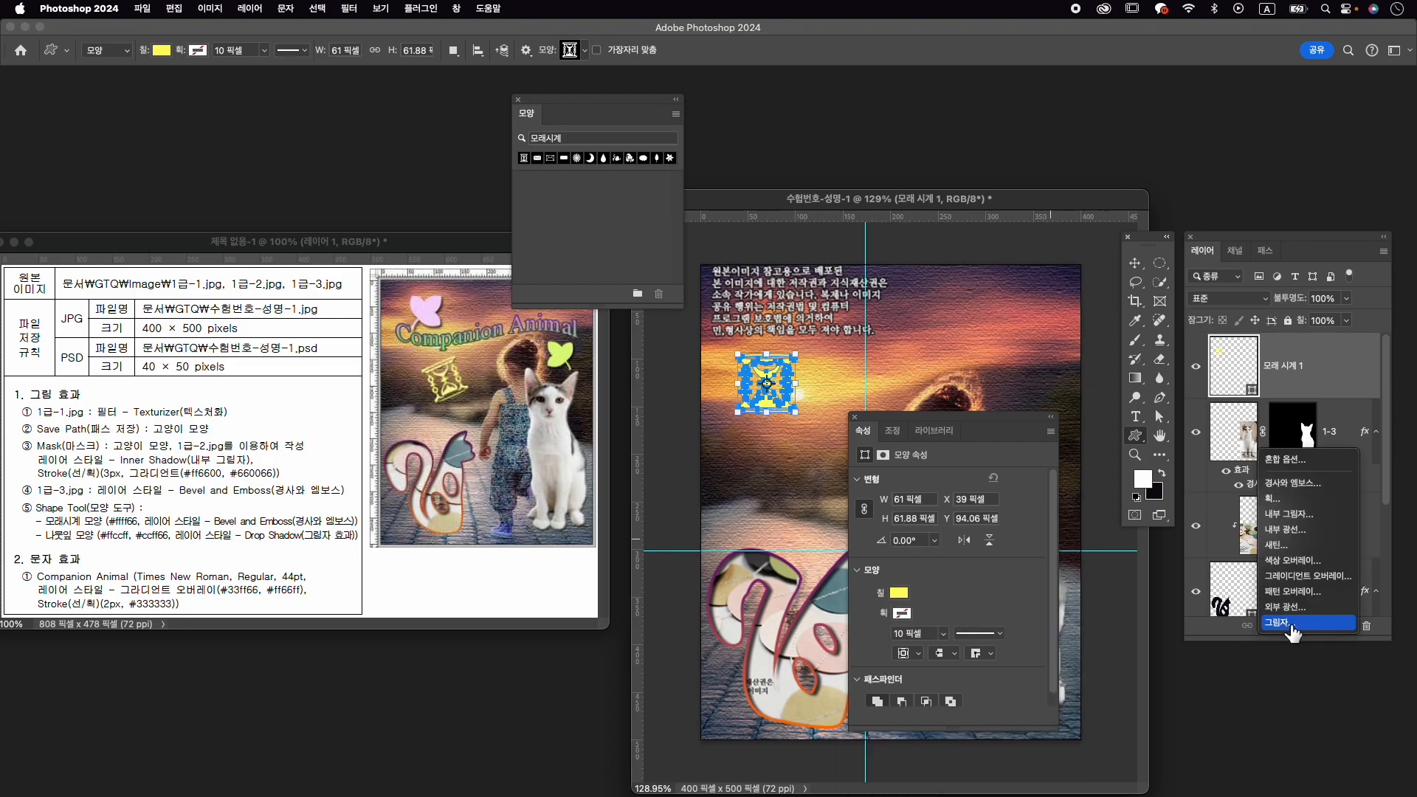
pyautogui.click(1307, 485)
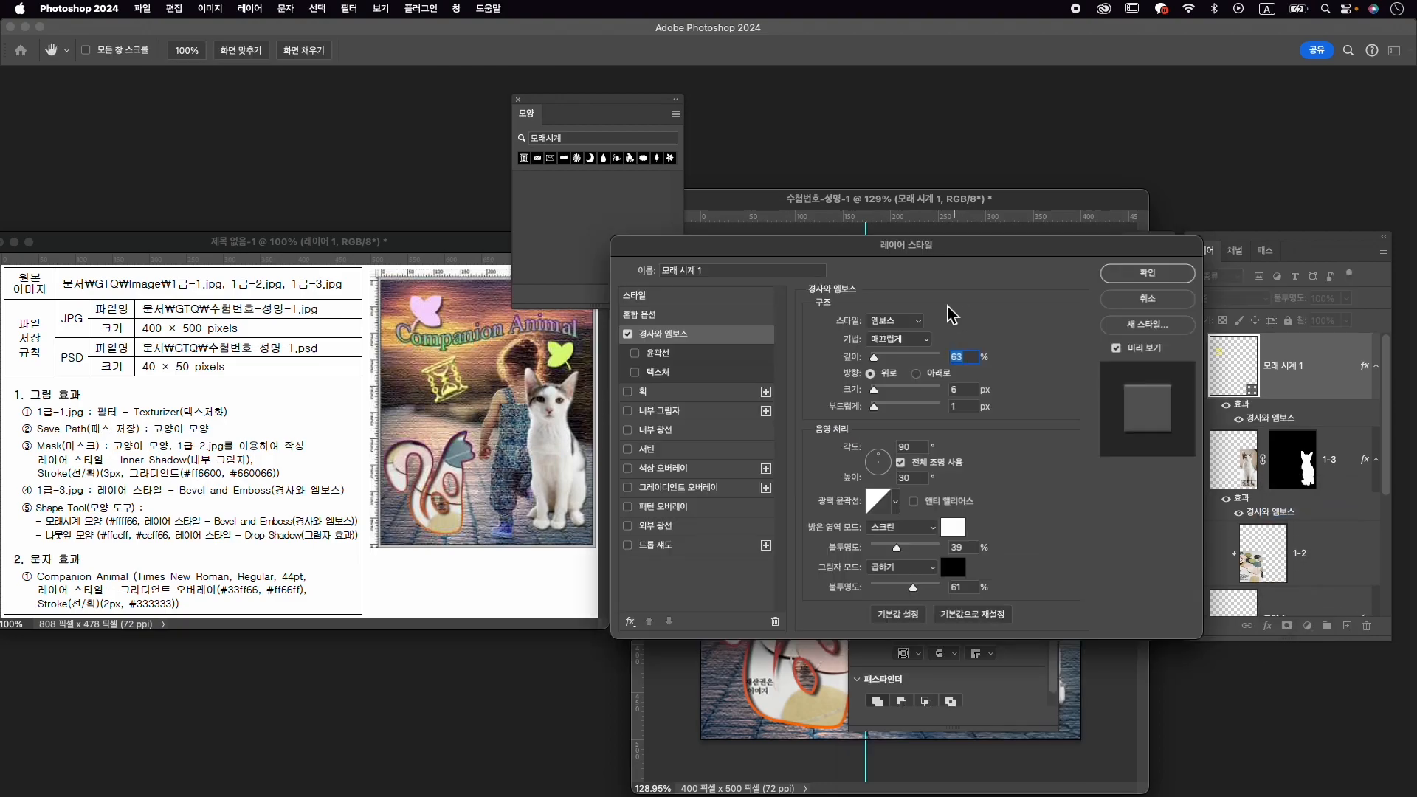
pyautogui.click(1157, 282)
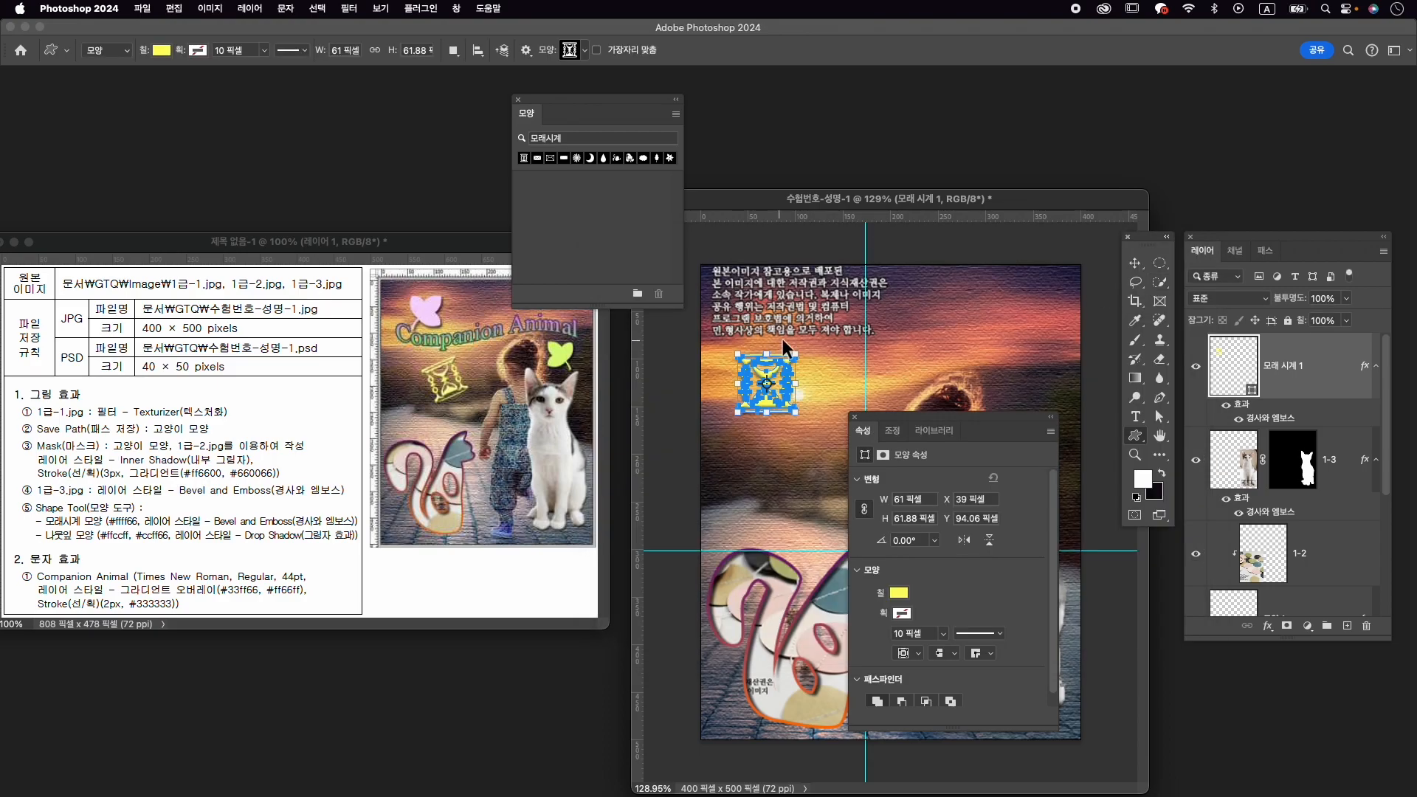
# Rotate the hourglass to about -23° and enlarge it to about 88 × 88 px, placing it beside the girl's head as in the reference.
pyautogui.press('super+t')
pyautogui.moveTo(801, 353); pyautogui.dragTo(804, 389)
pyautogui.press('Return')
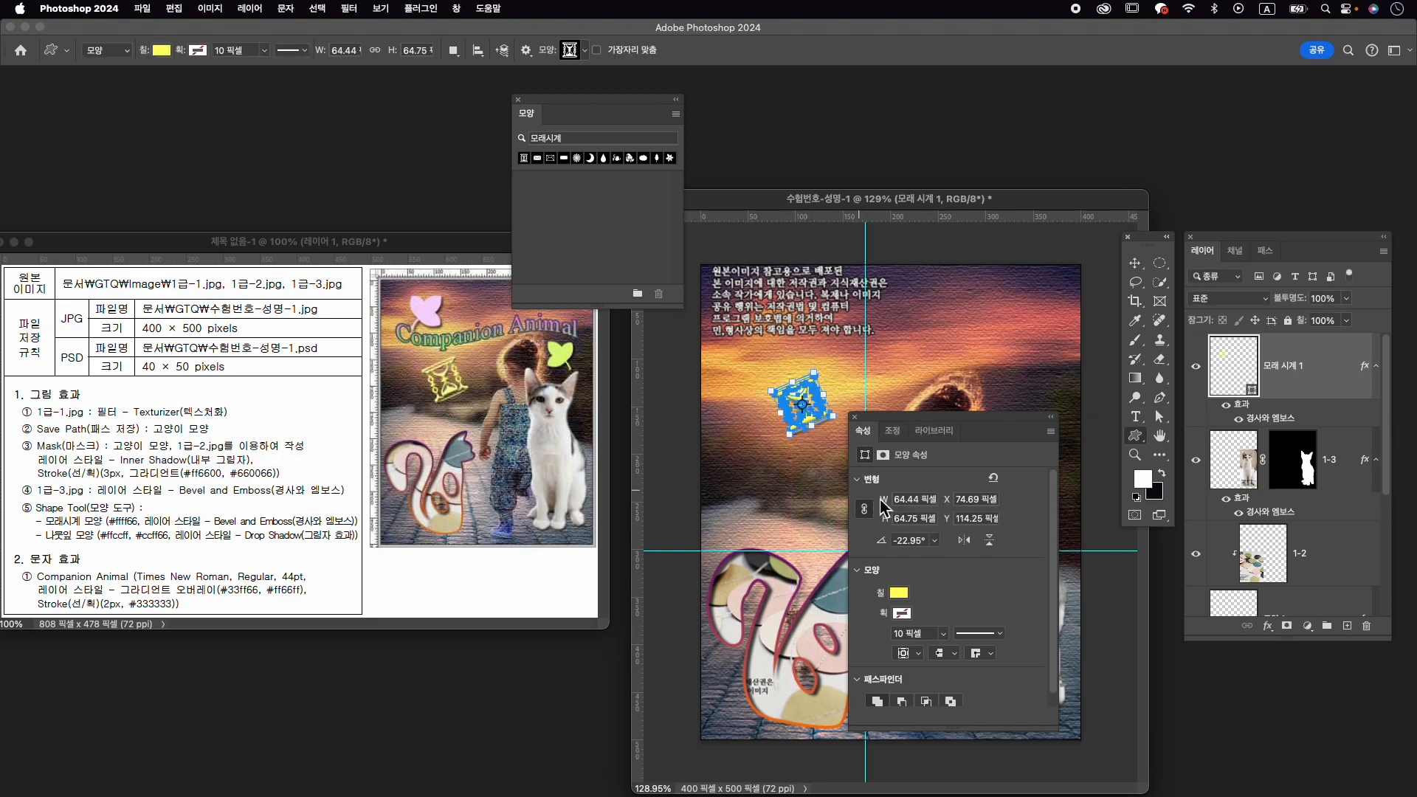
pyautogui.moveTo(871, 426); pyautogui.dragTo(970, 388)
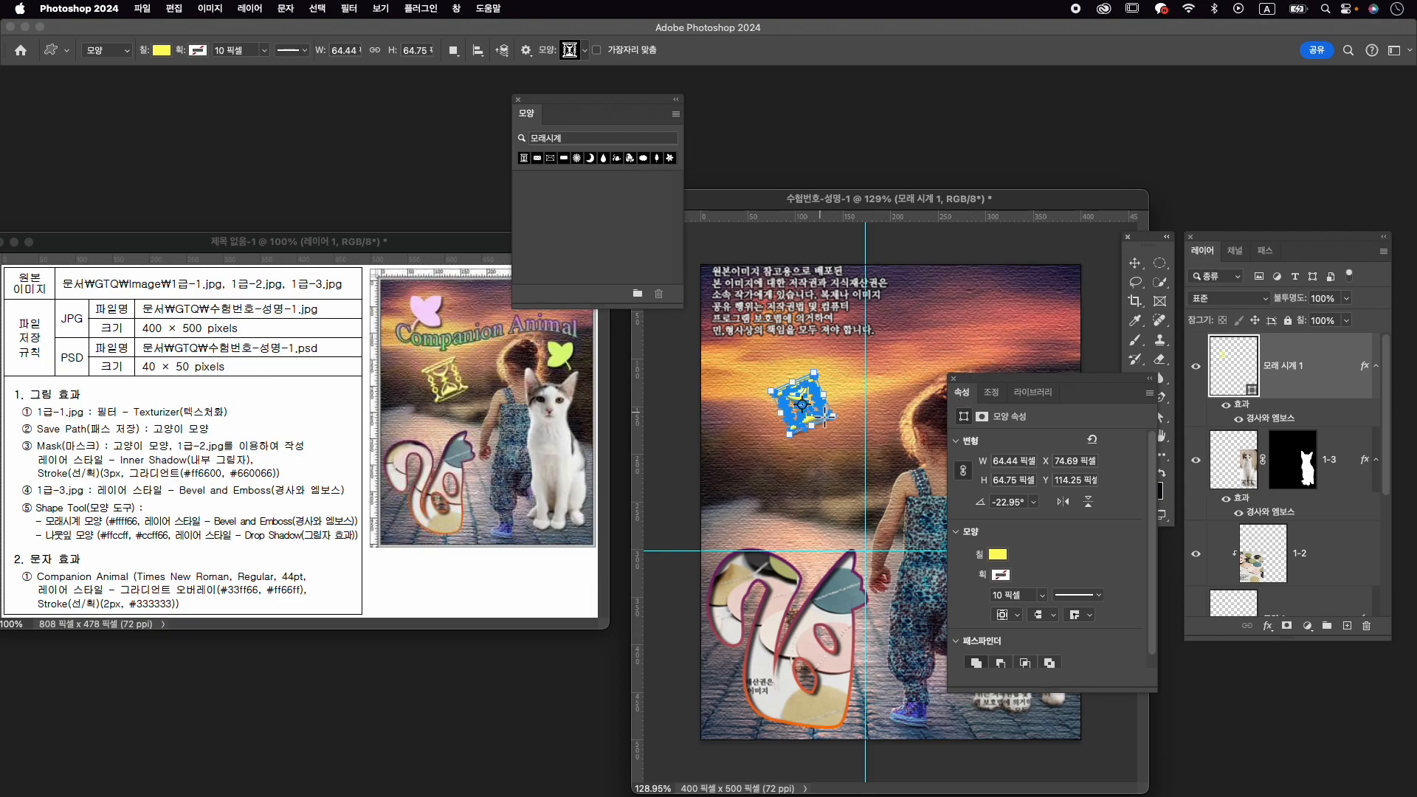
pyautogui.press('super+t')
pyautogui.moveTo(771, 434); pyautogui.dragTo(833, 443)
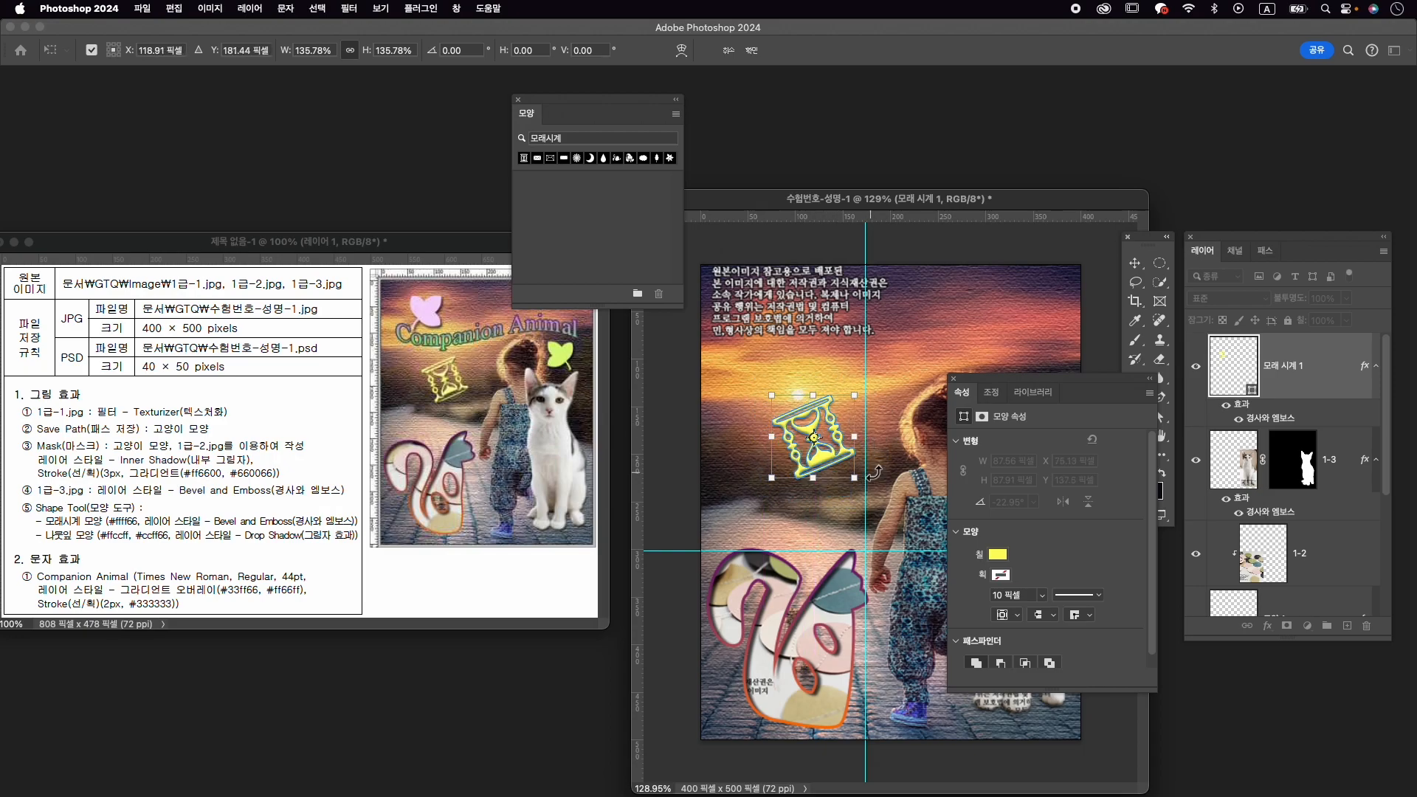
pyautogui.press('Return')
# Search the shape library for 나뭇잎 and choose the three-lobed leaf with a stem from the 자연 group.
pyautogui.doubleClick(565, 138)
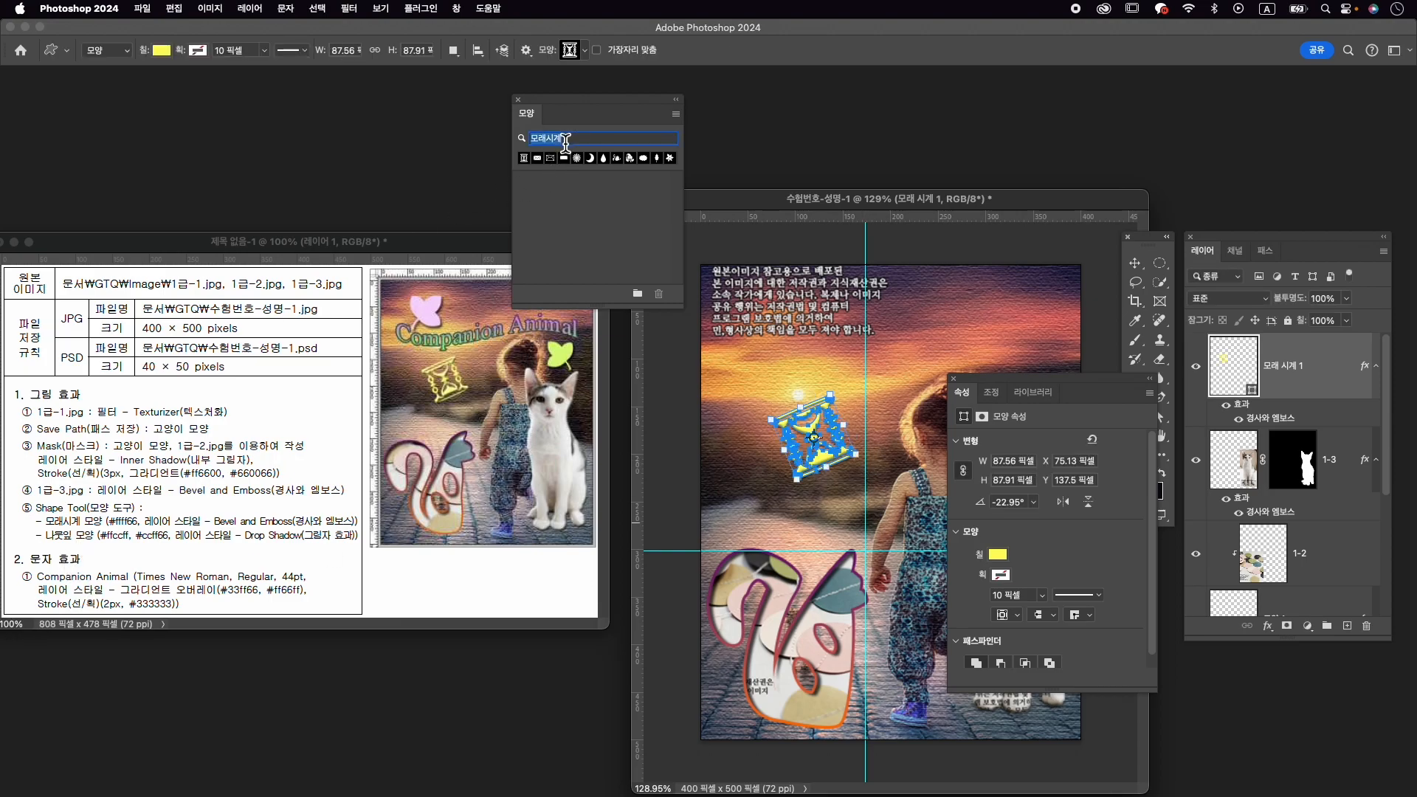
pyautogui.press('BackSpace')
pyautogui.press('BackSpace')
pyautogui.write('나뭇잎')
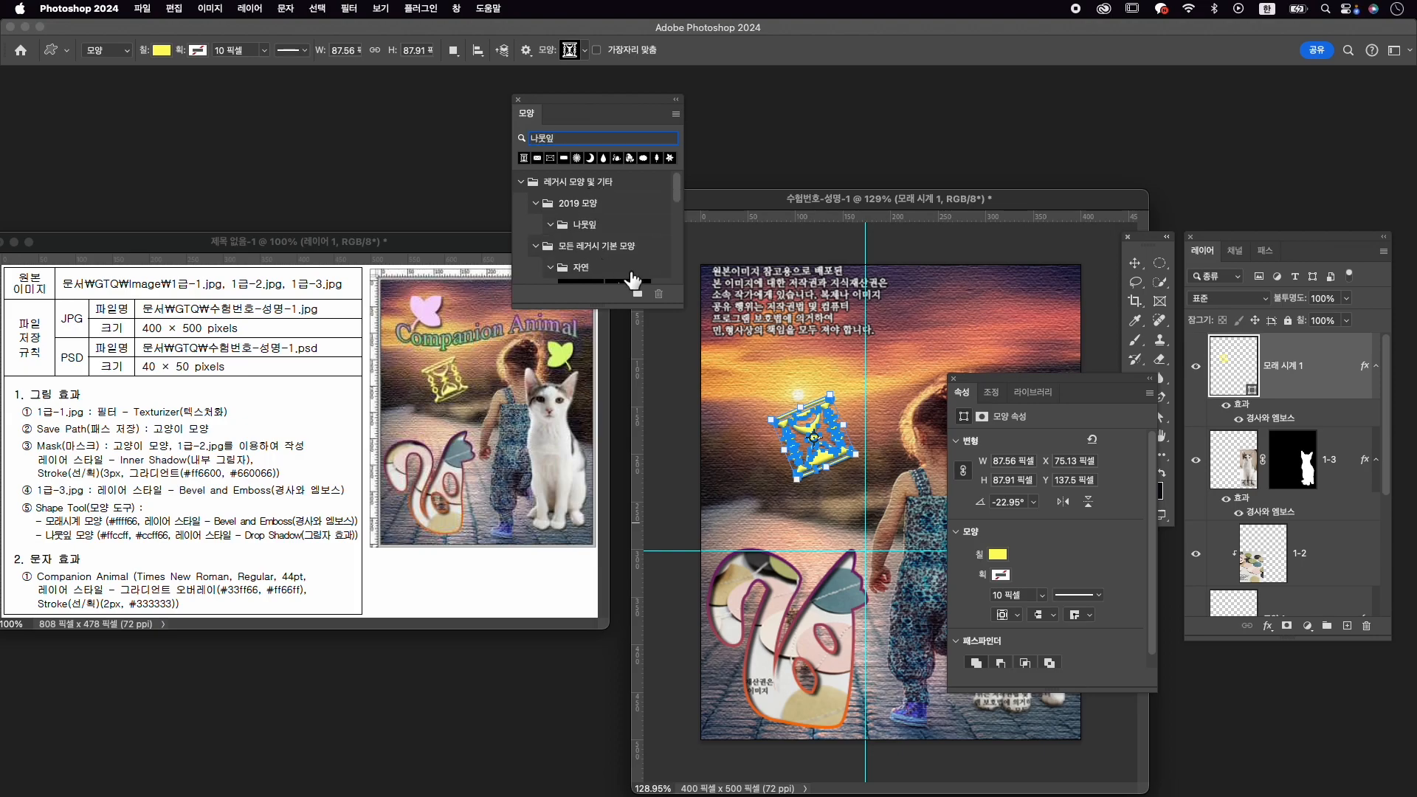
pyautogui.moveTo(680, 305); pyautogui.dragTo(714, 388)
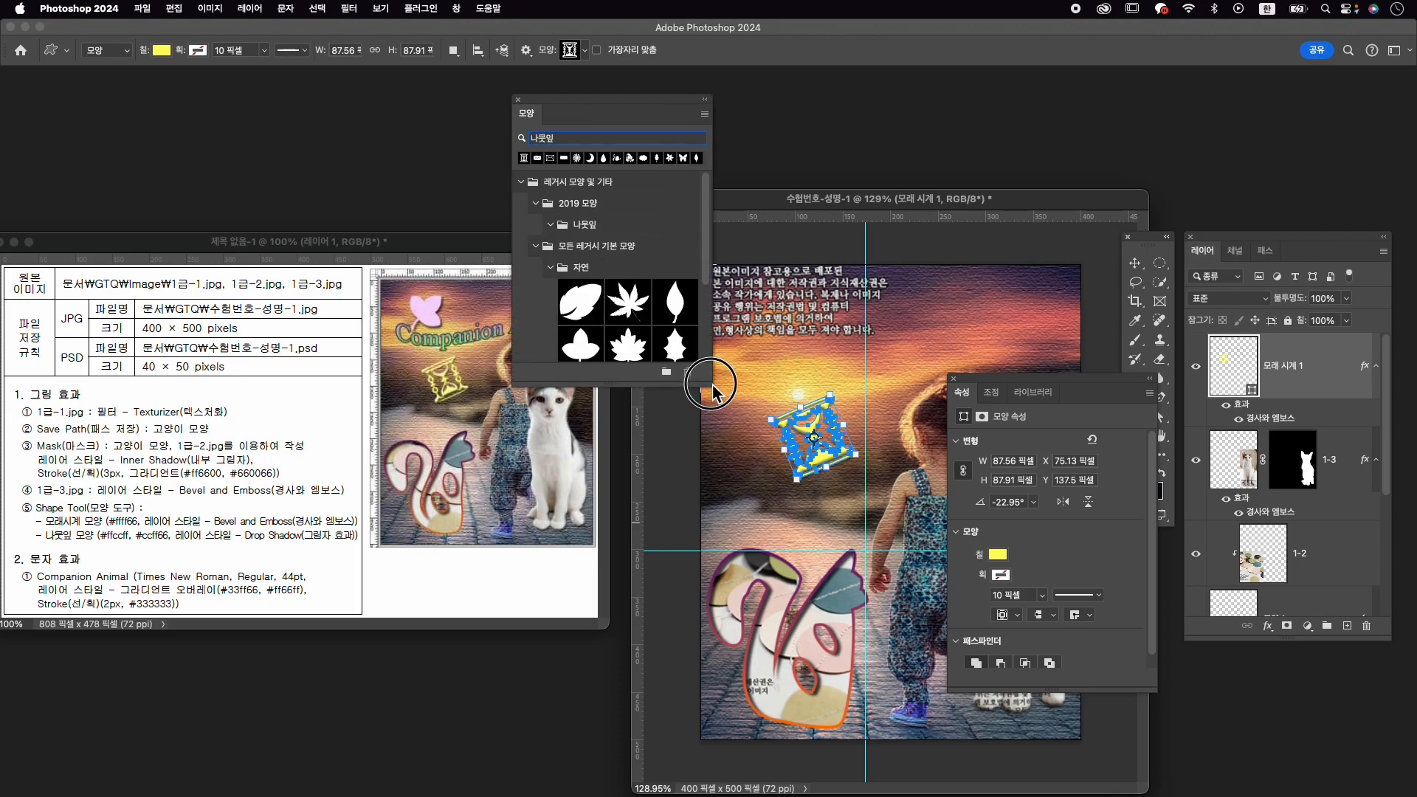
pyautogui.click(581, 344)
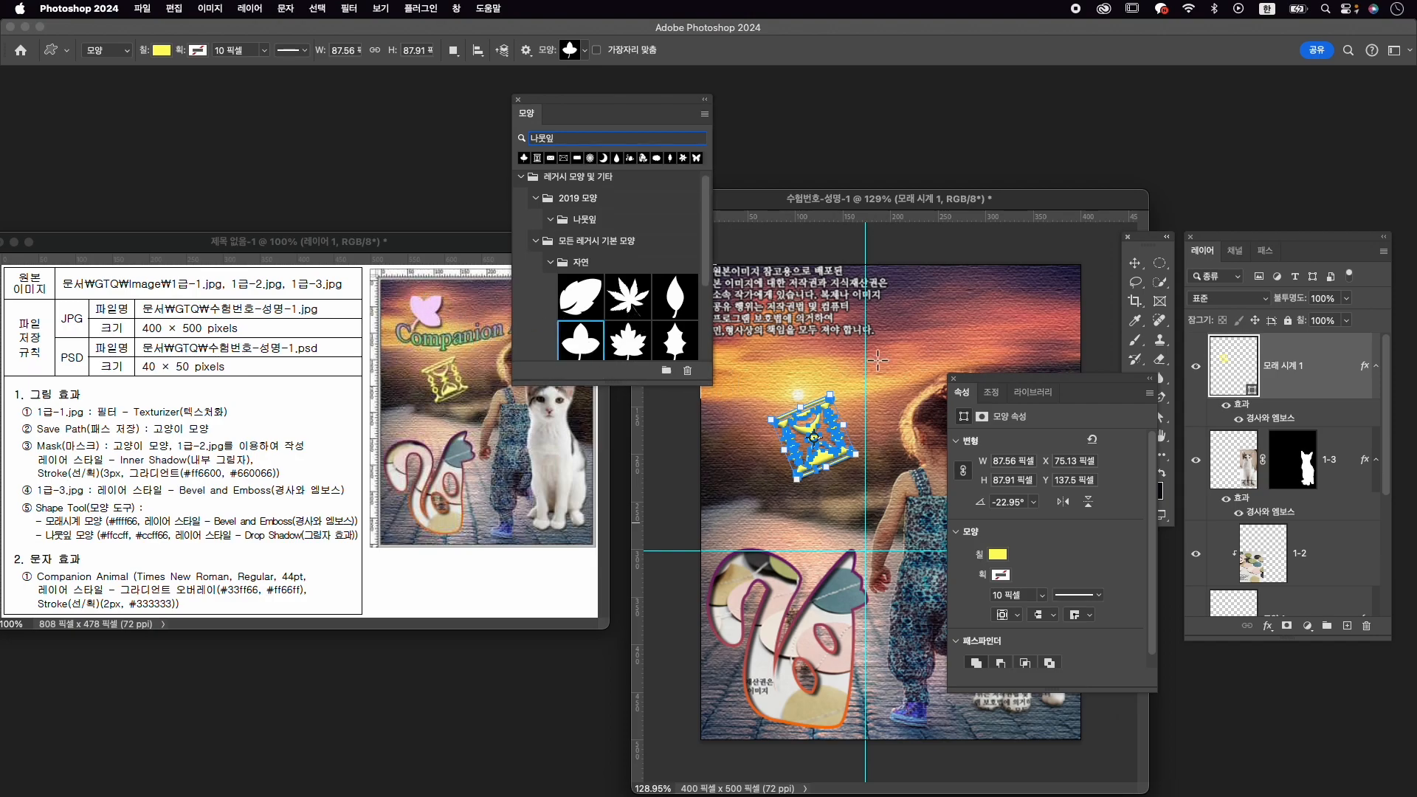
# Draw a leaf shape about 86 × 94 px above the hourglass and fill it with #ffccff.
pyautogui.moveTo(1088, 391); pyautogui.dragTo(1051, 512)
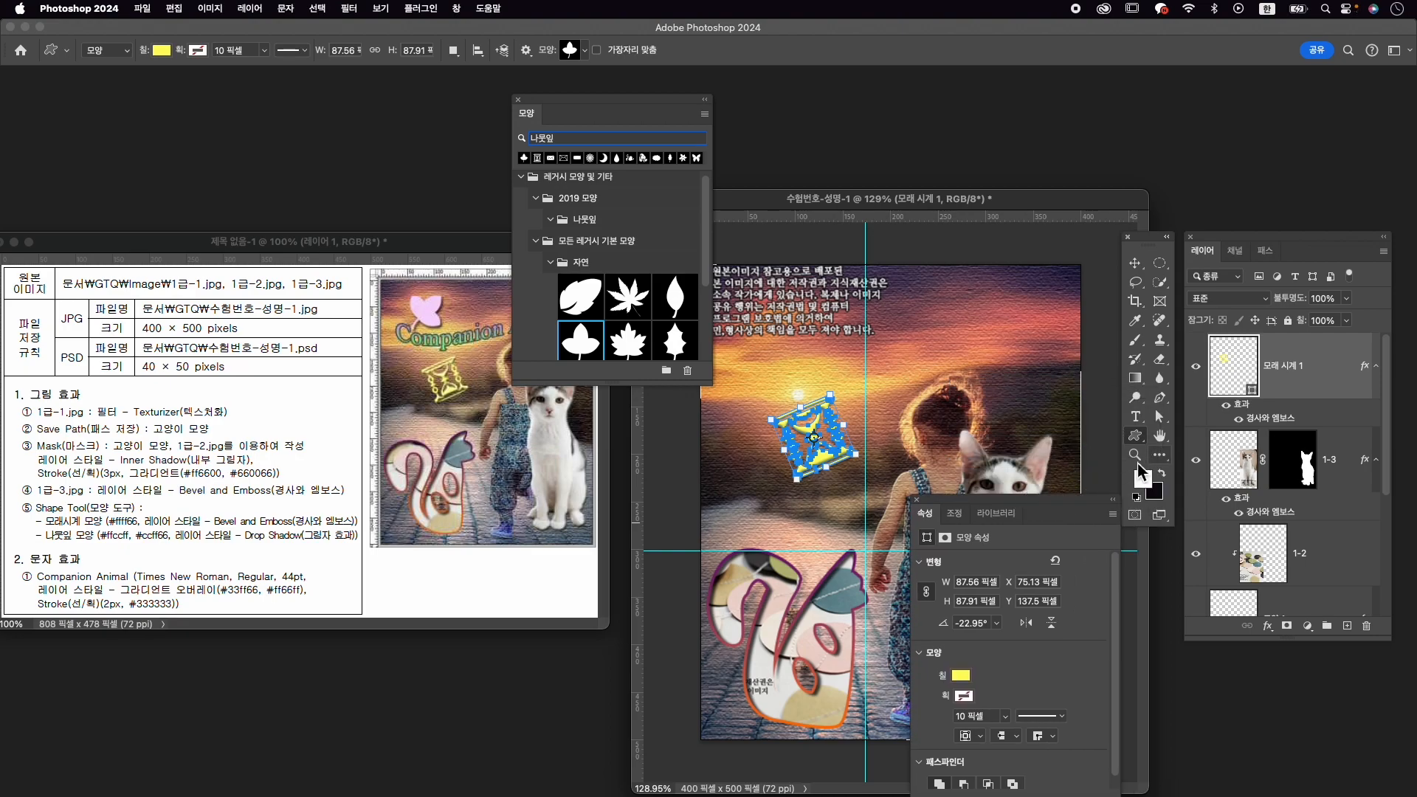
pyautogui.moveTo(727, 290); pyautogui.dragTo(810, 374)
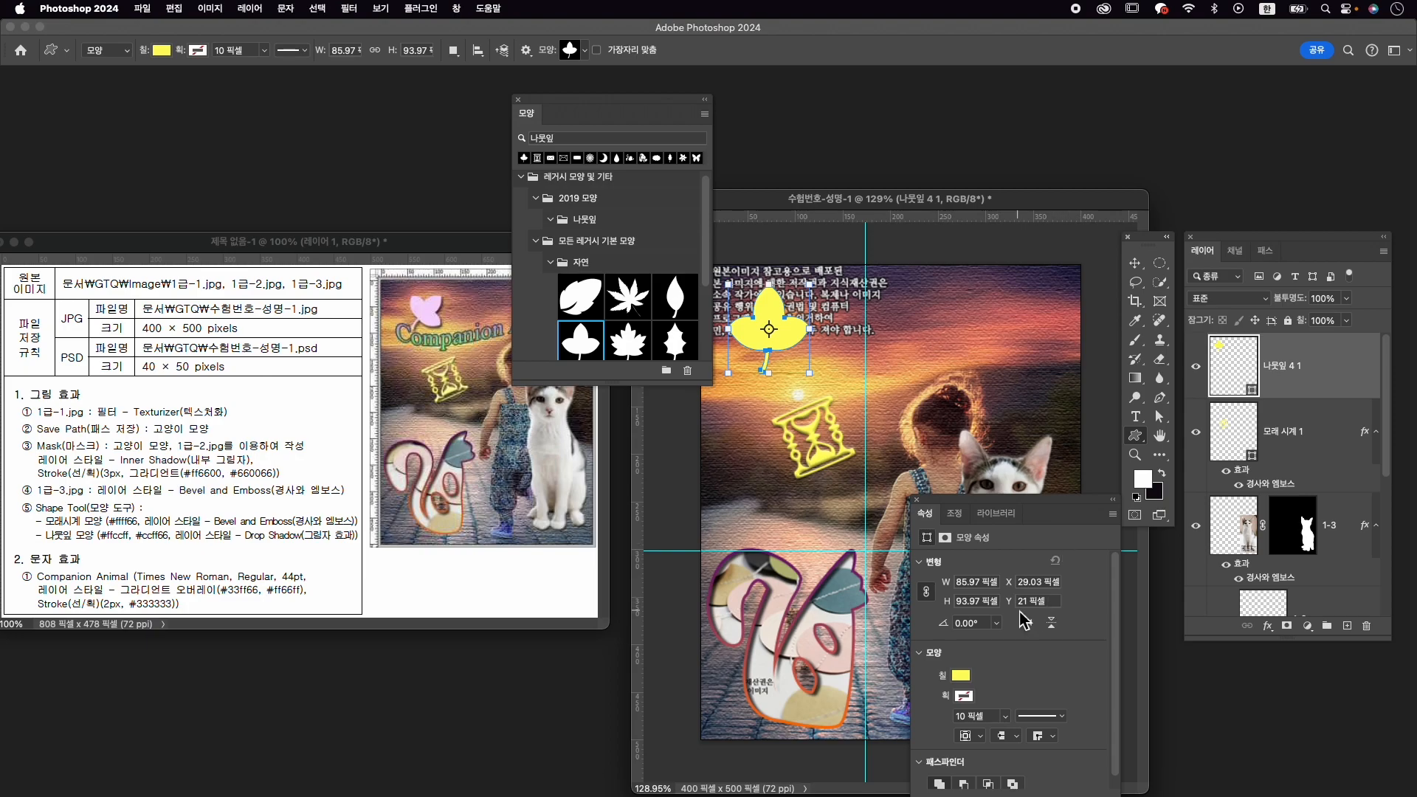
pyautogui.click(960, 675)
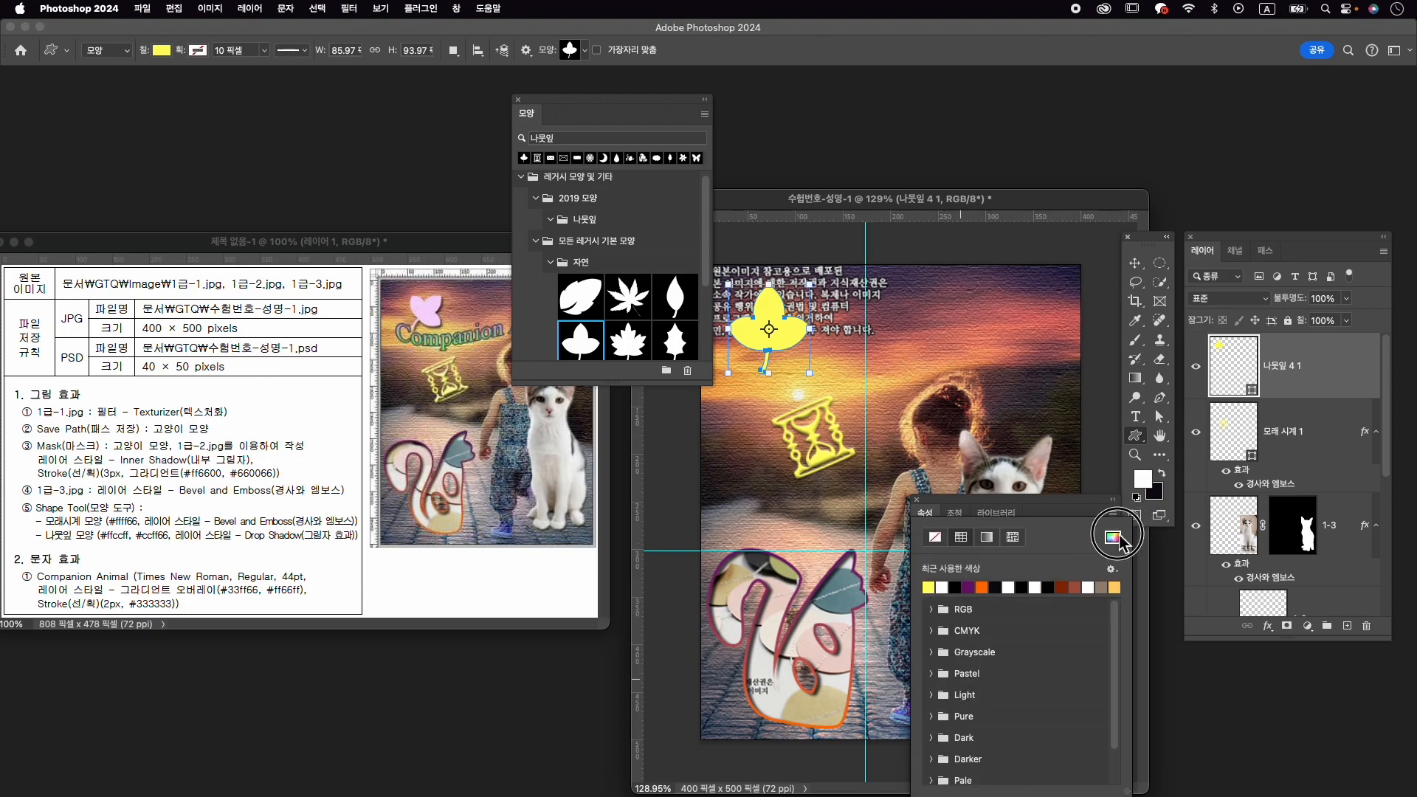
pyautogui.click(1113, 537)
pyautogui.write('ffccff')
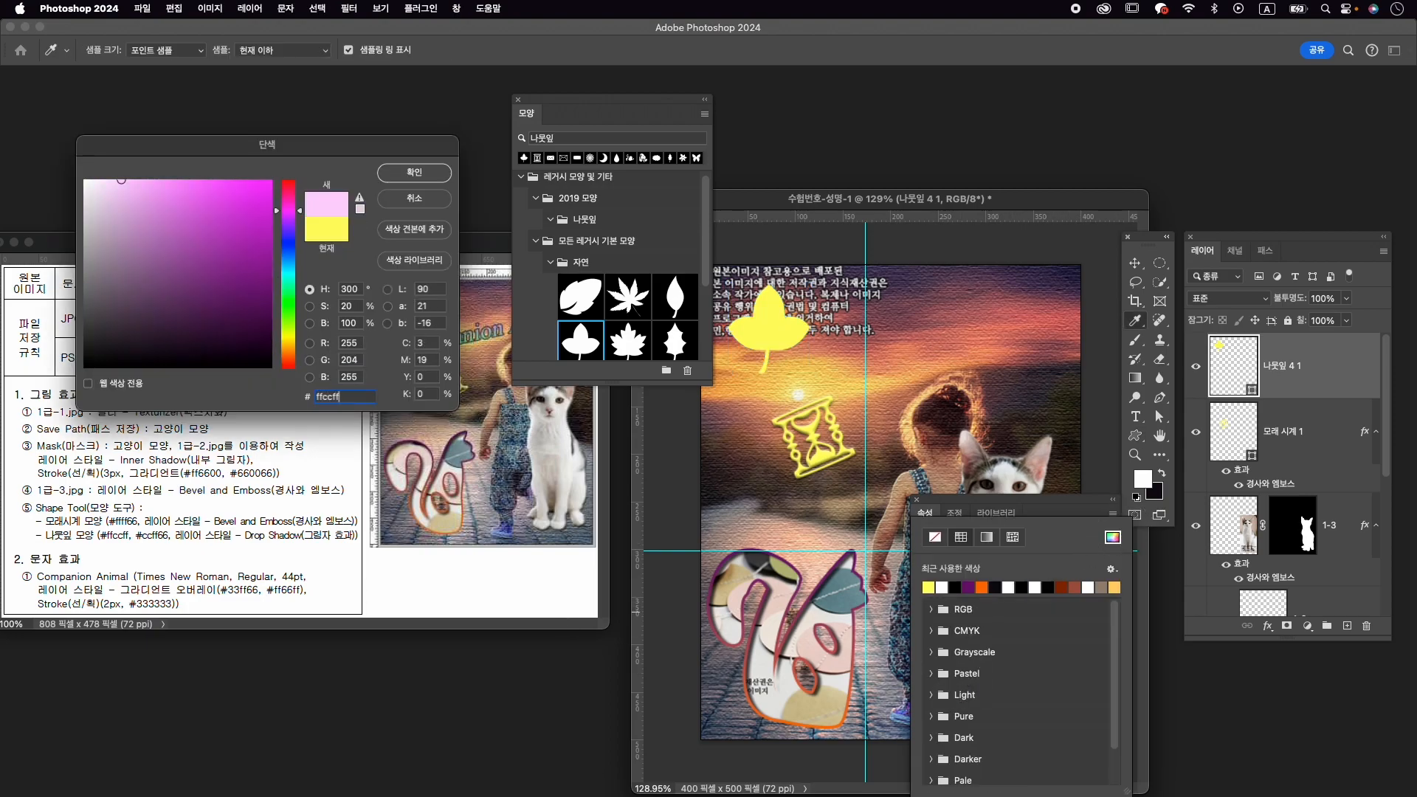
pyautogui.press('Return')
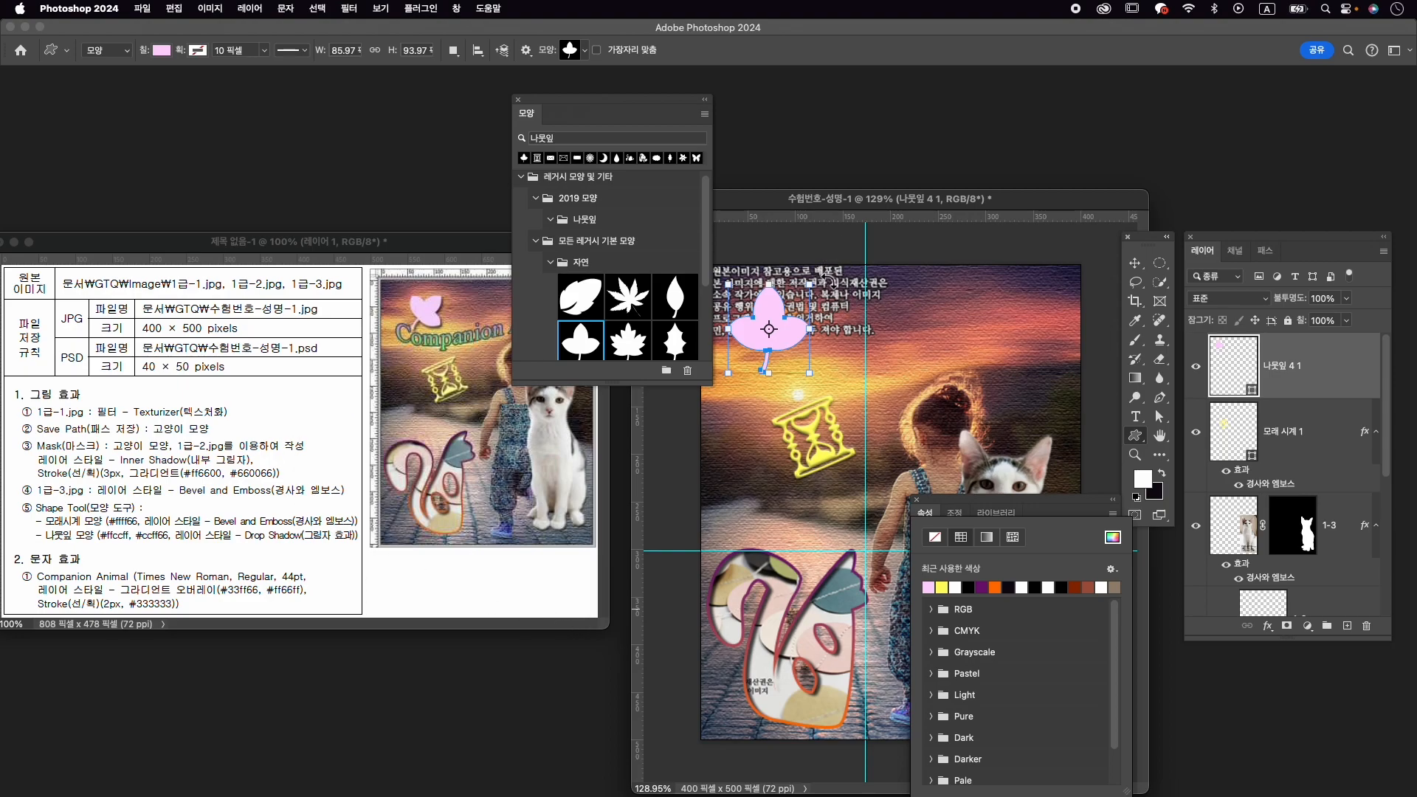
# Flip the pink leaf horizontally and rotate it to about -130° so its stem points down-left as in the reference.
pyautogui.moveTo(831, 283); pyautogui.dragTo(856, 343)
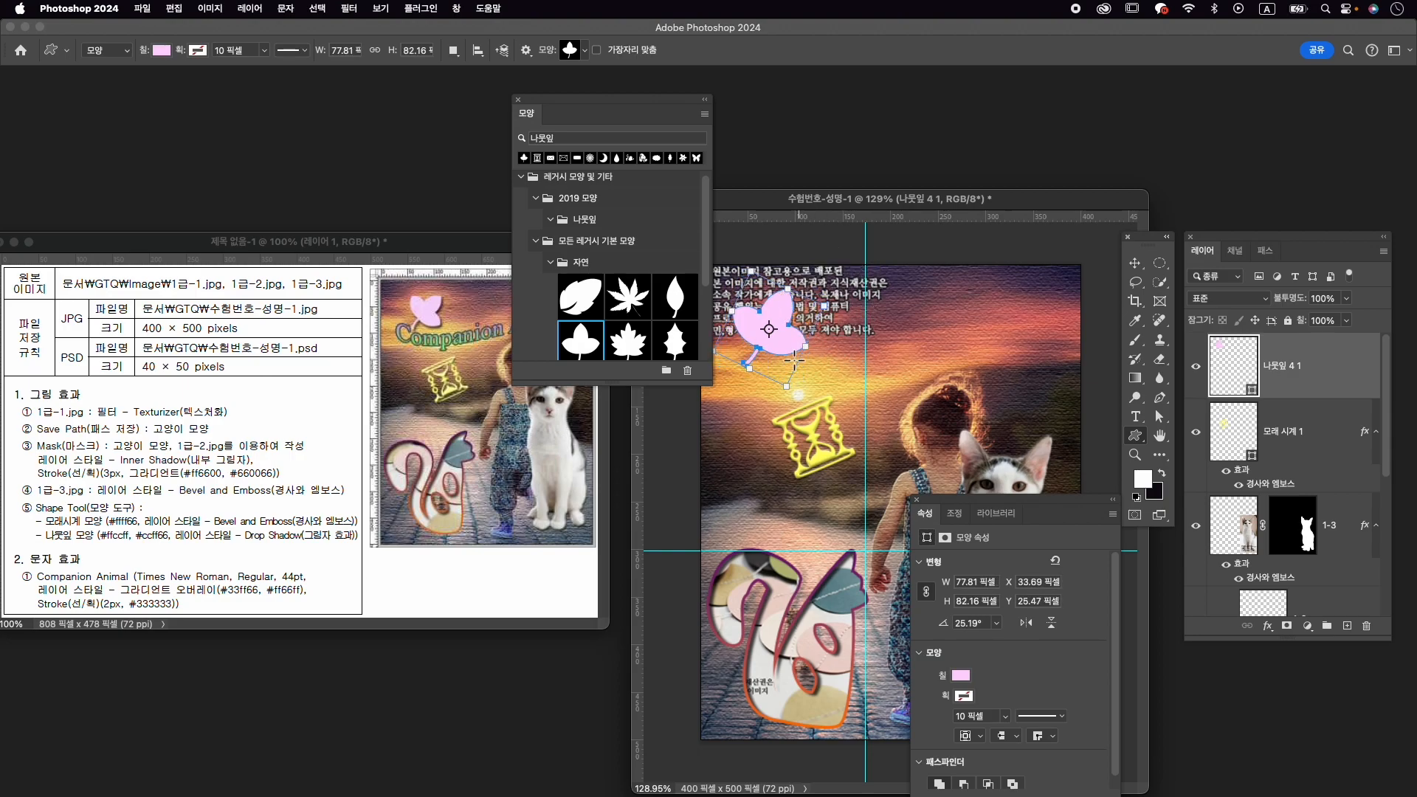
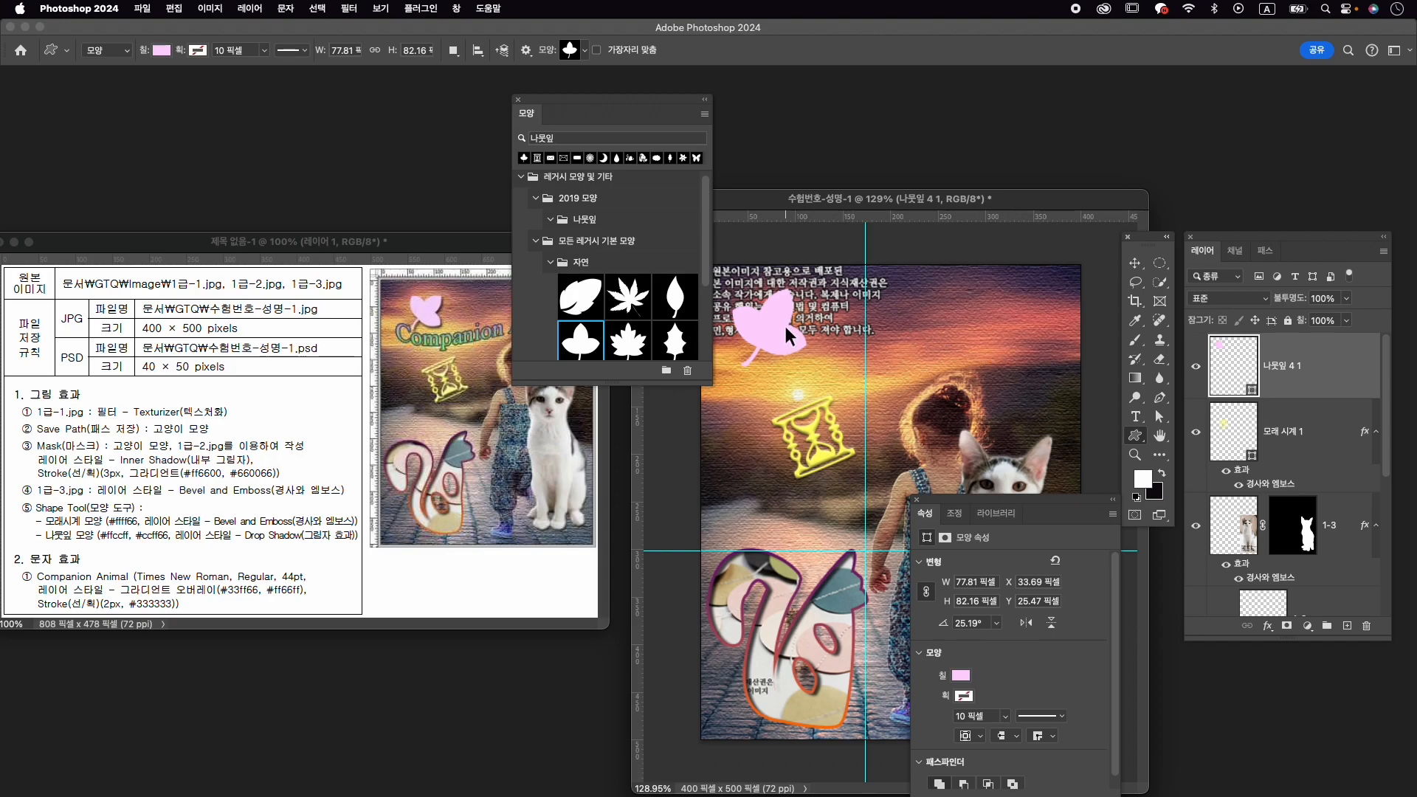
pyautogui.press('super+t')
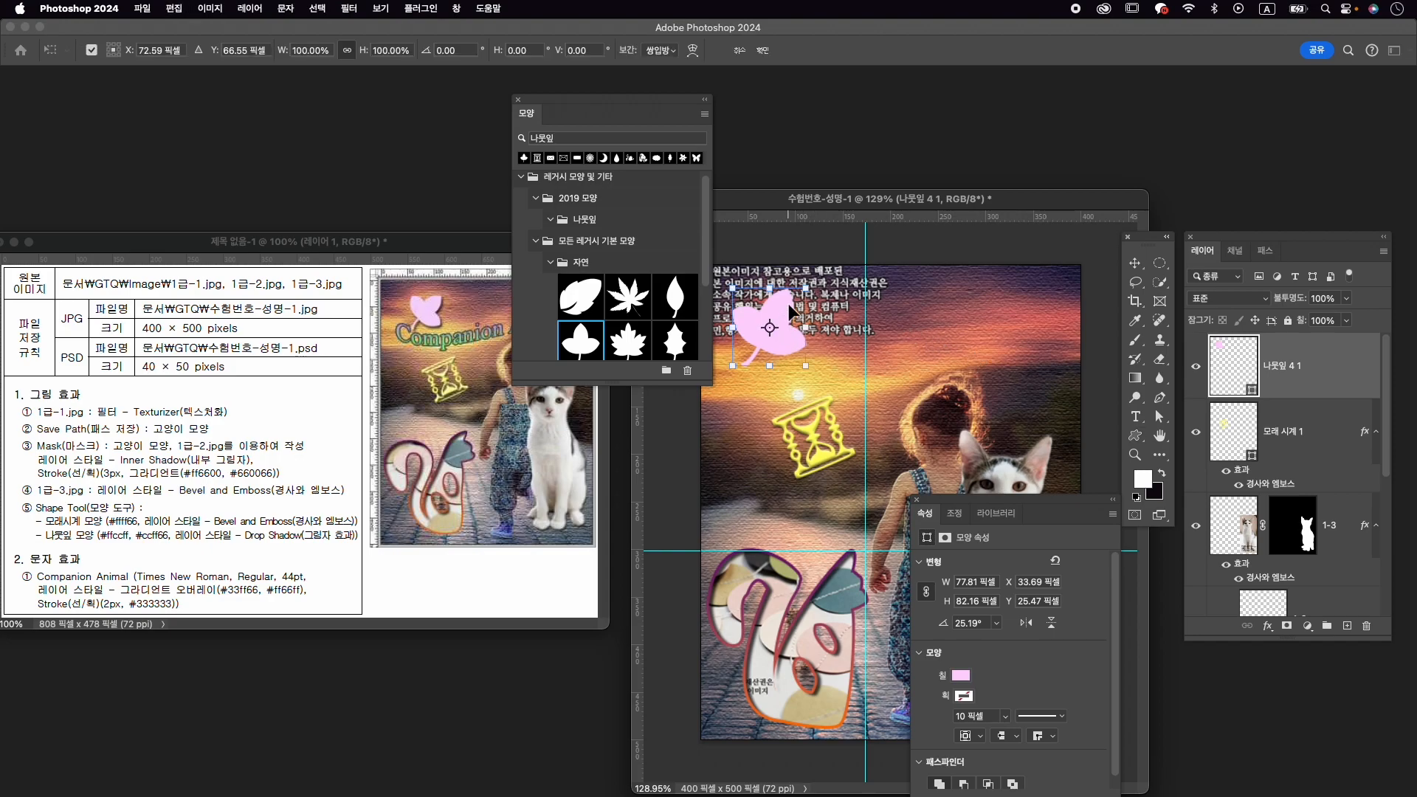
pyautogui.rightClick(788, 303)
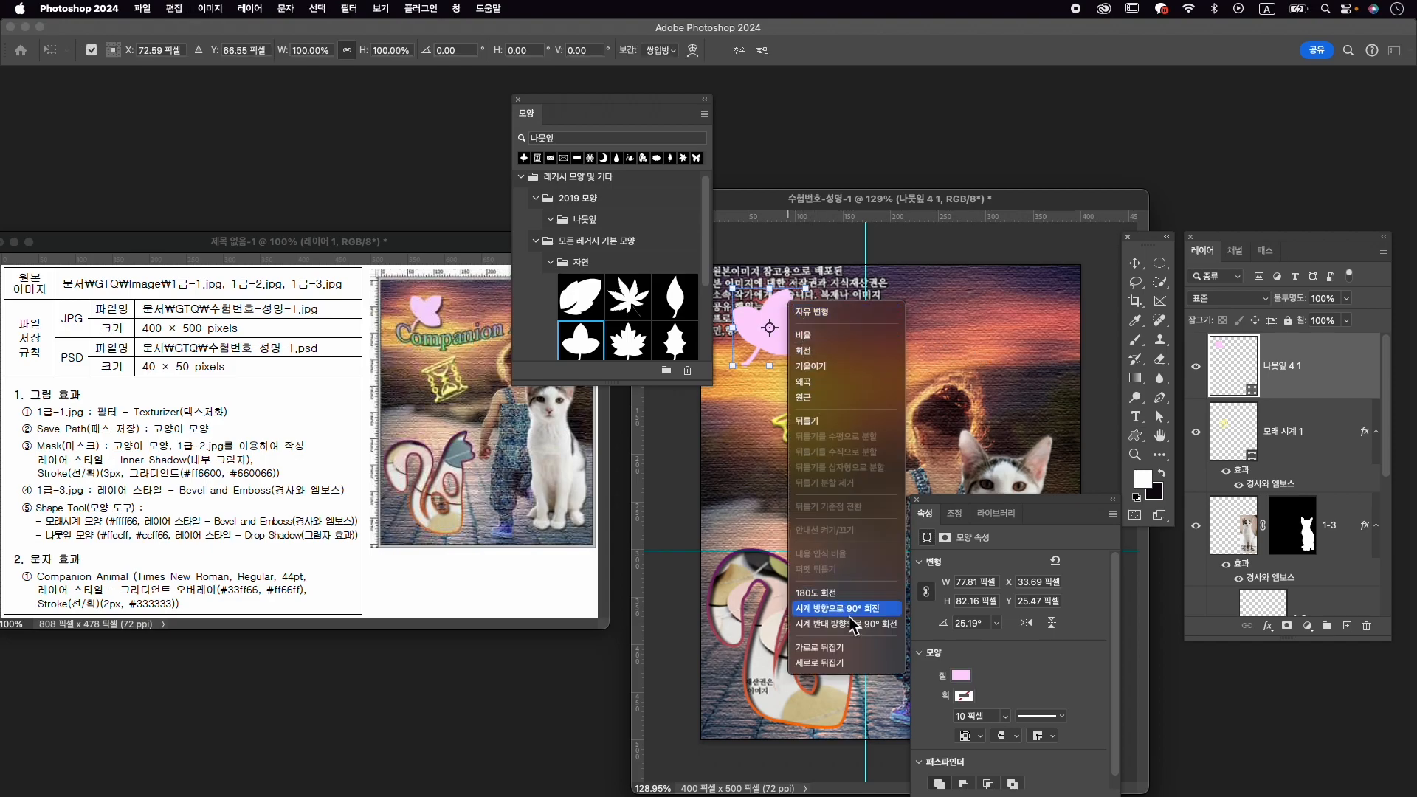
pyautogui.click(850, 648)
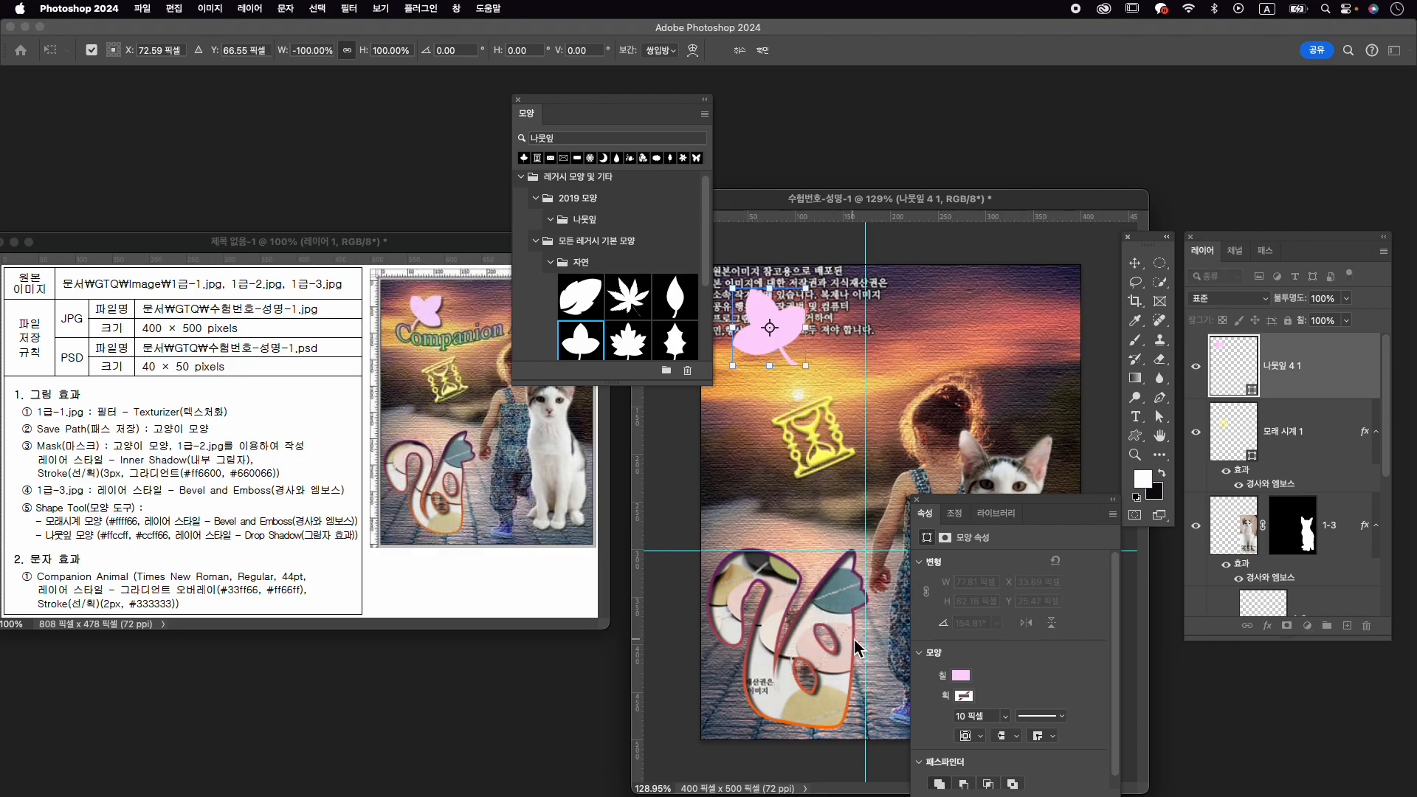
pyautogui.moveTo(798, 399); pyautogui.dragTo(850, 374)
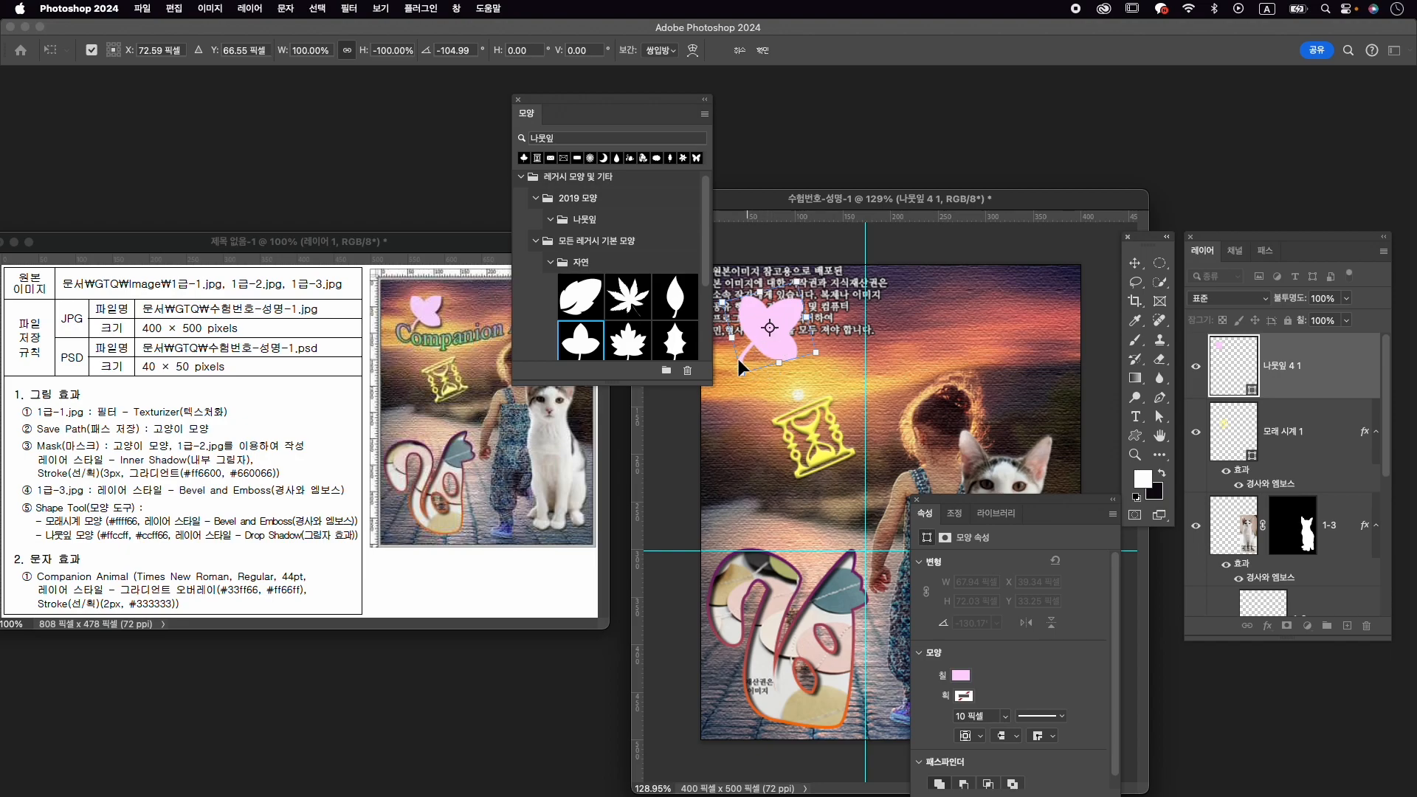
pyautogui.press('Return')
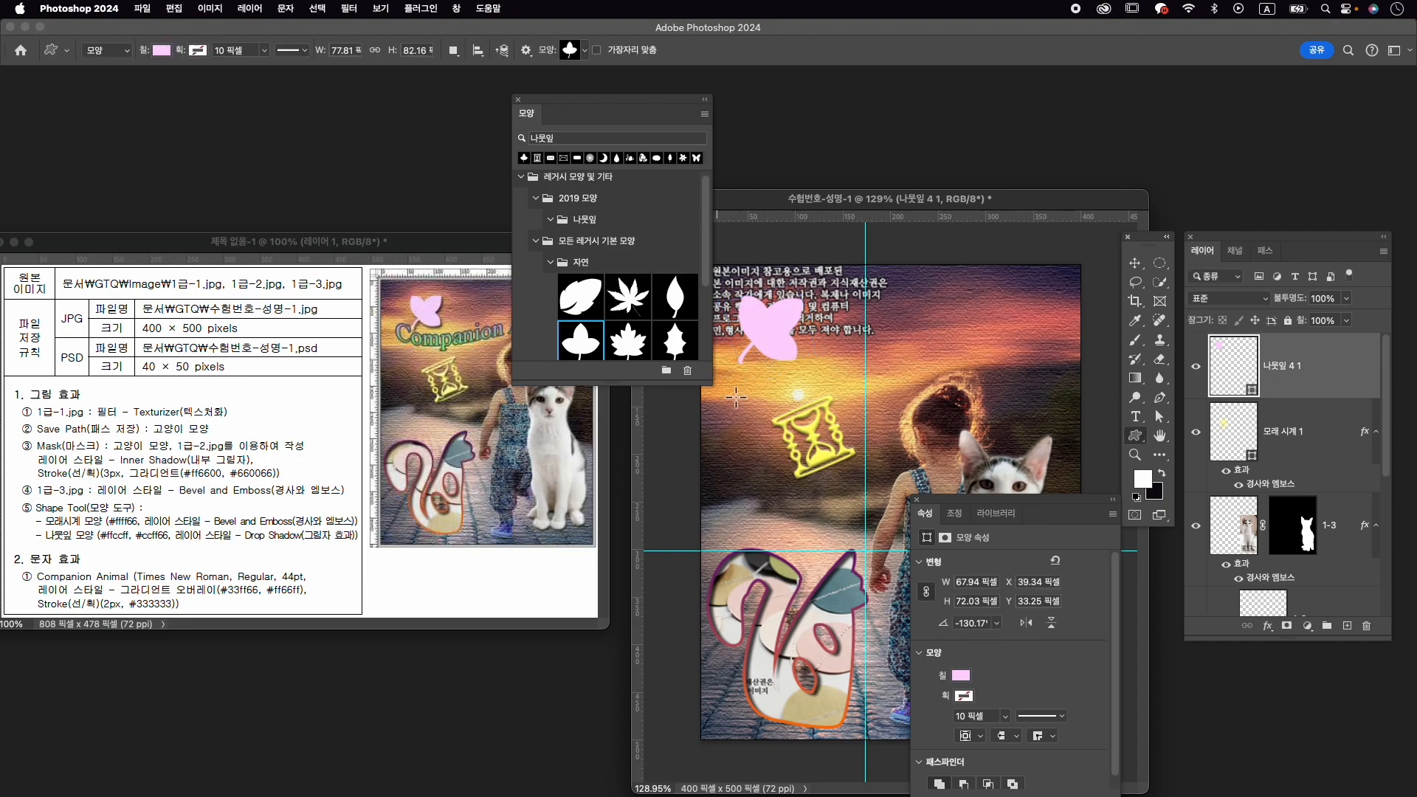
# Apply a Drop Shadow layer style to the pink leaf, accepting the offered settings.
pyautogui.click(1268, 625)
pyautogui.click(1273, 622)
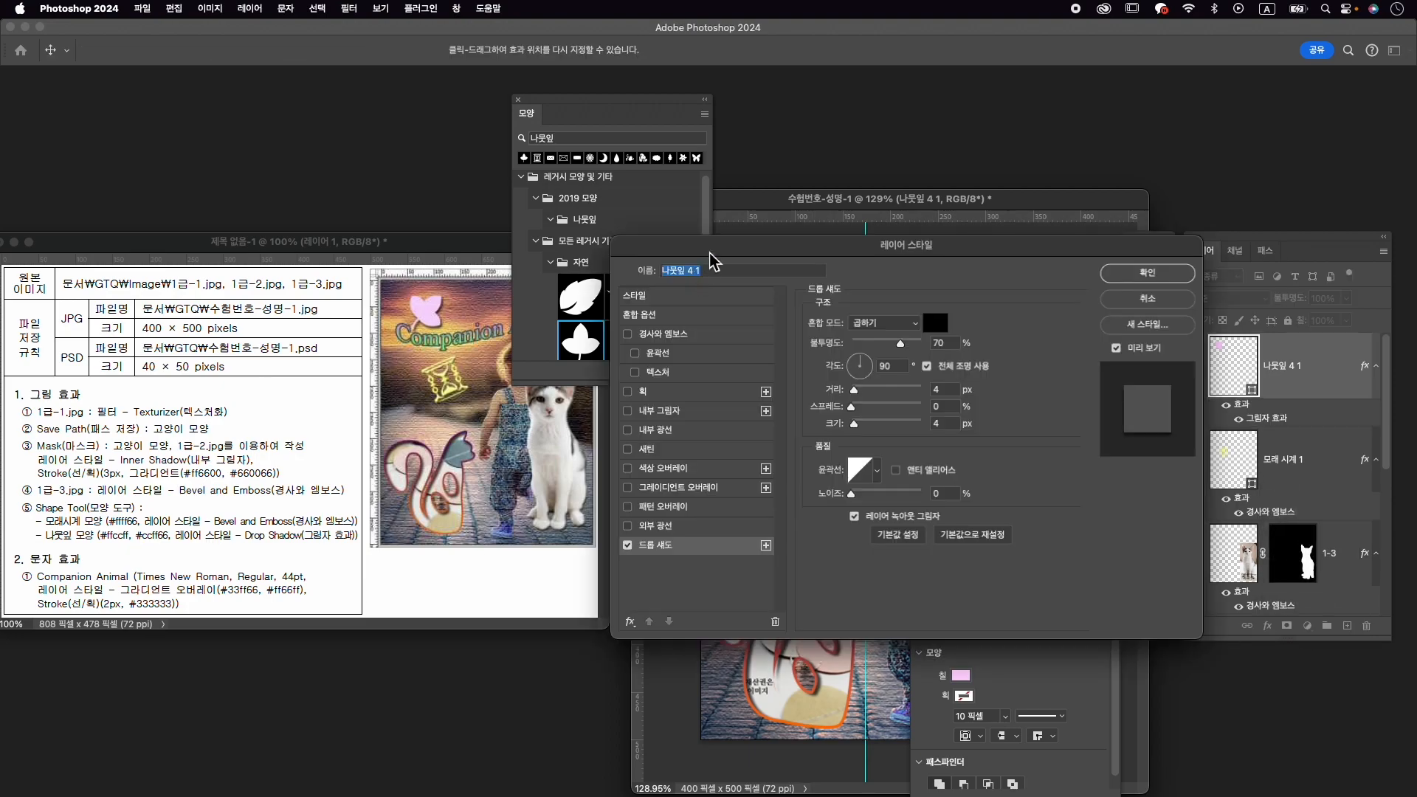
pyautogui.click(1147, 274)
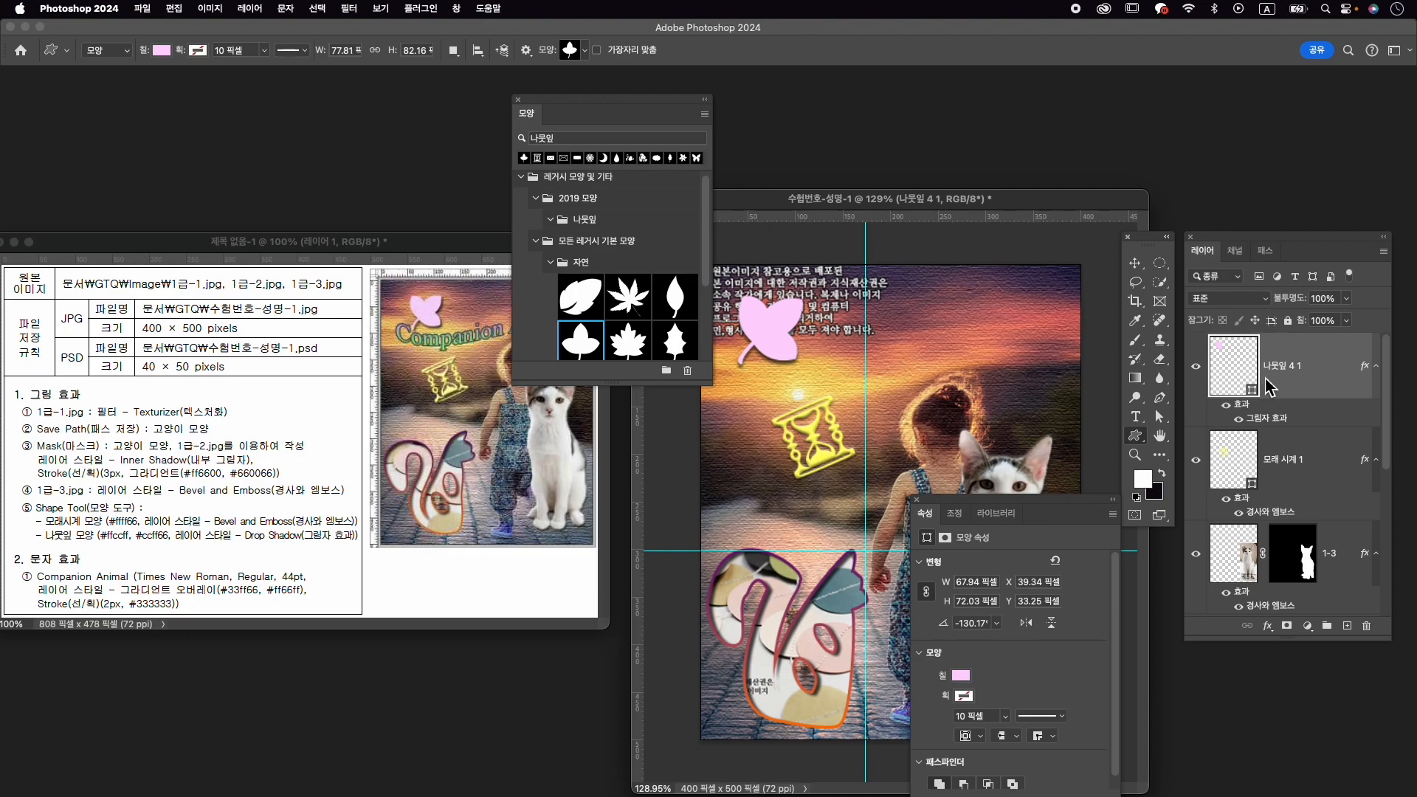
pyautogui.moveTo(589, 109); pyautogui.dragTo(716, 105)
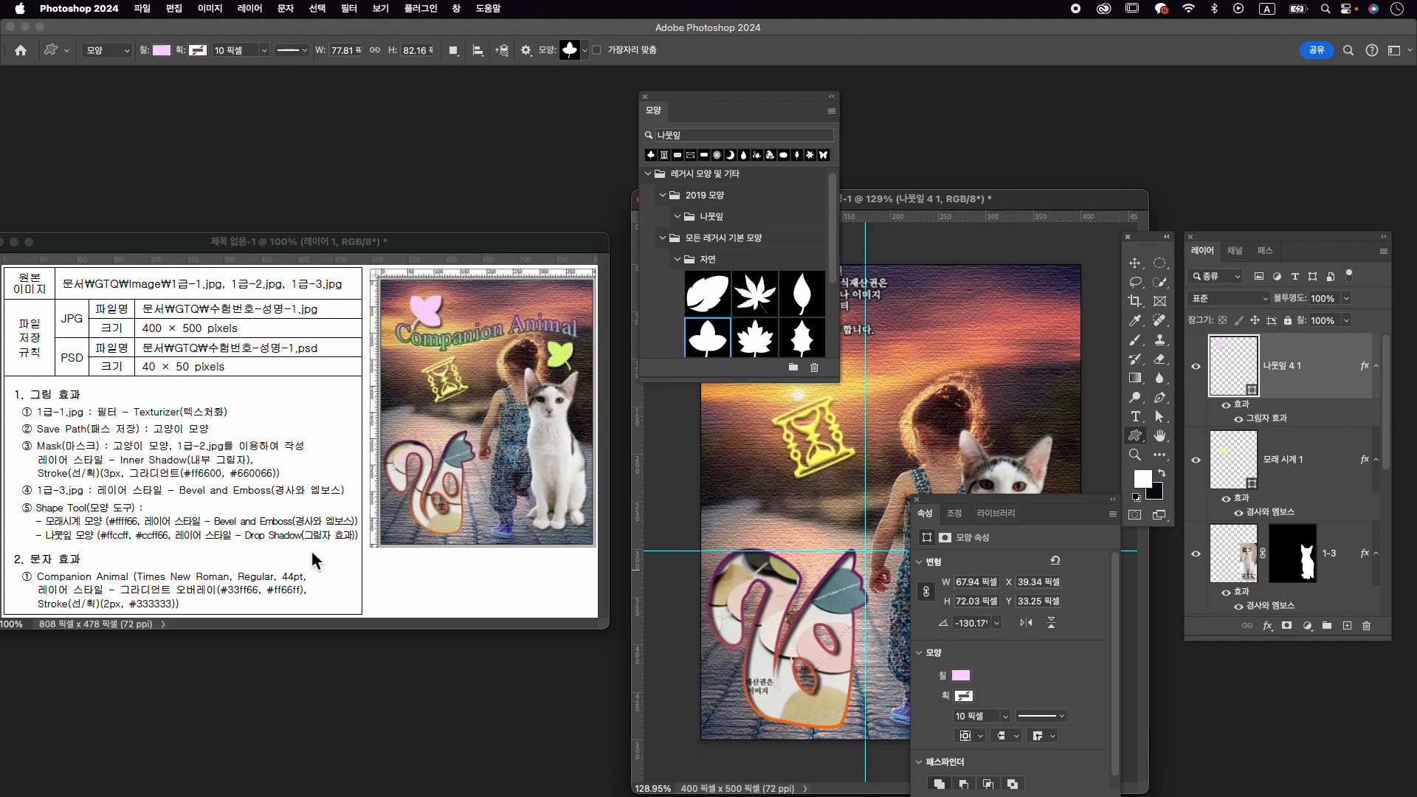
pyautogui.moveTo(789, 104); pyautogui.dragTo(659, 94)
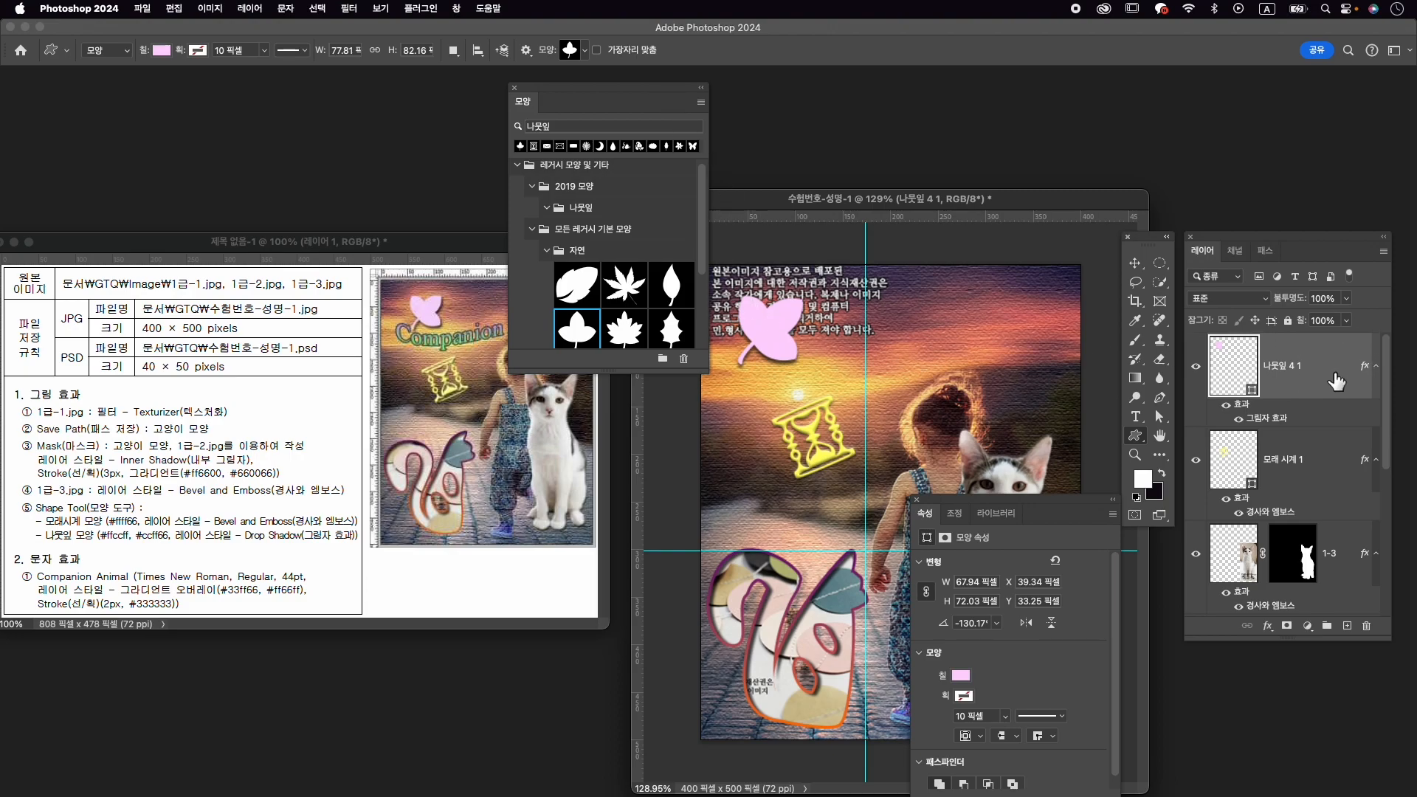
# Duplicate the pink leaf with its shadow and move the copy above the cat's head, beside the girl.
pyautogui.press('super+j')
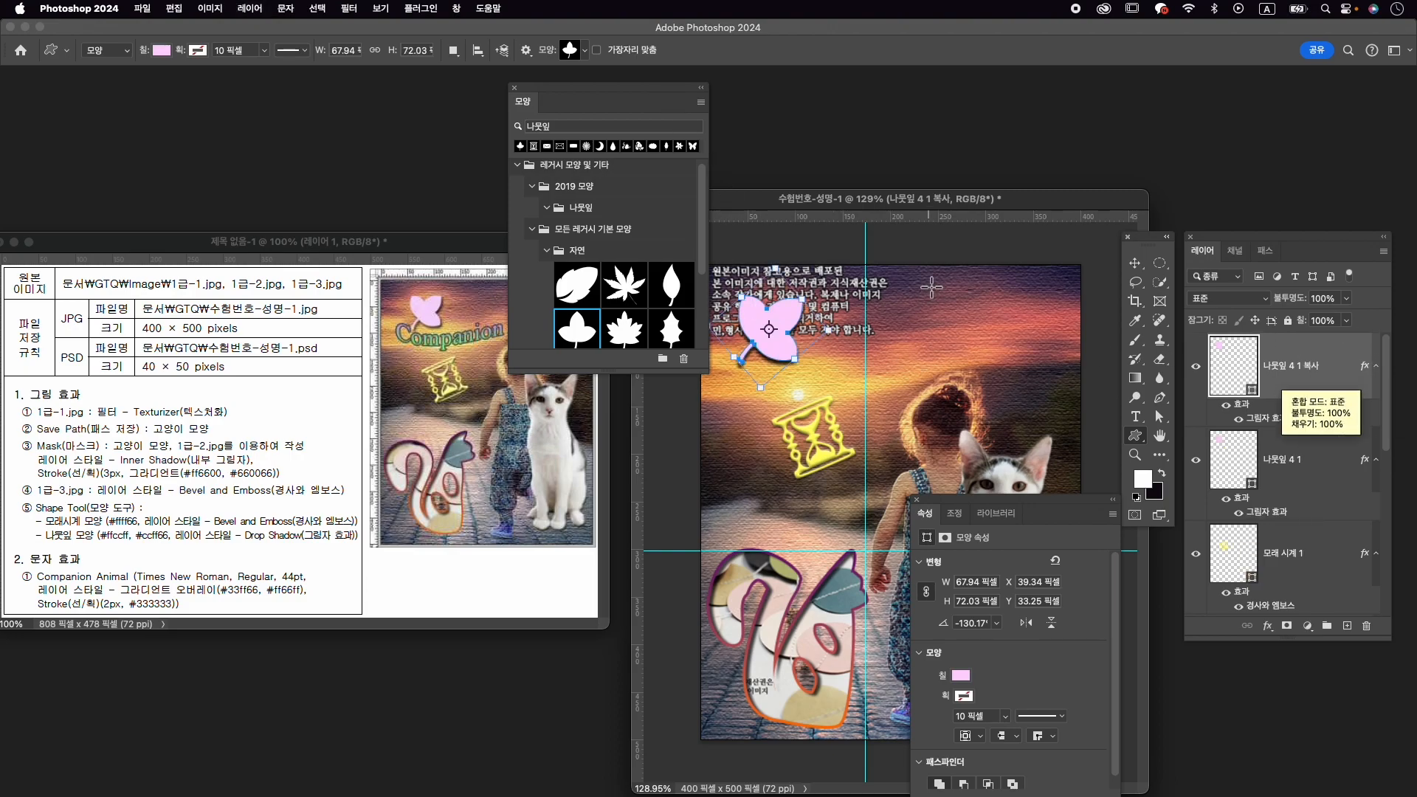
pyautogui.press('super+t')
pyautogui.moveTo(812, 332); pyautogui.dragTo(1018, 393)
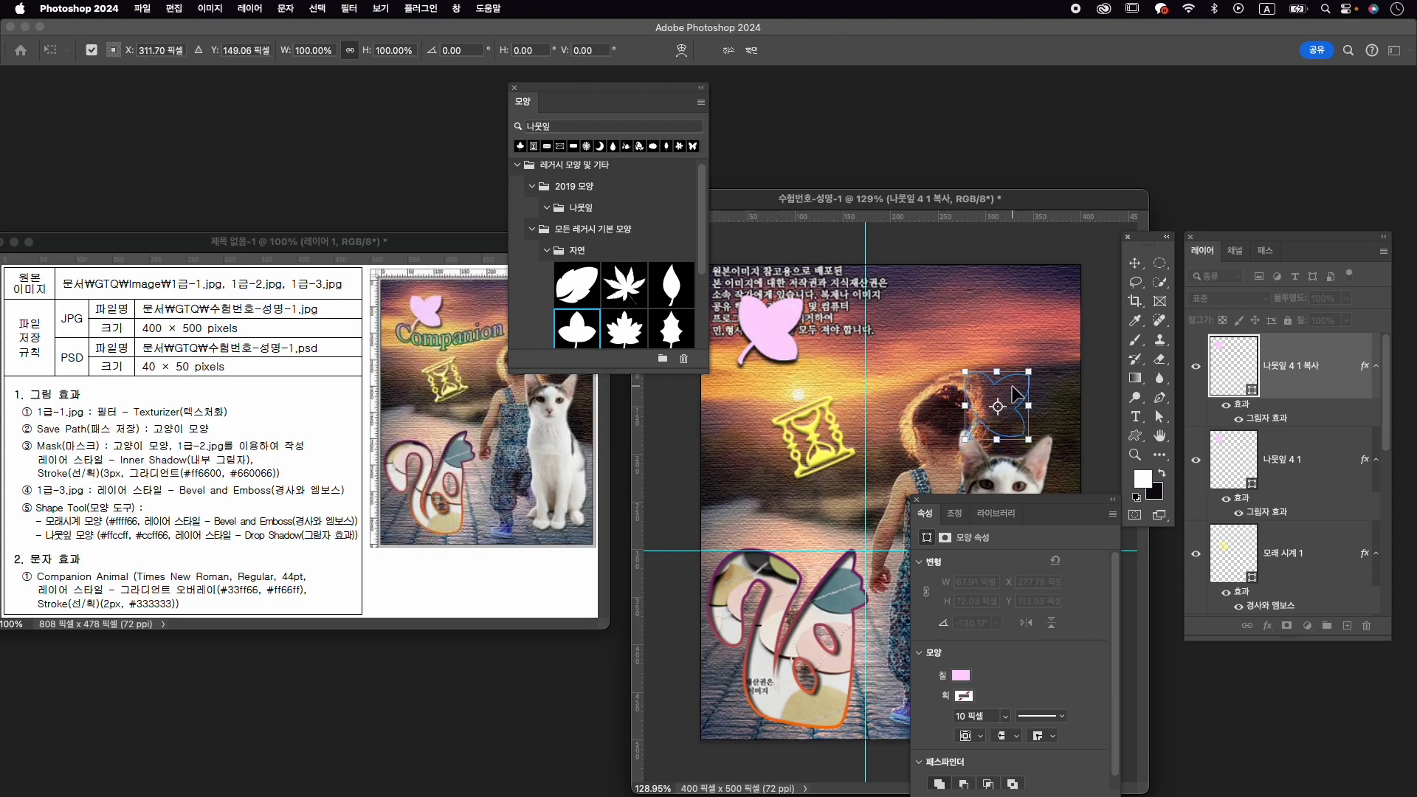
pyautogui.click(515, 87)
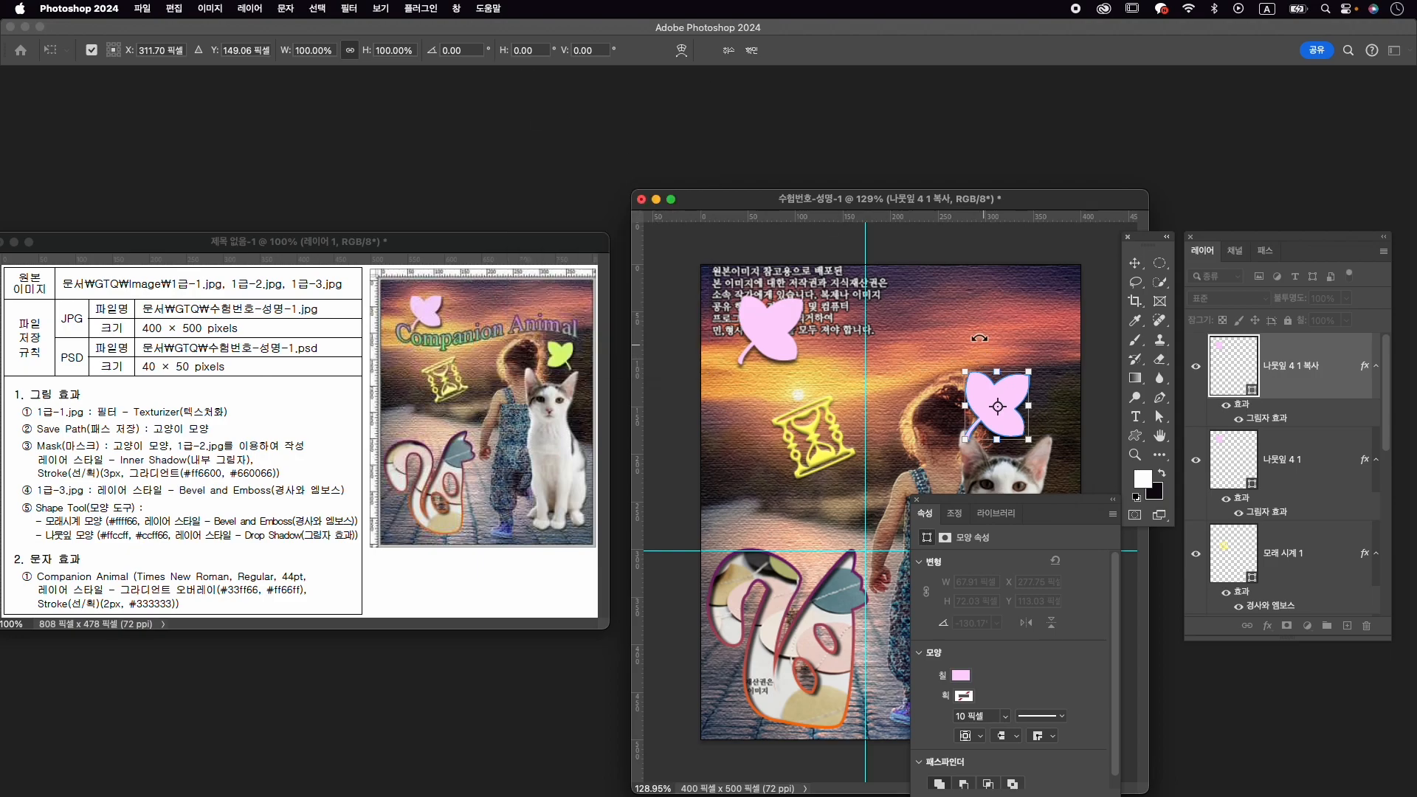
pyautogui.moveTo(1011, 399); pyautogui.dragTo(1012, 390)
# Flip the copied leaf horizontally and shrink it to about 50 × 53 px above the cat's head.
pyautogui.rightClick(1015, 381)
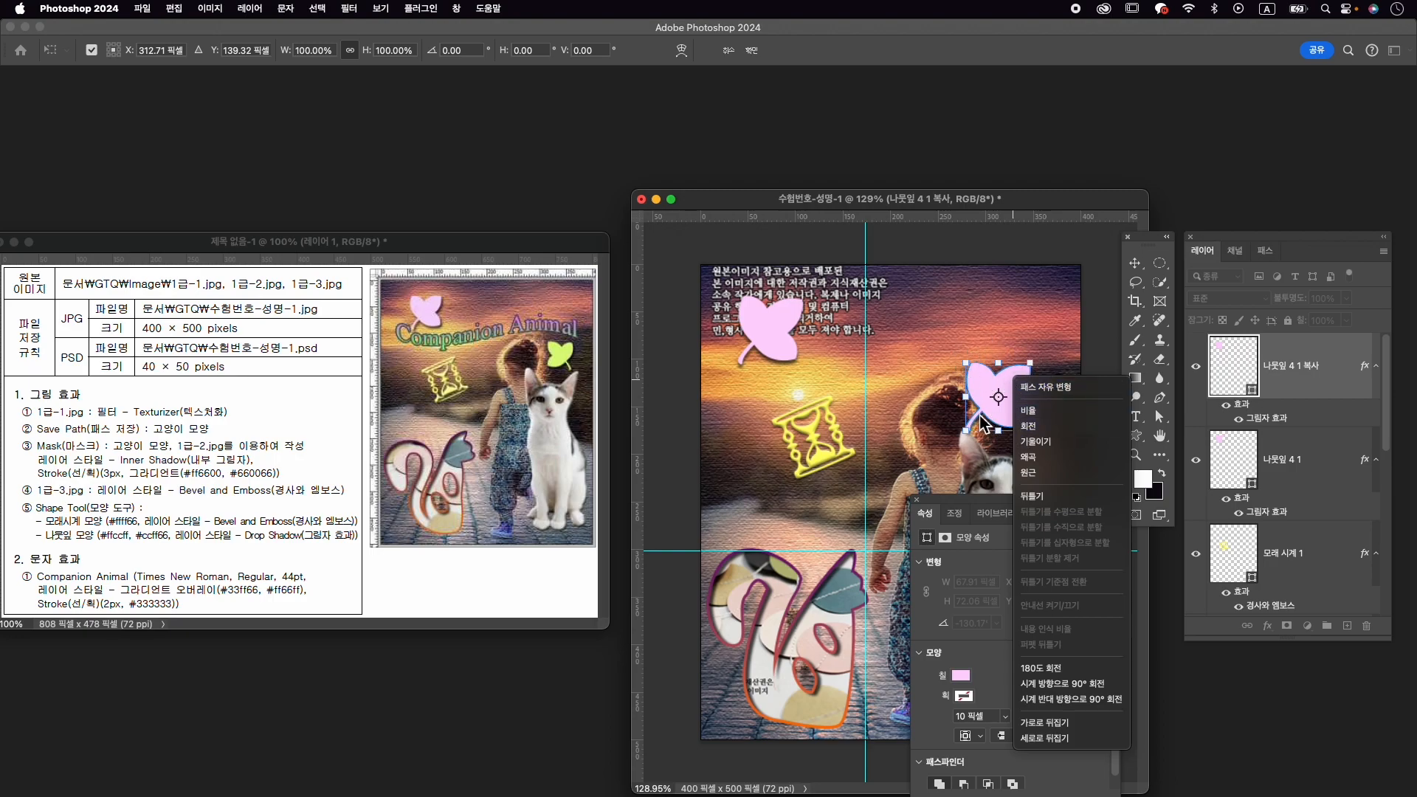
pyautogui.click(1077, 754)
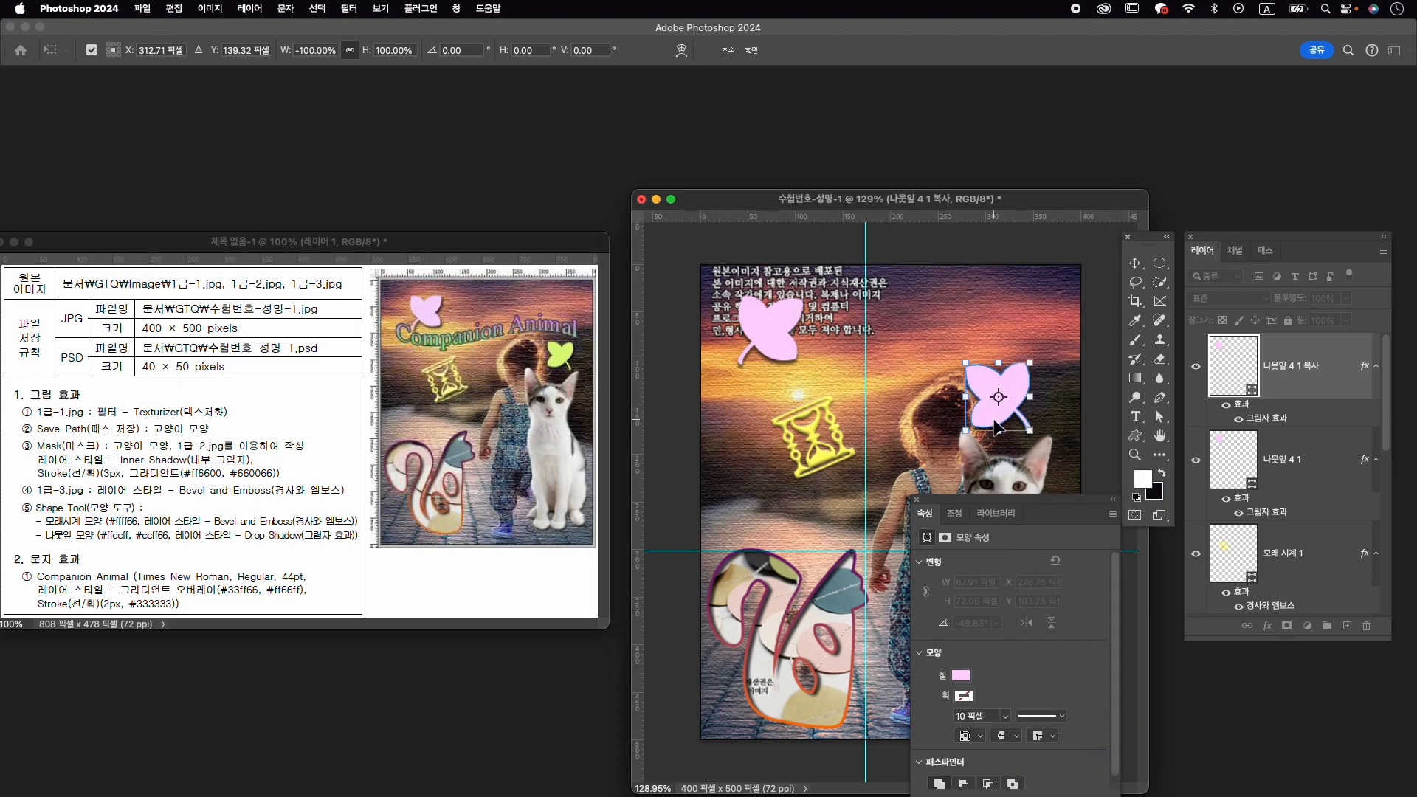
pyautogui.moveTo(976, 369); pyautogui.dragTo(1031, 403)
pyautogui.press('Return')
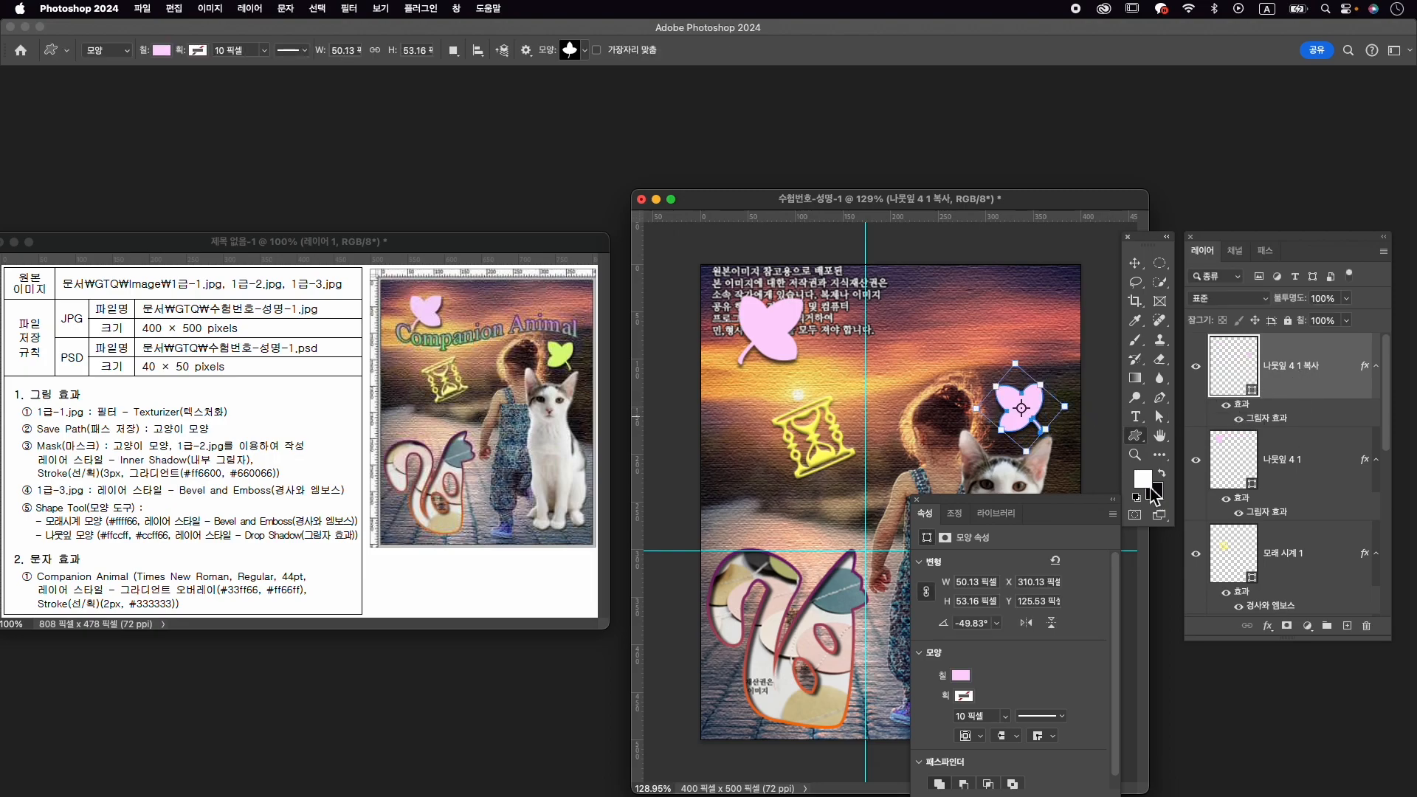
# Fill the small leaf above the cat with #ccff66.
pyautogui.click(960, 675)
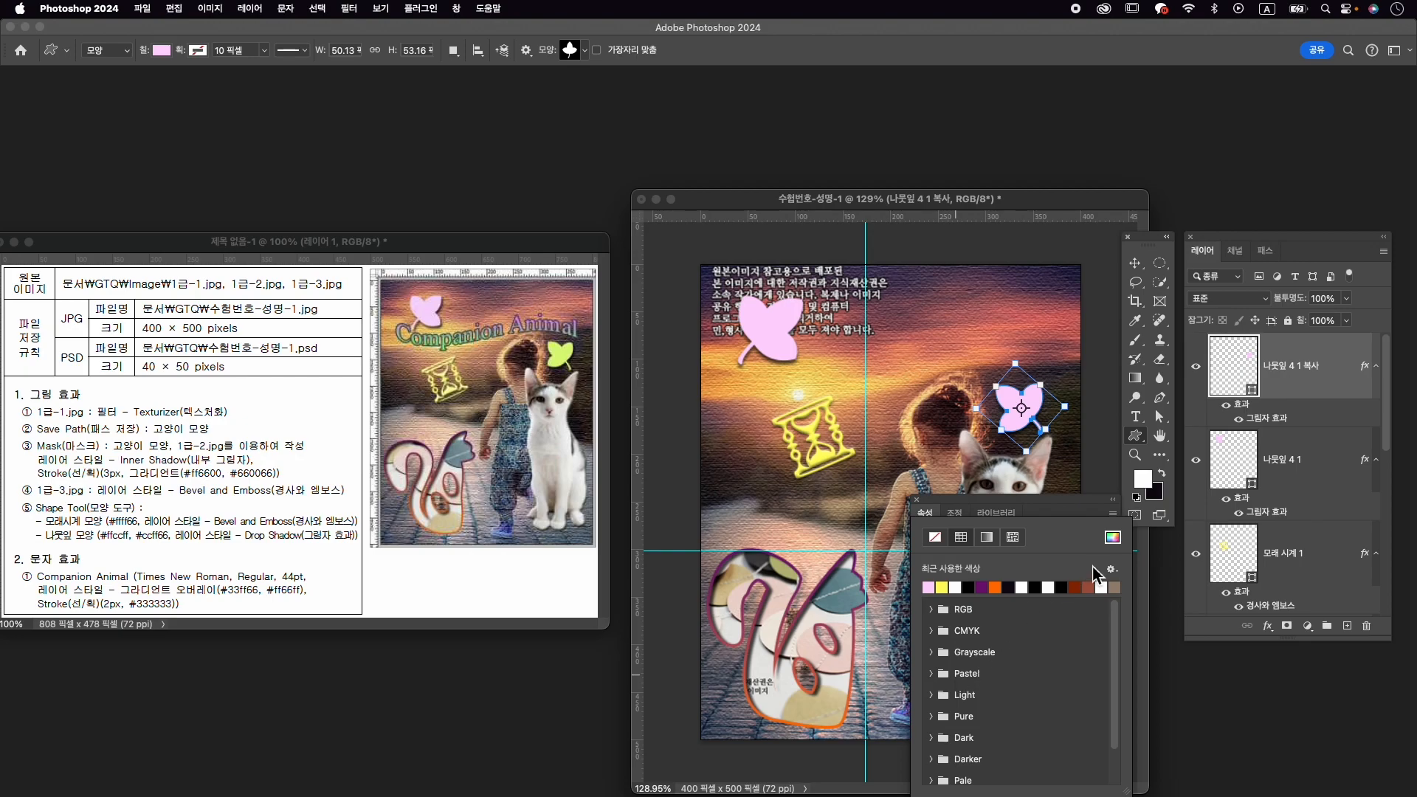
pyautogui.click(1113, 537)
pyautogui.write('ccff66')
pyautogui.press('Return')
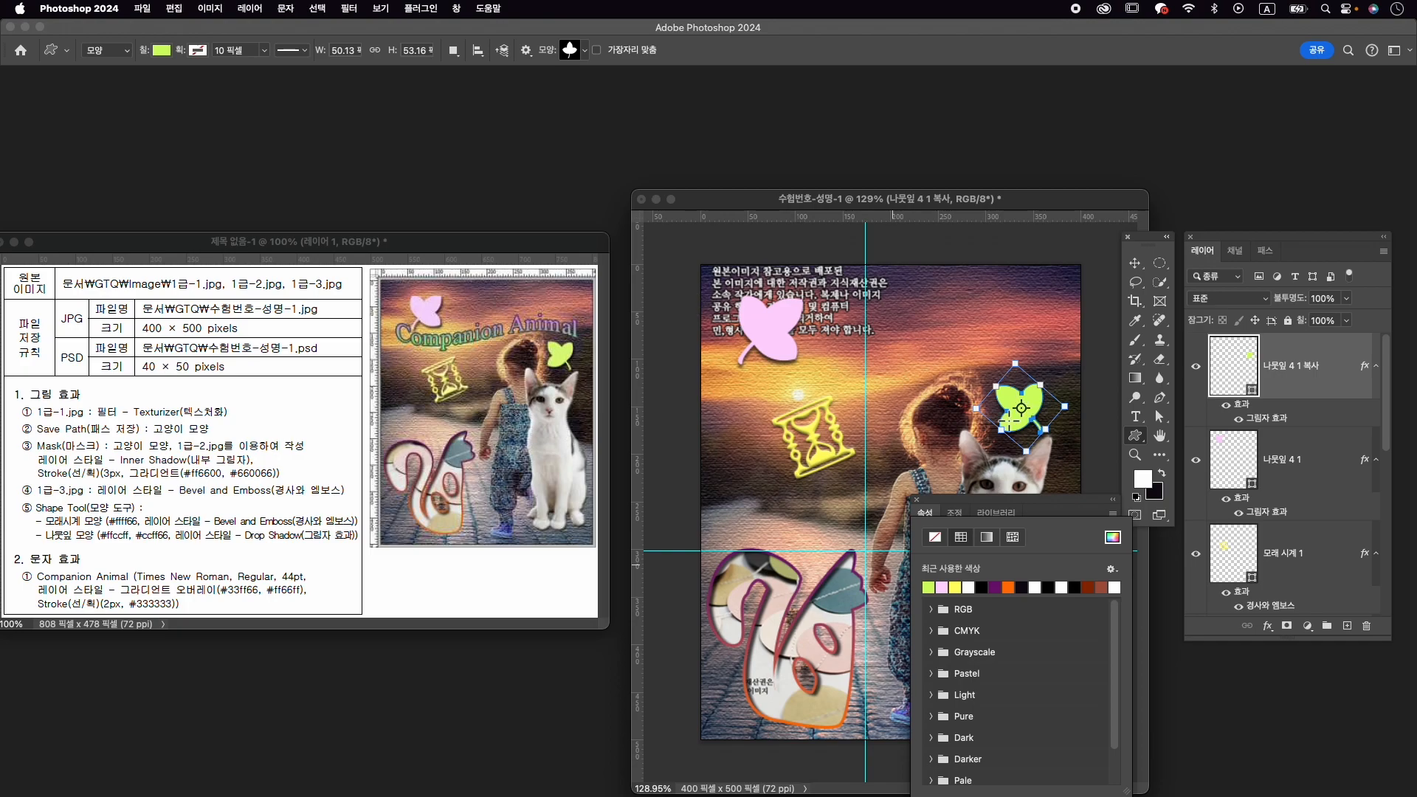
pyautogui.click(1022, 521)
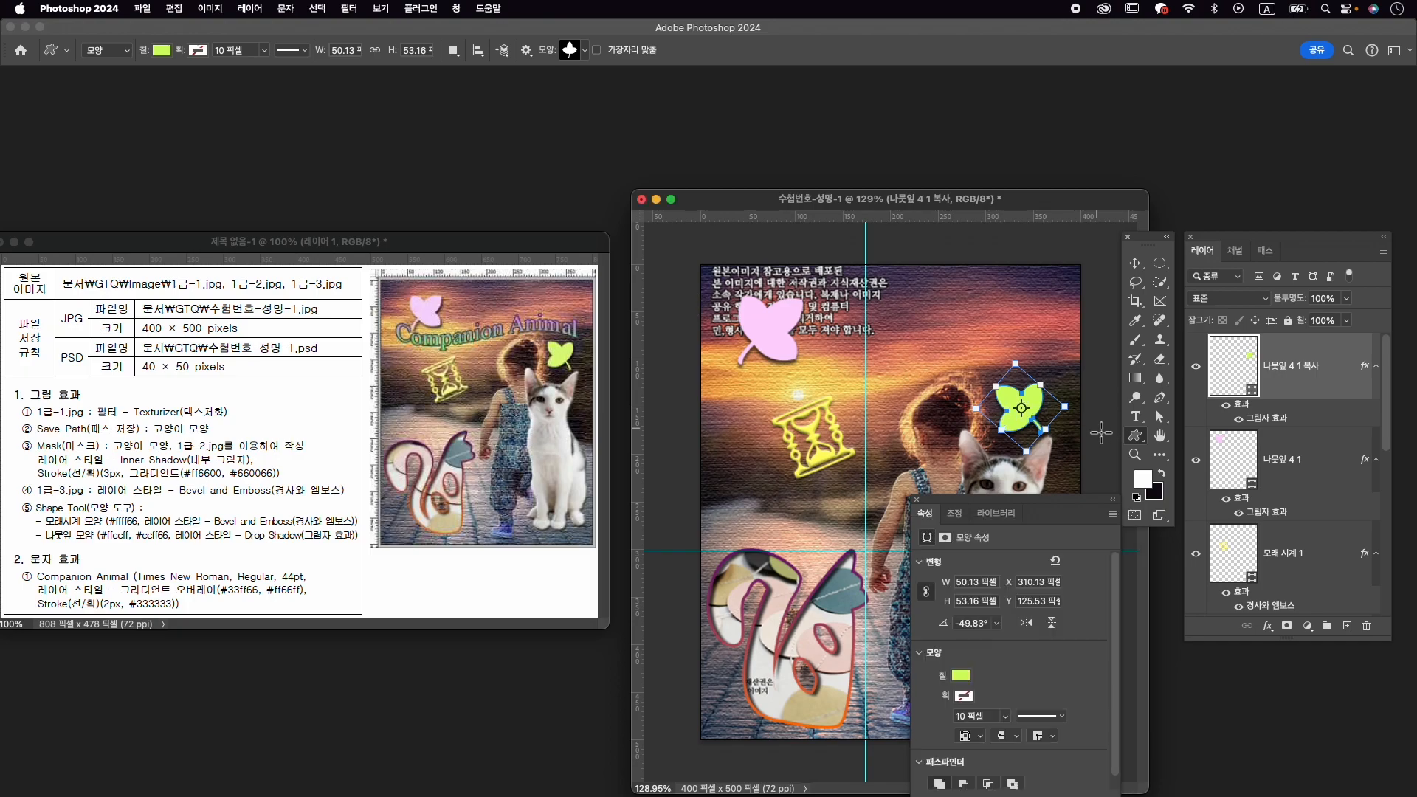
pyautogui.click(917, 501)
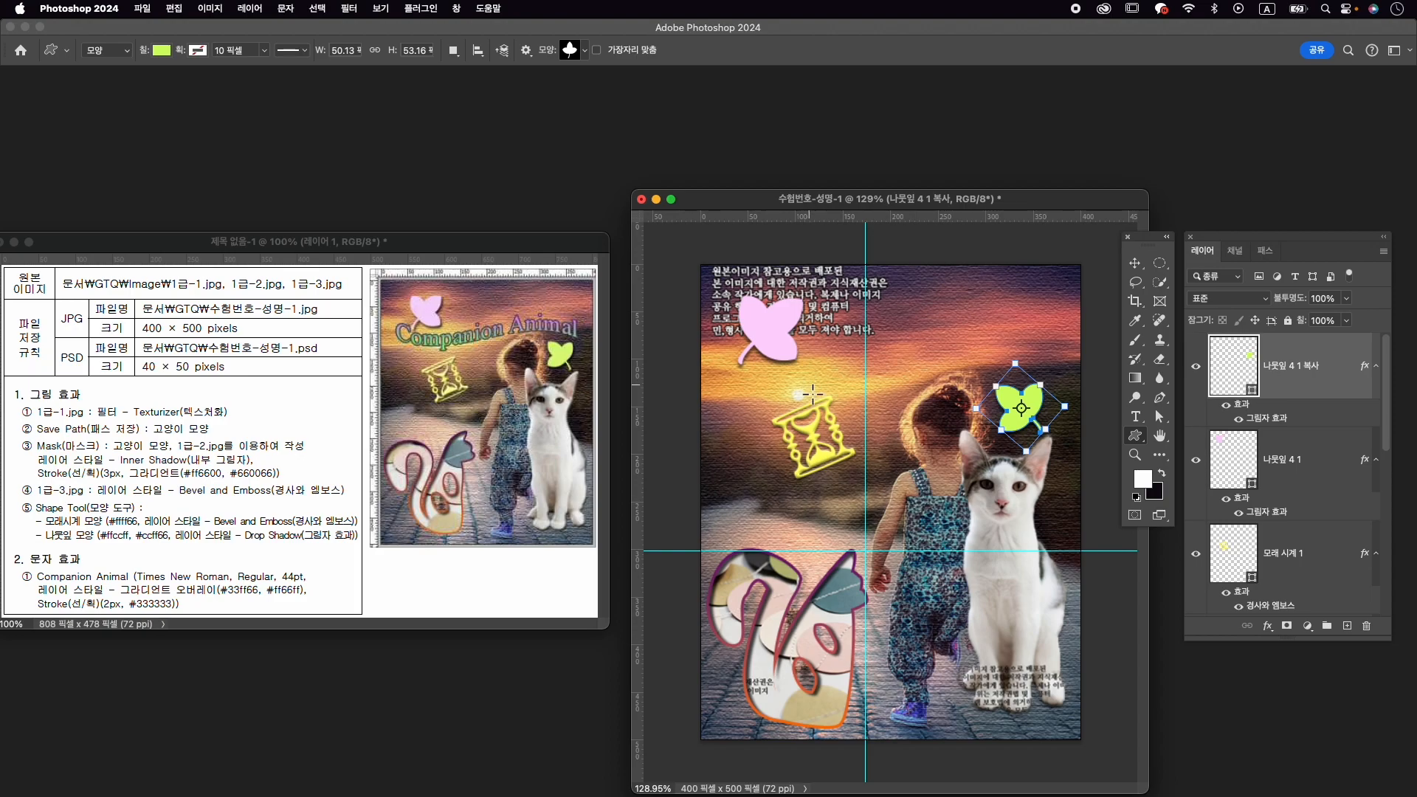
# Add a horizontal text layer reading "Companion Animal" below the pink leaf.
pyautogui.press('t')
pyautogui.click(1137, 418)
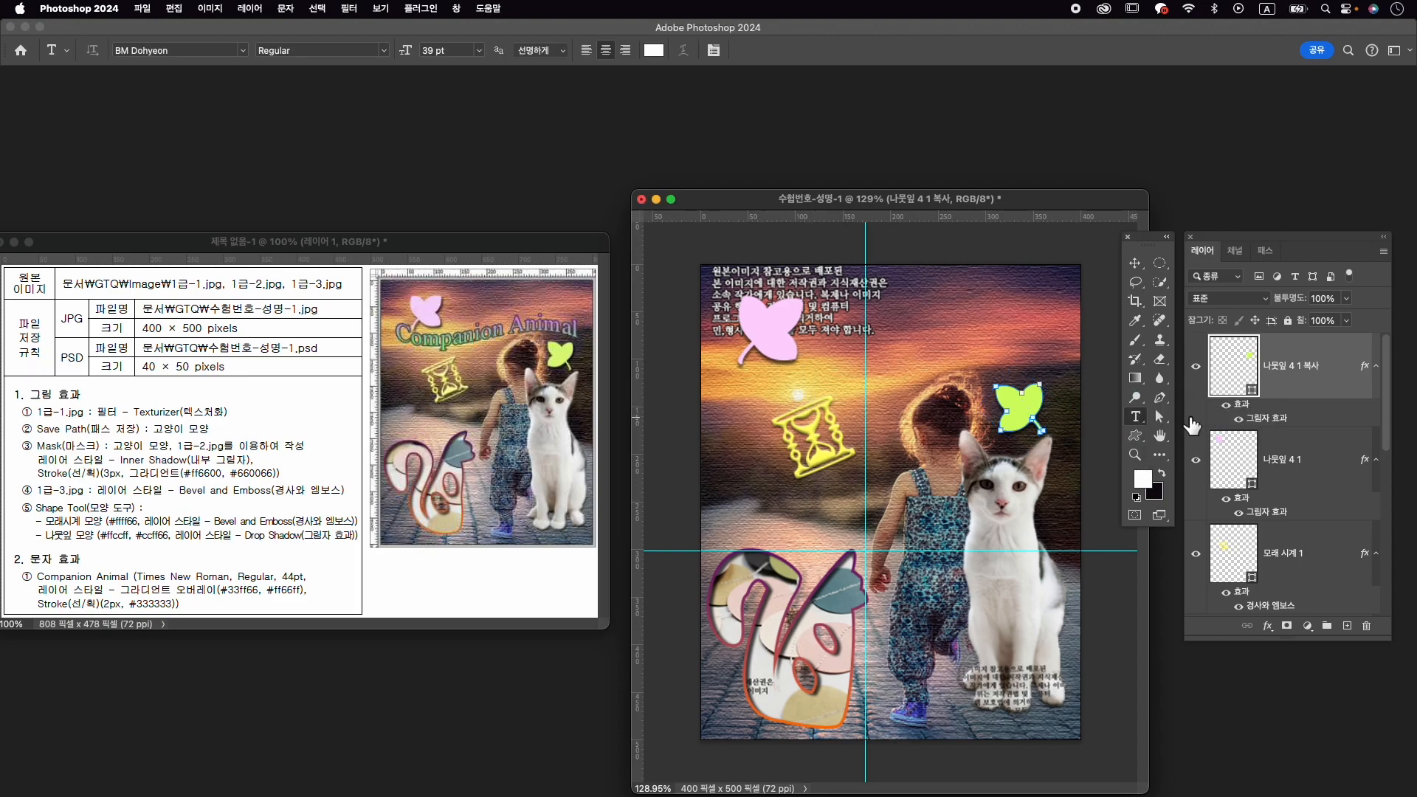
pyautogui.click(734, 387)
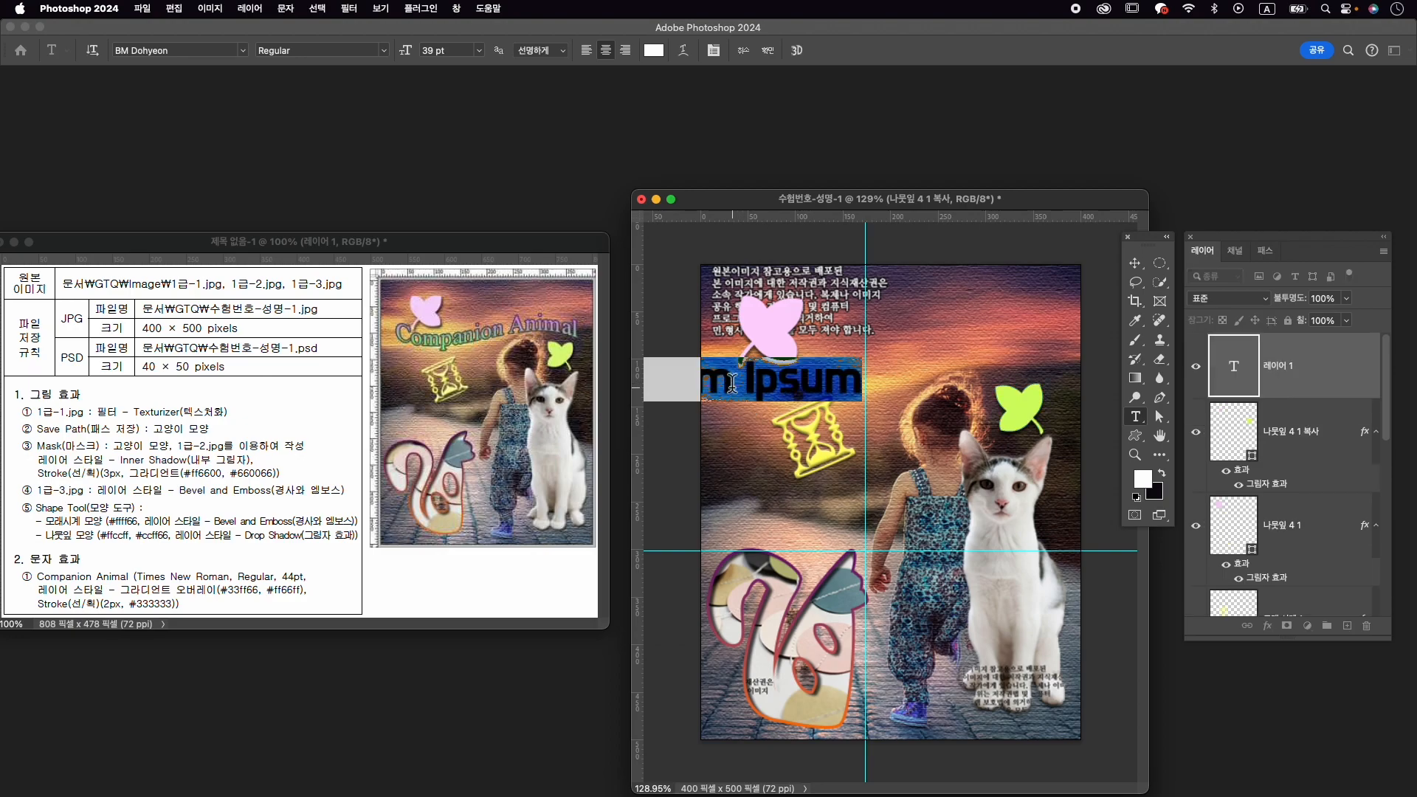
pyautogui.write('ㅇ')
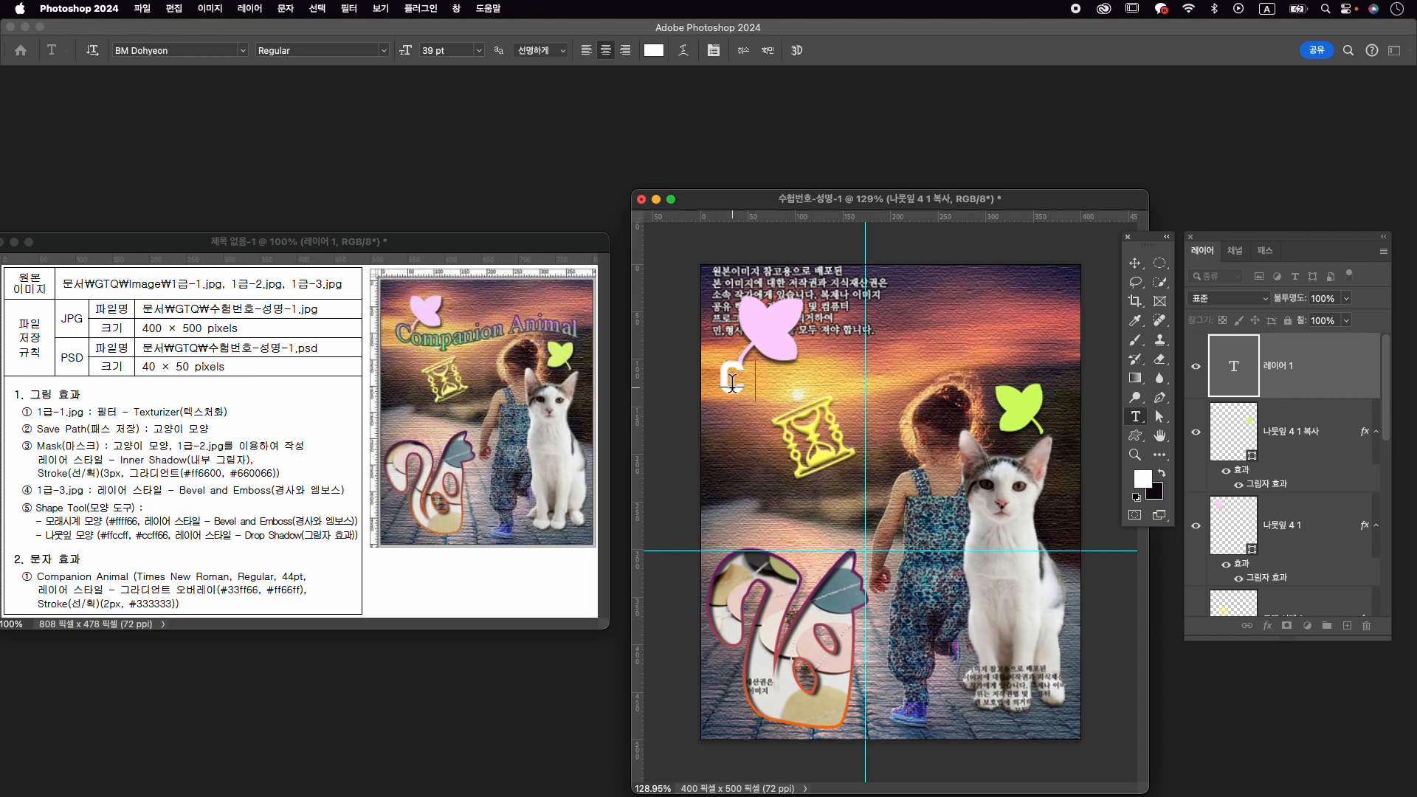
pyautogui.write('ompani')
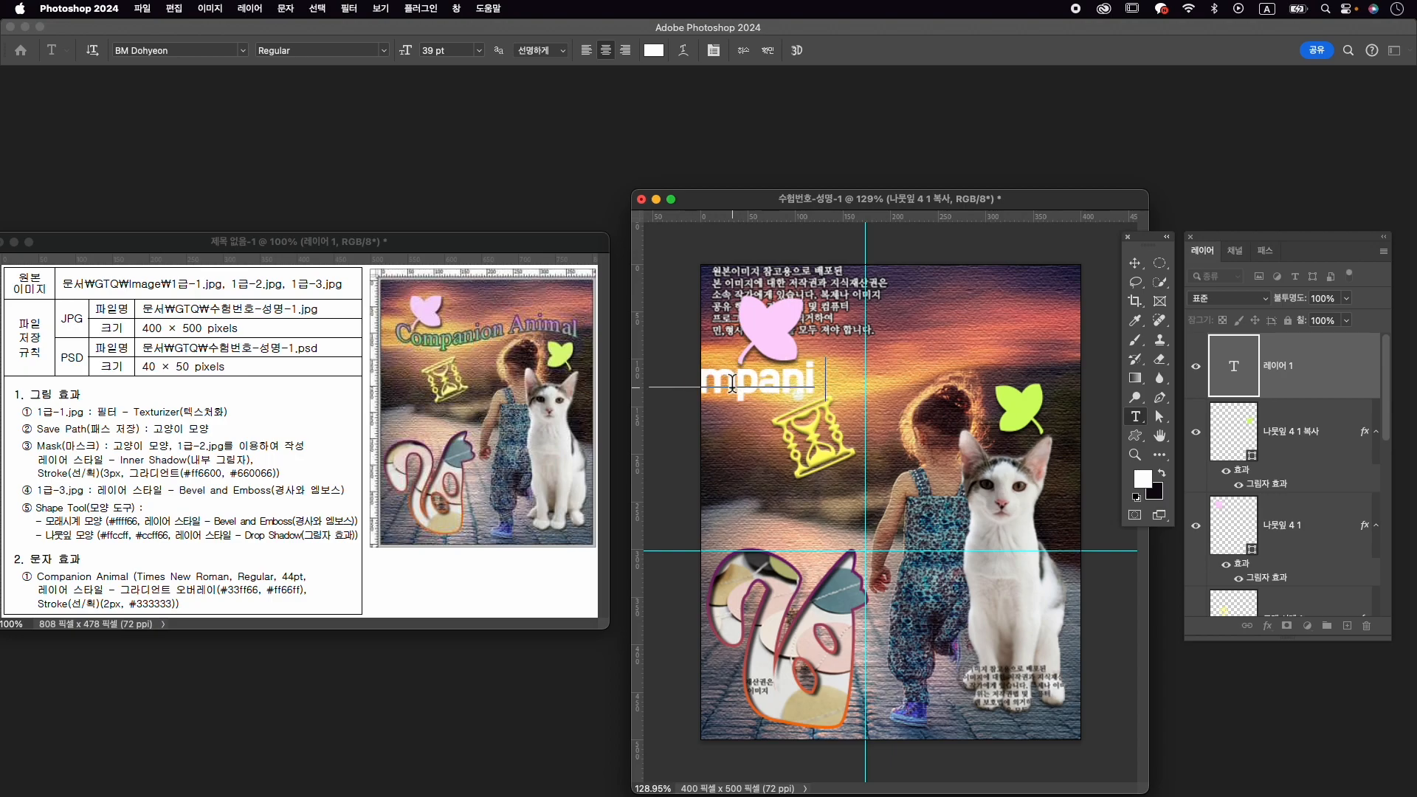
pyautogui.write('on Aniam')
pyautogui.press('BackSpace')
pyautogui.press('BackSpace')
pyautogui.write('mal')
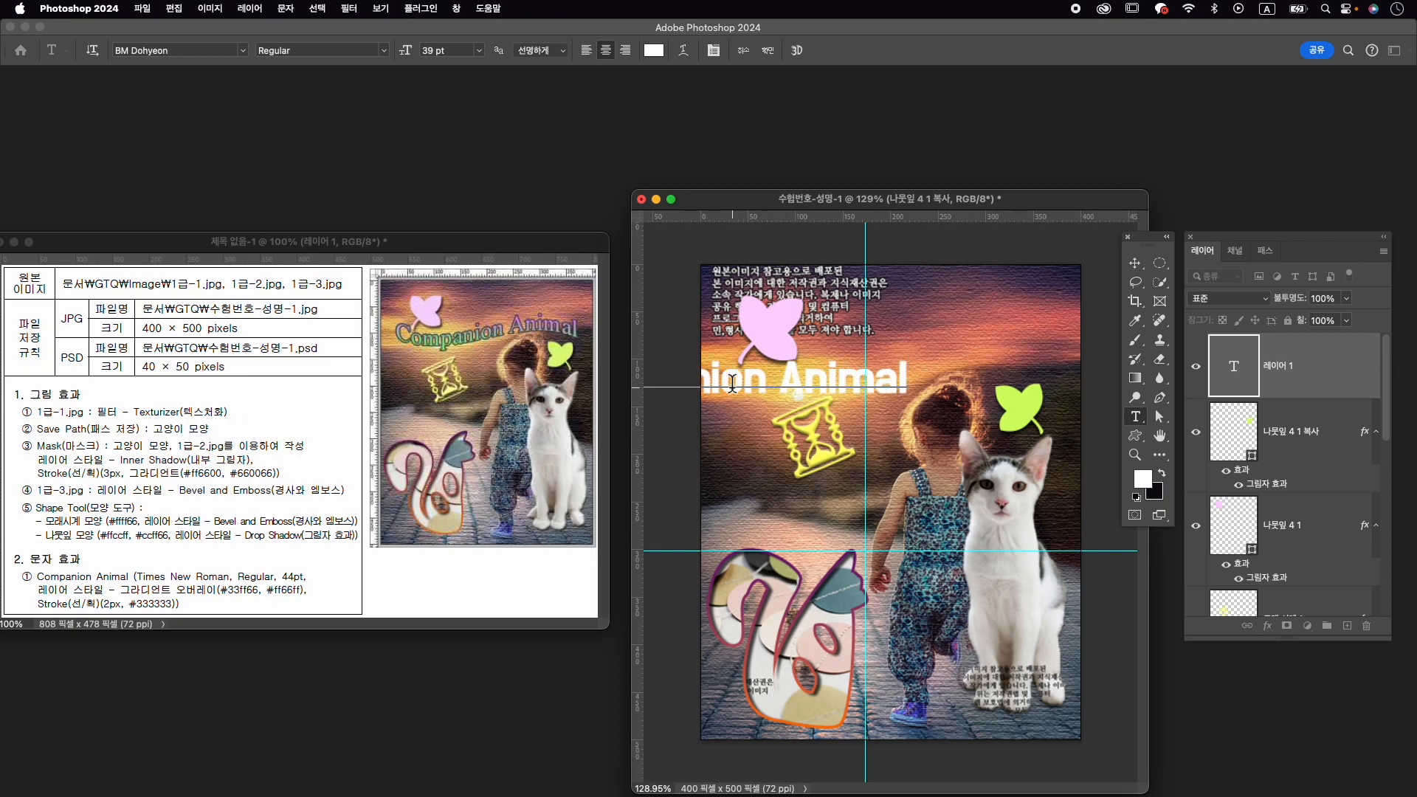
# Set the font of the whole title text to Times New Roman Regular.
pyautogui.press('super+a')
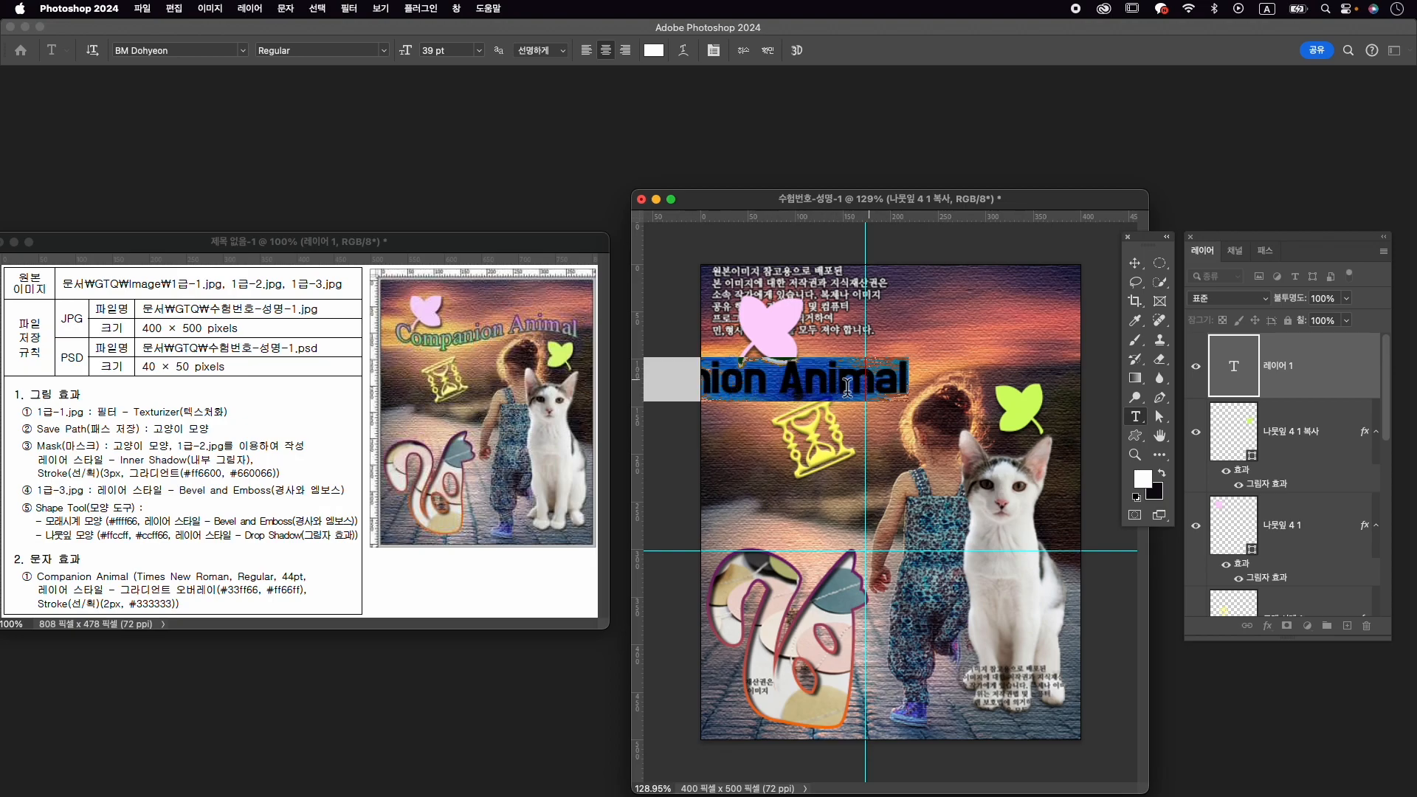
pyautogui.press('super+t')
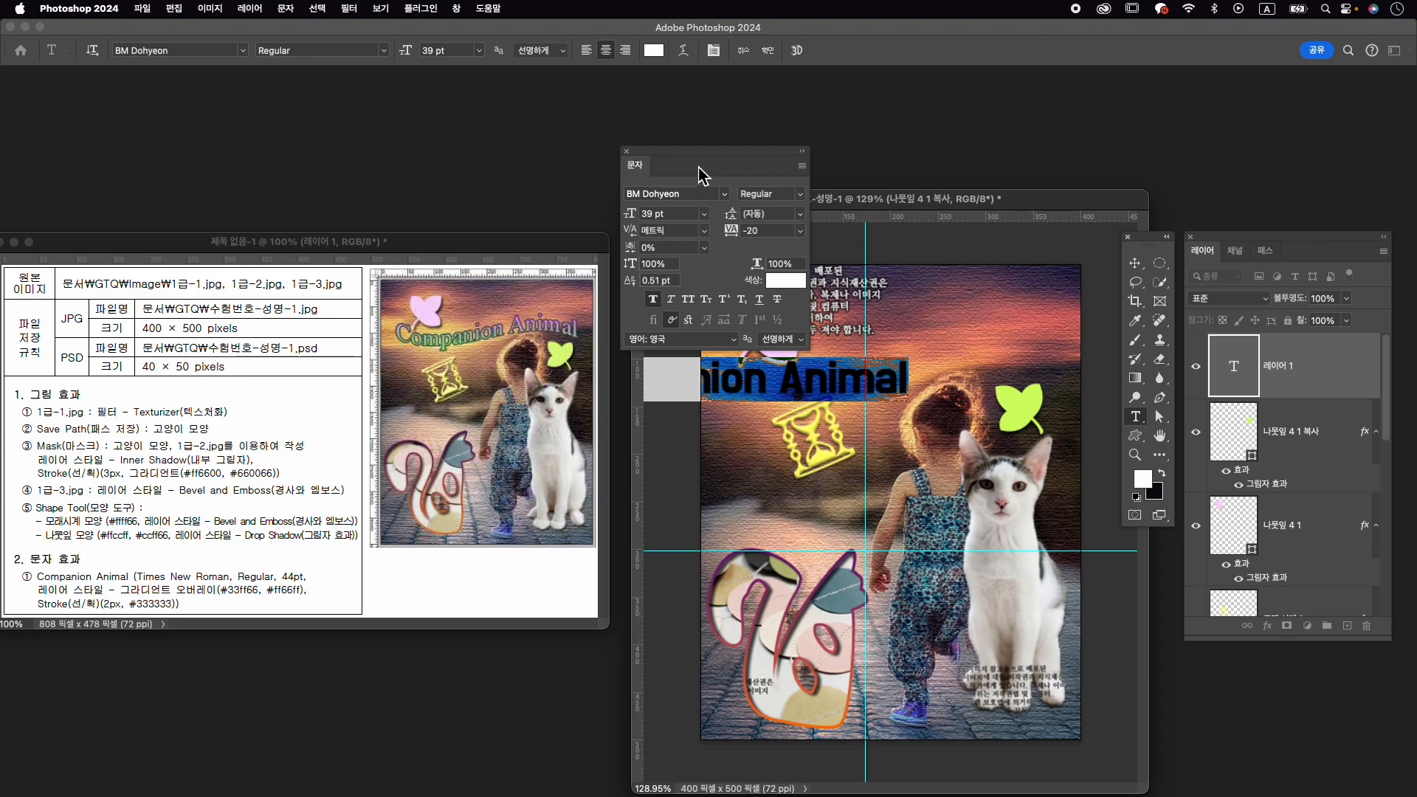
pyautogui.click(687, 198)
pyautogui.write('t')
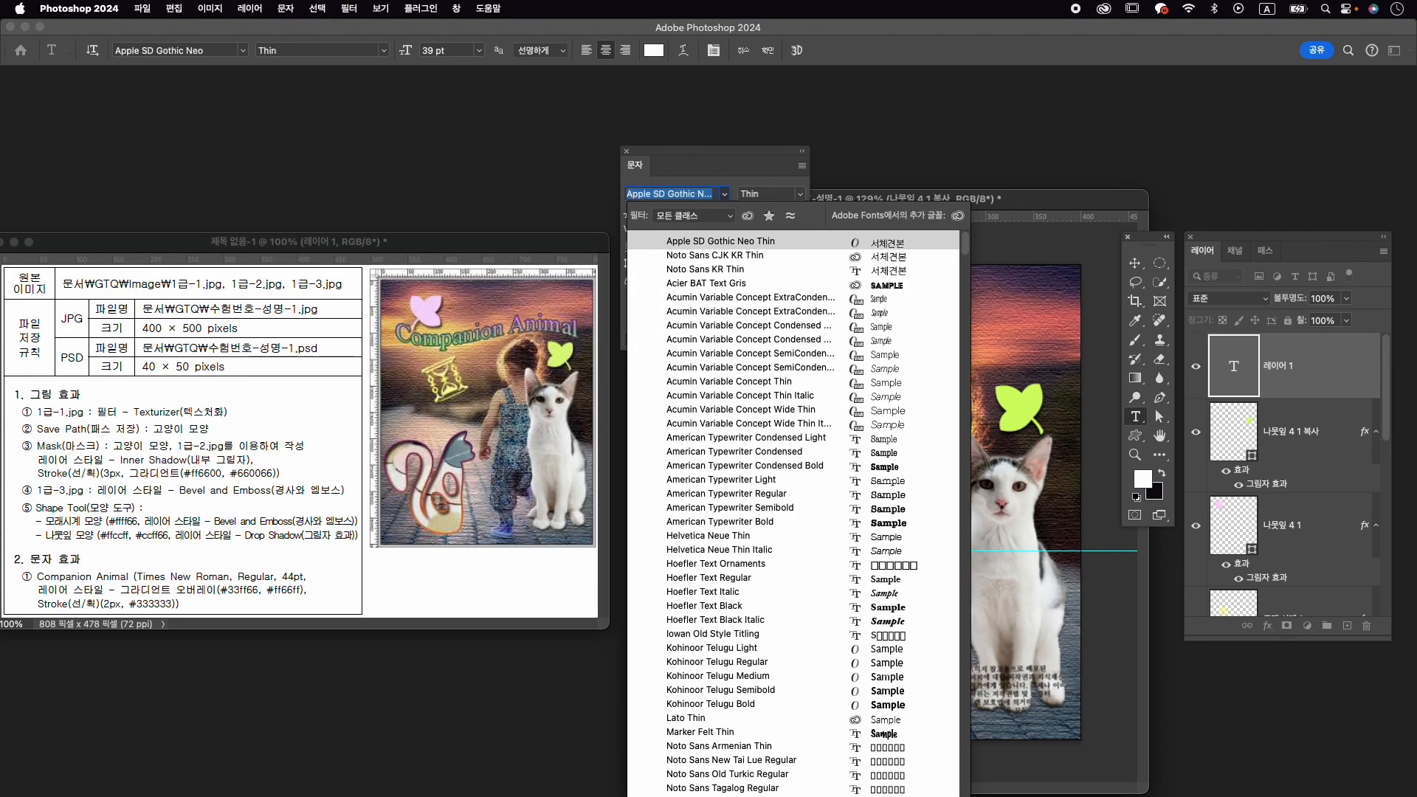
pyautogui.write('imes New Roman')
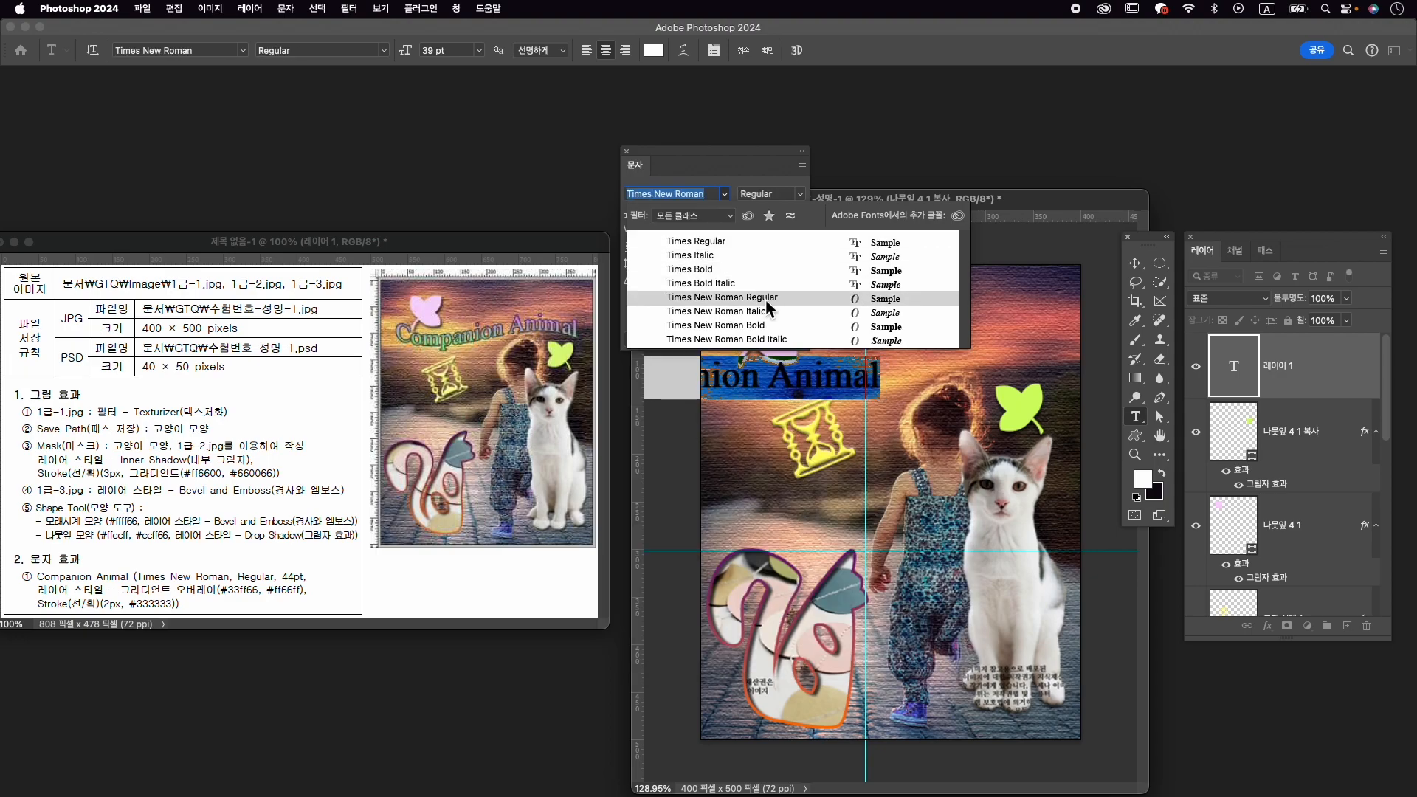
pyautogui.click(764, 299)
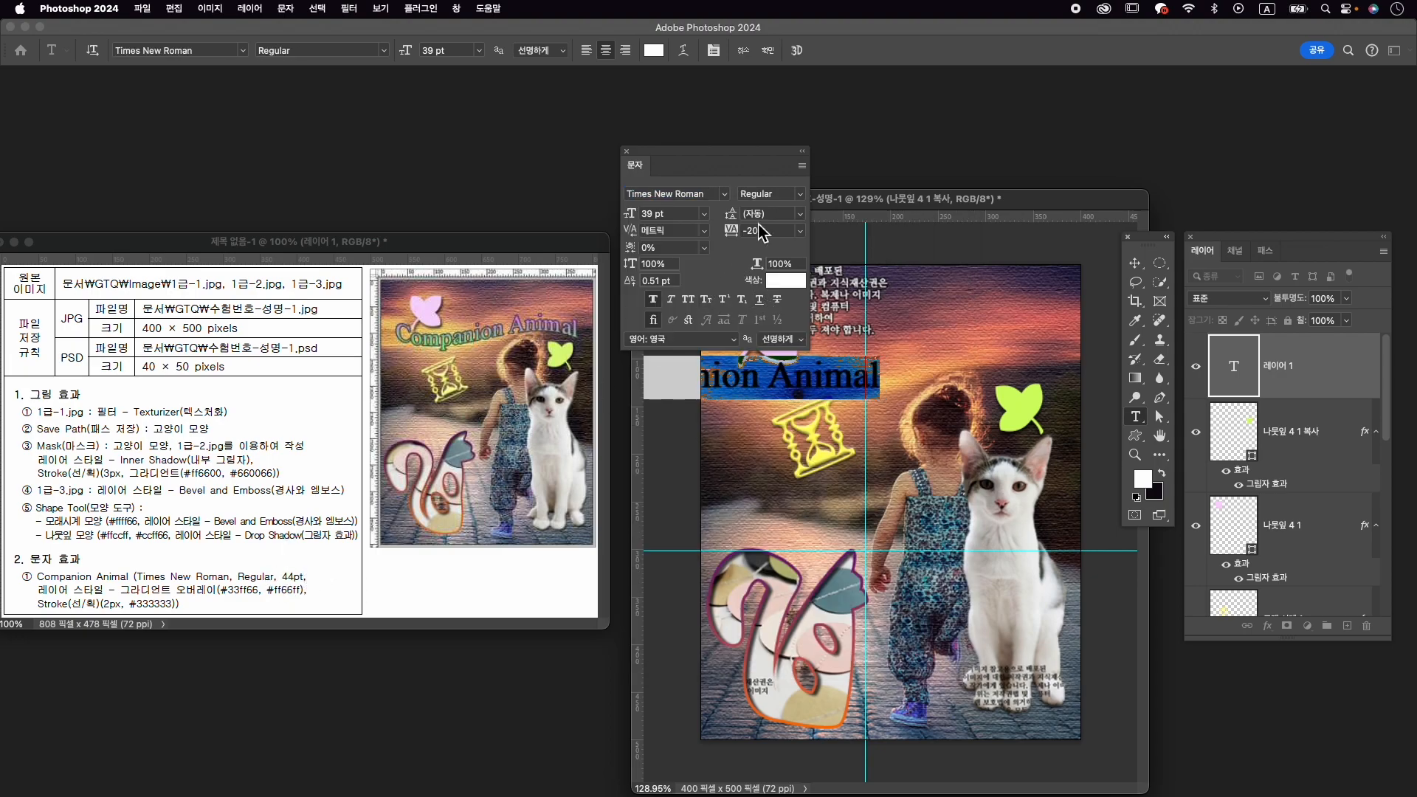
# Set the title's tracking to 0, turn off its faux bold and set its size to 44 pt.
pyautogui.click(800, 230)
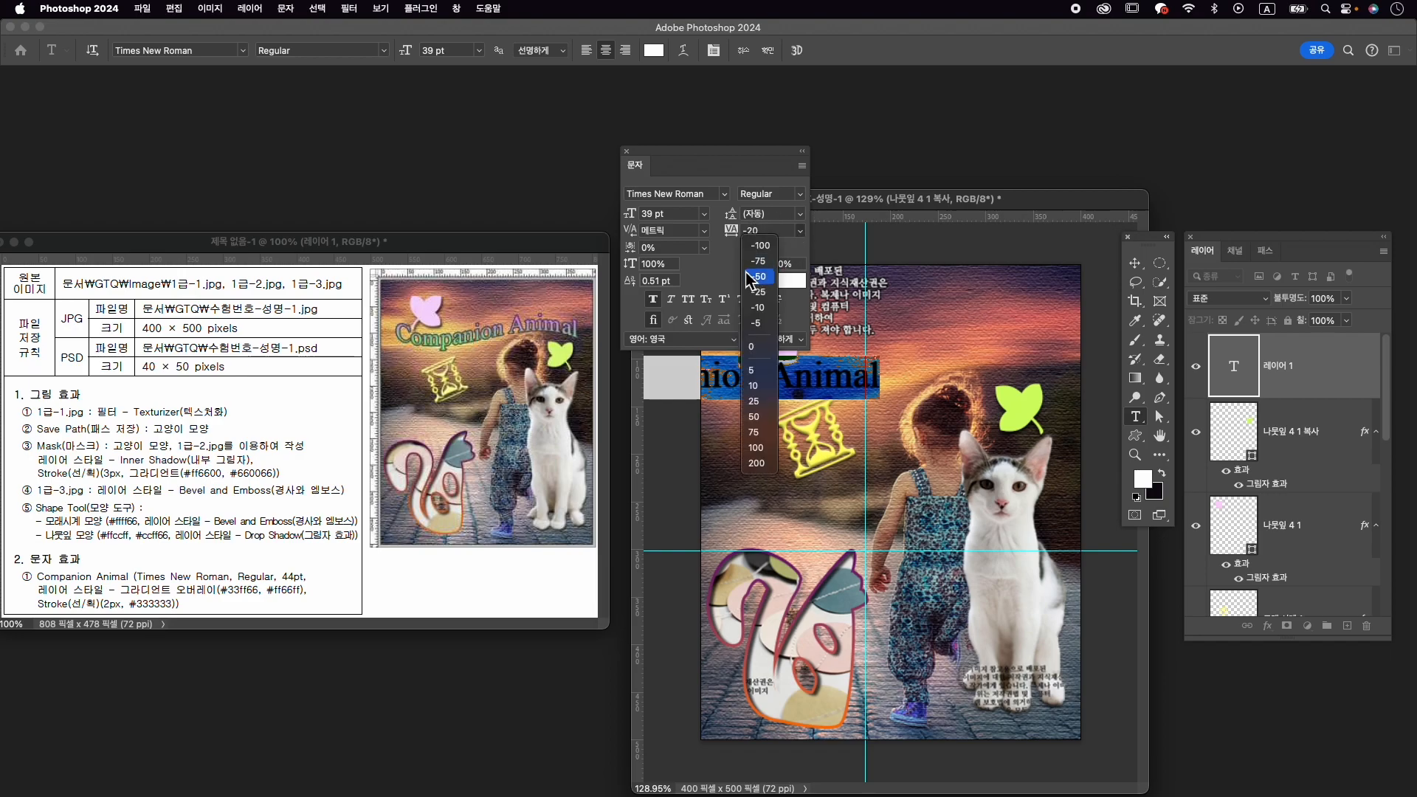
pyautogui.click(761, 347)
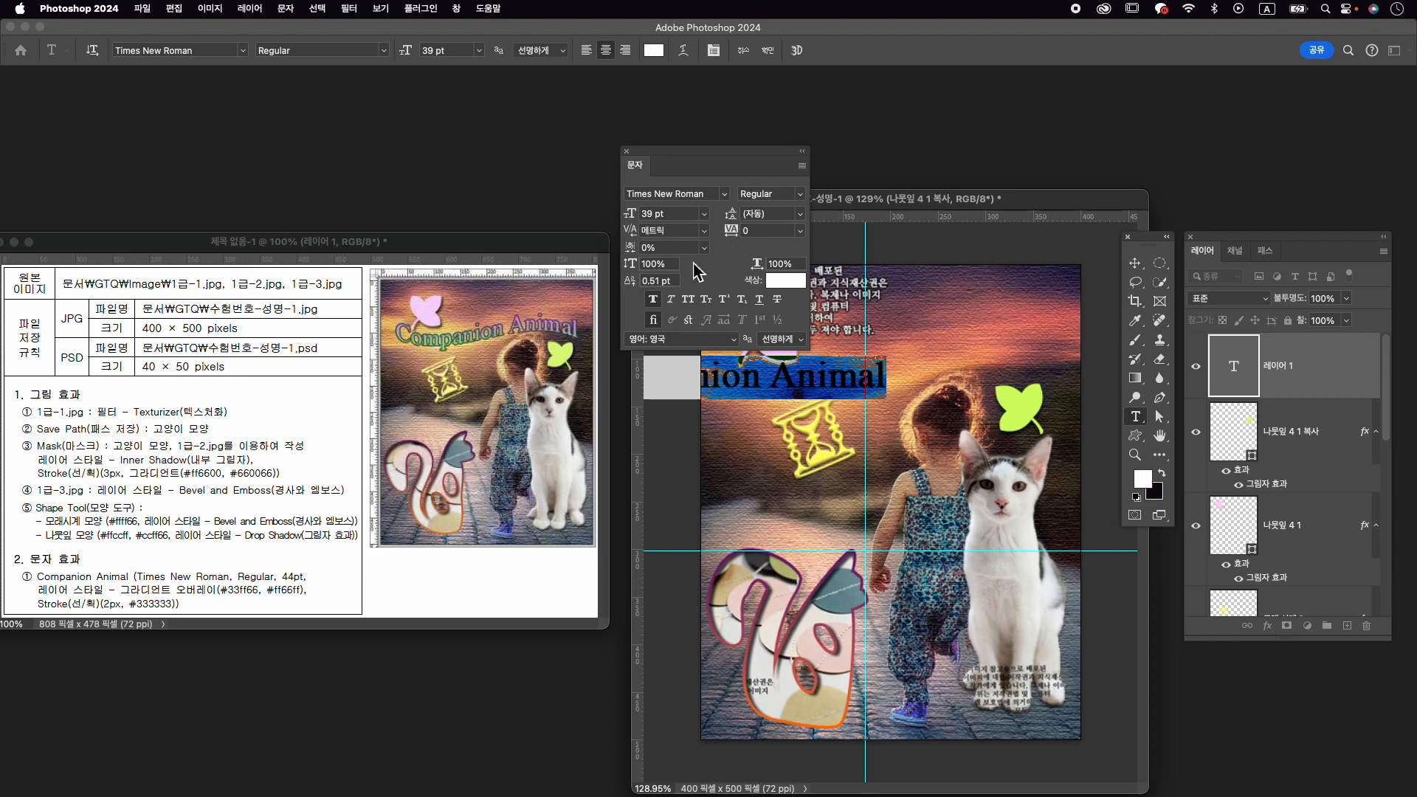
pyautogui.click(656, 303)
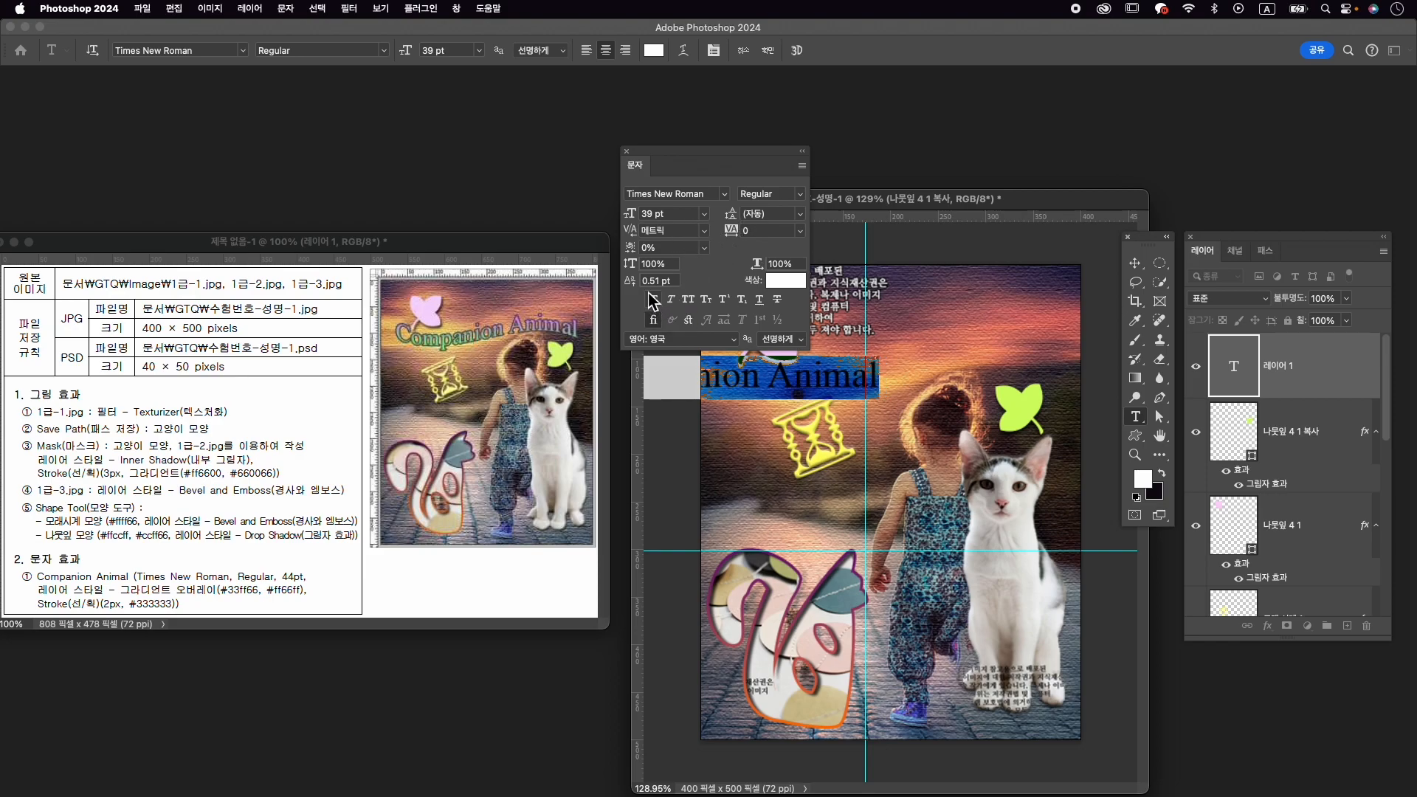
pyautogui.click(654, 301)
pyautogui.write('44')
pyautogui.click(654, 215)
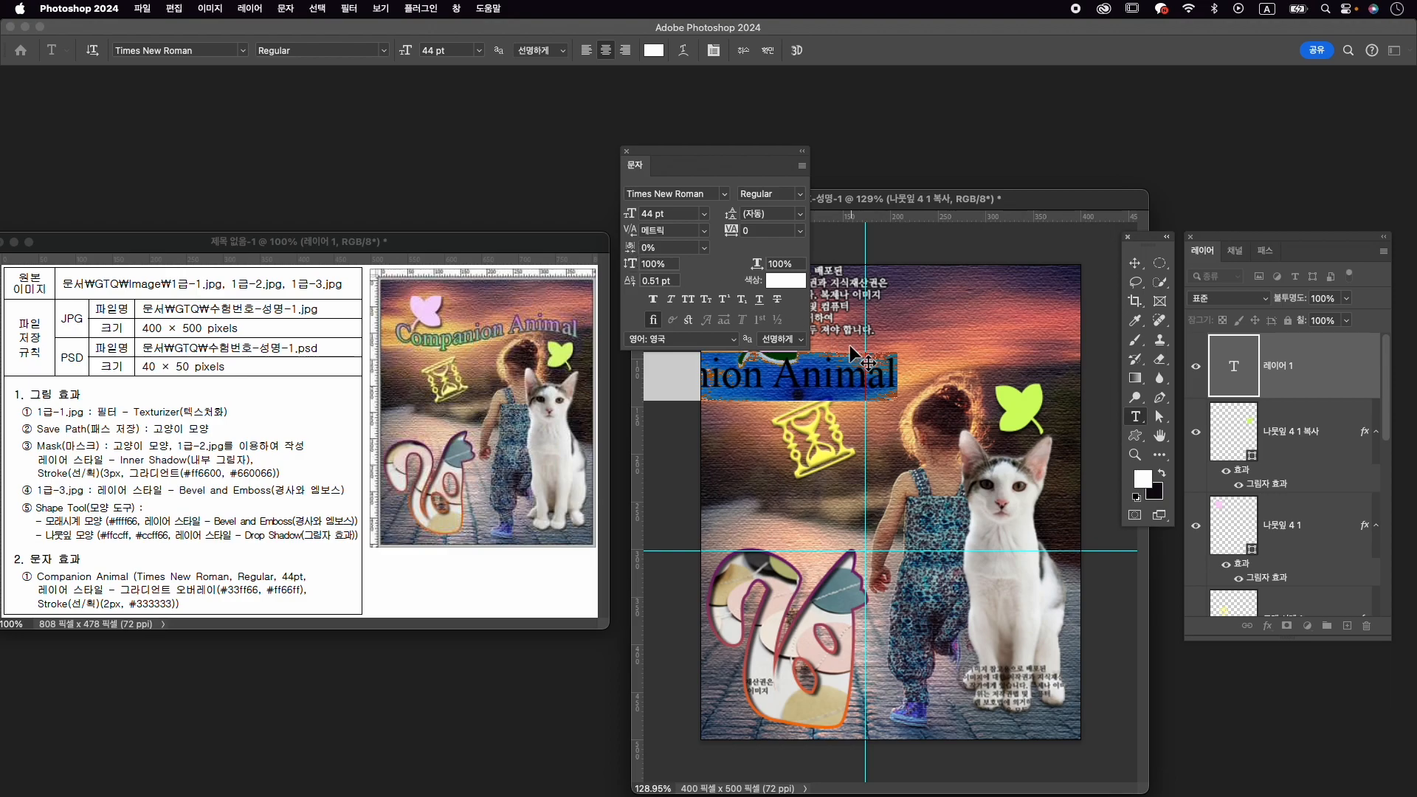
# Commit the title text and move it horizontally into the canvas, between the pink leaf and the hourglass.
pyautogui.click(767, 51)
pyautogui.moveTo(792, 367); pyautogui.dragTo(1007, 378)
pyautogui.press('Return')
pyautogui.press('t')
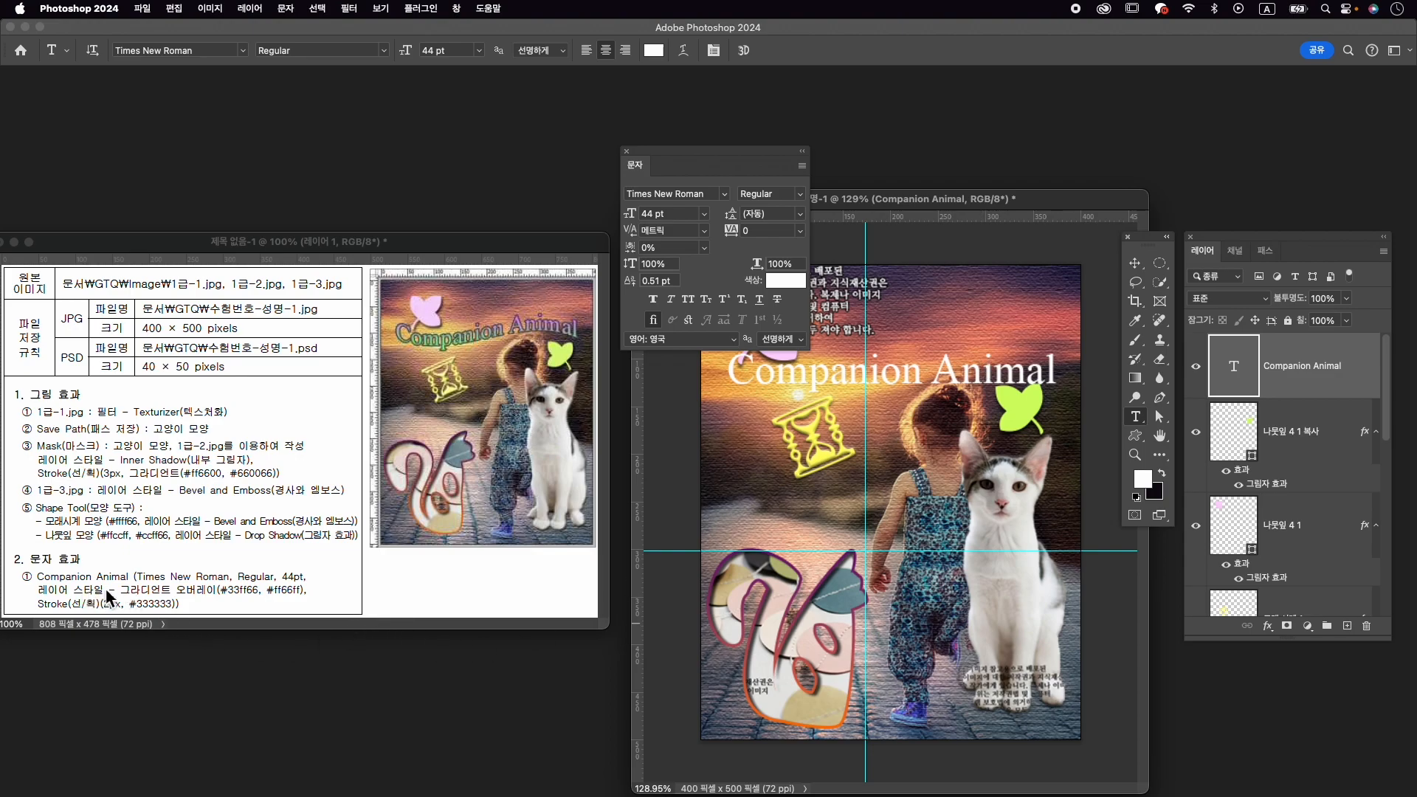
# Add a Gradient Overlay to the "Companion Animal" text and set the gradient's start colour to #33ff66.
pyautogui.click(1268, 626)
pyautogui.click(1295, 575)
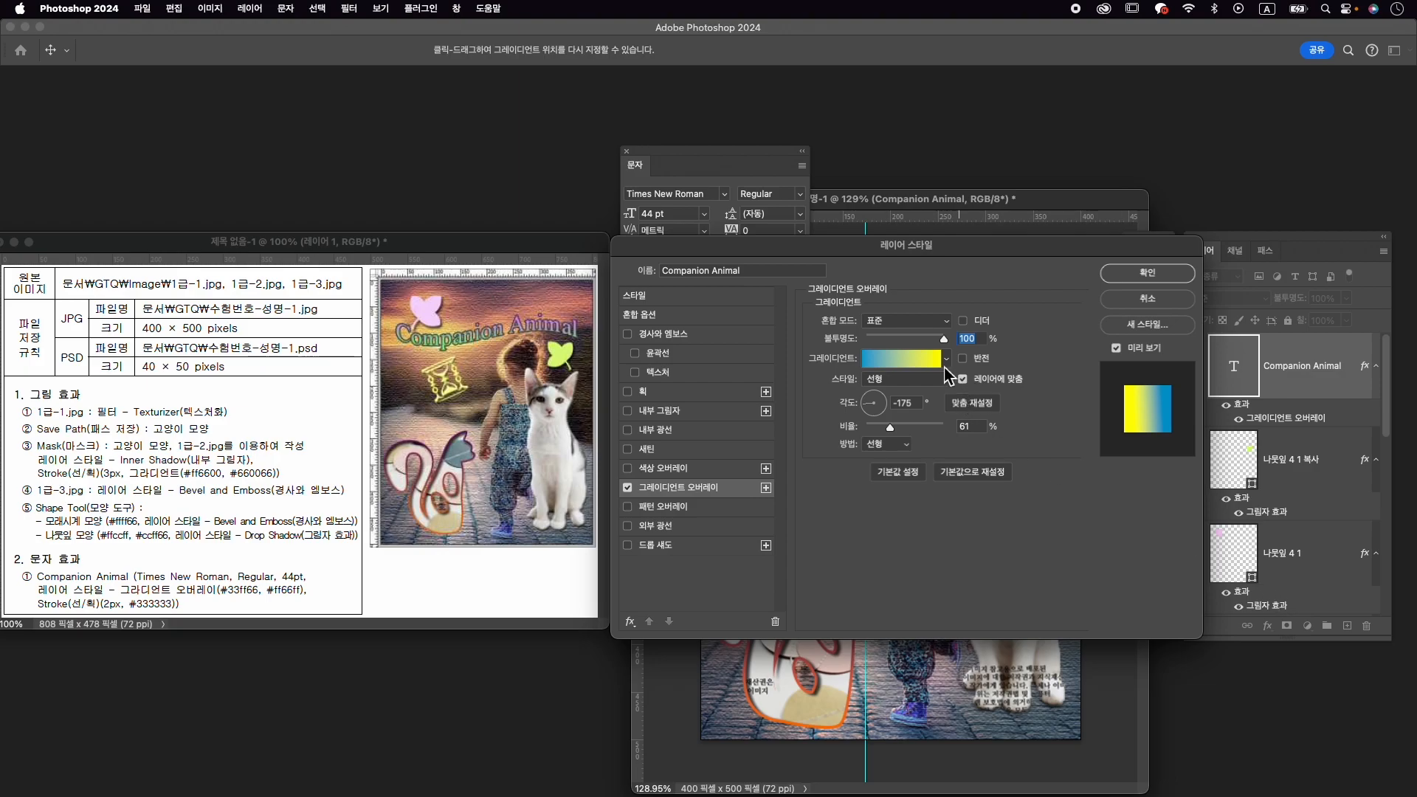
pyautogui.click(918, 360)
pyautogui.doubleClick(885, 641)
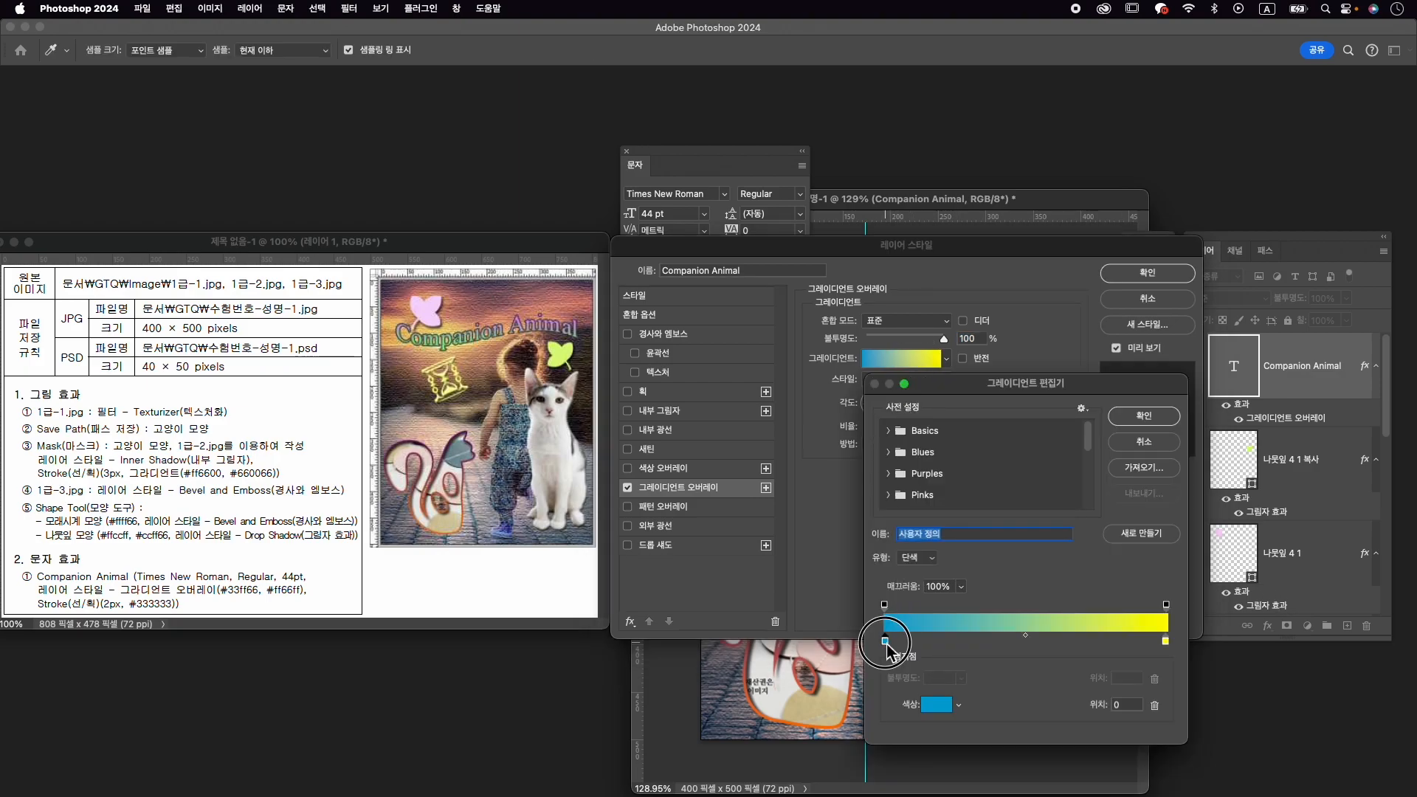
pyautogui.write('33ff66')
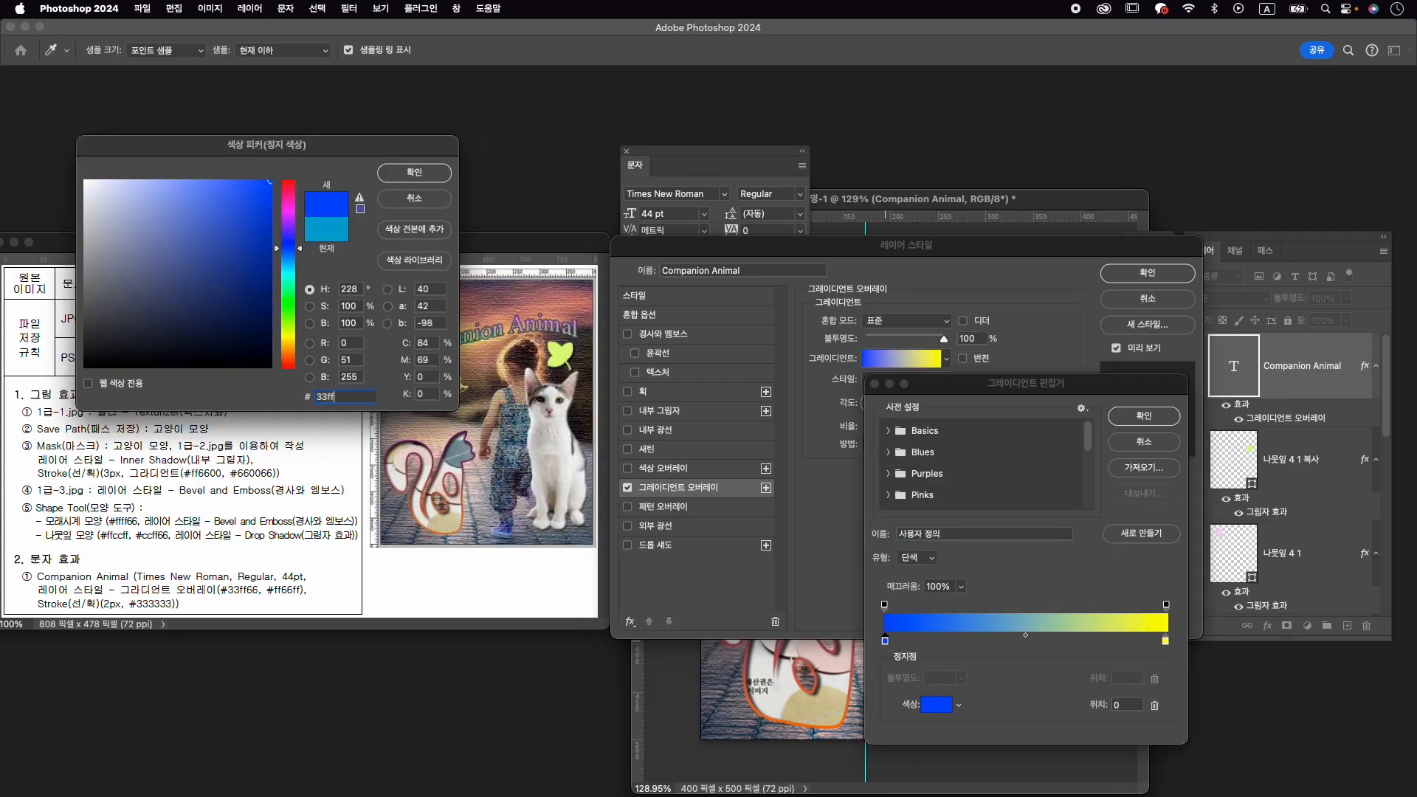
pyautogui.press('Return')
# Set the end colour of the title's overlay gradient to #ff66ff and accept the gradient.
pyautogui.click(1166, 640)
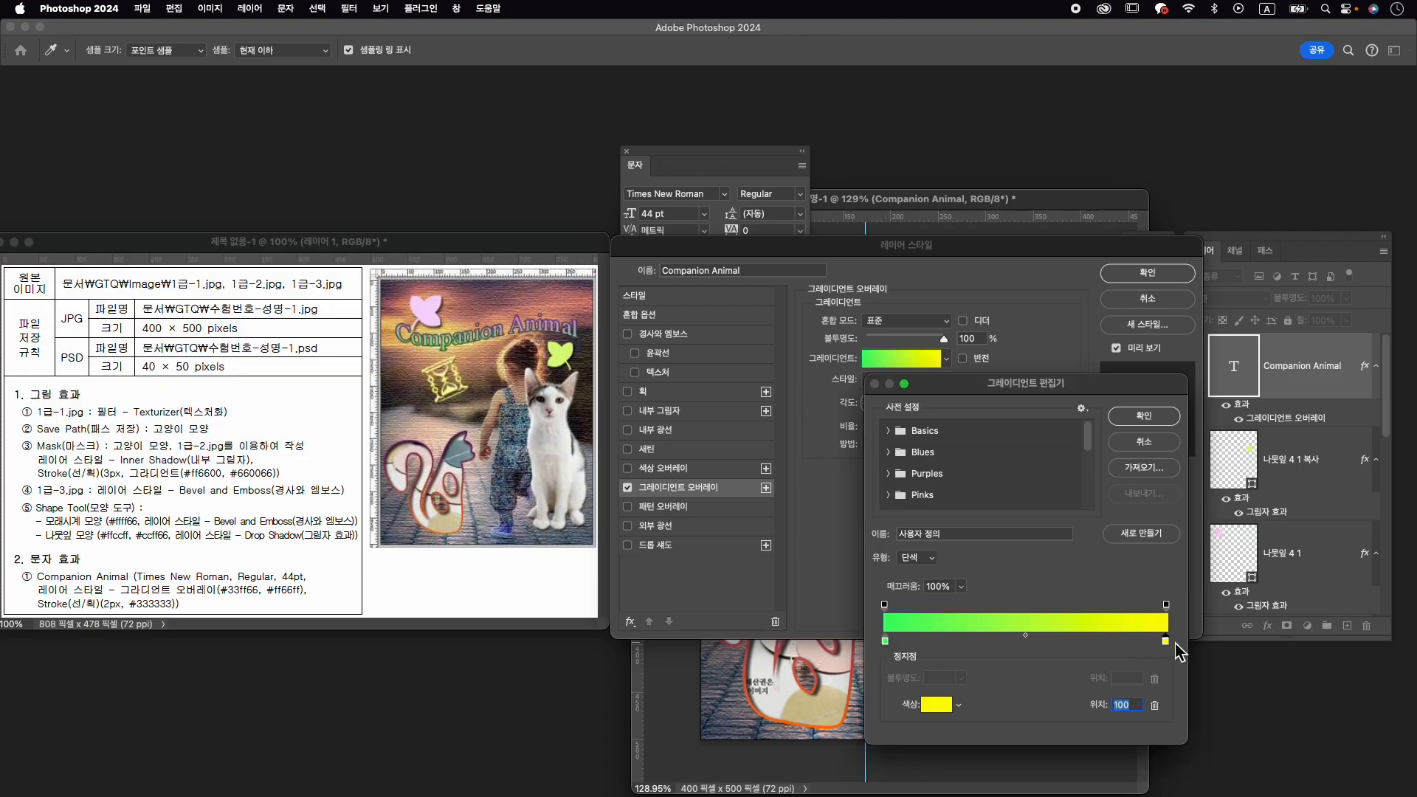
pyautogui.click(938, 705)
pyautogui.write('ff66ff')
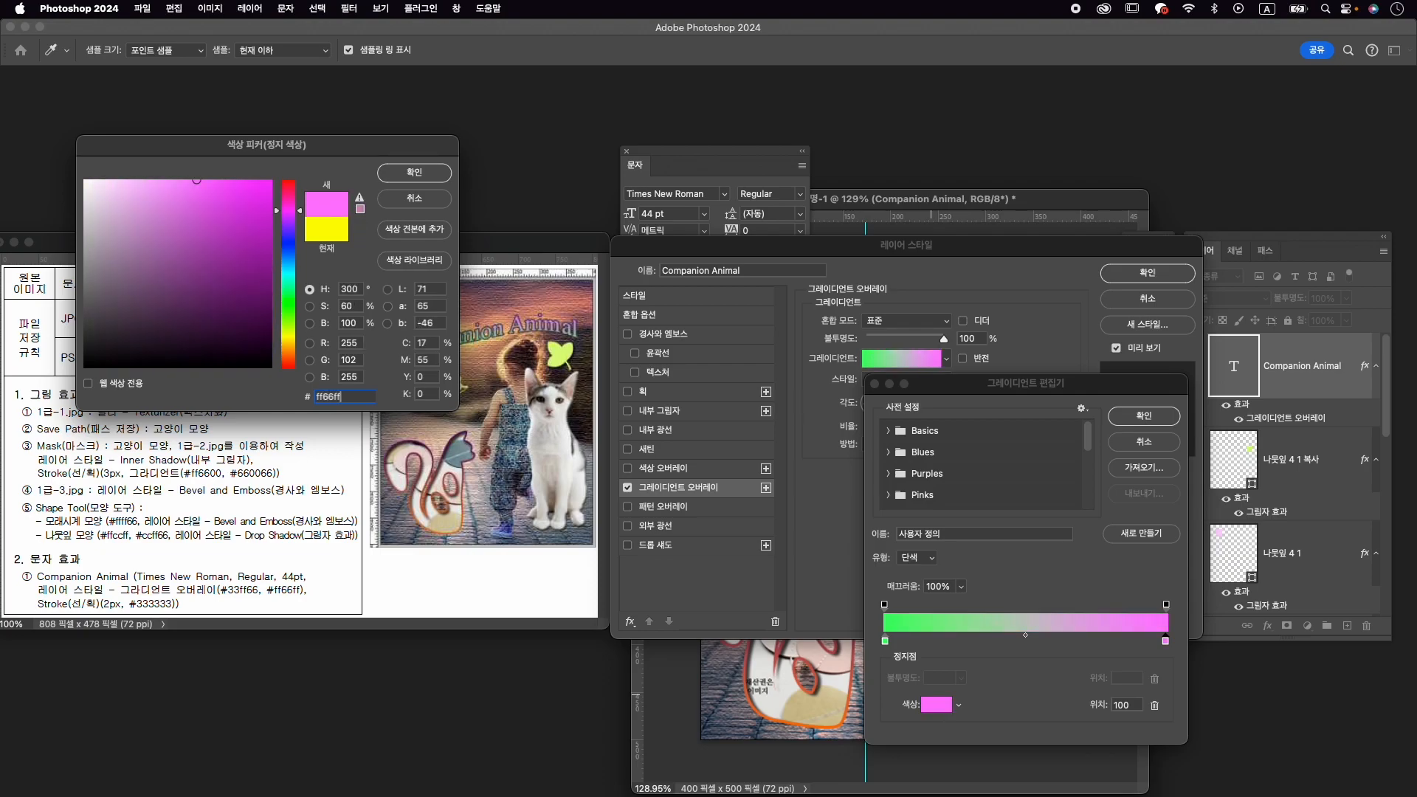
pyautogui.press('Return')
pyautogui.click(1144, 417)
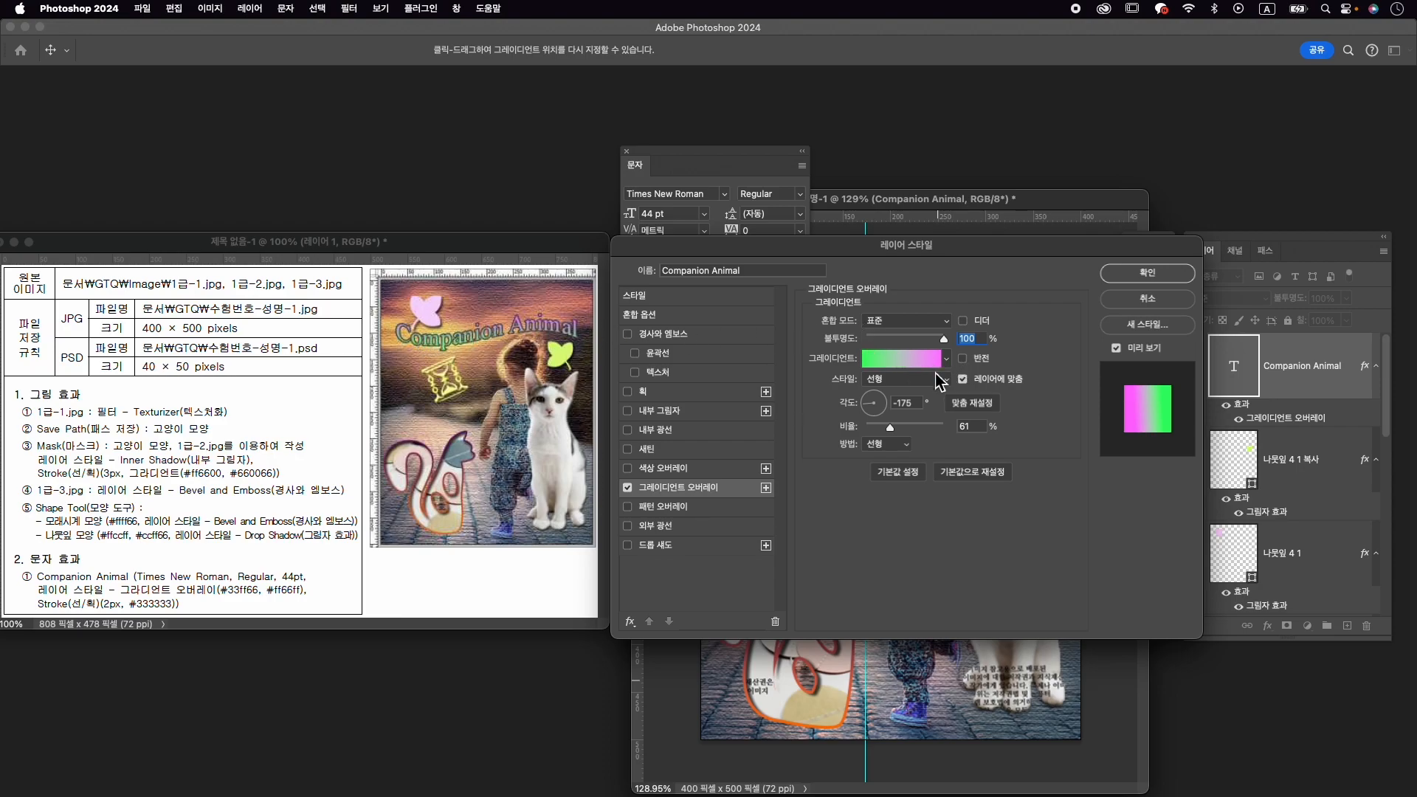
# Set the title's overlay gradient angle to 90° and add a Stroke effect with a size of 2 px.
pyautogui.moveTo(878, 410); pyautogui.dragTo(877, 398)
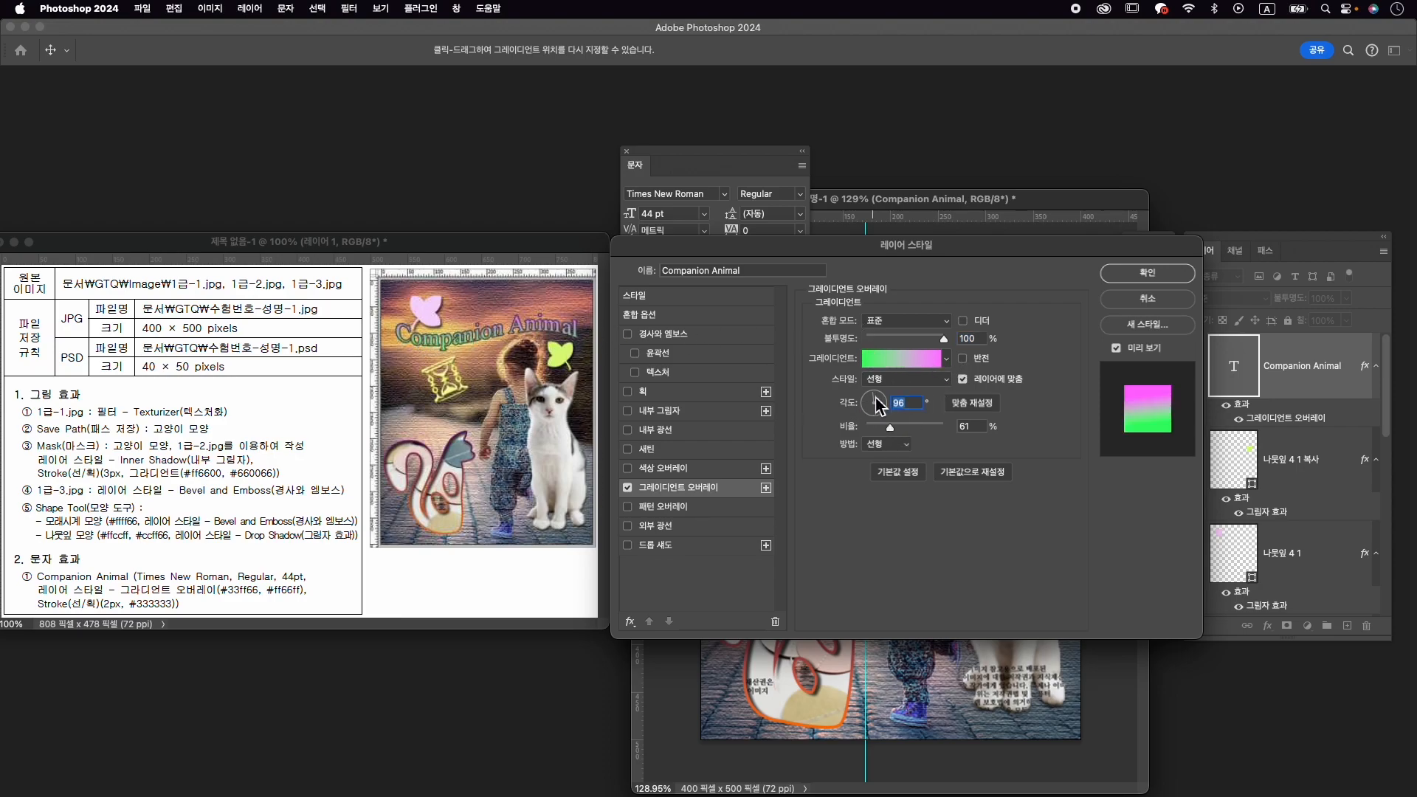
pyautogui.write('90')
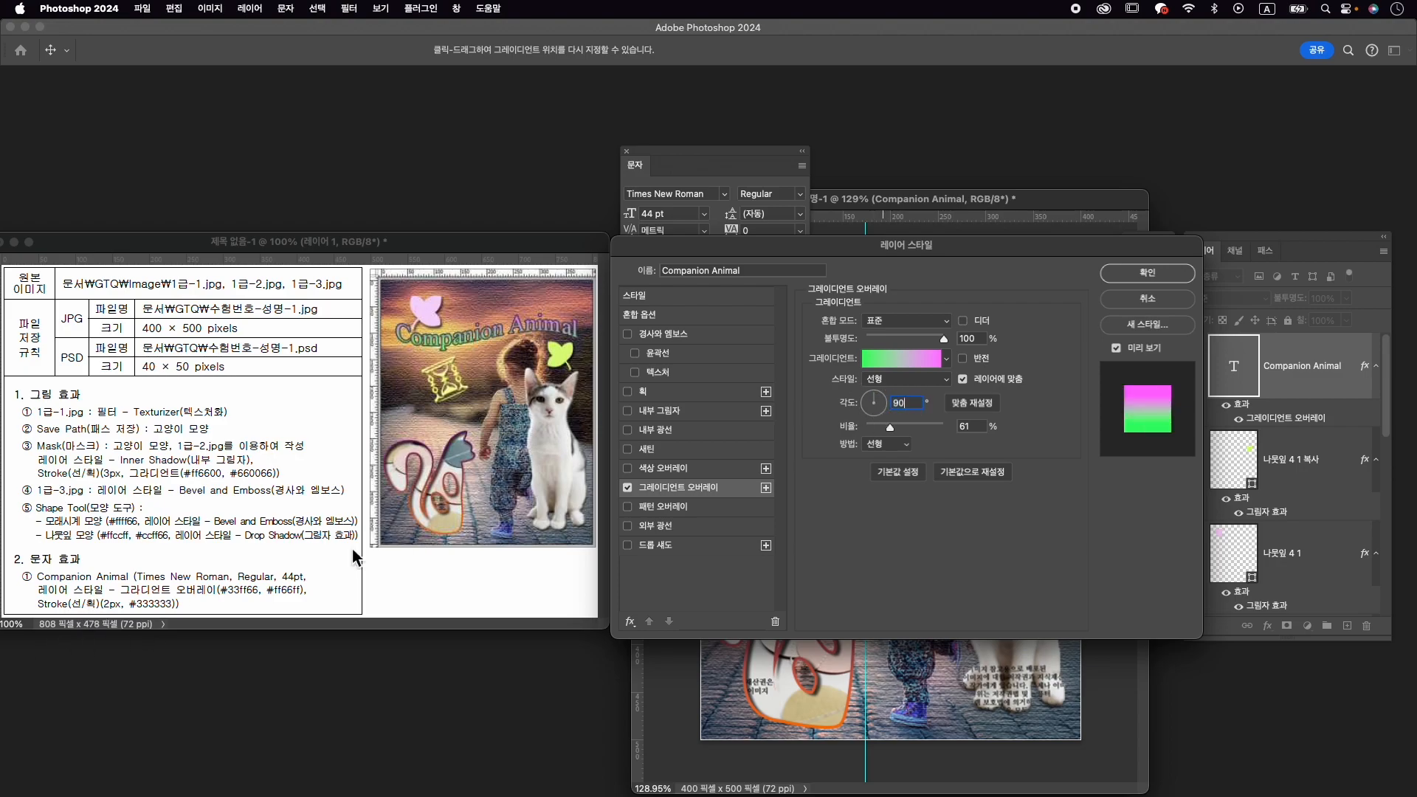
pyautogui.click(671, 394)
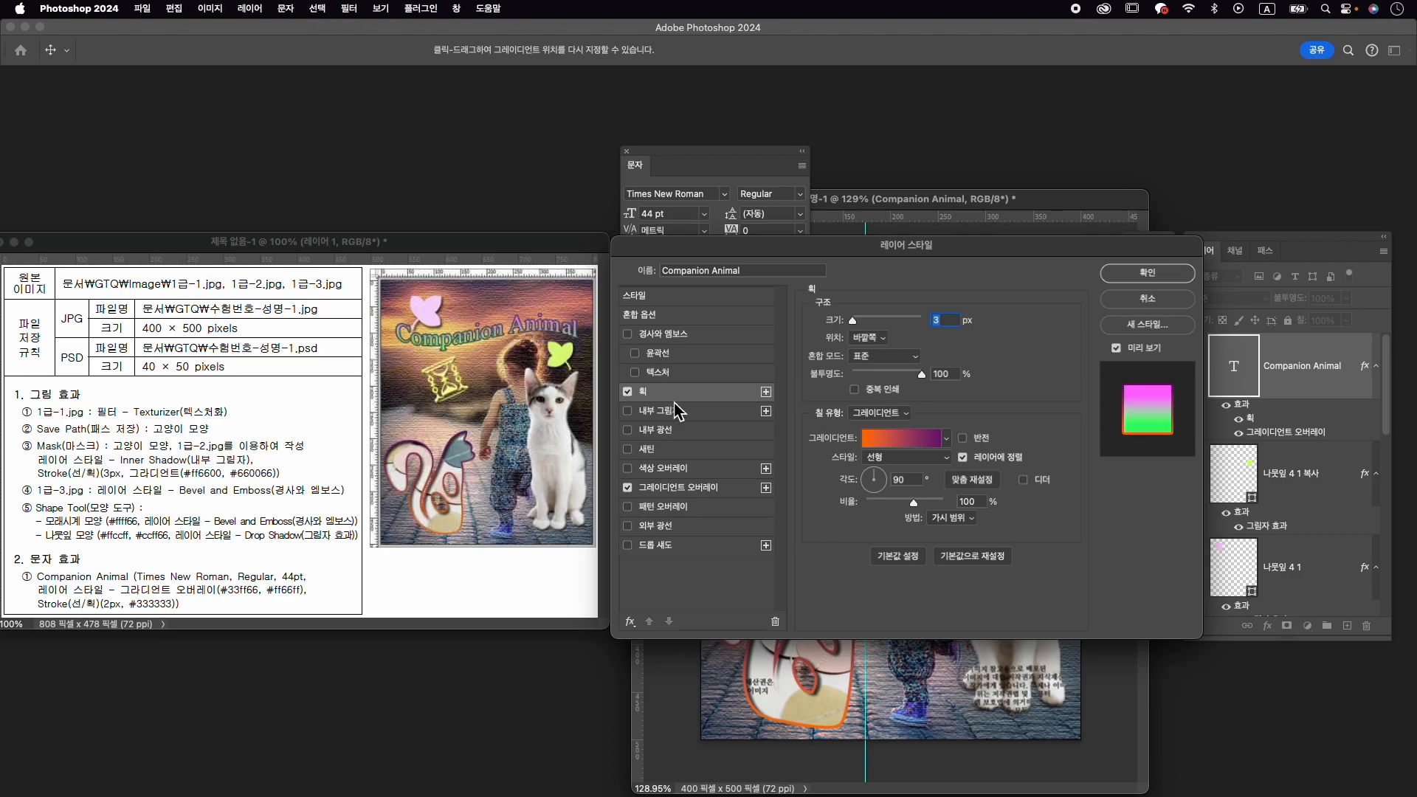
pyautogui.write('2')
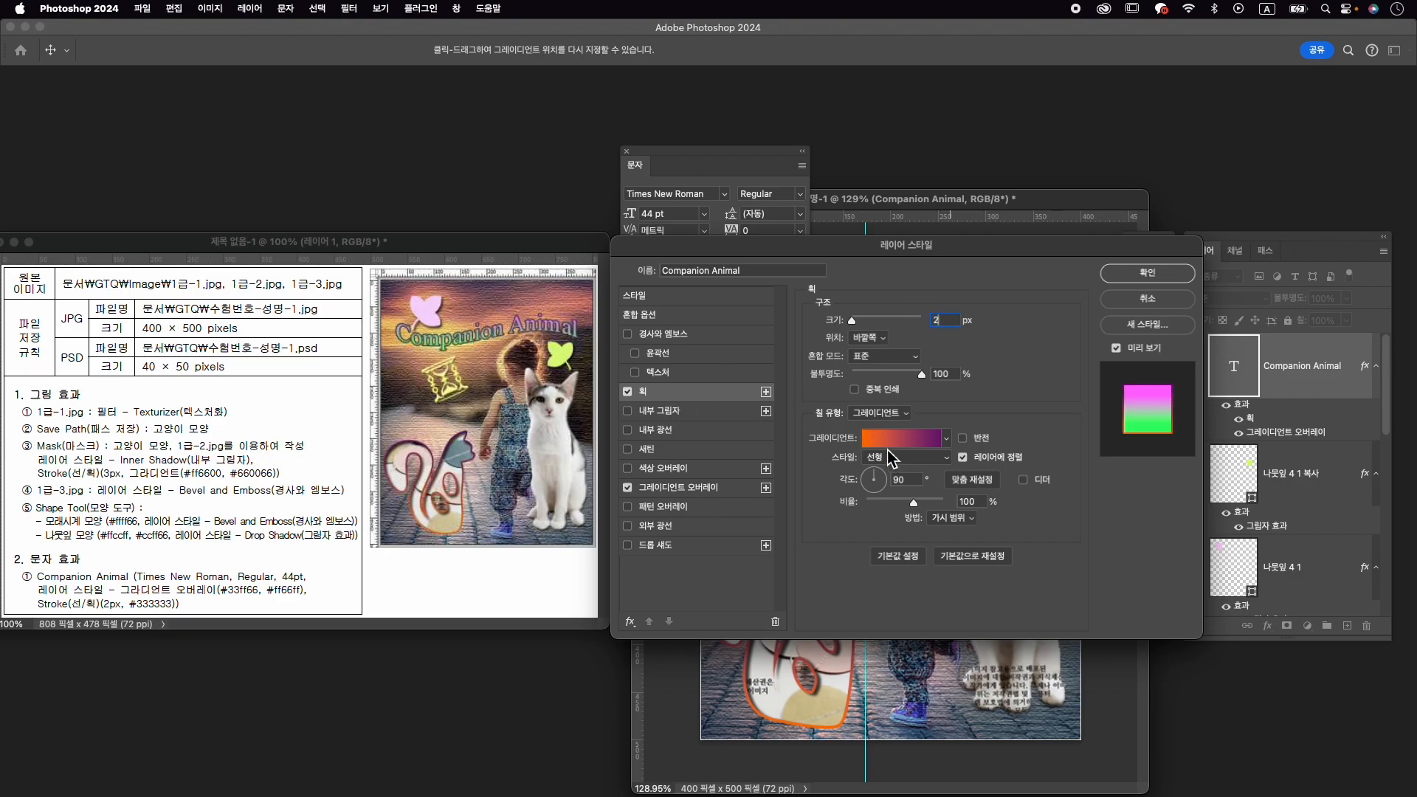
# Change the title stroke's fill type to a solid colour, set it to #333333 and apply the layer style.
pyautogui.click(891, 440)
pyautogui.press('Escape')
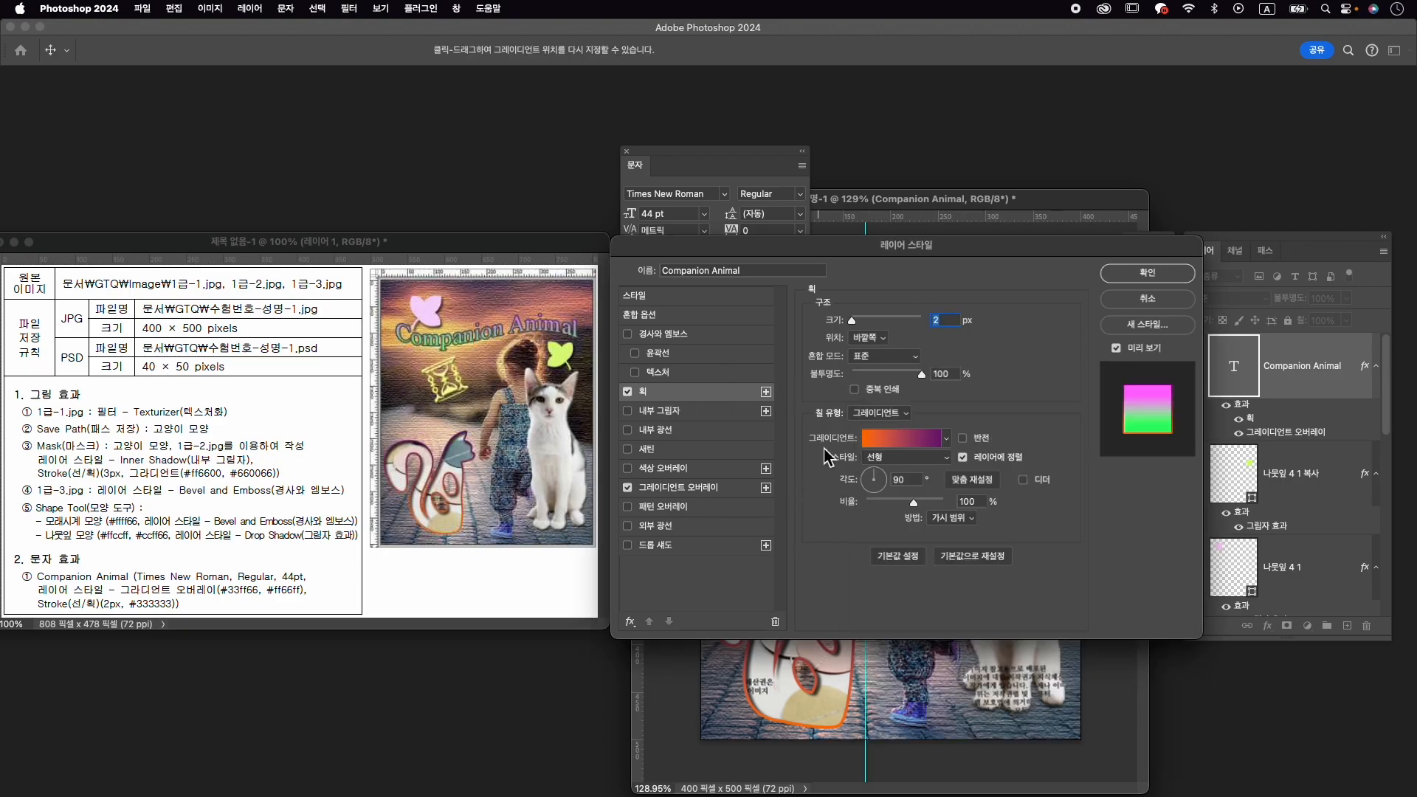
pyautogui.click(878, 411)
pyautogui.click(875, 402)
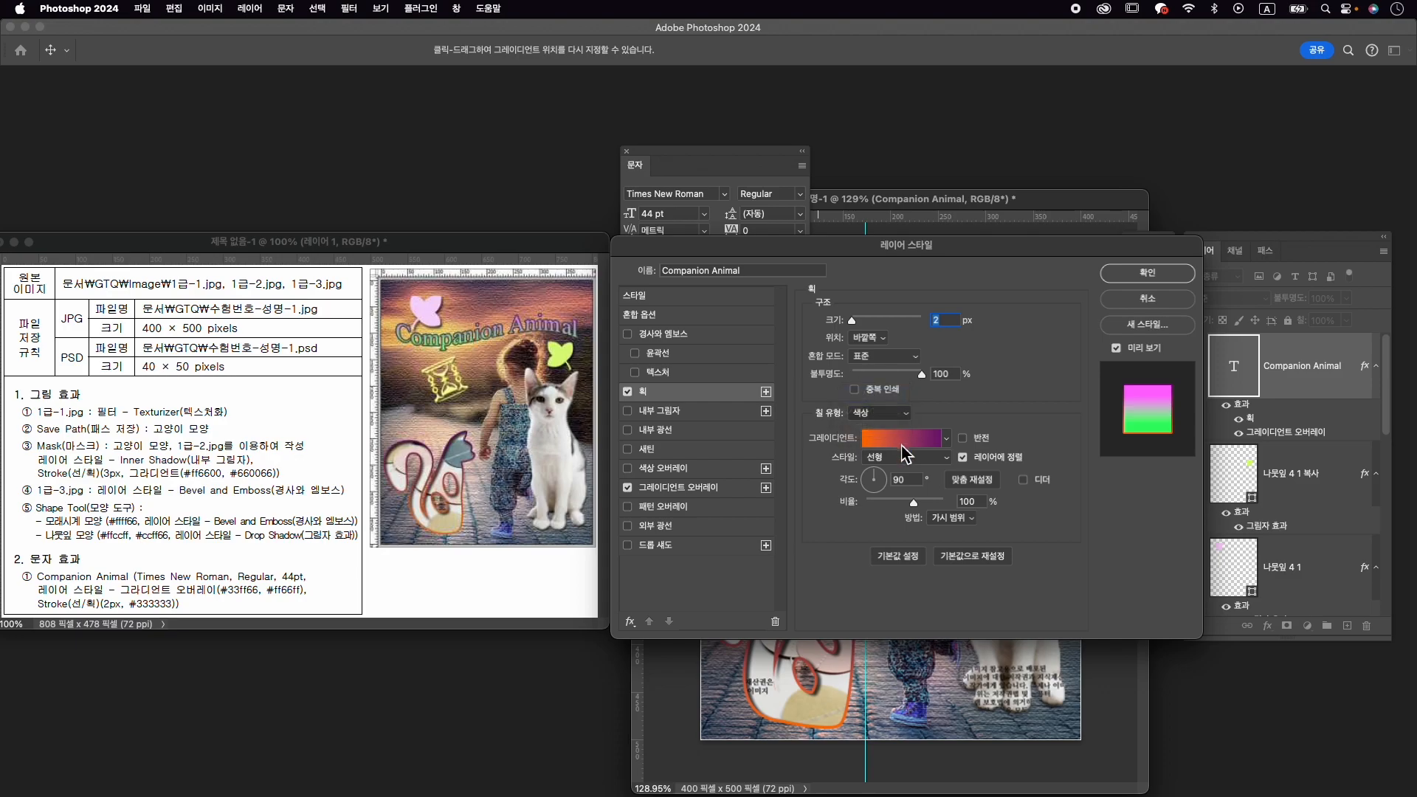
pyautogui.click(838, 439)
pyautogui.write('333333')
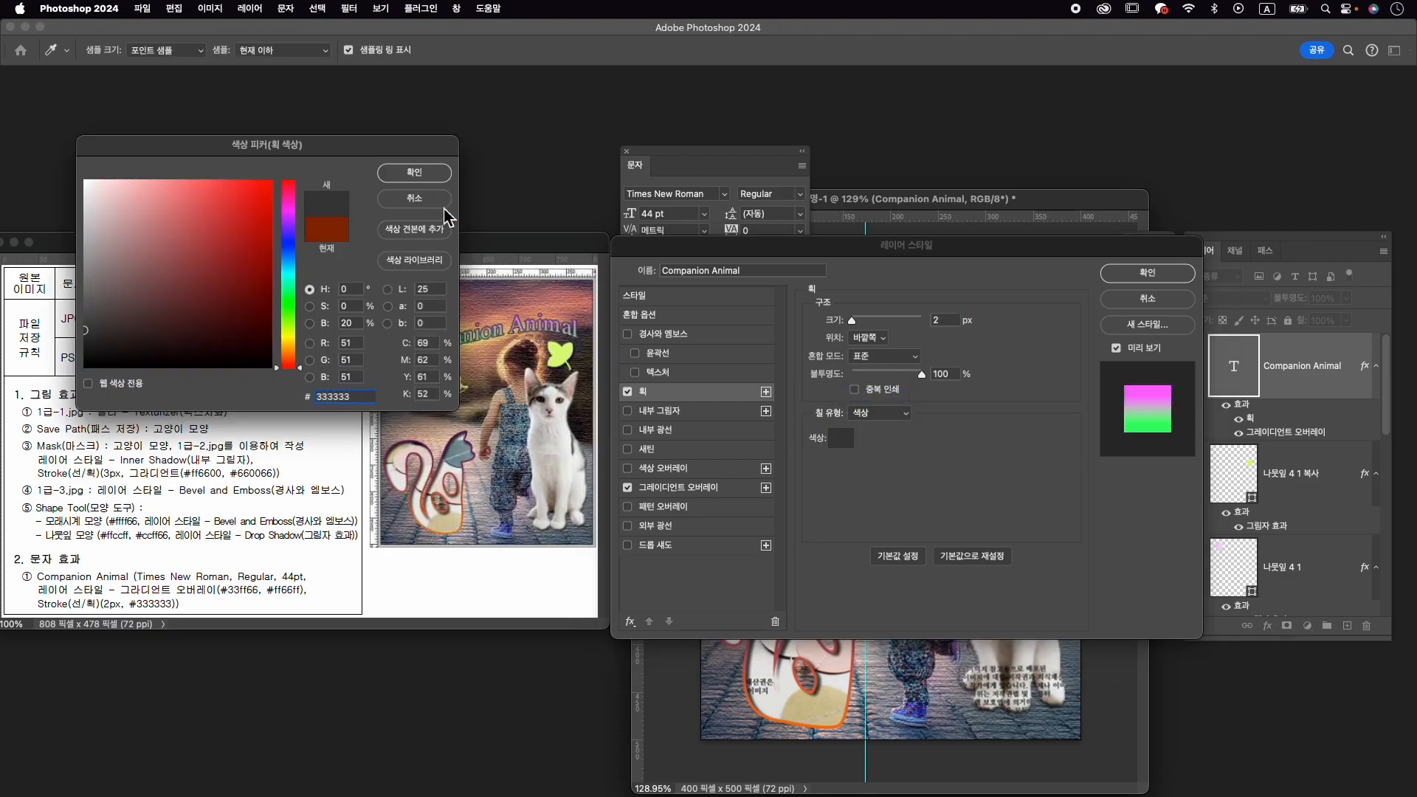
pyautogui.click(414, 173)
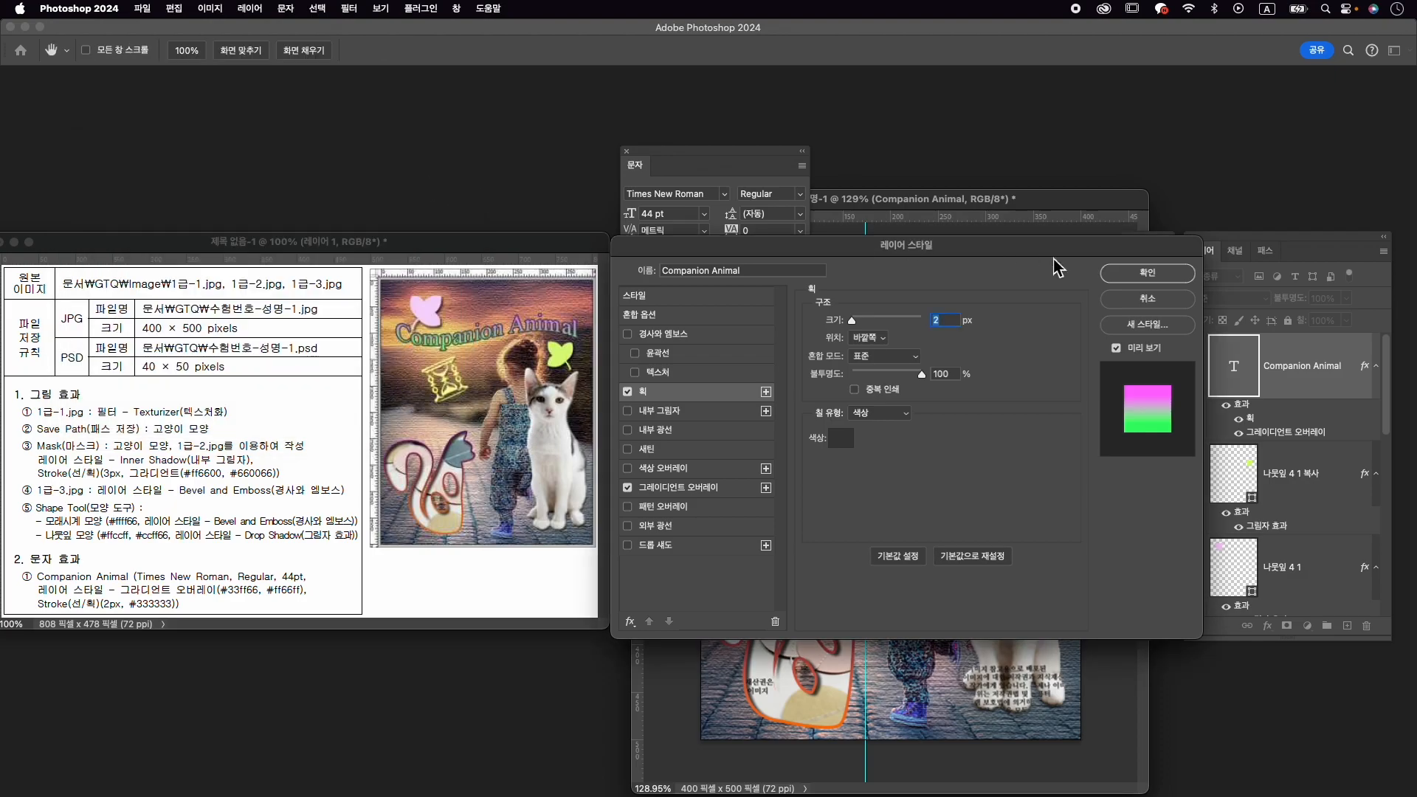
pyautogui.click(1151, 278)
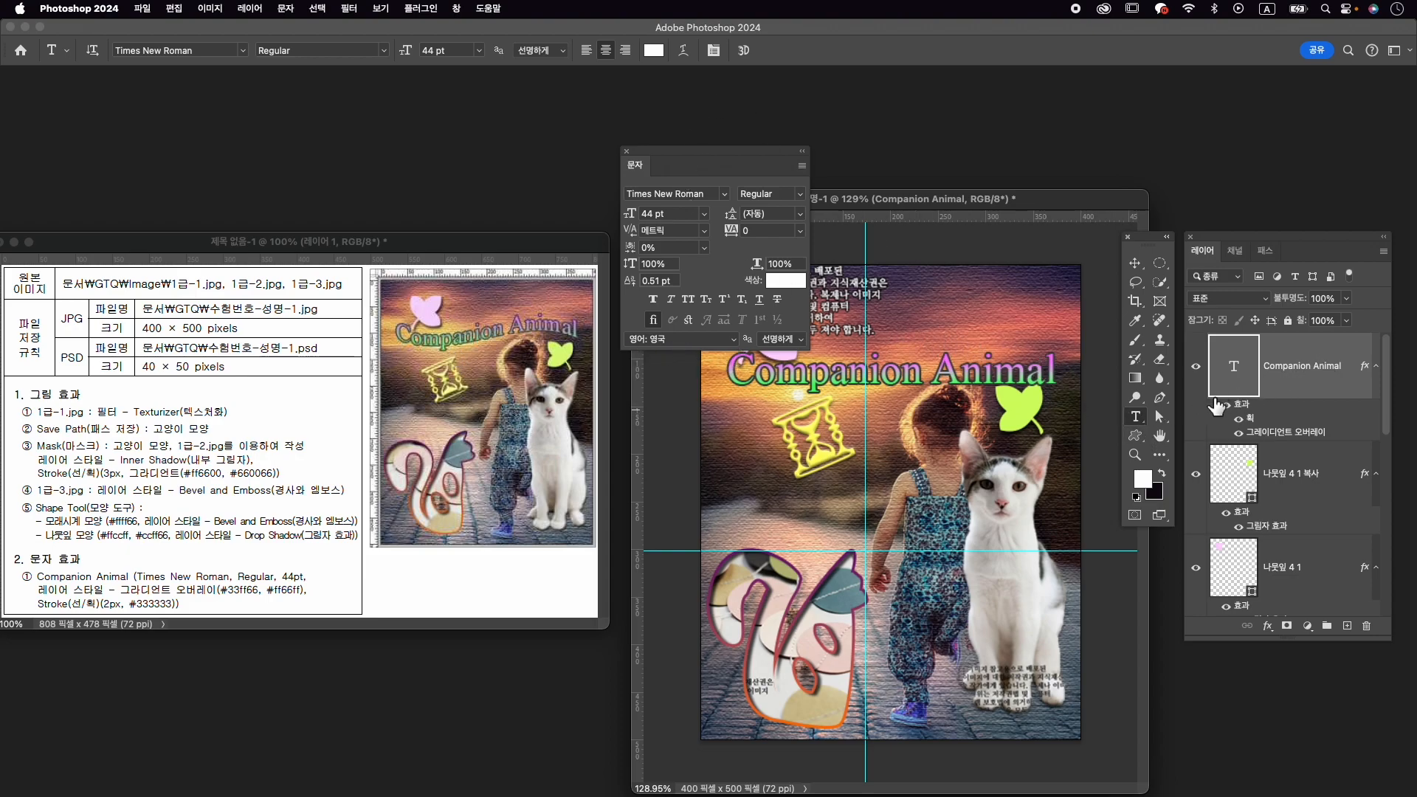
# Warp the "Companion Animal" title with the horizontal Flag (깃발) style and a bend of -40%.
pyautogui.rightClick(1137, 418)
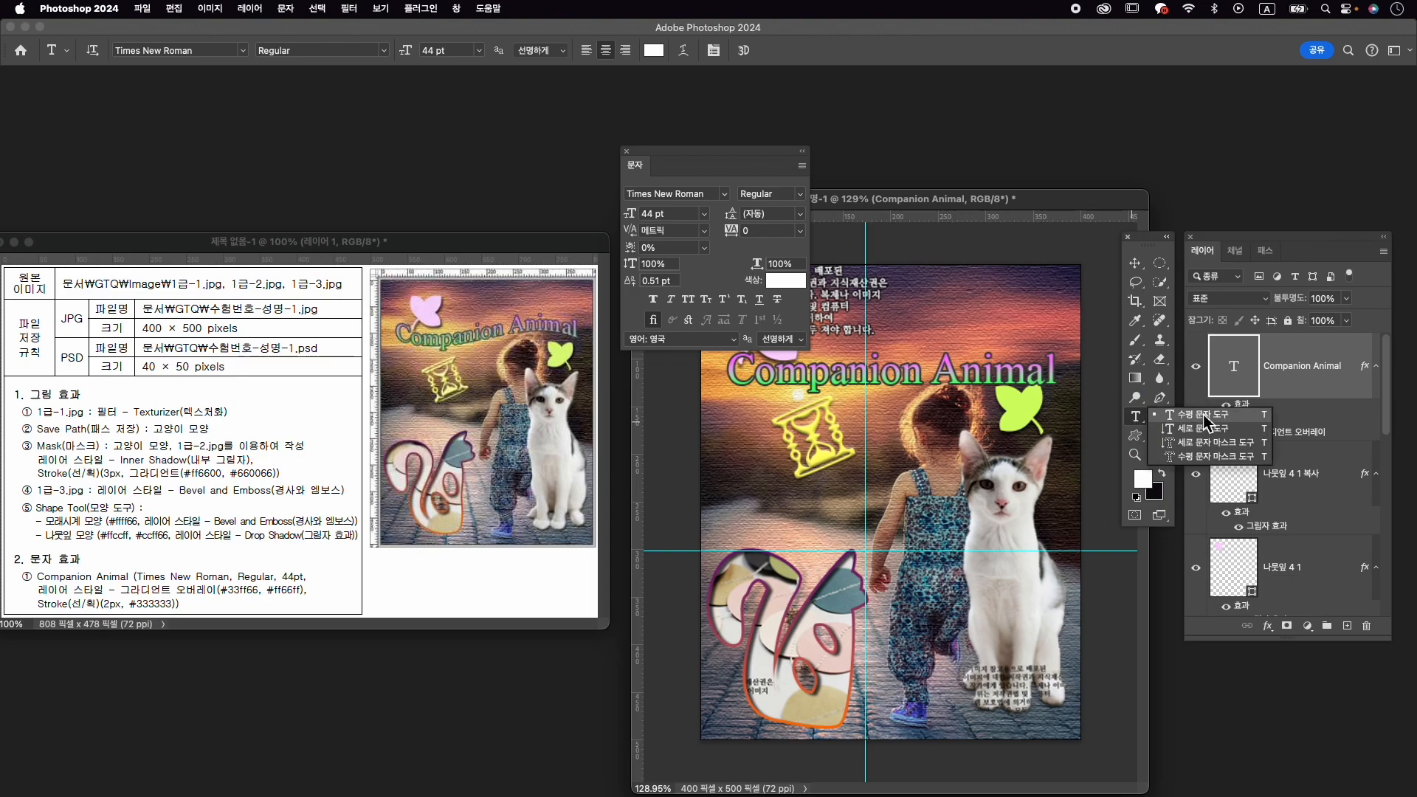
pyautogui.click(1206, 419)
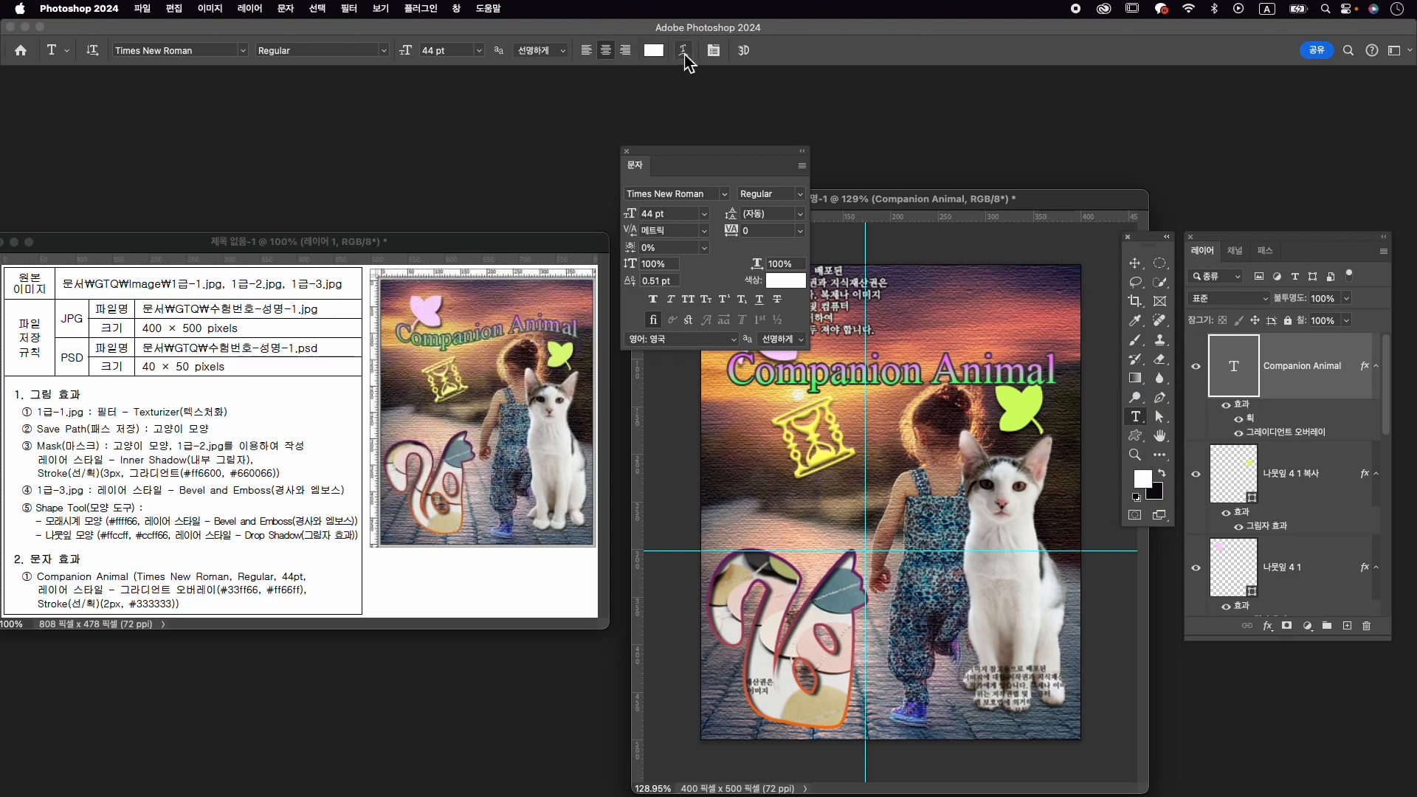
pyautogui.click(684, 52)
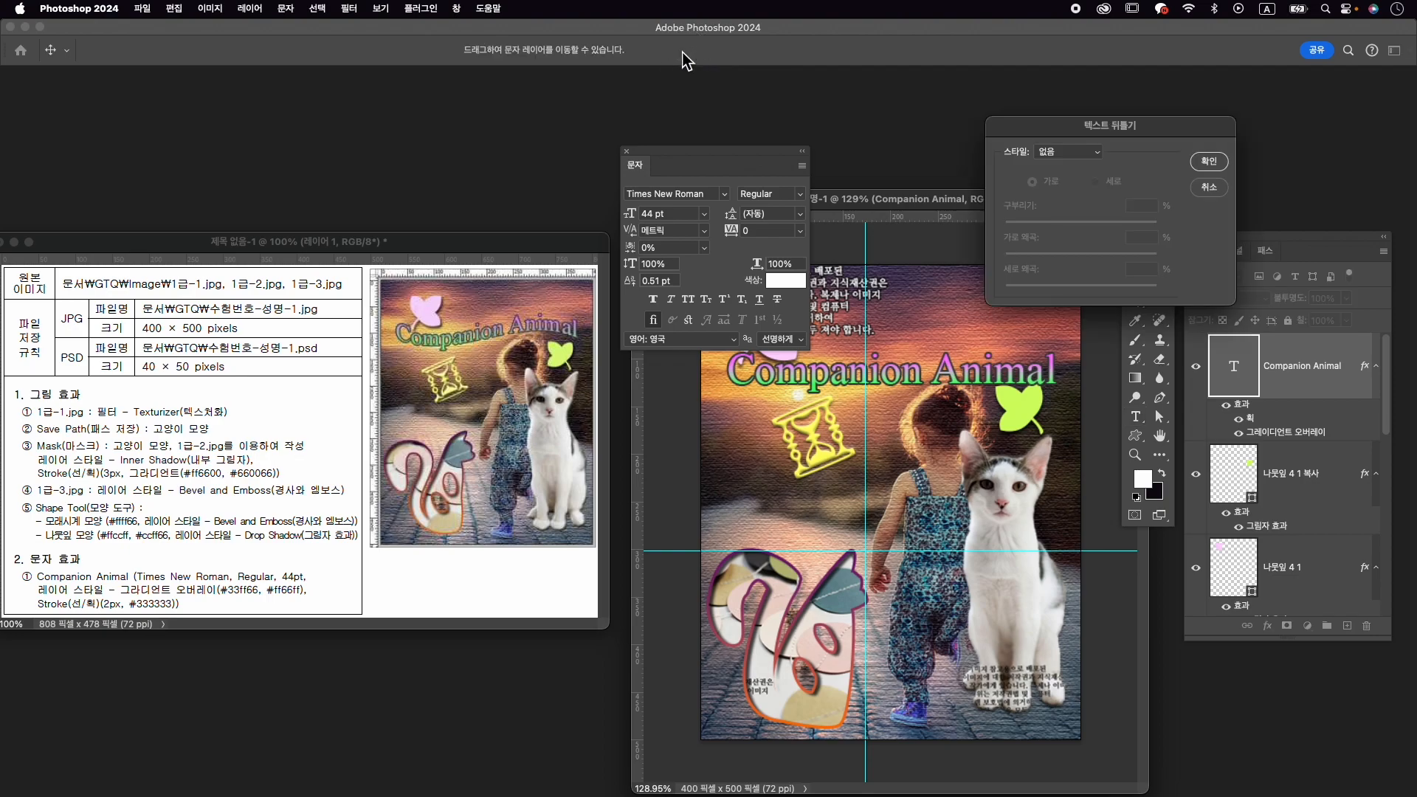
pyautogui.moveTo(1097, 140); pyautogui.dragTo(1000, 143)
pyautogui.click(983, 152)
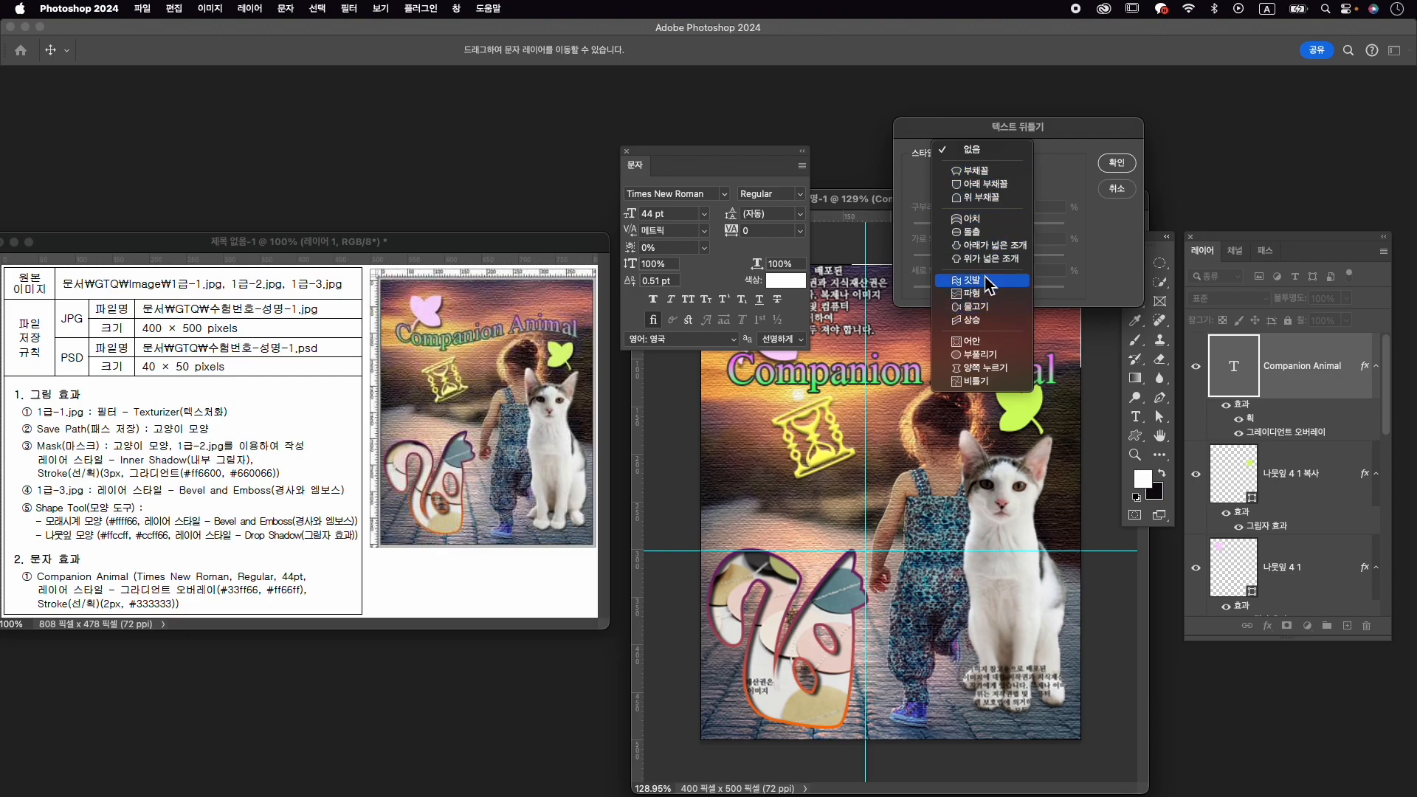
pyautogui.click(993, 279)
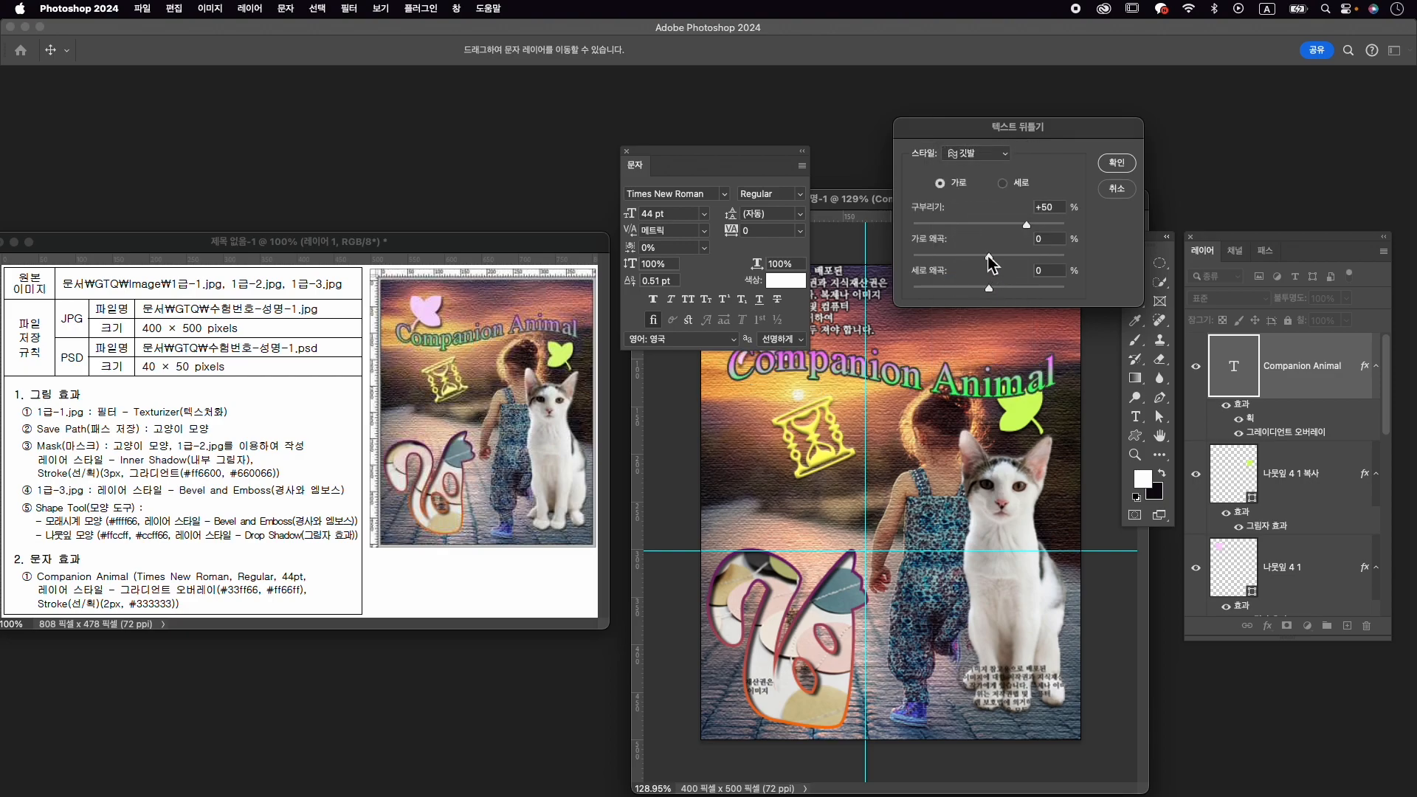
pyautogui.moveTo(1001, 226); pyautogui.dragTo(960, 230)
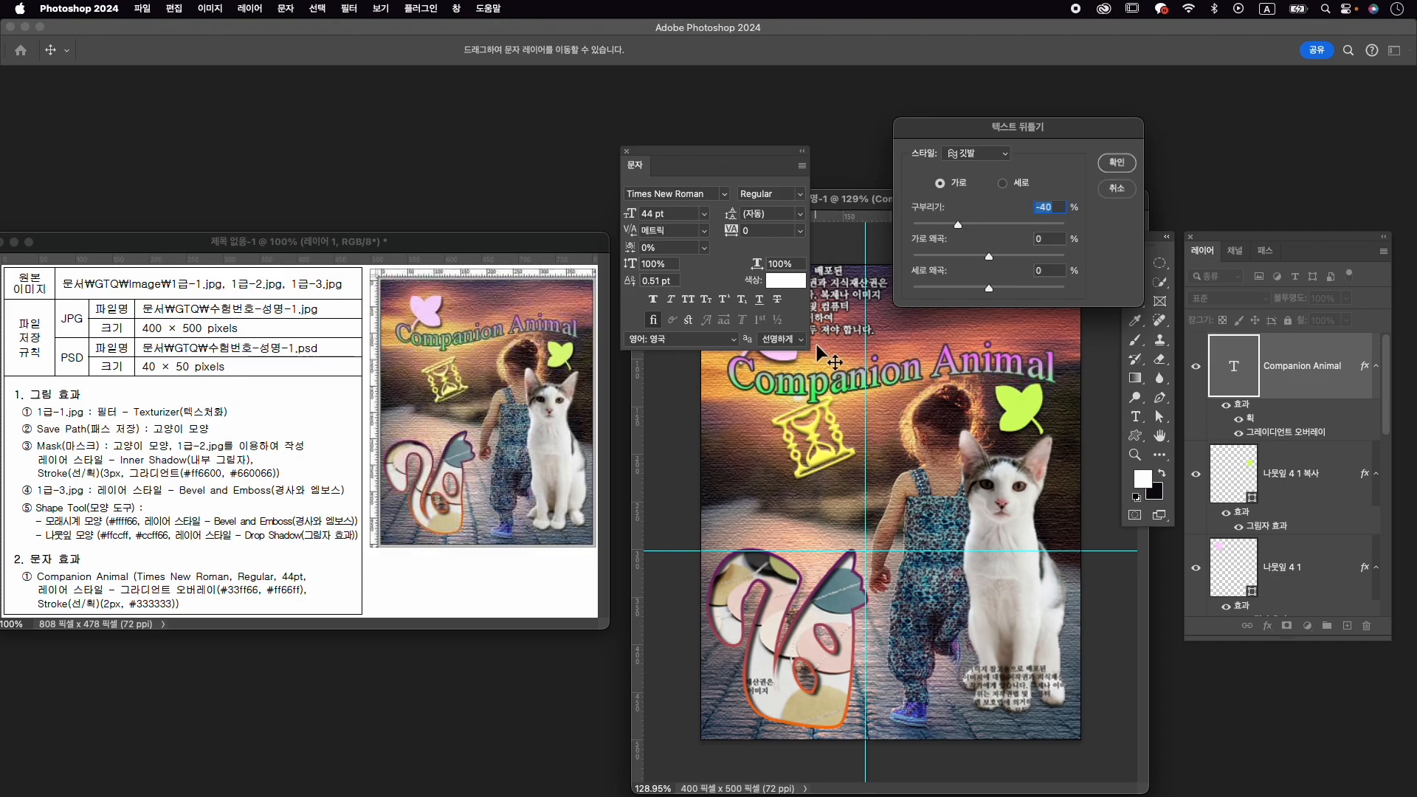
pyautogui.click(1116, 162)
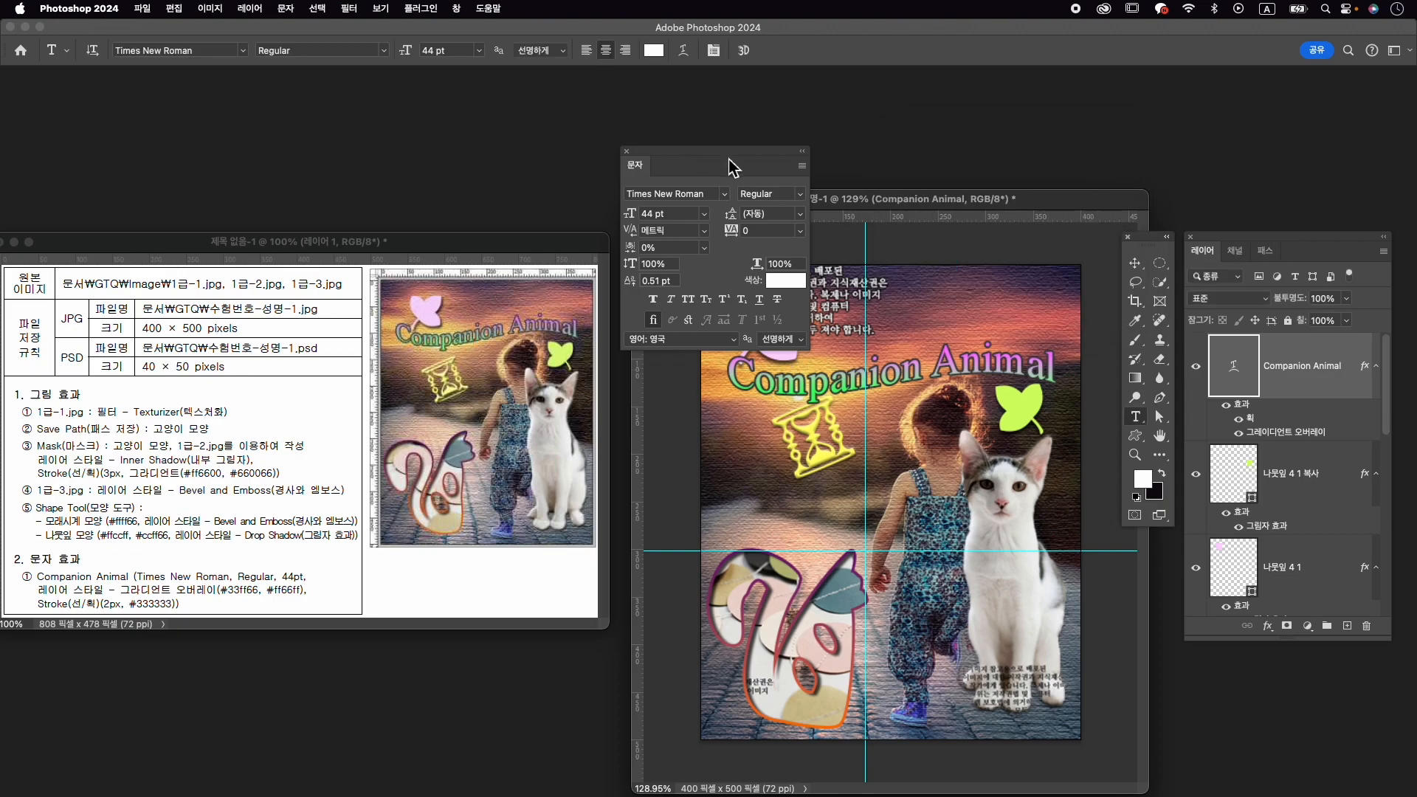
# Close the character settings and nudge the warped title slightly with Free Transform, then commit it.
pyautogui.click(628, 155)
pyautogui.press('super+t')
pyautogui.moveTo(946, 346); pyautogui.dragTo(945, 347)
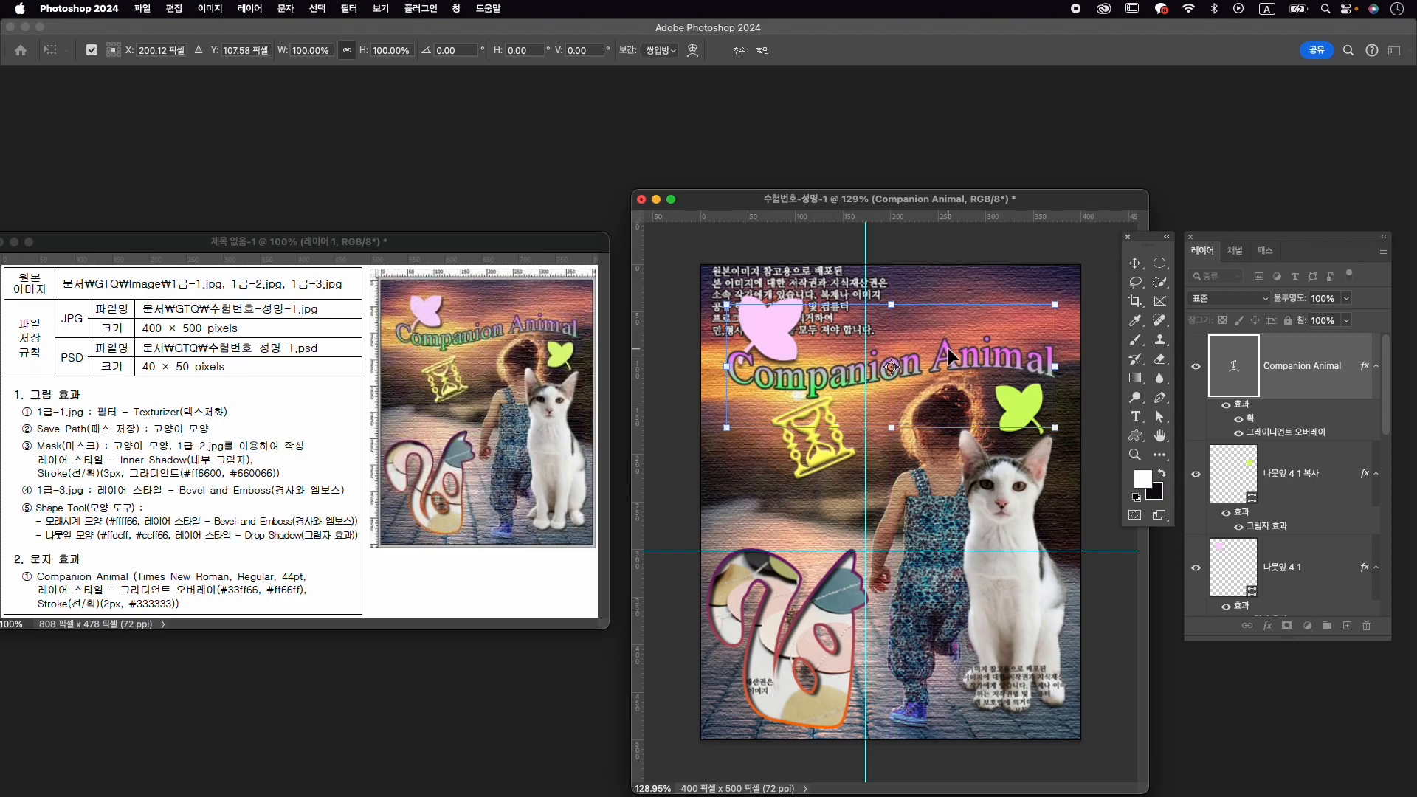
pyautogui.press('Return')
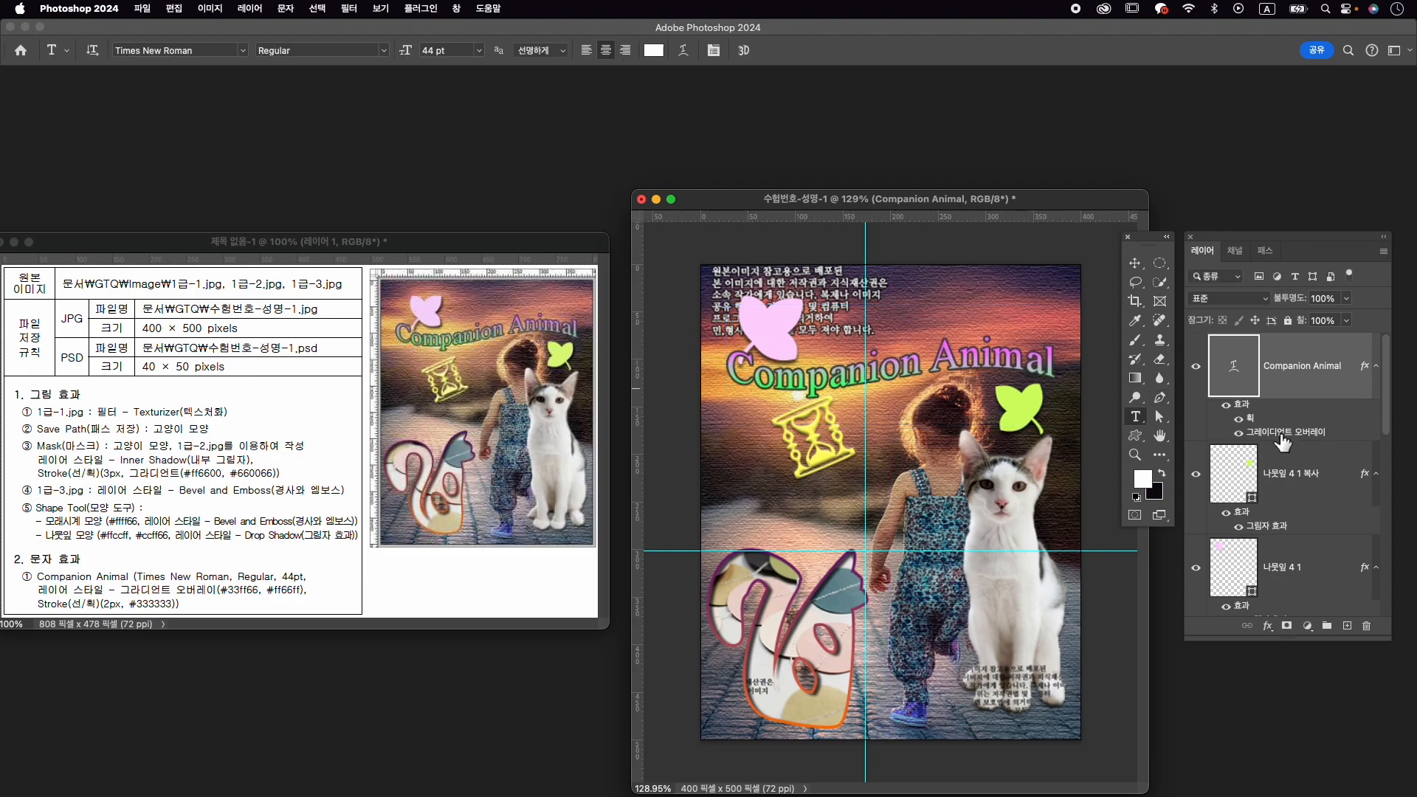
# Select the pink leaf and move it with Free Transform to about X 88.47 px, Y 68.47 px.
pyautogui.press('v')
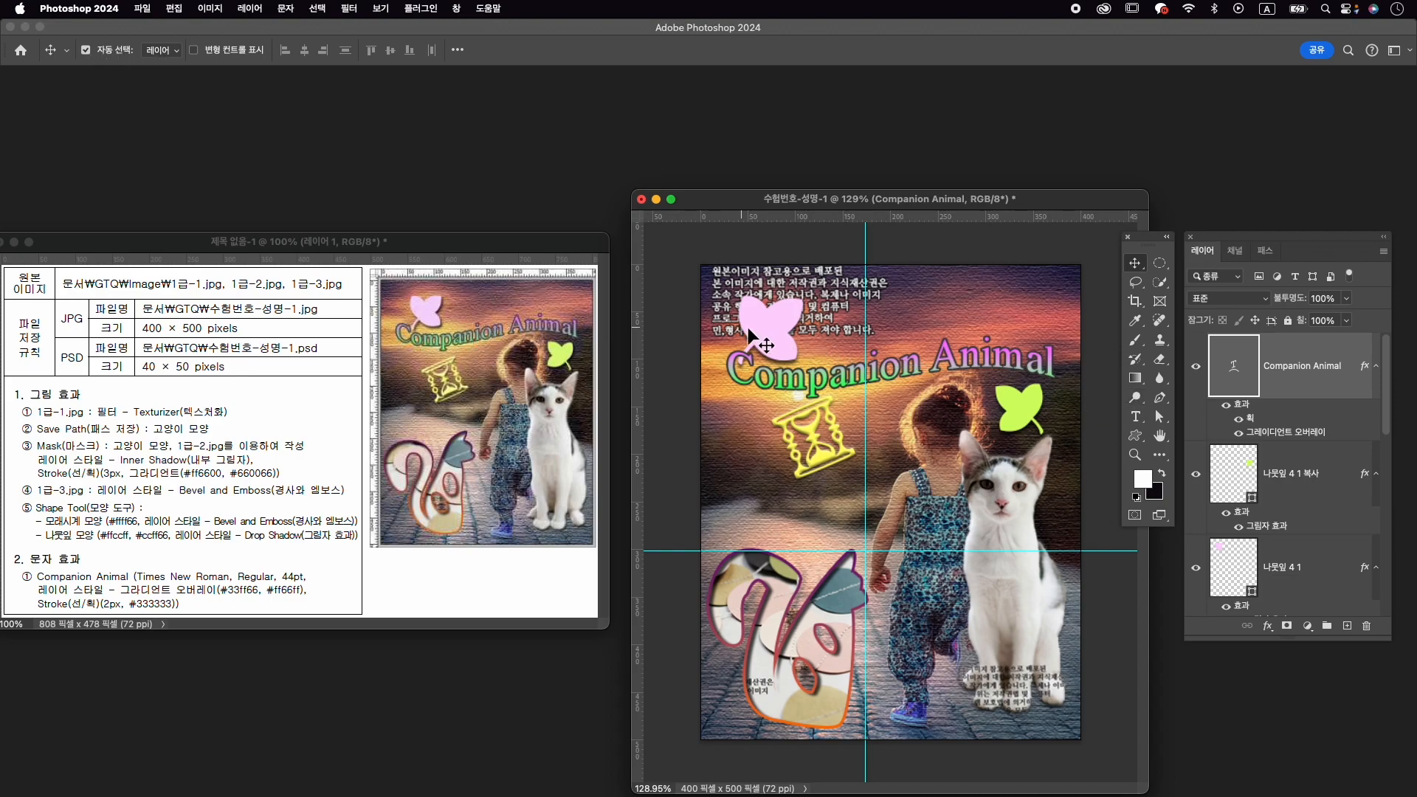
pyautogui.click(773, 328)
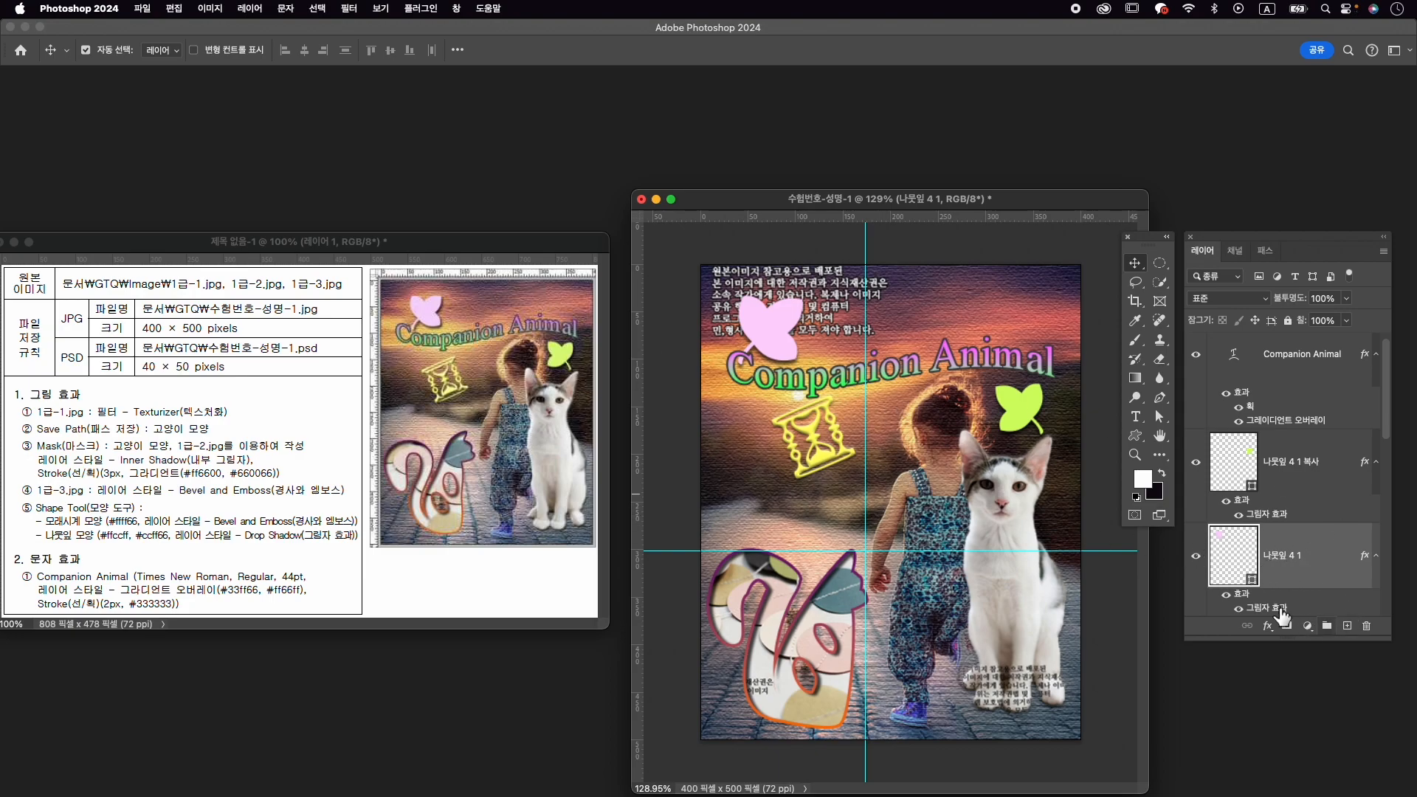
pyautogui.press('super+t')
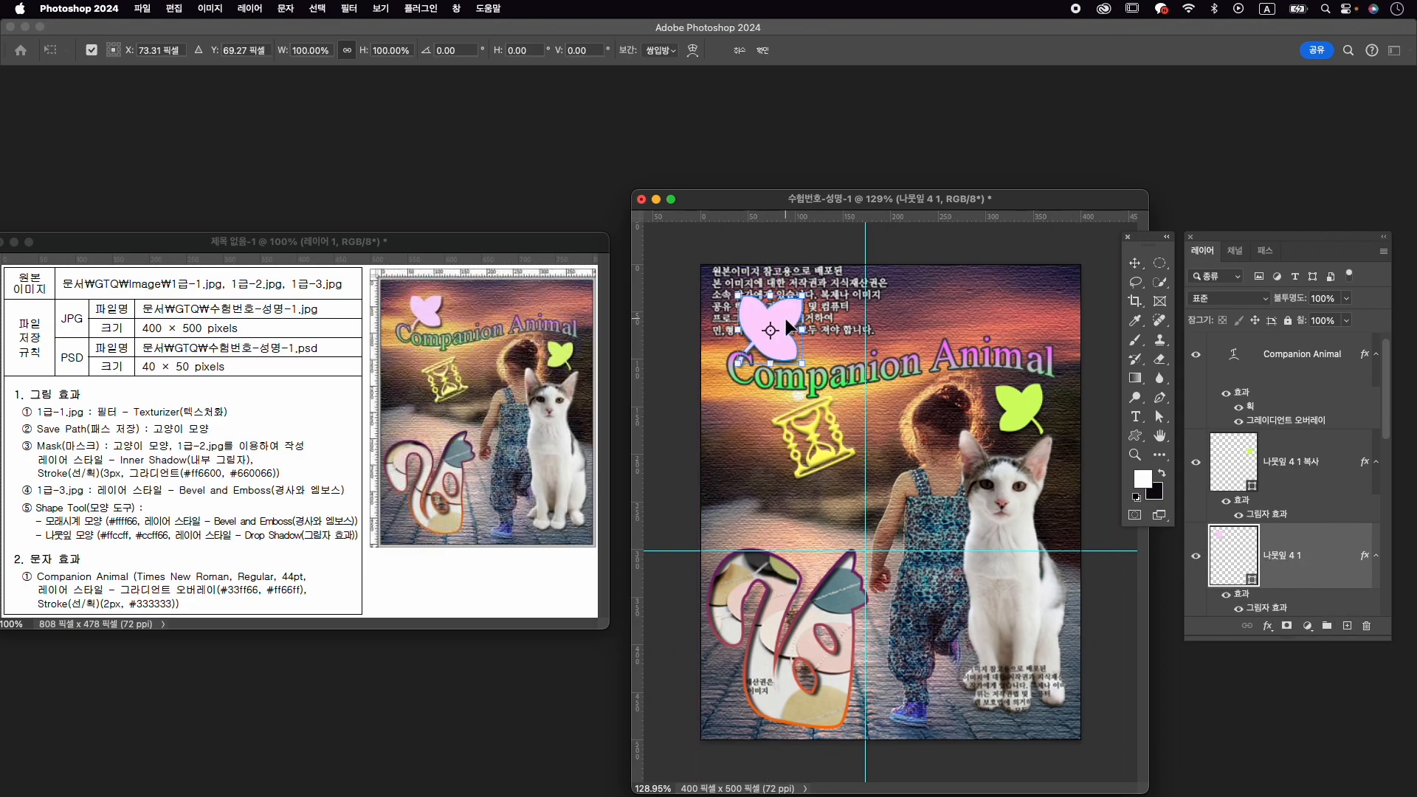
pyautogui.moveTo(788, 314); pyautogui.dragTo(799, 317)
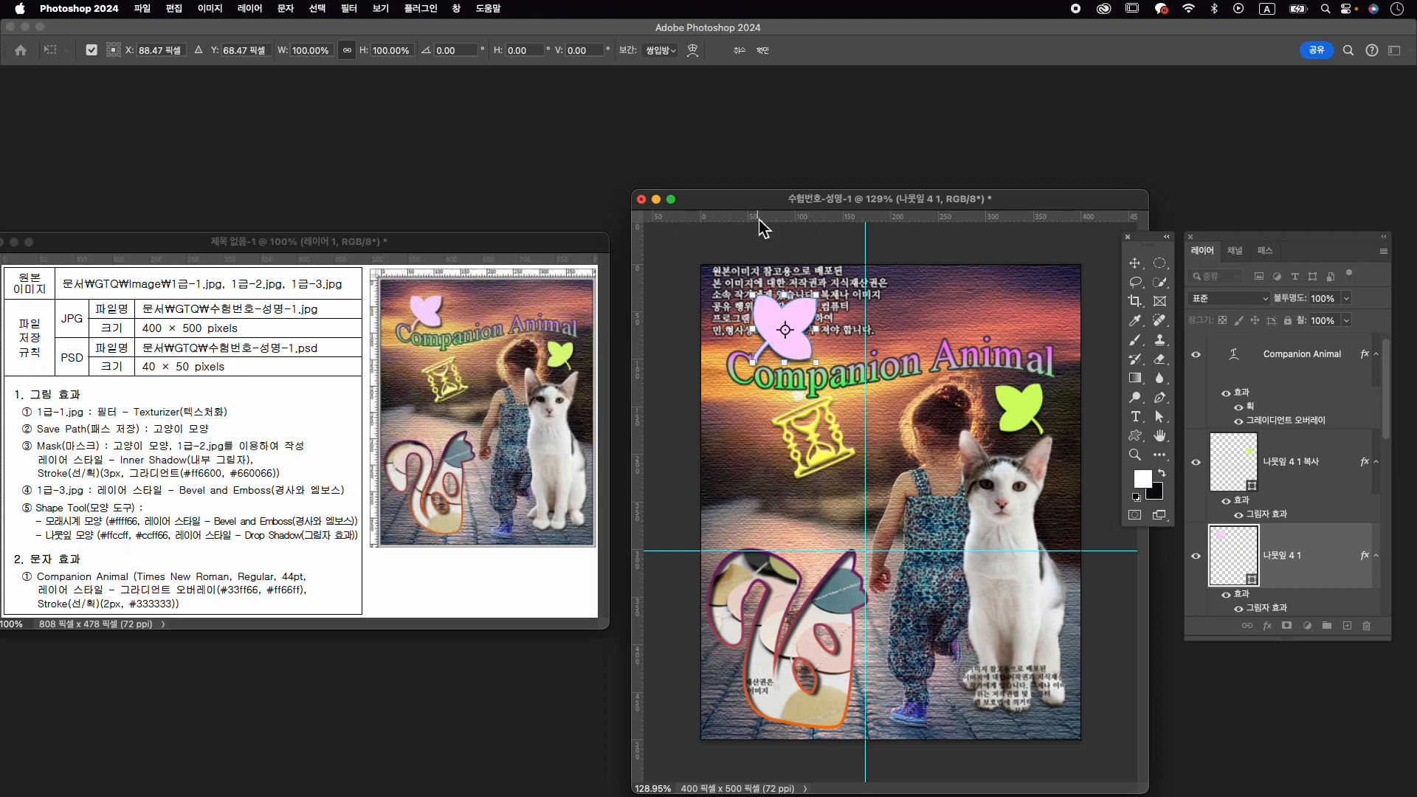
pyautogui.press('Return')
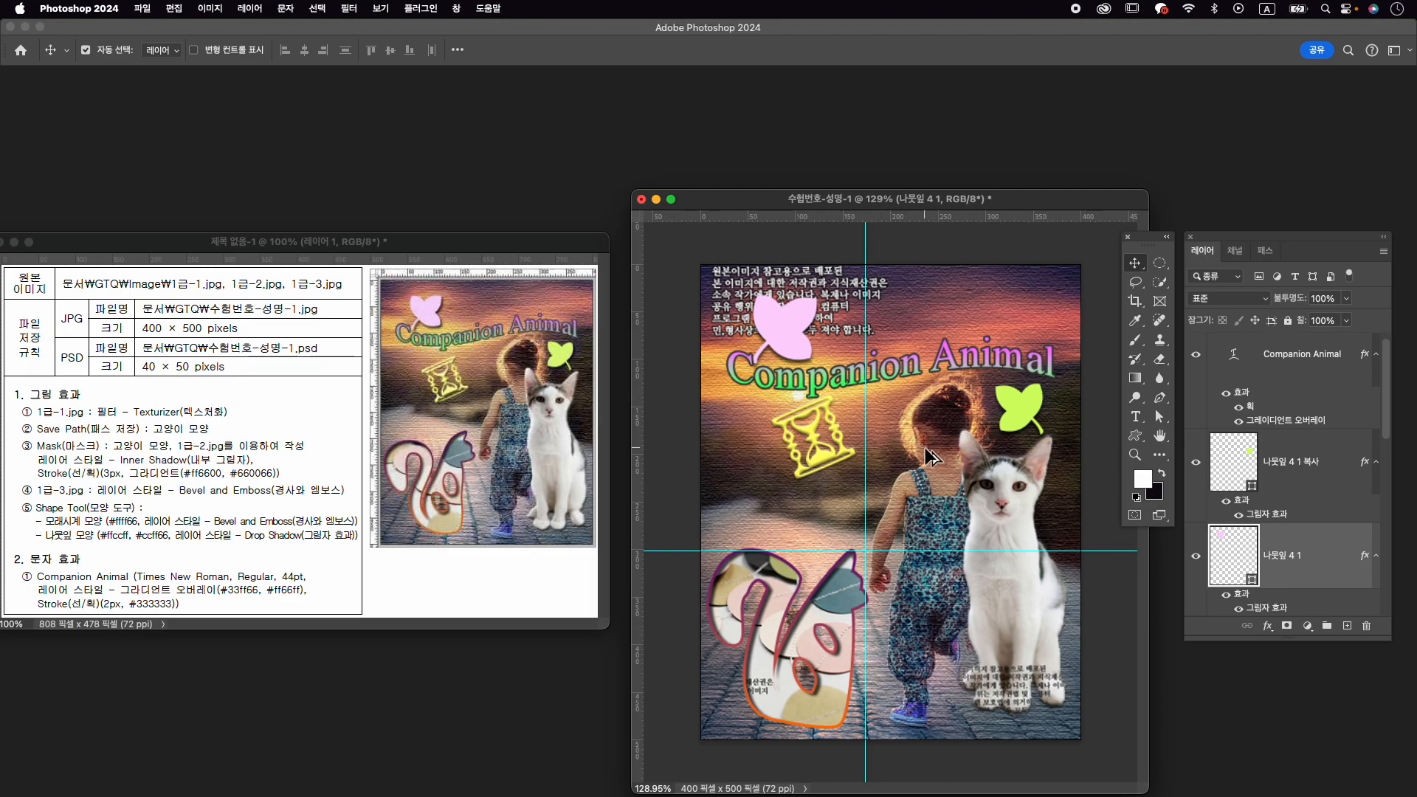
# Select the cat shape layer "모양 1" and adjust the anchor handles on the outer right curve of its tail with Direct Selection.
pyautogui.scroll(-5, 924, 447)
pyautogui.scroll(-2, 926, 455)
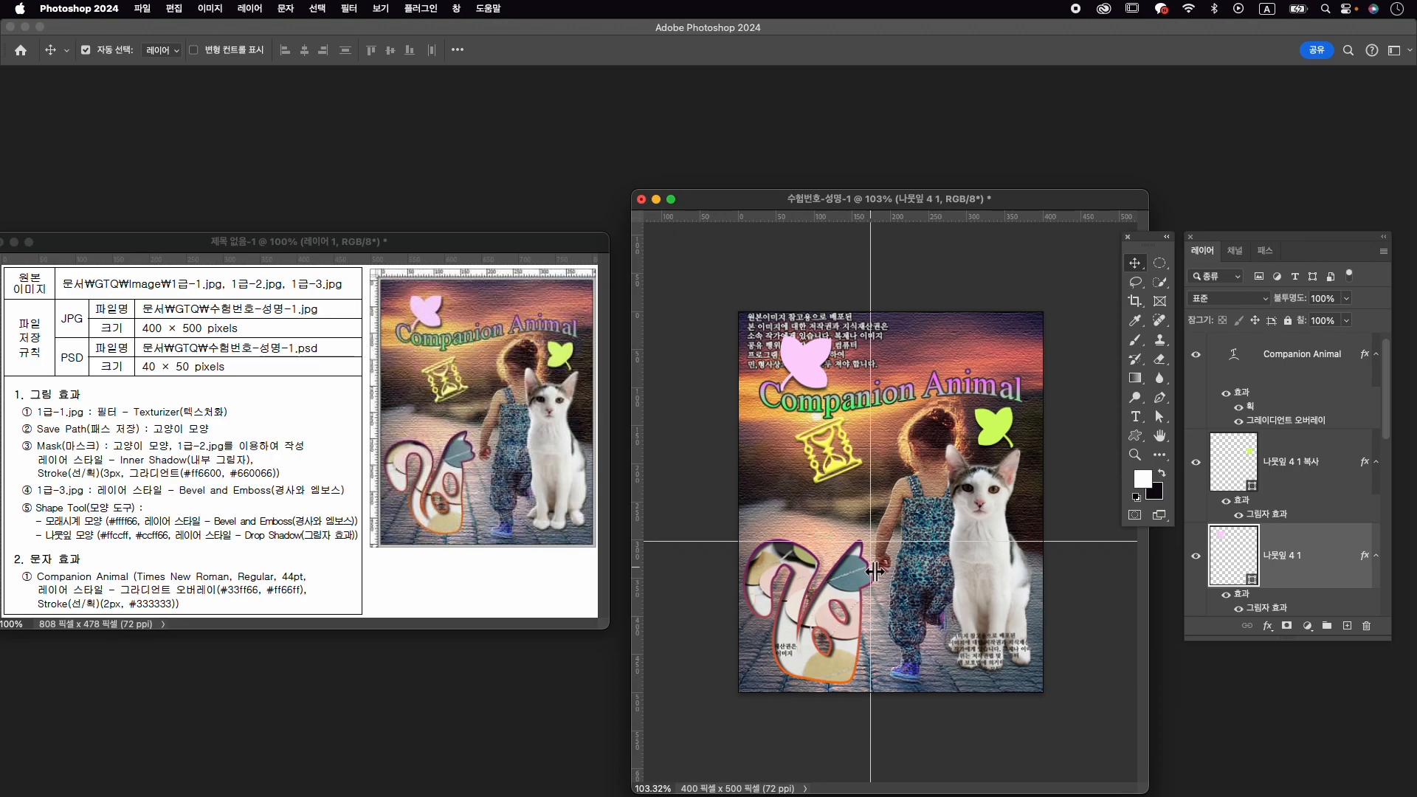
pyautogui.click(816, 563)
pyautogui.scroll(-1, 1321, 584)
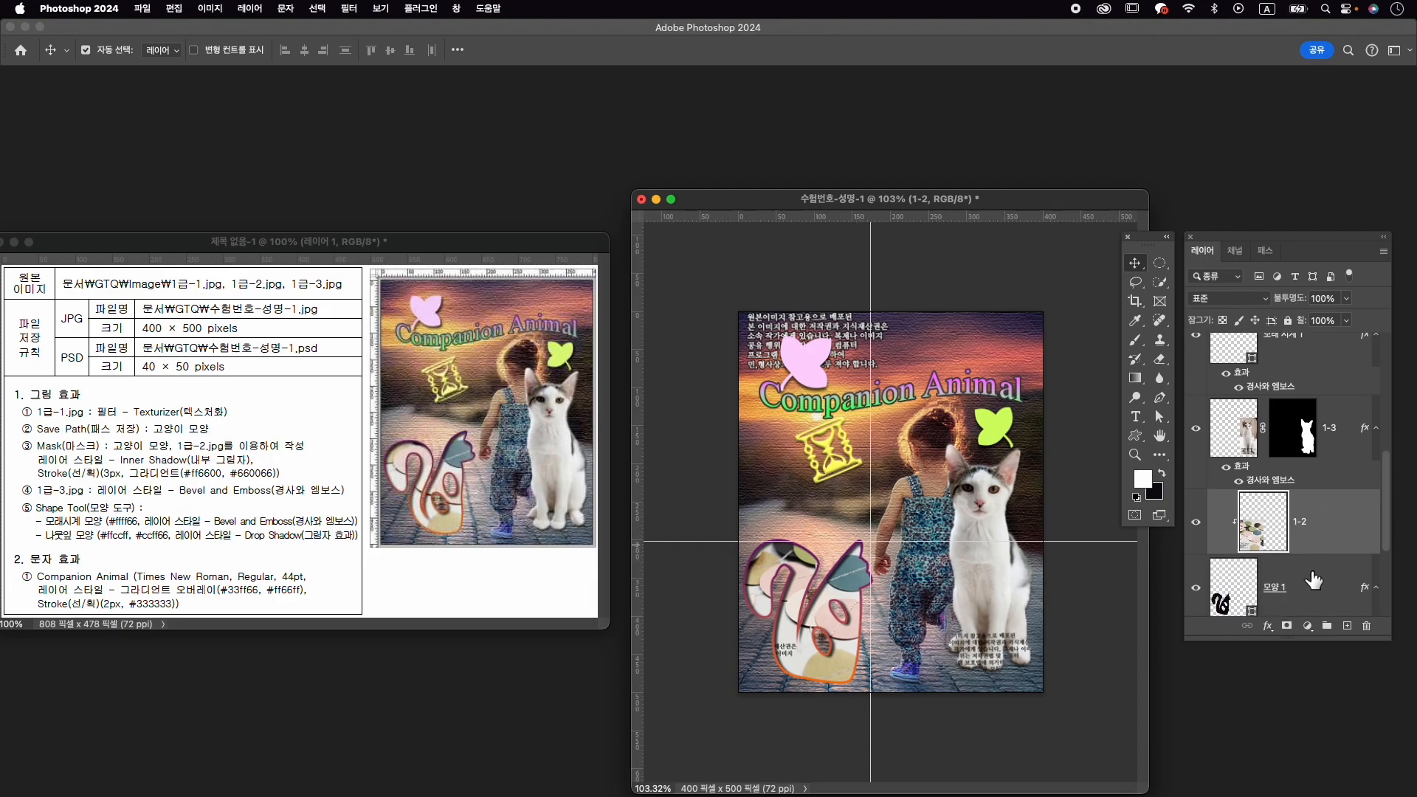
pyautogui.click(1316, 588)
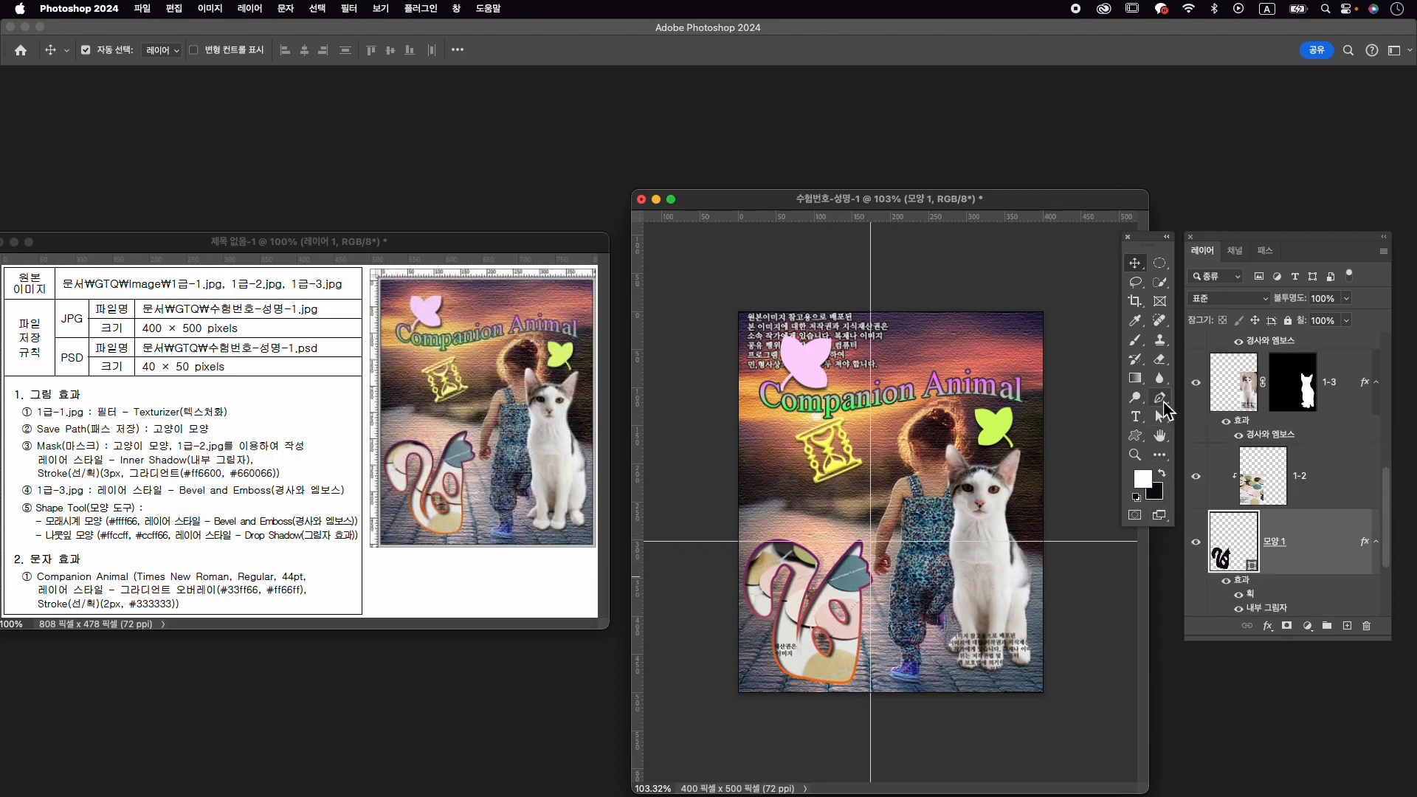
pyautogui.click(1160, 419)
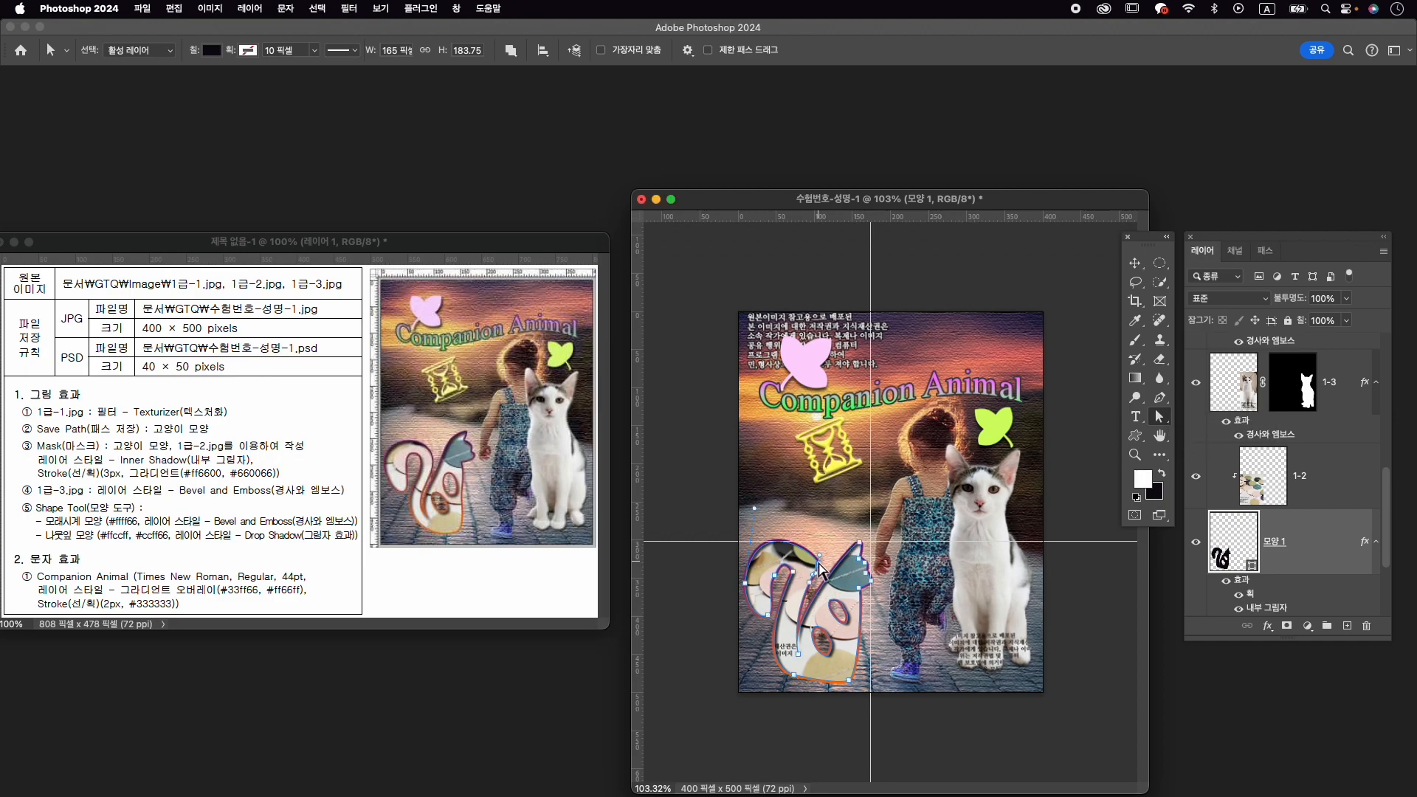
pyautogui.click(820, 565)
pyautogui.scroll(10, 814, 596)
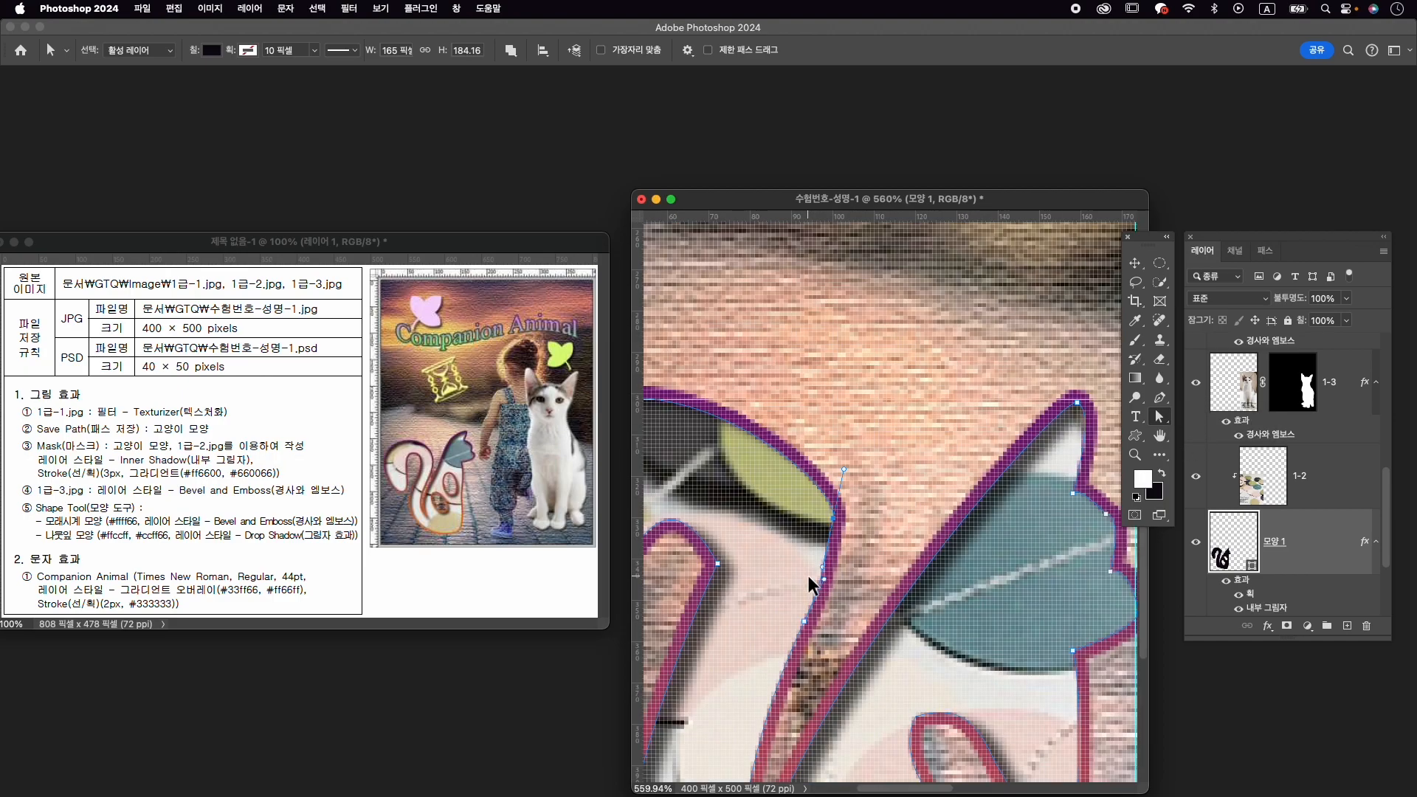
pyautogui.scroll(-3, 809, 582)
pyautogui.moveTo(837, 486); pyautogui.dragTo(823, 445)
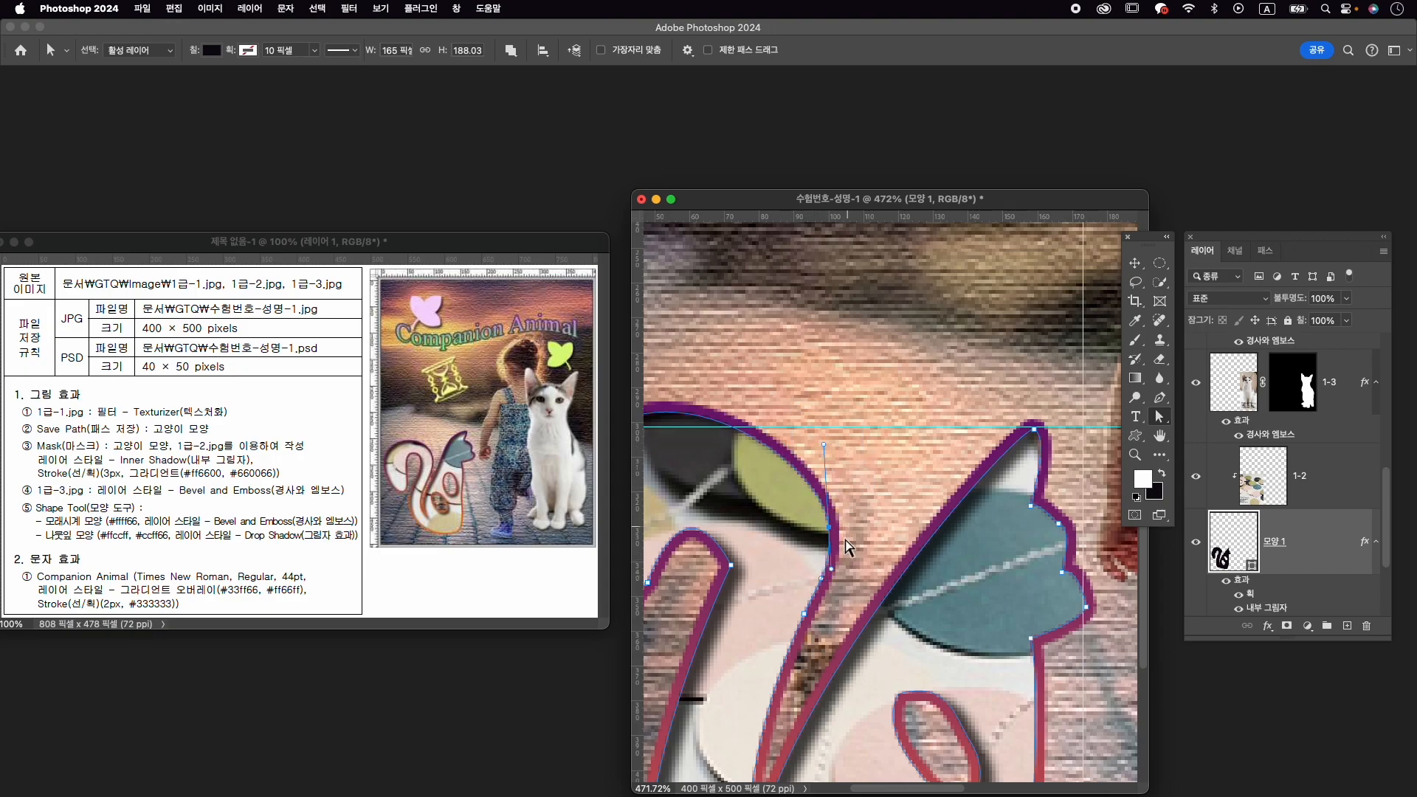
# Reshape the inner curve of the cat shape's tail hook and convert its right corner anchor into a smooth point.
pyautogui.hscroll(-5, 773, 569)
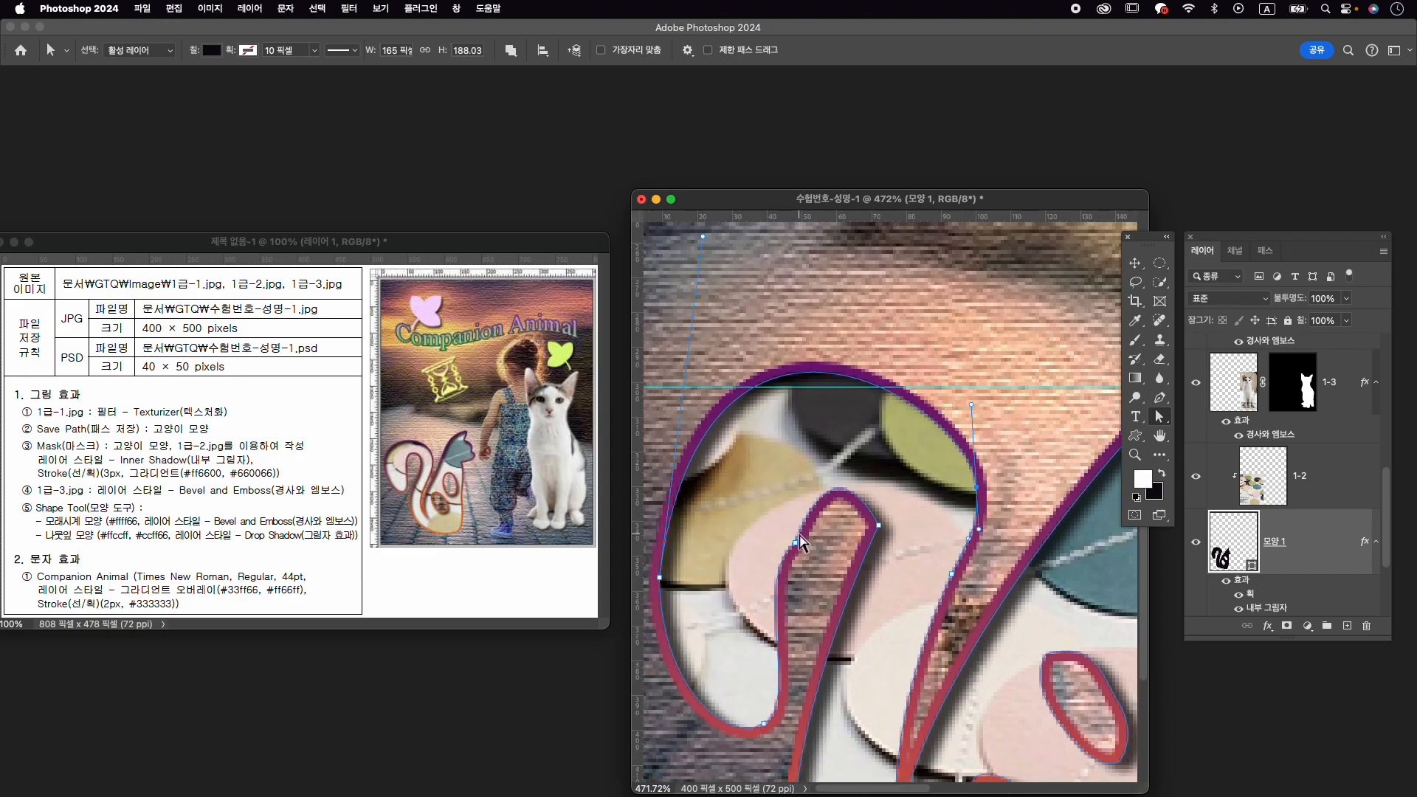
pyautogui.moveTo(795, 550); pyautogui.dragTo(763, 587)
pyautogui.moveTo(829, 435)
pyautogui.mouseDown()
pyautogui.moveTo(825, 458)
pyautogui.moveTo(809, 443)
pyautogui.mouseUp()
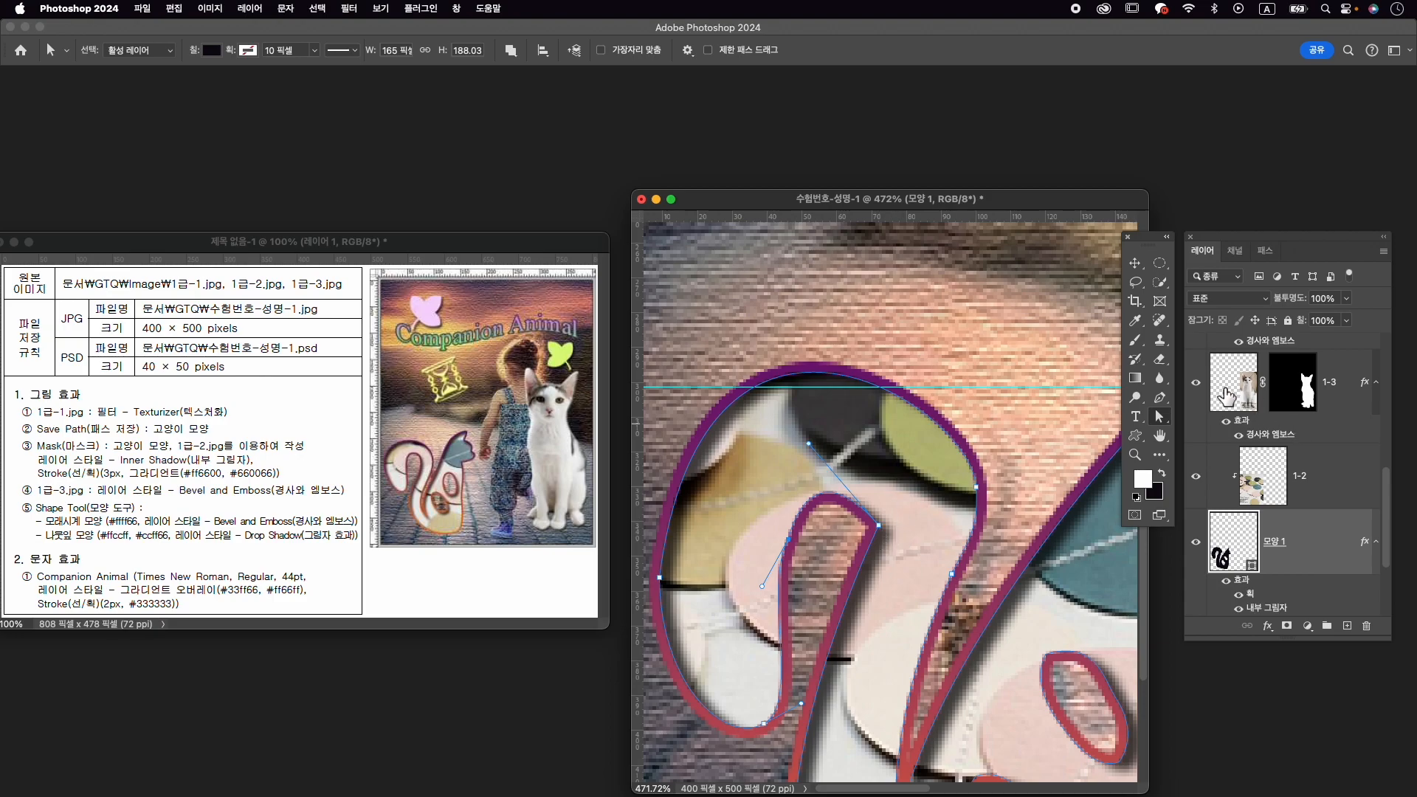
pyautogui.click(1160, 399)
pyautogui.click(1214, 472)
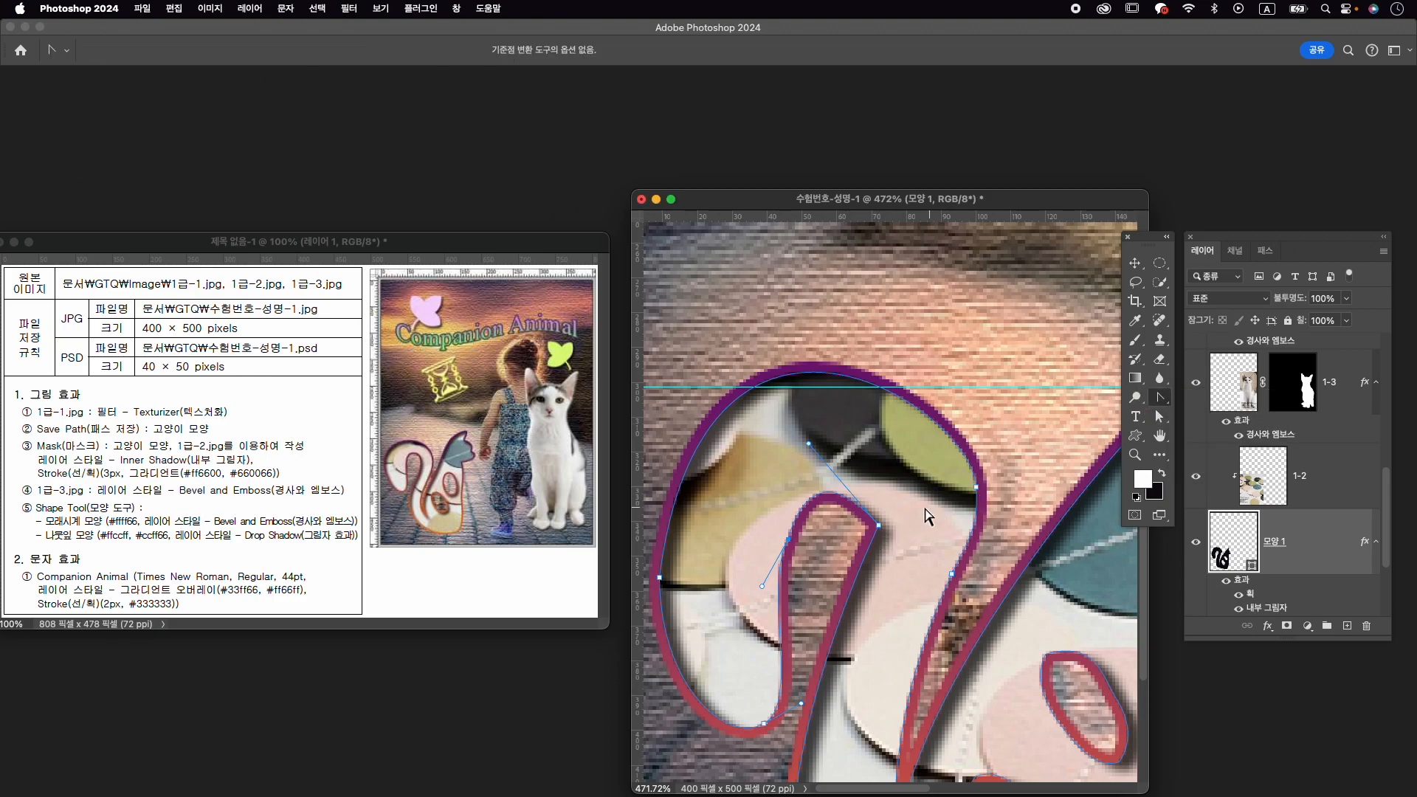
pyautogui.moveTo(878, 526); pyautogui.dragTo(907, 572)
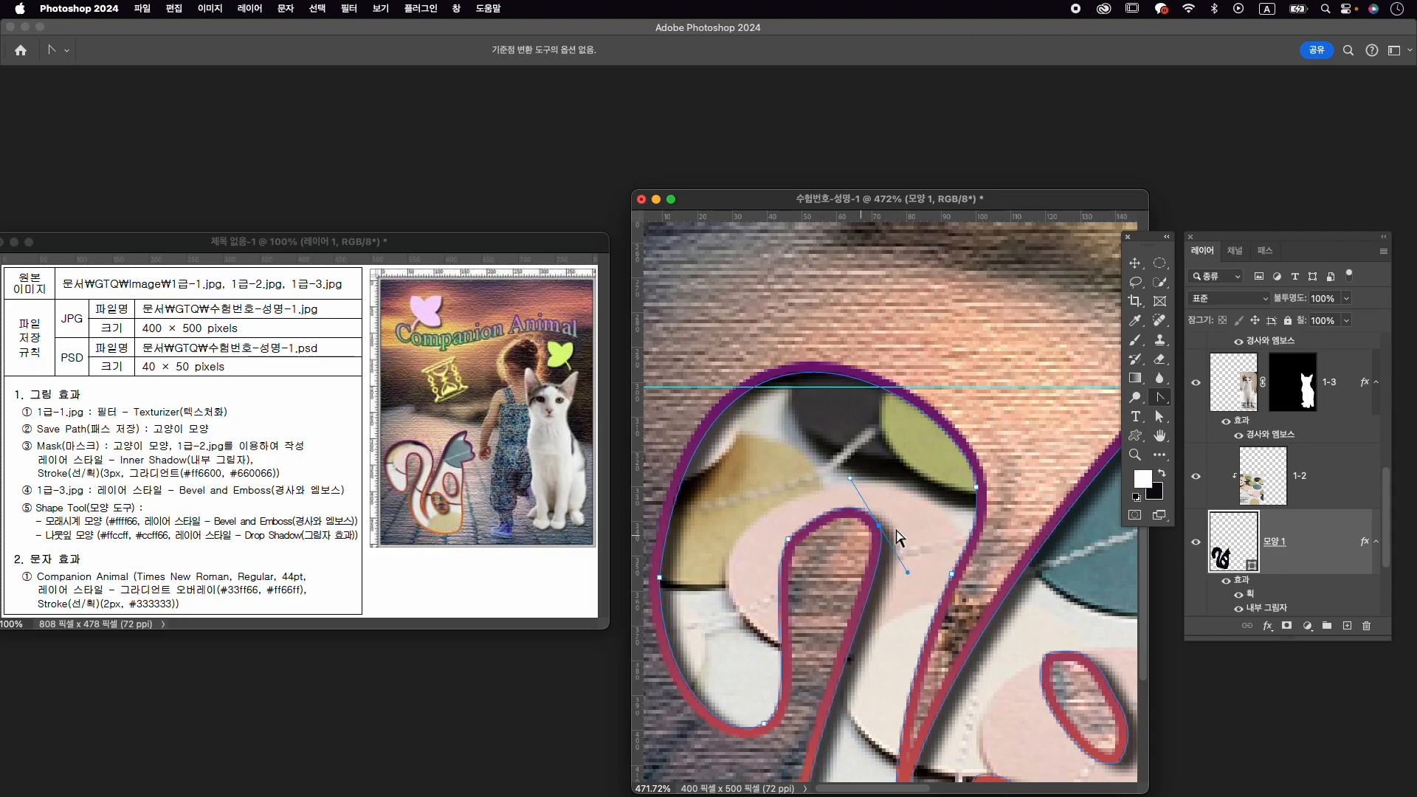
pyautogui.scroll(-3, 973, 549)
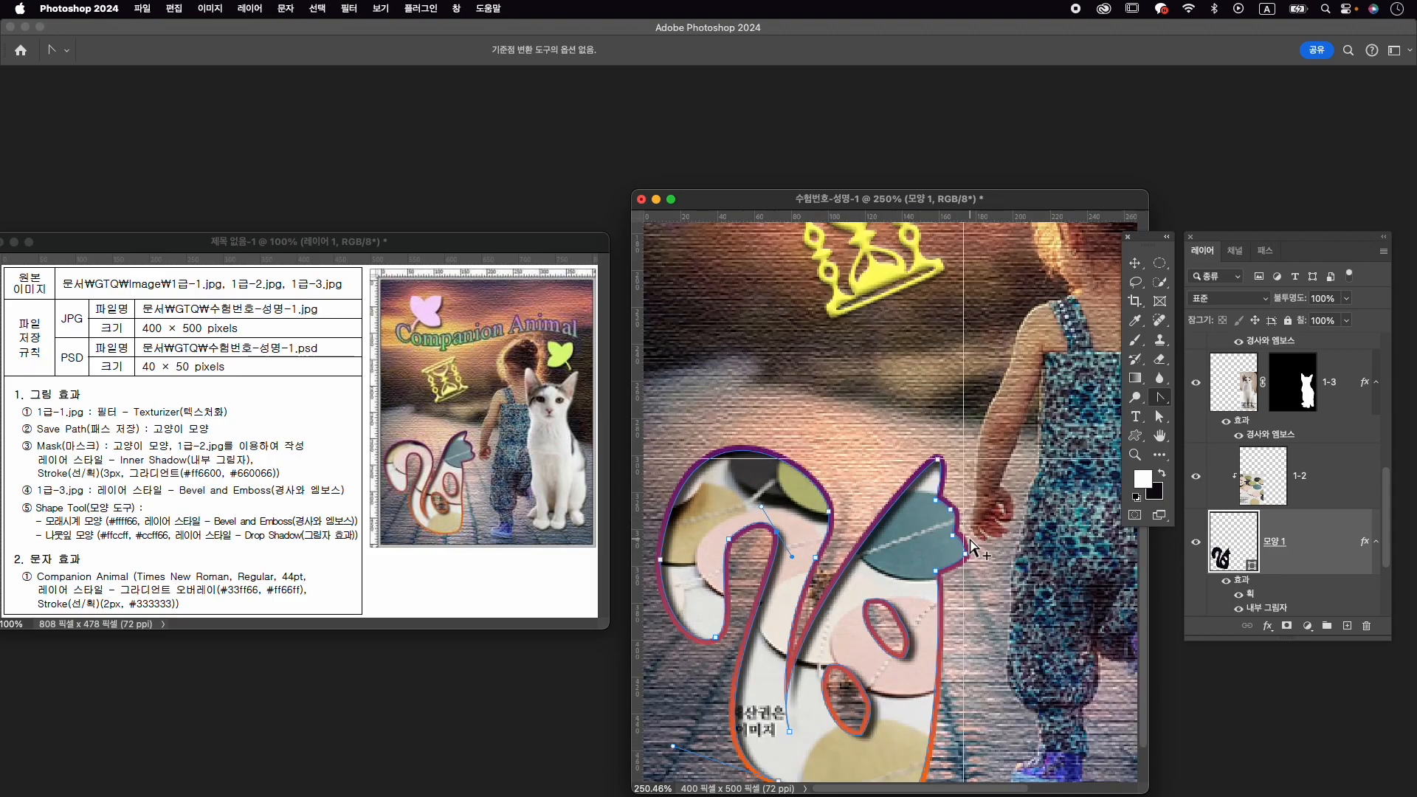
pyautogui.scroll(-1, 962, 572)
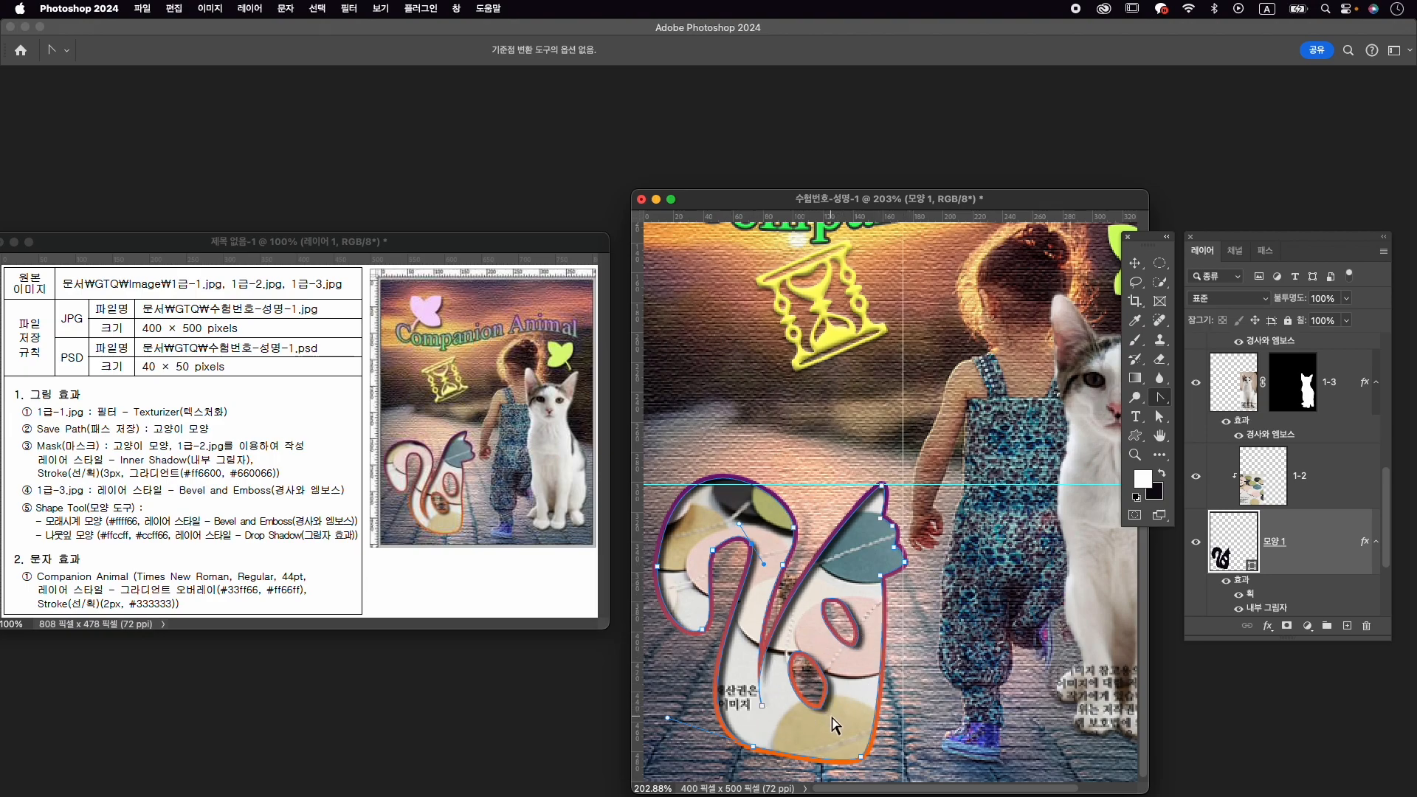
# Clear all guides from the composition document.
pyautogui.scroll(-4, 936, 589)
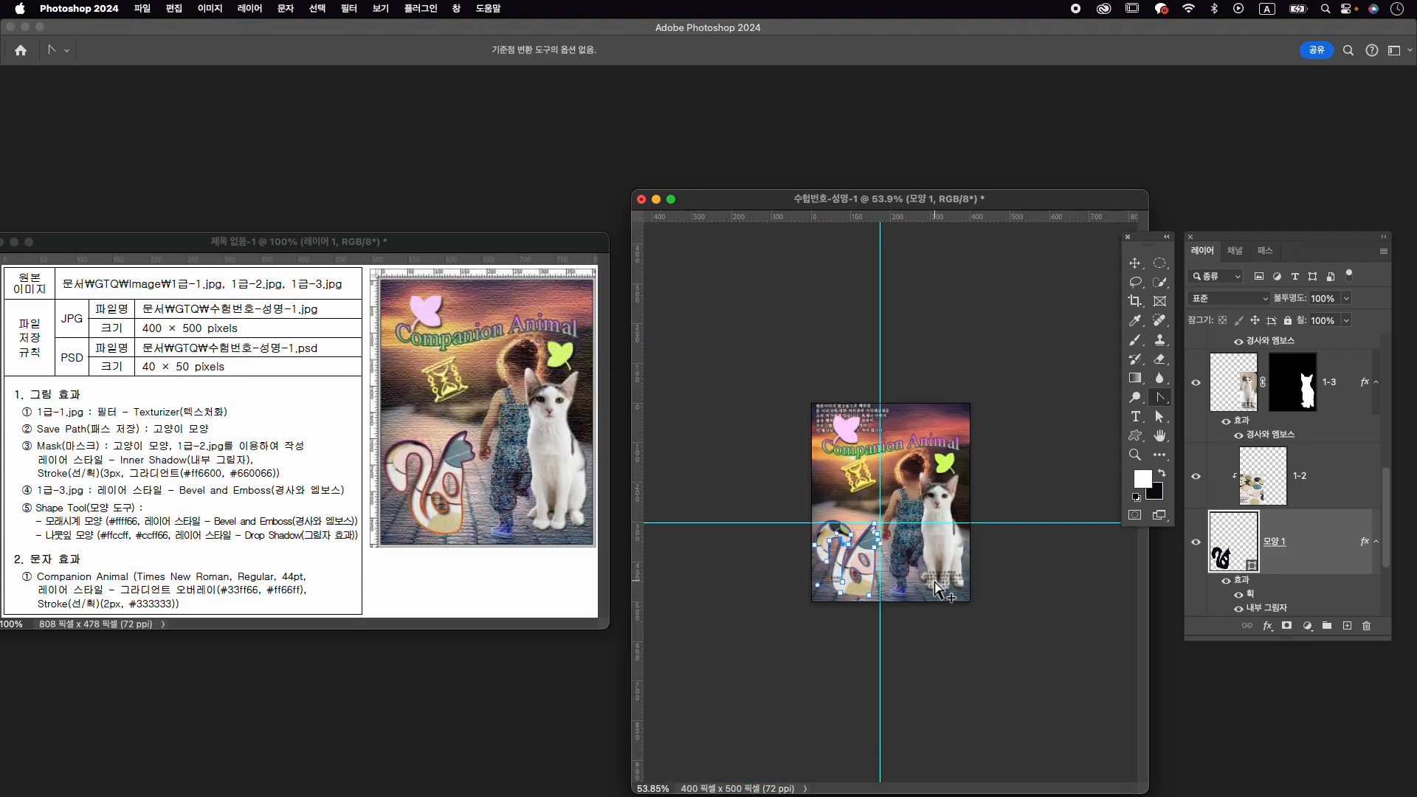
pyautogui.scroll(2, 936, 591)
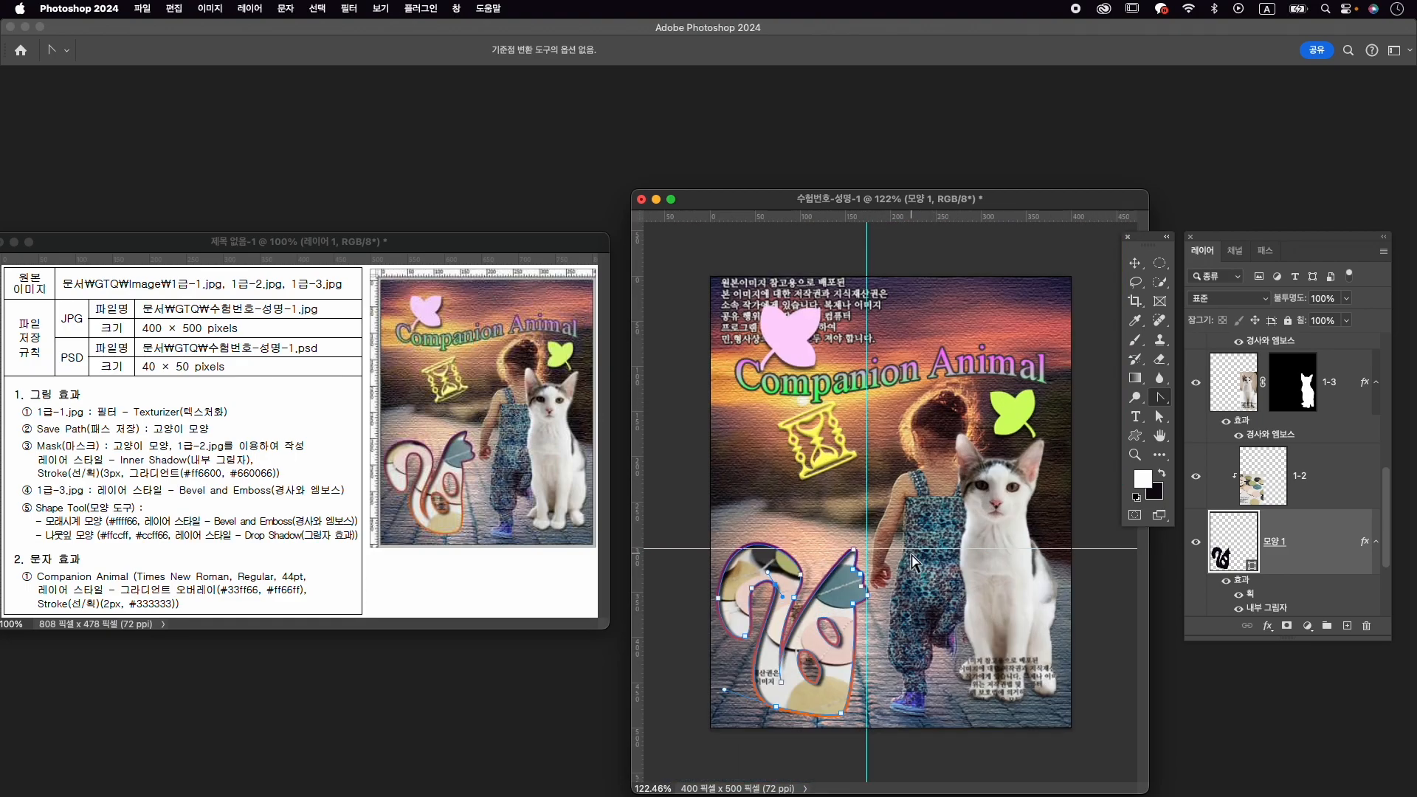
pyautogui.press('v')
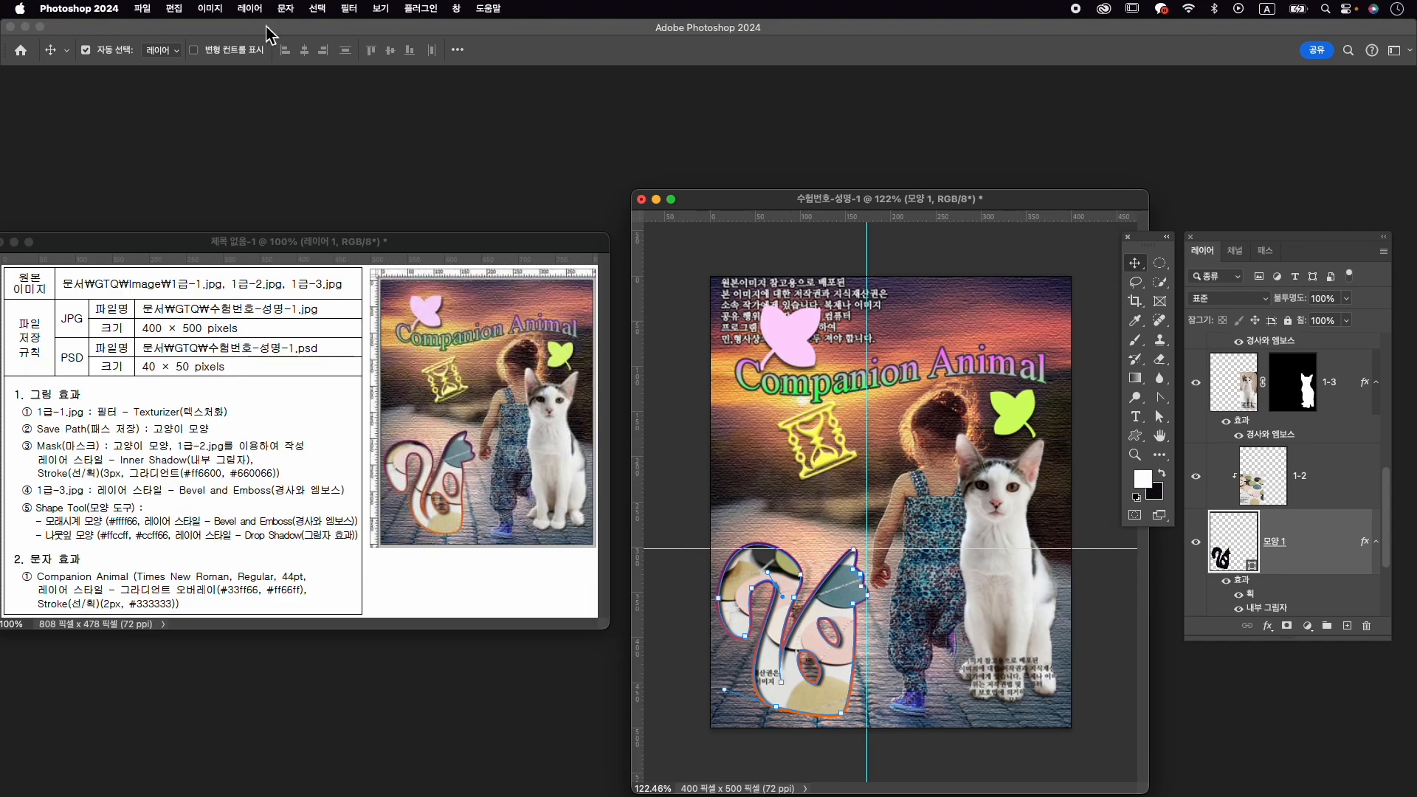
pyautogui.click(380, 8)
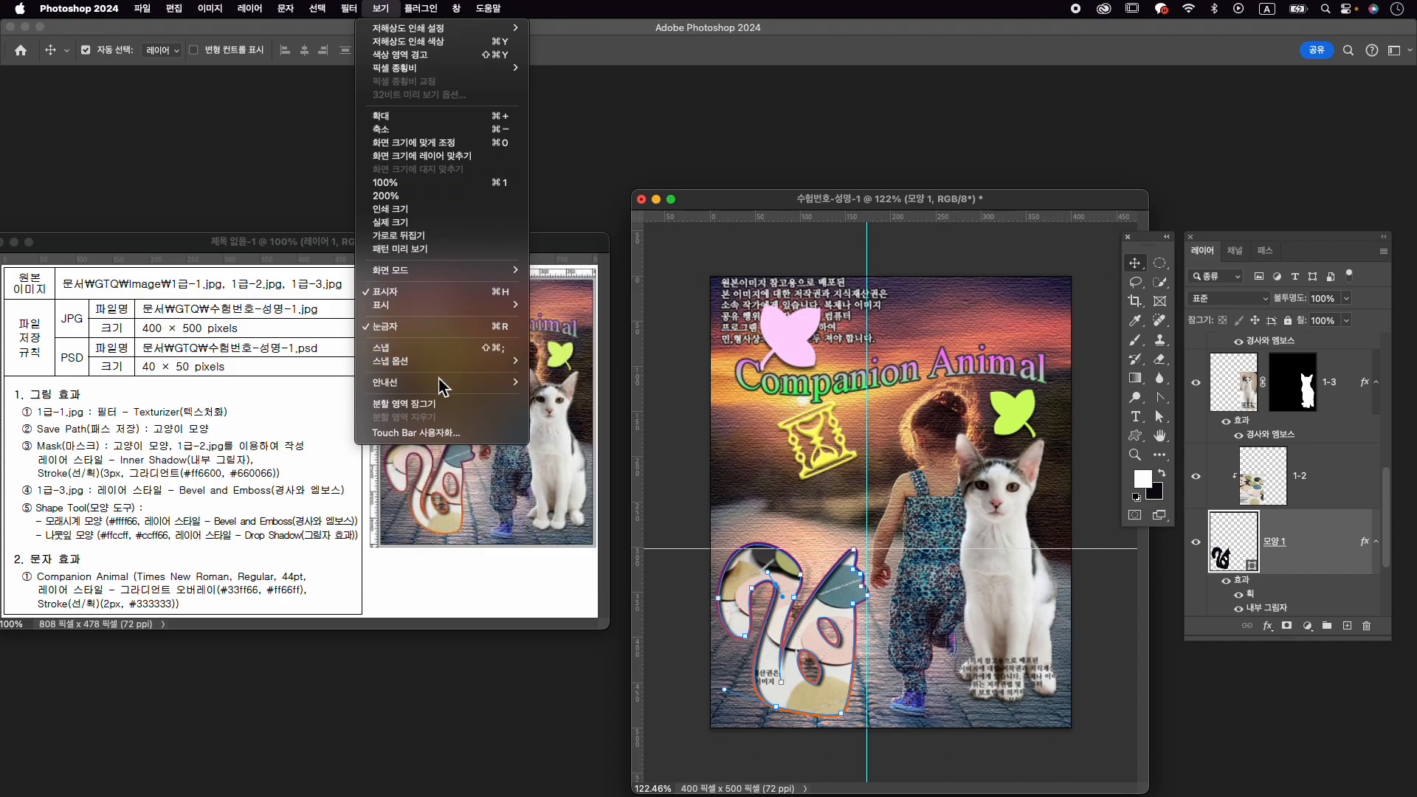
pyautogui.moveTo(513, 382)
pyautogui.click(671, 409)
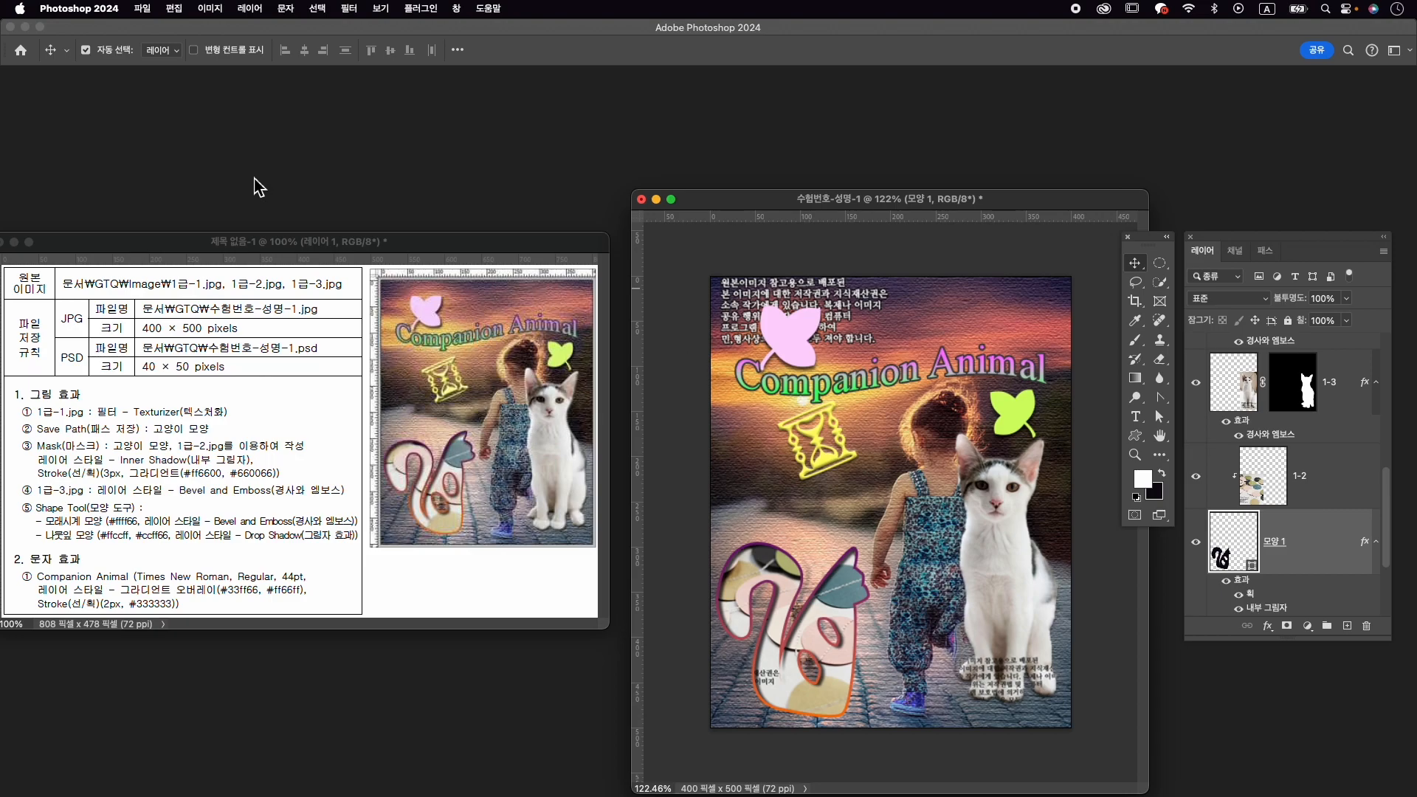
pyautogui.click(152, 12)
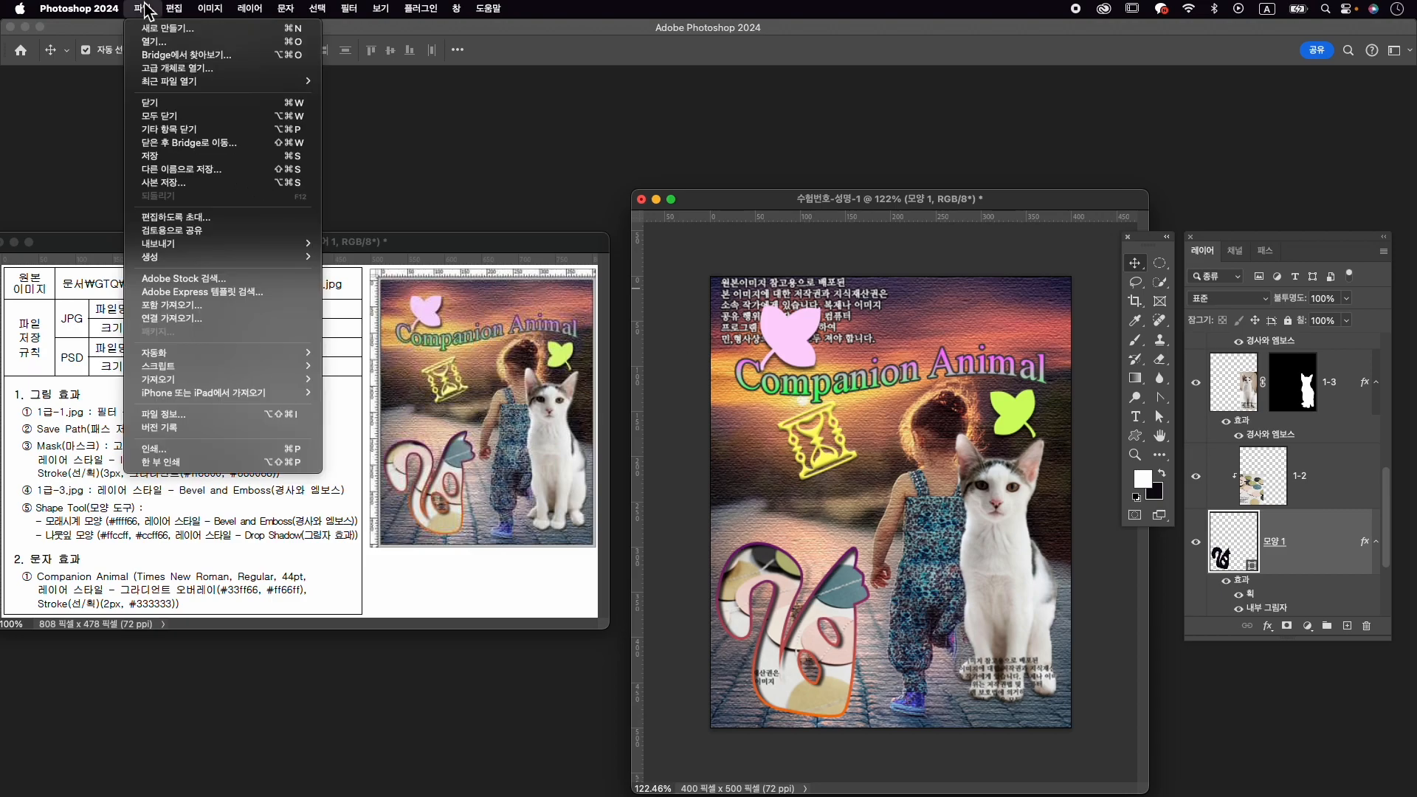
pyautogui.moveTo(218, 253)
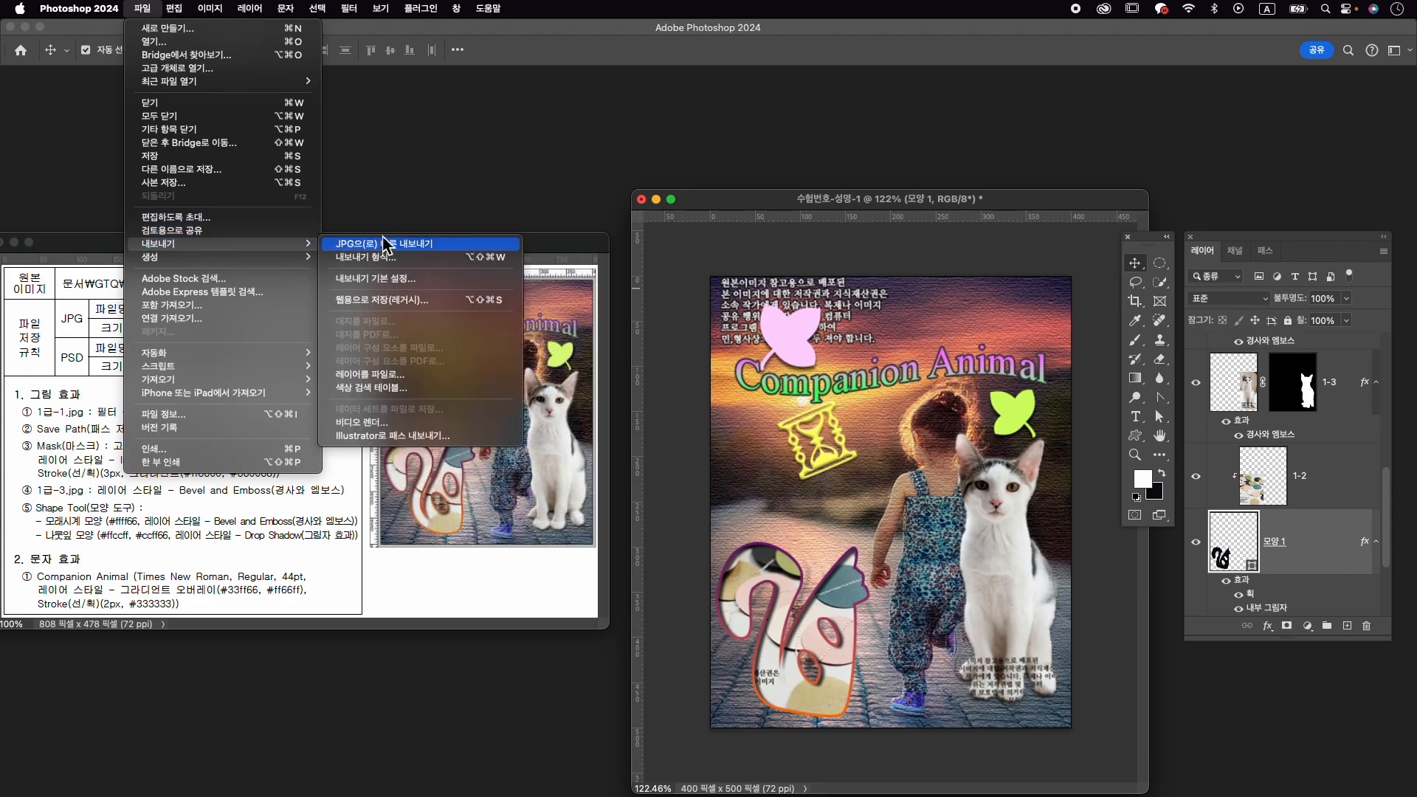
pyautogui.click(487, 35)
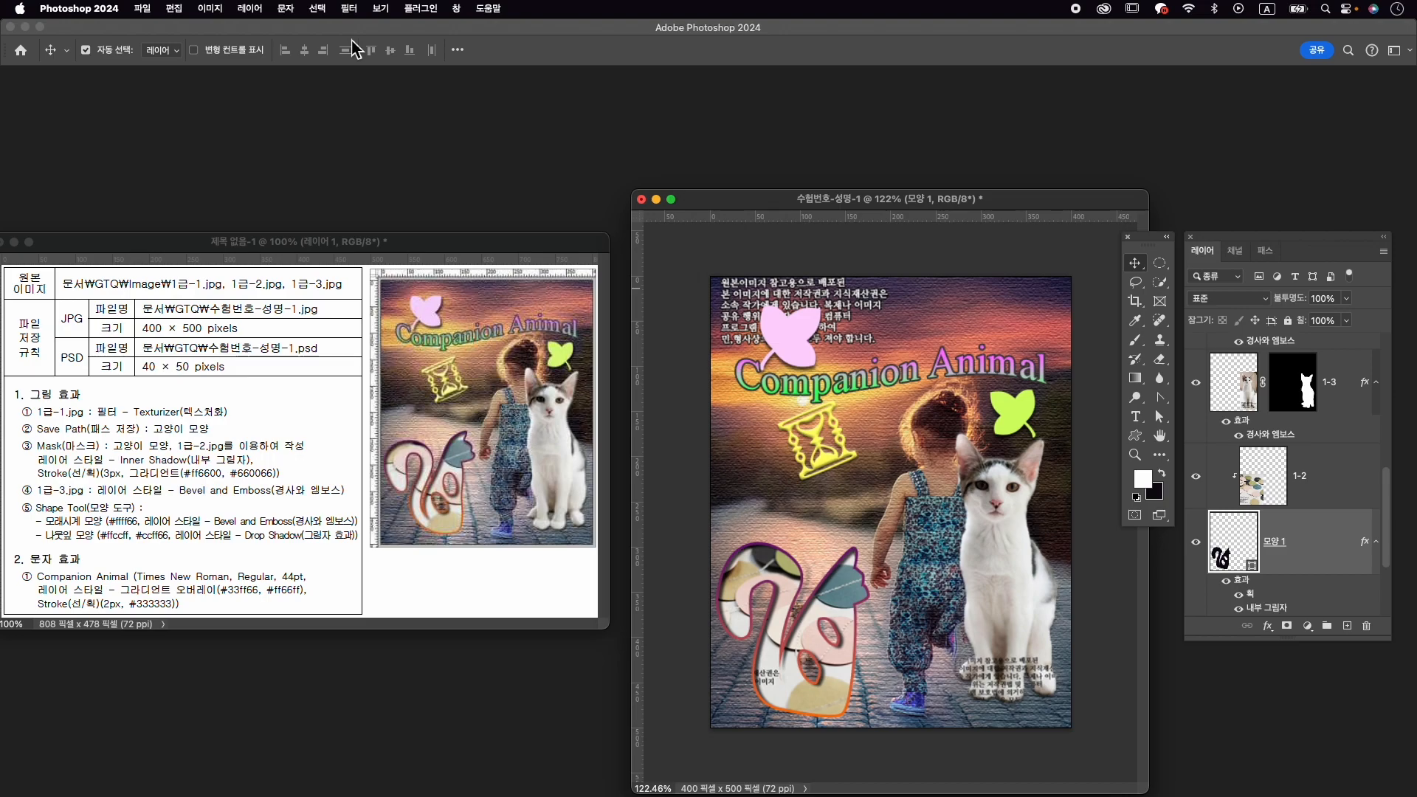
# Set the quick export format to JPG in the export preferences.
pyautogui.click(174, 9)
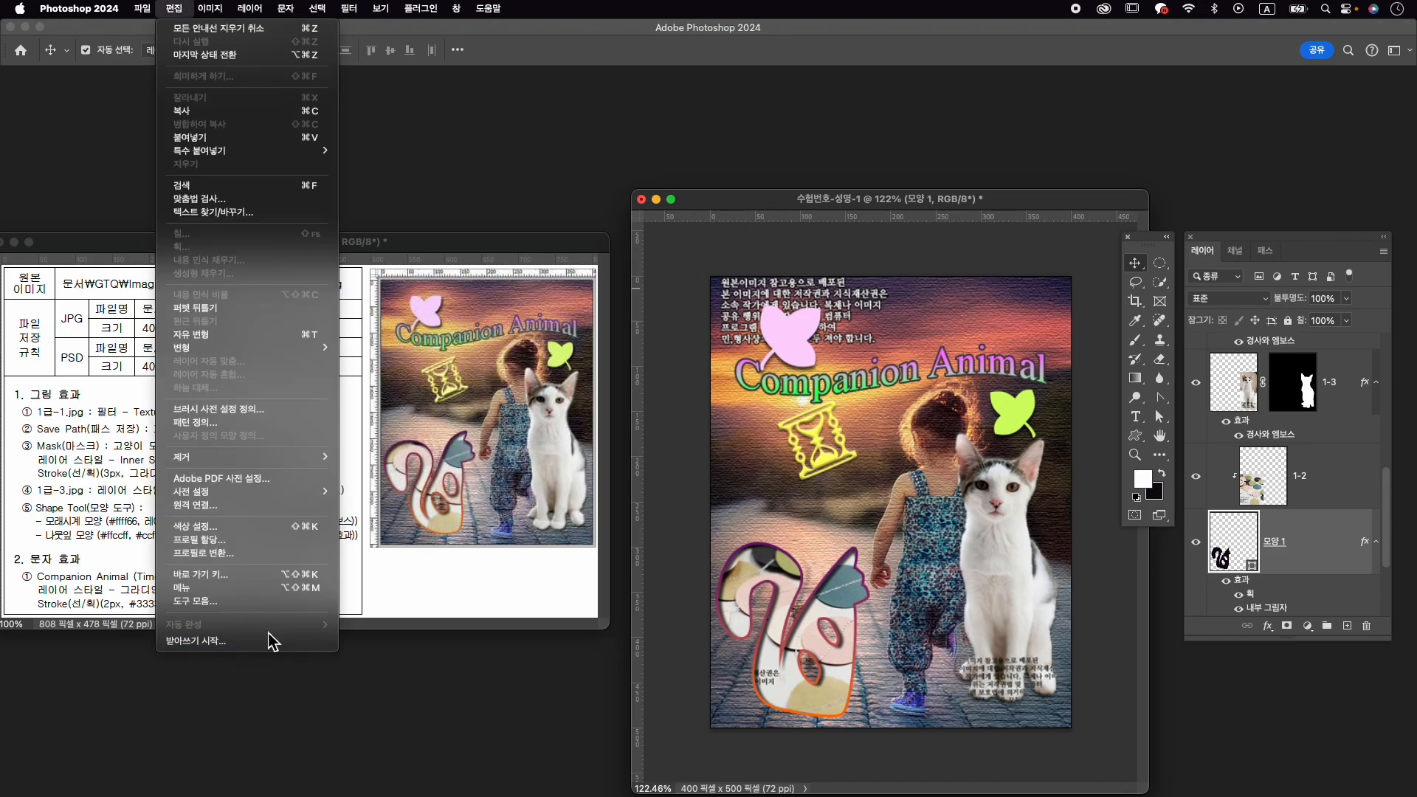
pyautogui.moveTo(87, 12)
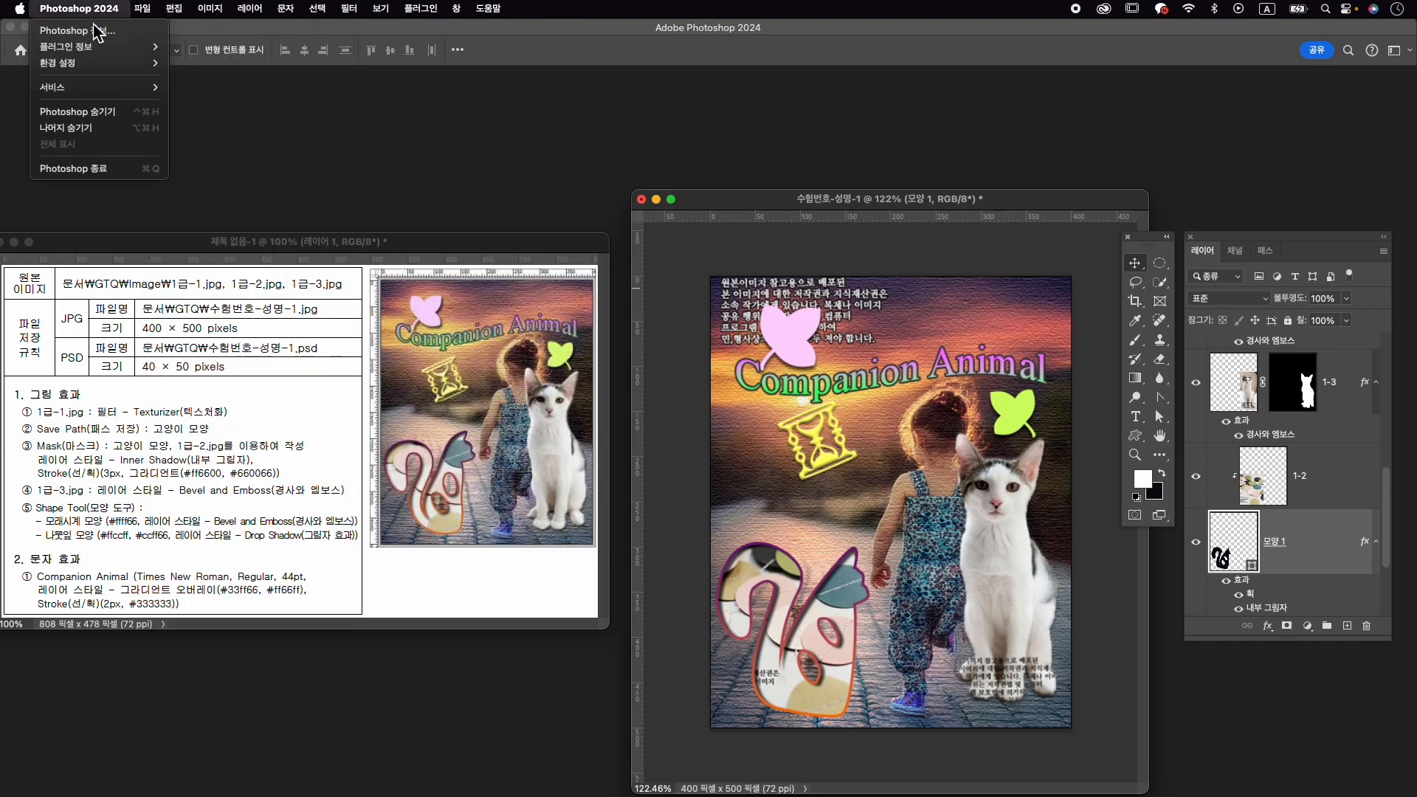
pyautogui.moveTo(103, 67)
pyautogui.click(218, 65)
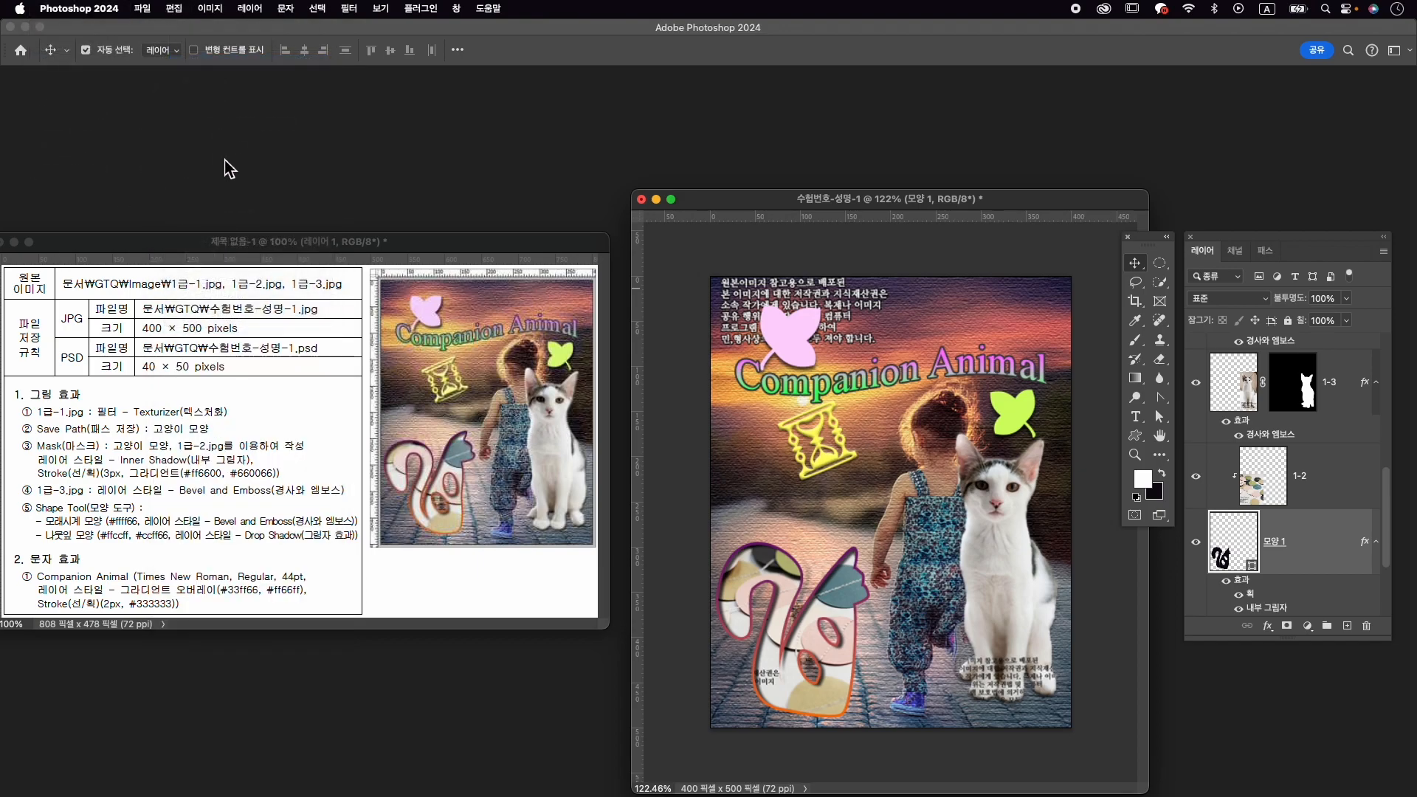
pyautogui.moveTo(525, 198); pyautogui.dragTo(685, 188)
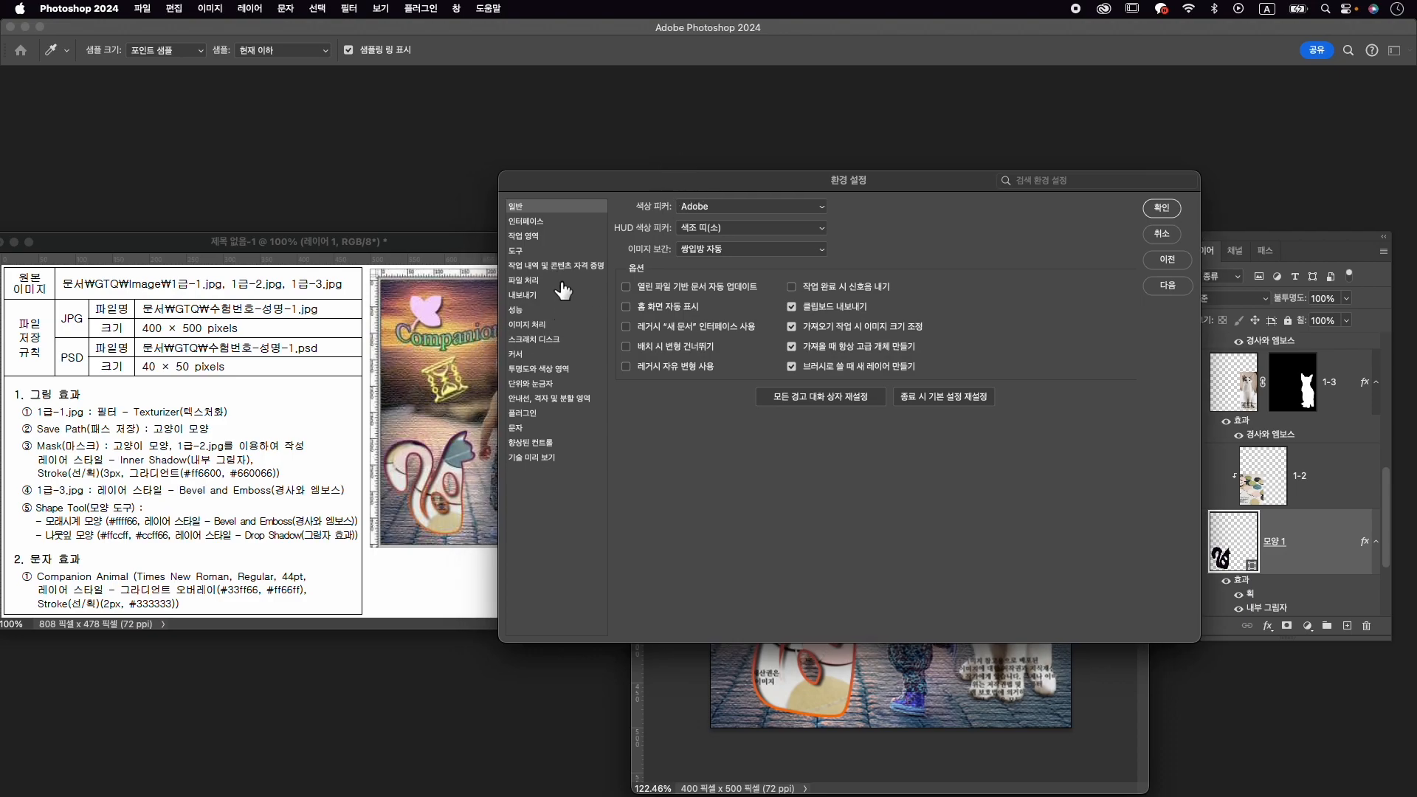
pyautogui.click(565, 295)
pyautogui.click(663, 230)
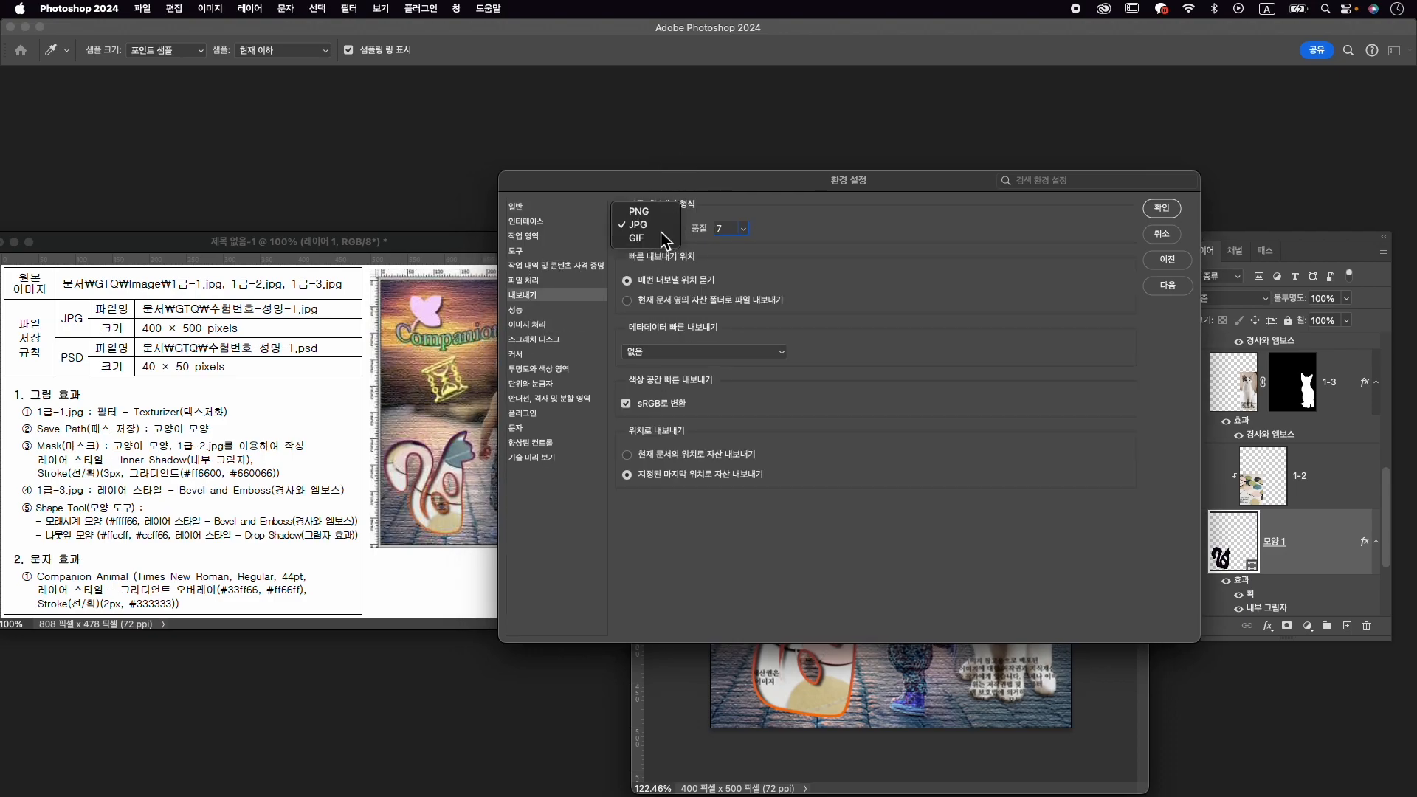
pyautogui.click(672, 226)
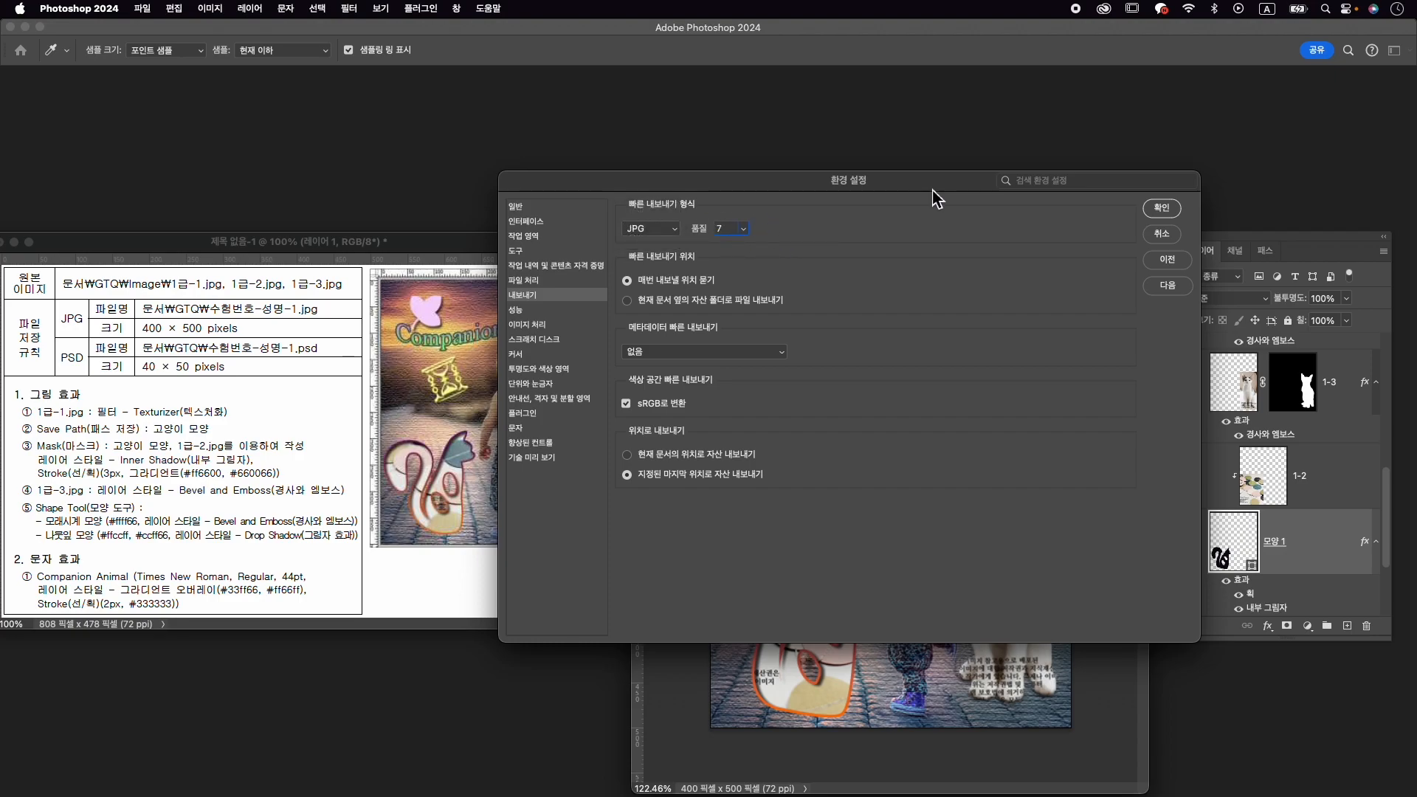
pyautogui.click(1163, 208)
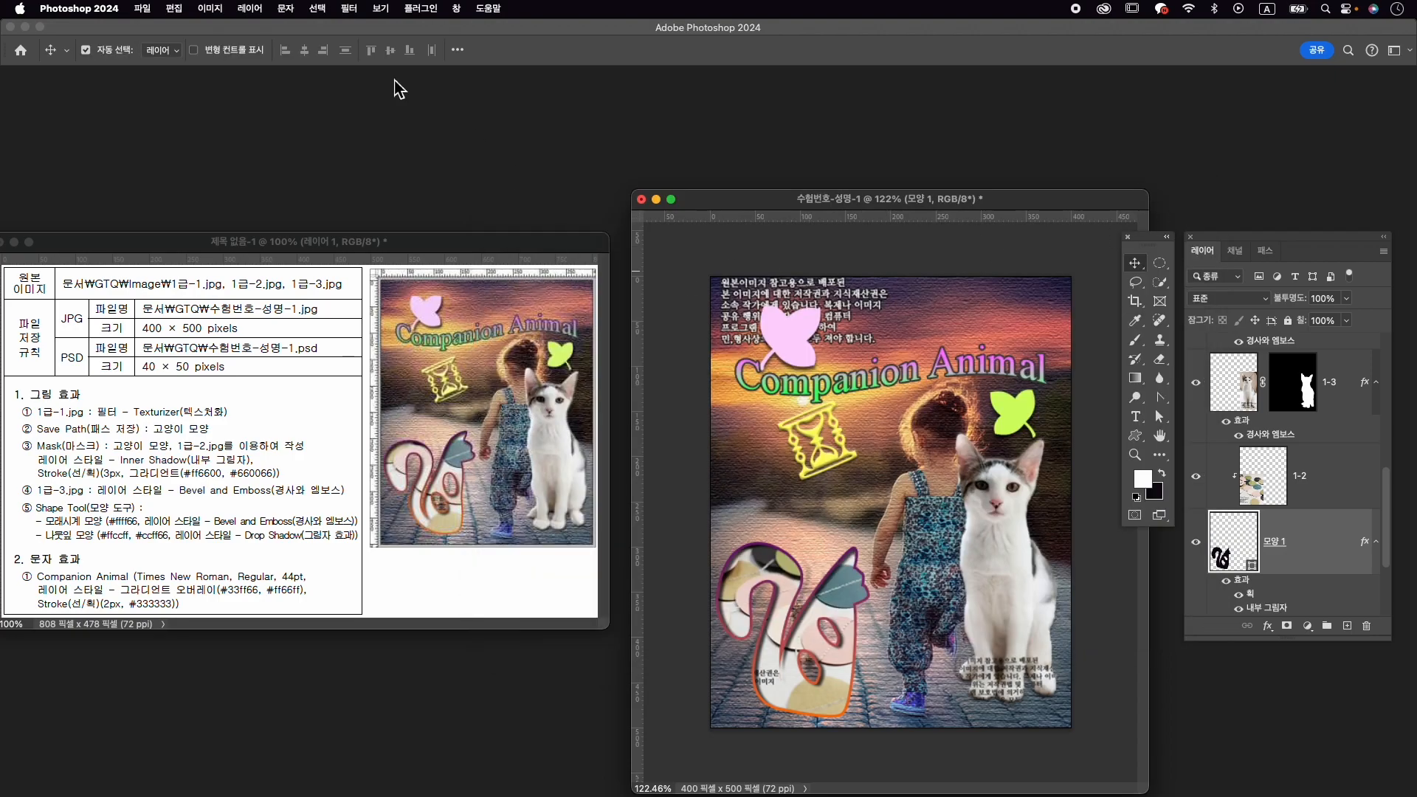
# Quick-export the composition as 수험번호-성명-1.jpg into the GTQ folder.
pyautogui.click(142, 10)
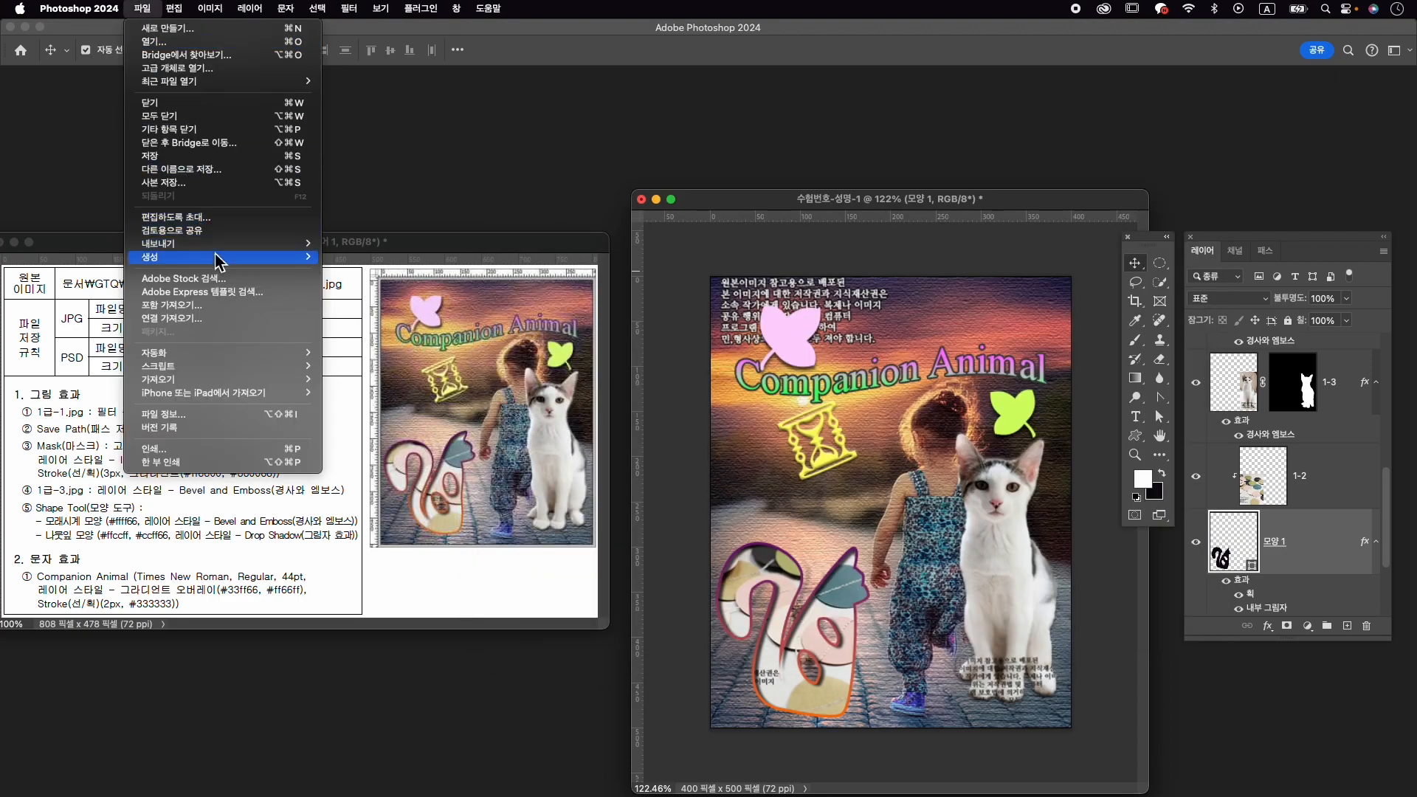
pyautogui.moveTo(221, 243)
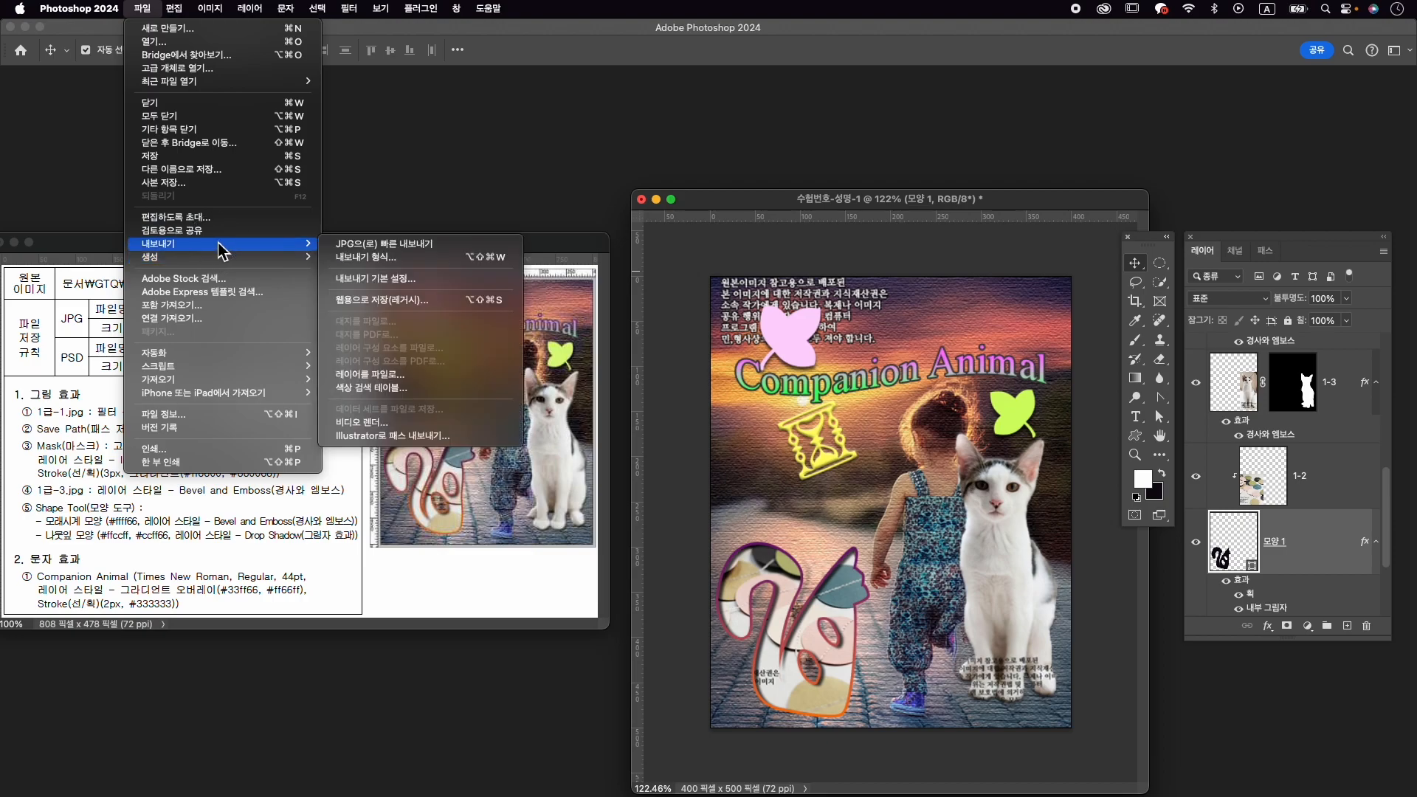
pyautogui.click(392, 249)
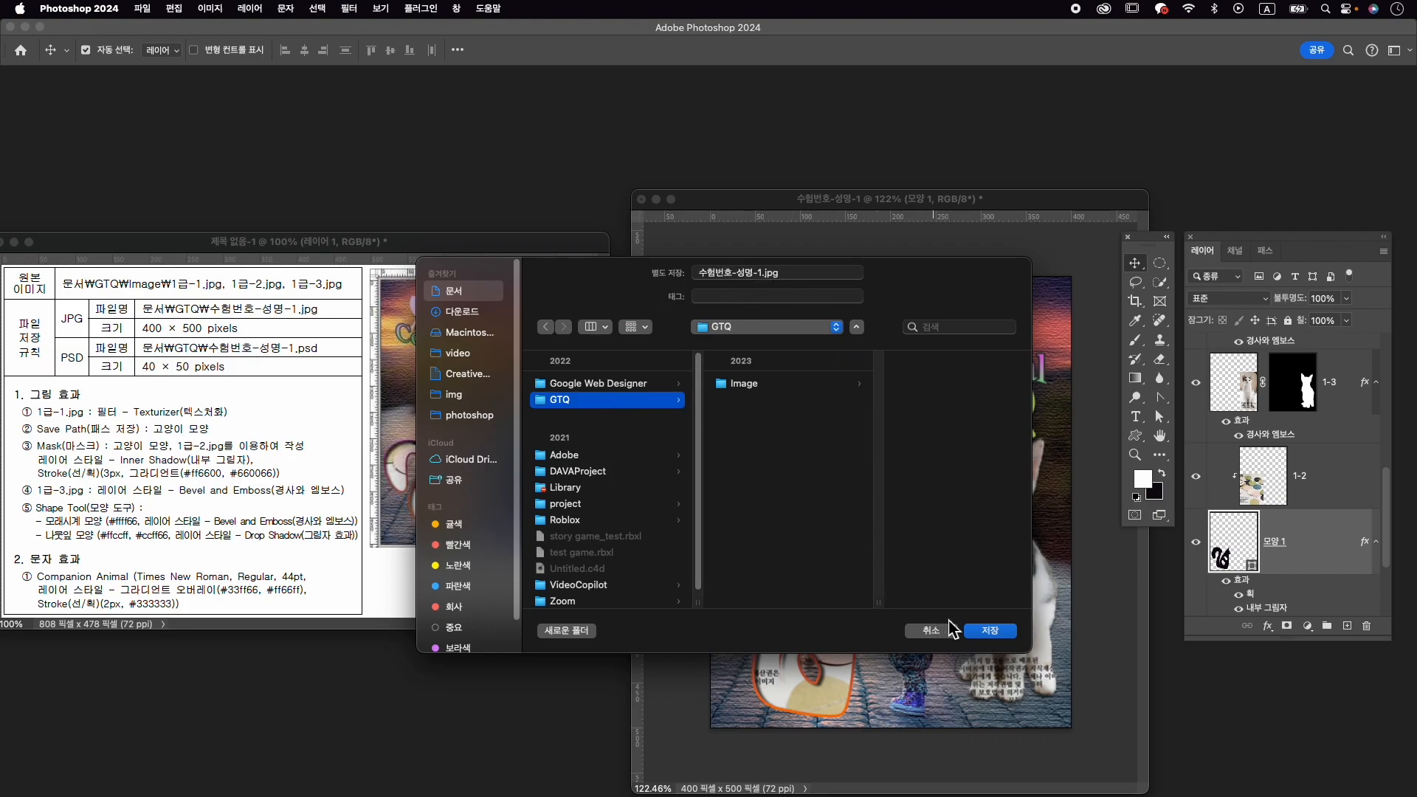
pyautogui.click(1001, 633)
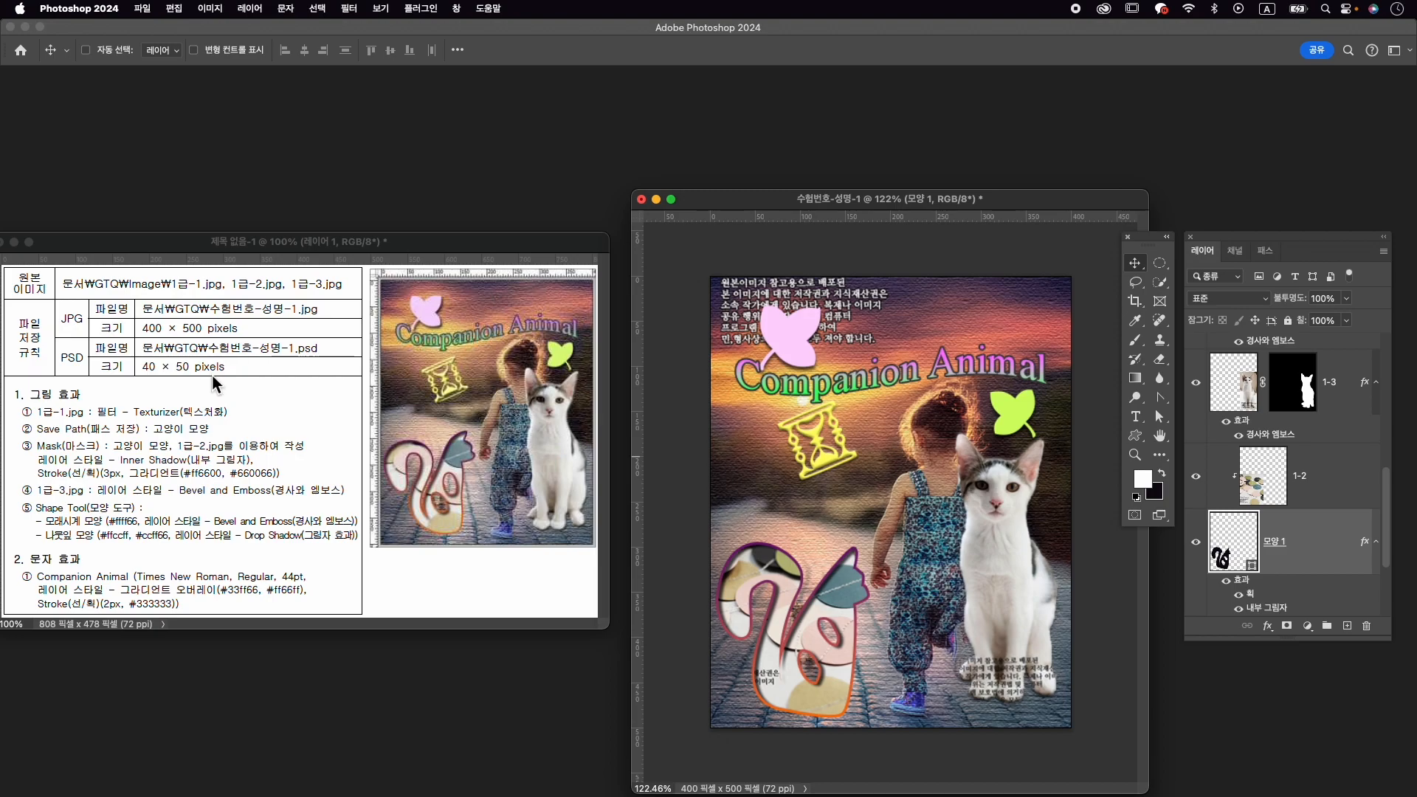
# Resize the image to 40 × 50 px.
pyautogui.press('super+alt+i')
pyautogui.write('40')
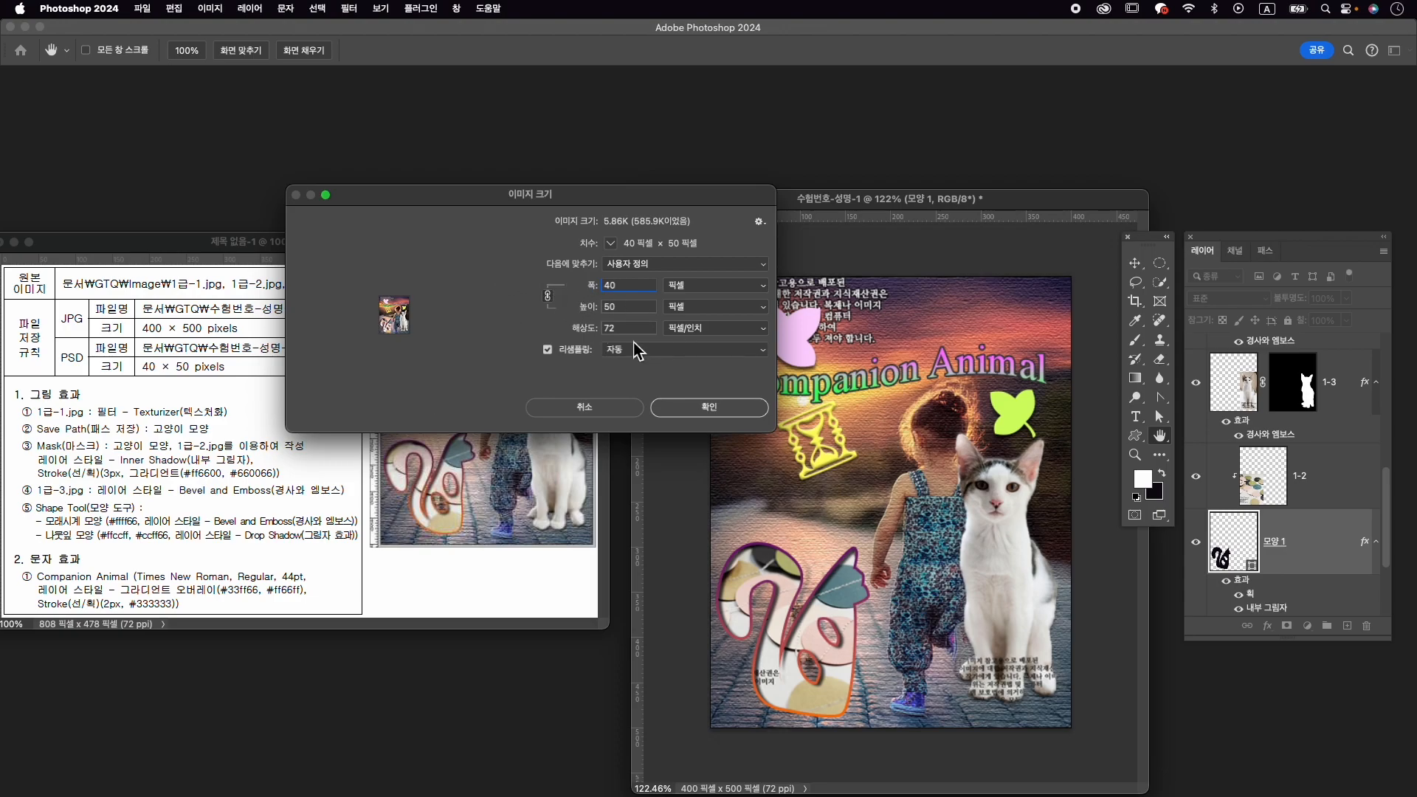
pyautogui.click(718, 419)
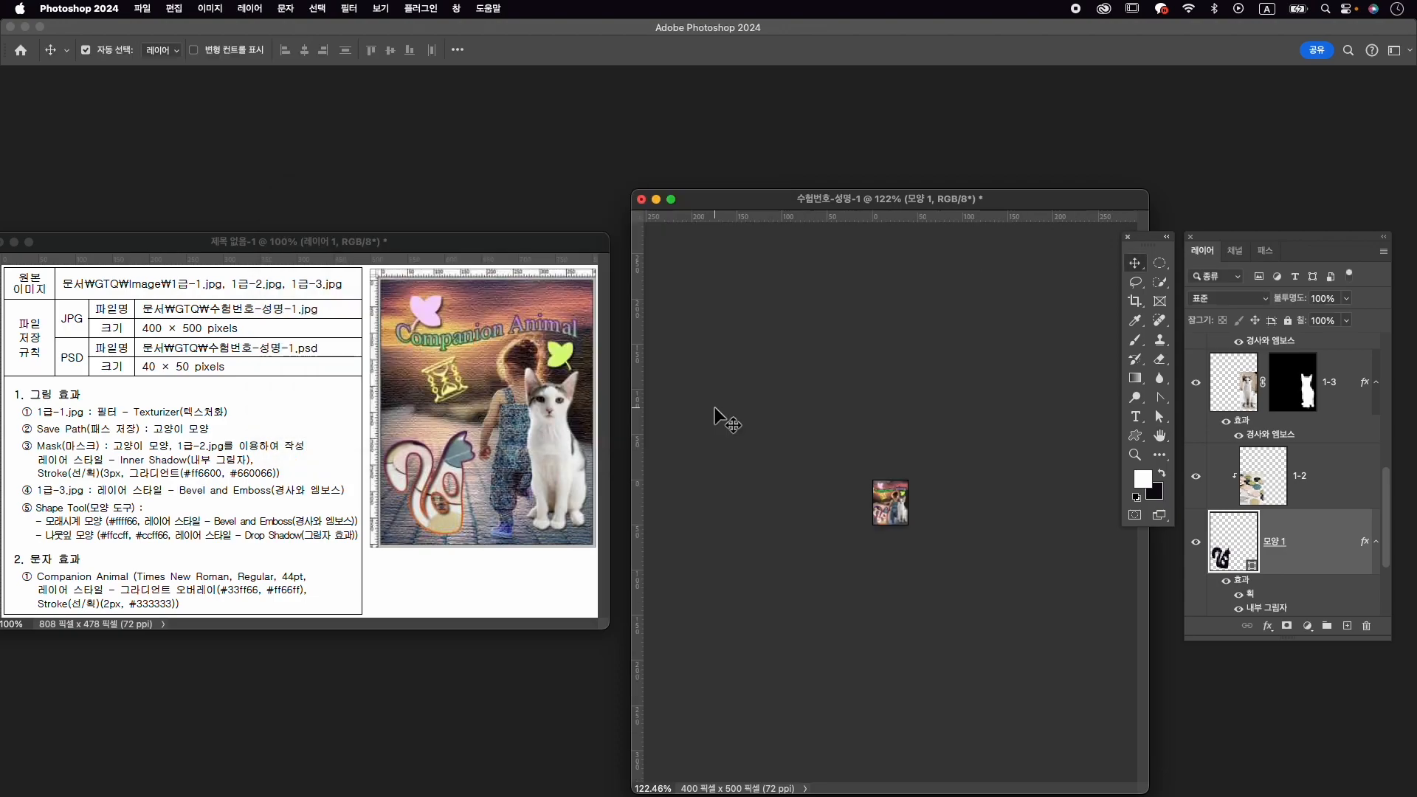
# Save the reduced document as the Photoshop file 수험번호-성명-1.psd in the GTQ folder.
pyautogui.click(140, 8)
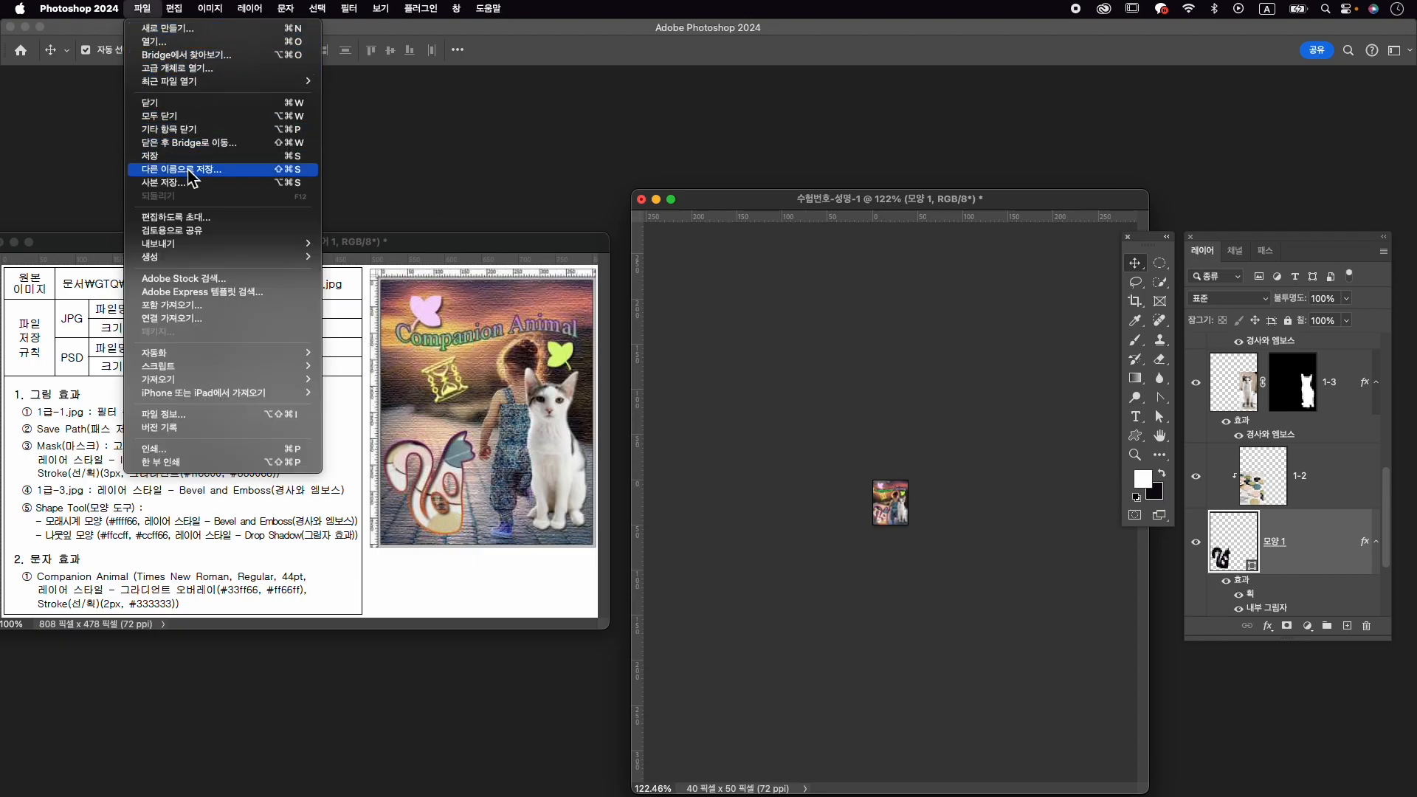
pyautogui.click(190, 173)
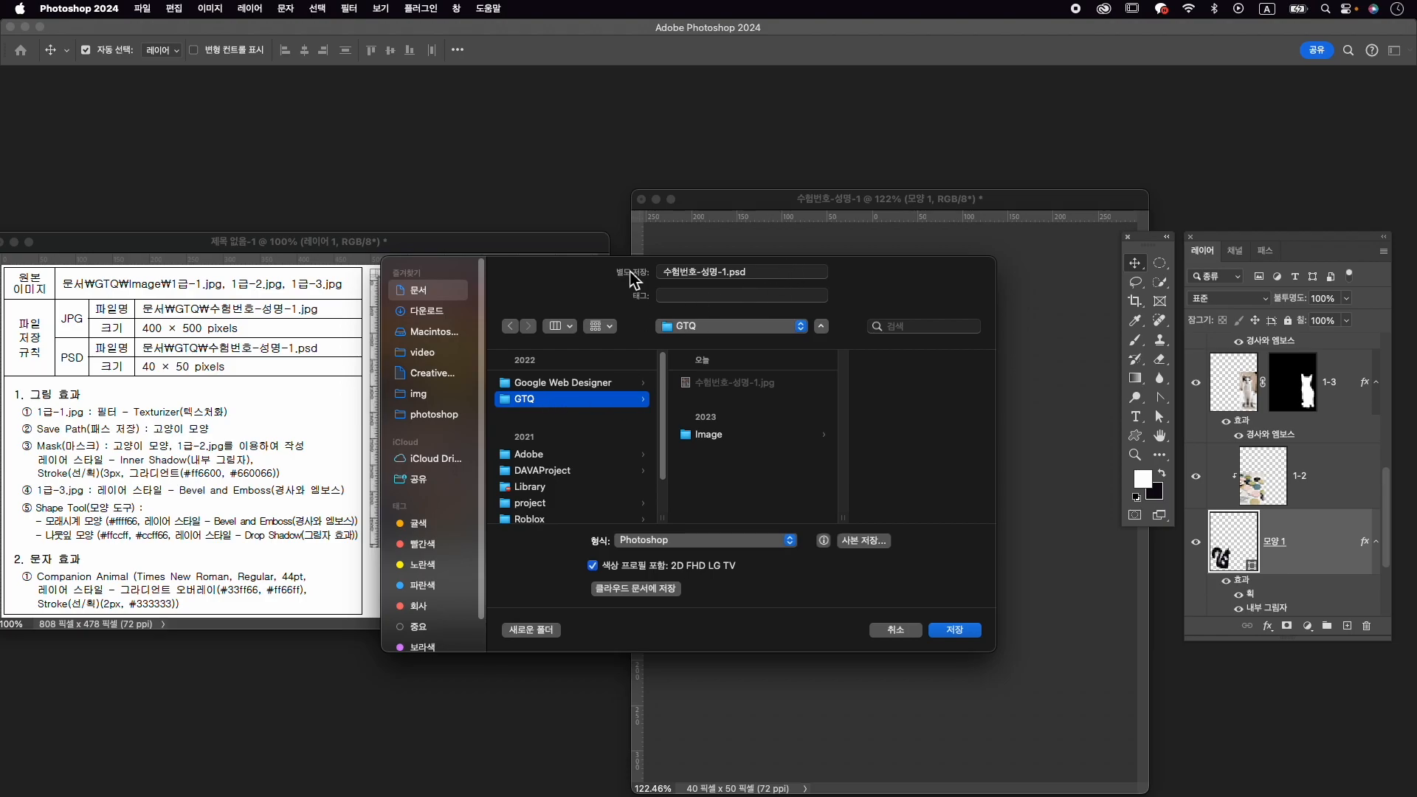
pyautogui.click(959, 632)
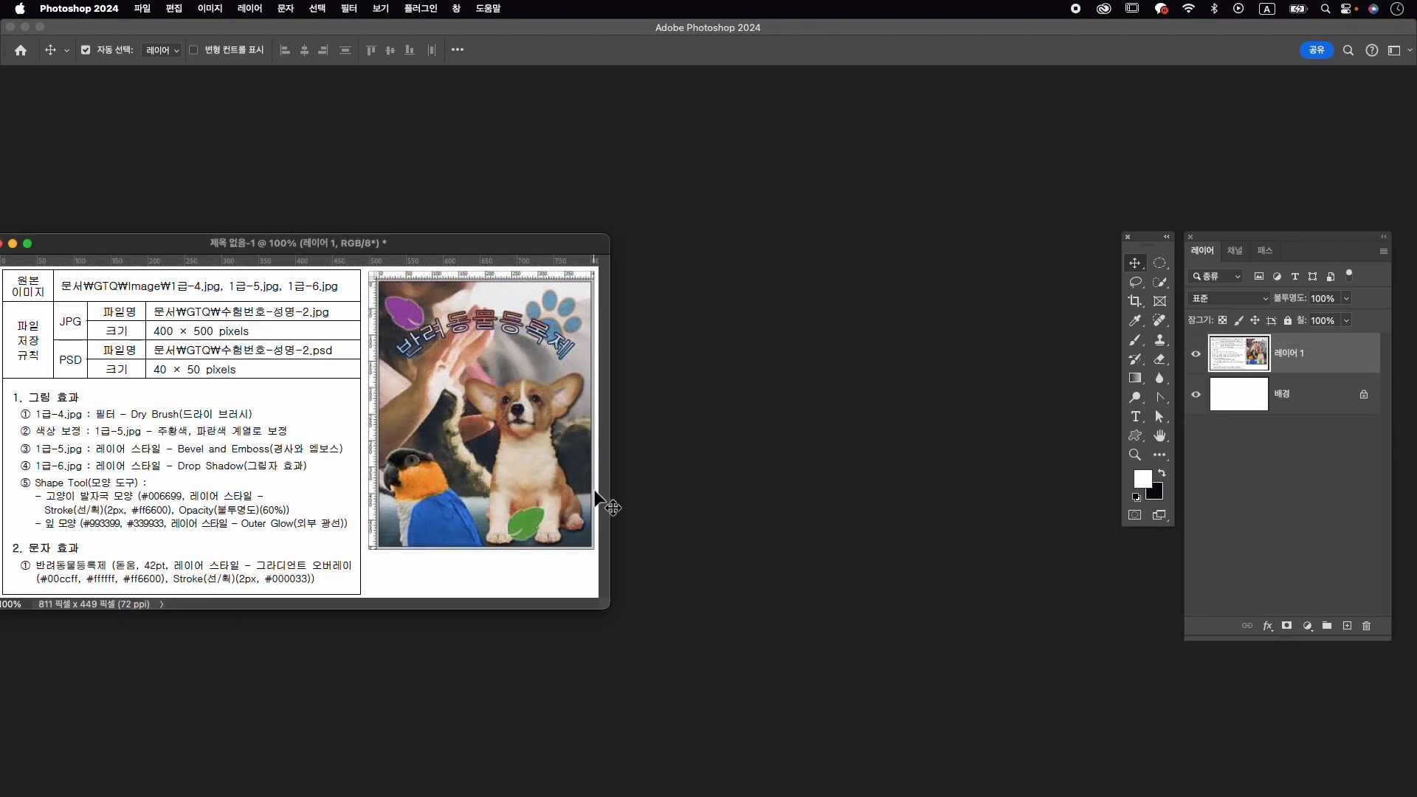
# Create a 400 × 500 px document named 수험번호-성명-2 and place its slightly enlarged window beside the reference sheet.
pyautogui.press('super+n')
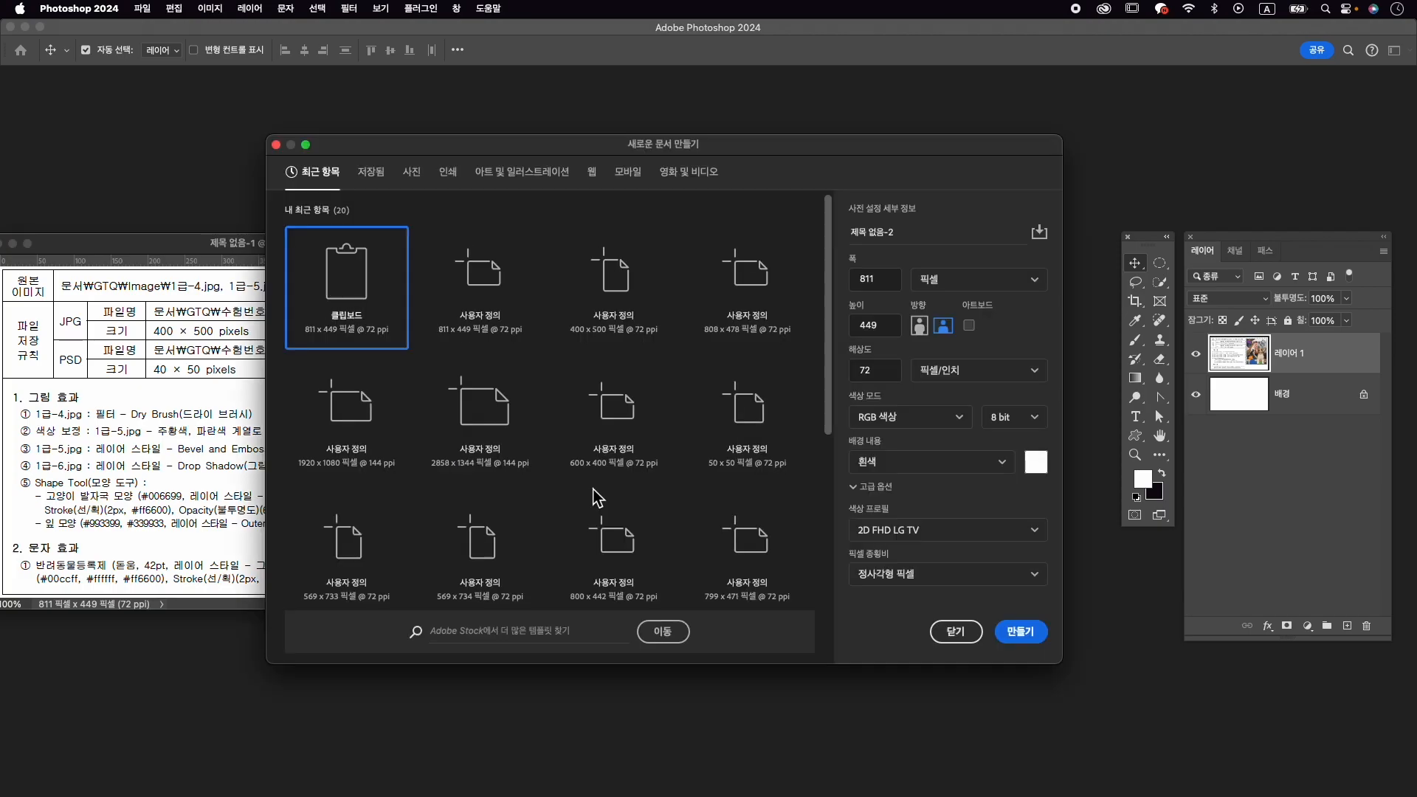
pyautogui.hotkey('ctrl', 'space')
pyautogui.write('쉬')
pyautogui.write('험번호-성명-2')
pyautogui.press('Tab')
pyautogui.press('Tab')
pyautogui.write('400')
pyautogui.press('Tab')
pyautogui.write('500')
pyautogui.press('Tab')
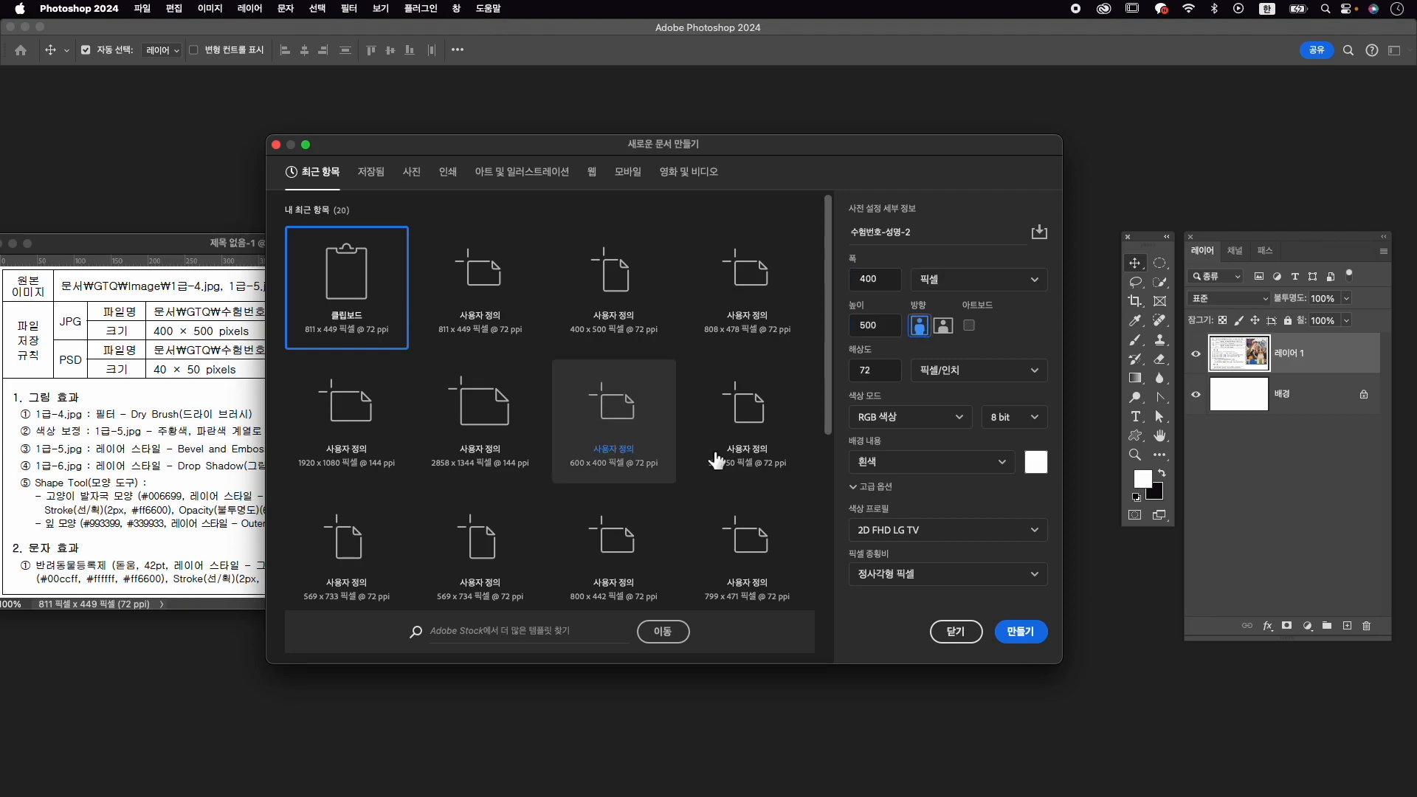
pyautogui.click(1030, 635)
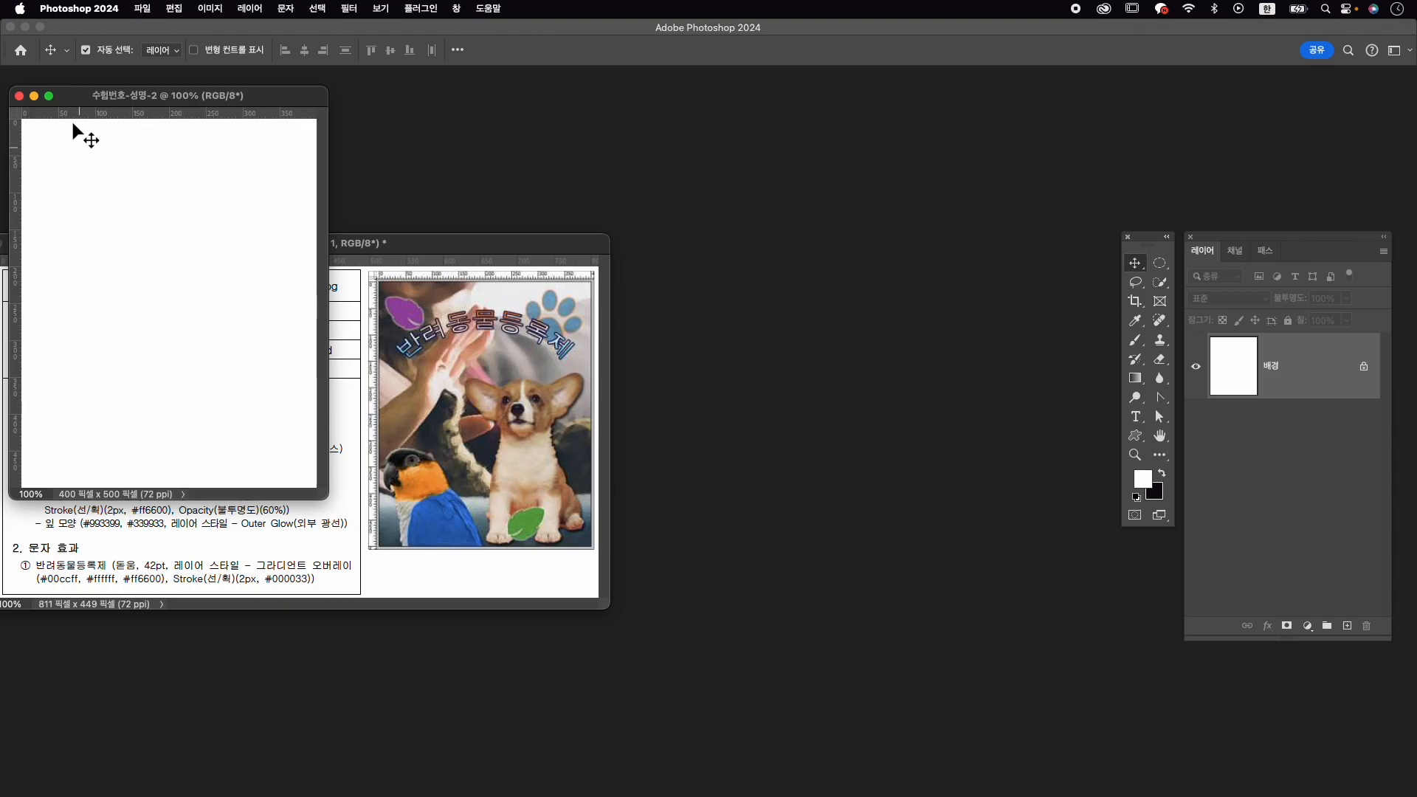
pyautogui.moveTo(164, 99); pyautogui.dragTo(791, 212)
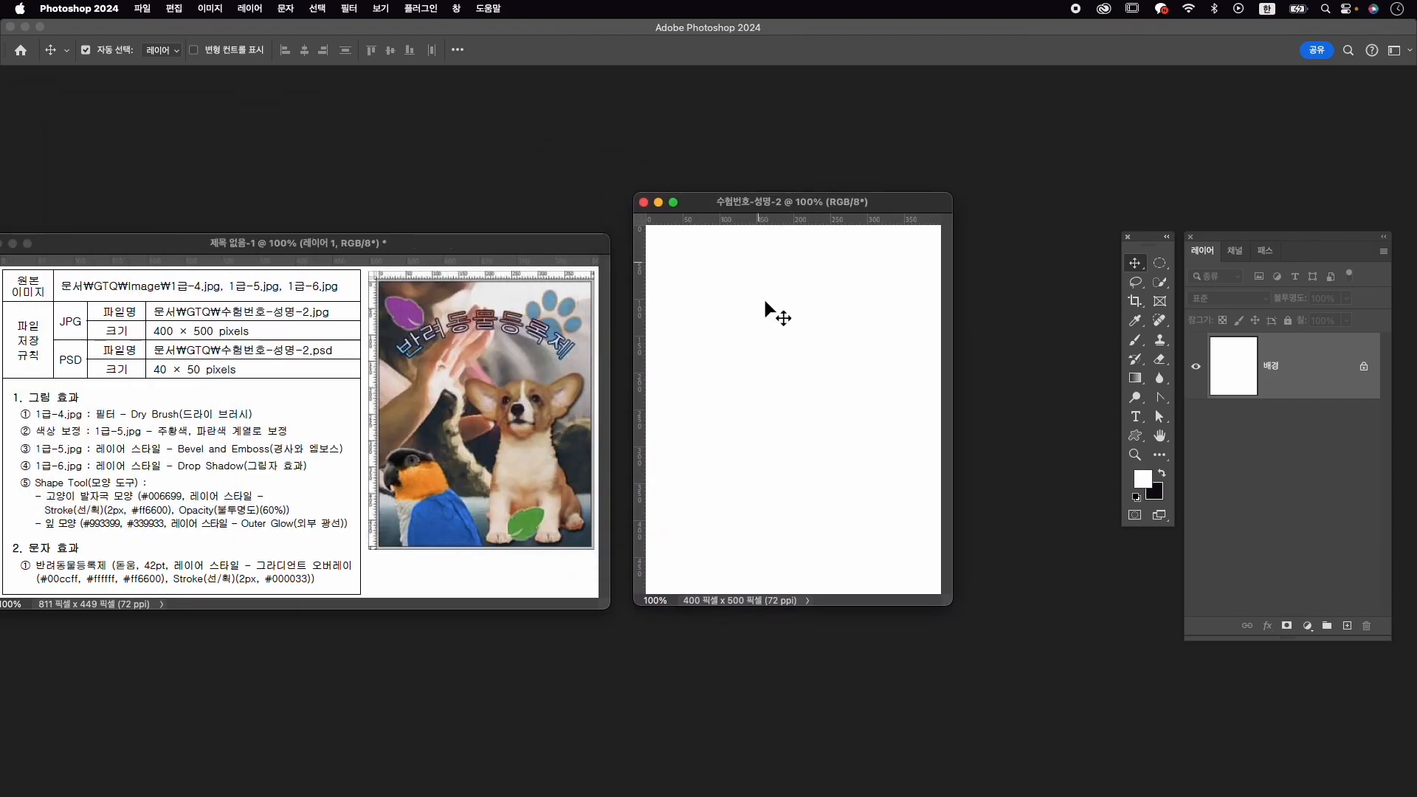
pyautogui.moveTo(945, 610); pyautogui.dragTo(988, 651)
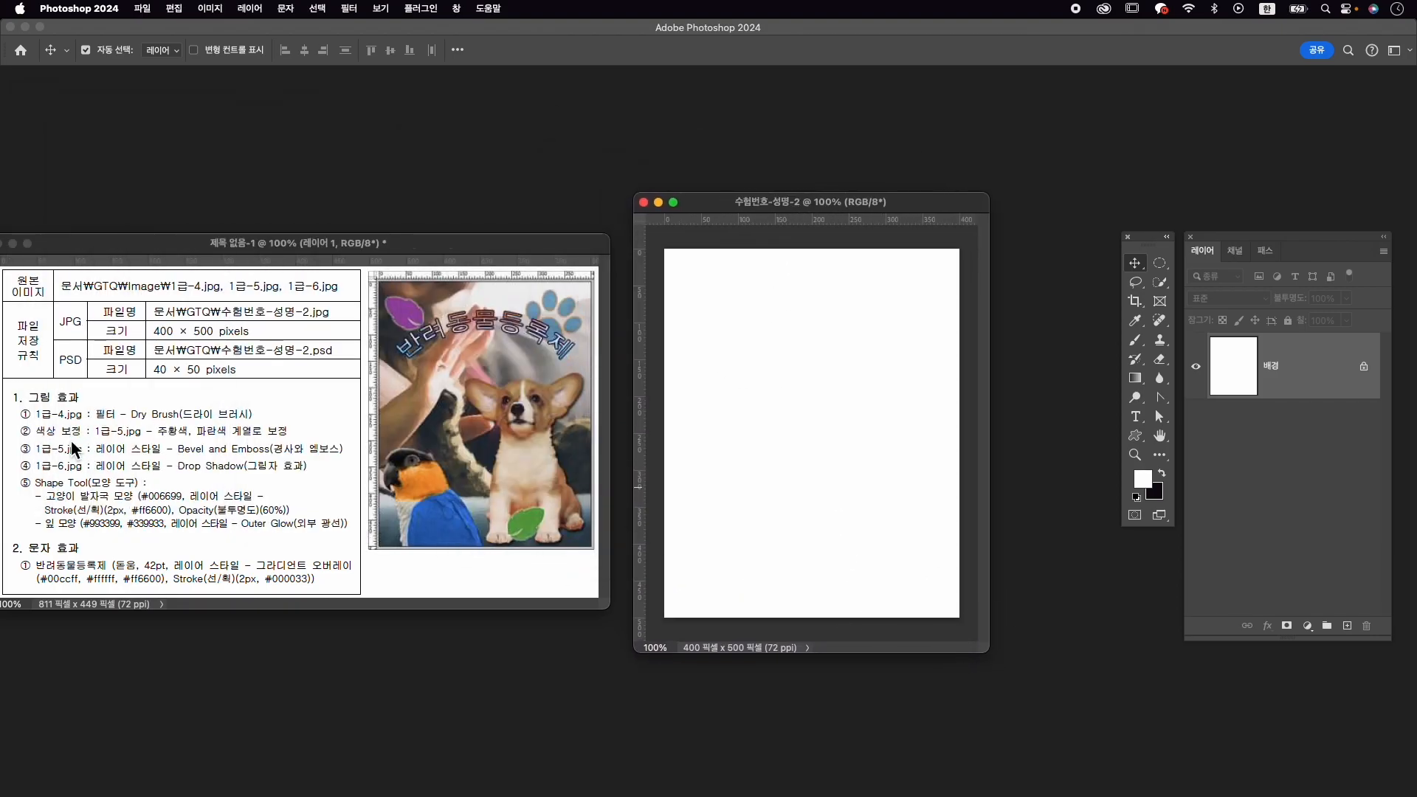
# Open 1급-4.jpg from the GTQ Image folder and place its window beside the reference sheet.
pyautogui.press('super+o')
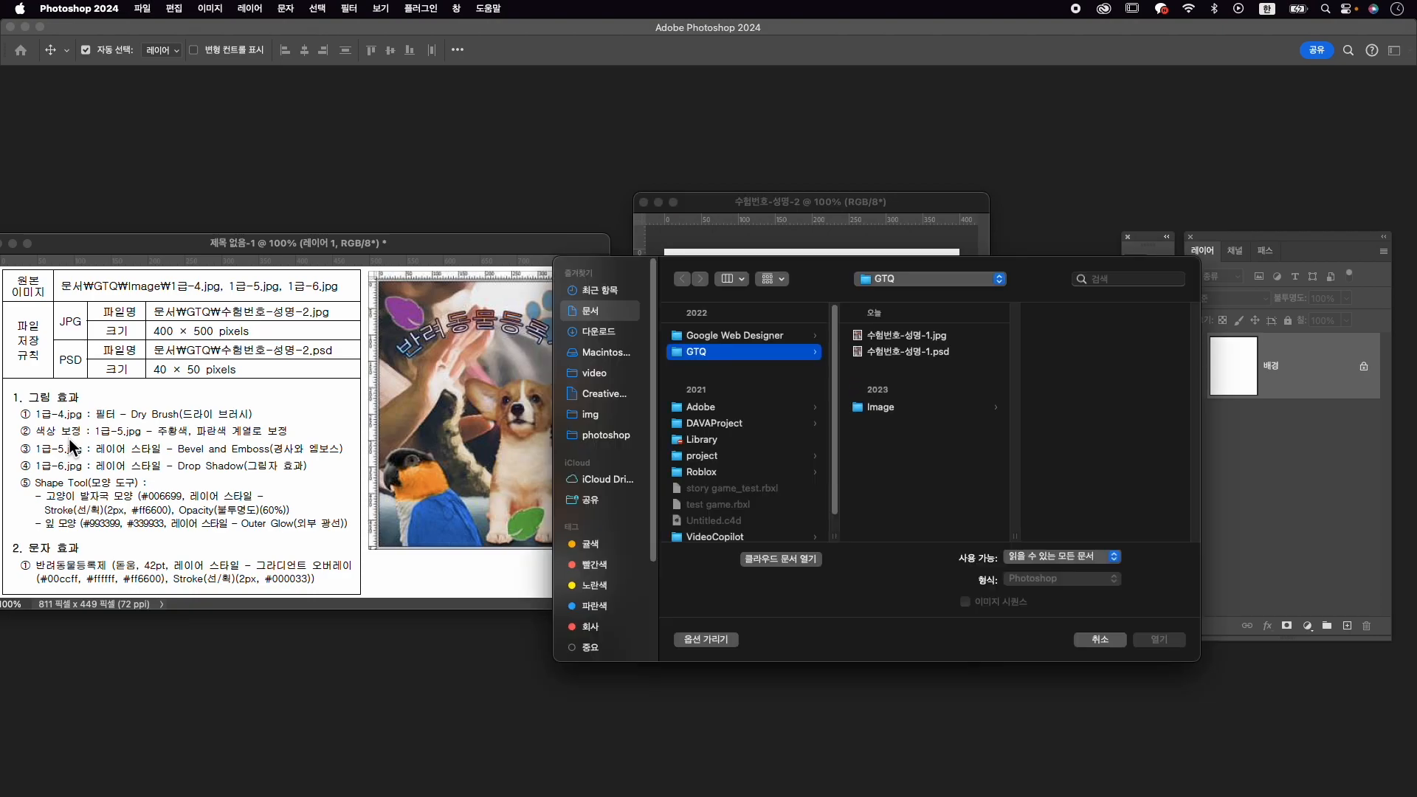
pyautogui.click(907, 408)
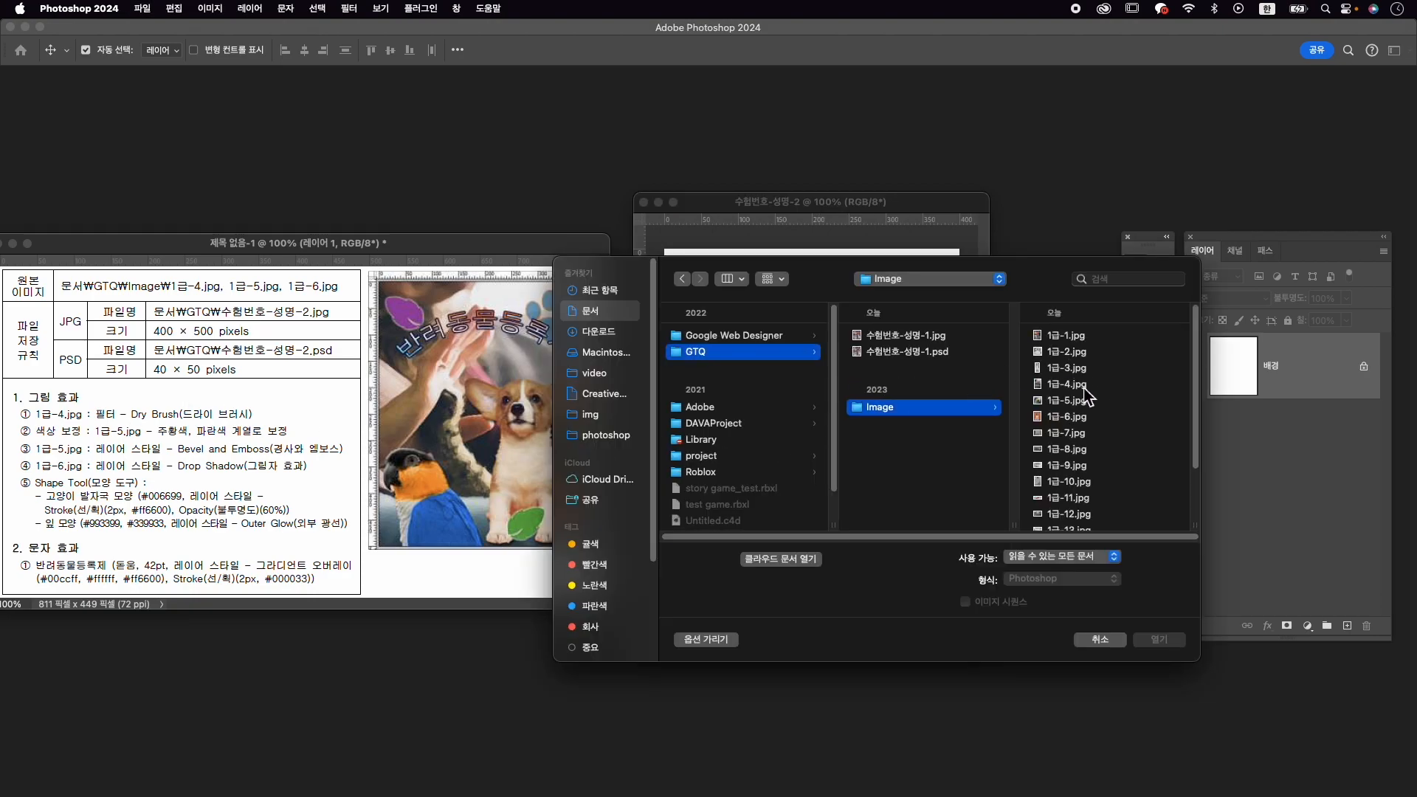
pyautogui.click(1068, 385)
pyautogui.click(1164, 641)
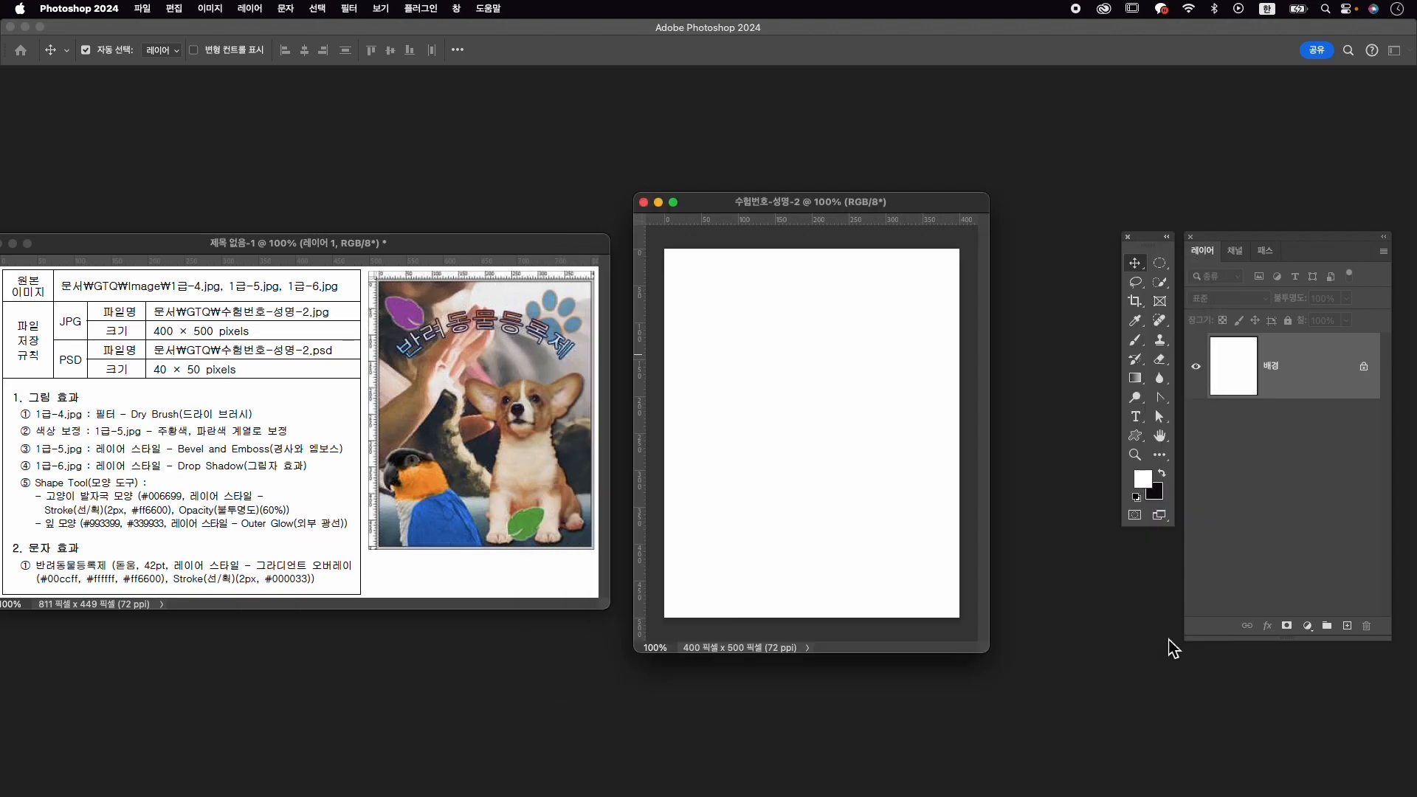
pyautogui.moveTo(303, 120); pyautogui.dragTo(808, 134)
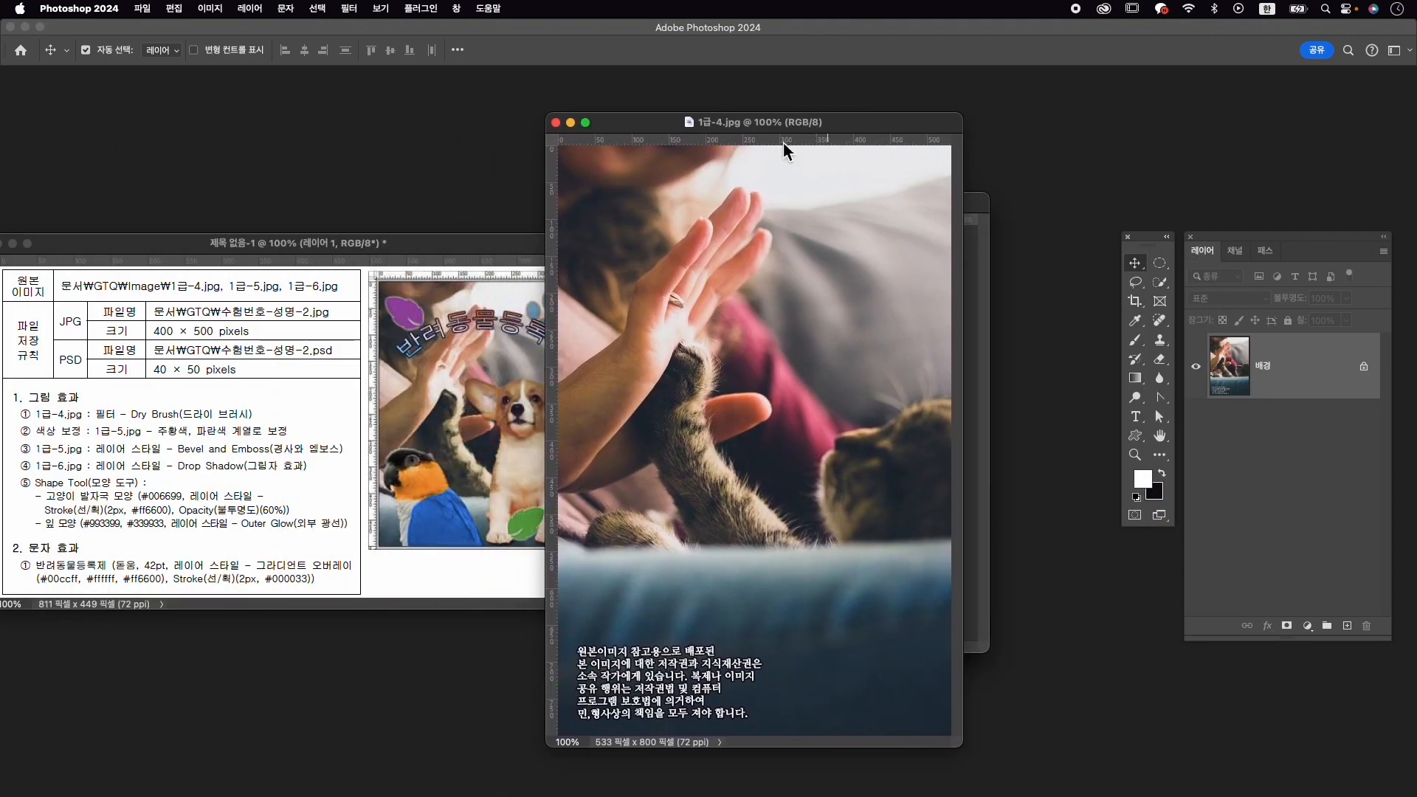
# Apply the Dry Brush (드라이 브러시) artistic filter from the Filter Gallery to the 1급-4.jpg photo.
pyautogui.click(362, 10)
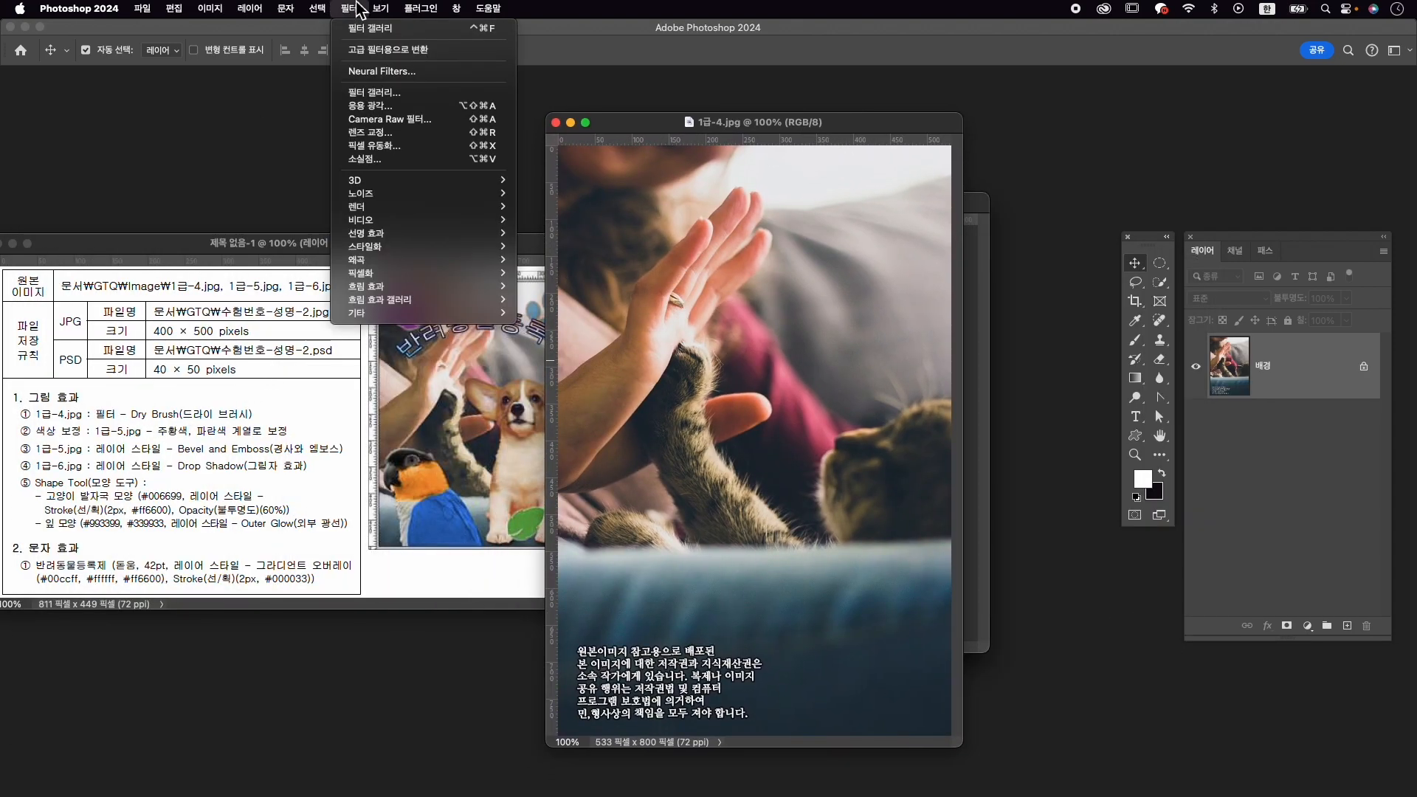
pyautogui.click(380, 99)
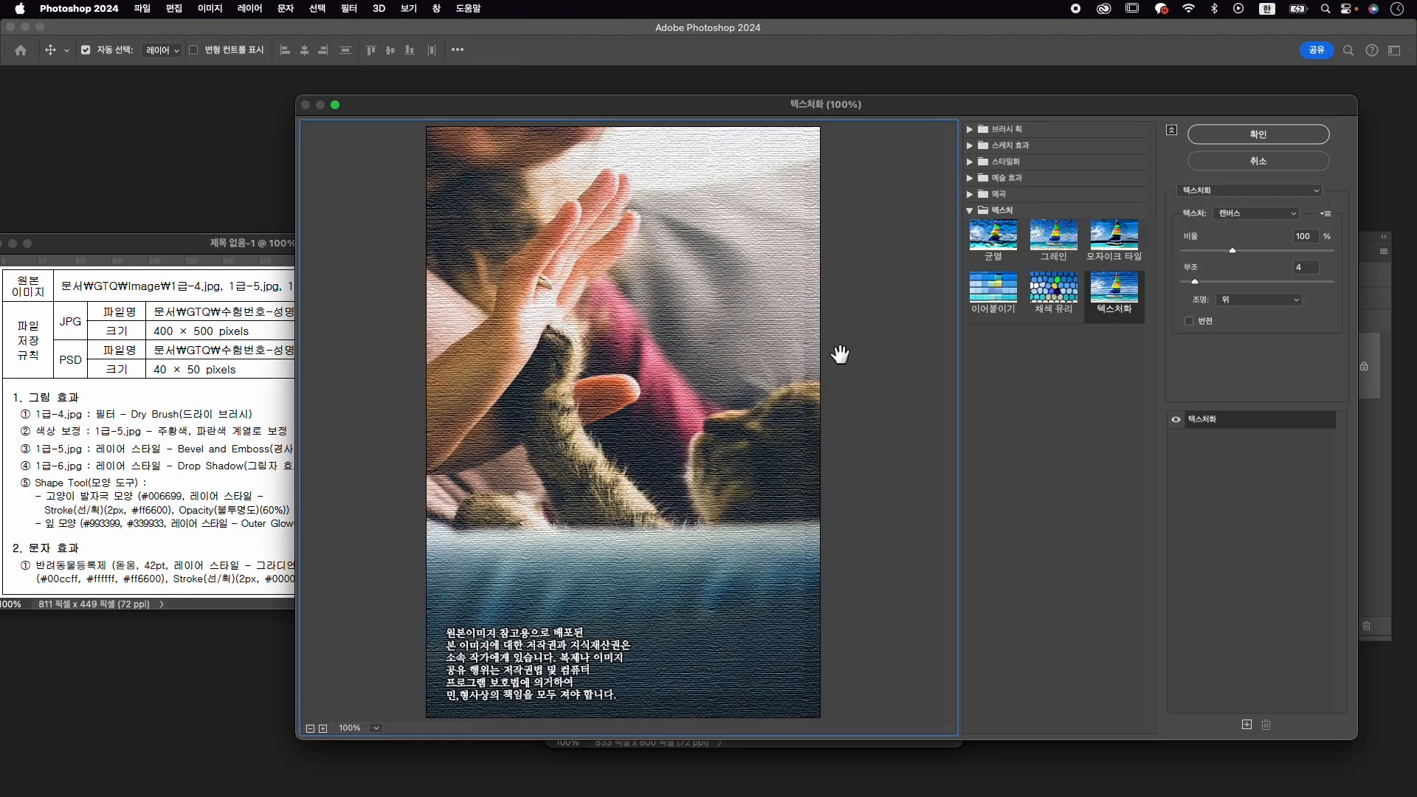
pyautogui.click(969, 131)
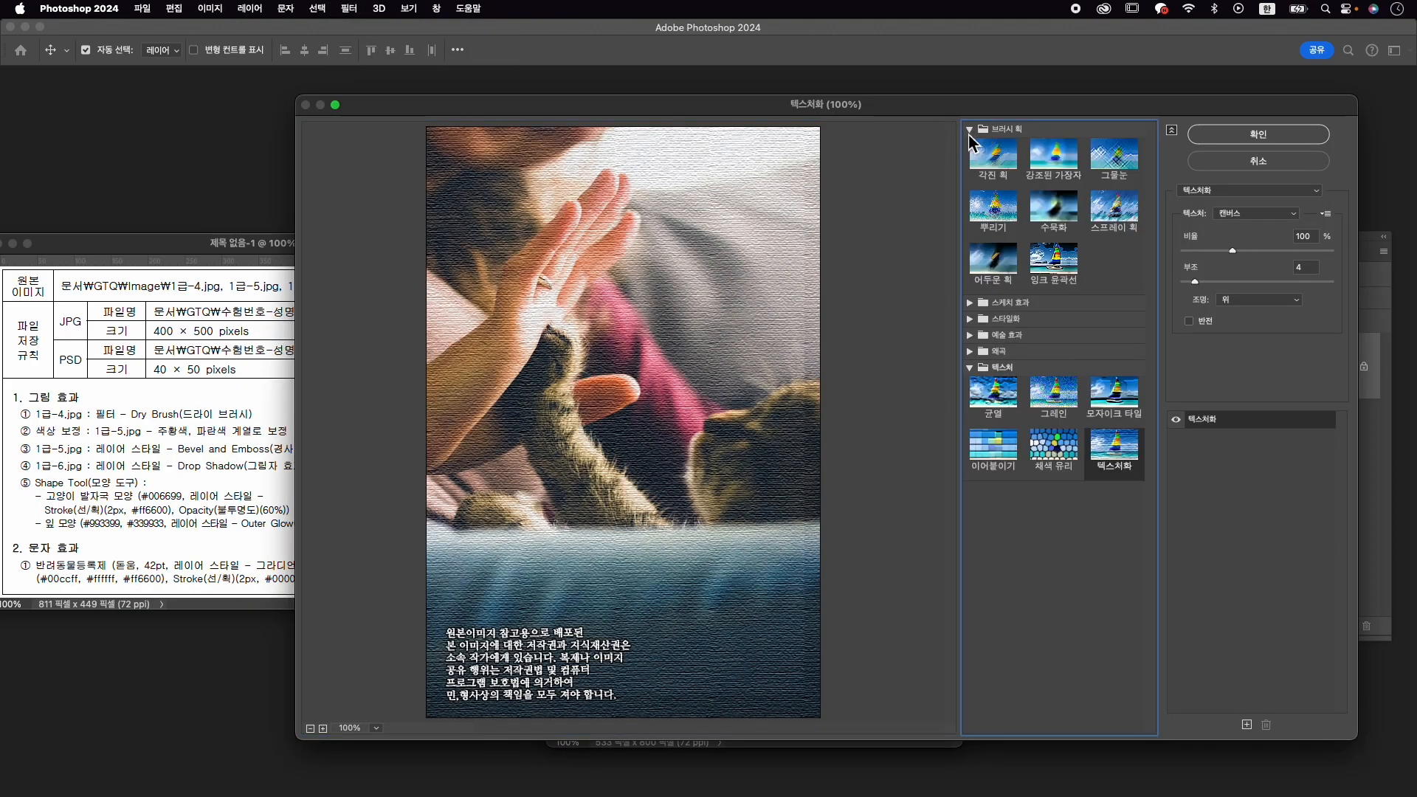
pyautogui.click(969, 130)
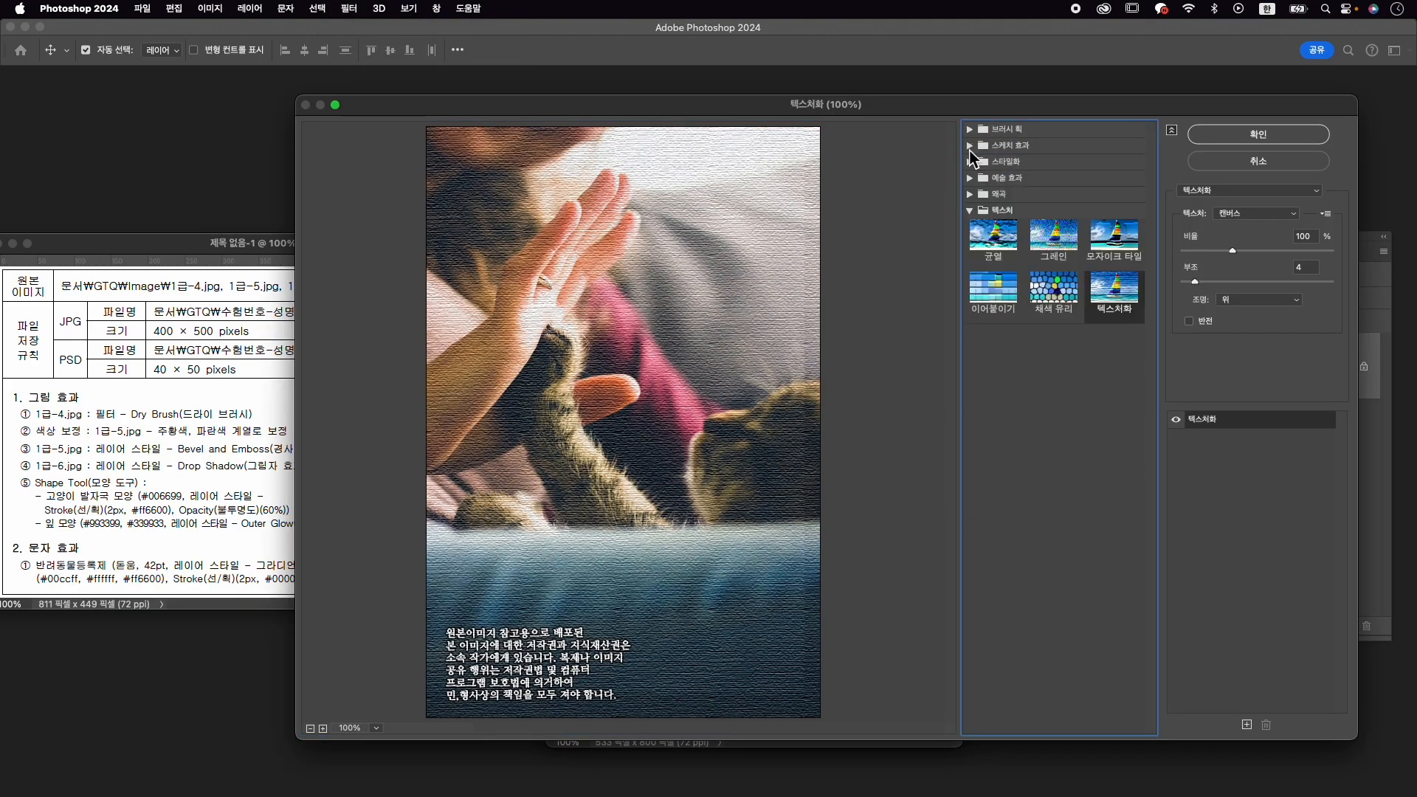
pyautogui.click(972, 179)
pyautogui.click(1120, 216)
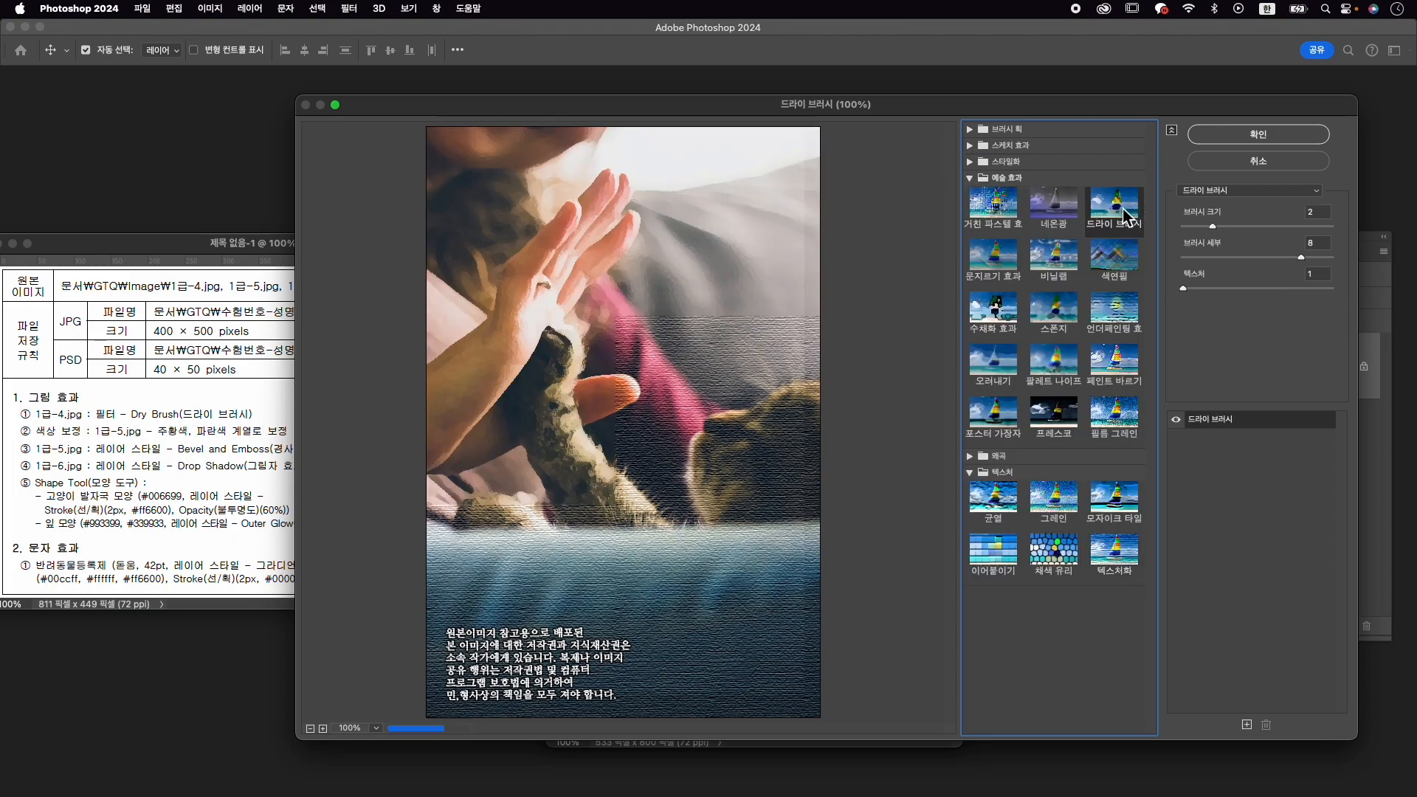
pyautogui.click(1264, 137)
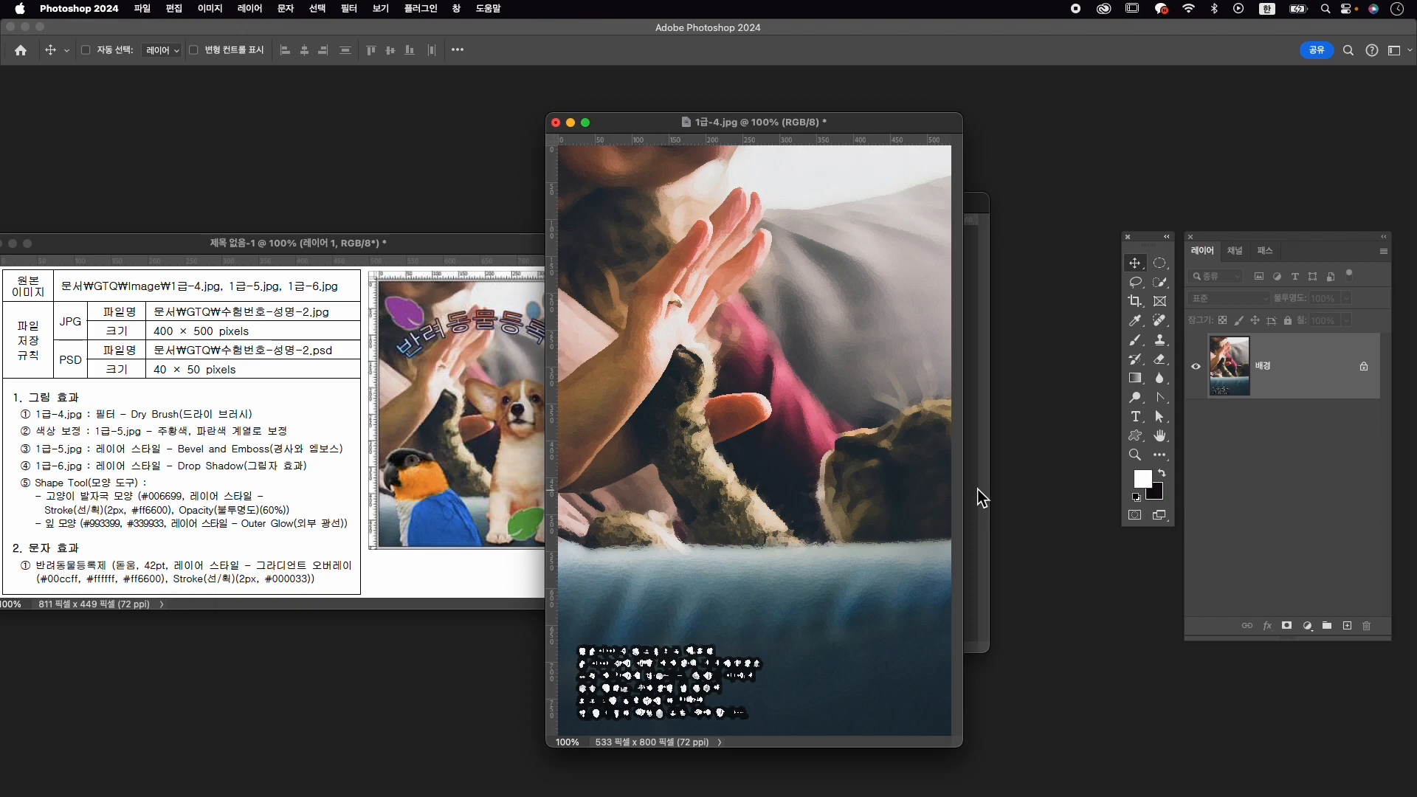
# Resize the 1급-4.jpg image to a width of 400 pixels, keeping its proportions.
pyautogui.press('super+alt+i')
pyautogui.write('400')
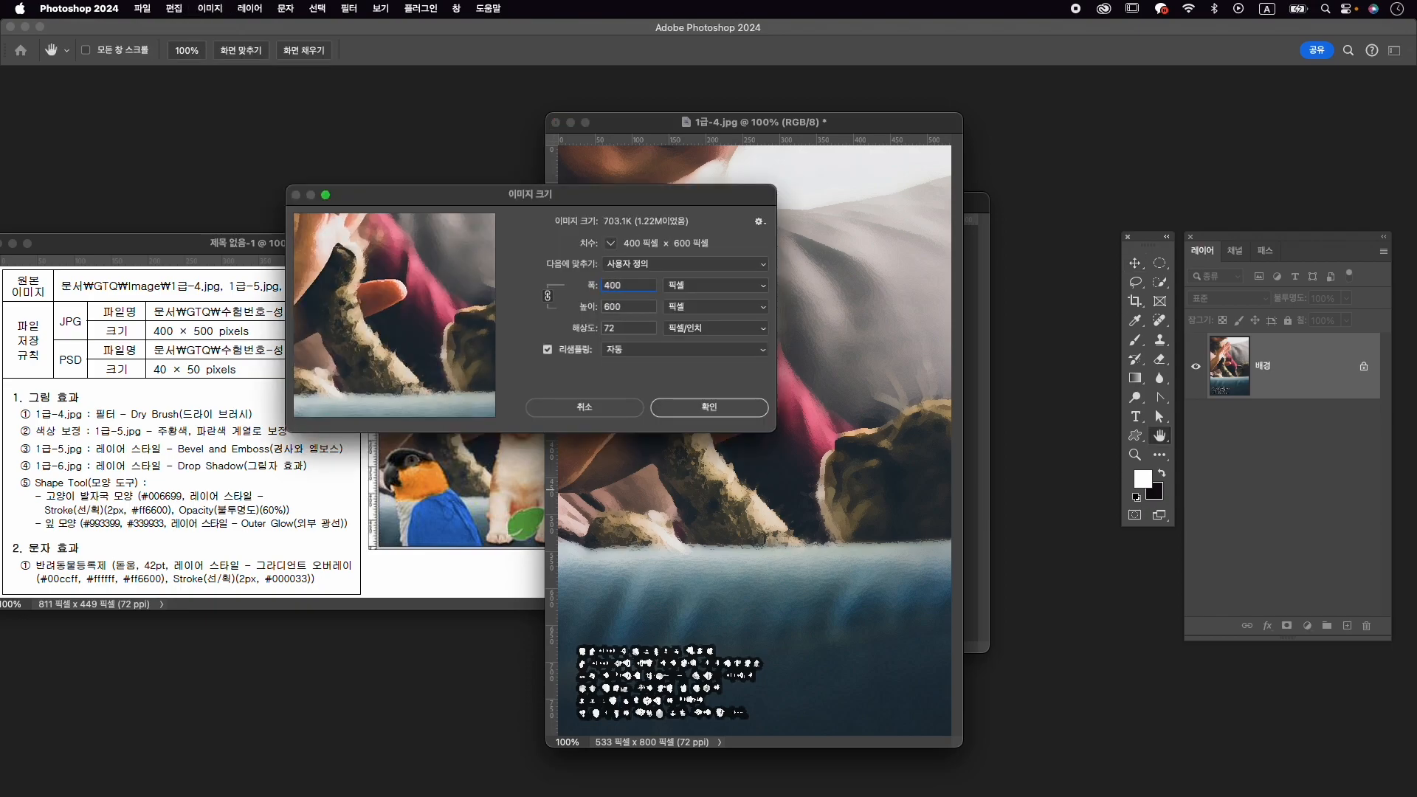
pyautogui.press('Return')
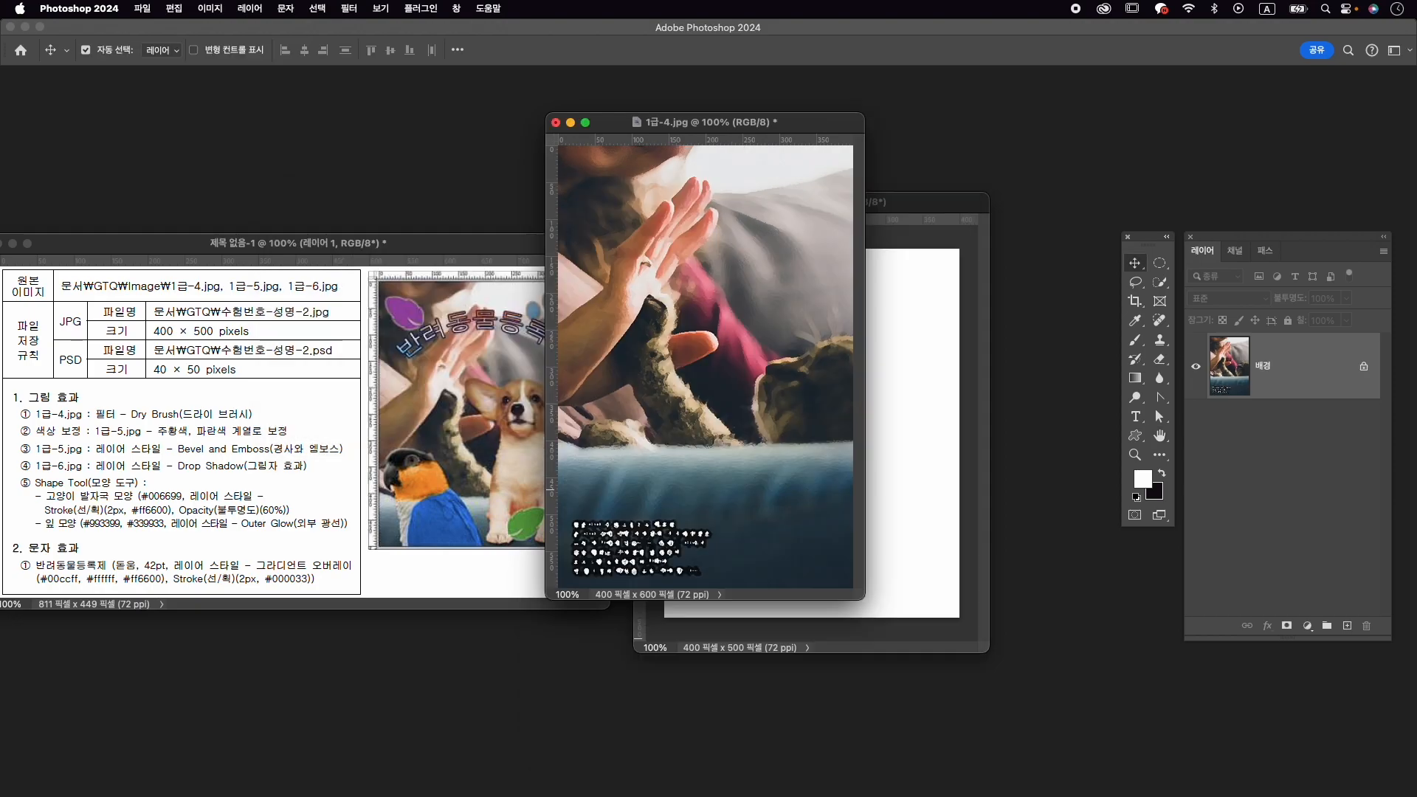
# Copy the filtered 1급-4.jpg picture into the 수험번호-성명-2 document as a layer and close the source image.
pyautogui.moveTo(785, 124); pyautogui.dragTo(699, 134)
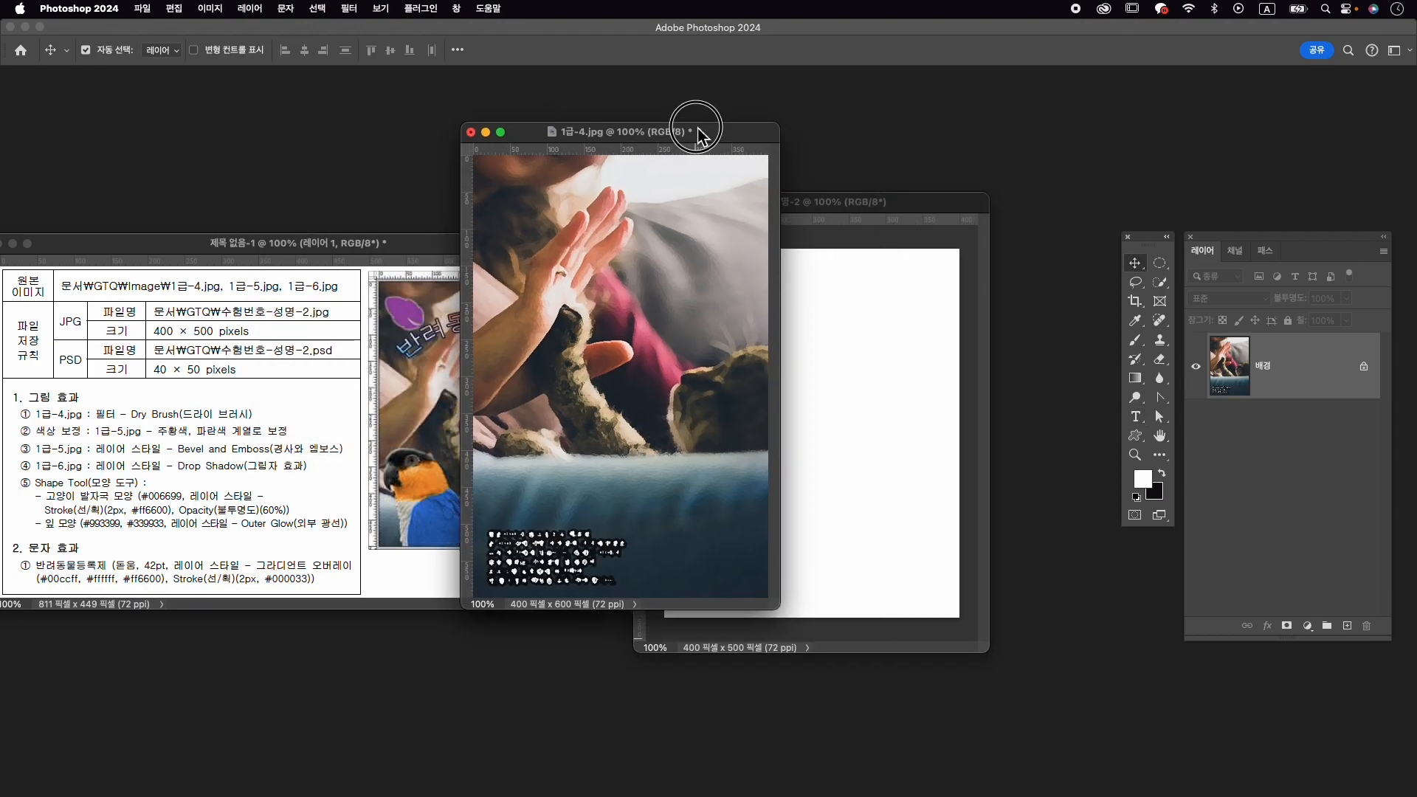
pyautogui.moveTo(647, 281); pyautogui.dragTo(861, 386)
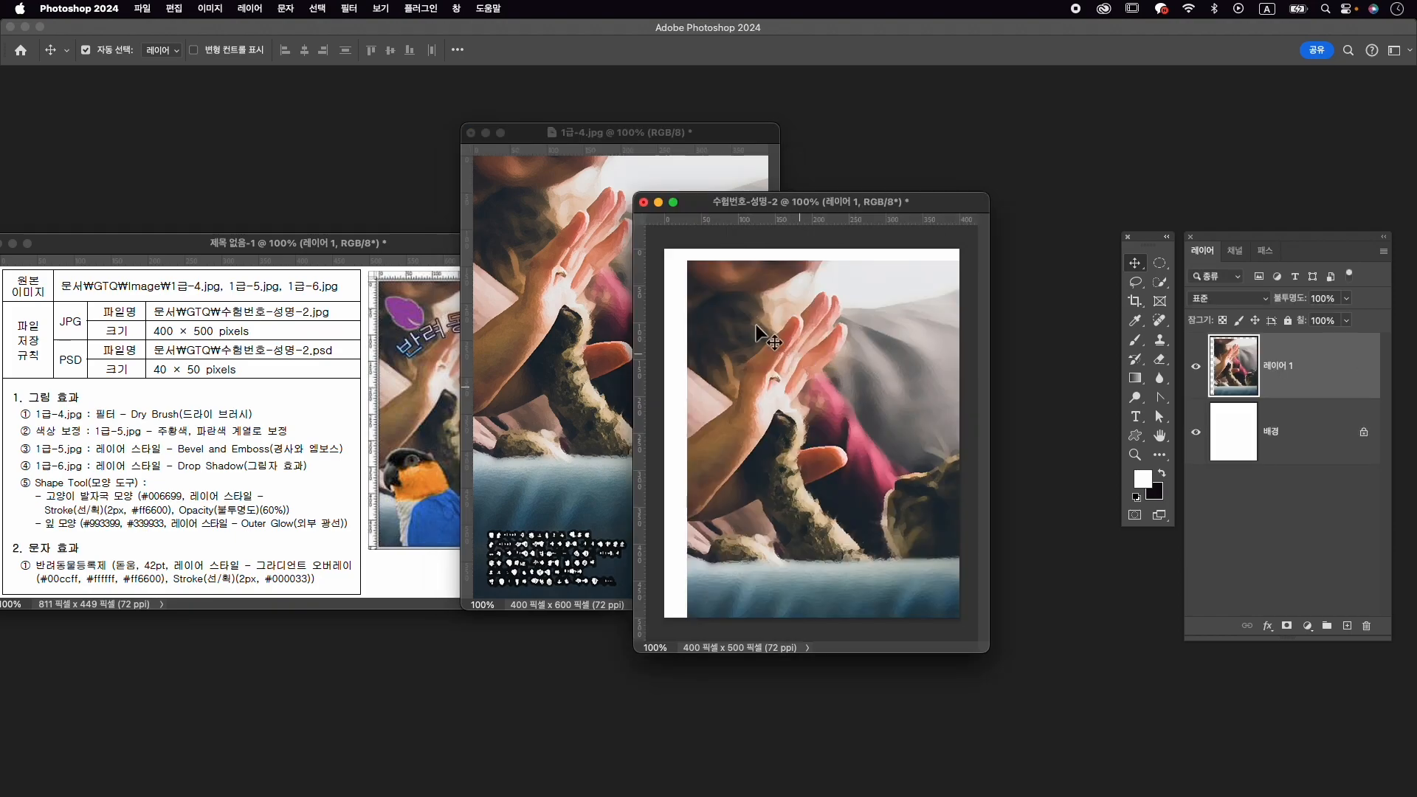
pyautogui.click(471, 133)
pyautogui.click(760, 317)
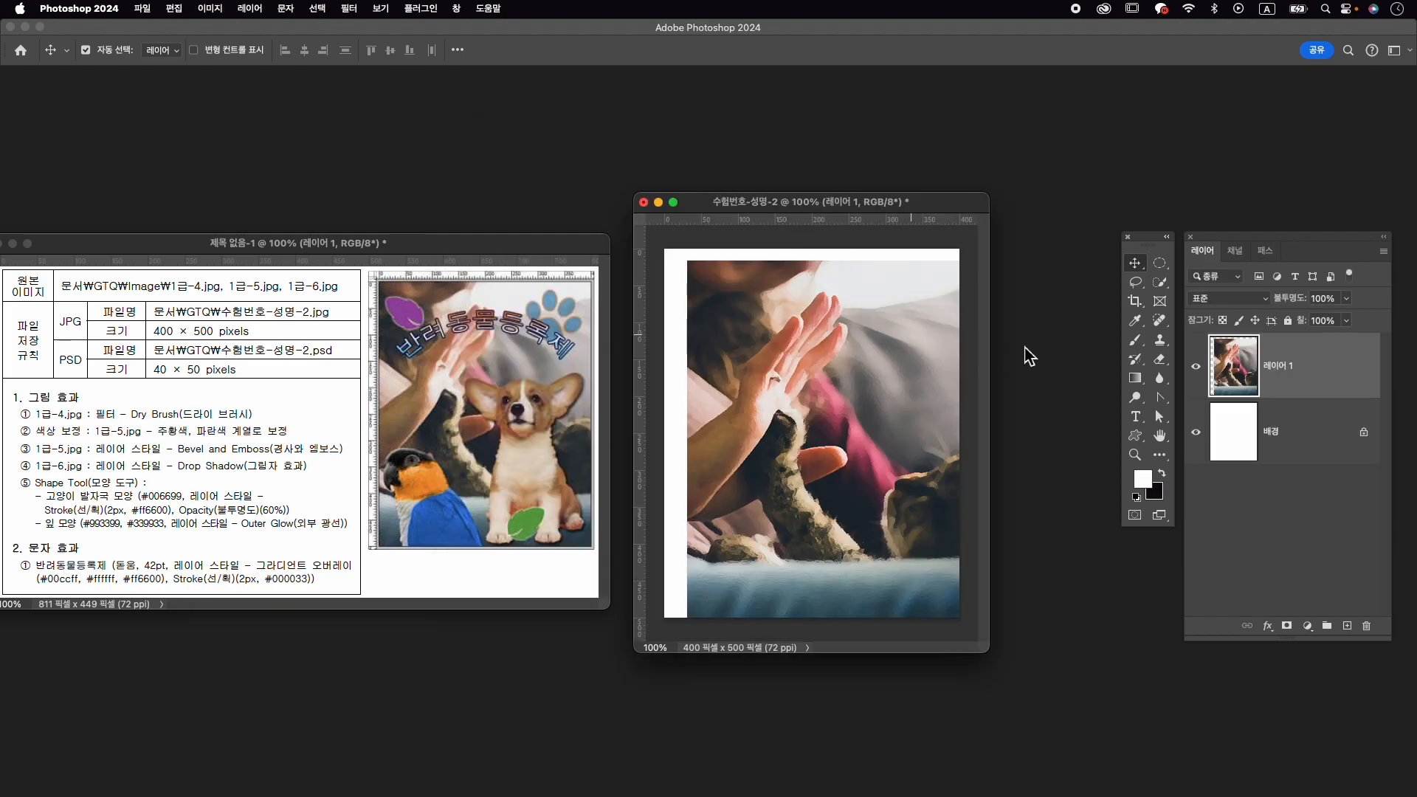
# Rename the copied picture's layer as 1-4.
pyautogui.doubleClick(1271, 366)
pyautogui.write('1-4')
pyautogui.press('Return')
# Reposition the 1-4 layer with Free Transform so it covers the whole canvas, aligned to the canvas side edges.
pyautogui.press('super+t')
pyautogui.moveTo(861, 365)
pyautogui.mouseDown()
pyautogui.moveTo(835, 347)
pyautogui.moveTo(848, 384)
pyautogui.mouseUp()
pyautogui.press('Left')
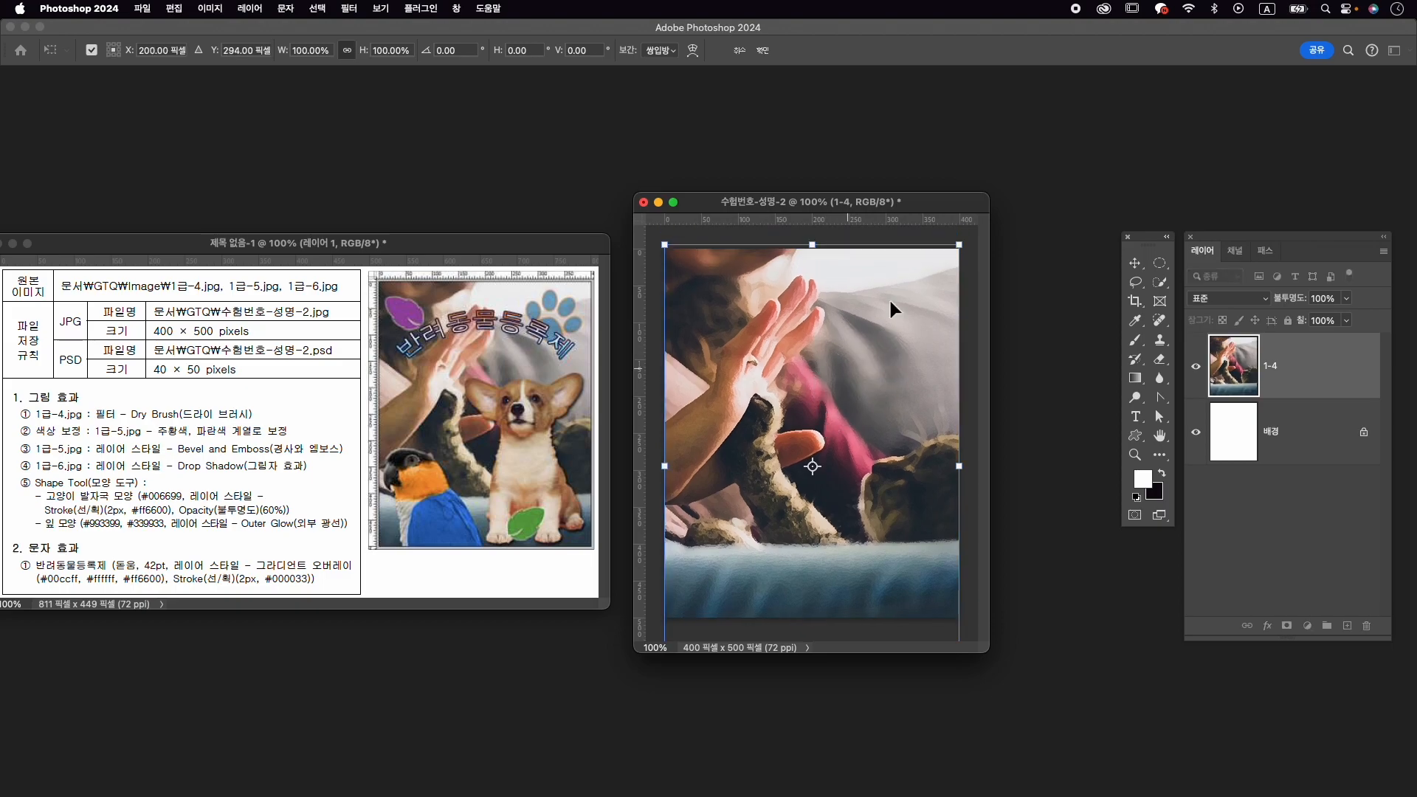
pyautogui.moveTo(671, 252); pyautogui.dragTo(663, 242)
pyautogui.press('Return')
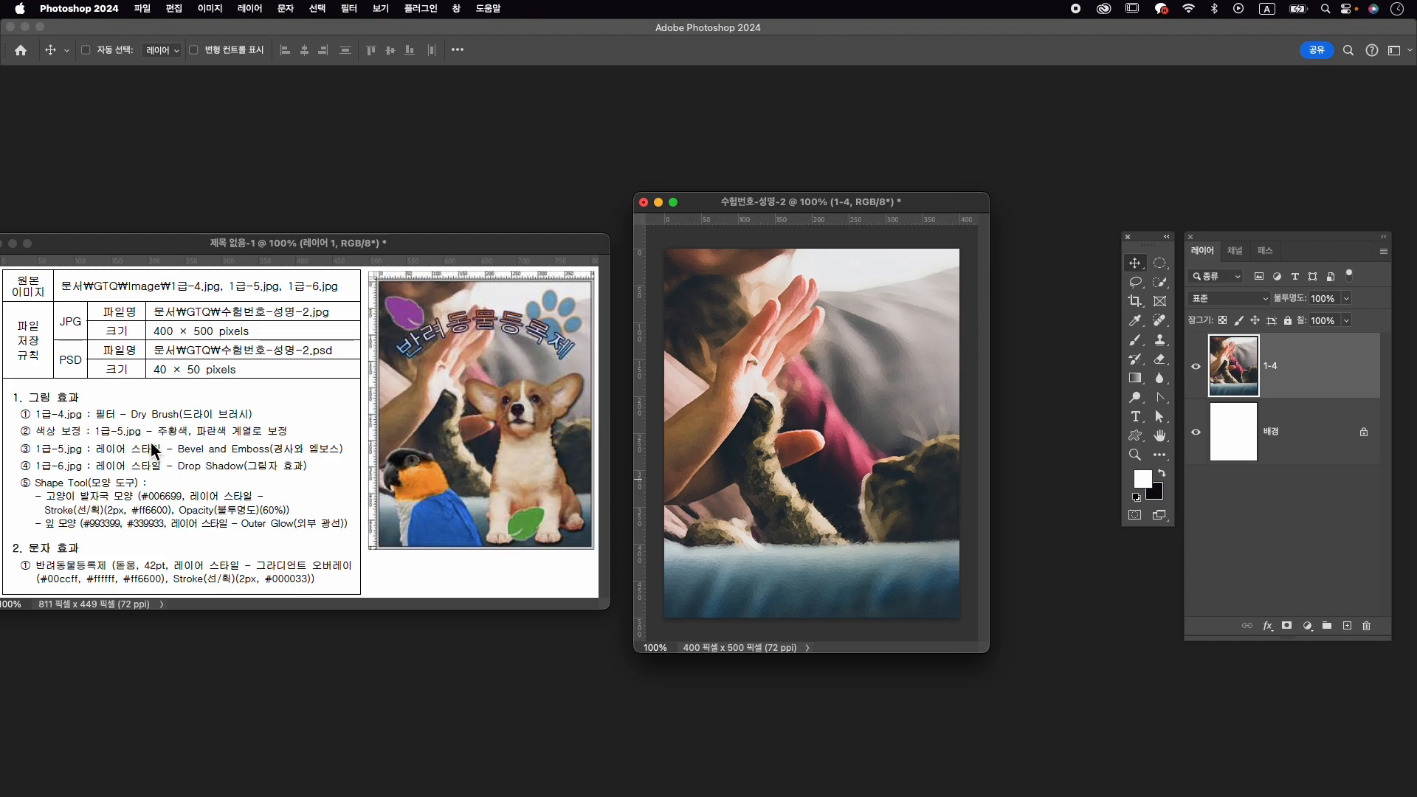
# Open the parrot image 1급-5.jpg and place its window over the working document.
pyautogui.press('super+o')
pyautogui.click(1071, 400)
pyautogui.click(1158, 639)
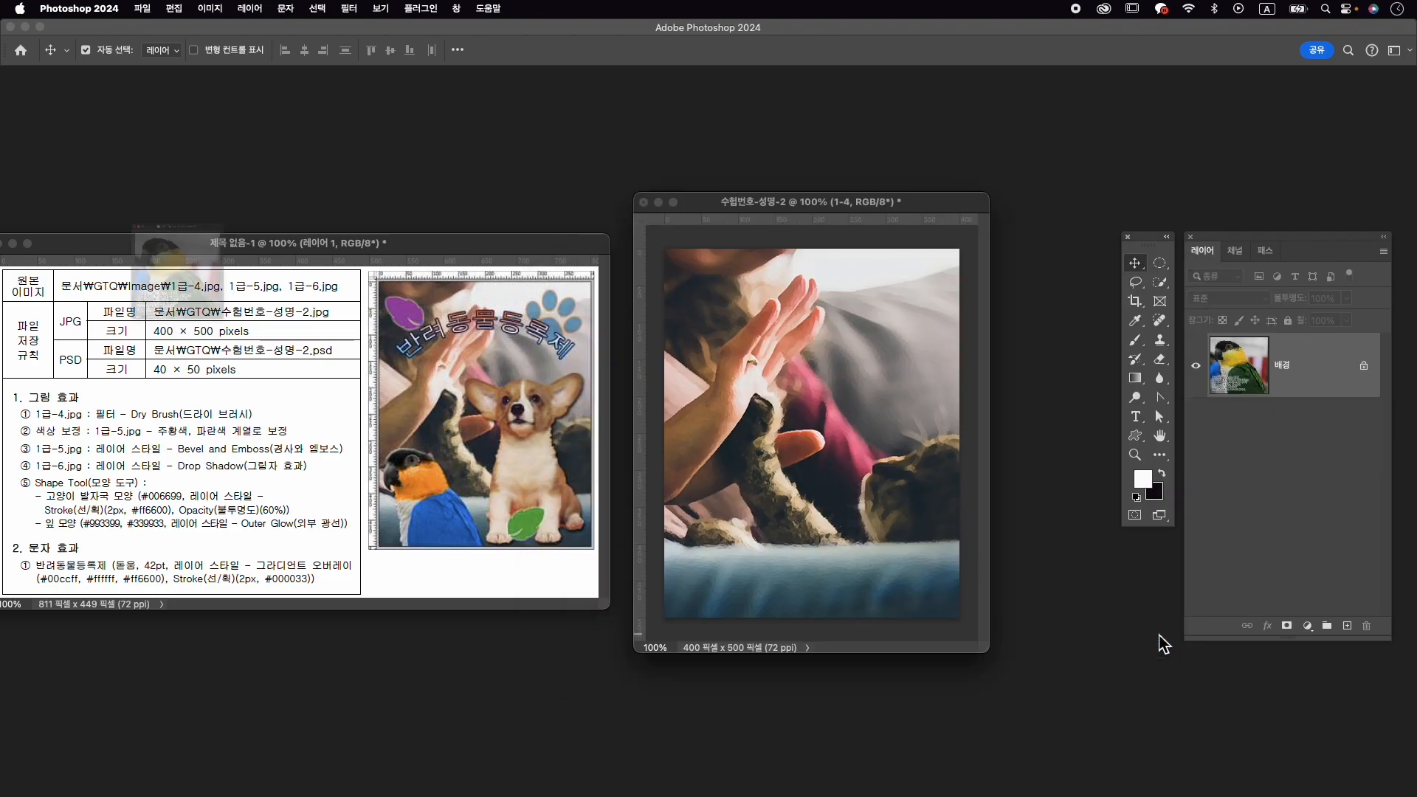
pyautogui.moveTo(253, 117); pyautogui.dragTo(862, 135)
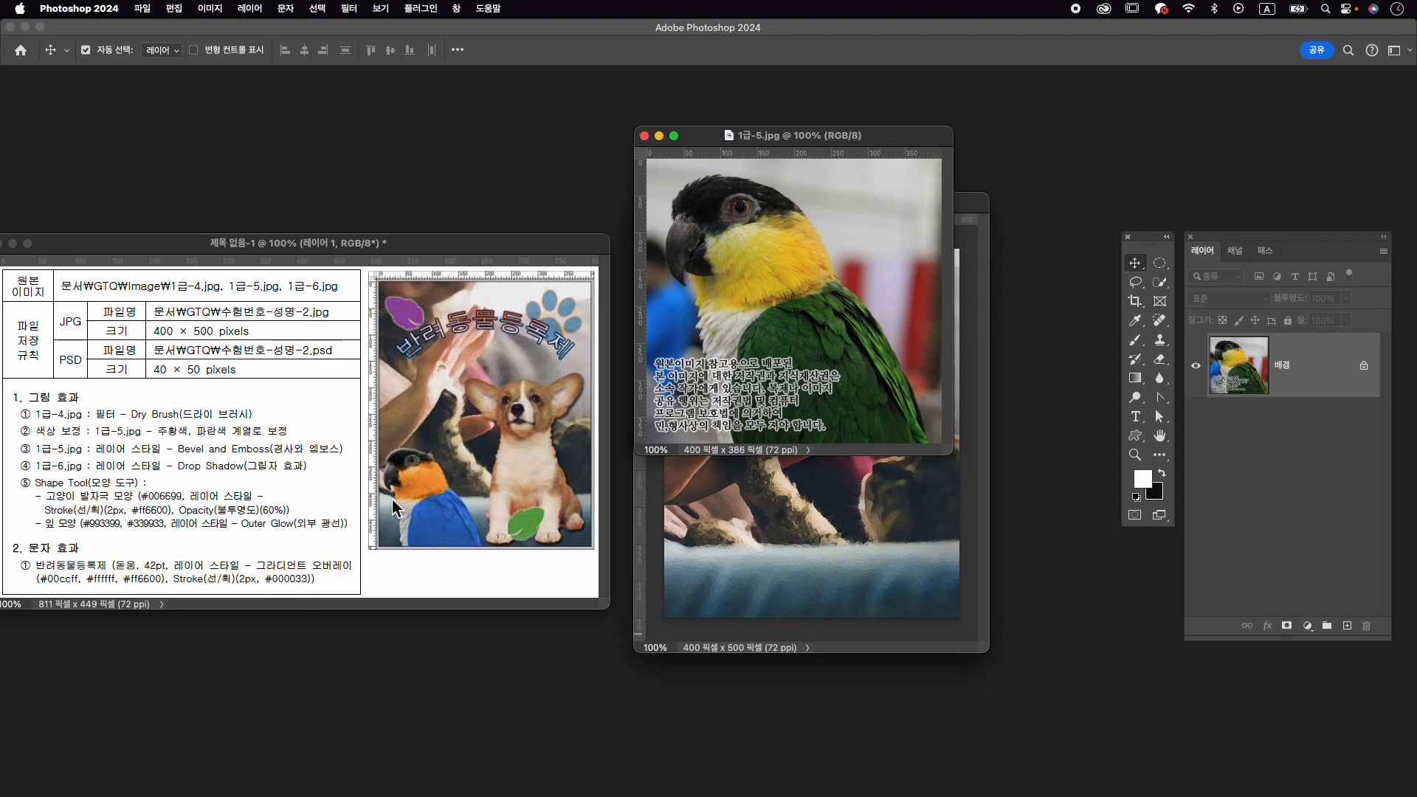
# Select the parrot's green wing and body with the Quick Selection tool, using a smaller brush along the edges and tail corner.
pyautogui.click(1161, 282)
pyautogui.click(1203, 295)
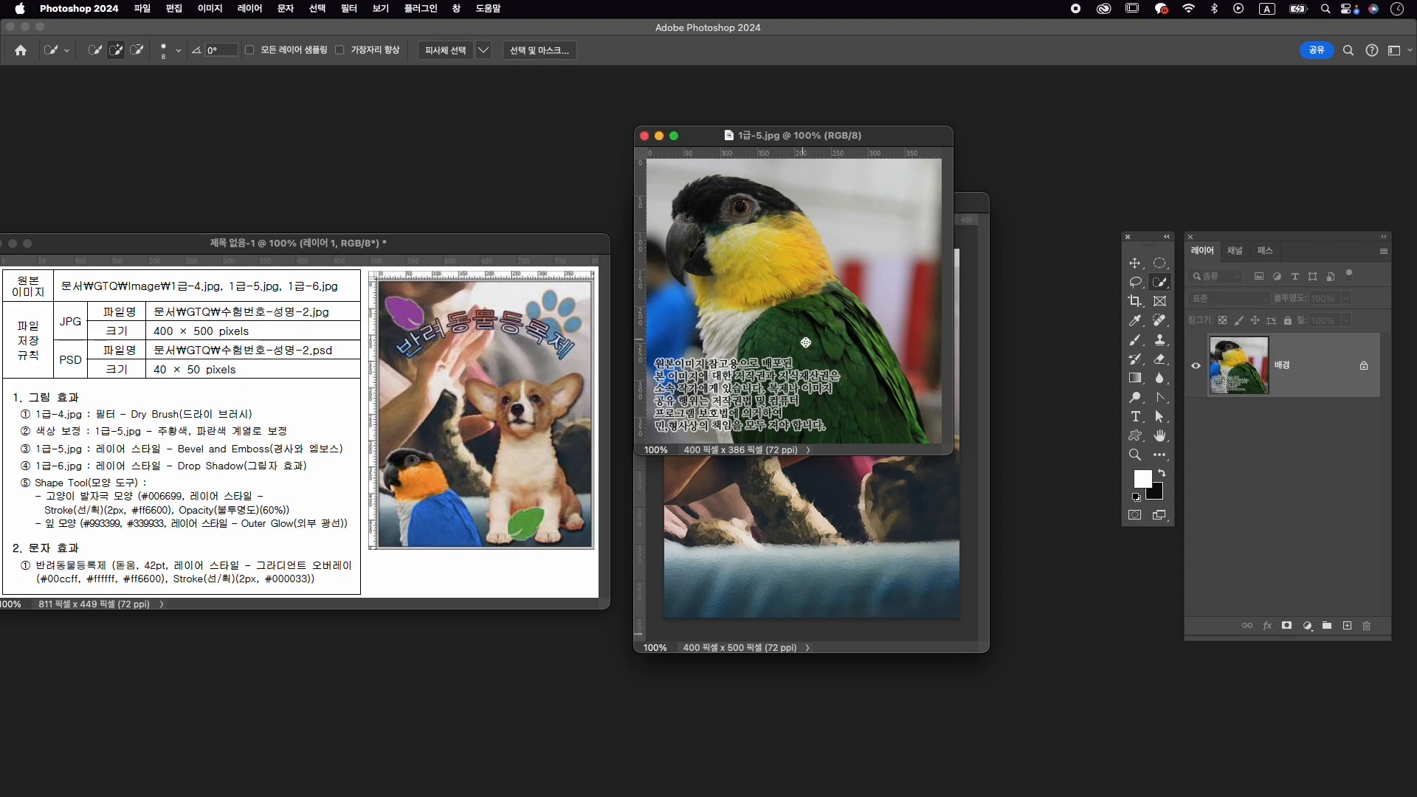
pyautogui.press(']')
pyautogui.press(']')
pyautogui.press(']')
pyautogui.moveTo(785, 363)
pyautogui.mouseDown()
pyautogui.moveTo(838, 338)
pyautogui.moveTo(852, 354)
pyautogui.moveTo(847, 320)
pyautogui.moveTo(893, 425)
pyautogui.mouseUp()
pyautogui.press('[')
pyautogui.press('[')
pyautogui.press('[')
pyautogui.moveTo(843, 305)
pyautogui.mouseDown()
pyautogui.moveTo(861, 310)
pyautogui.moveTo(878, 375)
pyautogui.mouseUp()
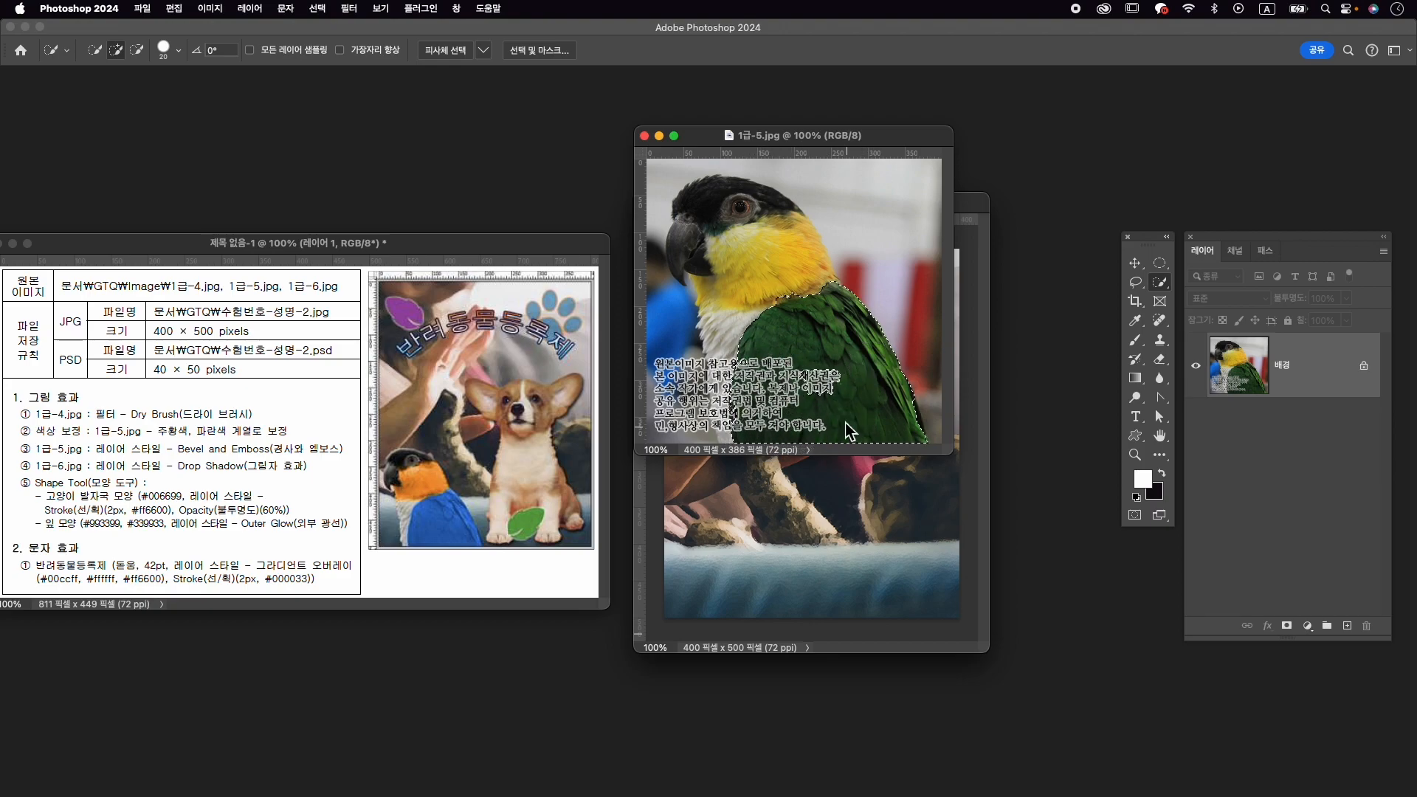
pyautogui.press('[')
pyautogui.press('[')
pyautogui.press('[')
pyautogui.moveTo(905, 404)
pyautogui.mouseDown()
pyautogui.moveTo(927, 443)
pyautogui.moveTo(938, 404)
pyautogui.moveTo(943, 445)
pyautogui.mouseUp()
# Add a Hue/Saturation adjustment layer for the selected green feathers with Colorize enabled.
pyautogui.click(1308, 632)
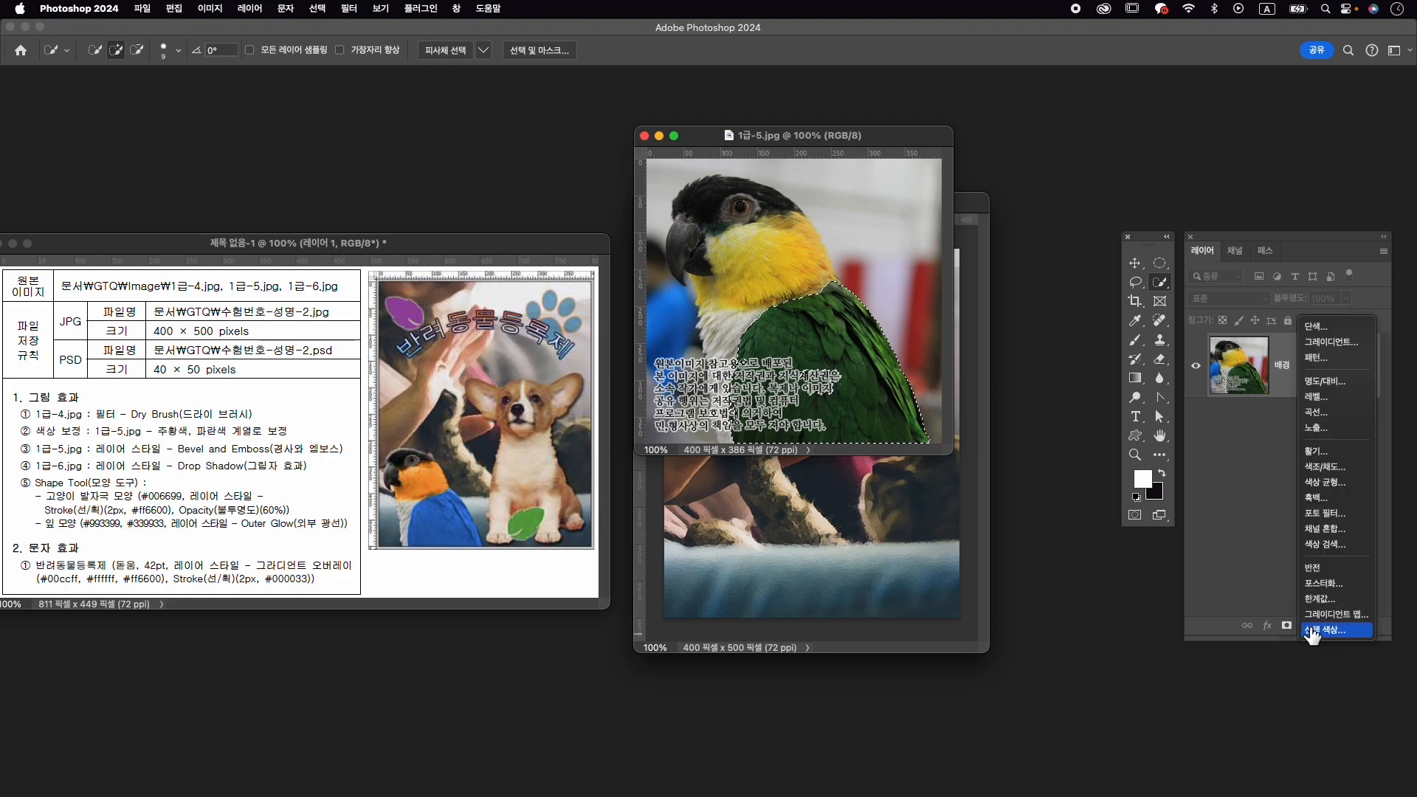
pyautogui.click(1343, 484)
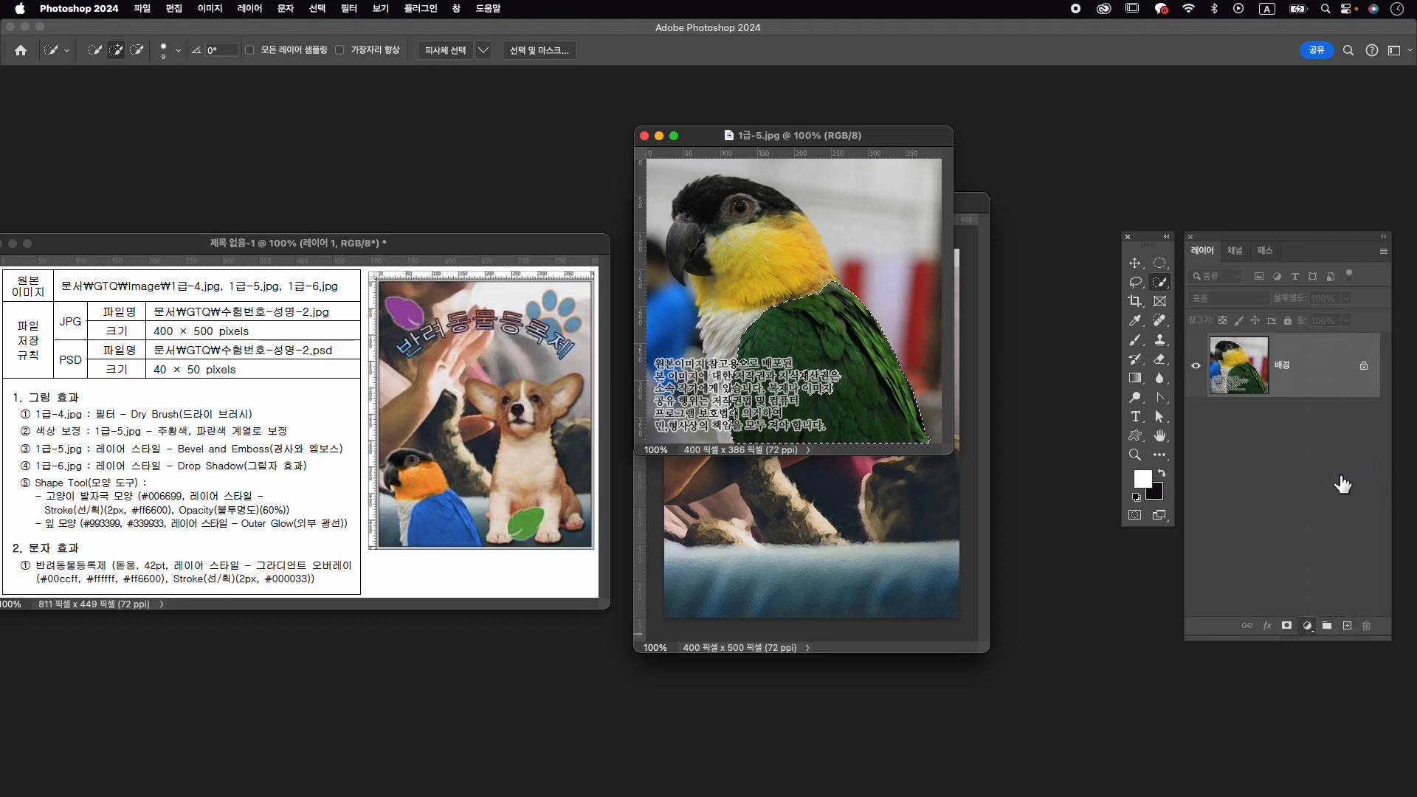
pyautogui.click(1031, 707)
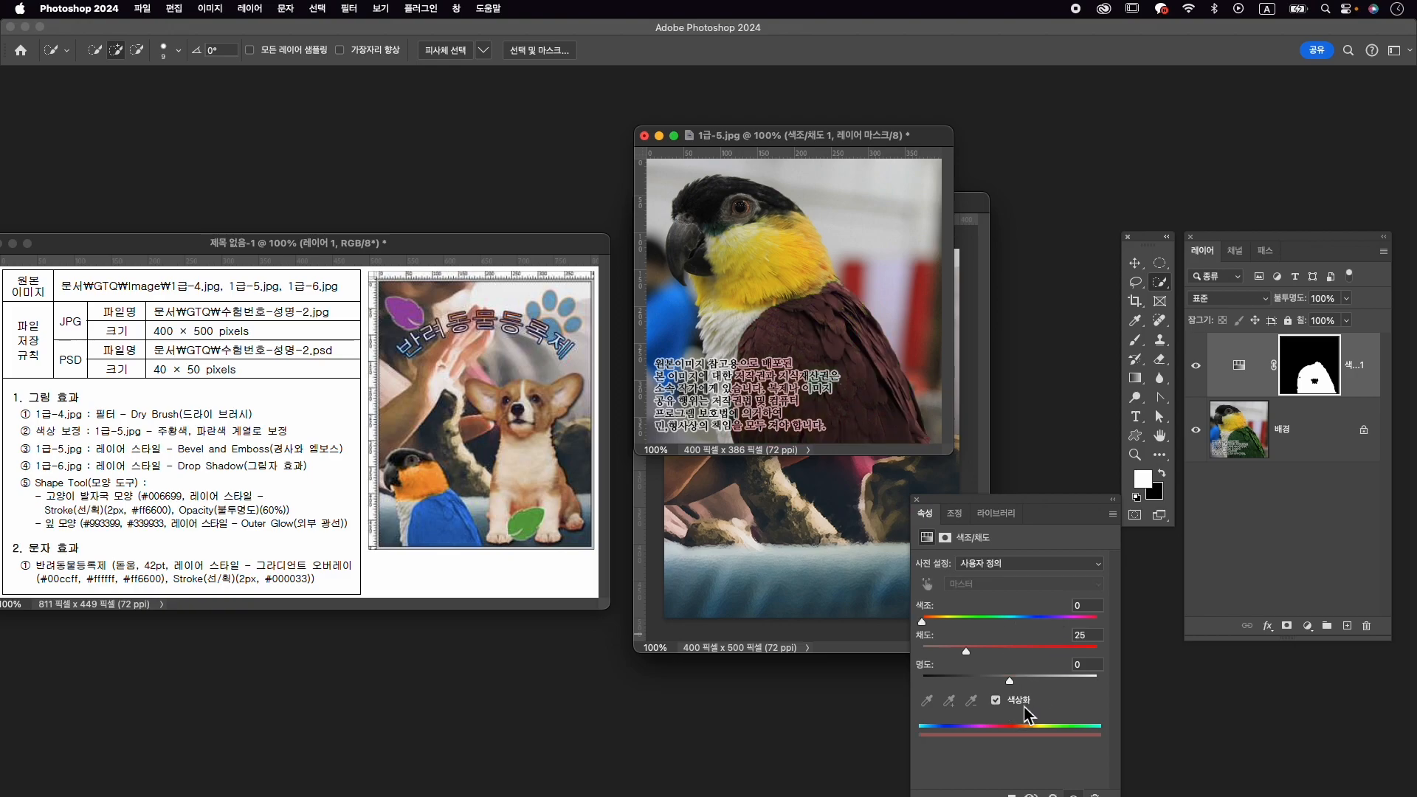
# Adjust the colorized hue and saturation to turn the green feathers a vivid blue.
pyautogui.moveTo(1051, 514); pyautogui.dragTo(1036, 440)
pyautogui.moveTo(955, 577); pyautogui.dragTo(993, 575)
pyautogui.click(1021, 546)
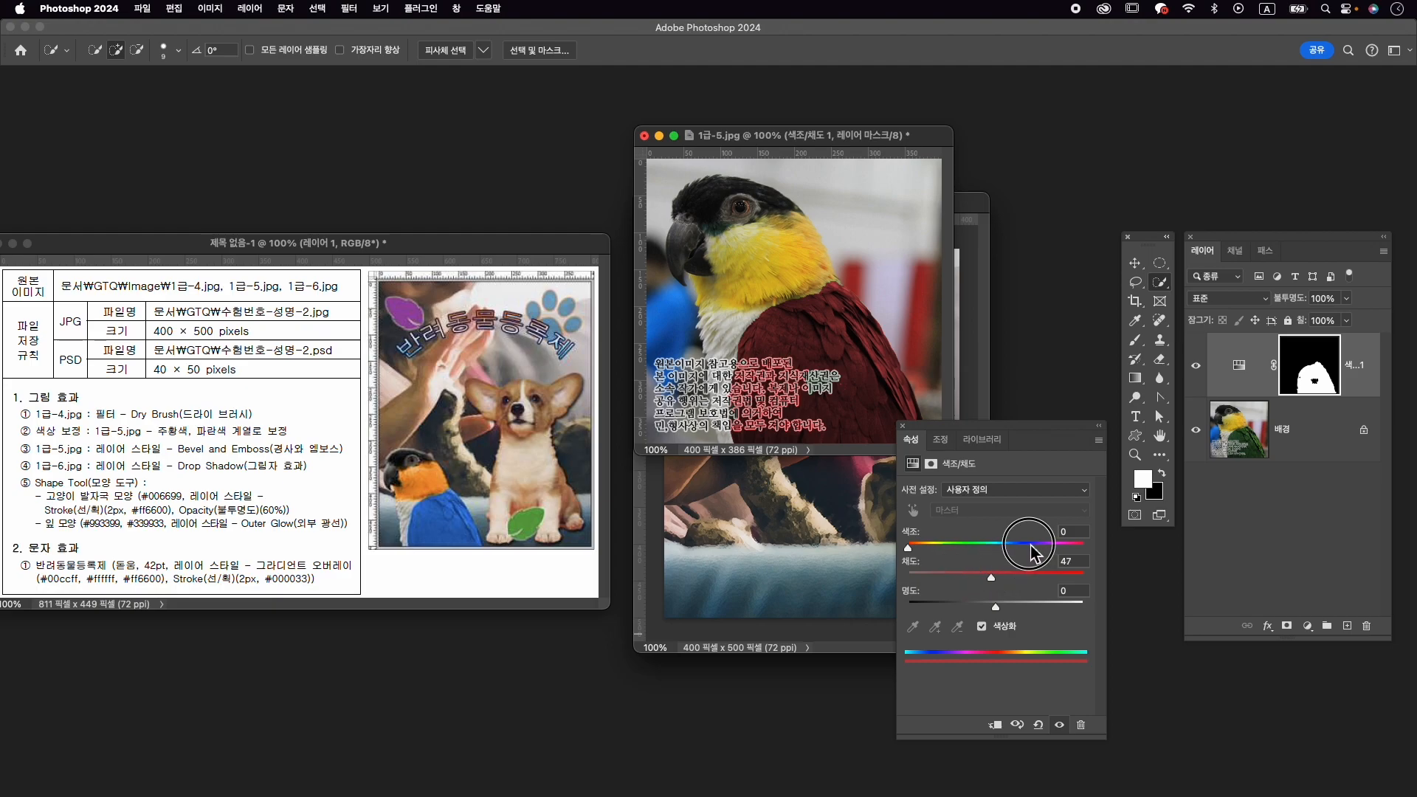
pyautogui.moveTo(1021, 548); pyautogui.dragTo(1011, 547)
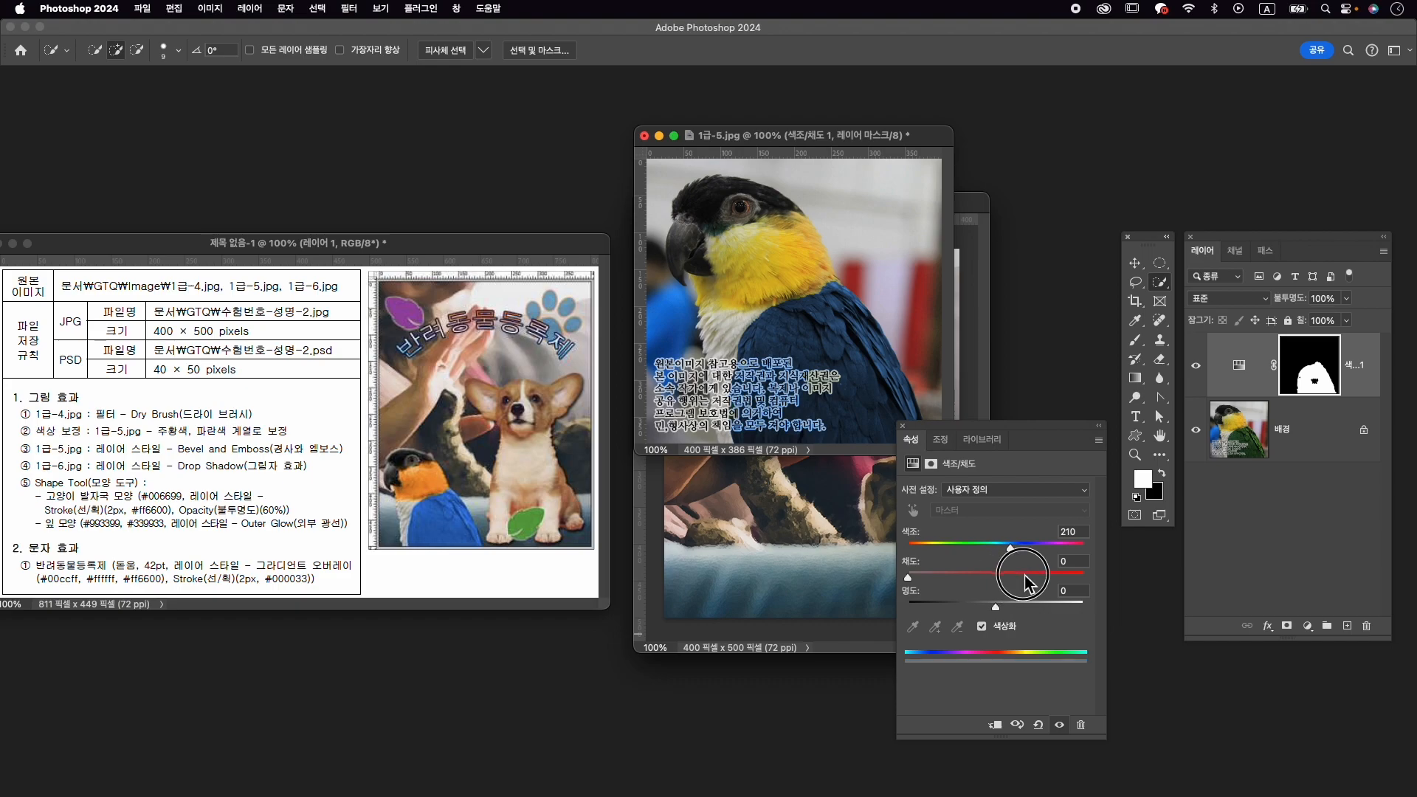
pyautogui.moveTo(992, 578); pyautogui.dragTo(1012, 610)
pyautogui.moveTo(1011, 548); pyautogui.dragTo(1013, 554)
# Select the parrot's yellow neck and cheek feathers on the background layer with the Quick Selection tool.
pyautogui.click(1312, 439)
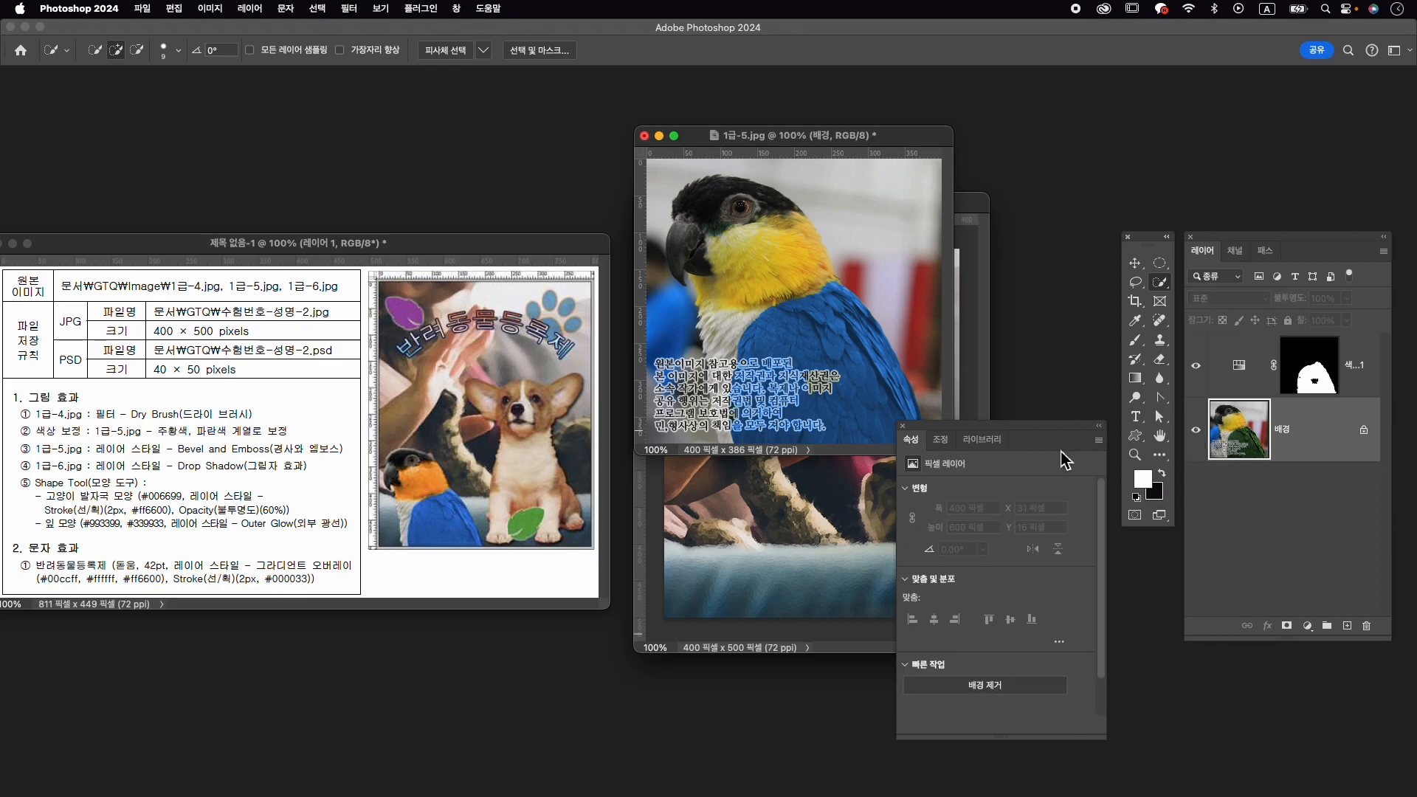
pyautogui.rightClick(1160, 282)
pyautogui.moveTo(746, 268)
pyautogui.mouseDown()
pyautogui.moveTo(759, 246)
pyautogui.moveTo(804, 236)
pyautogui.moveTo(781, 271)
pyautogui.mouseUp()
pyautogui.moveTo(712, 332); pyautogui.dragTo(769, 314)
# Add a second Hue/Saturation adjustment layer for the yellow feathers with Colorize enabled.
pyautogui.click(1309, 626)
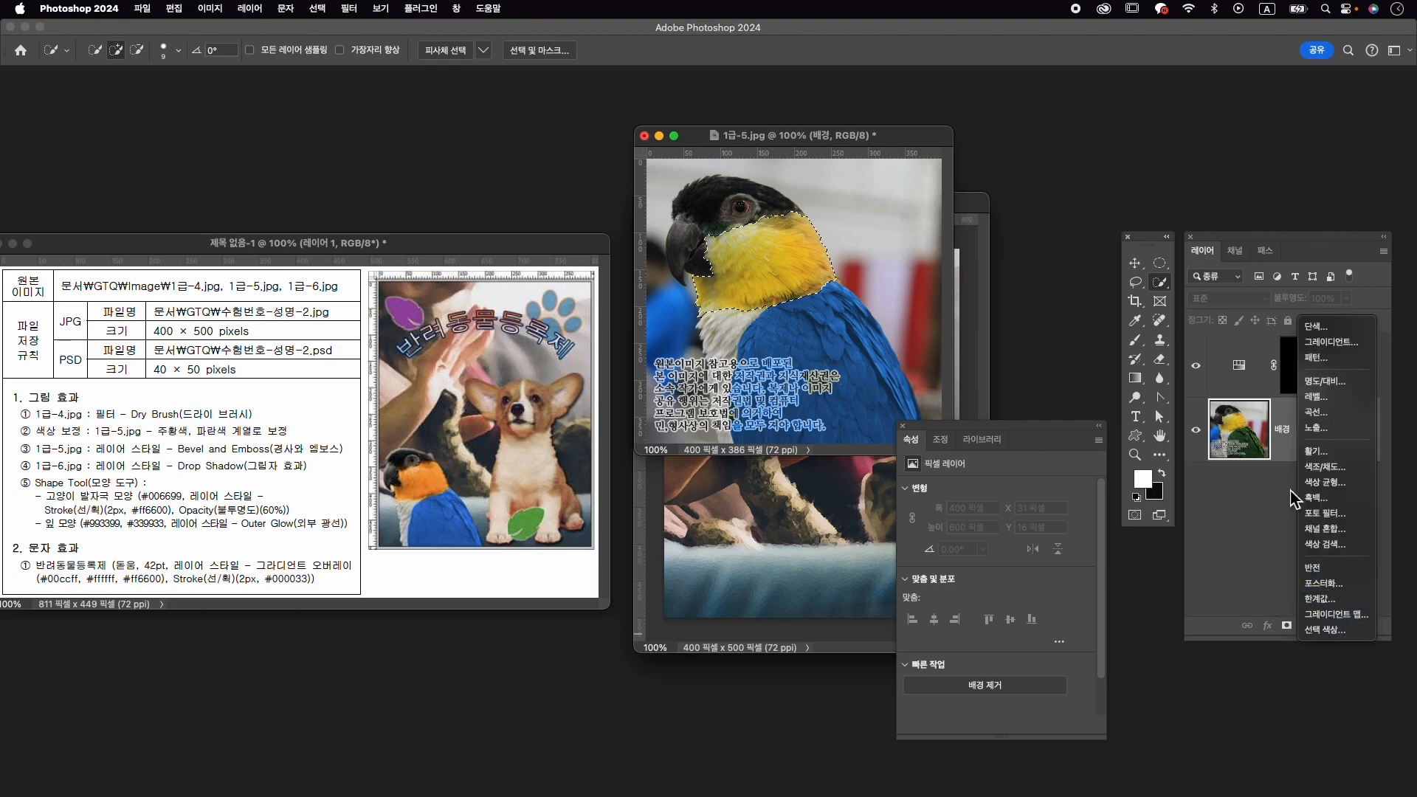
pyautogui.click(1325, 466)
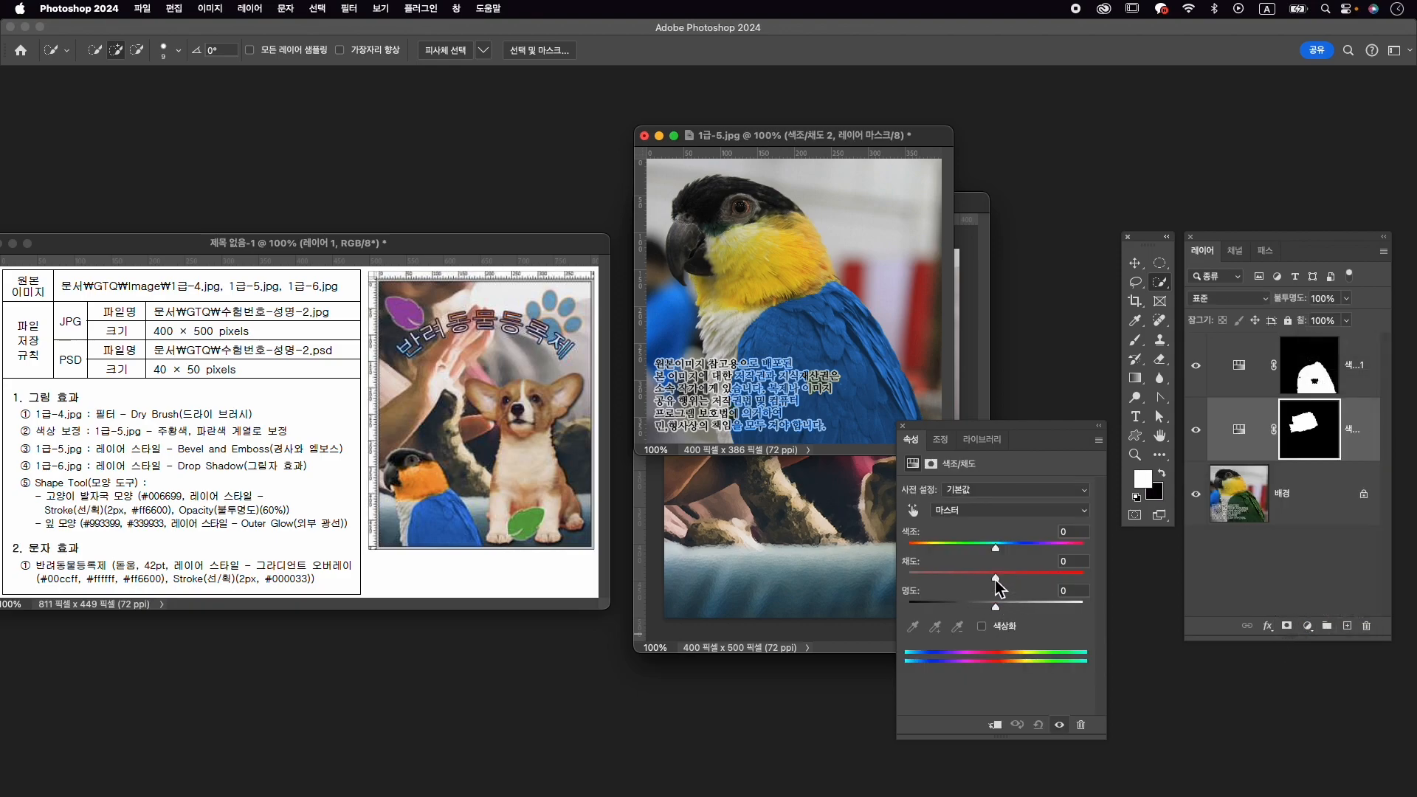
pyautogui.click(1013, 631)
# Colorize the neck and cheek feathers orange with hue 30 and saturation 63, and close the adjustment settings.
pyautogui.click(923, 547)
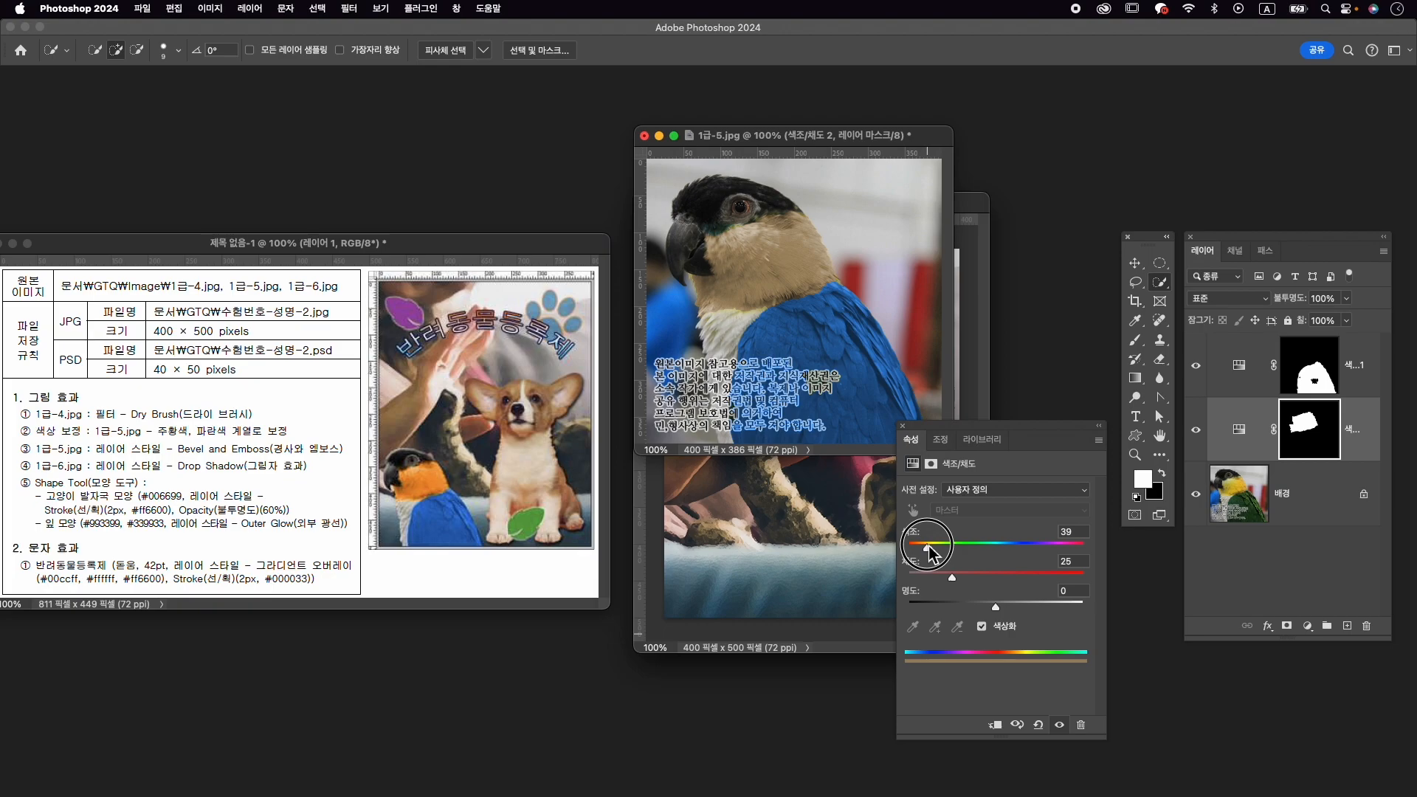
pyautogui.moveTo(923, 547); pyautogui.dragTo(1009, 574)
pyautogui.moveTo(919, 547); pyautogui.dragTo(924, 547)
pyautogui.click(1018, 577)
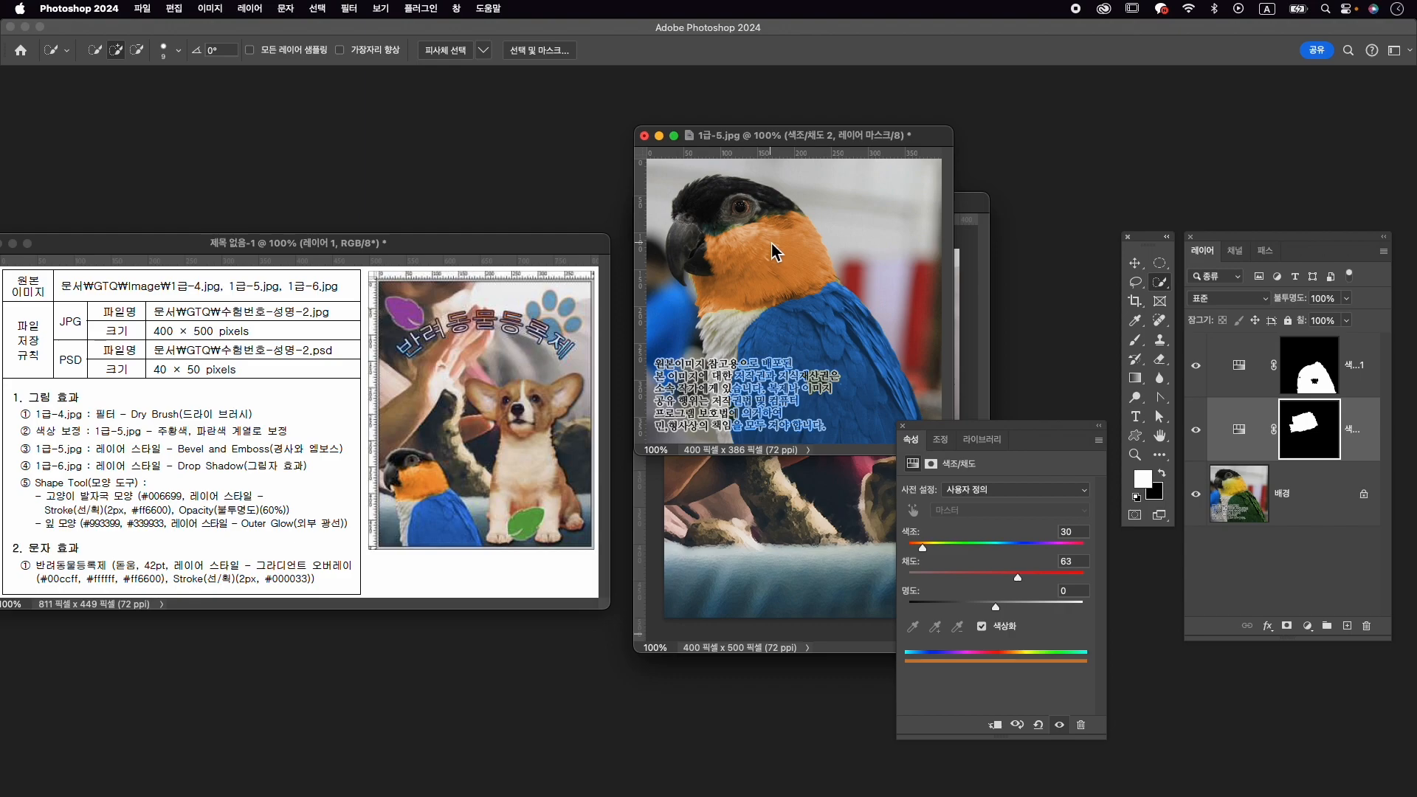
pyautogui.click(903, 427)
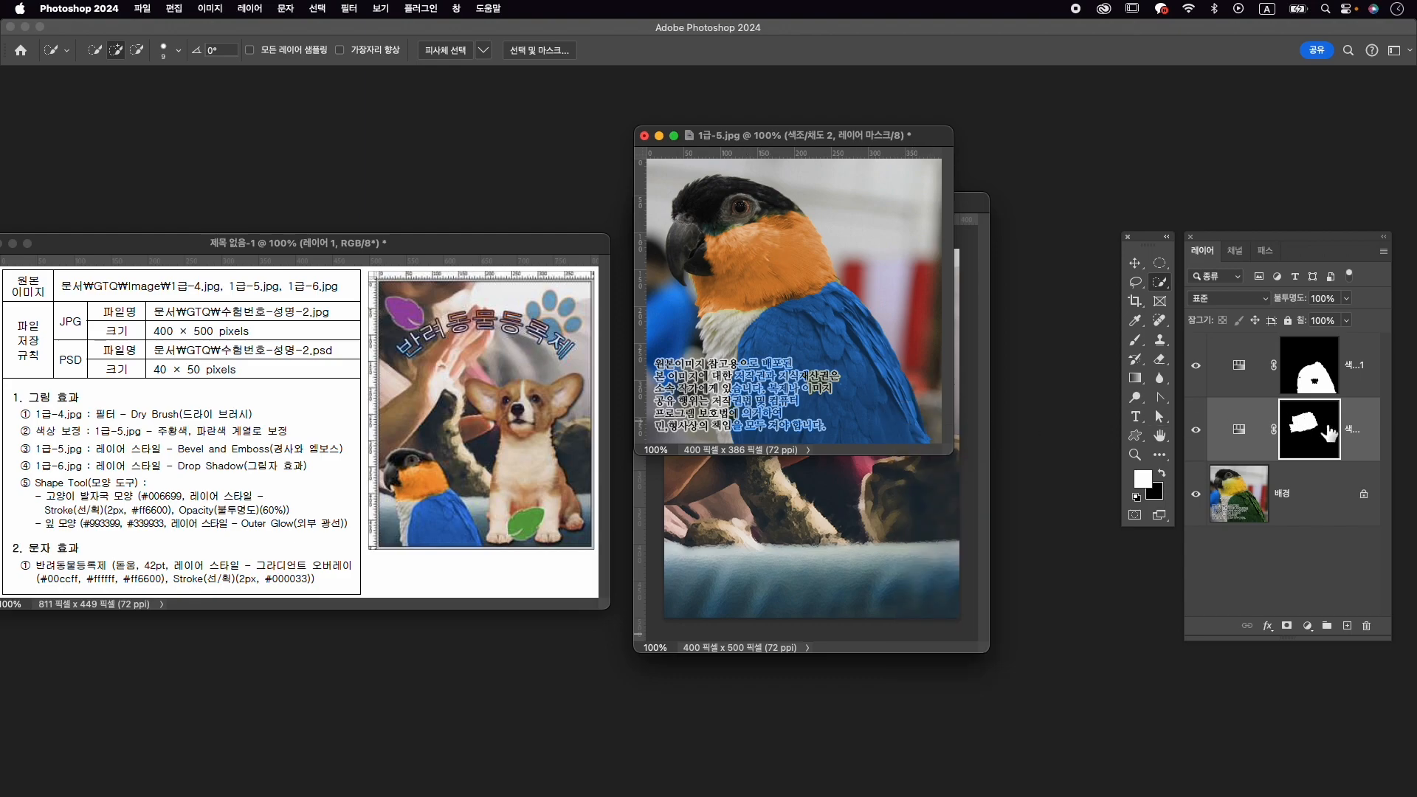
# Check the orange adjustment against the original, and brush white on its mask along the feather edges near the eye and beak.
pyautogui.click(1196, 430)
pyautogui.click(1195, 430)
pyautogui.press('b')
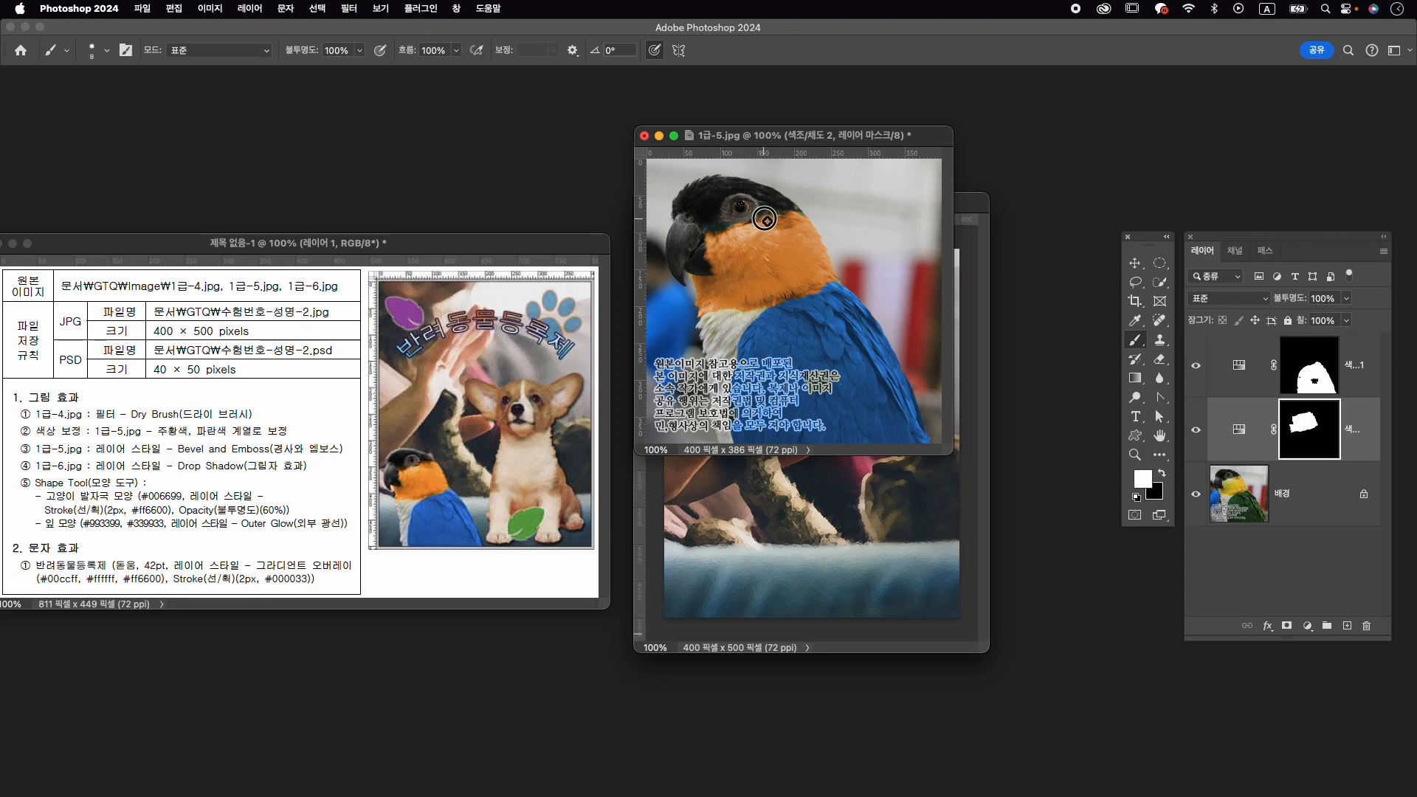
pyautogui.scroll(5, 707, 233)
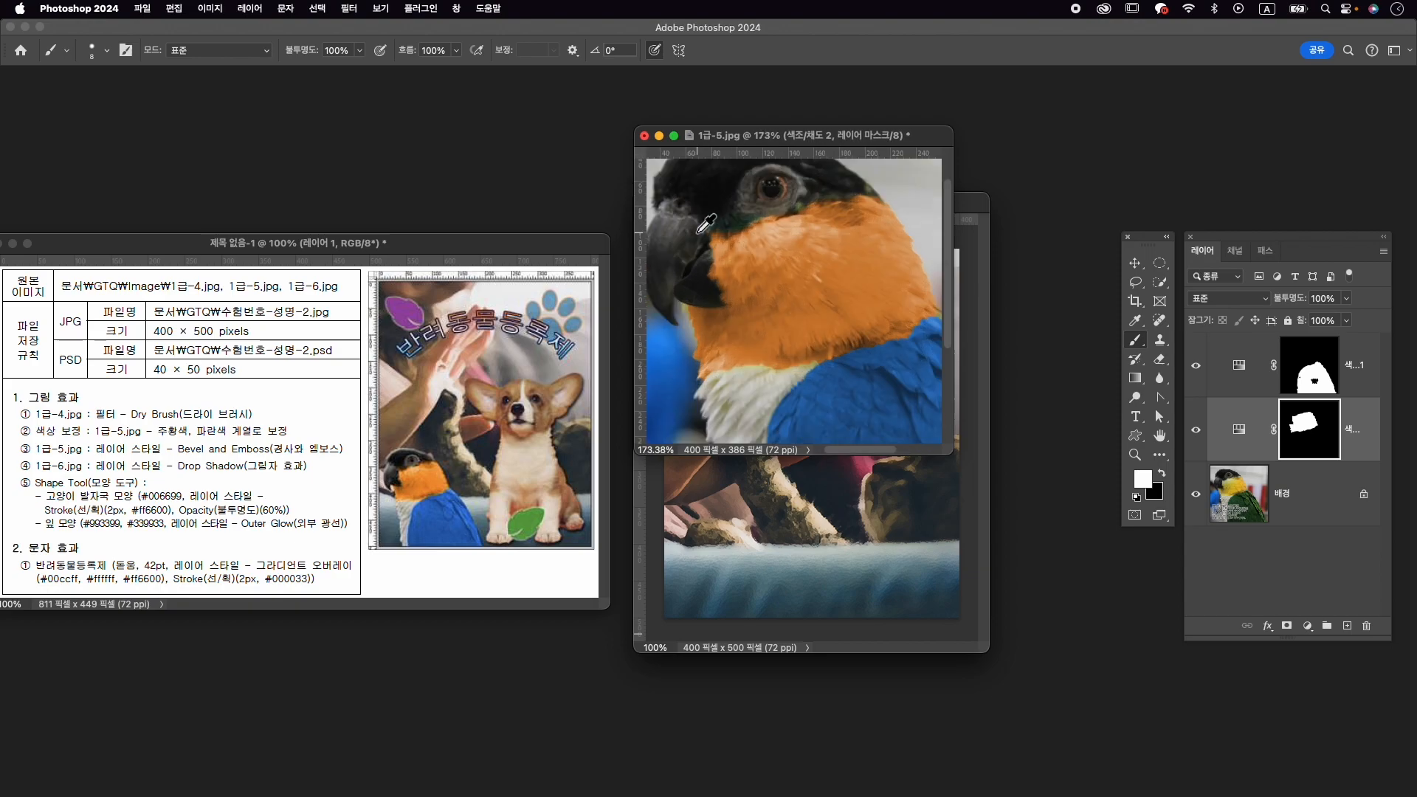
pyautogui.moveTo(739, 223)
pyautogui.mouseDown()
pyautogui.moveTo(832, 215)
pyautogui.moveTo(912, 177)
pyautogui.moveTo(882, 216)
pyautogui.moveTo(786, 229)
pyautogui.moveTo(714, 217)
pyautogui.moveTo(800, 209)
pyautogui.mouseUp()
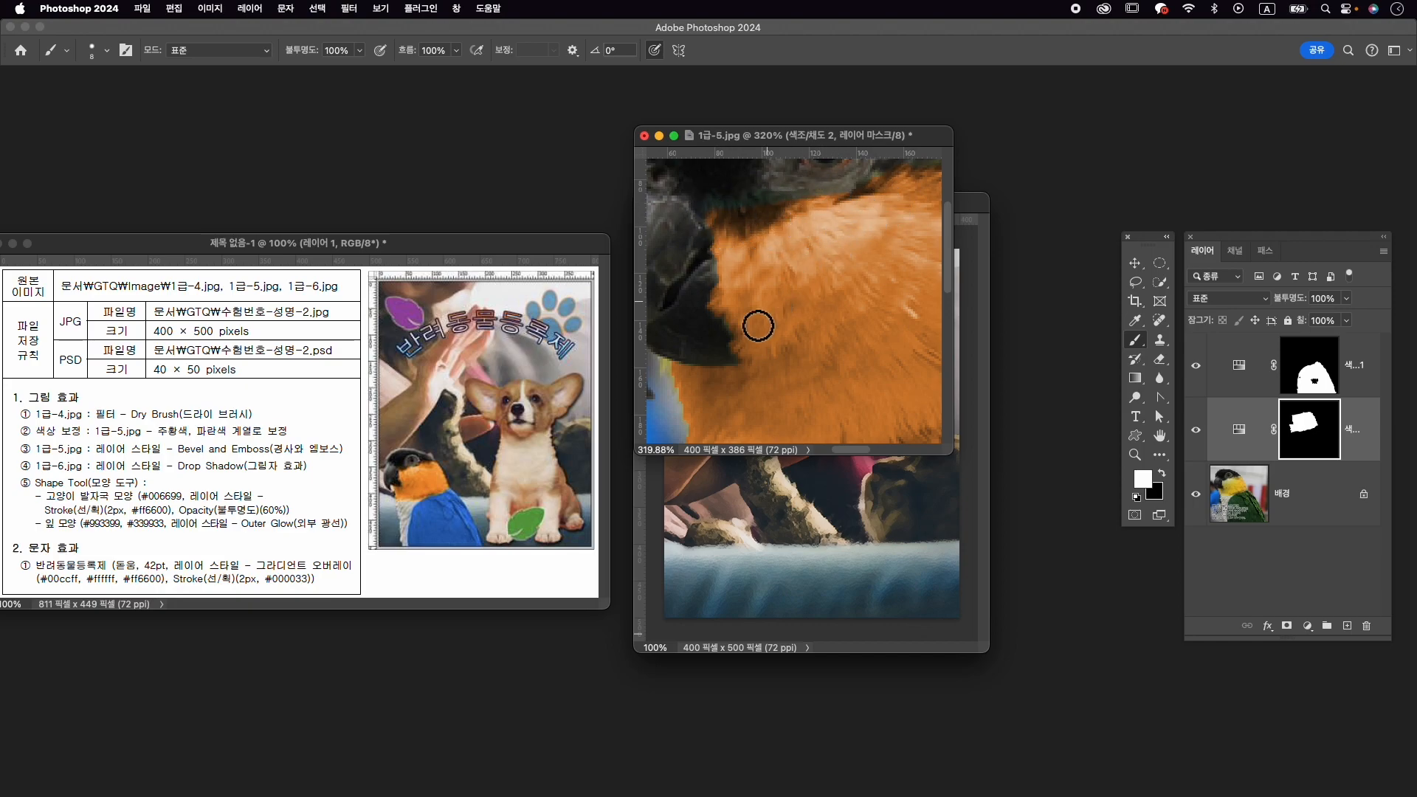
pyautogui.press('z')
pyautogui.press('b')
pyautogui.press('z')
pyautogui.moveTo(822, 300); pyautogui.dragTo(732, 334)
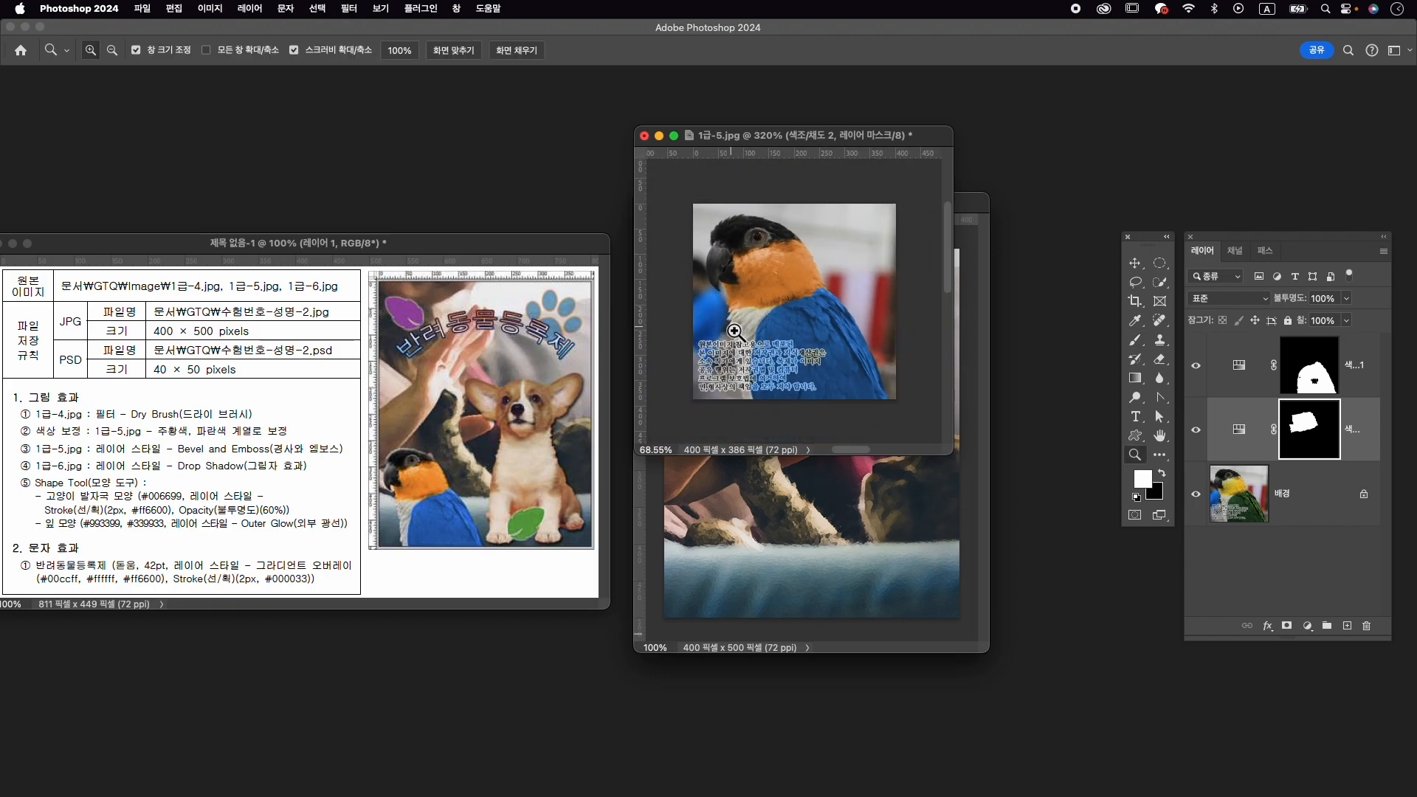
# Select the whole parrot on the background layer with the Object Selection tool.
pyautogui.press('v')
pyautogui.click(1325, 507)
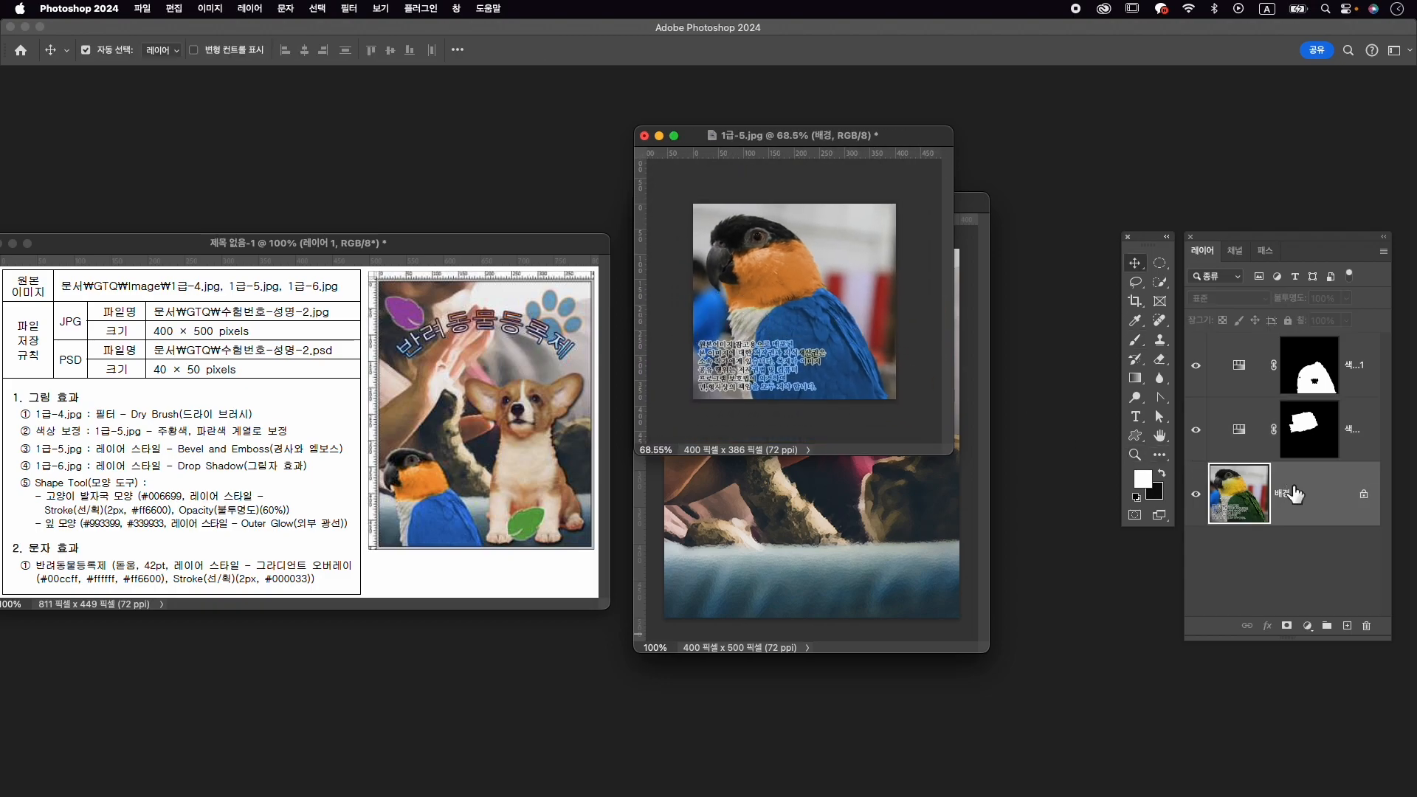
pyautogui.click(1162, 285)
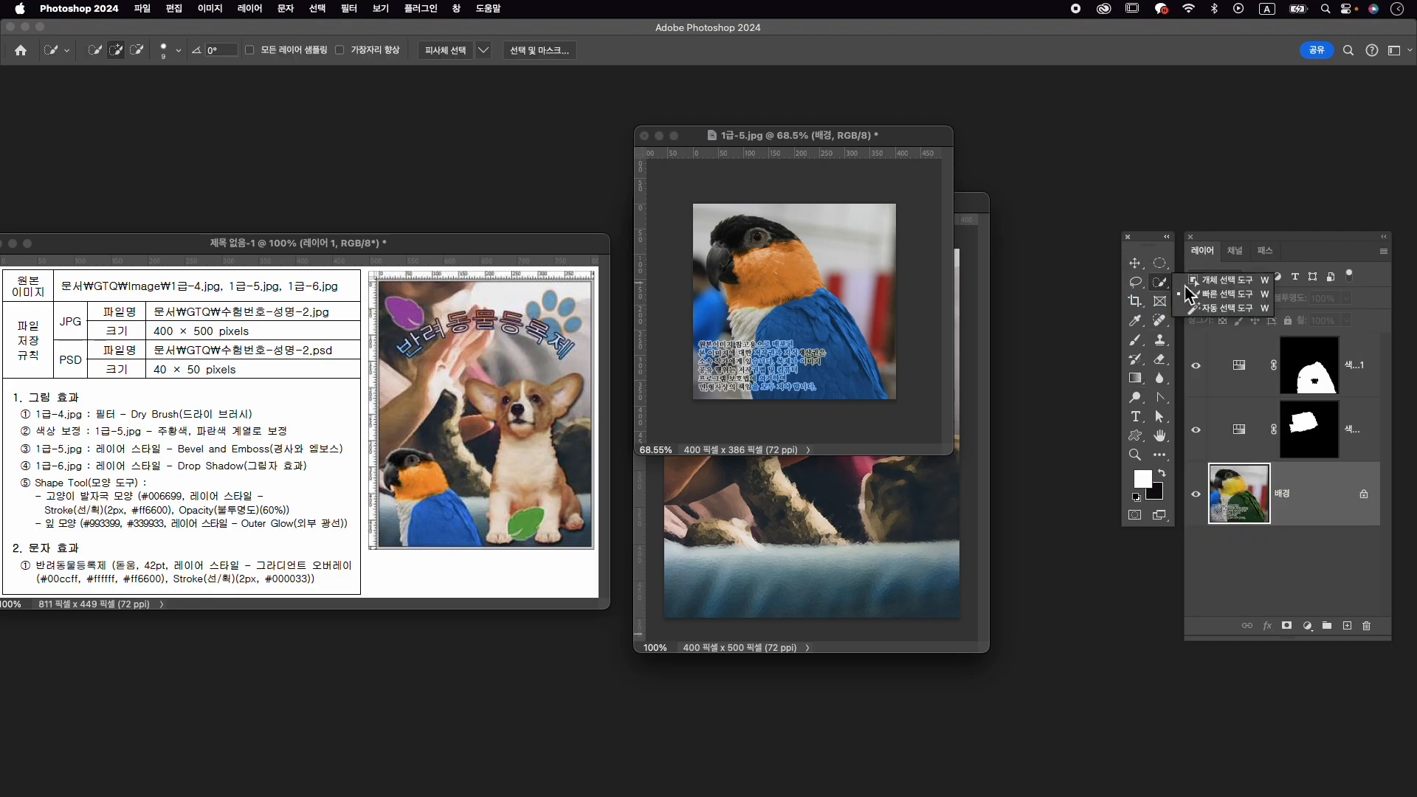
pyautogui.click(1208, 283)
pyautogui.moveTo(699, 219); pyautogui.dragTo(892, 398)
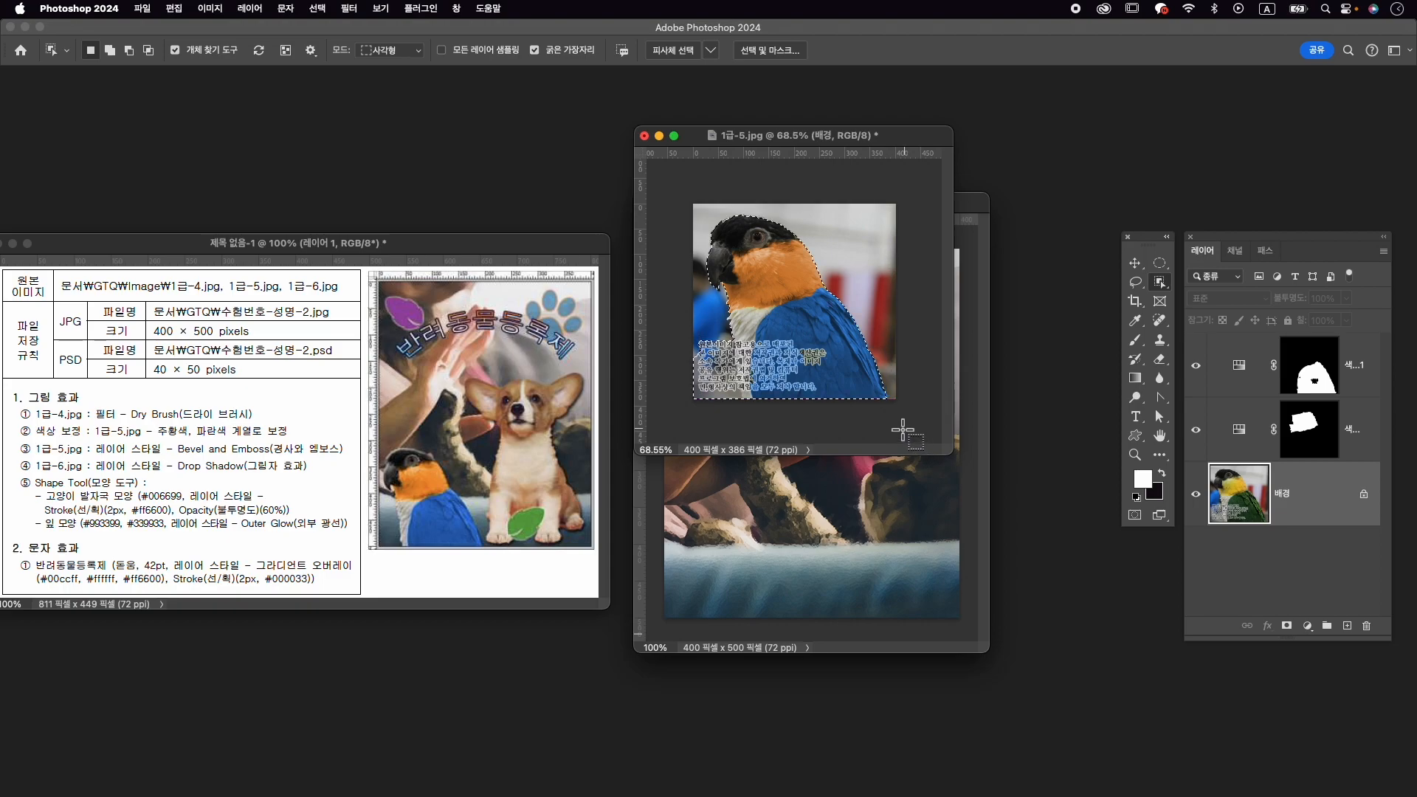
# Remove the backdrop beside the parrot's chest from the selection with Quick Selection and mask the background layer to the parrot.
pyautogui.click(1160, 283)
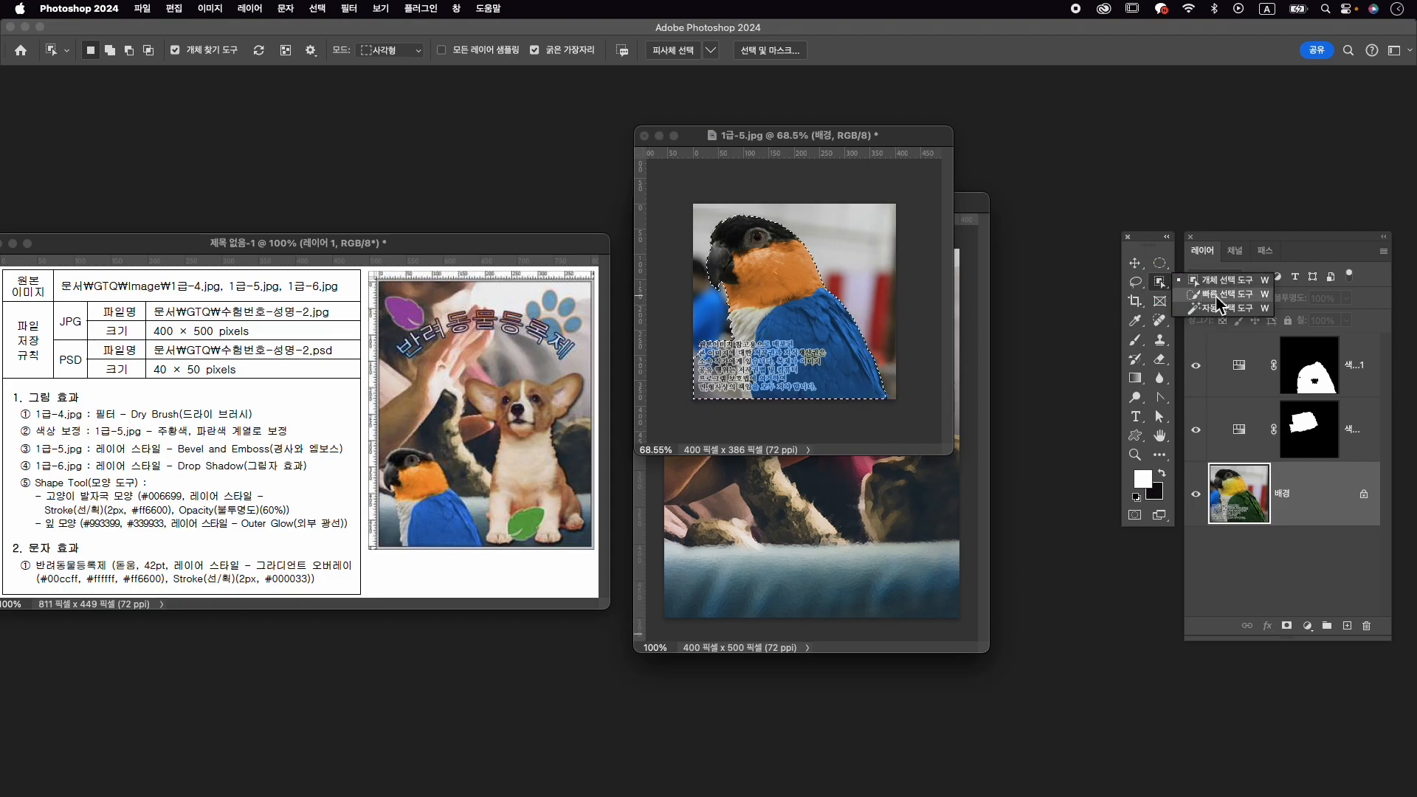
pyautogui.click(1210, 299)
pyautogui.press(']')
pyautogui.moveTo(701, 330)
pyautogui.mouseDown()
pyautogui.moveTo(707, 360)
pyautogui.moveTo(710, 340)
pyautogui.moveTo(726, 345)
pyautogui.moveTo(735, 408)
pyautogui.moveTo(746, 391)
pyautogui.mouseUp()
pyautogui.press('[')
pyautogui.press('[')
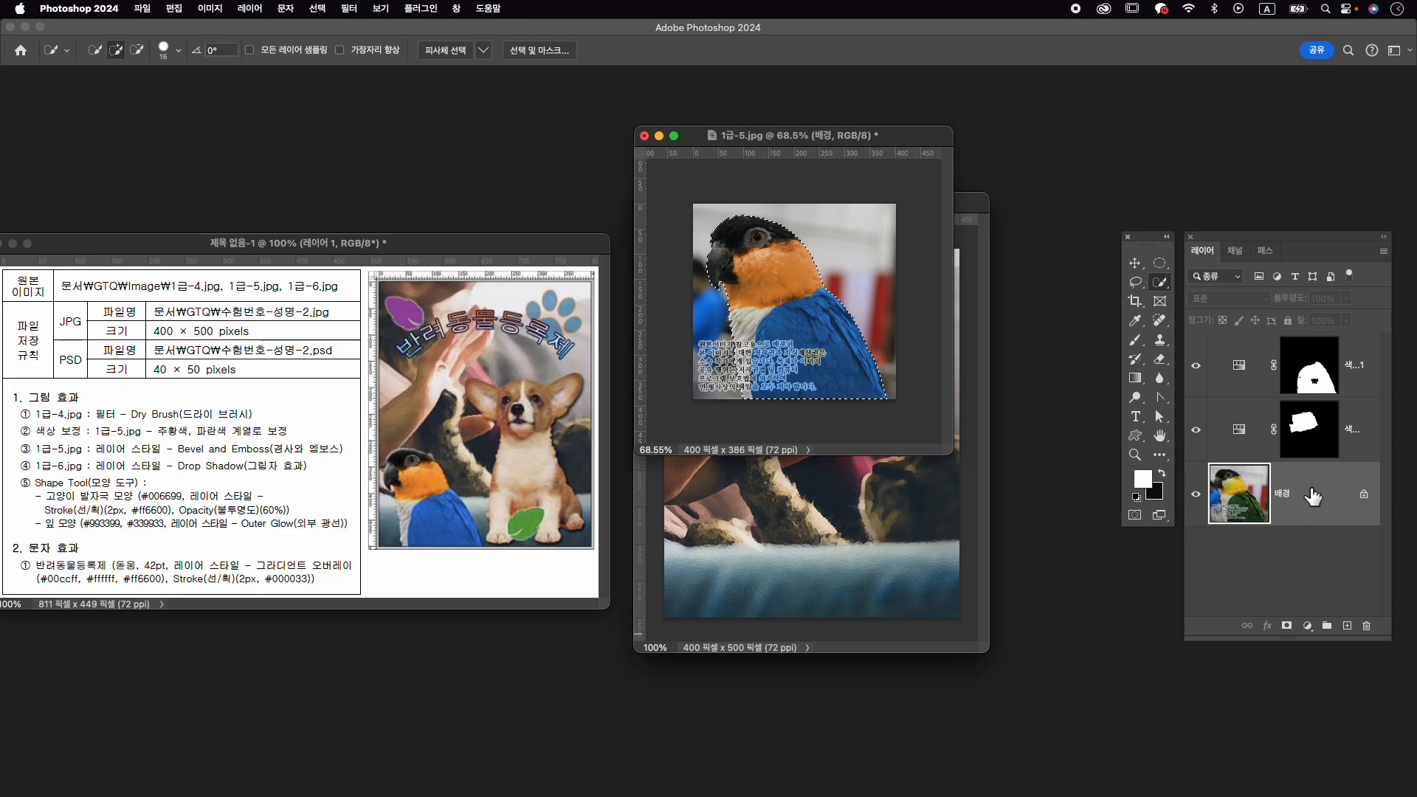
pyautogui.click(1286, 626)
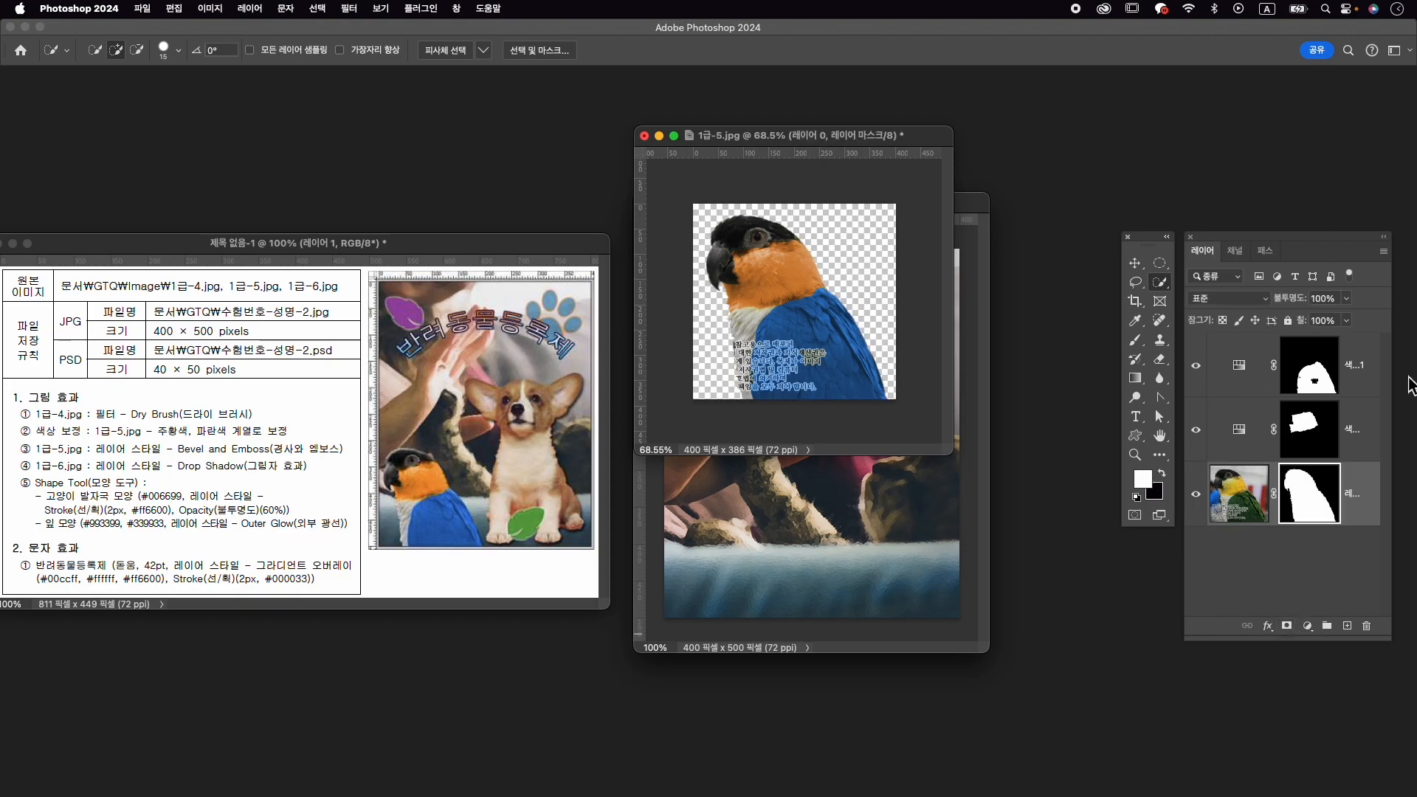
# Stamp all visible layers into a new layer on top, and move the parrot window aside to uncover the working document.
pyautogui.click(1355, 364)
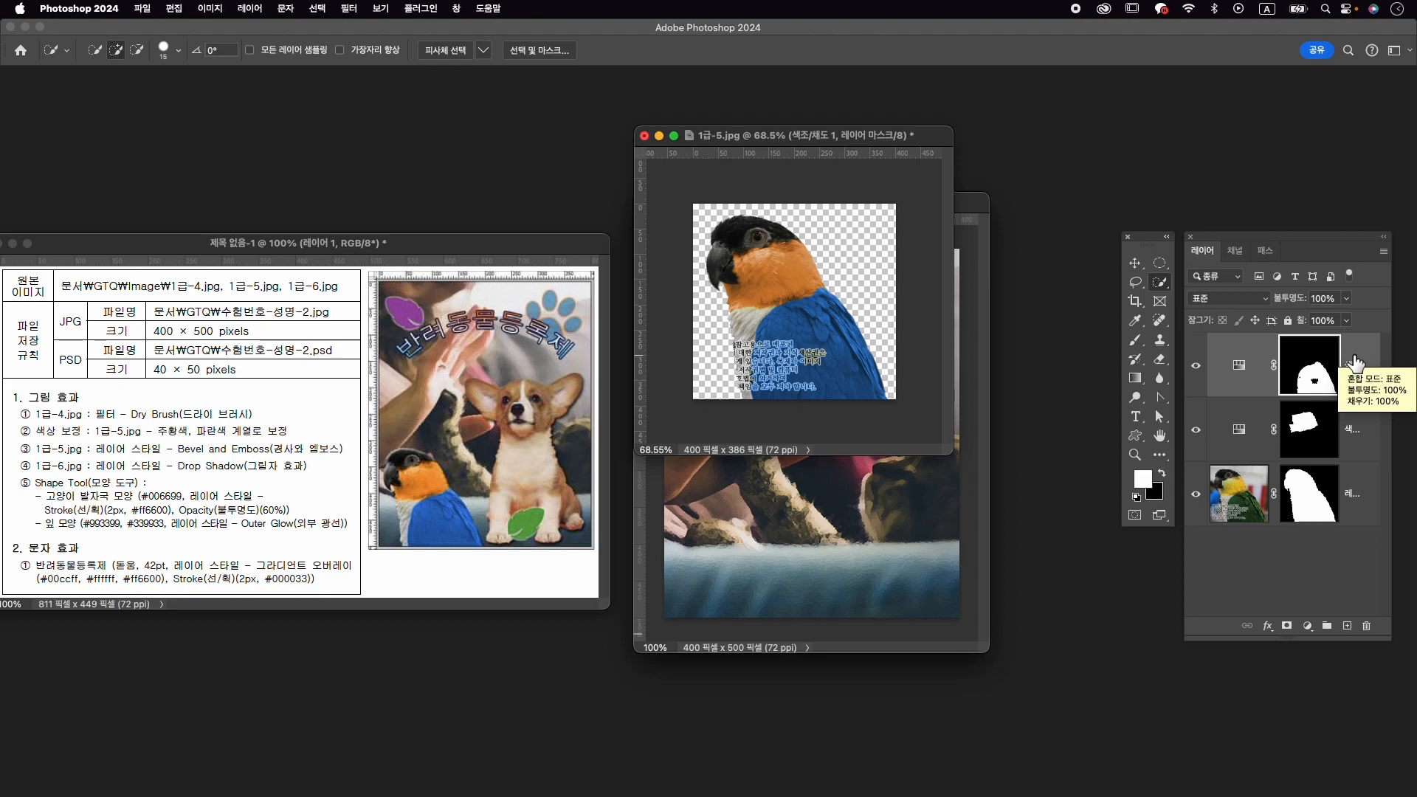
pyautogui.press('super+alt+shift+e')
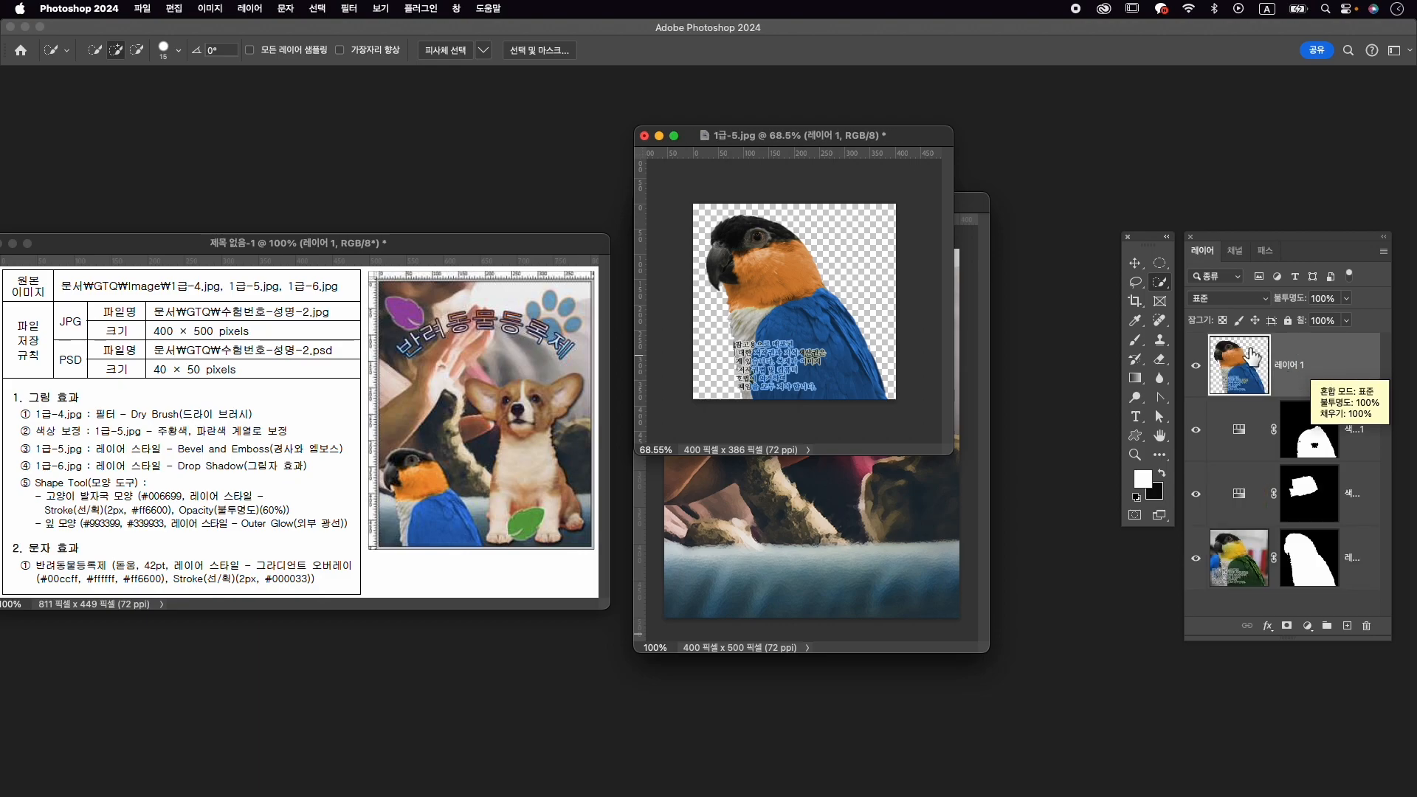
pyautogui.moveTo(900, 142); pyautogui.dragTo(780, 126)
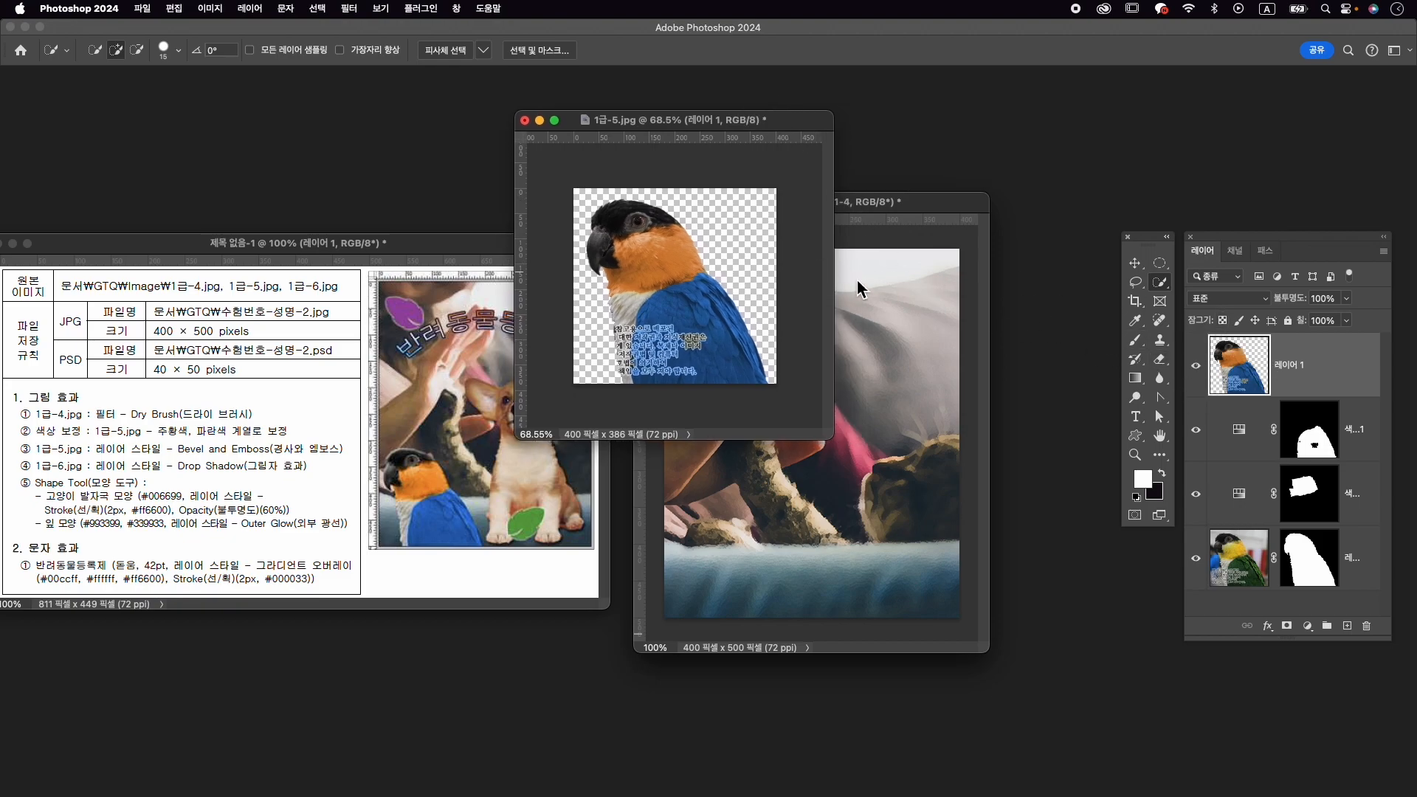
# Try to copy the separate parrot layers, with the stamped layer hidden, into the working document.
pyautogui.press('v')
pyautogui.click(1196, 365)
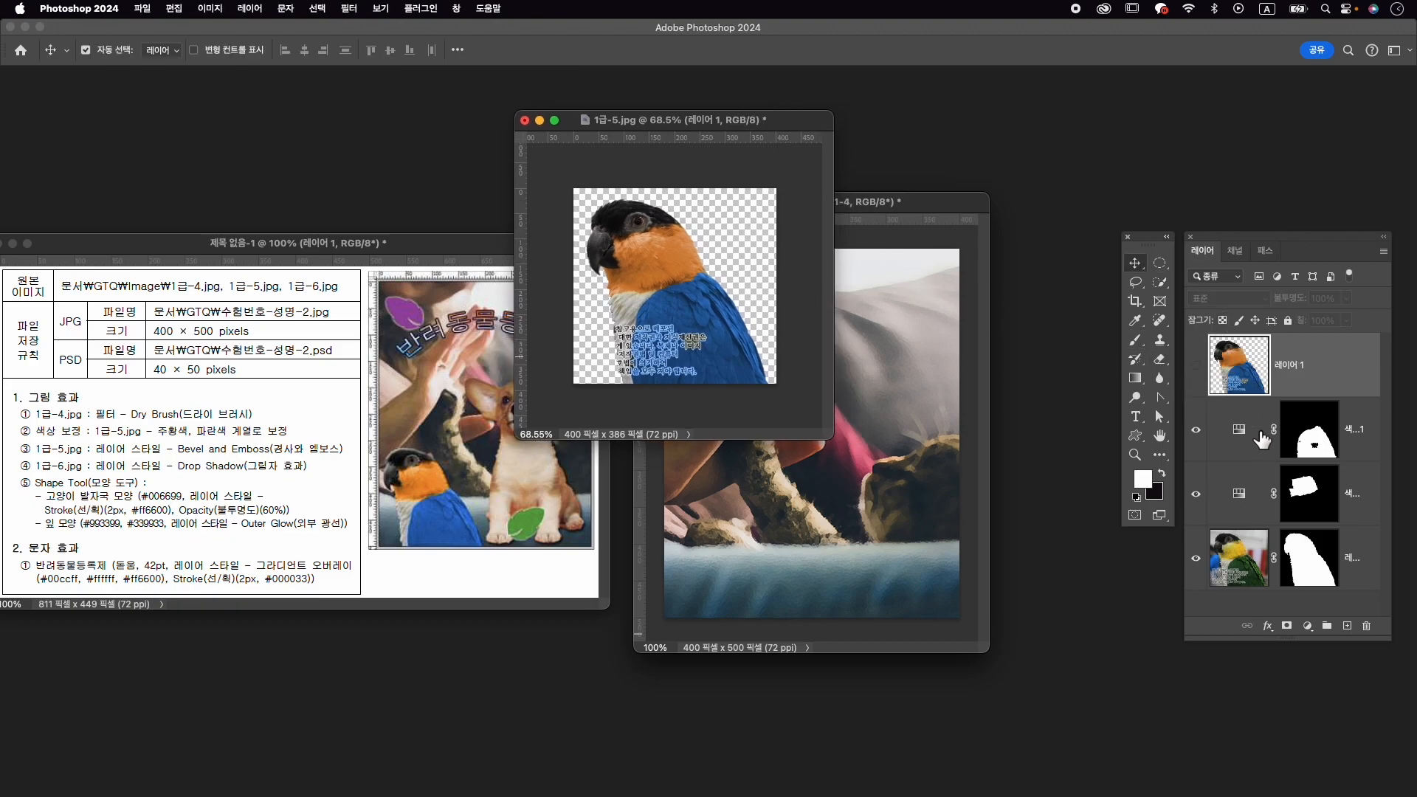
pyautogui.click(1353, 459)
pyautogui.click(1244, 555)
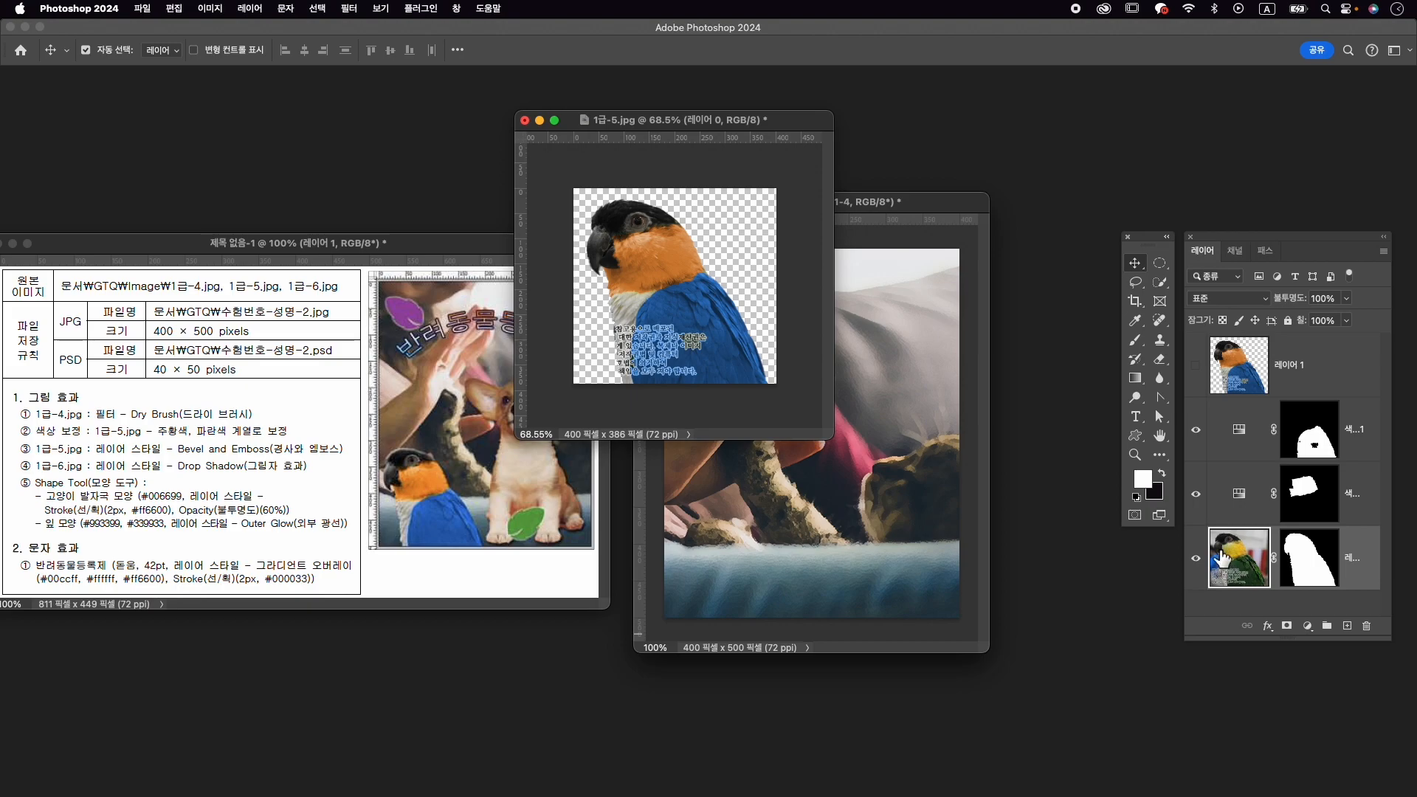
pyautogui.moveTo(701, 312); pyautogui.dragTo(764, 235)
pyautogui.press('super+z')
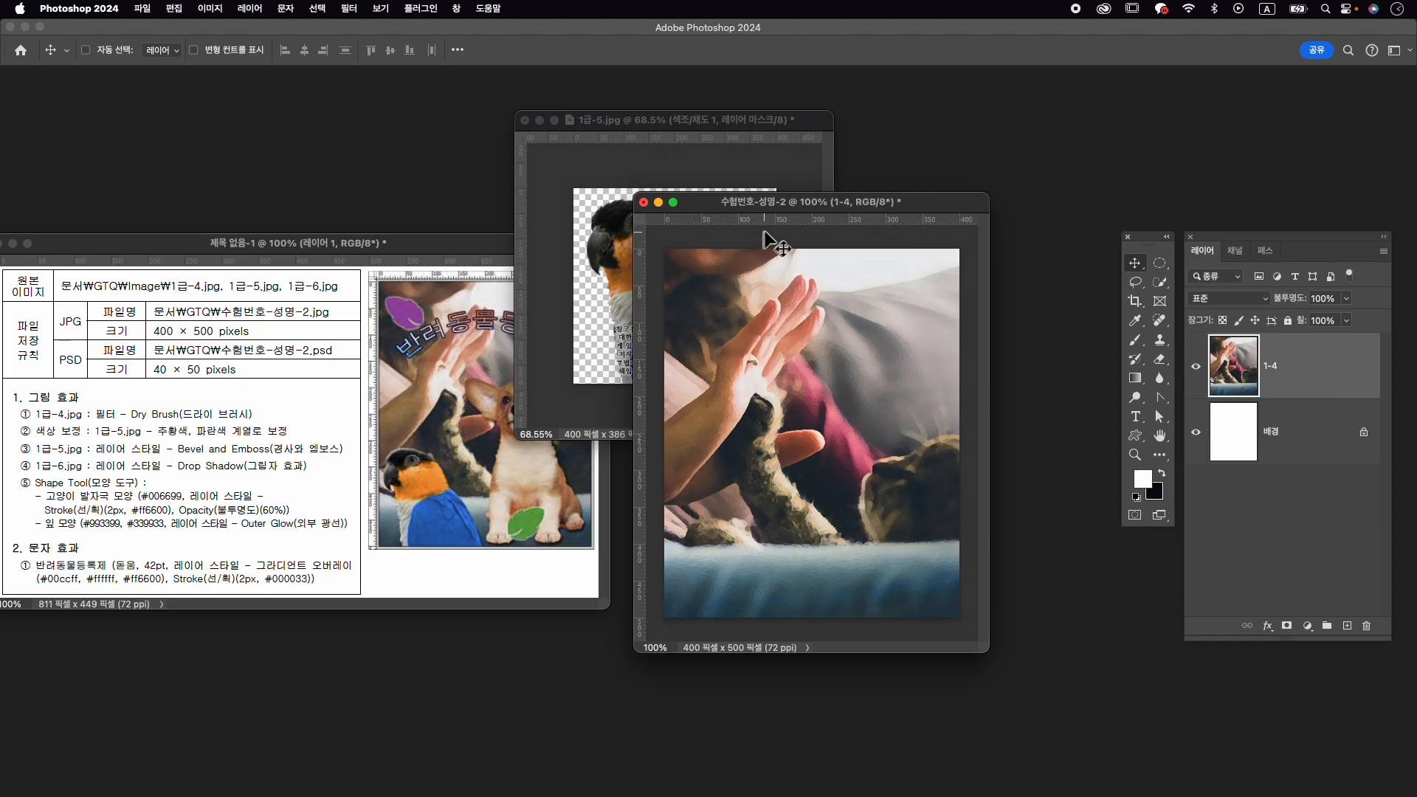
pyautogui.click(713, 136)
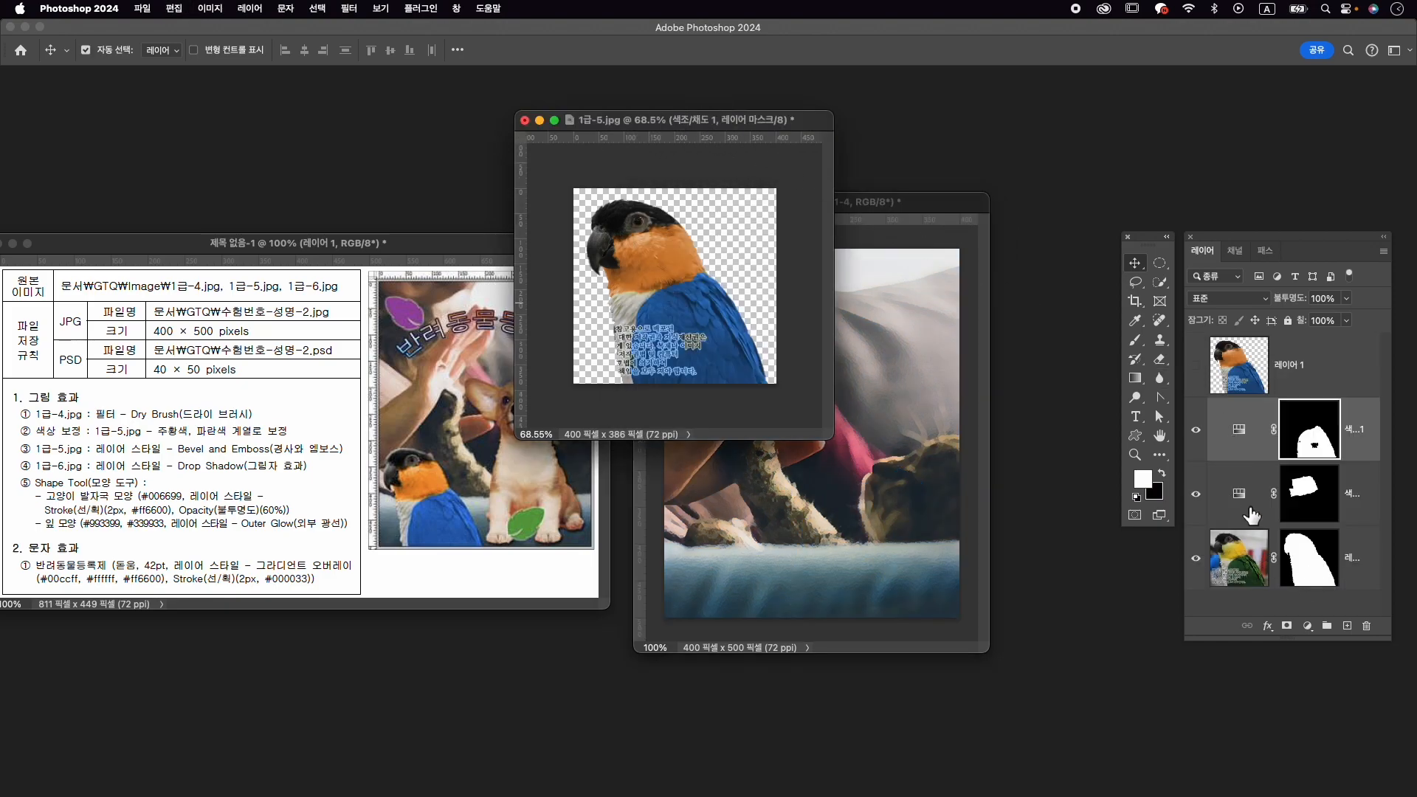
# Show the stamped parrot layer, copy it into the working composition, and close 1급-5.jpg without saving.
pyautogui.click(1299, 365)
pyautogui.click(1196, 366)
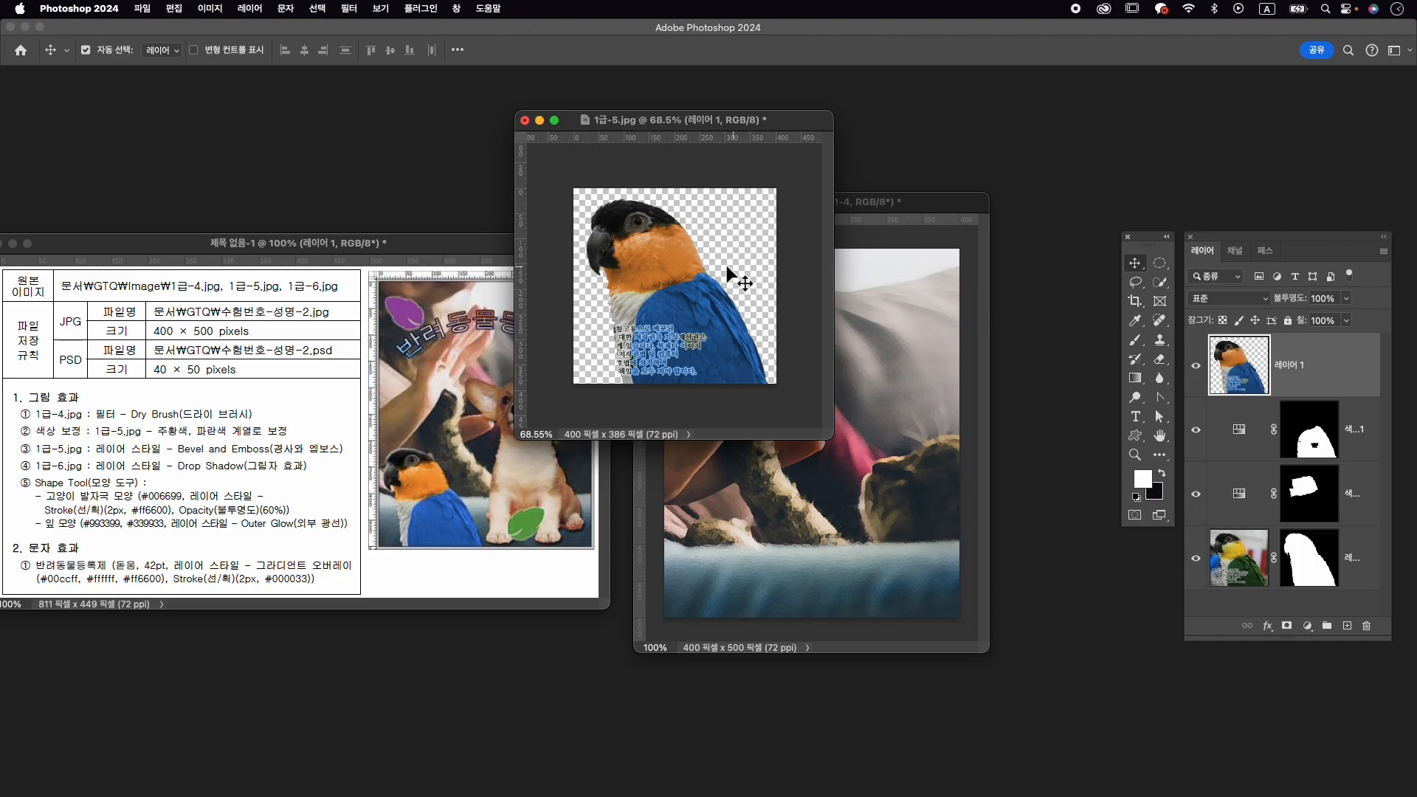
pyautogui.moveTo(689, 313); pyautogui.dragTo(852, 541)
pyautogui.click(524, 121)
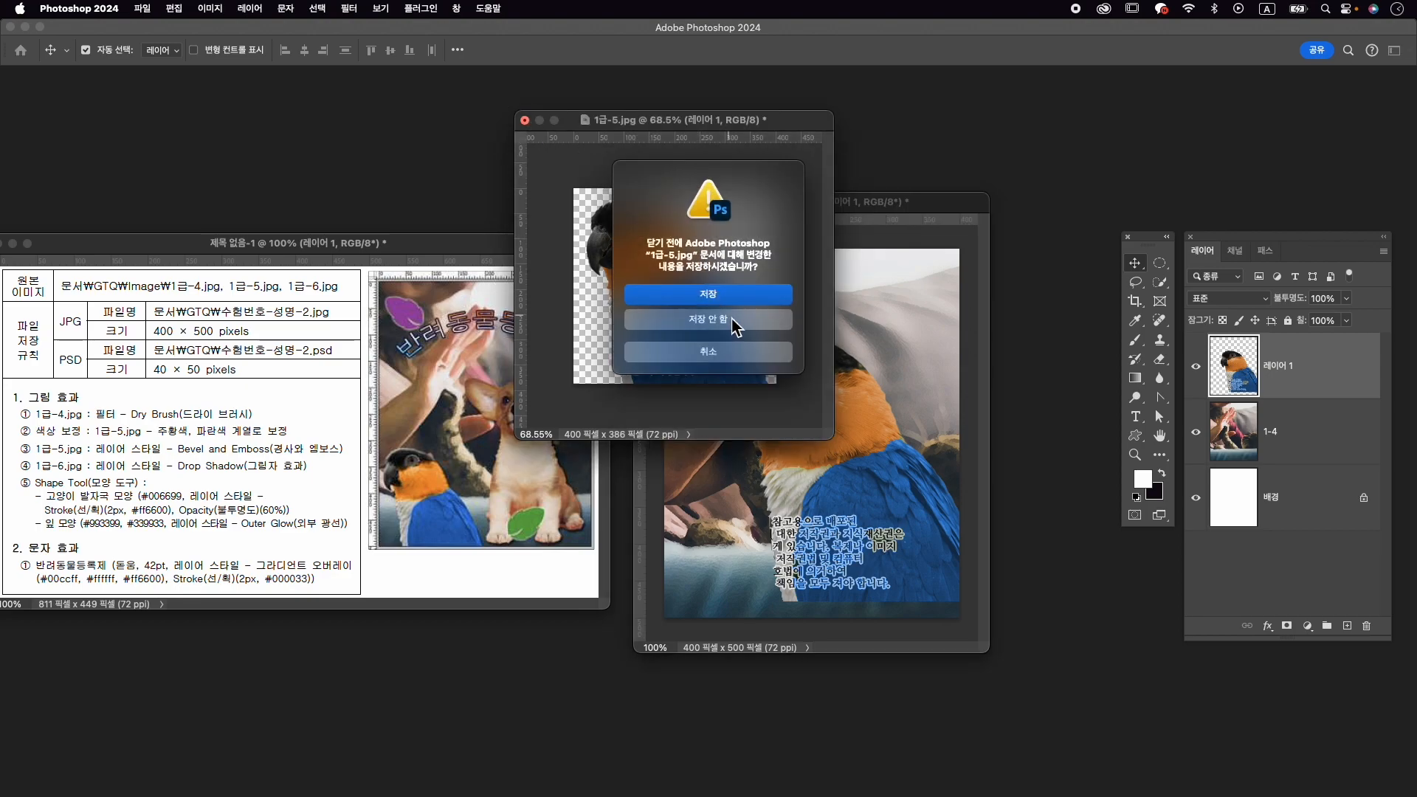
pyautogui.click(735, 325)
# Rename the copied parrot layer as 1-5.
pyautogui.doubleClick(1283, 373)
pyautogui.write('1')
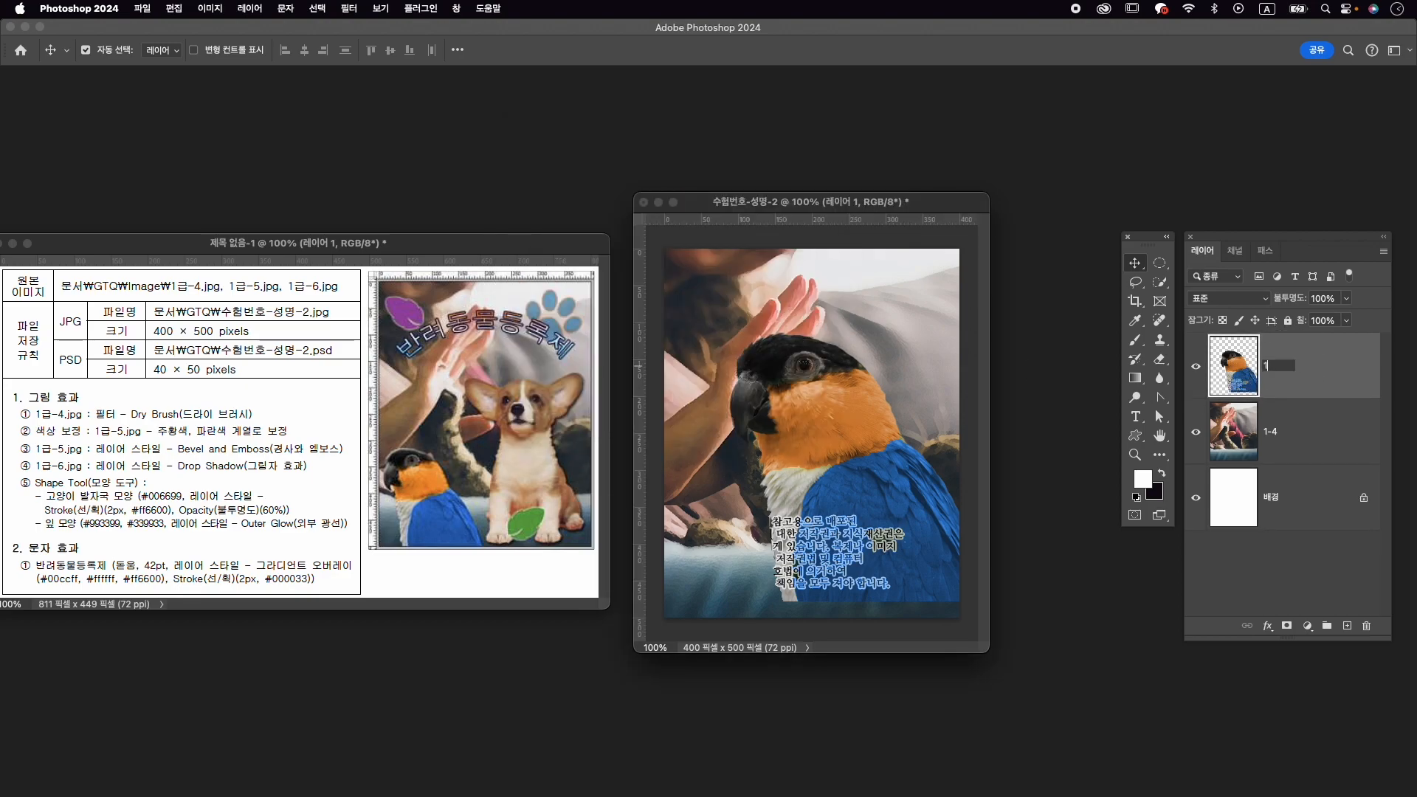
pyautogui.write('-5')
pyautogui.press('Return')
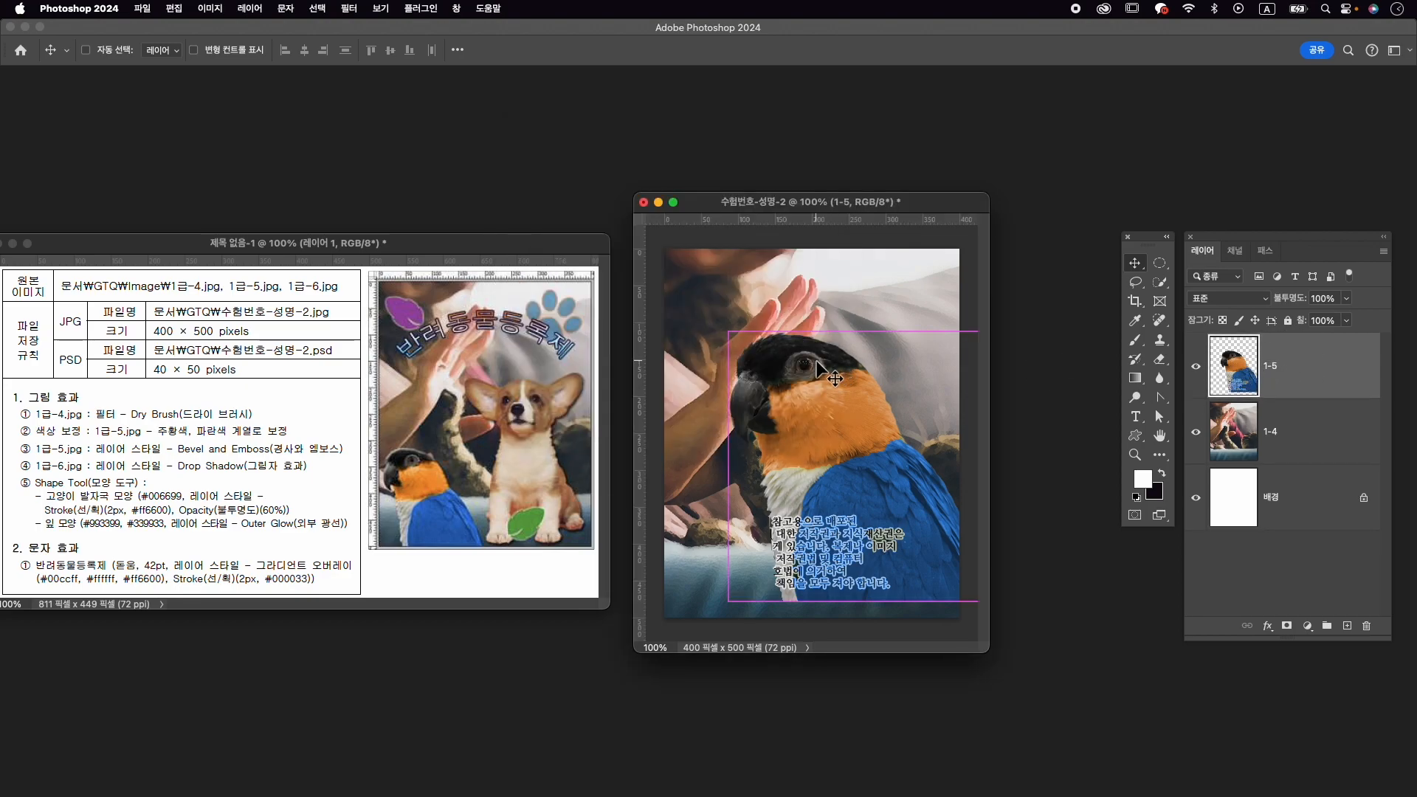
# Scale the parrot to about 53% and place it in the canvas's lower-left corner, centred at about X 101 and Y 411 px.
pyautogui.hotkey('ctrl', 't')
pyautogui.moveTo(892, 373); pyautogui.dragTo(826, 373)
pyautogui.moveTo(913, 342); pyautogui.dragTo(780, 471)
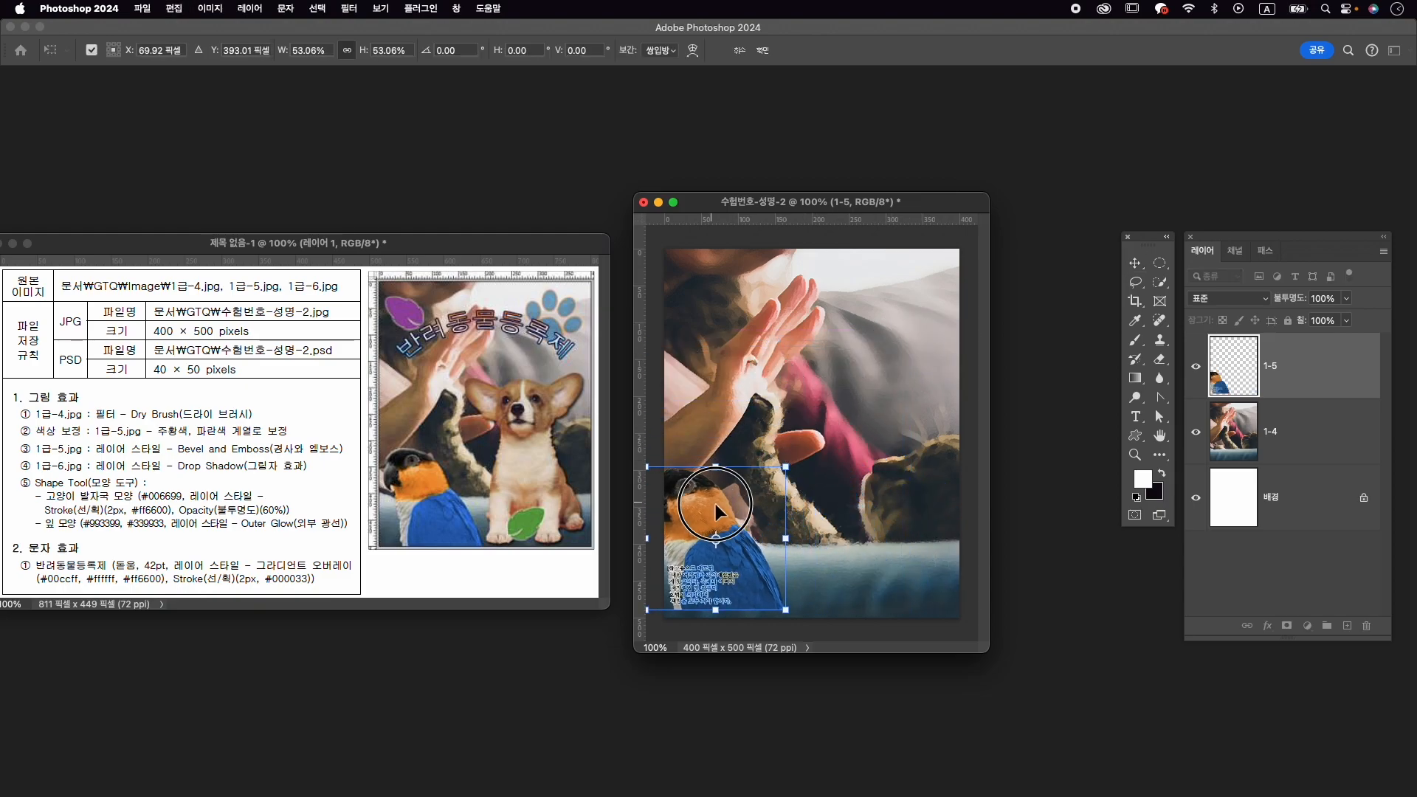
pyautogui.moveTo(715, 502); pyautogui.dragTo(727, 515)
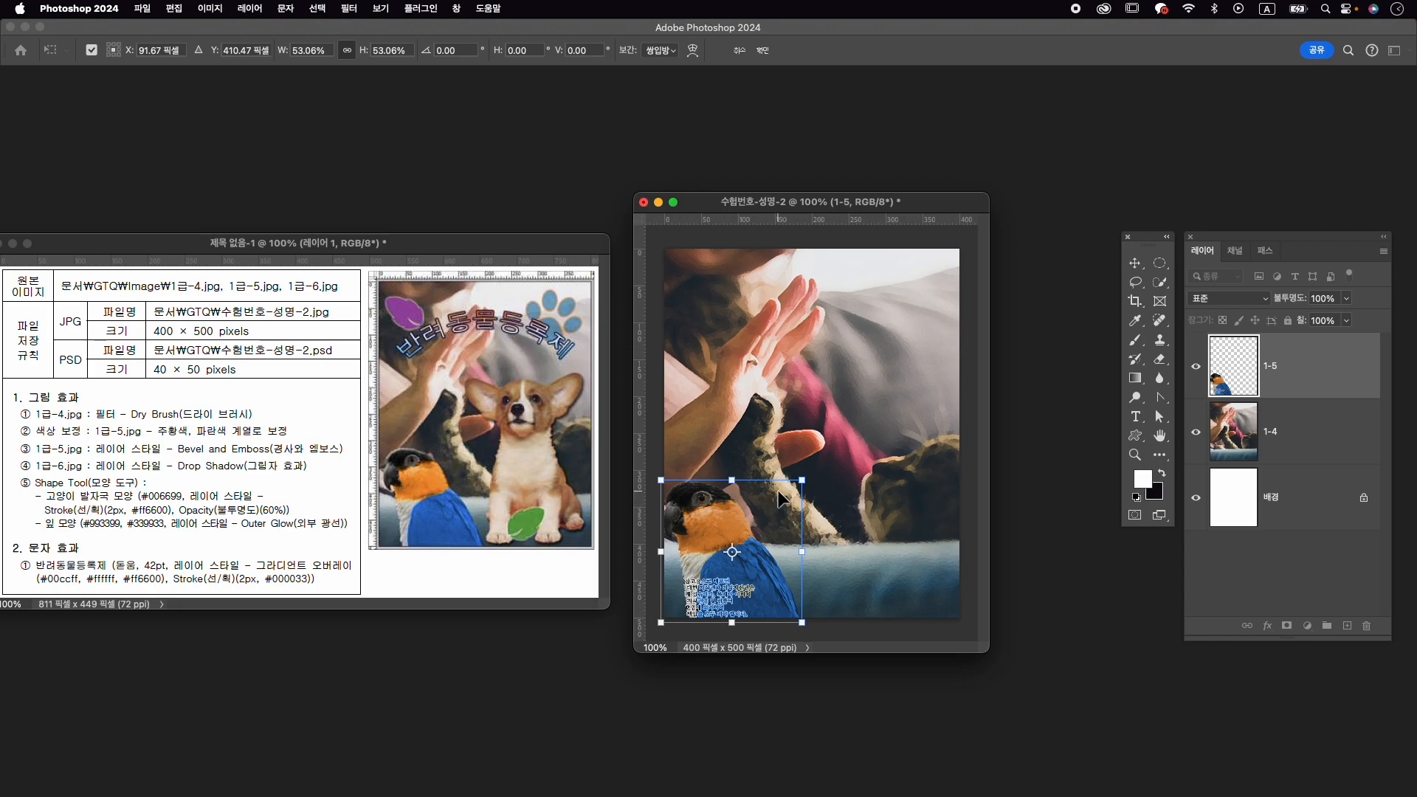
pyautogui.moveTo(738, 512); pyautogui.dragTo(745, 514)
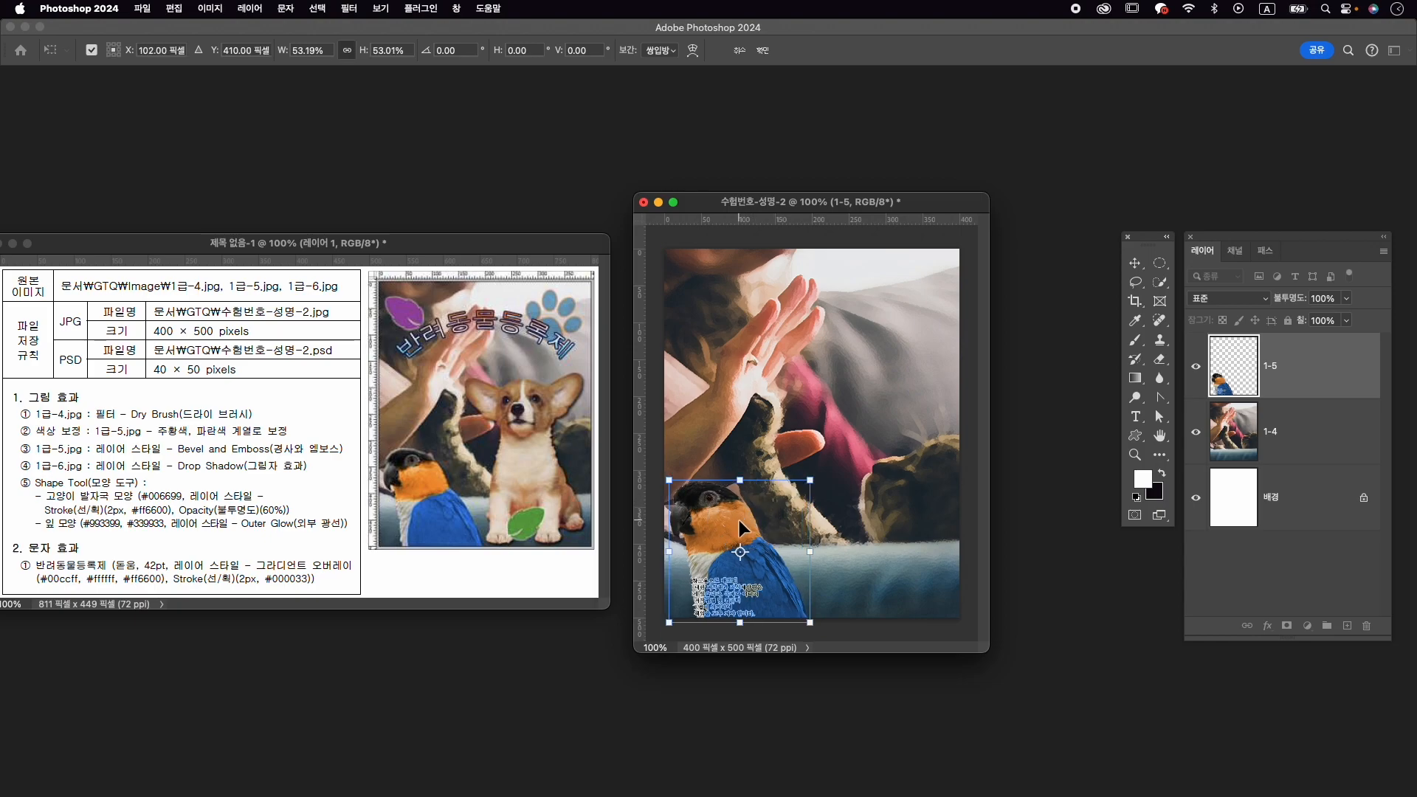
pyautogui.press('Down')
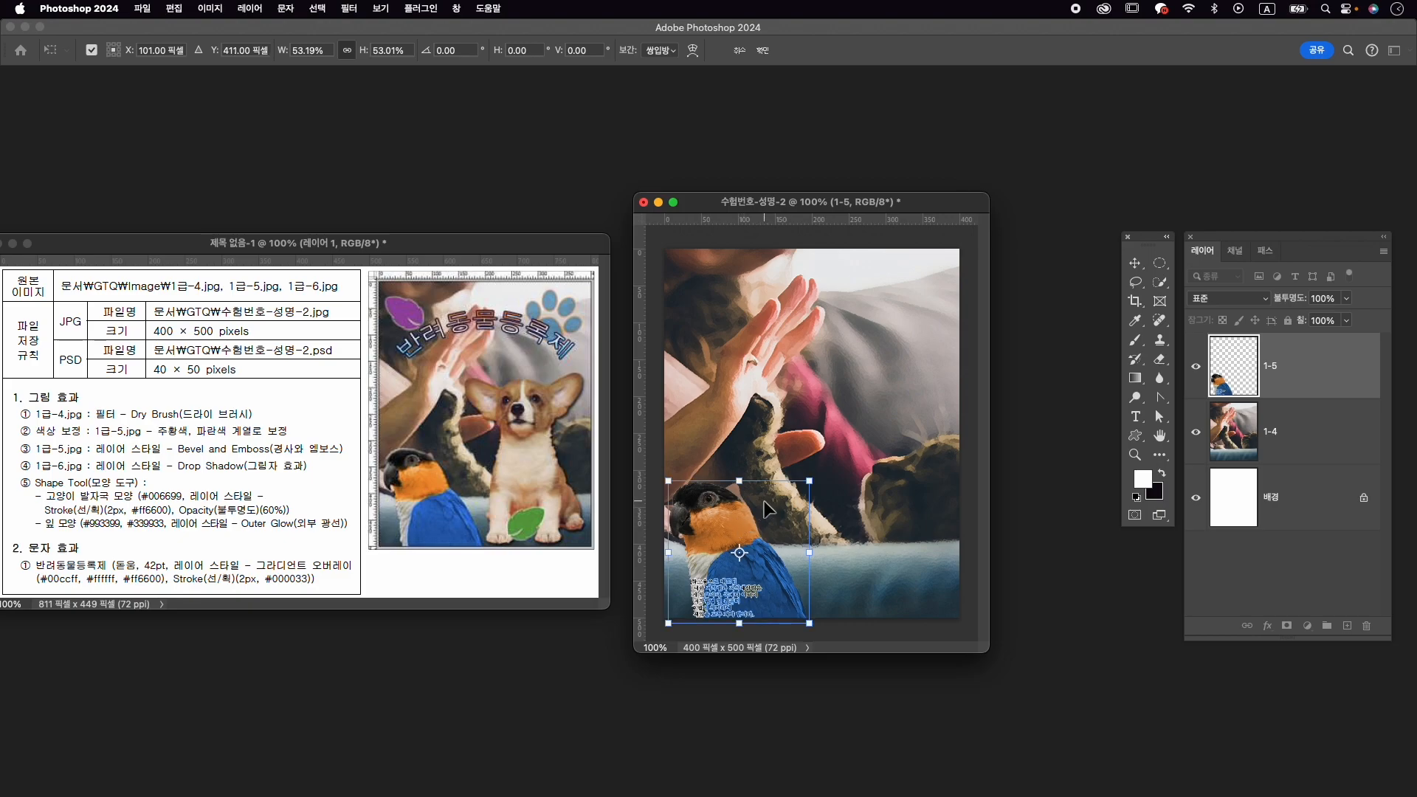
pyautogui.press('Return')
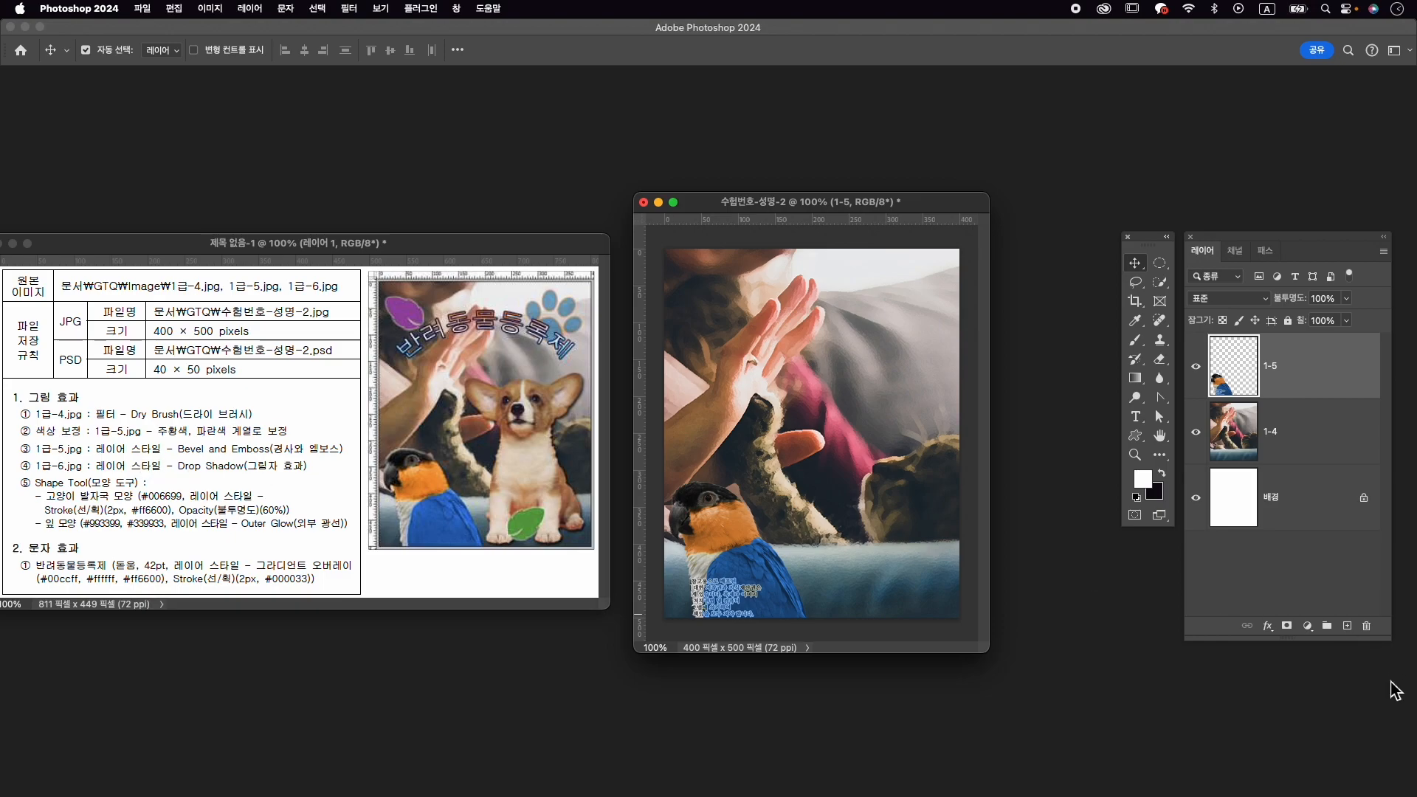
# Apply a Bevel and Emboss layer style to the 1-5 layer with the offered settings.
pyautogui.click(1267, 626)
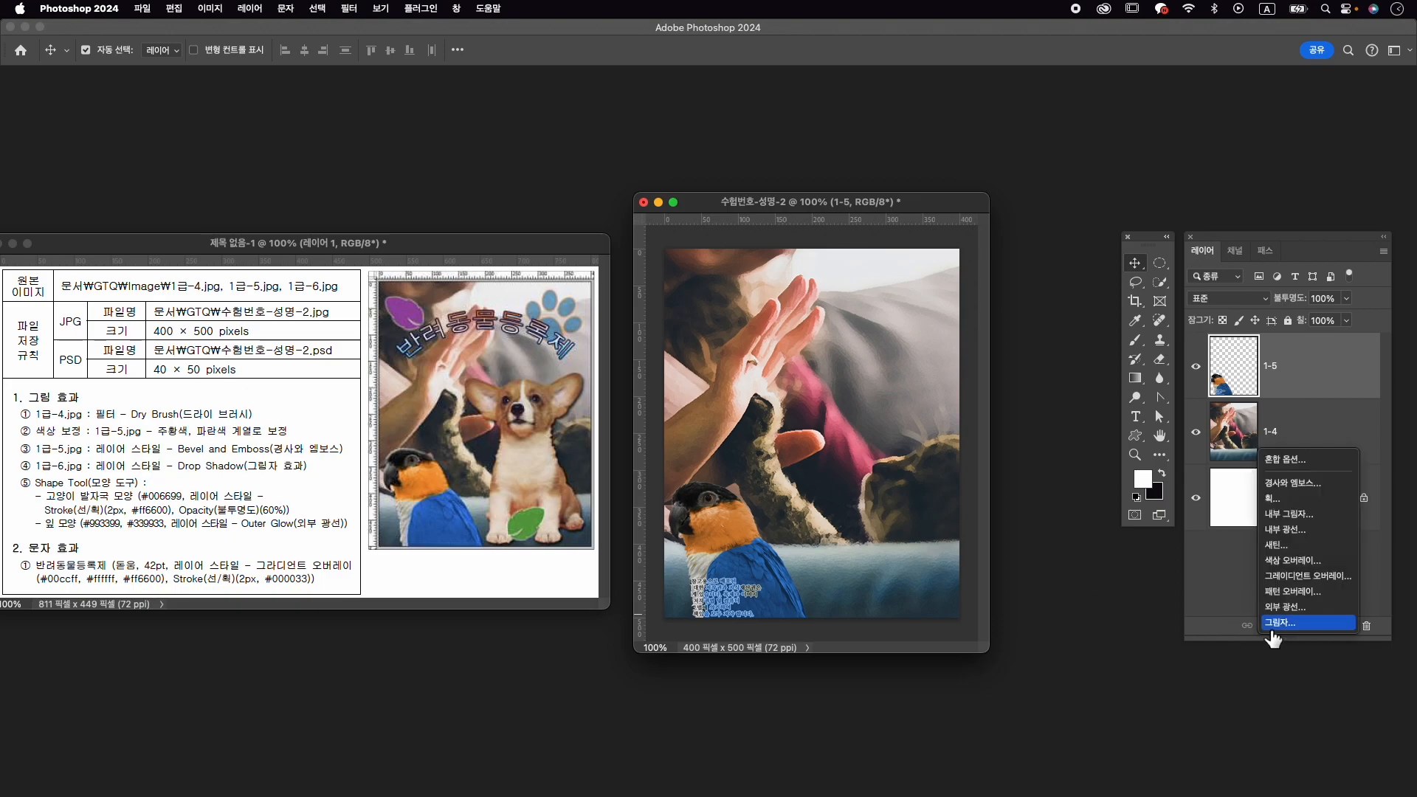
pyautogui.click(1323, 488)
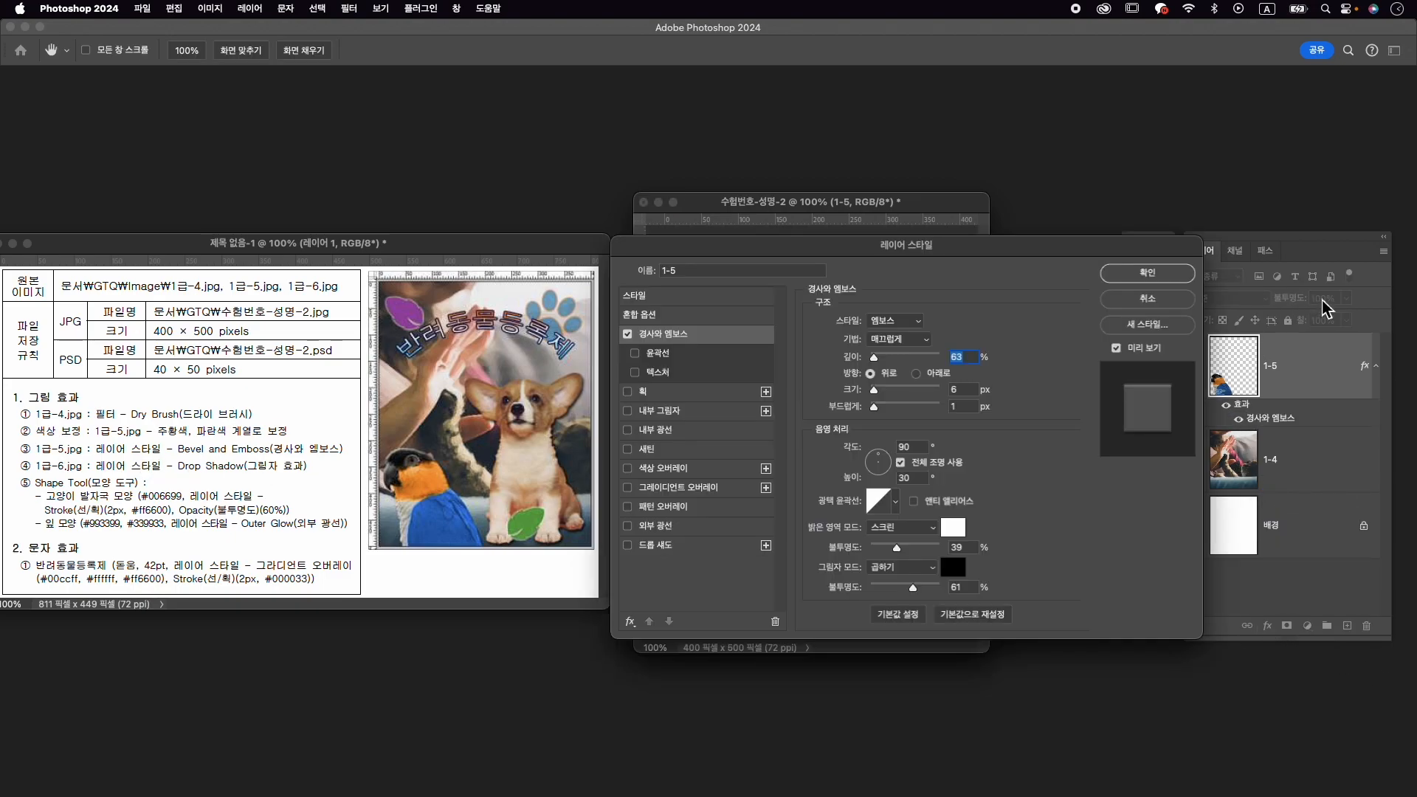
pyautogui.click(1144, 274)
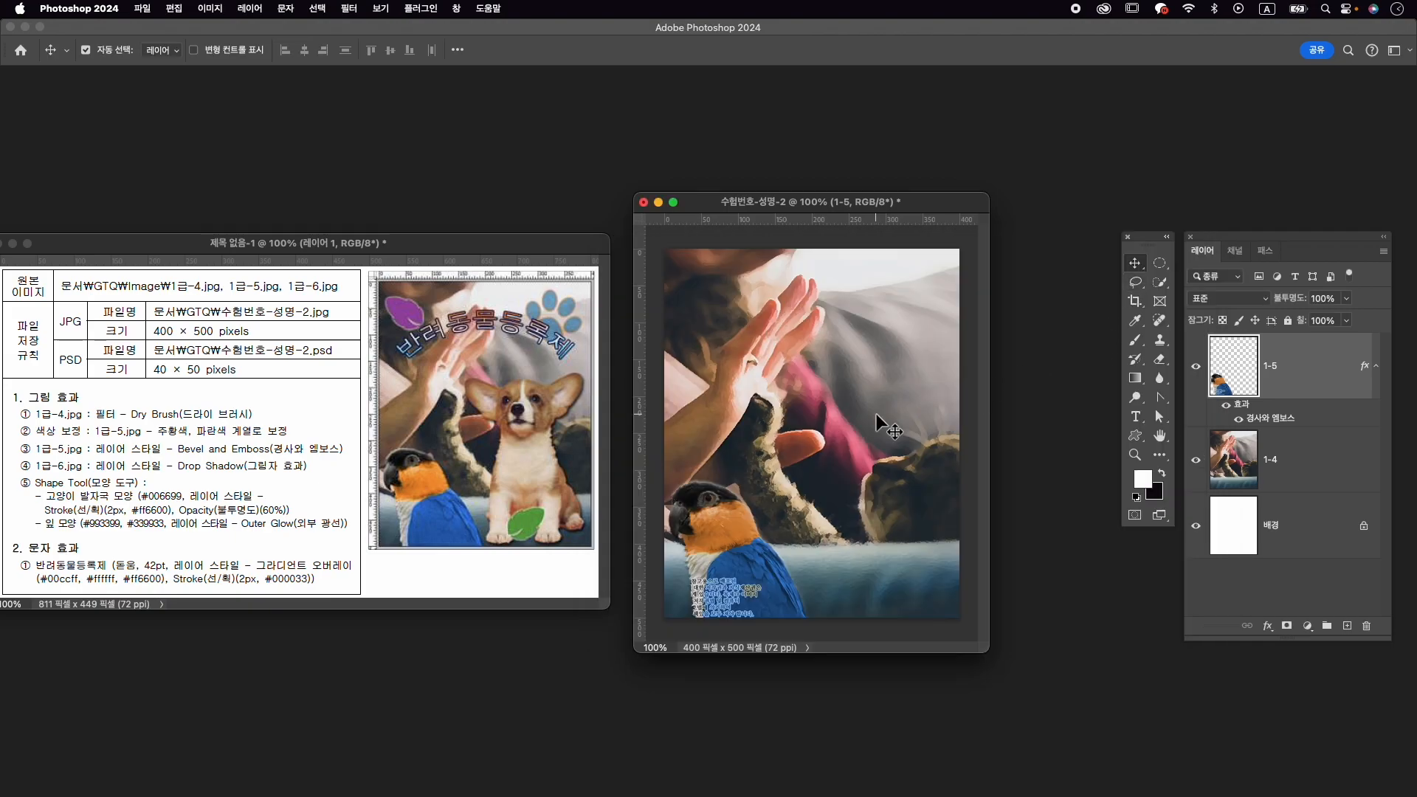
# Open 1급-6.jpg from the GTQ Image folder and move its window beside the exam sheet, over the composition.
pyautogui.press('super+o')
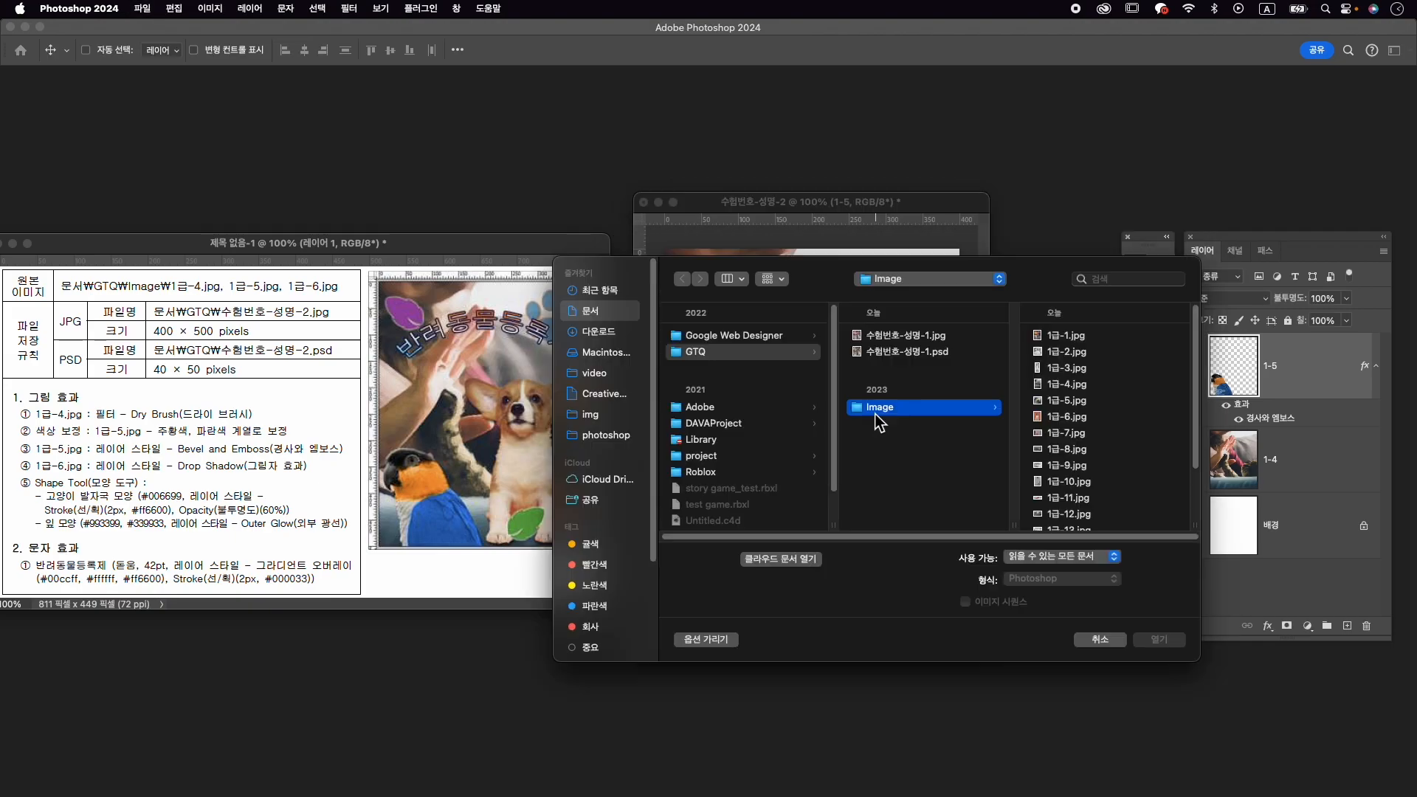
pyautogui.click(1124, 421)
pyautogui.click(1159, 639)
pyautogui.moveTo(234, 112); pyautogui.dragTo(975, 114)
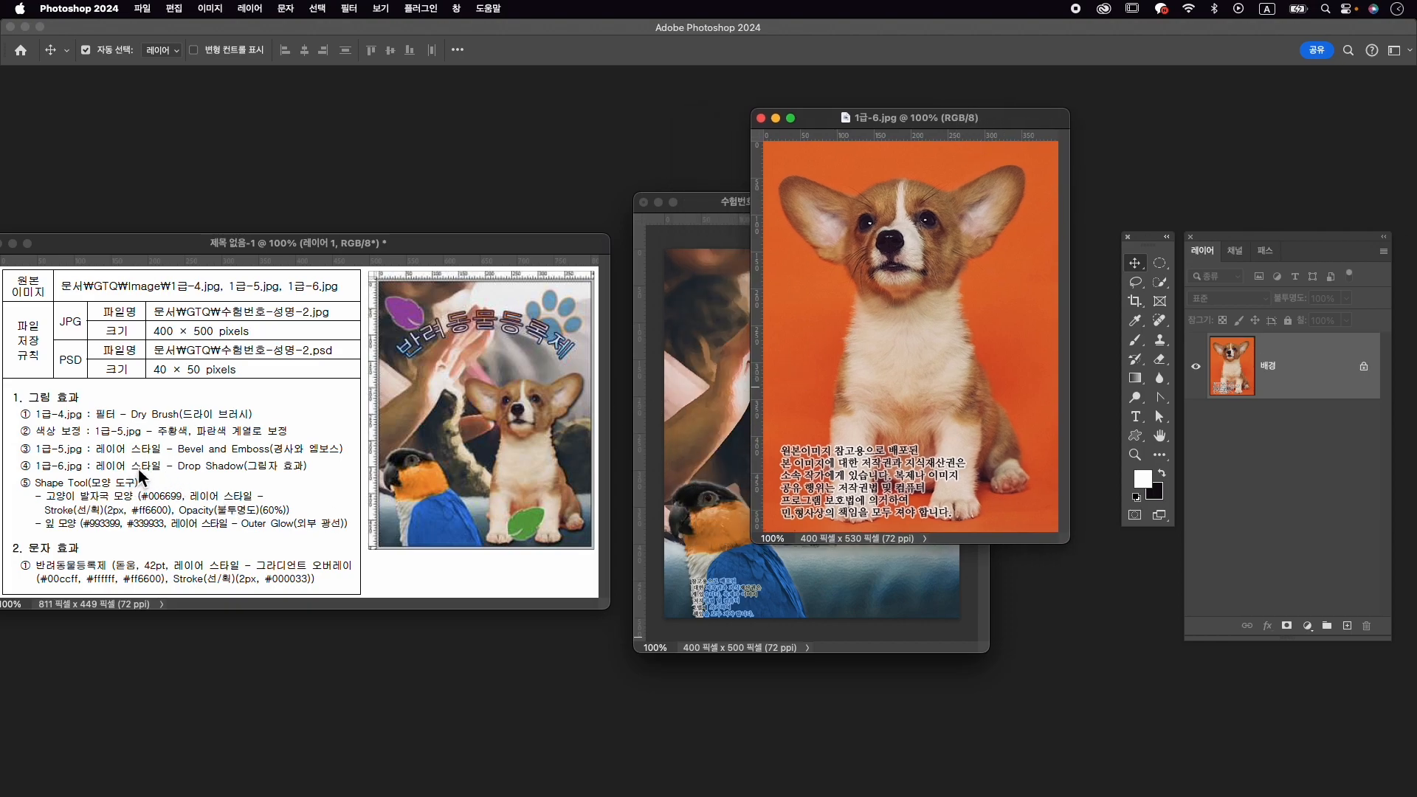
# Select the whole puppy with the Object Selection tool.
pyautogui.click(1160, 282)
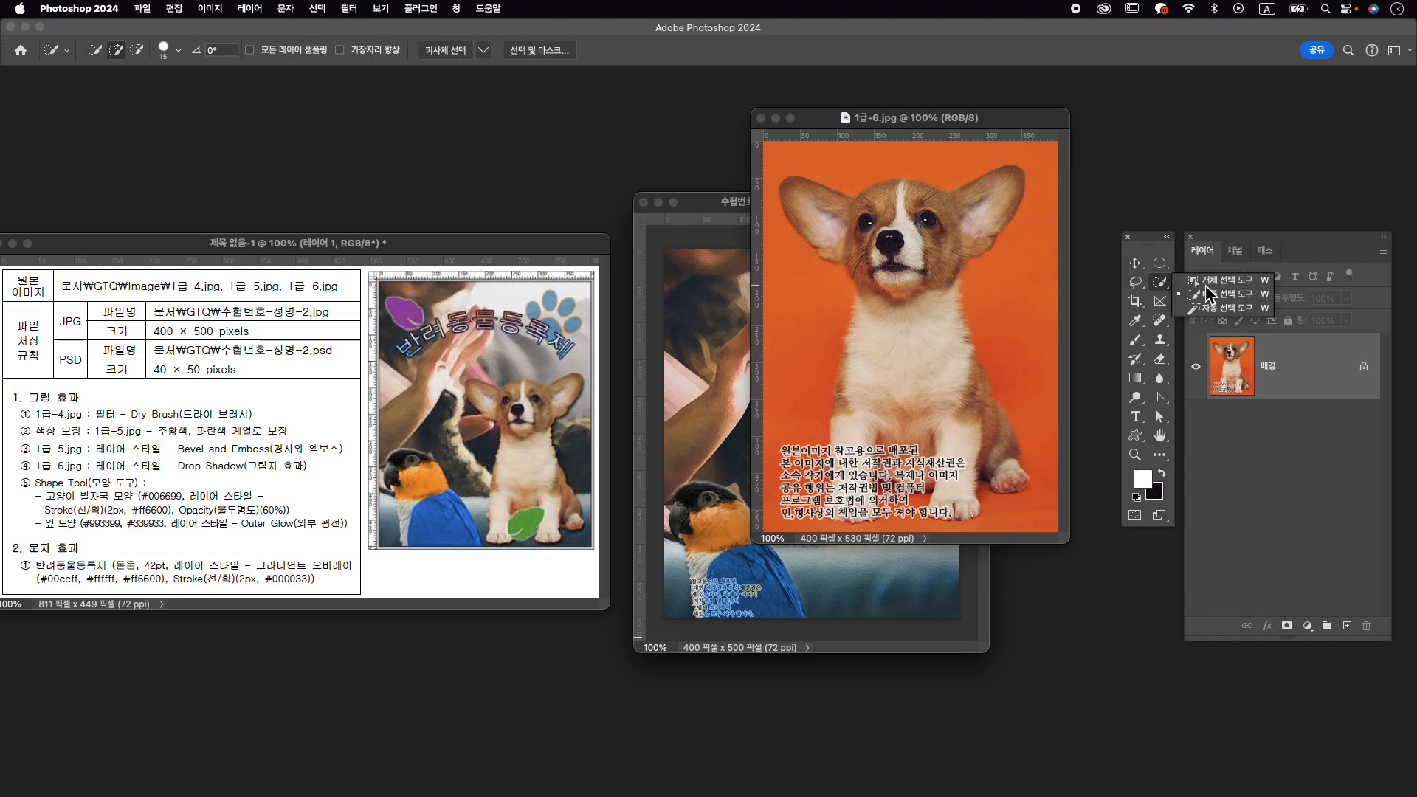
pyautogui.click(1221, 282)
pyautogui.moveTo(775, 157); pyautogui.dragTo(1044, 532)
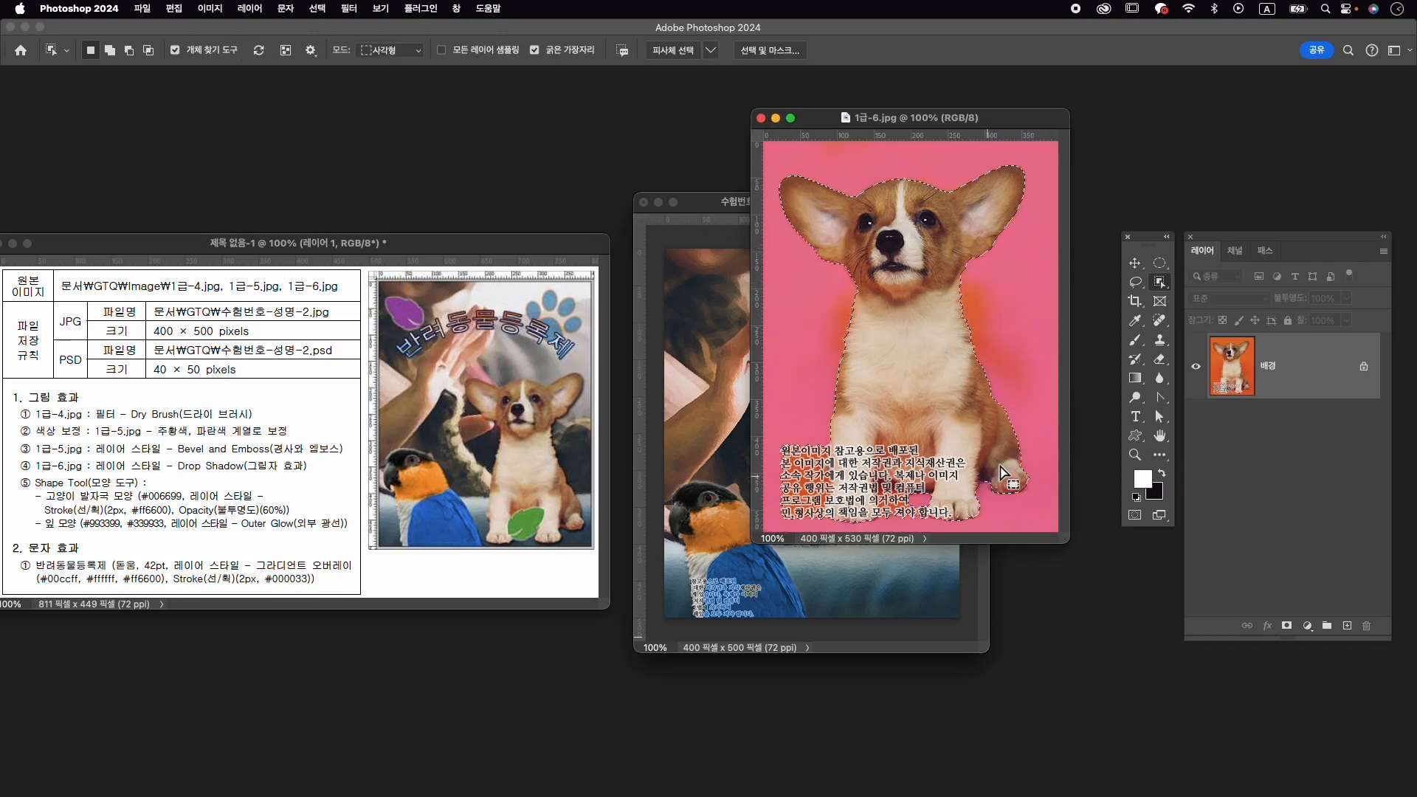
# Subtract the orange backdrop between the puppy's front legs from the selection with Quick Selection and mask the layer to the puppy.
pyautogui.click(1160, 282)
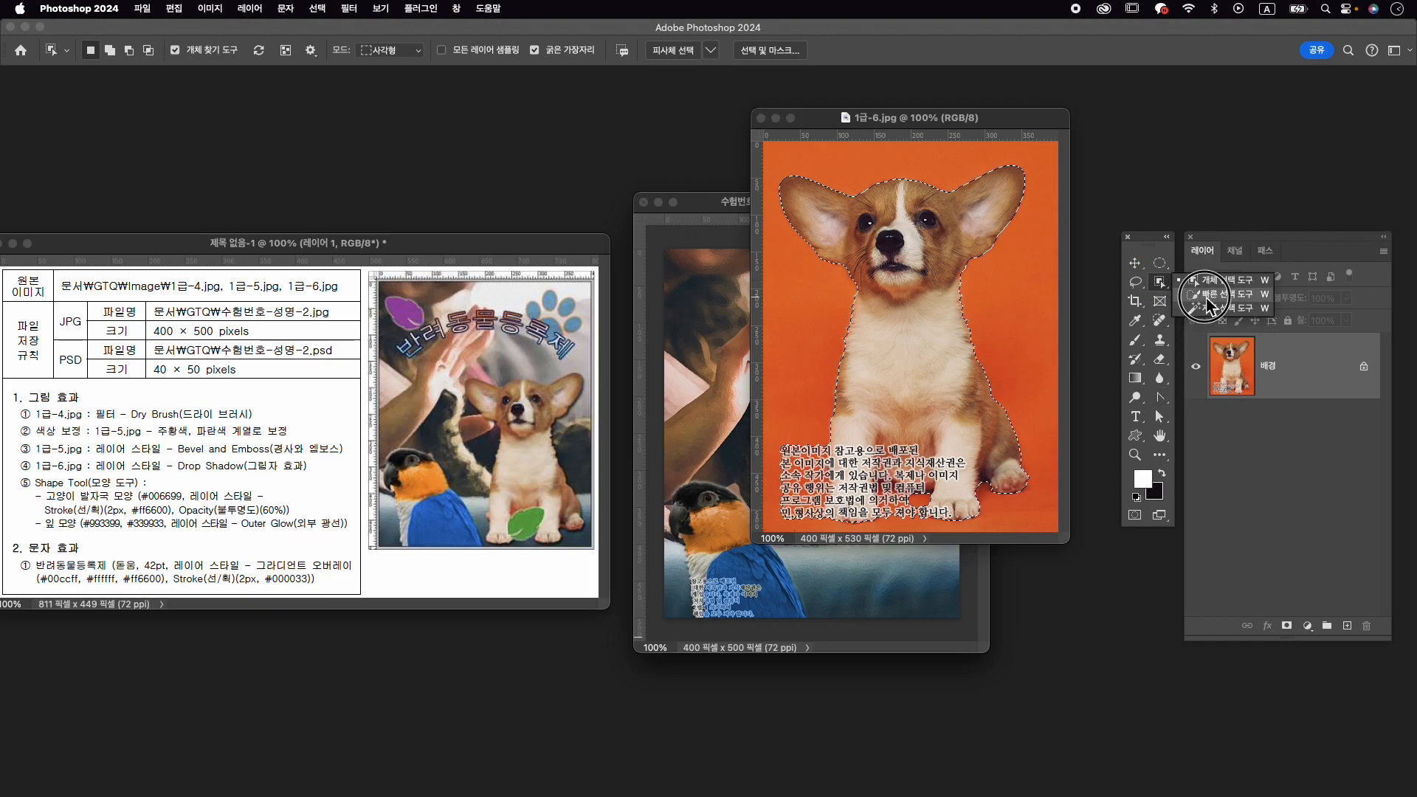
pyautogui.click(1200, 294)
pyautogui.press('alt')
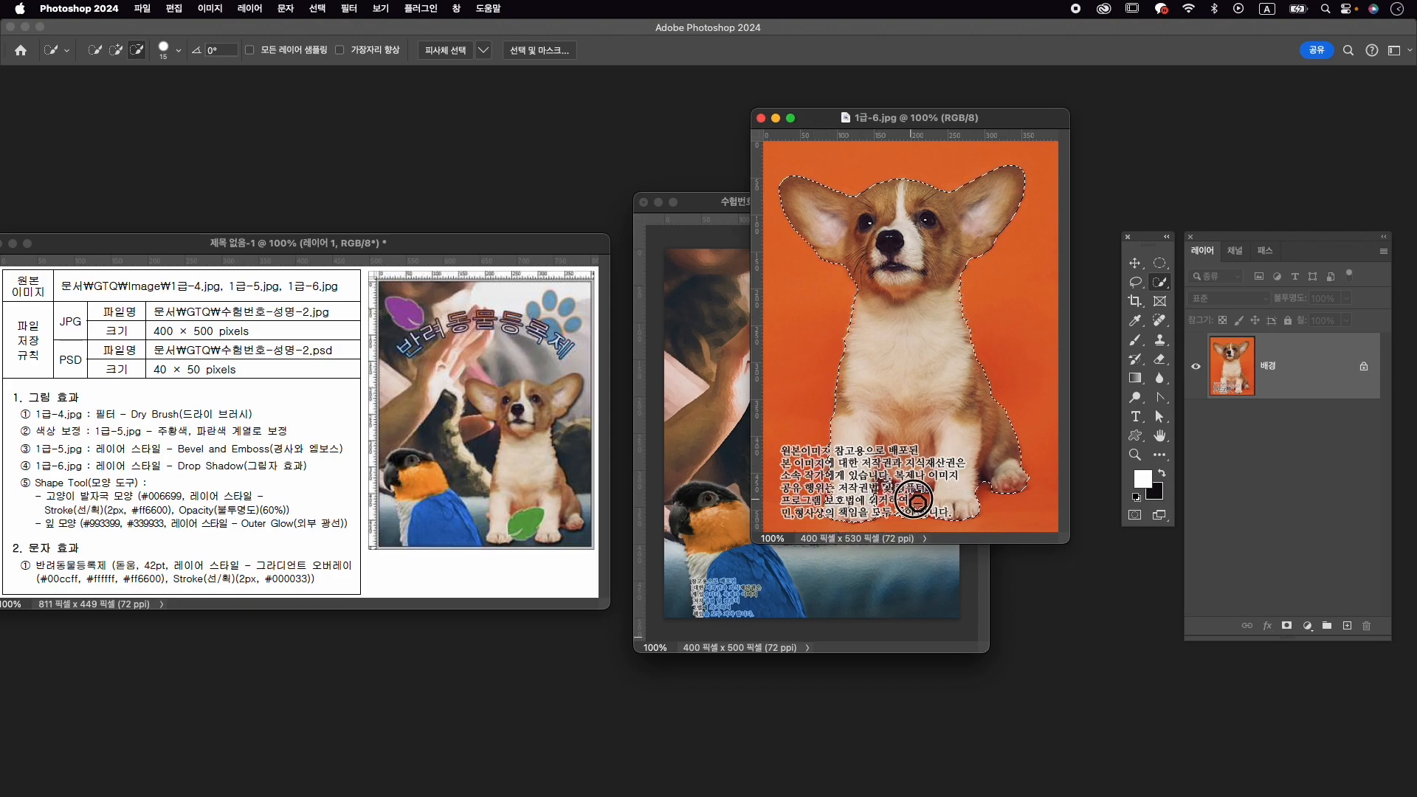
pyautogui.moveTo(871, 479)
pyautogui.mouseDown()
pyautogui.moveTo(908, 478)
pyautogui.moveTo(860, 487)
pyautogui.moveTo(949, 509)
pyautogui.moveTo(908, 522)
pyautogui.moveTo(979, 526)
pyautogui.moveTo(925, 532)
pyautogui.mouseUp()
pyautogui.moveTo(947, 522); pyautogui.dragTo(932, 507)
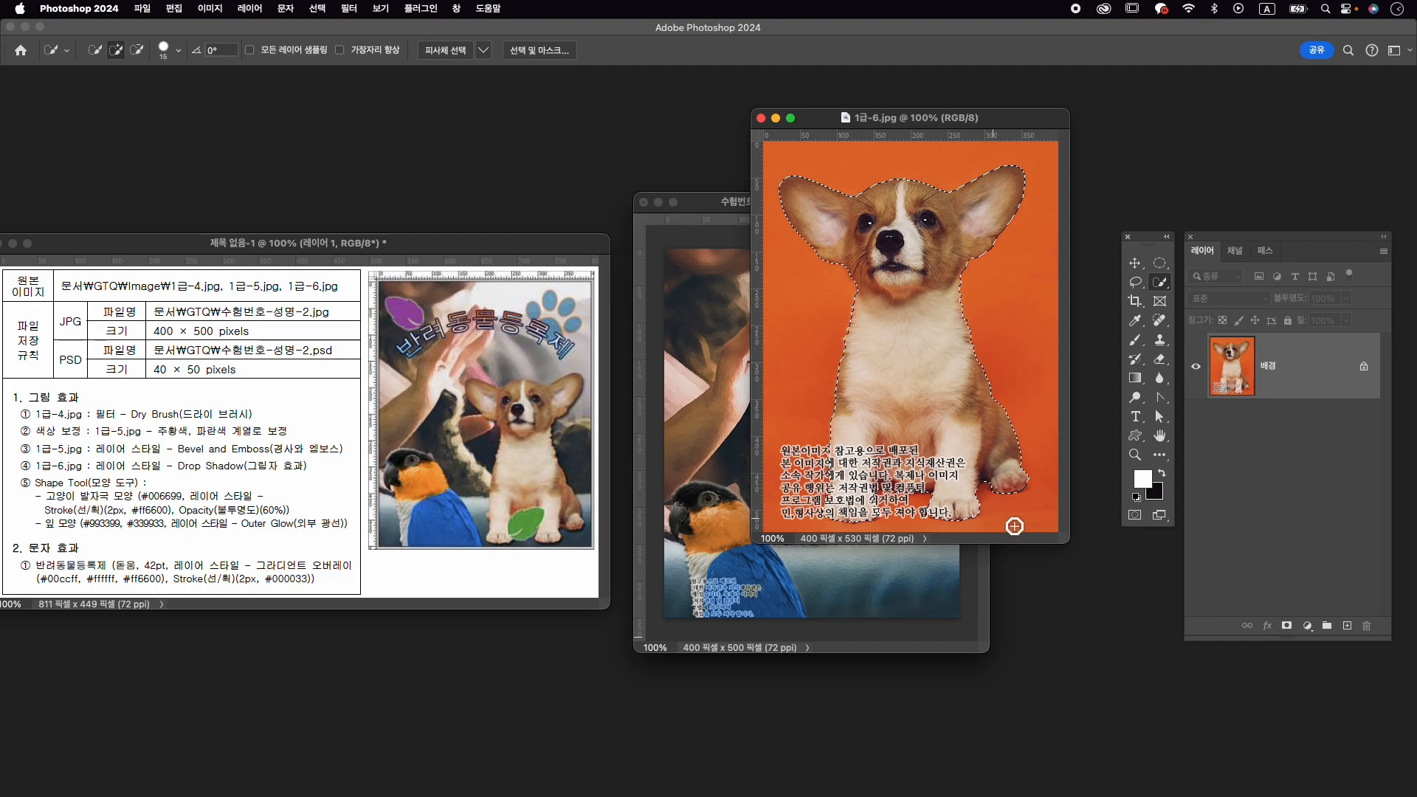
pyautogui.click(1287, 627)
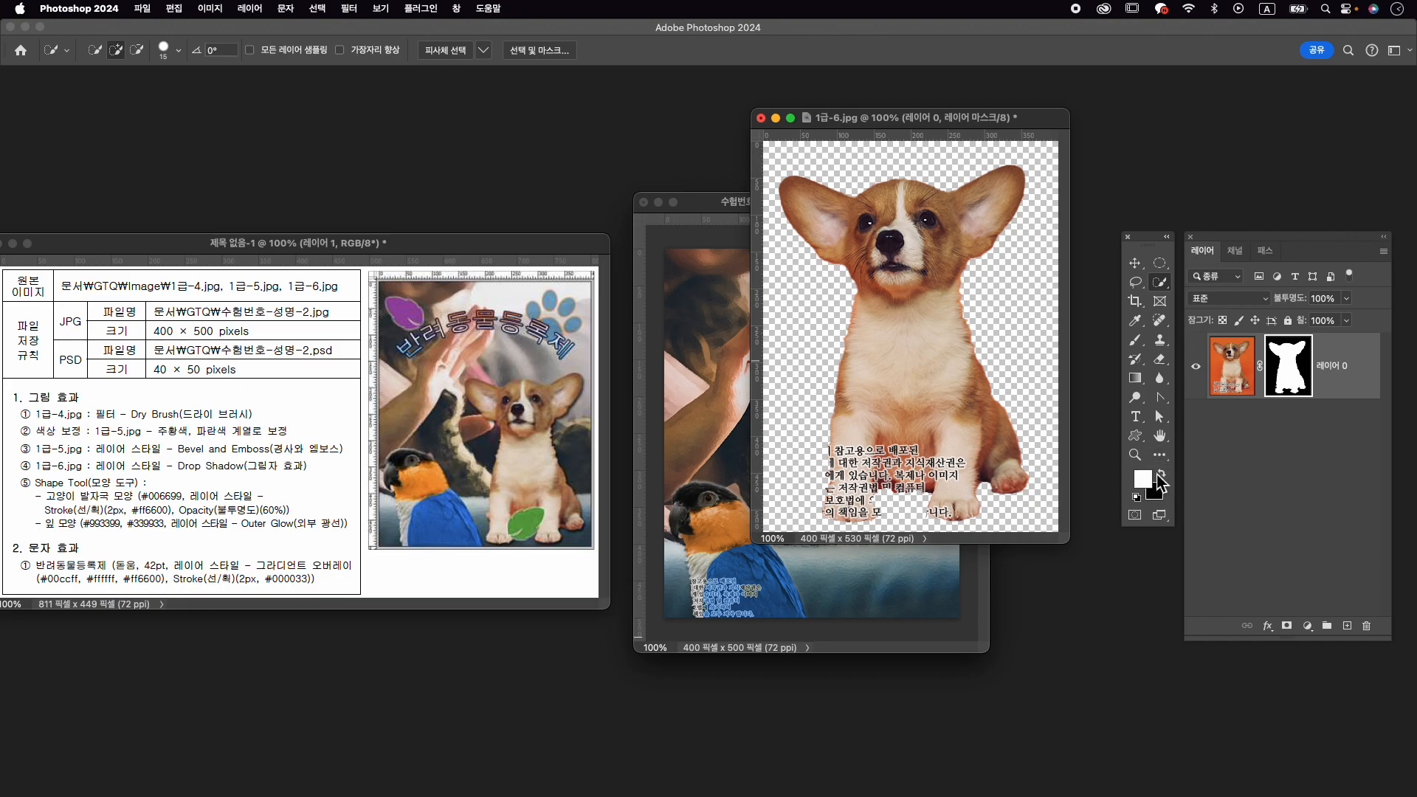
# Brush white on the puppy's layer mask to restore the edges of its front leg and paw beside the overlaid text.
pyautogui.press('b')
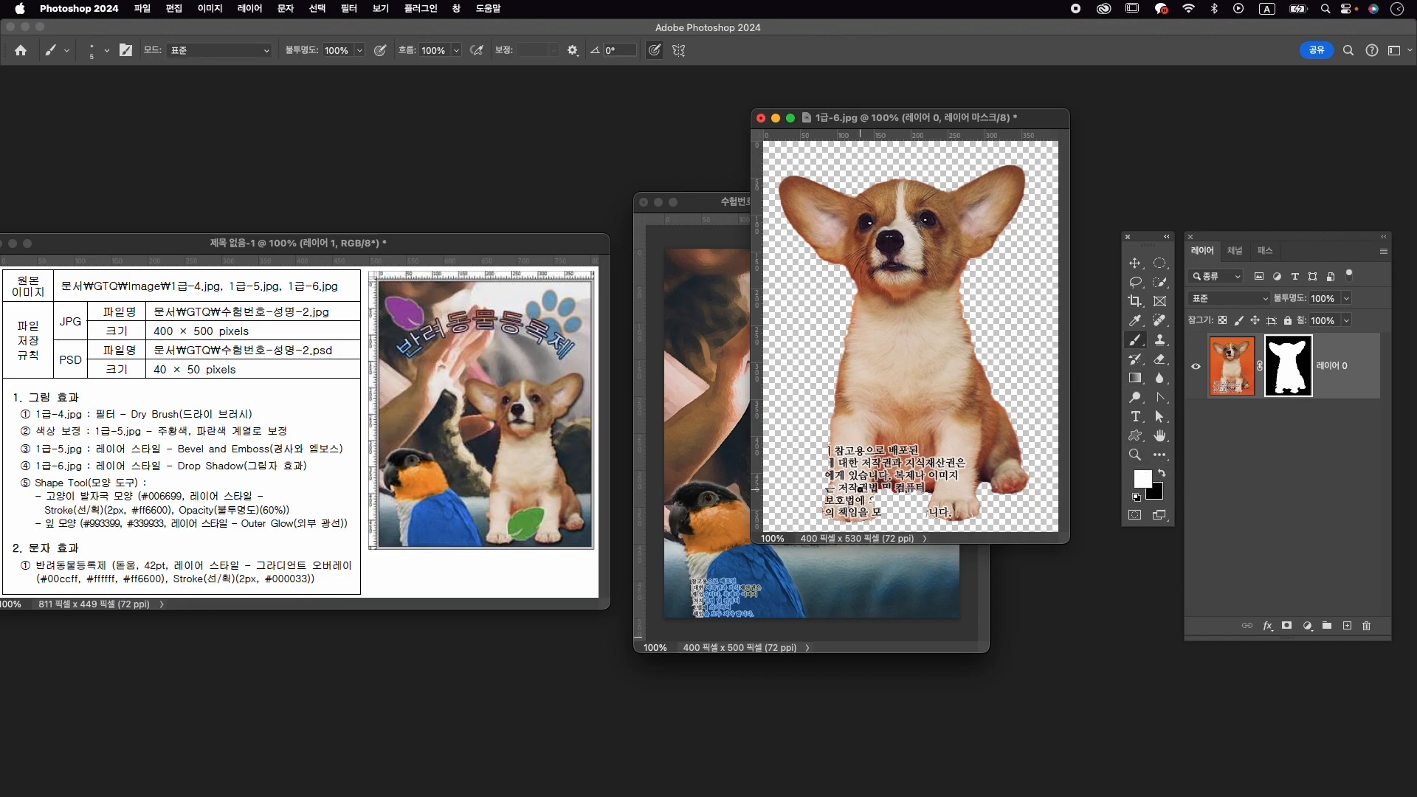
pyautogui.moveTo(867, 507); pyautogui.dragTo(837, 512)
pyautogui.moveTo(832, 471)
pyautogui.mouseDown()
pyautogui.moveTo(831, 498)
pyautogui.moveTo(834, 485)
pyautogui.mouseUp()
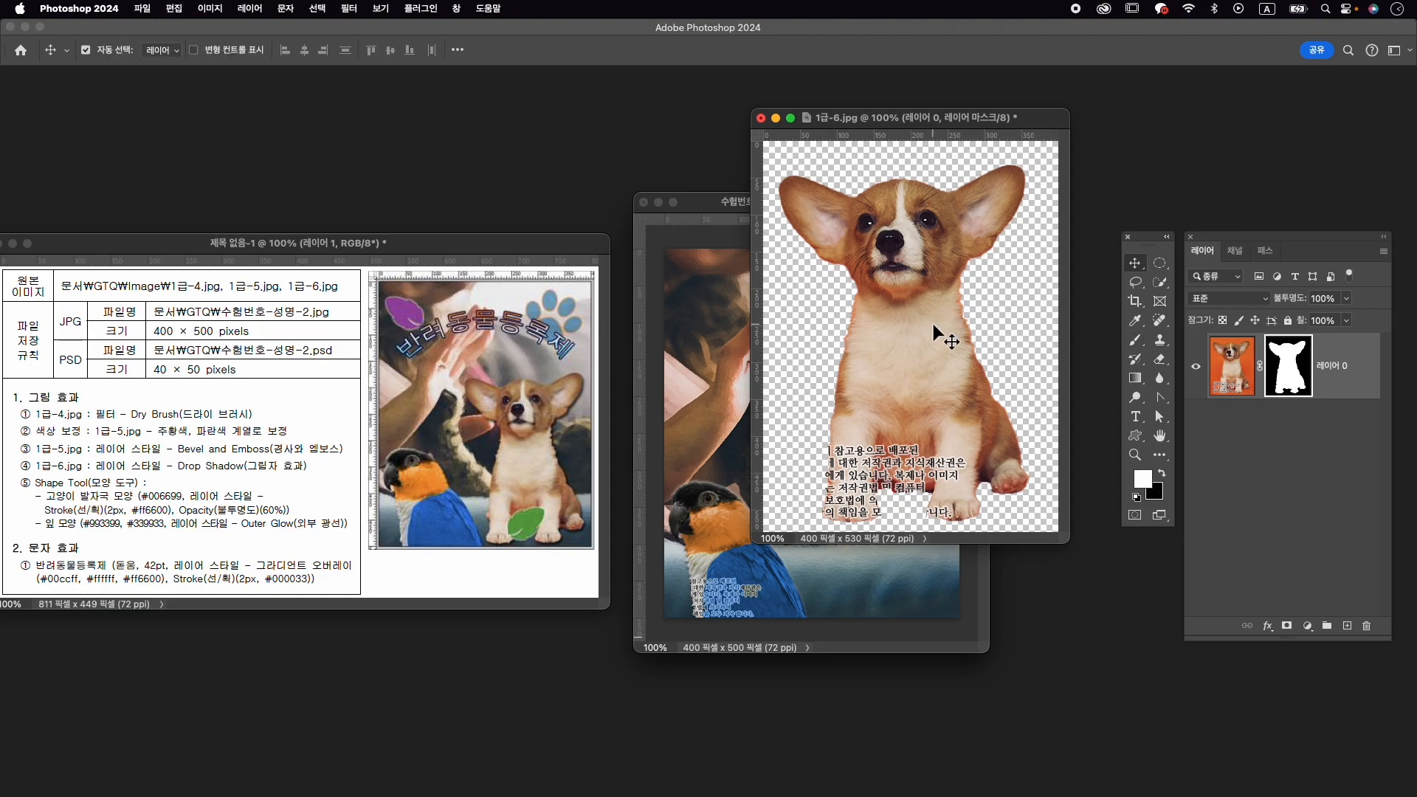
# Copy the masked puppy into the working composition and close 1급-6.jpg without saving.
pyautogui.moveTo(902, 317); pyautogui.dragTo(896, 419)
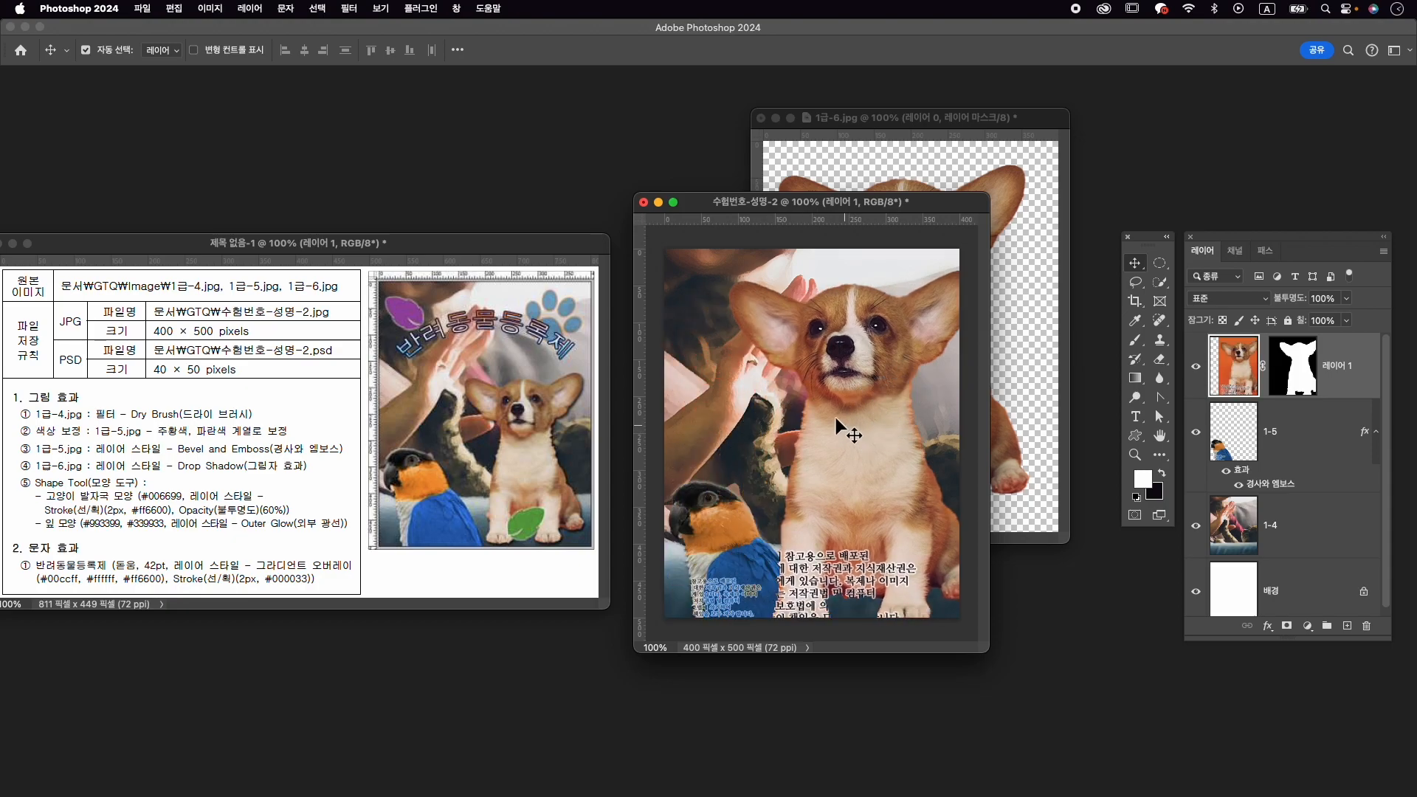
pyautogui.click(760, 117)
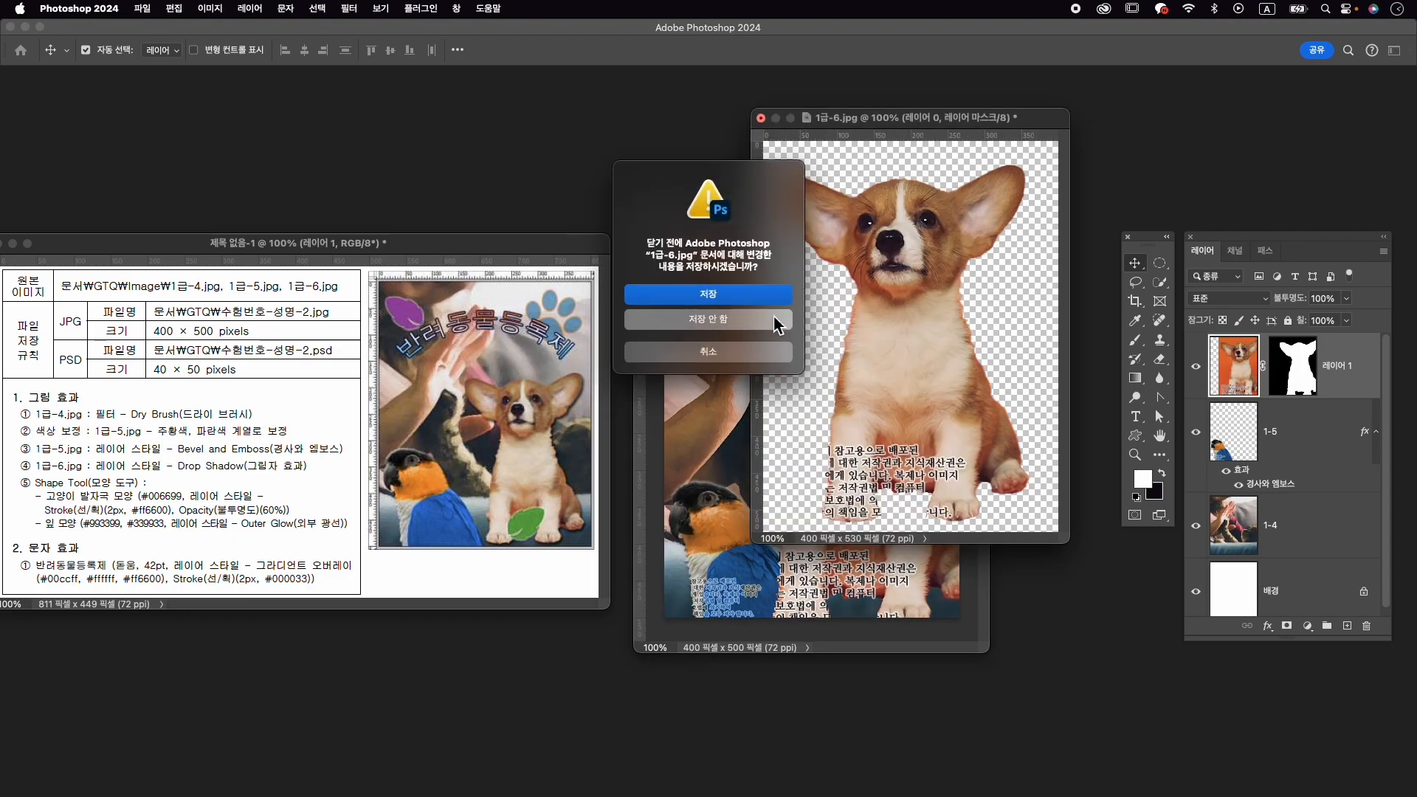
pyautogui.click(767, 323)
# Rename the copied puppy layer as 1-6.
pyautogui.doubleClick(1337, 365)
pyautogui.write('1')
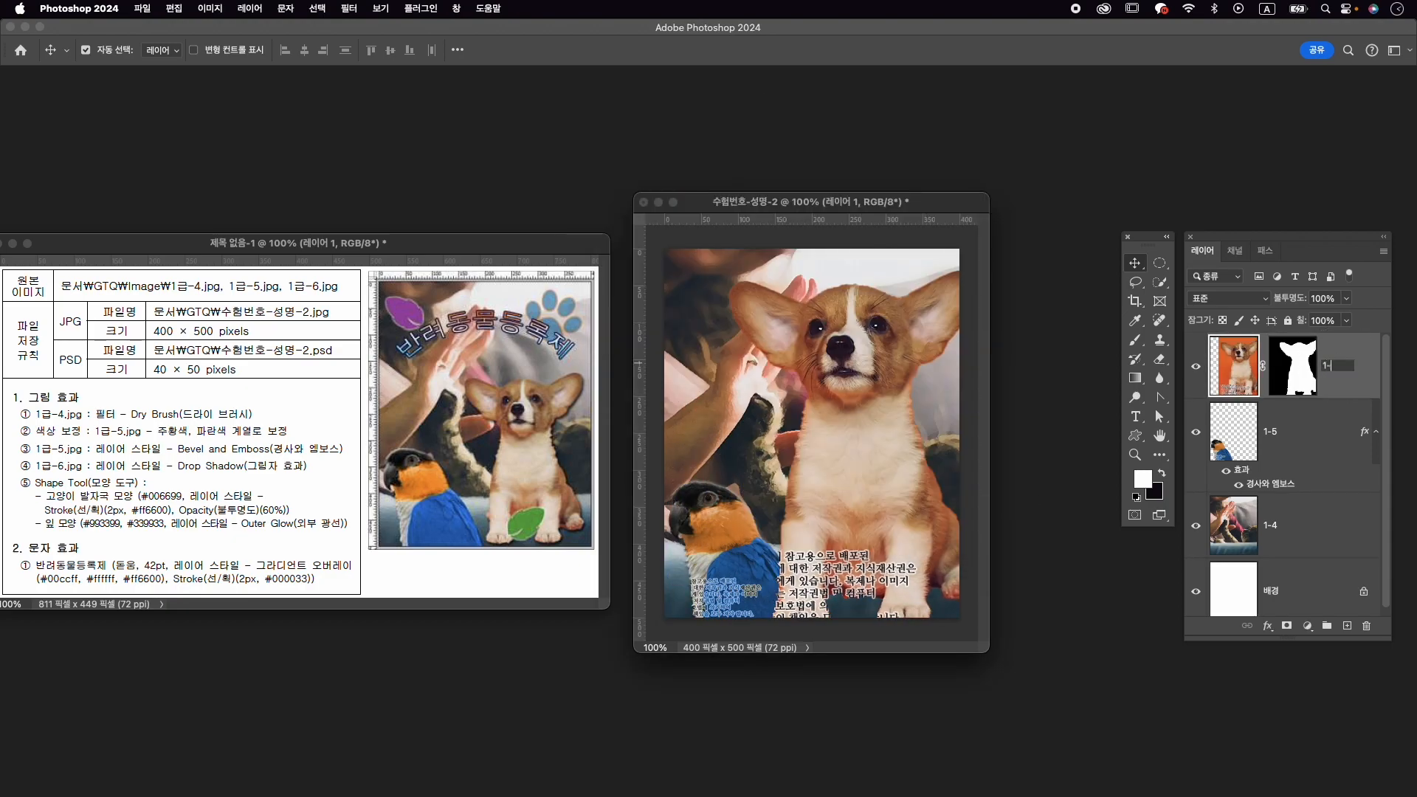
pyautogui.write('-6')
pyautogui.press('Return')
# Scale the puppy to about 65% and place it beside the parrot, centred at about X 279 and Y 334 px.
pyautogui.press('super+t')
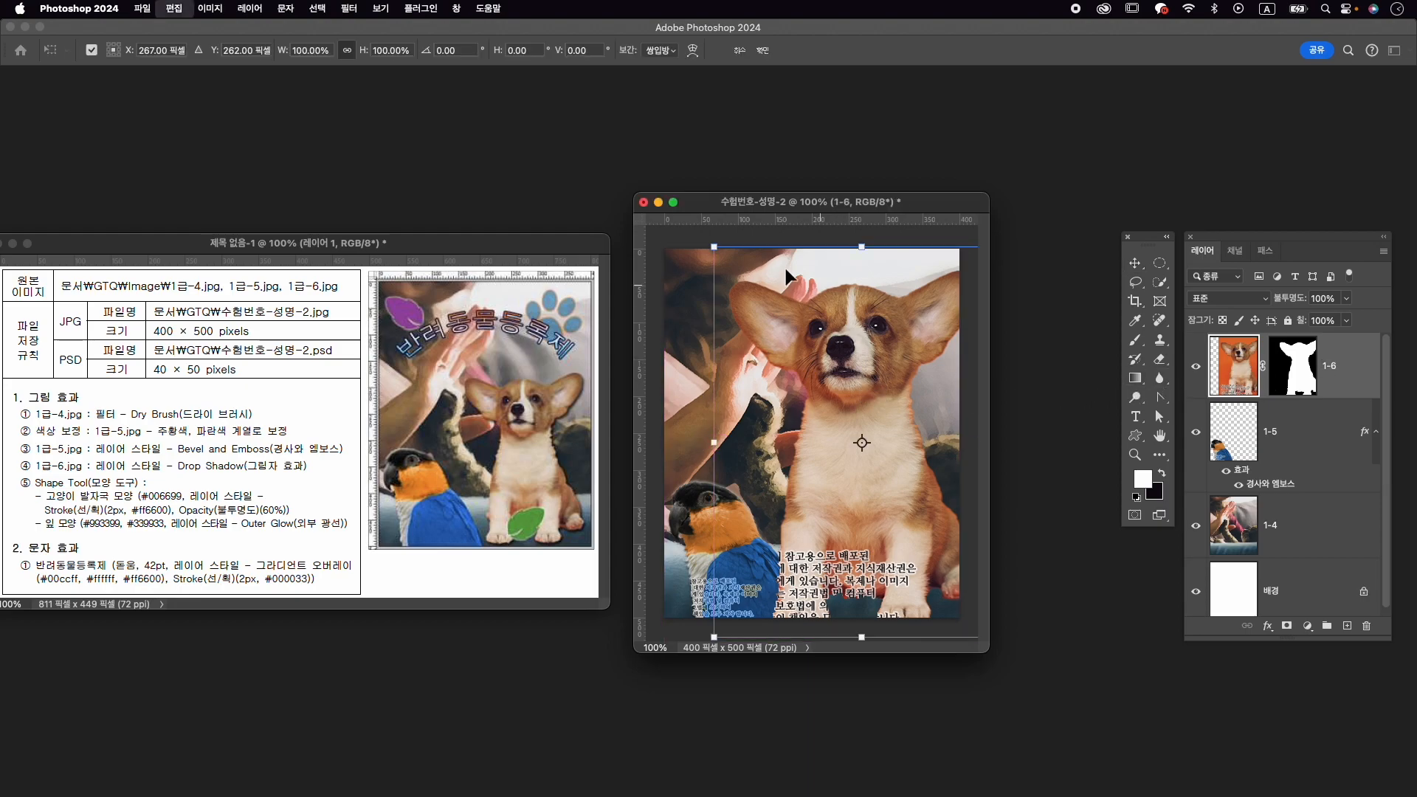
pyautogui.moveTo(731, 249); pyautogui.dragTo(730, 379)
pyautogui.moveTo(878, 454)
pyautogui.mouseDown()
pyautogui.moveTo(876, 424)
pyautogui.moveTo(893, 437)
pyautogui.mouseUp()
pyautogui.moveTo(971, 362); pyautogui.dragTo(971, 376)
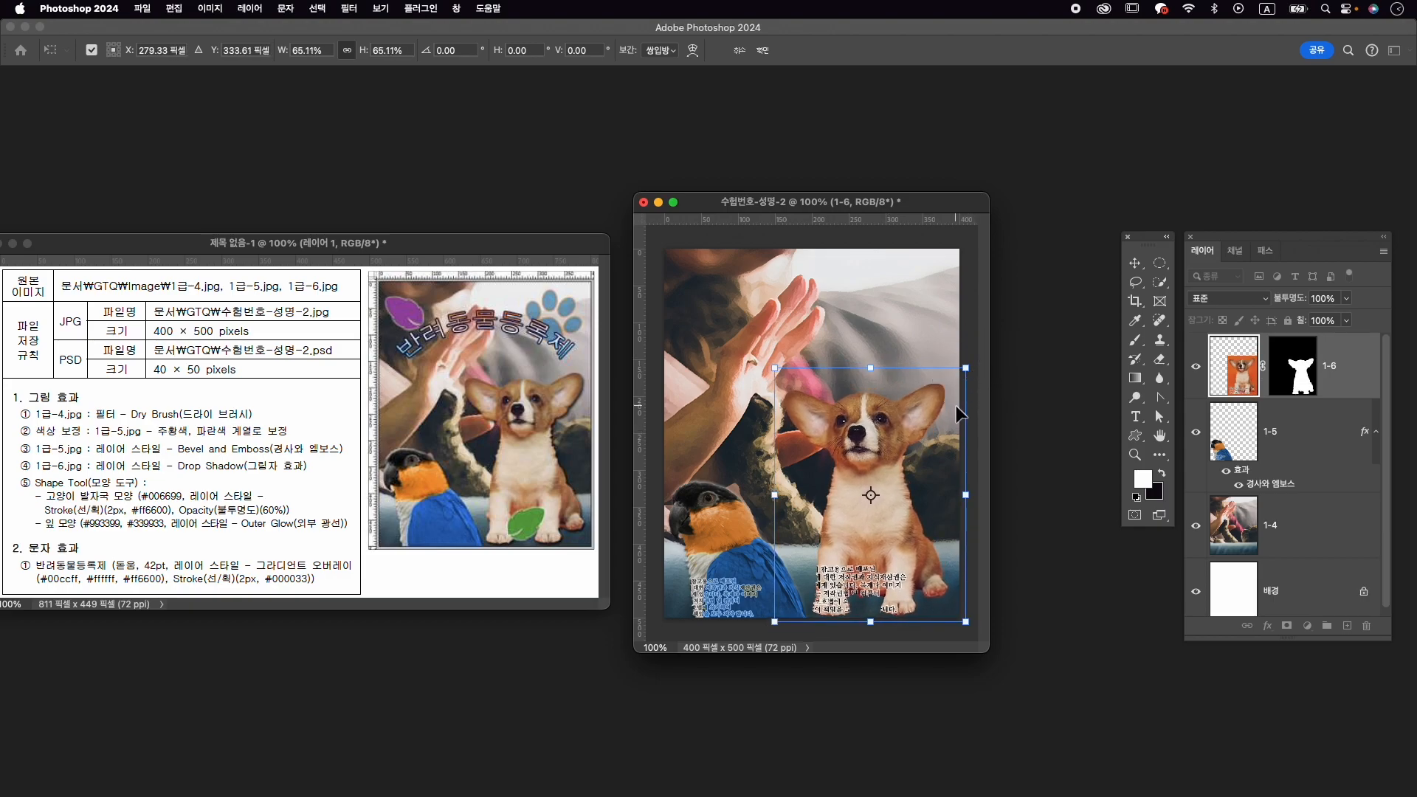
pyautogui.press('Return')
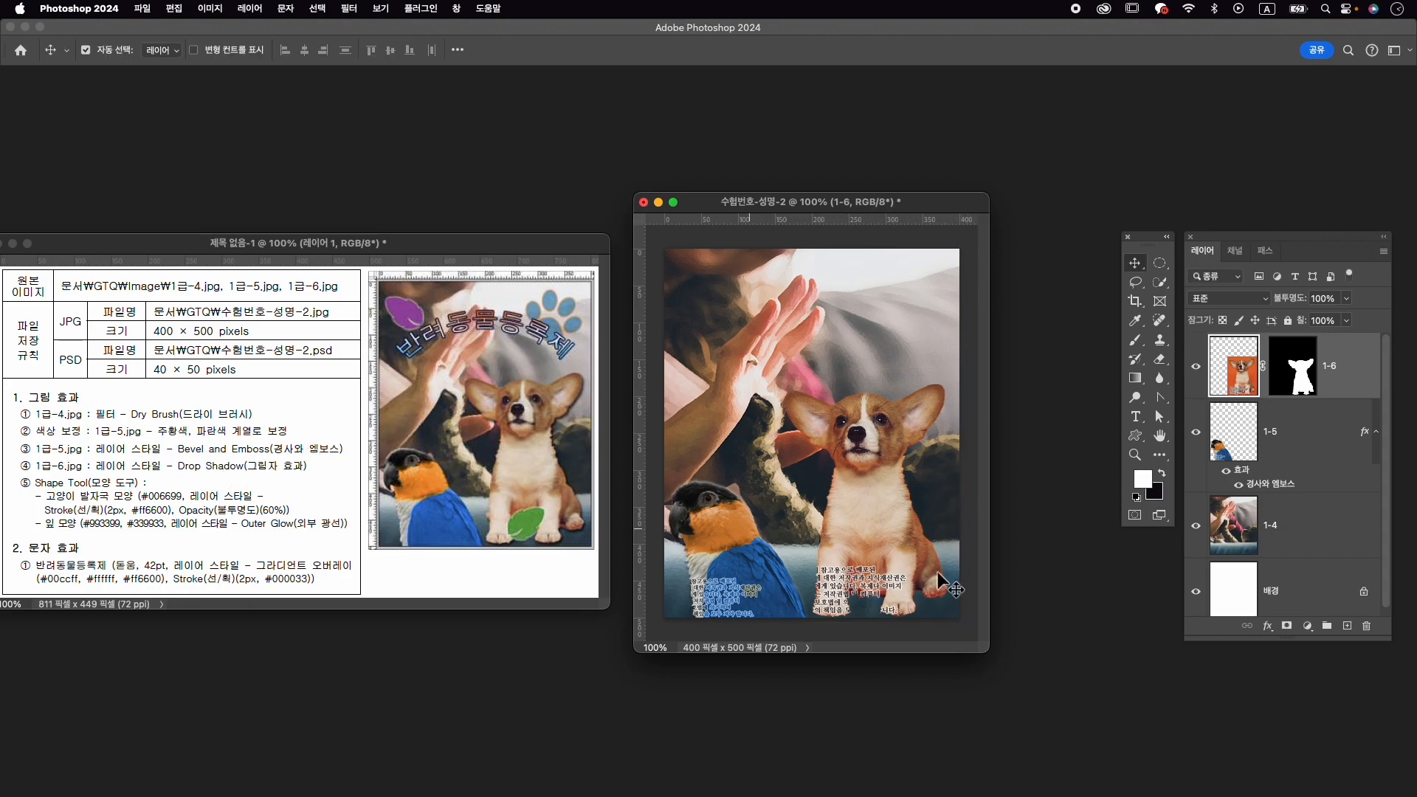
# Apply a Drop Shadow layer style to the 1-6 layer with the offered settings.
pyautogui.click(1267, 625)
pyautogui.click(1300, 625)
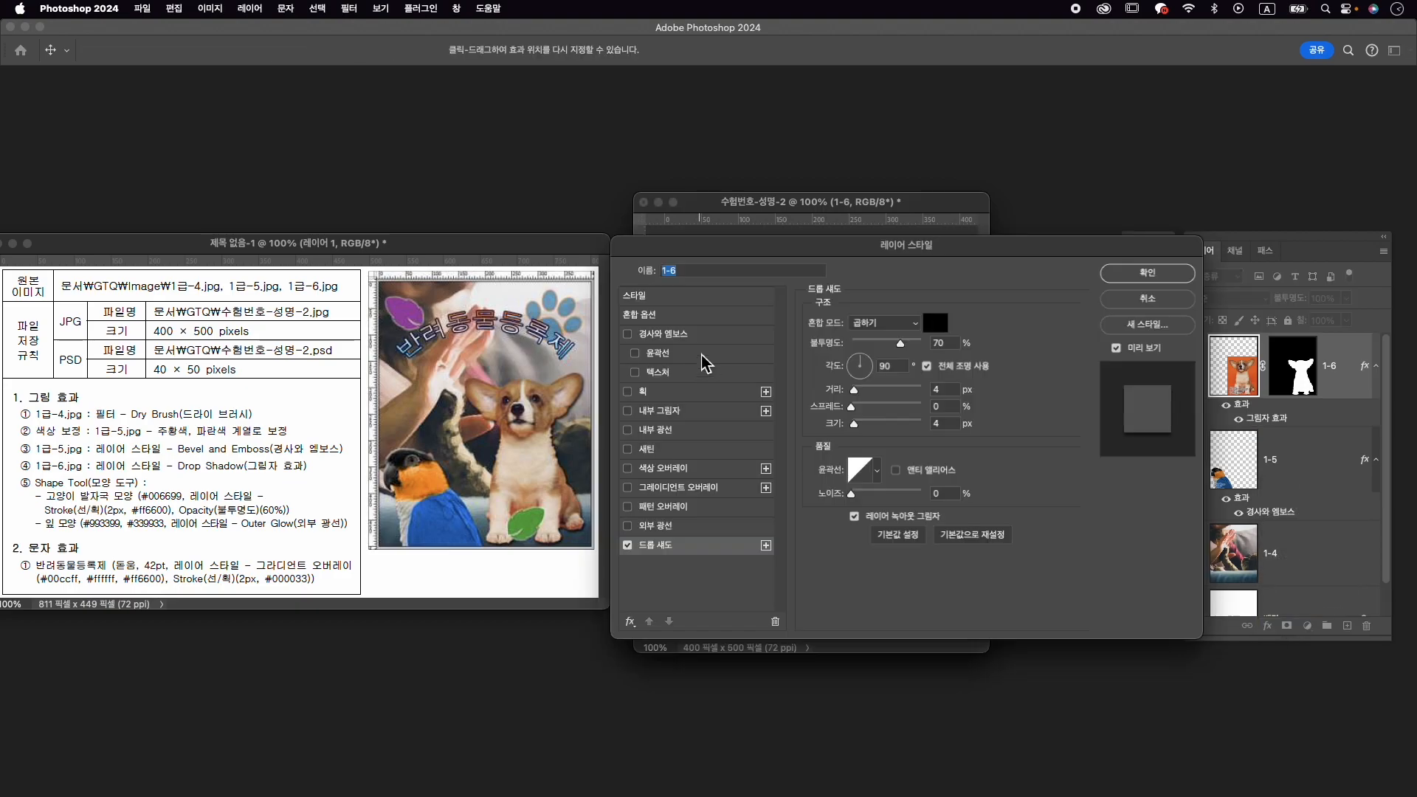
pyautogui.click(1181, 274)
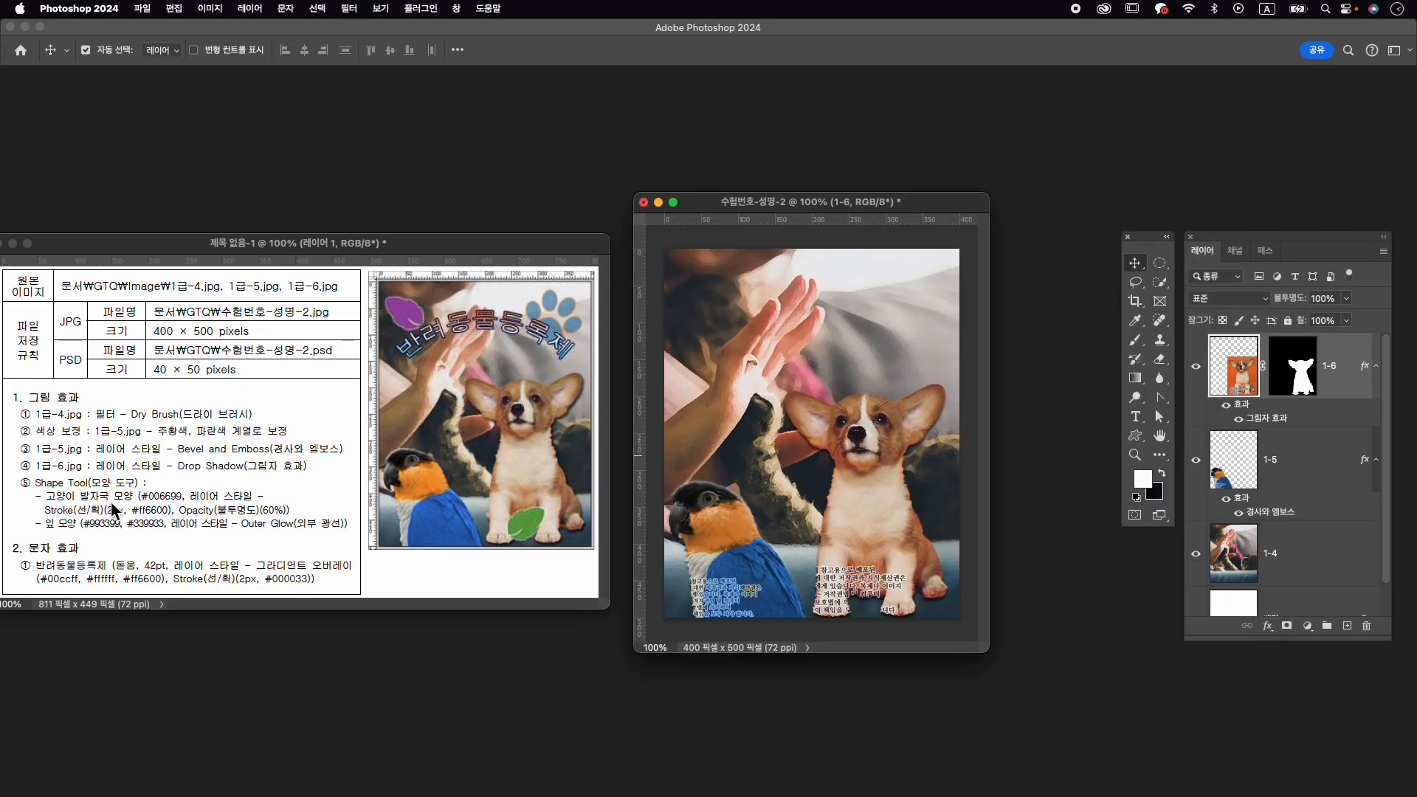
# Search the custom shapes for 발자국 and choose the solid cat paw print from the legacy 동물 set.
pyautogui.click(456, 8)
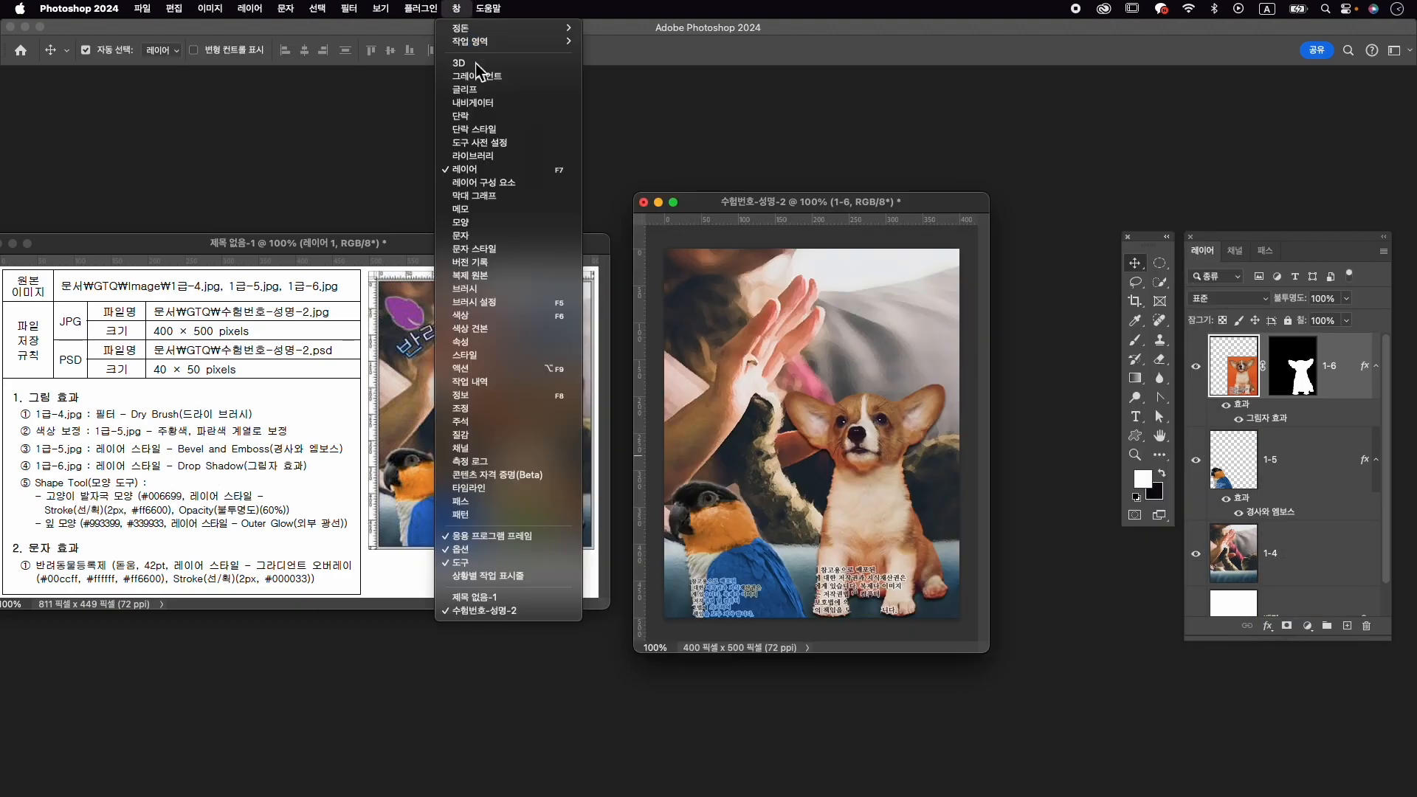
pyautogui.click(466, 223)
pyautogui.moveTo(583, 86); pyautogui.dragTo(693, 175)
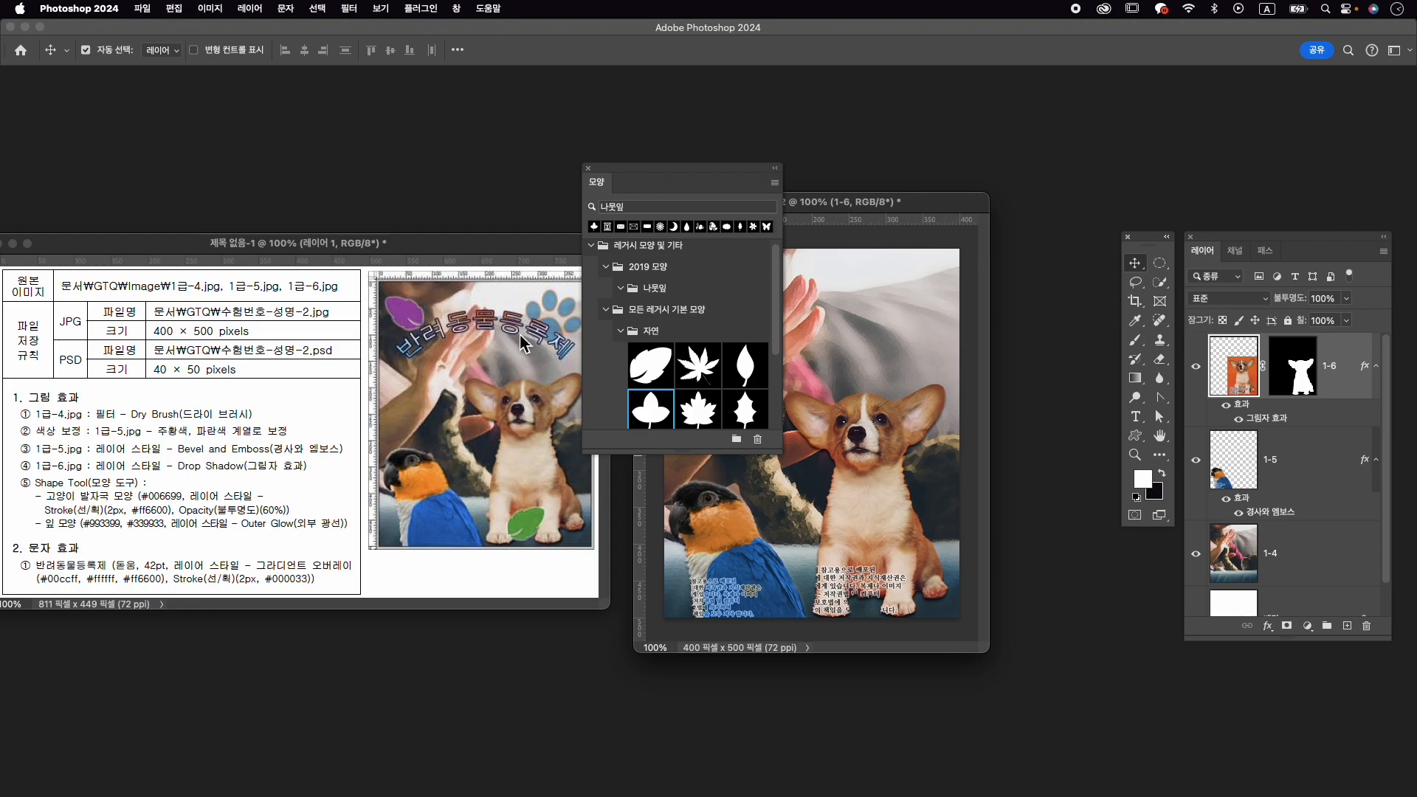
pyautogui.click(666, 209)
pyautogui.write('ㅇ')
pyautogui.press('BackSpace')
pyautogui.hotkey('ctrl', 'space')
pyautogui.write('발자국')
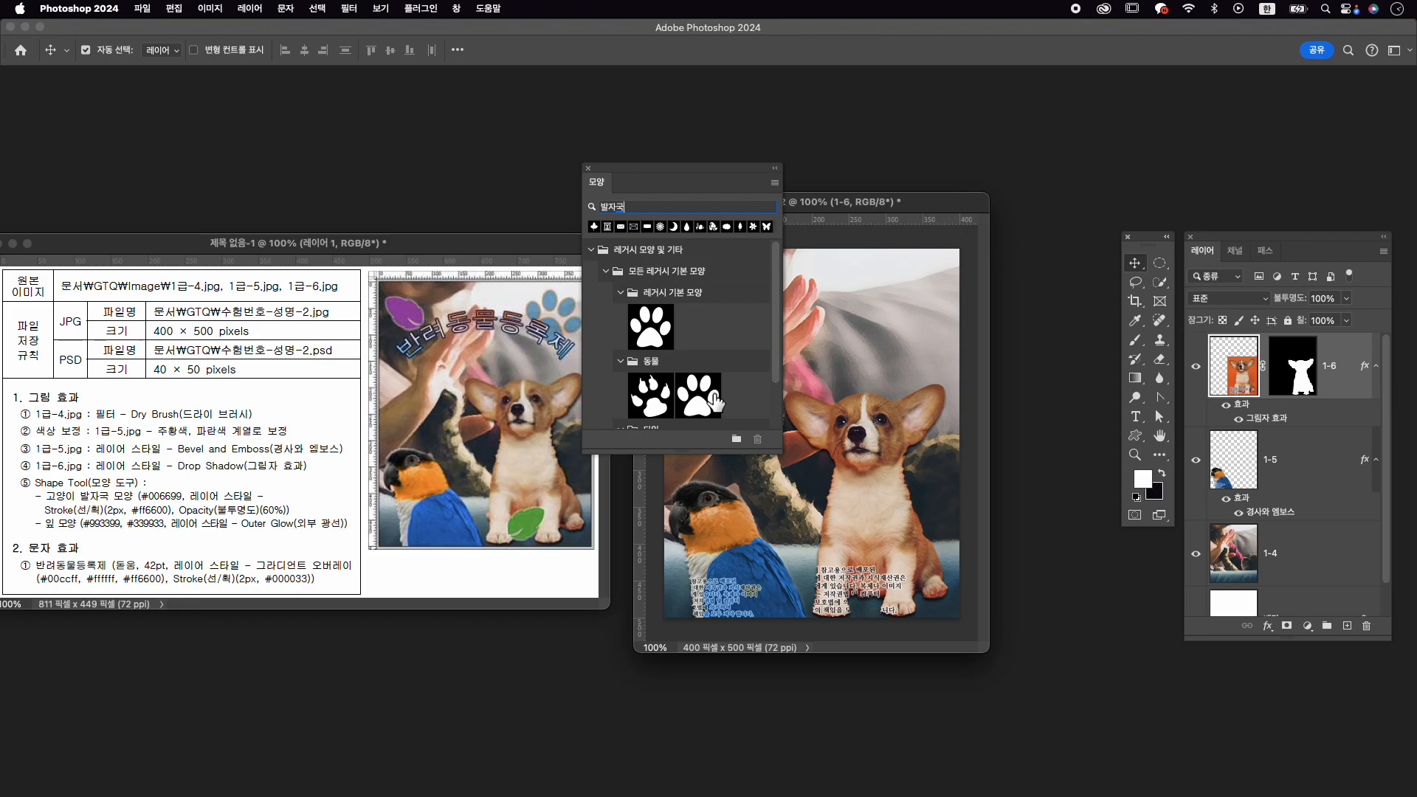
pyautogui.scroll(-2, 715, 404)
pyautogui.scroll(2, 721, 407)
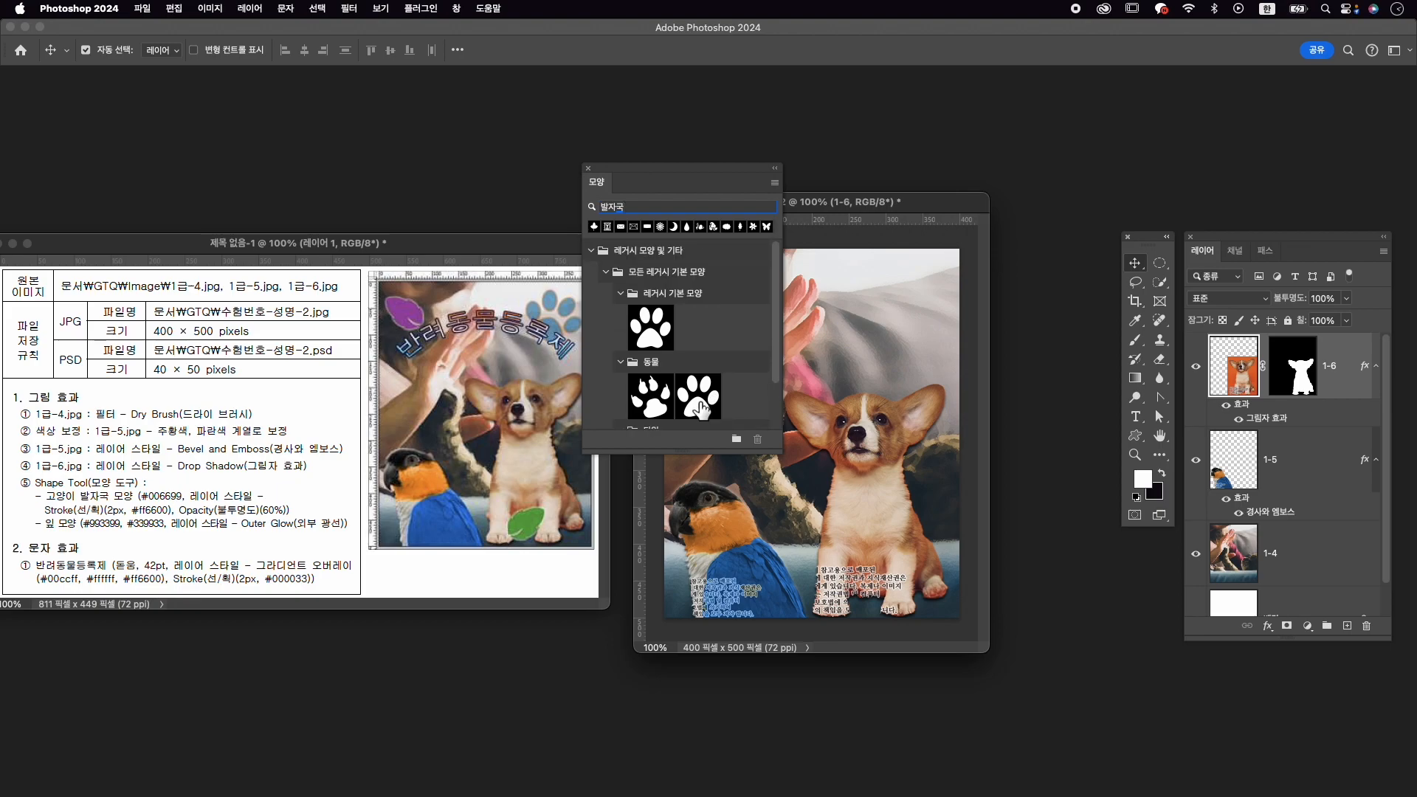
pyautogui.click(698, 404)
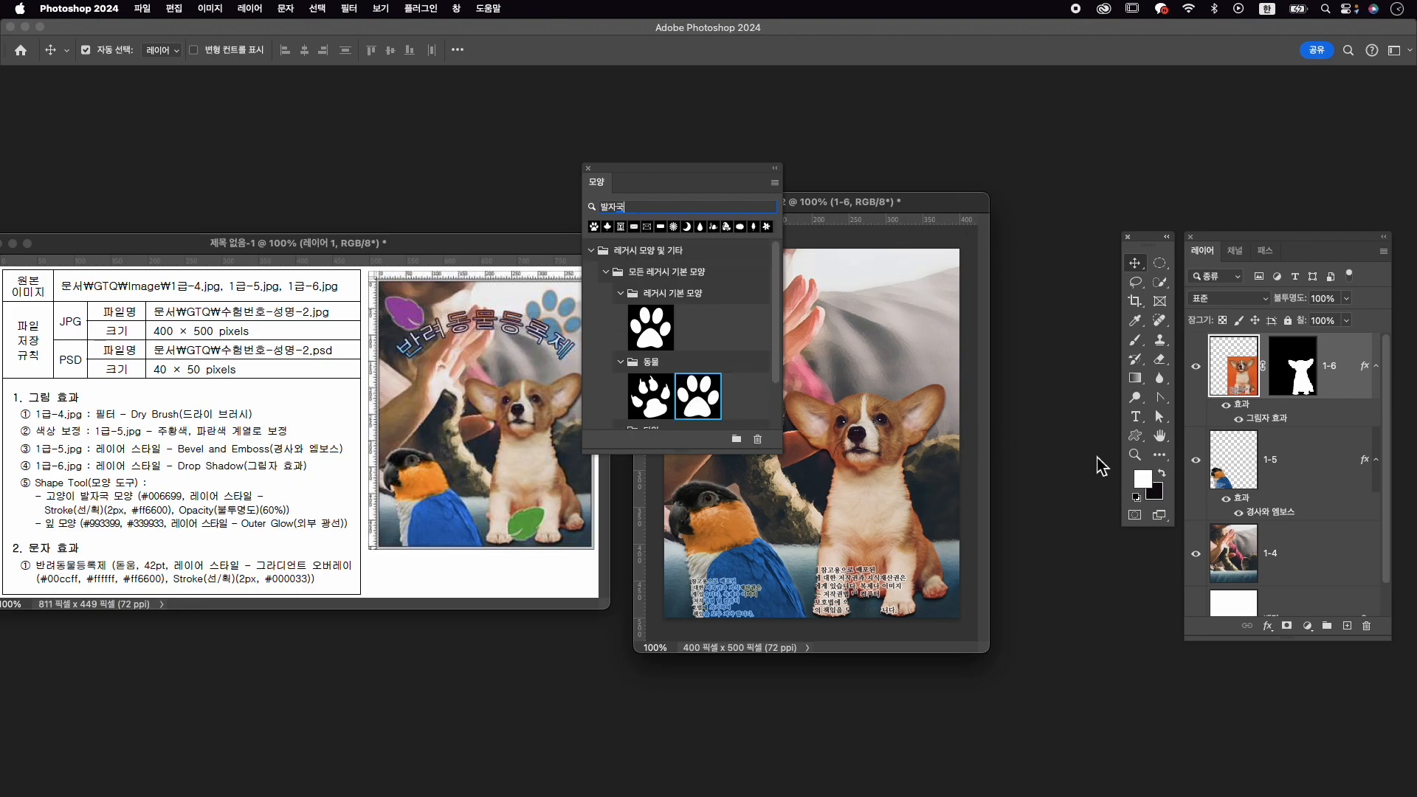
# Draw the paw print about 108 × 108 px in the composition's upper-right area and fill it with #006699.
pyautogui.click(1135, 435)
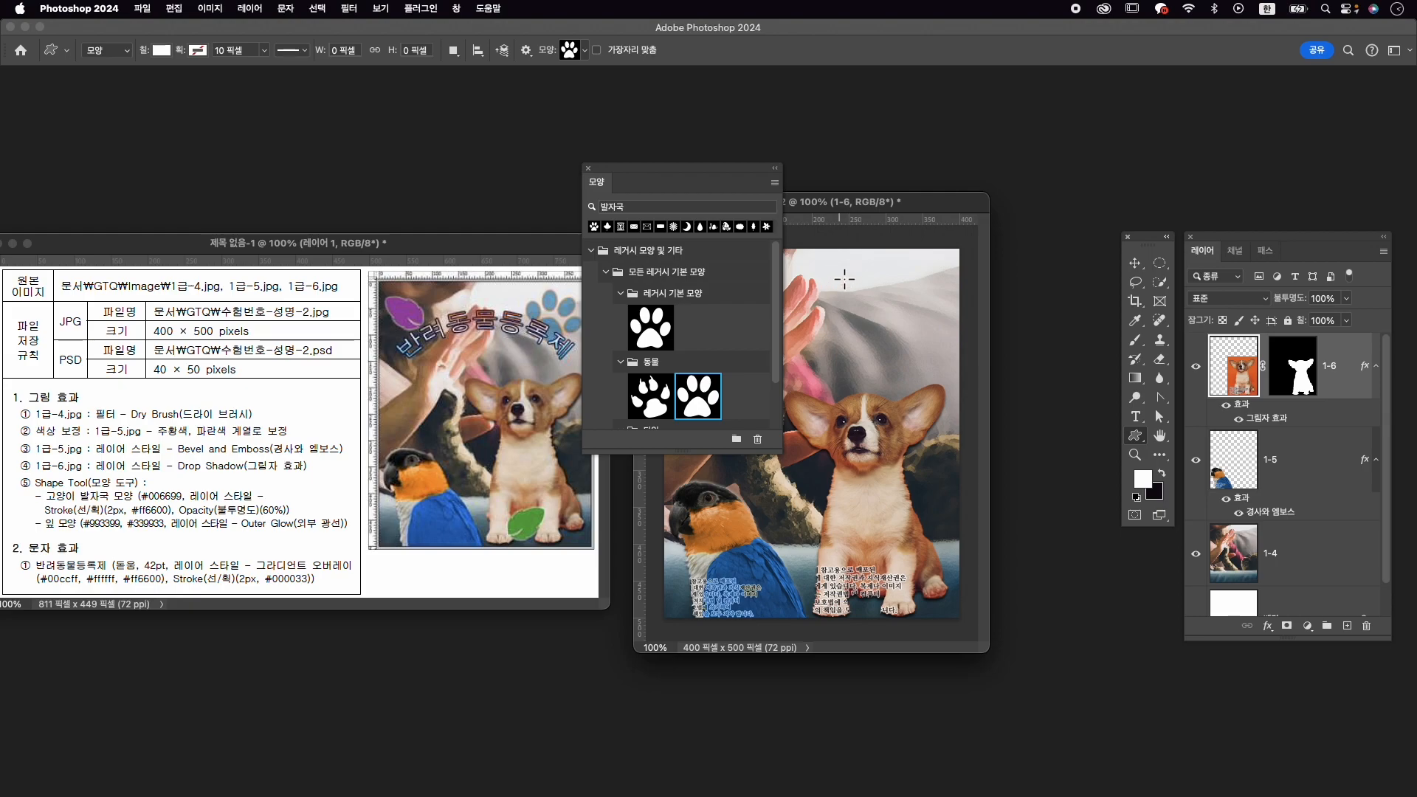
pyautogui.moveTo(849, 273); pyautogui.dragTo(920, 365)
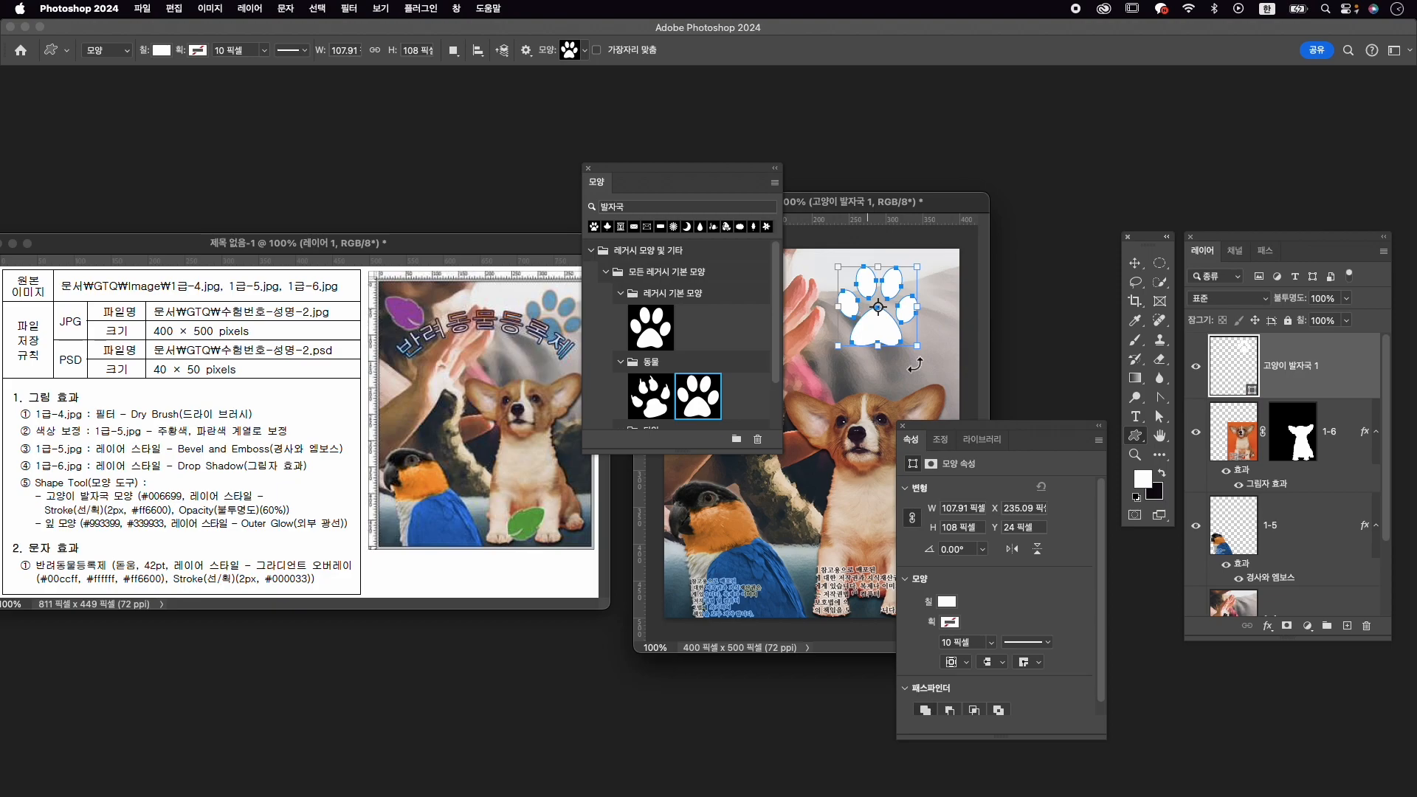
pyautogui.click(949, 610)
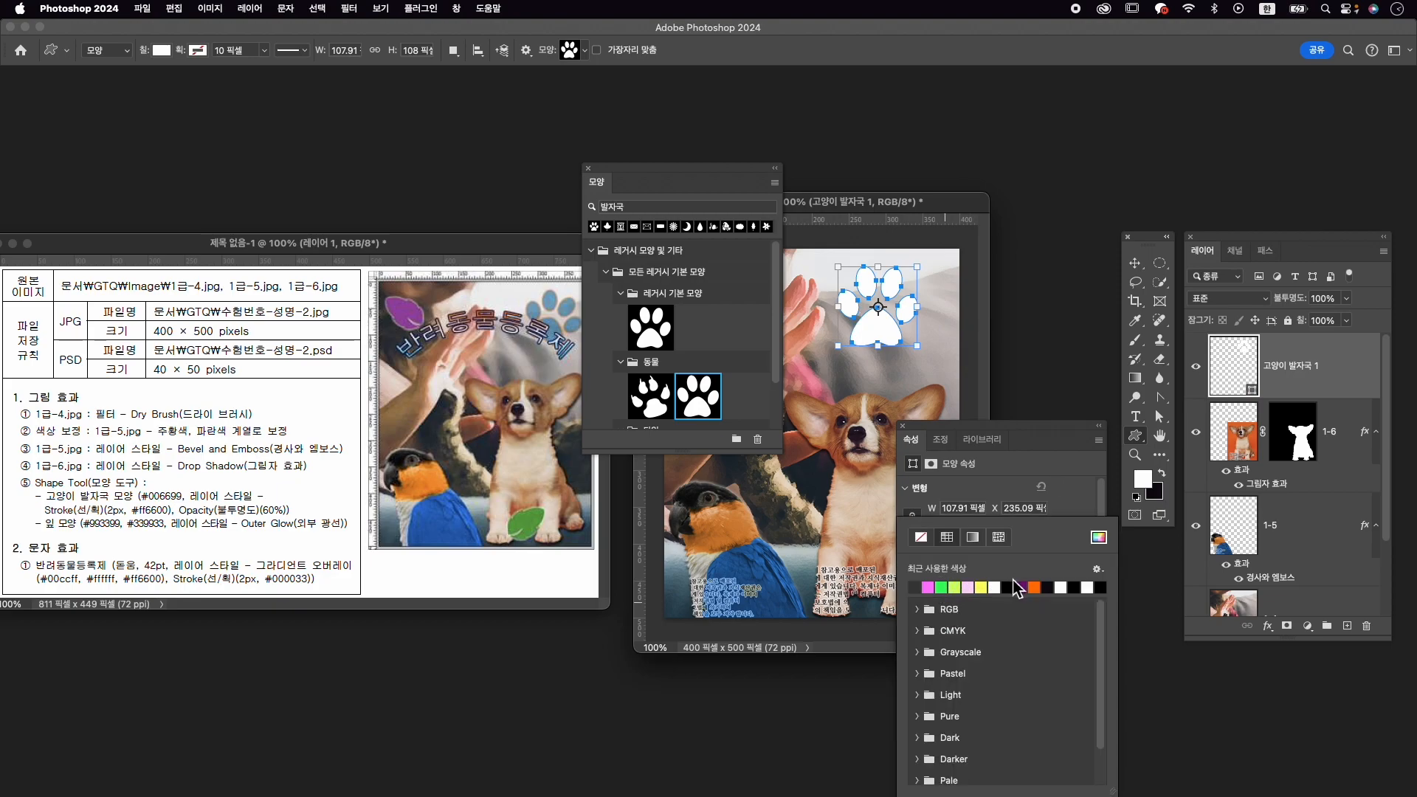
pyautogui.click(1099, 536)
pyautogui.write('006699')
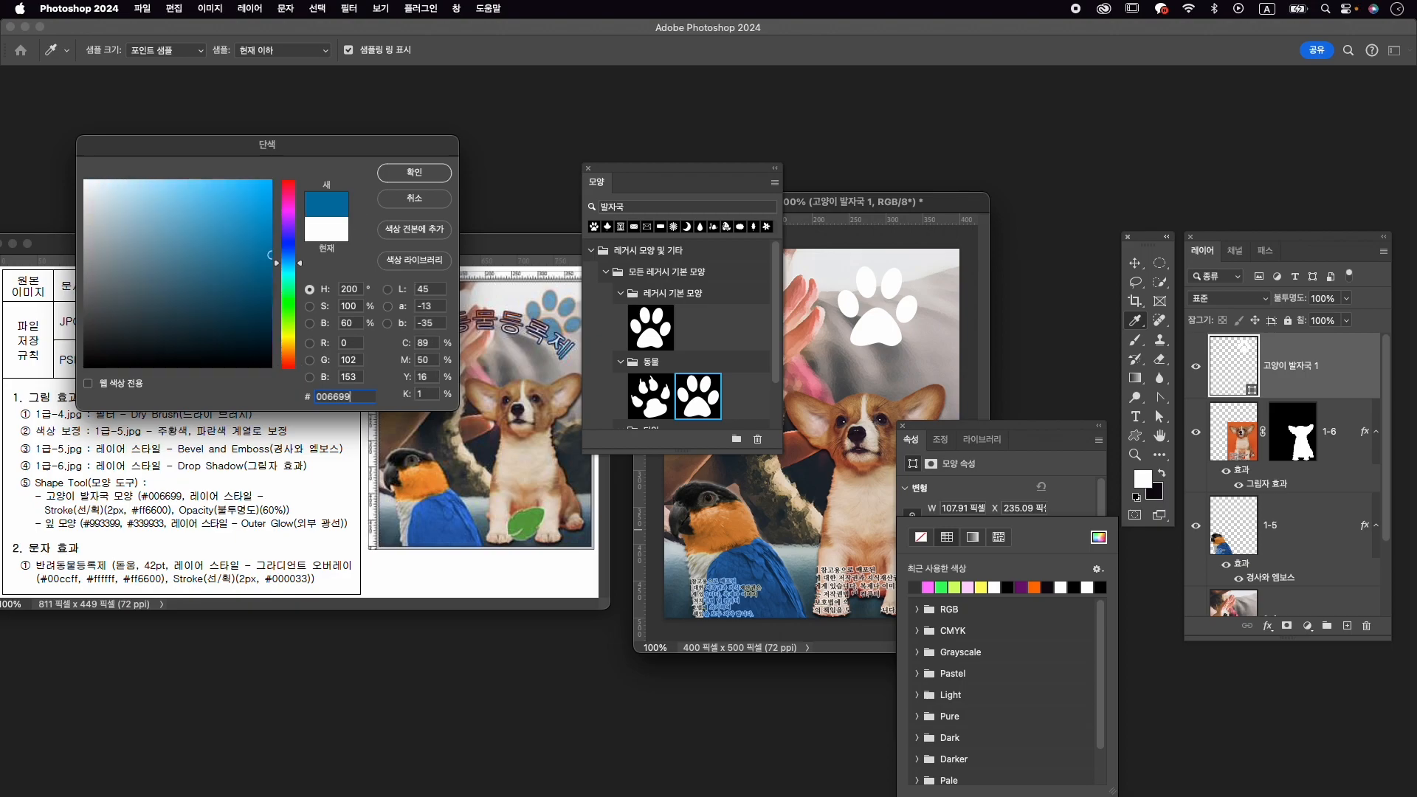
pyautogui.press('Return')
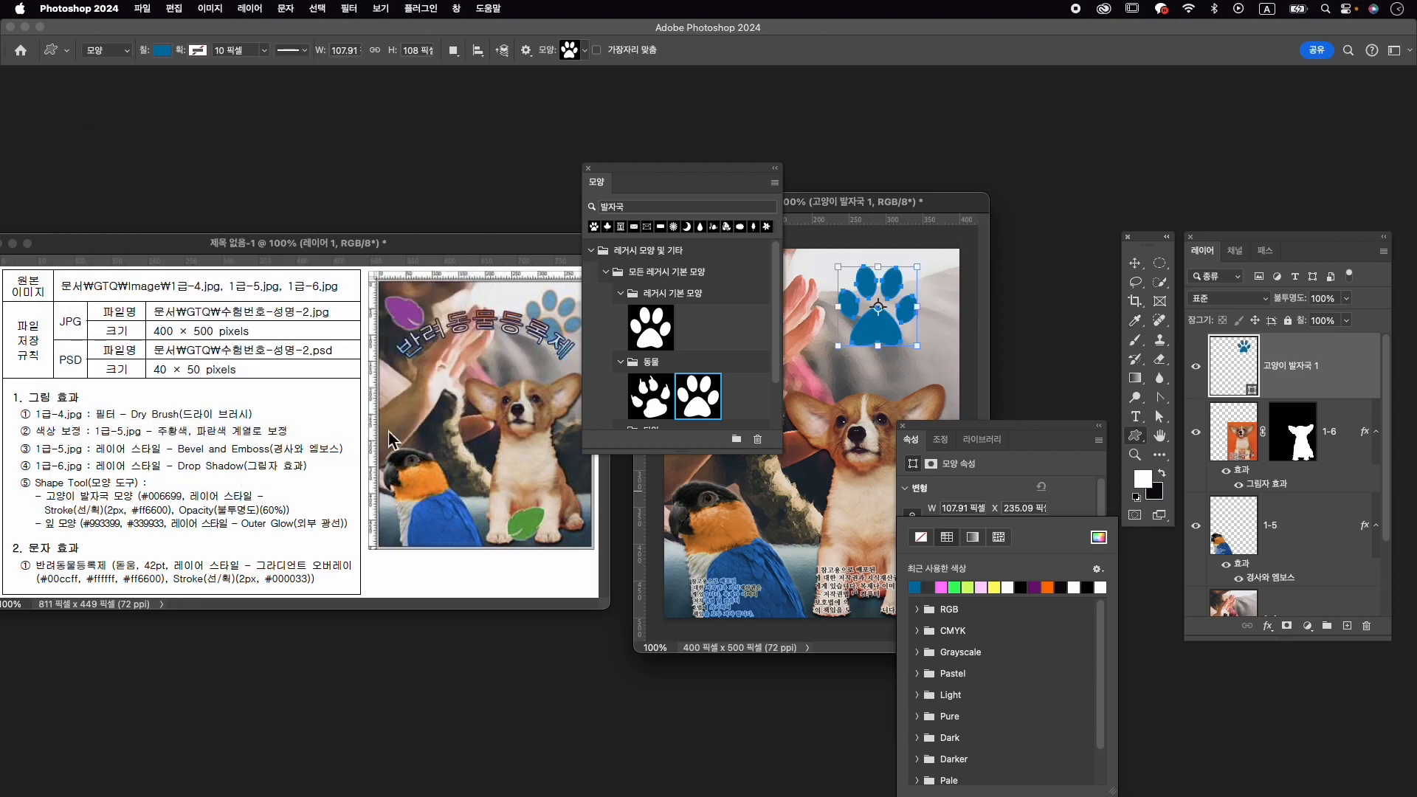
# Apply a 2 px outside Stroke layer style in #ff6600 to the paw print layer.
pyautogui.click(1269, 627)
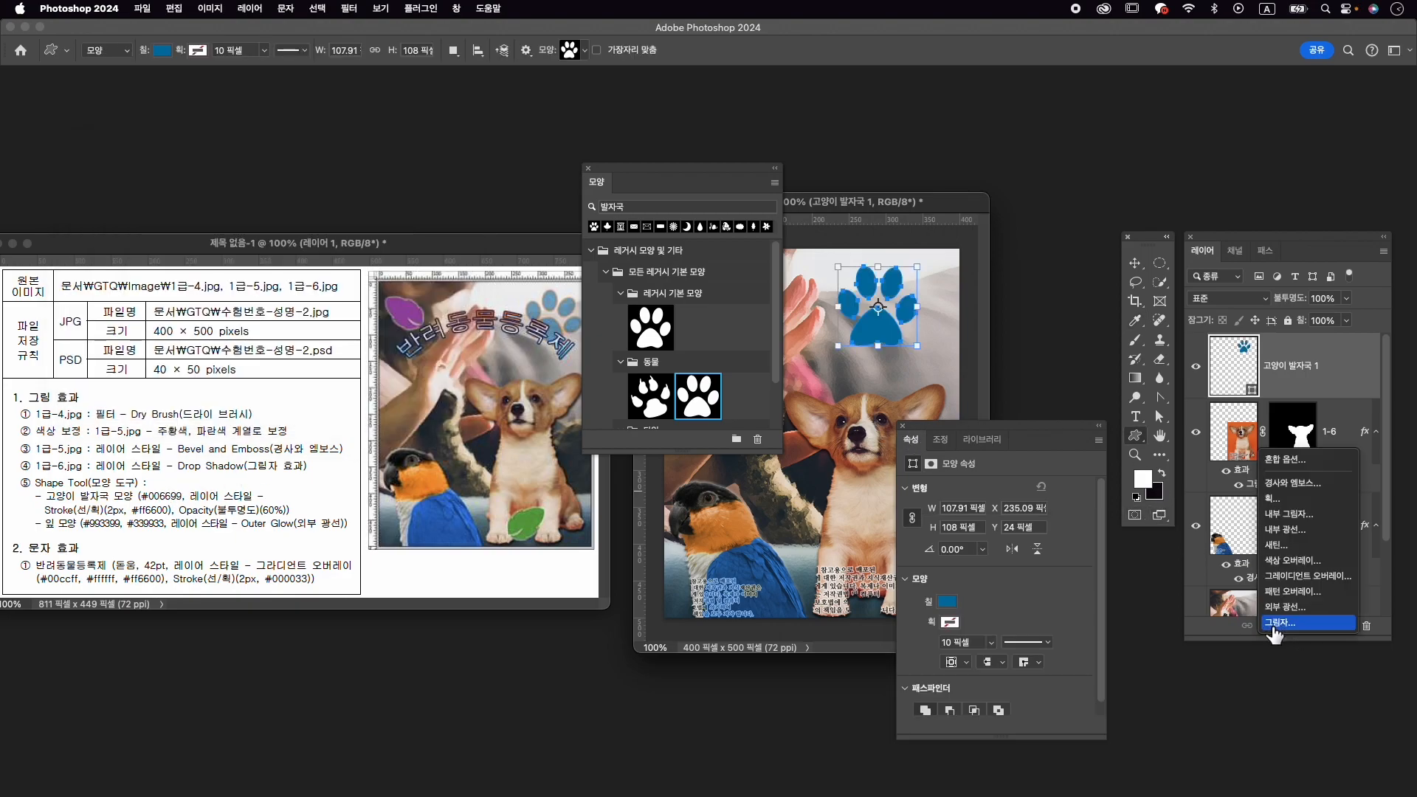
pyautogui.click(1296, 500)
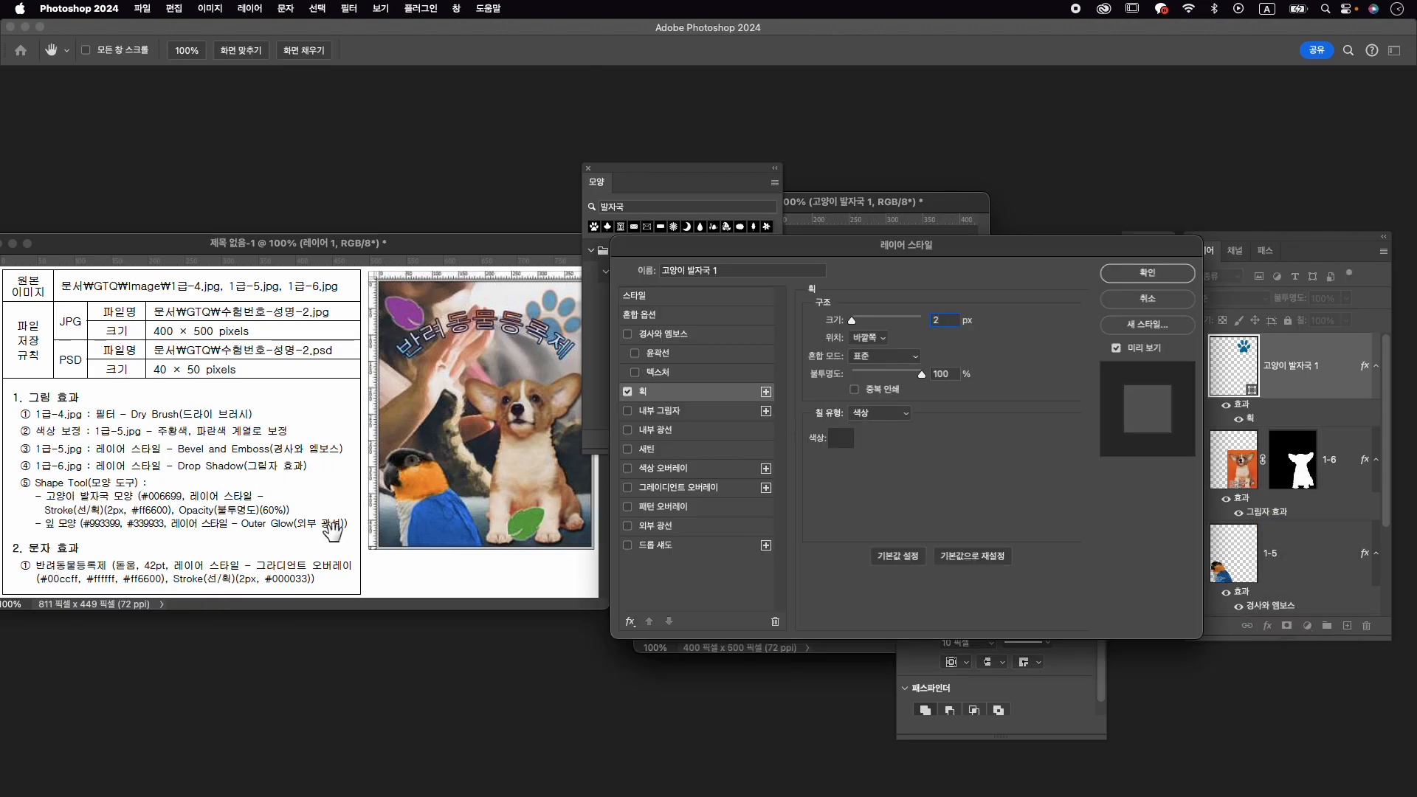
pyautogui.click(840, 438)
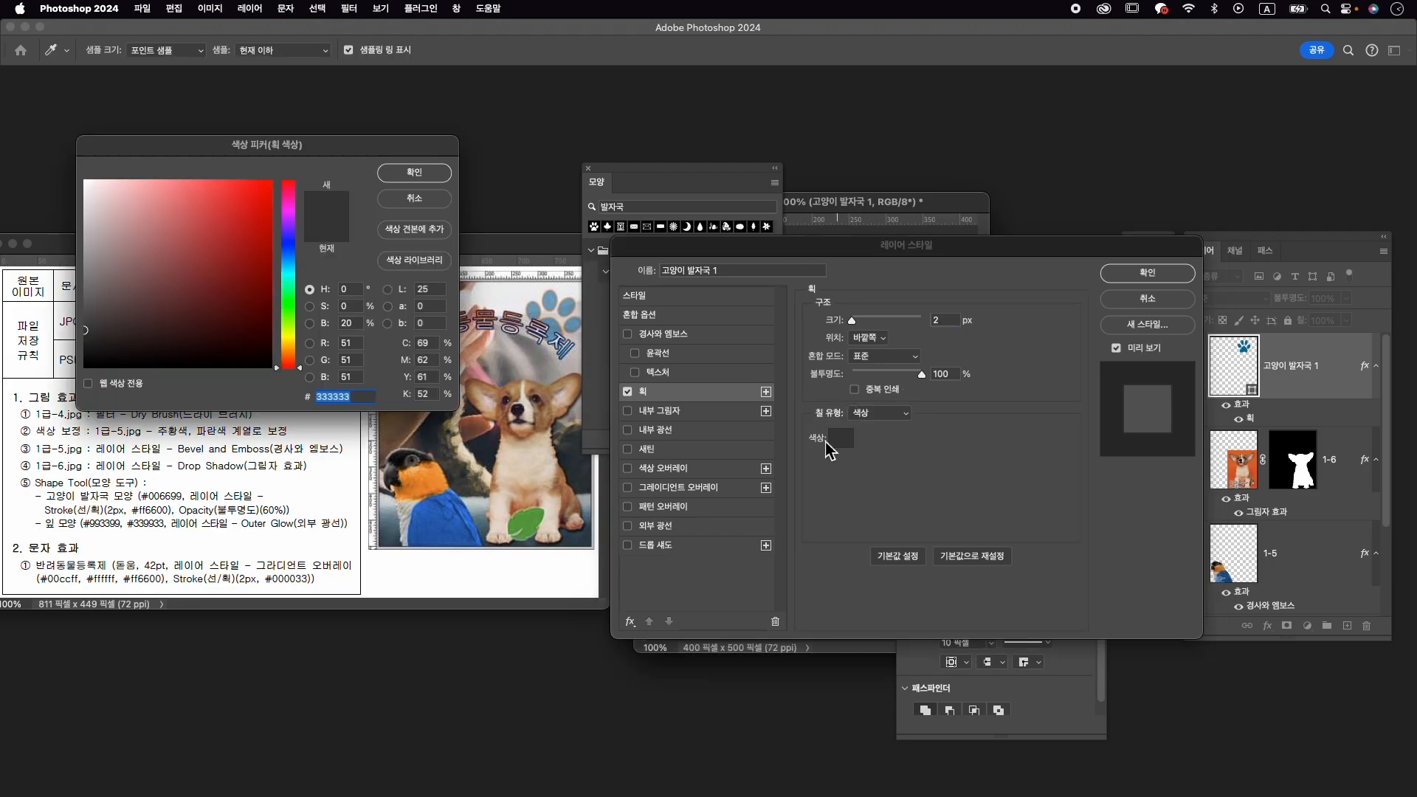
pyautogui.write('ff6600')
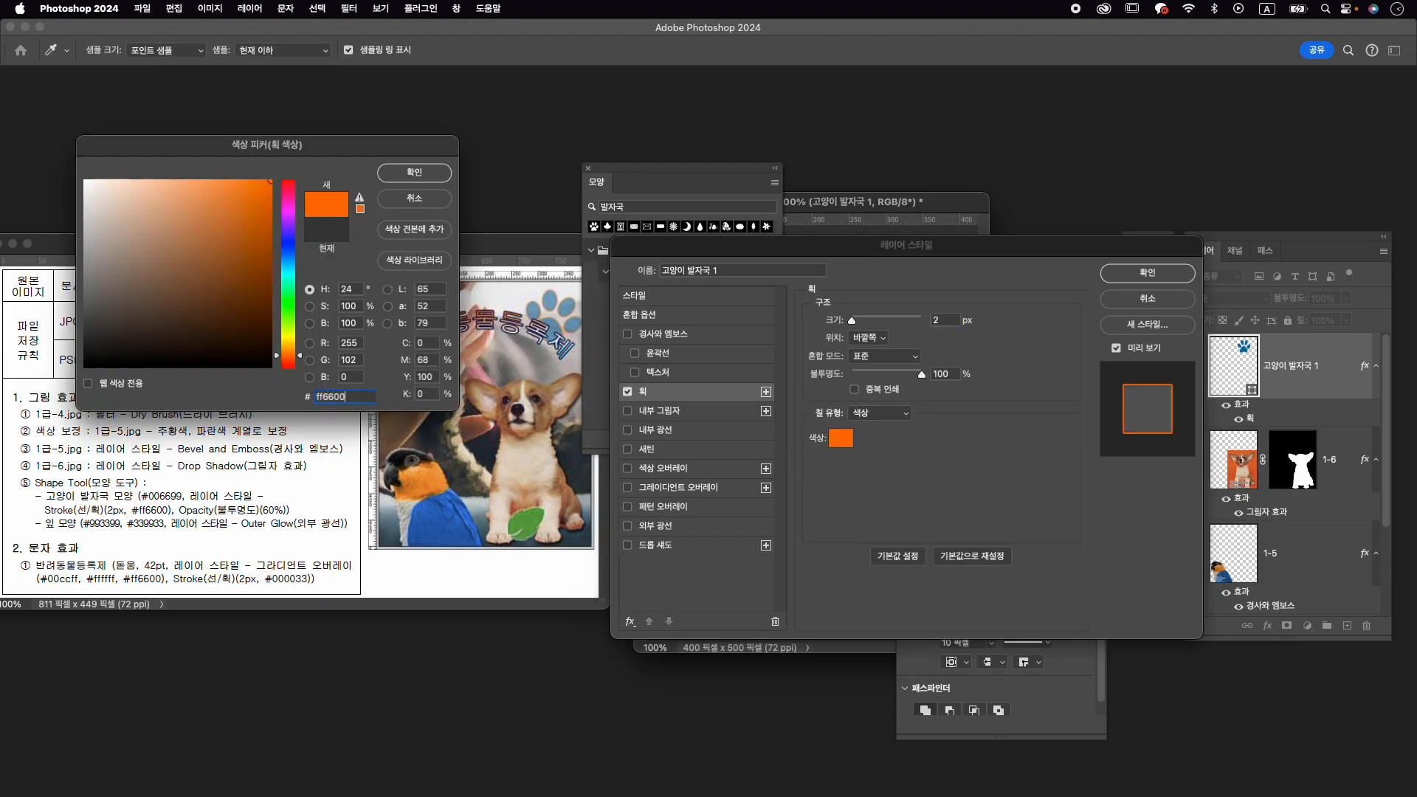
pyautogui.press('Return')
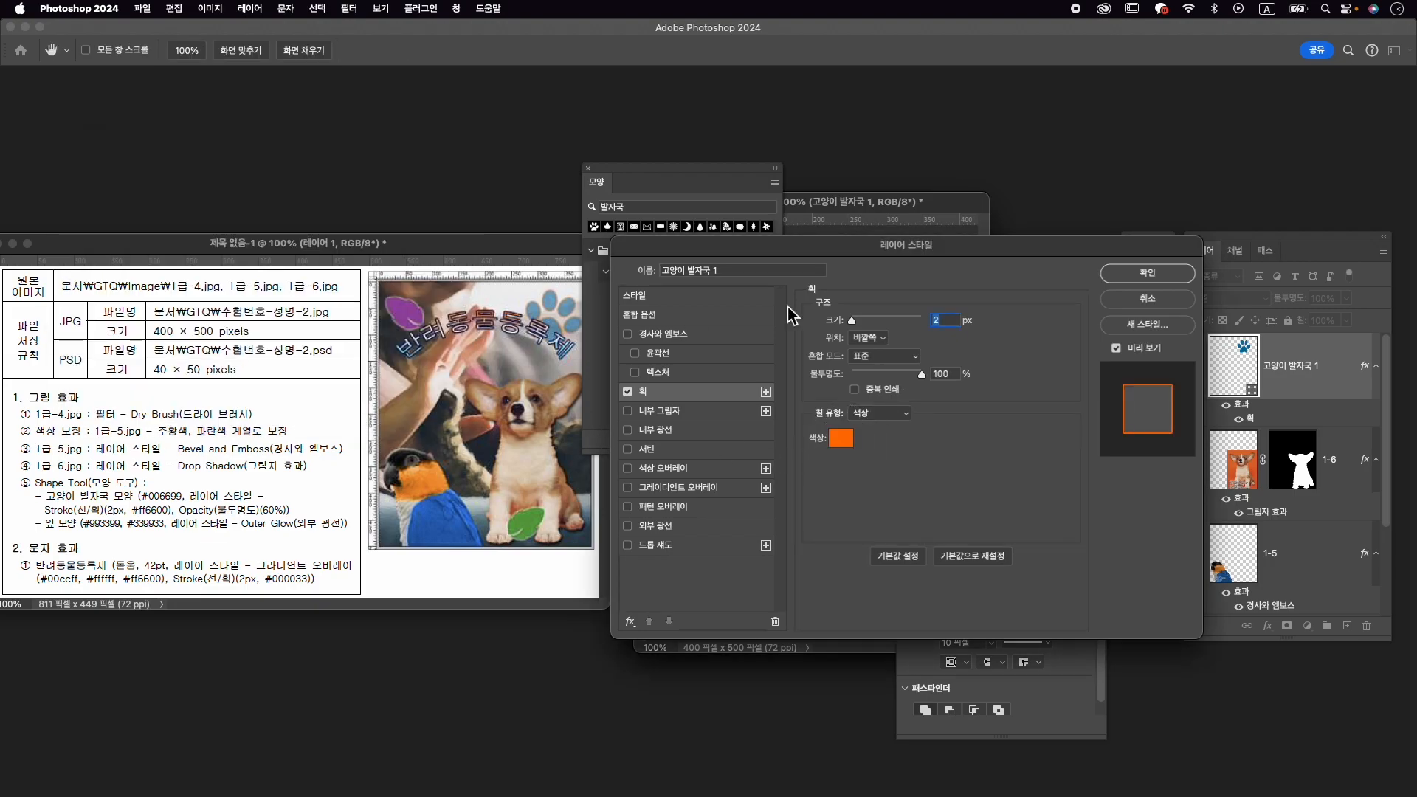
pyautogui.click(1178, 278)
# Set the paw print layer's opacity to 60%.
pyautogui.click(1331, 299)
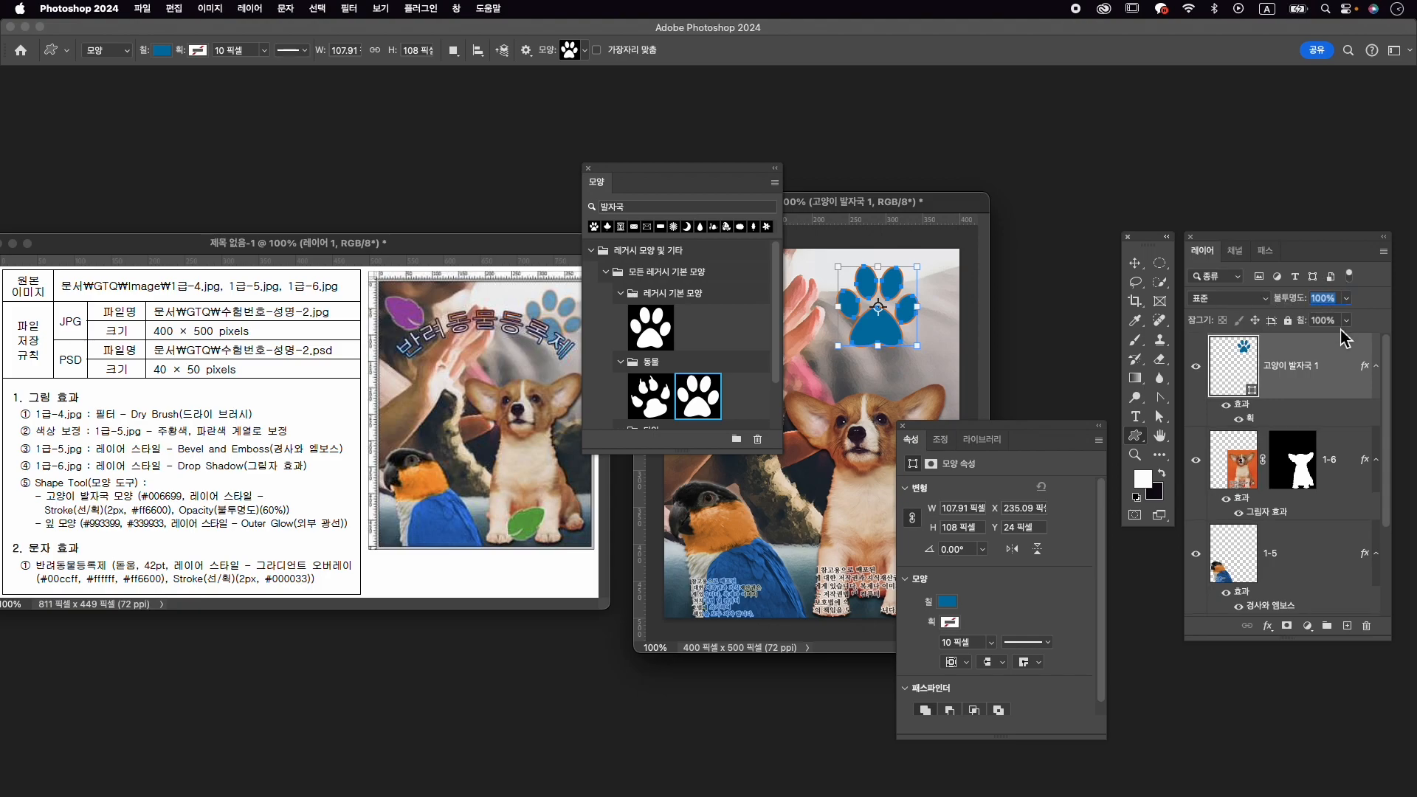
pyautogui.write('60')
pyautogui.press('Return')
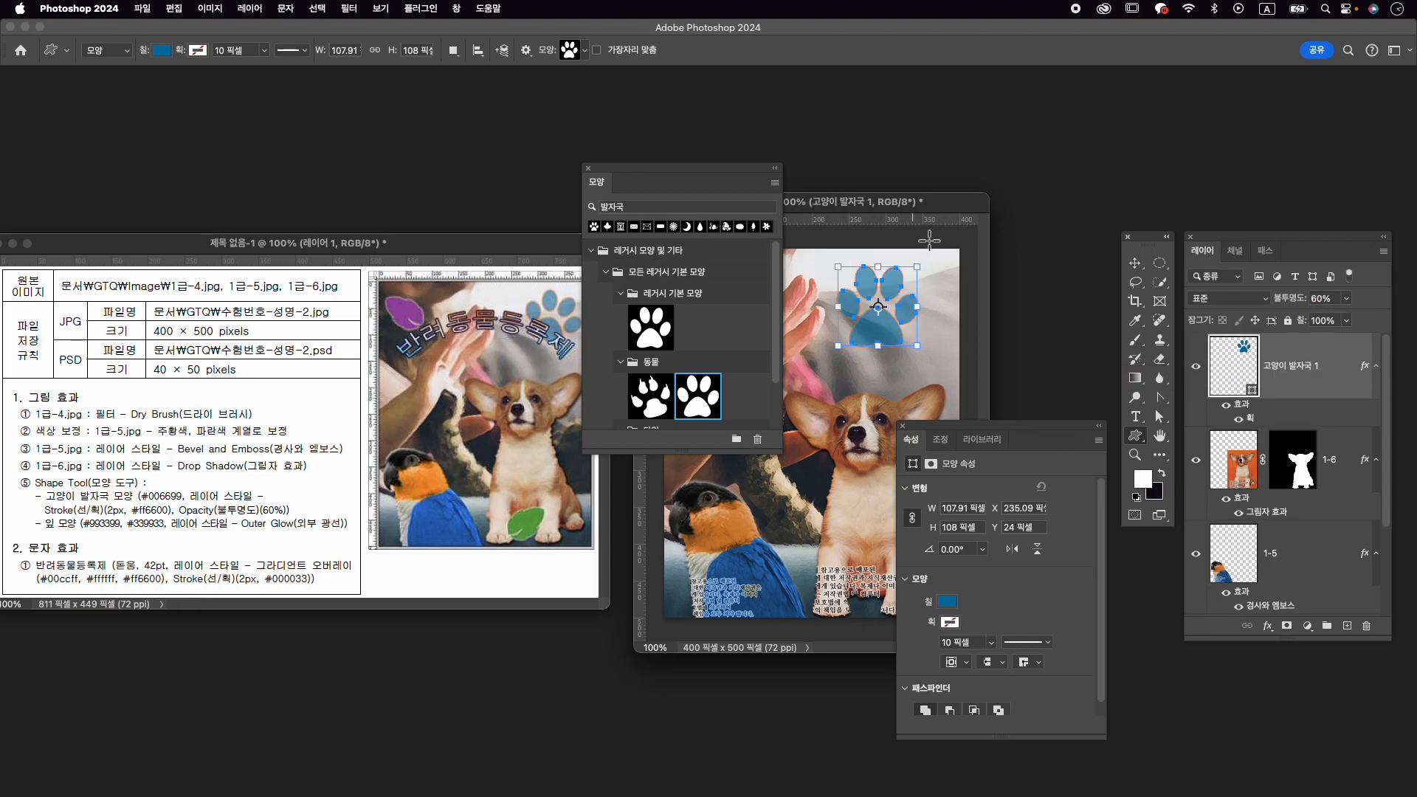
# Scale the paw print to about 89%, rotate it about 20.5° and centre it at about X 308 and Y 75 px.
pyautogui.press('super+t')
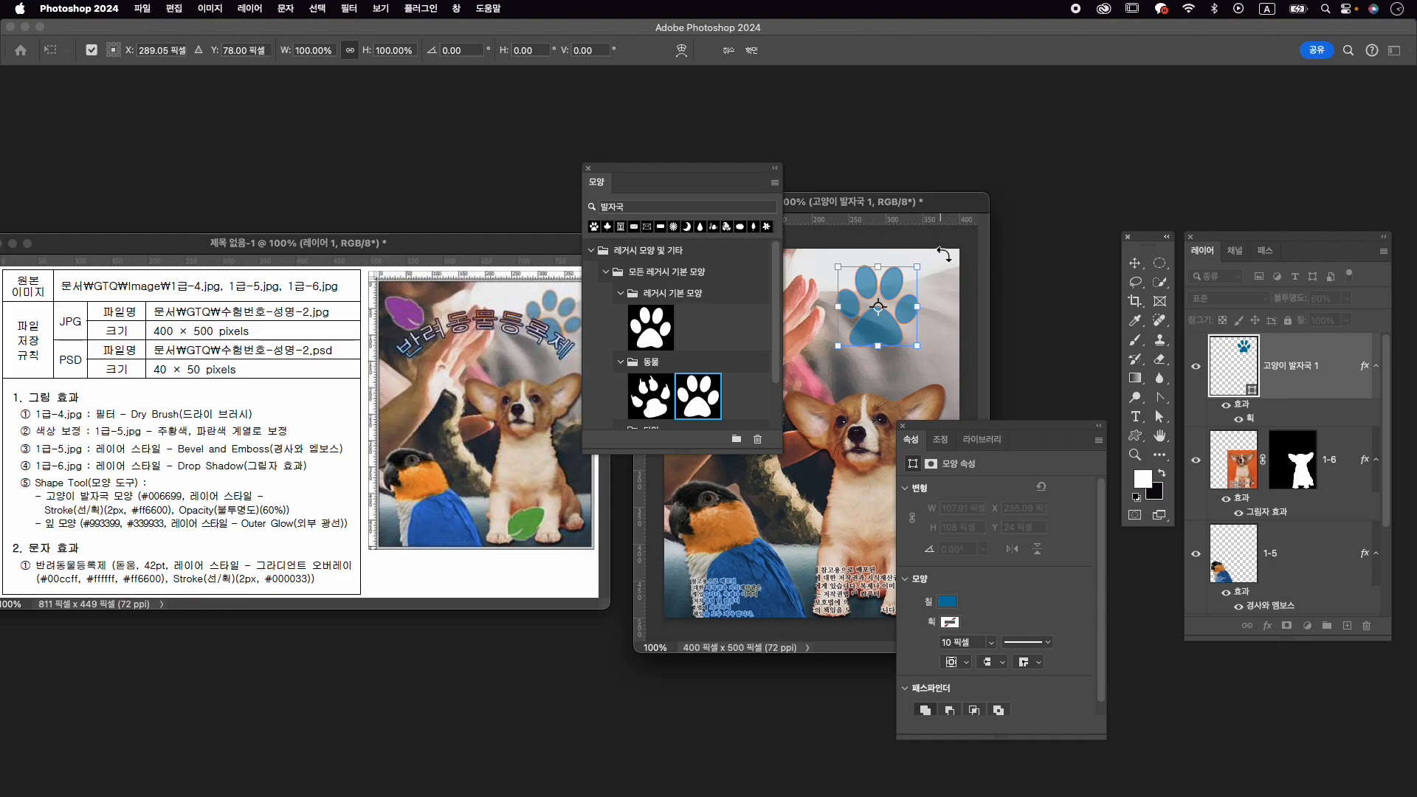
pyautogui.moveTo(939, 250); pyautogui.dragTo(917, 289)
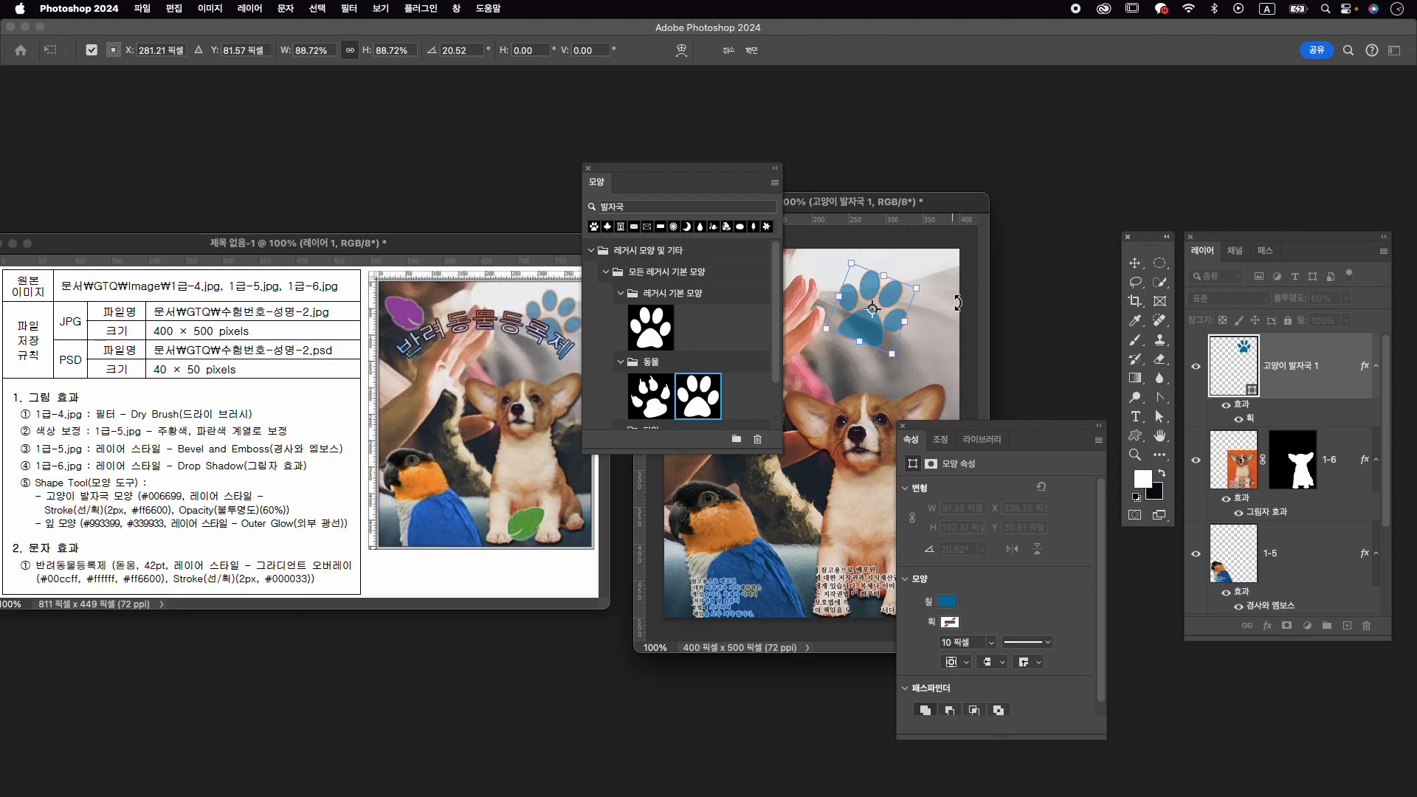
pyautogui.press('Right')
pyautogui.press('Right')
pyautogui.press('Right')
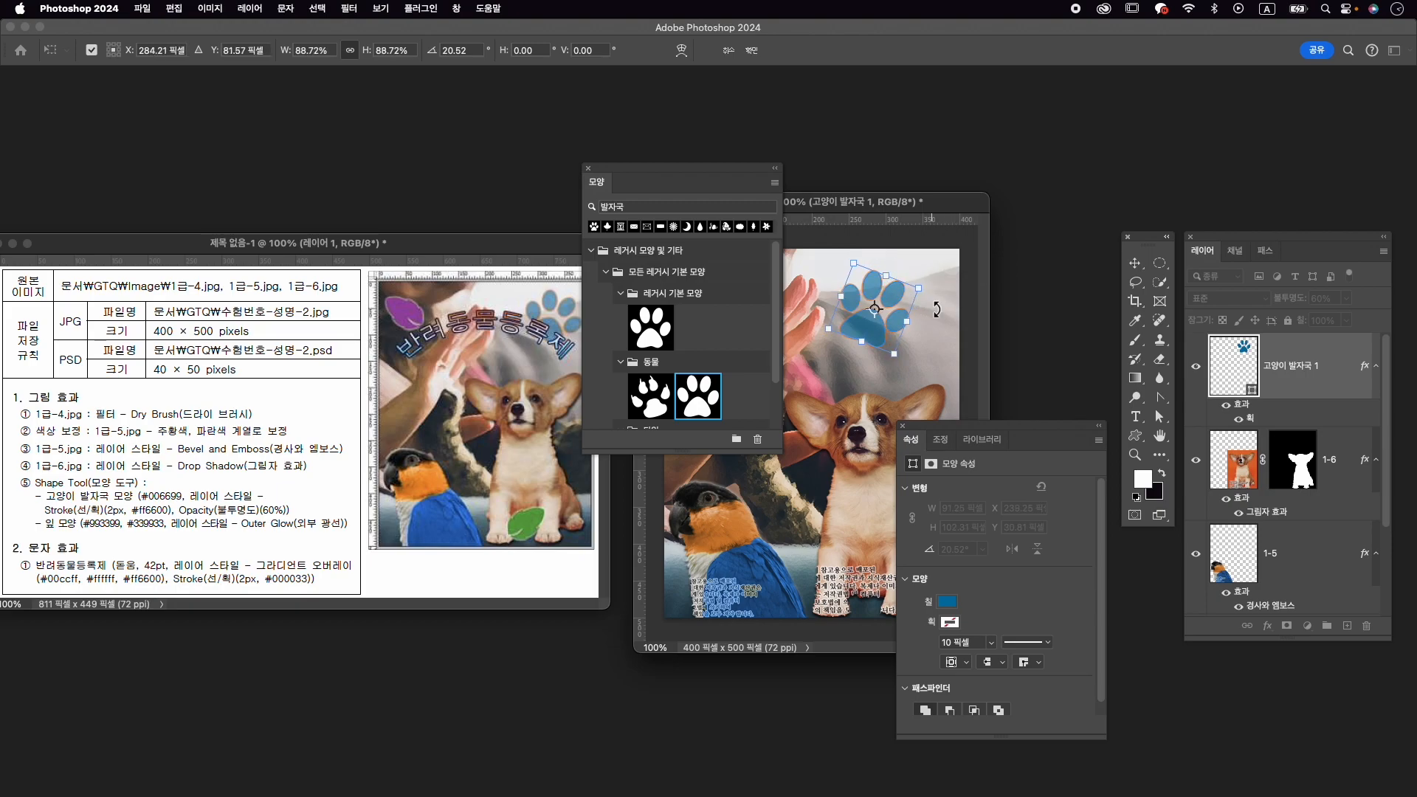
pyautogui.moveTo(876, 320); pyautogui.dragTo(892, 319)
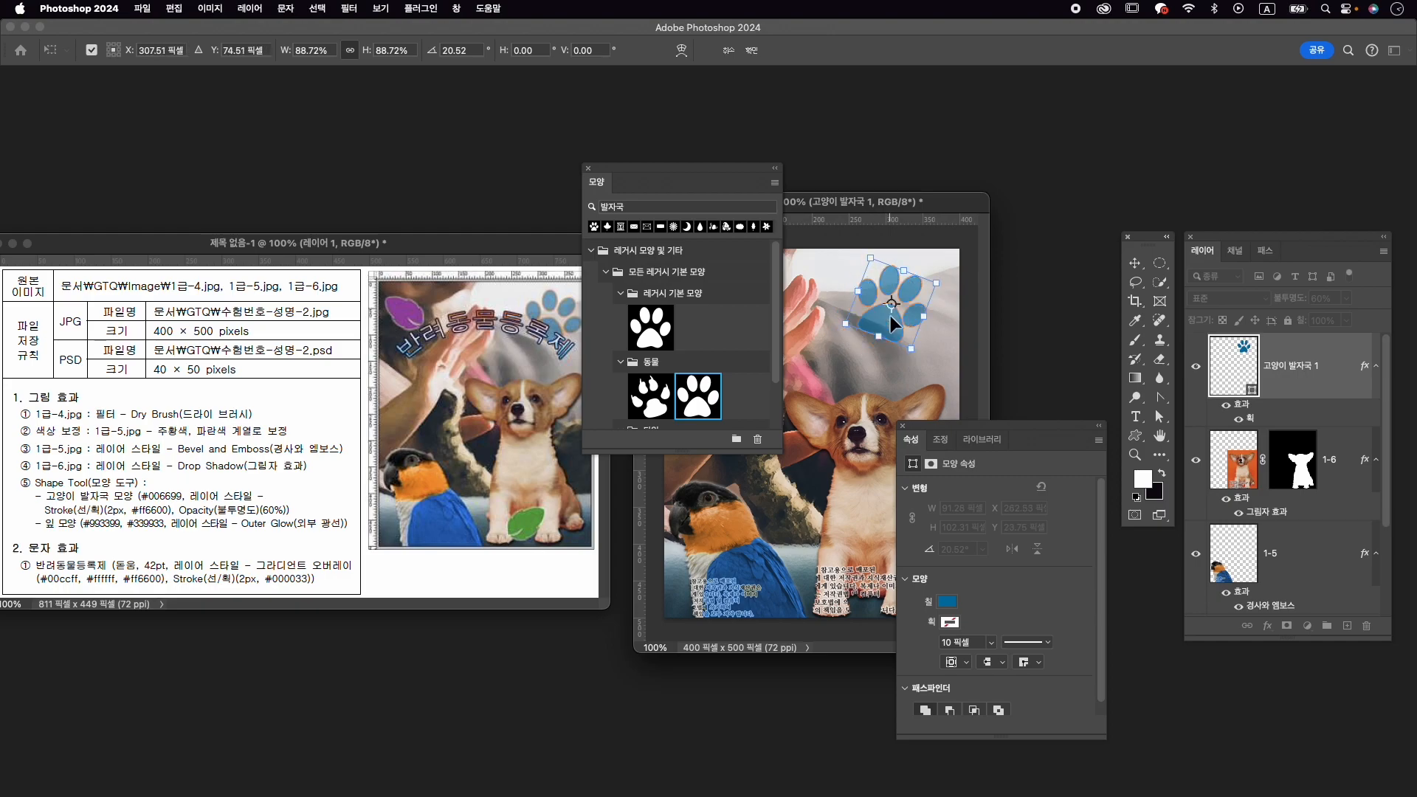
pyautogui.press('Return')
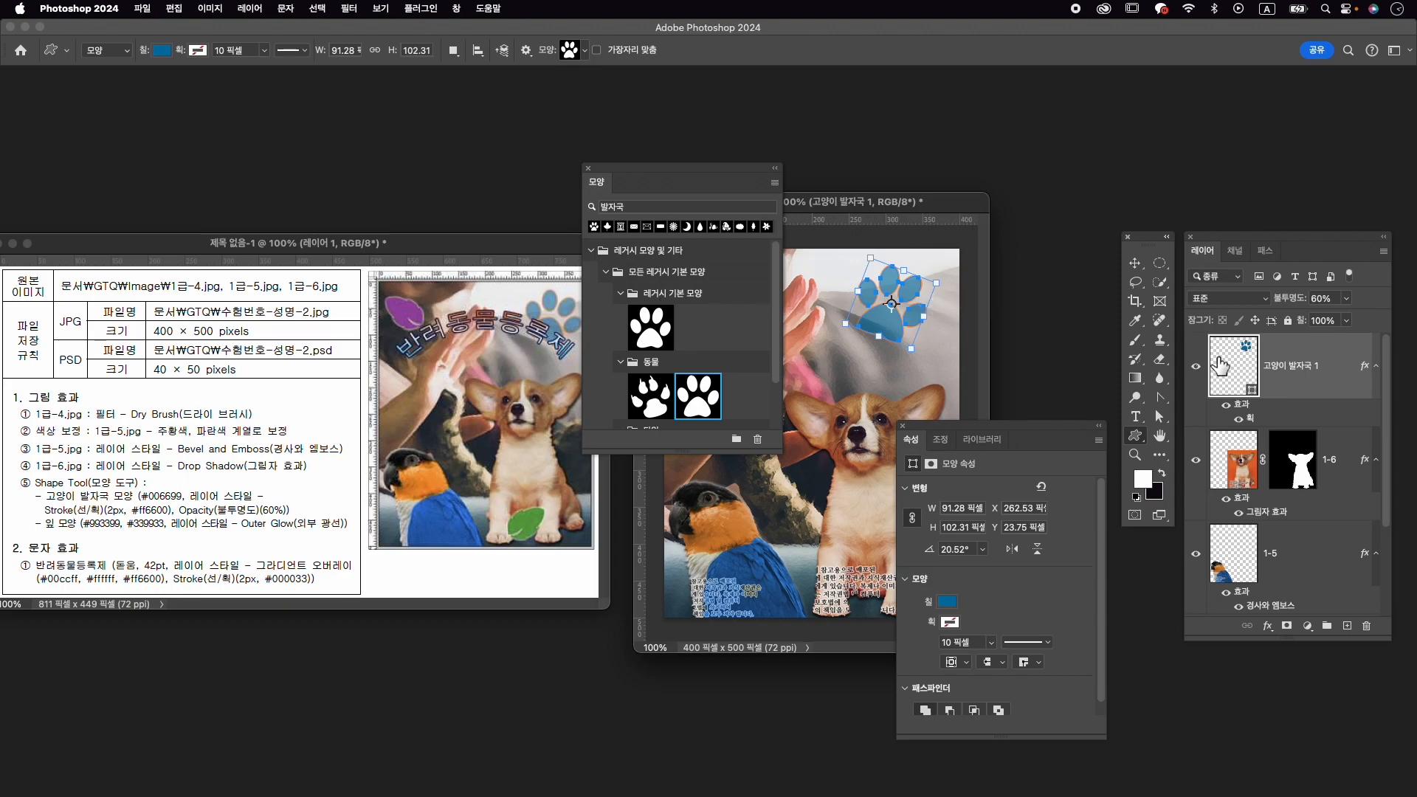
# Check the size and colour settings of the paw print's Stroke style.
pyautogui.doubleClick(1255, 425)
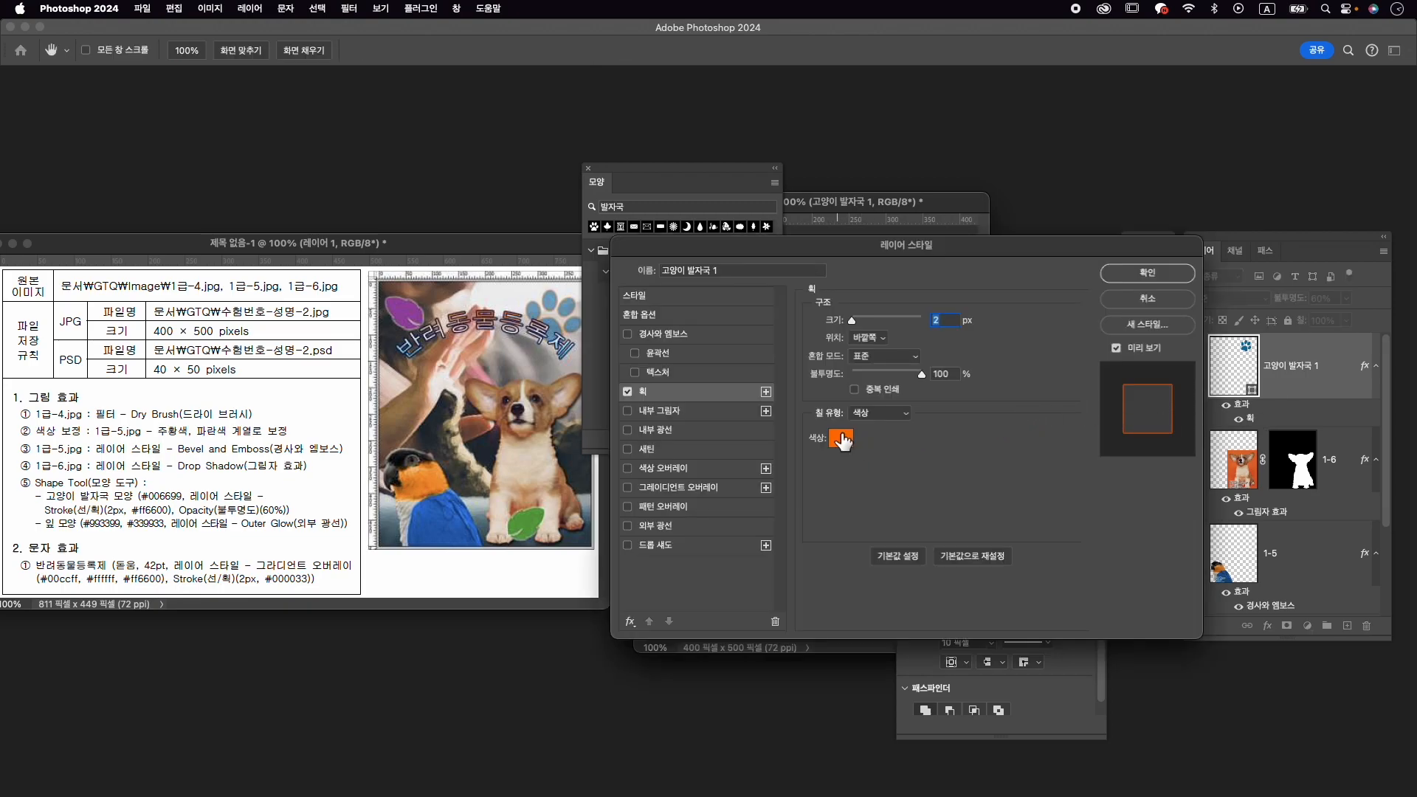
pyautogui.click(842, 441)
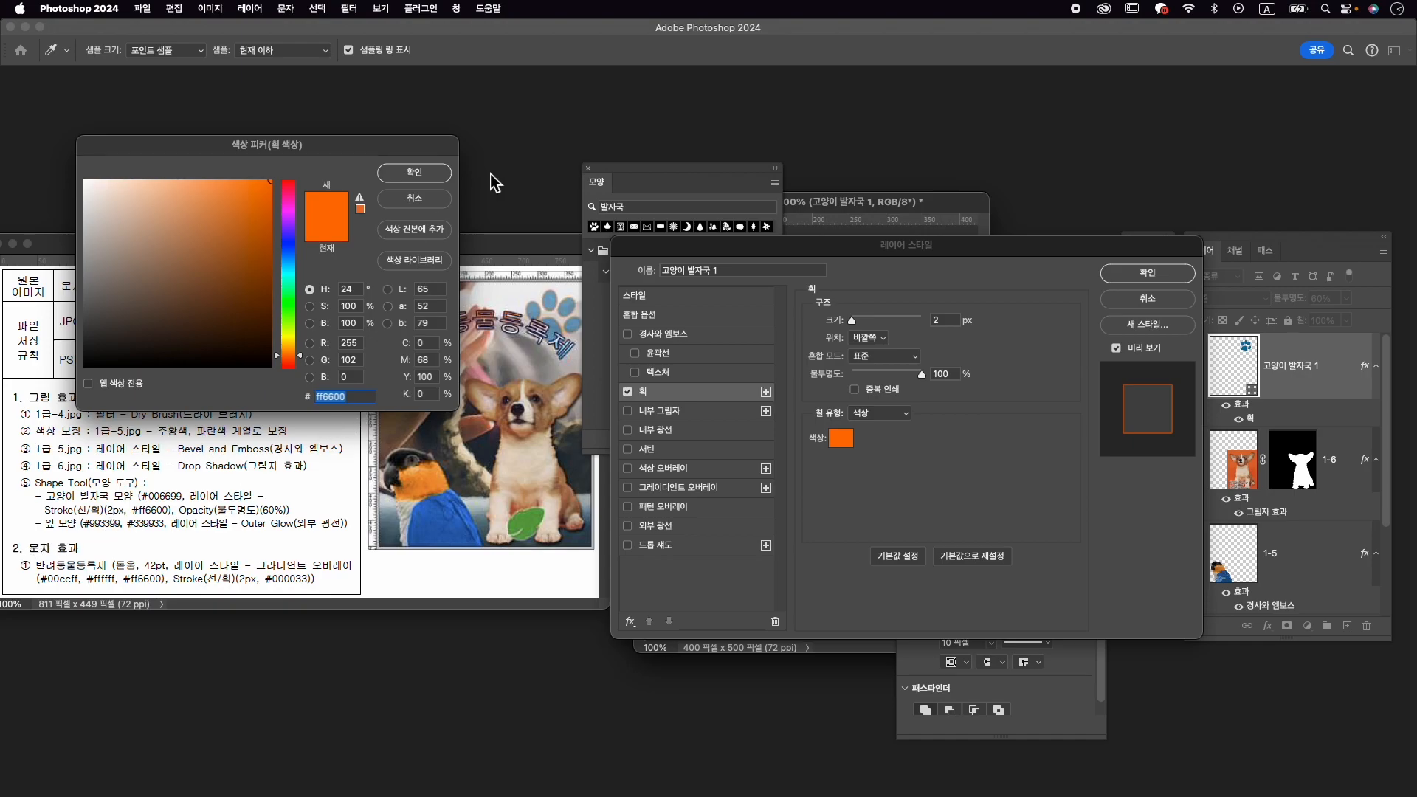
pyautogui.click(414, 173)
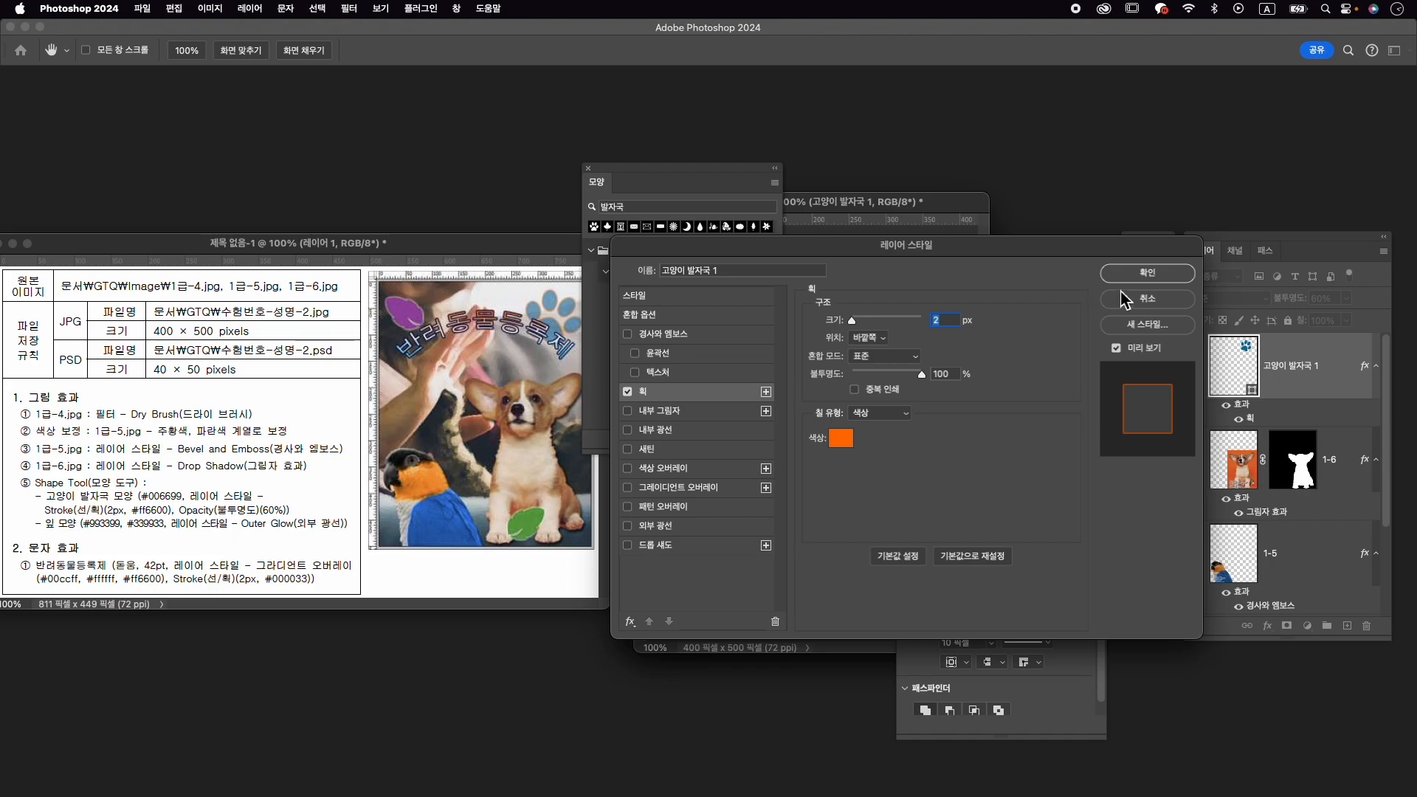
pyautogui.click(1170, 275)
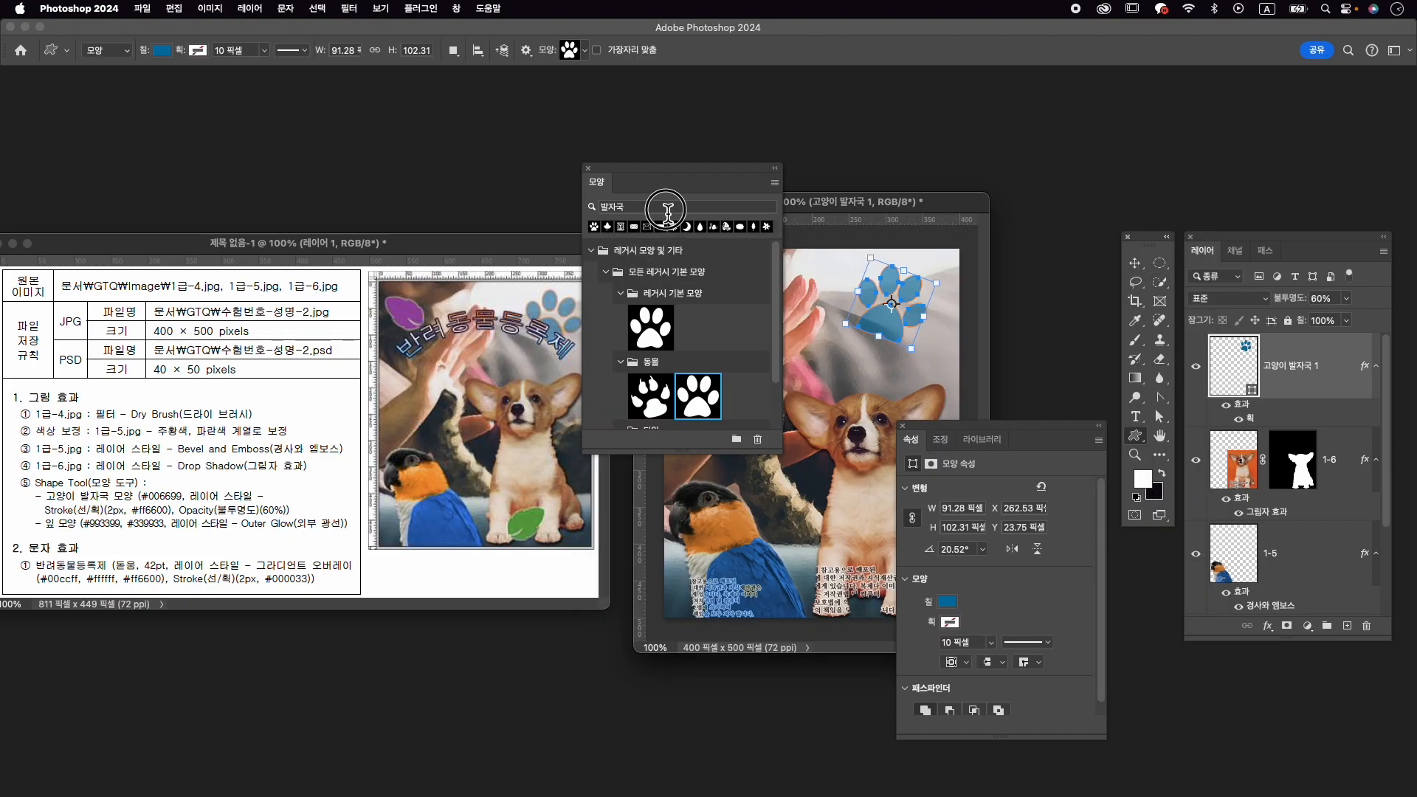
# Search the custom shapes for 잎 and choose the slanted solid leaf, first in the legacy 자연 set.
pyautogui.hotkey('ctrl', 'space')
pyautogui.write('잎')
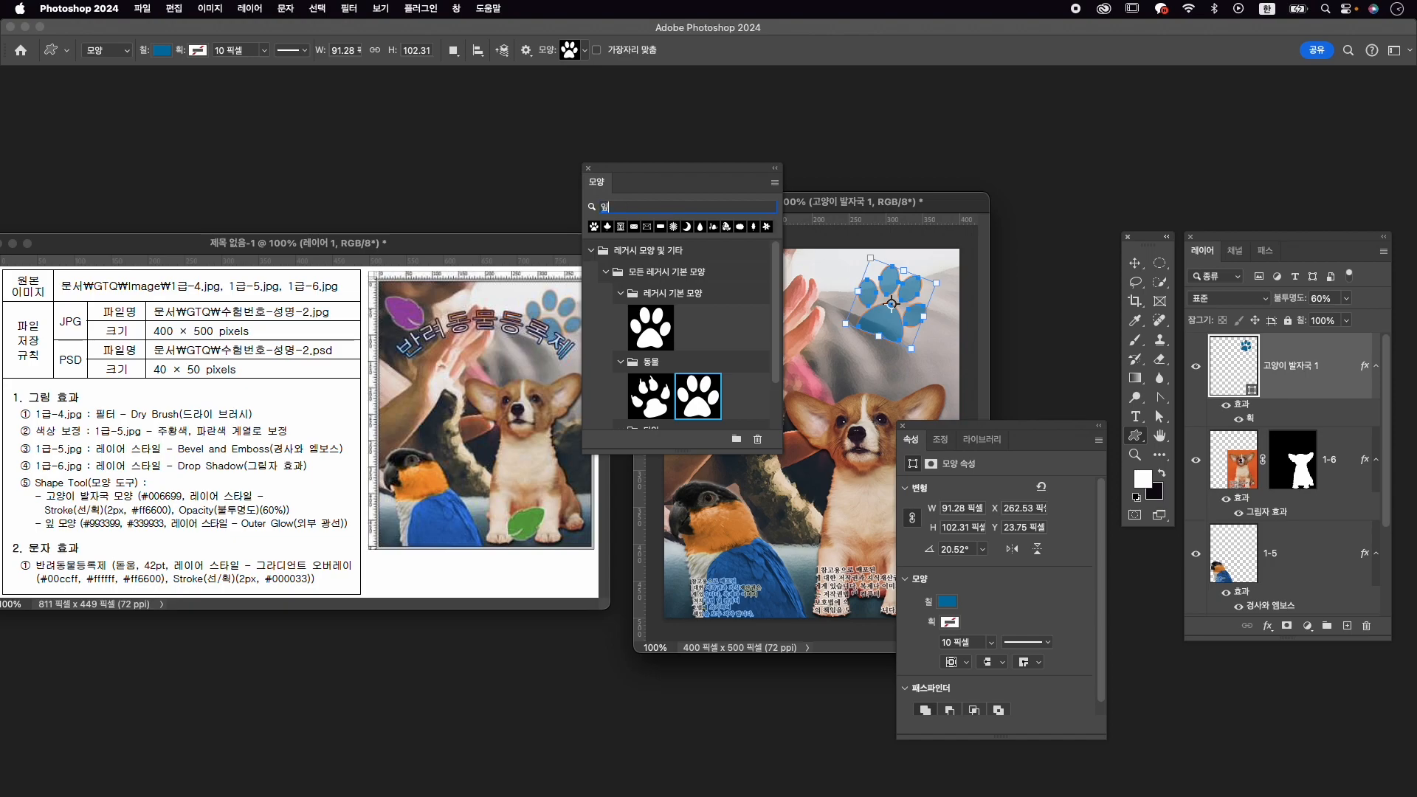
pyautogui.scroll(-2, 758, 372)
pyautogui.scroll(-5, 768, 374)
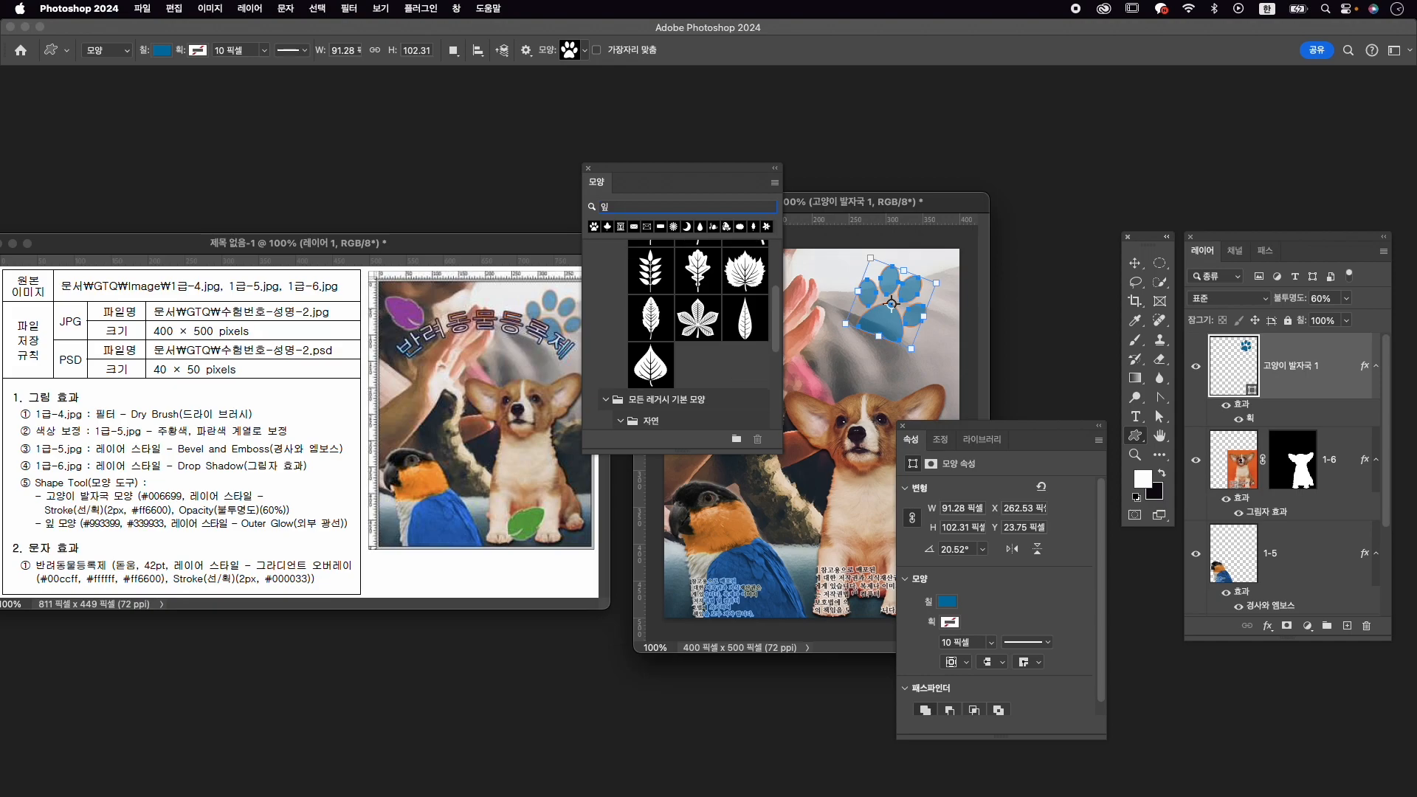
pyautogui.scroll(-3, 731, 401)
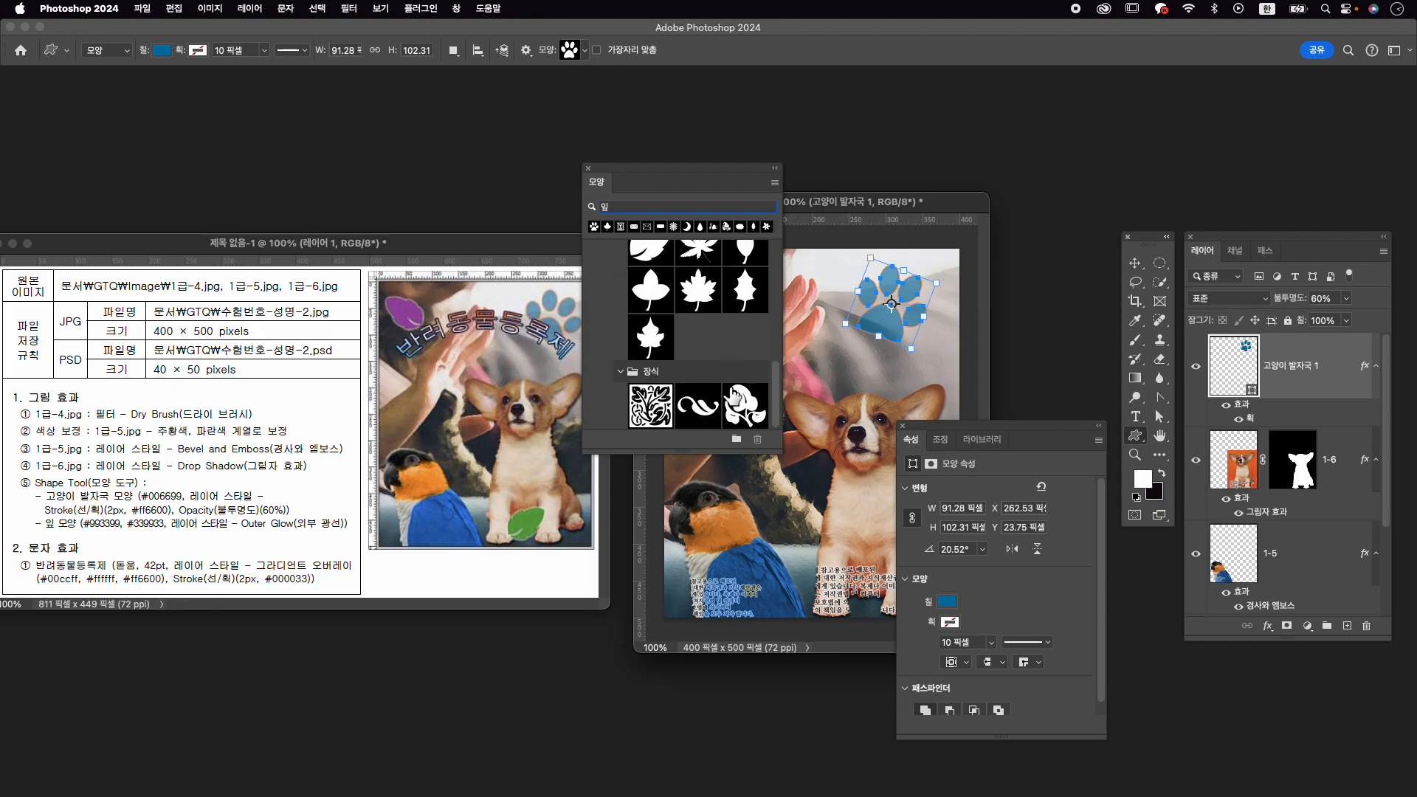
pyautogui.scroll(4, 735, 403)
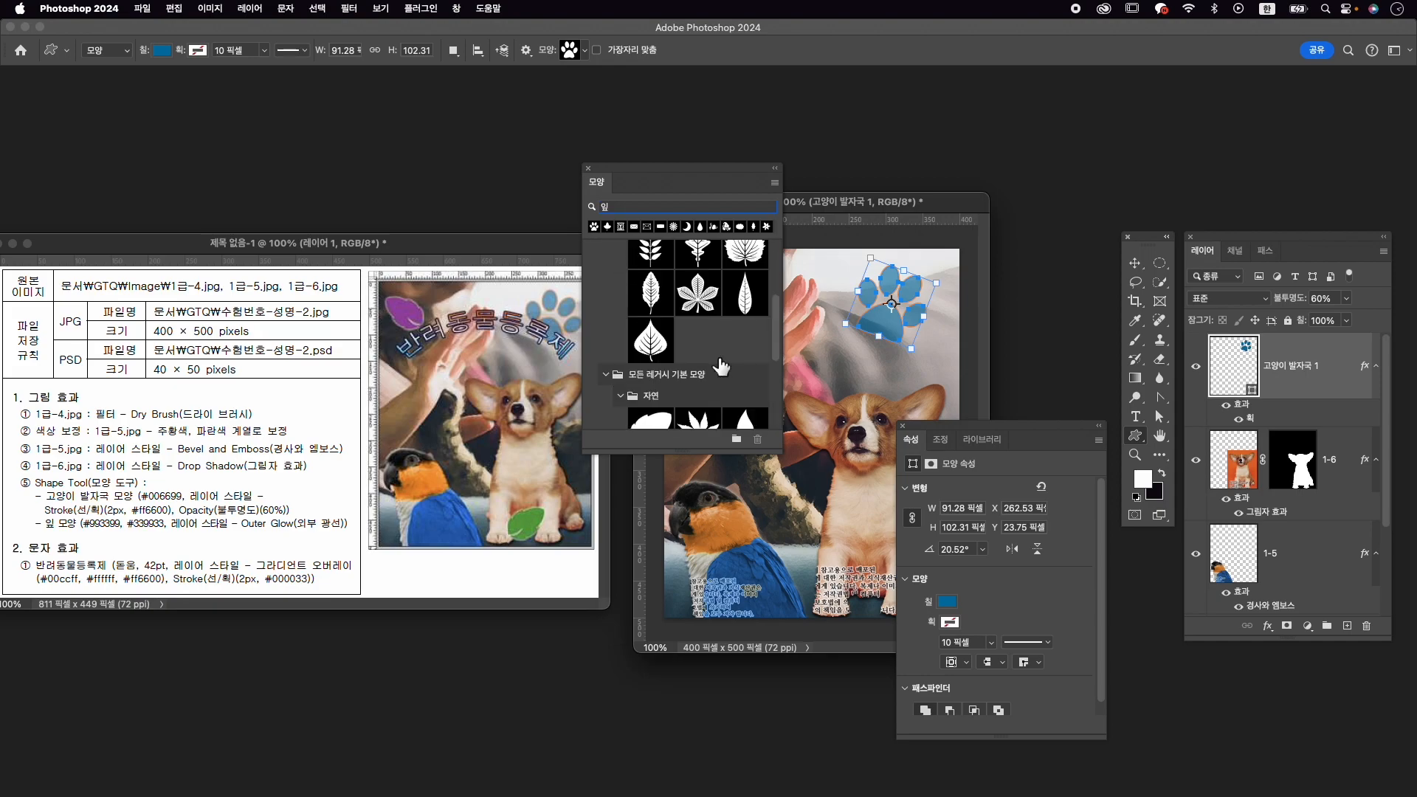
pyautogui.click(654, 394)
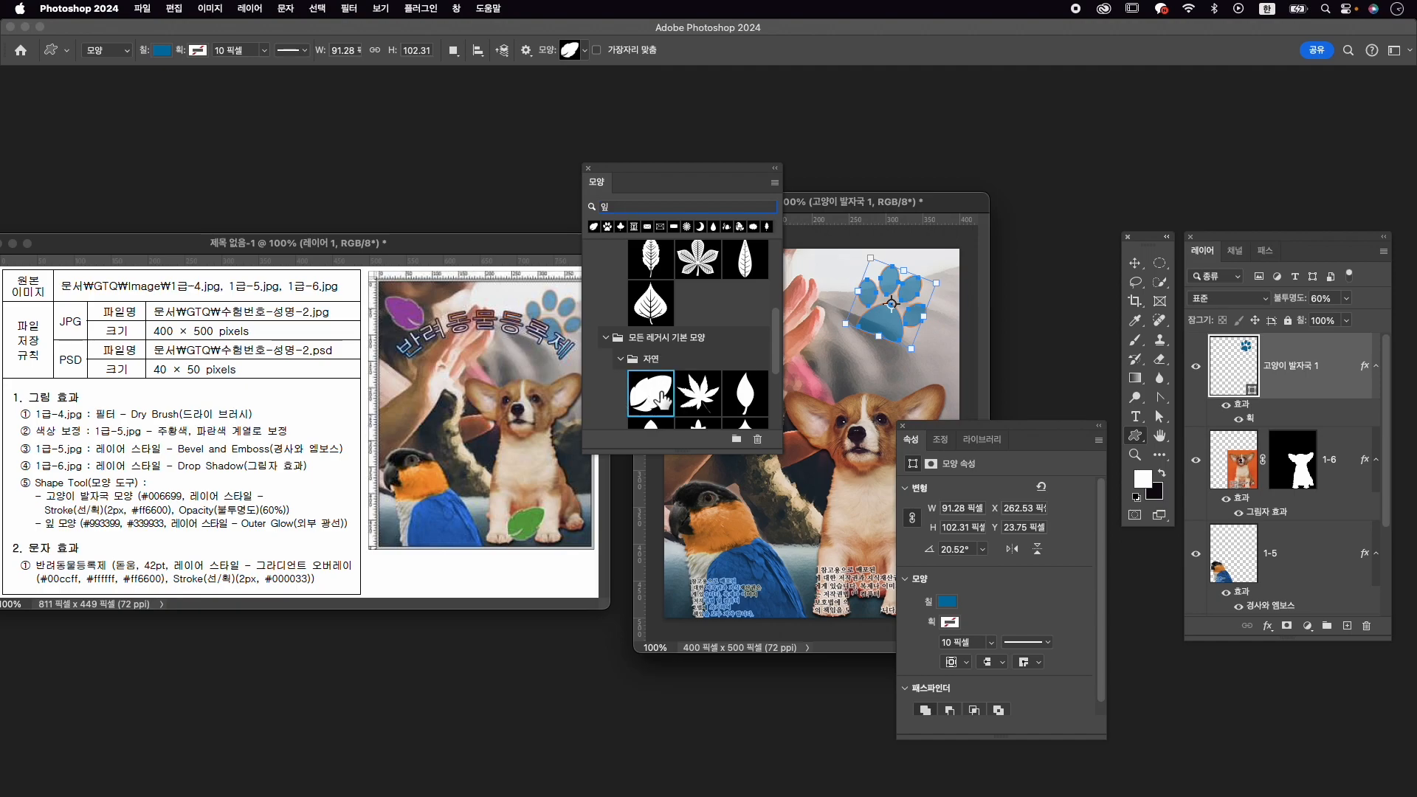
# Draw the chosen leaf shape about 91 × 79 px in the picture's upper-left area and fill it with #993399.
pyautogui.moveTo(708, 185); pyautogui.dragTo(1073, 116)
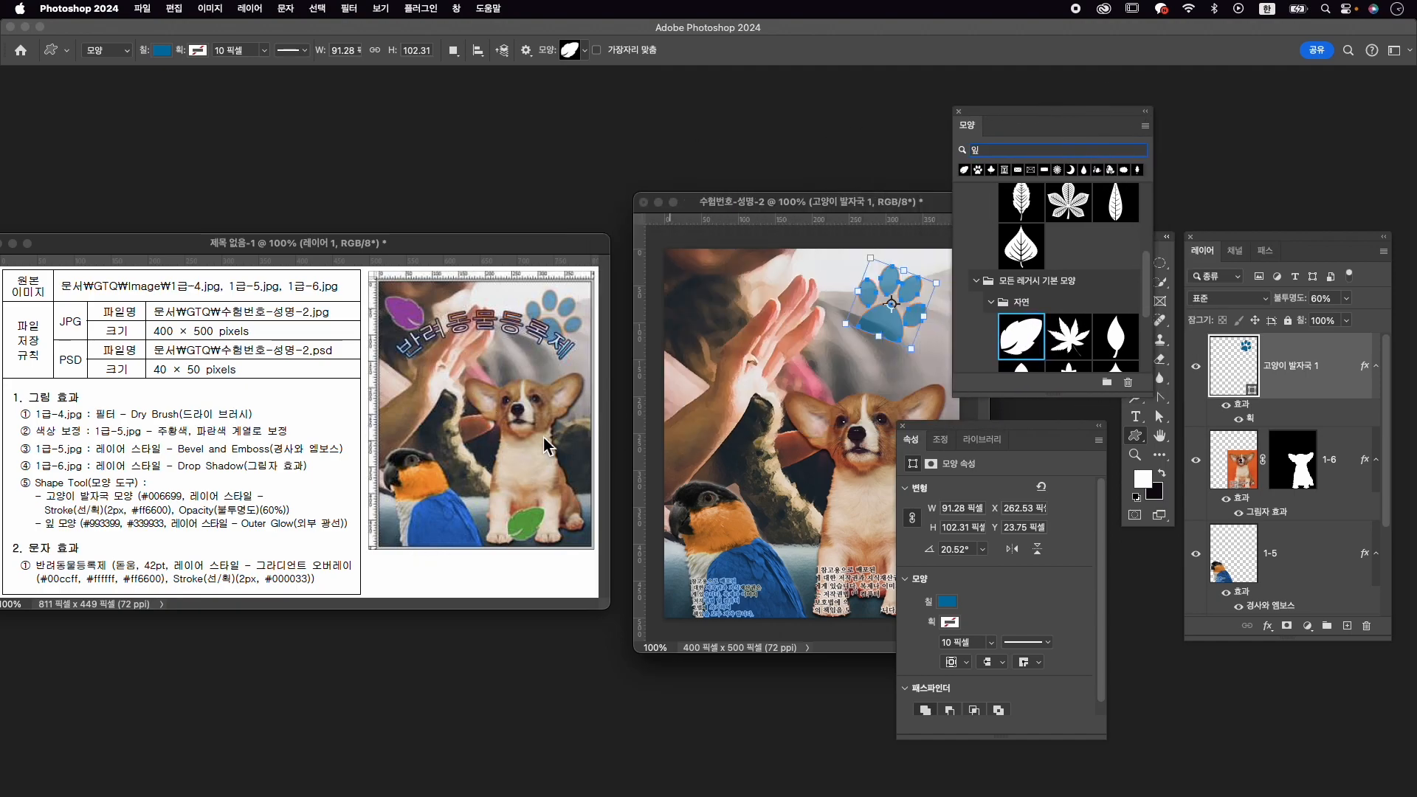
pyautogui.moveTo(694, 276); pyautogui.dragTo(758, 329)
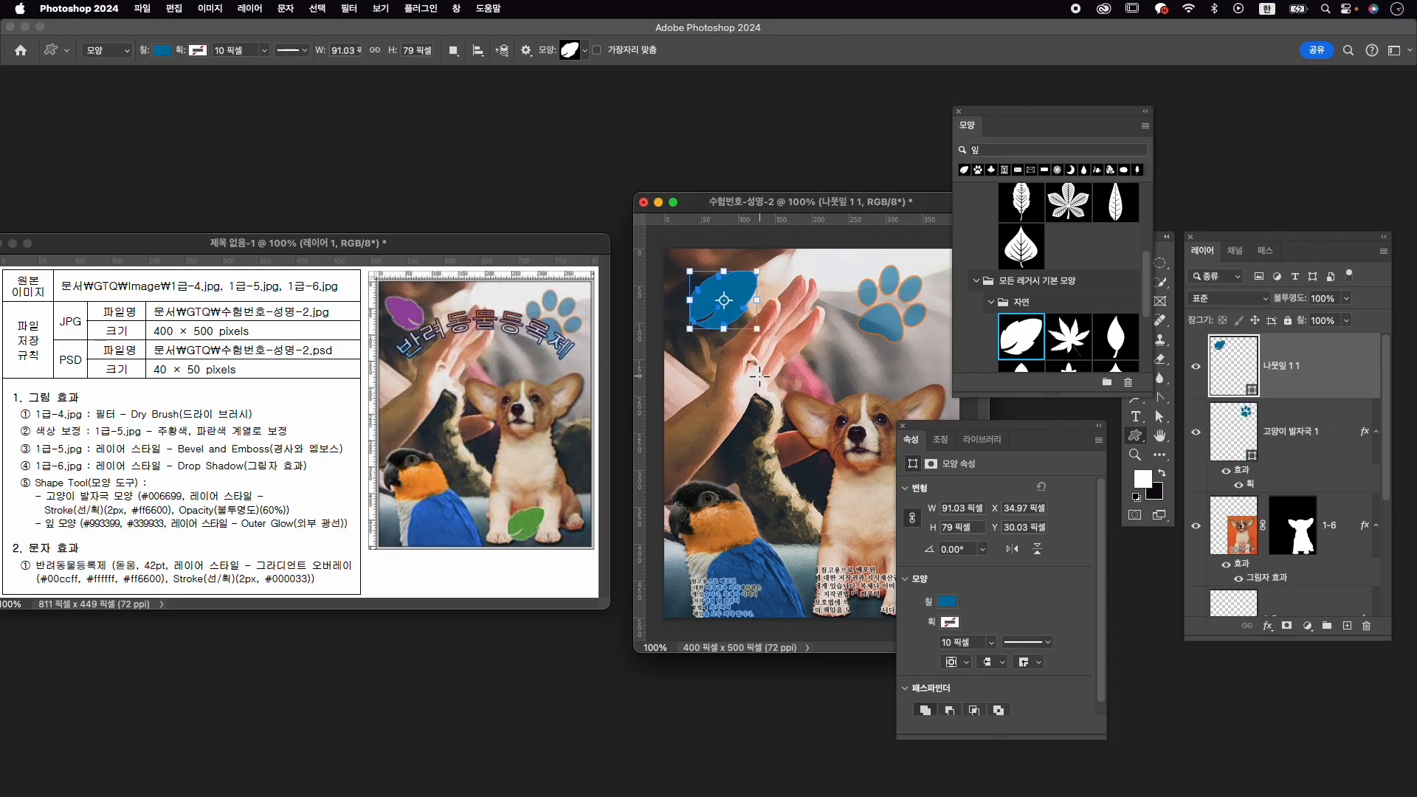
pyautogui.click(948, 604)
pyautogui.click(1100, 537)
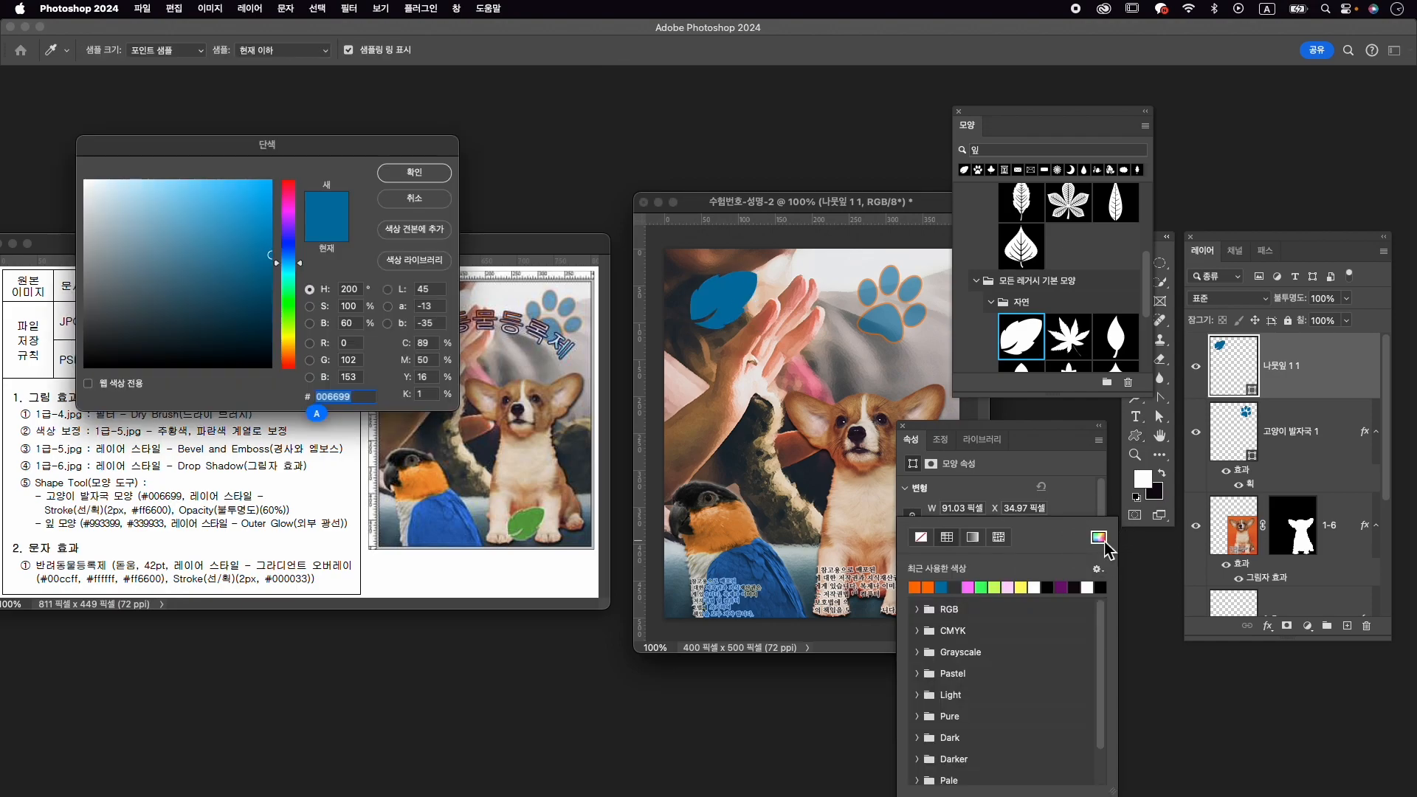
pyautogui.write('993399')
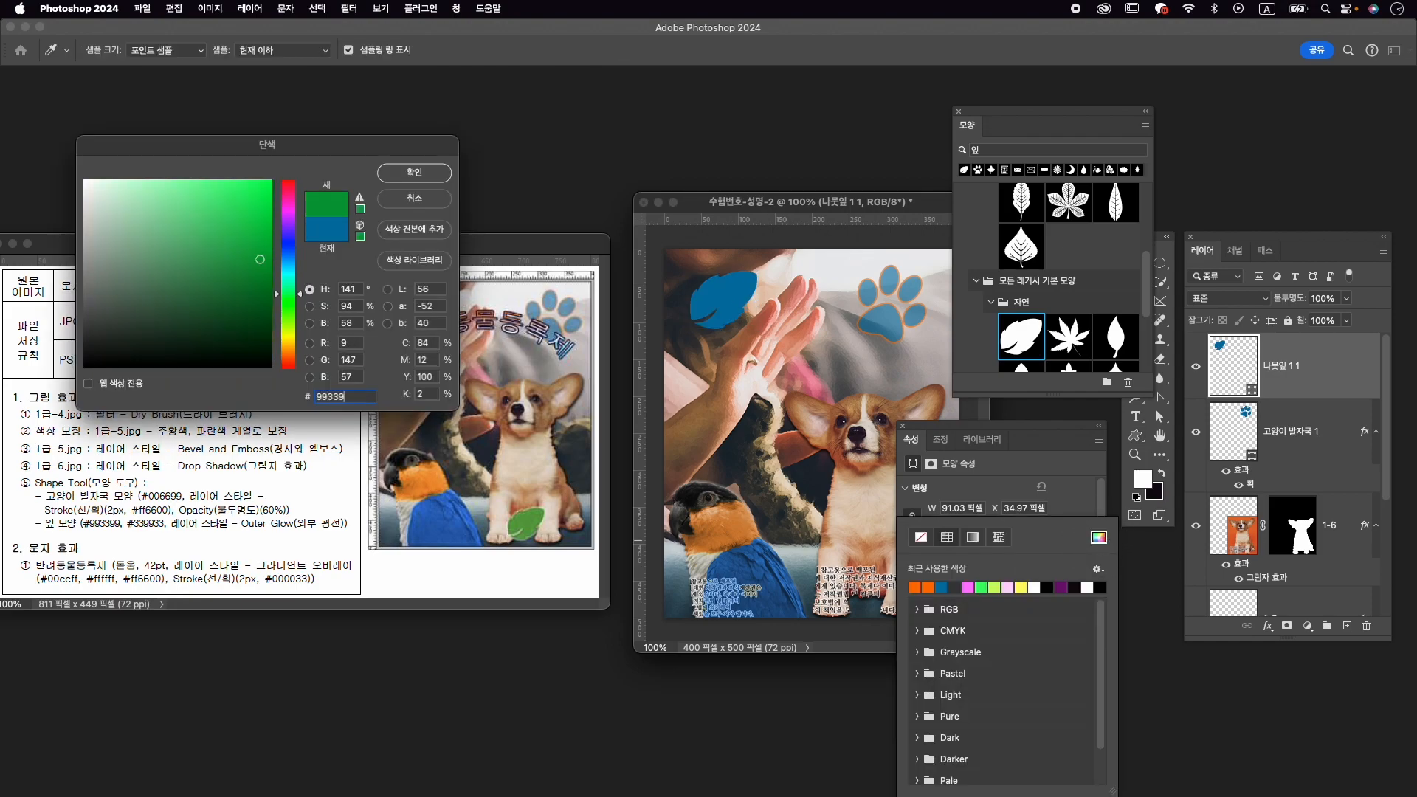
pyautogui.press('Return')
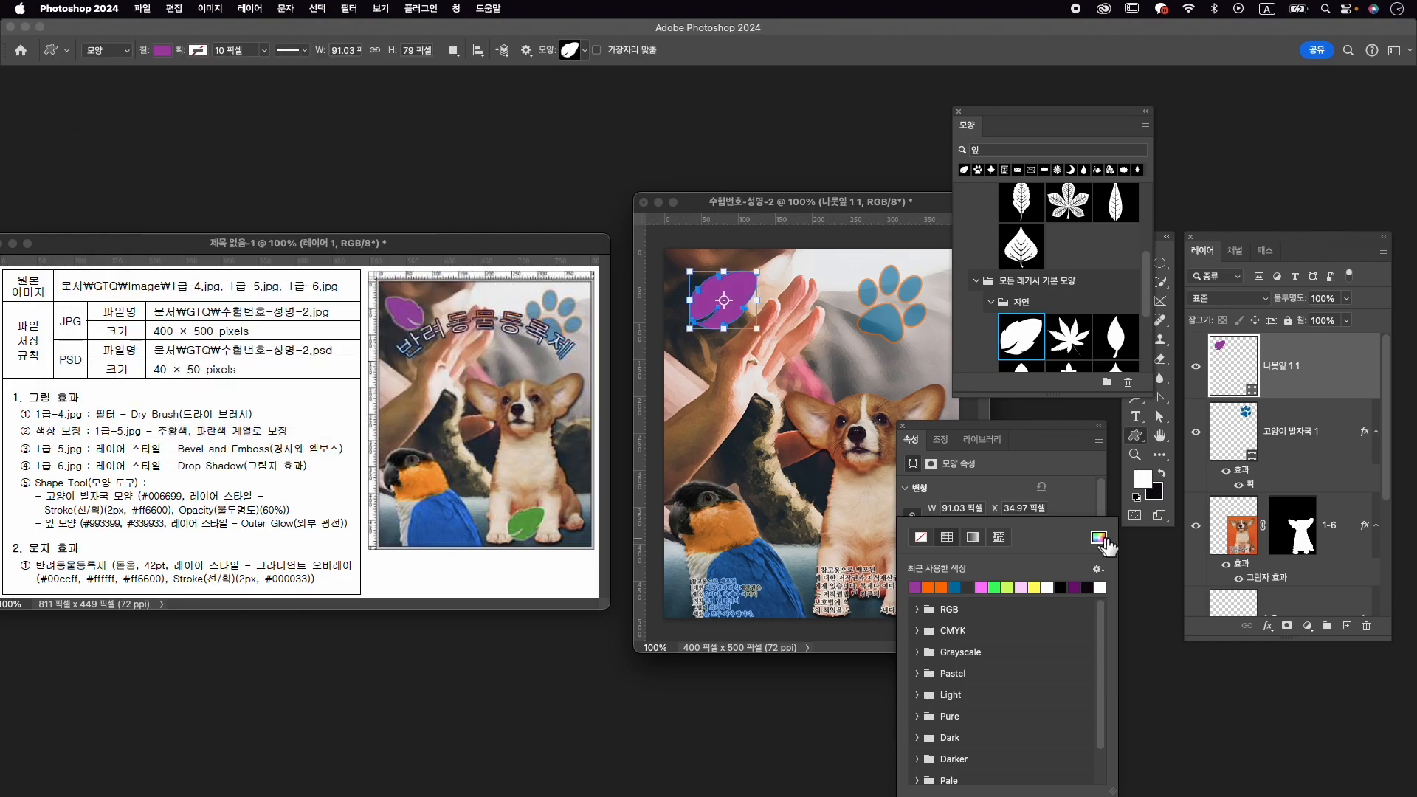
# Add an Outer Glow (외부 광선) layer style to the purple leaf, keeping the offered settings.
pyautogui.click(1268, 626)
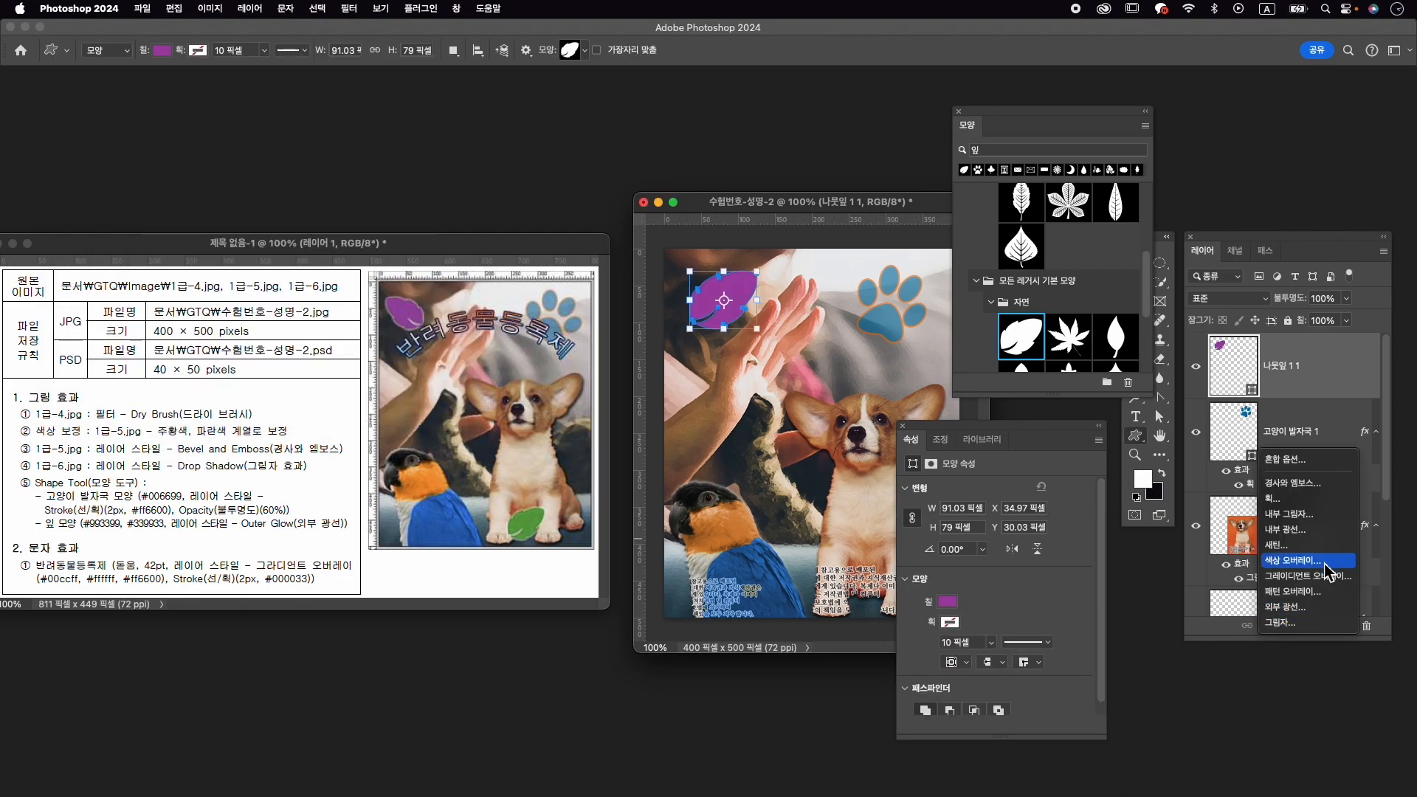
pyautogui.click(1282, 606)
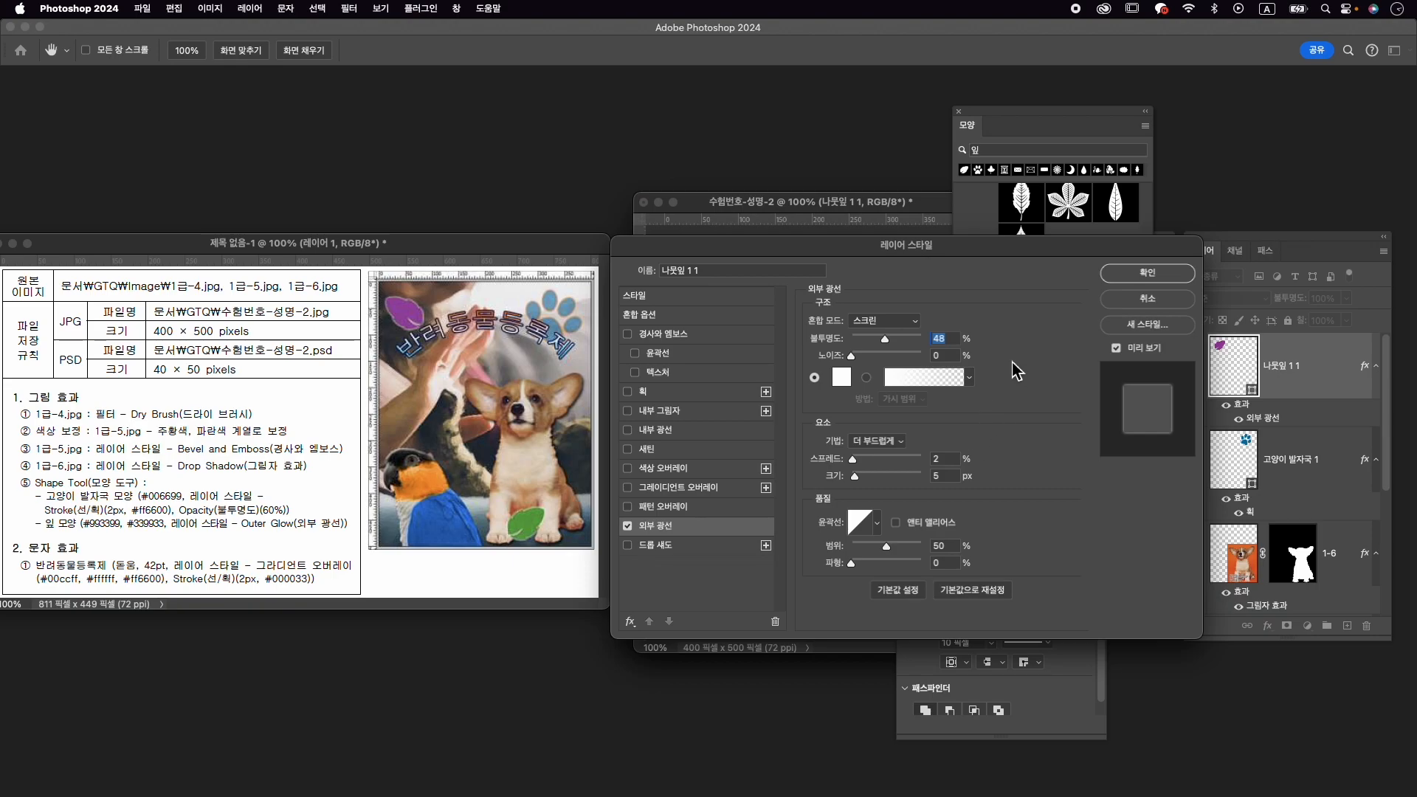
pyautogui.click(1148, 275)
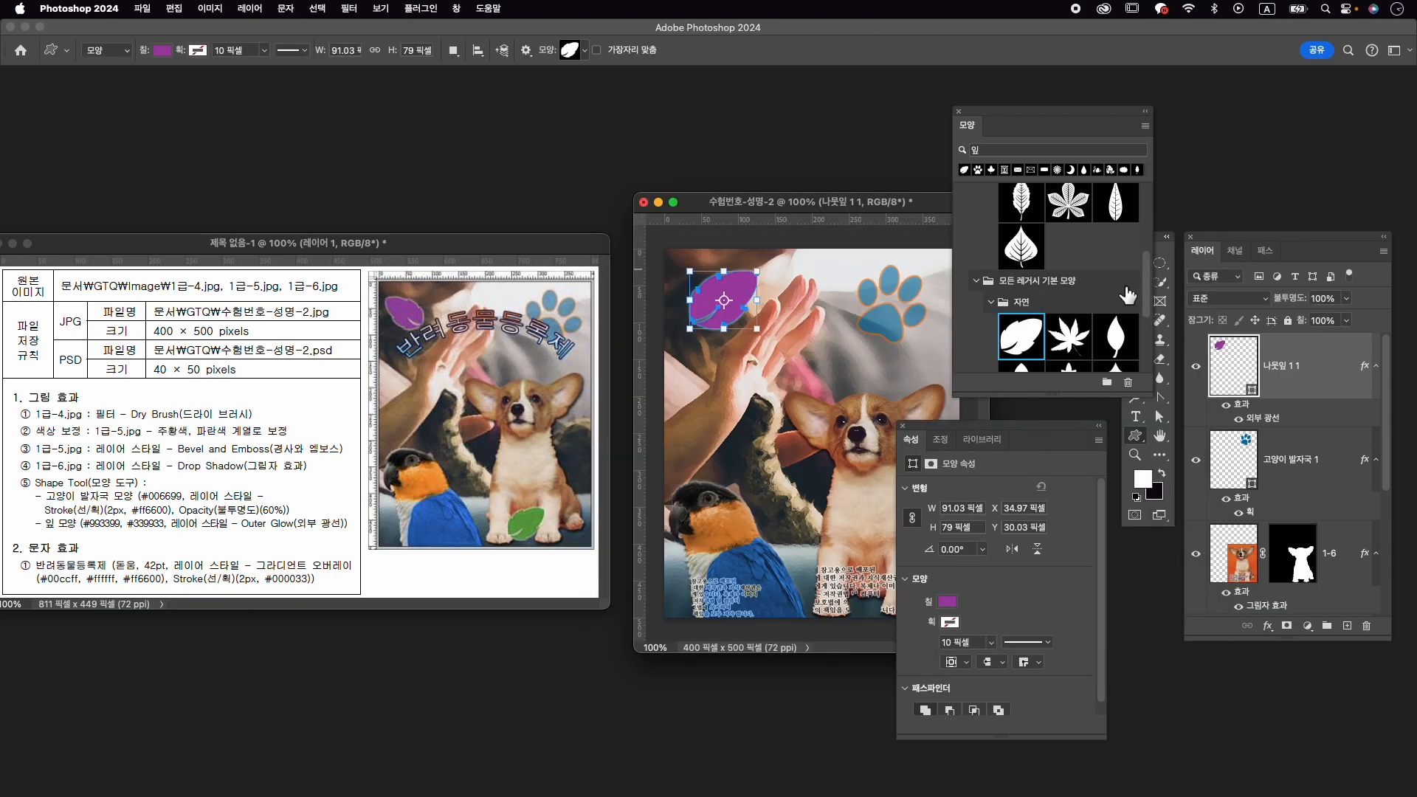
# Flip the purple leaf horizontally and move it closer to the picture's upper-left corner, at about X 16 and Y 21 px.
pyautogui.press('super+t')
pyautogui.rightClick(744, 295)
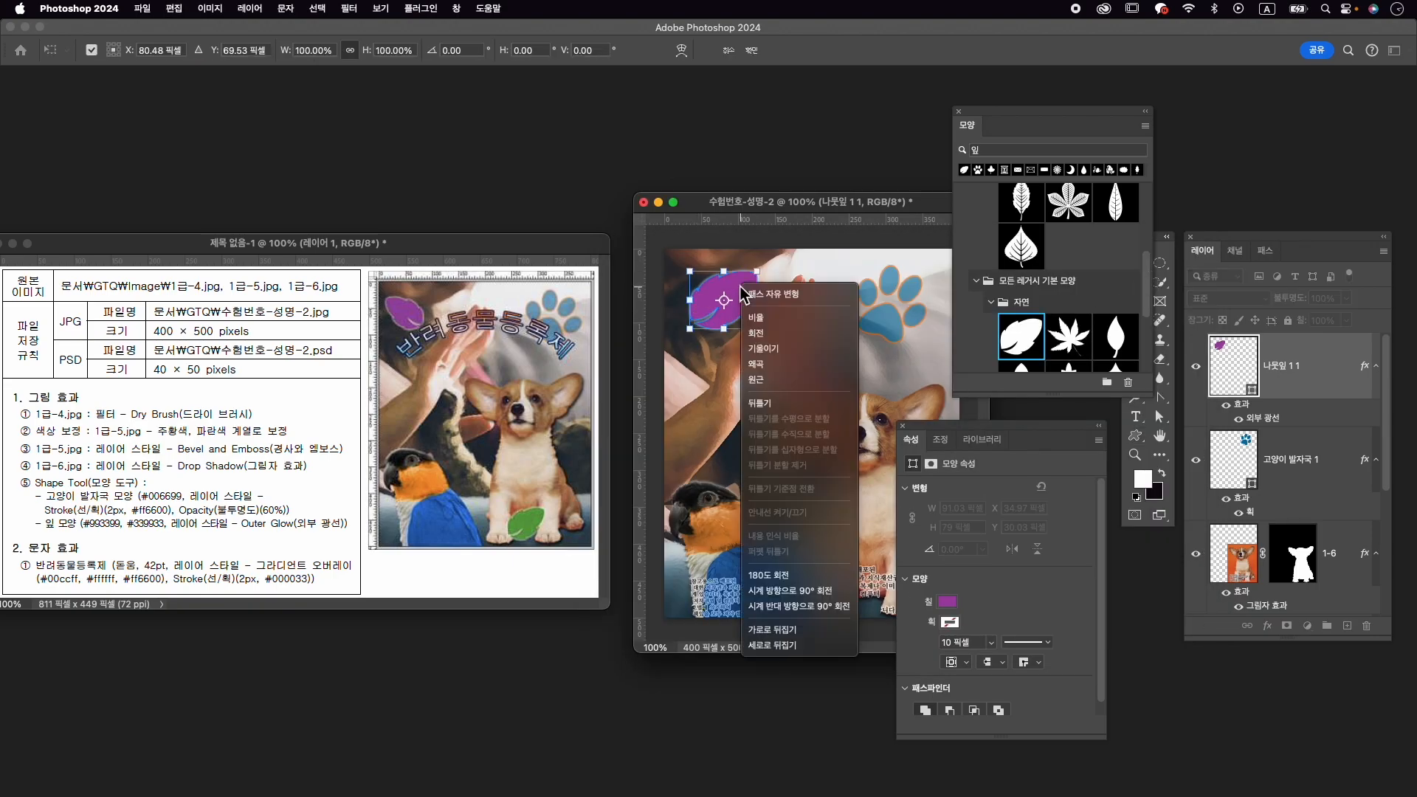
pyautogui.click(812, 629)
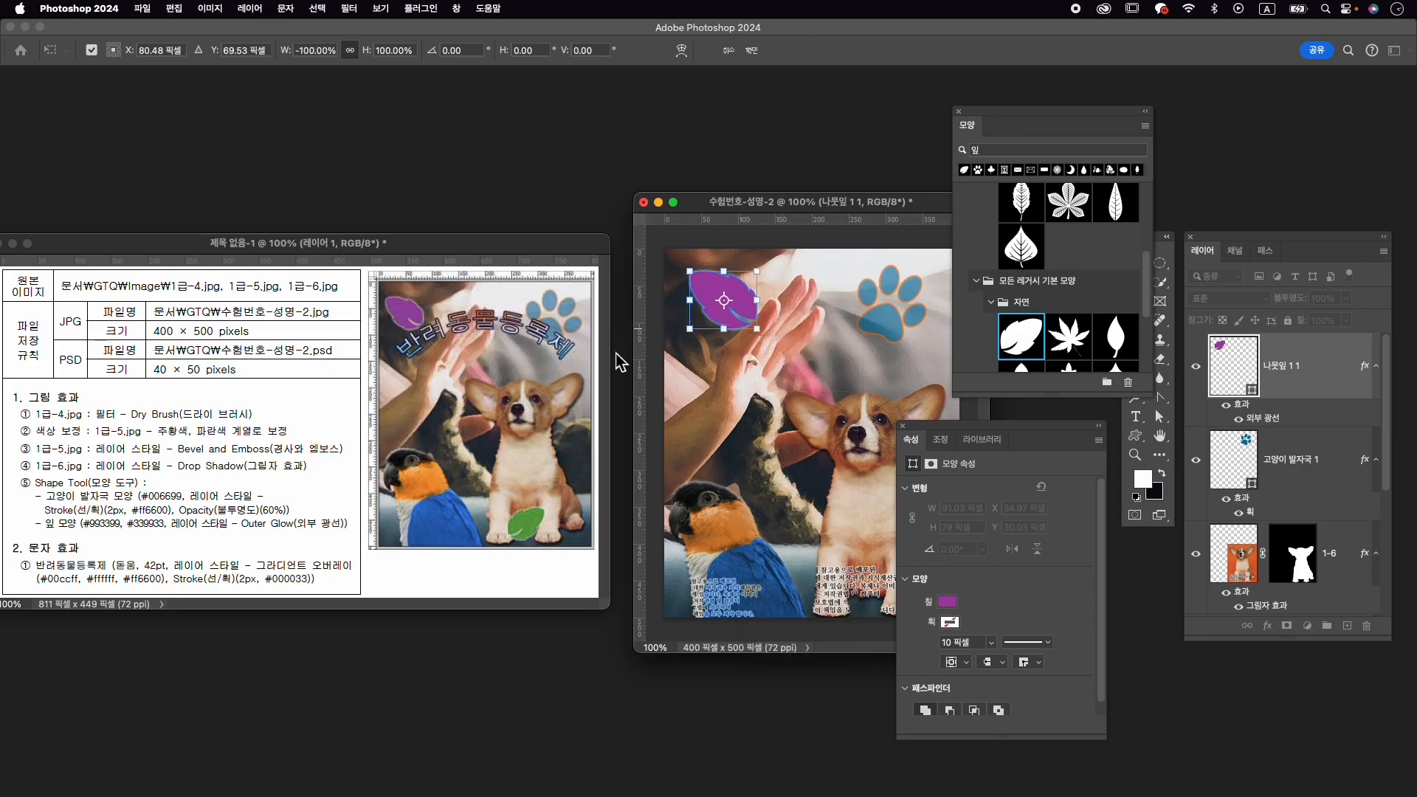
pyautogui.moveTo(694, 287); pyautogui.dragTo(683, 281)
pyautogui.press('Left')
pyautogui.press('Left')
pyautogui.press('Left')
pyautogui.press('Left')
pyautogui.press('Left')
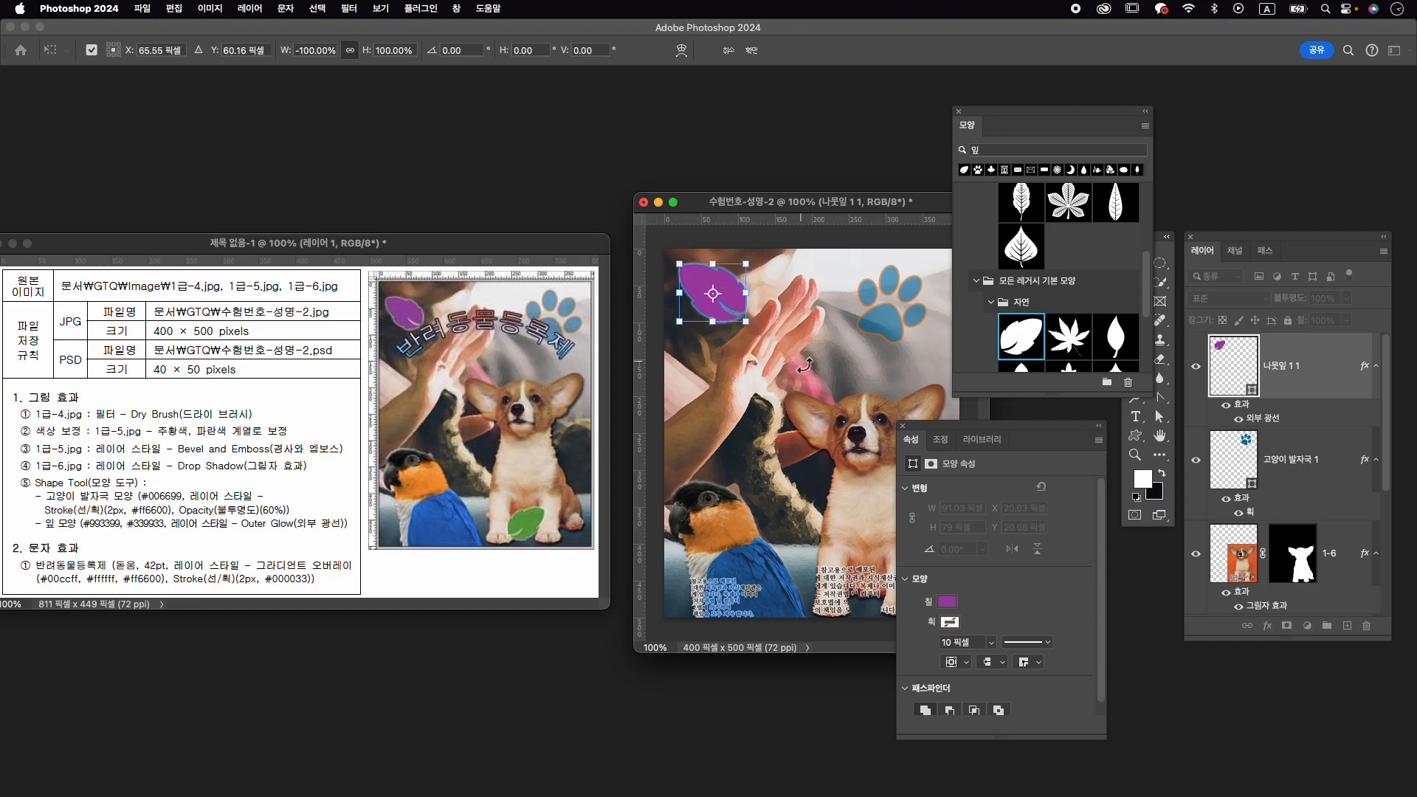
pyautogui.press('Return')
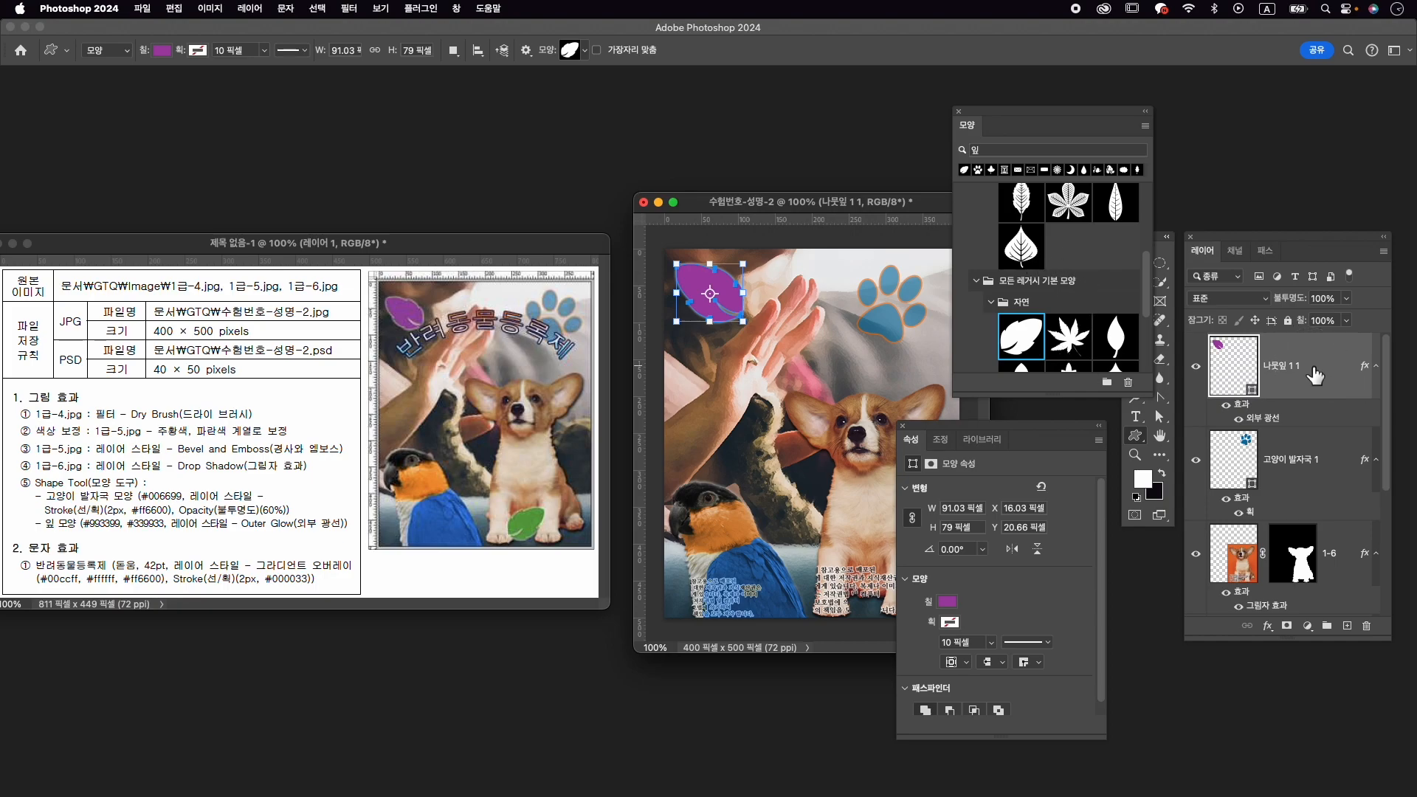
# Duplicate the purple leaf layer, move the copy to about X 202 and Y 411 px by the dog's feet, and flip it horizontally.
pyautogui.press('super+j')
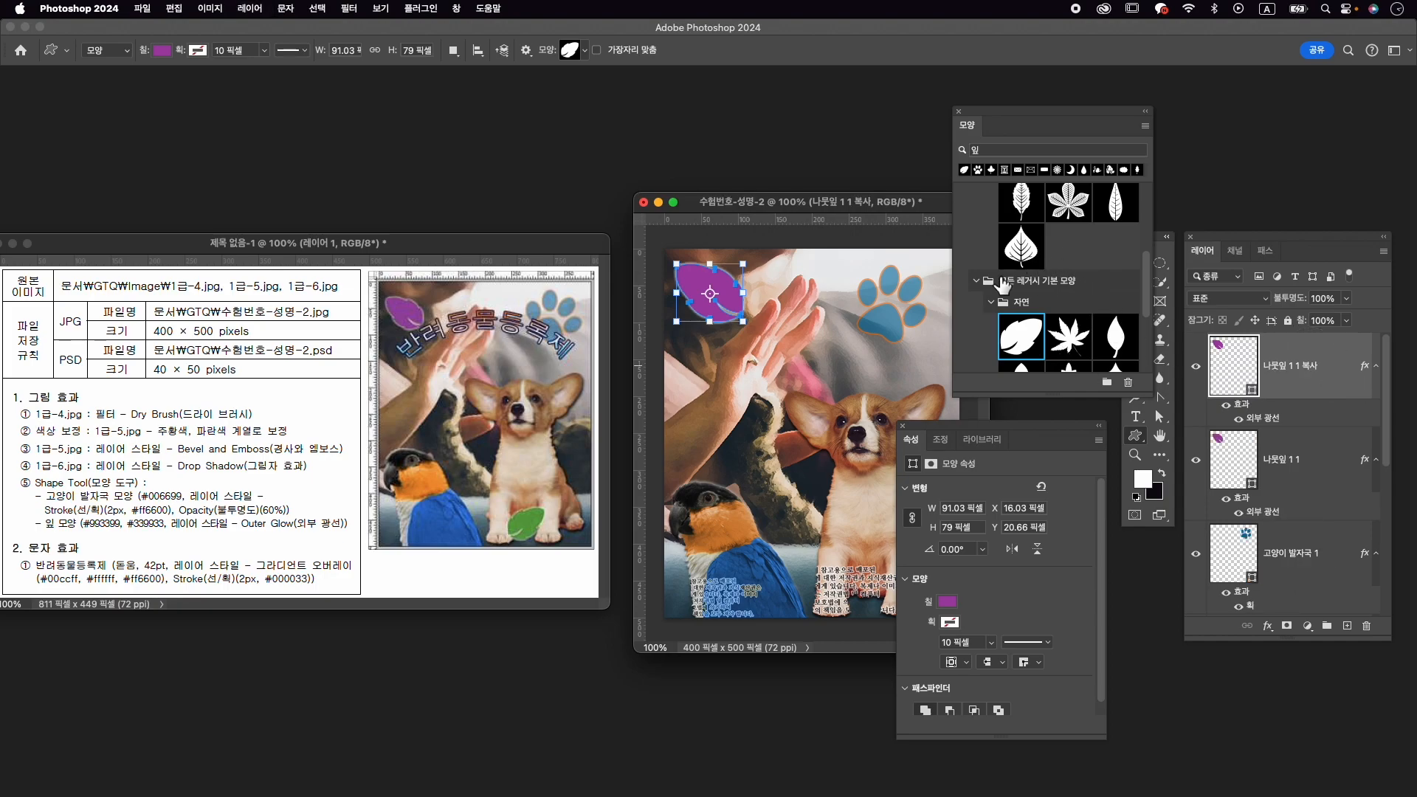
pyautogui.press('super+t')
pyautogui.moveTo(738, 292); pyautogui.dragTo(867, 579)
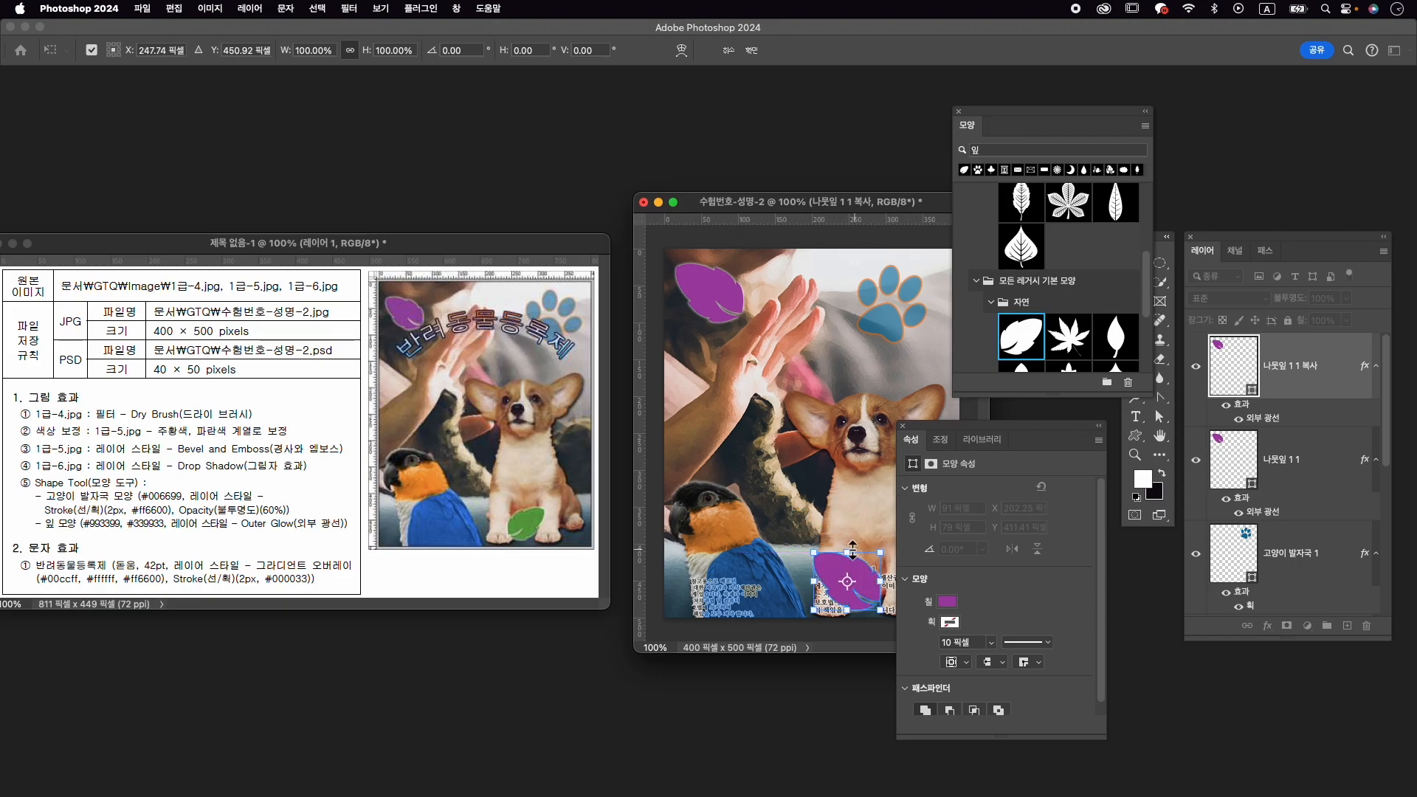
pyautogui.rightClick(867, 587)
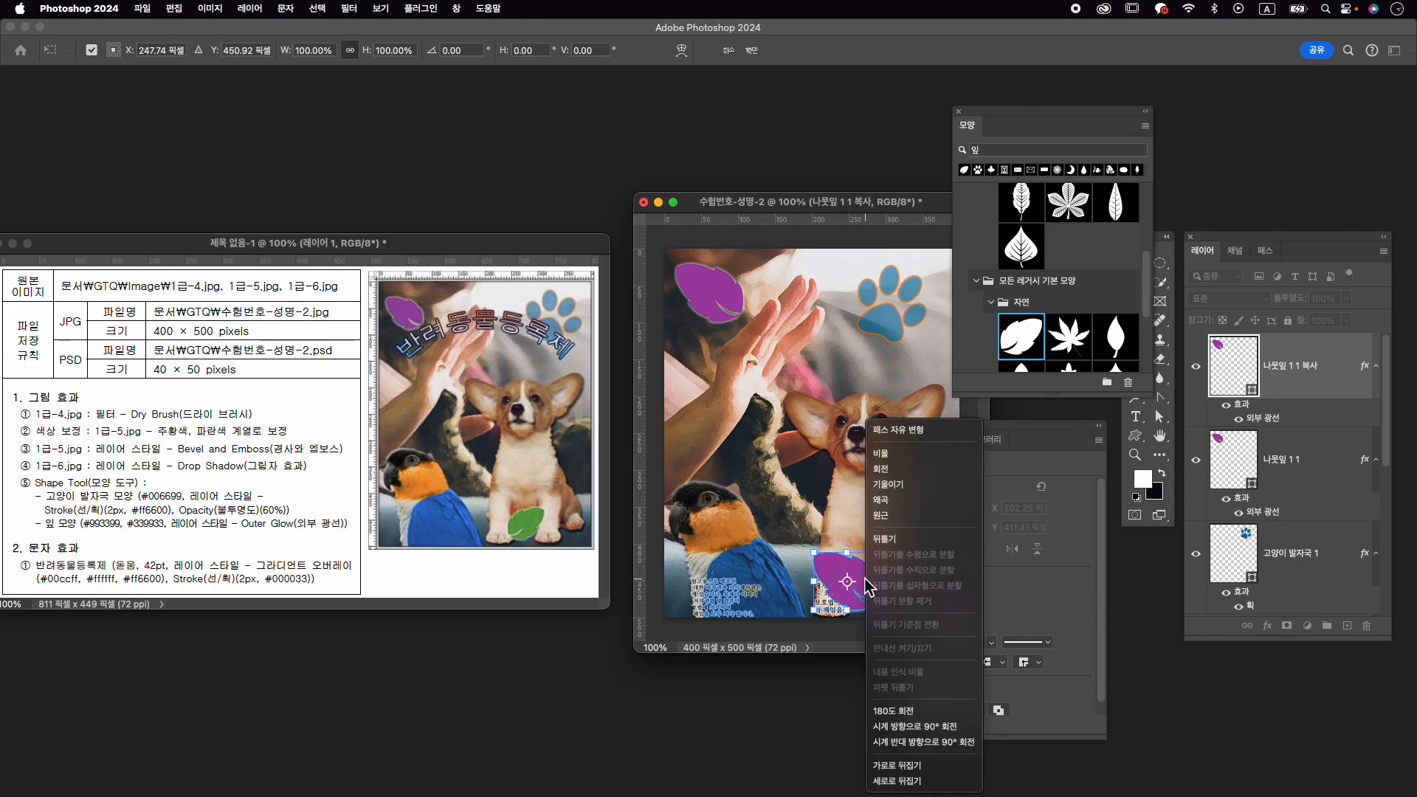
pyautogui.click(949, 766)
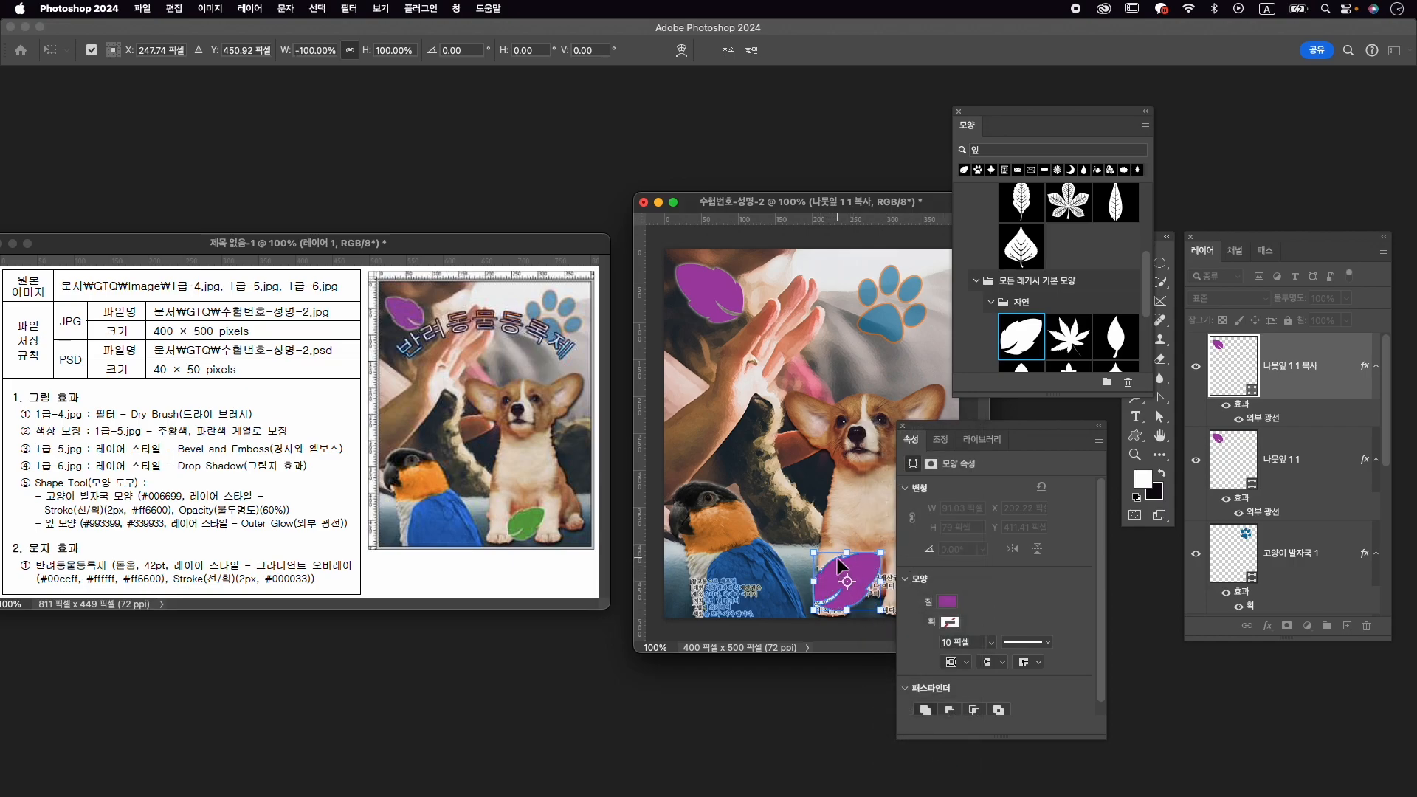
pyautogui.press('Return')
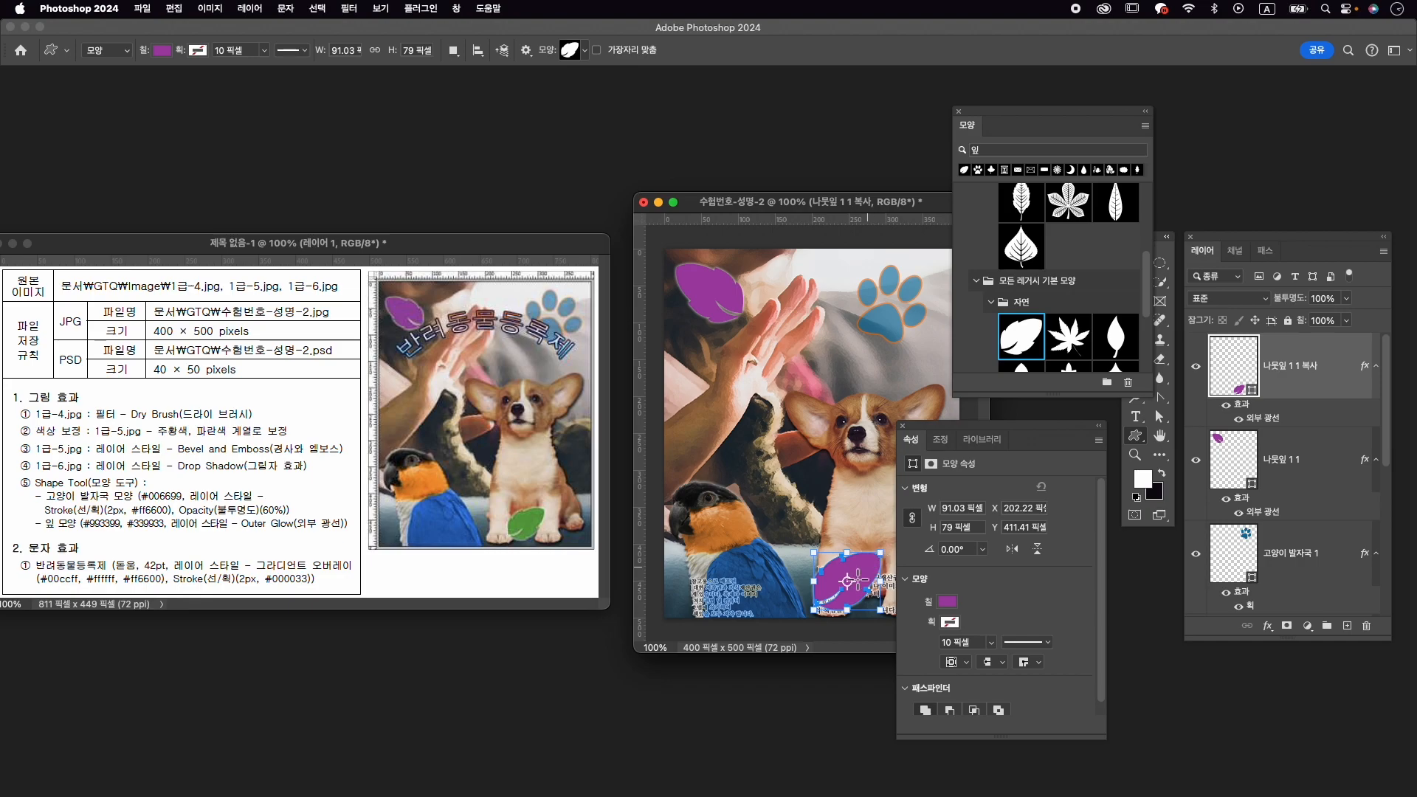
# Try to free-transform the copied leaf after selecting it with the Move tool.
pyautogui.click(1167, 244)
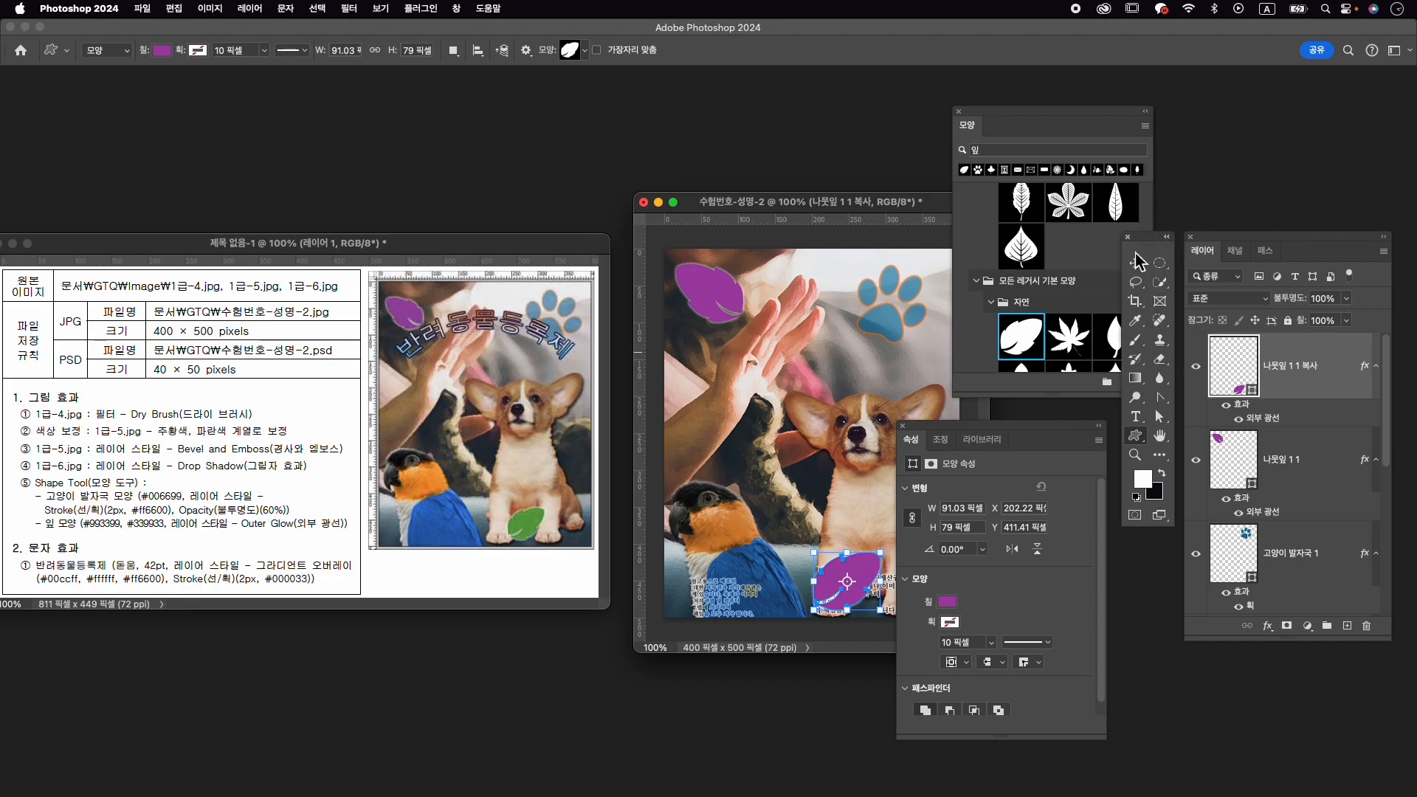
pyautogui.click(1137, 260)
pyautogui.rightClick(854, 568)
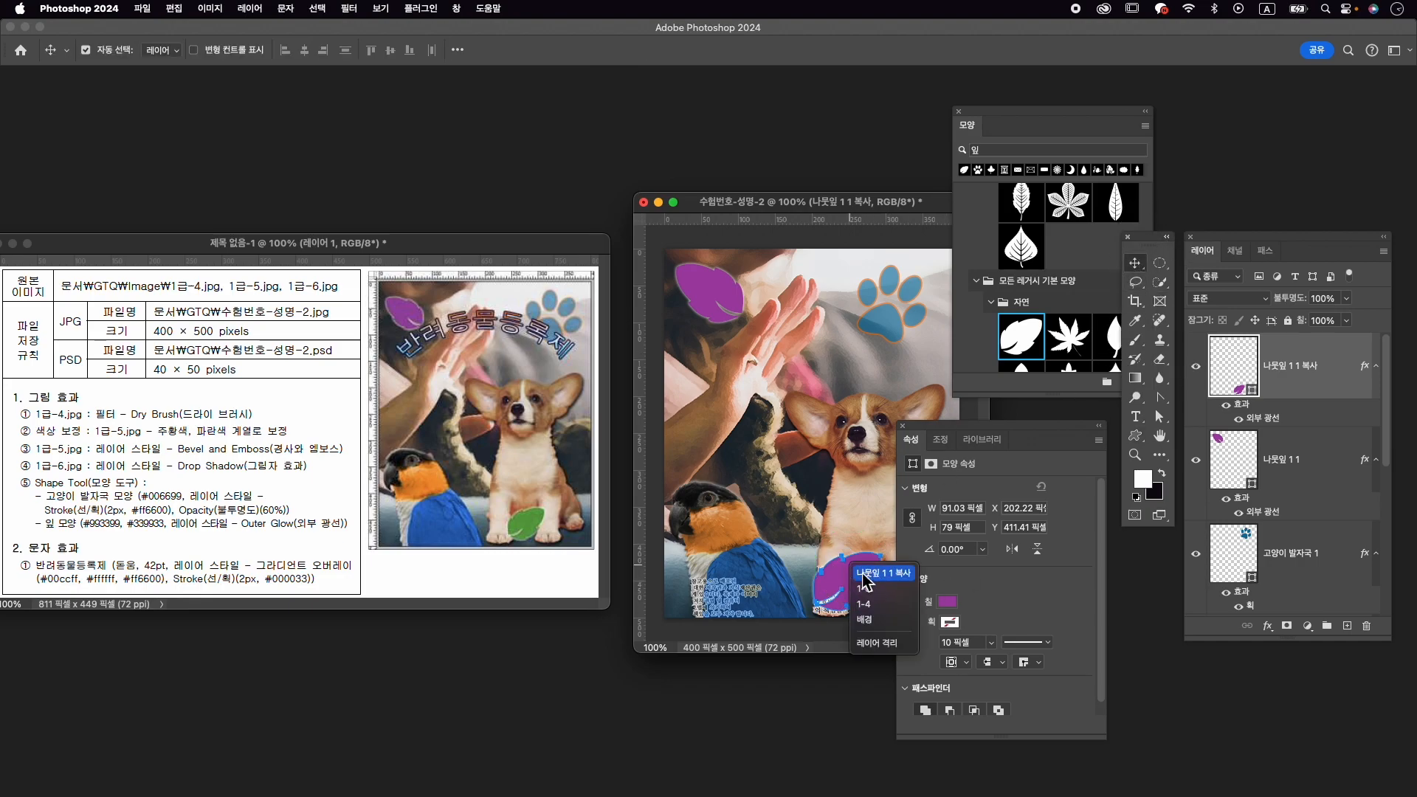
pyautogui.click(839, 580)
pyautogui.press('super+t')
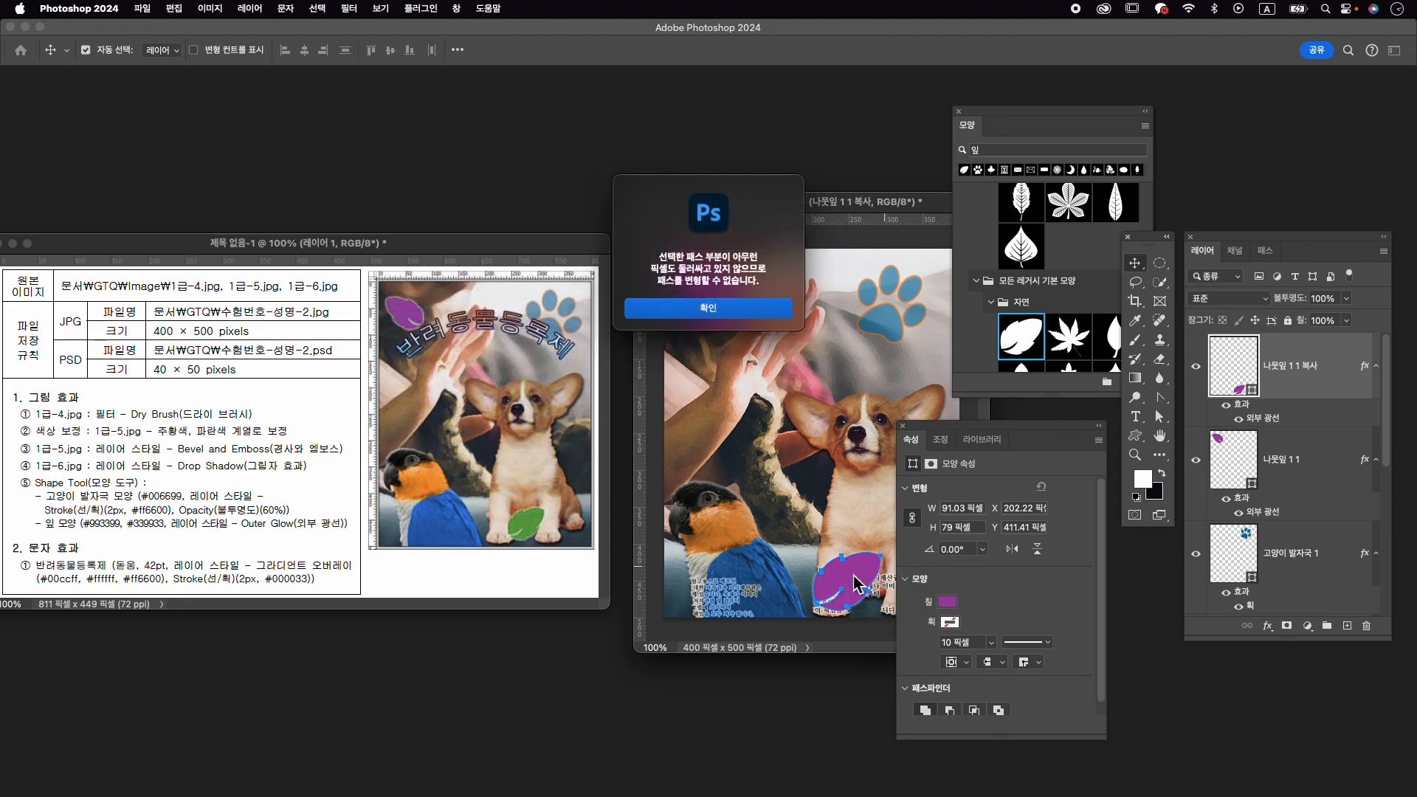
pyautogui.click(763, 308)
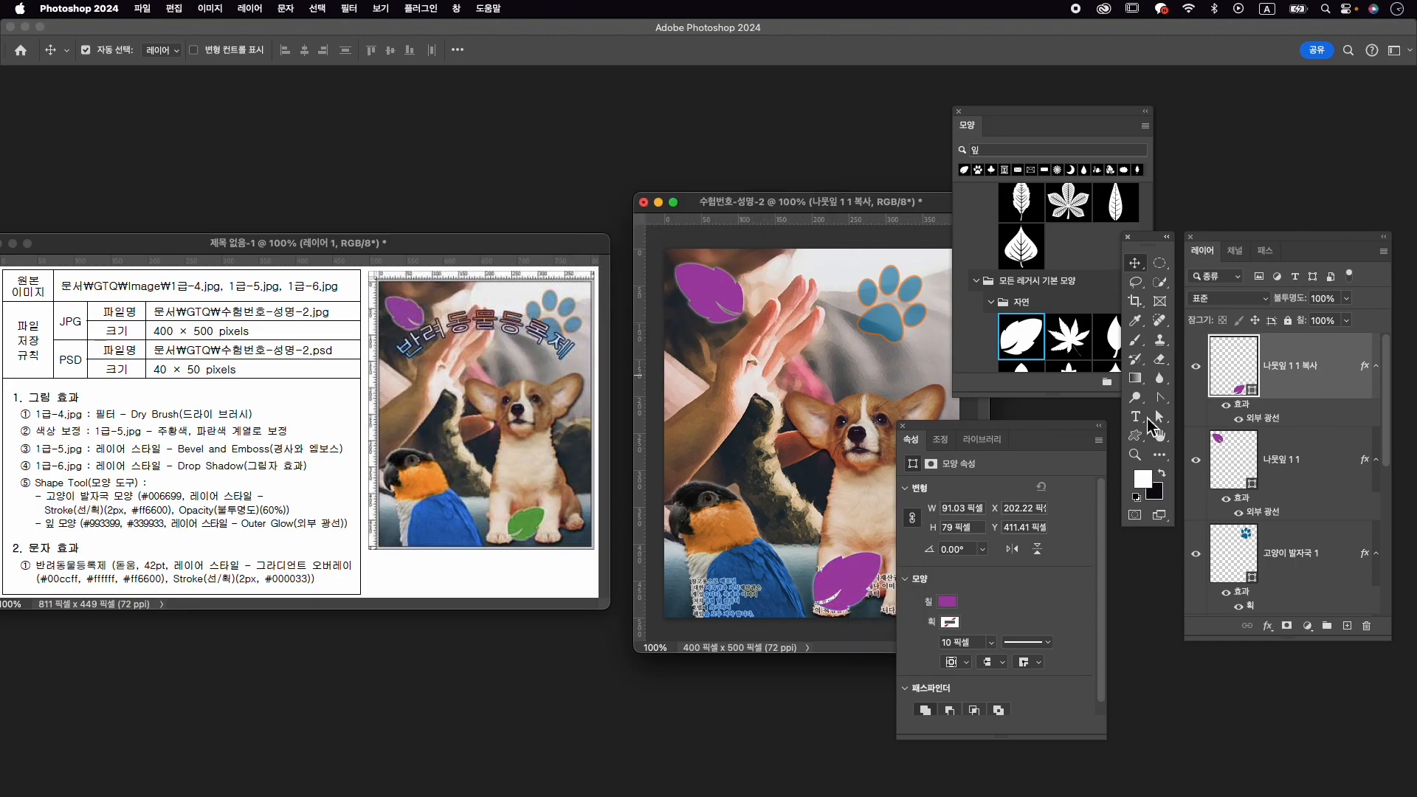
# Close the custom shape library and change the copied leaf's fill colour to #339933.
pyautogui.click(959, 111)
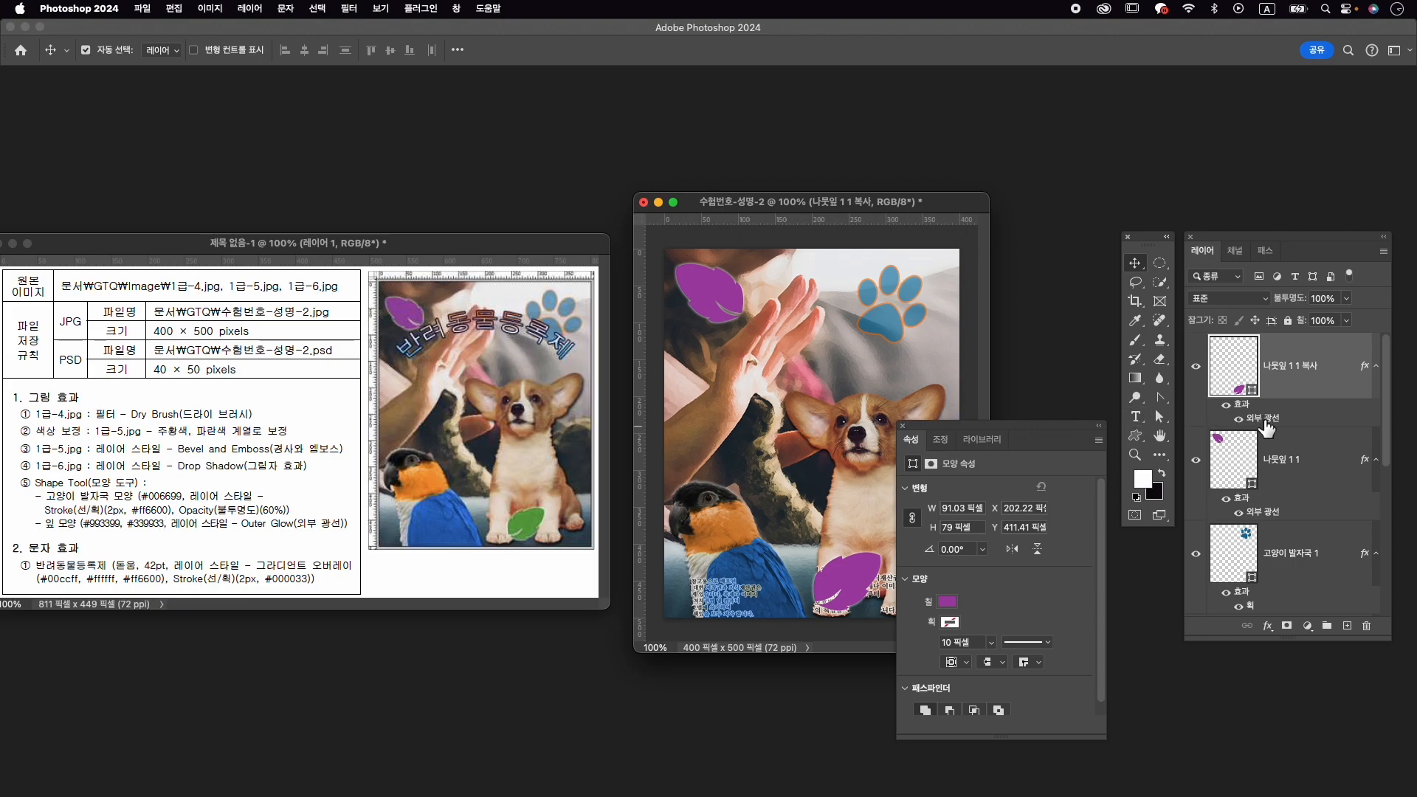
pyautogui.click(948, 601)
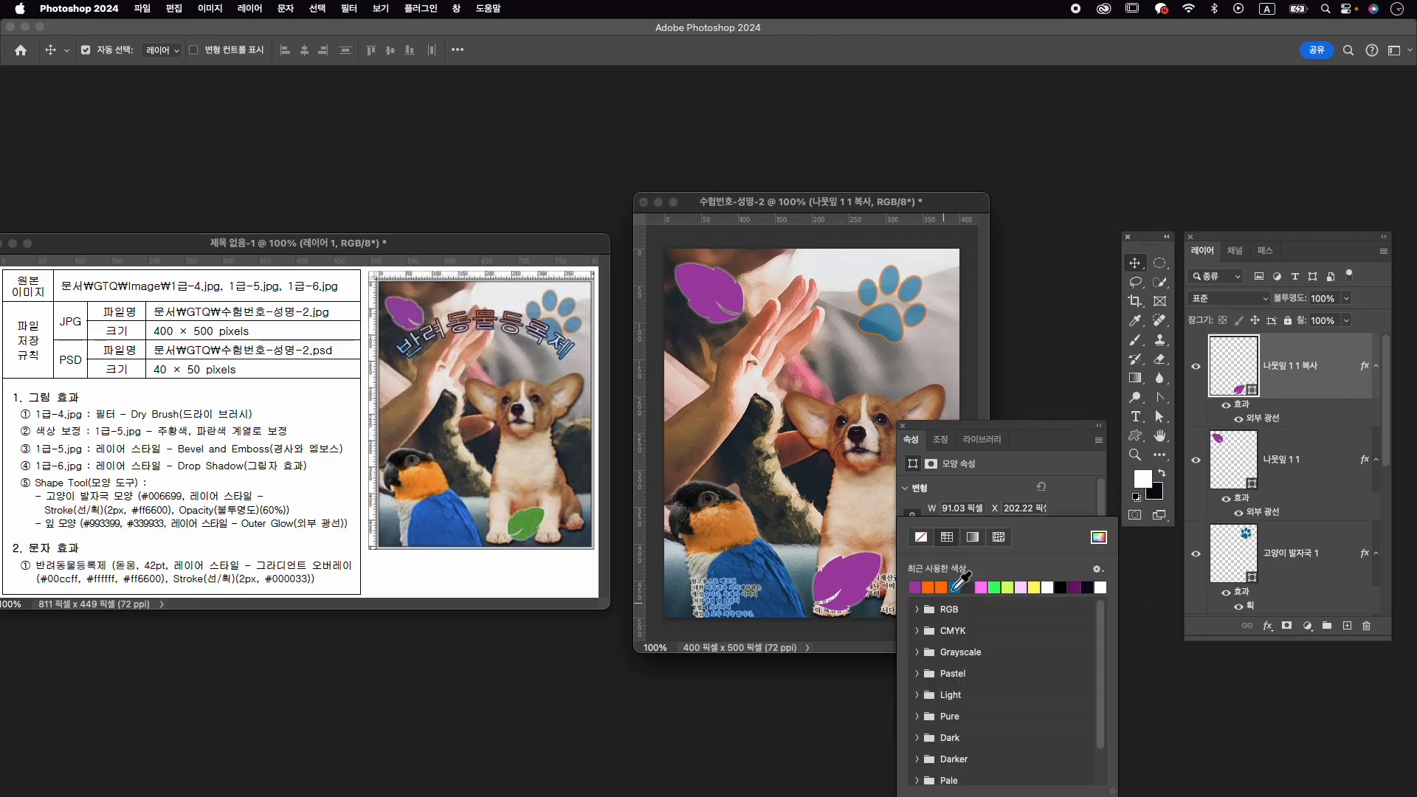
pyautogui.click(1107, 543)
pyautogui.write('33')
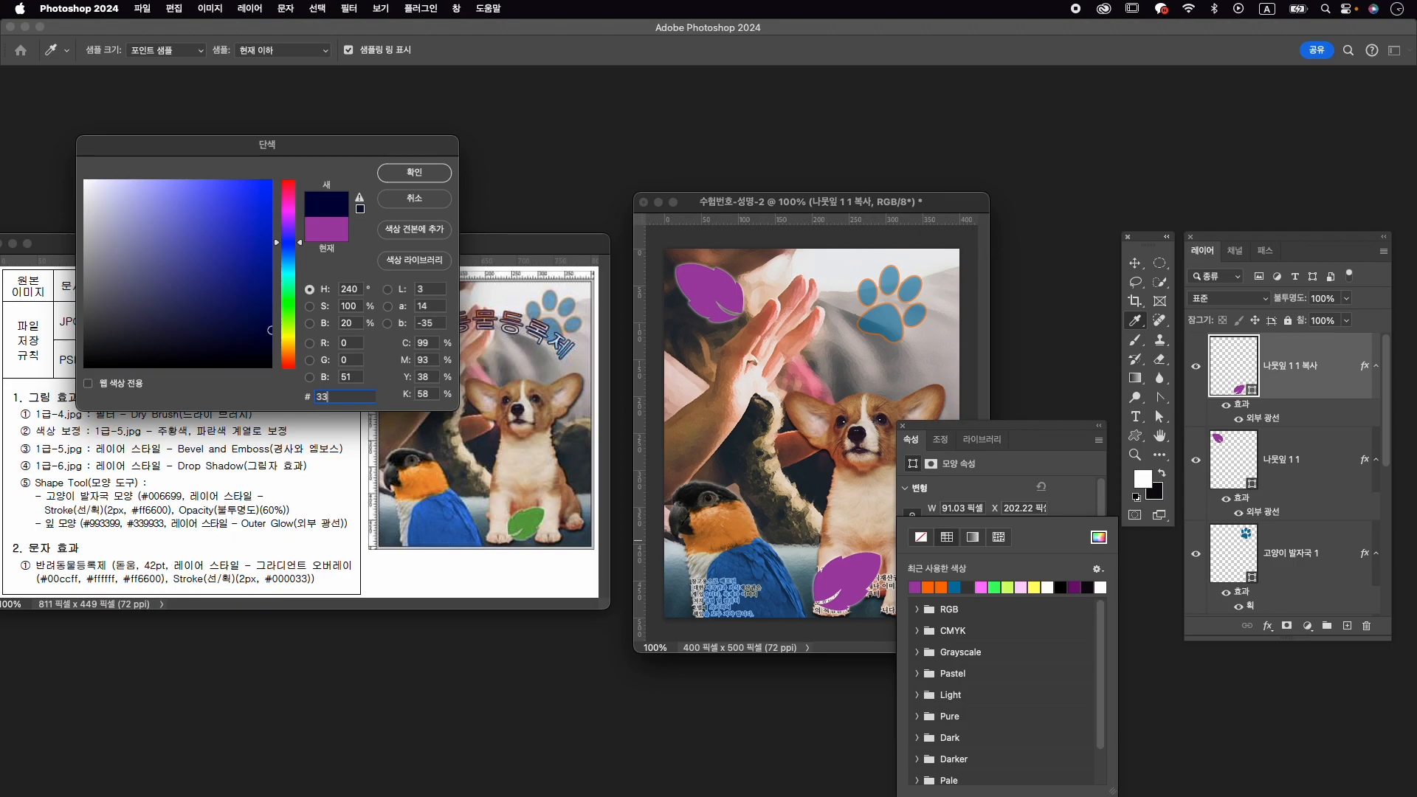
pyautogui.write('9933')
pyautogui.press('Return')
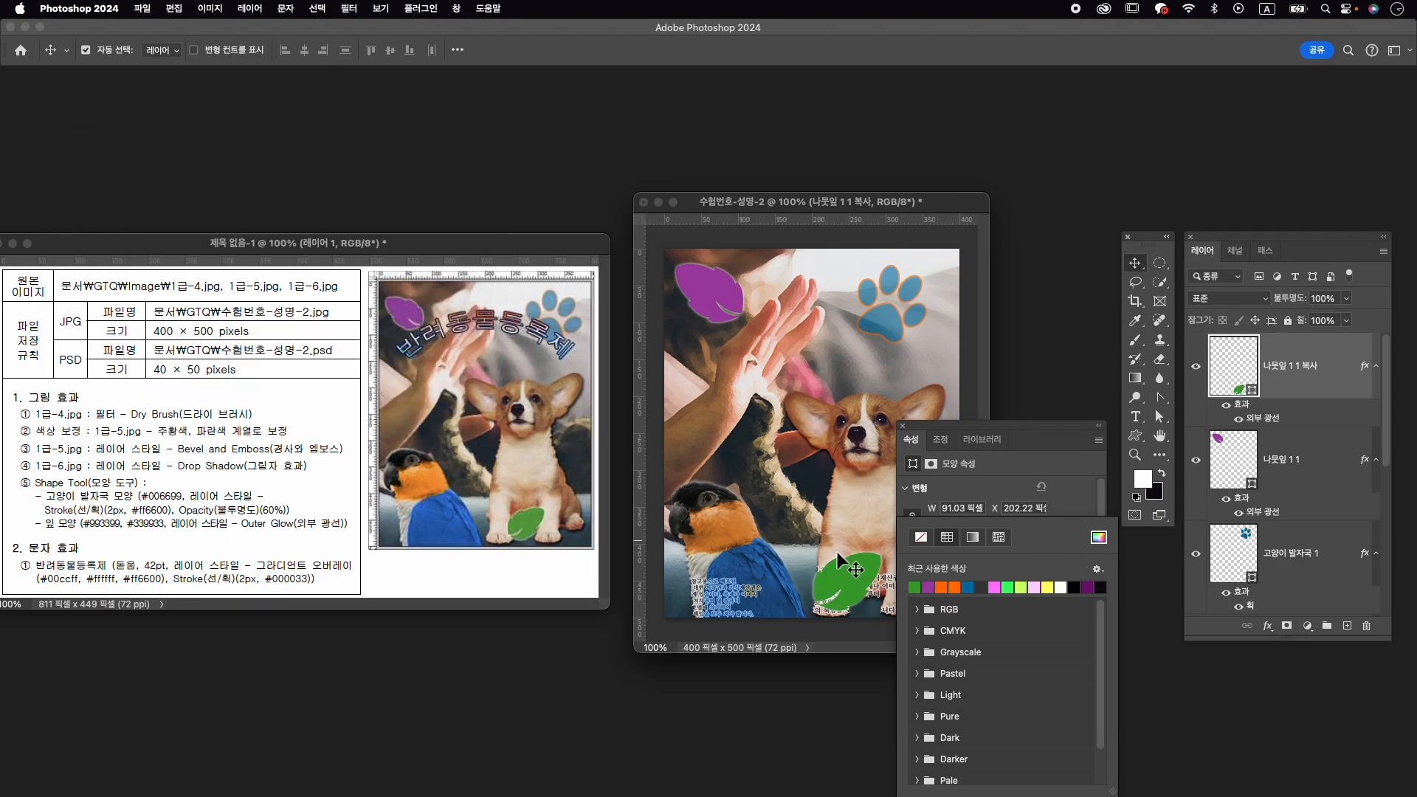
# Scale the green leaf to about 66% and place it at about X 251 and Y 434 px over the dog's feet.
pyautogui.click(1312, 364)
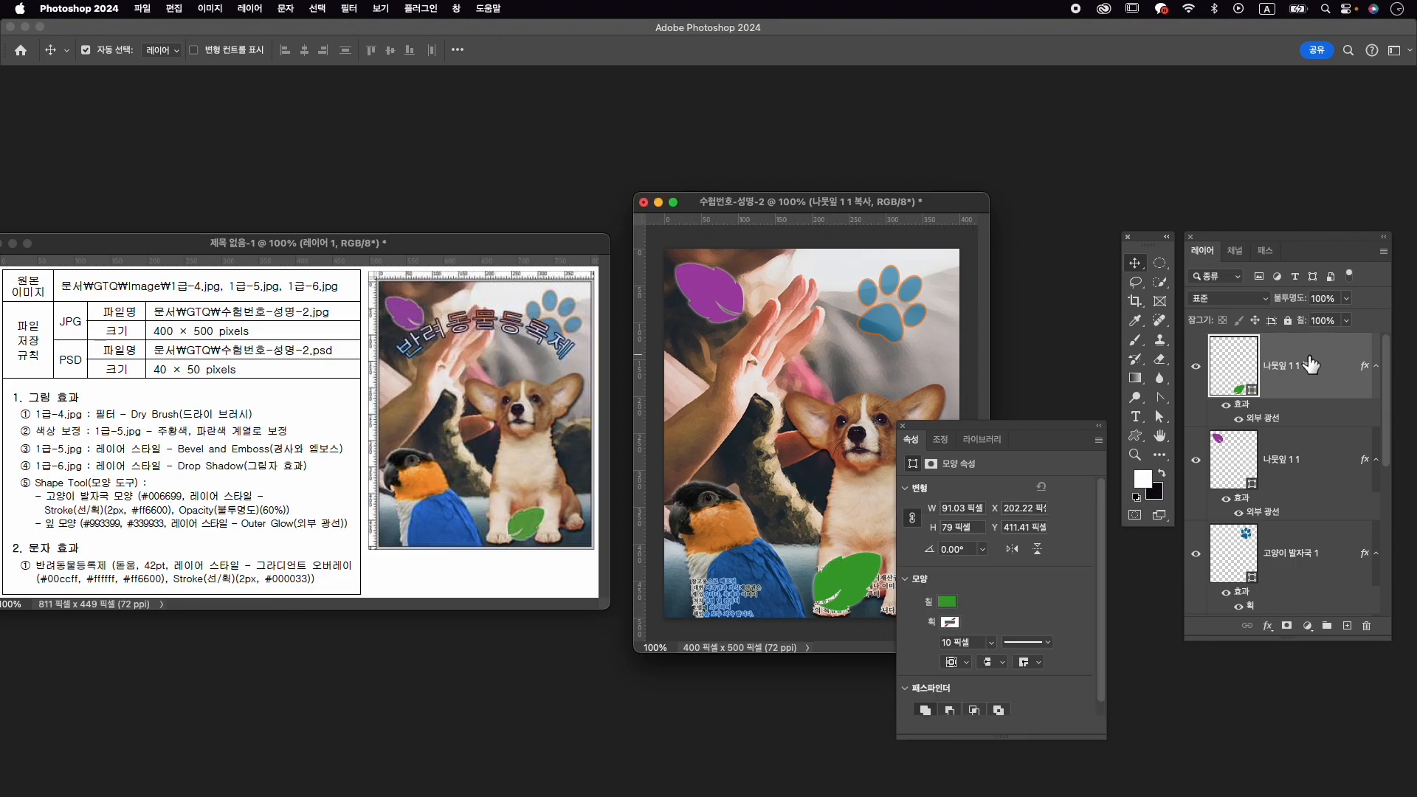
pyautogui.hotkey('ctrl', 't')
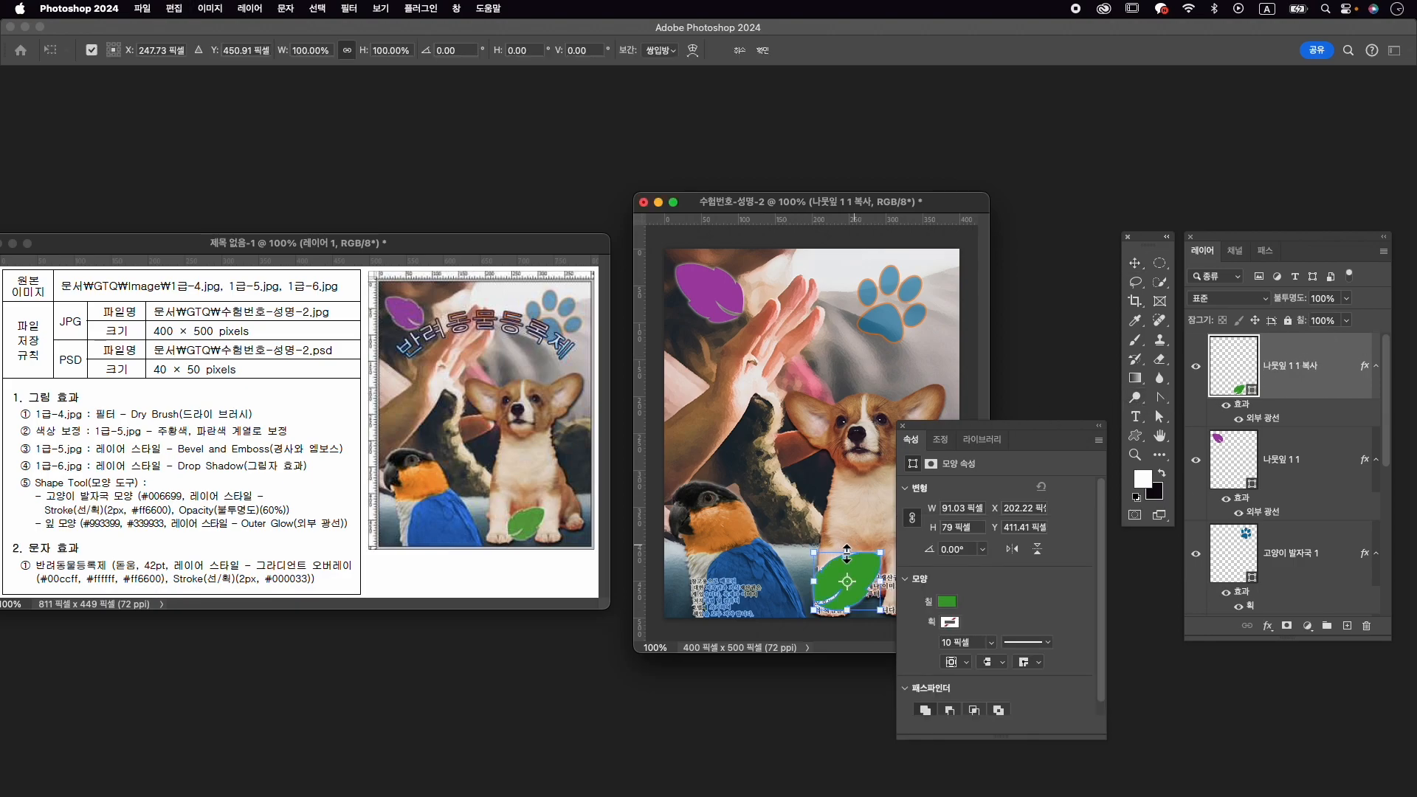
pyautogui.moveTo(808, 552); pyautogui.dragTo(889, 585)
pyautogui.press('super+z')
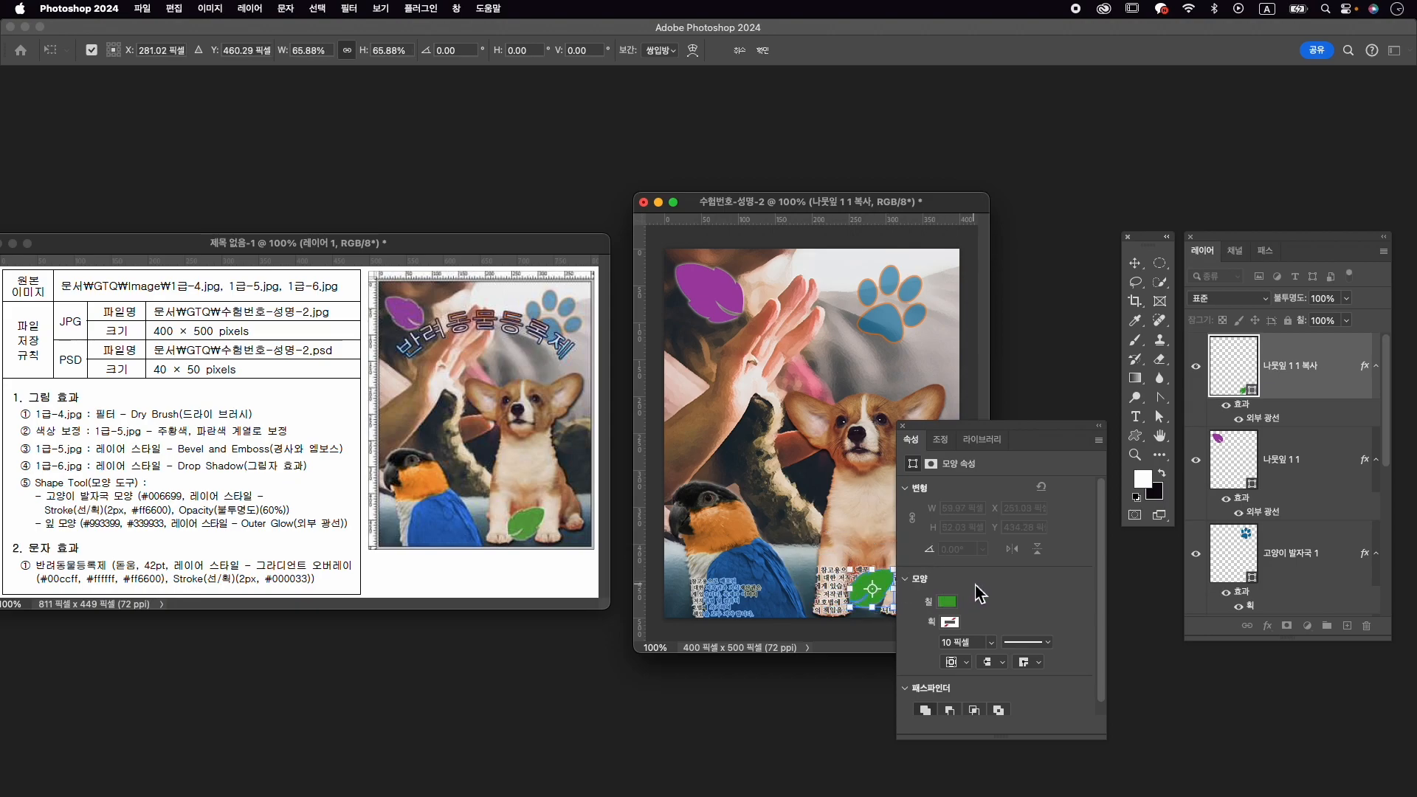
pyautogui.press('Return')
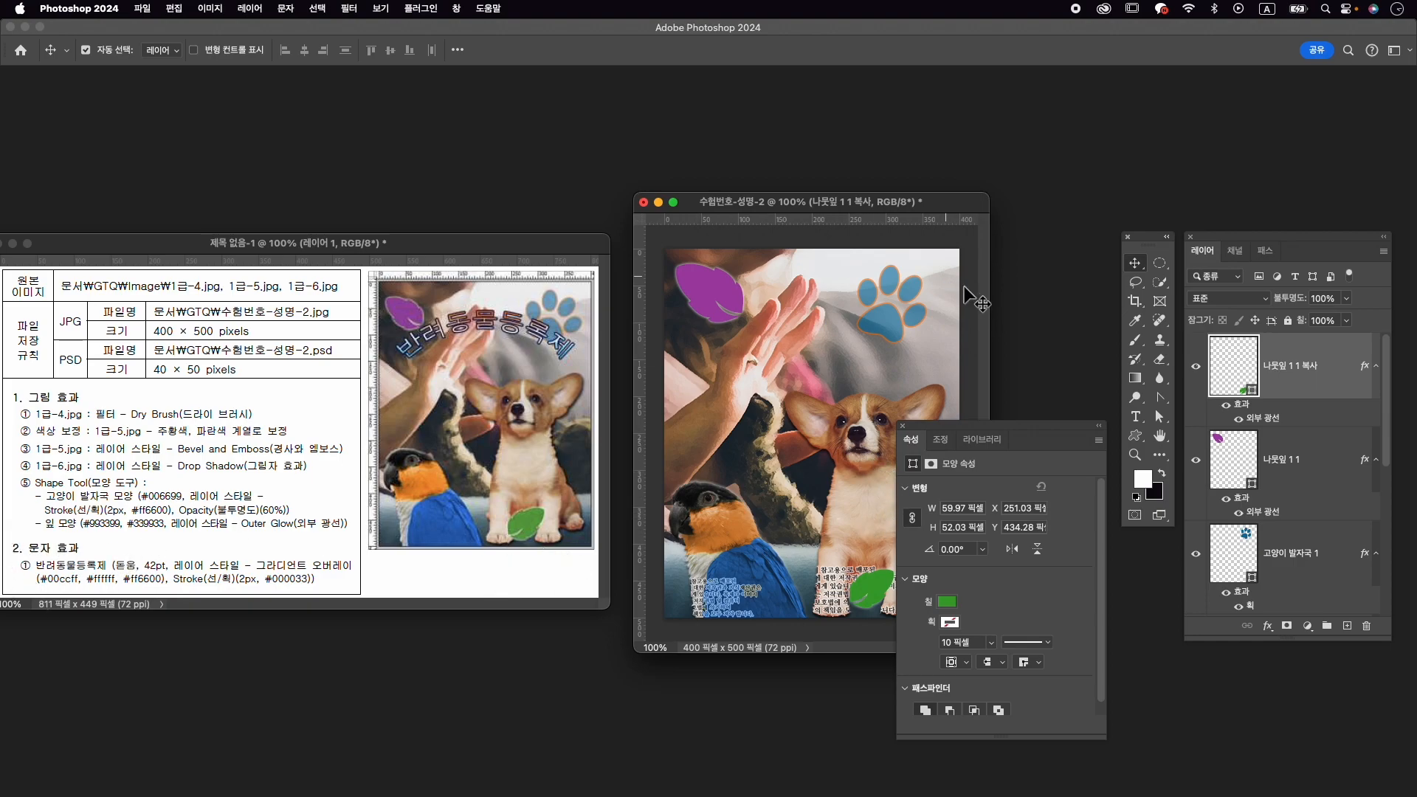
# Clear the shape properties away from the picture and set the Type tool's font to KoPubWorldDotum_Pro Light.
pyautogui.moveTo(1029, 439); pyautogui.dragTo(1060, 493)
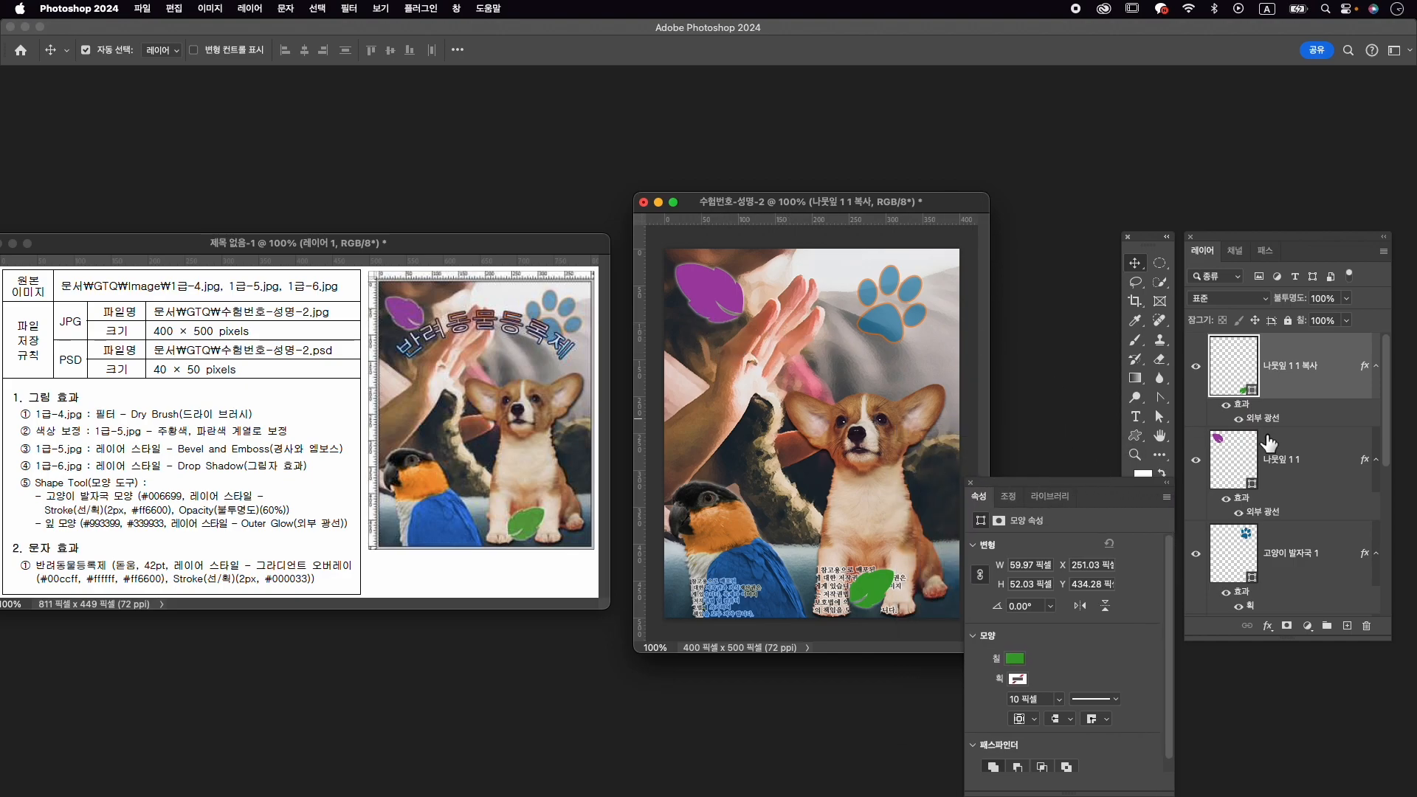
pyautogui.click(1137, 422)
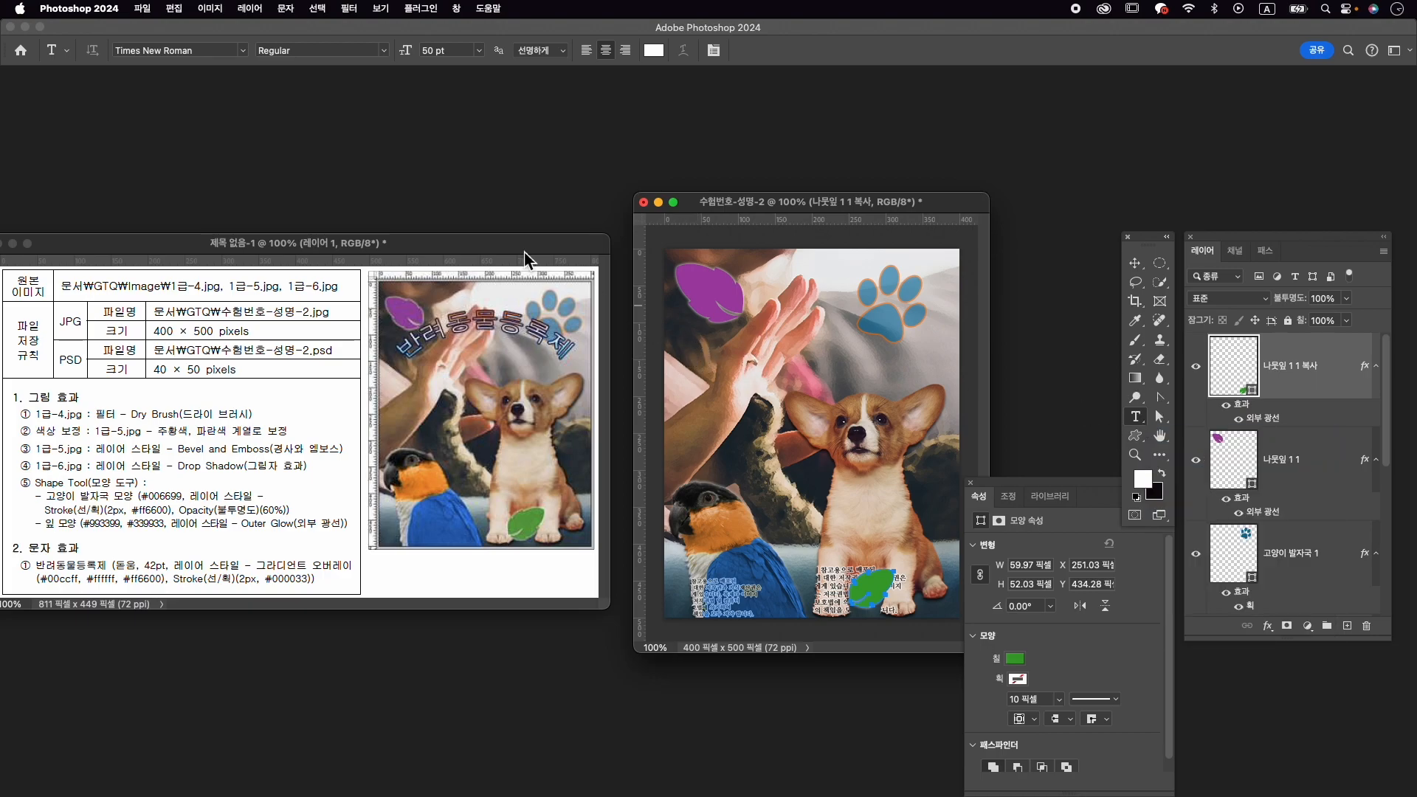
pyautogui.click(172, 55)
pyautogui.write('d')
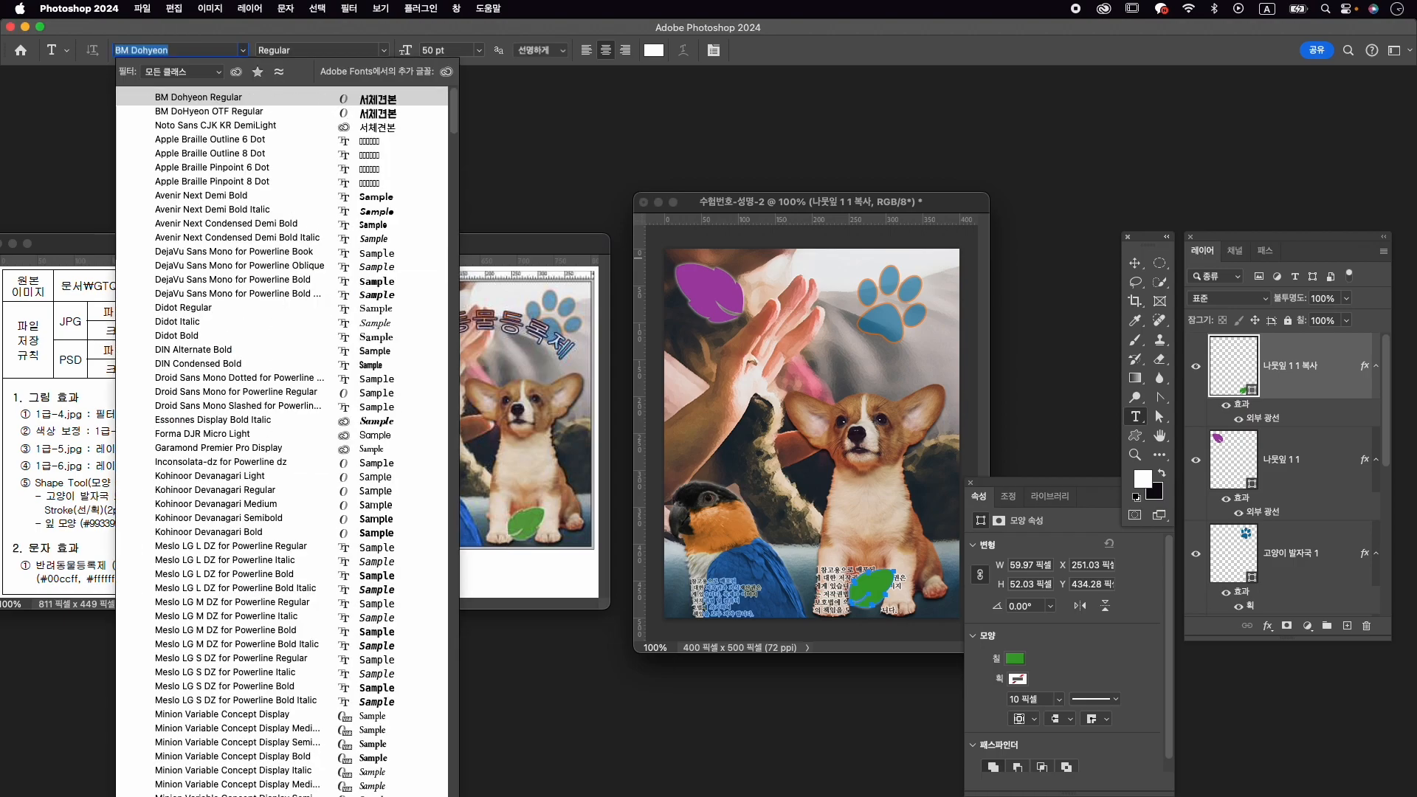
pyautogui.write('ot')
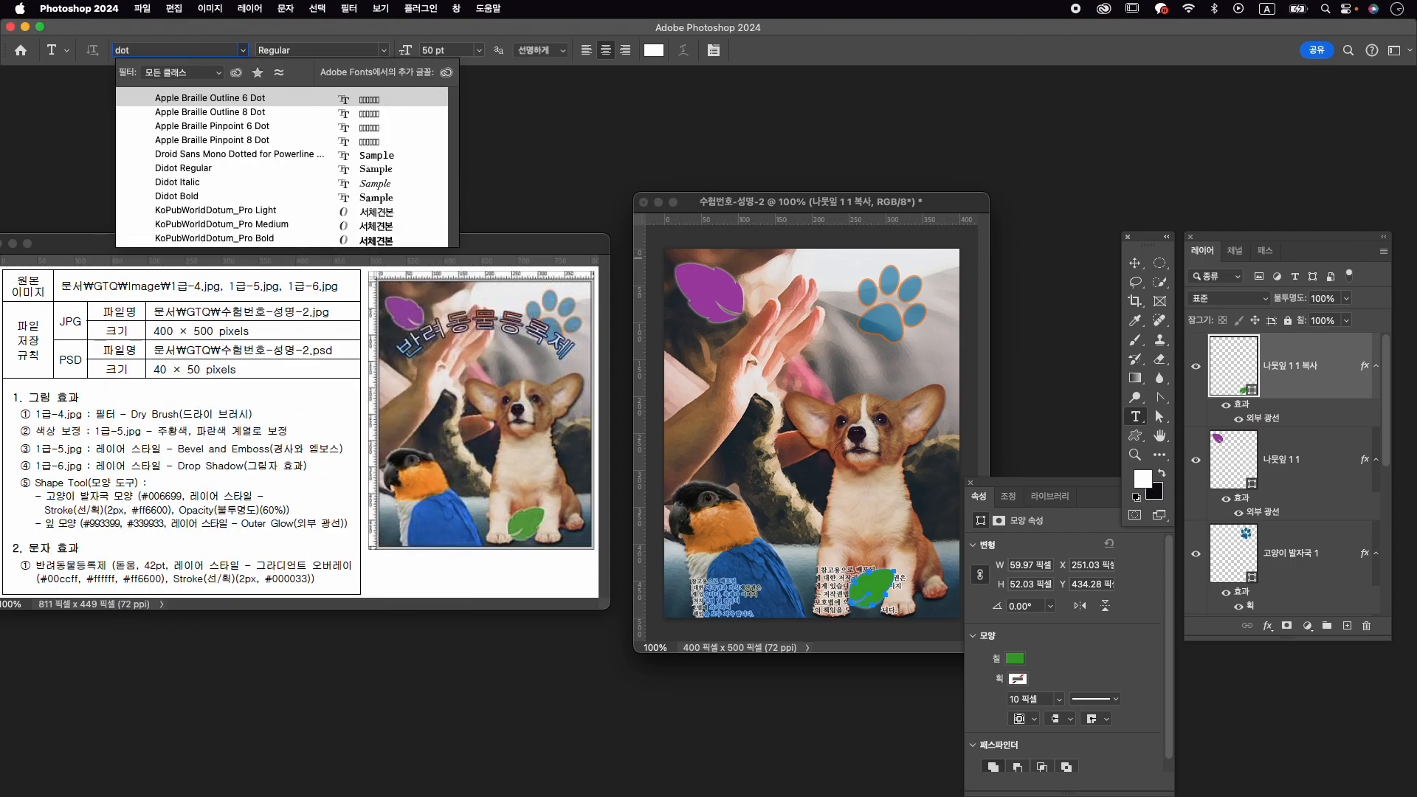
pyautogui.write('u')
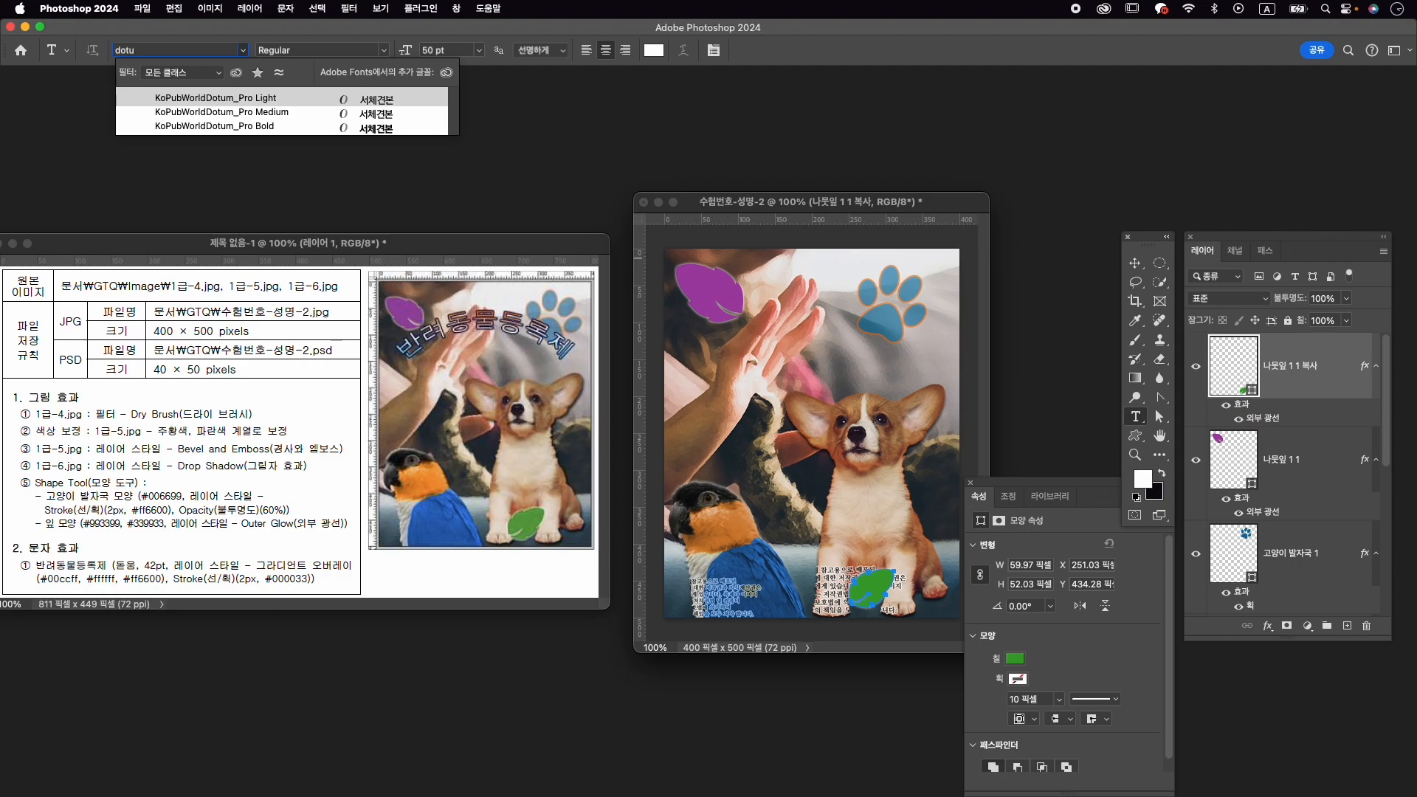
pyautogui.press('Return')
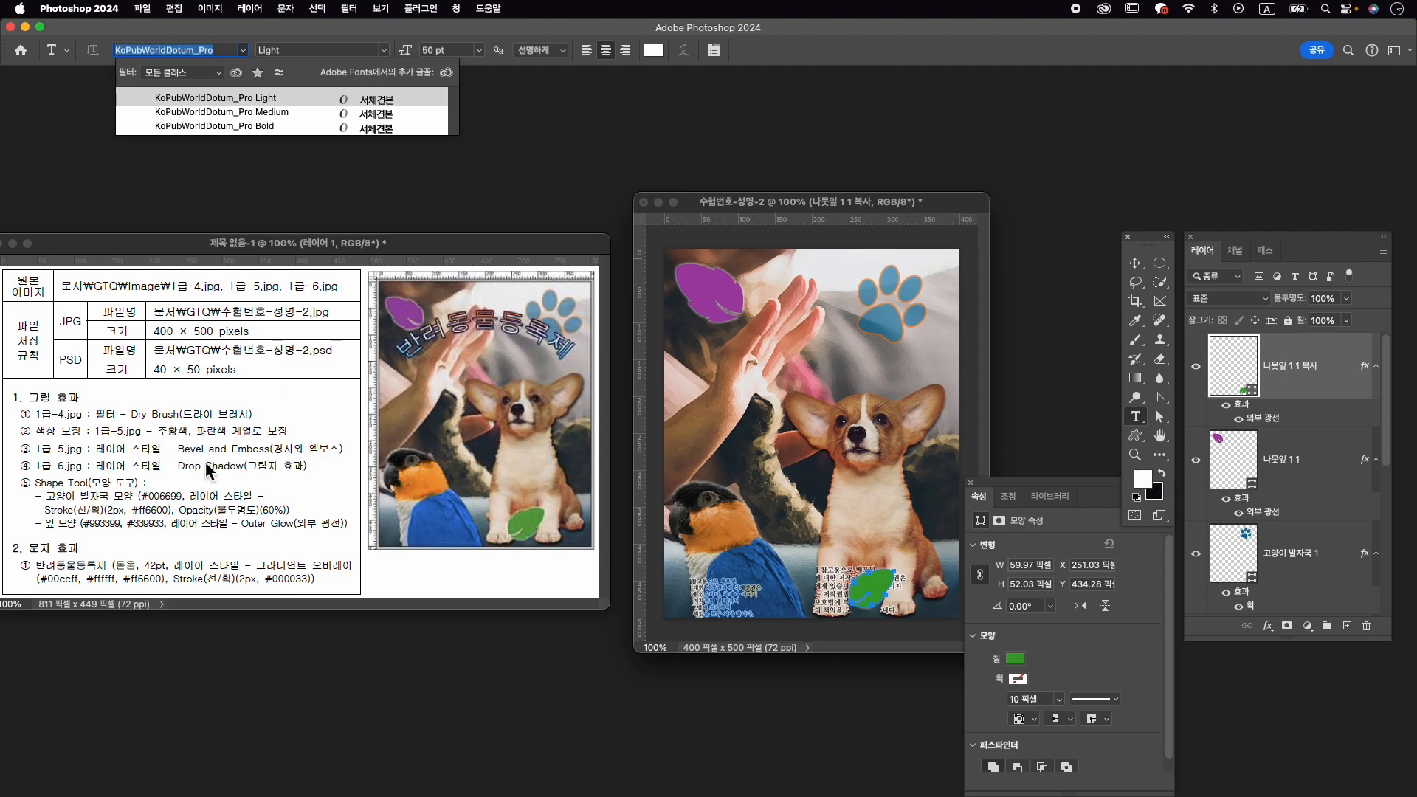
# Set the title font to KoPubWorldDotum_Pro Medium at 42 pt.
pyautogui.click(267, 118)
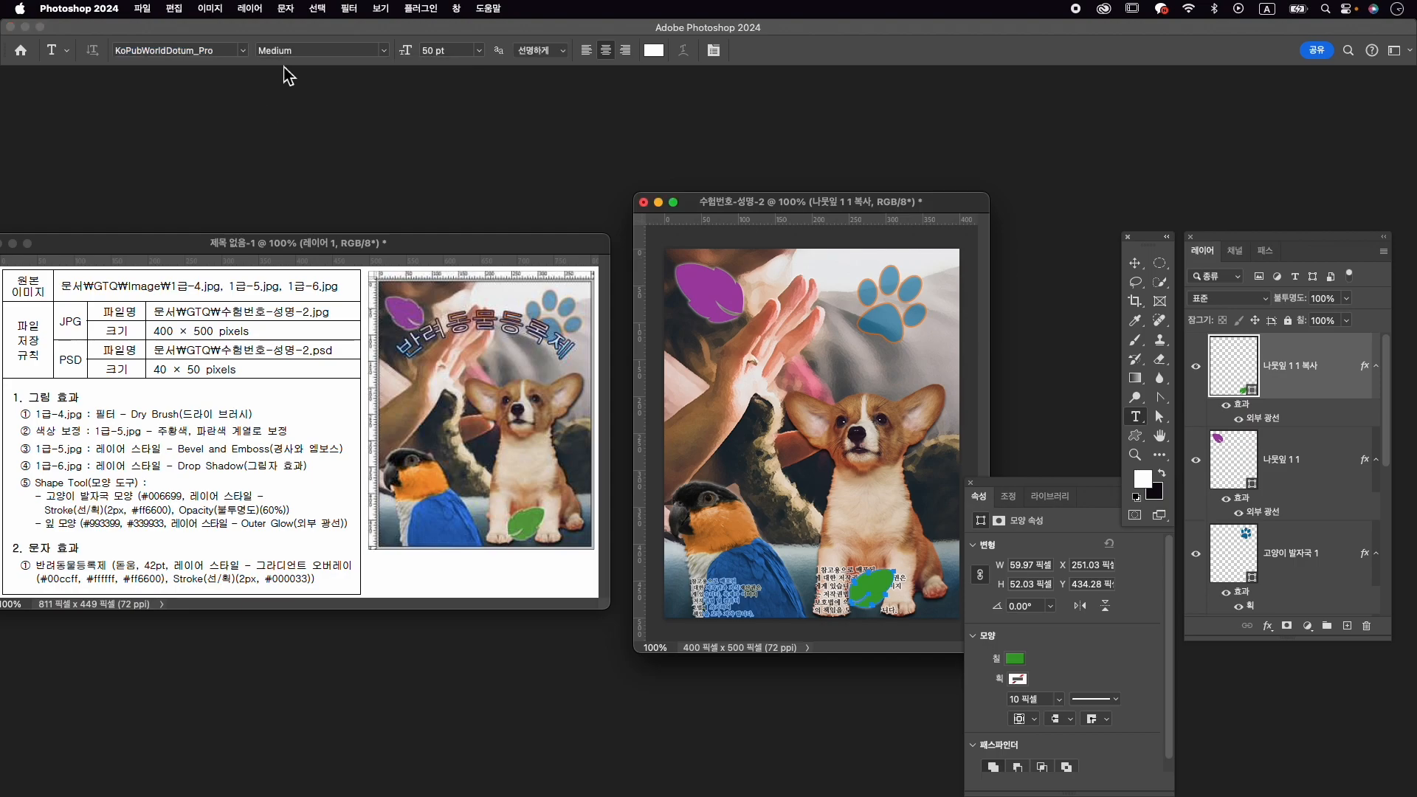
pyautogui.click(438, 53)
pyautogui.write('42')
pyautogui.press('Return')
# Add the title text 반려동물등록제 and place it over the hand, just above the dog's head.
pyautogui.click(701, 377)
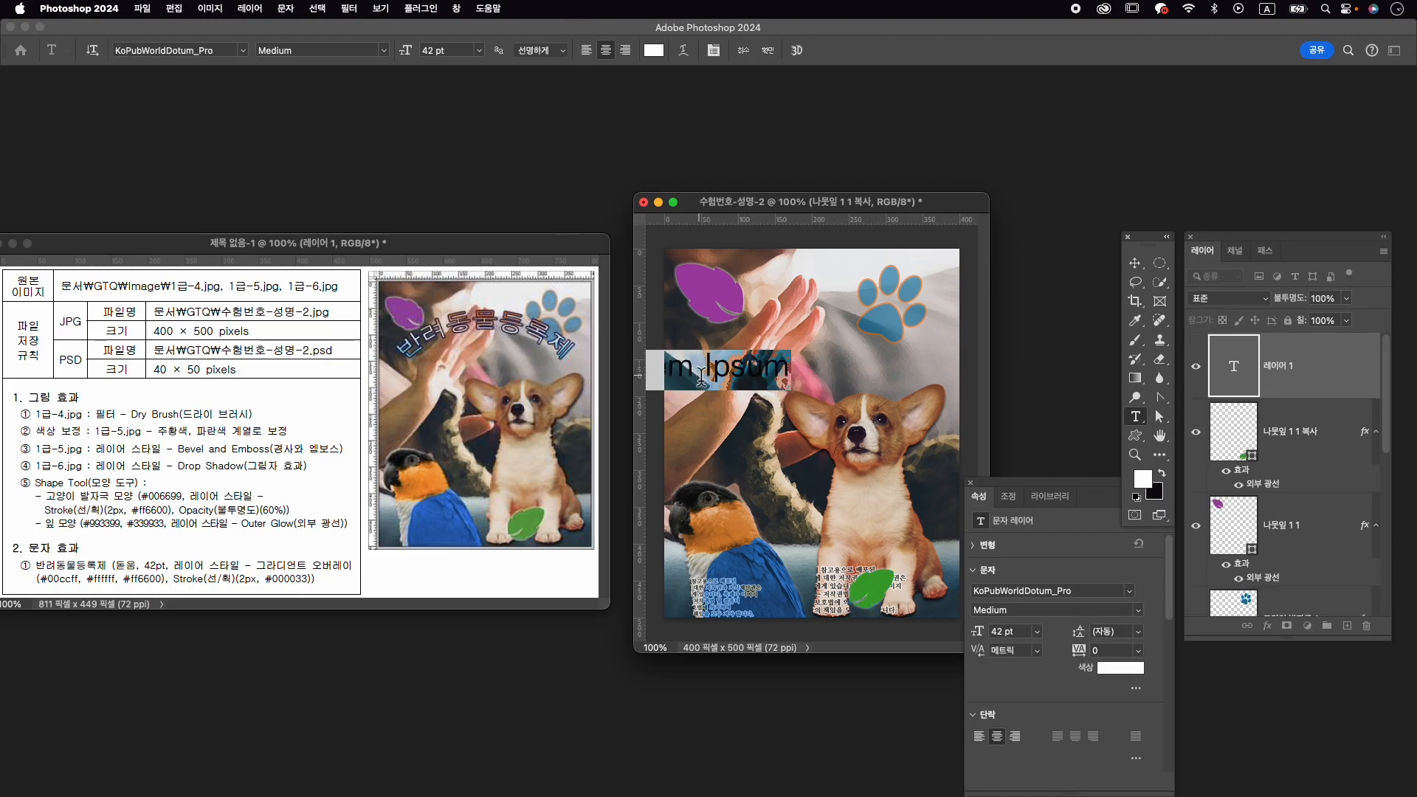
pyautogui.write('반려동물등로')
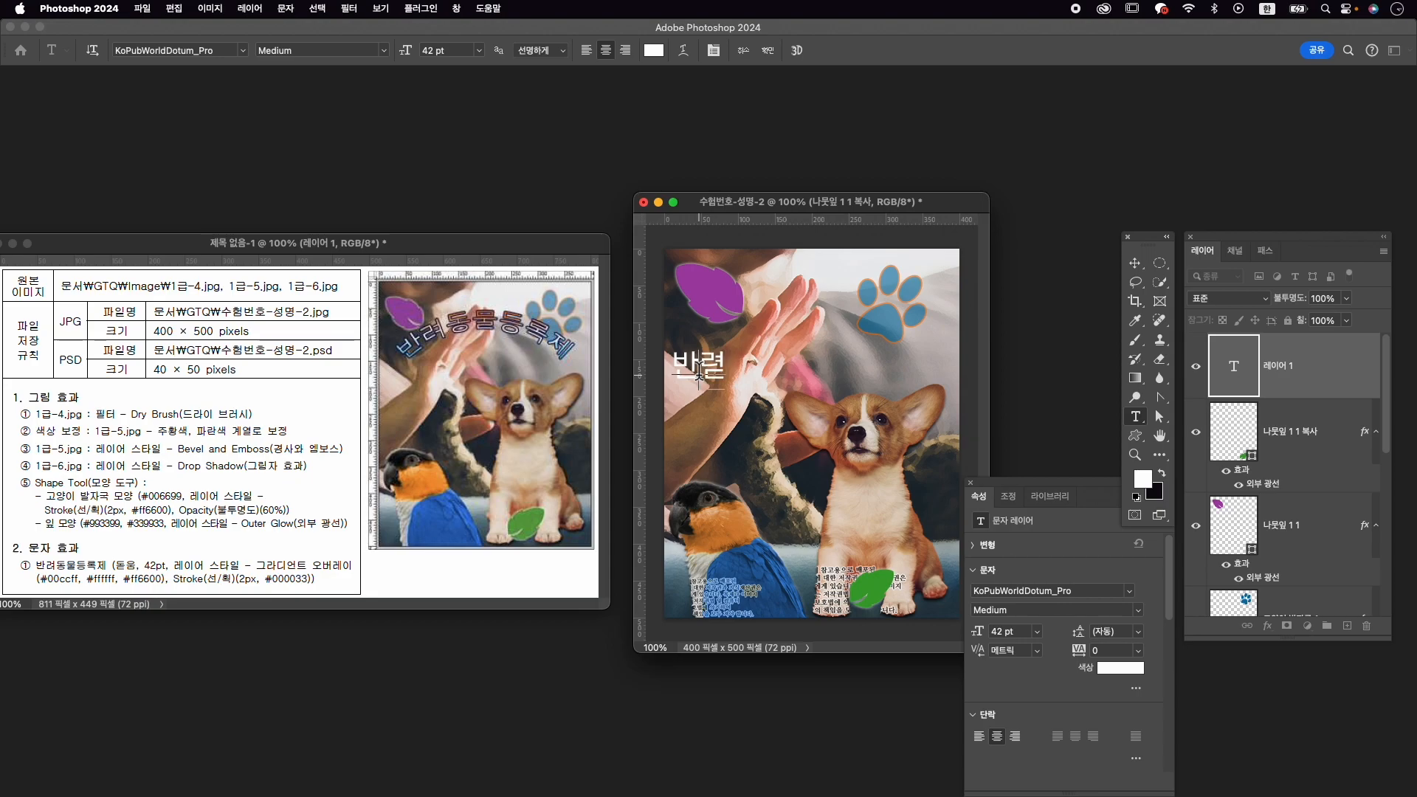
pyautogui.write('록제')
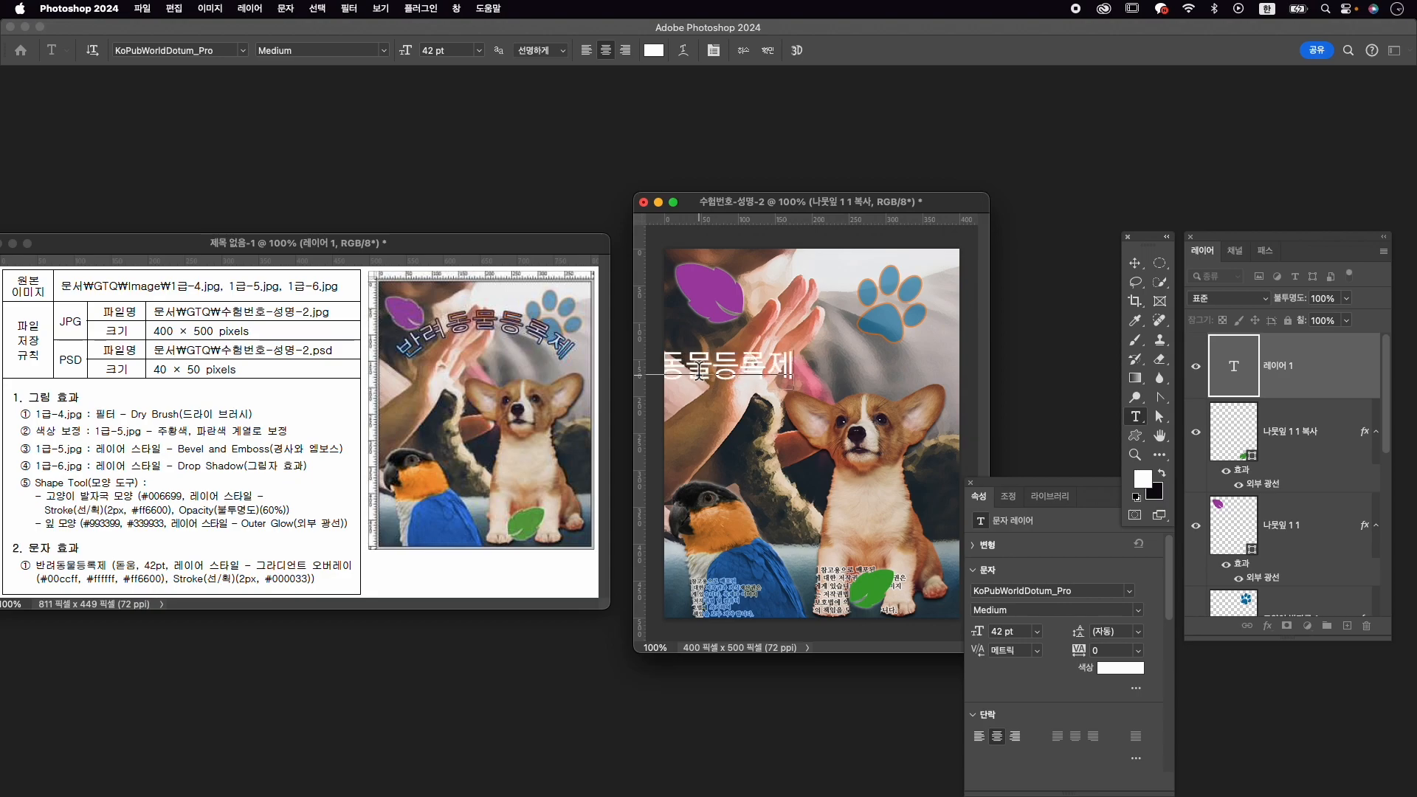
pyautogui.press('super+a')
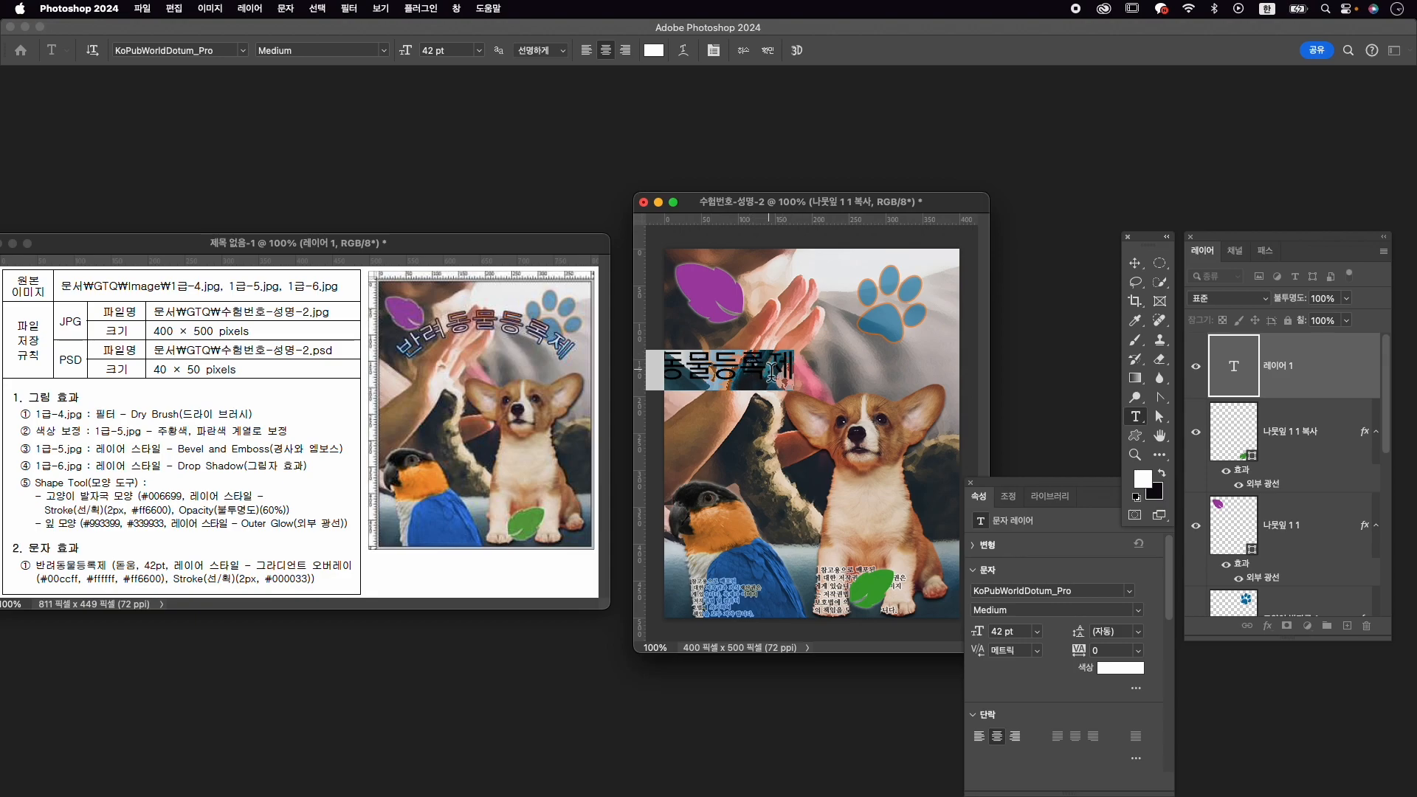
pyautogui.moveTo(768, 362); pyautogui.dragTo(865, 361)
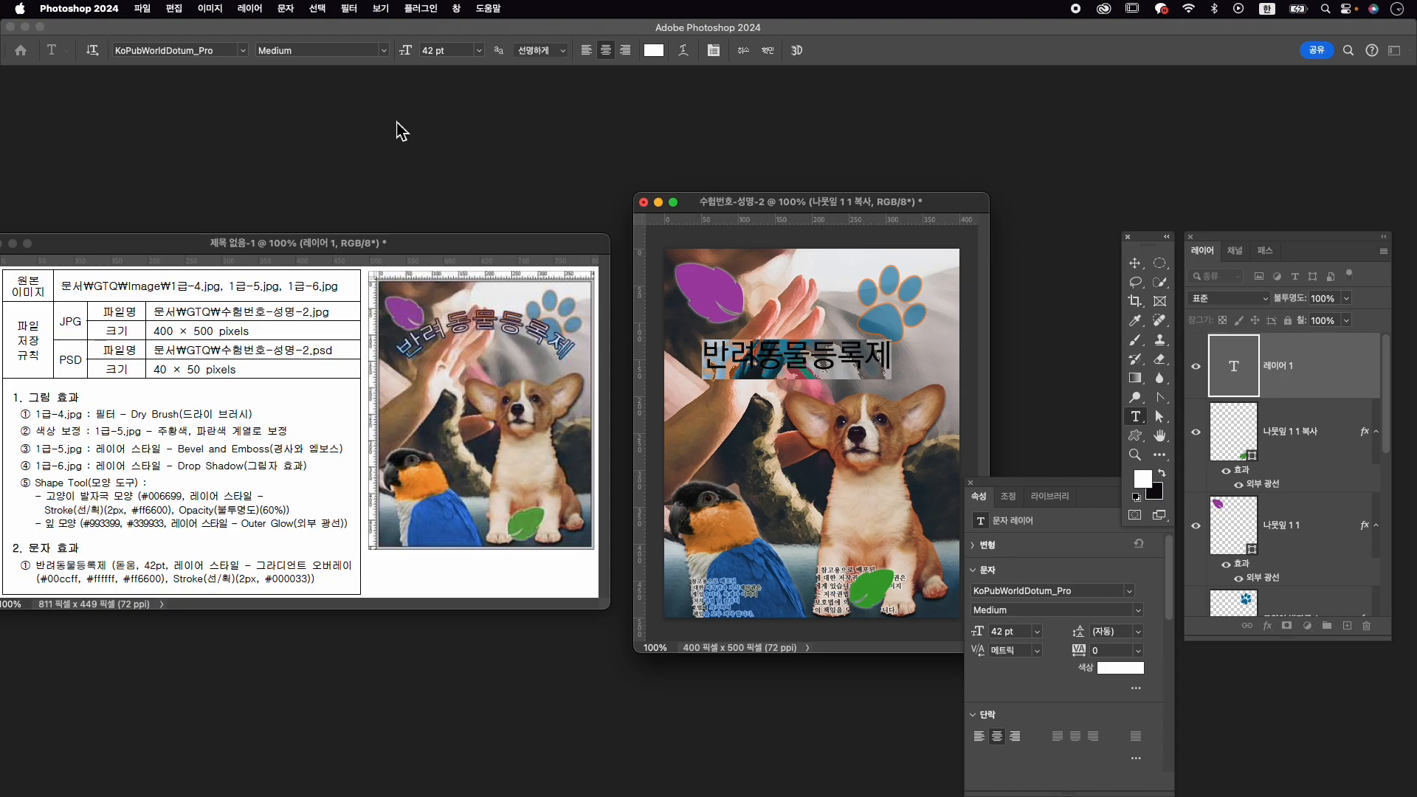
pyautogui.click(769, 51)
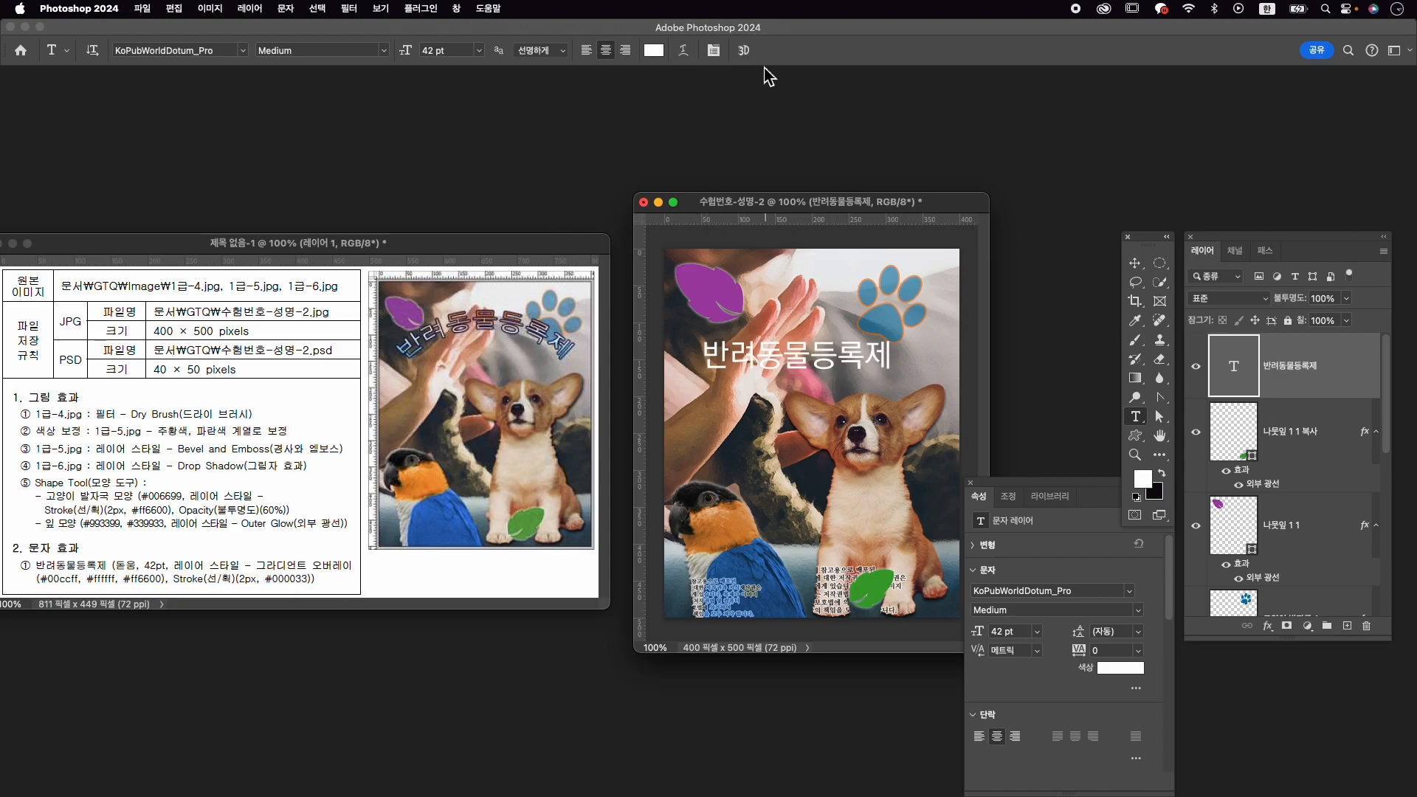
# Give the title a Gradient Overlay with an added middle stop at 50% and the start stop coloured #00ccff.
pyautogui.click(1269, 627)
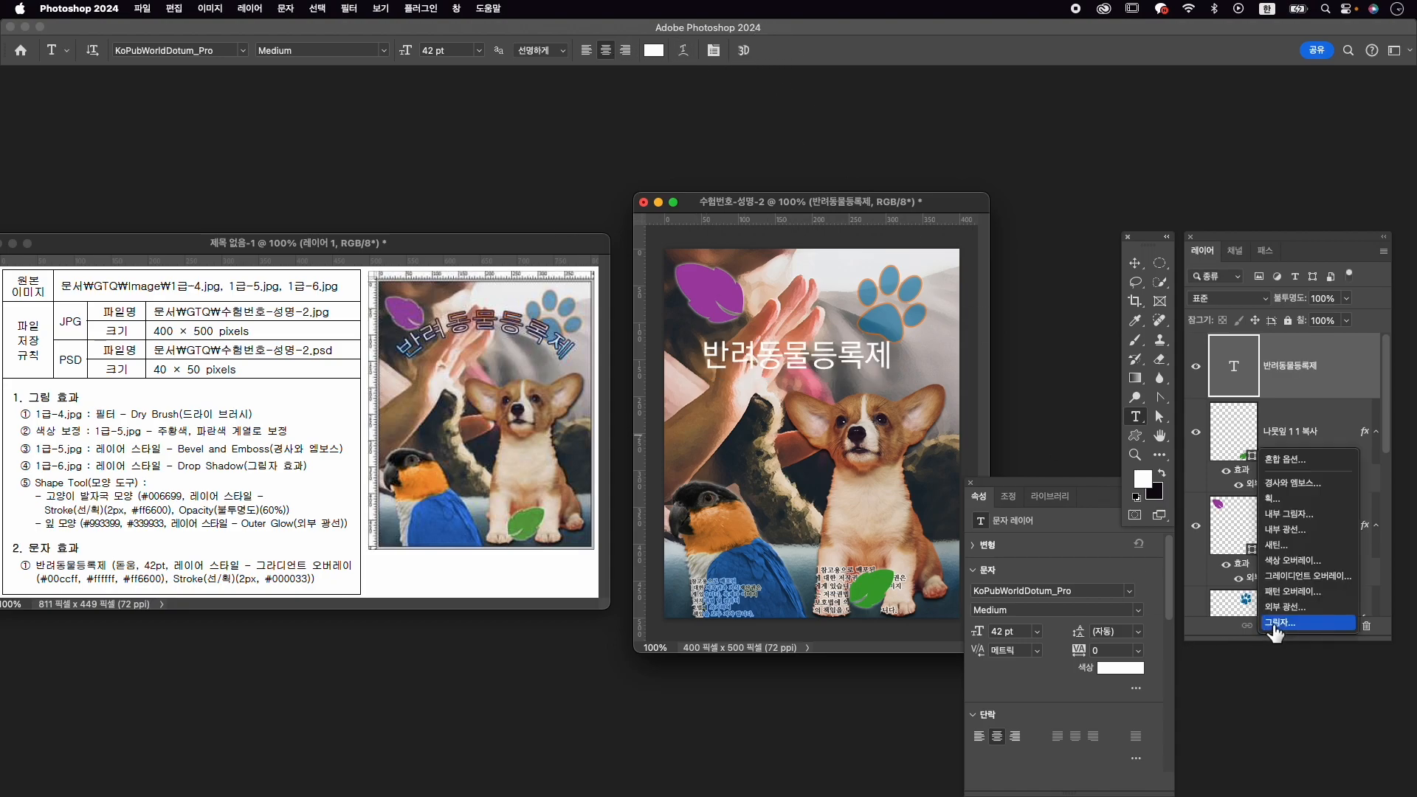
pyautogui.click(1305, 577)
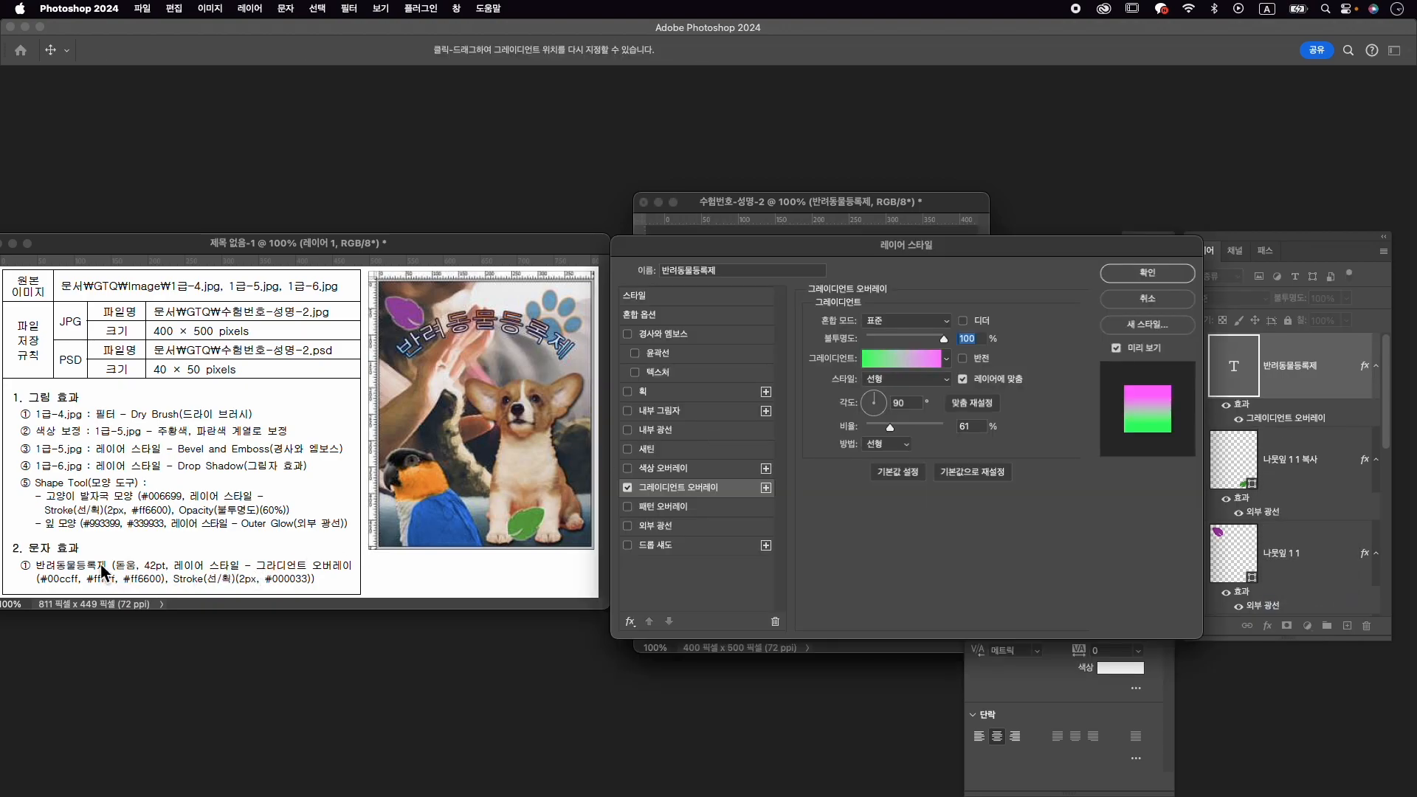
pyautogui.click(906, 359)
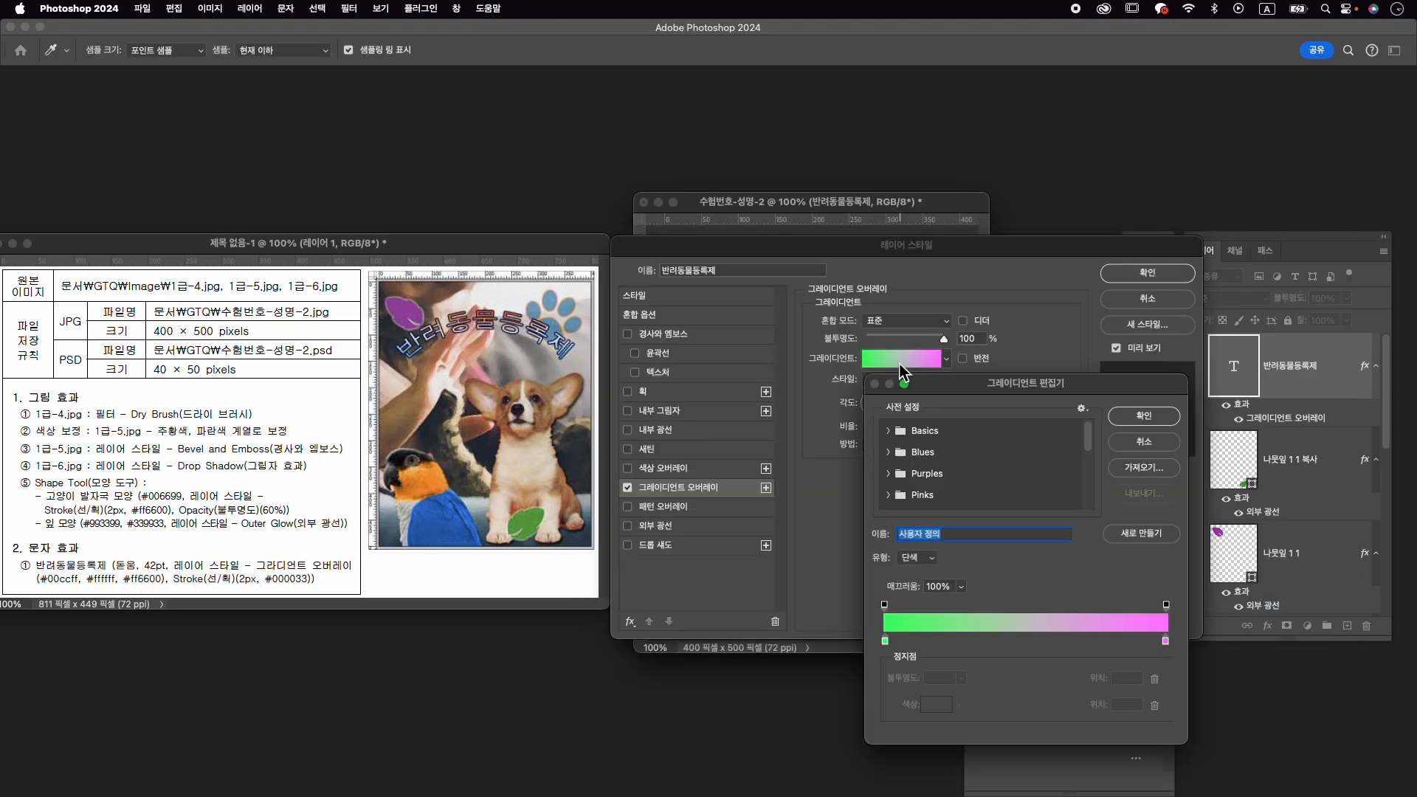
pyautogui.click(1032, 646)
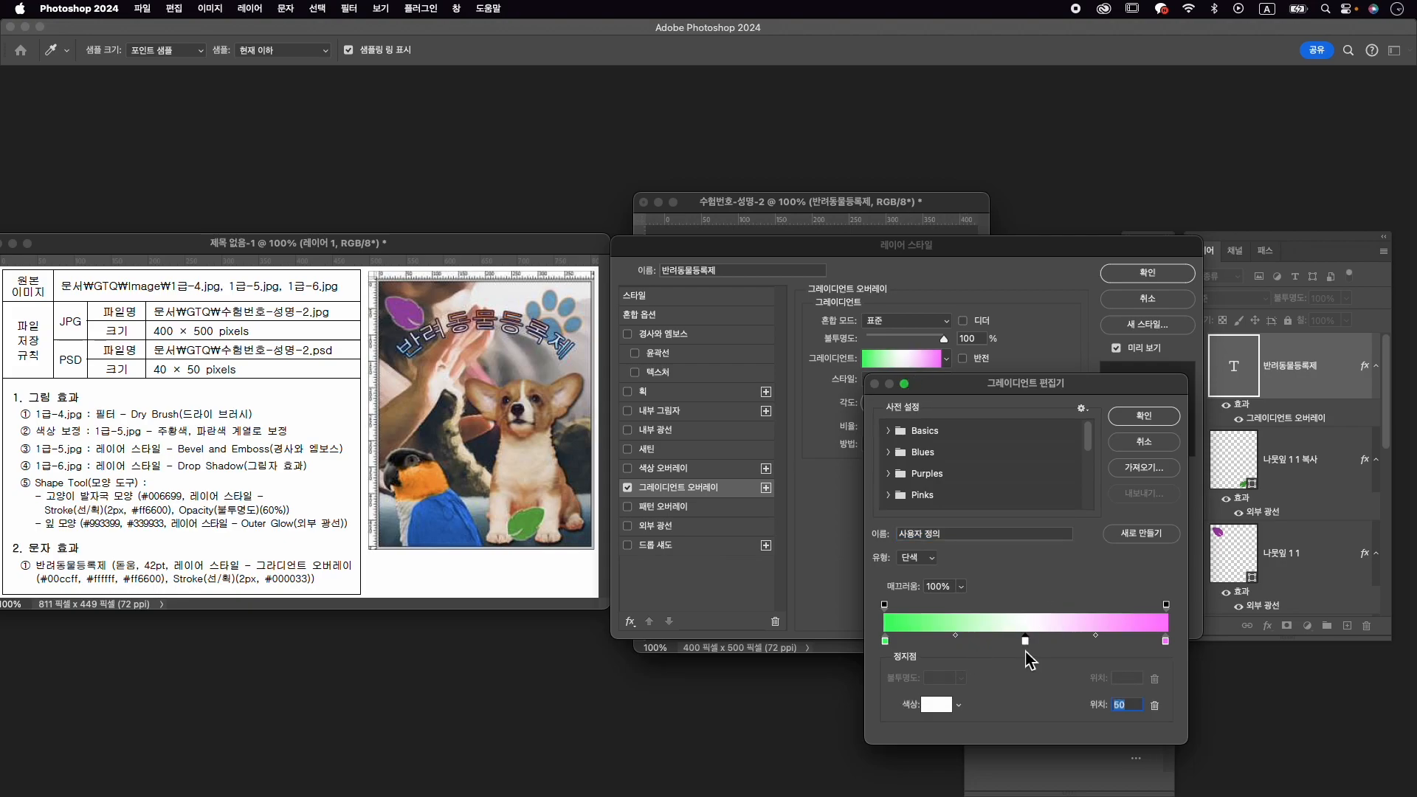
pyautogui.click(885, 642)
pyautogui.doubleClick(886, 643)
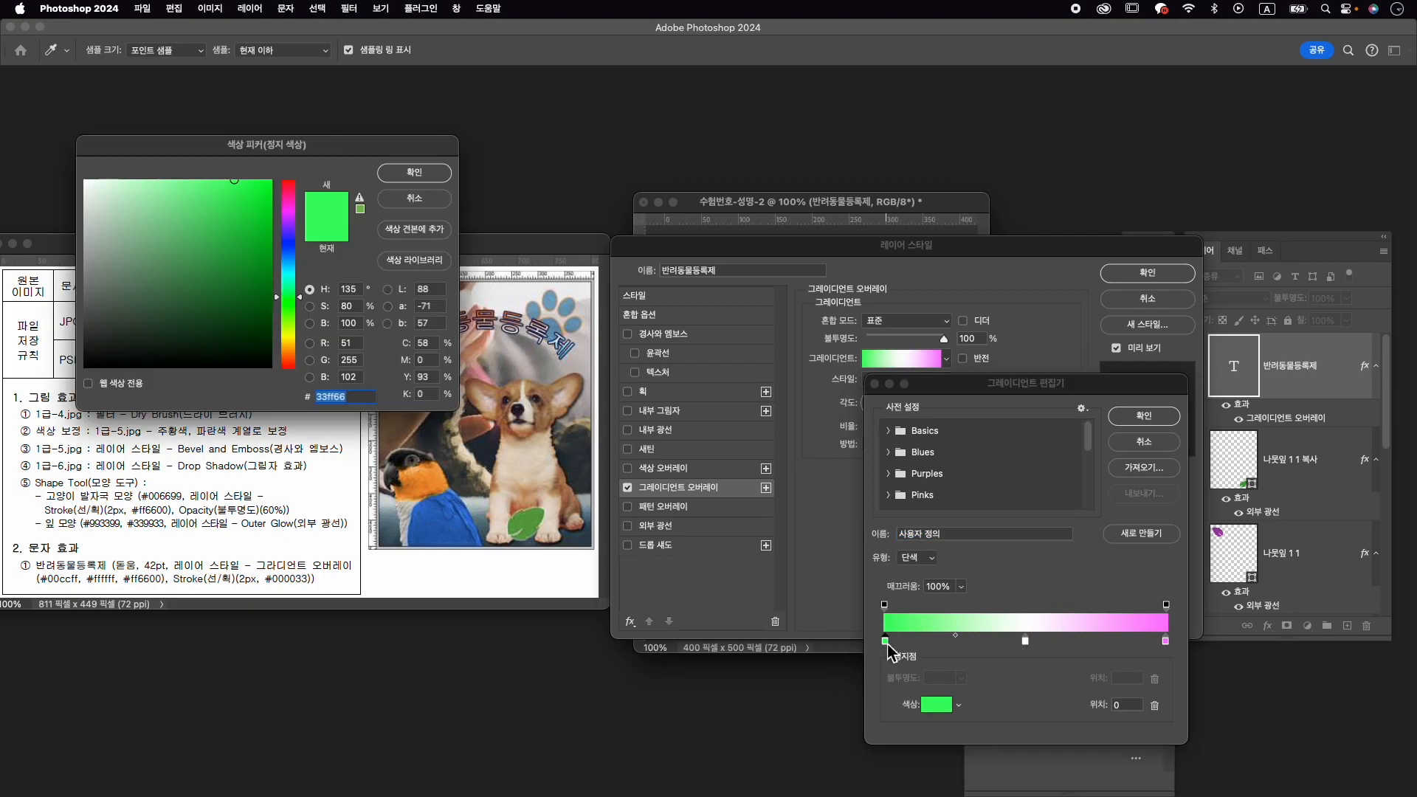
pyautogui.write('00ccff')
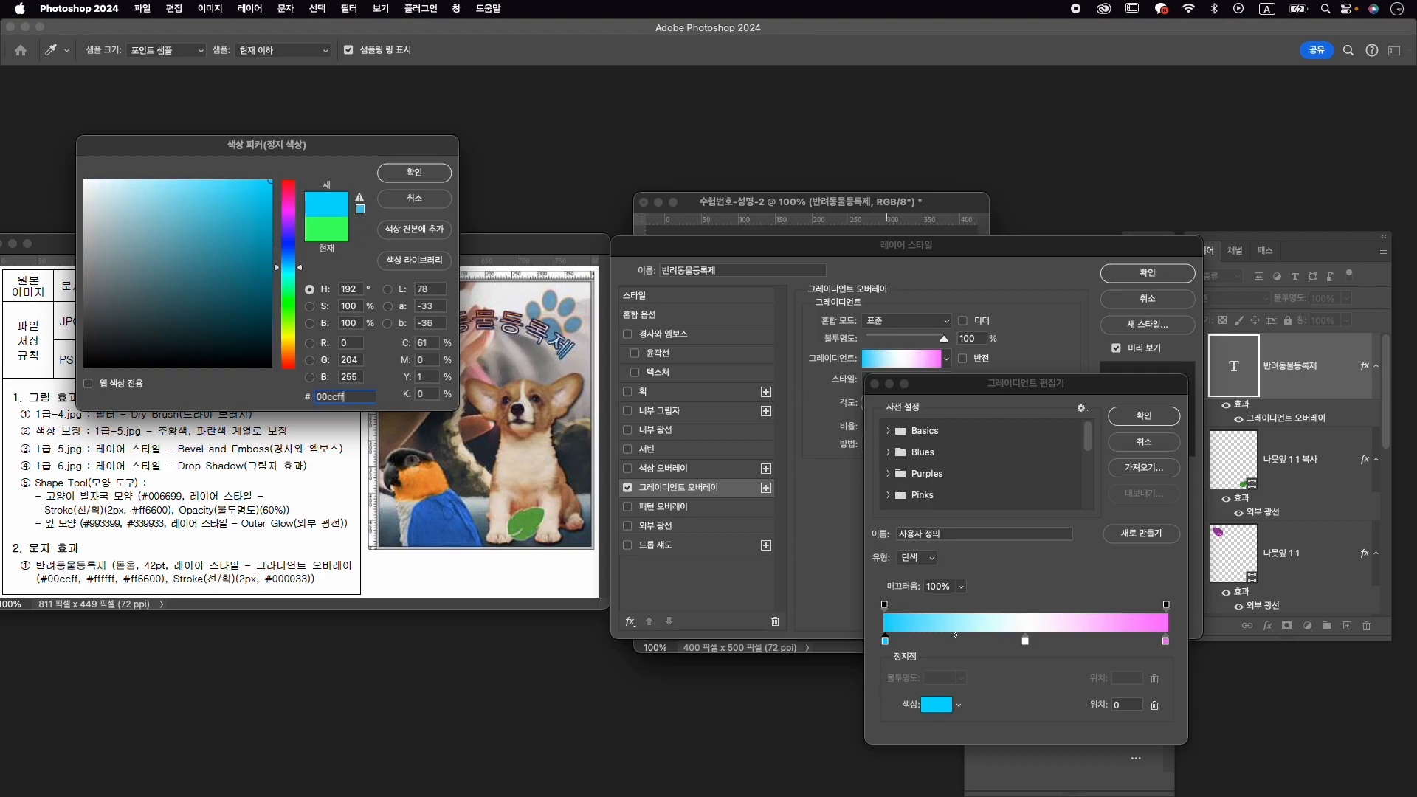
pyautogui.press('Return')
# Colour the gradient's middle stop #ffffff and its end stop #ff6600, and accept the gradient.
pyautogui.doubleClick(1025, 641)
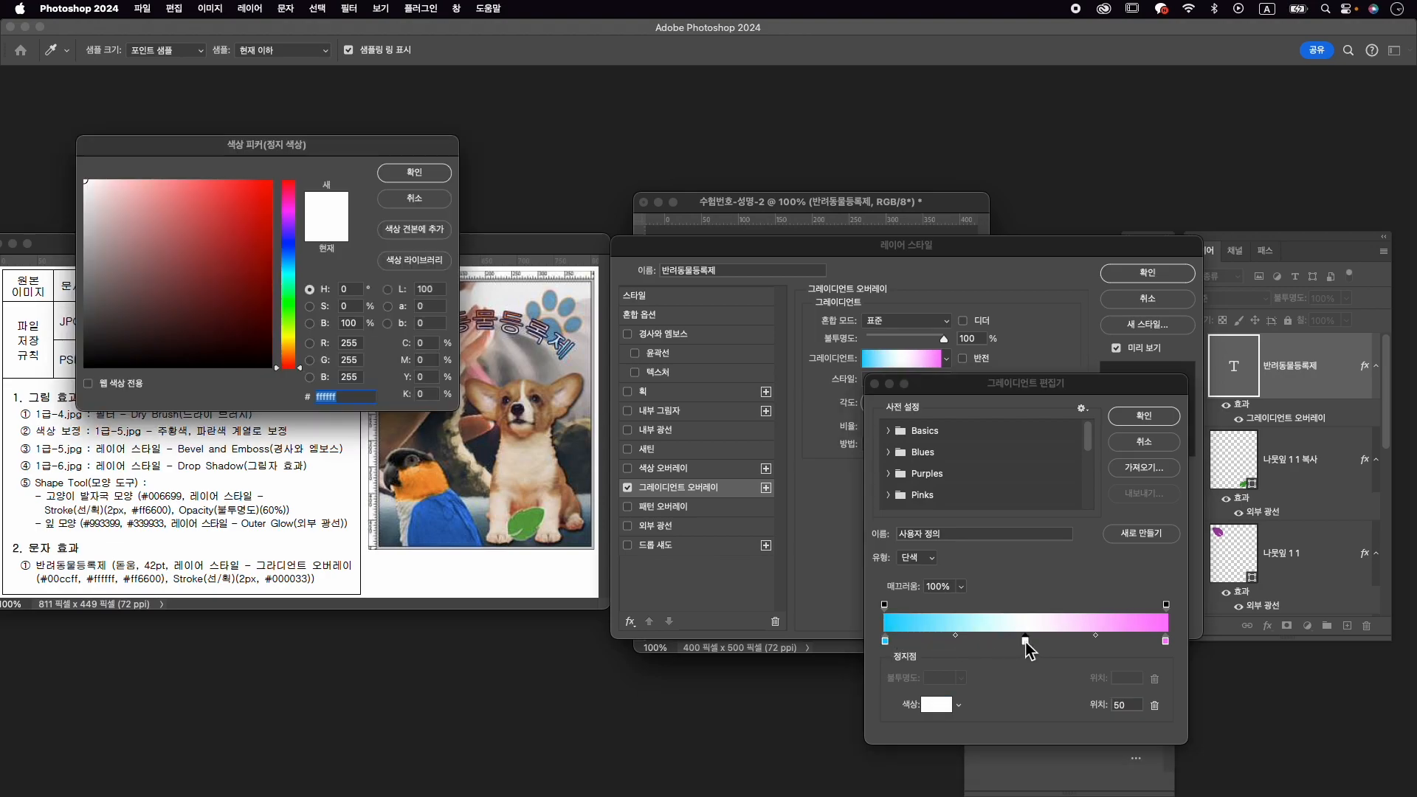
pyautogui.write('ffffff')
pyautogui.press('Return')
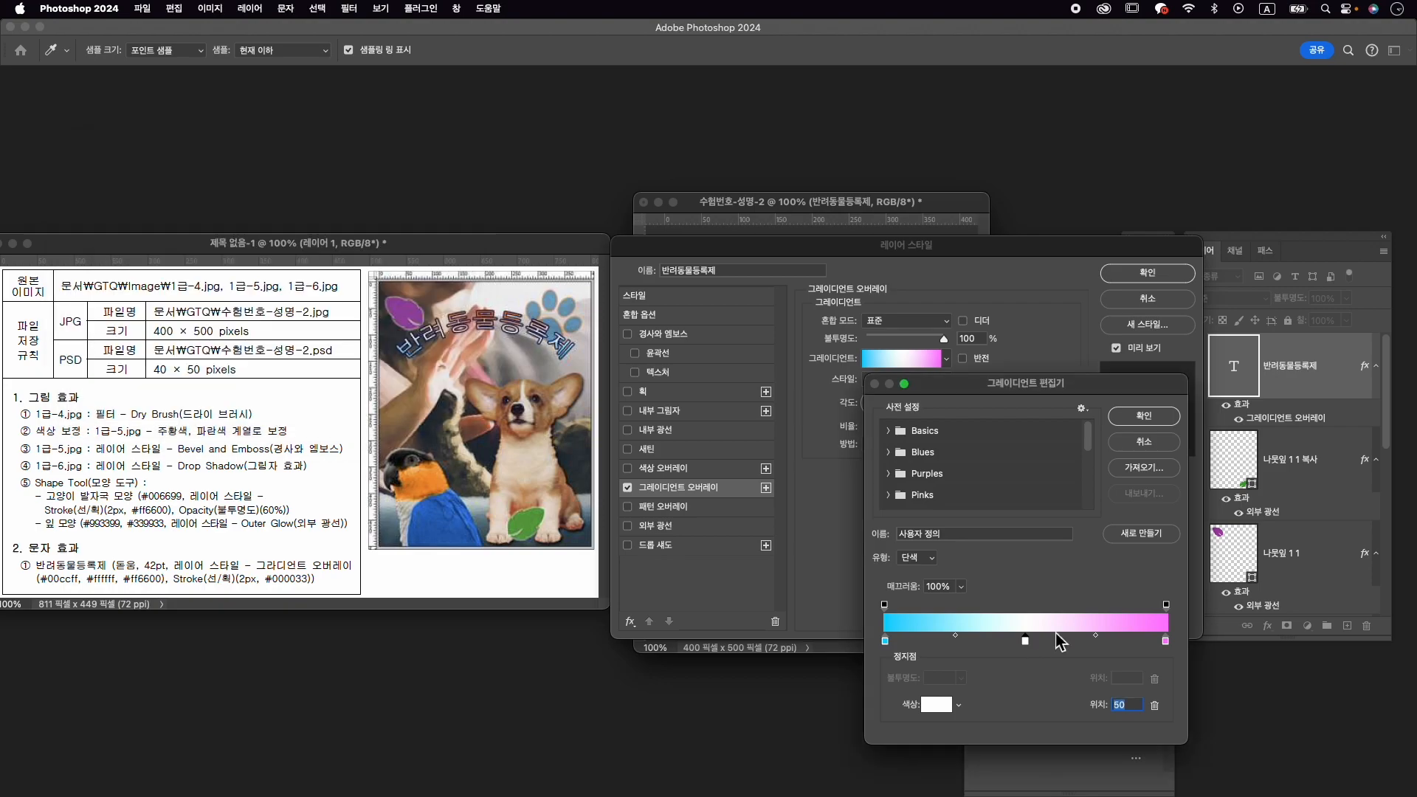
pyautogui.doubleClick(1166, 640)
pyautogui.write('ff6600')
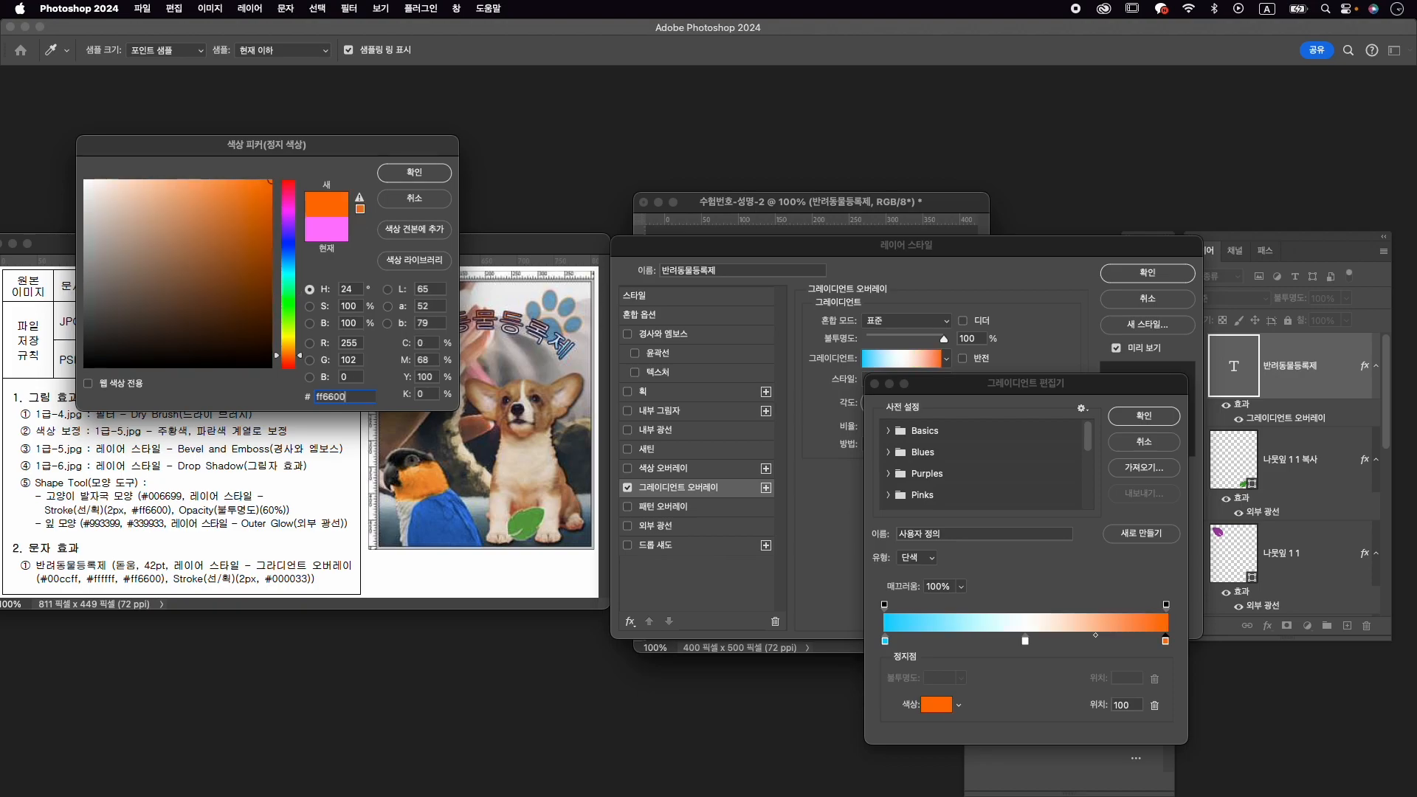
pyautogui.press('Return')
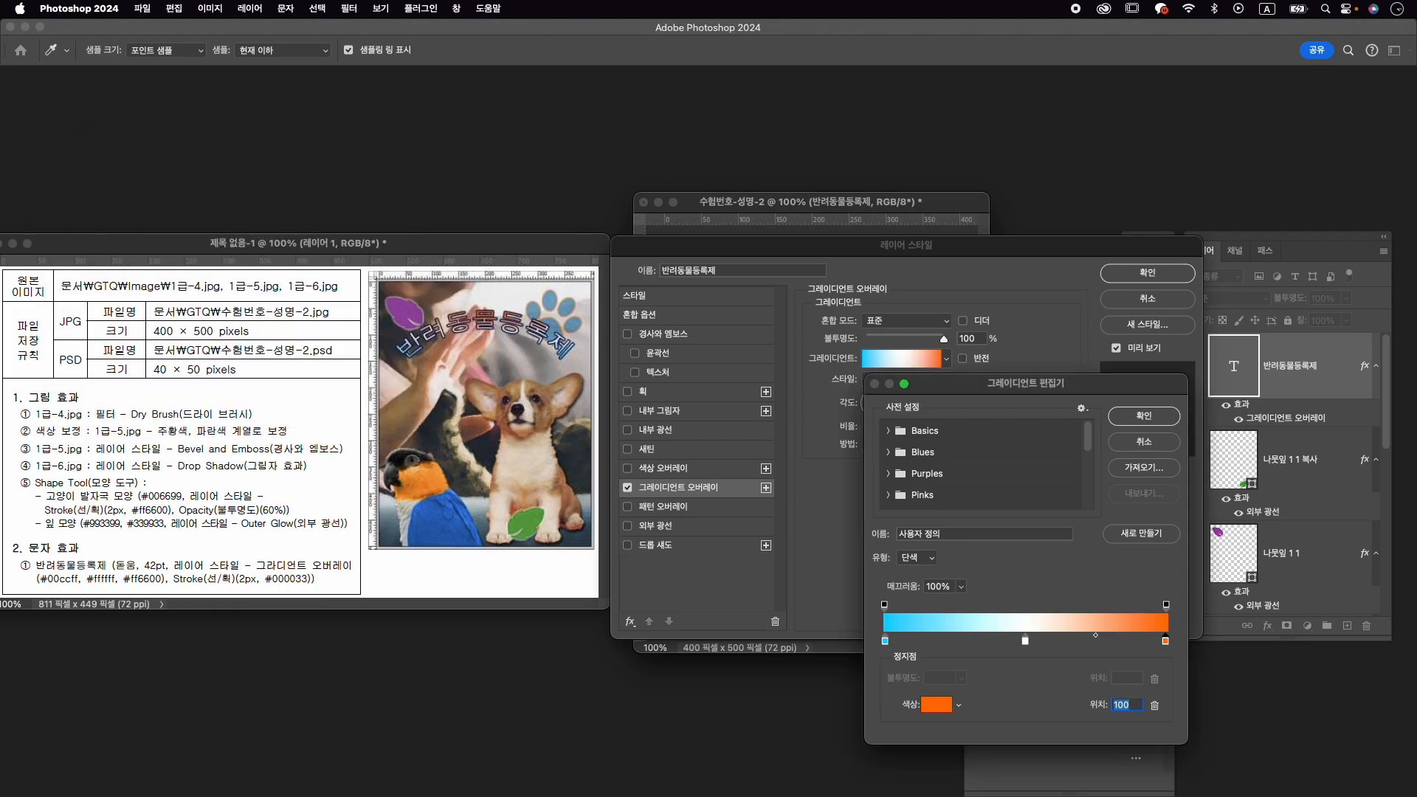
pyautogui.click(1146, 420)
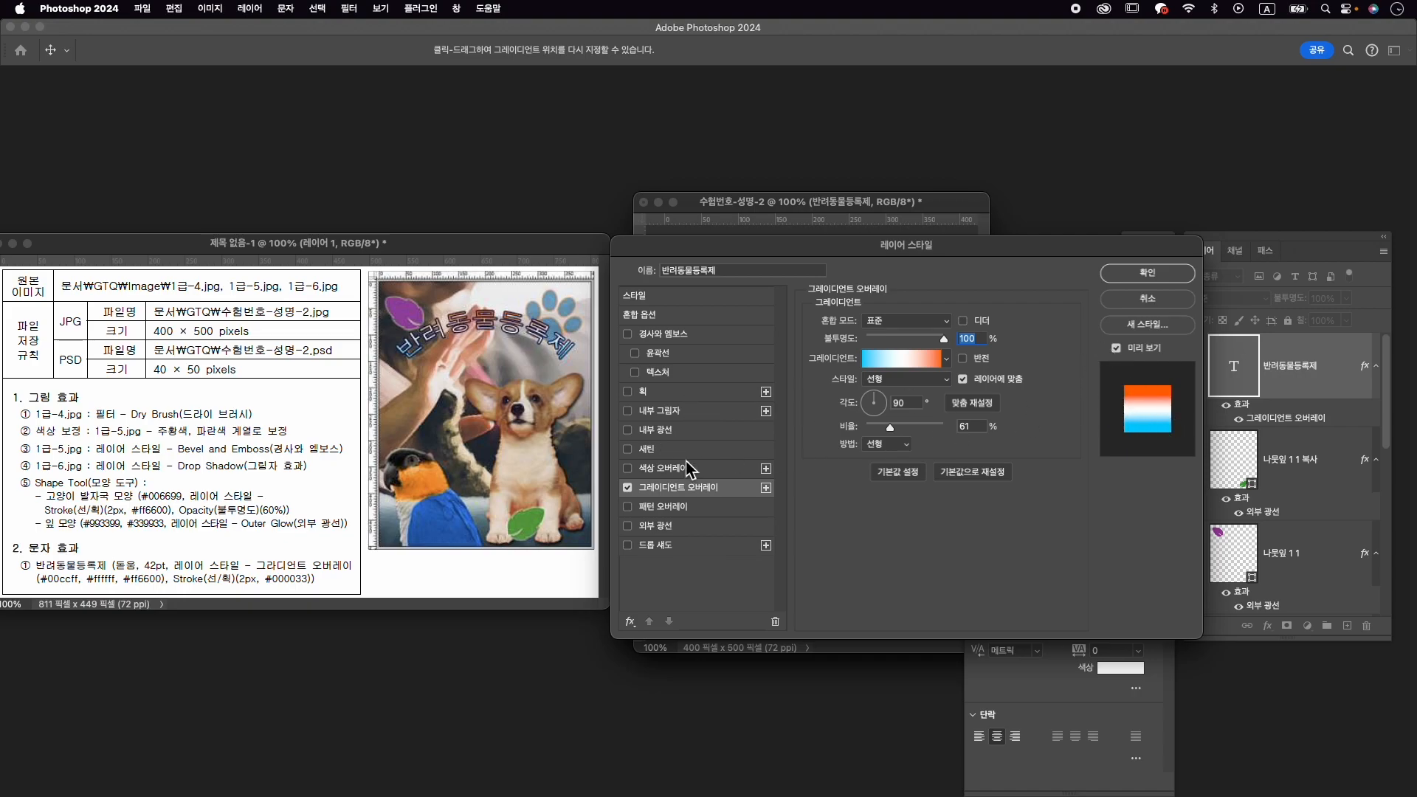
# Add a 2 px stroke in #000033 to the title and apply the layer style.
pyautogui.click(688, 392)
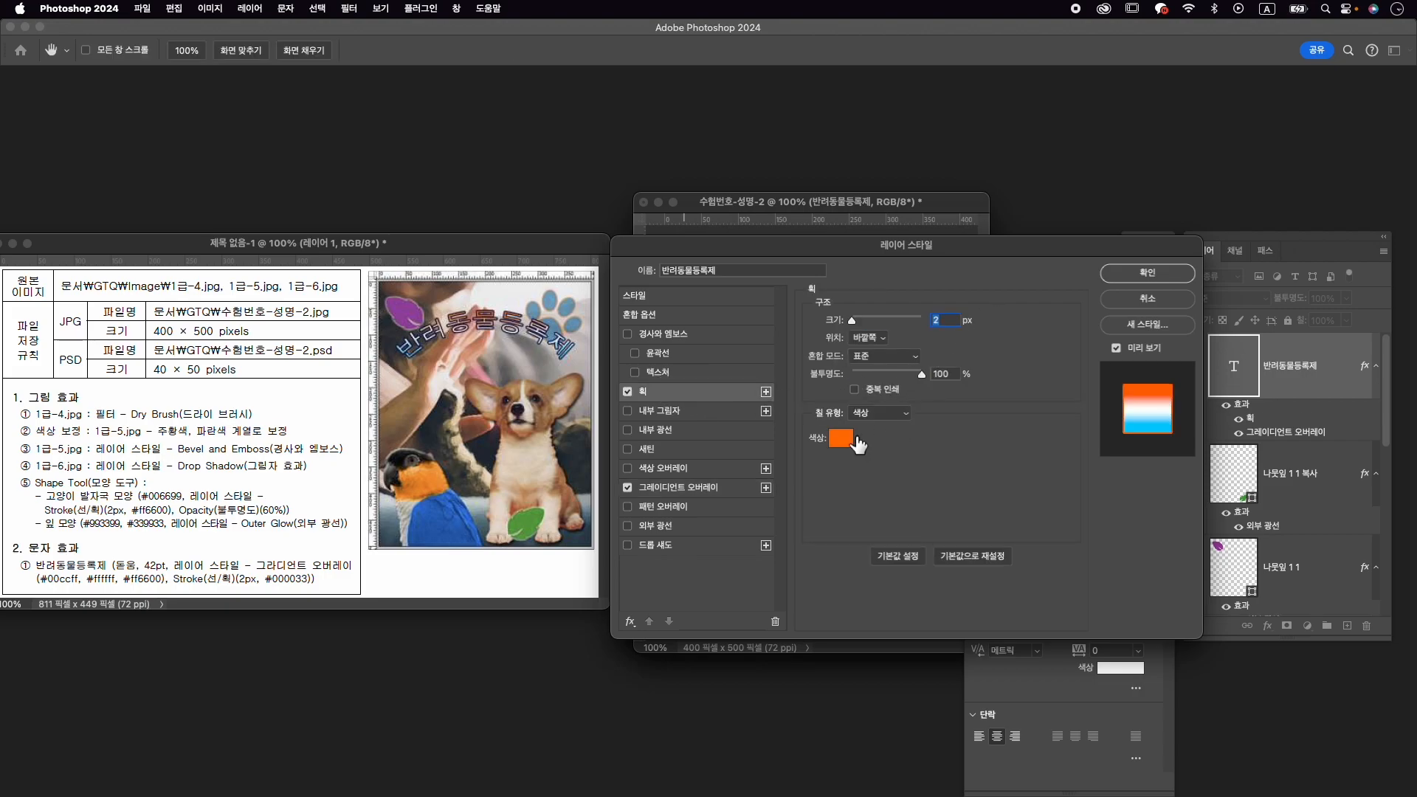
pyautogui.click(841, 441)
pyautogui.write('0000')
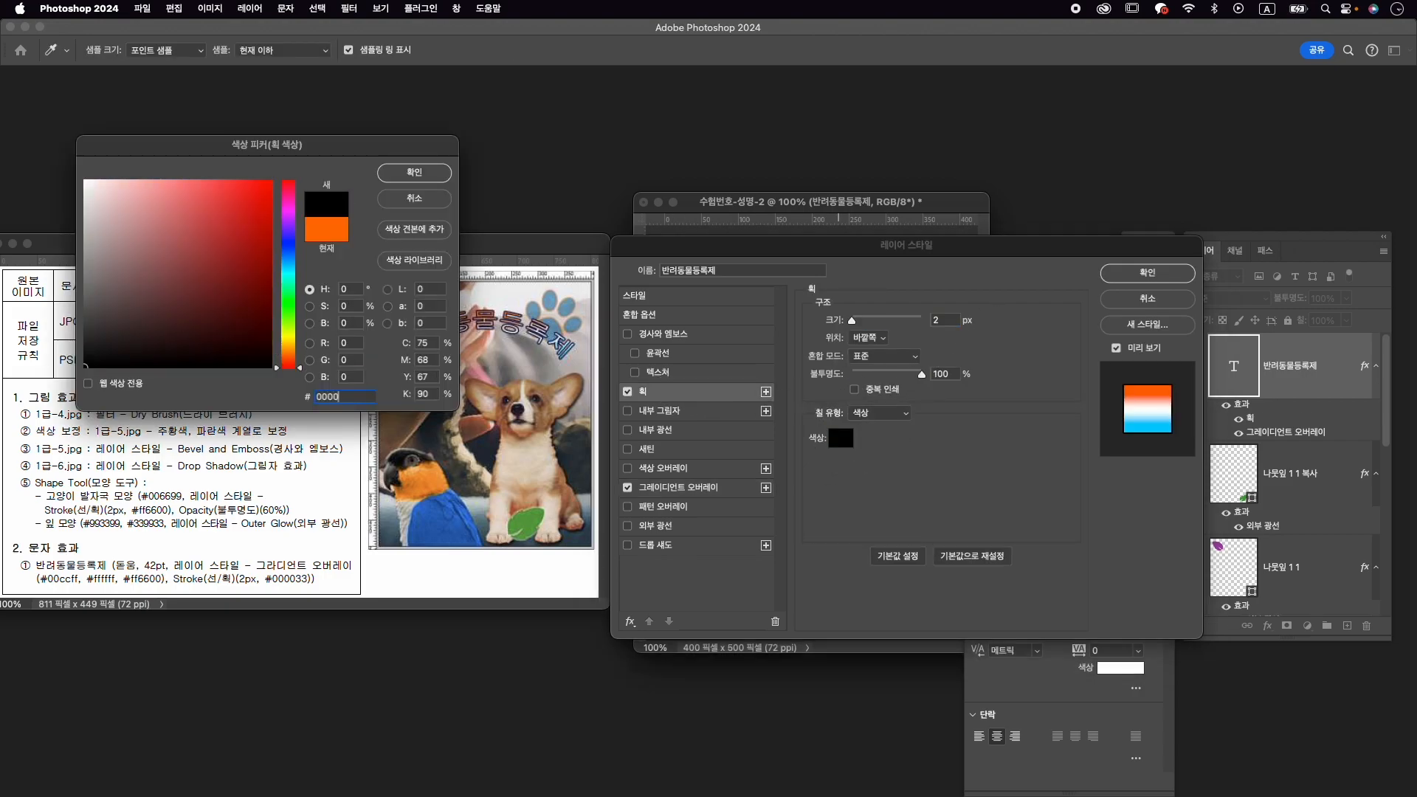
pyautogui.write('33')
pyautogui.press('Return')
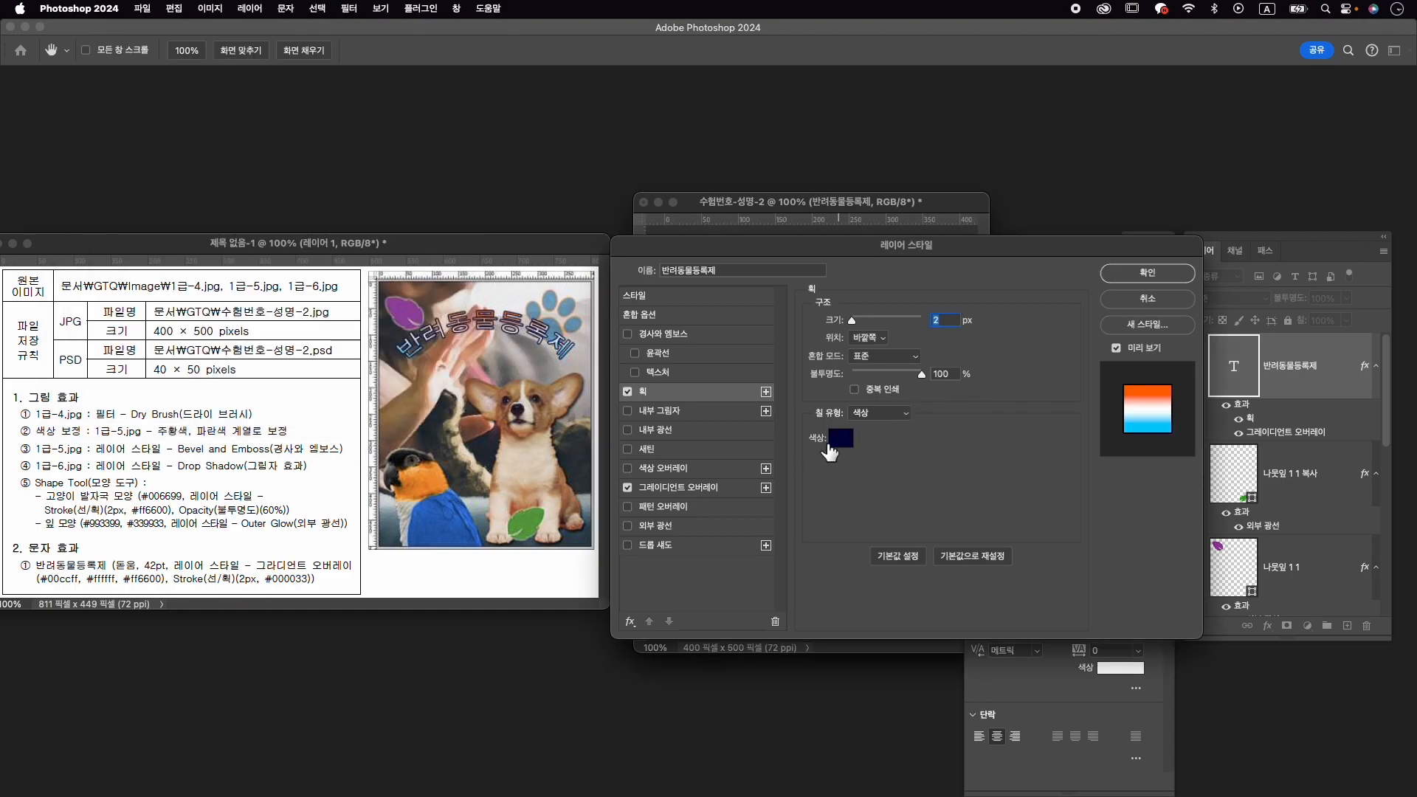
pyautogui.click(1172, 278)
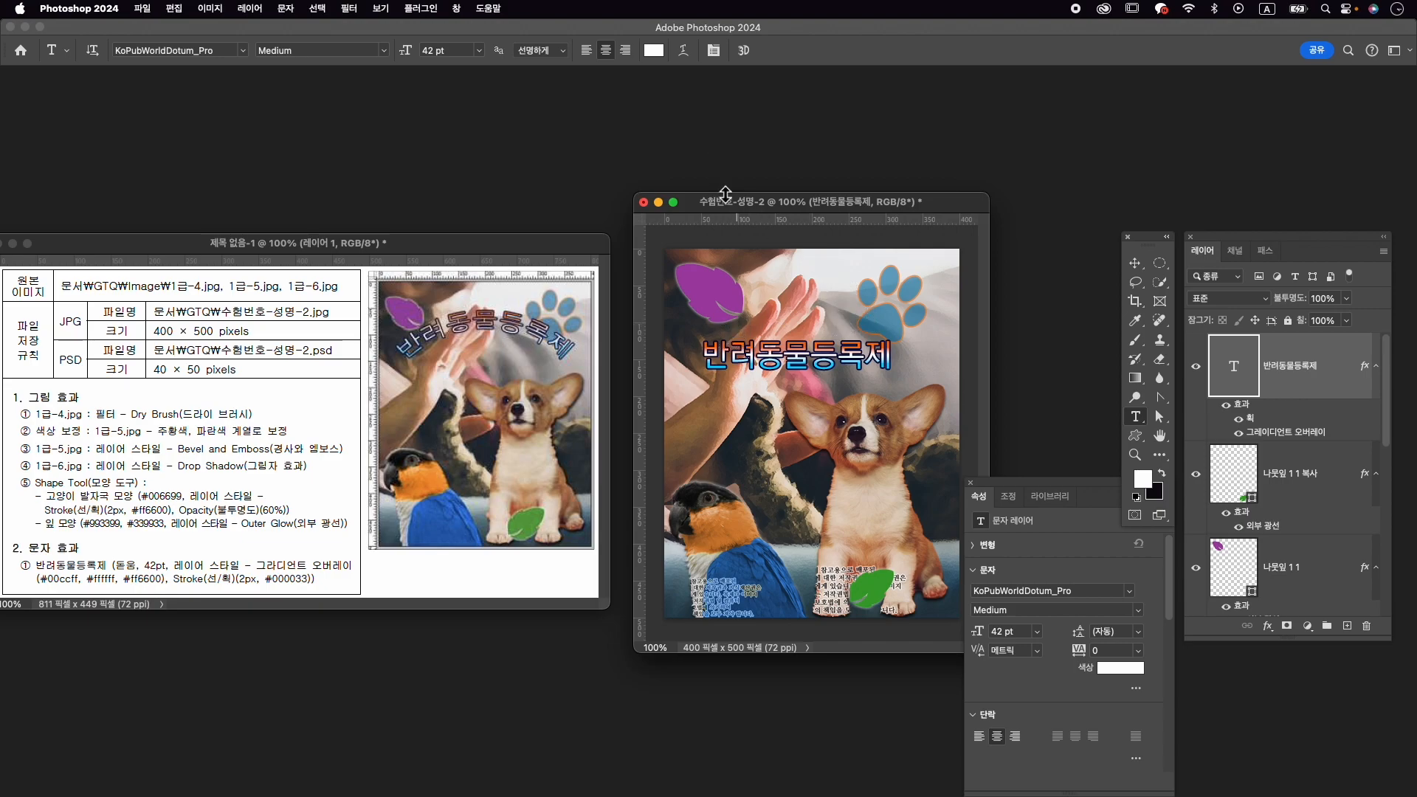
# Warp the title horizontally with the 부채꼴 (Arc) style and a bend of +45%.
pyautogui.click(684, 50)
pyautogui.click(988, 153)
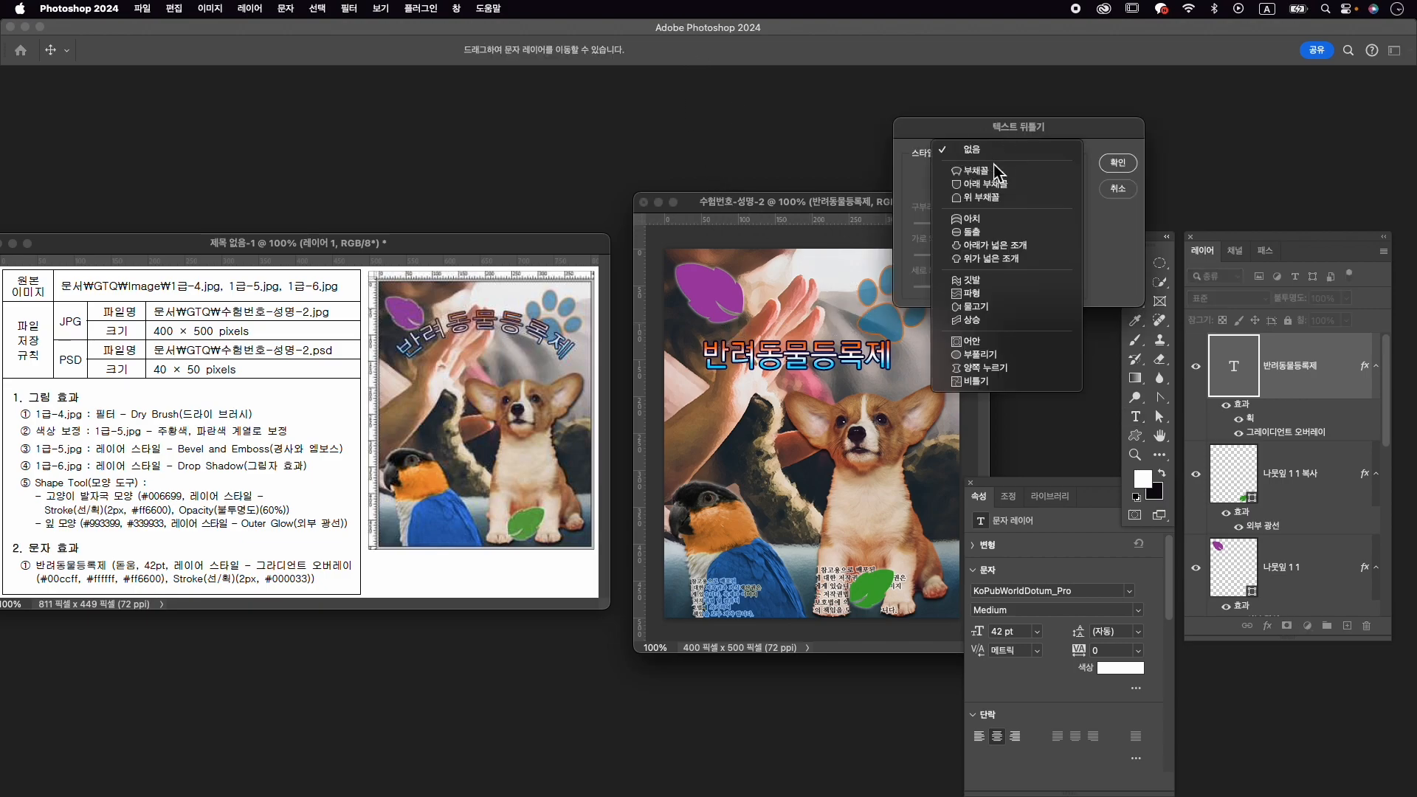
pyautogui.click(1013, 175)
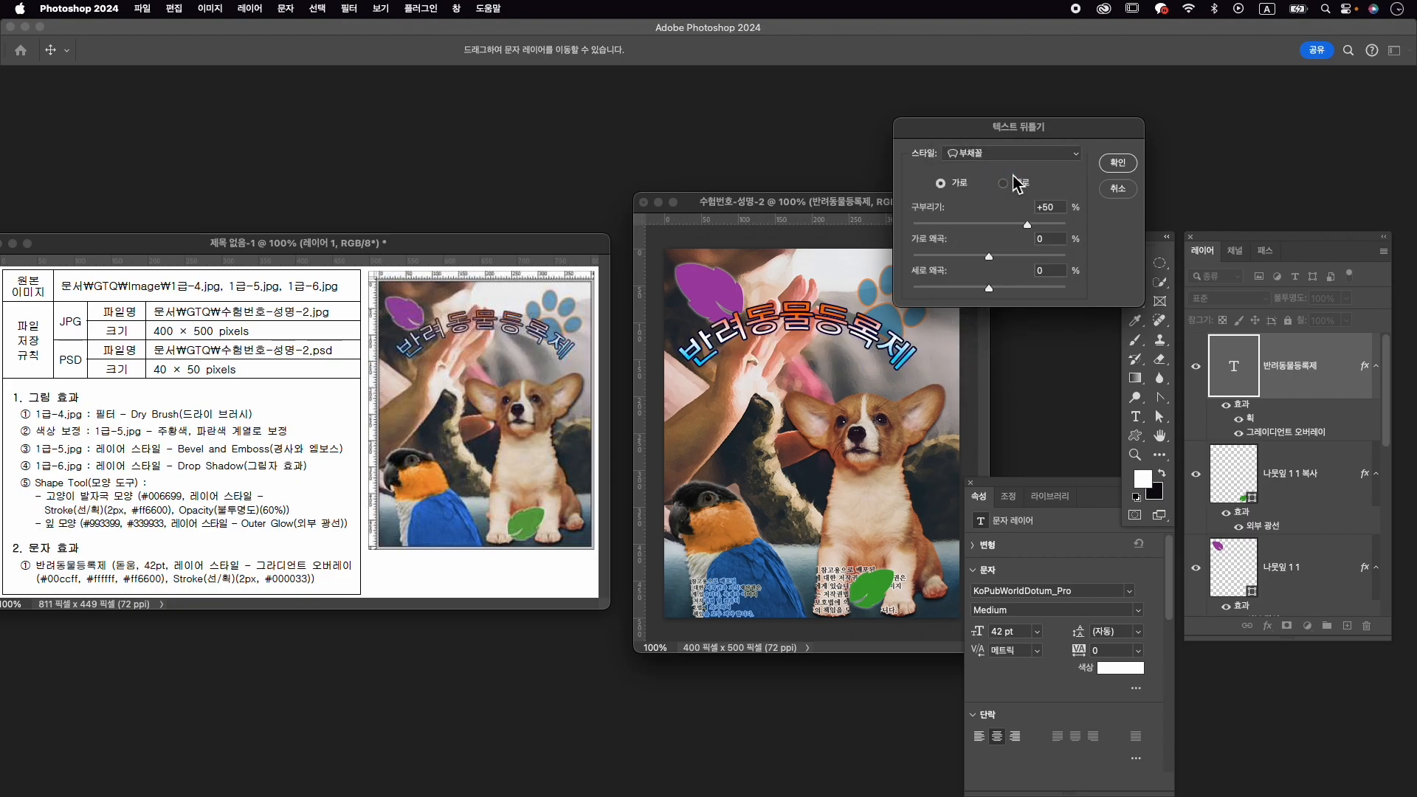
pyautogui.moveTo(1027, 223); pyautogui.dragTo(1024, 226)
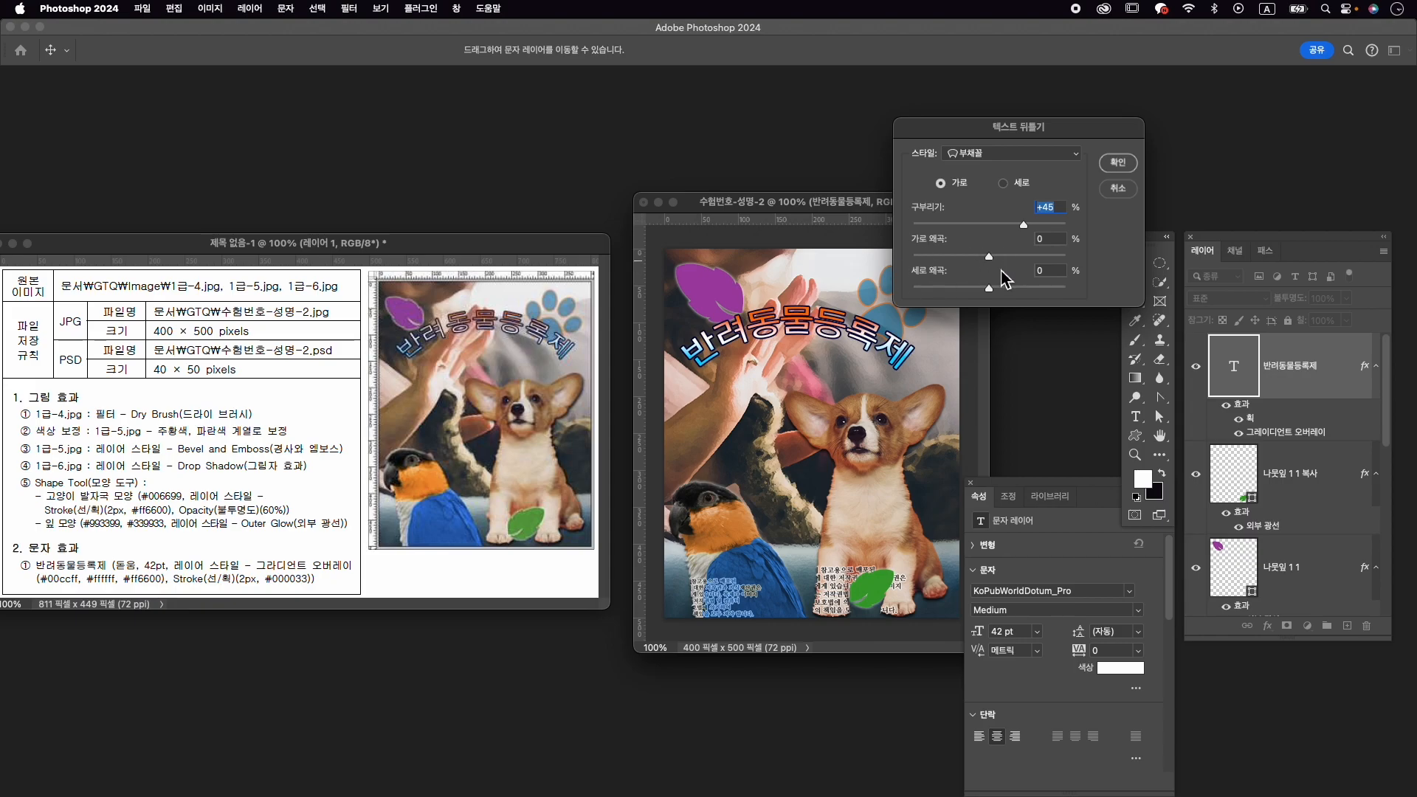
pyautogui.click(1132, 170)
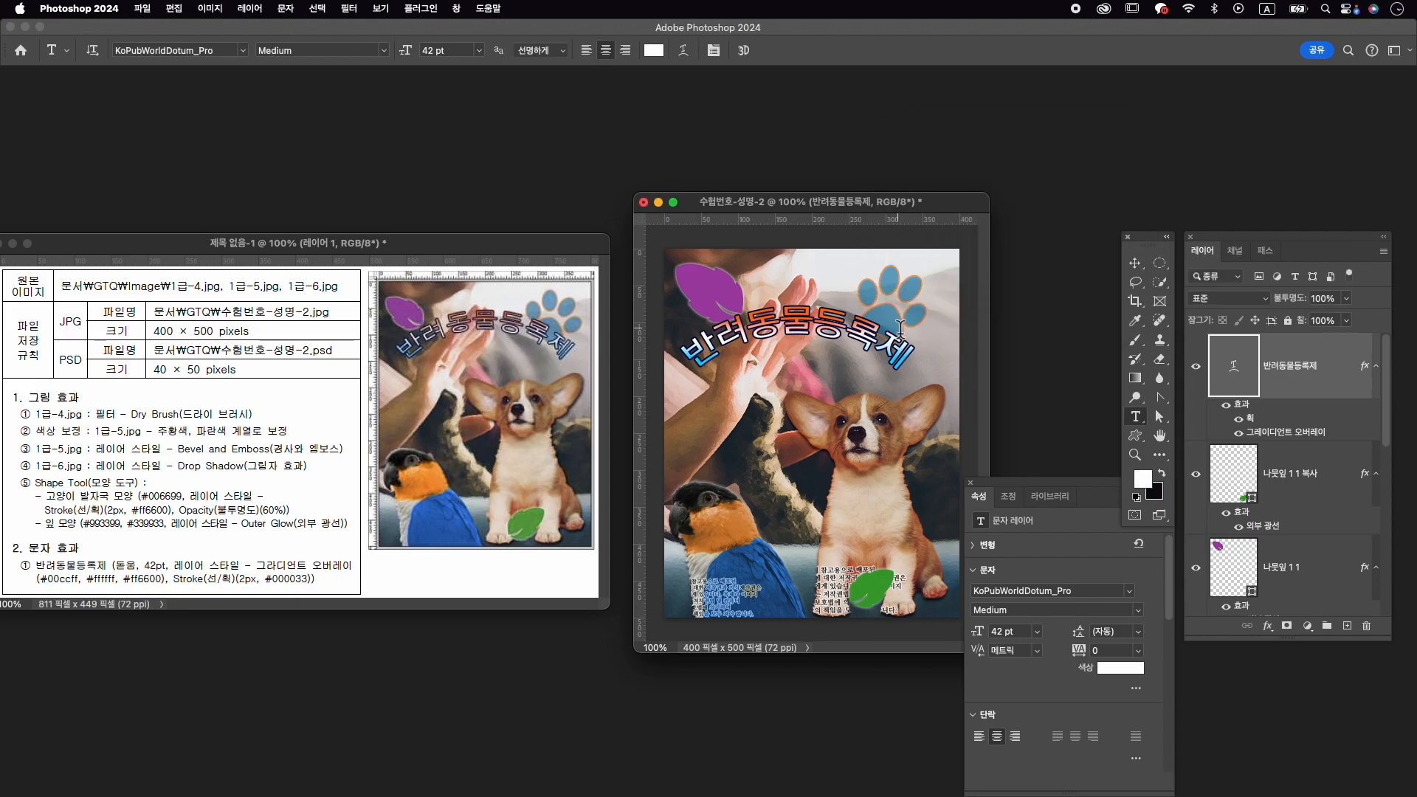
# Move the warped title slightly up and to the right so it overlaps the lower part of the paw print.
pyautogui.press('super+t')
pyautogui.moveTo(839, 329); pyautogui.dragTo(850, 313)
pyautogui.press('Return')
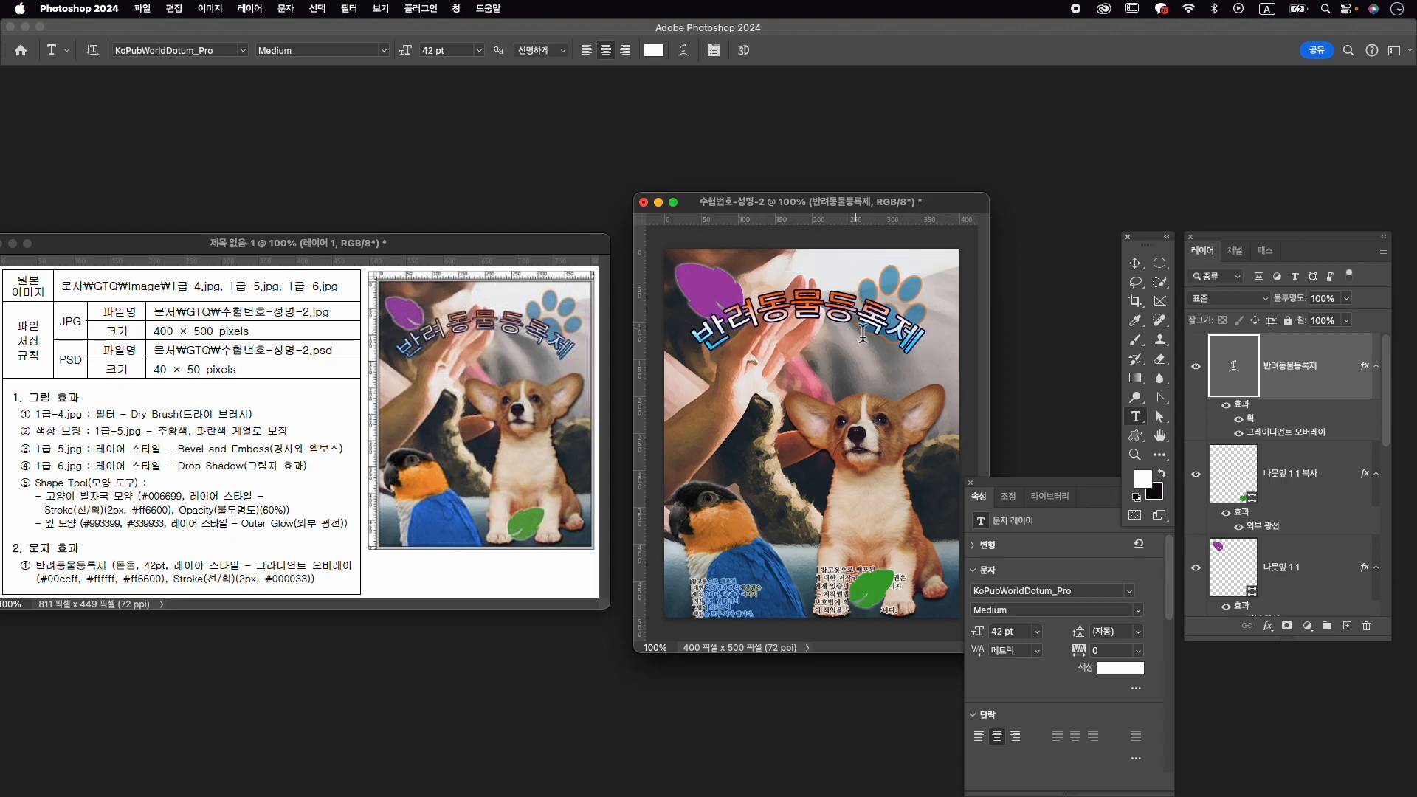
# Scale the purple leaf in the picture's upper-left corner down to about 83%.
pyautogui.press('v')
pyautogui.click(710, 287)
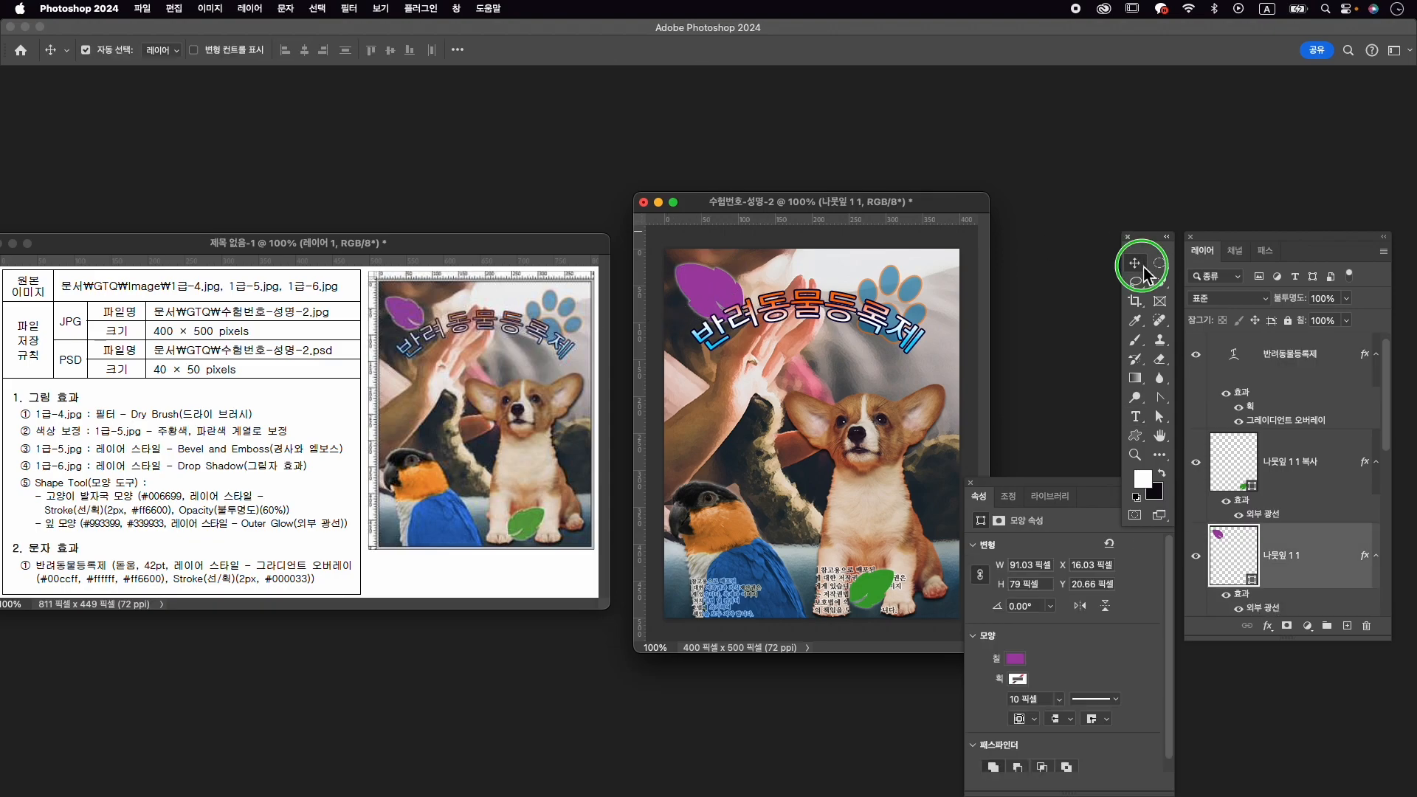
pyautogui.press('super+t')
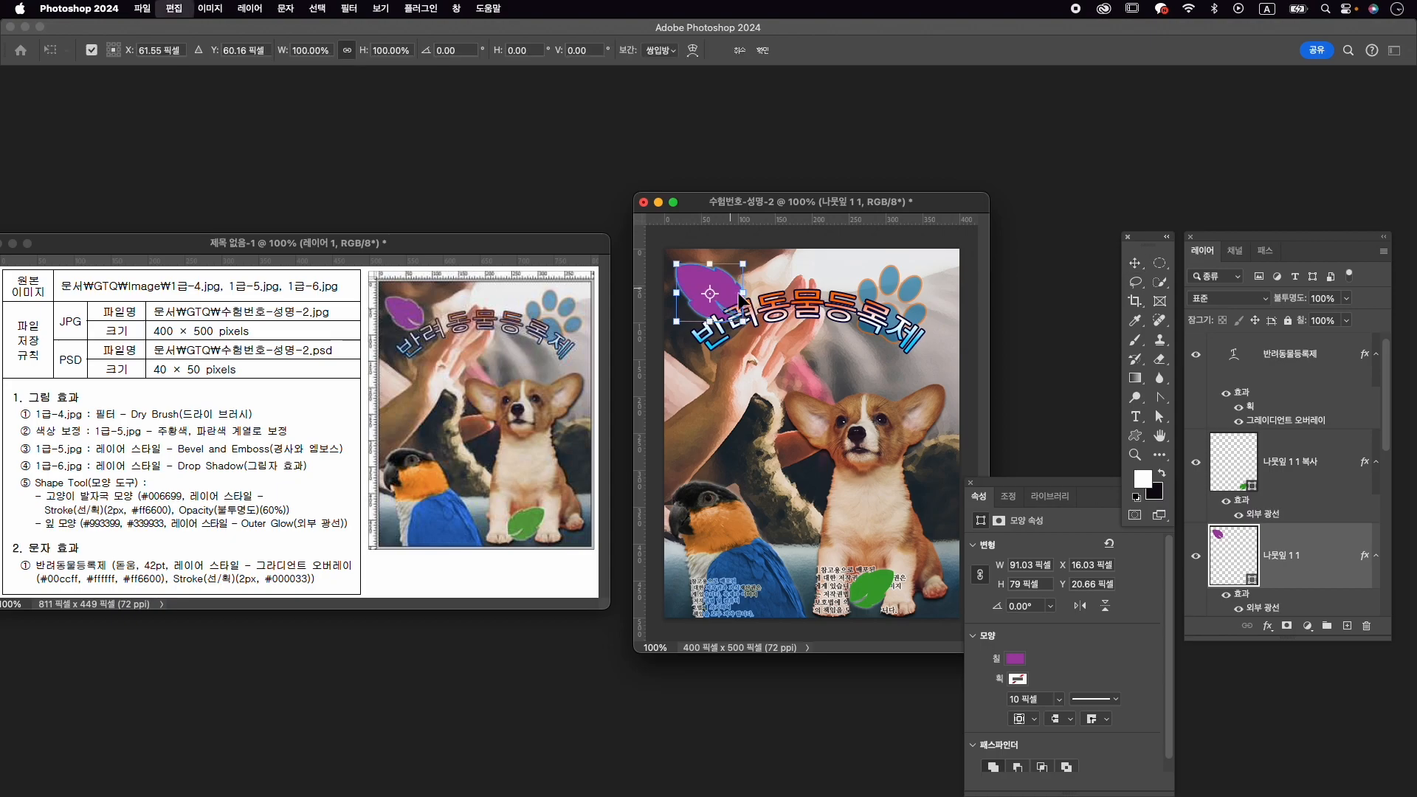
pyautogui.moveTo(744, 322); pyautogui.dragTo(731, 312)
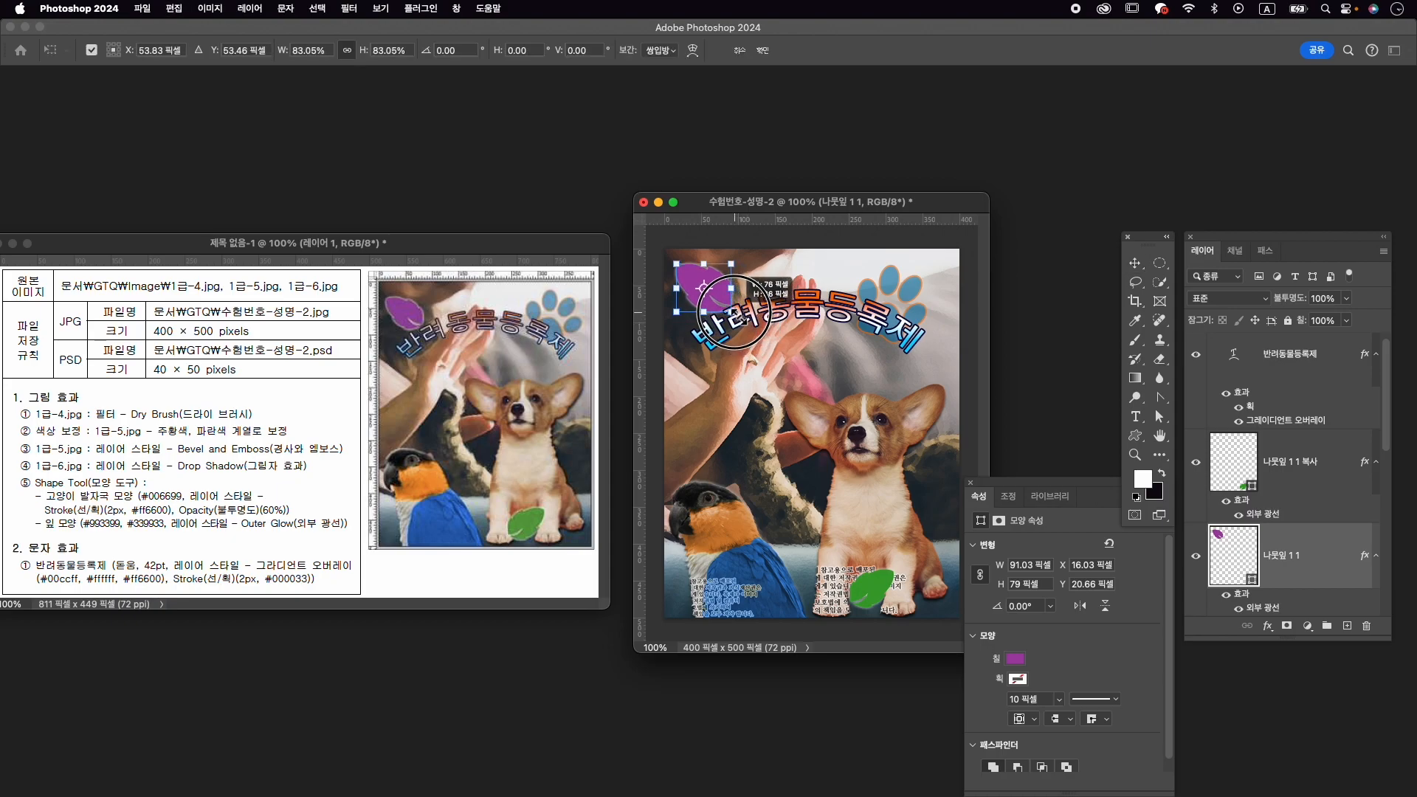
pyautogui.press('Return')
# Move the blue paw print to about X 277 and Y 27 px.
pyautogui.click(913, 285)
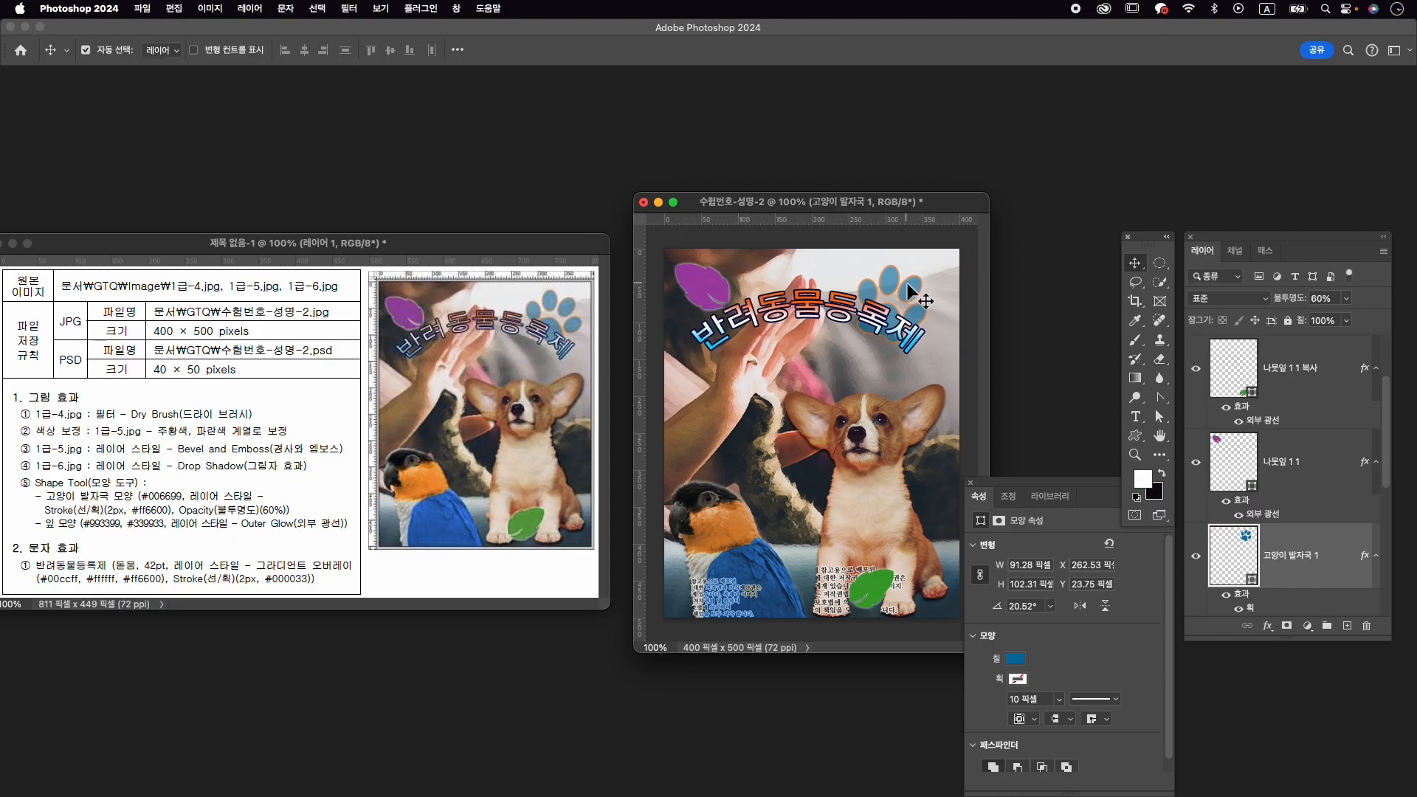
pyautogui.moveTo(914, 285); pyautogui.dragTo(921, 282)
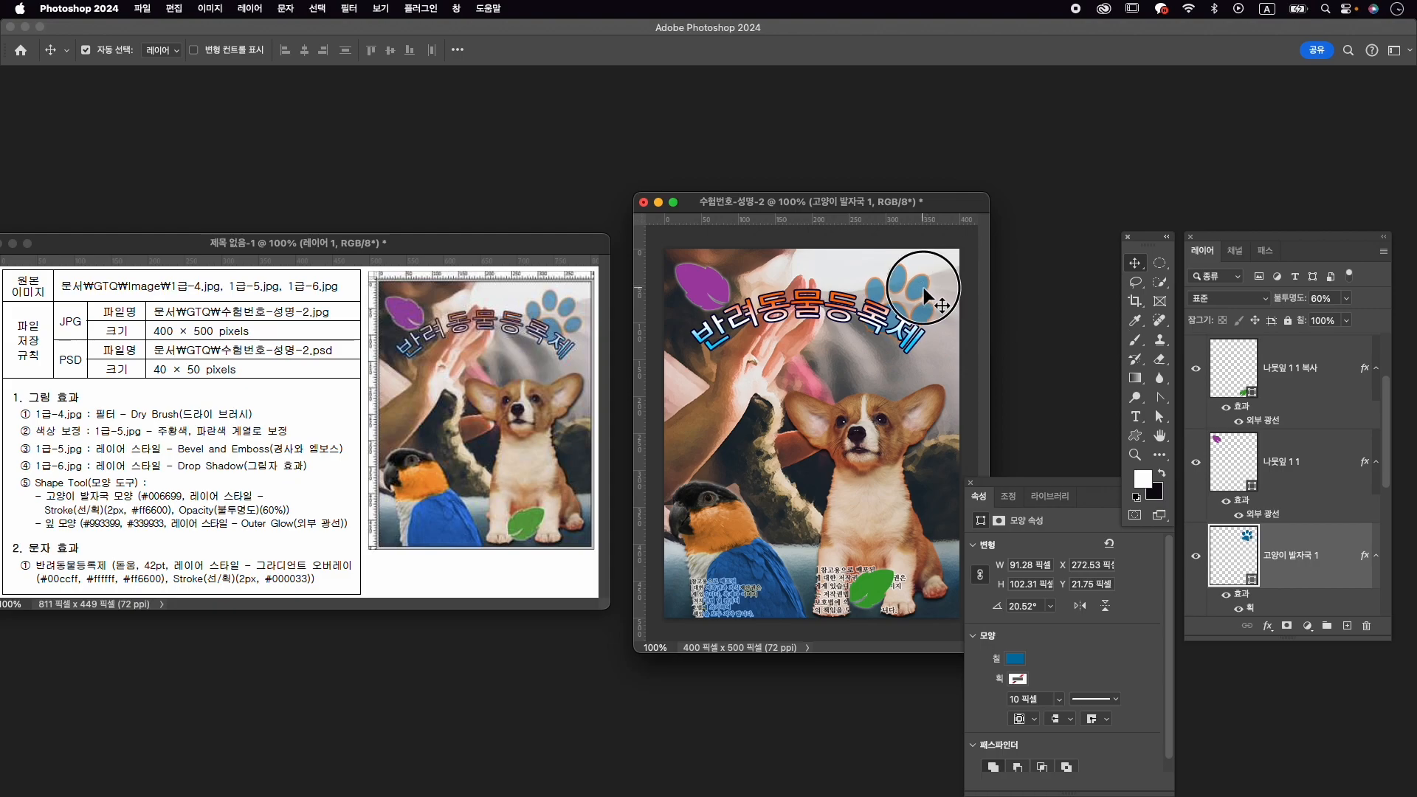
pyautogui.moveTo(923, 290); pyautogui.dragTo(925, 293)
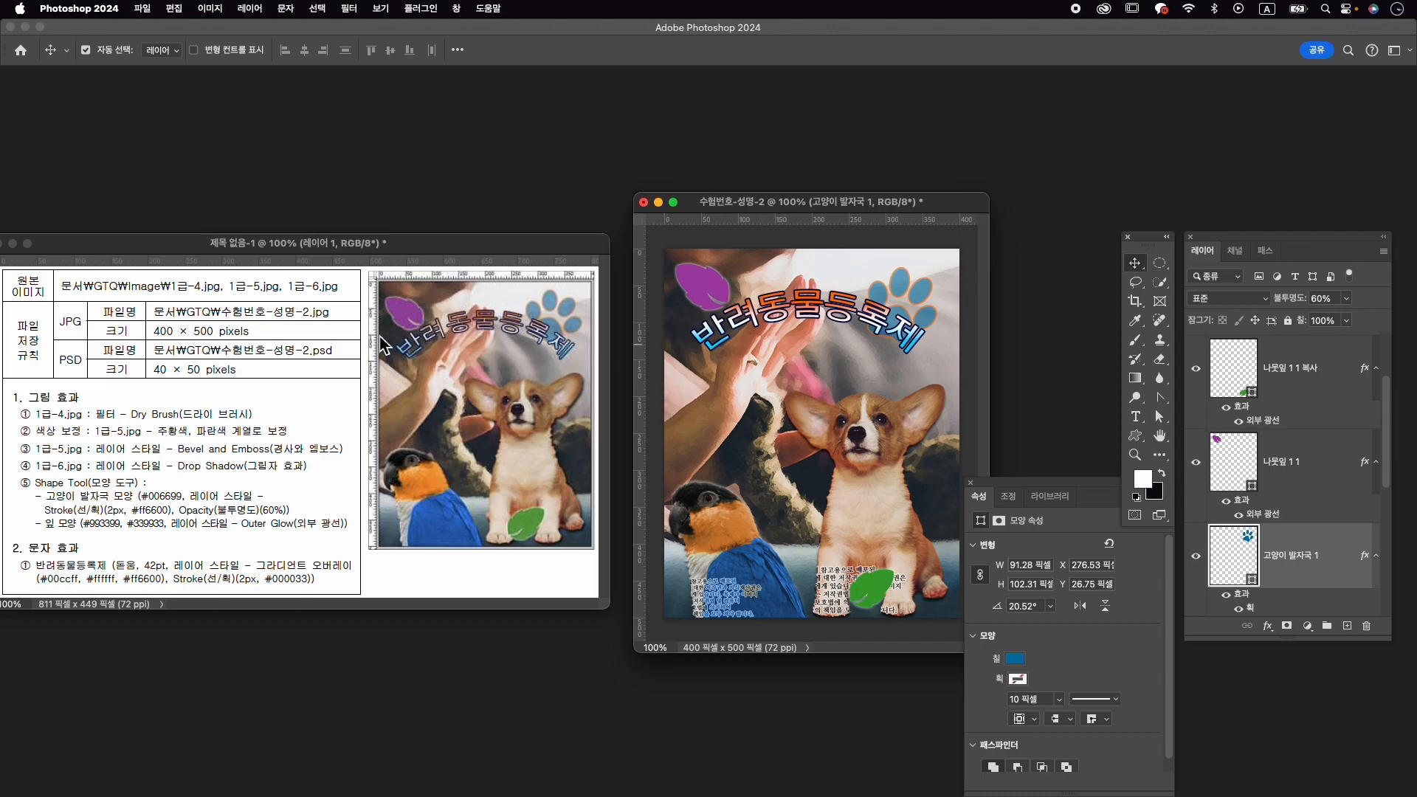
# Export the finished 400 × 500 px composition as 수험번호-성명-2.jpg into the GTQ folder.
pyautogui.click(142, 8)
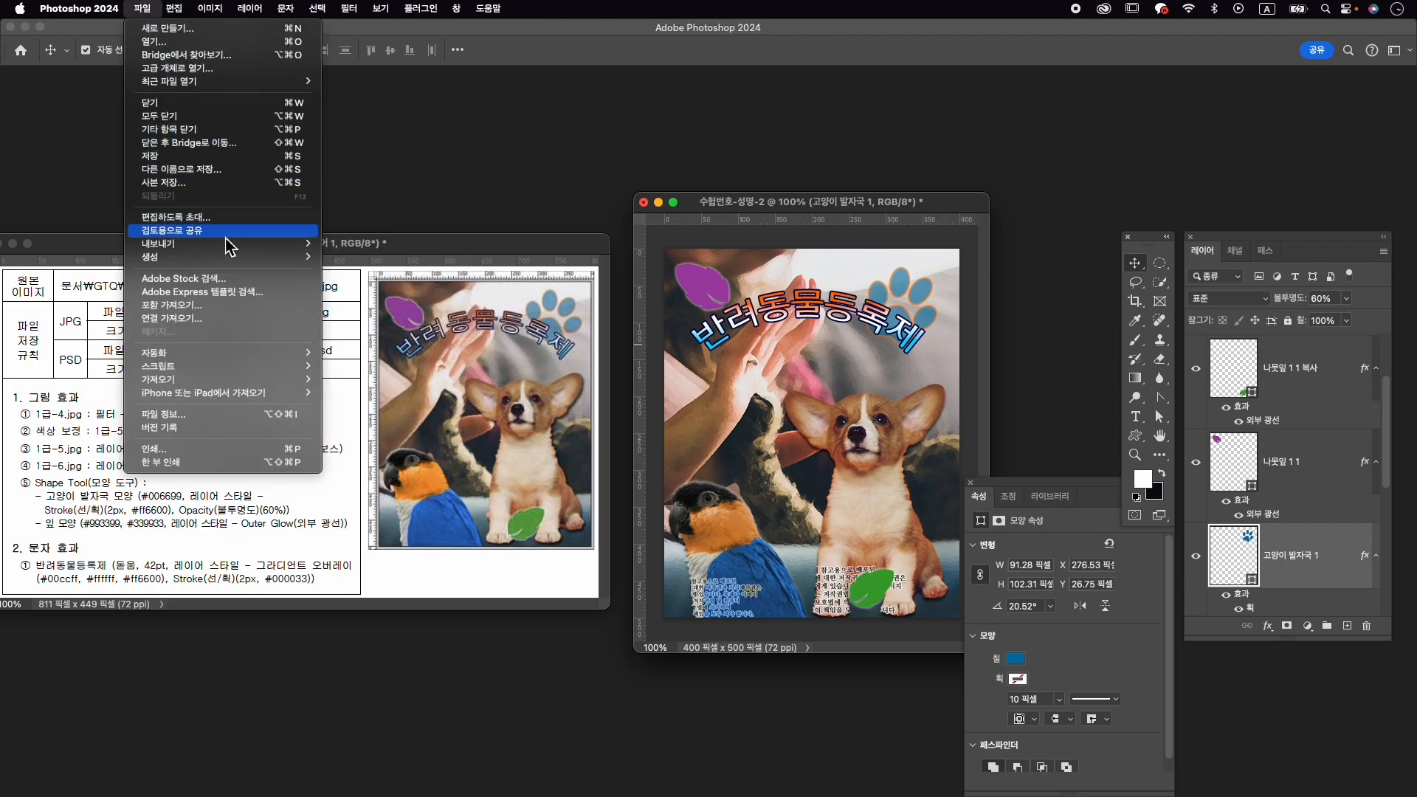
pyautogui.moveTo(236, 255)
pyautogui.click(373, 244)
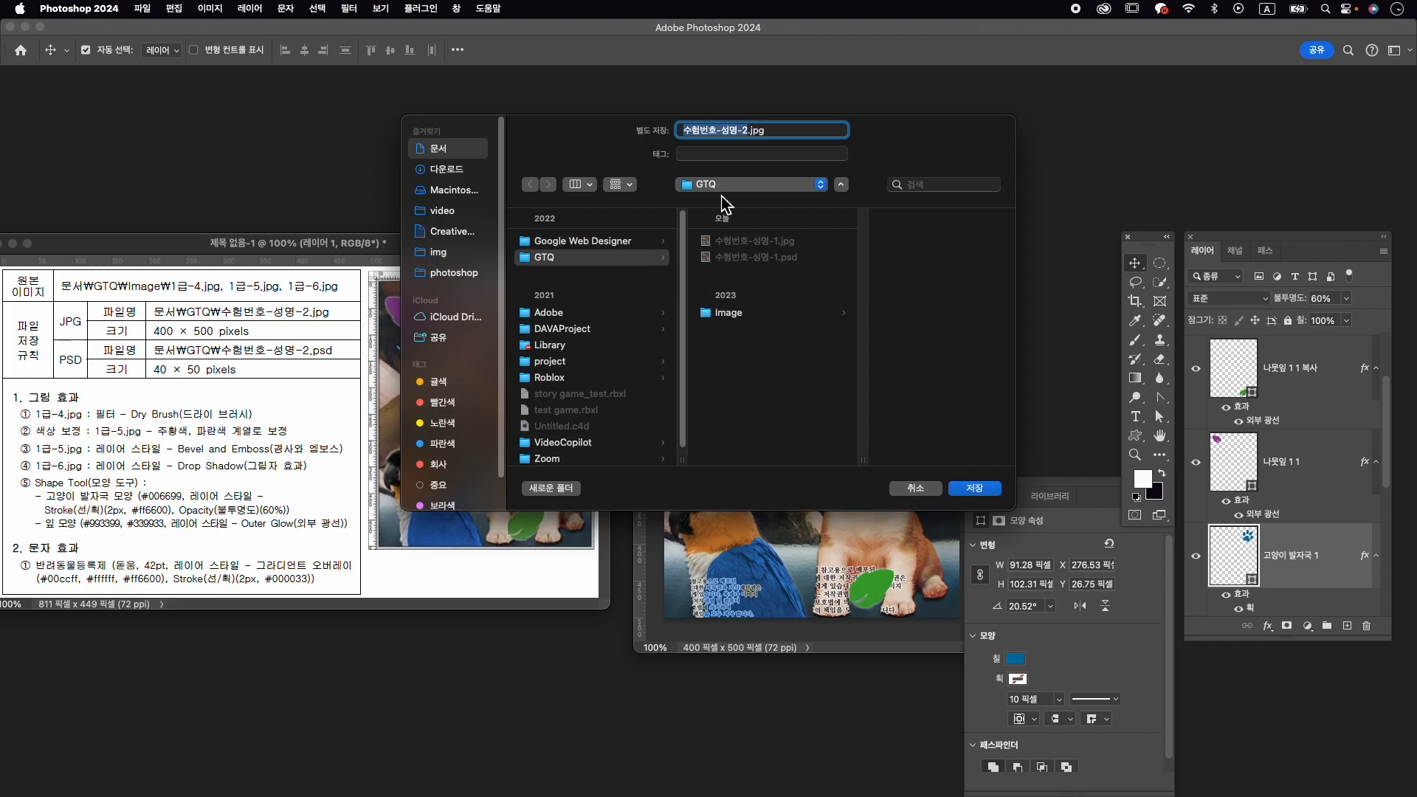
pyautogui.click(990, 492)
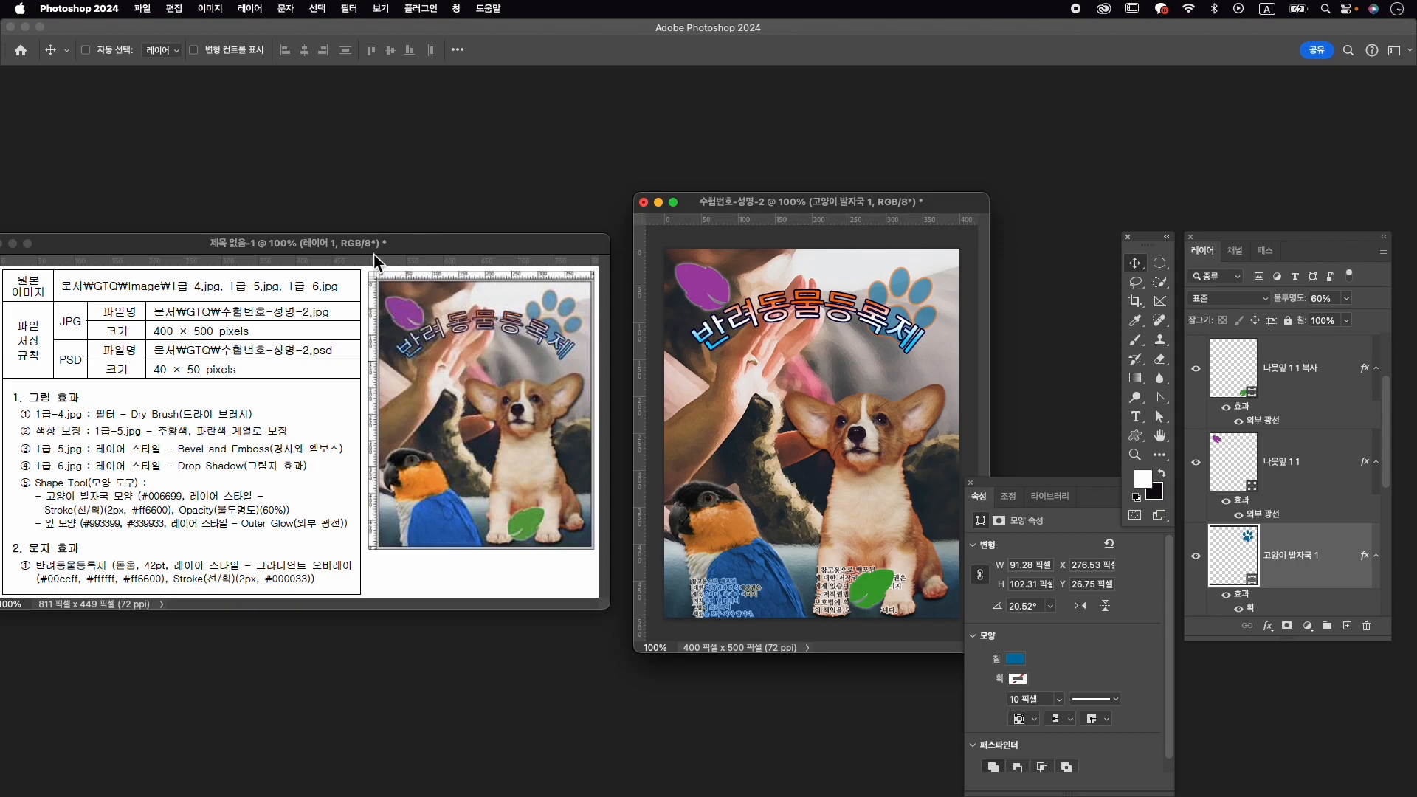
# Resize the composition to 40 × 50 px and save it as 수험번호-성명-2.psd in the GTQ folder.
pyautogui.press('super+alt+i')
pyautogui.write('40')
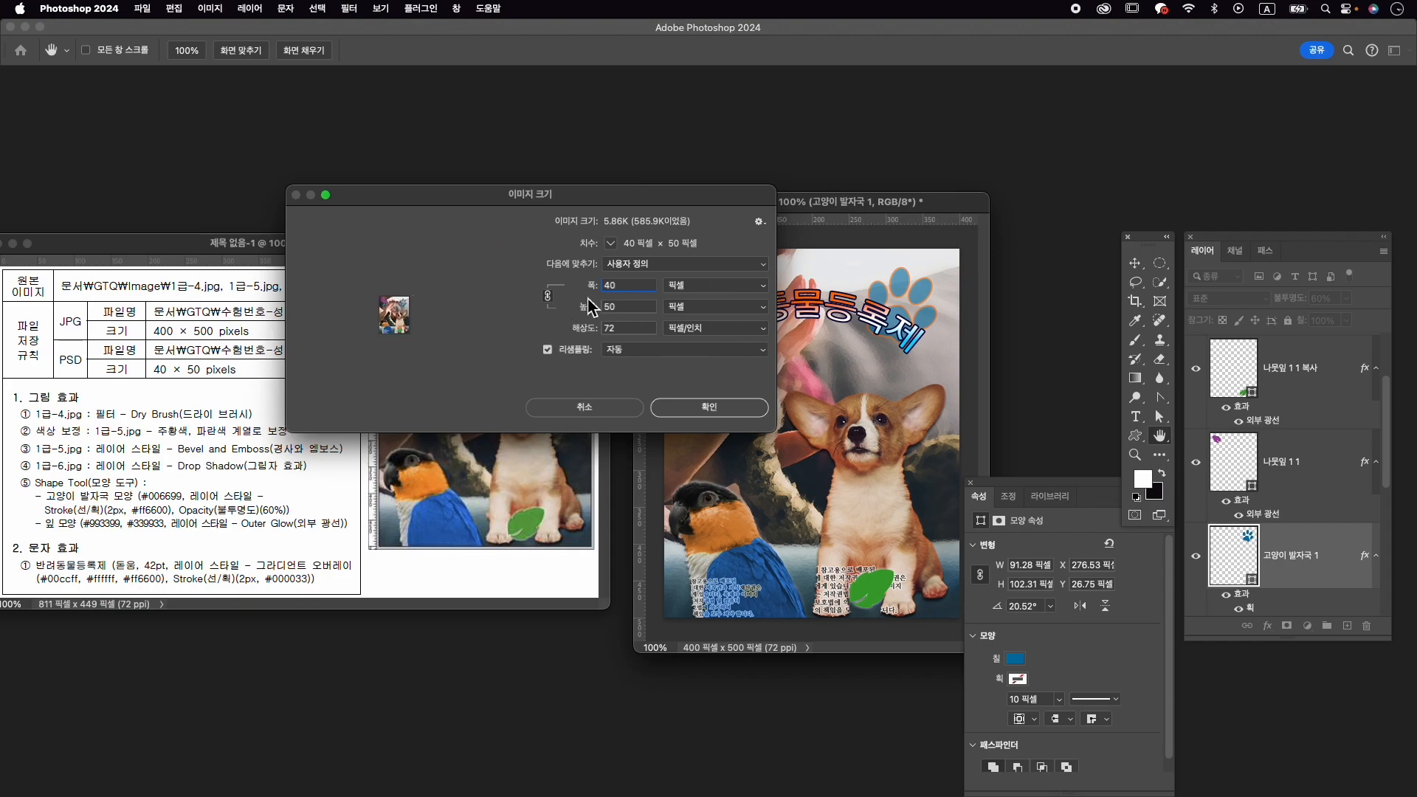
pyautogui.press('Return')
pyautogui.click(154, 9)
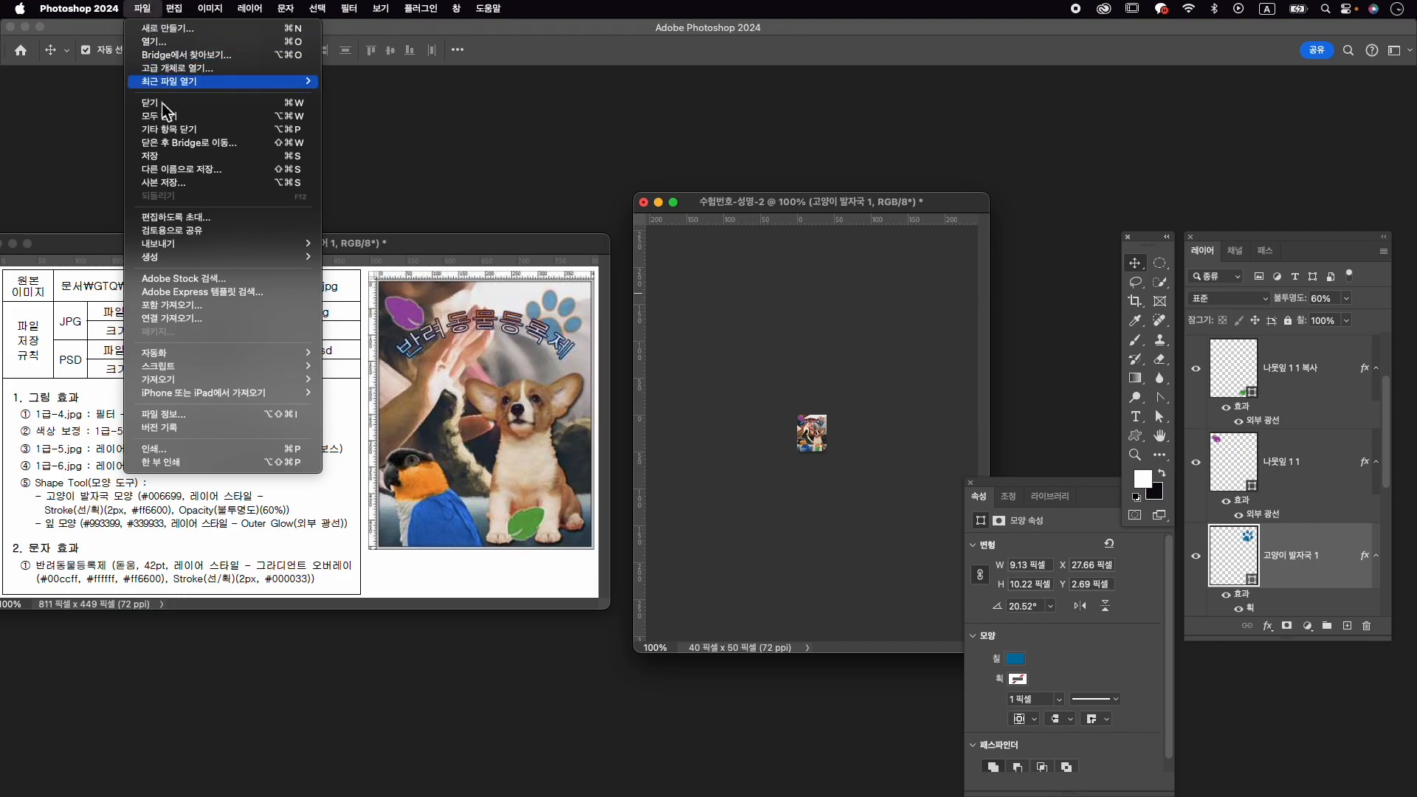
pyautogui.click(209, 176)
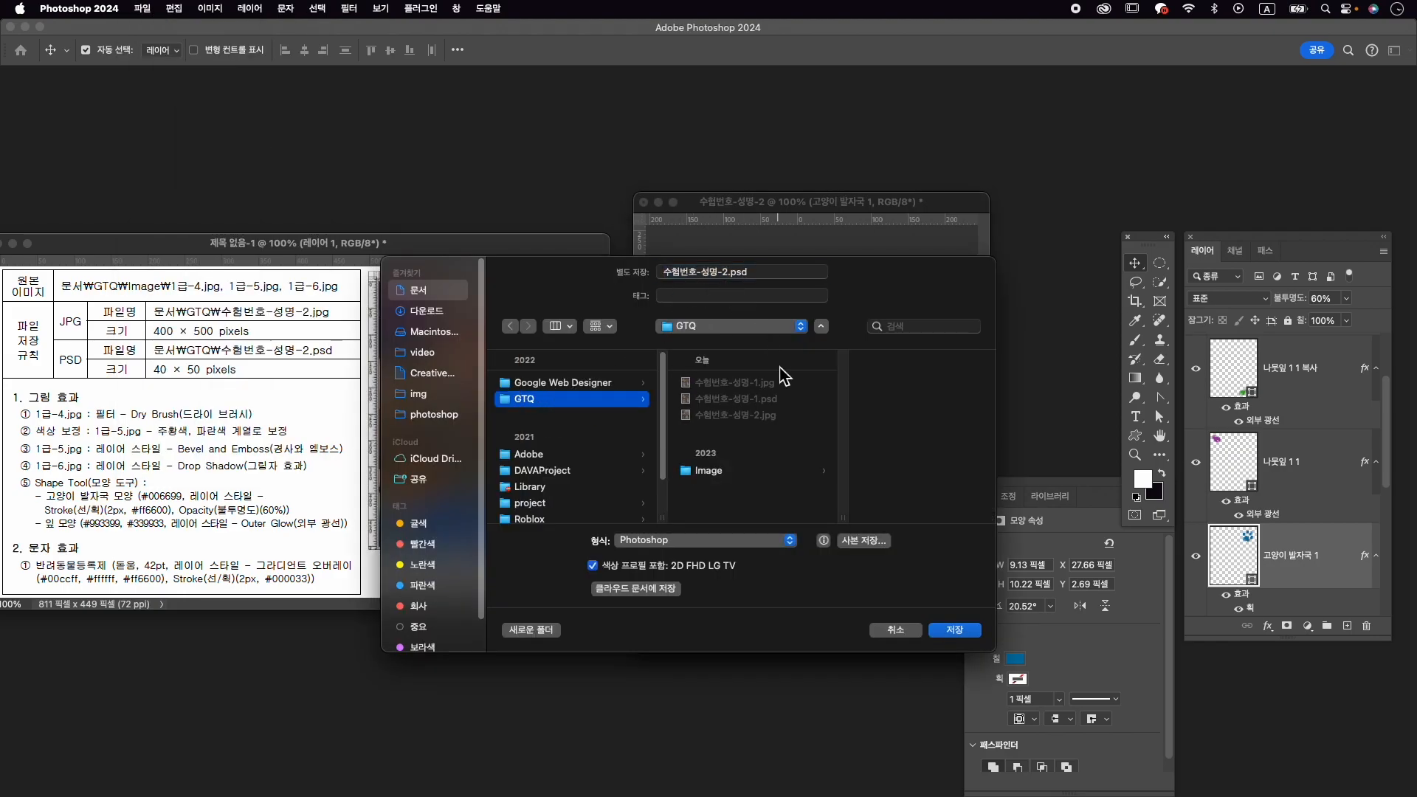
pyautogui.click(955, 629)
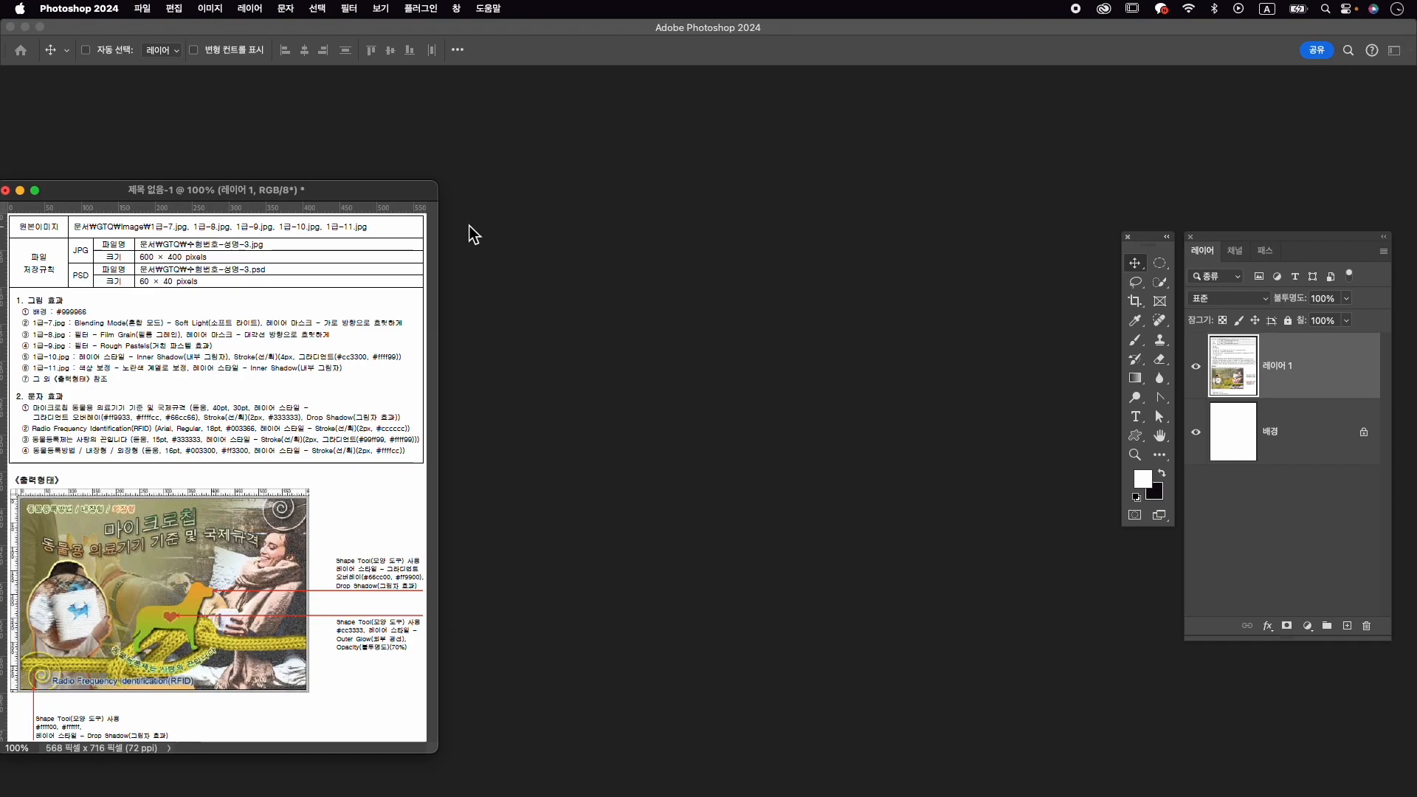
# Create a 600 × 400 px document at 72 ppi named 수험번호-성명-3 and place its window beside the exam sheet.
pyautogui.press('super+n')
pyautogui.write('수험번호-성명-3')
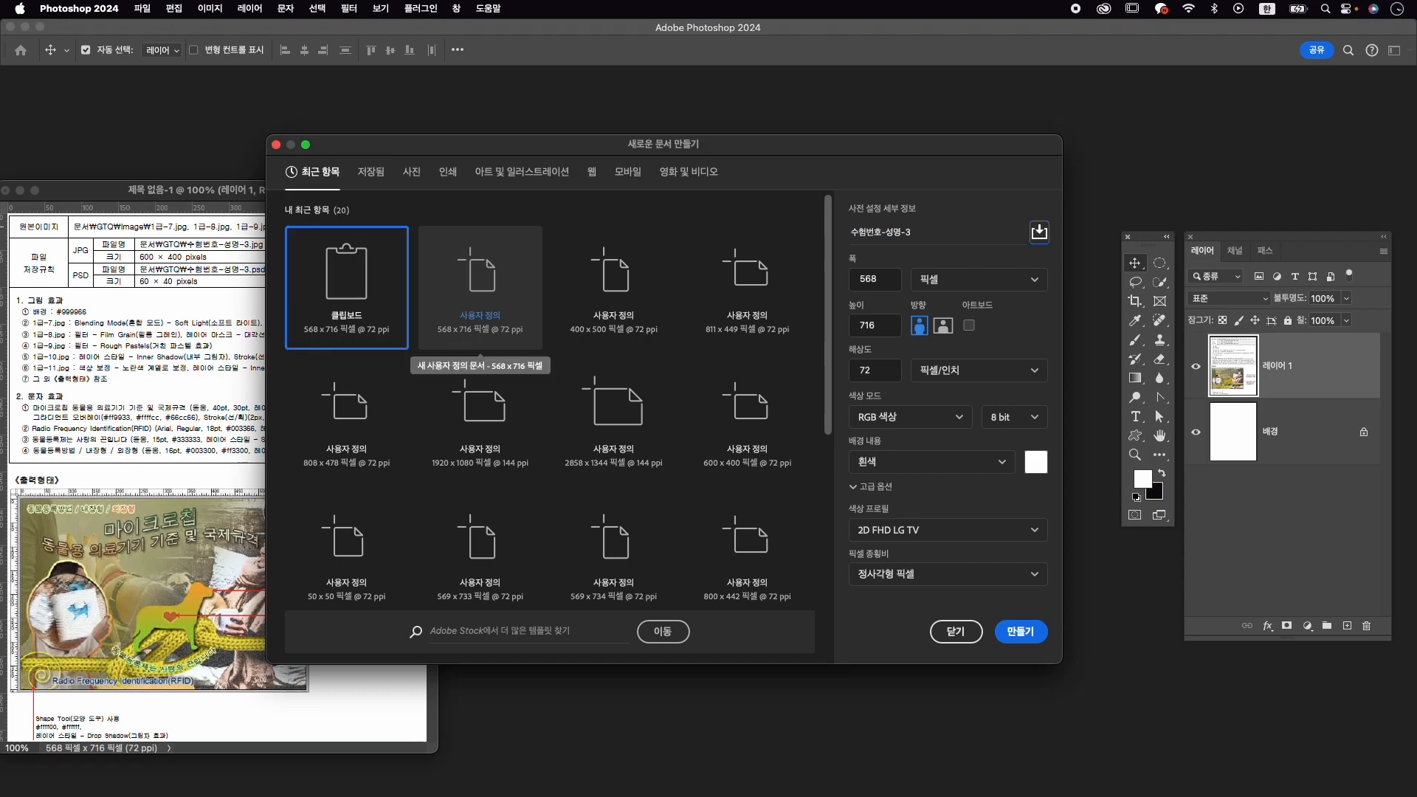
pyautogui.press('Tab')
pyautogui.write('600')
pyautogui.press('Tab')
pyautogui.press('Tab')
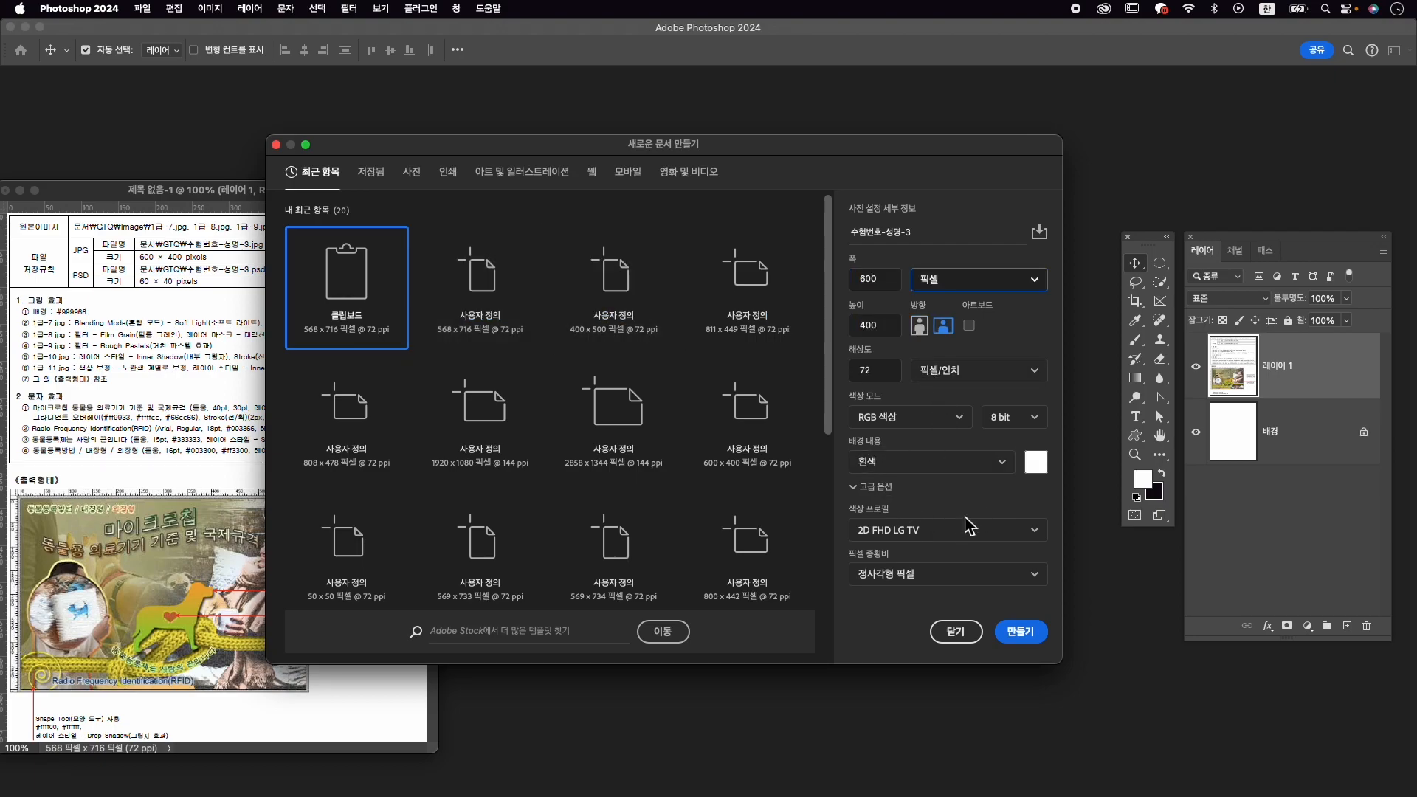
pyautogui.click(1023, 632)
pyautogui.moveTo(309, 100); pyautogui.dragTo(765, 223)
pyautogui.moveTo(940, 553); pyautogui.dragTo(1032, 635)
pyautogui.moveTo(793, 226)
pyautogui.mouseDown()
pyautogui.moveTo(763, 221)
pyautogui.moveTo(781, 223)
pyautogui.mouseUp()
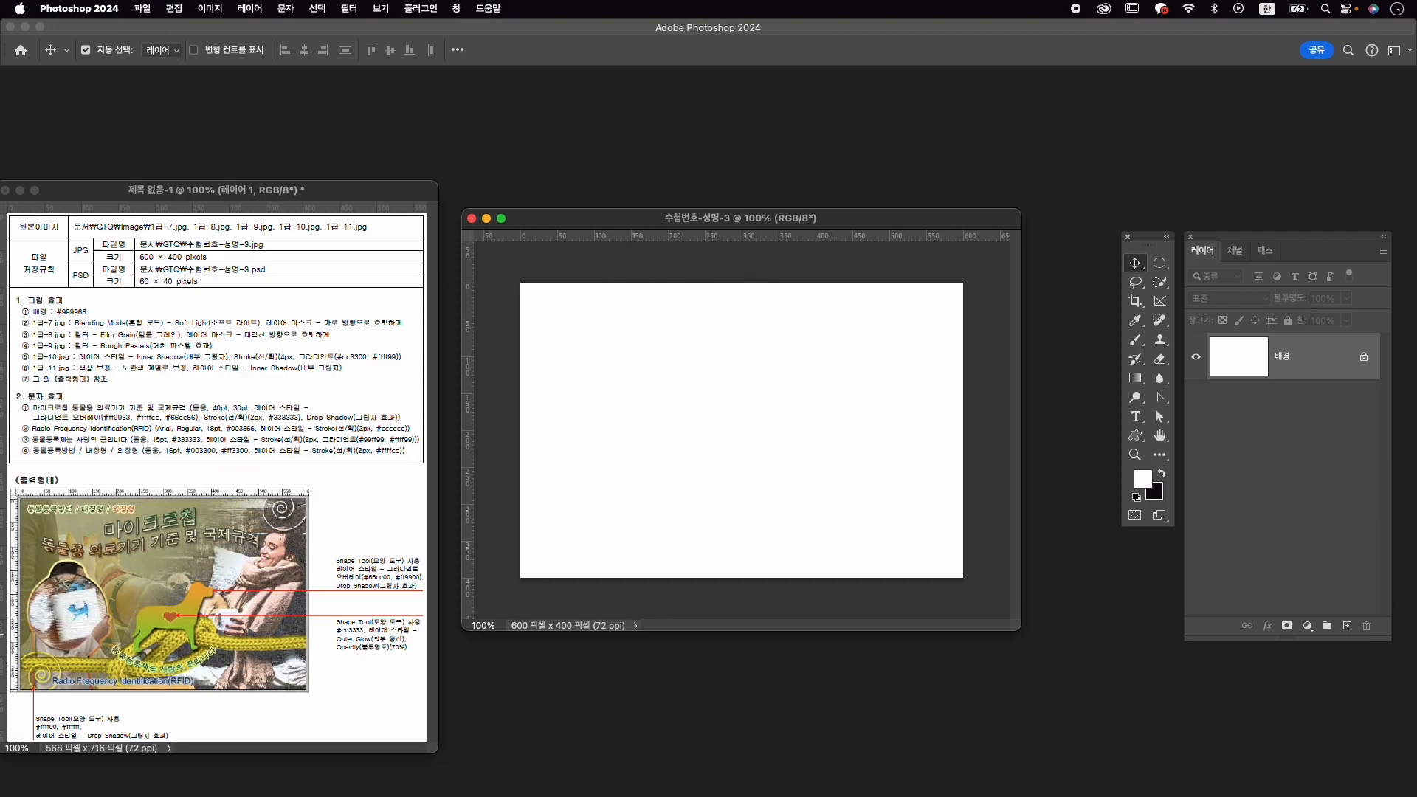
# Save the new blank document as 수험번호-성명-3.psd in the GTQ folder.
pyautogui.click(142, 8)
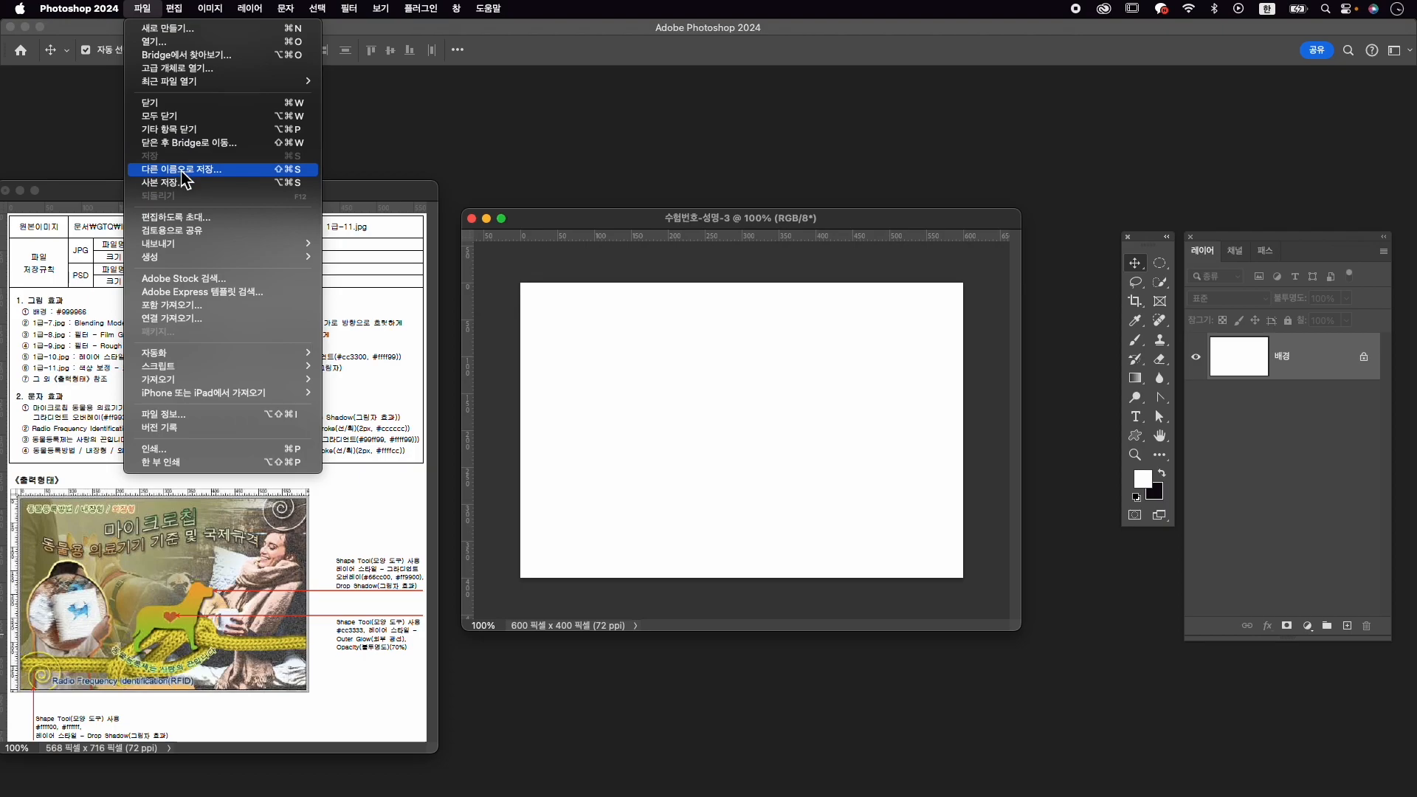
pyautogui.click(182, 173)
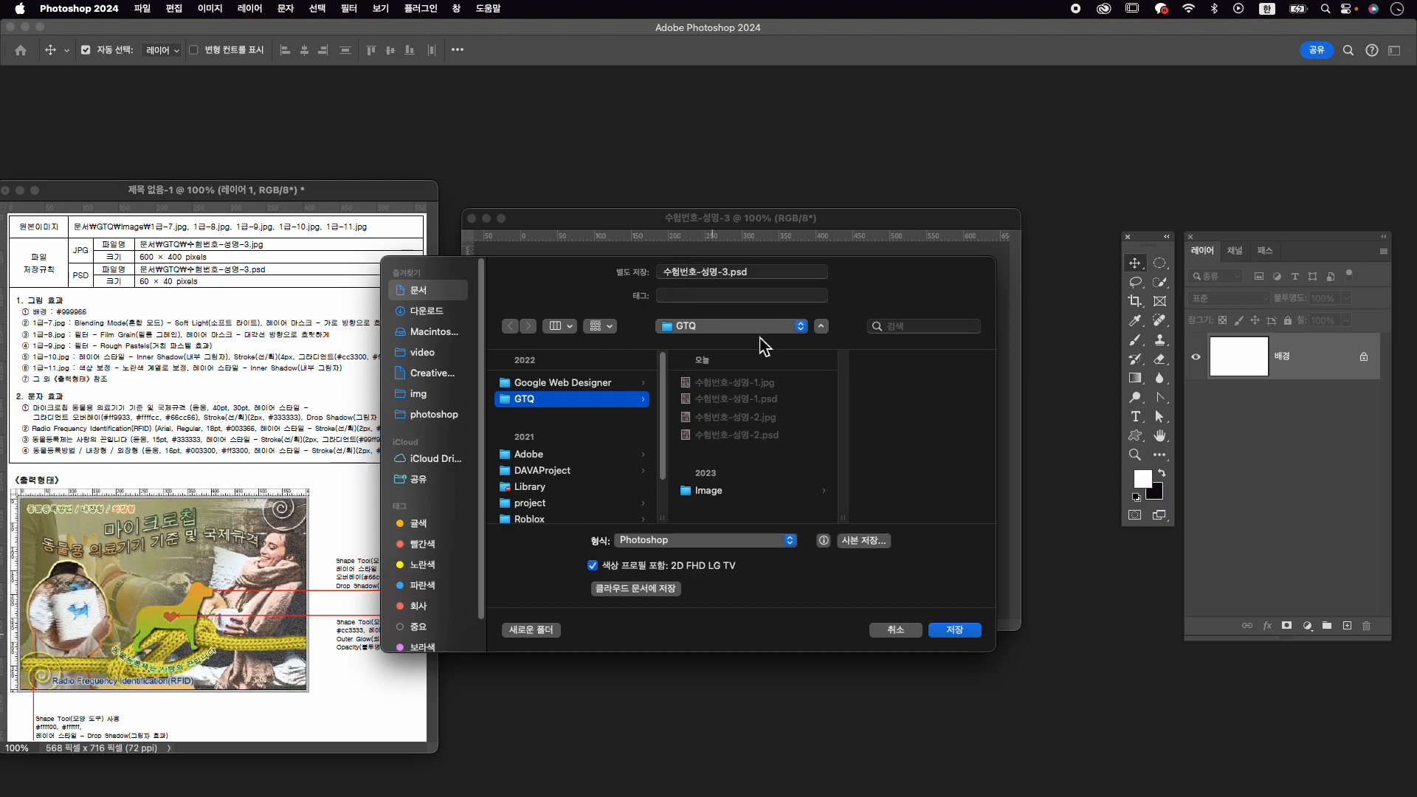
pyautogui.click(971, 639)
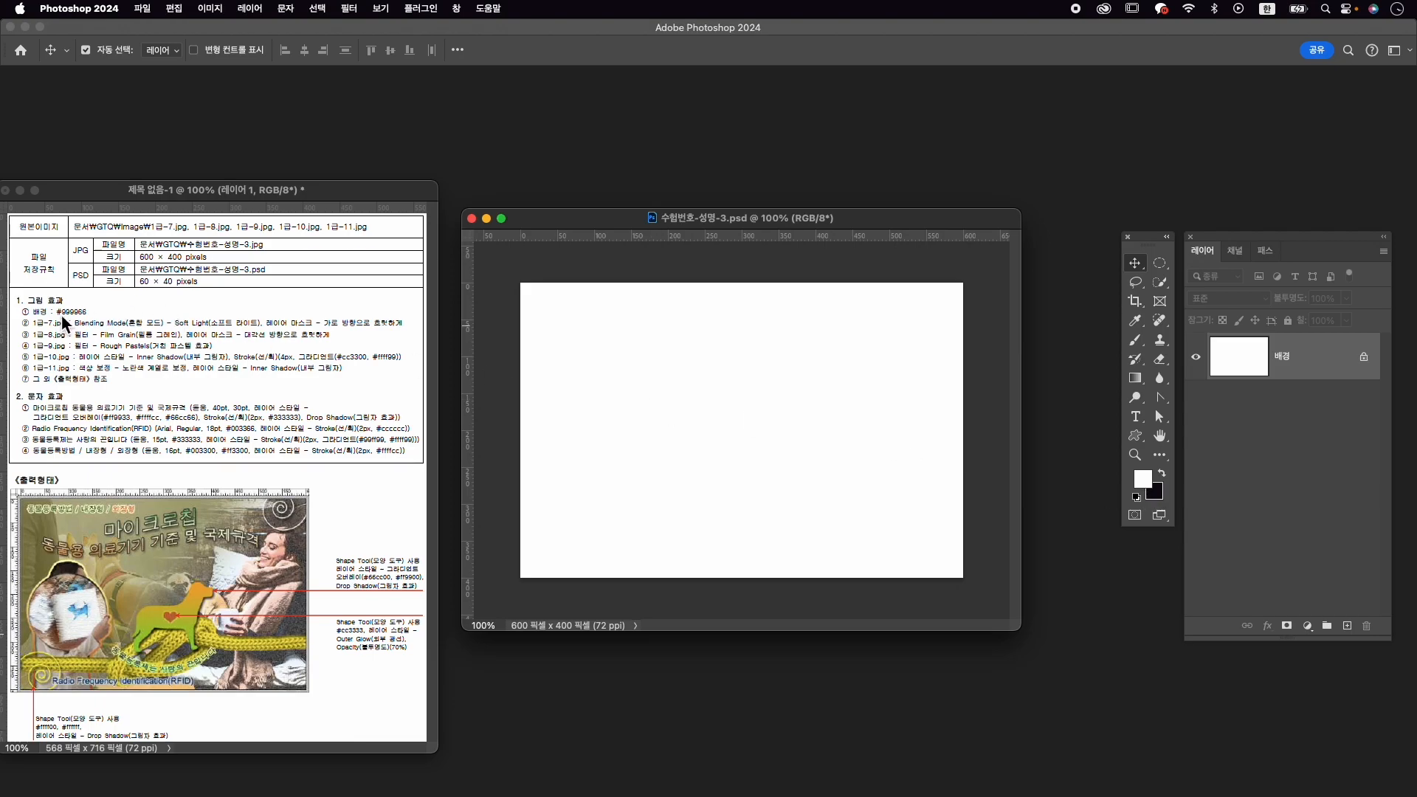
# Set the background color to #999966 and fill the whole canvas with it.
pyautogui.click(1157, 495)
pyautogui.moveTo(246, 158); pyautogui.dragTo(563, 211)
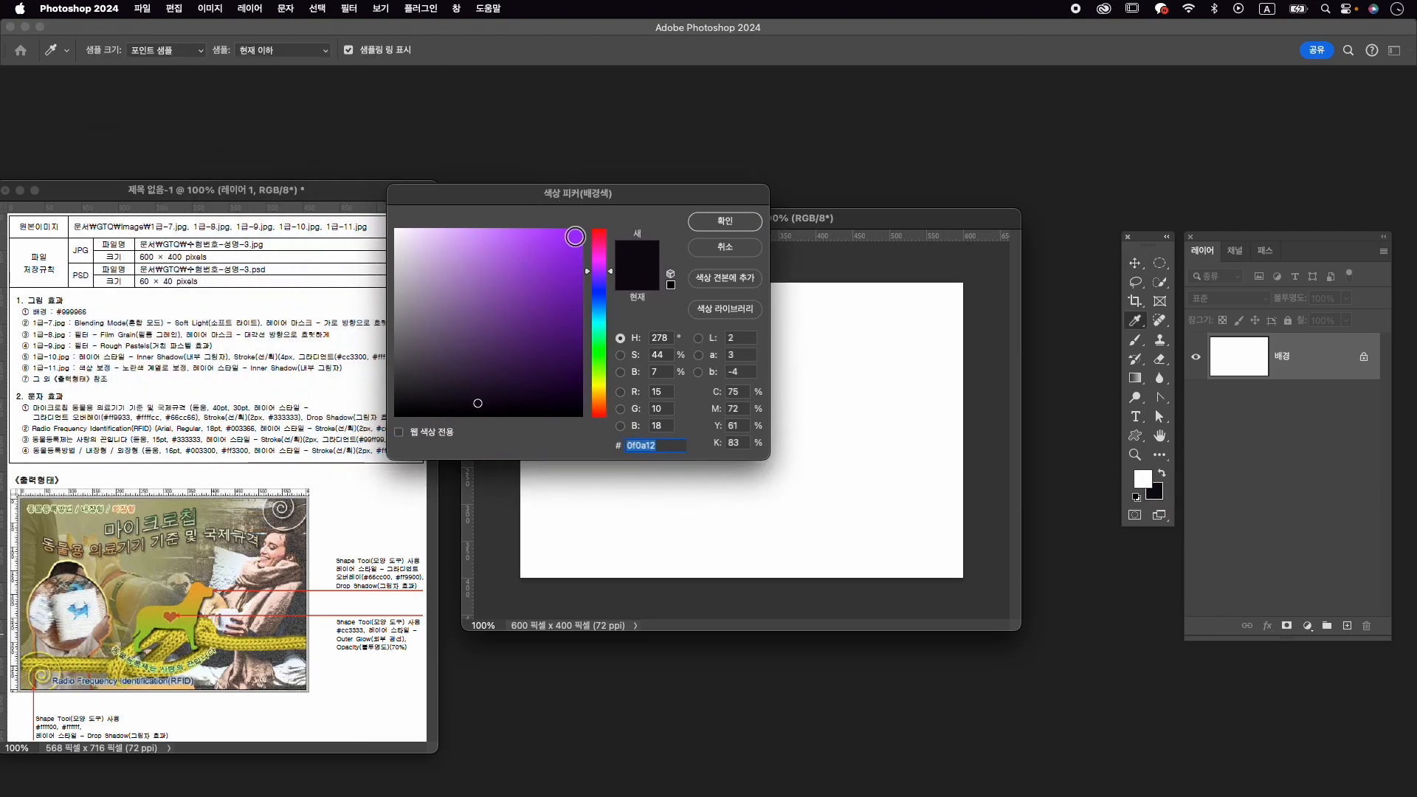
pyautogui.write('999966')
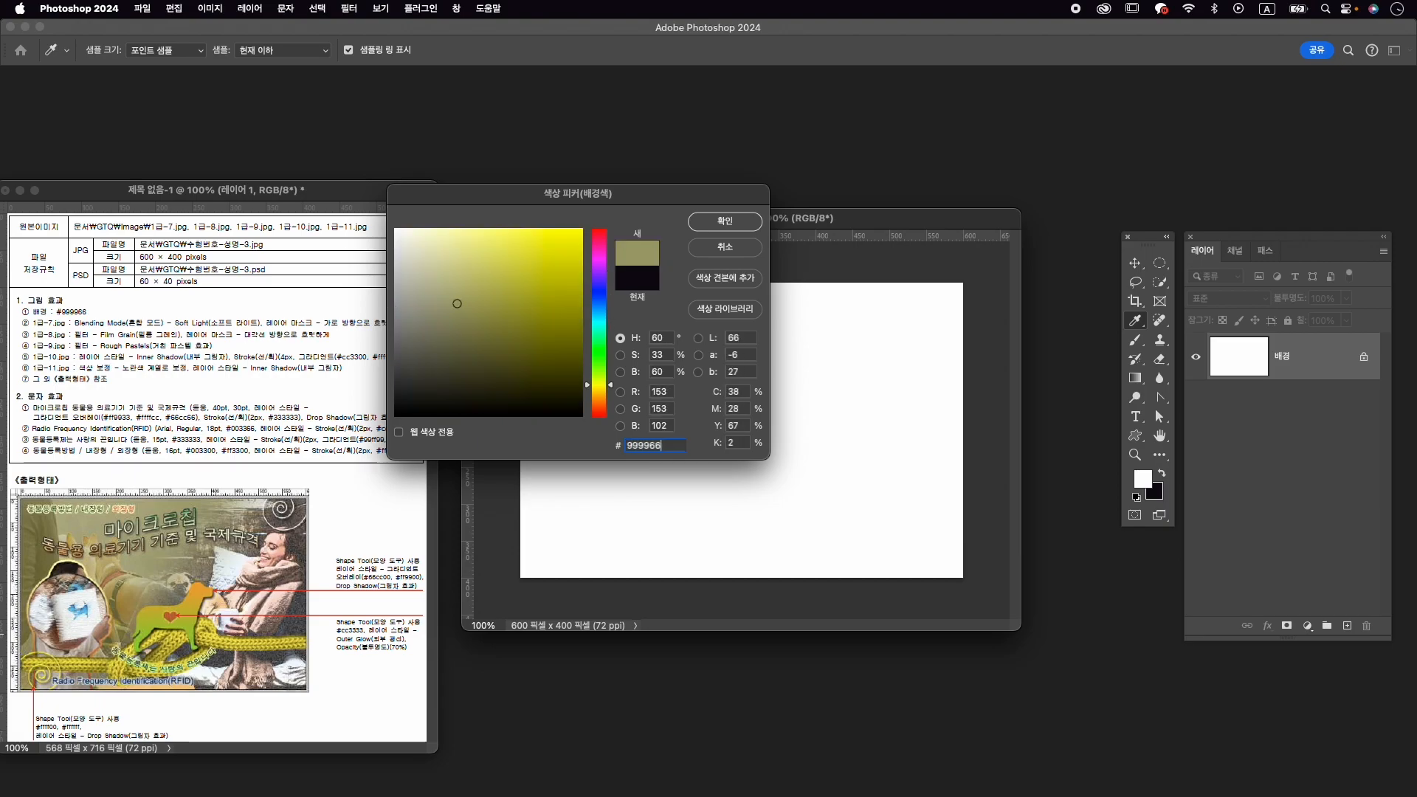
pyautogui.press('Return')
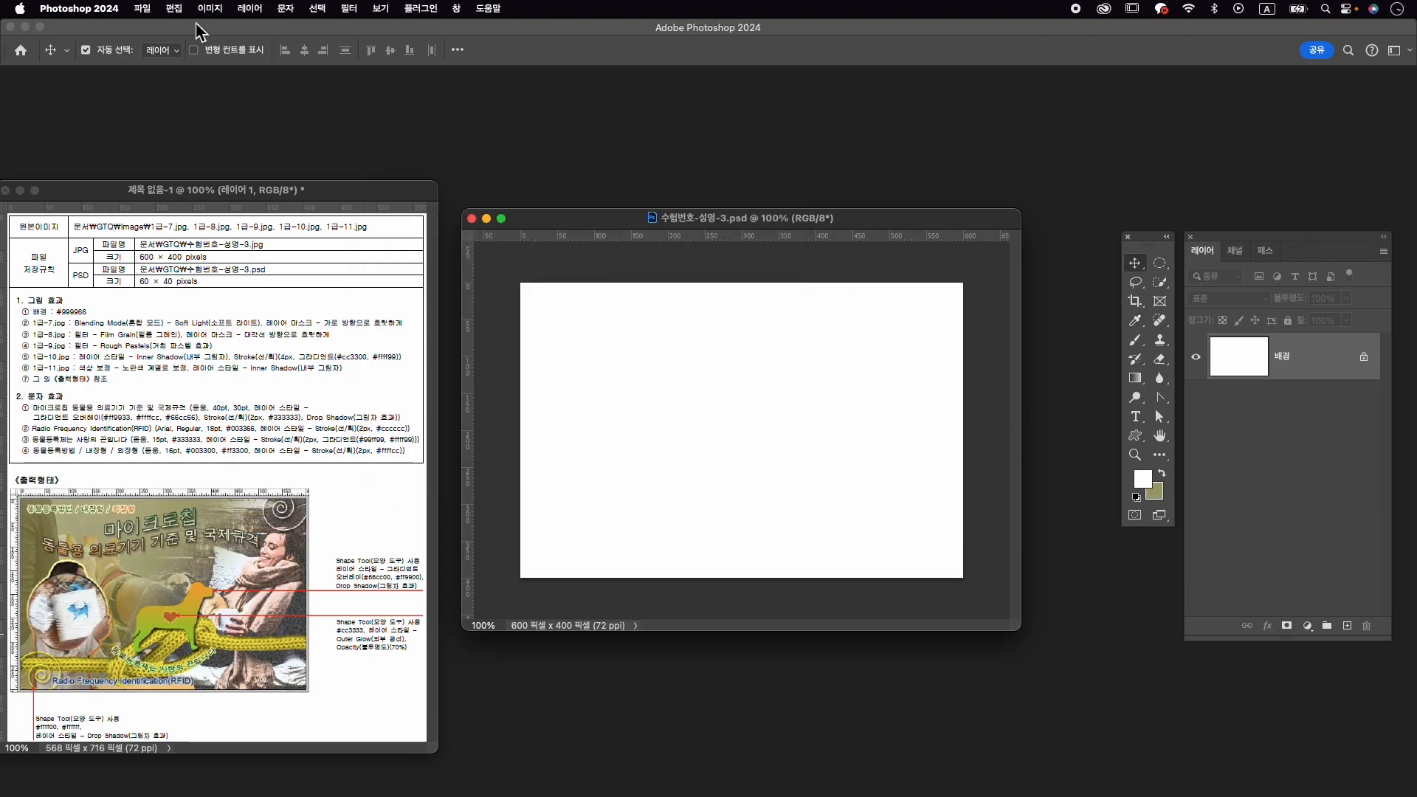
pyautogui.click(152, 8)
pyautogui.moveTo(174, 9)
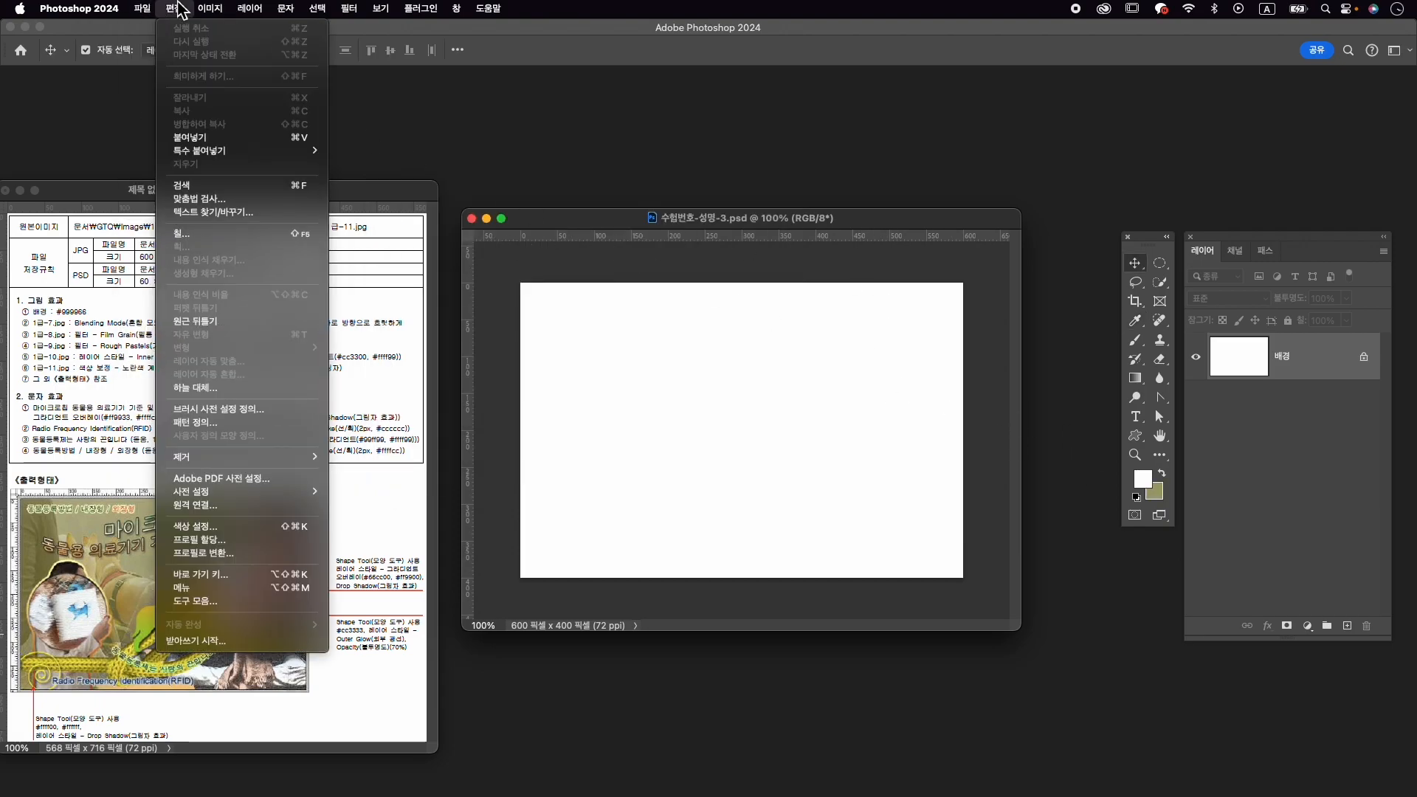
pyautogui.click(225, 234)
pyautogui.click(831, 244)
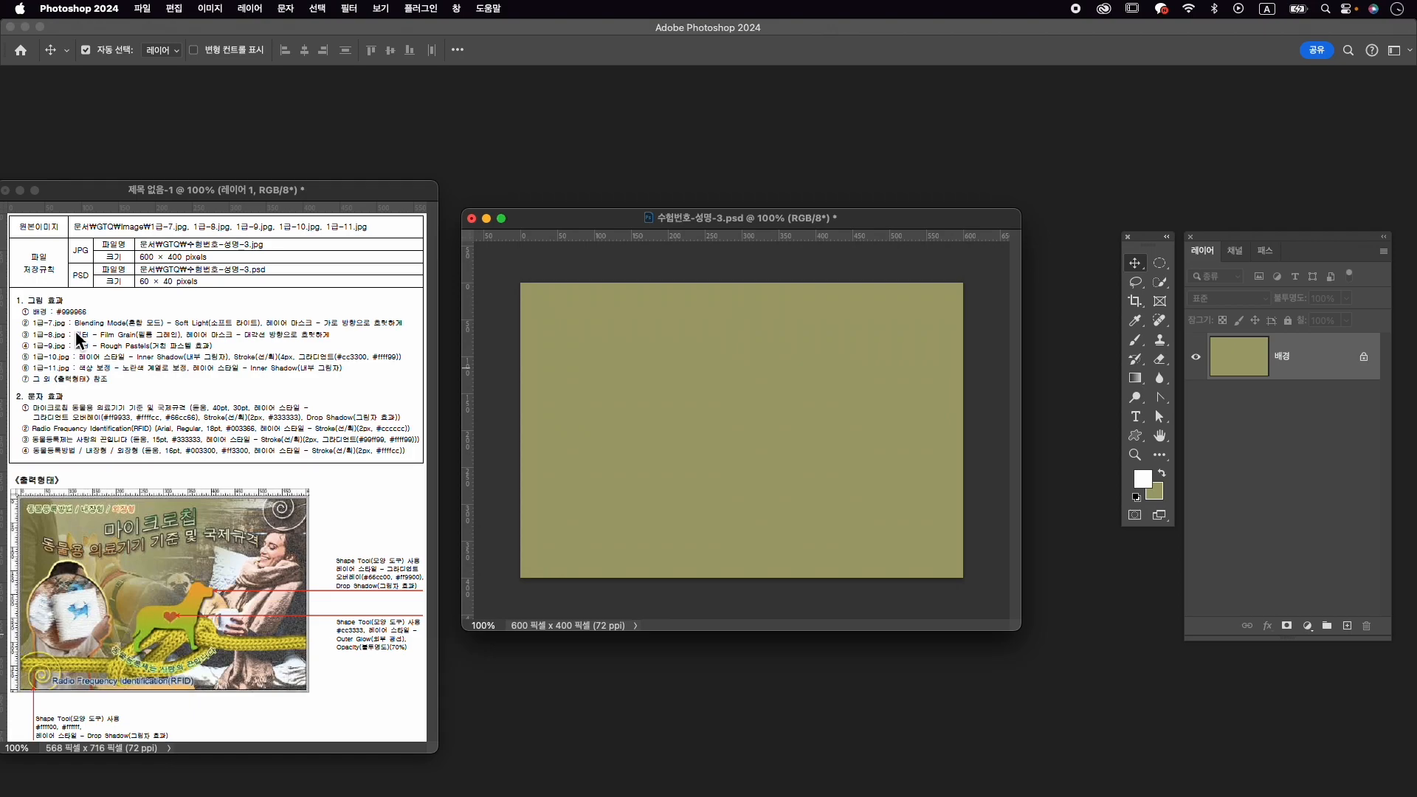
# Open 1급-7.jpg from the Image folder inside GTQ.
pyautogui.press('super+o')
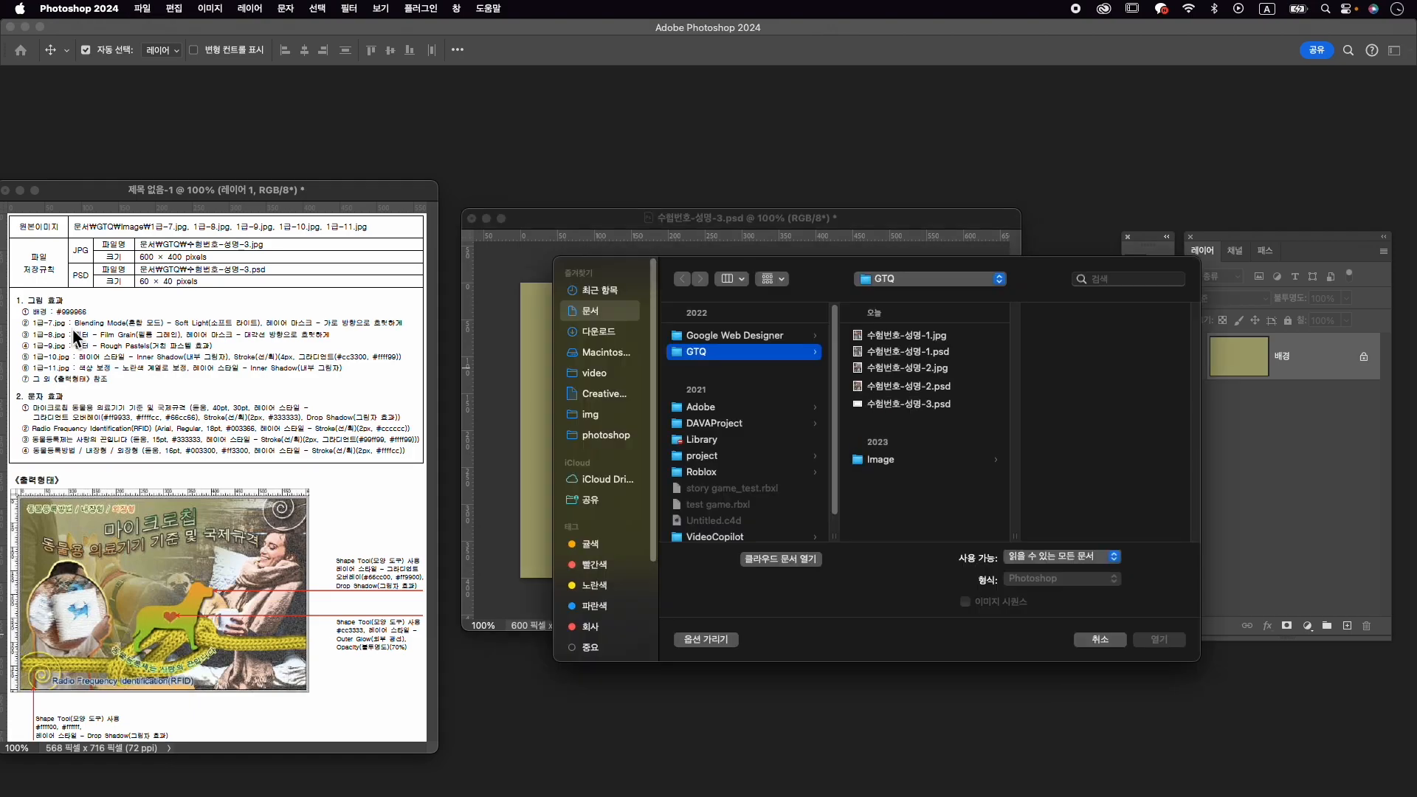
pyautogui.click(917, 459)
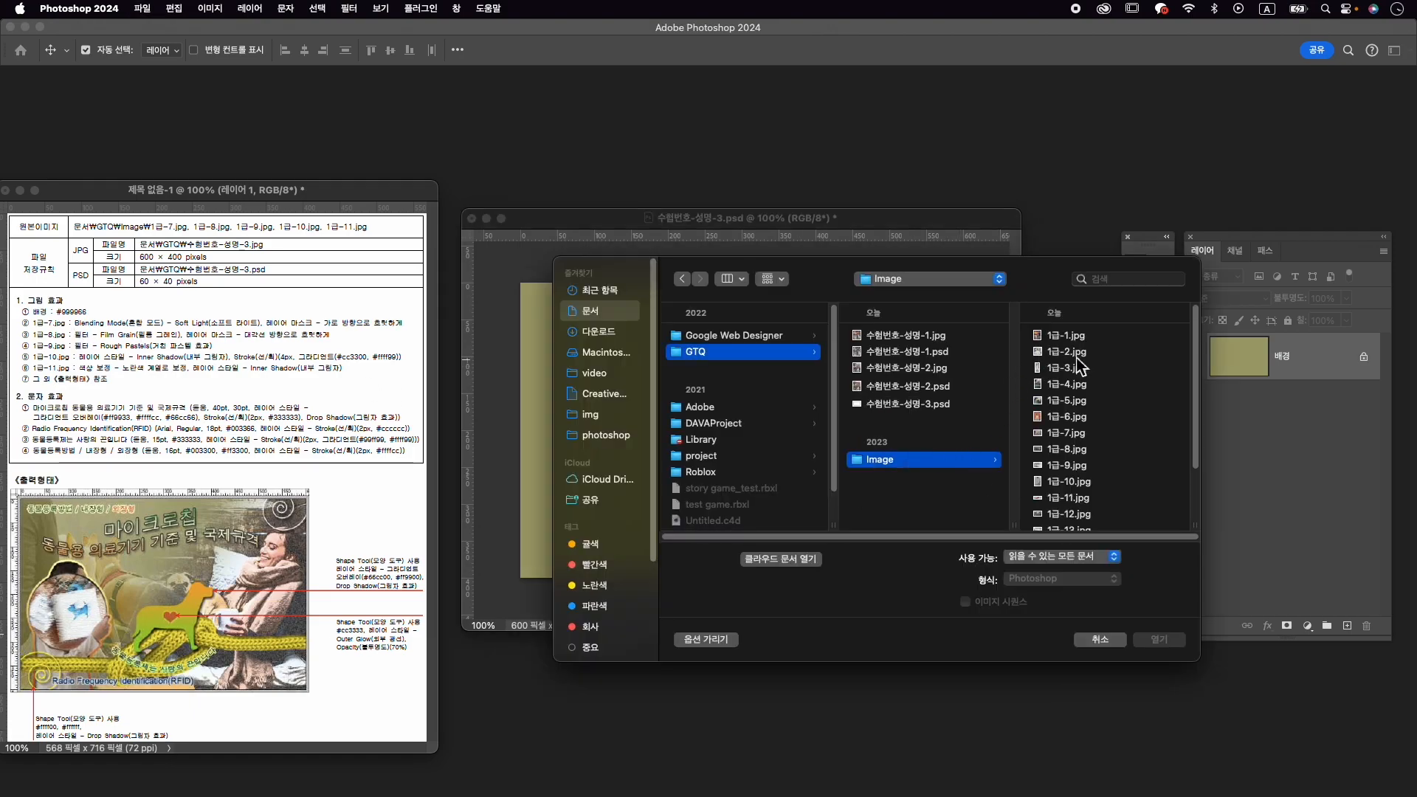
pyautogui.click(1083, 438)
pyautogui.click(1166, 640)
pyautogui.moveTo(370, 118); pyautogui.dragTo(817, 157)
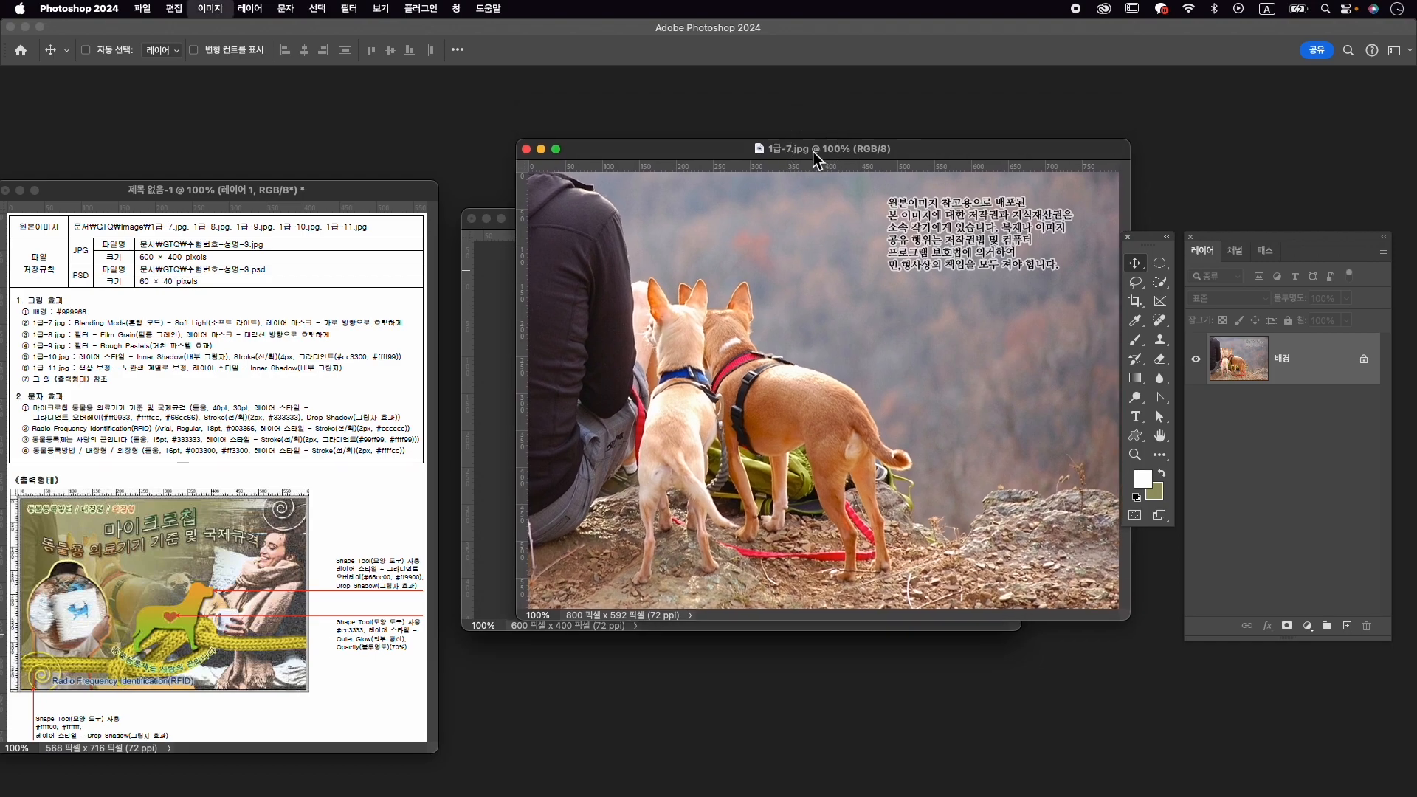
# Resize the opened dog photo to 600 px wide, keeping its proportions.
pyautogui.press('super+alt+i')
pyautogui.write('600')
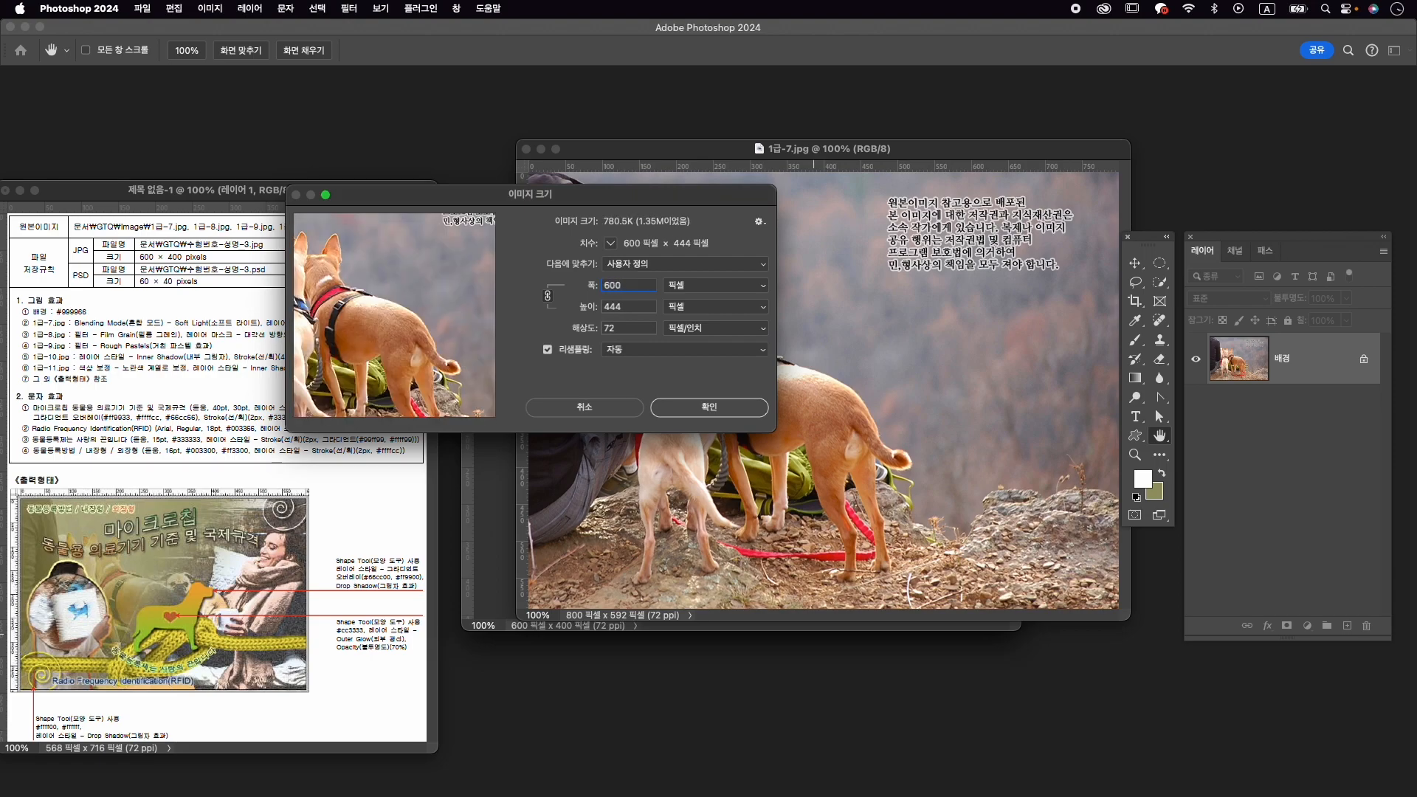
pyautogui.press('Return')
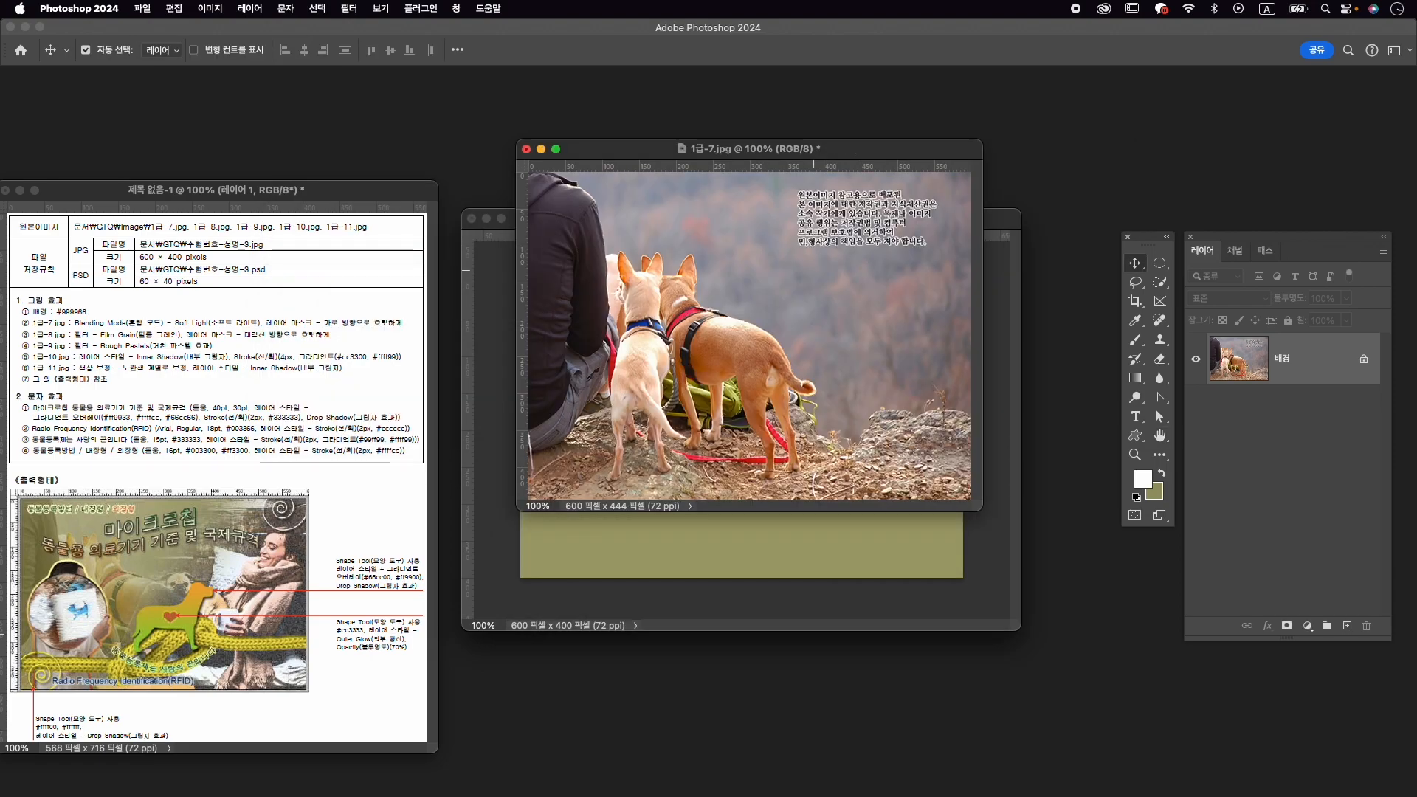
# Copy the dog photo into 수험번호-성명-3.psd as a layer and close the source image.
pyautogui.moveTo(759, 149); pyautogui.dragTo(533, 155)
pyautogui.moveTo(568, 358); pyautogui.dragTo(801, 398)
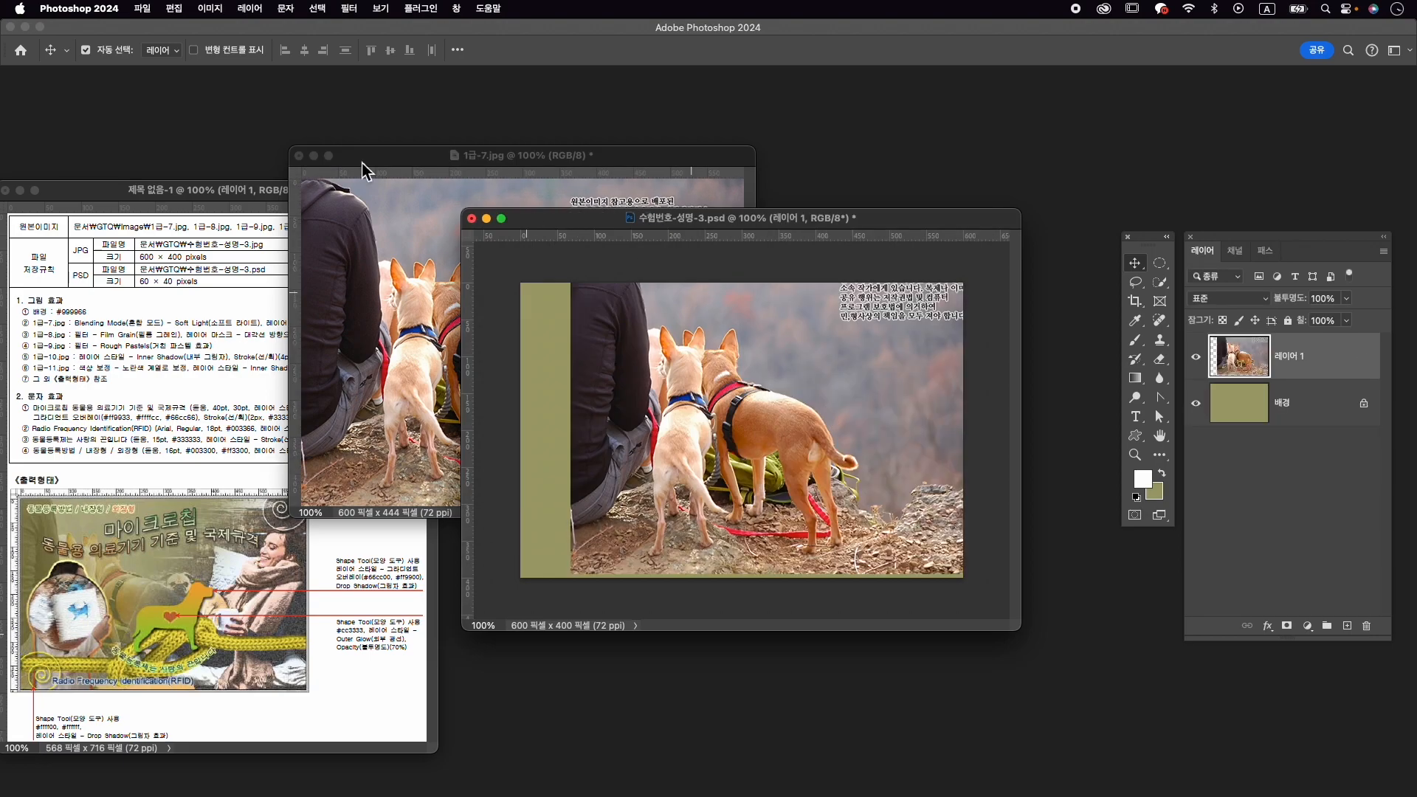
pyautogui.click(417, 177)
pyautogui.click(736, 348)
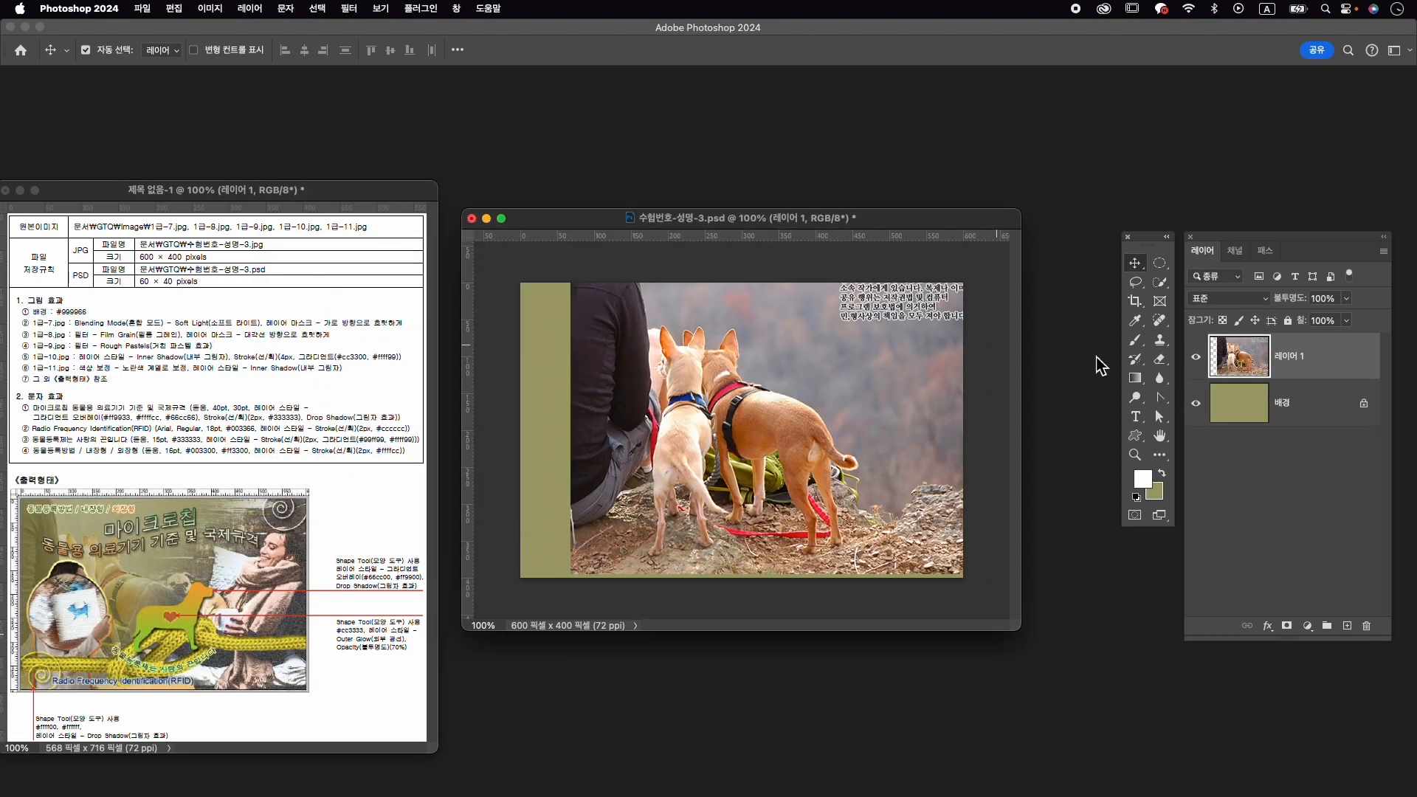
# Rename the dog photo layer as 1-7.
pyautogui.doubleClick(1288, 361)
pyautogui.write('1-7')
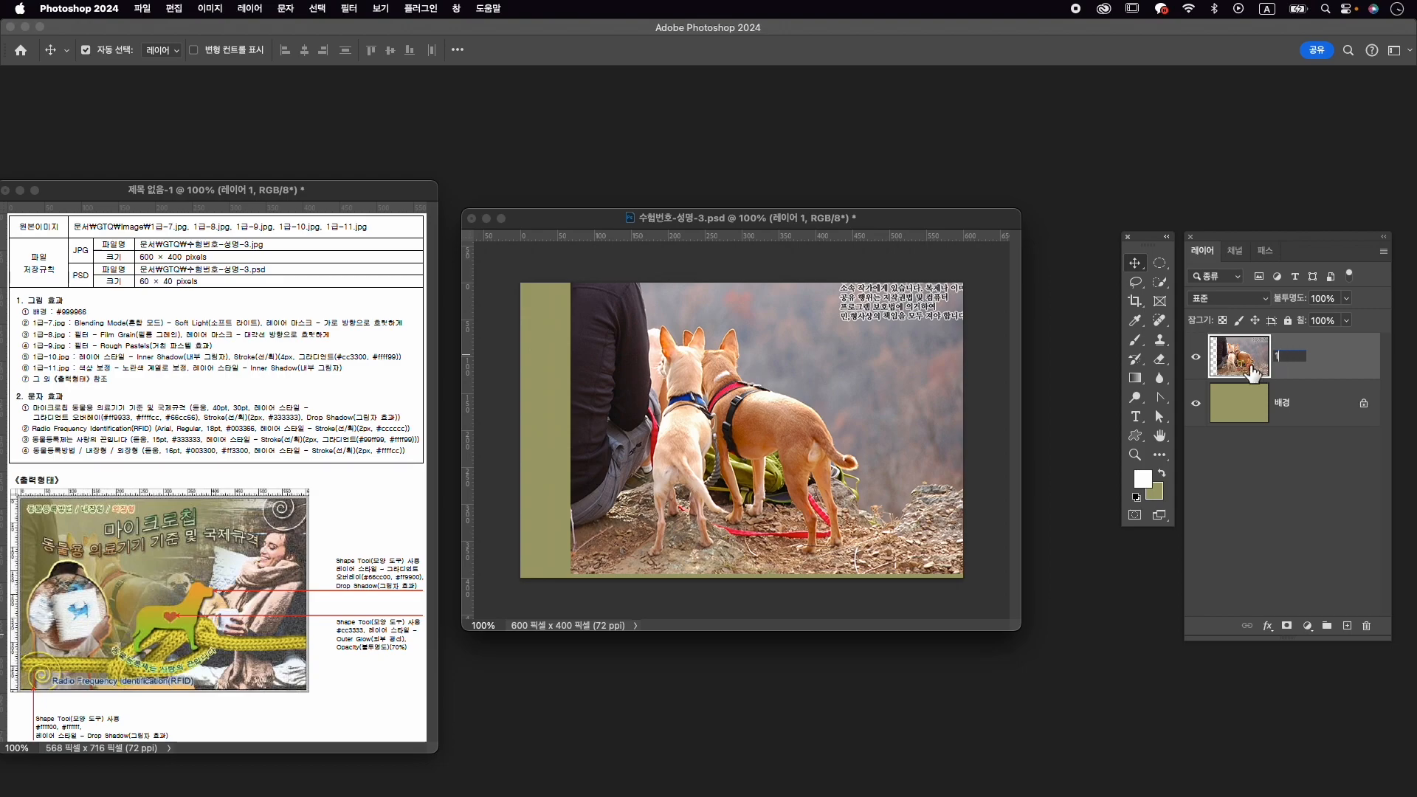
pyautogui.press('Return')
# Align layer 1-7 to the canvas (캔버스), centered both horizontally and vertically.
pyautogui.press('super+t')
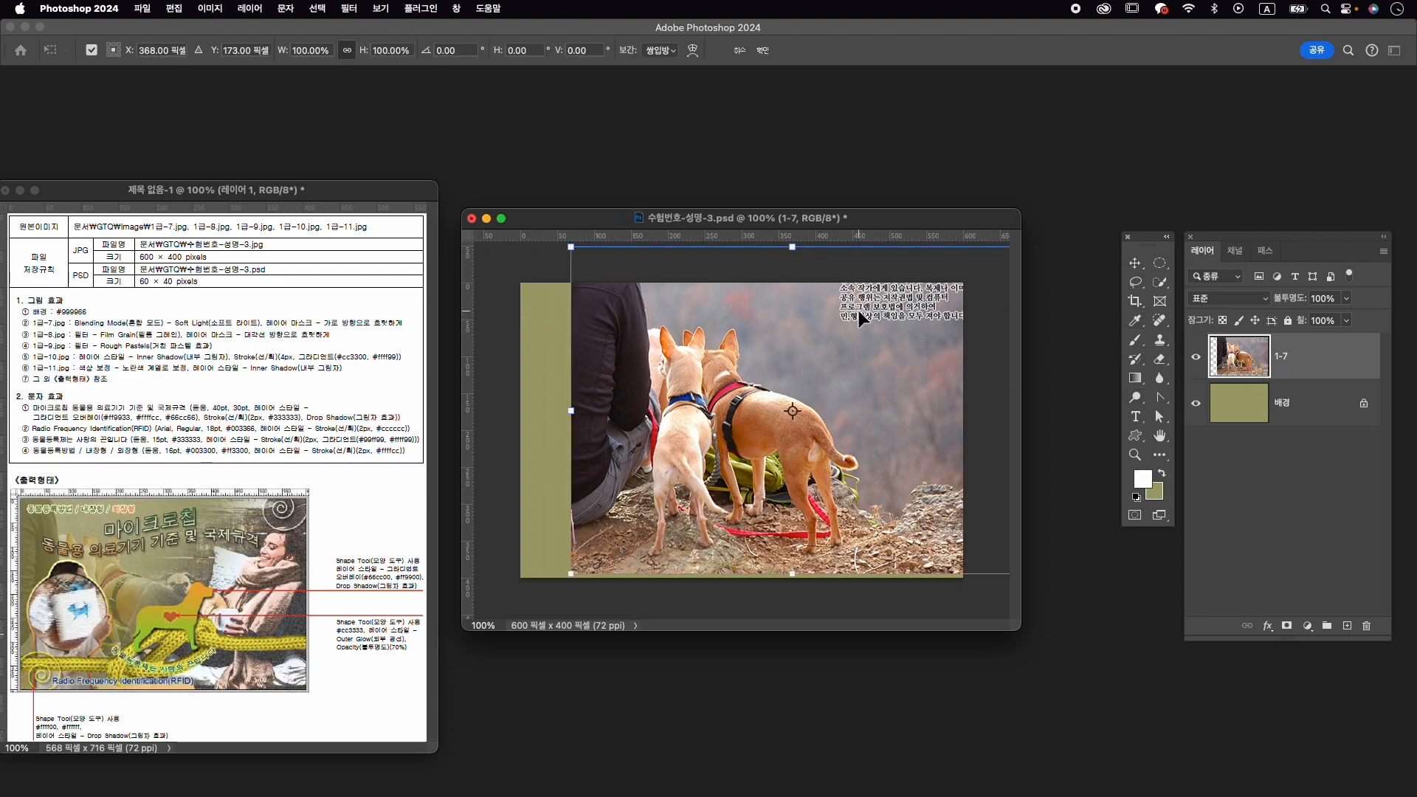
pyautogui.press('Return')
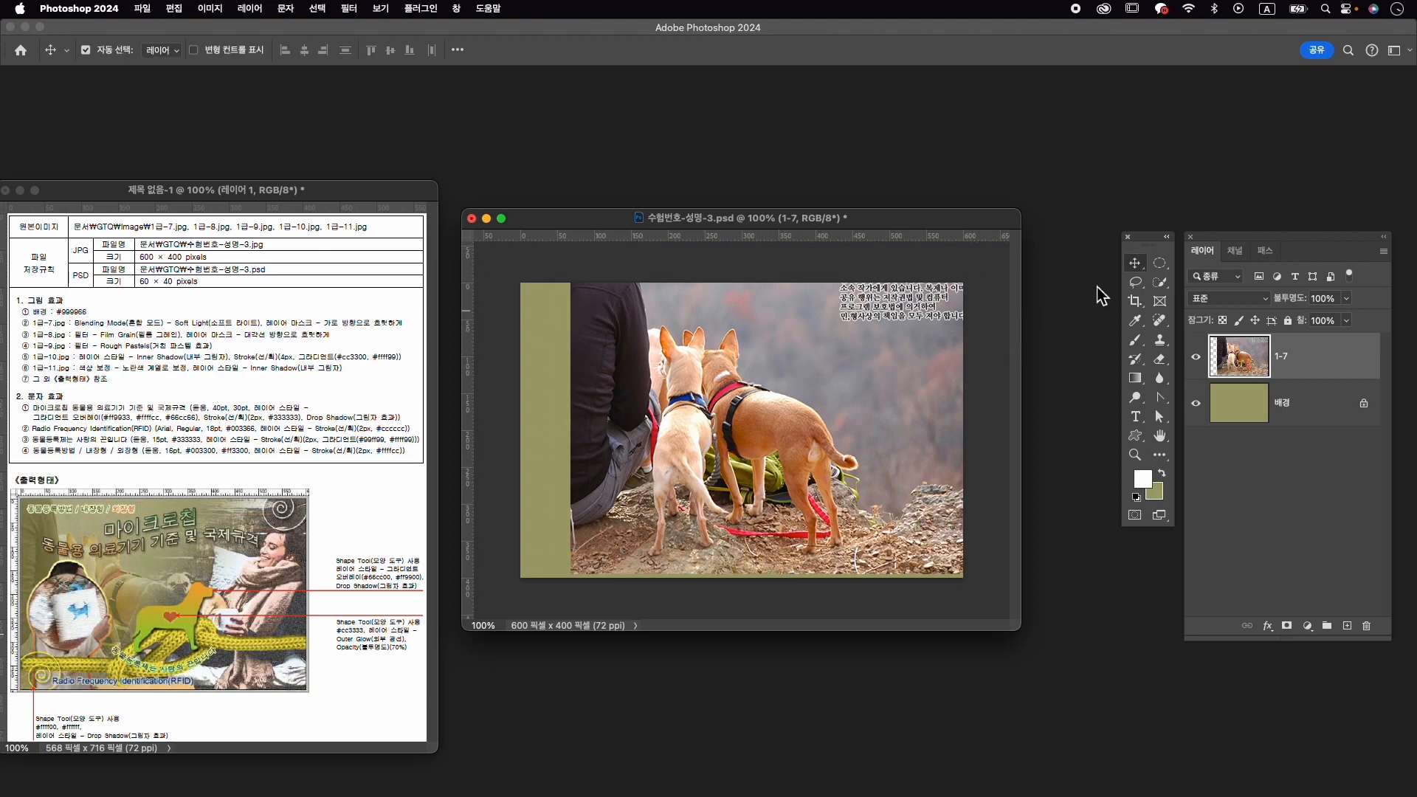
pyautogui.rightClick(1141, 264)
pyautogui.click(1194, 263)
pyautogui.click(462, 50)
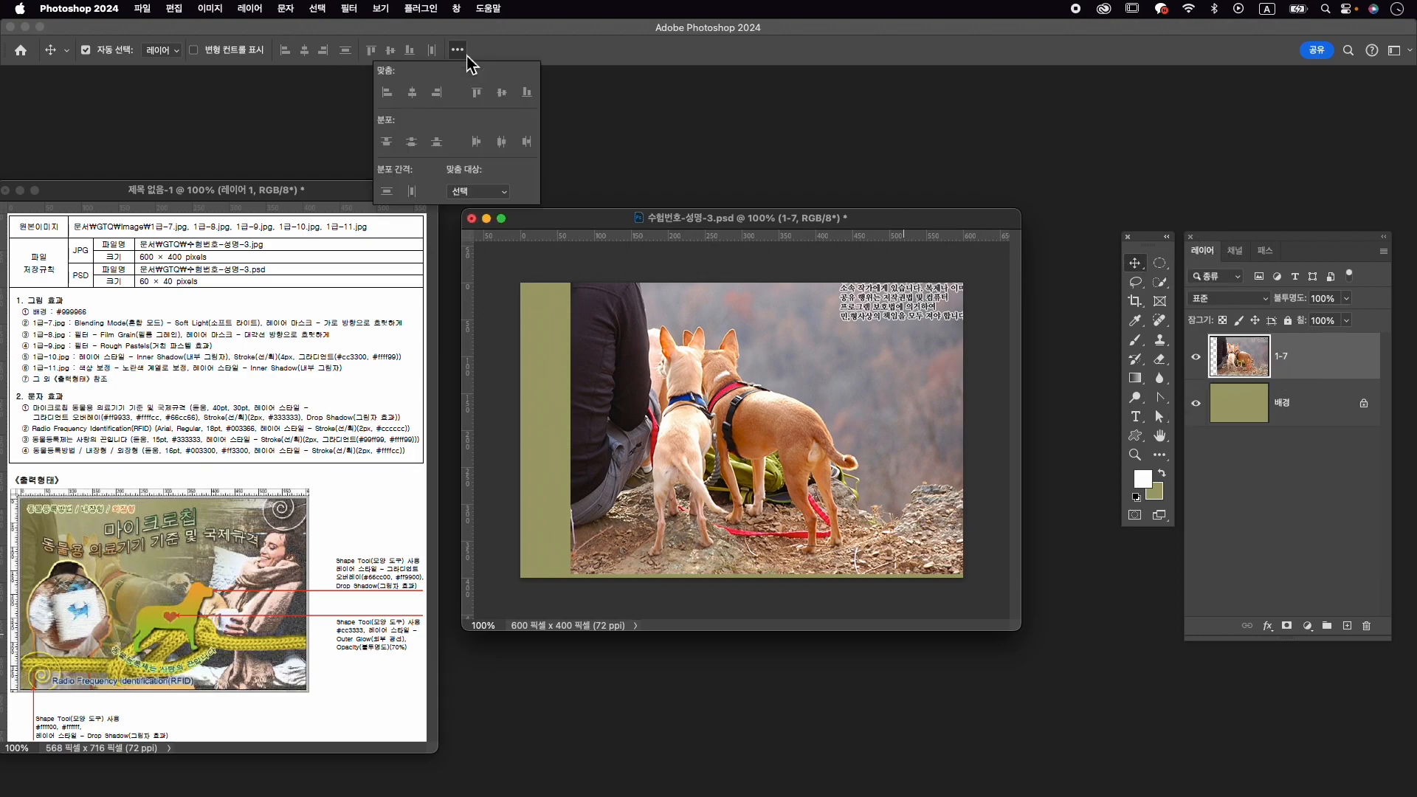
pyautogui.click(478, 191)
pyautogui.click(467, 206)
pyautogui.click(411, 93)
pyautogui.click(502, 92)
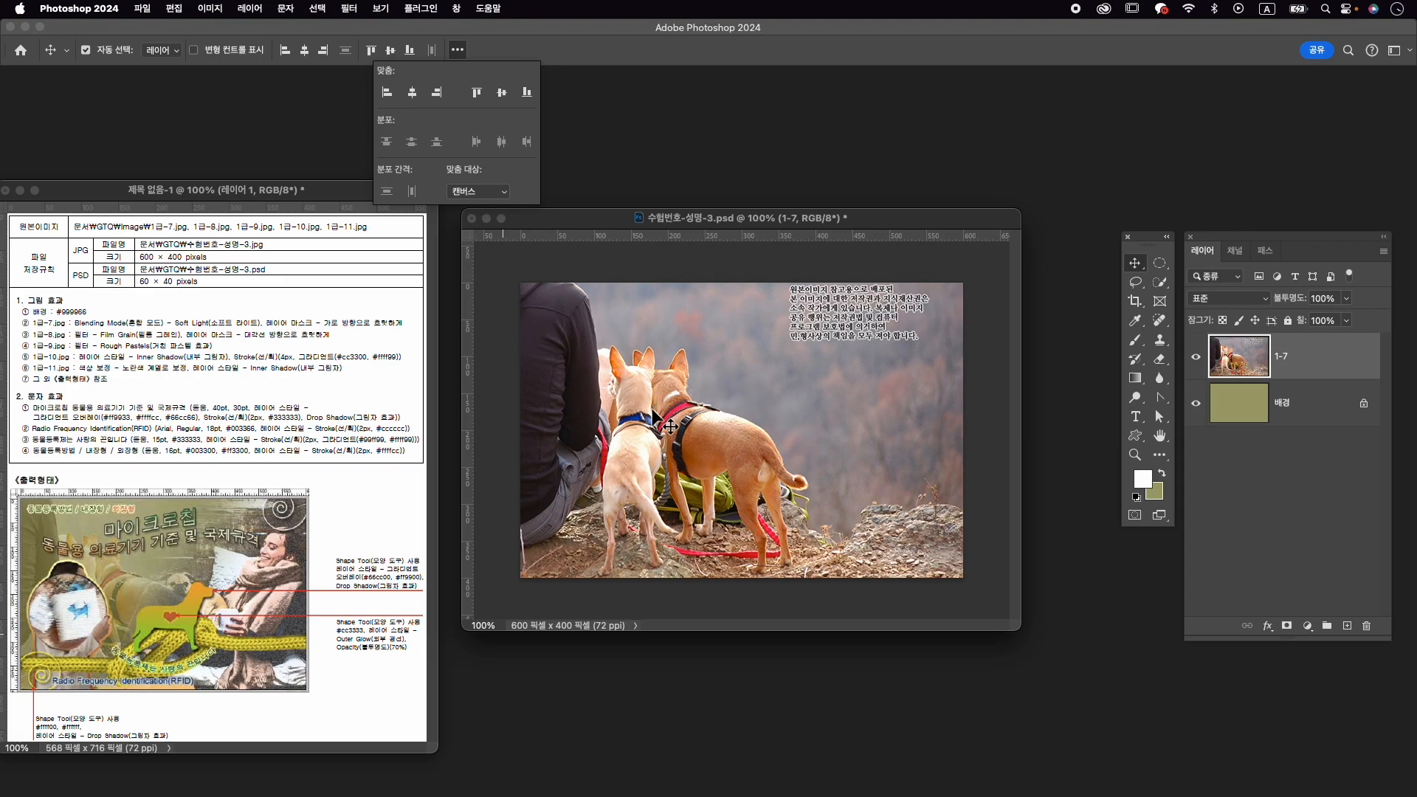
pyautogui.click(693, 64)
# Scale layer 1-7 to 106% centered at X 291, Y 213.5 px, and set its blending mode to 소프트 라이트 (Soft Light).
pyautogui.press('super+t')
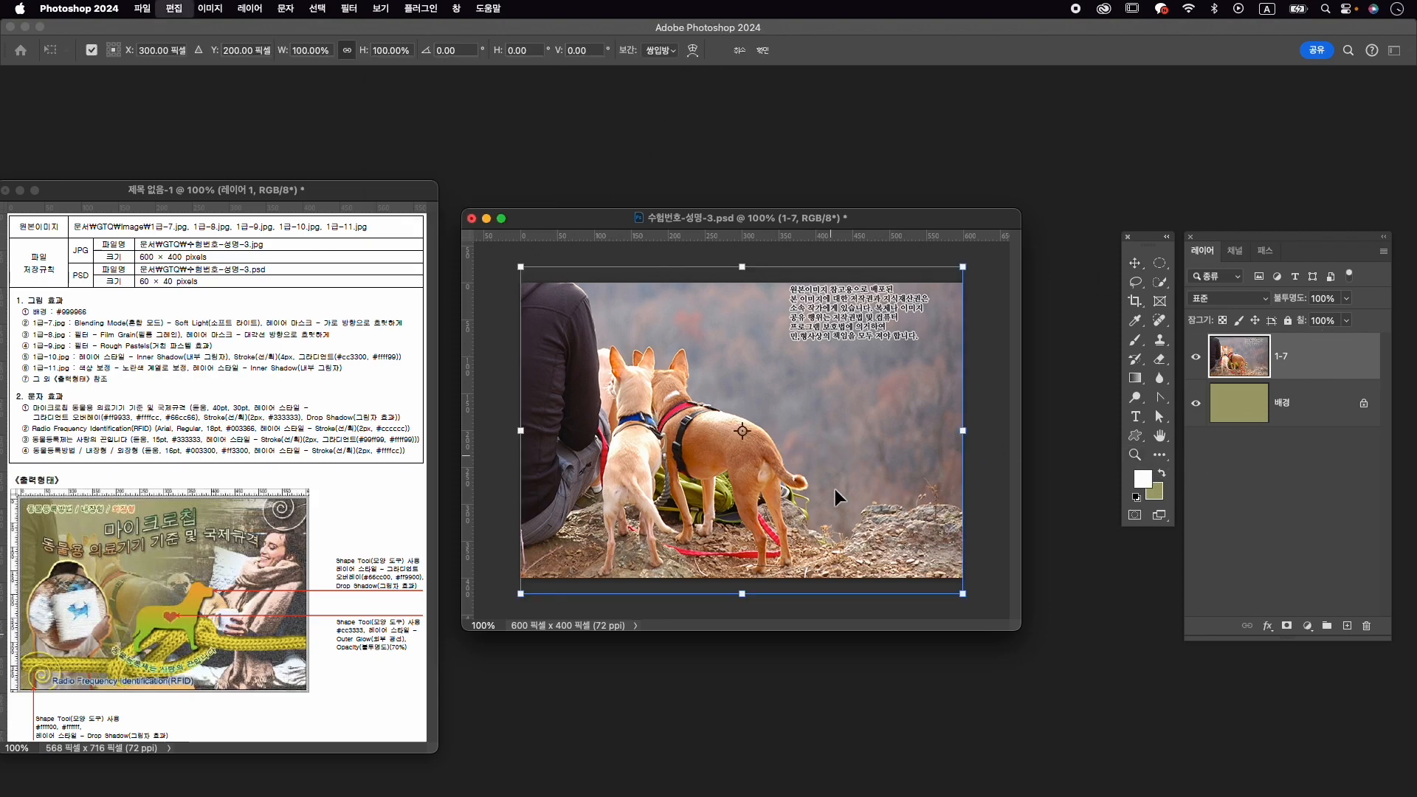
pyautogui.moveTo(963, 578); pyautogui.dragTo(988, 613)
pyautogui.moveTo(933, 512); pyautogui.dragTo(915, 512)
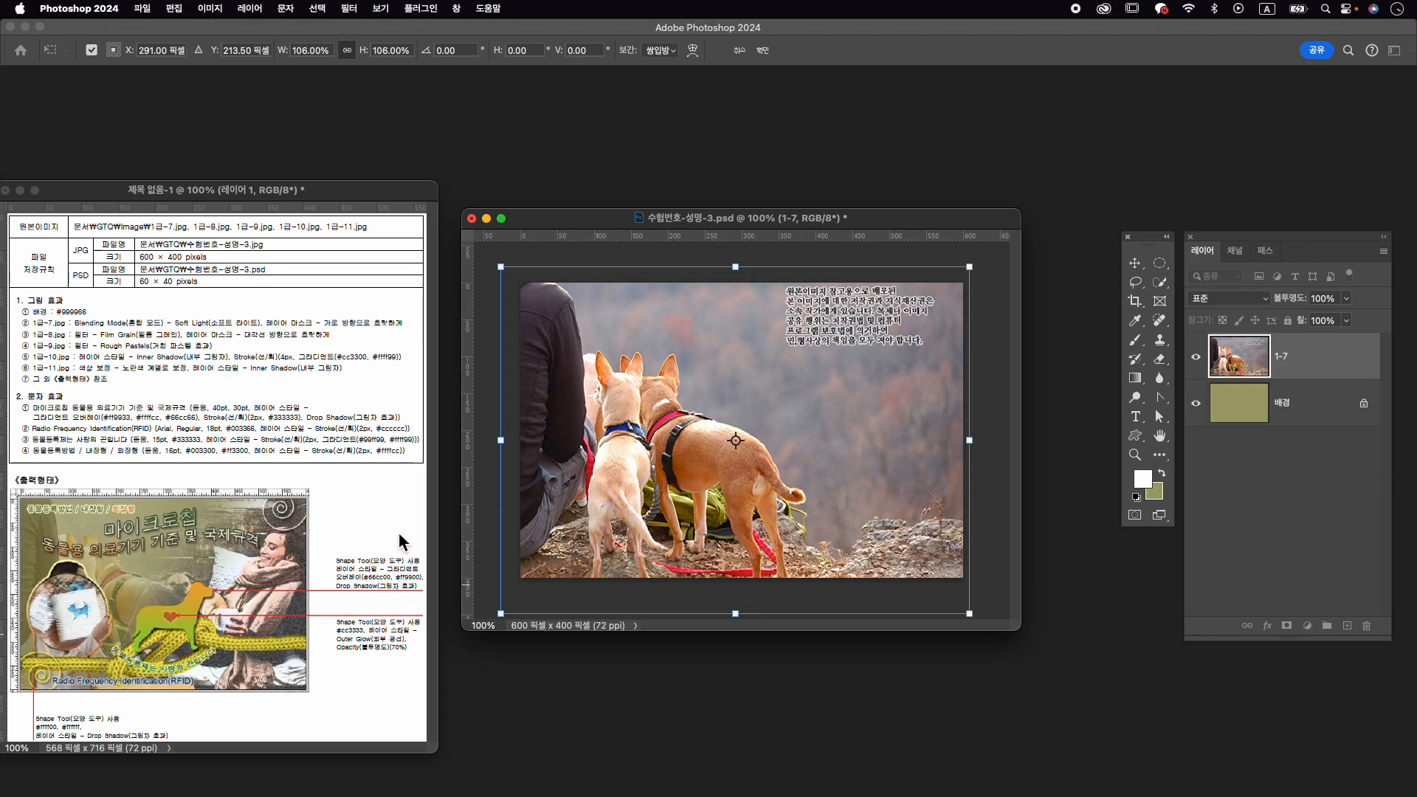
pyautogui.press('Return')
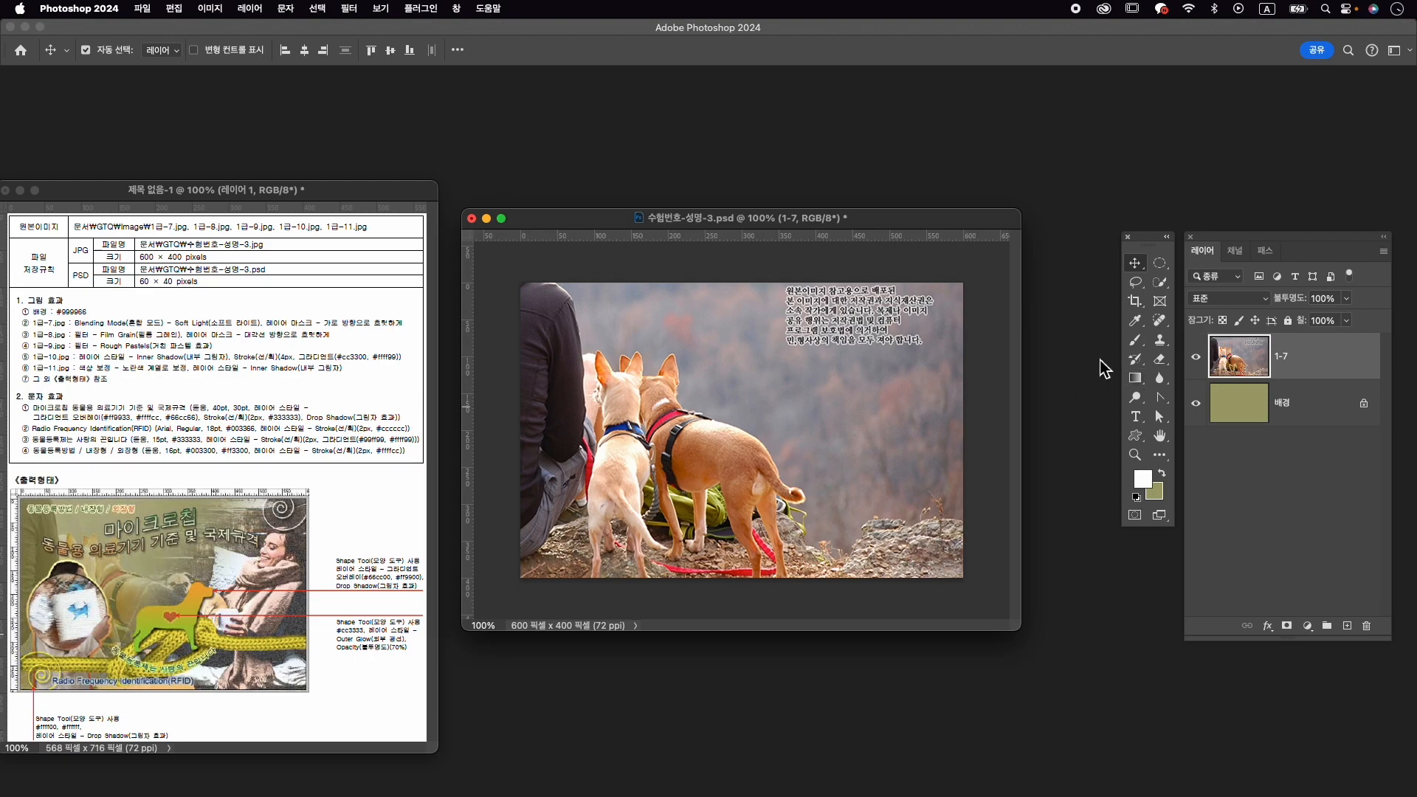
pyautogui.click(1255, 303)
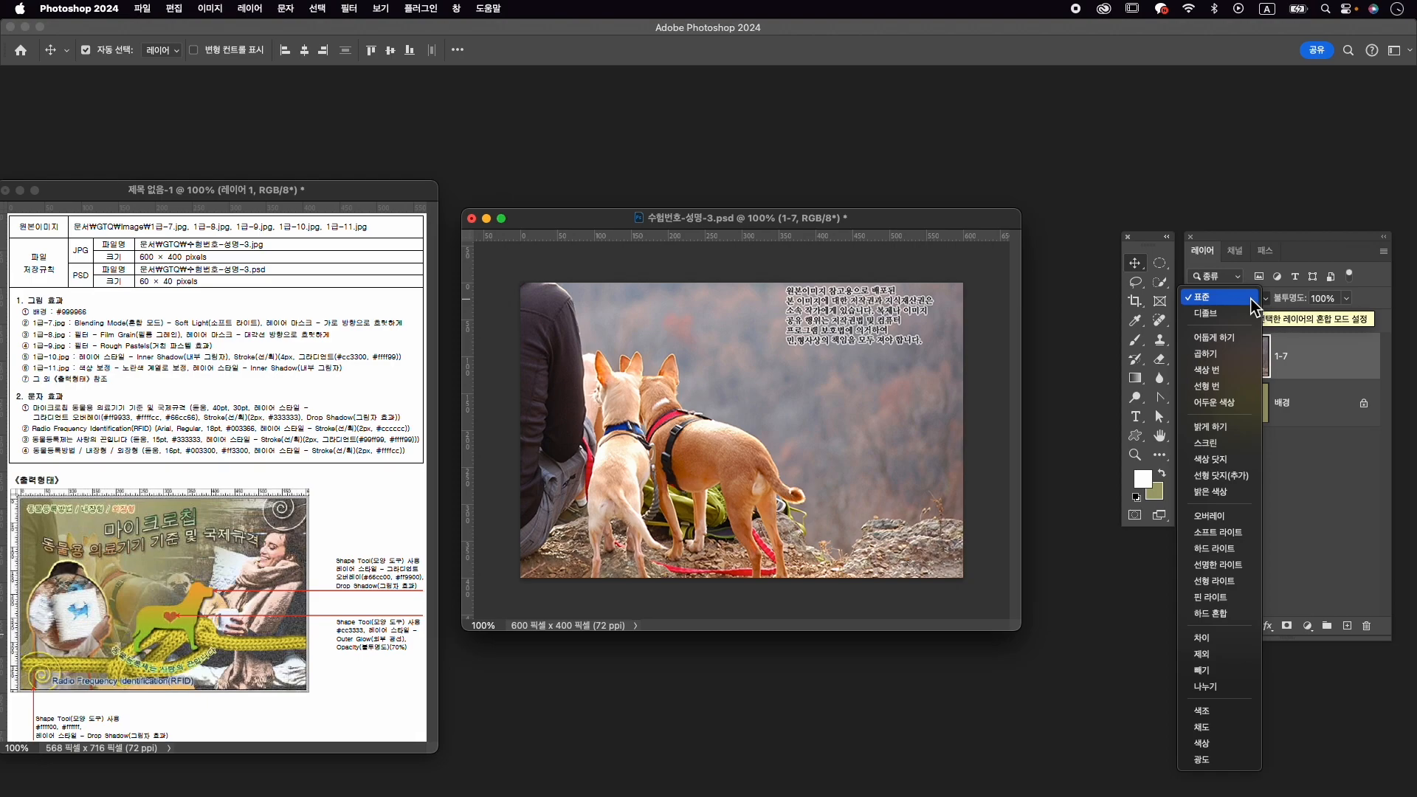
pyautogui.click(1245, 533)
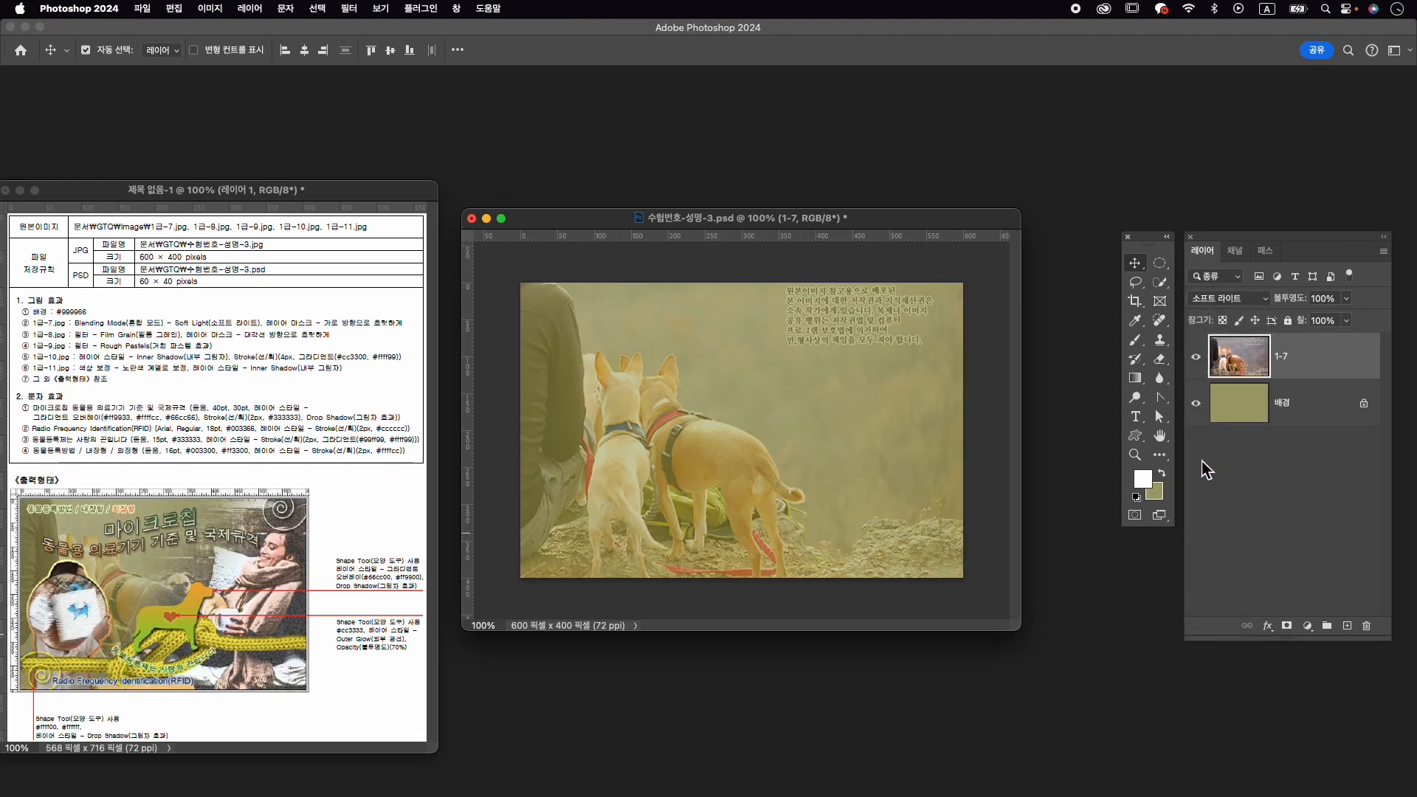
# Add a layer mask to layer 1-7 and fade the photo horizontally toward the right with a Foreground to Background linear gradient.
pyautogui.click(1286, 626)
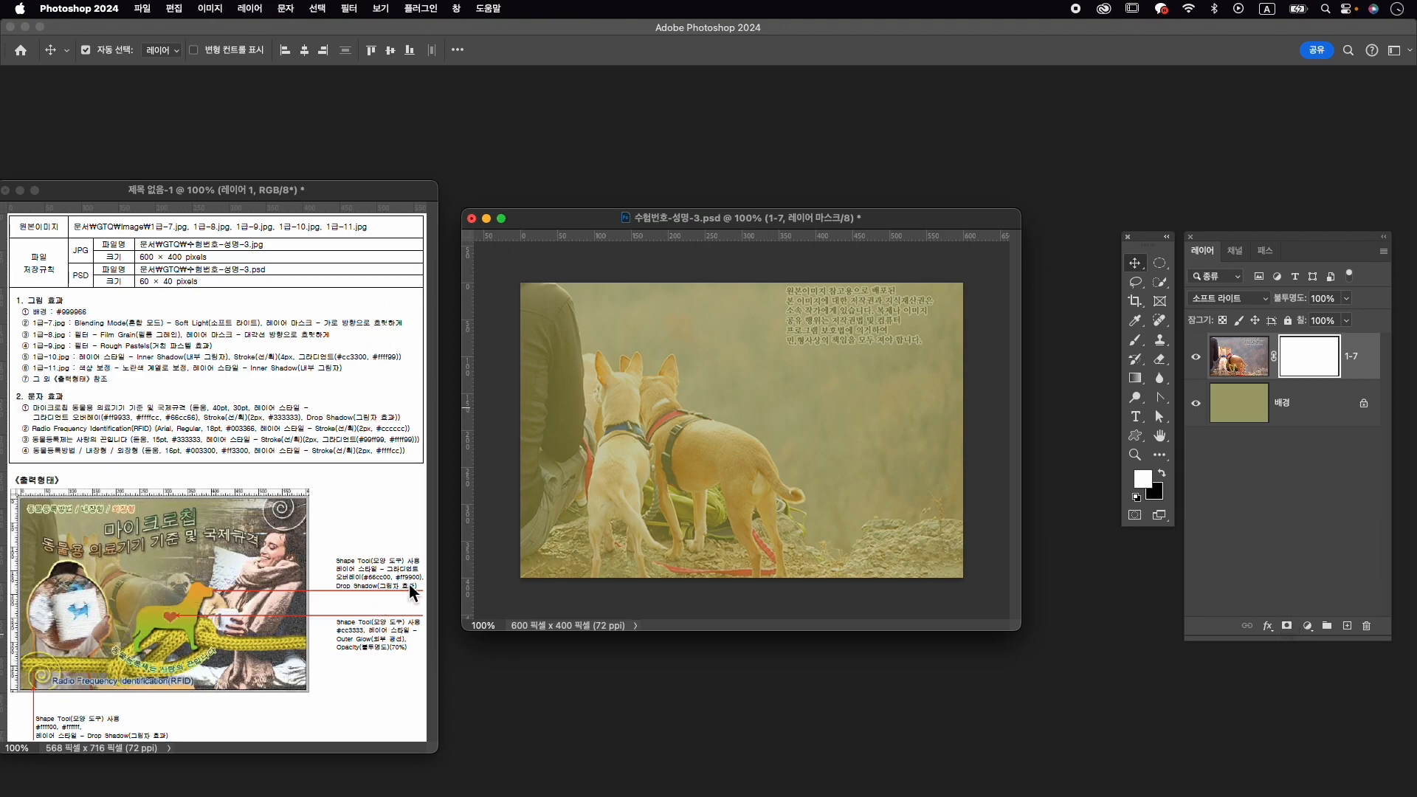
pyautogui.press('g')
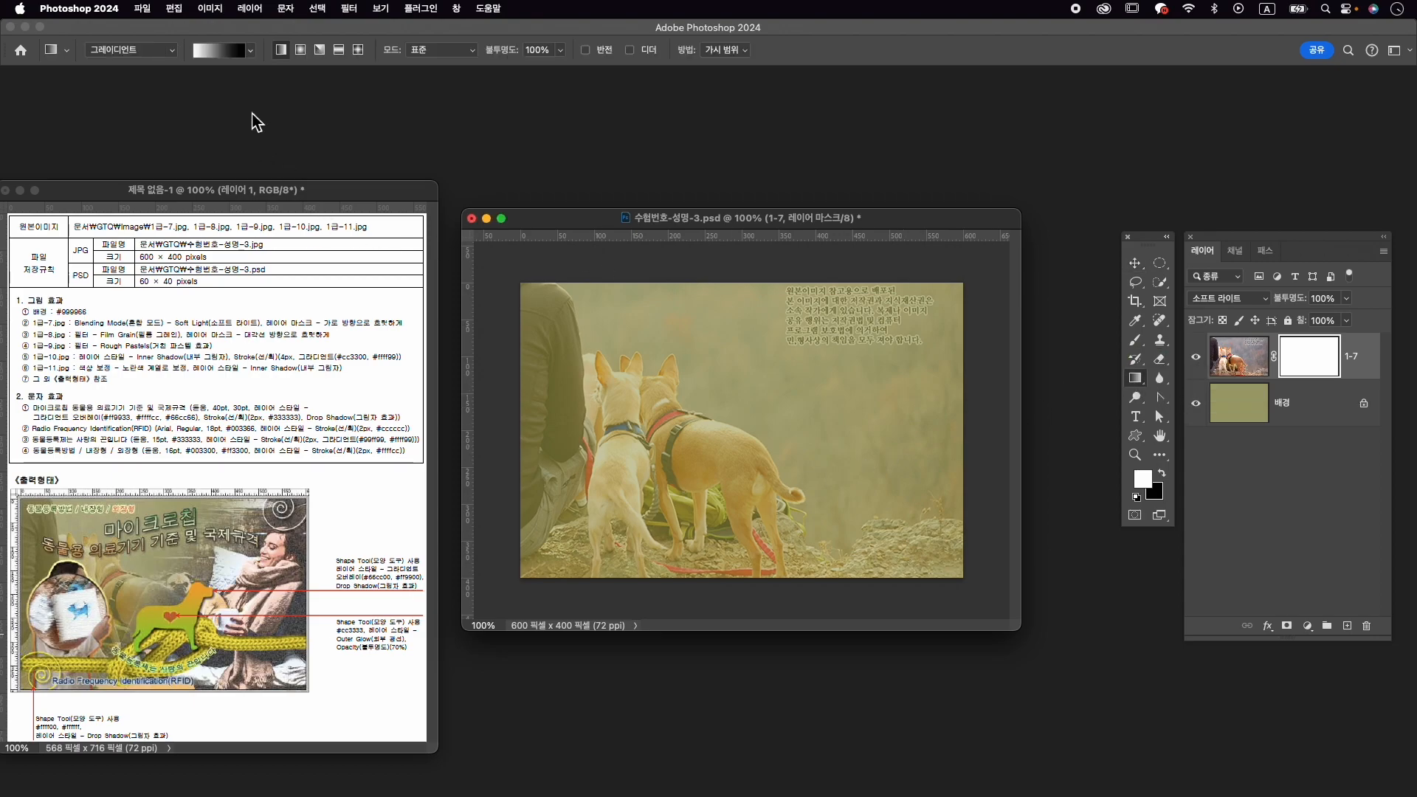
pyautogui.click(251, 52)
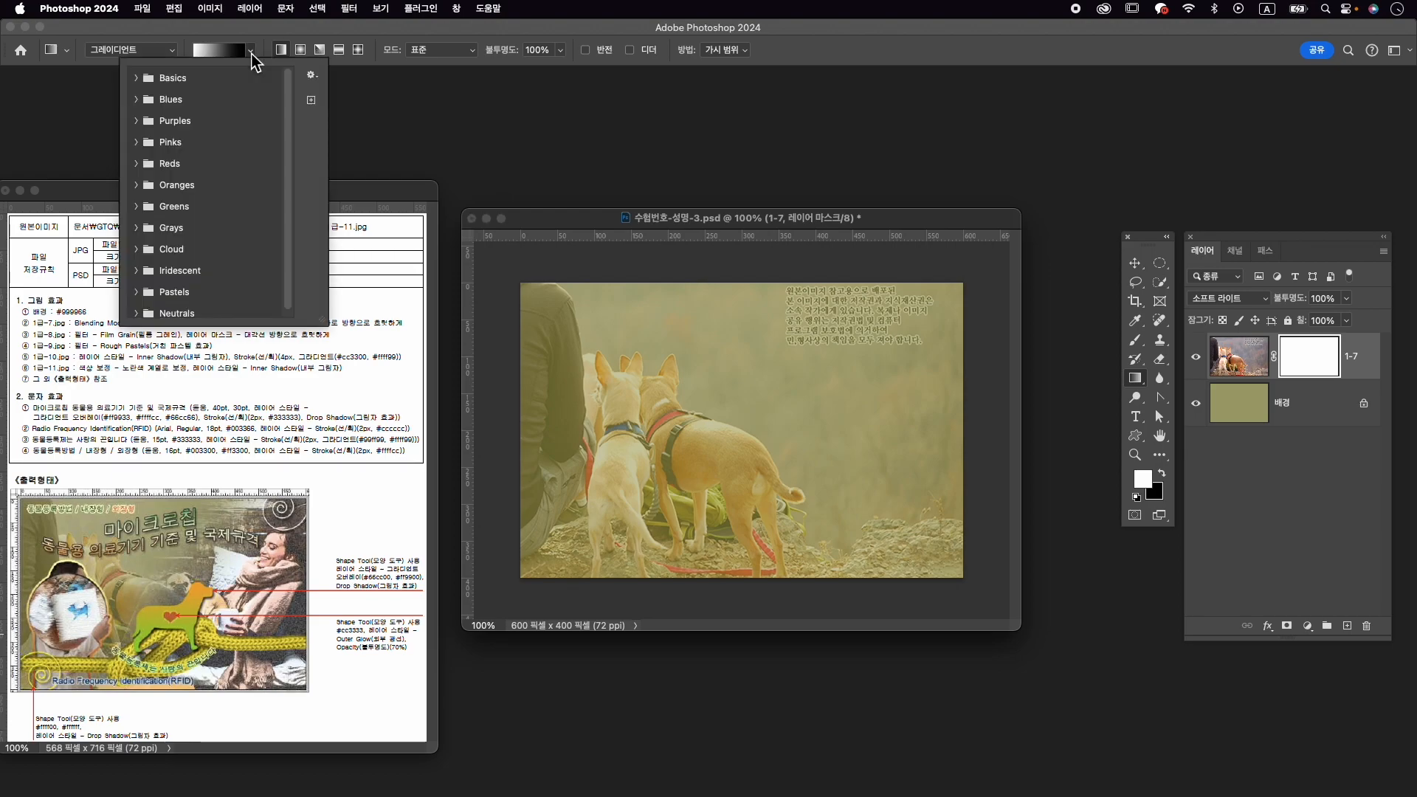
pyautogui.click(138, 78)
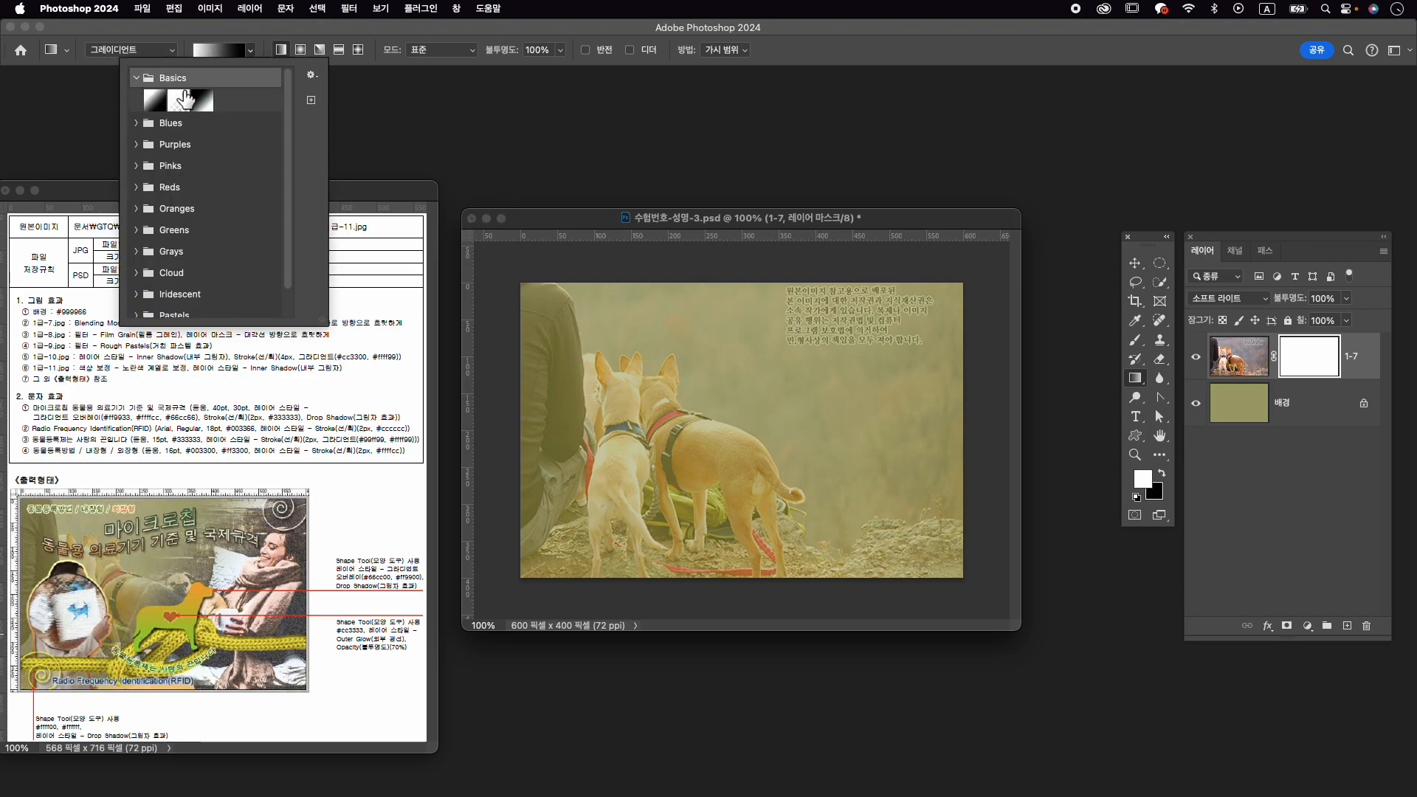
pyautogui.click(157, 103)
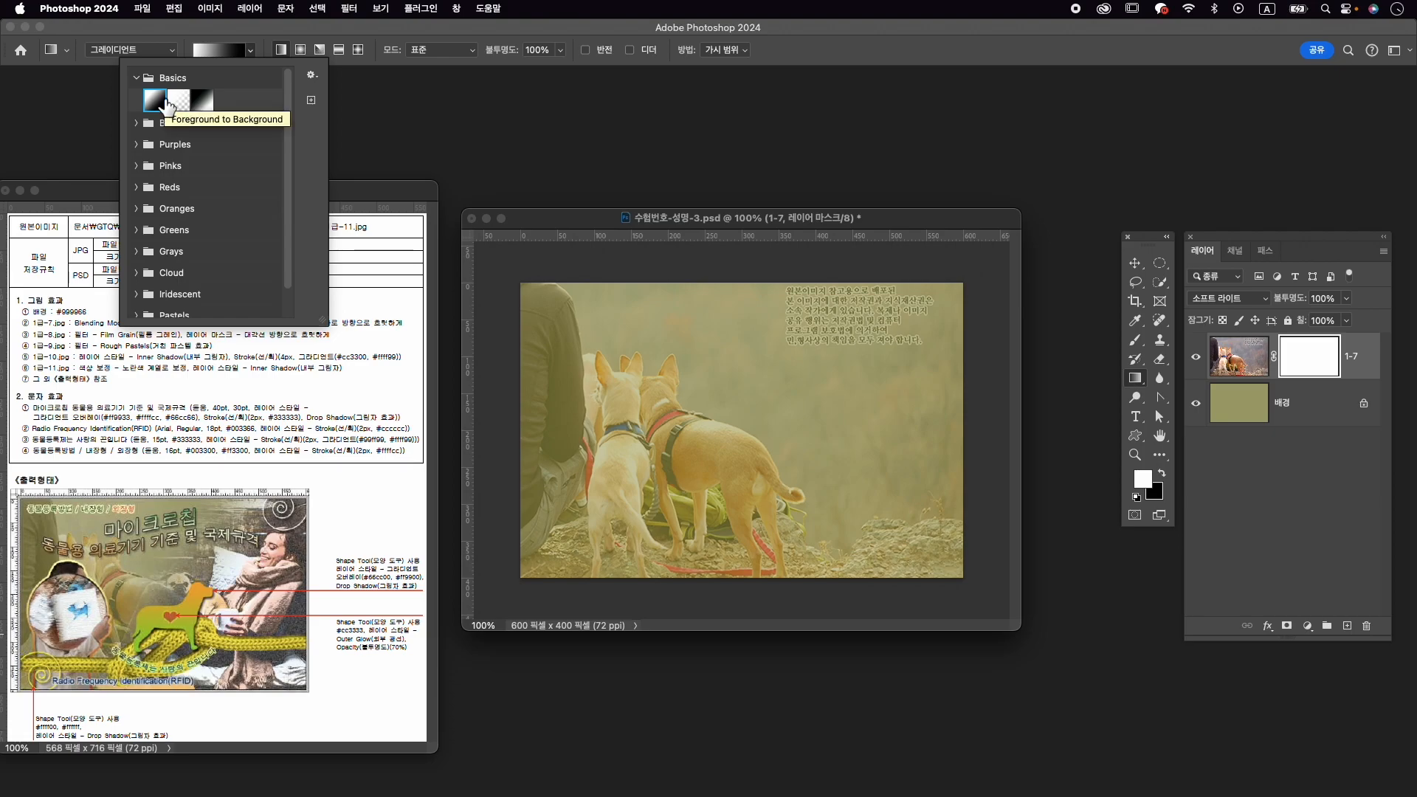
pyautogui.click(589, 35)
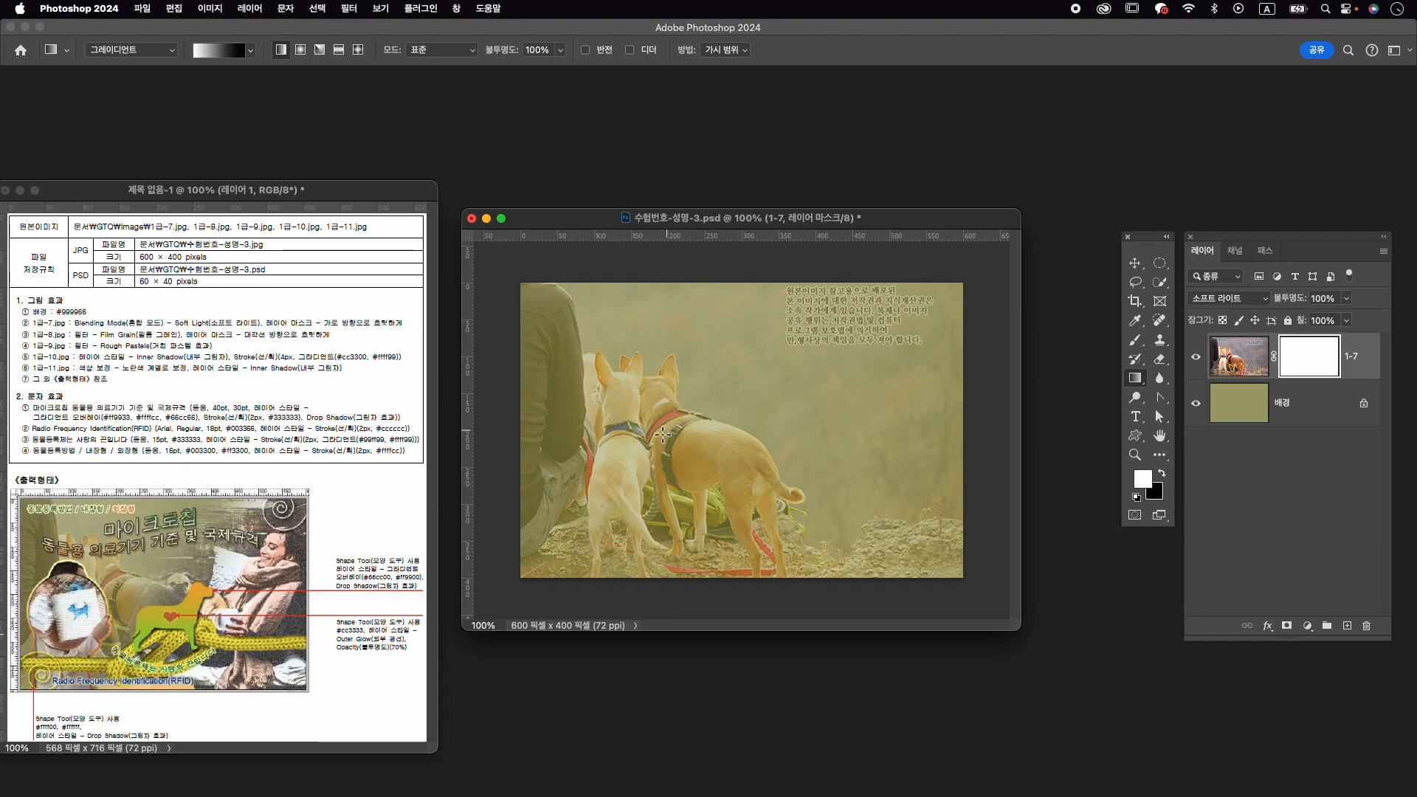
pyautogui.moveTo(645, 426); pyautogui.dragTo(903, 420)
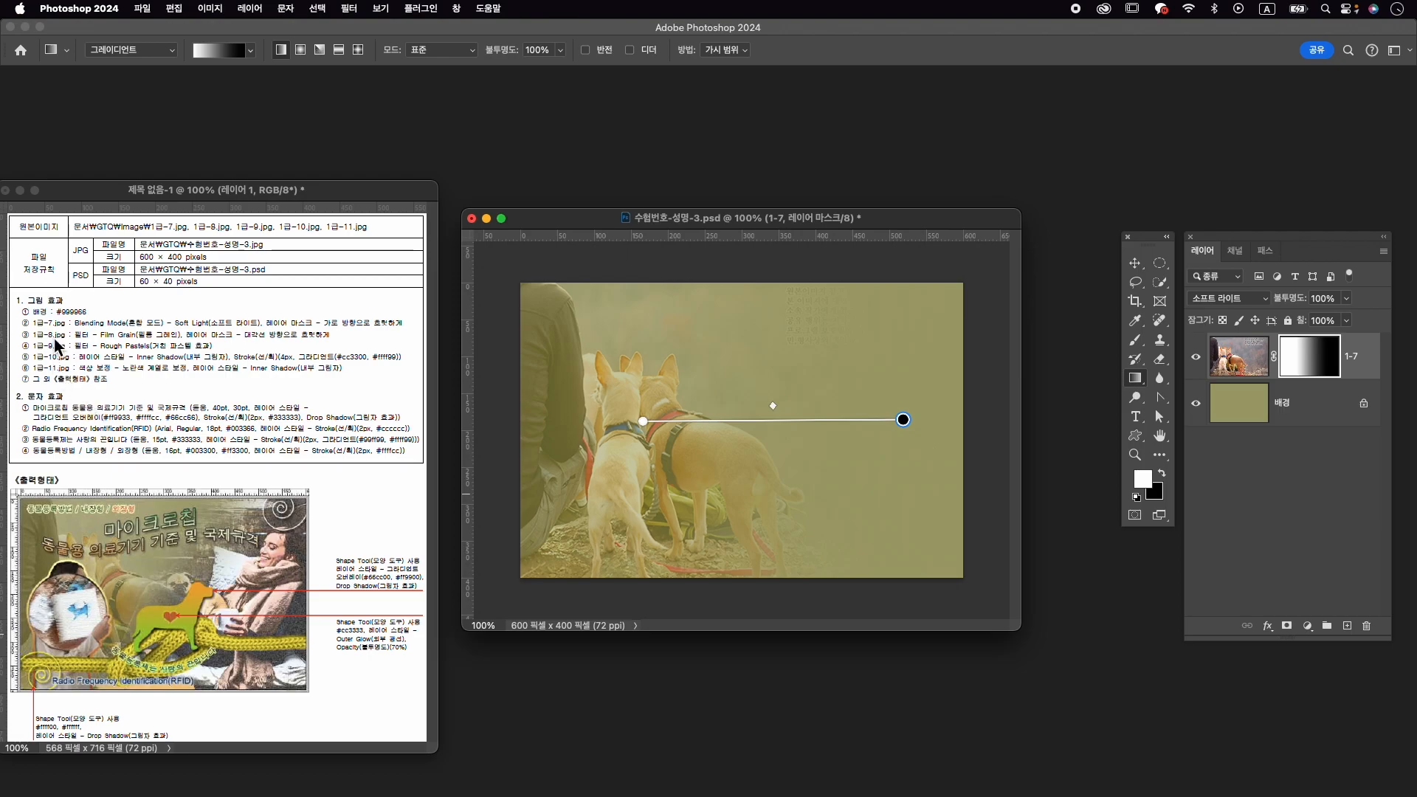
# Open 1급-8.jpg from the Image folder and move its window clear of the exam sheet.
pyautogui.press('super+o')
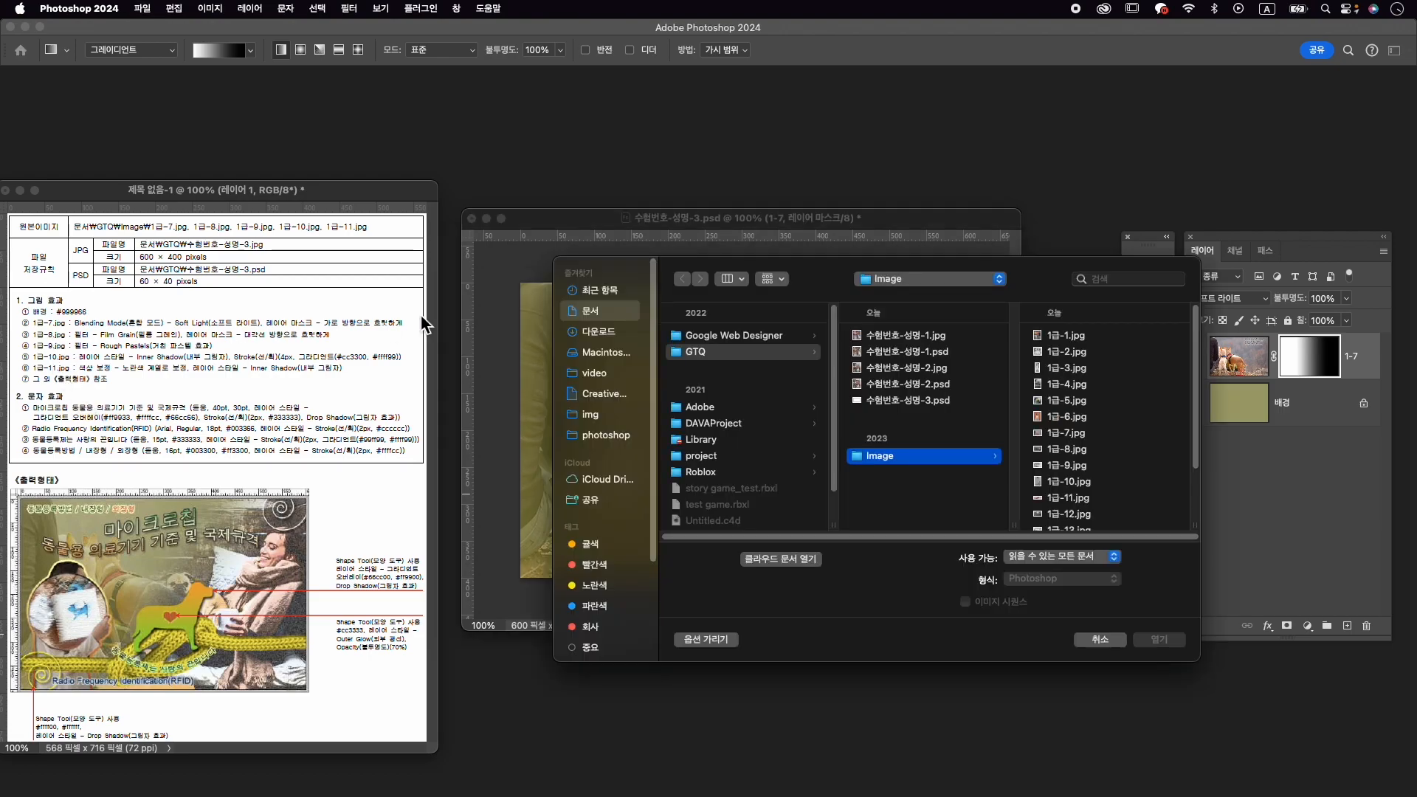
pyautogui.click(1067, 449)
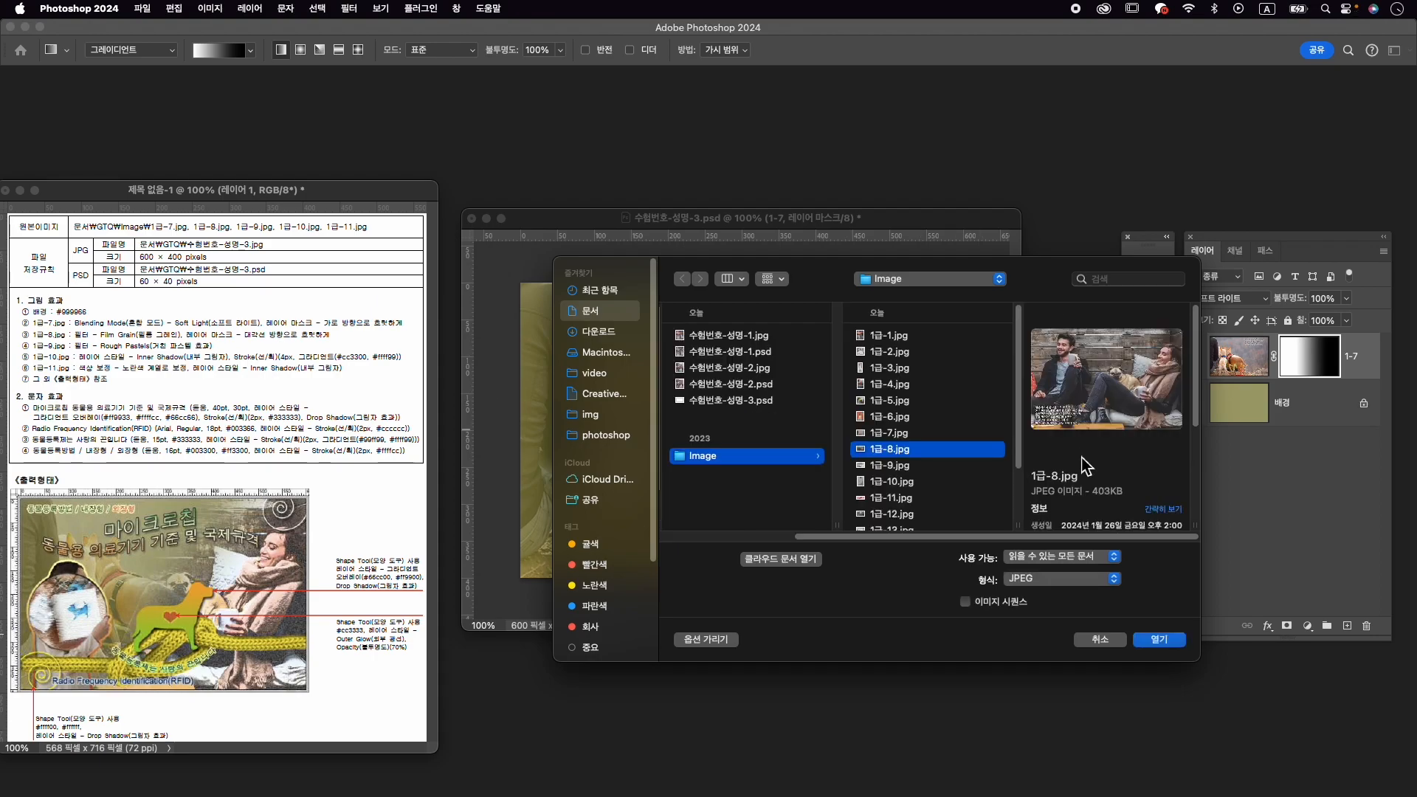
pyautogui.click(1160, 645)
pyautogui.moveTo(392, 120); pyautogui.dragTo(766, 139)
pyautogui.press('v')
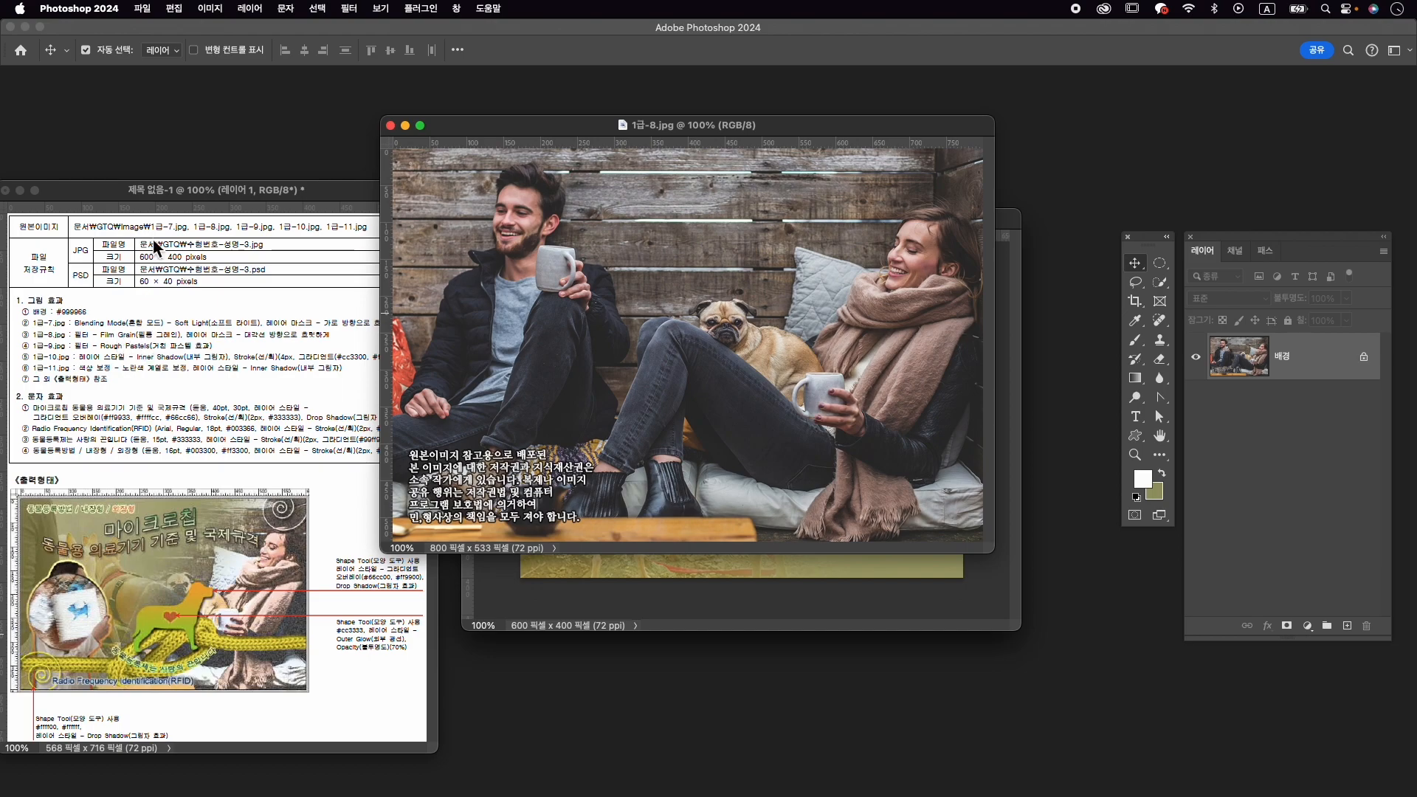
# Apply the 필름 그레인 (Film Grain) artistic filter from the filter gallery to 1급-8.jpg.
pyautogui.click(350, 9)
pyautogui.click(380, 94)
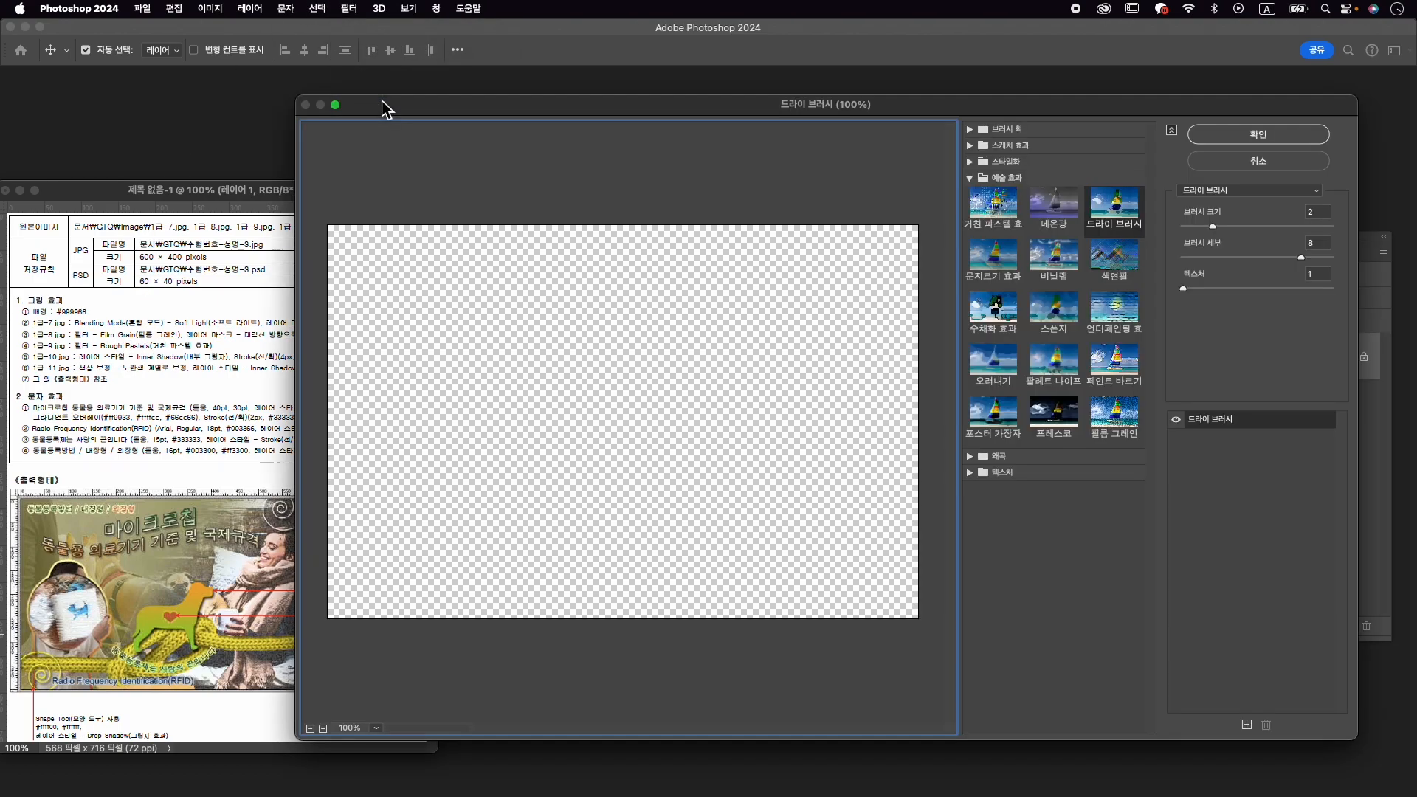
pyautogui.click(1114, 414)
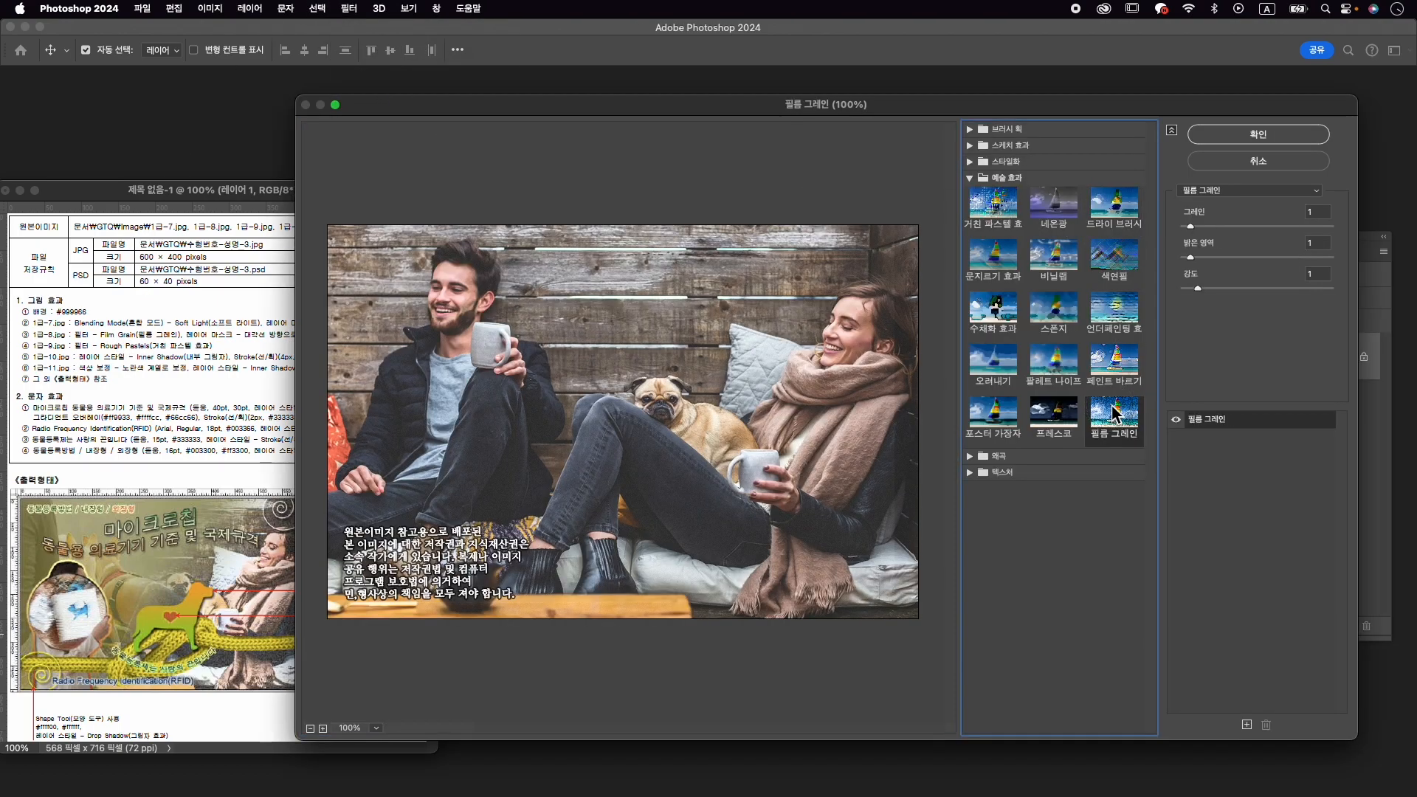
pyautogui.click(1246, 137)
pyautogui.moveTo(558, 127); pyautogui.dragTo(603, 128)
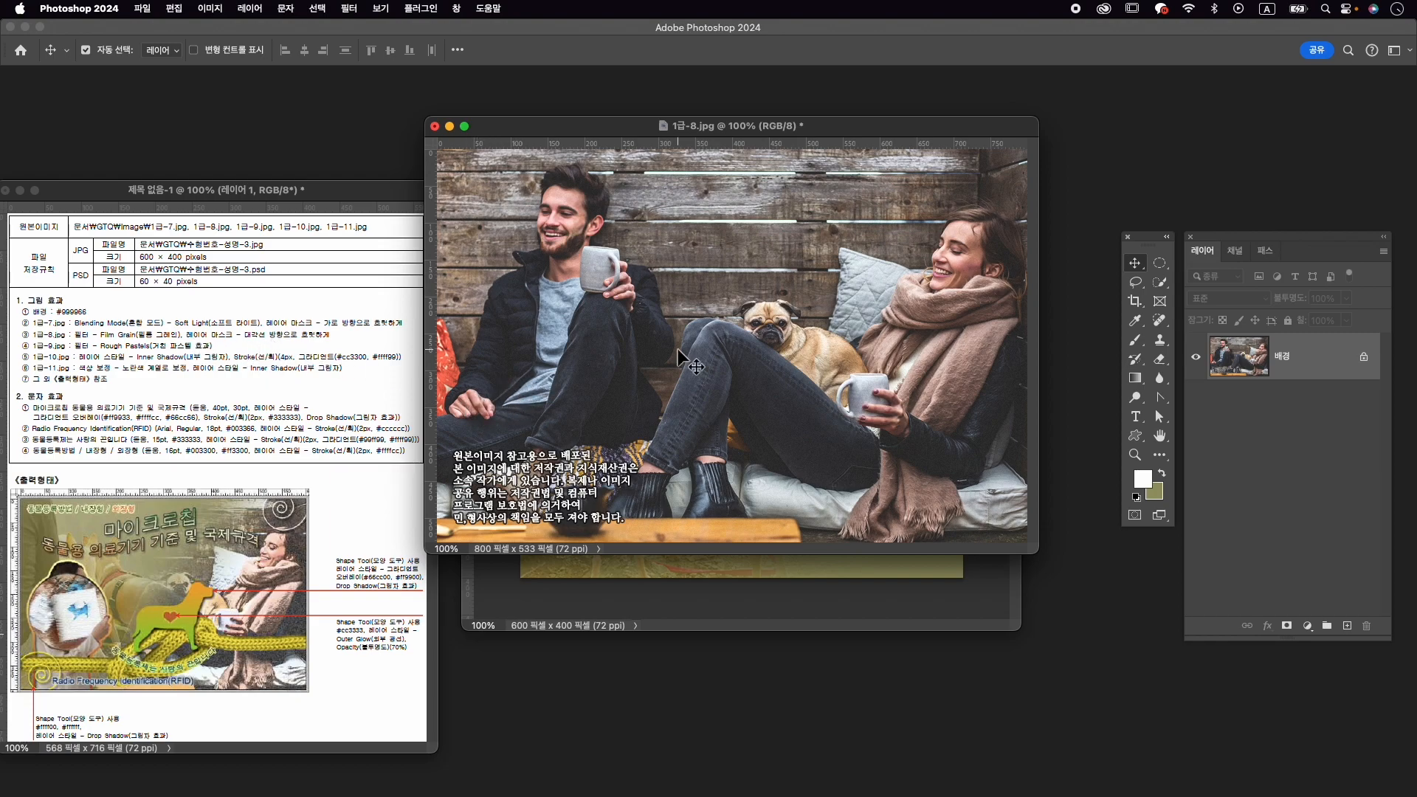
# Resize the 1급-8.jpg image to 600 × 400 px.
pyautogui.press('super+alt+i')
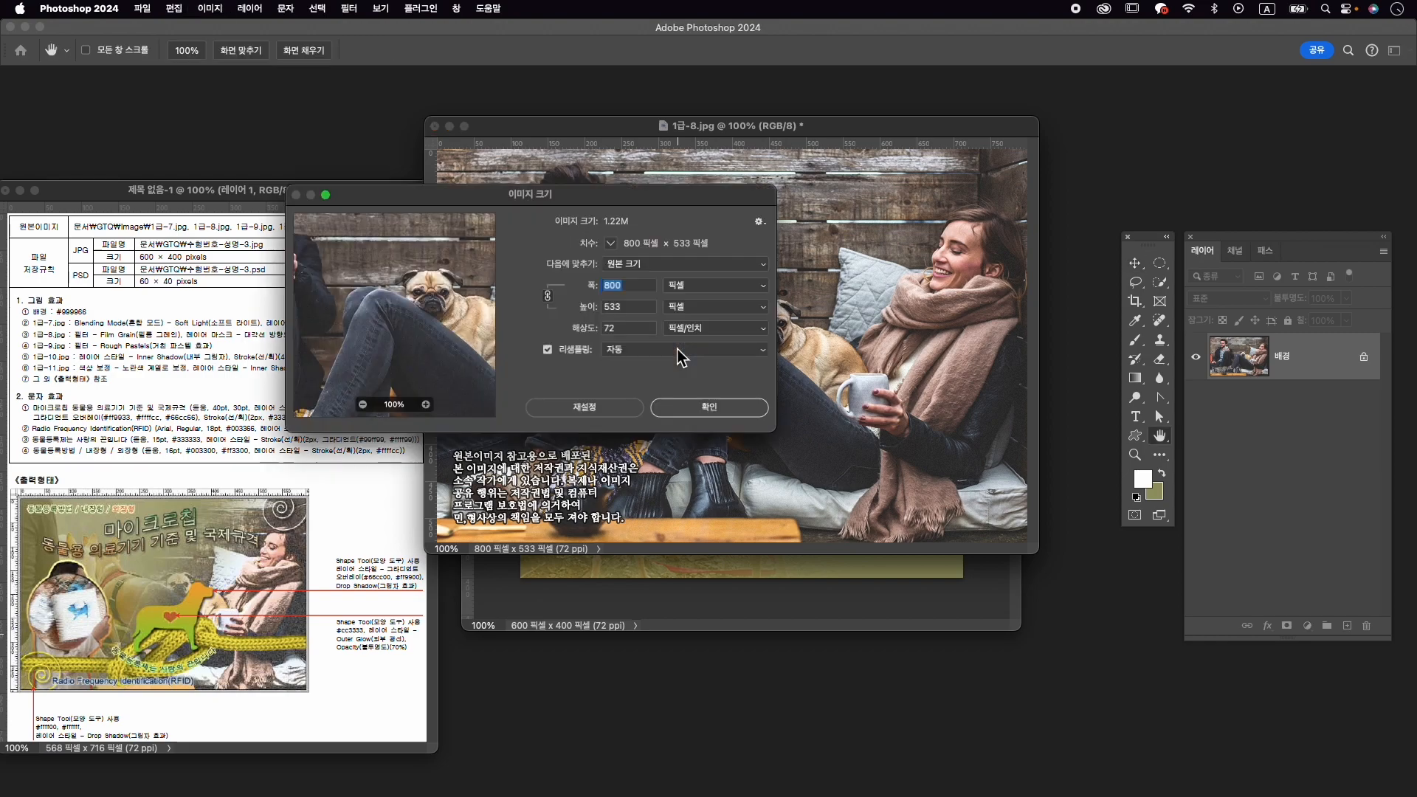
pyautogui.write('600')
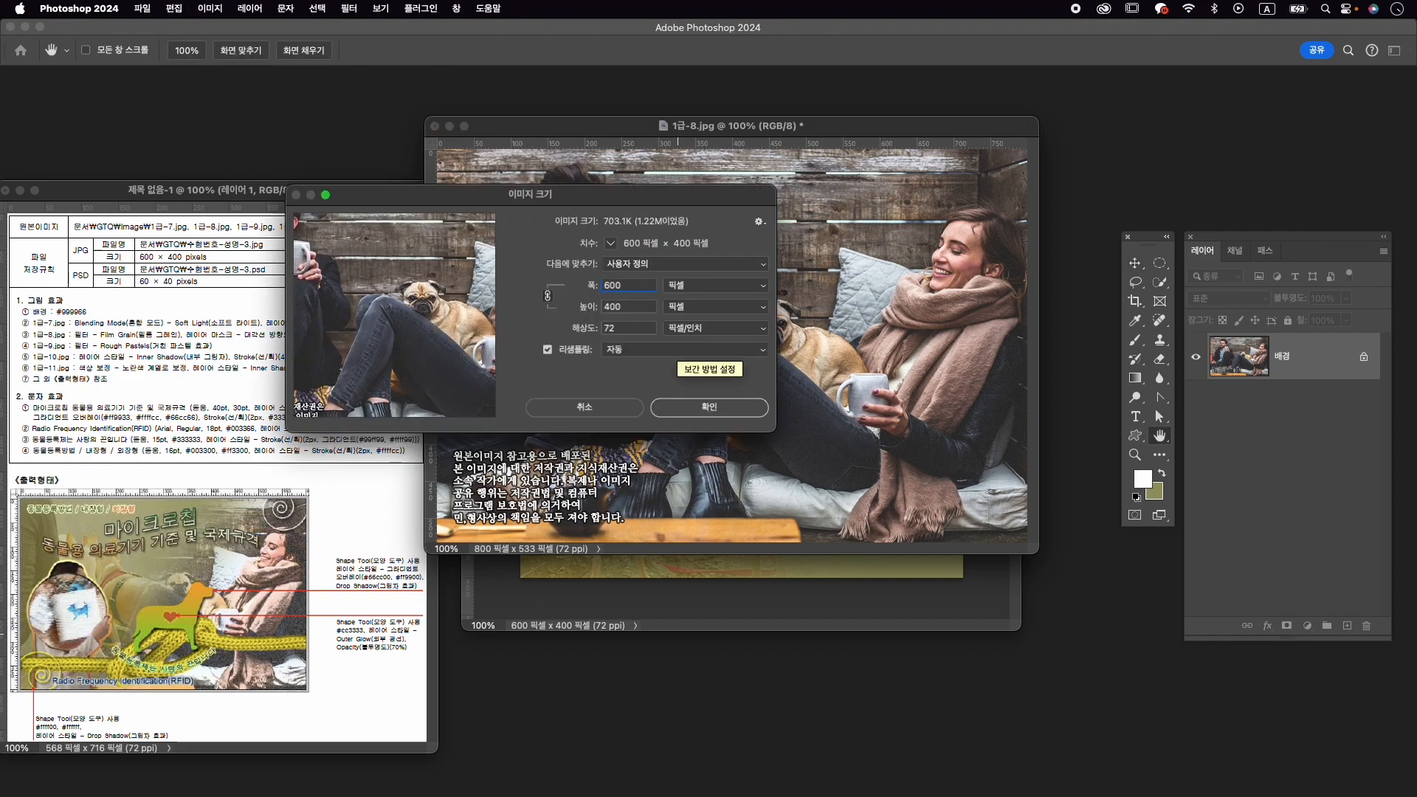
pyautogui.press('Return')
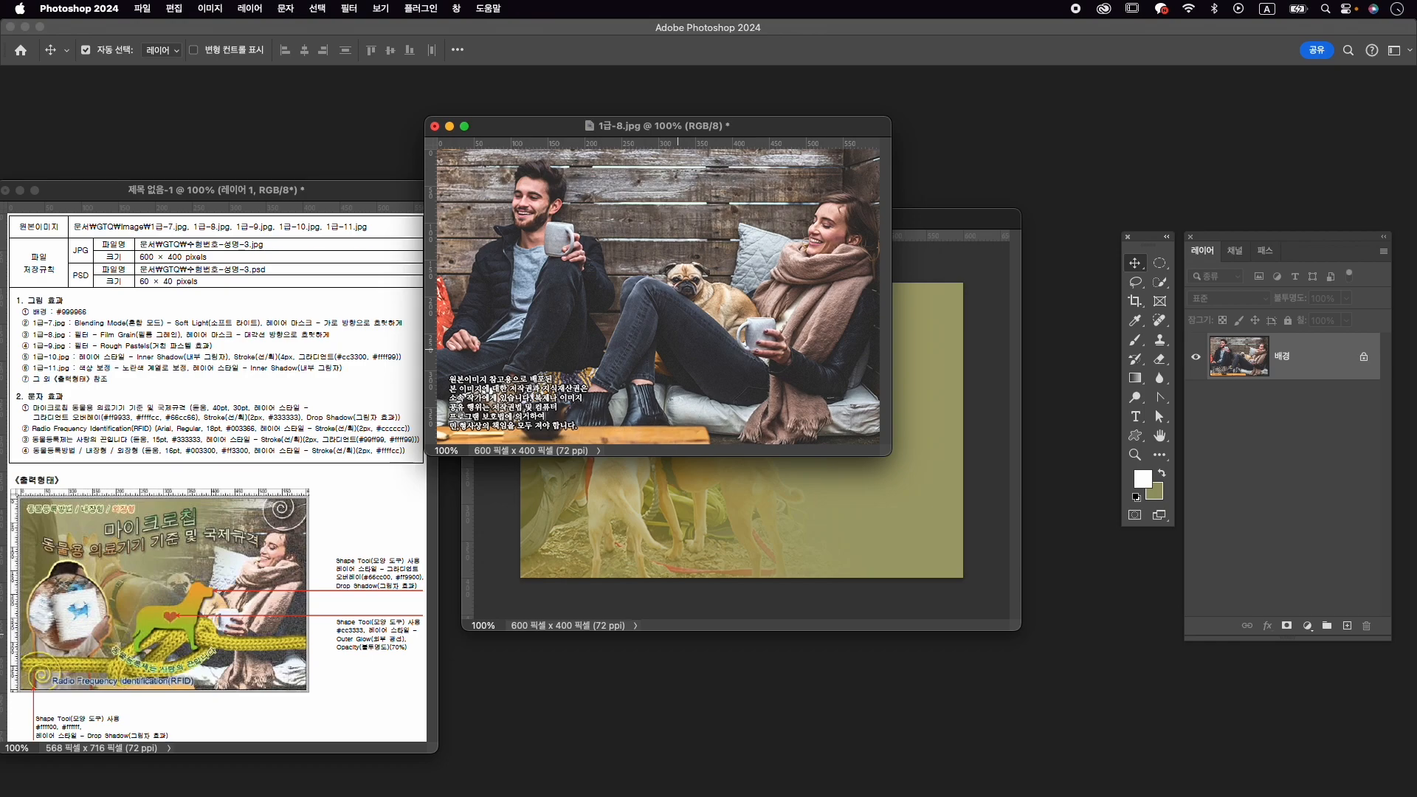
# Copy the couple photo into 수험번호-성명-3.psd as a layer and close the source image without saving.
pyautogui.moveTo(684, 299); pyautogui.dragTo(717, 345)
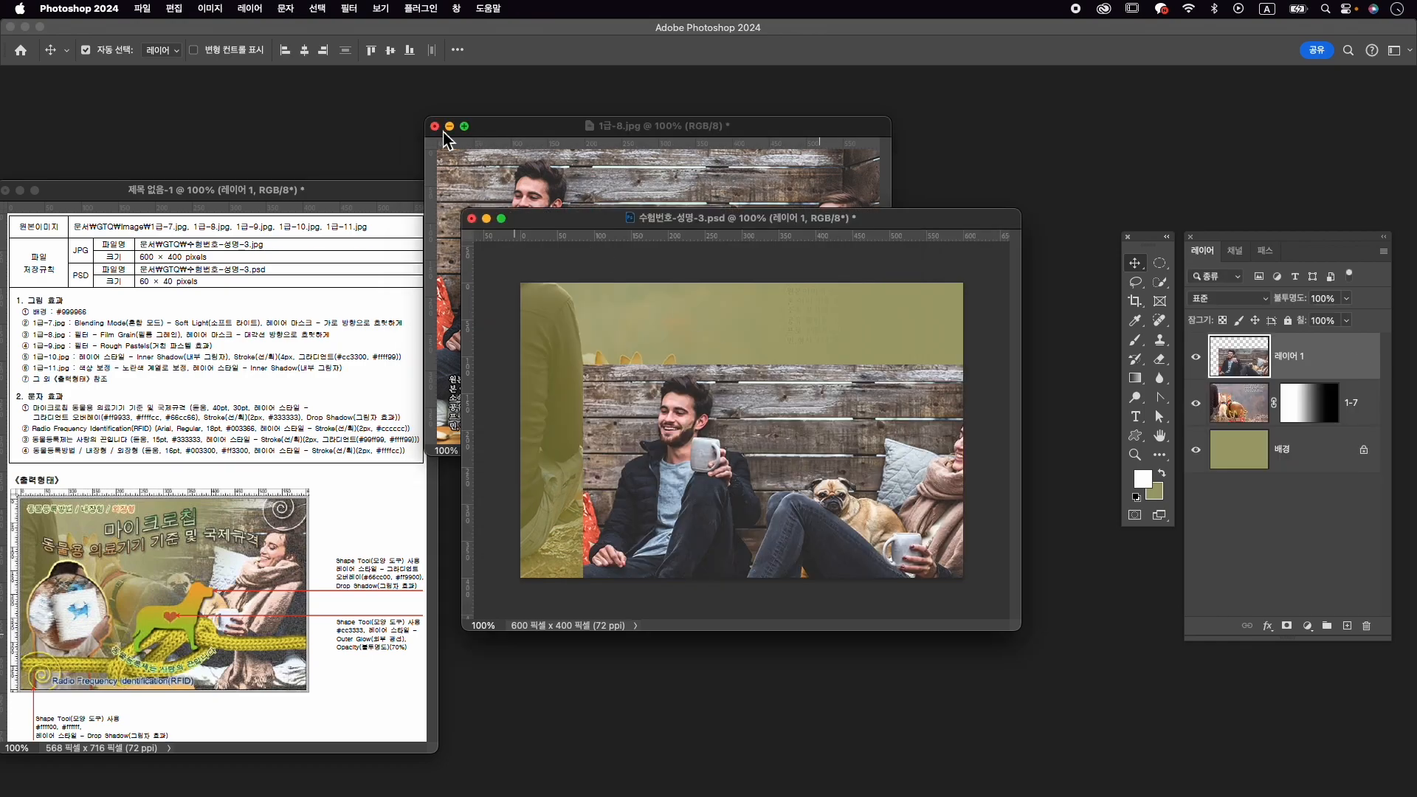
pyautogui.click(438, 135)
pyautogui.click(435, 127)
pyautogui.click(709, 323)
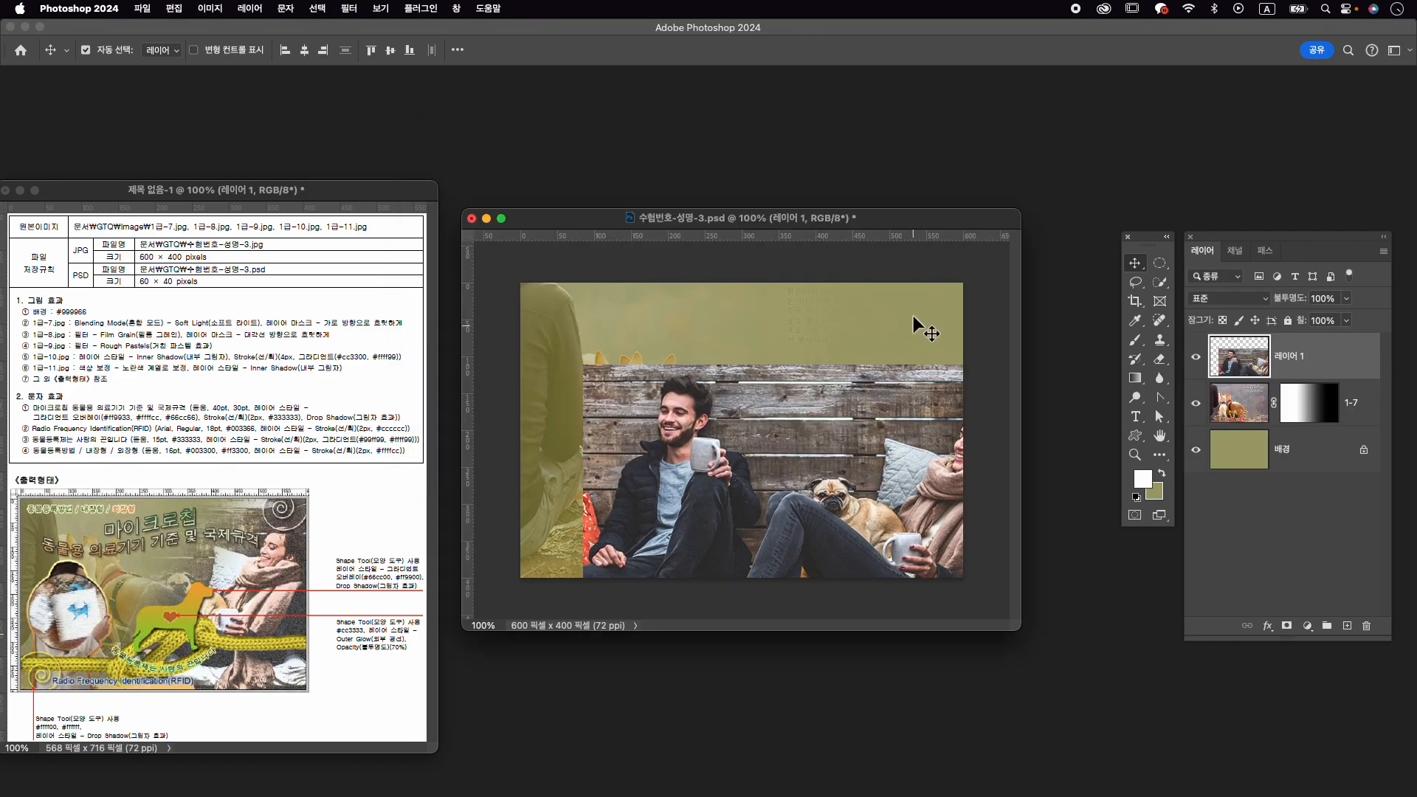
# Center the couple photo on the canvas both horizontally and vertically, and rename its layer as 1-8.
pyautogui.click(305, 51)
pyautogui.click(391, 51)
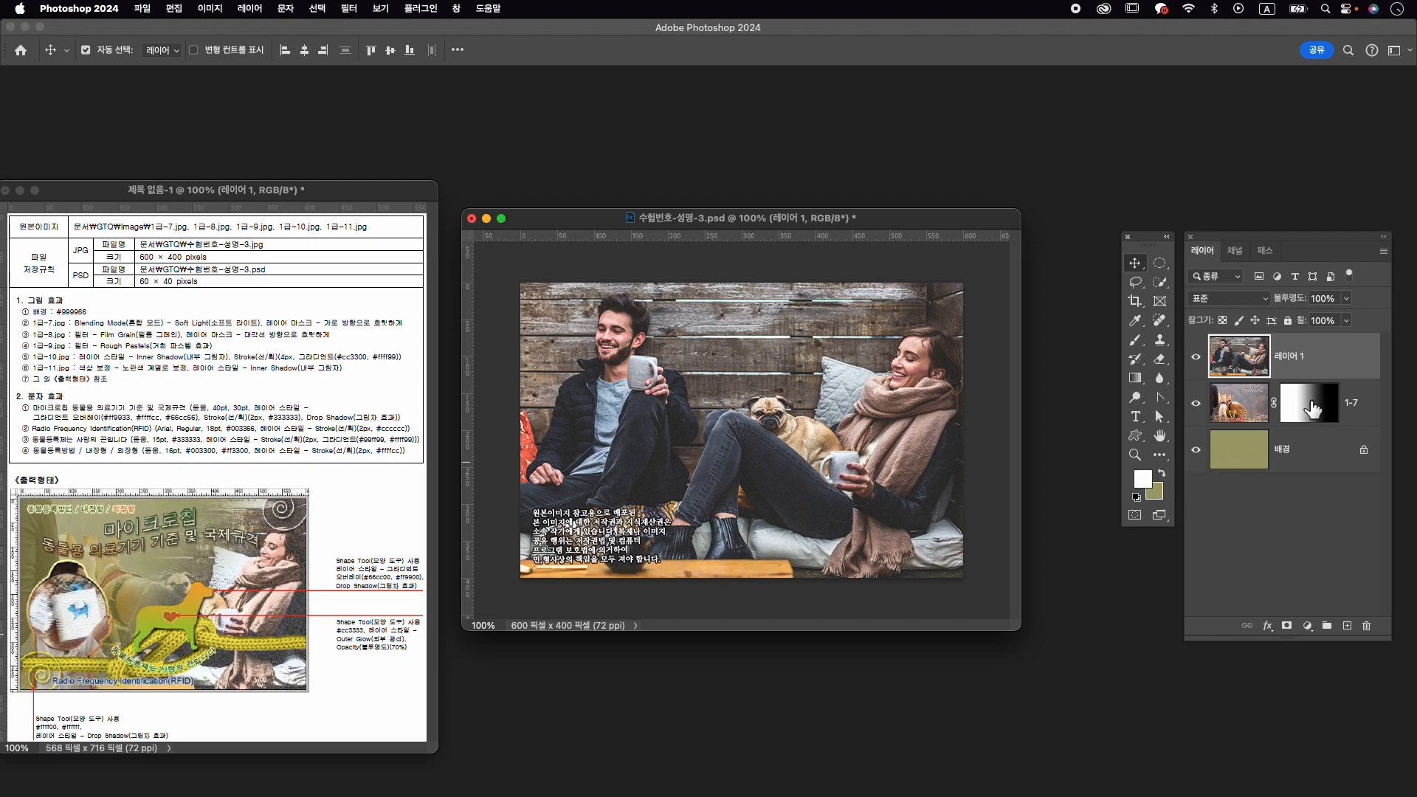
pyautogui.doubleClick(1297, 356)
pyautogui.write('1-8')
pyautogui.press('Return')
# Add a layer mask to layer 1-8 and fade the photo diagonally with a white-to-black gradient from the pug toward the upper left.
pyautogui.click(1286, 626)
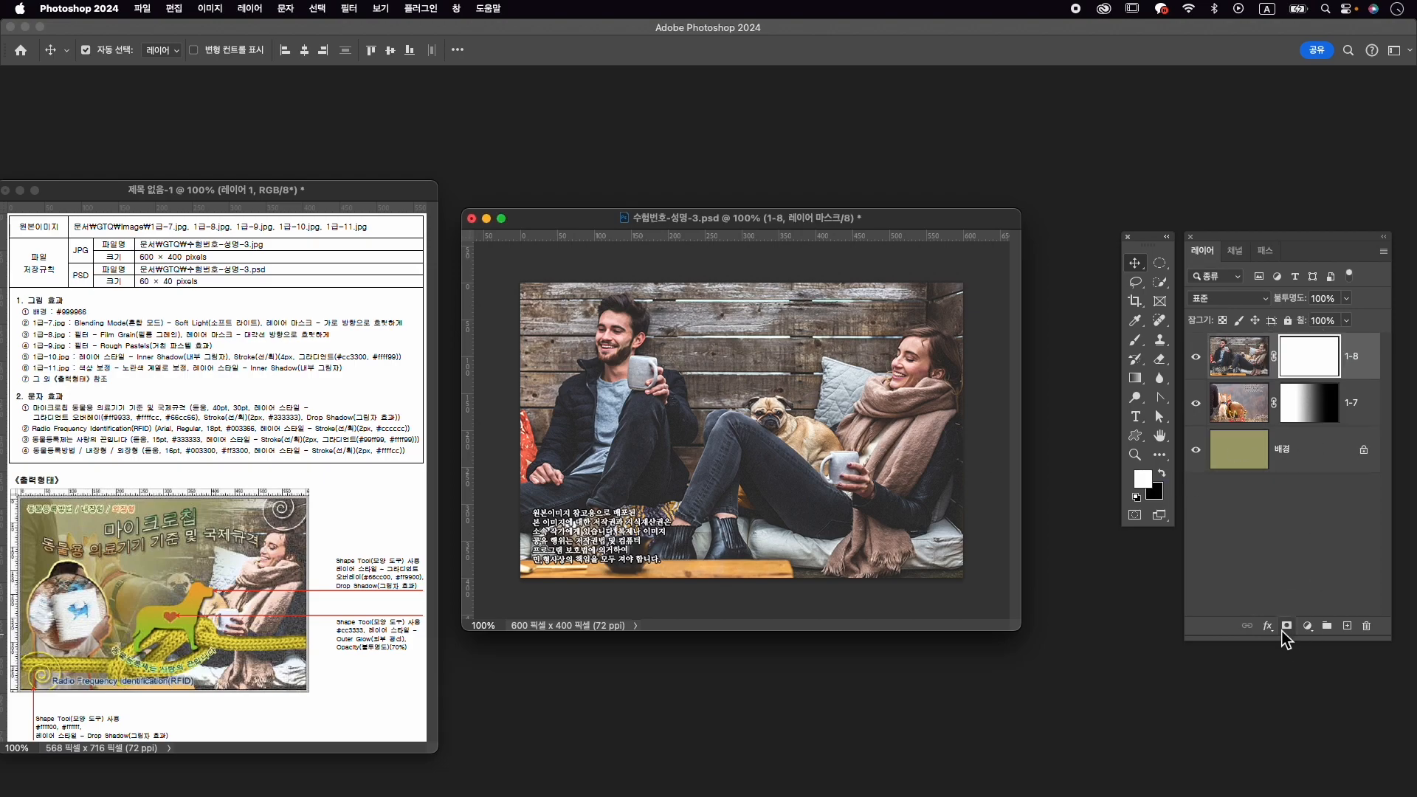
pyautogui.press('g')
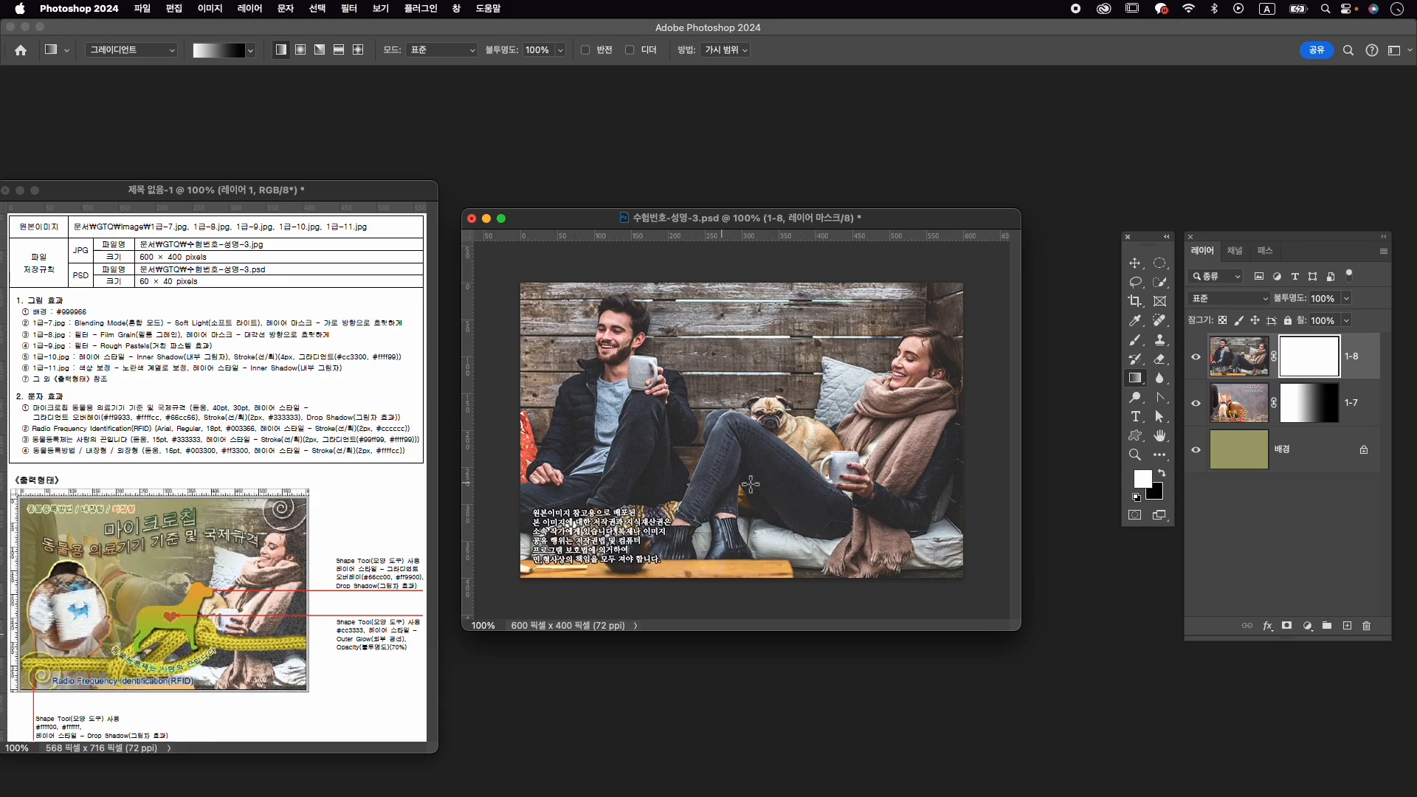
pyautogui.moveTo(808, 459); pyautogui.dragTo(683, 357)
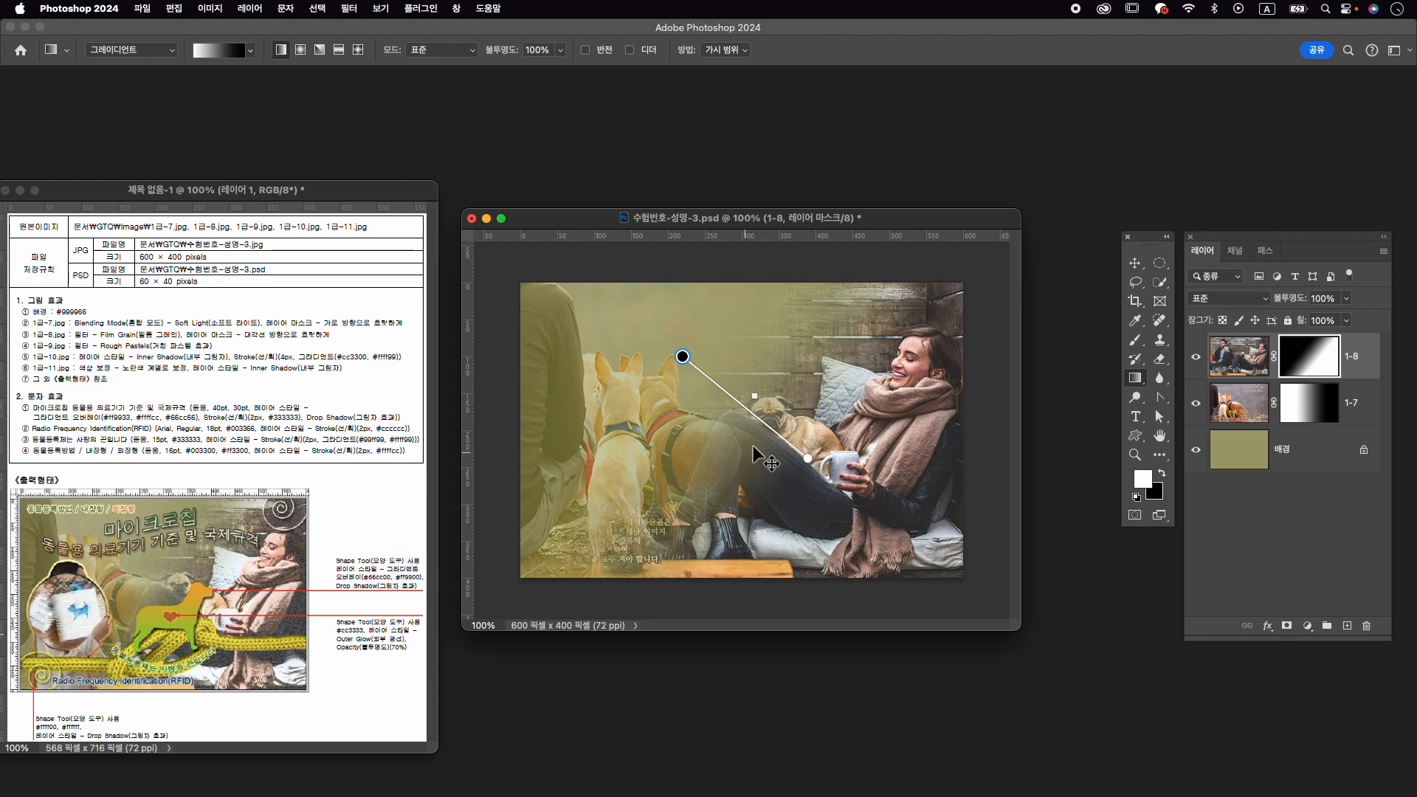
pyautogui.press('v')
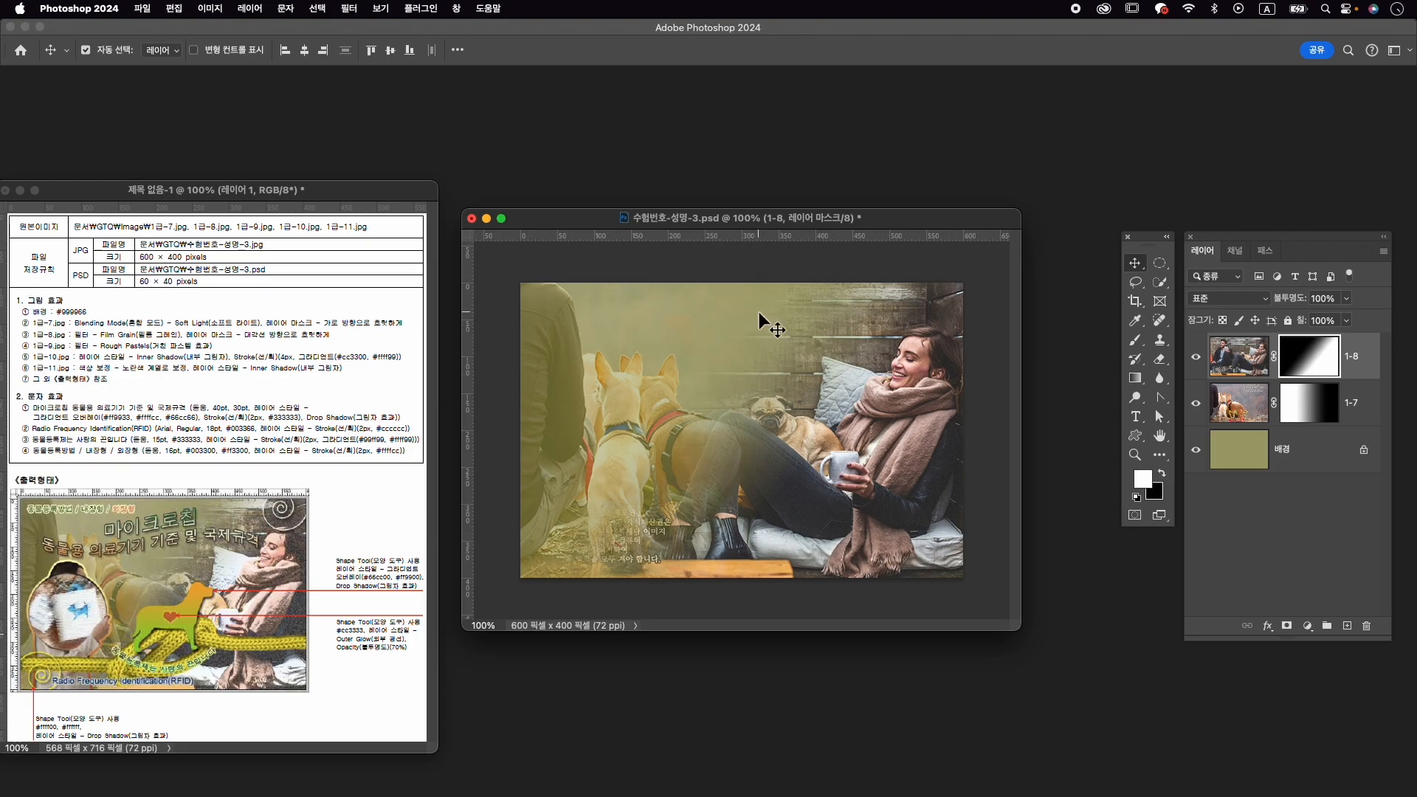
# Rework the horizontal gradient on layer 1-7's mask, adding a white stop near its black end to keep more of the photo.
pyautogui.click(665, 406)
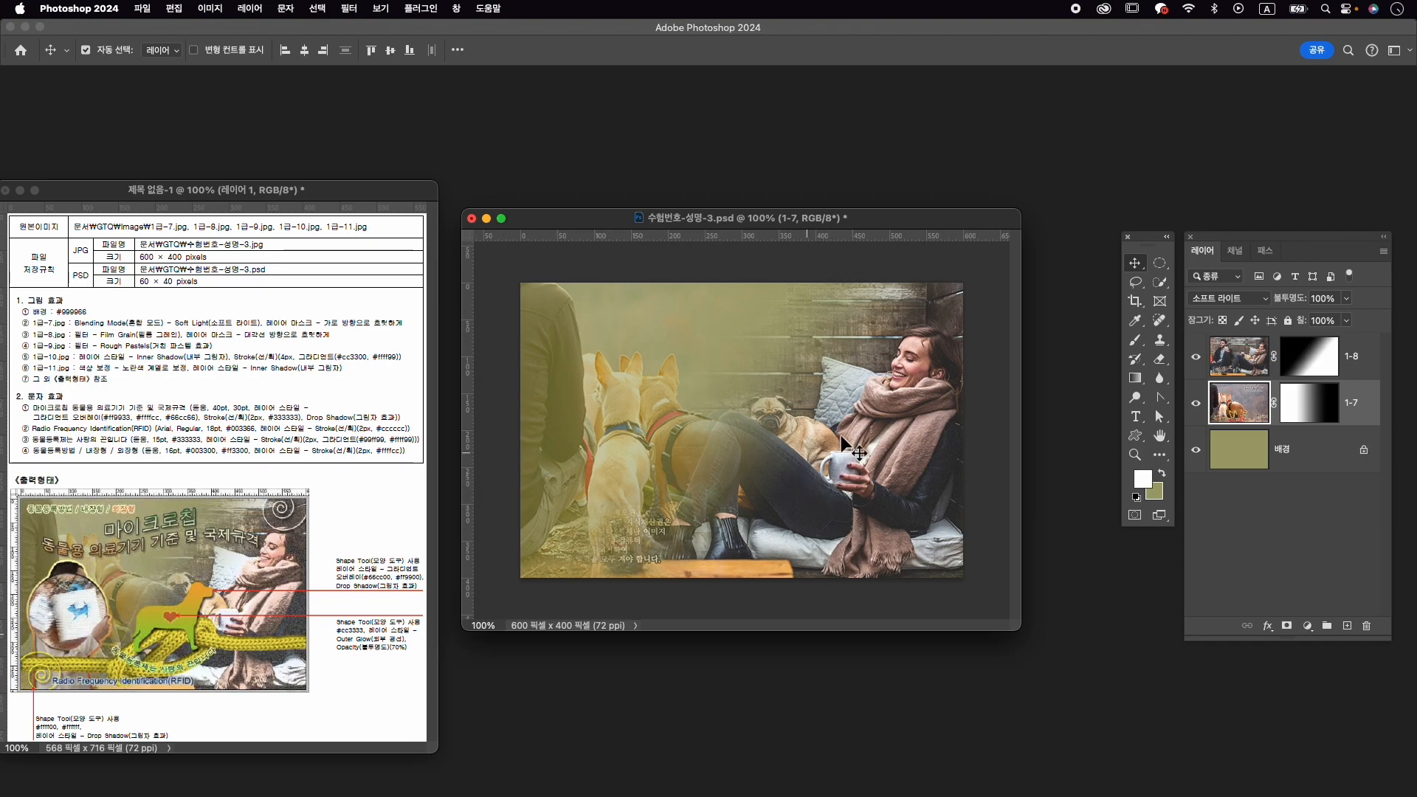
pyautogui.click(1318, 409)
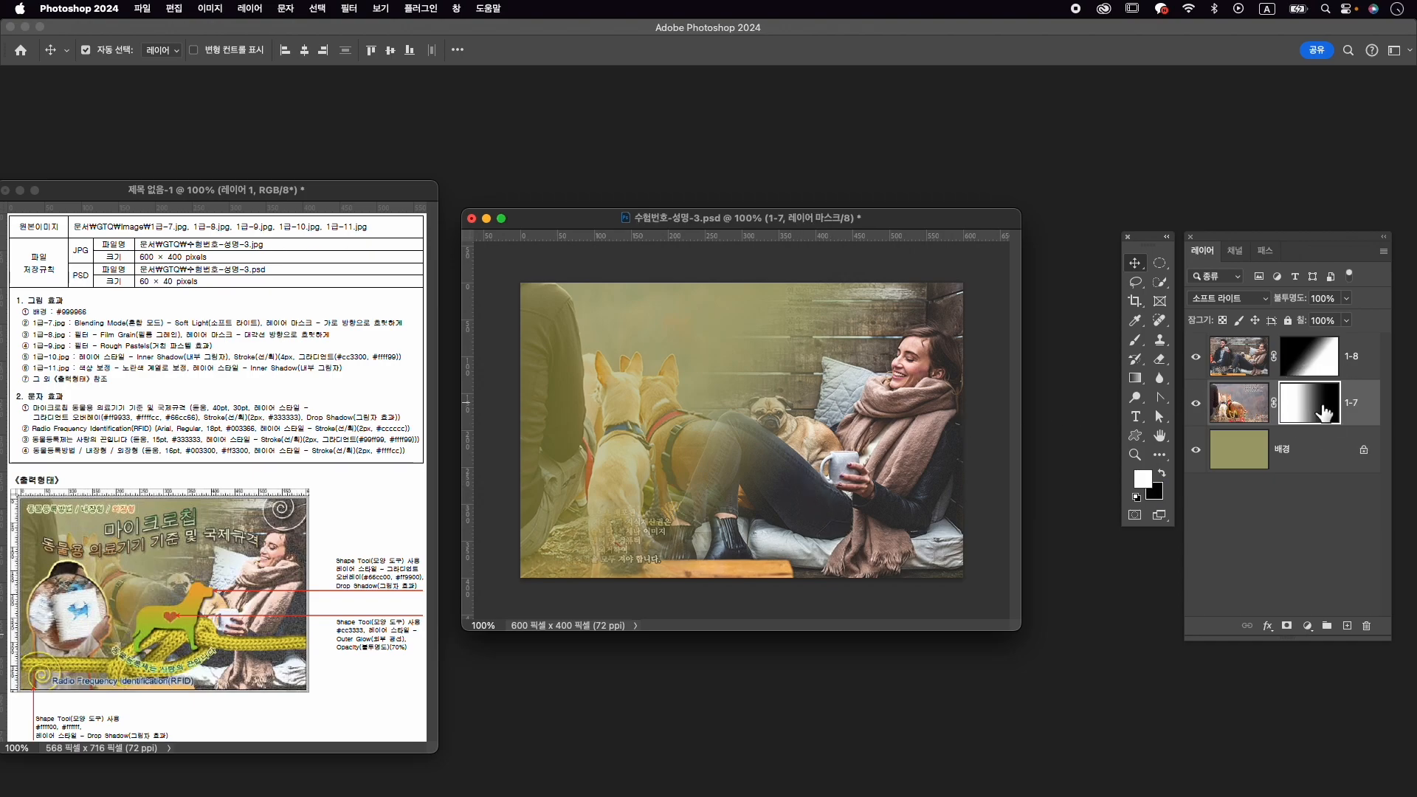
pyautogui.press('g')
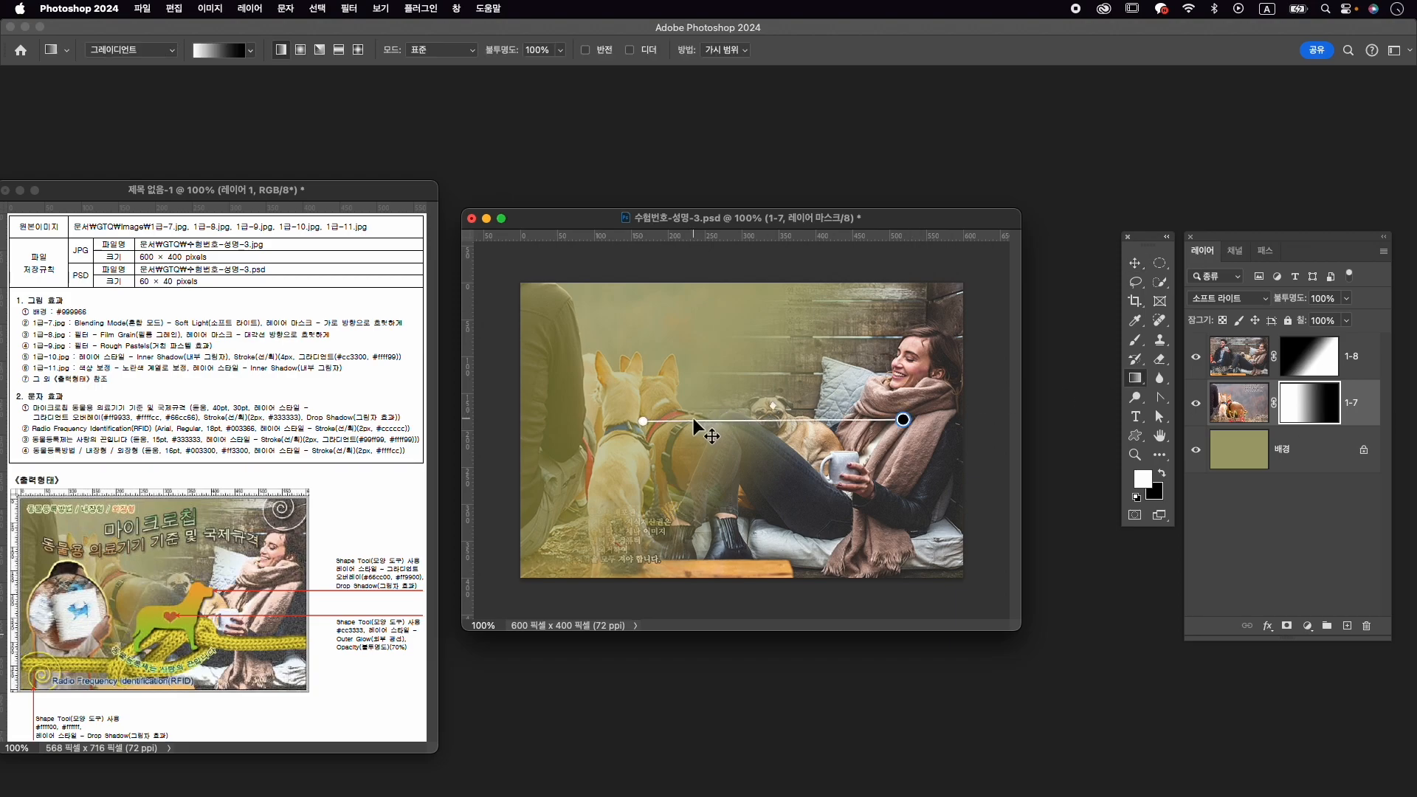
pyautogui.moveTo(703, 431); pyautogui.dragTo(853, 454)
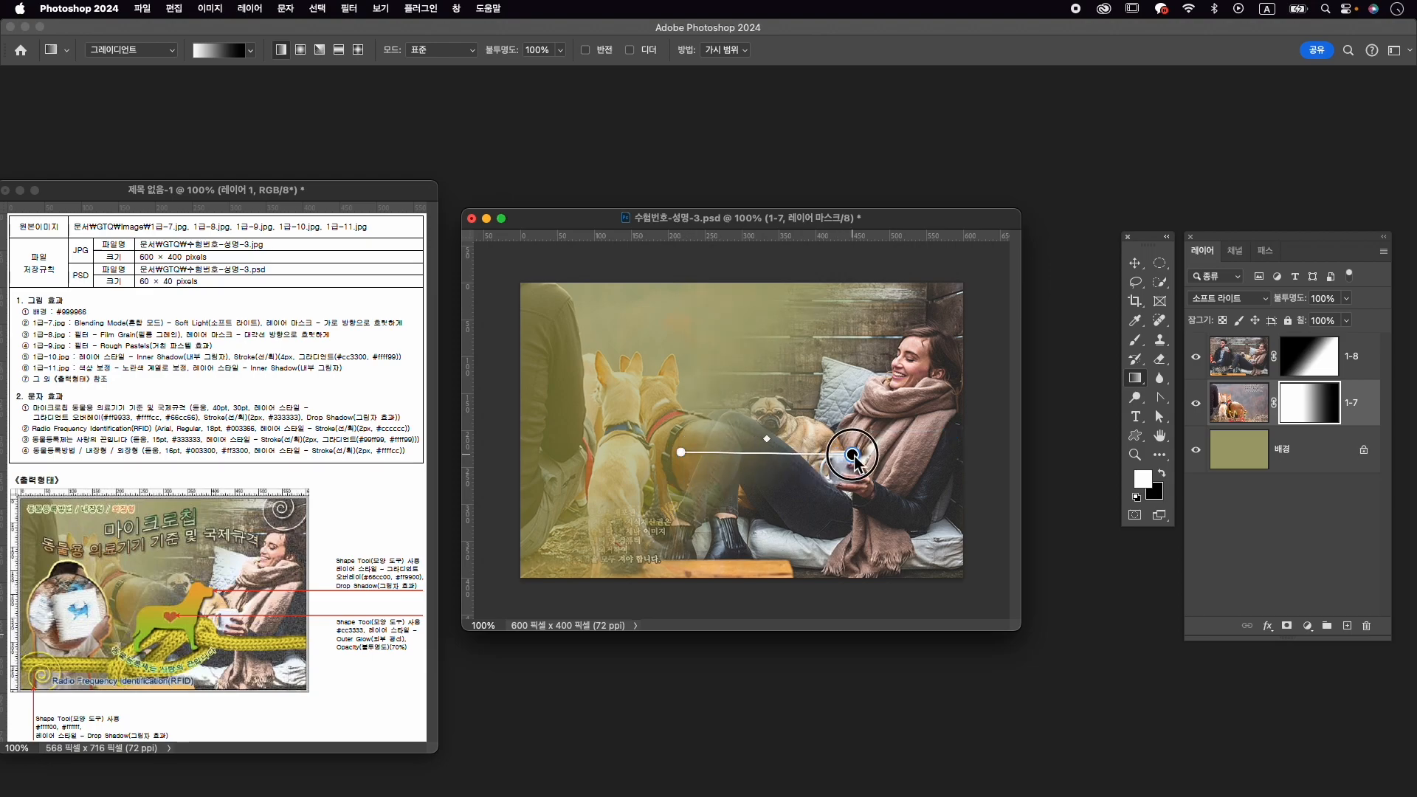
pyautogui.click(705, 453)
pyautogui.moveTo(707, 452); pyautogui.dragTo(809, 453)
pyautogui.moveTo(714, 426); pyautogui.dragTo(862, 429)
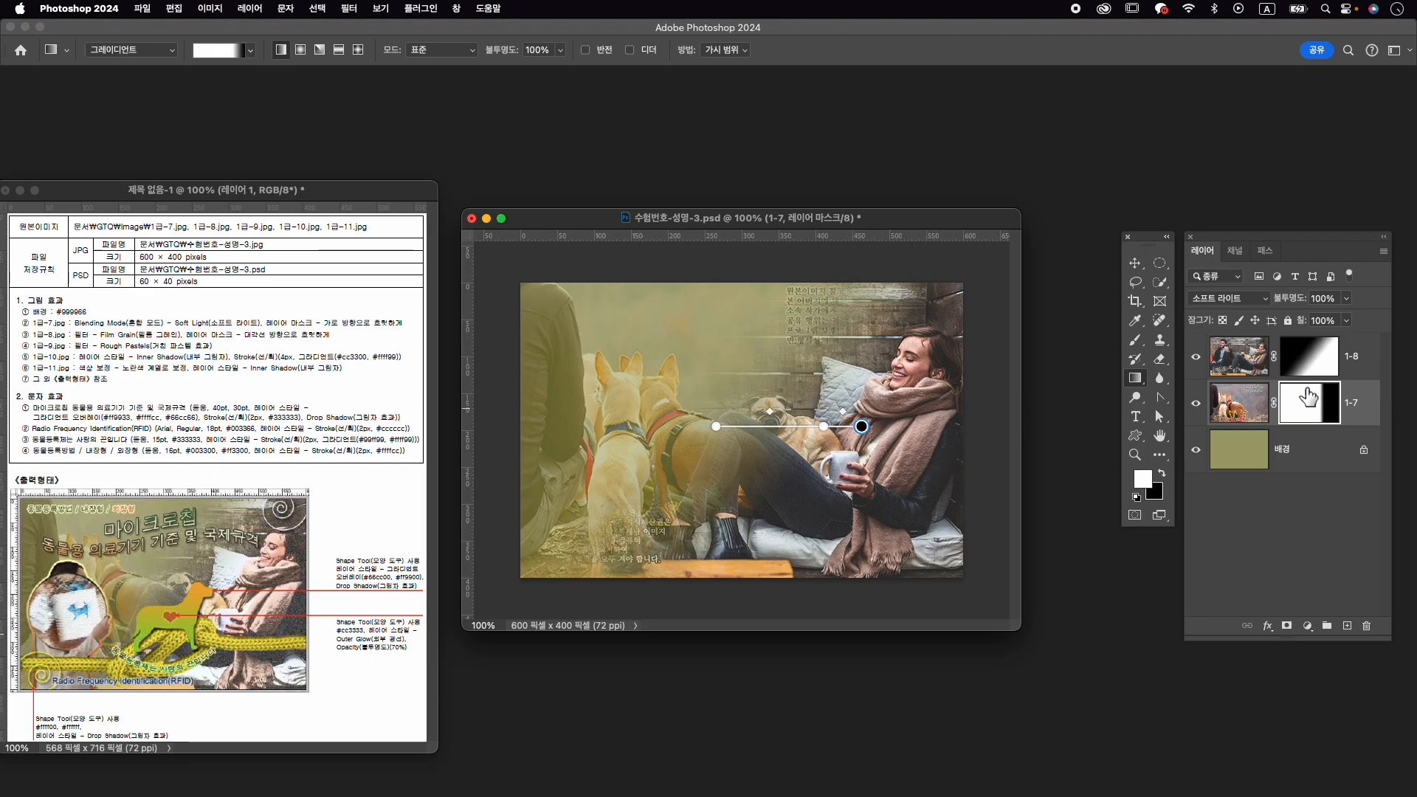
# Make layer 1-8 active, open 1급-9.jpg from the Image folder, and move its window beside the exam sheet.
pyautogui.click(1360, 365)
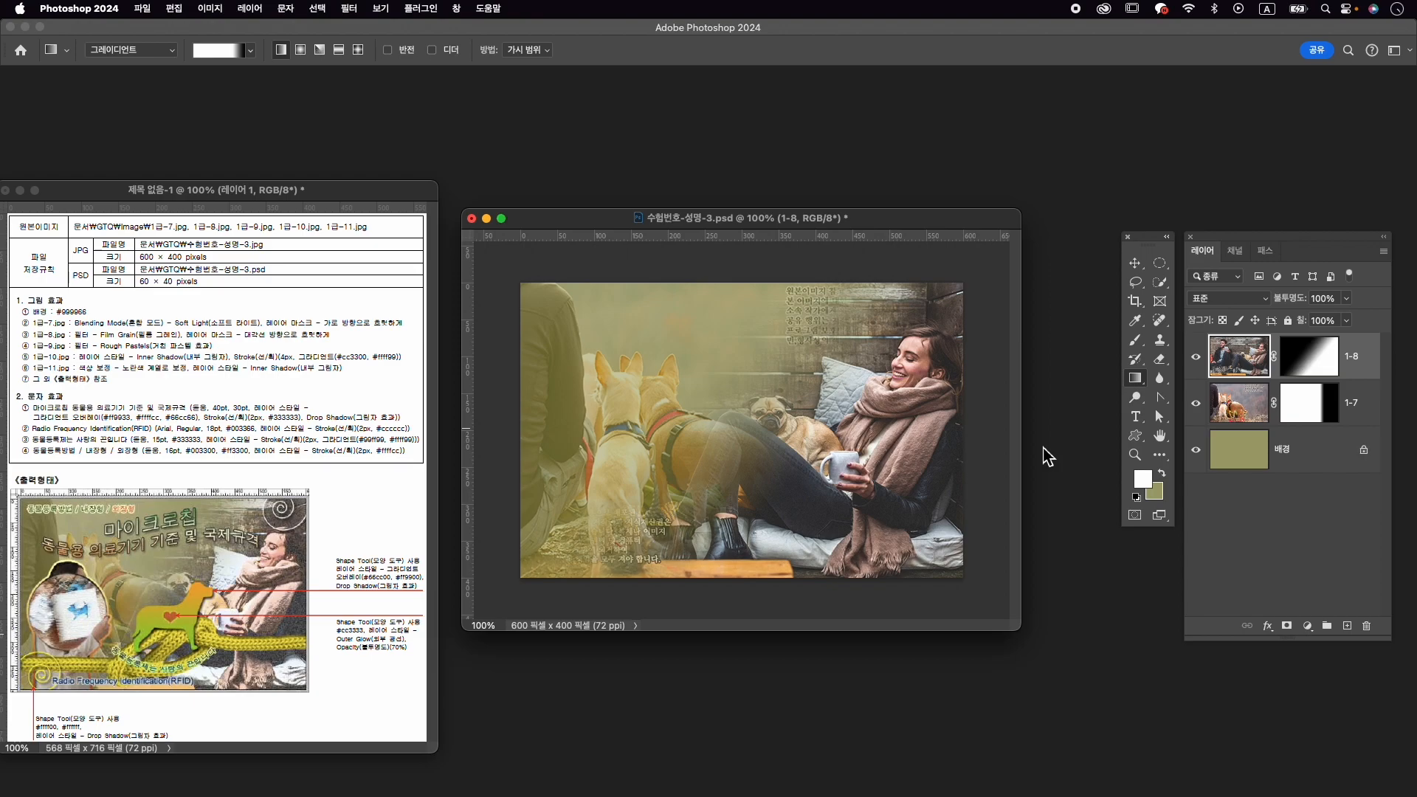
pyautogui.press('super+o')
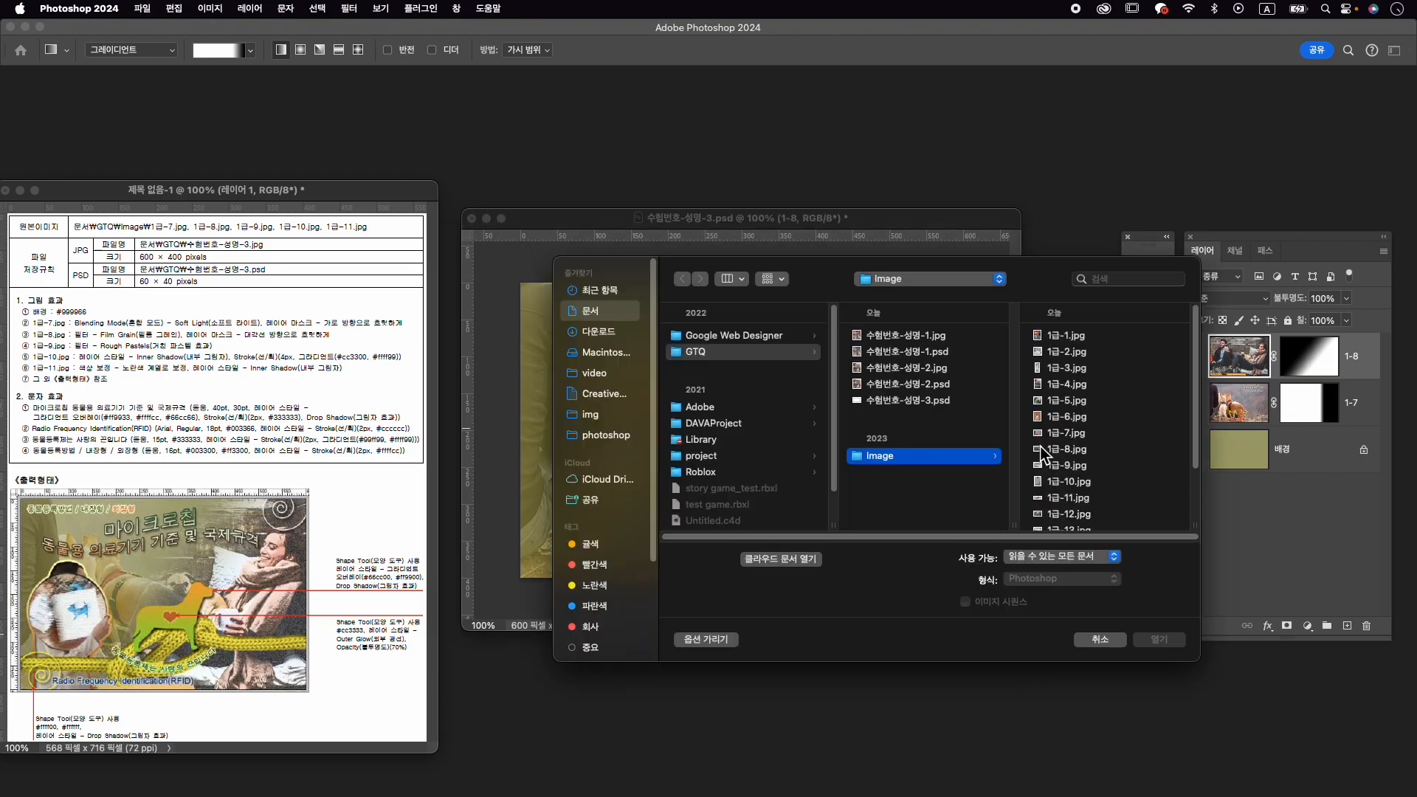
pyautogui.click(1077, 465)
pyautogui.click(1165, 638)
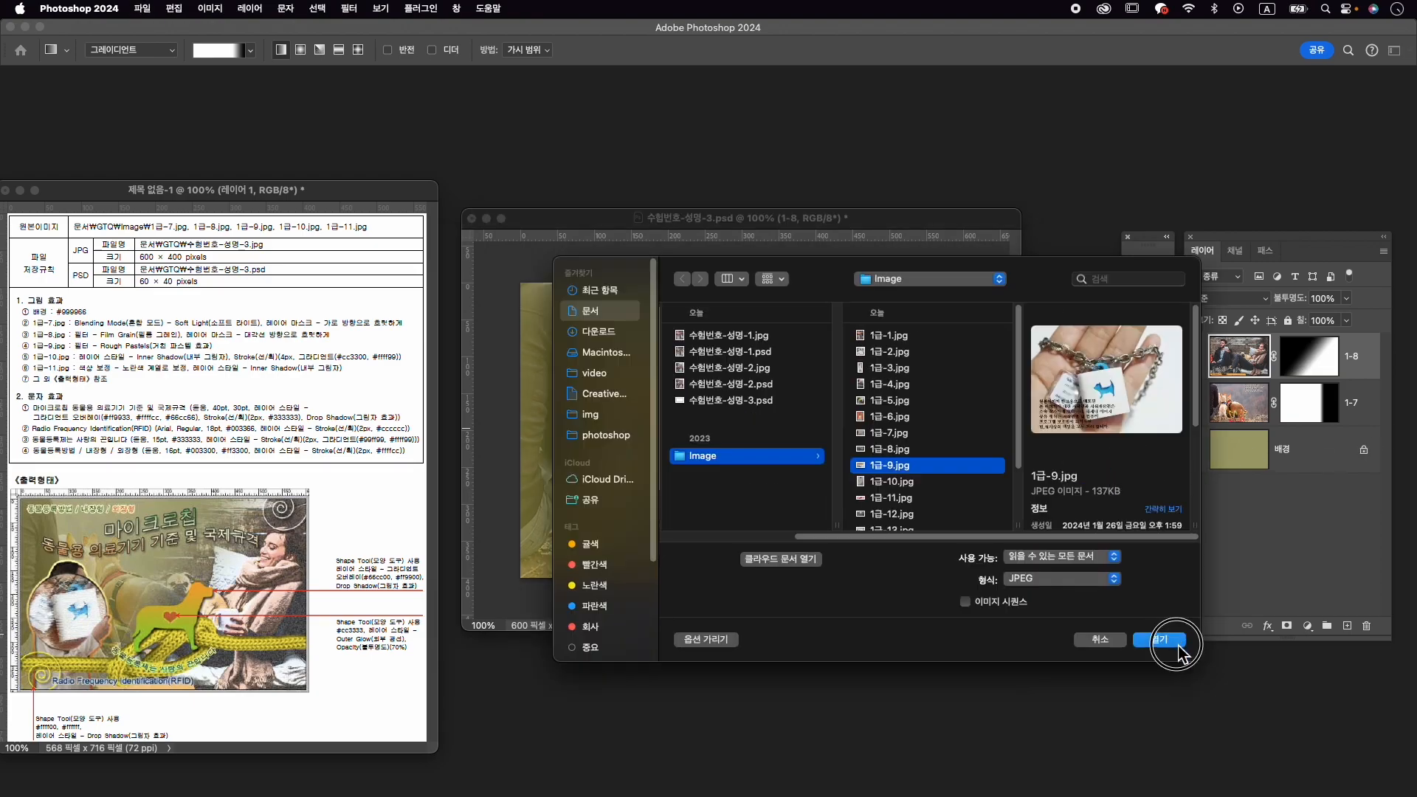
pyautogui.moveTo(360, 122); pyautogui.dragTo(832, 169)
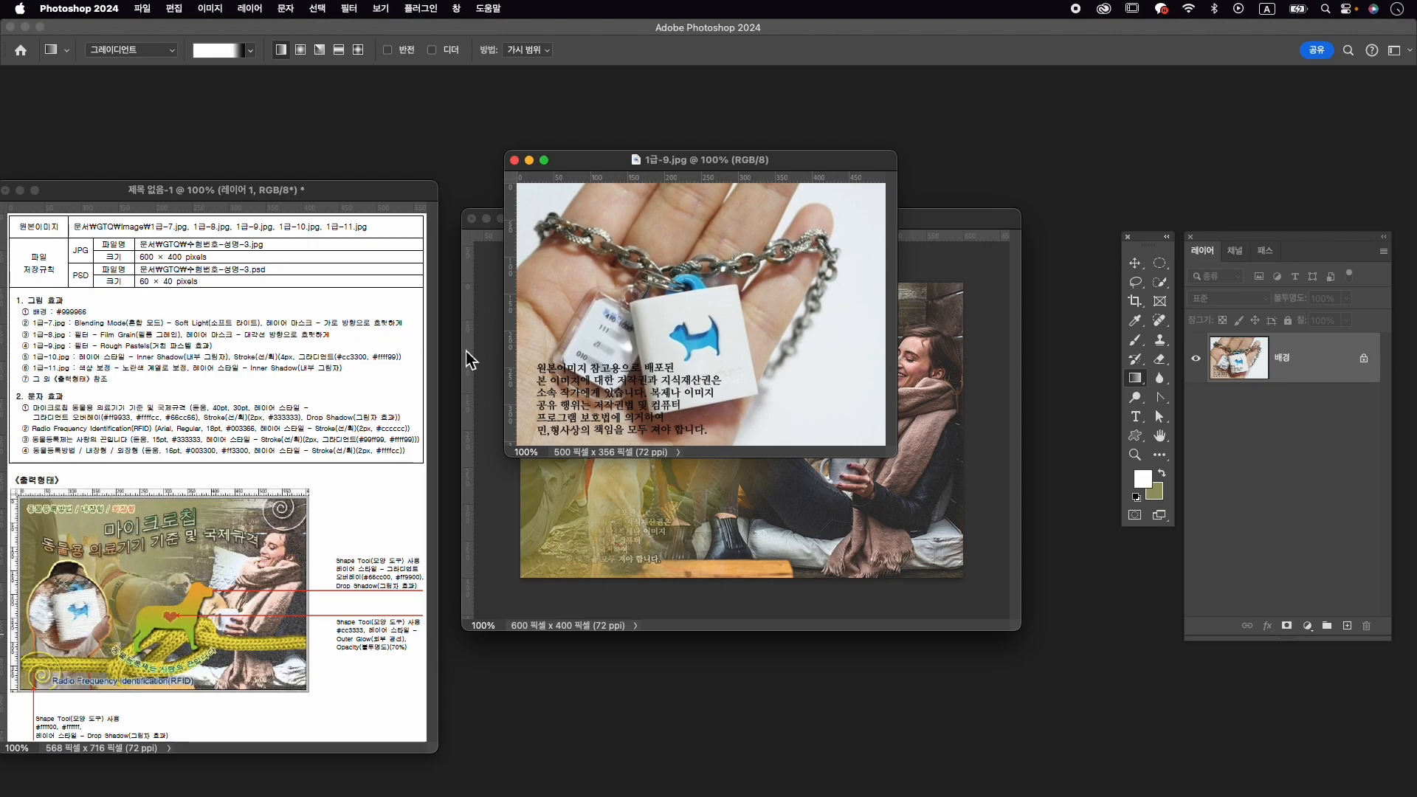
# Apply the Rough Pastels artistic filter with its default settings to the 1급-9.jpg photo.
pyautogui.press('v')
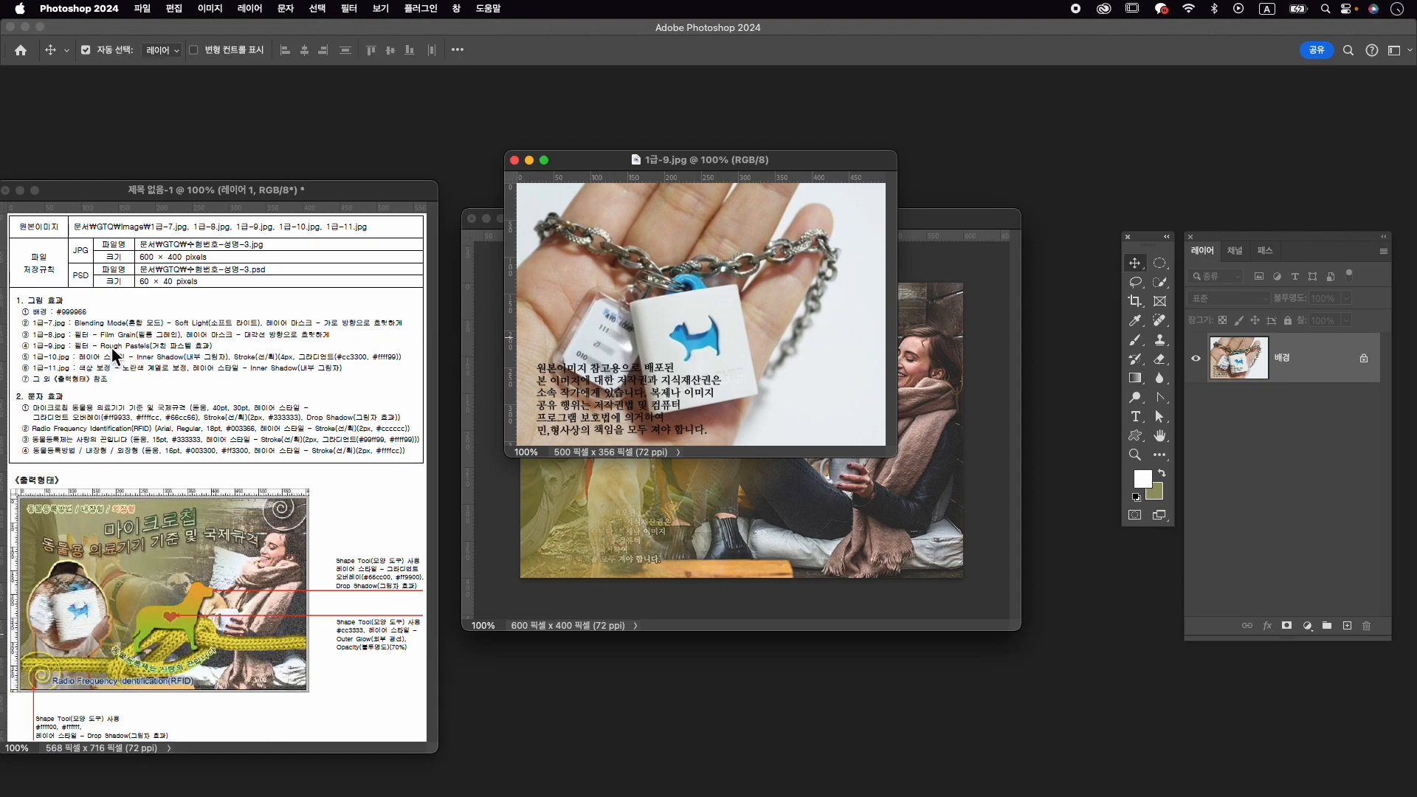
pyautogui.click(345, 9)
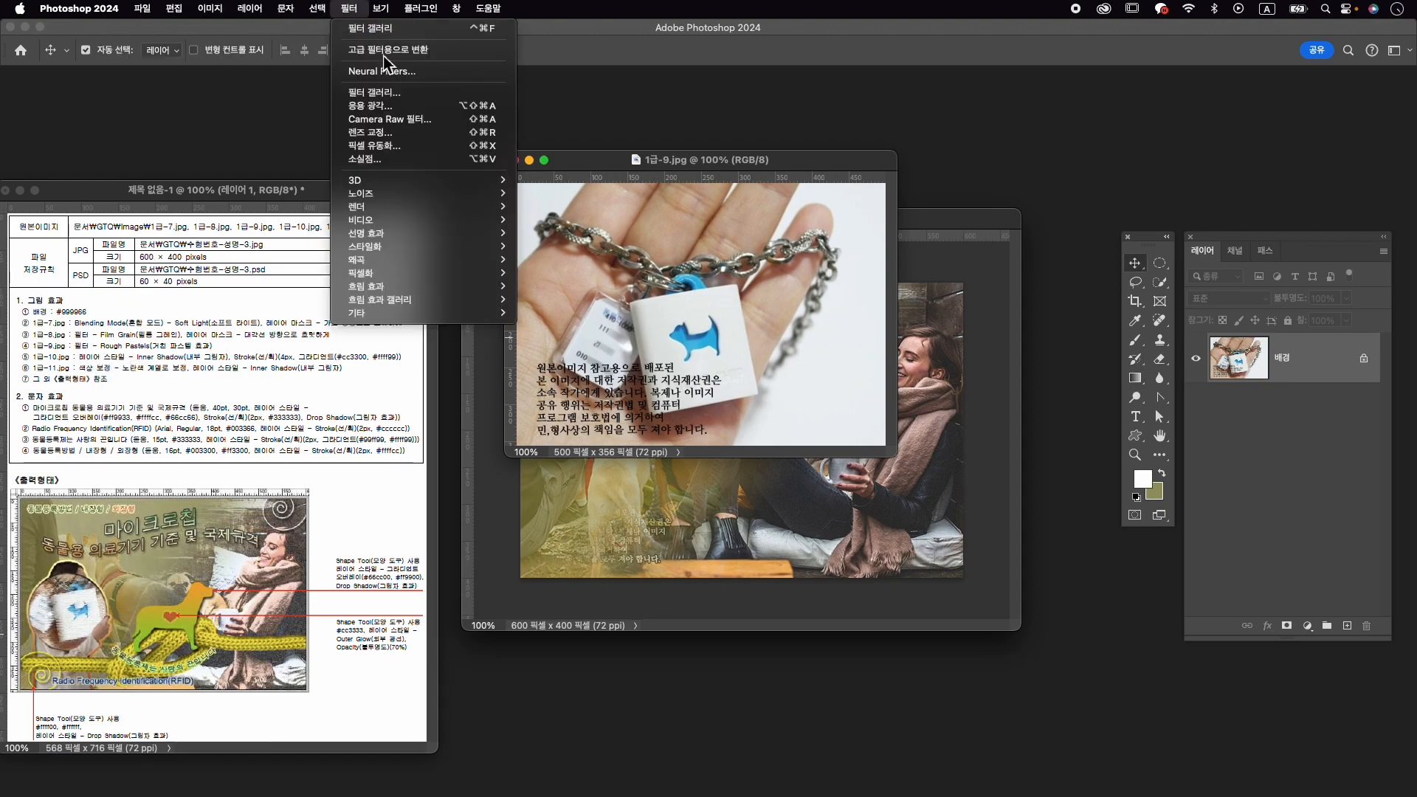
pyautogui.click(400, 103)
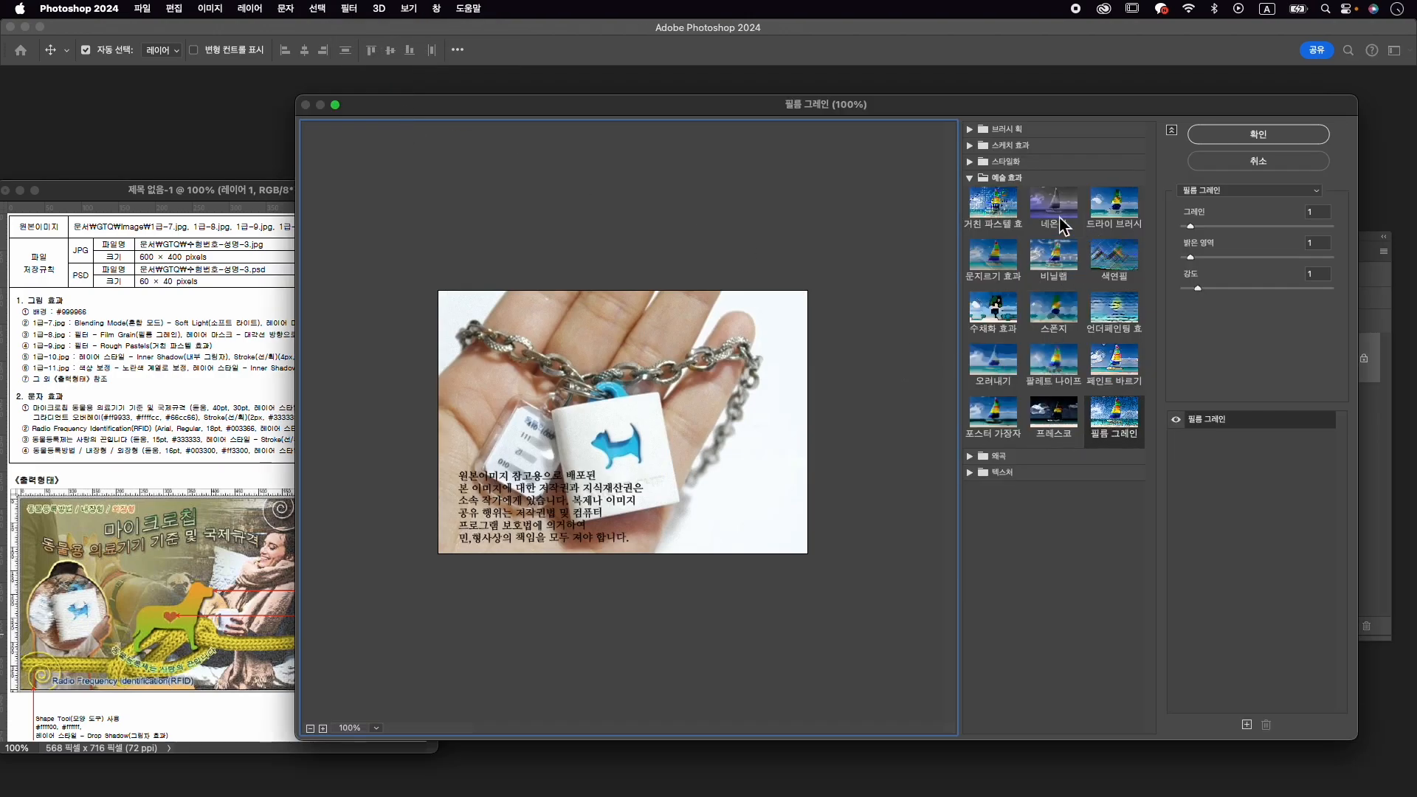
pyautogui.click(997, 210)
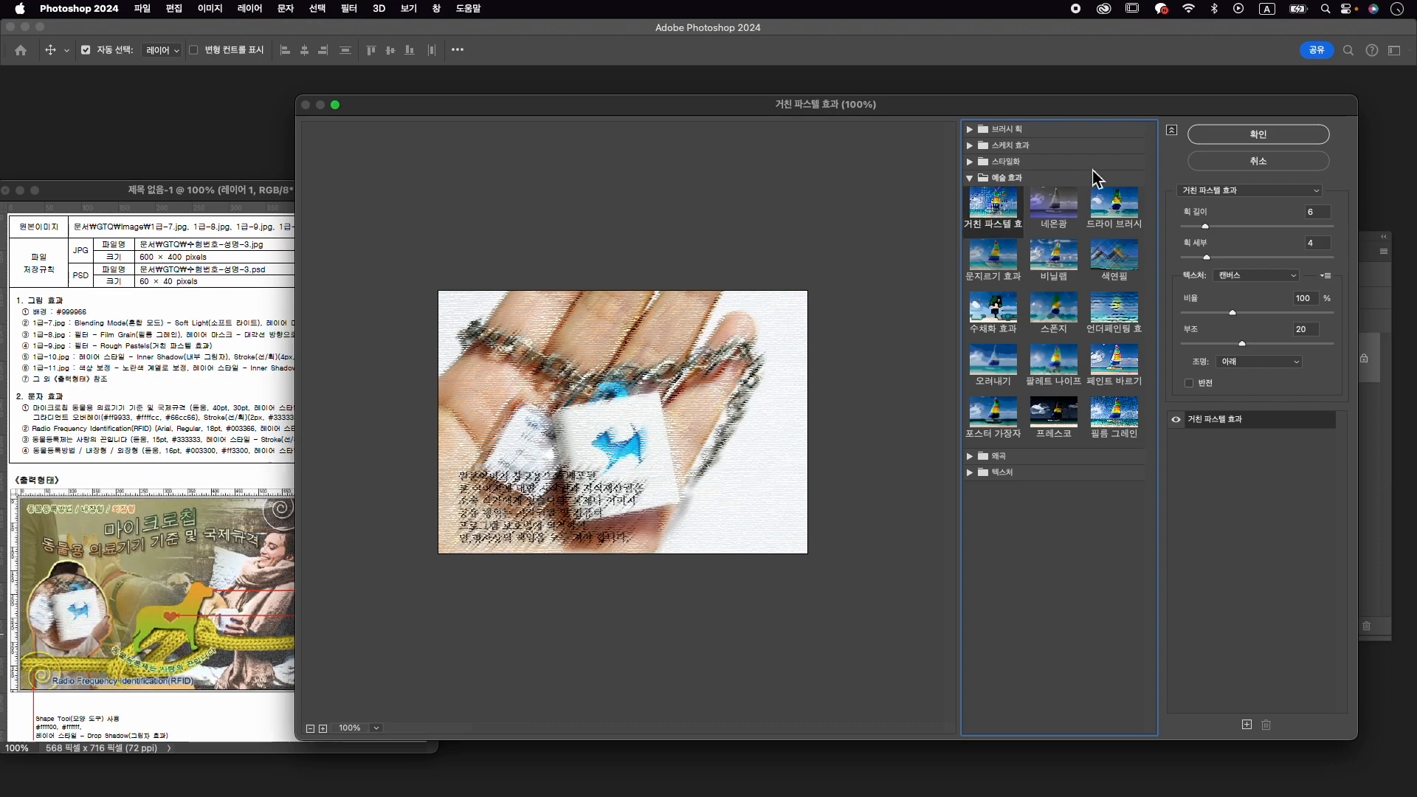
pyautogui.click(1222, 140)
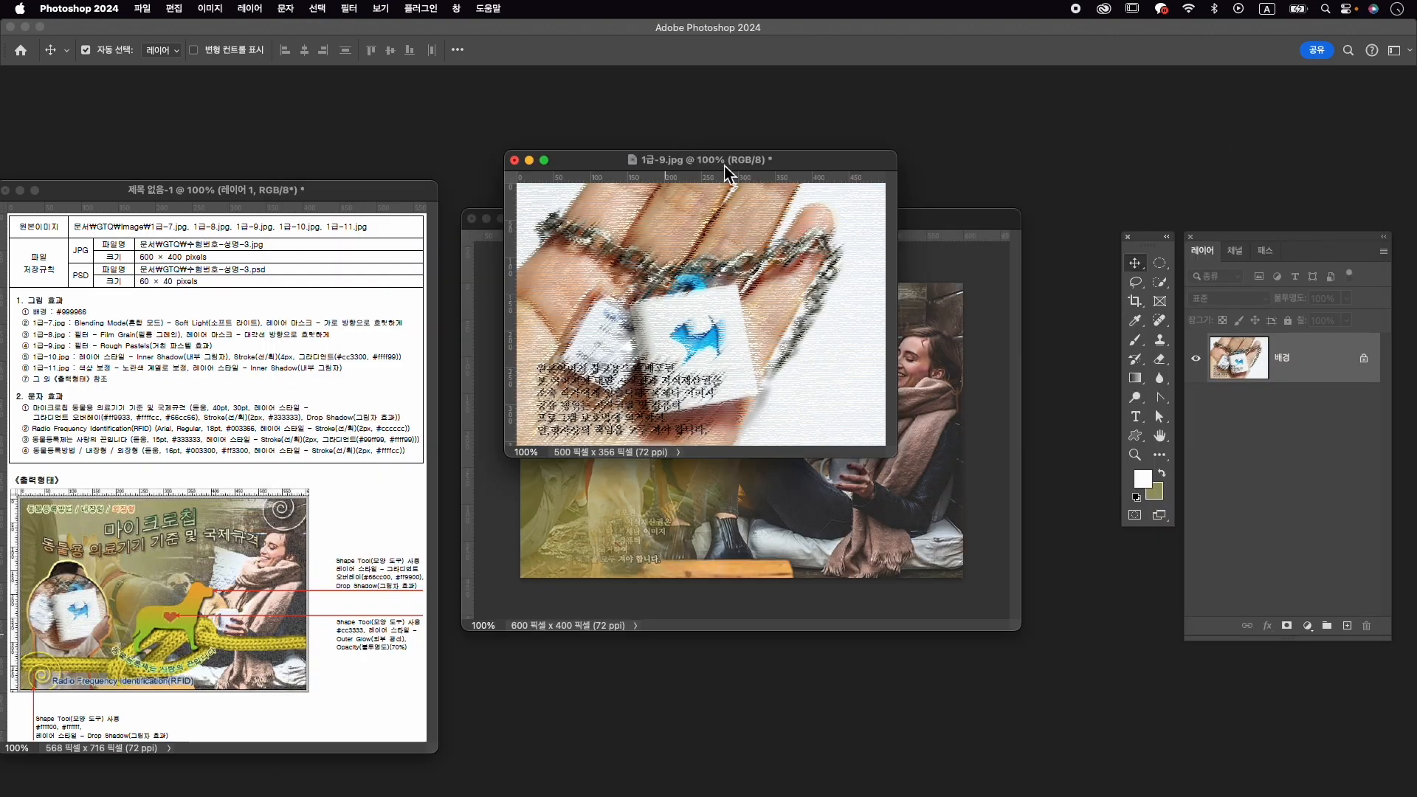
# Copy the filtered photo into 수험번호-성명-3.psd, close 1급-9.jpg without saving, and rename the new layer as 1-9.
pyautogui.moveTo(727, 170); pyautogui.dragTo(990, 127)
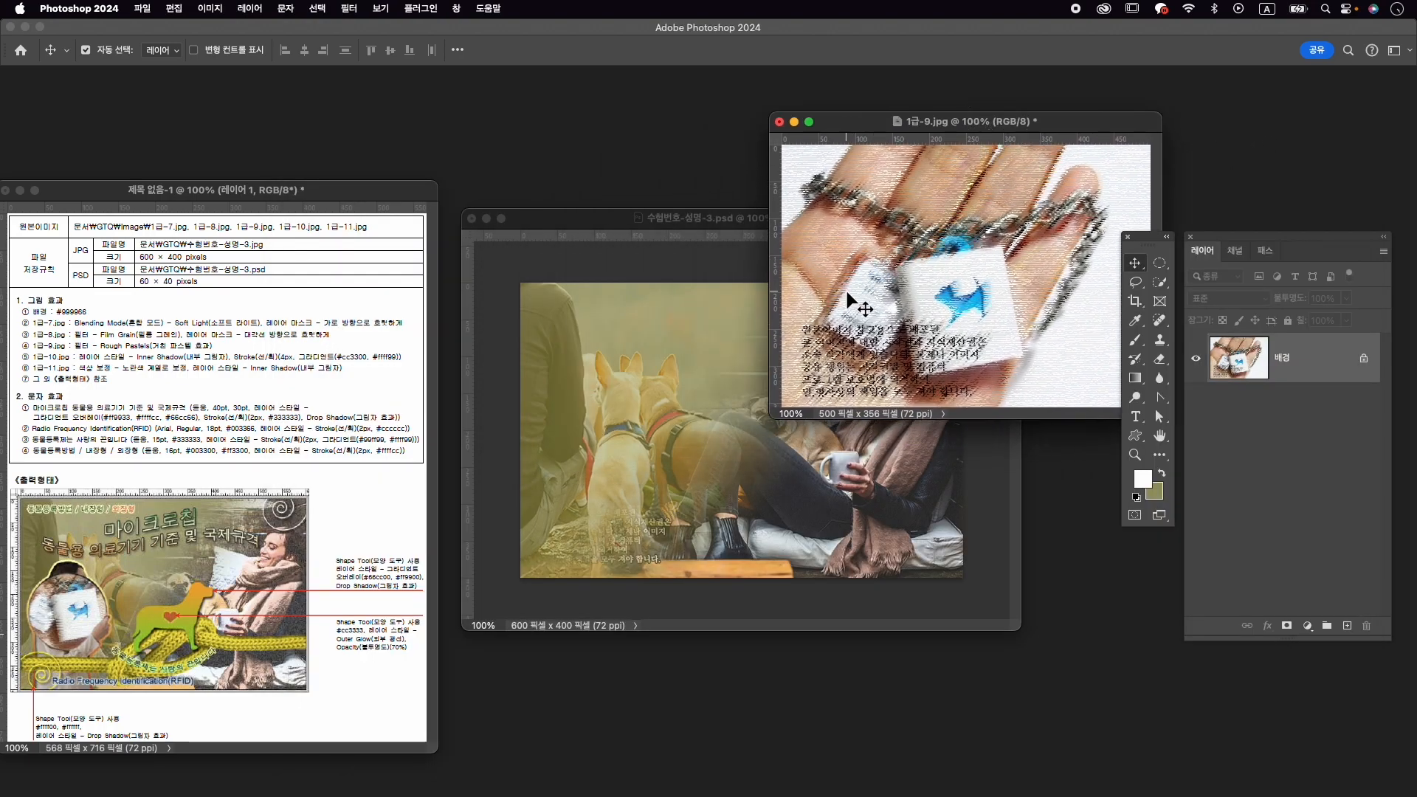
pyautogui.moveTo(916, 287); pyautogui.dragTo(700, 464)
pyautogui.click(780, 121)
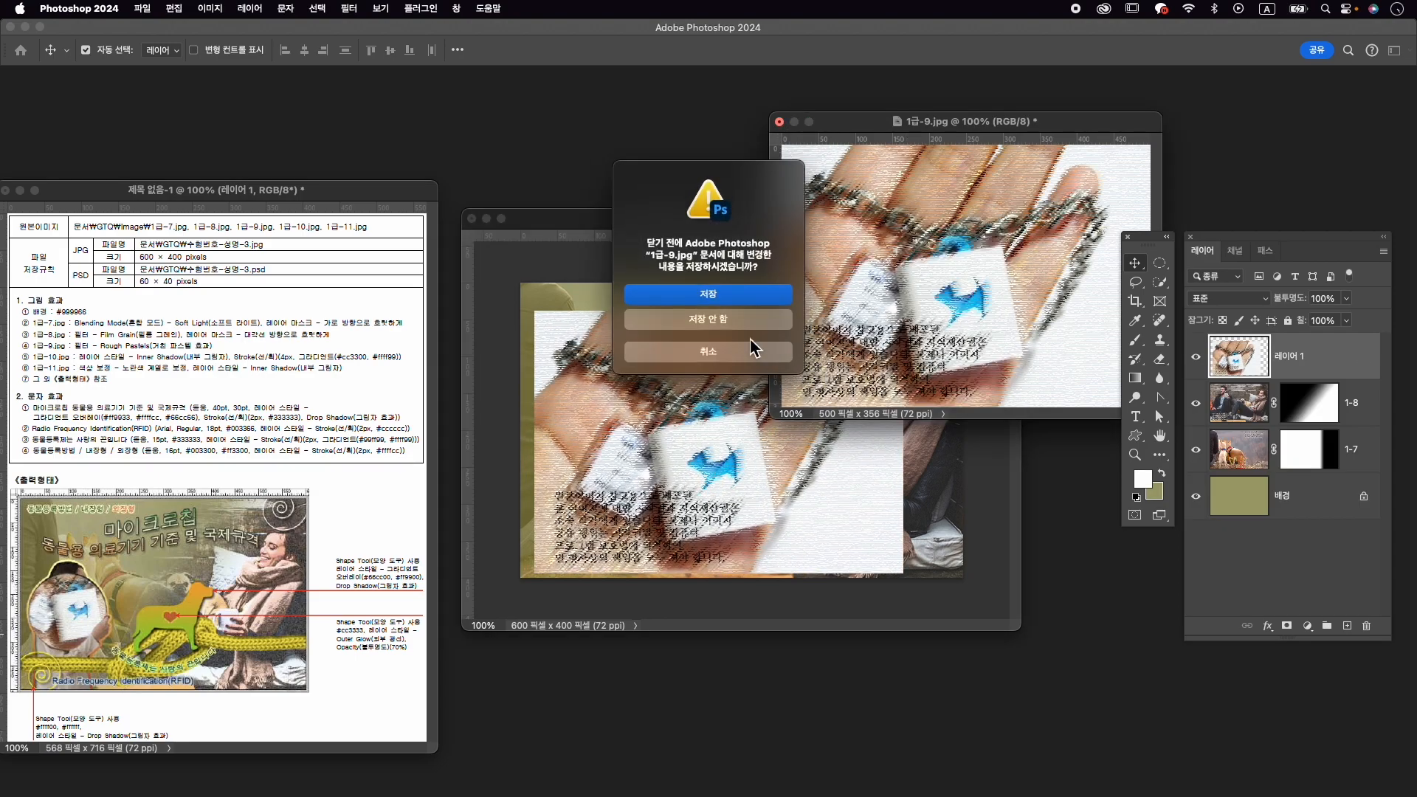
pyautogui.click(745, 319)
pyautogui.doubleClick(1291, 356)
pyautogui.write('1-')
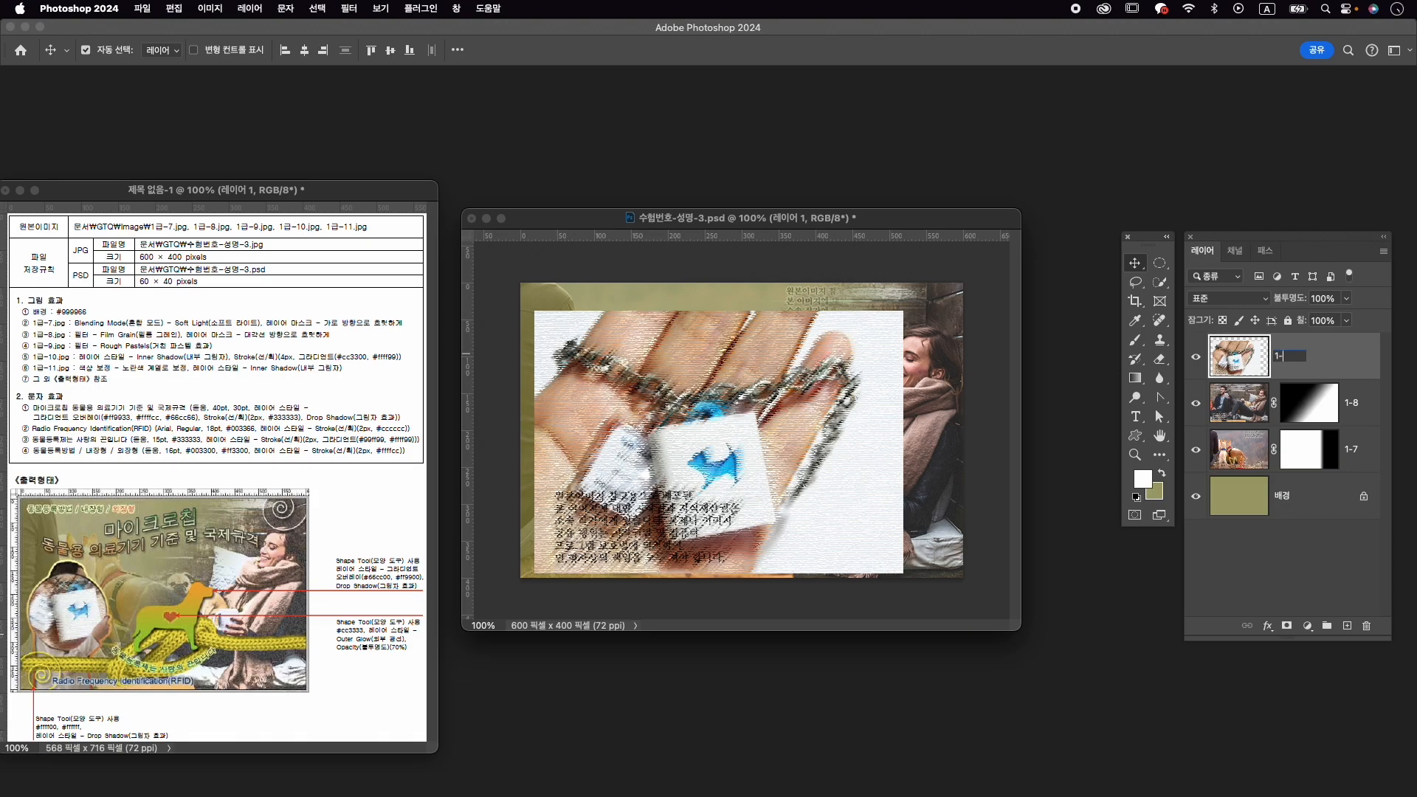
pyautogui.write('9')
pyautogui.press('Return')
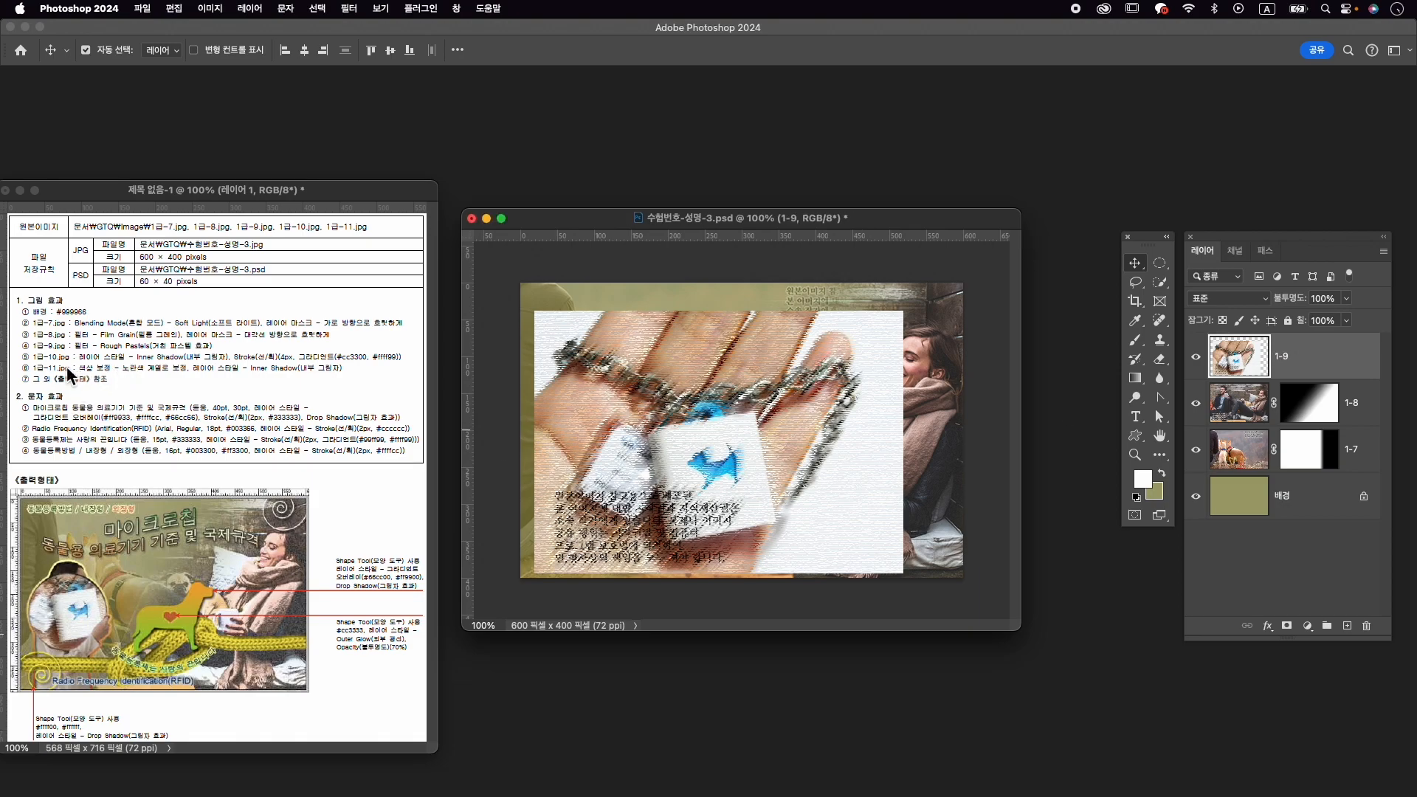
# Open 1급-10.jpg from the Image folder and move its window beside the exam sheet.
pyautogui.press('super+o')
pyautogui.click(1076, 482)
pyautogui.click(1169, 640)
pyautogui.moveTo(214, 118); pyautogui.dragTo(760, 144)
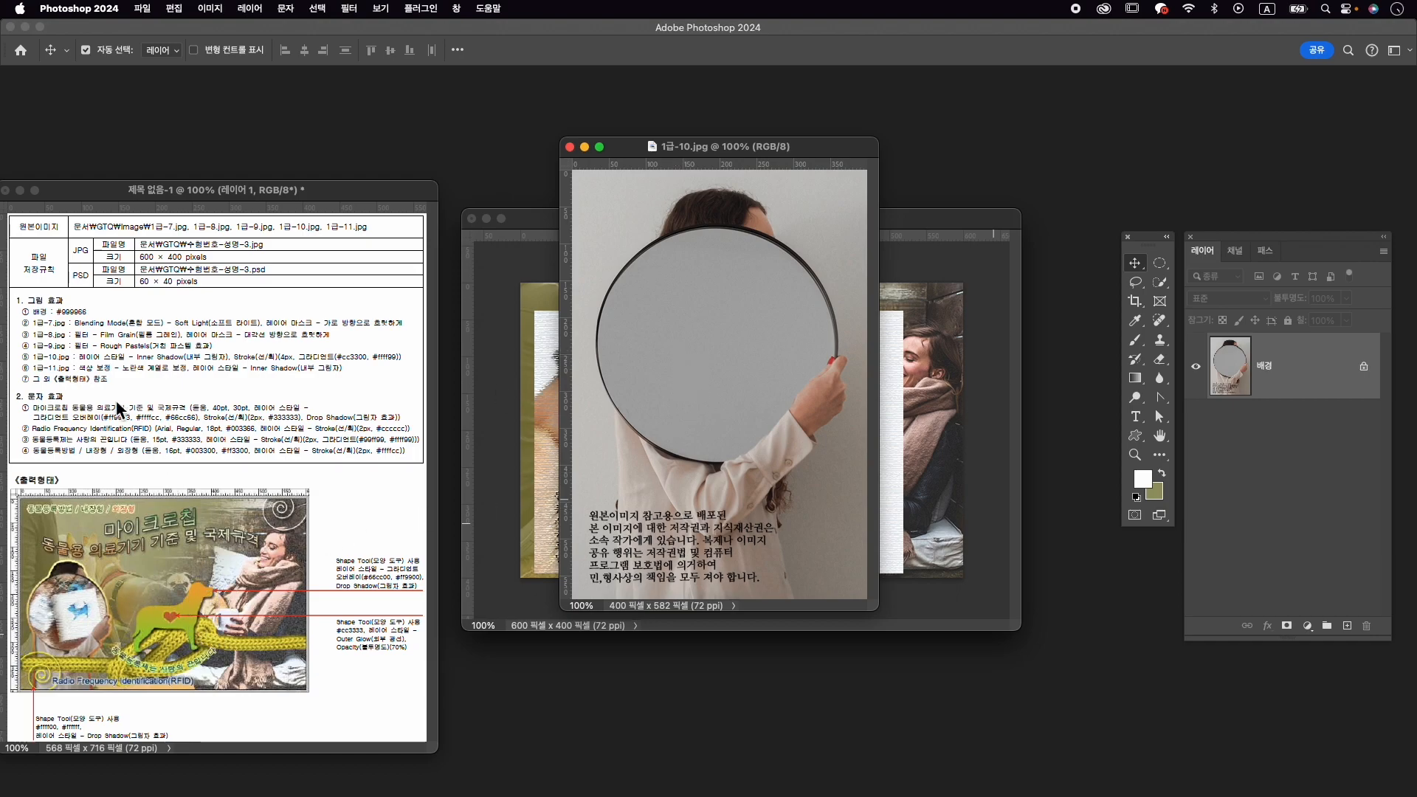
# Select the woman holding the round mirror with the Object Selection tool.
pyautogui.click(1160, 282)
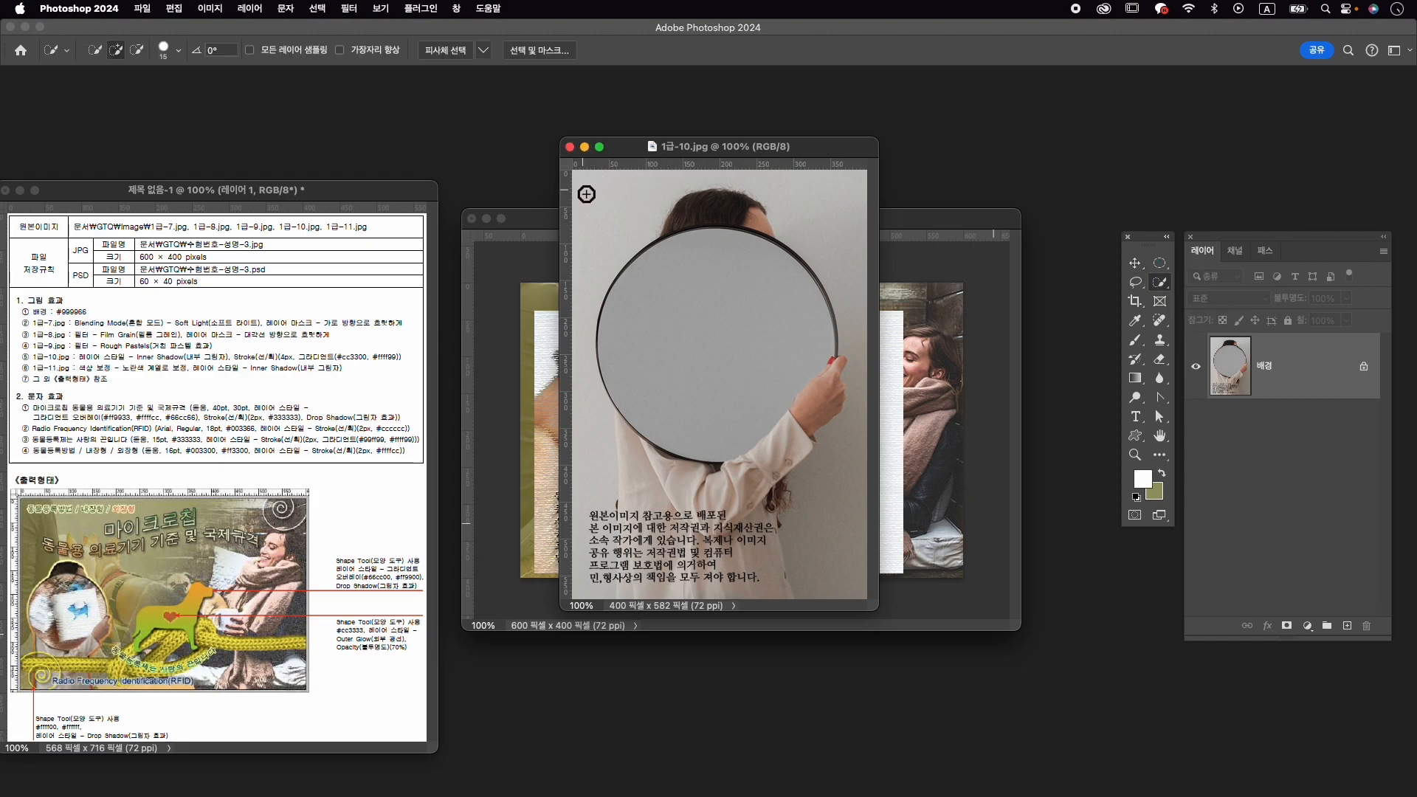
pyautogui.rightClick(1160, 282)
pyautogui.click(1183, 281)
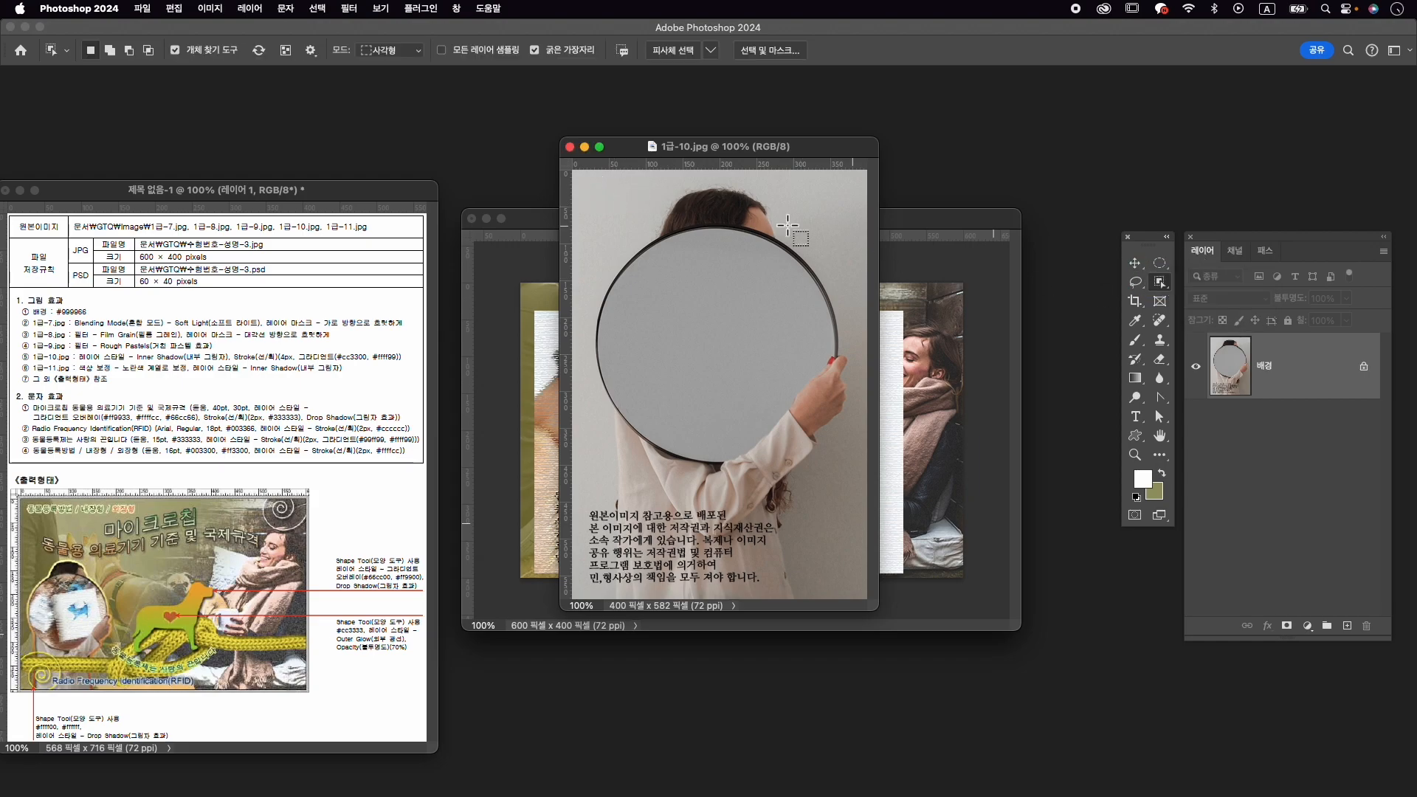
pyautogui.moveTo(594, 183); pyautogui.dragTo(841, 618)
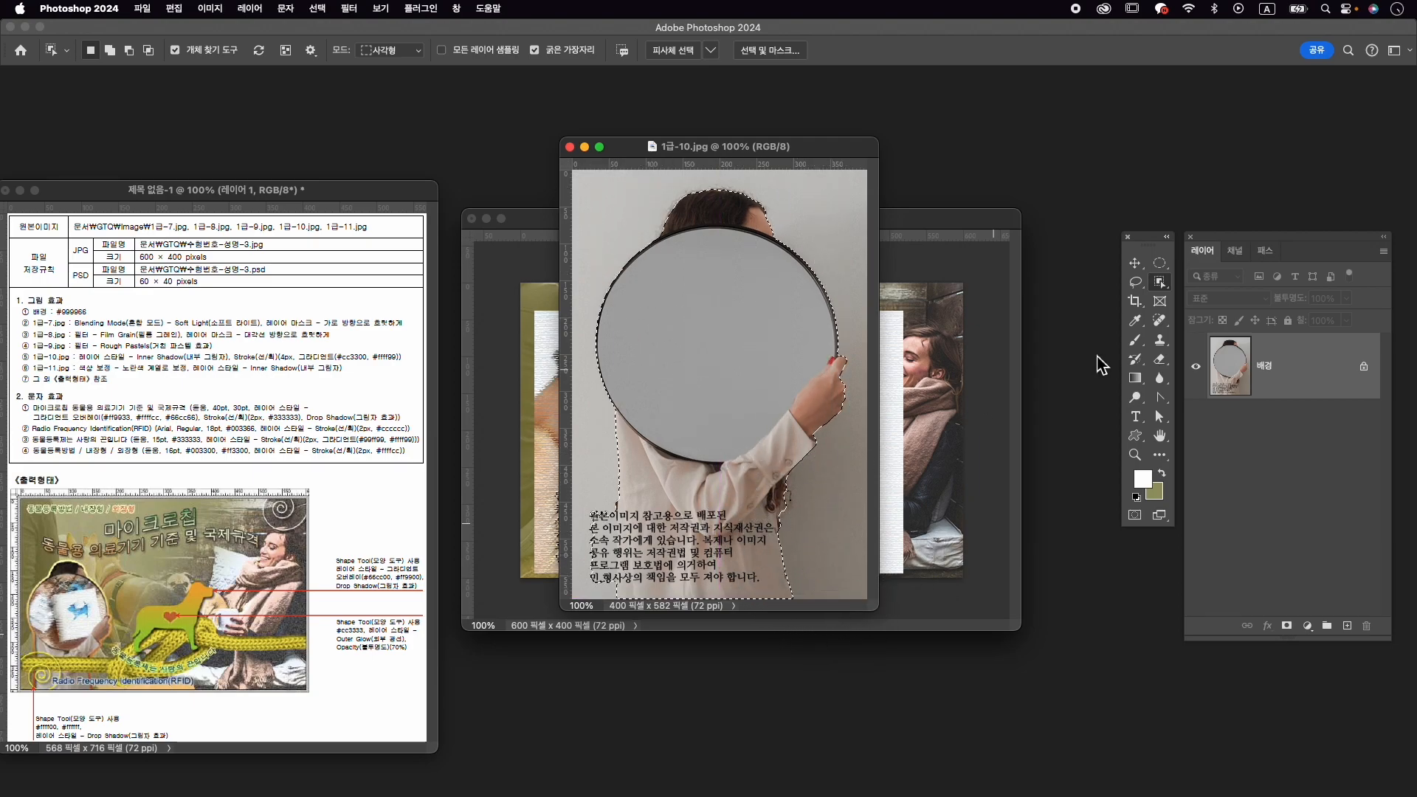
# Trim the background beside the woman's lower body from the selection with Quick Selection, and turn the selection into a layer mask.
pyautogui.rightClick(1160, 282)
pyautogui.click(1217, 295)
pyautogui.press('alt')
pyautogui.moveTo(608, 530)
pyautogui.mouseDown()
pyautogui.moveTo(607, 600)
pyautogui.moveTo(639, 573)
pyautogui.moveTo(636, 540)
pyautogui.moveTo(626, 605)
pyautogui.mouseUp()
pyautogui.moveTo(609, 500)
pyautogui.mouseDown()
pyautogui.moveTo(606, 592)
pyautogui.moveTo(609, 520)
pyautogui.moveTo(627, 584)
pyautogui.mouseUp()
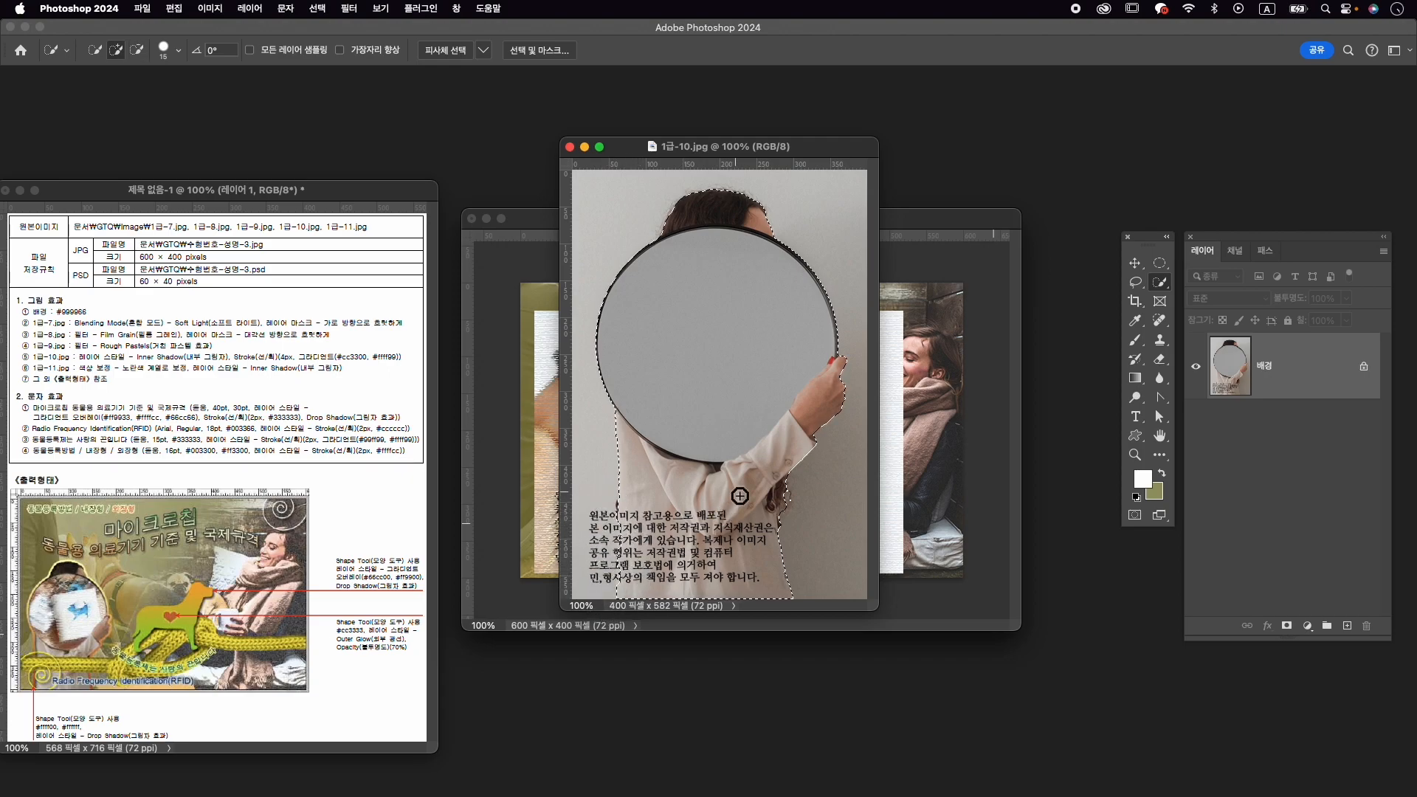
pyautogui.click(1293, 631)
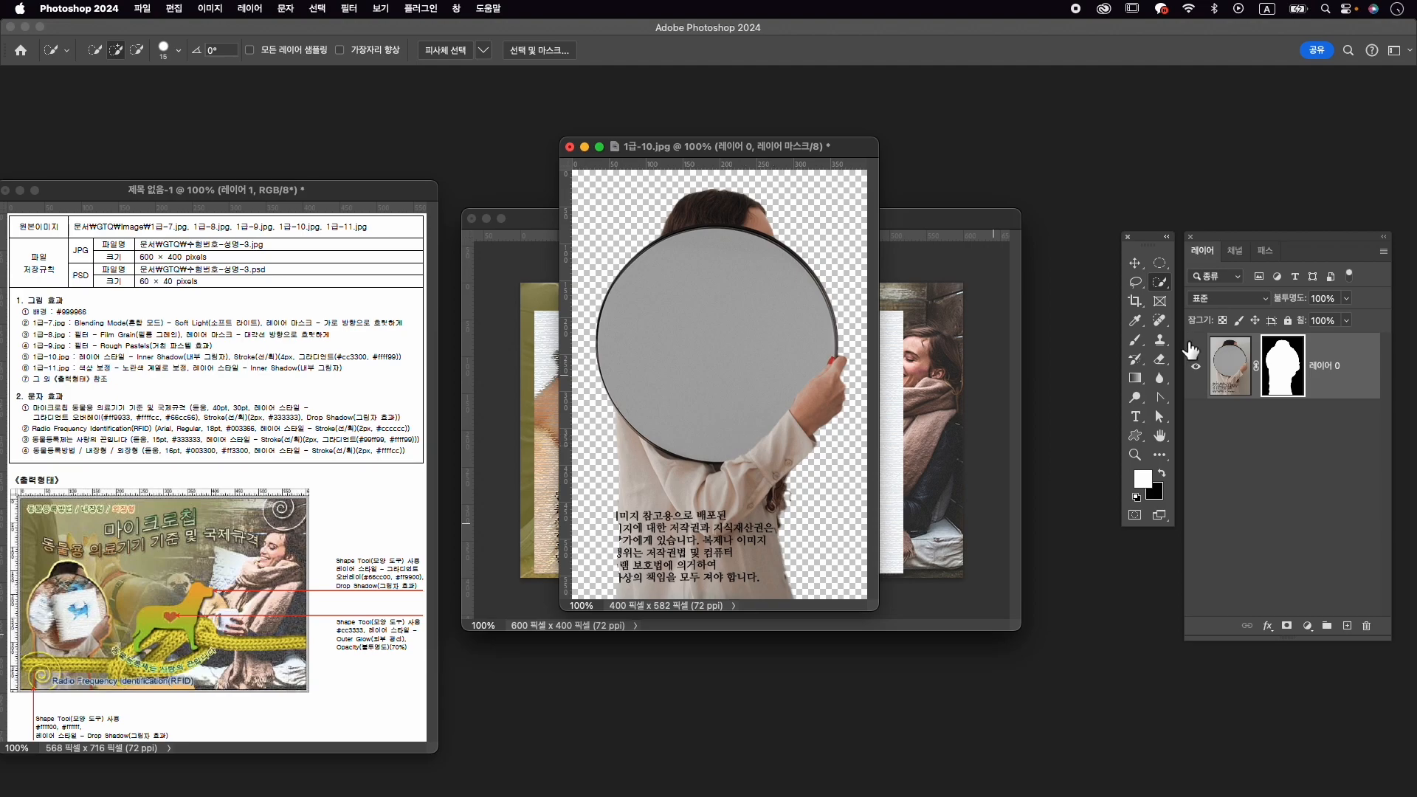
# Copy the masked woman into 수험번호-성명-3.psd, close 1급-10.jpg without saving, and rename the new layer as 1-10.
pyautogui.press('v')
pyautogui.moveTo(698, 319)
pyautogui.mouseDown()
pyautogui.moveTo(930, 360)
pyautogui.moveTo(932, 374)
pyautogui.moveTo(761, 397)
pyautogui.mouseUp()
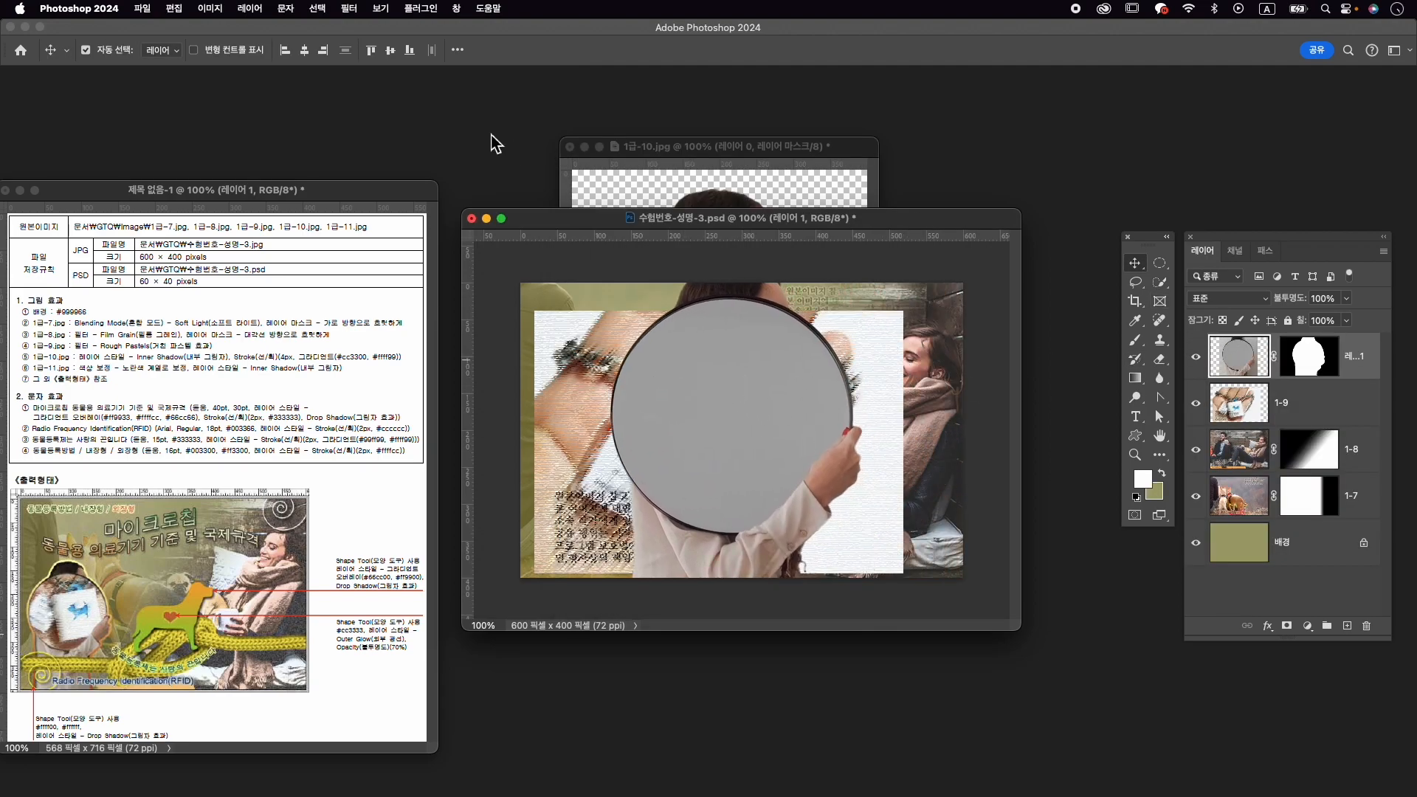
pyautogui.click(570, 147)
pyautogui.click(708, 319)
pyautogui.doubleClick(1362, 356)
pyautogui.press('Return')
# Move layer 1-10 directly below layer 1-9 and hide layer 1-9.
pyautogui.moveTo(1400, 367); pyautogui.dragTo(1416, 367)
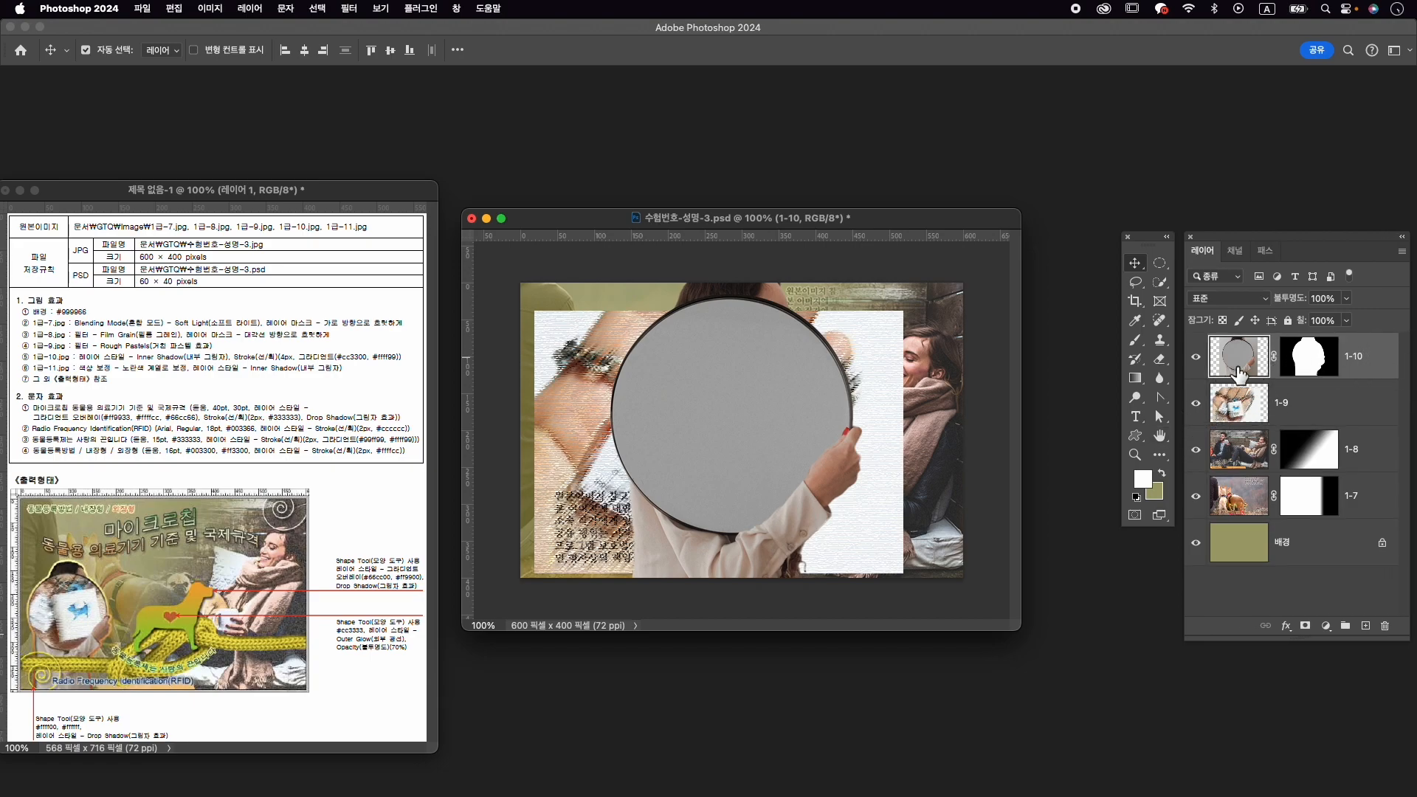
pyautogui.moveTo(1375, 367); pyautogui.dragTo(1374, 424)
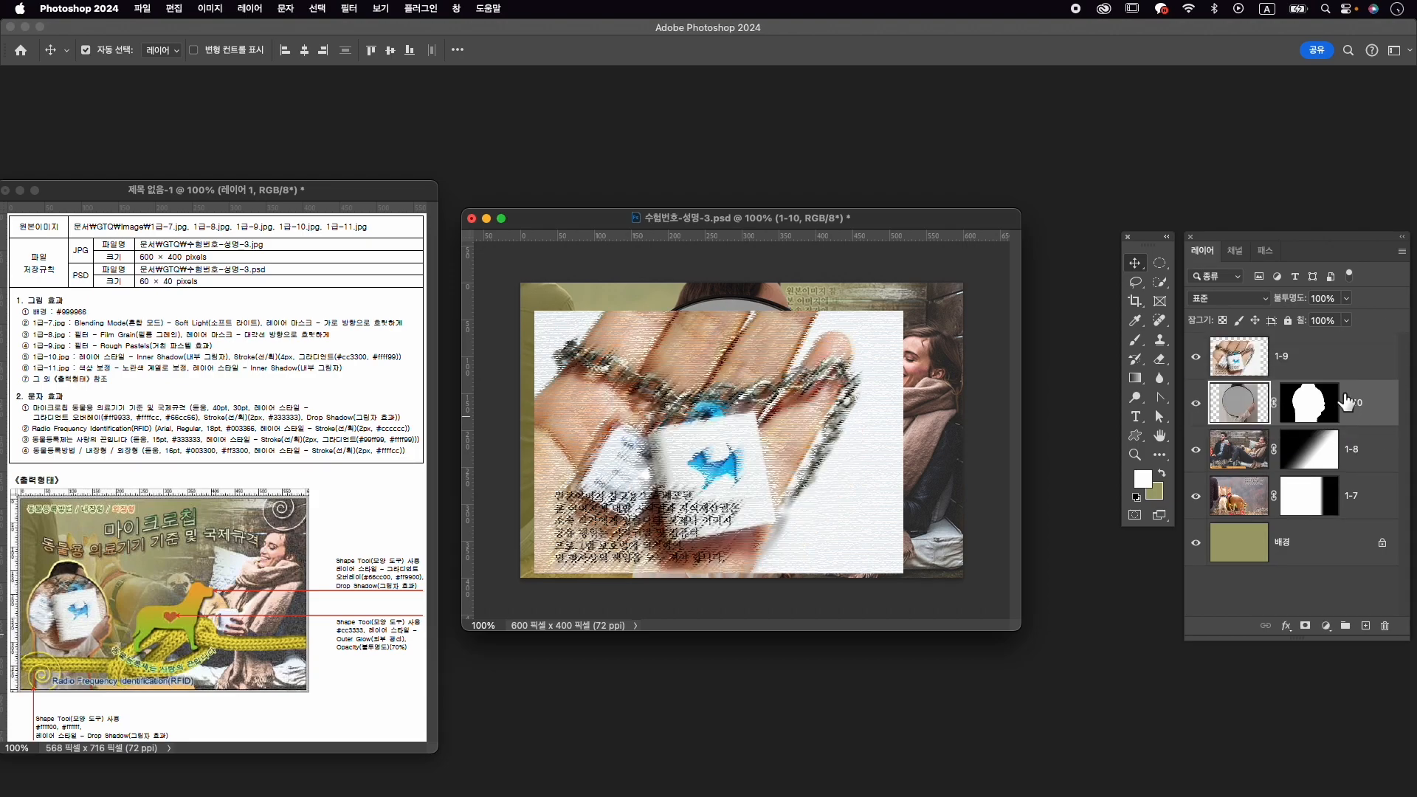
pyautogui.click(1306, 362)
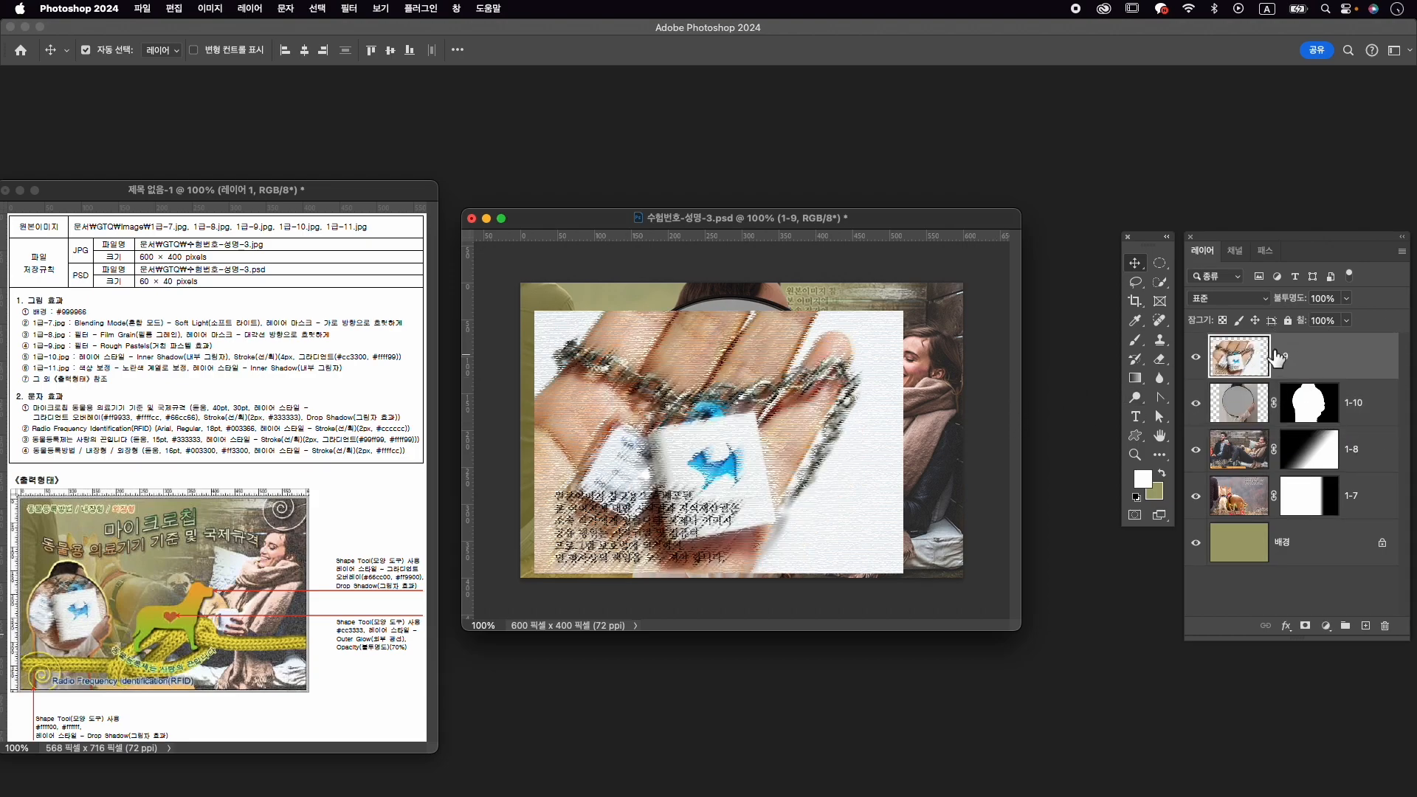
pyautogui.click(1197, 358)
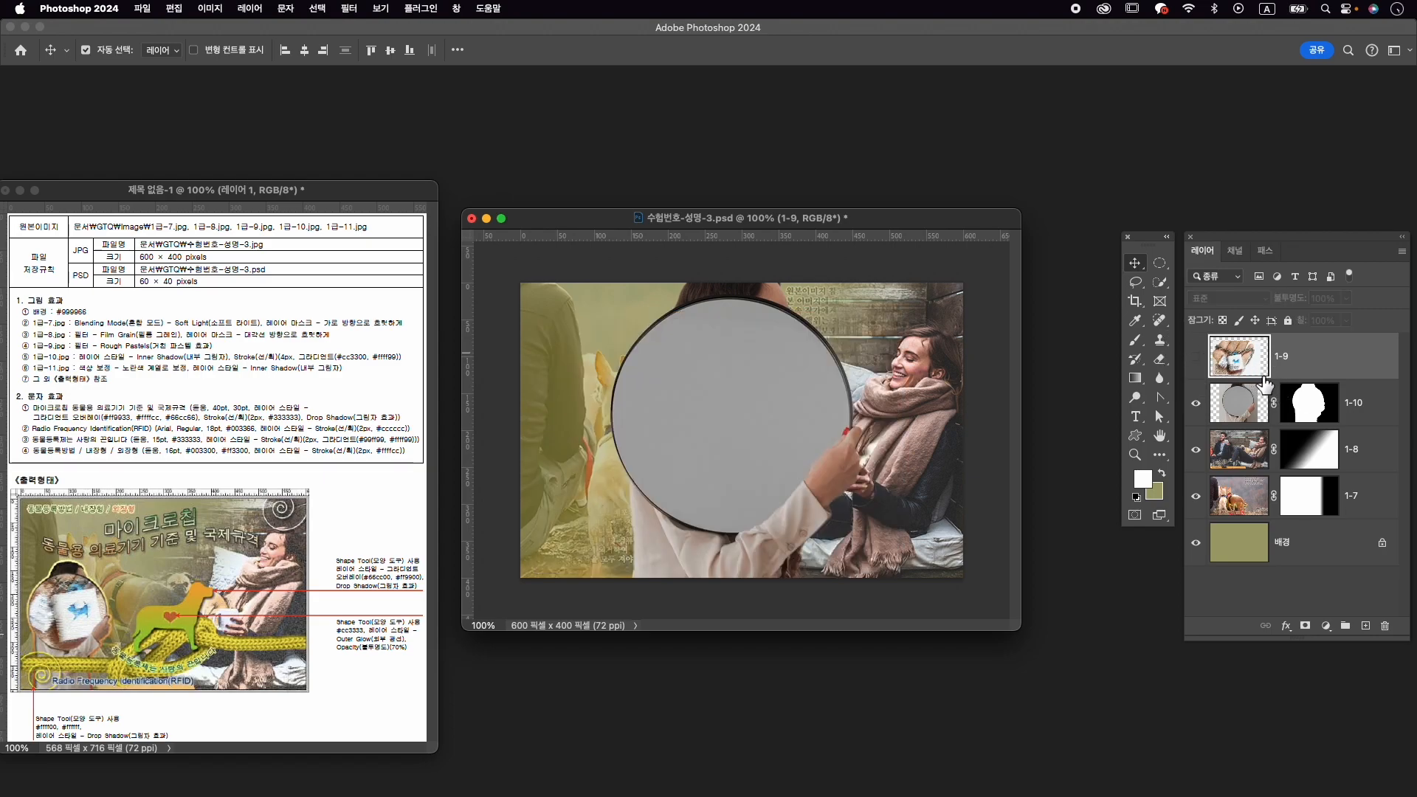
# Scale layer 1-10 to 50.75% and place the woman with the mirror in the canvas's lower-left corner, as in the exam sample.
pyautogui.click(1355, 413)
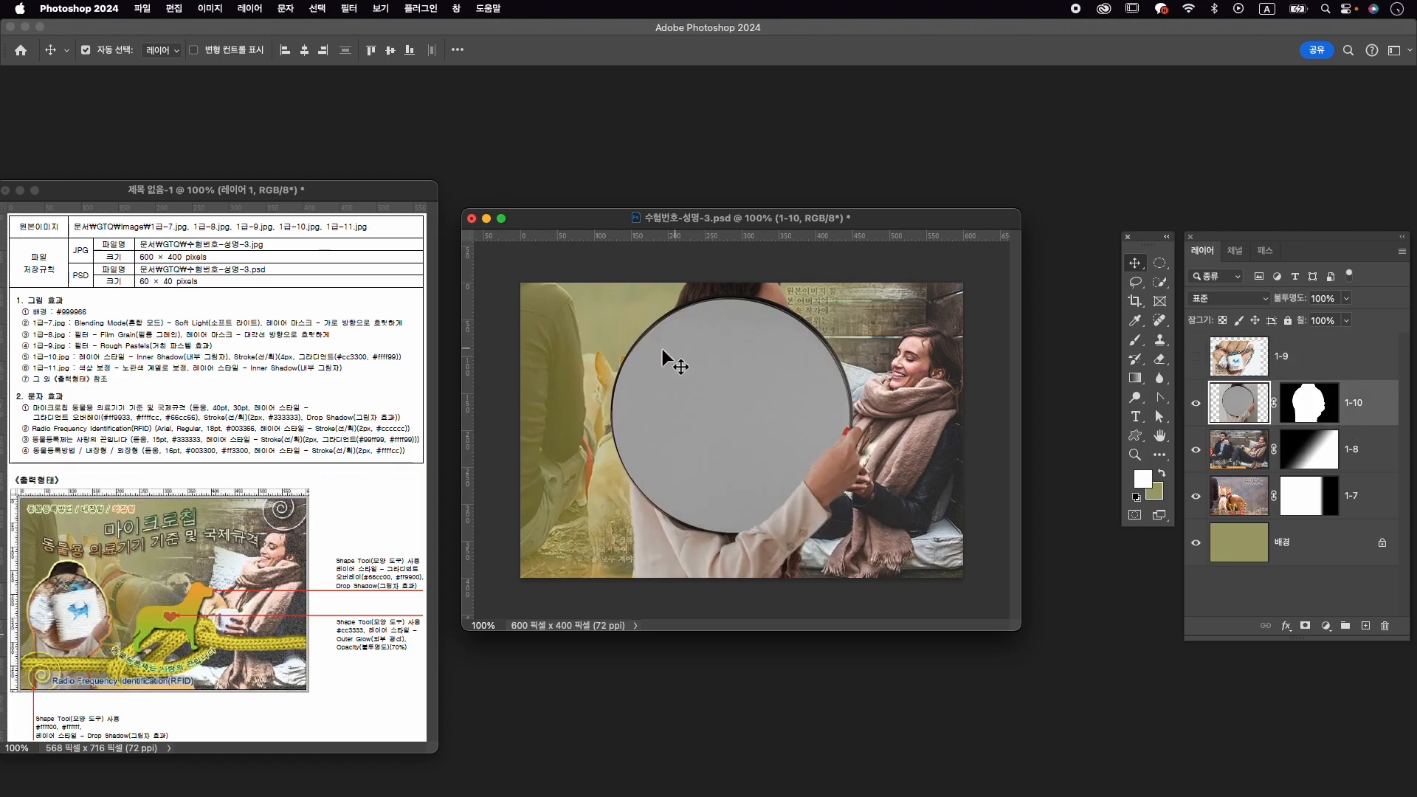
pyautogui.press('super+t')
pyautogui.moveTo(841, 284); pyautogui.dragTo(763, 354)
pyautogui.moveTo(790, 303); pyautogui.dragTo(702, 438)
pyautogui.moveTo(641, 482); pyautogui.dragTo(652, 383)
pyautogui.moveTo(714, 340); pyautogui.dragTo(675, 393)
pyautogui.moveTo(613, 466); pyautogui.dragTo(622, 422)
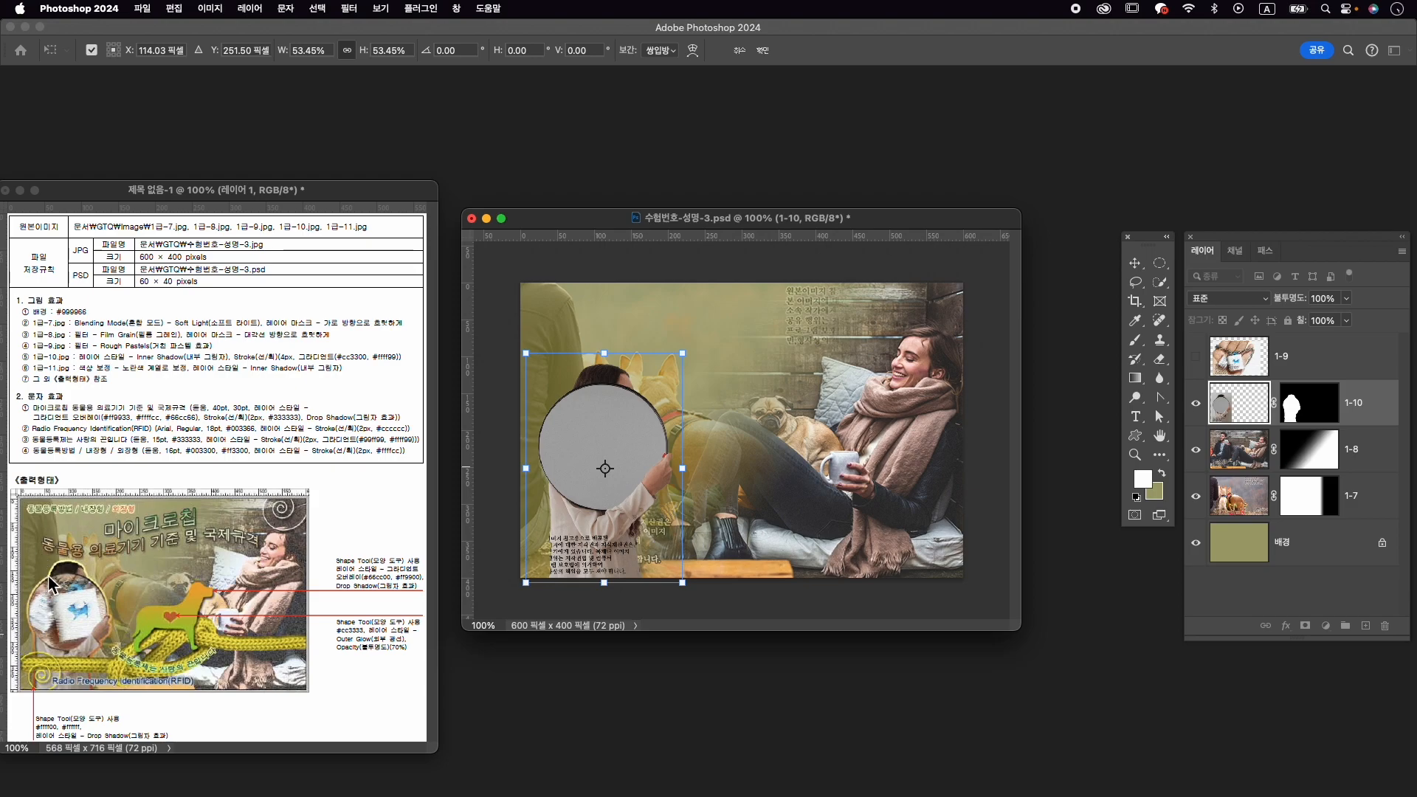
pyautogui.moveTo(685, 355); pyautogui.dragTo(676, 366)
pyautogui.moveTo(650, 423); pyautogui.dragTo(639, 425)
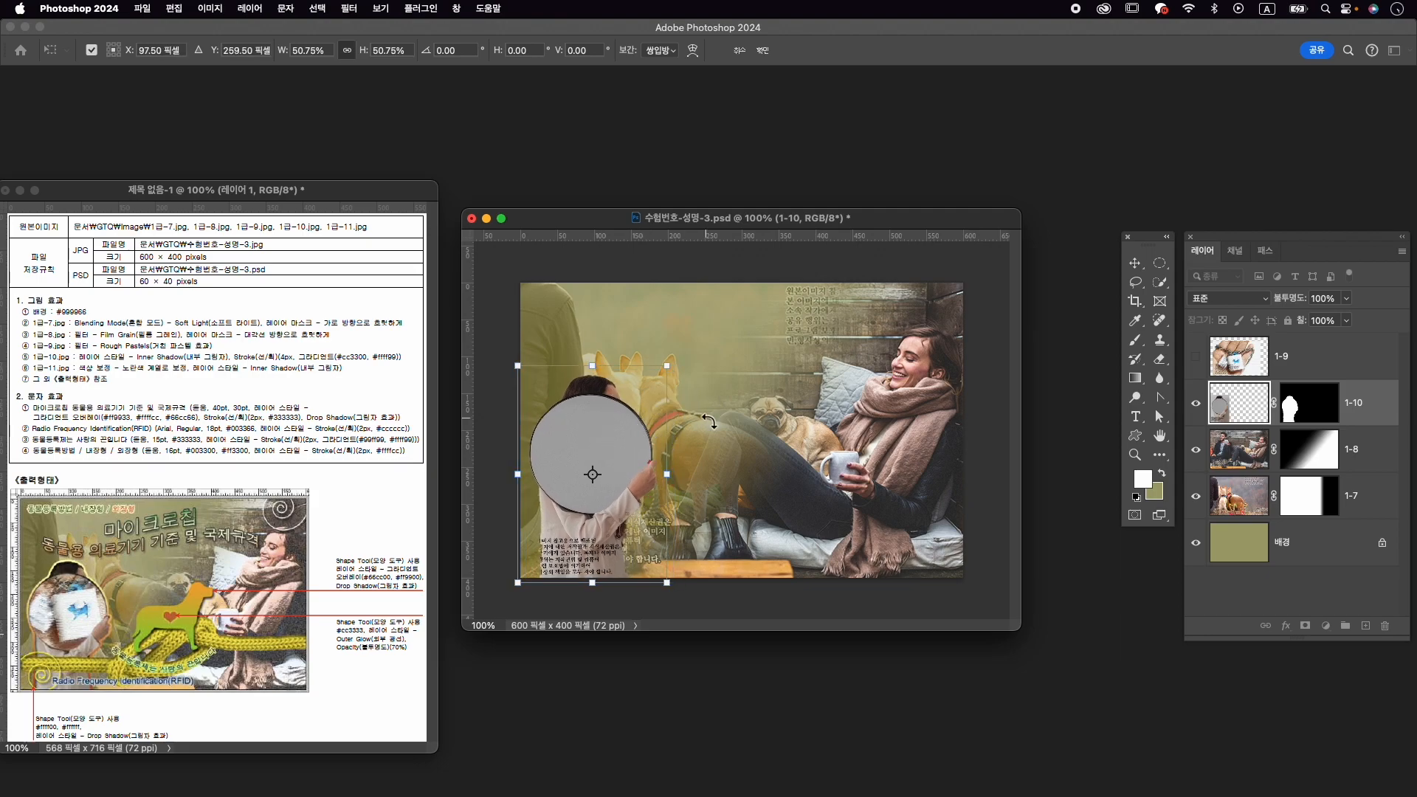
pyautogui.press('Return')
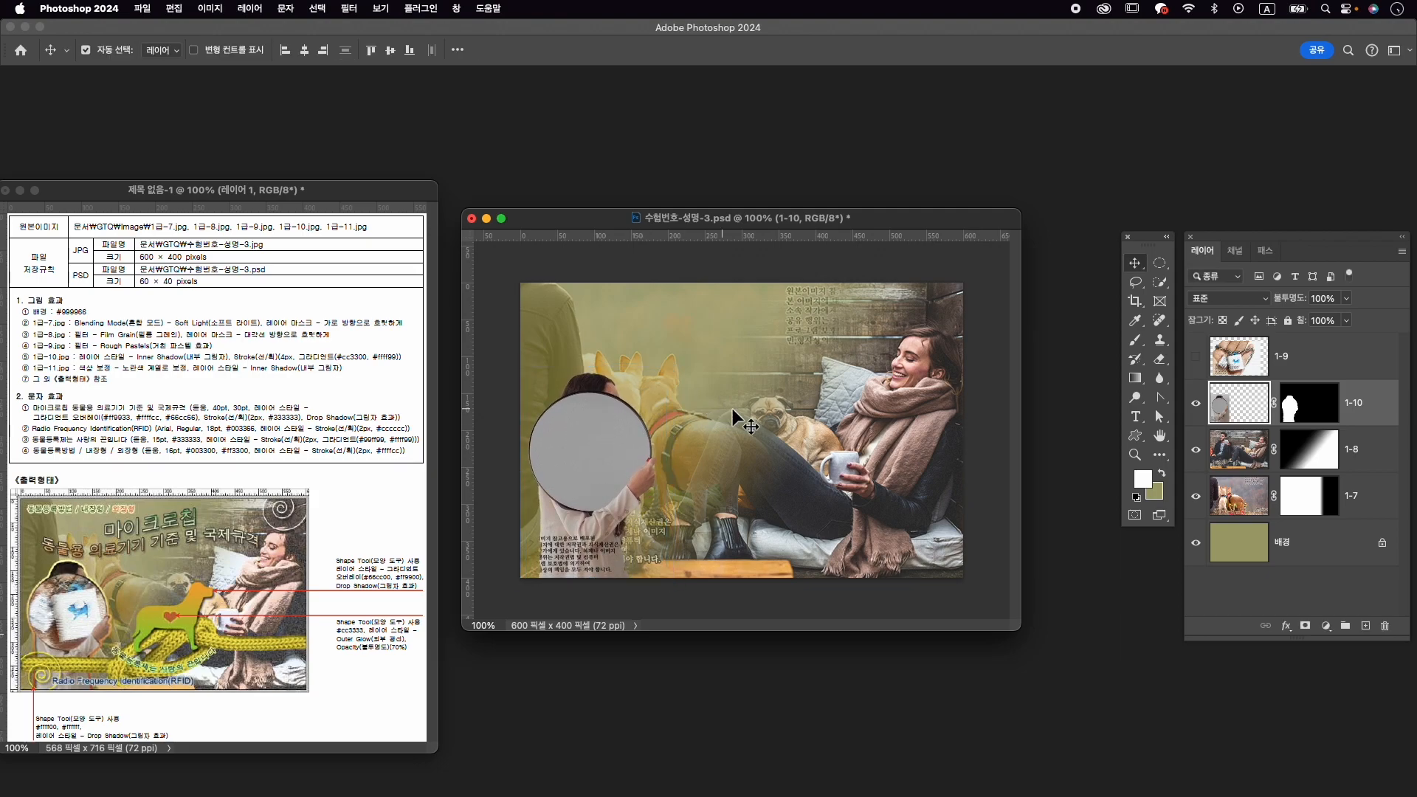
# Show layer 1-9, scale it to 67.72% with its dog tag over the mirror at a temporary 37% opacity, and restore 100% opacity.
pyautogui.click(1245, 365)
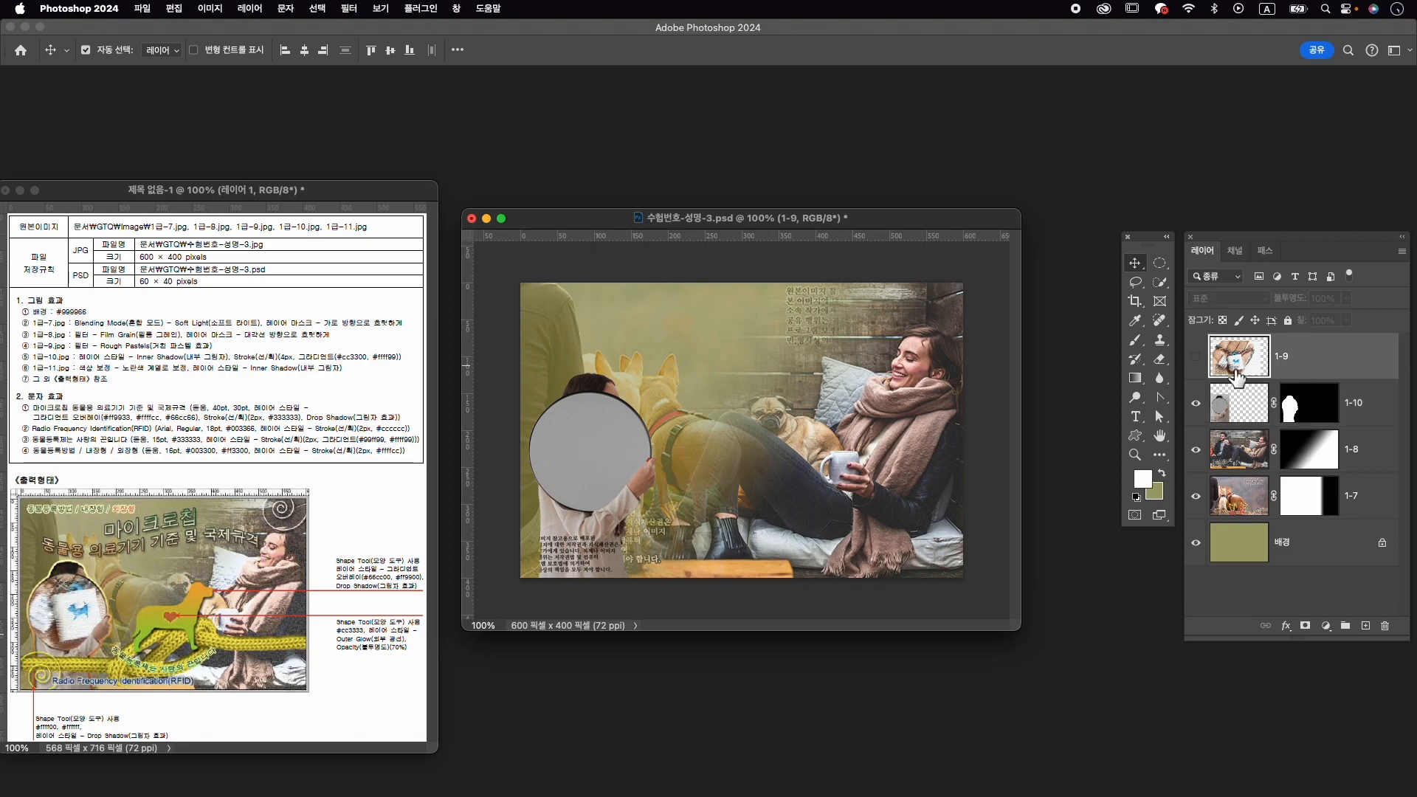
pyautogui.click(1195, 357)
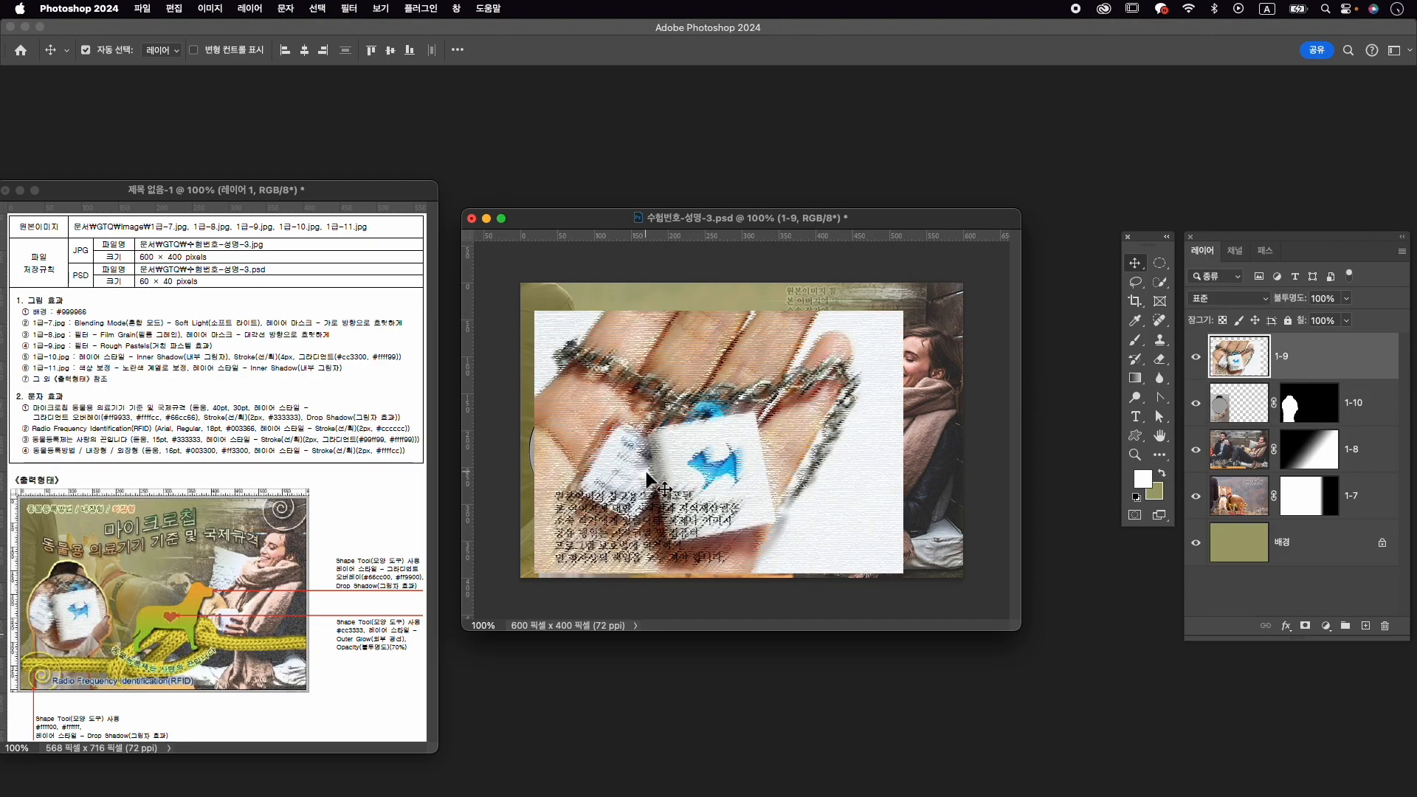
pyautogui.press('super+t')
pyautogui.moveTo(905, 314); pyautogui.dragTo(788, 391)
pyautogui.moveTo(697, 451); pyautogui.dragTo(661, 419)
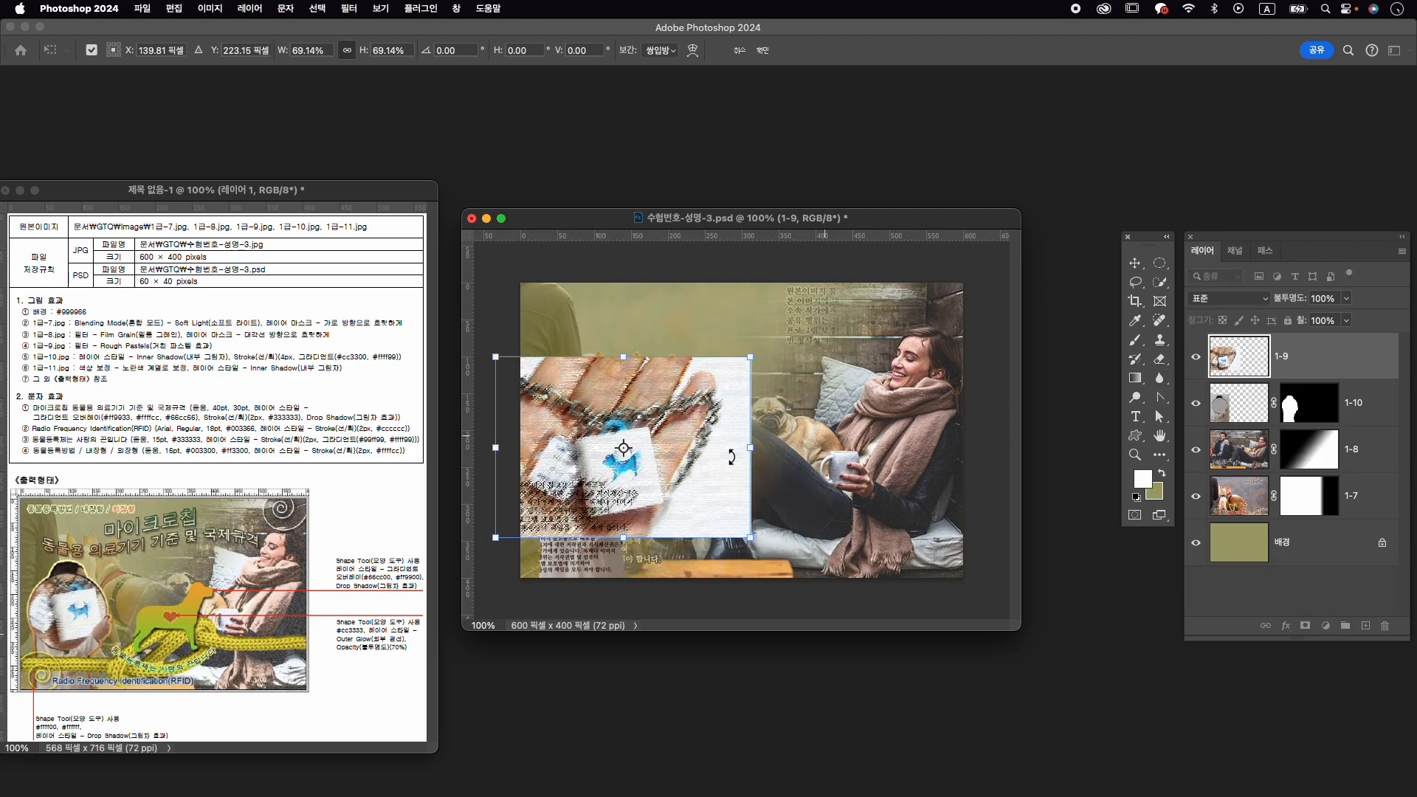
pyautogui.moveTo(1312, 306); pyautogui.dragTo(1254, 310)
pyautogui.moveTo(729, 441); pyautogui.dragTo(697, 428)
pyautogui.moveTo(645, 382); pyautogui.dragTo(653, 385)
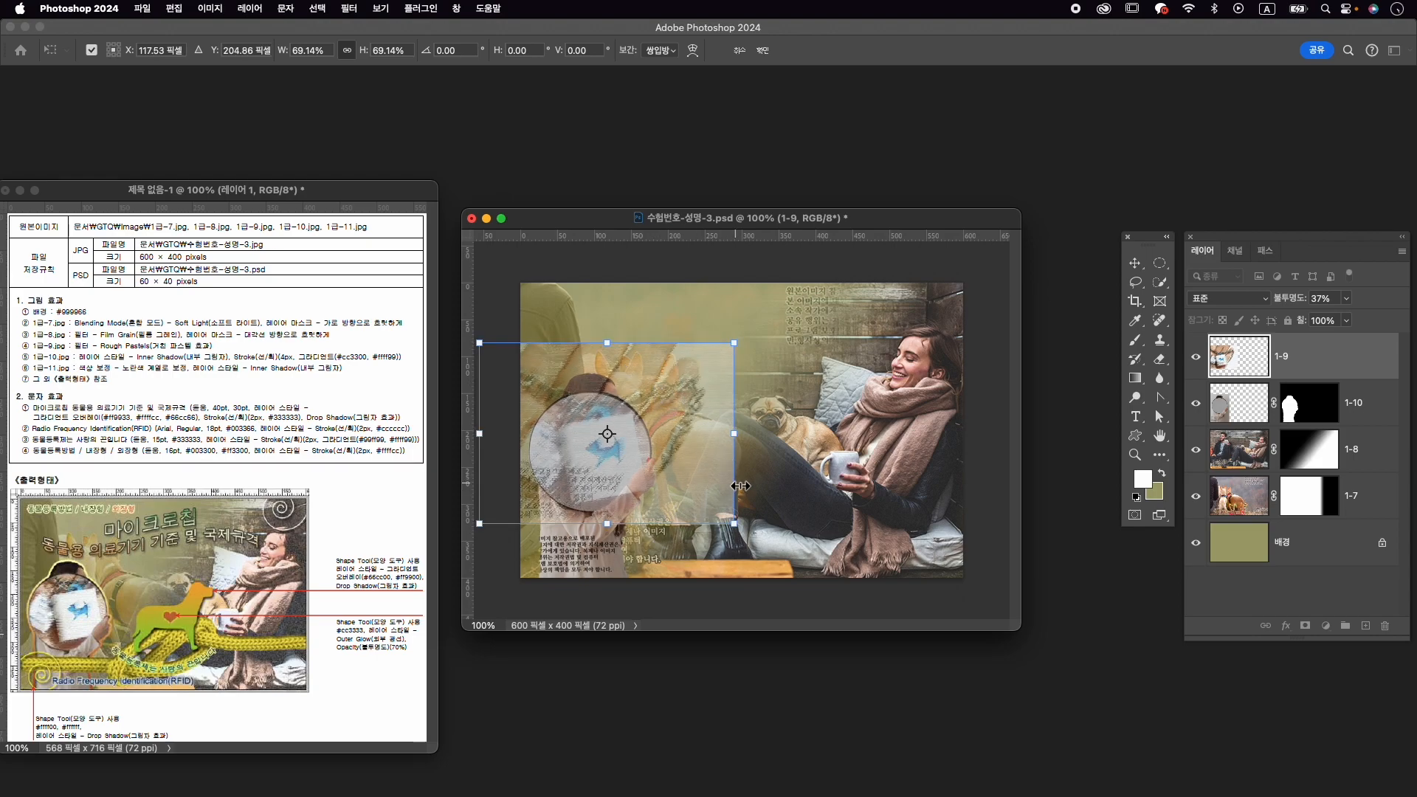
pyautogui.moveTo(734, 342); pyautogui.dragTo(729, 346)
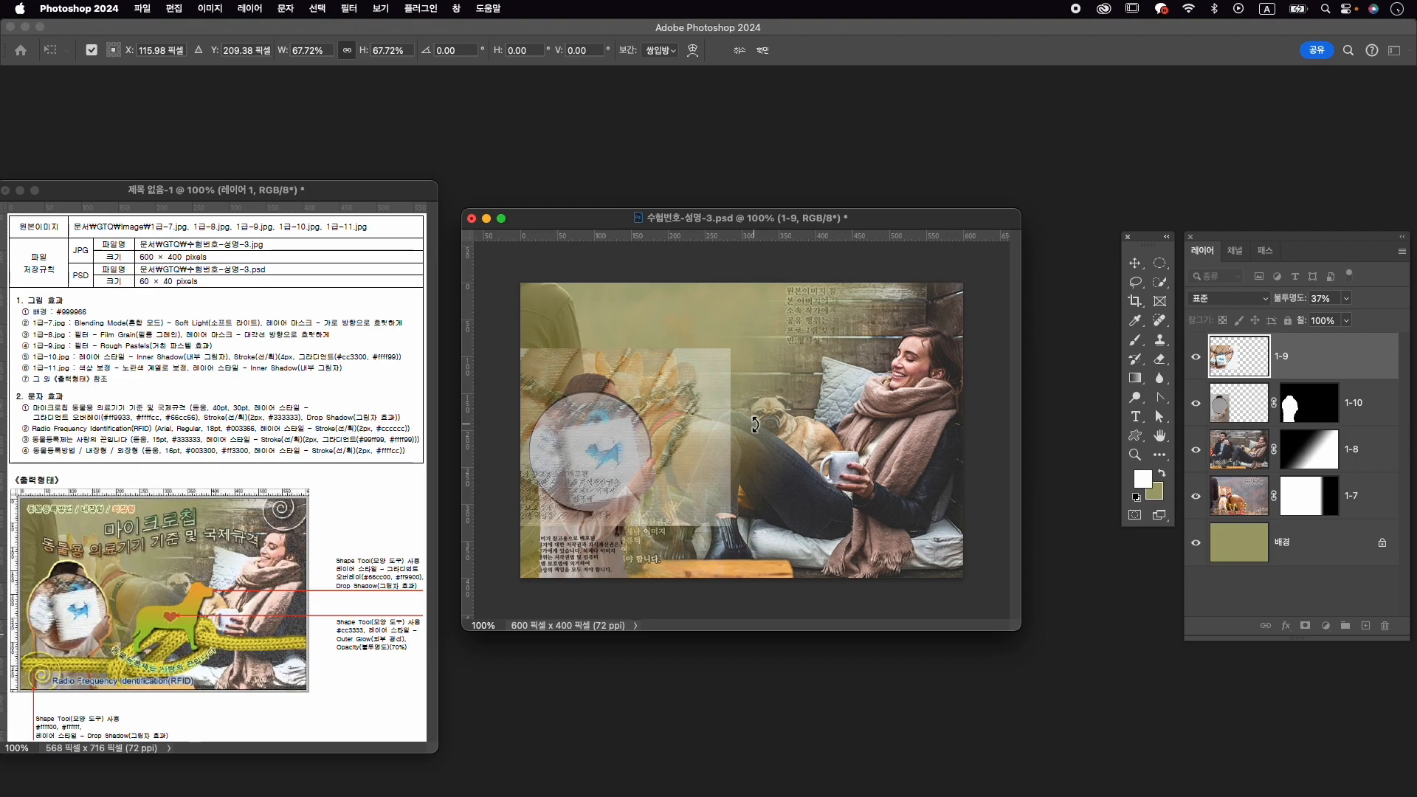
pyautogui.press('Return')
pyautogui.moveTo(1290, 299); pyautogui.dragTo(1377, 298)
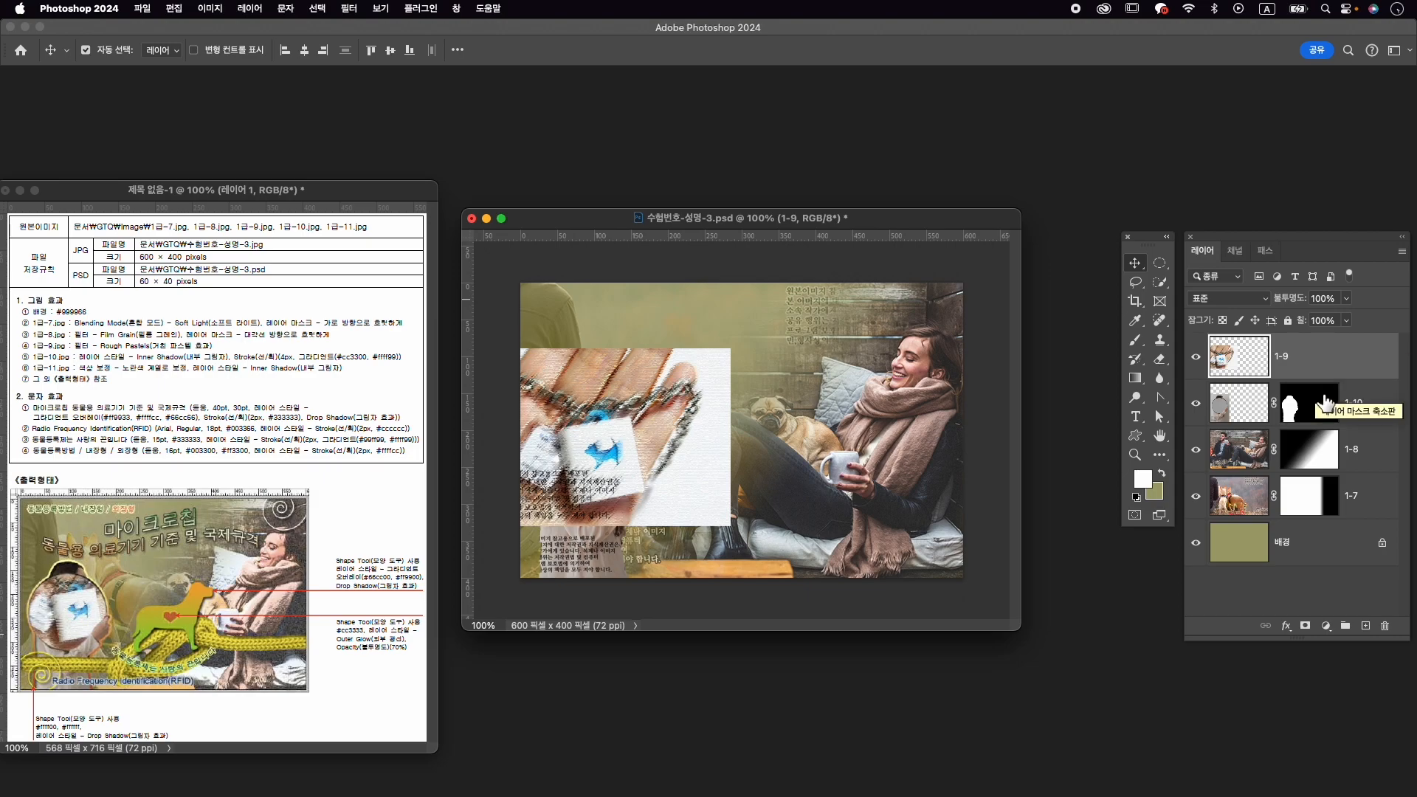
# Add an Inner Shadow and a 4 px outside Stroke with a gradient fill to layer 1-10.
pyautogui.click(1365, 402)
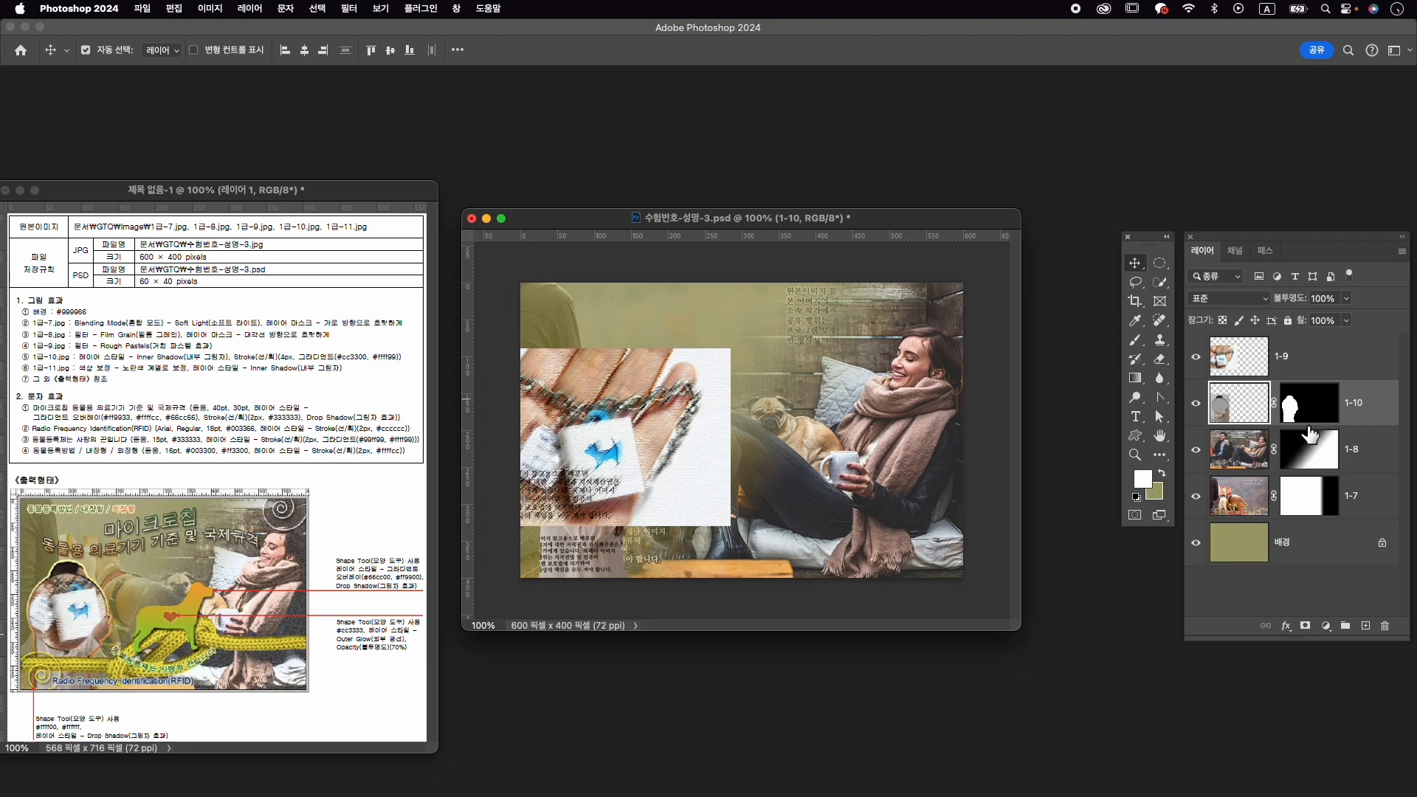
pyautogui.click(1286, 626)
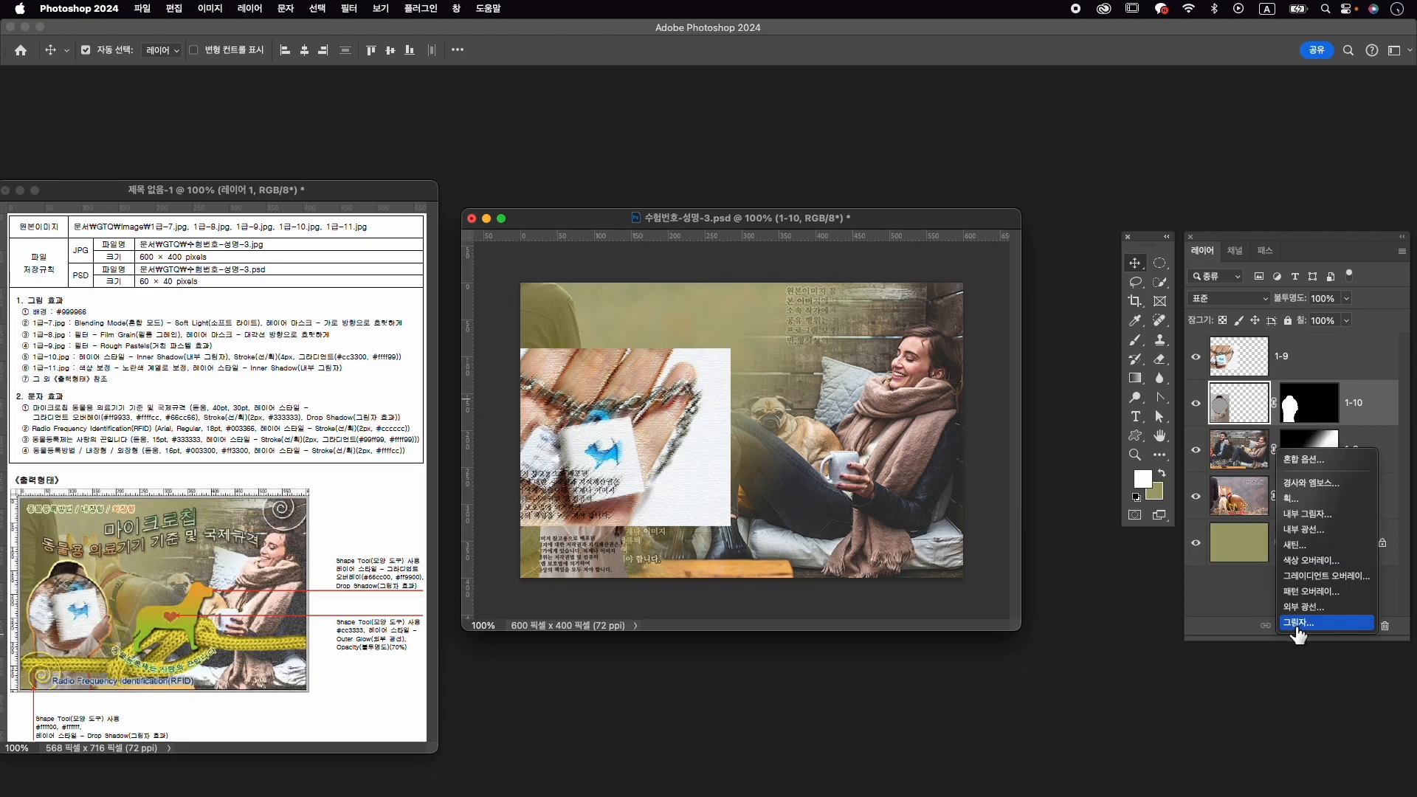
pyautogui.click(1316, 520)
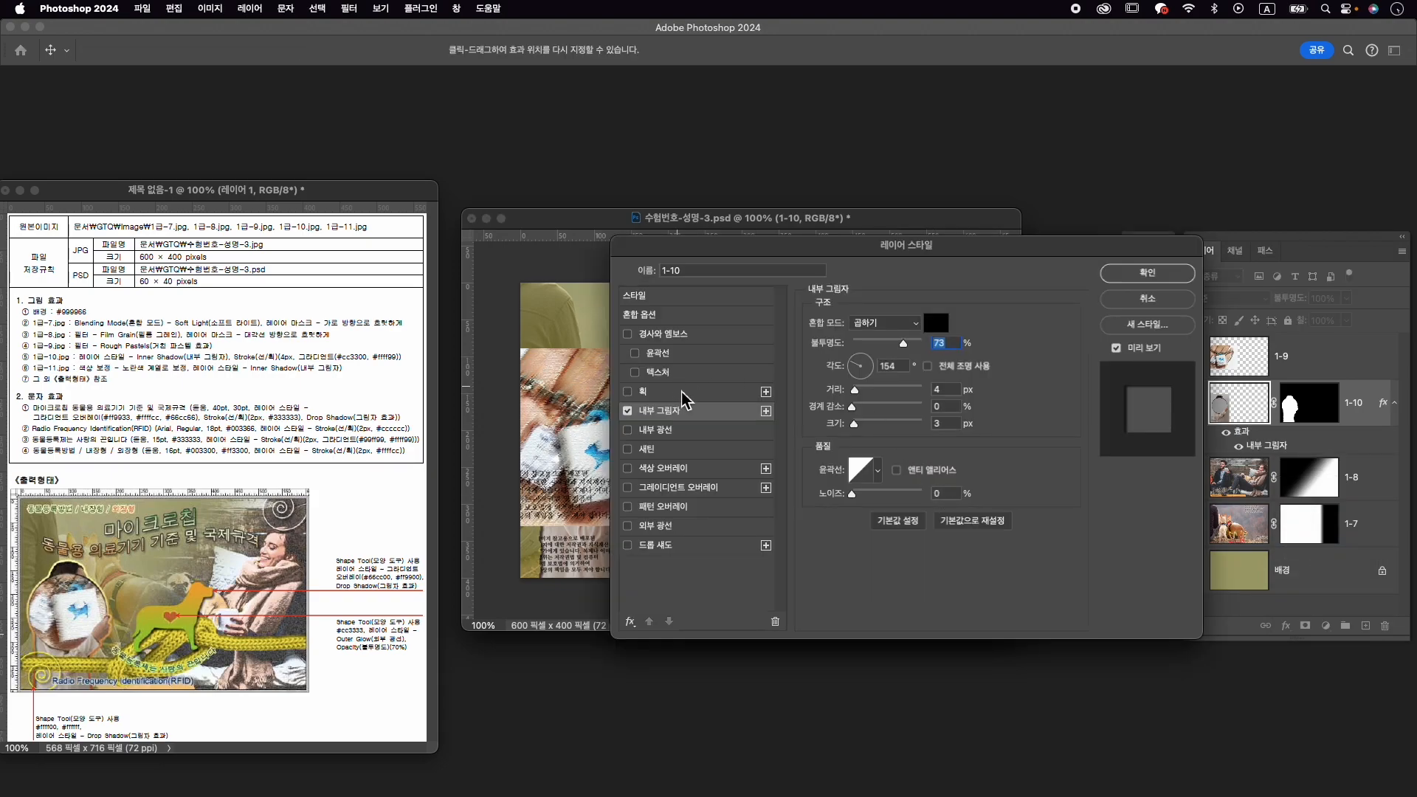
pyautogui.click(683, 395)
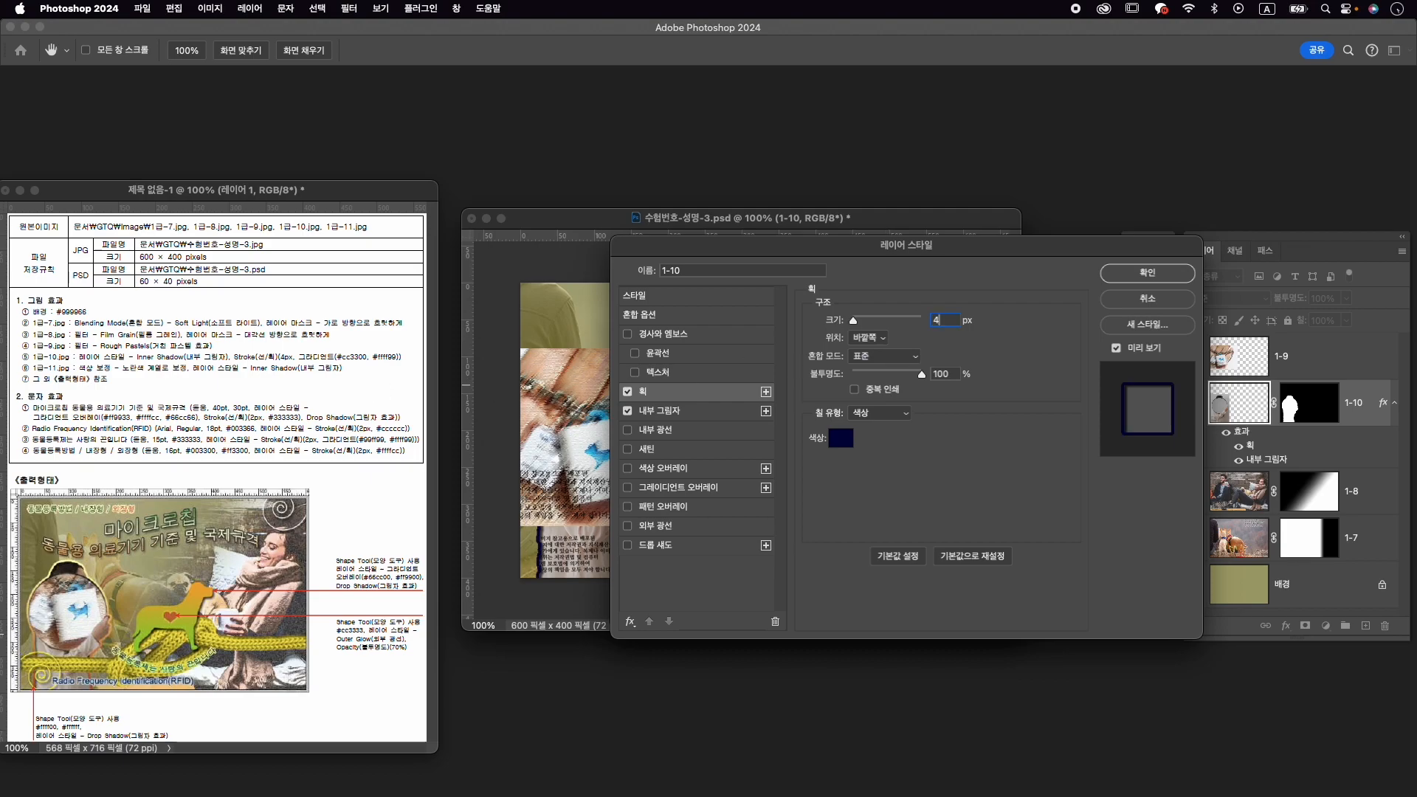
pyautogui.click(879, 412)
pyautogui.click(877, 428)
pyautogui.click(884, 438)
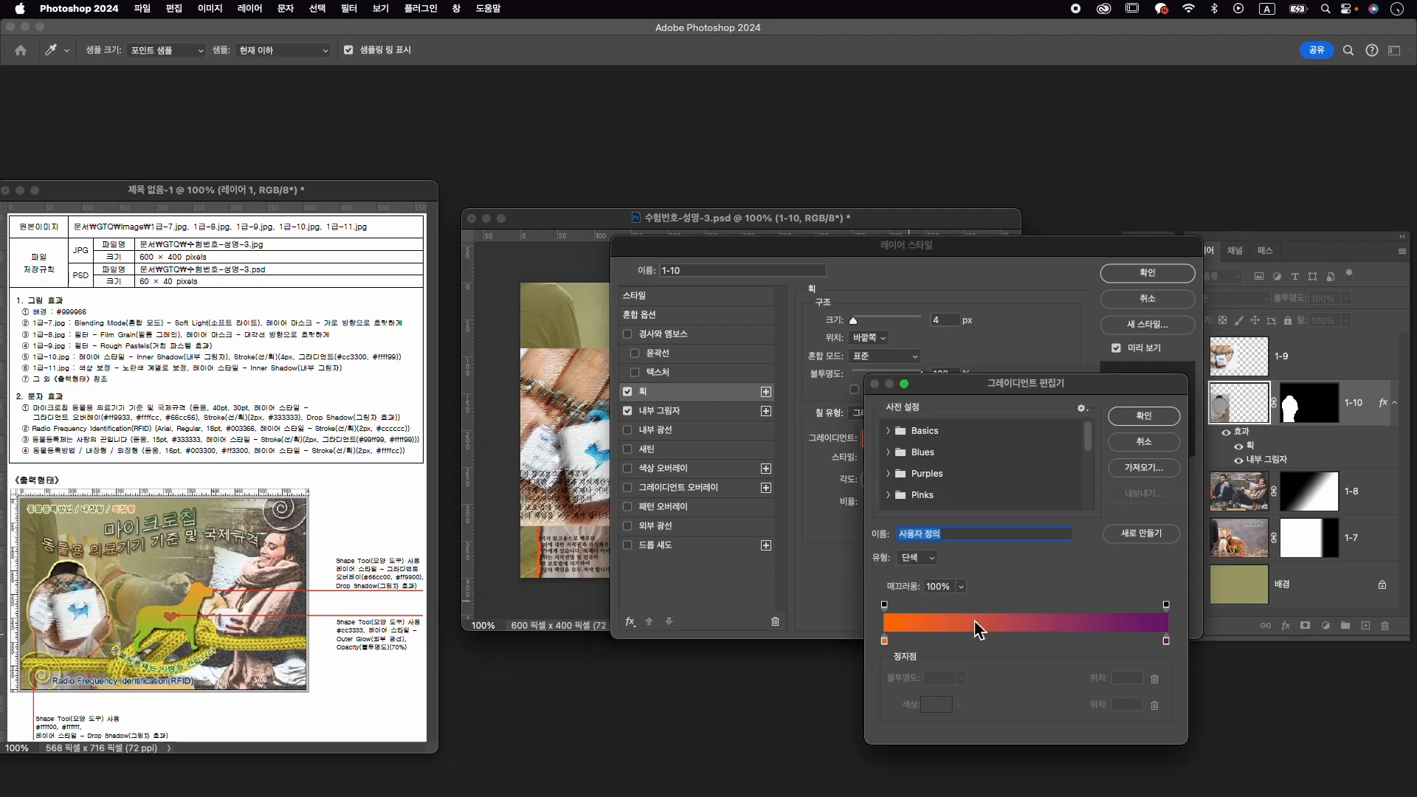
# Set the stroke's gradient to run from #cc3300 to #ffff99 and apply the layer style to layer 1-10.
pyautogui.doubleClick(884, 641)
pyautogui.write('cc3300')
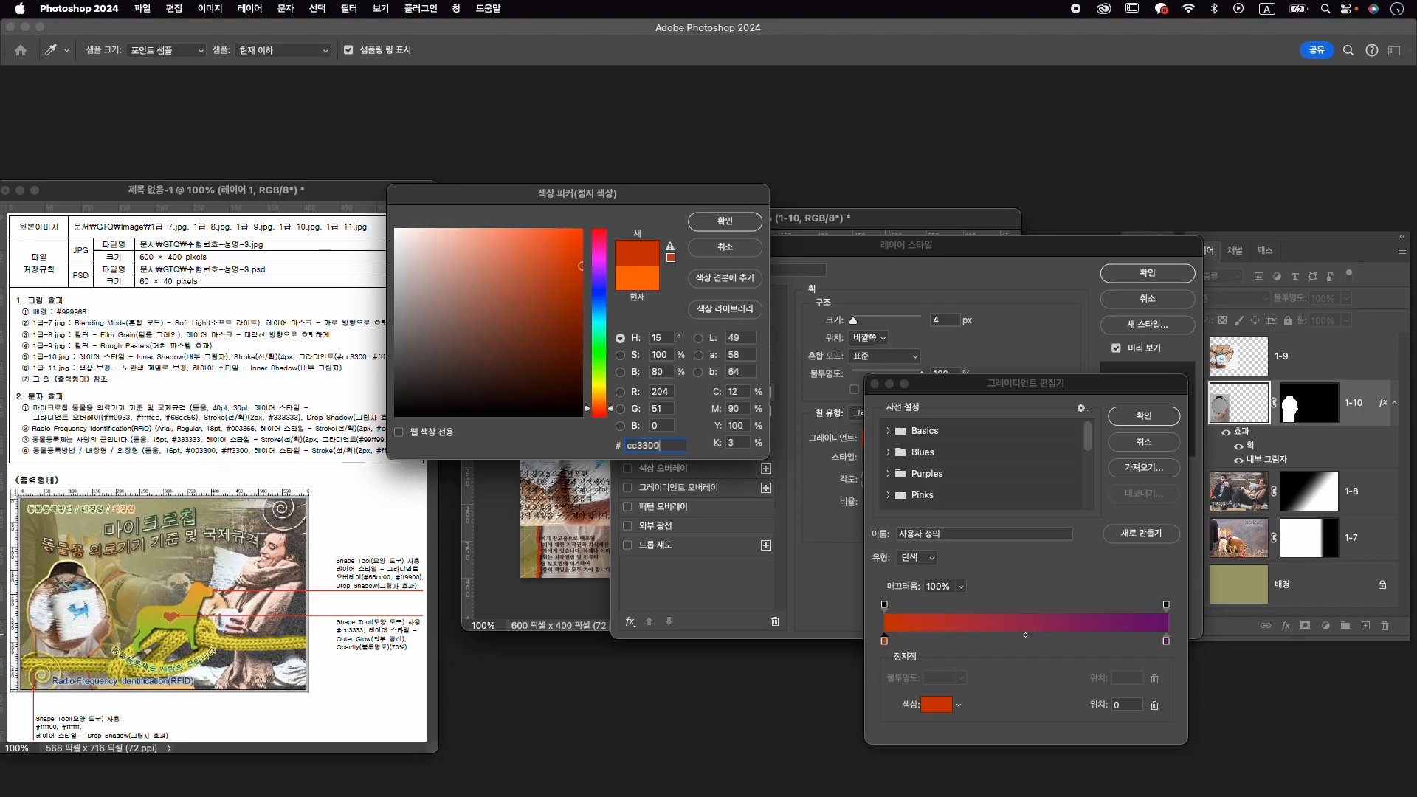
pyautogui.press('Return')
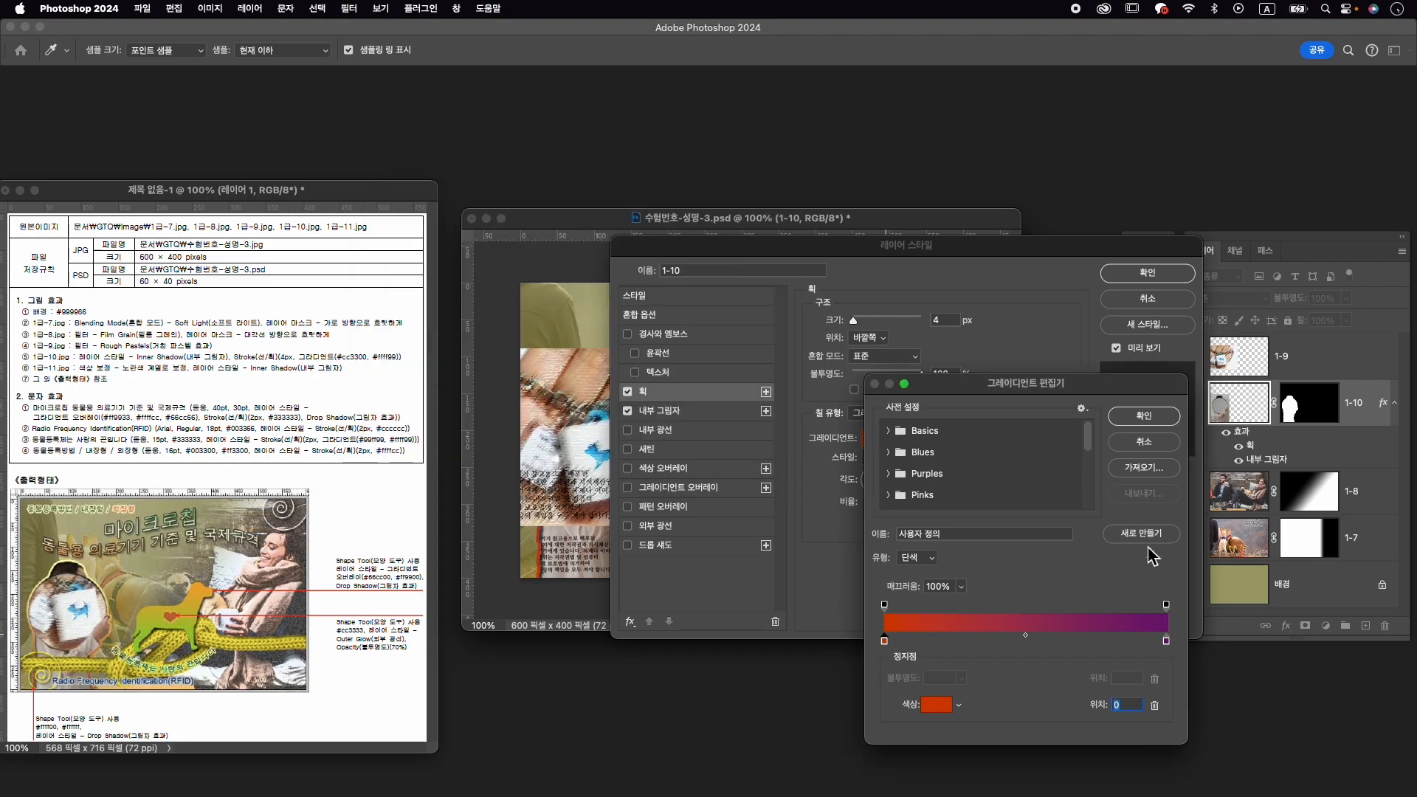
pyautogui.doubleClick(1166, 641)
pyautogui.write('ffff')
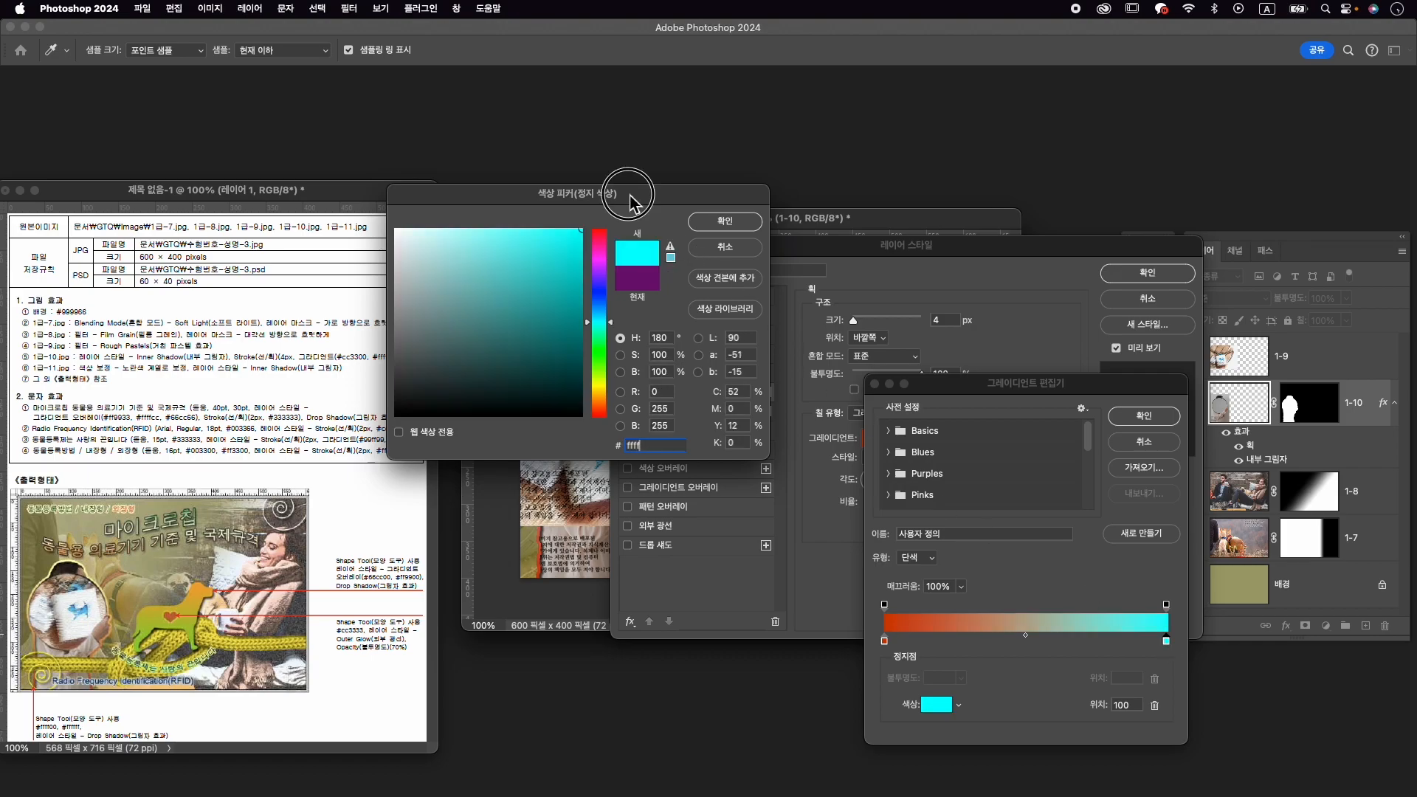
pyautogui.press('BackSpace')
pyautogui.moveTo(633, 201); pyautogui.dragTo(733, 245)
pyautogui.write('99')
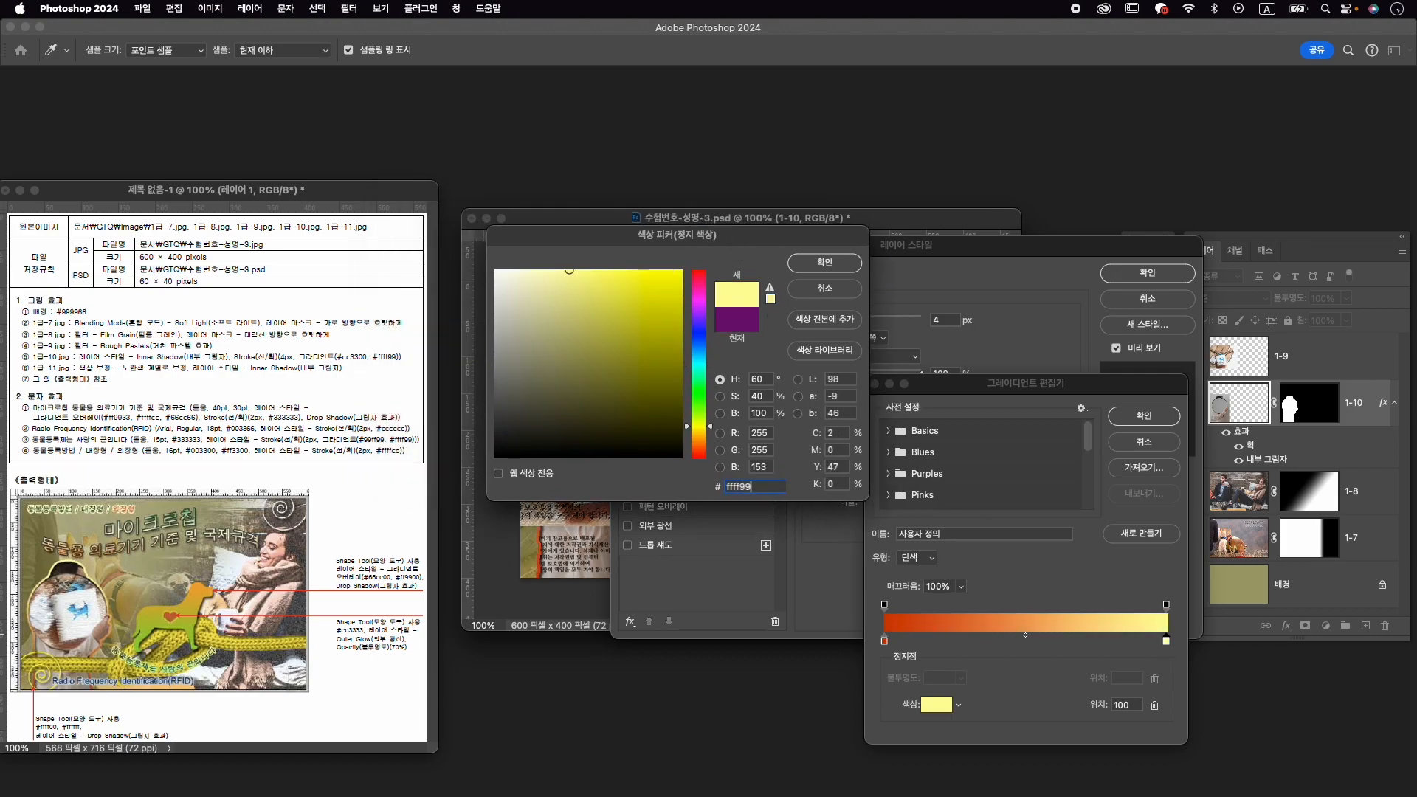
pyautogui.press('Return')
pyautogui.click(1161, 416)
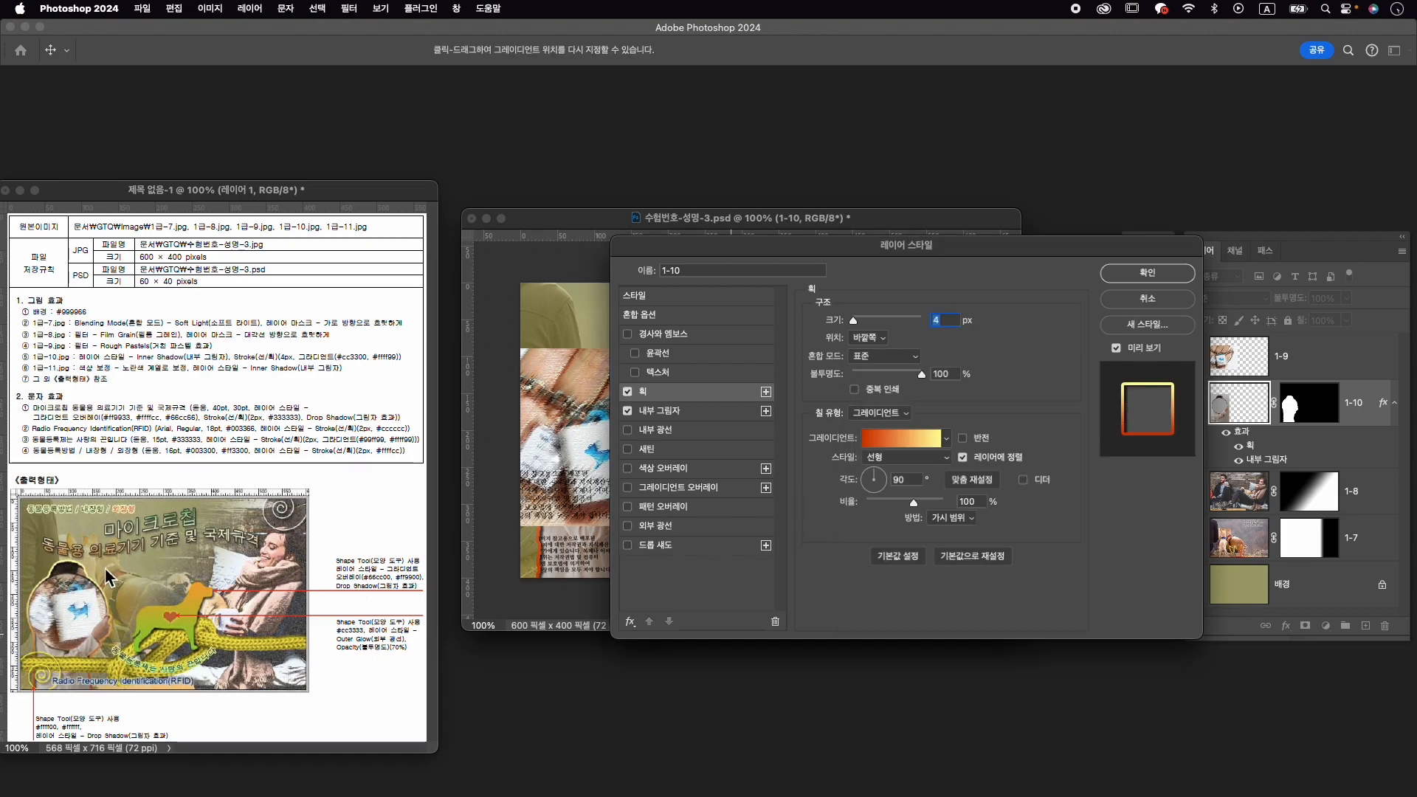
pyautogui.click(1177, 275)
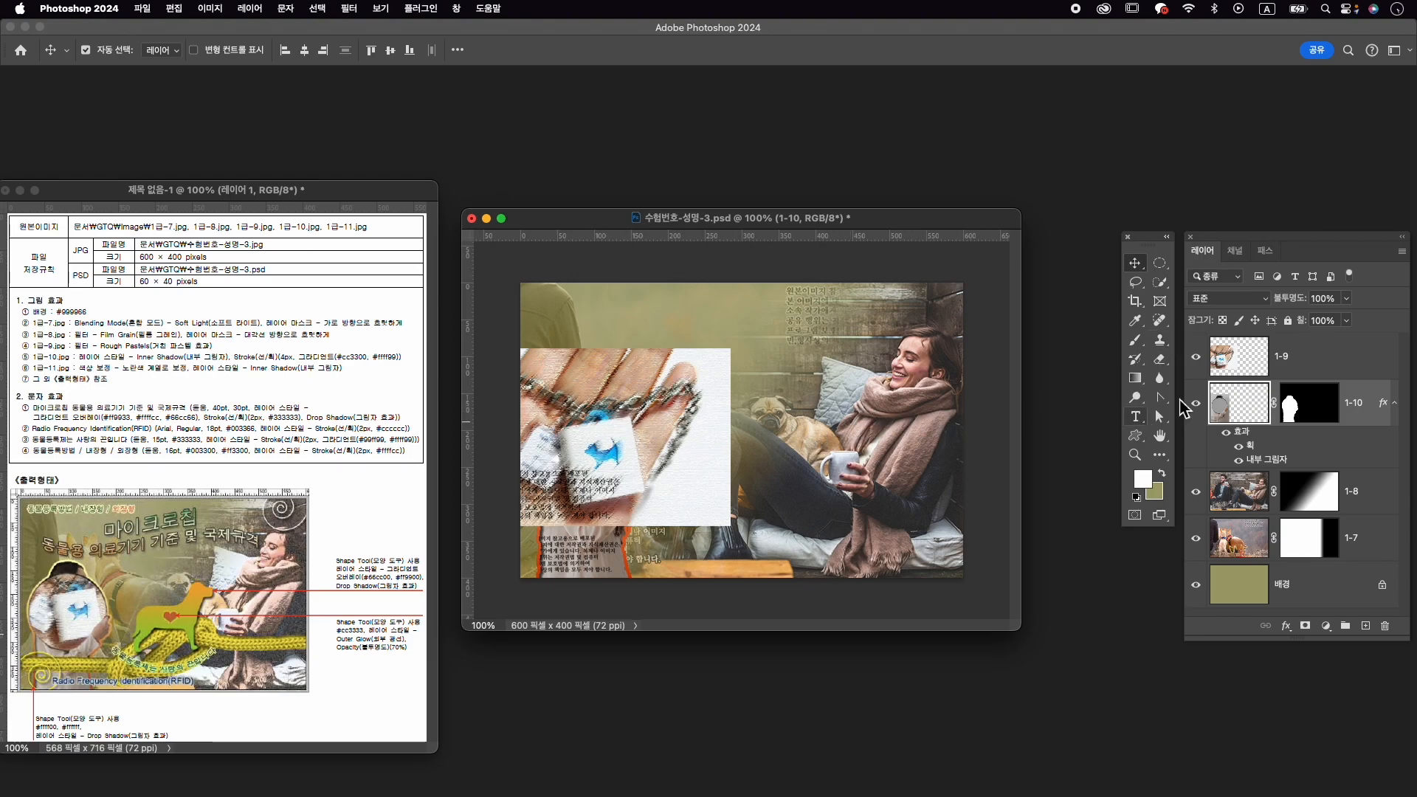
# Hide layer 1-9, quick-select the round mirror on layer 1-10, and expand the selection by 3 pixels.
pyautogui.click(1196, 357)
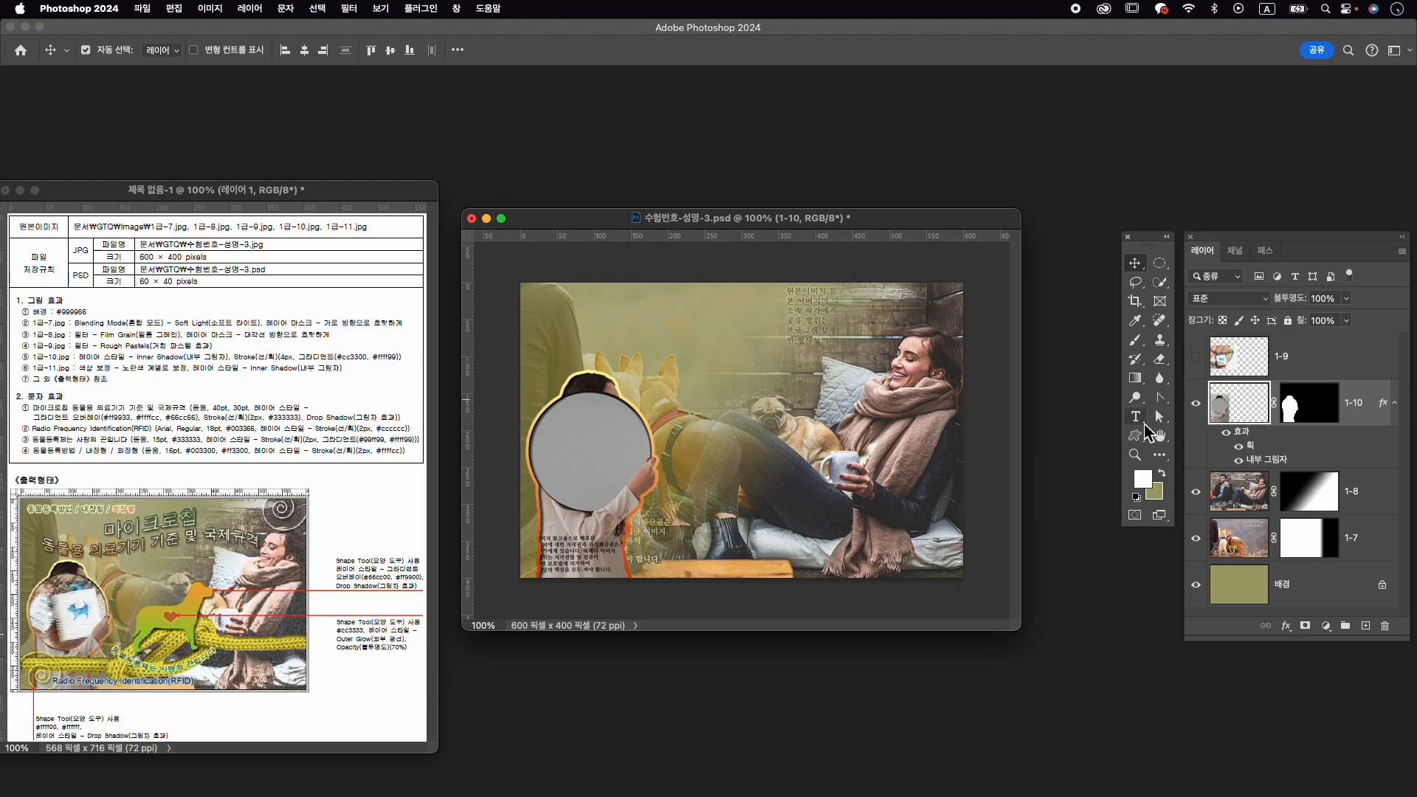
pyautogui.click(1161, 284)
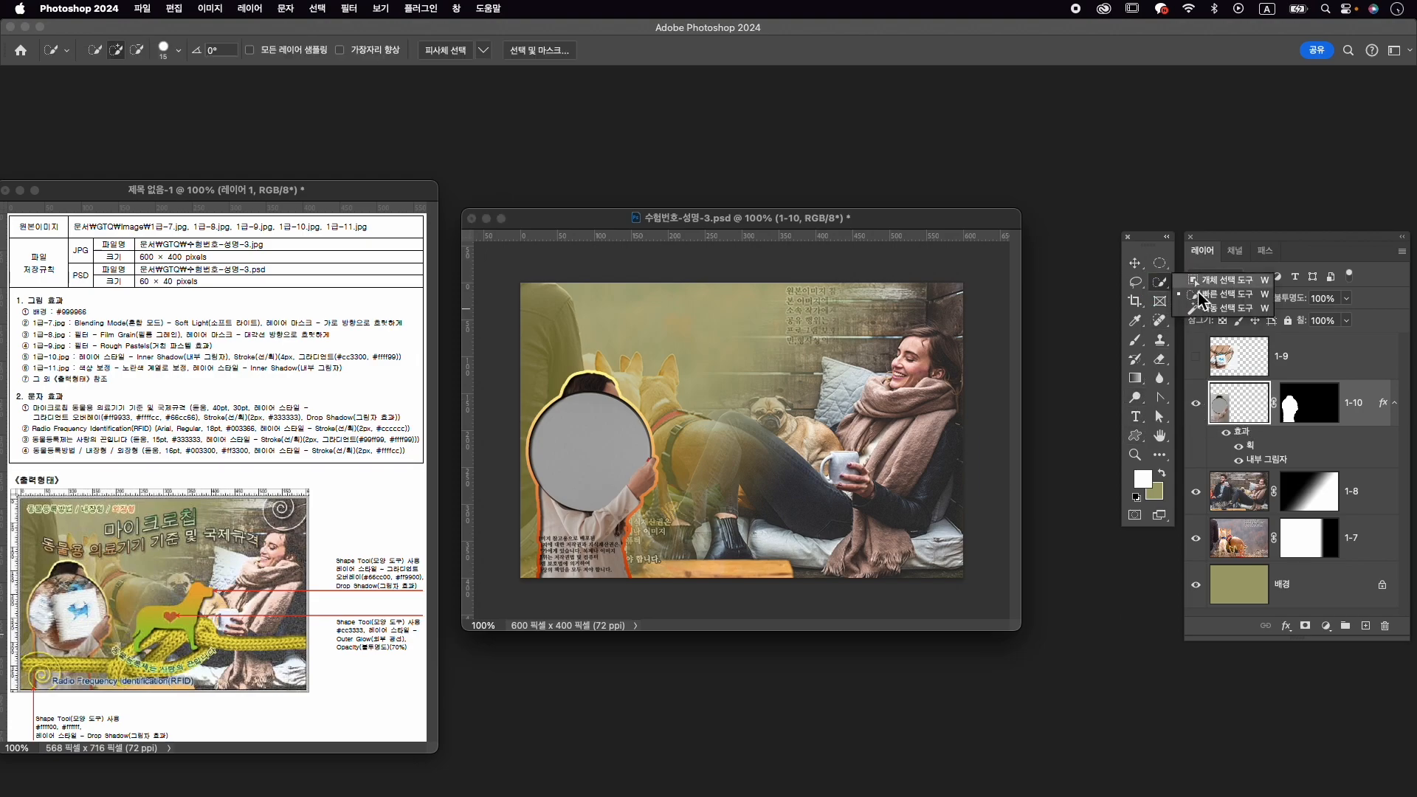
pyautogui.moveTo(563, 456); pyautogui.dragTo(584, 428)
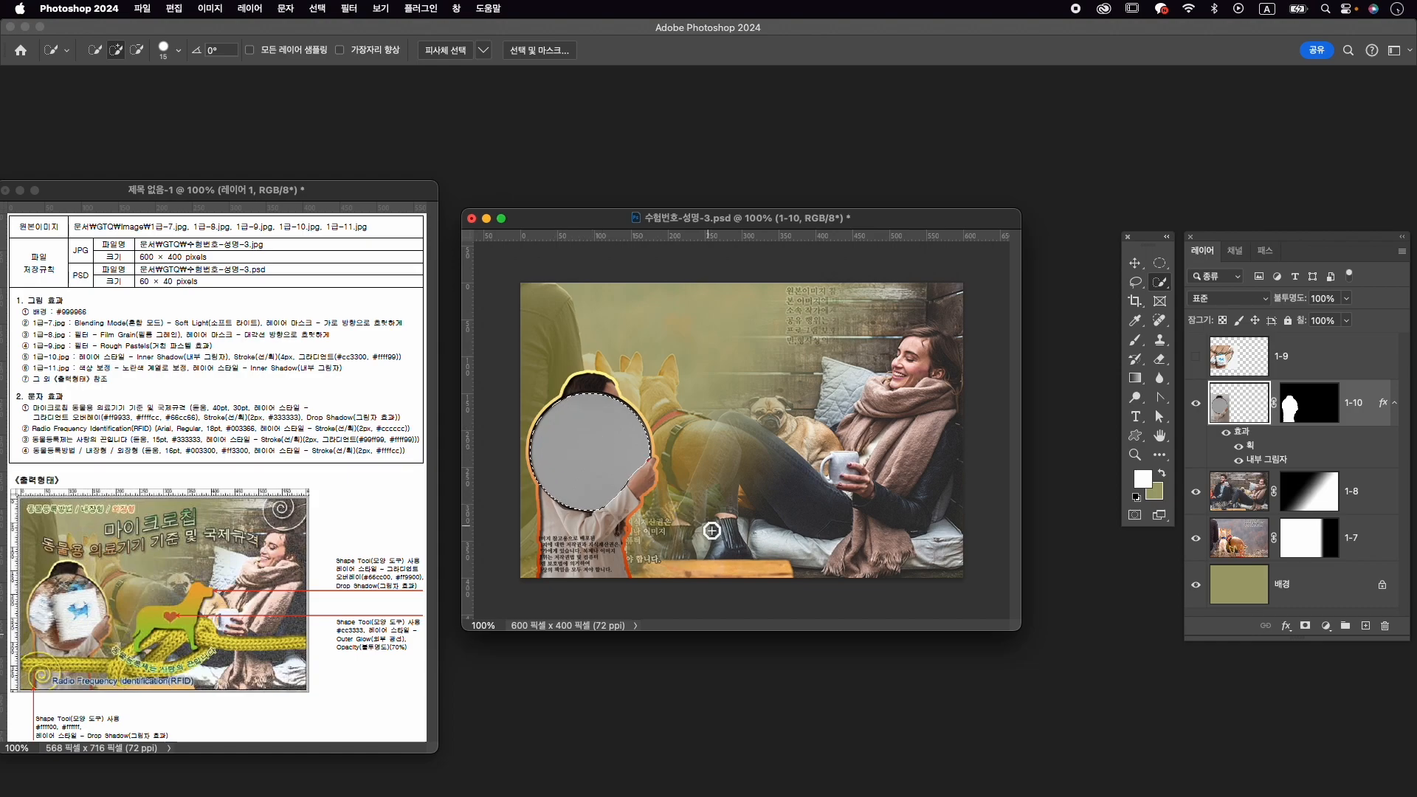
pyautogui.click(321, 8)
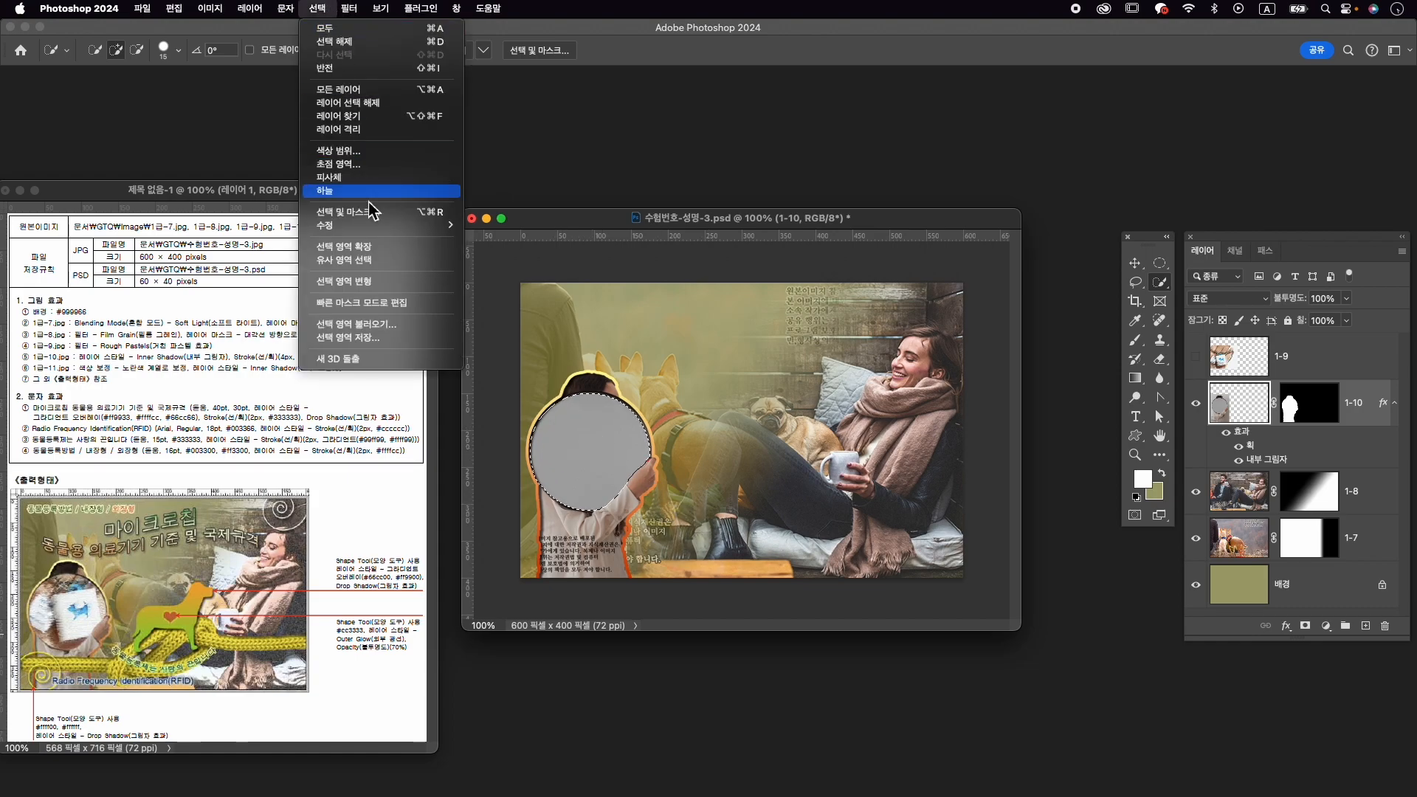
pyautogui.moveTo(398, 225)
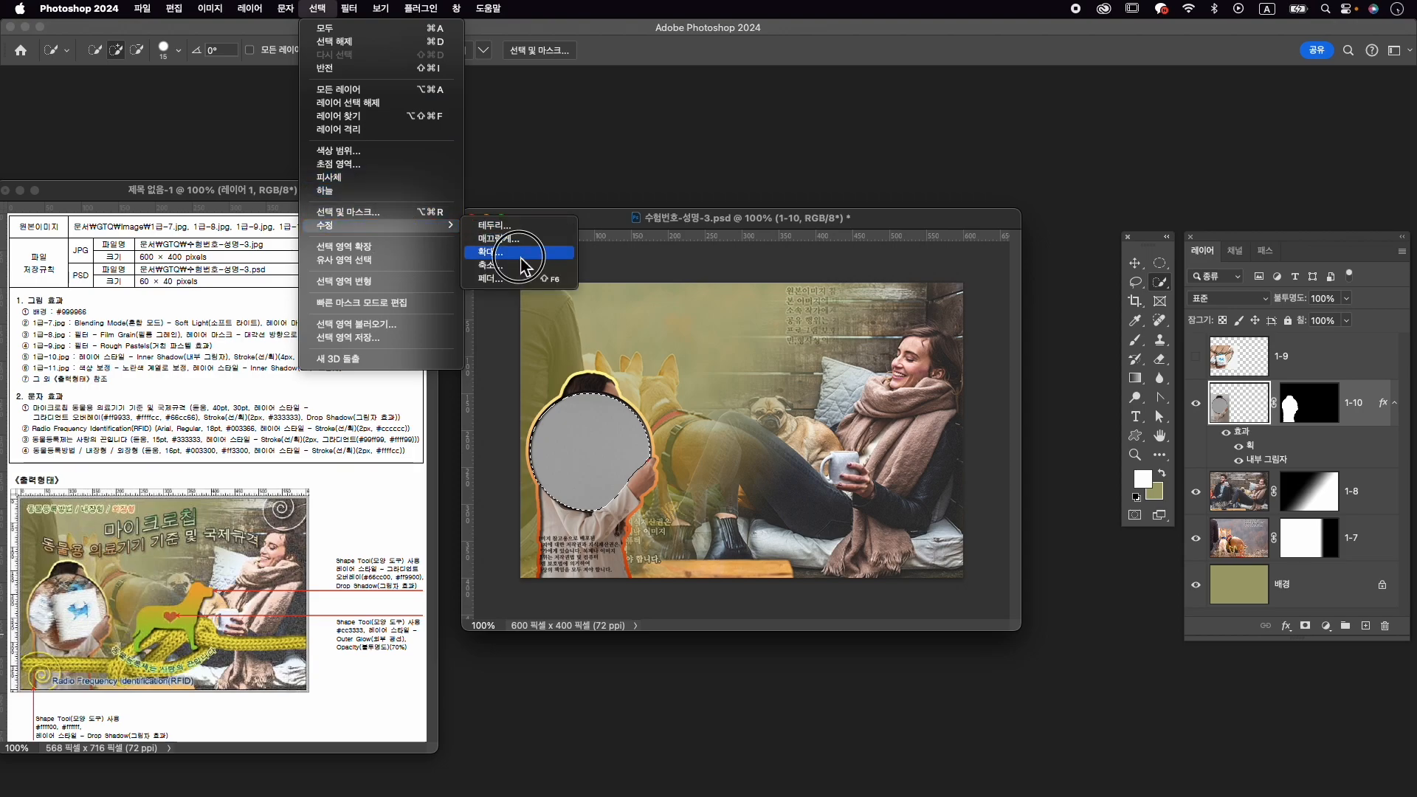
pyautogui.click(515, 252)
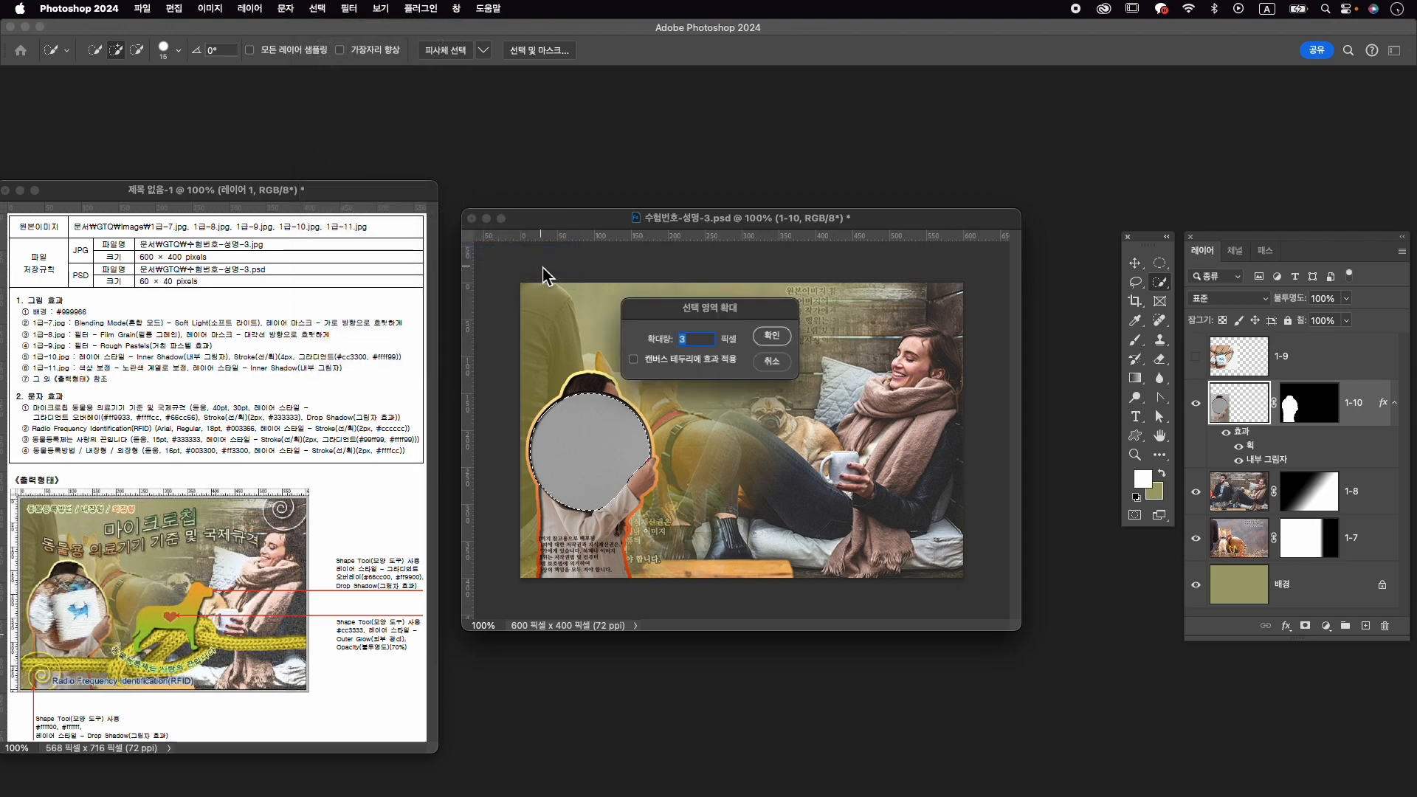
pyautogui.click(775, 337)
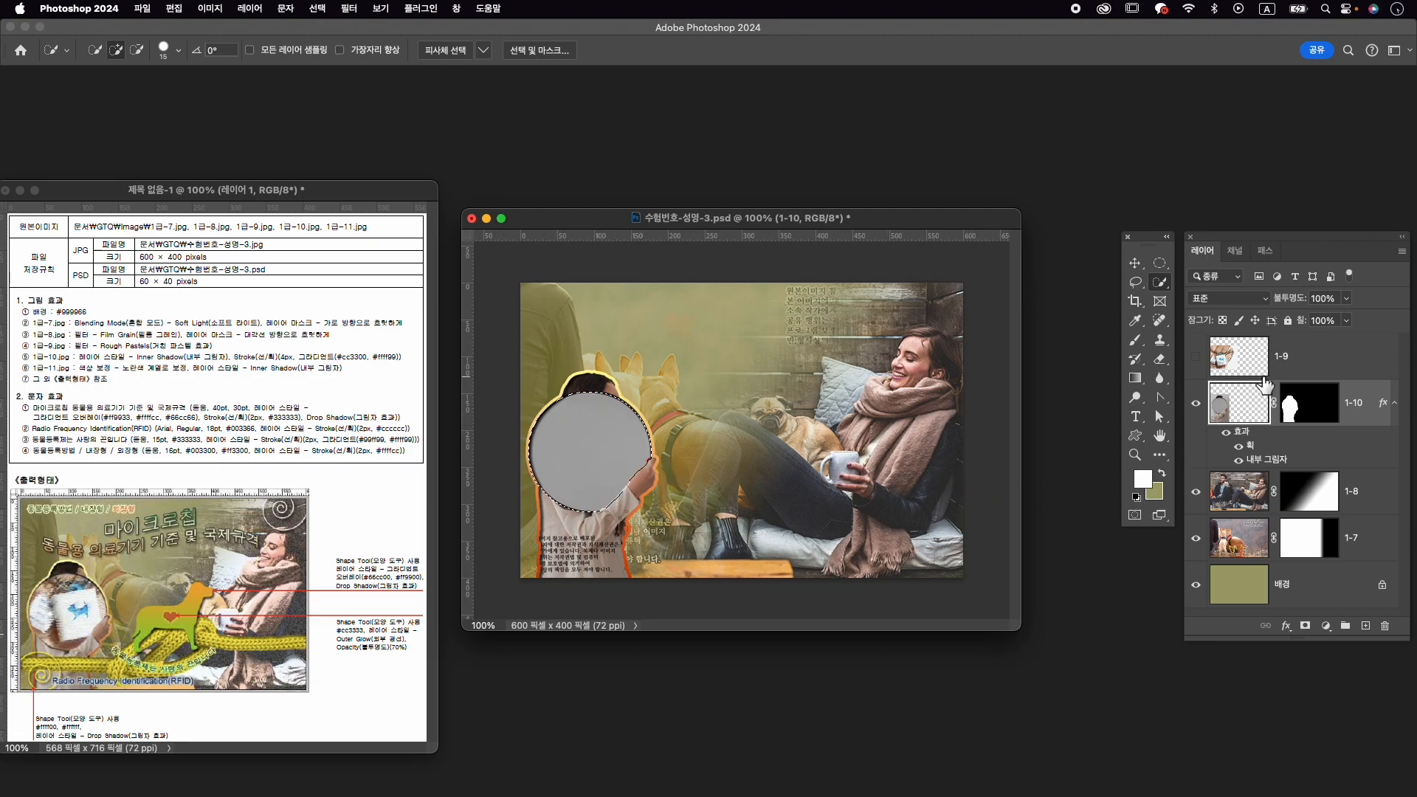
# Show layer 1-9 and mask it to the mirror selection.
pyautogui.click(1299, 357)
pyautogui.click(1197, 357)
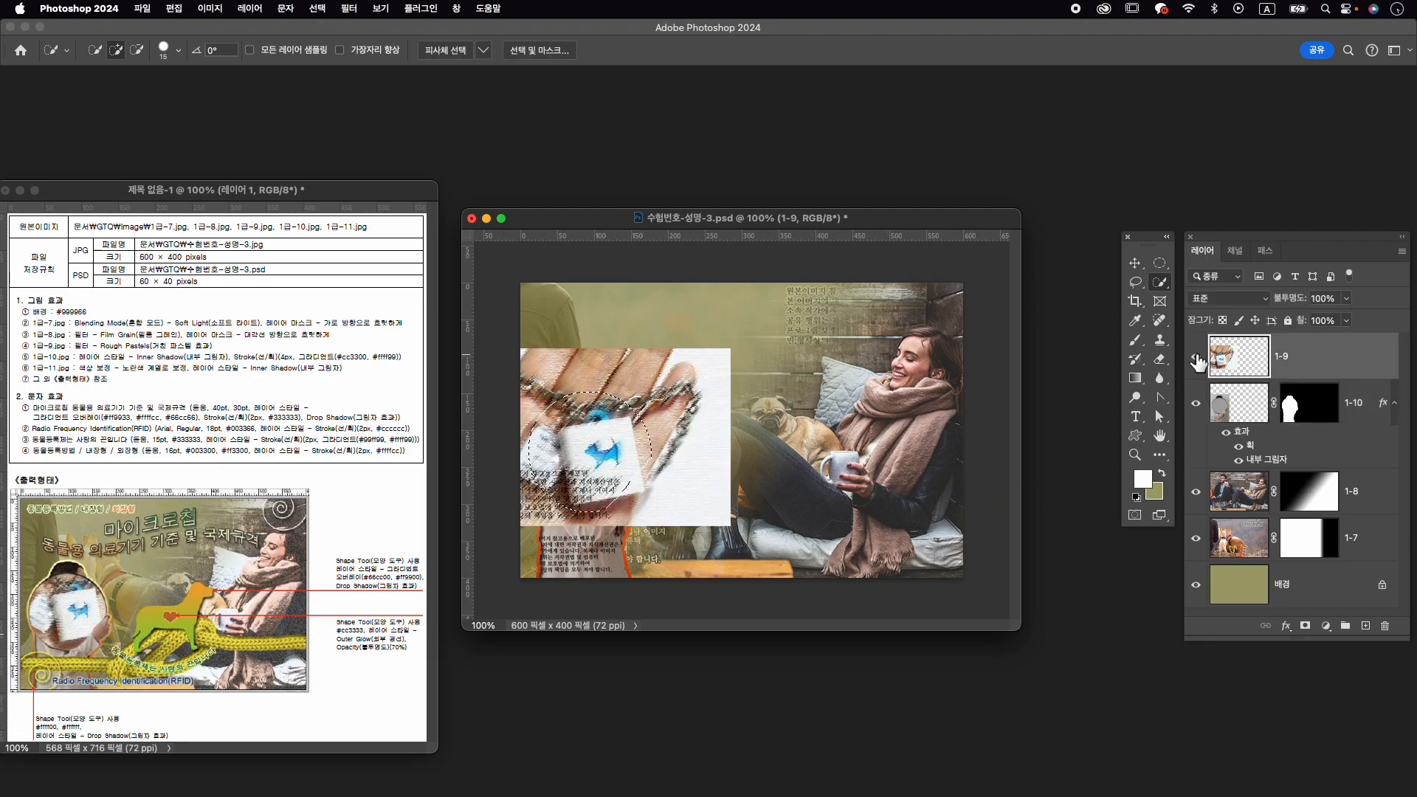
pyautogui.click(1305, 627)
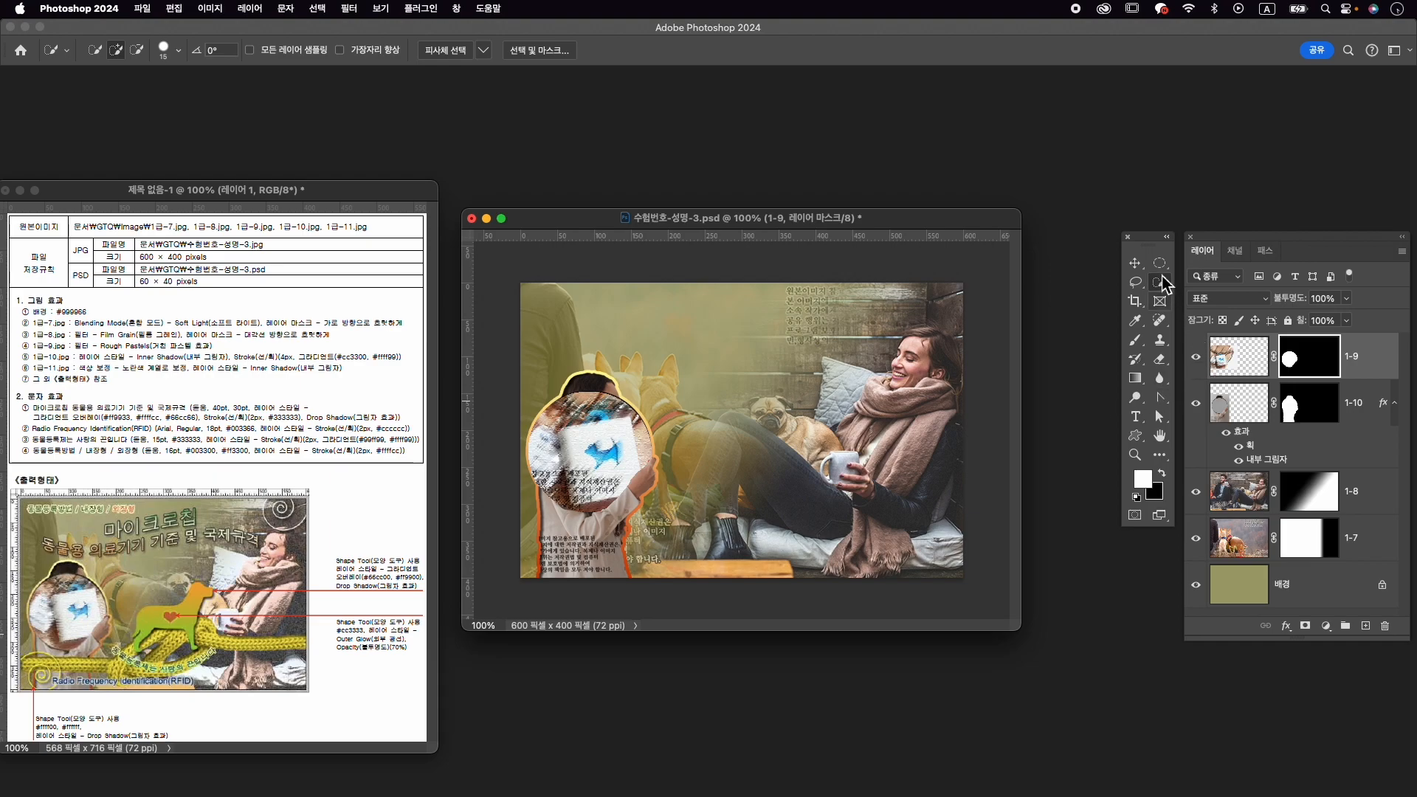
pyautogui.click(1136, 263)
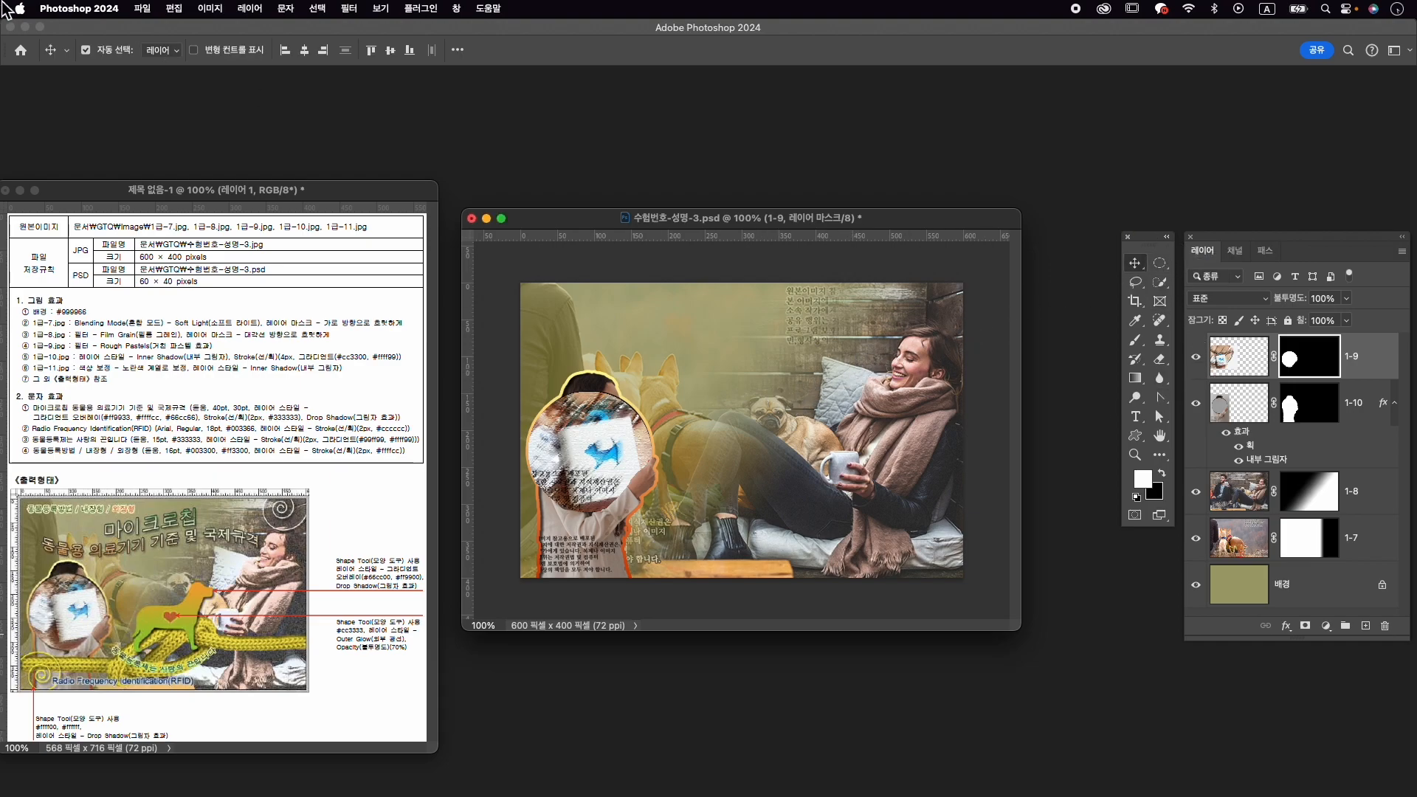
# Save 수험번호-성명-3.psd, open 1급-11.jpg from the Image folder, and place its window above the composition.
pyautogui.click(142, 9)
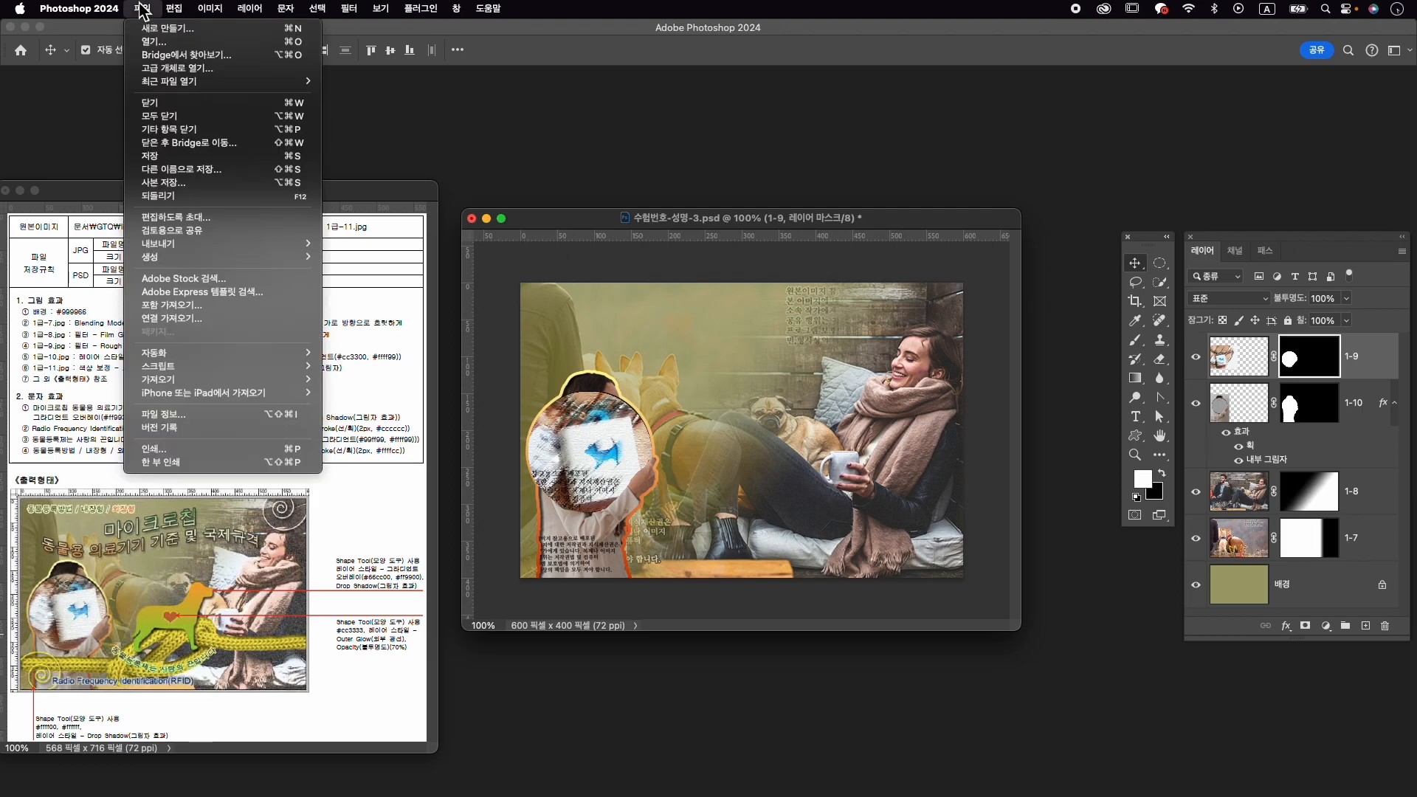
pyautogui.click(175, 155)
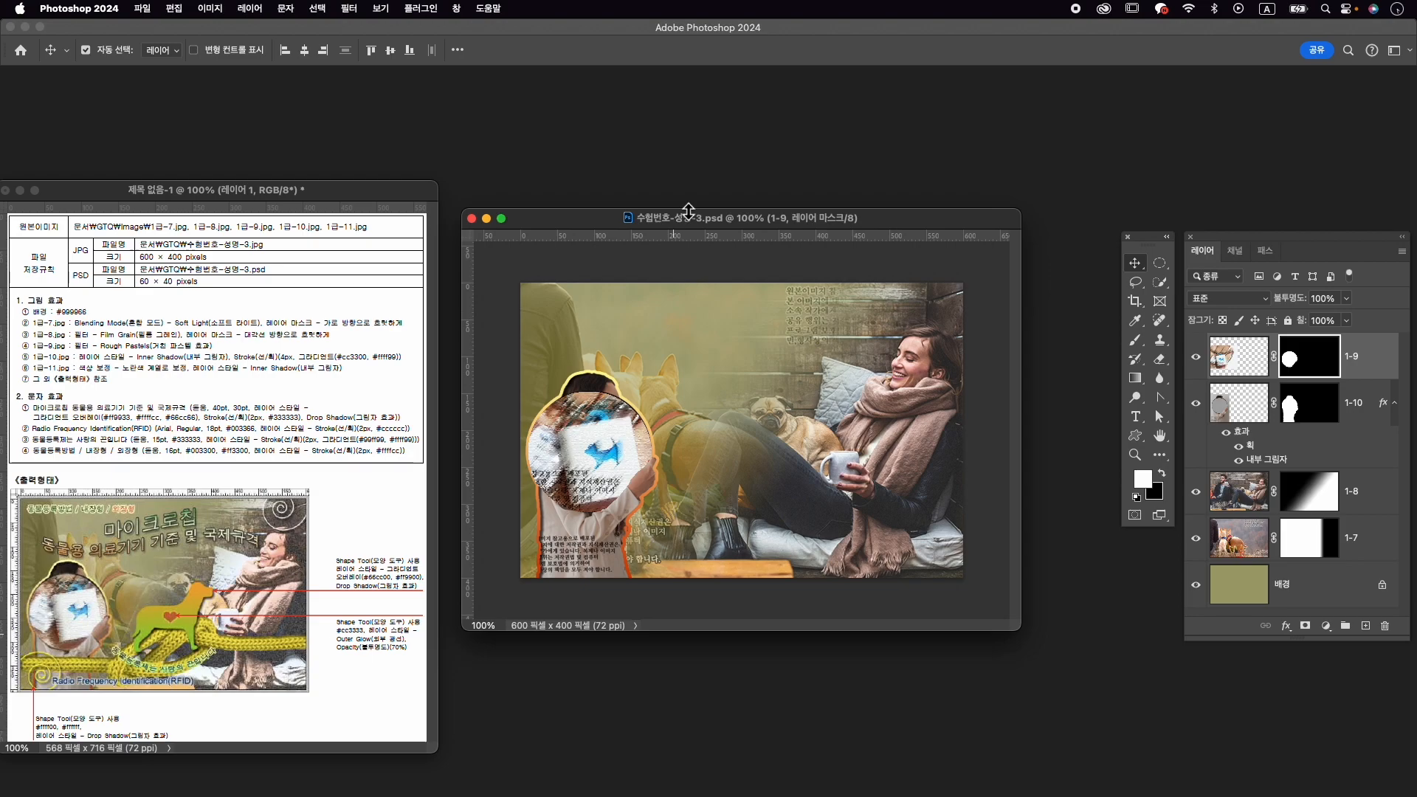
pyautogui.press('super+o')
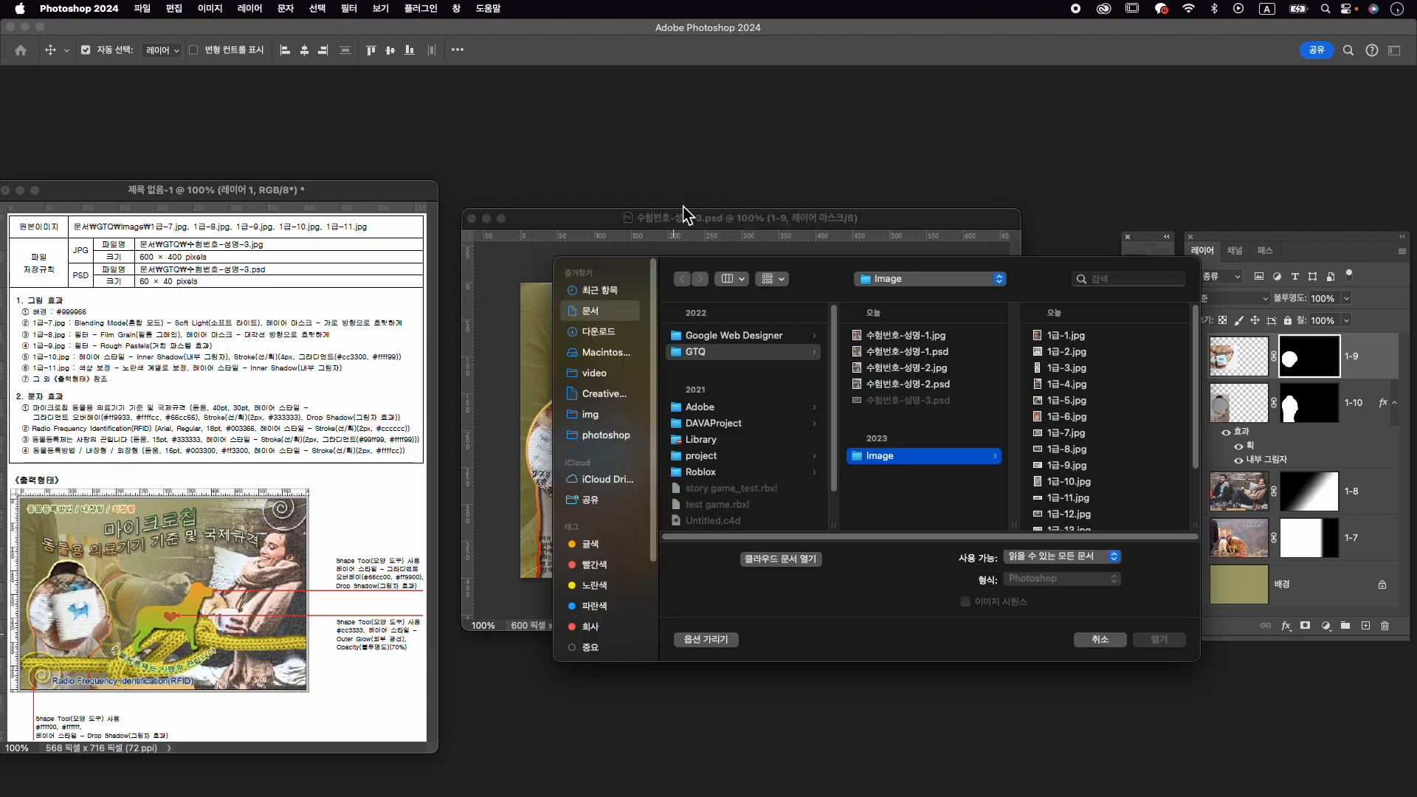
pyautogui.click(1070, 498)
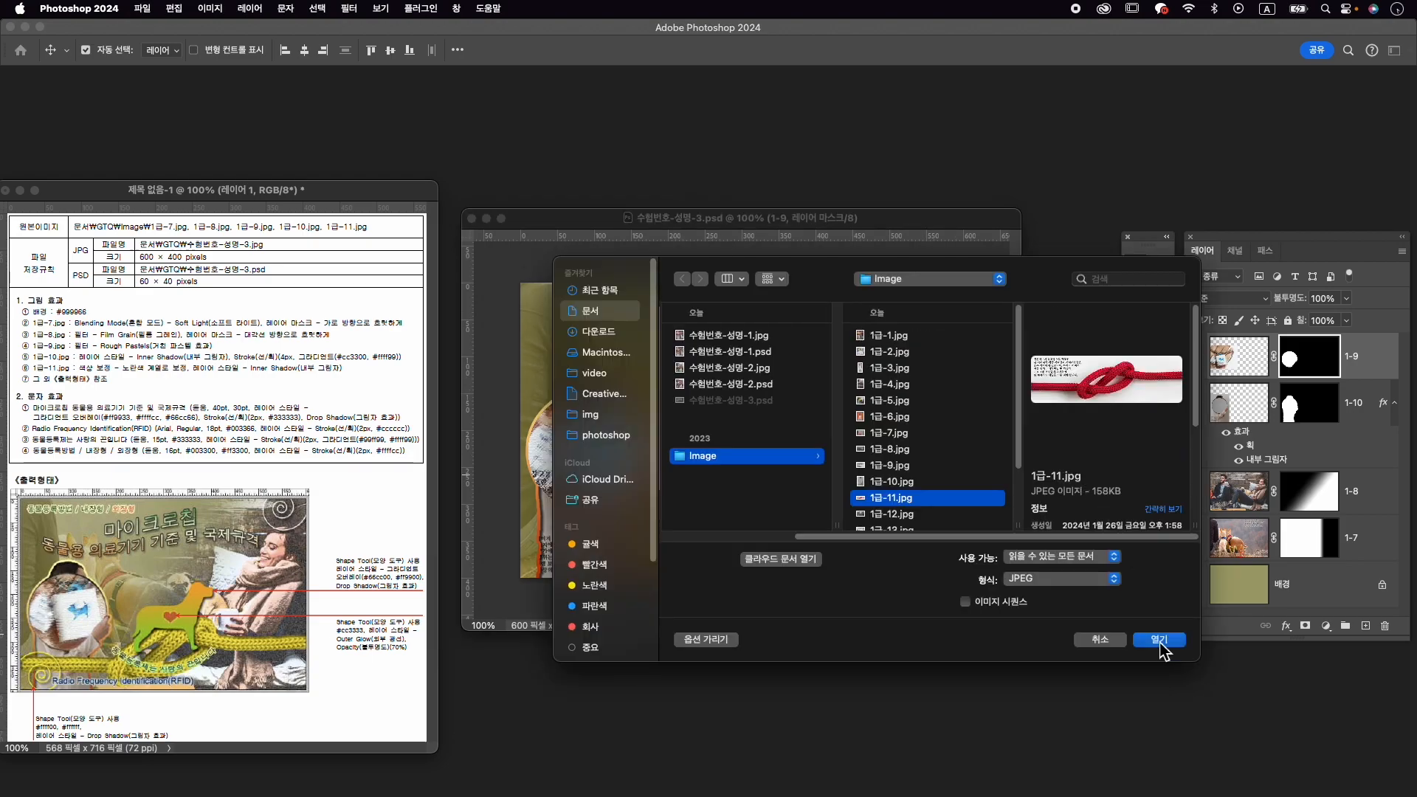
pyautogui.click(1160, 639)
pyautogui.moveTo(370, 117); pyautogui.dragTo(837, 148)
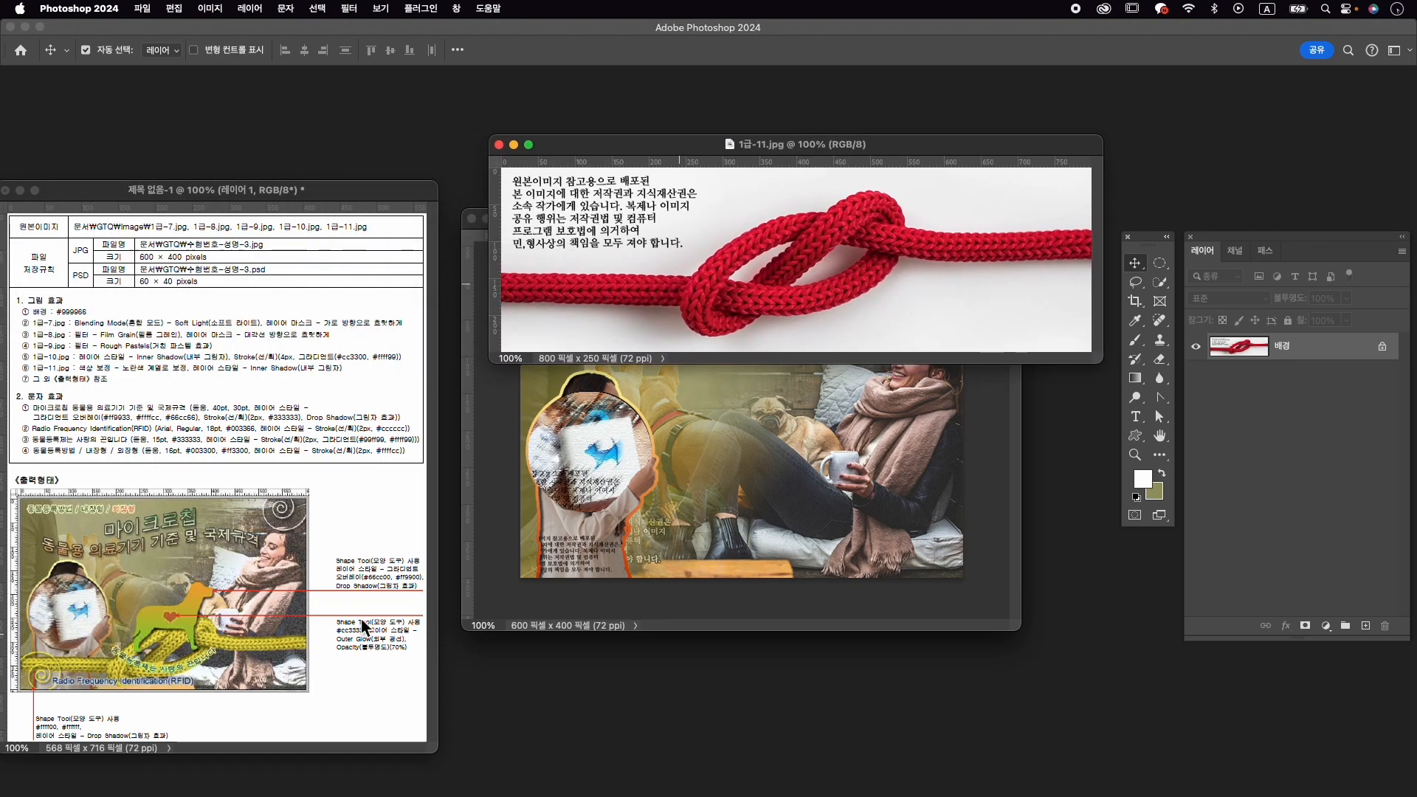
# Quick-select the whole red rope in 1급-11.jpg, using a smaller brush to exclude the gaps inside the knot.
pyautogui.click(1160, 282)
pyautogui.moveTo(555, 268)
pyautogui.mouseDown()
pyautogui.moveTo(551, 285)
pyautogui.moveTo(784, 295)
pyautogui.moveTo(833, 275)
pyautogui.moveTo(828, 242)
pyautogui.moveTo(745, 254)
pyautogui.moveTo(837, 225)
pyautogui.moveTo(1072, 243)
pyautogui.mouseUp()
pyautogui.moveTo(840, 264); pyautogui.dragTo(819, 274)
pyautogui.press('[')
pyautogui.press('[')
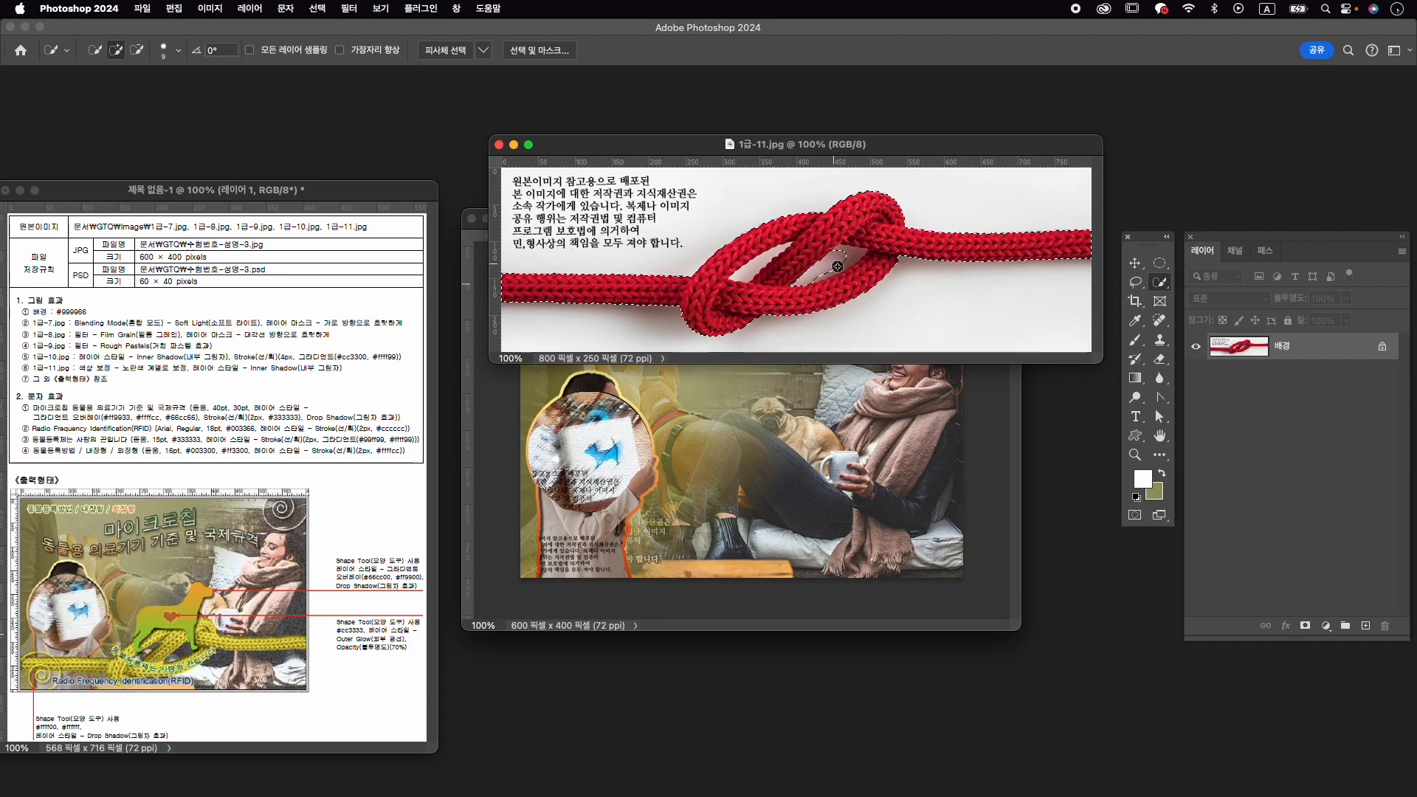
pyautogui.press('alt')
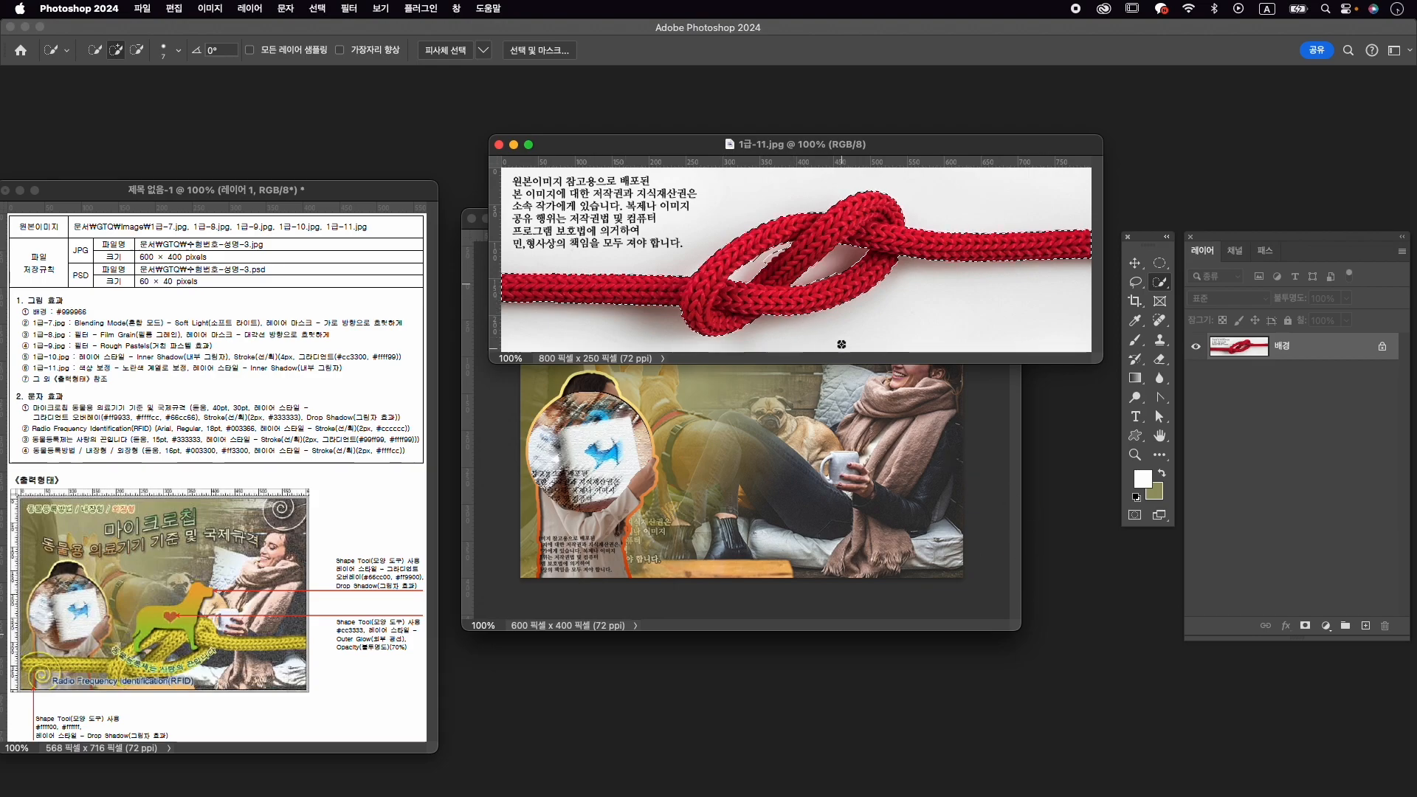
pyautogui.keyDown('alt'); pyautogui.click(775, 259); pyautogui.keyUp('alt')
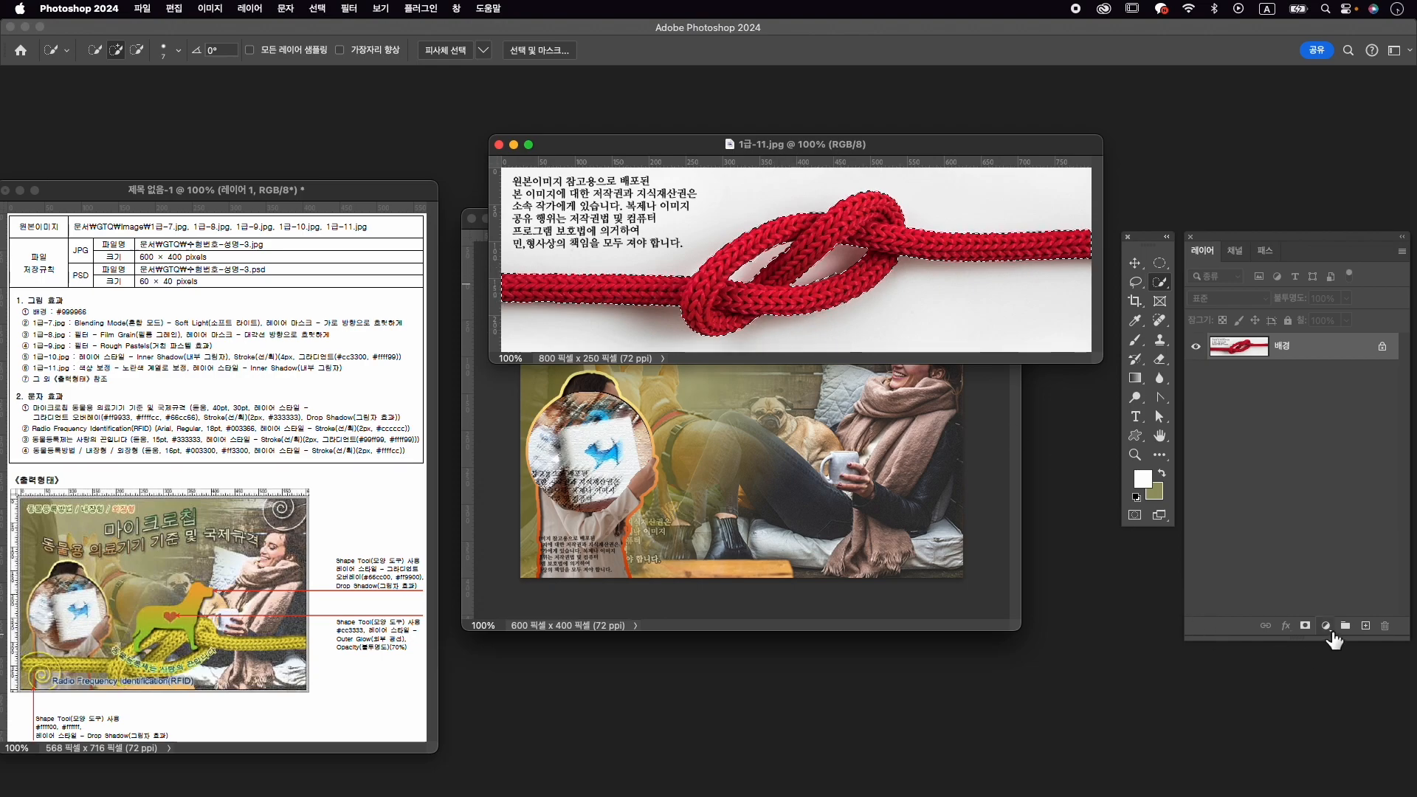
# Recolour the rope yellow with a Hue/Saturation adjustment layer using Colorize, hue 48, saturation 63, and lightness +20.
pyautogui.click(1326, 626)
pyautogui.click(1352, 465)
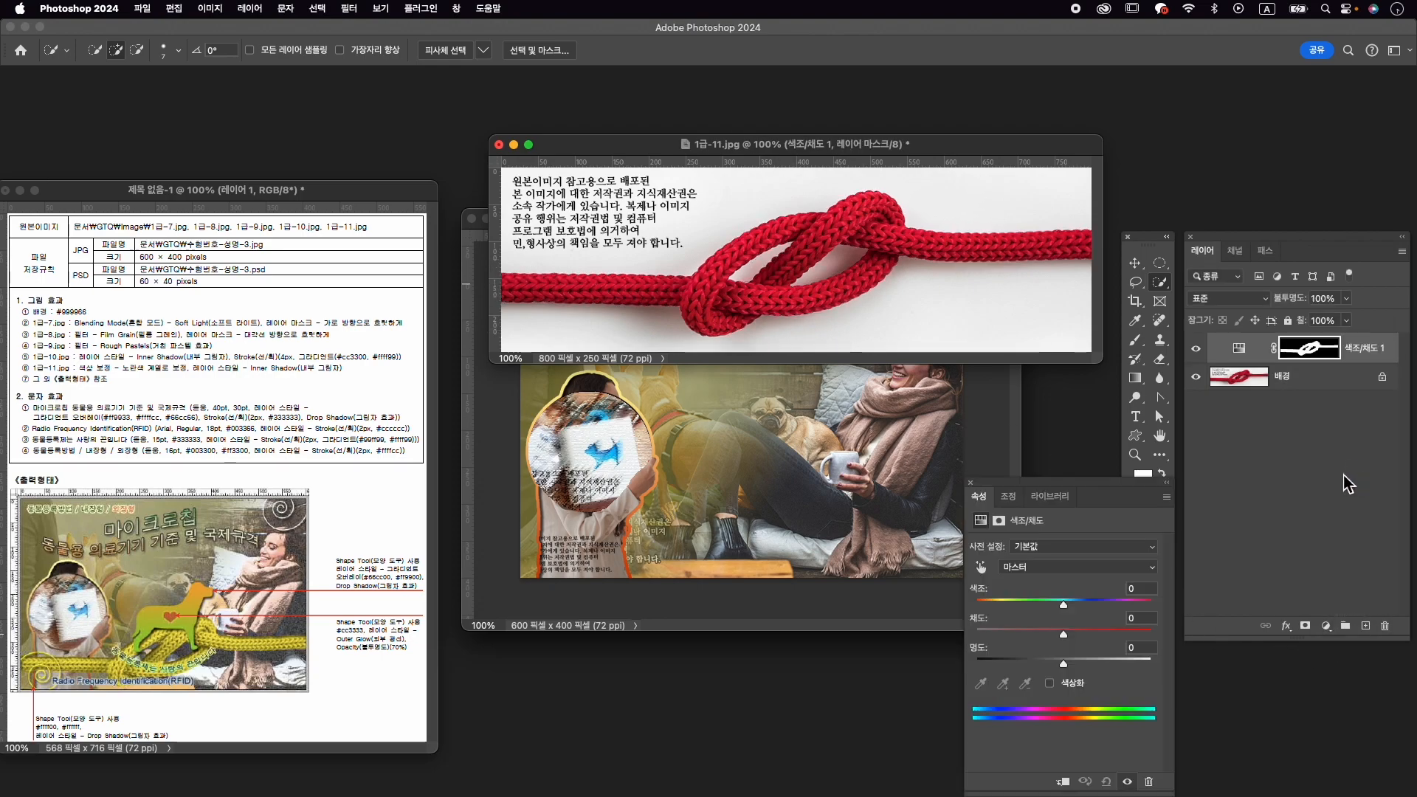
pyautogui.click(1079, 692)
pyautogui.moveTo(978, 604); pyautogui.dragTo(1076, 664)
pyautogui.moveTo(1002, 603)
pyautogui.mouseDown()
pyautogui.moveTo(978, 604)
pyautogui.moveTo(1000, 605)
pyautogui.mouseUp()
pyautogui.moveTo(1081, 666); pyautogui.dragTo(1088, 663)
pyautogui.moveTo(1085, 667); pyautogui.dragTo(1085, 667)
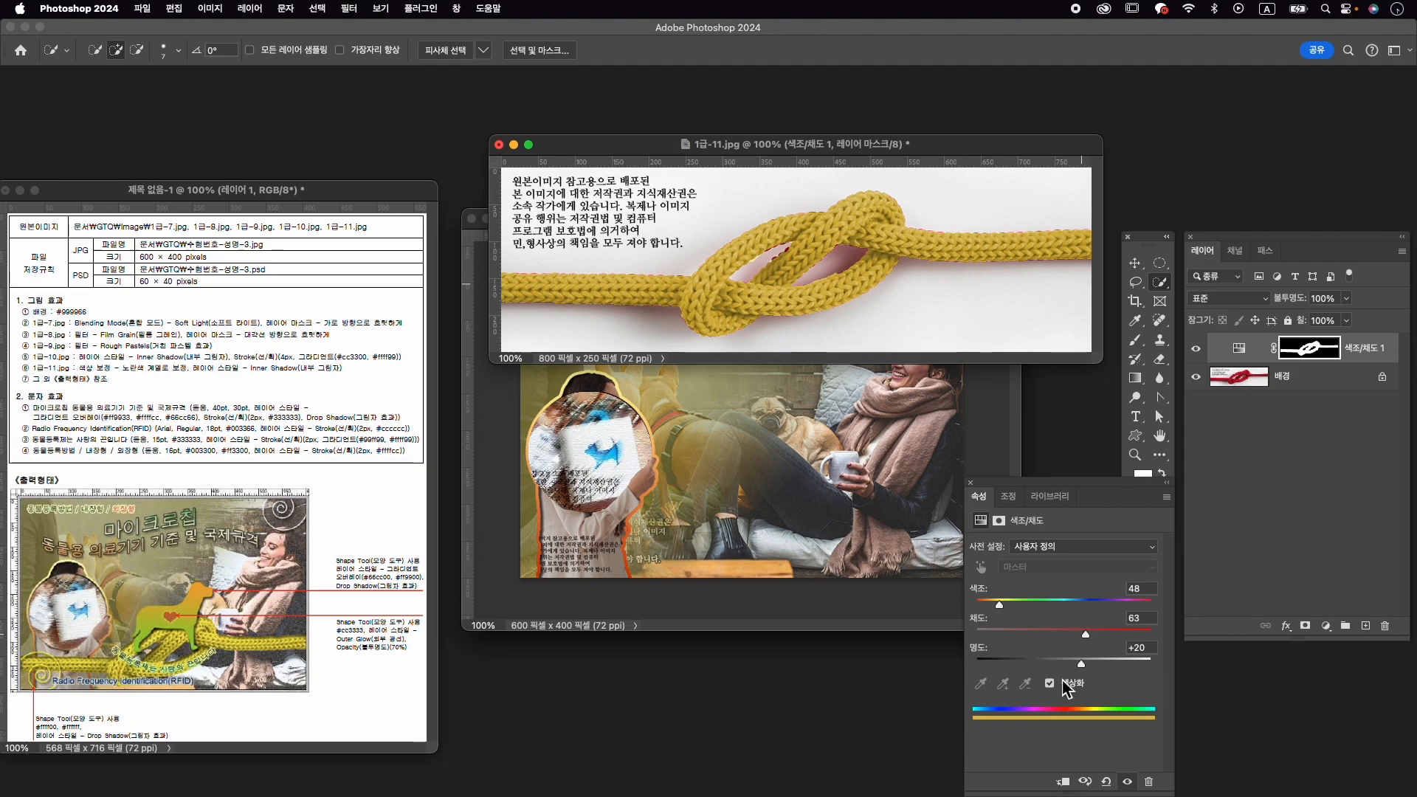
# Select the rope on the background layer with Object Selection and make a merged copy as a new layer above the Hue/Saturation adjustment.
pyautogui.click(1339, 381)
pyautogui.rightClick(1161, 283)
pyautogui.click(1208, 284)
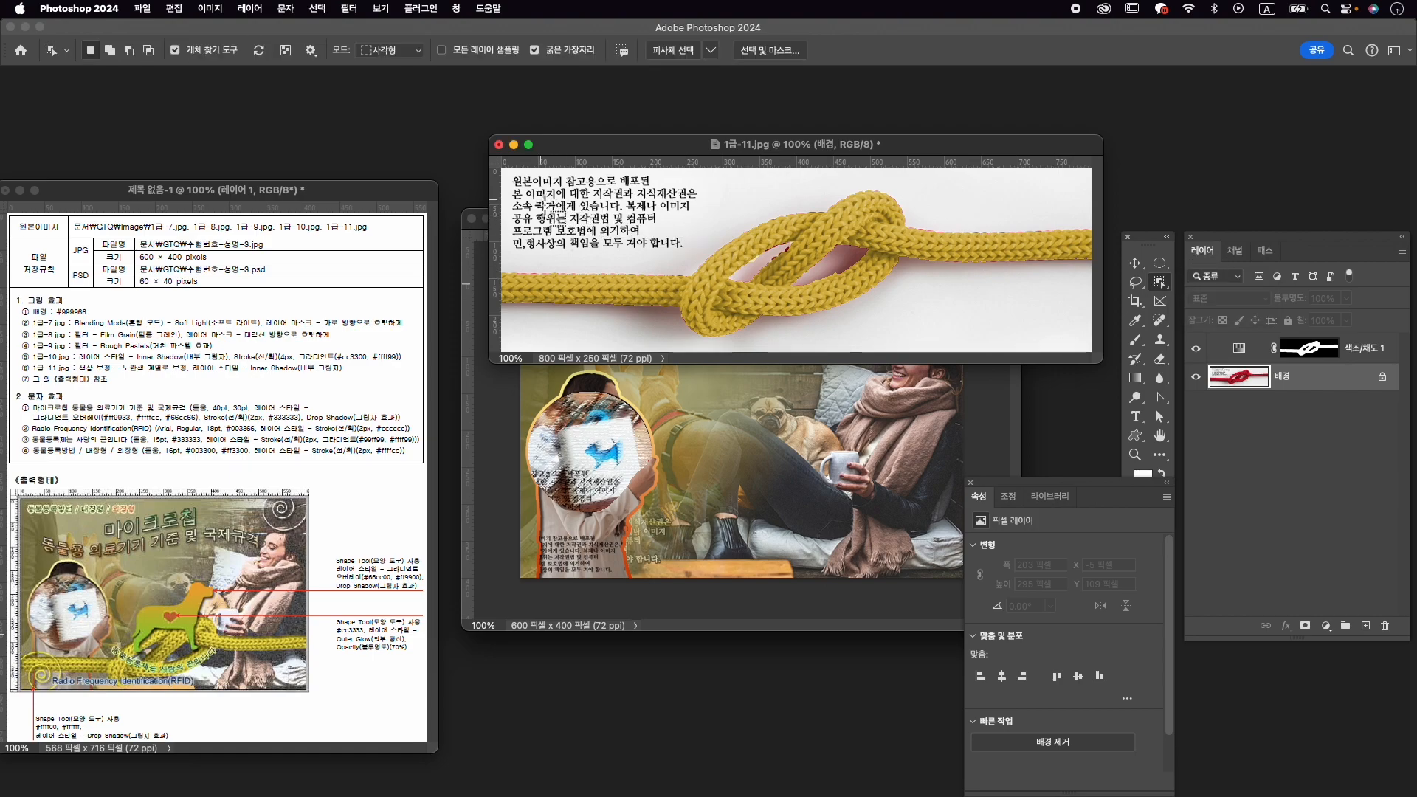
pyautogui.click(690, 278)
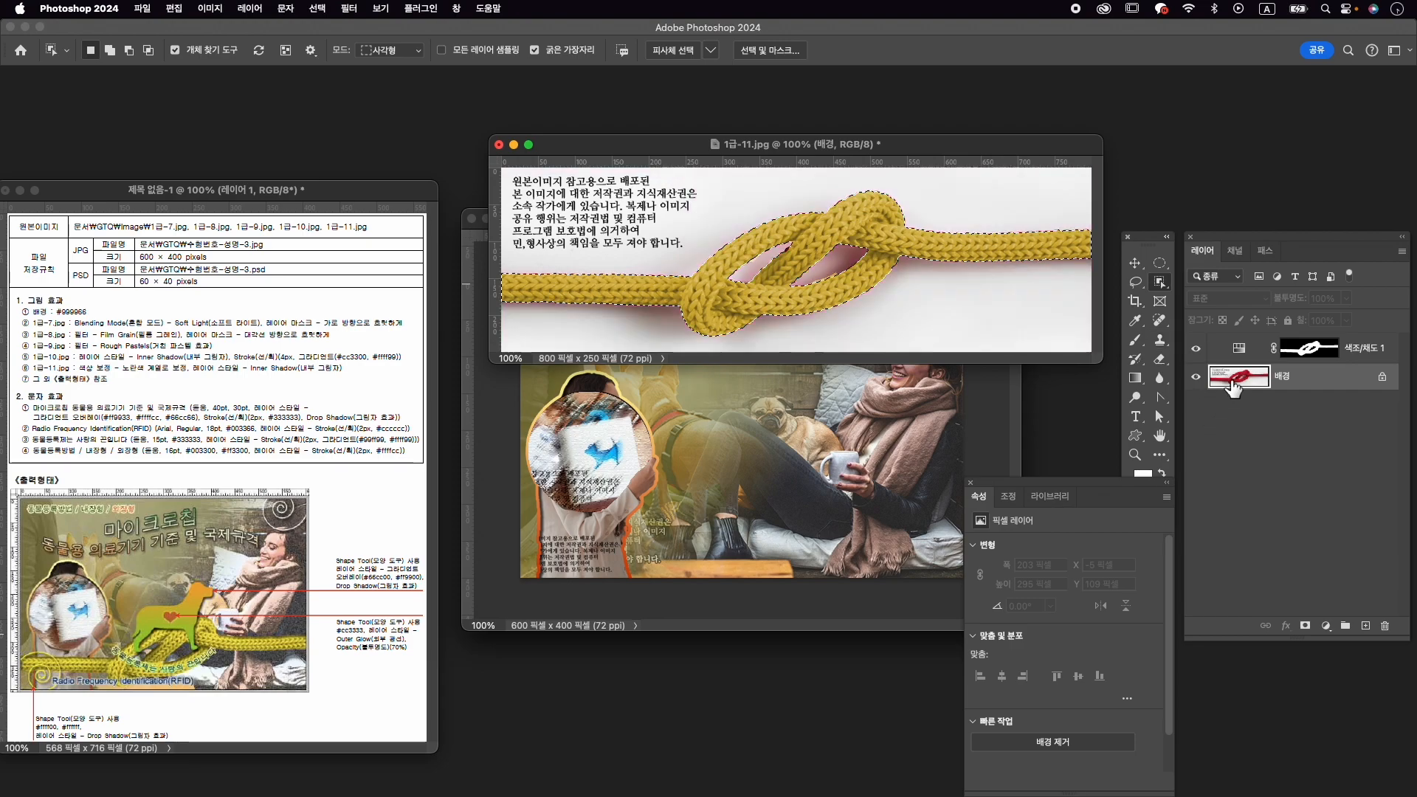
pyautogui.click(1372, 356)
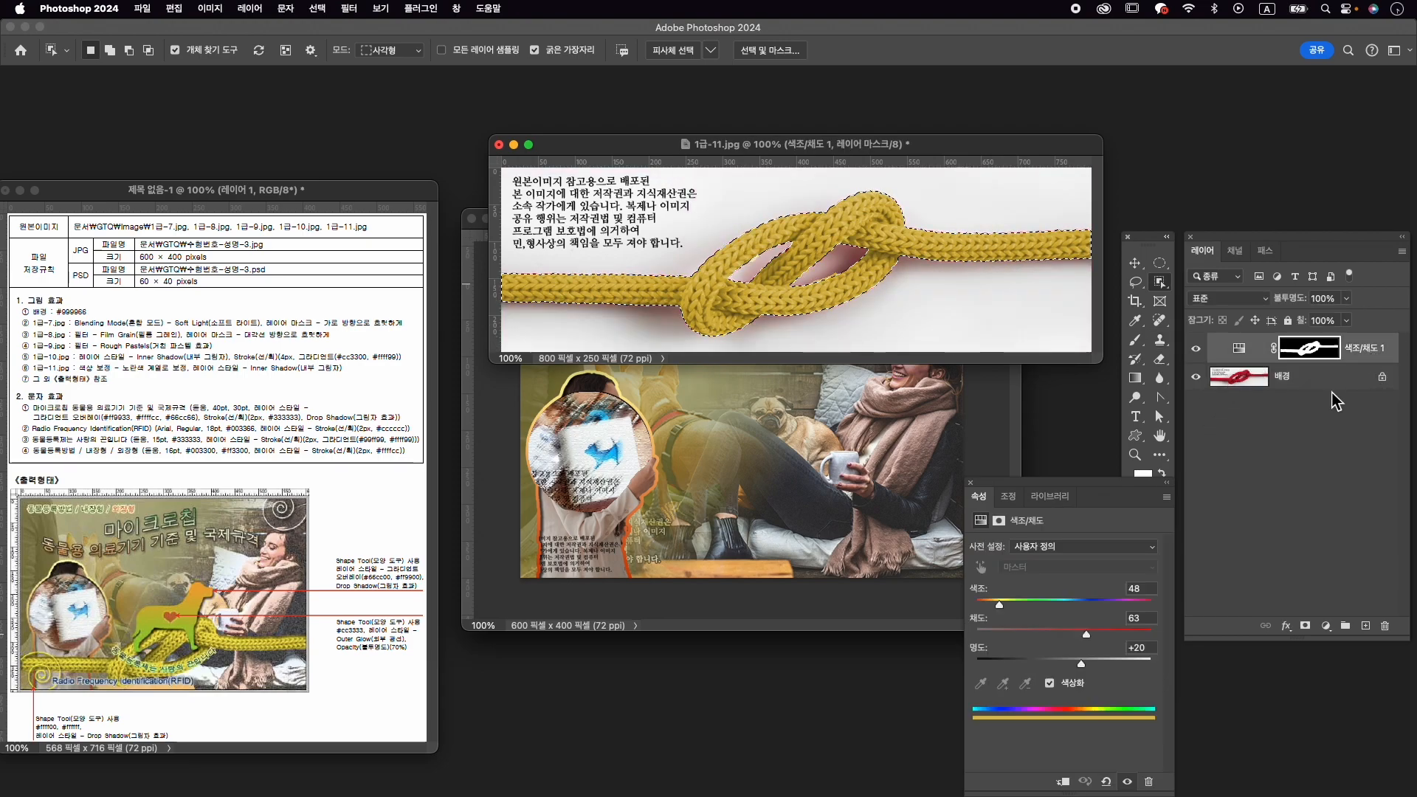
pyautogui.press('super+j')
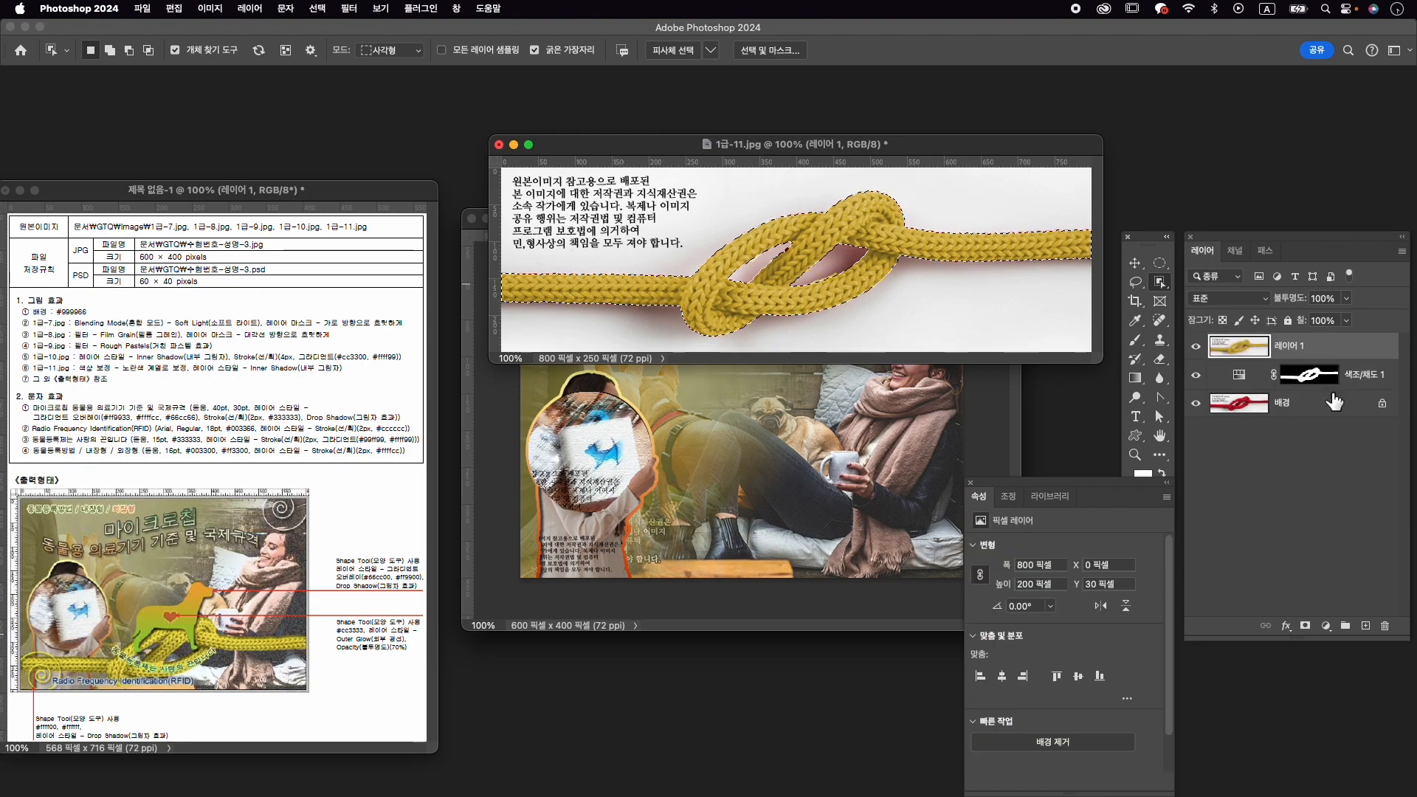
# Move the cut-out yellow rope from 1급-11.jpg into 수험번호-성명-3.psd, and close 1급-11.jpg without saving.
pyautogui.press('v')
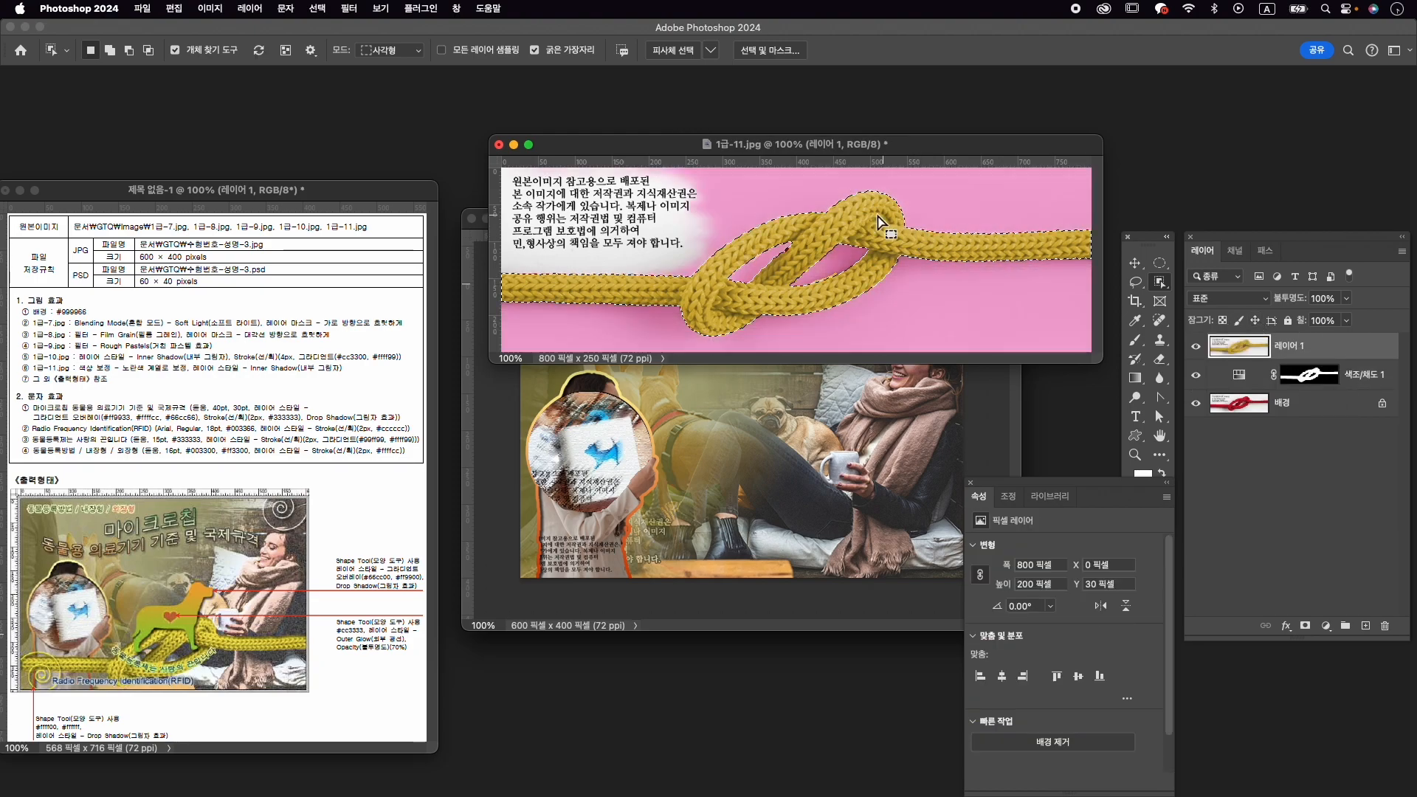
pyautogui.moveTo(828, 265); pyautogui.dragTo(772, 488)
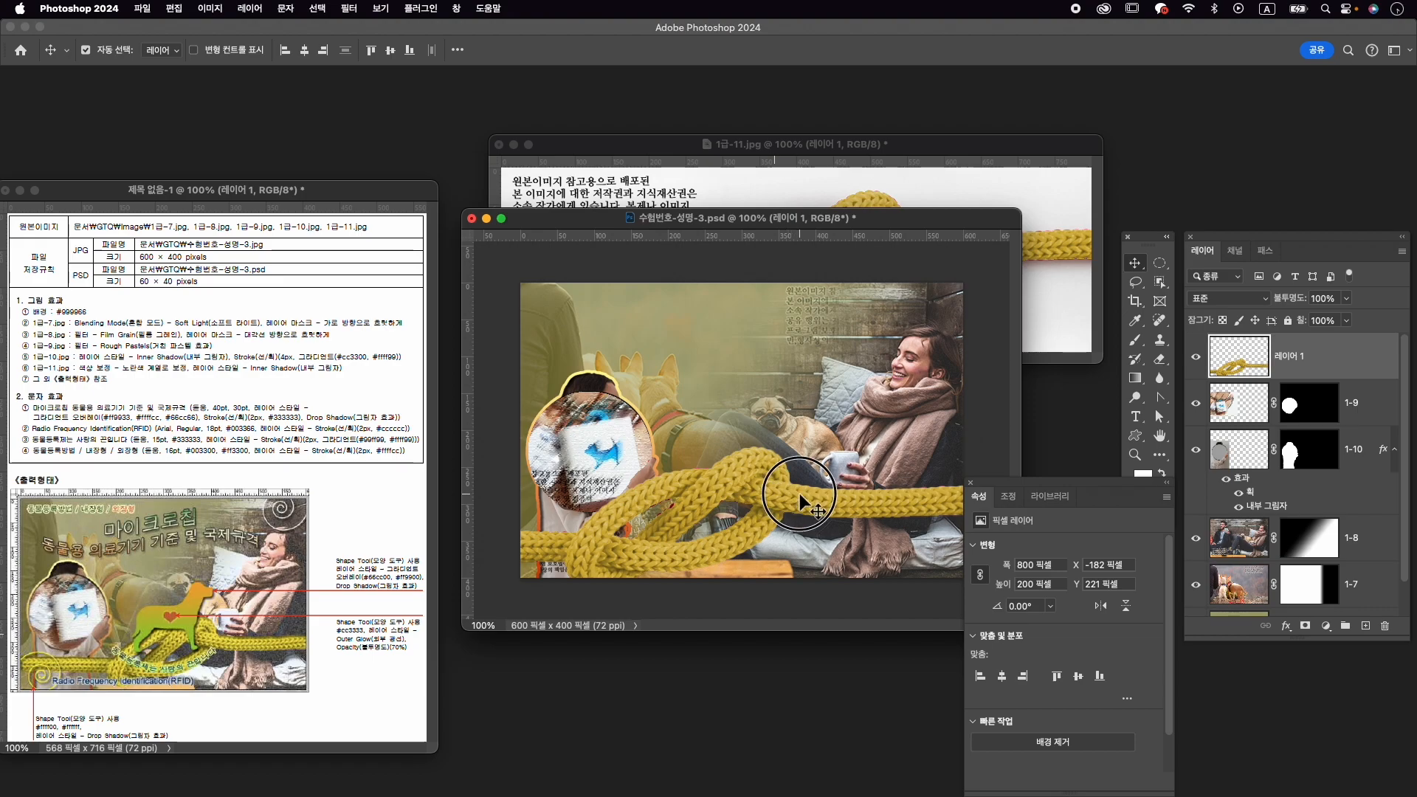
pyautogui.click(502, 168)
pyautogui.click(499, 145)
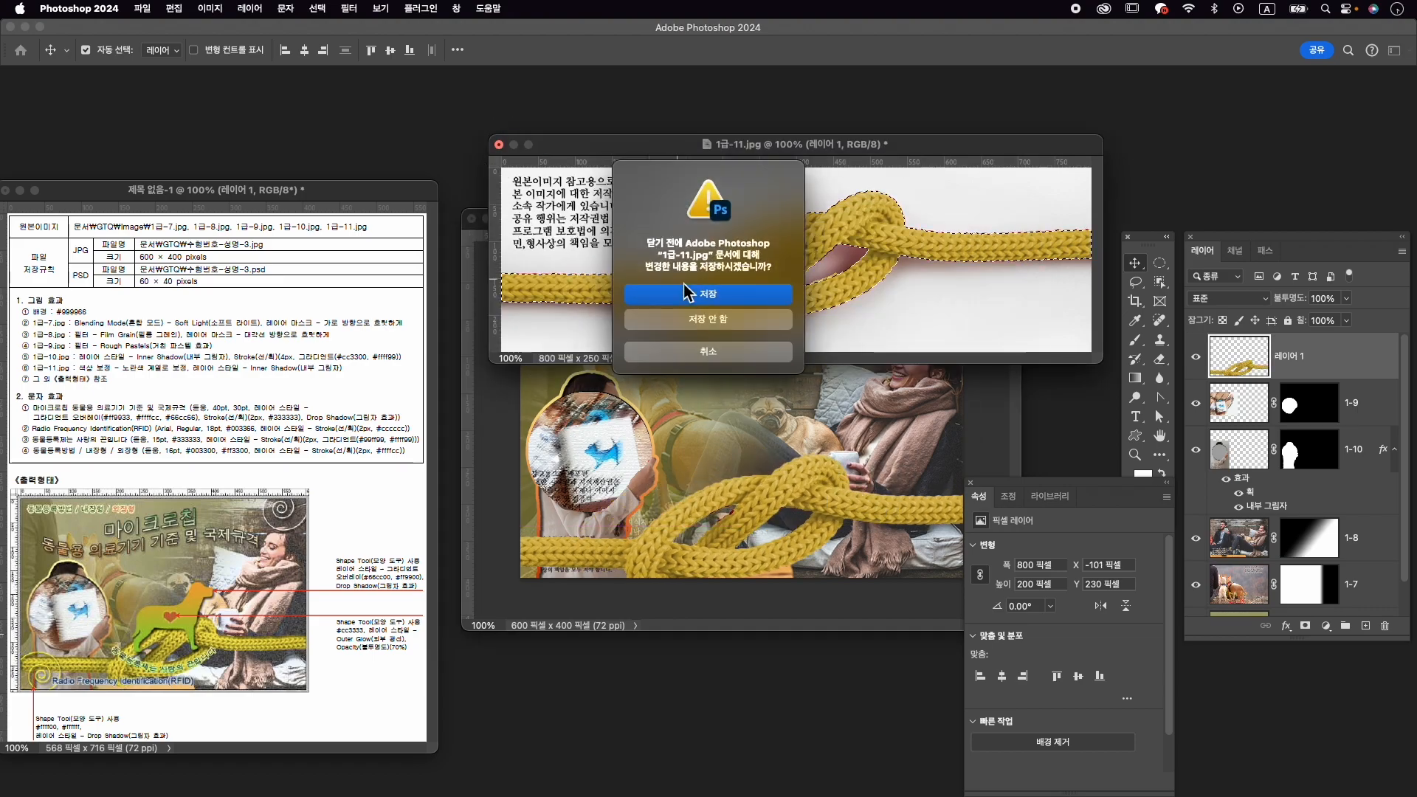
pyautogui.click(655, 310)
# Scale the rope layer proportionally to 76.44% and place it across the full width of the composition's lower part.
pyautogui.press('super+t')
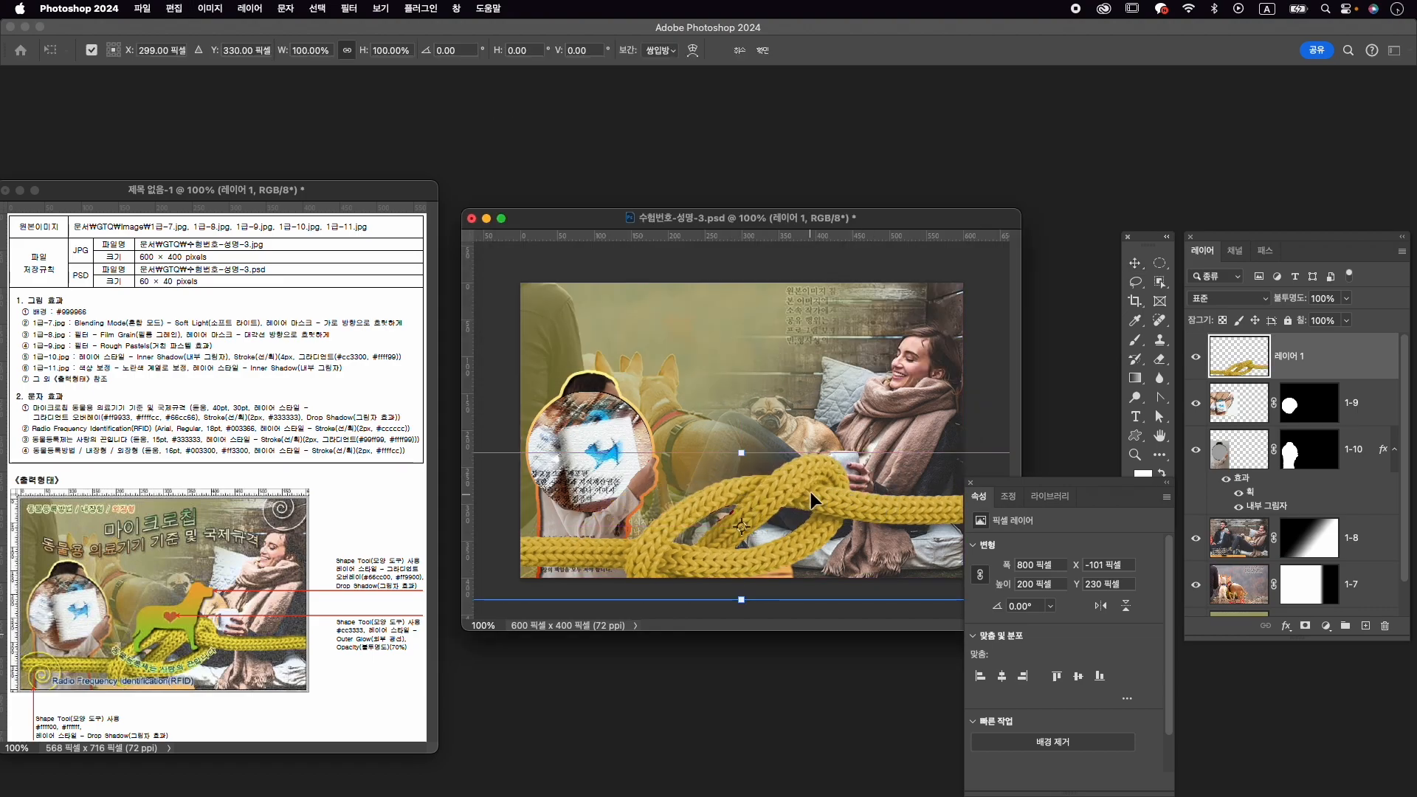
pyautogui.moveTo(813, 488); pyautogui.dragTo(791, 473)
pyautogui.moveTo(952, 431); pyautogui.dragTo(899, 444)
pyautogui.moveTo(787, 494); pyautogui.dragTo(892, 480)
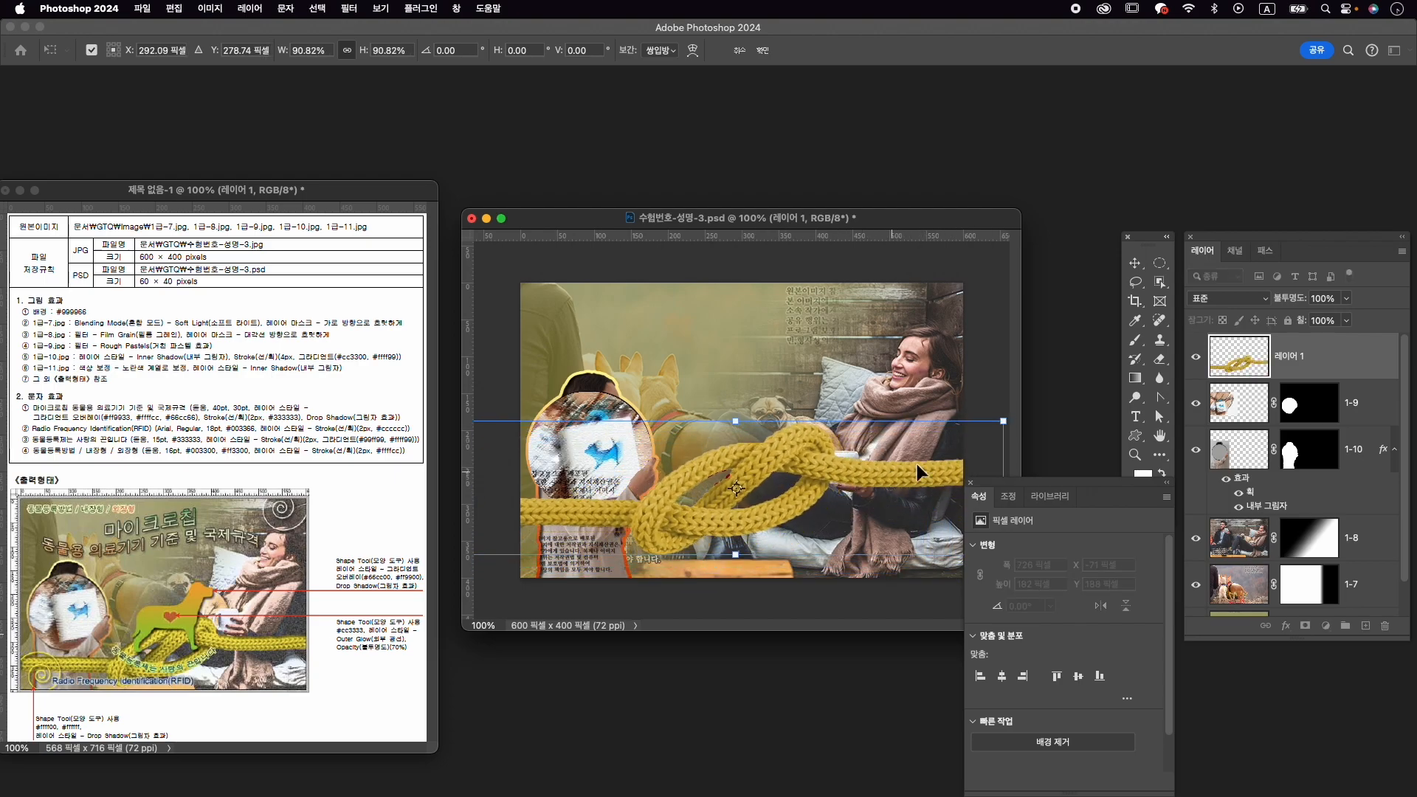
pyautogui.moveTo(1002, 424); pyautogui.dragTo(899, 495)
pyautogui.press('Down')
pyautogui.press('Down')
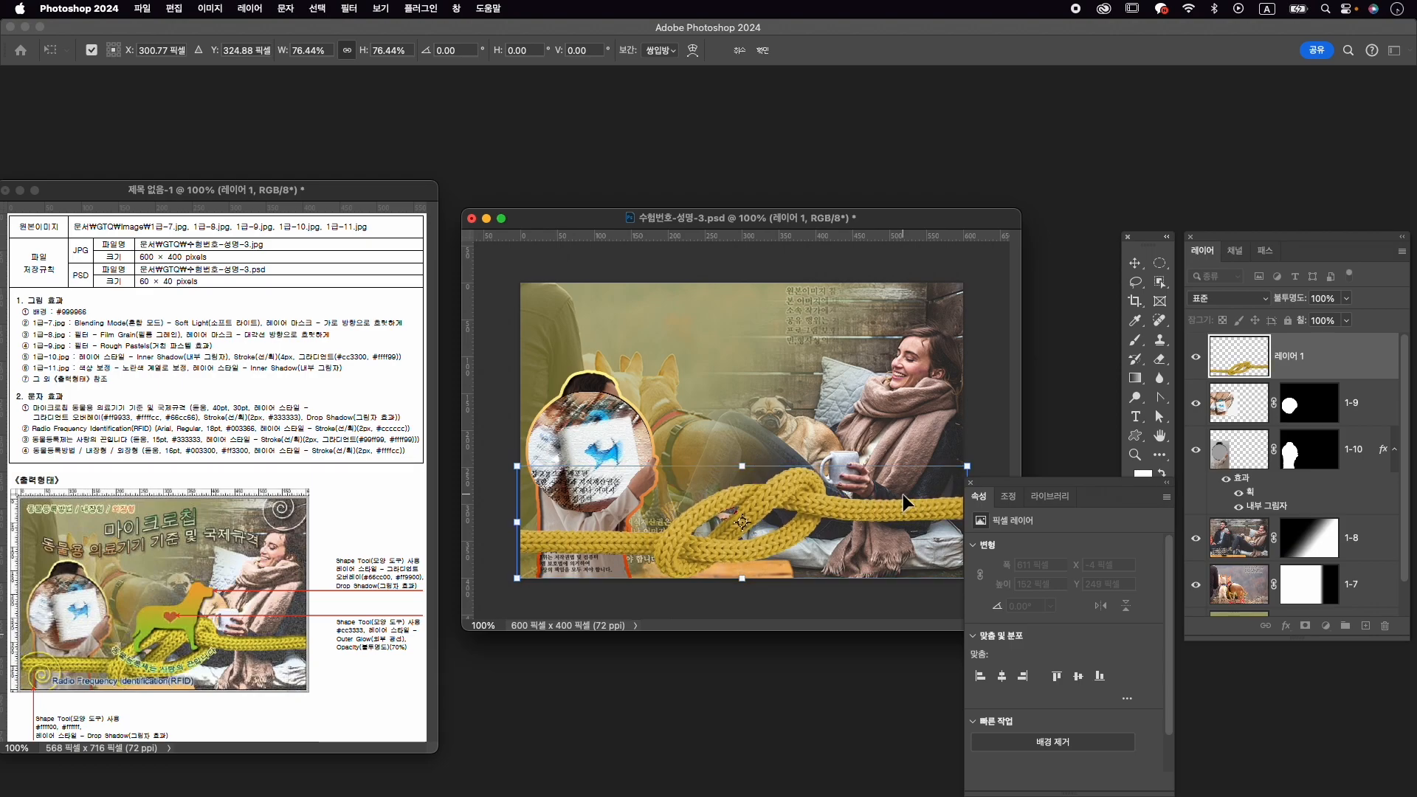
pyautogui.press('Up')
pyautogui.press('Up')
pyautogui.press('Up')
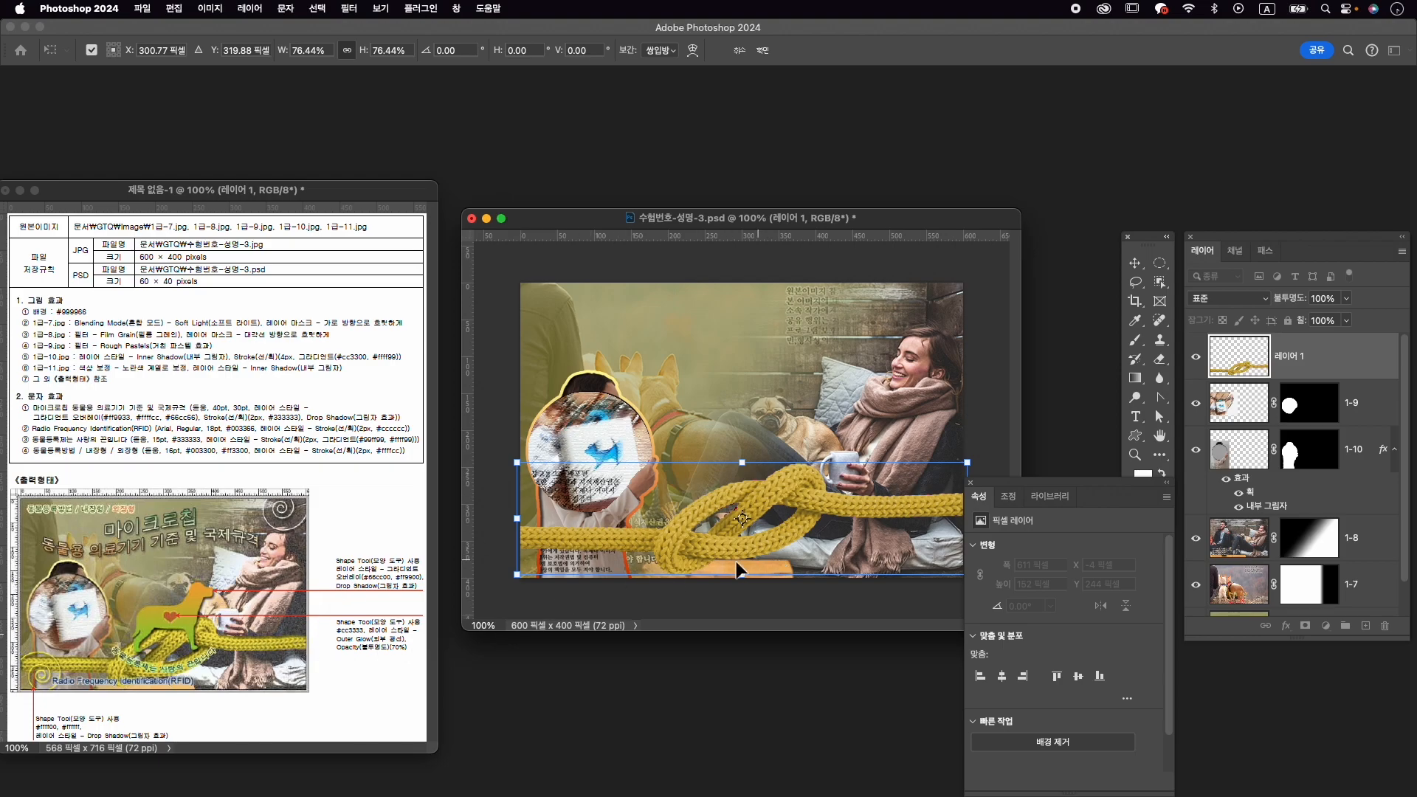
pyautogui.press('Return')
# Add an Inner Shadow to the yellow rope layer, keeping the offered settings.
pyautogui.press('z')
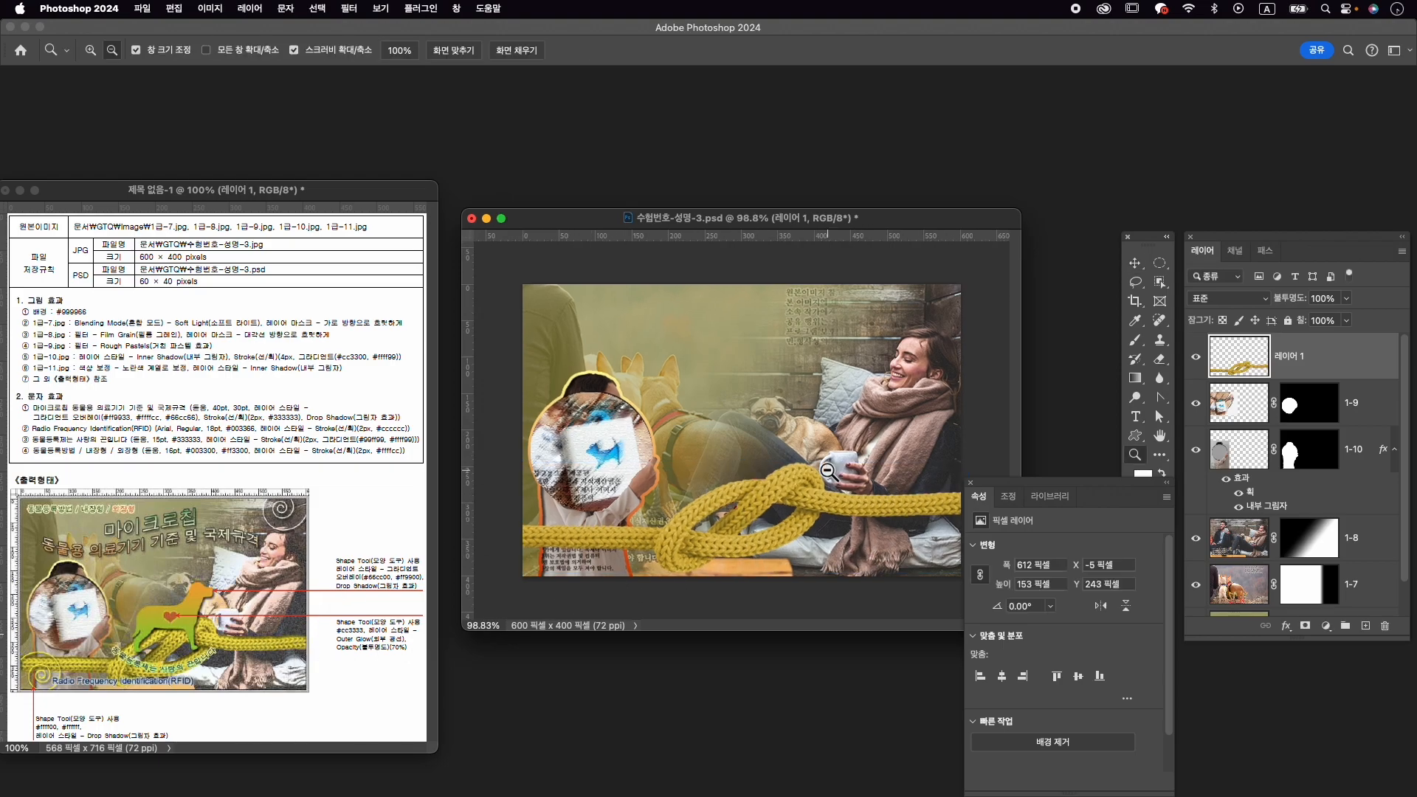
pyautogui.moveTo(824, 470); pyautogui.dragTo(828, 470)
pyautogui.press('v')
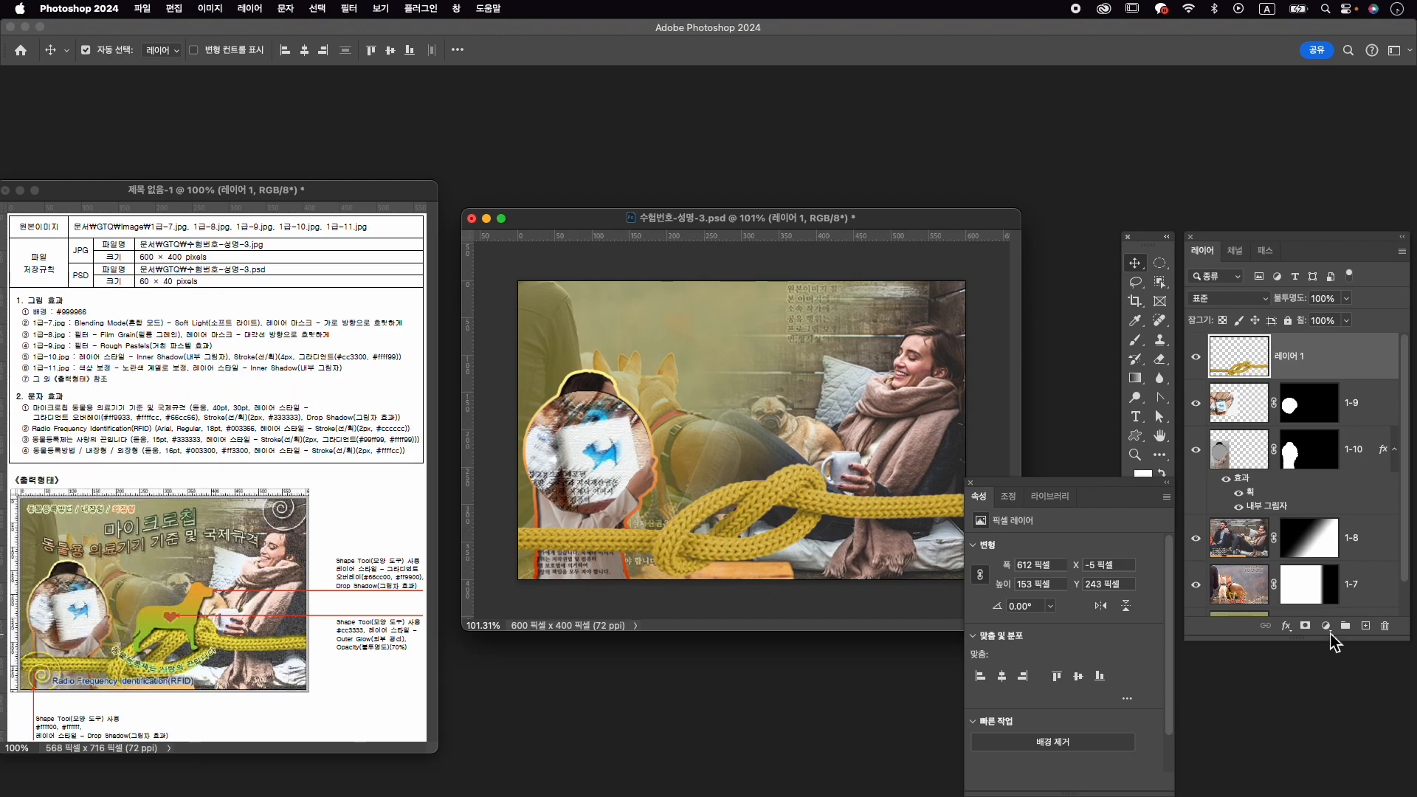
pyautogui.click(1288, 626)
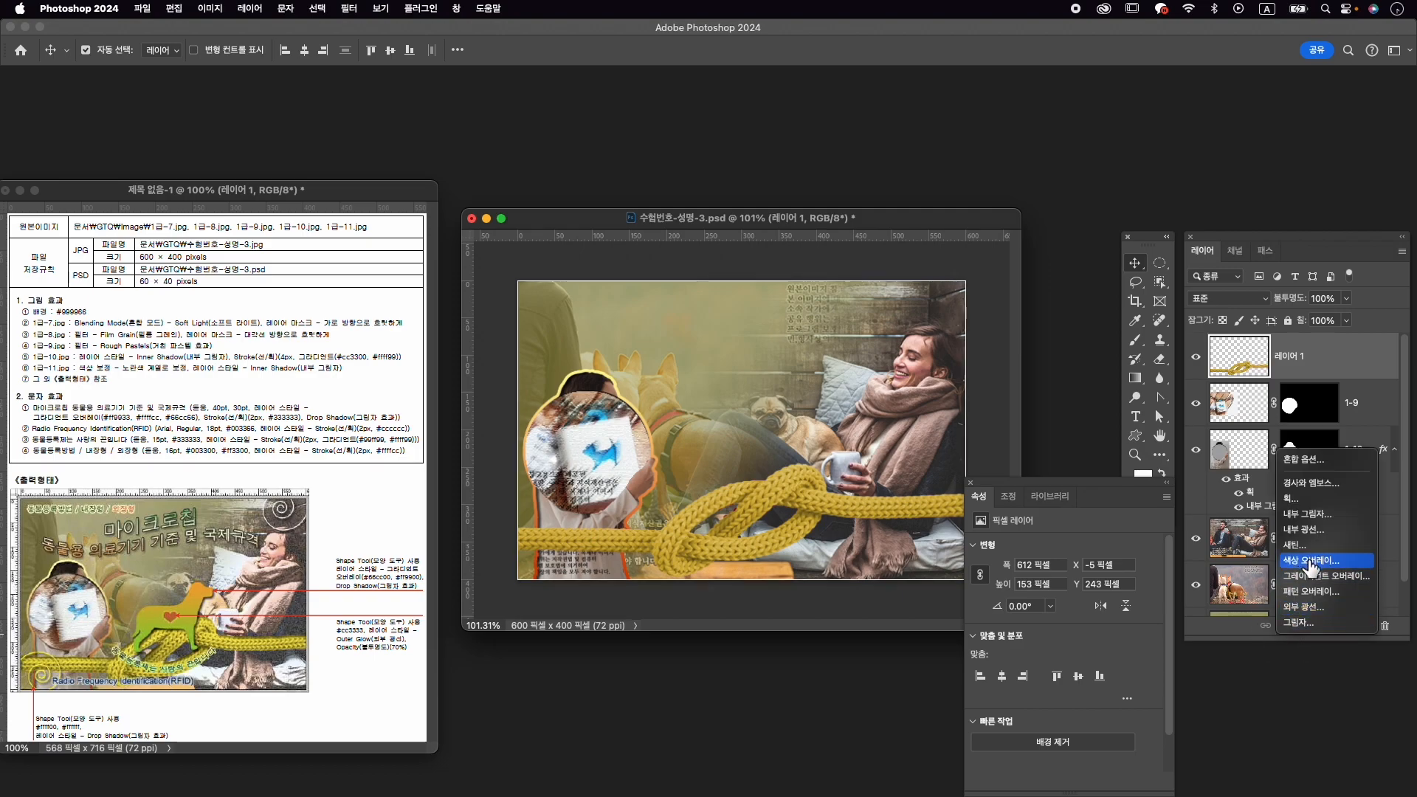
pyautogui.click(1308, 515)
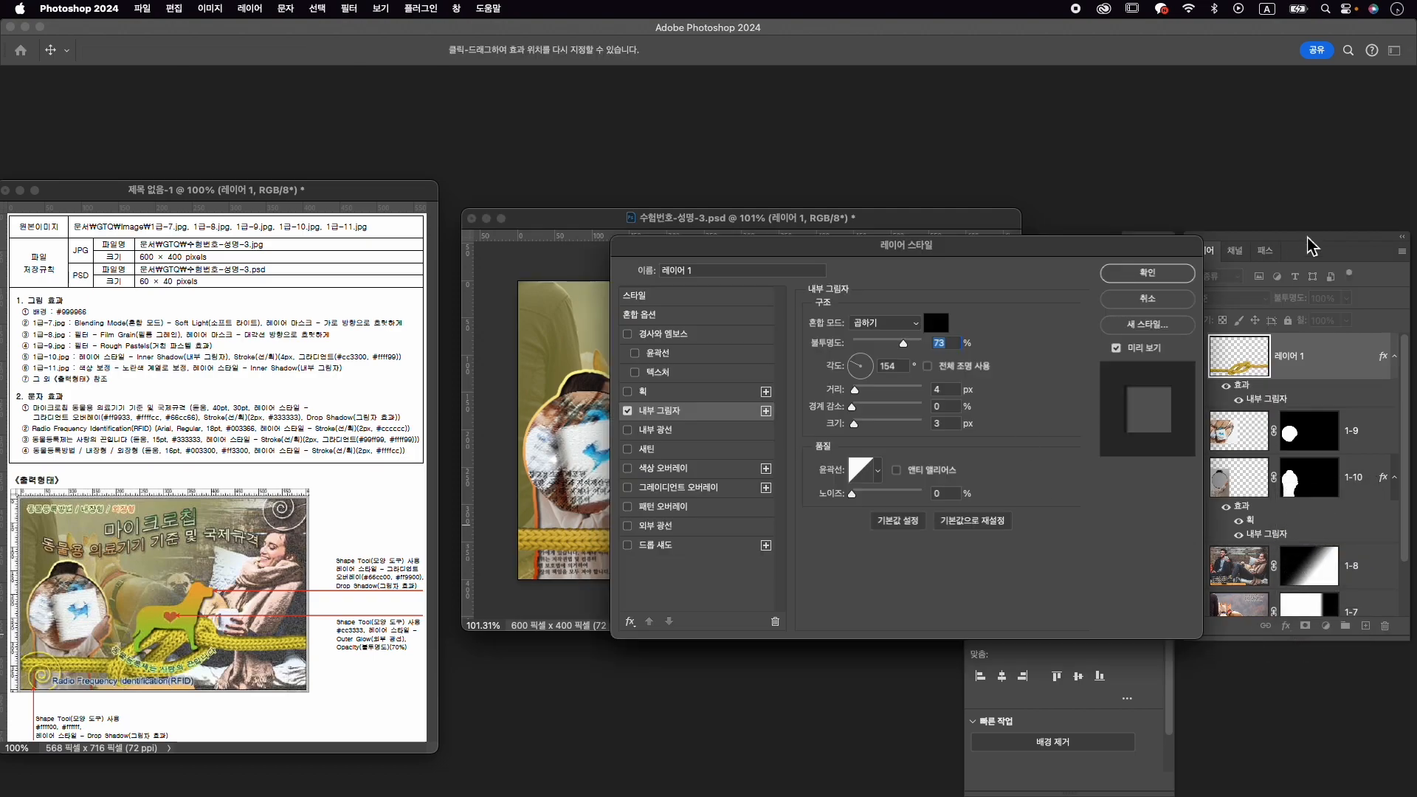
pyautogui.click(1147, 272)
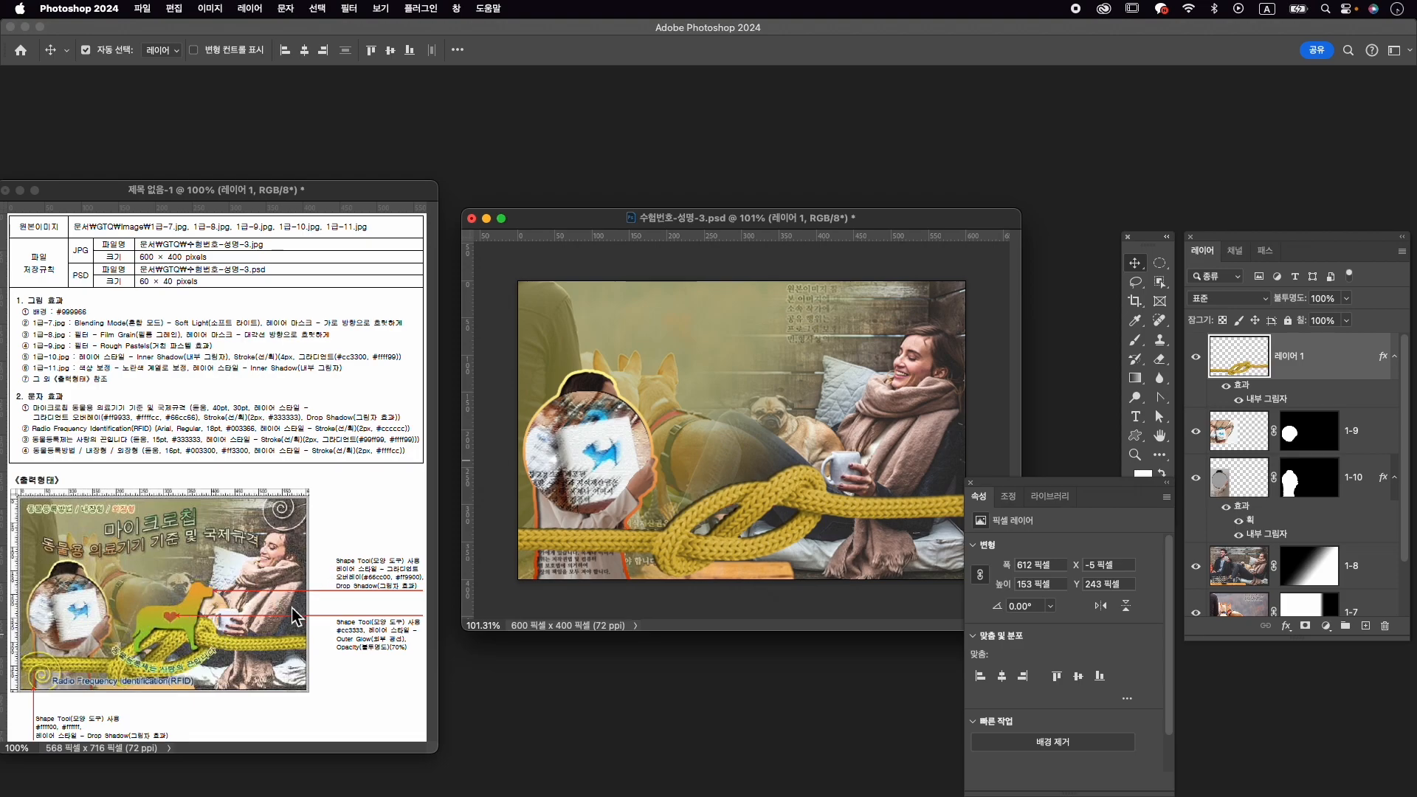
# Show the custom shape library.
pyautogui.click(454, 8)
pyautogui.click(559, 242)
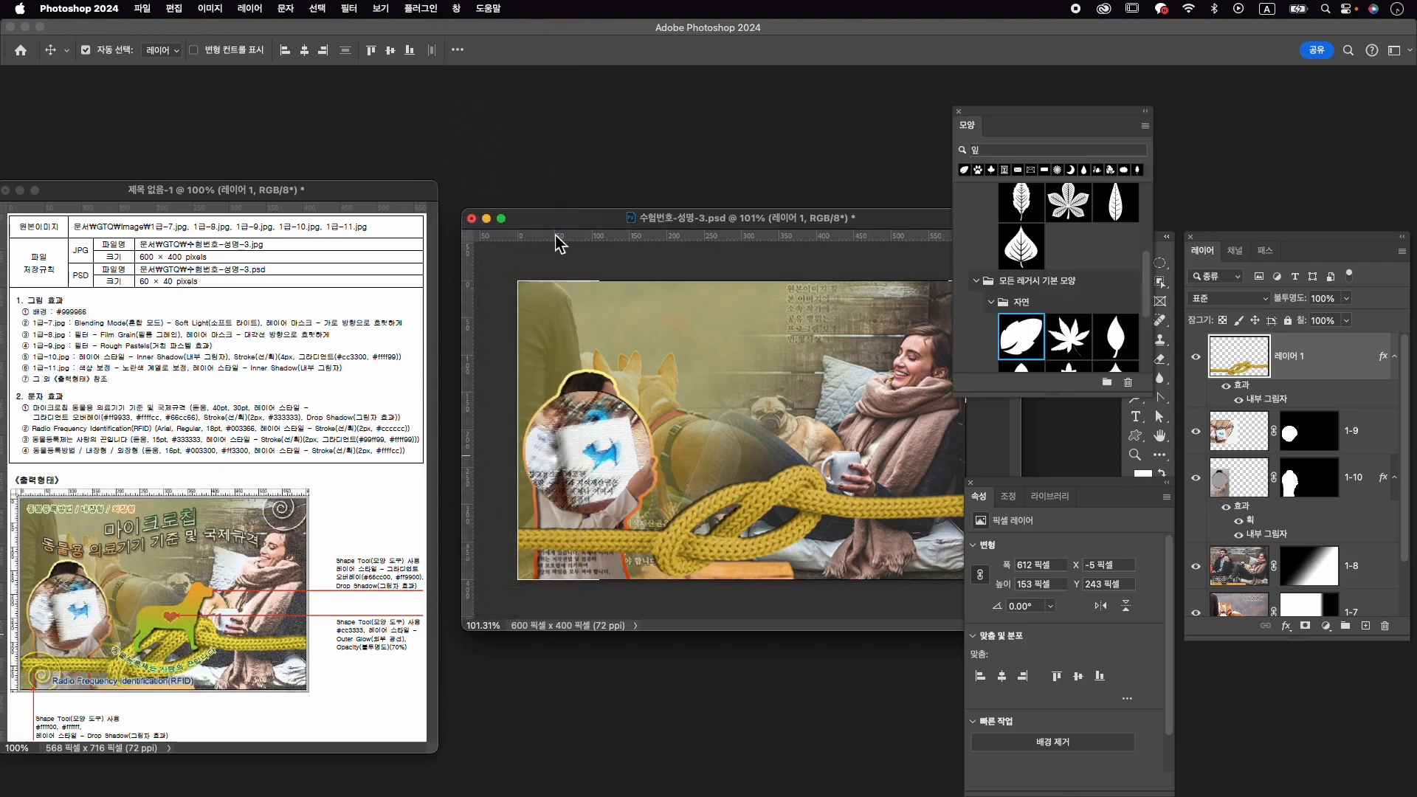
pyautogui.click(1001, 150)
pyautogui.write('r')
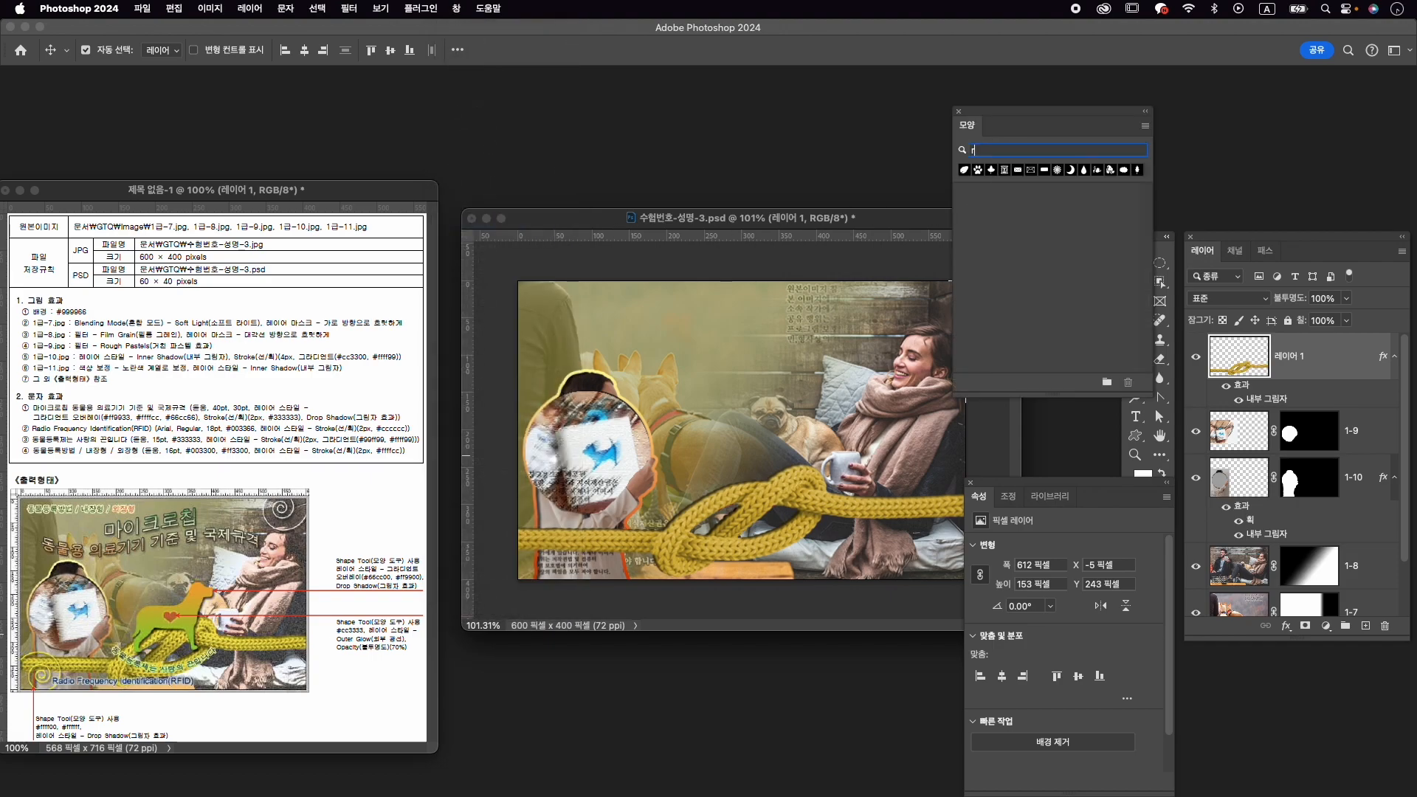
pyautogui.press('BackSpace')
pyautogui.write('rkdd')
pyautogui.press('BackSpace')
pyautogui.press('BackSpace')
pyautogui.press('BackSpace')
pyautogui.press('BackSpace')
pyautogui.press('capslock')
pyautogui.write('강앚')
# Find the standing dog silhouette by searching the shapes for 개, and draw it about 204 × 175 px over the rope.
pyautogui.doubleClick(1048, 150)
pyautogui.write('개')
pyautogui.scroll(-10, 1141, 249)
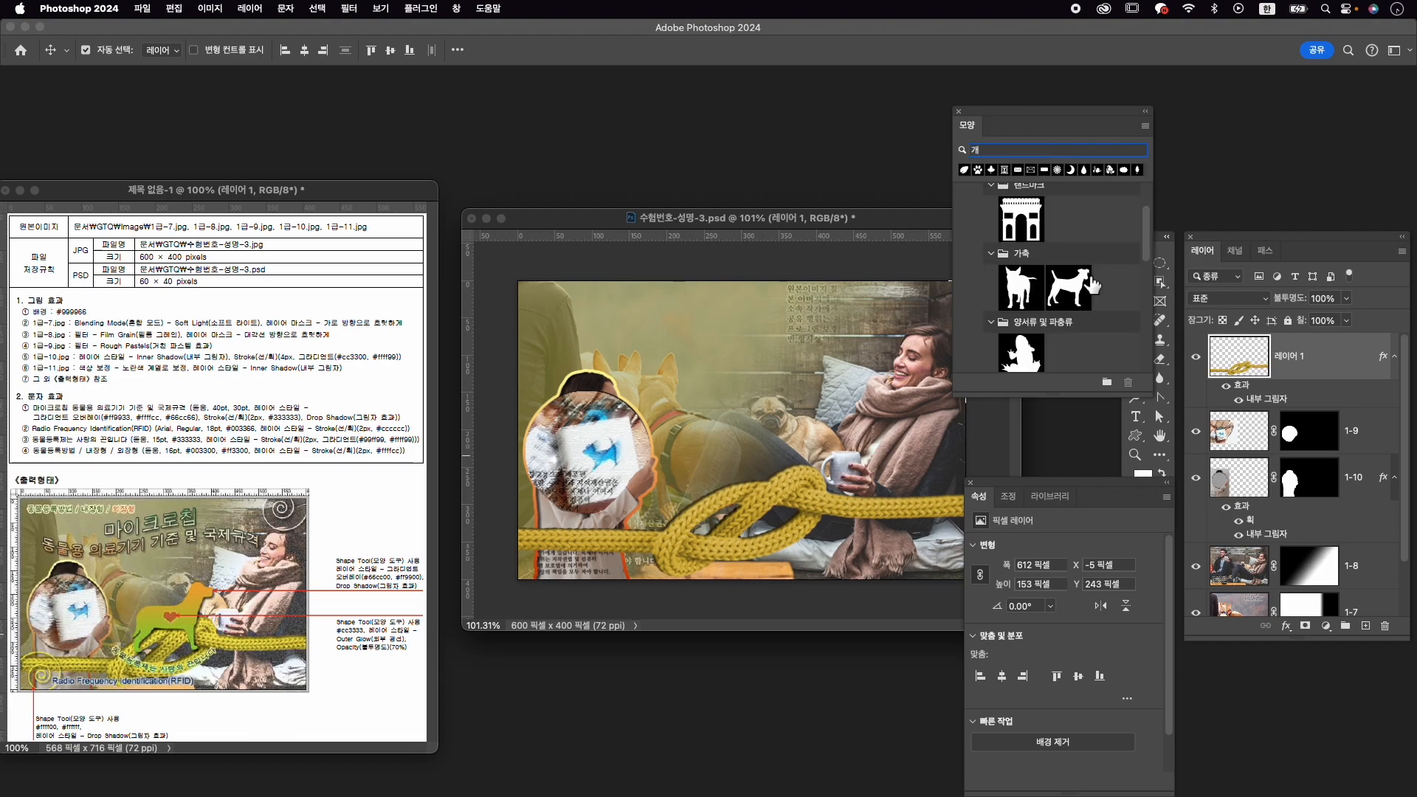
pyautogui.scroll(5, 1088, 281)
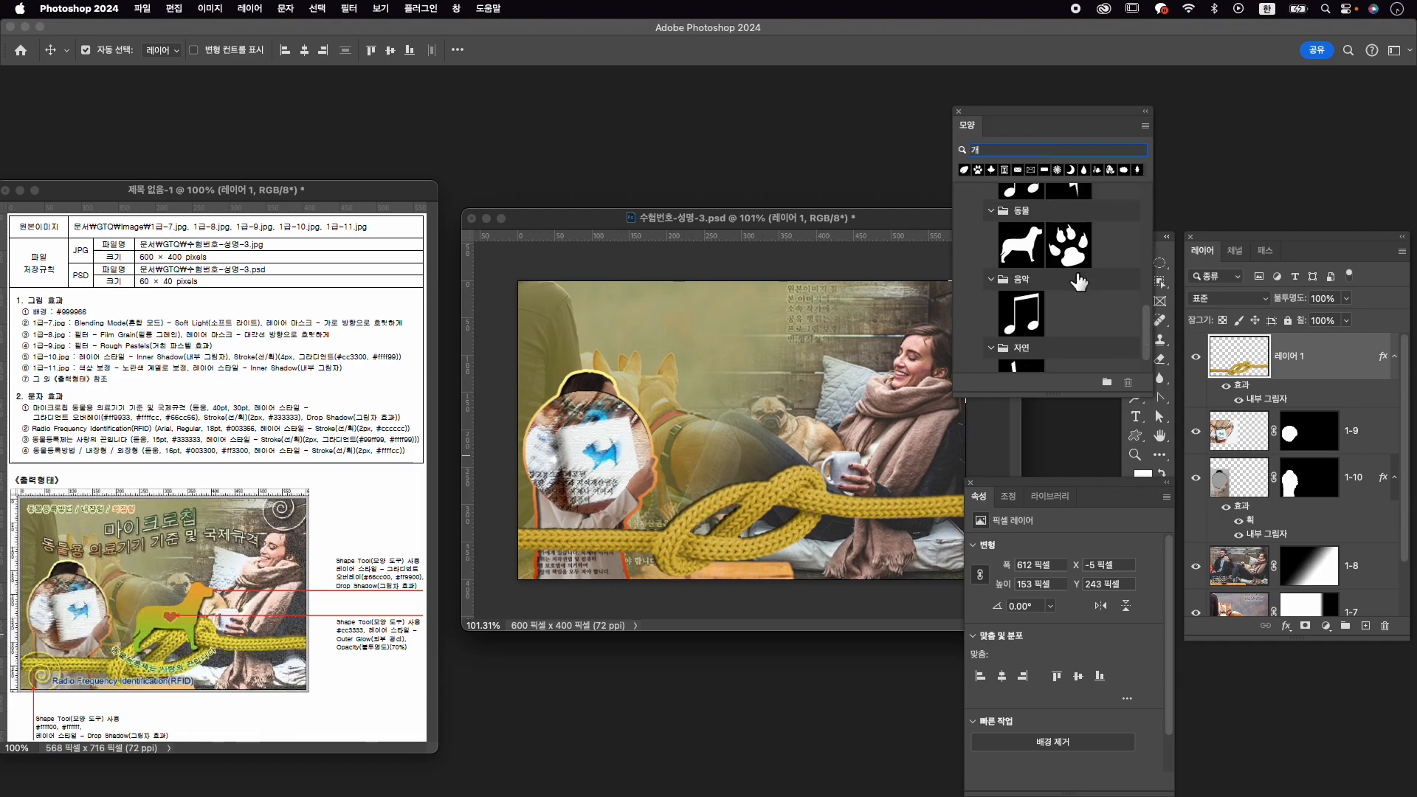
pyautogui.click(1031, 254)
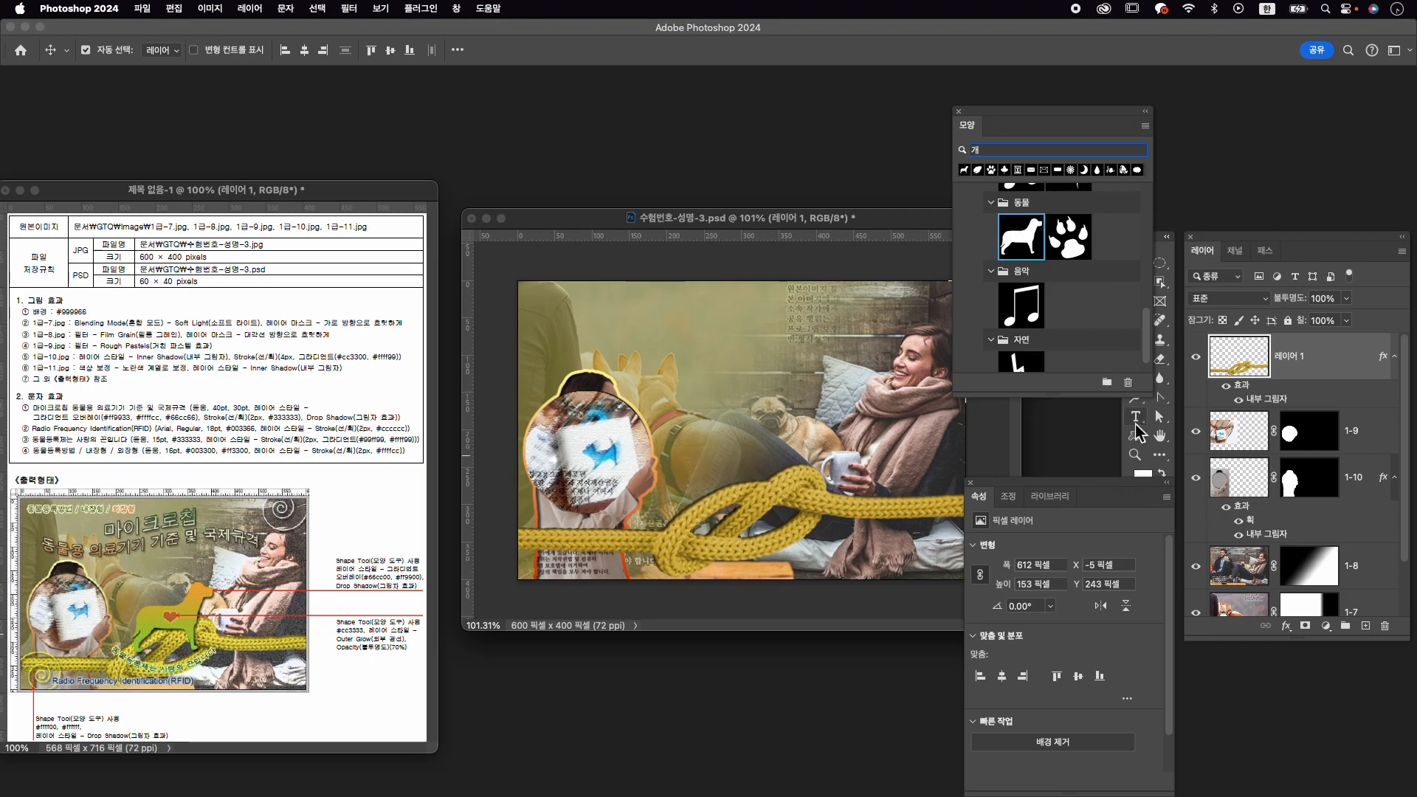
pyautogui.click(1135, 437)
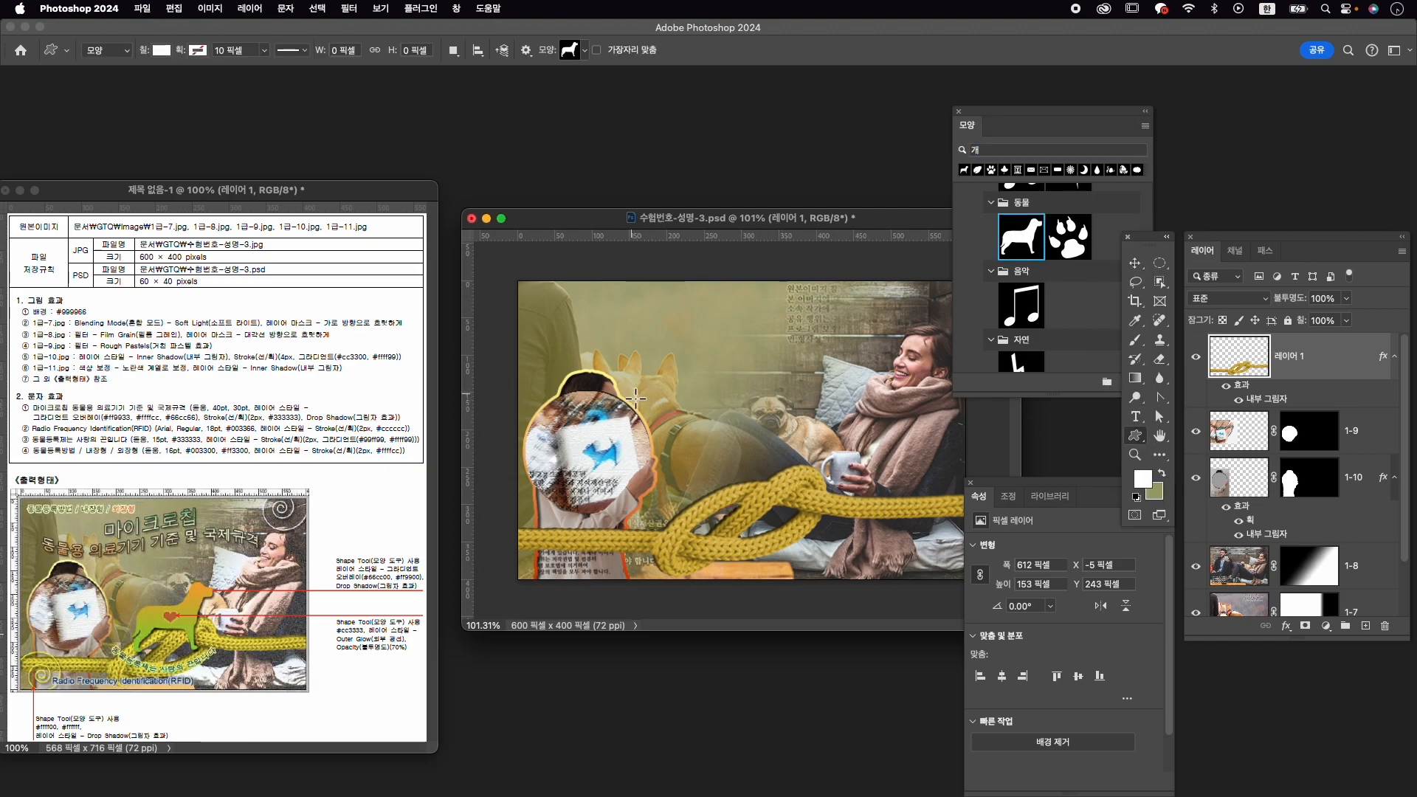
pyautogui.moveTo(652, 397); pyautogui.dragTo(837, 529)
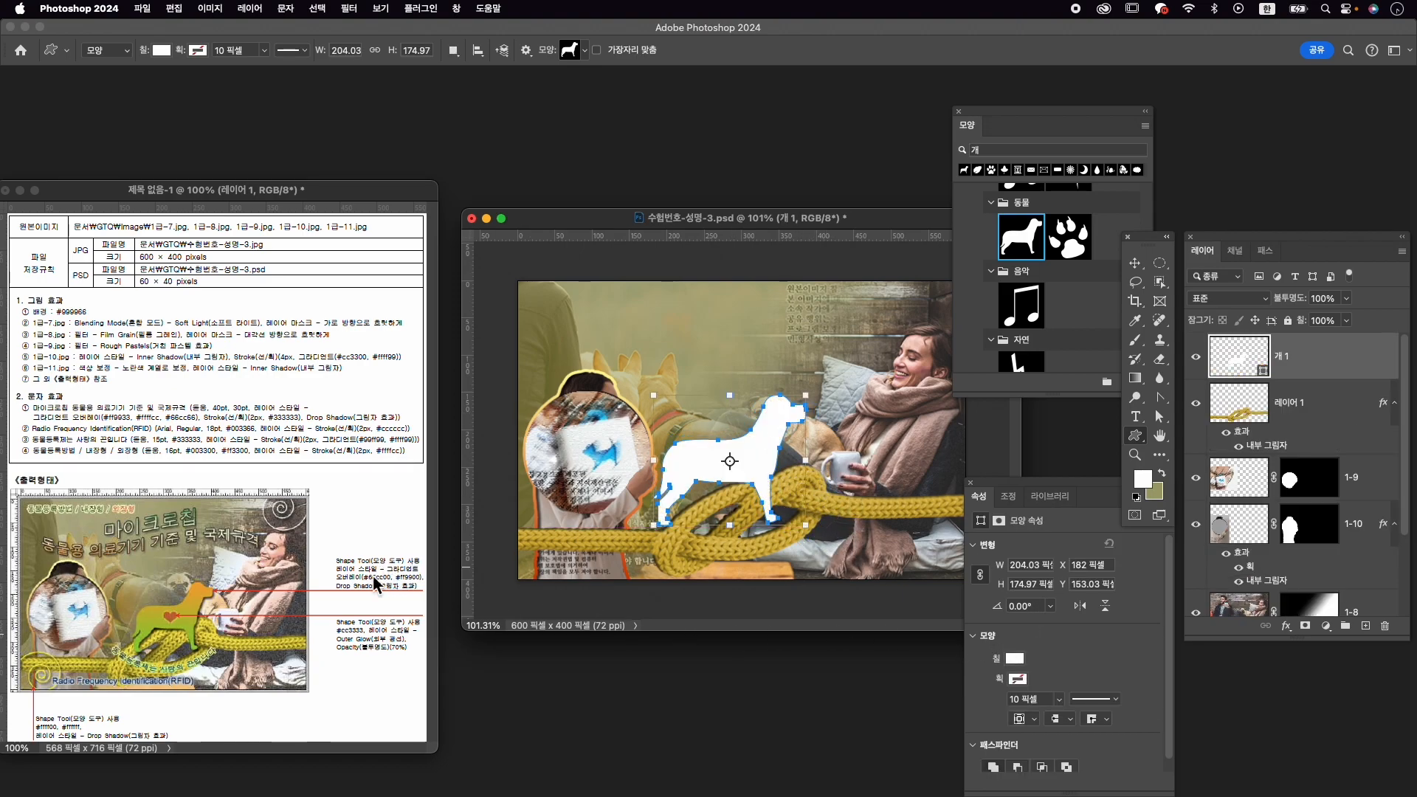
# Add a Gradient Overlay to the dog shape and remove the white middle stop from its gradient.
pyautogui.click(1286, 626)
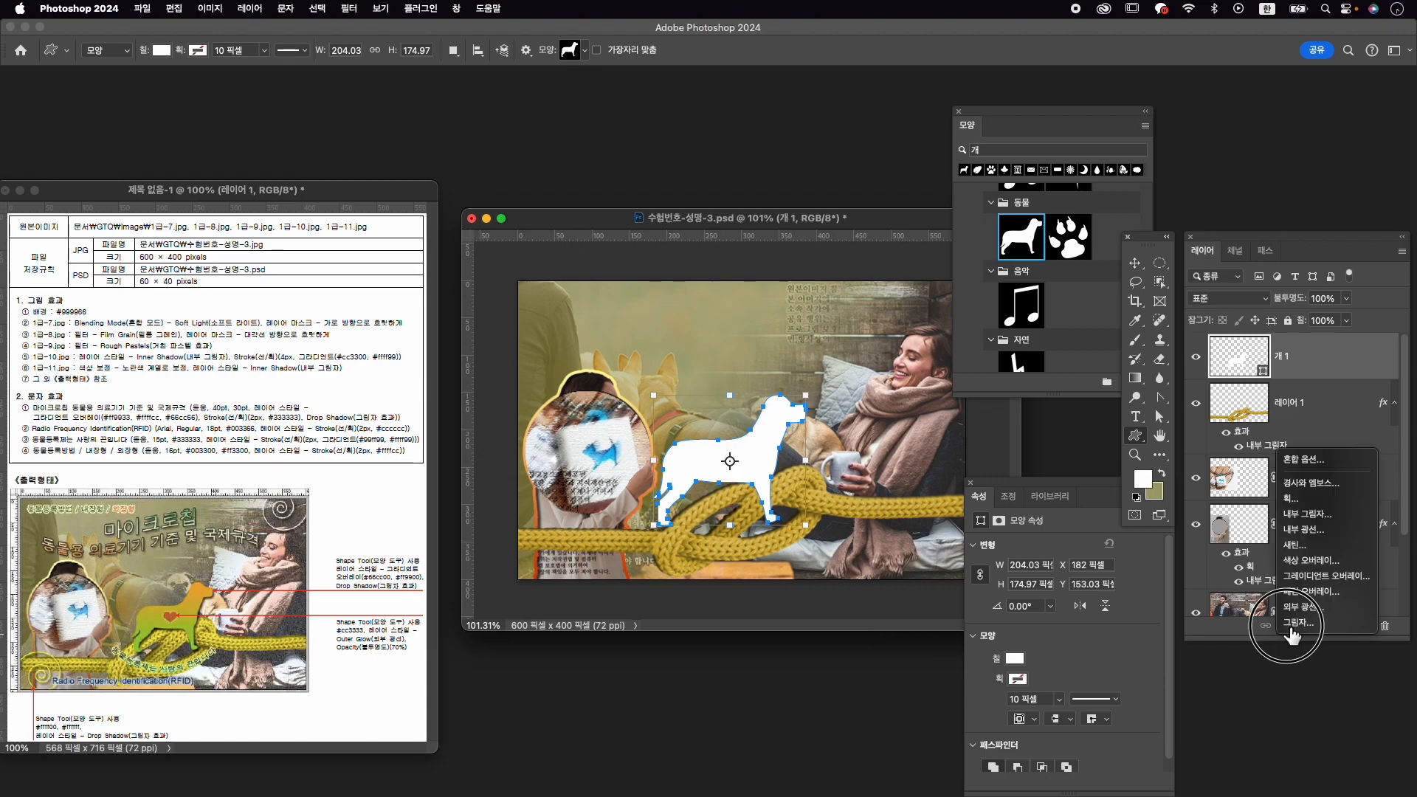
pyautogui.click(1321, 577)
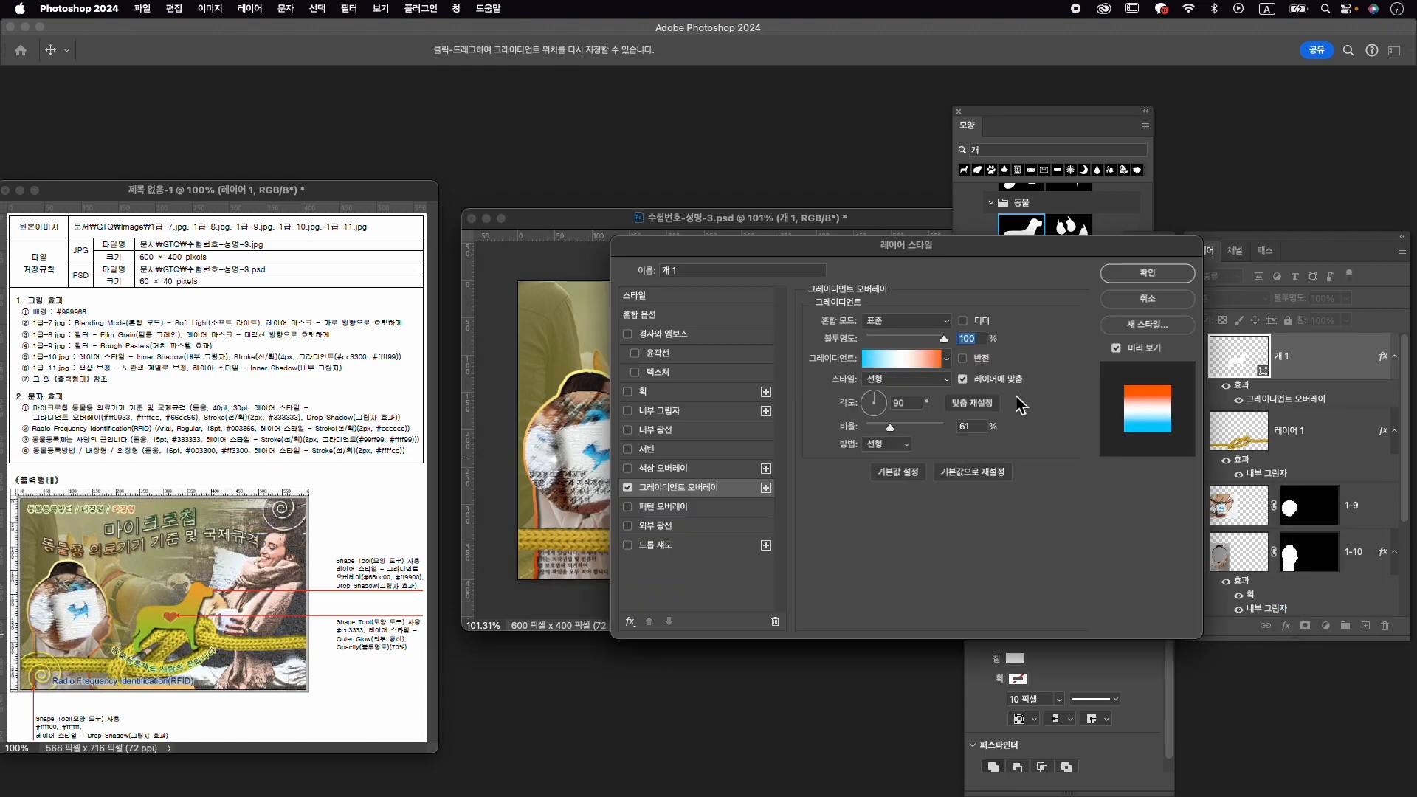
pyautogui.click(914, 365)
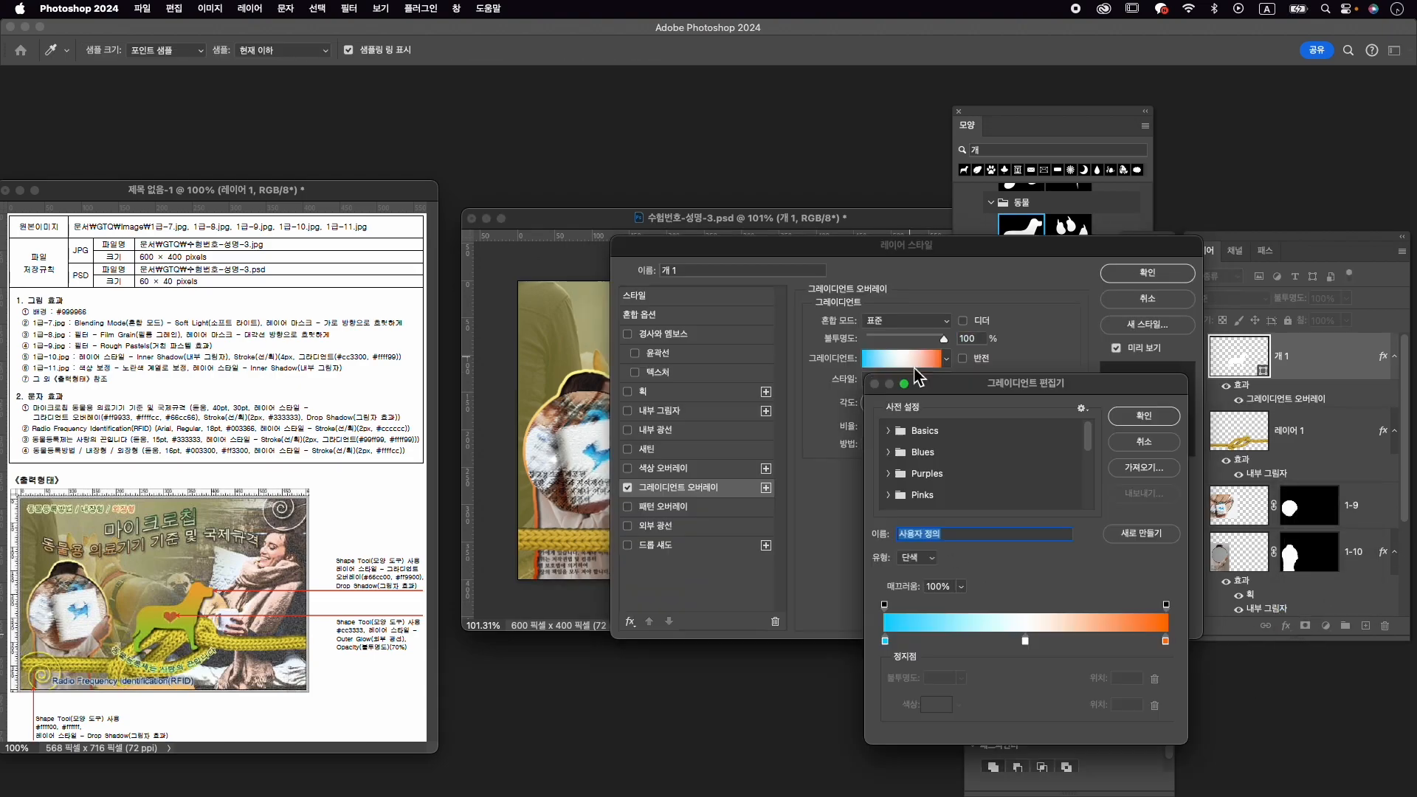
pyautogui.click(1026, 641)
pyautogui.moveTo(1029, 644); pyautogui.dragTo(964, 692)
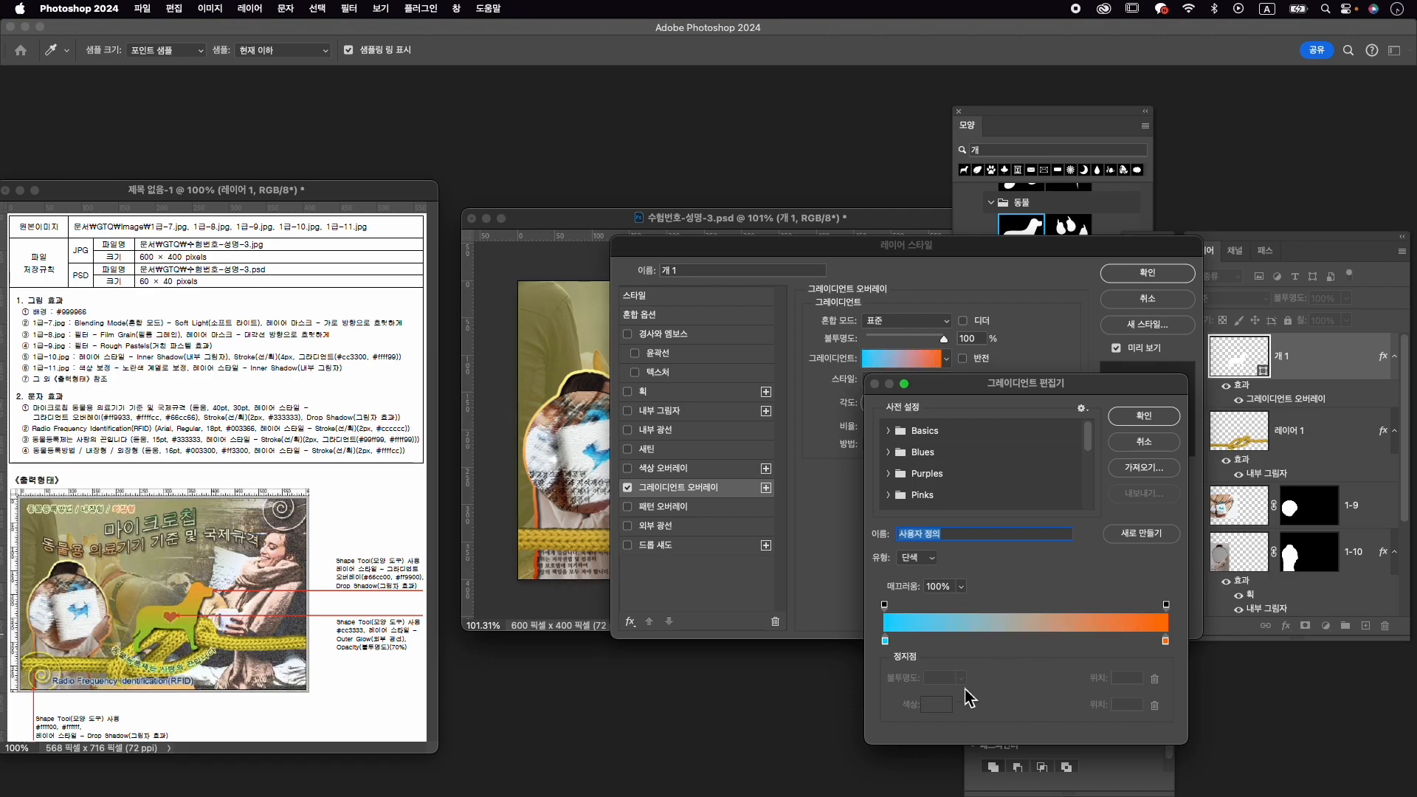
# Set the dog gradient's start to #66cc00 and its end to #ff9900, and add a Drop Shadow to the shape.
pyautogui.click(886, 642)
pyautogui.doubleClick(884, 641)
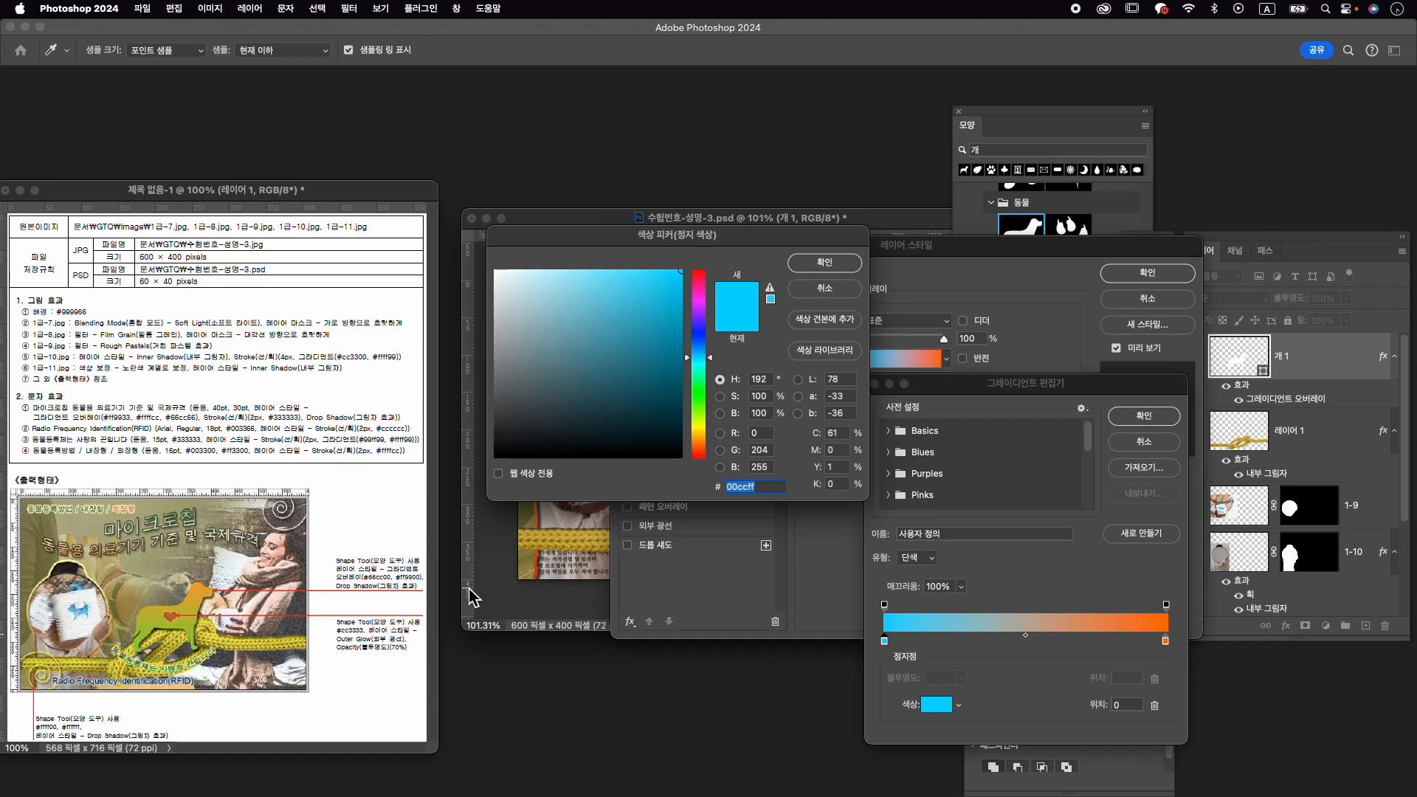
pyautogui.write('66cc00')
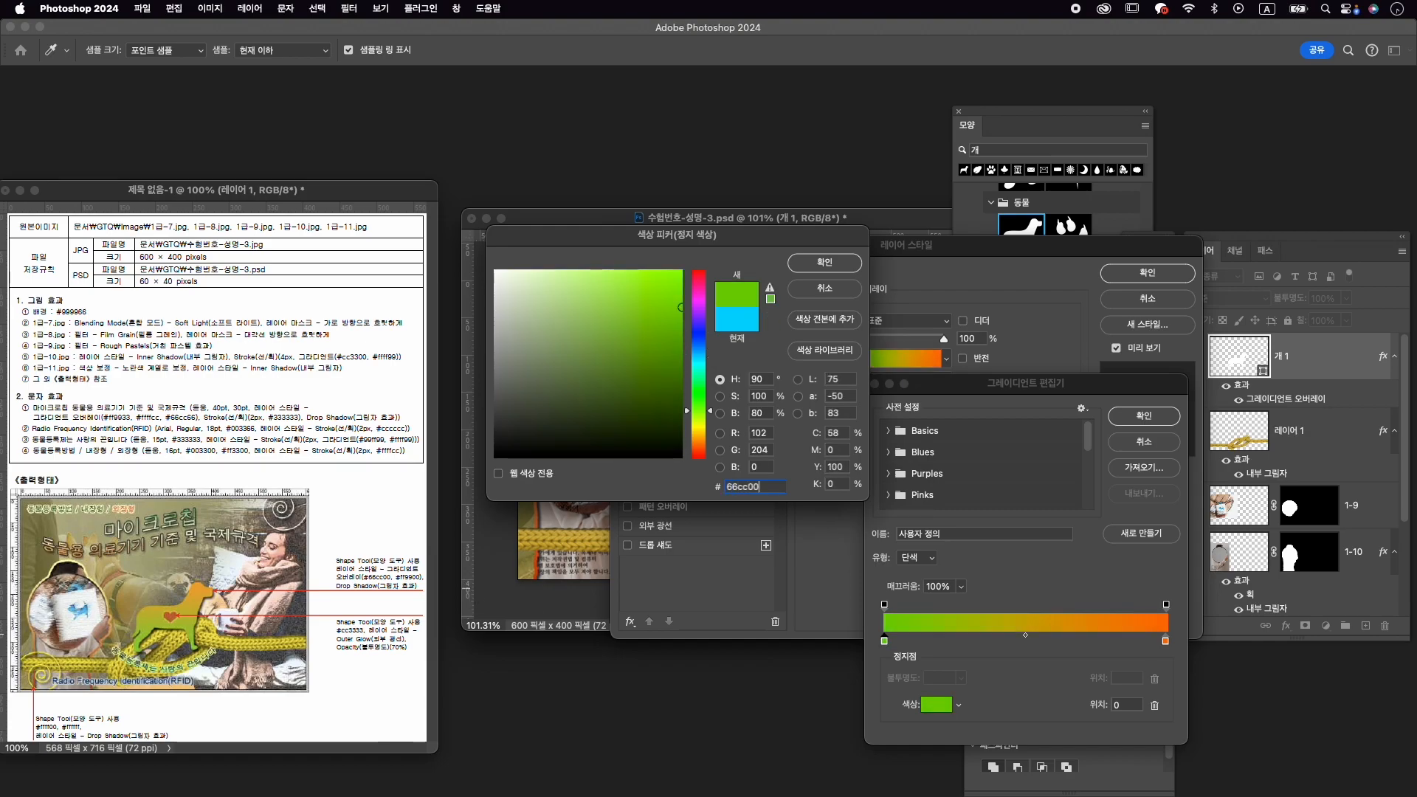
pyautogui.press('Return')
pyautogui.doubleClick(1166, 641)
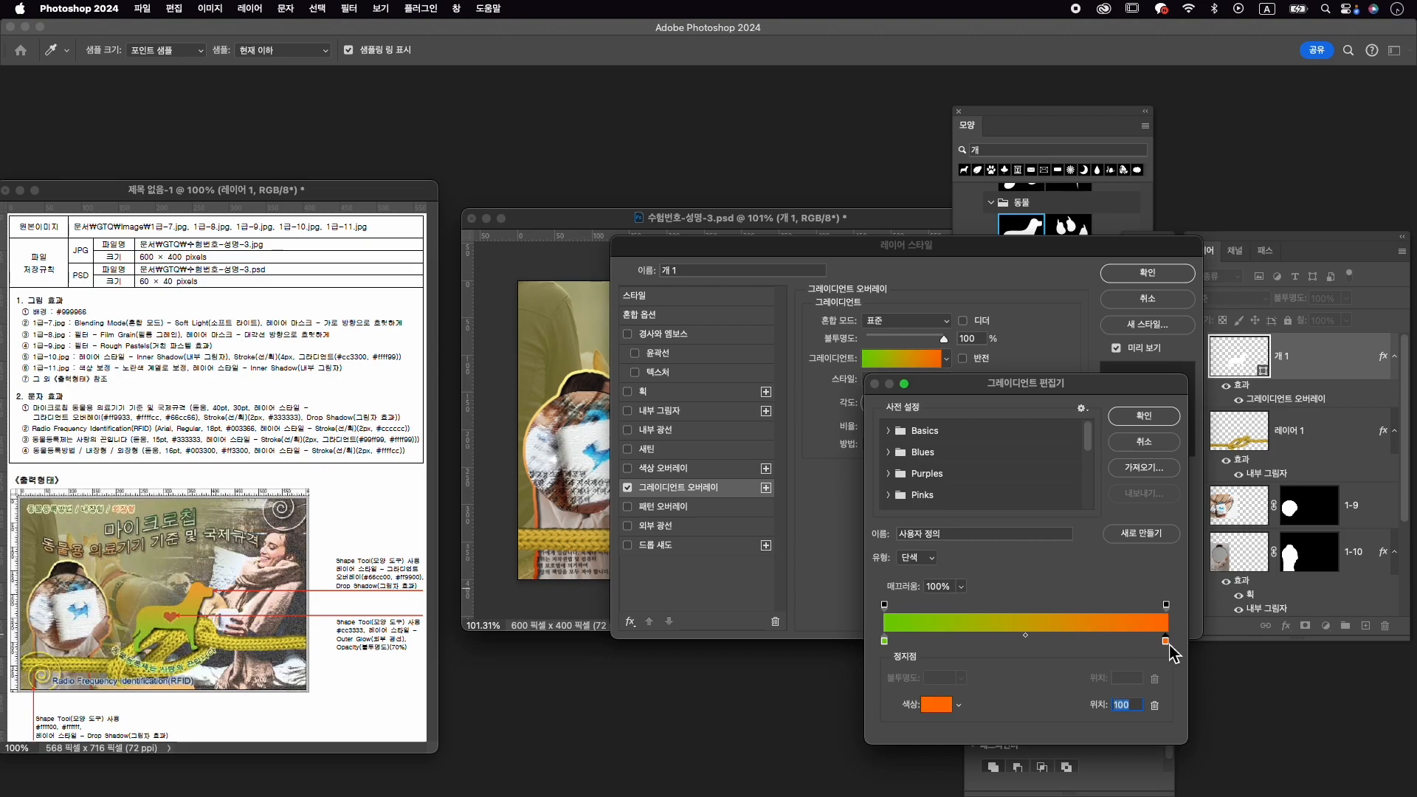
pyautogui.write('ff9900')
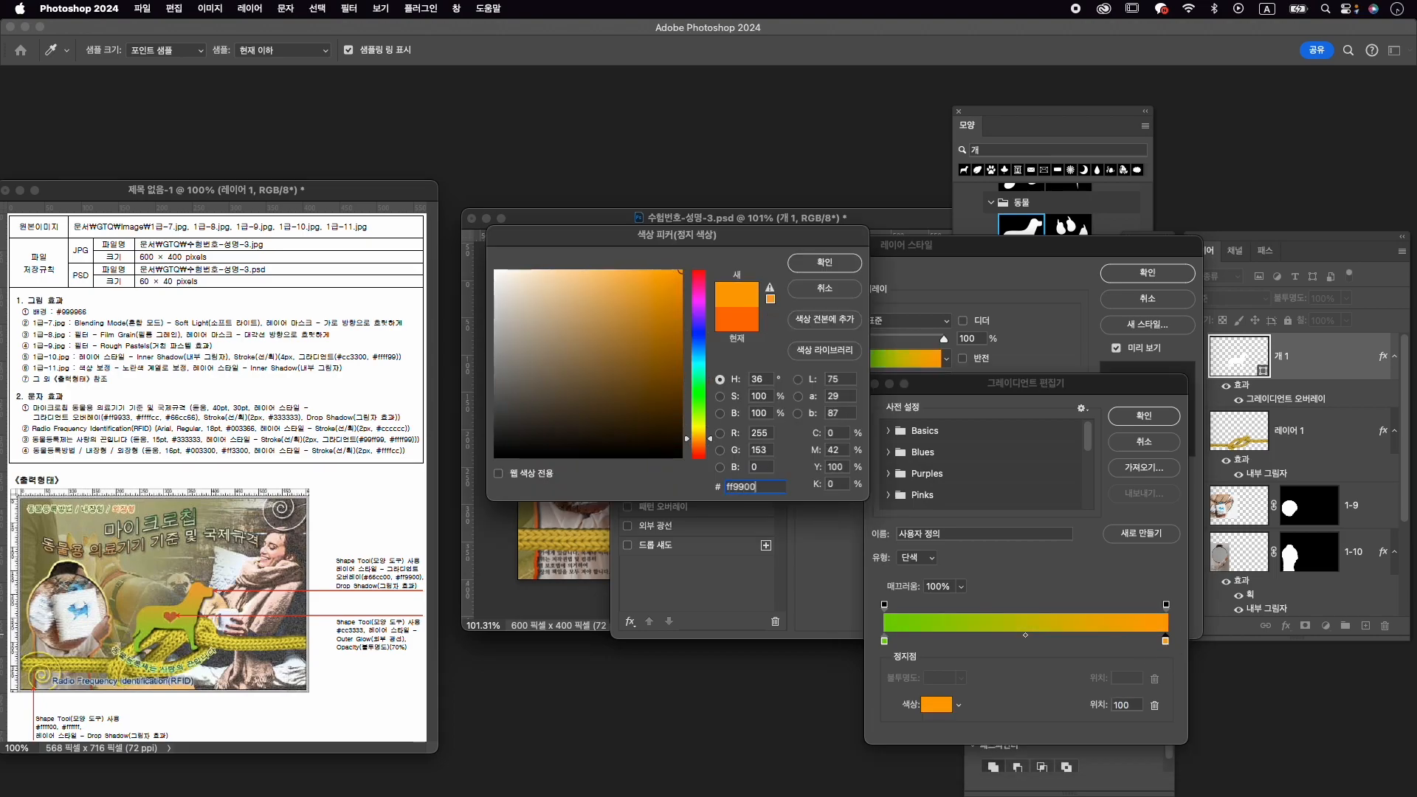
pyautogui.press('Return')
pyautogui.click(1154, 416)
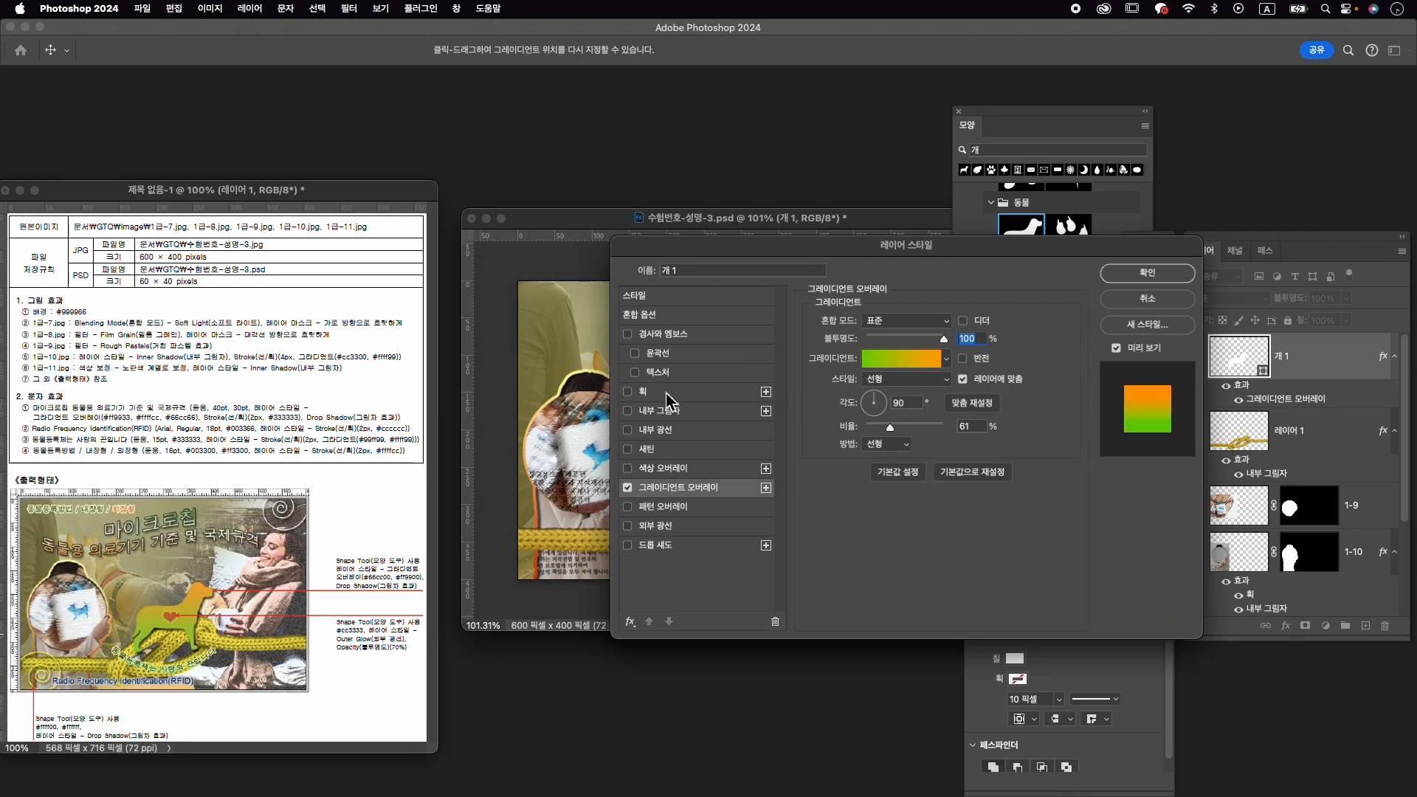
pyautogui.click(661, 544)
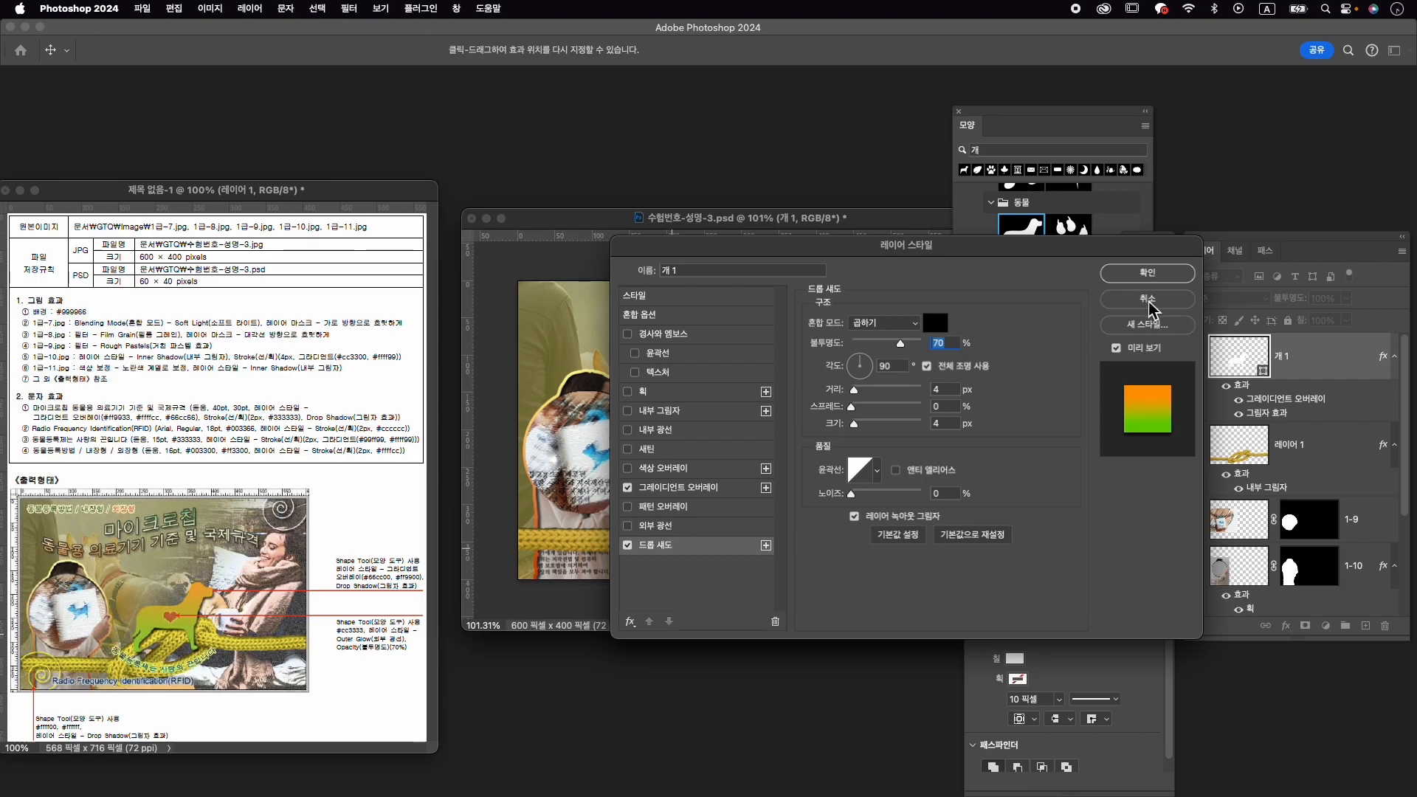
pyautogui.click(1147, 274)
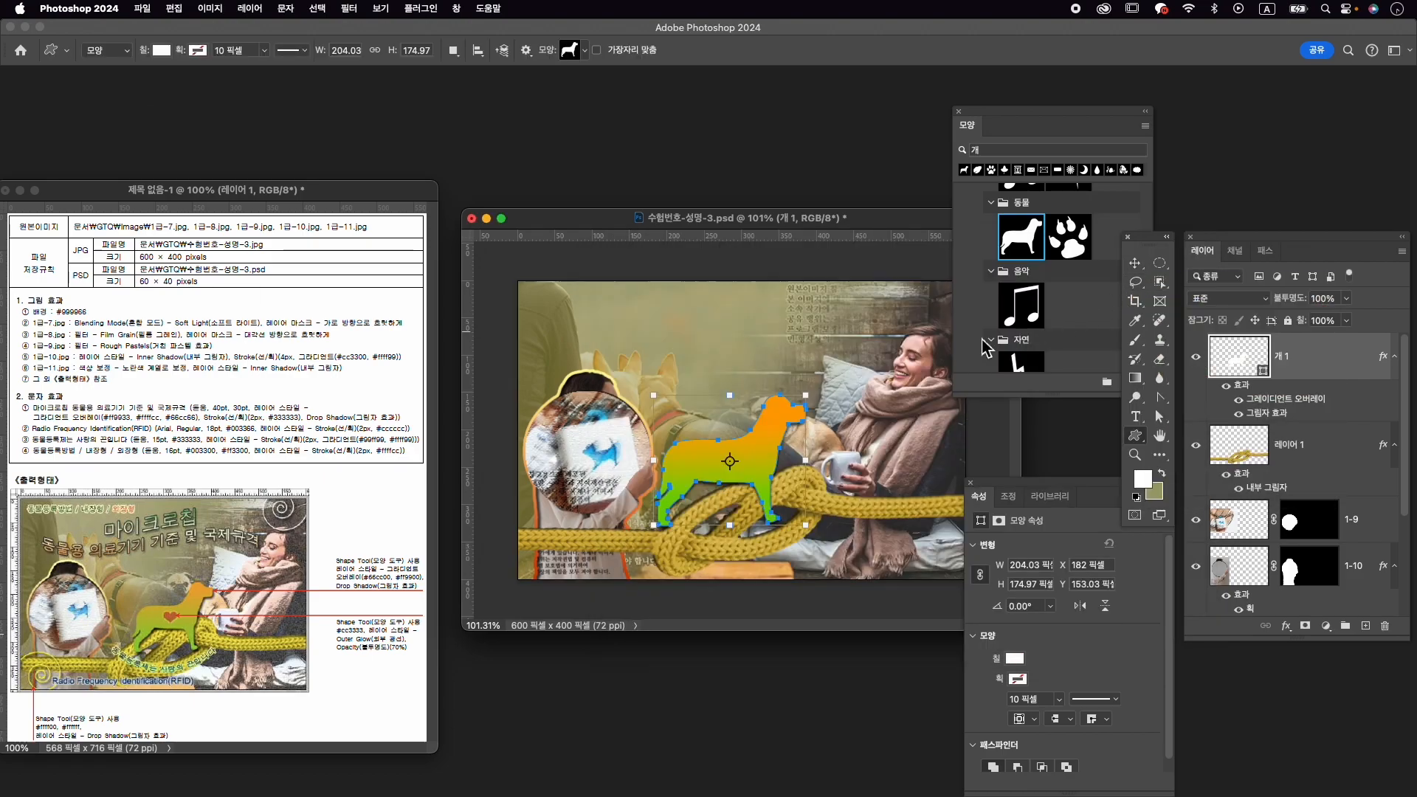
# Shrink the dog shape to about 187 × 160 px and shift it slightly right above the rope knot.
pyautogui.press('cmd+t')
pyautogui.moveTo(751, 432); pyautogui.dragTo(823, 406)
pyautogui.press('Return')
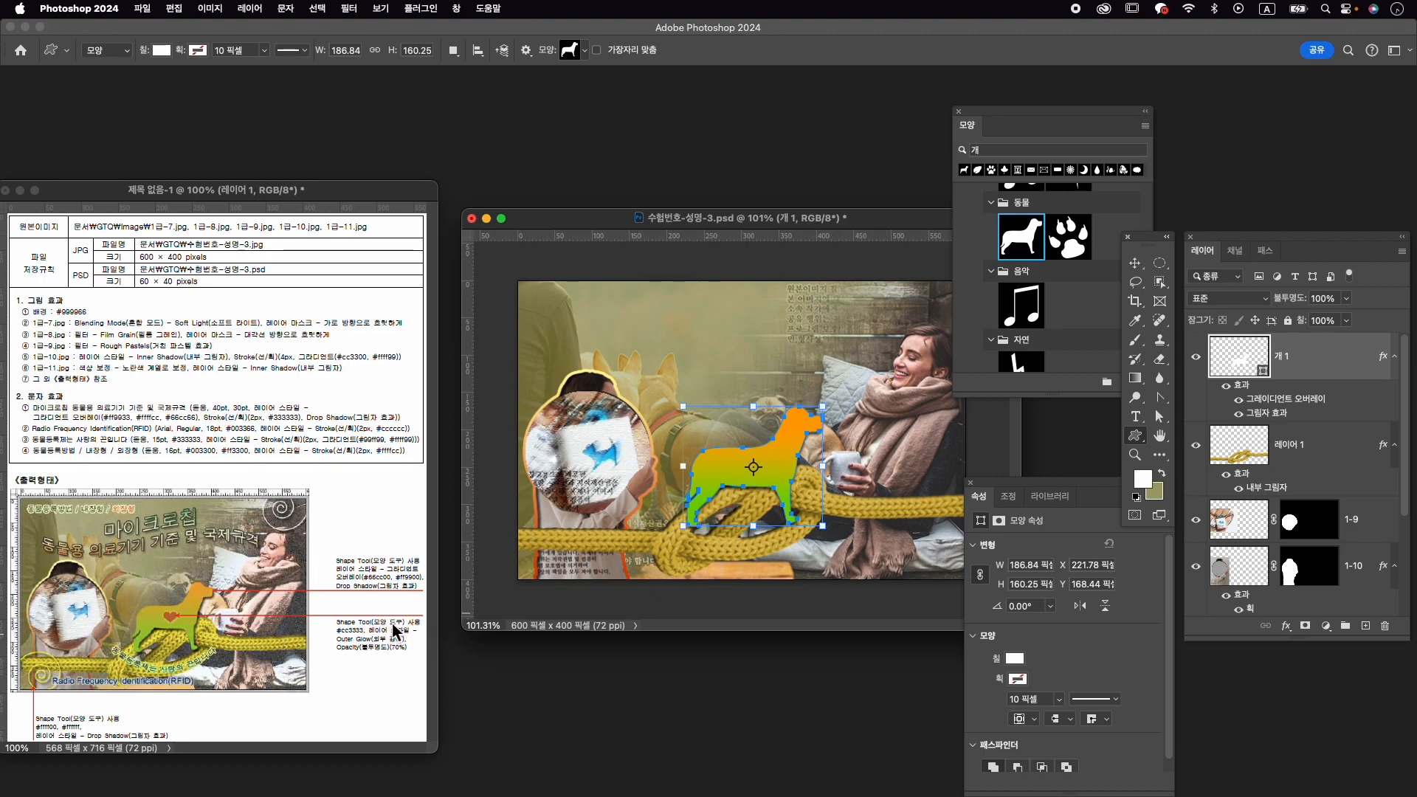
# Find the legacy default heart by searching the shapes for 하트, and draw it 29 × 25 px on the dog's body.
pyautogui.click(995, 151)
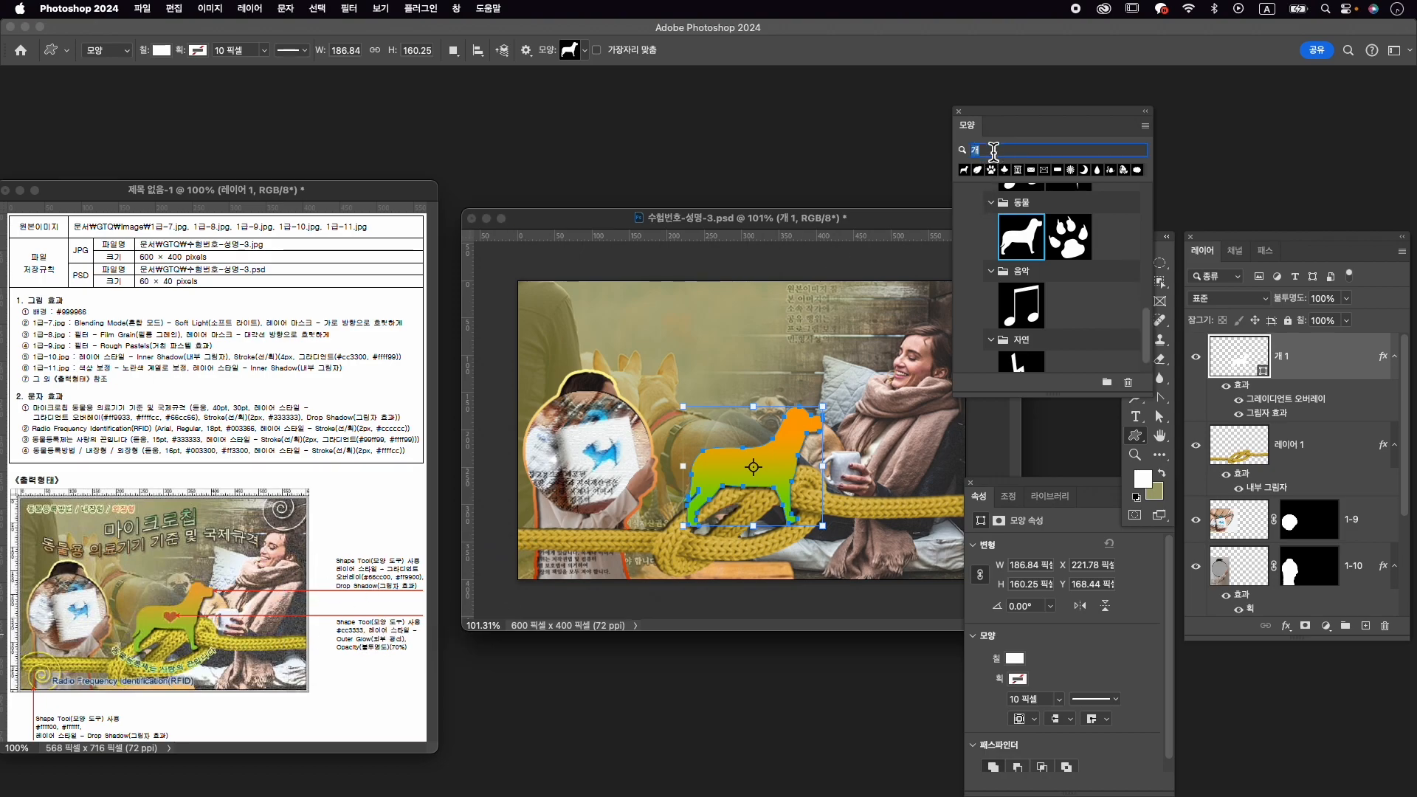
pyautogui.hotkey('ctrl', 'space')
pyautogui.write('하트')
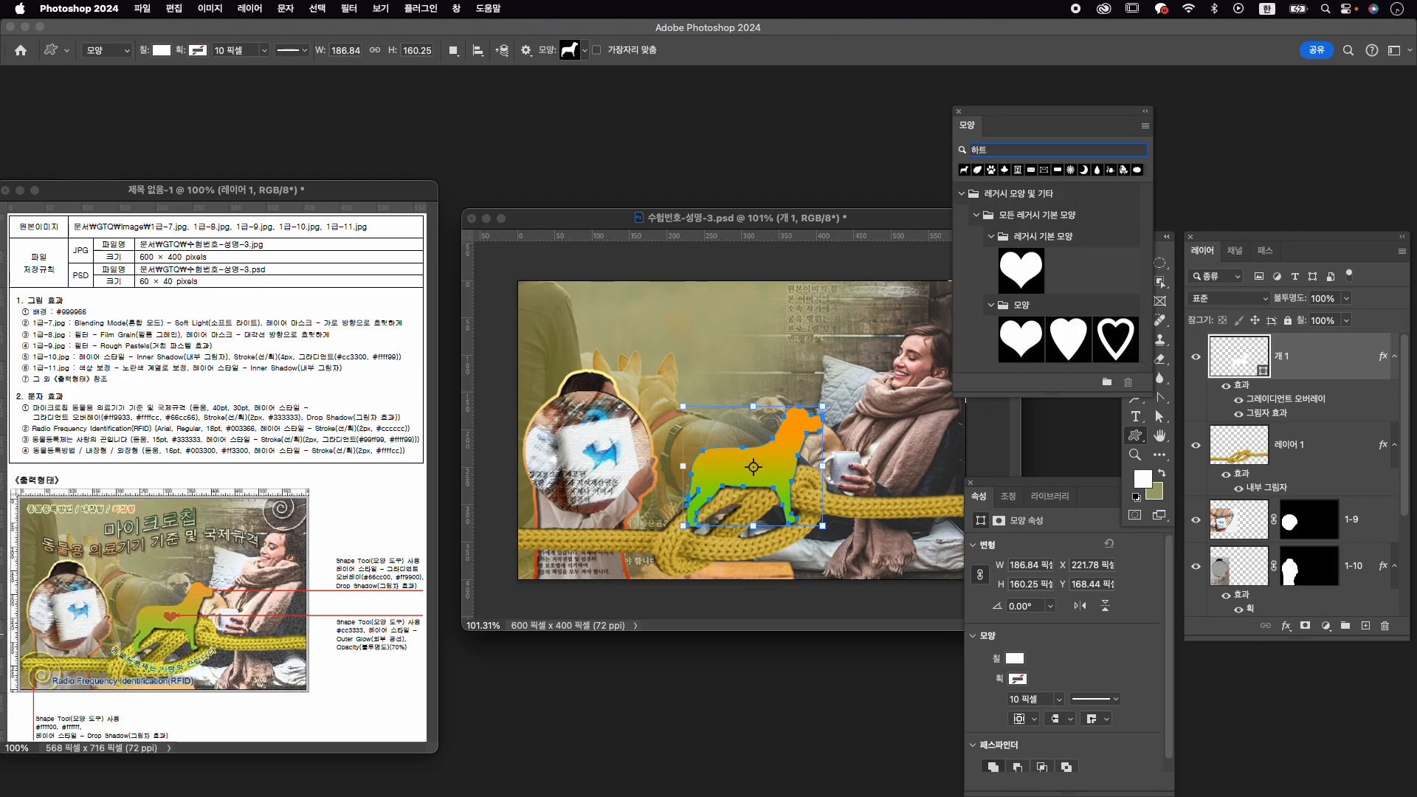
pyautogui.click(1029, 278)
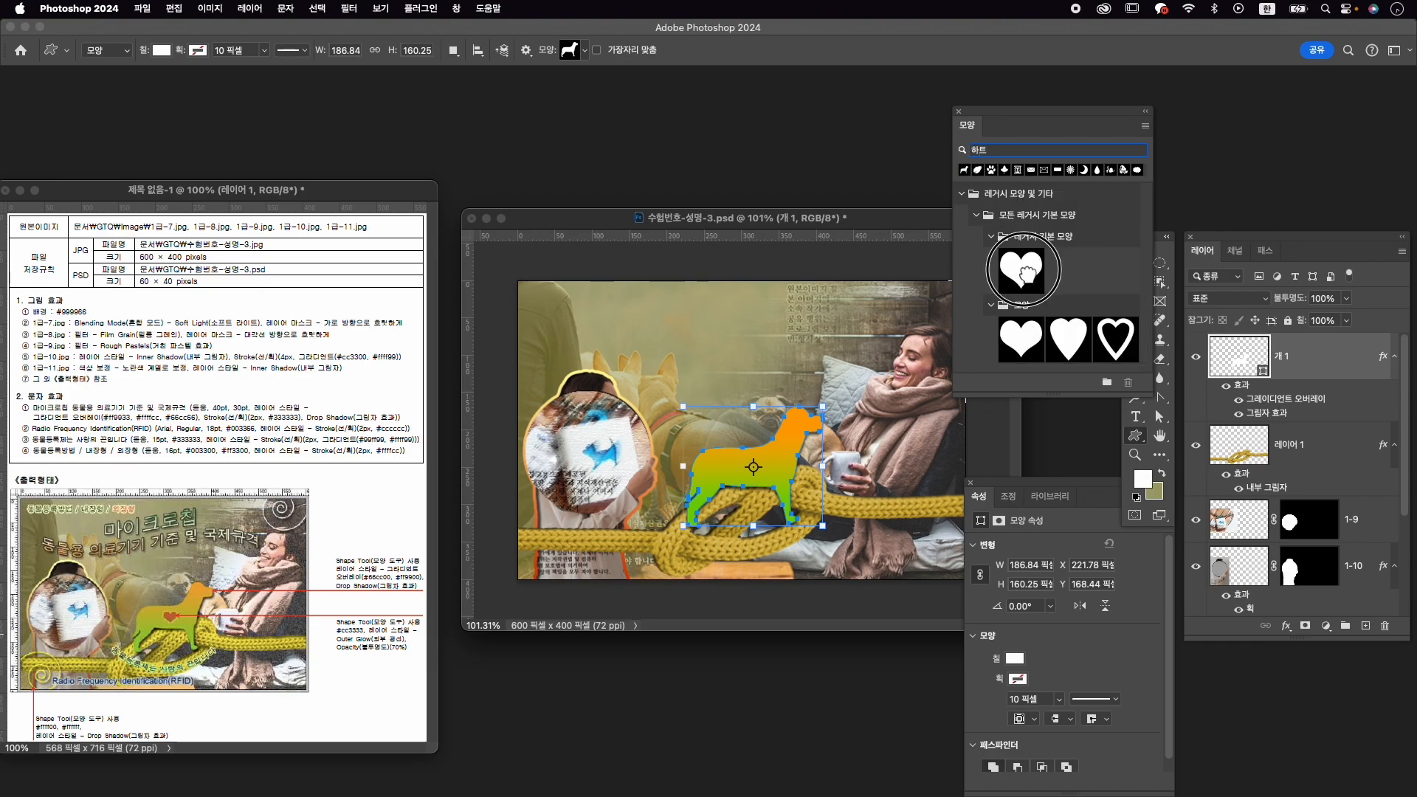
pyautogui.moveTo(736, 463); pyautogui.dragTo(758, 482)
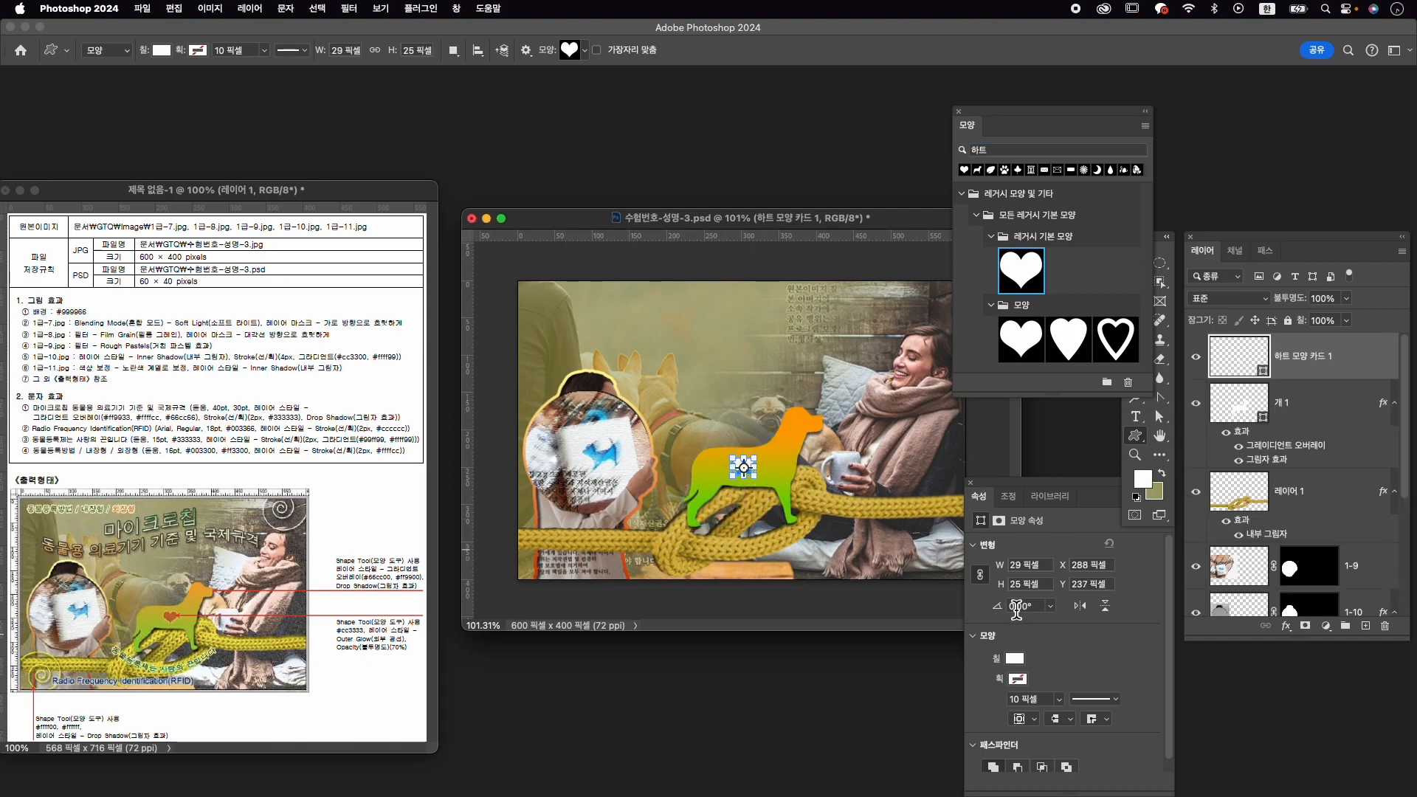
# Set the heart shape's fill colour to #cc3333.
pyautogui.click(1015, 659)
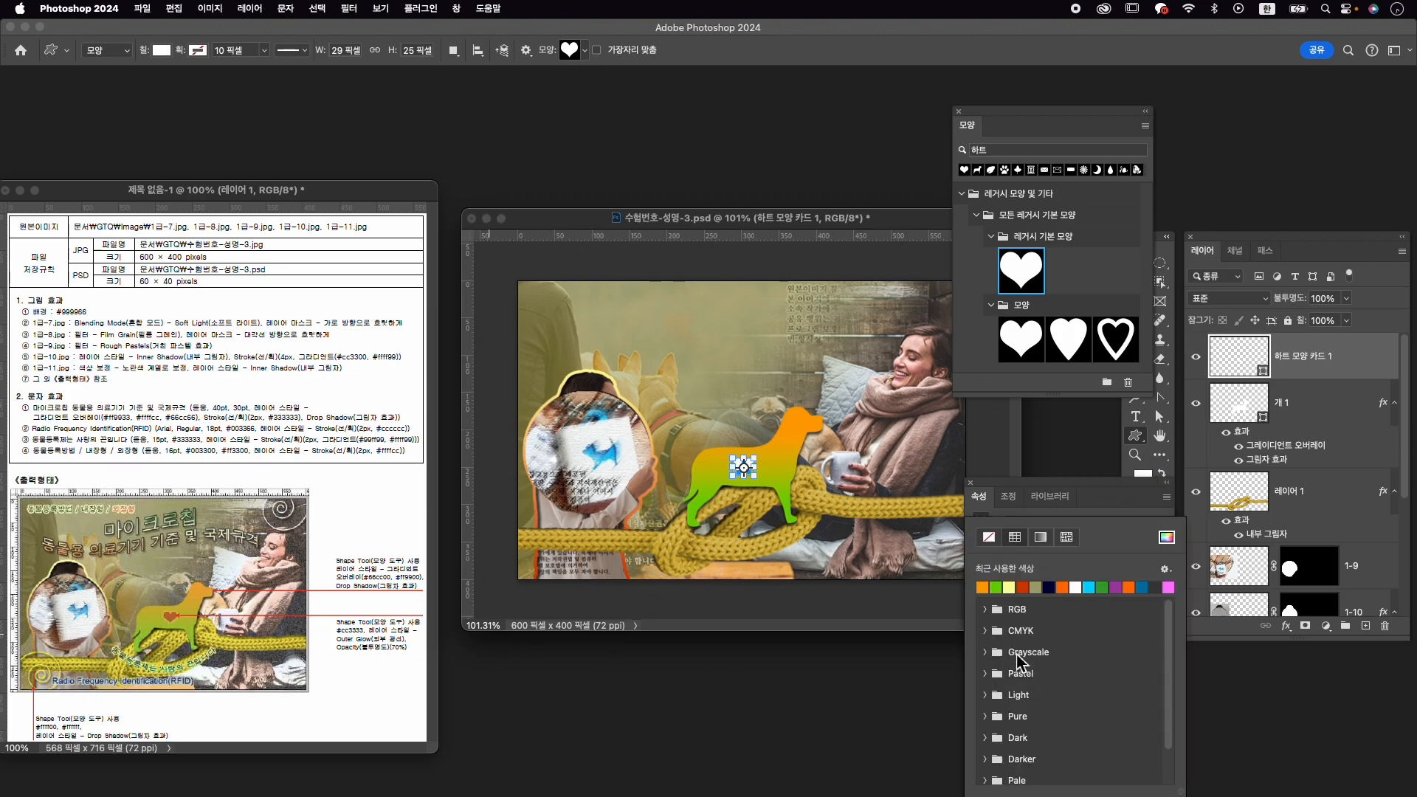
pyautogui.click(1166, 536)
pyautogui.write('cc3300')
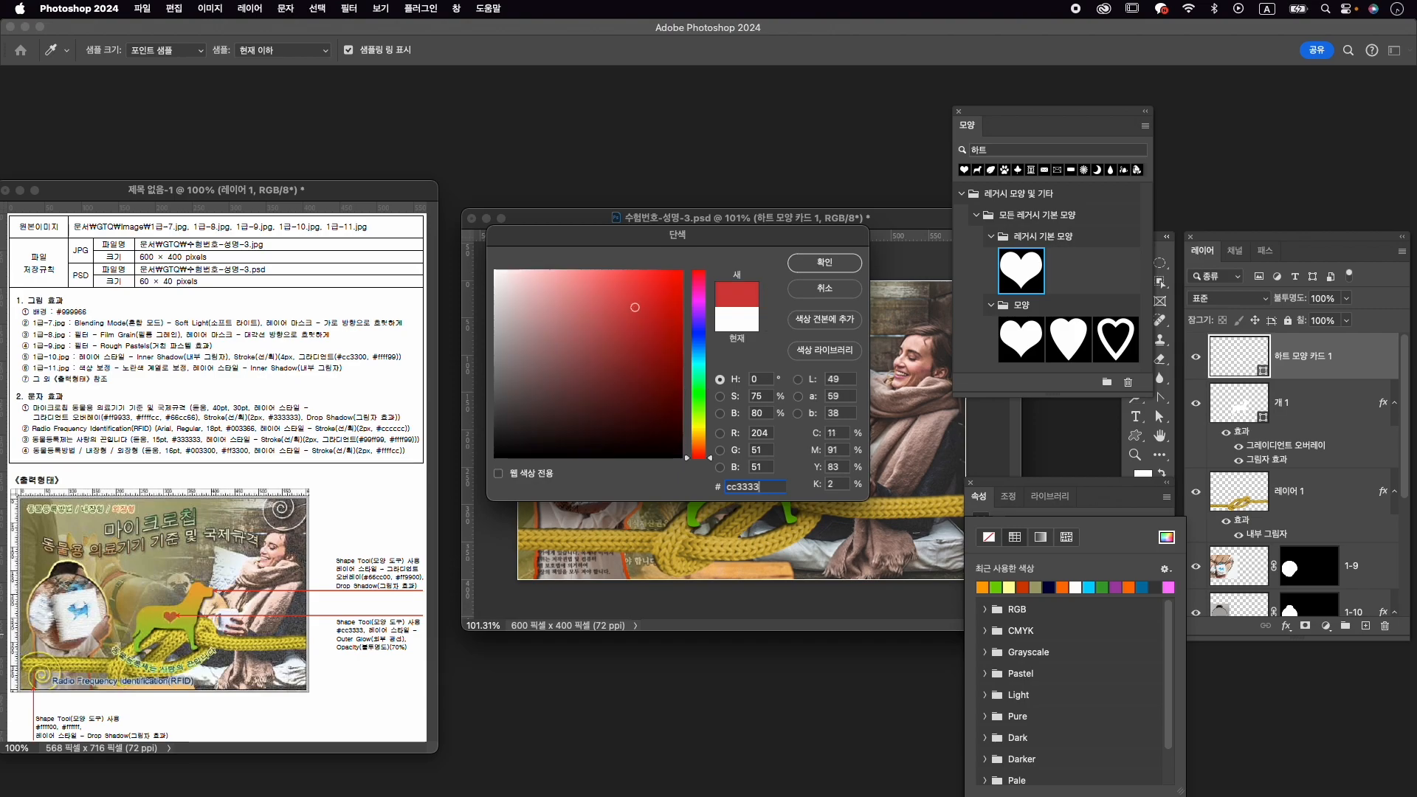
pyautogui.press('Return')
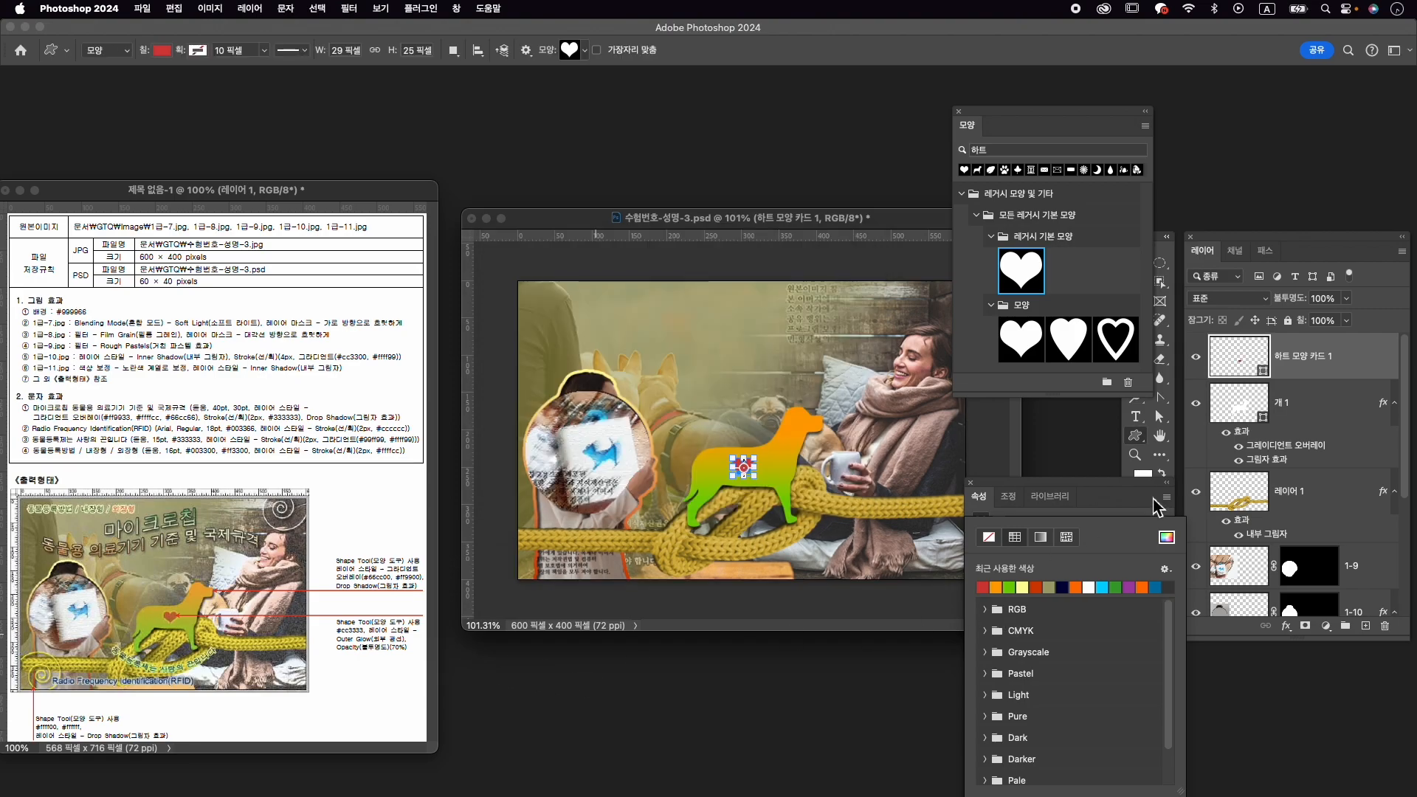
# Add an Outer Glow to the heart shape layer.
pyautogui.click(1291, 626)
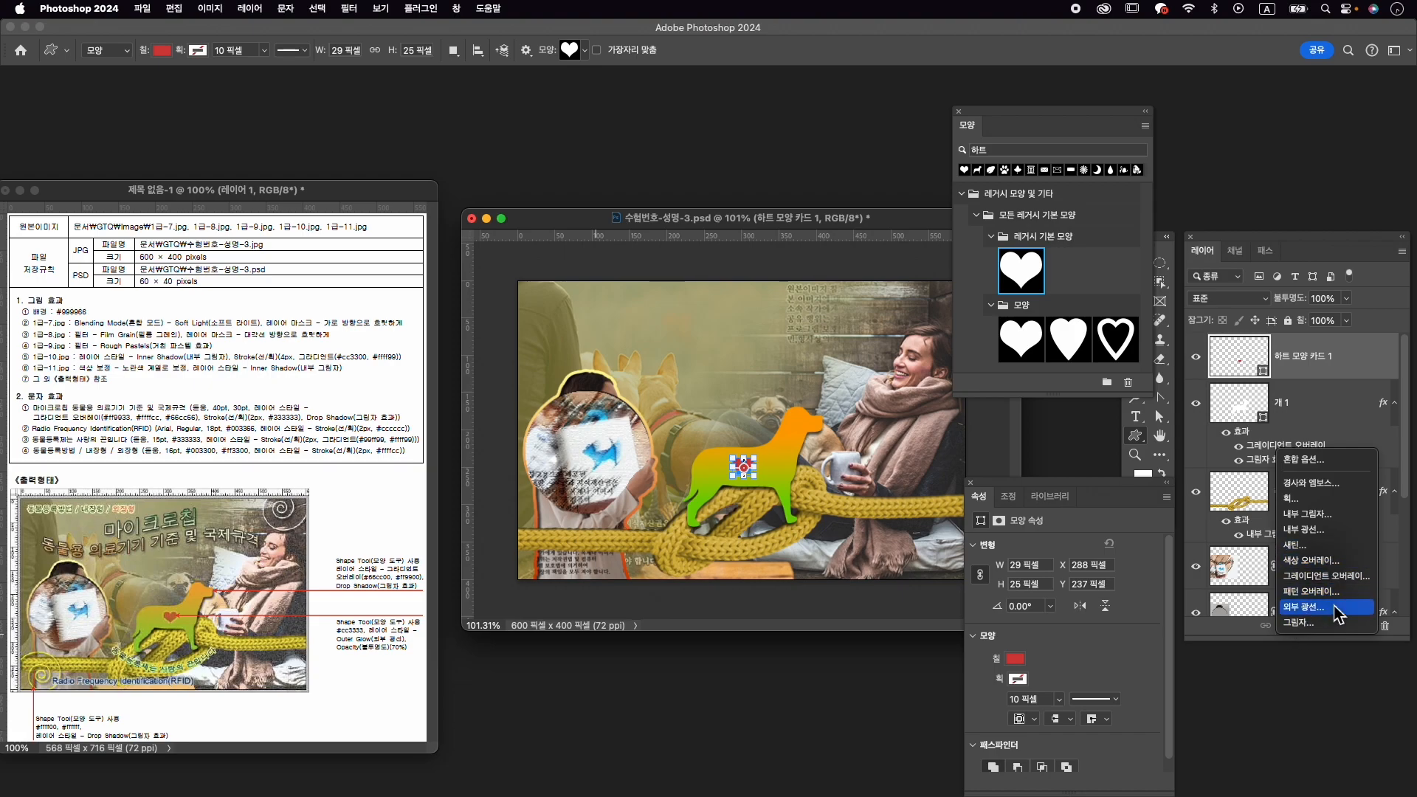
# Add an Outer Glow effect to the heart shape layer and set the layer's opacity to 70%.
pyautogui.click(1305, 607)
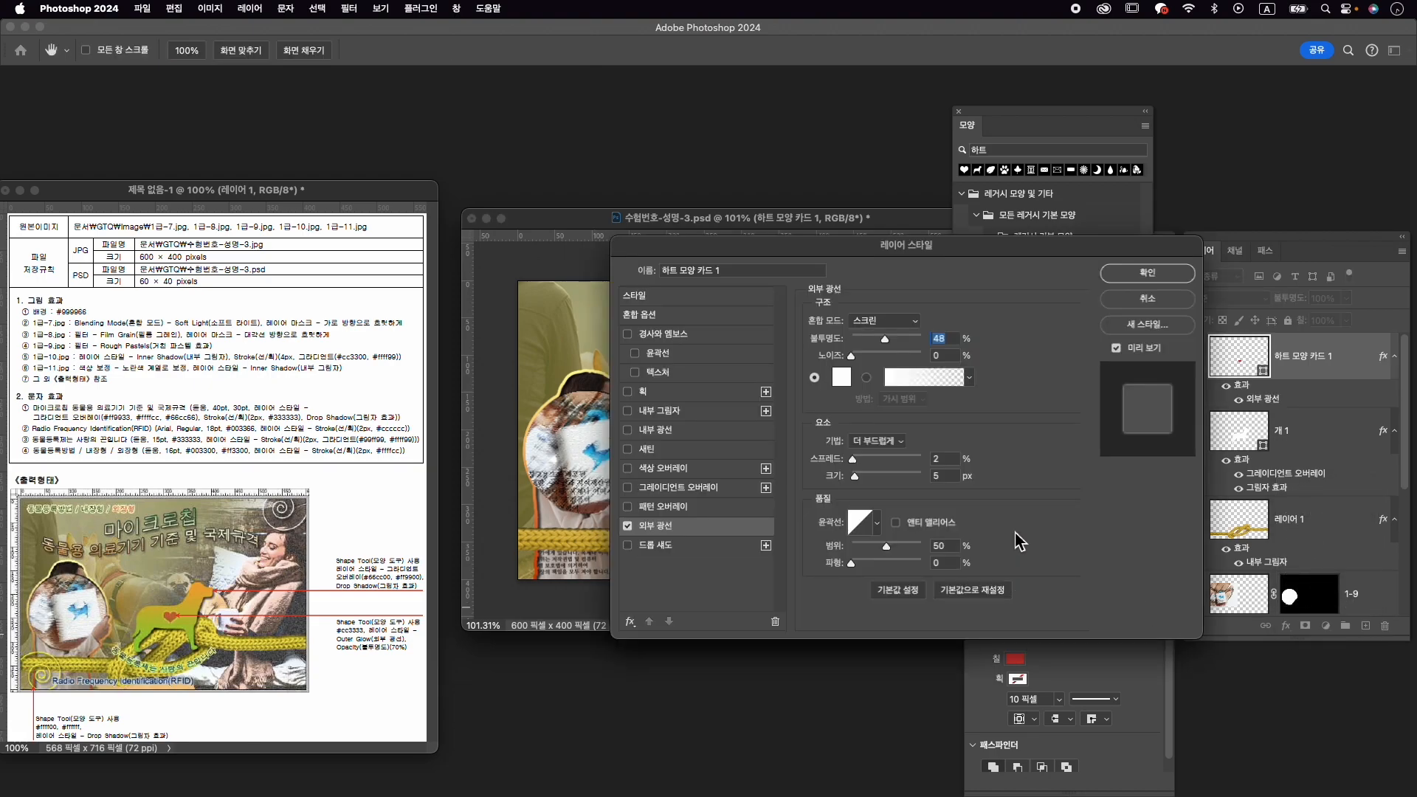
pyautogui.click(1170, 274)
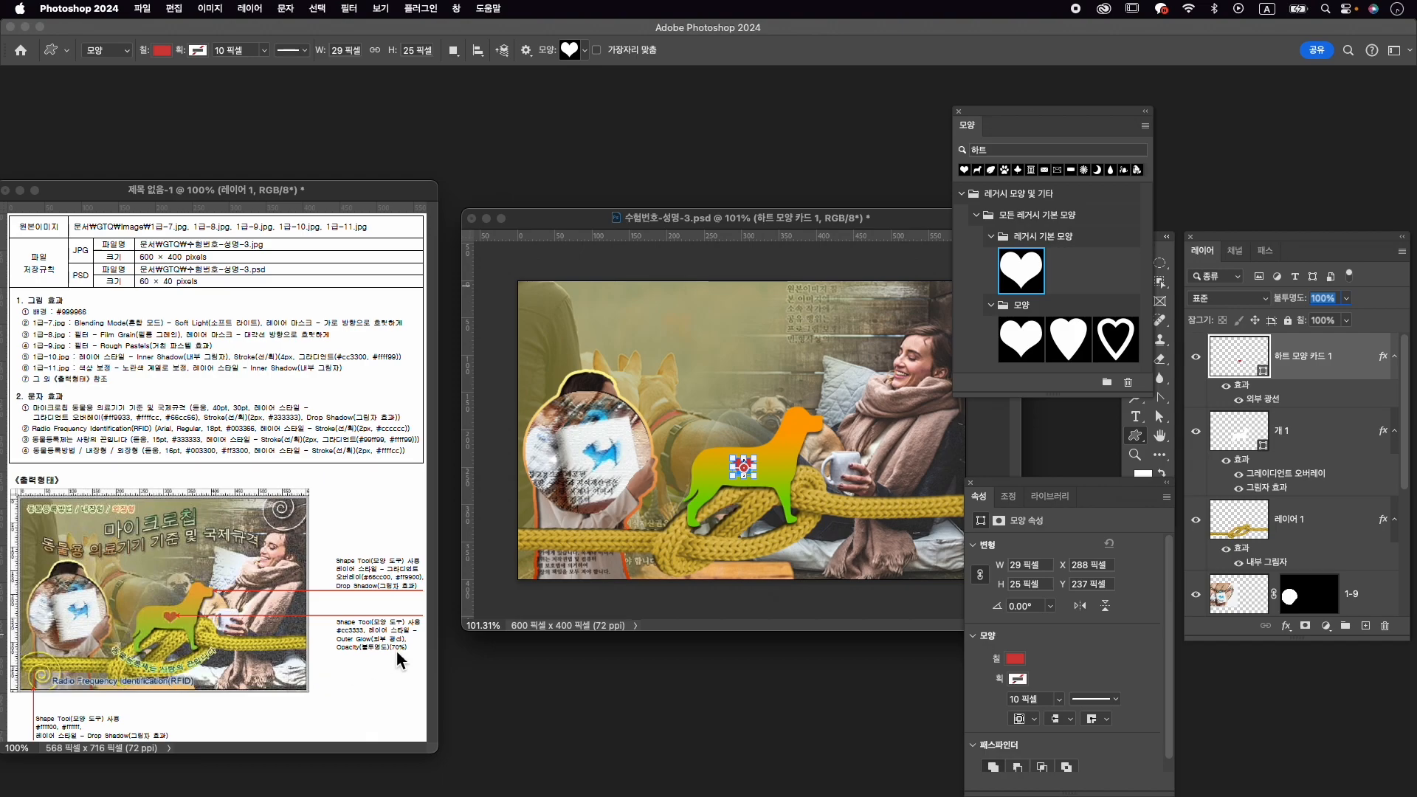
pyautogui.write('70')
pyautogui.press('Return')
# Nudge the heart slightly to the right on the dog's body, to about X 292 px, Y 238 px.
pyautogui.press('super+t')
pyautogui.press('Right')
pyautogui.press('Right')
pyautogui.press('Right')
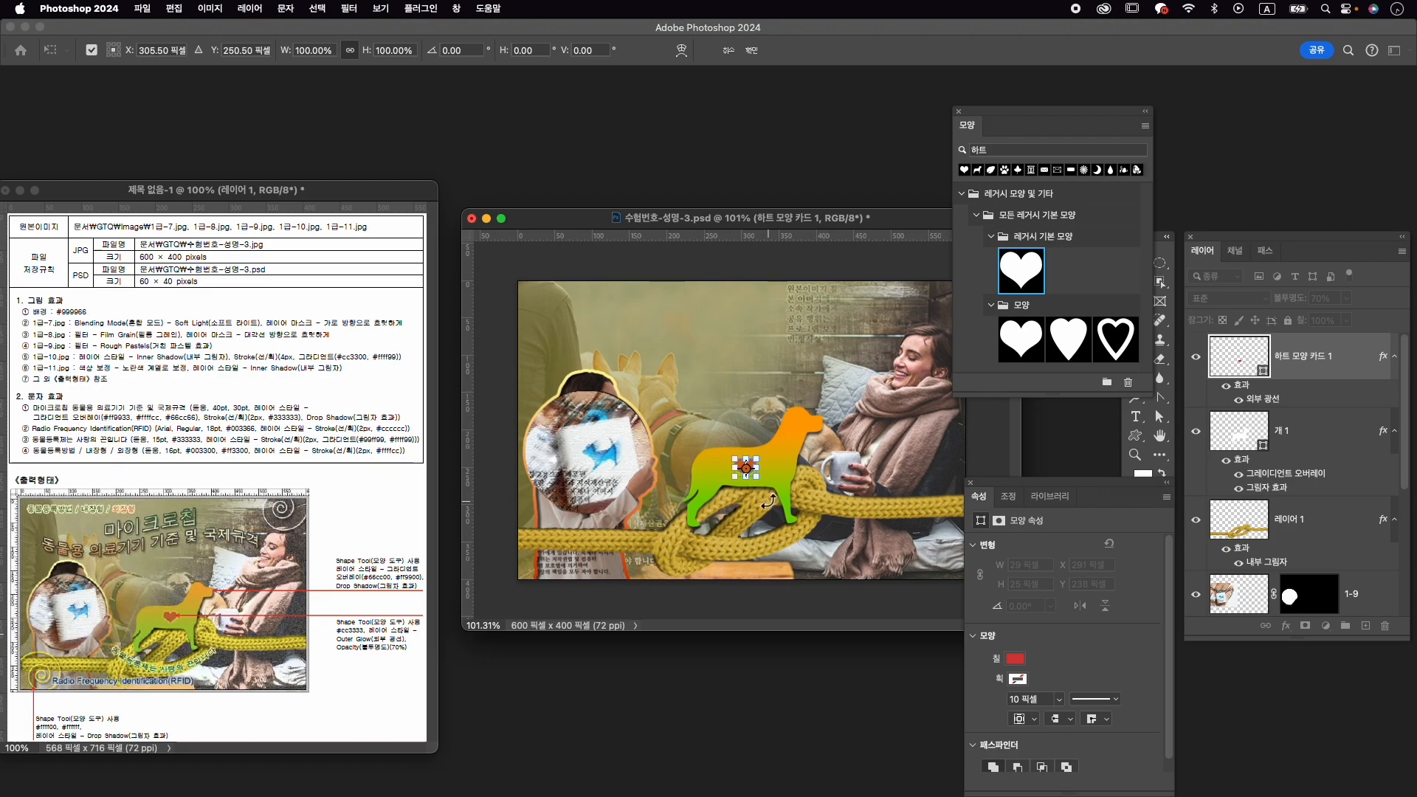
pyautogui.press('Right')
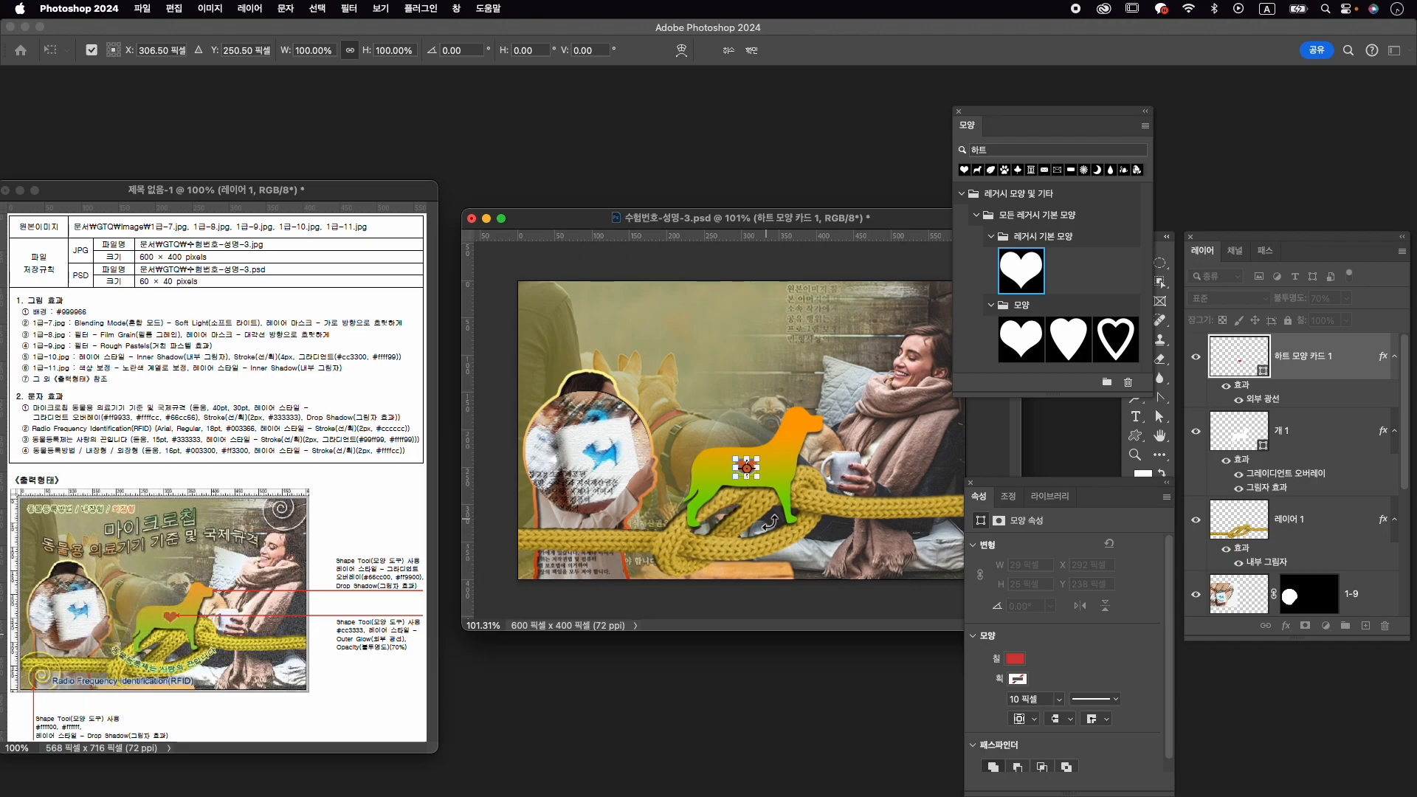
pyautogui.press('Return')
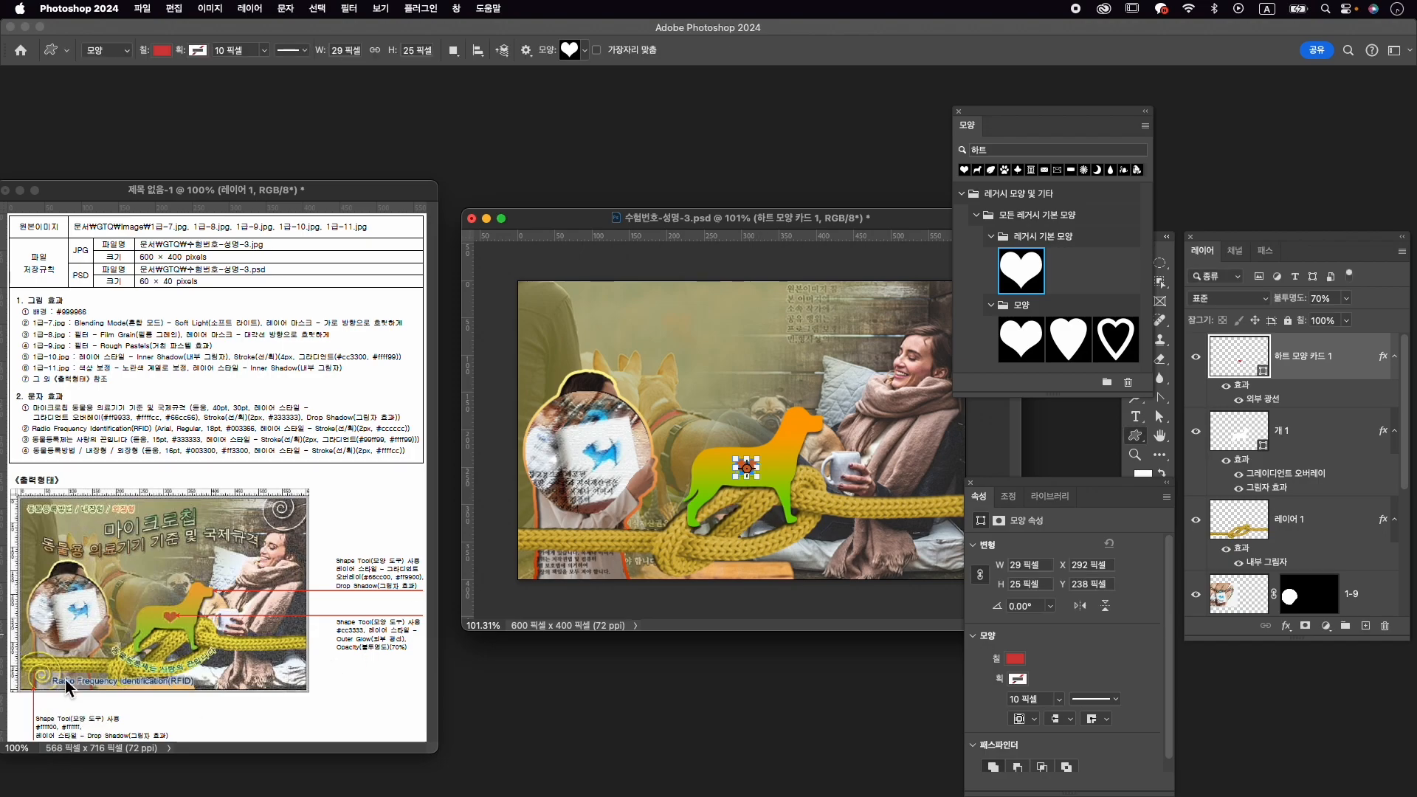
# Search the shape library for 회오리.
pyautogui.click(1024, 151)
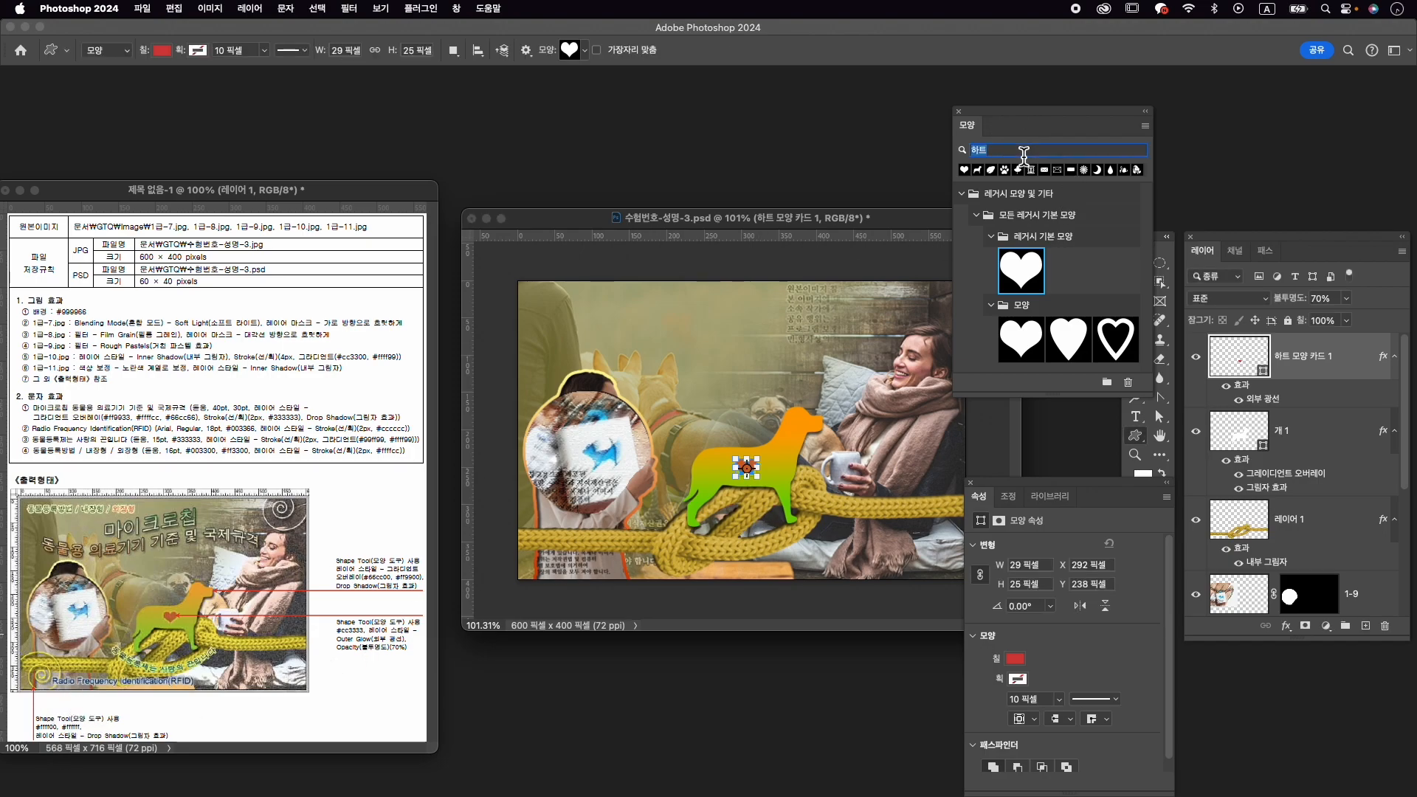
pyautogui.write('ghld')
pyautogui.press('BackSpace')
pyautogui.press('BackSpace')
pyautogui.write('회오리')
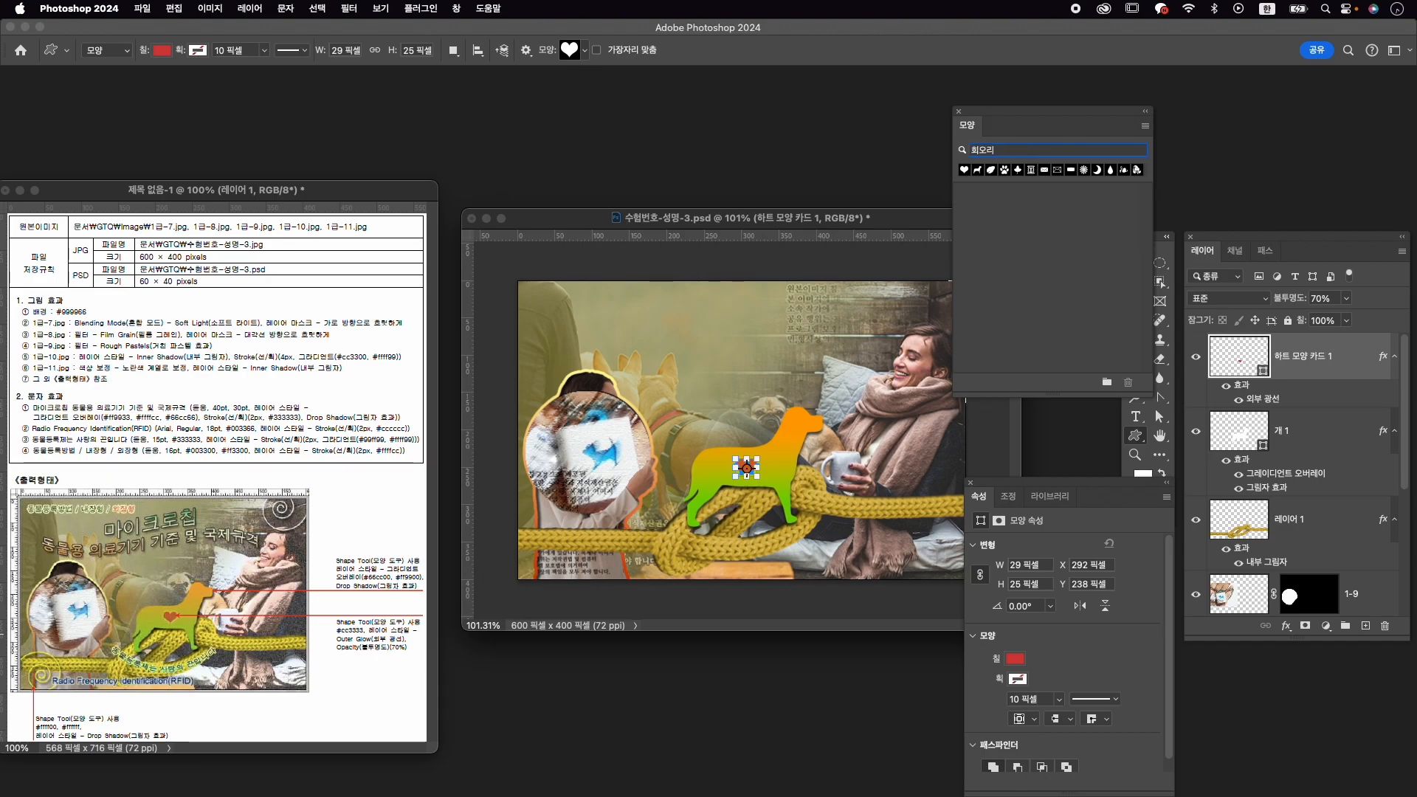
# Clear the shape search and expand the 모든 레거시 기본 모양 group inside 레거시 모양 및 기타.
pyautogui.doubleClick(1061, 147)
pyautogui.press('BackSpace')
pyautogui.click(1043, 195)
pyautogui.click(1022, 151)
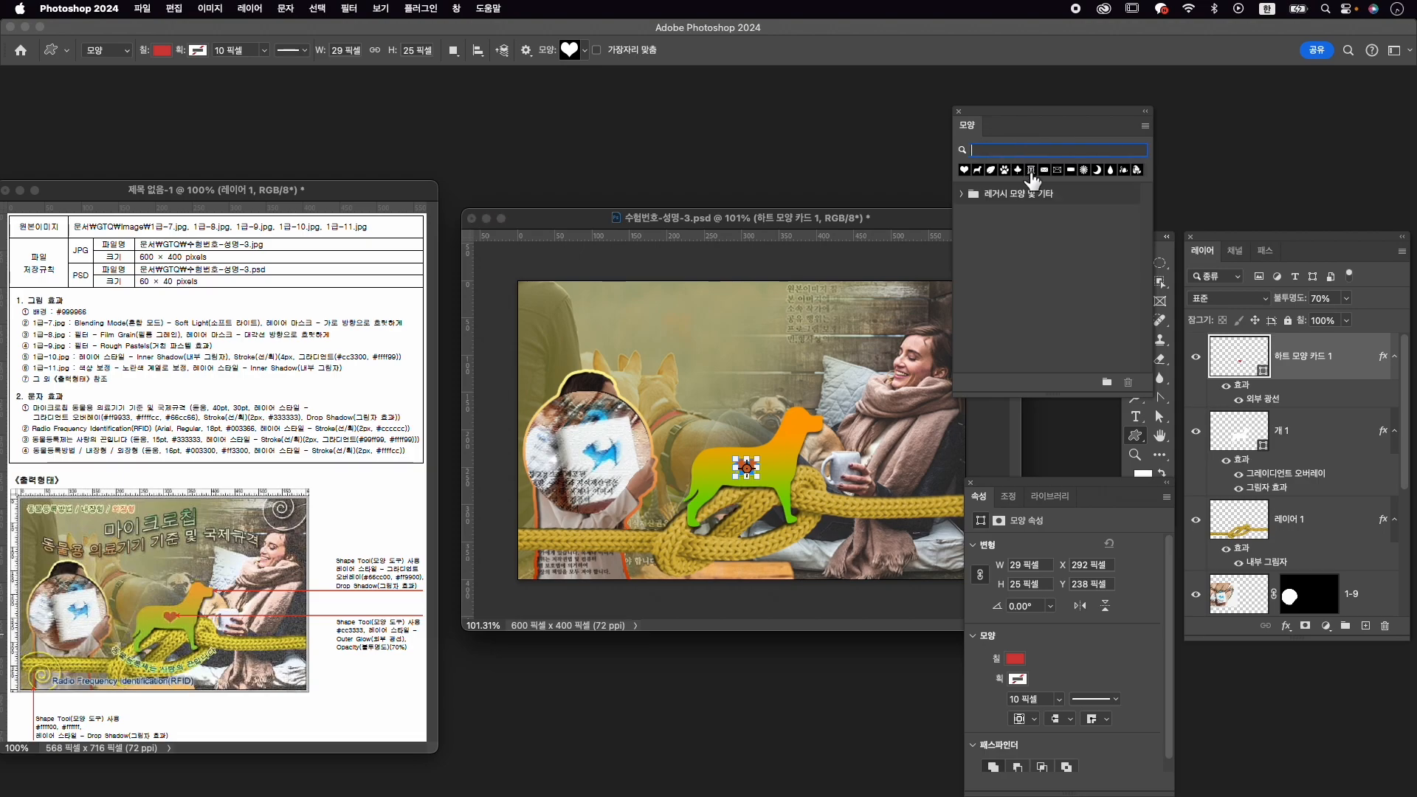
pyautogui.click(962, 193)
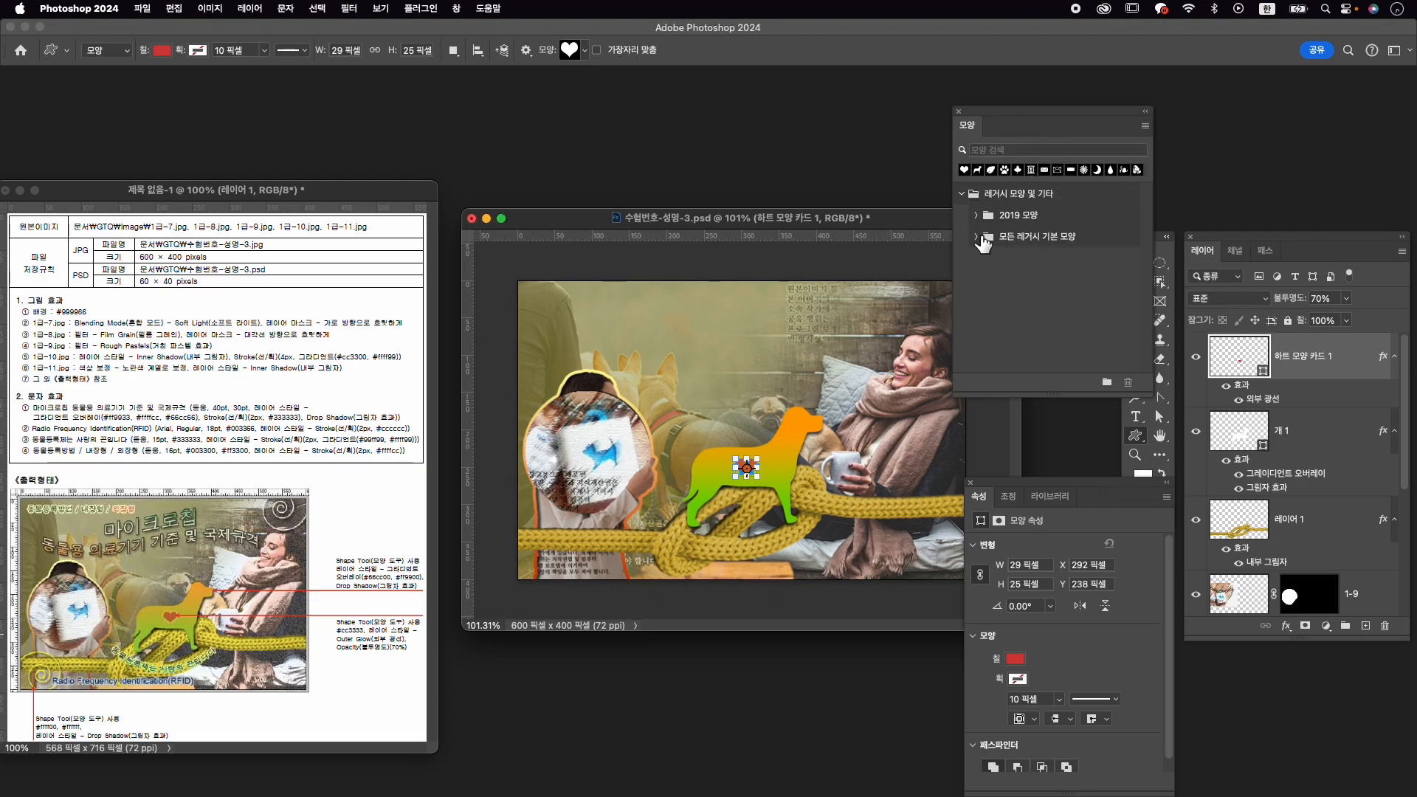
pyautogui.click(976, 236)
pyautogui.scroll(-2, 1007, 270)
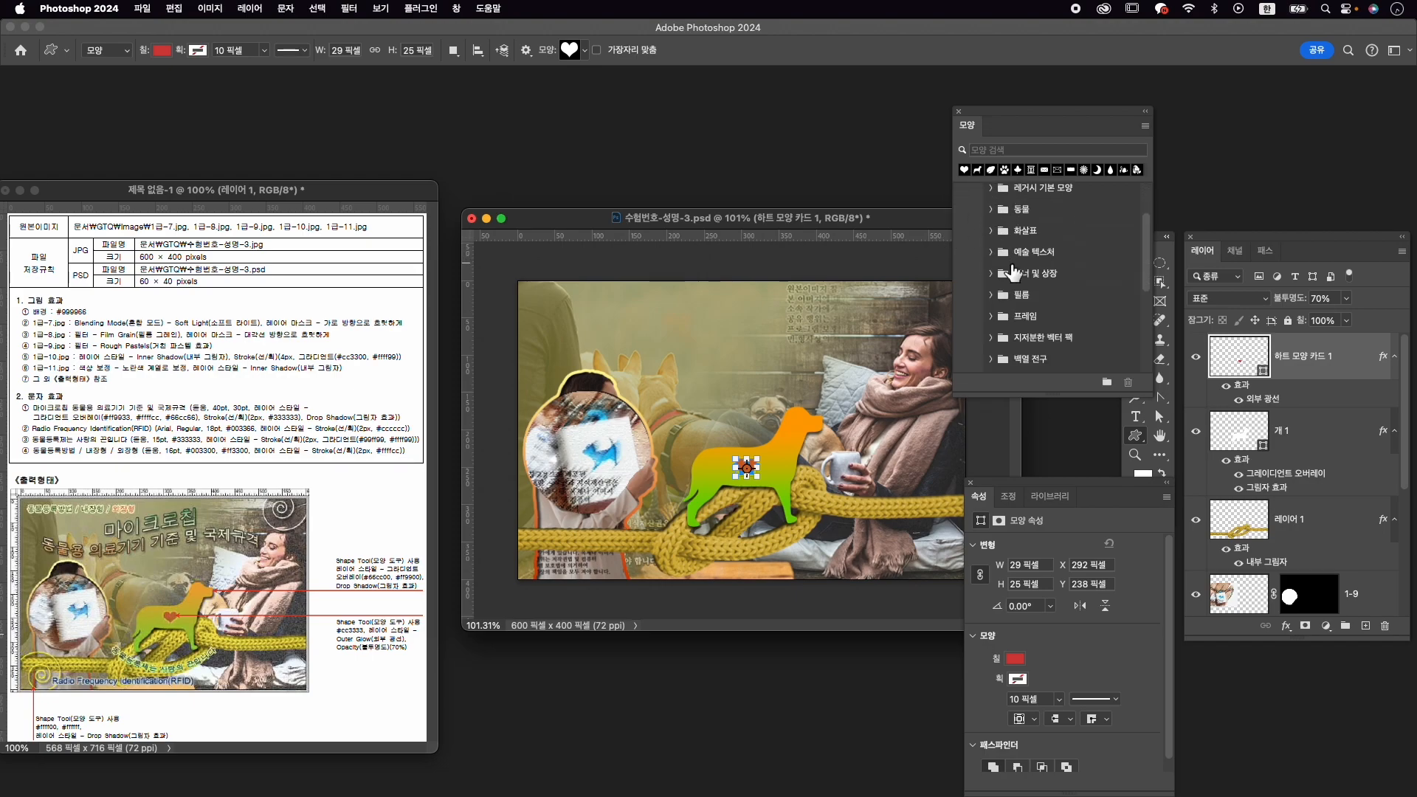
pyautogui.scroll(2, 1014, 273)
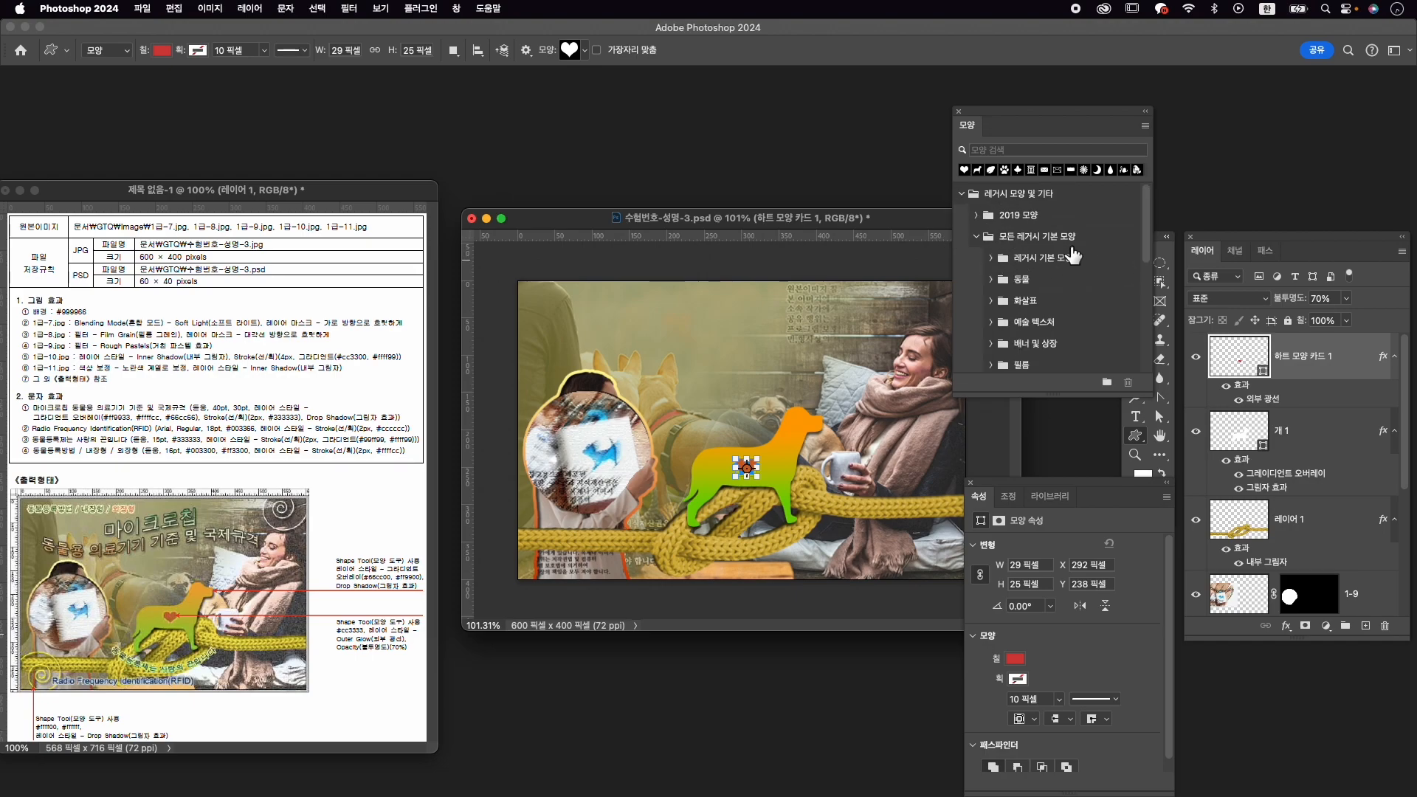
# Load the legacy shapes set again and delete the duplicate 레거시 모양 및 기타 group.
pyautogui.click(1147, 128)
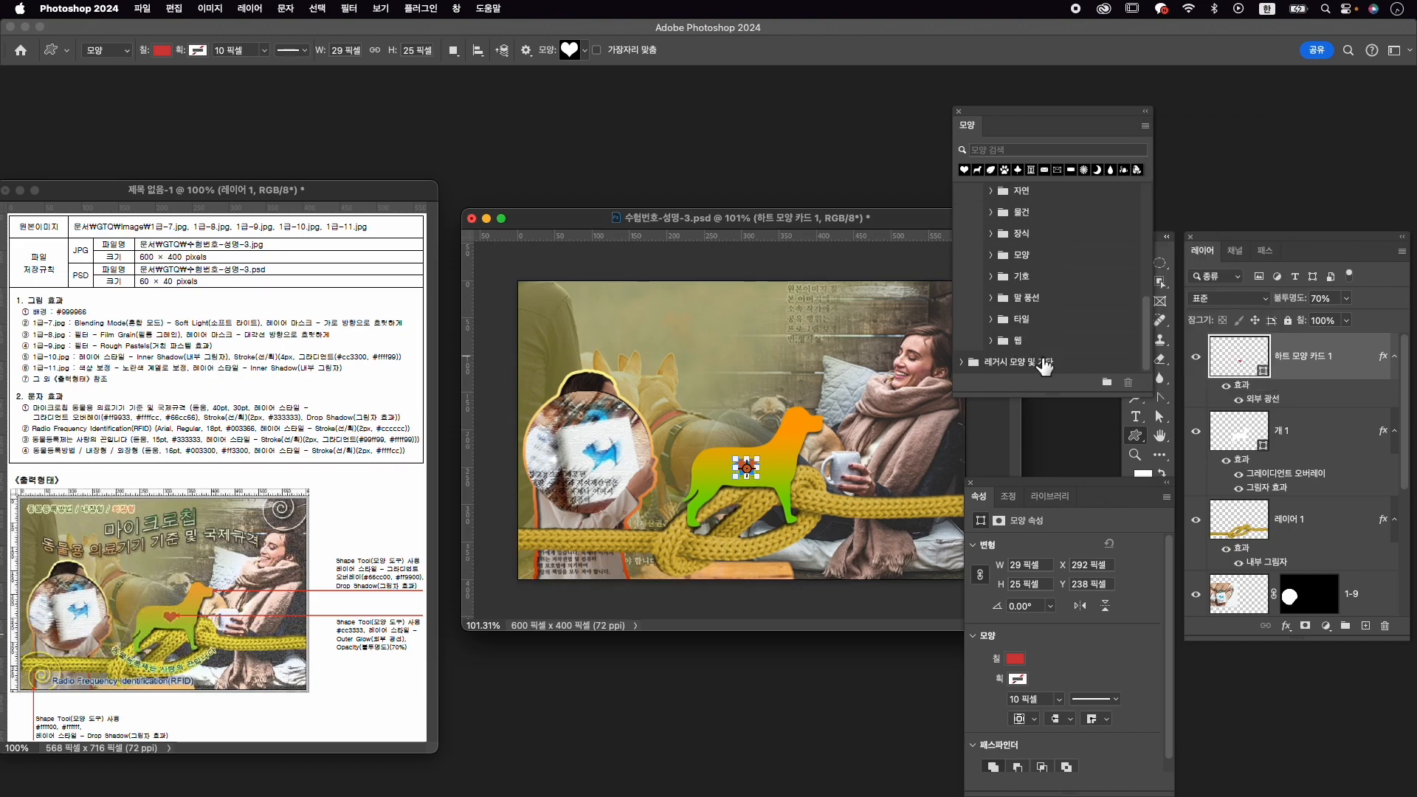
pyautogui.click(1039, 363)
pyautogui.click(1128, 382)
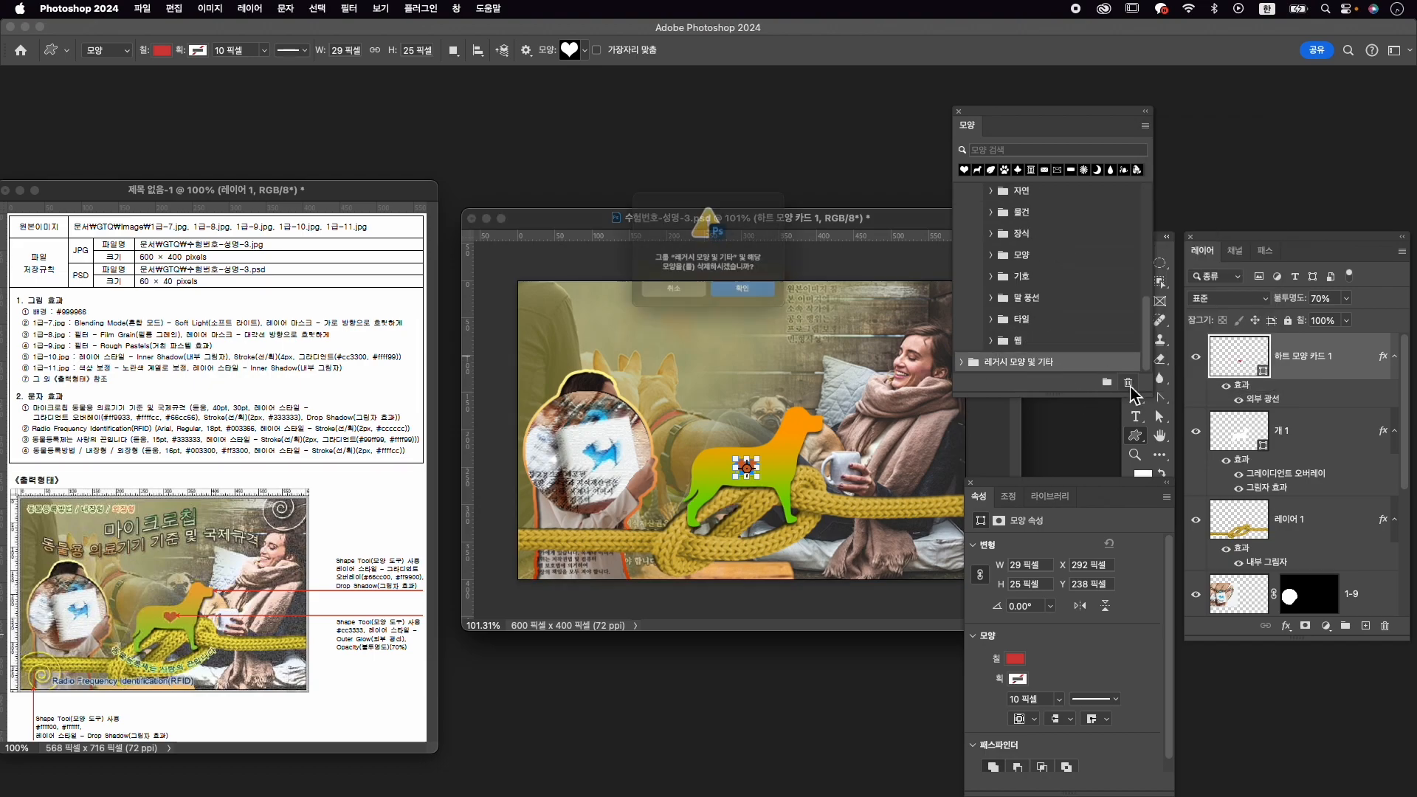
pyautogui.click(749, 298)
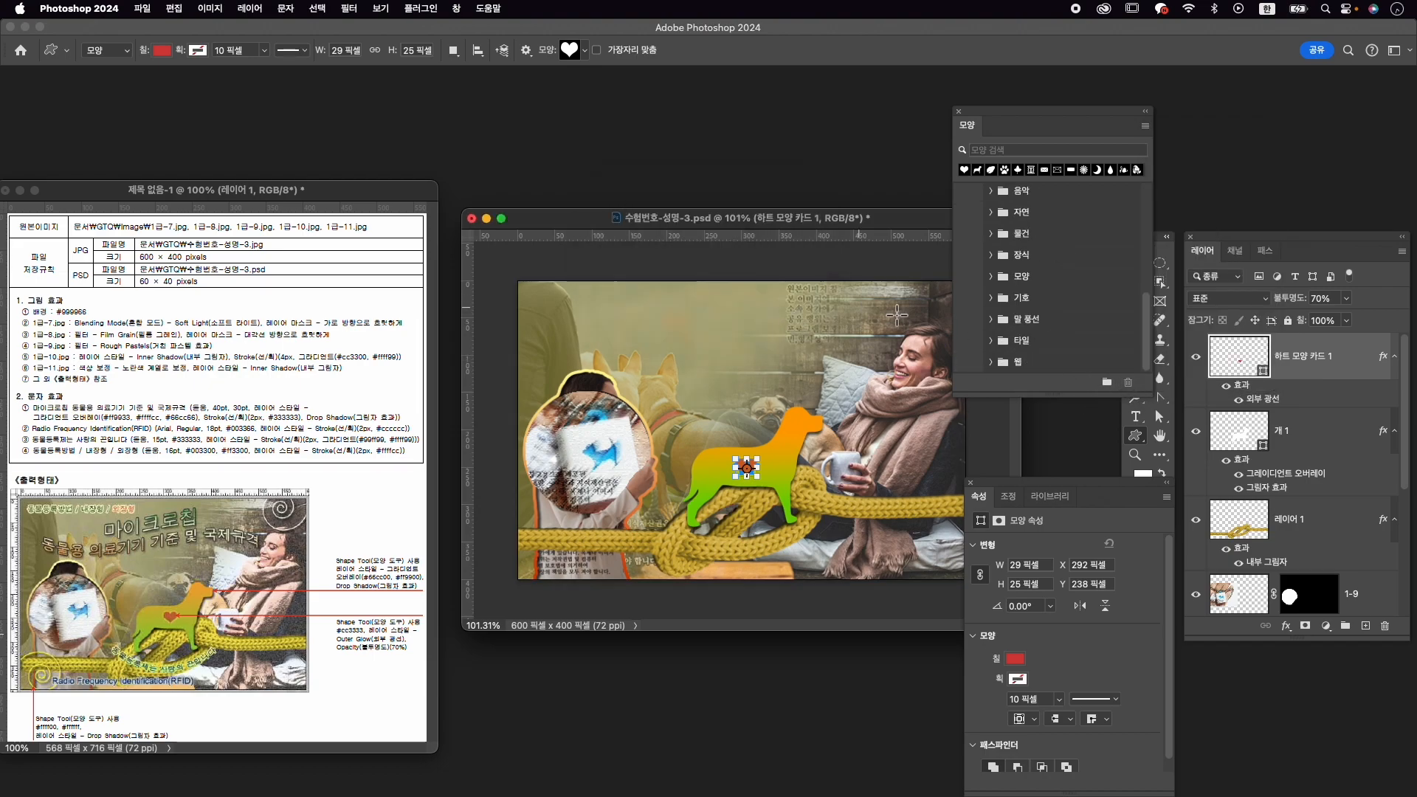
# Look through the 기호 shapes with the shape list enlarged, and choose the spiral shape from the 장식 group.
pyautogui.click(991, 298)
pyautogui.scroll(-3, 1033, 325)
pyautogui.scroll(3, 1033, 324)
pyautogui.moveTo(1152, 395); pyautogui.dragTo(1260, 463)
pyautogui.scroll(-10, 1070, 347)
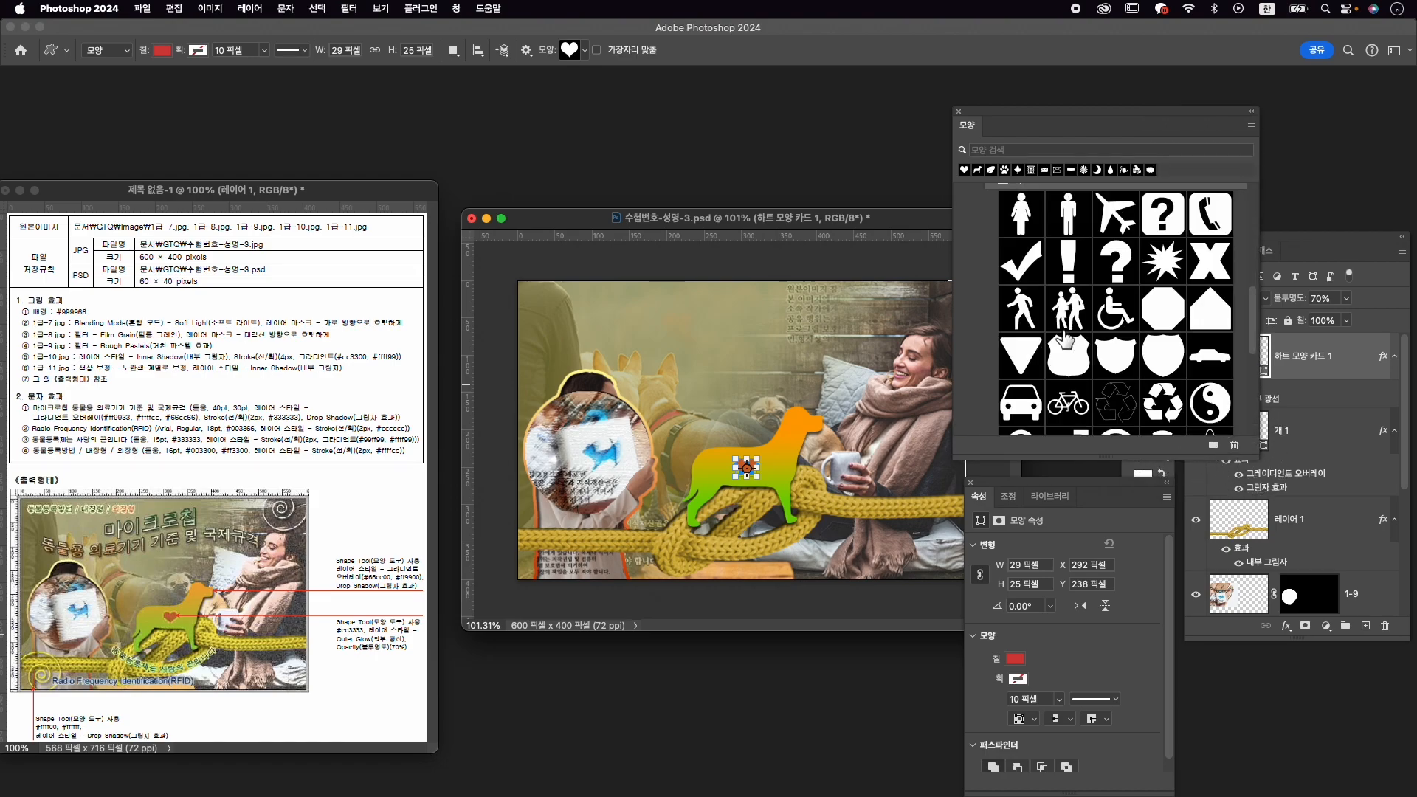
pyautogui.scroll(-10, 1065, 340)
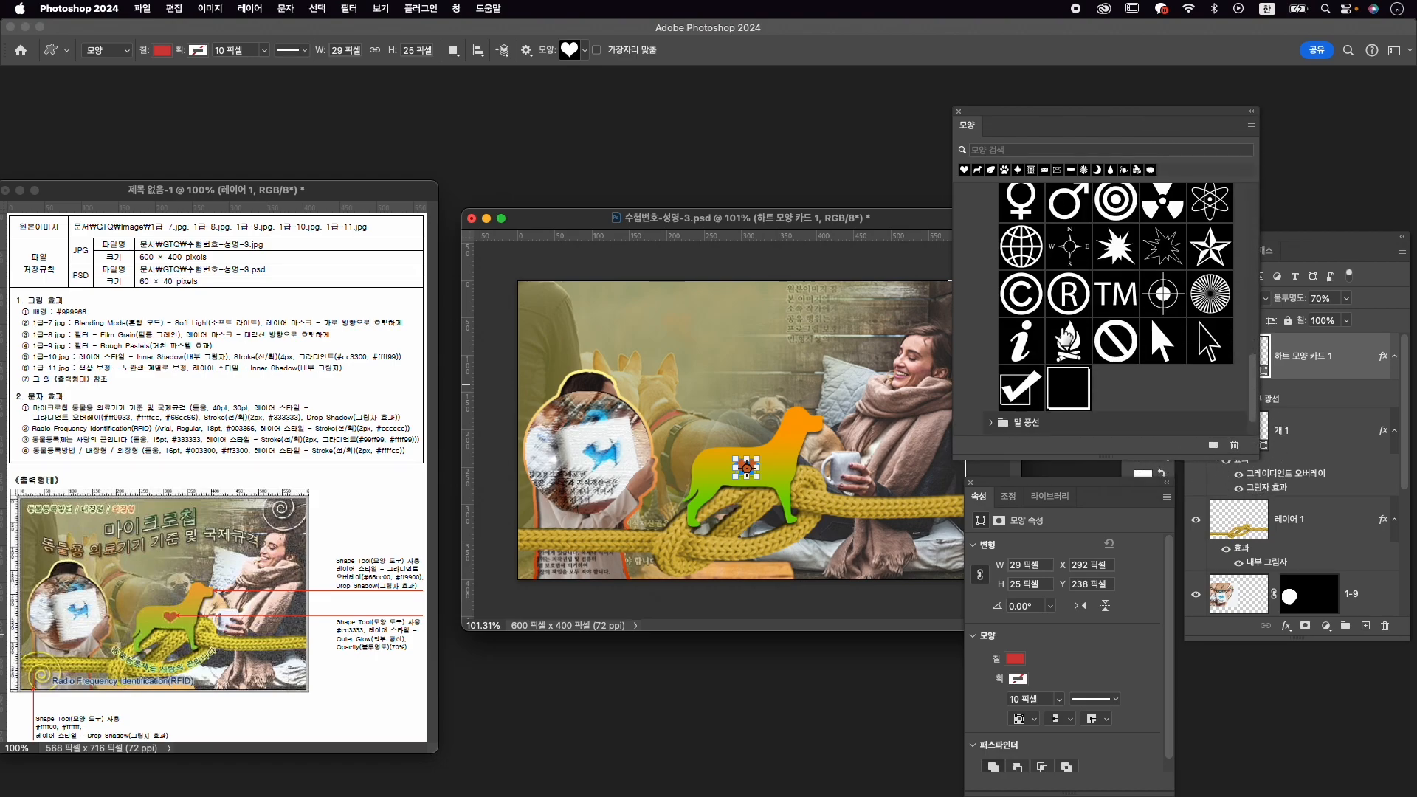
pyautogui.scroll(10, 1062, 337)
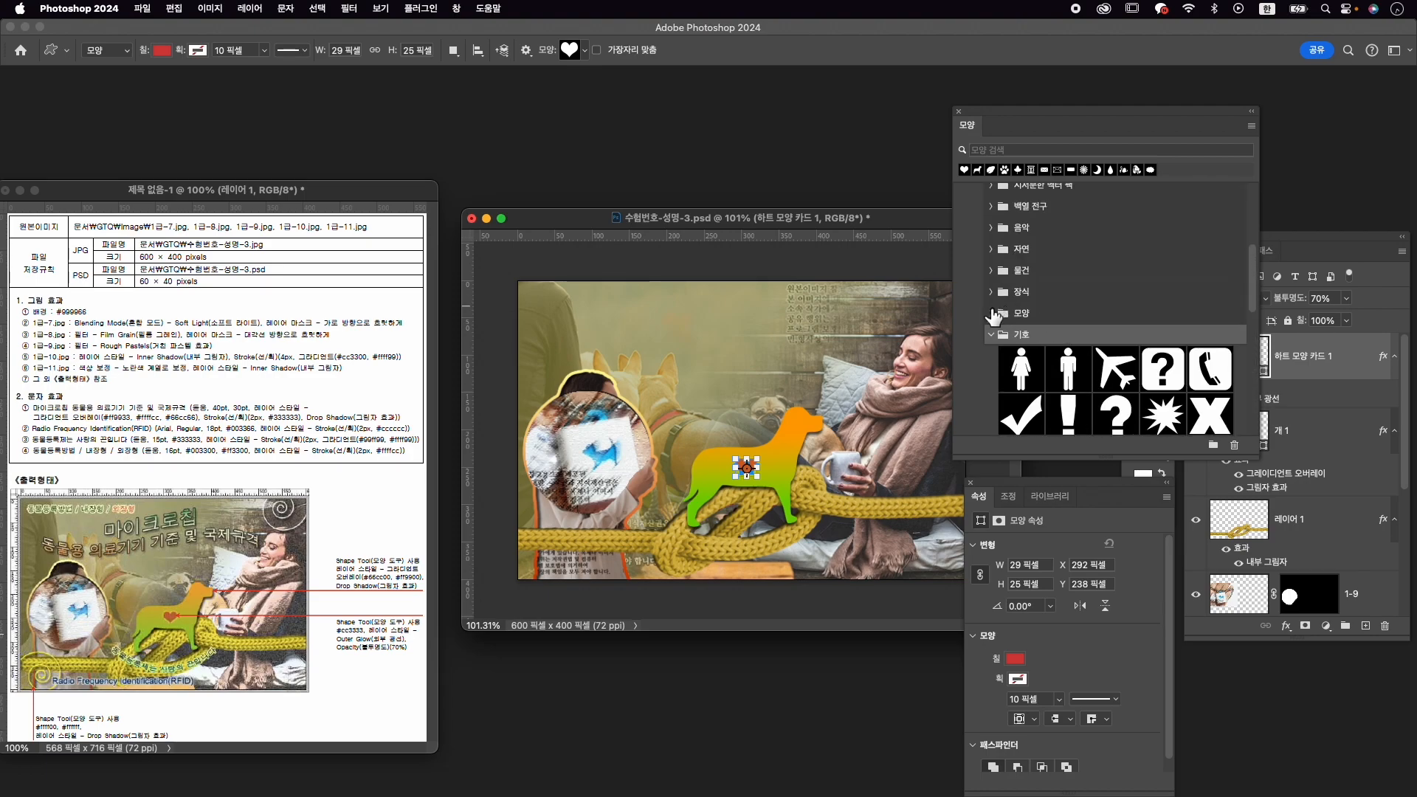
pyautogui.click(993, 292)
pyautogui.scroll(-3, 1060, 310)
pyautogui.click(1077, 390)
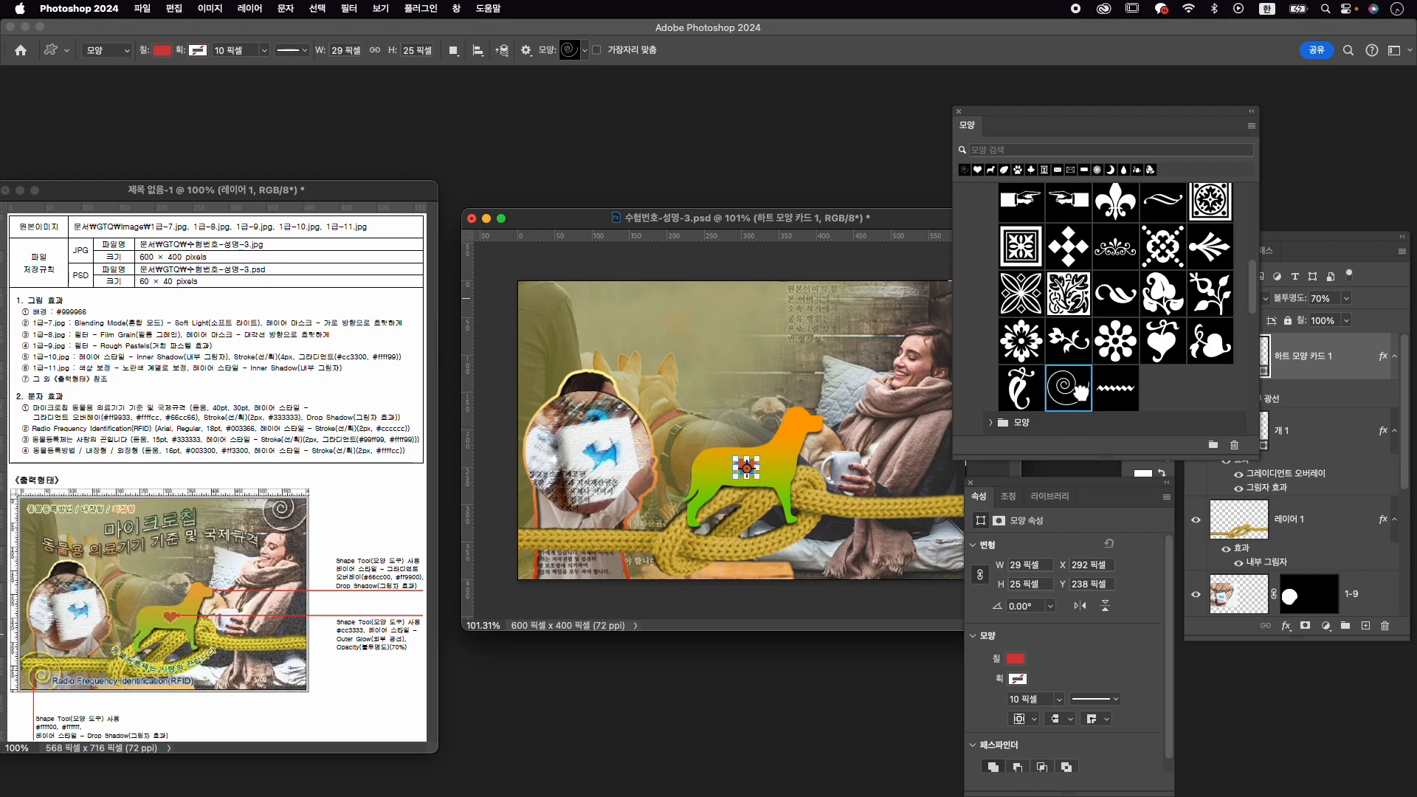
# Draw the spiral as a custom shape about 108 × 89 px in the canvas's lower-left corner.
pyautogui.moveTo(1084, 111); pyautogui.dragTo(772, 83)
pyautogui.click(1135, 441)
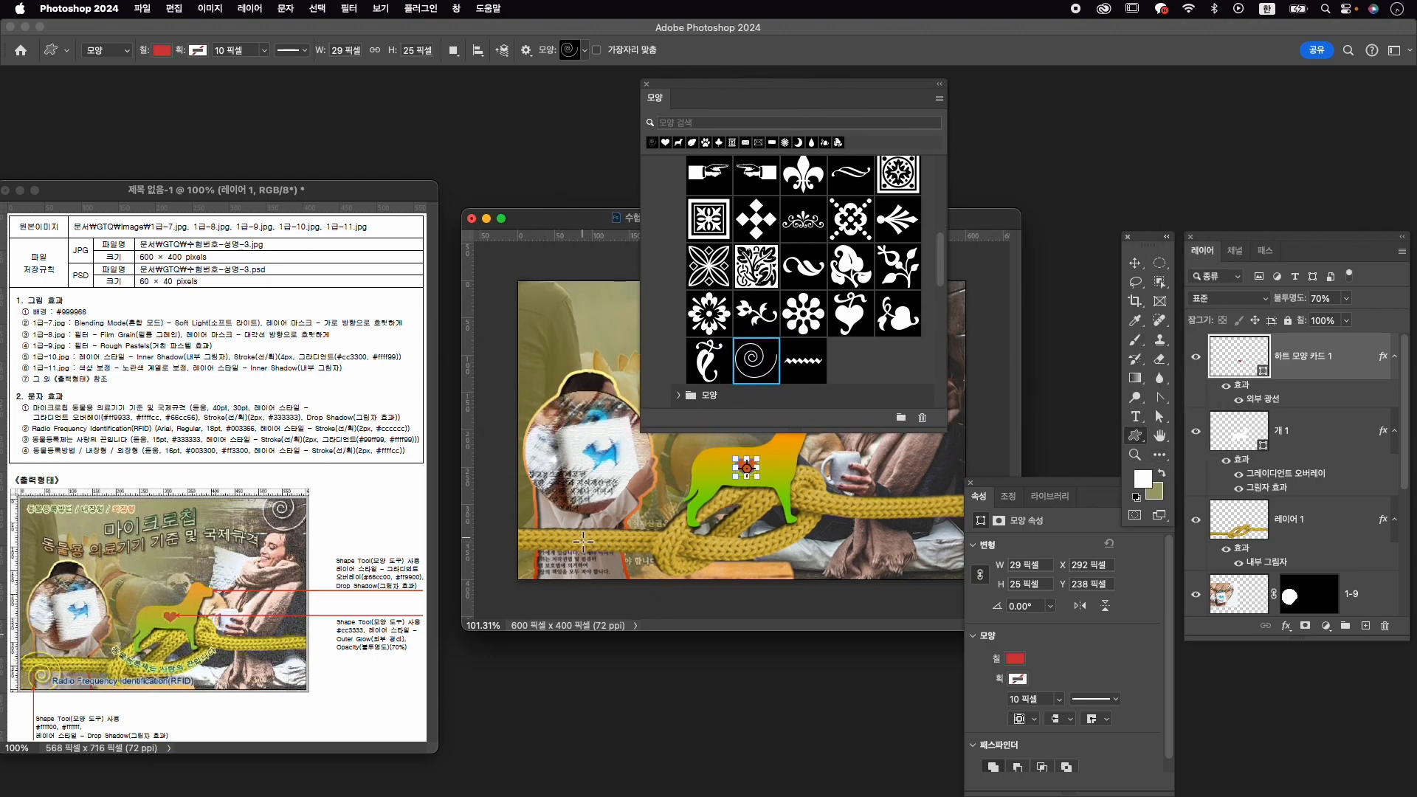
pyautogui.moveTo(519, 517); pyautogui.dragTo(627, 590)
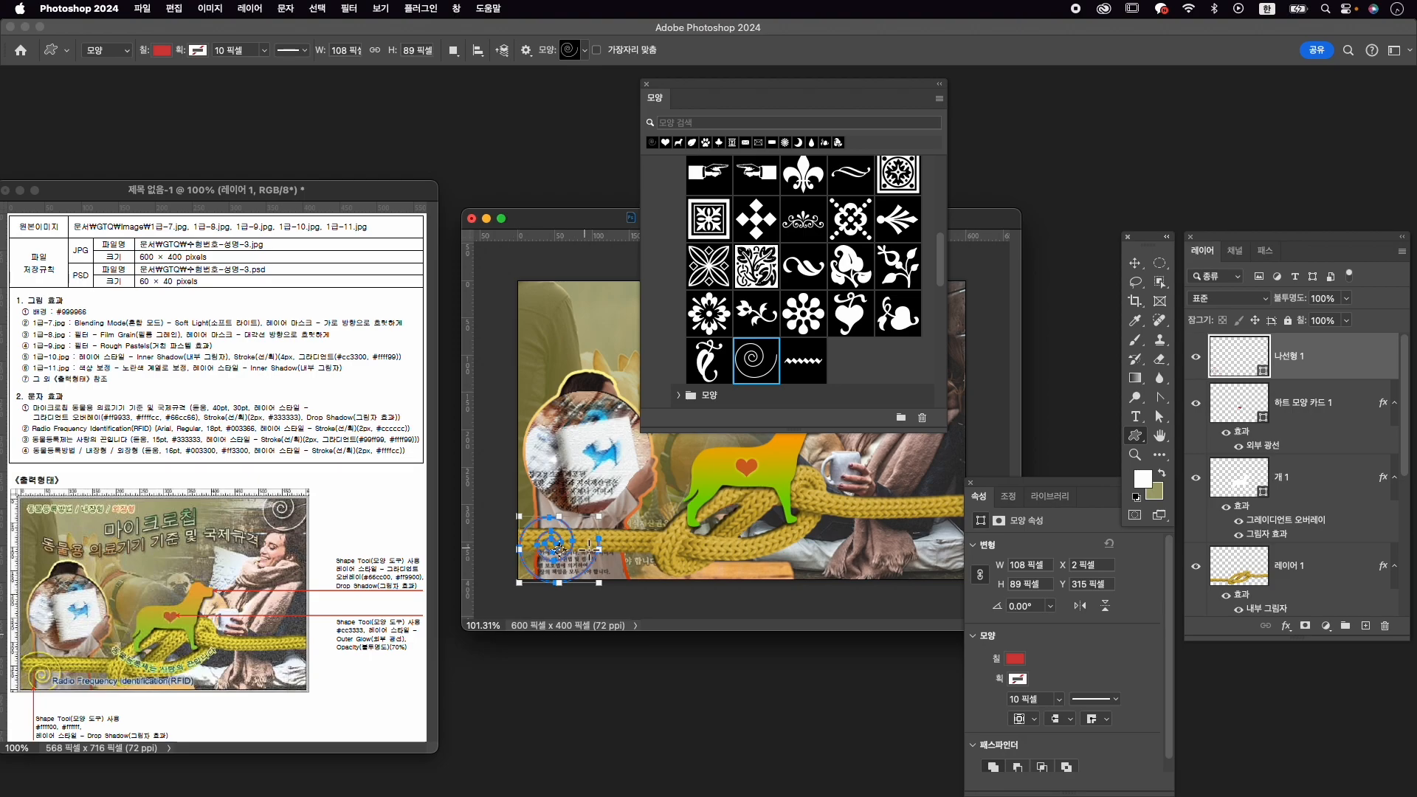
# Rotate the spiral in the canvas's lower-left corner by 180°.
pyautogui.press('super+t')
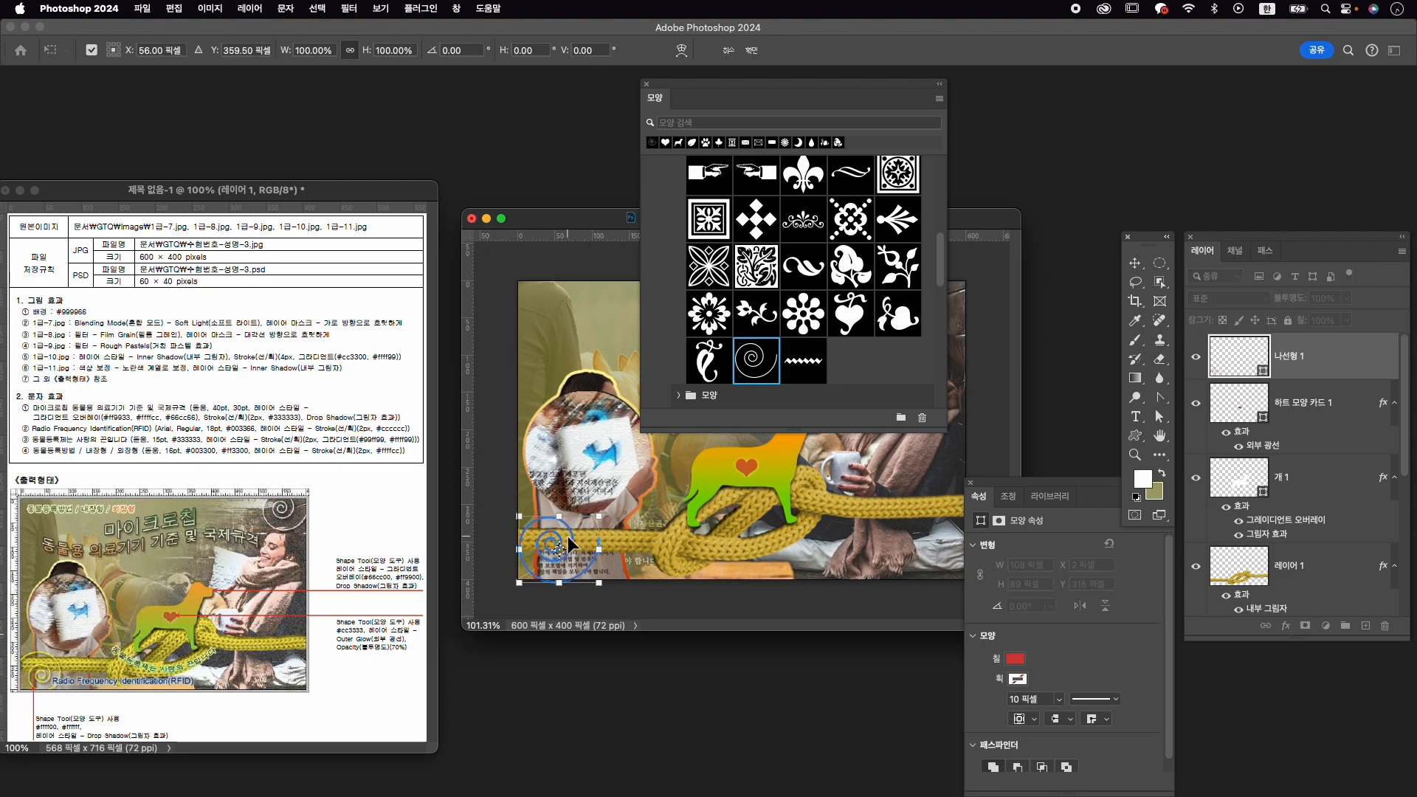
pyautogui.rightClick(568, 546)
pyautogui.click(657, 770)
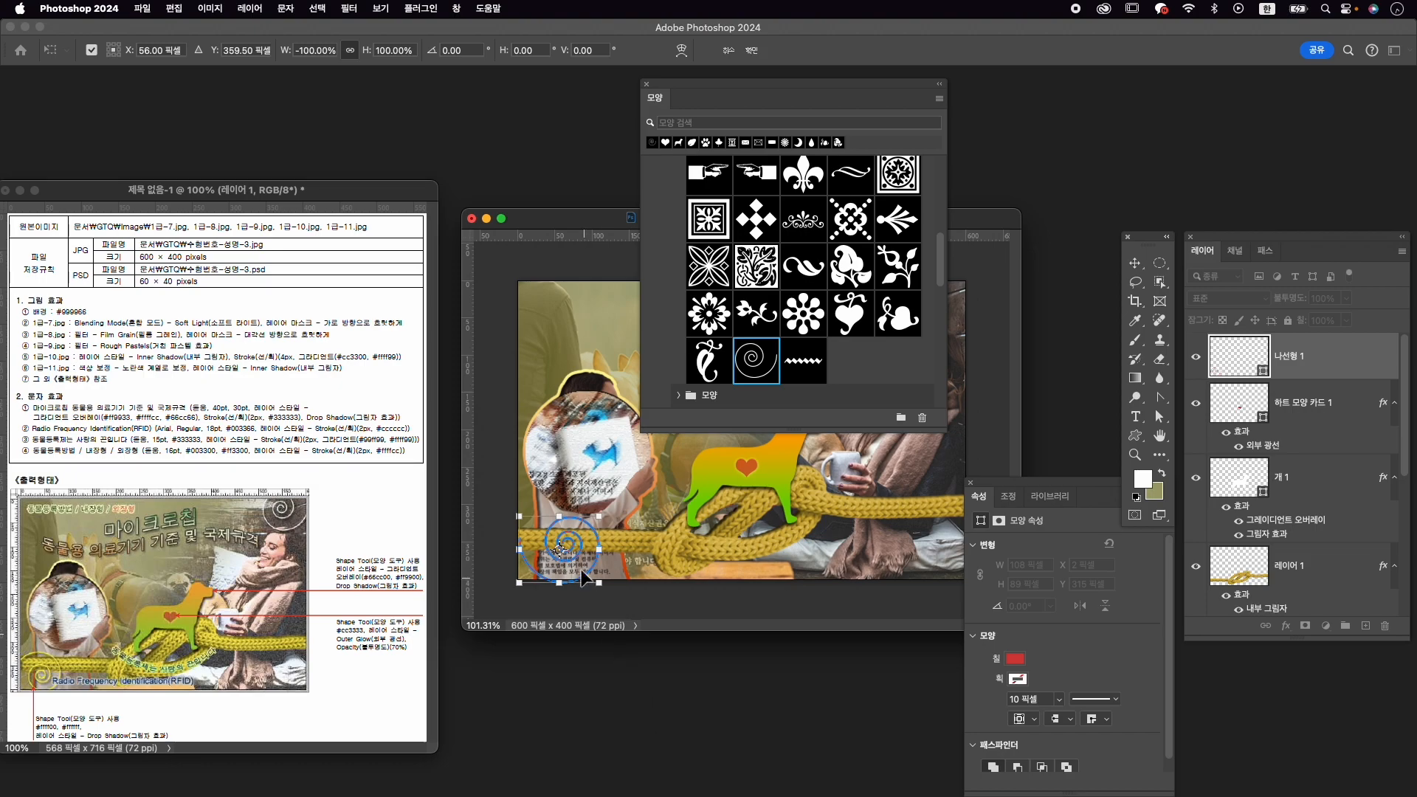
pyautogui.press('super+z')
pyautogui.moveTo(618, 515); pyautogui.dragTo(470, 612)
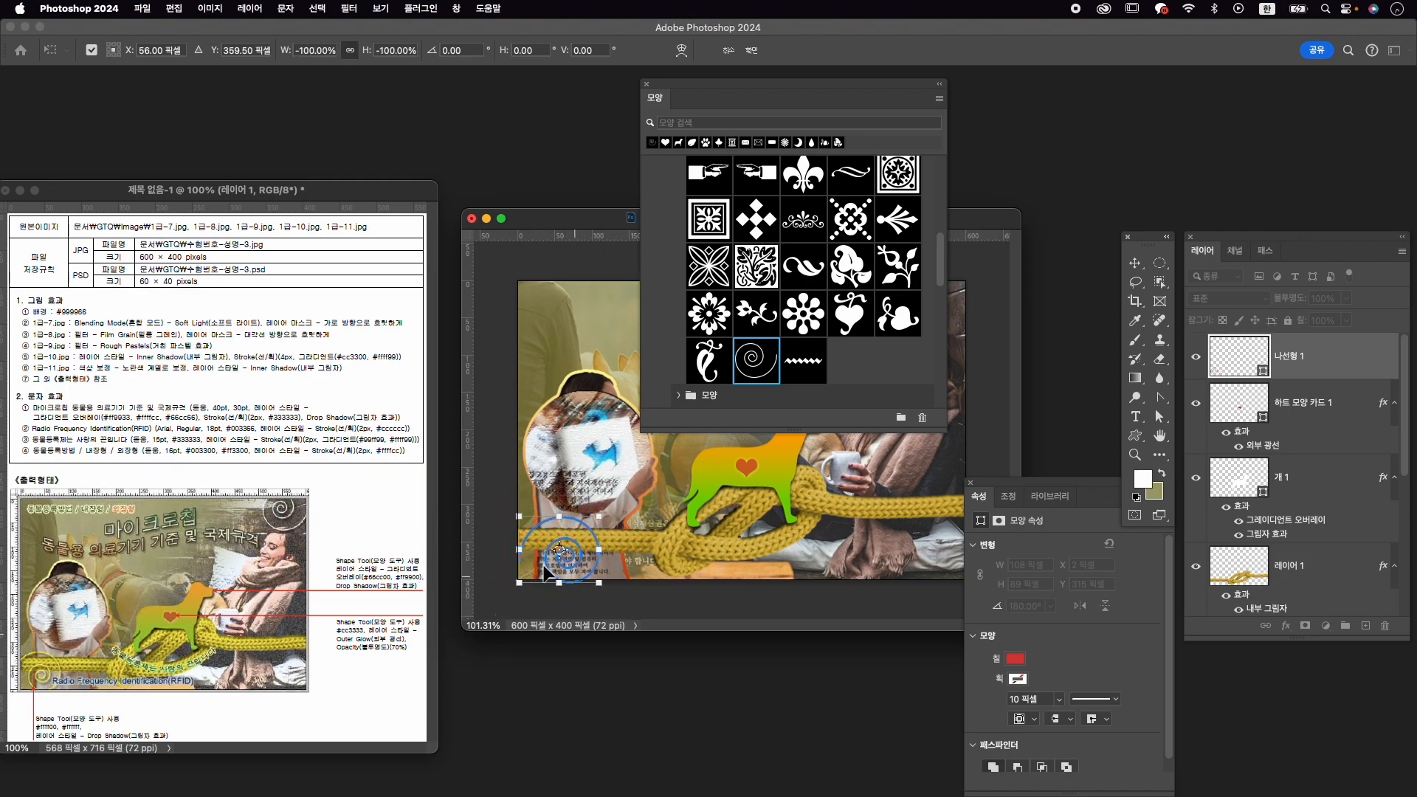
pyautogui.press('Return')
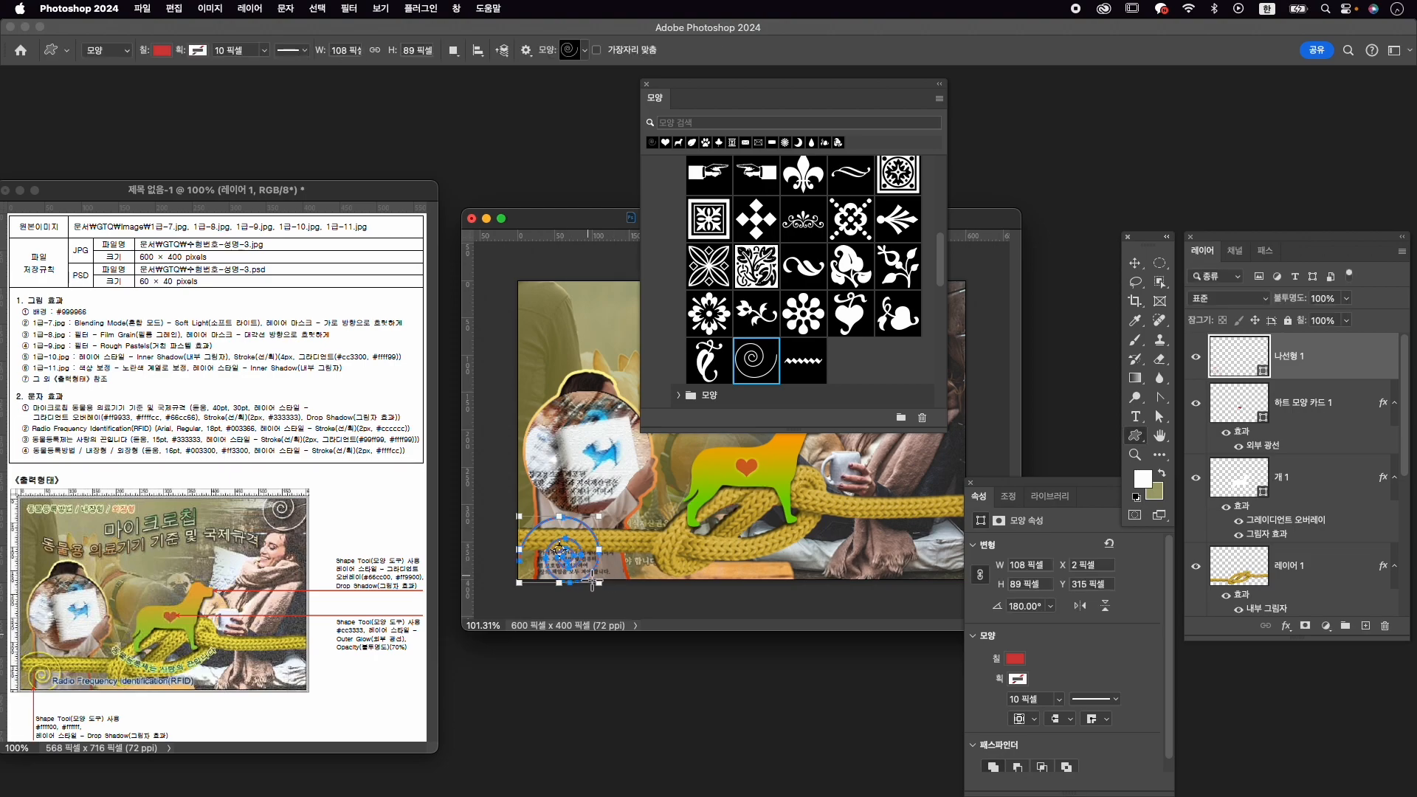
# Scale the spiral to about 104 × 86 px and shift it to about X -12 px, Y 319 px, then close the shape library.
pyautogui.moveTo(618, 585); pyautogui.dragTo(589, 522)
pyautogui.press('Return')
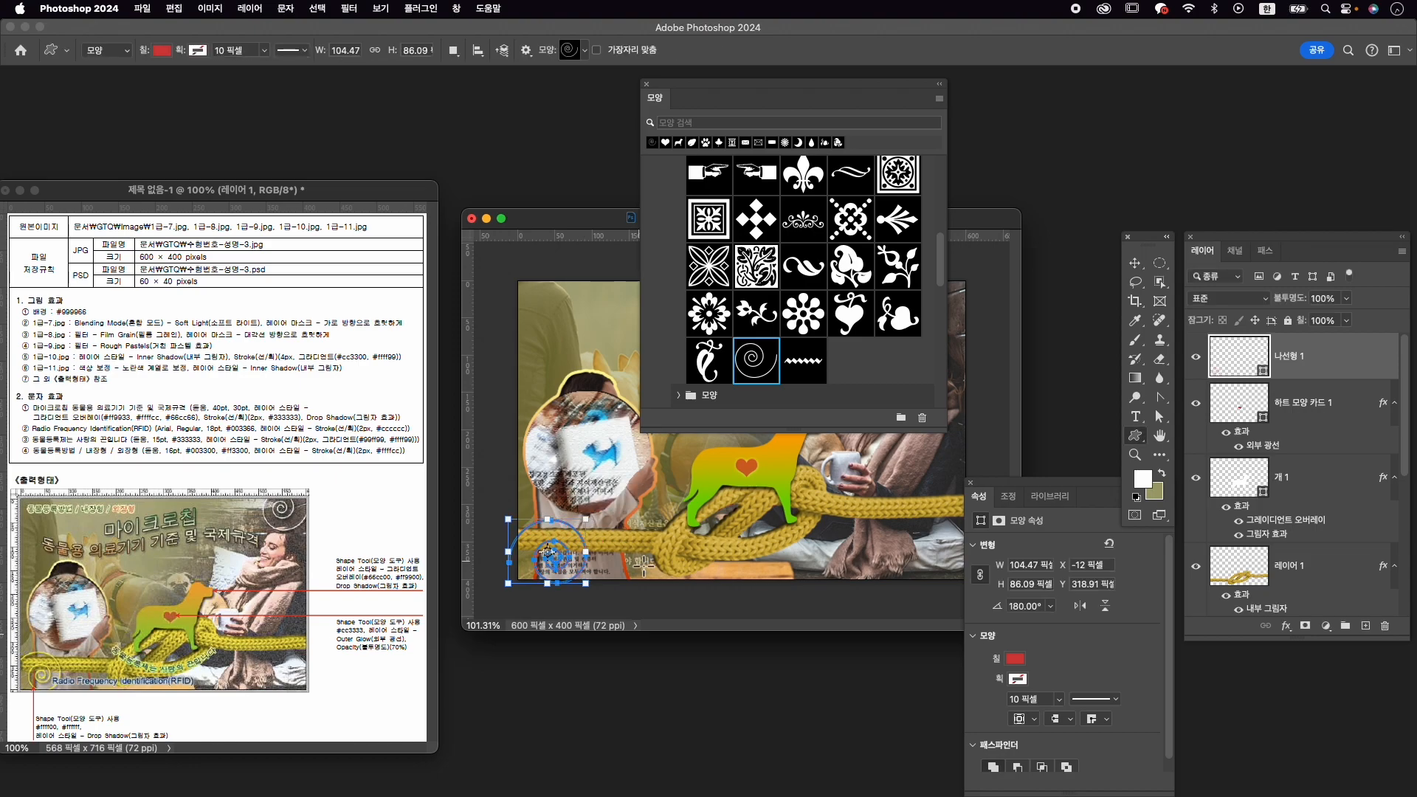
pyautogui.click(647, 84)
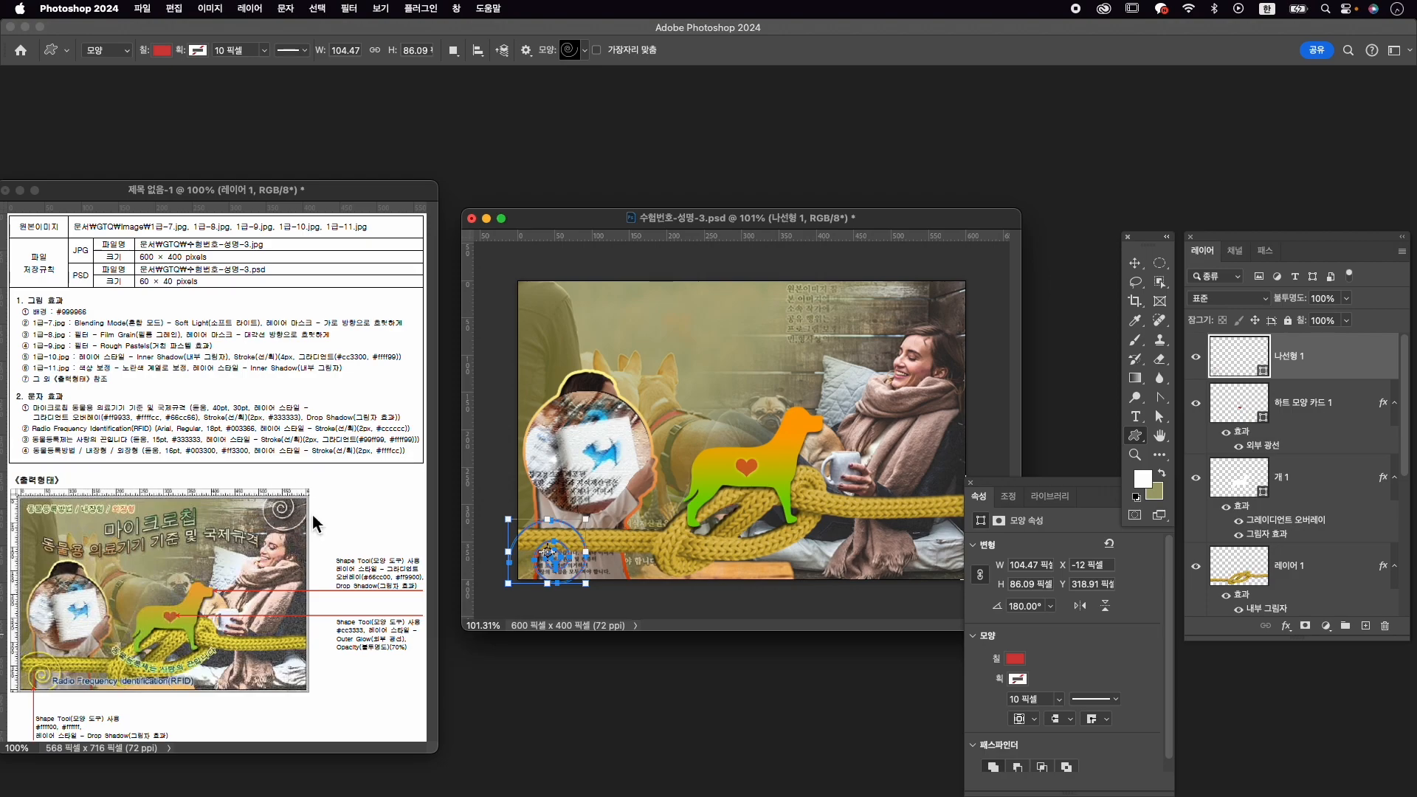
# Set the spiral's fill color to ffff00.
pyautogui.click(1017, 659)
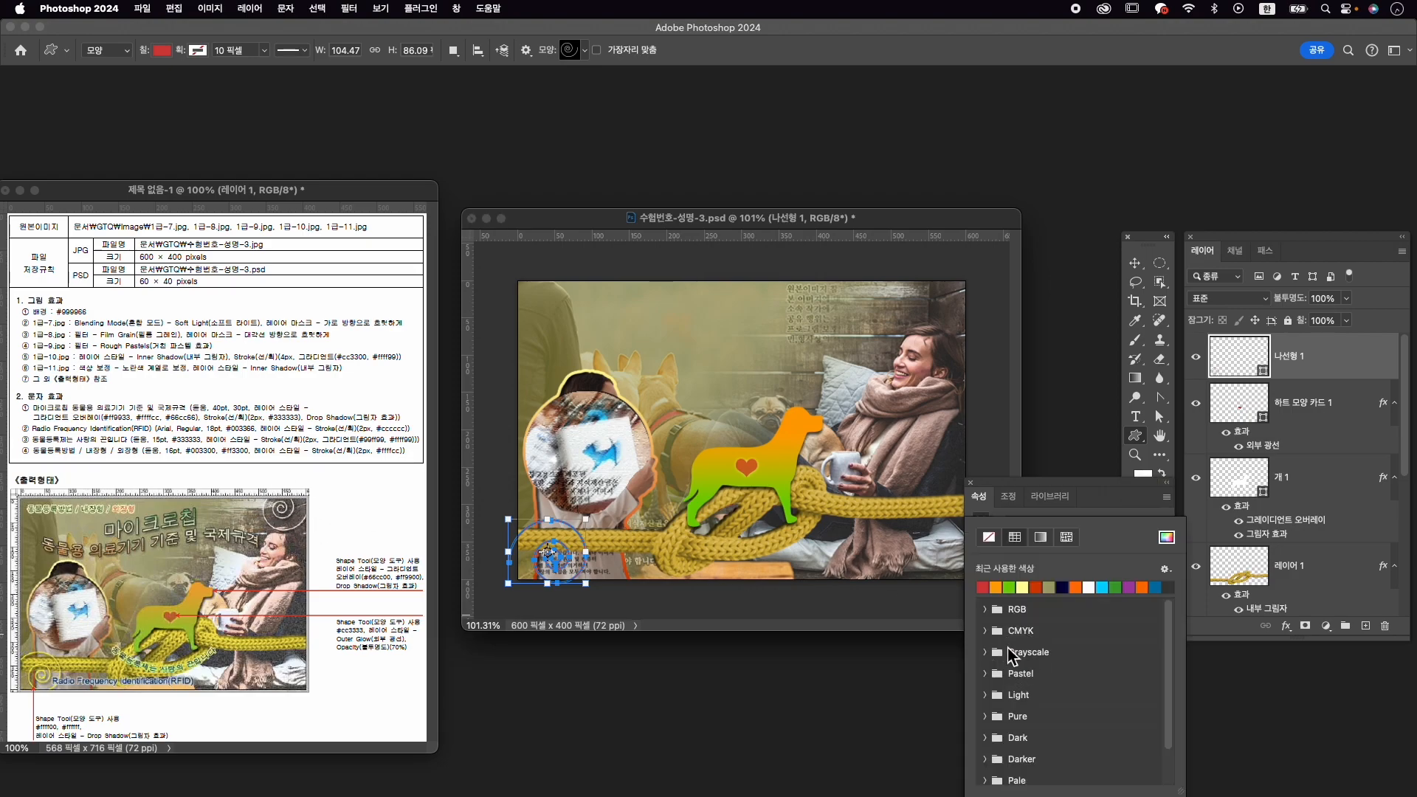
pyautogui.click(1166, 536)
pyautogui.write('ffff00')
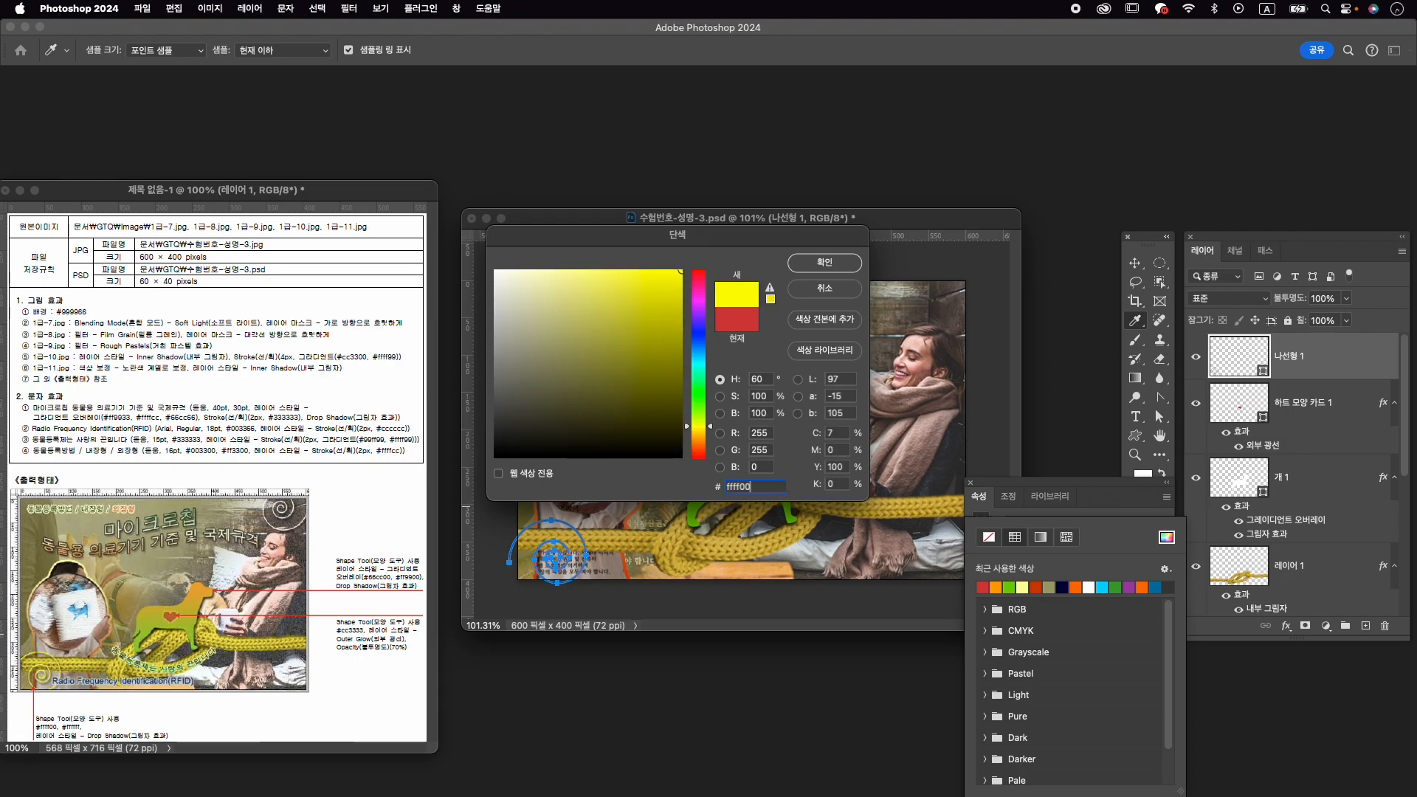
pyautogui.press('Return')
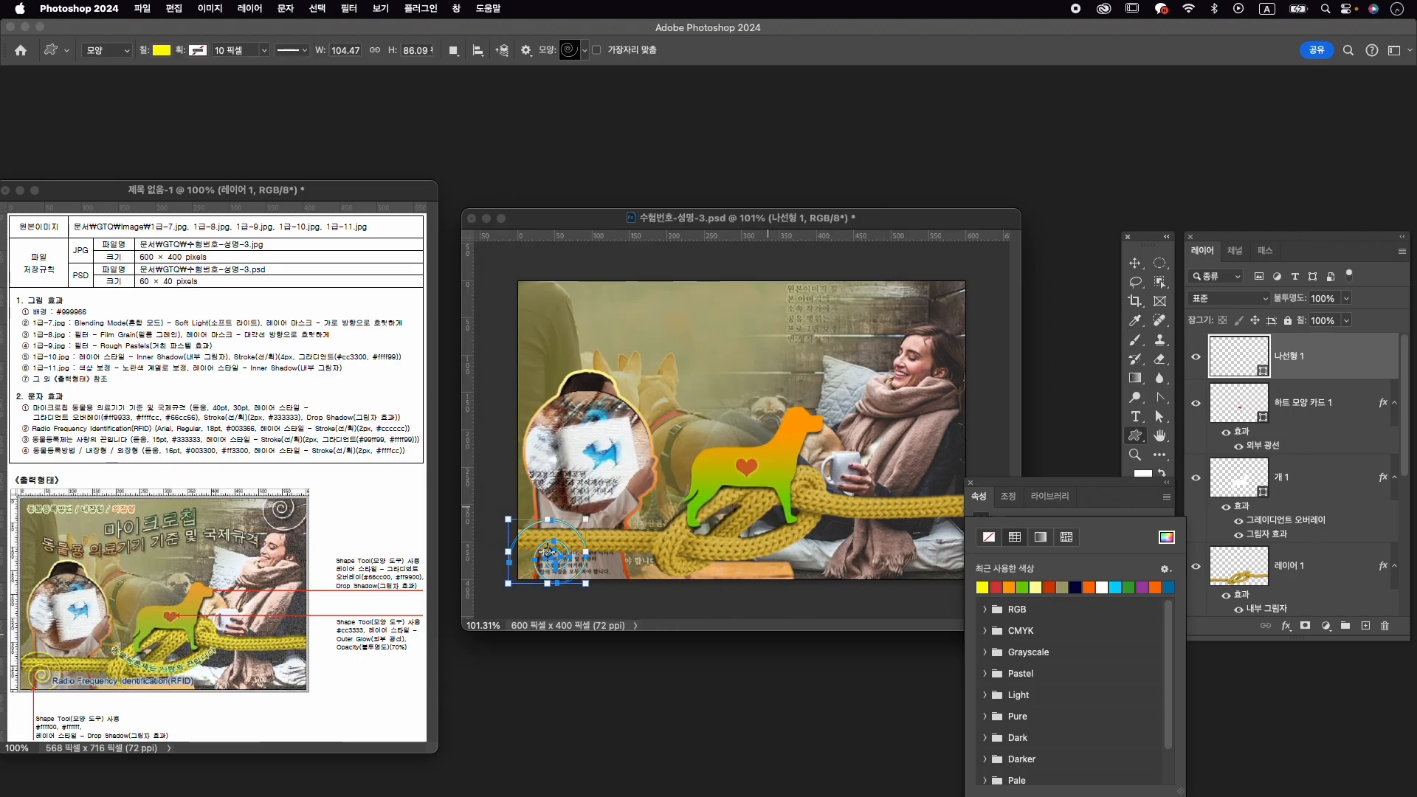
# Add a Drop Shadow effect to the spiral layer with its default settings.
pyautogui.click(1286, 626)
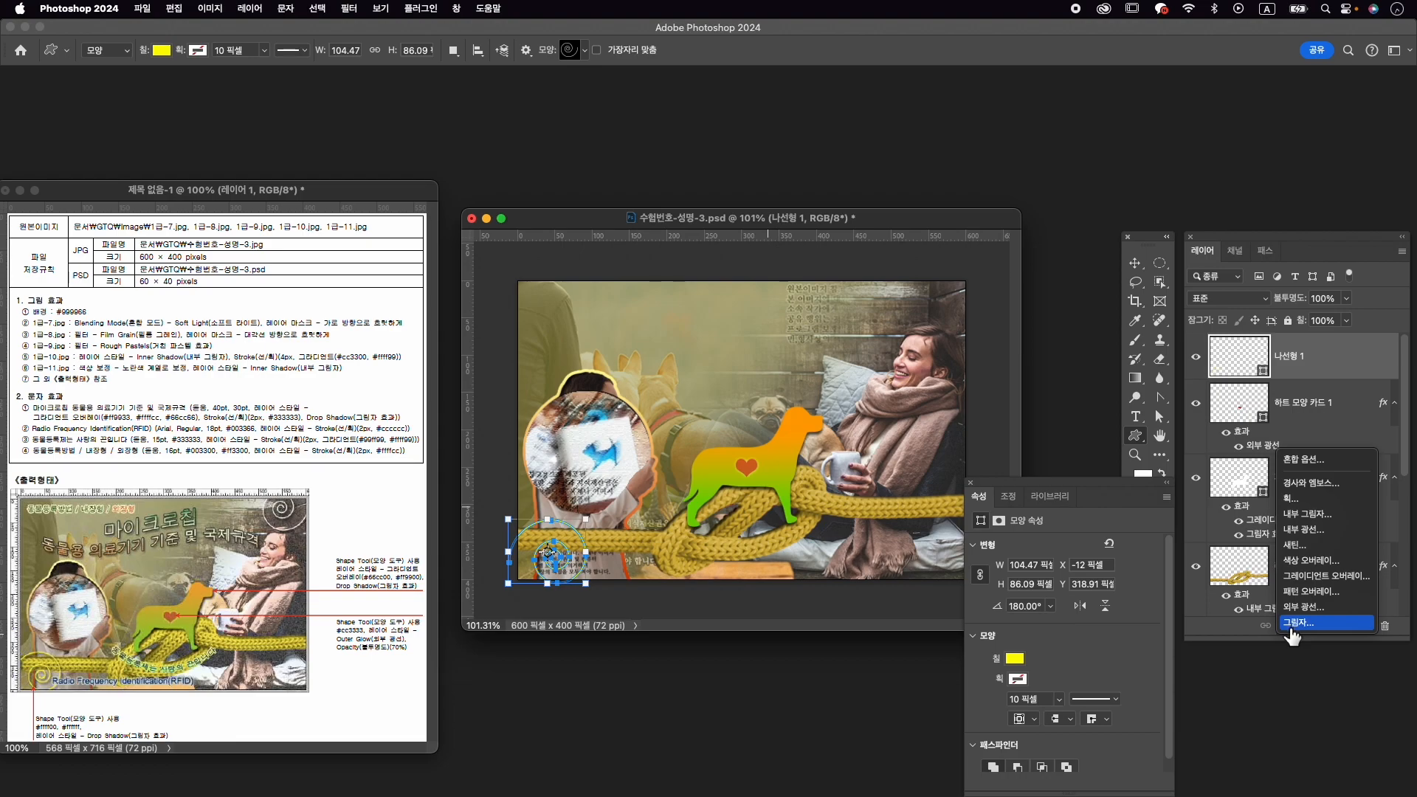
pyautogui.click(1290, 624)
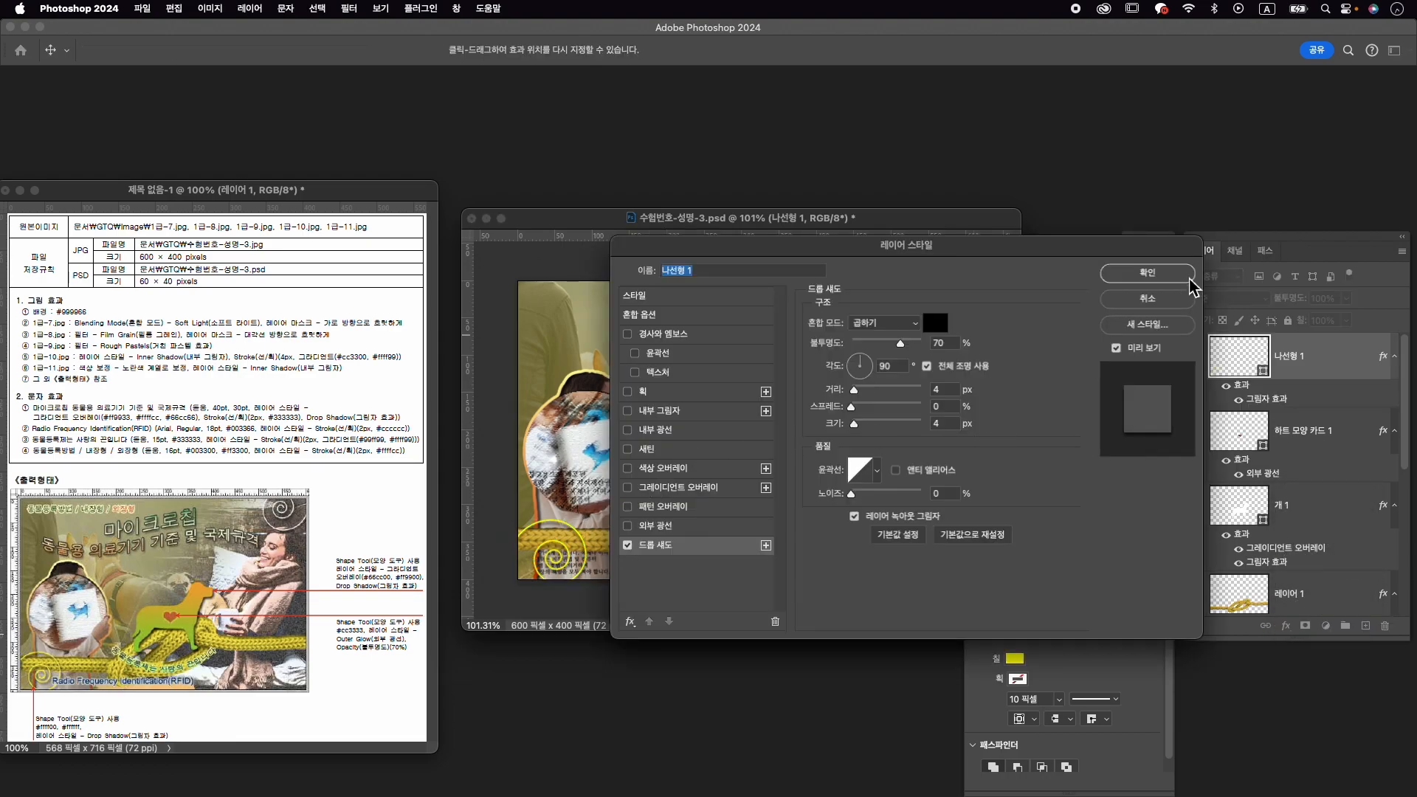
pyautogui.click(1190, 288)
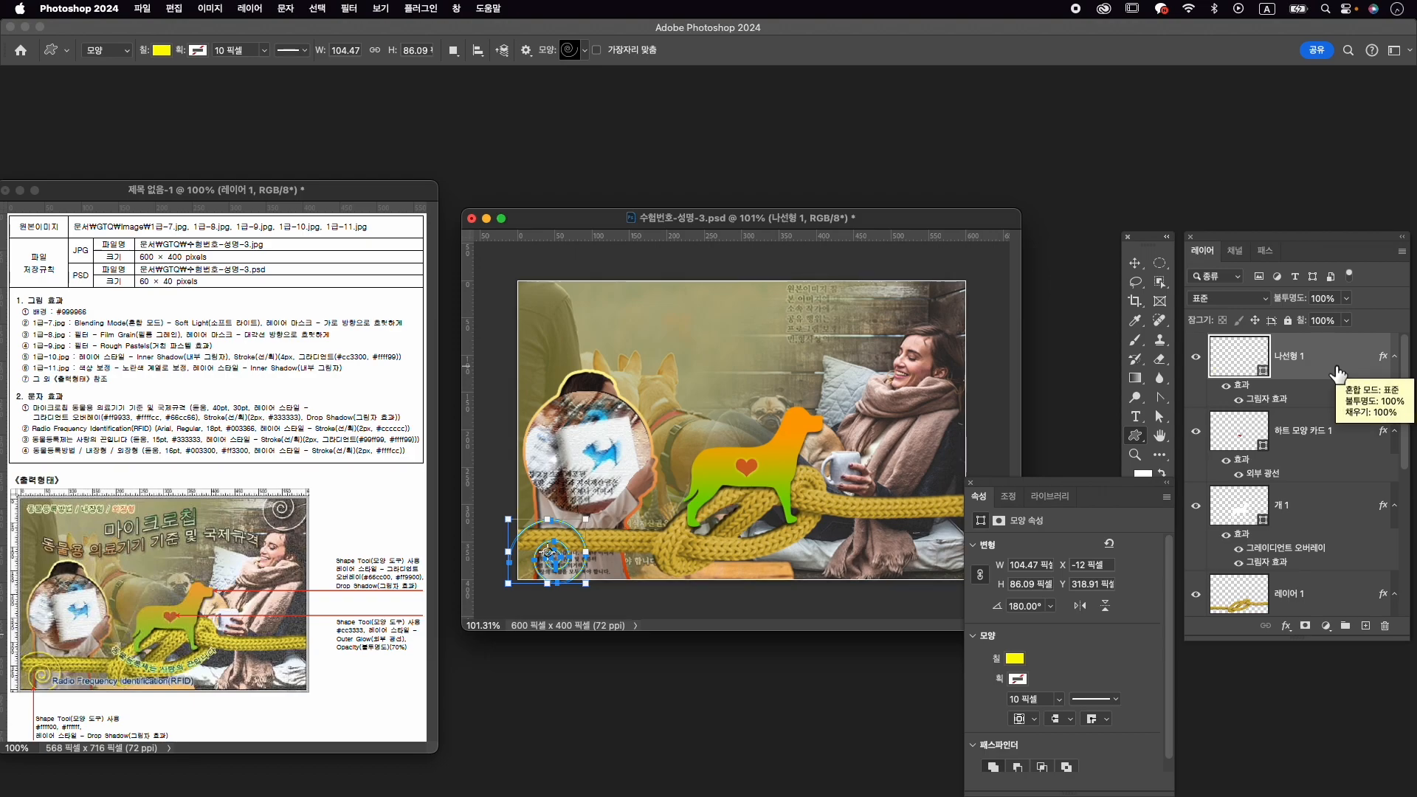
# Duplicate the spiral layer and place the copy, flipped both ways, in the canvas's upper-right corner at about 97 × 80 px.
pyautogui.press('super+j')
pyautogui.press('super+t')
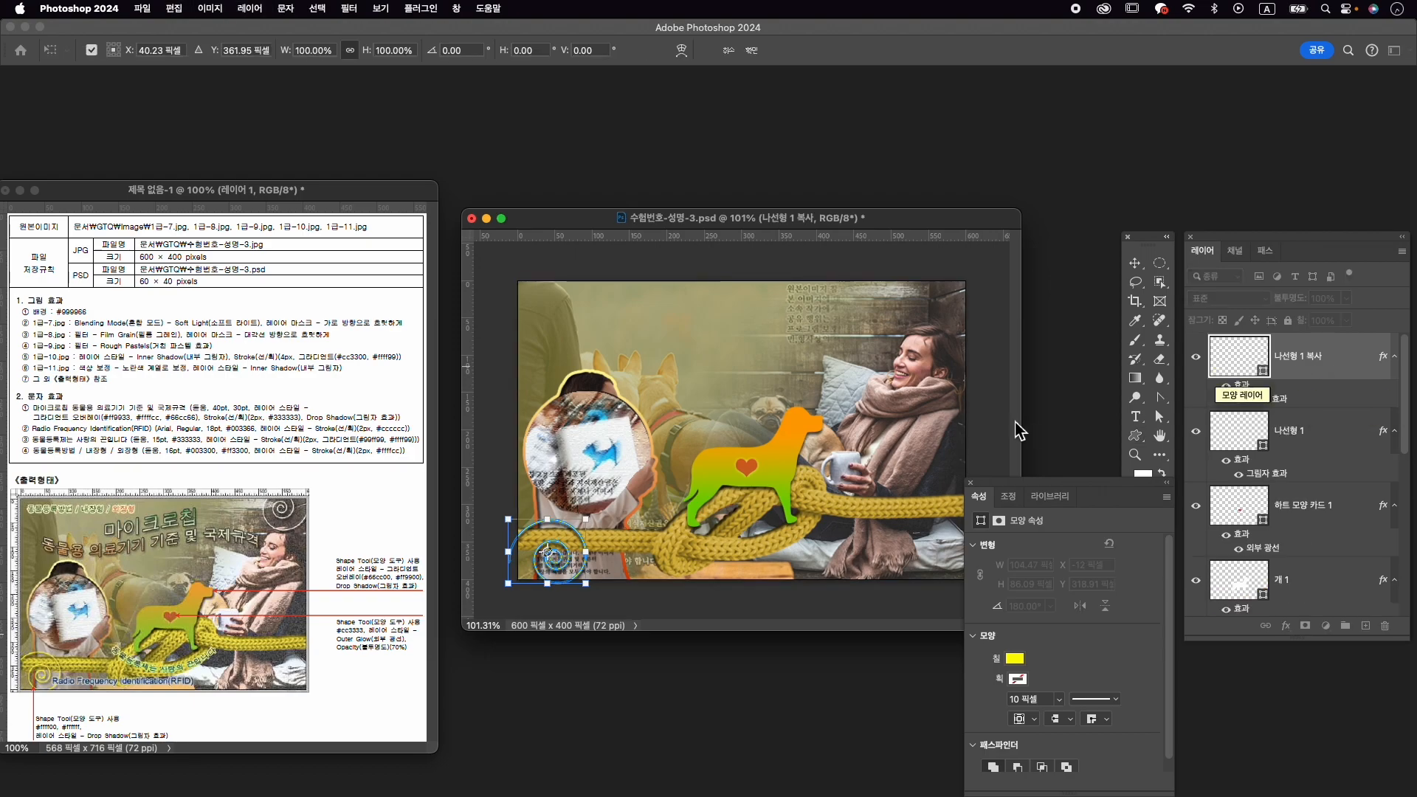
pyautogui.moveTo(580, 543); pyautogui.dragTo(963, 380)
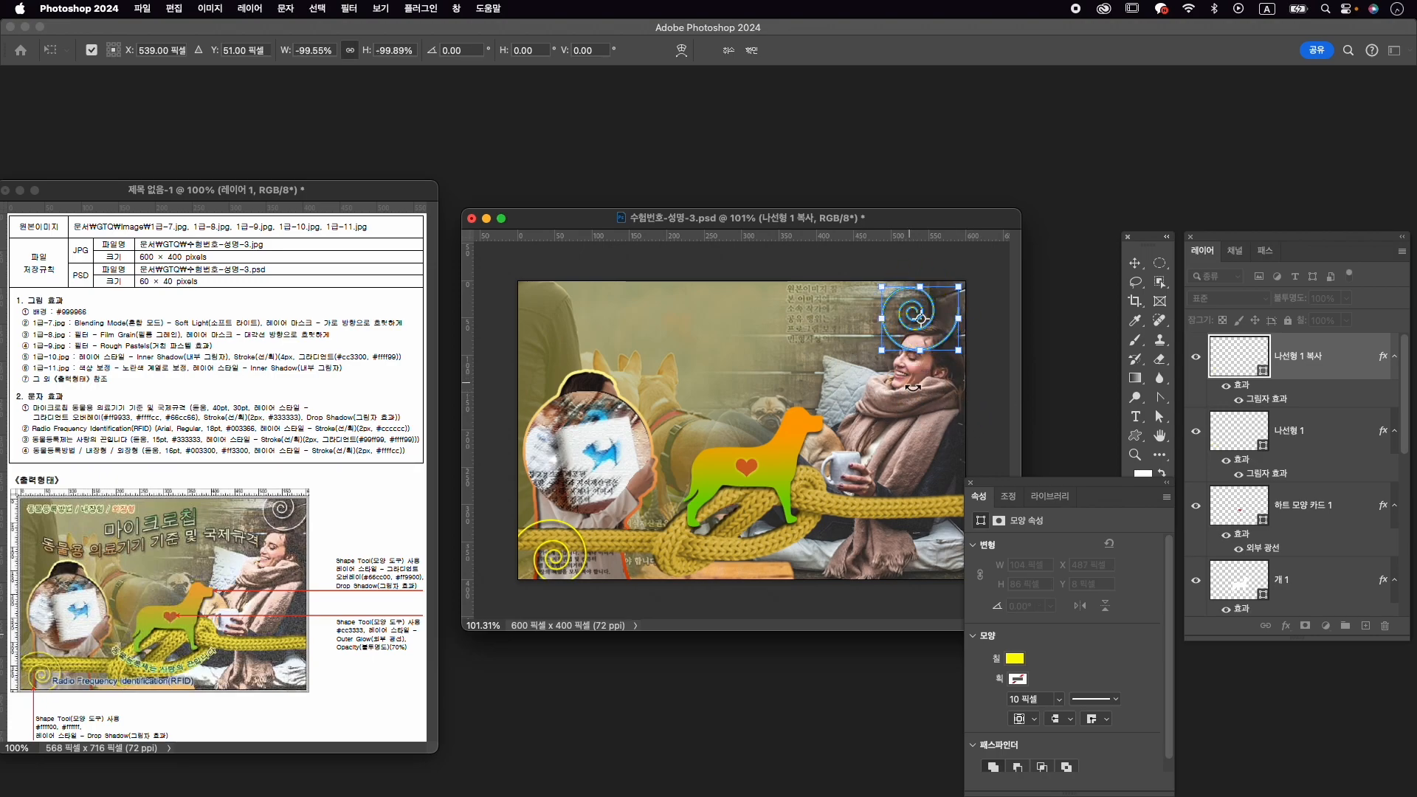
pyautogui.moveTo(901, 319)
pyautogui.mouseDown()
pyautogui.moveTo(942, 300)
pyautogui.moveTo(878, 355)
pyautogui.moveTo(900, 332)
pyautogui.mouseUp()
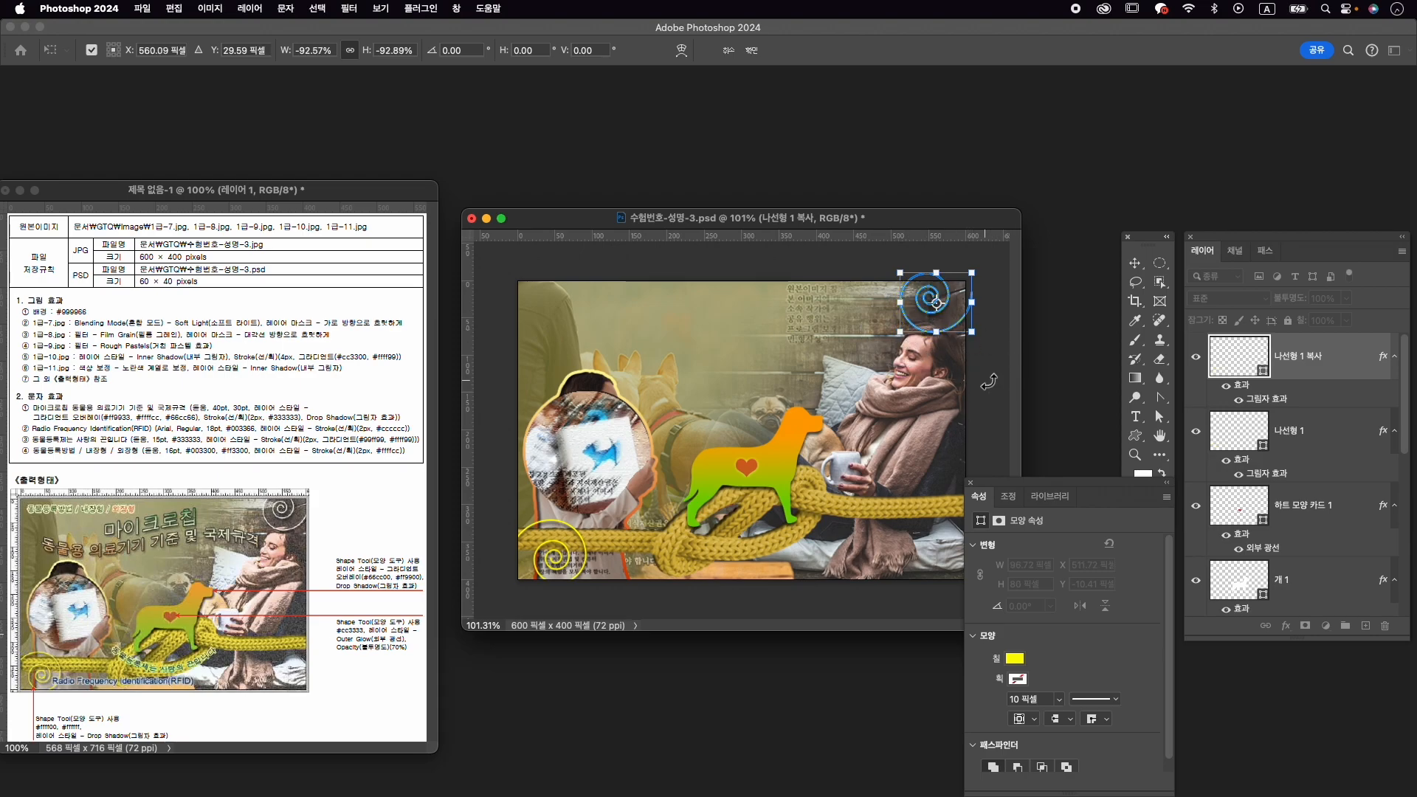
pyautogui.press('Return')
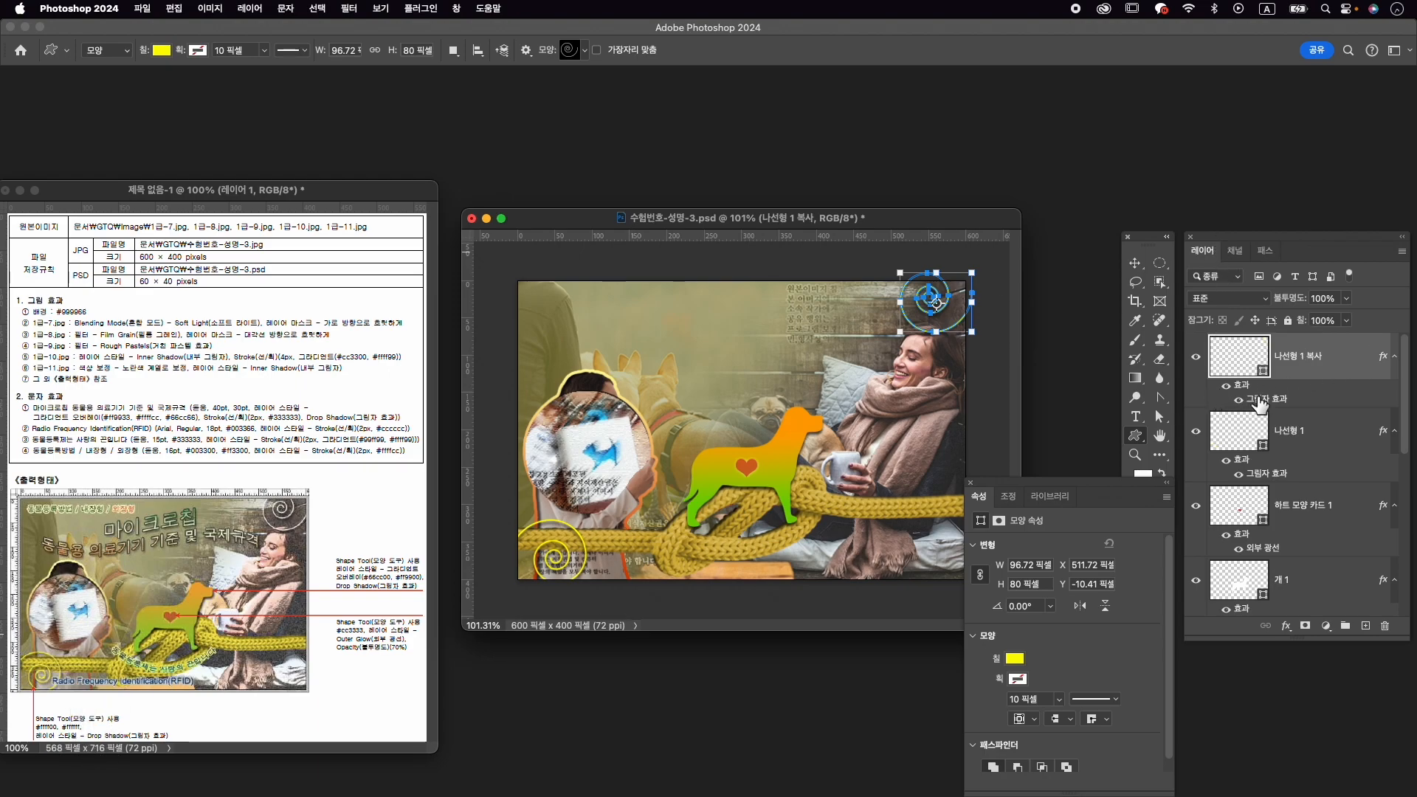
# Set the copied spiral's fill color to ffffff.
pyautogui.click(1019, 659)
pyautogui.click(1167, 536)
pyautogui.click(437, 209)
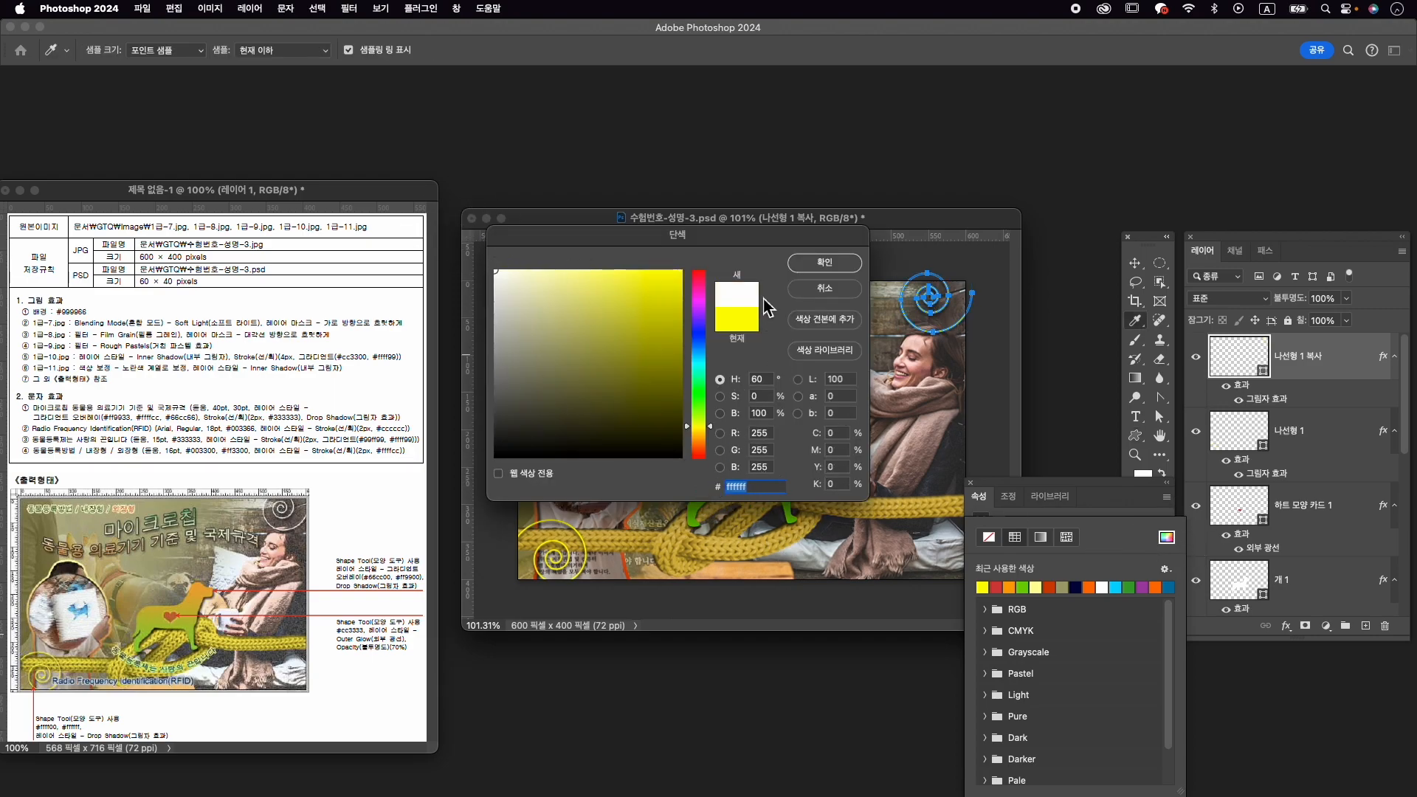
pyautogui.click(817, 263)
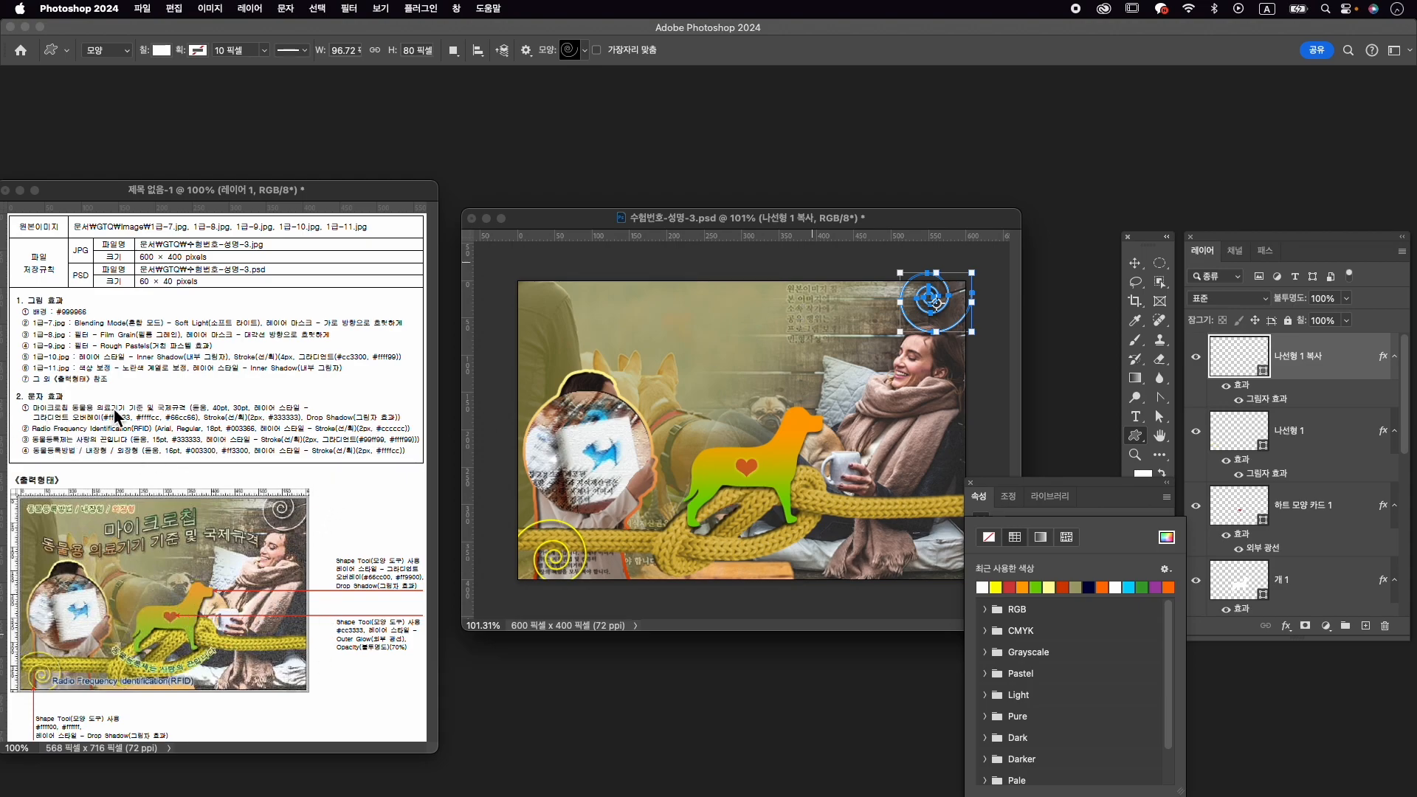
# Add centered two-line text reading "마이크로칩" and "동물용 의료기기 기준 및 국제규격" near the canvas top, shifted toward the middle.
pyautogui.press('t')
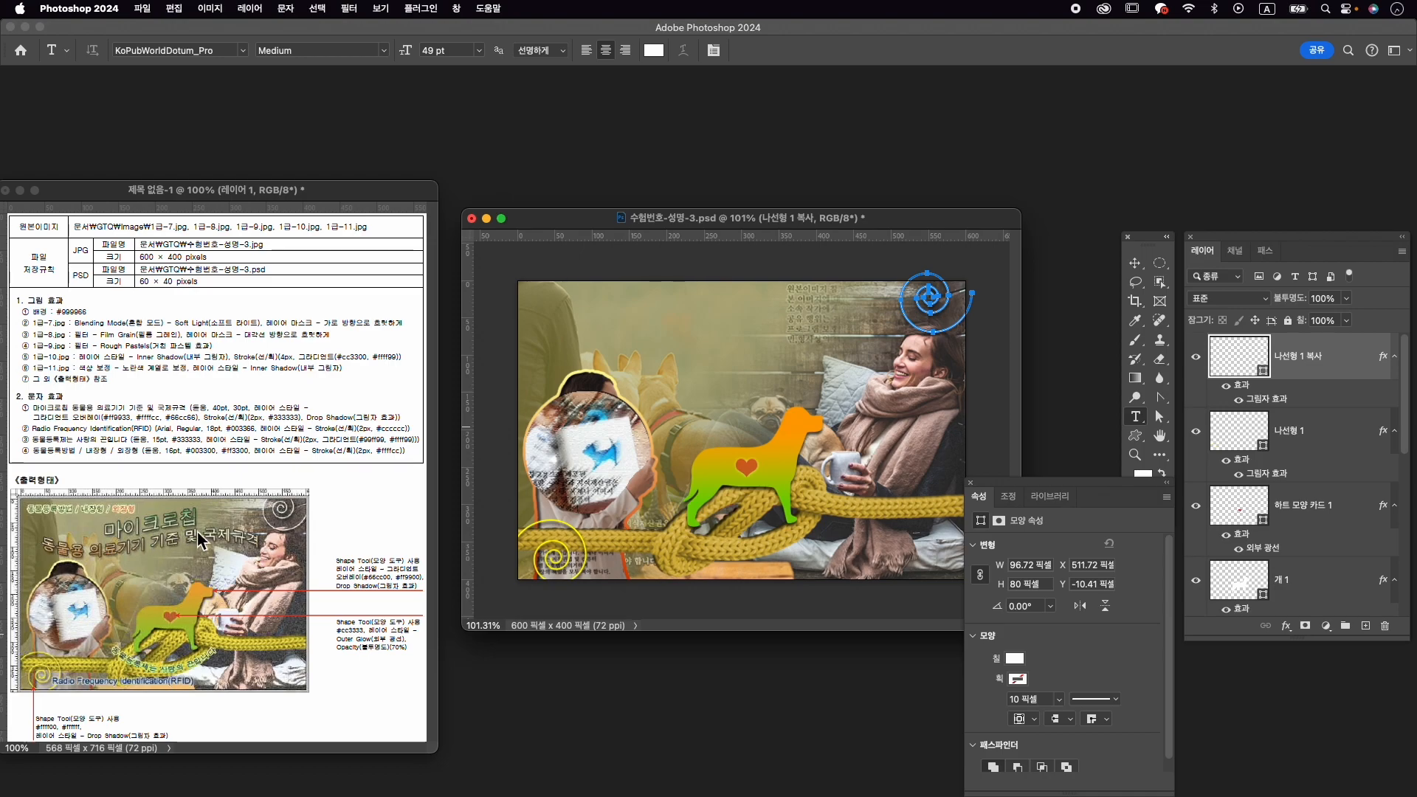
pyautogui.click(627, 336)
pyautogui.write('마')
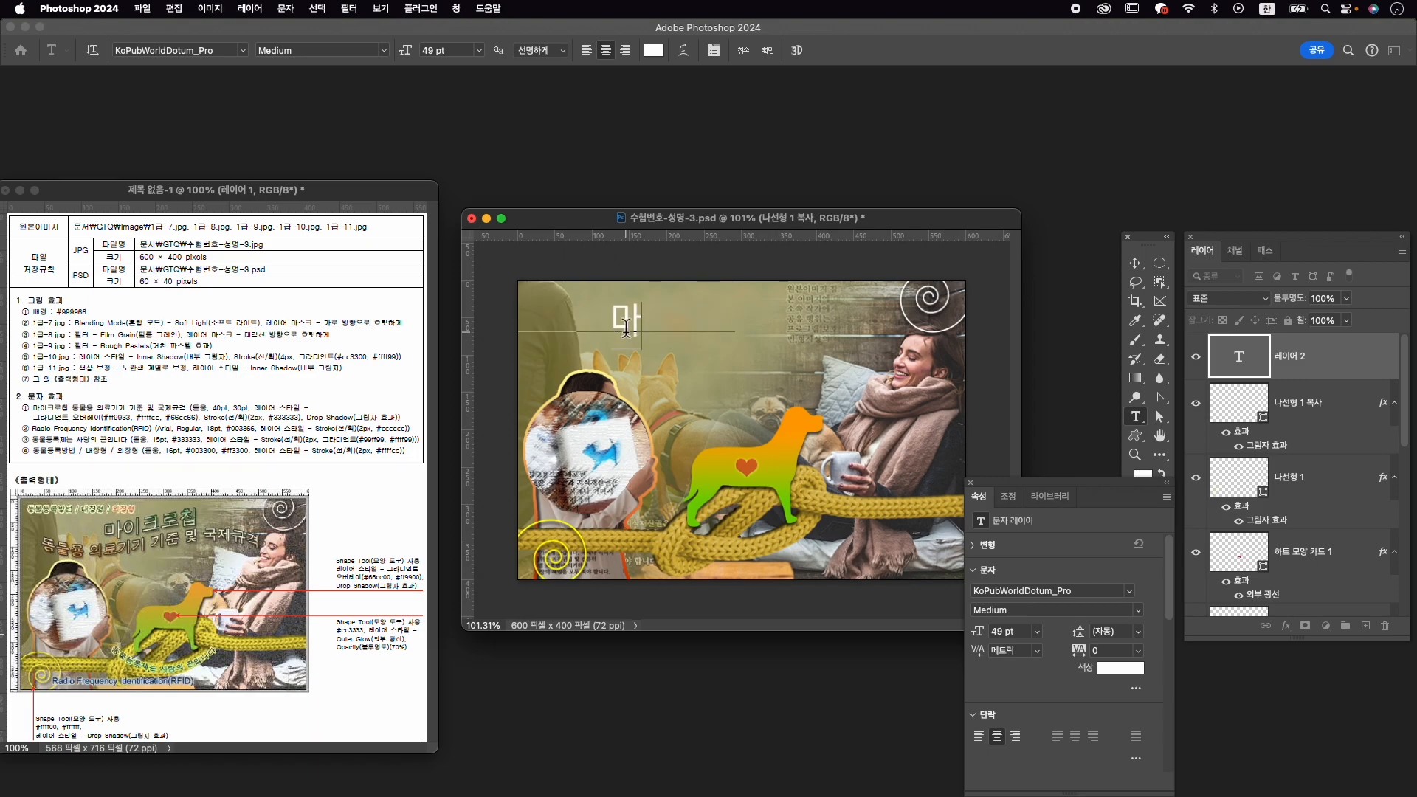
pyautogui.write('이크롳칩')
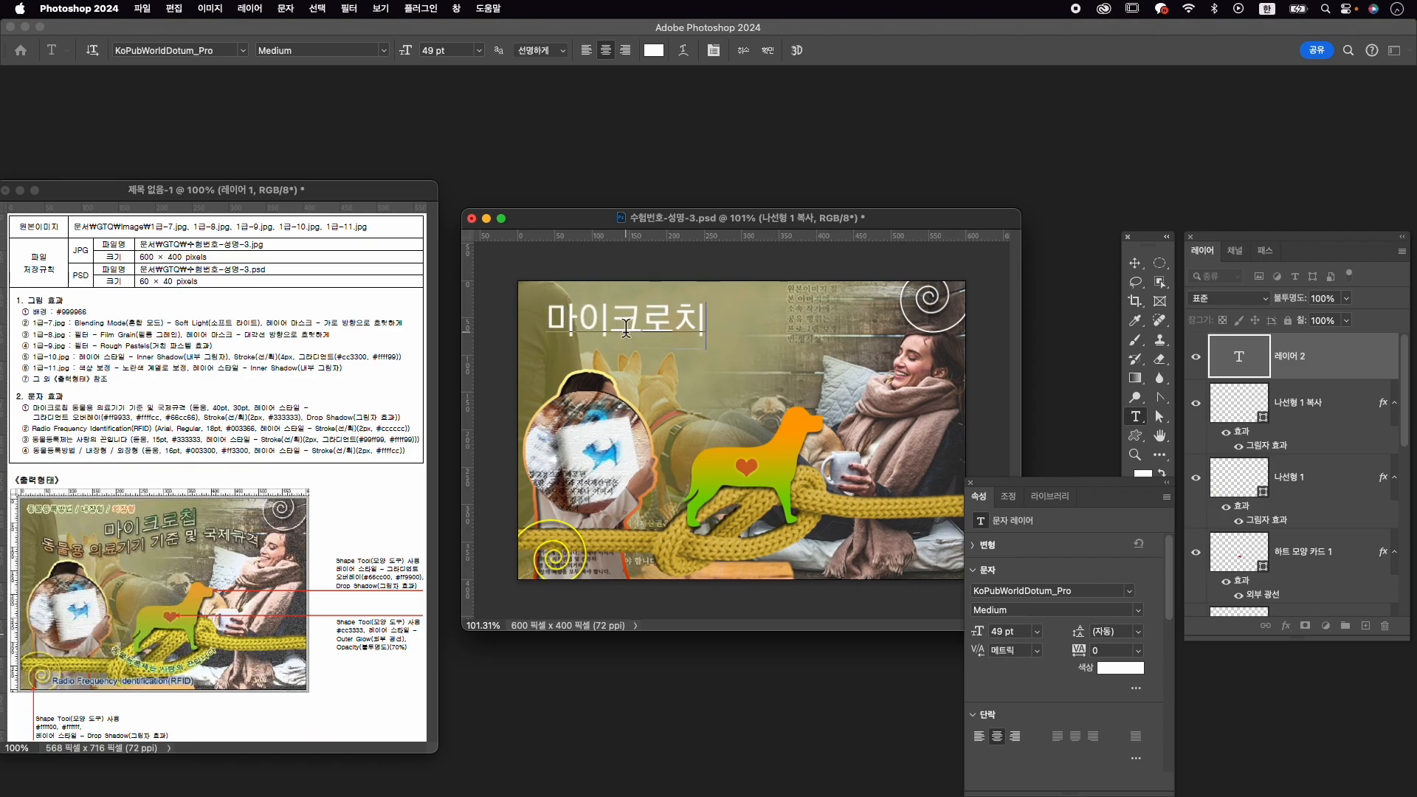
pyautogui.write('동물용 읠')
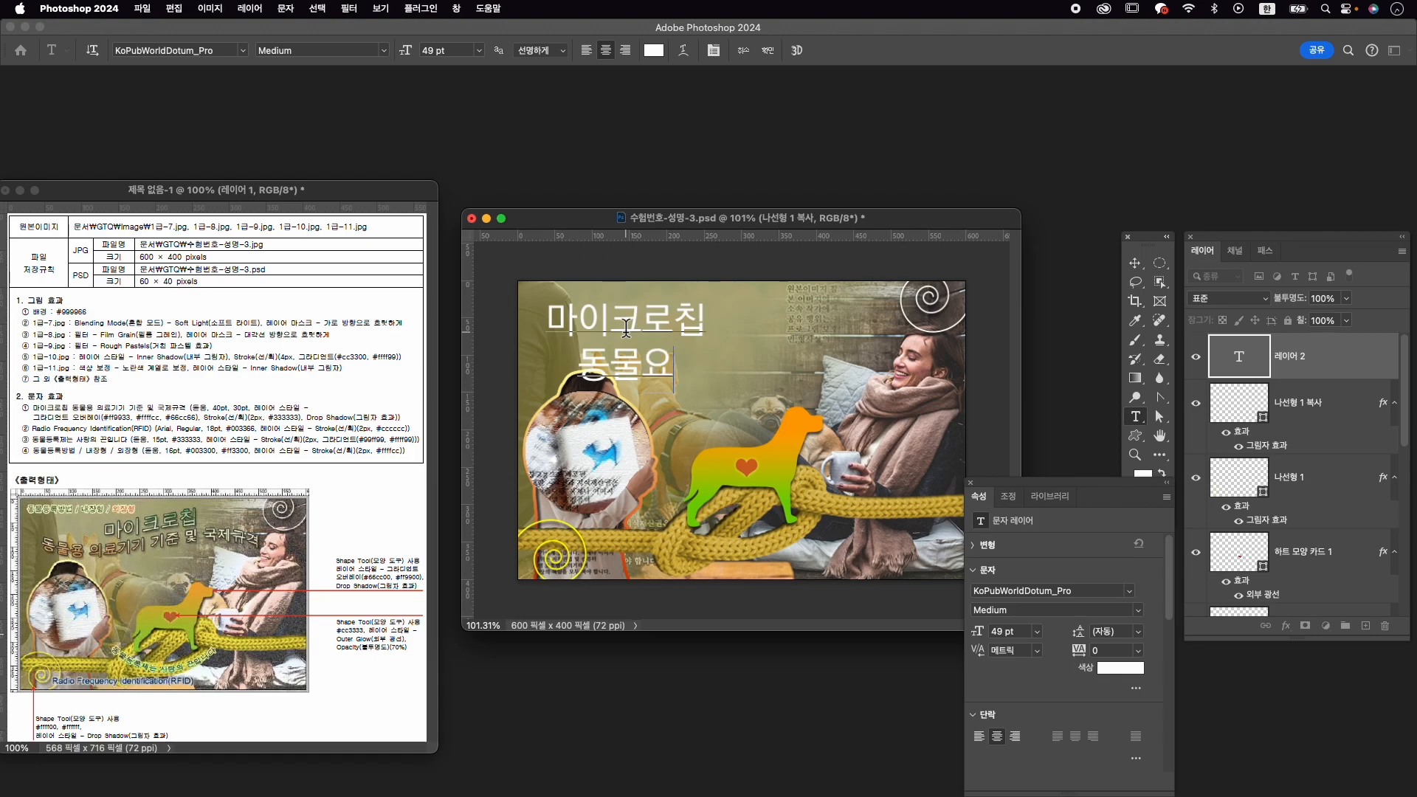
pyautogui.write('료기기 기준 및')
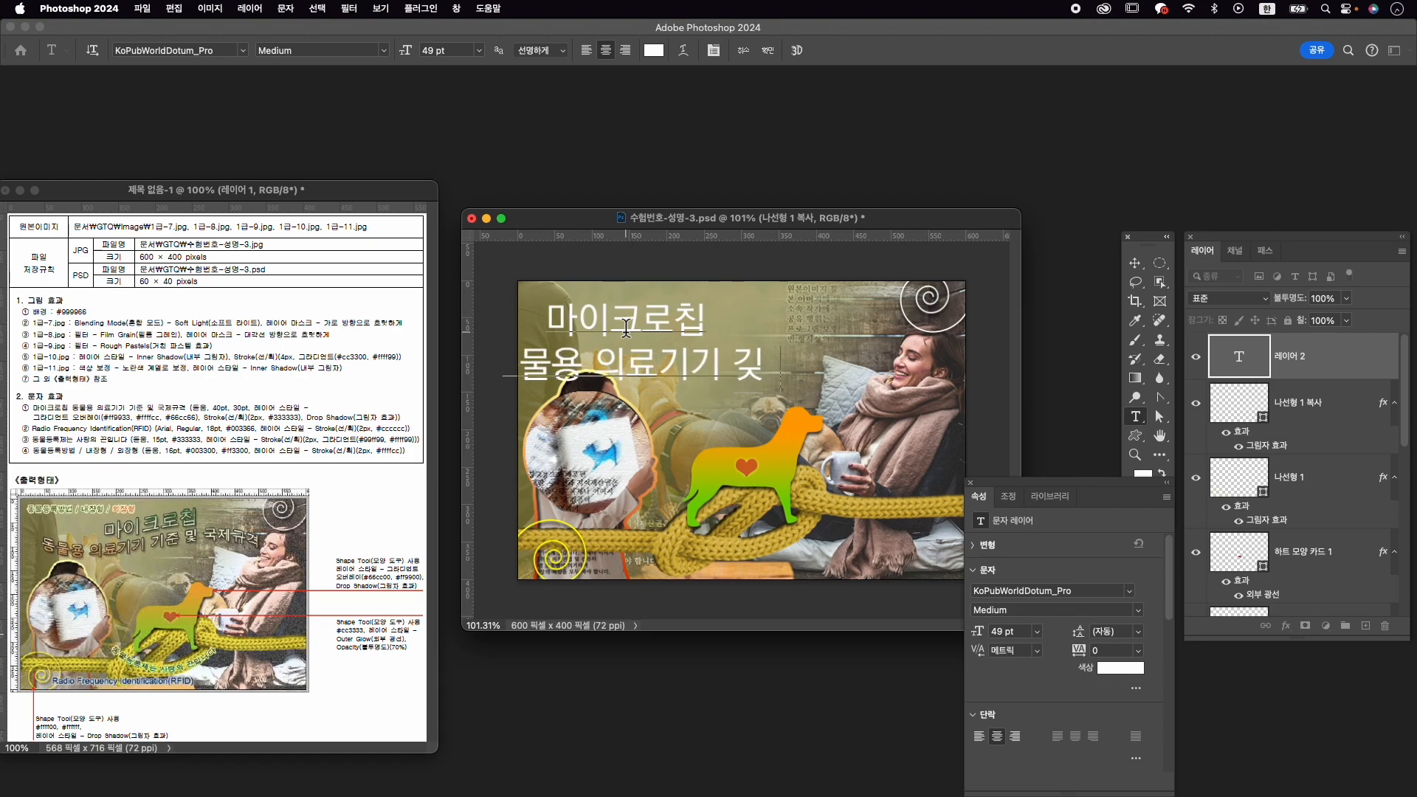
pyautogui.write(' 국제규')
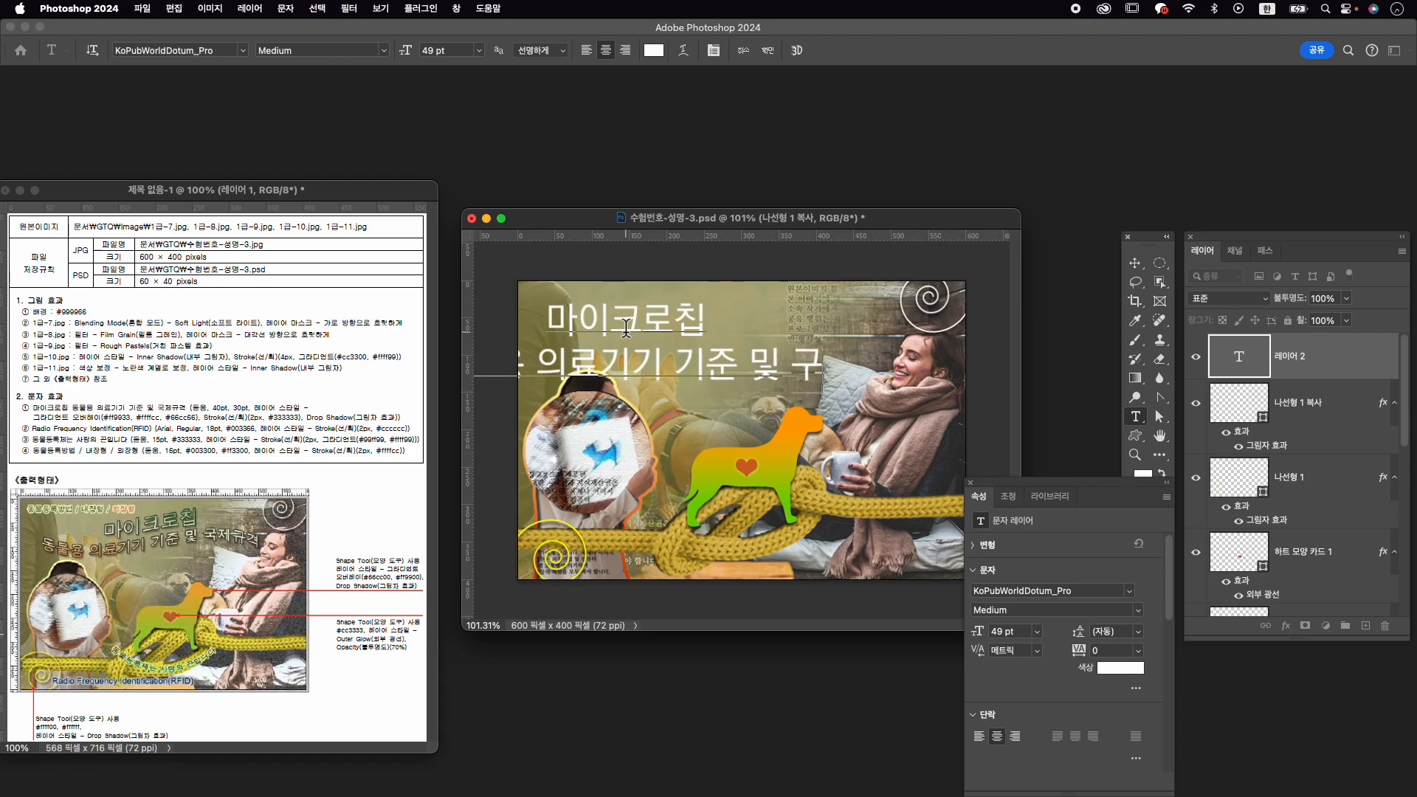
pyautogui.write('격')
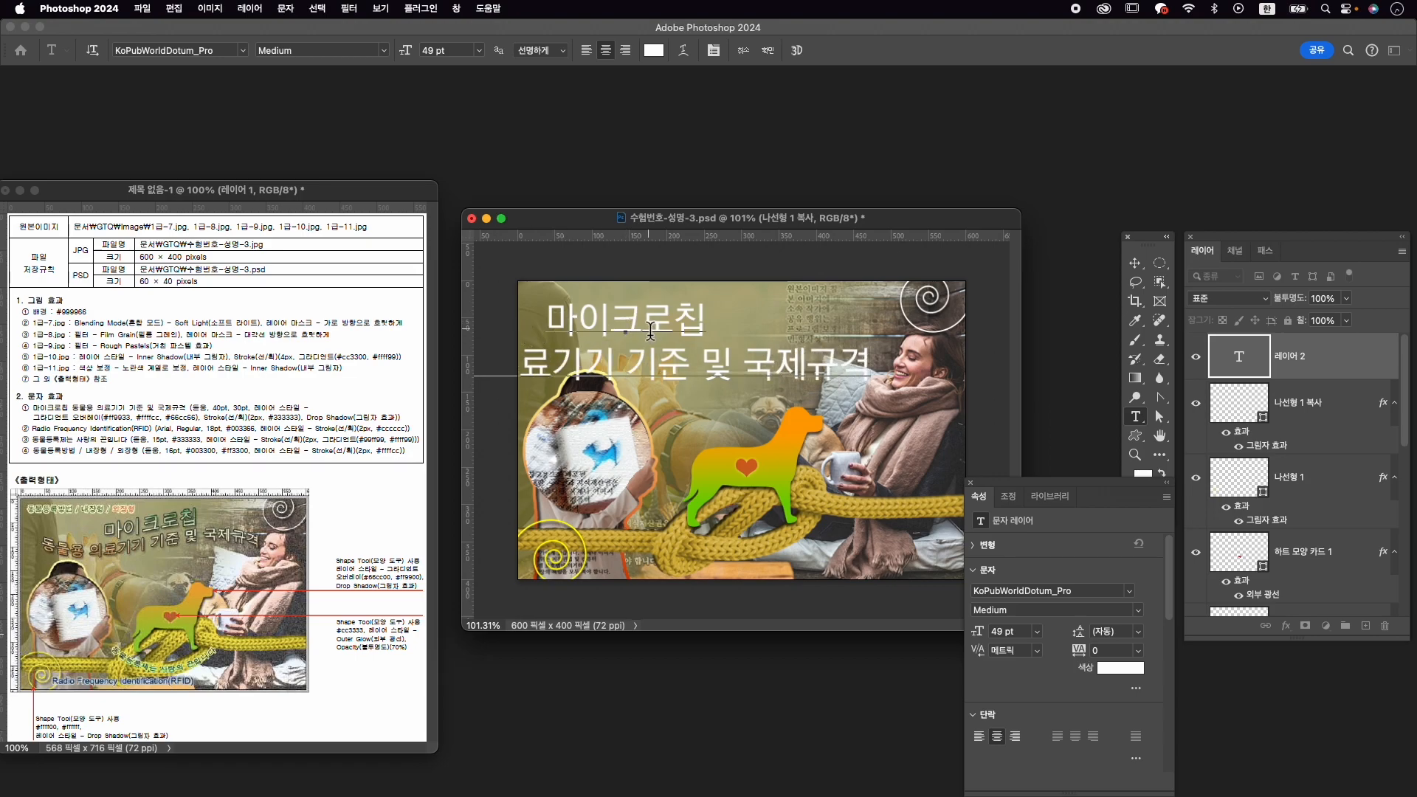
pyautogui.moveTo(670, 326); pyautogui.dragTo(765, 326)
# Set the font size of the title's first line, "마이크로칩", to 40 pt.
pyautogui.moveTo(655, 322); pyautogui.dragTo(800, 322)
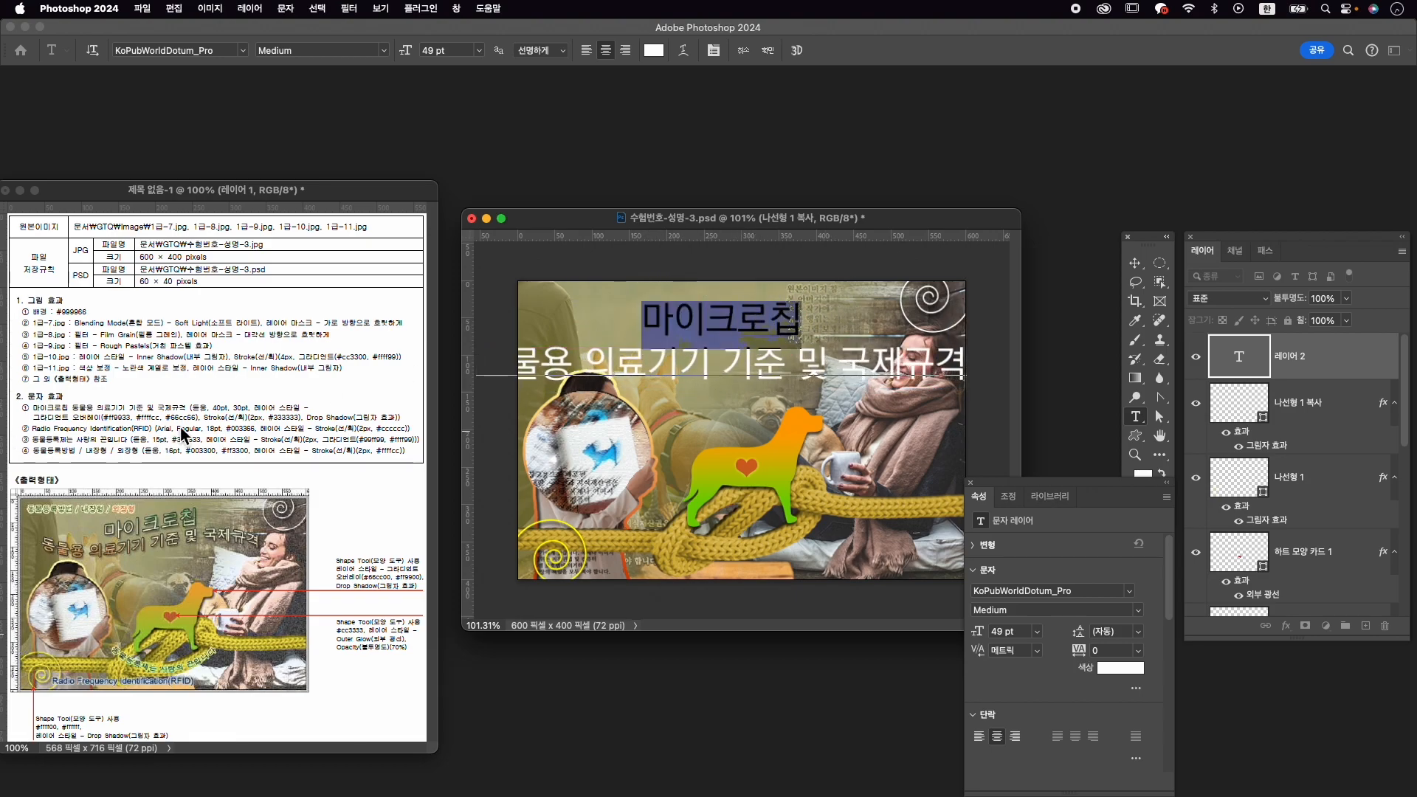
pyautogui.click(706, 356)
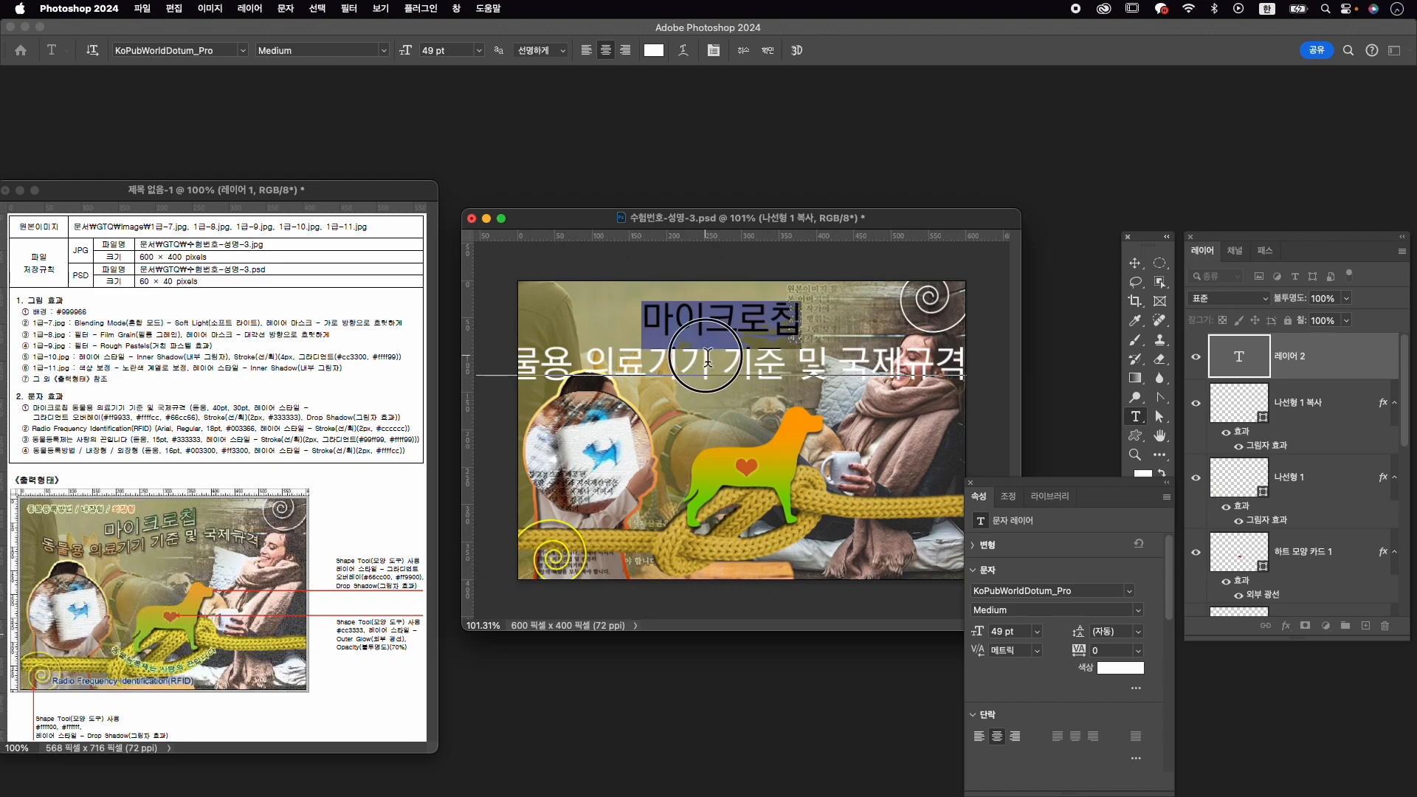
pyautogui.press('super+a')
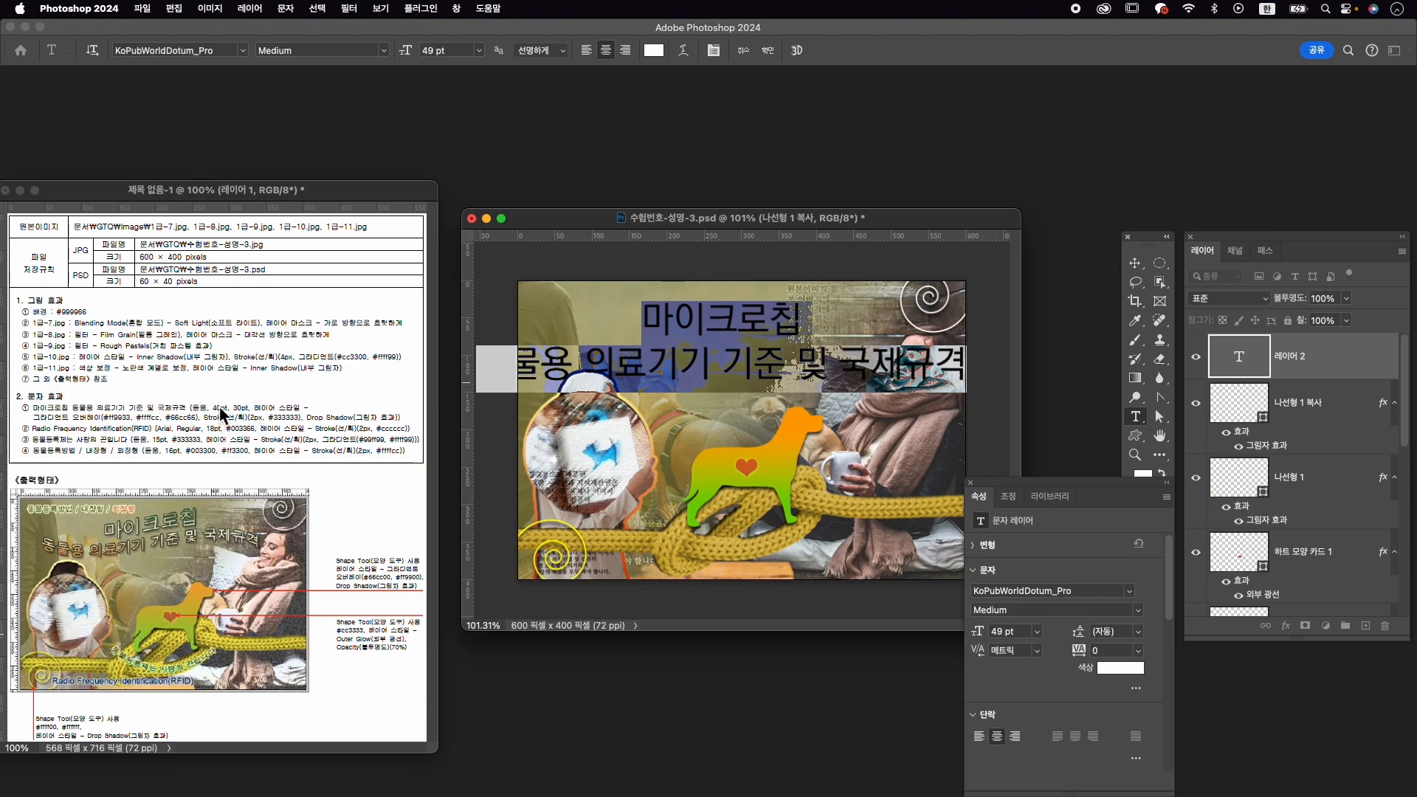
pyautogui.click(760, 356)
pyautogui.doubleClick(649, 323)
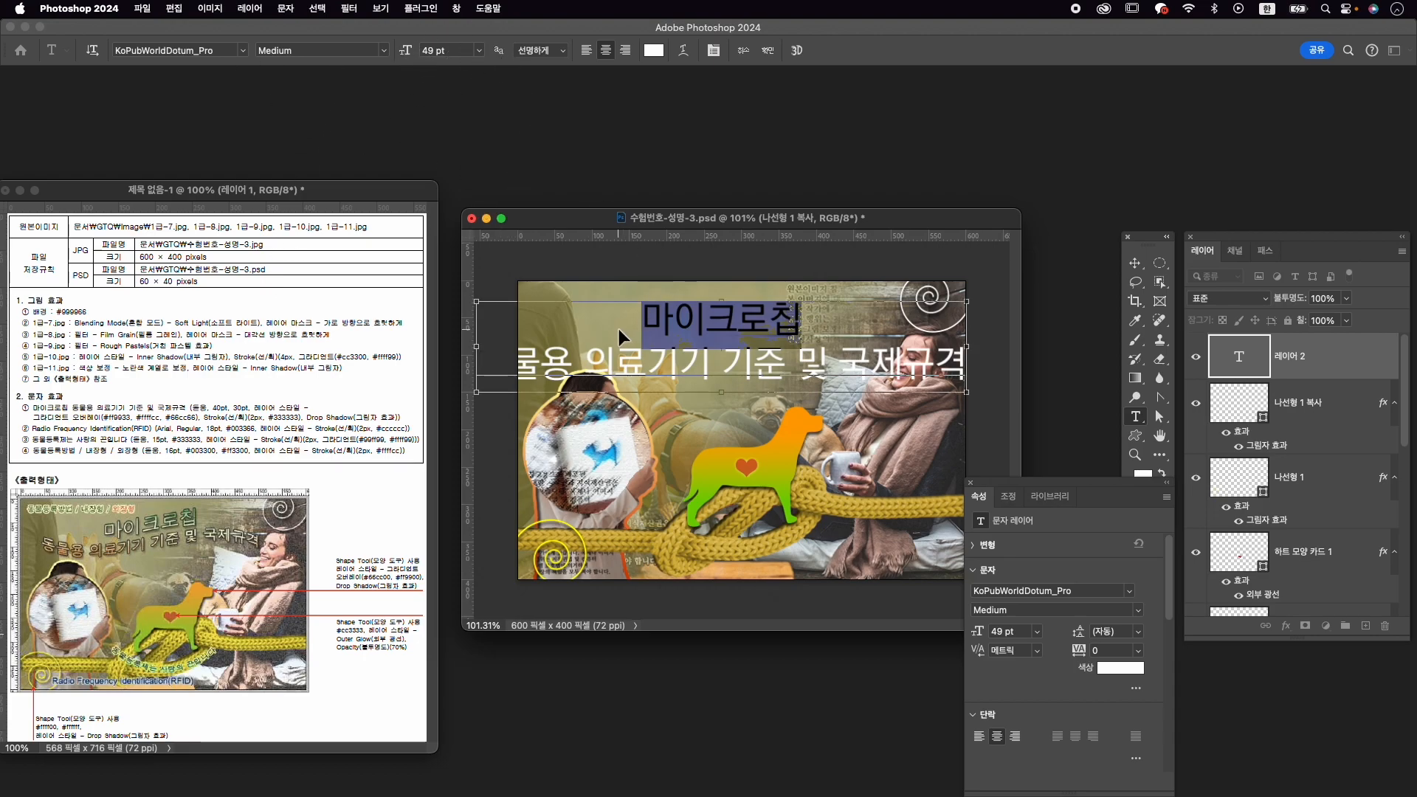
pyautogui.press('super+t')
pyautogui.moveTo(688, 161); pyautogui.dragTo(955, 203)
pyautogui.click(924, 258)
pyautogui.write('40')
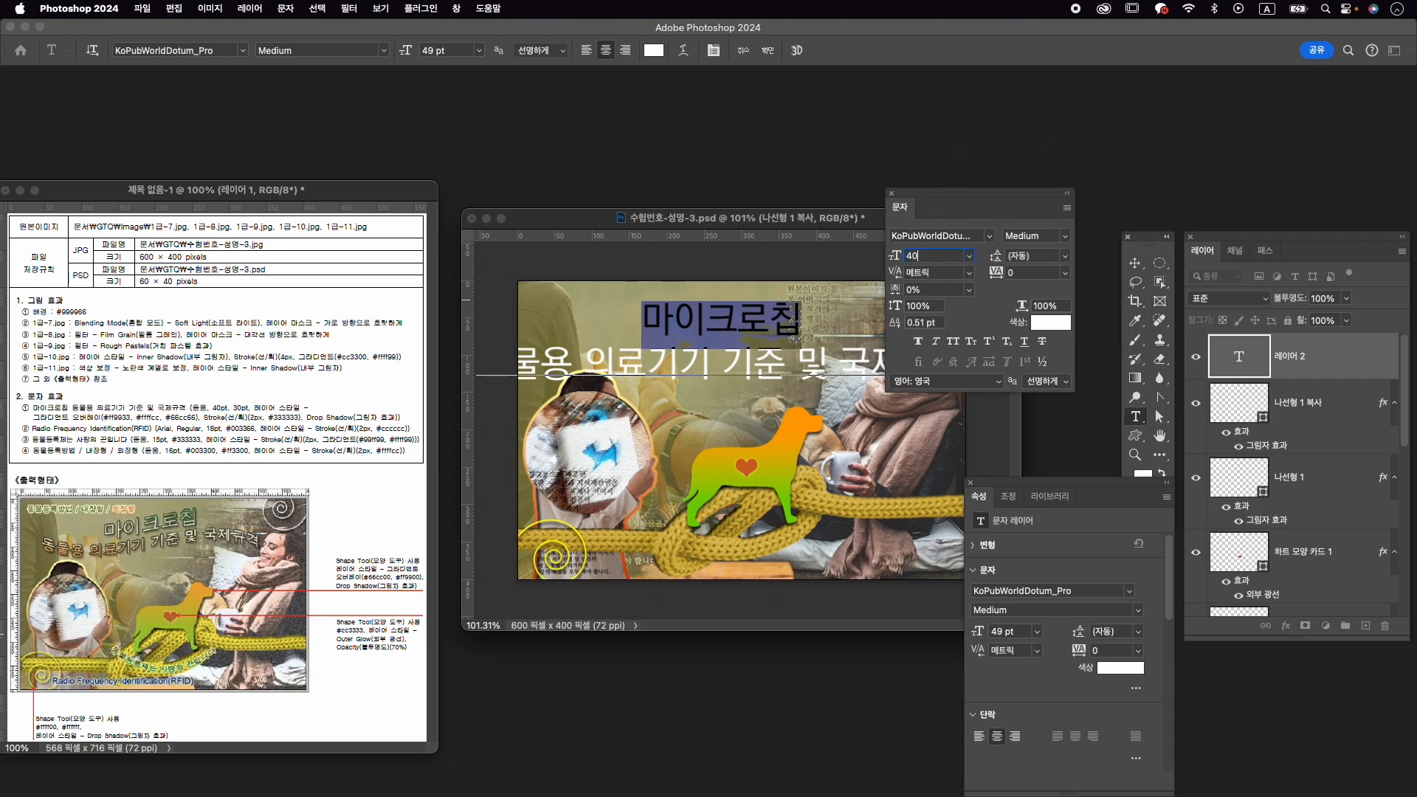
pyautogui.press('Return')
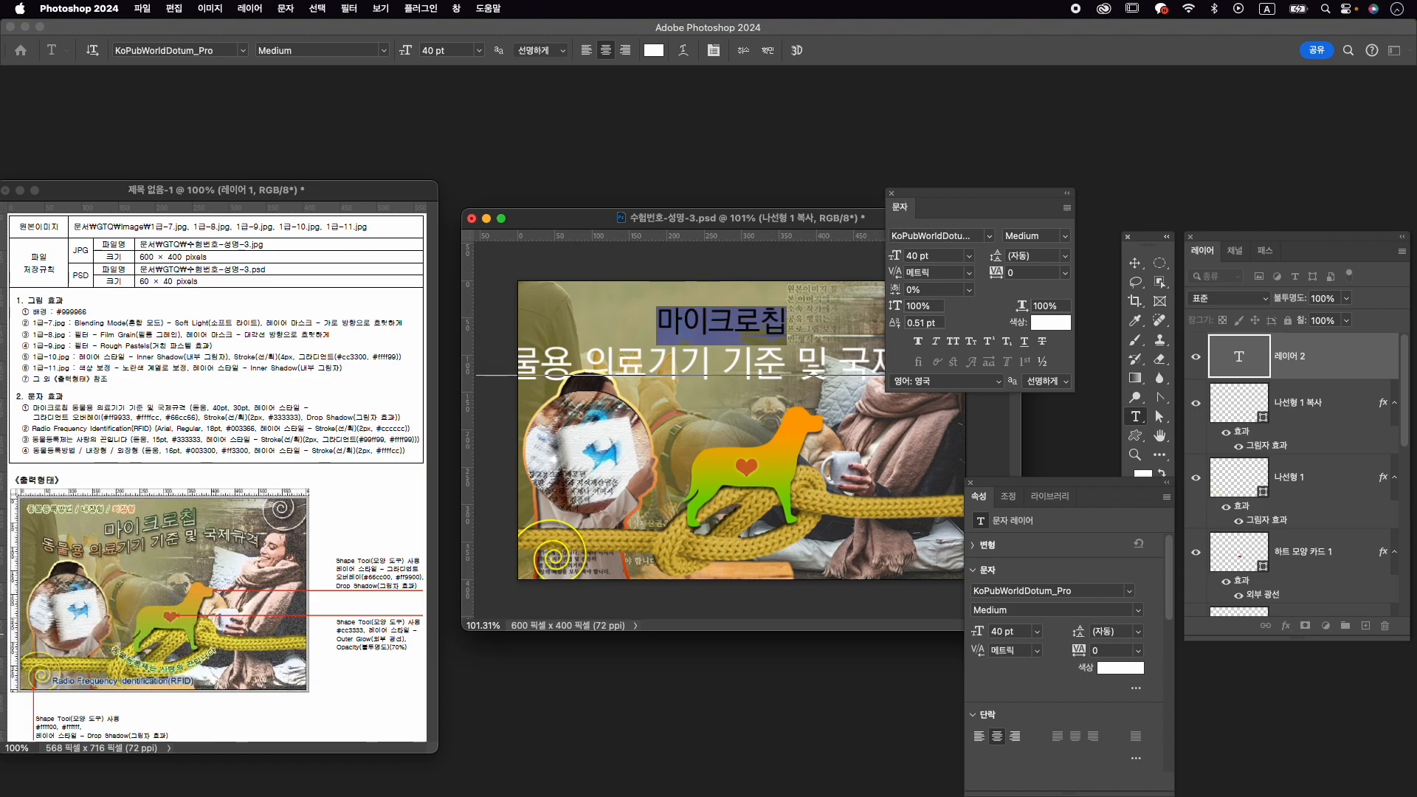
# Set the title's second line, "동물용 의료기기 기준 및 국제규격", to 30 pt and commit the text.
pyautogui.click(520, 367)
pyautogui.click(734, 336)
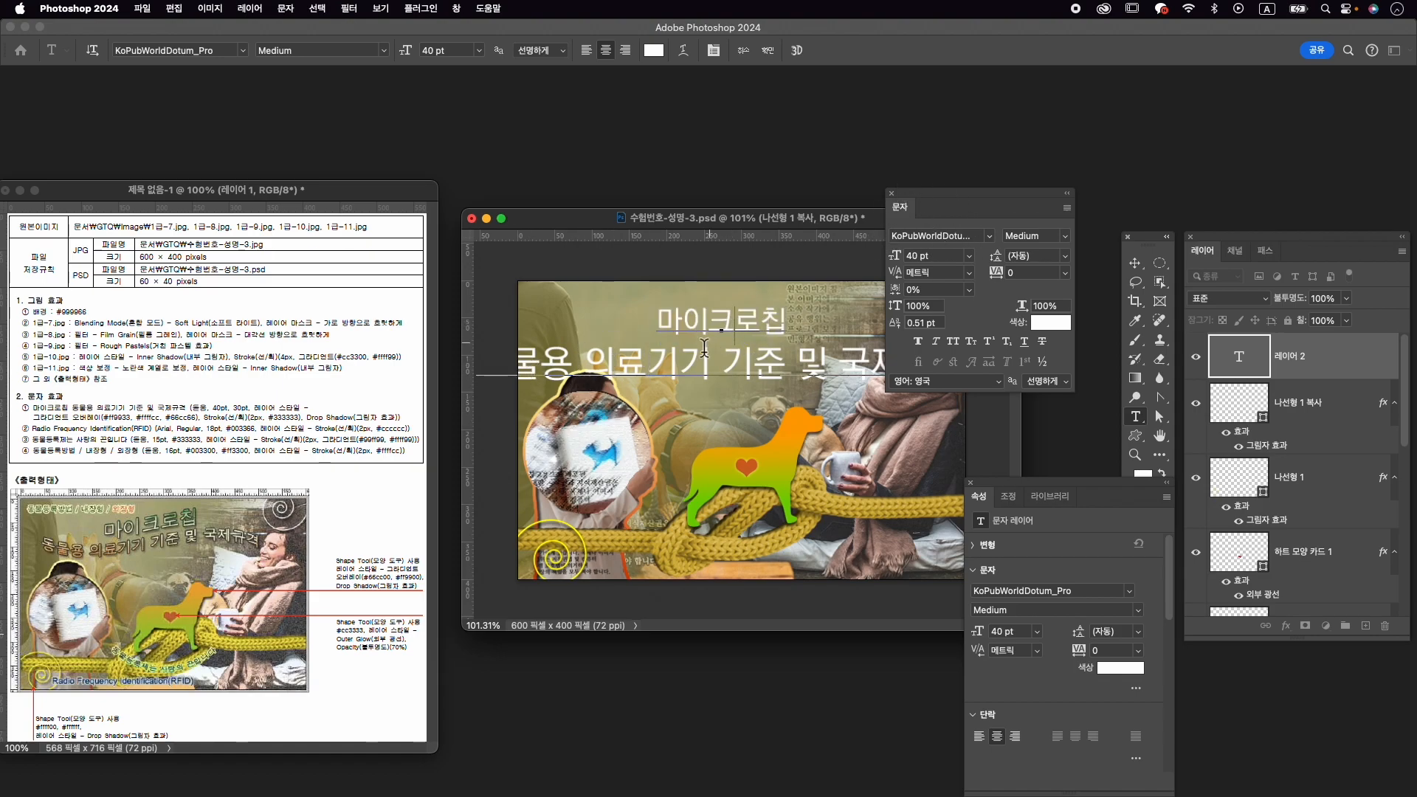
pyautogui.moveTo(671, 367); pyautogui.dragTo(1060, 385)
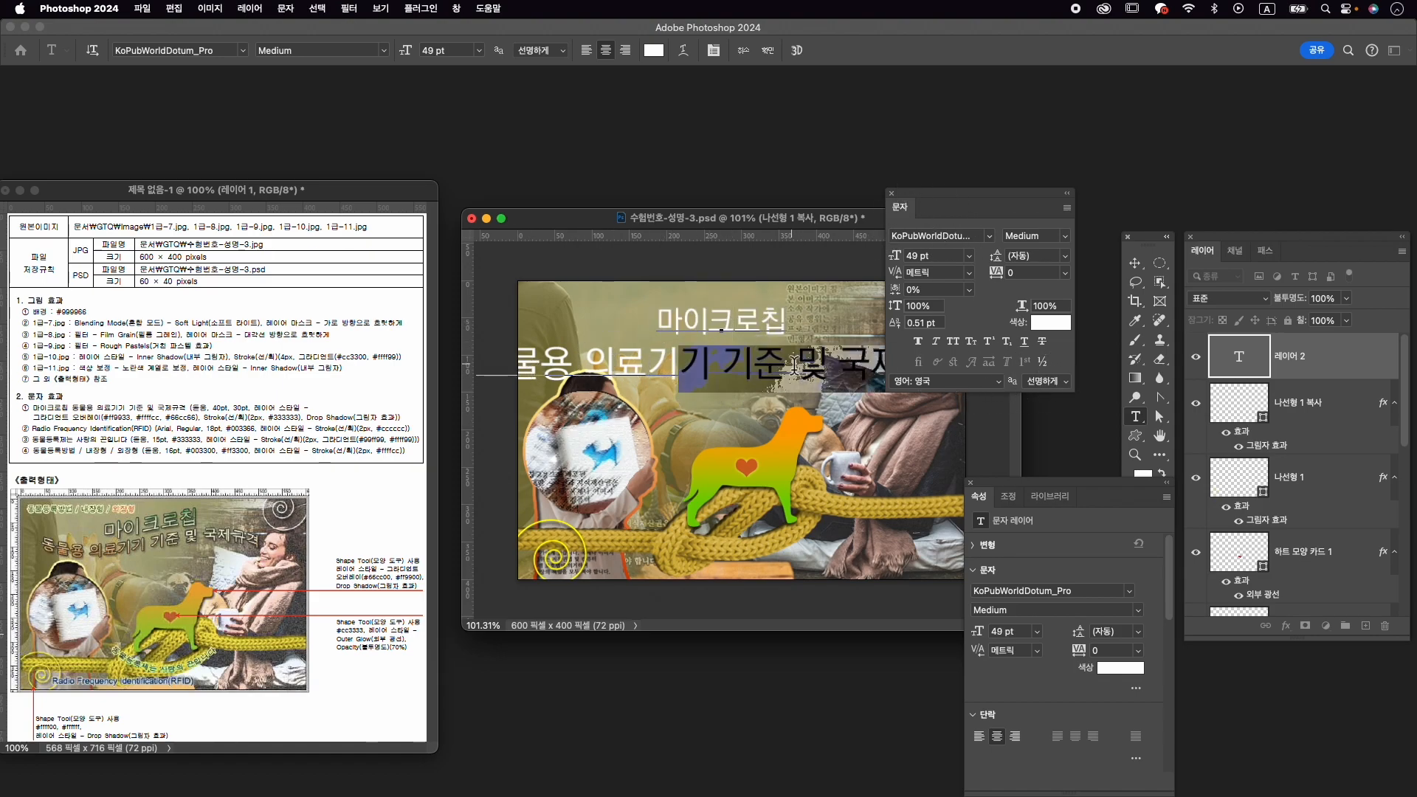
pyautogui.click(868, 369)
pyautogui.moveTo(972, 196); pyautogui.dragTo(1073, 177)
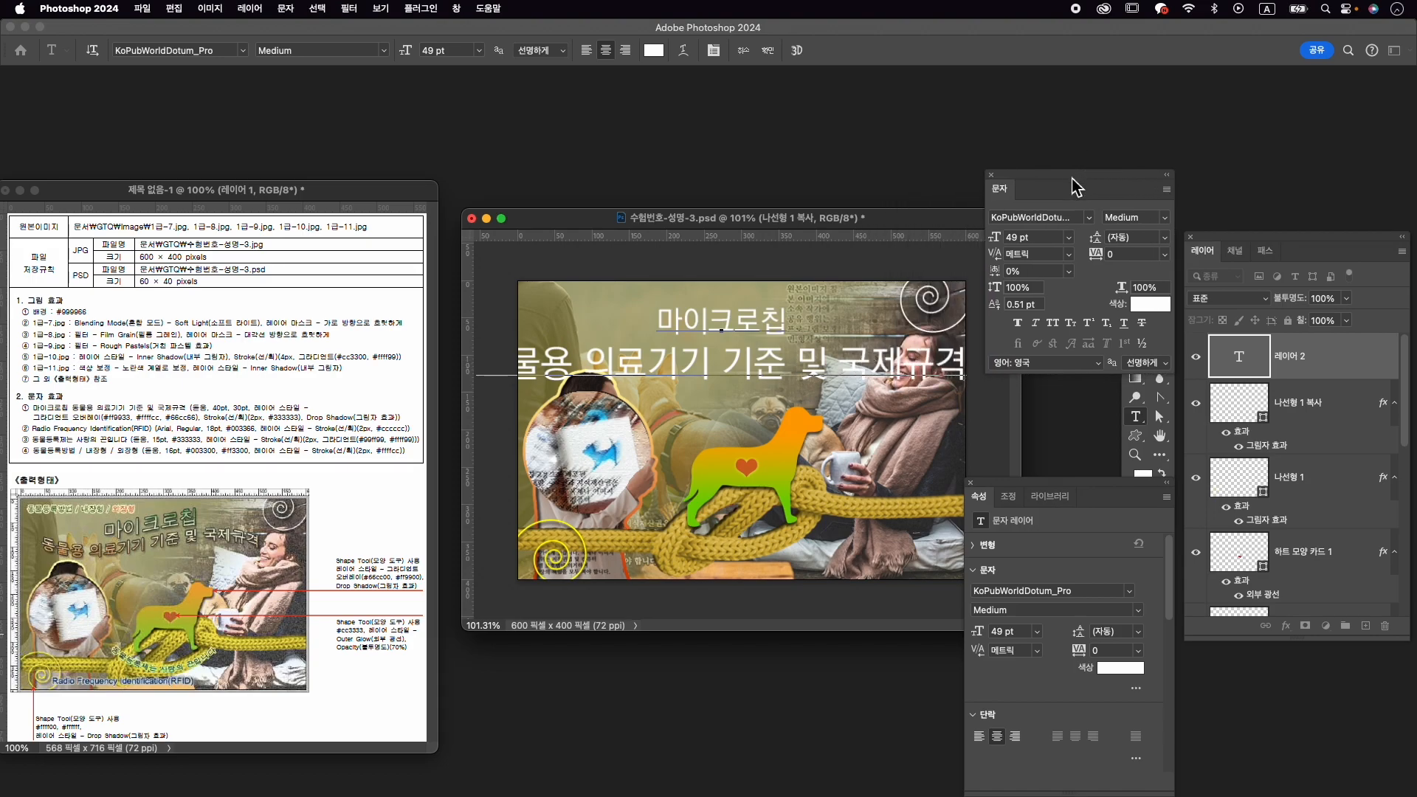
pyautogui.moveTo(958, 375); pyautogui.dragTo(392, 364)
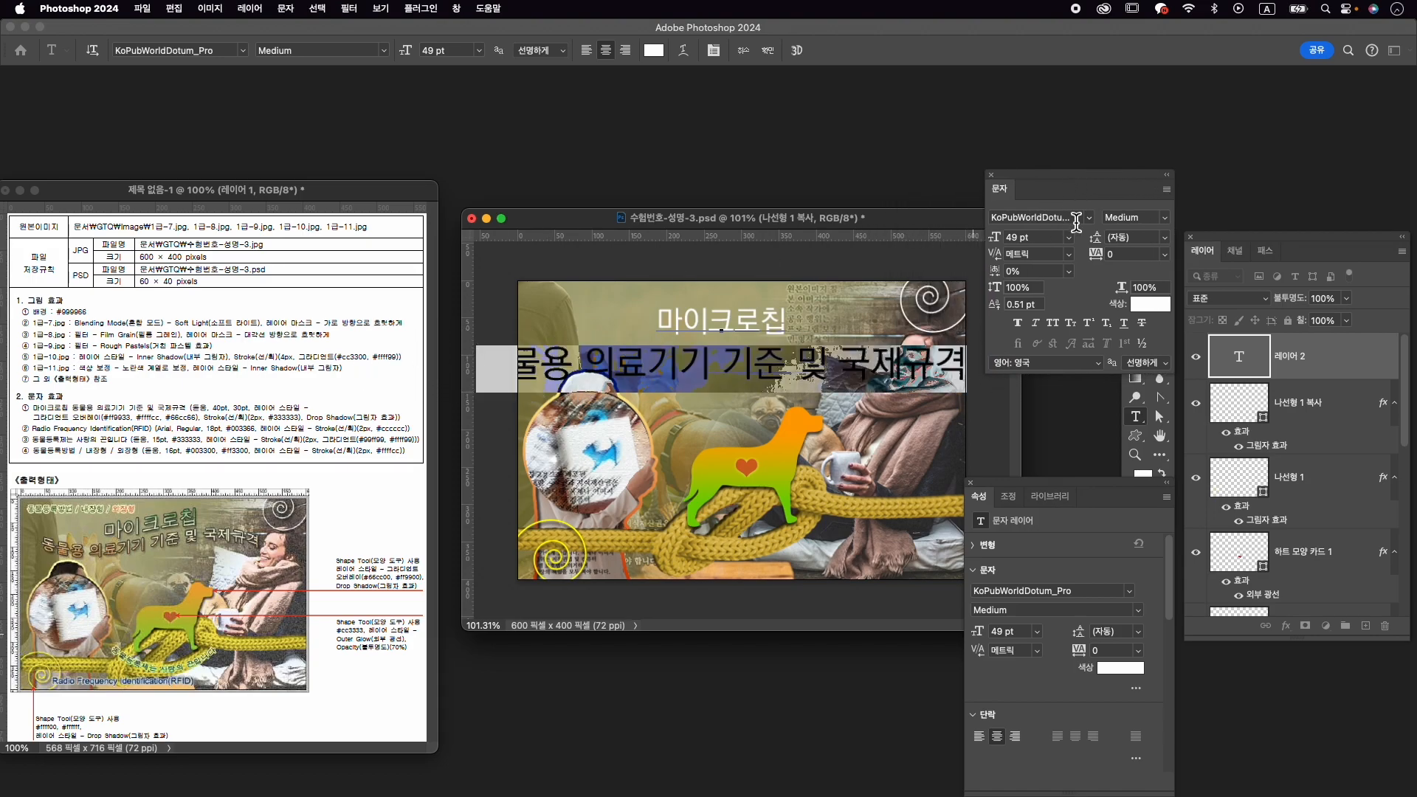
pyautogui.click(1016, 238)
pyautogui.write('3')
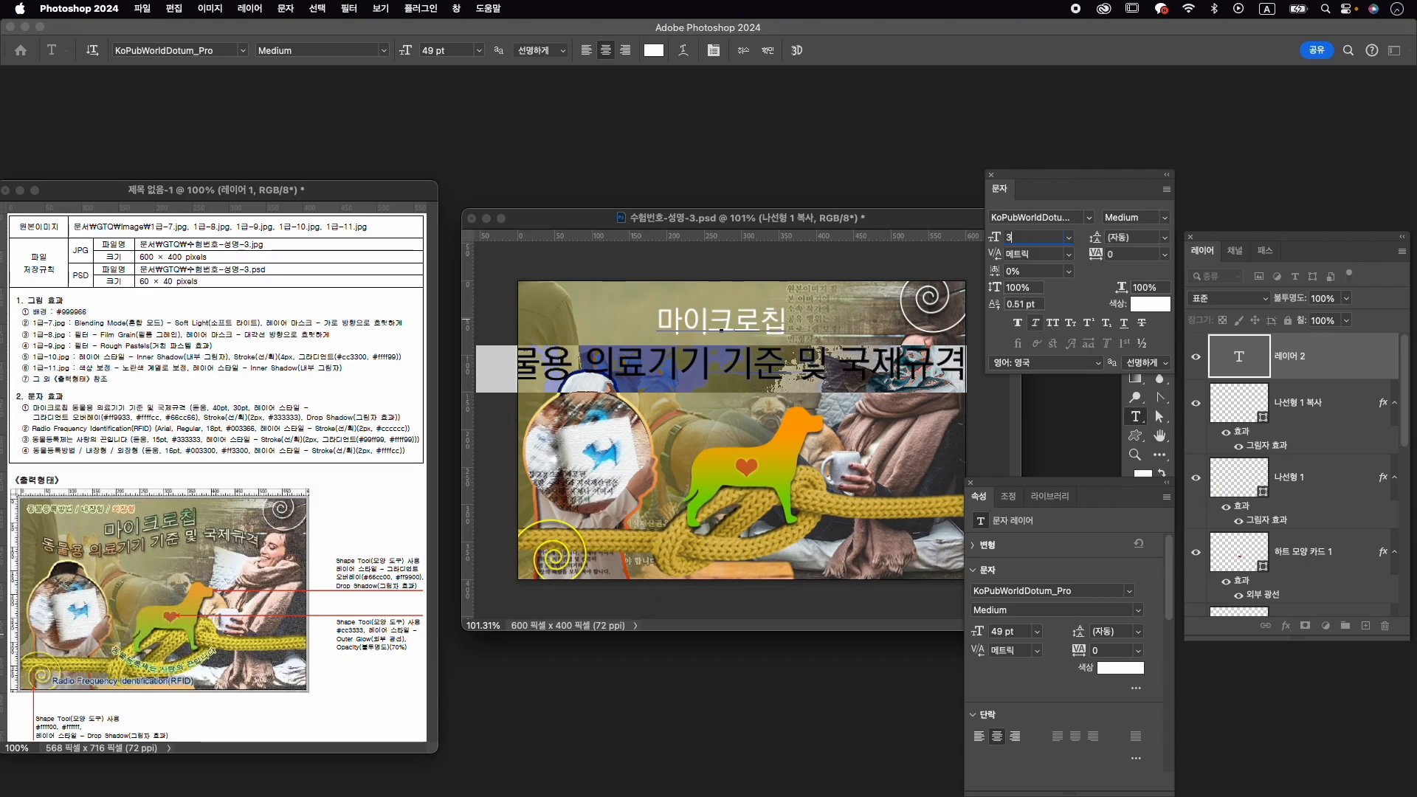
pyautogui.press('Return')
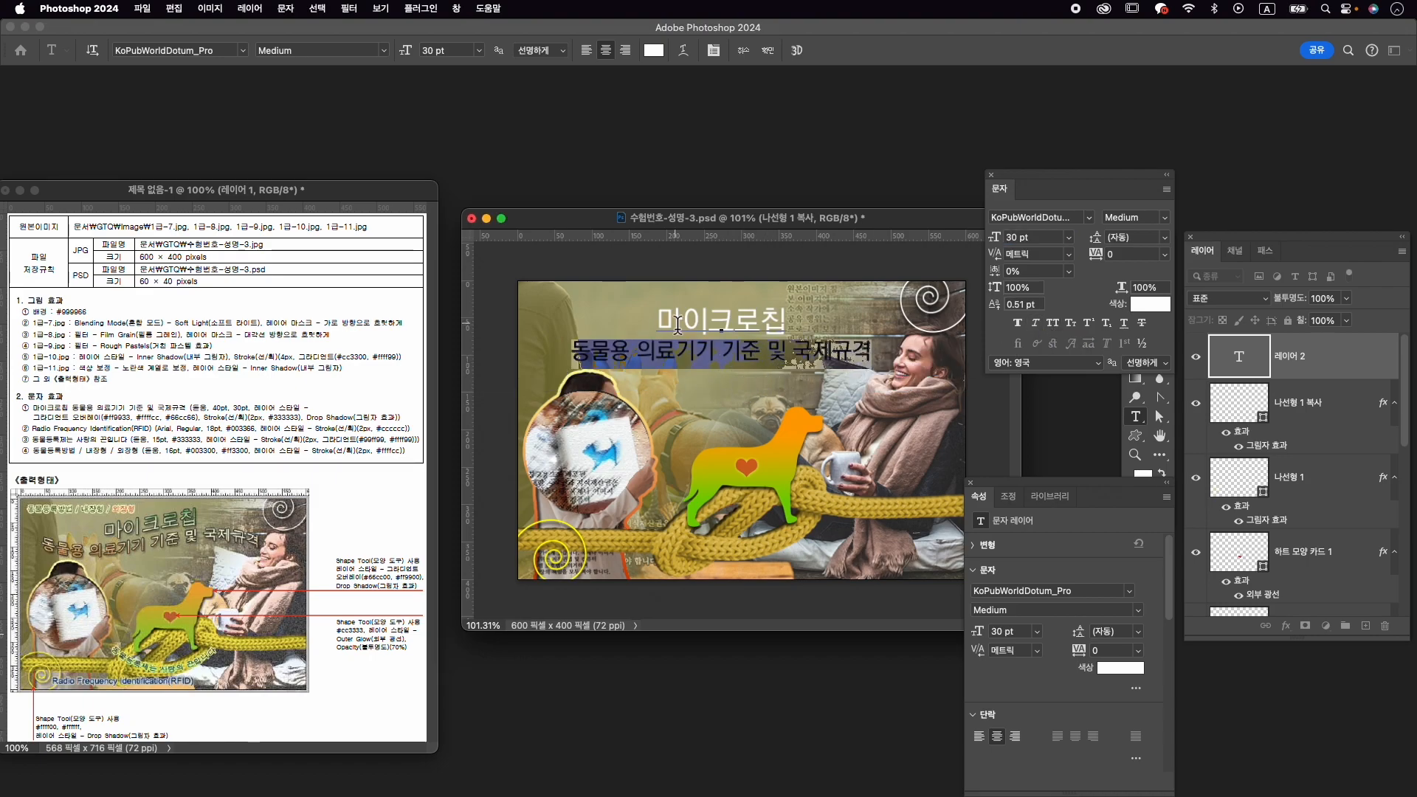
pyautogui.click(768, 53)
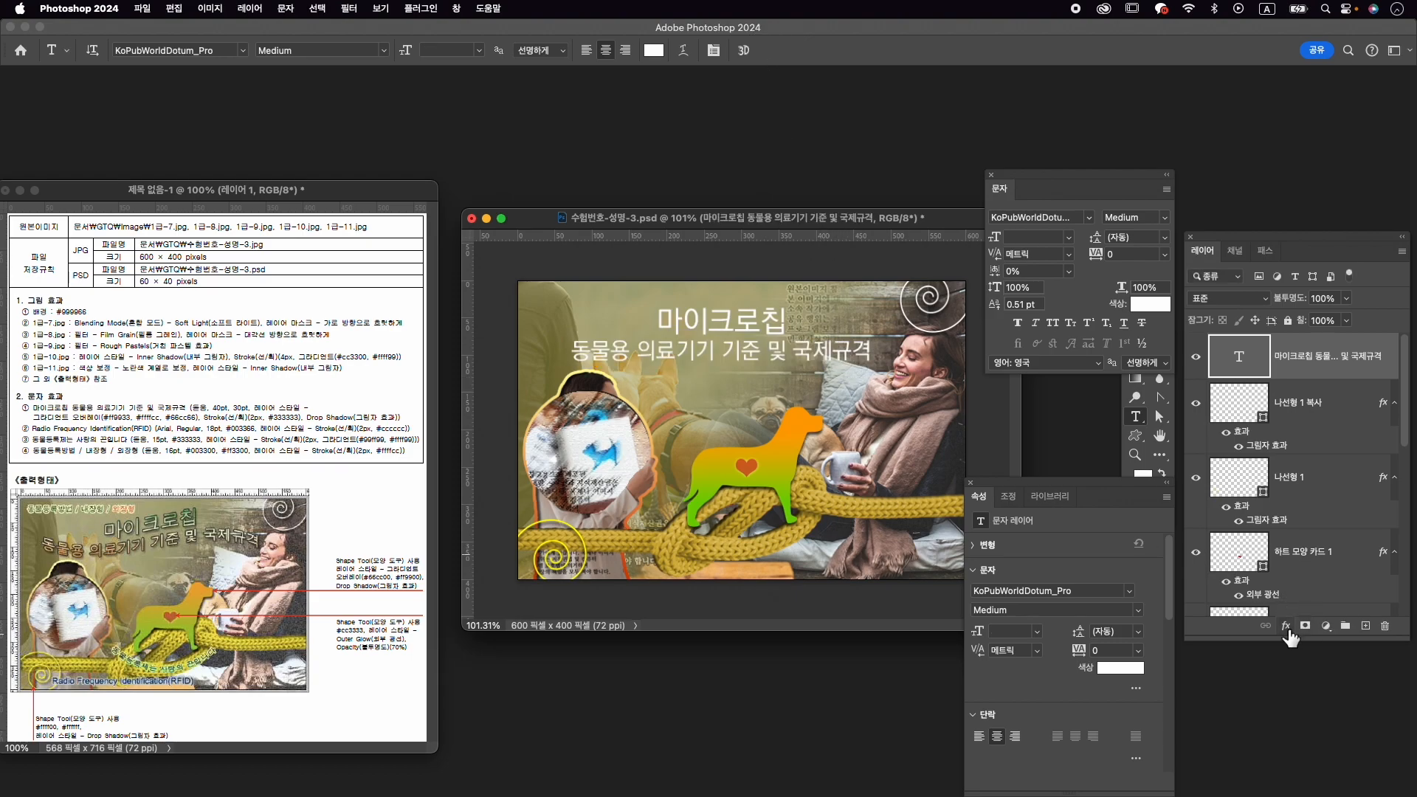
# Add a Gradient Overlay effect to the title layer and insert a middle color stop at 48% in its gradient.
pyautogui.click(1286, 625)
pyautogui.click(1324, 575)
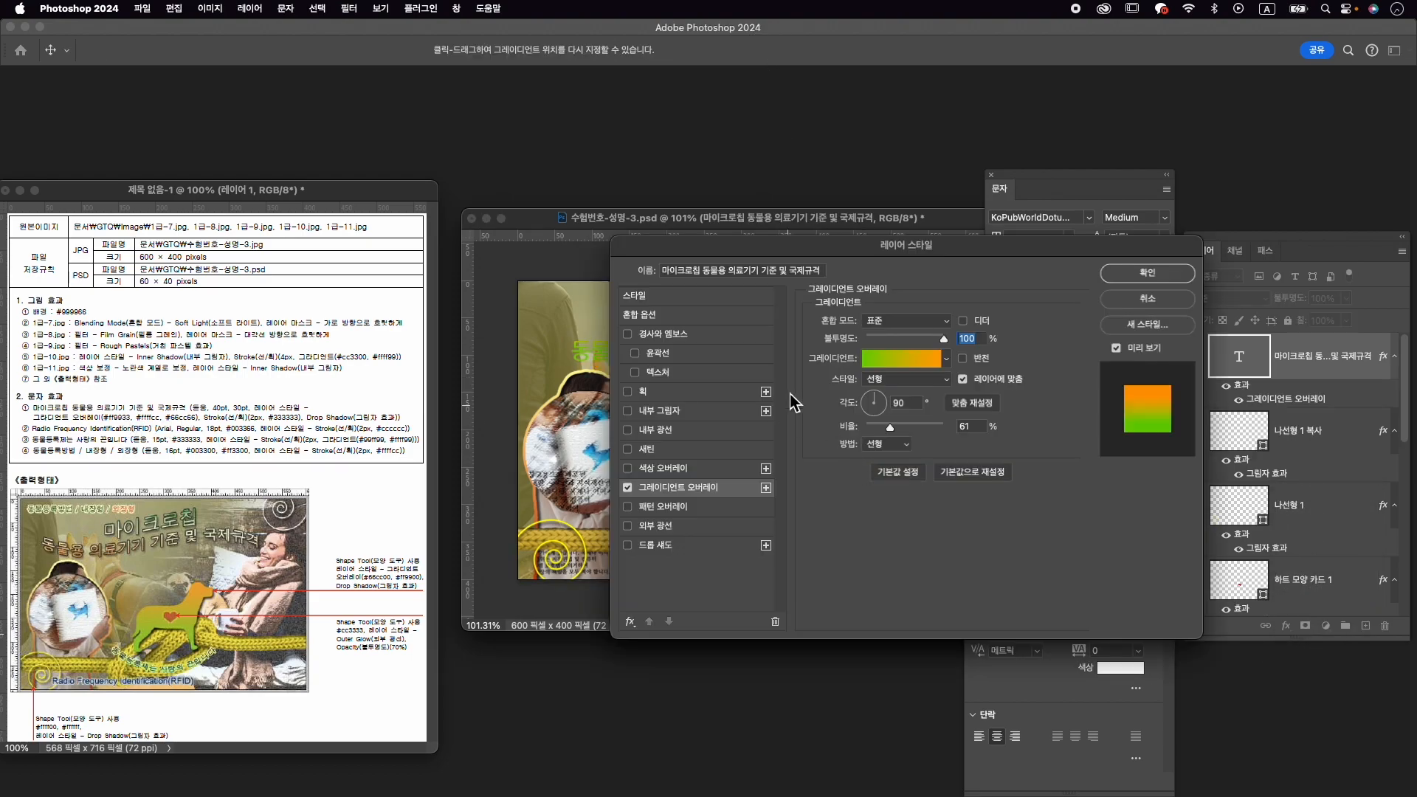
pyautogui.click(896, 359)
pyautogui.click(1022, 642)
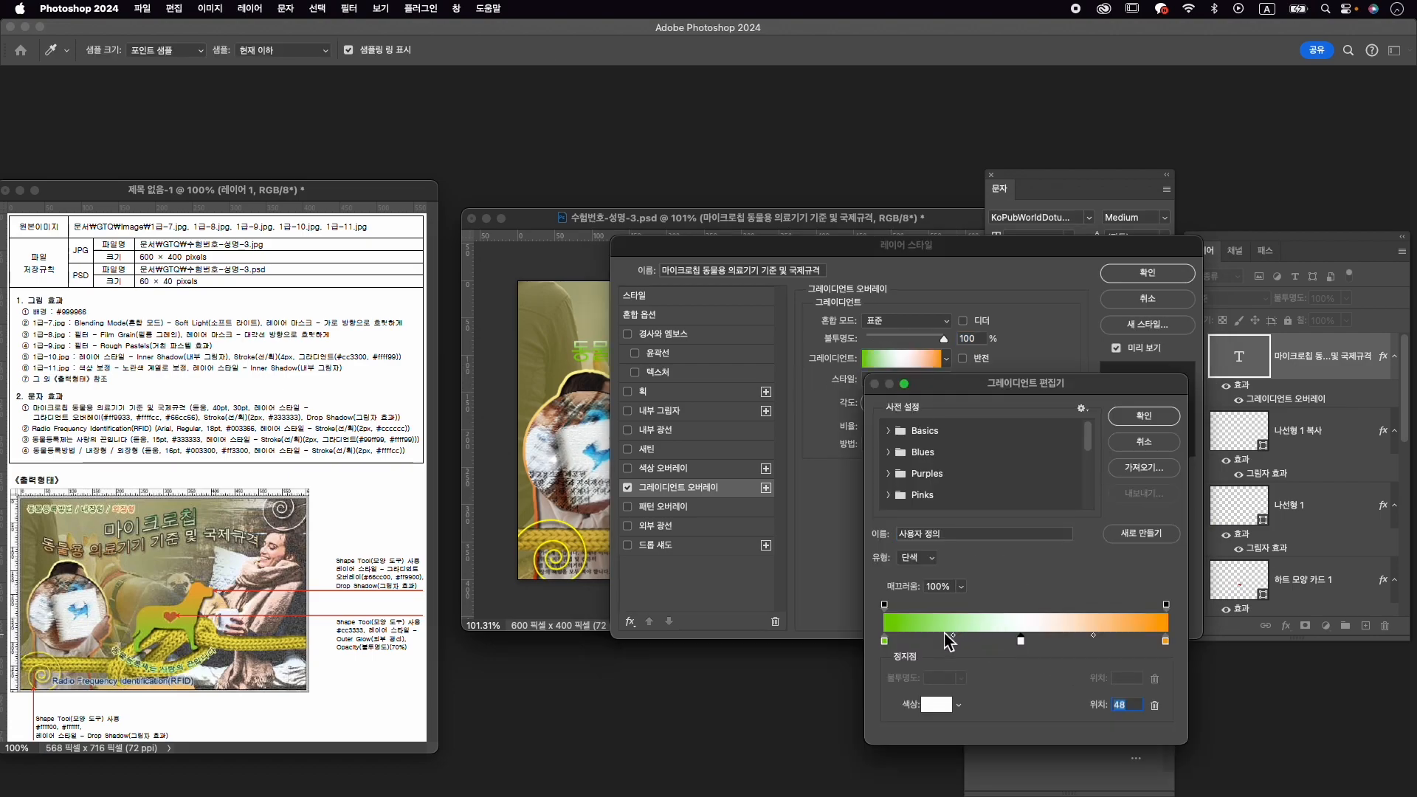
# Set the title gradient's start, middle and end color stops to ff9933, ffffcc and 66cc66.
pyautogui.doubleClick(886, 642)
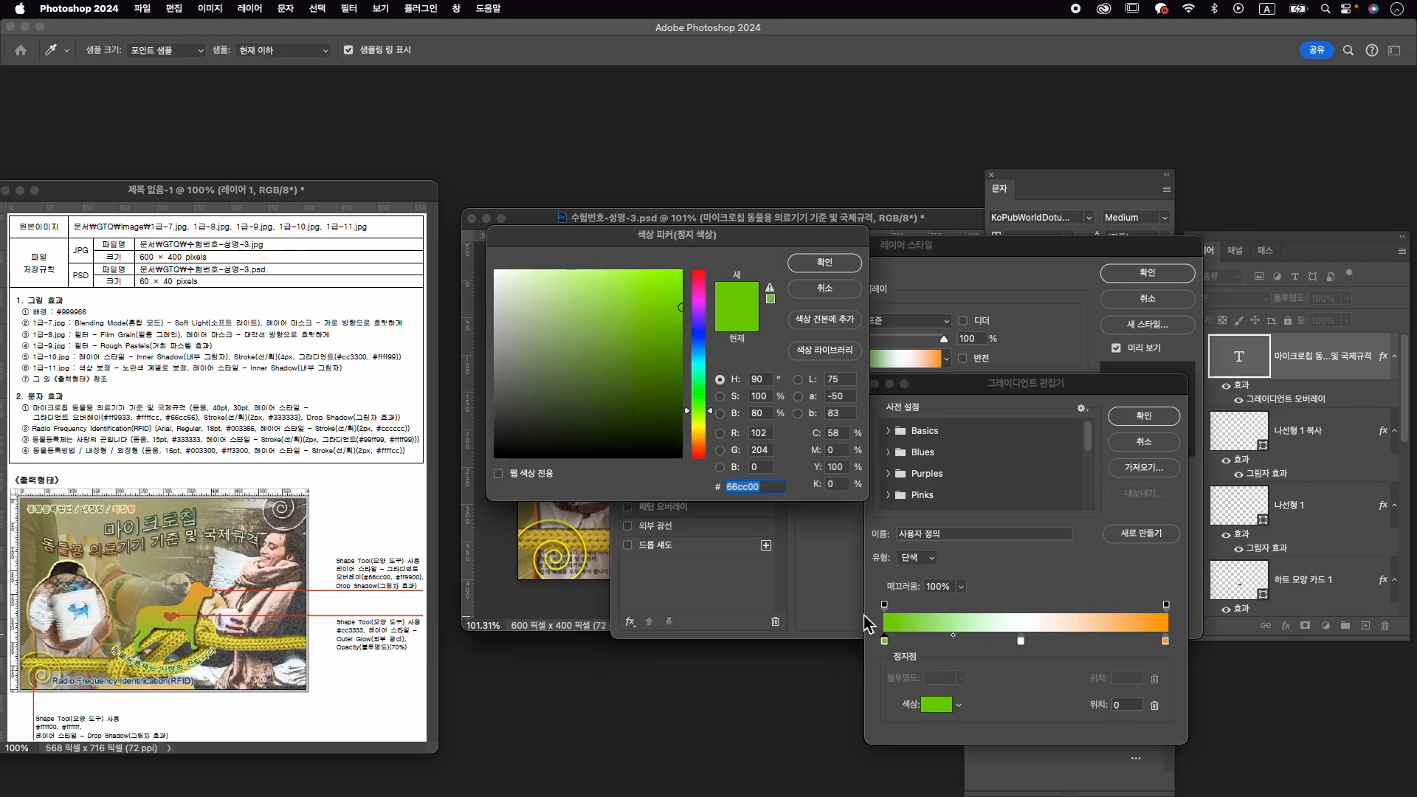
pyautogui.write('ff9933')
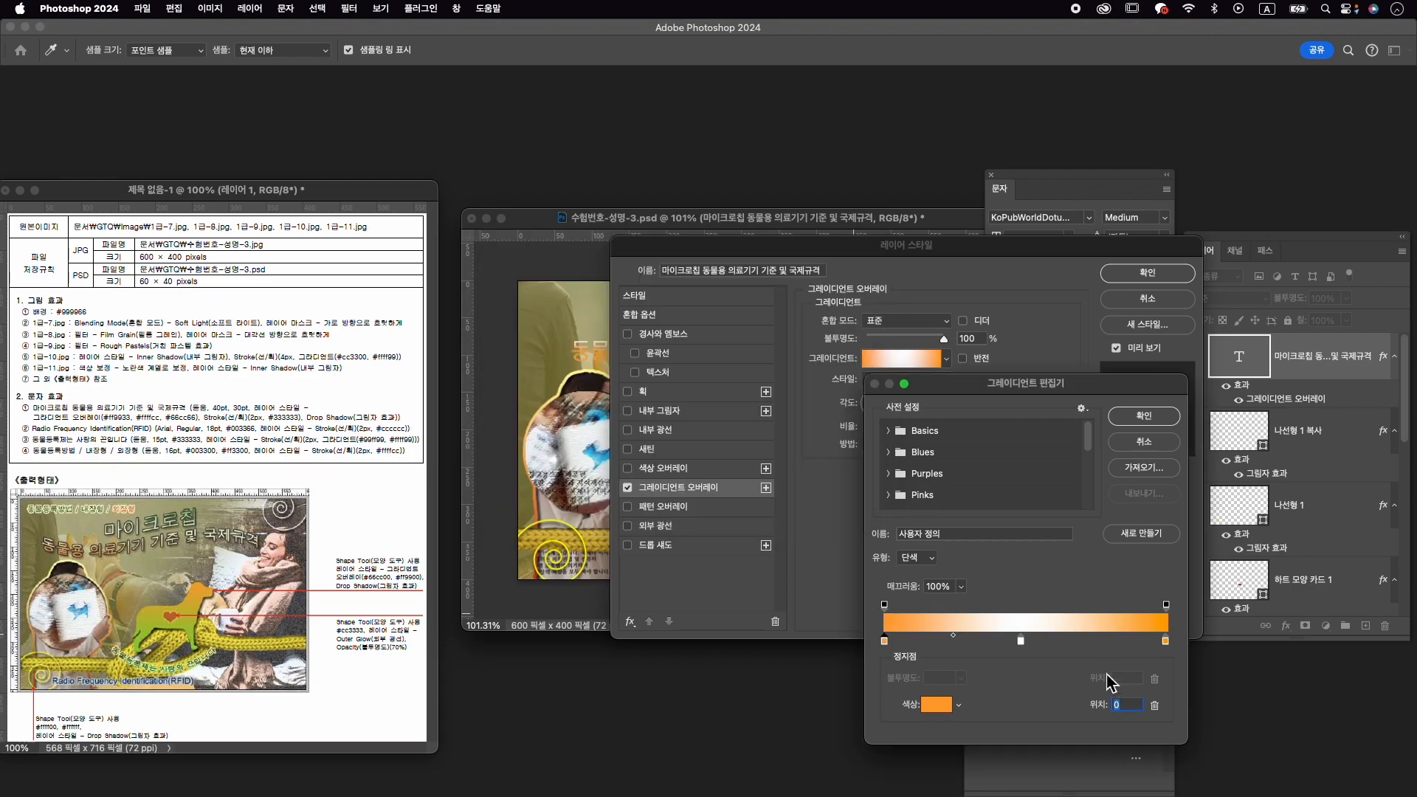
pyautogui.doubleClick(1021, 641)
pyautogui.write('ffffcc')
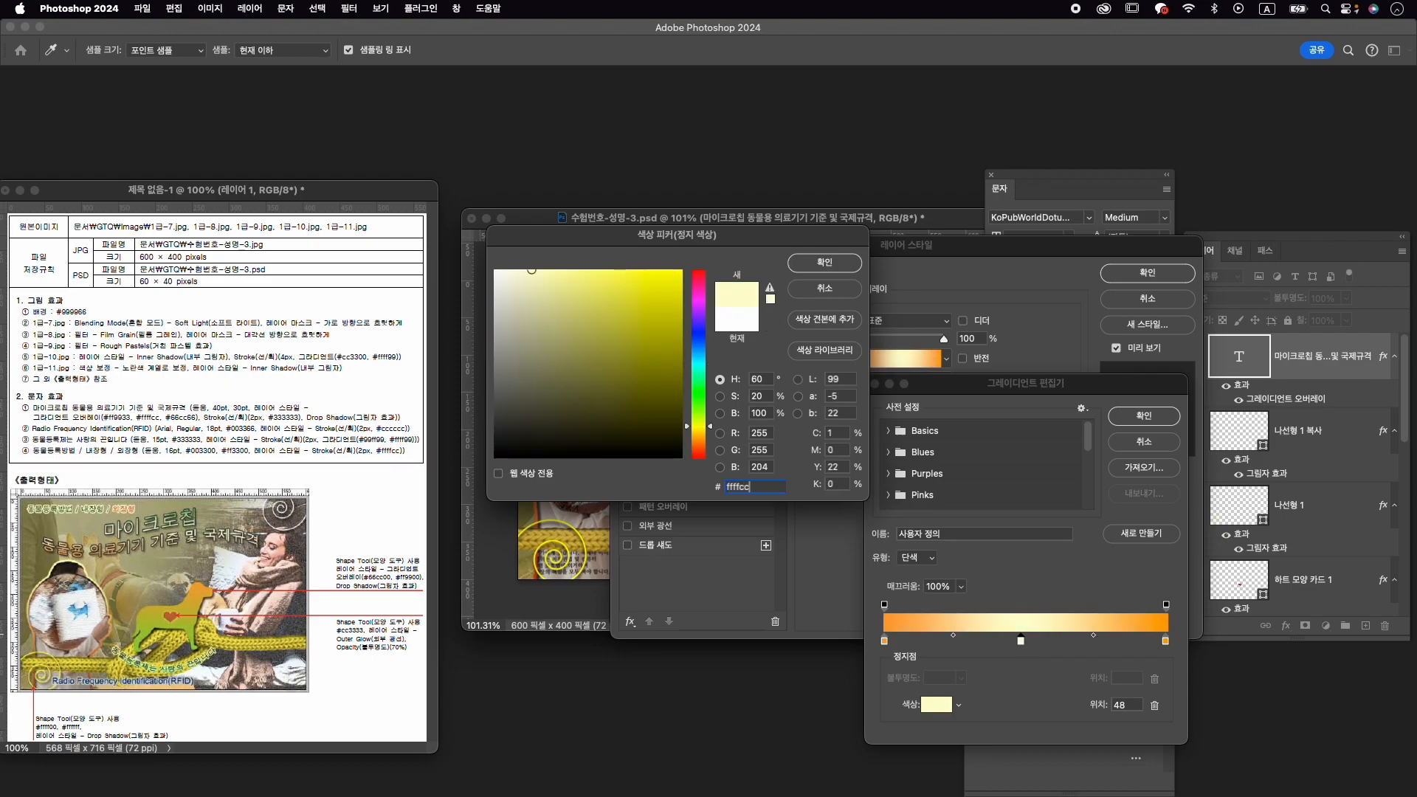
pyautogui.press('Return')
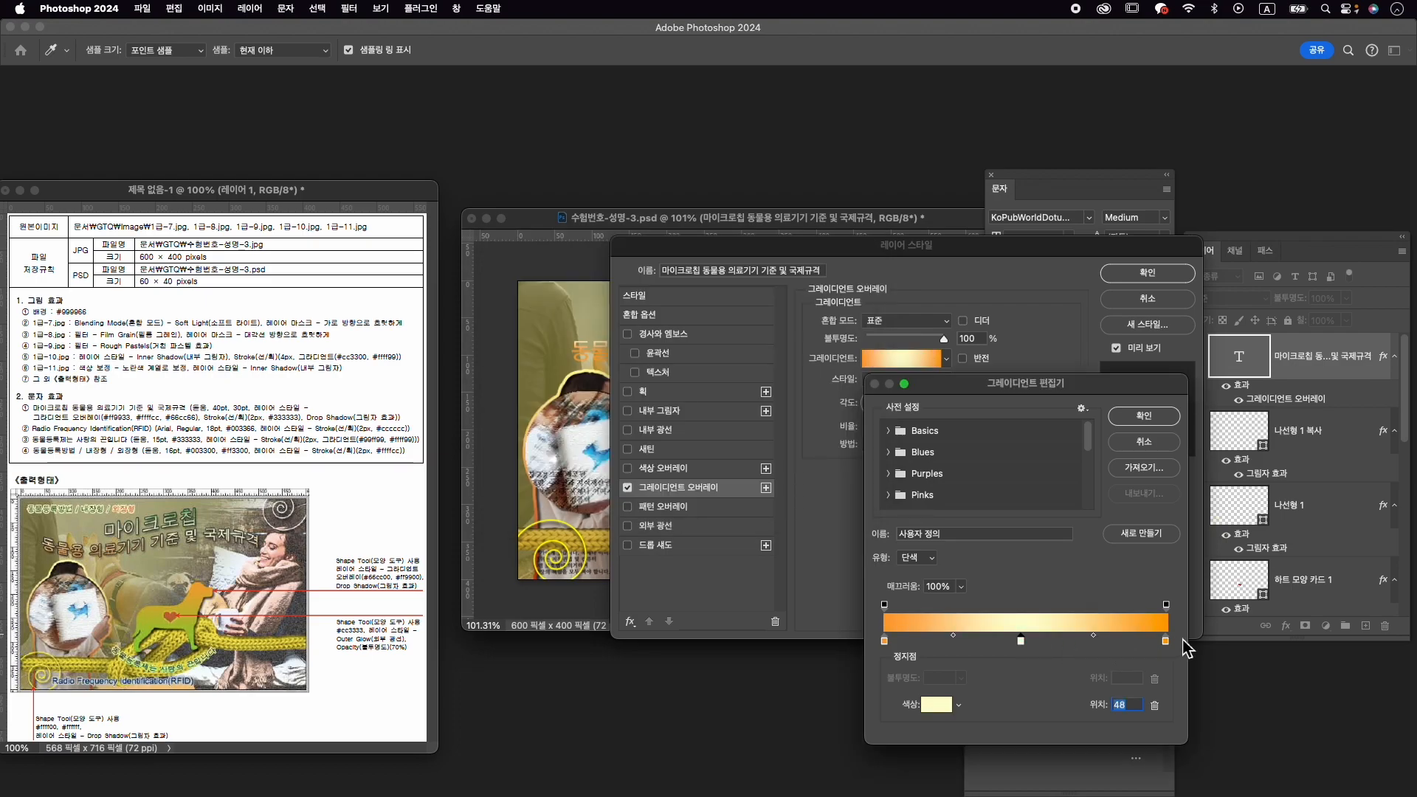
pyautogui.doubleClick(1166, 640)
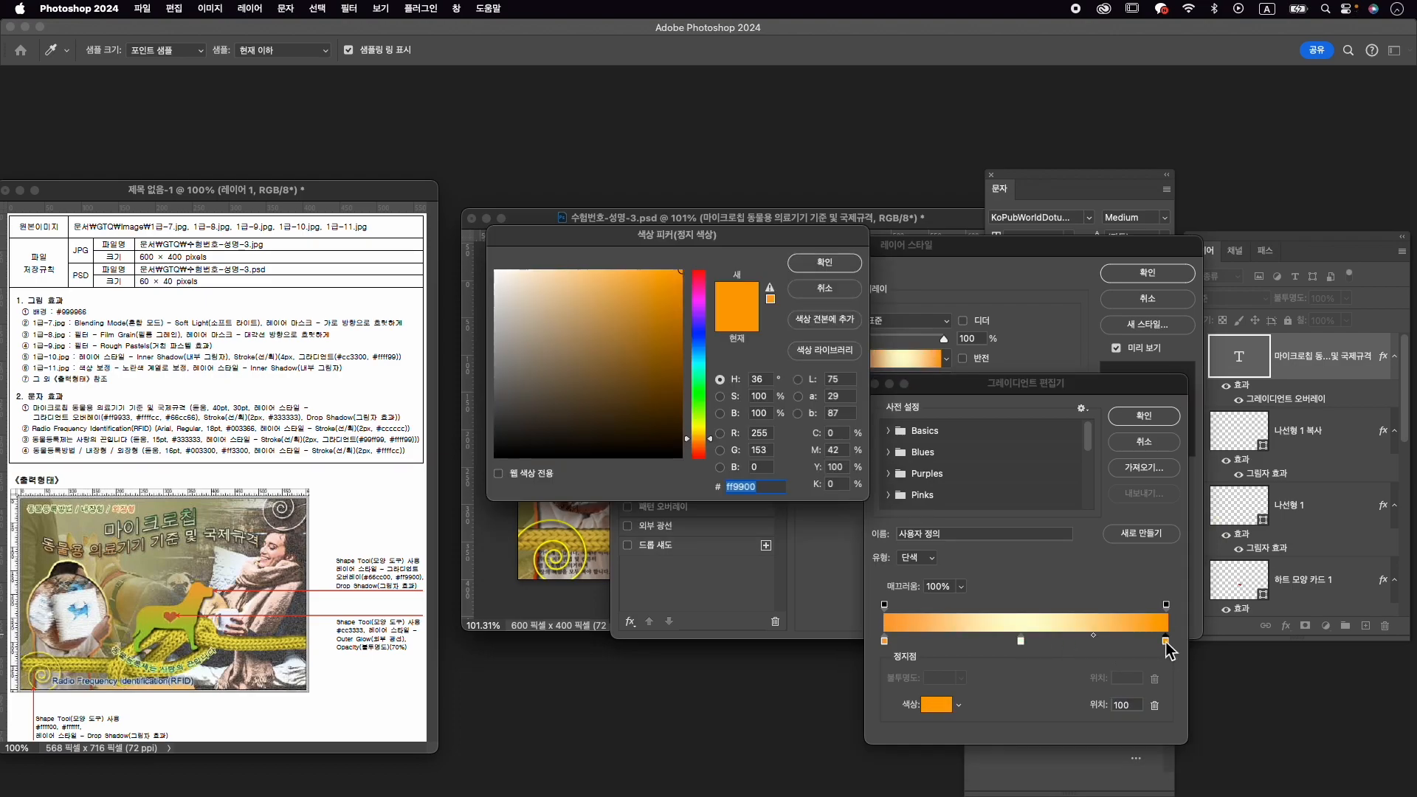
pyautogui.write('66cc')
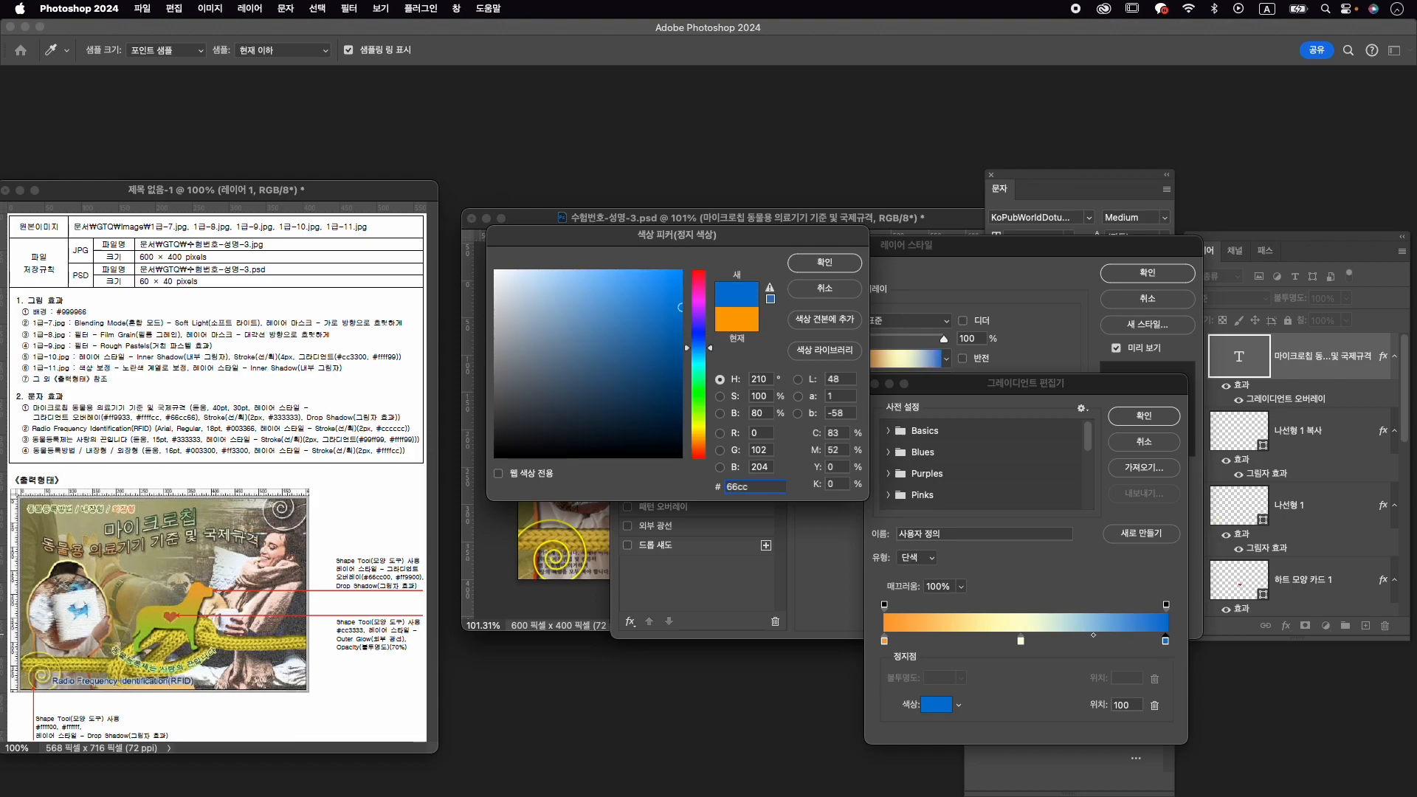
pyautogui.write('66')
pyautogui.press('Return')
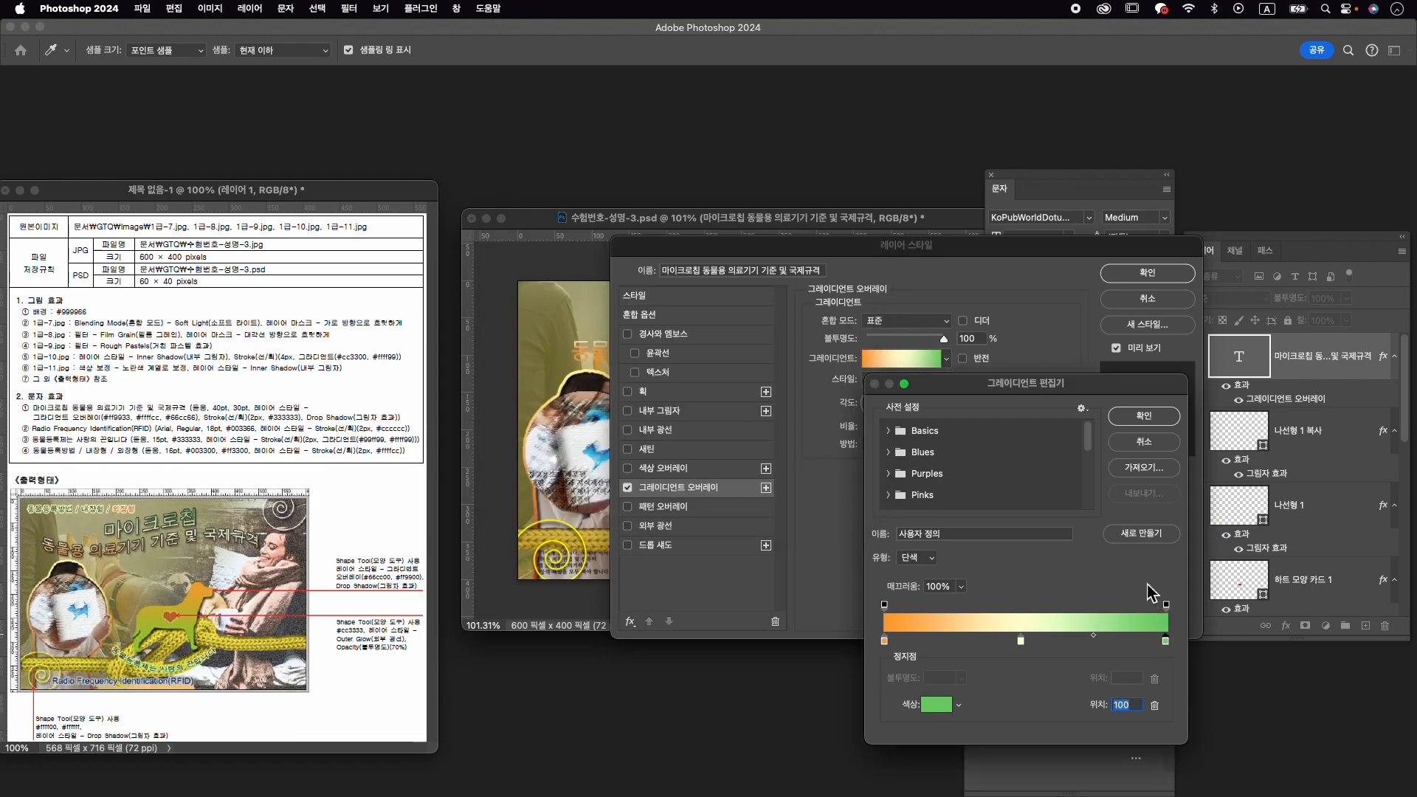
# Accept the title's gradient and add a 2 px Stroke in solid color 333333 plus a Drop Shadow to the title layer.
pyautogui.click(1156, 414)
pyautogui.moveTo(984, 253); pyautogui.dragTo(975, 409)
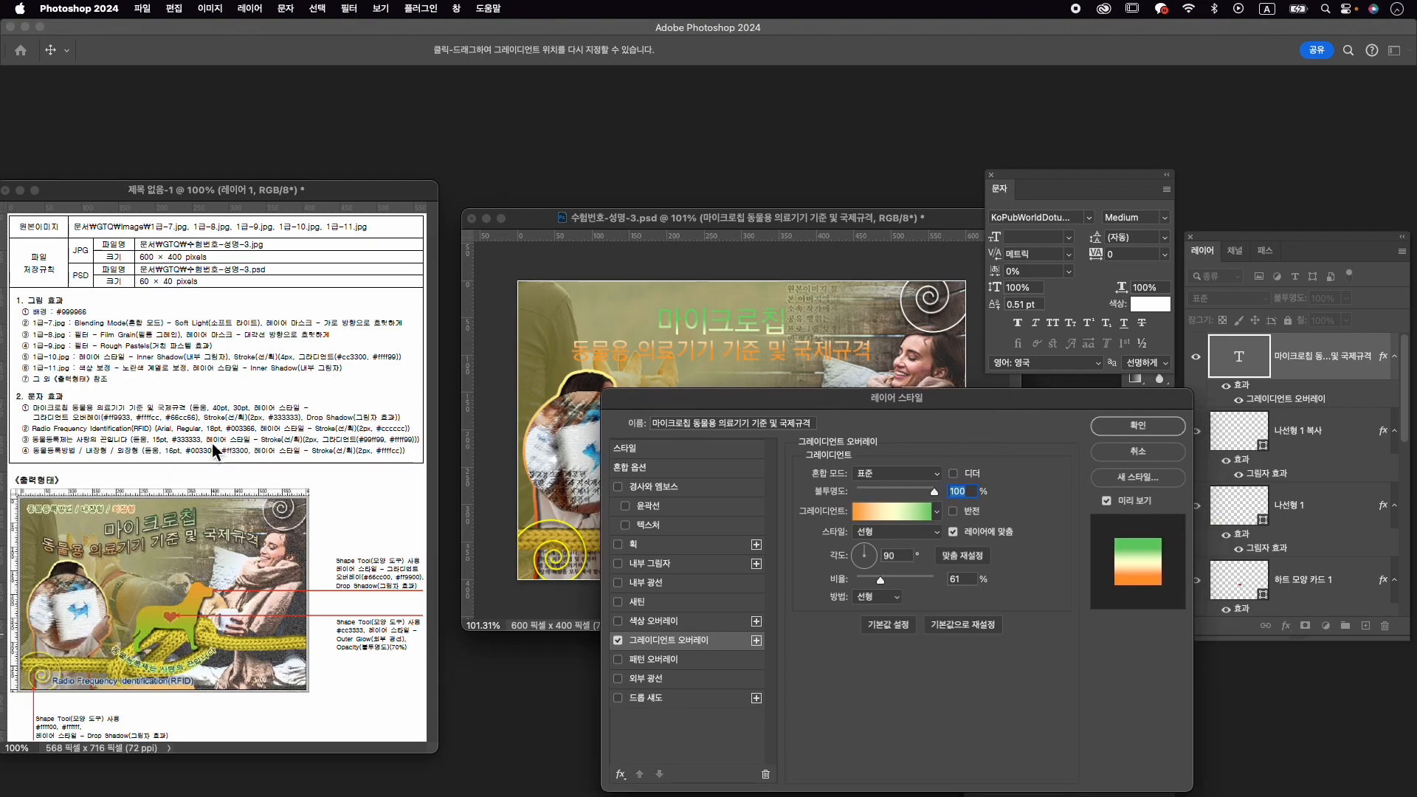
pyautogui.click(688, 545)
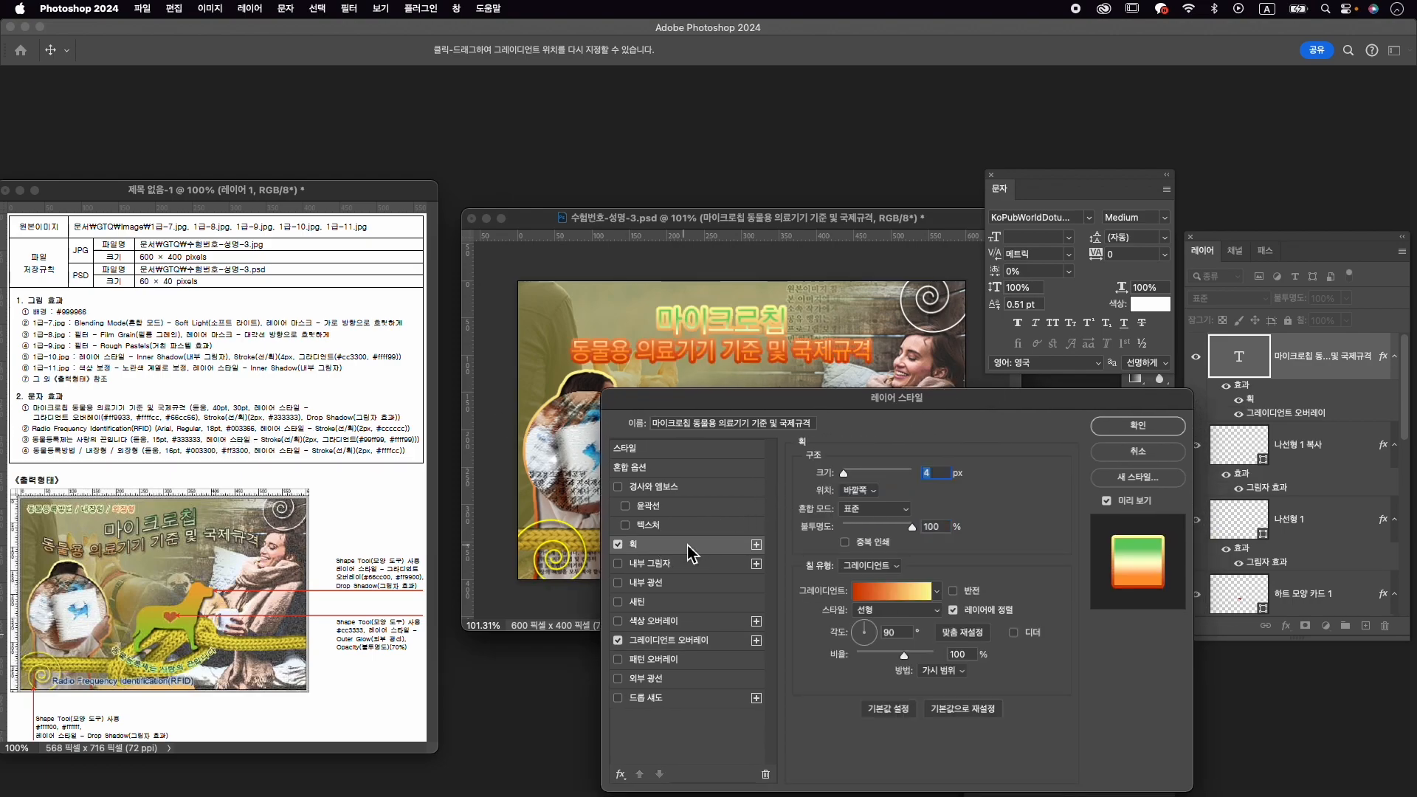
pyautogui.click(878, 595)
pyautogui.press('Escape')
pyautogui.click(877, 566)
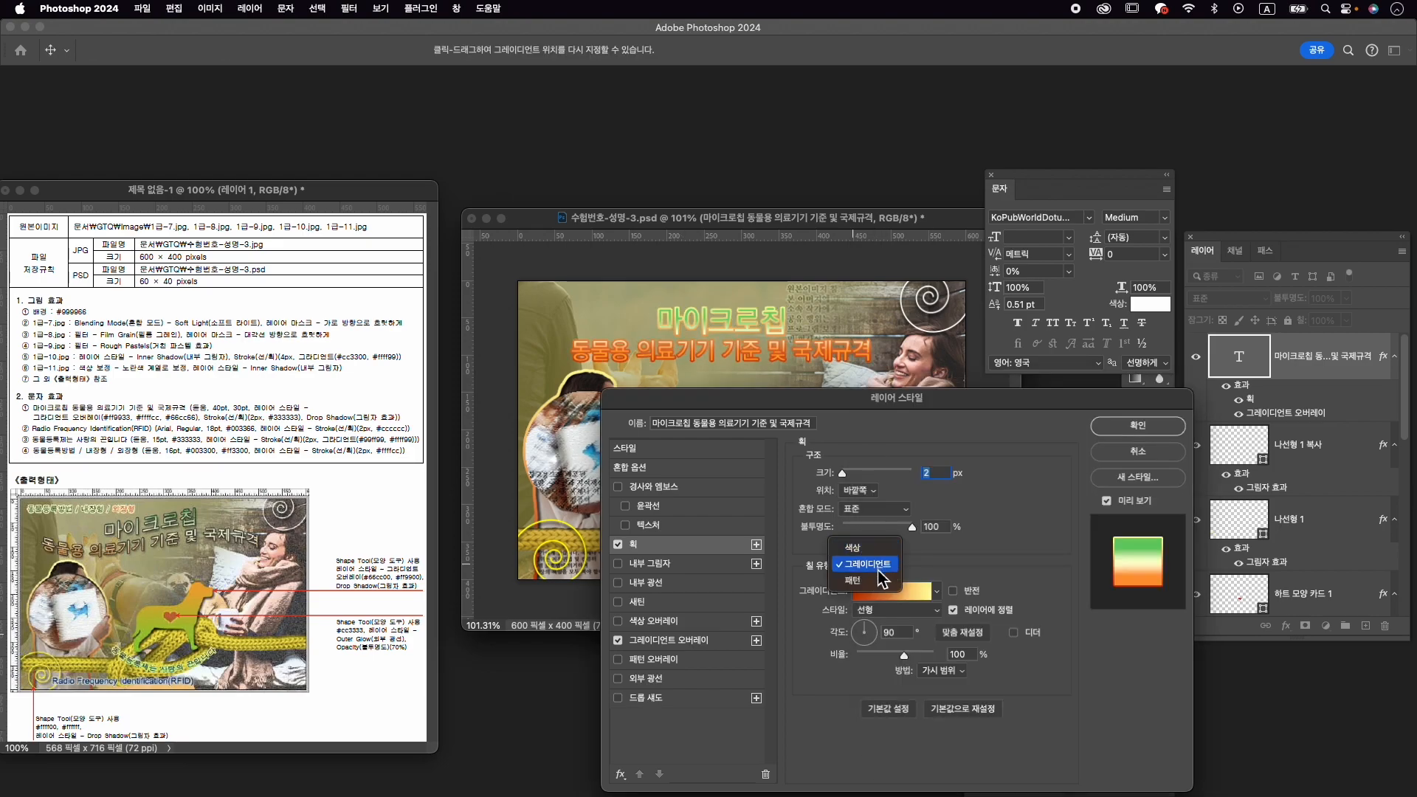
pyautogui.click(875, 548)
pyautogui.click(830, 591)
pyautogui.write('33')
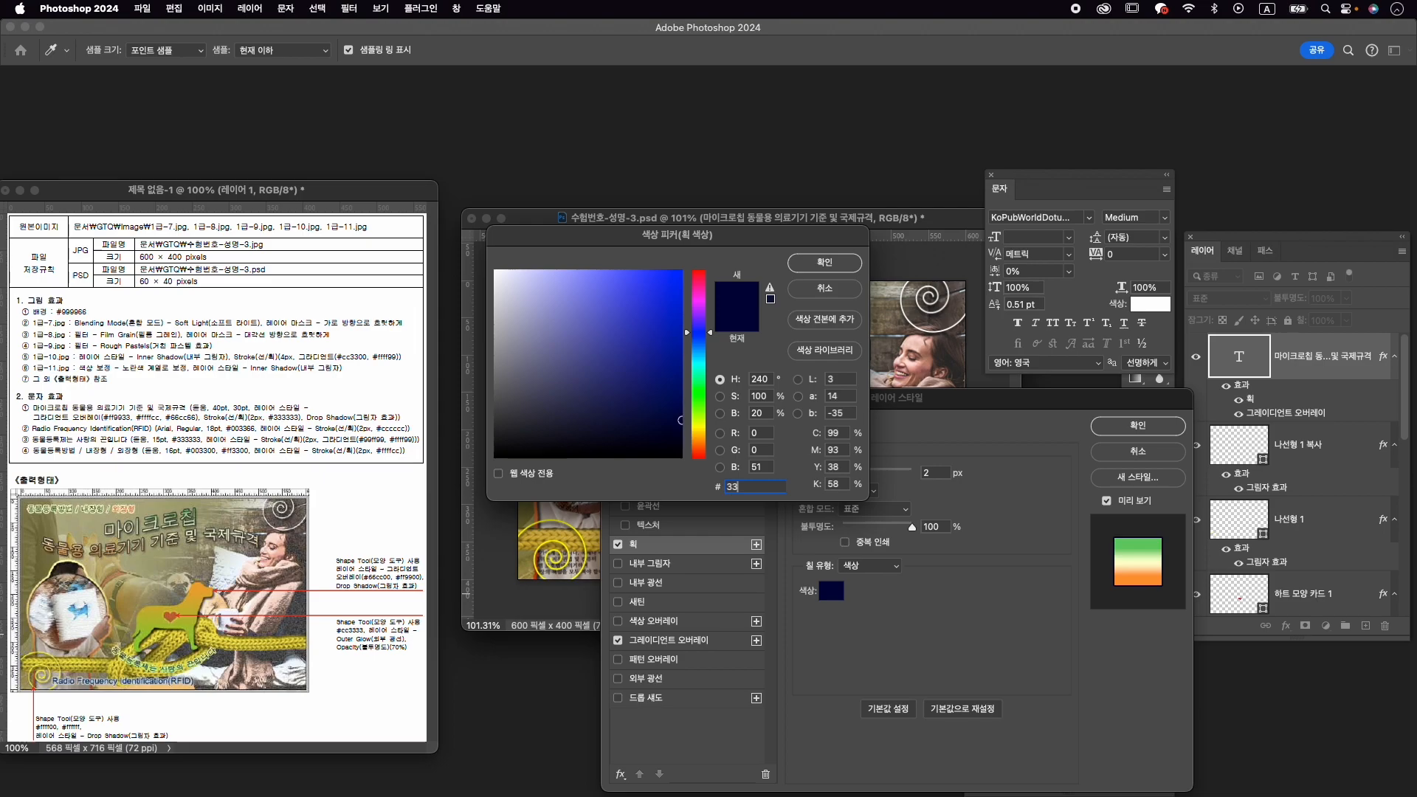
pyautogui.write('3333')
pyautogui.press('Return')
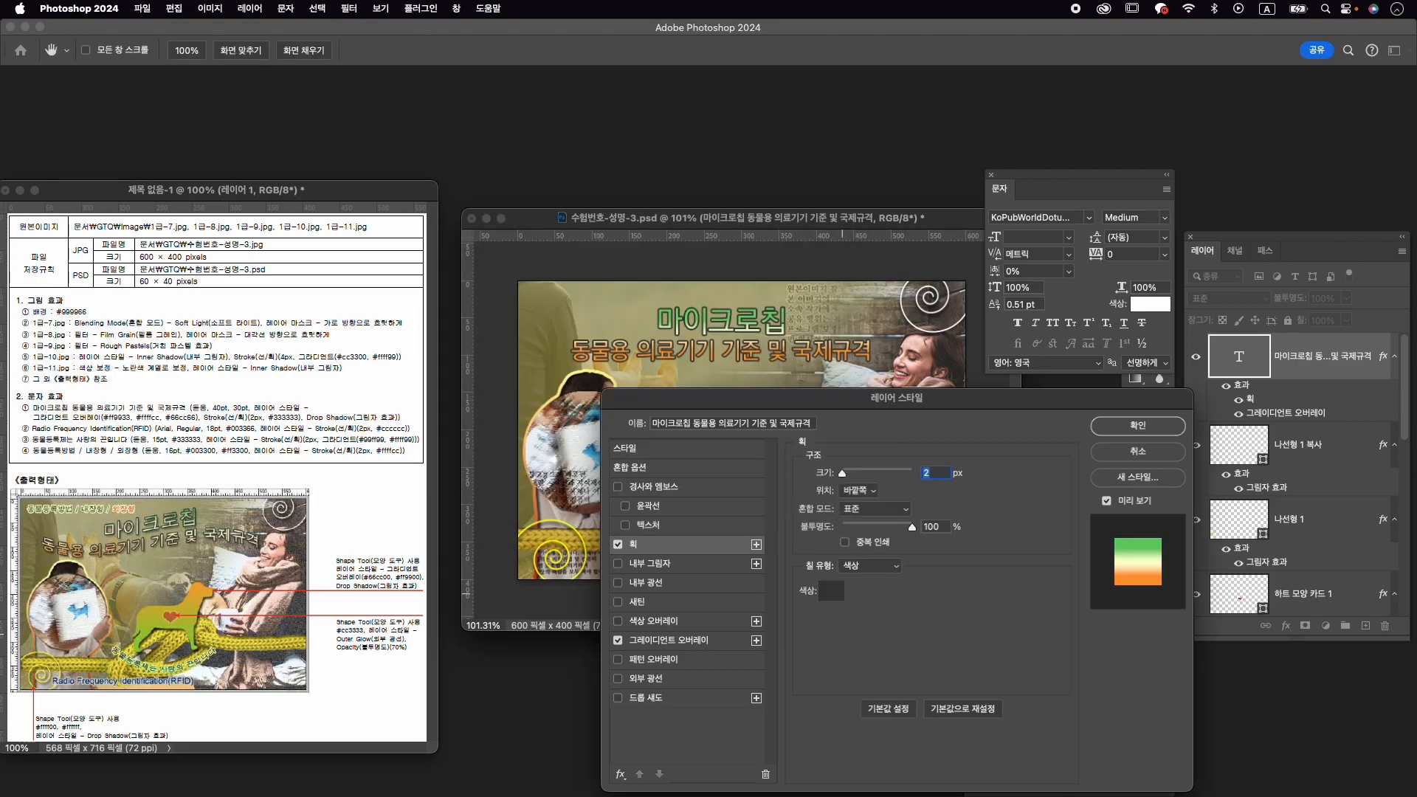
pyautogui.click(694, 700)
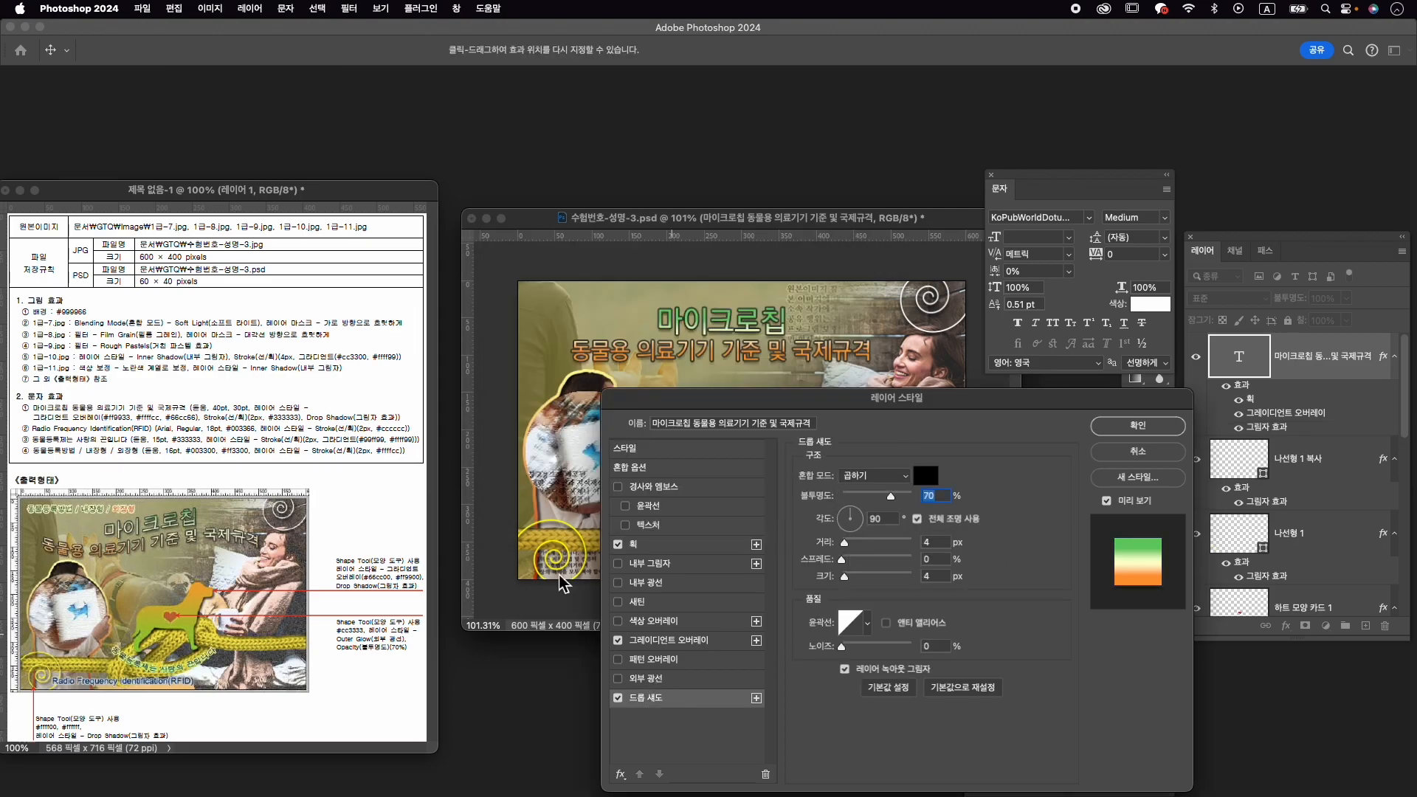
pyautogui.click(1150, 431)
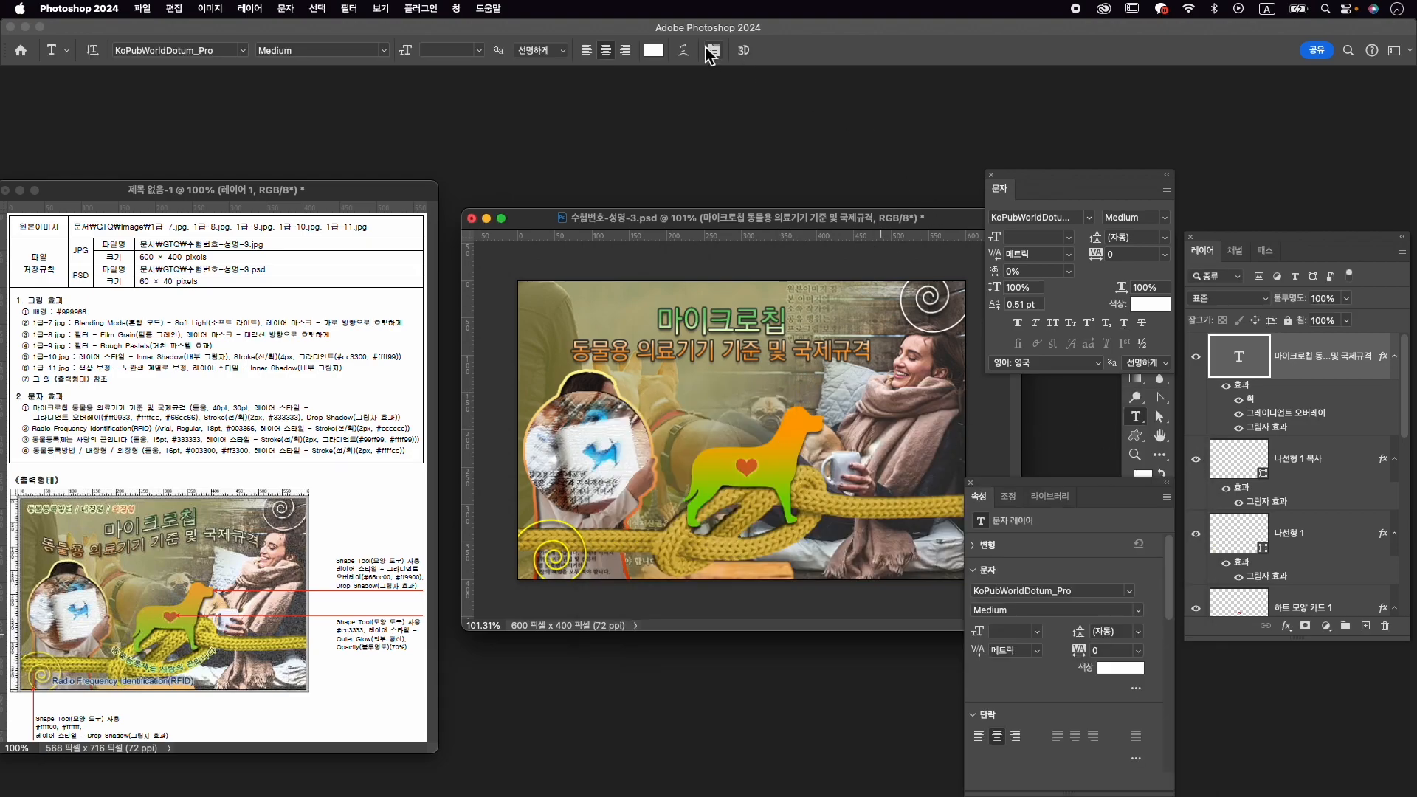
# Warp the title text with the Flag (깃발) style at a horizontal bend of -30%.
pyautogui.click(683, 50)
pyautogui.click(976, 155)
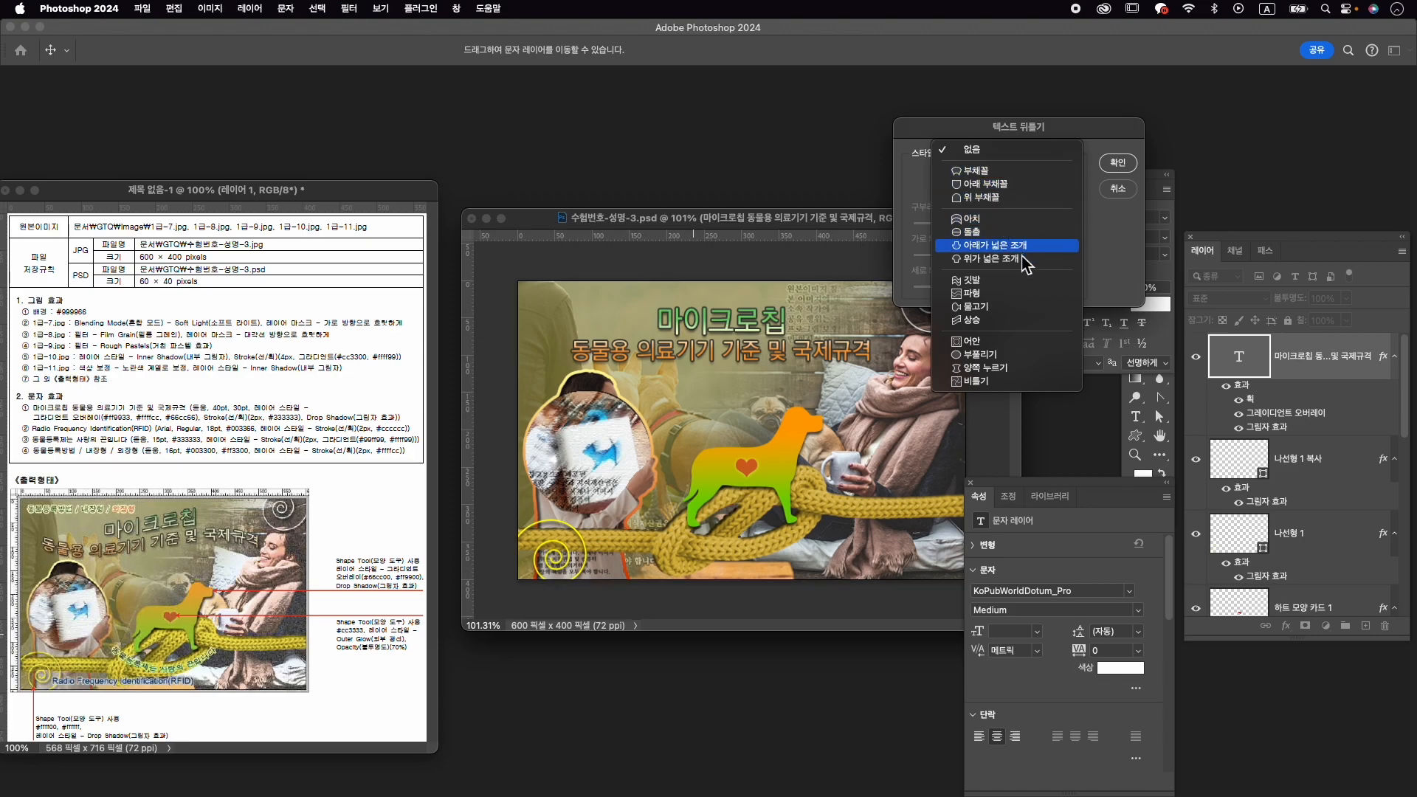
pyautogui.click(1022, 281)
pyautogui.moveTo(982, 224)
pyautogui.mouseDown()
pyautogui.moveTo(971, 236)
pyautogui.moveTo(967, 225)
pyautogui.mouseUp()
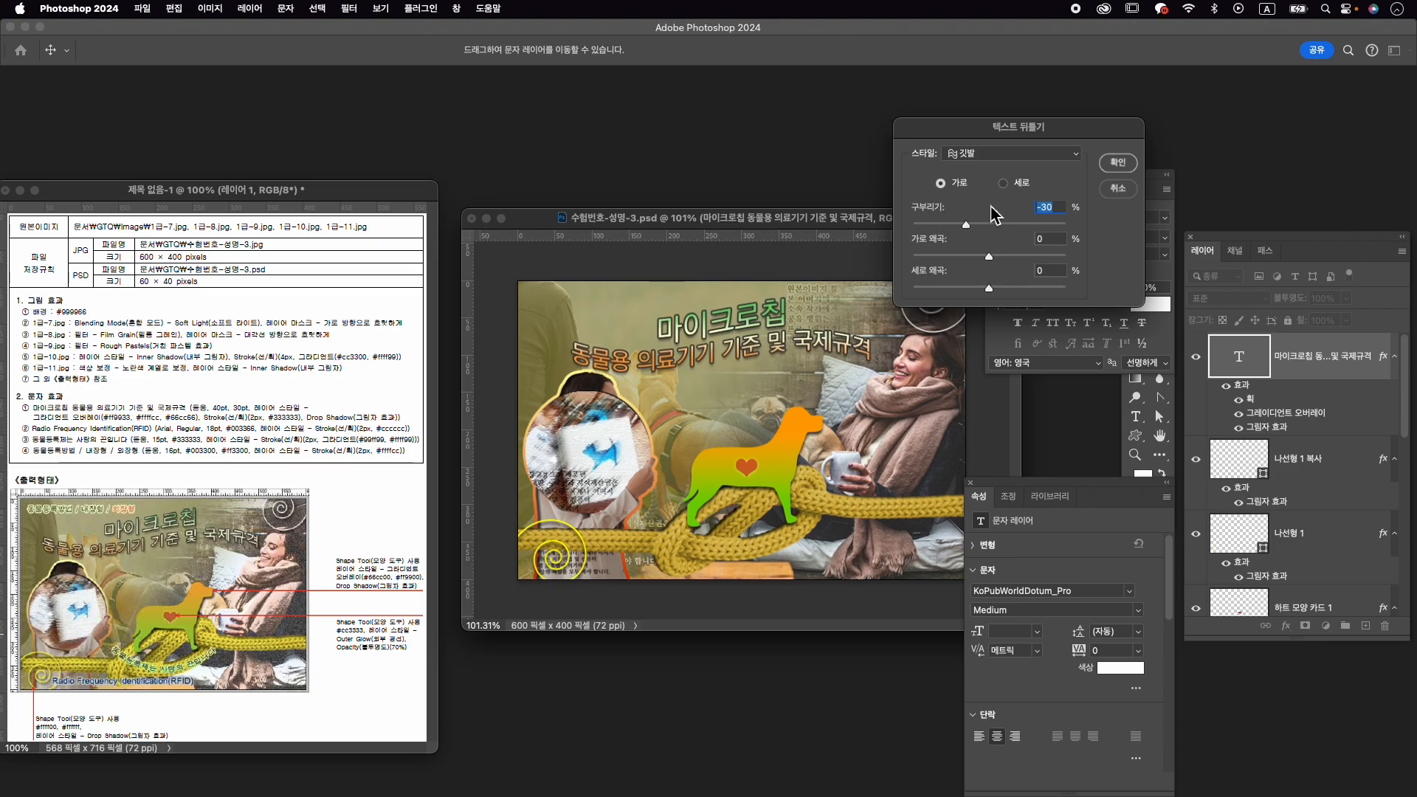
pyautogui.click(1117, 163)
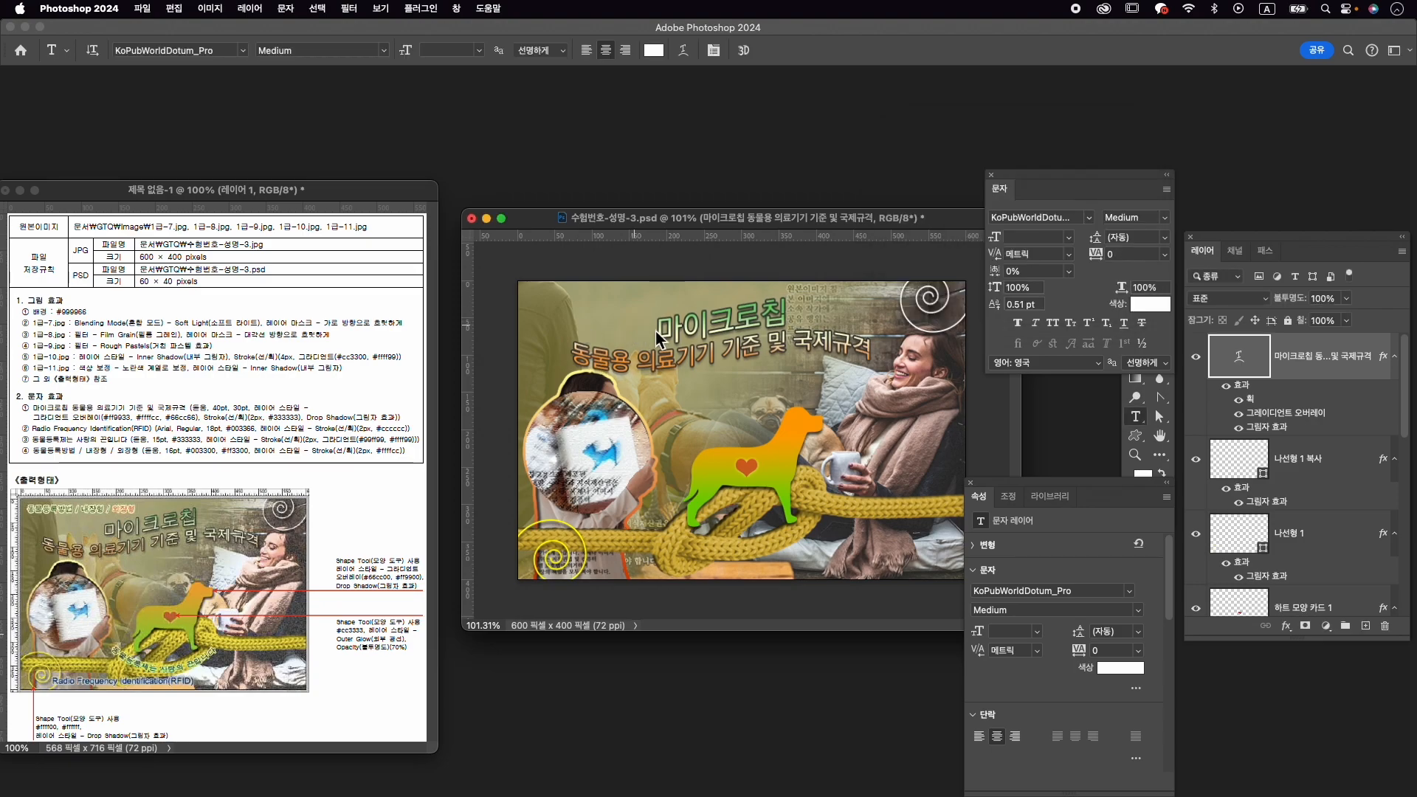
# Move the warped title slightly up and to the left, to about X 270 px, Y 73 px.
pyautogui.press('super+t')
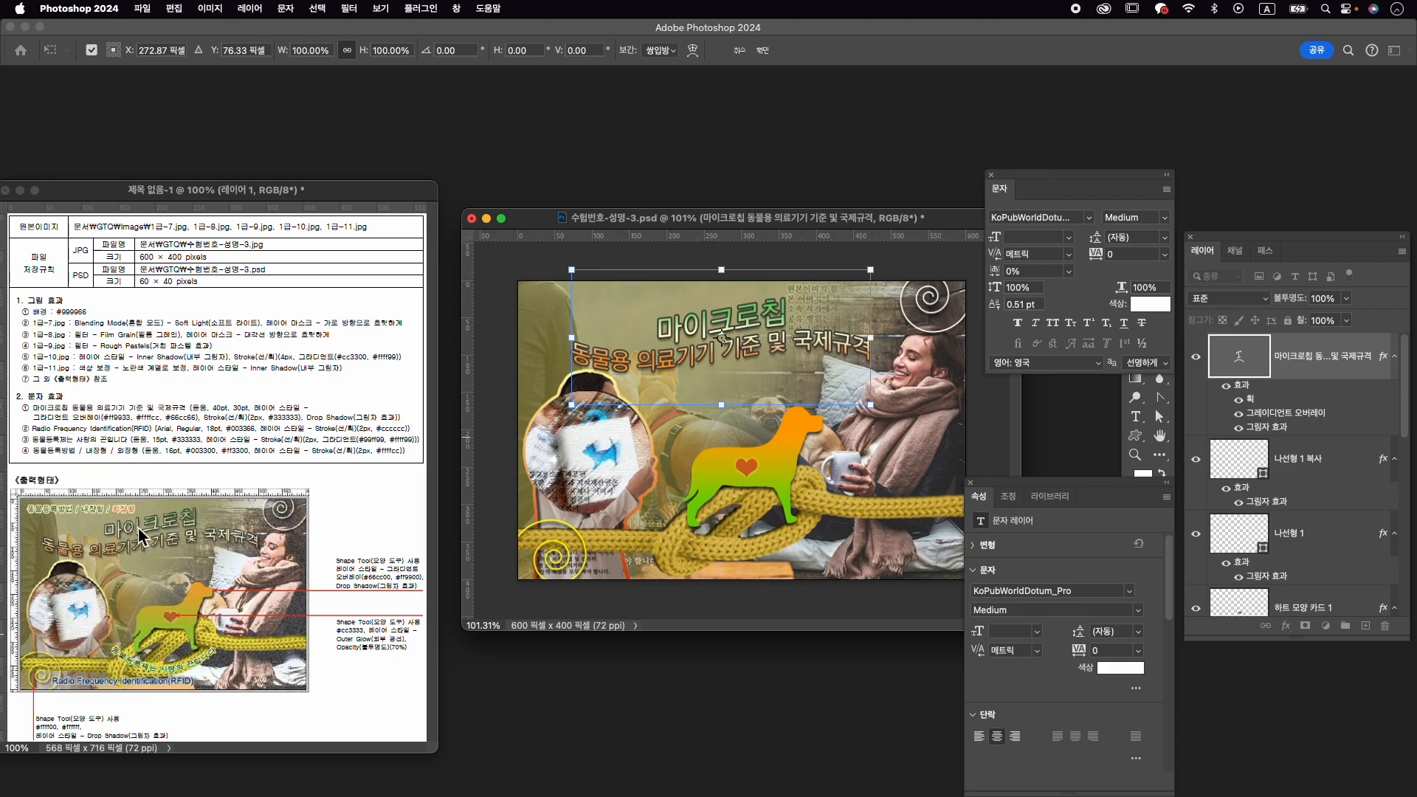
pyautogui.moveTo(693, 329); pyautogui.dragTo(688, 326)
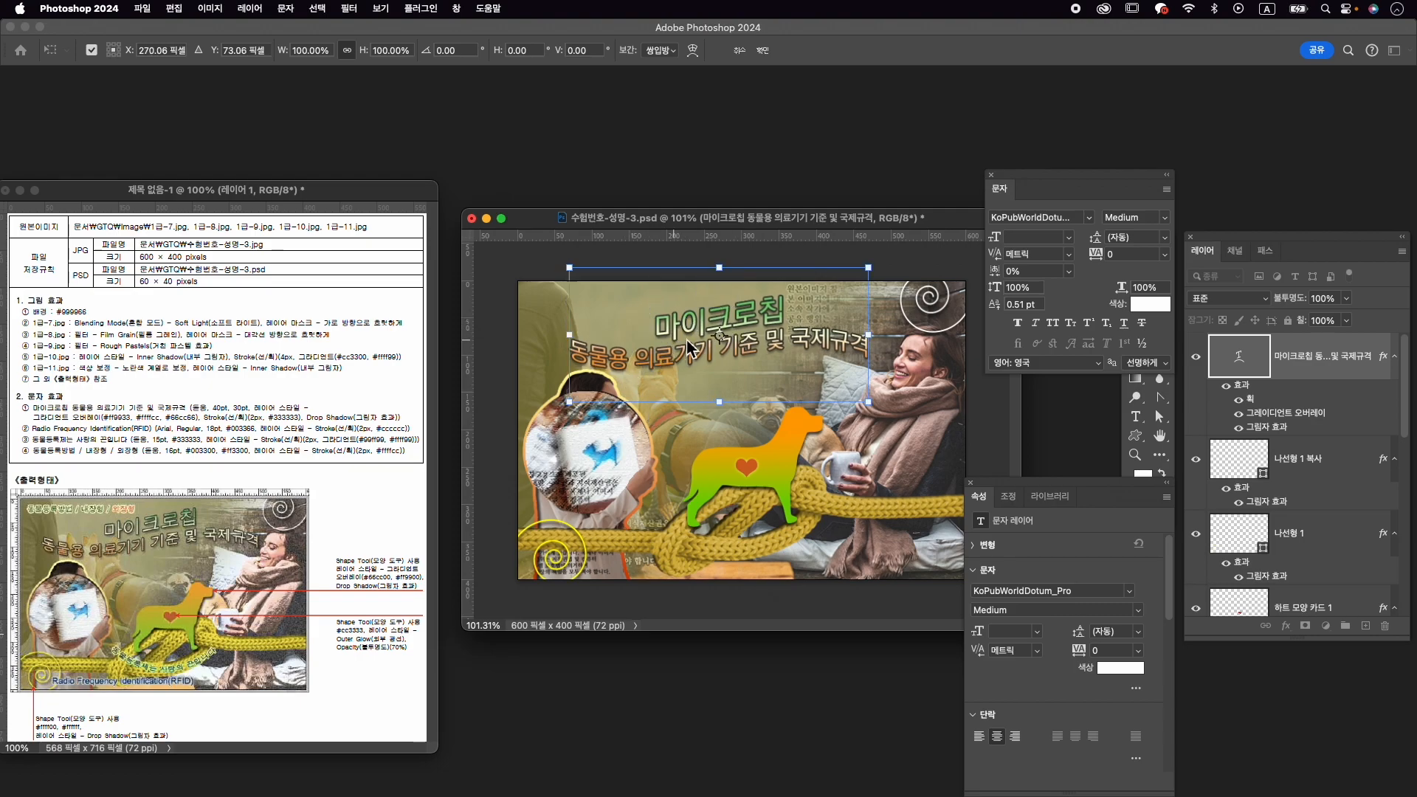
pyautogui.press('Return')
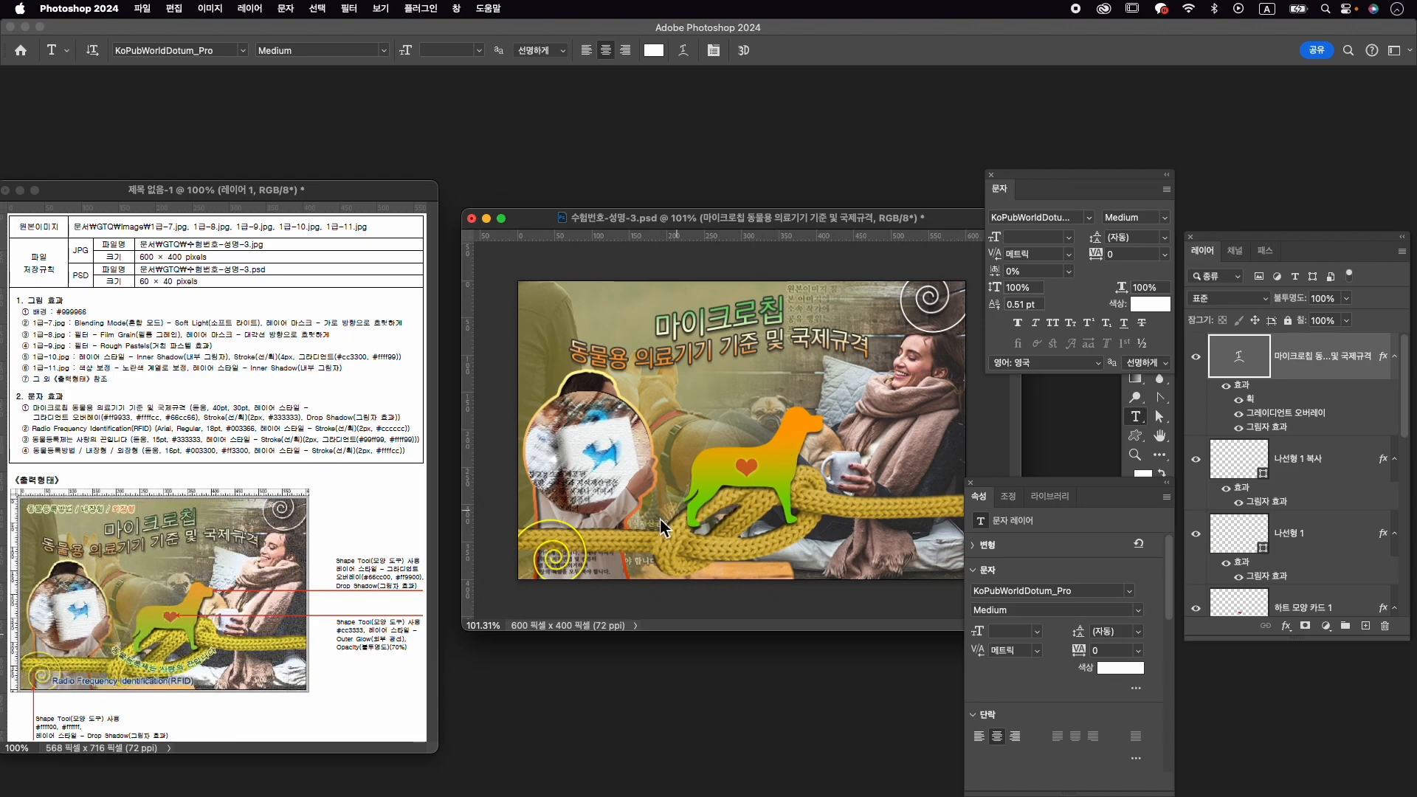
# Add a new text line reading "Radio Frequency Identification(RFID)" near the lower-left edge of the composition.
pyautogui.click(593, 563)
pyautogui.write('Radio')
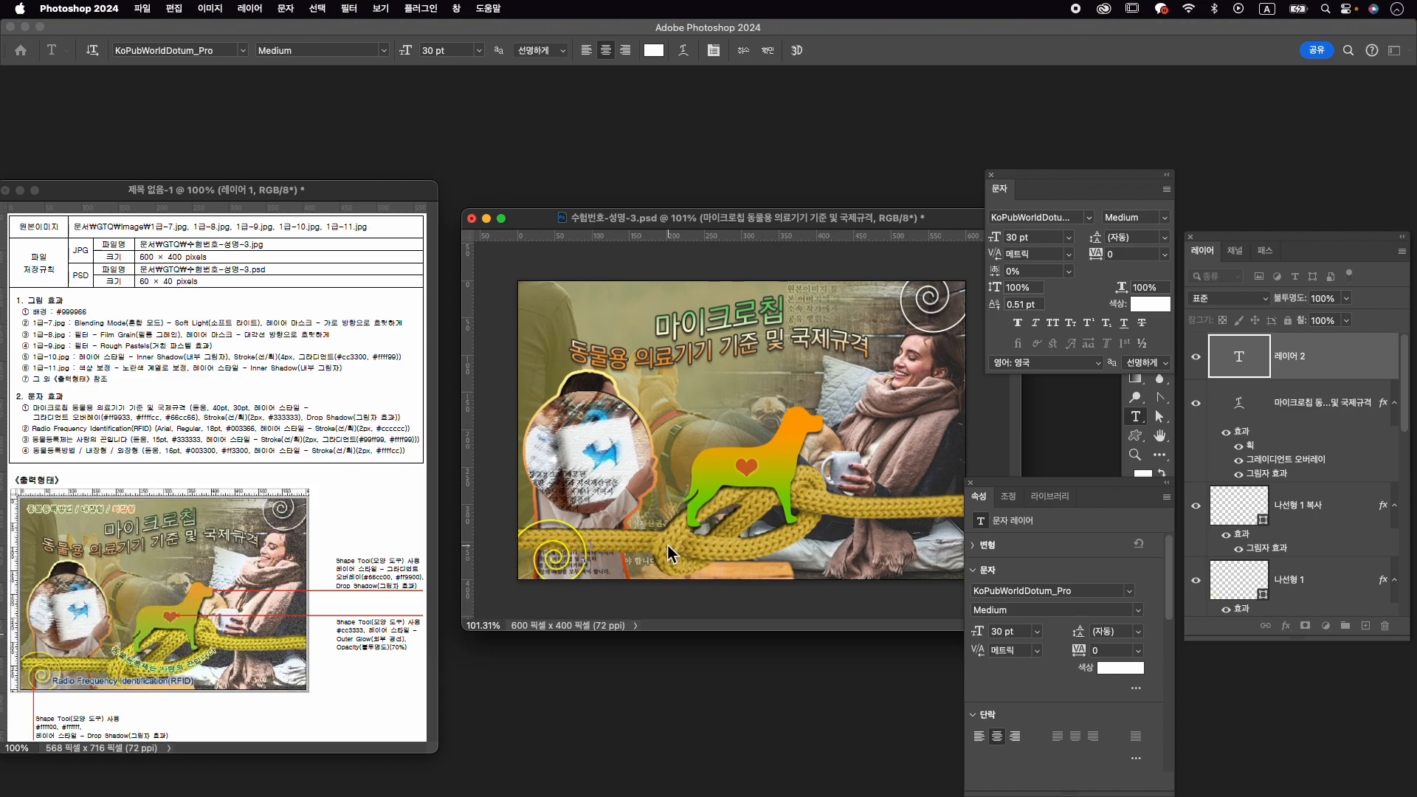
pyautogui.write(' Frequency')
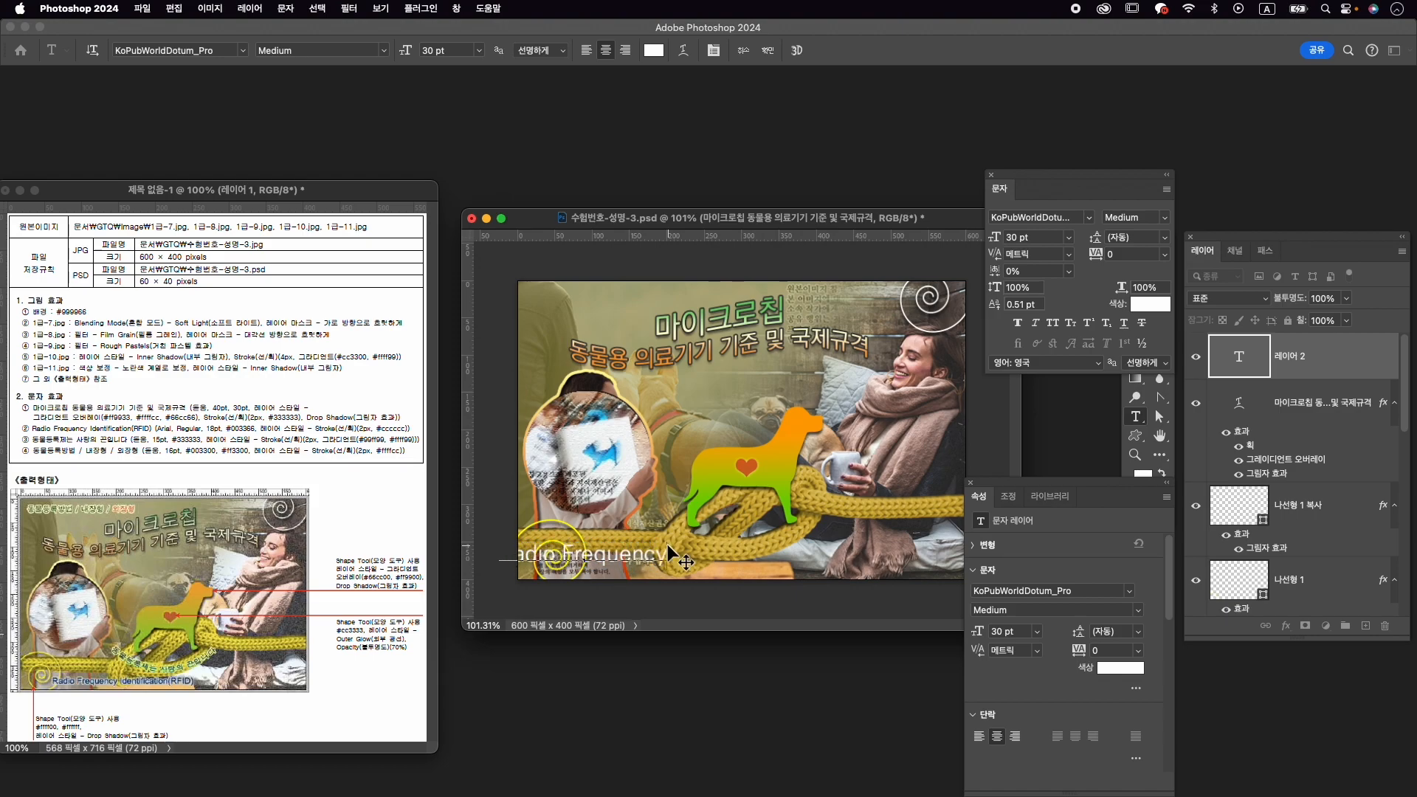
pyautogui.write(' Iden')
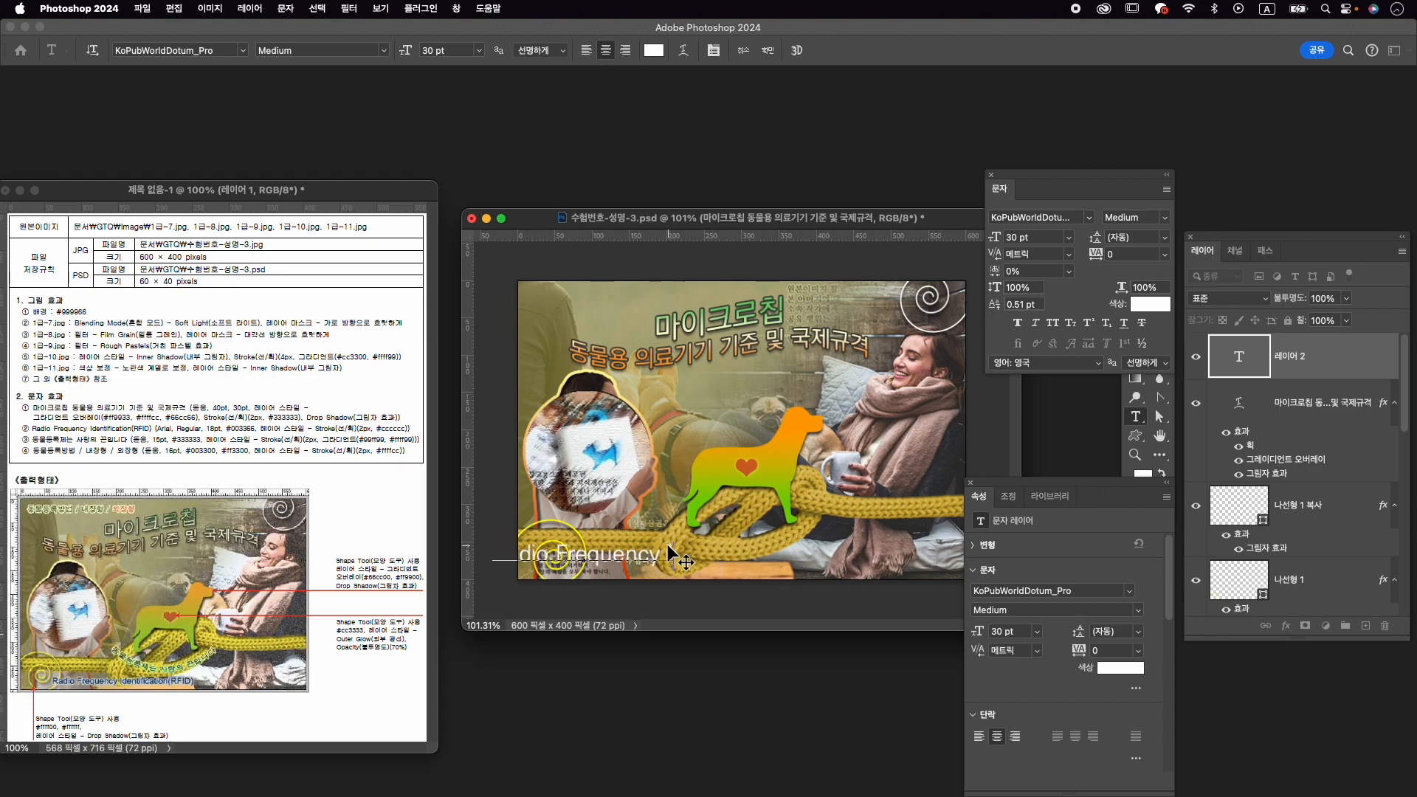
pyautogui.write('tification')
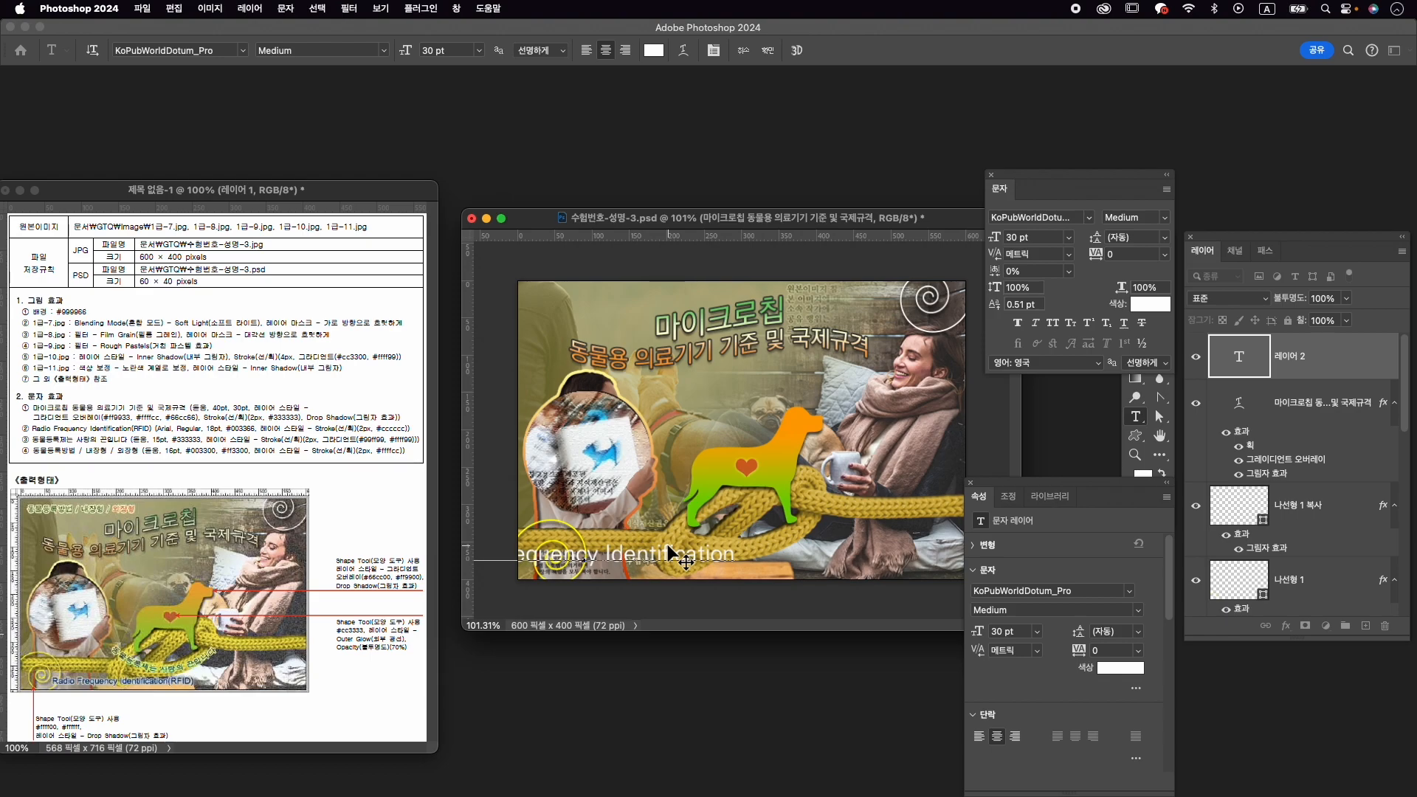
pyautogui.write('(RFID)')
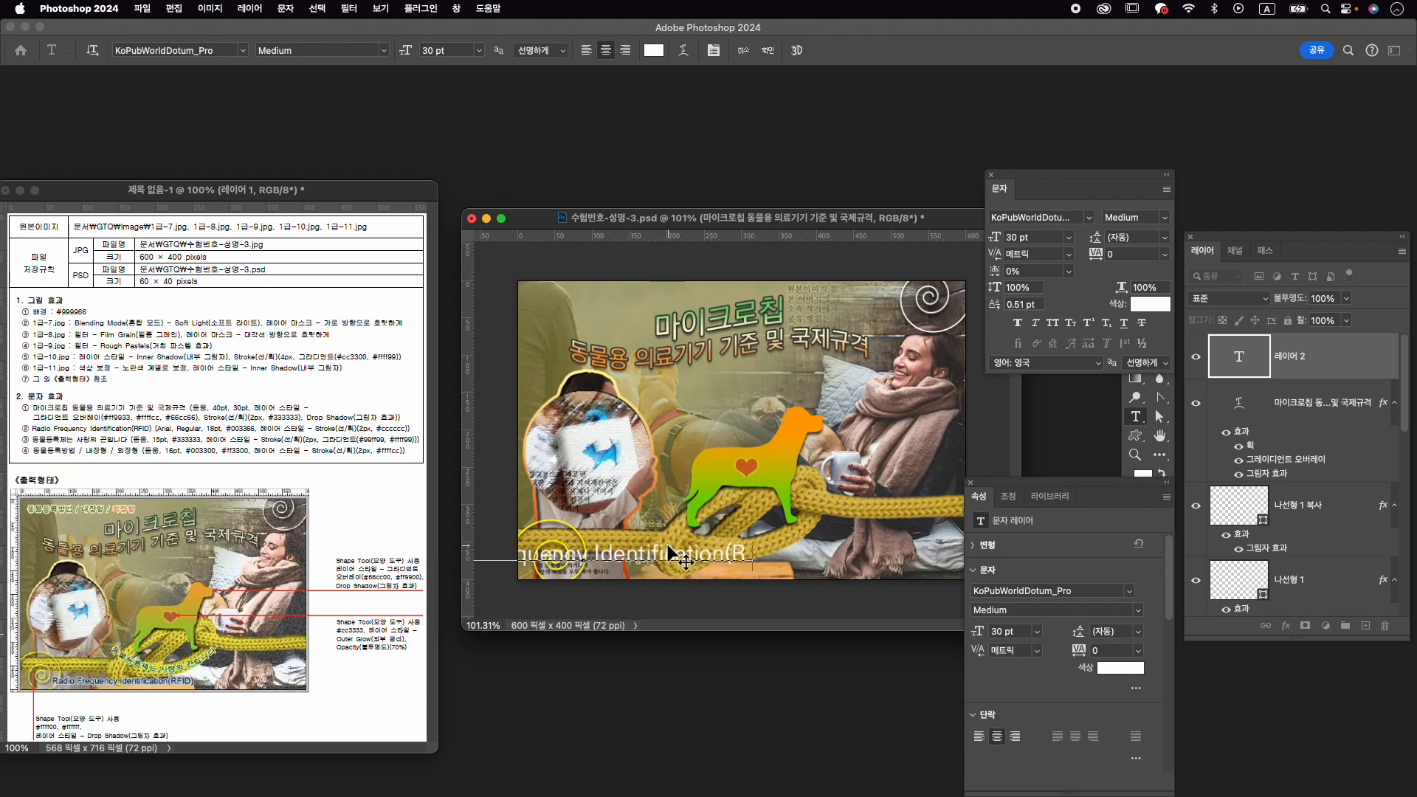
# Set the whole "Radio Frequency Identification(RFID)" text to Arial Regular at 18 pt.
pyautogui.press('super+a')
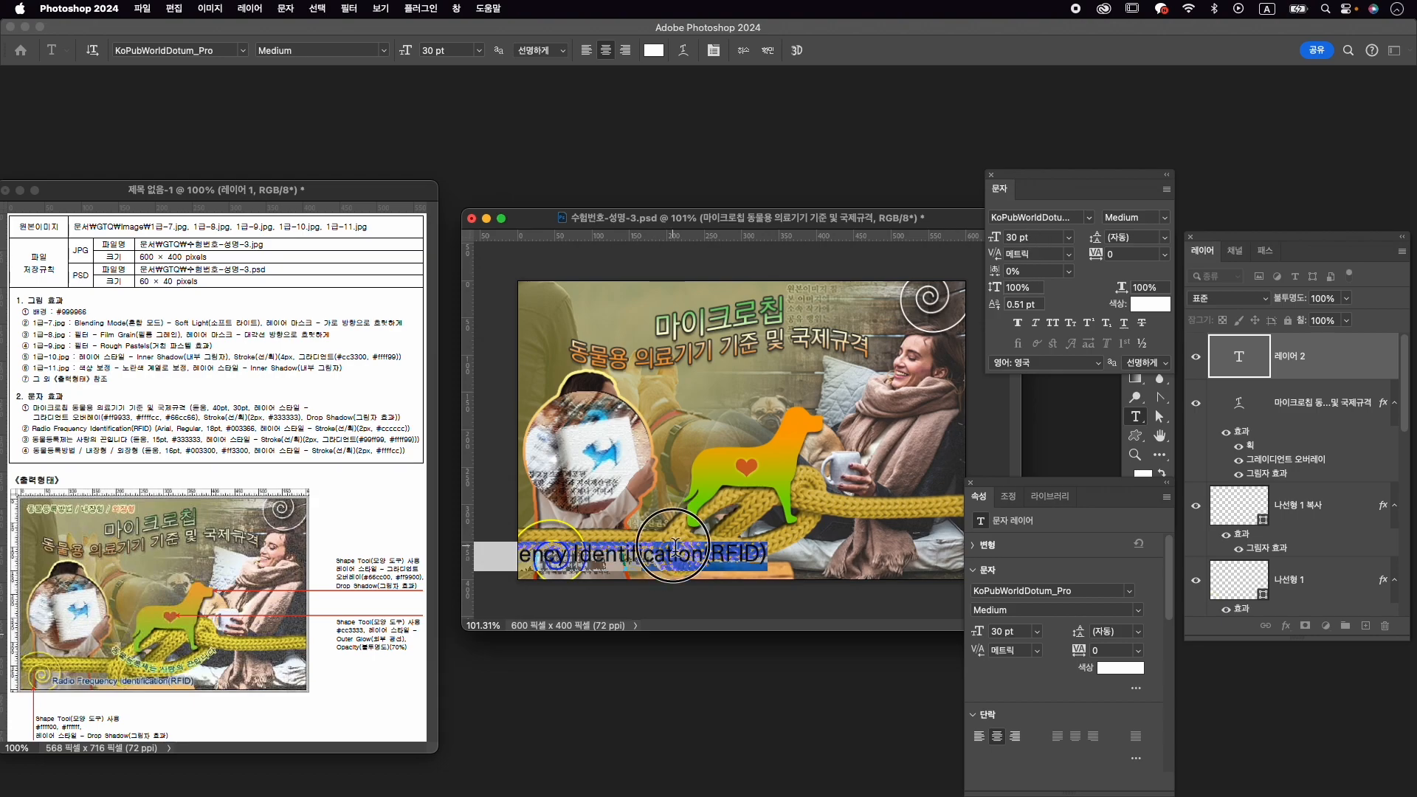
pyautogui.click(703, 555)
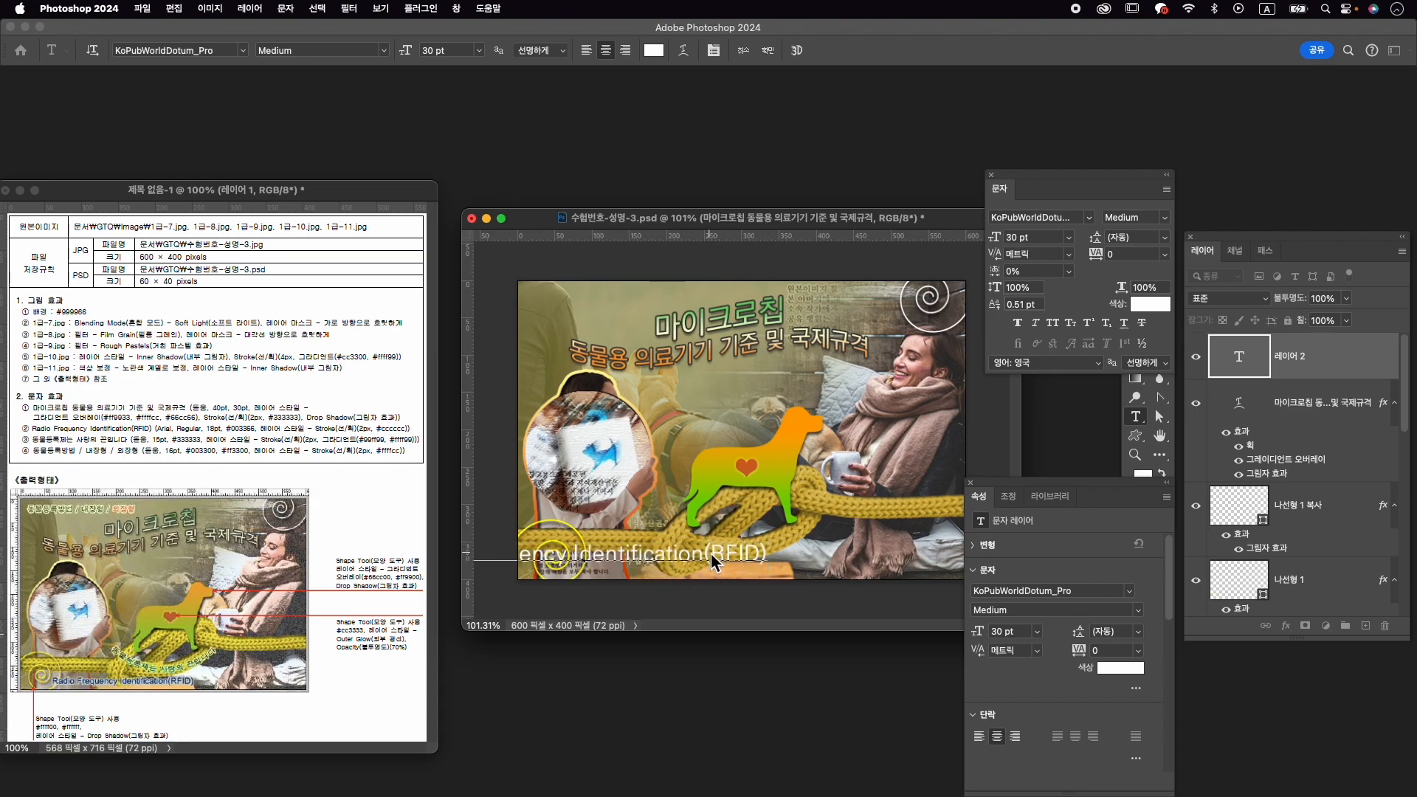
pyautogui.press('super+a')
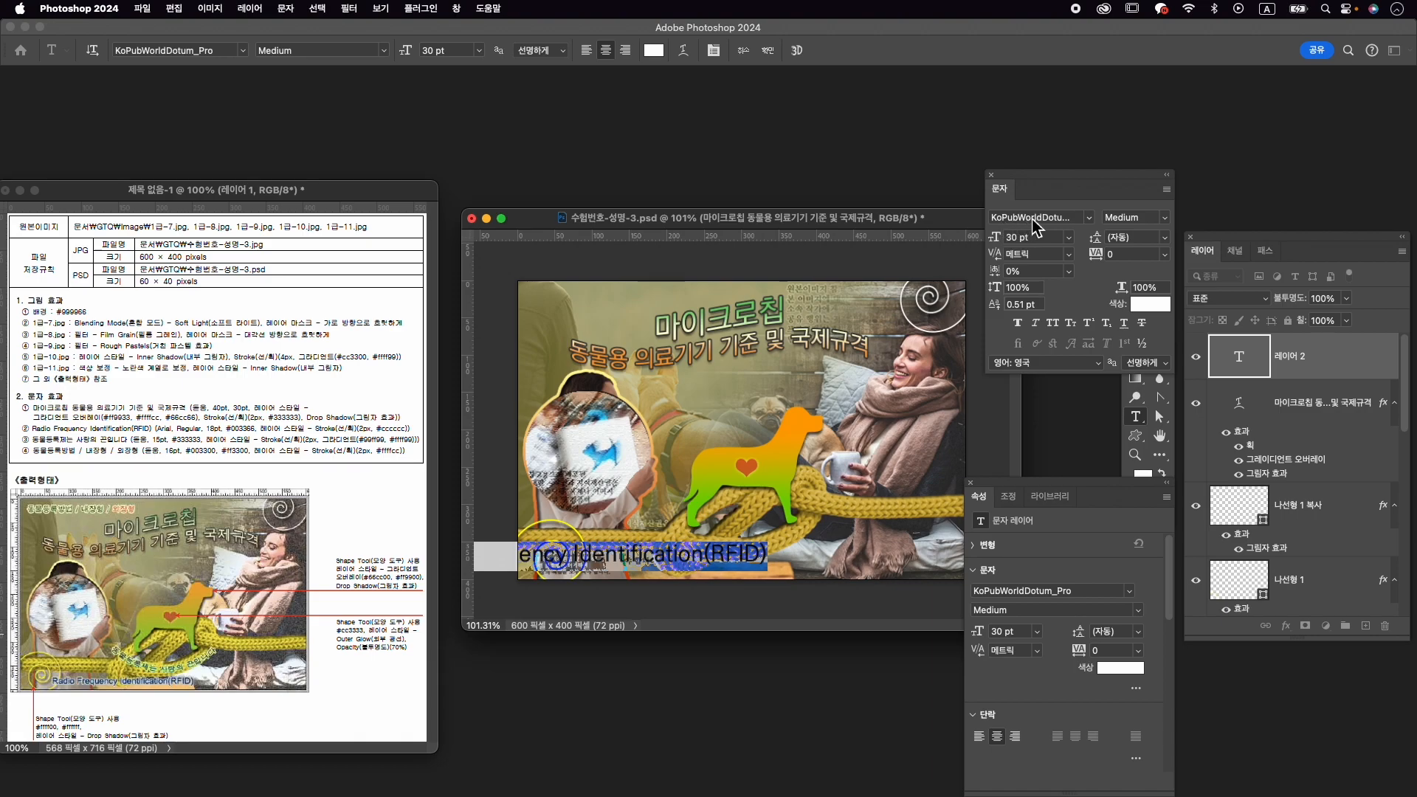
pyautogui.click(1069, 217)
pyautogui.write('aria')
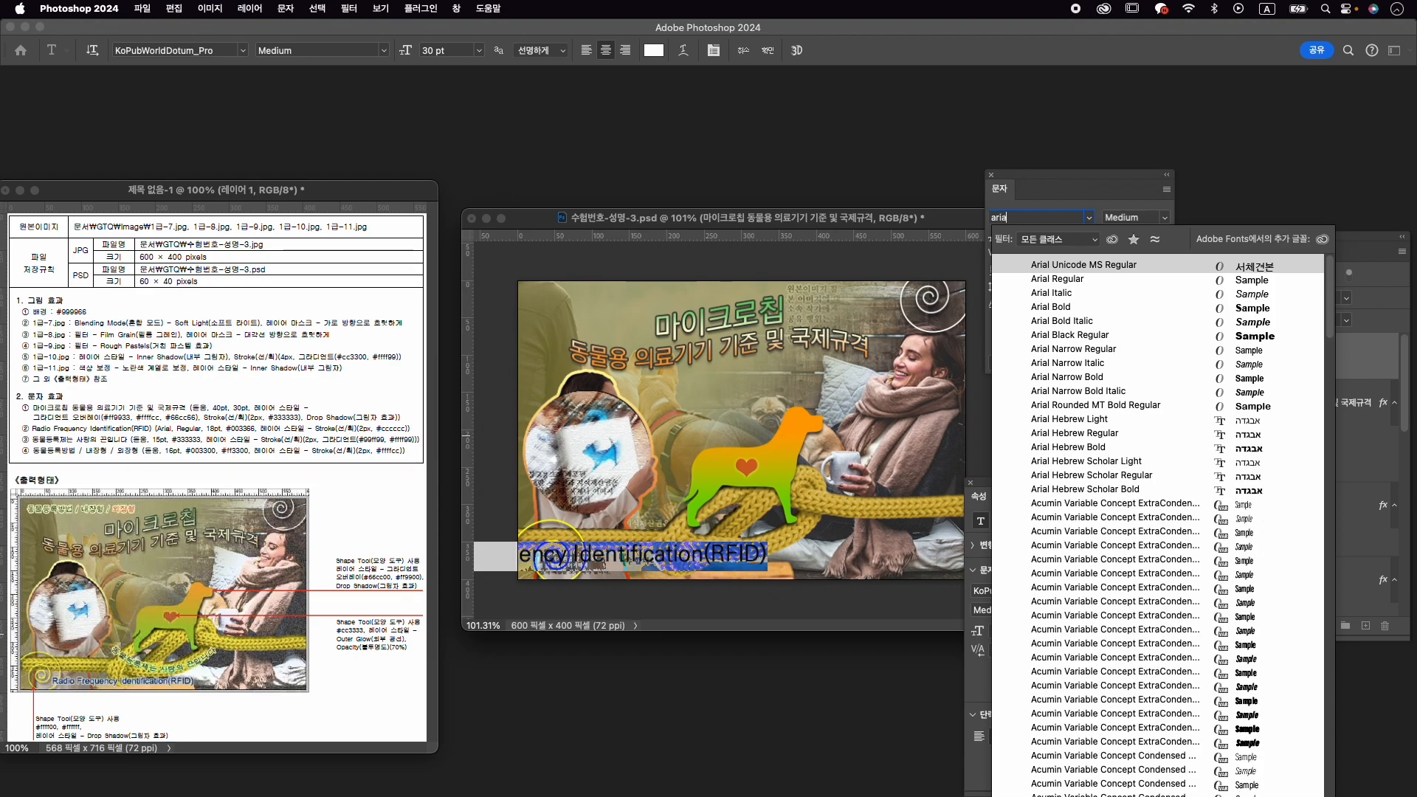
pyautogui.write('l')
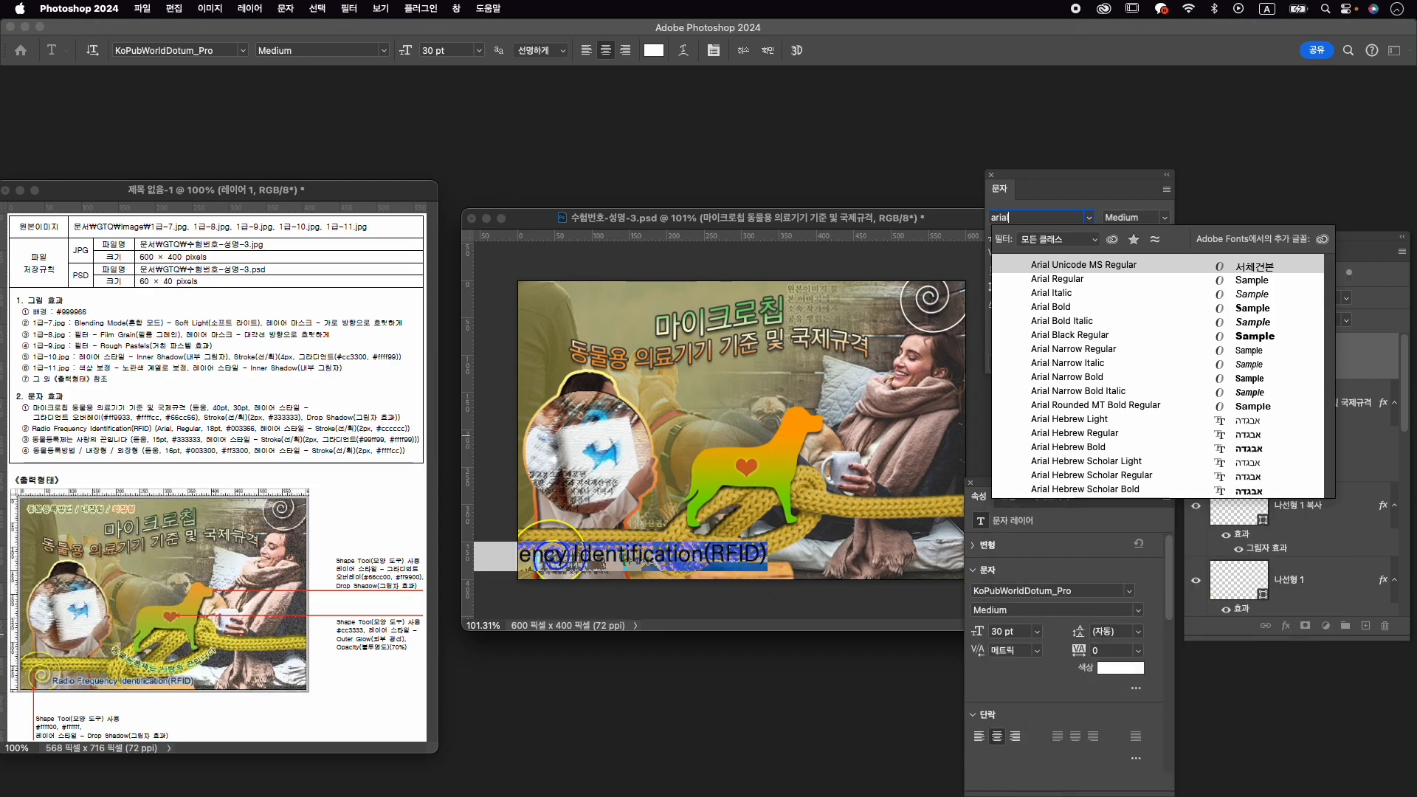
pyautogui.click(1063, 279)
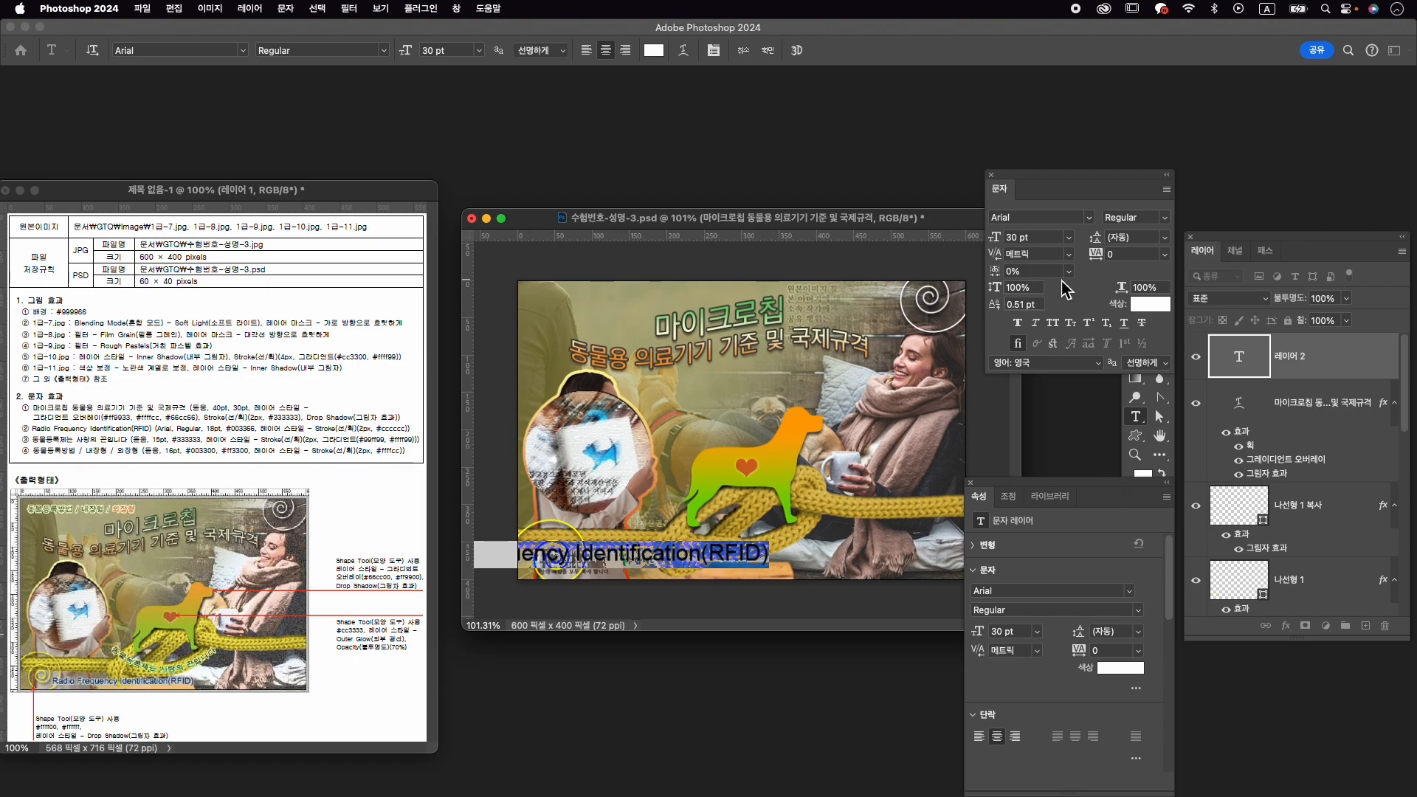
pyautogui.click(1020, 236)
pyautogui.write('18')
pyautogui.press('Return')
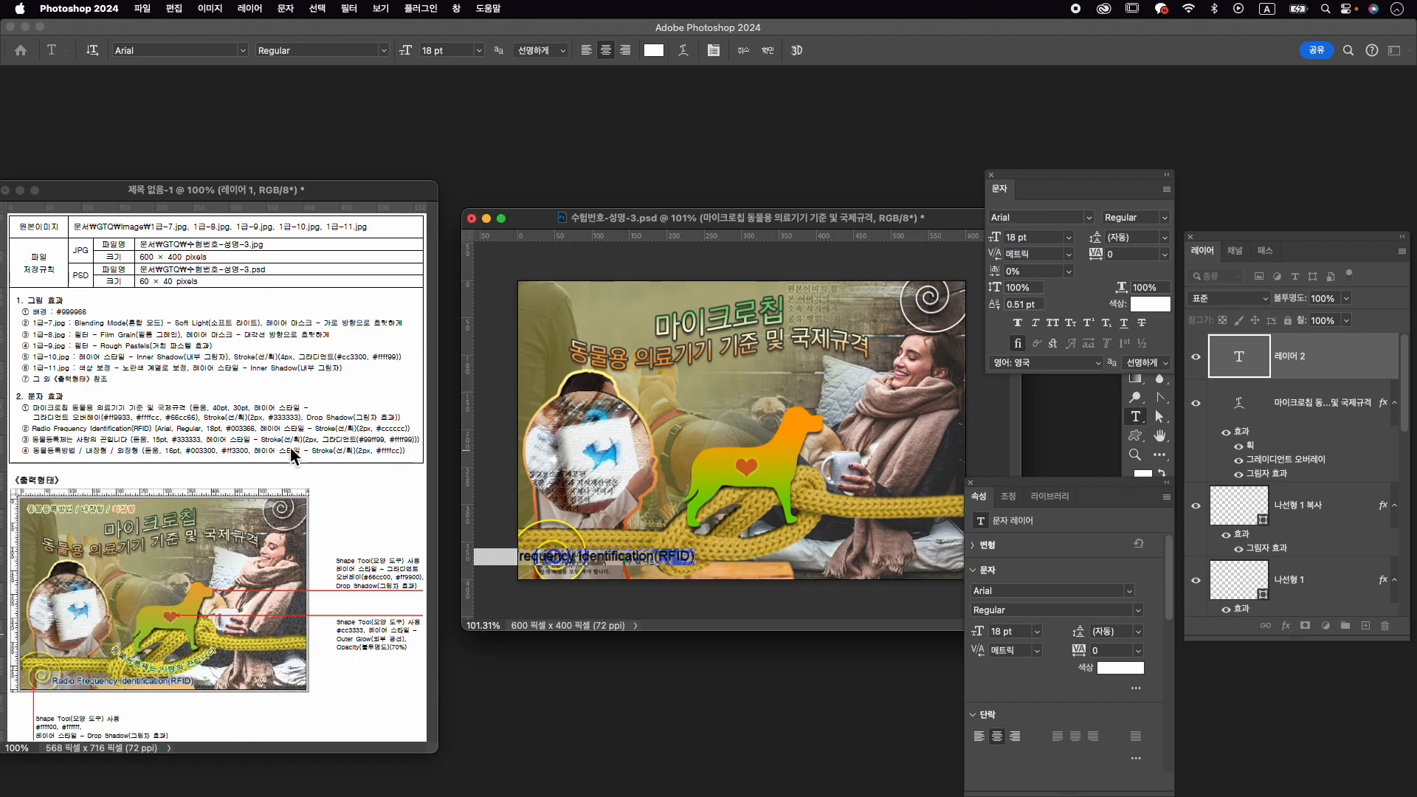
# Color the "Radio Frequency Identification(RFID)" text 003366 and commit the text.
pyautogui.click(1150, 304)
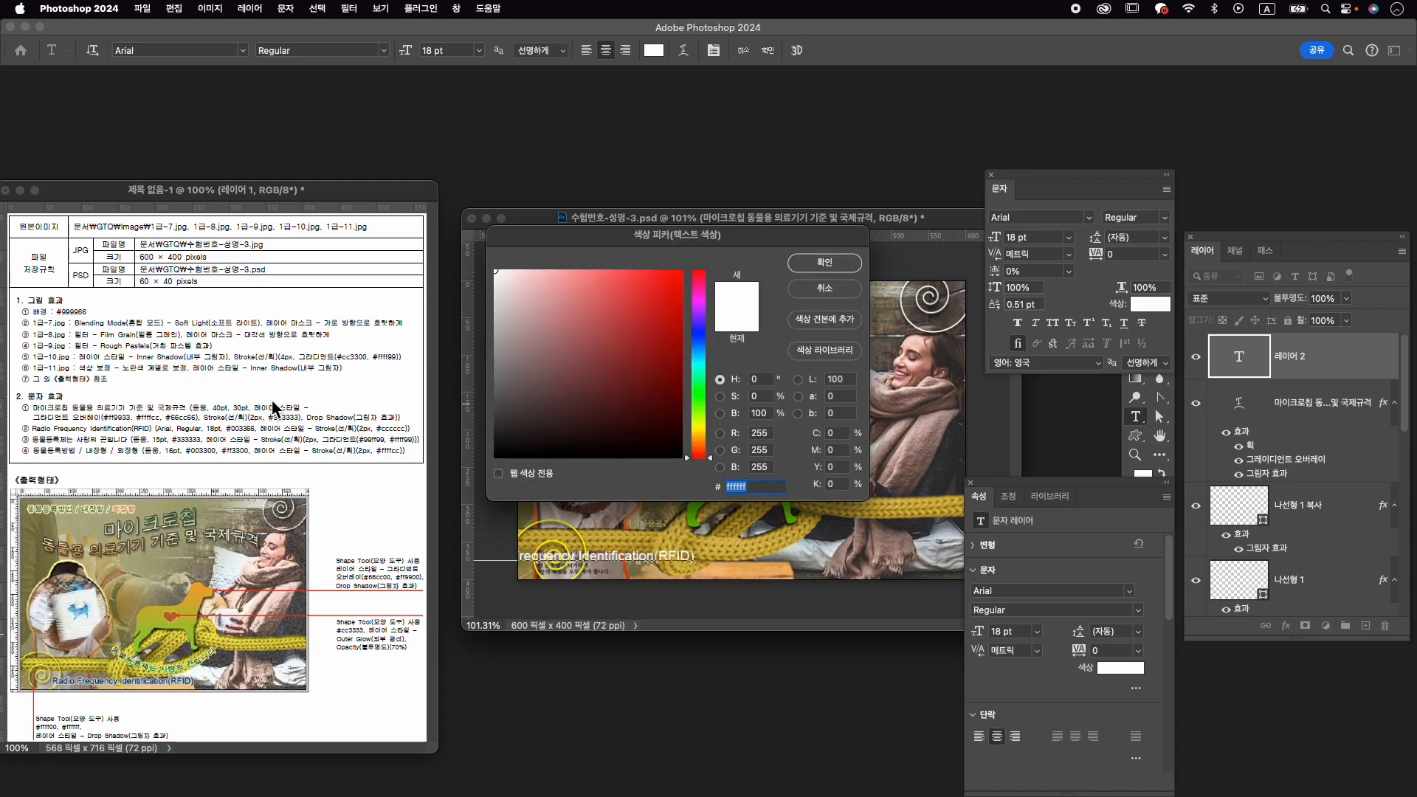
pyautogui.write('003366')
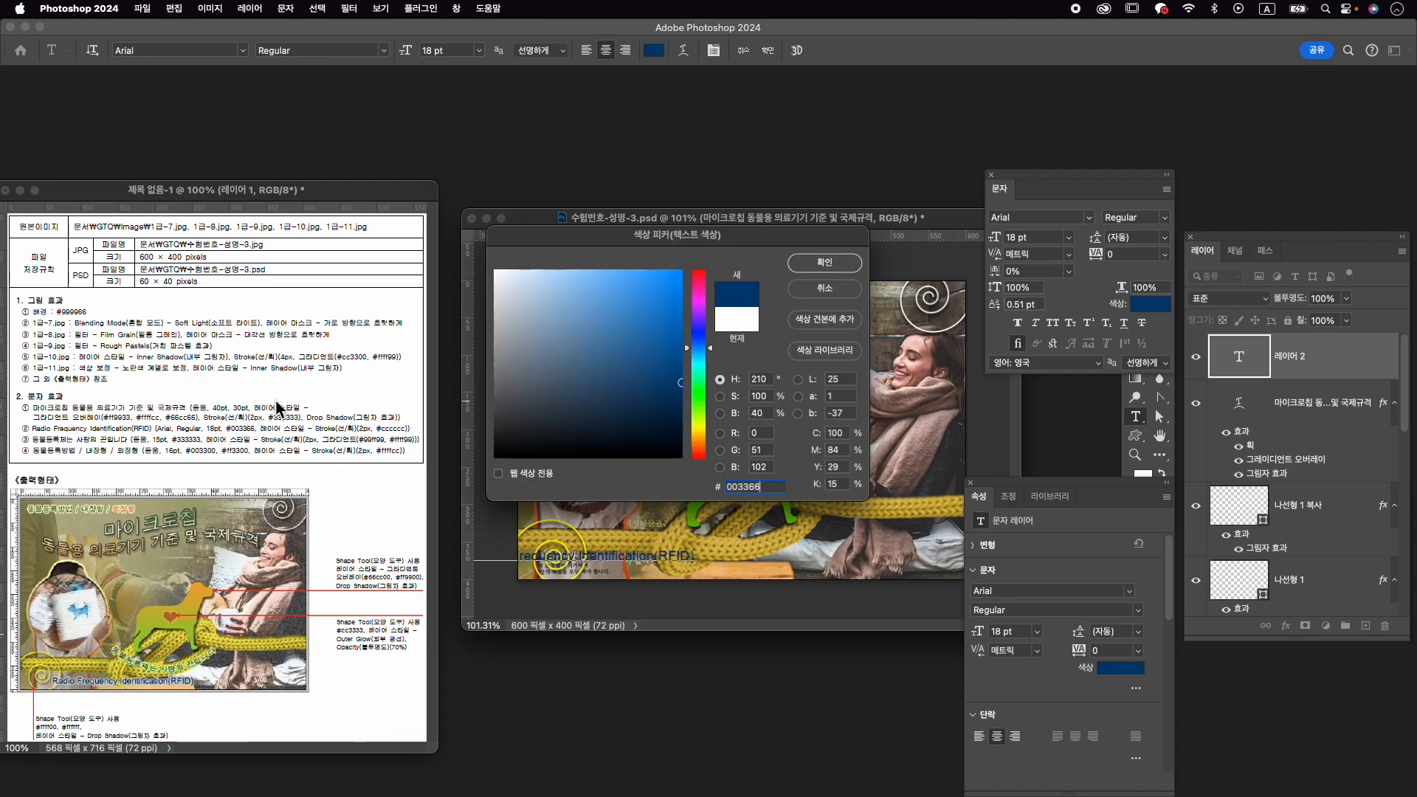
pyautogui.press('Return')
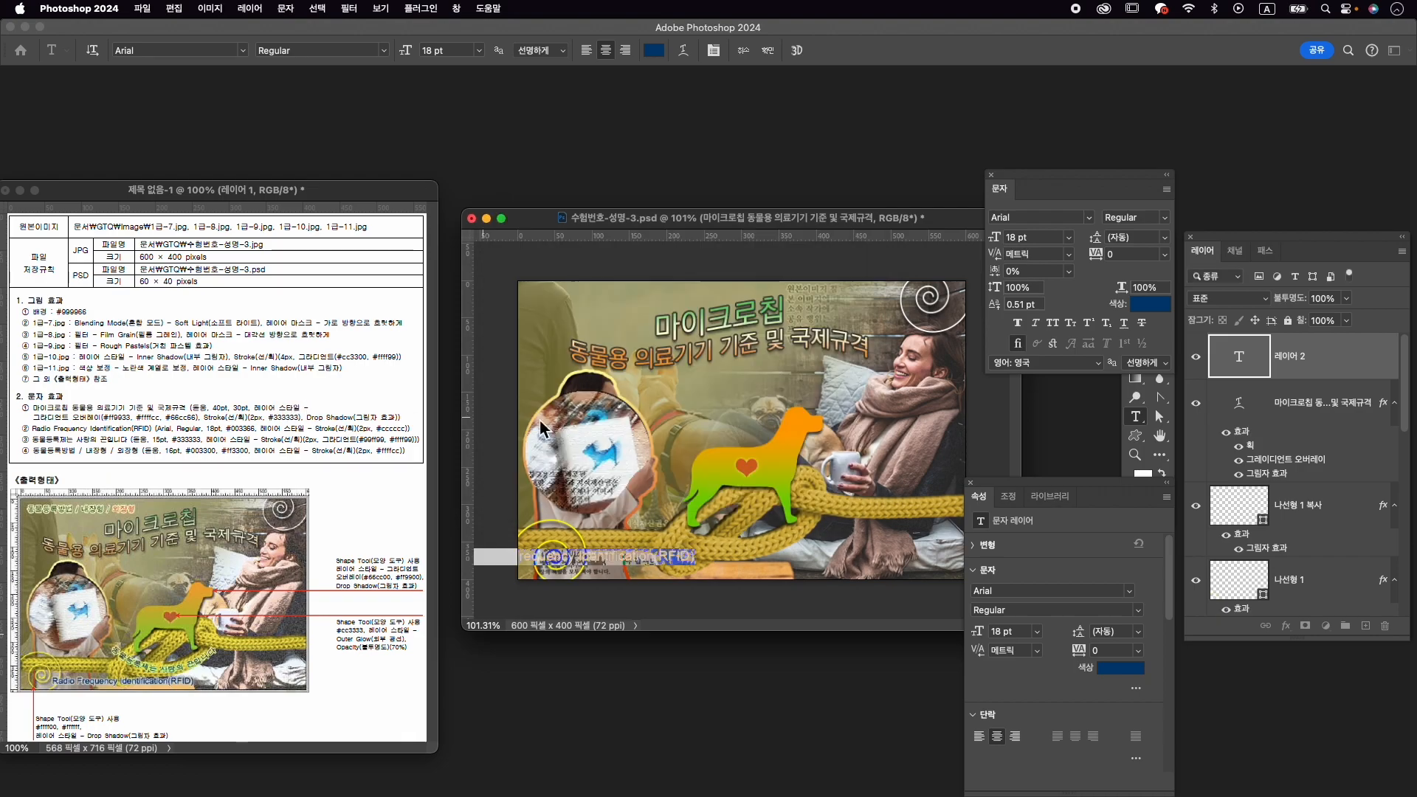
pyautogui.click(768, 51)
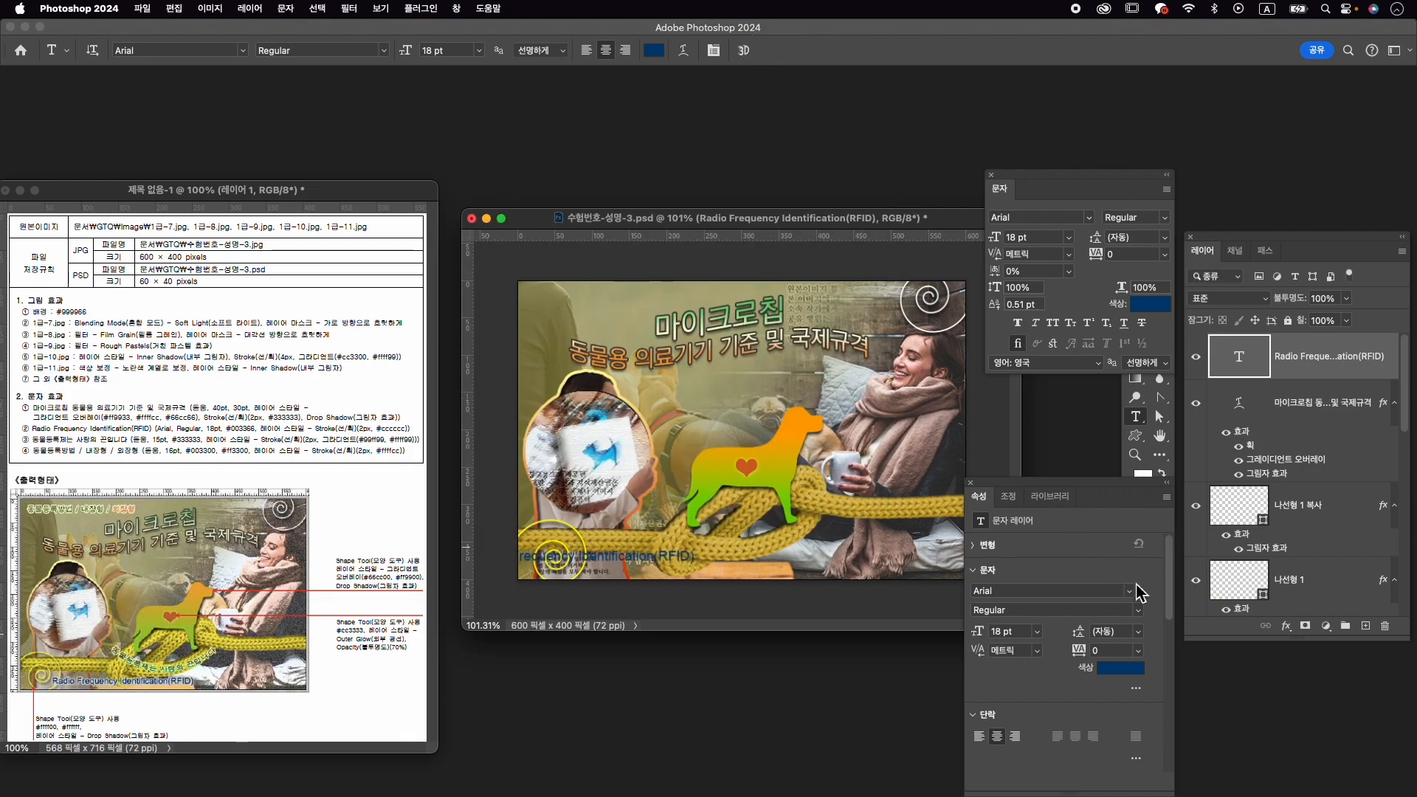
# Add a 2 px Stroke effect with the color code ccccc to the "Radio Frequency Identification(RFID)" layer.
pyautogui.click(1286, 627)
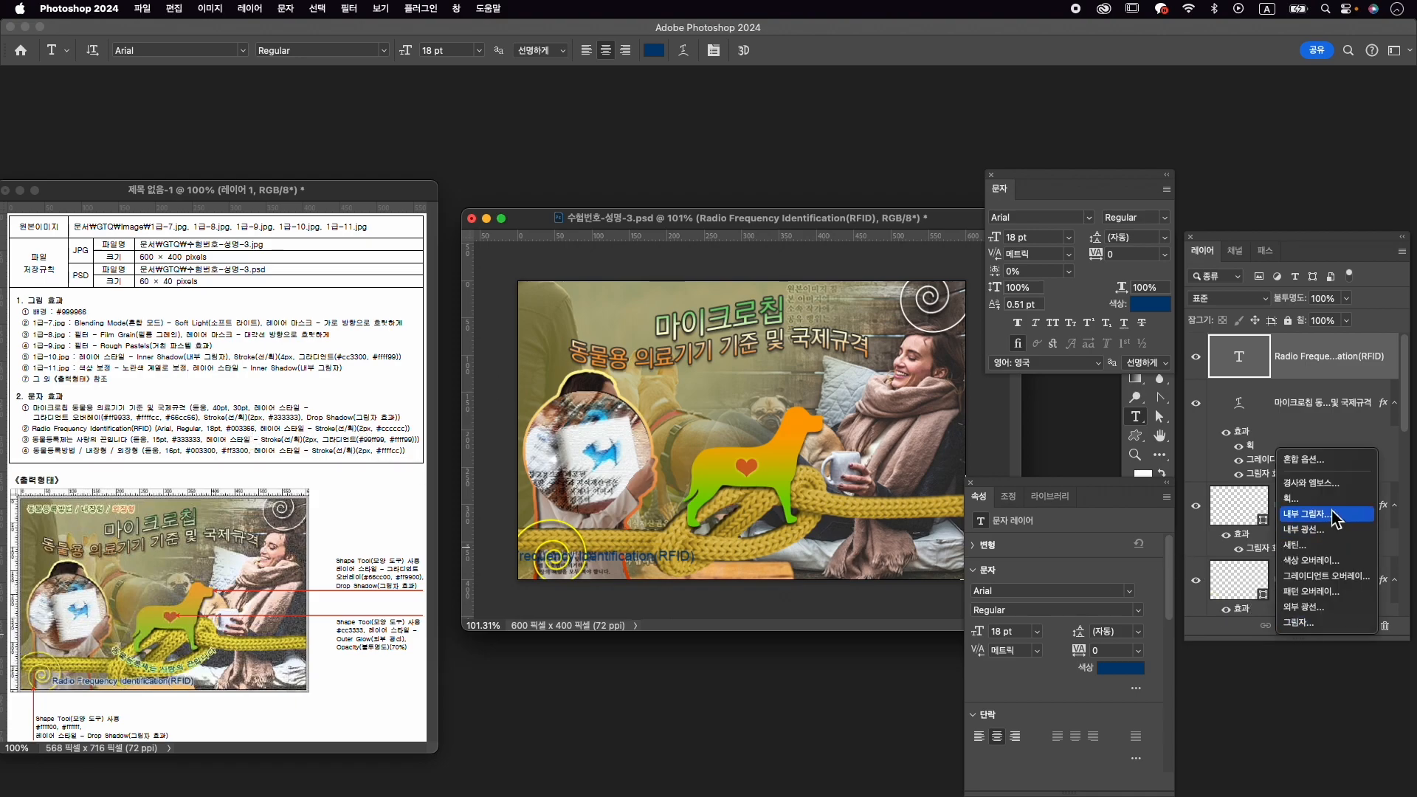
pyautogui.click(1318, 500)
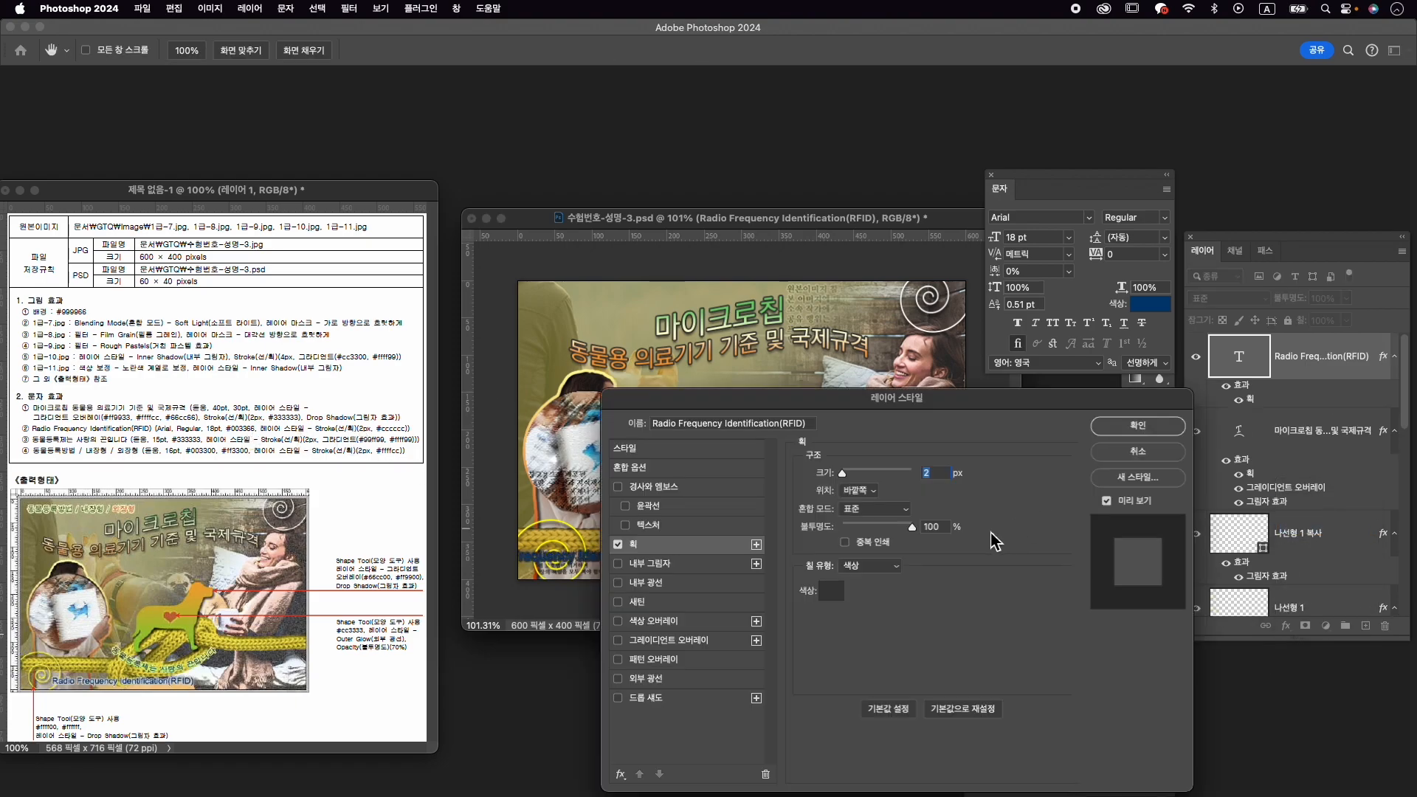
pyautogui.click(831, 590)
pyautogui.write('ccccc')
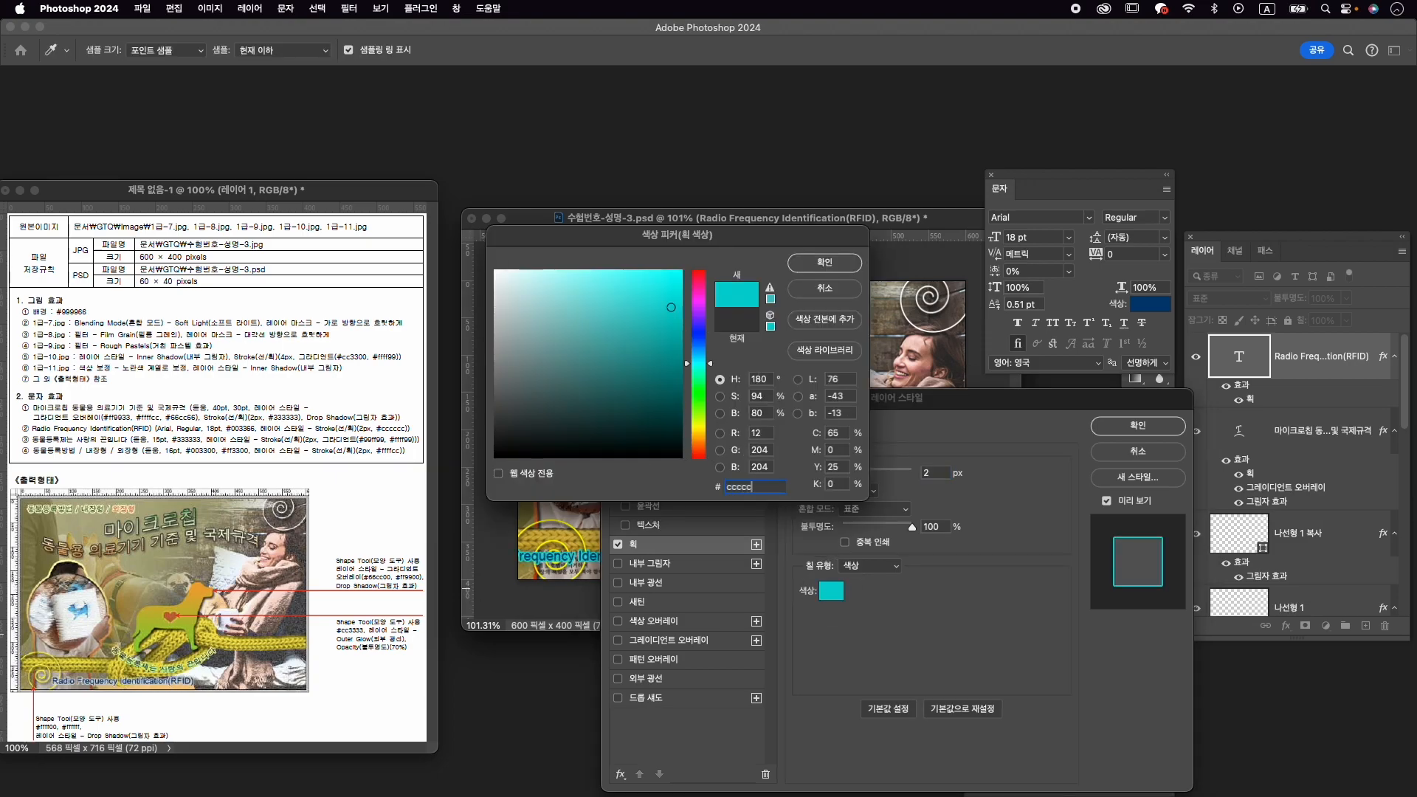
pyautogui.press('Return')
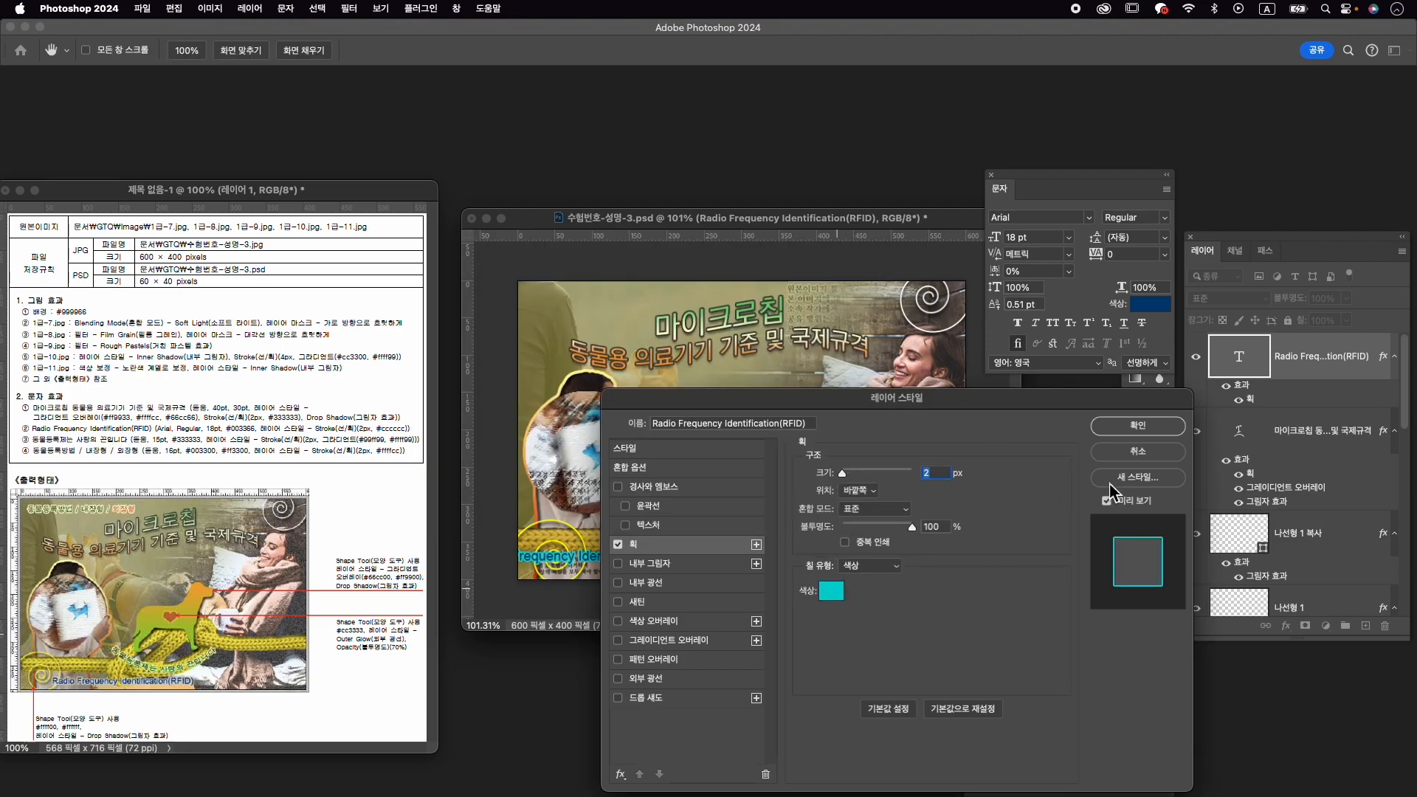
pyautogui.click(1137, 425)
# Move the RFID text to the bottom edge beside the yellow spiral, centered at about X 221 px, Y 383 px.
pyautogui.hotkey('ctrl', 't')
pyautogui.moveTo(648, 552); pyautogui.dragTo(745, 570)
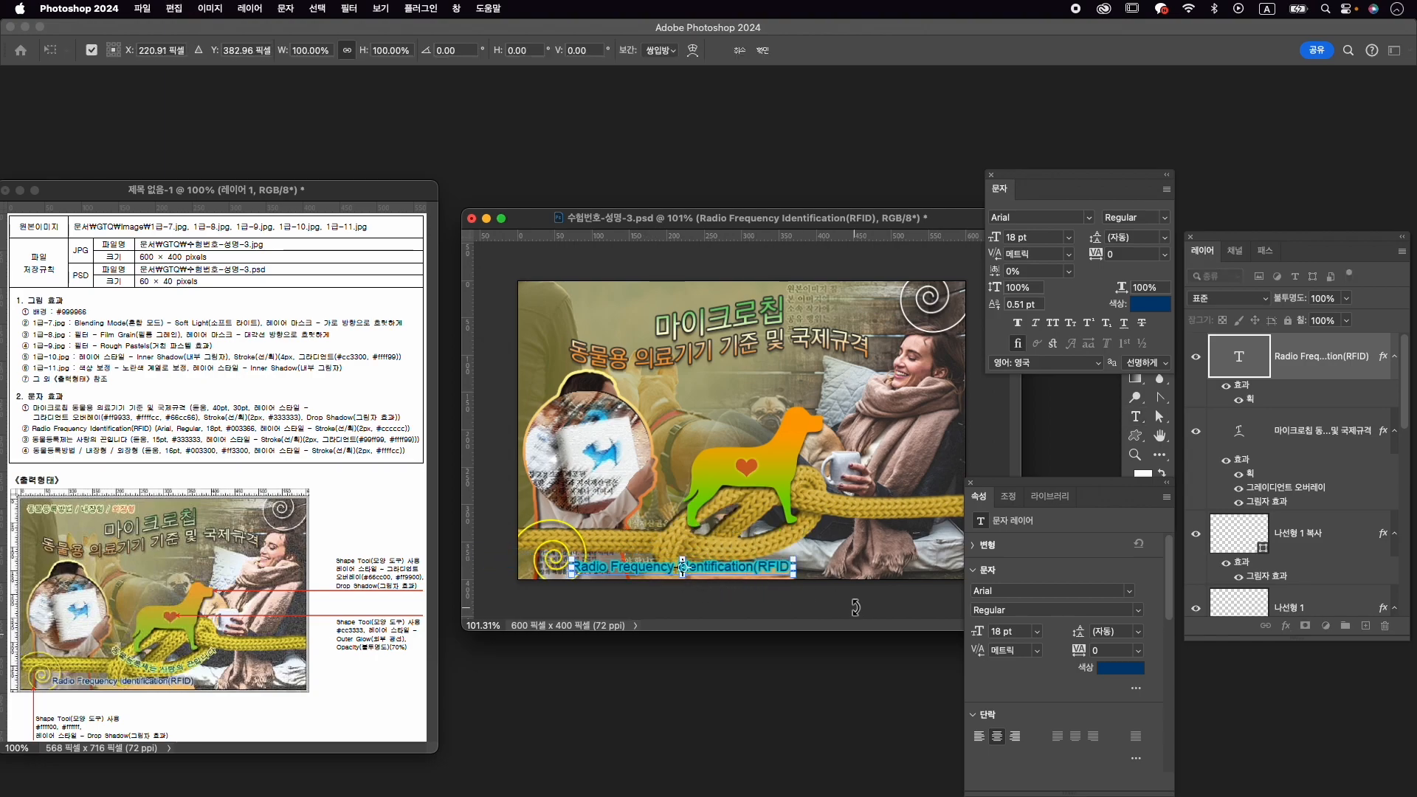
pyautogui.press('Return')
# Change the Stroke effect color of the "Radio Frequency Identification(RFID)" layer to cccccc and apply it.
pyautogui.doubleClick(1253, 403)
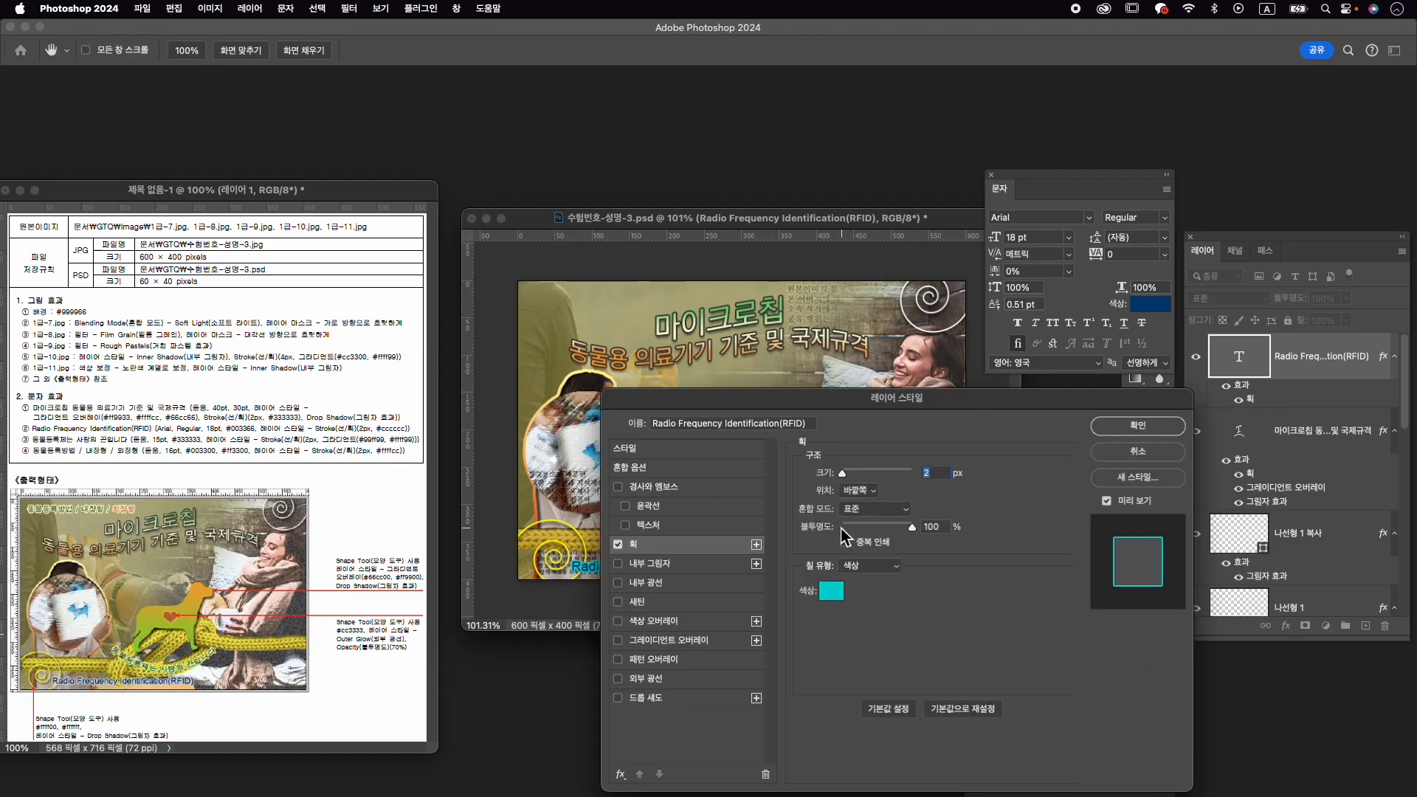
pyautogui.click(832, 591)
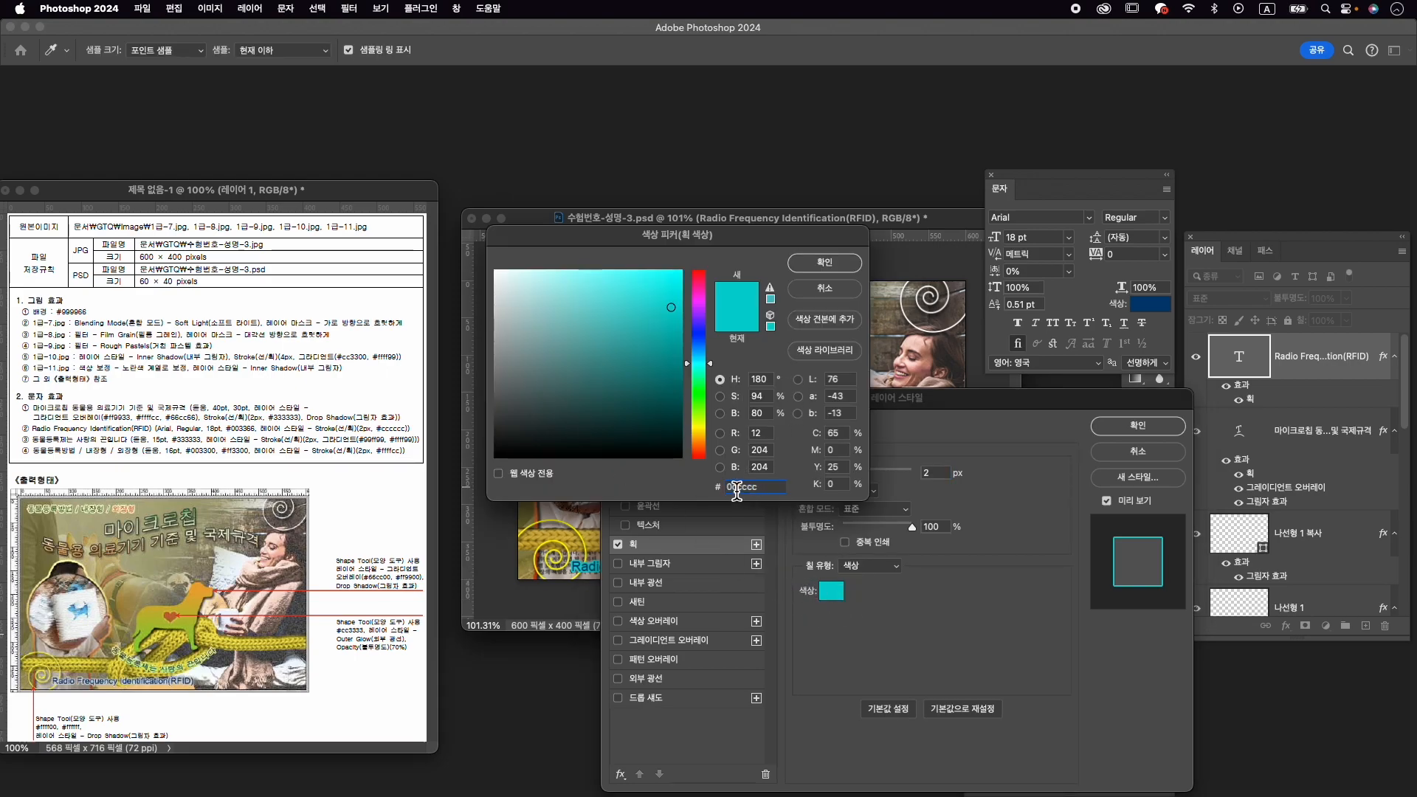
pyautogui.write('cccccc')
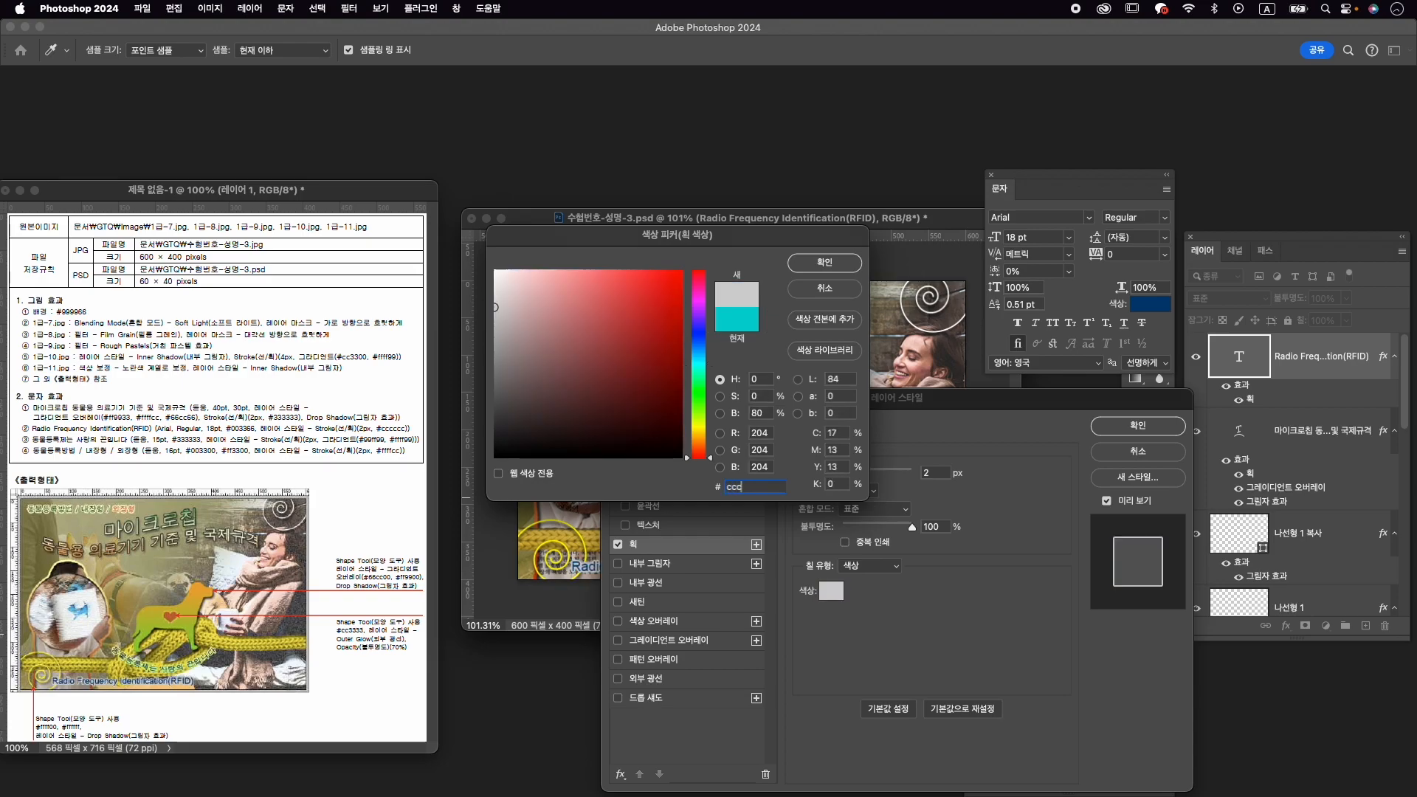
pyautogui.press('Return')
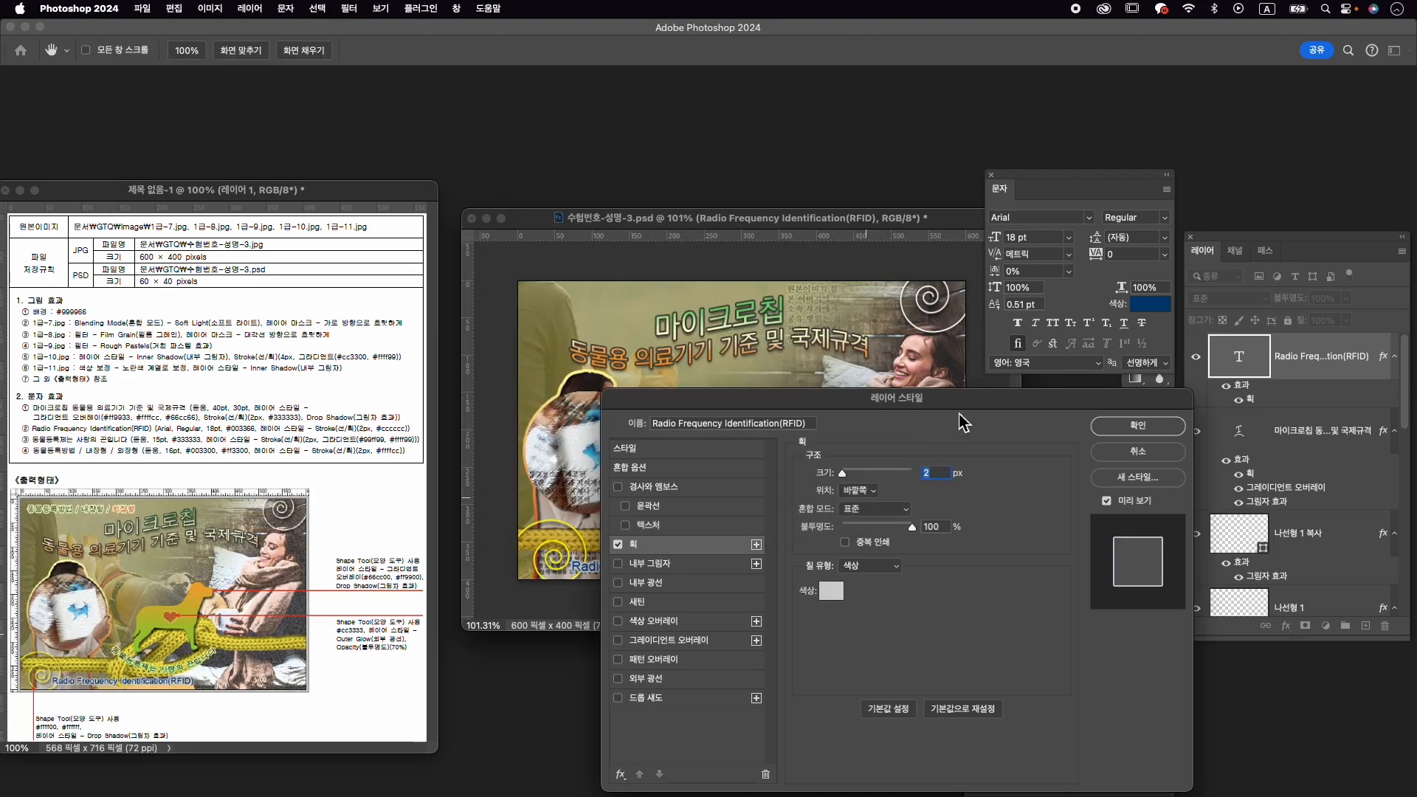
pyautogui.click(1138, 426)
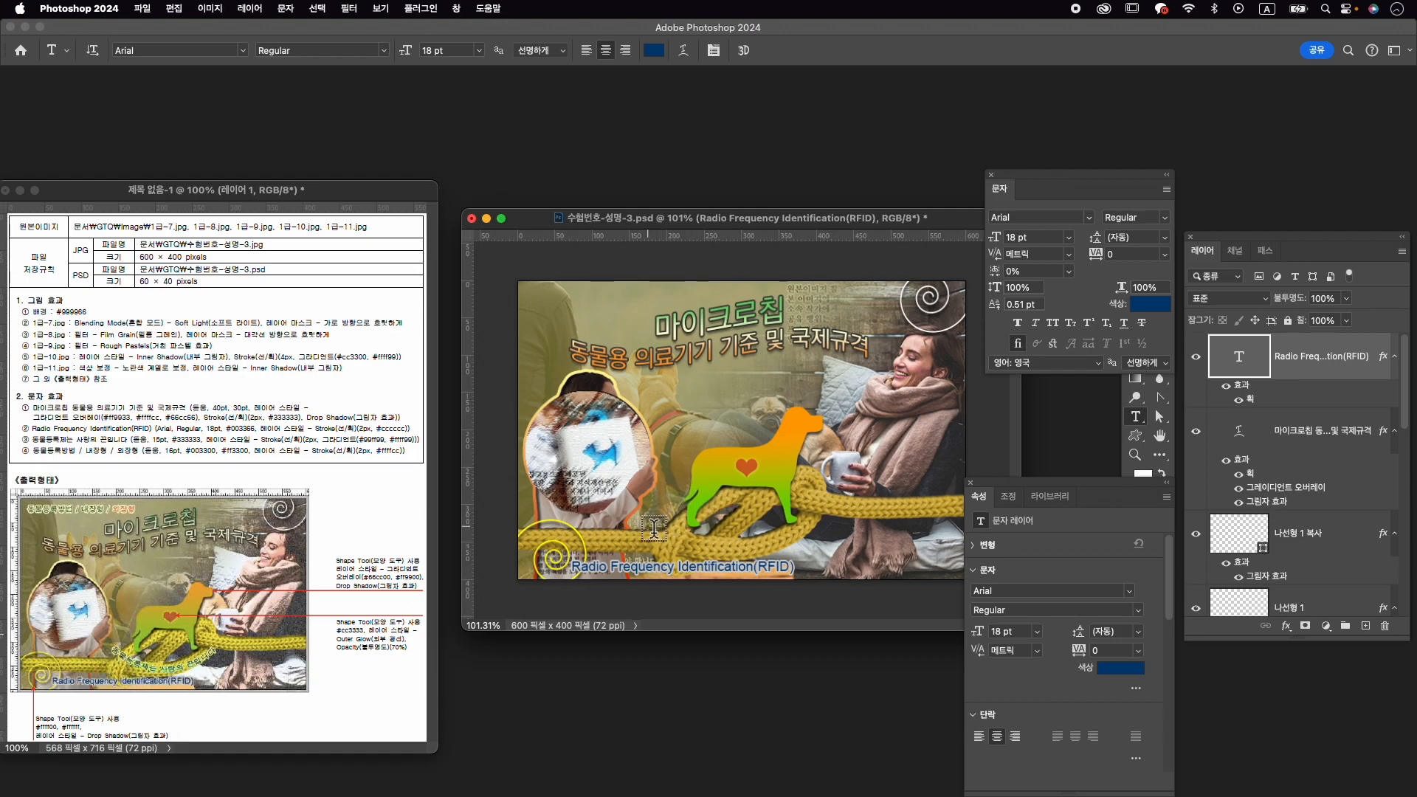
# Add a new text line "동물등록제는 사랑의 끈입니다" just above the RFID text.
pyautogui.click(649, 528)
pyautogui.press('BackSpace')
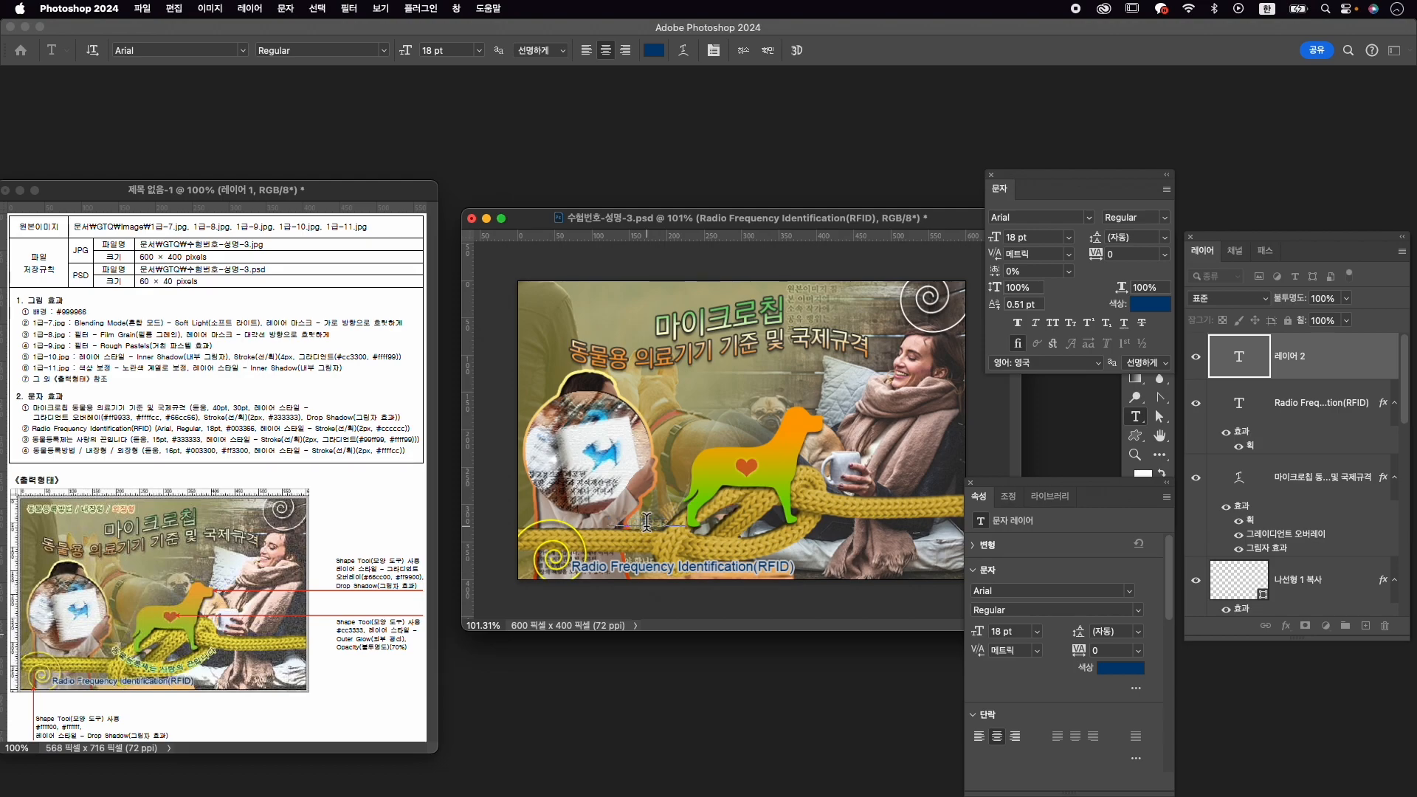
pyautogui.write('동물등록제는 사람의 몫입니다')
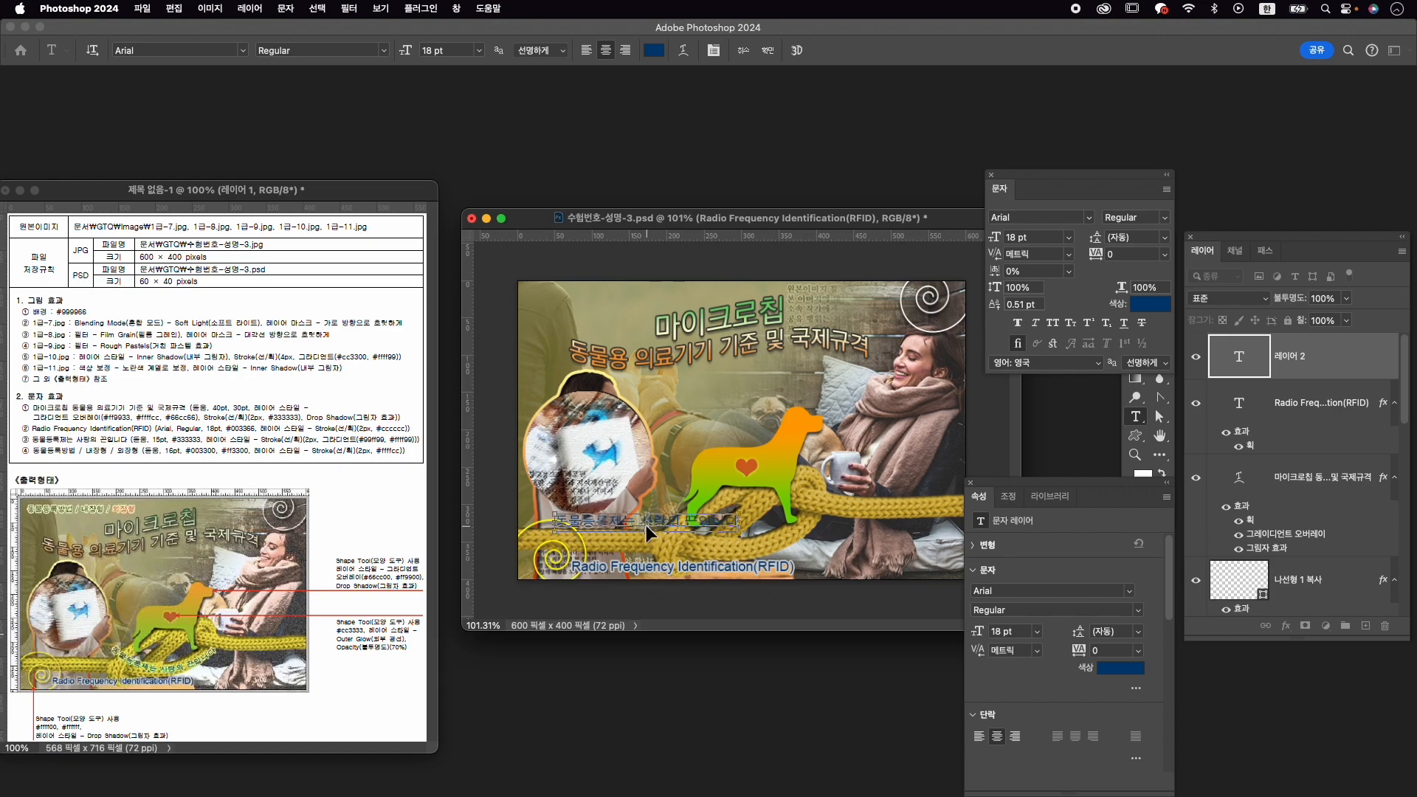
# Set the whole "동물등록제는 사랑의 끈입니다" text to KoPubWorldDotum_Pro Light at 15 pt.
pyautogui.press('super+a')
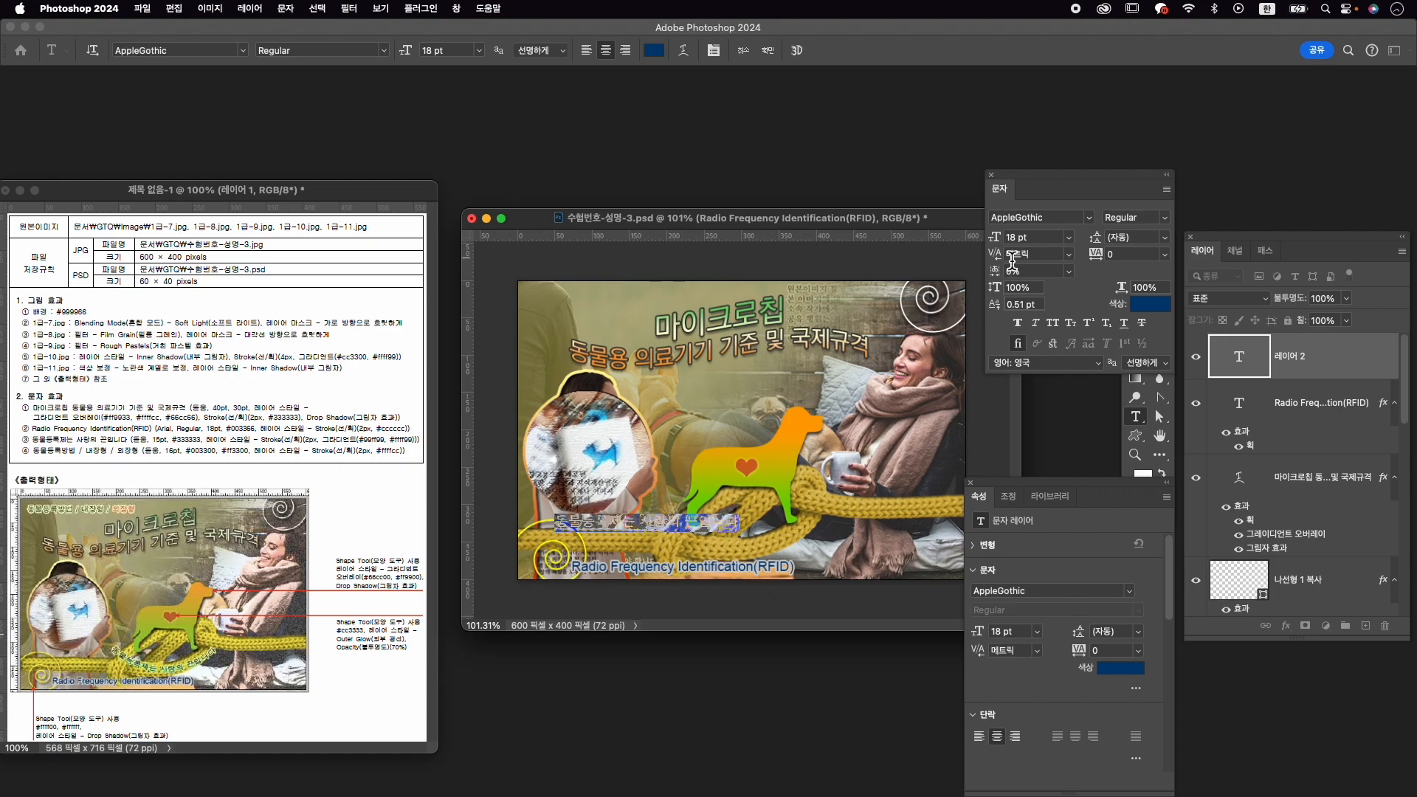
pyautogui.click(1038, 219)
pyautogui.click(1089, 218)
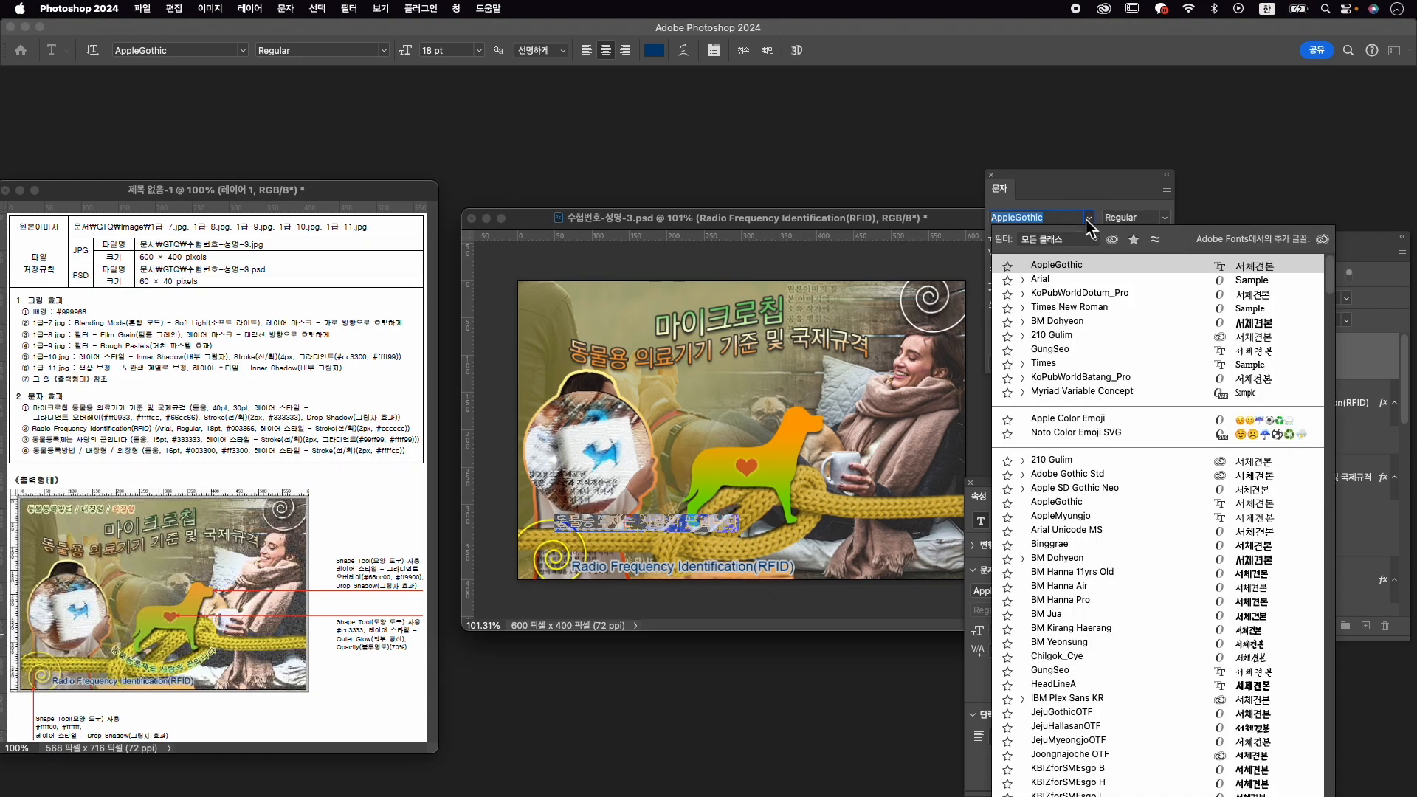
pyautogui.click(1083, 294)
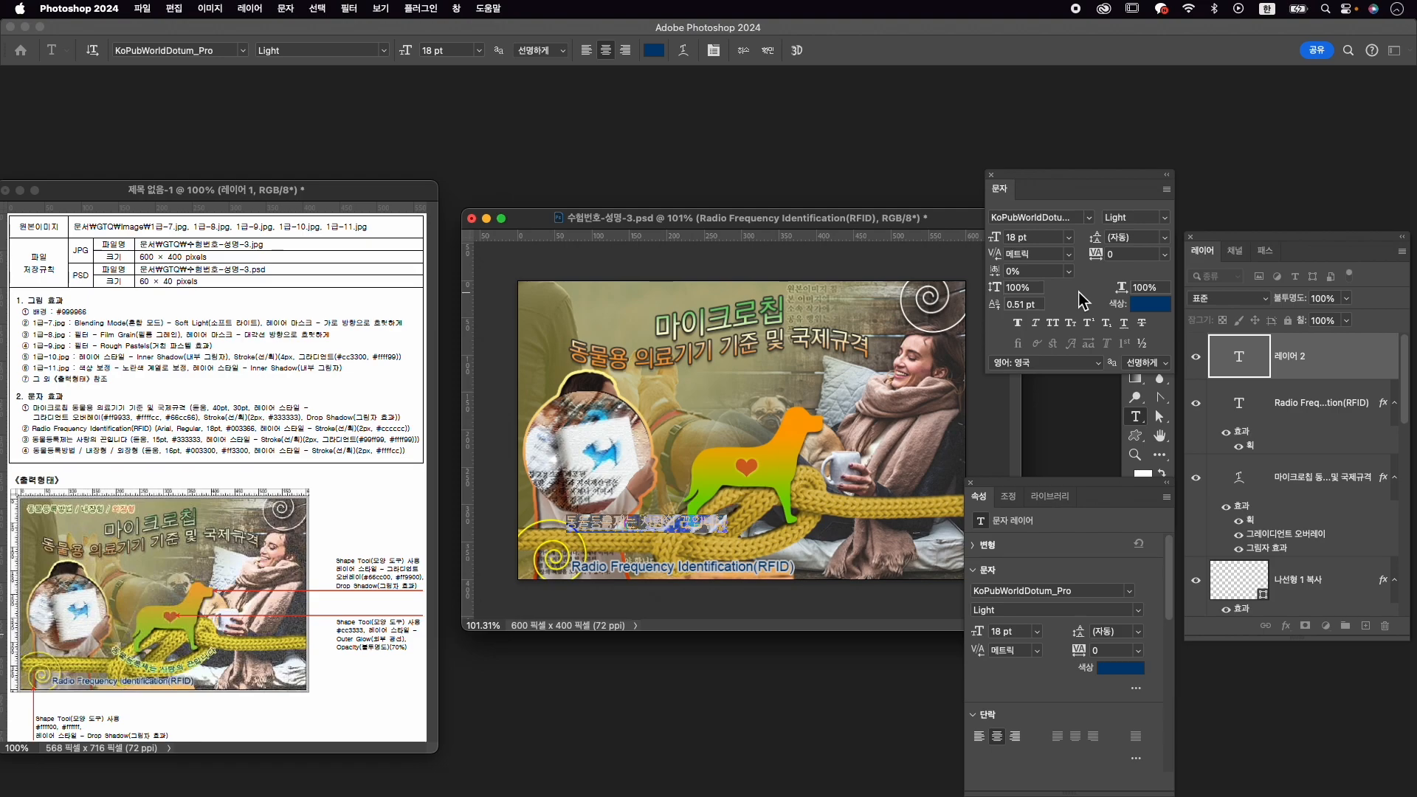
pyautogui.click(1018, 238)
pyautogui.write('15')
pyautogui.press('Return')
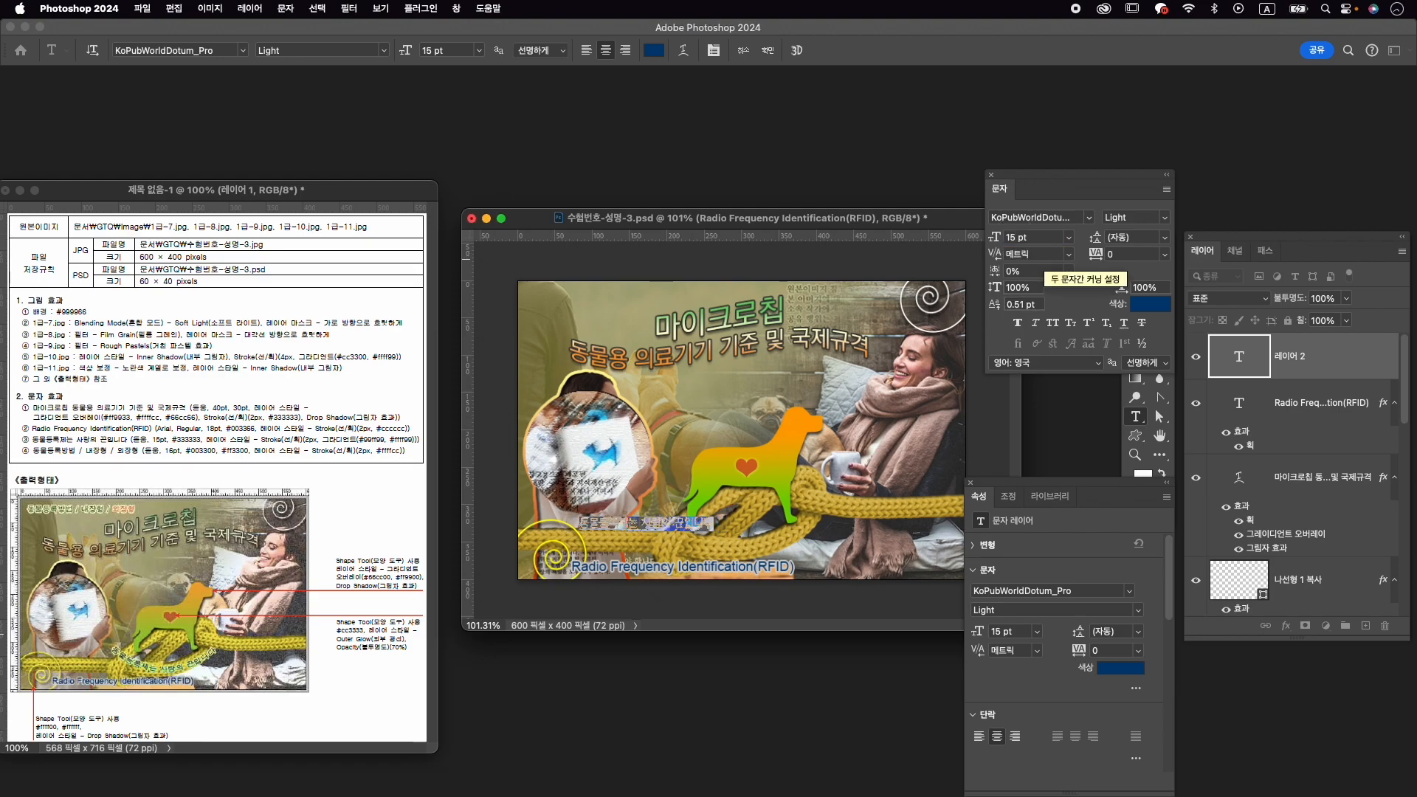
# Color the "동물등록제는 사랑의 끈입니다" text 333333 and commit the text.
pyautogui.click(1150, 305)
pyautogui.write('333333')
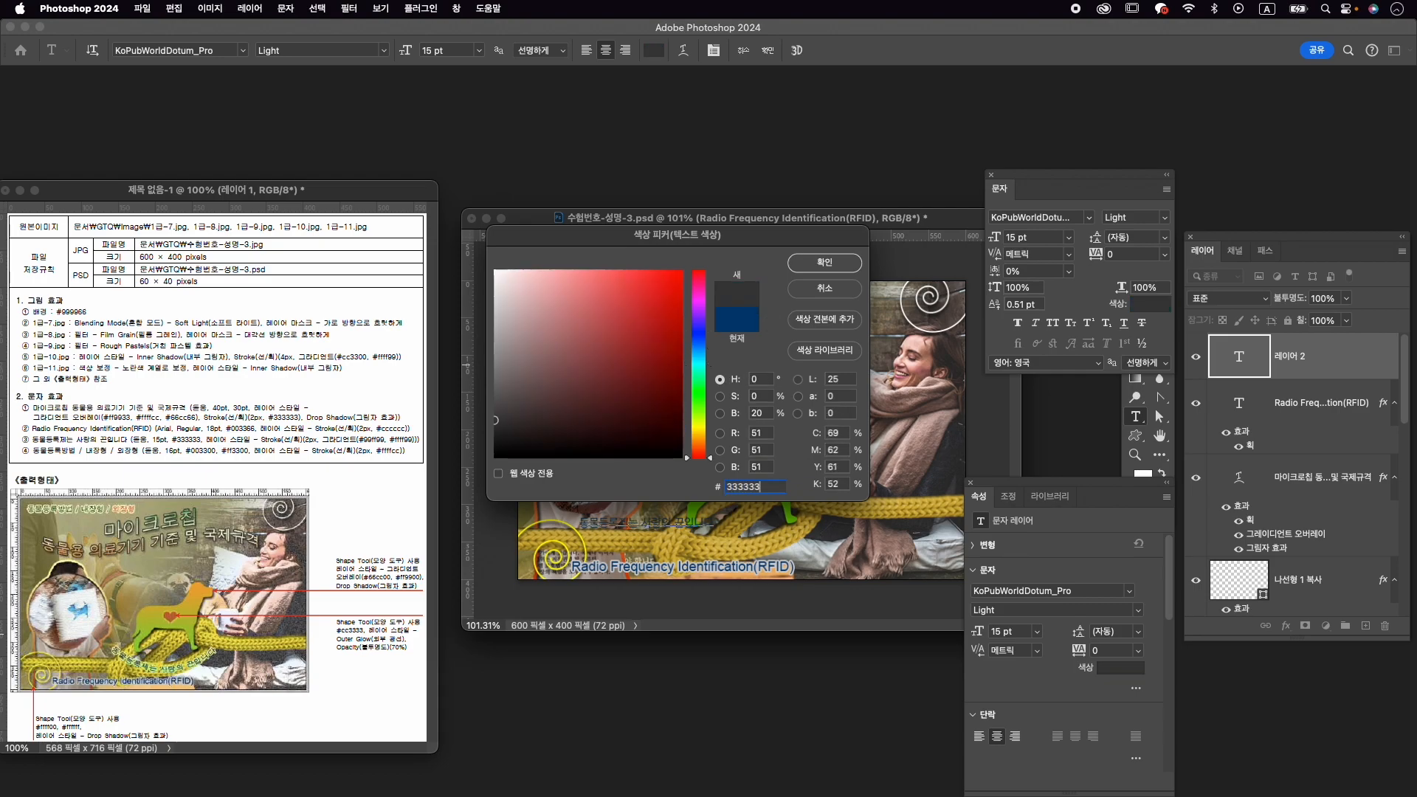
pyautogui.press('Return')
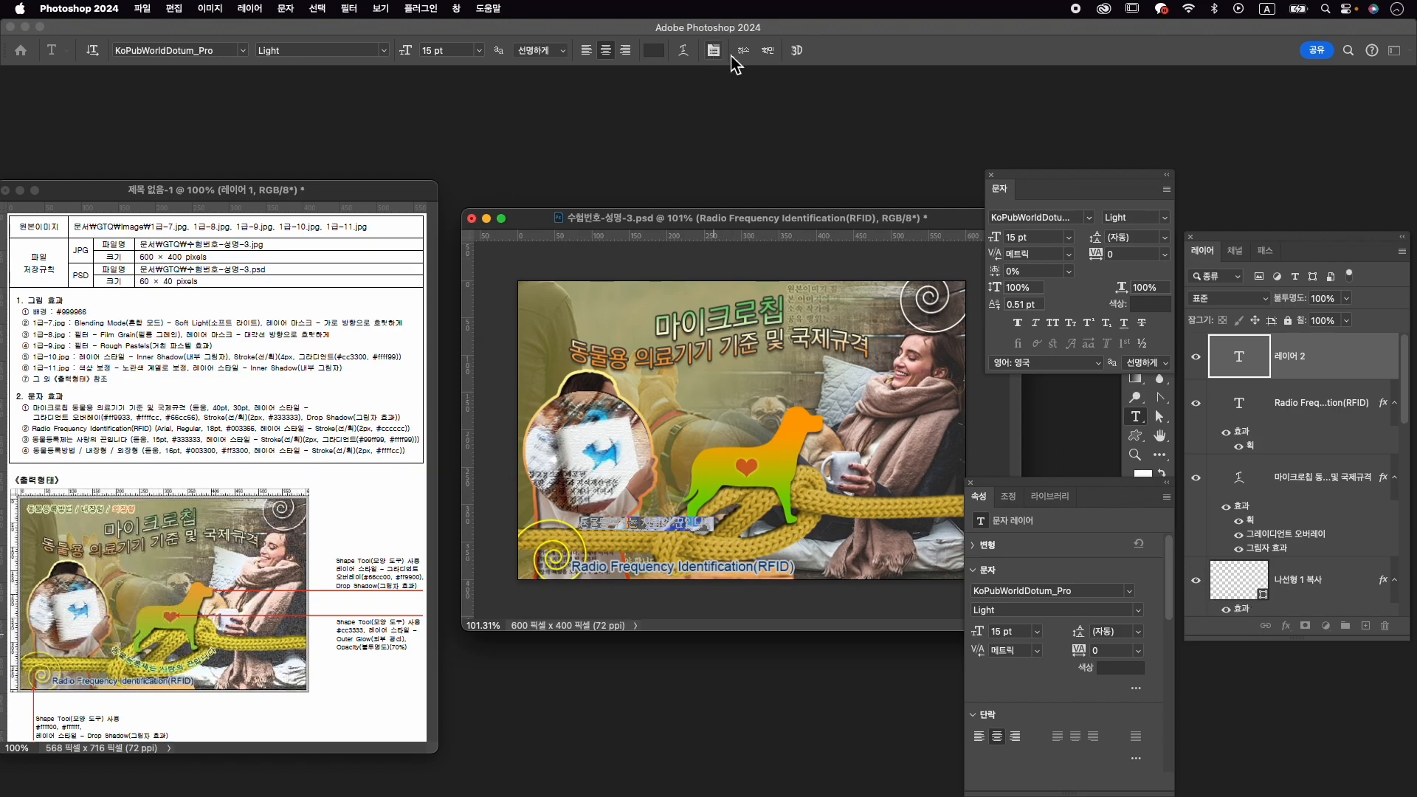
pyautogui.click(768, 51)
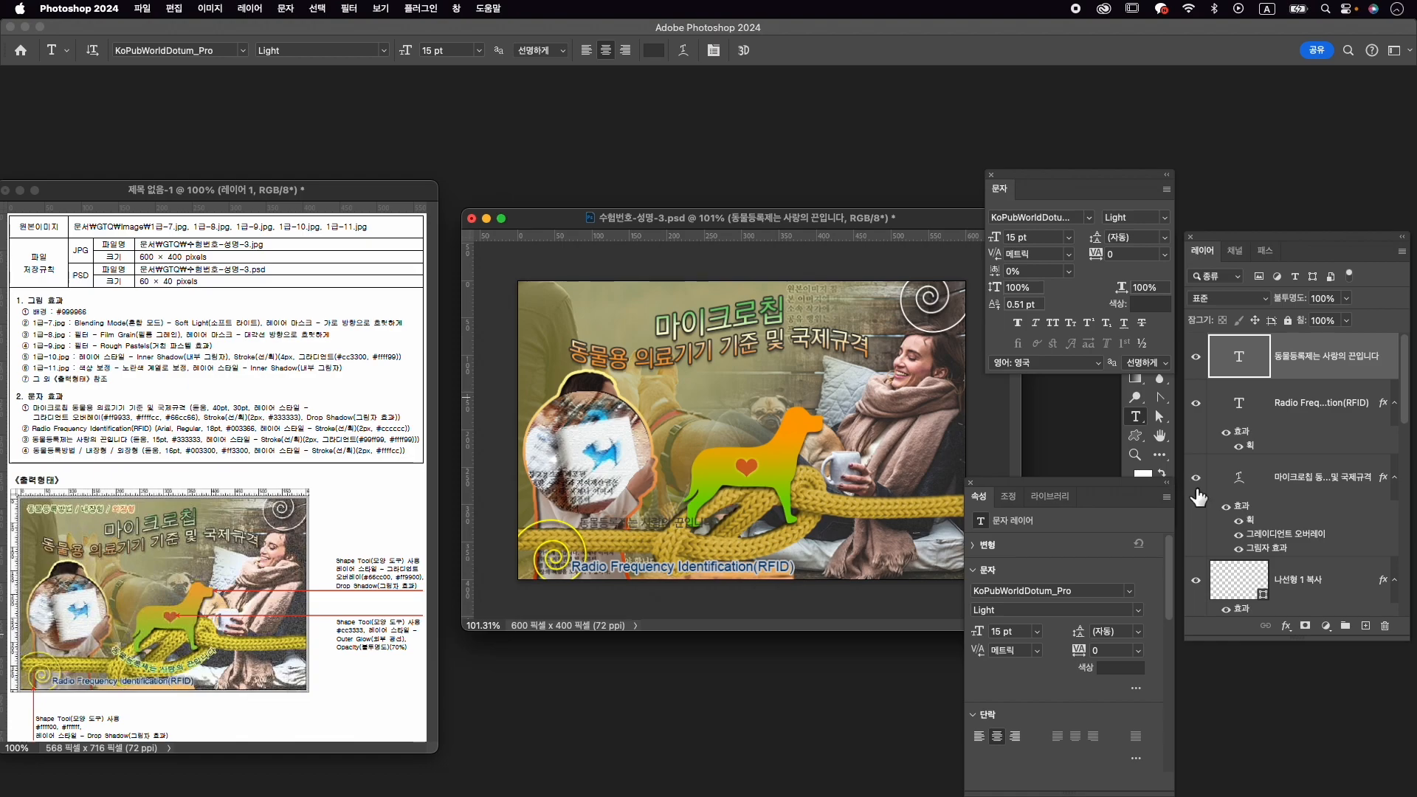
# Add a 2 px Stroke effect with the Gradient fill type to the "동물등록제는 사랑의 끈입니다" layer.
pyautogui.click(1288, 626)
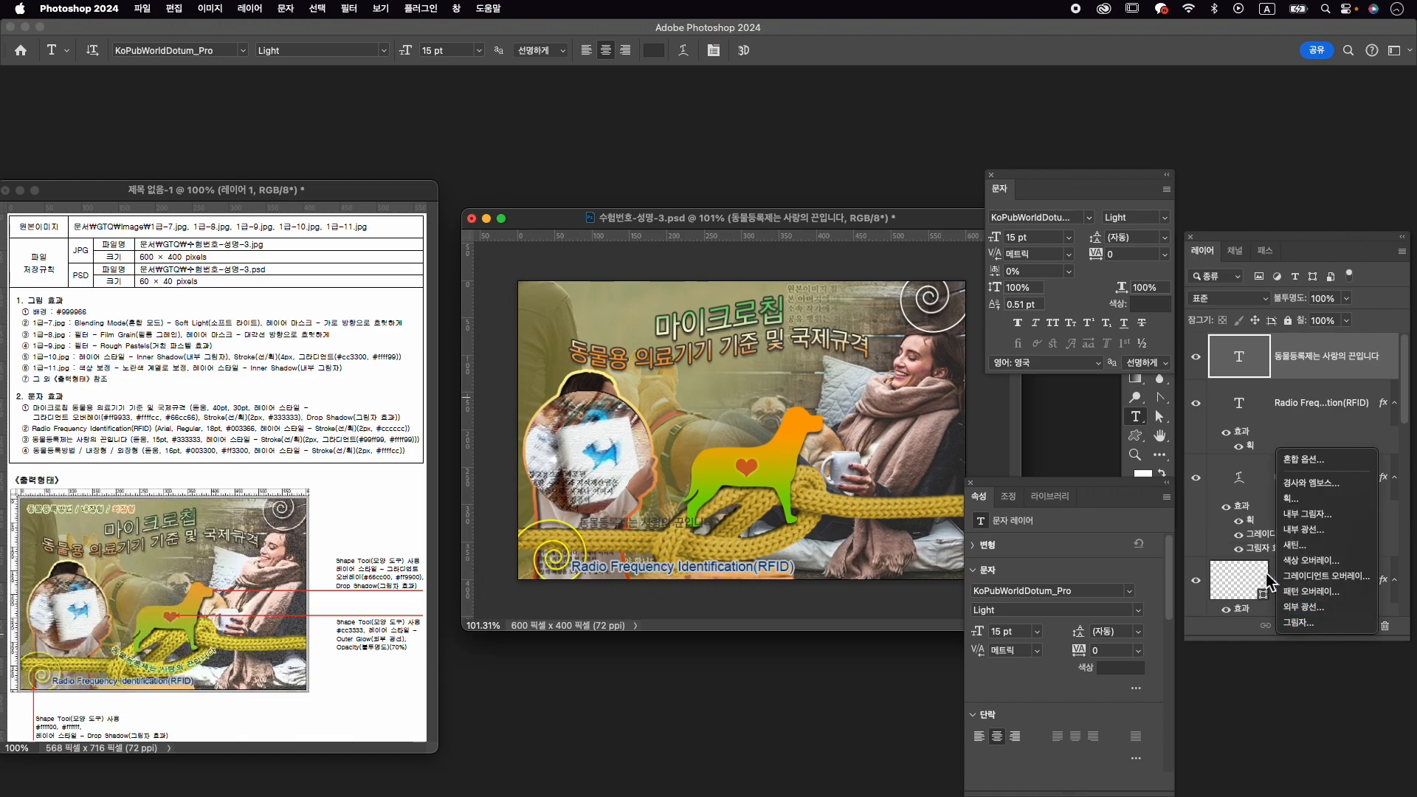
pyautogui.click(1293, 498)
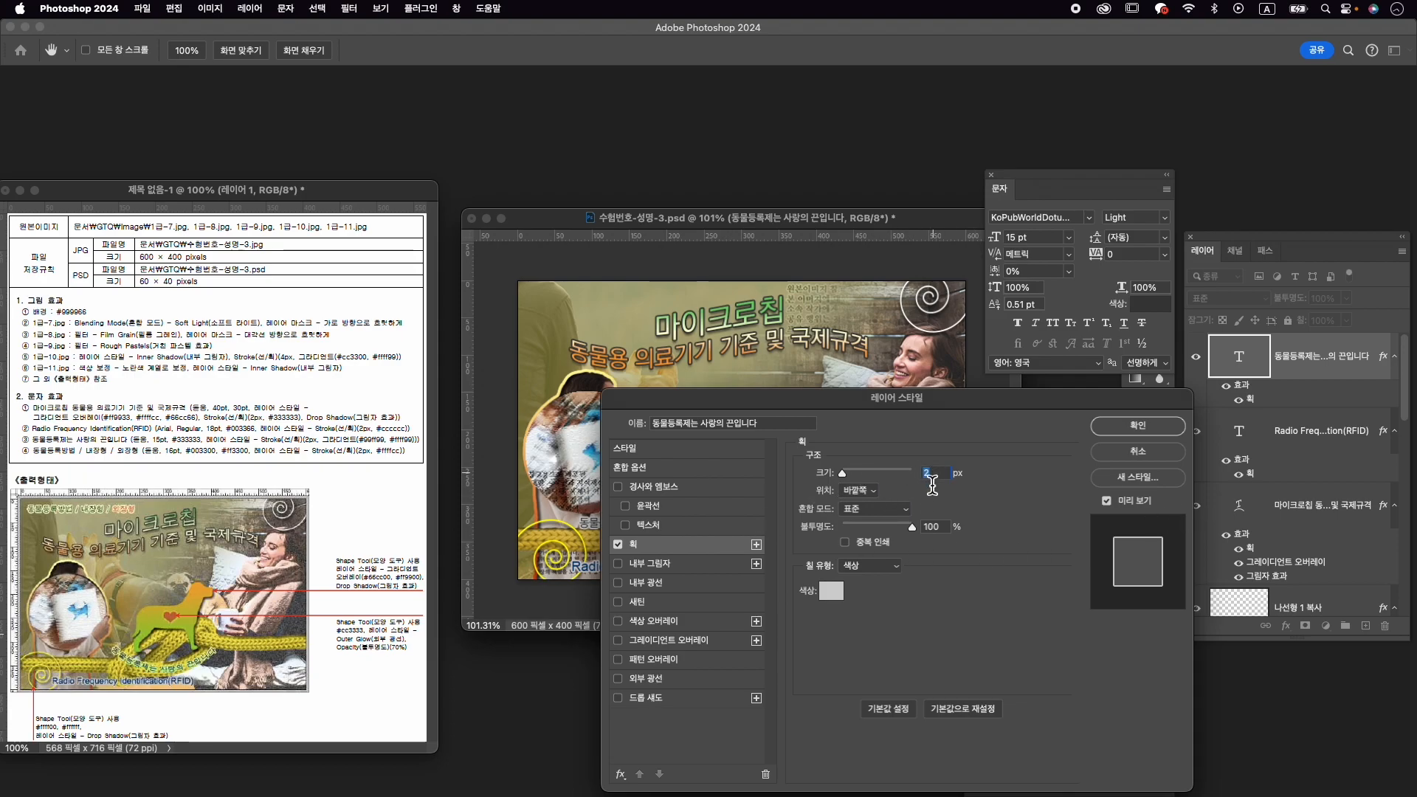
pyautogui.click(870, 565)
pyautogui.click(863, 578)
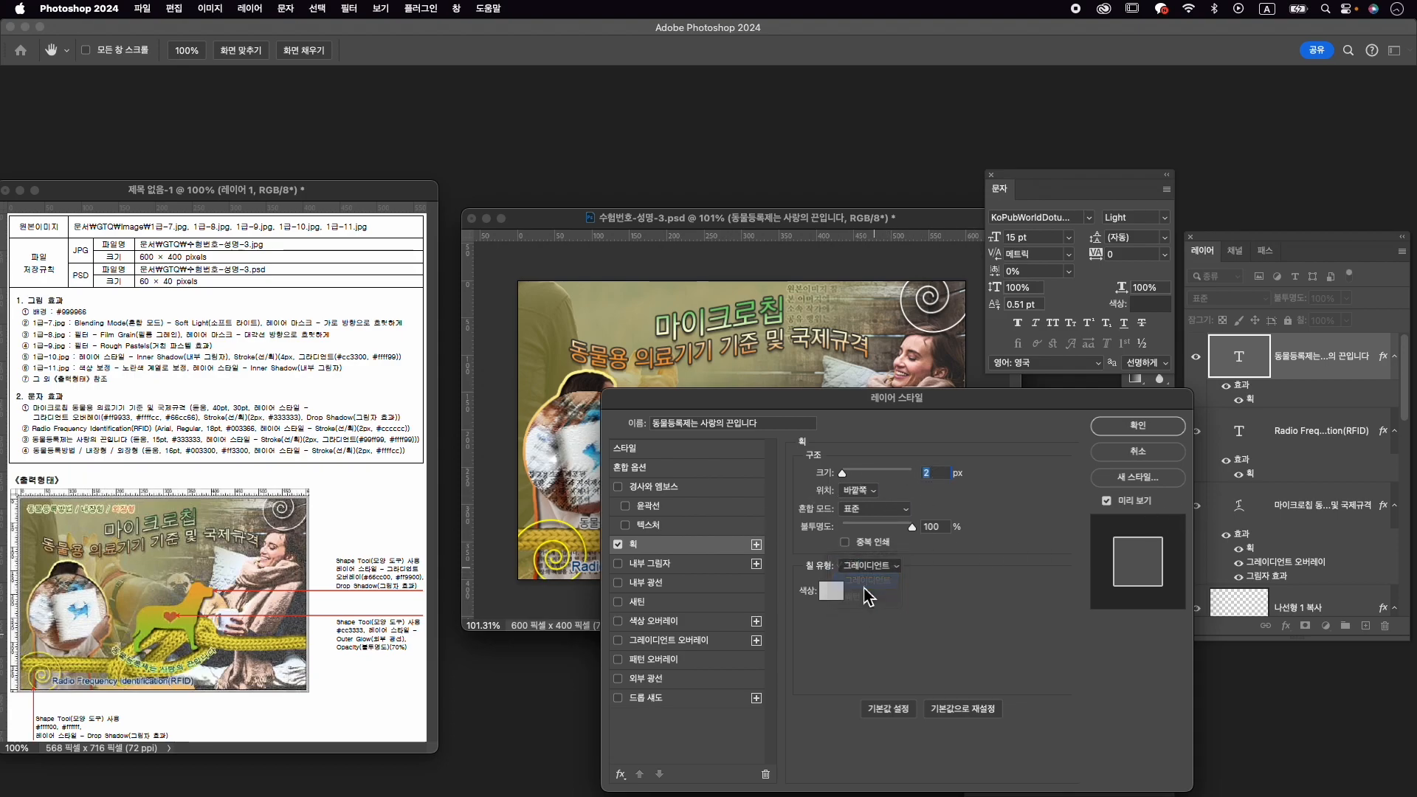
# Set the stroke's gradient to run from 99ff99 to ffff99 and apply the layer style.
pyautogui.click(875, 592)
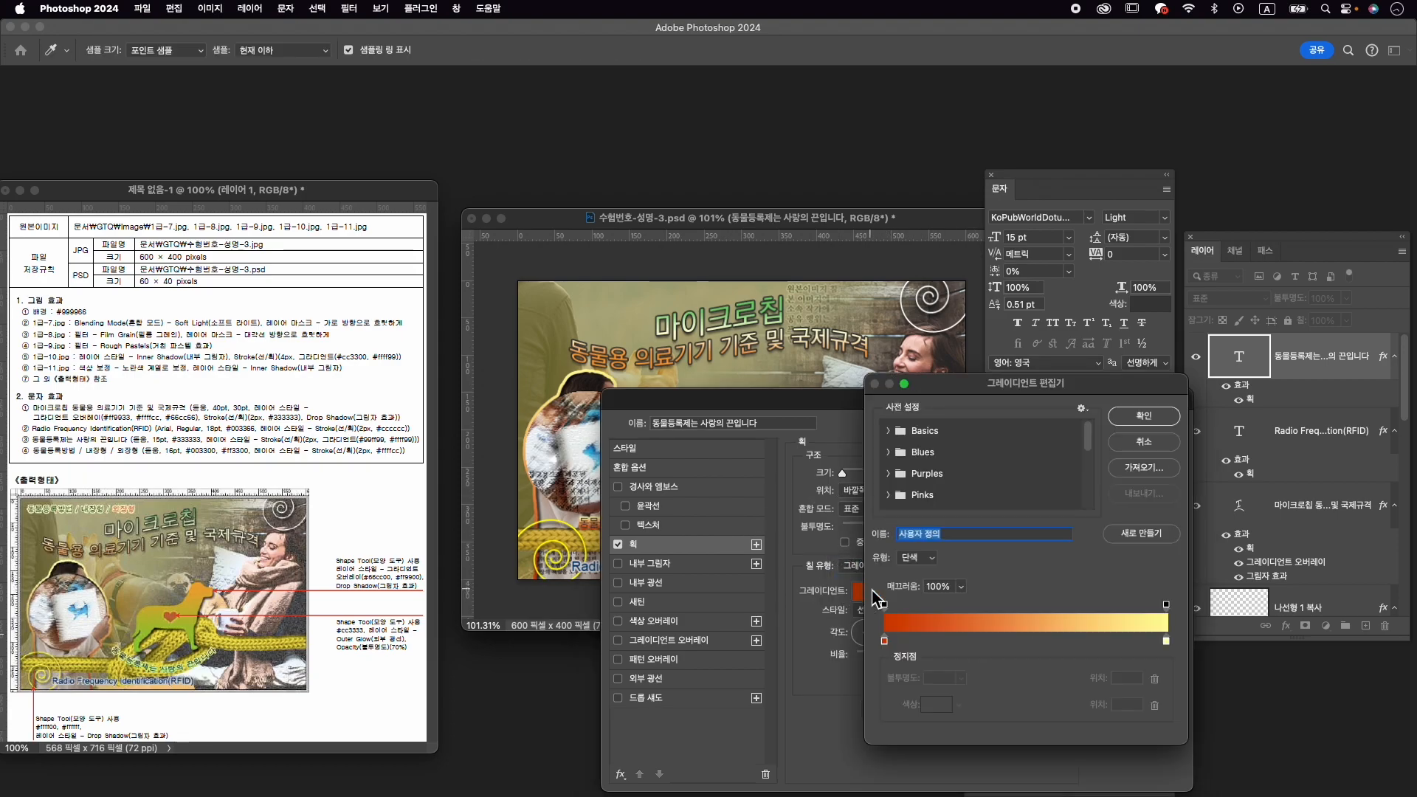
pyautogui.doubleClick(885, 641)
pyautogui.write('99ff99')
pyautogui.press('Return')
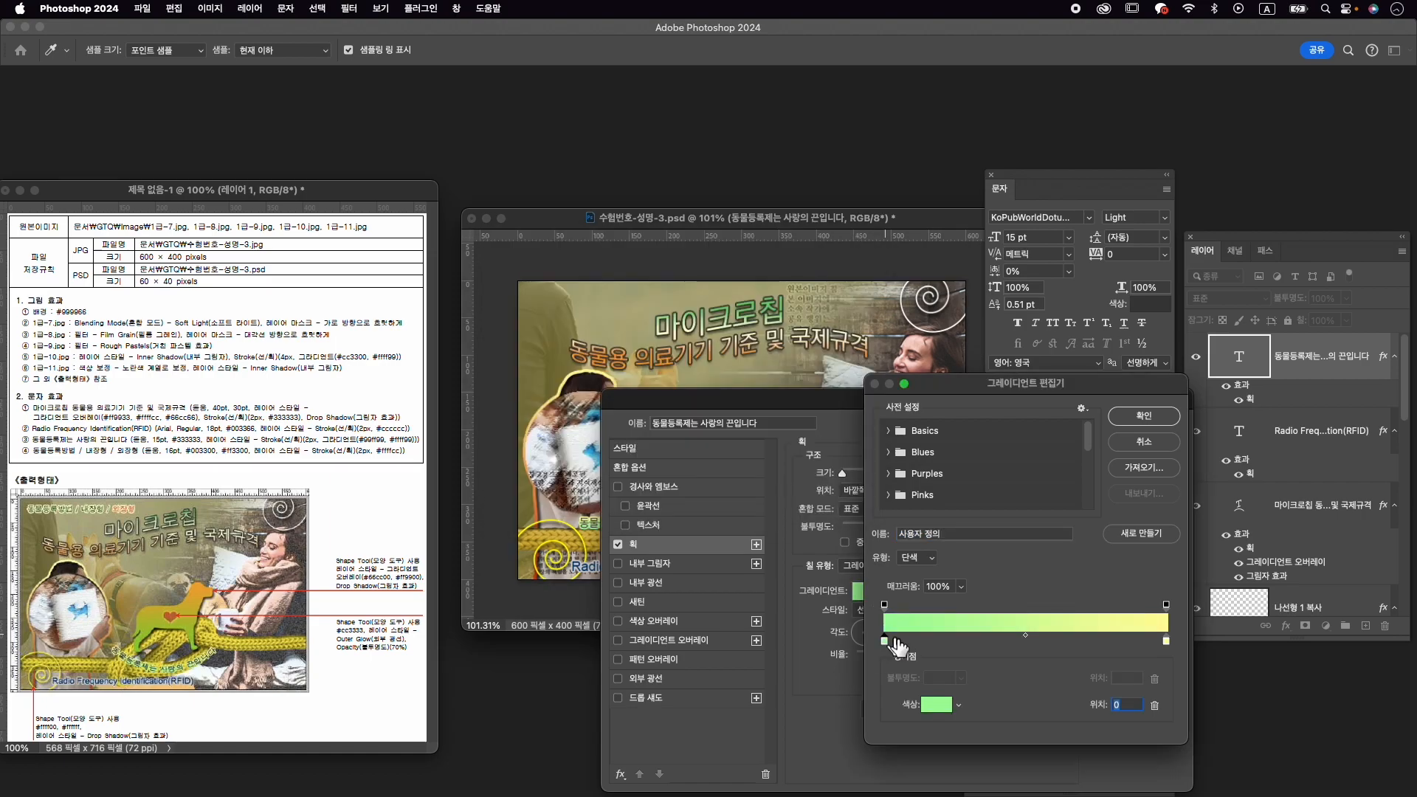
pyautogui.doubleClick(1166, 640)
pyautogui.write('ffff')
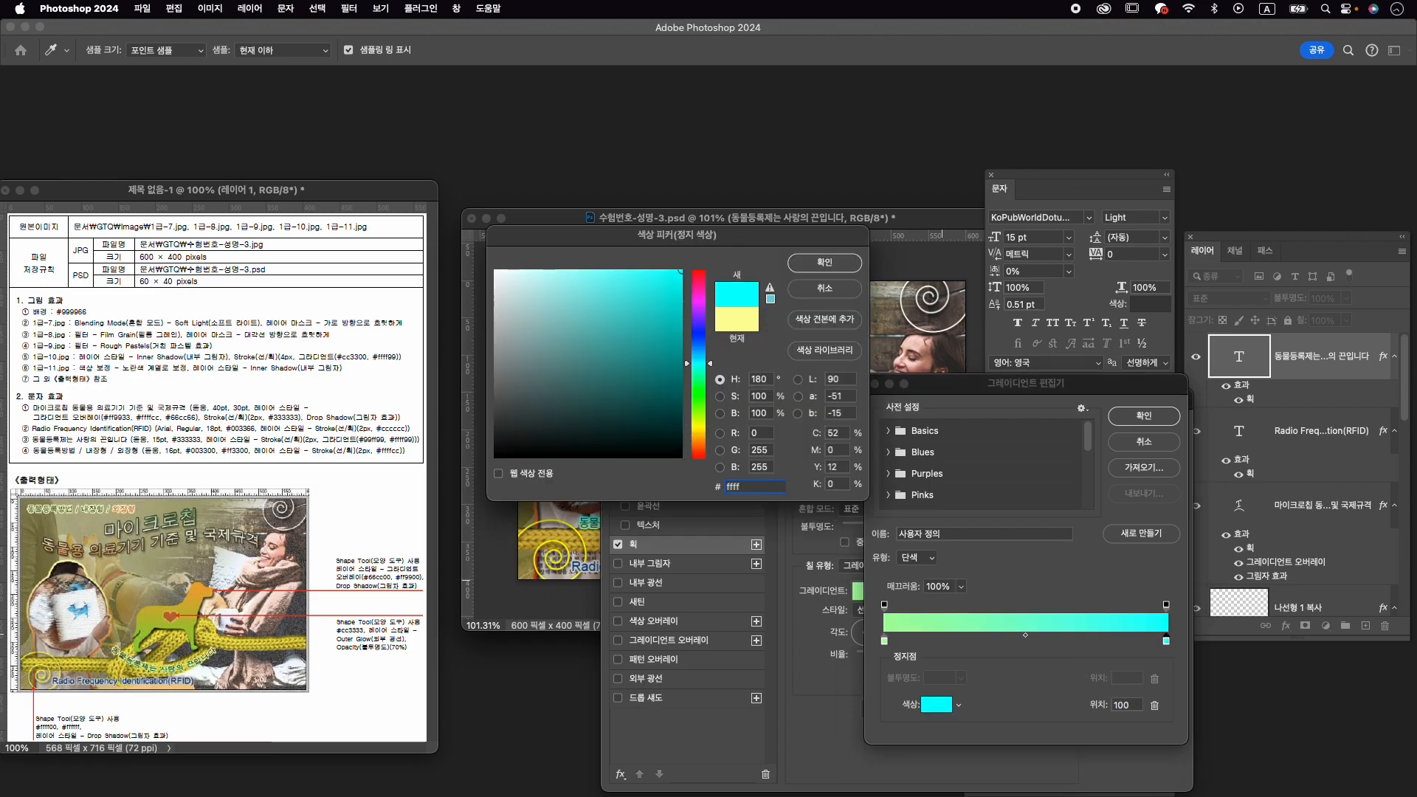
pyautogui.write('99')
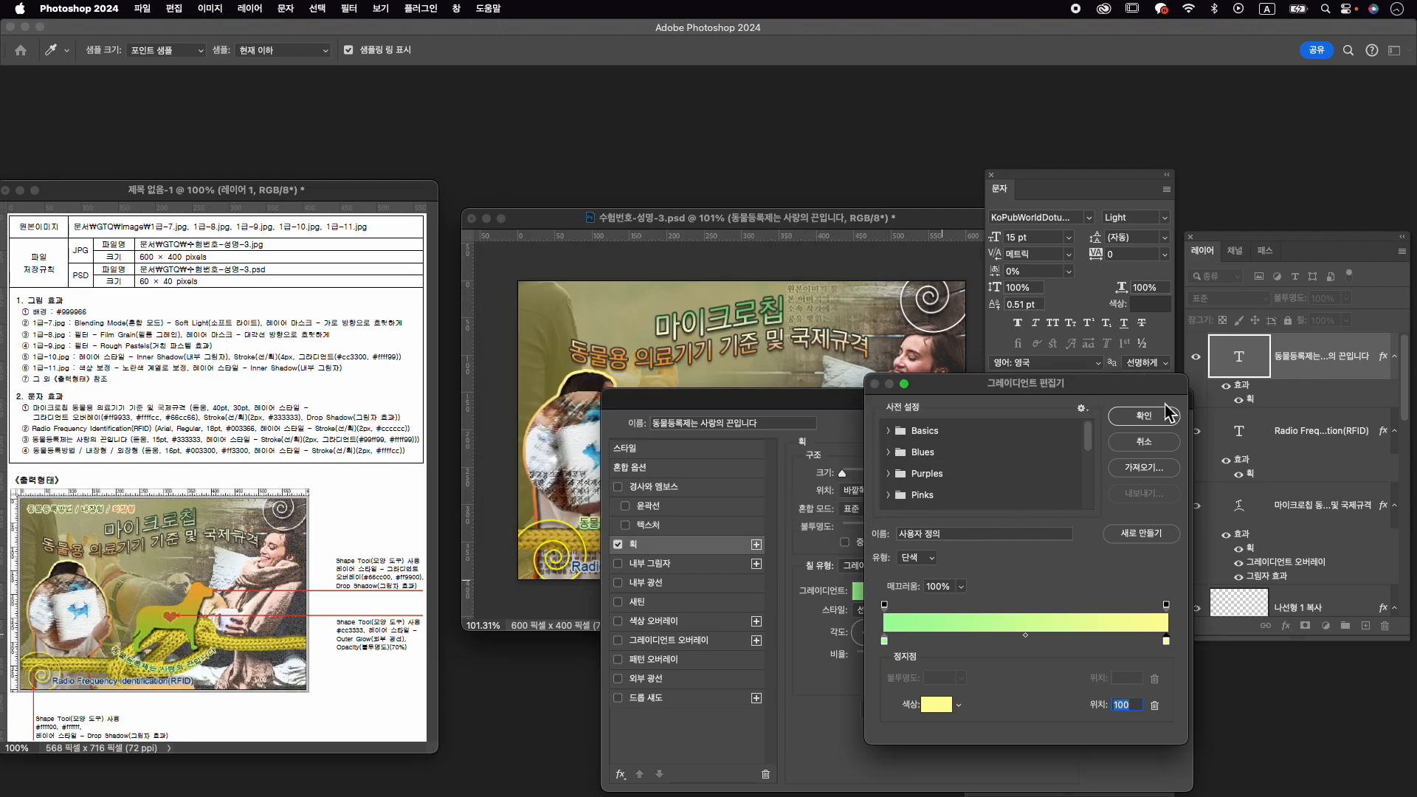
pyautogui.click(1143, 416)
pyautogui.moveTo(868, 396); pyautogui.dragTo(1000, 319)
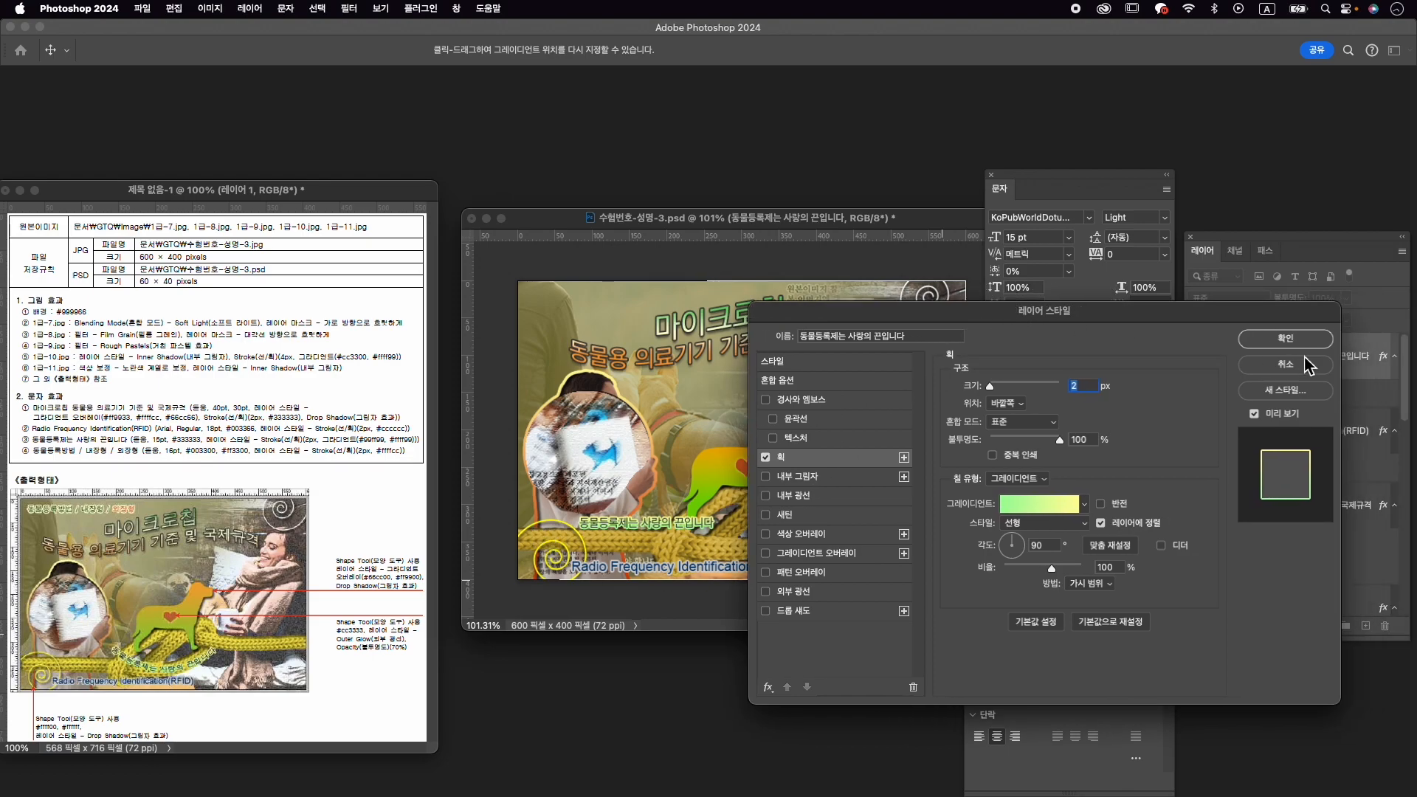
pyautogui.click(1284, 340)
# Warp the "동물등록제는 사랑의 끈입니다" text with the horizontal Arc (부채꼴) style and a bend of about -39%.
pyautogui.click(691, 50)
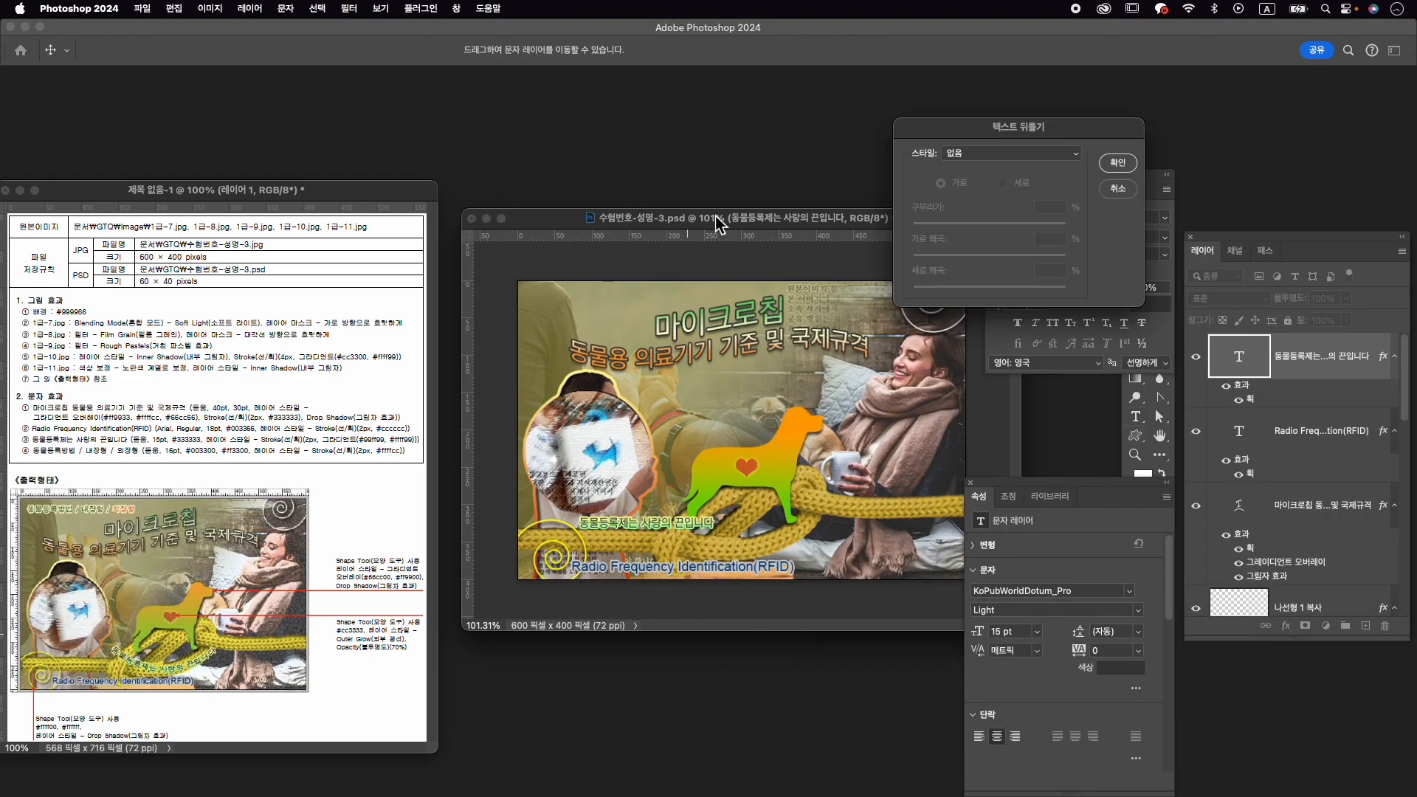
pyautogui.click(1004, 153)
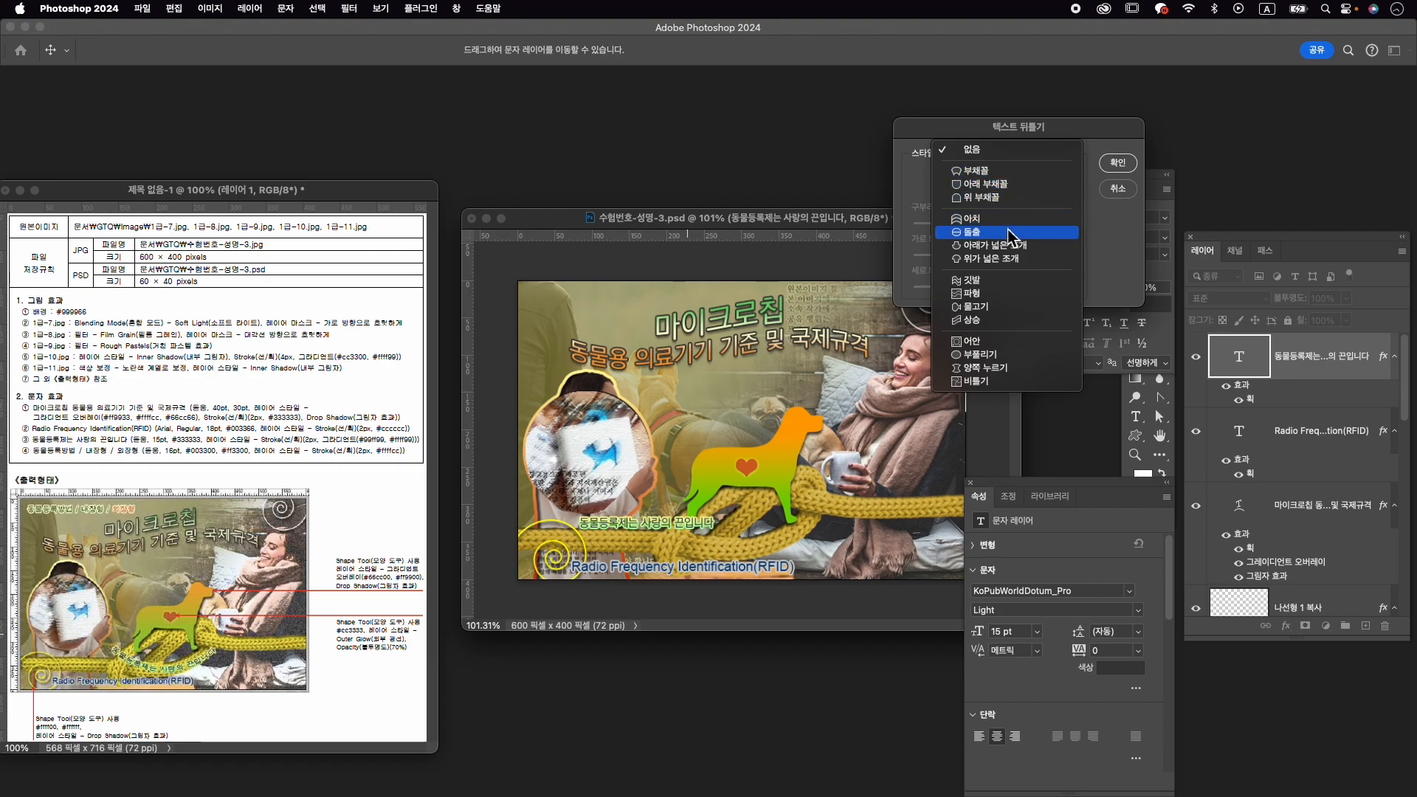
pyautogui.click(993, 169)
pyautogui.moveTo(1026, 224); pyautogui.dragTo(961, 227)
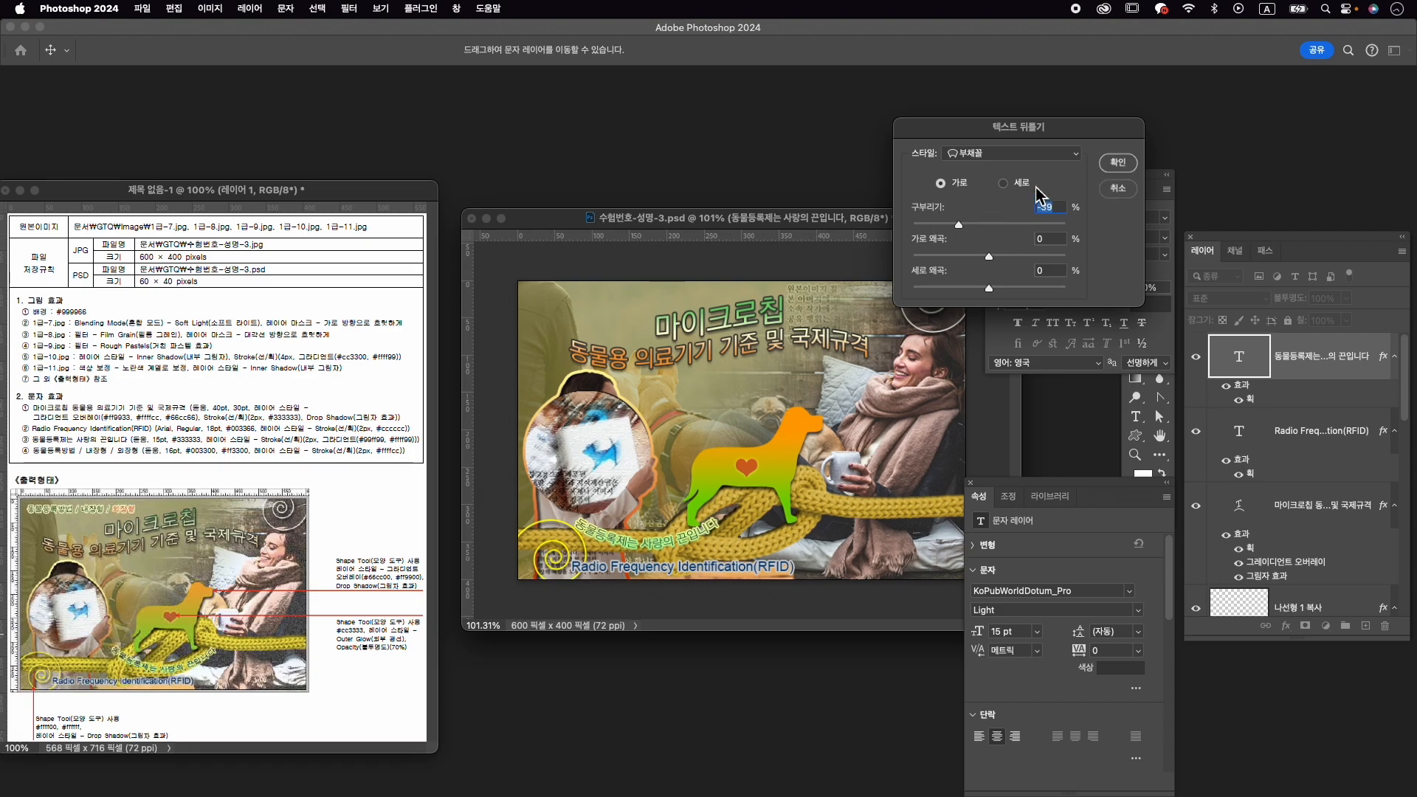
pyautogui.click(1118, 163)
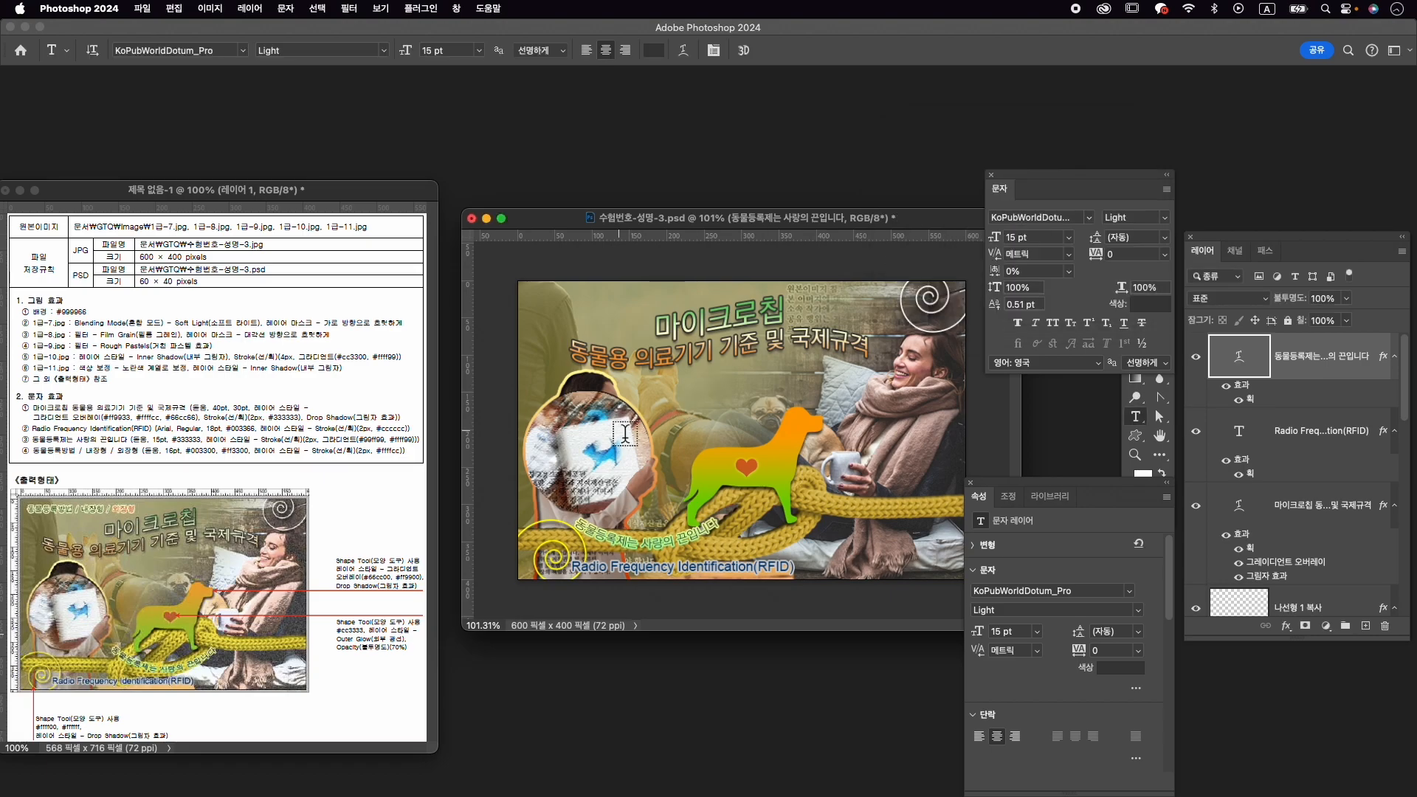
# Move the warped "동물등록제는 사랑의 끈입니다" text onto the yellow knit beneath the dog's feet.
pyautogui.press('super+t')
pyautogui.moveTo(698, 533); pyautogui.dragTo(787, 538)
pyautogui.press('Return')
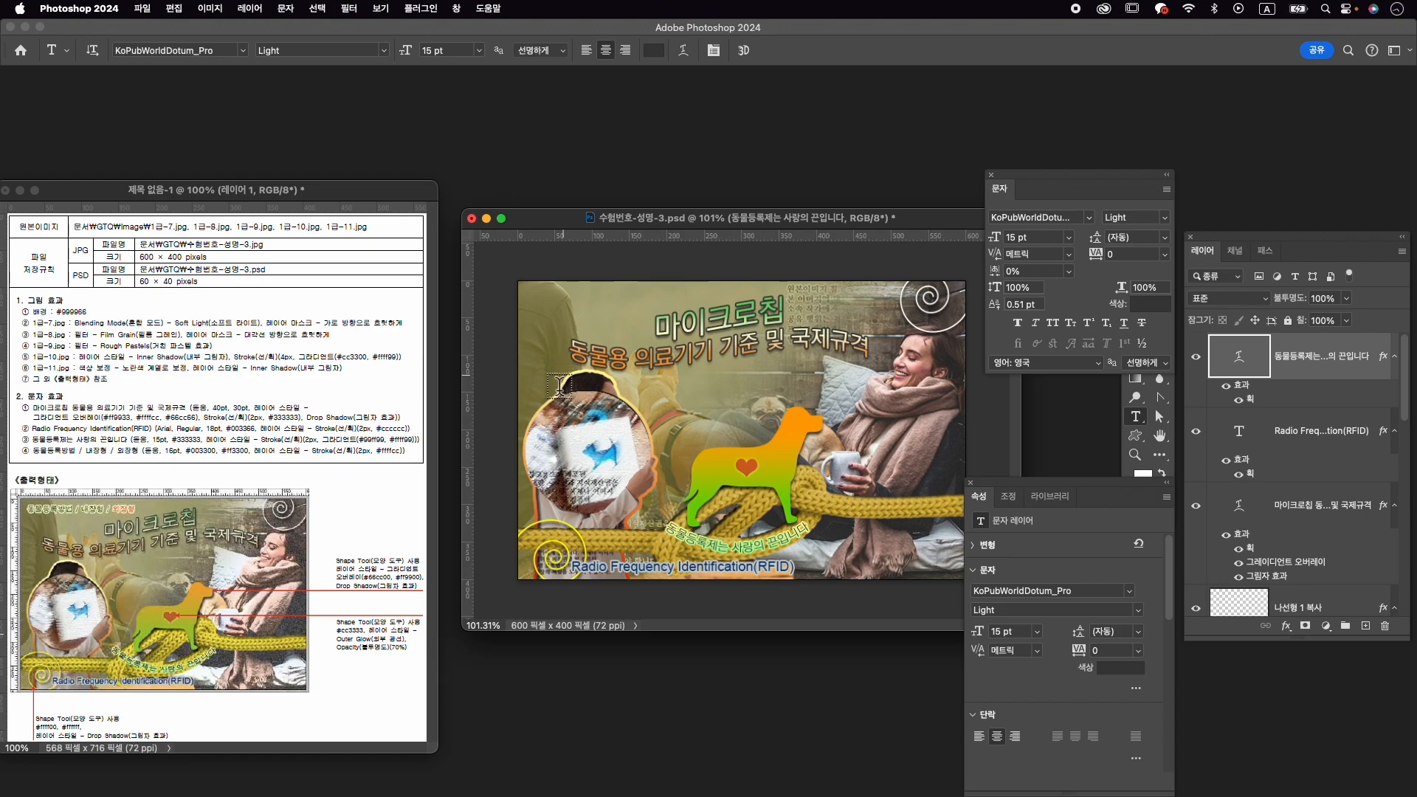
# Add the text "동물등록방법 / 내장형 / 외장형" in the image's upper-left corner, shifted so it lies fully inside the canvas.
pyautogui.click(1155, 409)
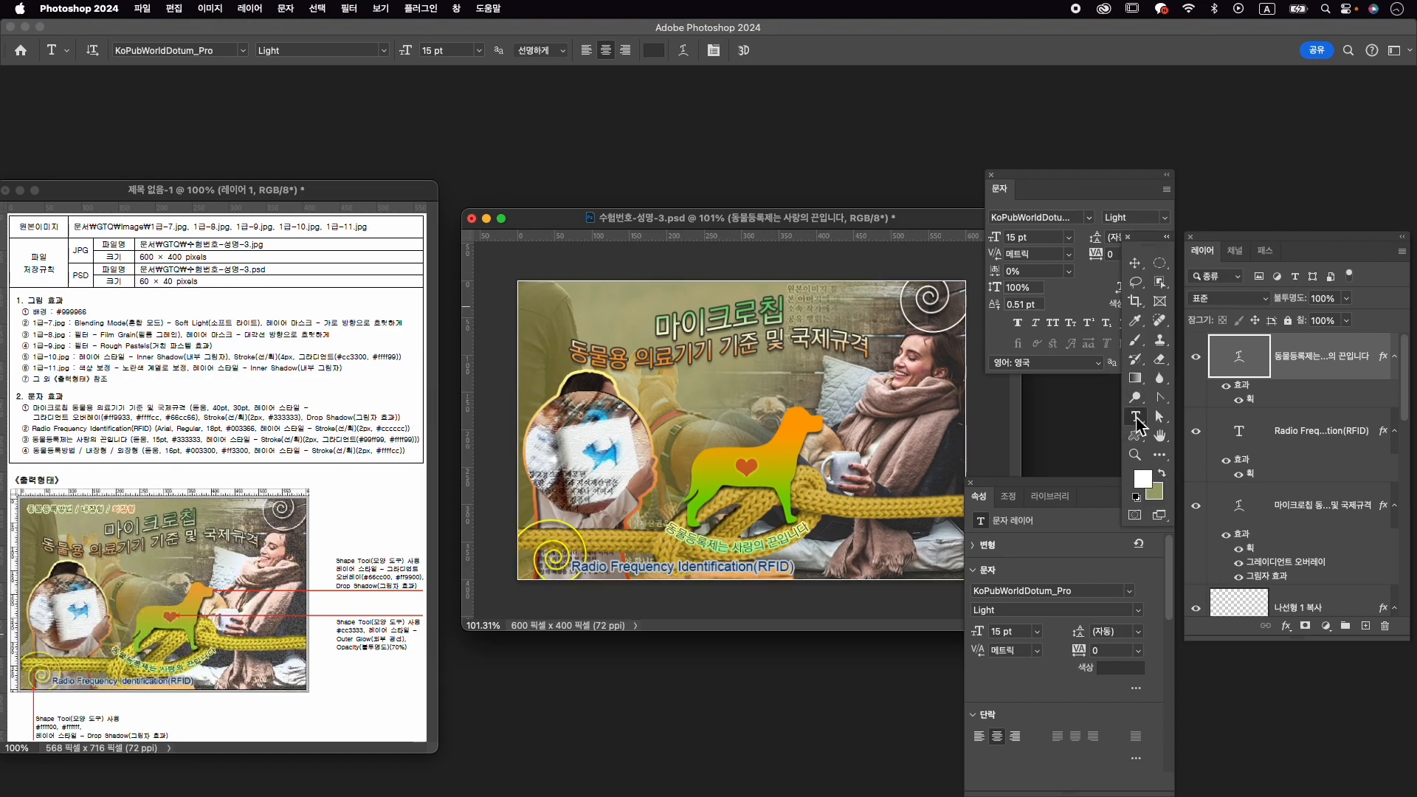
pyautogui.click(539, 301)
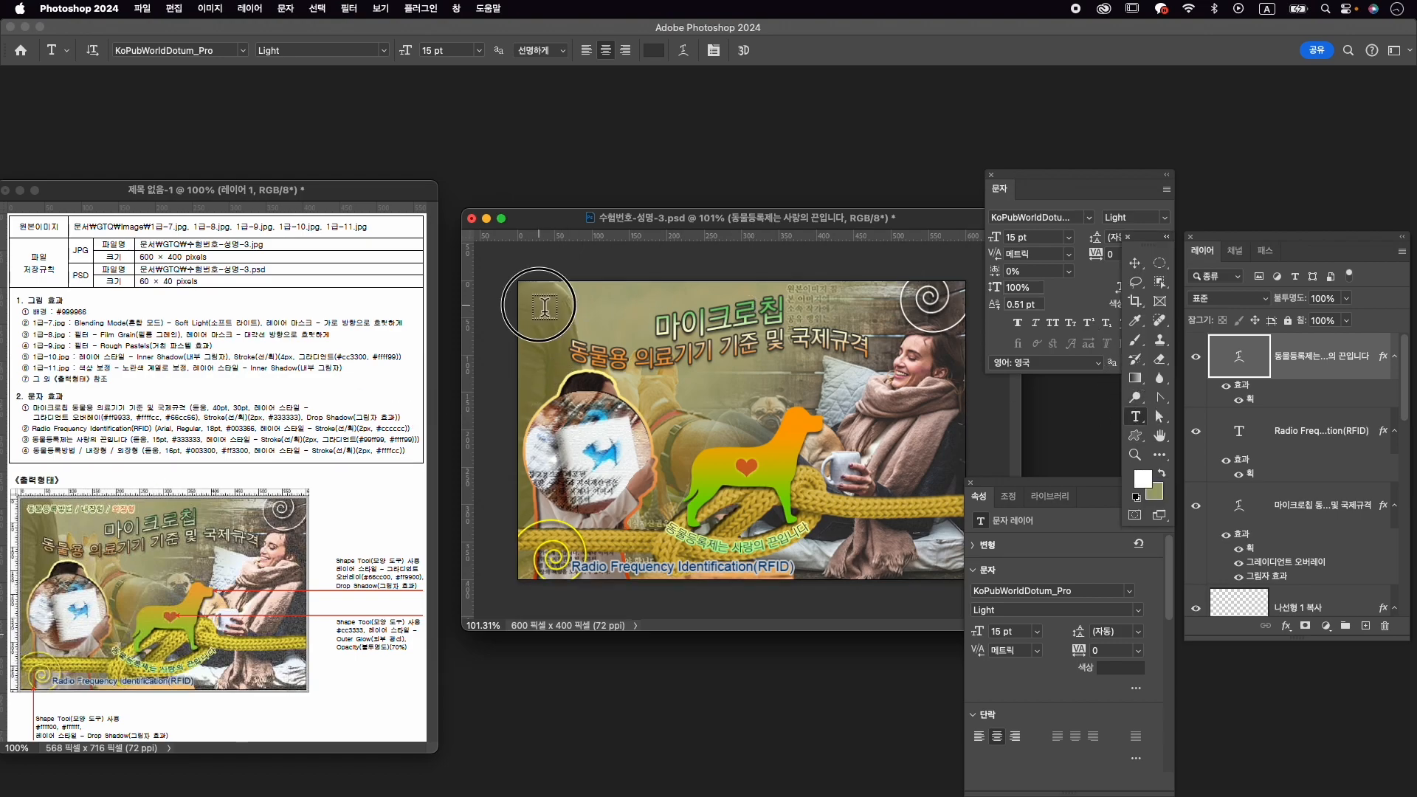
pyautogui.press('BackSpace')
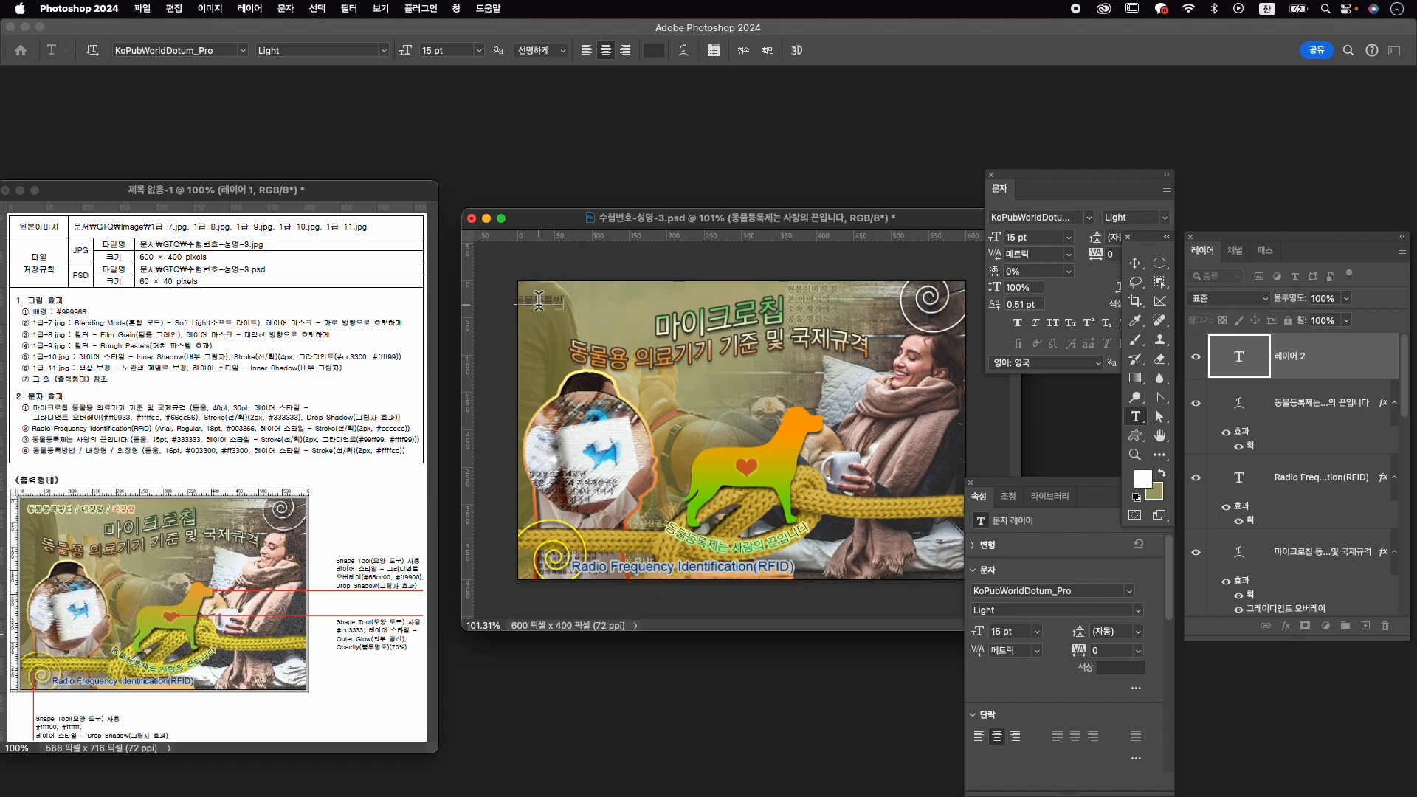
pyautogui.write('동물등록방법 / 내장형 / ㅇ')
pyautogui.write('외장형')
pyautogui.press('super+a')
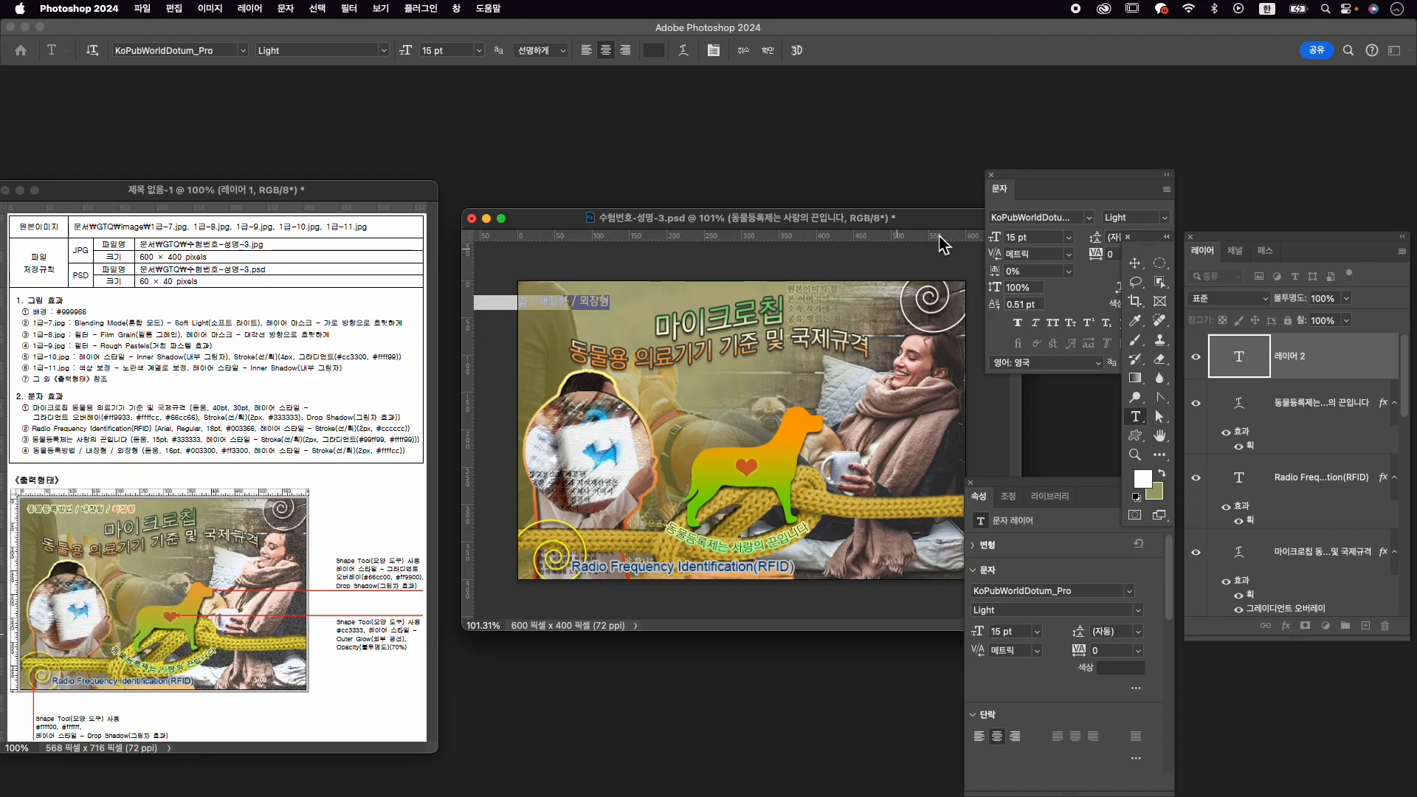
pyautogui.moveTo(561, 300); pyautogui.dragTo(620, 296)
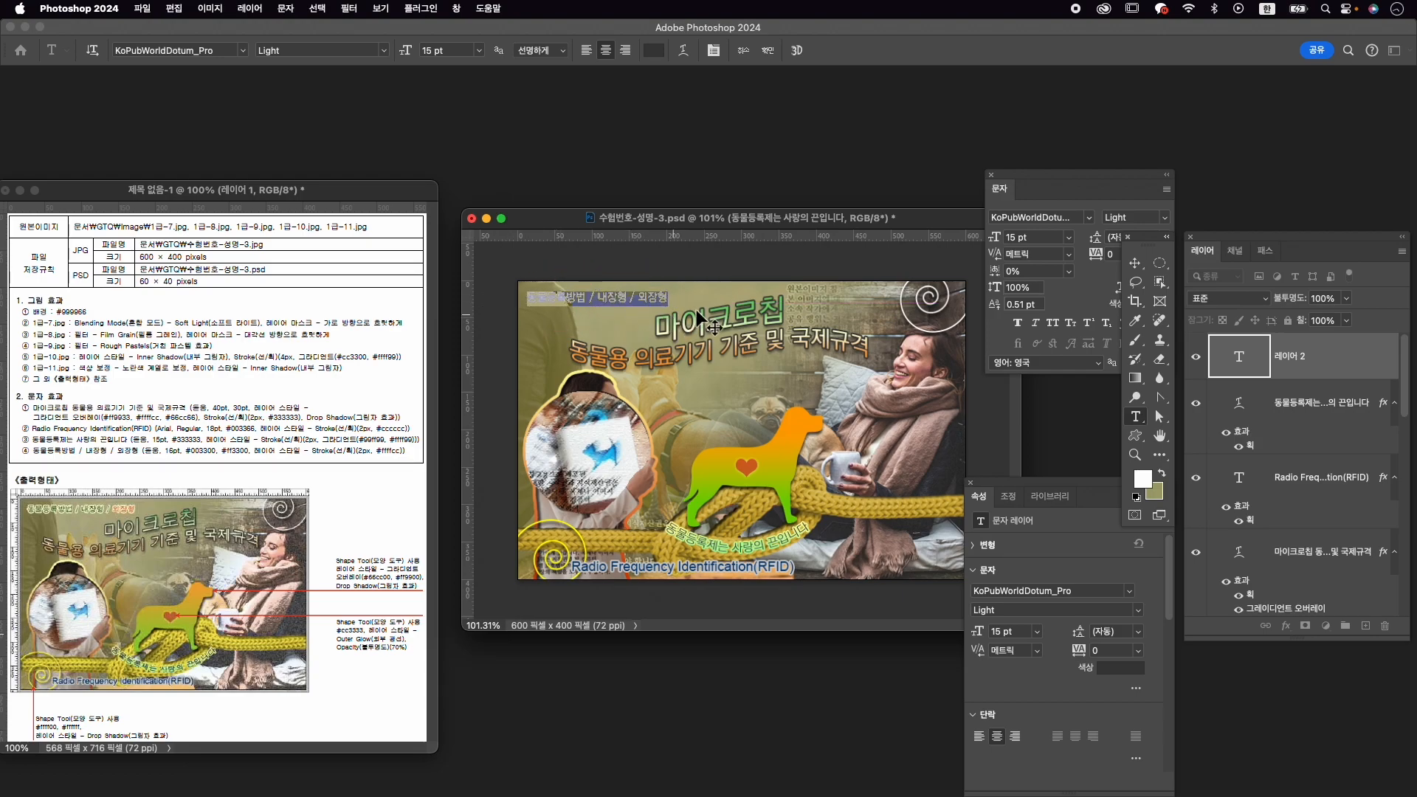
# Set the "동물등록방법 / 내장형 / 외장형" text's size to 16 pt and its colour to 003300.
pyautogui.click(1020, 237)
pyautogui.press('Up')
pyautogui.press('Return')
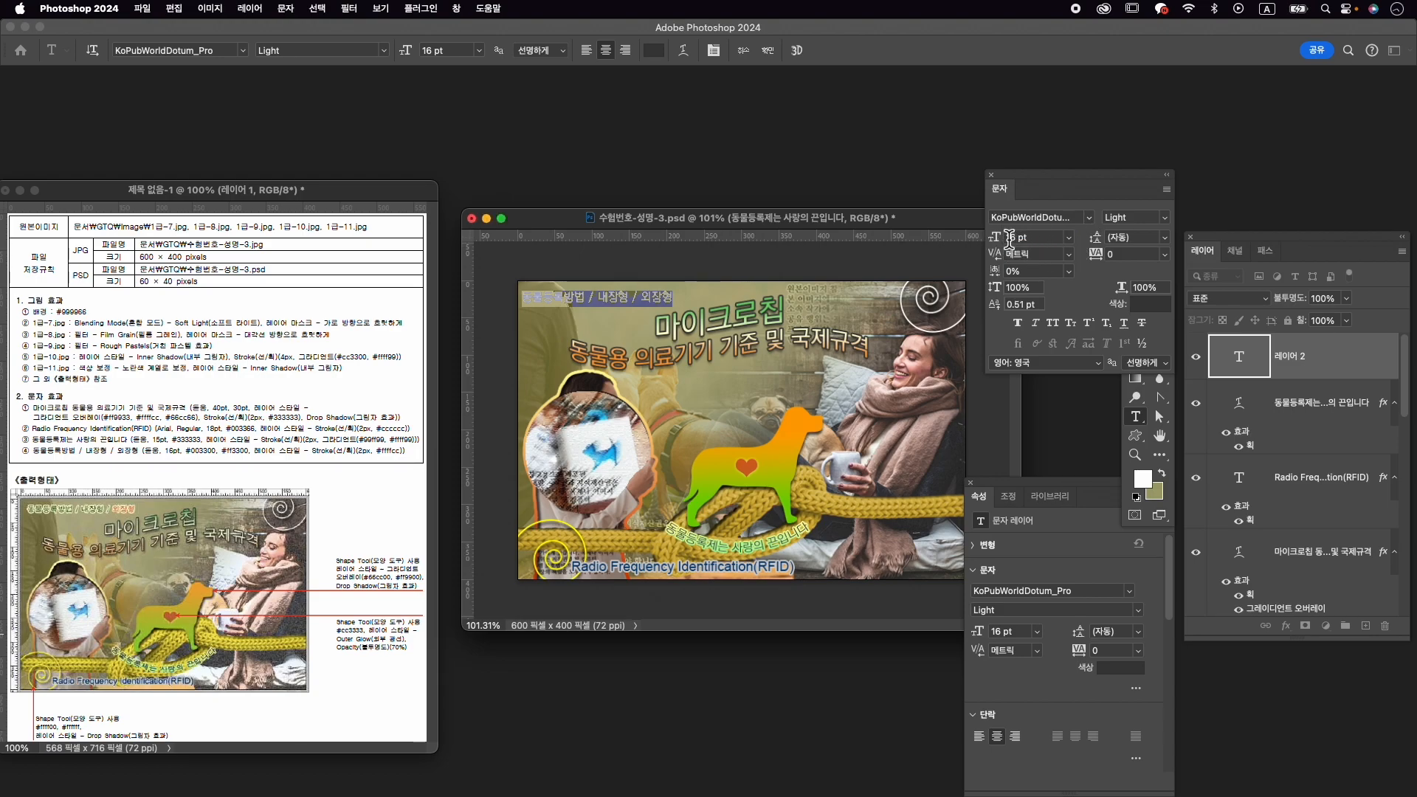
pyautogui.click(1141, 313)
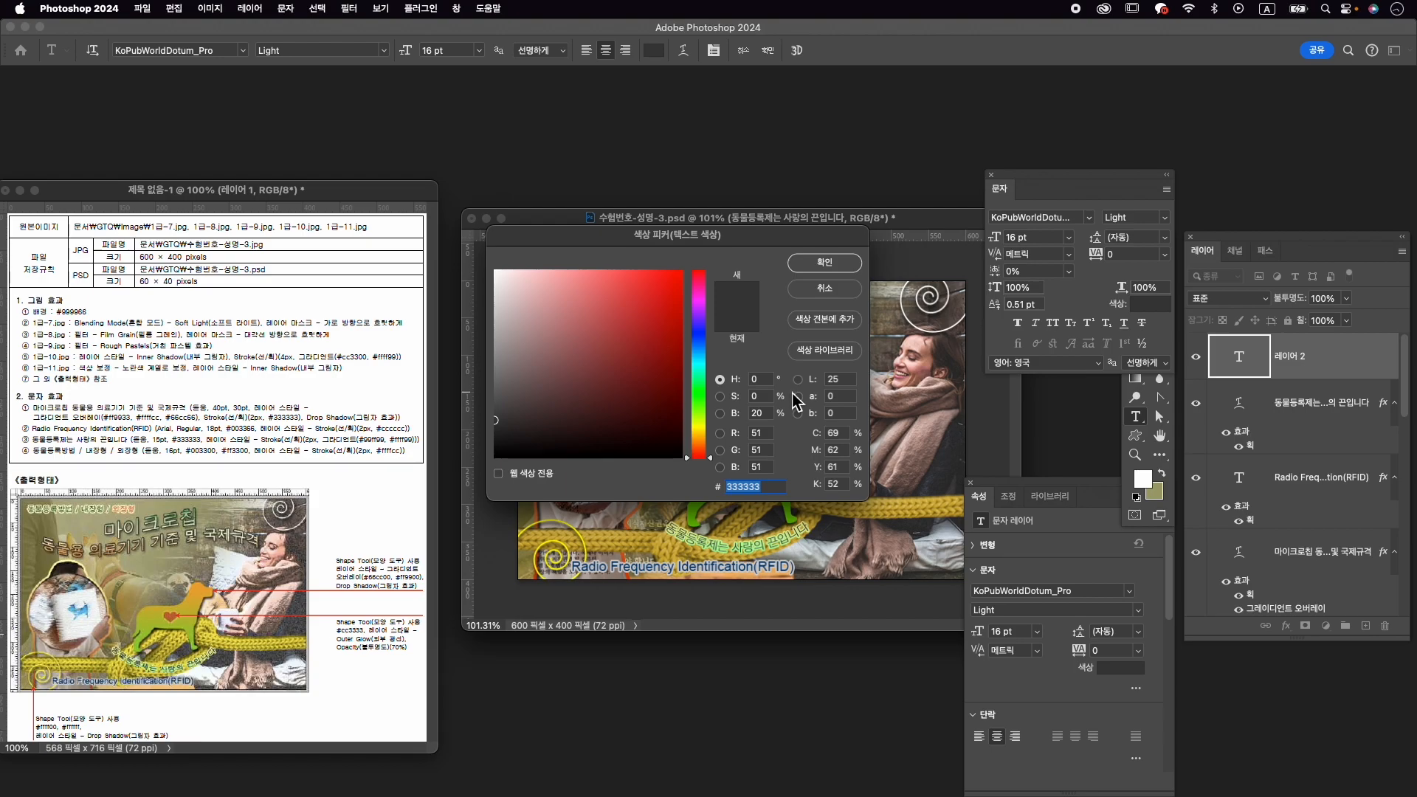
pyautogui.write('003300')
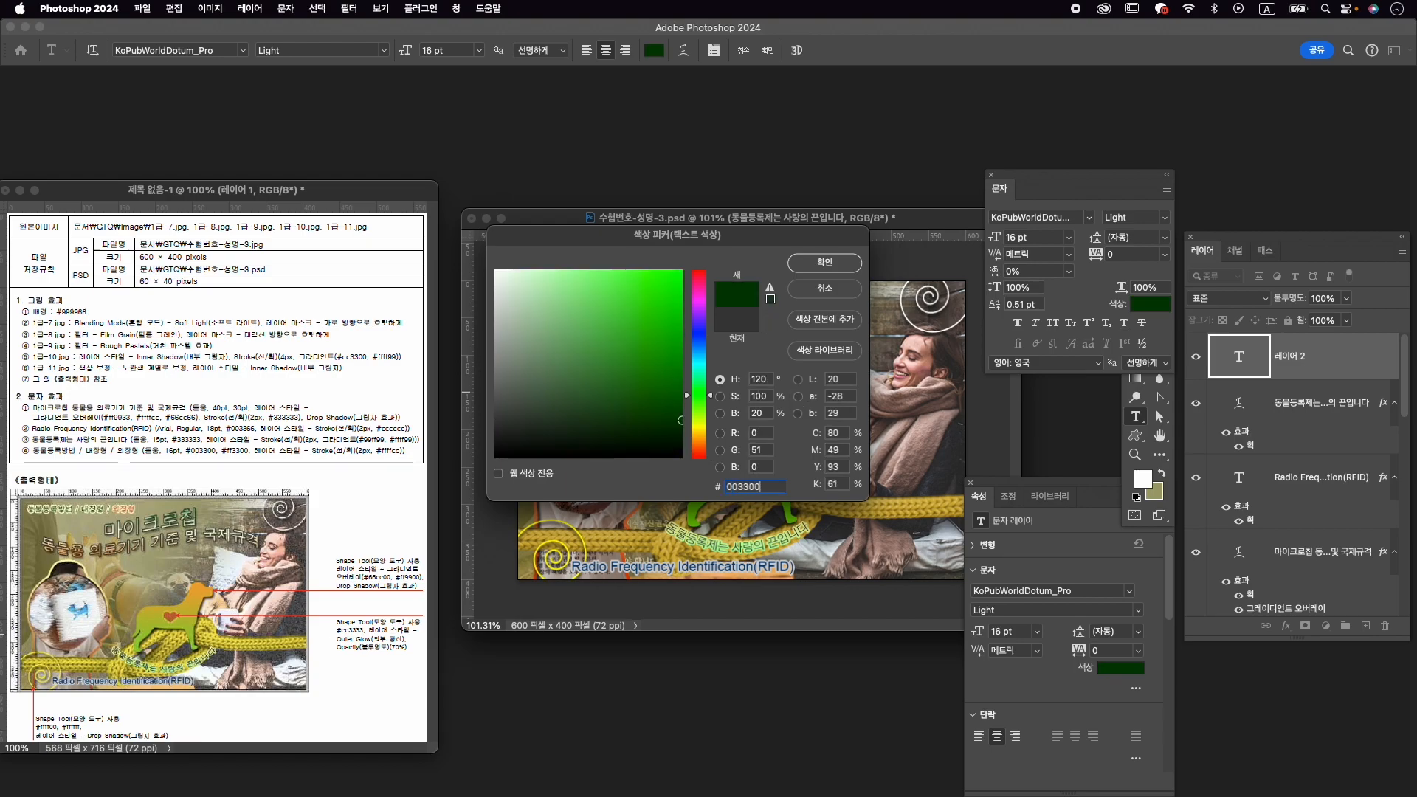
pyautogui.press('Return')
# Colour only the word "외장형" ff3300 and commit the text.
pyautogui.moveTo(641, 299); pyautogui.dragTo(674, 299)
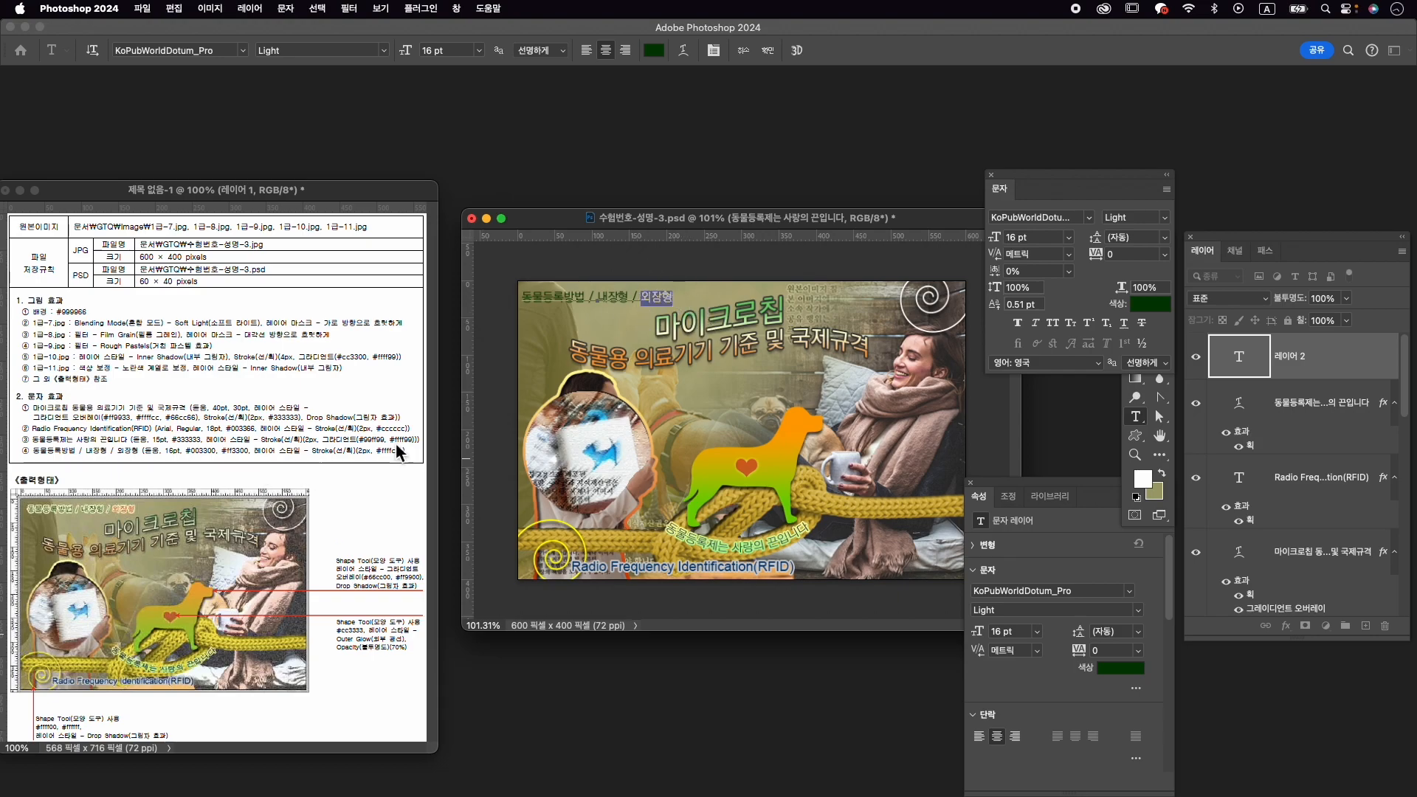
pyautogui.click(1150, 304)
pyautogui.write('ff3300')
pyautogui.press('Return')
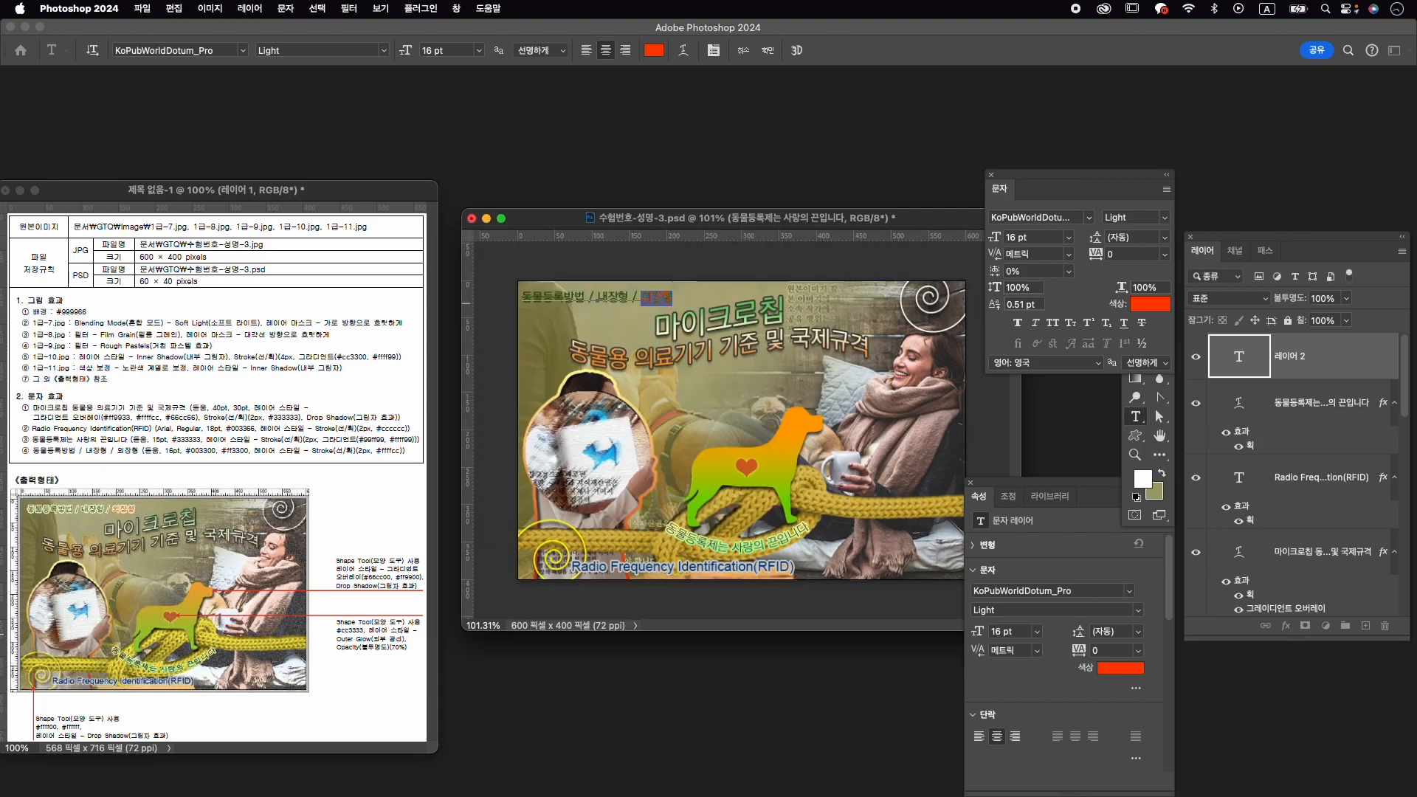
pyautogui.click(767, 51)
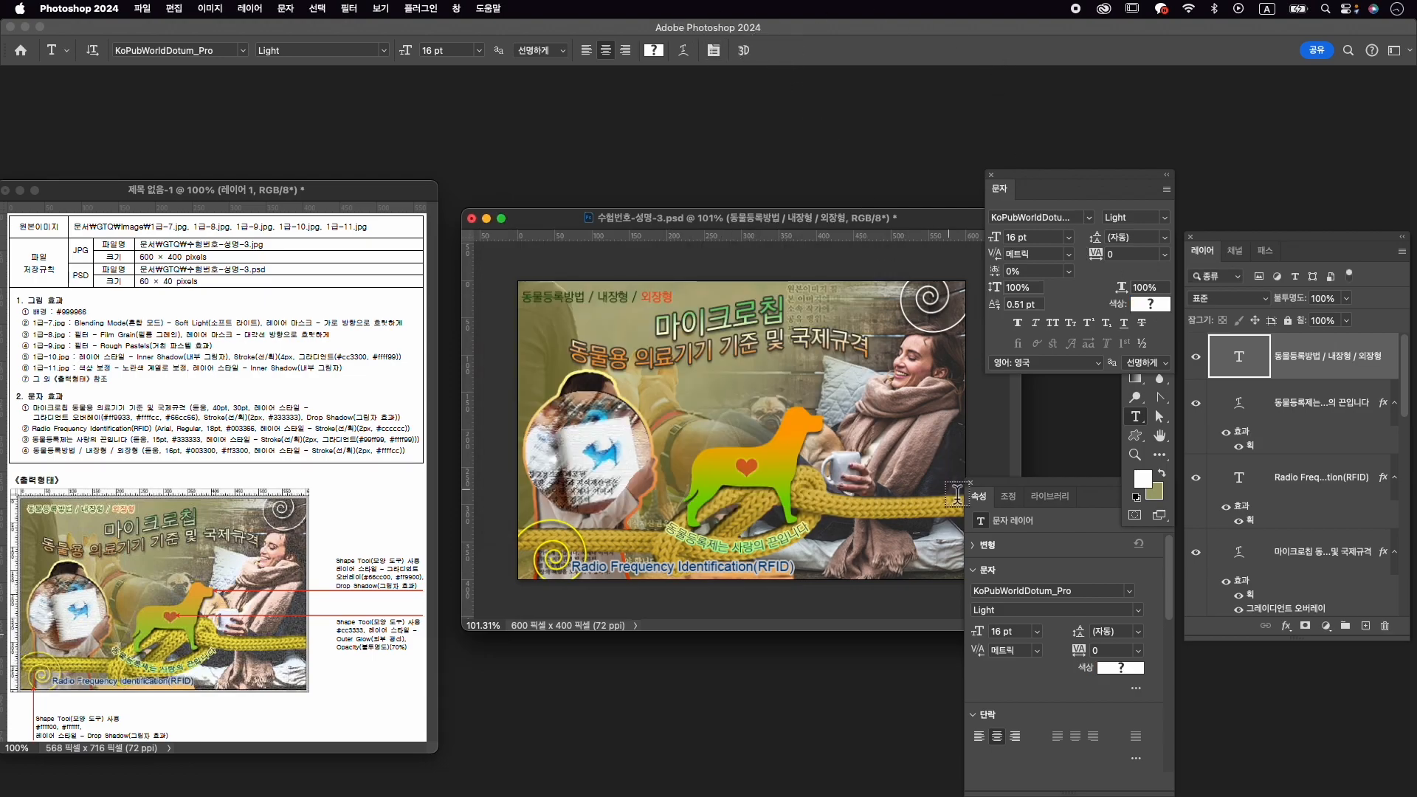
# Add a 2 px solid ffffcc stroke to the "동물등록방법 / 내장형 / 외장형" text layer.
pyautogui.click(1287, 626)
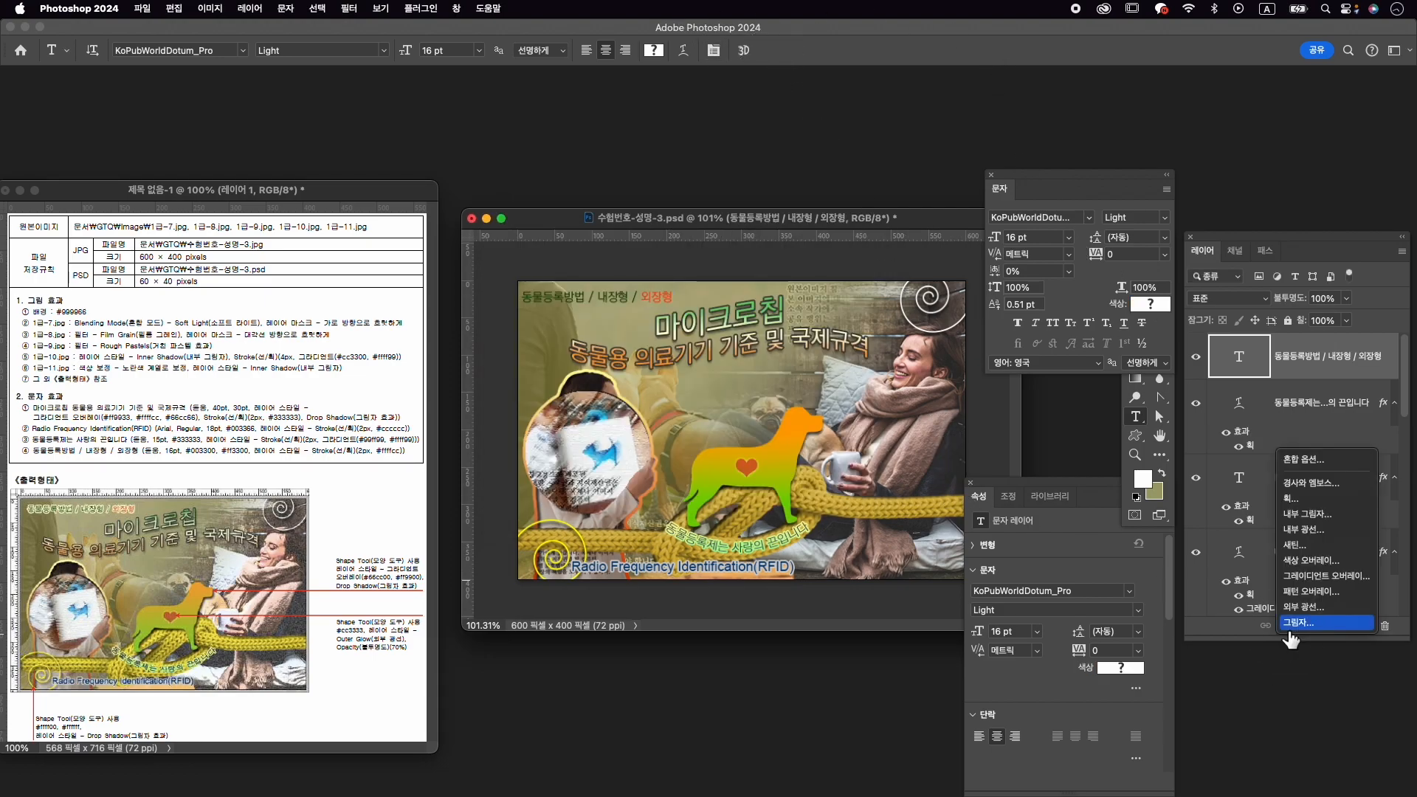
pyautogui.click(1292, 499)
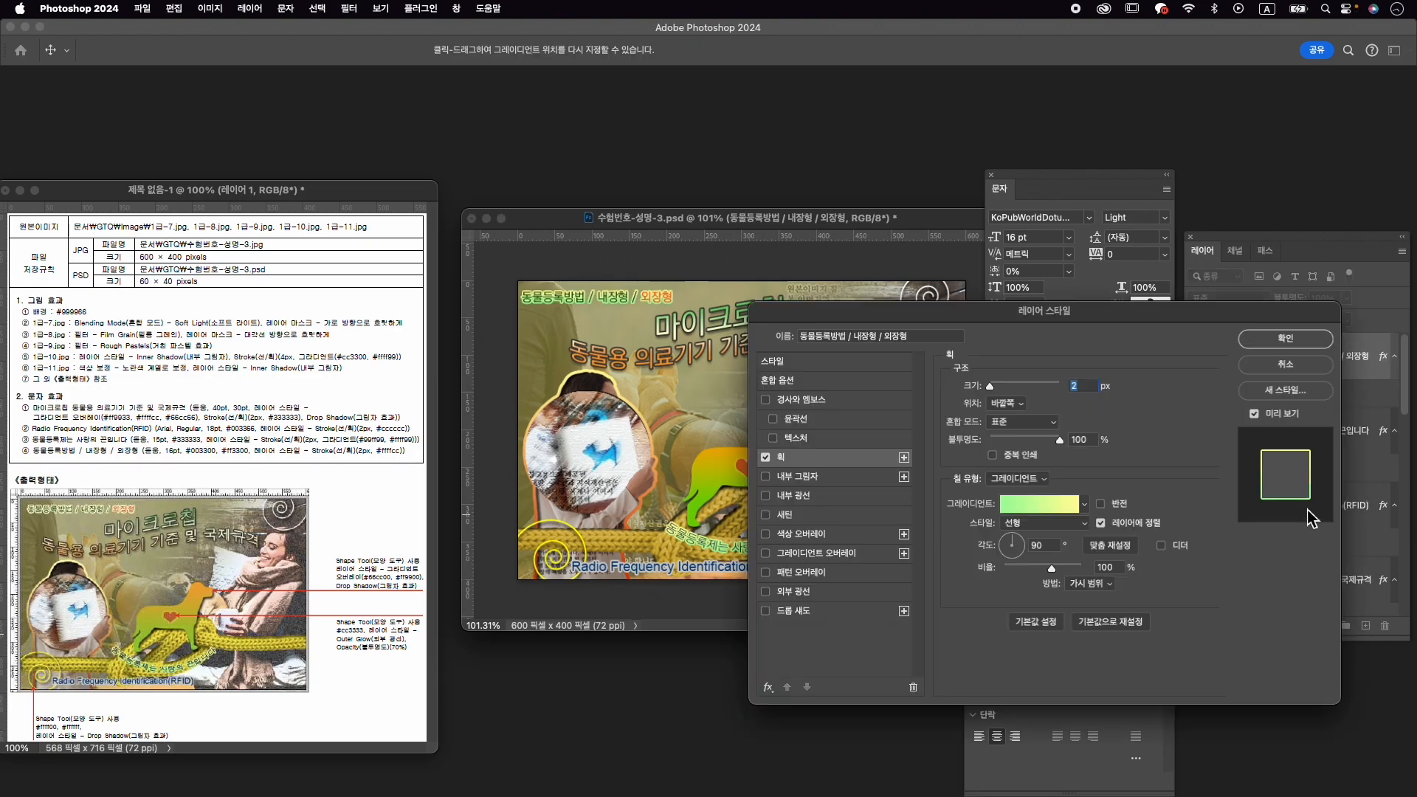
pyautogui.click(1017, 478)
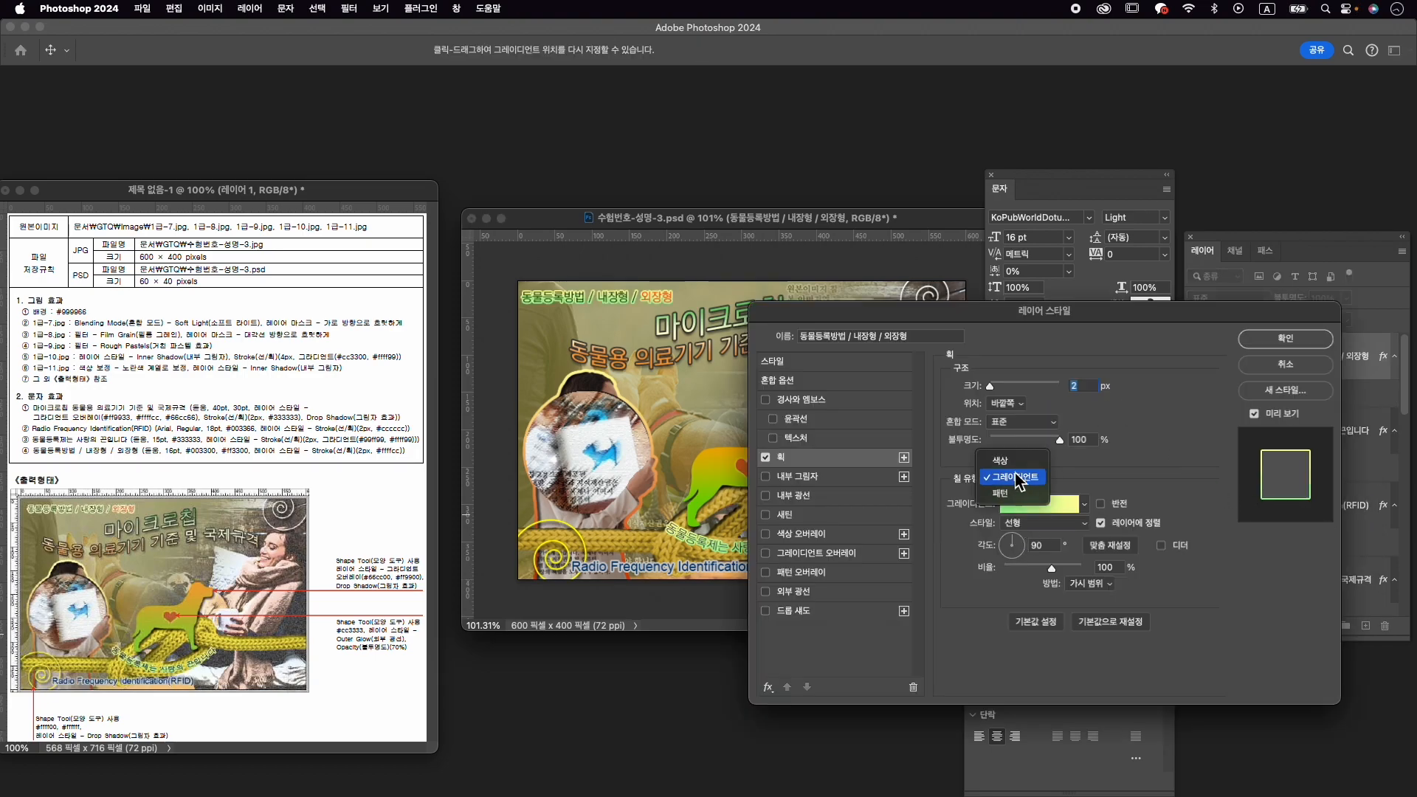
pyautogui.click(1000, 460)
pyautogui.click(985, 506)
pyautogui.write('ffffcc')
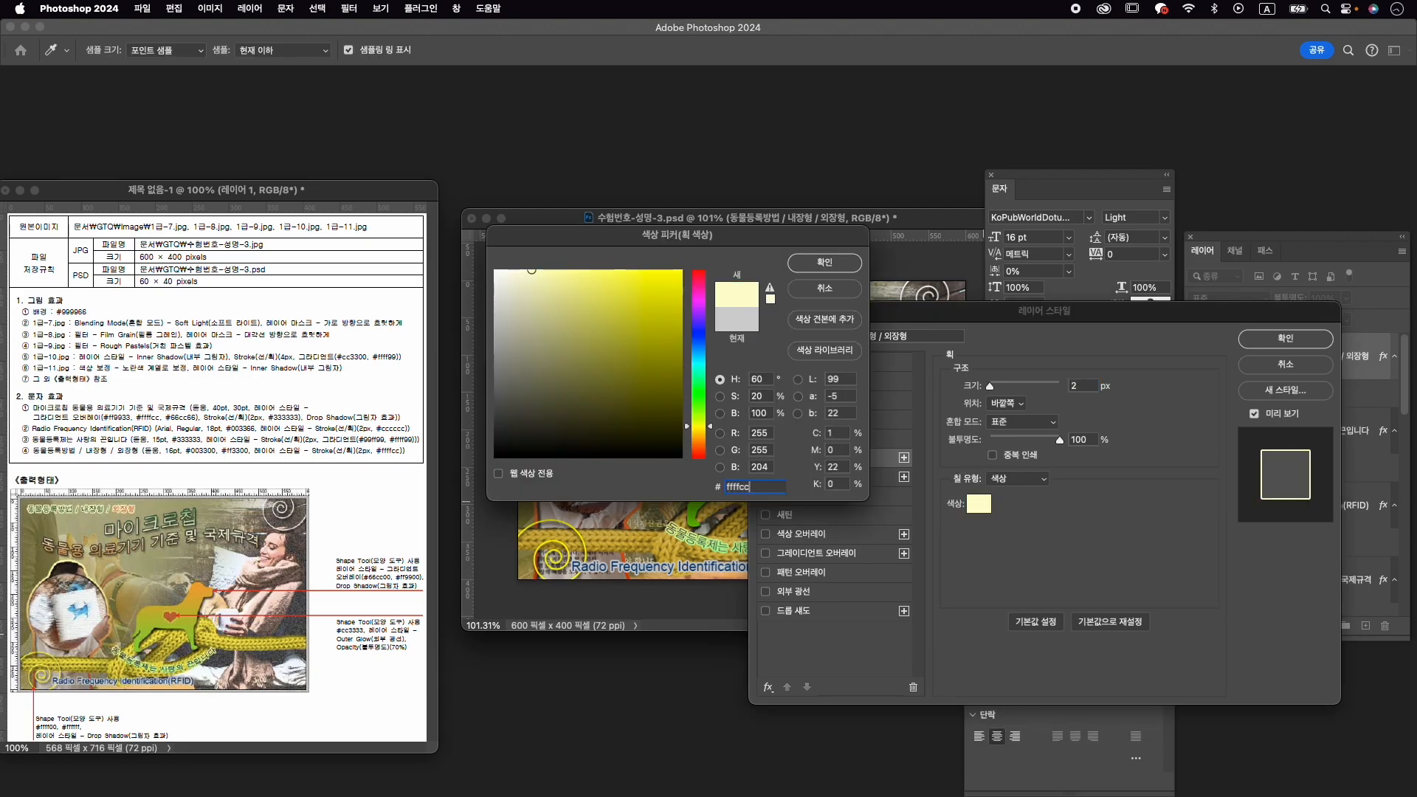
pyautogui.press('Return')
pyautogui.click(1286, 338)
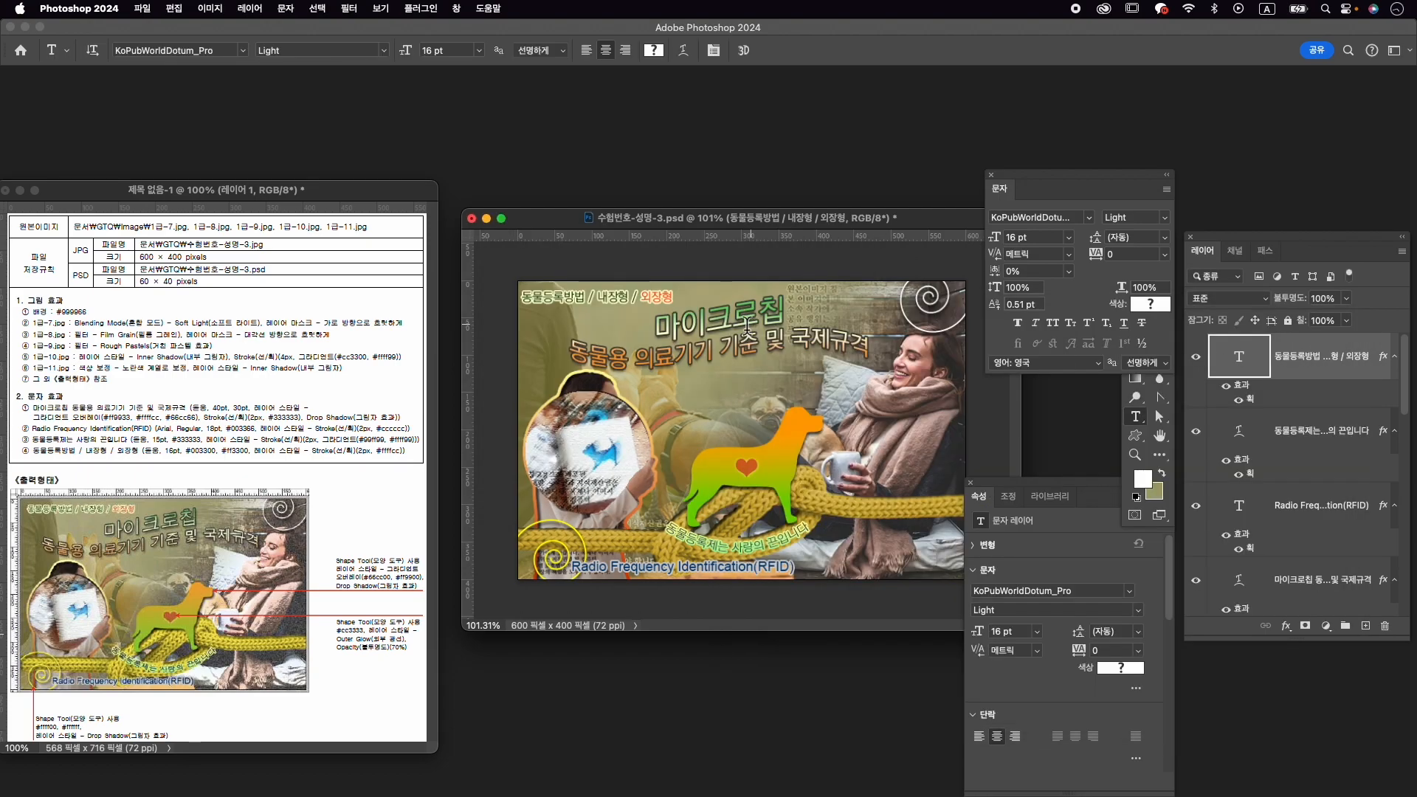
# Nudge the "동물등록방법 / 내장형 / 외장형" text slightly right, away from the canvas's left edge.
pyautogui.press('super+t')
pyautogui.press('Right')
pyautogui.press('Right')
pyautogui.press('Right')
pyautogui.press('Right')
pyautogui.press('Right')
pyautogui.press('Right')
pyautogui.press('Right')
pyautogui.press('Right')
pyautogui.press('Left')
pyautogui.press('Return')
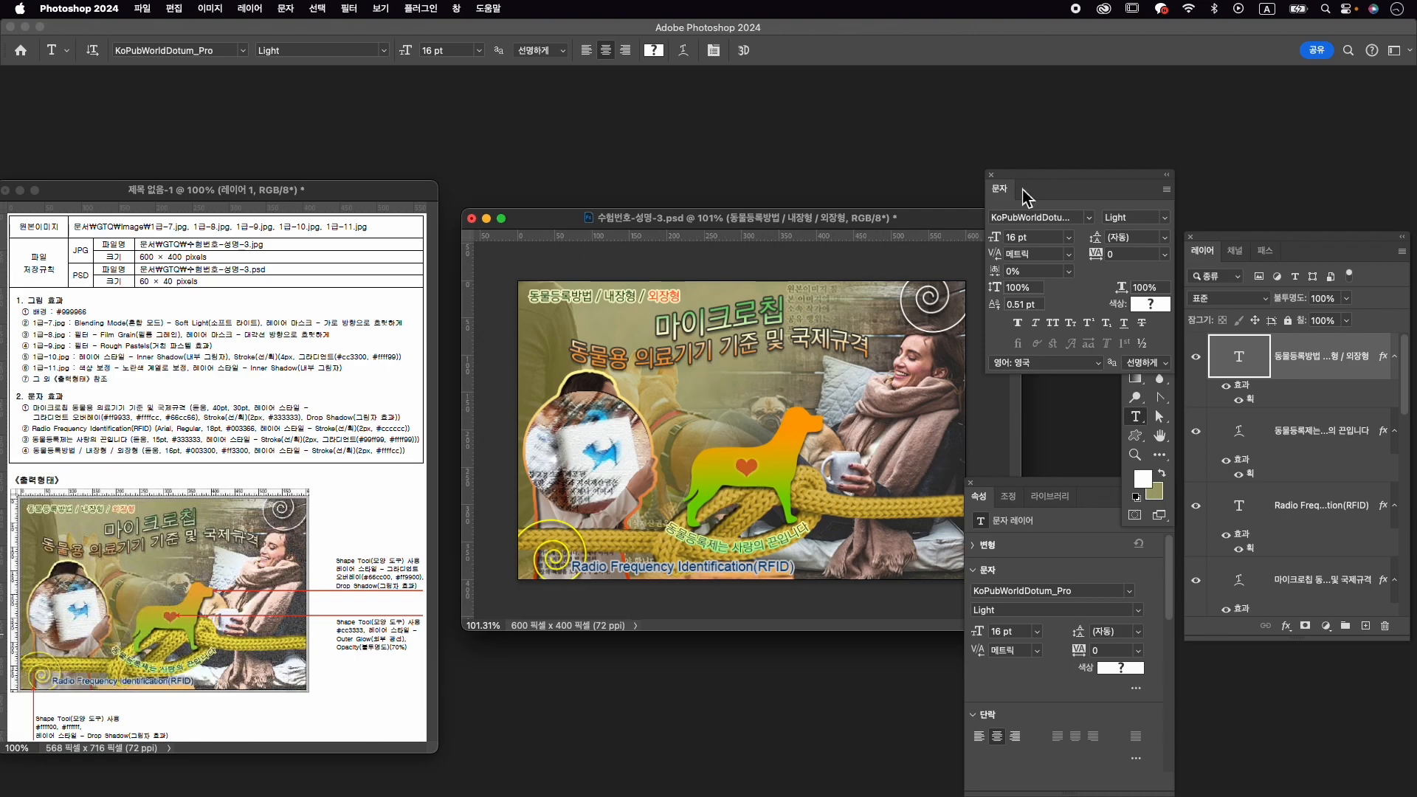
# Close the Character and Properties panels and save the finished composition 수험번호-성명-3.psd.
pyautogui.click(991, 175)
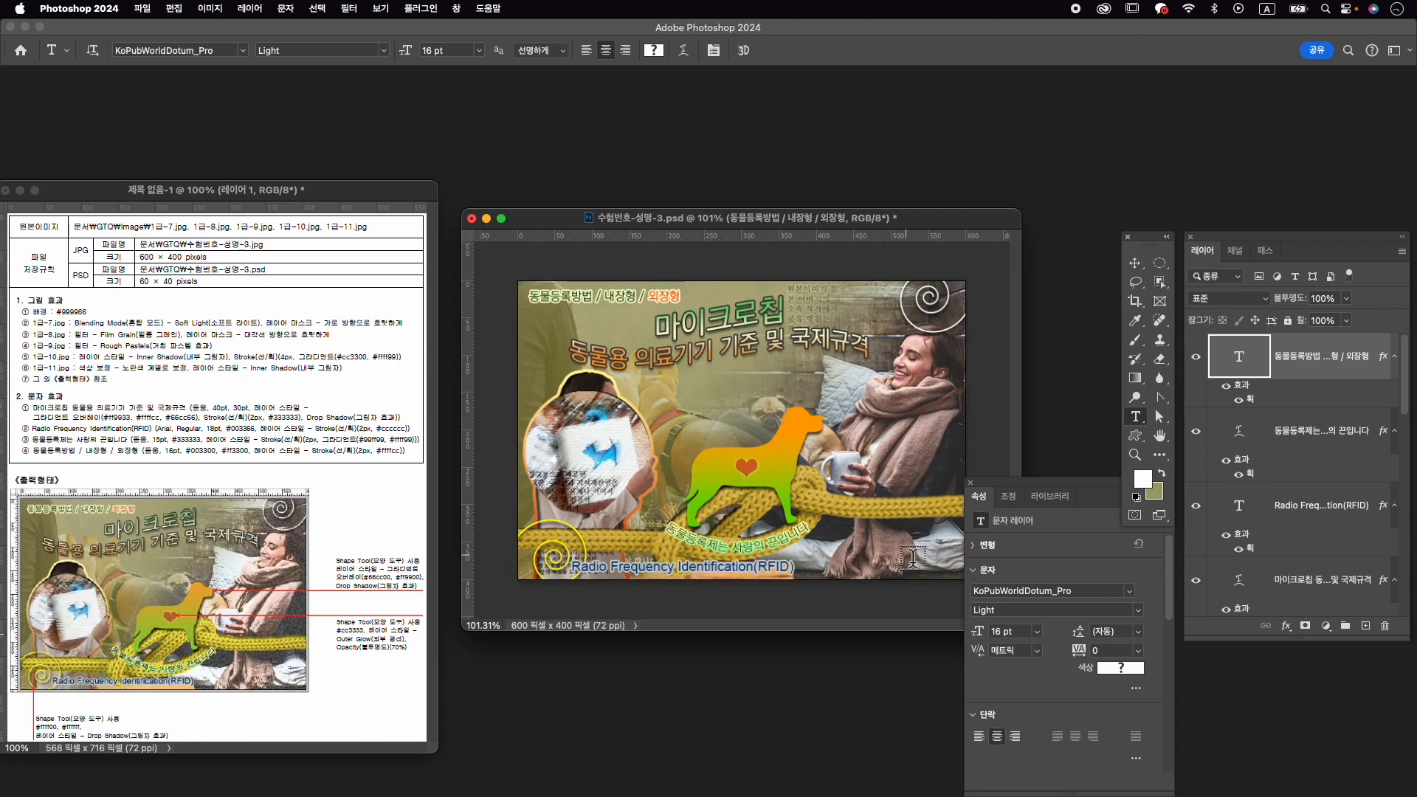
pyautogui.click(971, 483)
pyautogui.press('v')
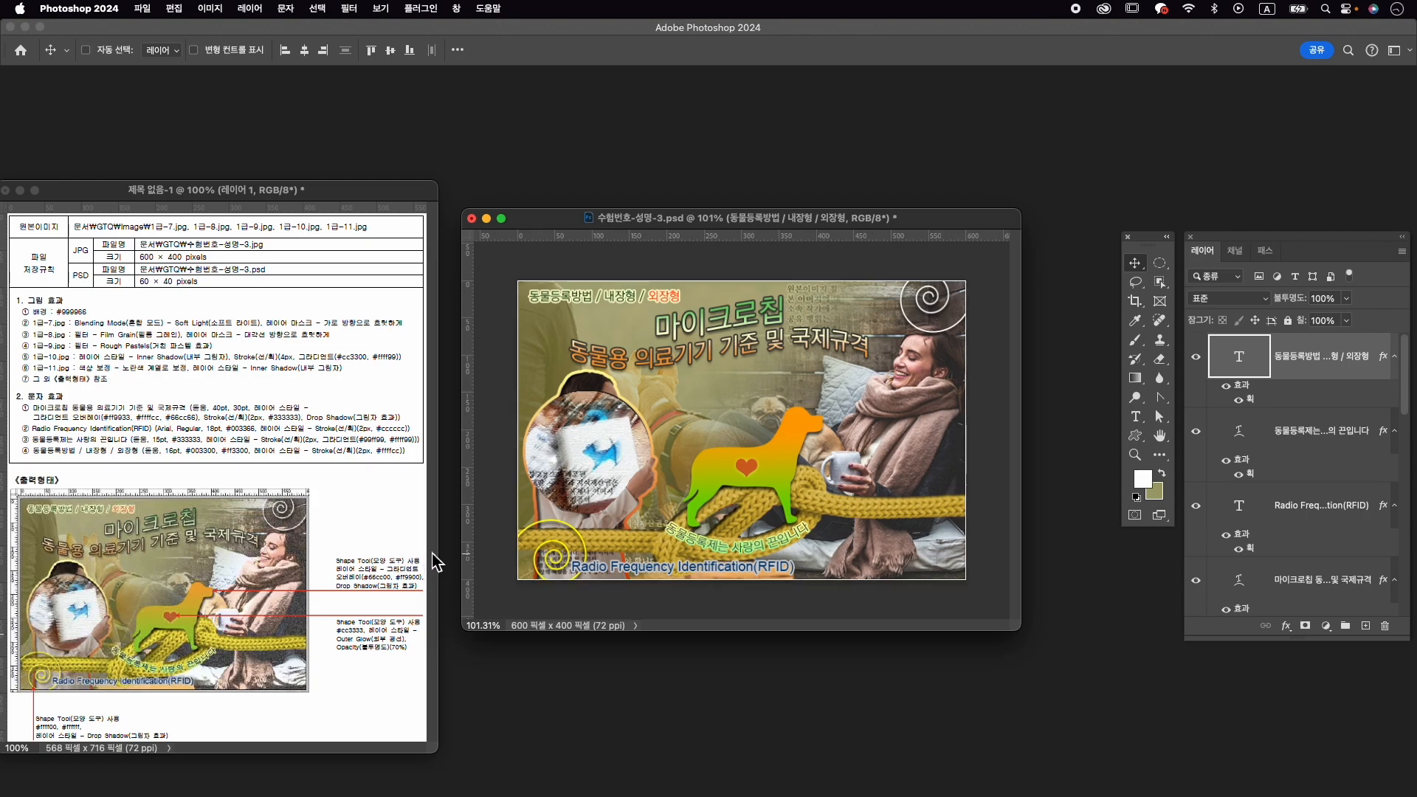
pyautogui.press('super+s')
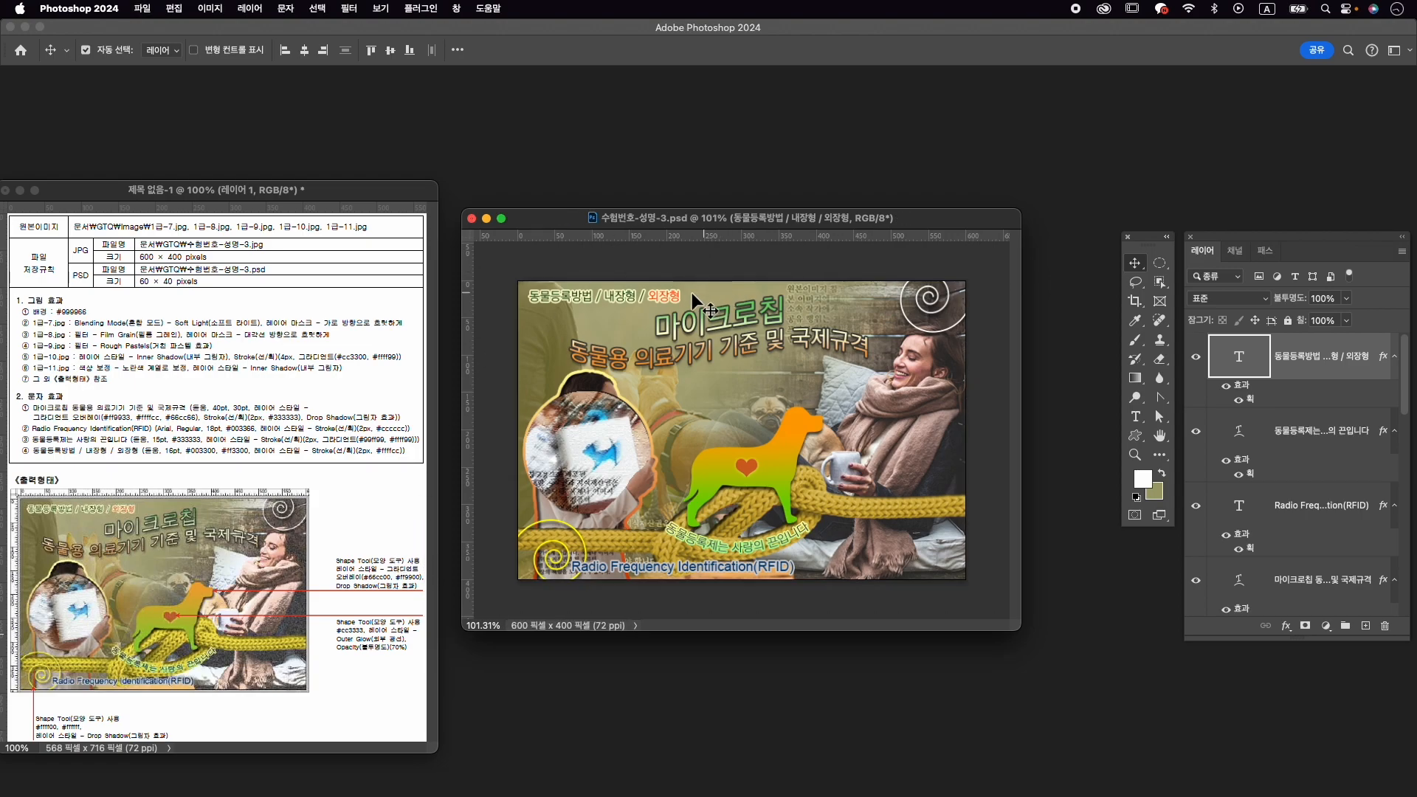
# Export the composition as 수험번호-성명-3.jpg into the GTQ folder.
pyautogui.click(143, 9)
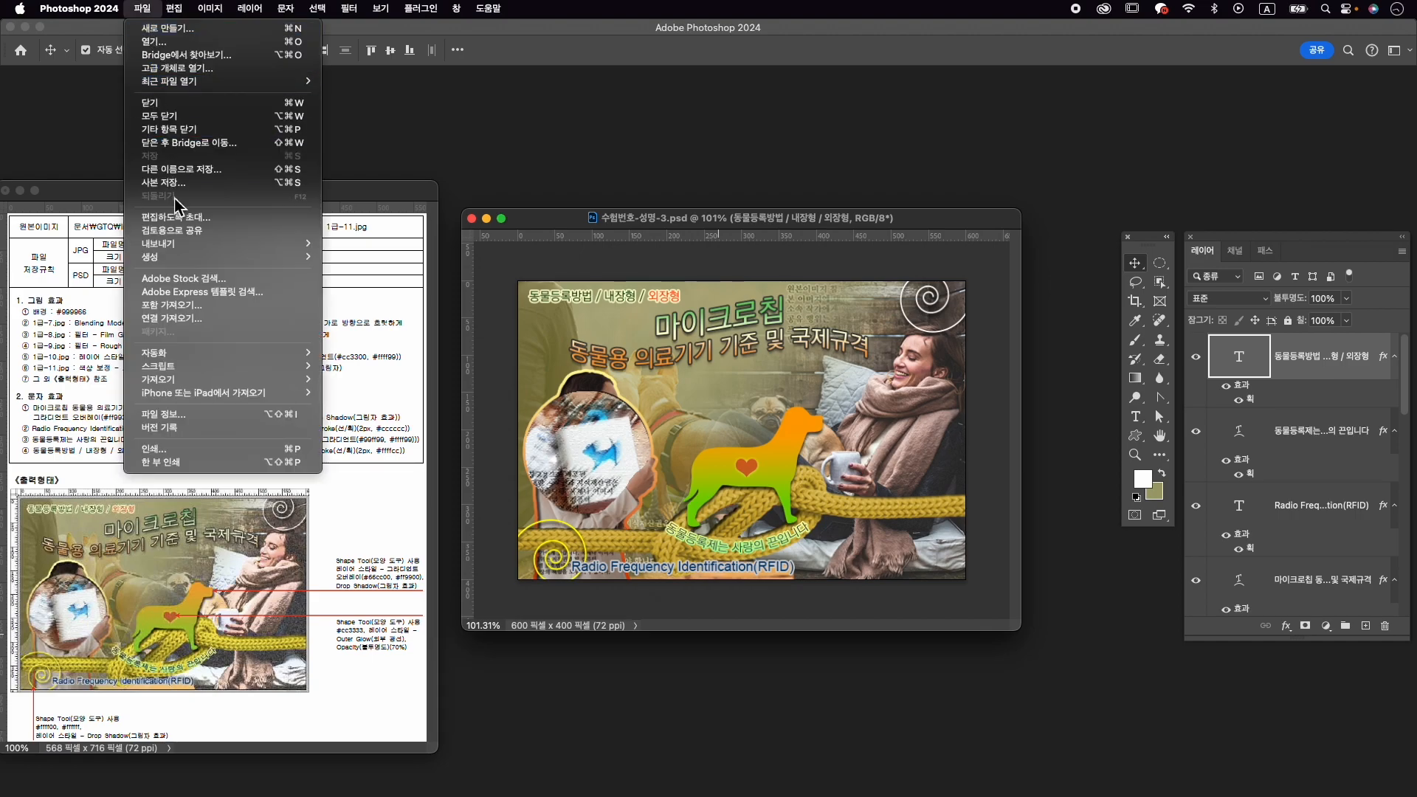
pyautogui.moveTo(312, 255)
pyautogui.click(399, 244)
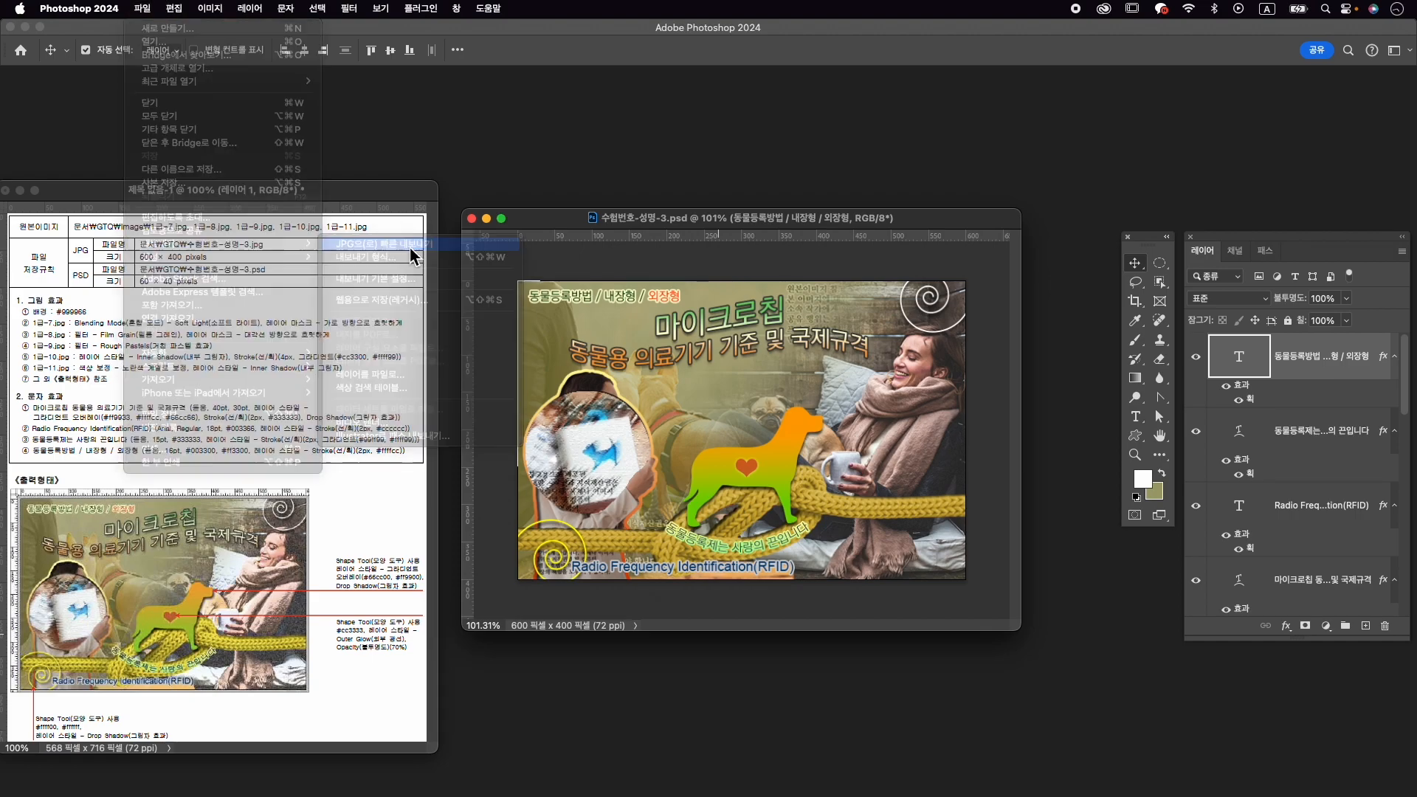
pyautogui.click(612, 258)
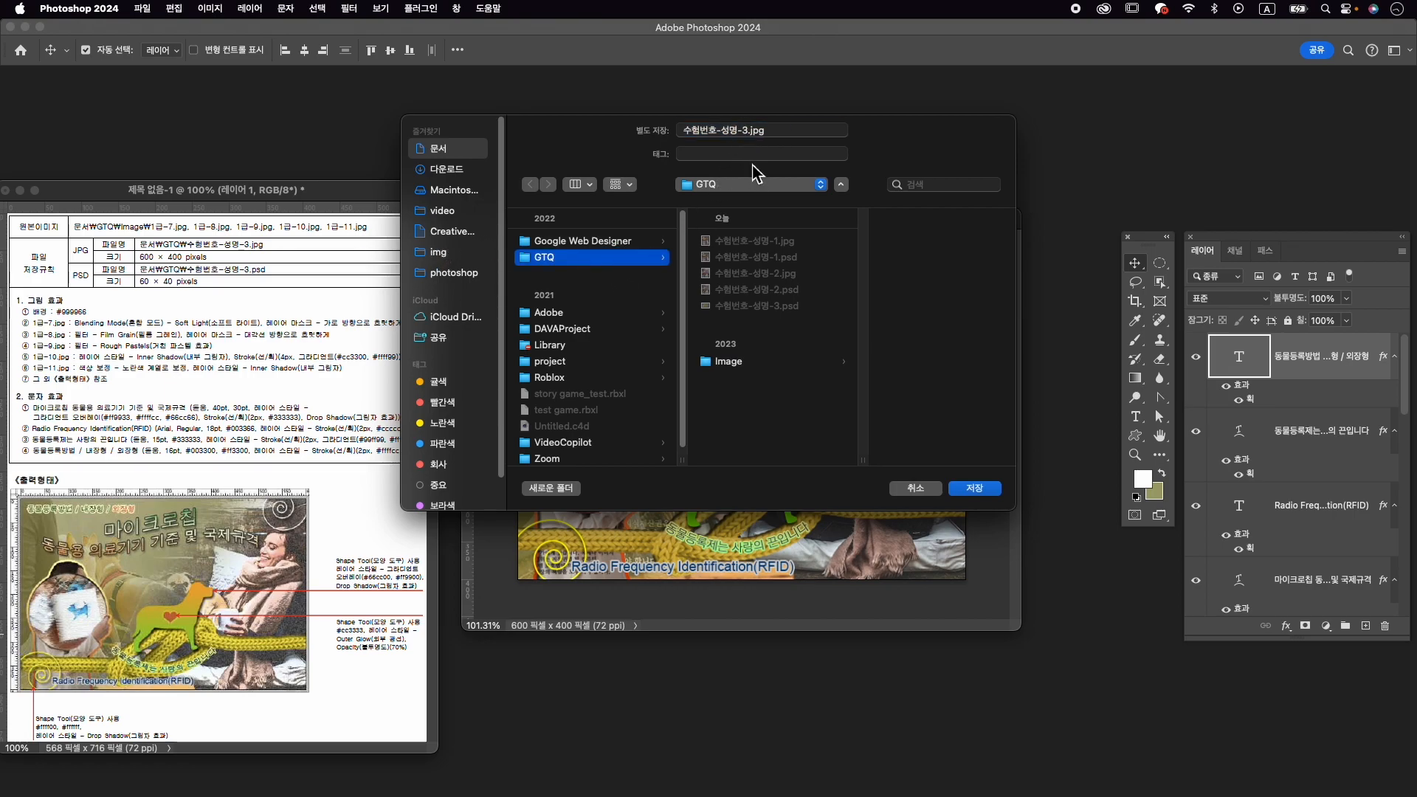
pyautogui.click(980, 489)
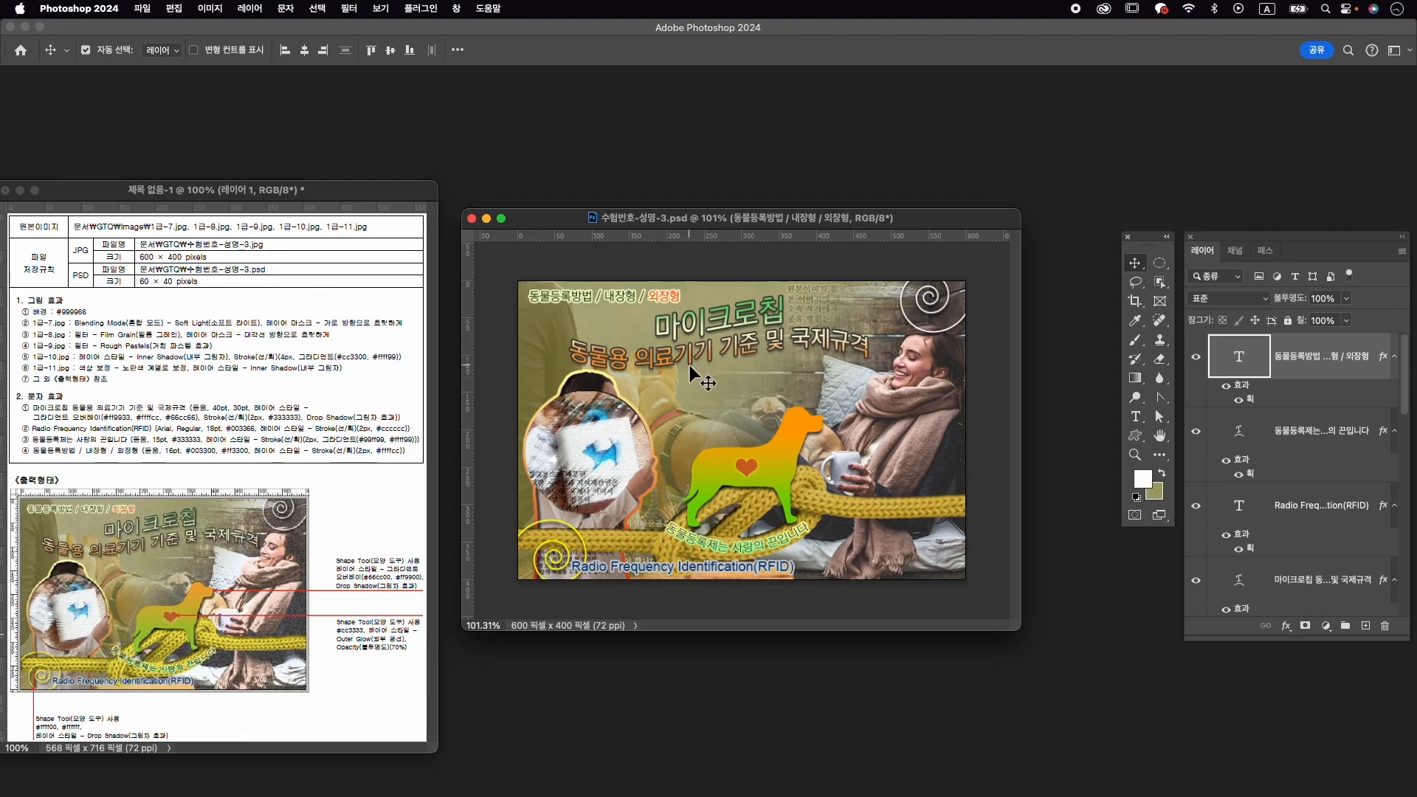
# Resize the image to 60 × 40 pixels and save the reduced 수험번호-성명-3.psd.
pyautogui.press('super')
pyautogui.press('super+alt+i')
pyautogui.write('60')
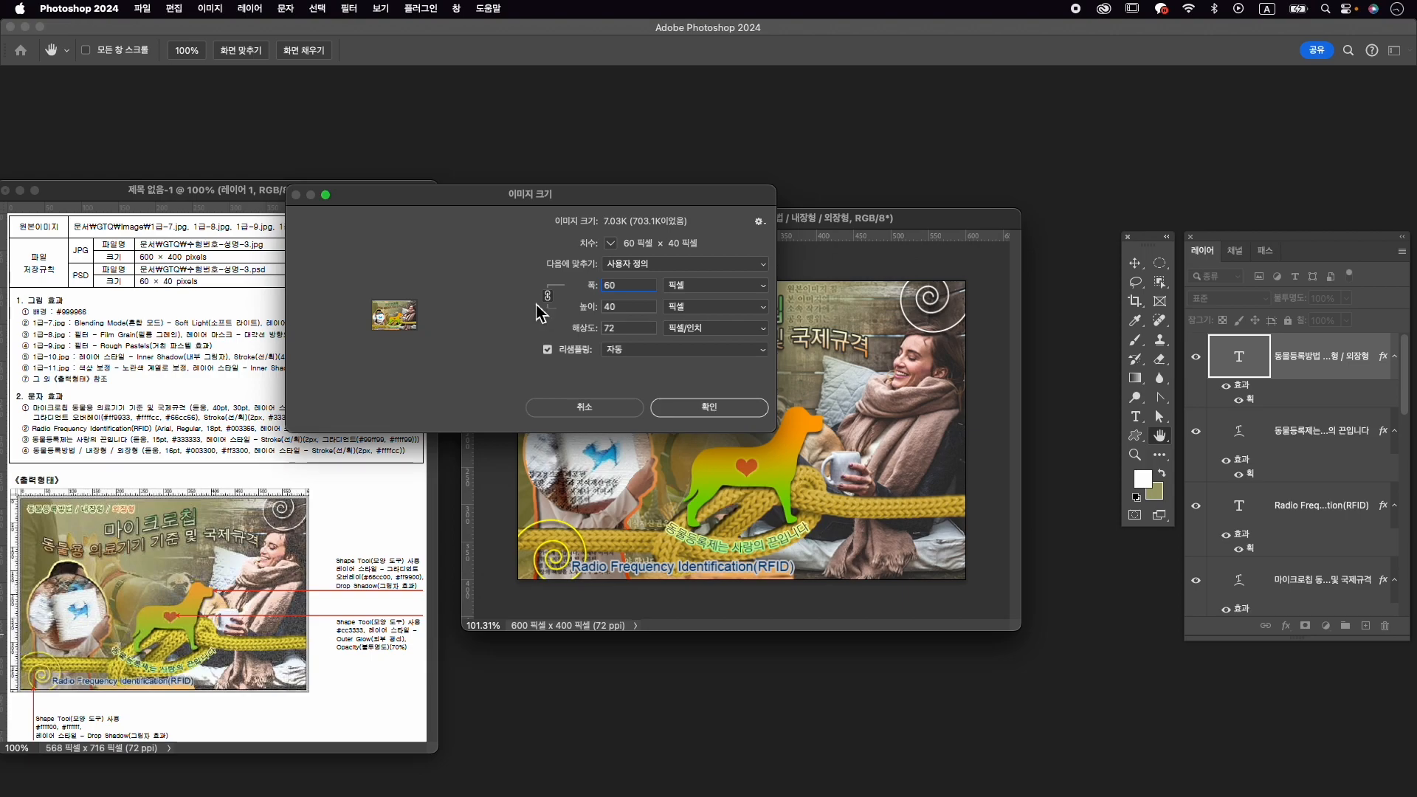
pyautogui.click(706, 405)
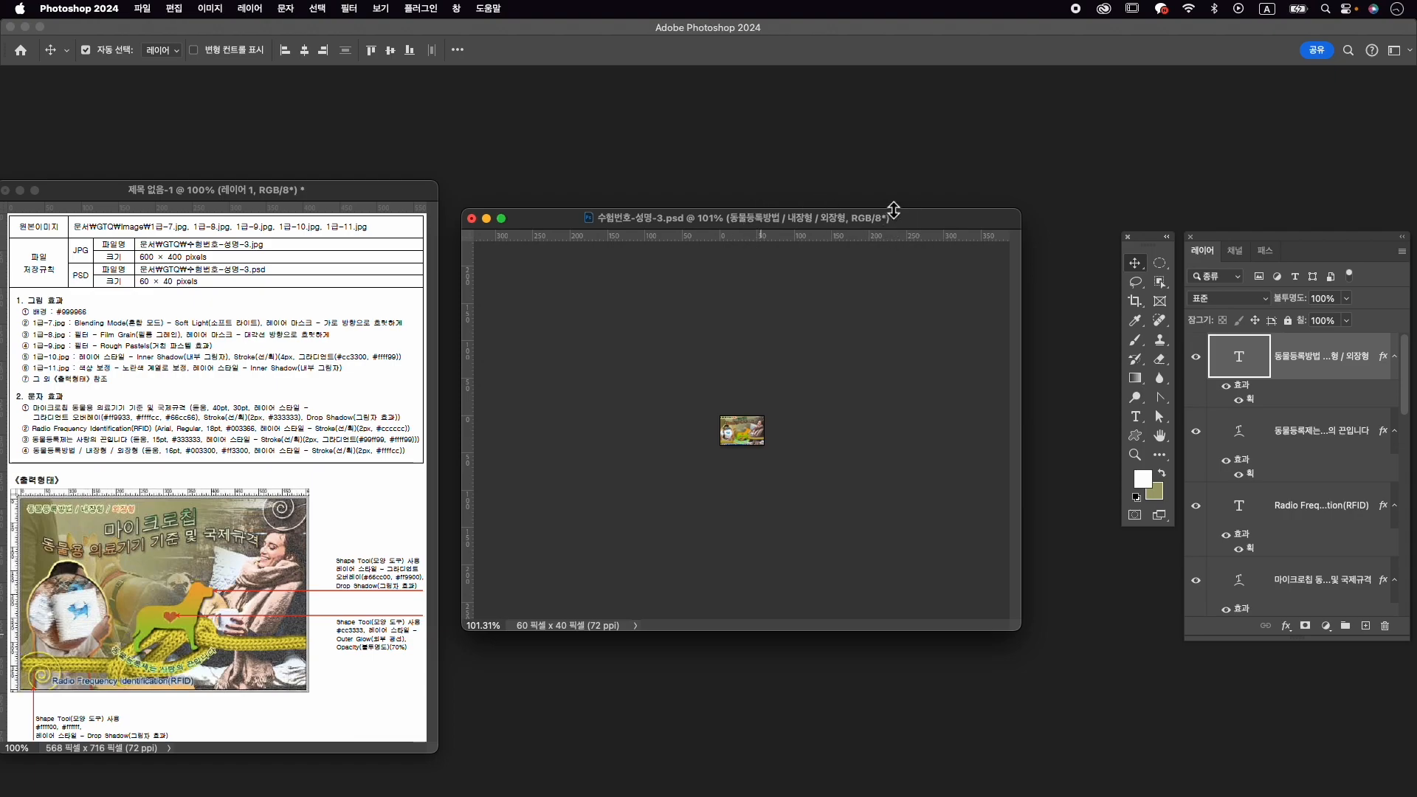
pyautogui.click(141, 8)
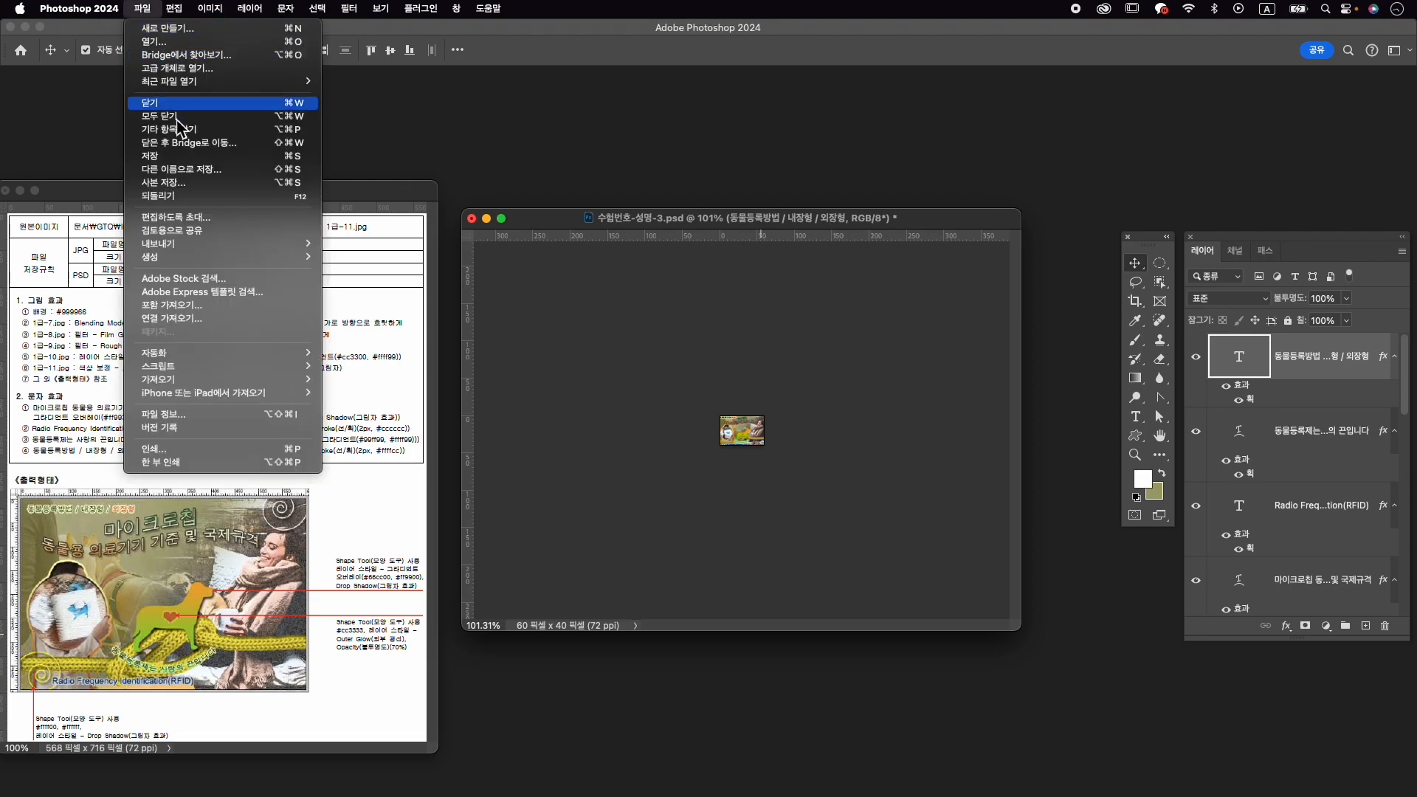
pyautogui.click(194, 156)
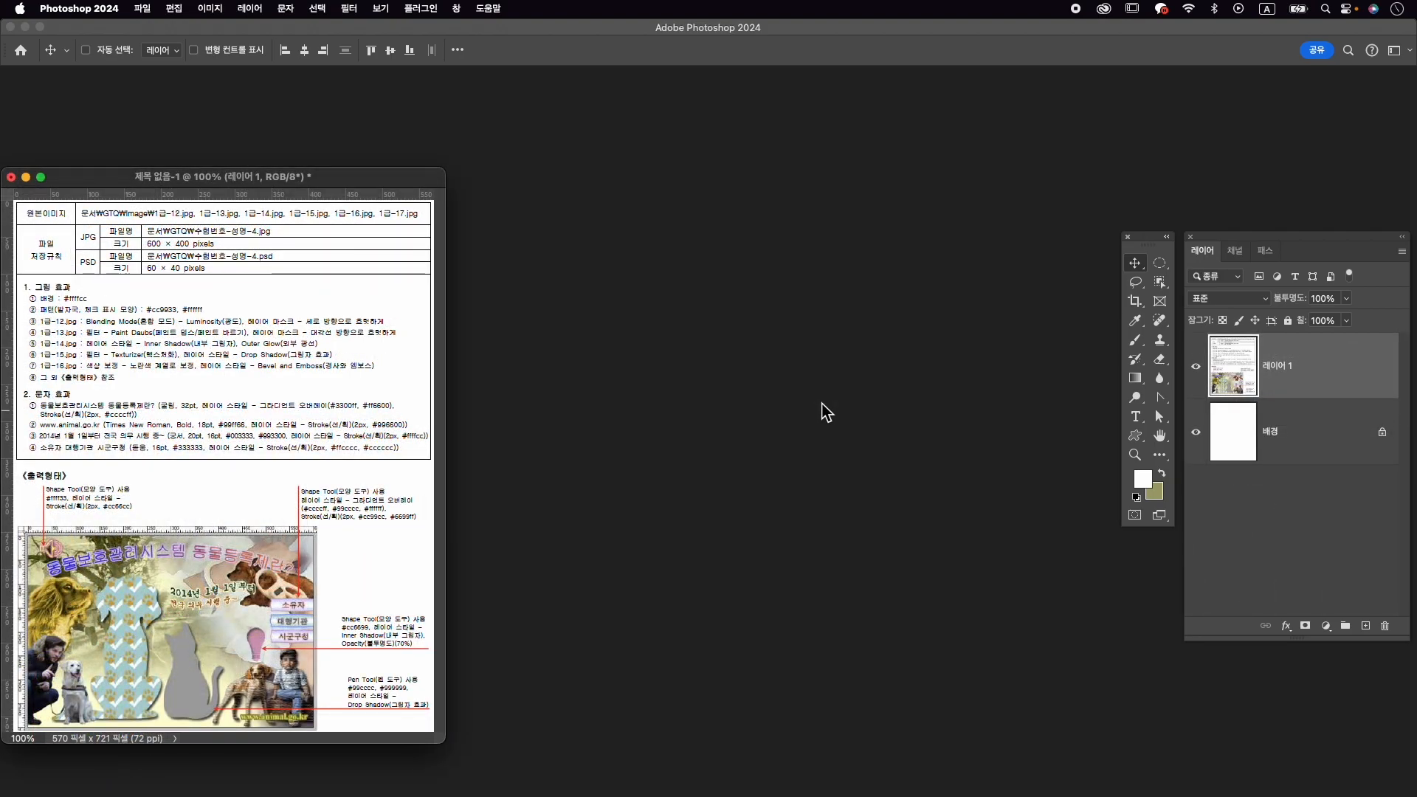
# Create a 600 × 400 pixel document named 수험번호-성명-4 and place its enlarged window beside the exam sheet.
pyautogui.press('super+n')
pyautogui.hotkey('ctrl', 'space')
pyautogui.write('시')
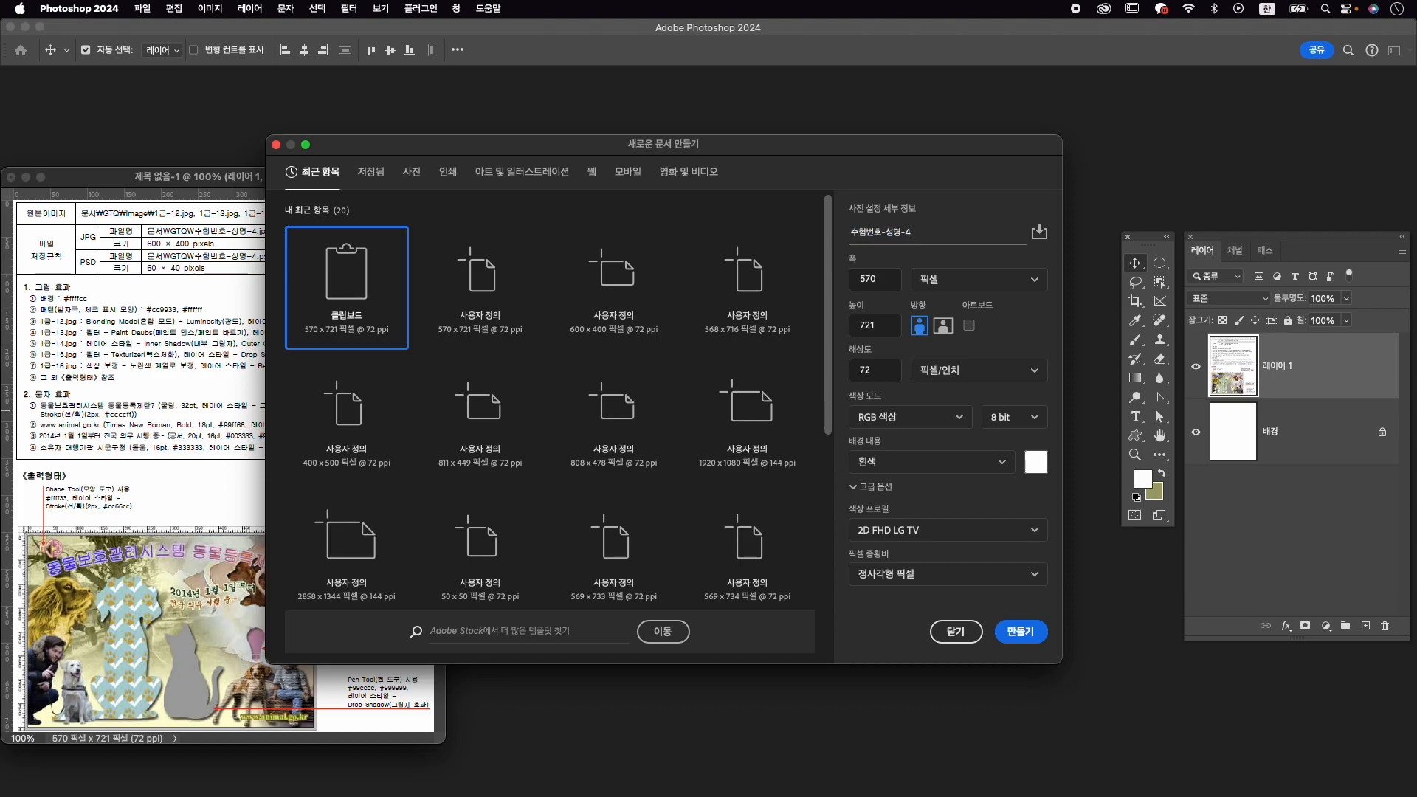
pyautogui.press('Tab')
pyautogui.press('Tab')
pyautogui.write('400')
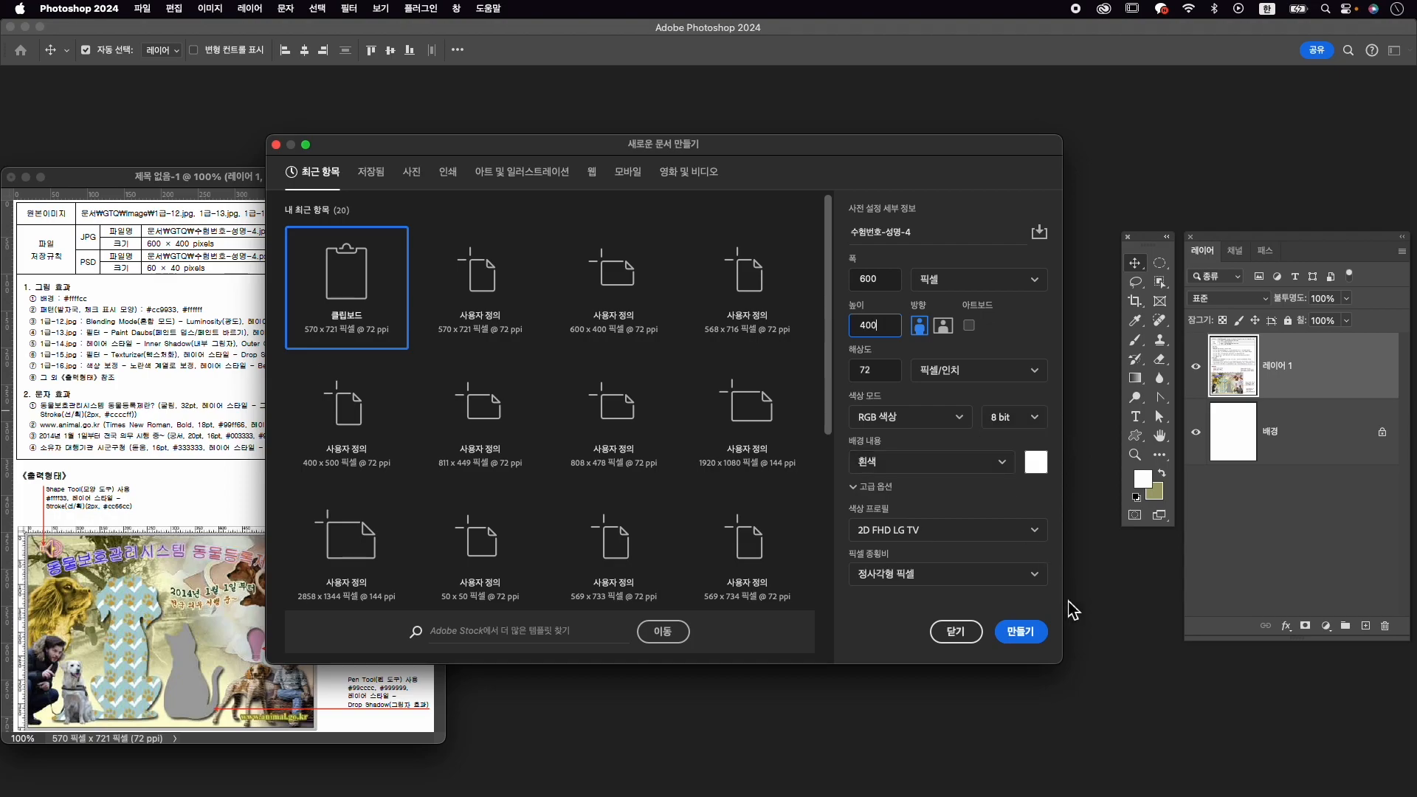
pyautogui.click(1022, 636)
pyautogui.moveTo(325, 122); pyautogui.dragTo(727, 232)
pyautogui.moveTo(937, 554); pyautogui.dragTo(1014, 608)
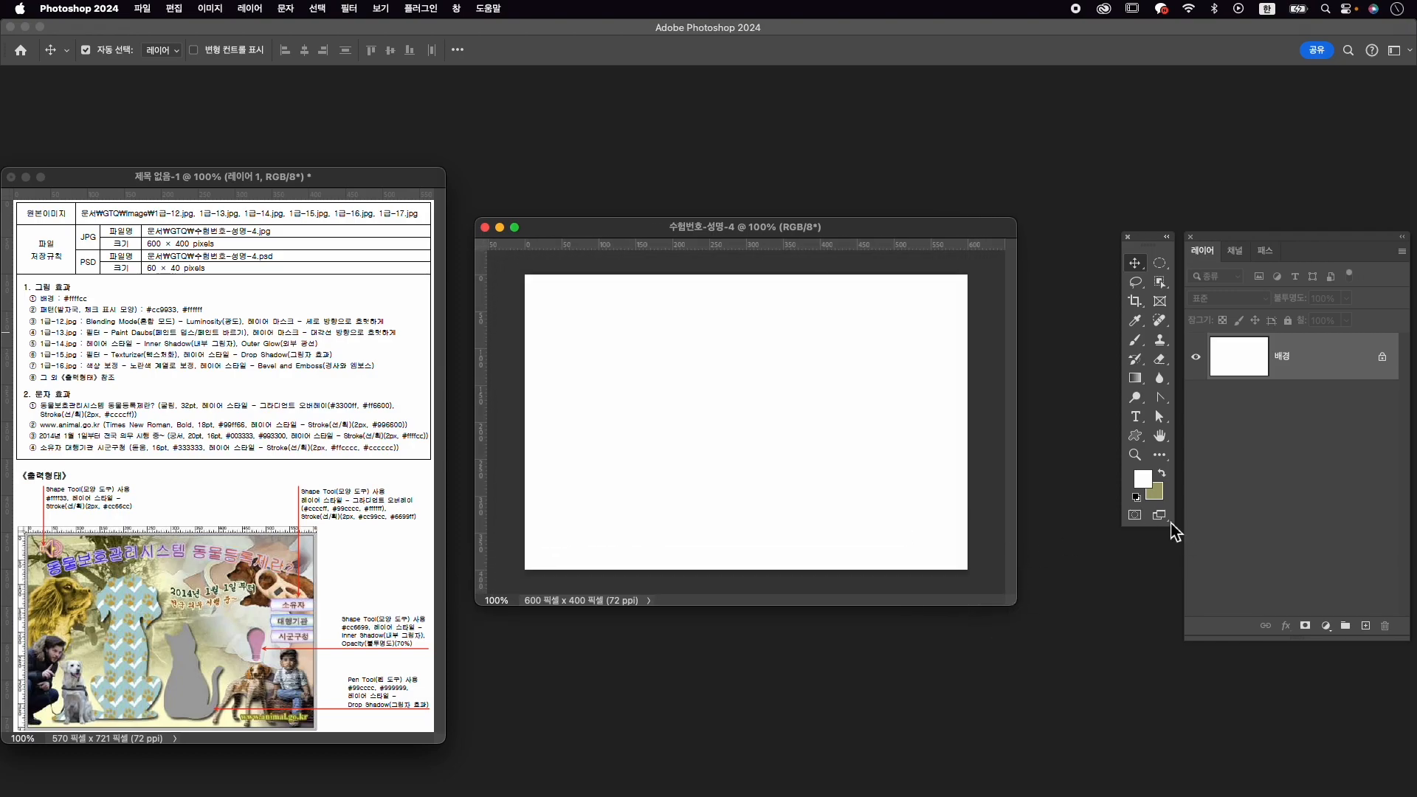
# Set the background colour to ffffcc and fill the new document's background layer with it.
pyautogui.click(1155, 494)
pyautogui.write('f')
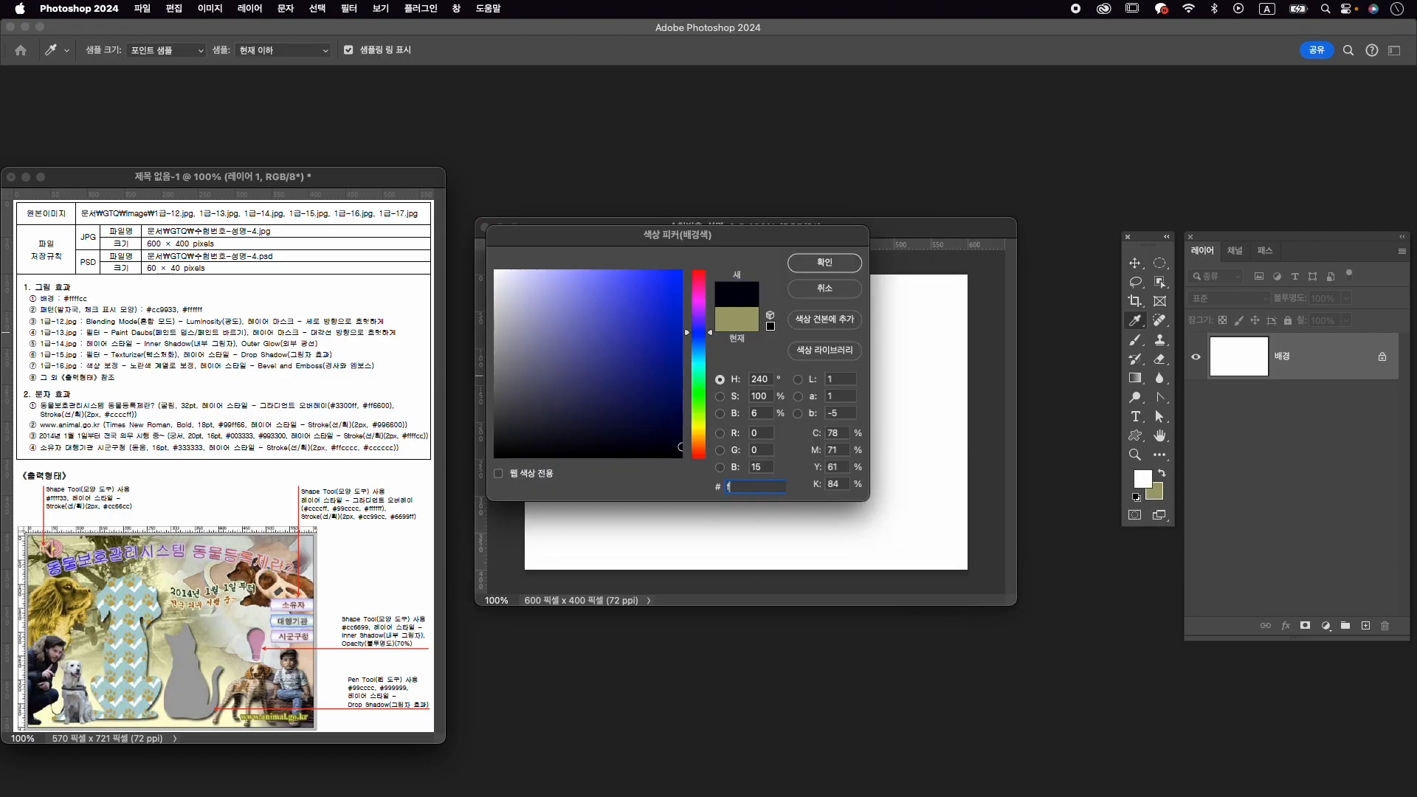
pyautogui.write('fffcc')
pyautogui.press('Return')
pyautogui.press('v')
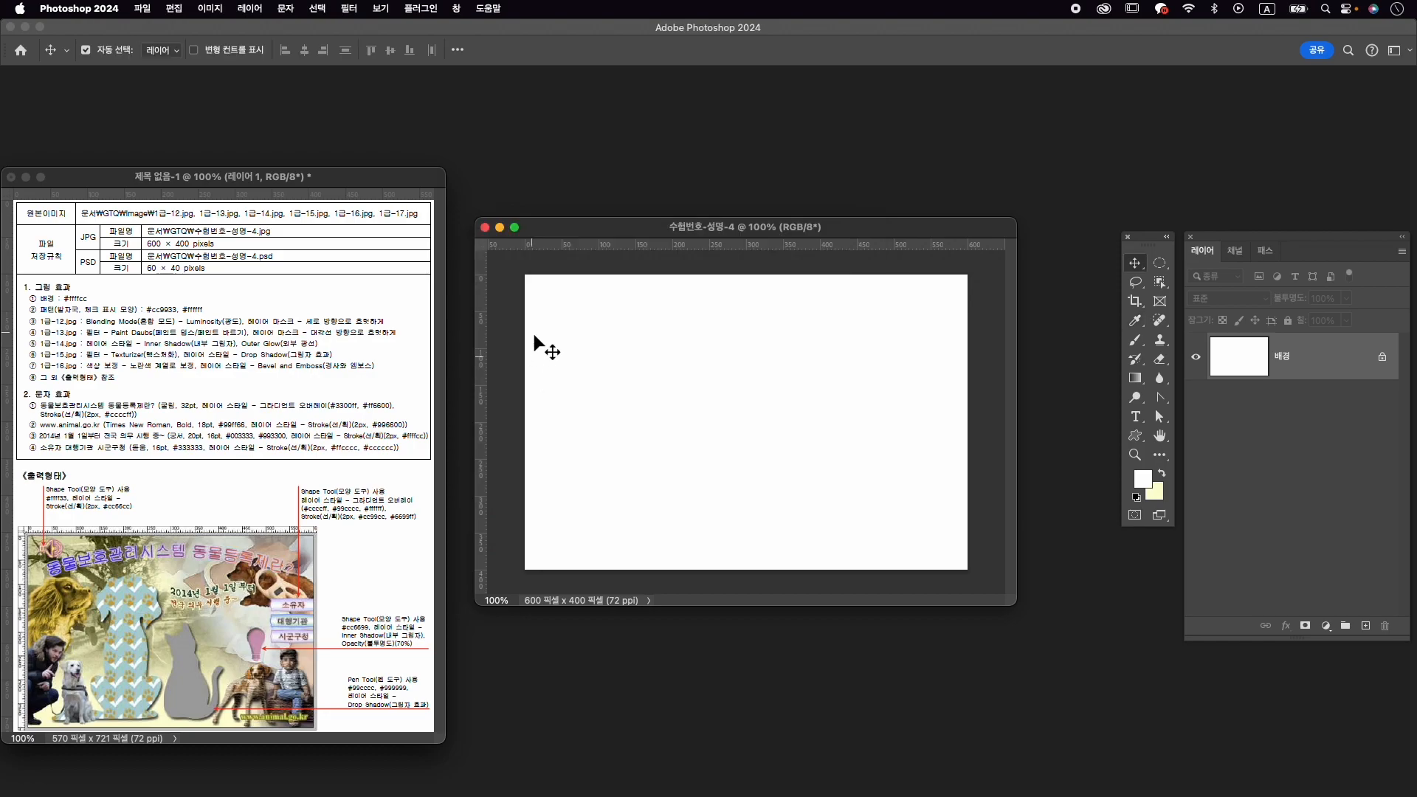
pyautogui.click(184, 11)
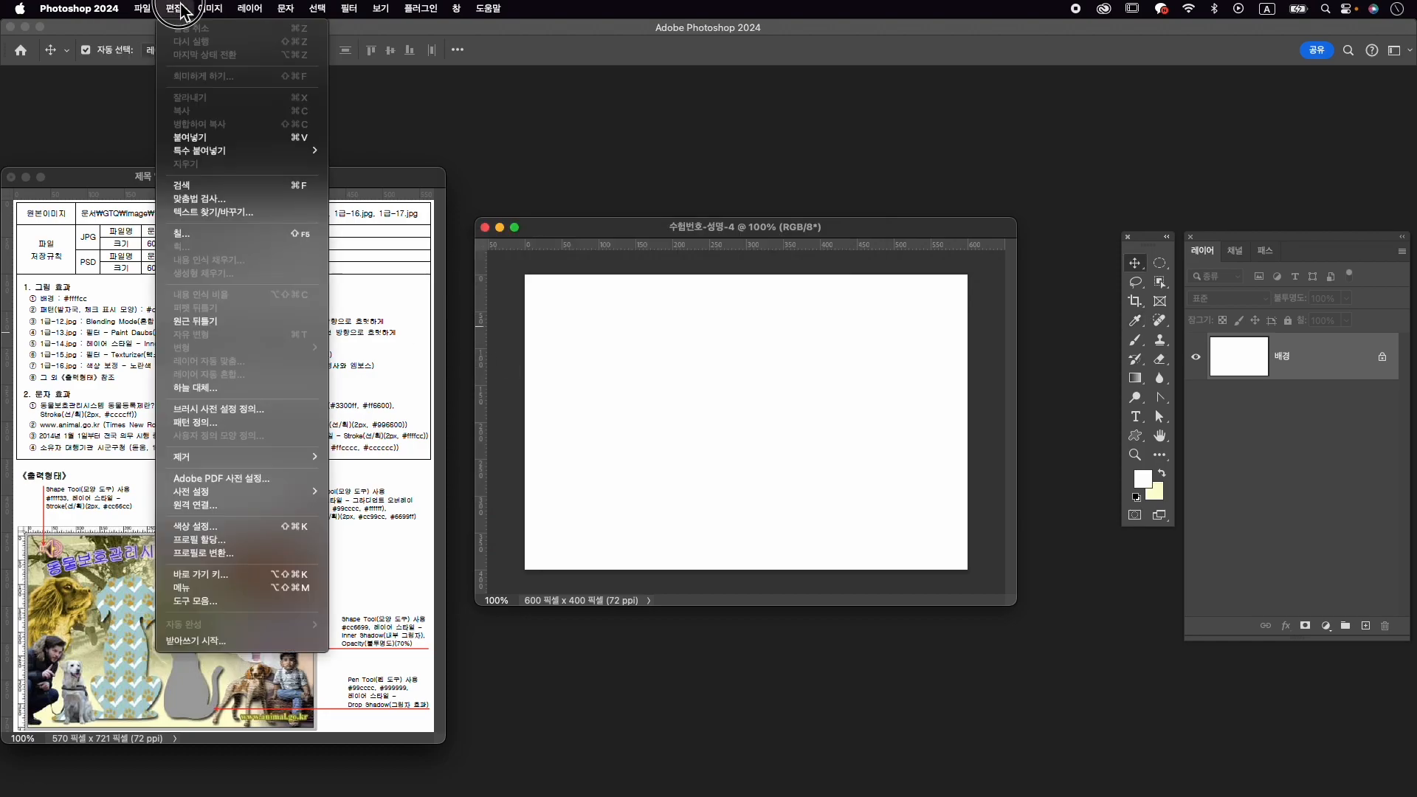
pyautogui.click(229, 241)
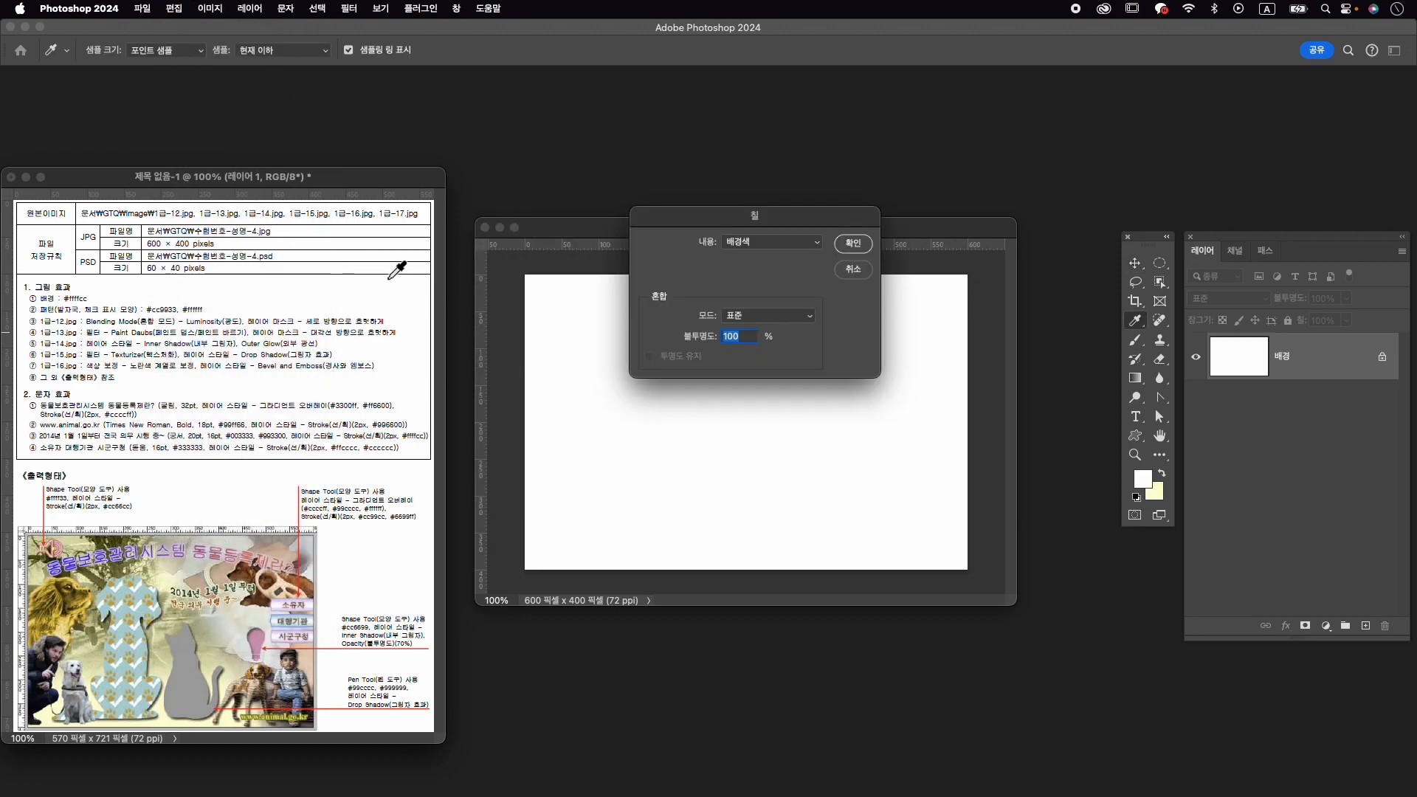
pyautogui.click(849, 245)
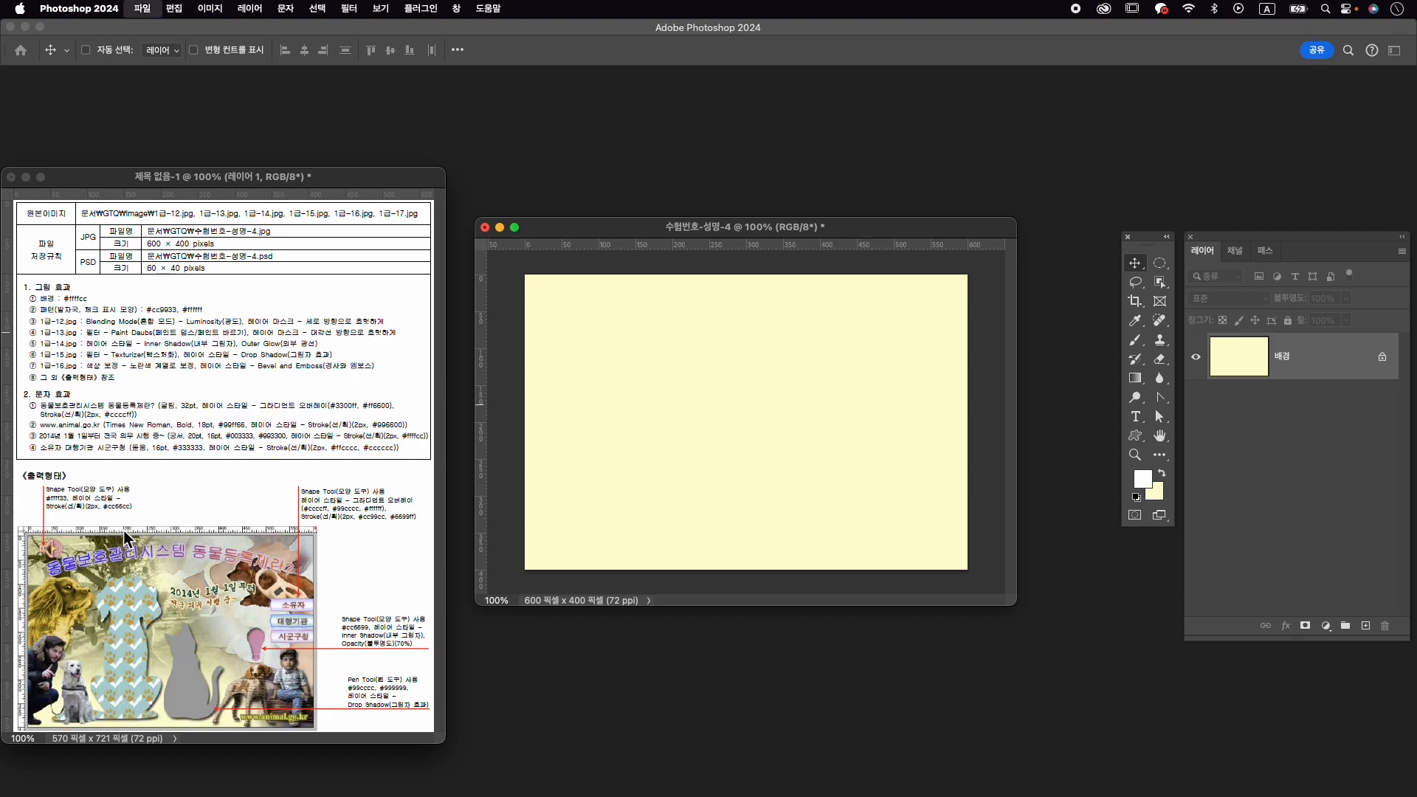
# Create a 50 × 50 pixel document with a transparent background.
pyautogui.press('super+n')
pyautogui.press('Tab')
pyautogui.write('50')
pyautogui.press('Tab')
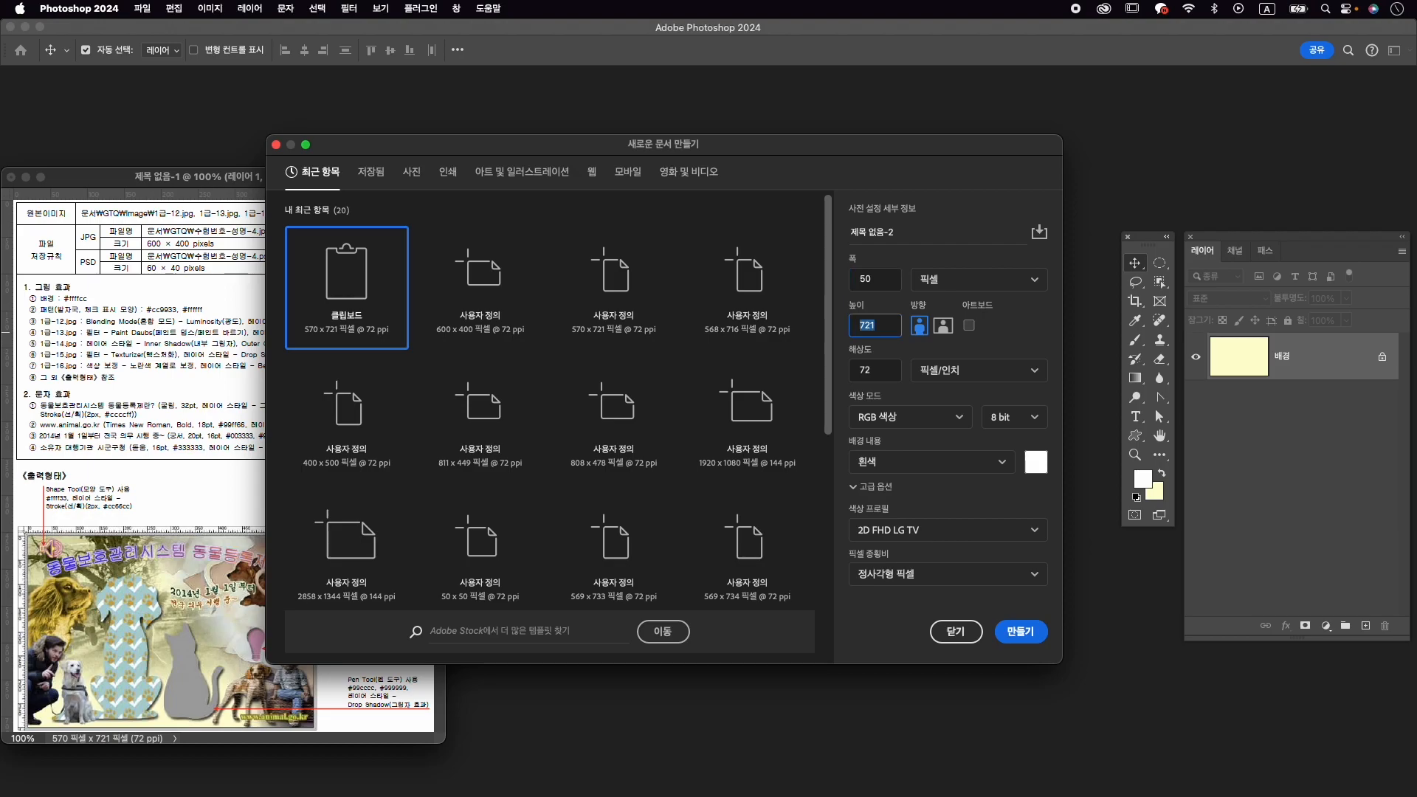
pyautogui.write('50')
pyautogui.click(933, 464)
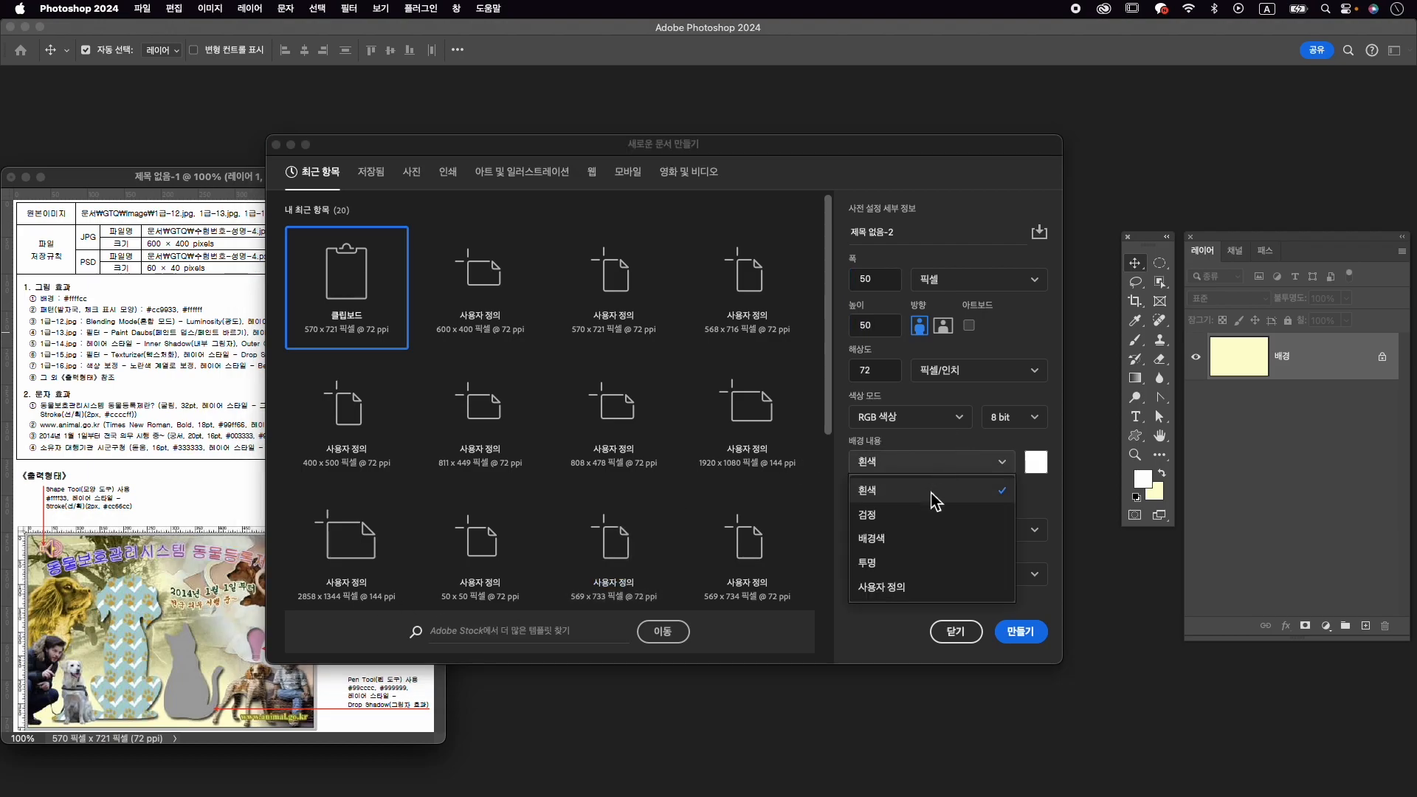
pyautogui.click(929, 563)
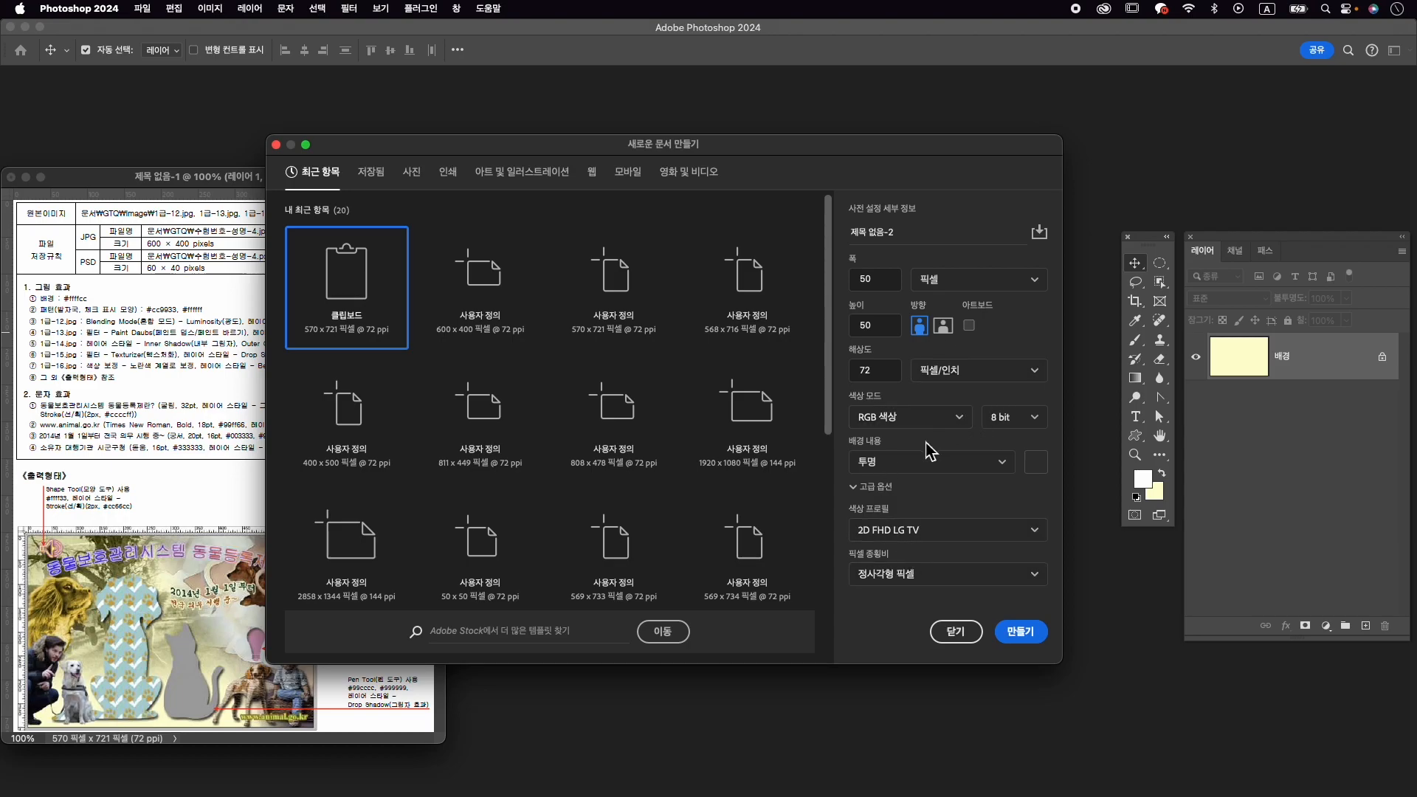
pyautogui.click(1022, 632)
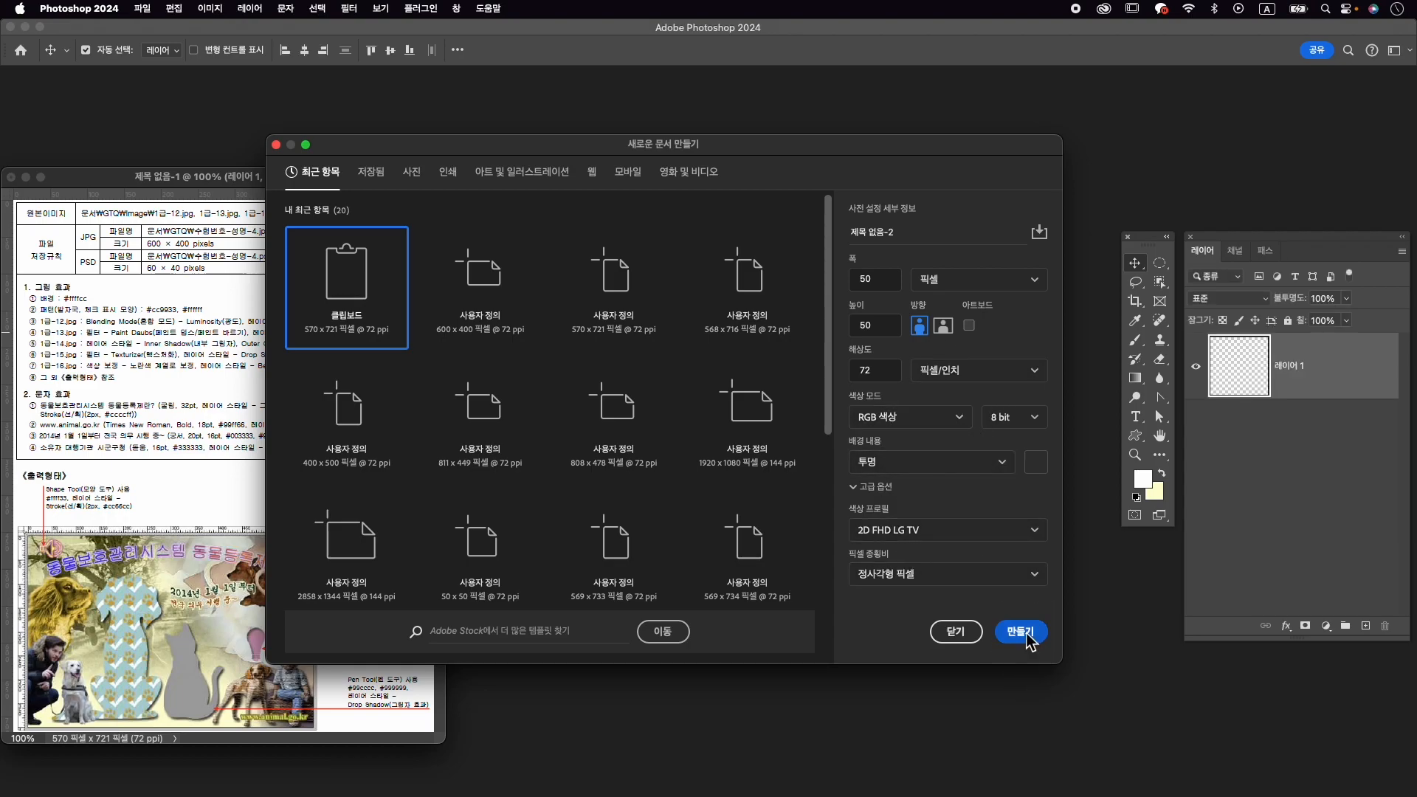
# Place the new 50 × 50 pixel document's window beside the exam sheet and magnify its canvas to about 793%.
pyautogui.moveTo(94, 191); pyautogui.dragTo(553, 563)
pyautogui.moveTo(291, 127); pyautogui.dragTo(785, 180)
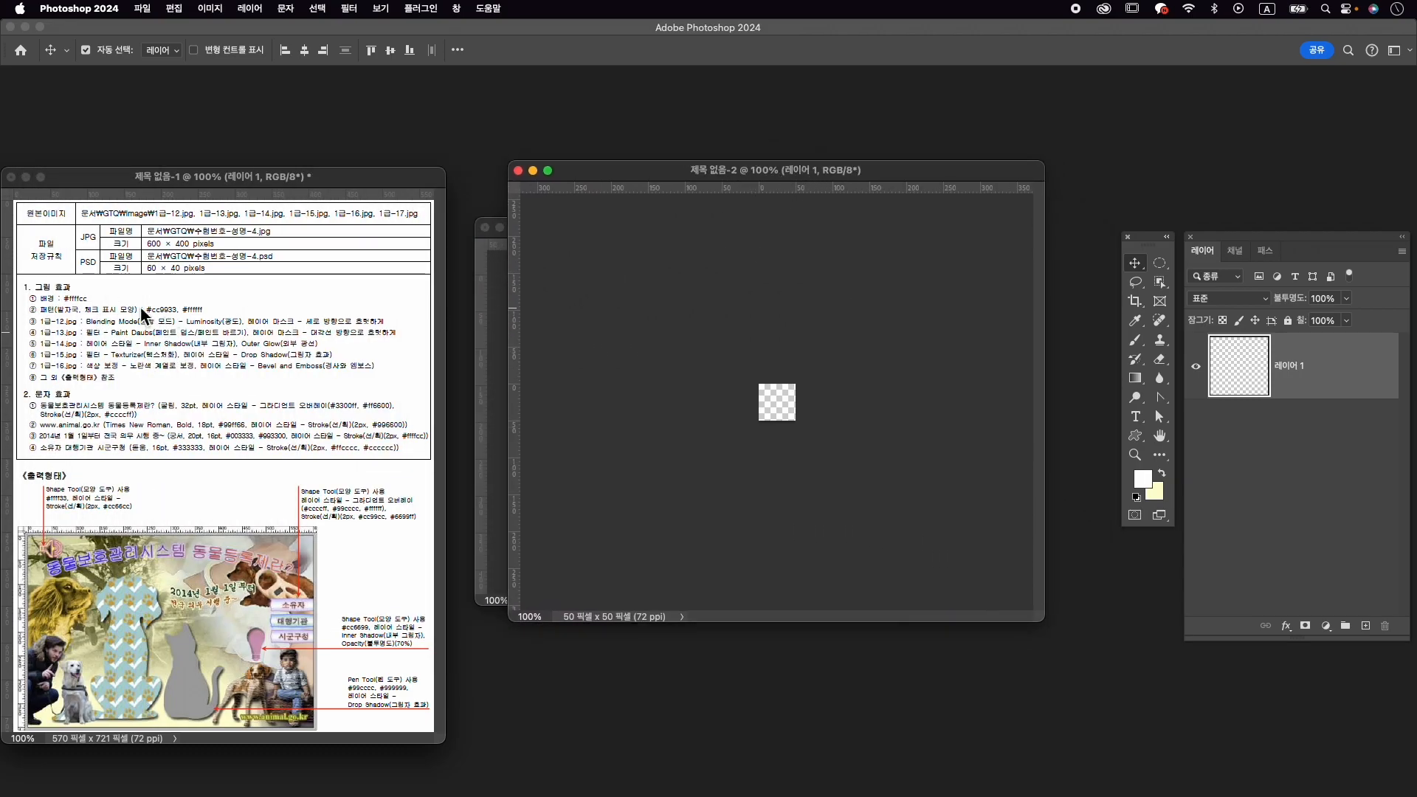
pyautogui.scroll(10, 789, 431)
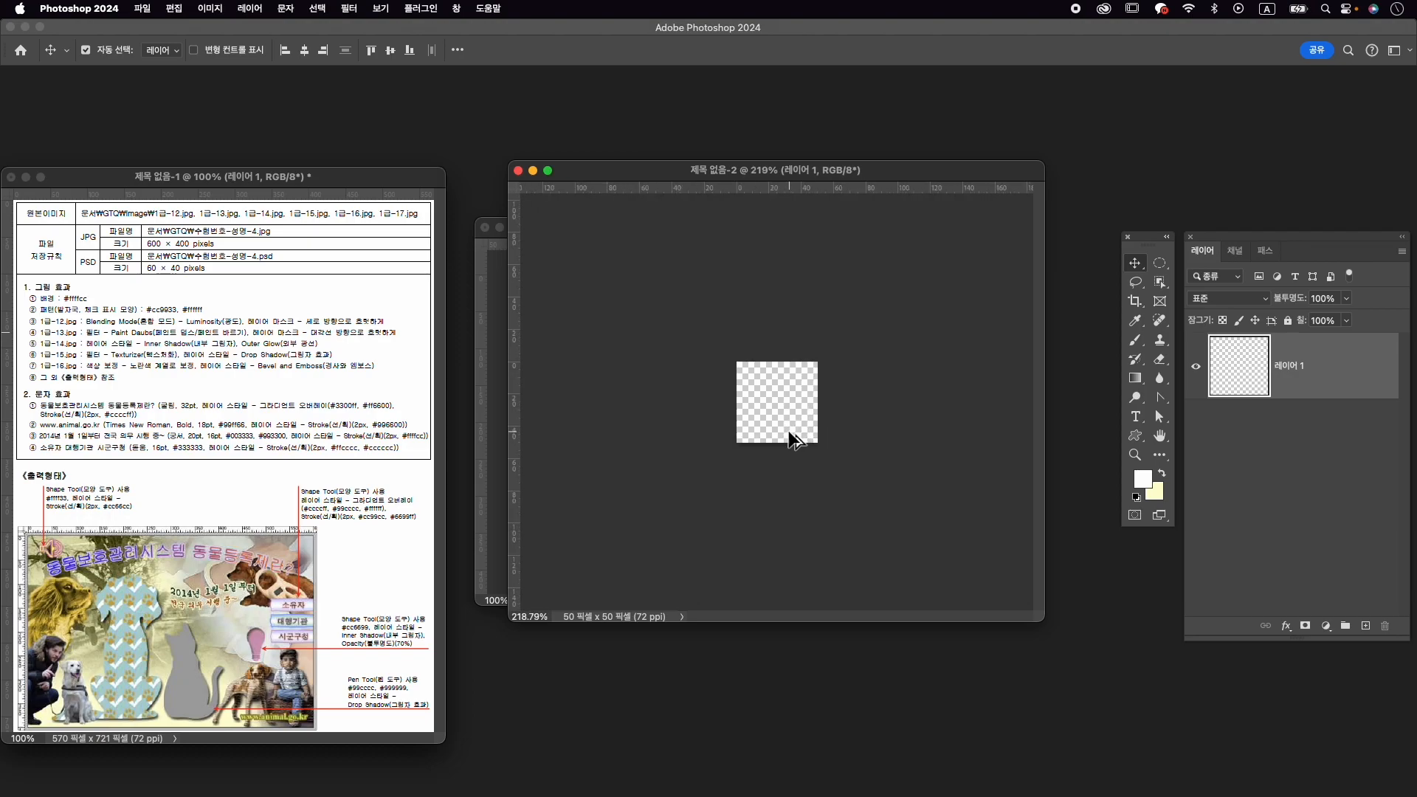
pyautogui.scroll(3, 788, 431)
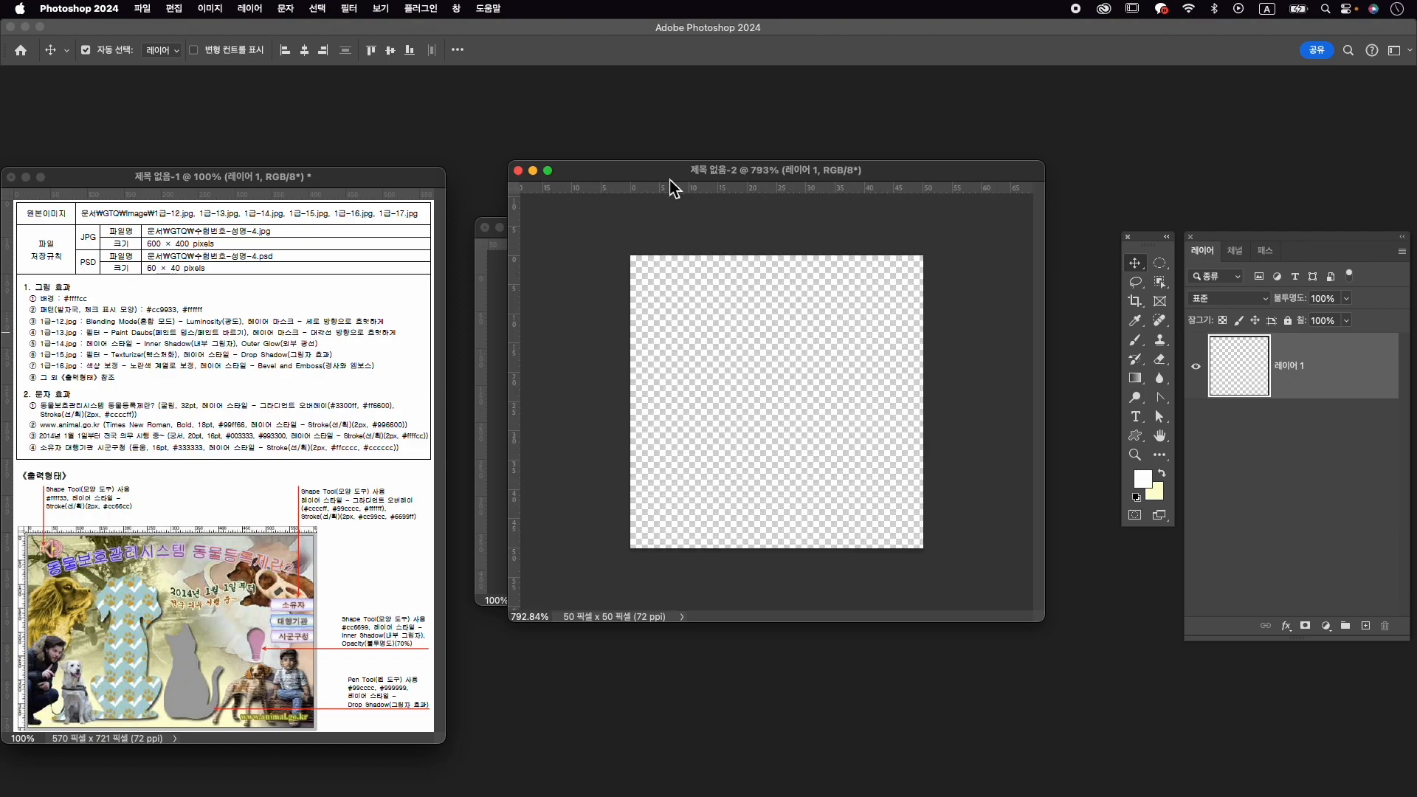
pyautogui.moveTo(668, 172); pyautogui.dragTo(703, 196)
# Find the 발자국 paw print among the legacy default shapes and draw it about 26 × 26 pixels in the canvas's upper-left area.
pyautogui.click(464, 8)
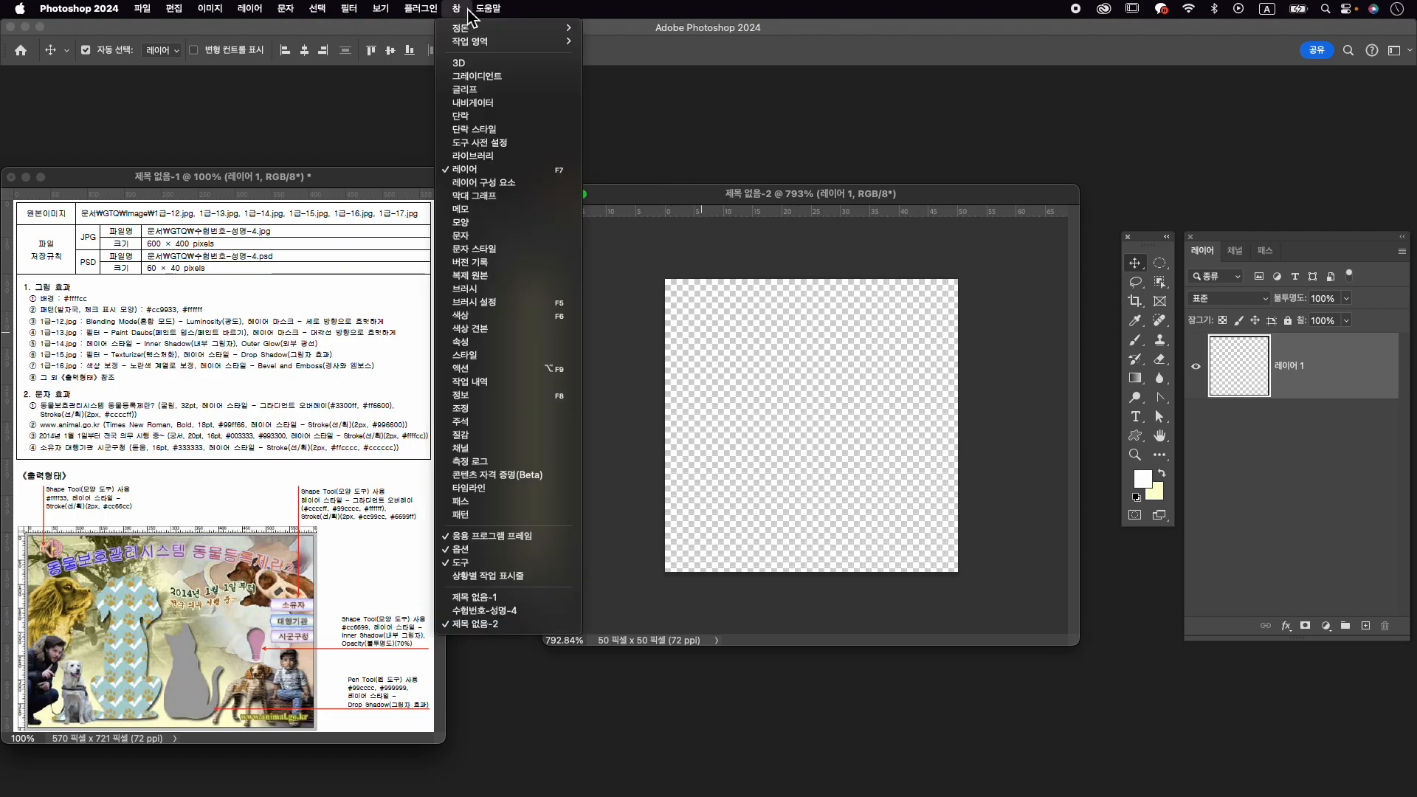
pyautogui.click(520, 222)
pyautogui.click(769, 124)
pyautogui.press('capslock')
pyautogui.write('ㅂ')
pyautogui.write('자국')
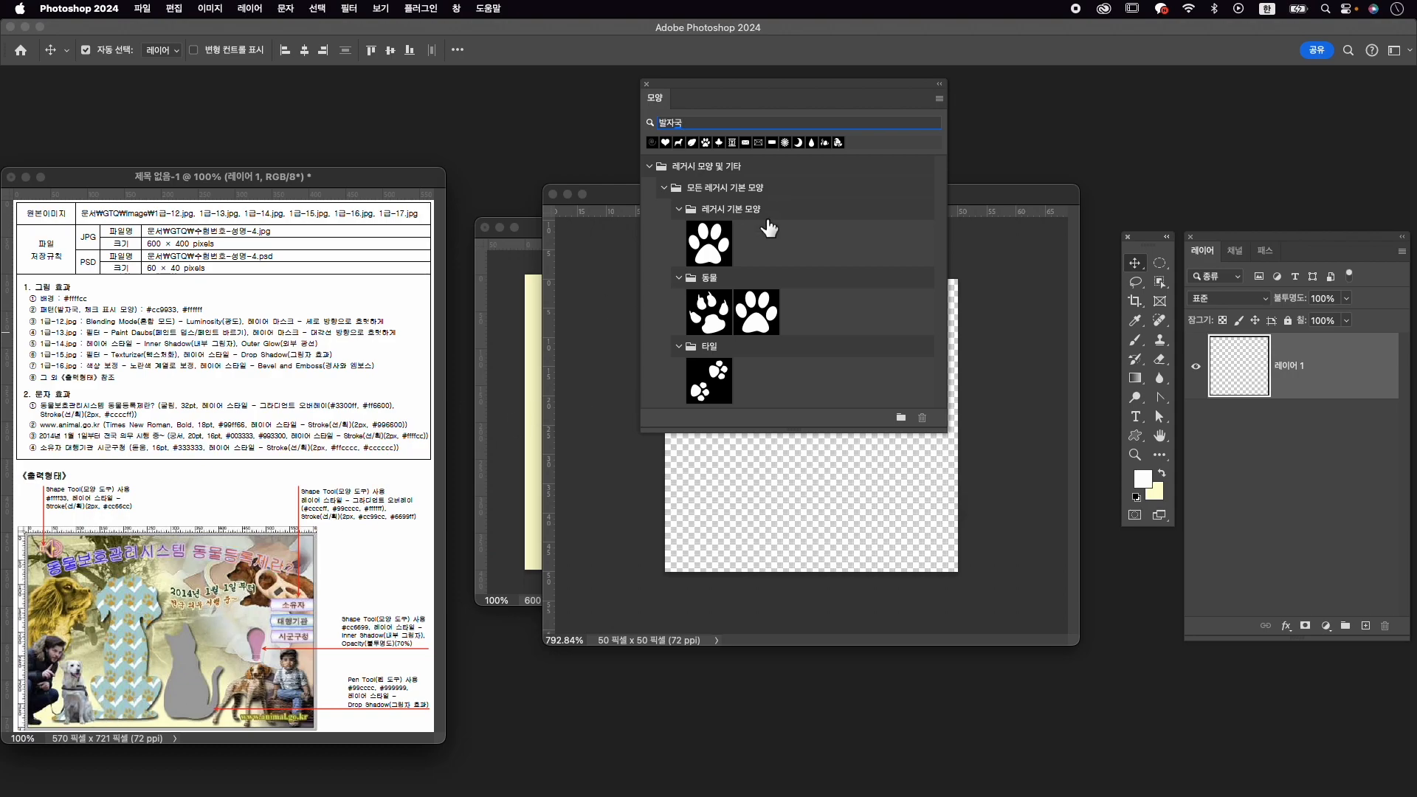
pyautogui.click(719, 251)
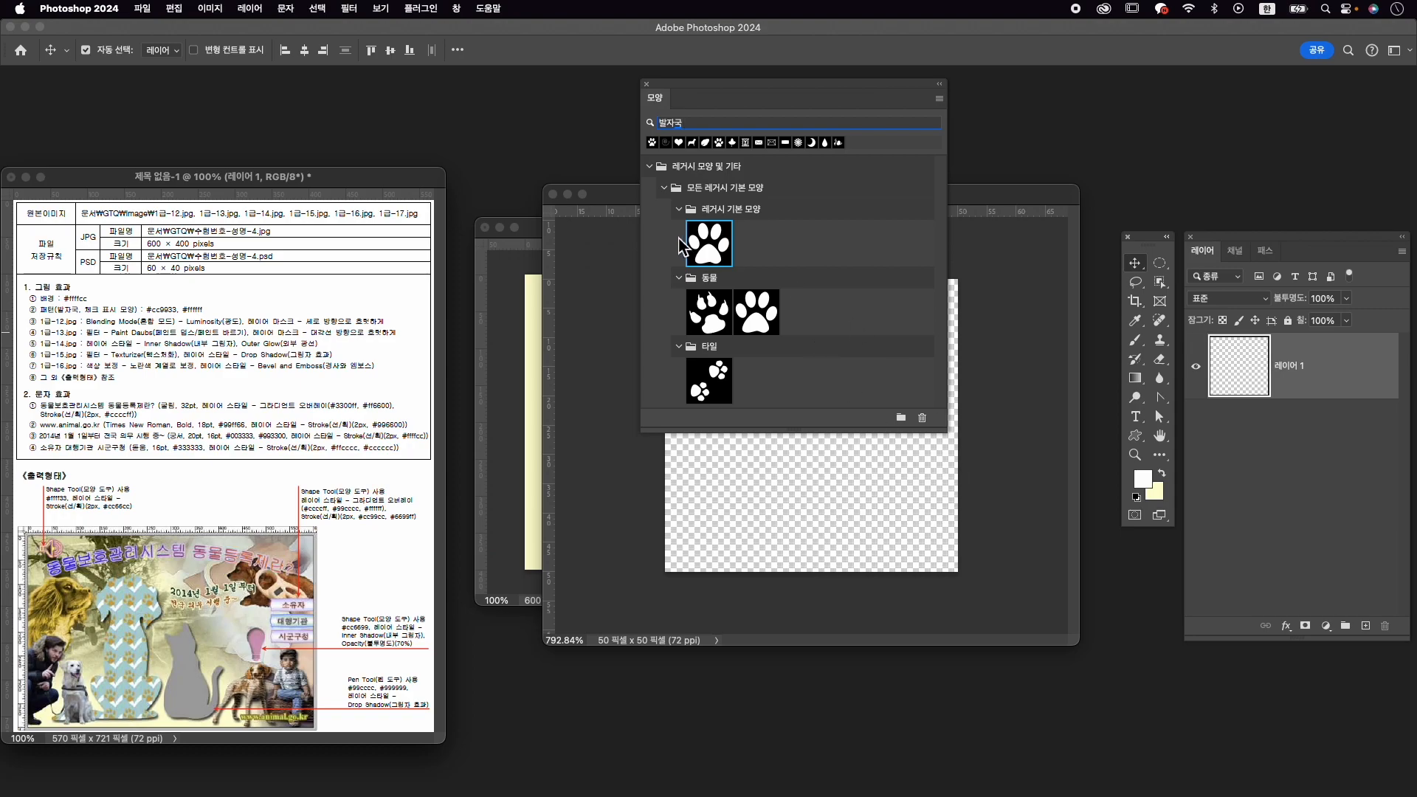
pyautogui.click(1136, 438)
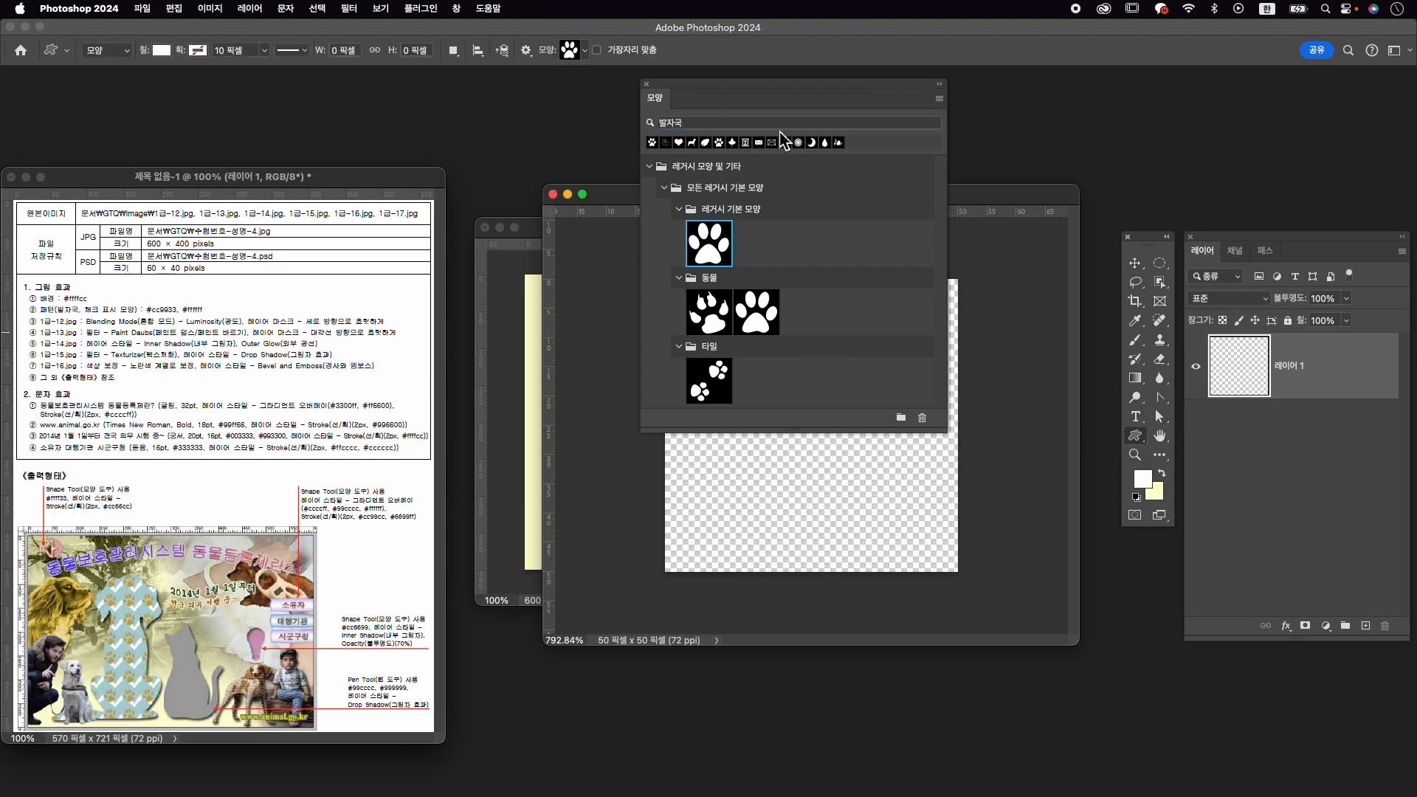
pyautogui.moveTo(785, 89); pyautogui.dragTo(1129, 84)
pyautogui.moveTo(702, 299); pyautogui.dragTo(825, 444)
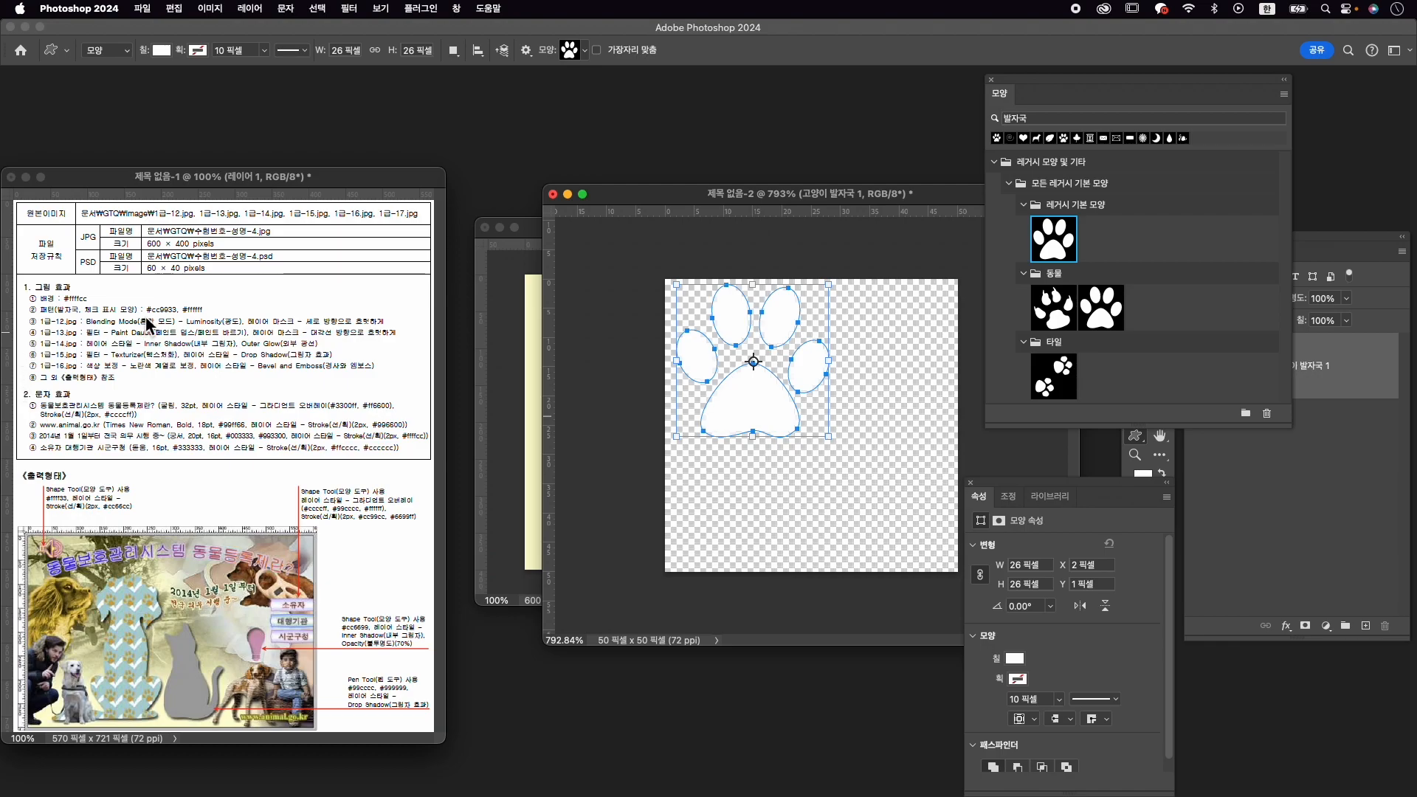
# Find the 체크 check mark among the legacy default shapes and draw it about 21 × 20 pixels in the canvas's lower-right area.
pyautogui.click(1129, 118)
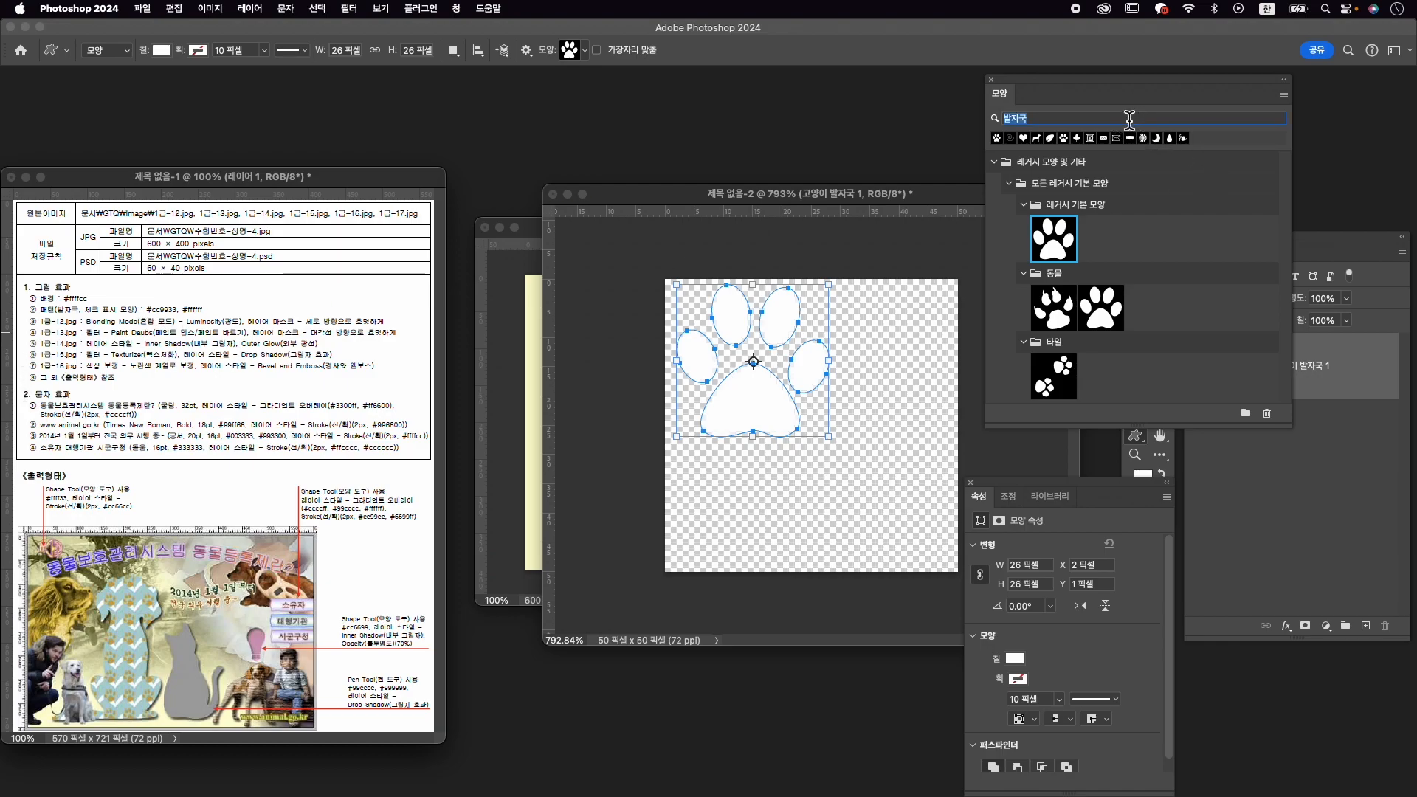
pyautogui.write('d')
pyautogui.press('BackSpace')
pyautogui.hotkey('ctrl', 'space')
pyautogui.write('체크')
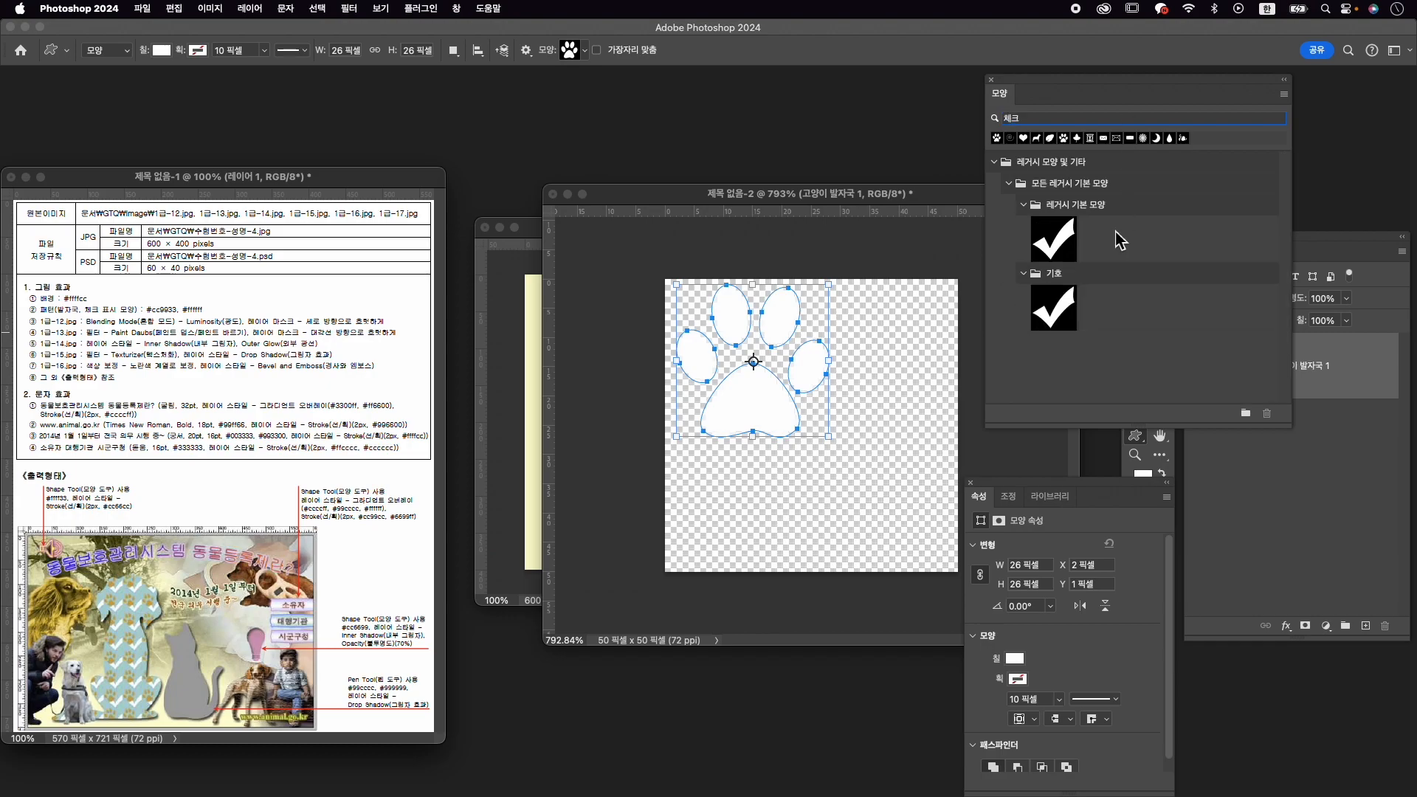
pyautogui.click(1063, 244)
pyautogui.moveTo(812, 456); pyautogui.dragTo(935, 583)
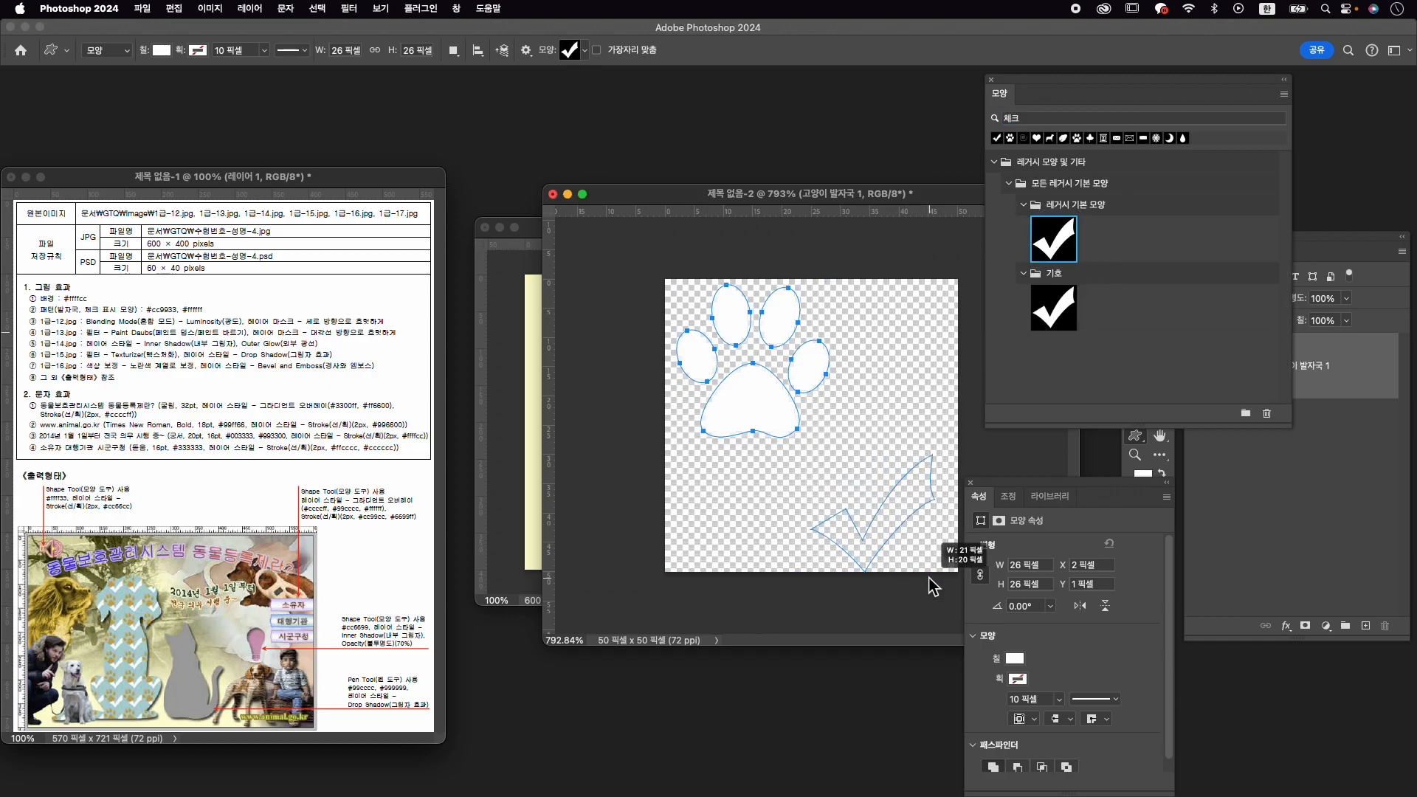
pyautogui.click(991, 79)
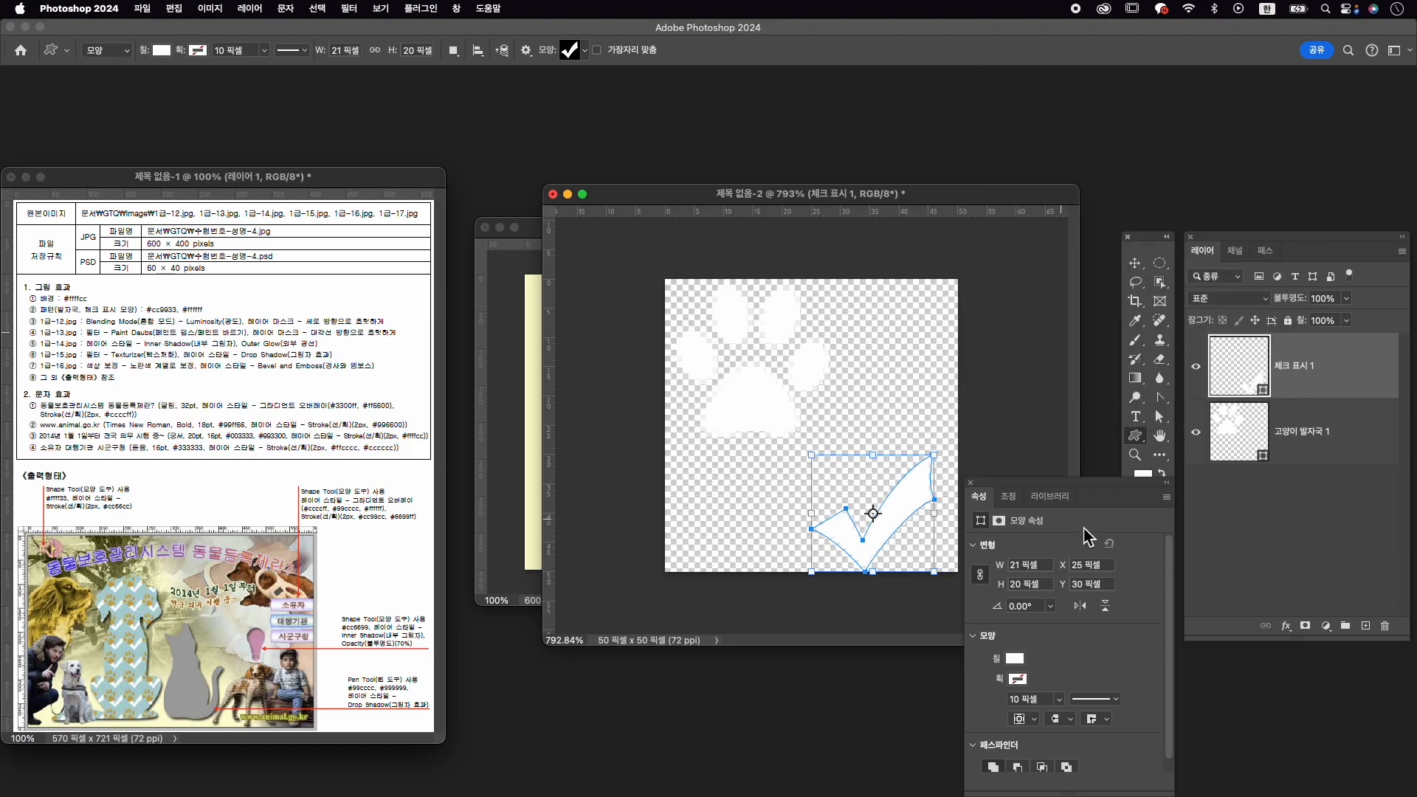
# Set the paw print's fill colour to cc9933.
pyautogui.click(1320, 454)
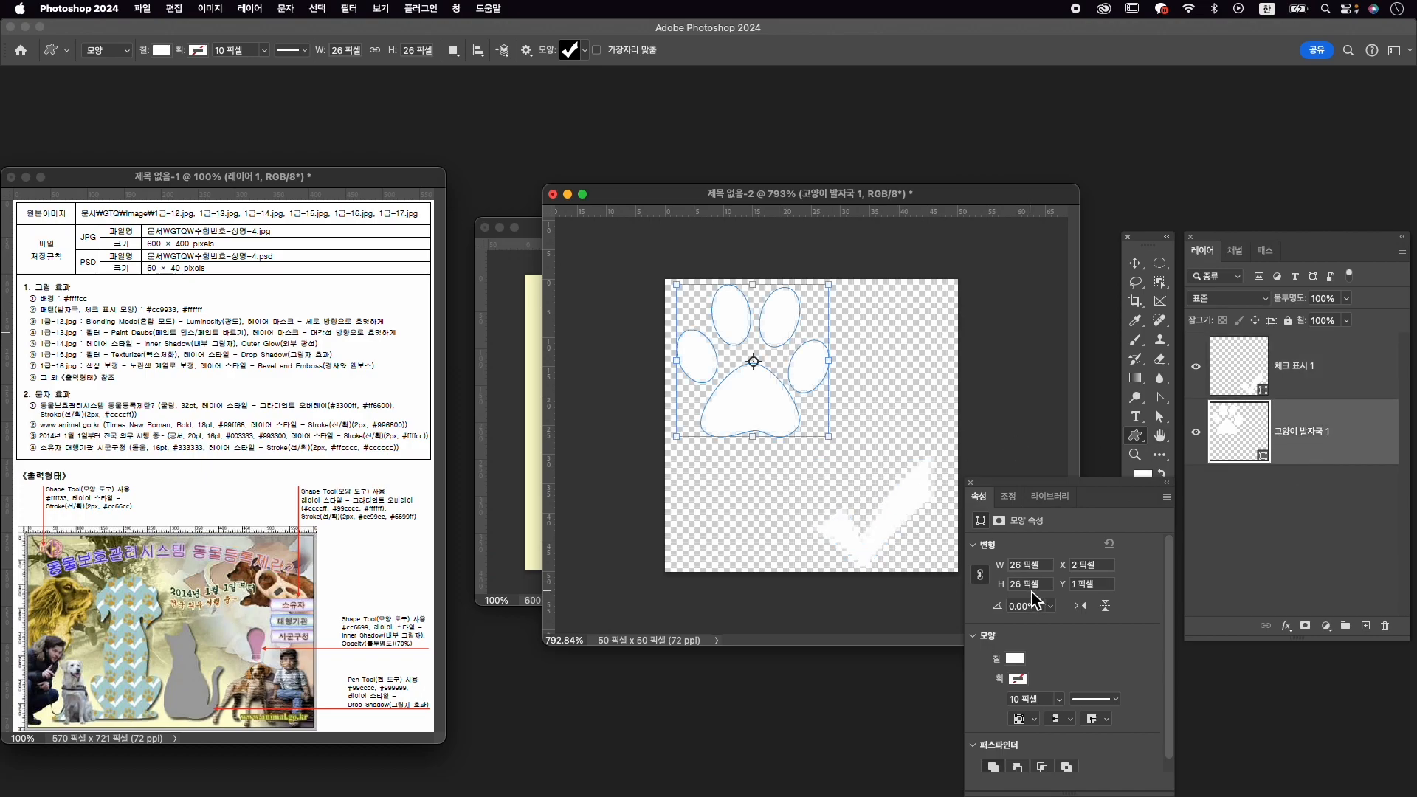
pyautogui.click(1016, 659)
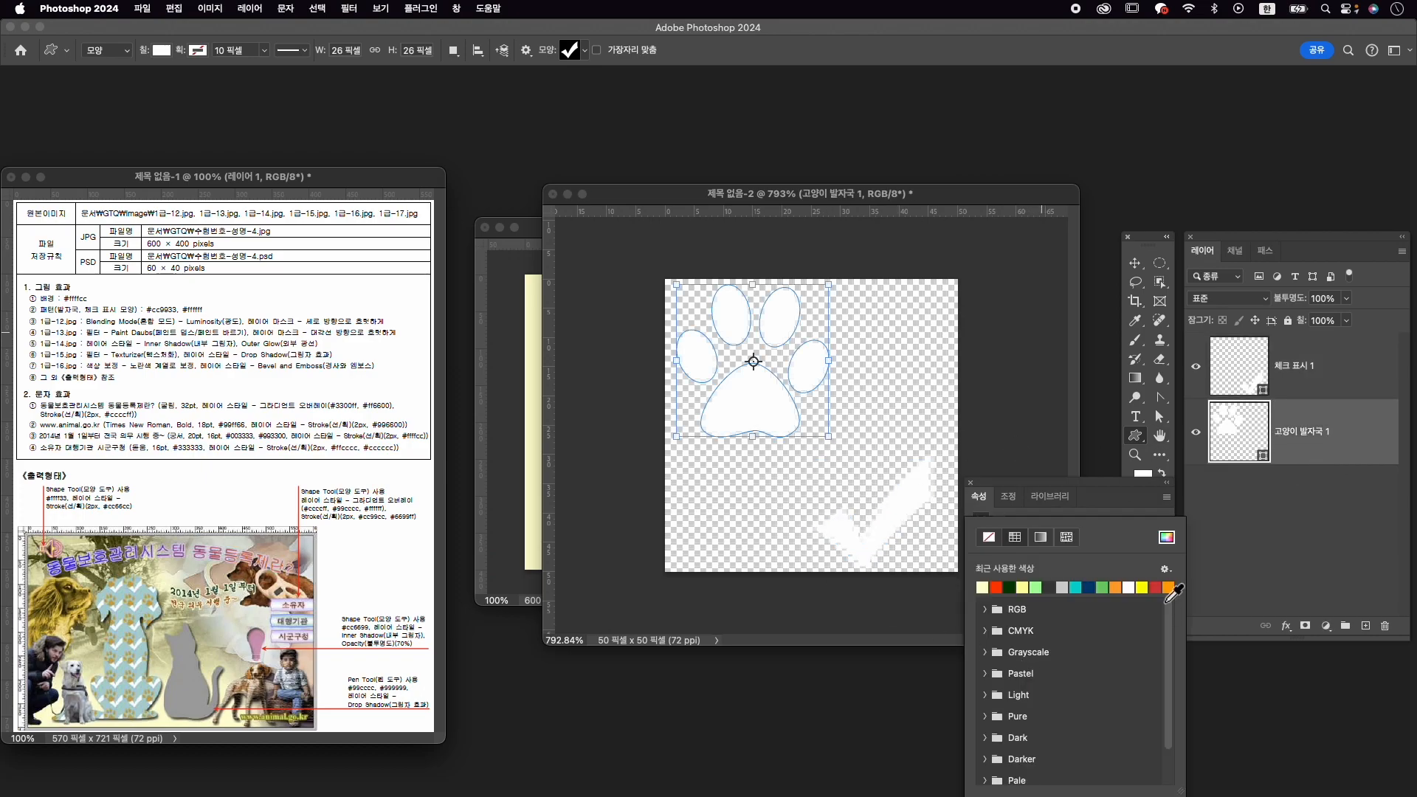
pyautogui.click(1166, 536)
pyautogui.write('cc')
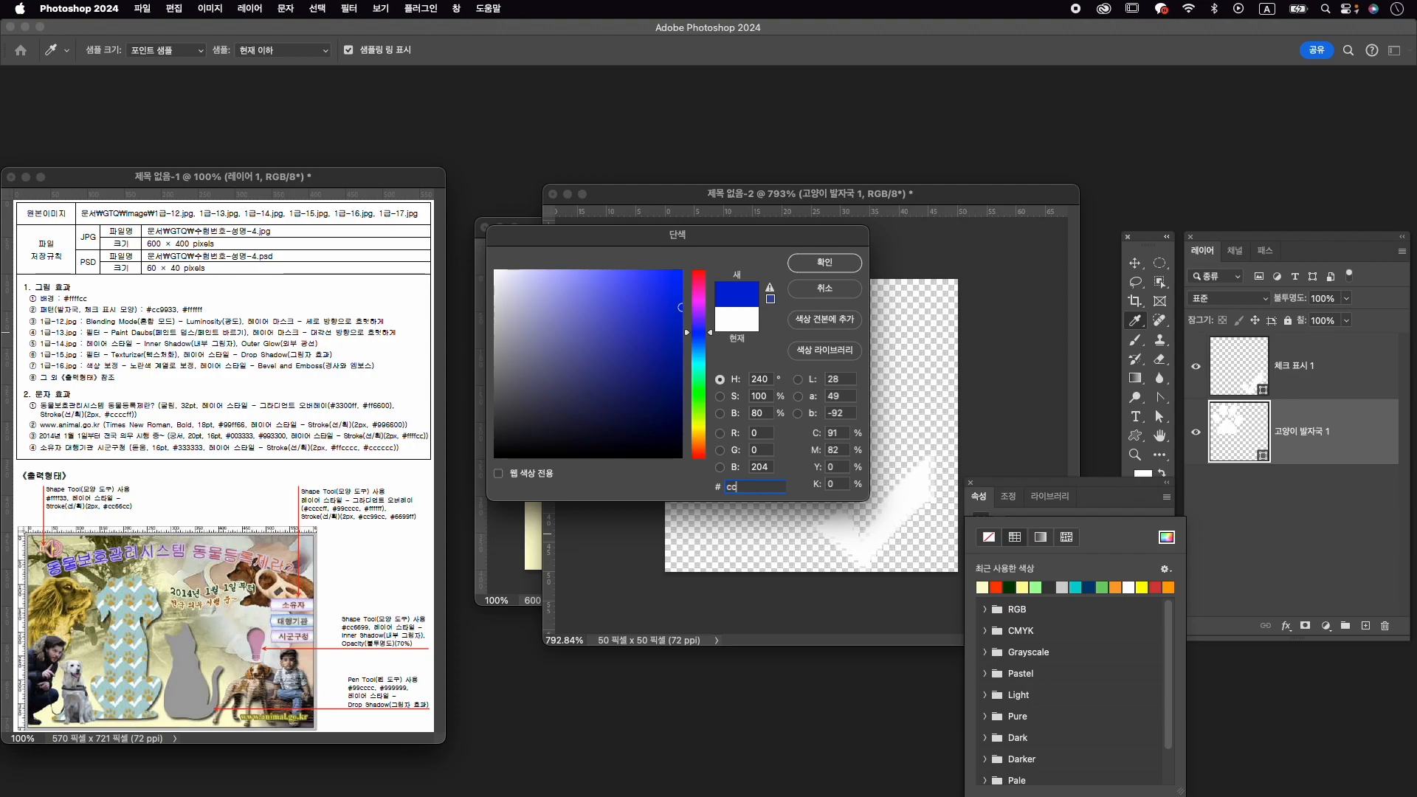
pyautogui.write('9933')
pyautogui.press('Return')
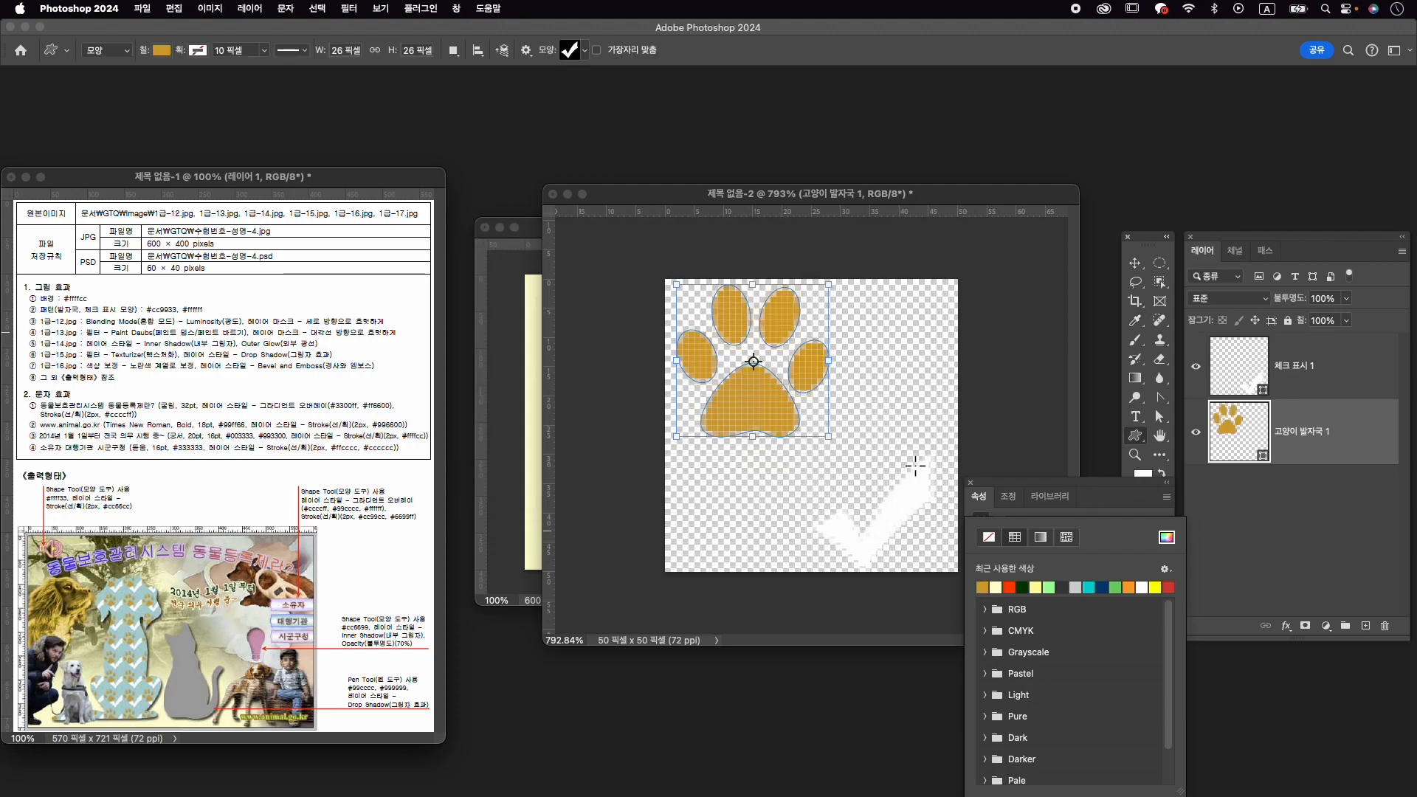
# Move the paw print slightly down and right and rotate it about 2.7° anticlockwise.
pyautogui.click(796, 319)
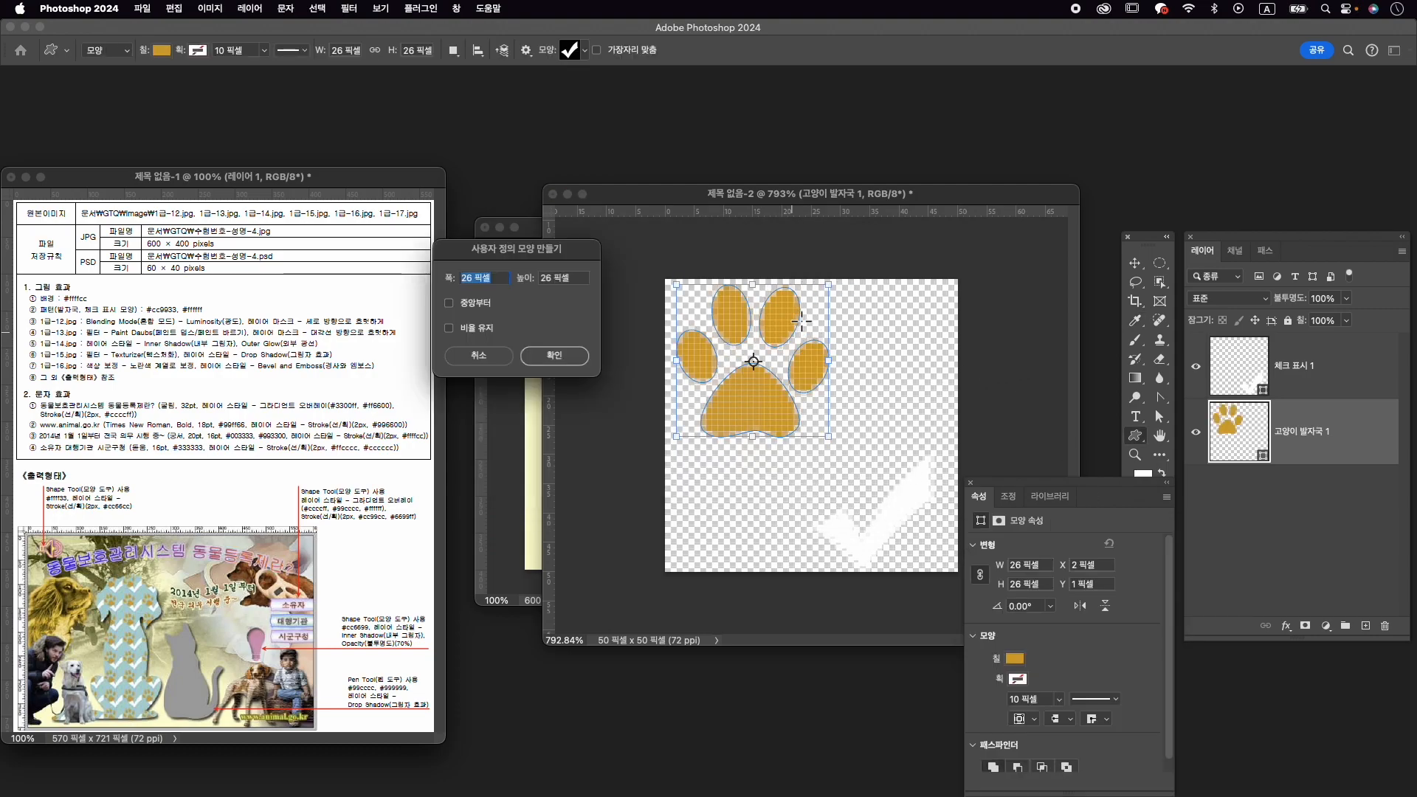
pyautogui.press('Escape')
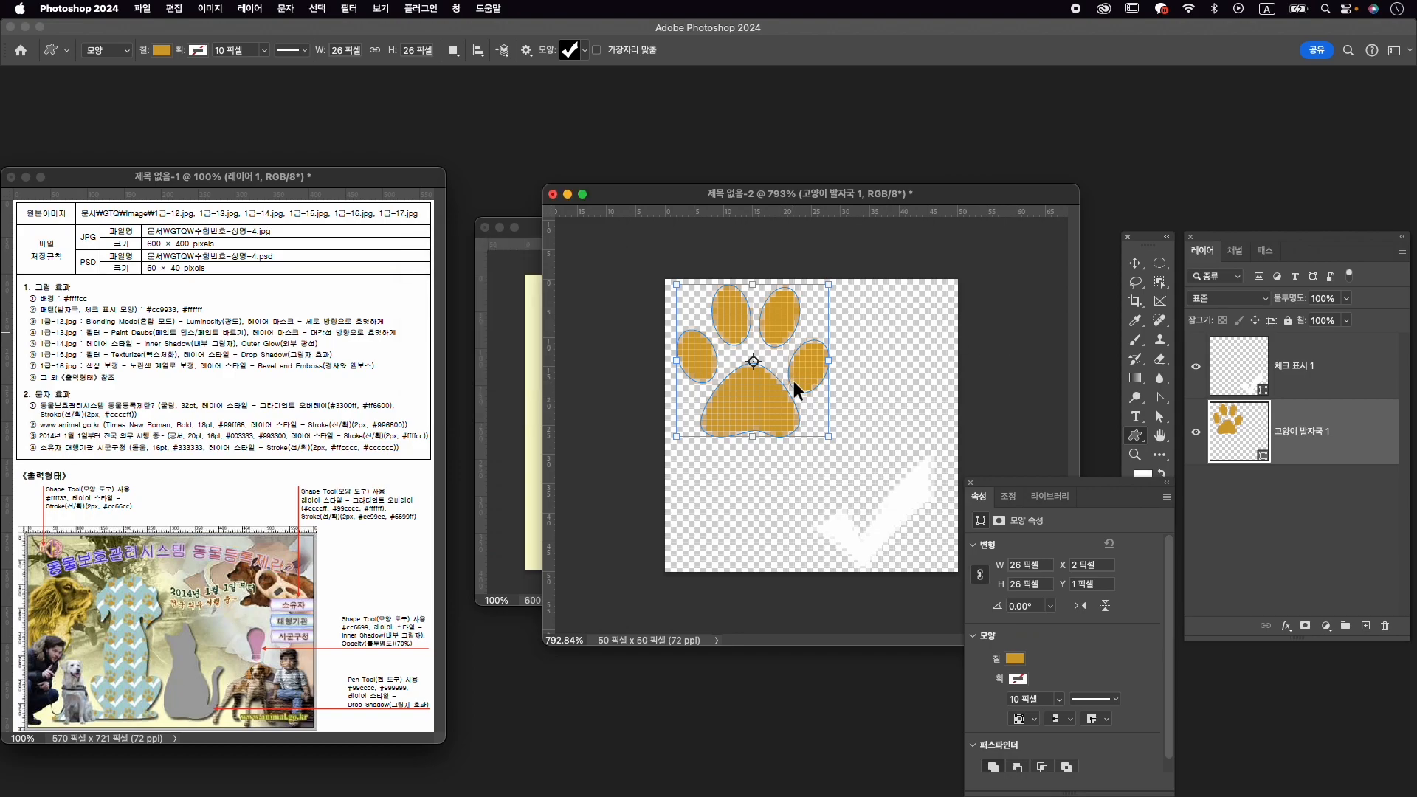
pyautogui.press('super+t')
pyautogui.moveTo(791, 334)
pyautogui.mouseDown()
pyautogui.moveTo(782, 322)
pyautogui.moveTo(800, 350)
pyautogui.mouseUp()
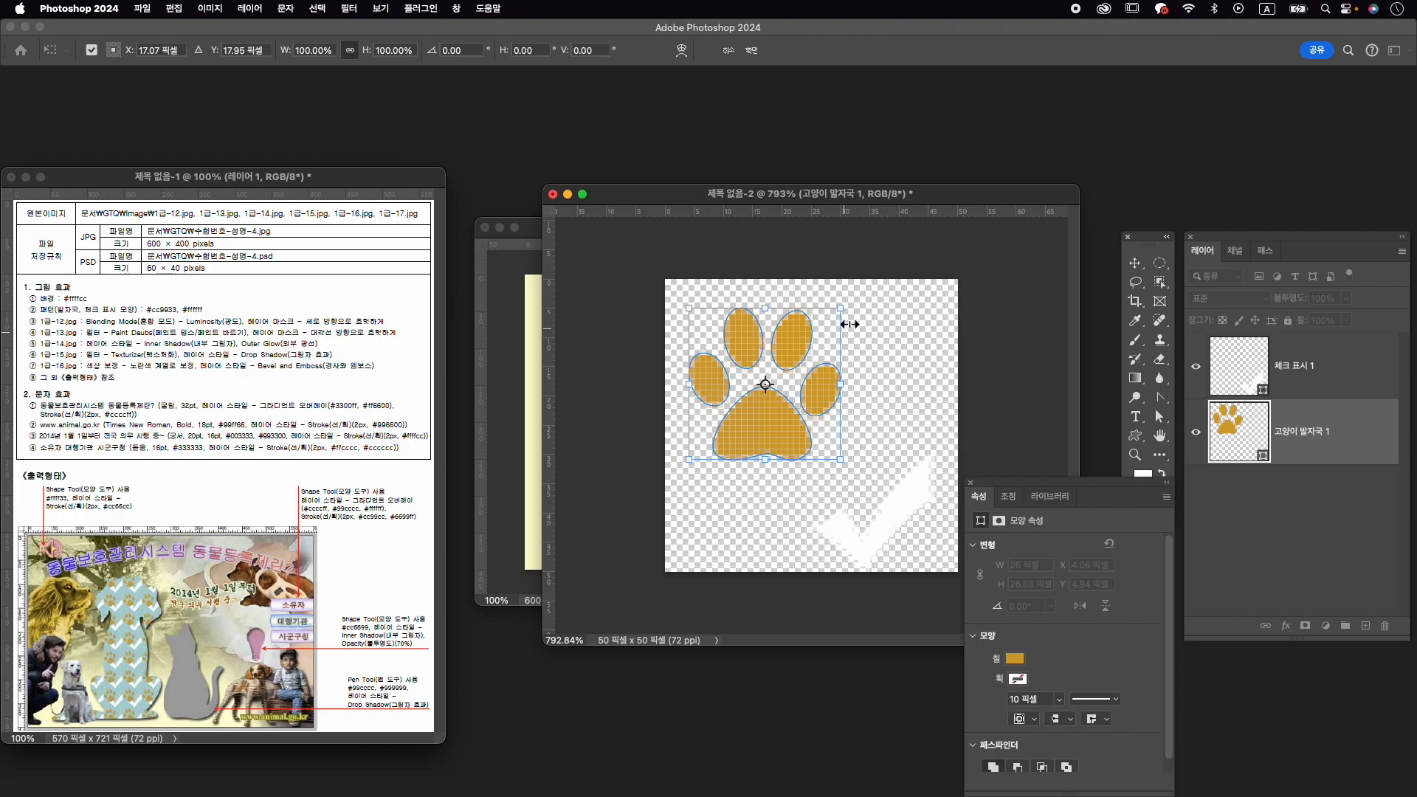
pyautogui.moveTo(848, 300); pyautogui.dragTo(839, 285)
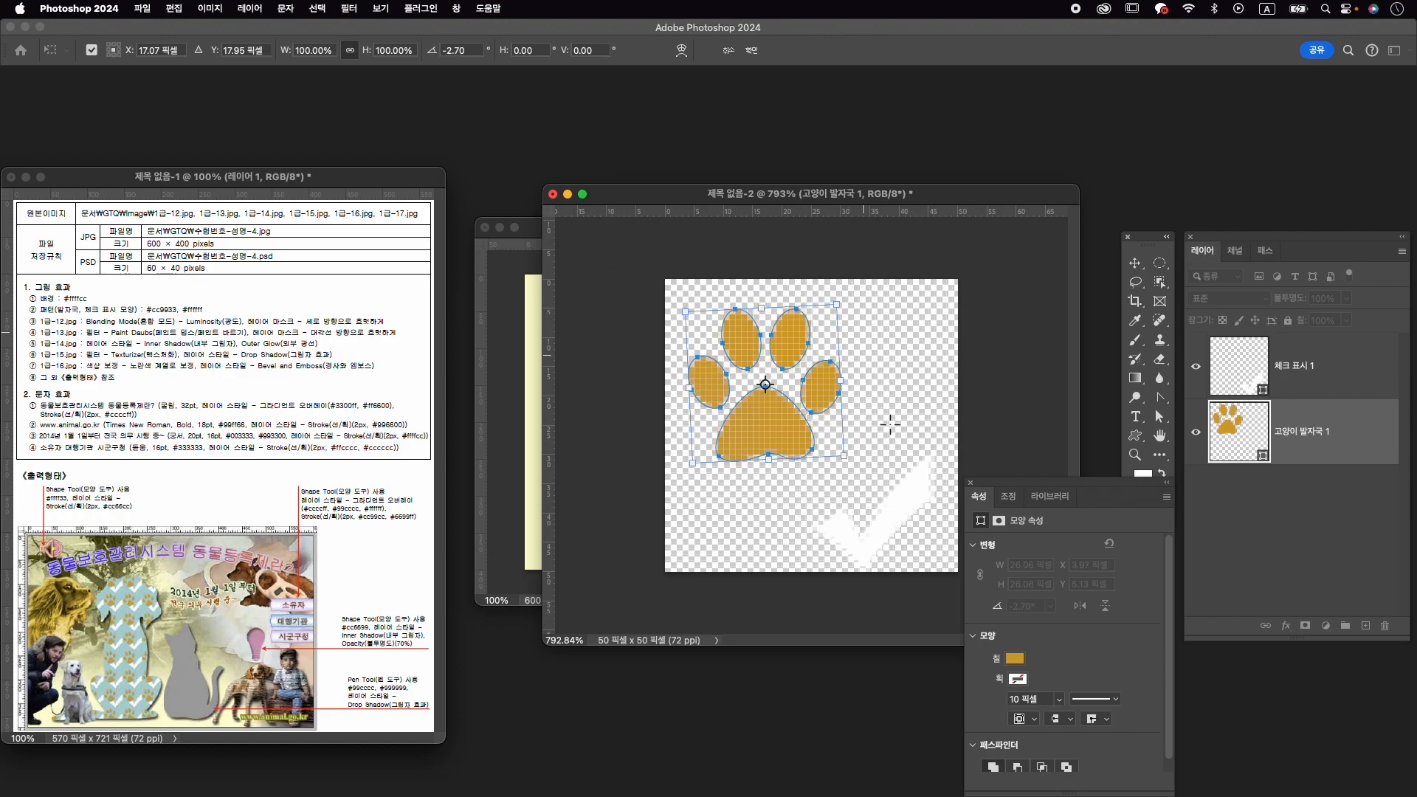
pyautogui.press('Return')
# Scale the check mark to about 130% and move it up against the paw print's lower-right side.
pyautogui.click(1297, 362)
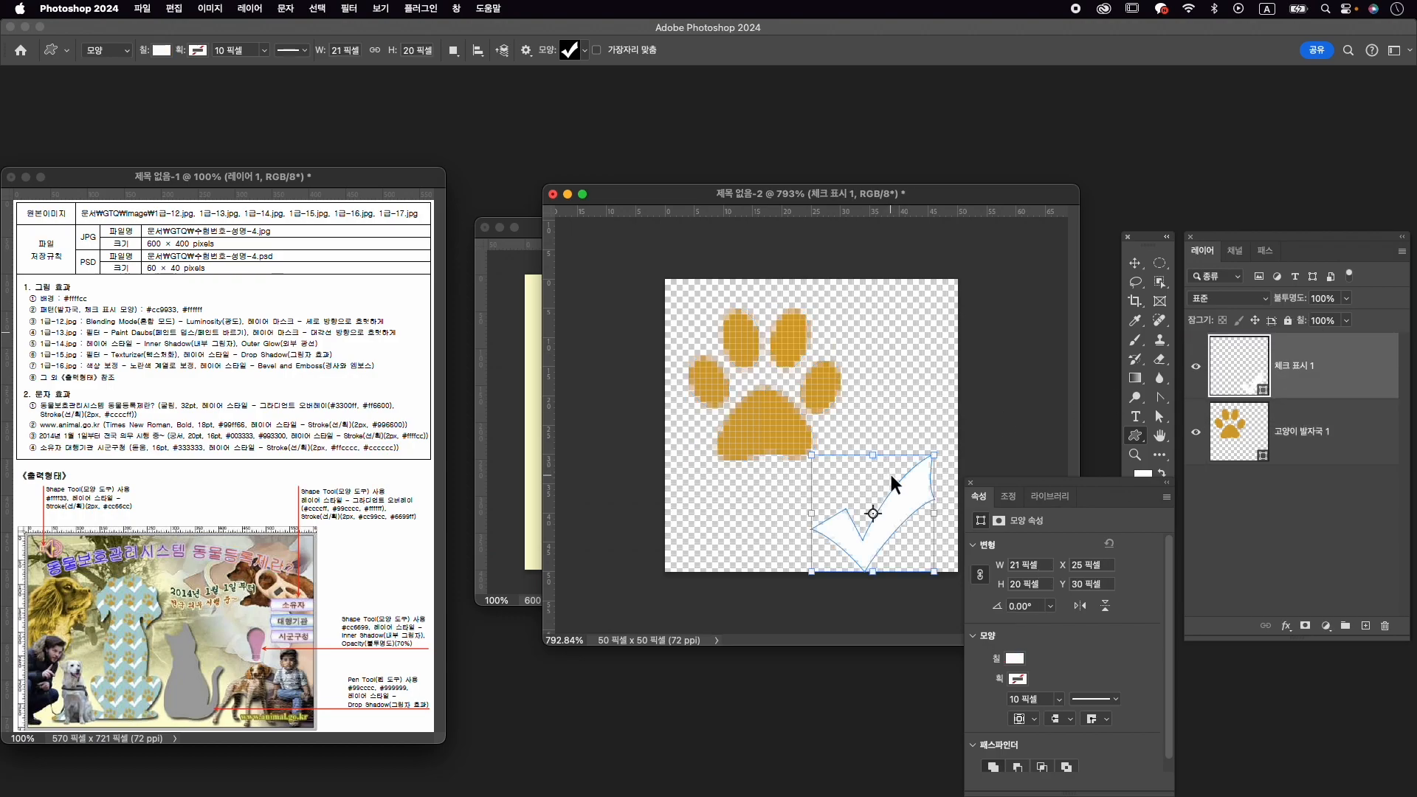
pyautogui.press('super+t')
pyautogui.moveTo(912, 491); pyautogui.dragTo(946, 372)
pyautogui.moveTo(908, 443); pyautogui.dragTo(895, 459)
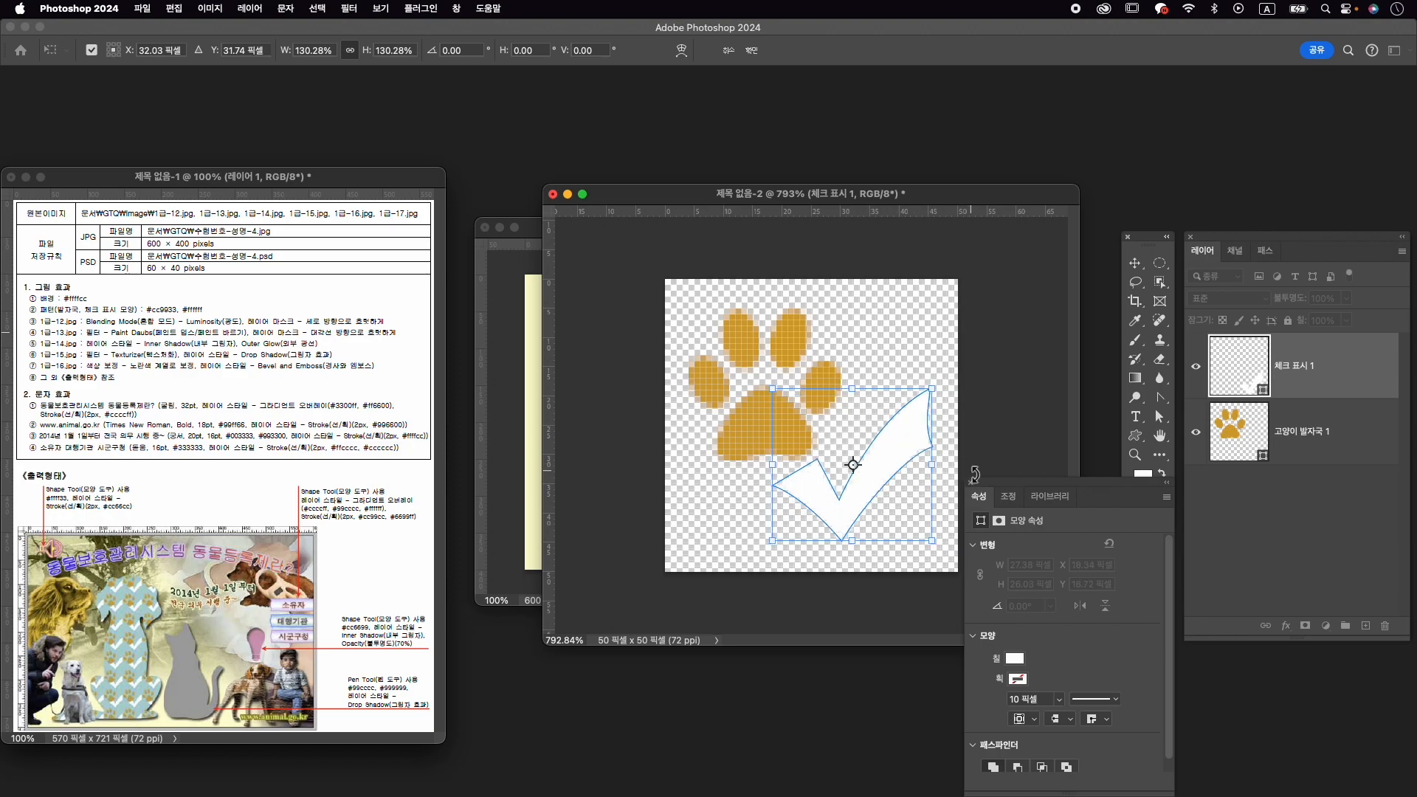
pyautogui.press('Return')
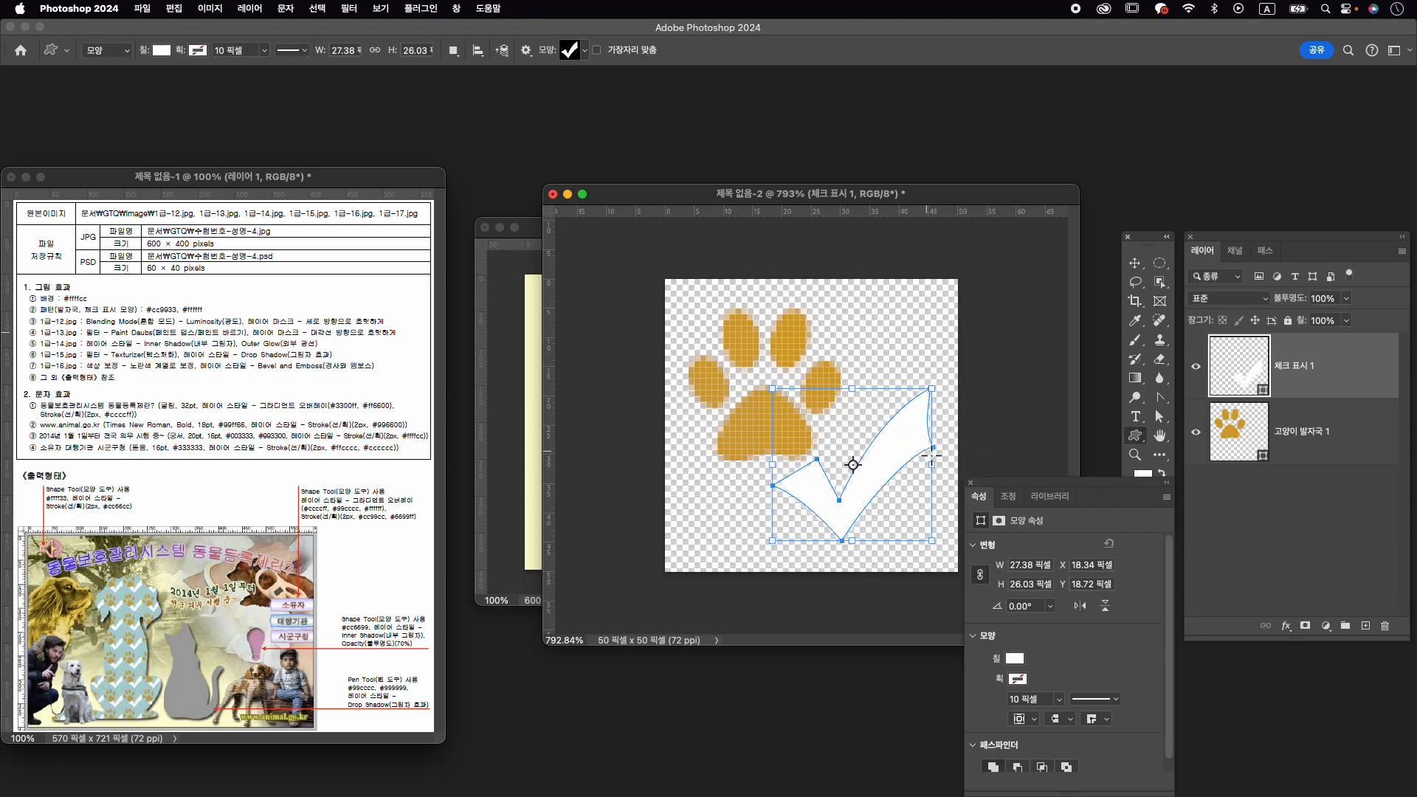
# Rotate the paw print about 7.6° further anticlockwise.
pyautogui.press('v')
pyautogui.moveTo(727, 422); pyautogui.dragTo(728, 428)
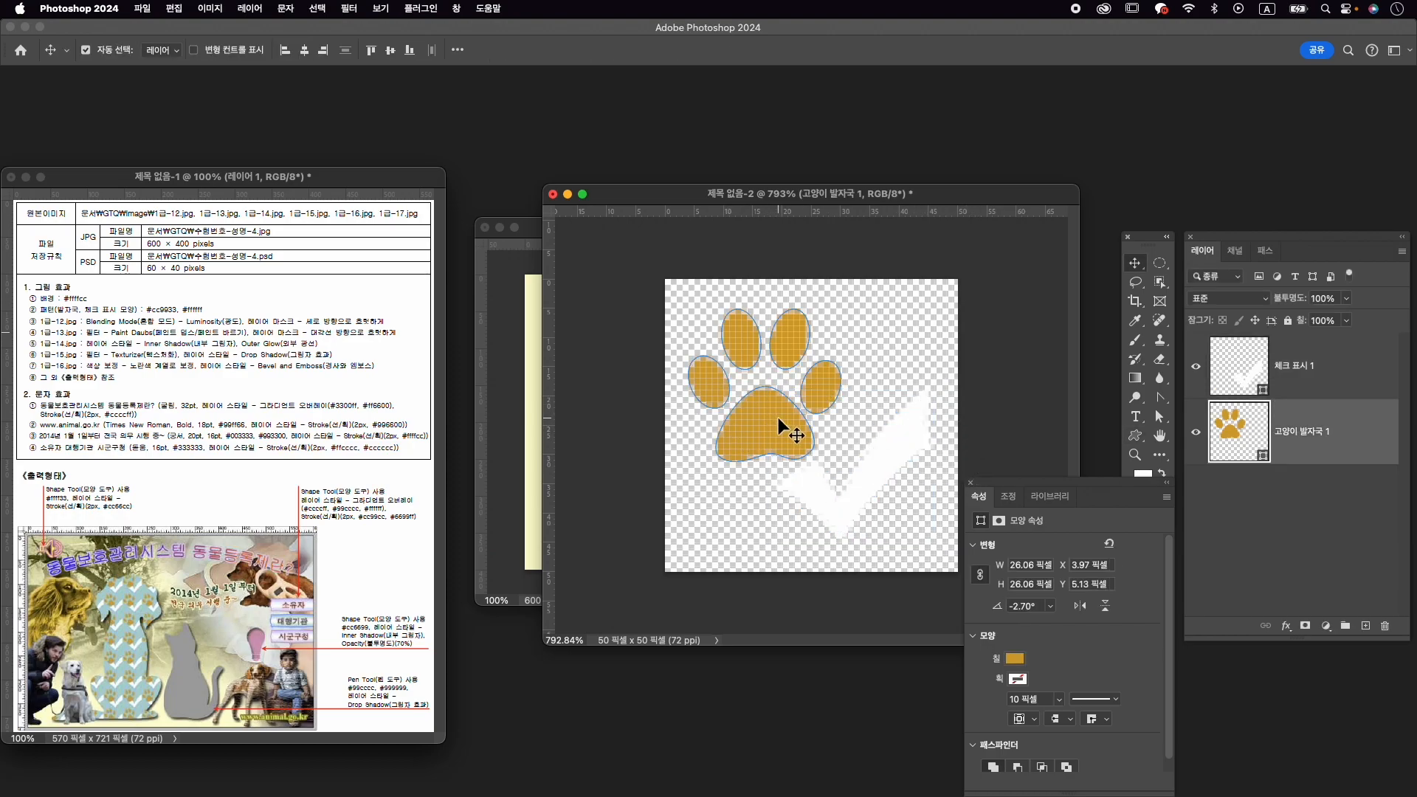
pyautogui.press('Up')
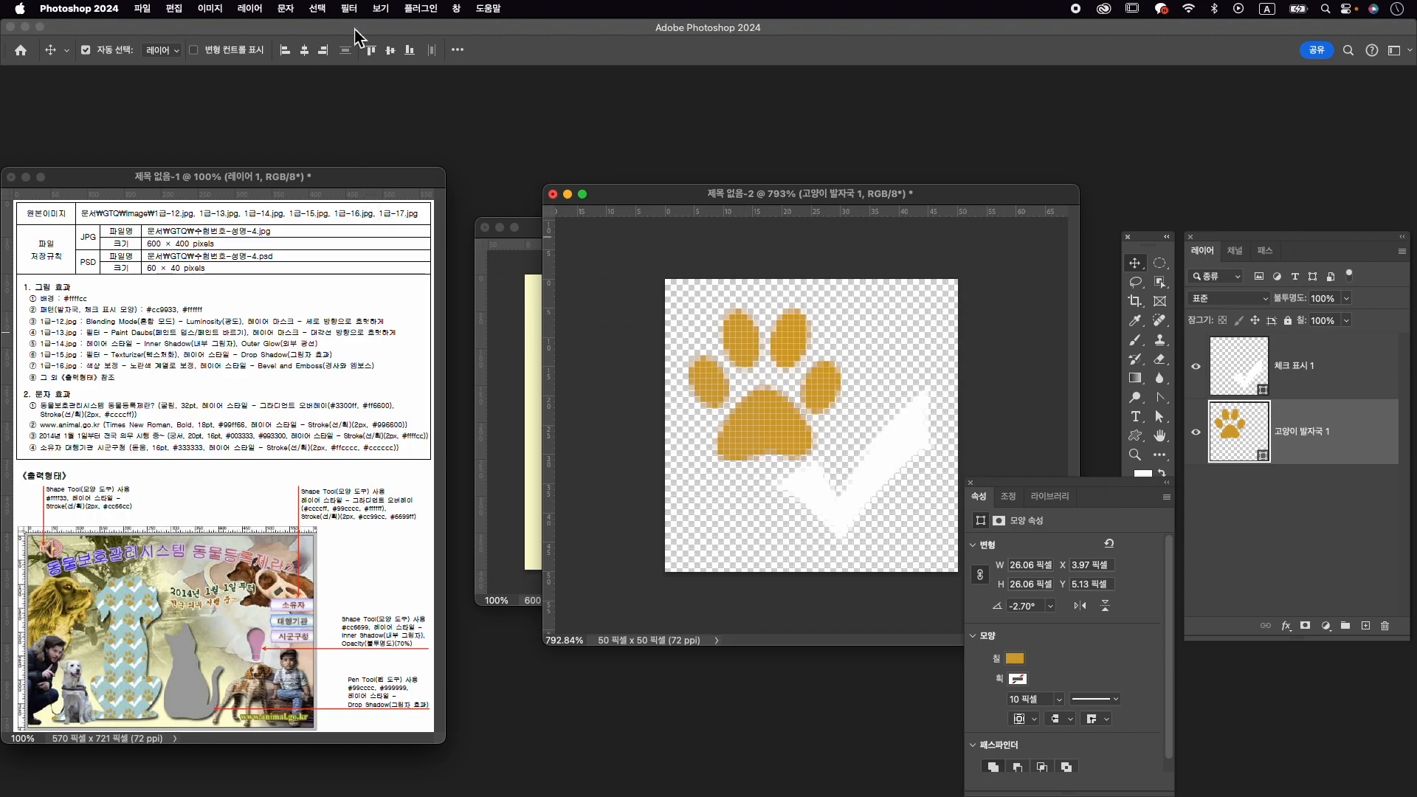
pyautogui.hotkey('ctrl', 't')
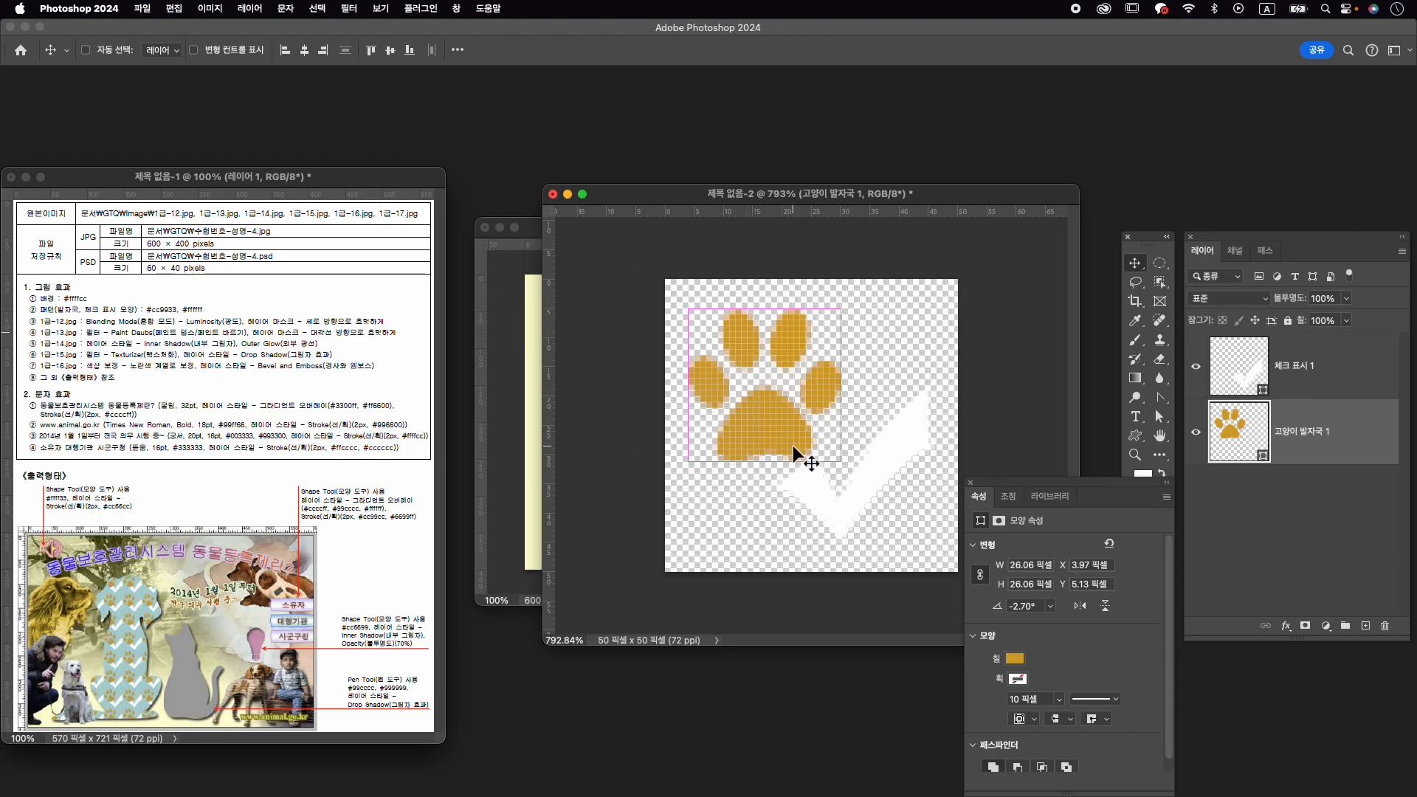
pyautogui.moveTo(877, 297); pyautogui.dragTo(873, 278)
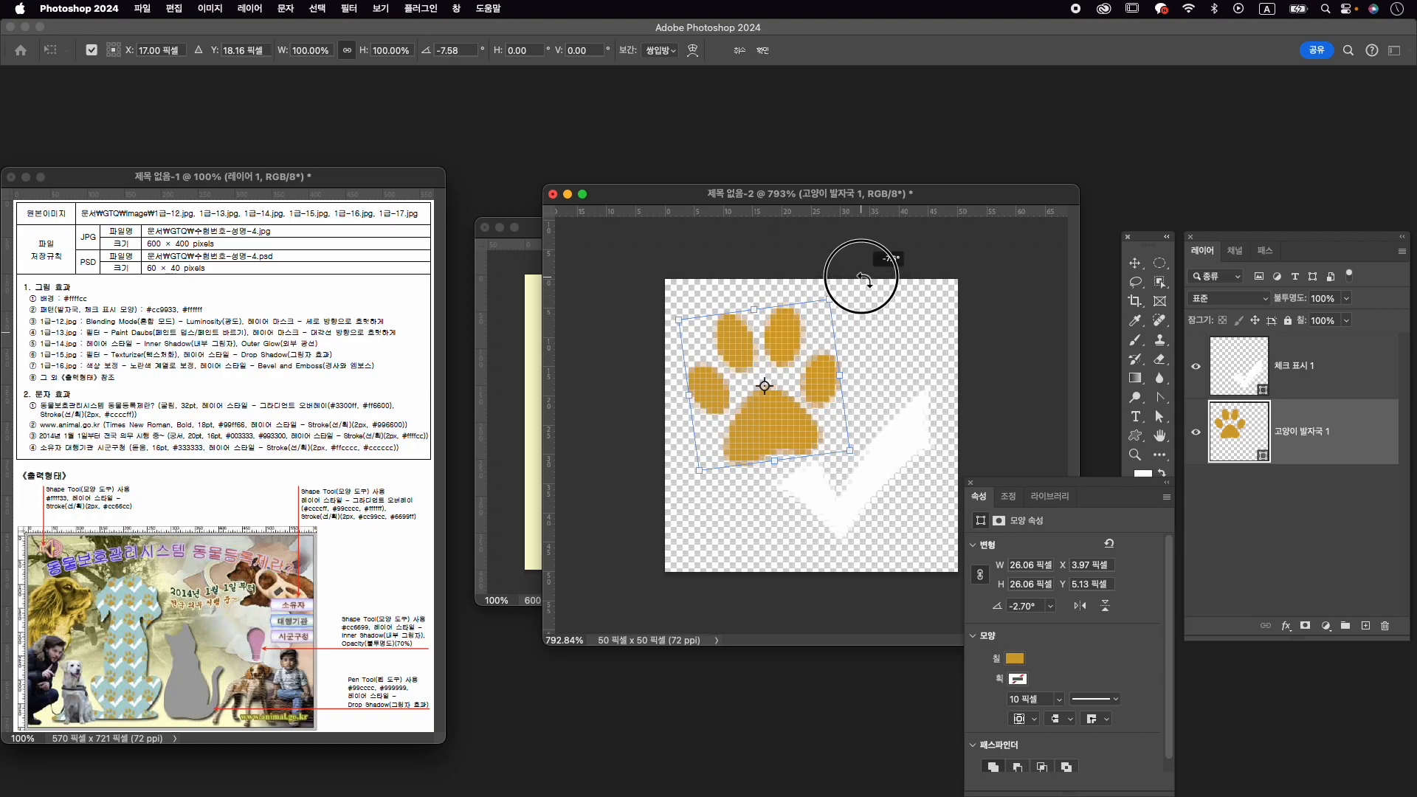
pyautogui.press('Return')
# Enlarge the check mark slightly to about 29 × 28 pixels.
pyautogui.click(823, 502)
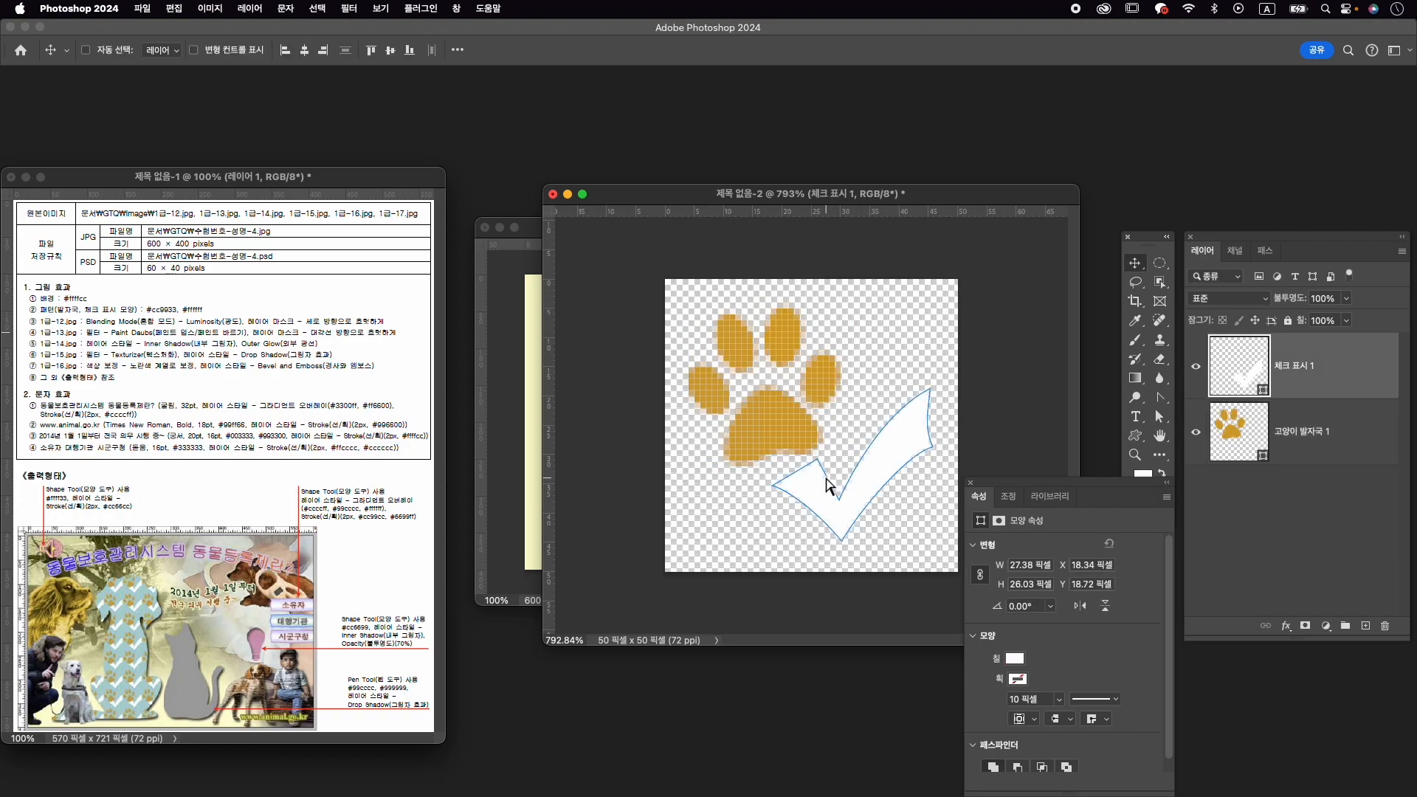
pyautogui.hotkey('ctrl', 't')
pyautogui.moveTo(775, 393); pyautogui.dragTo(768, 385)
pyautogui.press('Return')
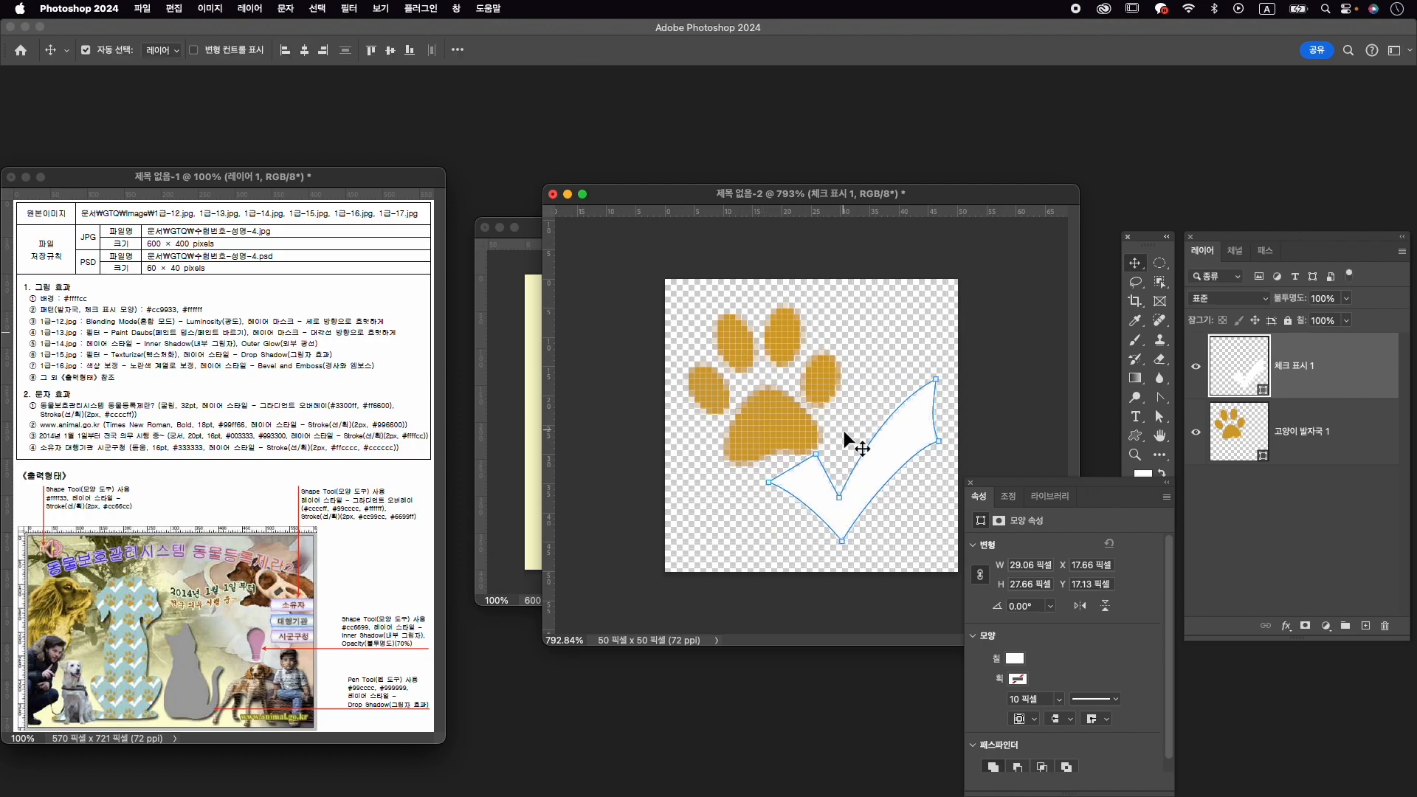
# Define the paw and check mark artwork as a pattern named 발자국 체크.
pyautogui.click(172, 8)
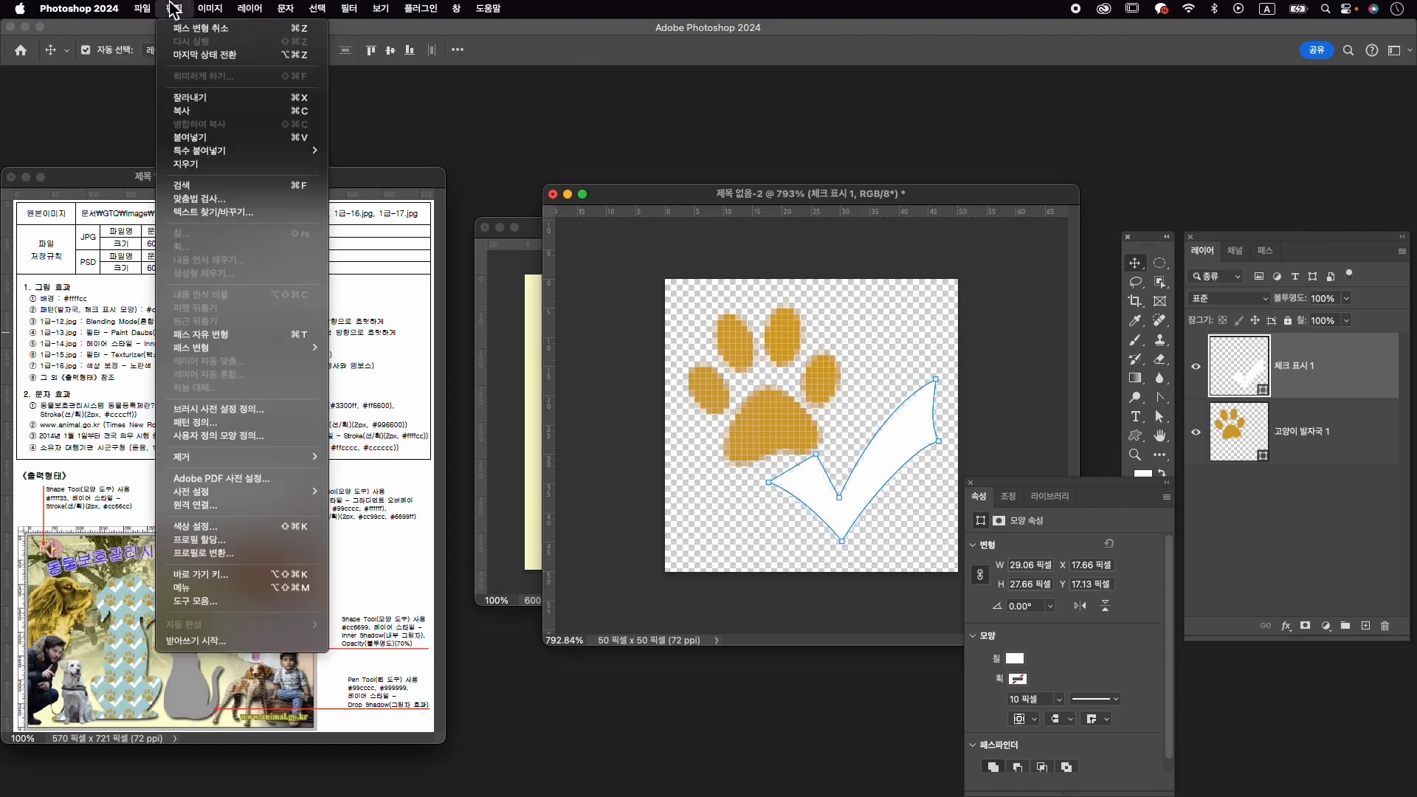
pyautogui.click(301, 430)
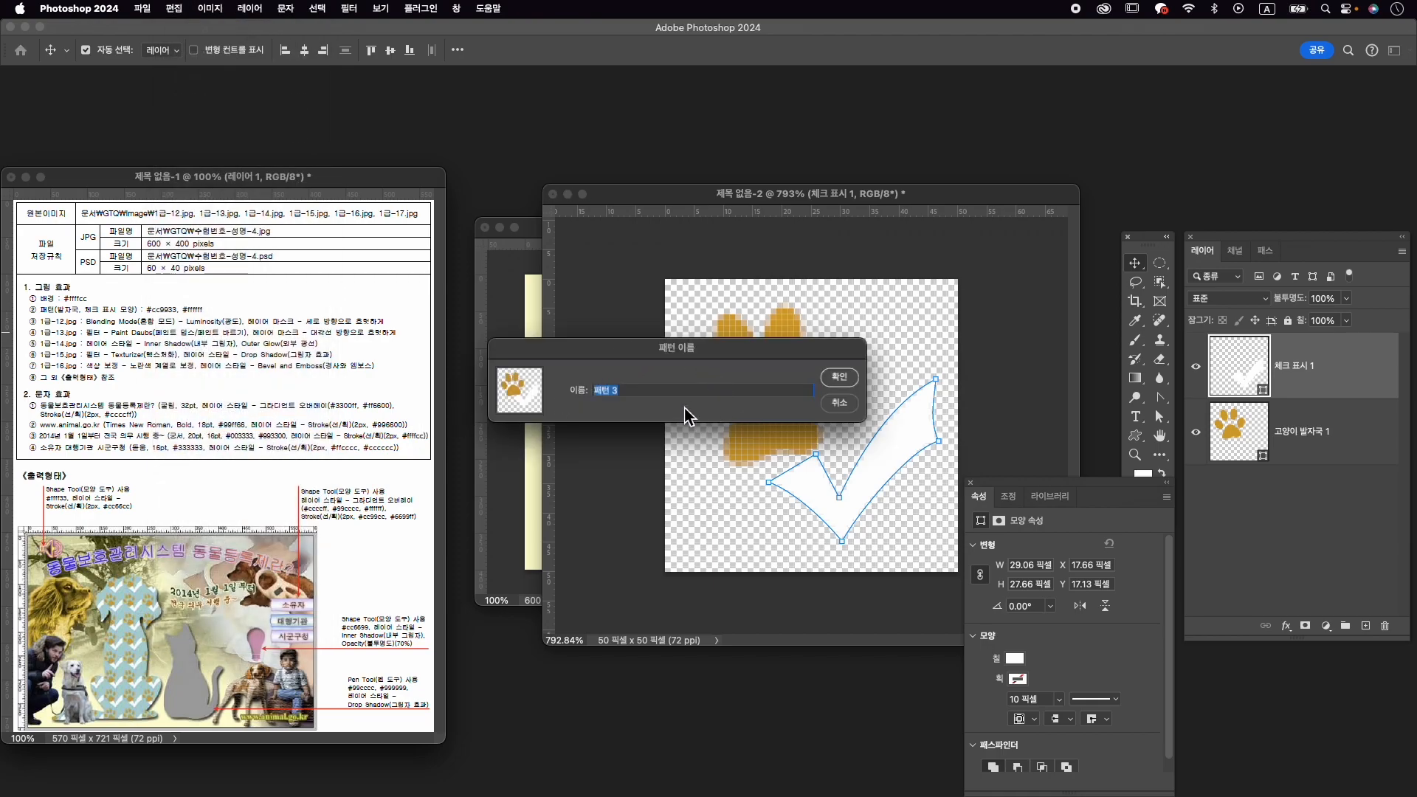
pyautogui.press('capslock')
pyautogui.write('배')
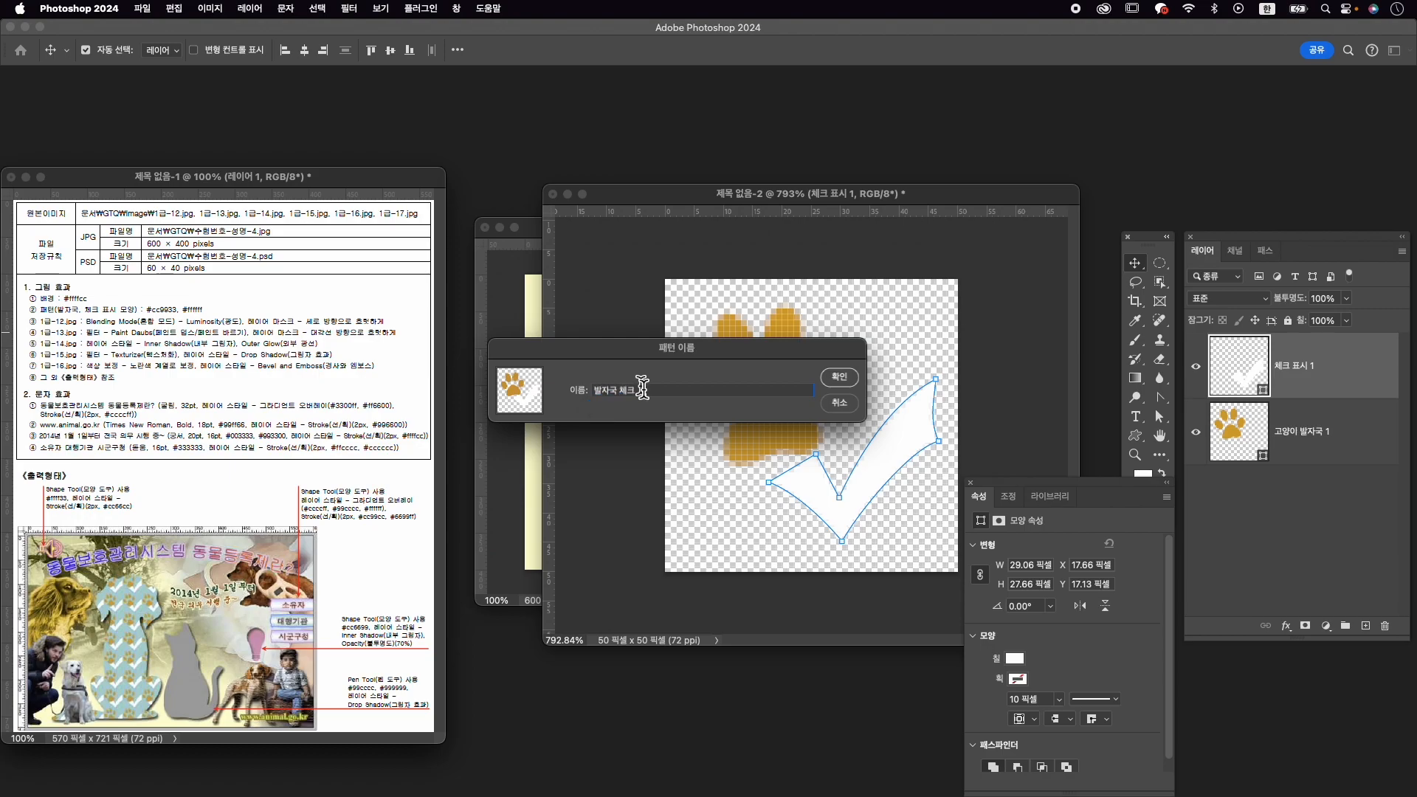
pyautogui.press('Return')
# Move the pattern document out of the way and open 1급-12.jpg from the Image folder.
pyautogui.moveTo(690, 196); pyautogui.dragTo(622, 690)
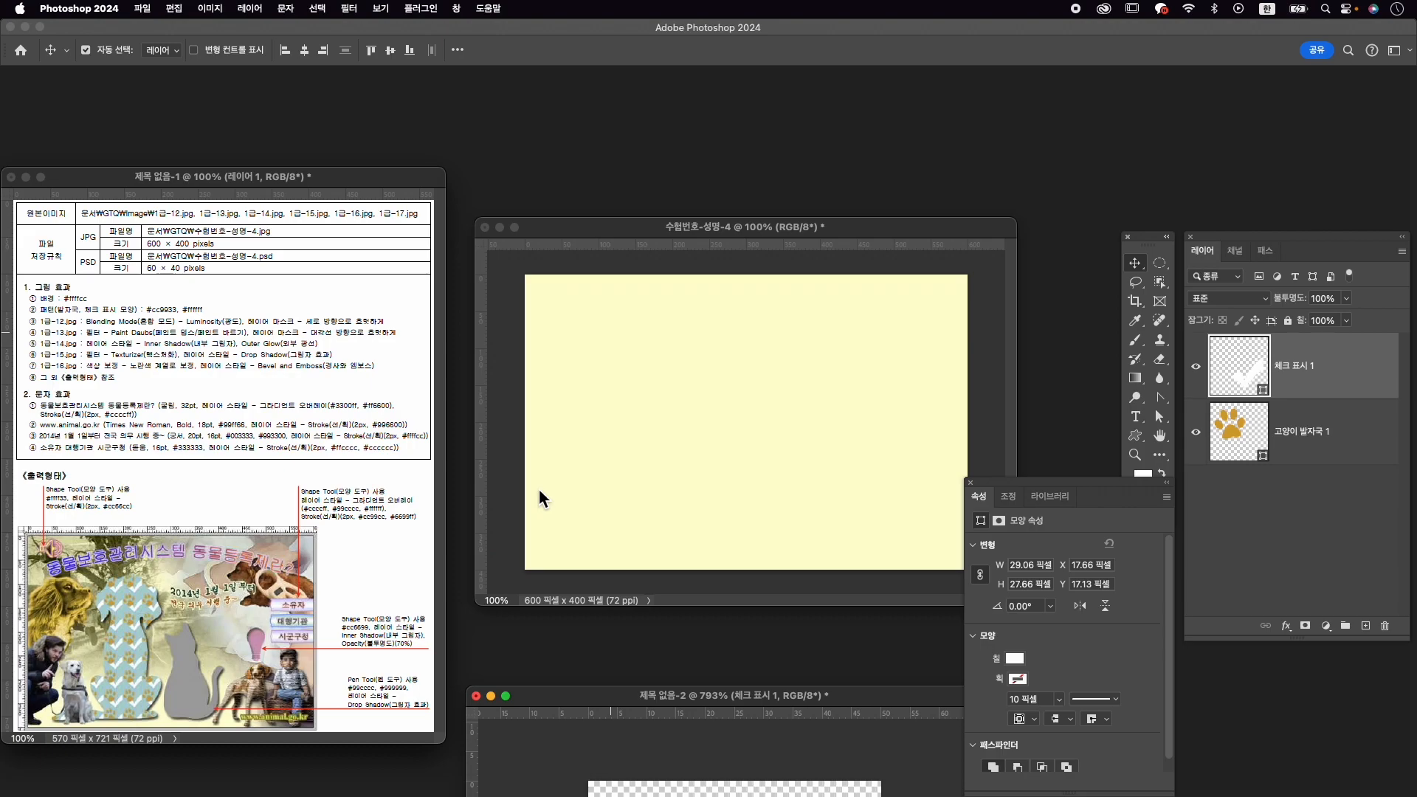
pyautogui.press('super+o')
pyautogui.scroll(-3, 1103, 474)
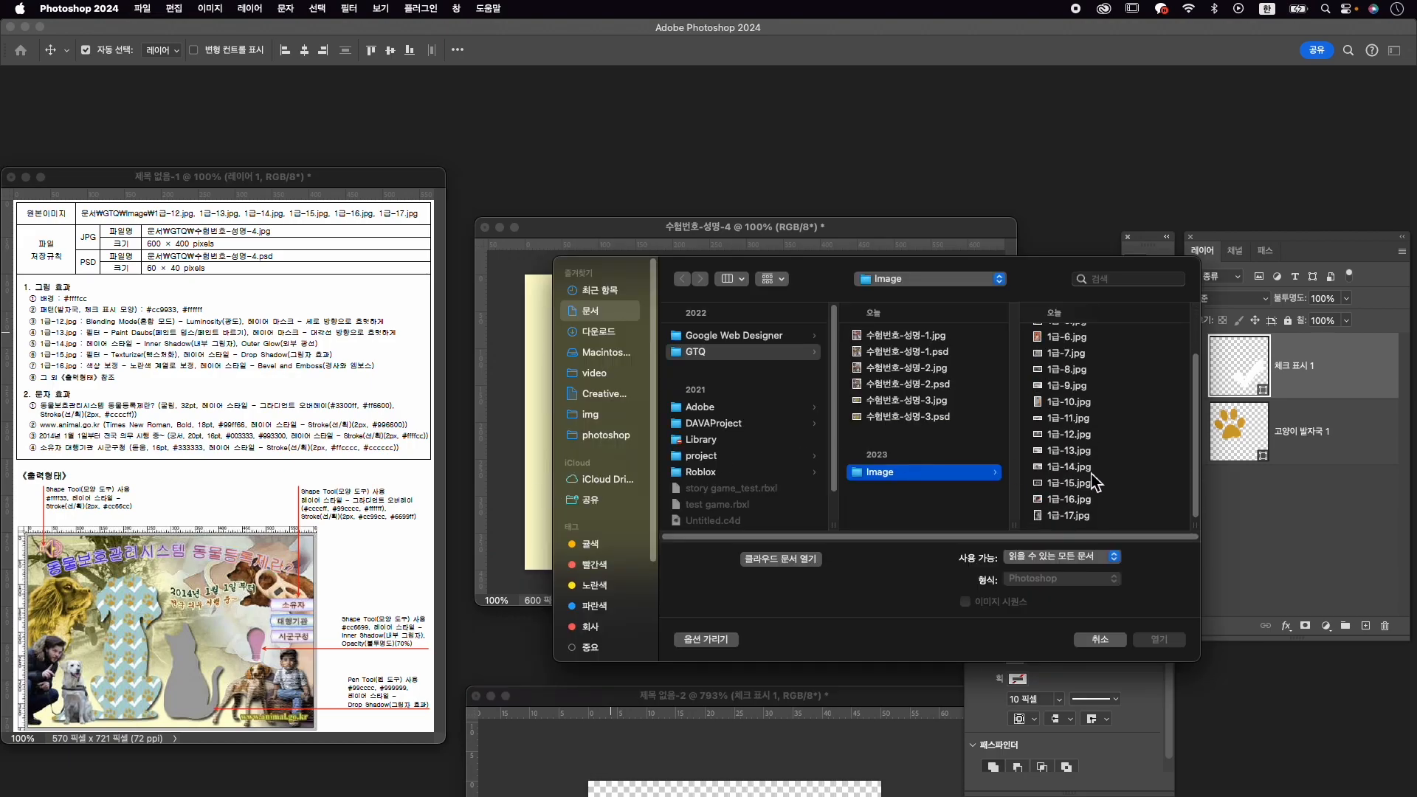
pyautogui.click(1083, 437)
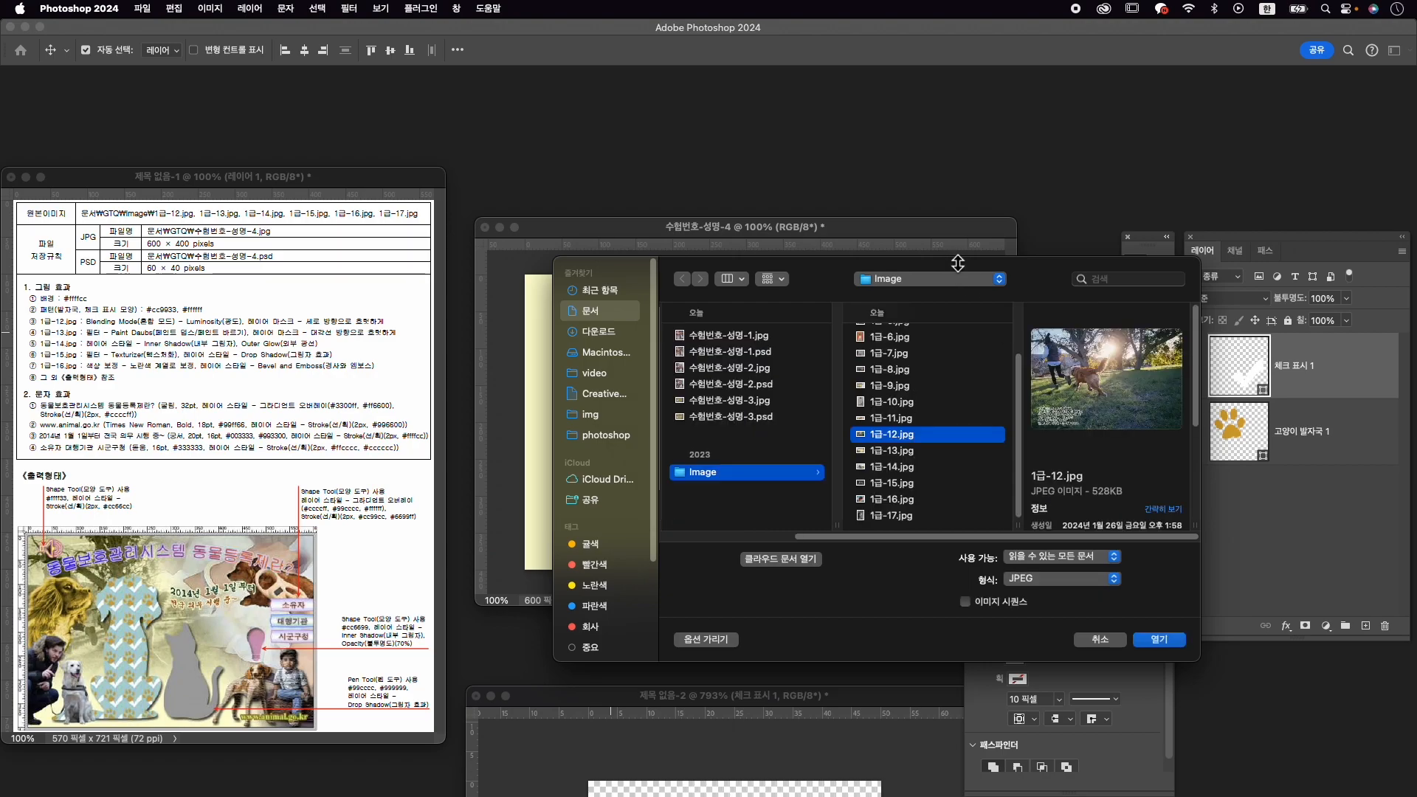
pyautogui.moveTo(958, 262); pyautogui.dragTo(942, 190)
pyautogui.moveTo(1059, 206); pyautogui.dragTo(948, 192)
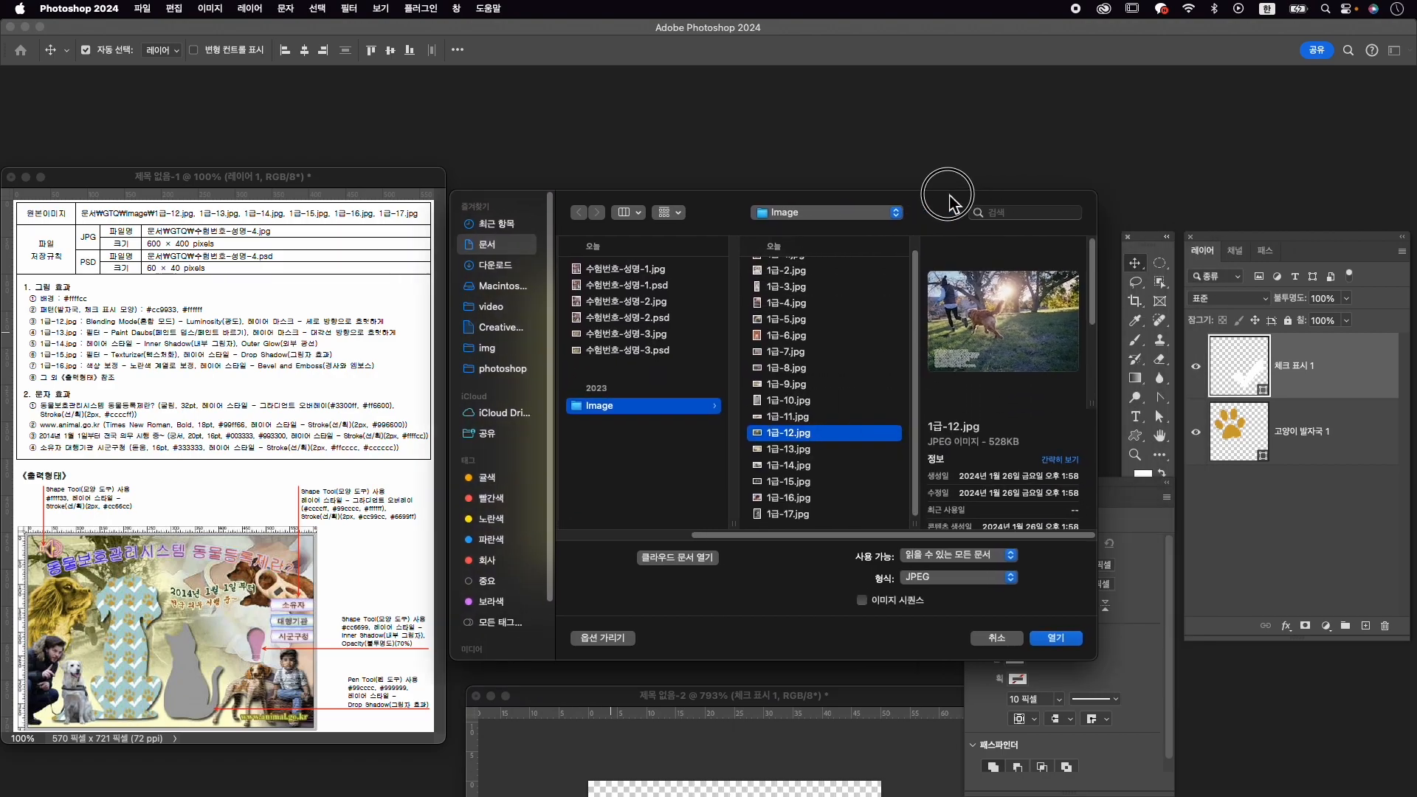
pyautogui.click(1055, 636)
pyautogui.moveTo(323, 141); pyautogui.dragTo(678, 152)
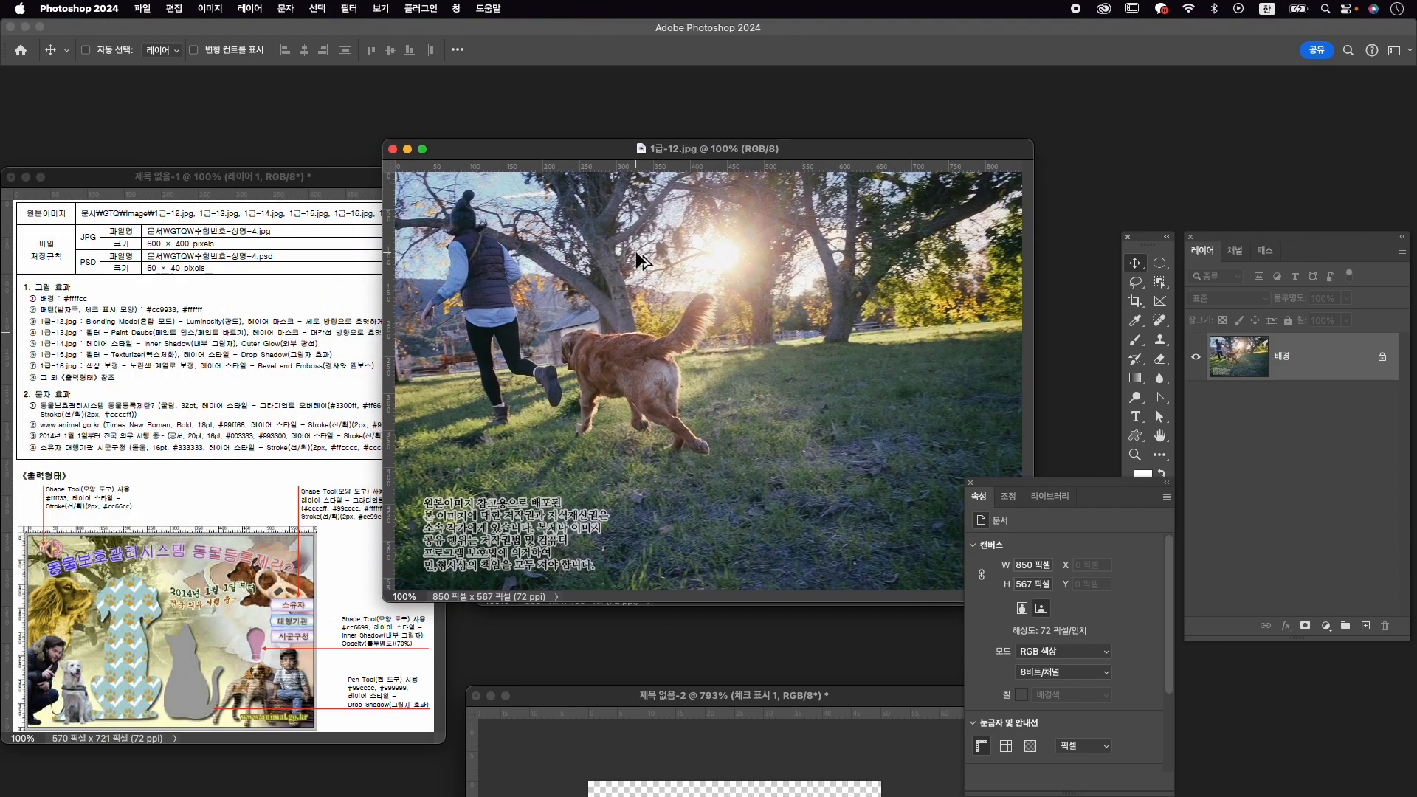
# Resize 1급-12.jpg proportionally to 600 pixels wide.
pyautogui.press('super+alt+i')
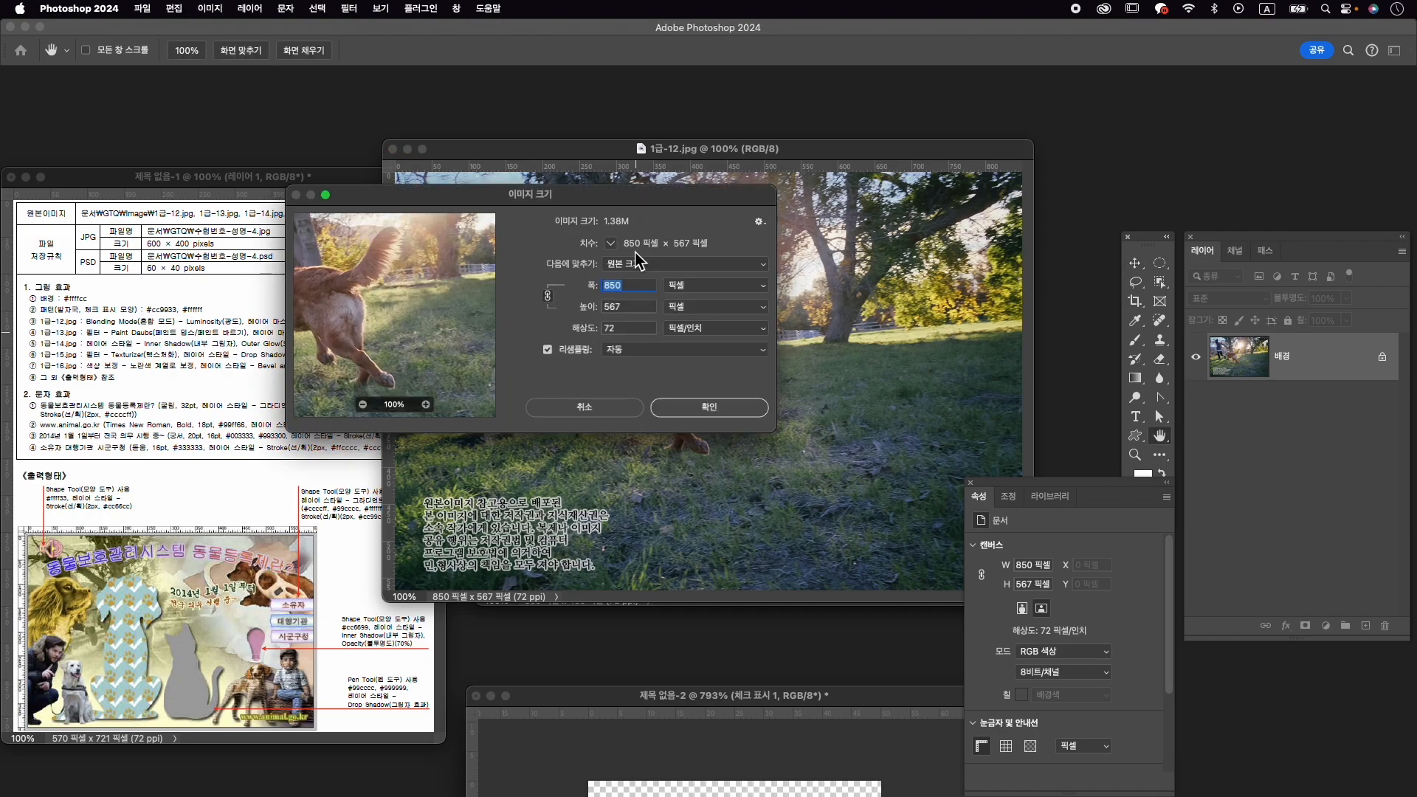
pyautogui.write('600')
pyautogui.press('Return')
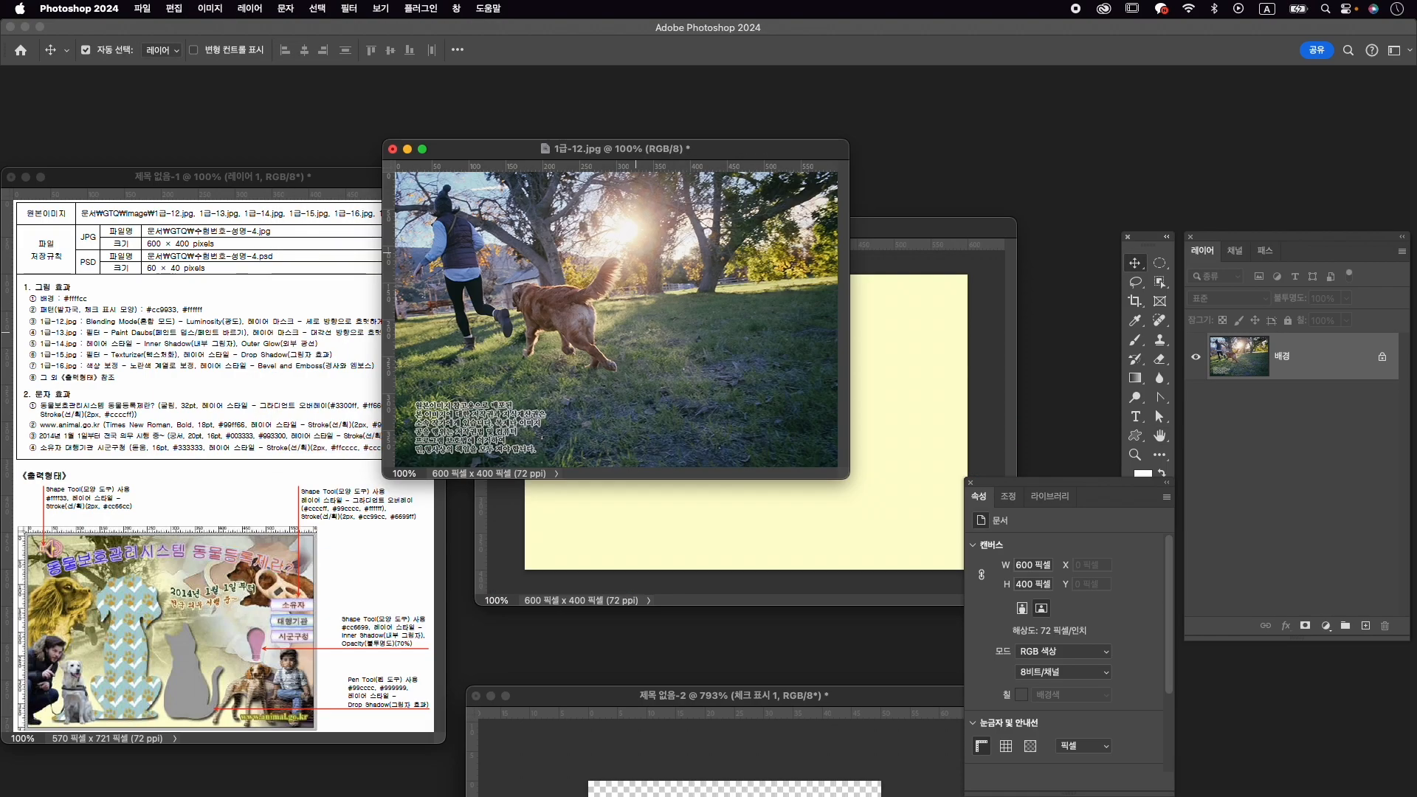
# Copy the resized photo into 수험번호-성명-4 as a new layer and close 1급-12.jpg without saving.
pyautogui.moveTo(666, 306); pyautogui.dragTo(914, 443)
pyautogui.click(393, 149)
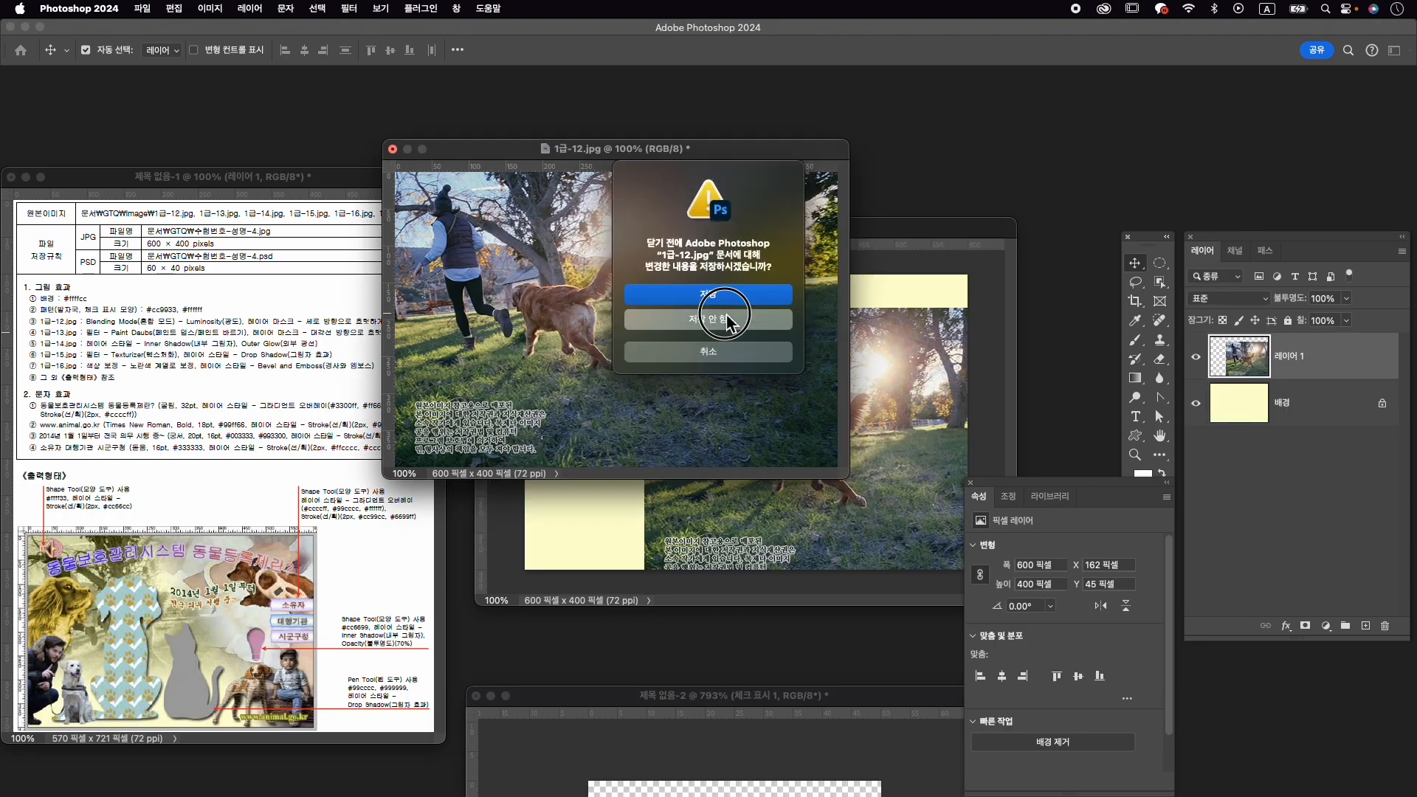
pyautogui.click(775, 329)
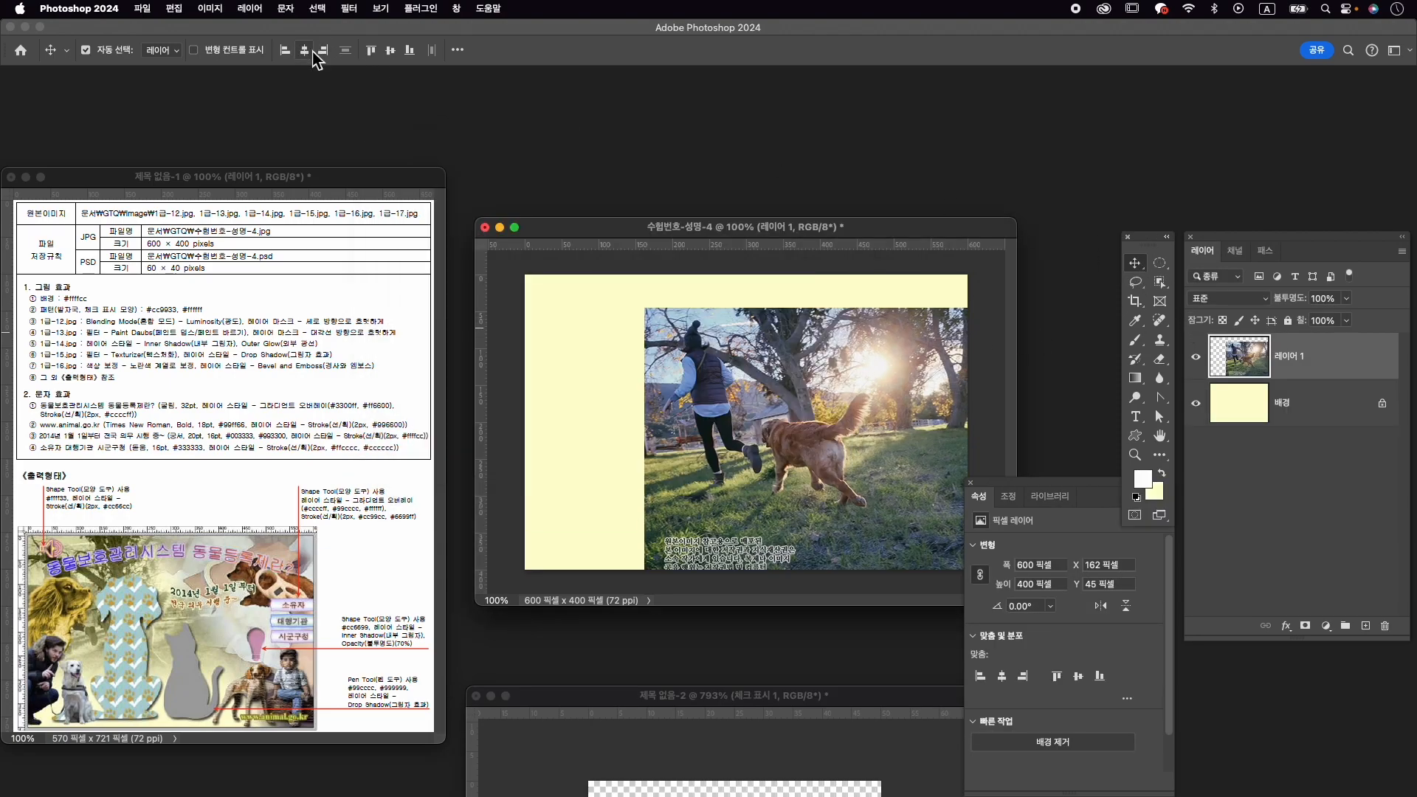
# Align the dog-running photo layer to the canvas's left and top edges and set its blending mode to 광도 (Luminosity).
pyautogui.click(286, 50)
pyautogui.click(371, 50)
pyautogui.click(458, 50)
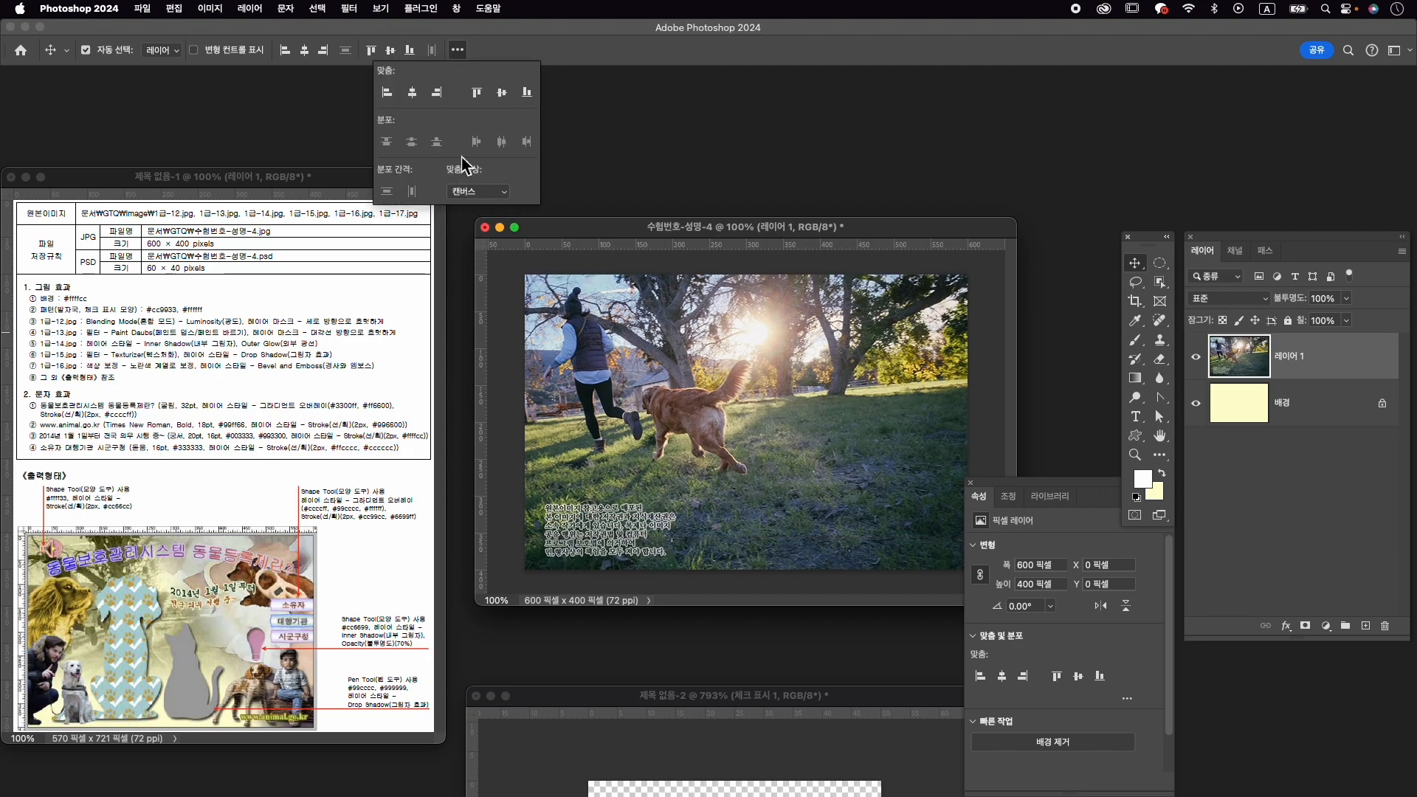
pyautogui.click(675, 45)
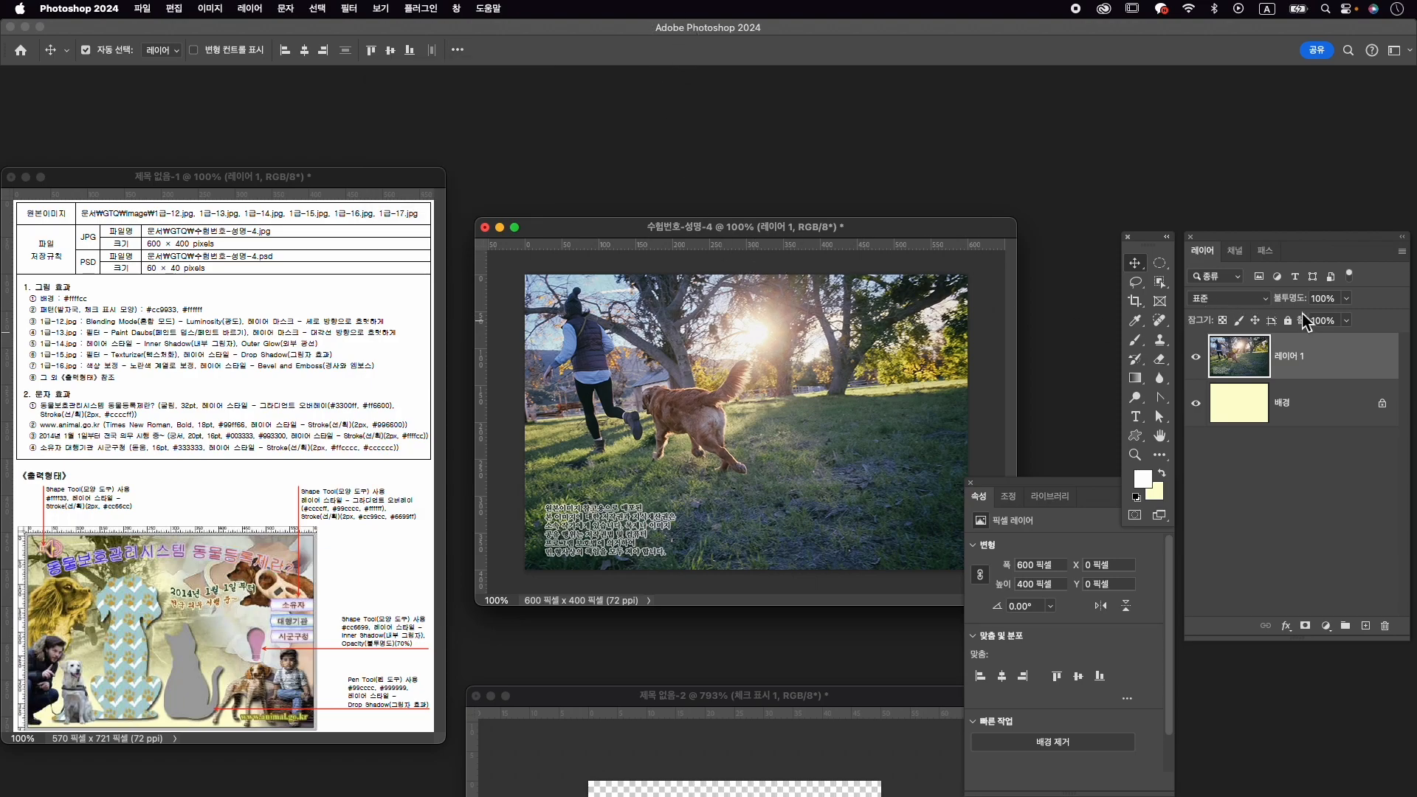
pyautogui.click(1244, 300)
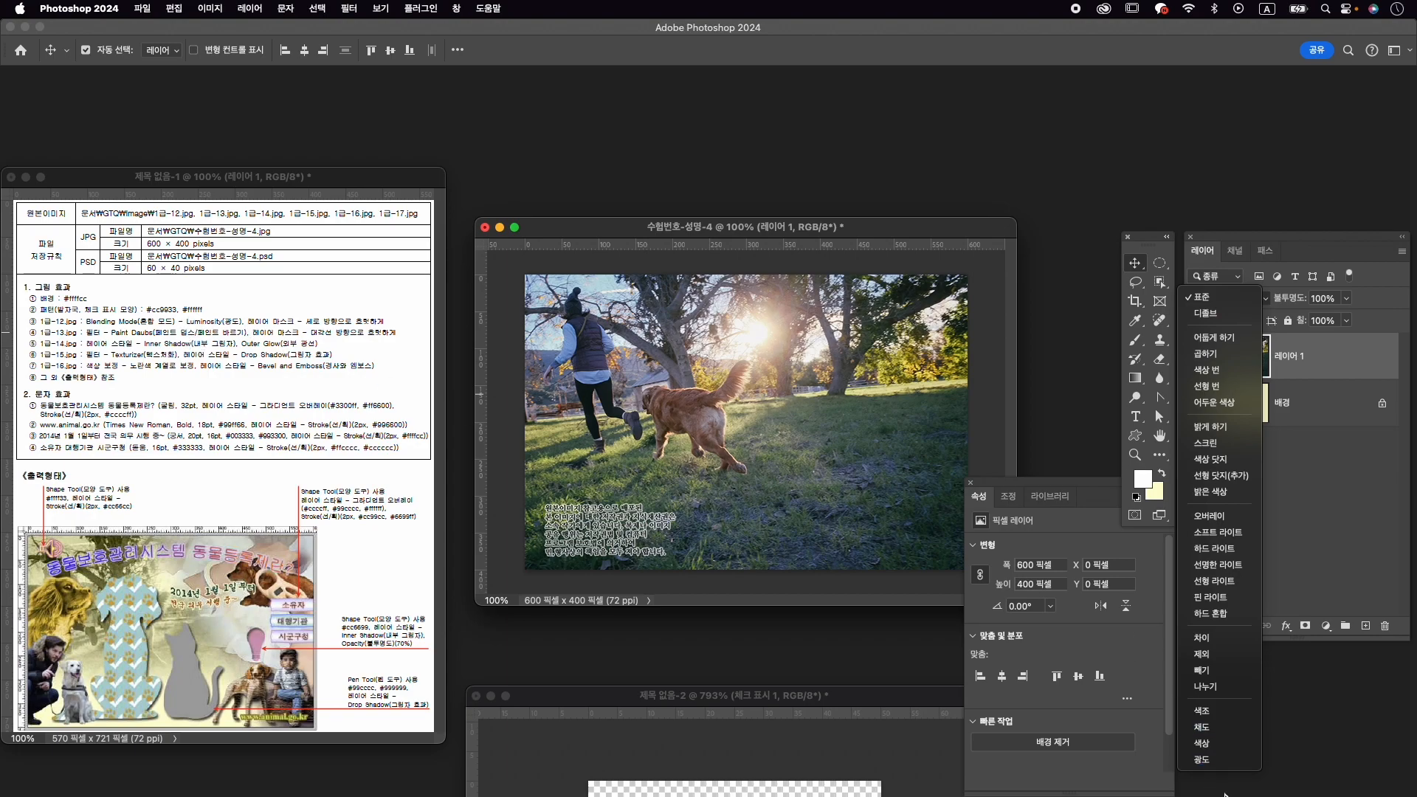
pyautogui.click(1218, 761)
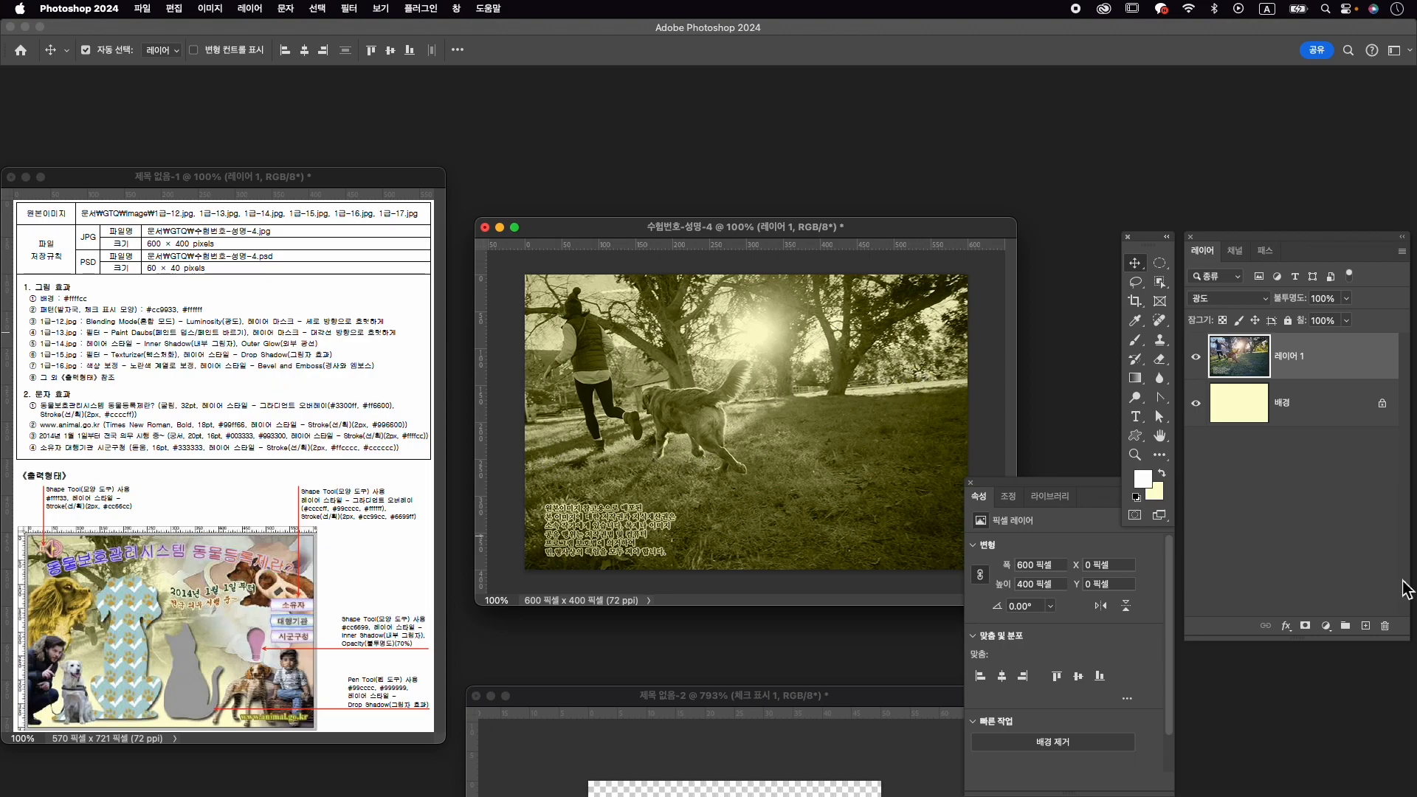
# Add a layer mask to the dog-running photo and fade out its lower part with an adjusted vertical white-to-black gradient.
pyautogui.click(1304, 625)
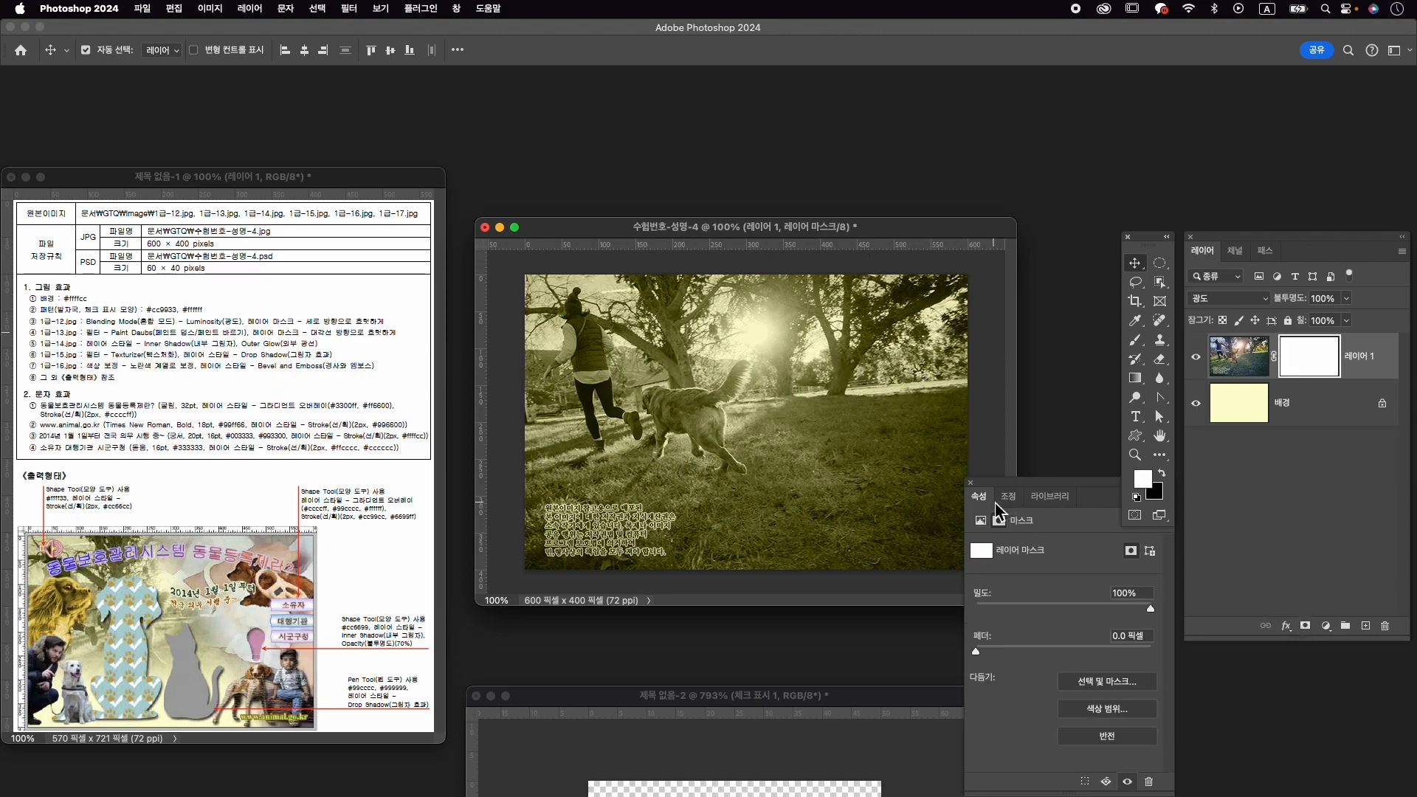
pyautogui.click(1135, 377)
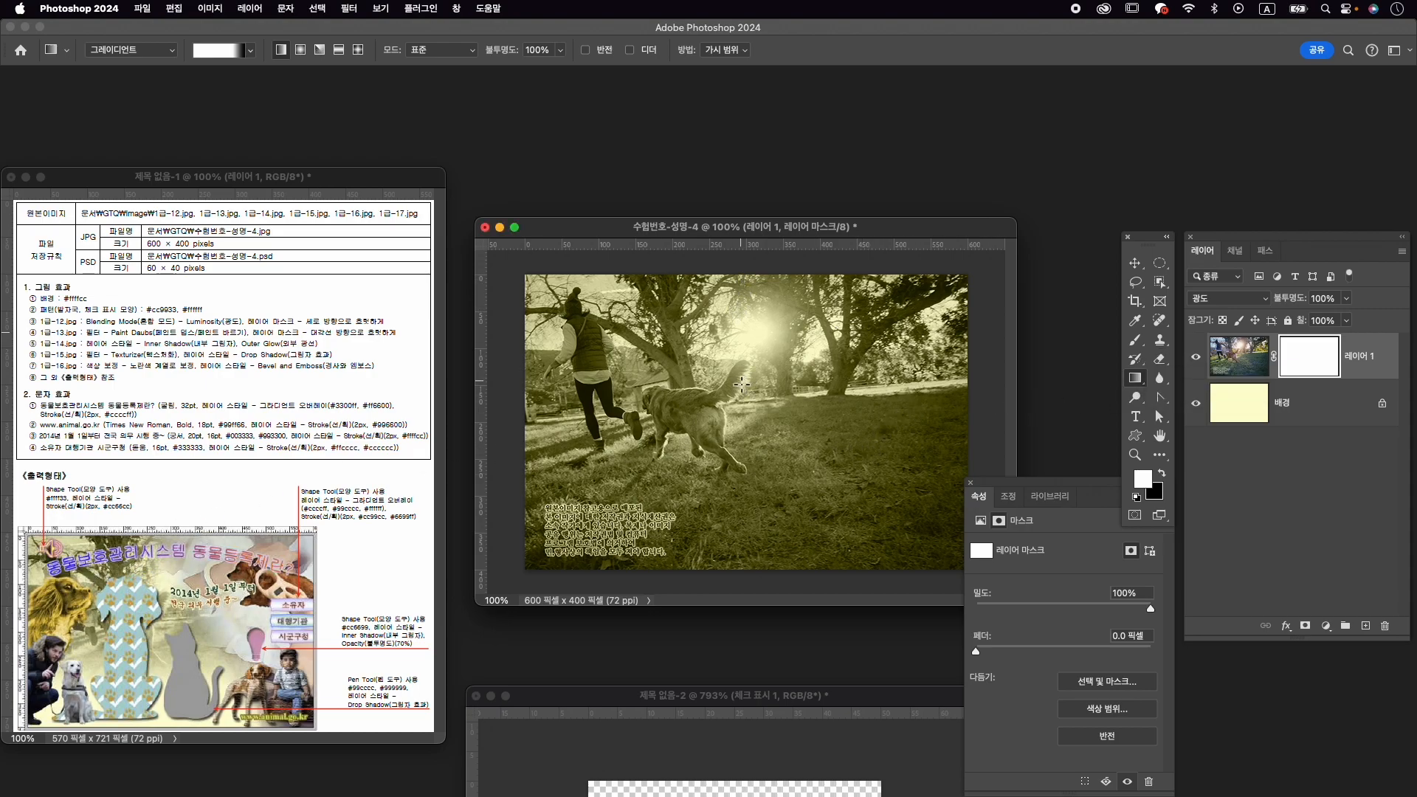
pyautogui.moveTo(713, 335); pyautogui.dragTo(733, 442)
pyautogui.moveTo(734, 464); pyautogui.dragTo(729, 444)
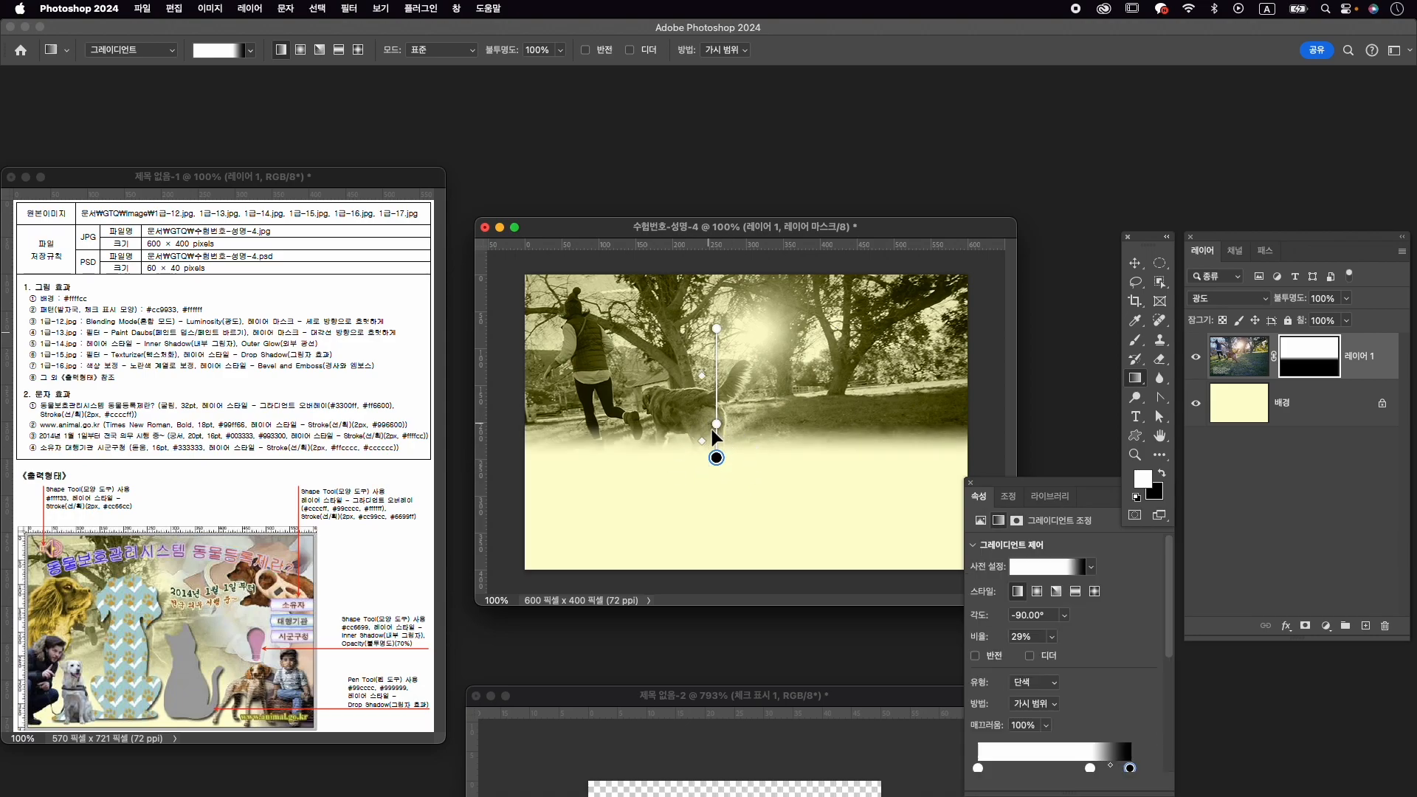
pyautogui.moveTo(716, 424); pyautogui.dragTo(720, 391)
pyautogui.moveTo(721, 461); pyautogui.dragTo(728, 505)
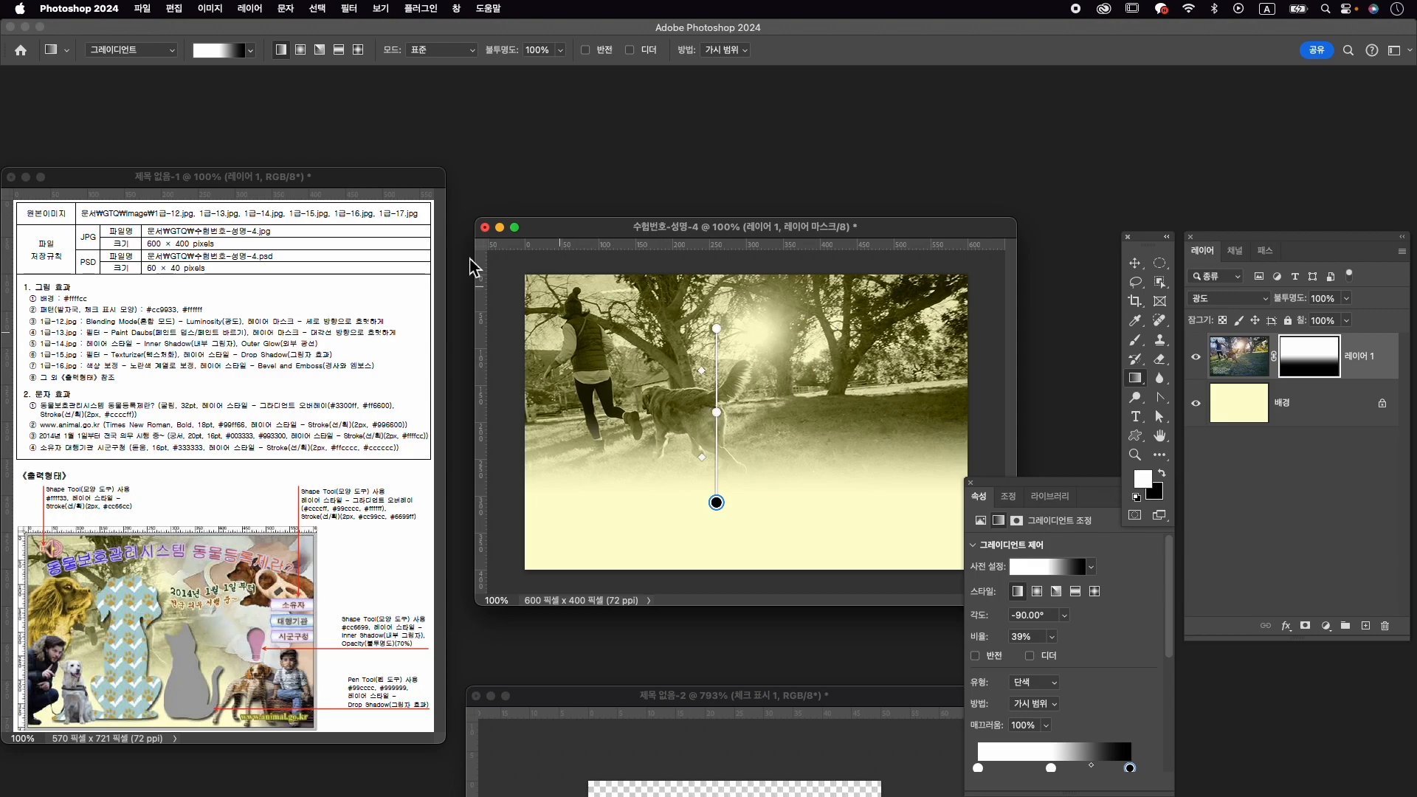
# Switch to the classic gradient (클래식 그레이디언트) and redraw the vertical fade on the photo's layer mask.
pyautogui.click(159, 50)
pyautogui.click(154, 66)
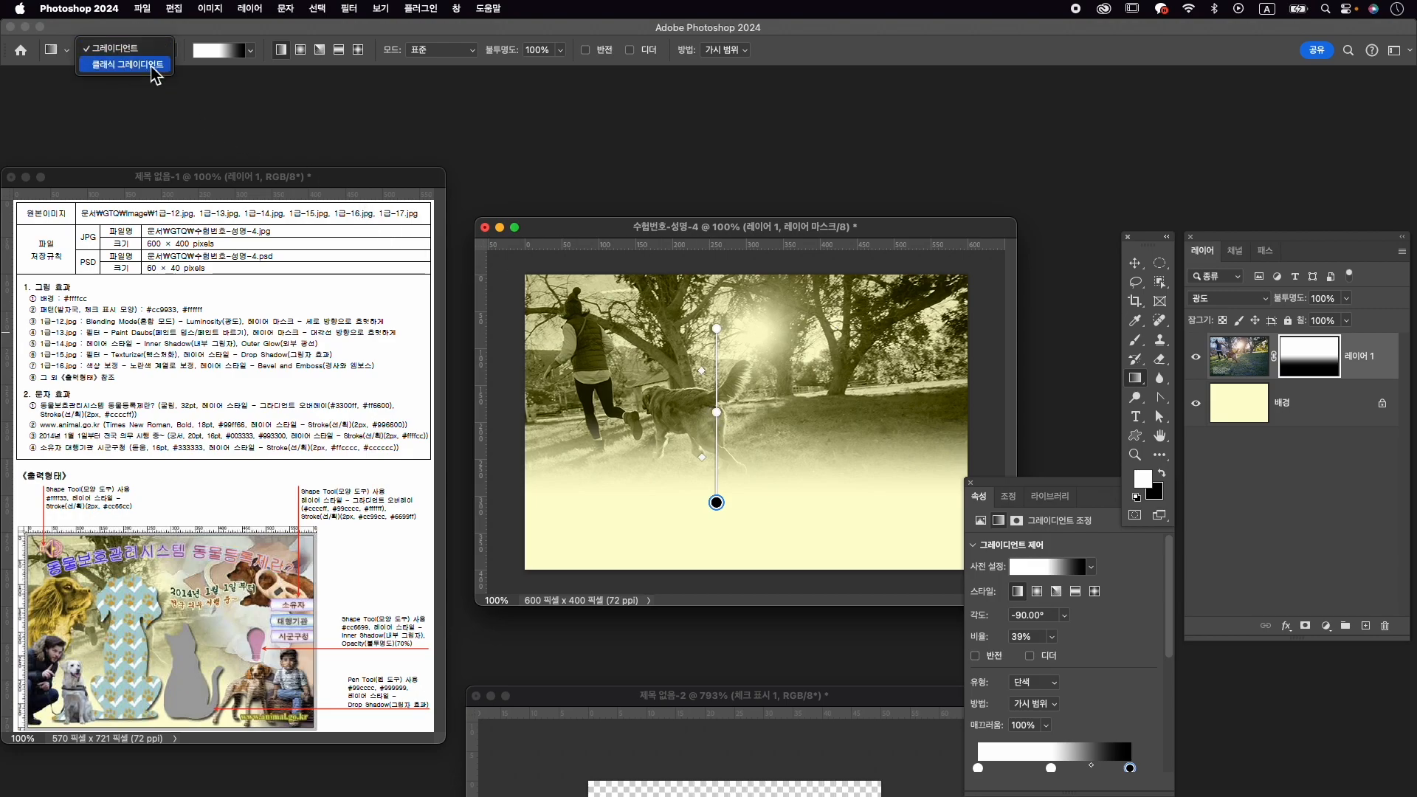
pyautogui.moveTo(727, 336); pyautogui.dragTo(760, 523)
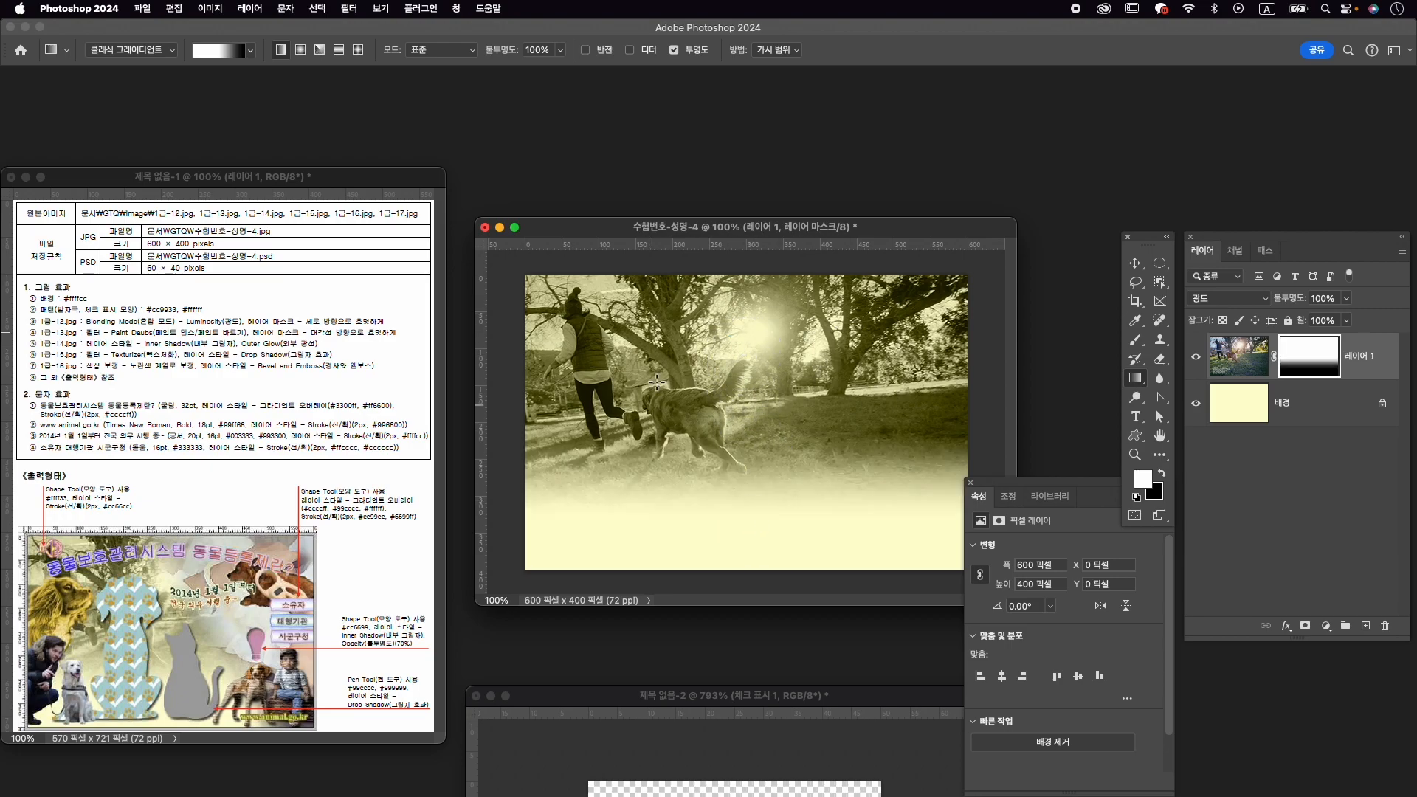
pyautogui.moveTo(740, 342); pyautogui.dragTo(743, 490)
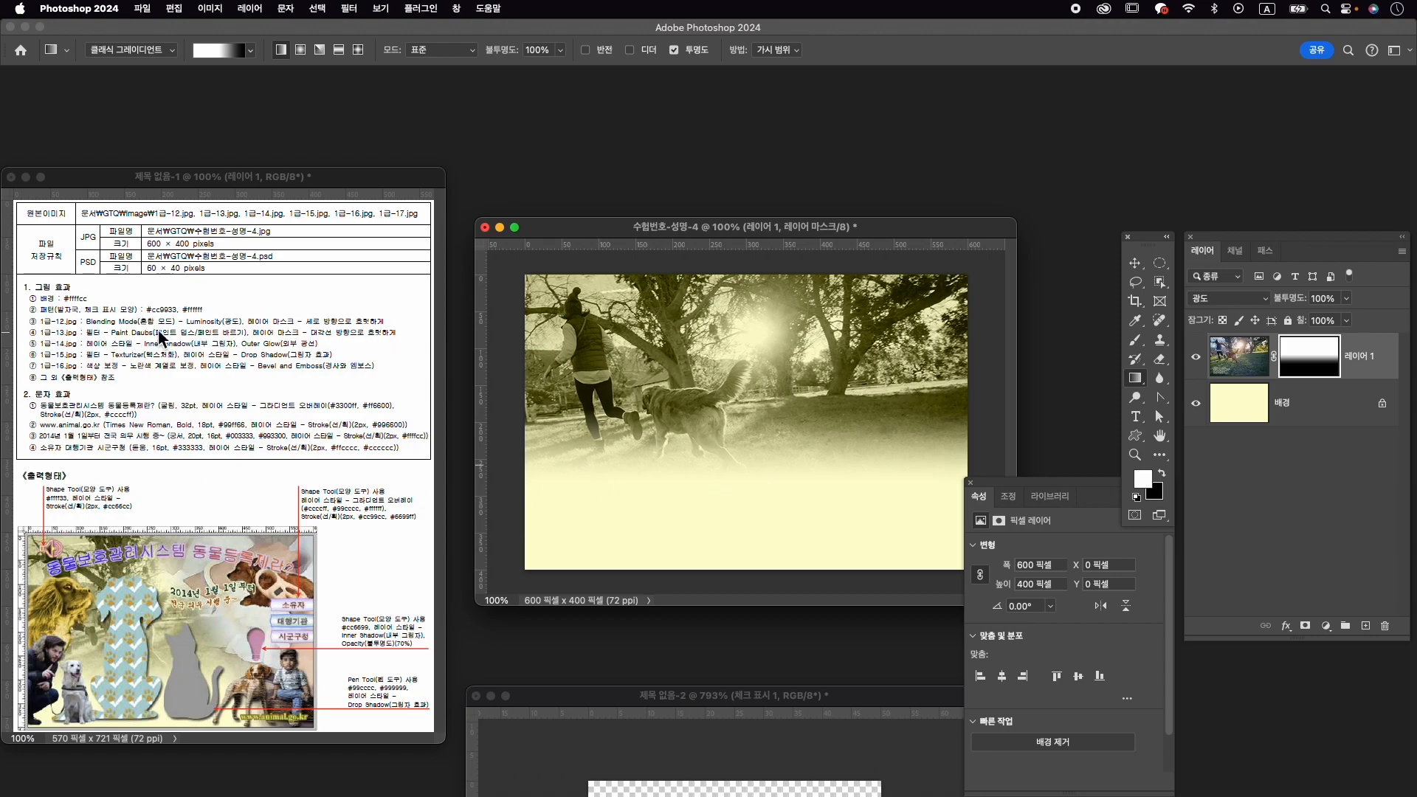
# Rename the masked photo layer as 1-12.
pyautogui.doubleClick(1359, 356)
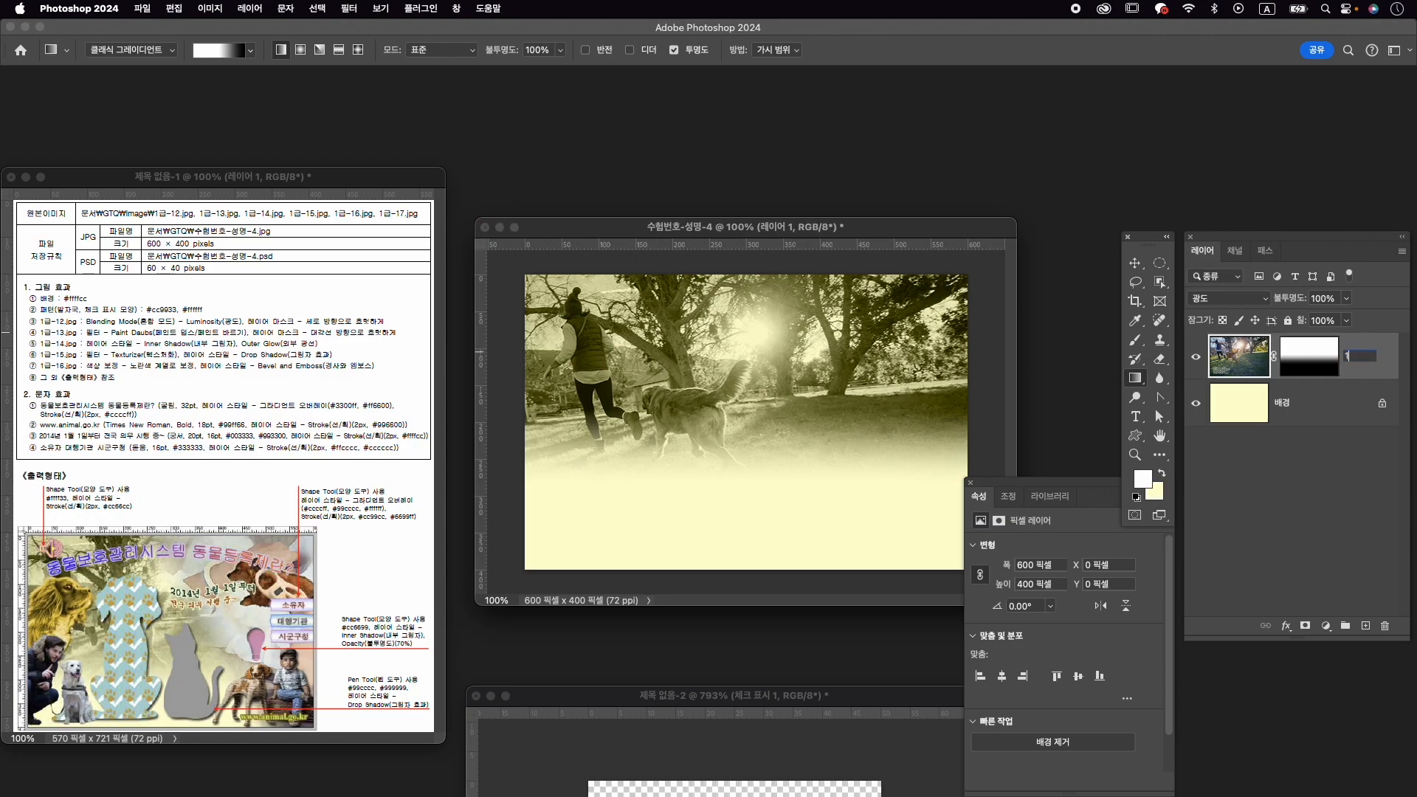
pyautogui.write('1-12')
pyautogui.press('Return')
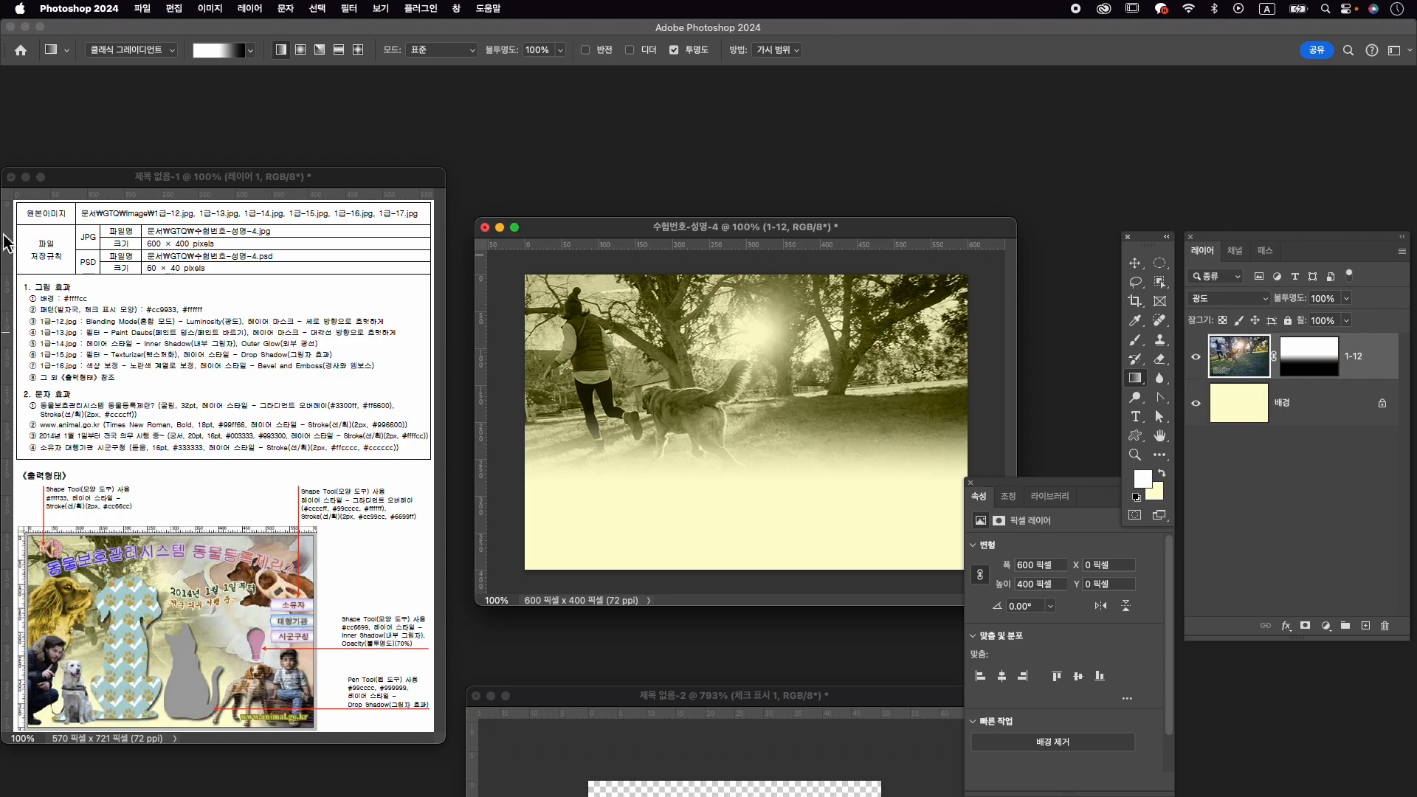
# Open 1급-13.jpg from the Image folder and move its window beside the exam sheet.
pyautogui.press('super+o')
pyautogui.click(963, 462)
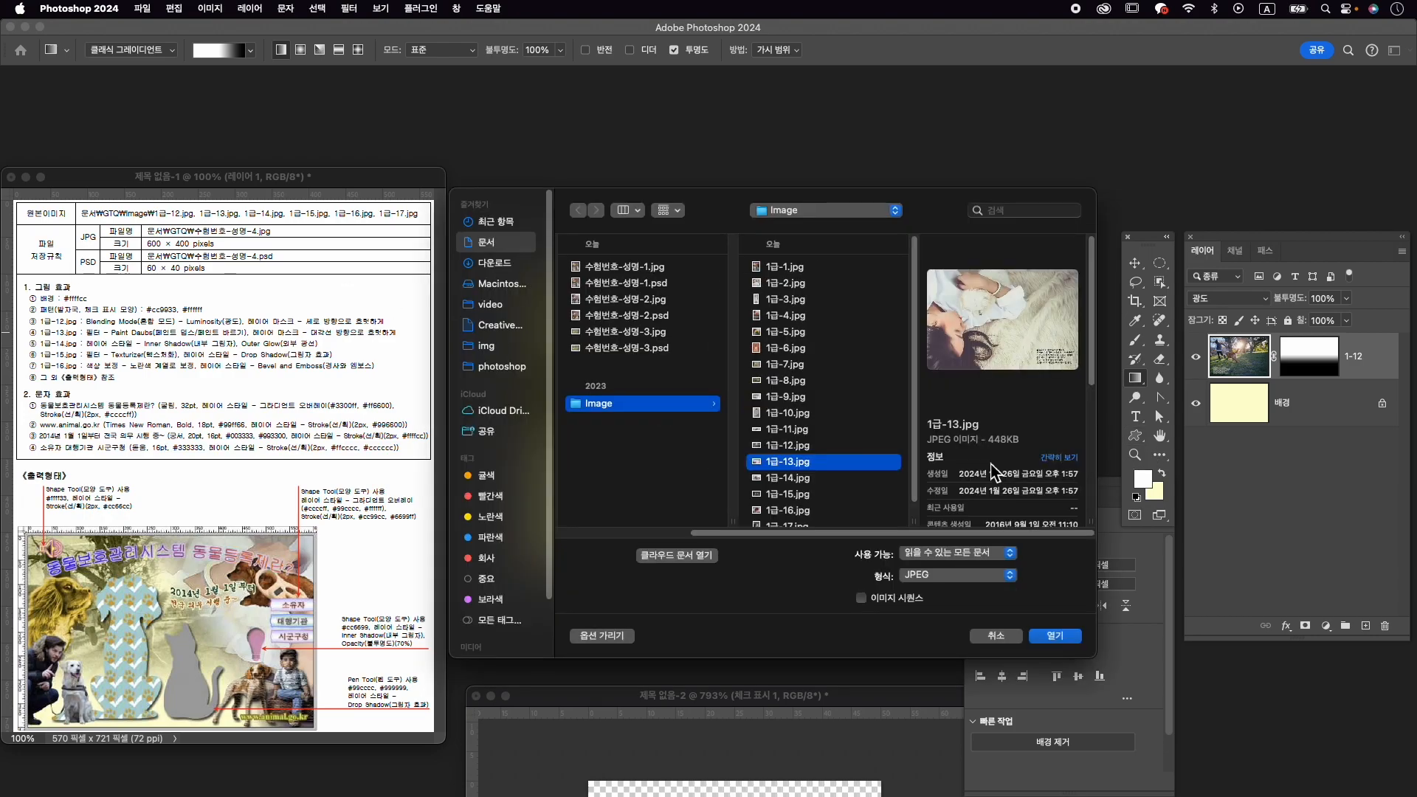
pyautogui.click(1041, 636)
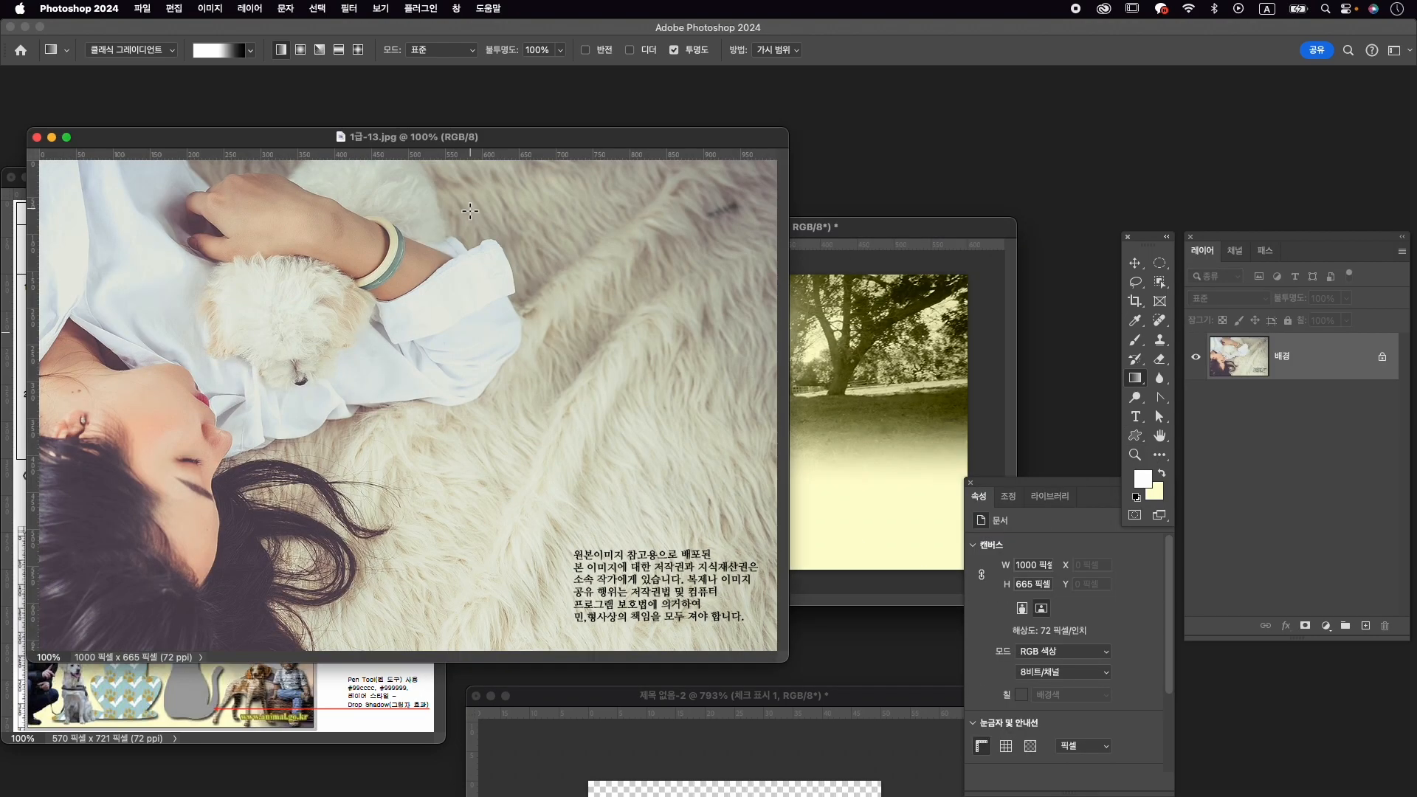
pyautogui.moveTo(456, 145); pyautogui.dragTo(802, 133)
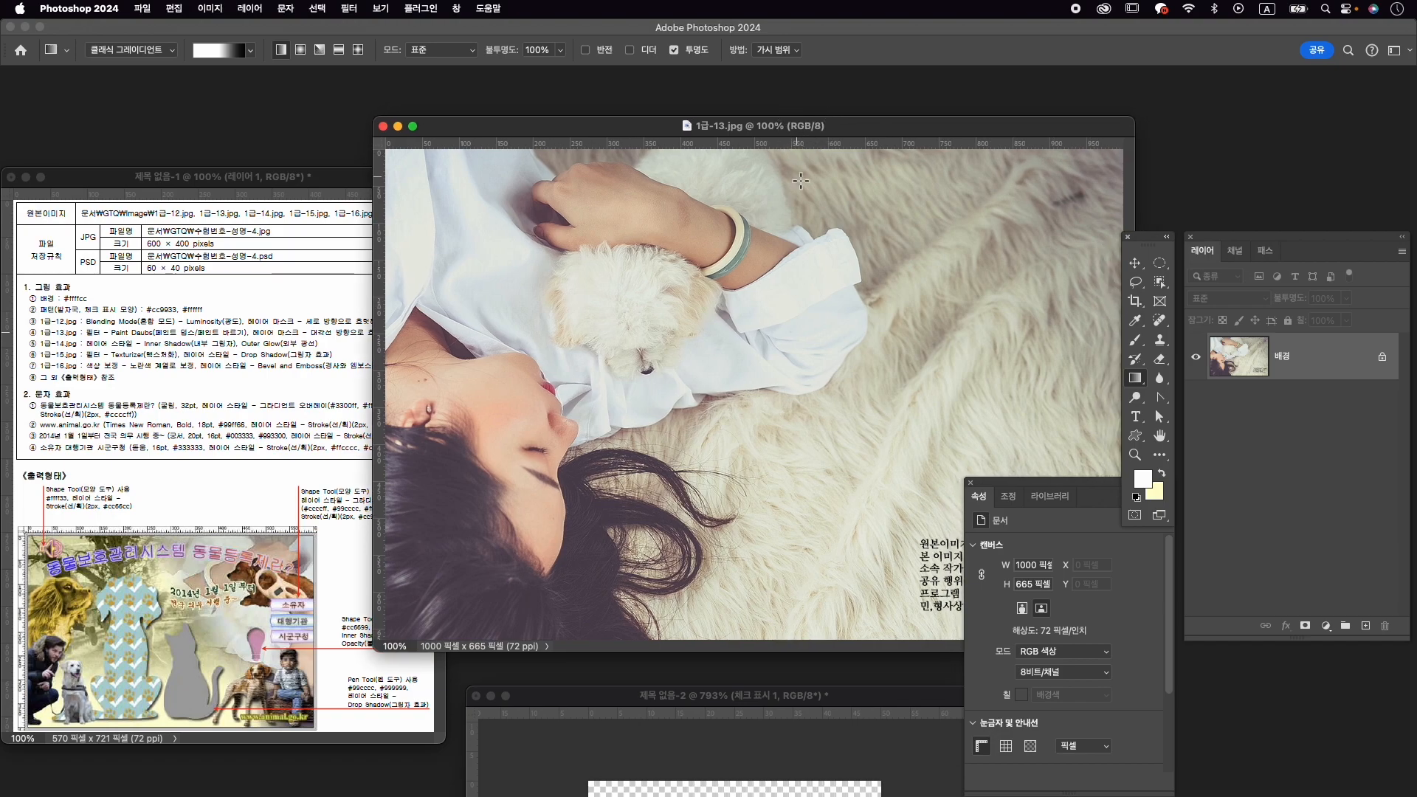
# Apply the 페인트 바르기 (Paint Daubs) filter to 1급-13.jpg from the Filter Gallery, with brush size 8 and sharpness 7.
pyautogui.click(349, 8)
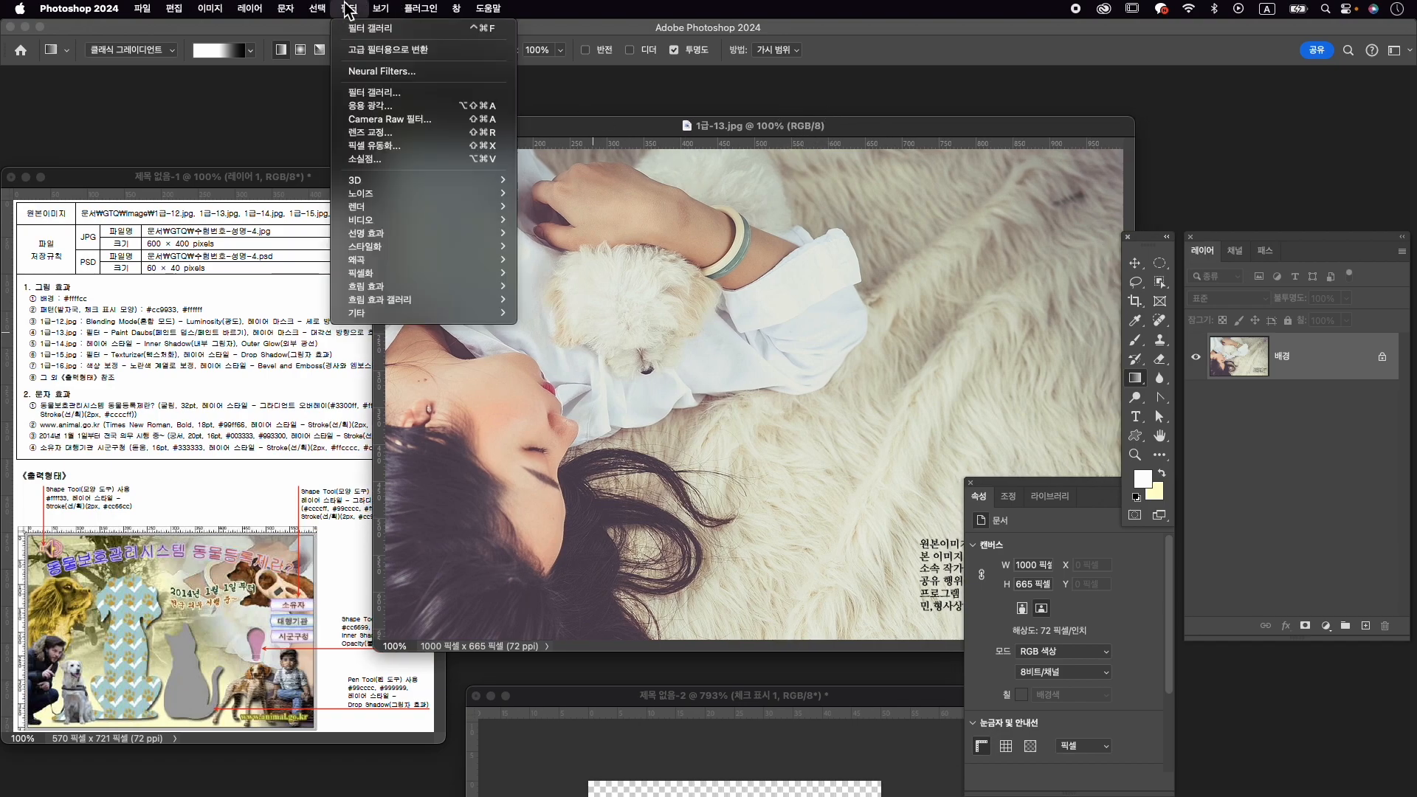
pyautogui.click(369, 93)
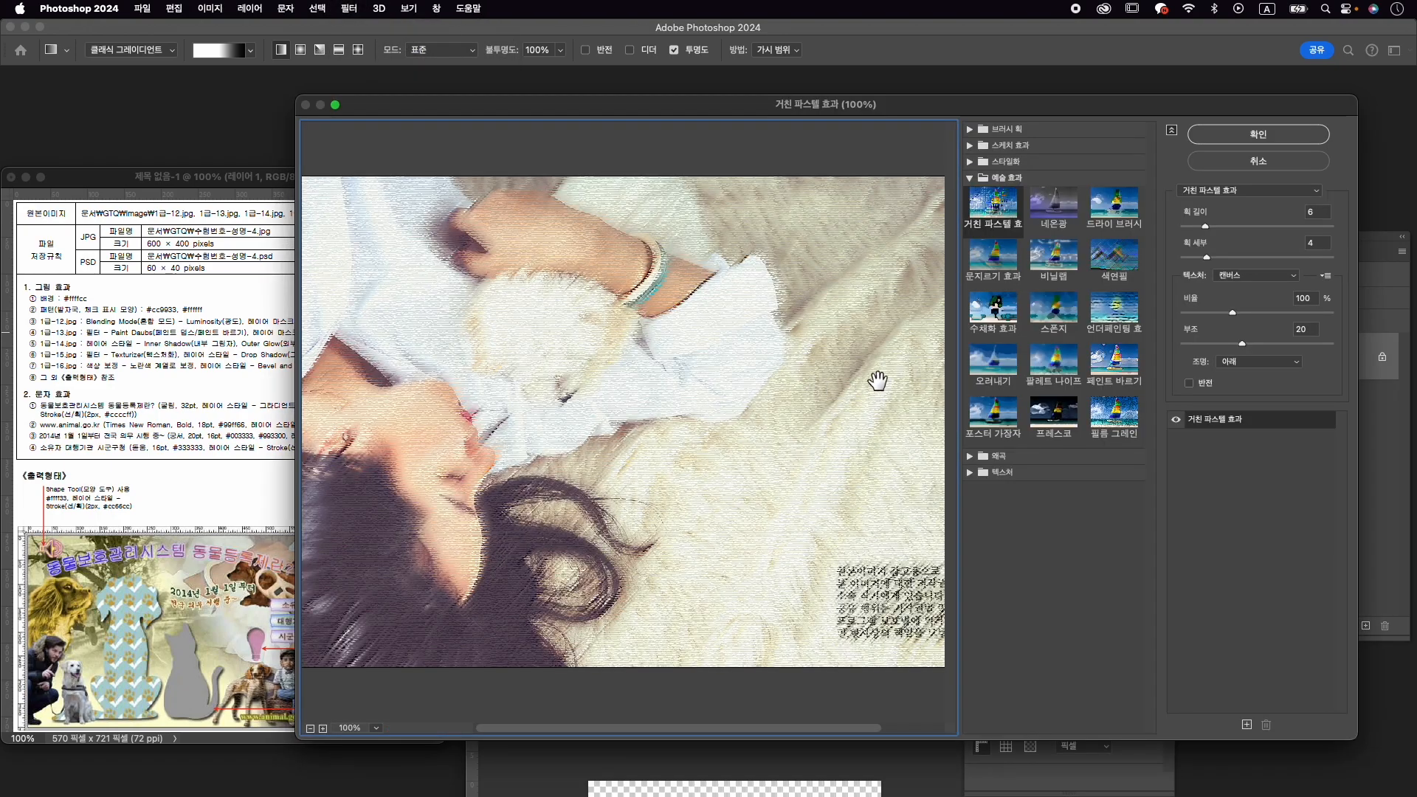
pyautogui.click(1116, 362)
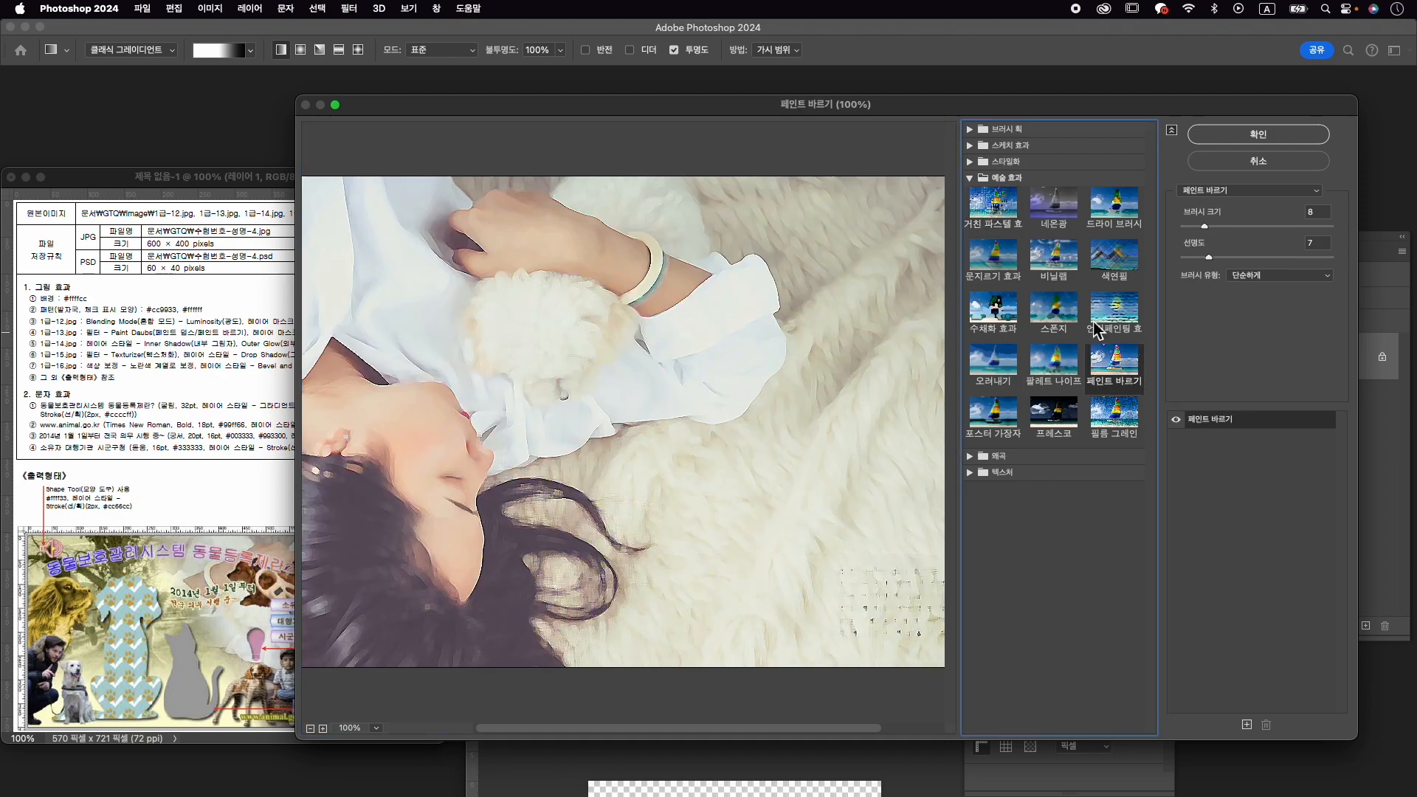
pyautogui.click(1239, 140)
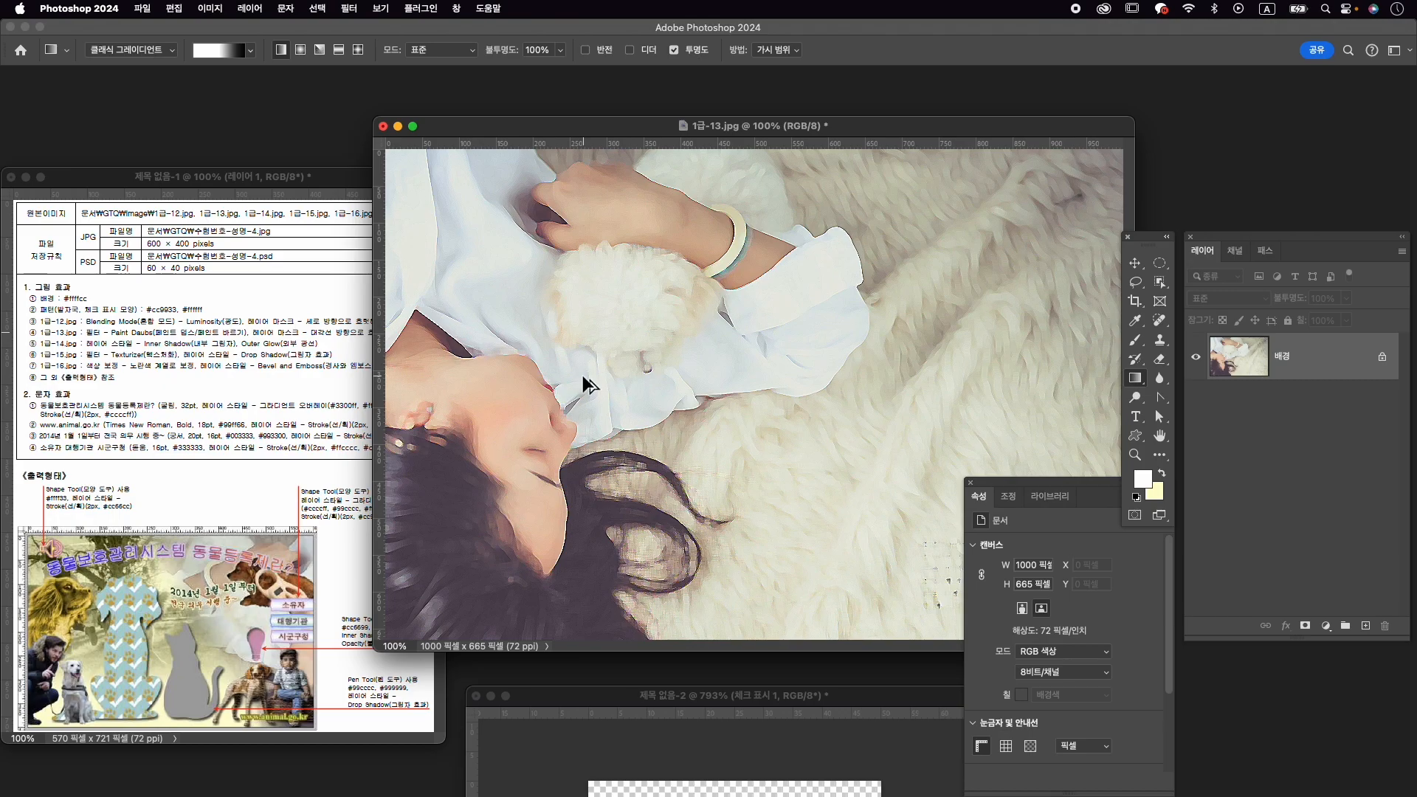
# Resize 1급-13.jpg proportionally to 600 pixels wide.
pyautogui.press('super+alt+i')
pyautogui.write('600')
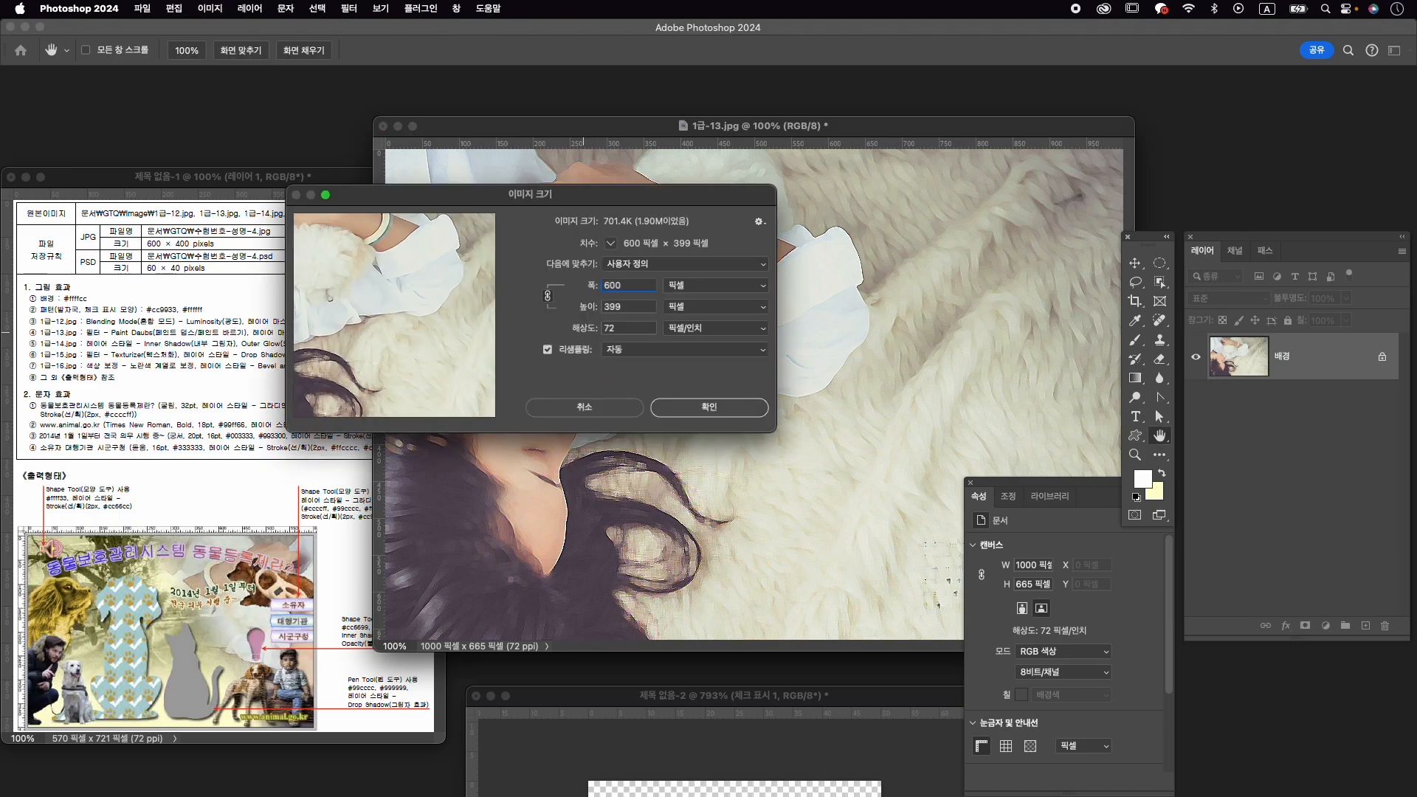
pyautogui.press('Return')
# Copy the filtered photo into 수험번호-성명-4 as a new layer and centre it horizontally and vertically on the canvas.
pyautogui.press('g')
pyautogui.press('v')
pyautogui.moveTo(639, 307); pyautogui.dragTo(716, 391)
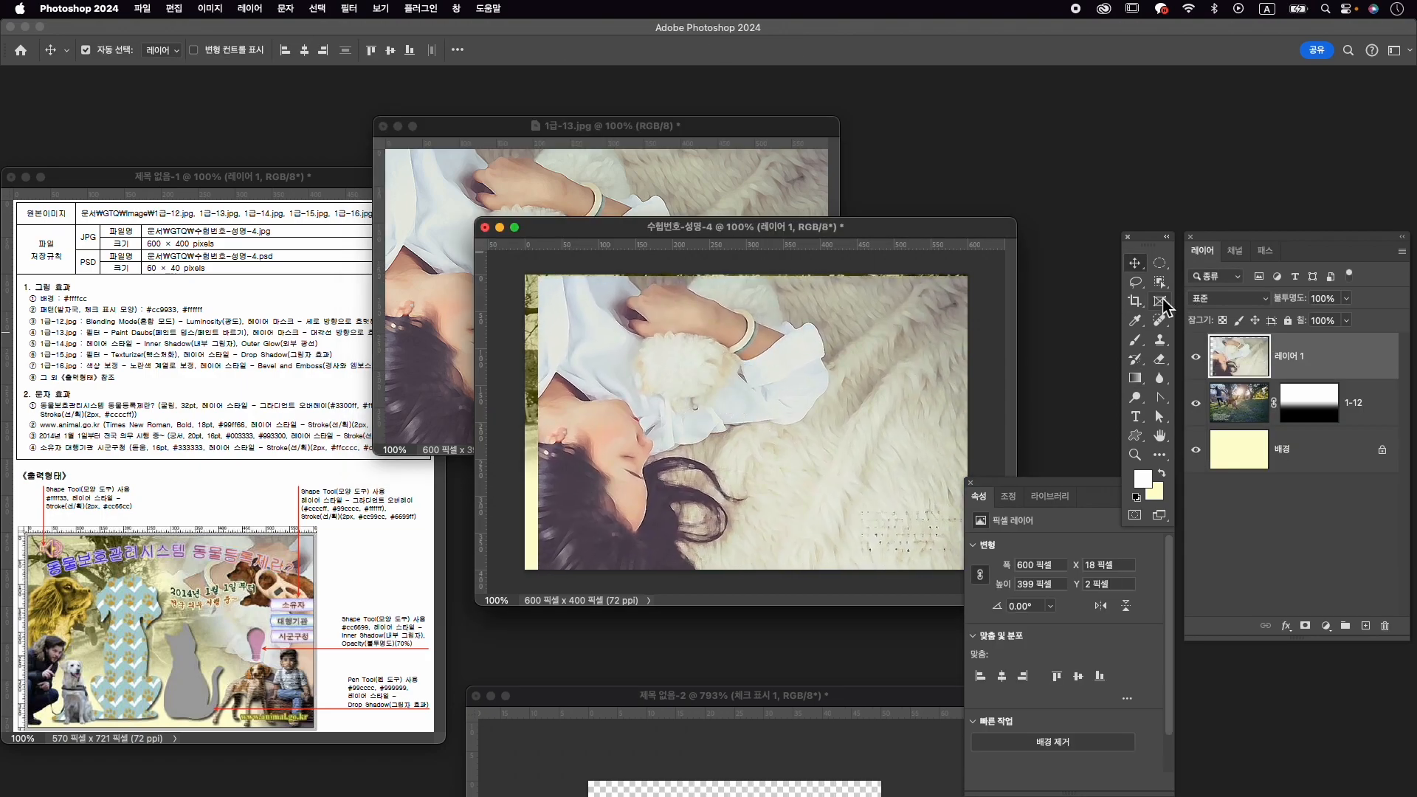
pyautogui.click(306, 50)
pyautogui.click(390, 50)
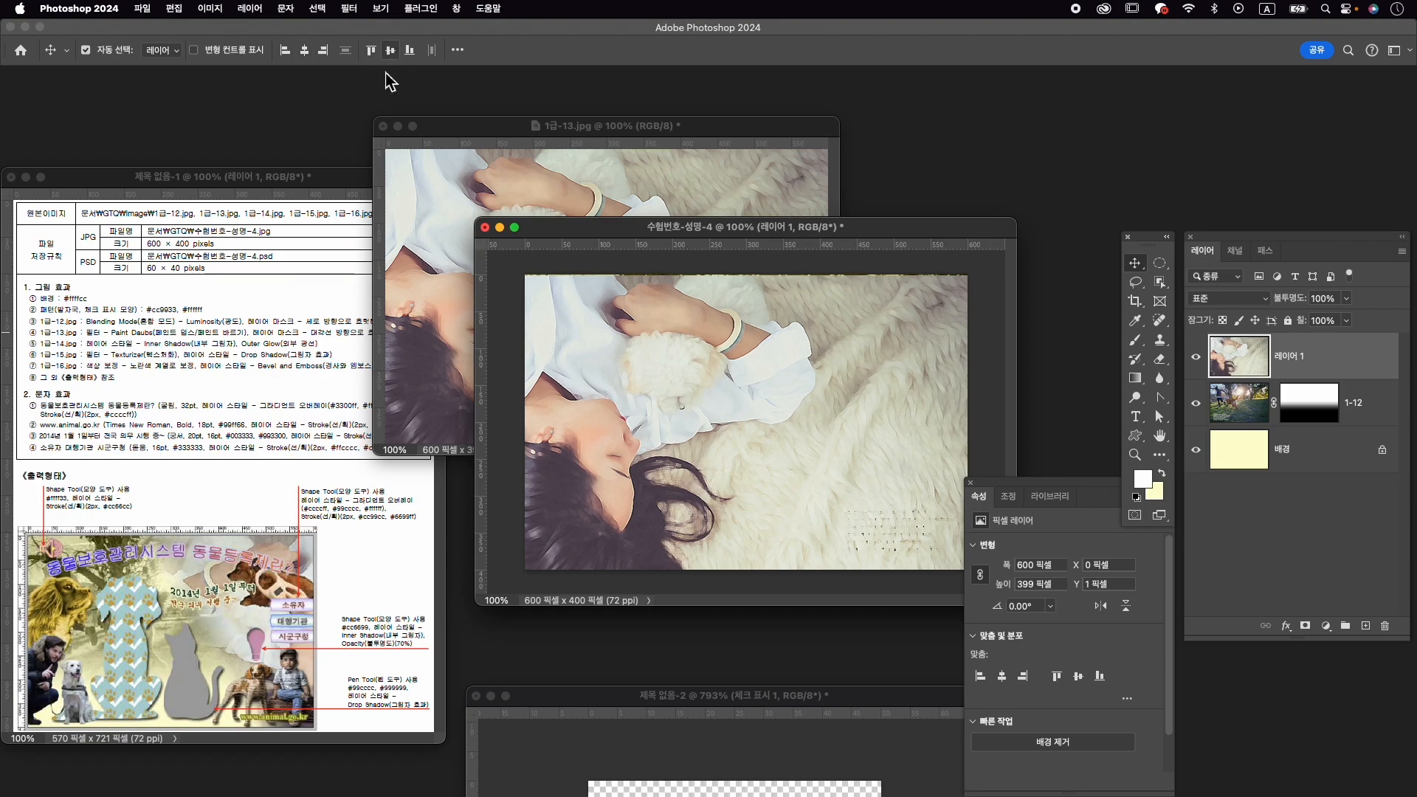
# Close 1급-13.jpg without saving and inspect how the new layer meets the canvas's upper edge.
pyautogui.click(383, 126)
pyautogui.click(728, 325)
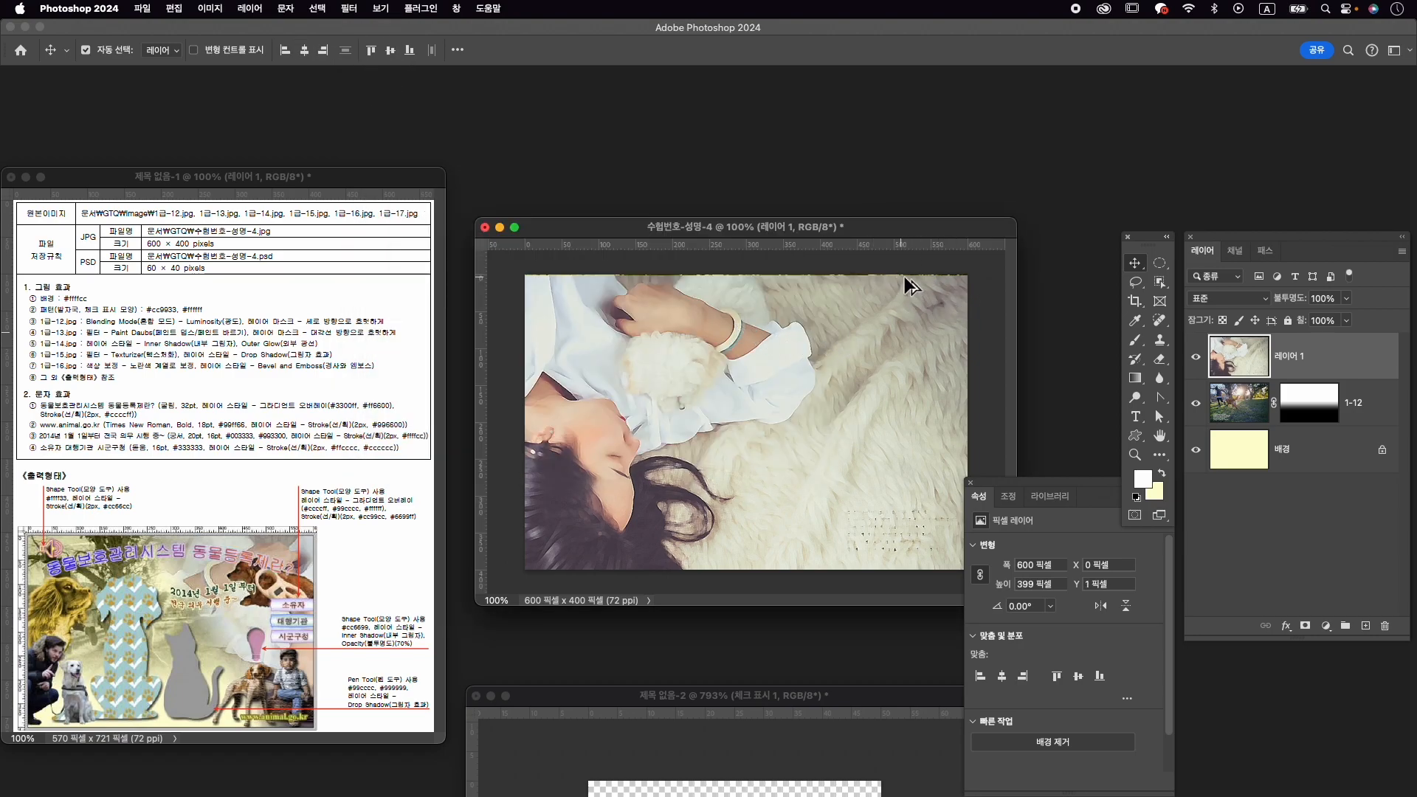
pyautogui.scroll(10, 905, 276)
pyautogui.moveTo(887, 333); pyautogui.dragTo(835, 307)
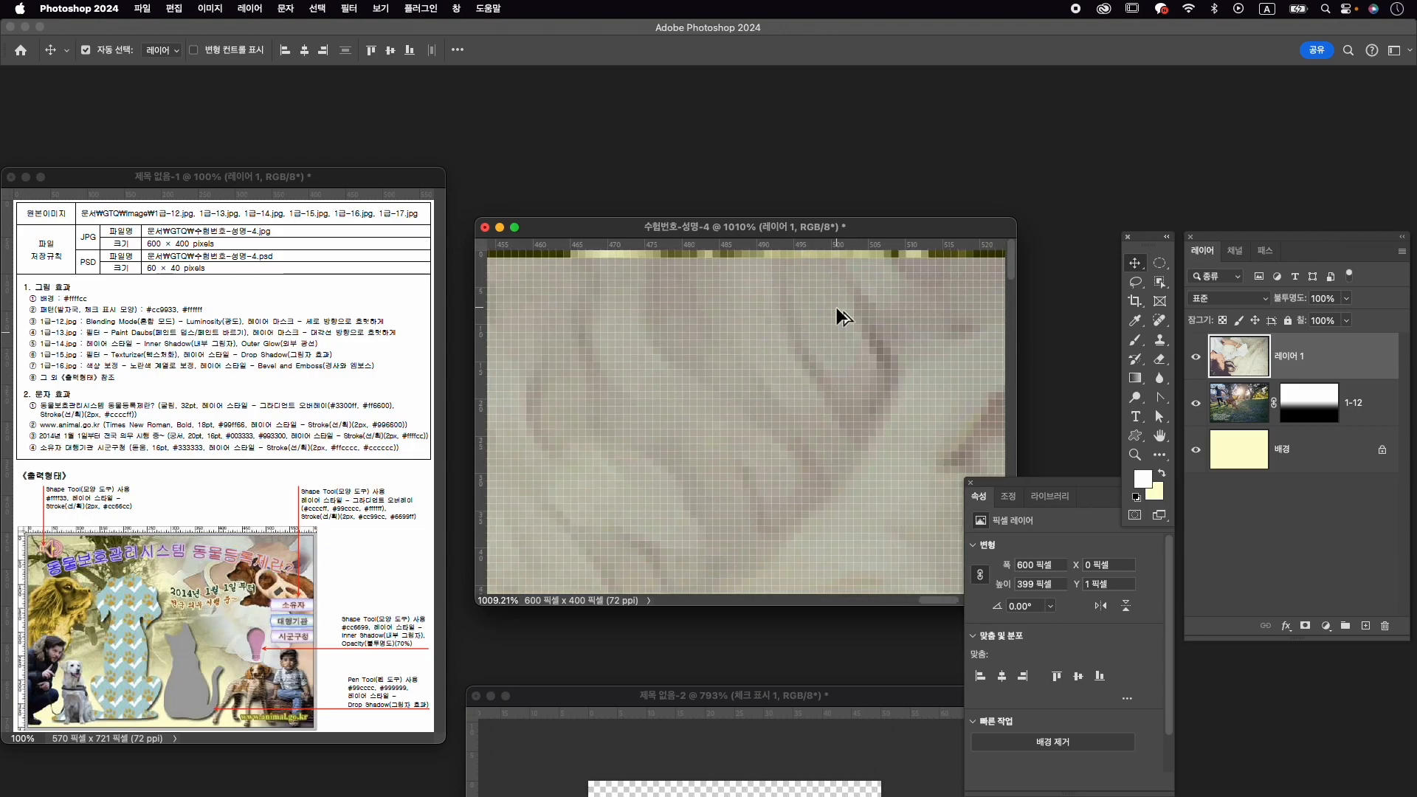
pyautogui.scroll(-10, 835, 307)
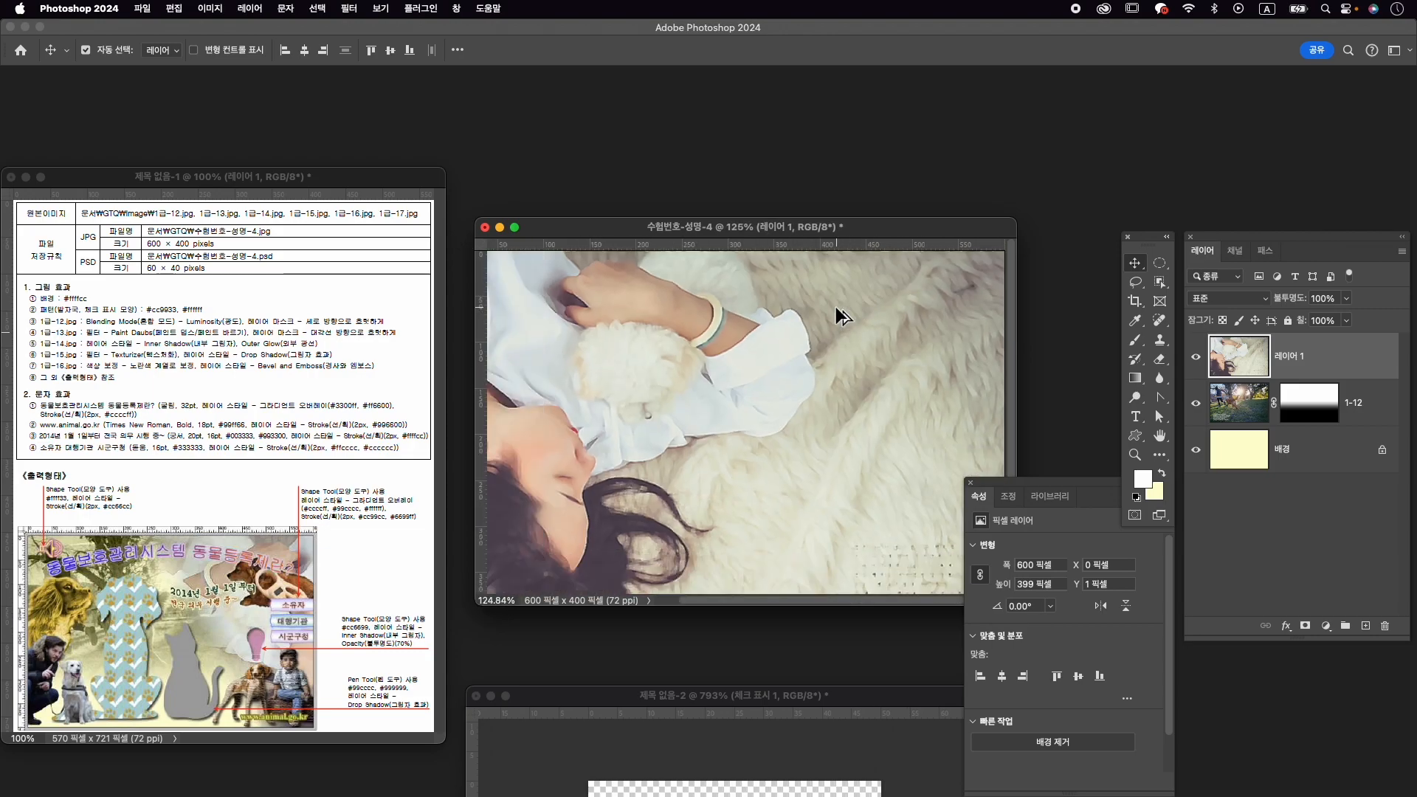
# Enlarge the centred photo layer to about 607 × 403 pixels so it extends past the canvas's upper edge.
pyautogui.scroll(-3, 835, 307)
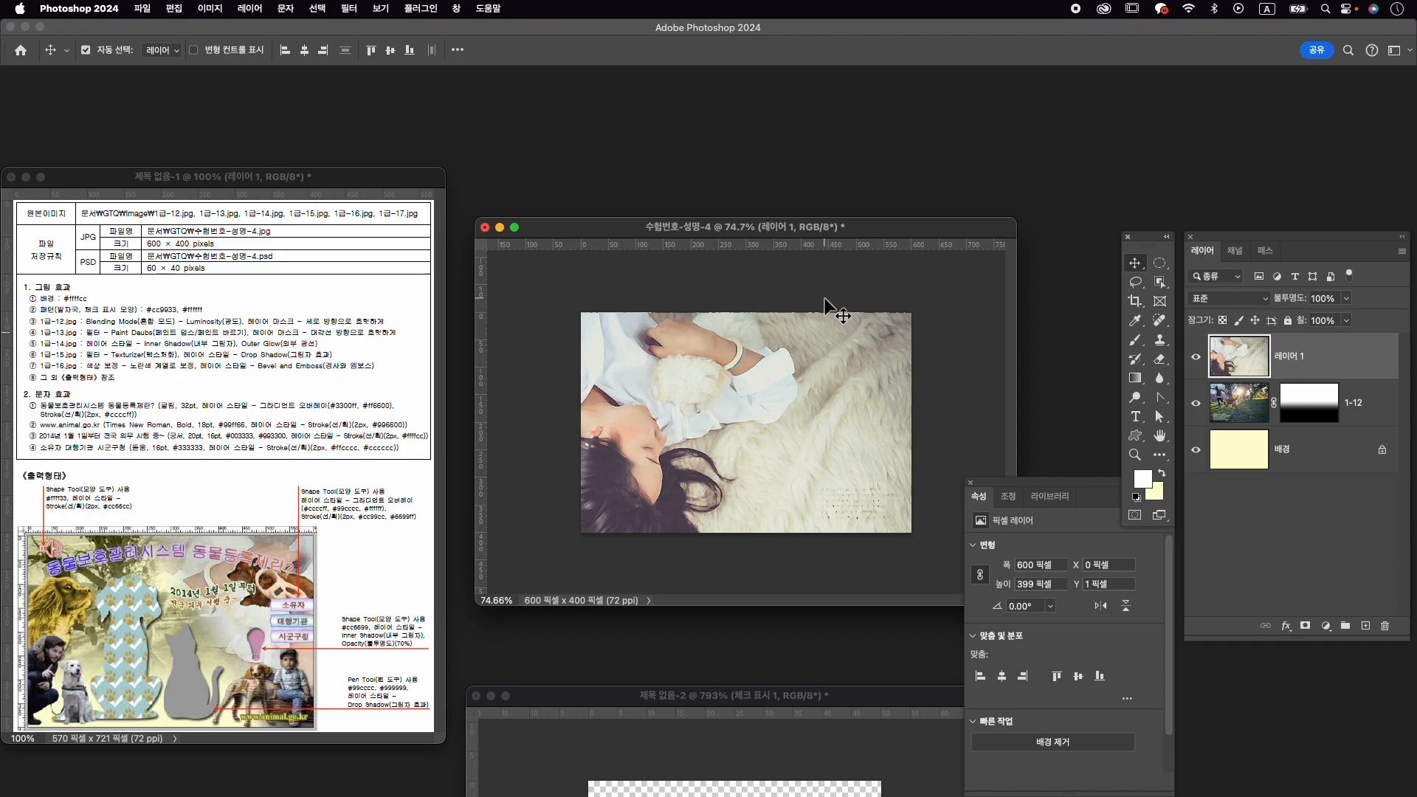
pyautogui.press('super+t')
pyautogui.moveTo(912, 313); pyautogui.dragTo(917, 310)
pyautogui.press('Return')
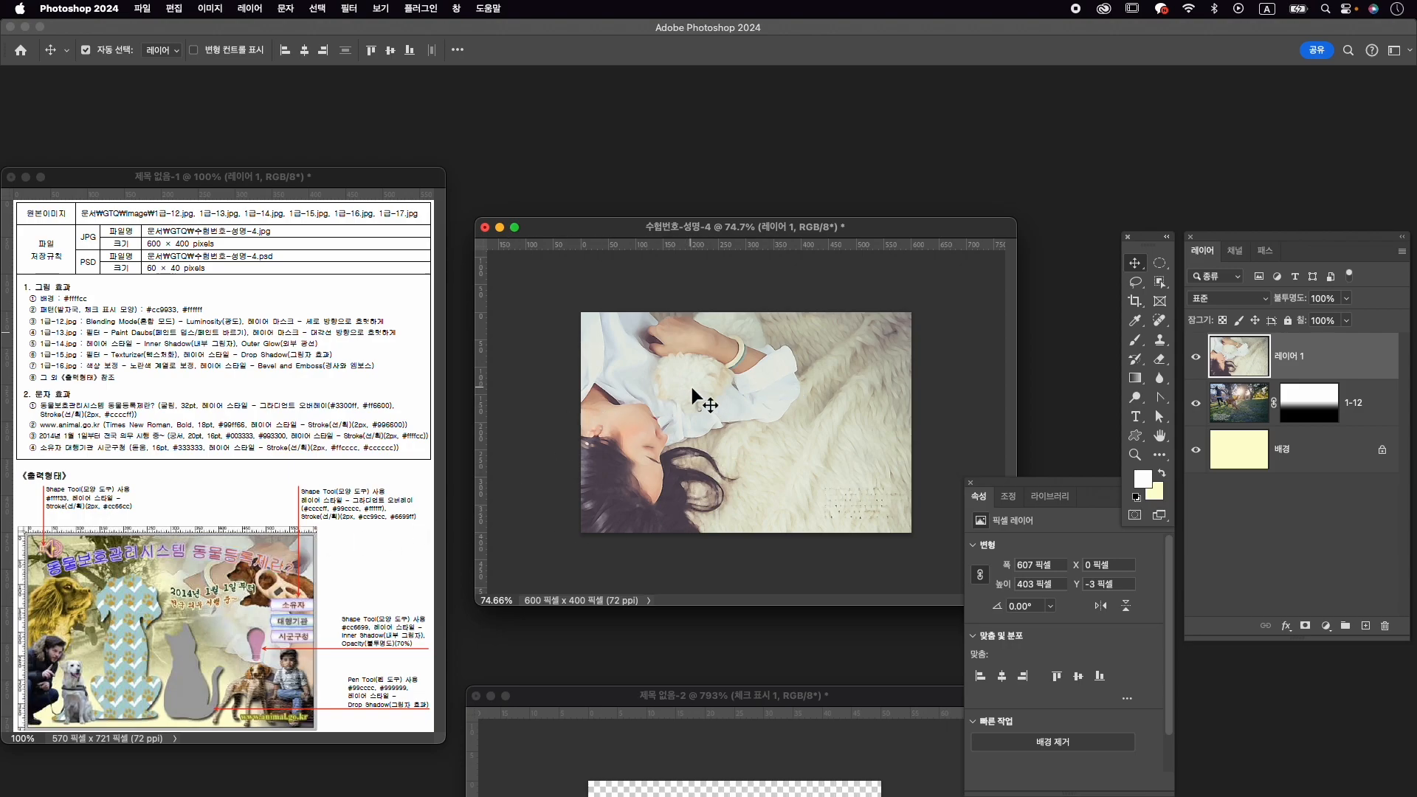
# Flip the photo layer horizontally, shift it right and enlarge it to about 629 × 418 pixels.
pyautogui.press('super+t')
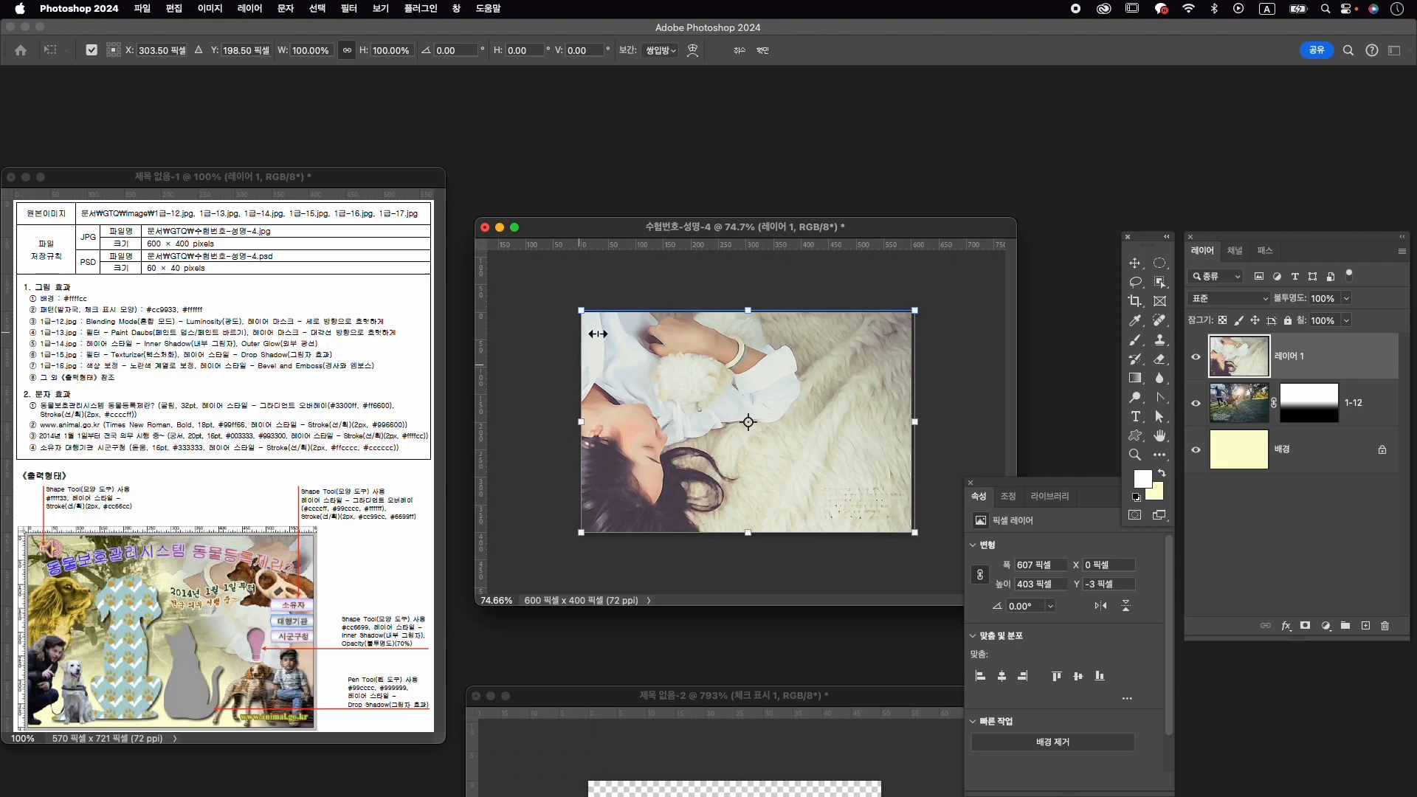
pyautogui.rightClick(823, 341)
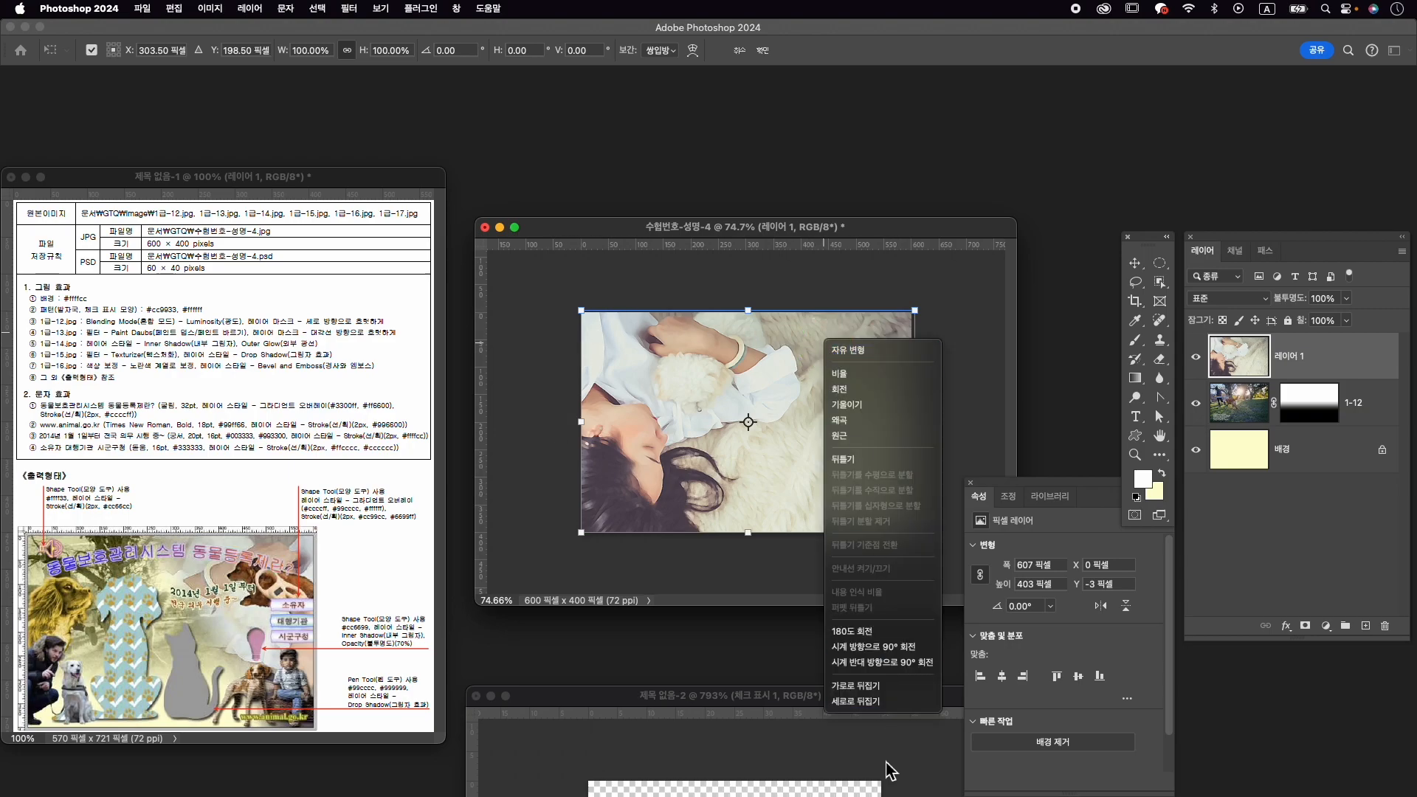
pyautogui.click(893, 688)
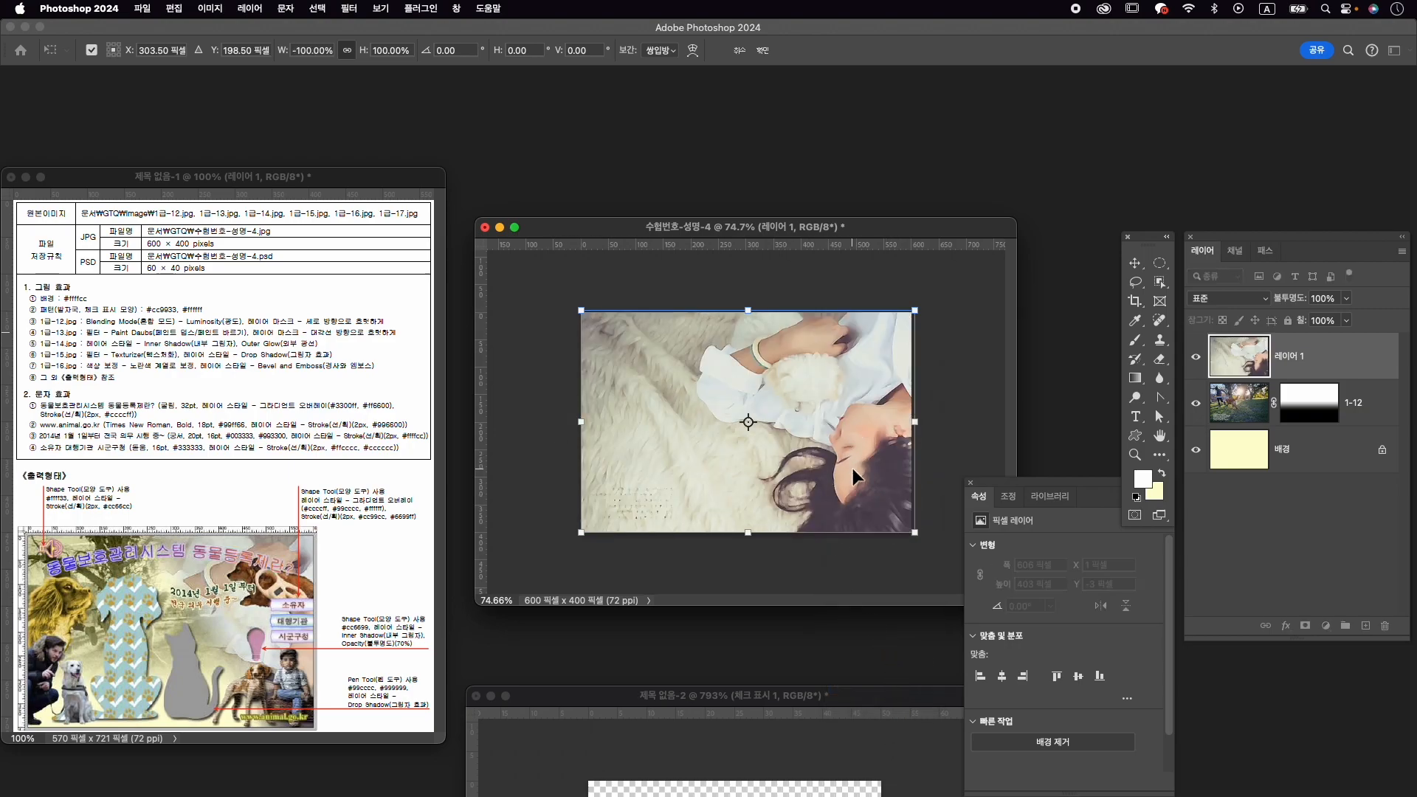
pyautogui.moveTo(806, 343); pyautogui.dragTo(848, 342)
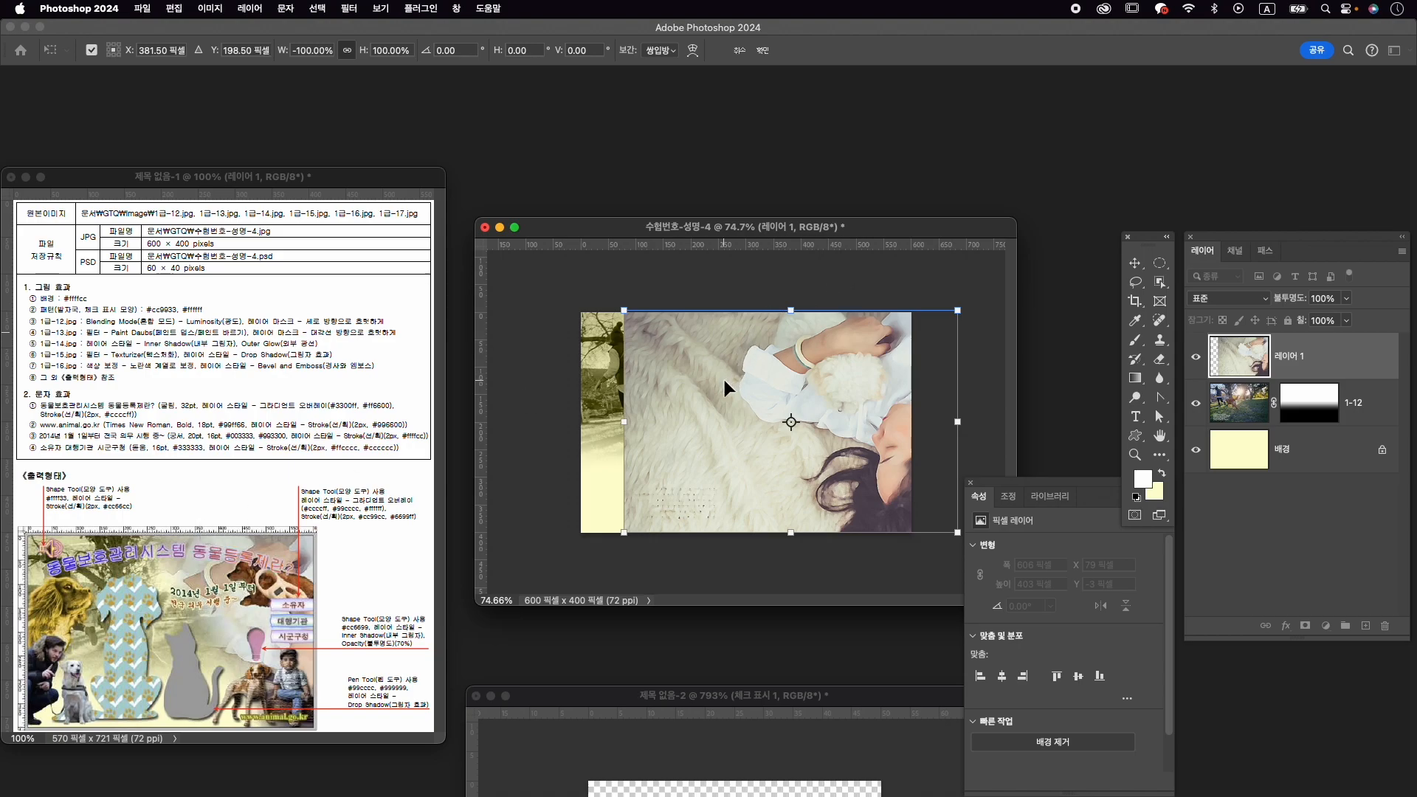
pyautogui.moveTo(623, 537)
pyautogui.mouseDown()
pyautogui.moveTo(600, 555)
pyautogui.moveTo(609, 540)
pyautogui.mouseUp()
pyautogui.press('Return')
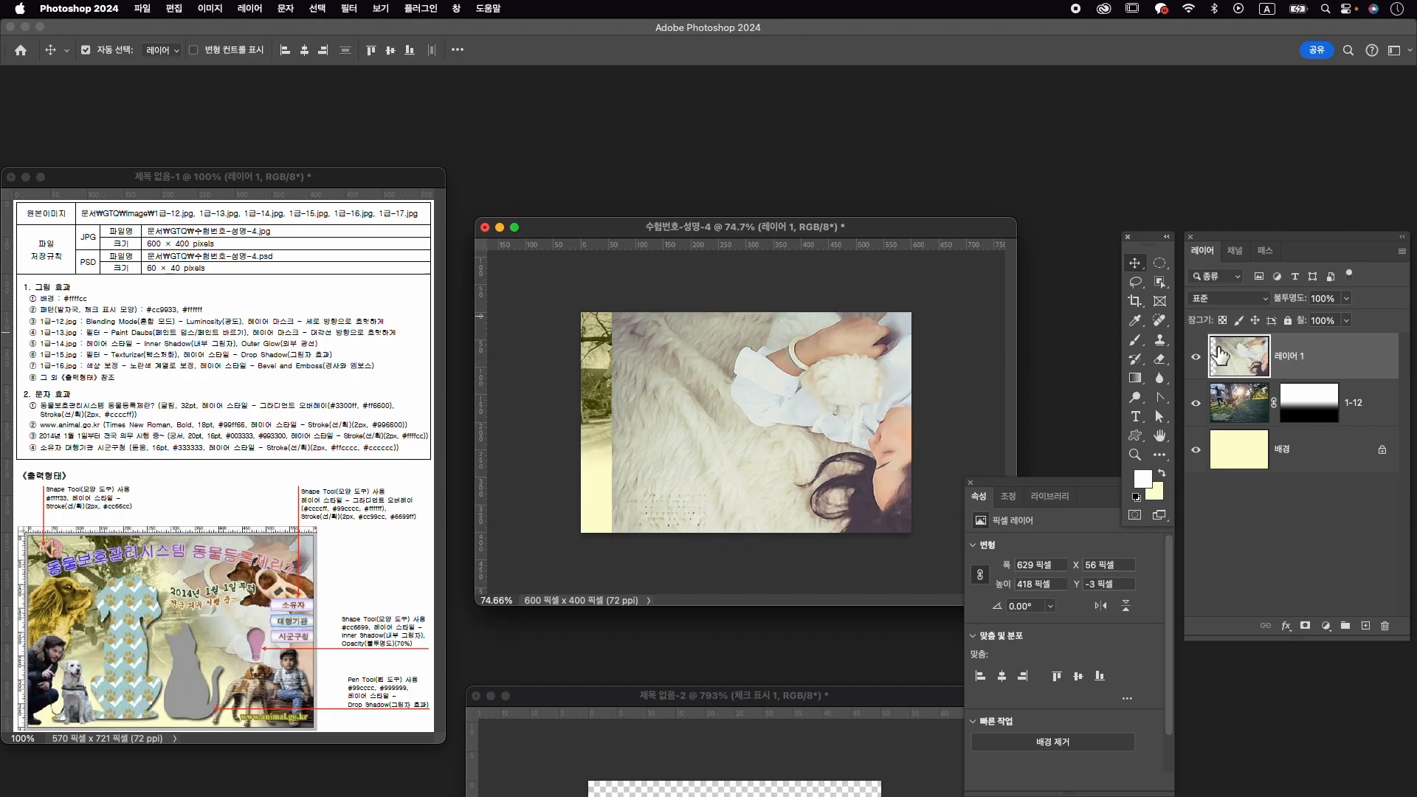
# Rename the flipped photo layer to 1-13.
pyautogui.doubleClick(1289, 356)
pyautogui.write('1-13')
pyautogui.press('Return')
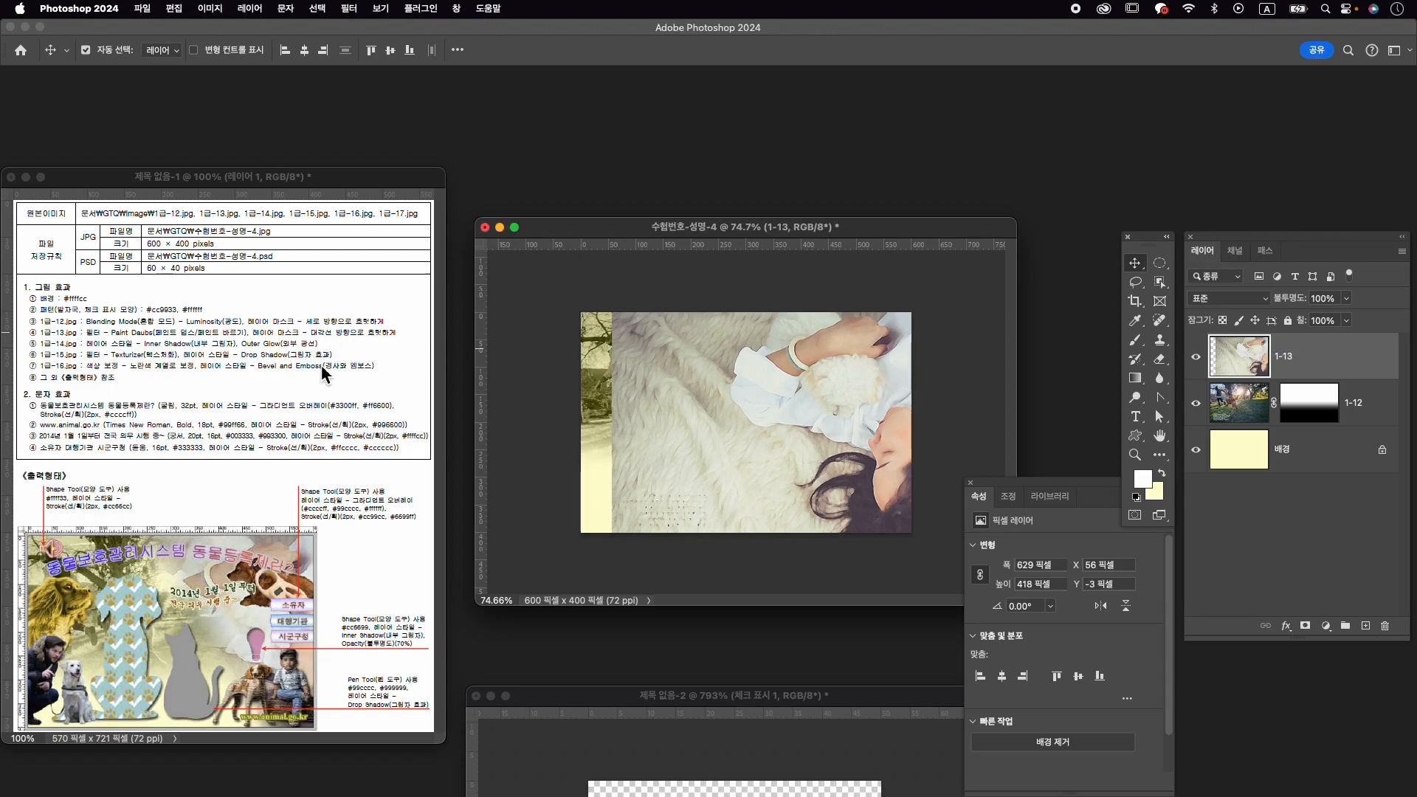
# Add a layer mask to 1-13 and apply a diagonal gradient that fades the photo out towards the lower left.
pyautogui.click(1304, 626)
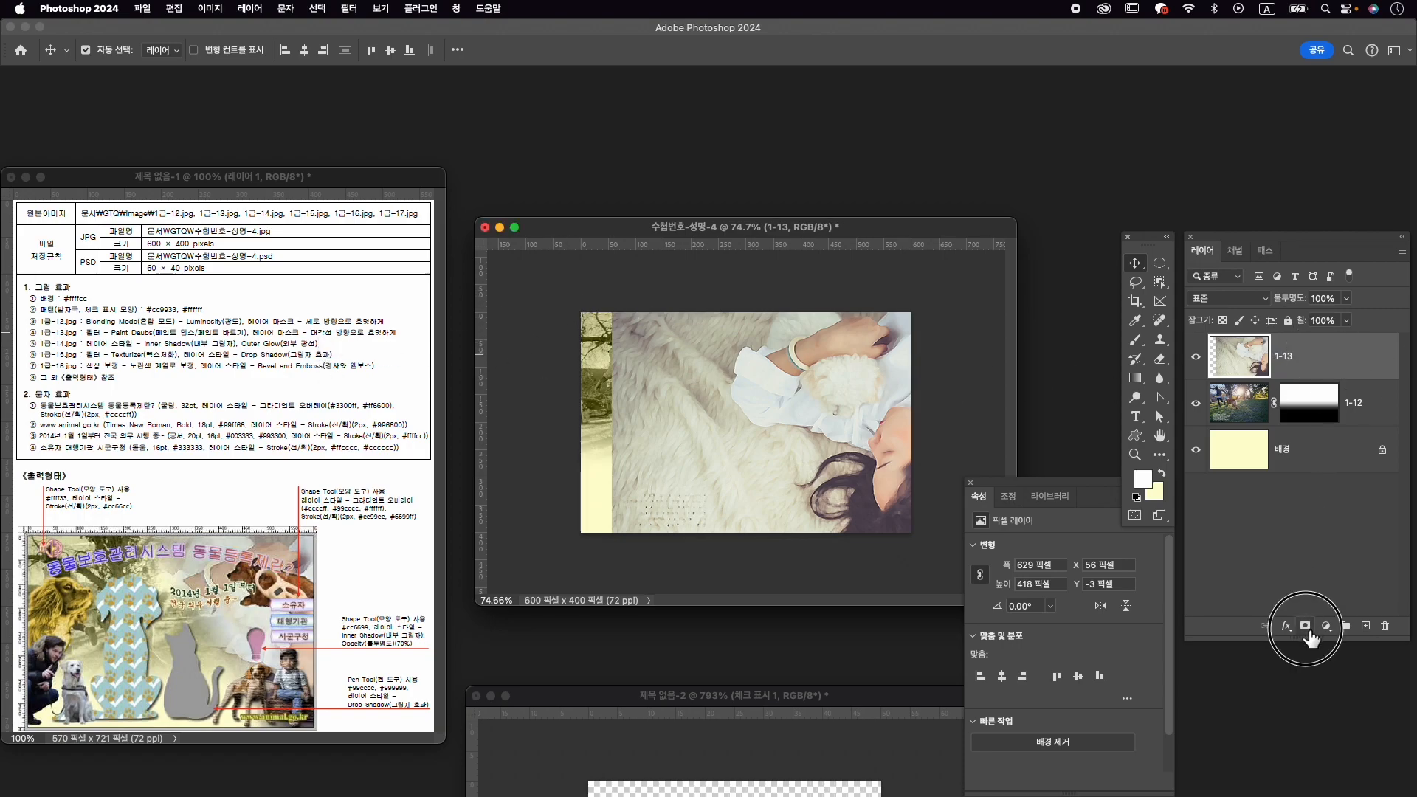
pyautogui.press('g')
pyautogui.moveTo(777, 377); pyautogui.dragTo(697, 478)
pyautogui.moveTo(824, 373); pyautogui.dragTo(726, 472)
pyautogui.moveTo(819, 386); pyautogui.dragTo(726, 478)
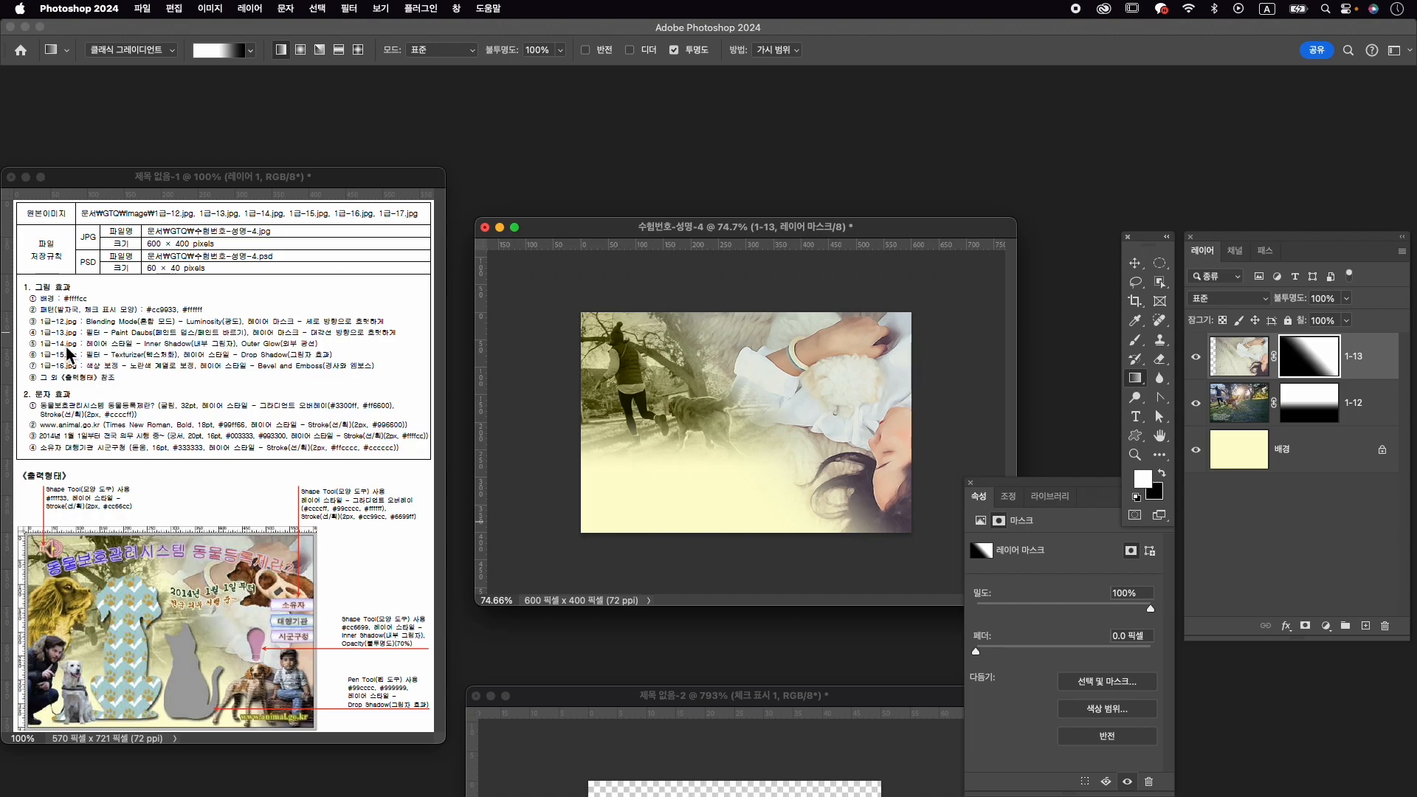
# Open 1급-14.jpg from the Image folder and arrange its window so the whole photo is visible above the composition.
pyautogui.press('super+o')
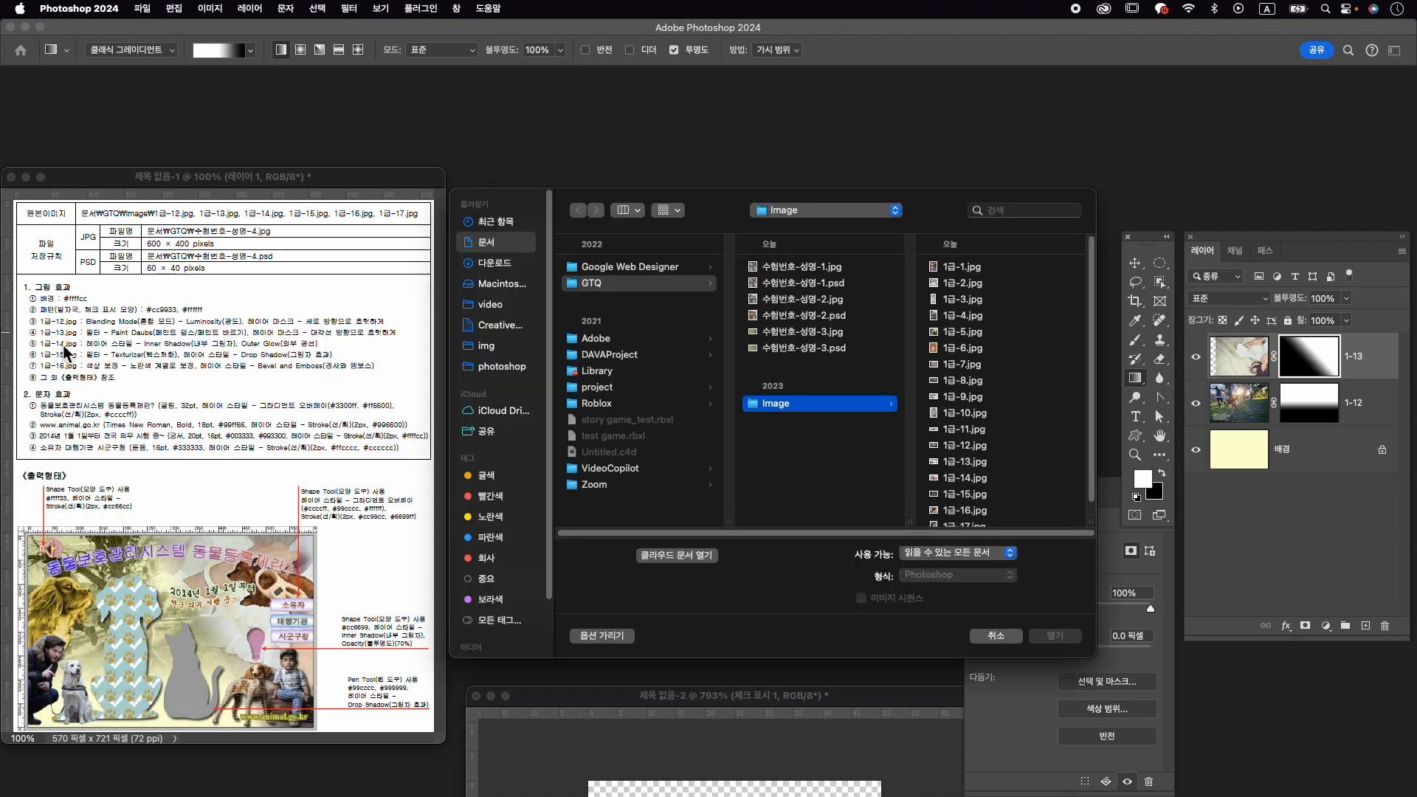
pyautogui.click(962, 477)
pyautogui.click(1055, 636)
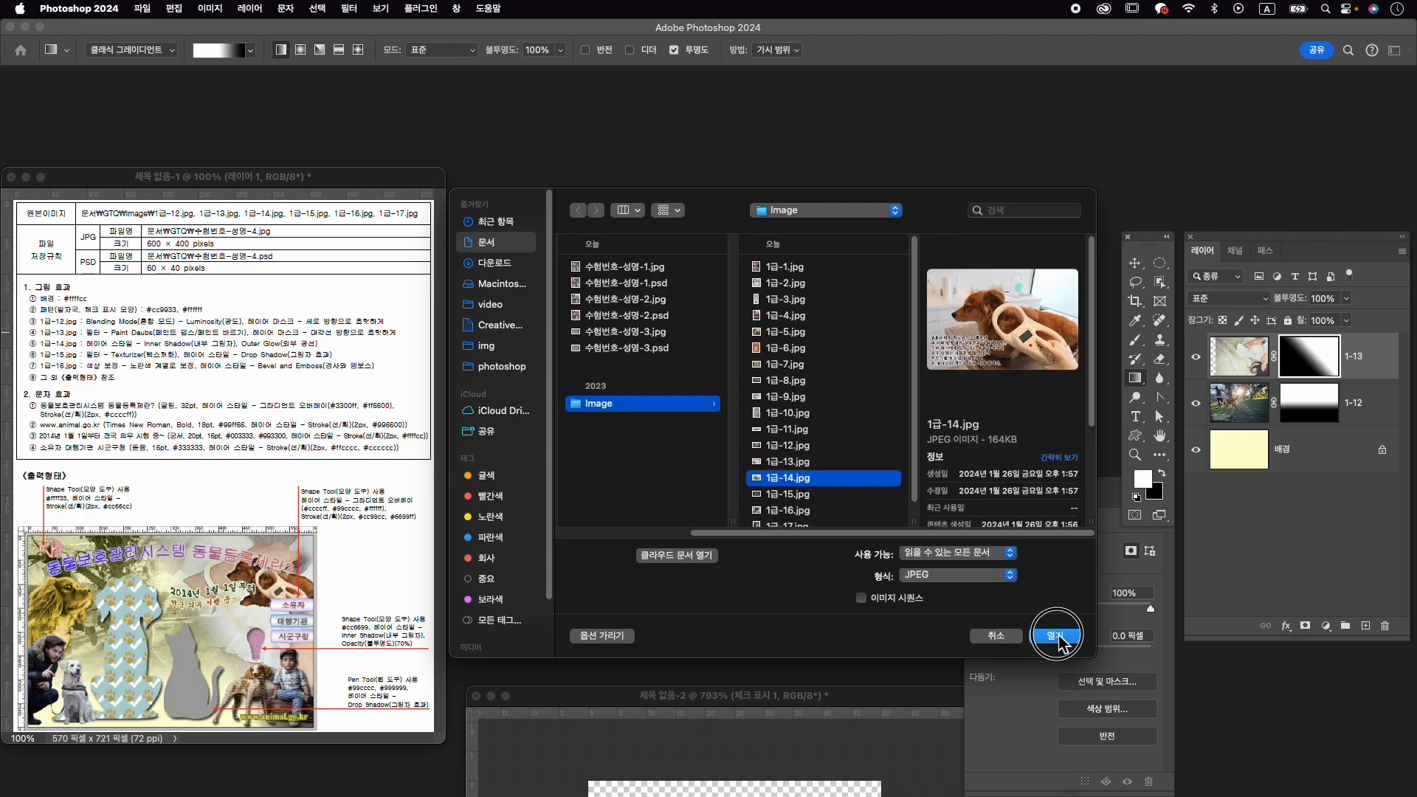
pyautogui.moveTo(303, 138); pyautogui.dragTo(671, 143)
pyautogui.moveTo(775, 417); pyautogui.dragTo(819, 465)
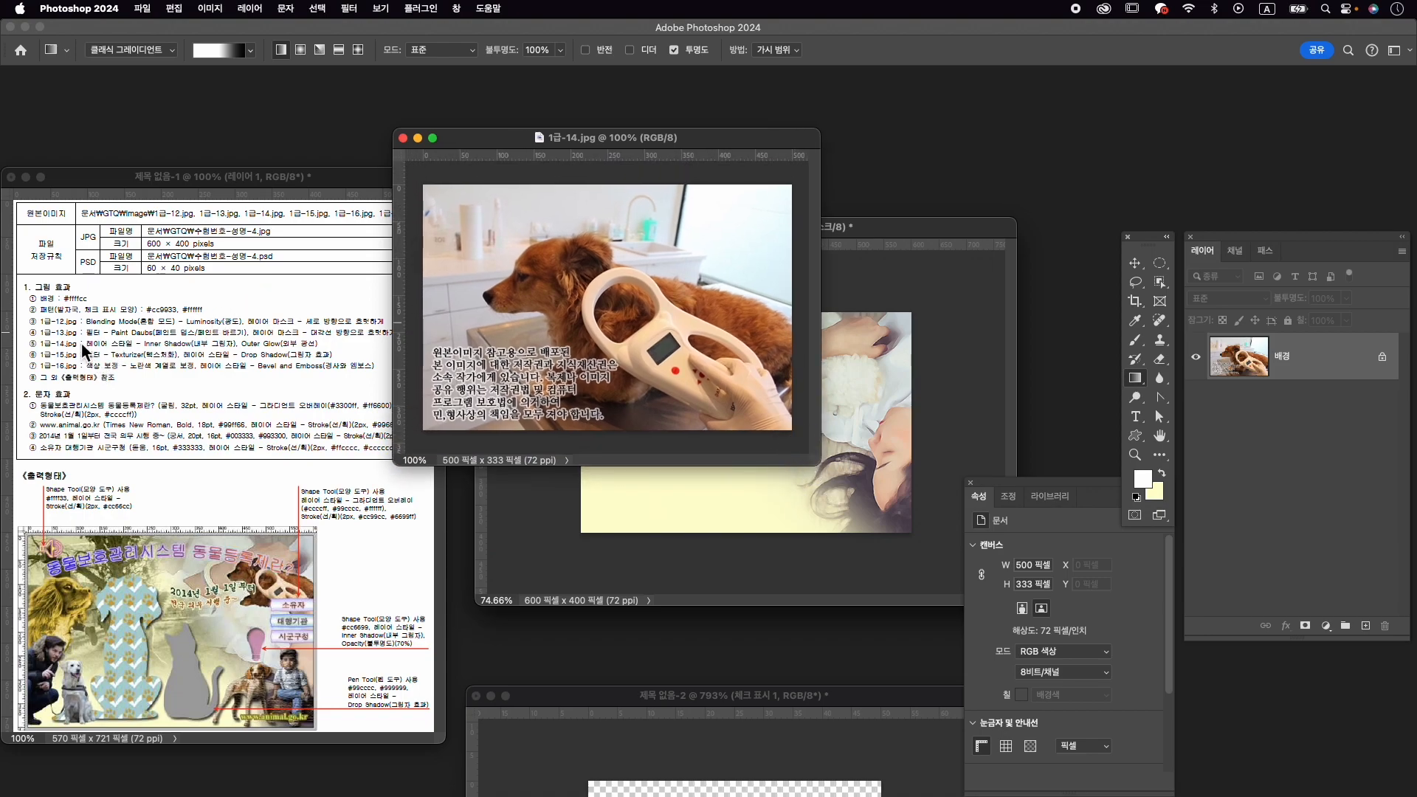
# Select the dog and the hand-held scanner in 1급-14.jpg with the Object Selection tool.
pyautogui.press('v')
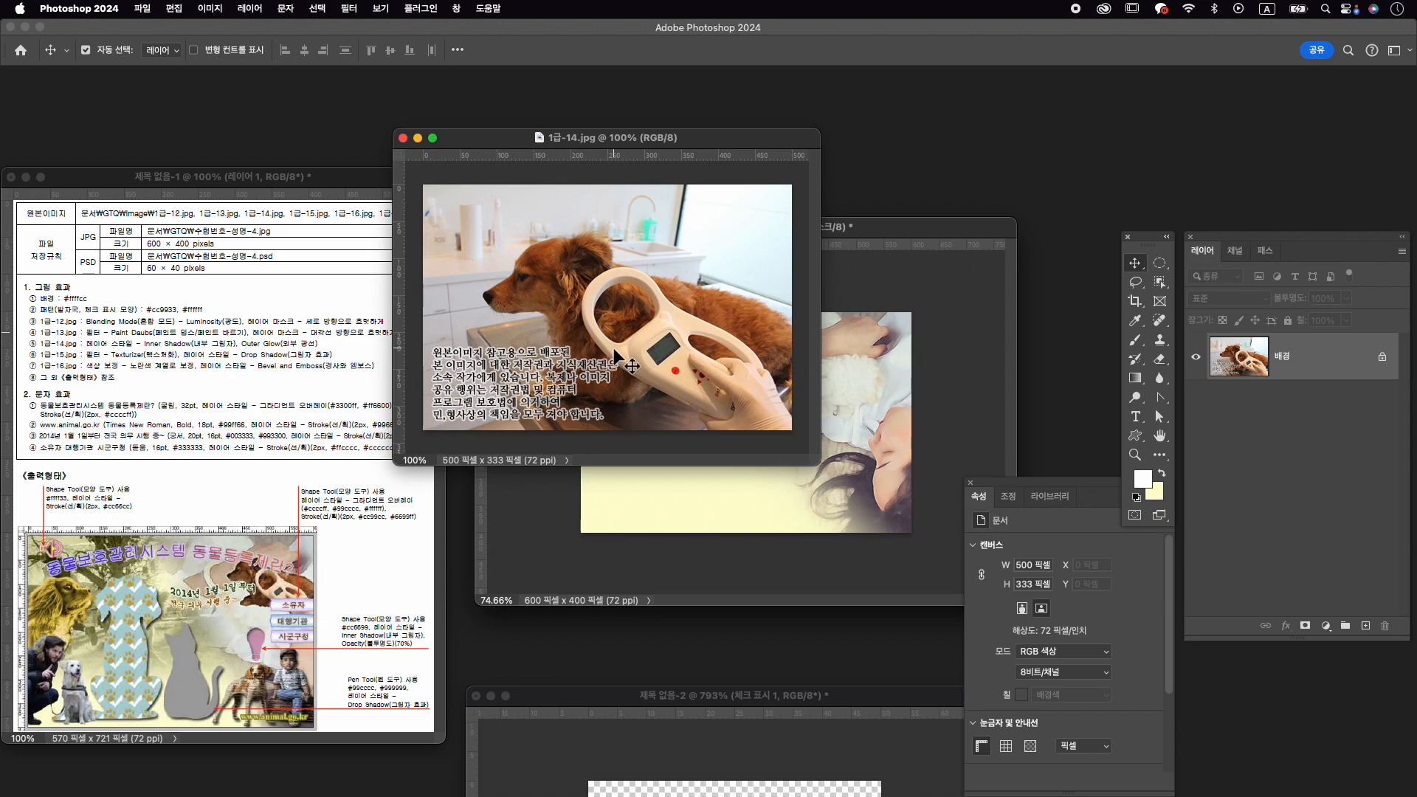
pyautogui.click(1160, 282)
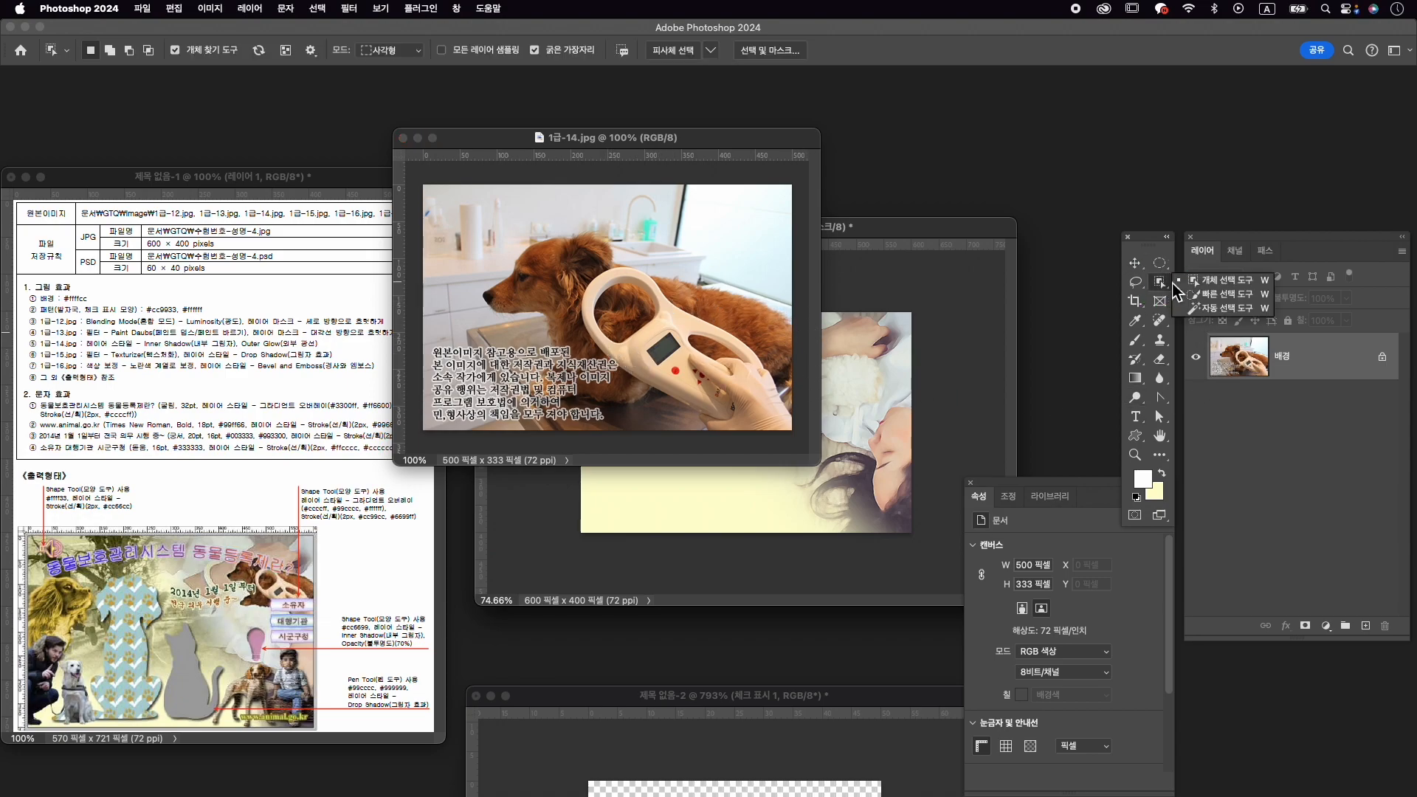
pyautogui.moveTo(490, 232); pyautogui.dragTo(790, 423)
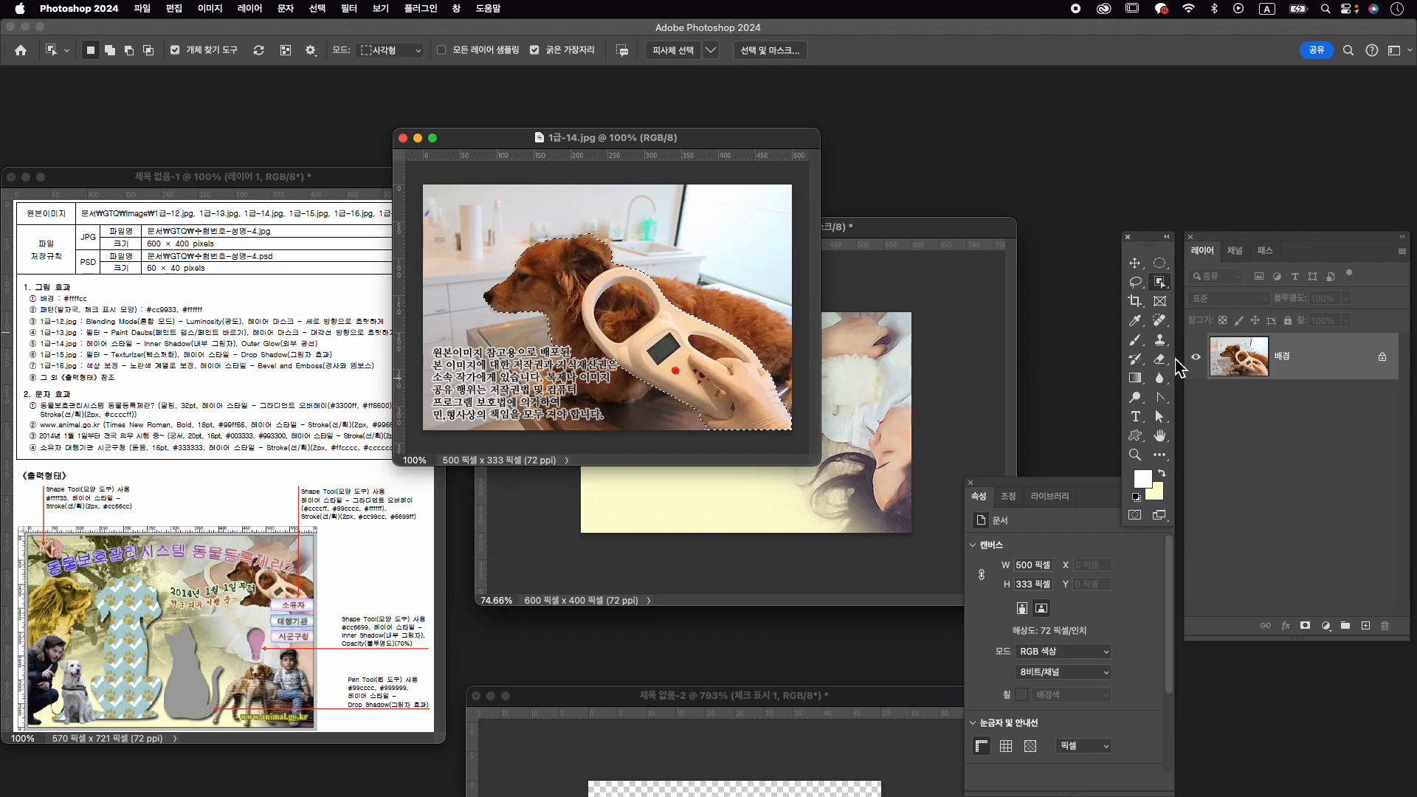
# Refine the selection with the Quick Selection tool at brush size 25, adding the dog's back and excluding the area beneath its chest.
pyautogui.rightClick(1162, 285)
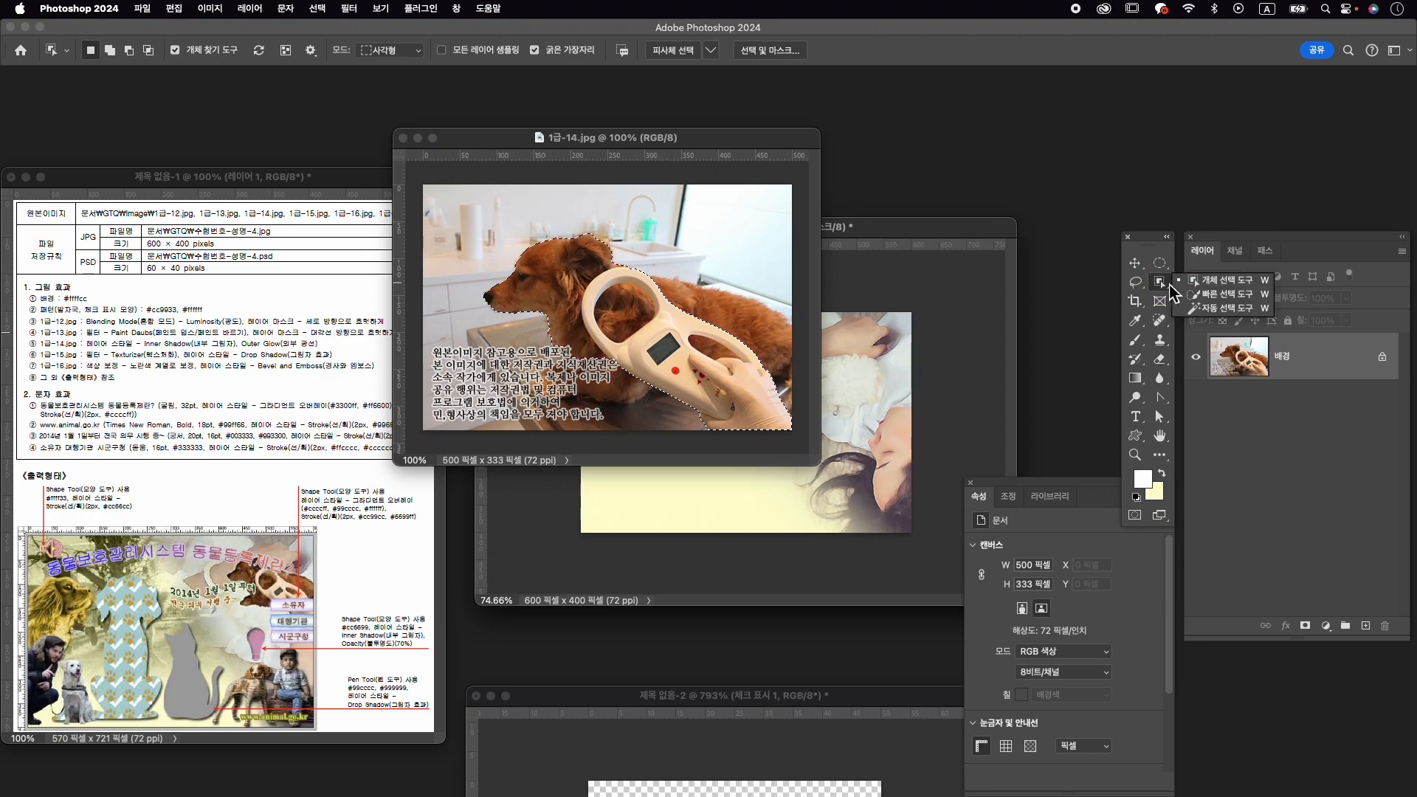
pyautogui.click(1210, 293)
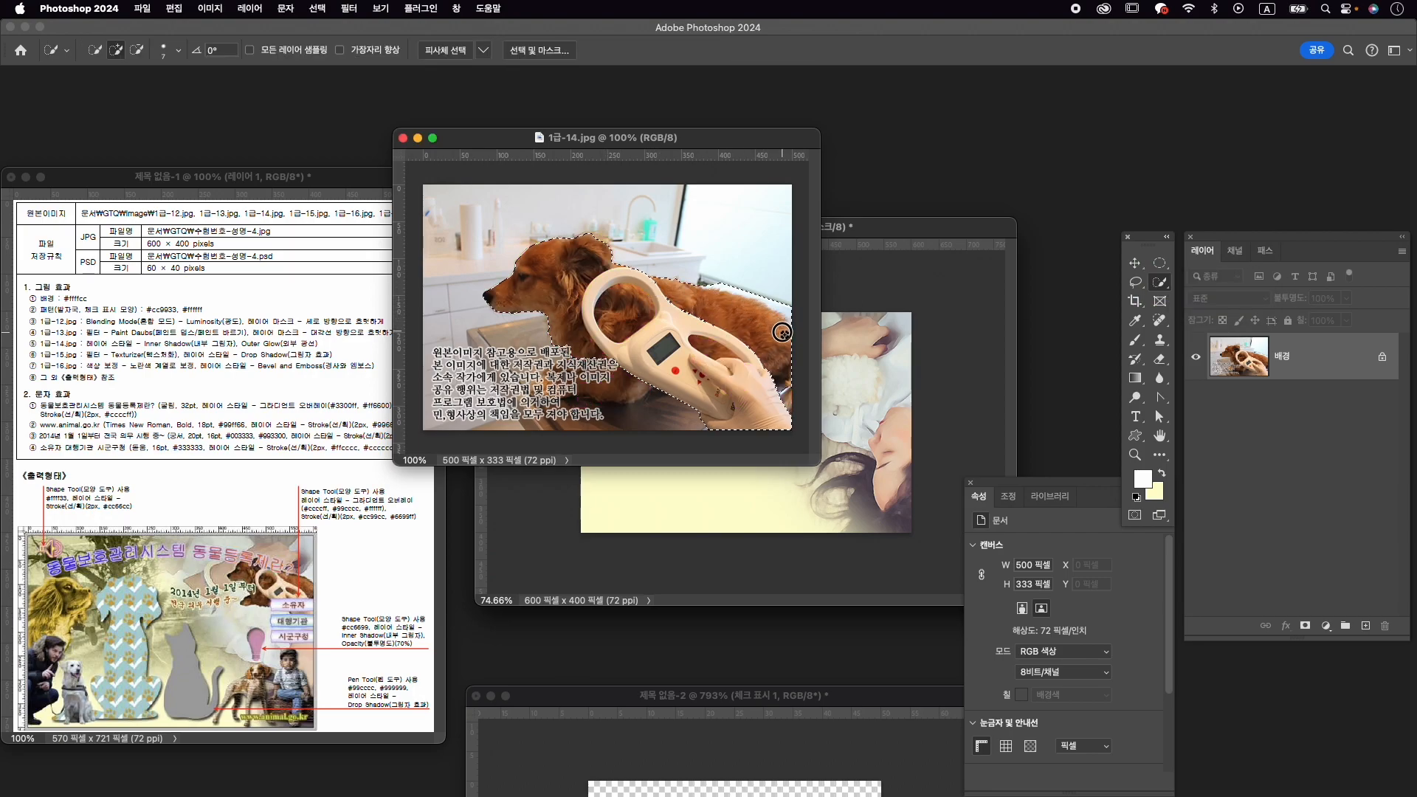
pyautogui.moveTo(708, 284); pyautogui.dragTo(800, 312)
pyautogui.press(']')
pyautogui.press(']')
pyautogui.press(']')
pyautogui.press(']')
pyautogui.press(']')
pyautogui.press(']')
pyautogui.press(']')
pyautogui.press(']')
pyautogui.press(']')
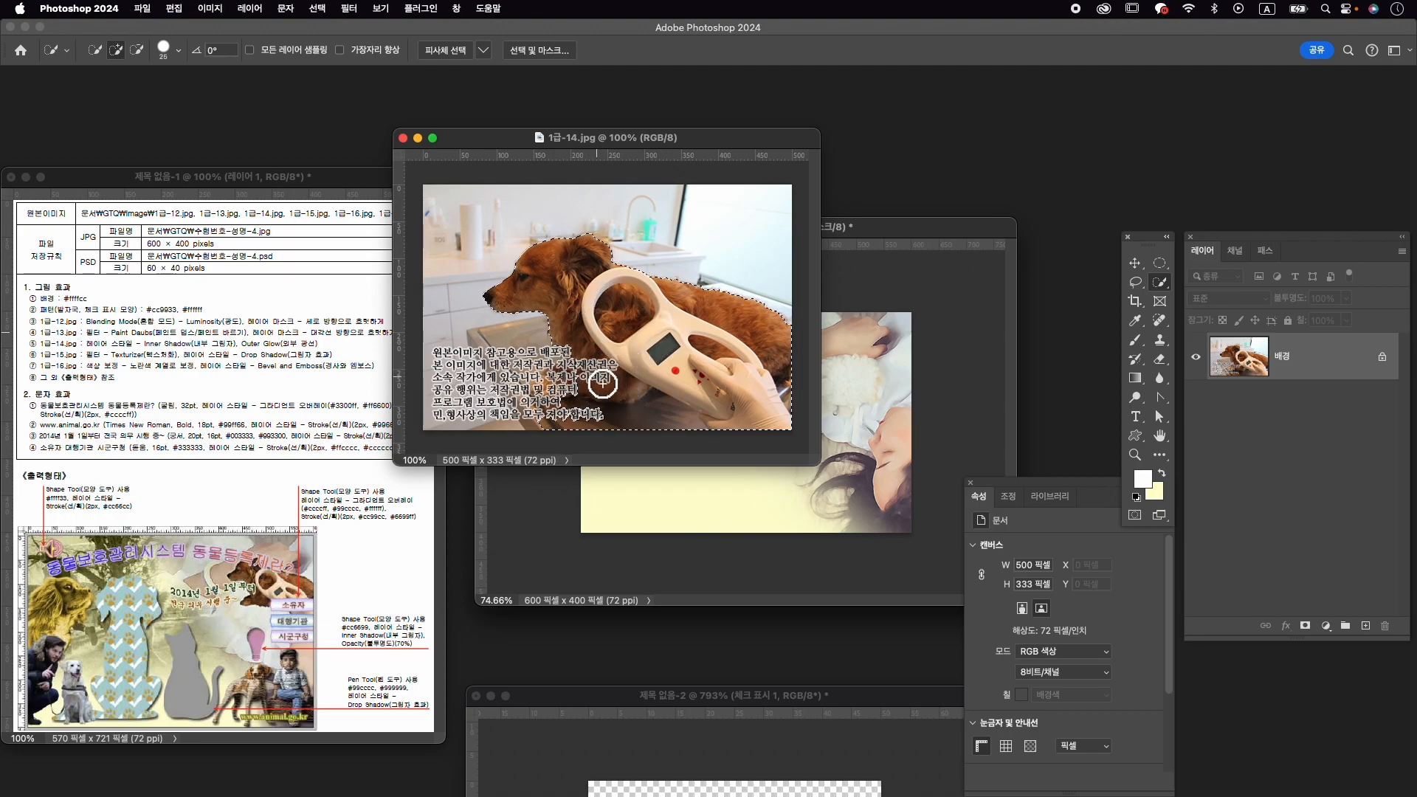
pyautogui.moveTo(533, 415)
pyautogui.mouseDown()
pyautogui.moveTo(586, 433)
pyautogui.moveTo(640, 418)
pyautogui.moveTo(665, 429)
pyautogui.mouseUp()
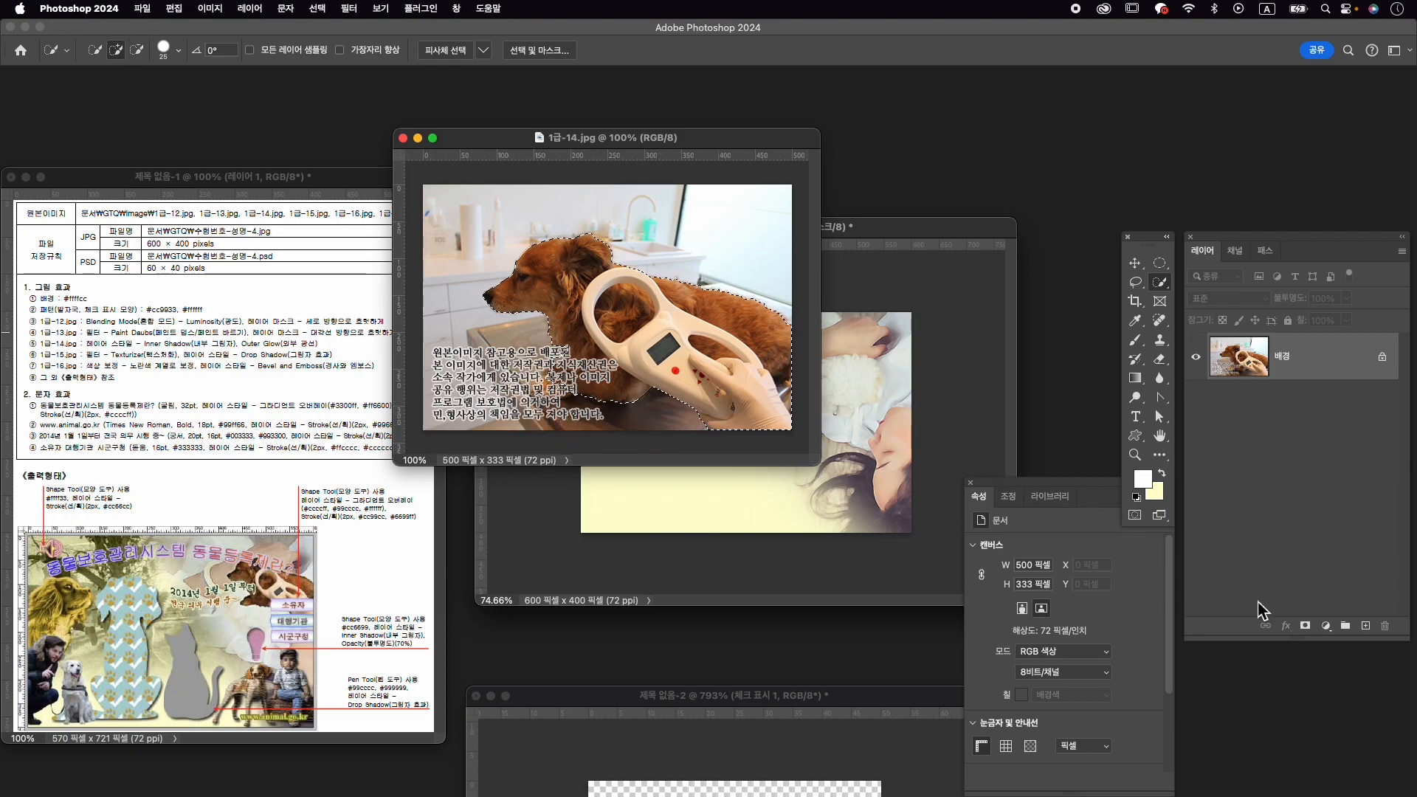
# Turn the selection into a layer mask and paint black on it to trim leftovers along the dog's chest.
pyautogui.click(1306, 626)
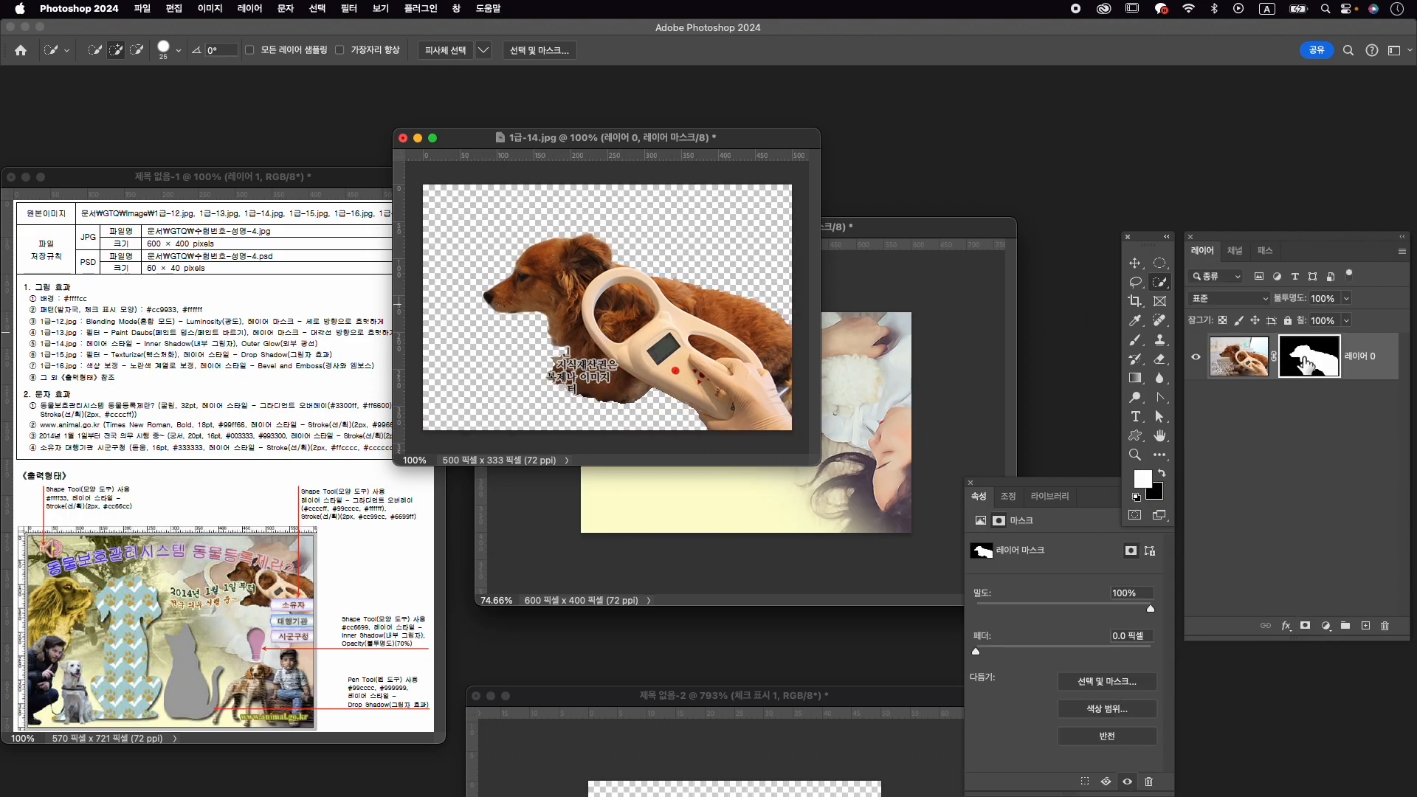
pyautogui.scroll(5, 567, 346)
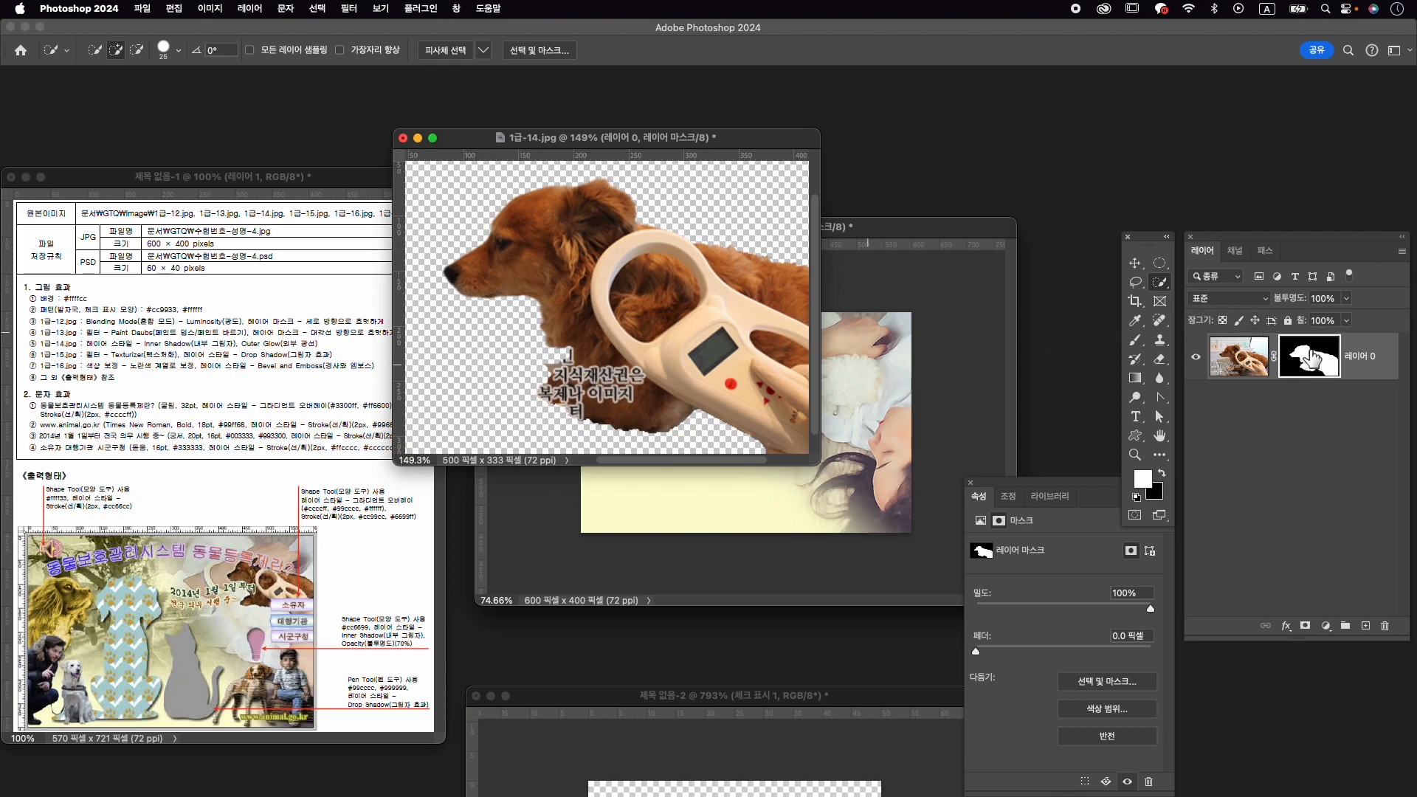
pyautogui.press('b')
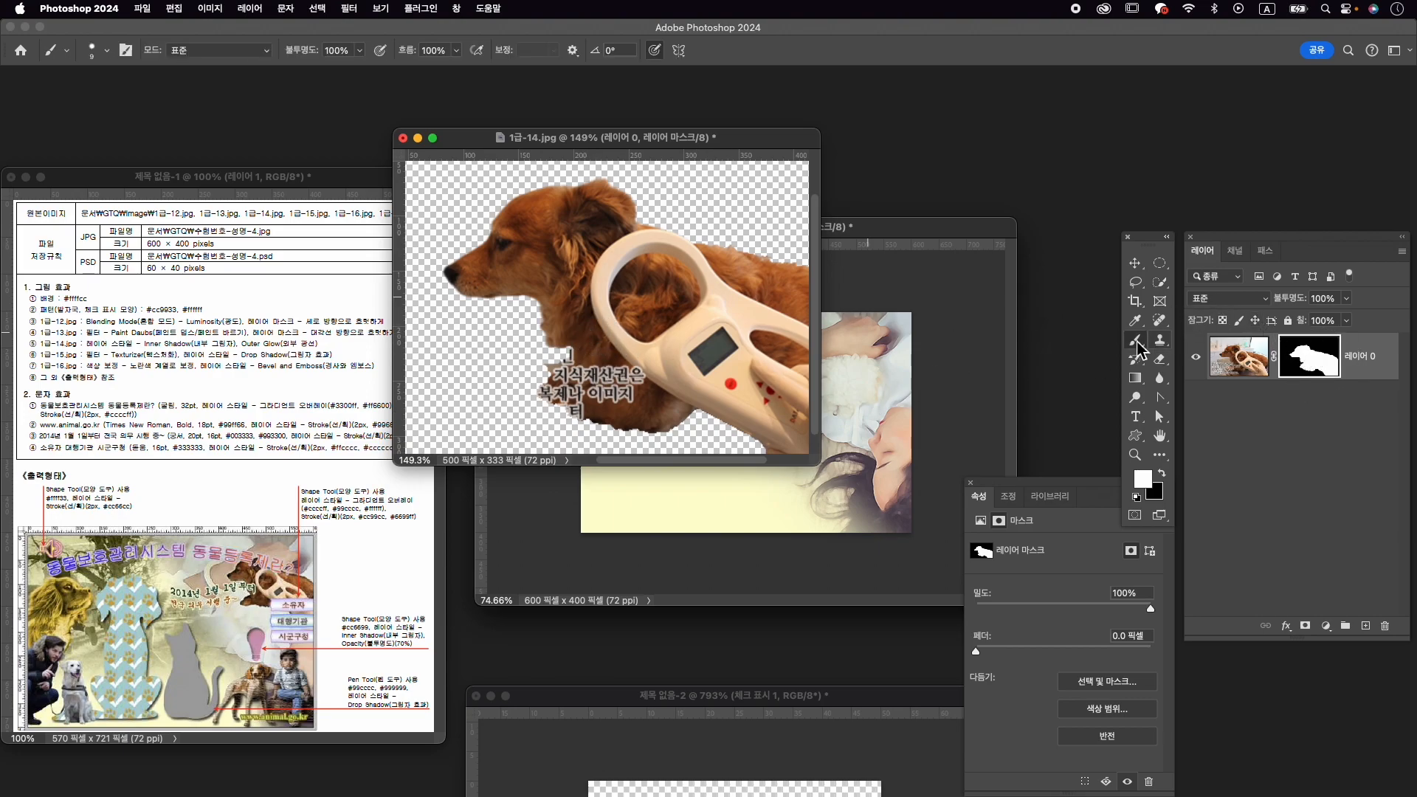
pyautogui.click(1162, 474)
pyautogui.moveTo(537, 374)
pyautogui.mouseDown()
pyautogui.moveTo(566, 349)
pyautogui.moveTo(543, 375)
pyautogui.mouseUp()
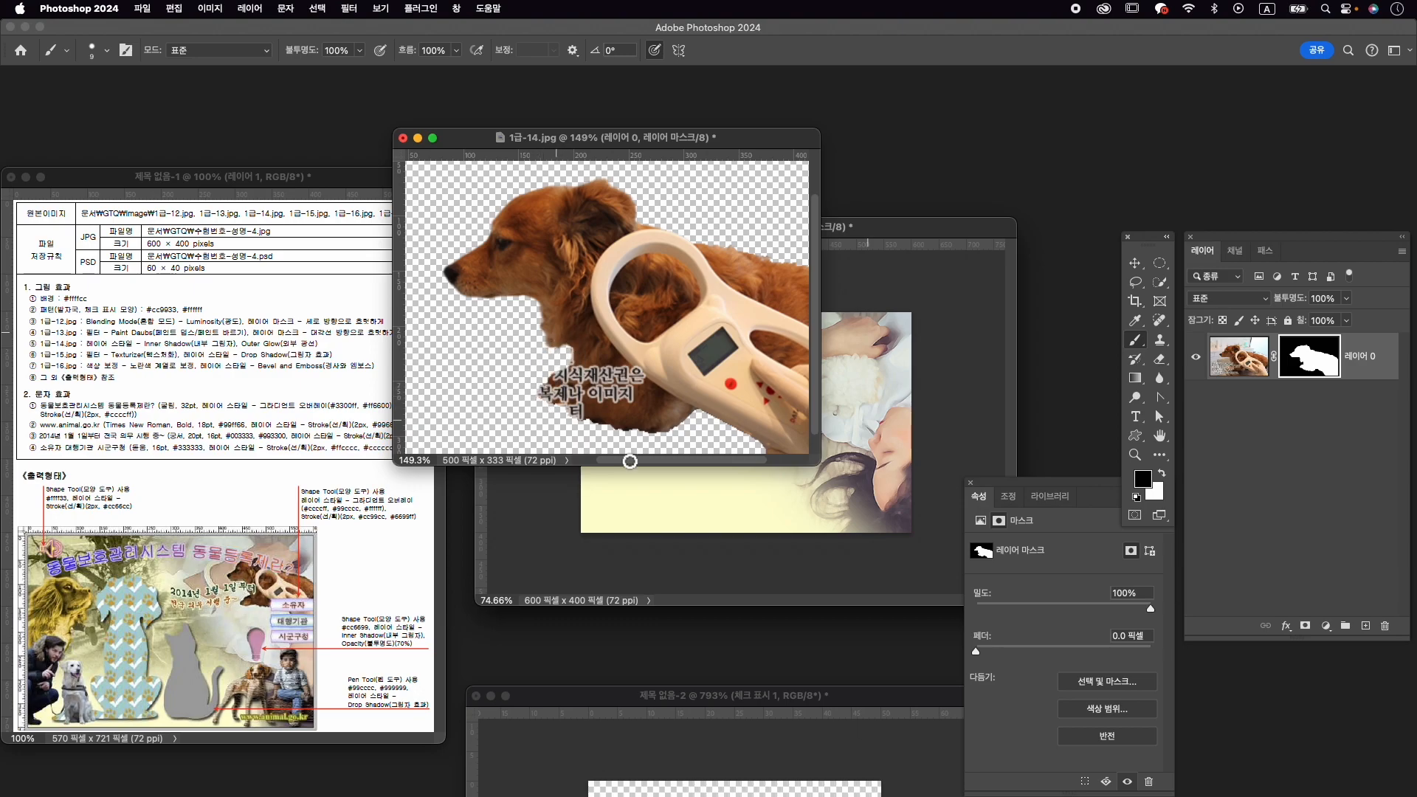
# Copy the masked dog cutout into 수험번호-성명-4 and close 1급-14.jpg without saving.
pyautogui.press('z')
pyautogui.moveTo(715, 325); pyautogui.dragTo(724, 382)
pyautogui.press('v')
pyautogui.click(404, 138)
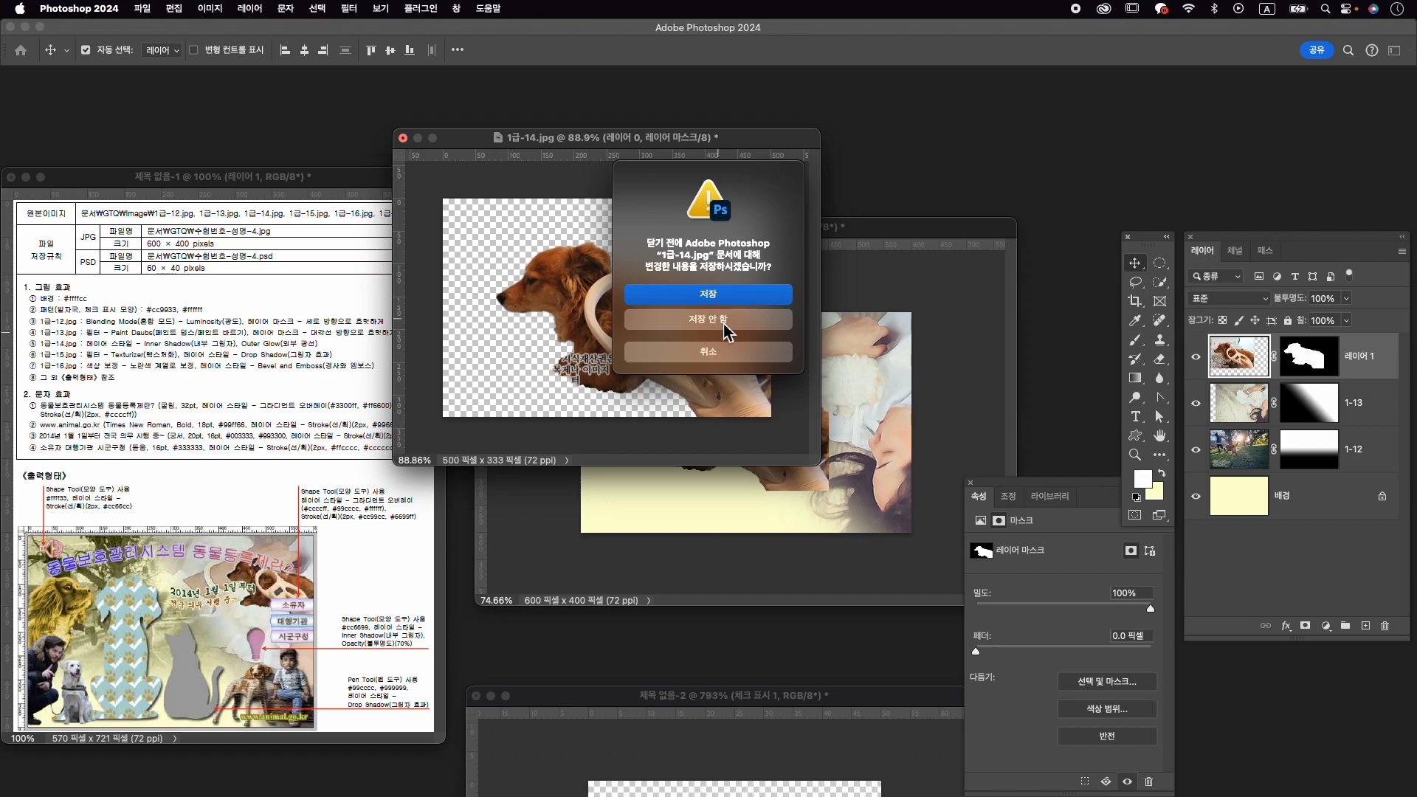
pyautogui.click(720, 319)
# Scale the dog layer down to about 288 × 192 pixels and place it at the canvas's right side.
pyautogui.press('super+t')
pyautogui.moveTo(553, 307); pyautogui.dragTo(642, 379)
pyautogui.moveTo(809, 442); pyautogui.dragTo(905, 388)
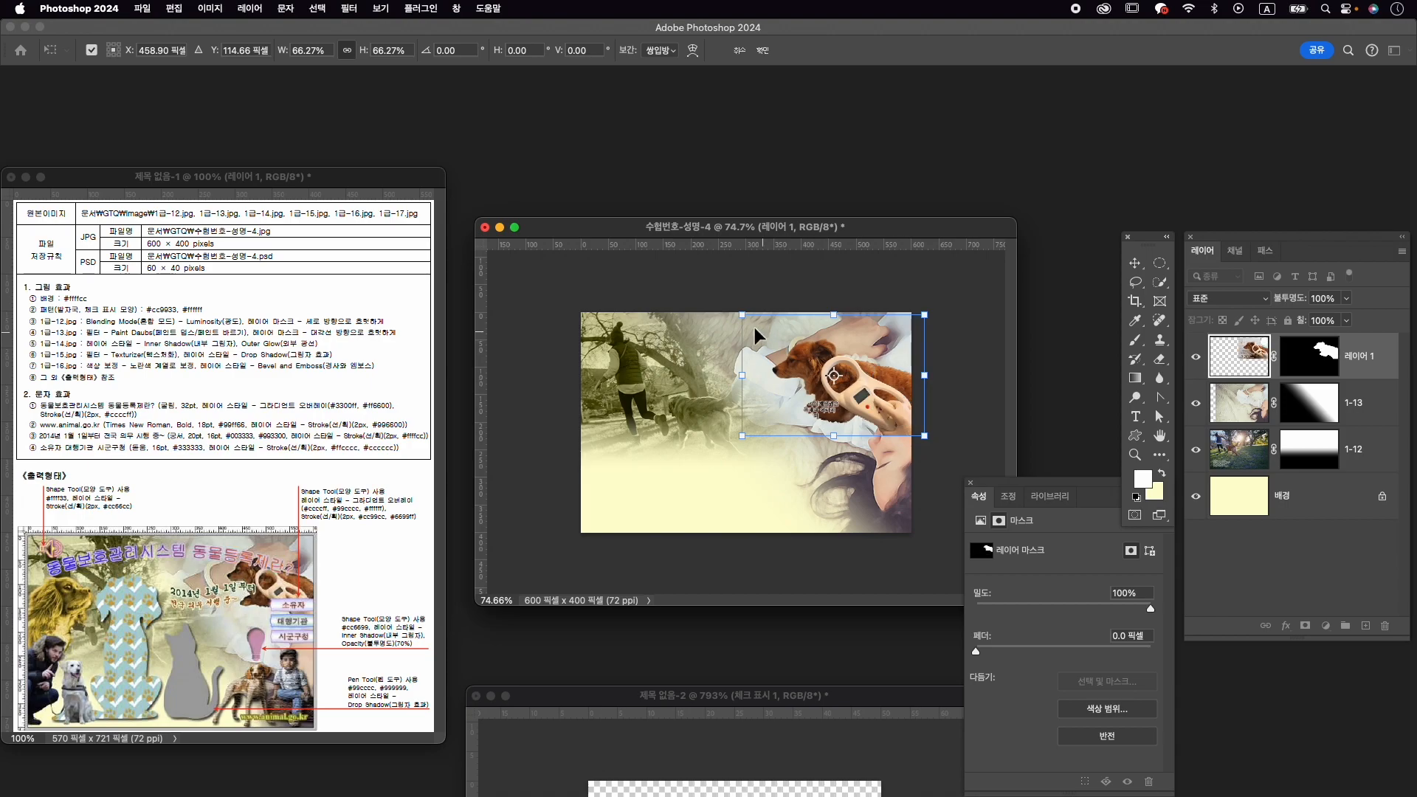
pyautogui.moveTo(741, 315); pyautogui.dragTo(754, 327)
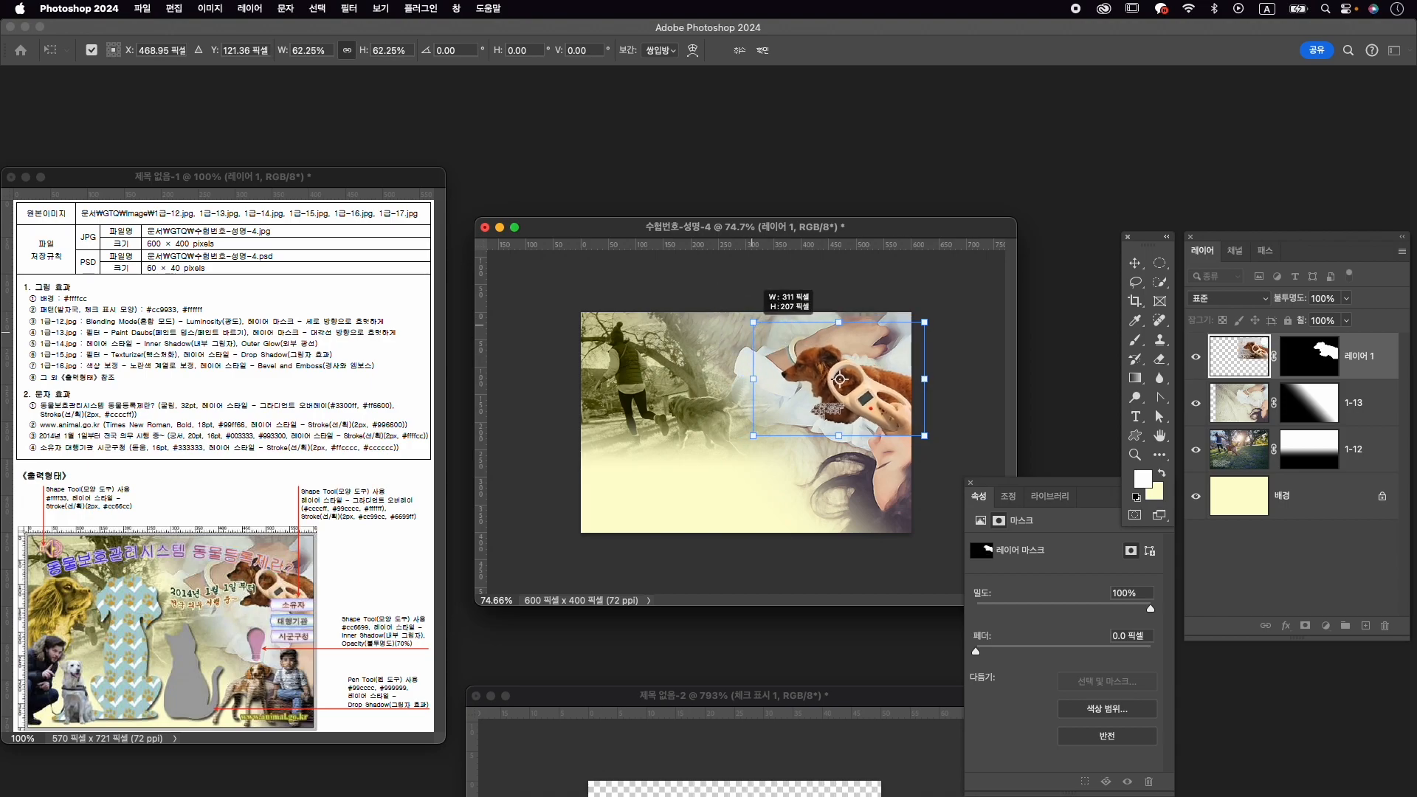
pyautogui.moveTo(891, 385); pyautogui.dragTo(853, 374)
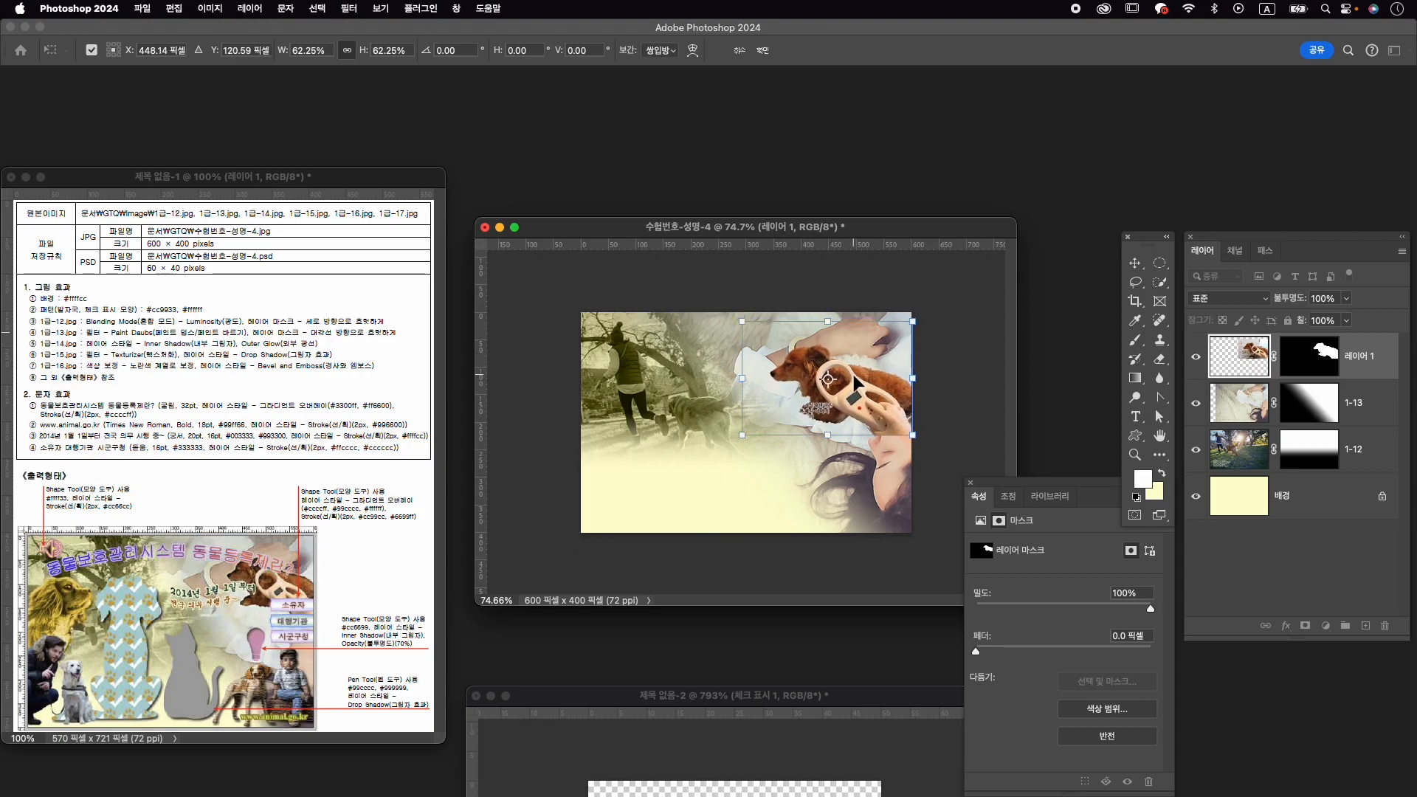
pyautogui.moveTo(742, 321); pyautogui.dragTo(754, 335)
pyautogui.moveTo(756, 334); pyautogui.dragTo(769, 338)
pyautogui.press('Return')
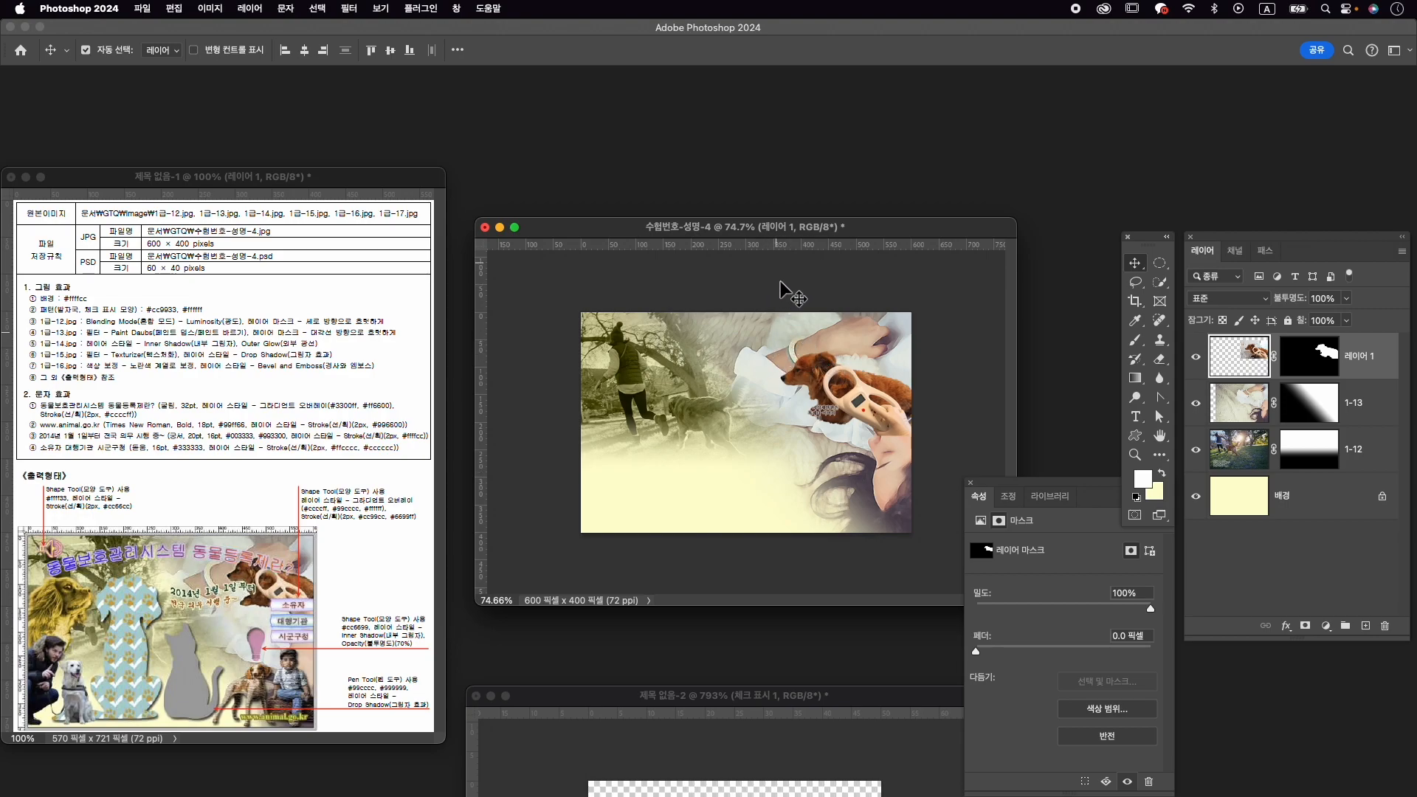
# Enlarge the 1-13 layer to about 113.69% towards the lower left so it covers more of the canvas.
pyautogui.click(1357, 406)
pyautogui.press('super+t')
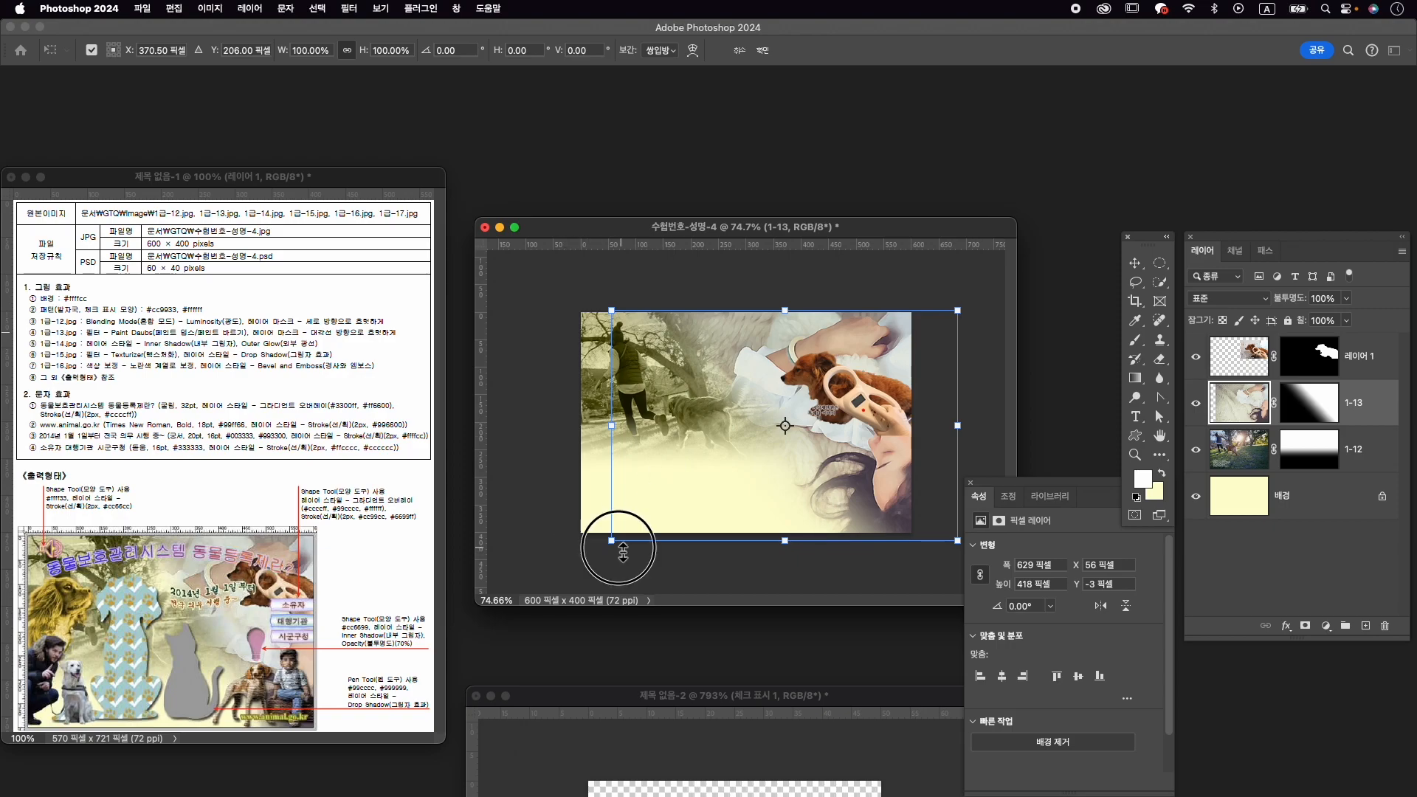
pyautogui.moveTo(611, 541); pyautogui.dragTo(567, 579)
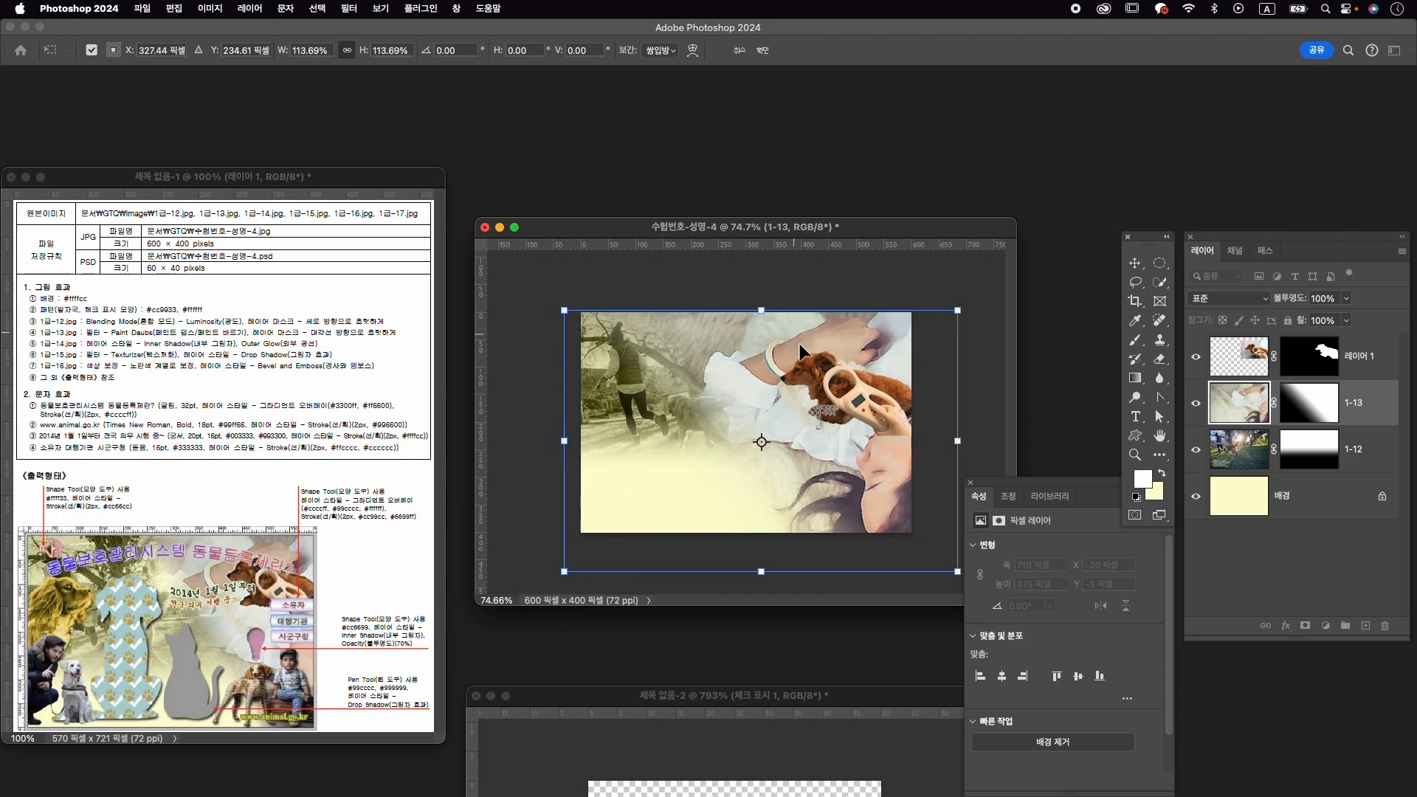
pyautogui.press('Return')
# Move the dog layer into the canvas's upper right corner, at X 339 and Y -1 pixels.
pyautogui.moveTo(854, 400); pyautogui.dragTo(867, 384)
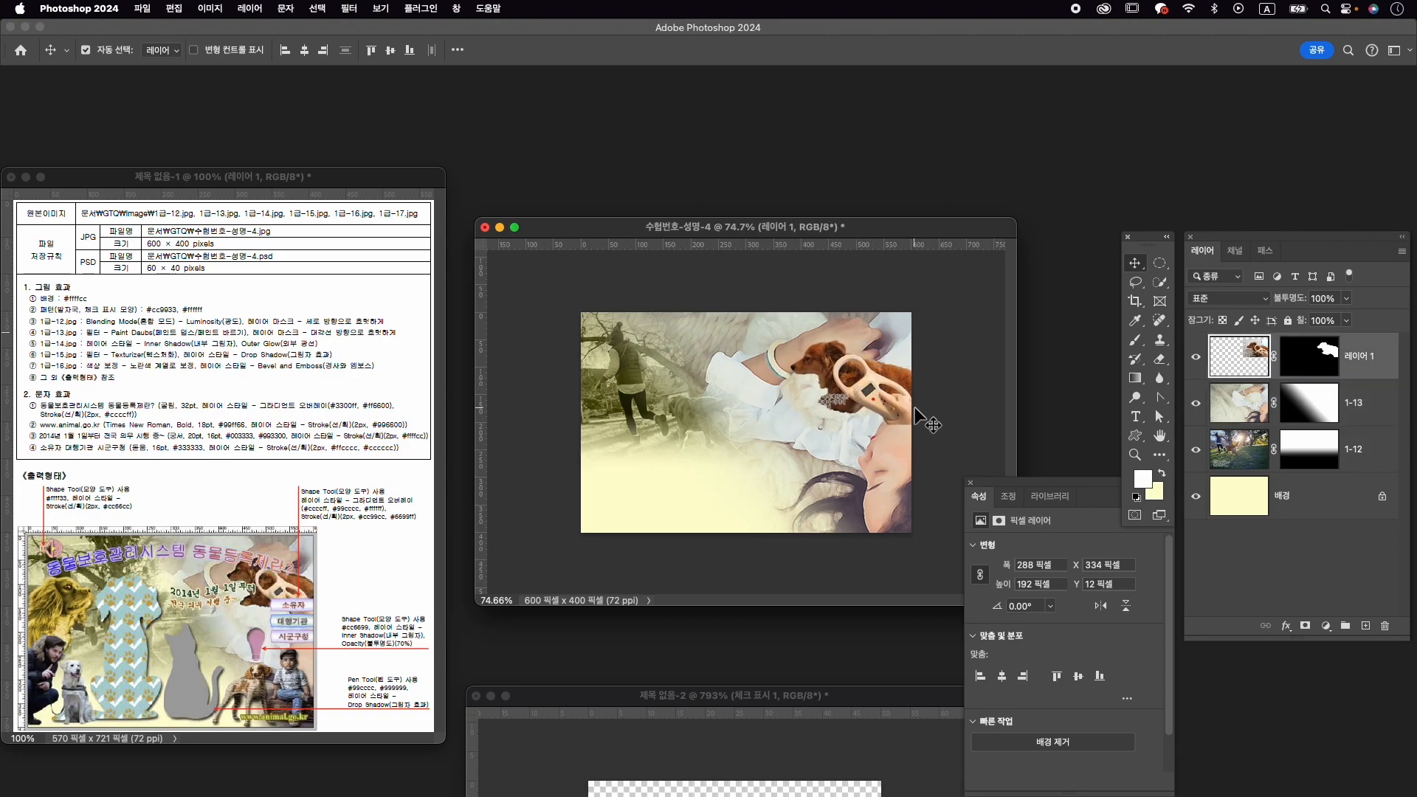
pyautogui.press('Right')
pyautogui.press('Right')
pyautogui.press('Right')
pyautogui.press('Right')
pyautogui.press('Up')
pyautogui.press('Up')
pyautogui.press('Up')
pyautogui.press('Up')
pyautogui.press('Up')
pyautogui.press('Up')
pyautogui.press('Up')
pyautogui.press('Up')
pyautogui.press('Up')
pyautogui.press('Up')
pyautogui.press('Up')
pyautogui.press('Up')
pyautogui.press('Up')
pyautogui.press('Up')
pyautogui.press('Right')
pyautogui.press('Down')
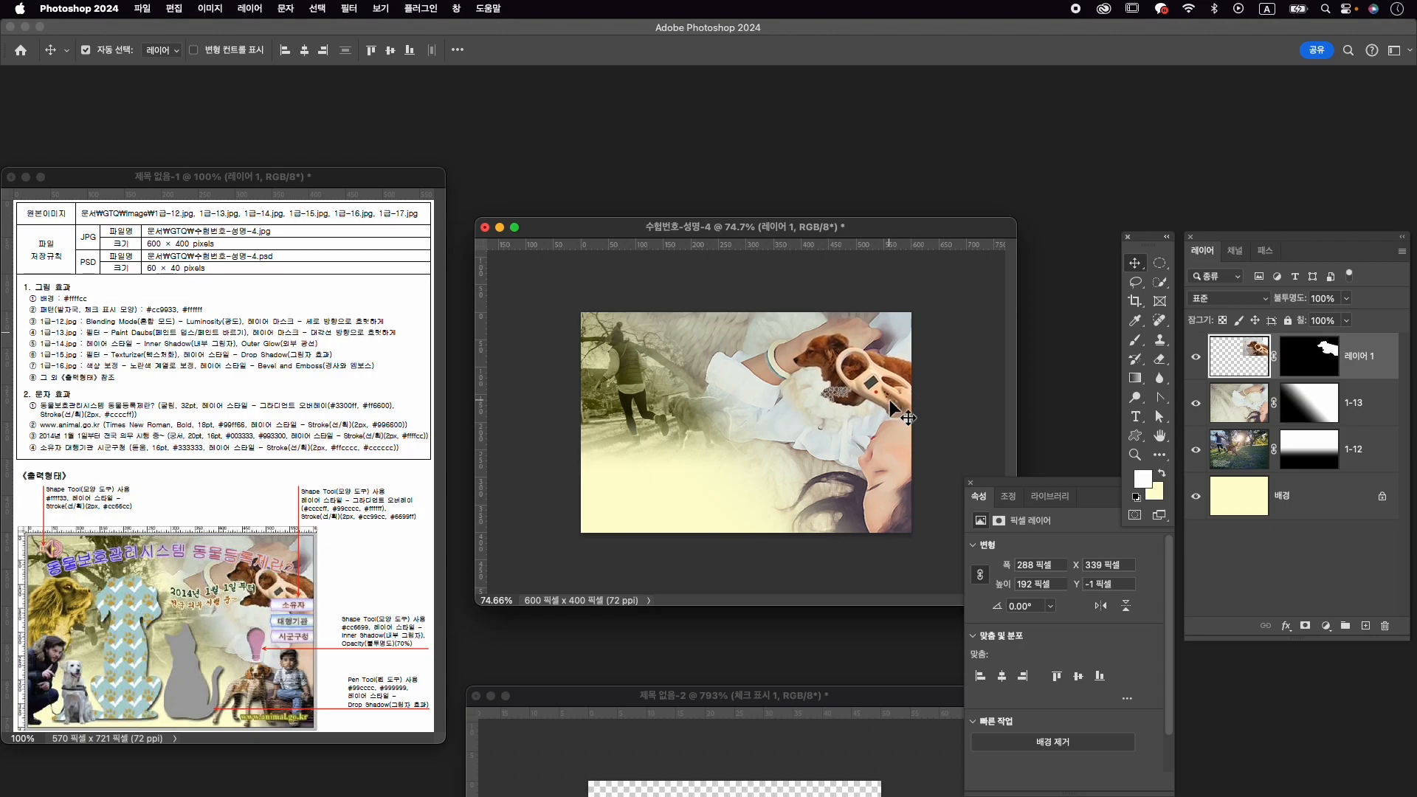
# Rename the dog layer to 1-14.
pyautogui.doubleClick(1359, 356)
pyautogui.write('1-14')
pyautogui.press('Return')
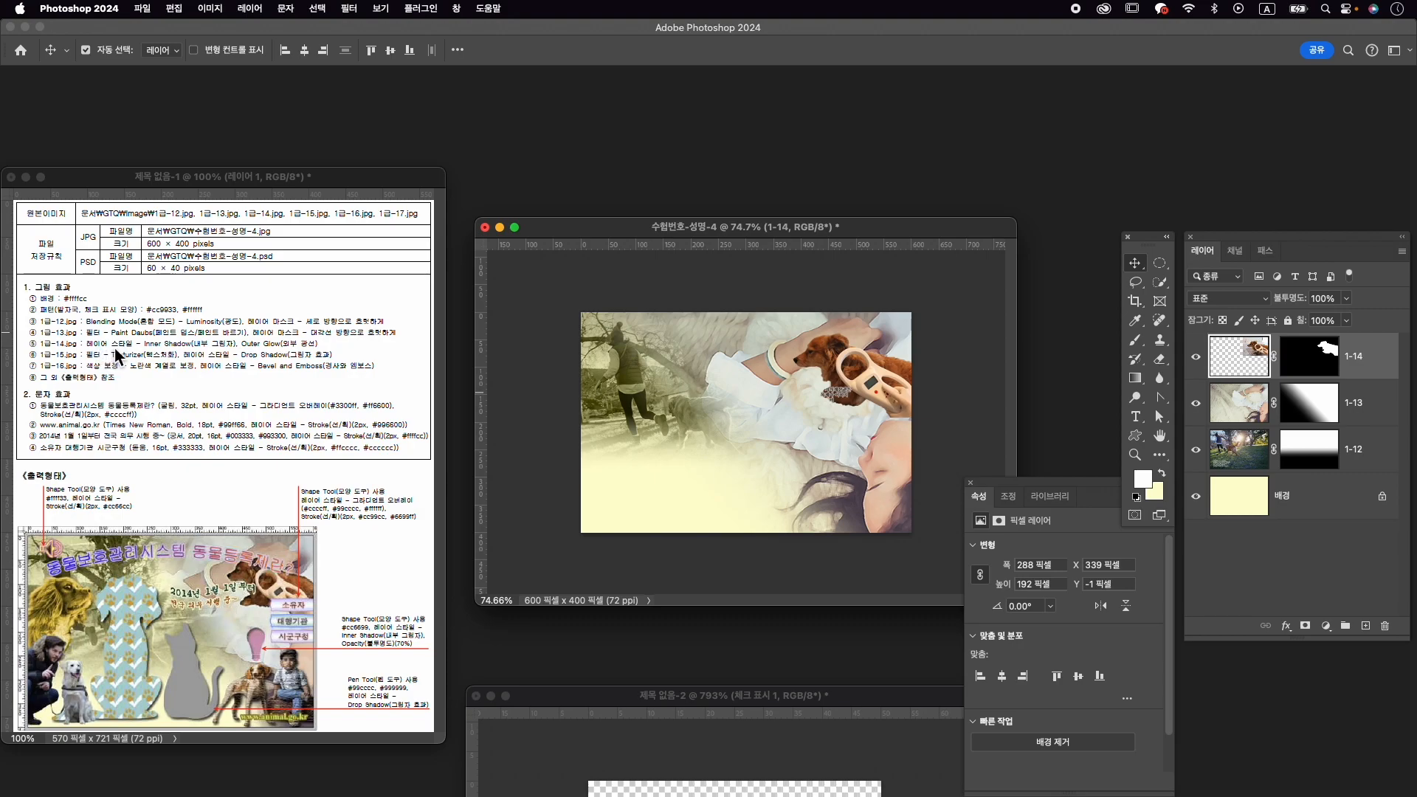
# Add Inner Shadow and Outer Glow layer styles to layer 1-14, keeping their preset values.
pyautogui.click(1288, 626)
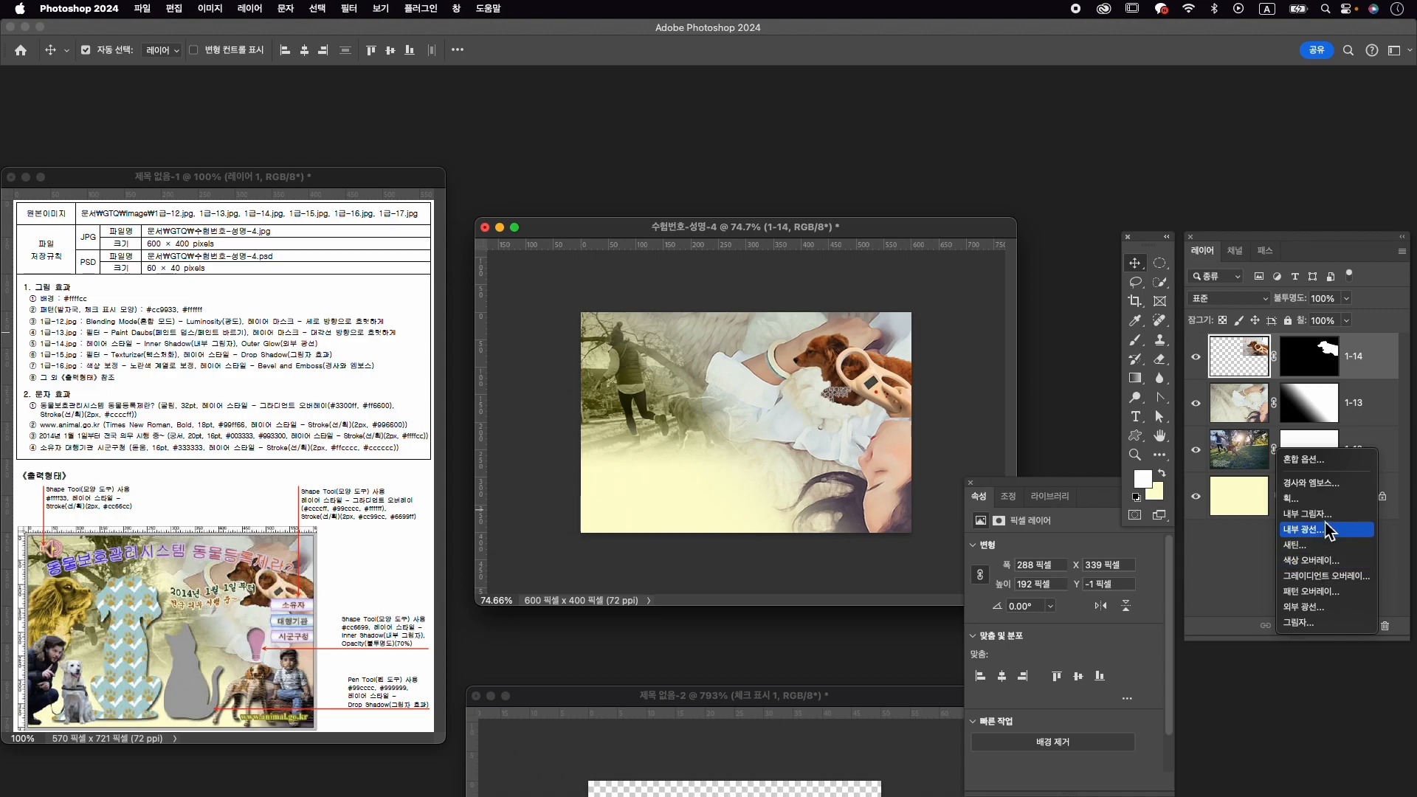
pyautogui.click(1325, 516)
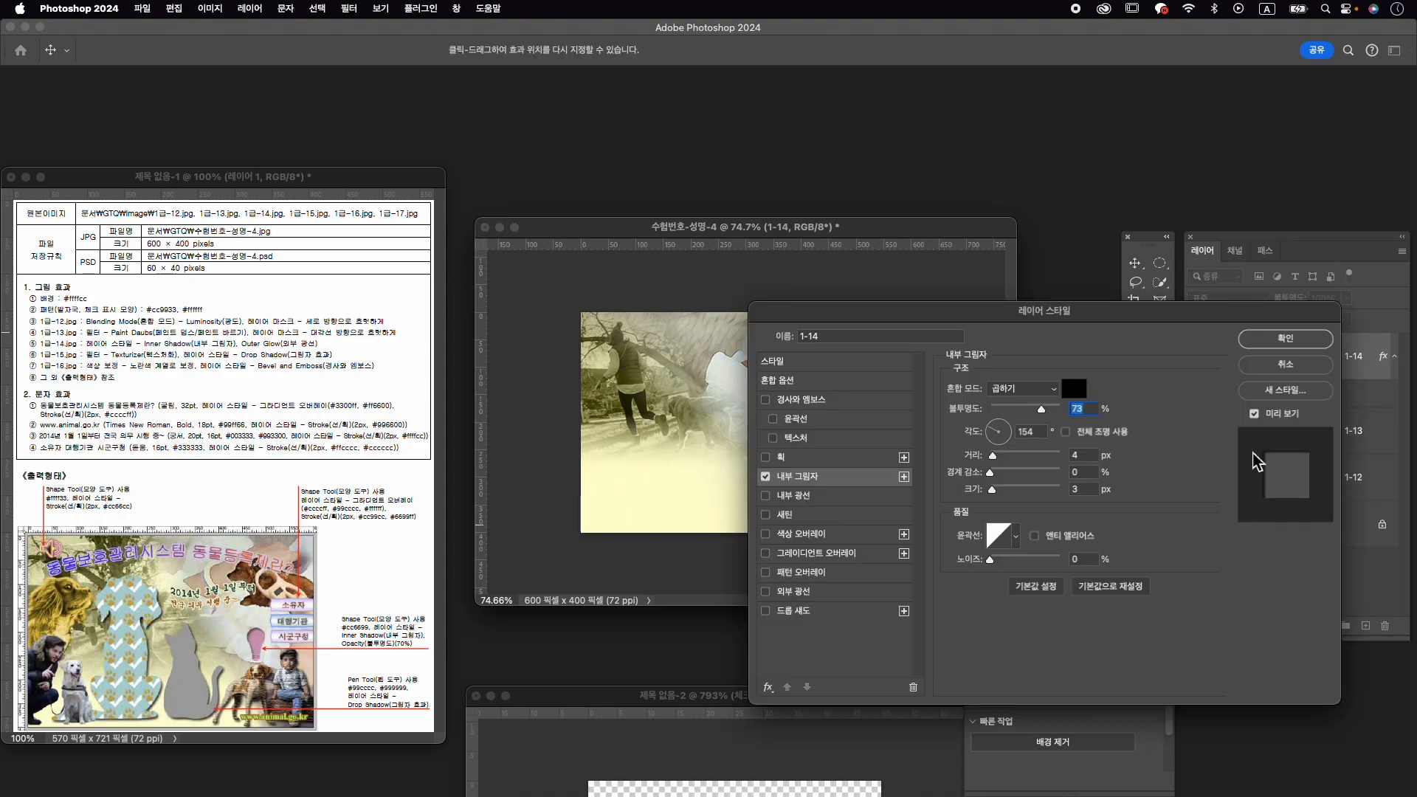
pyautogui.click(809, 593)
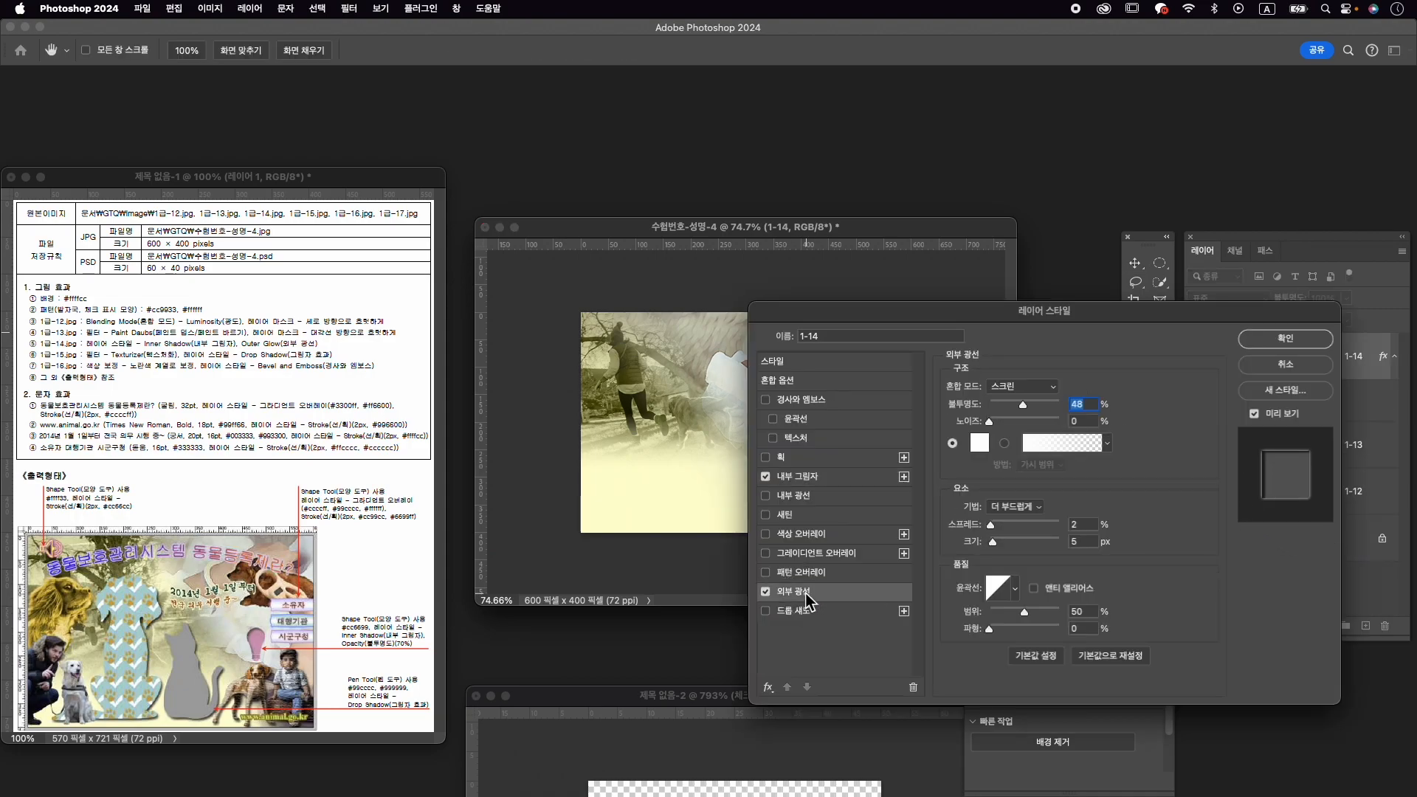
pyautogui.click(1298, 344)
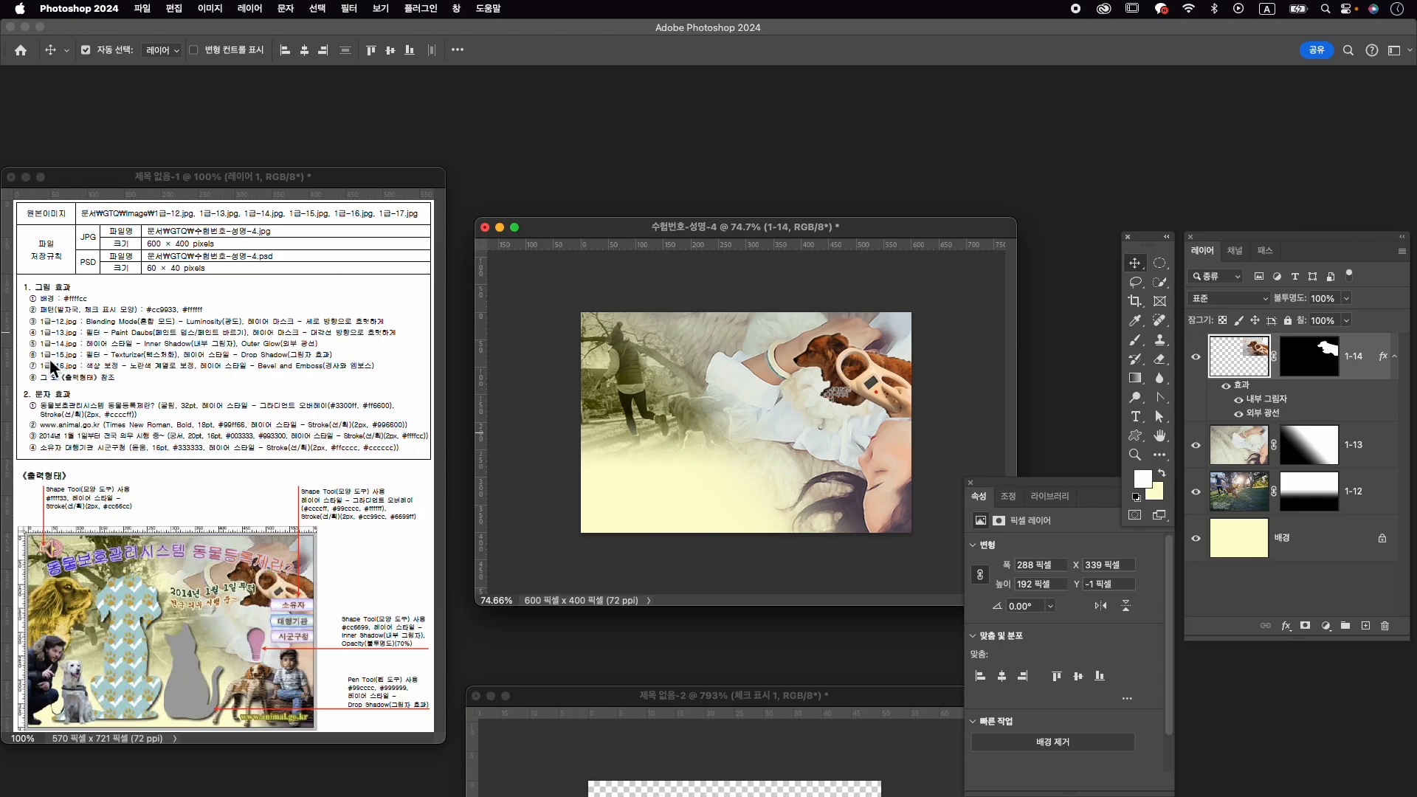
# Open the source image 1급-15.jpg and place its window beside the exam sheet.
pyautogui.press('super+o')
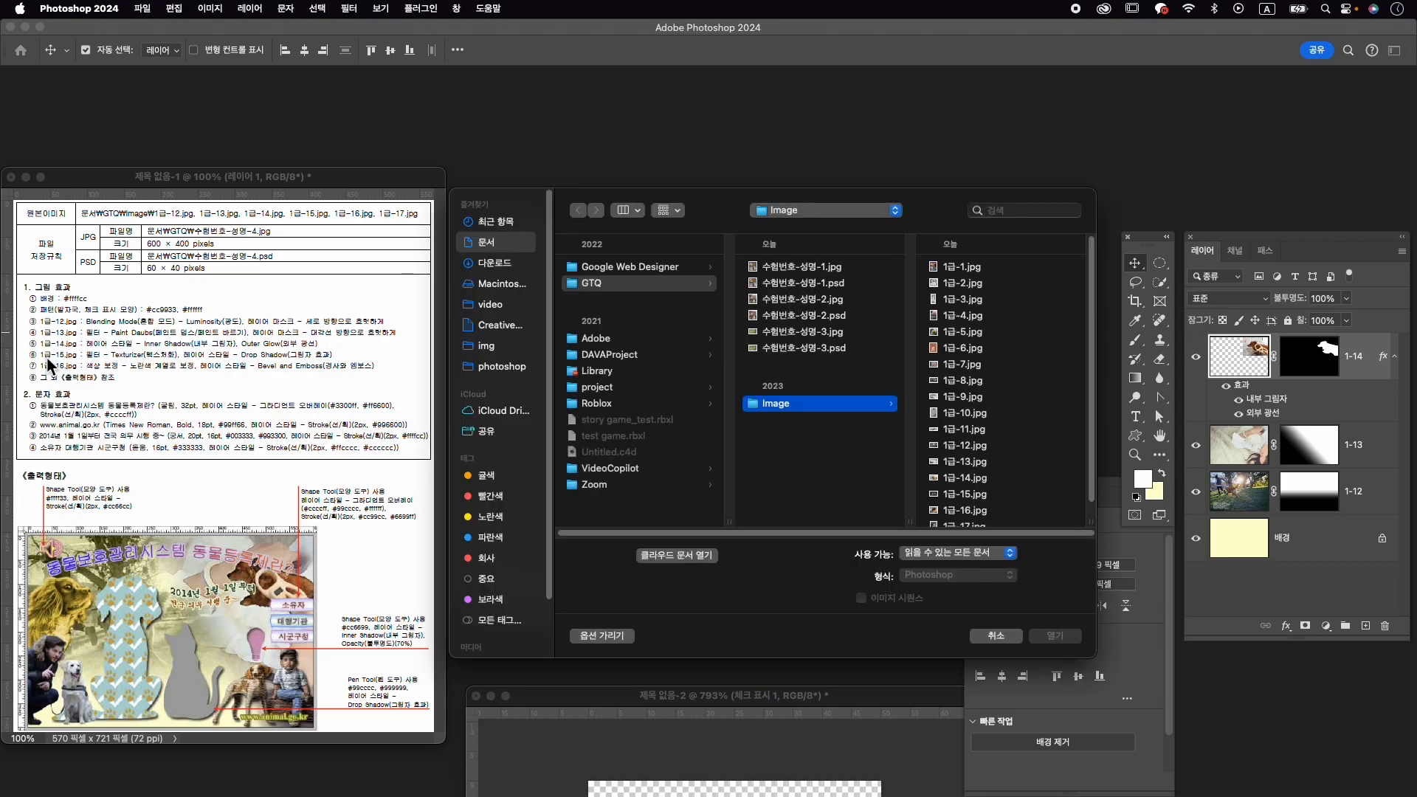
pyautogui.click(976, 494)
pyautogui.click(1056, 637)
pyautogui.moveTo(359, 139); pyautogui.dragTo(769, 180)
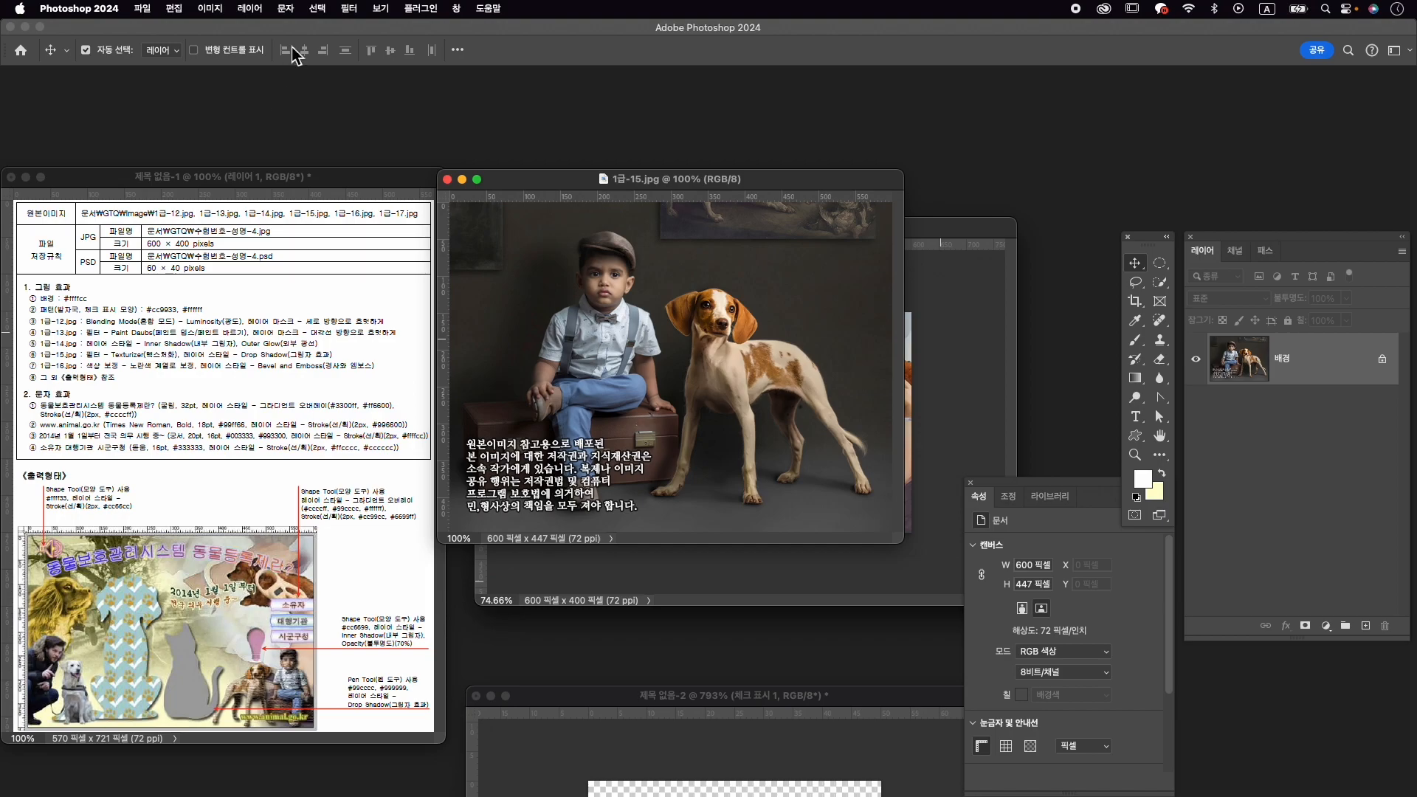
# Apply the Texturizer filter to the 1급-15.jpg image with the Canvas texture, 100% scaling and relief 4.
pyautogui.click(349, 9)
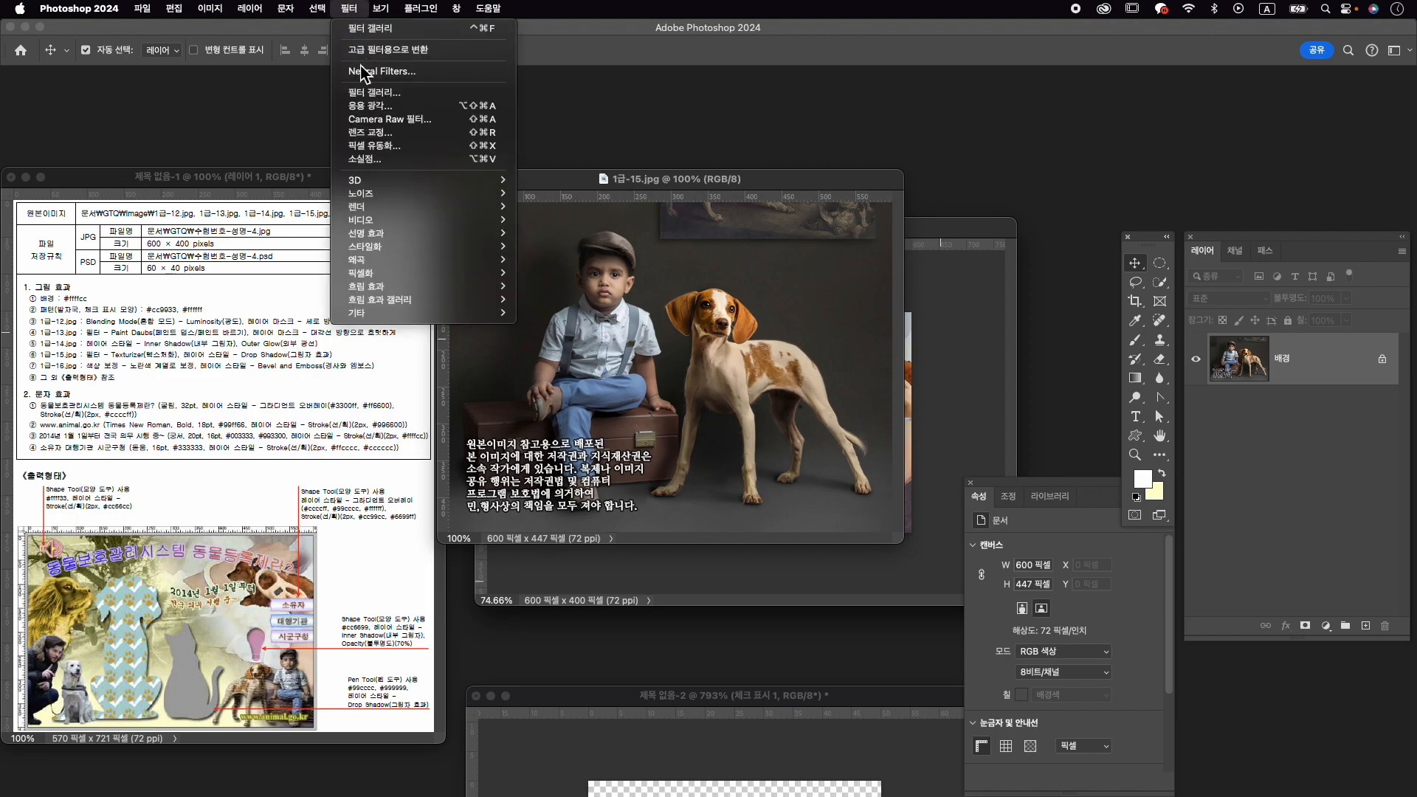
pyautogui.click(399, 94)
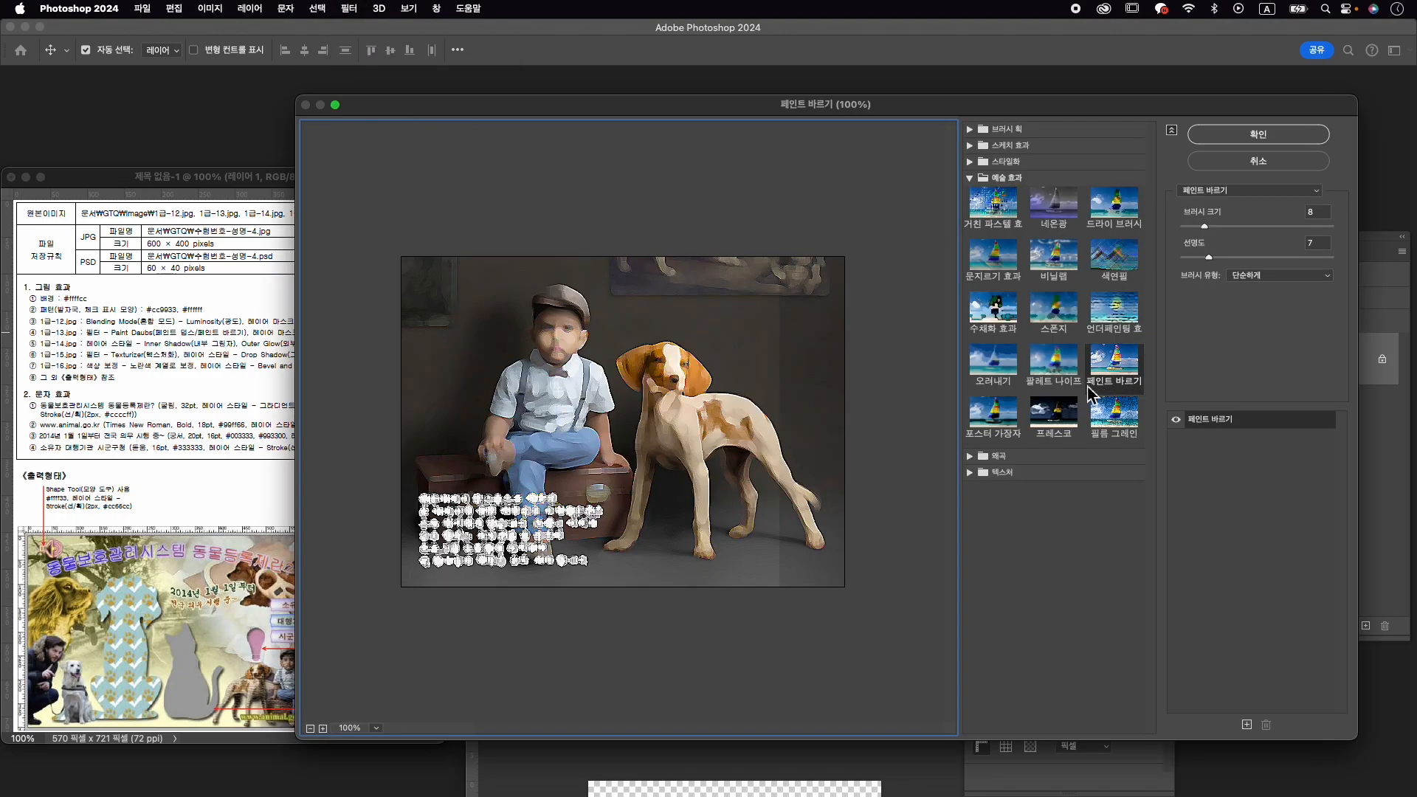
pyautogui.click(977, 474)
pyautogui.click(1122, 560)
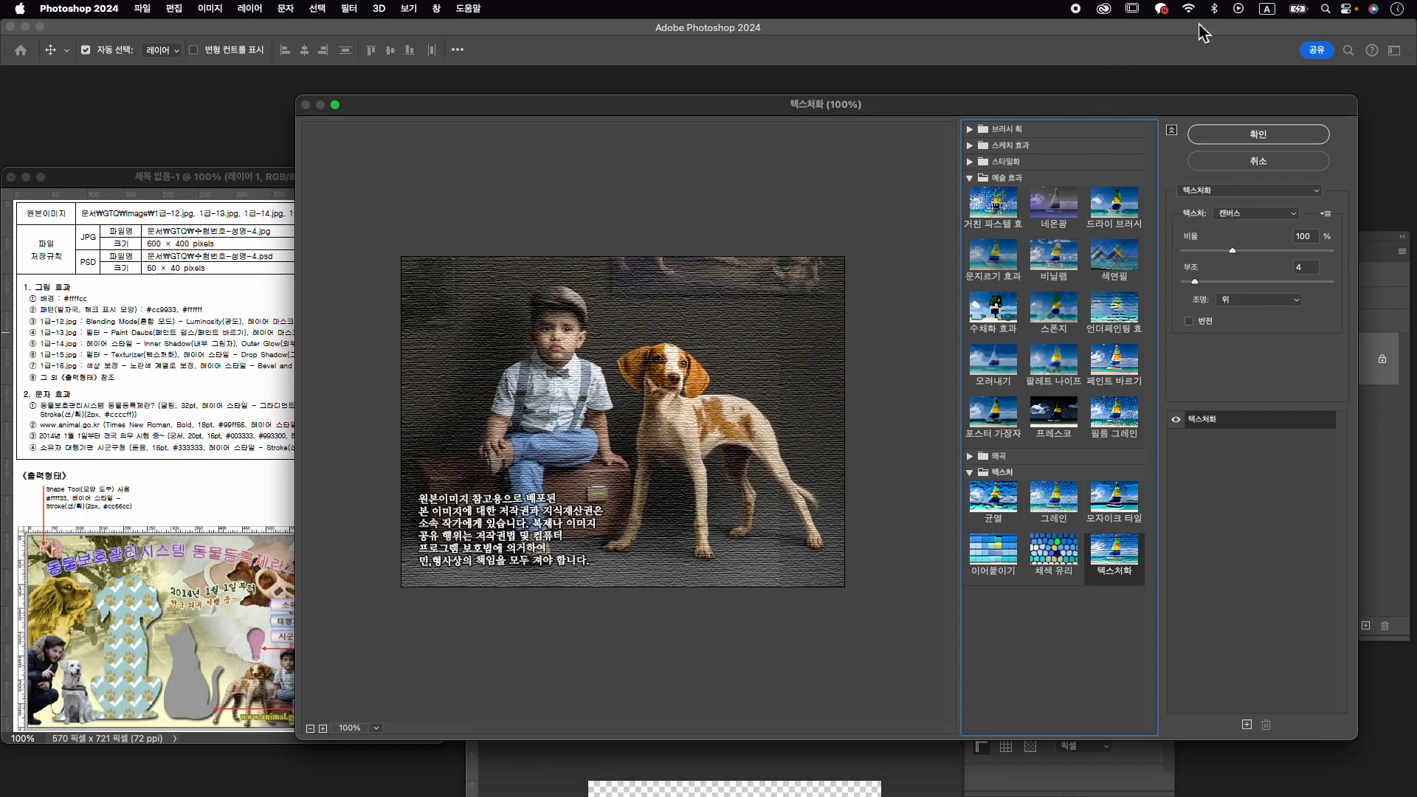
pyautogui.click(1245, 135)
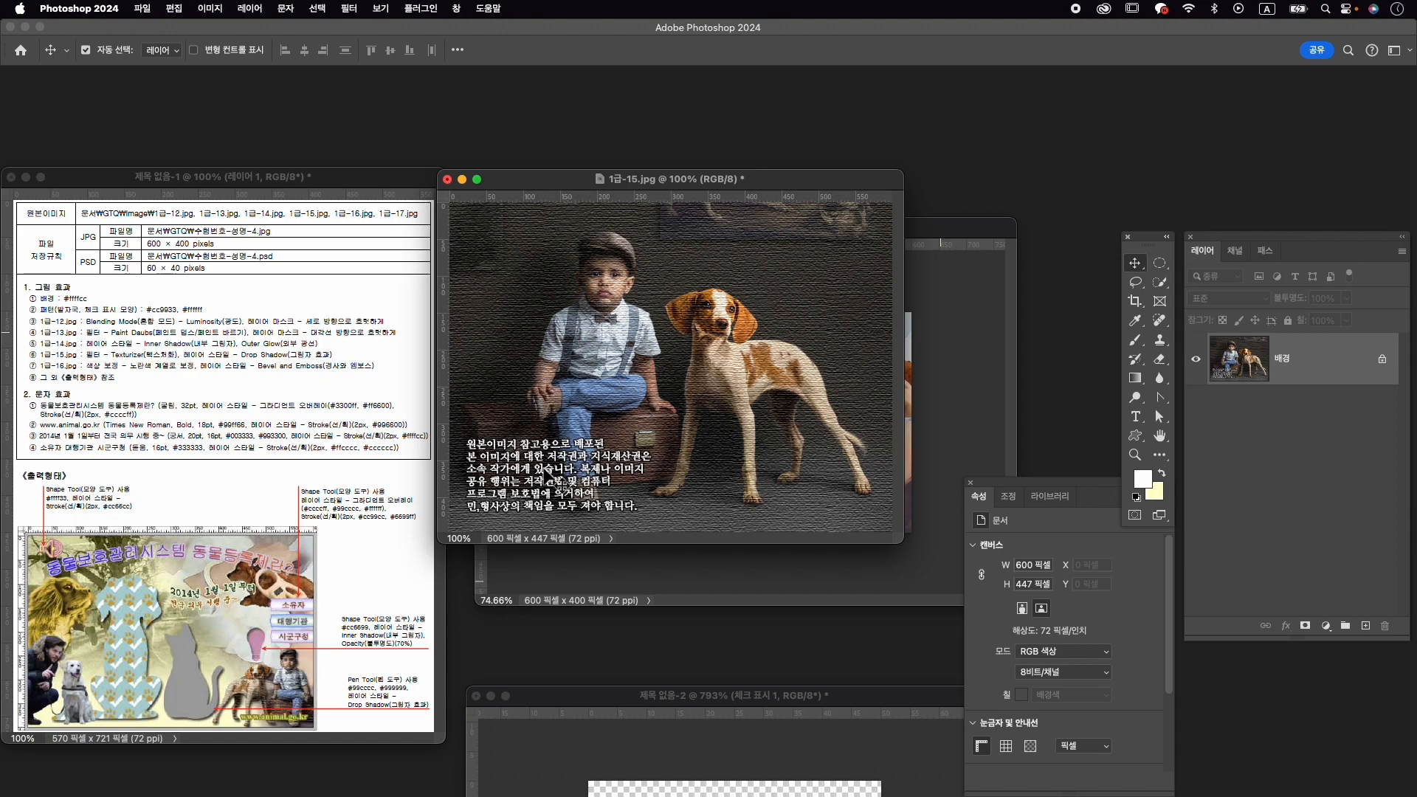
# Select the boy and the dog with the Object Selection tool and add the trunk with the Quick Selection tool.
pyautogui.moveTo(1160, 282); pyautogui.dragTo(1205, 290)
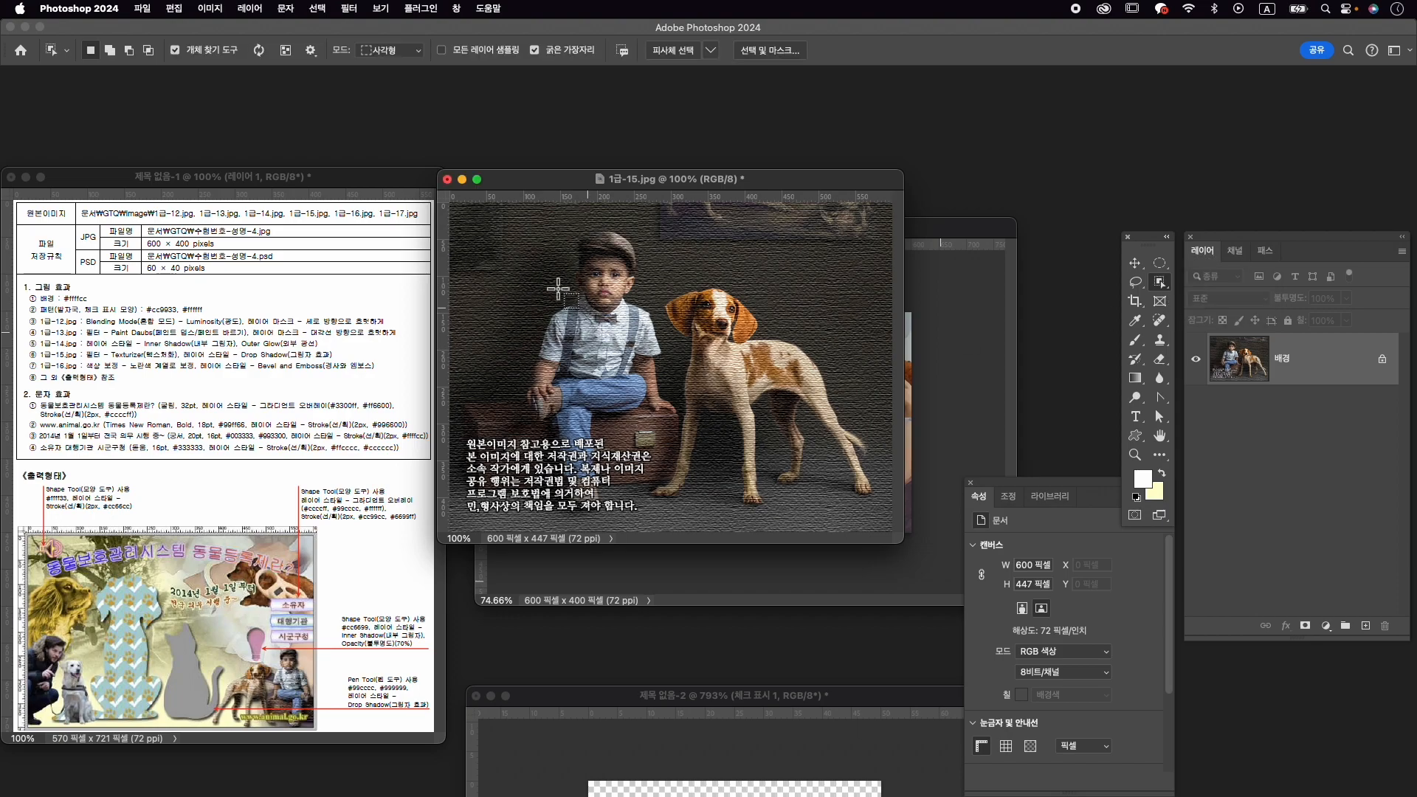
pyautogui.moveTo(500, 225); pyautogui.dragTo(873, 528)
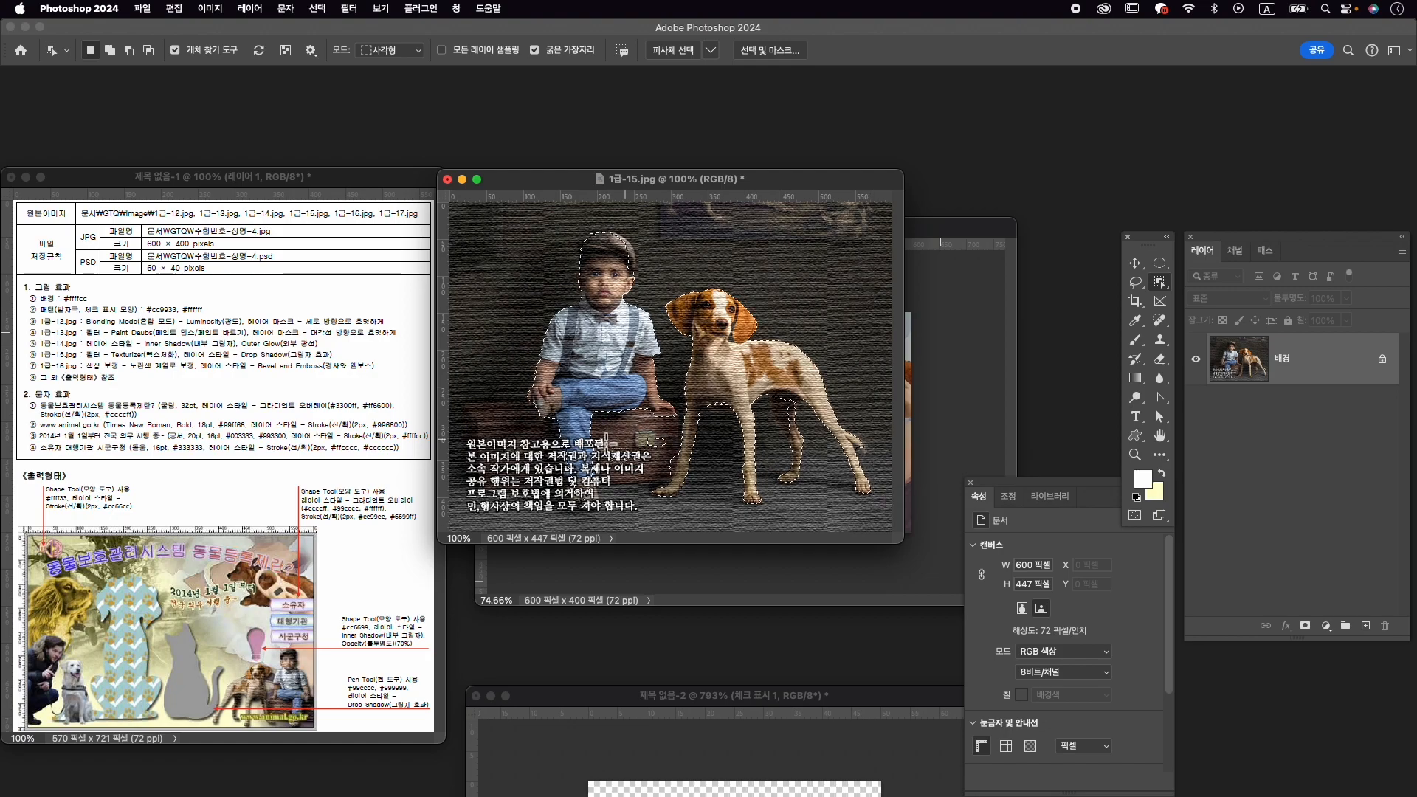
pyautogui.rightClick(1161, 282)
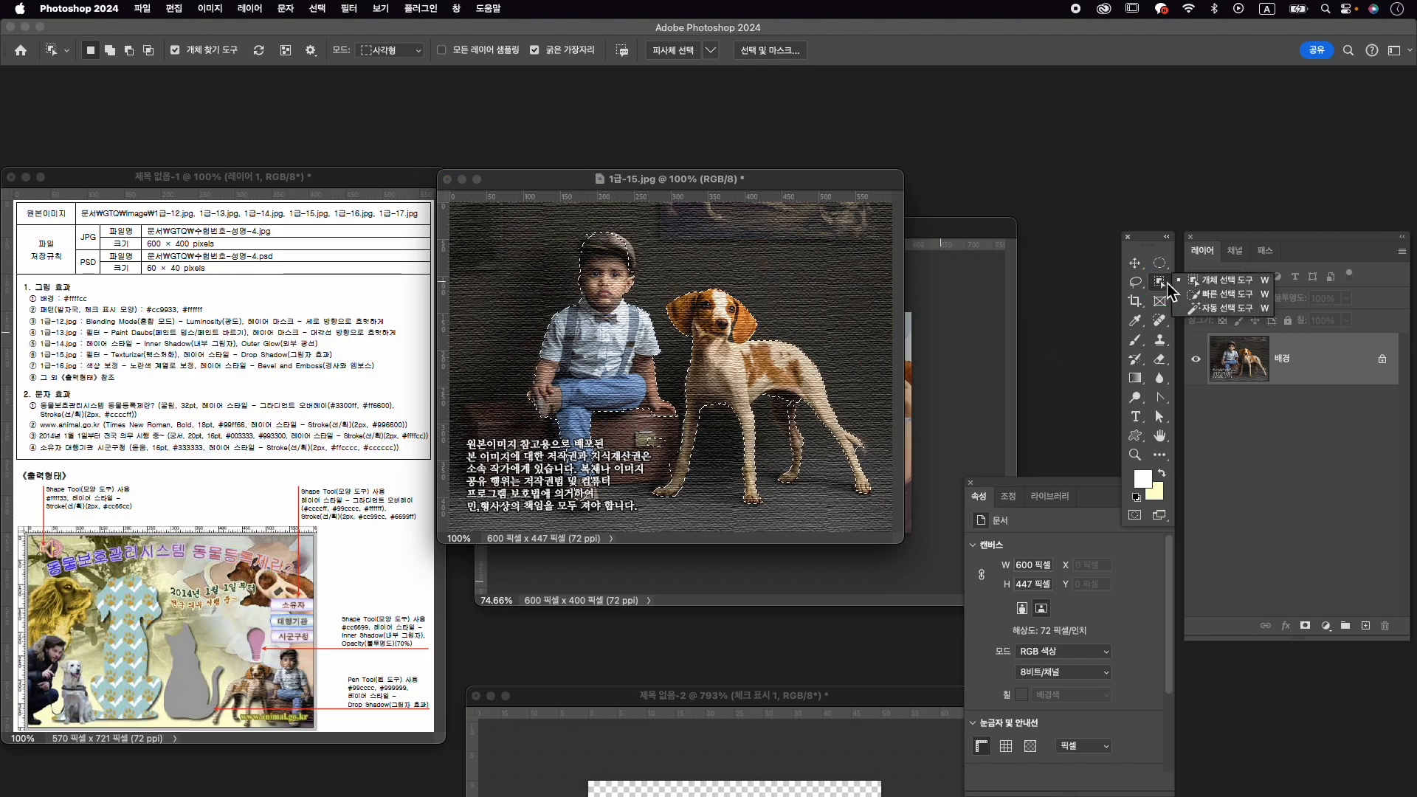
pyautogui.click(1209, 300)
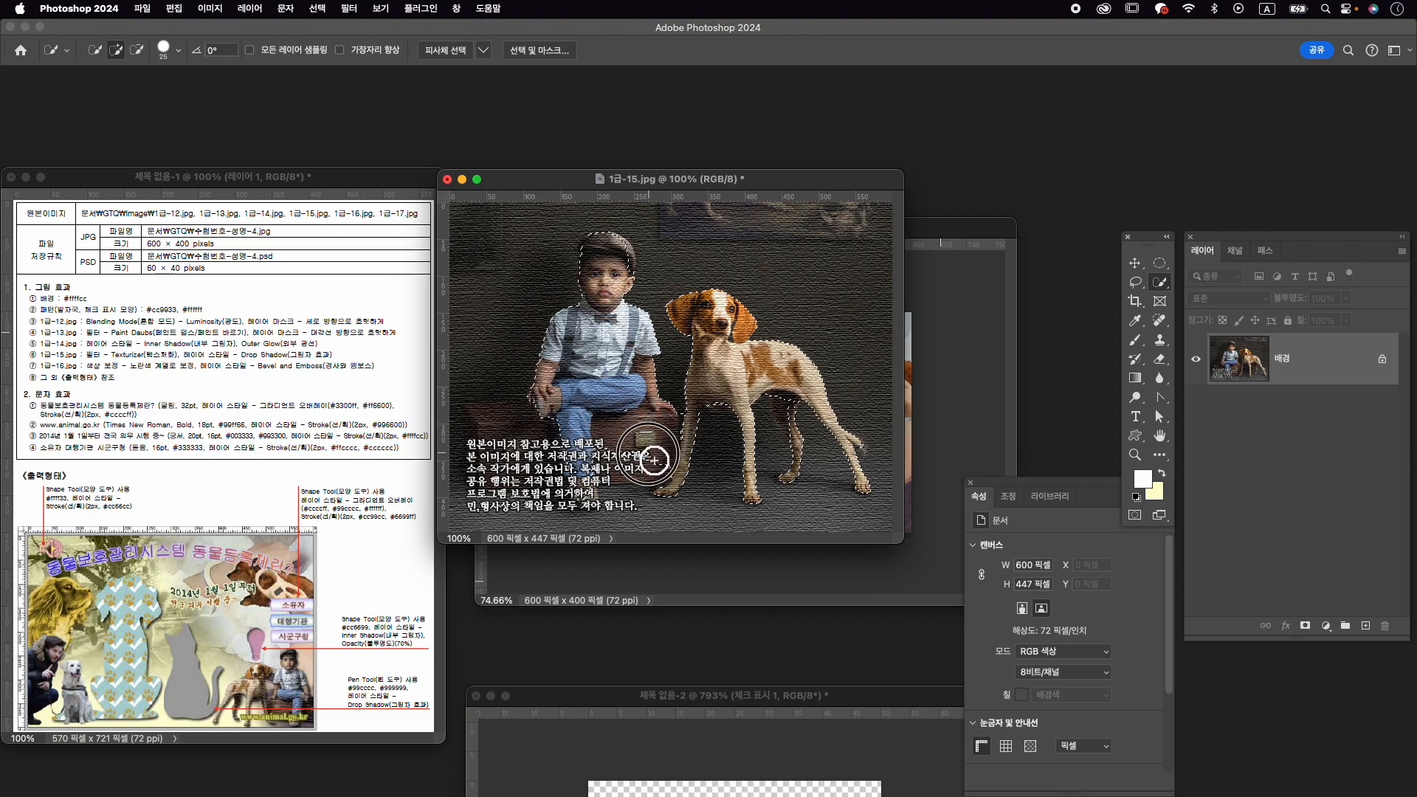
pyautogui.moveTo(611, 475)
pyautogui.mouseDown()
pyautogui.moveTo(647, 475)
pyautogui.moveTo(512, 460)
pyautogui.moveTo(504, 434)
pyautogui.moveTo(532, 434)
pyautogui.moveTo(481, 419)
pyautogui.moveTo(553, 414)
pyautogui.mouseUp()
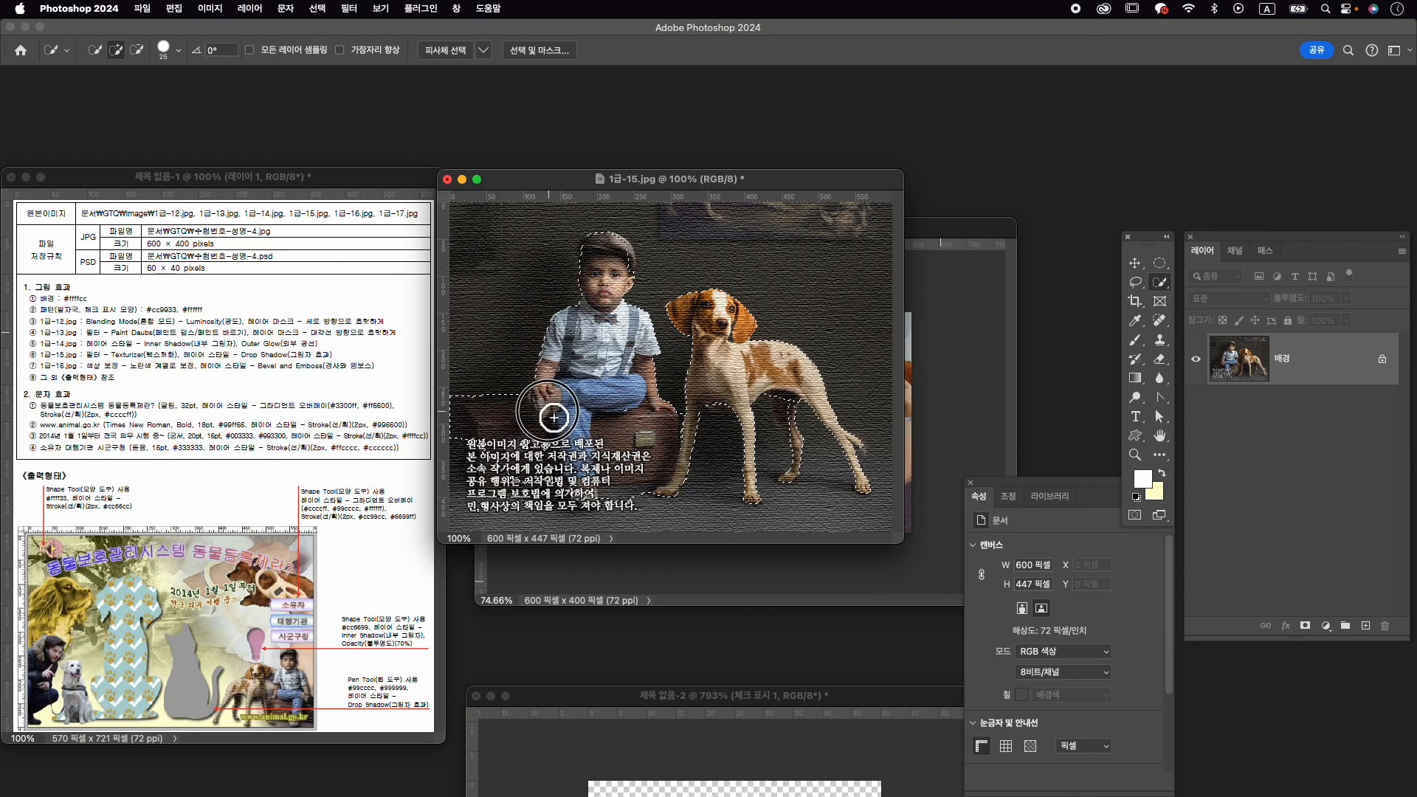
pyautogui.moveTo(445, 412); pyautogui.dragTo(461, 471)
# Refine the selection along the trunk's edges with a 10-pixel Quick Selection brush and turn it into a layer mask.
pyautogui.press('alt')
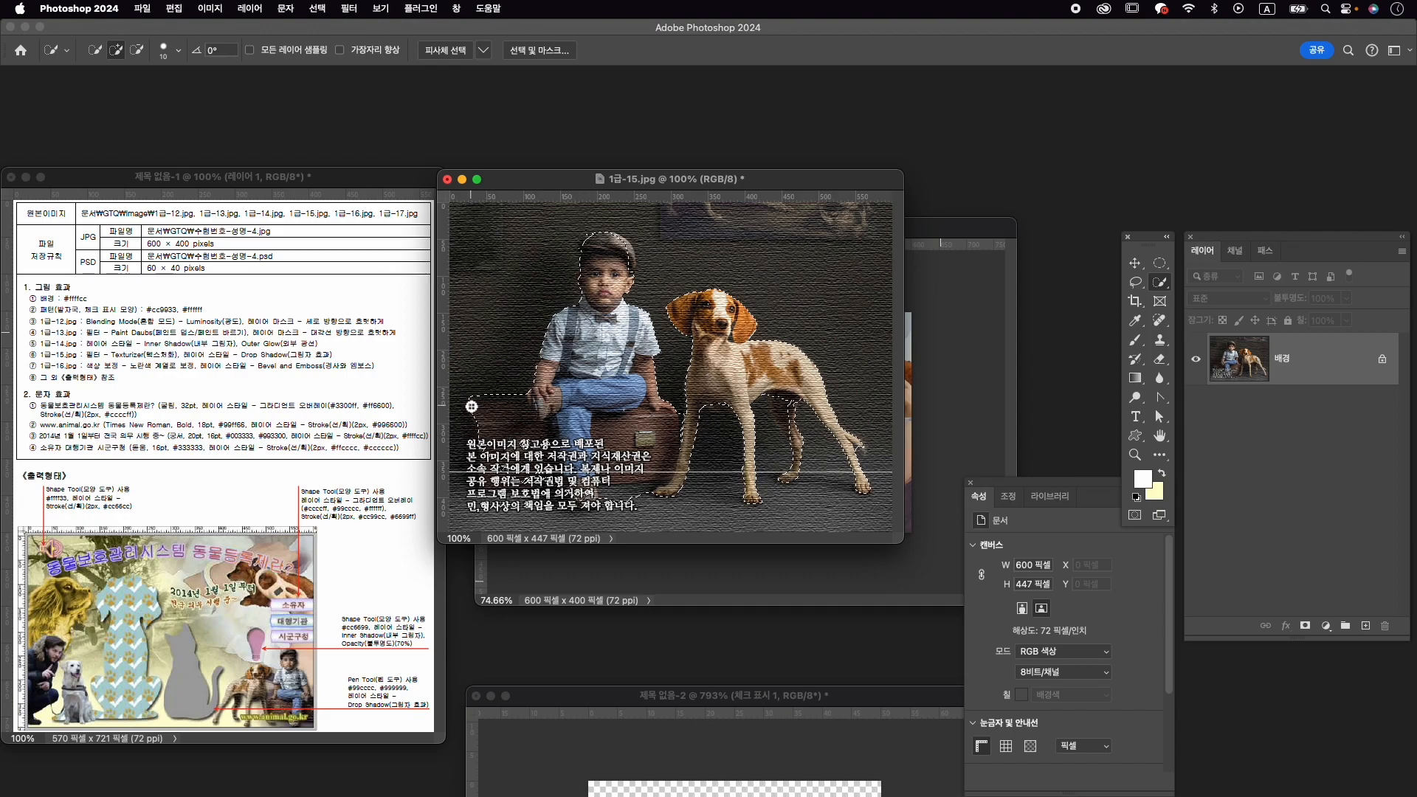
pyautogui.press('alt')
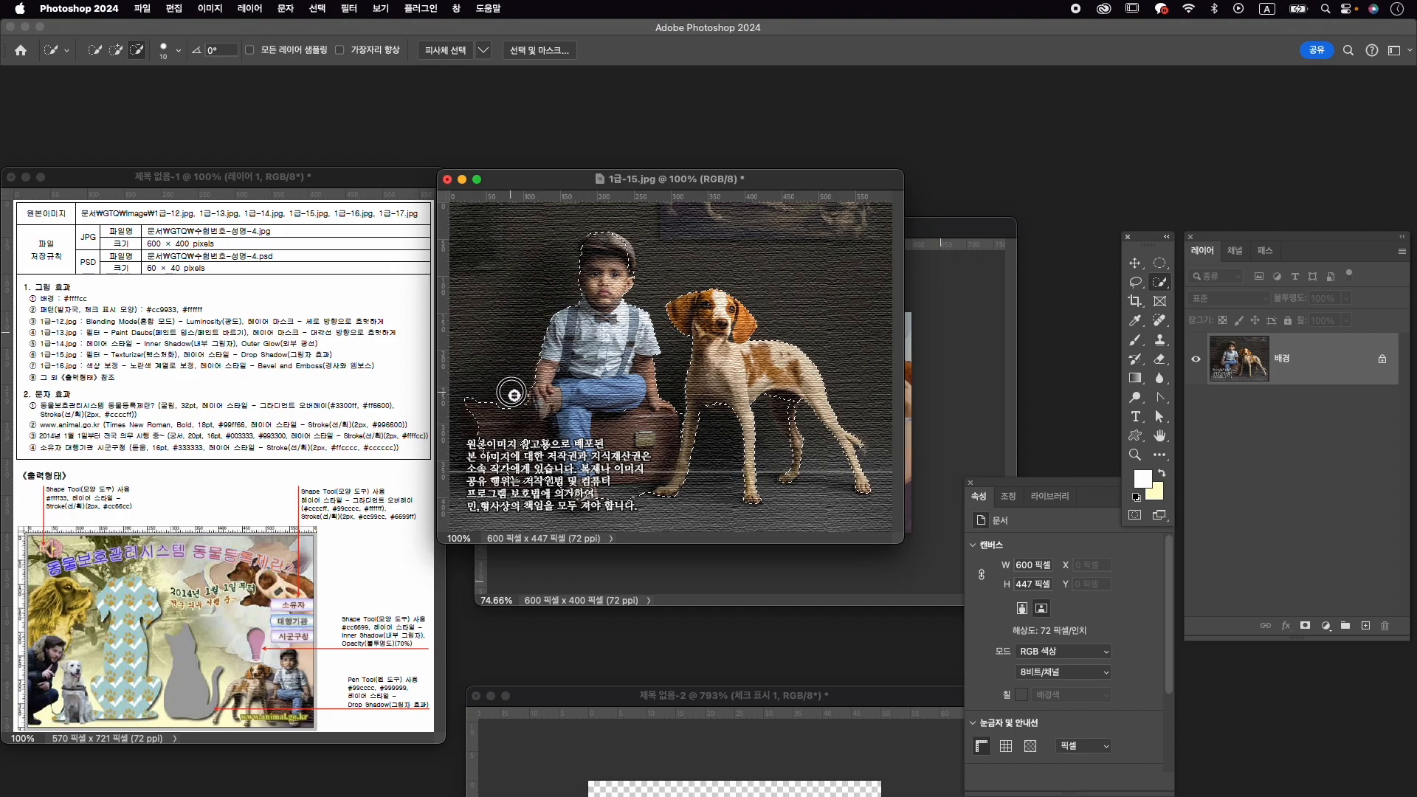
pyautogui.press('alt')
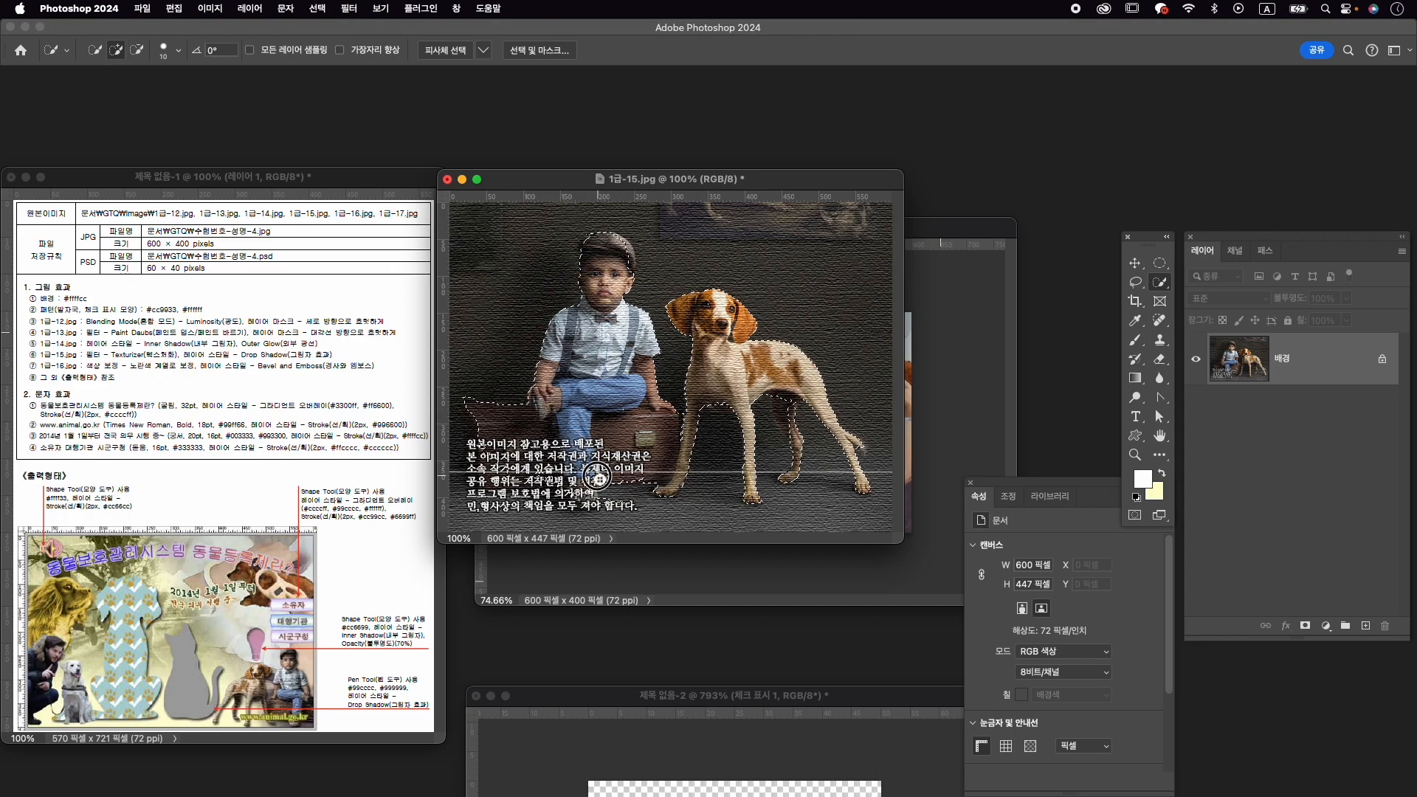
pyautogui.press('alt')
pyautogui.press('alt')
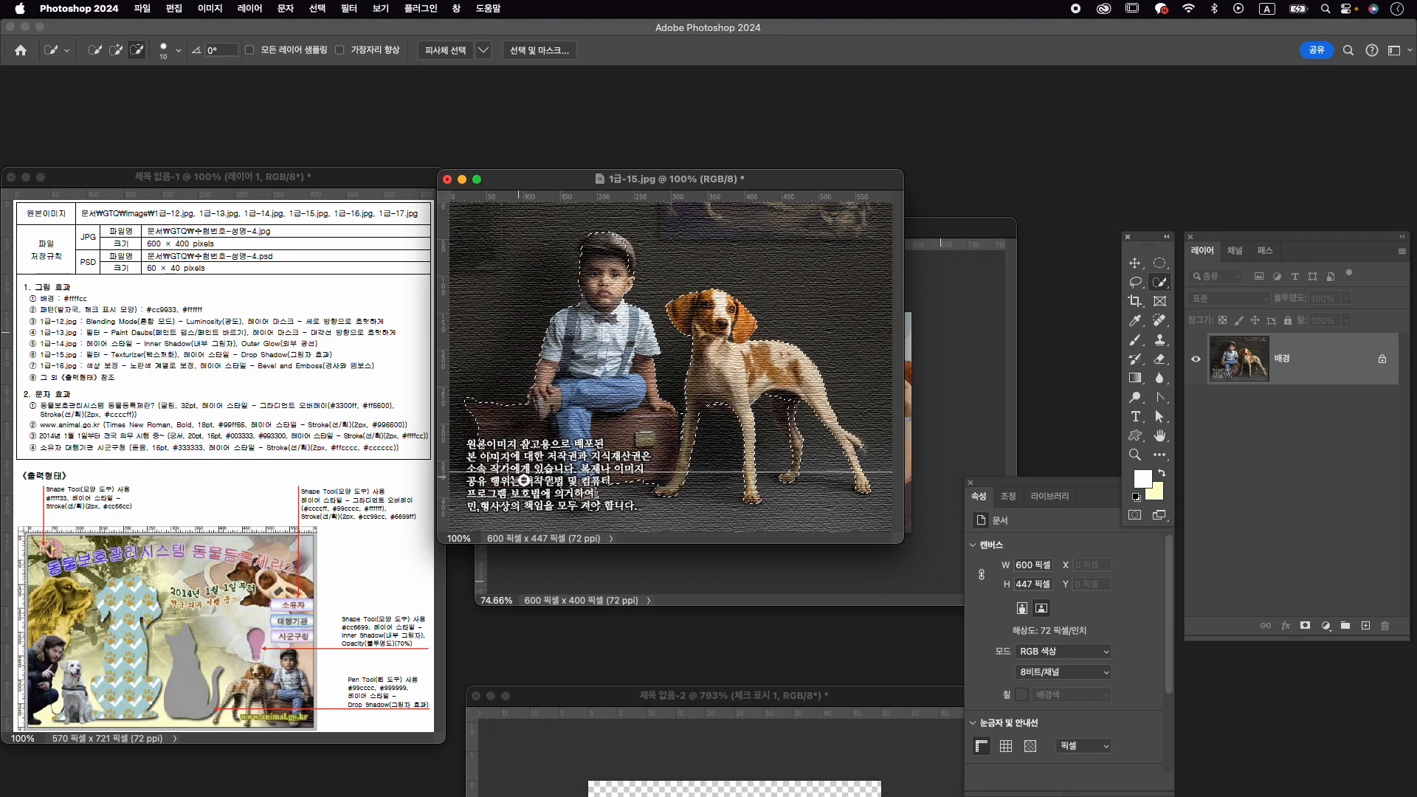
pyautogui.press('alt')
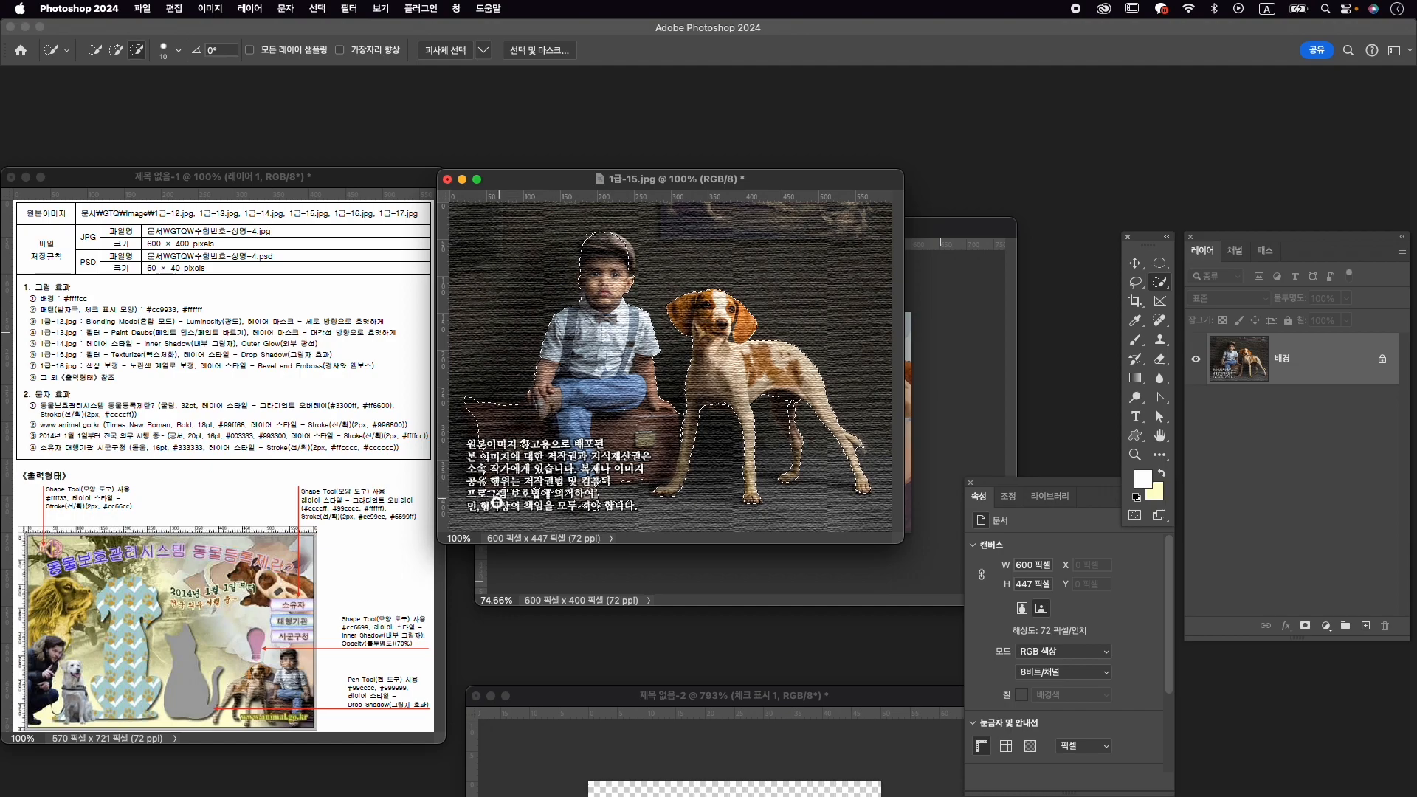
pyautogui.scroll(3, 517, 503)
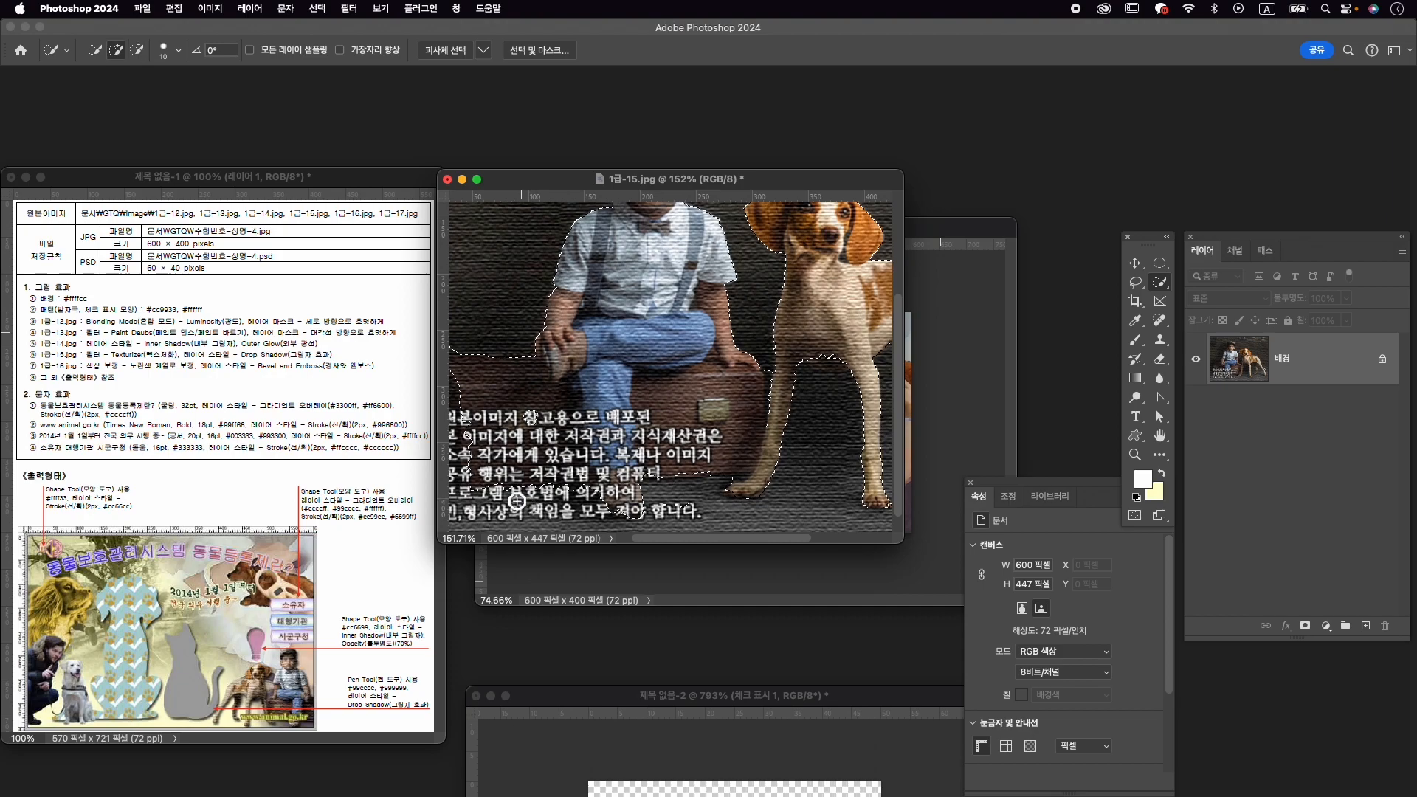
pyautogui.moveTo(514, 503); pyautogui.dragTo(568, 496)
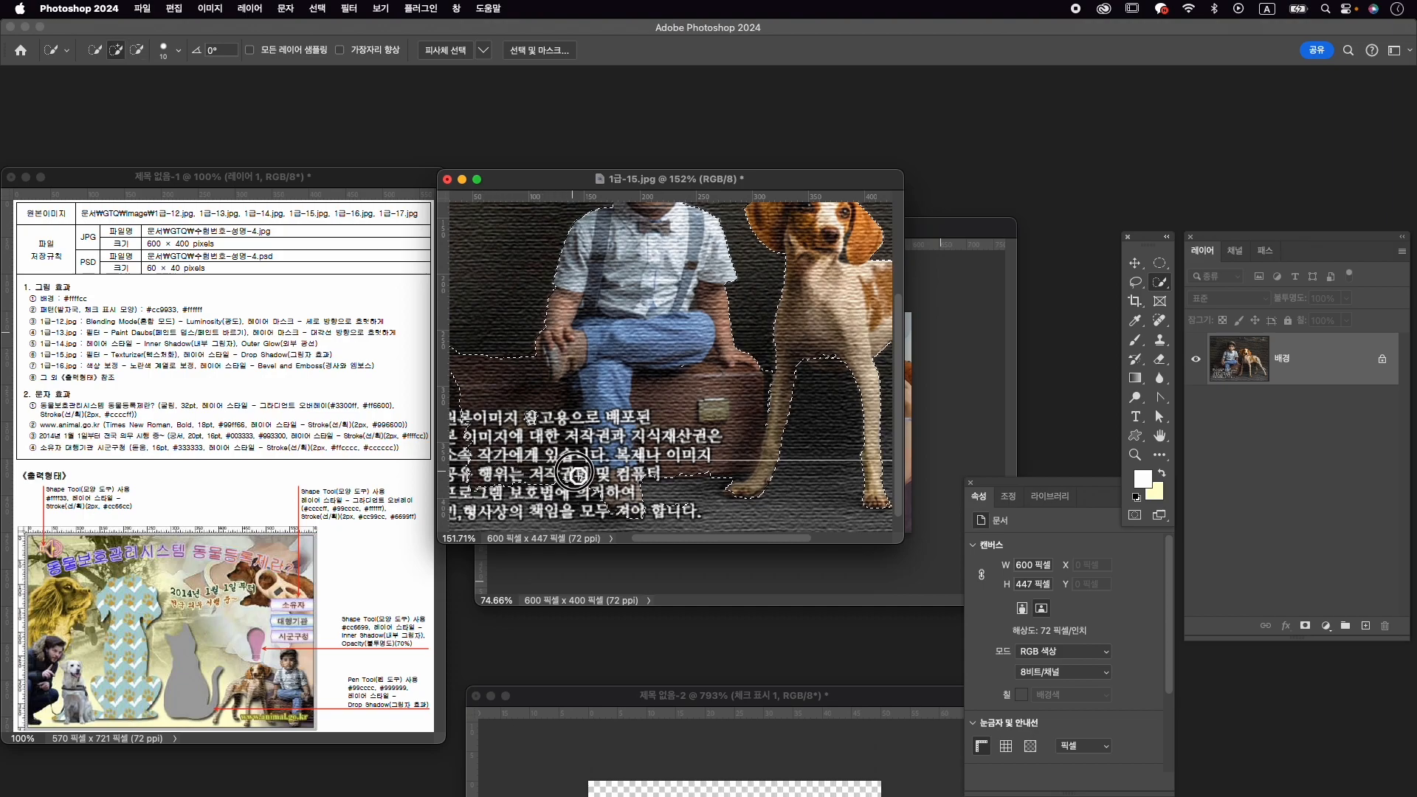
pyautogui.press('z')
pyautogui.keyDown('alt'); pyautogui.click(720, 438); pyautogui.keyUp('alt')
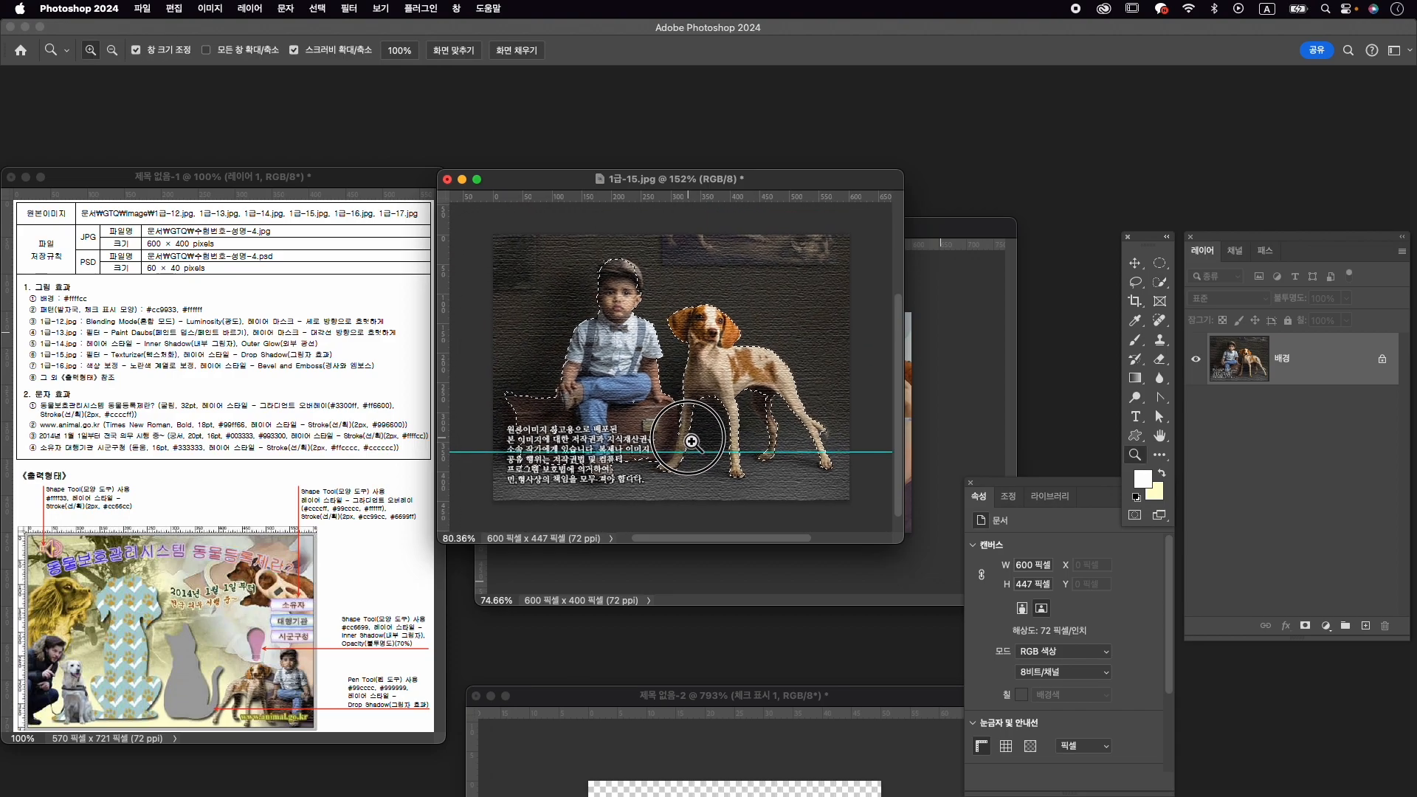
pyautogui.press('b')
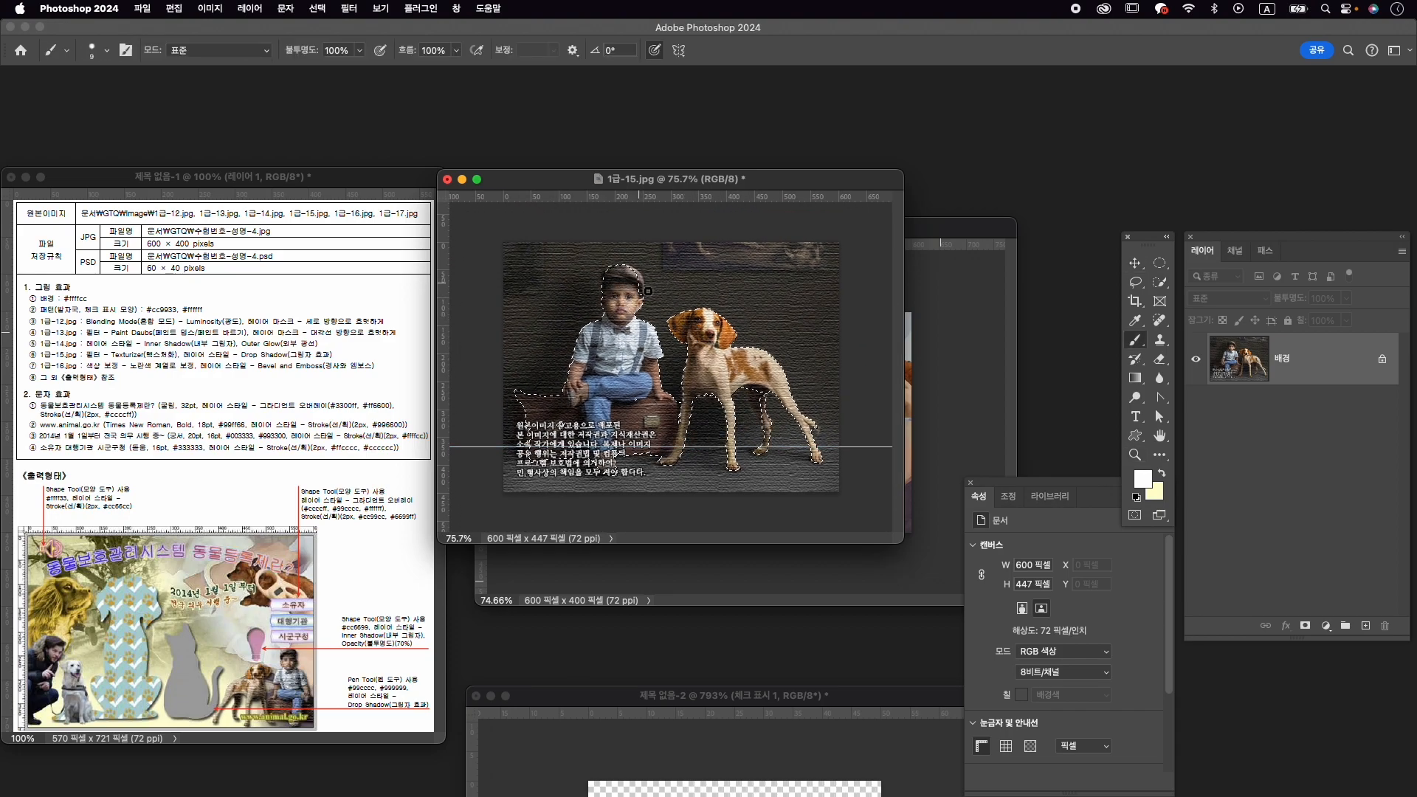
pyautogui.press('w')
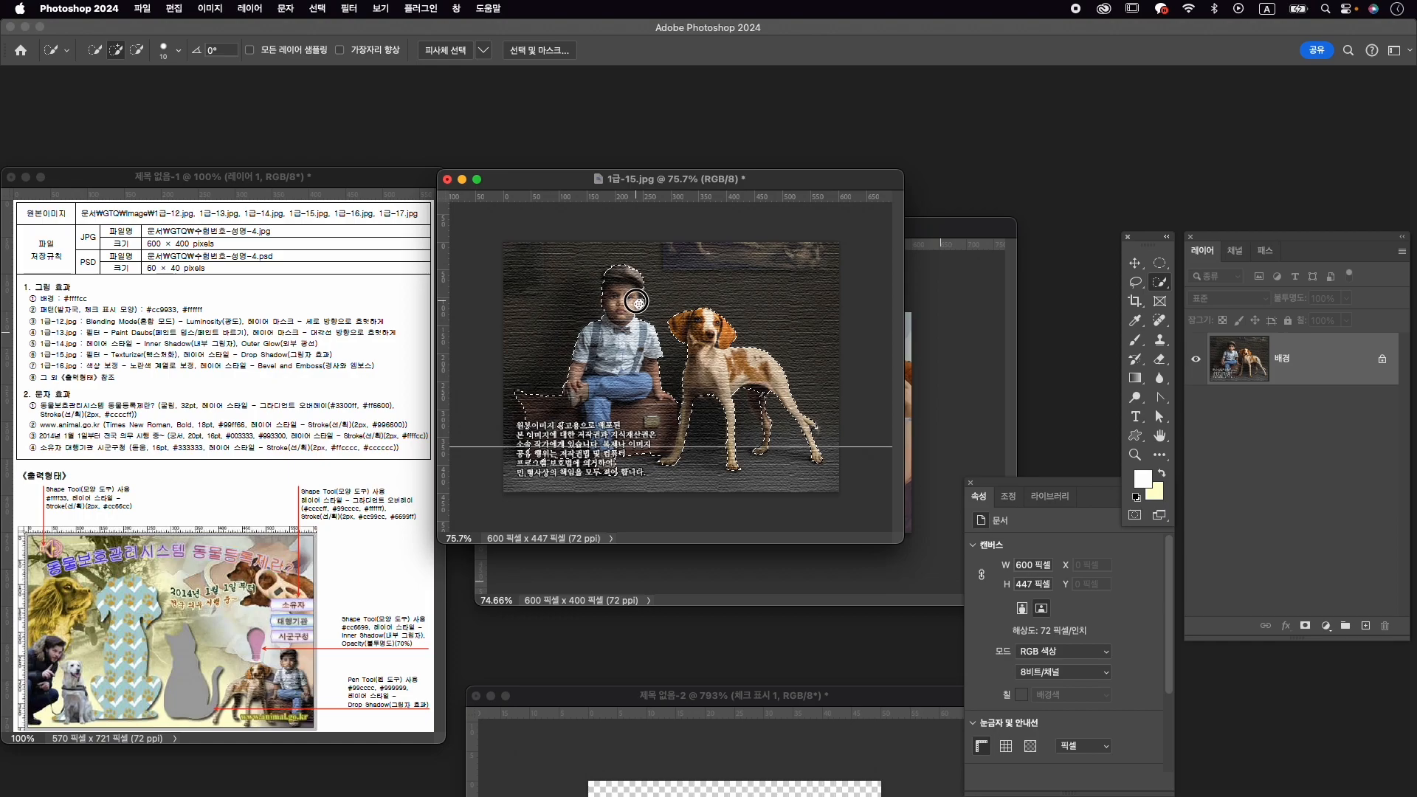
pyautogui.click(1304, 625)
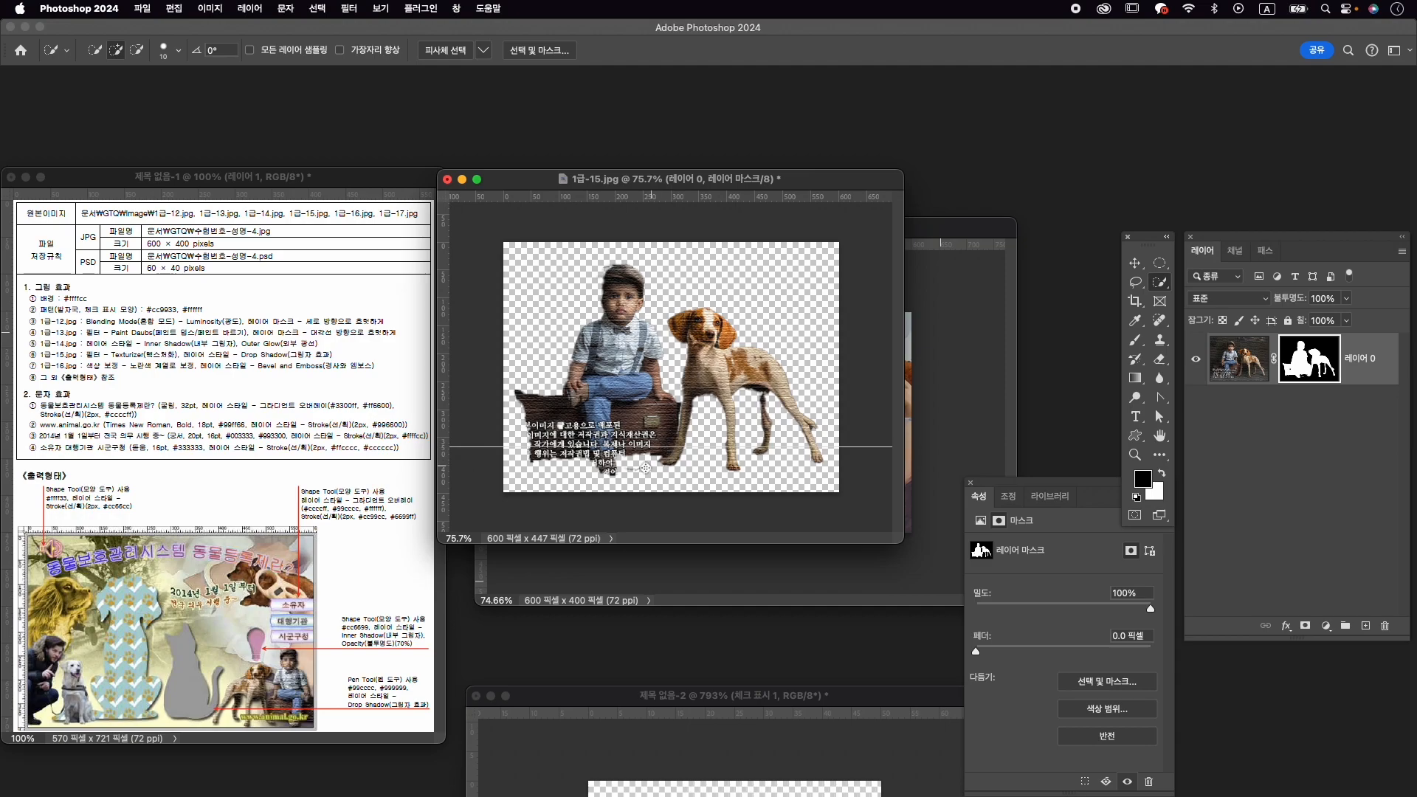
# Touch up the layer mask along the trunk's lower edge, painting white with a 20-pixel brush and black with a 10-pixel brush.
pyautogui.press('z')
pyautogui.click(639, 463)
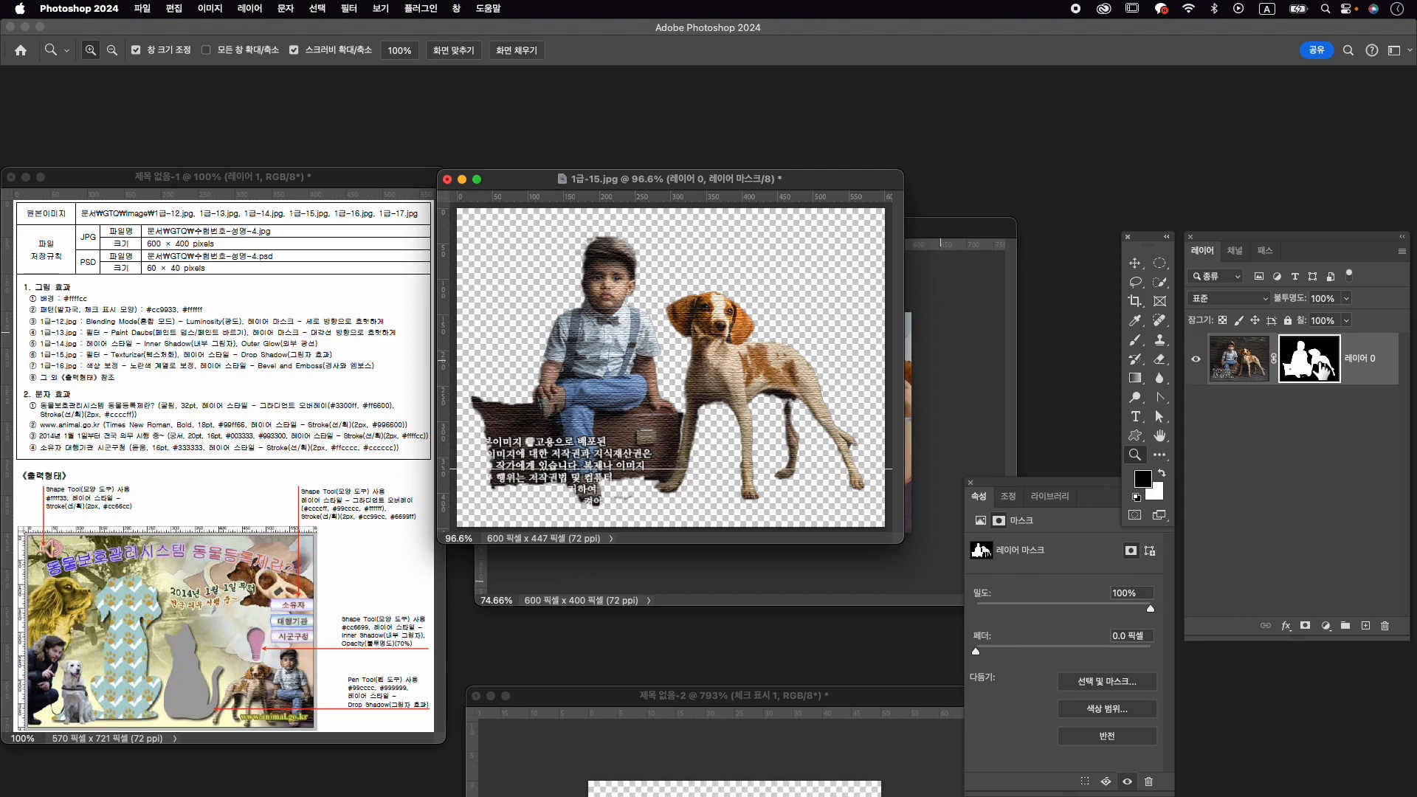
pyautogui.click(1135, 340)
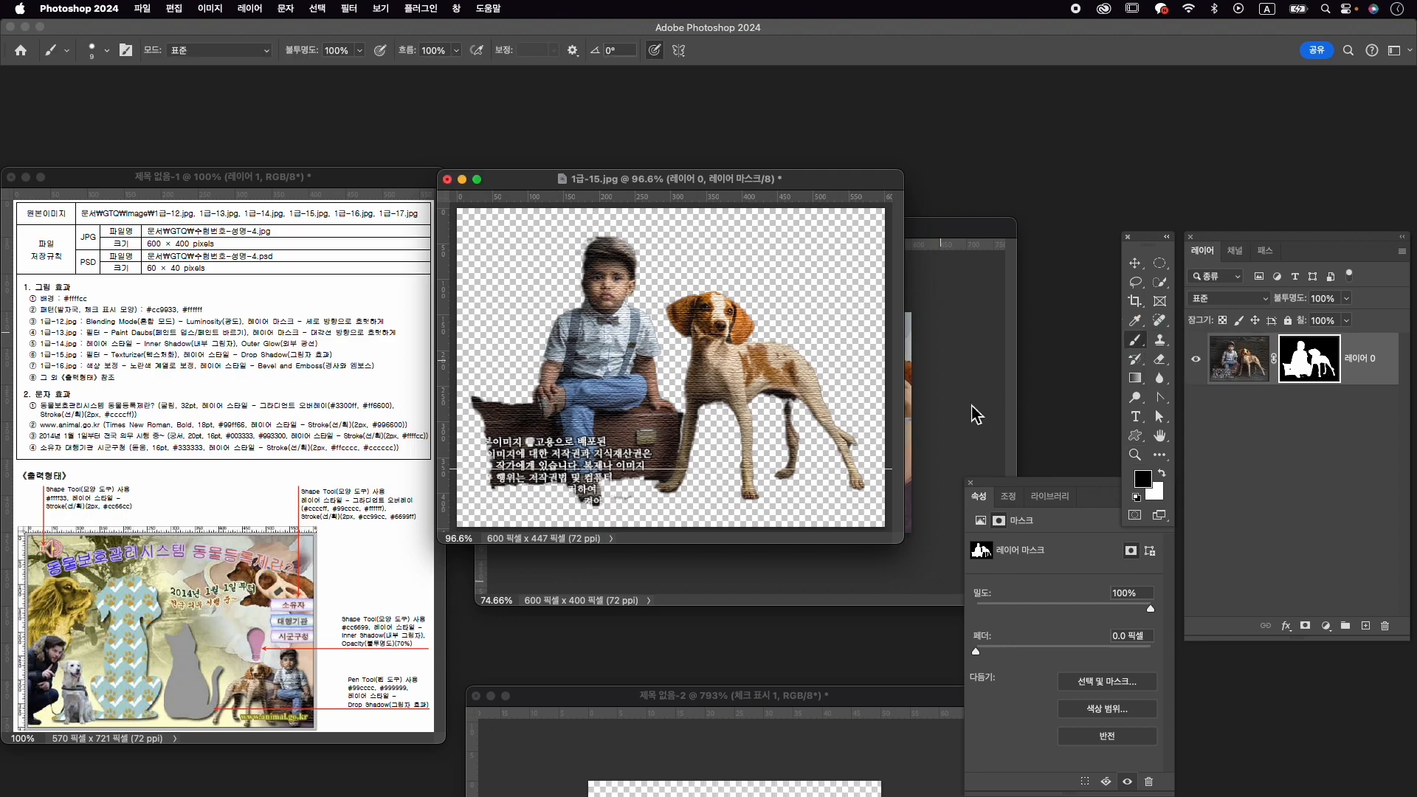
pyautogui.click(1162, 473)
pyautogui.press(']')
pyautogui.press(']')
pyautogui.press(']')
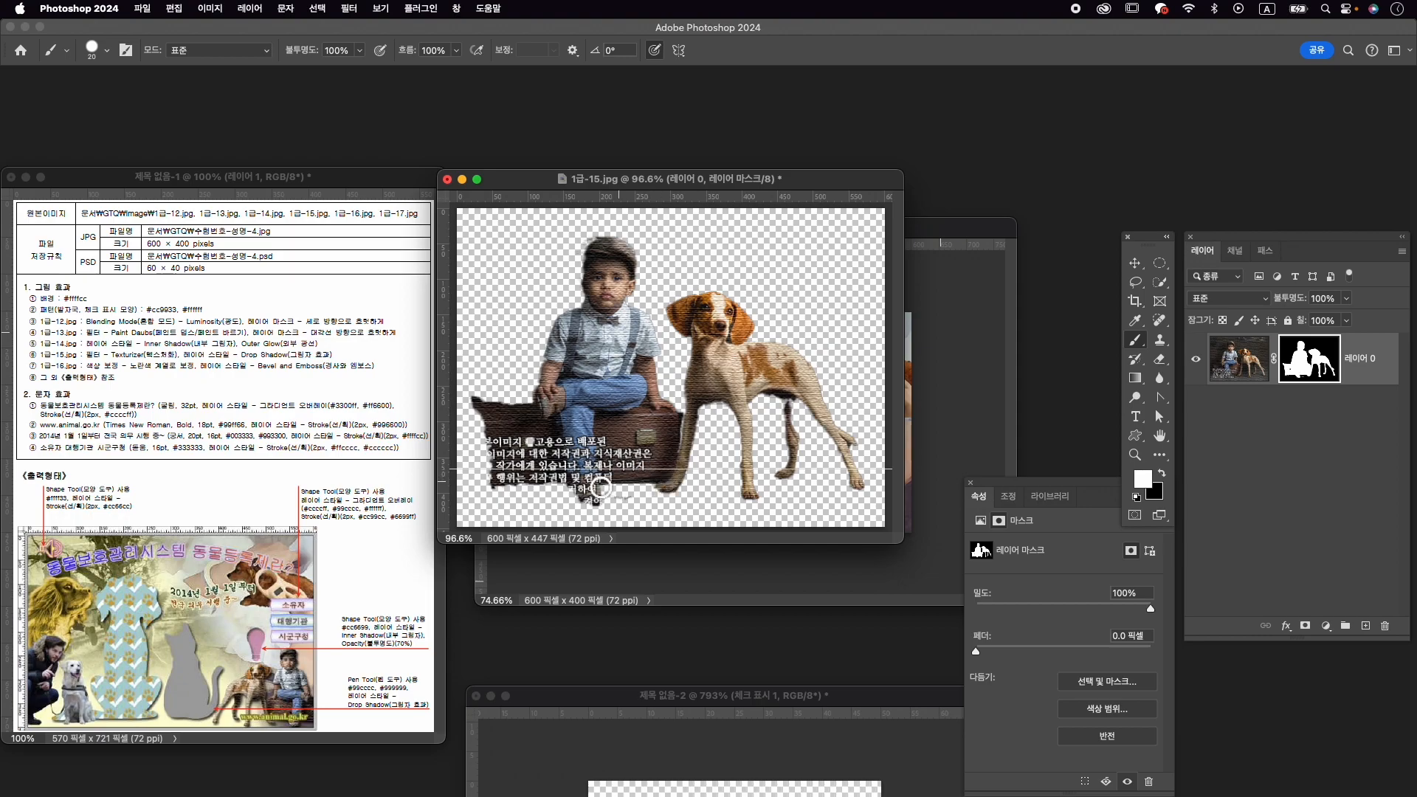
pyautogui.moveTo(502, 479)
pyautogui.mouseDown()
pyautogui.moveTo(586, 479)
pyautogui.moveTo(596, 498)
pyautogui.mouseUp()
pyautogui.press('[')
pyautogui.press('[')
pyautogui.press('x')
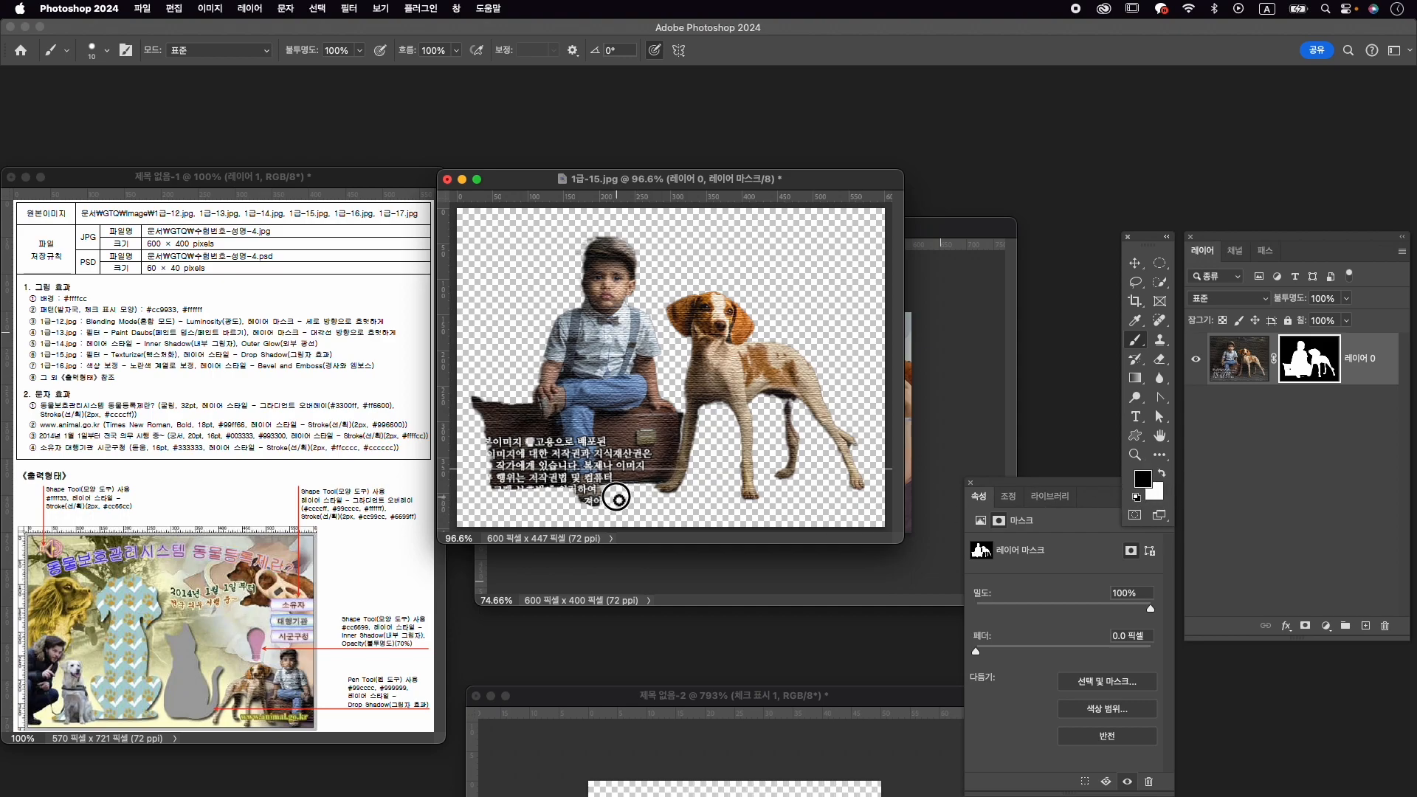
pyautogui.press('z')
pyautogui.moveTo(735, 453); pyautogui.dragTo(705, 443)
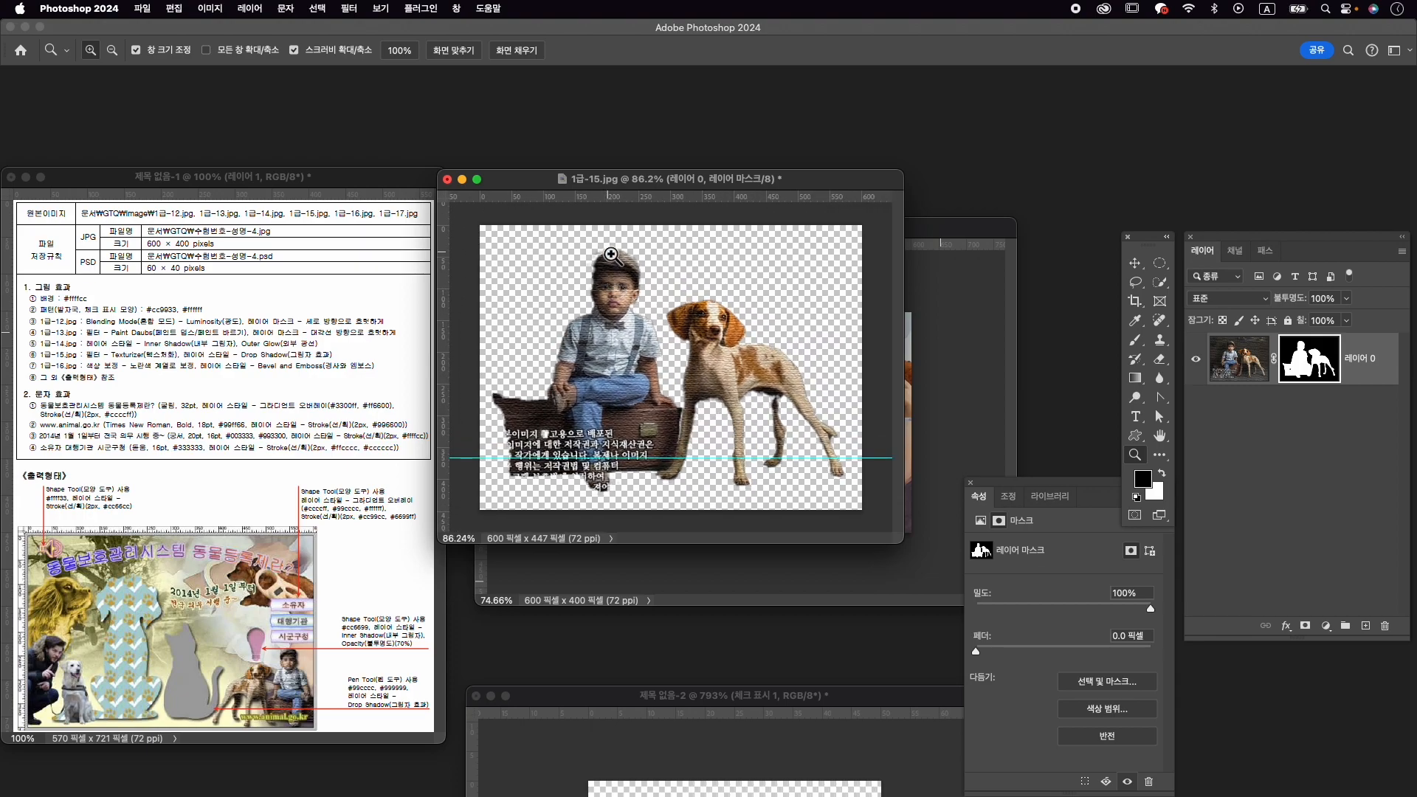
pyautogui.press('b')
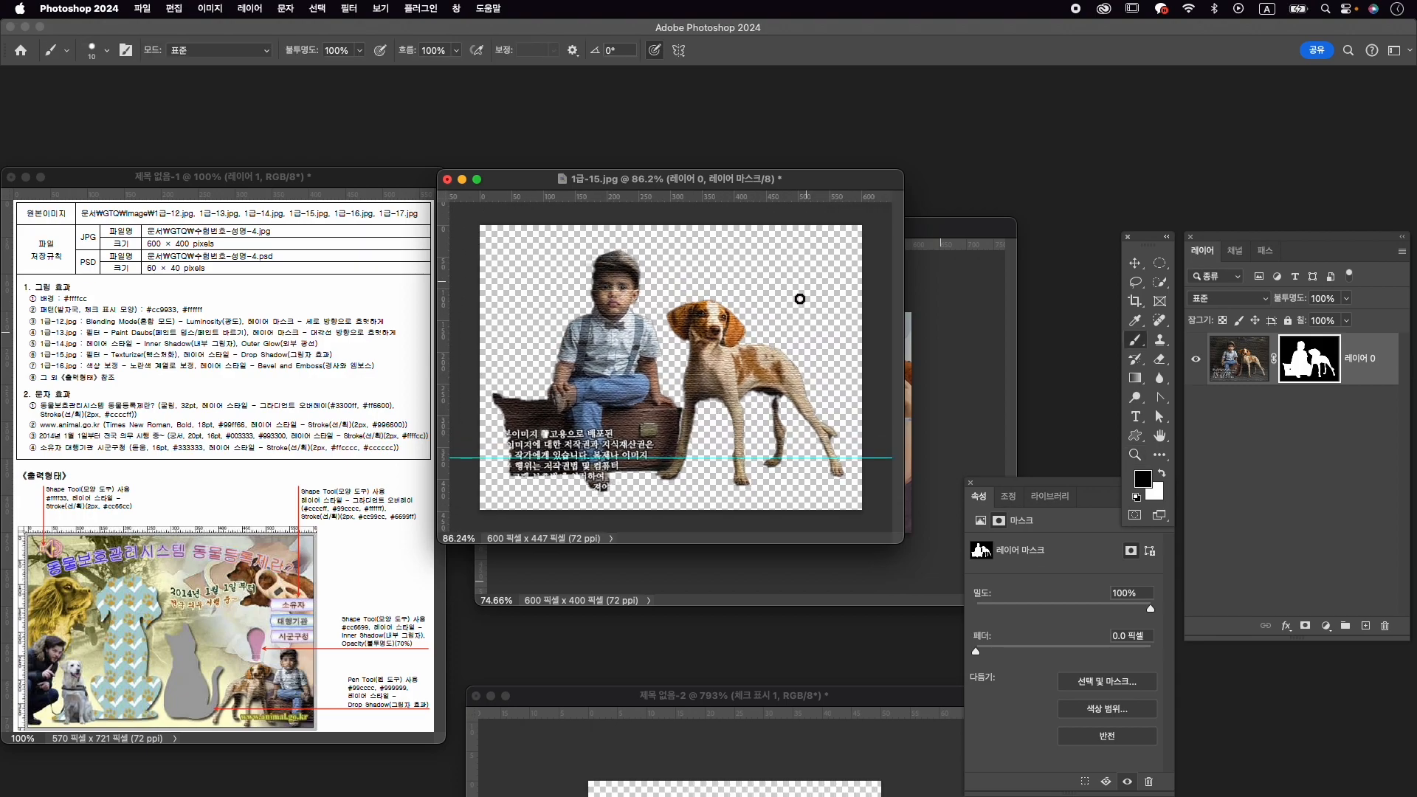
# Copy the masked boy-and-dog layer into 수험번호-성명-4 and close 1급-15.jpg without saving.
pyautogui.press('z')
pyautogui.moveTo(768, 344)
pyautogui.mouseDown()
pyautogui.moveTo(687, 348)
pyautogui.moveTo(729, 450)
pyautogui.moveTo(923, 435)
pyautogui.mouseUp()
pyautogui.press('v')
pyautogui.click(452, 180)
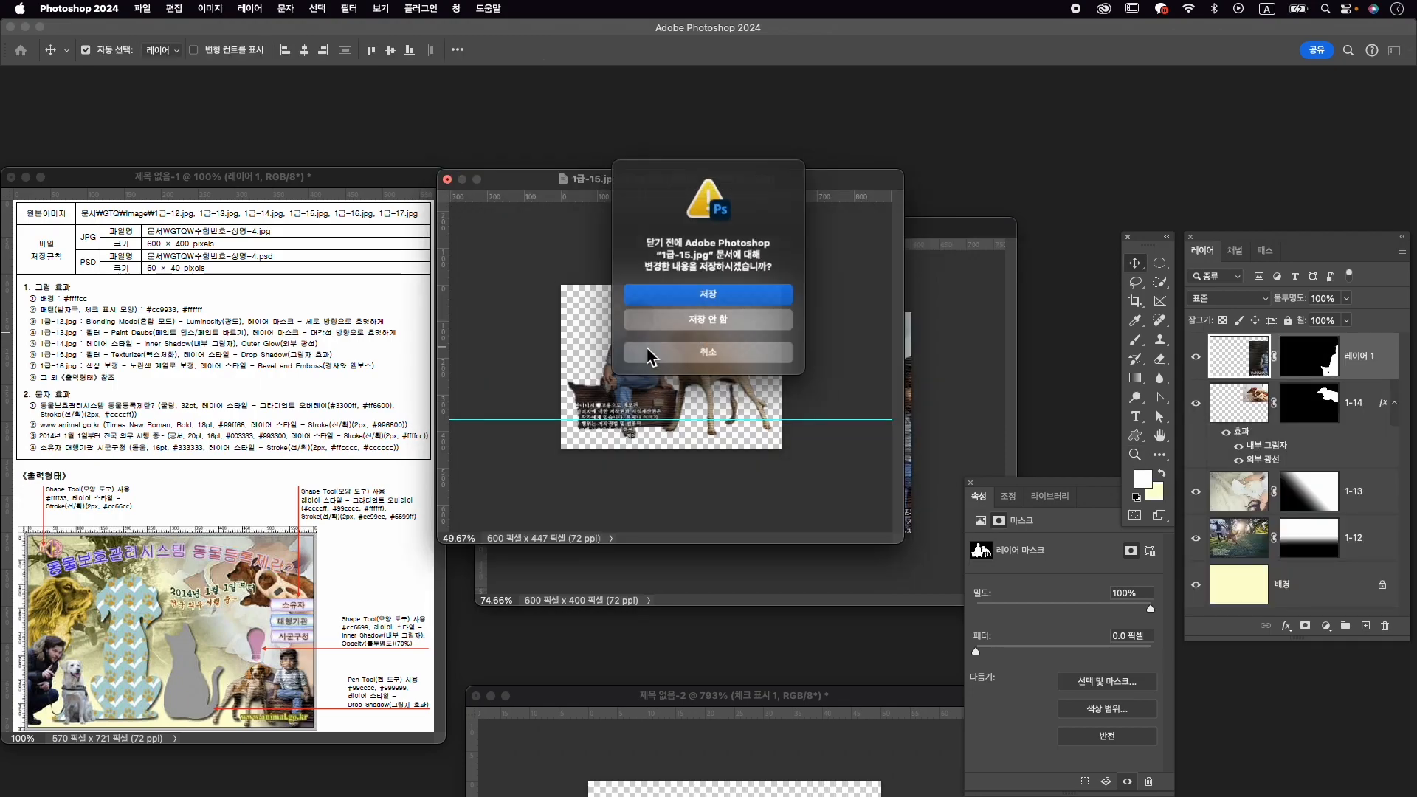
pyautogui.press('super+d')
# Flip the boy-and-dog layer horizontally, scale it to about 50%, and place it in the lower-right corner of the composition.
pyautogui.press('super+t')
pyautogui.moveTo(886, 418); pyautogui.dragTo(732, 410)
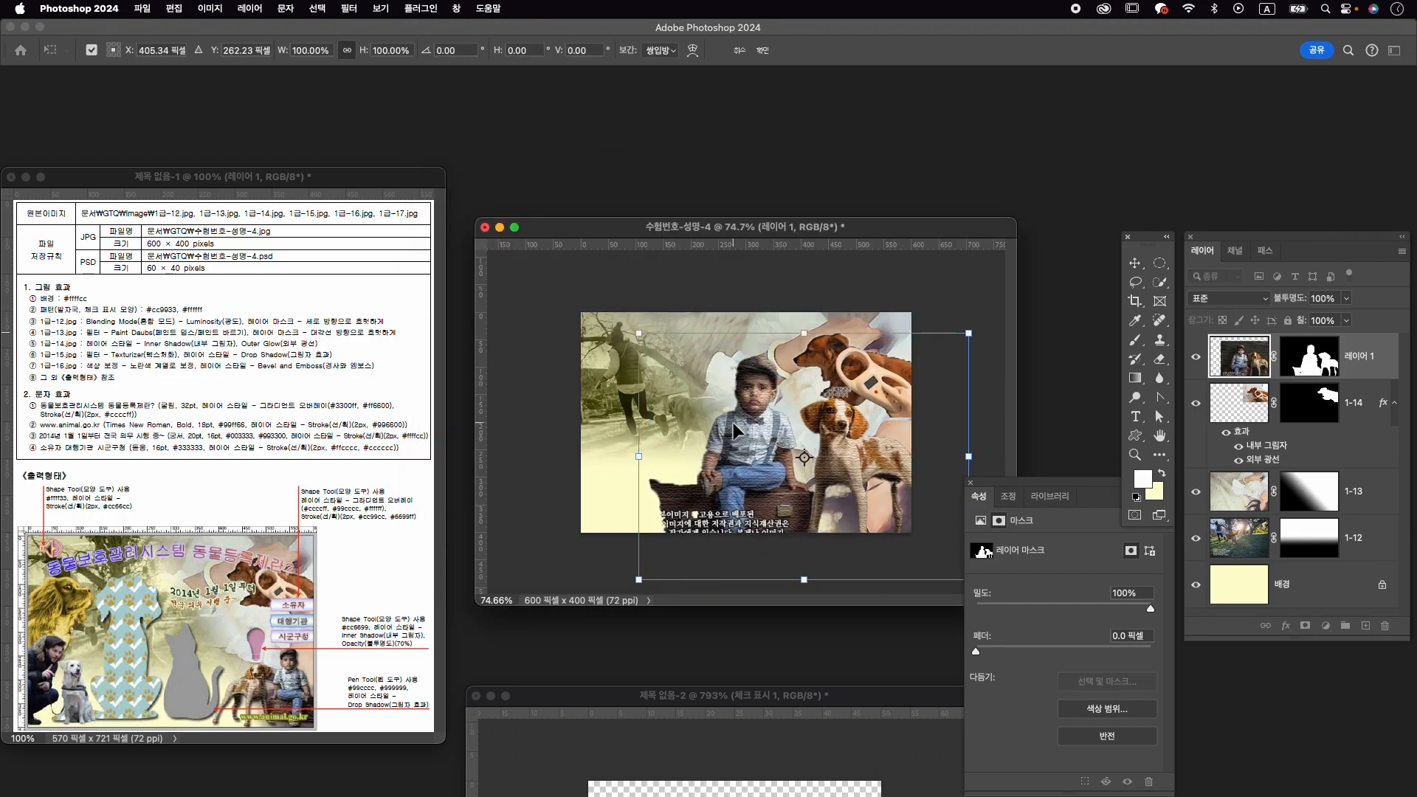
pyautogui.rightClick(837, 430)
pyautogui.click(907, 765)
pyautogui.moveTo(968, 333); pyautogui.dragTo(889, 441)
pyautogui.moveTo(742, 401); pyautogui.dragTo(764, 417)
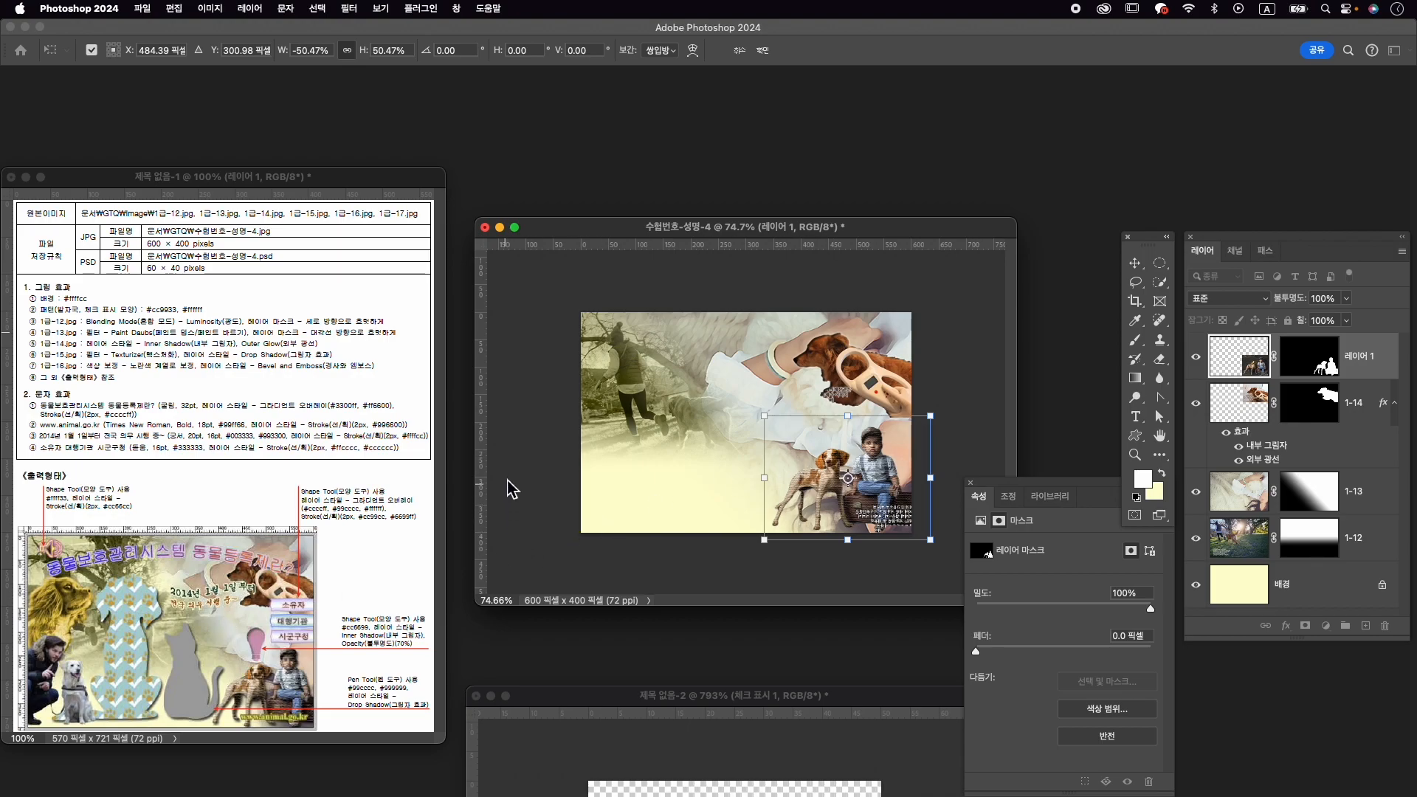
pyautogui.moveTo(881, 467); pyautogui.dragTo(882, 473)
pyautogui.press('Up')
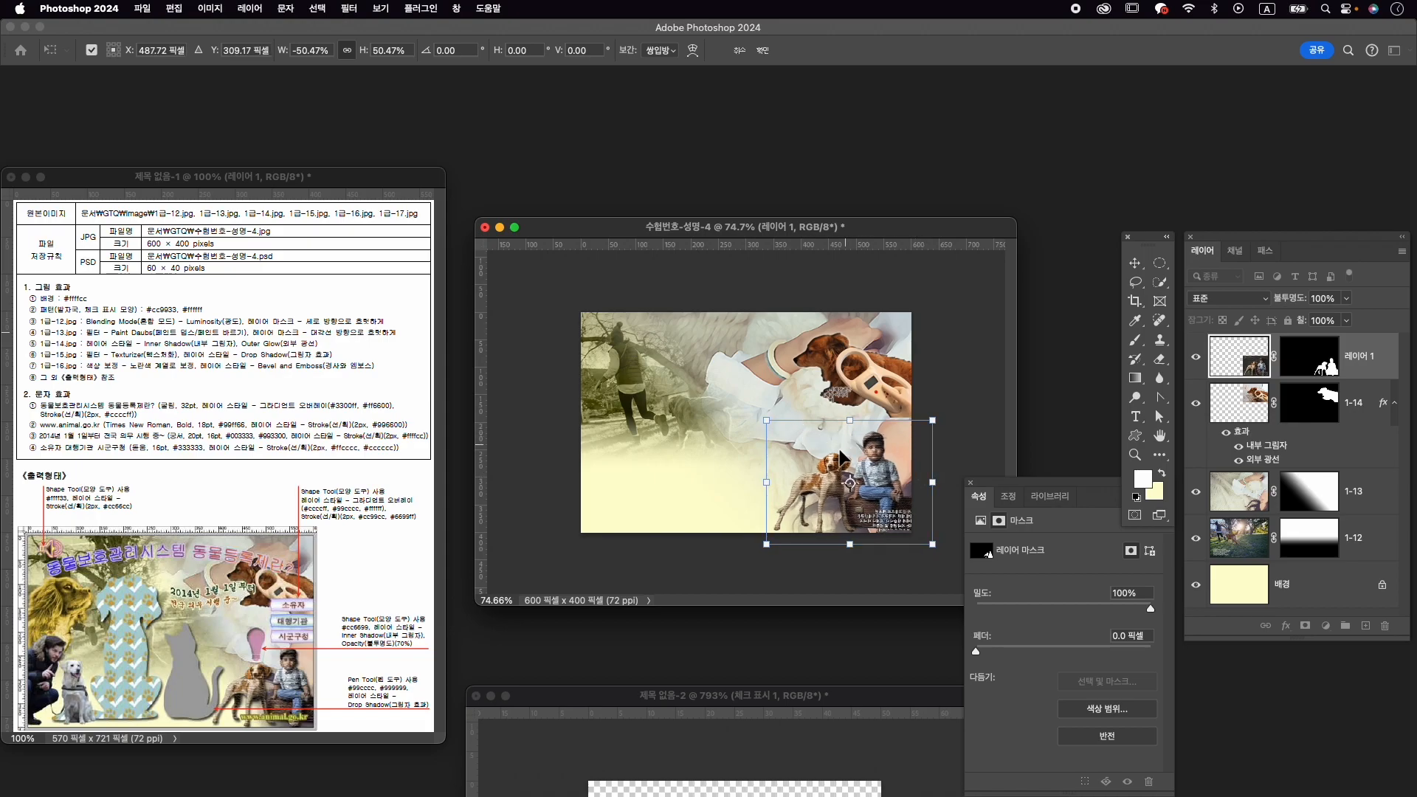
pyautogui.moveTo(886, 473); pyautogui.dragTo(892, 472)
pyautogui.press('Return')
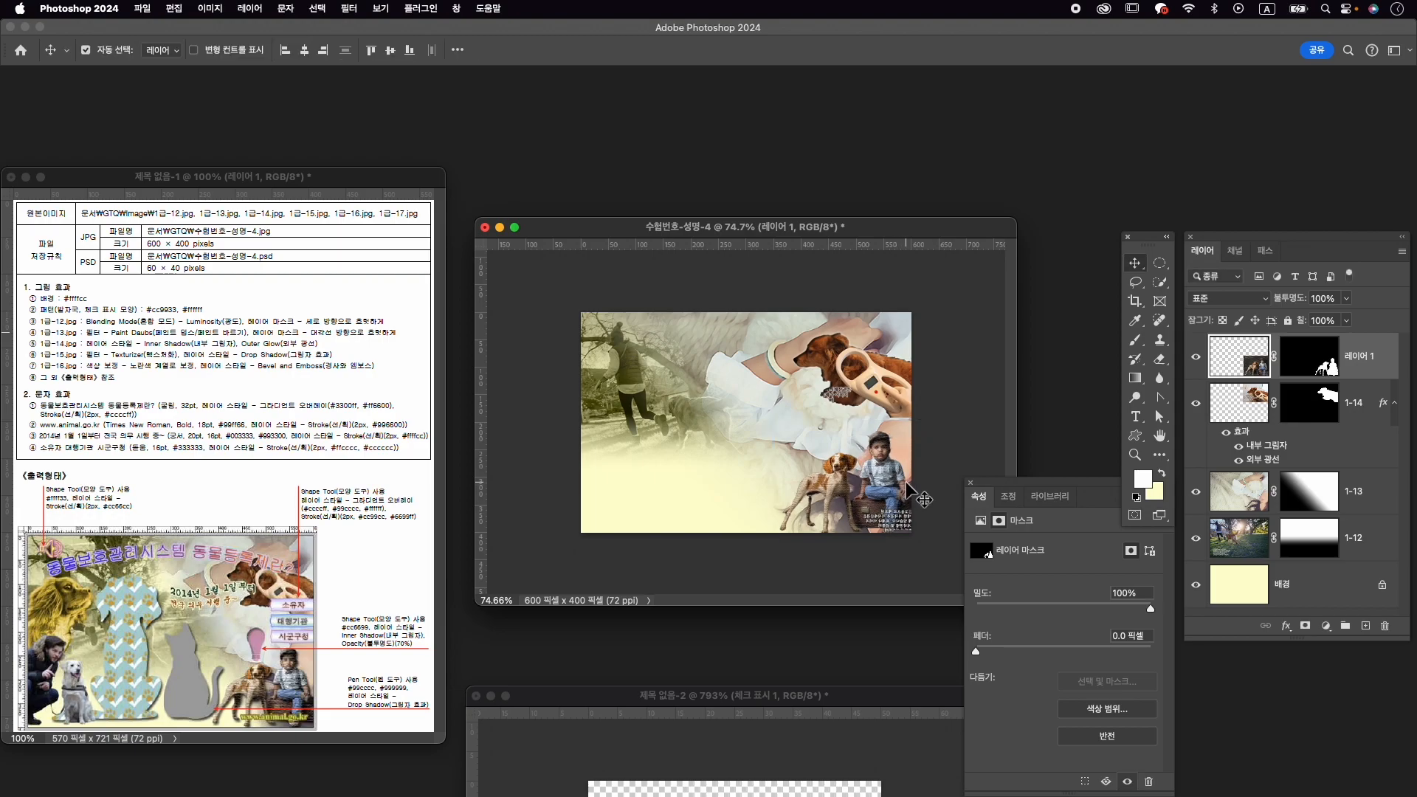
# Rename the boy-and-dog layer as 1-15 and apply a Drop Shadow with its preset settings.
pyautogui.doubleClick(1360, 355)
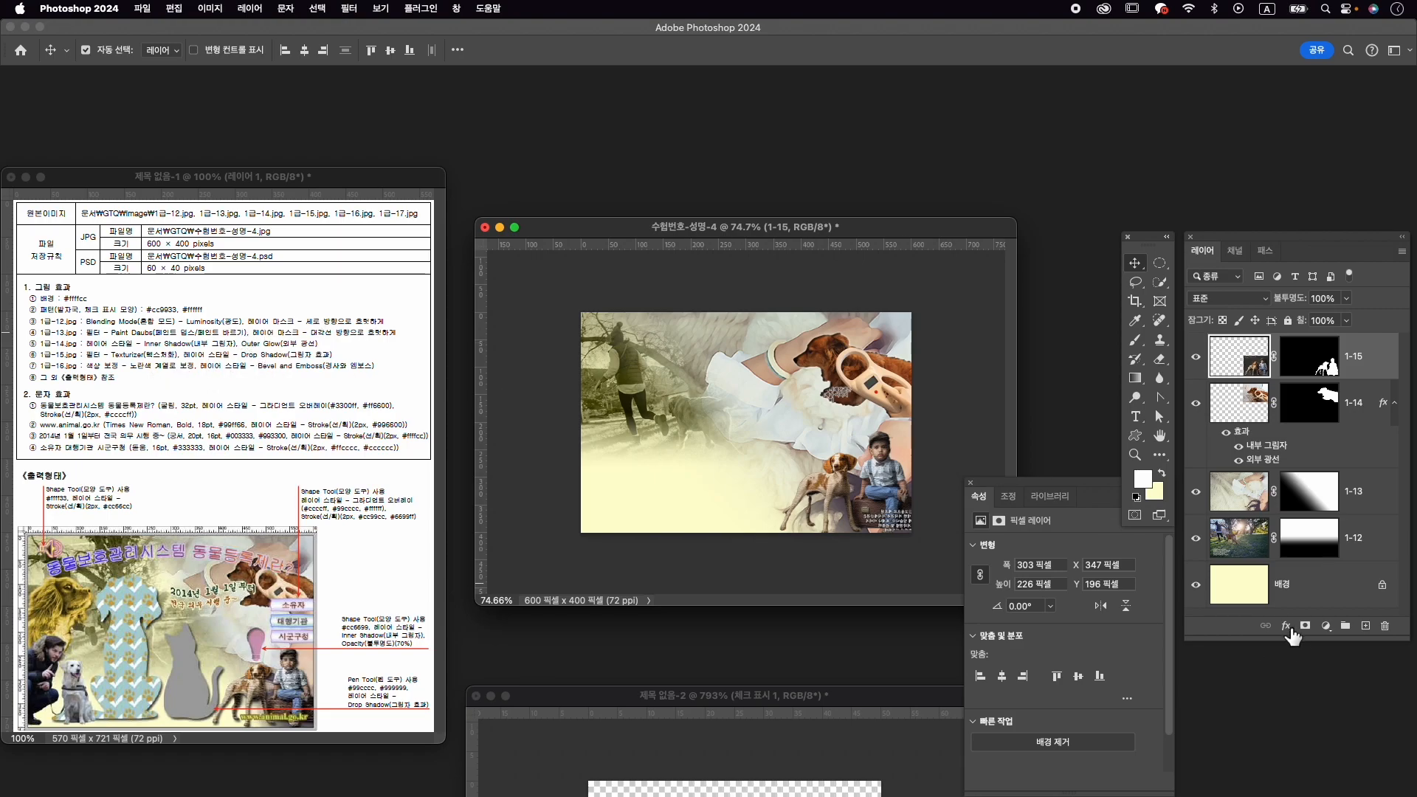
pyautogui.click(1291, 633)
pyautogui.click(1314, 631)
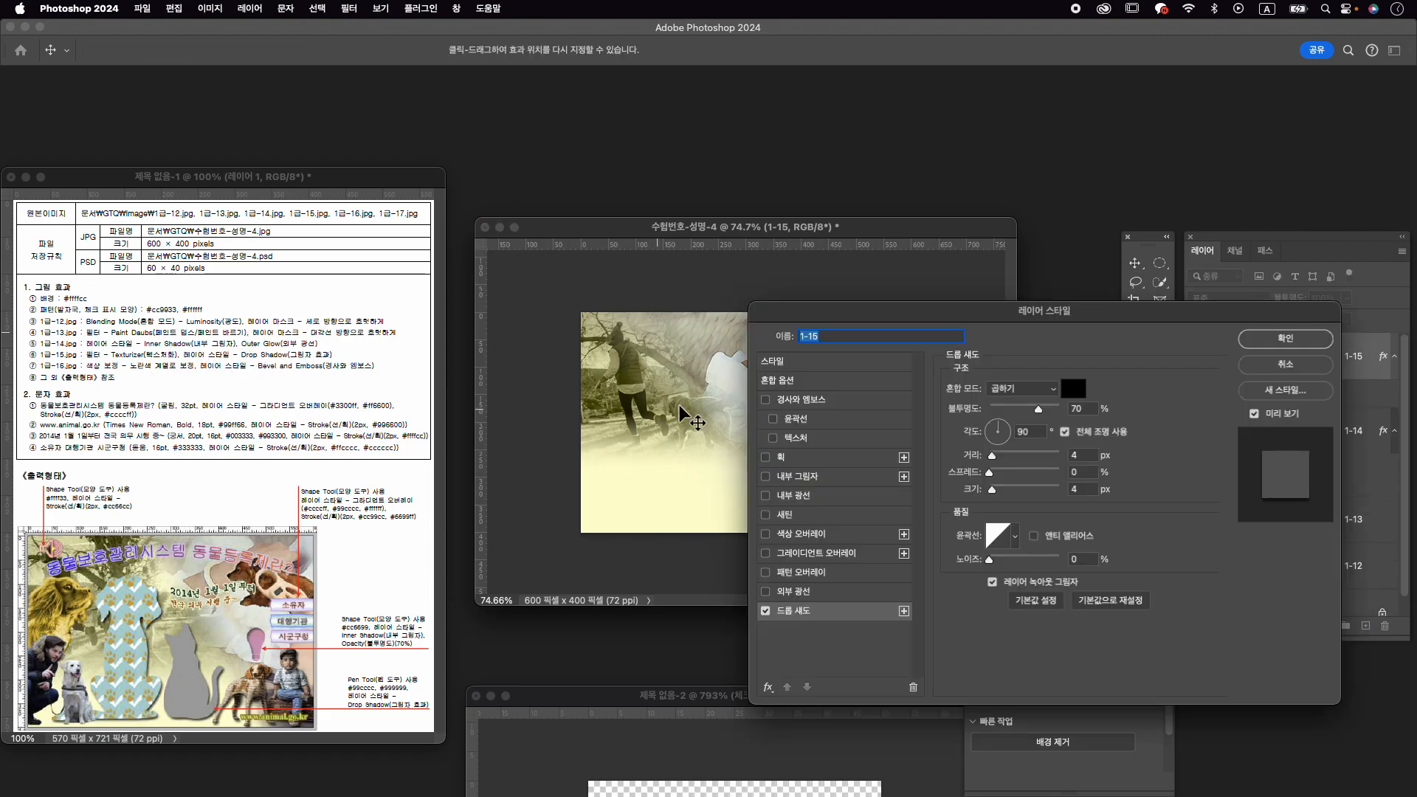
pyautogui.click(1240, 341)
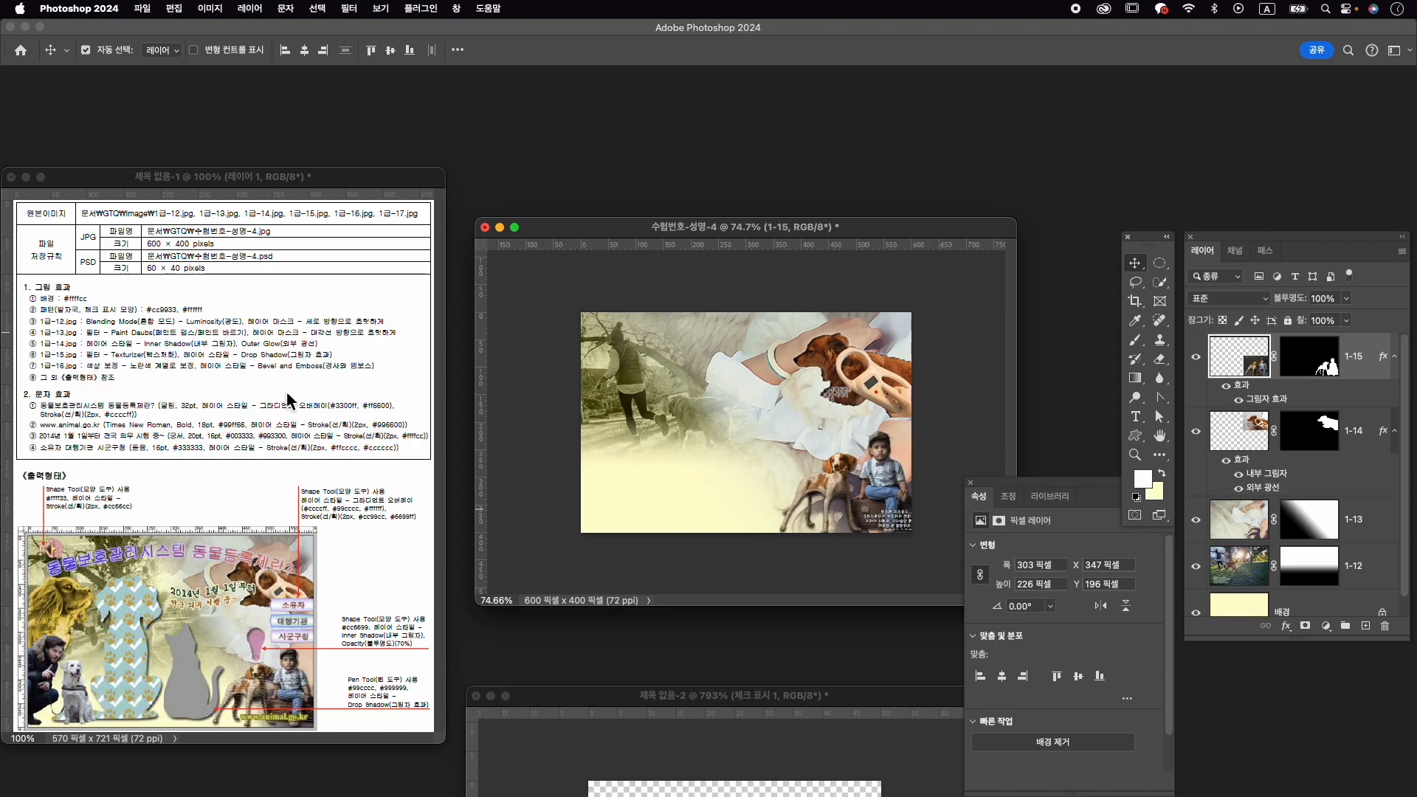
# Open 1급-16.jpg from the Image folder and move its window clear of the exam sheet.
pyautogui.press('super+o')
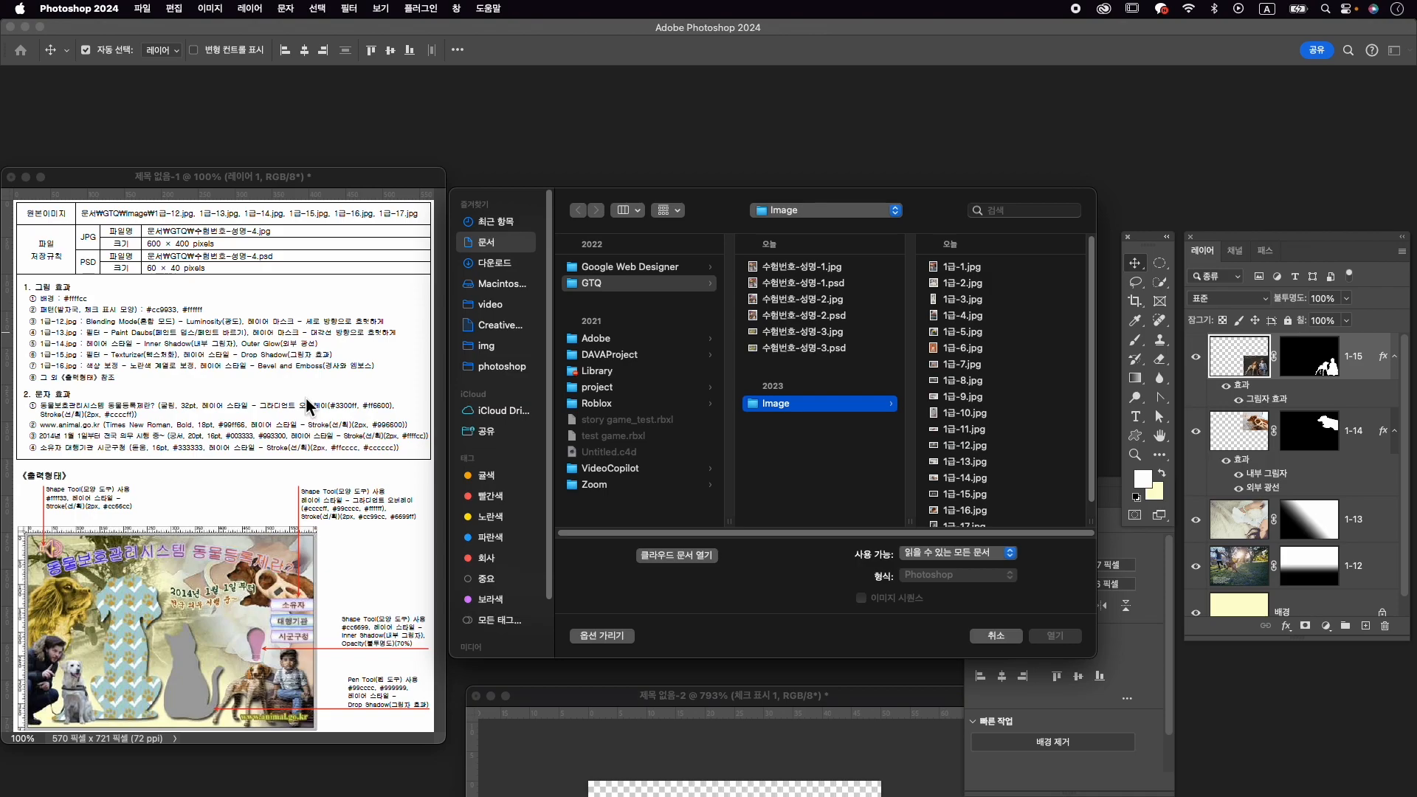
pyautogui.scroll(-1, 959, 457)
pyautogui.click(973, 495)
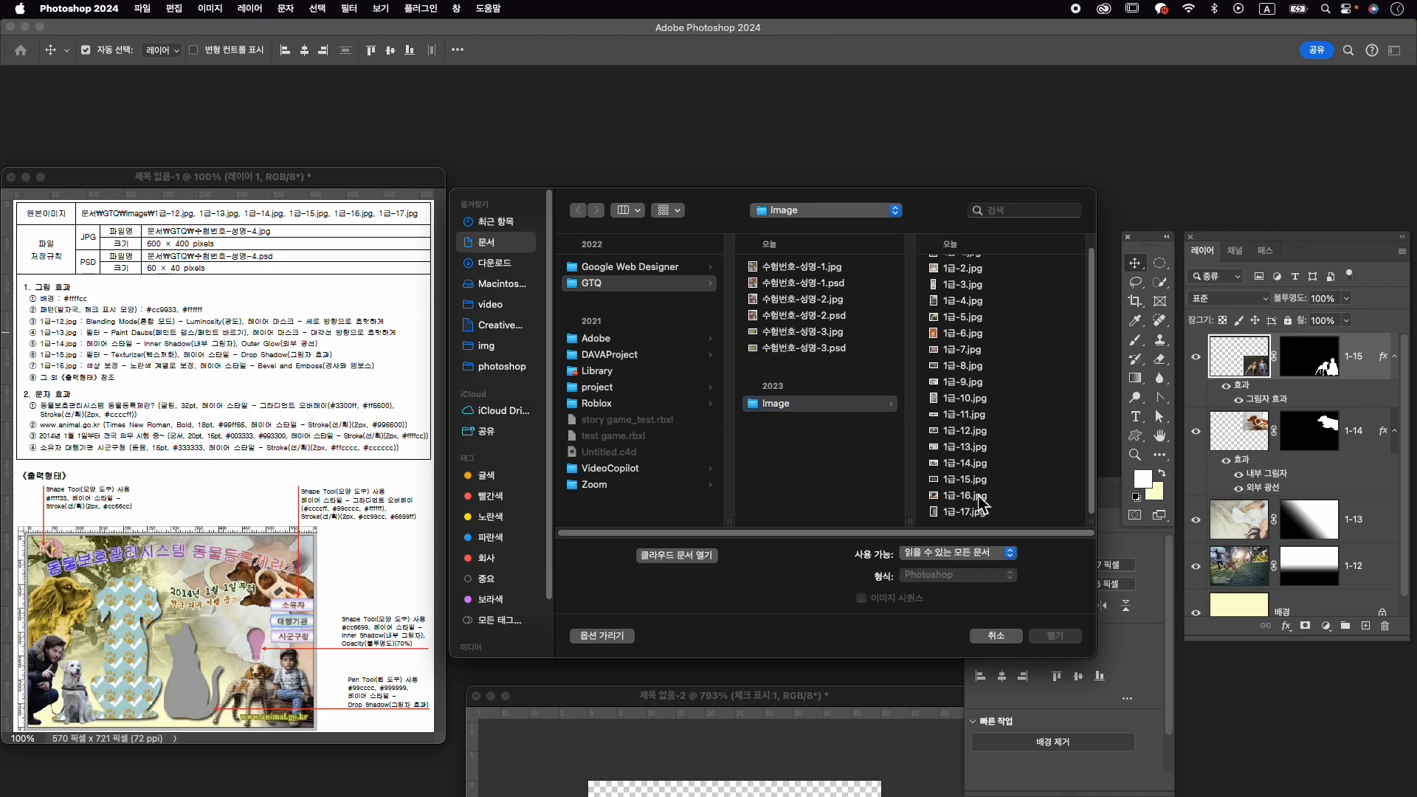
pyautogui.click(1056, 636)
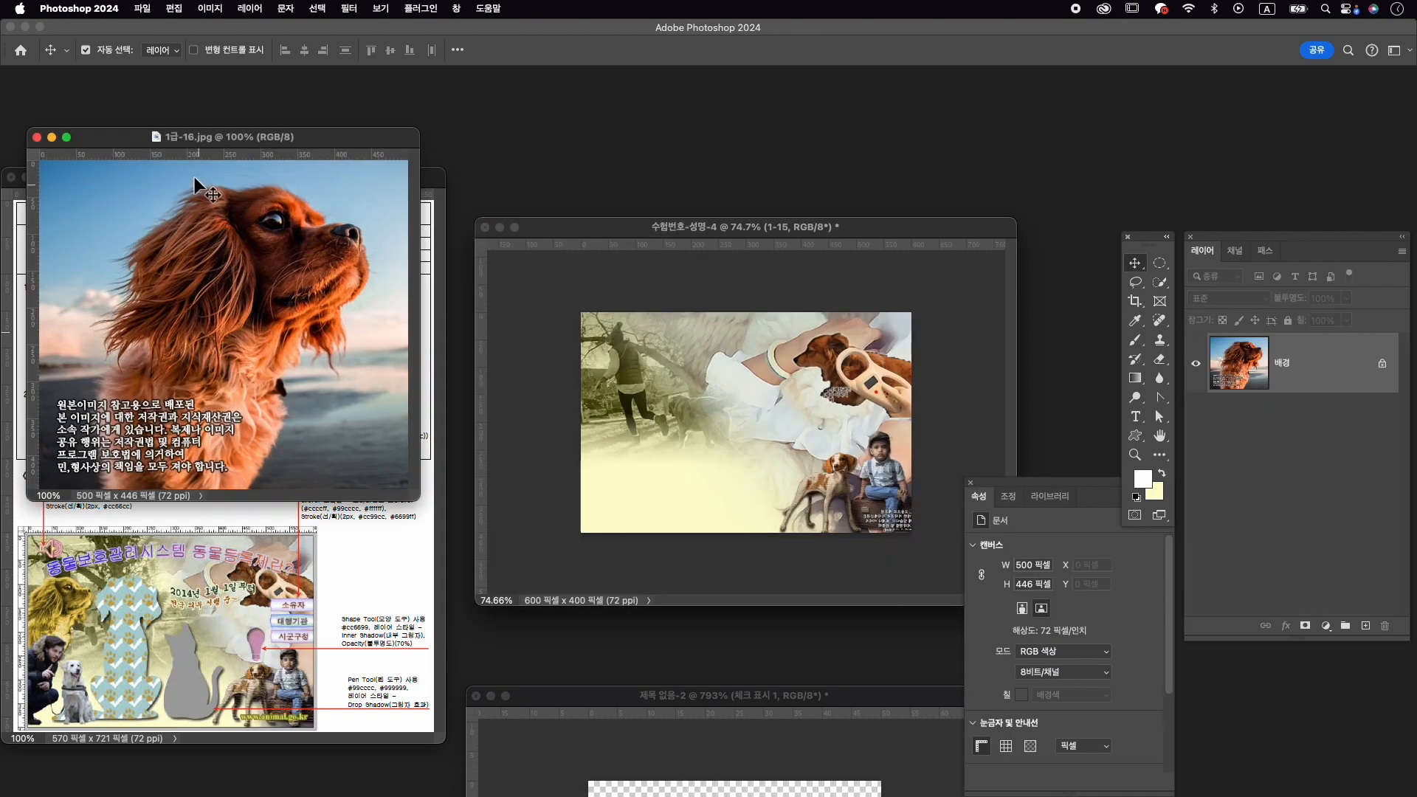
pyautogui.moveTo(215, 141); pyautogui.dragTo(650, 146)
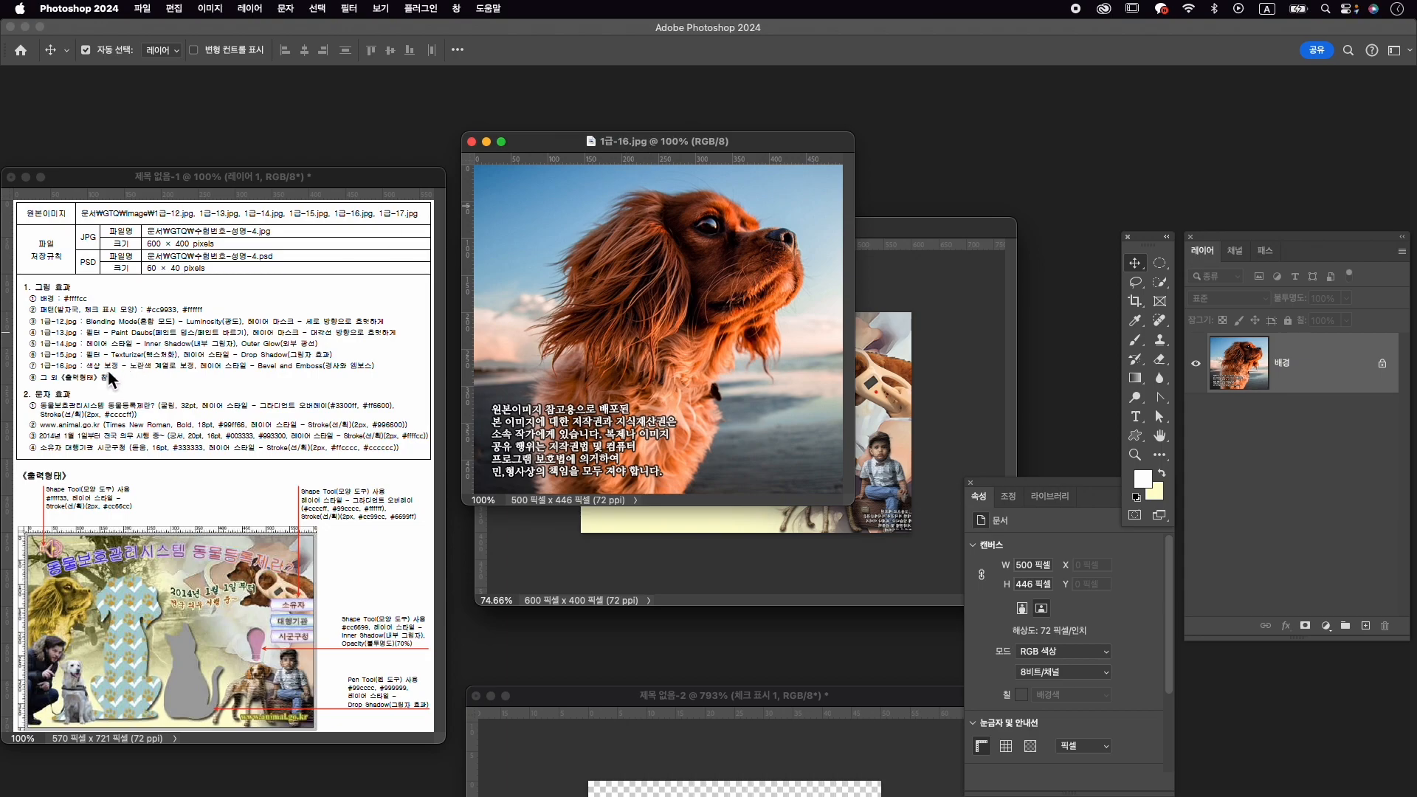
# Select the brown dog in 1급-16.jpg with the Object Selection tool.
pyautogui.click(1161, 283)
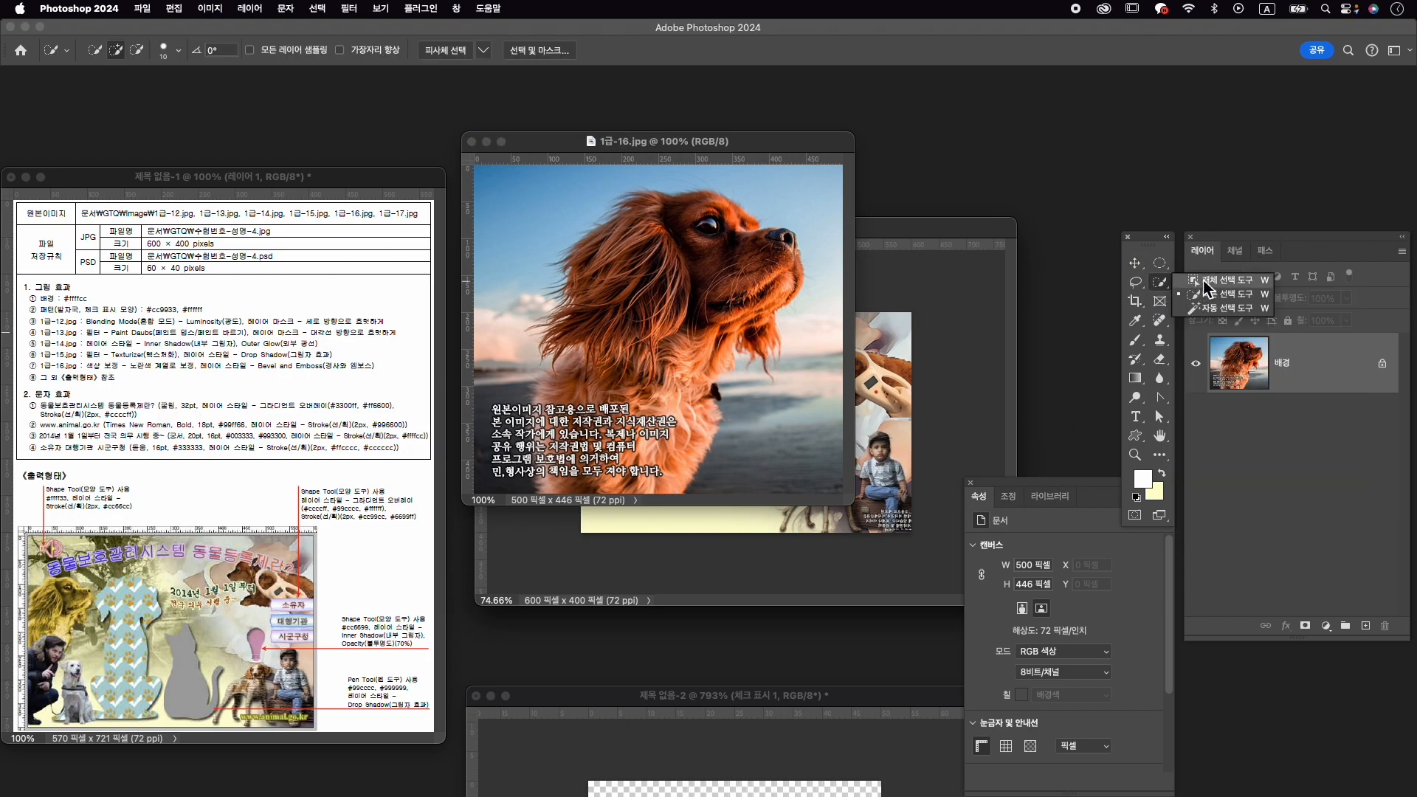
pyautogui.click(1197, 282)
pyautogui.moveTo(524, 188); pyautogui.dragTo(816, 554)
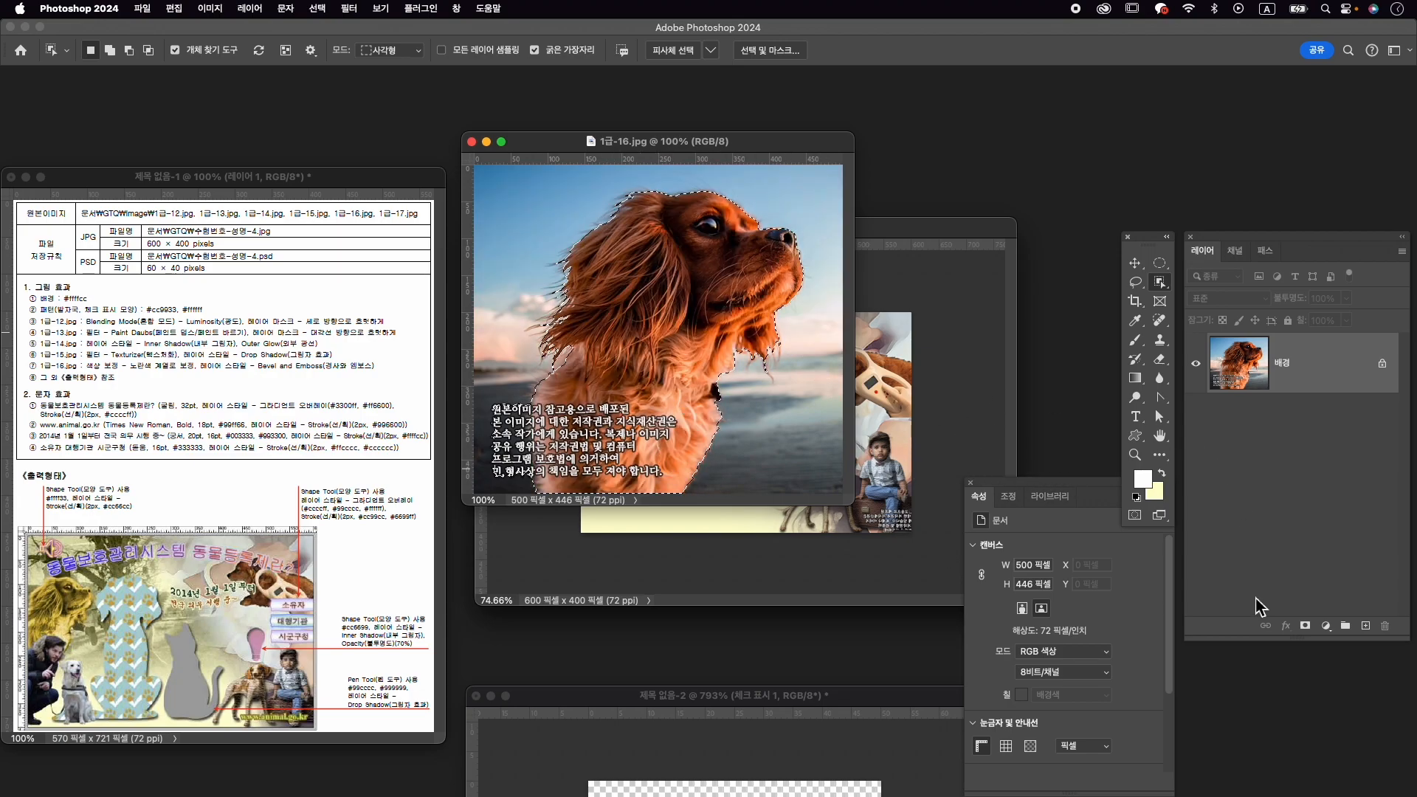
# Add a colorized Hue/Saturation adjustment layer to the selected dog with hue 50, saturation 50 and lightness +17.
pyautogui.click(1326, 627)
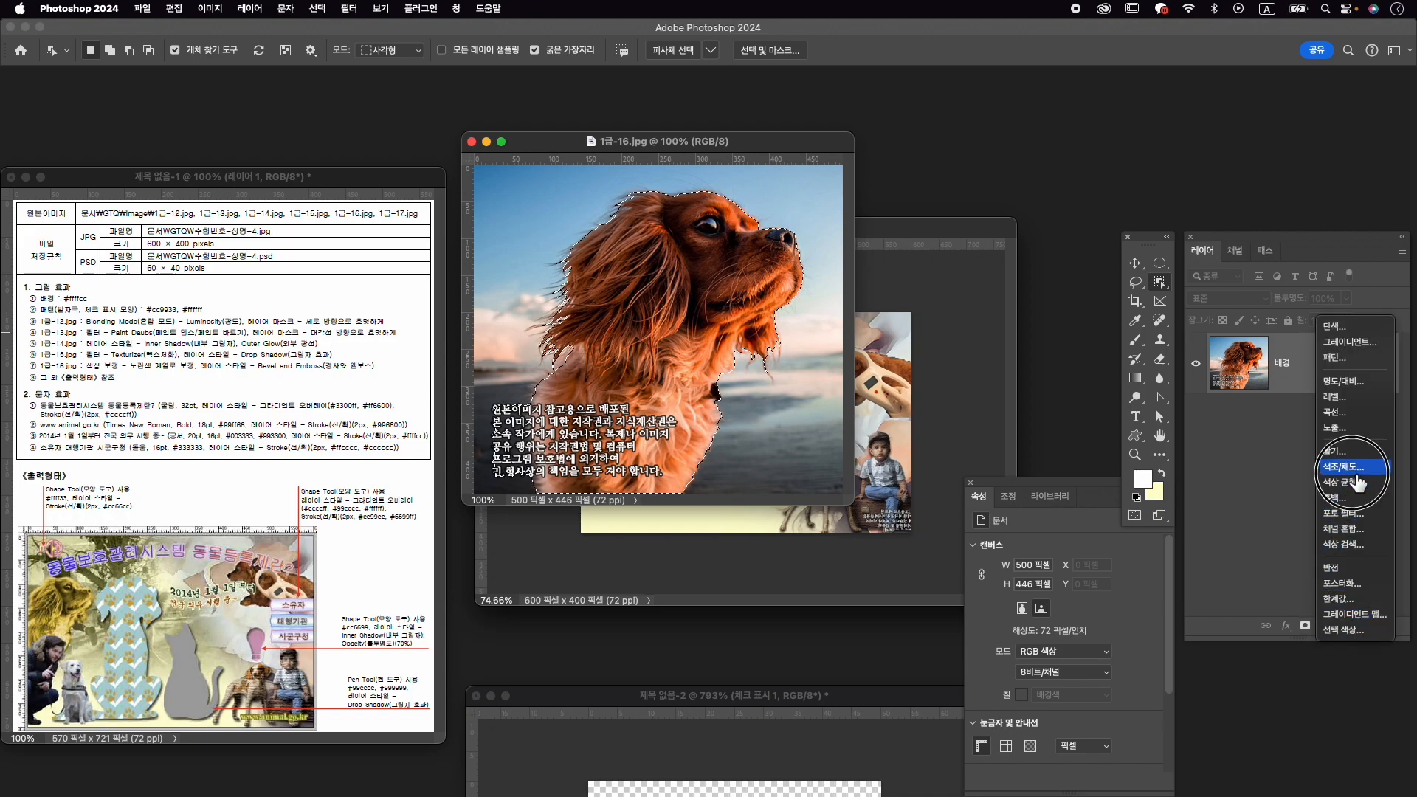
pyautogui.click(1347, 452)
pyautogui.click(1050, 683)
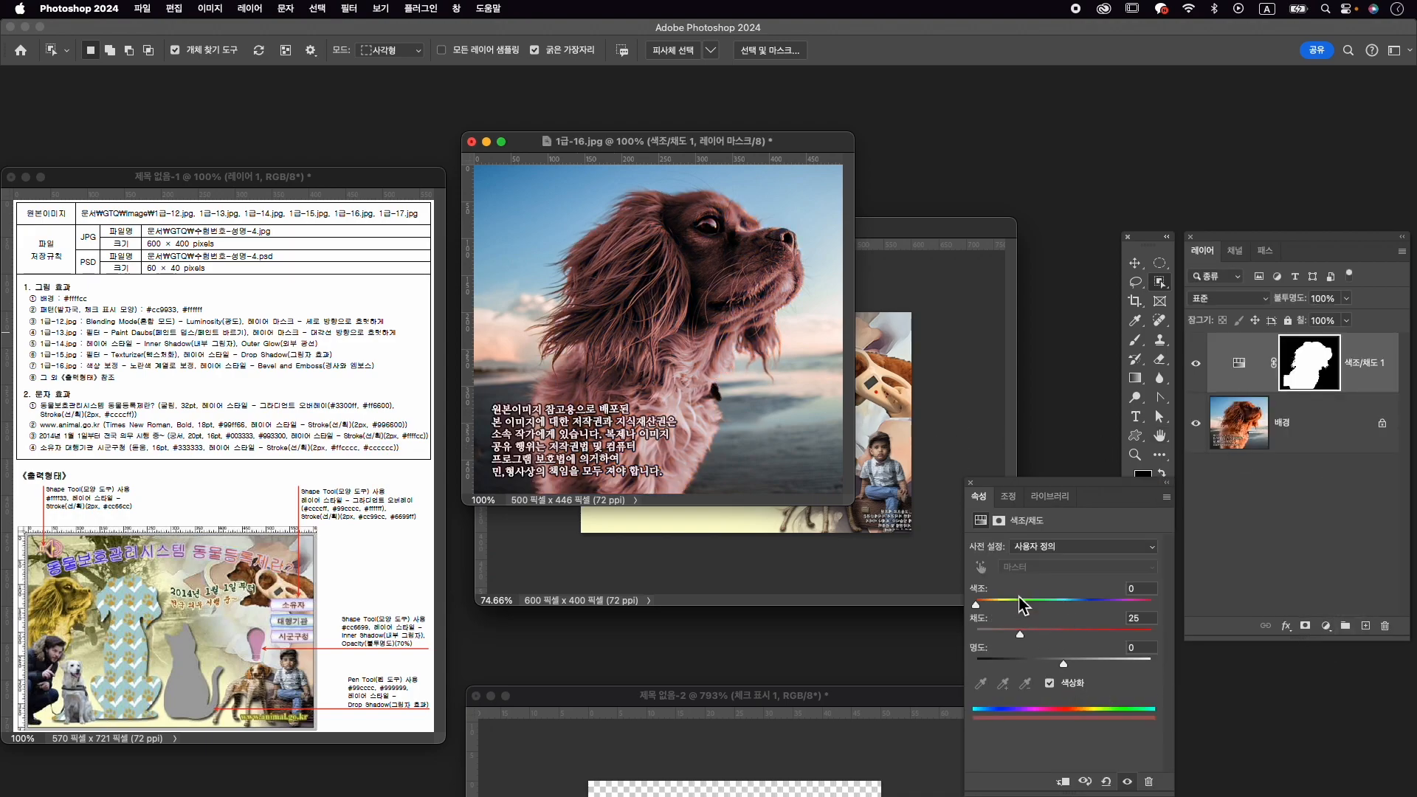
pyautogui.moveTo(981, 604); pyautogui.dragTo(1074, 669)
pyautogui.moveTo(1005, 607); pyautogui.dragTo(1007, 617)
pyautogui.moveTo(1085, 659); pyautogui.dragTo(1081, 670)
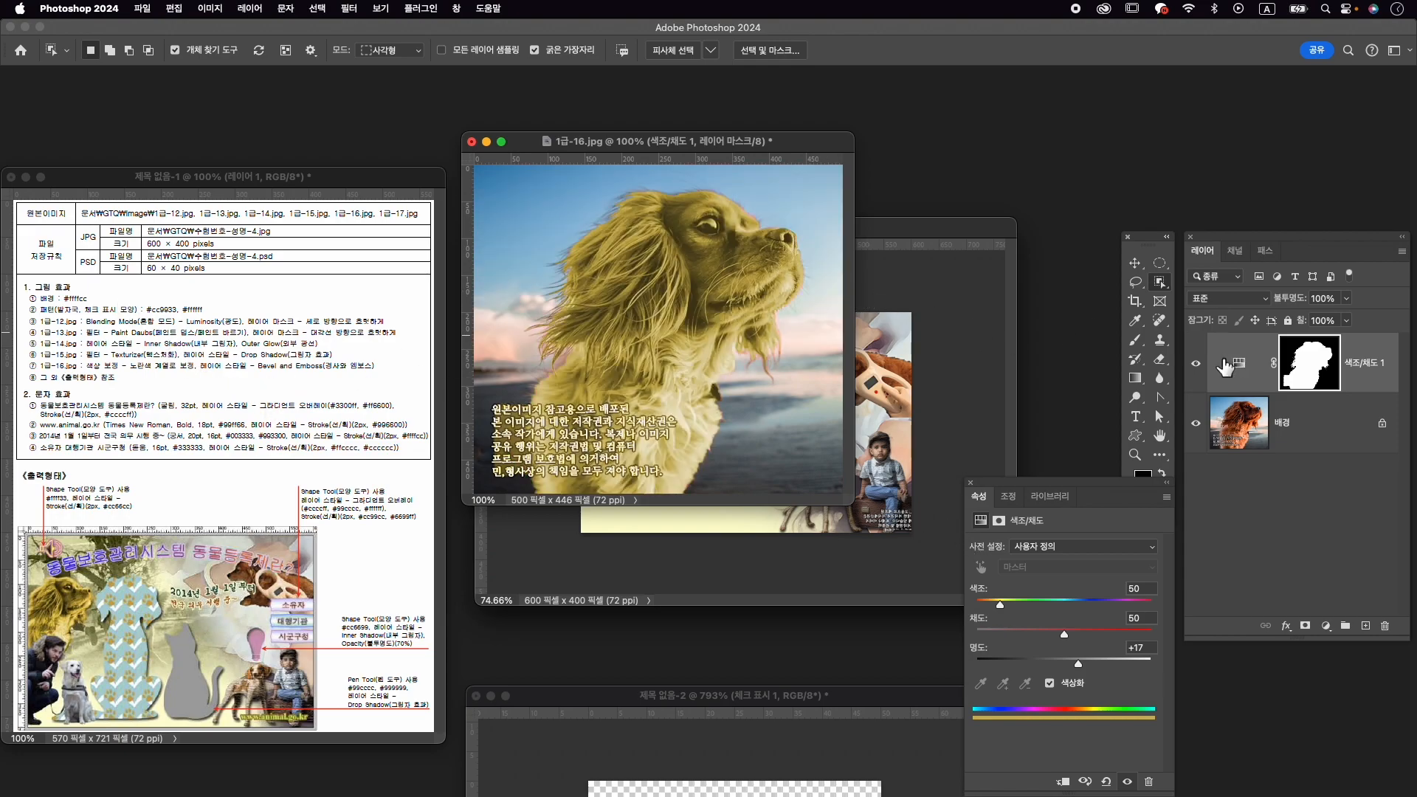
# Load the adjustment layer's mask as a selection and apply it as a layer mask on the dog photo layer.
pyautogui.press('\\')
pyautogui.press('\\')
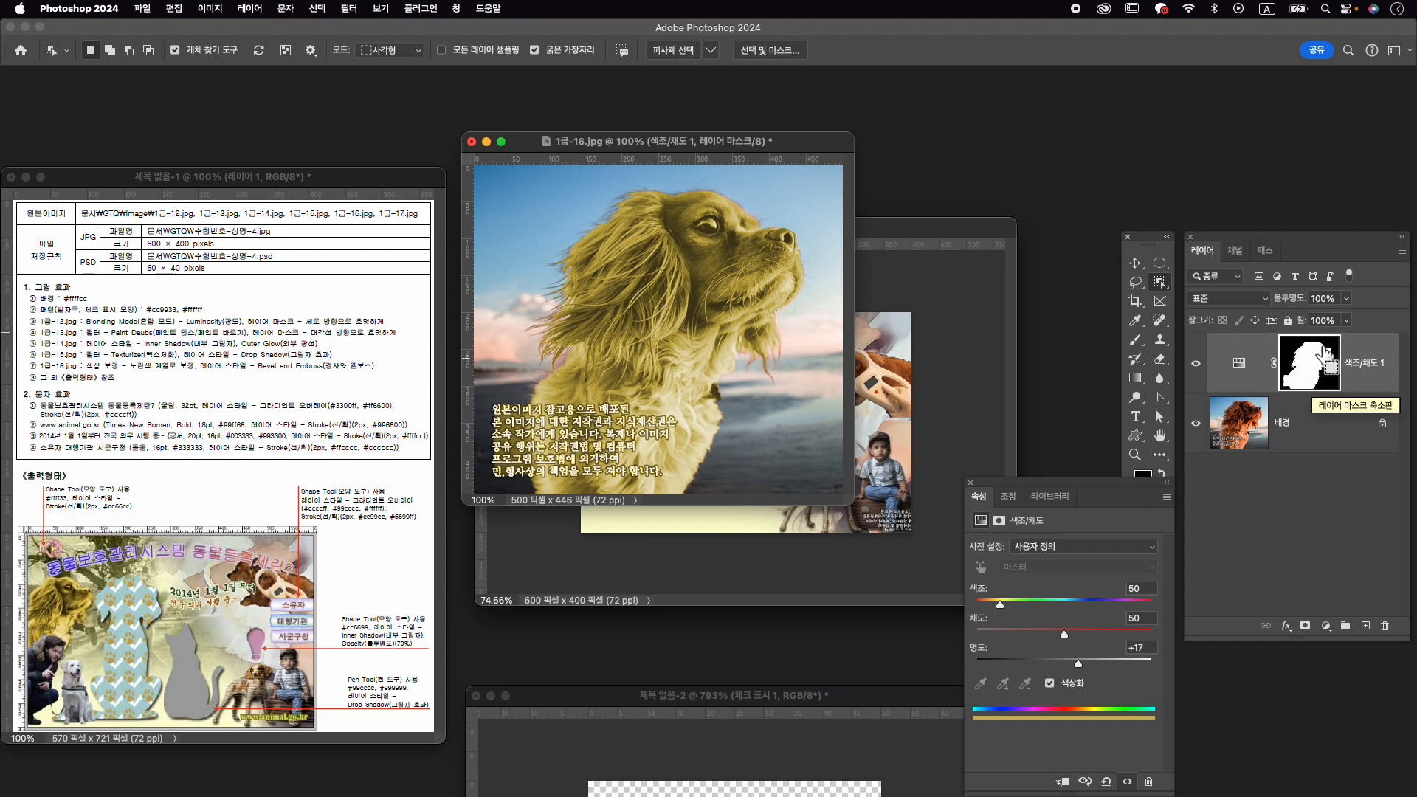
pyautogui.keyDown('super'); pyautogui.click(1317, 373); pyautogui.keyUp('super')
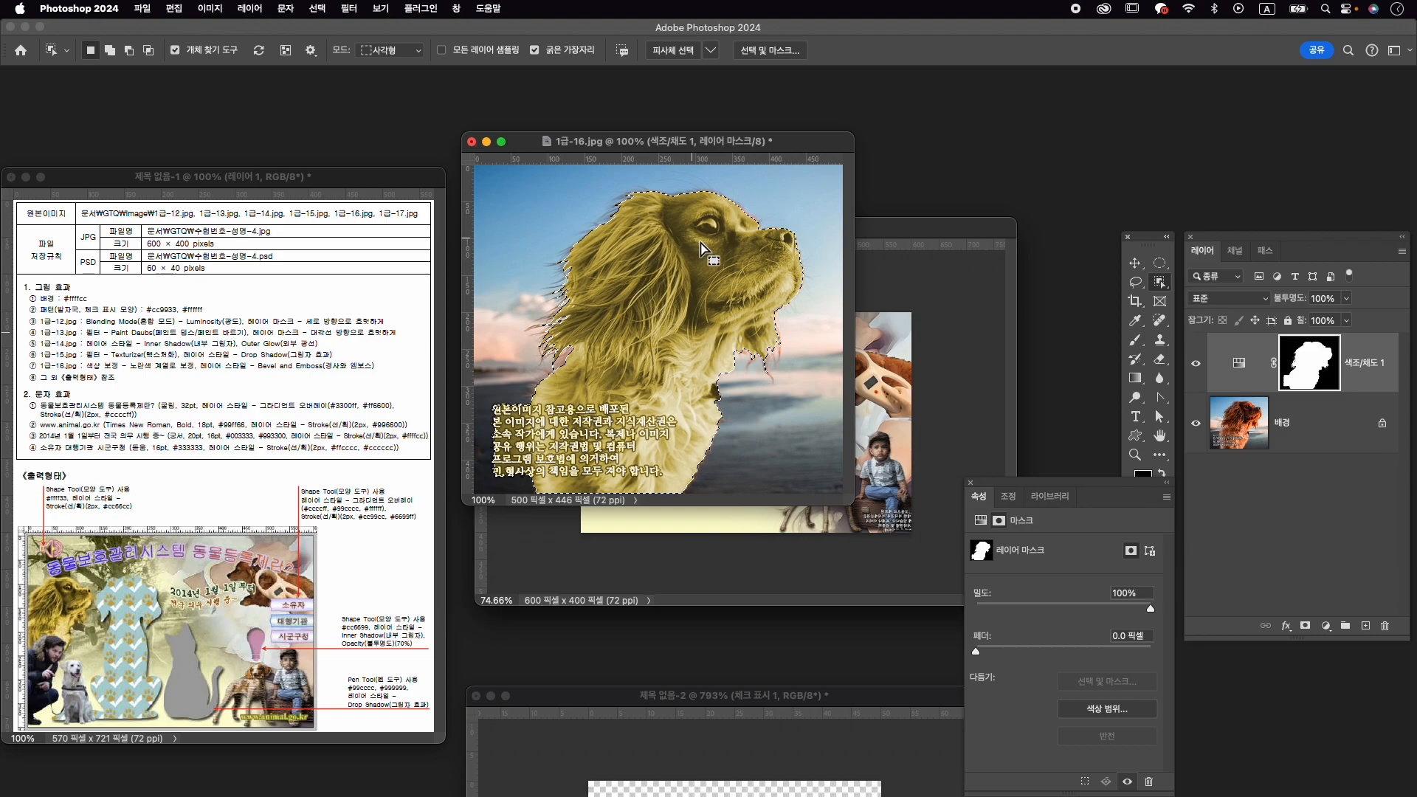
pyautogui.press('\\')
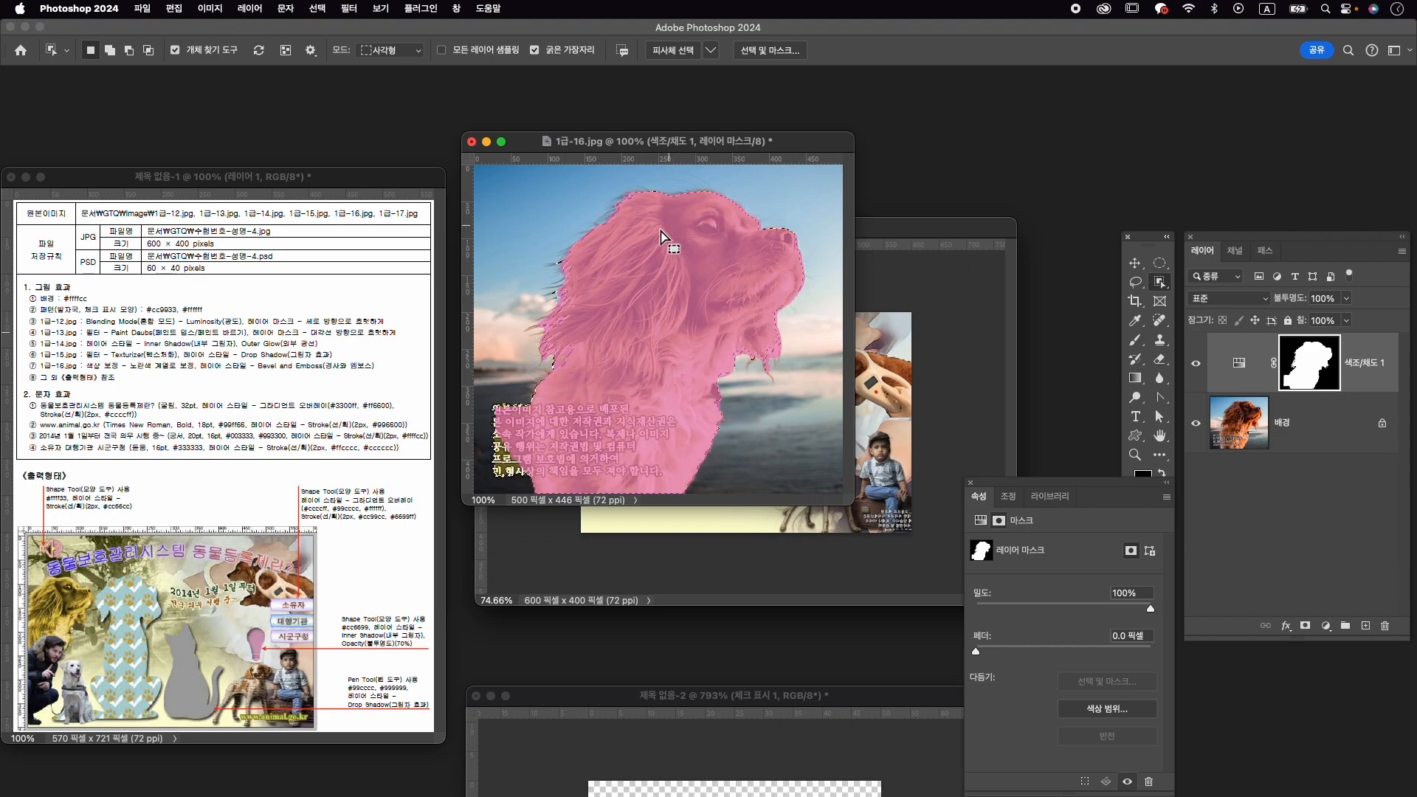
pyautogui.press('\\')
pyautogui.click(1239, 422)
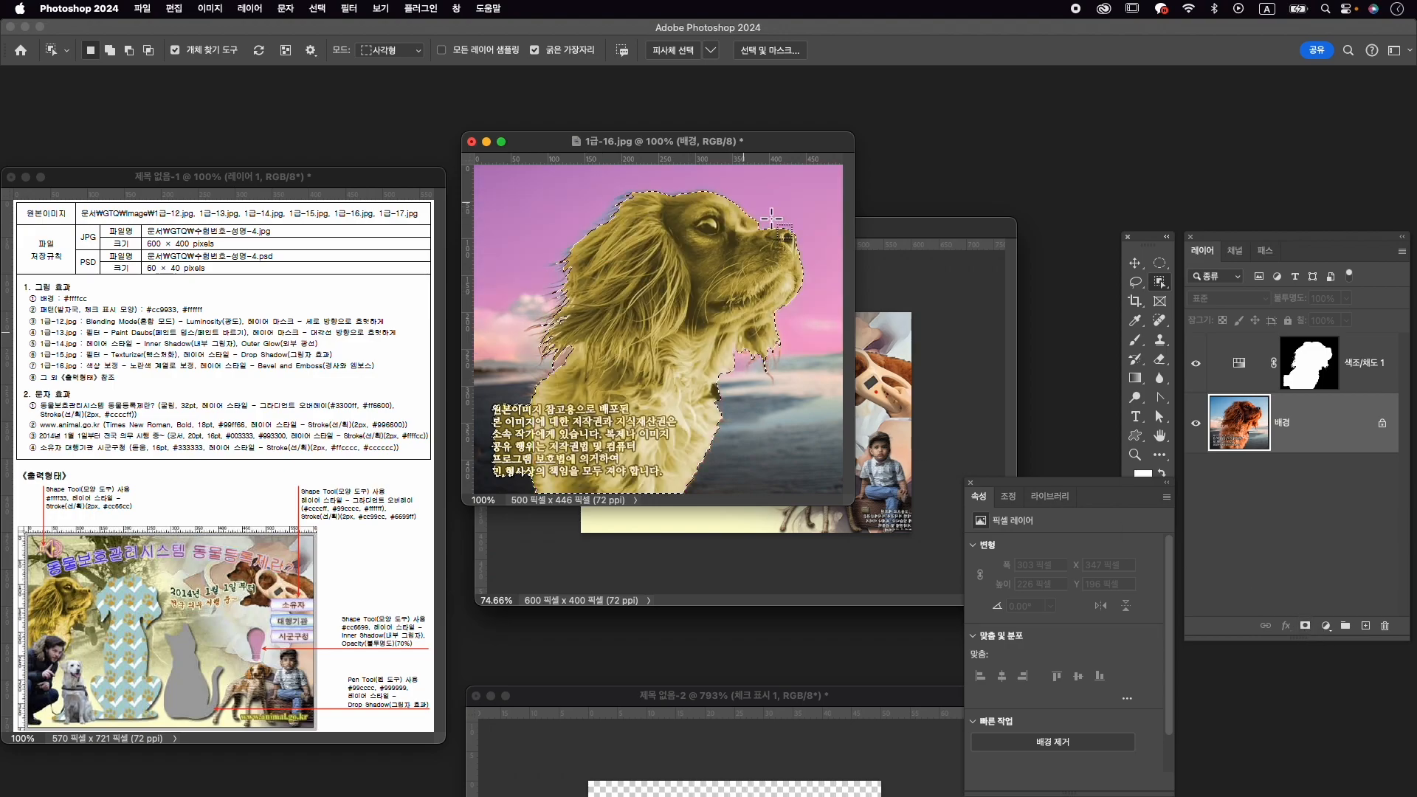
pyautogui.click(1306, 627)
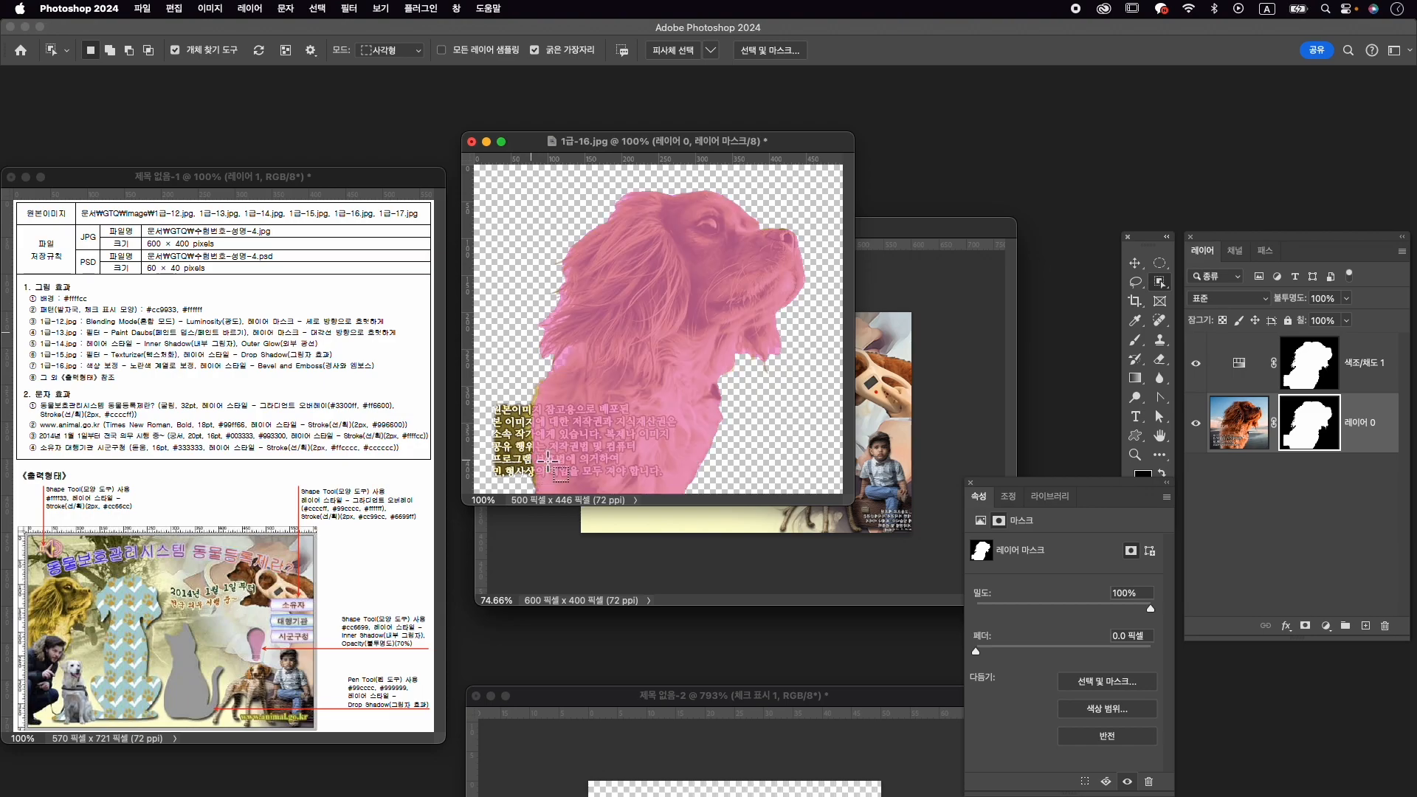
pyautogui.click(1332, 432)
pyautogui.click(1313, 442)
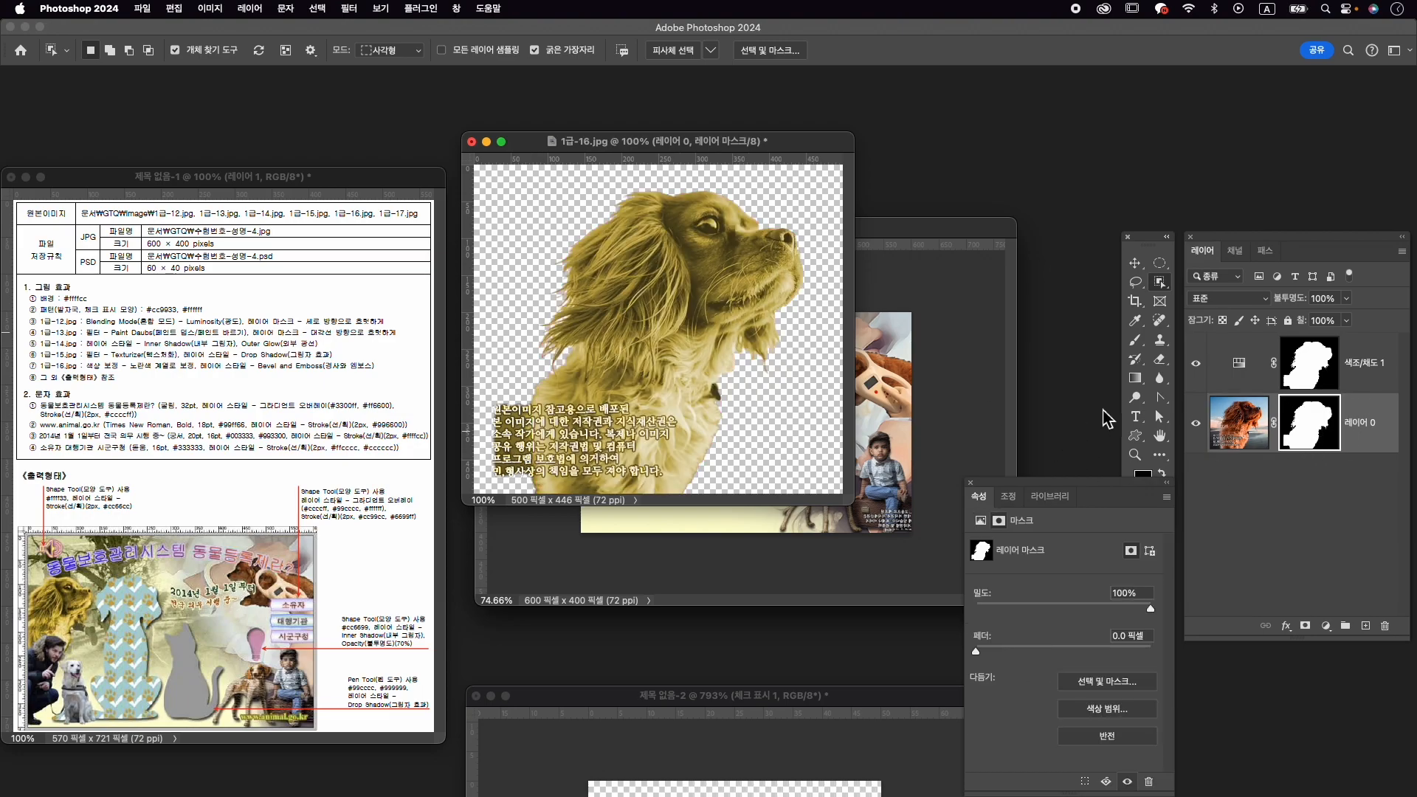
# Paint black on the dog photo's layer mask to hide the caption text outside the dog's lower-left edge.
pyautogui.press('b')
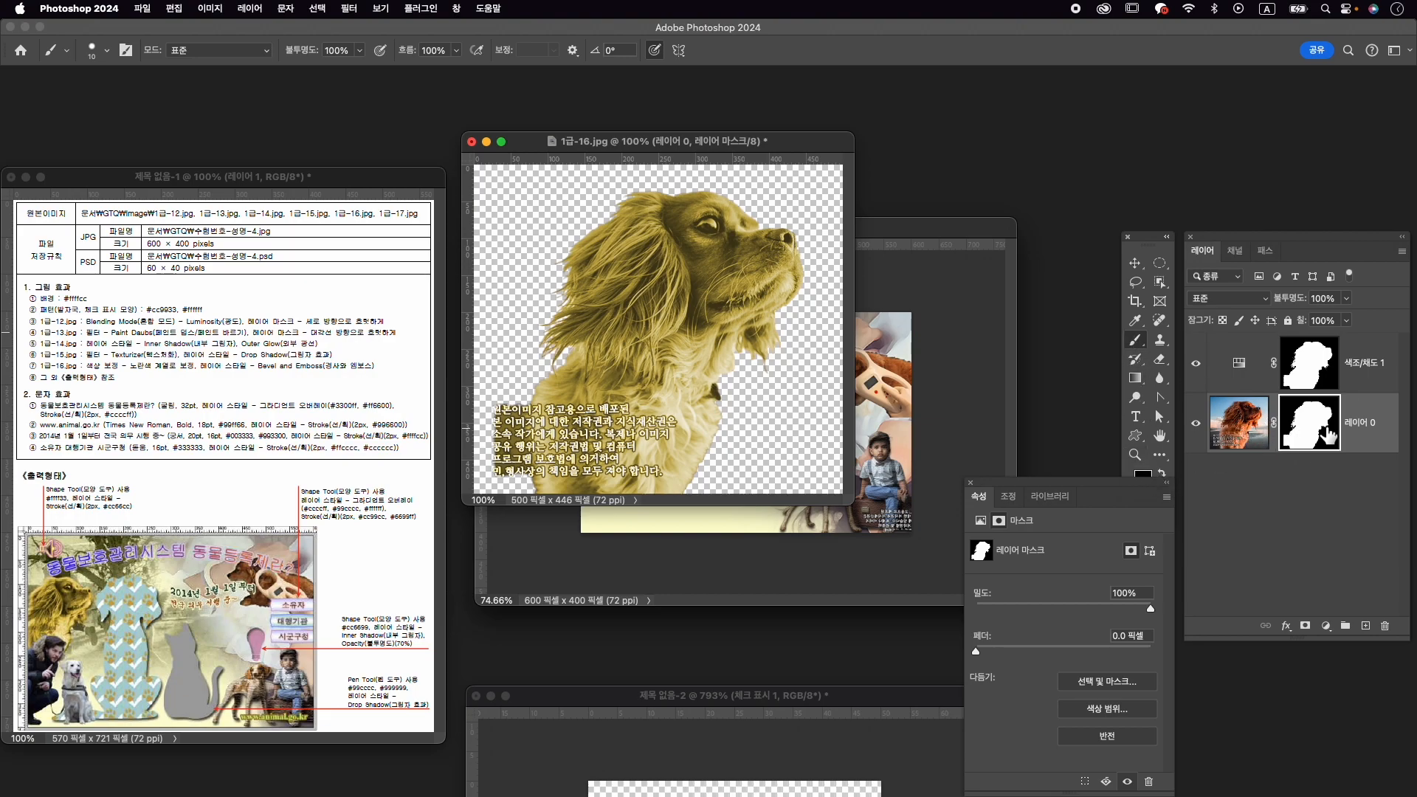
pyautogui.moveTo(1118, 493); pyautogui.dragTo(1109, 527)
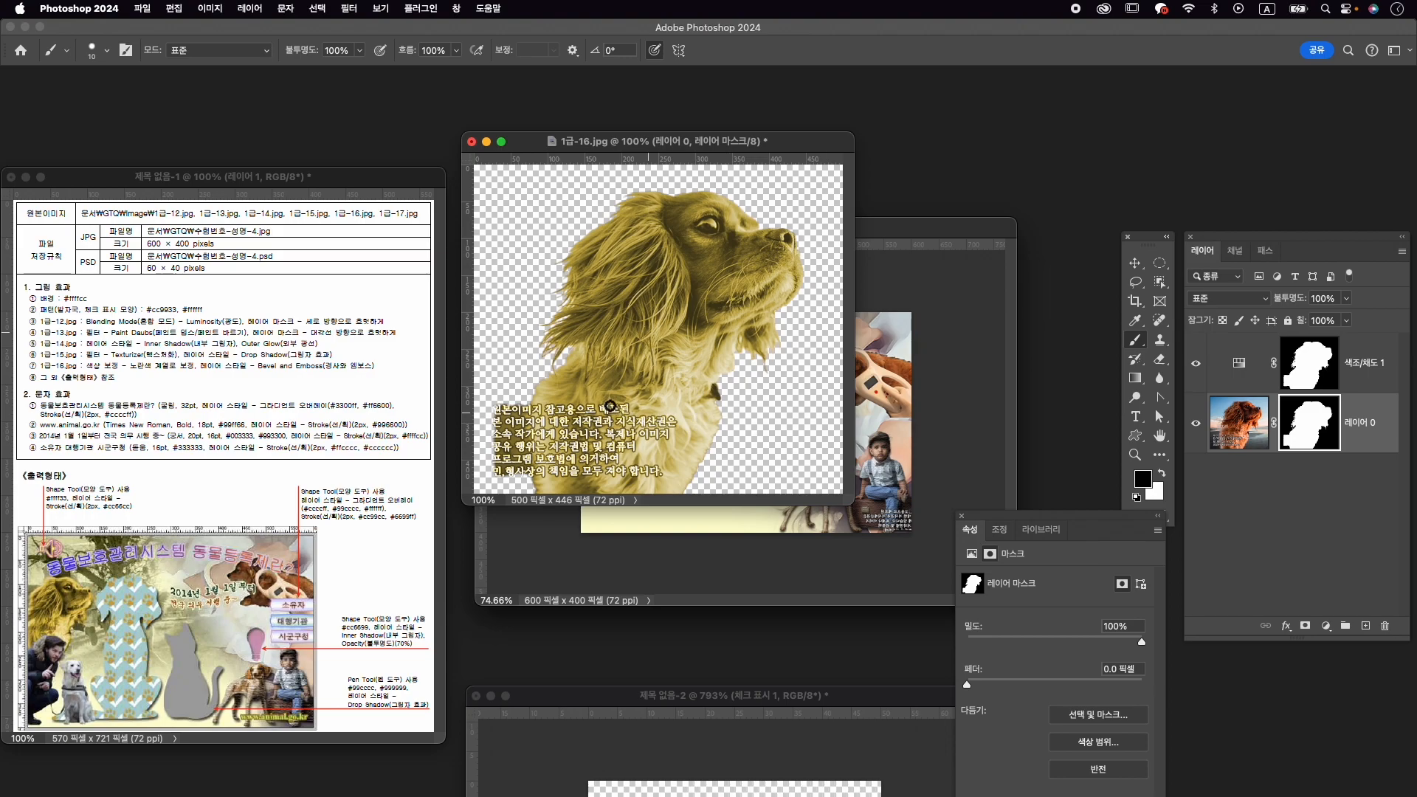
pyautogui.press(']')
pyautogui.press(']')
pyautogui.press(']')
pyautogui.moveTo(493, 411)
pyautogui.mouseDown()
pyautogui.moveTo(512, 483)
pyautogui.moveTo(521, 403)
pyautogui.moveTo(520, 485)
pyautogui.mouseUp()
pyautogui.moveTo(525, 420); pyautogui.dragTo(531, 499)
pyautogui.press('[')
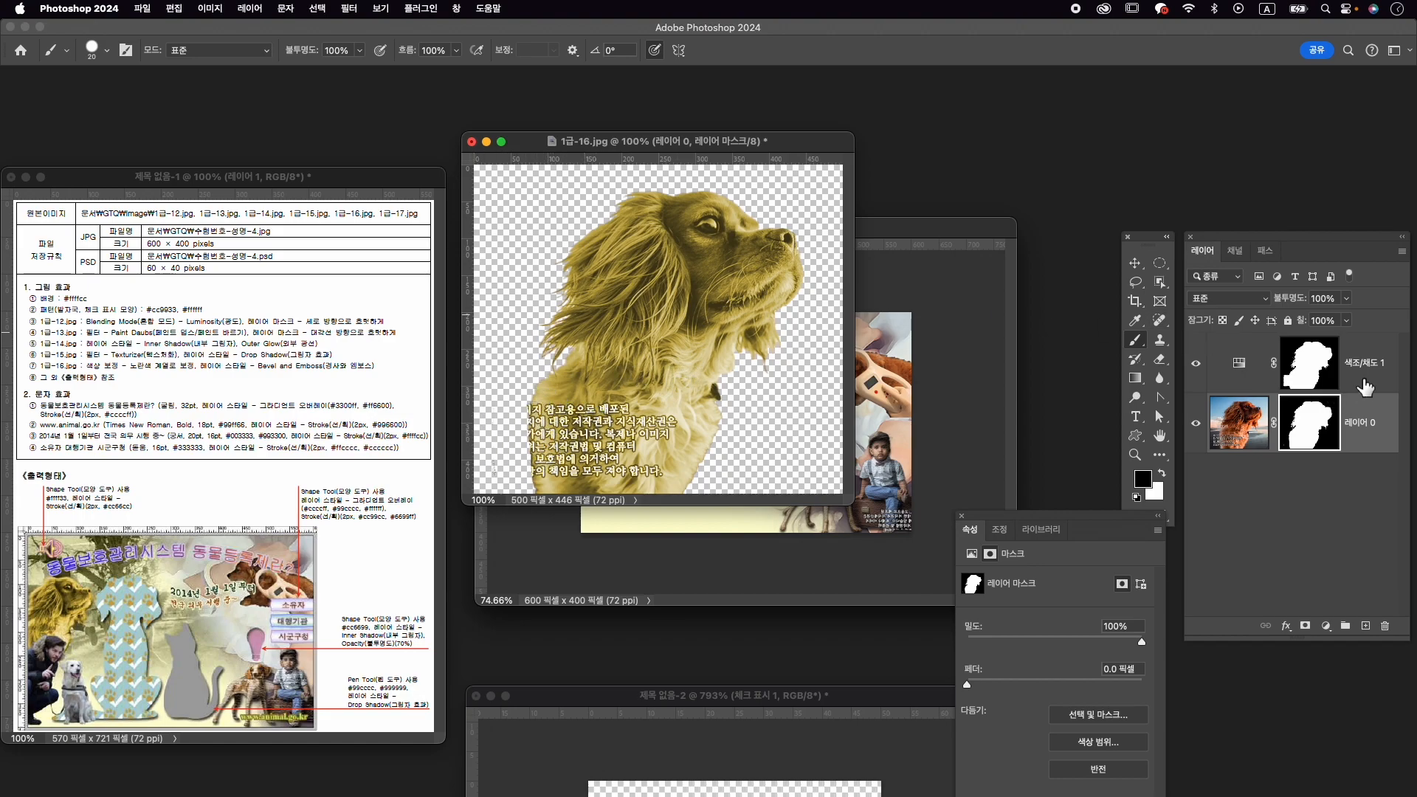
# Stamp the visible layers into a new layer, copy it into 수험번호-성명-4, and close 1급-16.jpg without saving.
pyautogui.click(1378, 380)
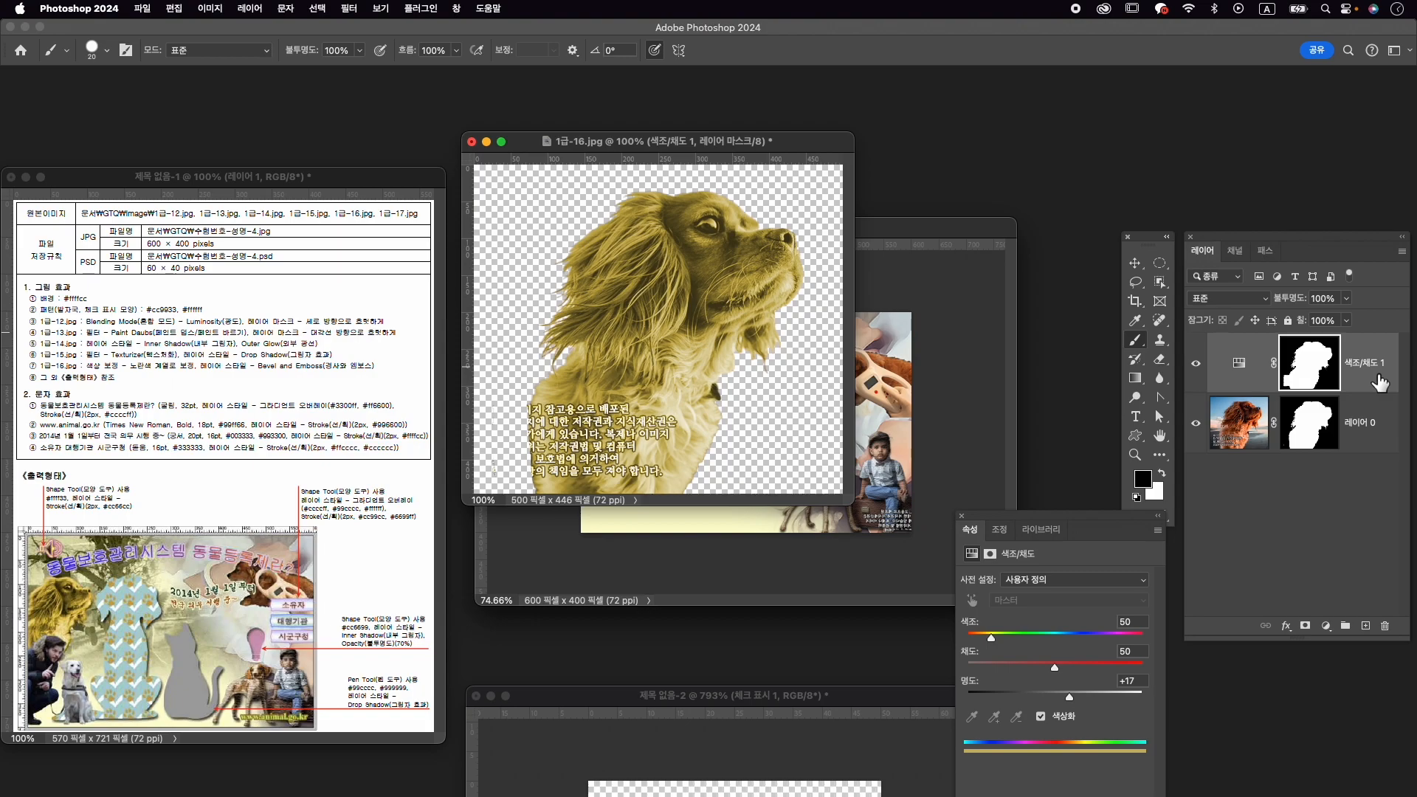
pyautogui.press('alt+shift+super+e')
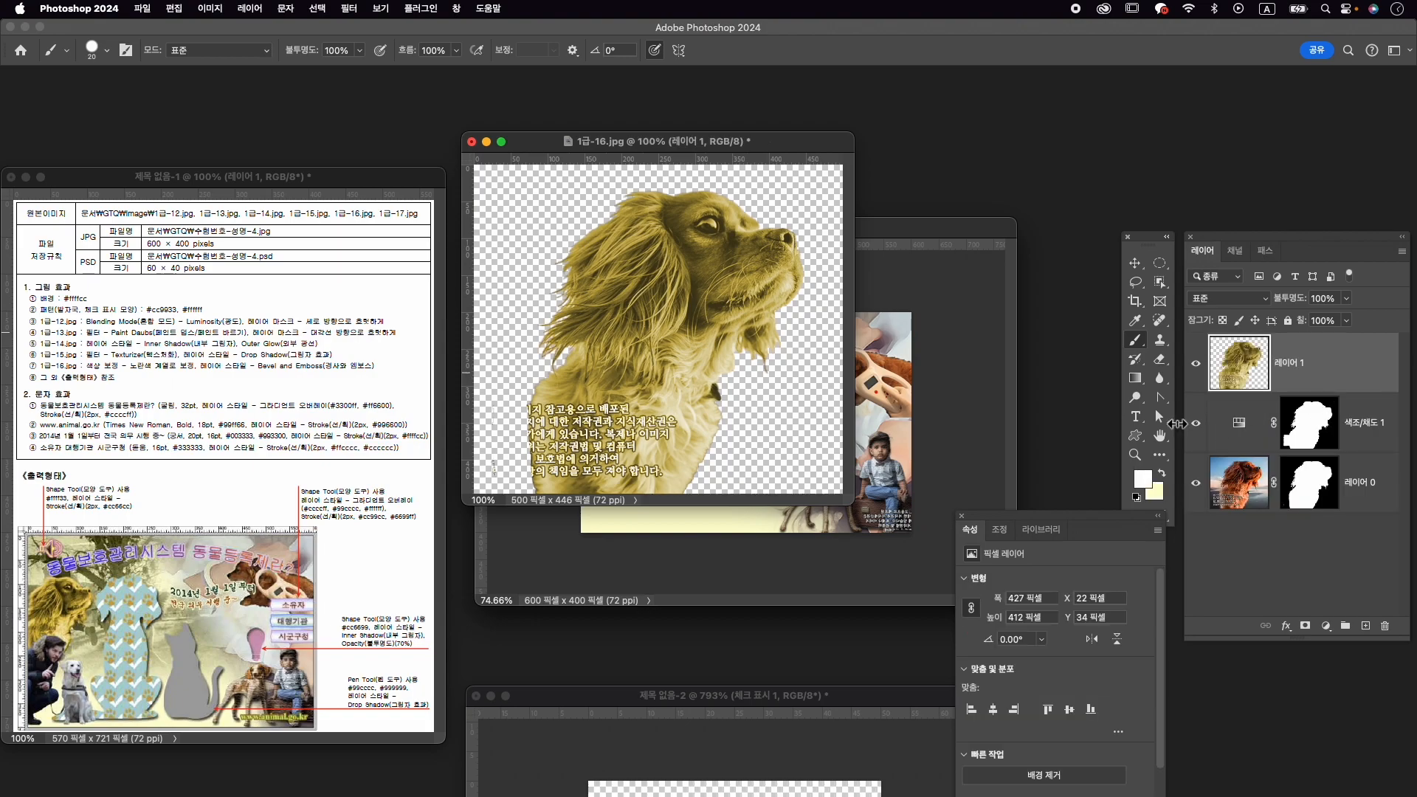
pyautogui.press('v')
pyautogui.moveTo(688, 254)
pyautogui.mouseDown()
pyautogui.moveTo(848, 295)
pyautogui.moveTo(917, 342)
pyautogui.mouseUp()
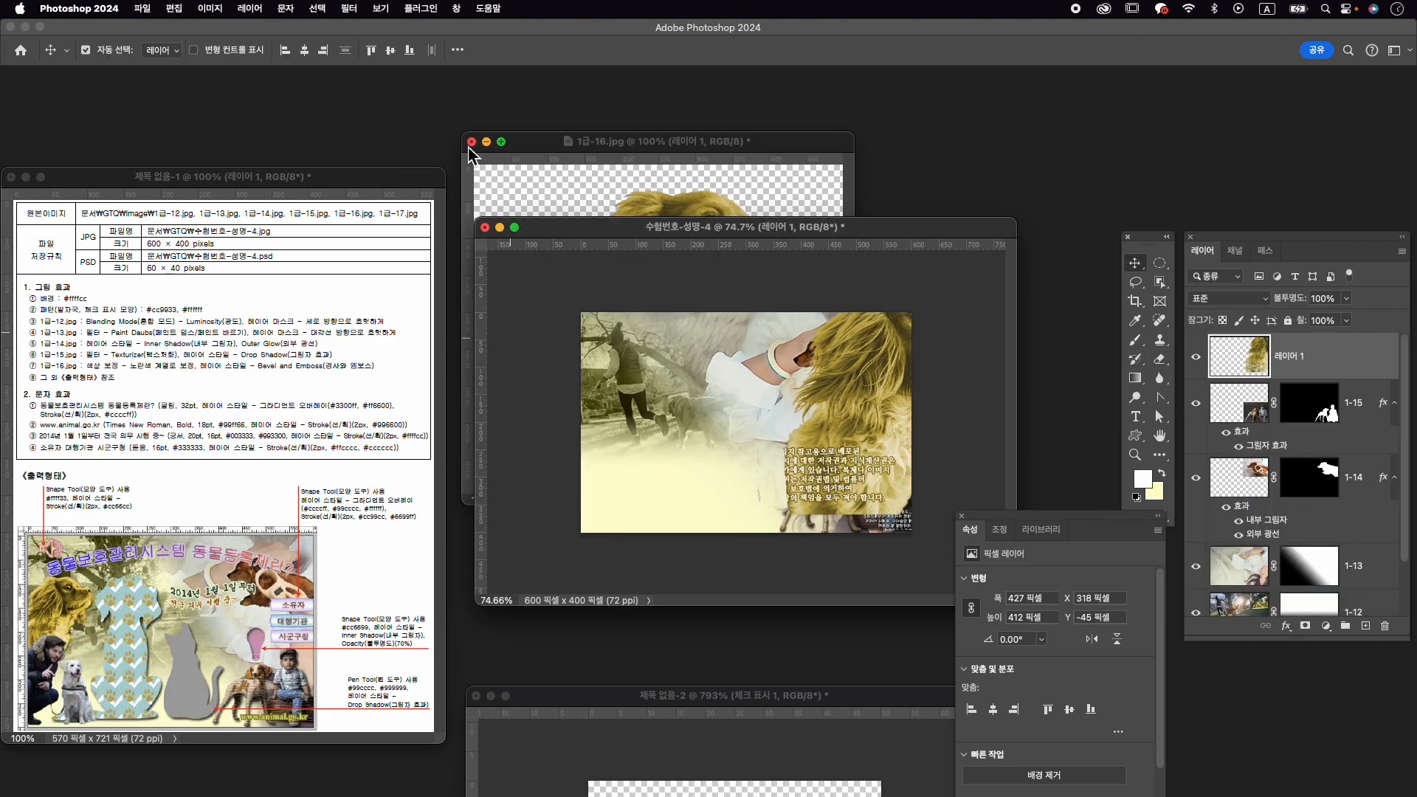
pyautogui.click(472, 141)
pyautogui.click(774, 332)
# Scale the yellow dog layer to about 47% and place it against the left edge of the composition.
pyautogui.press('super+t')
pyautogui.moveTo(858, 361); pyautogui.dragTo(667, 380)
pyautogui.moveTo(779, 319); pyautogui.dragTo(644, 382)
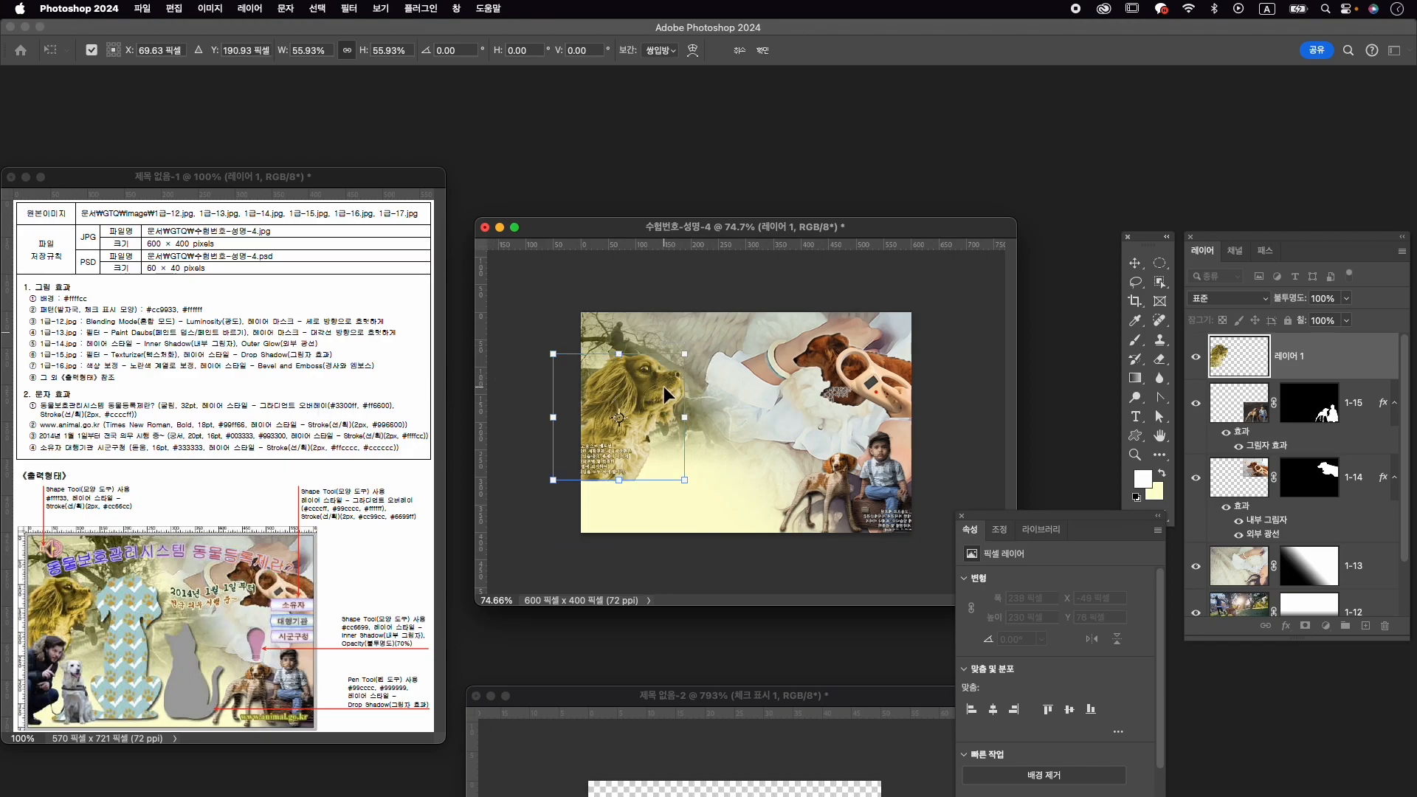
pyautogui.moveTo(685, 353); pyautogui.dragTo(636, 401)
pyautogui.moveTo(667, 473); pyautogui.dragTo(655, 447)
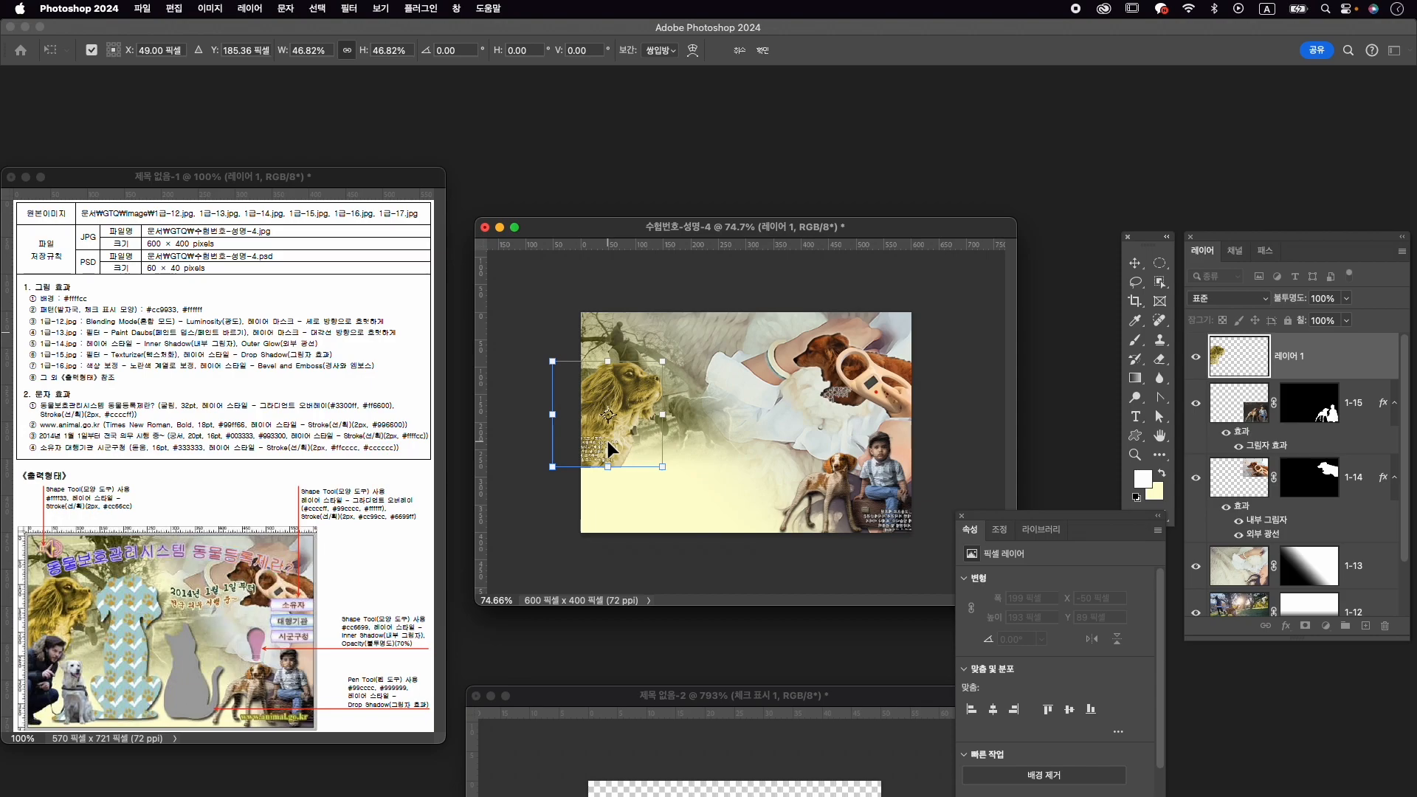
pyautogui.moveTo(617, 397); pyautogui.dragTo(617, 397)
pyautogui.press('Return')
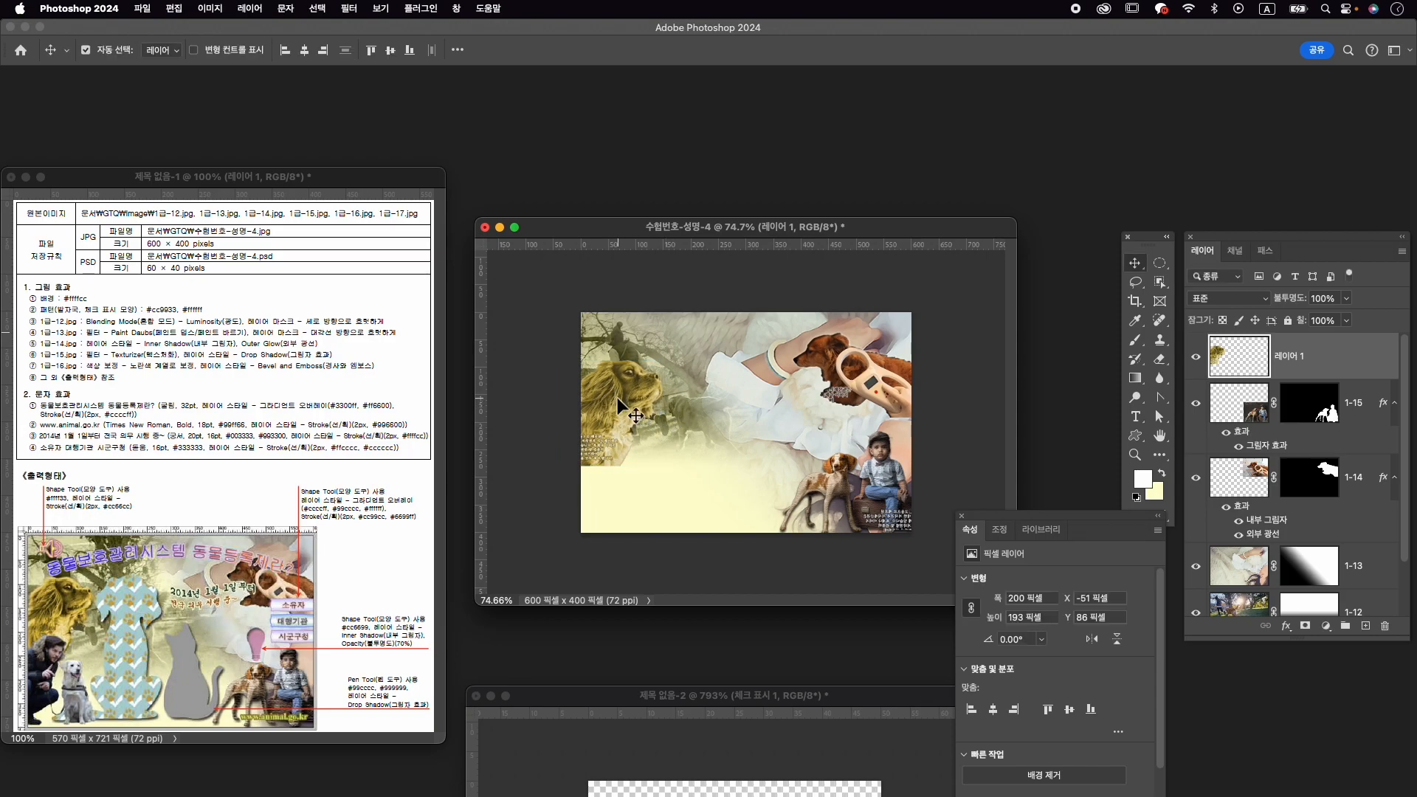
# Rename the yellow dog layer as 1-16 and apply a Bevel & Emboss layer style with its preset settings.
pyautogui.doubleClick(1291, 356)
pyautogui.write('1-16')
pyautogui.press('Return')
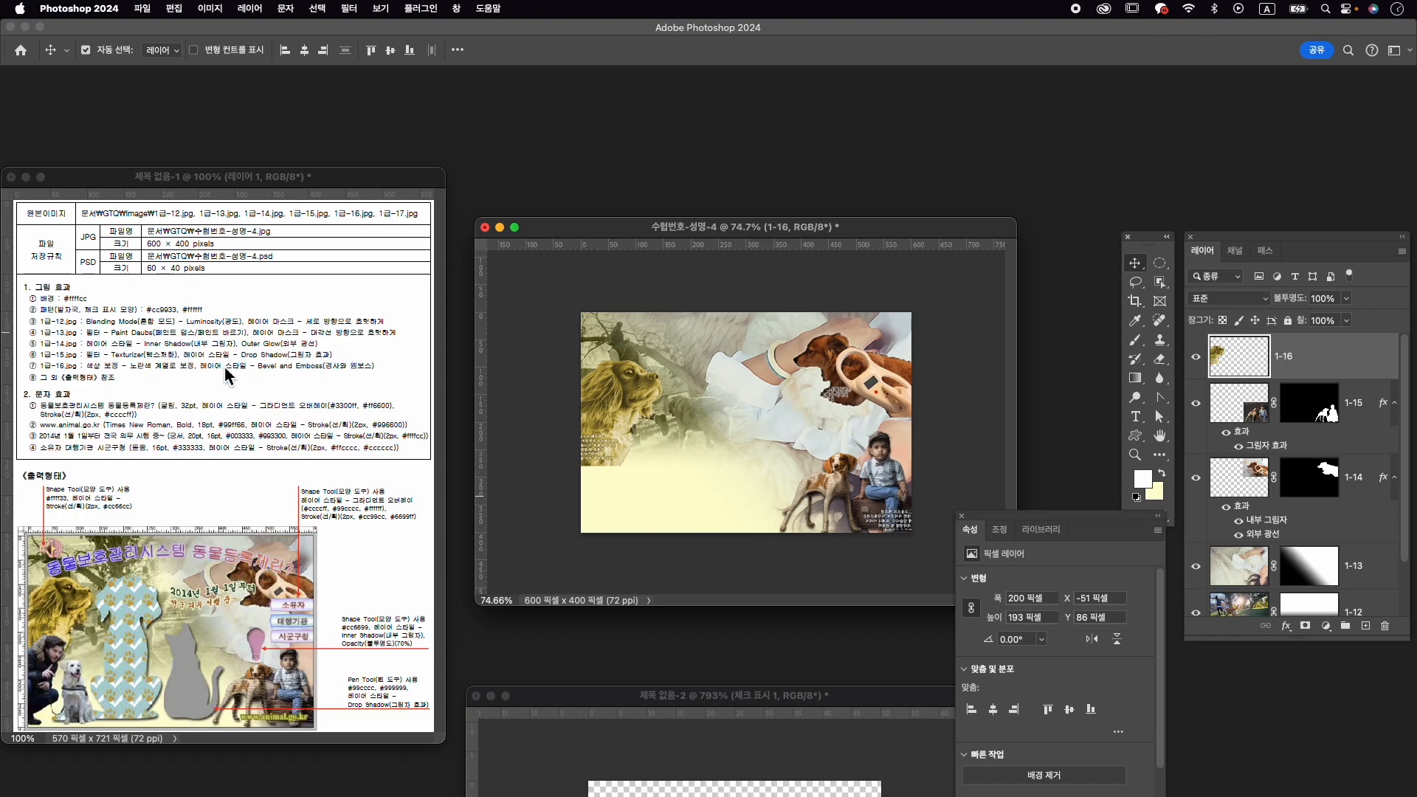
pyautogui.click(1286, 625)
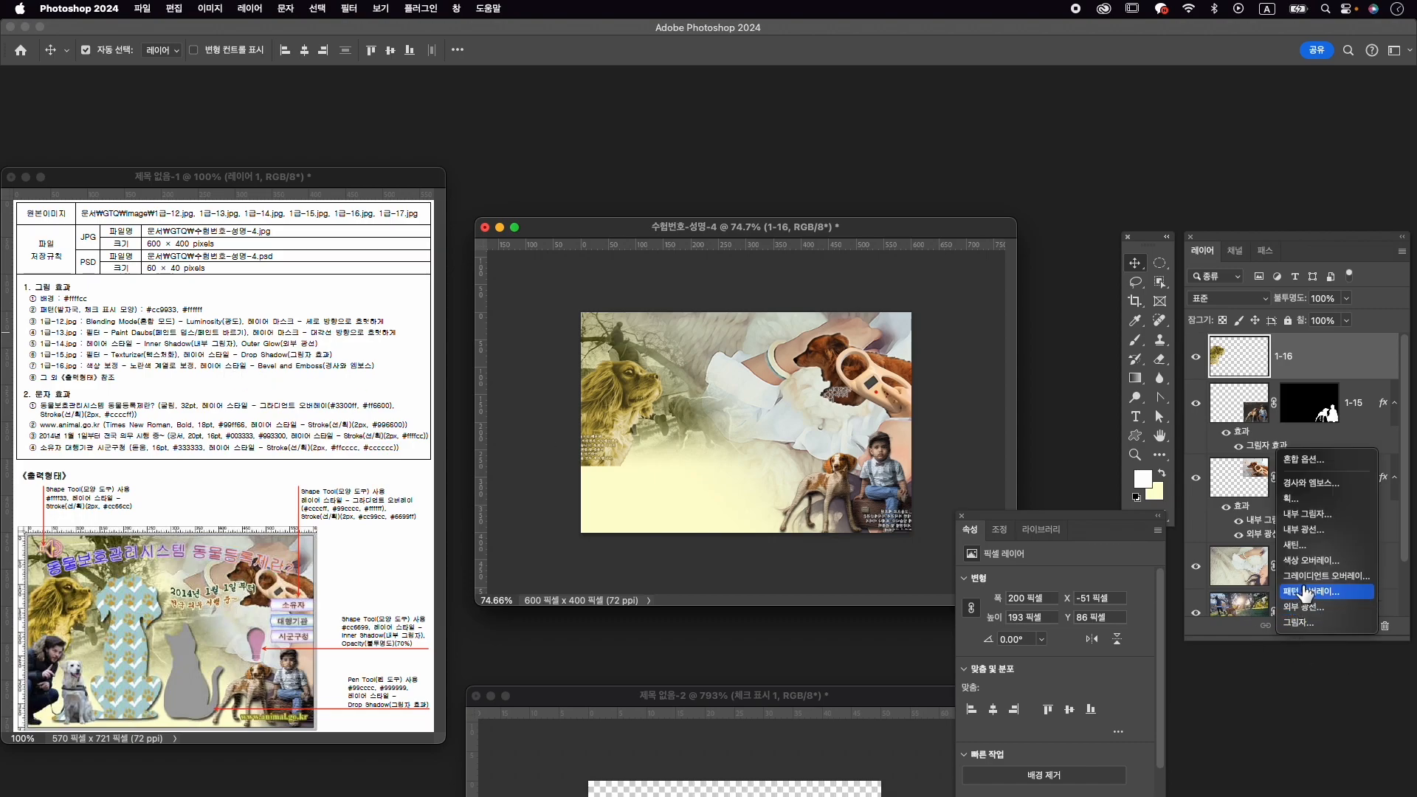
pyautogui.click(1310, 482)
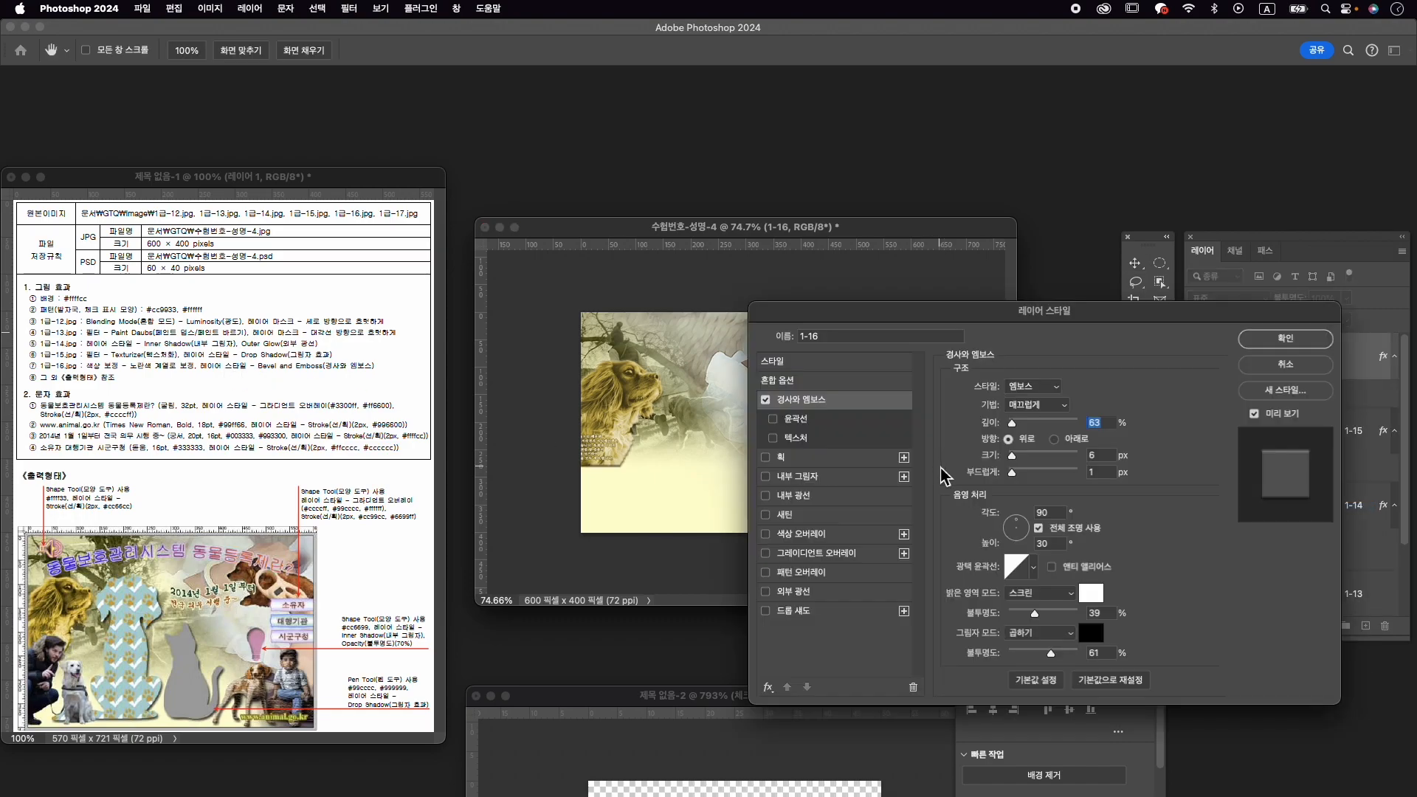
pyautogui.click(1285, 338)
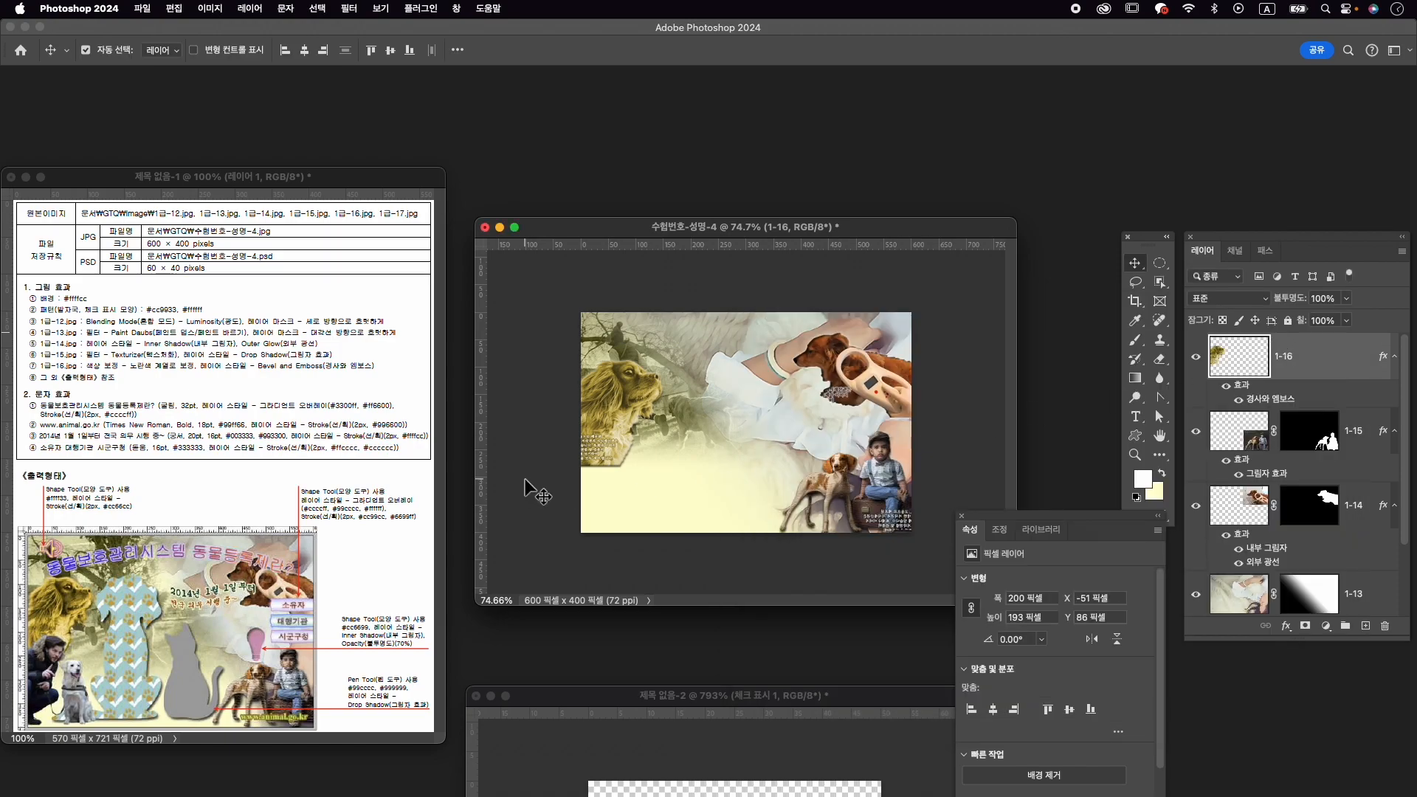
# Open 1급-17.jpg from the Image folder.
pyautogui.press('super+o')
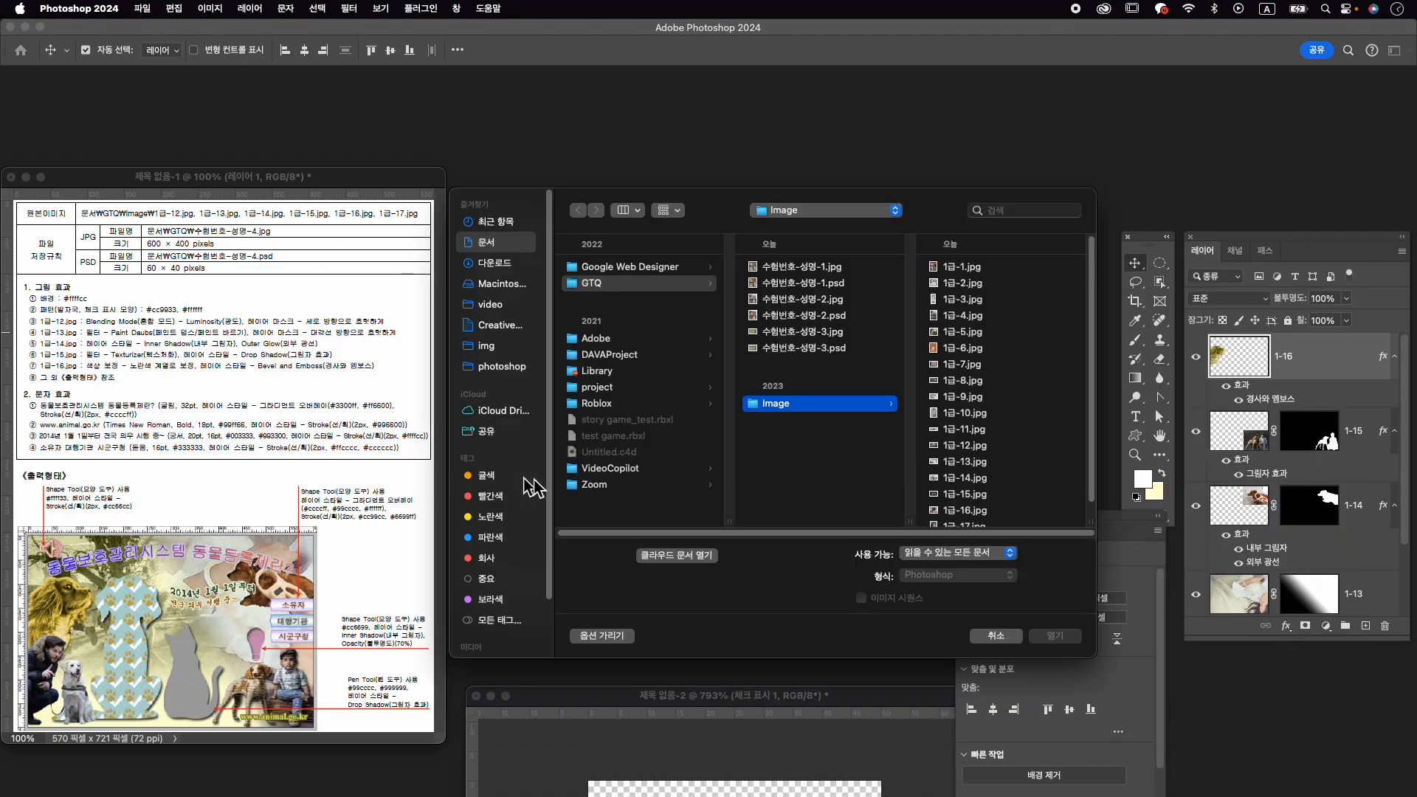
pyautogui.click(966, 523)
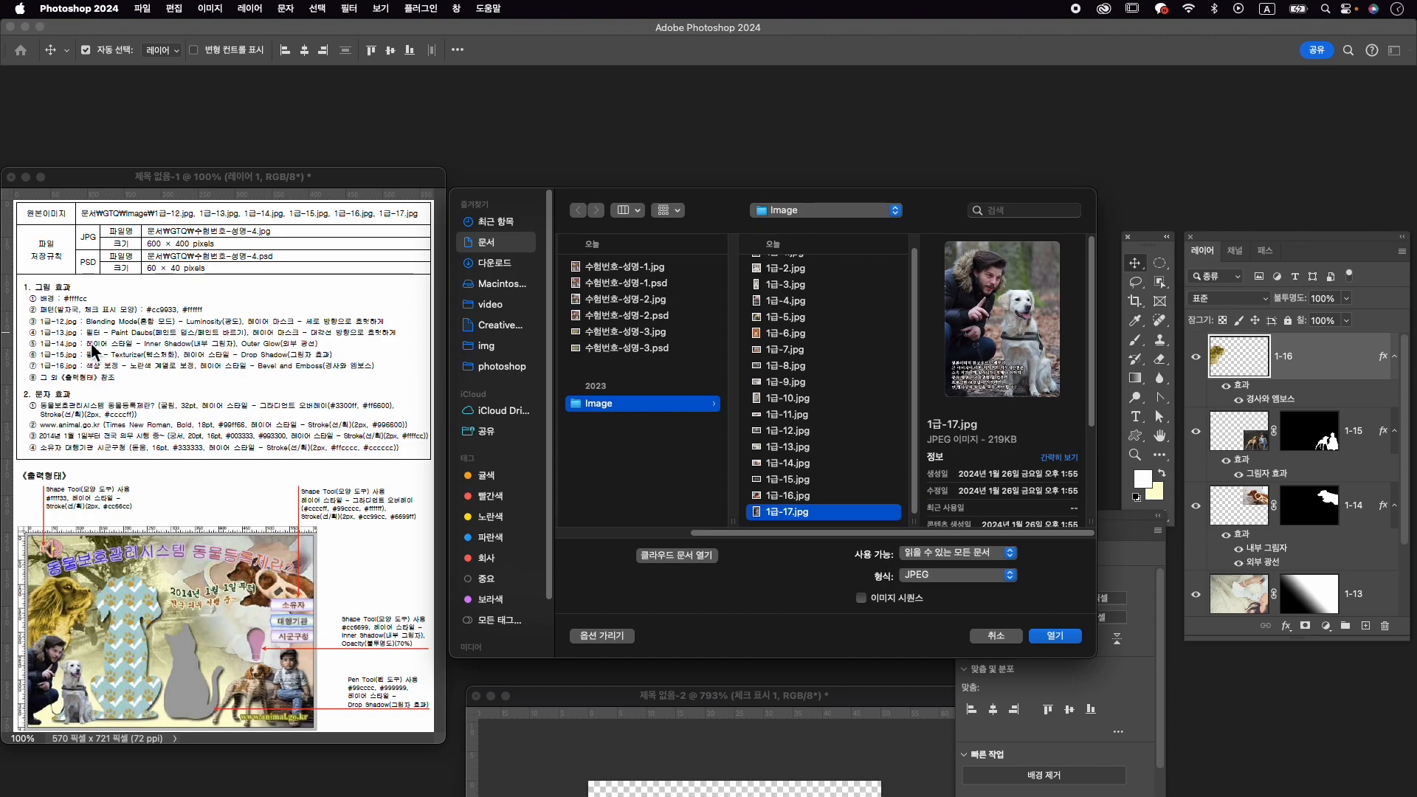
pyautogui.click(1055, 636)
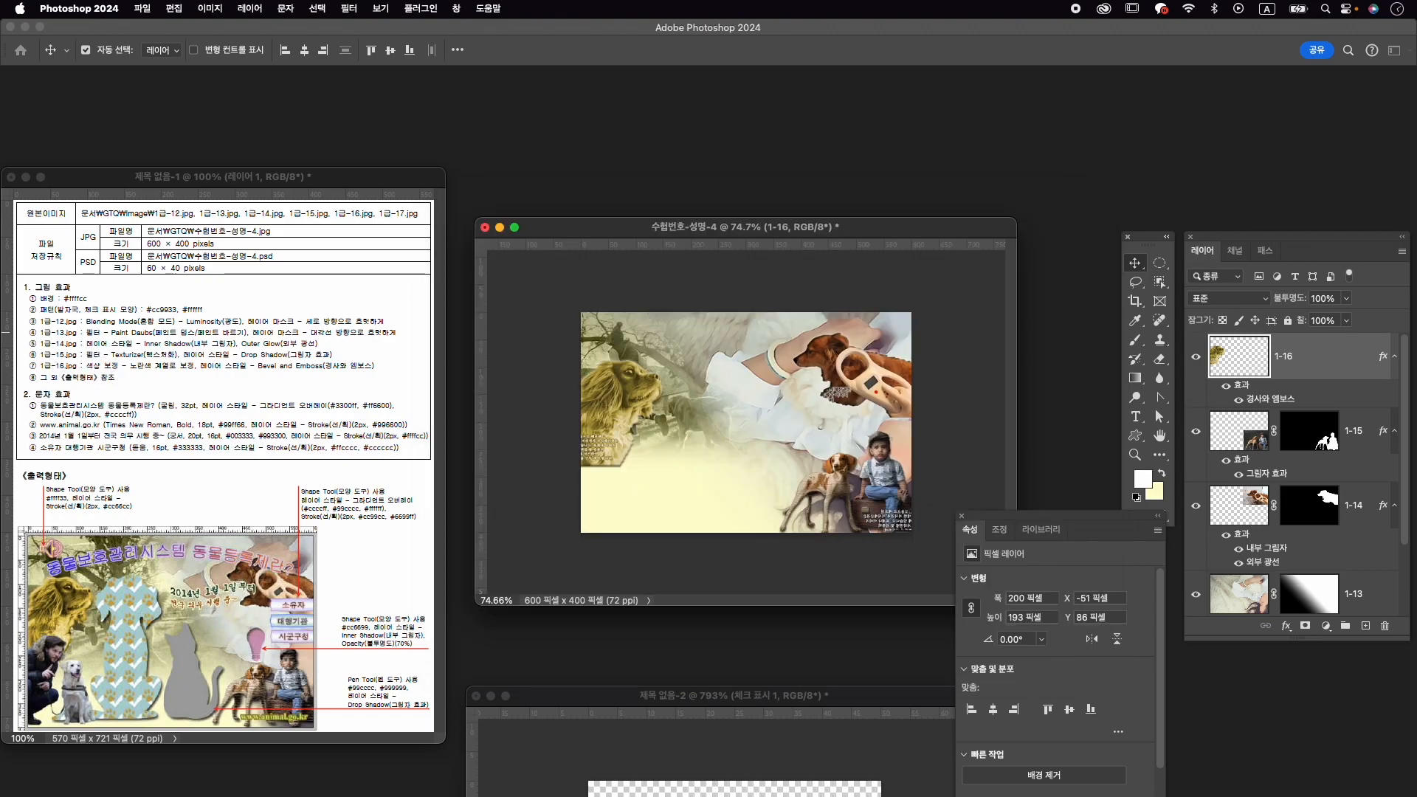
# Open the 1급-17.jpg photo and select the man and the dog with the Object Selection tool.
pyautogui.moveTo(237, 139); pyautogui.dragTo(722, 187)
pyautogui.click(1161, 283)
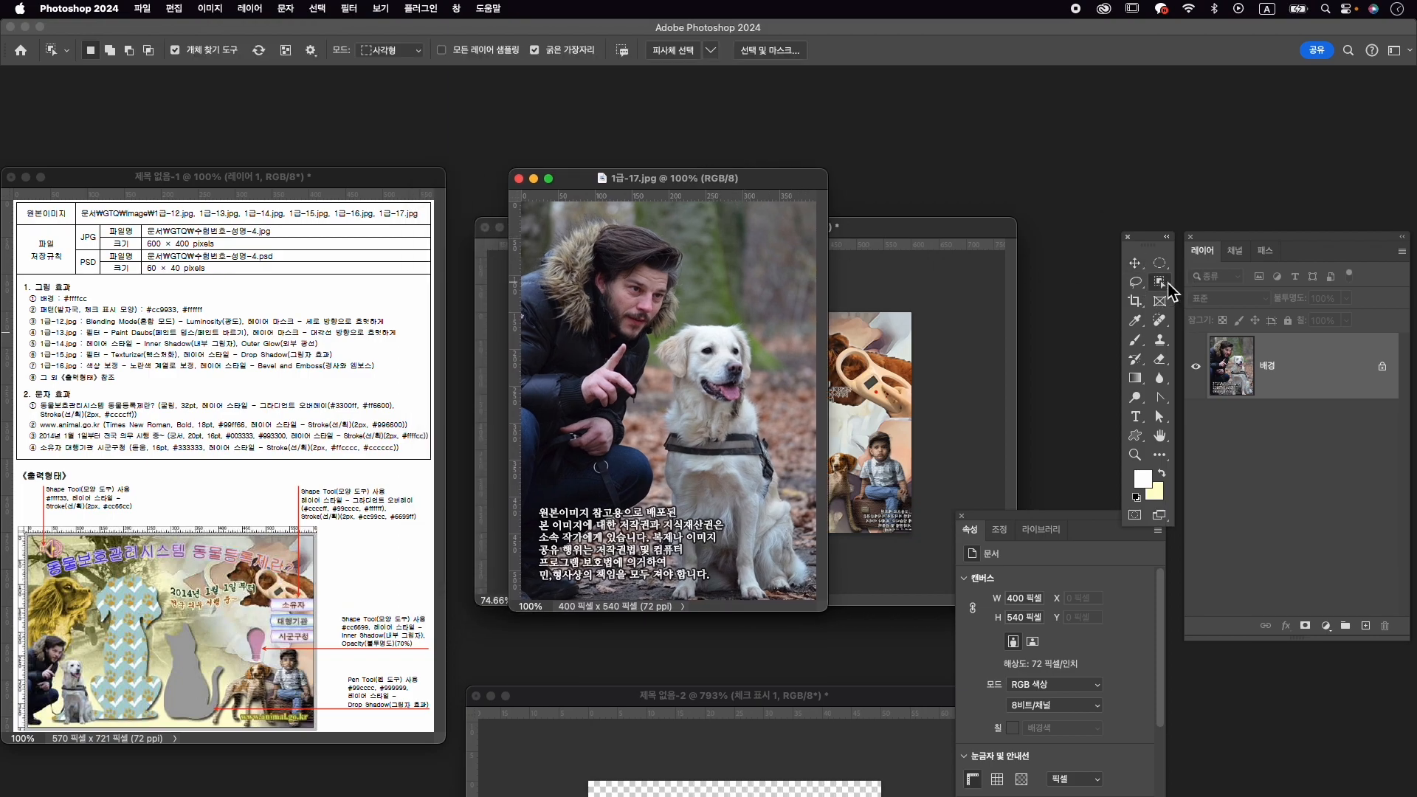
pyautogui.moveTo(793, 219); pyautogui.dragTo(491, 625)
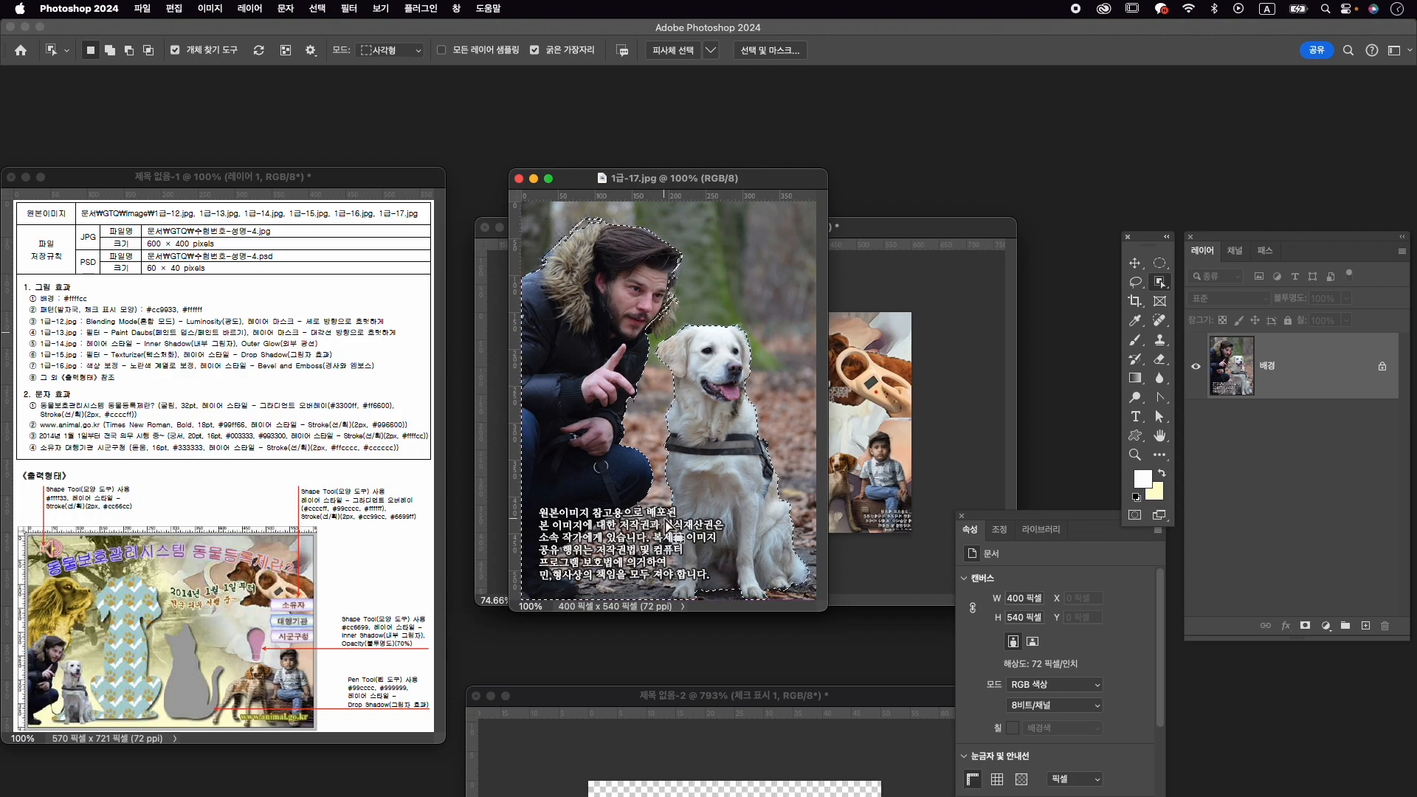
# Refine the selection edges around the man and the dog with the Quick Selection tool and turn it into a layer mask.
pyautogui.rightClick(1160, 283)
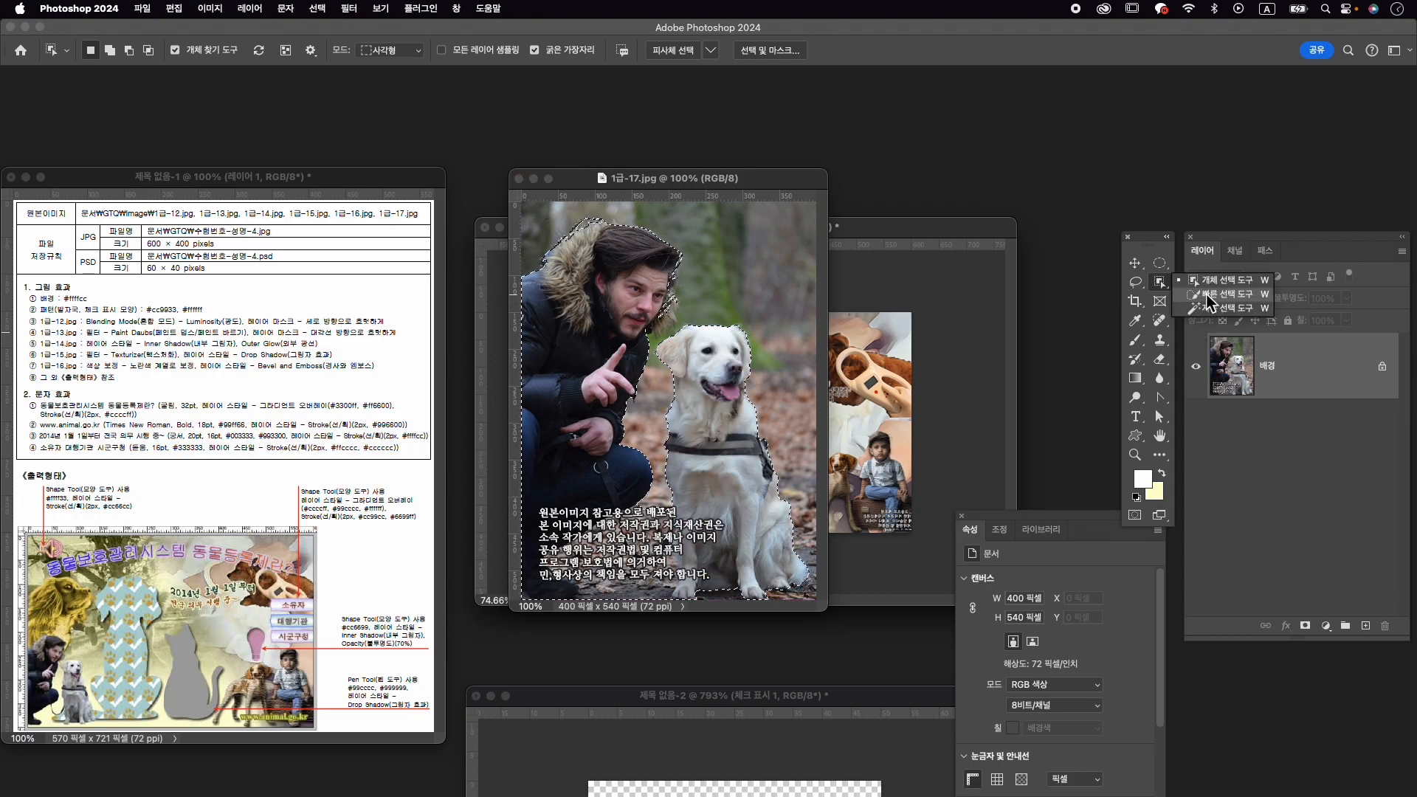
pyautogui.click(1210, 293)
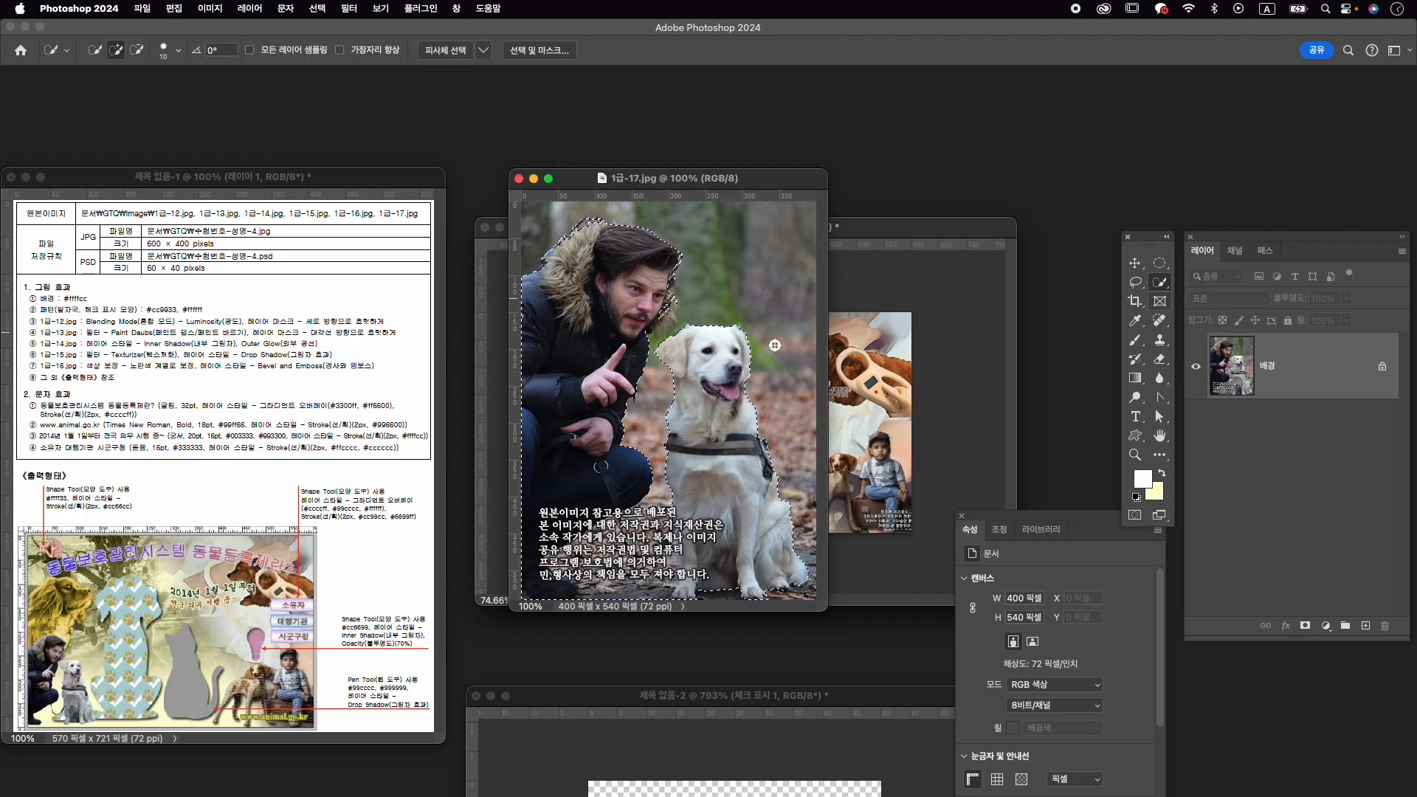
pyautogui.keyDown('alt'); pyautogui.moveTo(564, 231); pyautogui.dragTo(608, 213); pyautogui.keyUp('alt')
pyautogui.moveTo(564, 262); pyautogui.dragTo(588, 240)
pyautogui.press('alt')
pyautogui.press('alt')
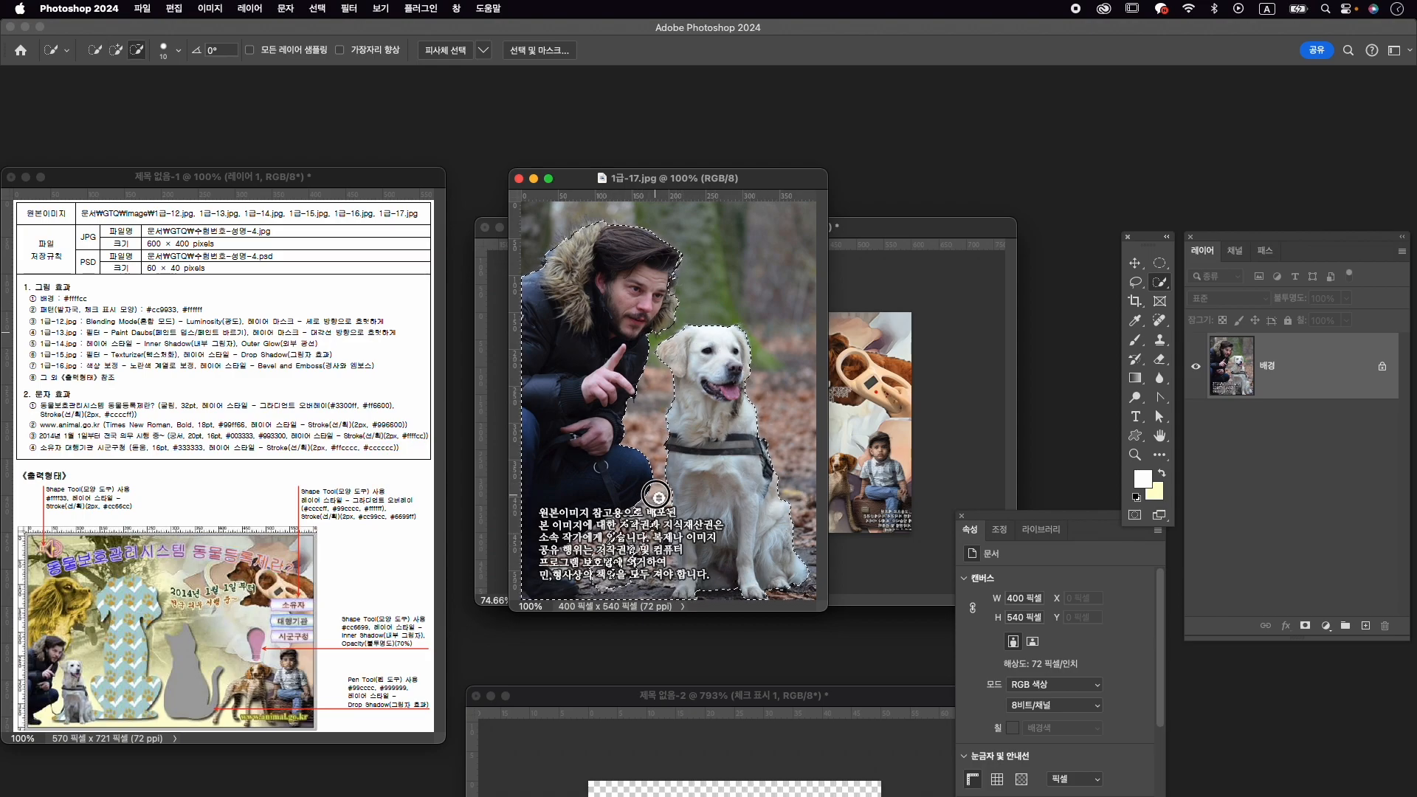
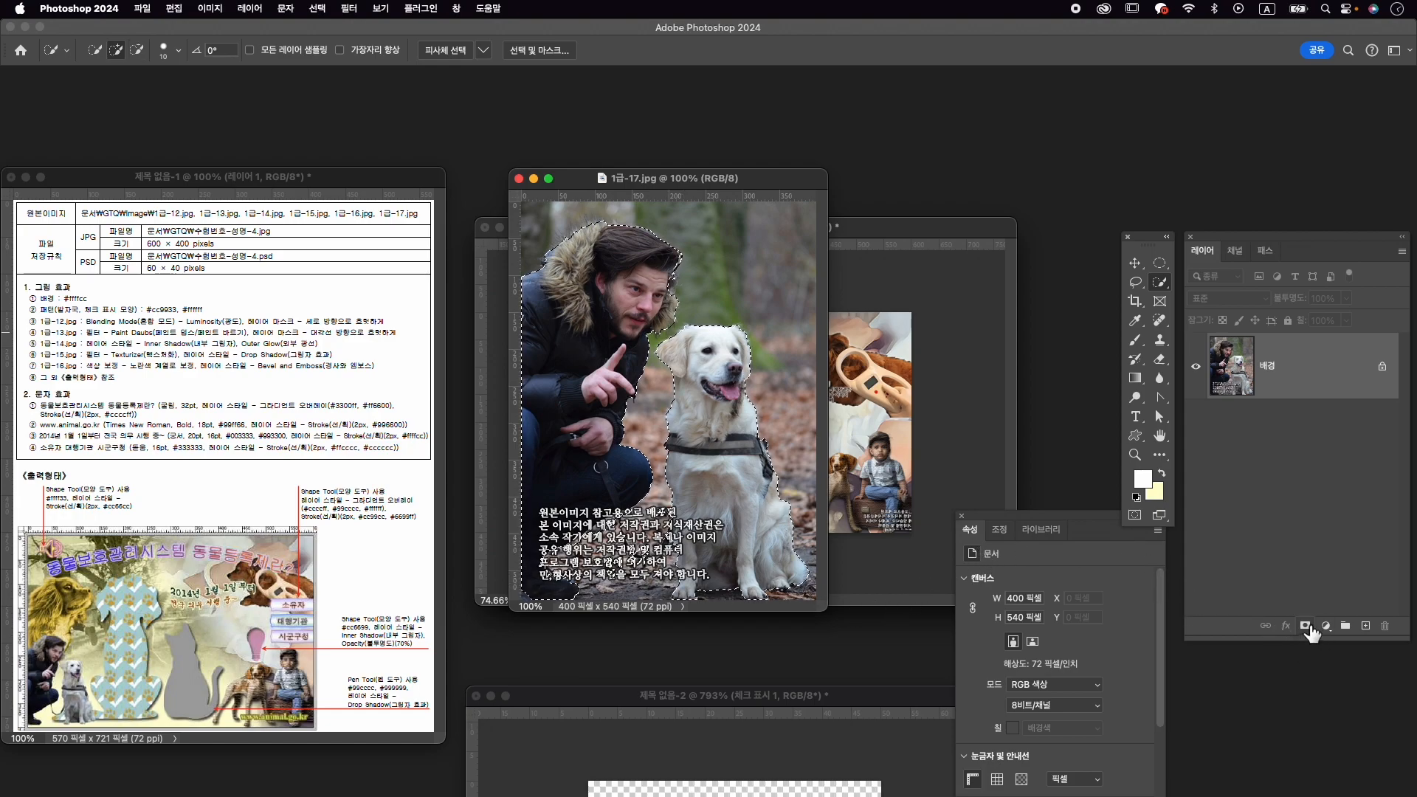
pyautogui.click(1304, 626)
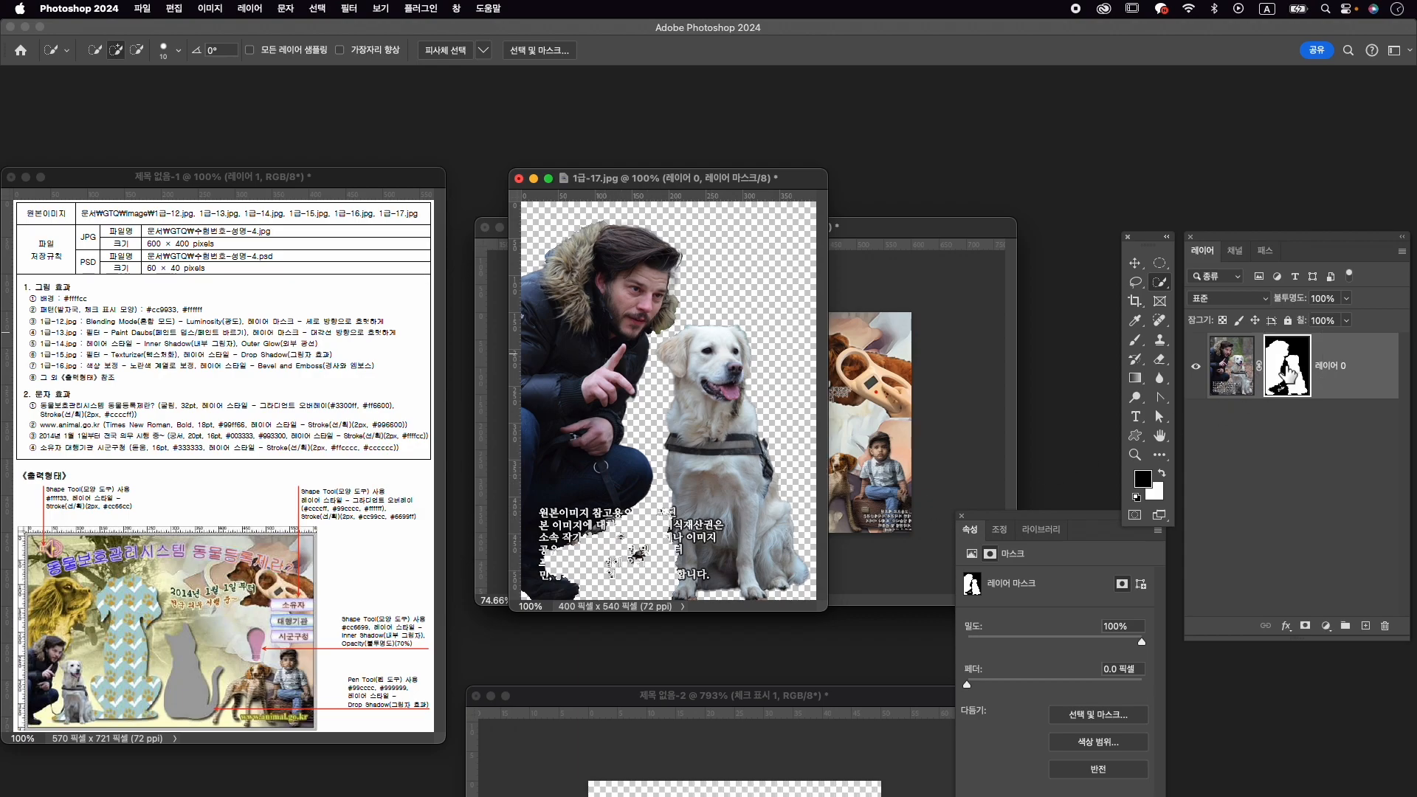
# Paint black on the layer mask with the Brush tool to hide leftover background specks between the man and the dog.
pyautogui.click(1135, 340)
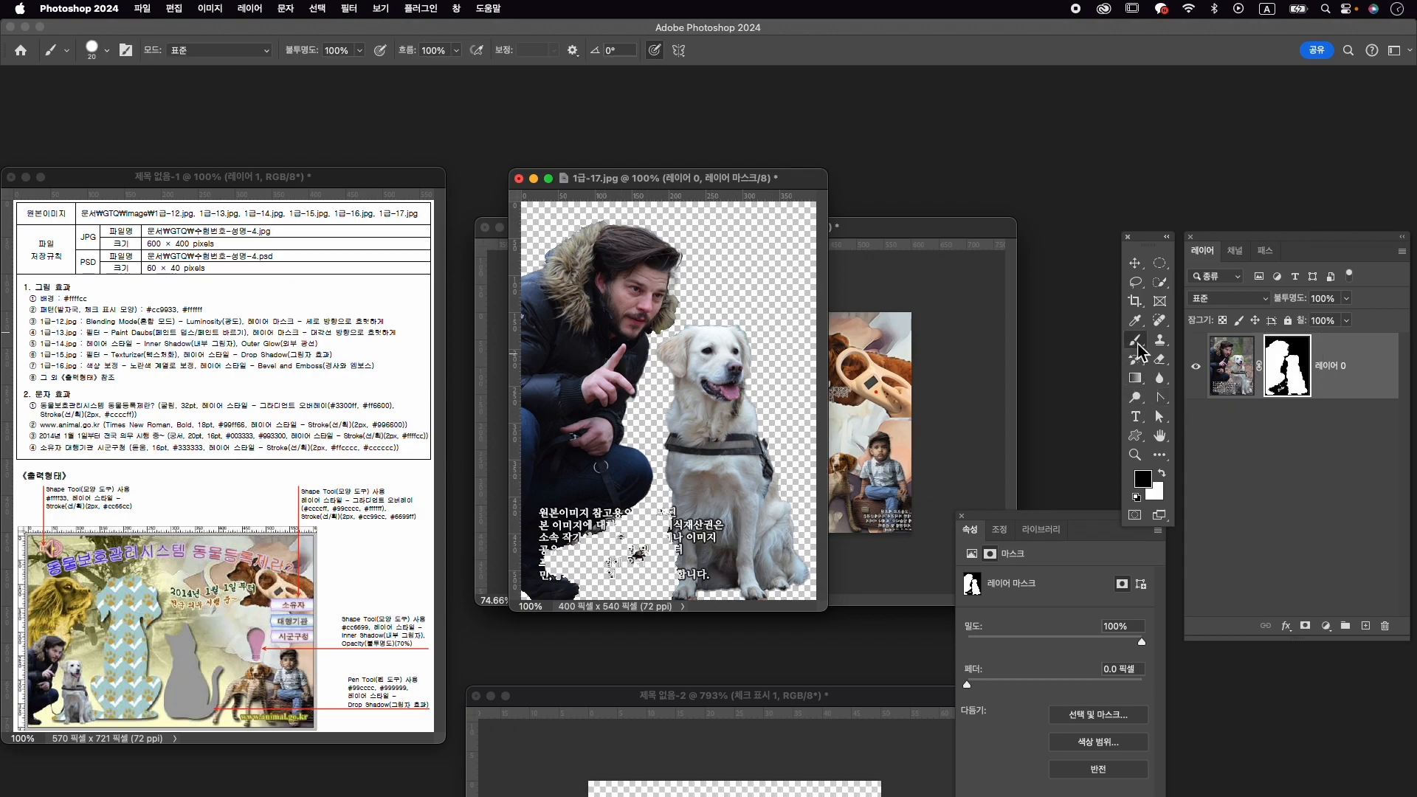
pyautogui.click(1171, 341)
pyautogui.moveTo(639, 557)
pyautogui.mouseDown()
pyautogui.moveTo(612, 576)
pyautogui.moveTo(662, 515)
pyautogui.mouseUp()
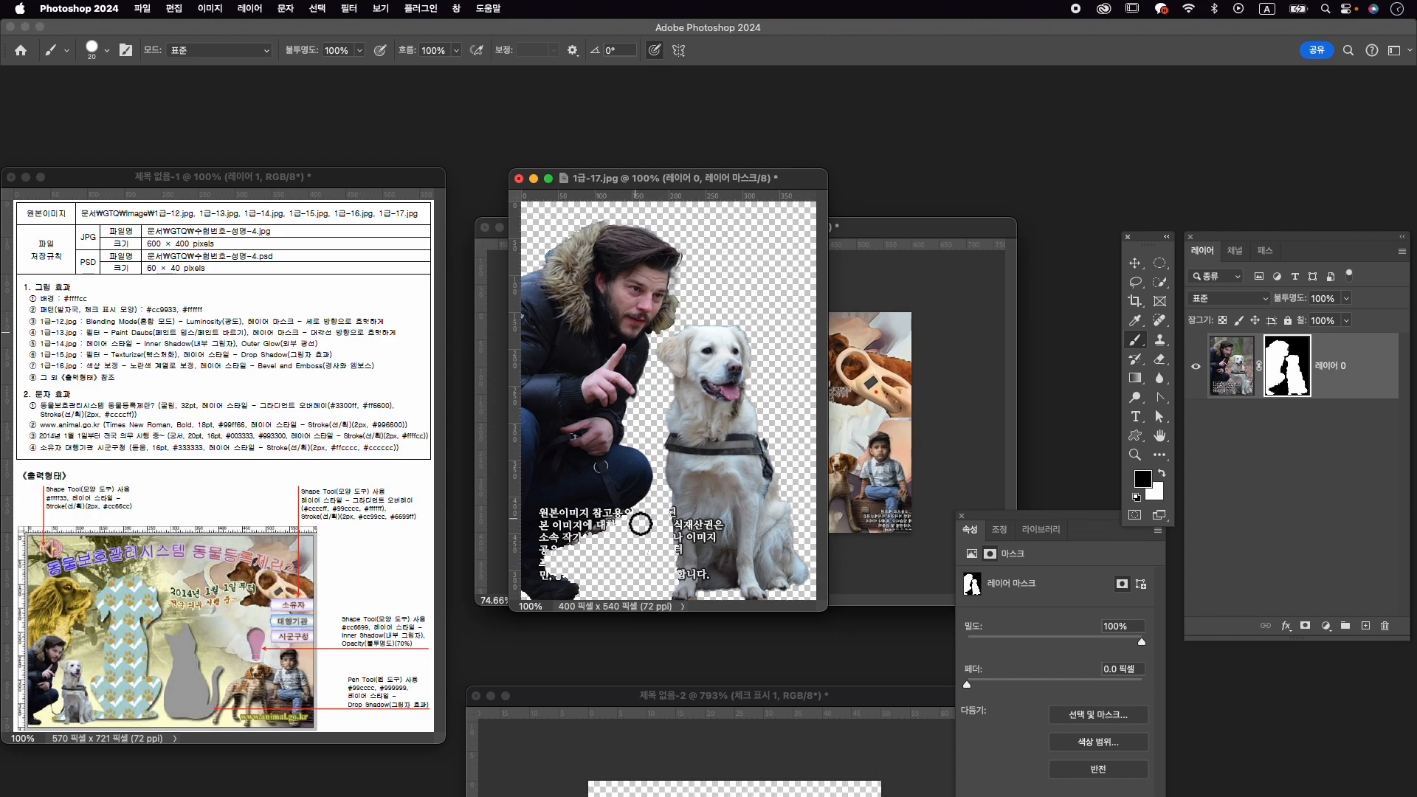
pyautogui.moveTo(561, 558); pyautogui.dragTo(596, 585)
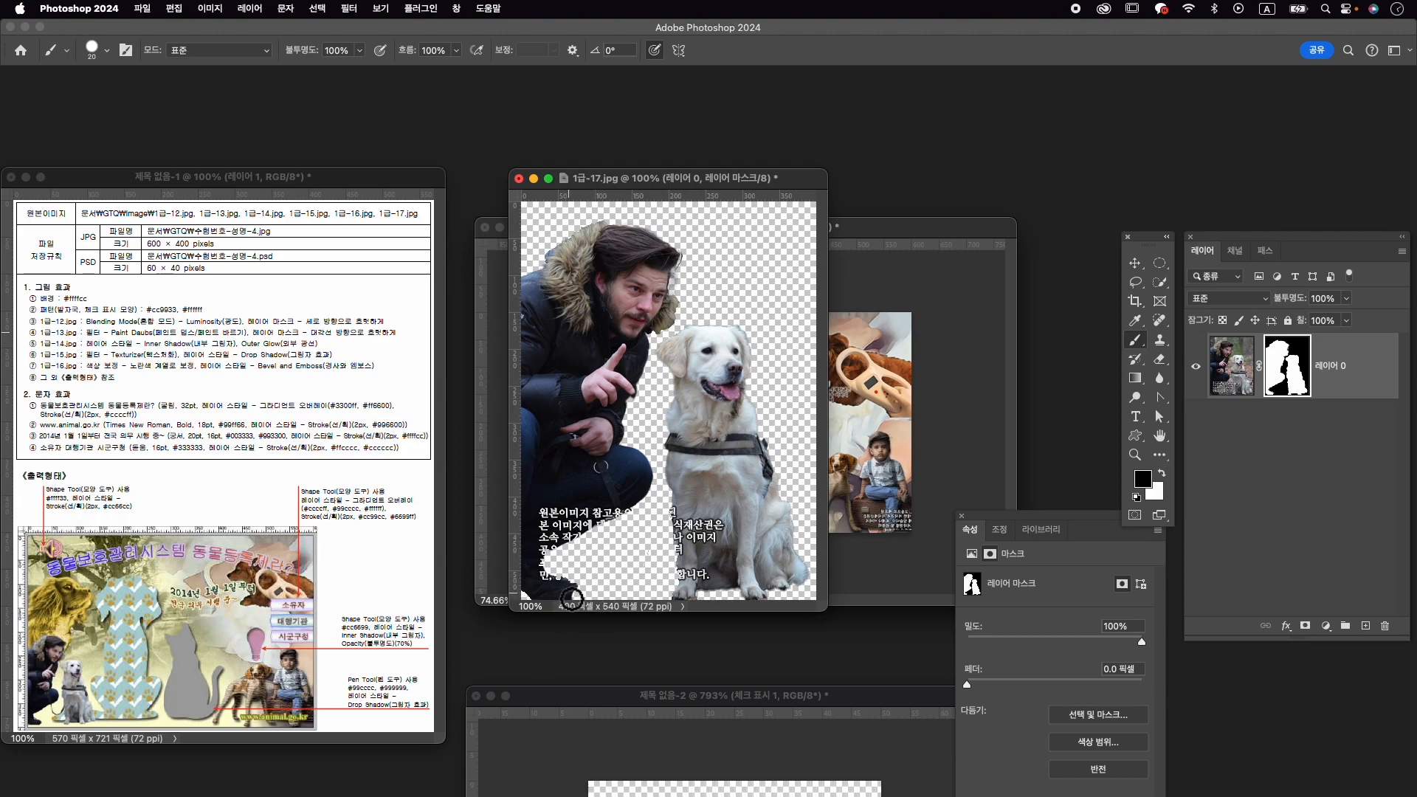
pyautogui.press('x')
pyautogui.press('x')
# Move the masked man and dog into the 수험번호-성명-4 document and scale them to about 35% in the canvas's lower-left corner.
pyautogui.press('v')
pyautogui.moveTo(642, 341); pyautogui.dragTo(714, 347)
pyautogui.hotkey('ctrl', 't')
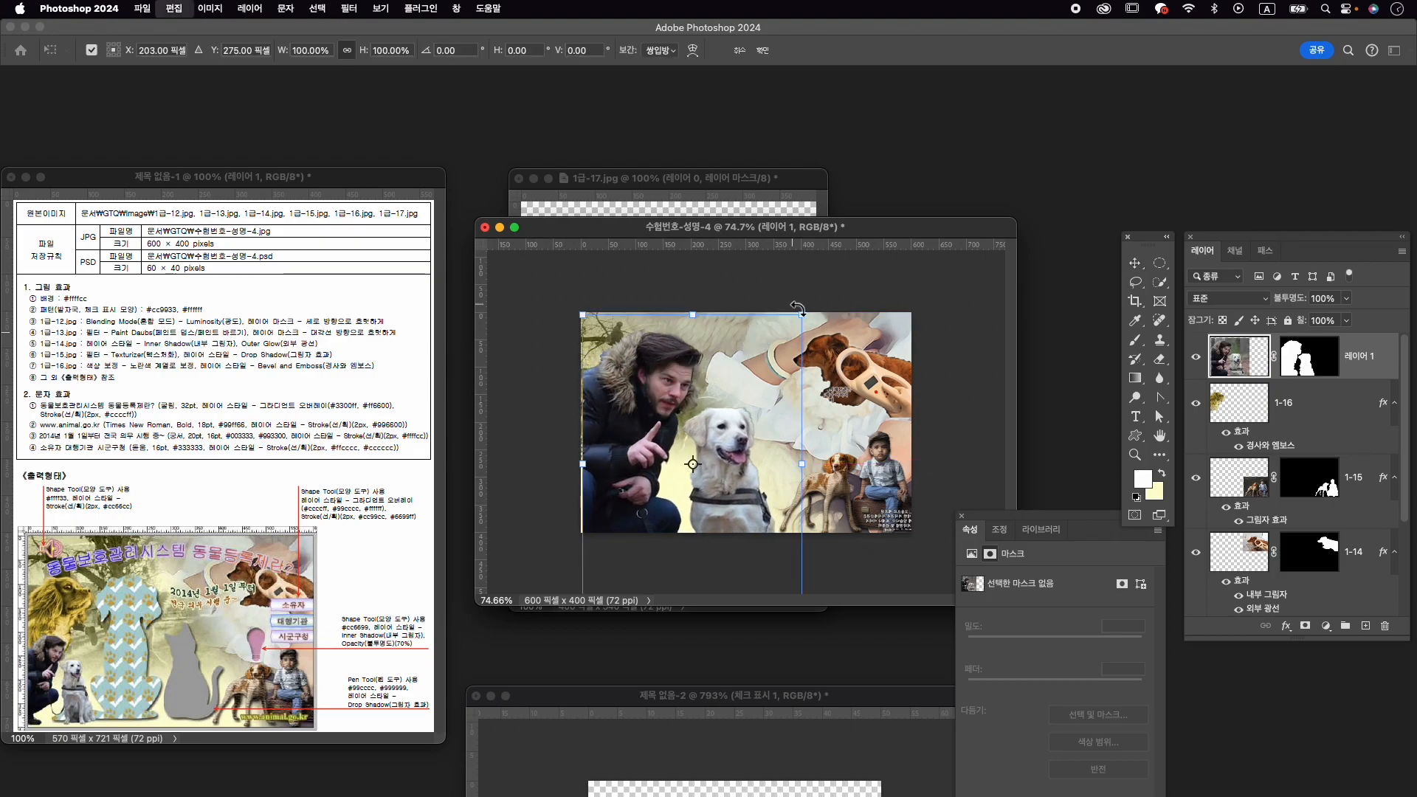
pyautogui.moveTo(803, 312); pyautogui.dragTo(650, 448)
pyautogui.moveTo(627, 496); pyautogui.dragTo(629, 442)
pyautogui.moveTo(685, 393); pyautogui.dragTo(668, 409)
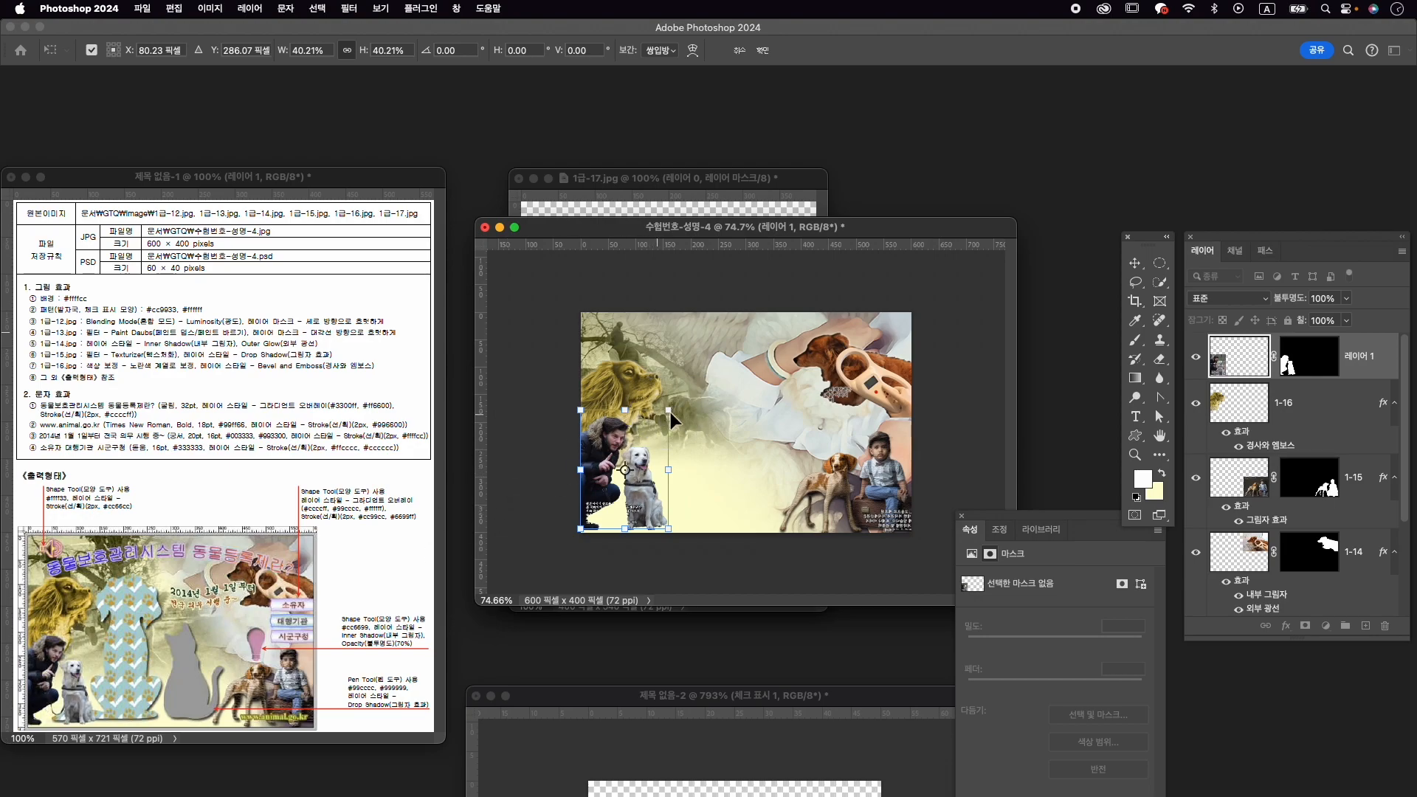
pyautogui.moveTo(680, 411)
pyautogui.mouseDown()
pyautogui.moveTo(655, 406)
pyautogui.moveTo(662, 422)
pyautogui.mouseUp()
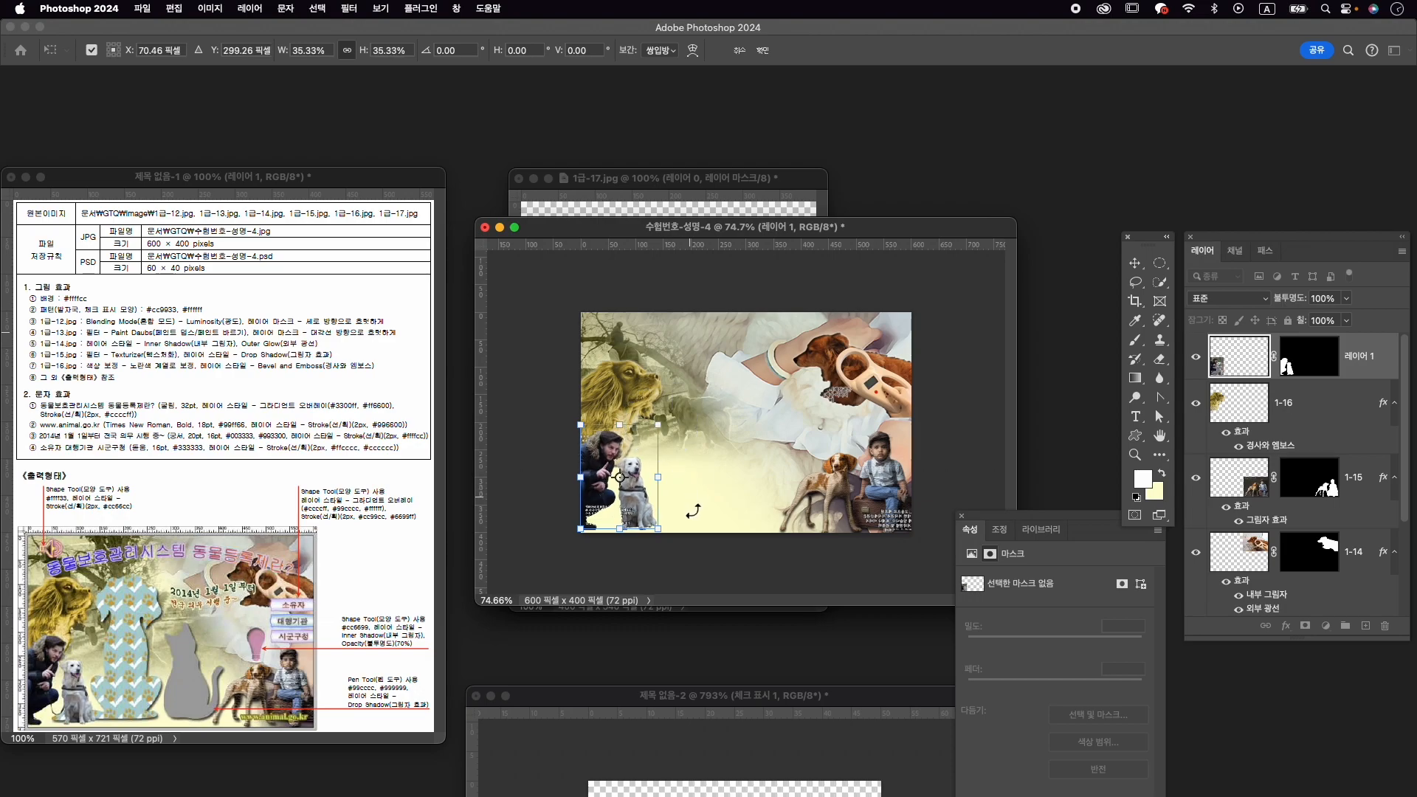
pyautogui.press('Return')
# Rename the man-and-dog layer as 1-17 and close the 1급-17.jpg document.
pyautogui.doubleClick(1350, 357)
pyautogui.write('1-')
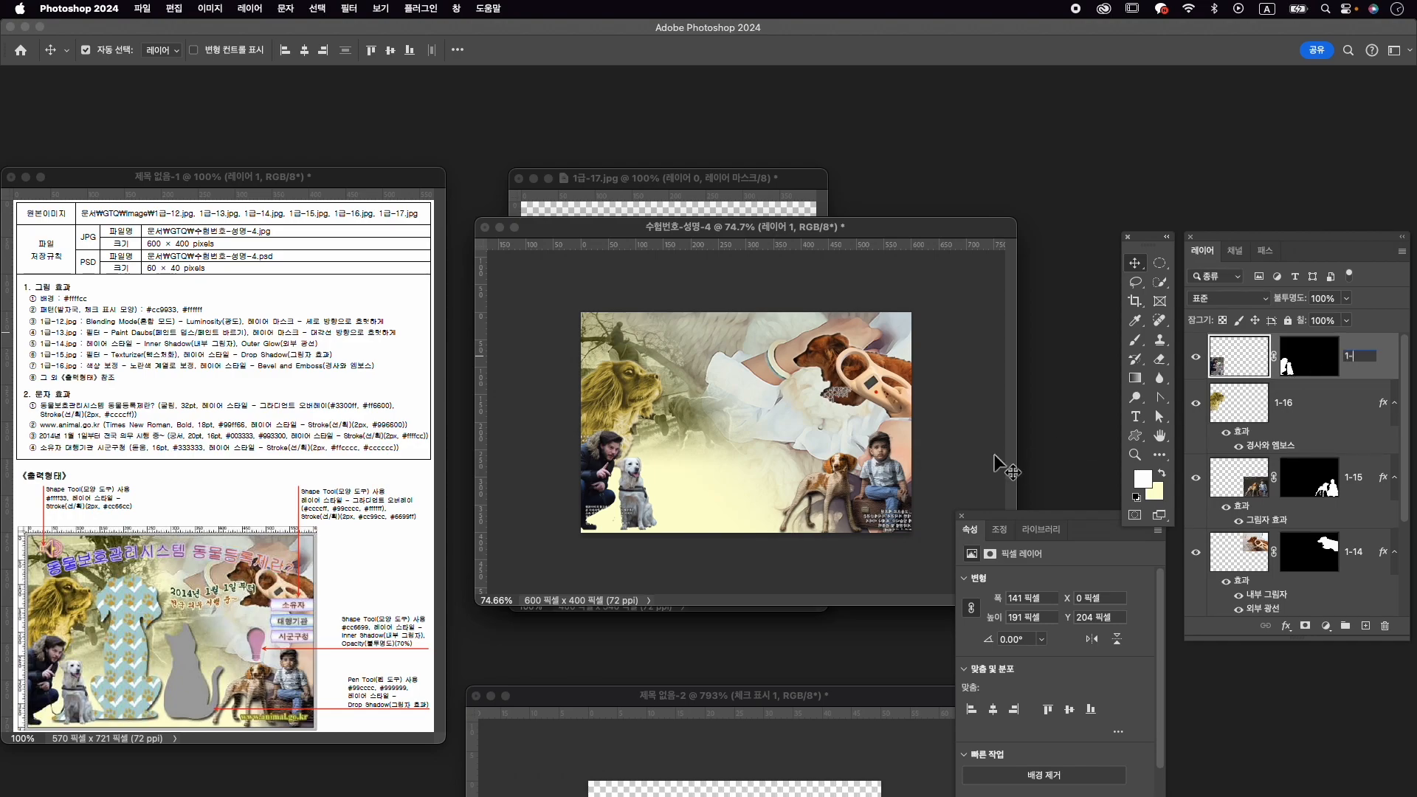
pyautogui.press('Return')
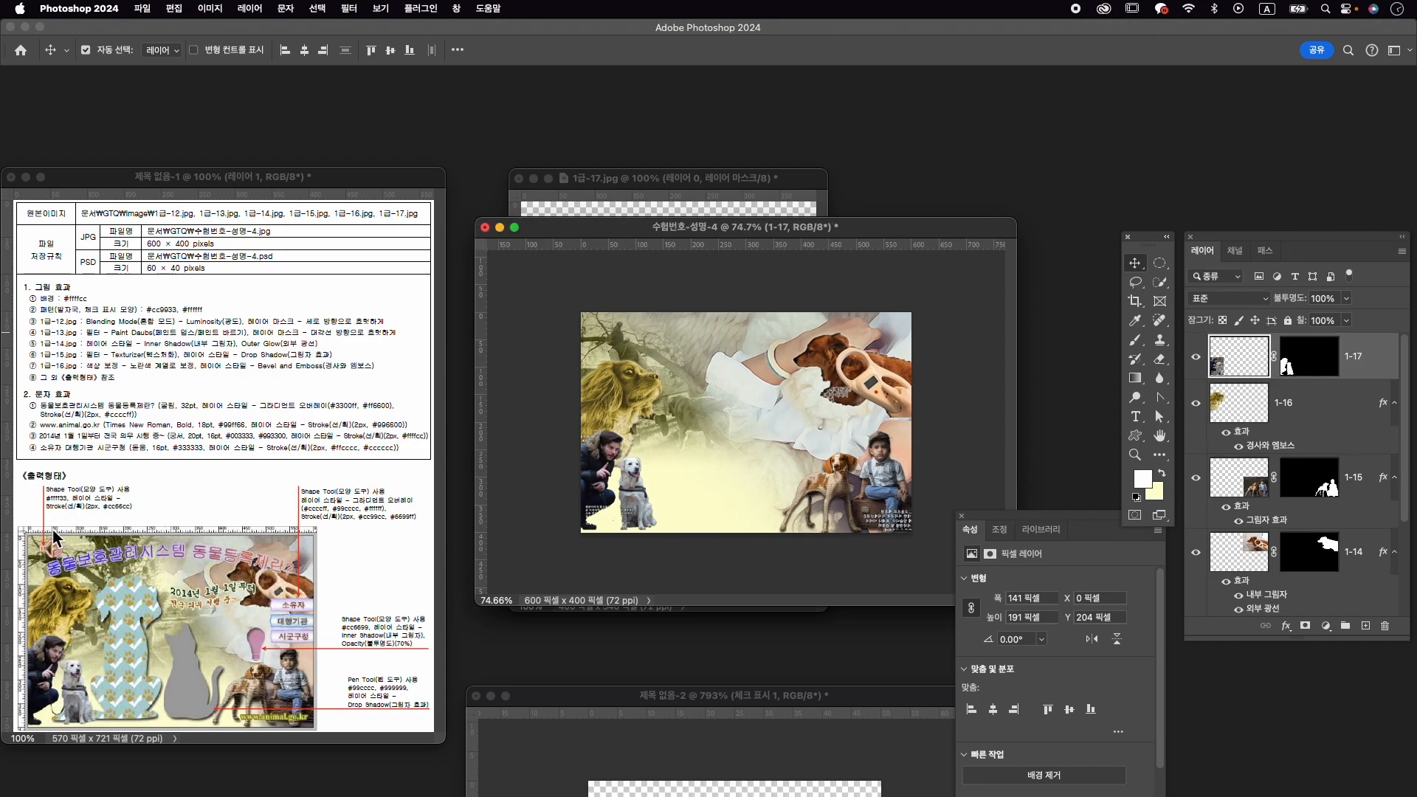
pyautogui.click(519, 178)
pyautogui.click(699, 296)
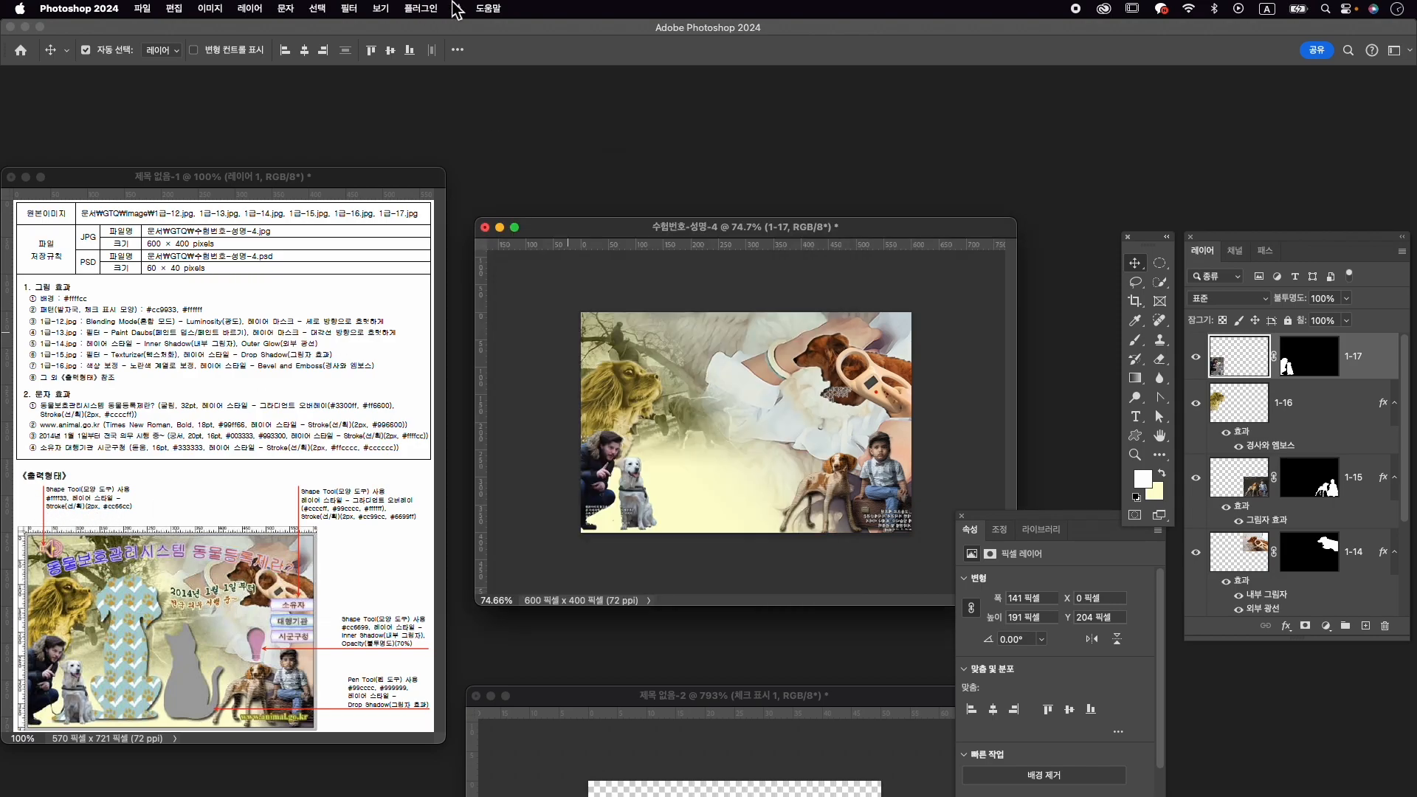
# Open the Shapes library, search it for 소리, and clear the search filter.
pyautogui.click(457, 8)
pyautogui.click(521, 224)
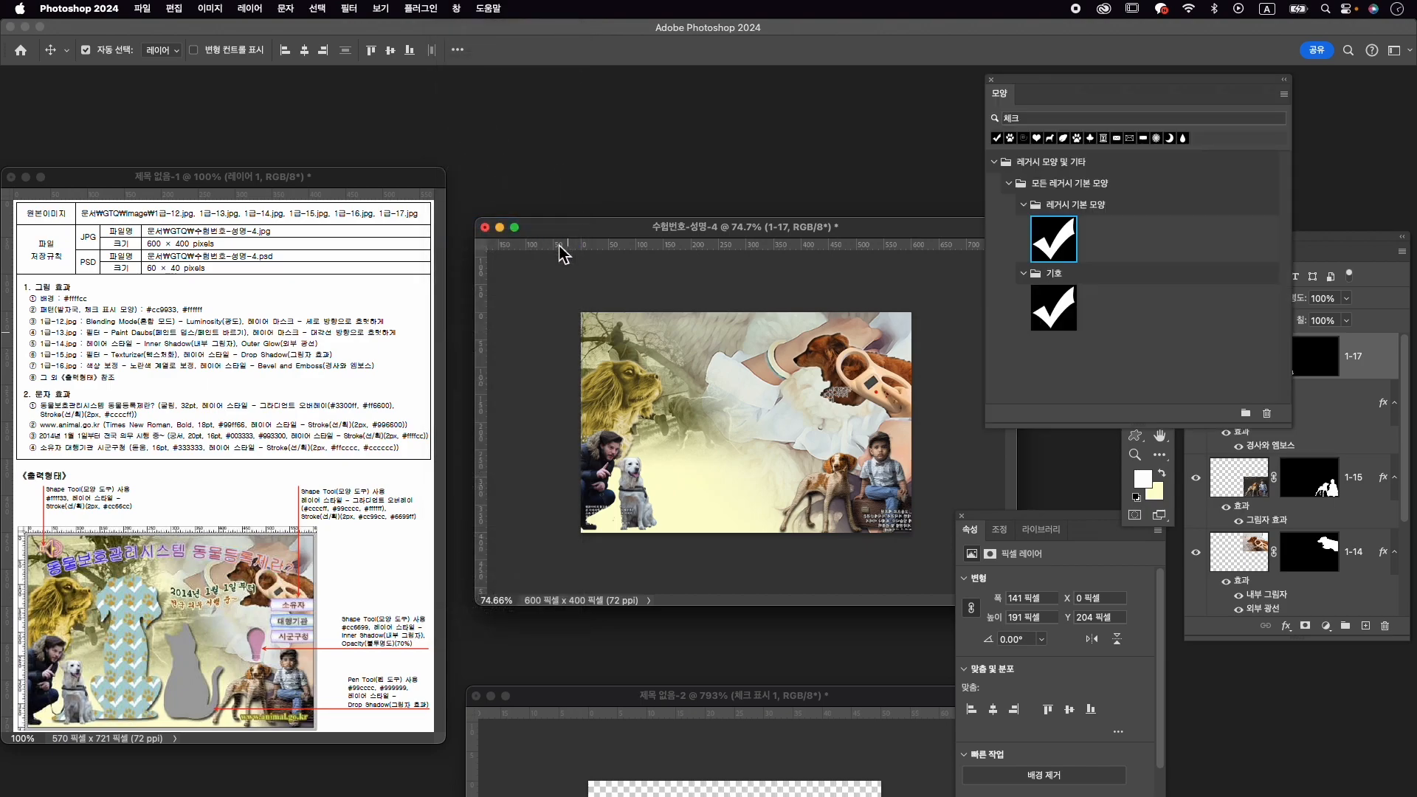
pyautogui.click(1123, 120)
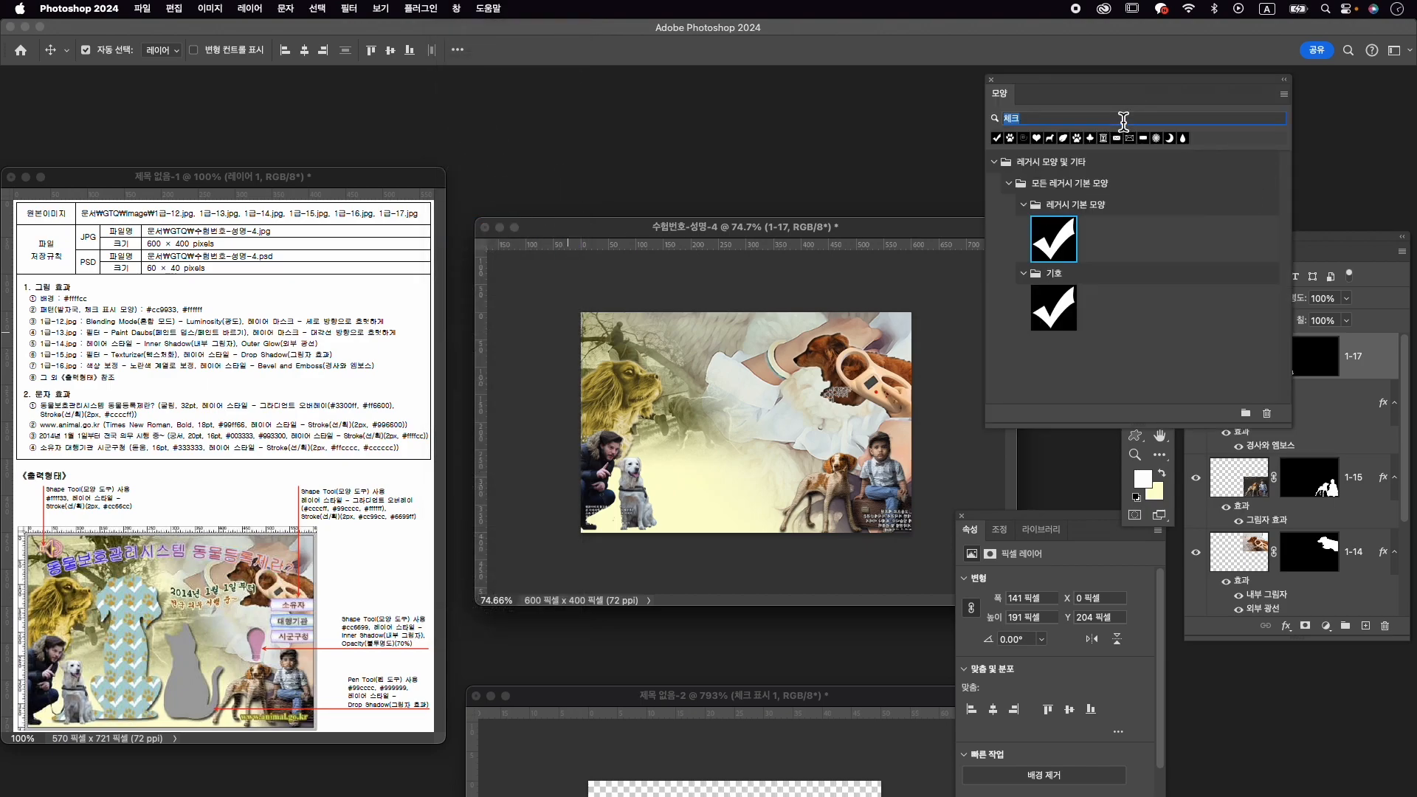
pyautogui.write('th')
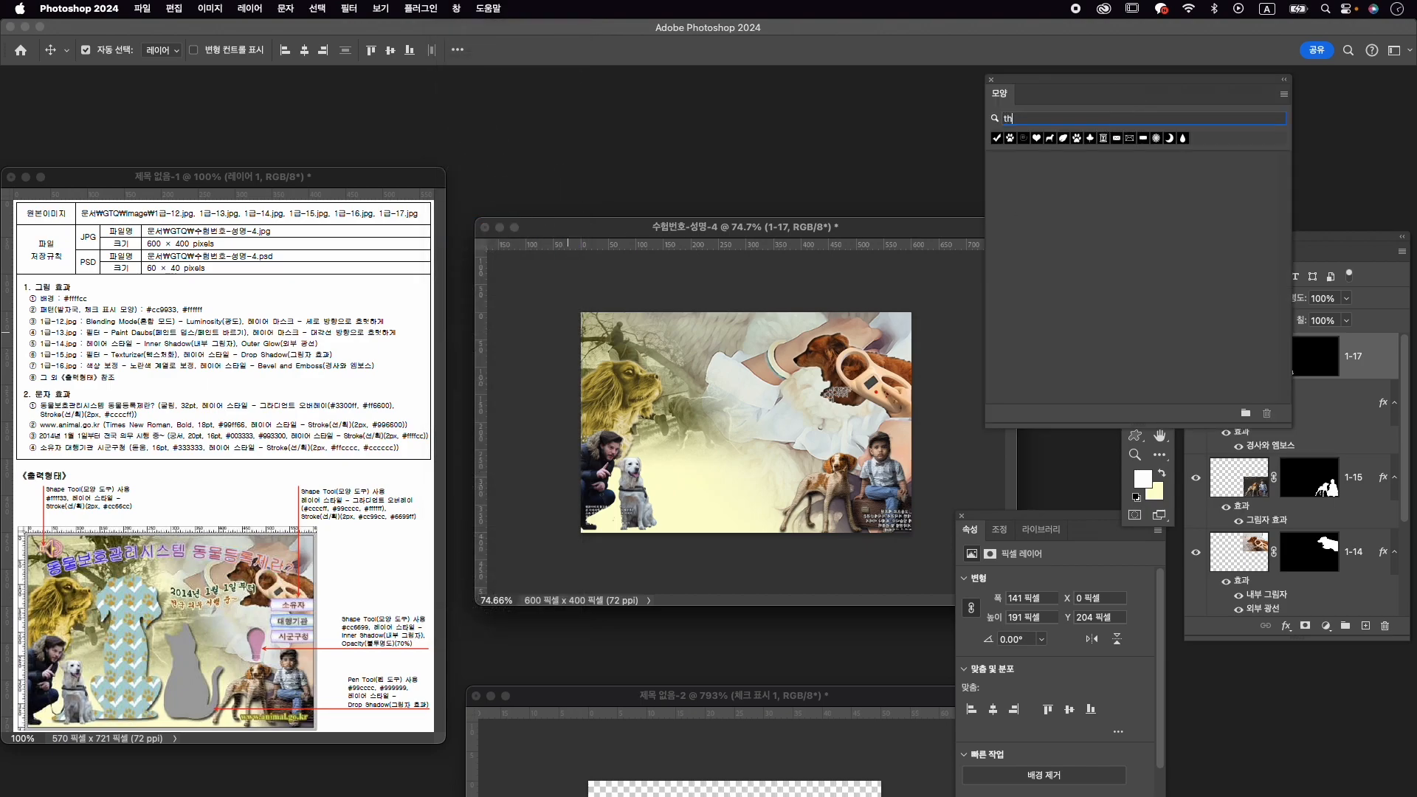
pyautogui.press('BackSpace')
pyautogui.hotkey('ctrl', 'space')
pyautogui.write('음소고')
pyautogui.write('소리')
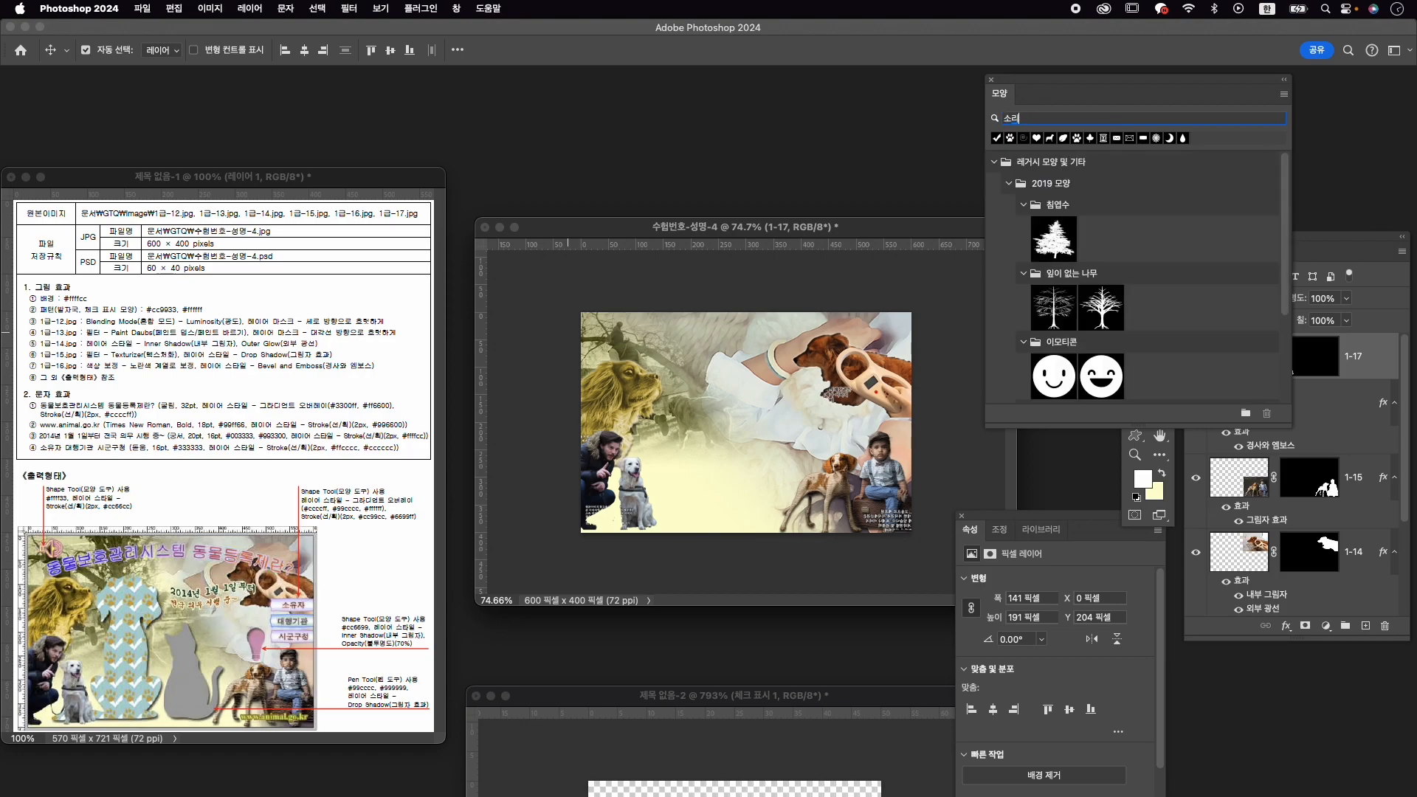
pyautogui.doubleClick(1069, 126)
pyautogui.press('BackSpace')
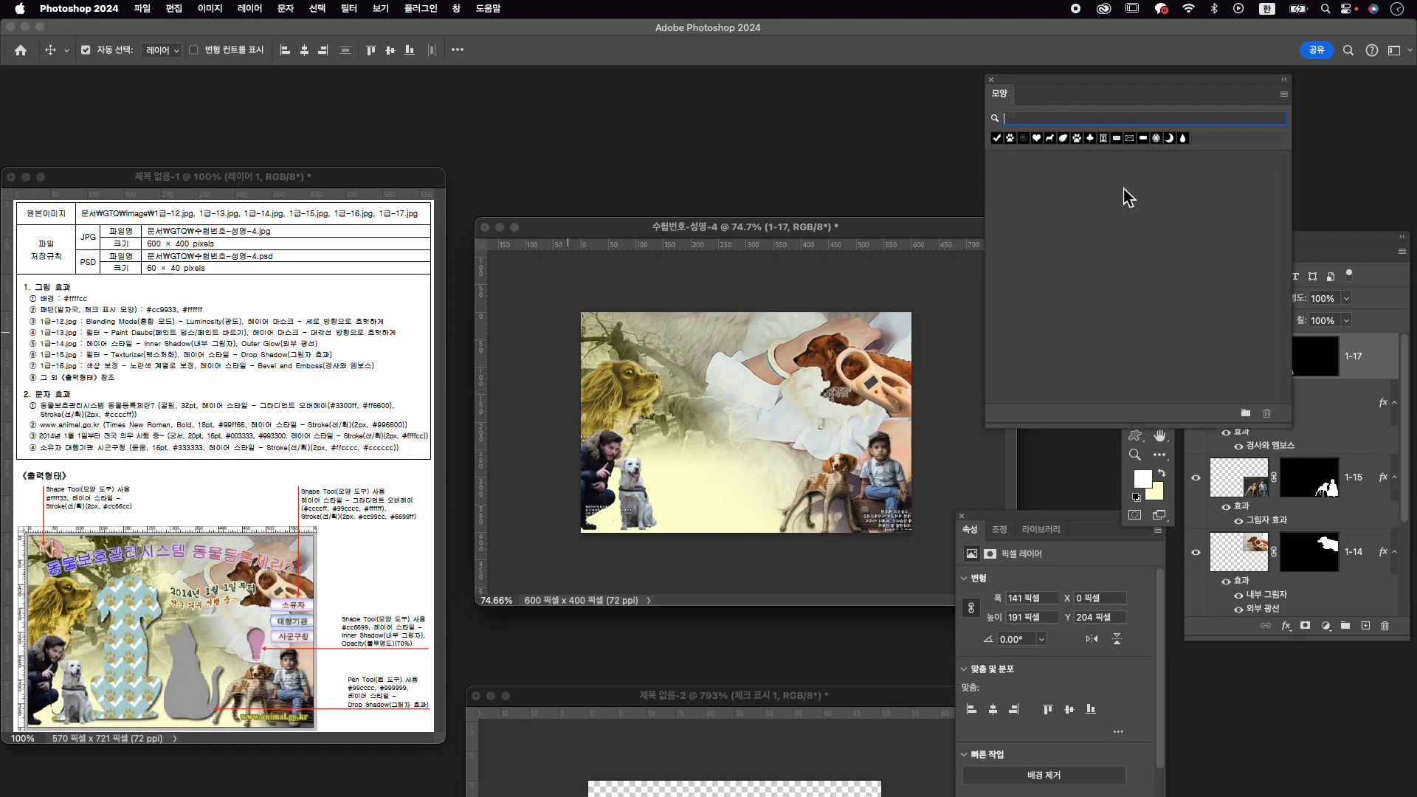
pyautogui.doubleClick(1052, 121)
pyautogui.press('BackSpace')
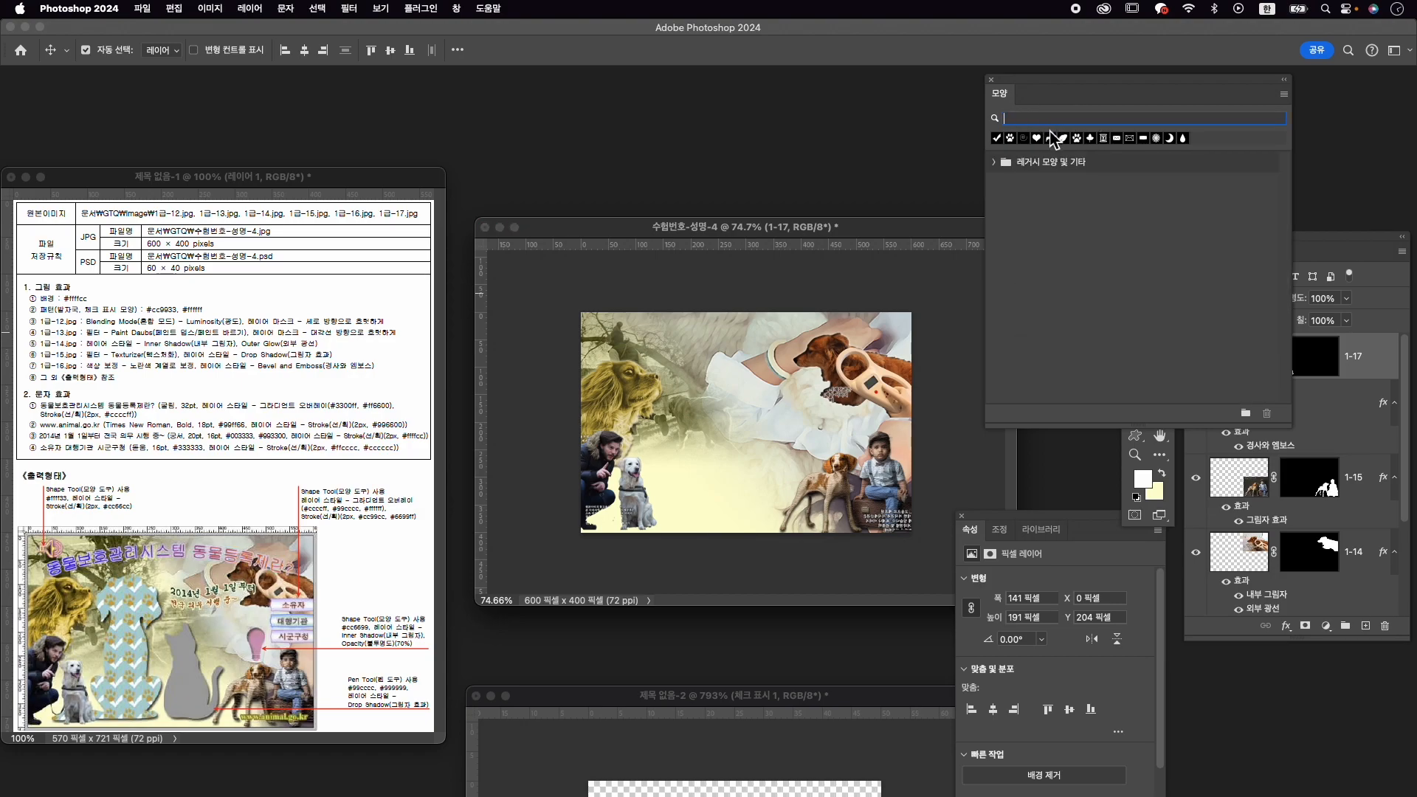
# Choose the speaker shape from the 웹 group of the legacy default shapes.
pyautogui.click(1003, 164)
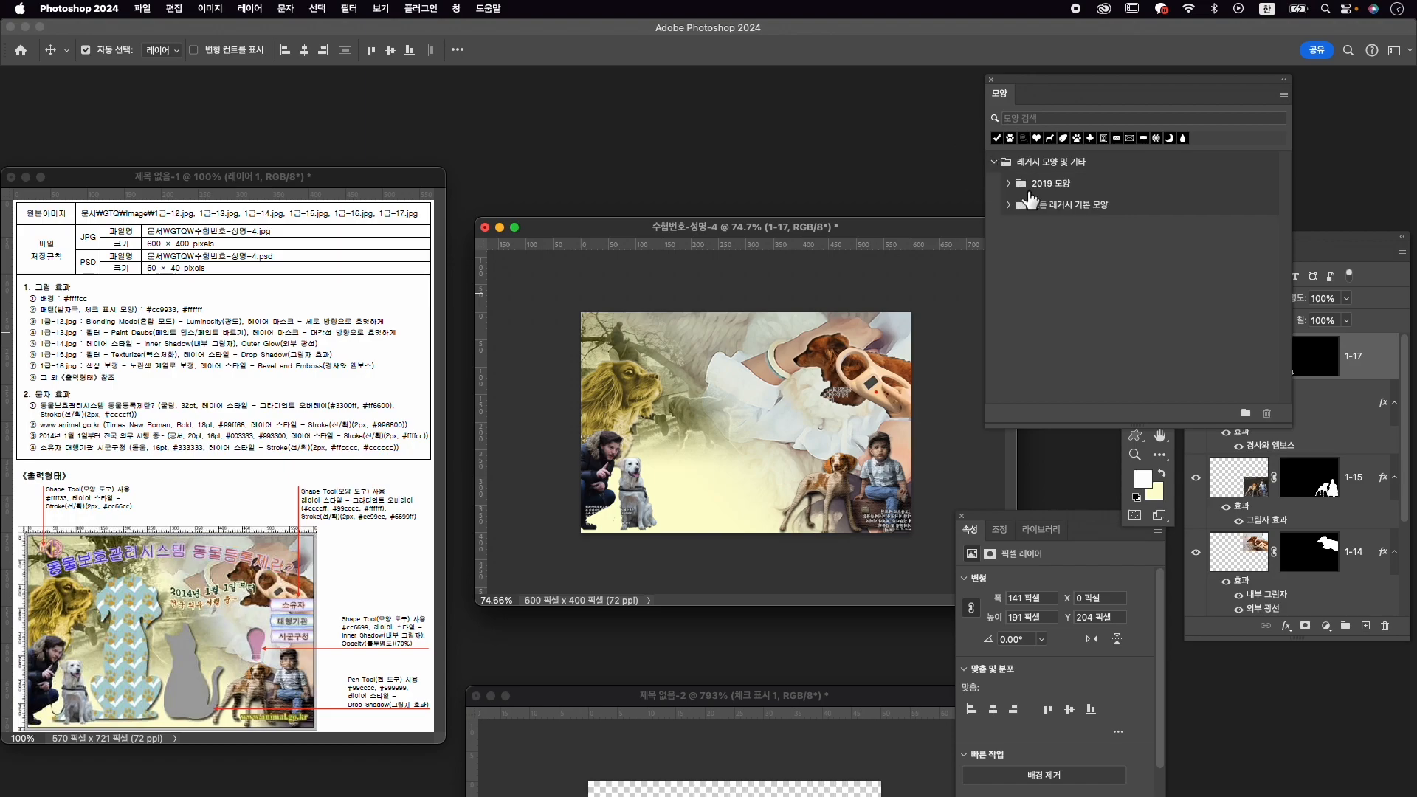
pyautogui.click(1008, 205)
pyautogui.scroll(-5, 1042, 243)
pyautogui.click(1054, 338)
pyautogui.scroll(-5, 1093, 342)
pyautogui.scroll(3, 1194, 352)
pyautogui.scroll(5, 1197, 343)
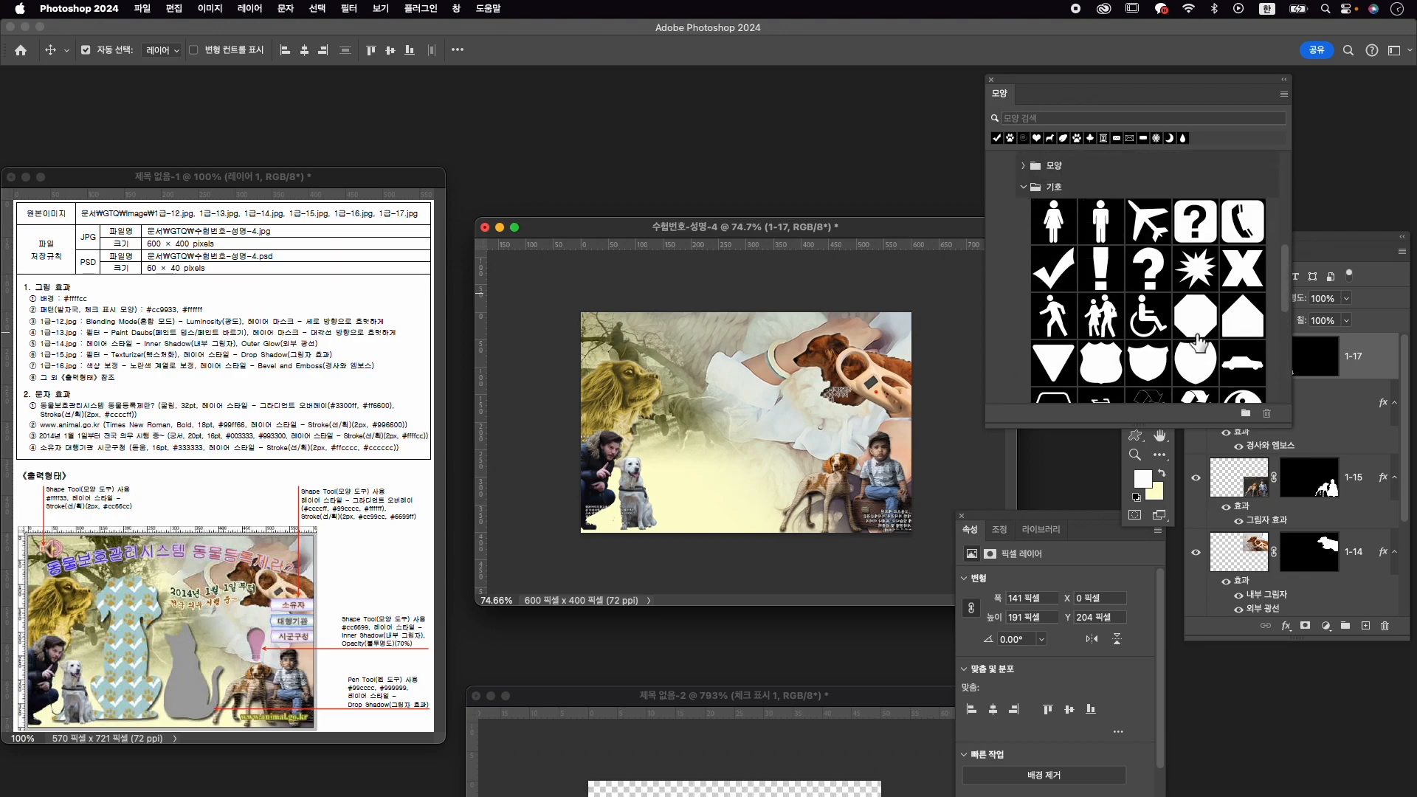
pyautogui.scroll(-8, 1197, 343)
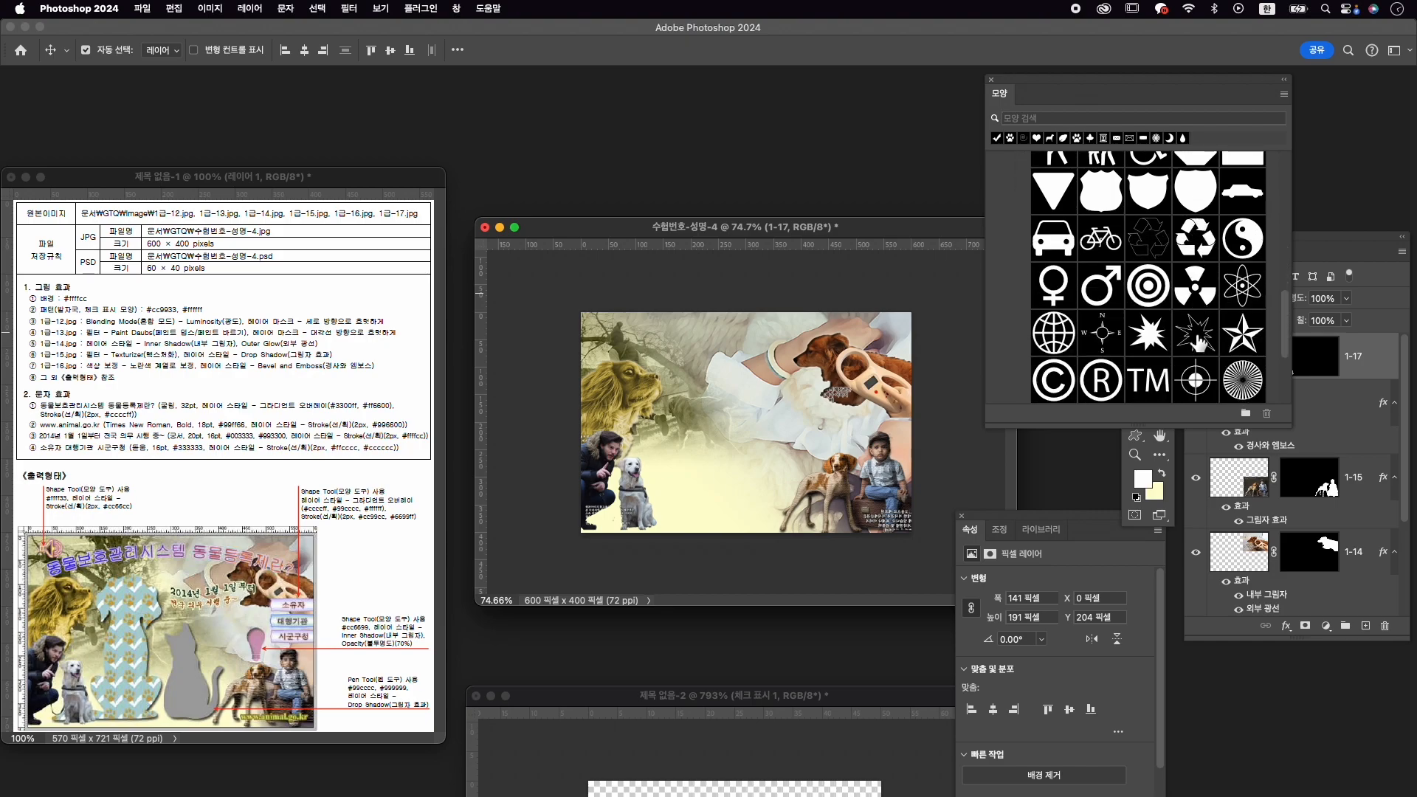
pyautogui.click(1042, 394)
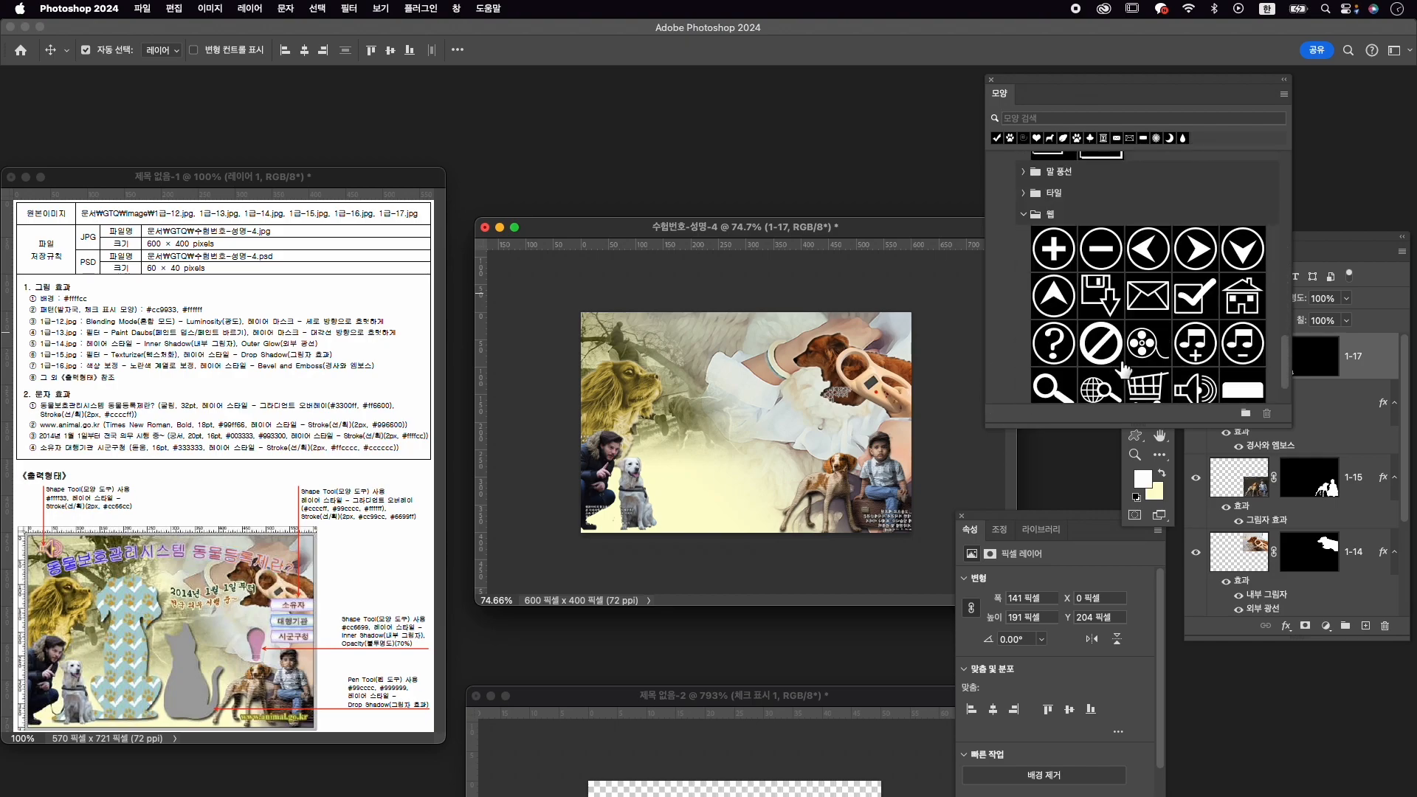
pyautogui.click(1193, 332)
# Draw the speaker as a custom shape about 86 × 68 px in the canvas's upper-left corner and fill it with #ffff33.
pyautogui.click(1133, 438)
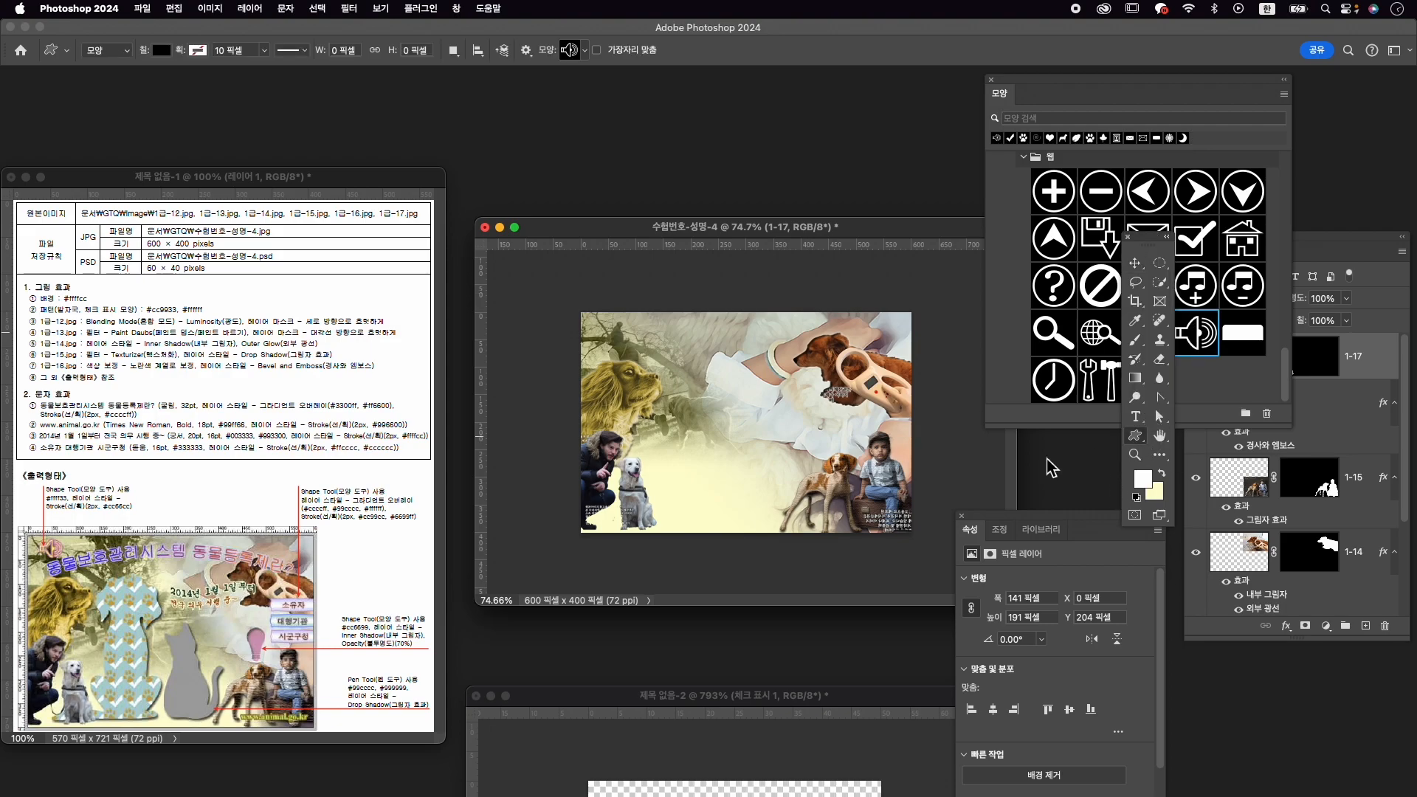
pyautogui.moveTo(591, 324); pyautogui.dragTo(649, 361)
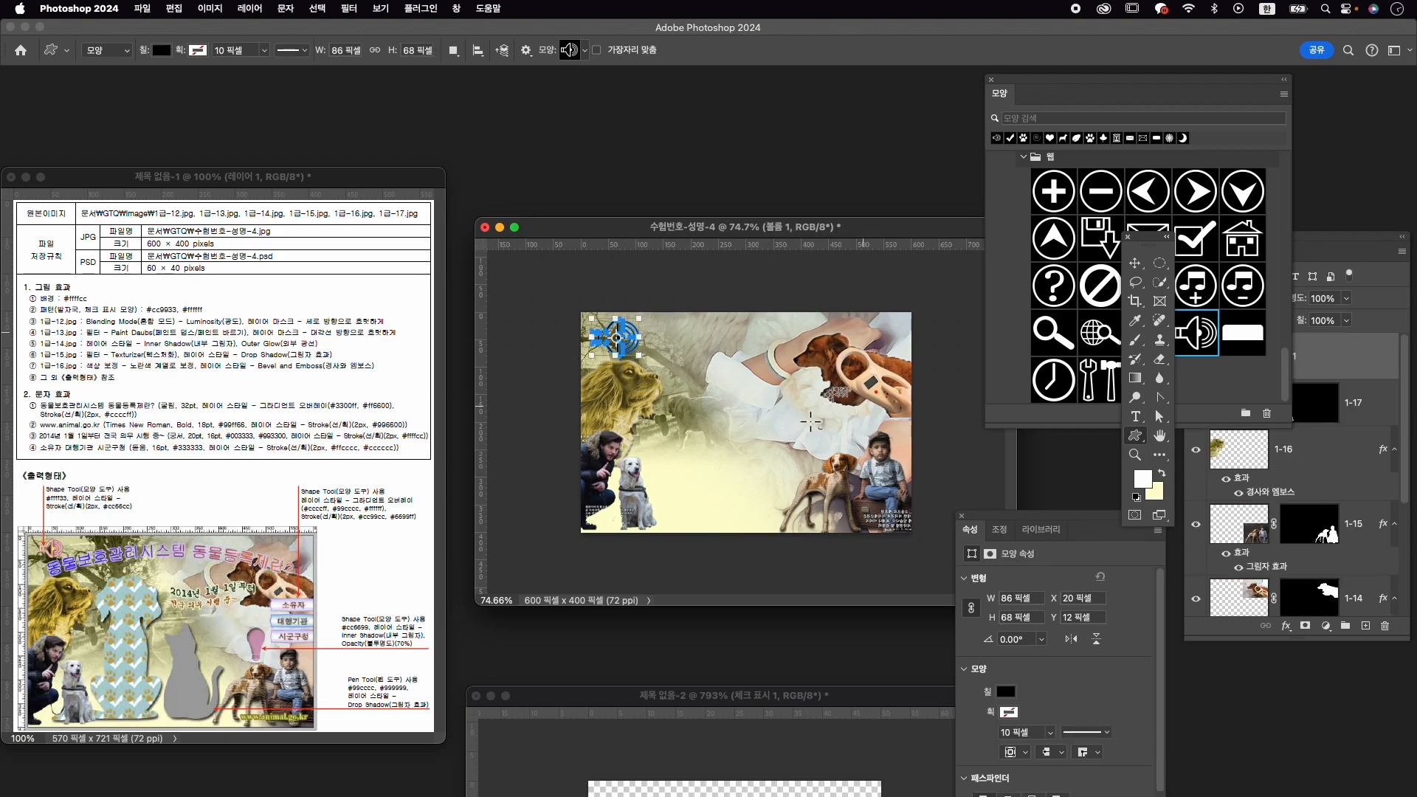
pyautogui.scroll(5, 810, 456)
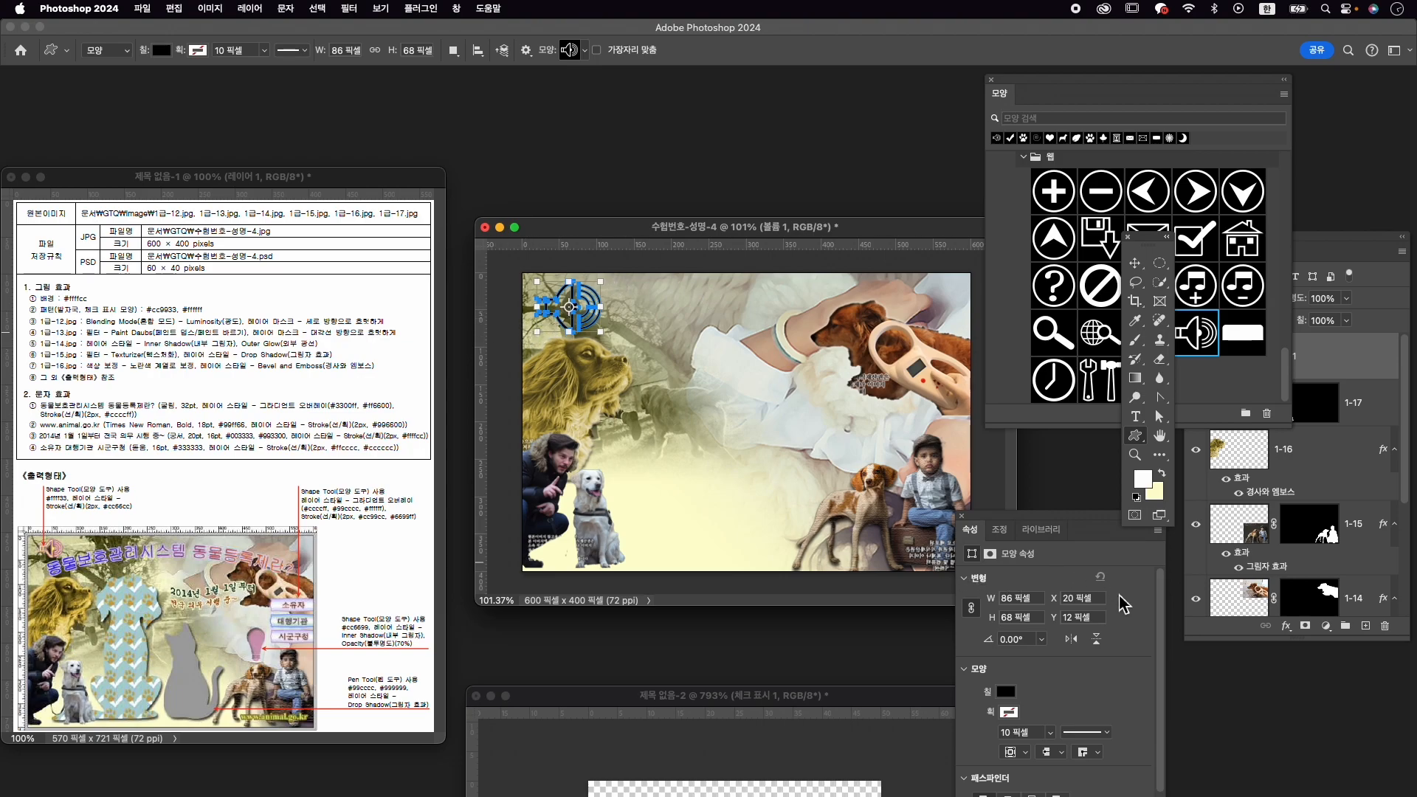
pyautogui.click(1005, 691)
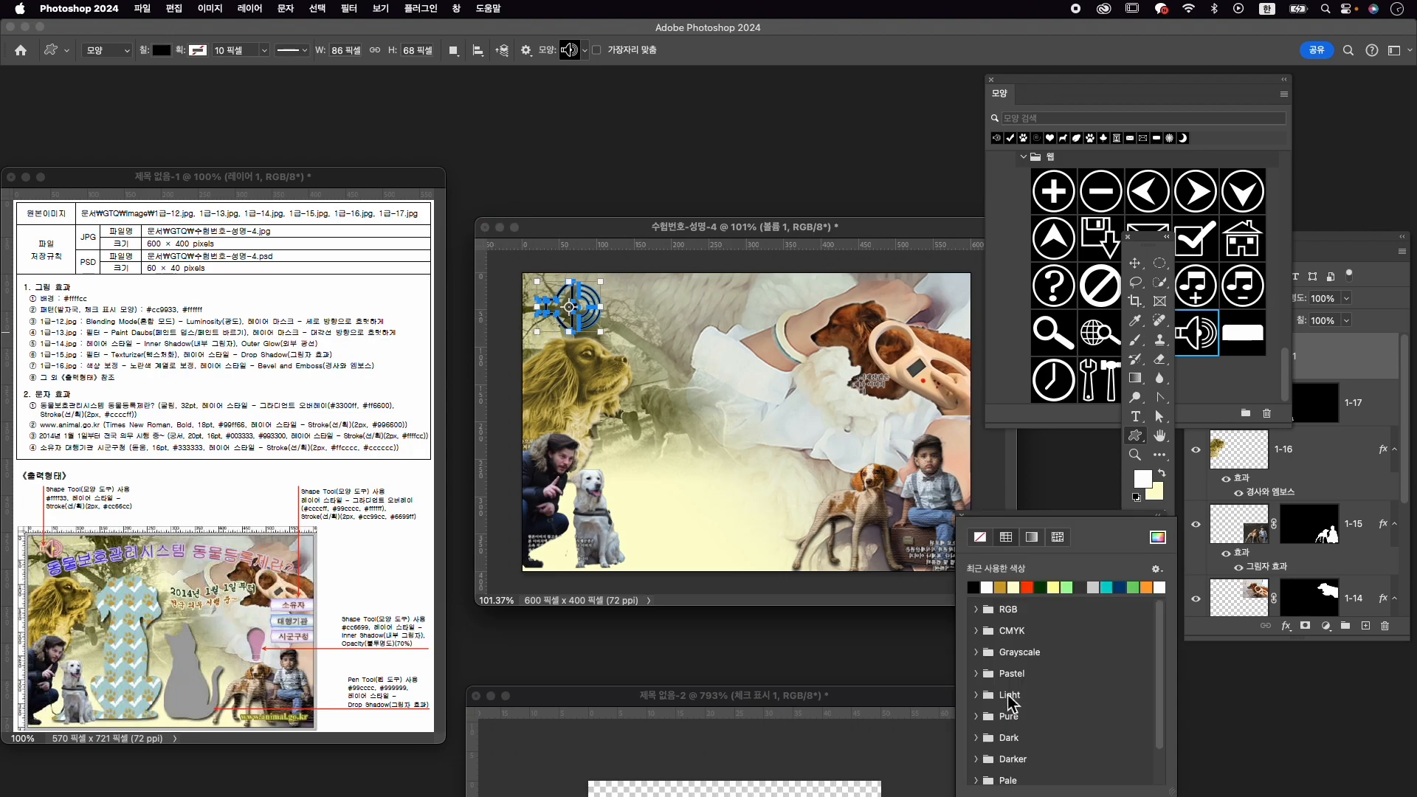
pyautogui.click(1157, 537)
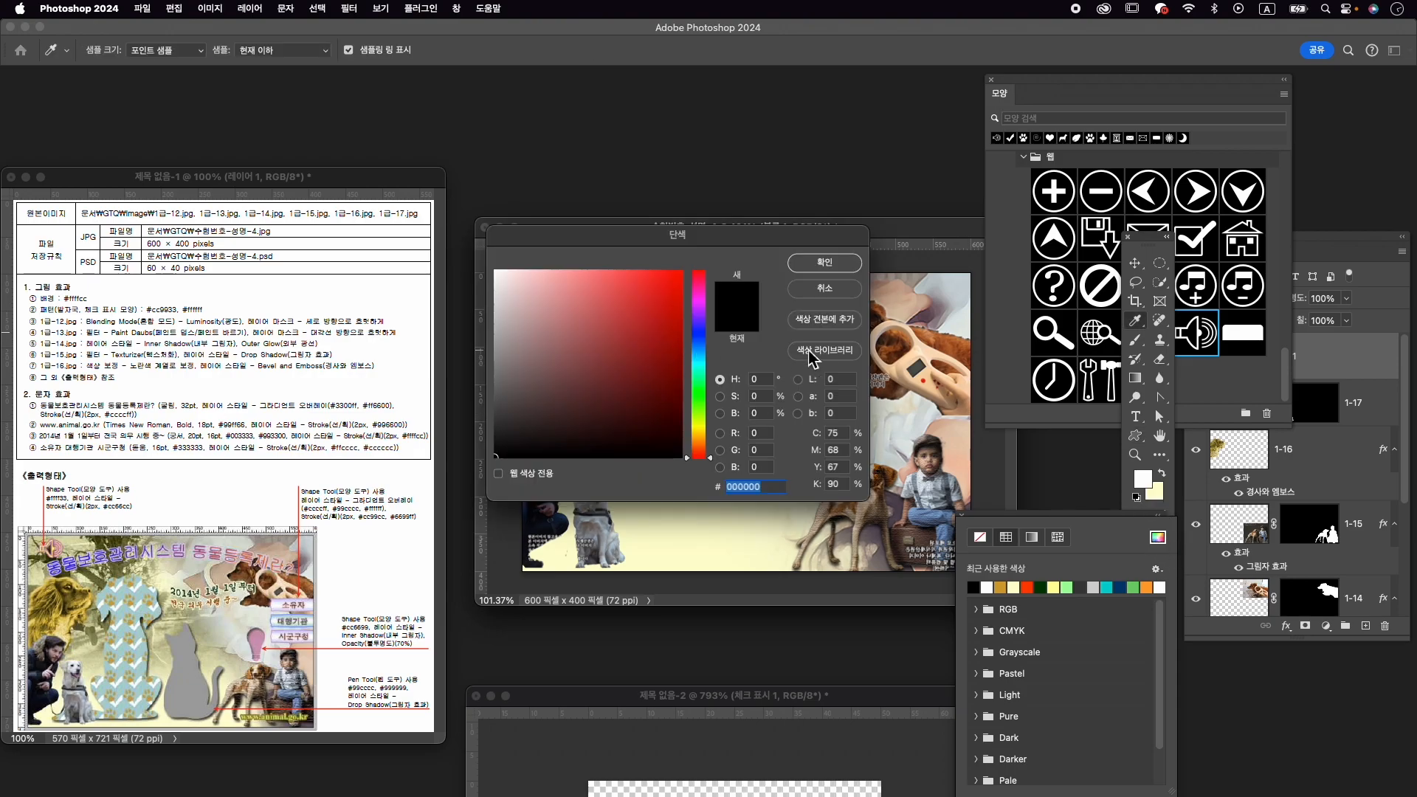
pyautogui.write('ffff33')
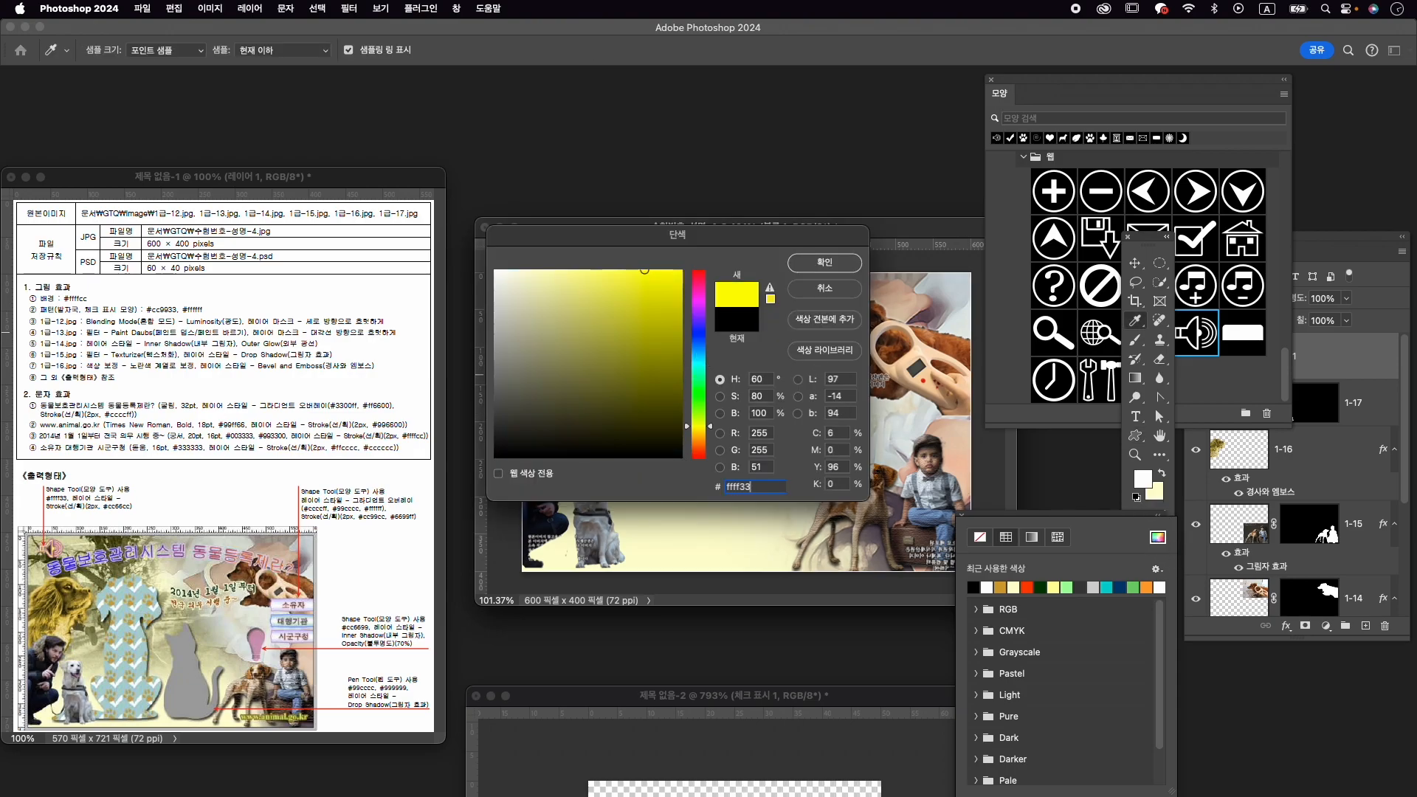
pyautogui.press('Return')
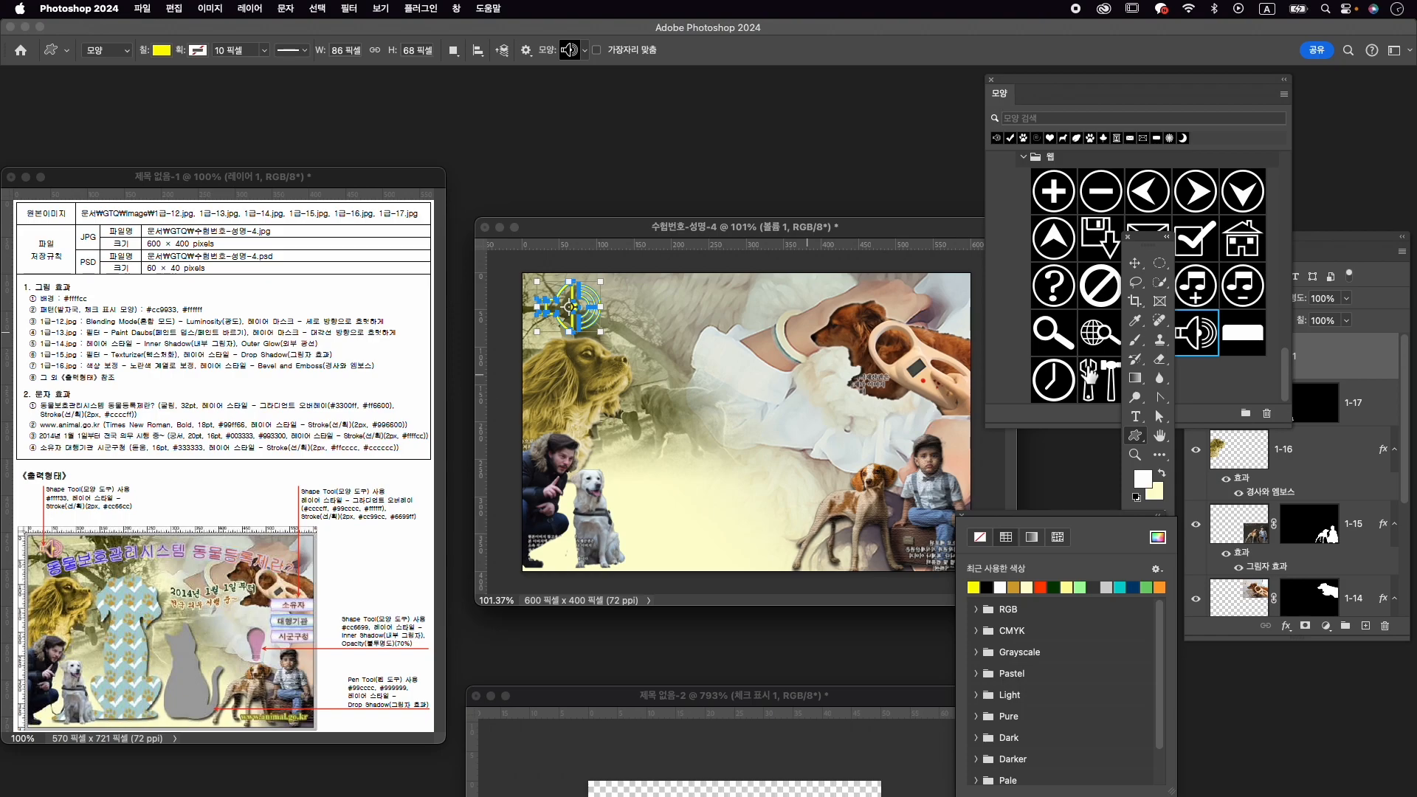
# Add a 2 px outside Stroke in #cc66cc to the speaker shape's layer.
pyautogui.click(1287, 626)
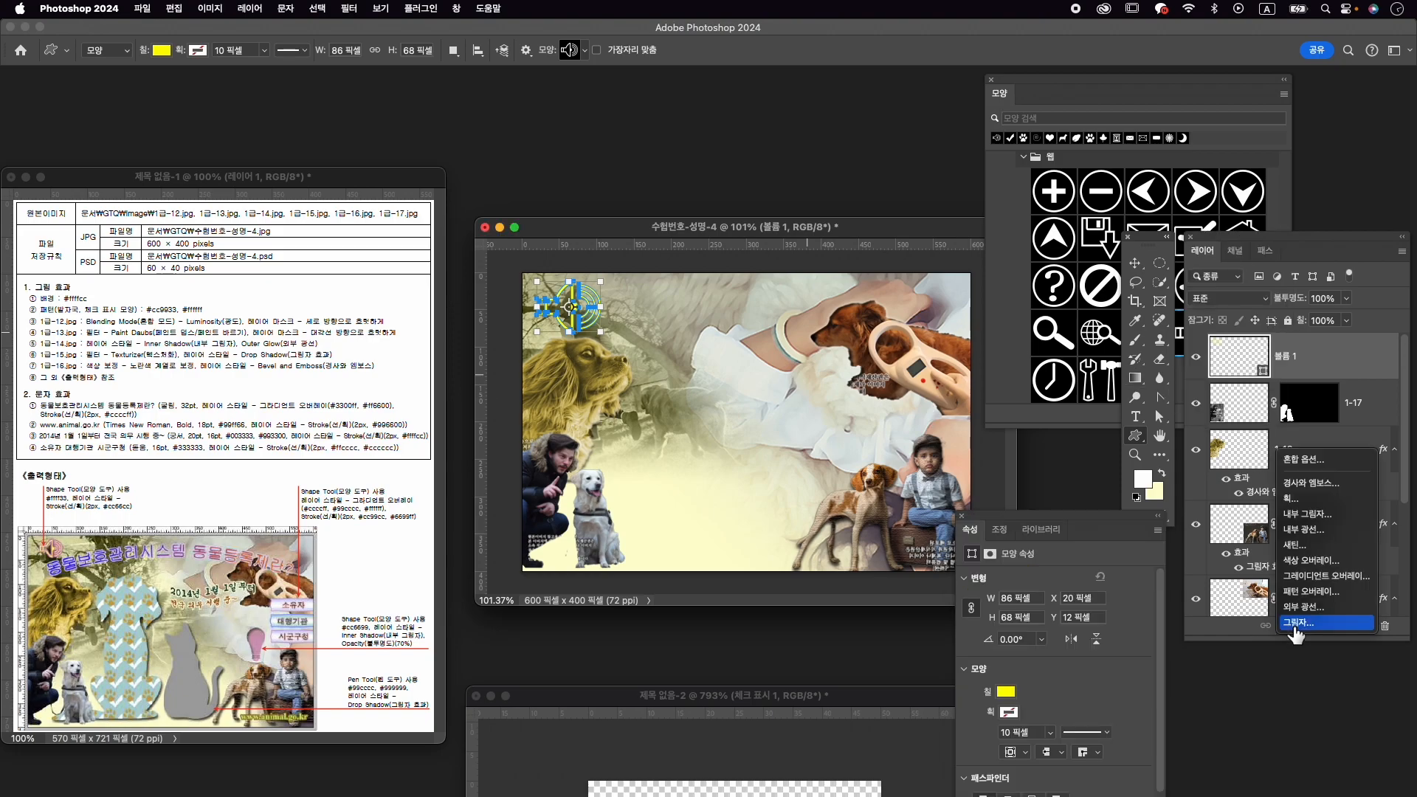
pyautogui.click(1318, 500)
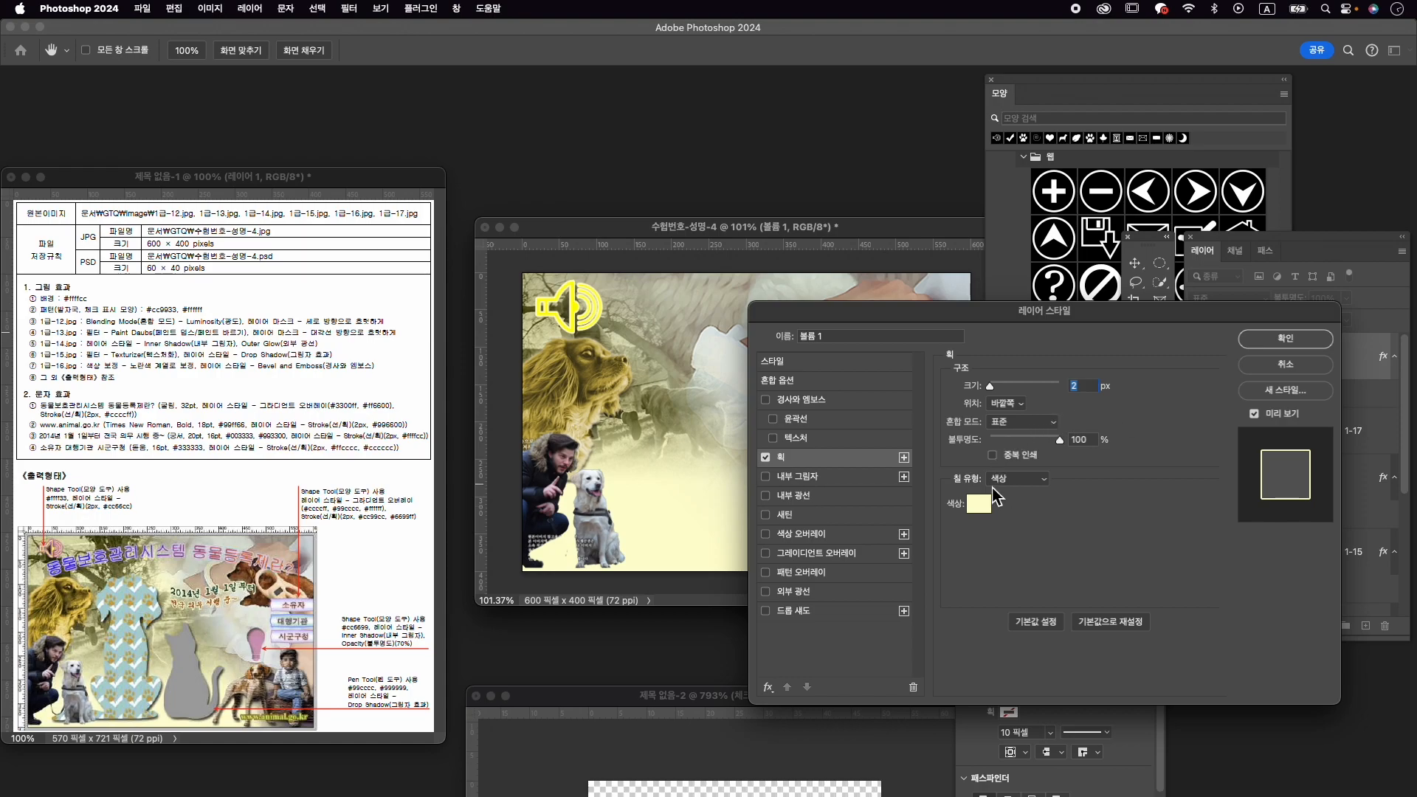
pyautogui.click(985, 505)
pyautogui.write('cc66')
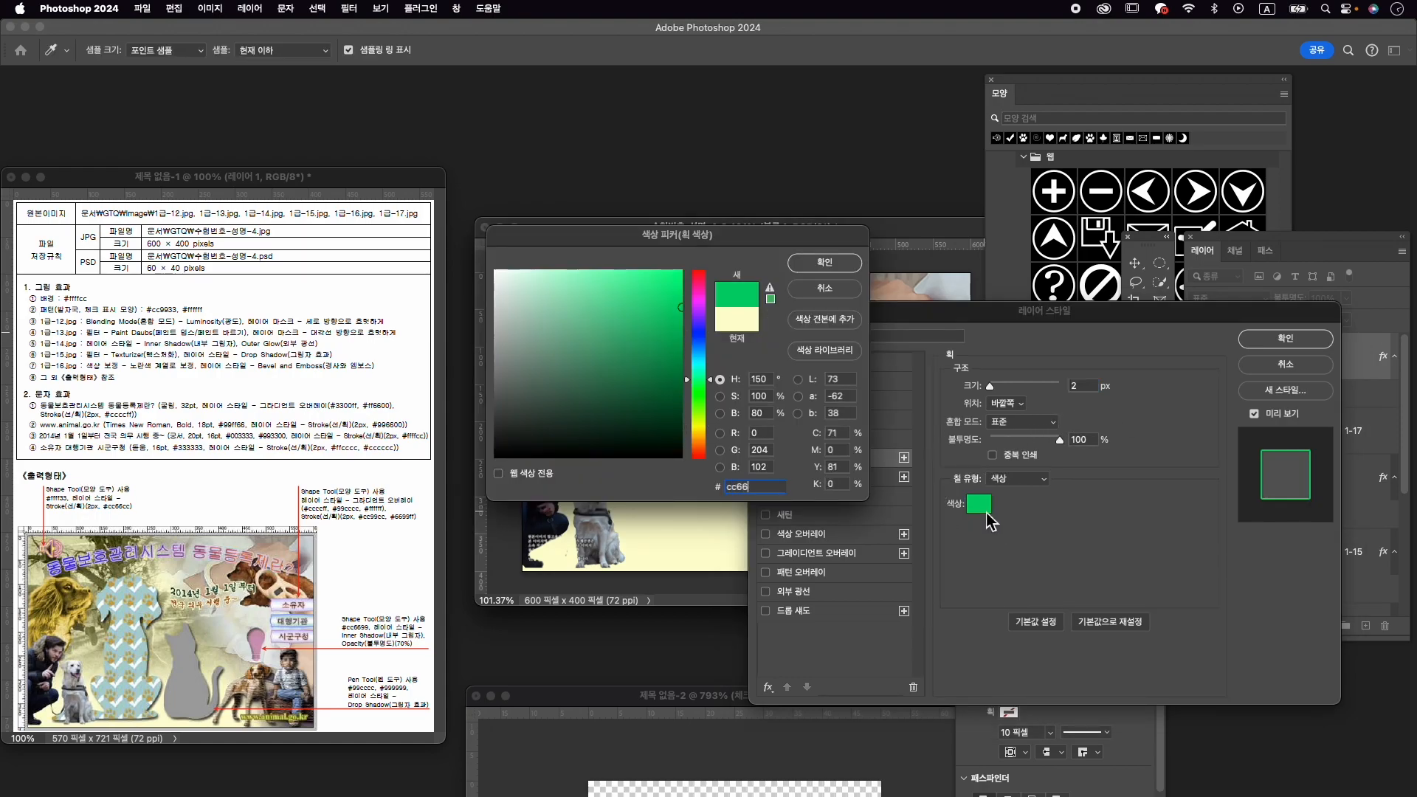
pyautogui.write('cc')
pyautogui.press('Return')
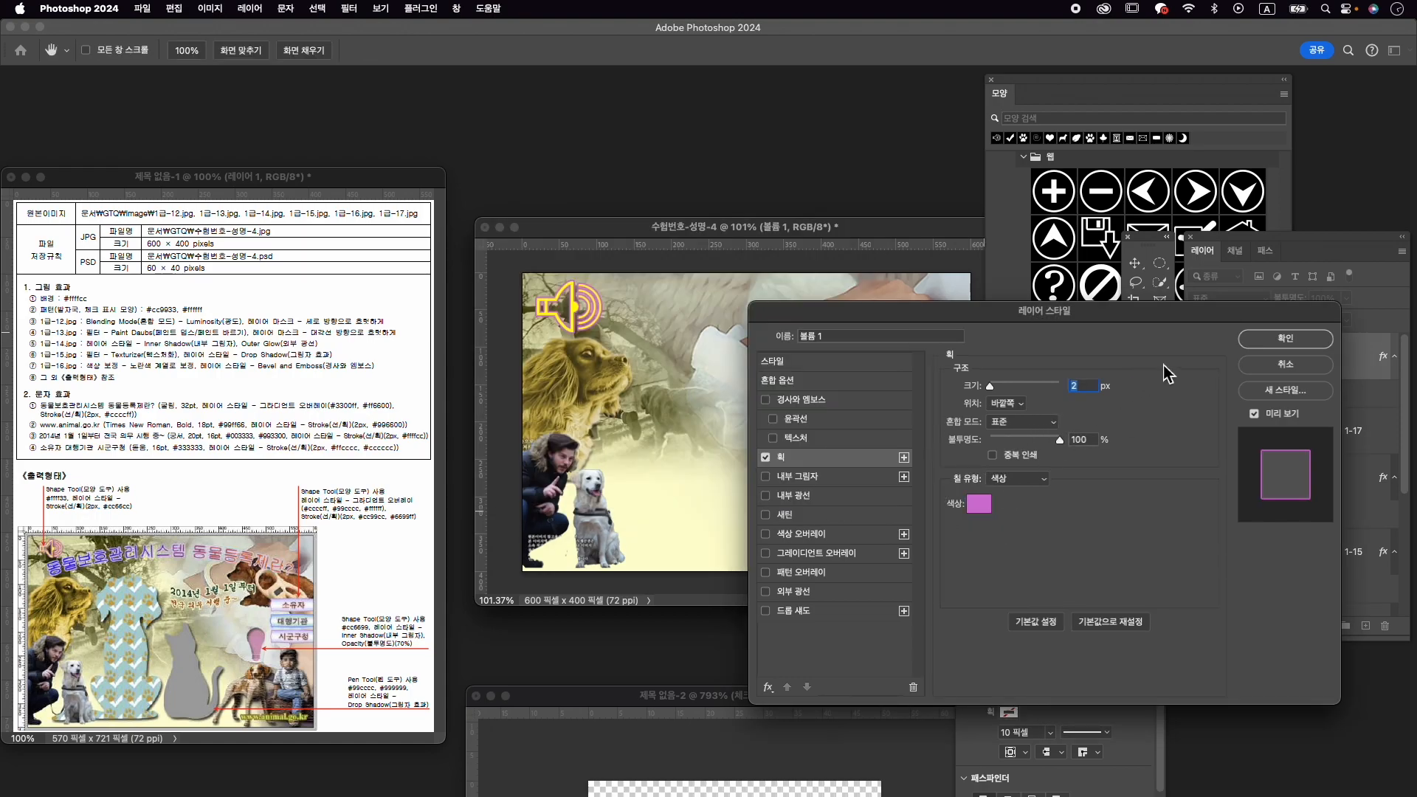
pyautogui.click(1321, 341)
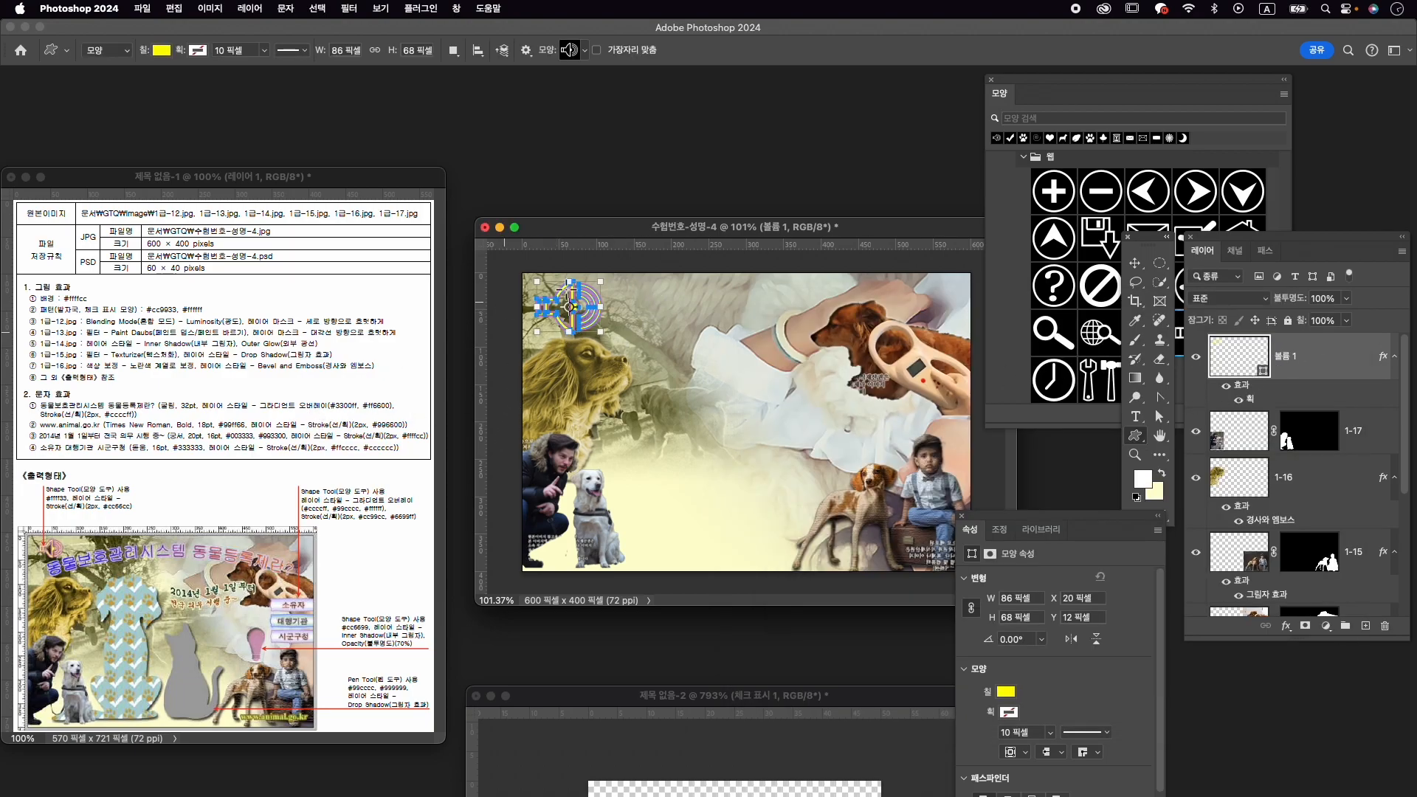
# Scale the speaker shape to about 75% and move it closer to the canvas's upper-left corner.
pyautogui.press('super+t')
pyautogui.moveTo(606, 337); pyautogui.dragTo(589, 290)
pyautogui.press('Left')
pyautogui.press('Left')
pyautogui.press('Left')
pyautogui.press('Left')
pyautogui.press('Left')
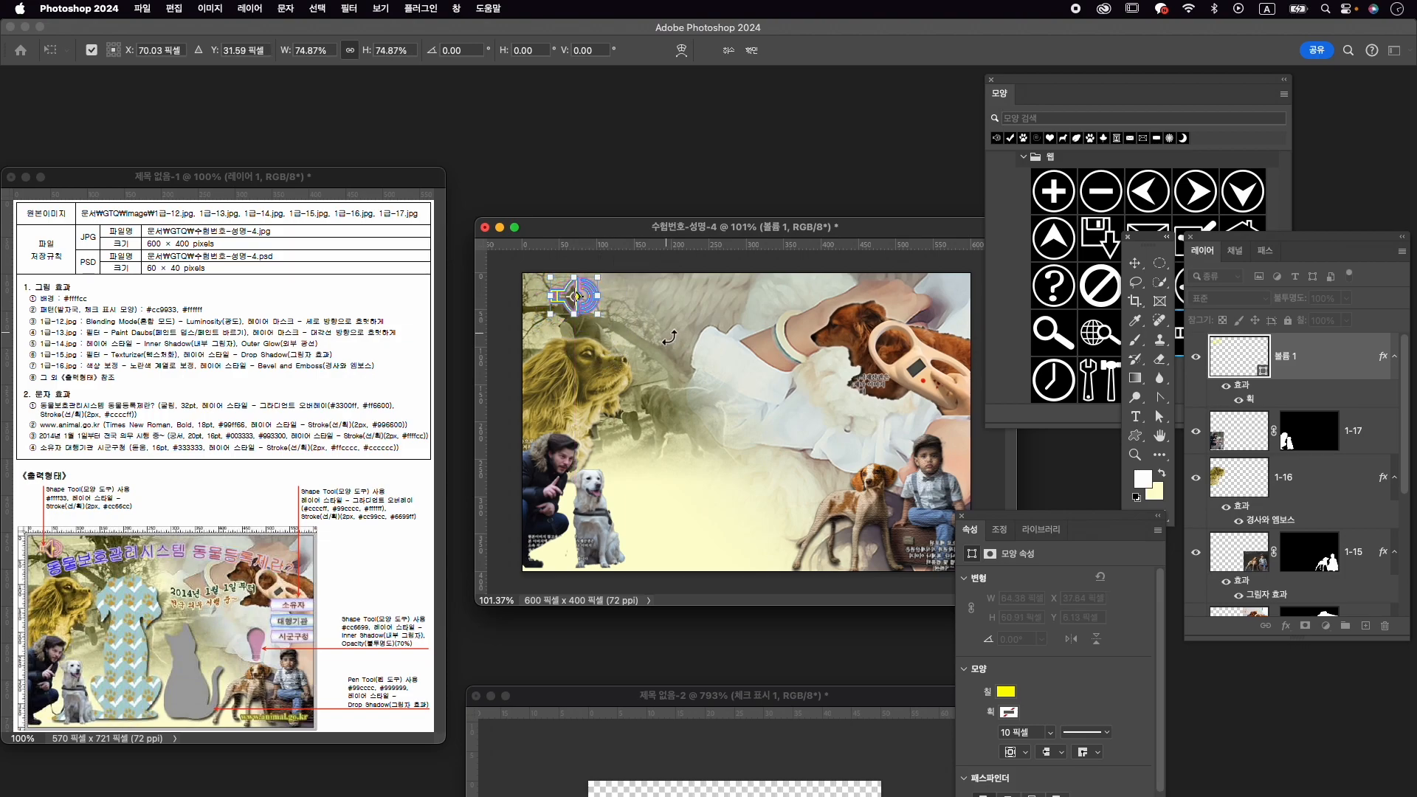
pyautogui.press('Left')
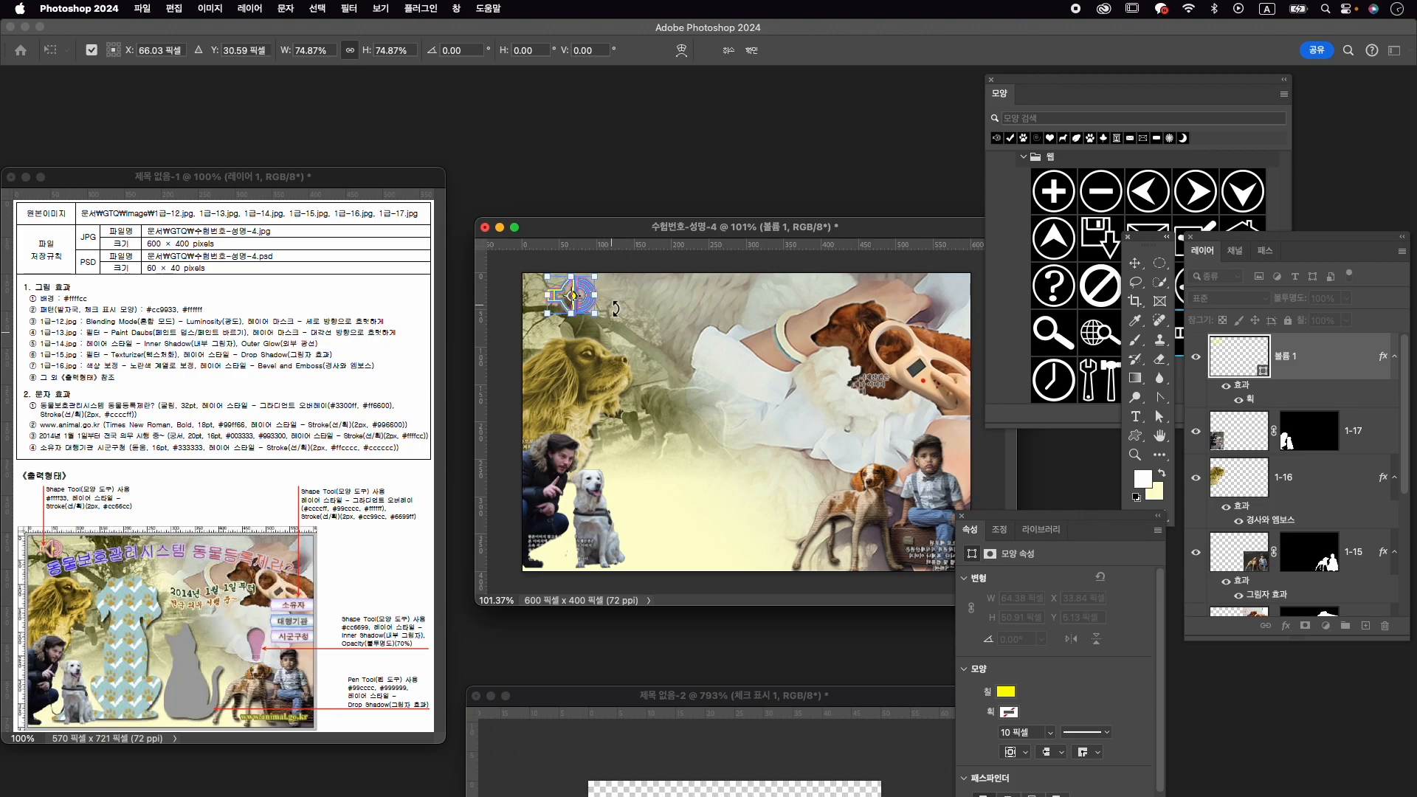
pyautogui.press('Return')
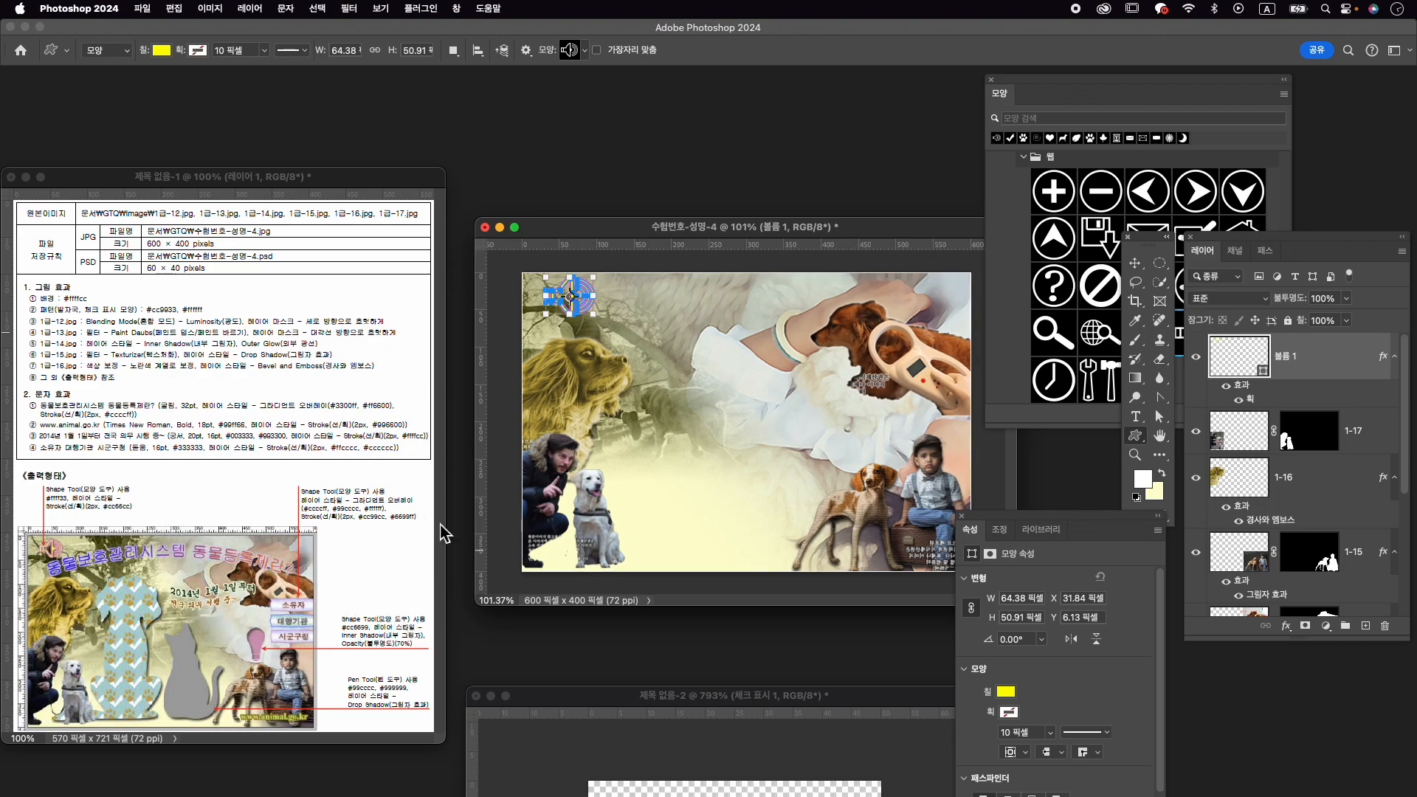
# Choose the third banner shape in the 배너 및 상장 group and draw it about 112 × 37 px above the boy, at the canvas's right edge.
pyautogui.click(999, 204)
pyautogui.scroll(-5, 1063, 273)
pyautogui.scroll(10, 1081, 284)
pyautogui.scroll(2, 1042, 295)
pyautogui.click(1054, 222)
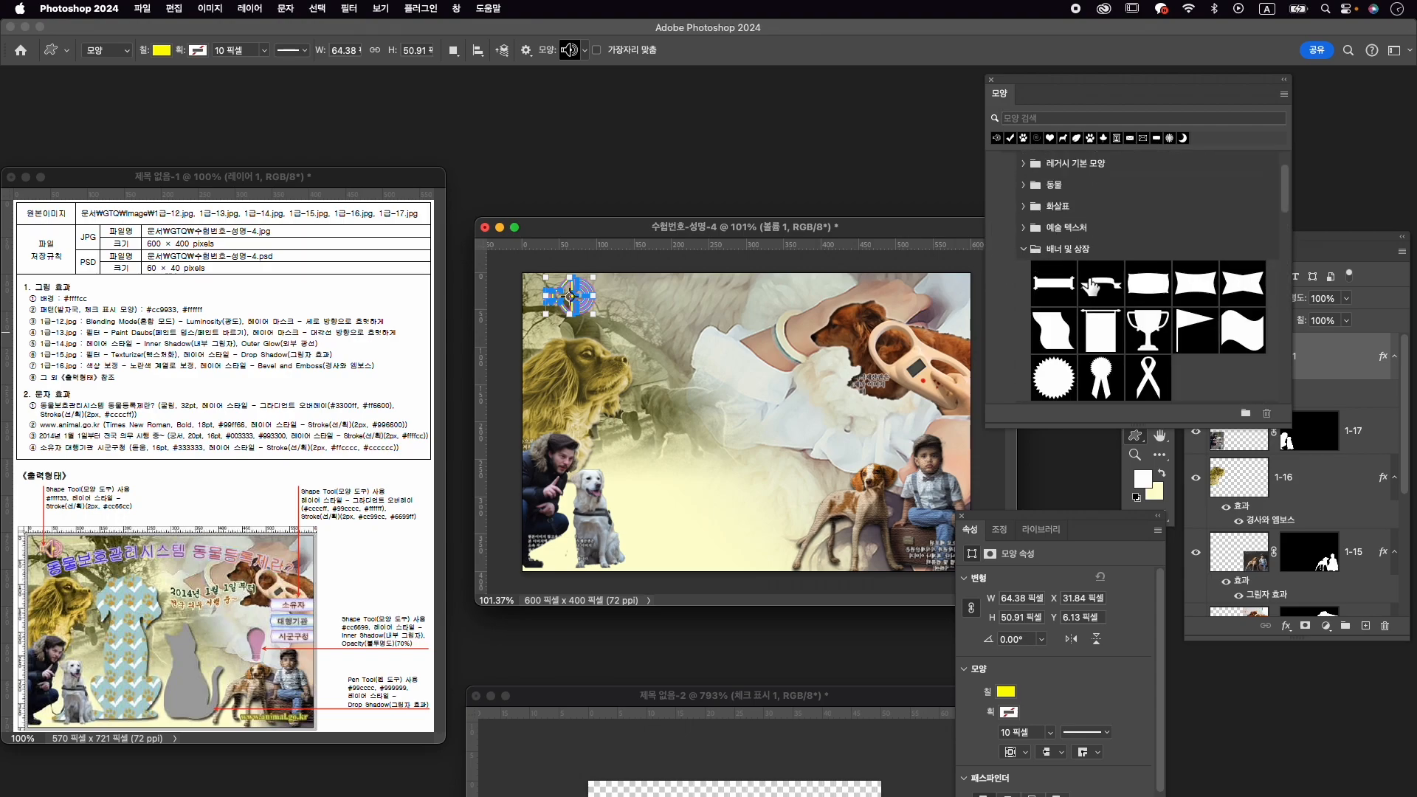
pyautogui.click(1151, 262)
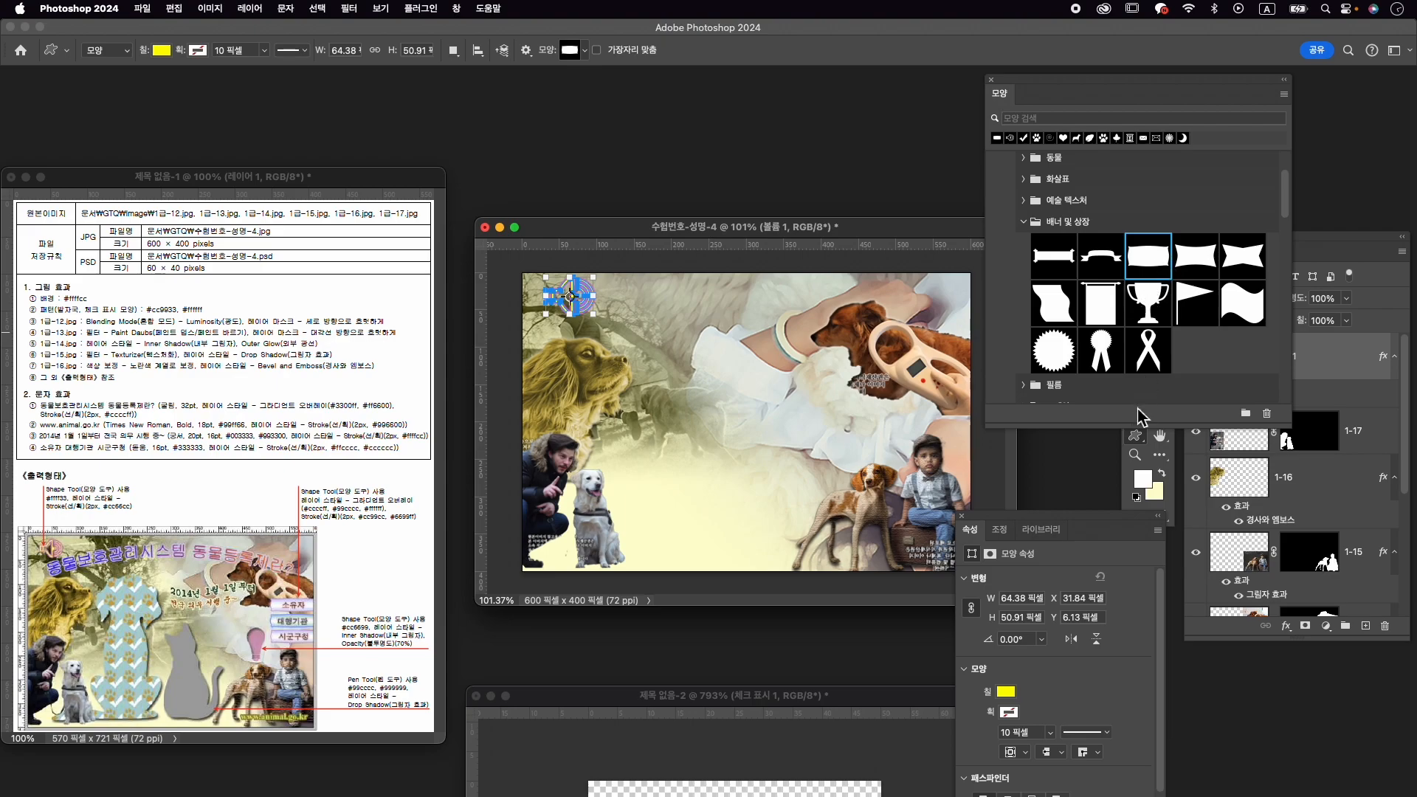
pyautogui.click(1141, 441)
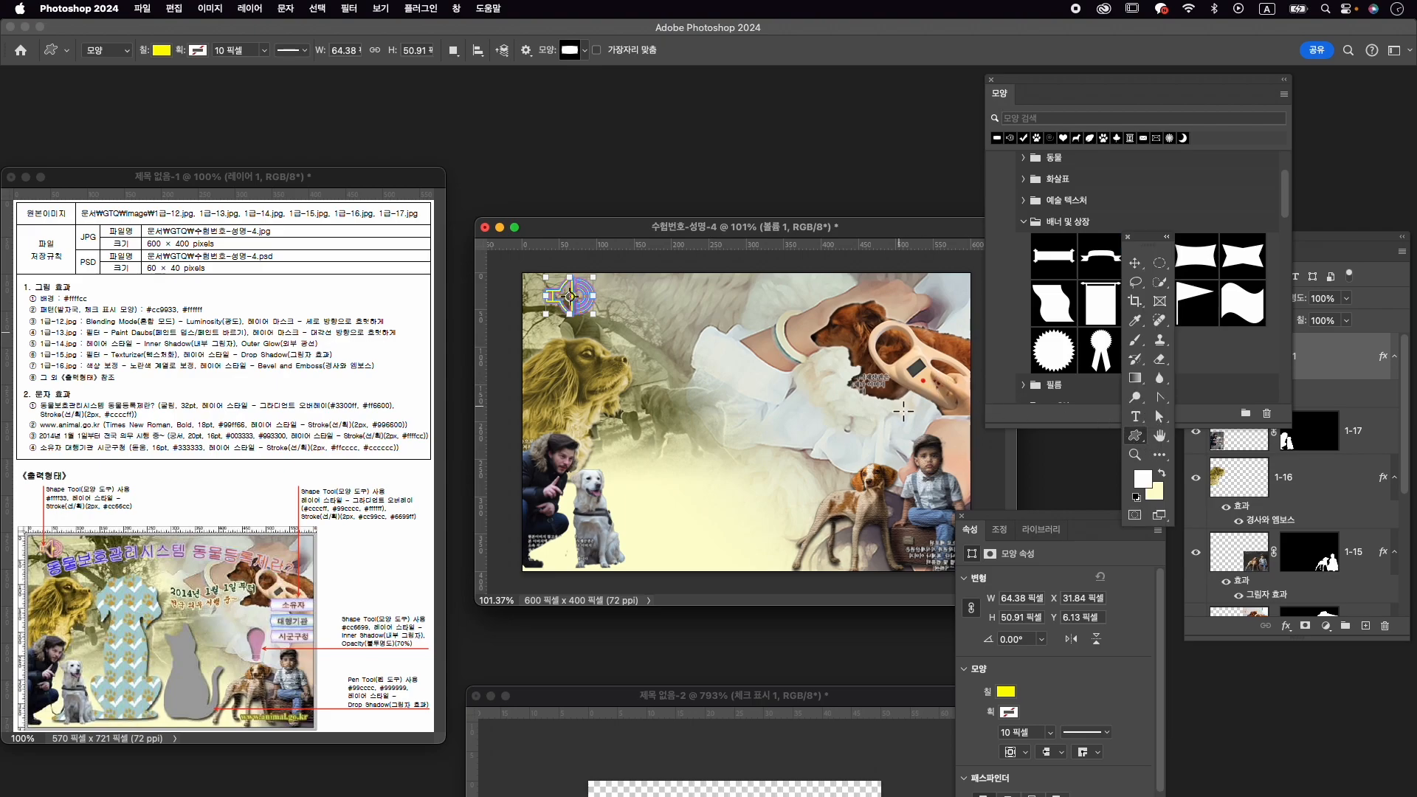
pyautogui.moveTo(897, 410); pyautogui.dragTo(975, 431)
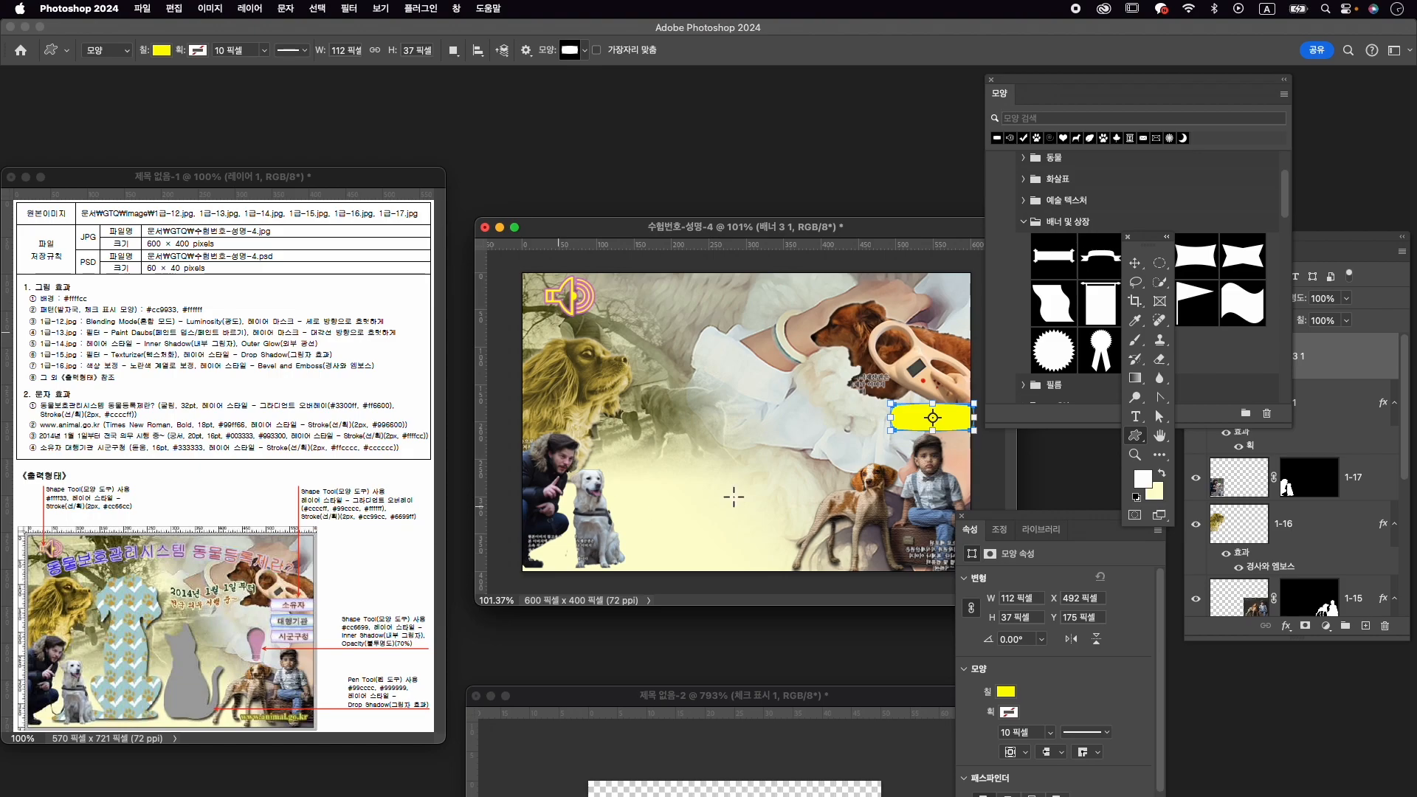
# Give the banner a Gradient Overlay and set both end stops of its gradient to #ccccff.
pyautogui.click(1285, 626)
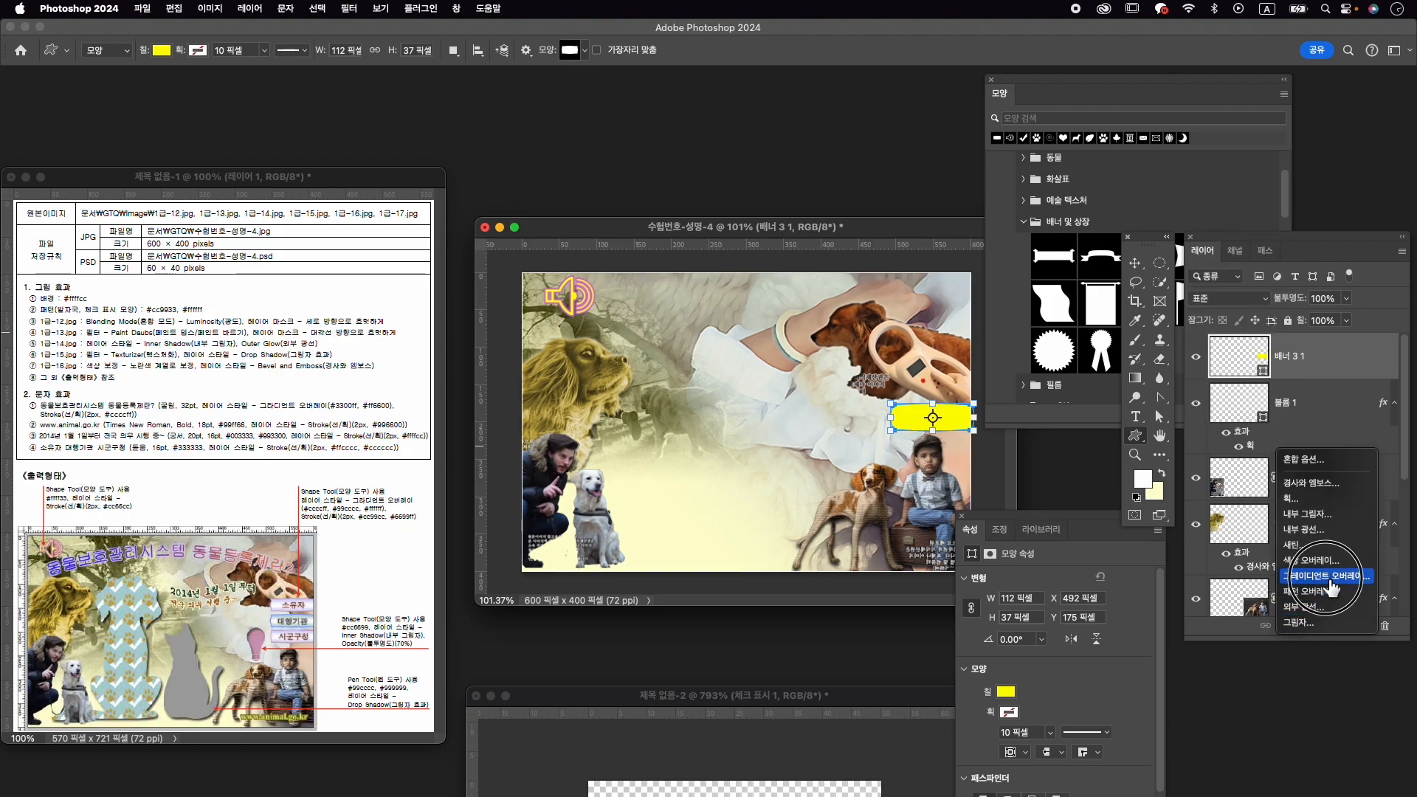
pyautogui.click(1325, 575)
pyautogui.click(1057, 425)
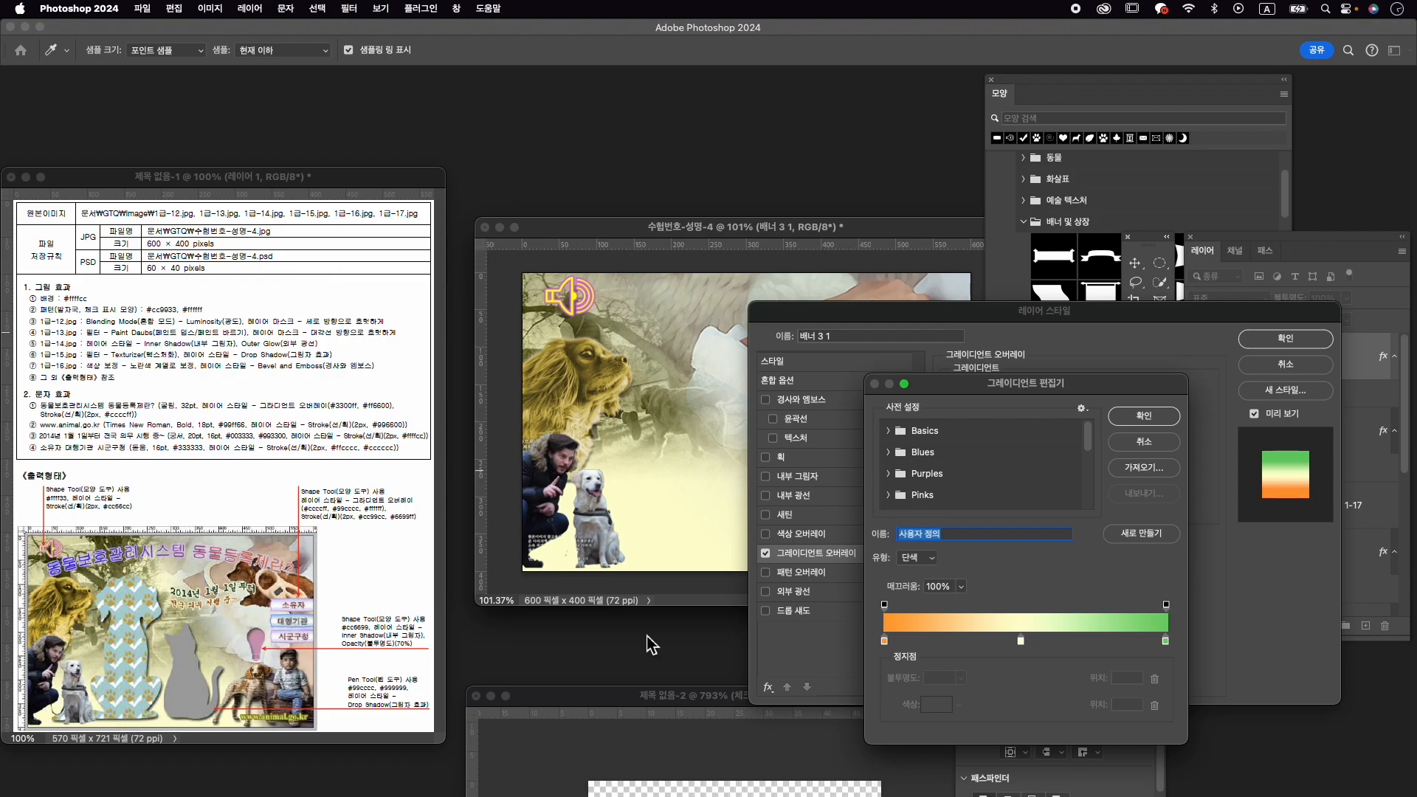
pyautogui.doubleClick(885, 642)
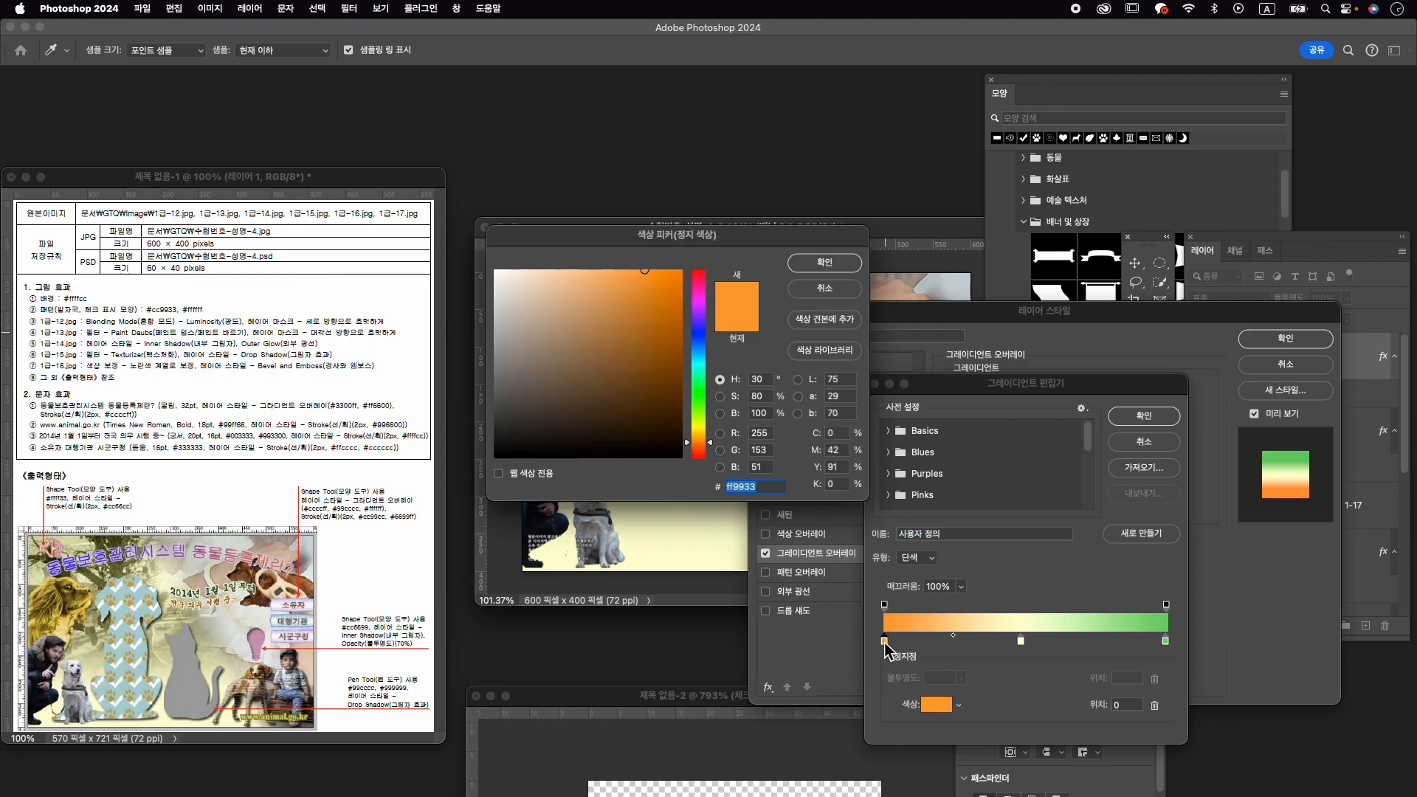
pyautogui.write('ccccff')
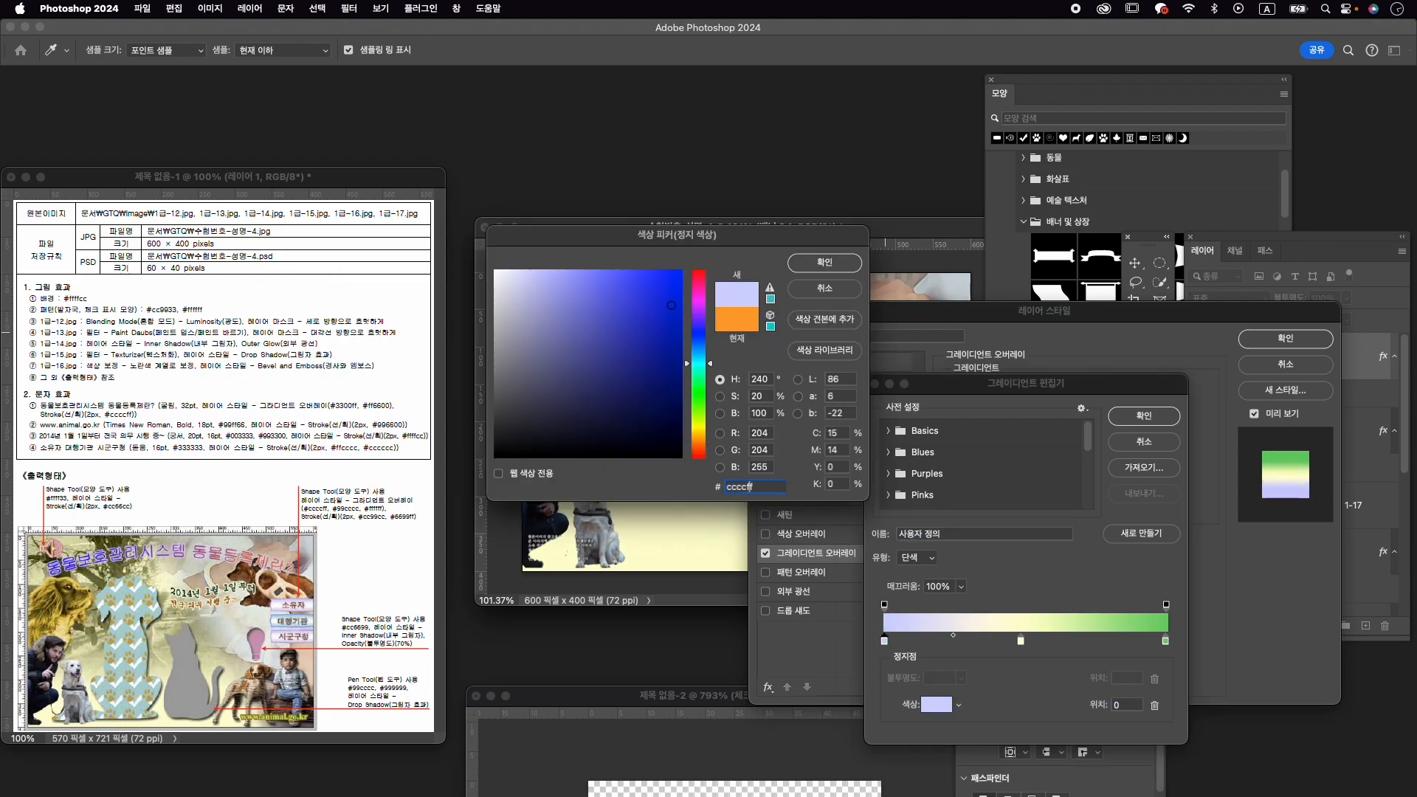
pyautogui.press('Return')
pyautogui.click(1166, 641)
pyautogui.doubleClick(1167, 642)
pyautogui.write('ccc')
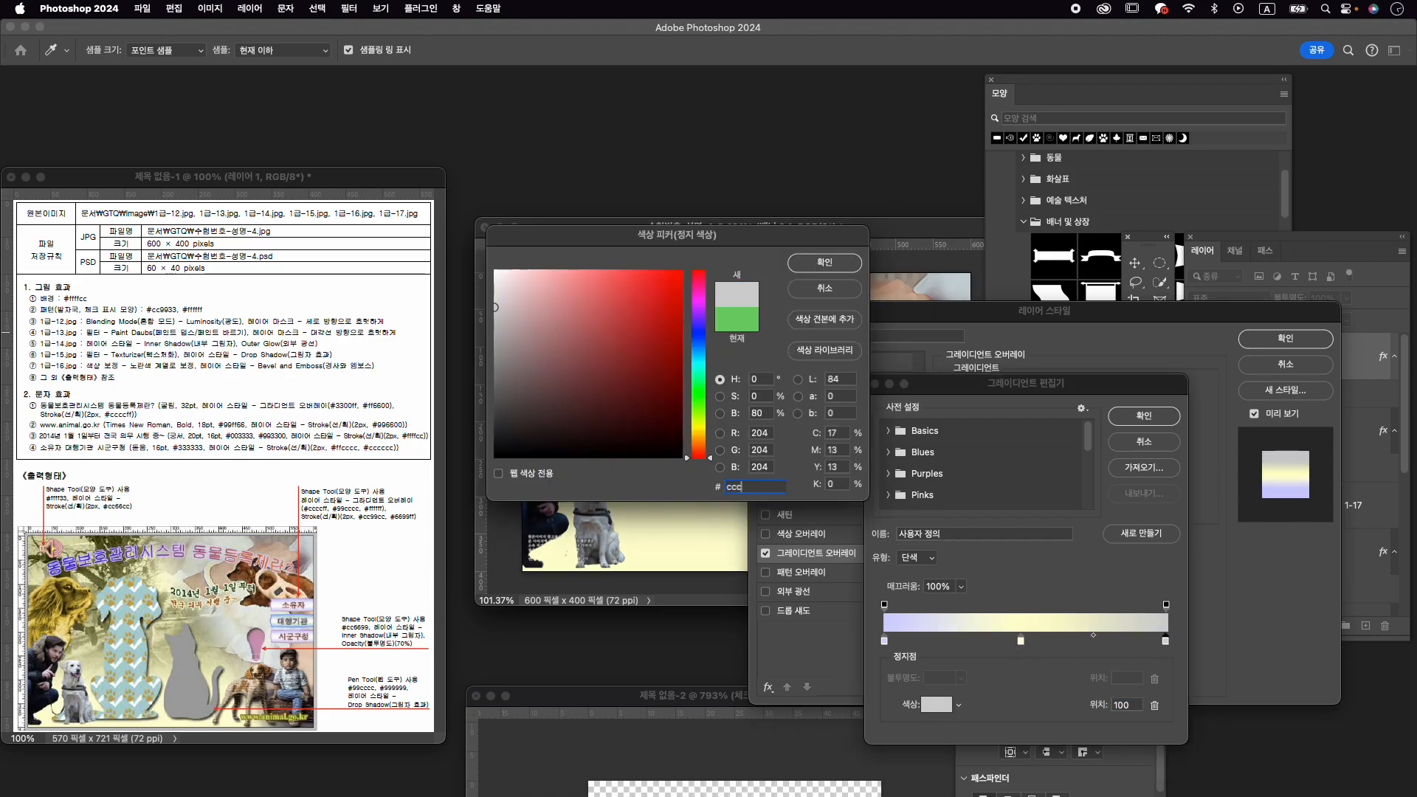
pyautogui.write('cff')
pyautogui.press('Return')
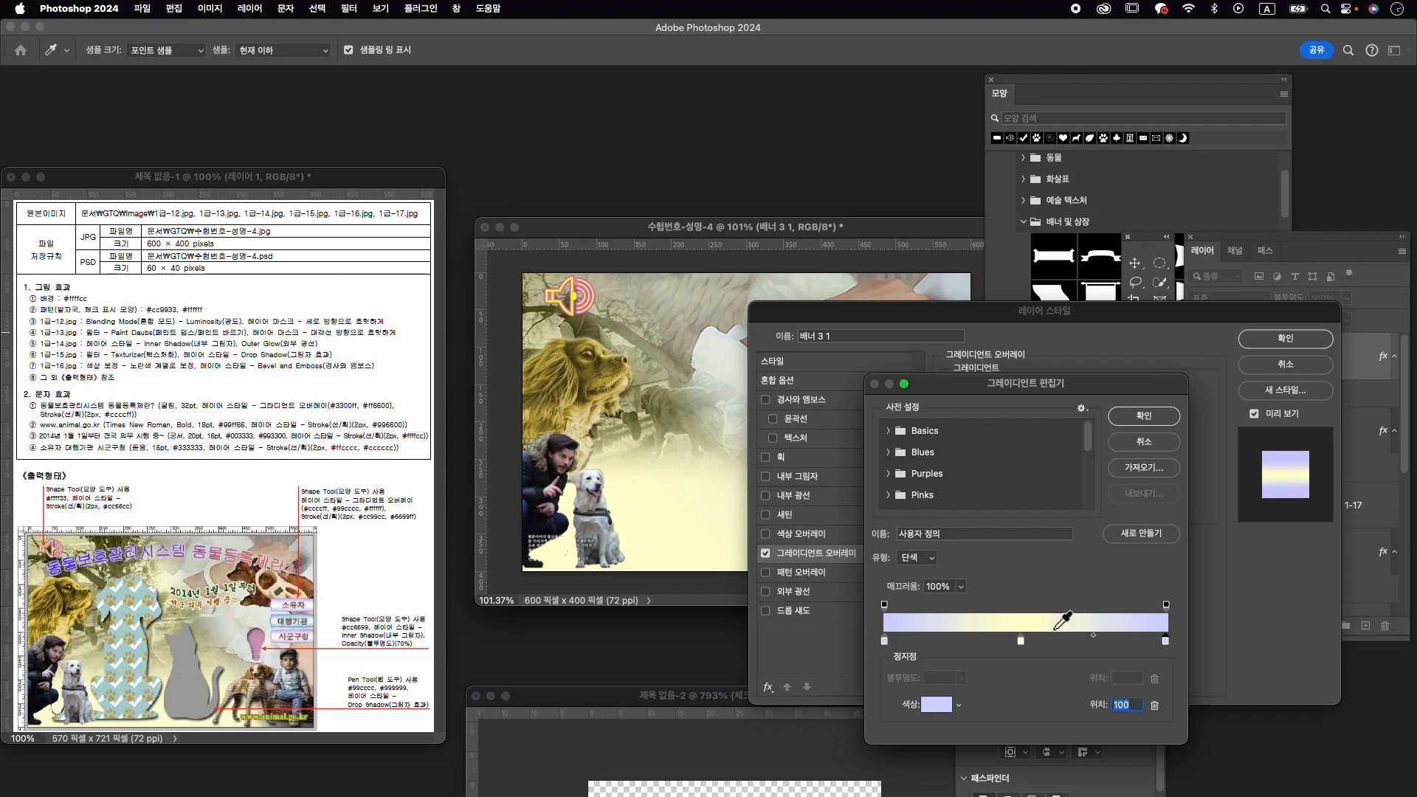
# Set the middle stop of the banner's overlay gradient to #ffffff and accept the gradient.
pyautogui.doubleClick(1020, 641)
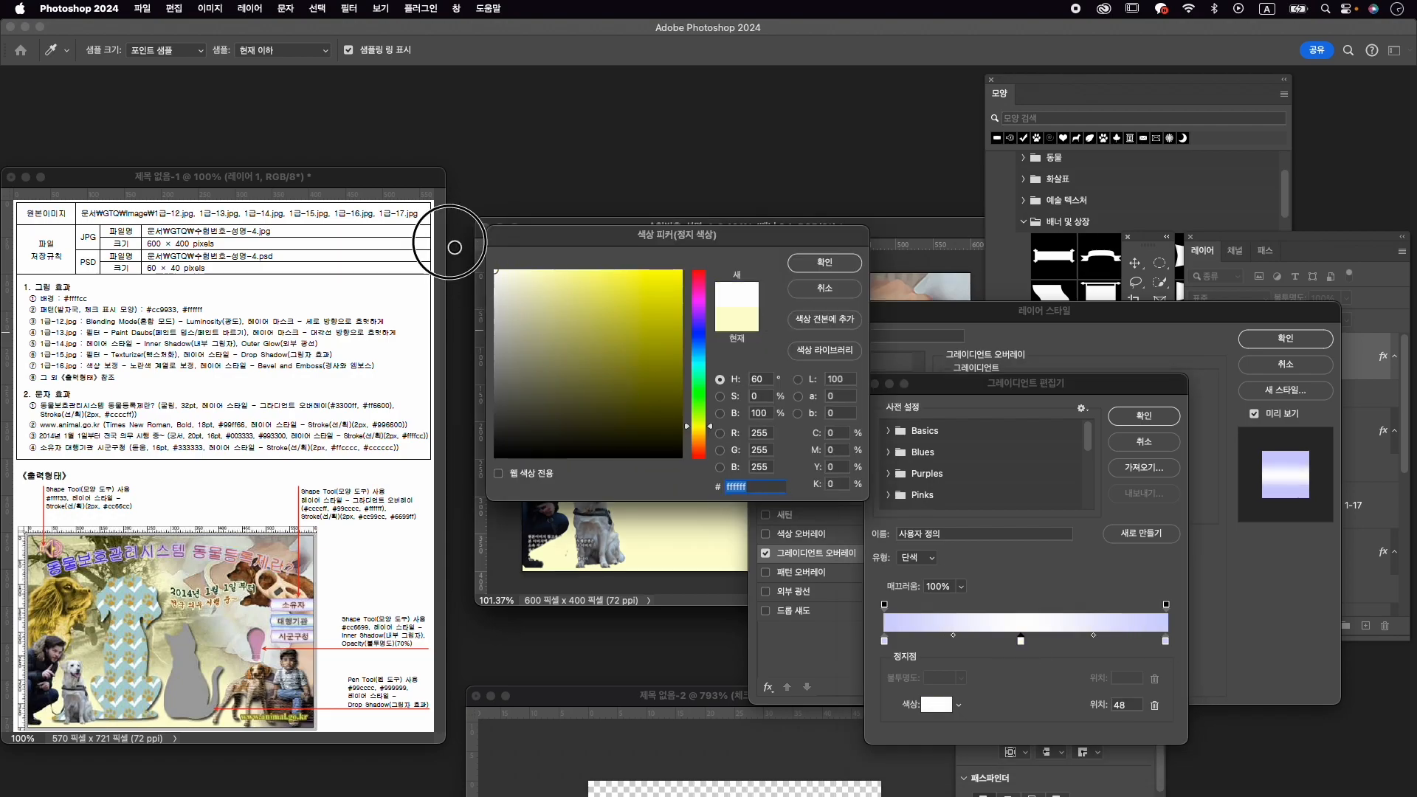
pyautogui.click(821, 270)
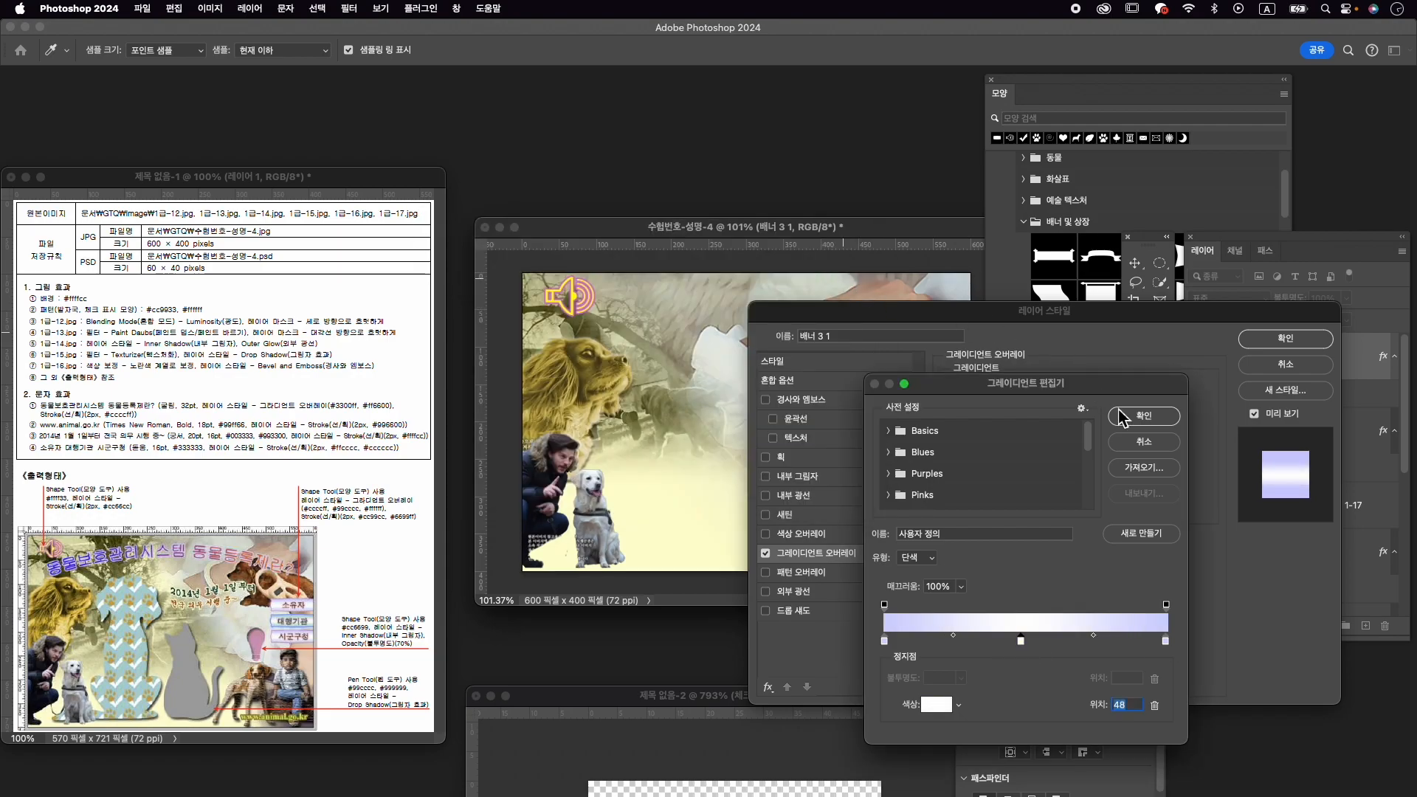
pyautogui.click(1138, 419)
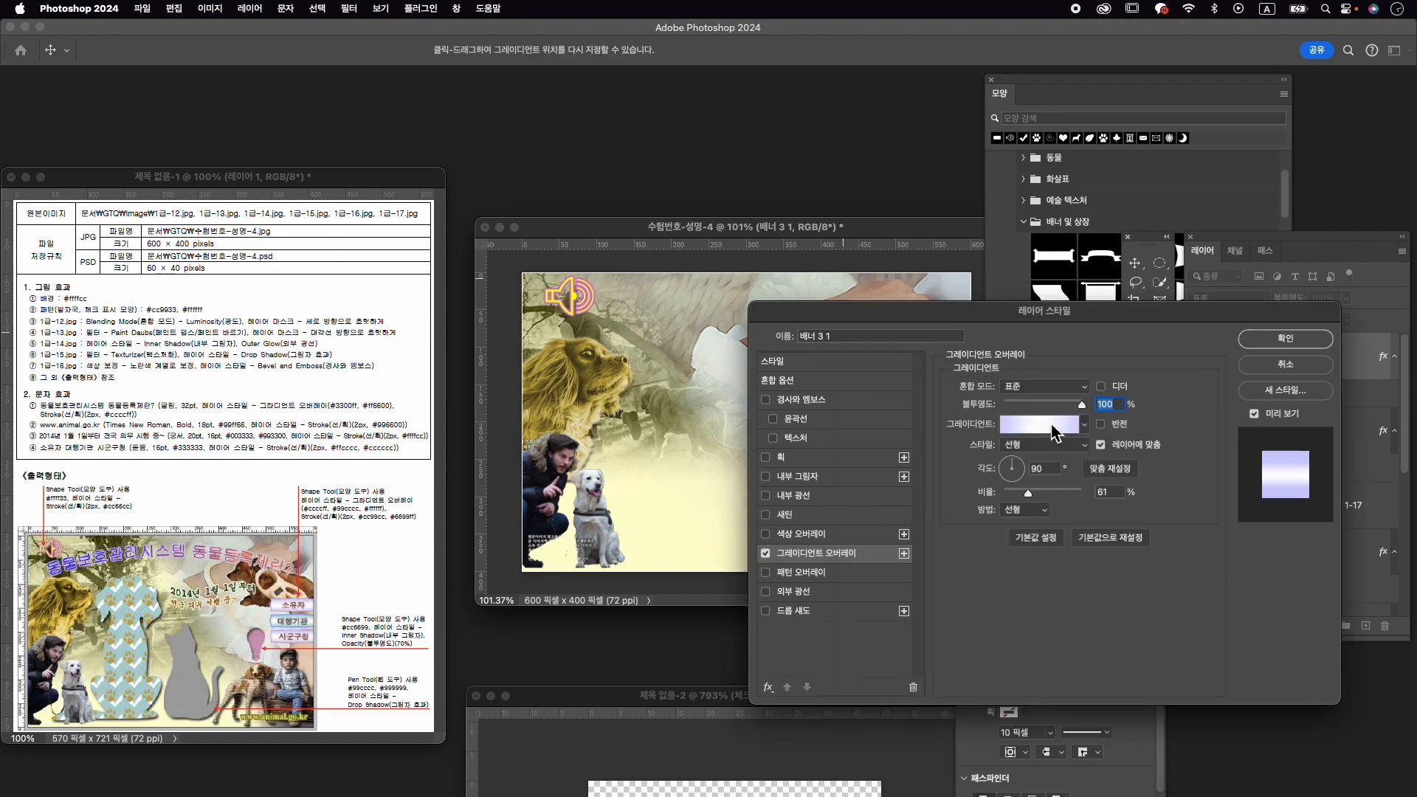
# Add a 2 px outside Stroke in #cc99cc to the banner and apply its layer style.
pyautogui.moveTo(1057, 324); pyautogui.dragTo(1028, 509)
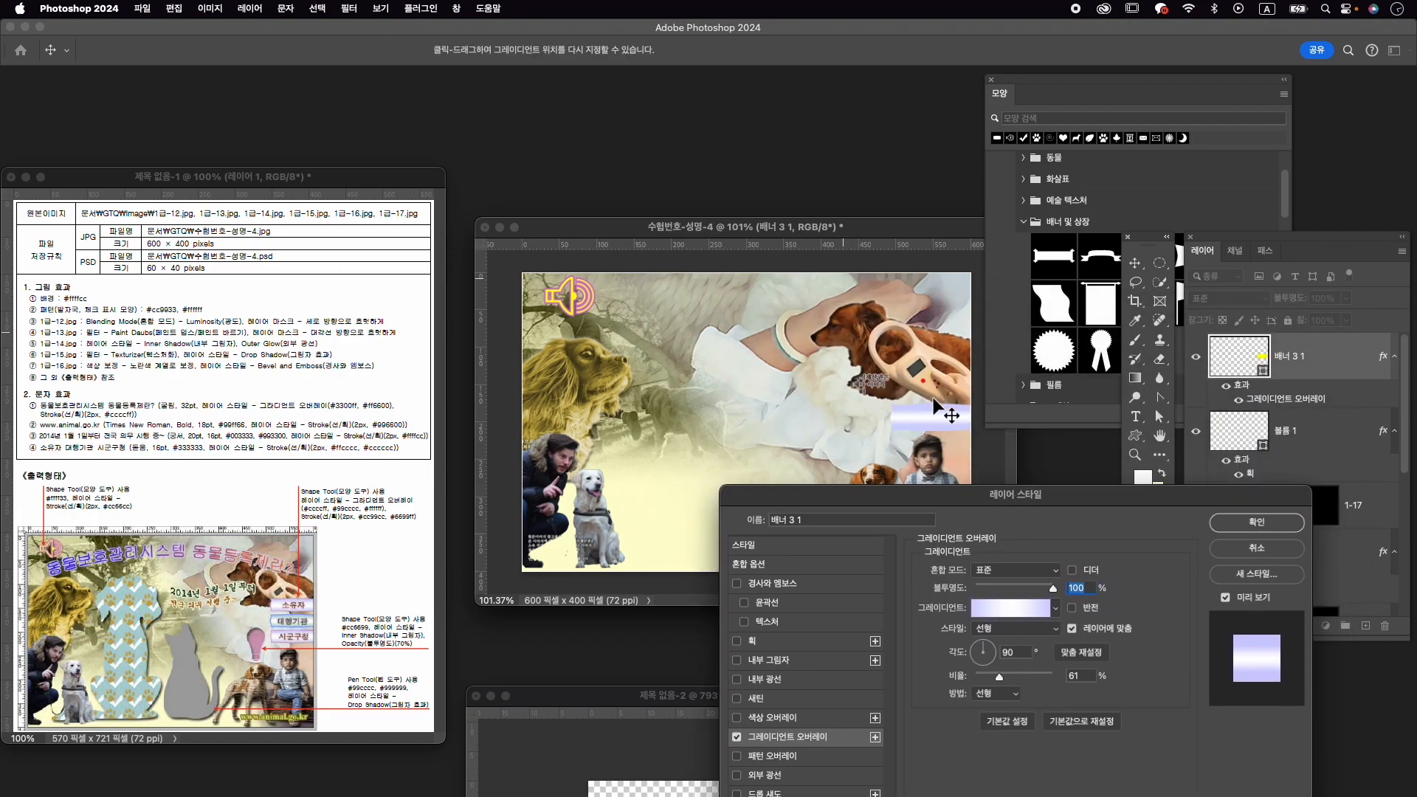
pyautogui.click(775, 645)
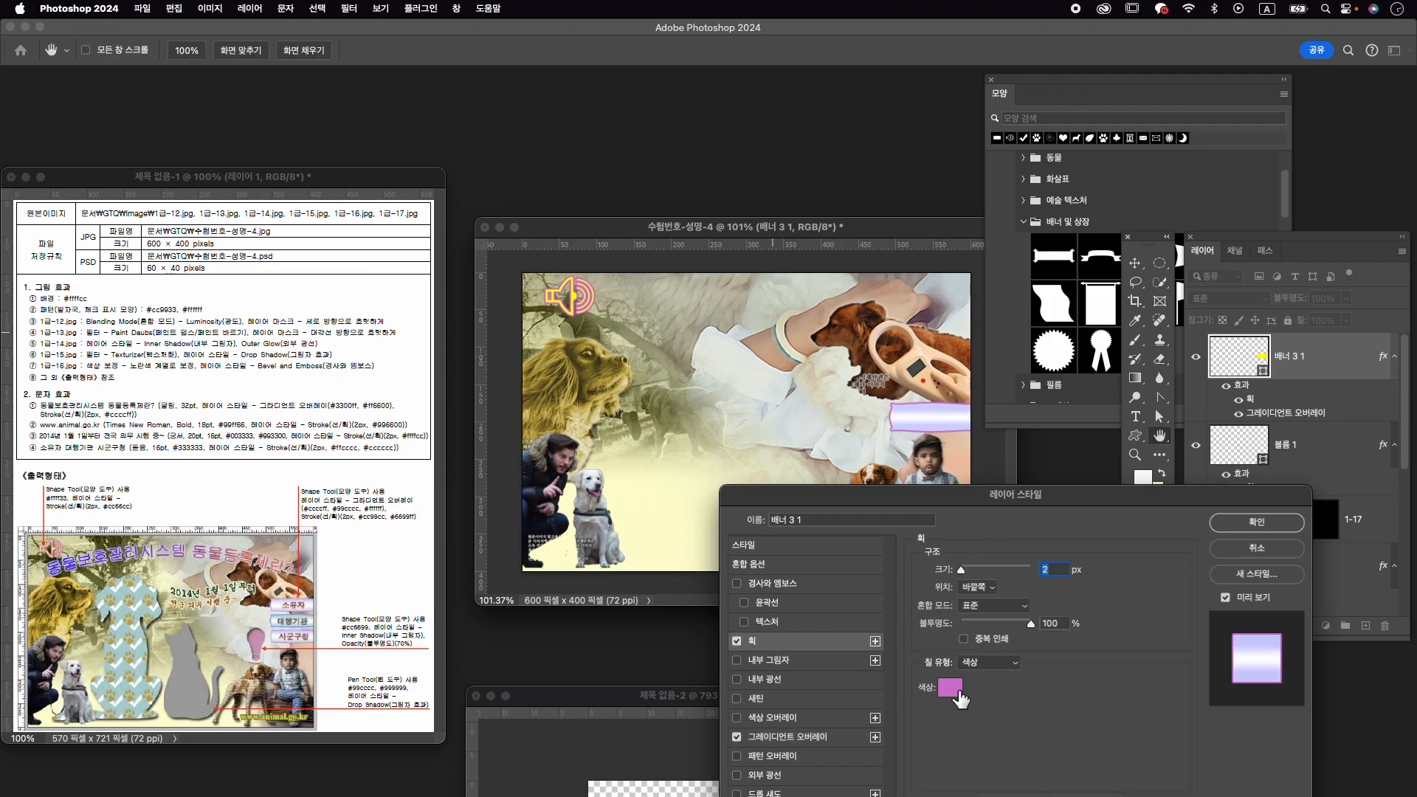
pyautogui.click(950, 686)
pyautogui.write('cc')
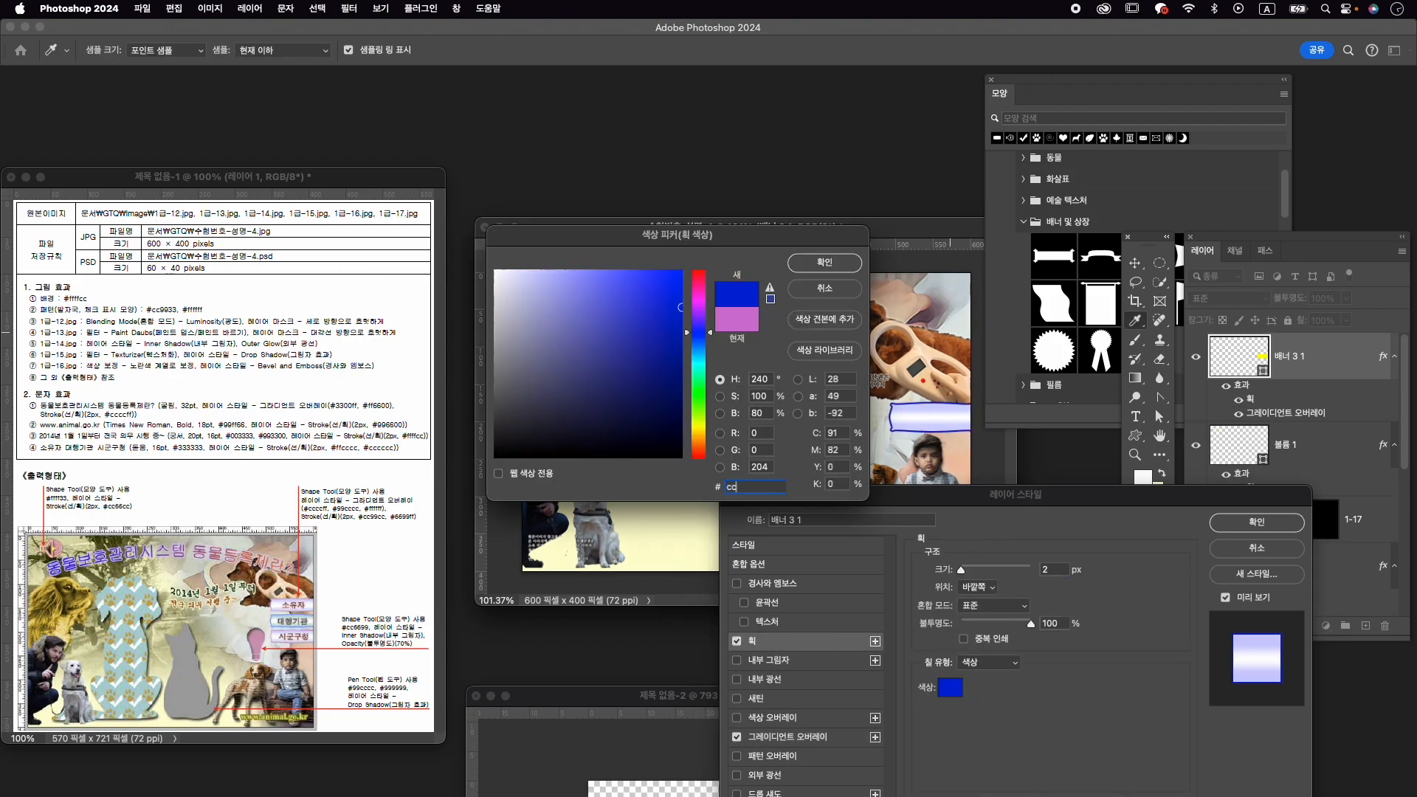
pyautogui.write('99cc')
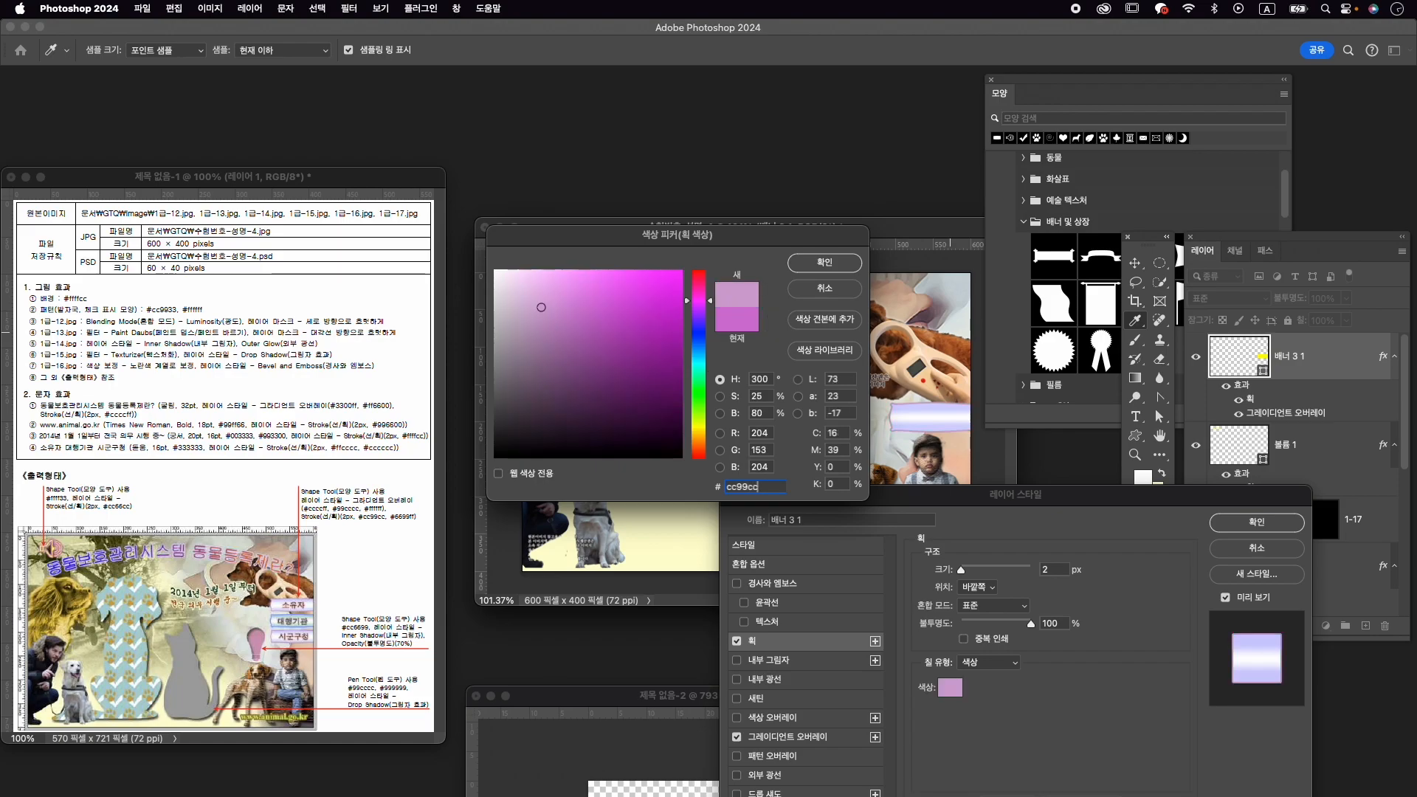
pyautogui.press('Return')
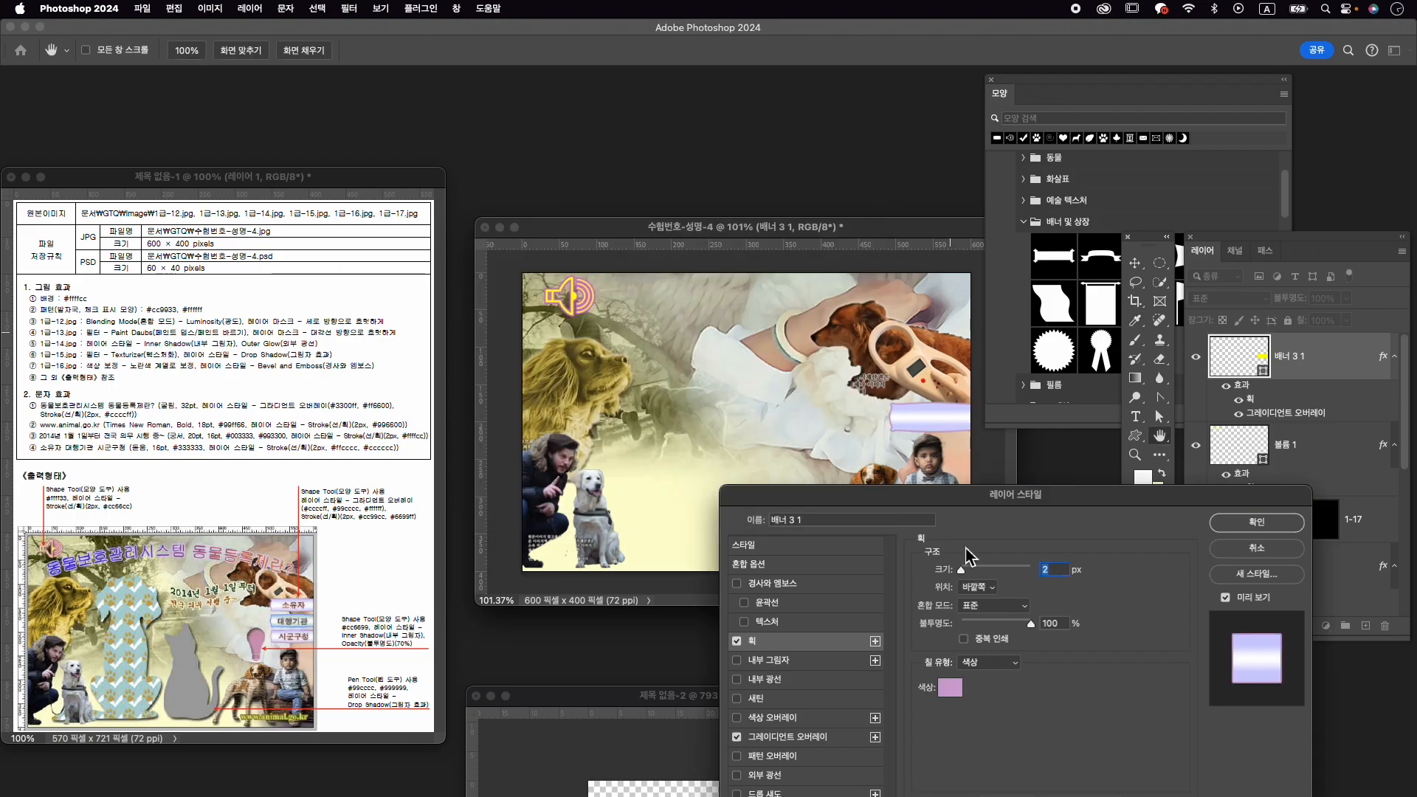
pyautogui.click(1279, 530)
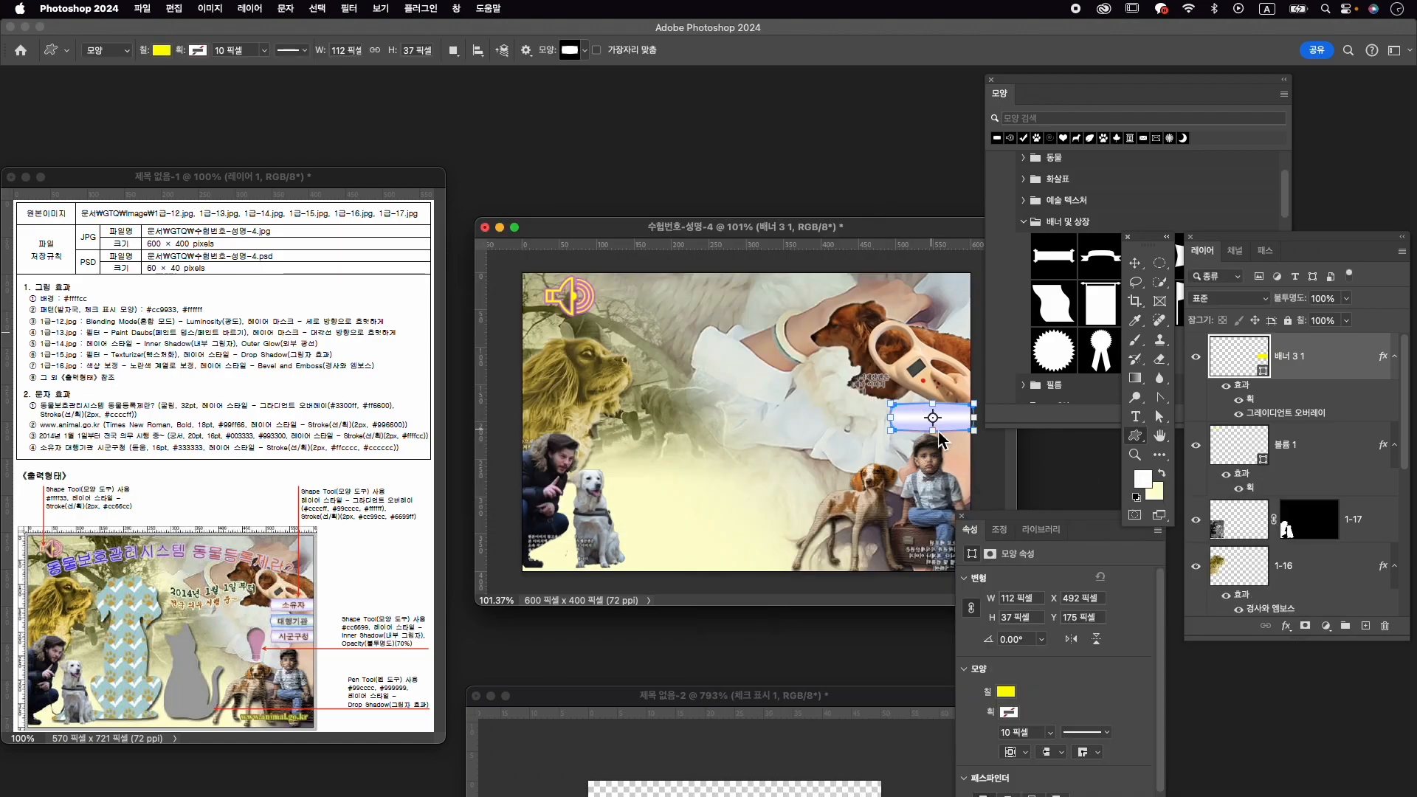
# Move the banner up to just below the brown dog's scanner and nudge it against the canvas's right edge.
pyautogui.press('super+t')
pyautogui.moveTo(955, 414); pyautogui.dragTo(952, 387)
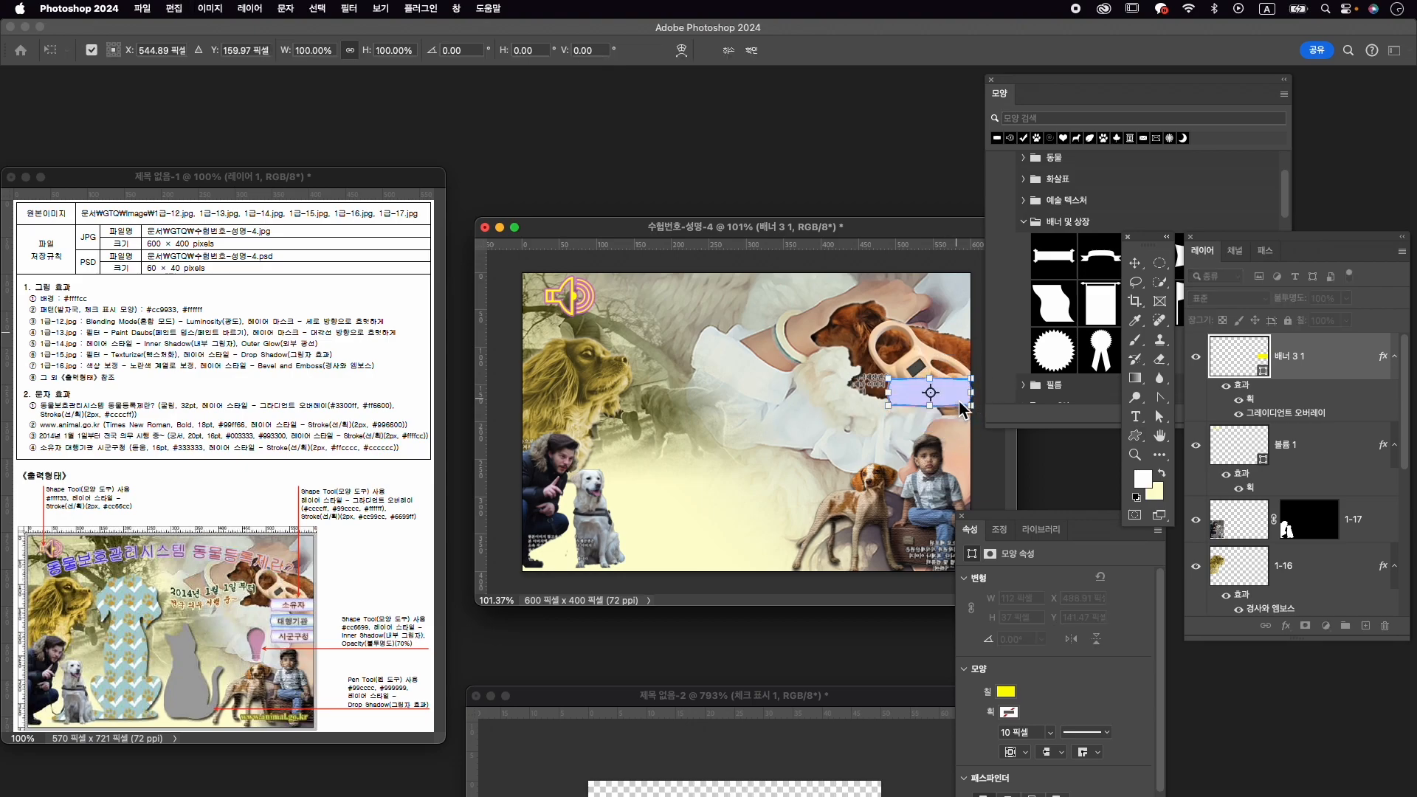
pyautogui.press('Right')
pyautogui.press('Right')
pyautogui.press('Right')
pyautogui.press('Right')
pyautogui.press('Right')
pyautogui.press('Right')
pyautogui.press('Right')
pyautogui.press('Down')
pyautogui.press('Down')
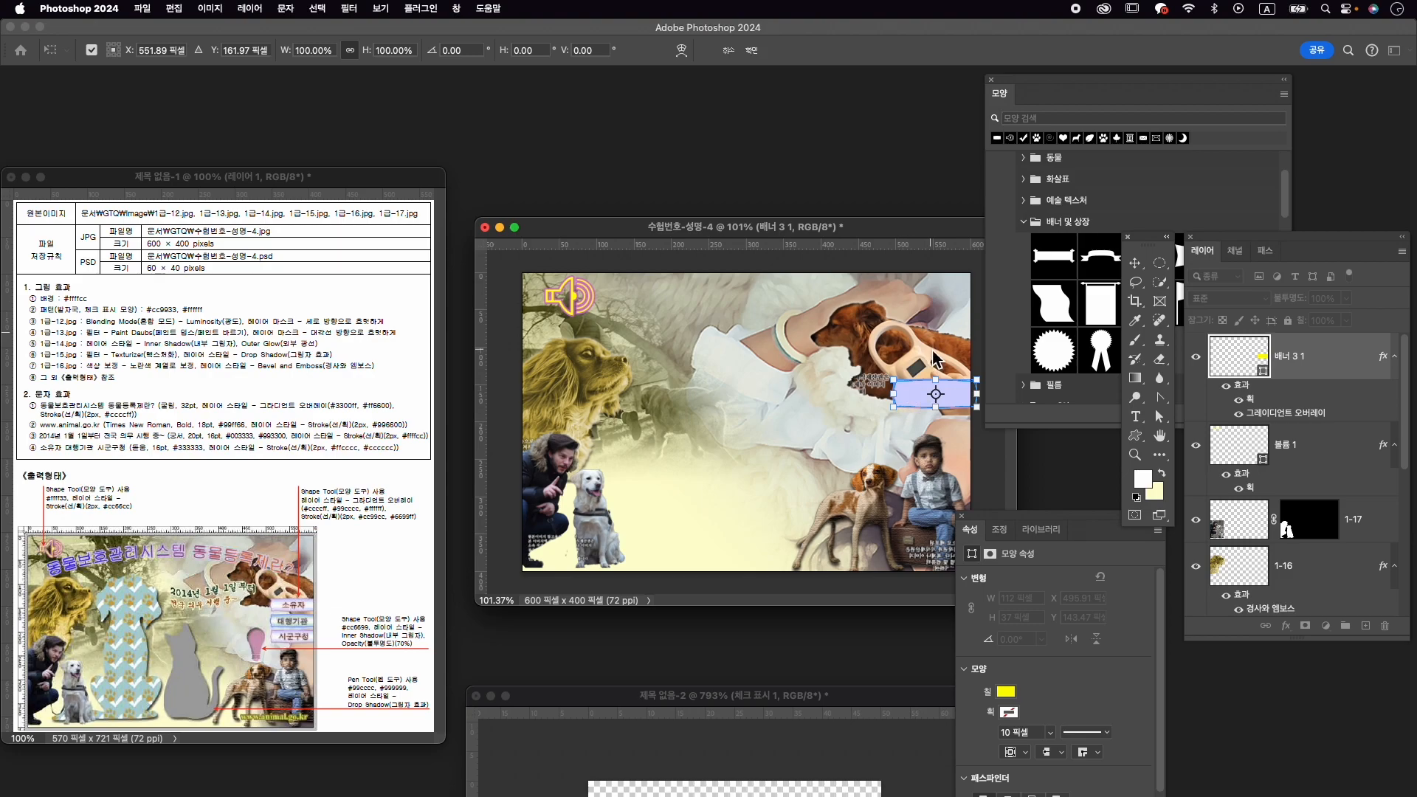
pyautogui.press('Return')
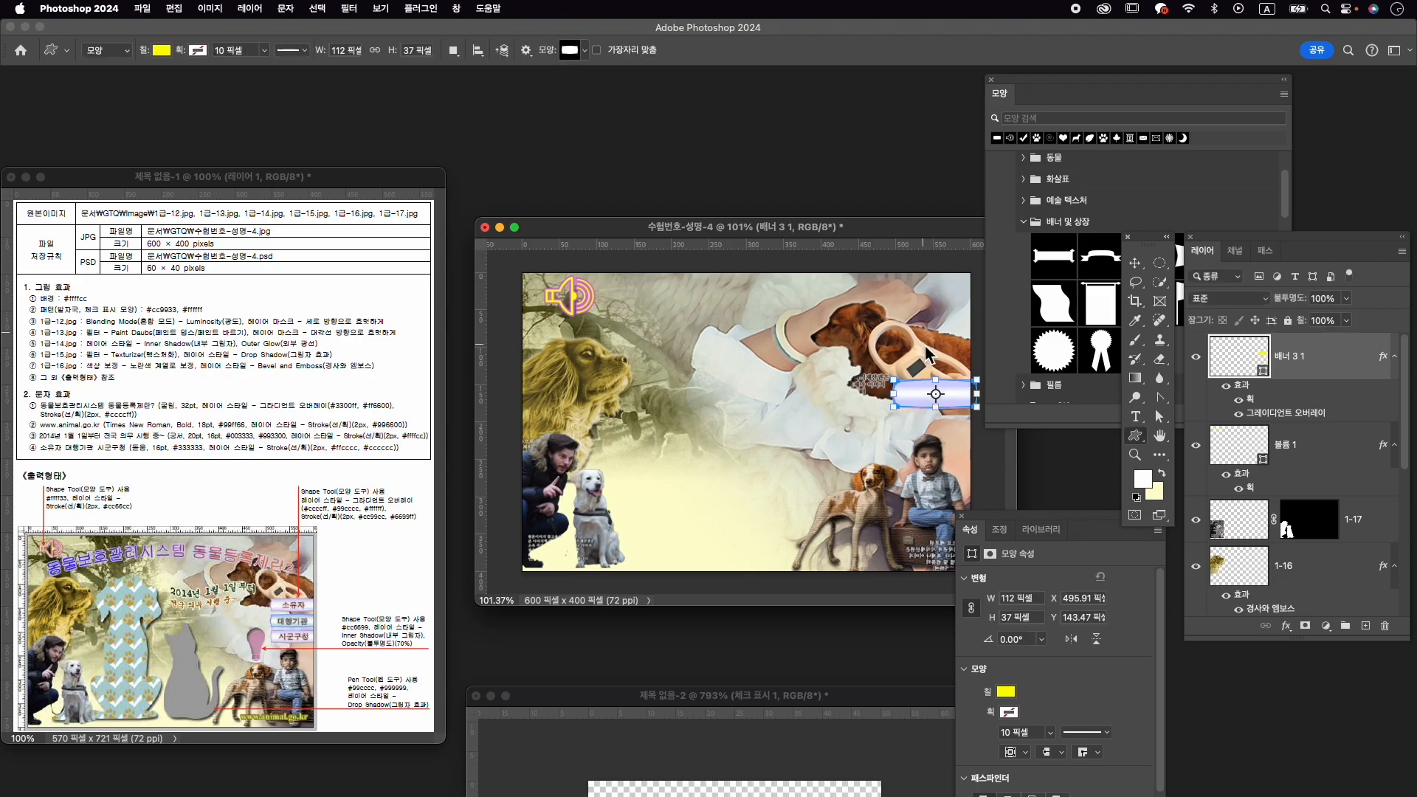
# Scale the brown dog photo on layer 1-14 to about 91% and reposition it above the banner.
pyautogui.press('v')
pyautogui.click(924, 357)
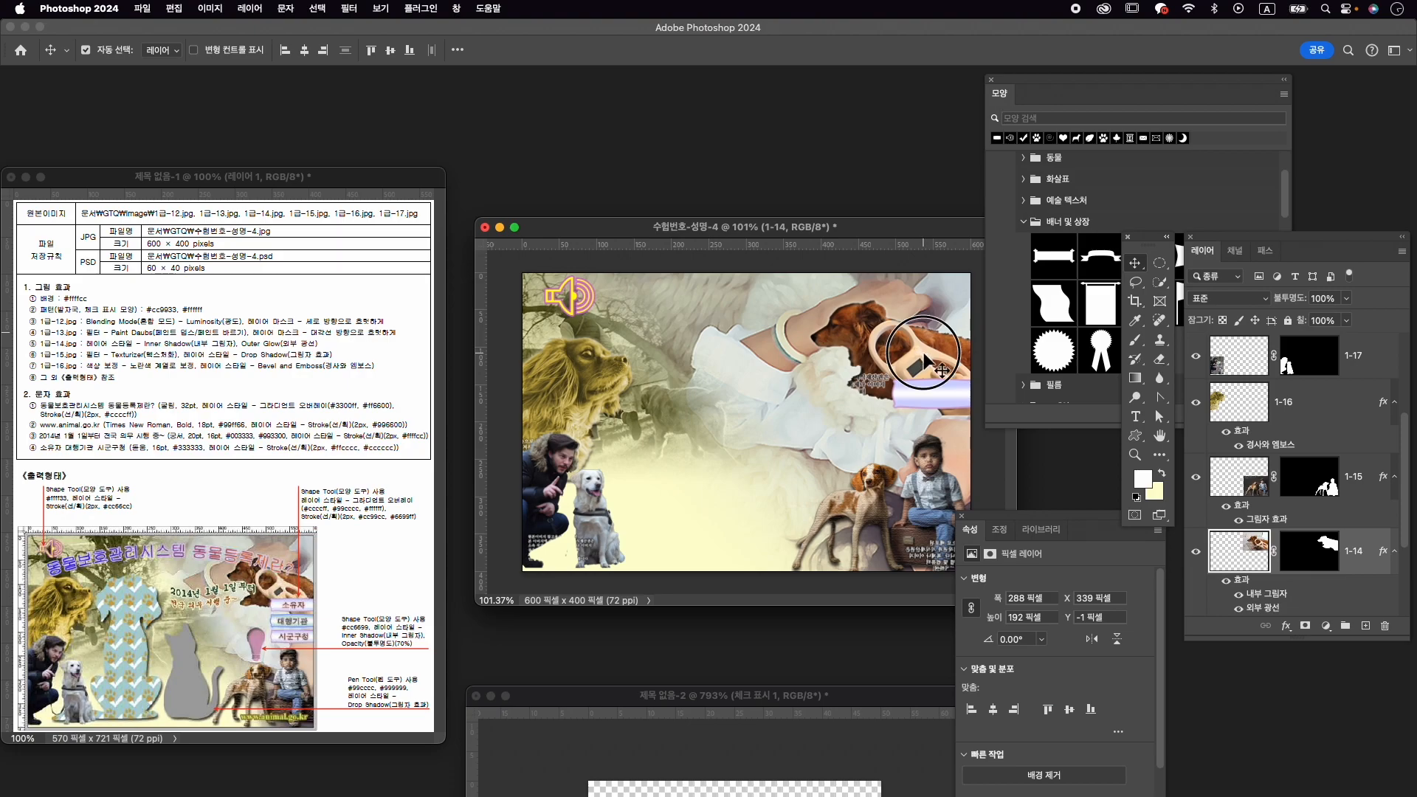
pyautogui.moveTo(925, 358); pyautogui.dragTo(897, 366)
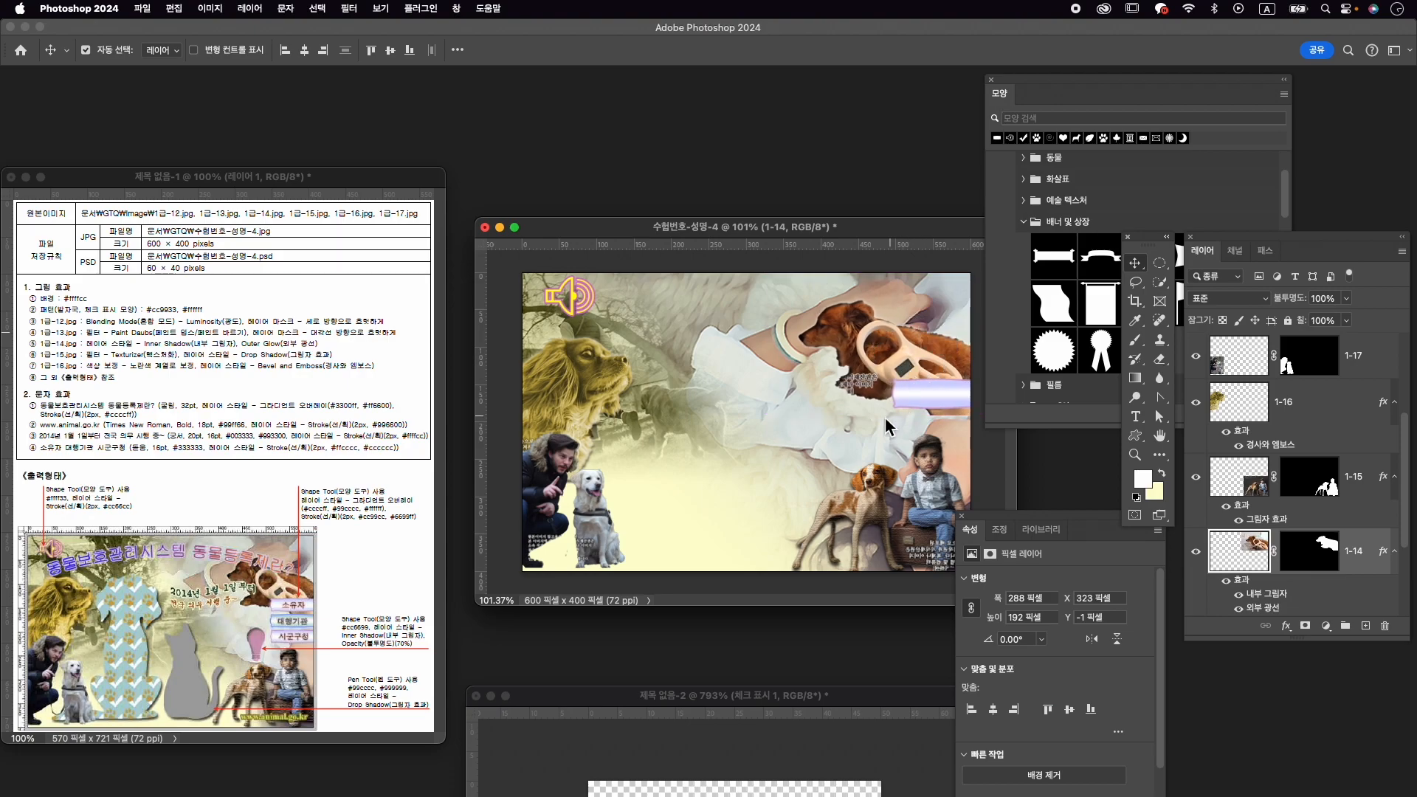
pyautogui.press('super+t')
pyautogui.moveTo(765, 273); pyautogui.dragTo(783, 285)
pyautogui.moveTo(888, 357); pyautogui.dragTo(922, 351)
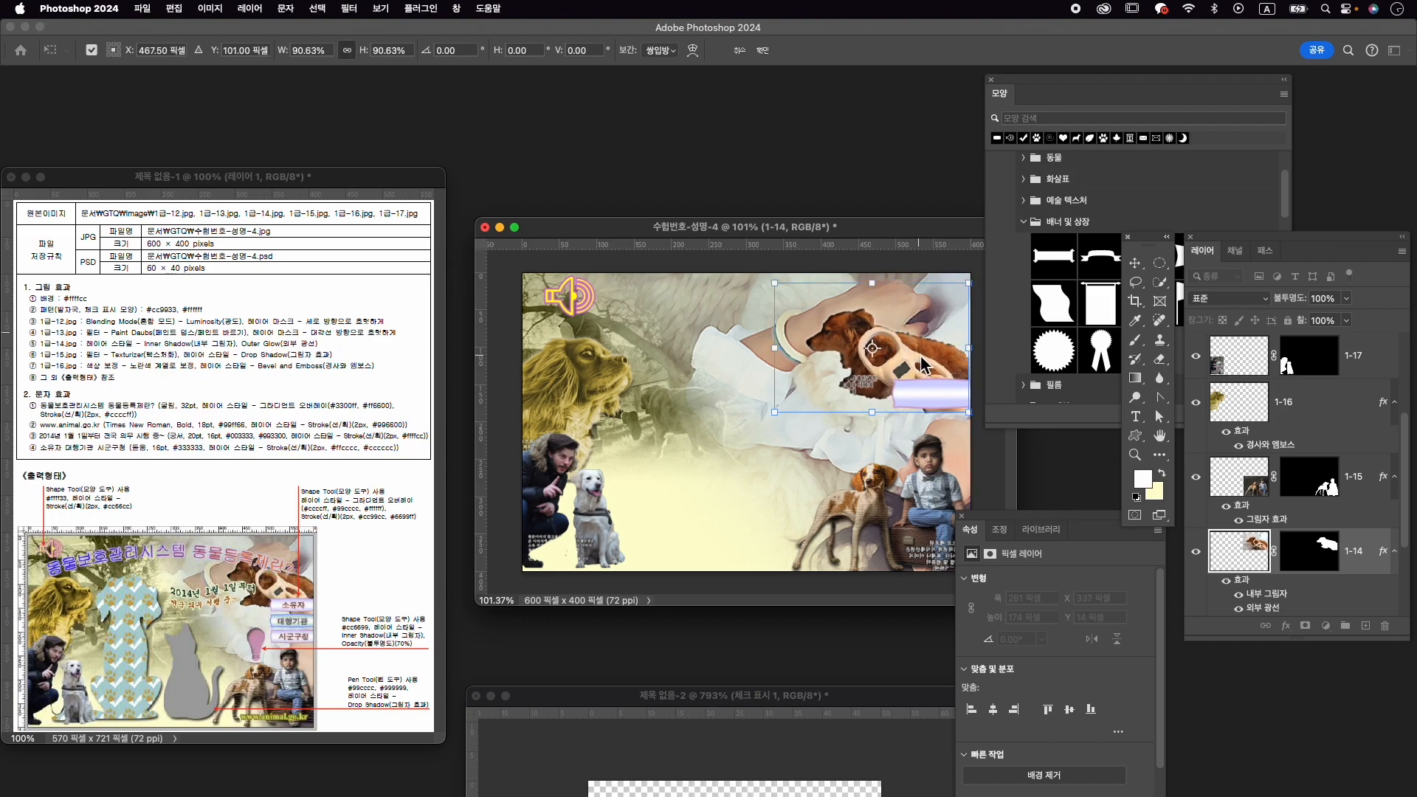
pyautogui.press('Return')
# Nudge the gradient banner one pixel left and reduce its height to about 30 px.
pyautogui.click(938, 397)
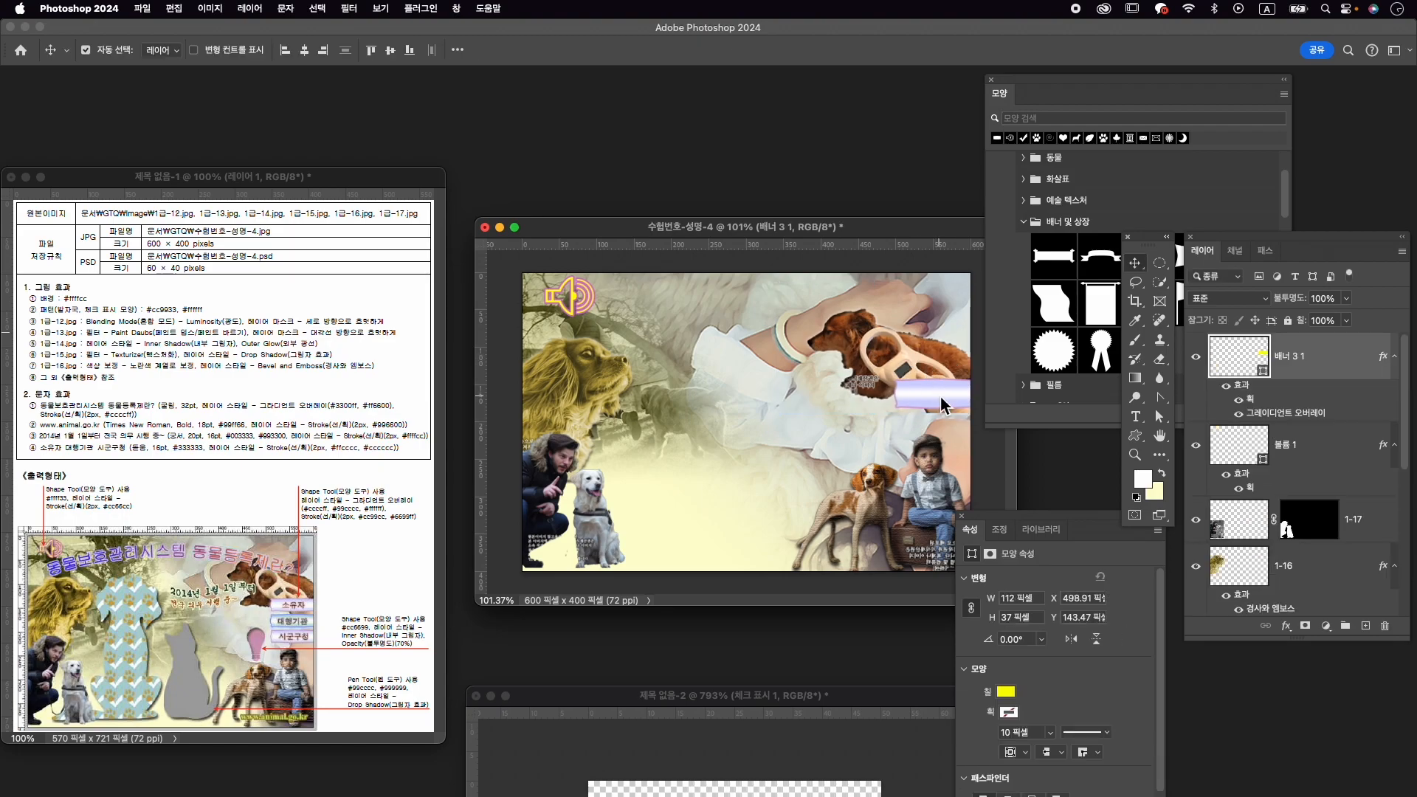
pyautogui.press('Left')
pyautogui.click(1339, 356)
pyautogui.press('super+t')
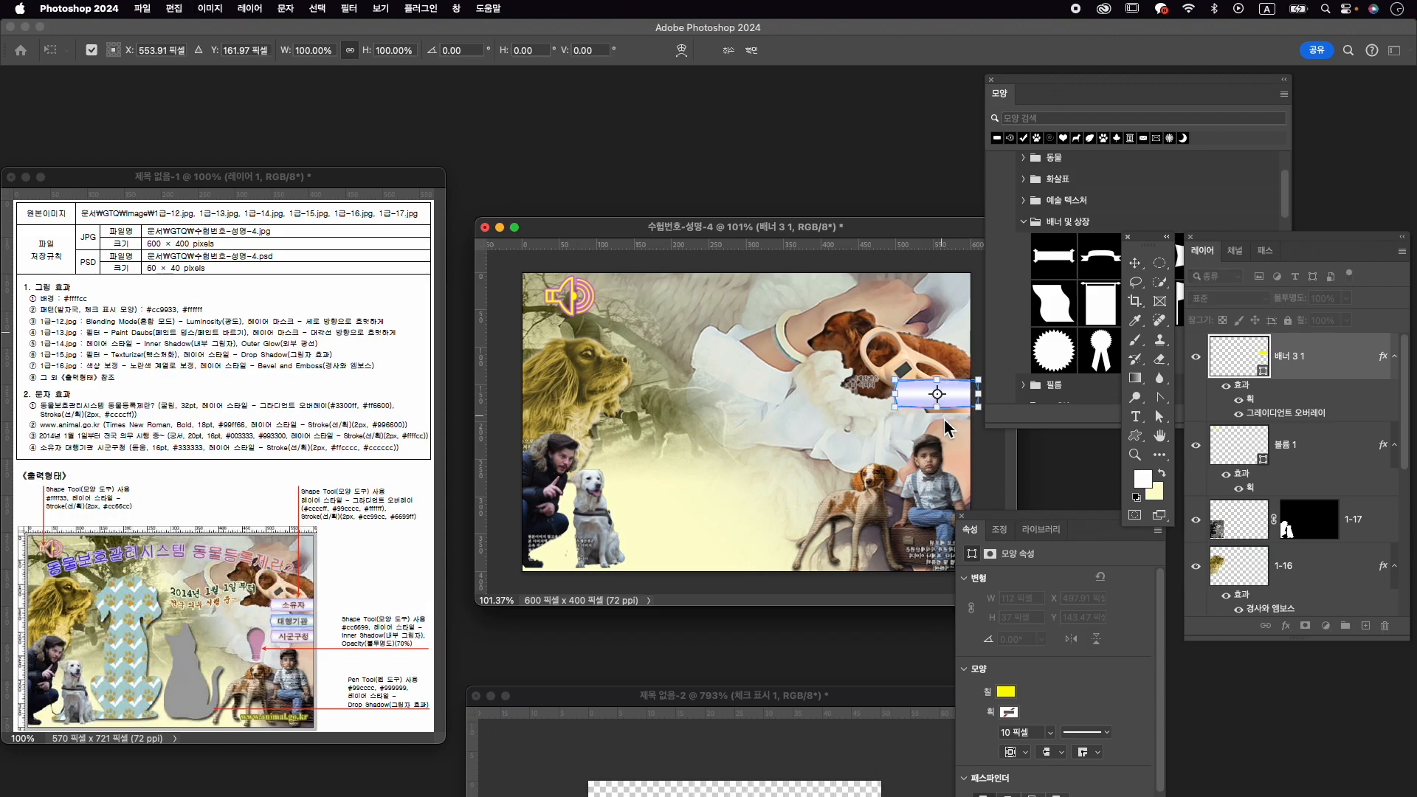
pyautogui.moveTo(939, 409); pyautogui.dragTo(942, 409)
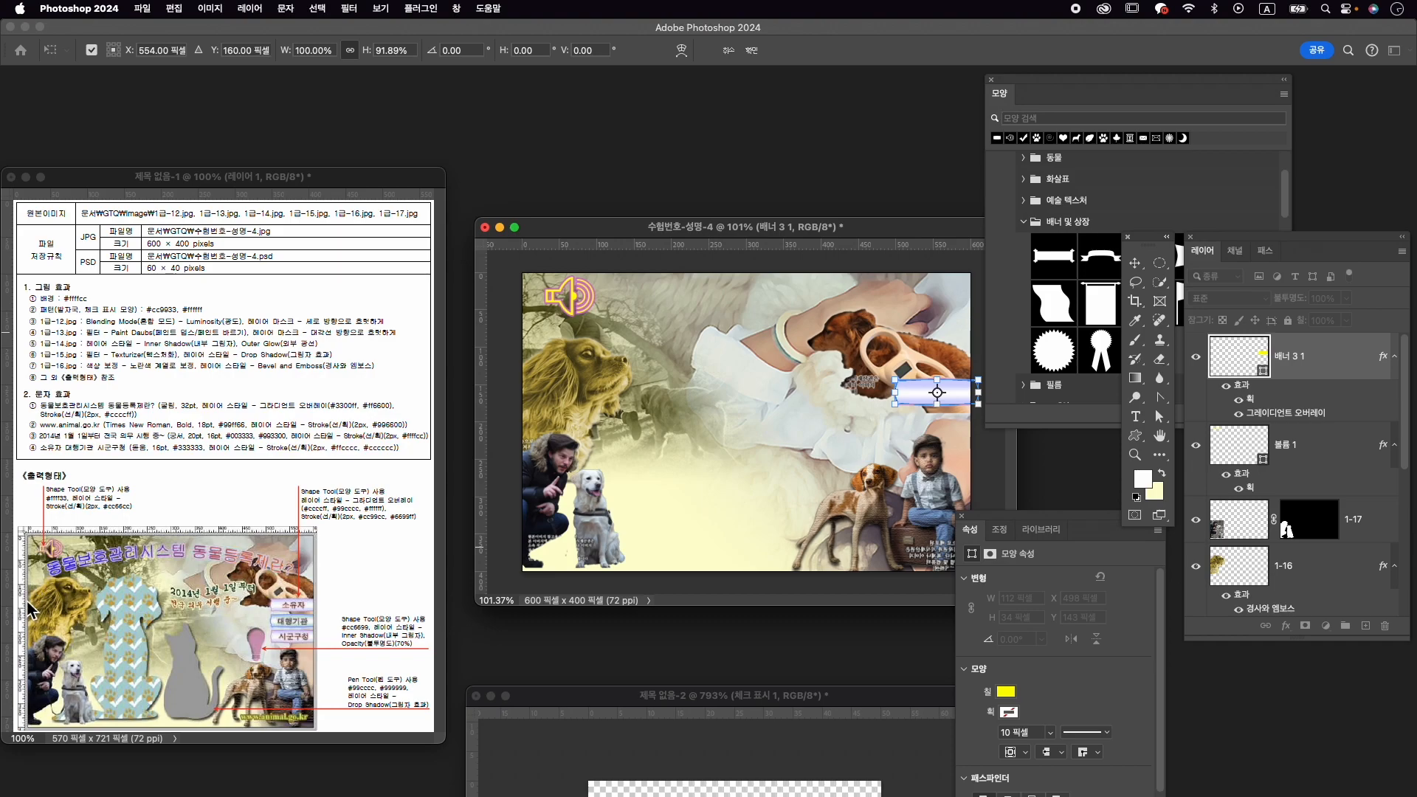
pyautogui.moveTo(942, 404); pyautogui.dragTo(942, 402)
pyautogui.press('Return')
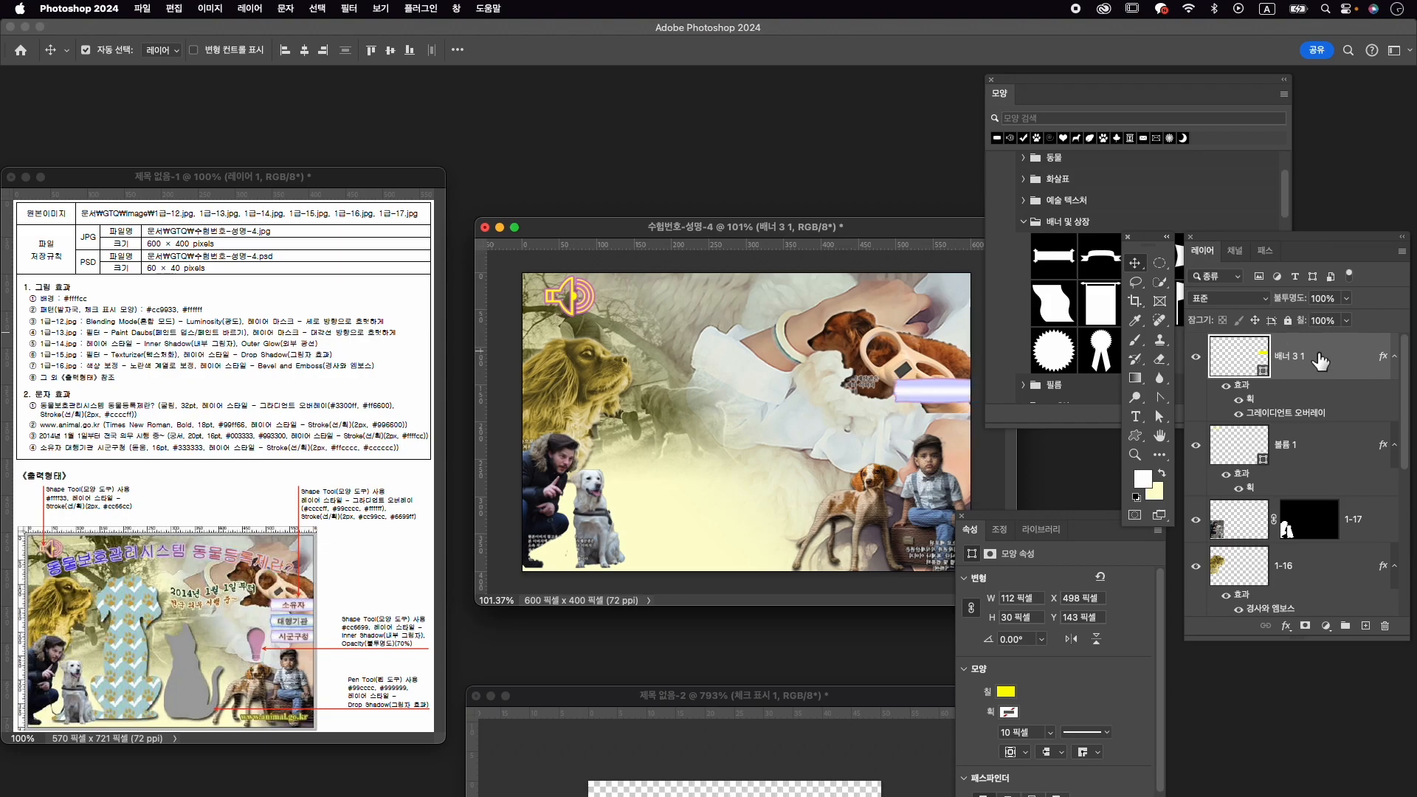
# Duplicate the gradient banner twice and move the topmost copy straight down to about Y 214 px, above the boy.
pyautogui.press('super+j')
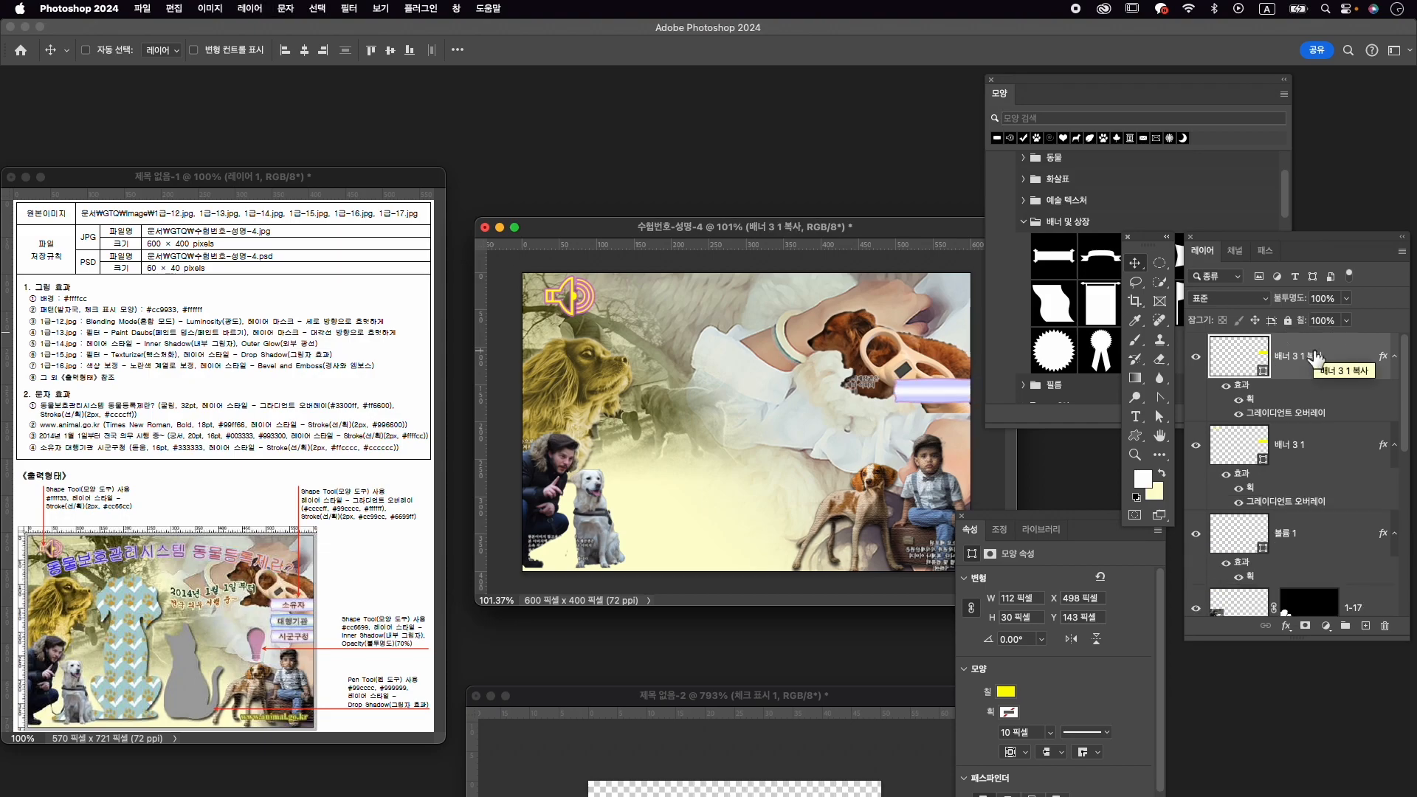
pyautogui.press('super+j')
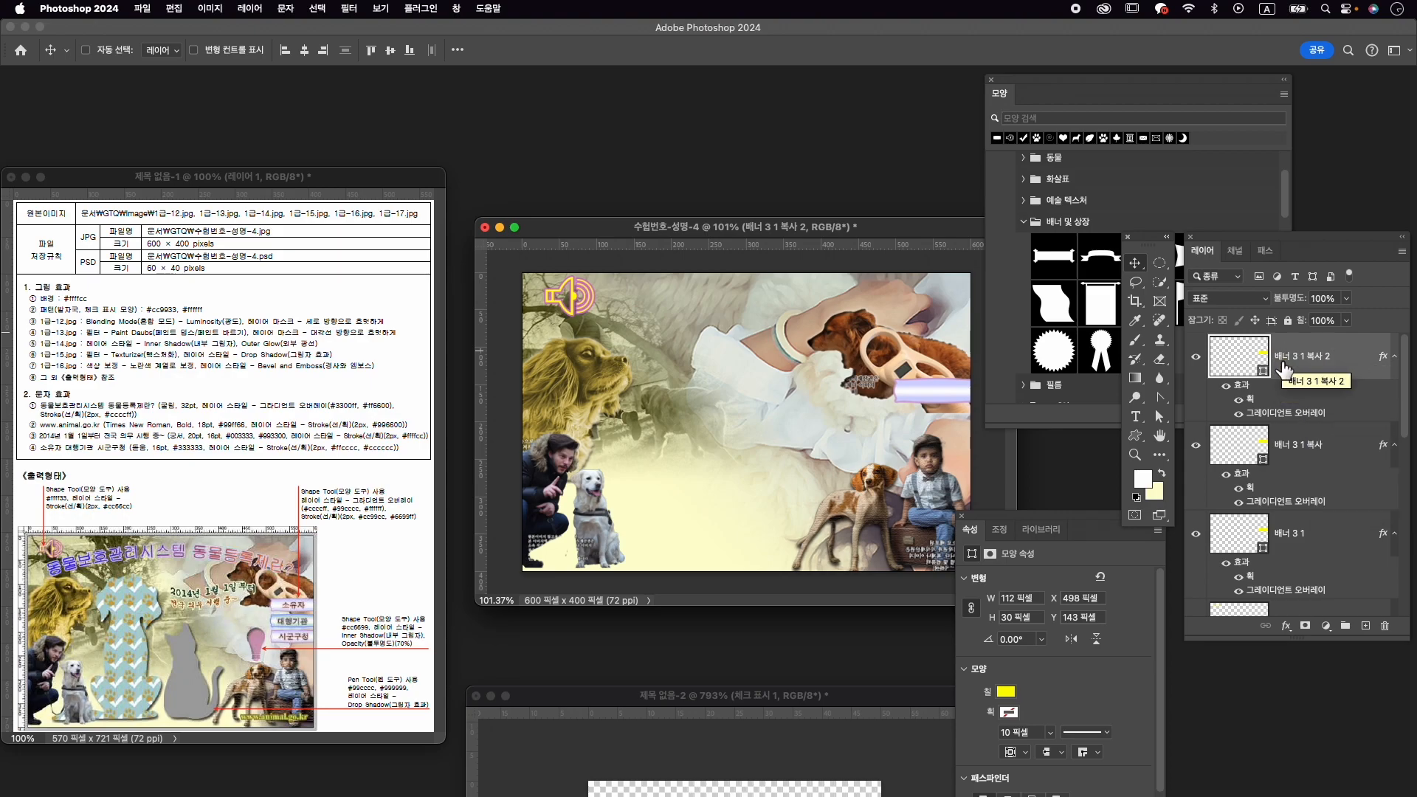
pyautogui.press('super+t')
pyautogui.moveTo(961, 392); pyautogui.dragTo(946, 440)
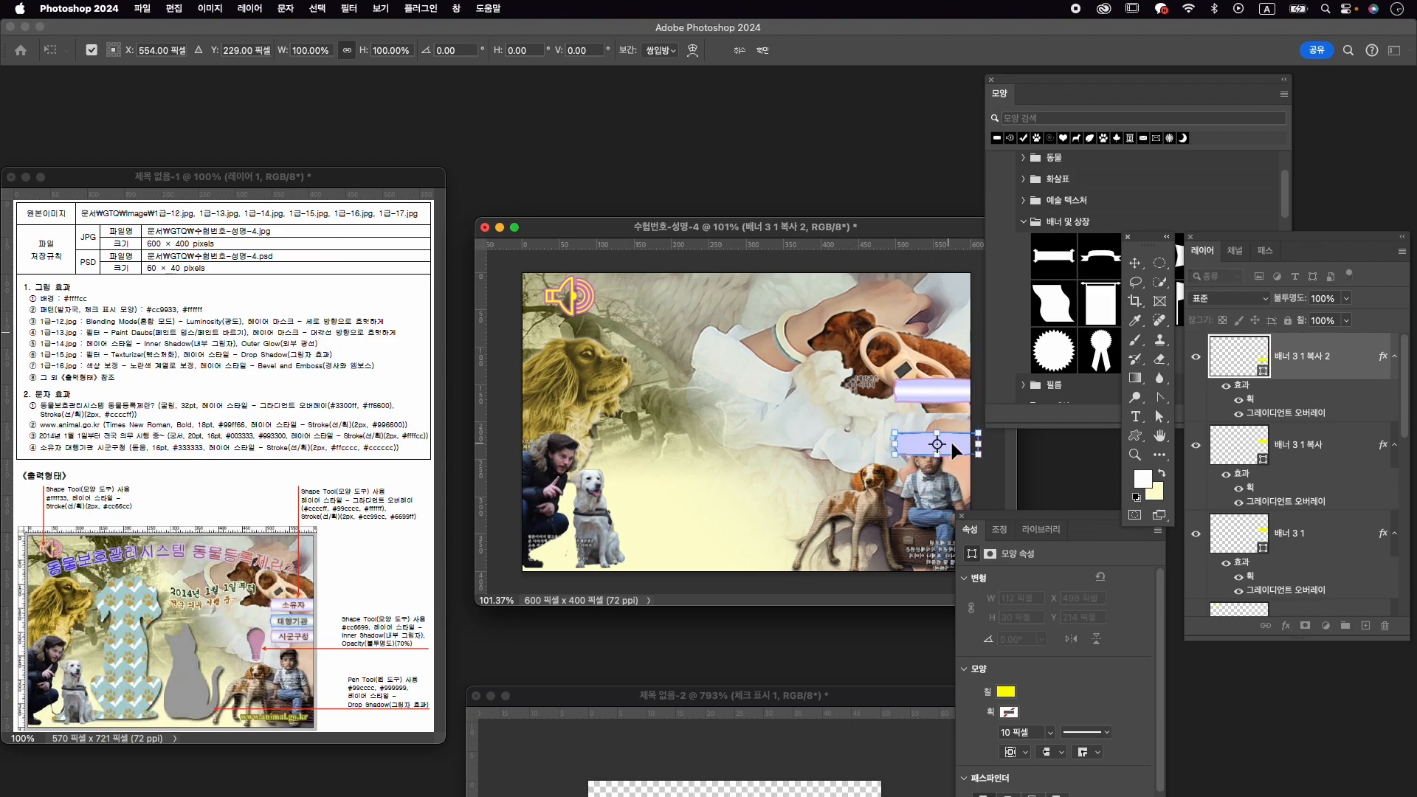
pyautogui.press('Return')
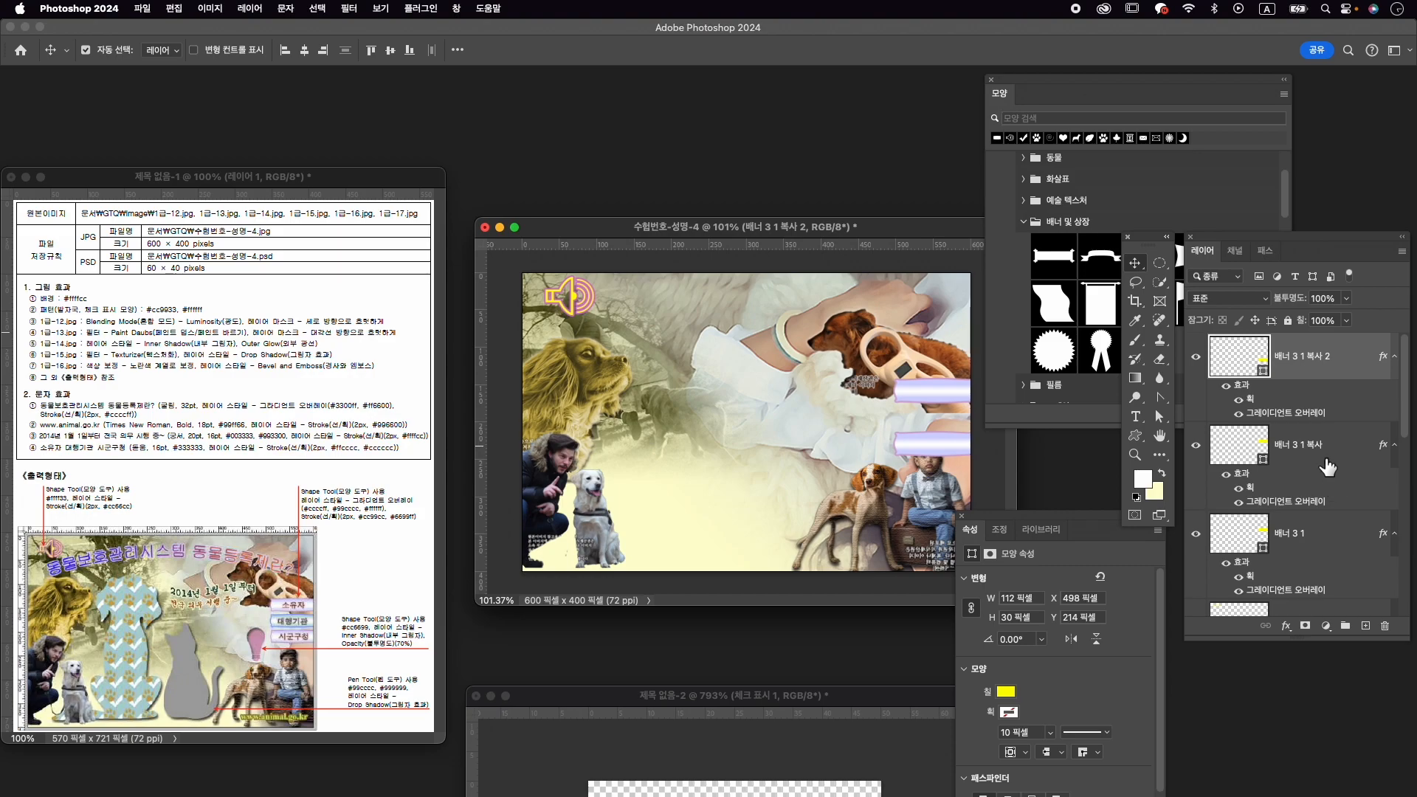
# Select all three banner layers, set alignment relative to the selection, and distribute them evenly by their vertical centres.
pyautogui.keyDown('shift'); pyautogui.click(1329, 540); pyautogui.keyUp('shift')
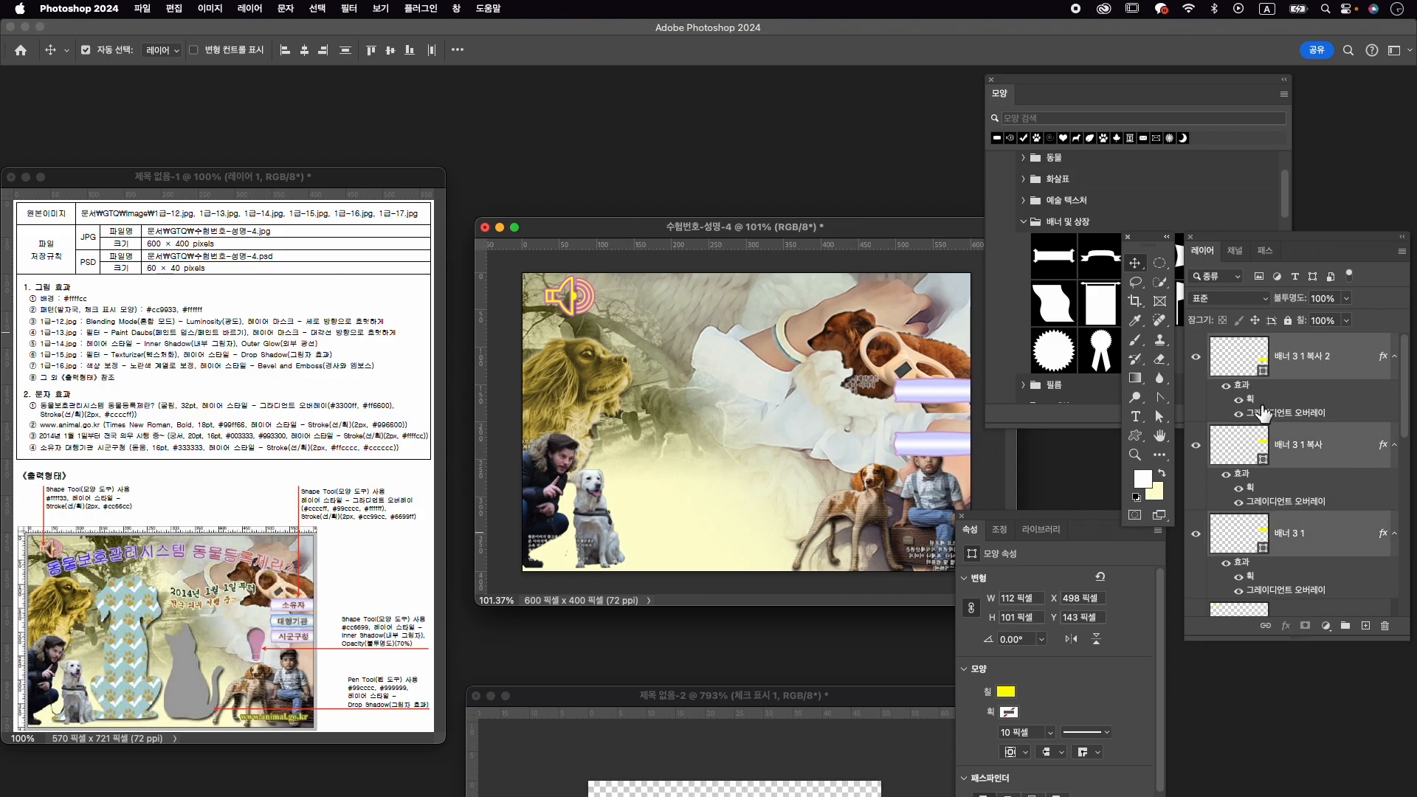
pyautogui.click(458, 49)
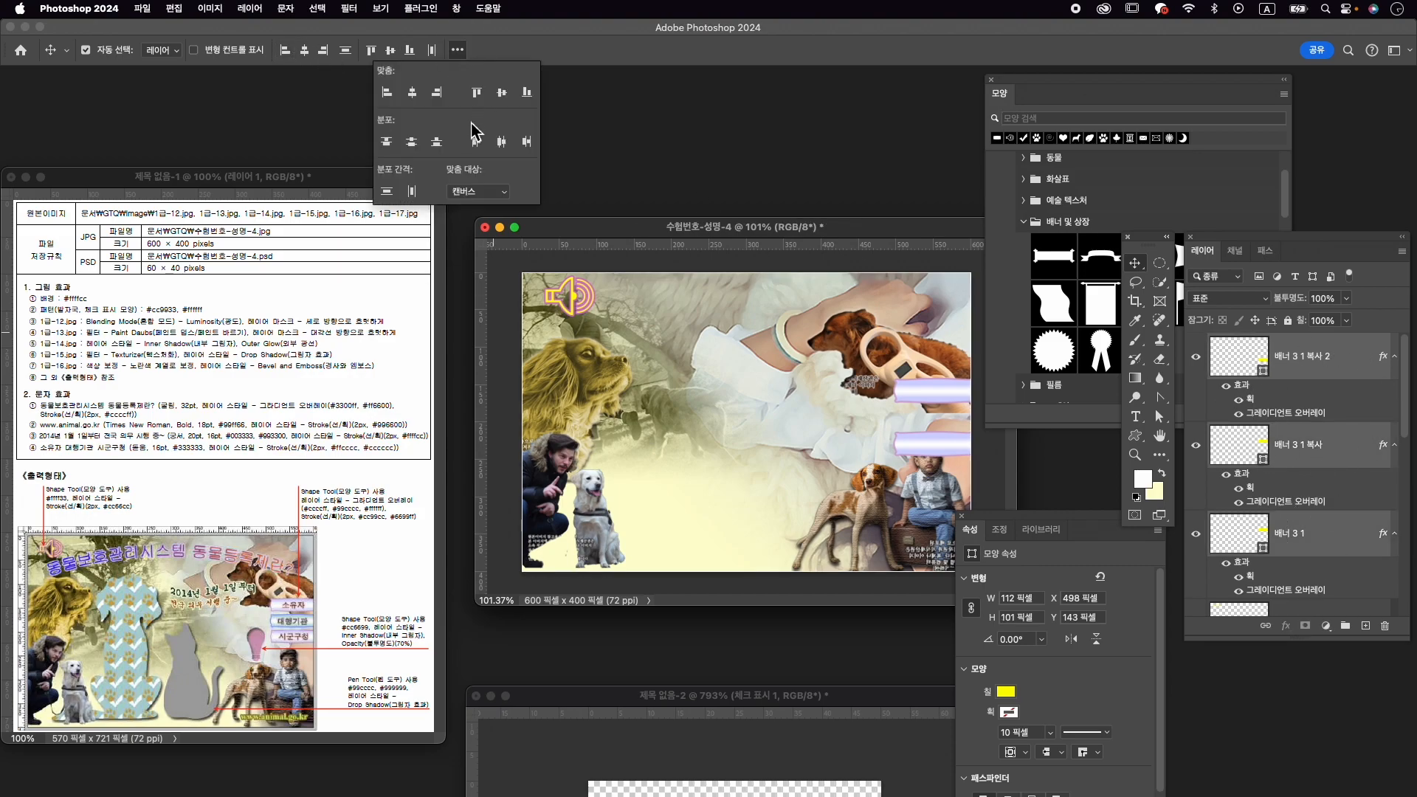
pyautogui.click(491, 193)
pyautogui.click(467, 172)
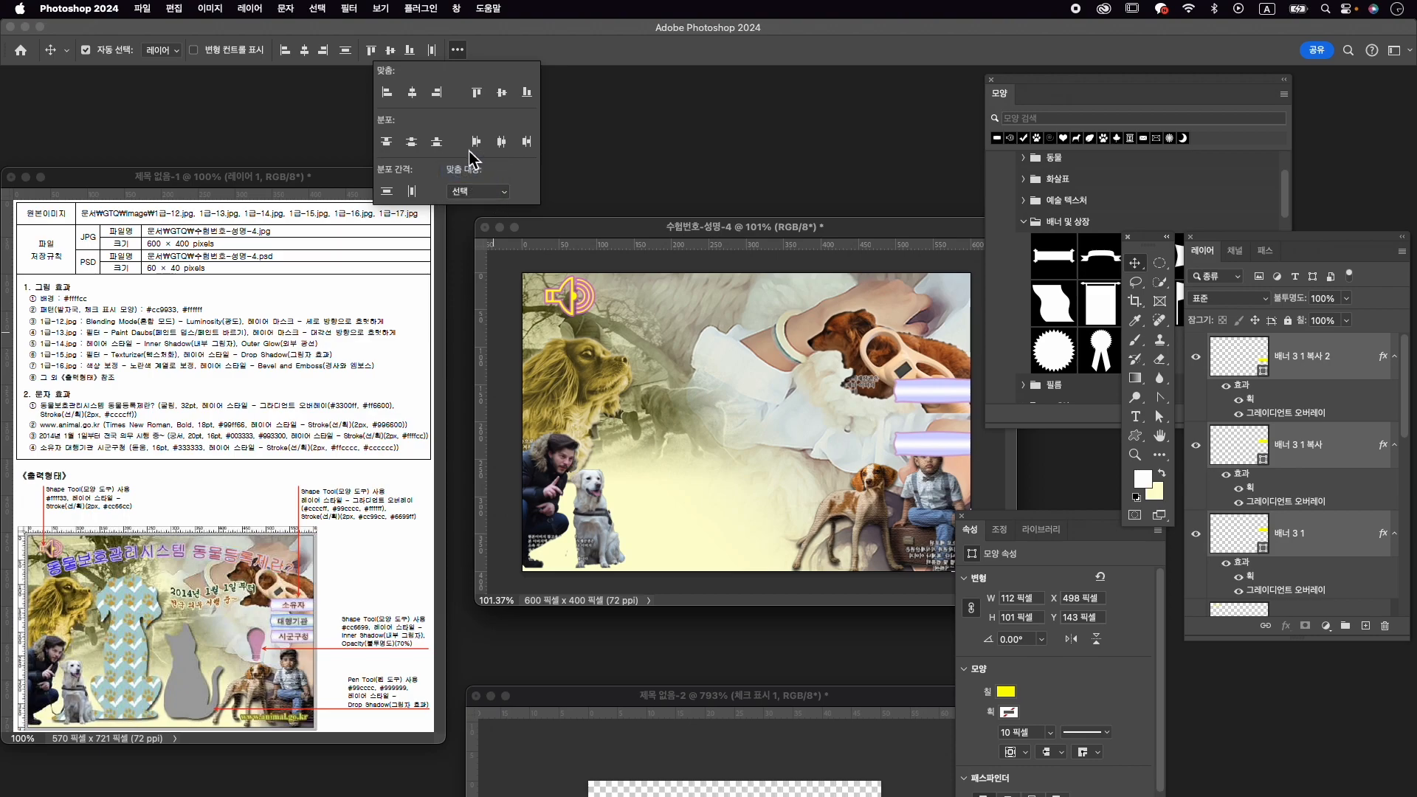
pyautogui.click(412, 143)
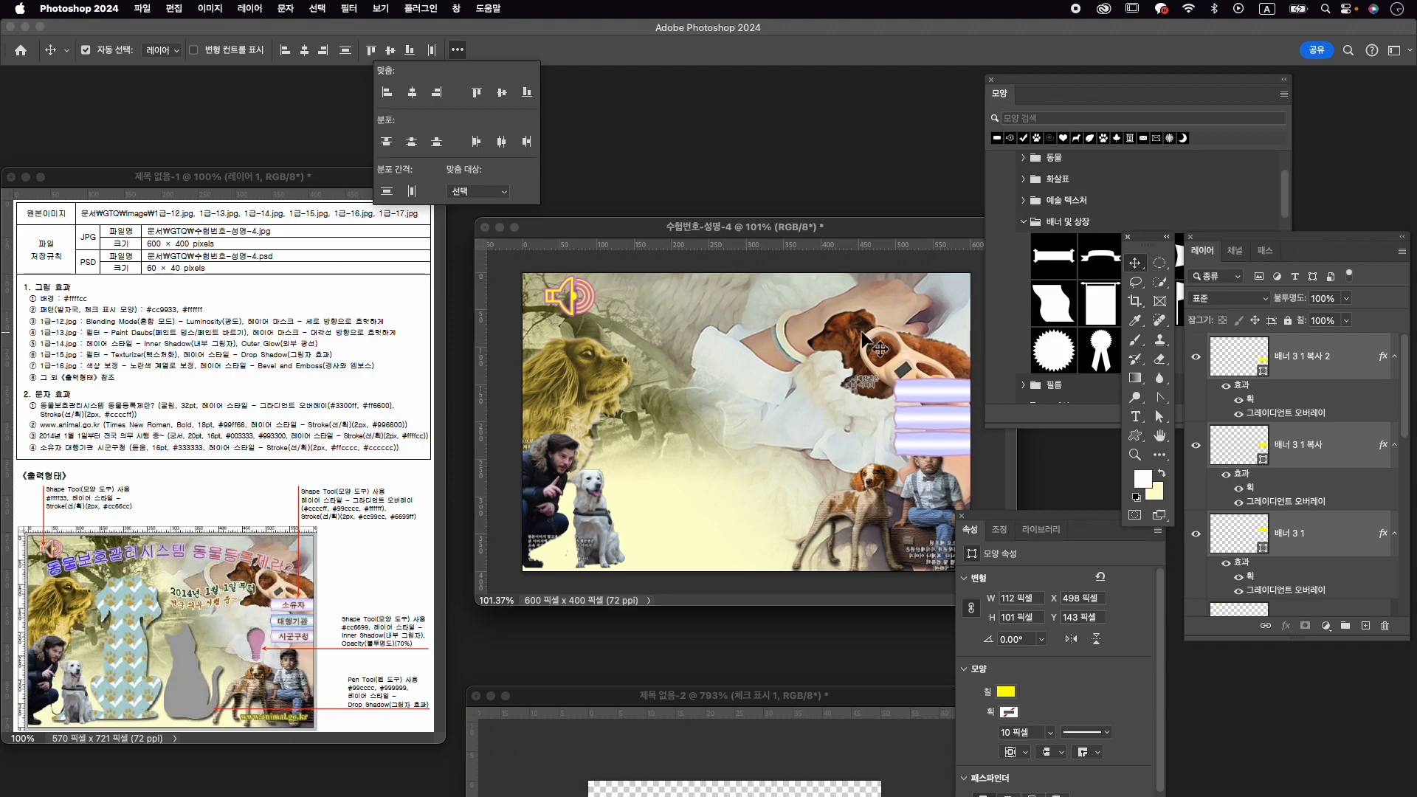
pyautogui.moveTo(881, 339); pyautogui.dragTo(886, 348)
# Move the three banners together up 9 px and compress their combined height to about 94%.
pyautogui.click(933, 396)
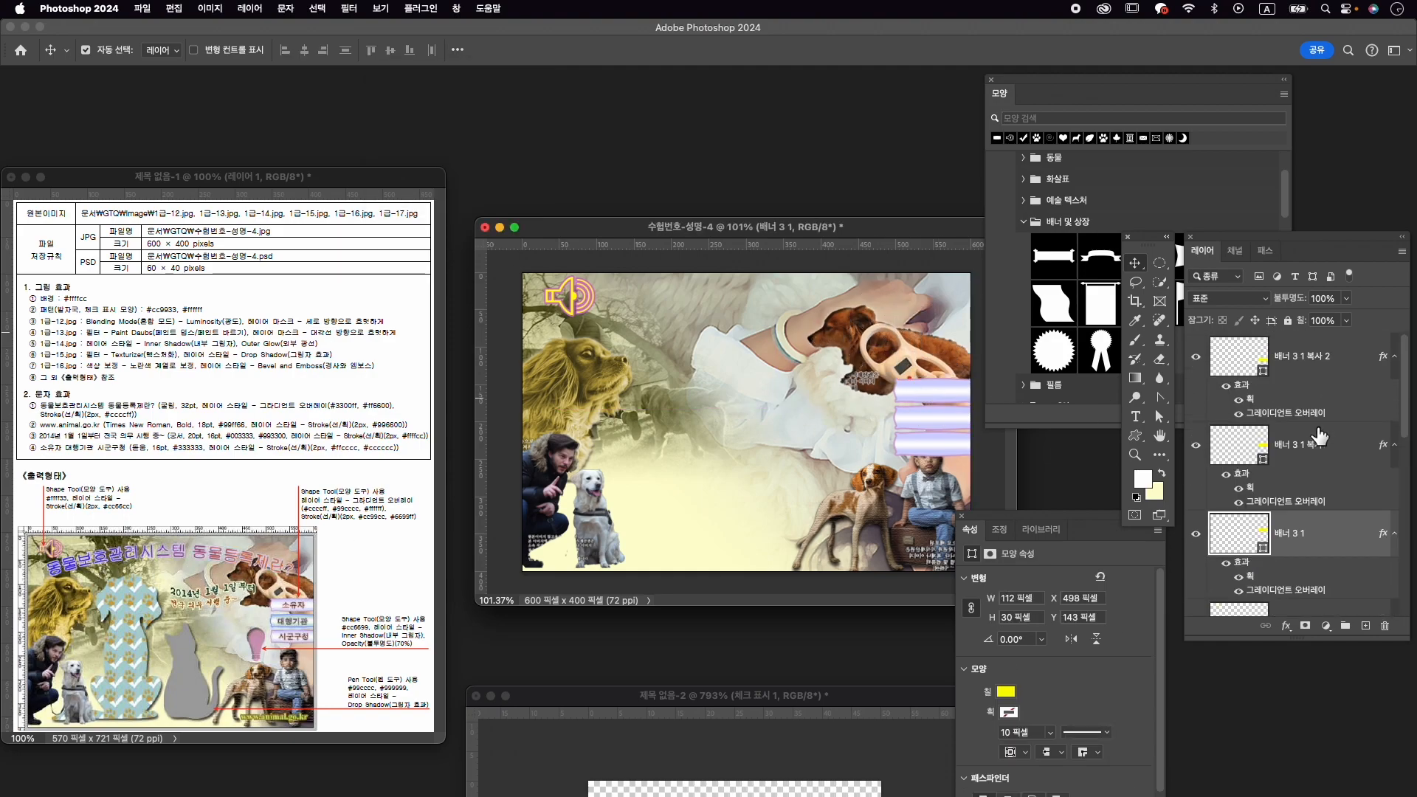
pyautogui.keyDown('shift'); pyautogui.click(1321, 375); pyautogui.keyUp('shift')
pyautogui.press('super+t')
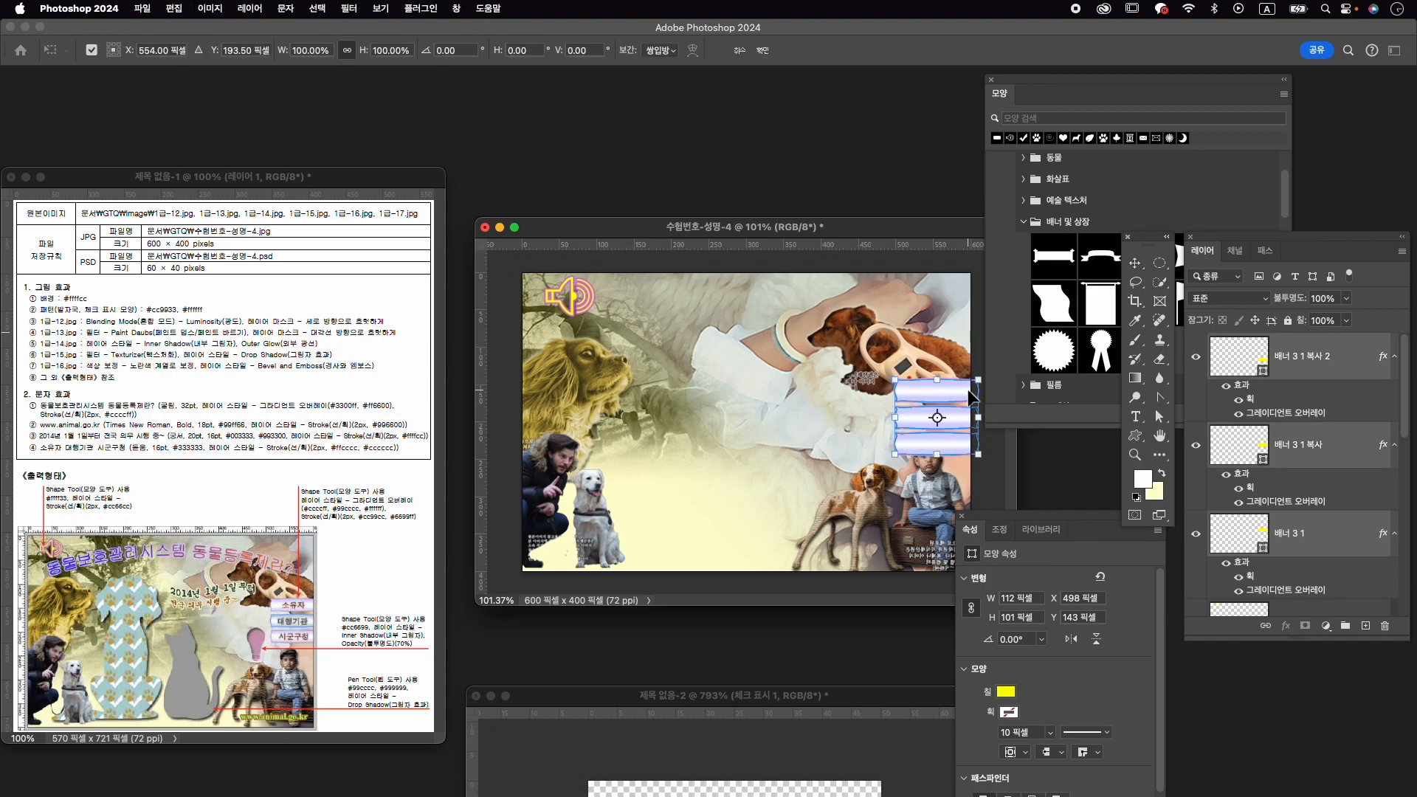
pyautogui.press('Up')
pyautogui.press('Up')
pyautogui.press('Up')
pyautogui.press('Up')
pyautogui.press('Up')
pyautogui.press('Up')
pyautogui.press('Up')
pyautogui.press('Up')
pyautogui.press('Up')
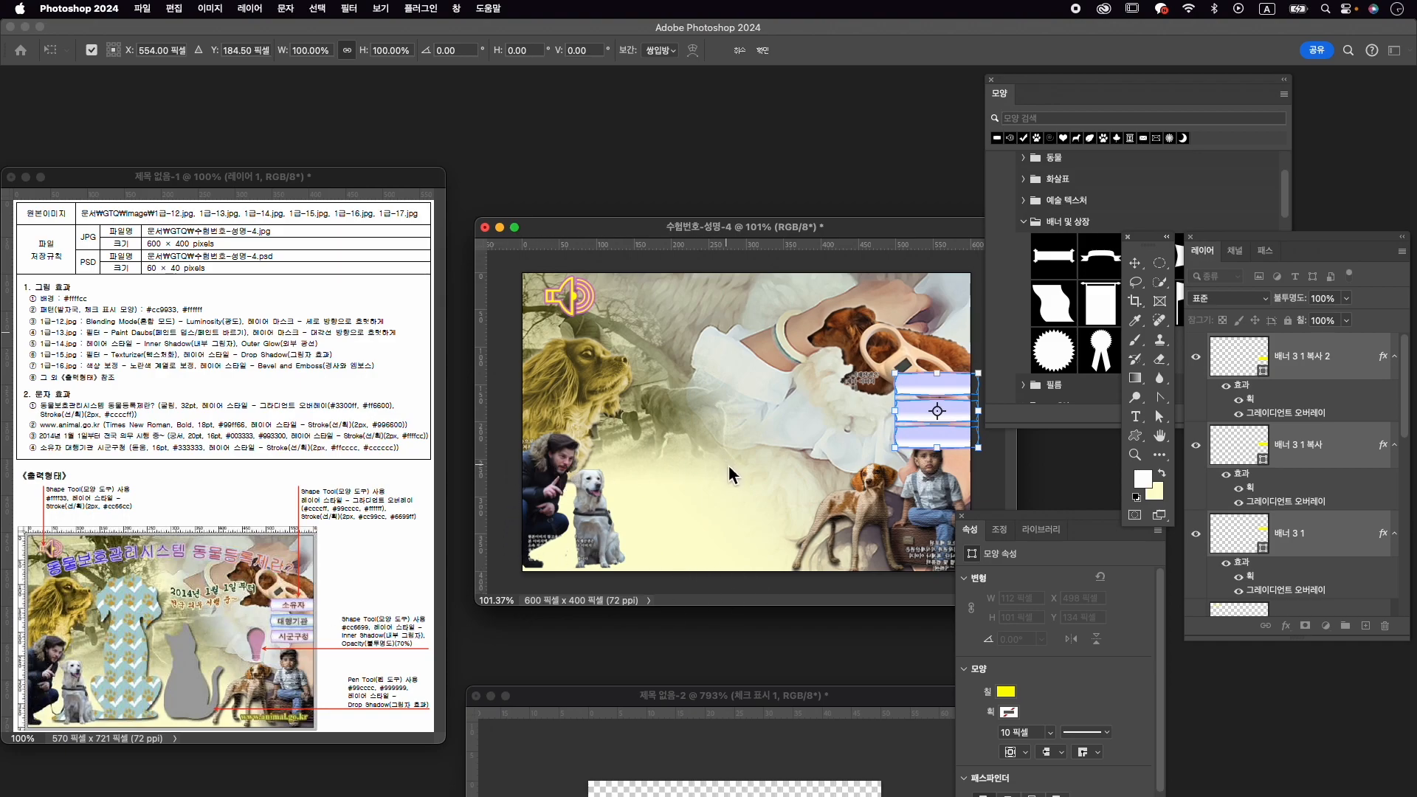
pyautogui.moveTo(937, 448); pyautogui.dragTo(937, 443)
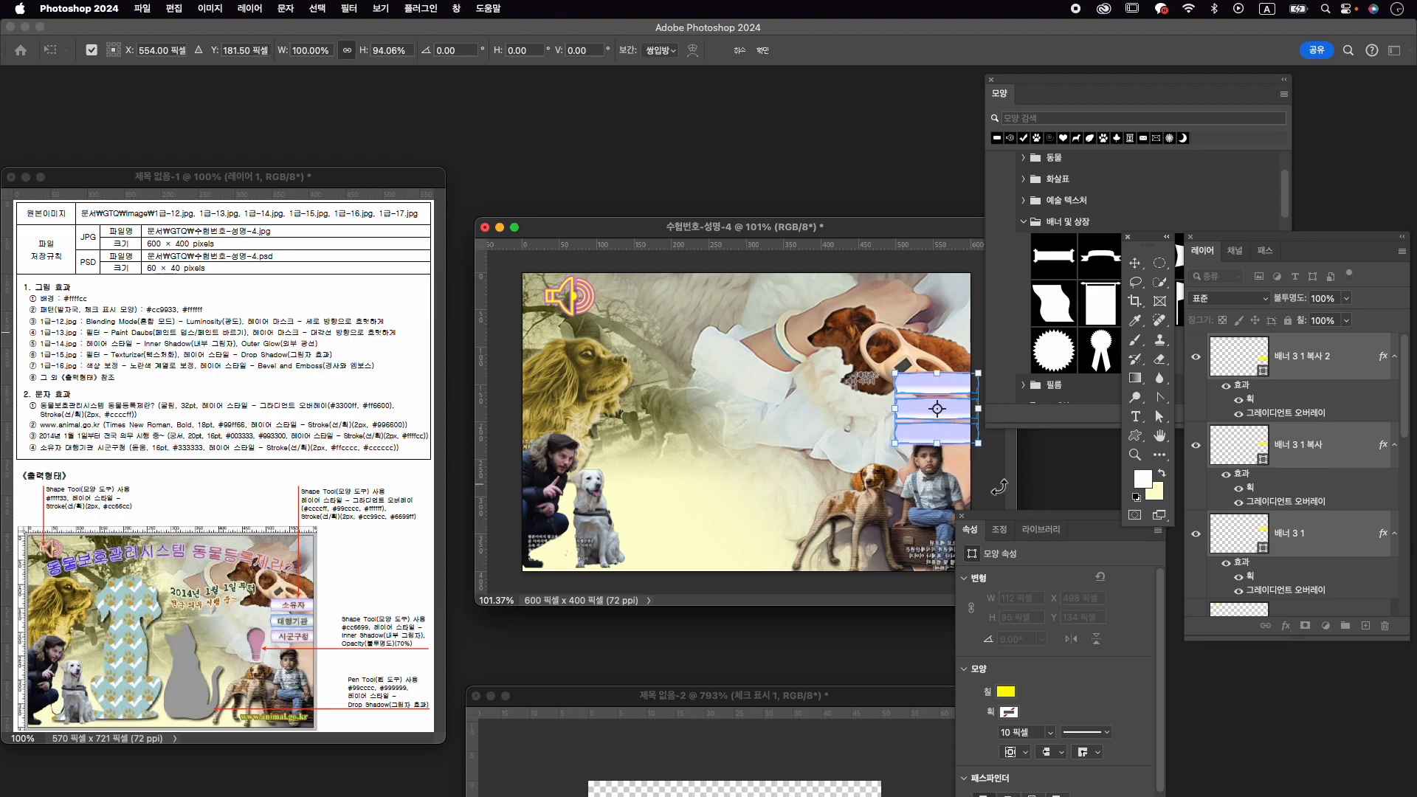
pyautogui.press('Return')
# Scale the dog and boy photo on layer 1-15 to about 92% and reposition it beneath the banners.
pyautogui.click(940, 479)
pyautogui.hotkey('ctrl', 't')
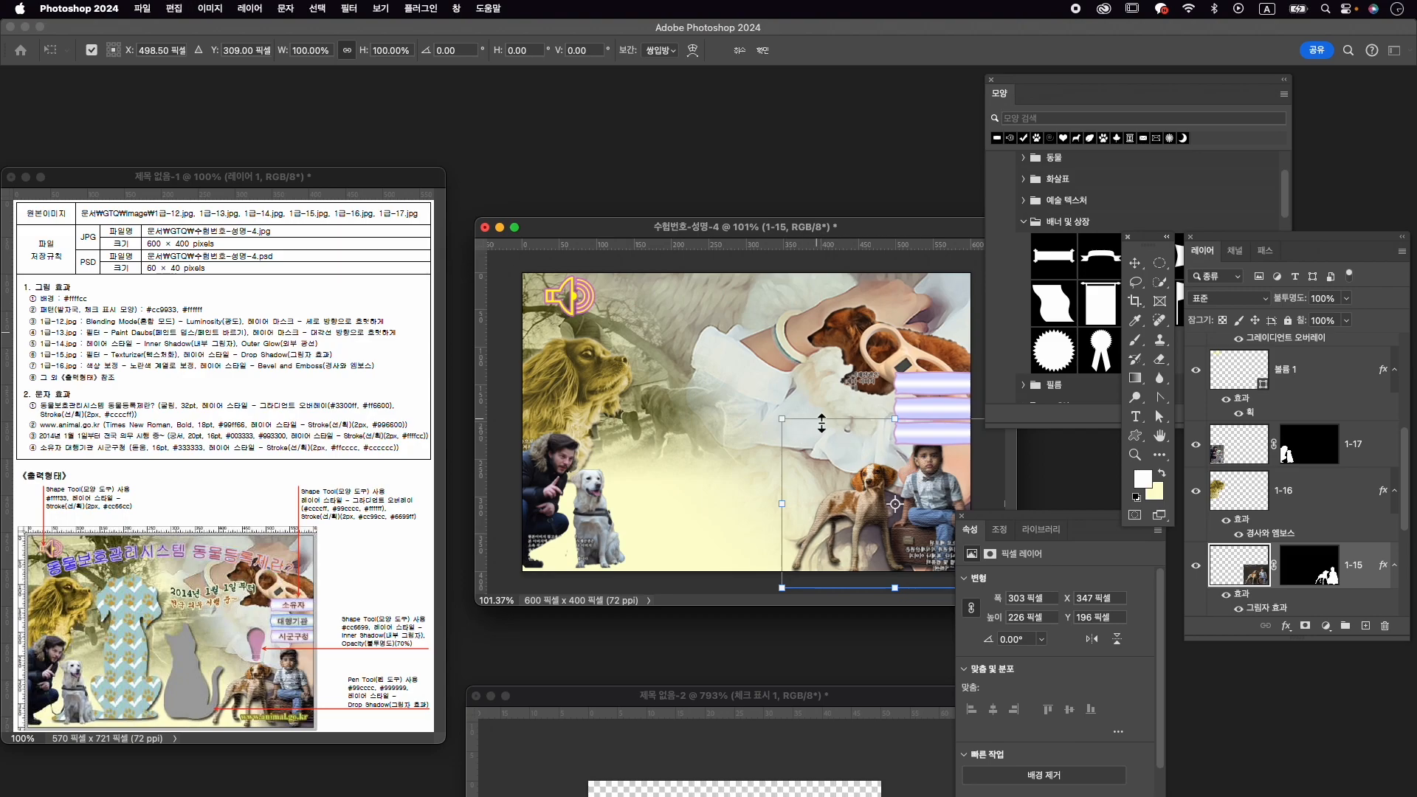
pyautogui.moveTo(782, 422); pyautogui.dragTo(799, 437)
pyautogui.moveTo(953, 476); pyautogui.dragTo(946, 476)
pyautogui.press('Return')
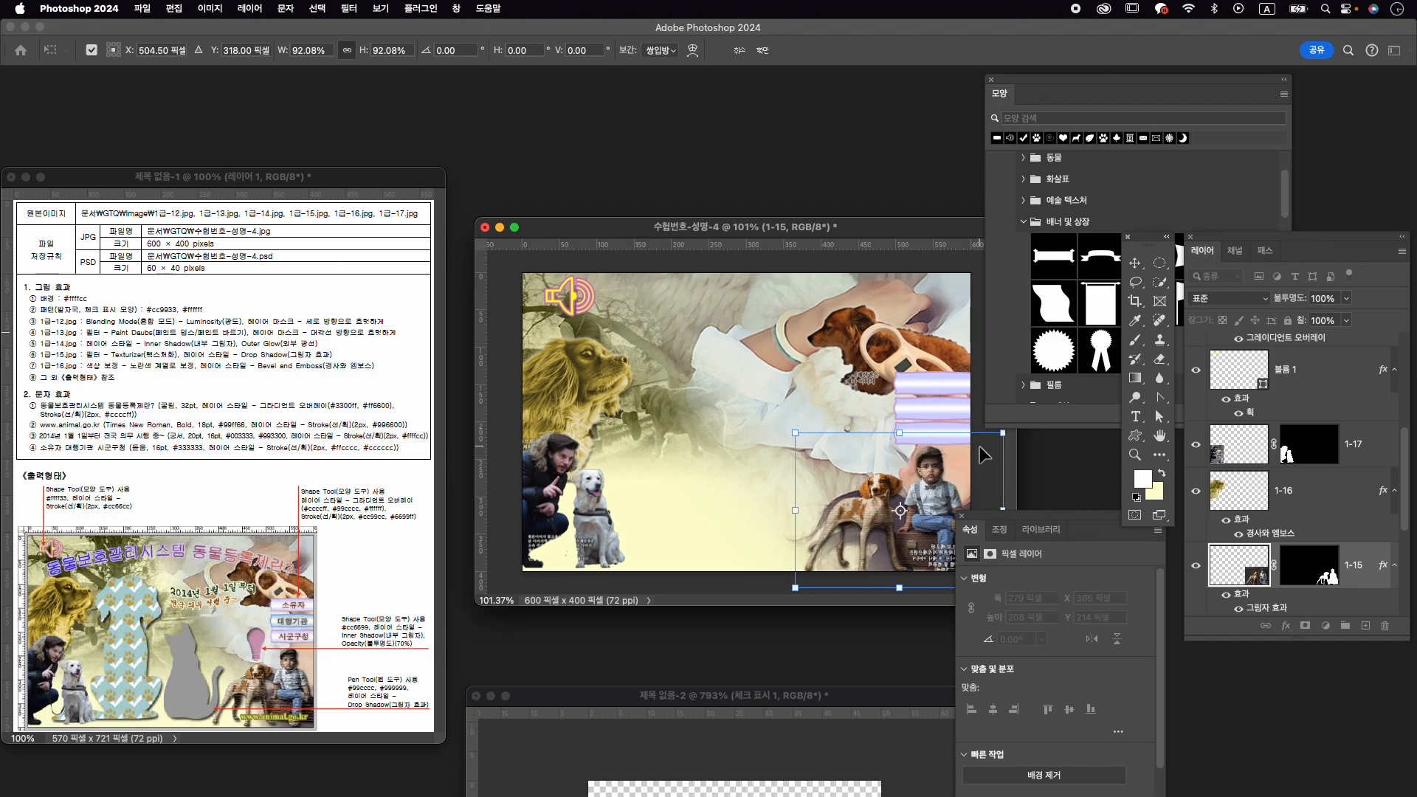
# Set the first colour stop of the middle banner's gradient overlay to #99cccc.
pyautogui.scroll(5, 1352, 403)
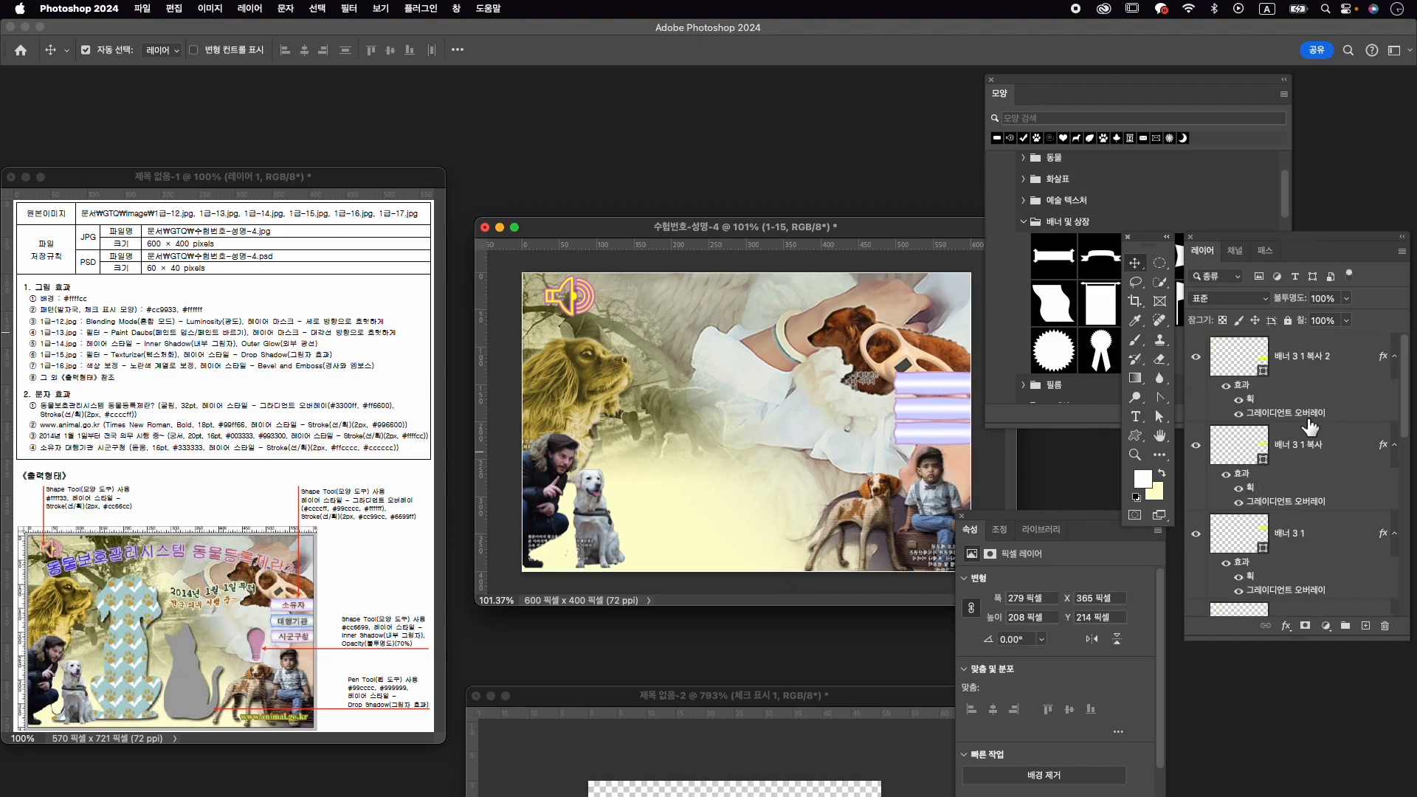
pyautogui.click(1301, 443)
pyautogui.click(1195, 445)
pyautogui.click(1196, 445)
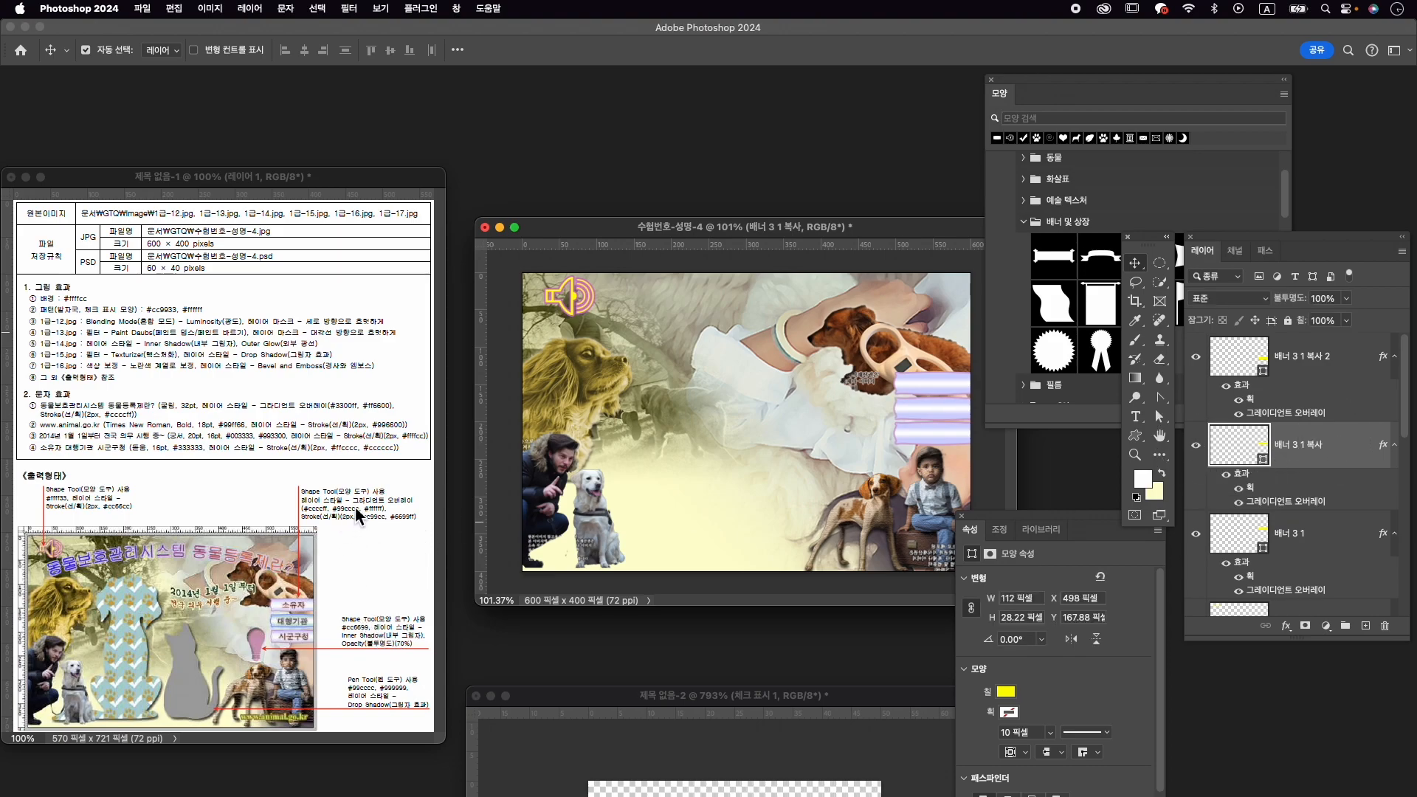
pyautogui.doubleClick(1281, 502)
pyautogui.click(1008, 515)
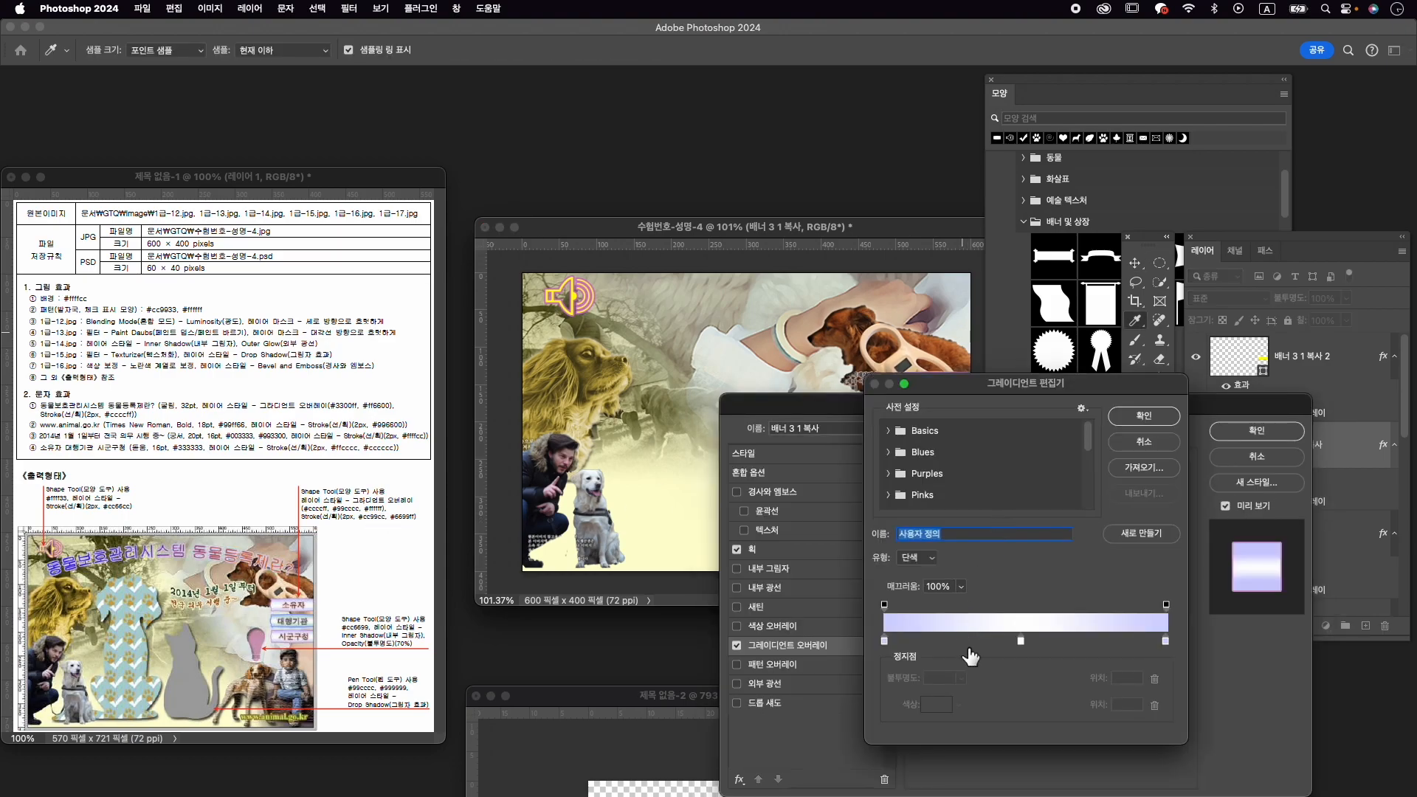
pyautogui.click(885, 642)
pyautogui.doubleClick(885, 642)
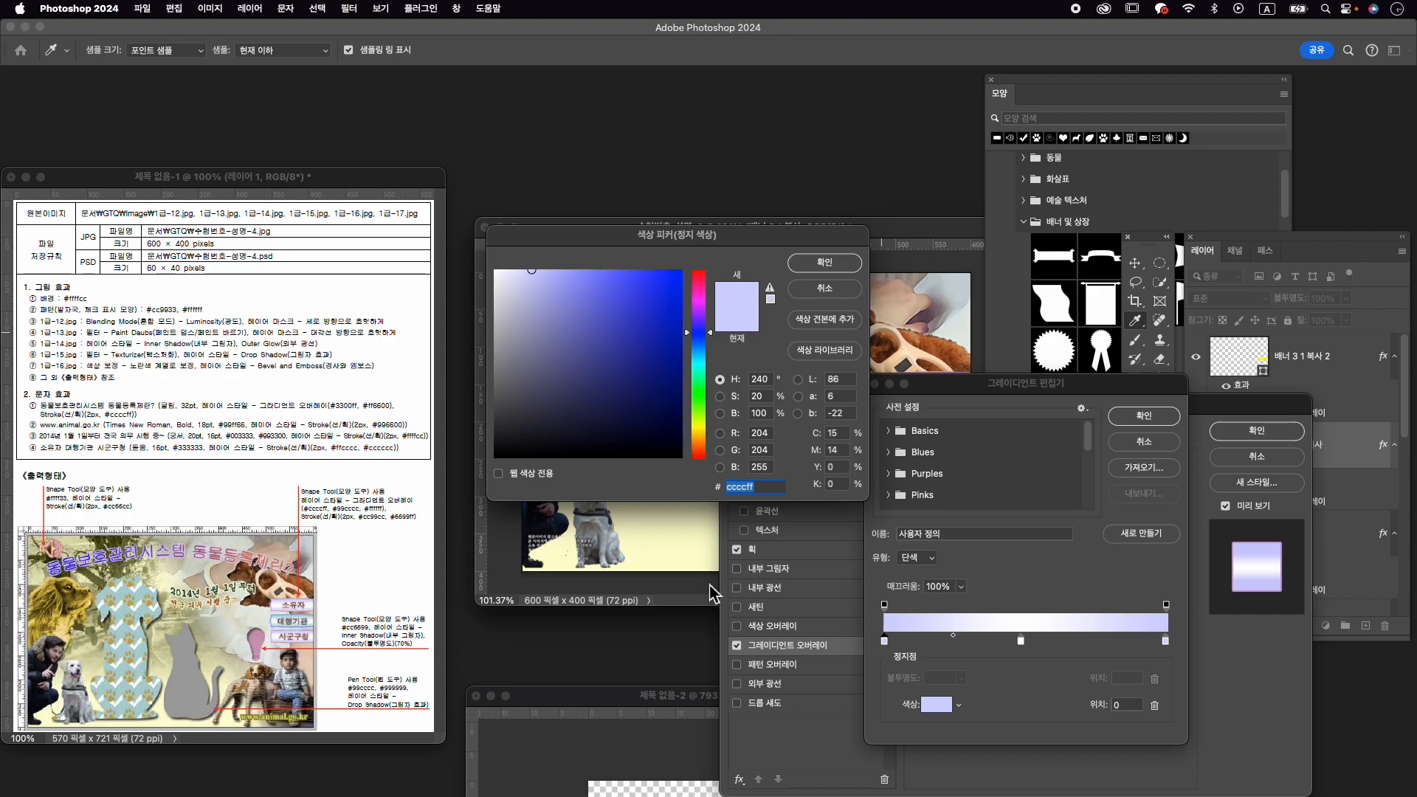
pyautogui.write('99cccc')
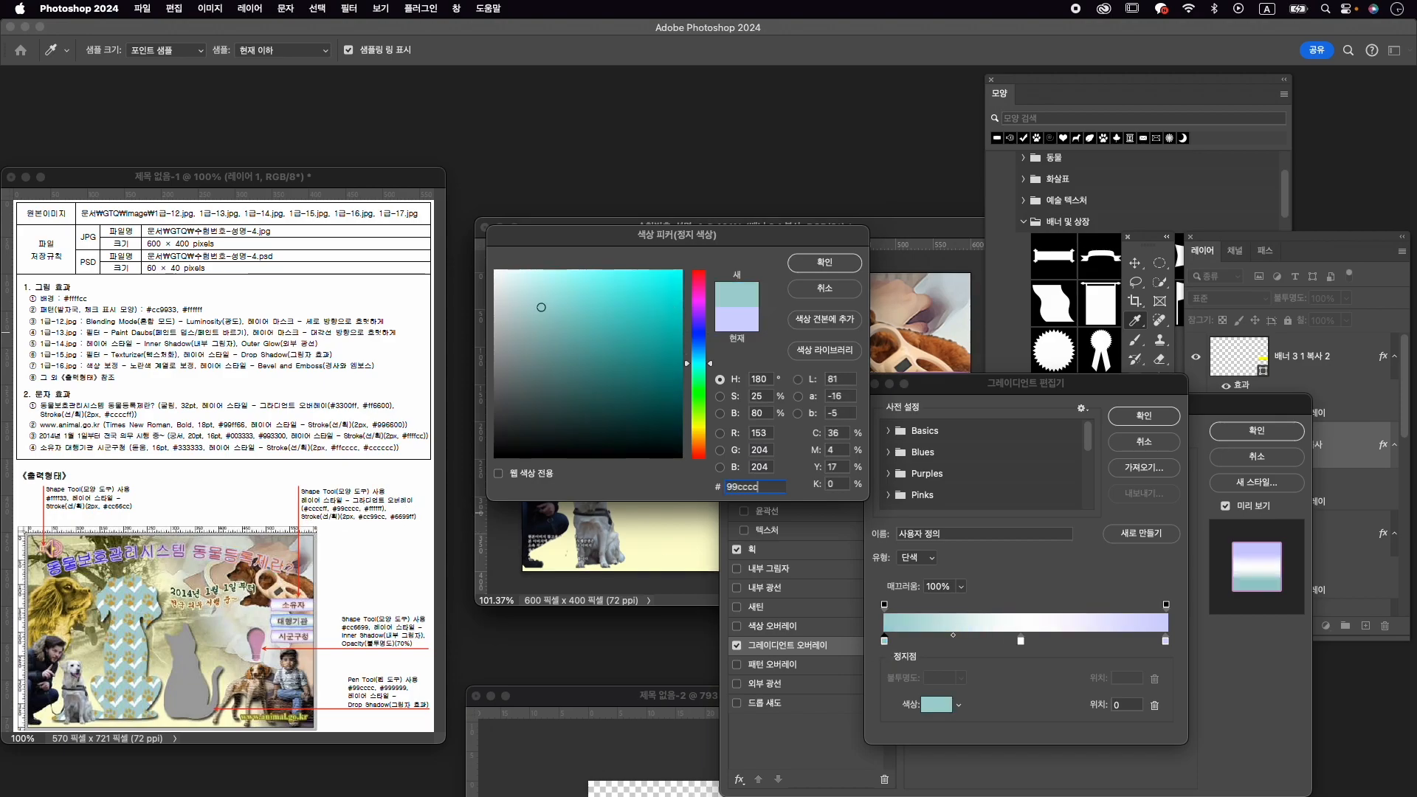
pyautogui.press('Return')
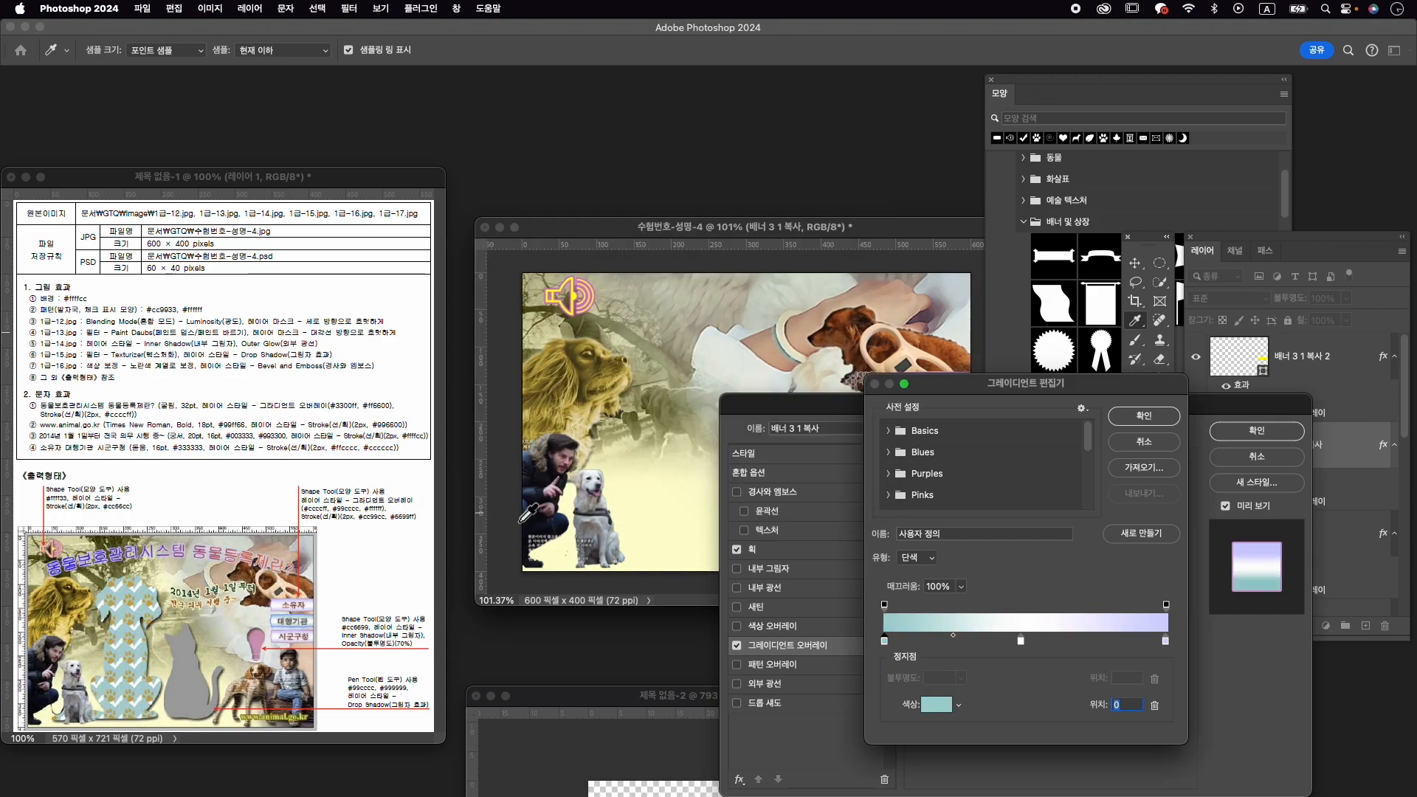
# Set the last colour stop of the middle banner's gradient to #99cccc and accept the gradient.
pyautogui.doubleClick(1166, 641)
pyautogui.press('BackSpace')
pyautogui.write('99cccc')
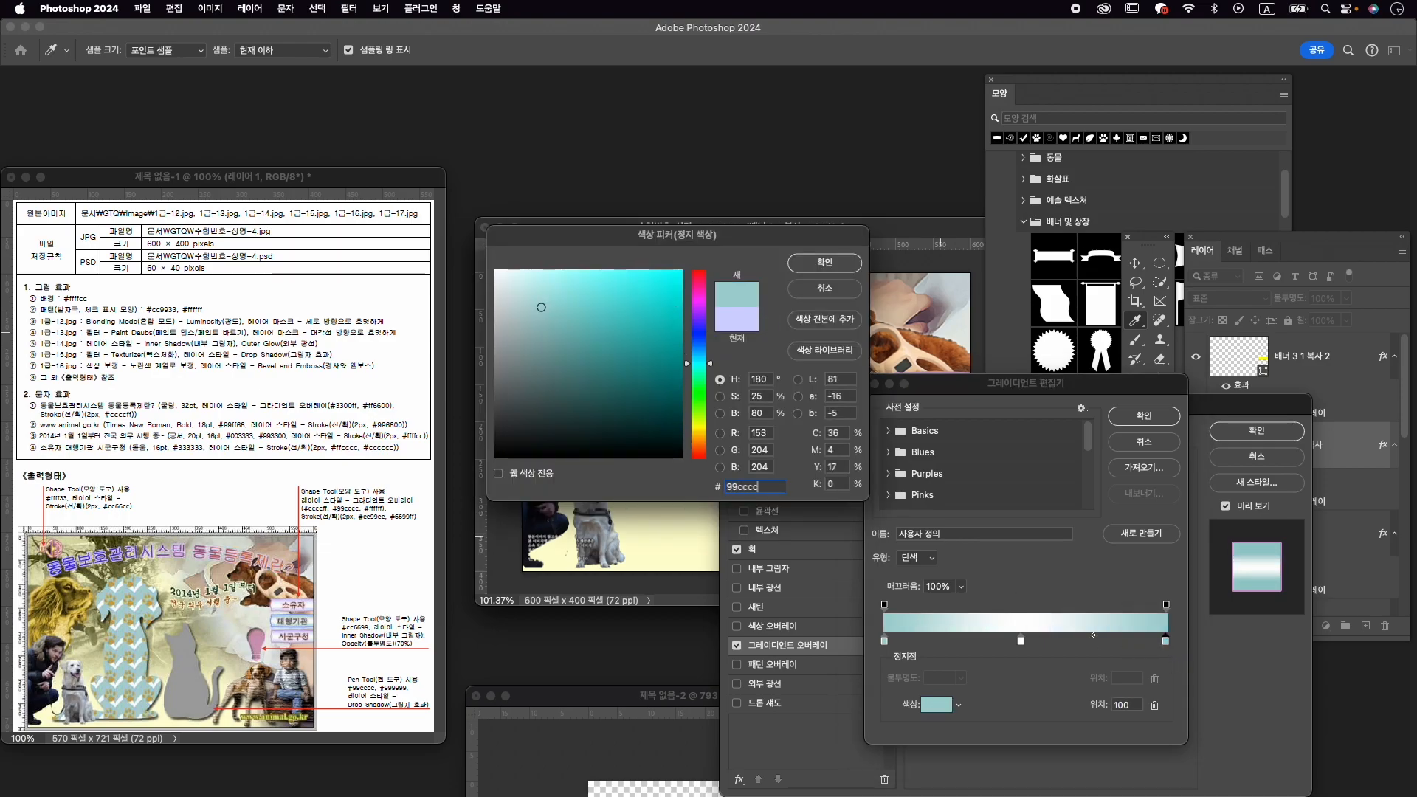
pyautogui.press('Return')
pyautogui.click(1144, 415)
# Change the middle banner's Stroke colour to #6699ff and apply the layer style.
pyautogui.moveTo(1077, 410); pyautogui.dragTo(1179, 492)
pyautogui.click(901, 629)
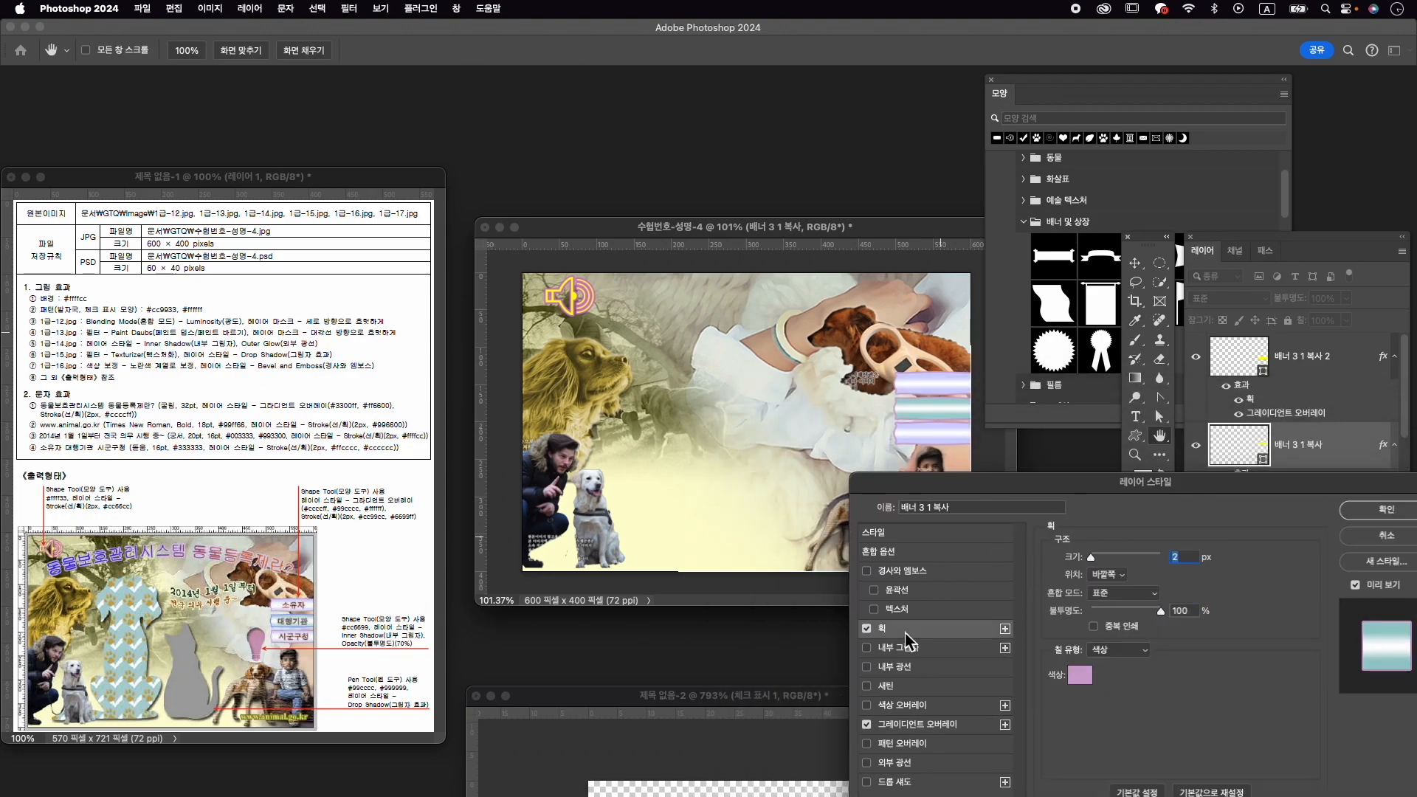
pyautogui.click(1079, 674)
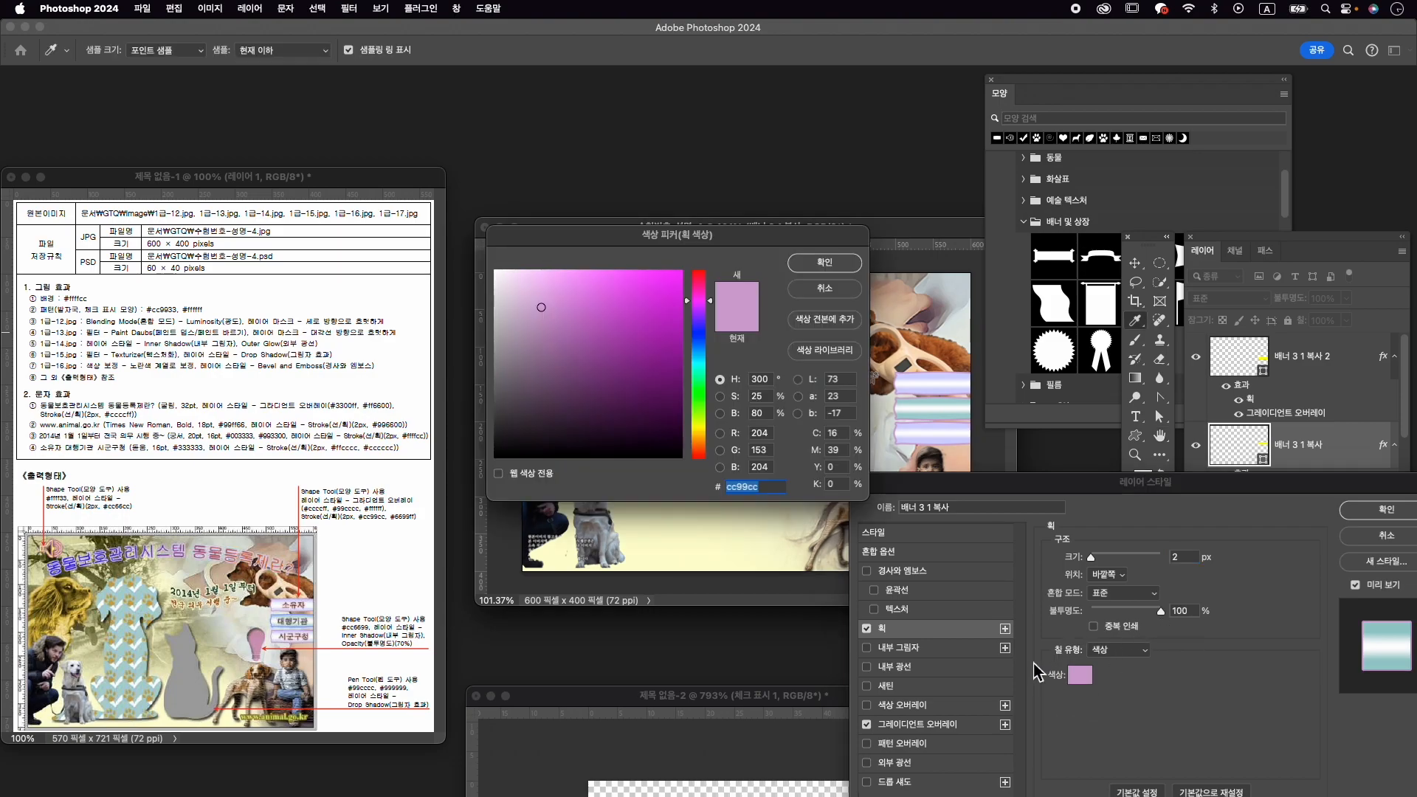
pyautogui.write('6699ff')
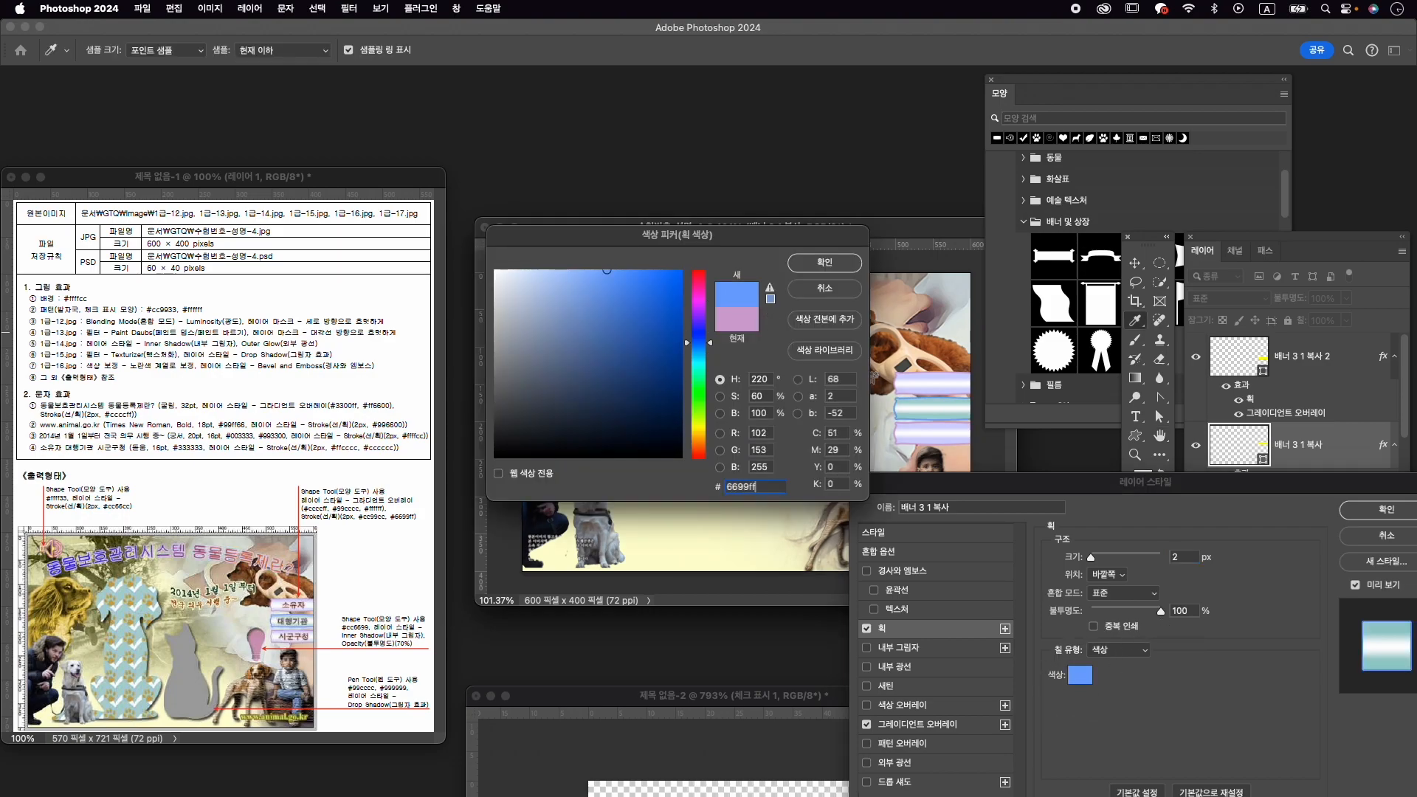
pyautogui.press('Return')
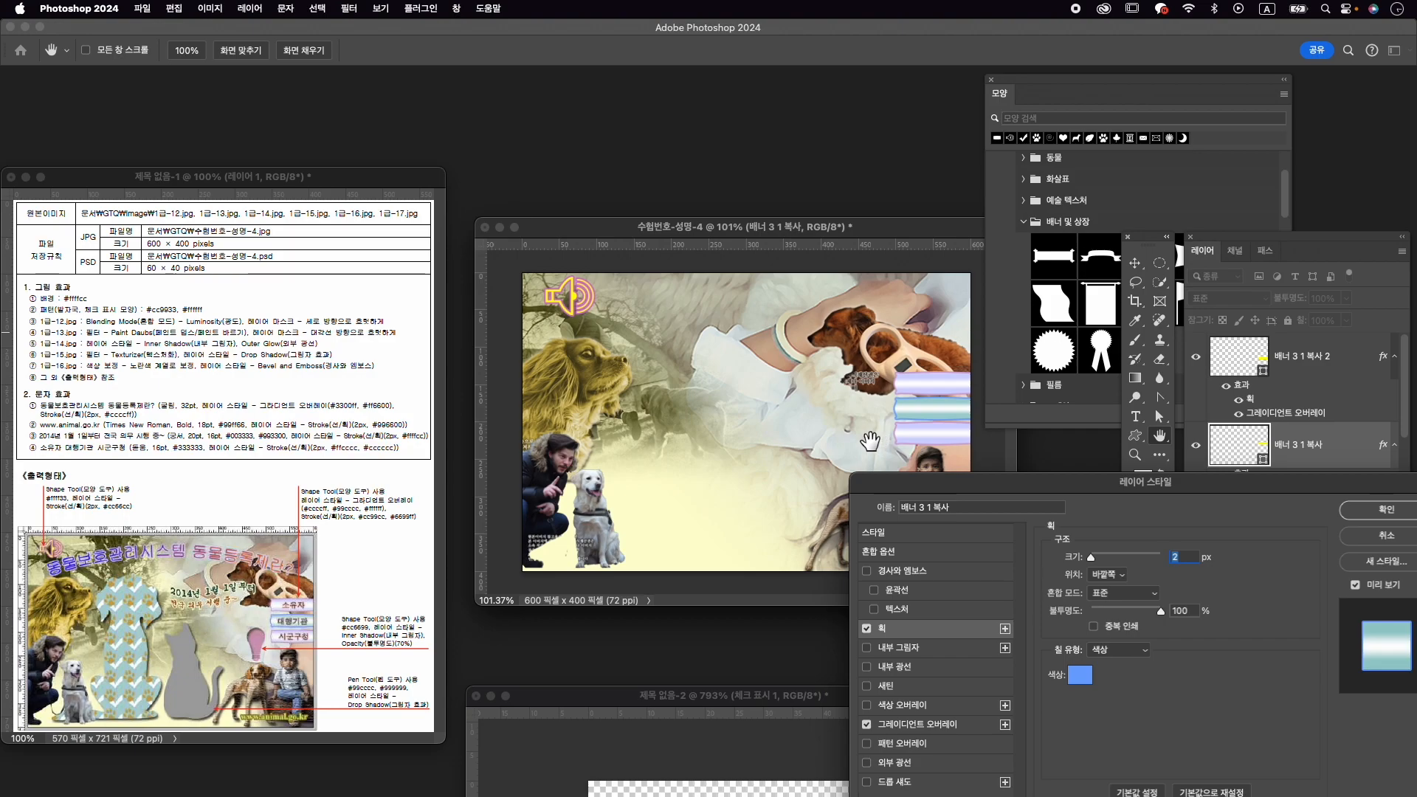
pyautogui.click(1412, 536)
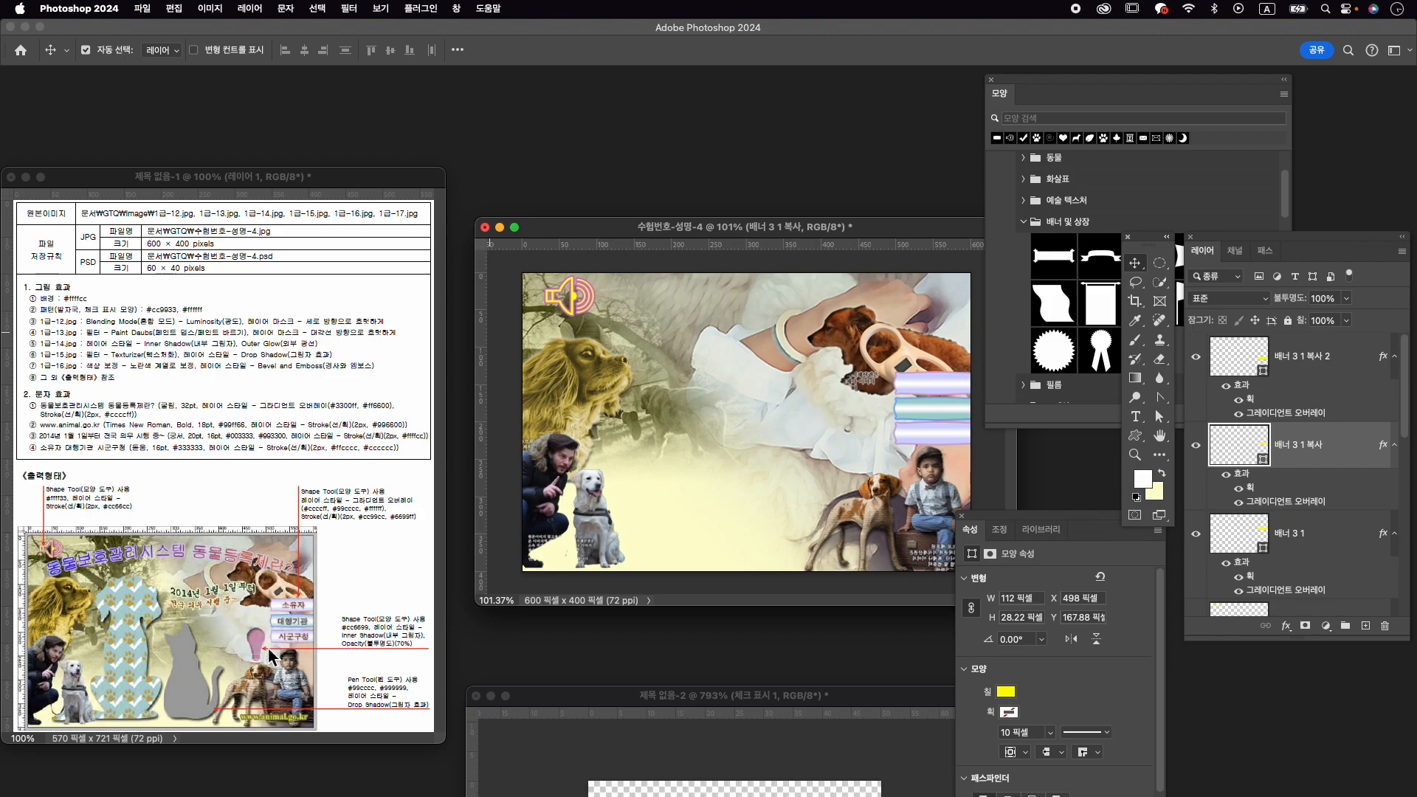
# Search the shapes for 전구 and draw the solid light bulb about 37 × 67 px just left of the banners.
pyautogui.click(1077, 141)
pyautogui.click(1078, 118)
pyautogui.write('wj')
pyautogui.press('BackSpace')
pyautogui.press('BackSpace')
pyautogui.write('w')
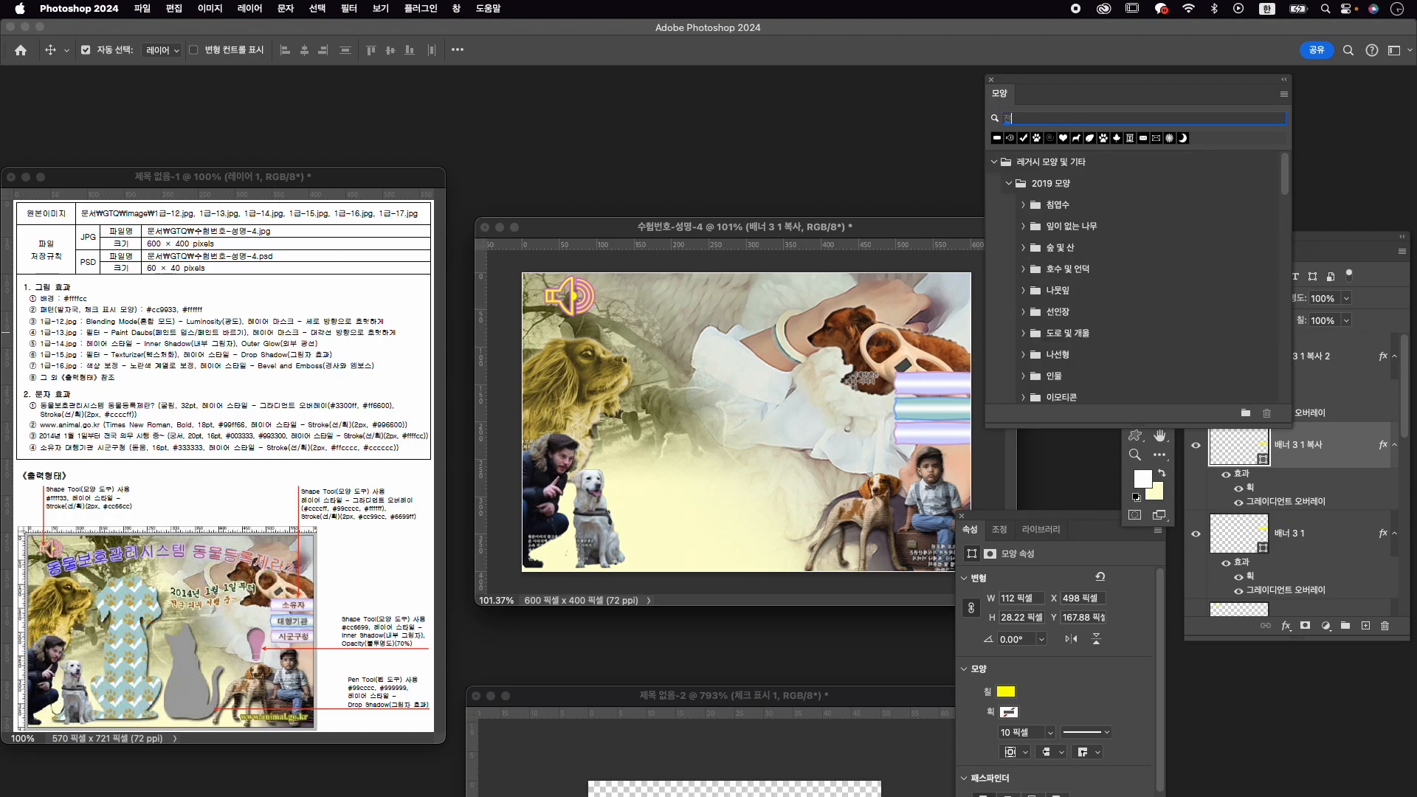
pyautogui.write('jsrn')
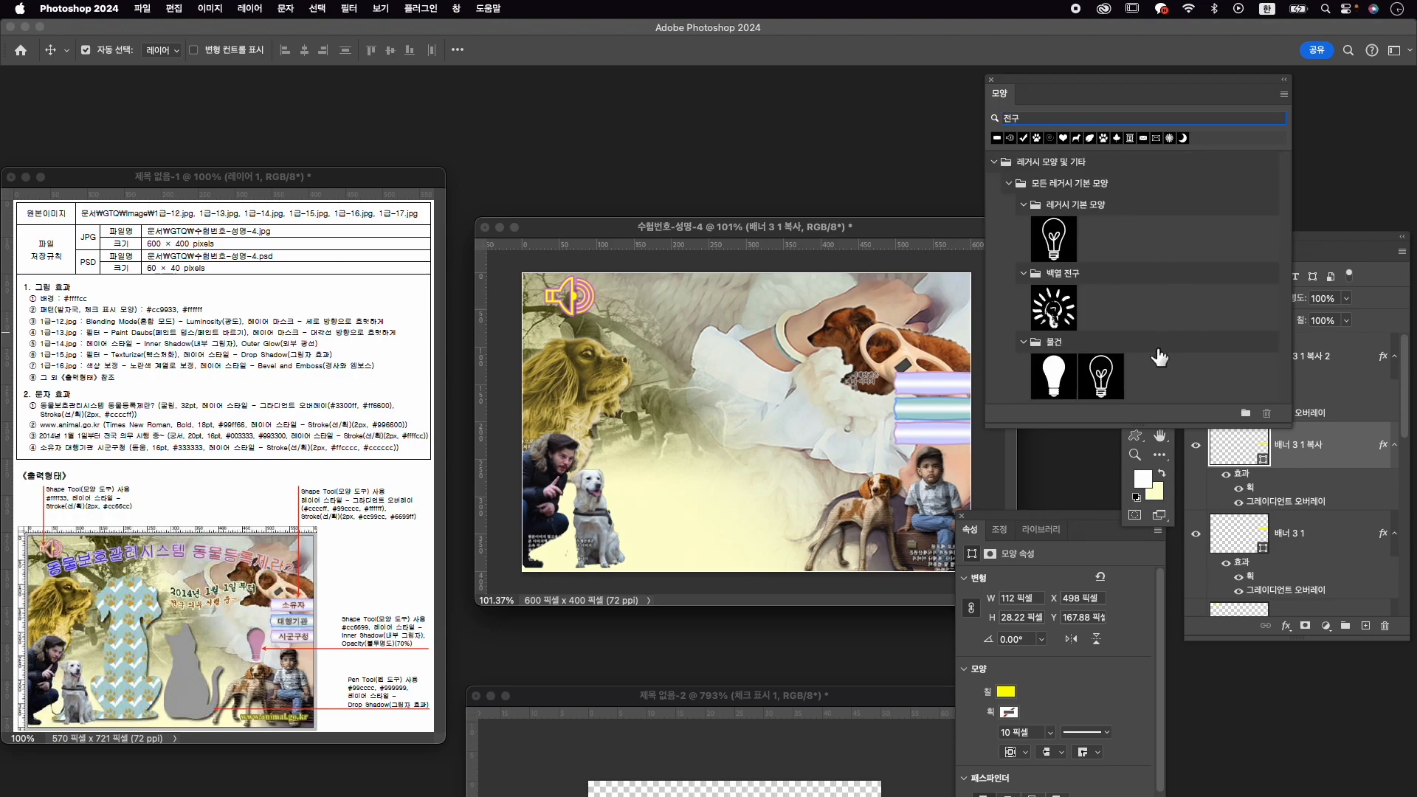
pyautogui.click(1079, 384)
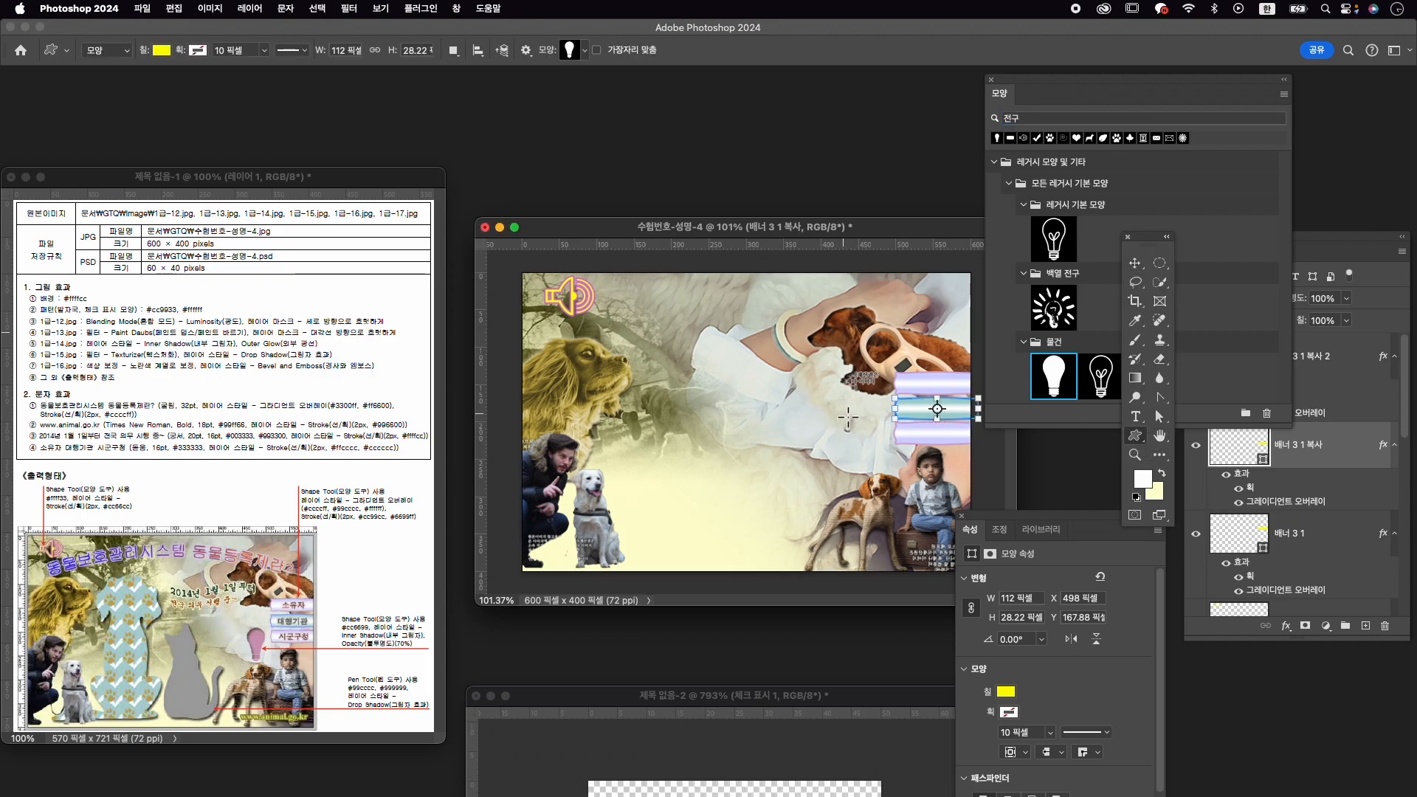
pyautogui.moveTo(859, 409); pyautogui.dragTo(892, 472)
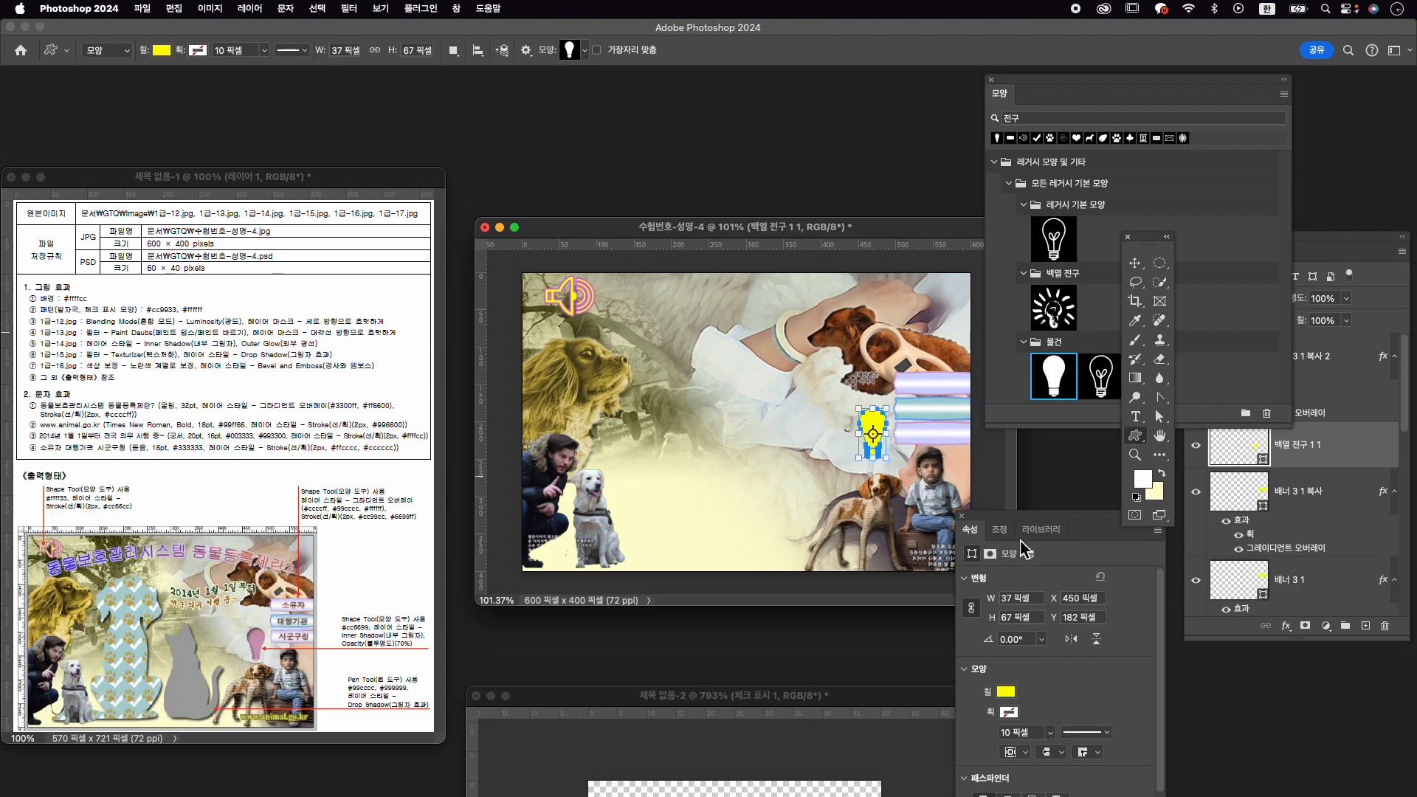
# Set the light bulb shape's fill colour to #cc6699.
pyautogui.click(1008, 711)
pyautogui.click(1157, 537)
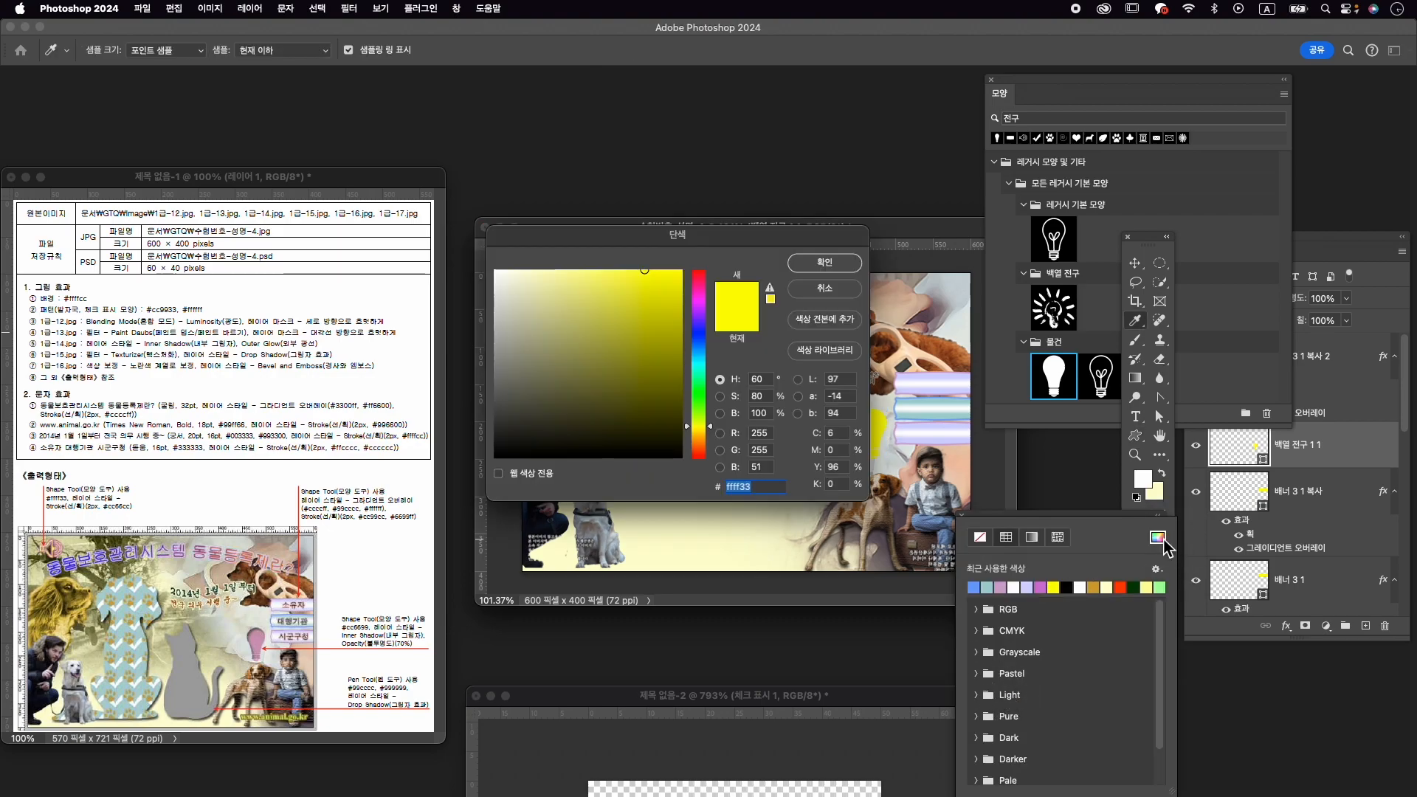
pyautogui.write('cc6699')
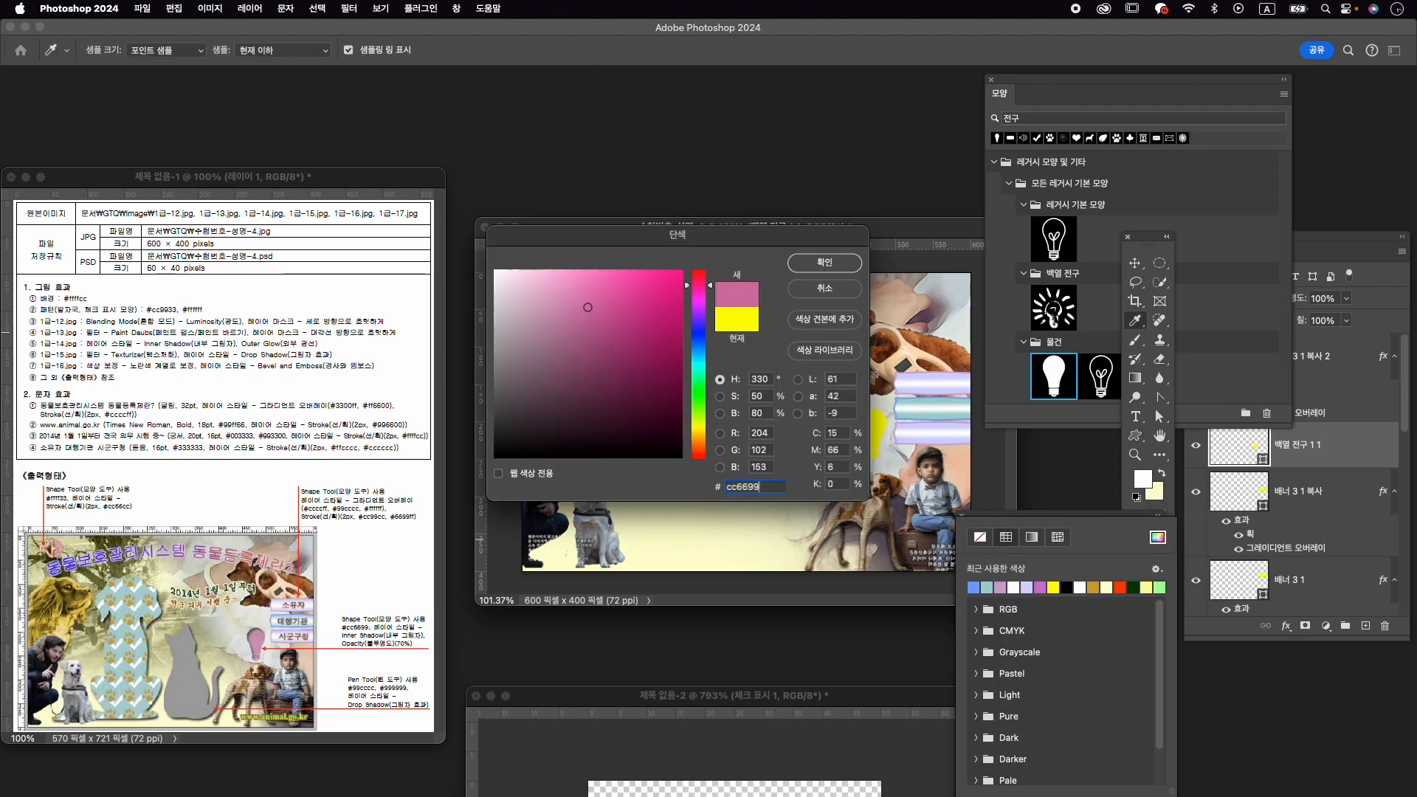
pyautogui.press('Return')
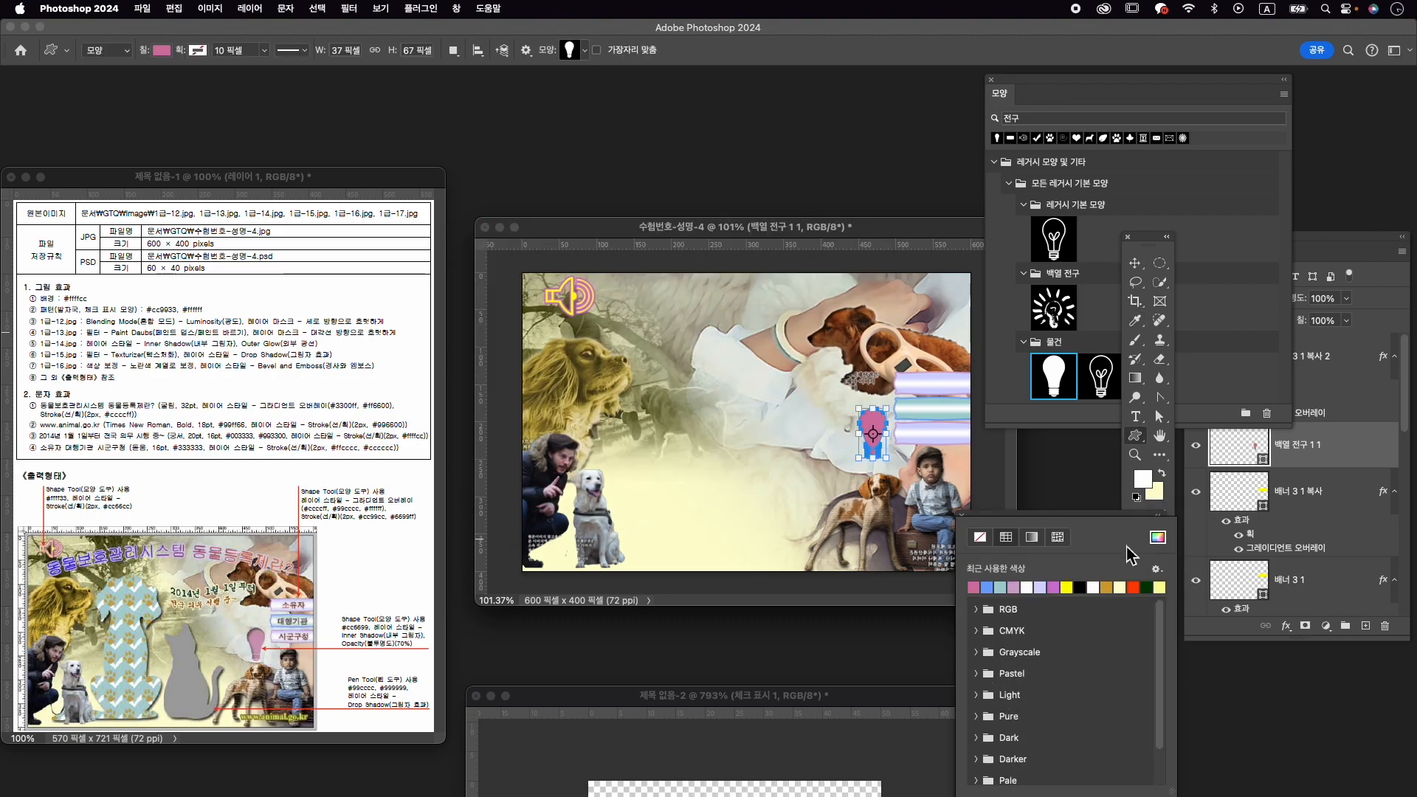
# Add an Inner Shadow effect to the light bulb layer and set the layer's opacity to 70%.
pyautogui.click(1285, 626)
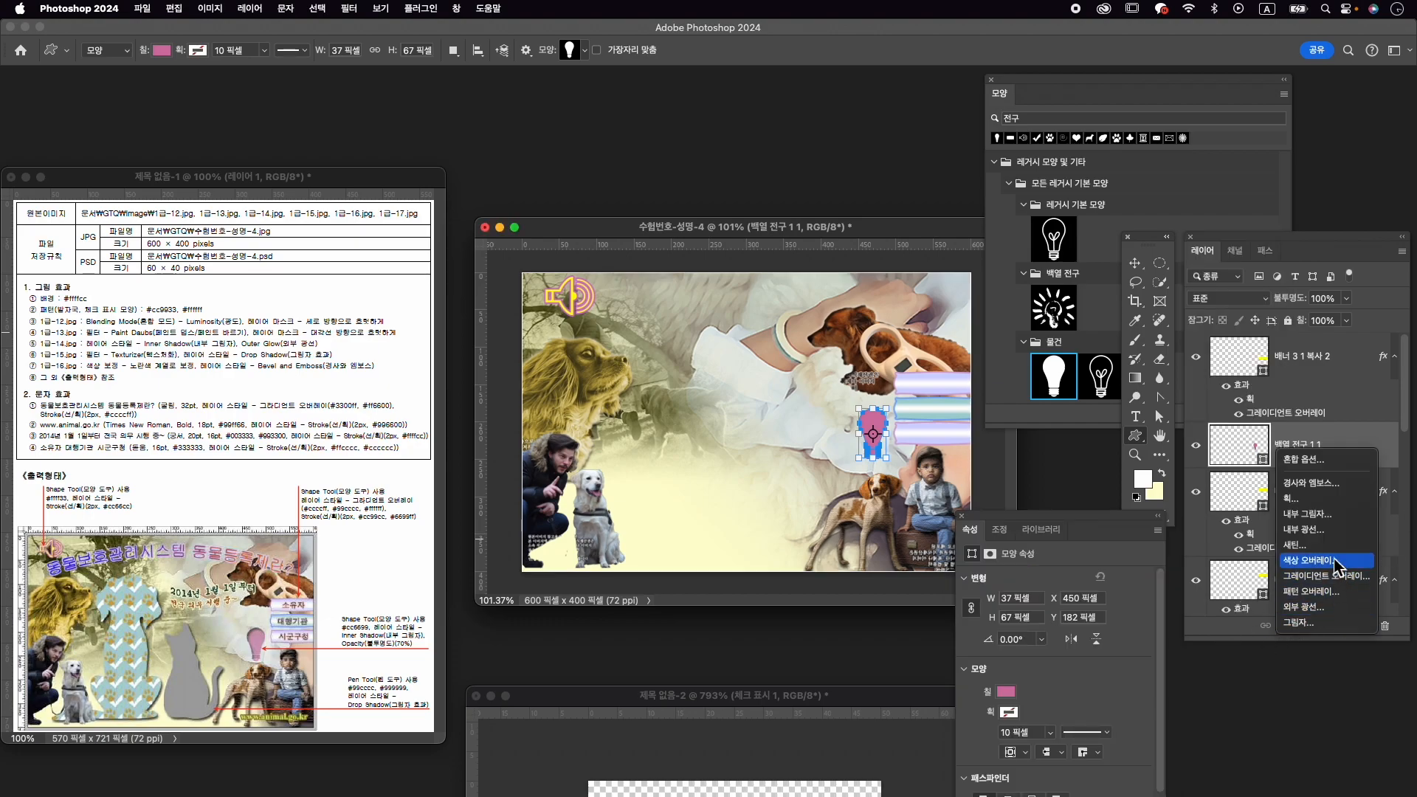
pyautogui.click(1333, 514)
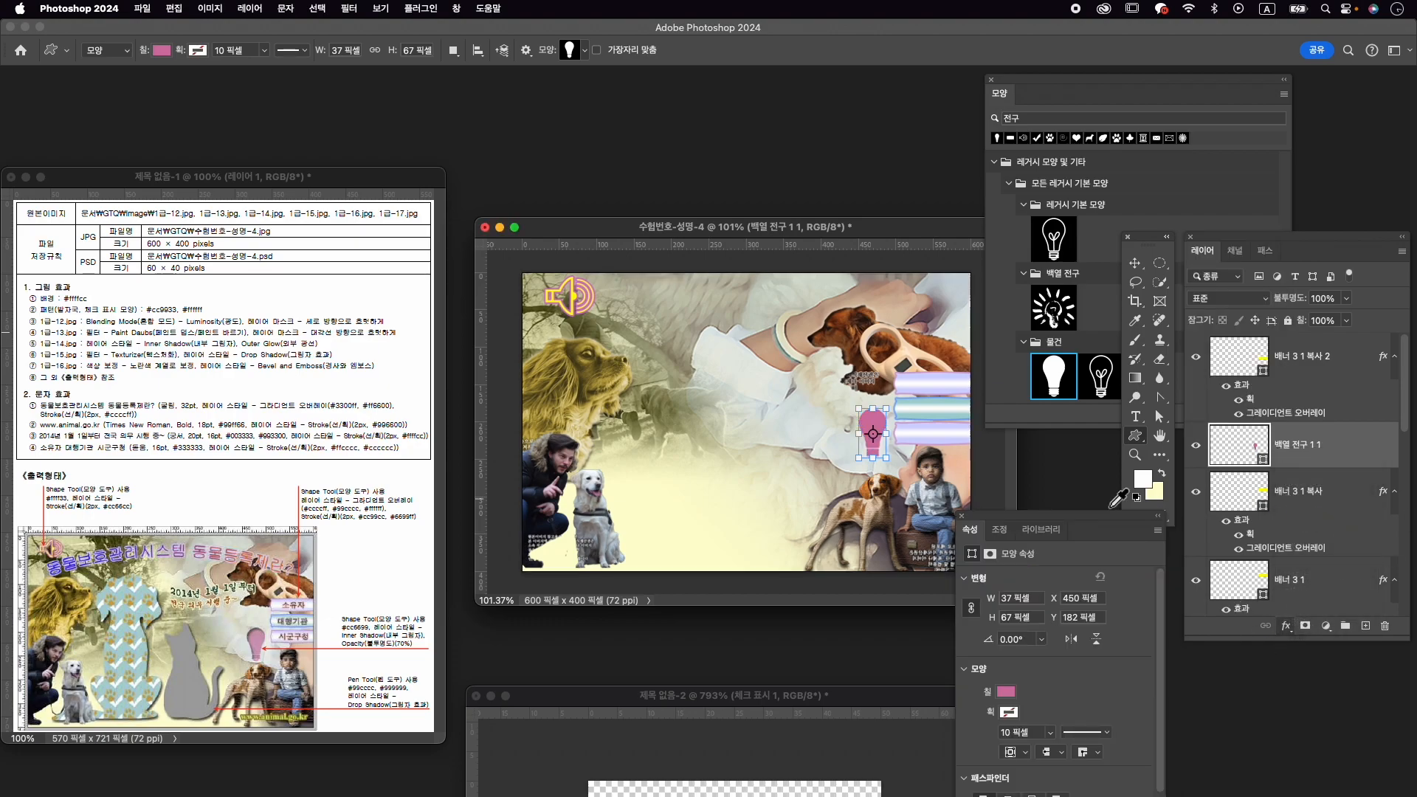
pyautogui.click(1364, 428)
pyautogui.click(1323, 298)
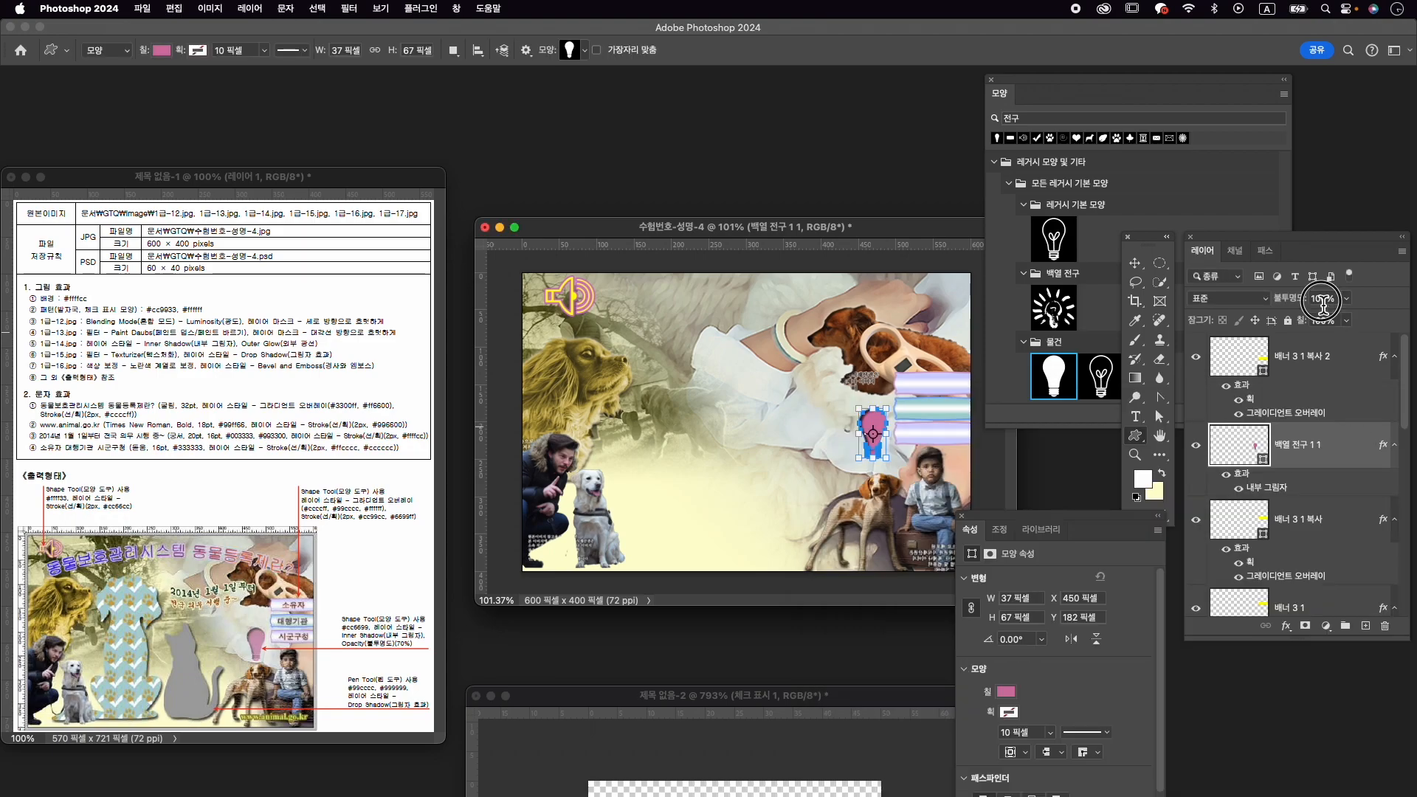
pyautogui.write('70')
pyautogui.press('Return')
# Move the light bulb 4 px right and 13 px down with Free Transform and apply the move.
pyautogui.hotkey('ctrl', 't')
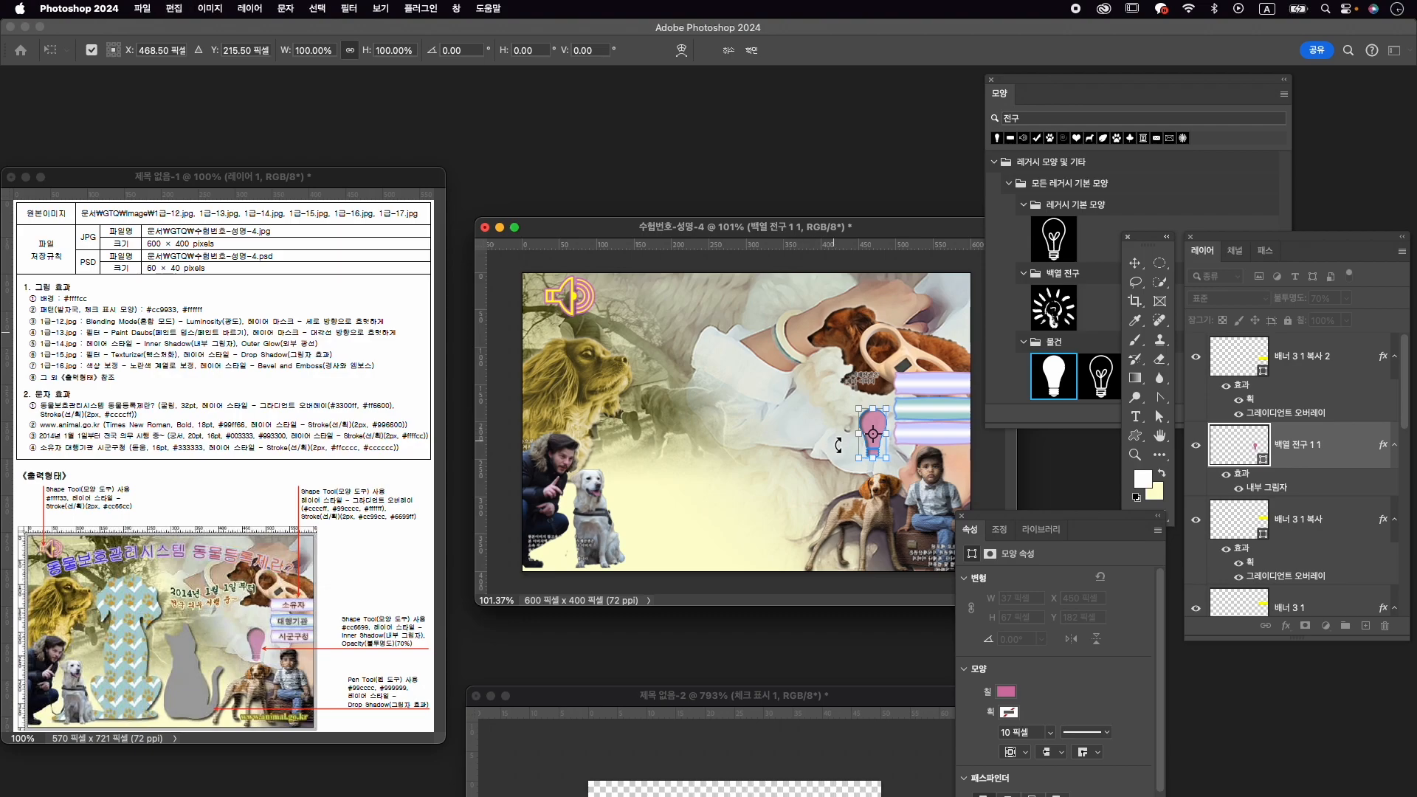
pyautogui.press('Down')
pyautogui.press('Down')
pyautogui.press('Down')
pyautogui.press('Down')
pyautogui.press('Right')
pyautogui.press('Down')
pyautogui.press('Down')
pyautogui.press('Down')
pyautogui.press('Right')
pyautogui.press('Right')
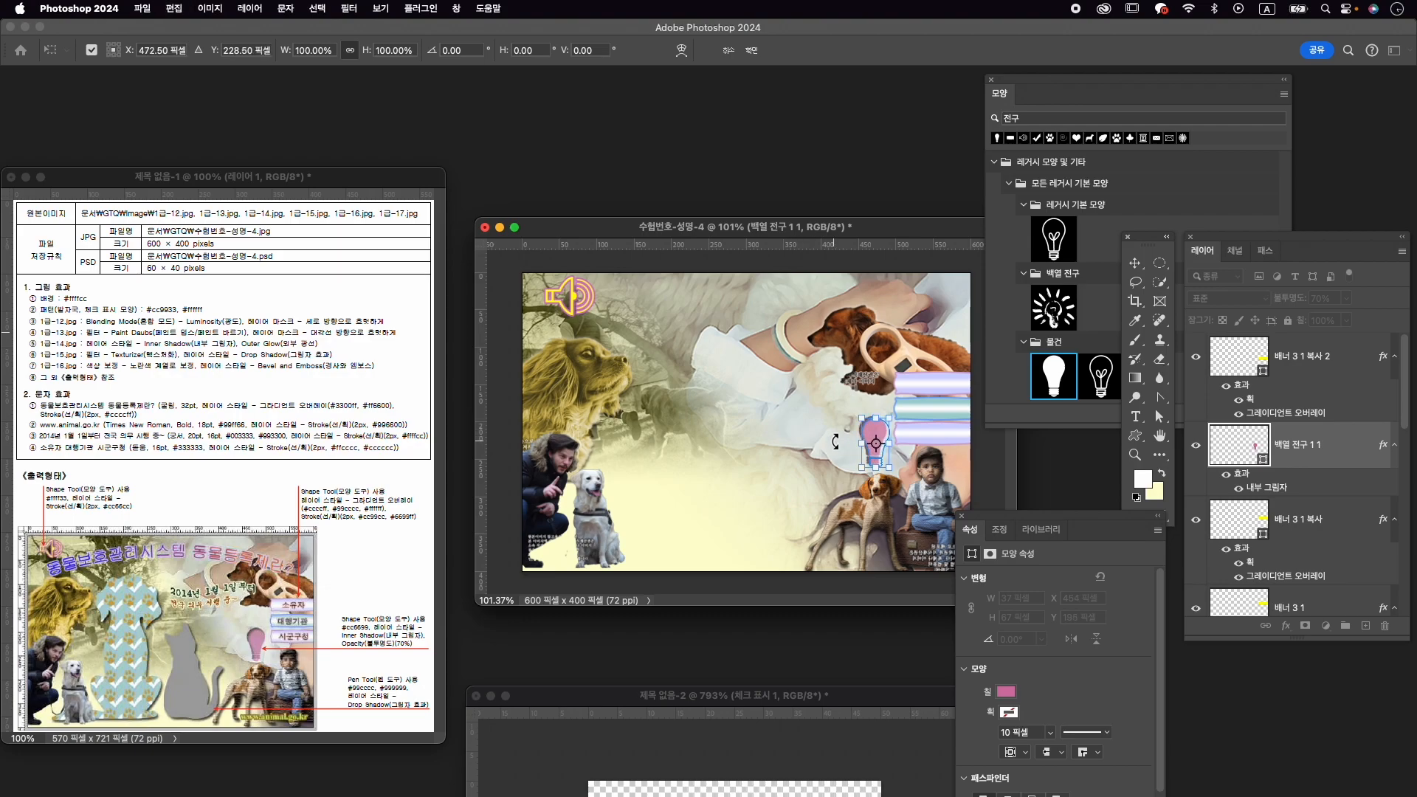
pyautogui.press('Return')
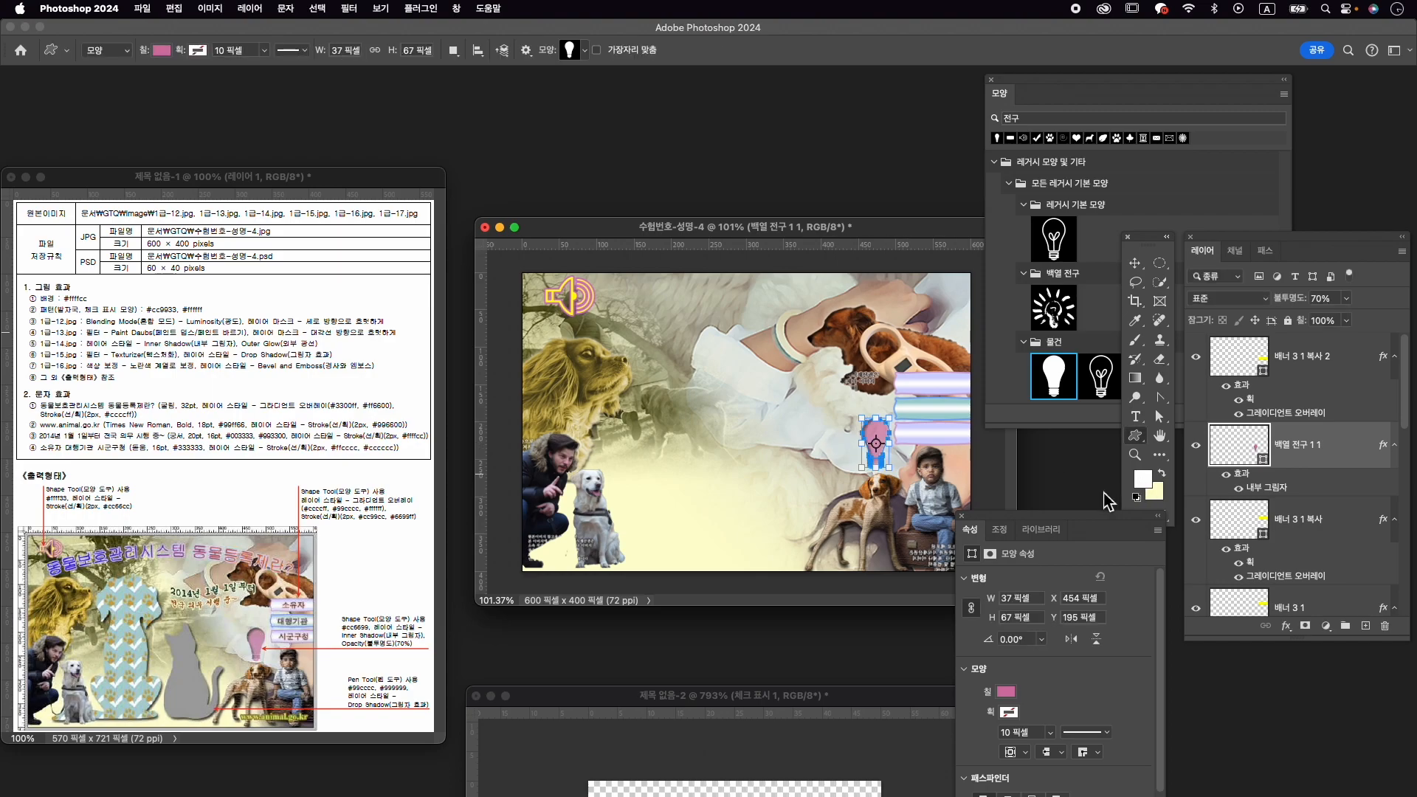
# Select the three banner layers together and nudge them about 4 px right and 2 px down.
pyautogui.press('v')
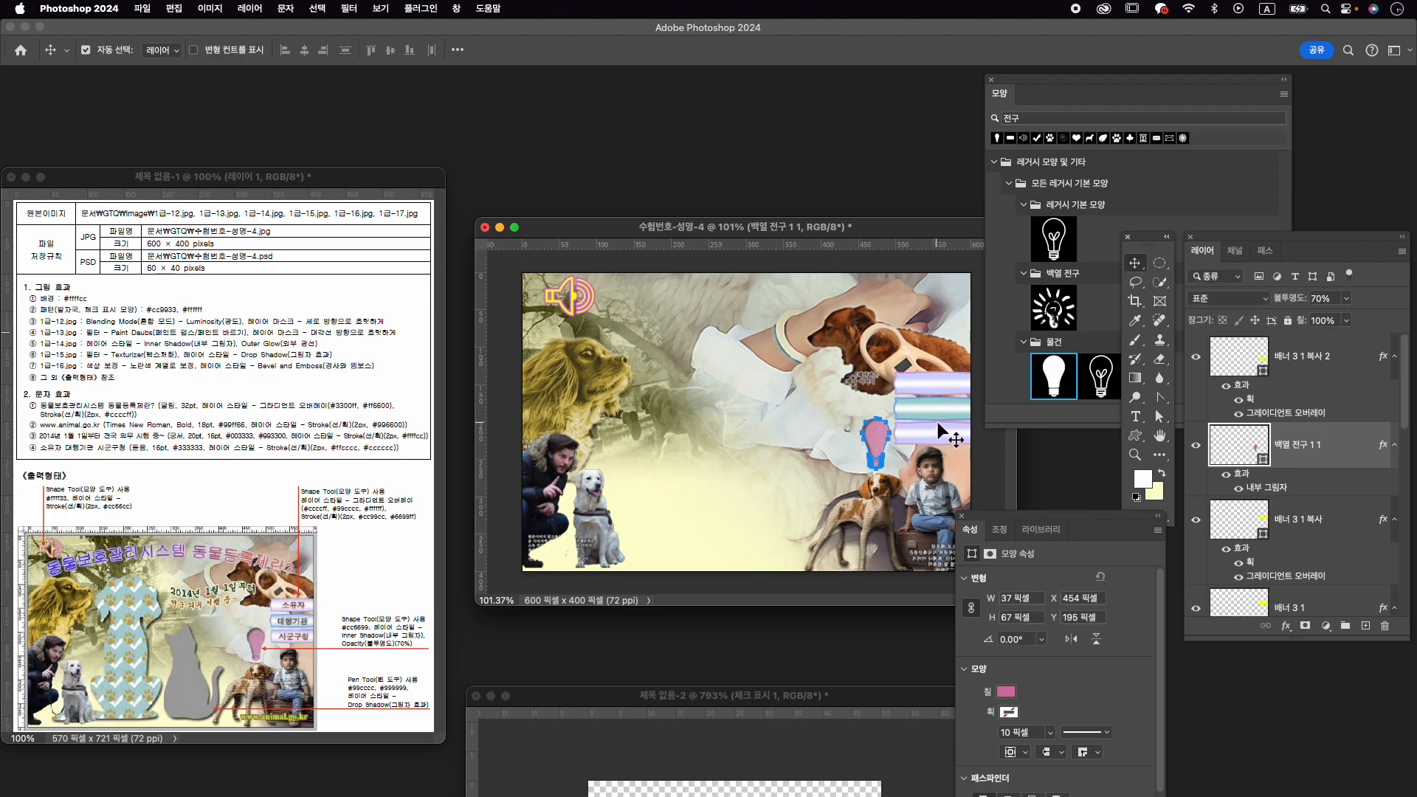
pyautogui.click(946, 373)
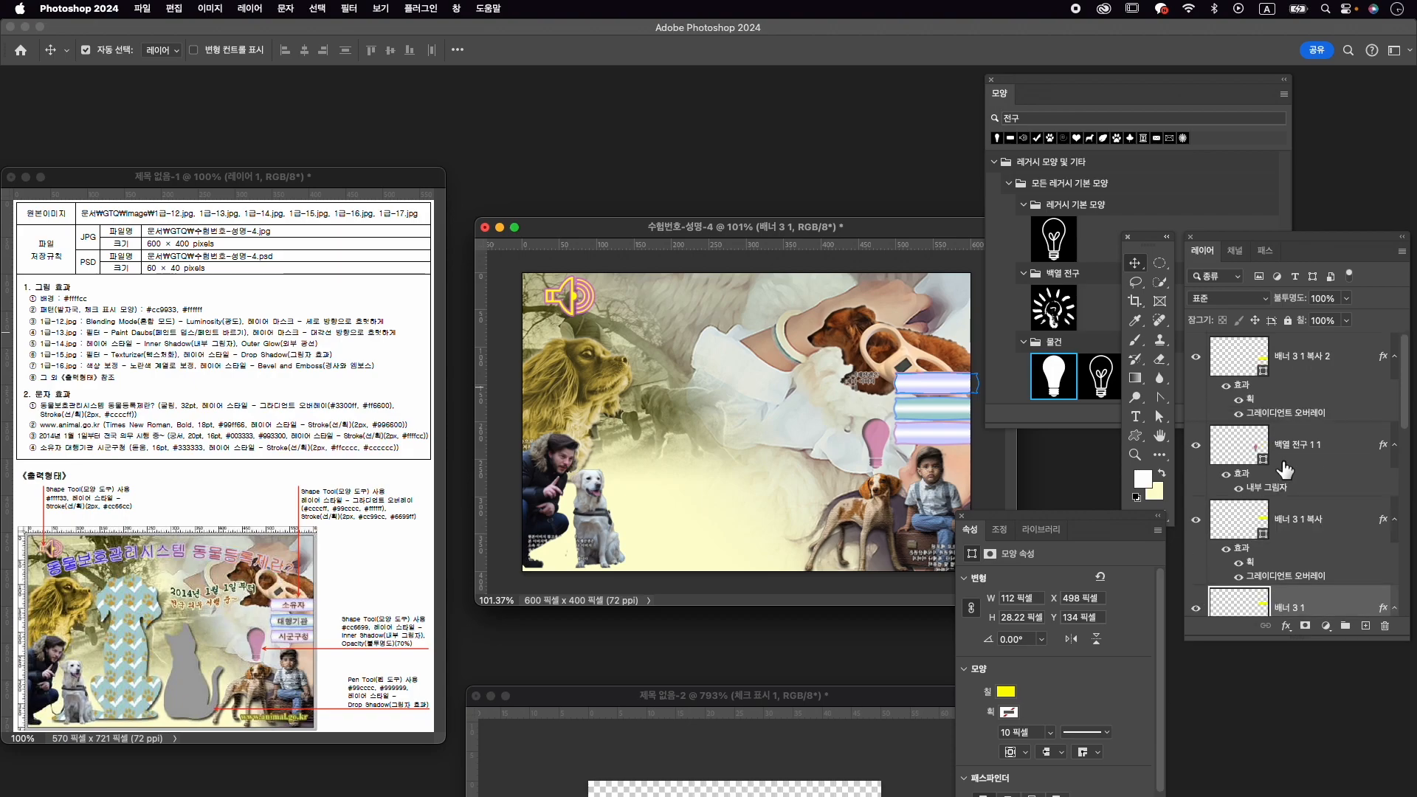
pyautogui.keyDown('super'); pyautogui.click(1303, 359); pyautogui.keyUp('super')
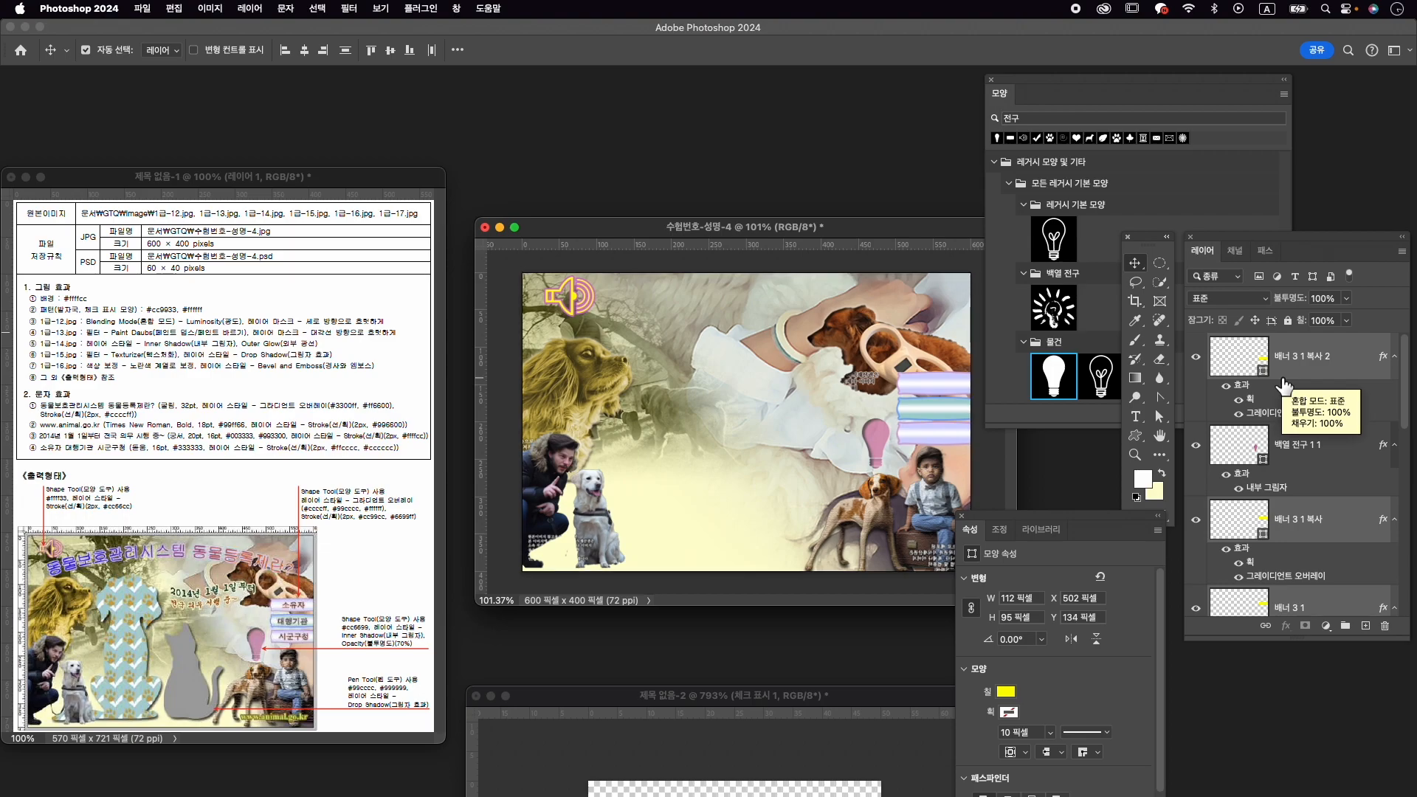
pyautogui.press('Down')
# Select the brown dog image layer 1-14 and nudge it slightly above the banners to match the reference.
pyautogui.click(906, 361)
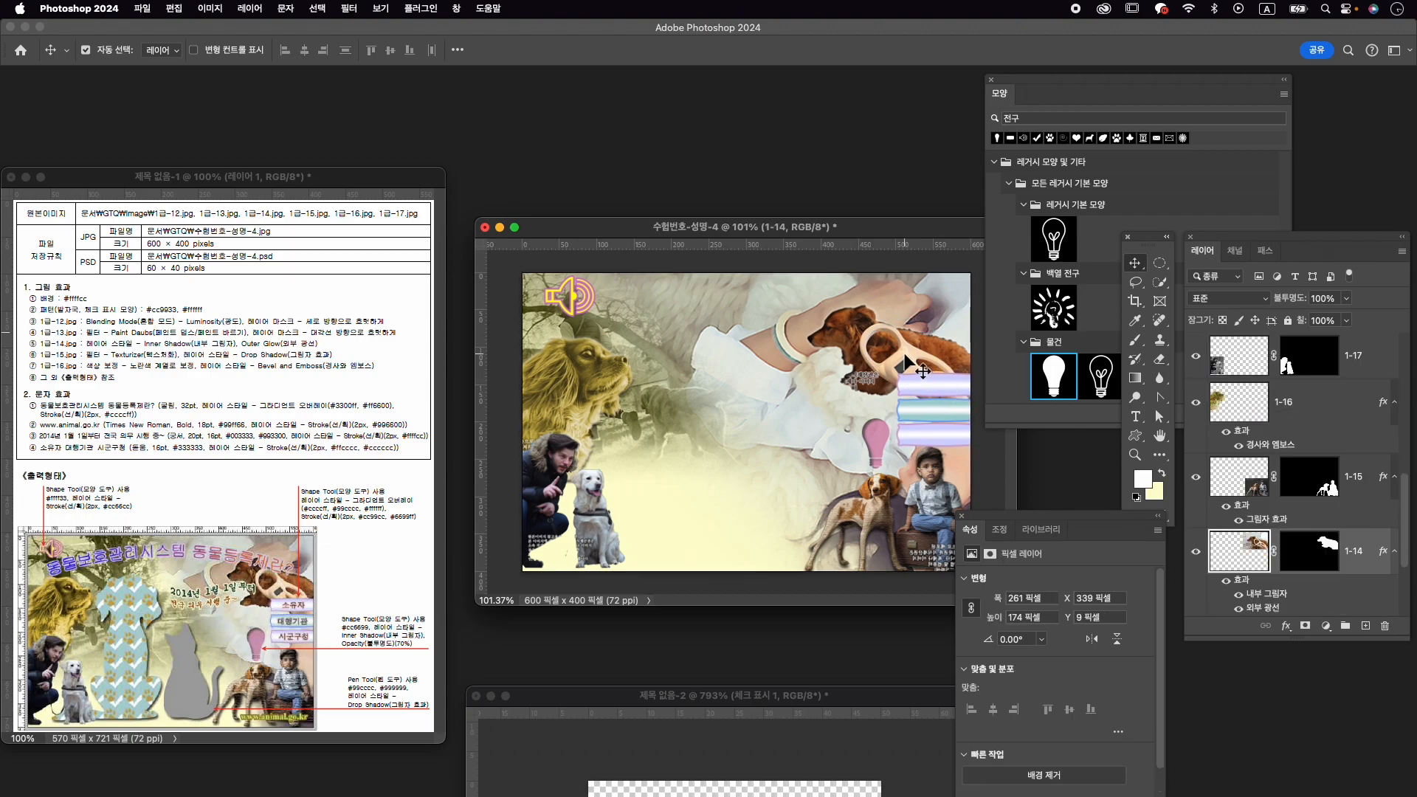
pyautogui.press('Up')
pyautogui.press('Up')
pyautogui.press('Up')
pyautogui.press('Up')
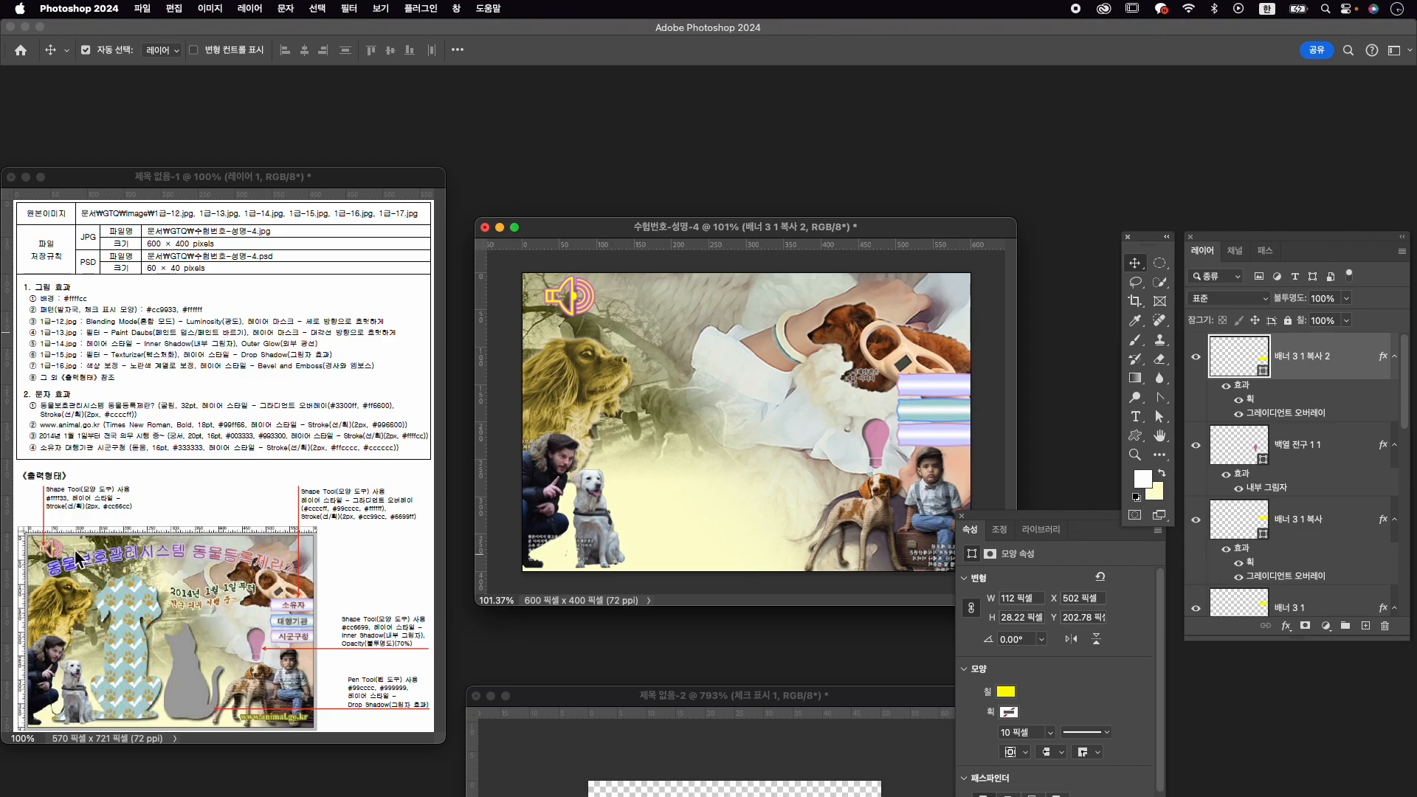
# Place a vertical guide beside the white dog and fit the man-and-dog image 1-17 to it with Free Transform.
pyautogui.moveTo(487, 425); pyautogui.dragTo(629, 437)
pyautogui.click(591, 505)
pyautogui.press('cmd+t')
pyautogui.press('Return')
# Add two more vertical guides across the canvas and horizontal guides at about 100 px and 200 px.
pyautogui.moveTo(485, 402); pyautogui.dragTo(735, 408)
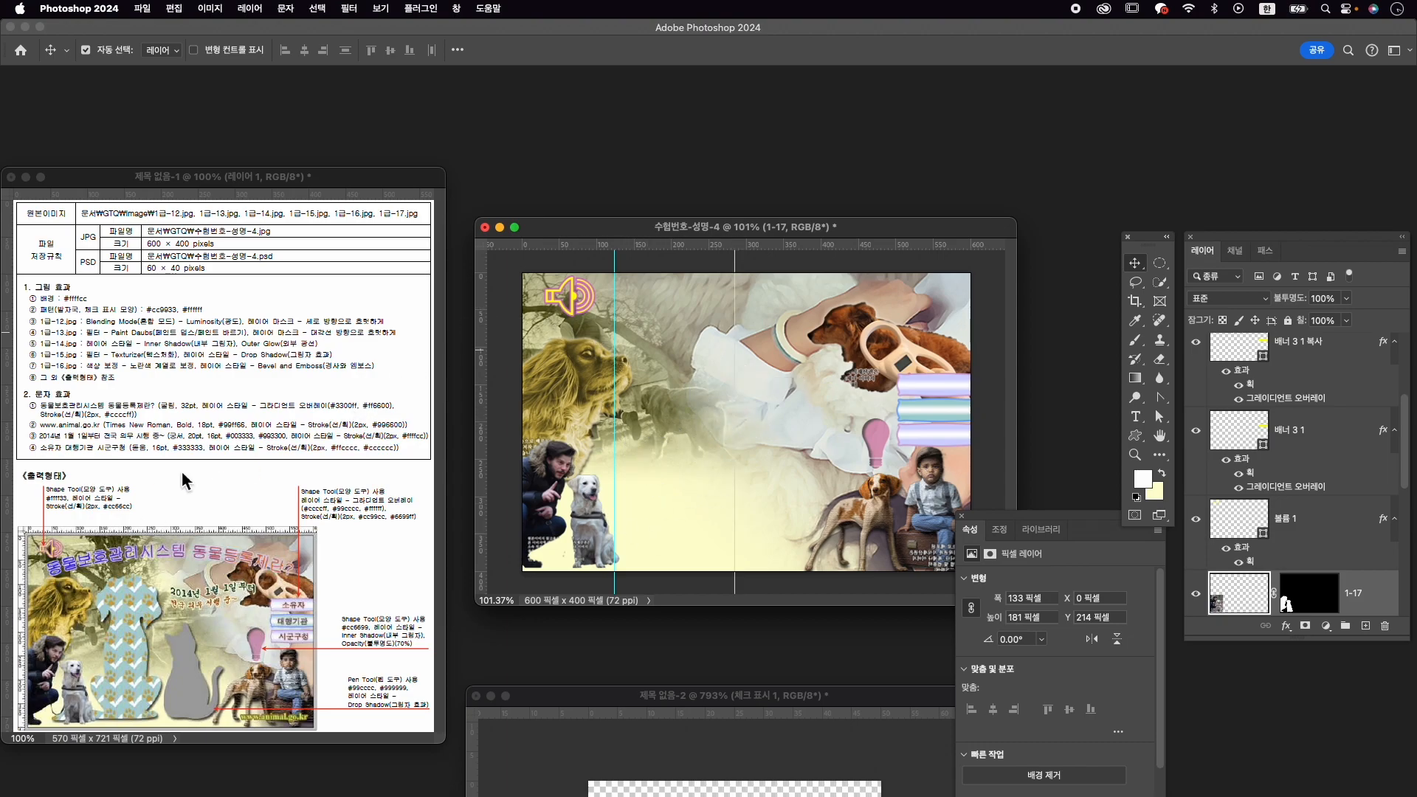
pyautogui.moveTo(616, 245); pyautogui.dragTo(620, 351)
pyautogui.moveTo(479, 427); pyautogui.dragTo(822, 441)
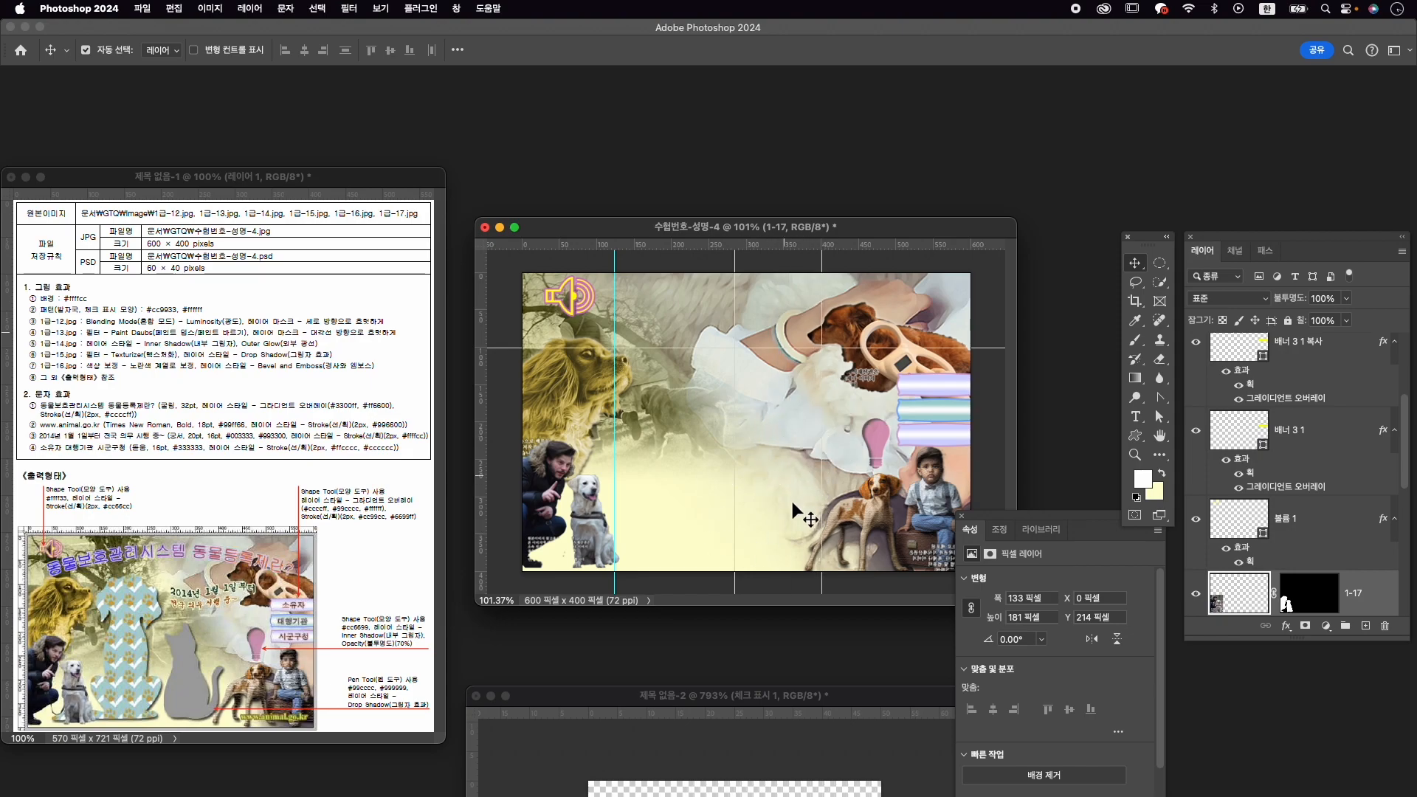
pyautogui.moveTo(771, 246); pyautogui.dragTo(800, 423)
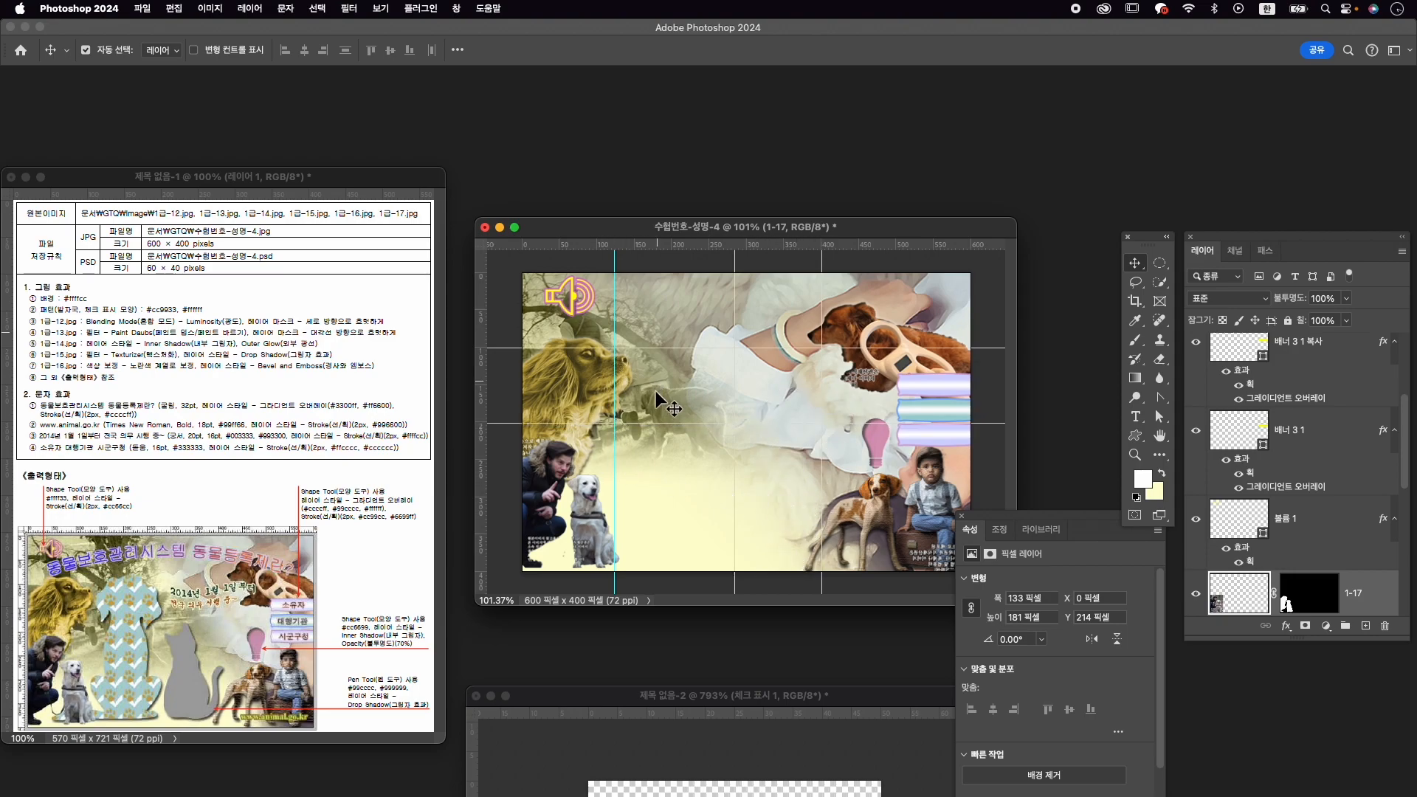
# Start the cat silhouette as a Pen tool shape, outlining its head and face between the two horizontal guides.
pyautogui.scroll(5, 661, 471)
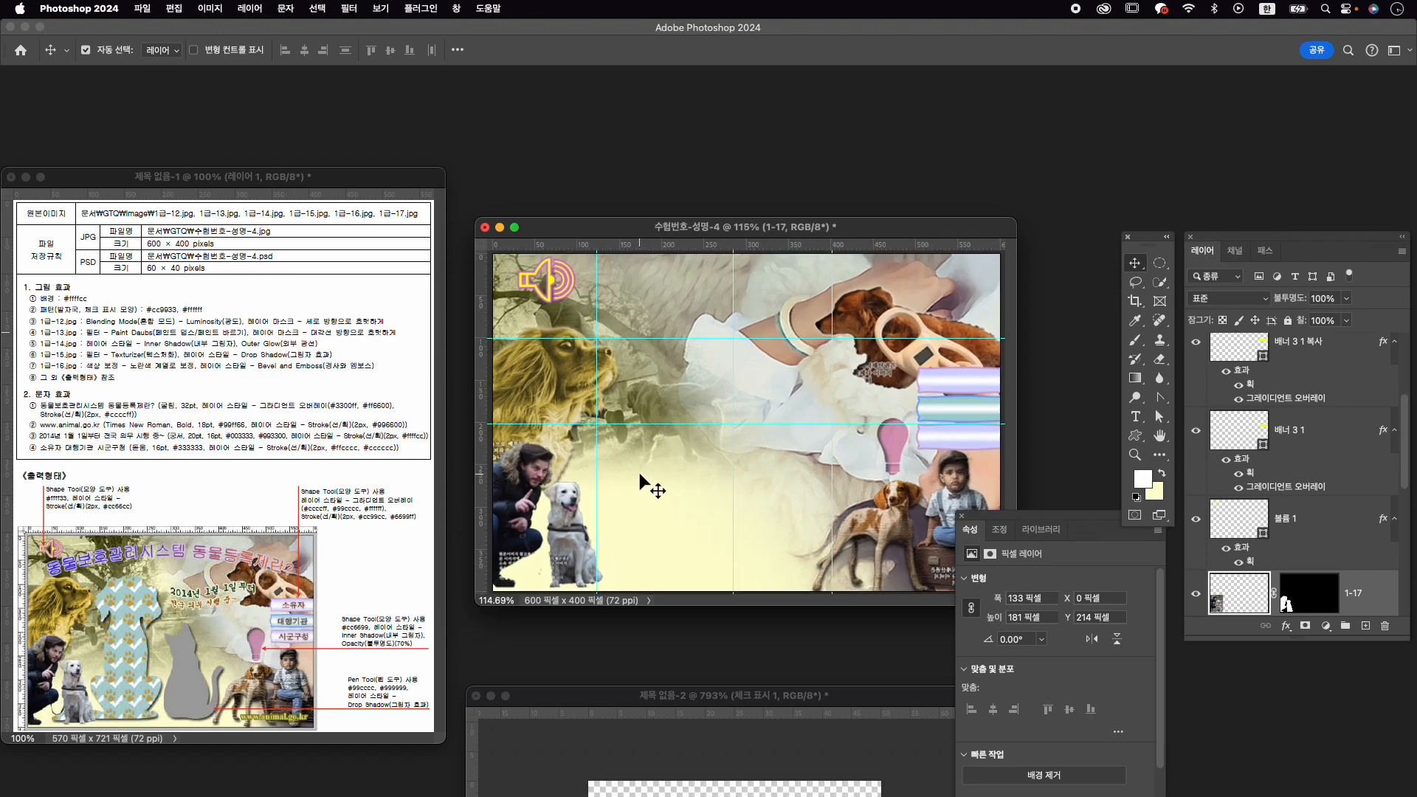
pyautogui.click(1159, 399)
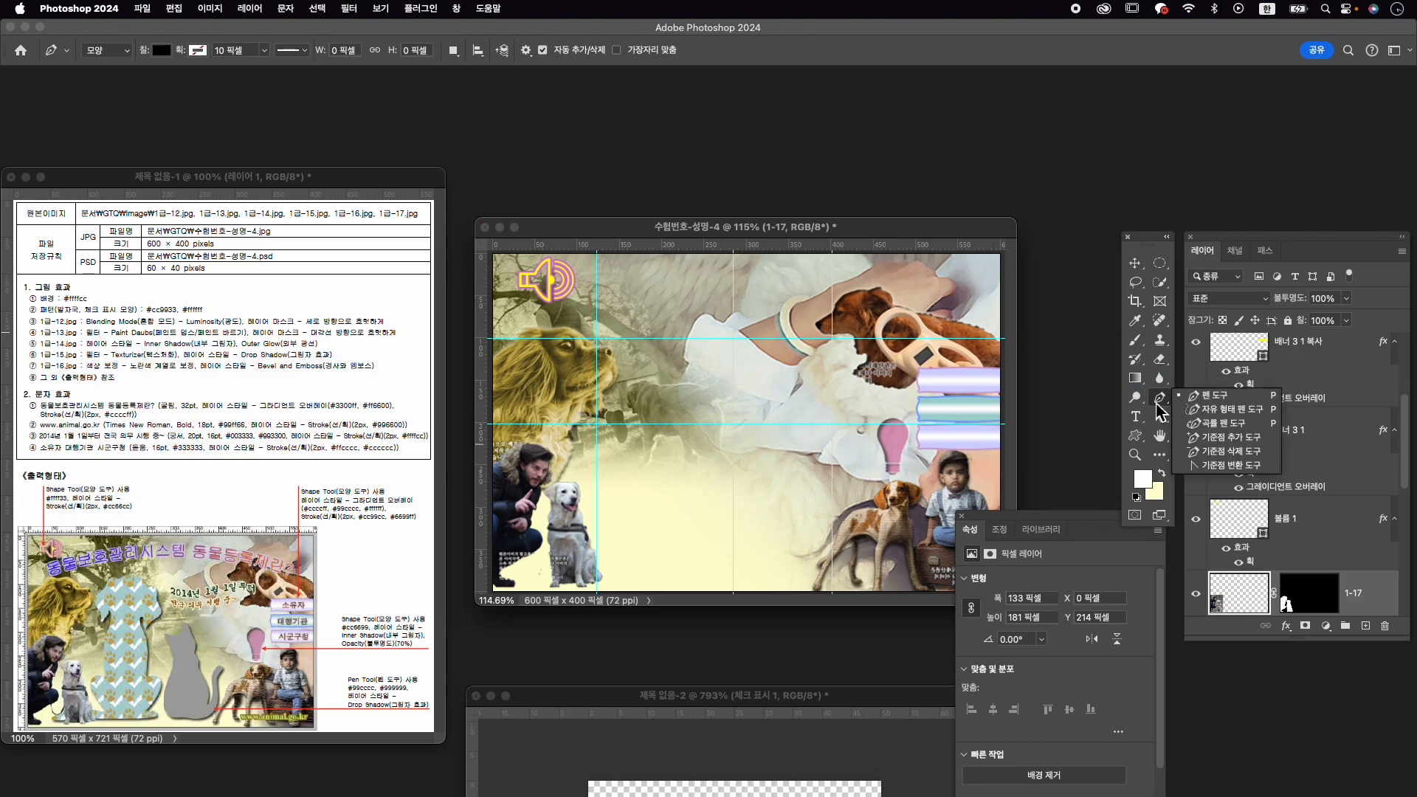
pyautogui.click(1207, 395)
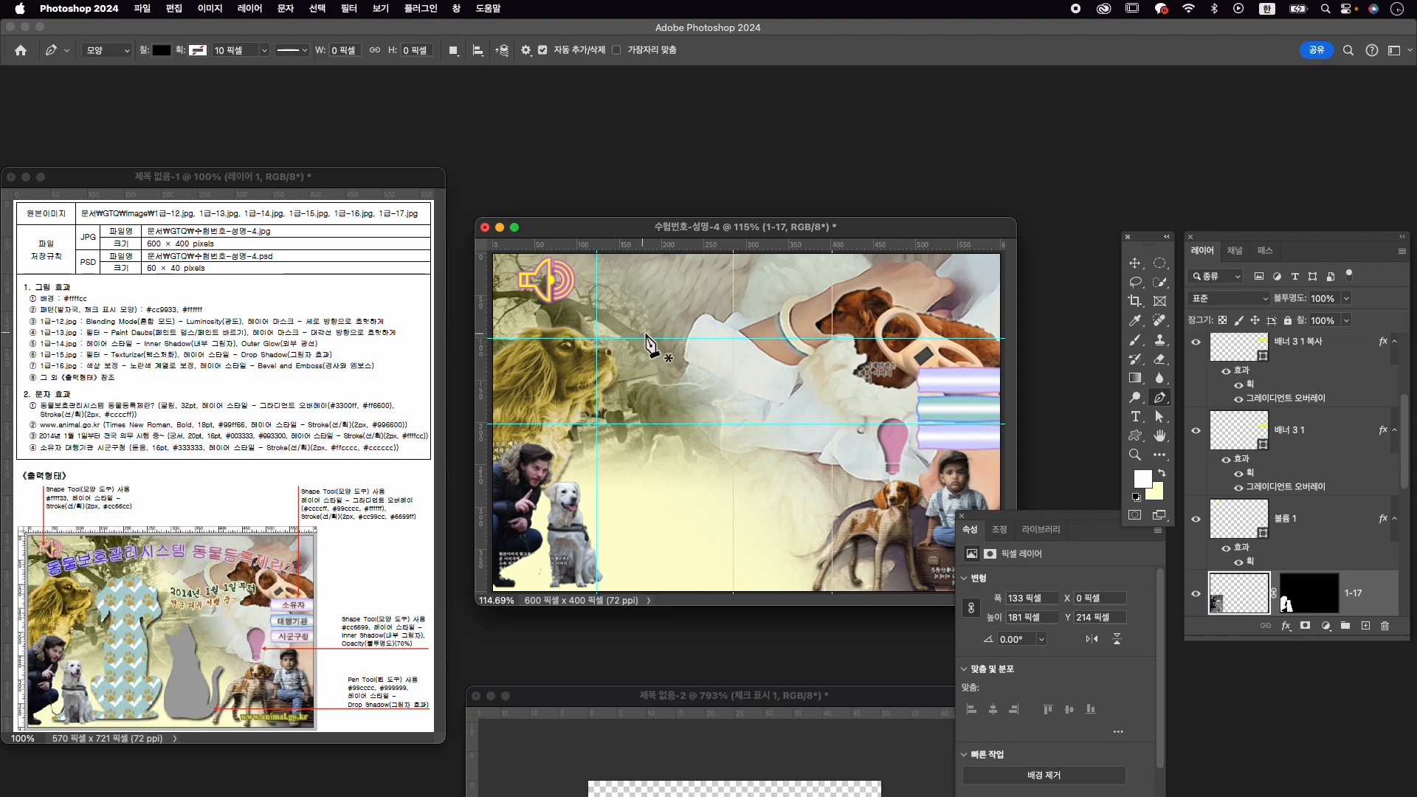
pyautogui.click(640, 340)
pyautogui.moveTo(621, 339); pyautogui.dragTo(639, 400)
pyautogui.click(620, 340)
pyautogui.keyDown('alt'); pyautogui.click(612, 357); pyautogui.keyUp('alt')
pyautogui.keyDown('alt'); pyautogui.click(612, 423); pyautogui.keyUp('alt')
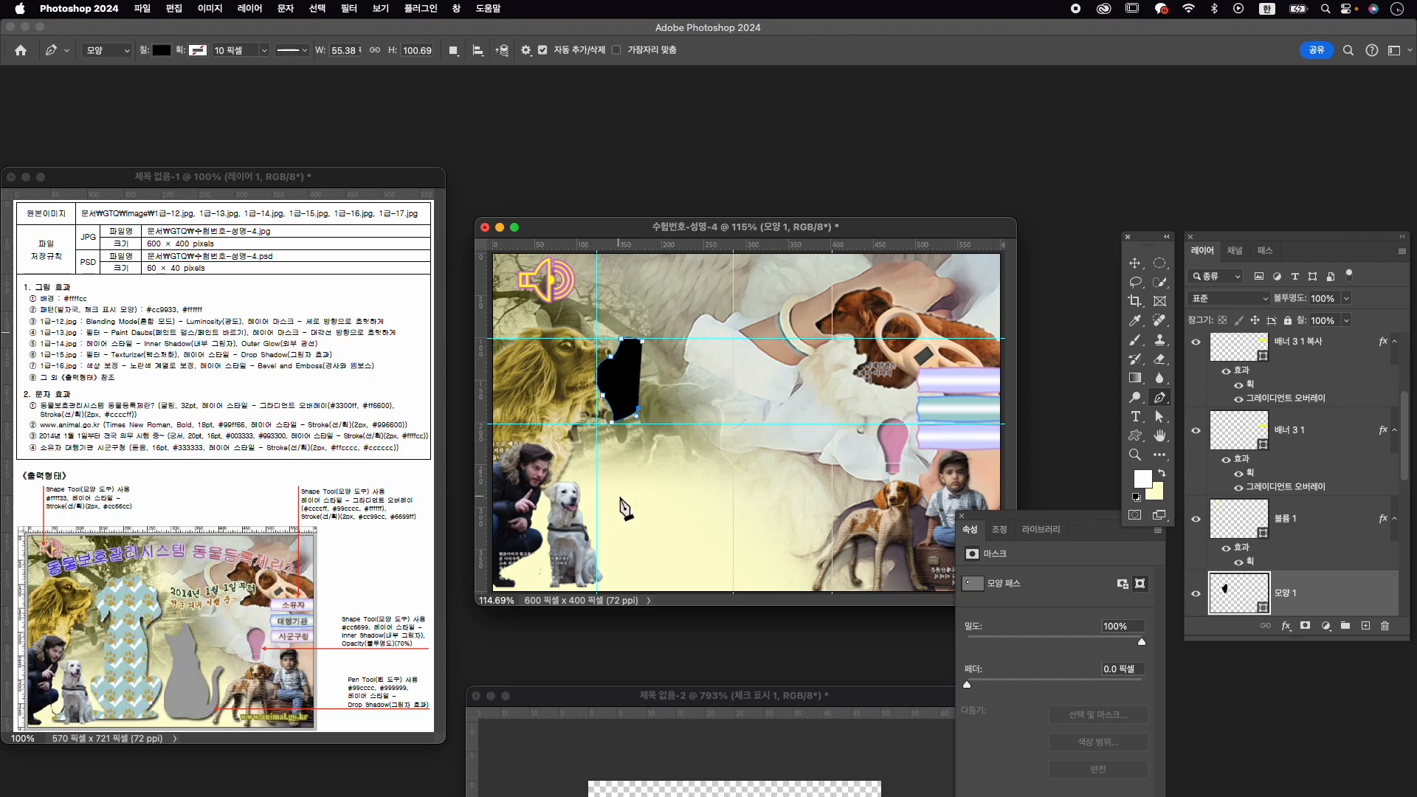
# Continue the cat outline down the neck and chest and shape the front paw near the canvas's lower edge.
pyautogui.click(624, 484)
pyautogui.moveTo(624, 485); pyautogui.dragTo(666, 425)
pyautogui.click(620, 534)
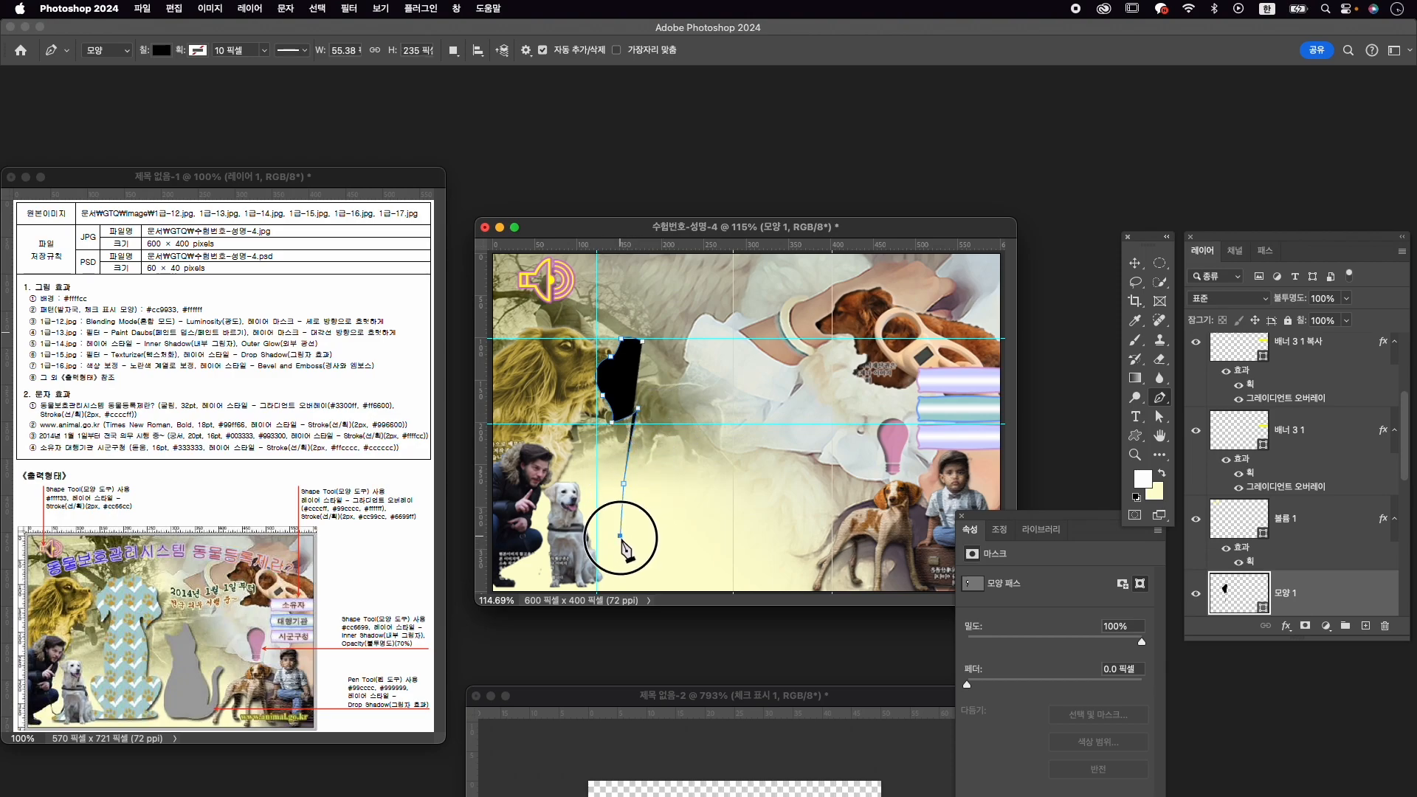
pyautogui.click(599, 533)
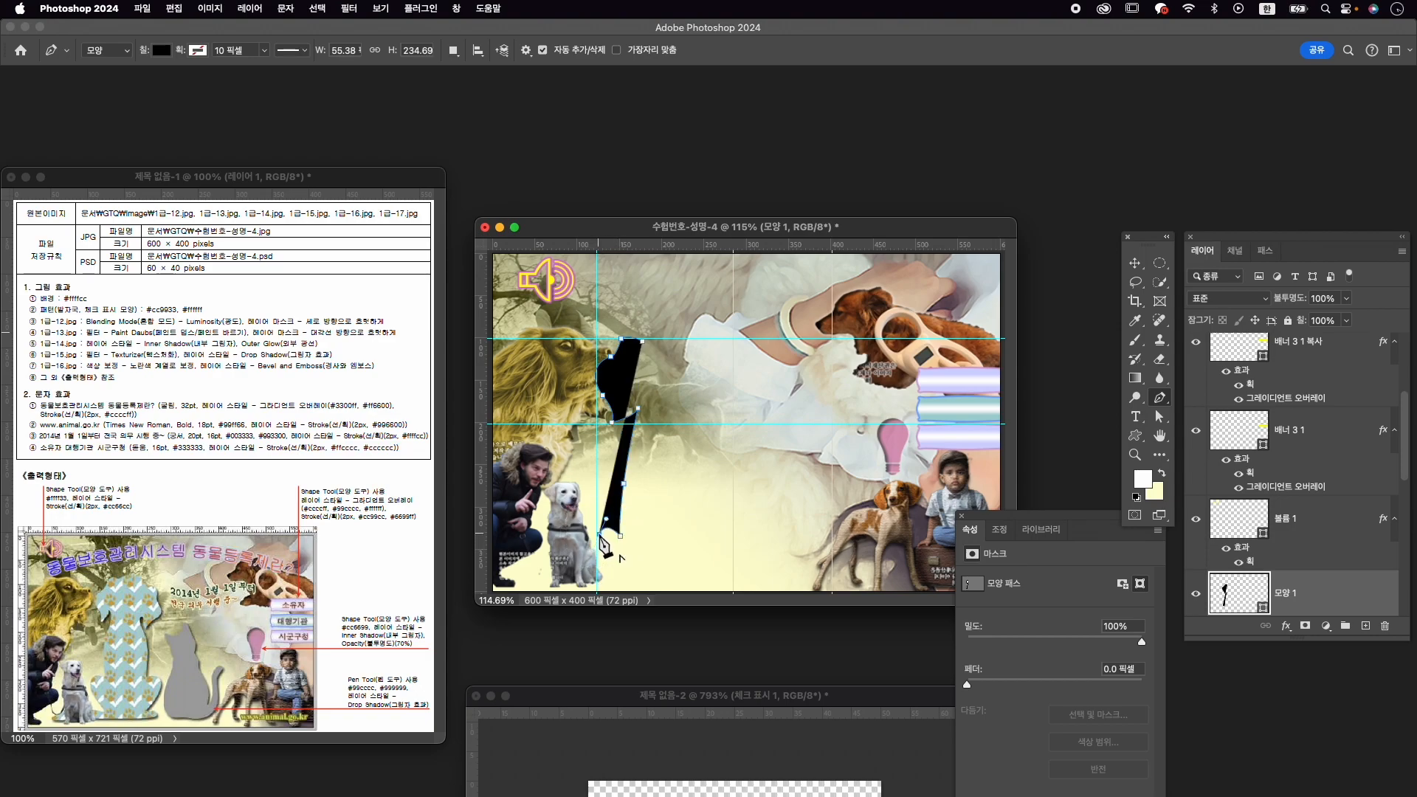
pyautogui.moveTo(617, 567)
pyautogui.mouseDown()
pyautogui.moveTo(648, 585)
pyautogui.moveTo(632, 583)
pyautogui.mouseUp()
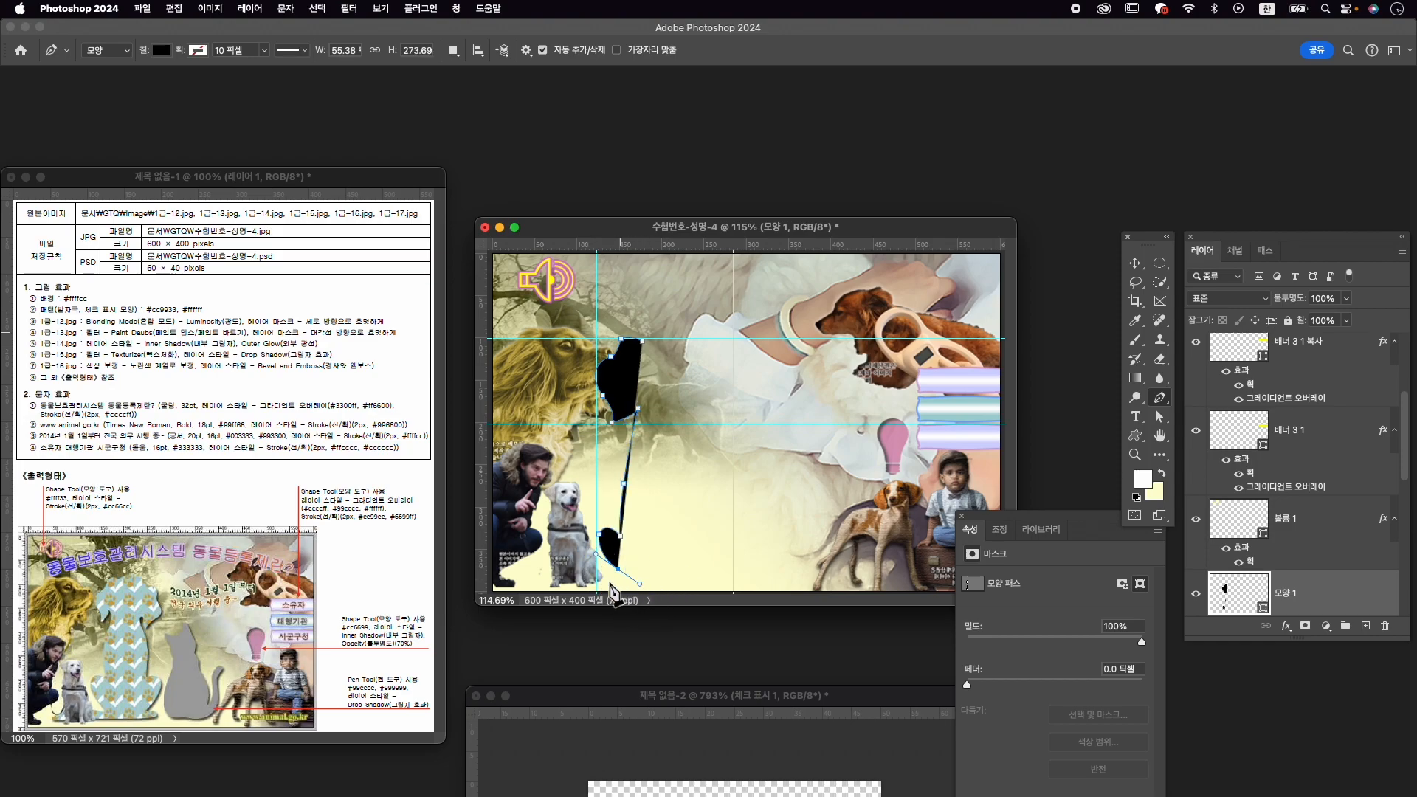
pyautogui.moveTo(621, 575)
pyautogui.mouseDown()
pyautogui.moveTo(620, 590)
pyautogui.moveTo(592, 581)
pyautogui.moveTo(637, 583)
pyautogui.mouseUp()
pyautogui.keyDown('alt'); pyautogui.click(599, 574); pyautogui.keyUp('alt')
pyautogui.keyDown('alt'); pyautogui.click(610, 584); pyautogui.keyUp('alt')
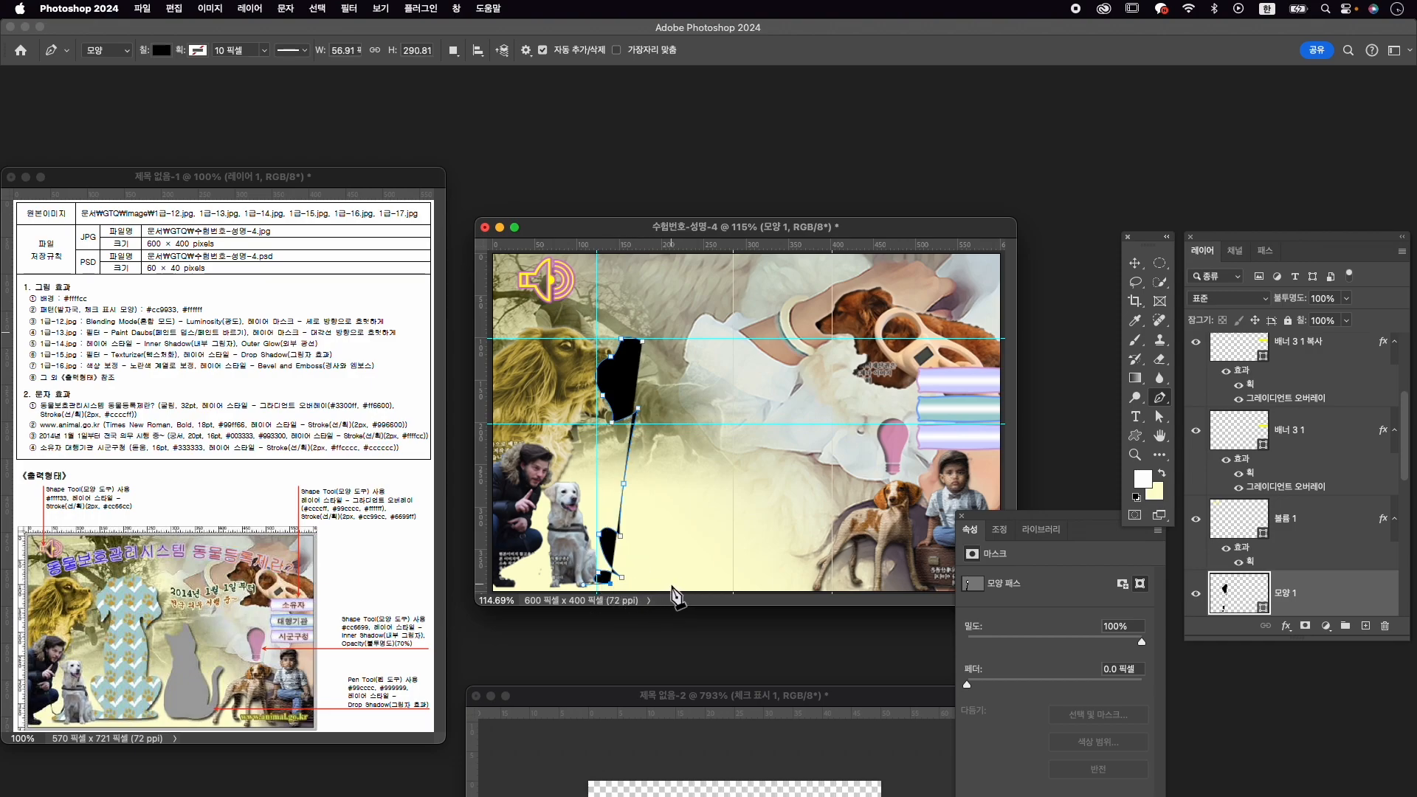
# Extend the cat outline along its flat base and curve it around the tail-side foot and haunch.
pyautogui.click(700, 583)
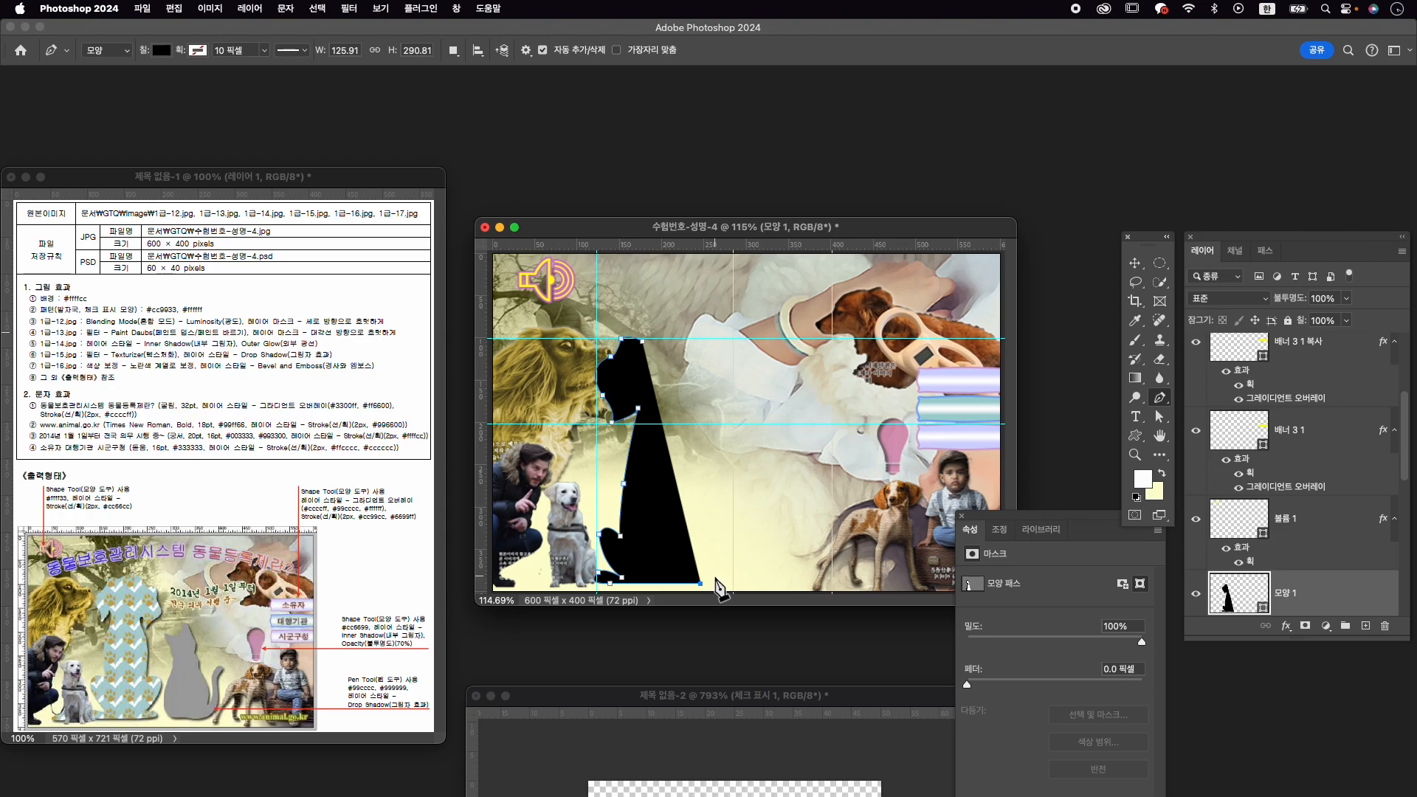
pyautogui.click(721, 584)
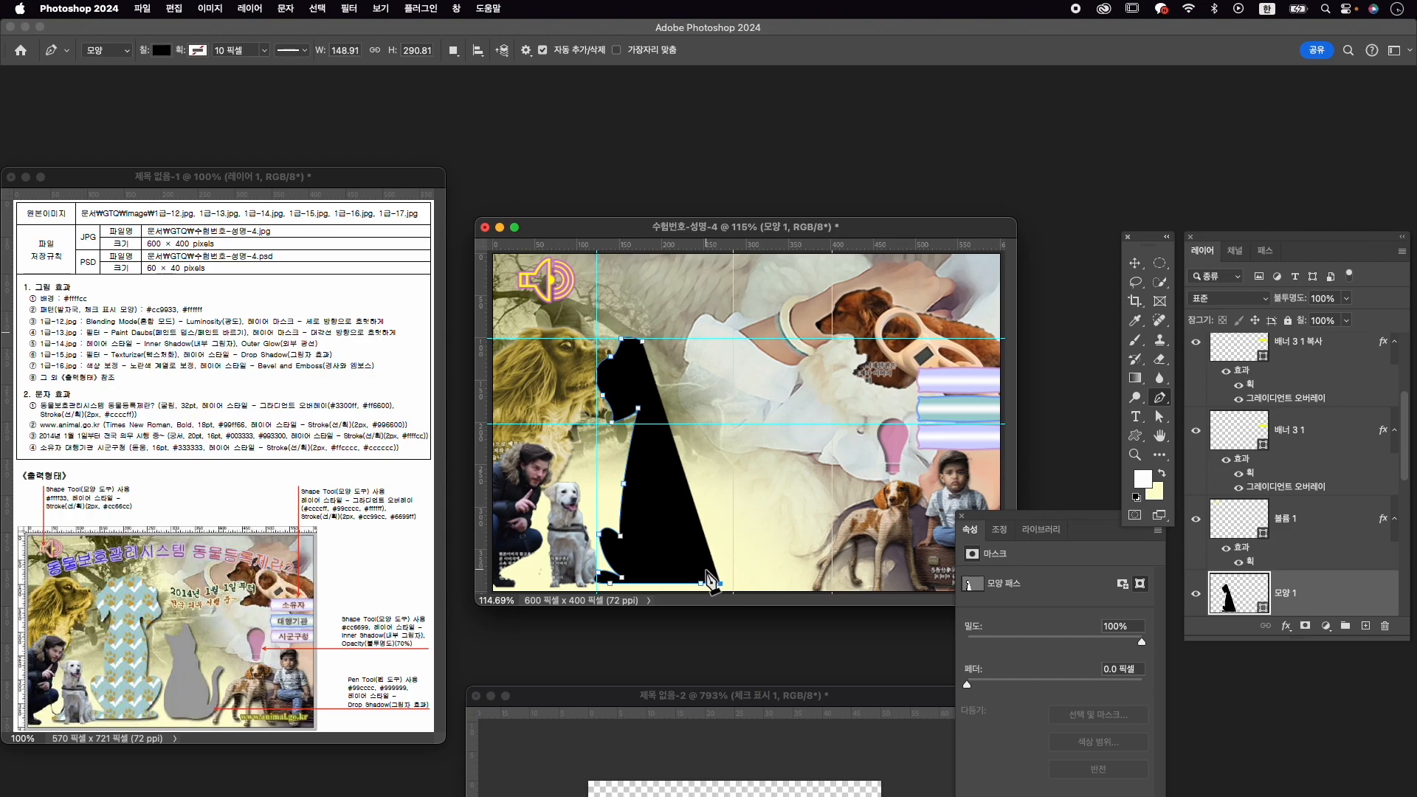
pyautogui.moveTo(709, 569); pyautogui.dragTo(684, 574)
pyautogui.keyDown('alt'); pyautogui.click(710, 570); pyautogui.keyUp('alt')
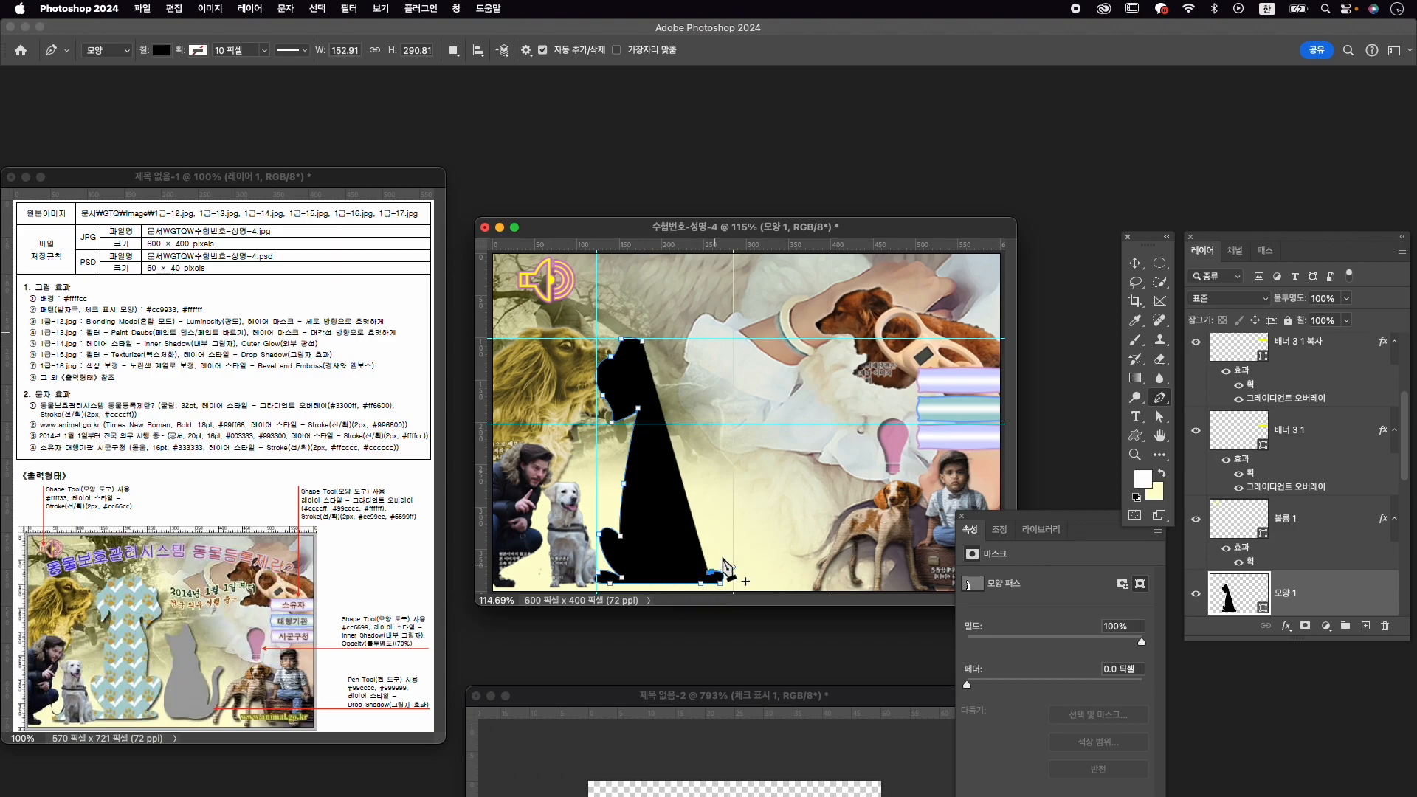
pyautogui.moveTo(727, 509); pyautogui.dragTo(701, 555)
pyautogui.keyDown('alt'); pyautogui.click(732, 528); pyautogui.keyUp('alt')
pyautogui.keyDown('alt'); pyautogui.click(709, 540); pyautogui.keyUp('alt')
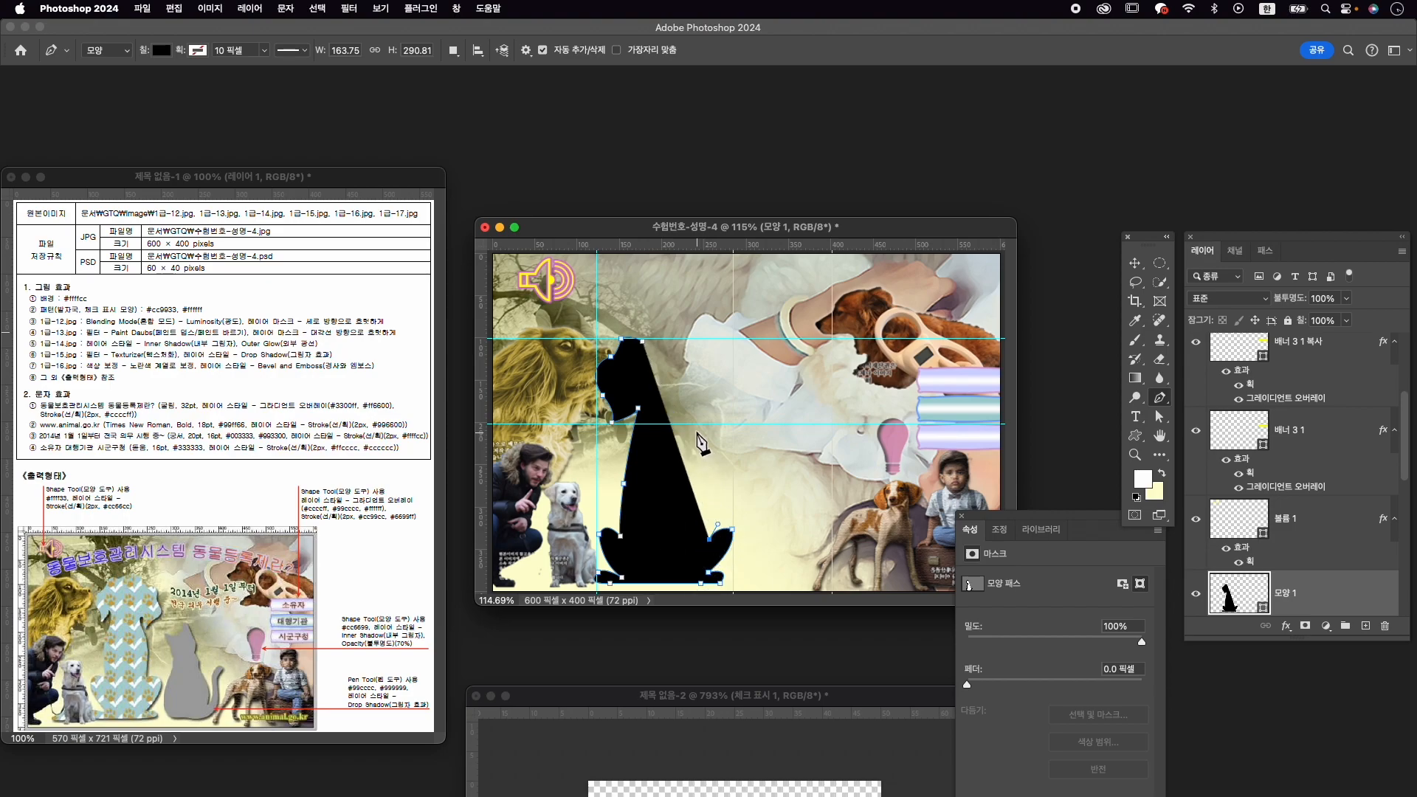
# Continue the first silhouette up its back to the neck and trace the inner edge and lower tip of the dog's hanging right ear.
pyautogui.moveTo(703, 441); pyautogui.dragTo(683, 414)
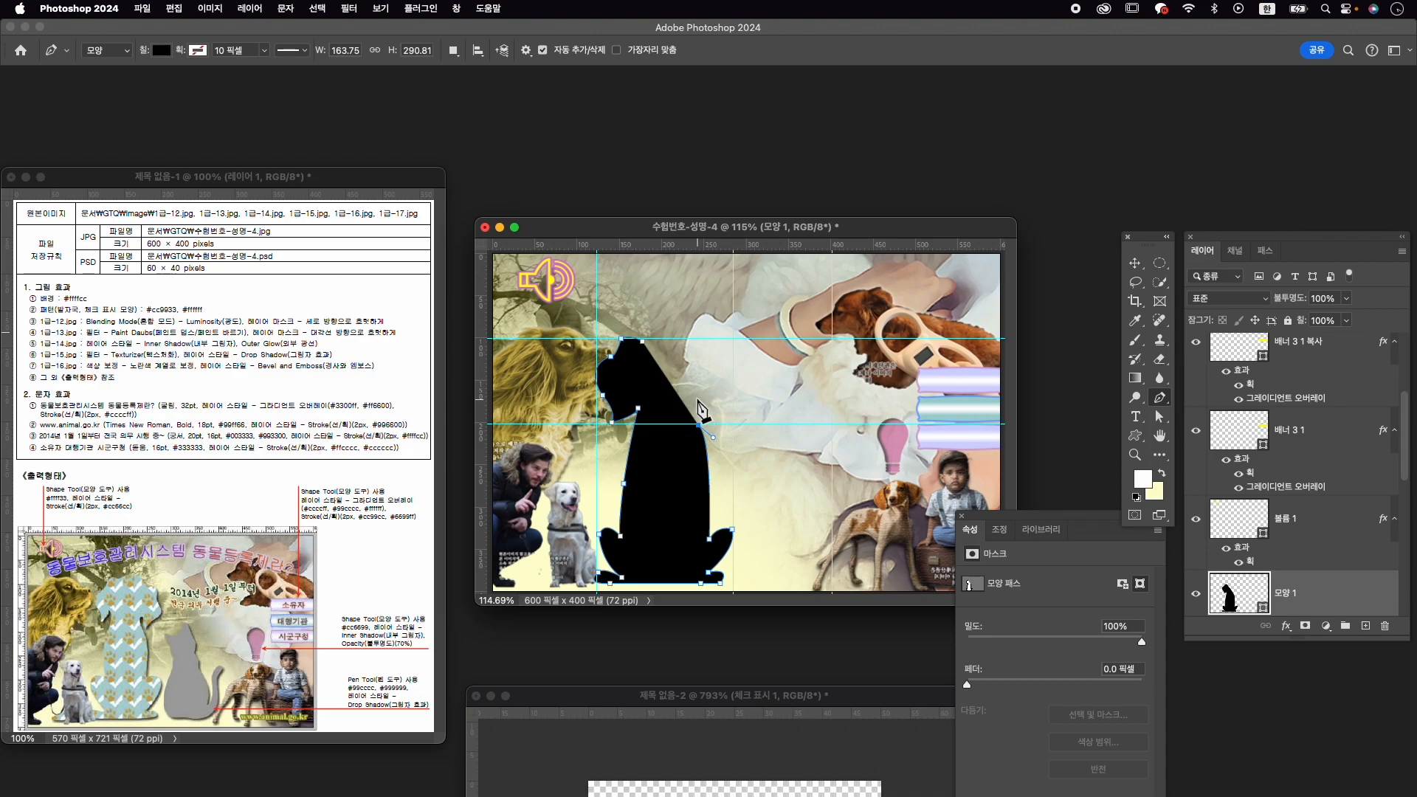
pyautogui.moveTo(691, 401); pyautogui.dragTo(707, 422)
pyautogui.keyDown('alt'); pyautogui.click(692, 401); pyautogui.keyUp('alt')
pyautogui.click(702, 426)
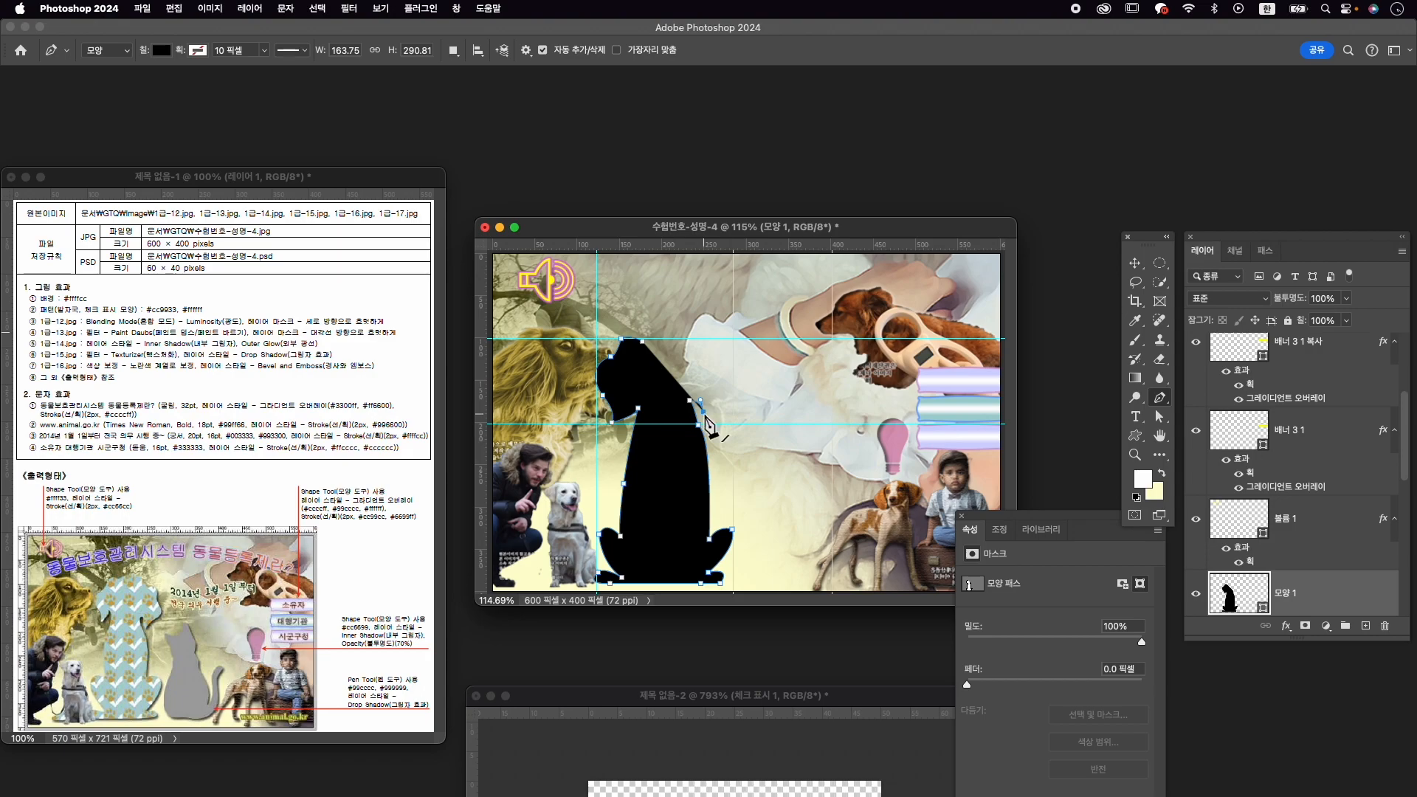
pyautogui.click(706, 427)
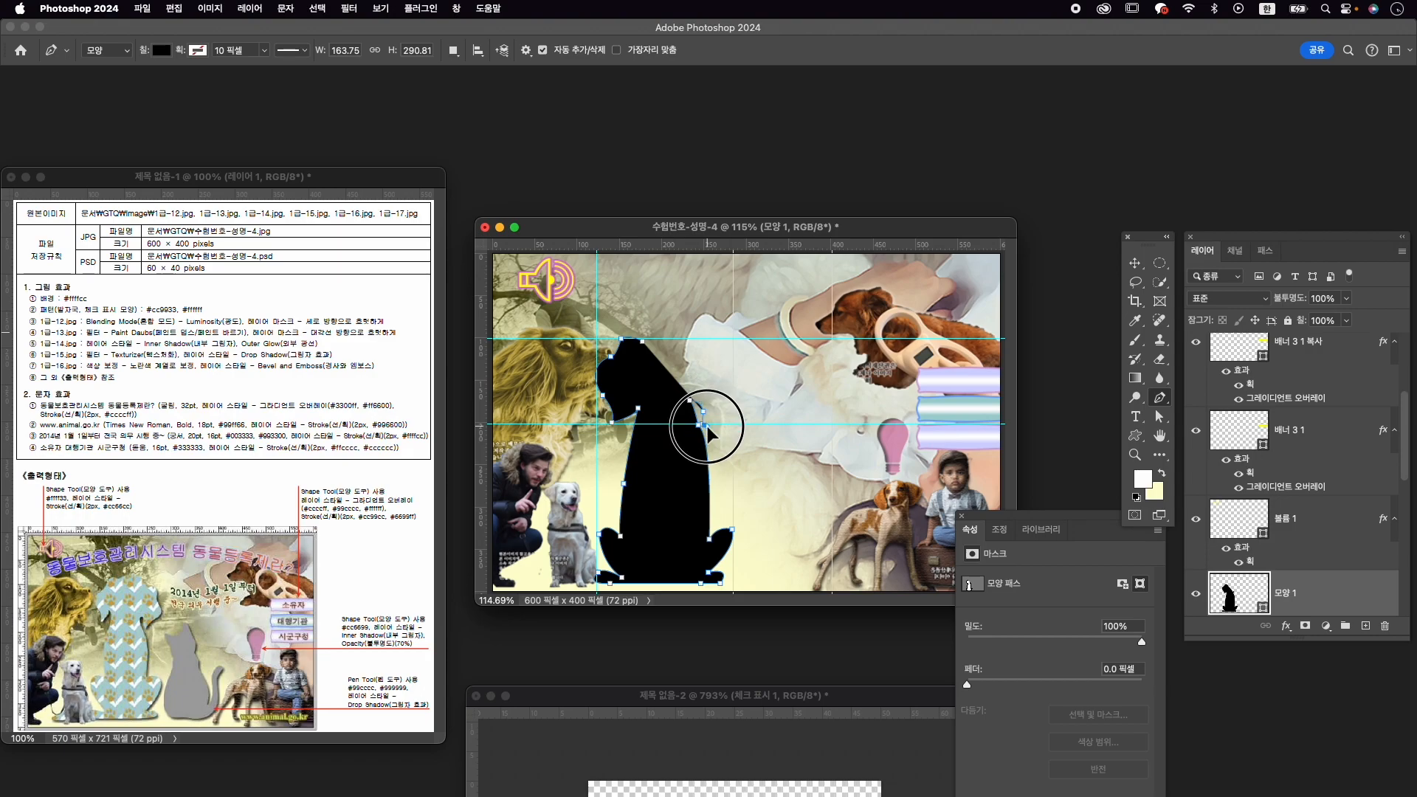
pyautogui.scroll(5, 707, 430)
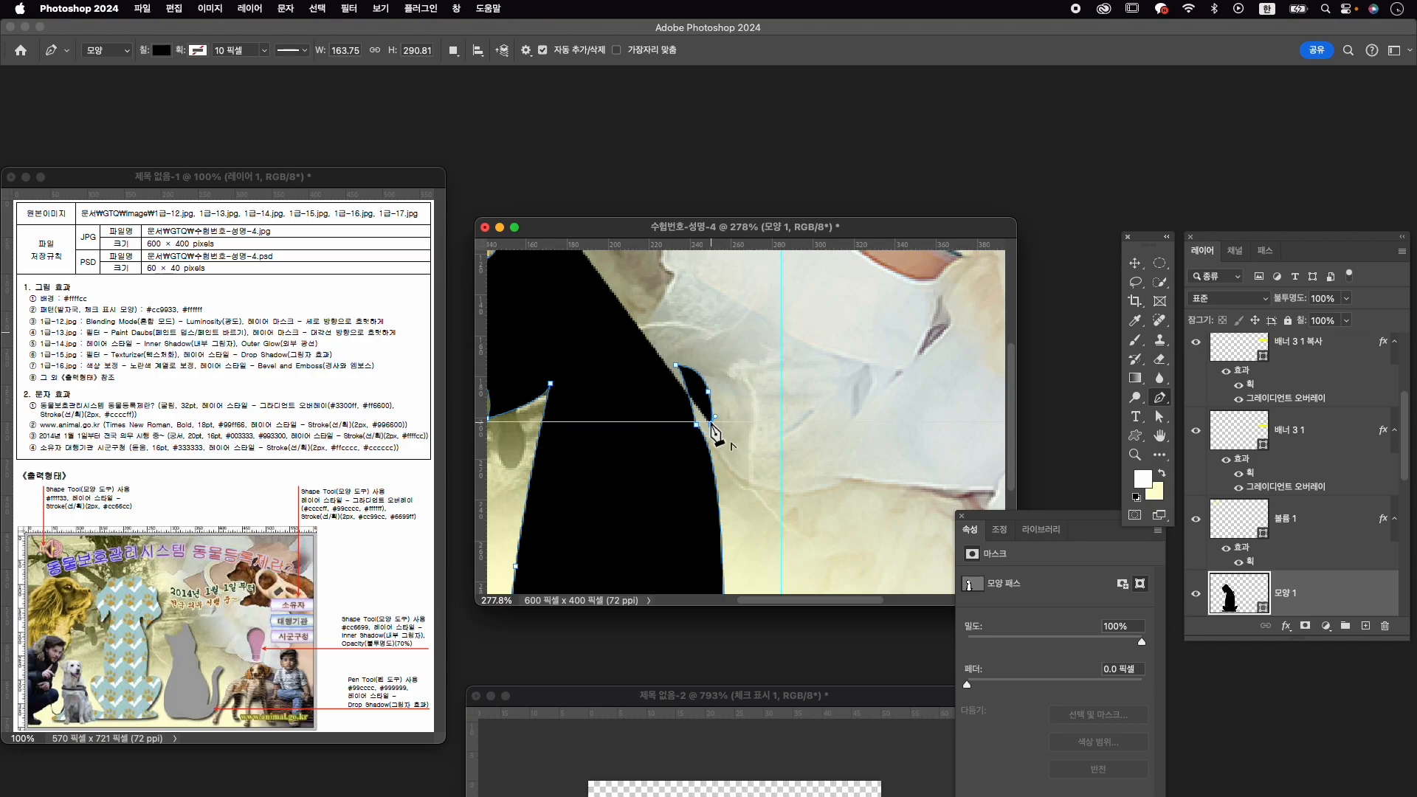
pyautogui.click(739, 401)
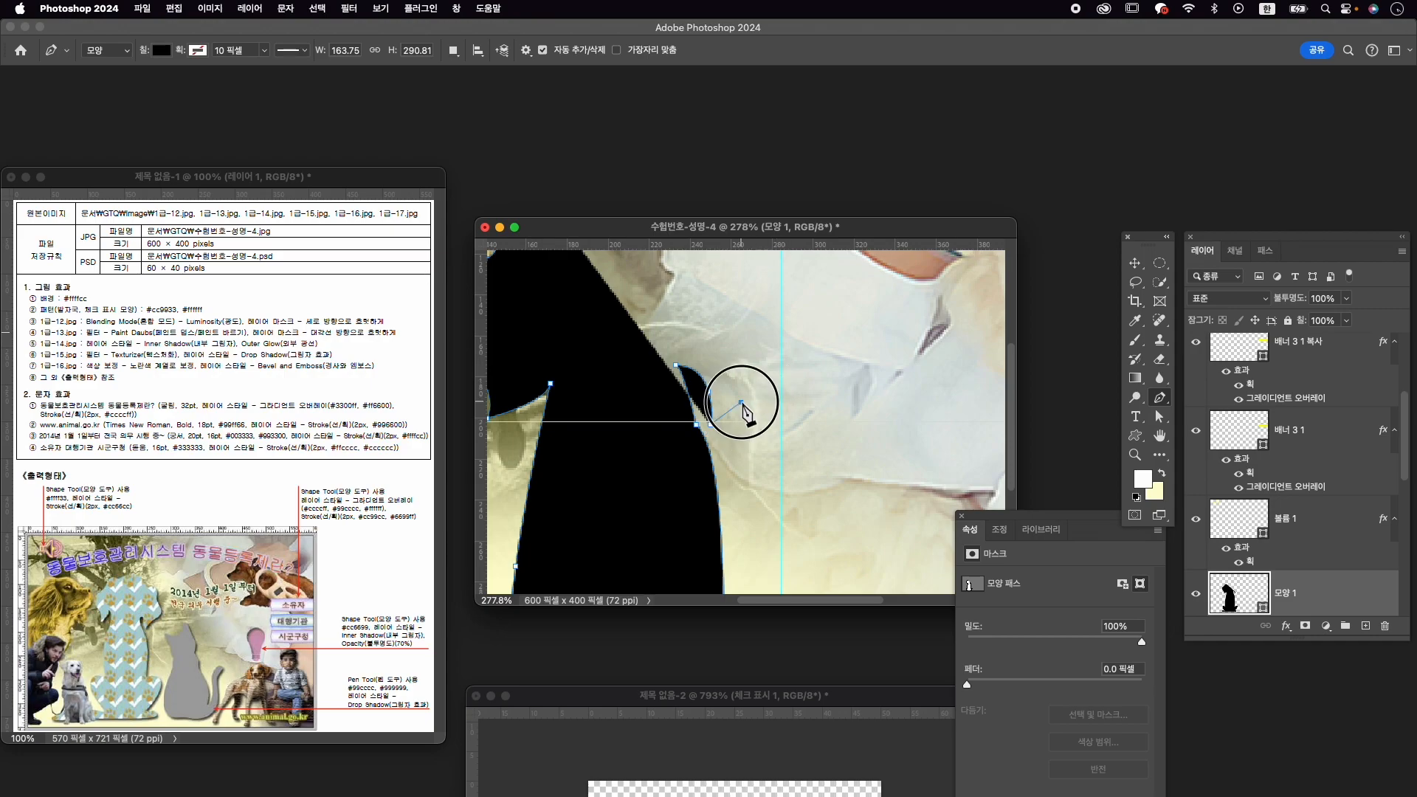
pyautogui.click(737, 399)
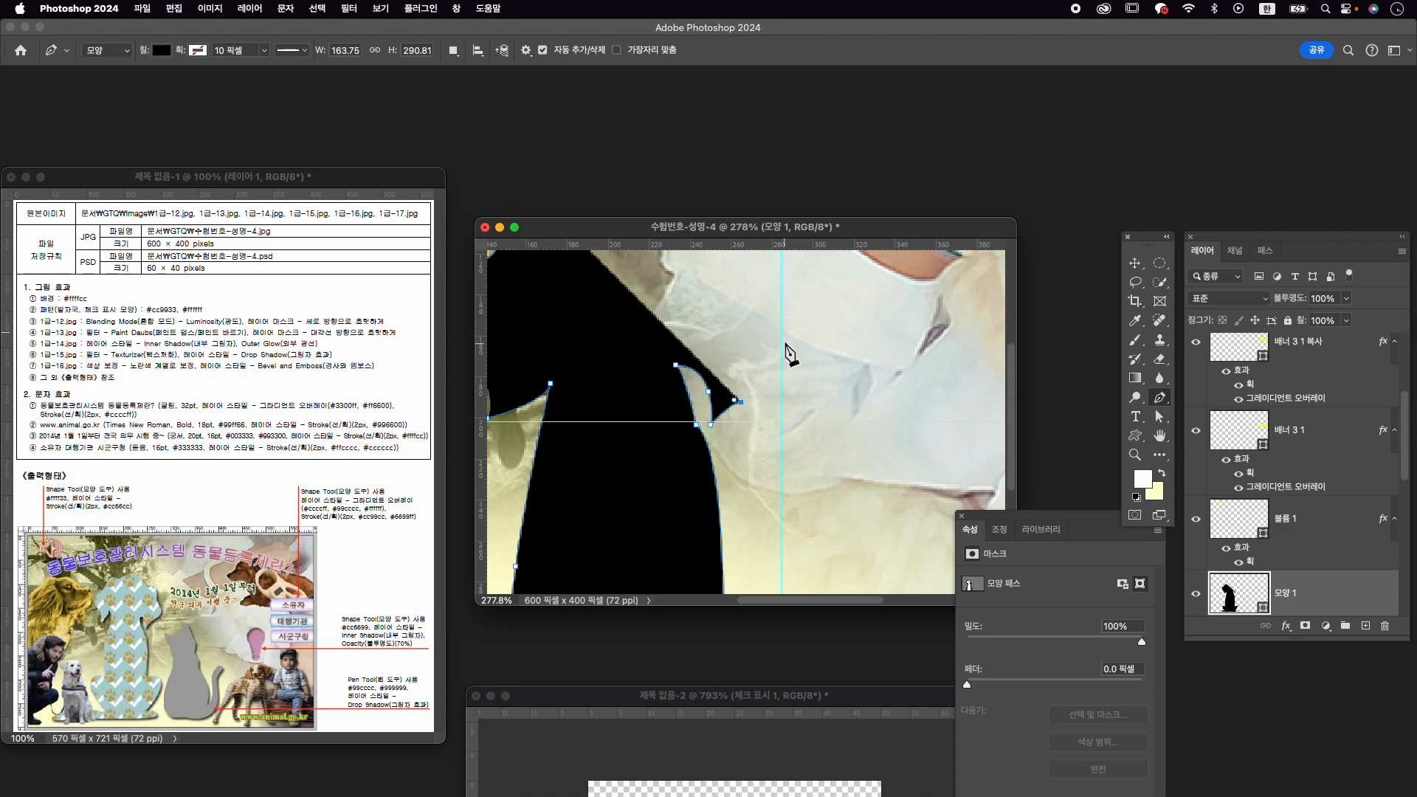
# Curve the dog outline around the outer edge of the ear up to the side of the head, and lock the guides.
pyautogui.moveTo(783, 357); pyautogui.dragTo(765, 478)
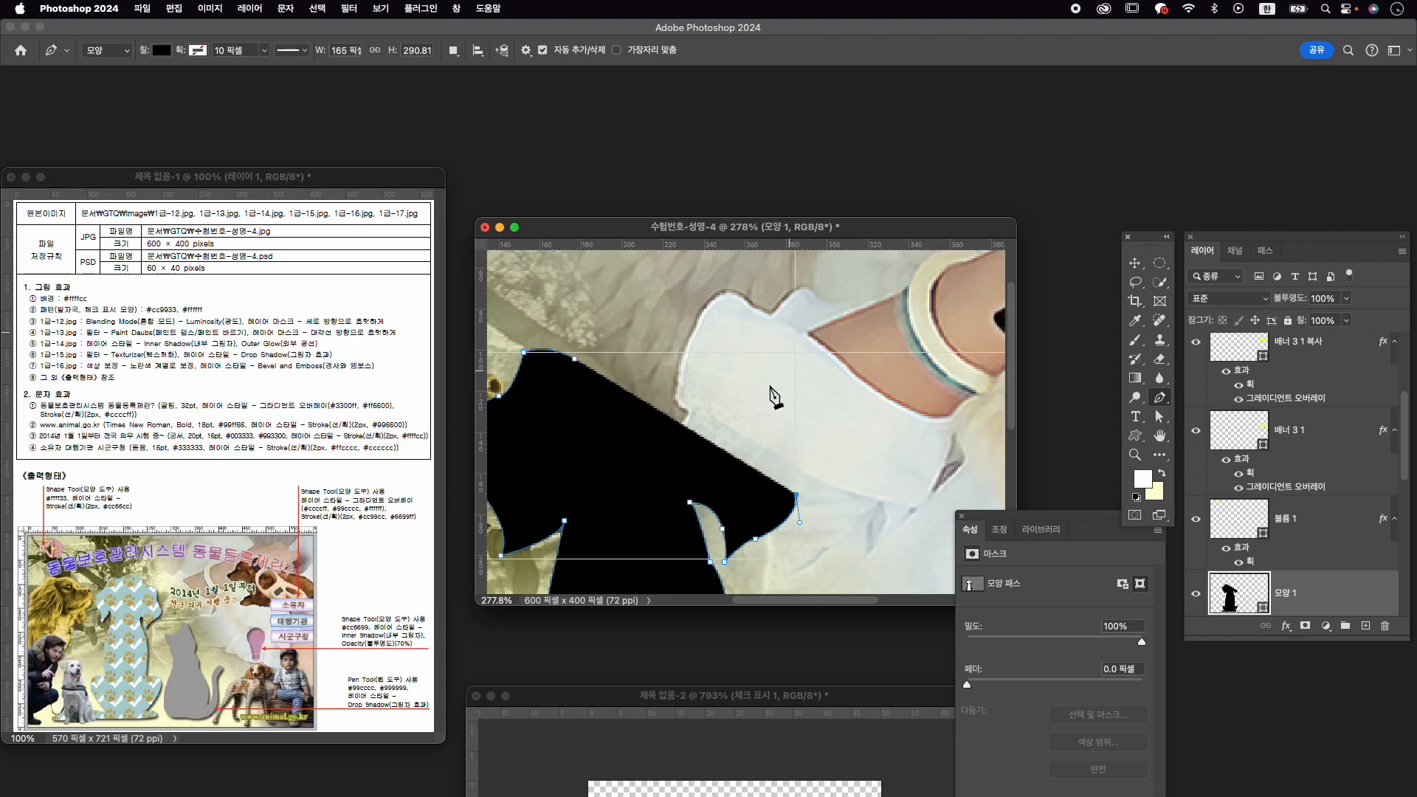
pyautogui.click(381, 9)
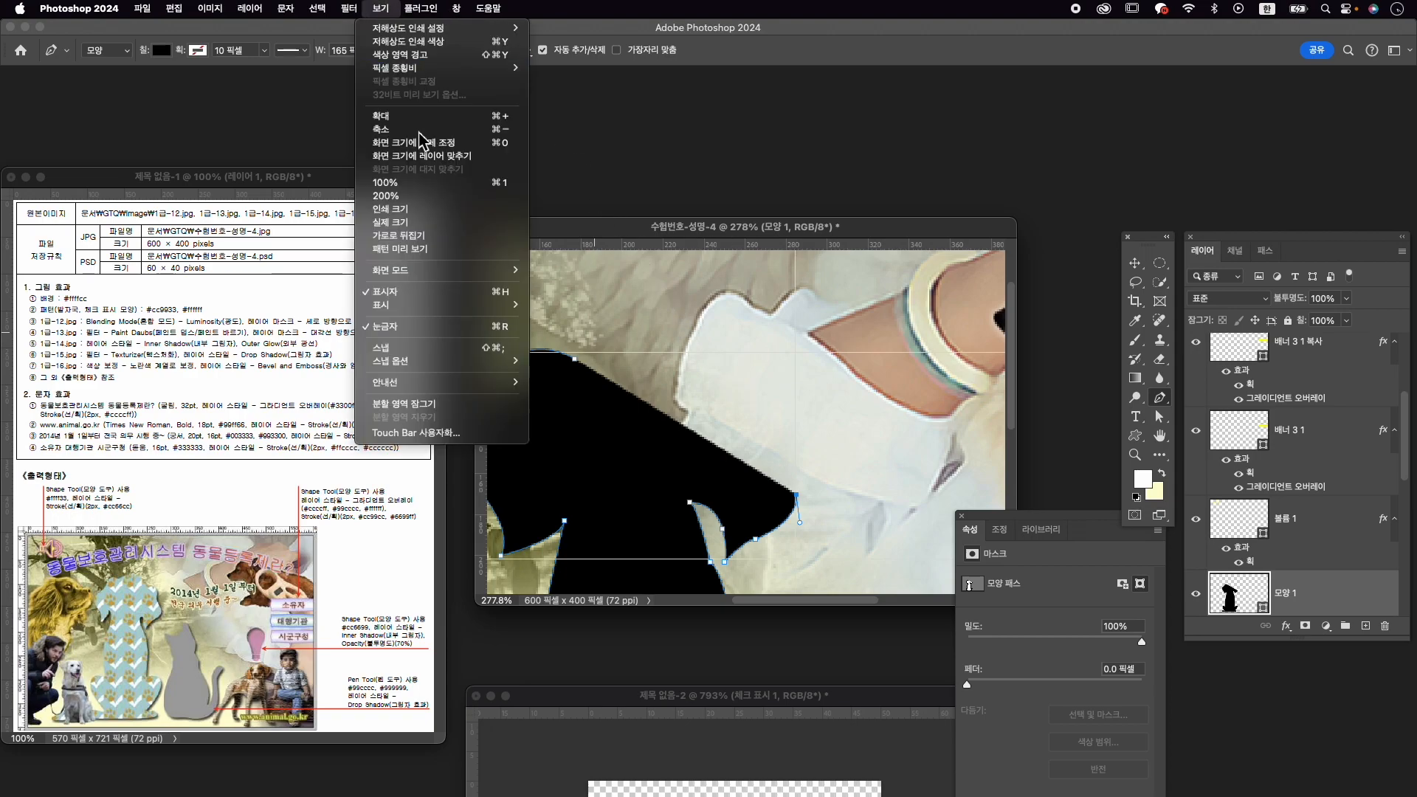
pyautogui.moveTo(432, 383)
pyautogui.click(574, 395)
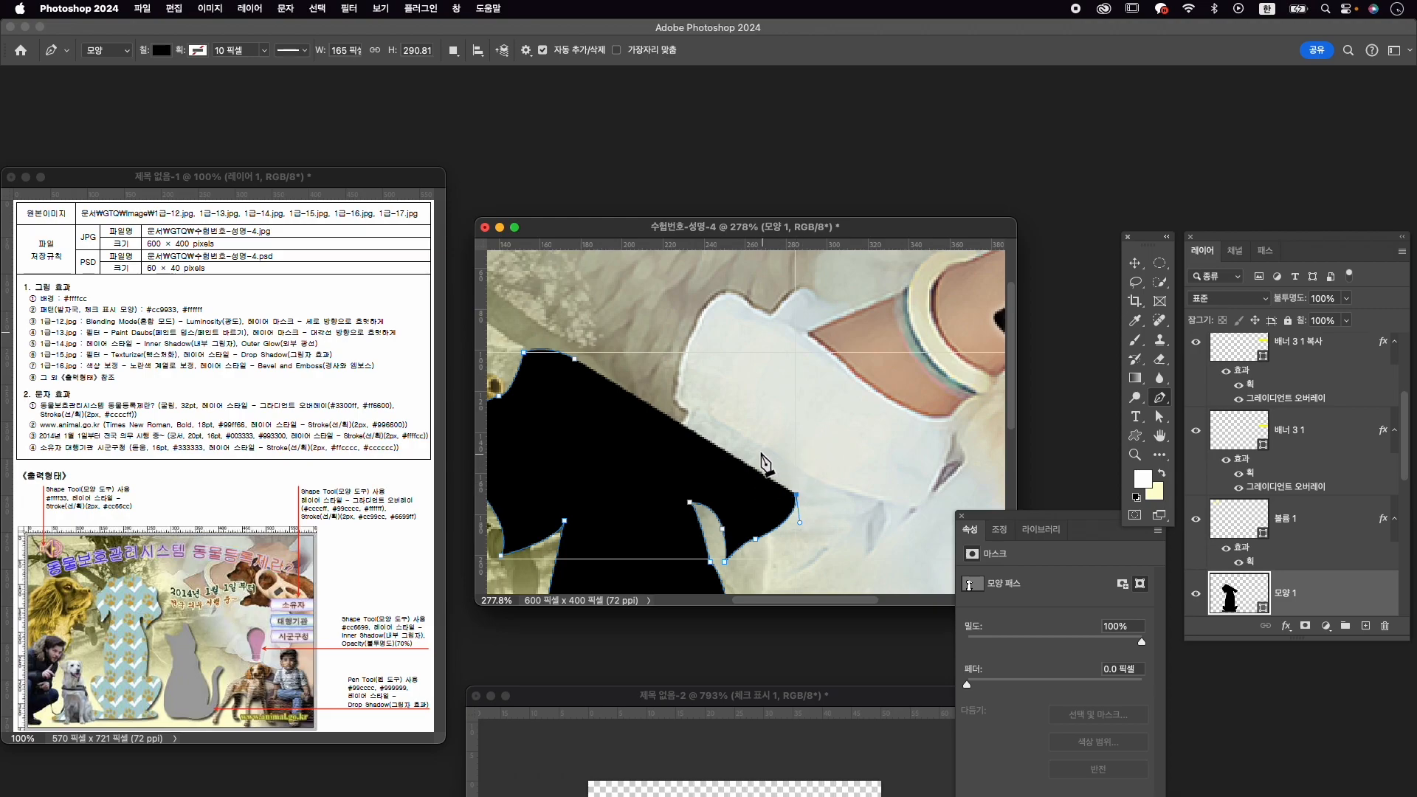
pyautogui.moveTo(763, 429); pyautogui.dragTo(746, 422)
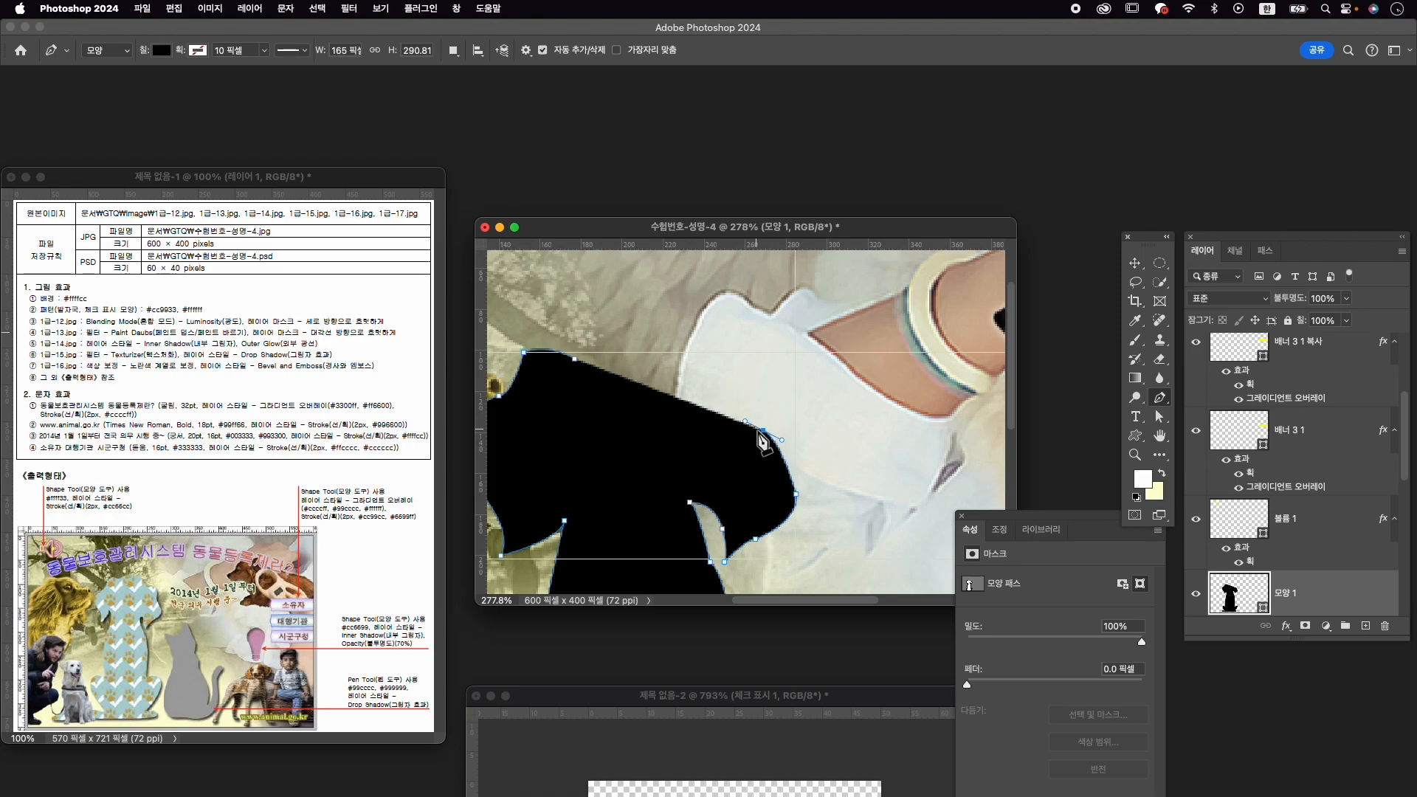
# Close the dog silhouette across the upper ear corner and crown, and flatten the crown's curve by adjusting its anchor handles.
pyautogui.moveTo(781, 364); pyautogui.dragTo(719, 369)
pyautogui.keyDown('alt'); pyautogui.click(777, 362); pyautogui.keyUp('alt')
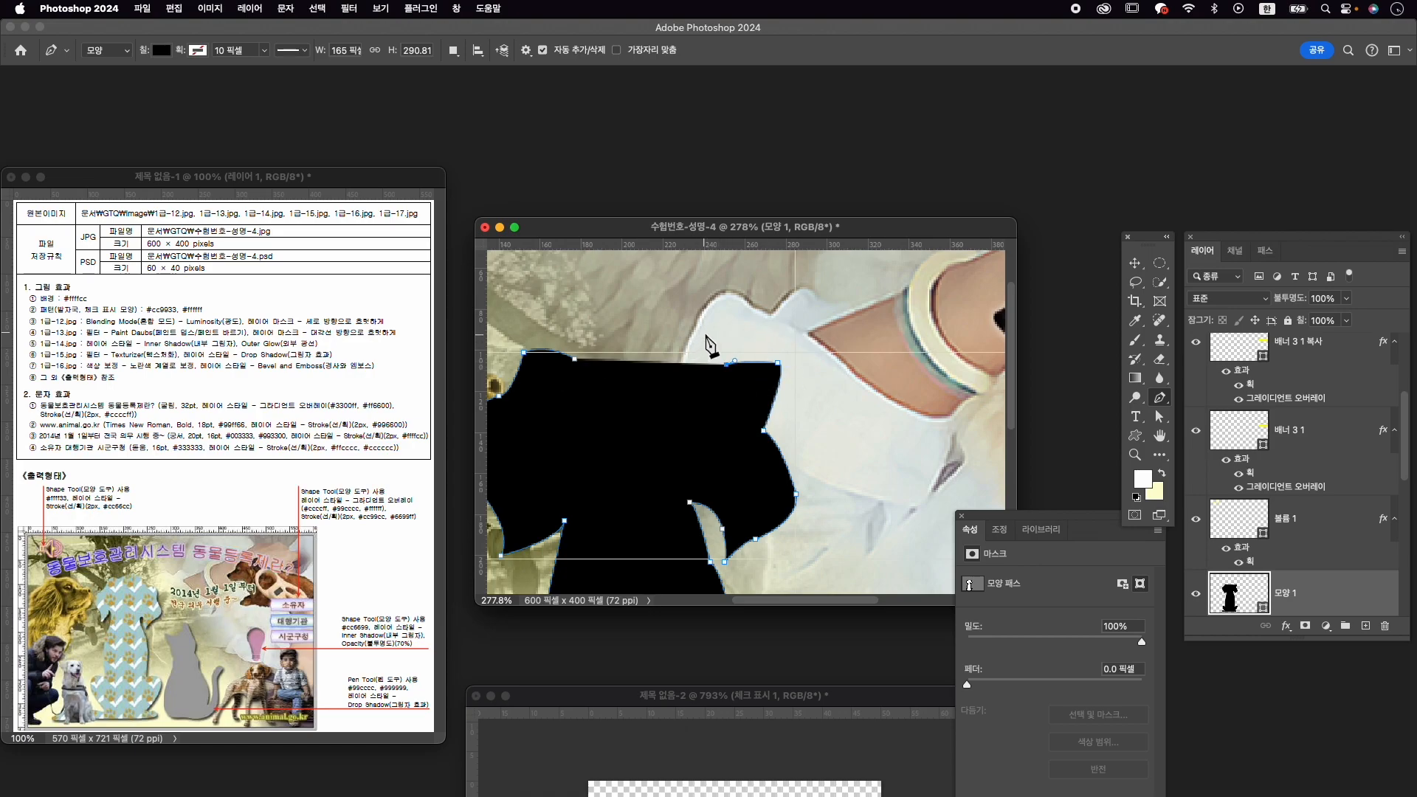
pyautogui.moveTo(673, 329); pyautogui.dragTo(558, 410)
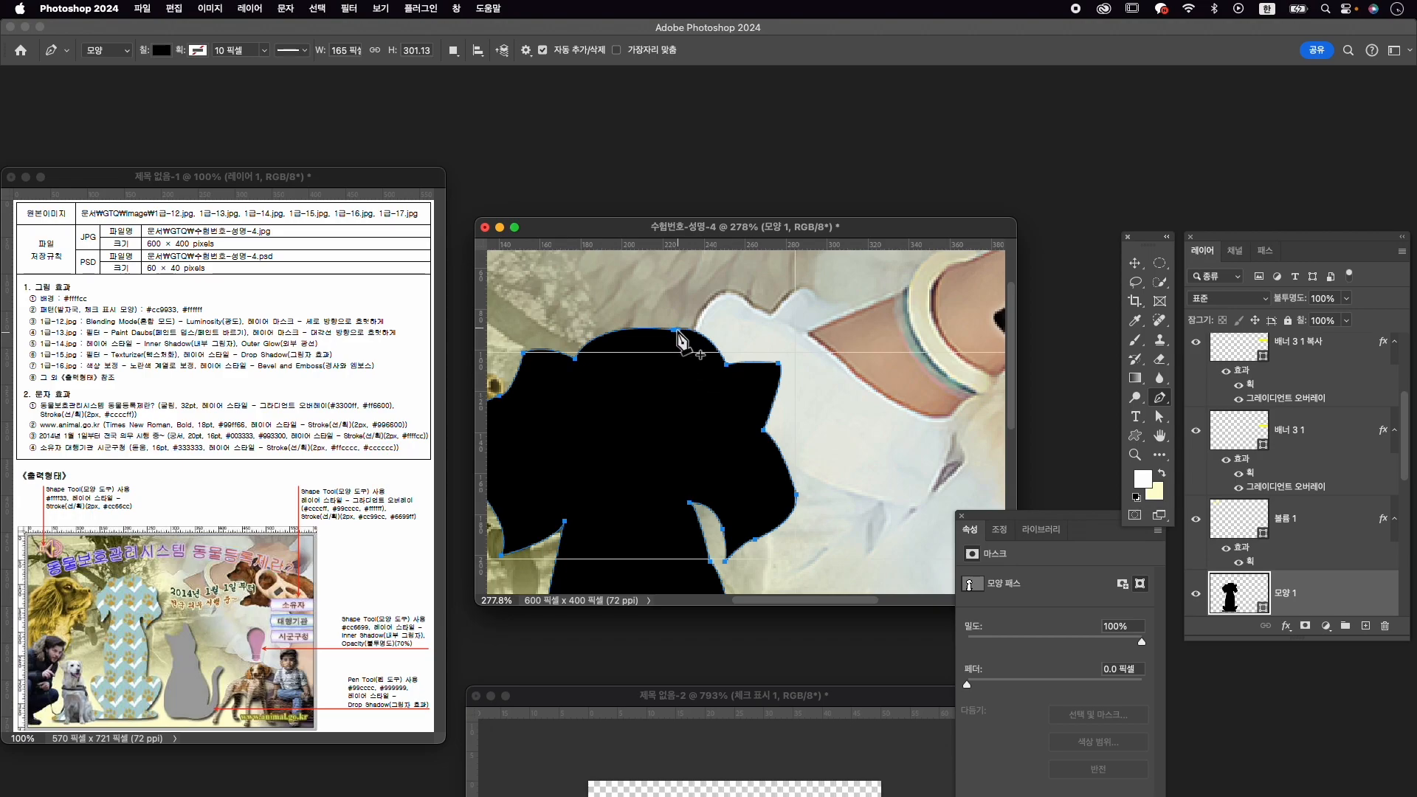
pyautogui.press('a')
pyautogui.moveTo(674, 330)
pyautogui.mouseDown()
pyautogui.moveTo(659, 336)
pyautogui.moveTo(697, 335)
pyautogui.mouseUp()
pyautogui.moveTo(596, 318); pyautogui.dragTo(594, 327)
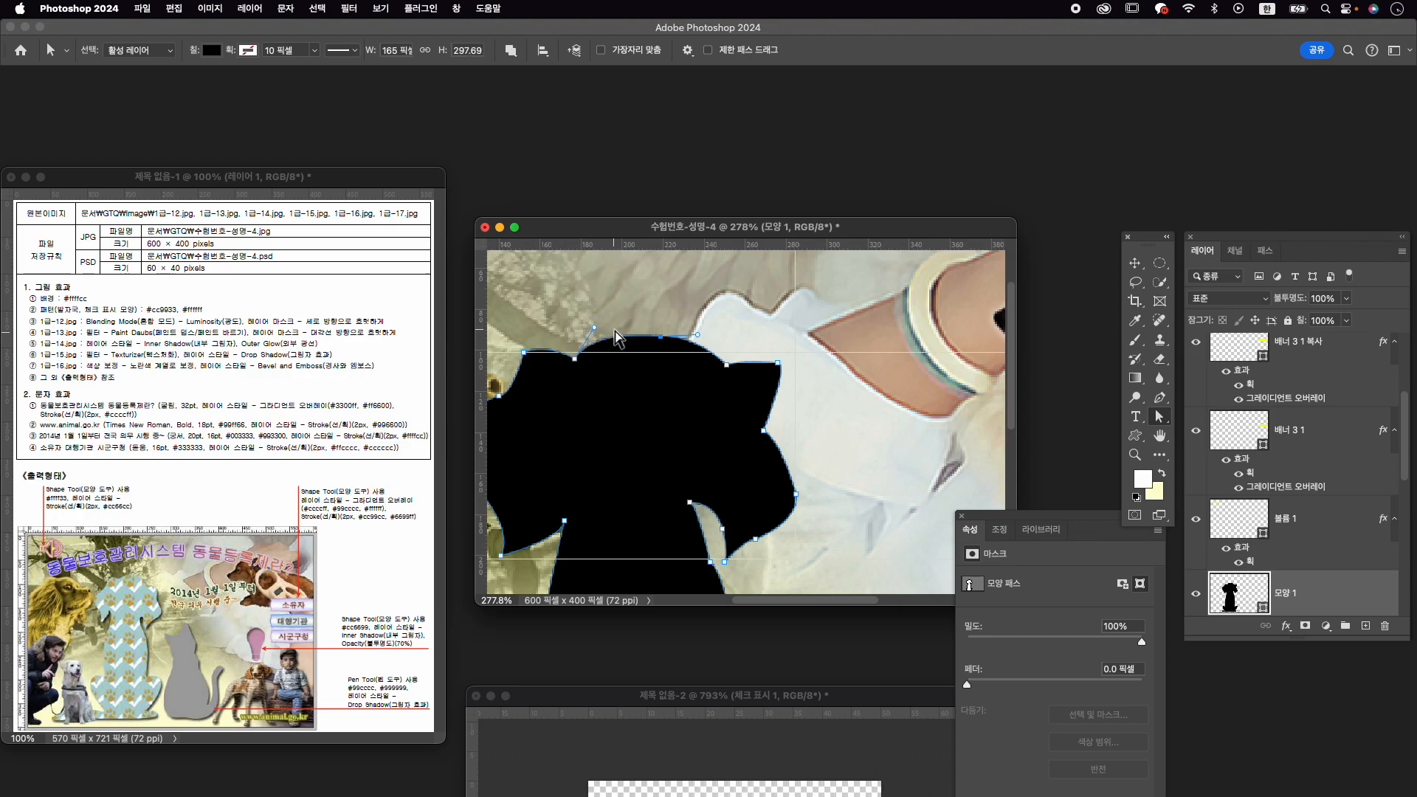
# Save the document as 수험번호-성명-4.psd in Photoshop format in the GTQ folder.
pyautogui.press('super+0')
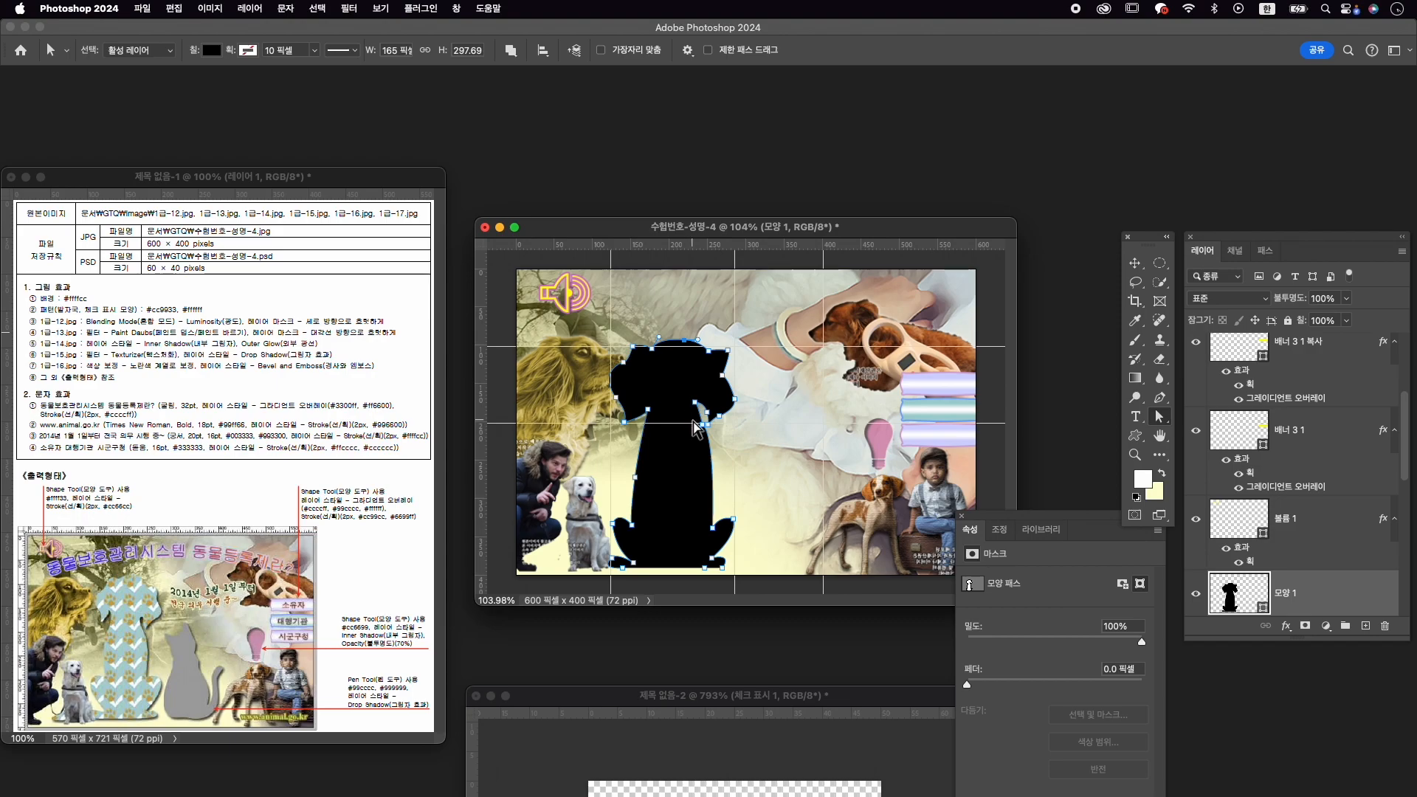
pyautogui.click(142, 9)
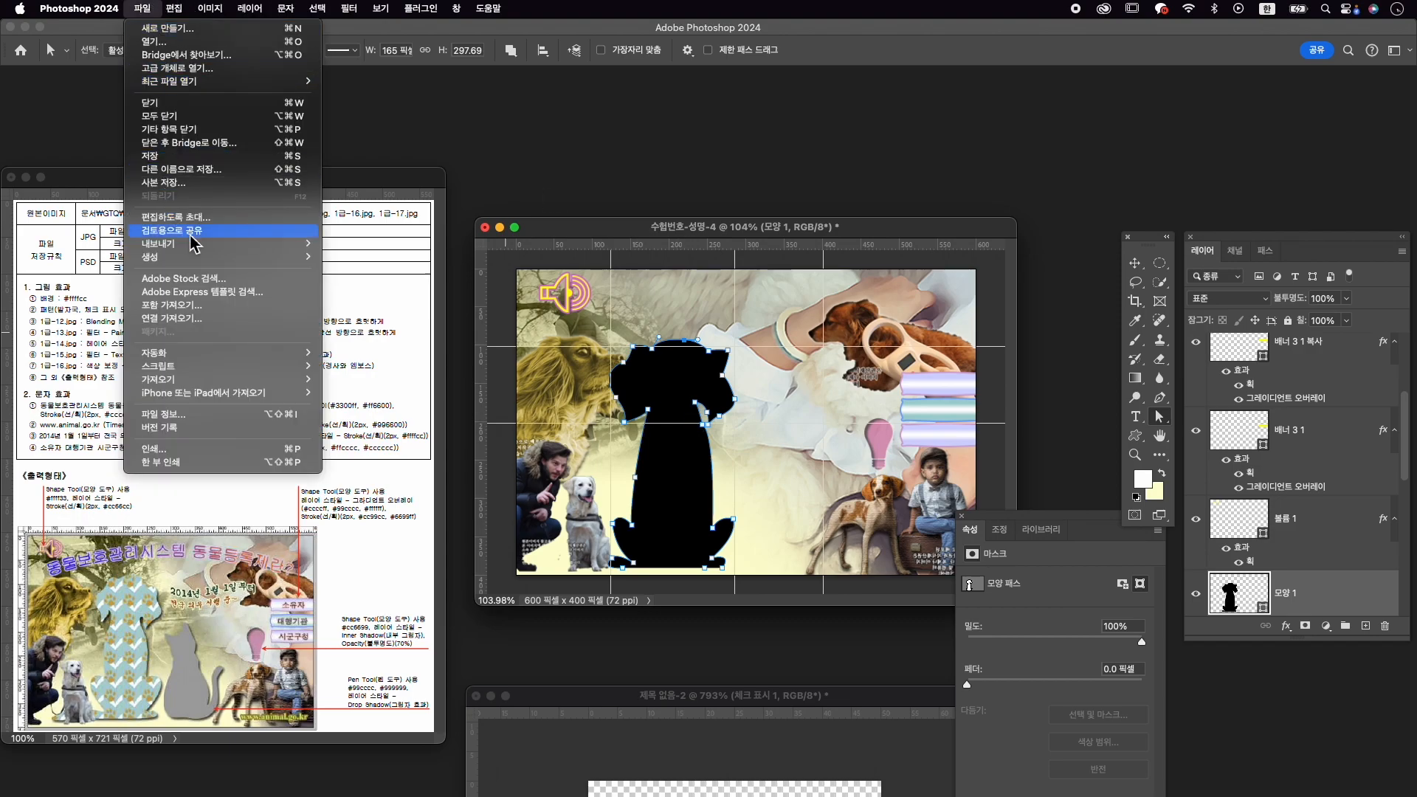
pyautogui.click(221, 176)
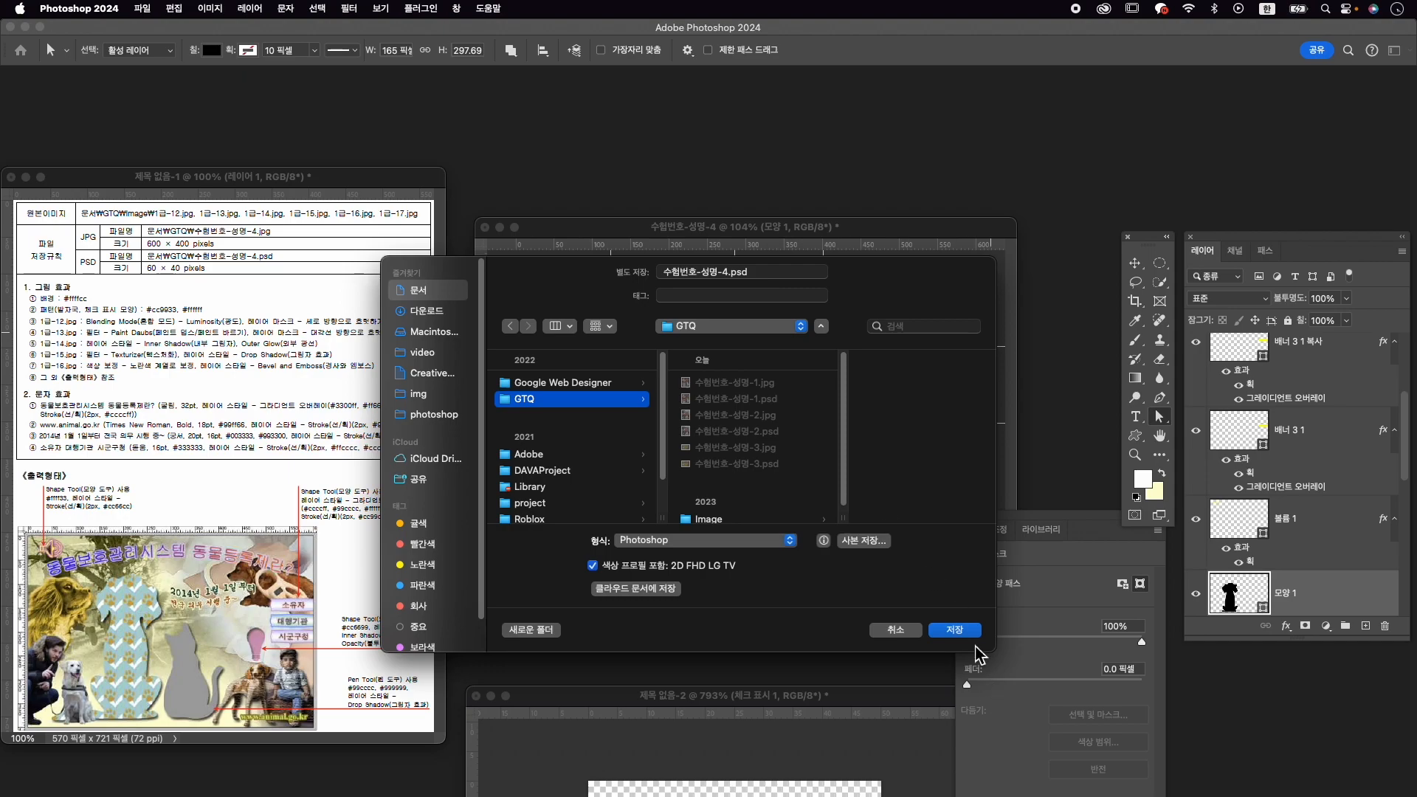
pyautogui.click(959, 629)
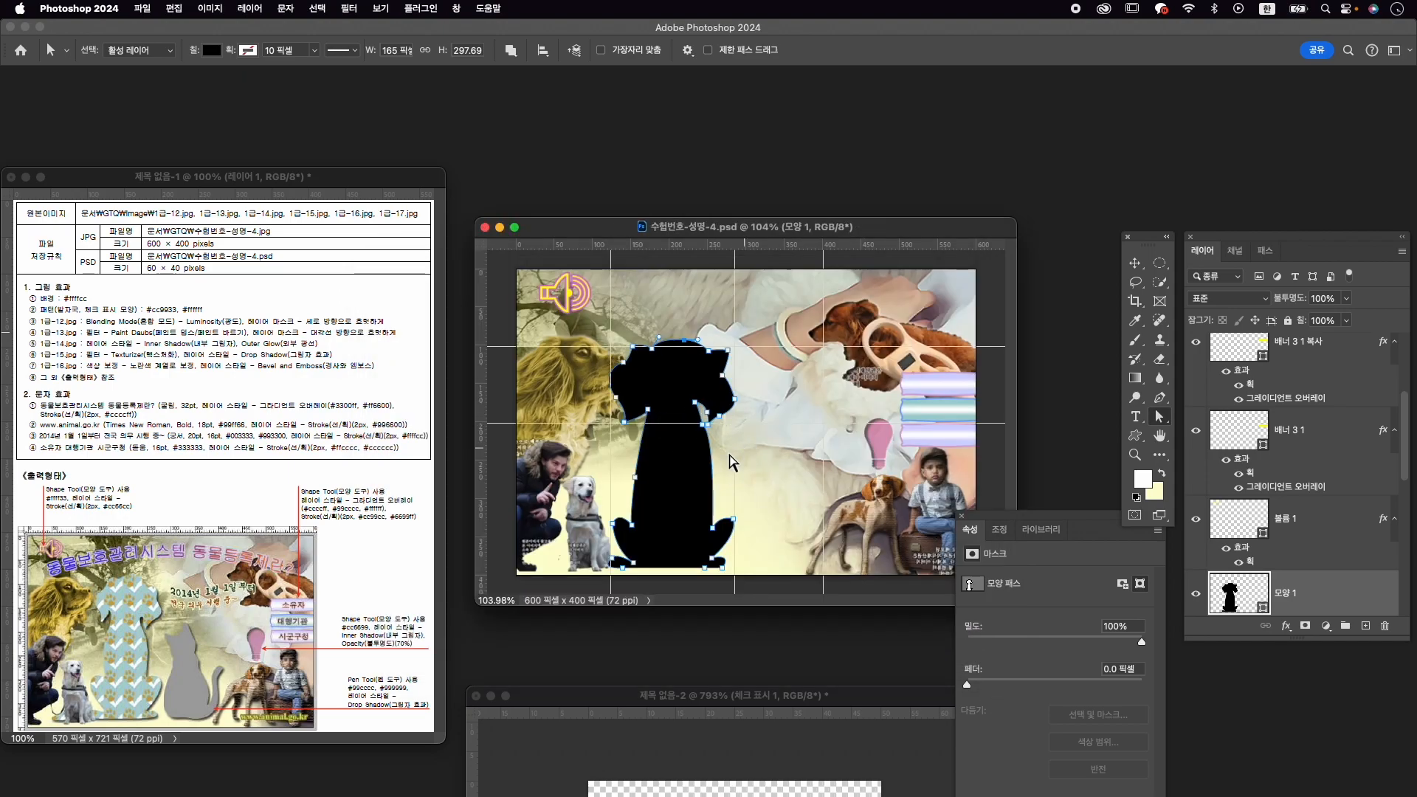
# Move the dog shape layer 모양 1 above all the banner and bulb layers in the layer stack.
pyautogui.click(727, 354)
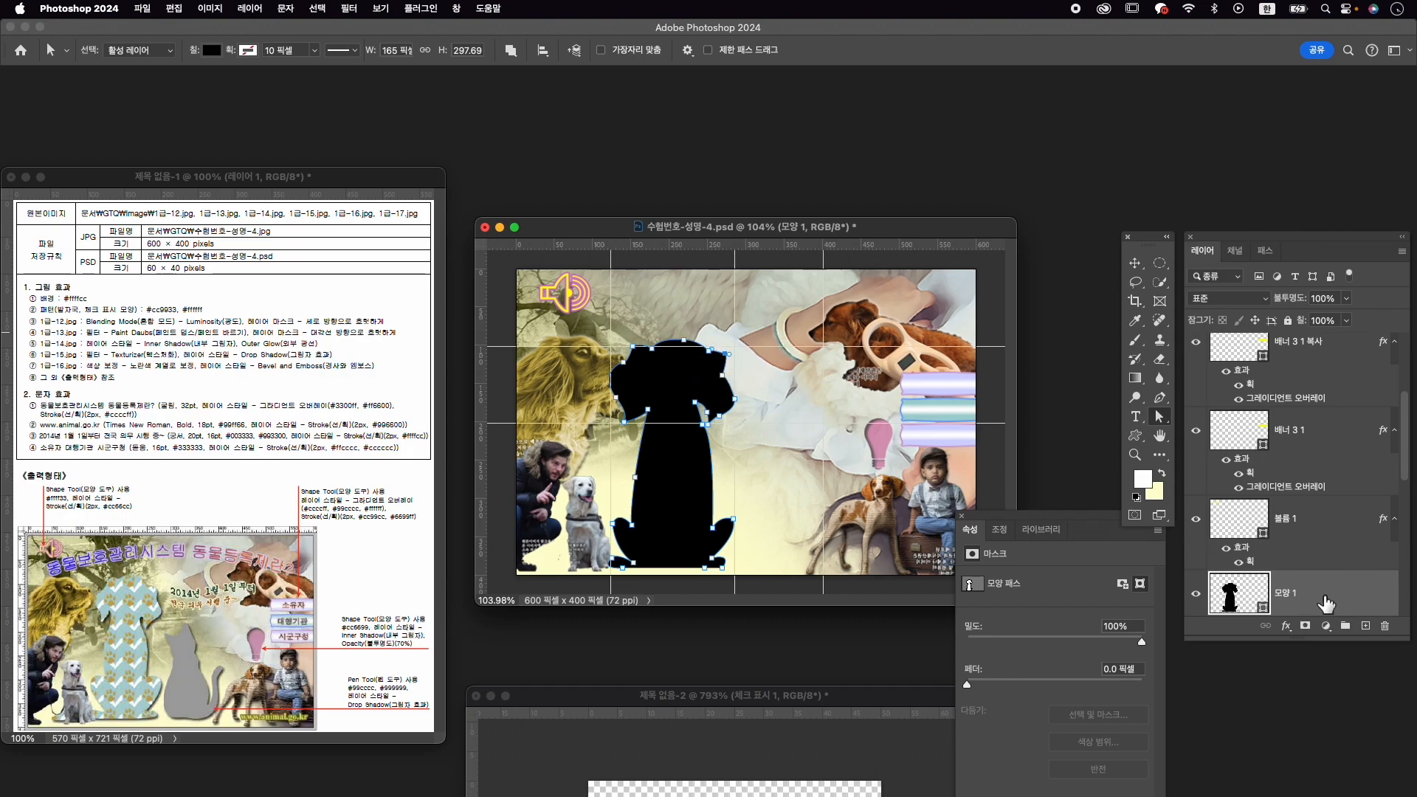
pyautogui.moveTo(1318, 594); pyautogui.dragTo(1288, 353)
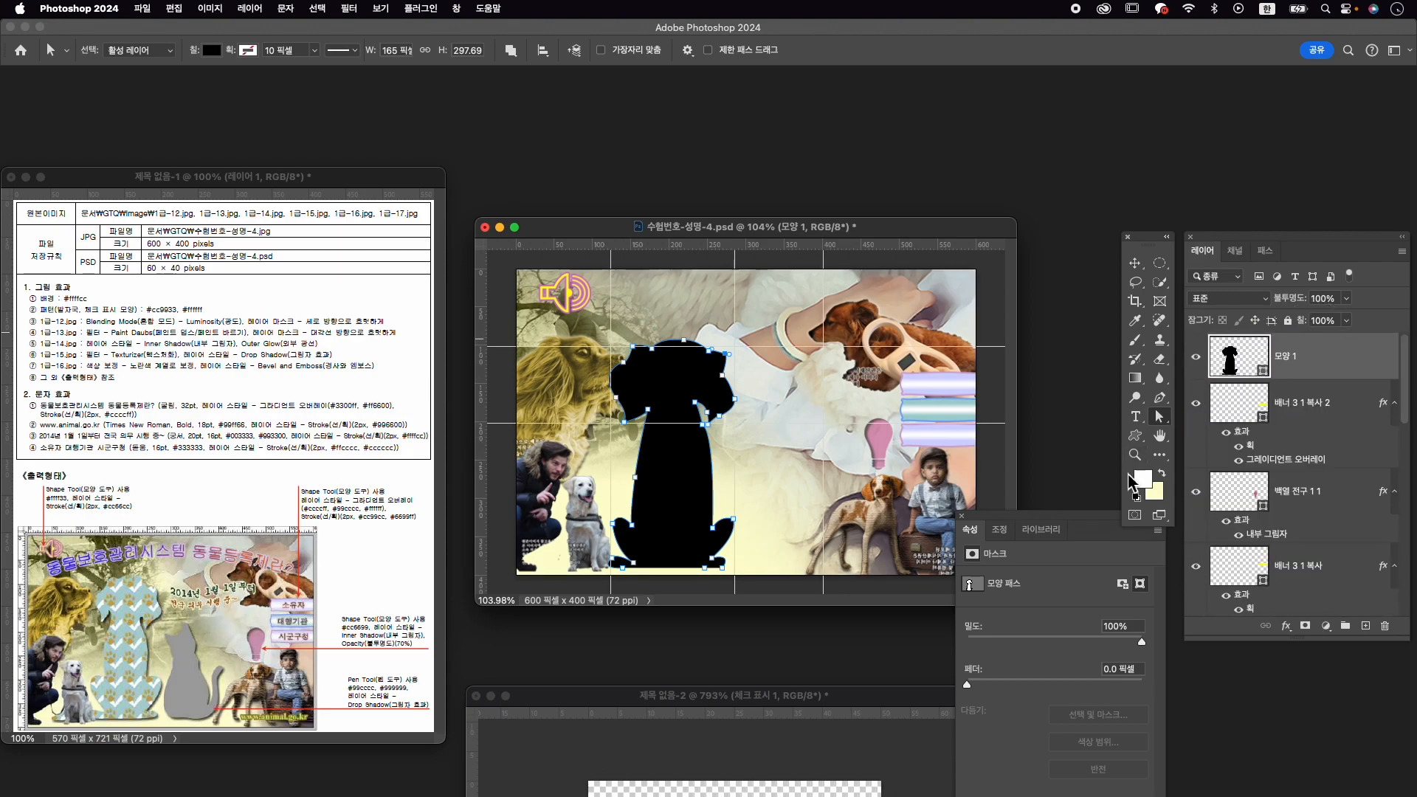
# Start the cat silhouette as a new Pen tool shape beside the dog, outlining the chin, chest and front leg down to the base.
pyautogui.press('p')
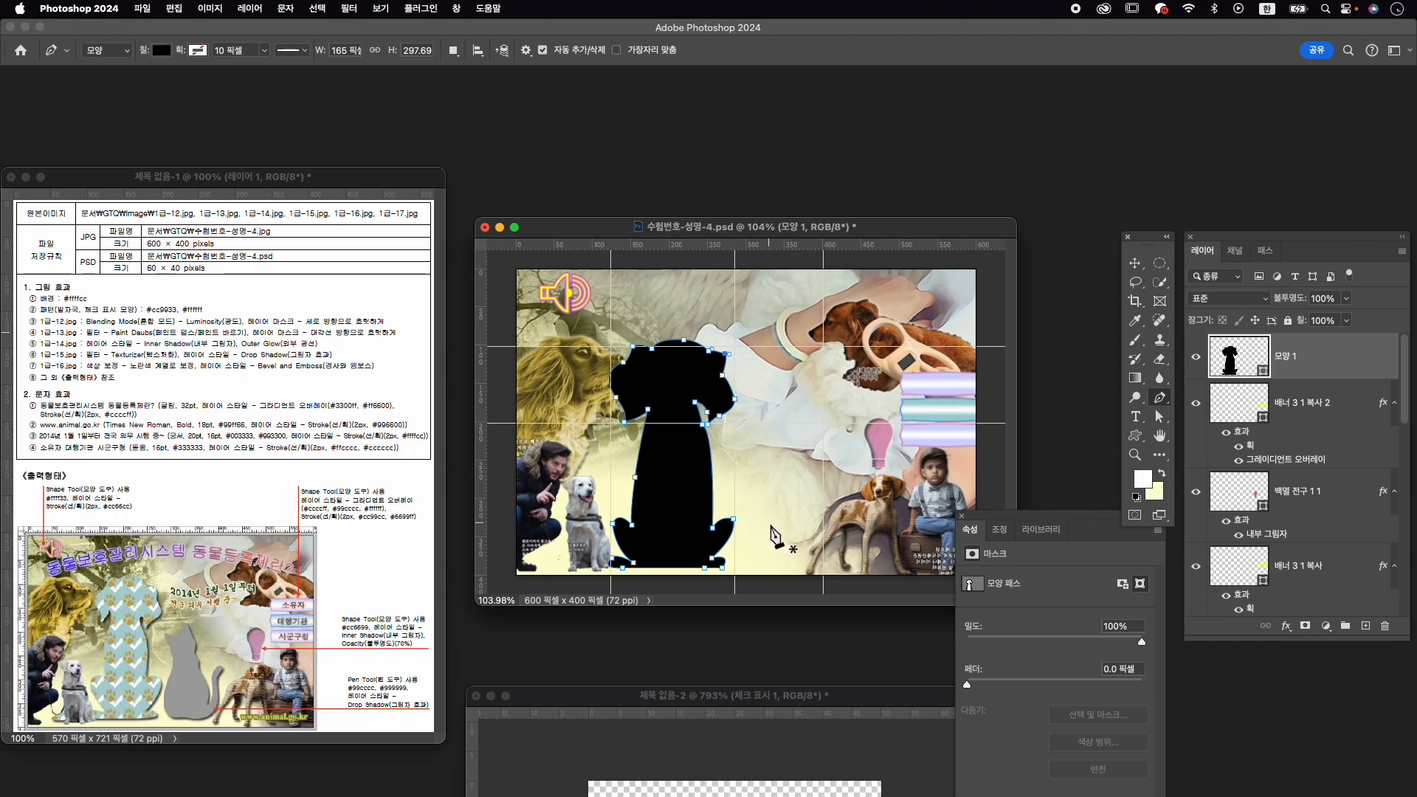
pyautogui.click(741, 439)
pyautogui.click(746, 454)
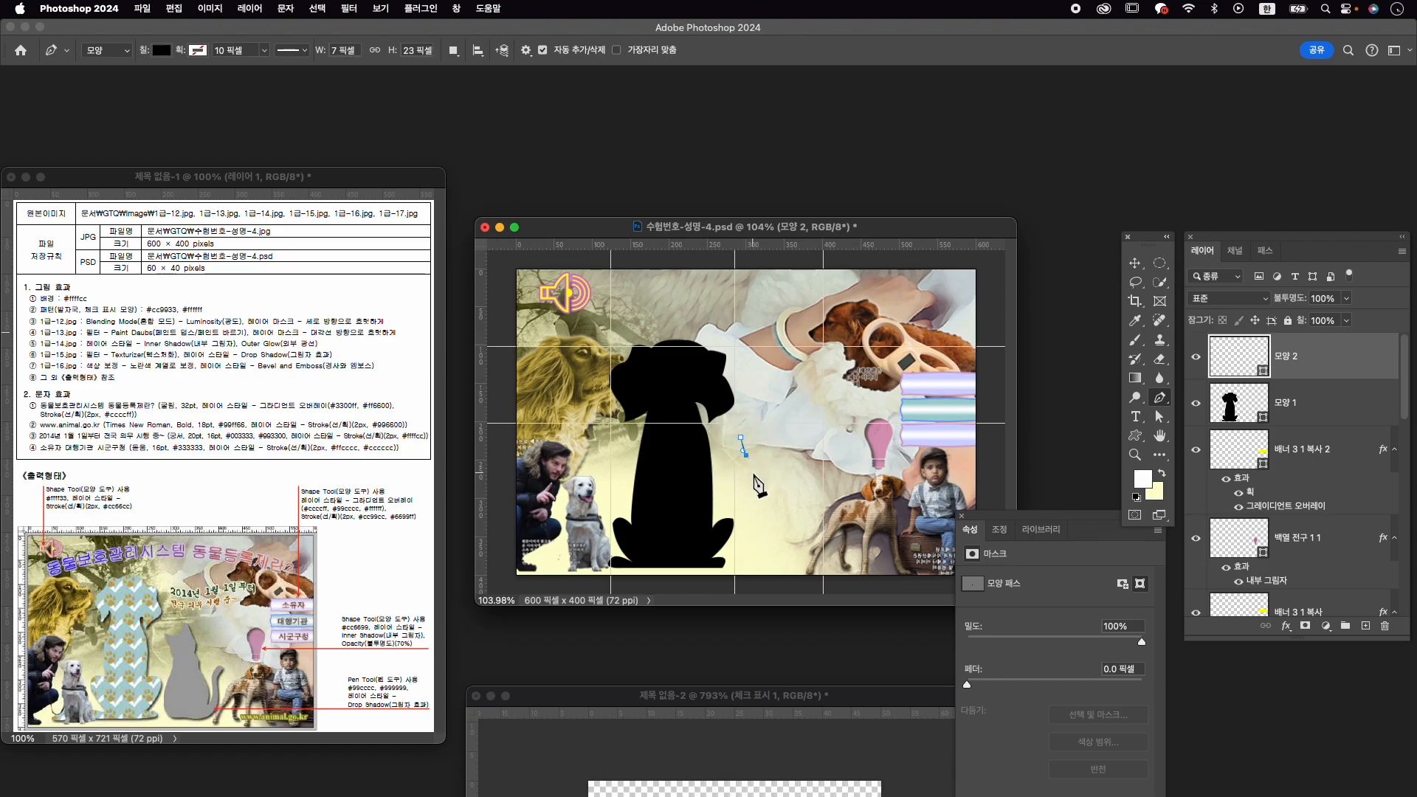
pyautogui.click(752, 473)
pyautogui.moveTo(747, 503); pyautogui.dragTo(746, 513)
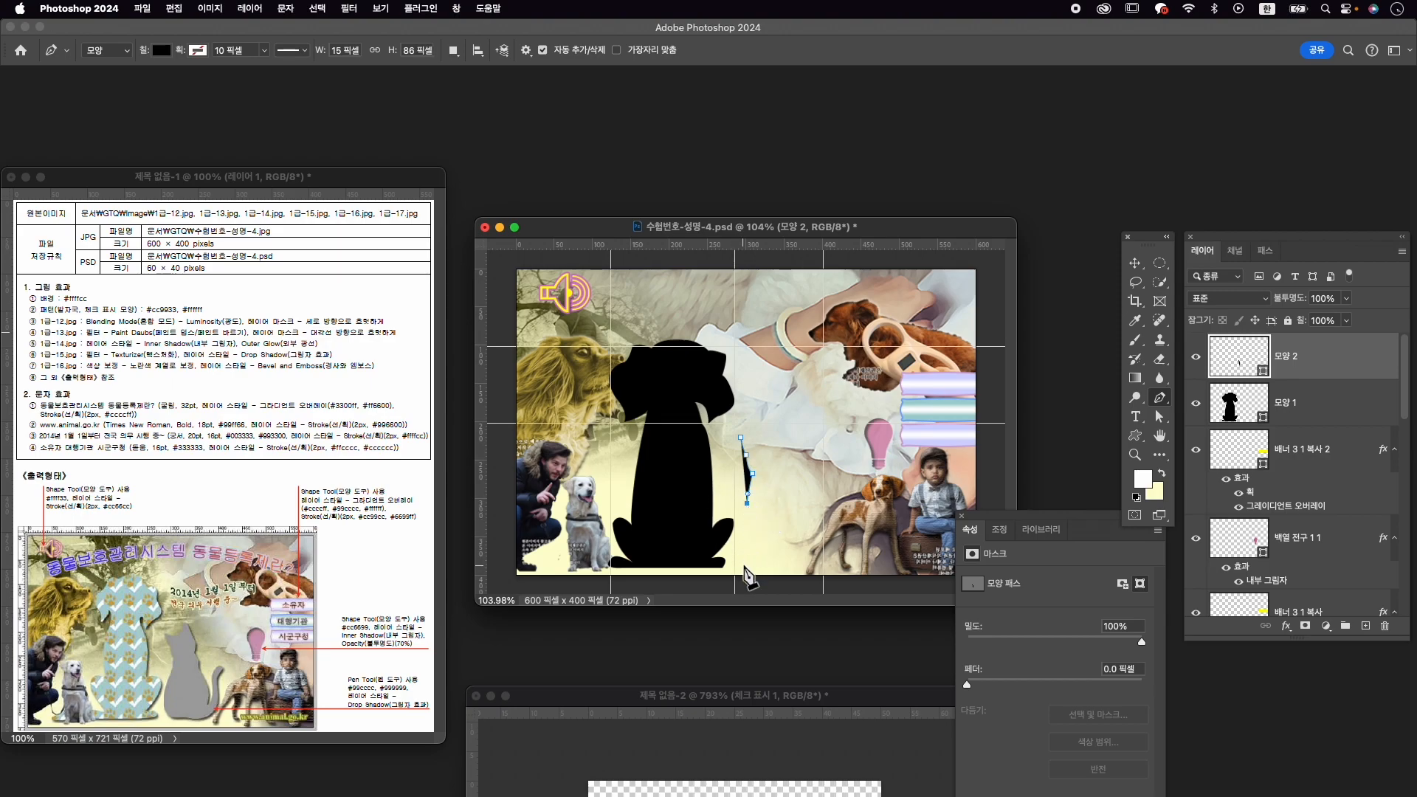
pyautogui.moveTo(747, 563)
pyautogui.mouseDown()
pyautogui.moveTo(773, 585)
pyautogui.moveTo(746, 567)
pyautogui.mouseUp()
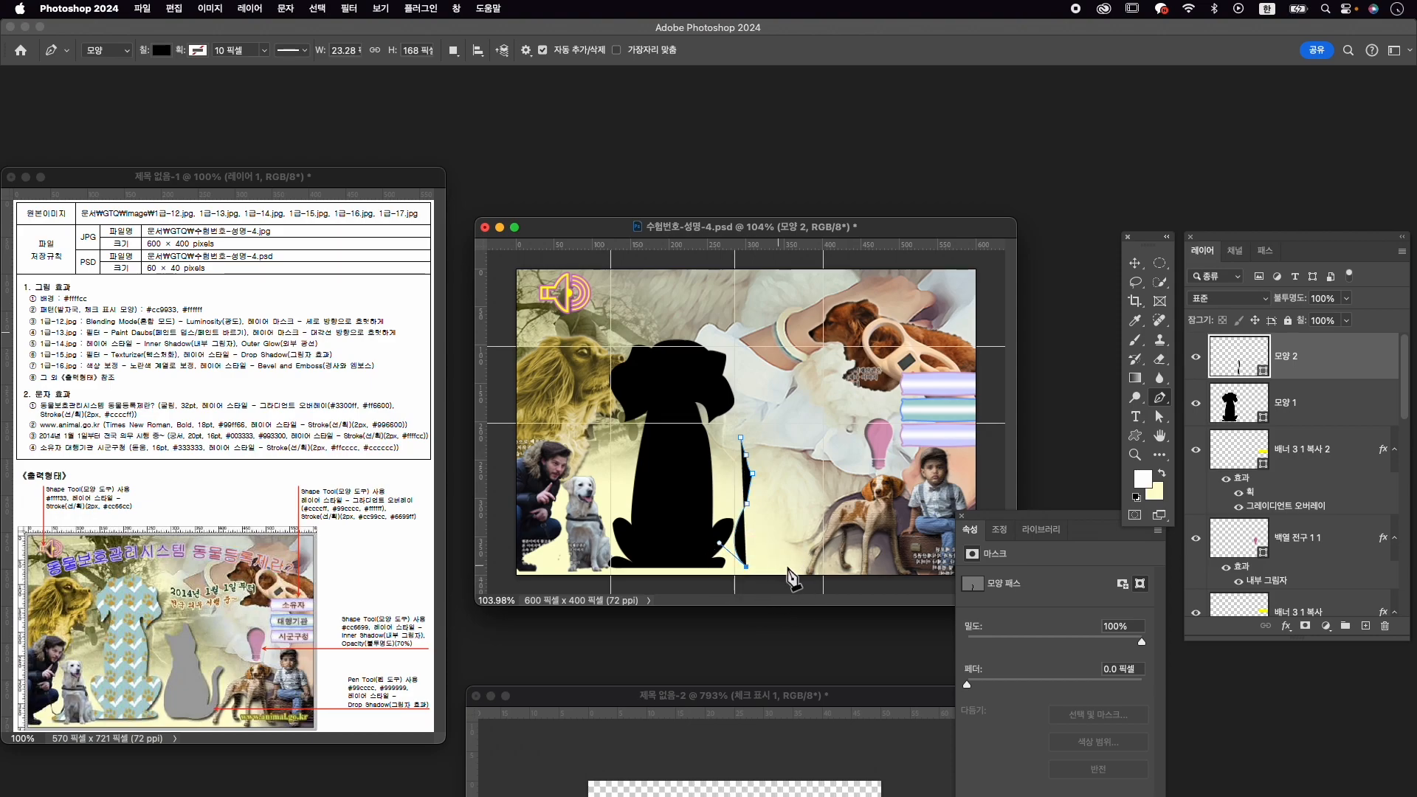
# Extend the cat outline along its base and around both sides of the upright, curved tail.
pyautogui.click(766, 561)
pyautogui.moveTo(765, 560); pyautogui.dragTo(821, 470)
pyautogui.keyDown('alt'); pyautogui.click(806, 563); pyautogui.keyUp('alt')
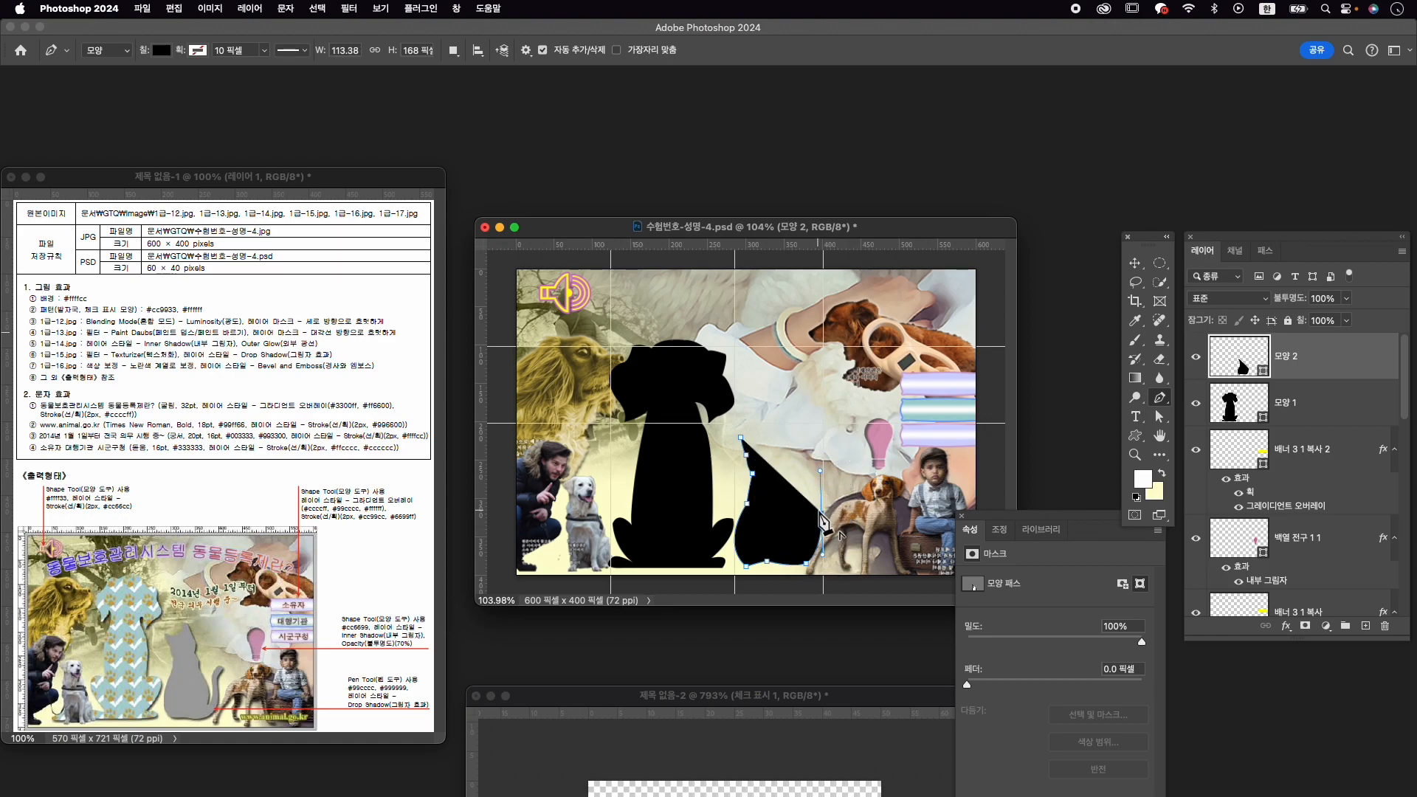
pyautogui.click(815, 491)
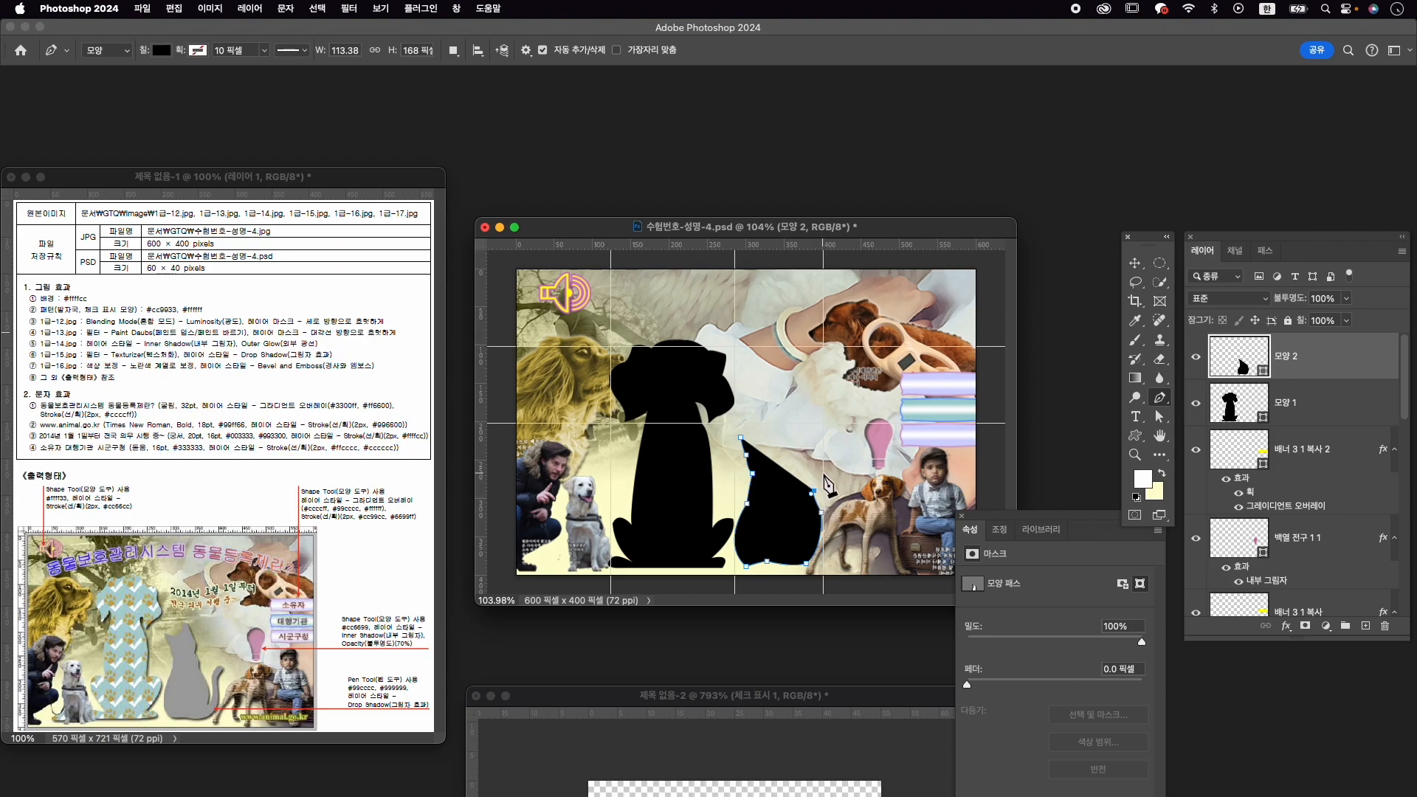
pyautogui.click(823, 476)
pyautogui.keyDown('alt'); pyautogui.click(822, 476); pyautogui.keyUp('alt')
pyautogui.moveTo(805, 481); pyautogui.dragTo(770, 457)
pyautogui.keyDown('alt'); pyautogui.click(810, 527); pyautogui.keyUp('alt')
pyautogui.keyDown('alt'); pyautogui.click(804, 545); pyautogui.keyUp('alt')
# Trace the cat's back and neck up to the head, then add the pointed ears and close the outline.
pyautogui.keyDown('alt'); pyautogui.click(795, 509); pyautogui.keyUp('alt')
pyautogui.keyDown('alt'); pyautogui.click(782, 475); pyautogui.keyUp('alt')
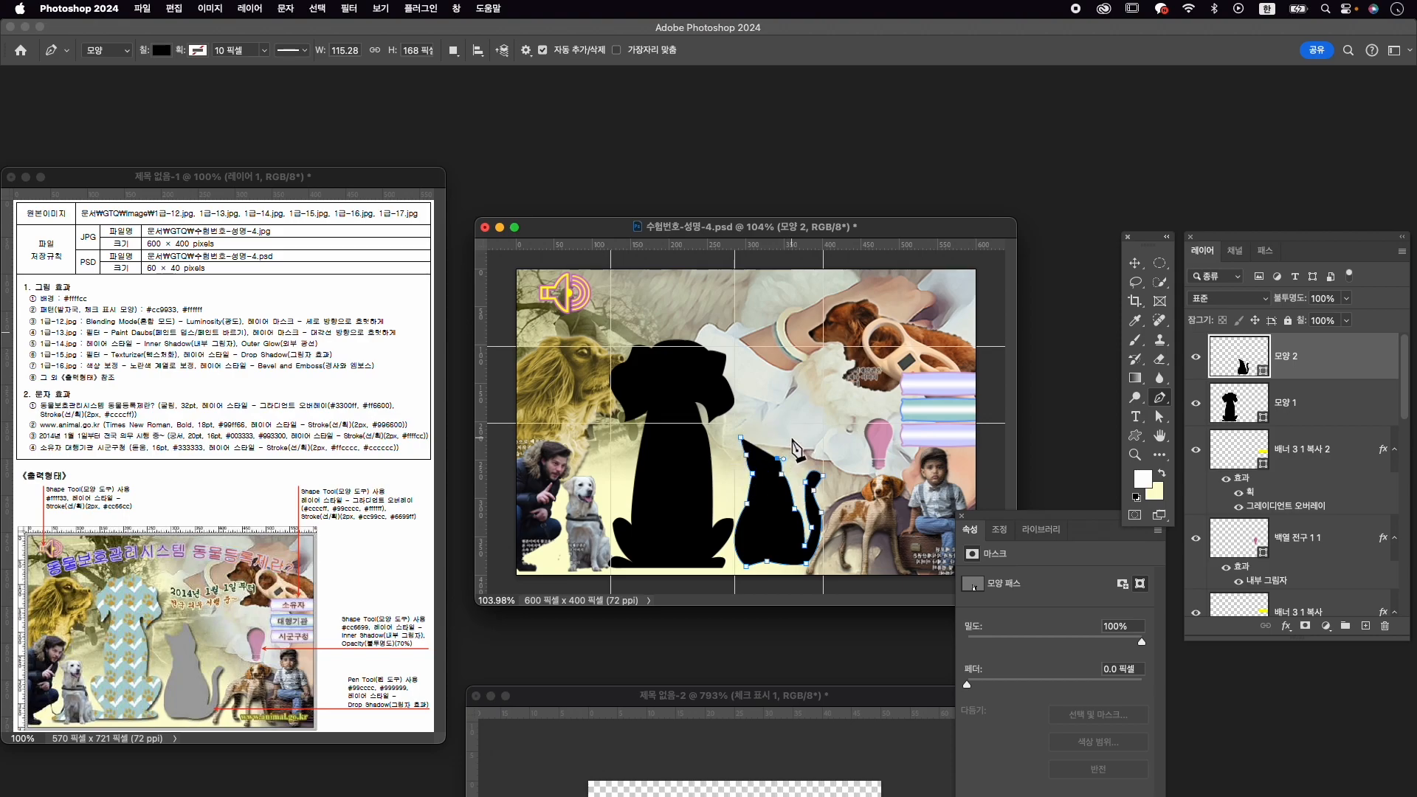
pyautogui.click(788, 442)
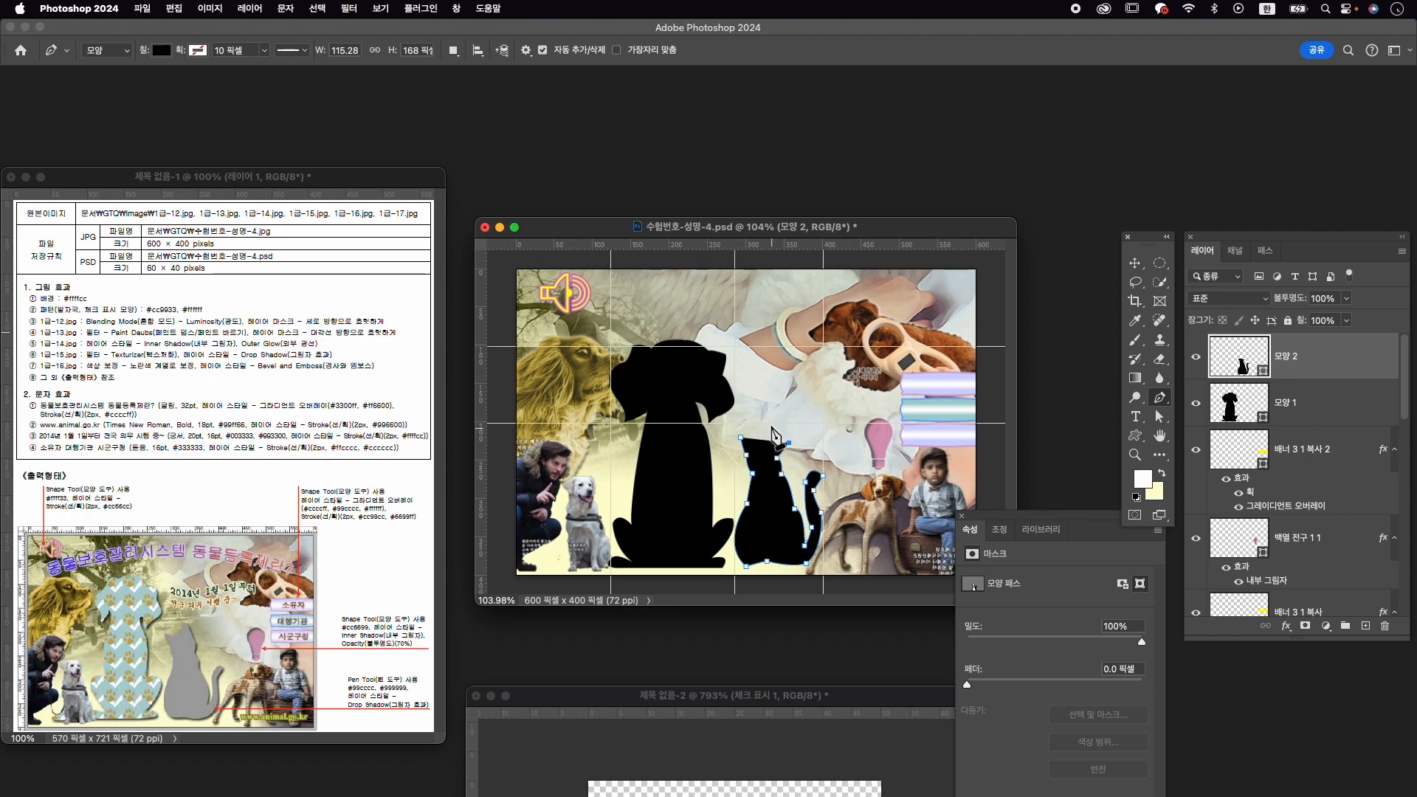
pyautogui.click(770, 412)
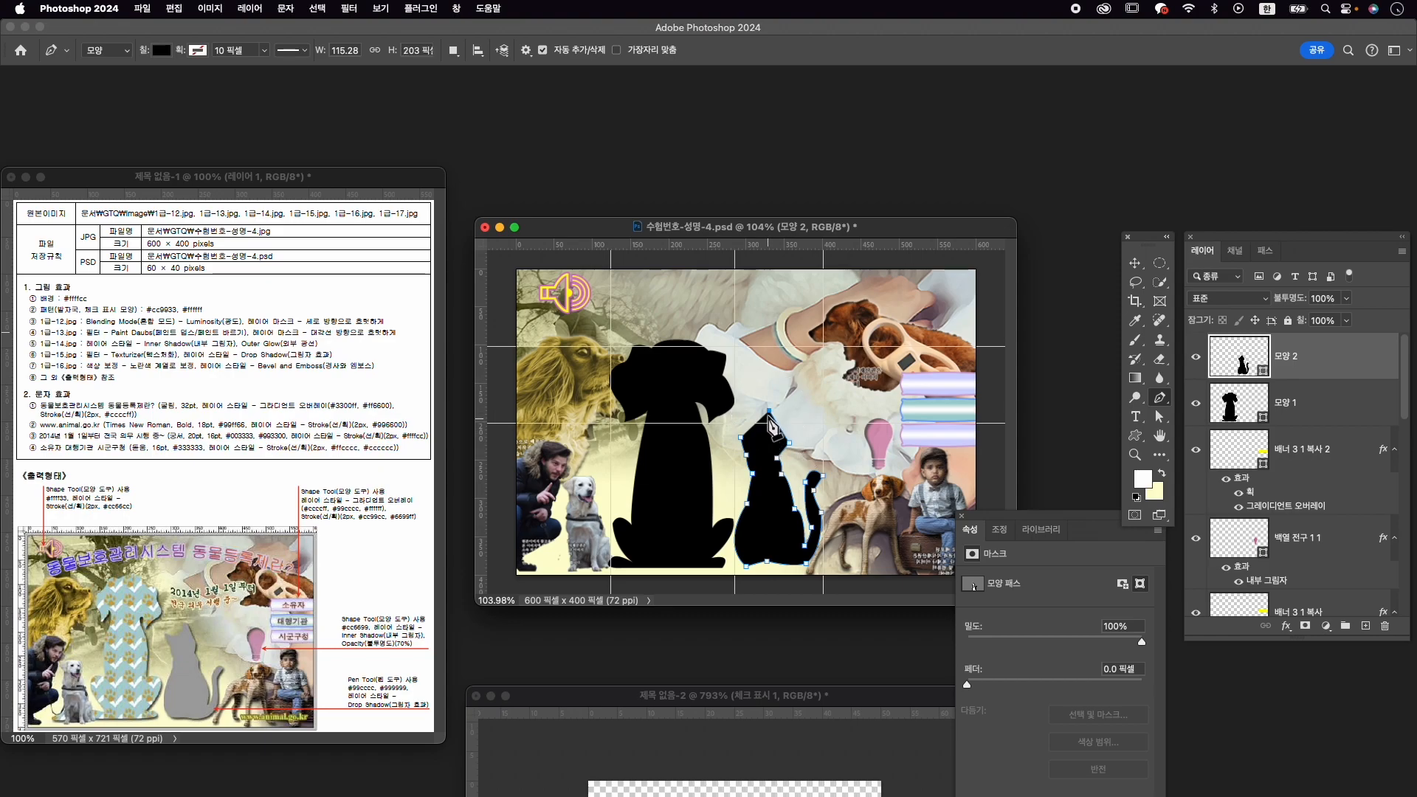
pyautogui.click(772, 405)
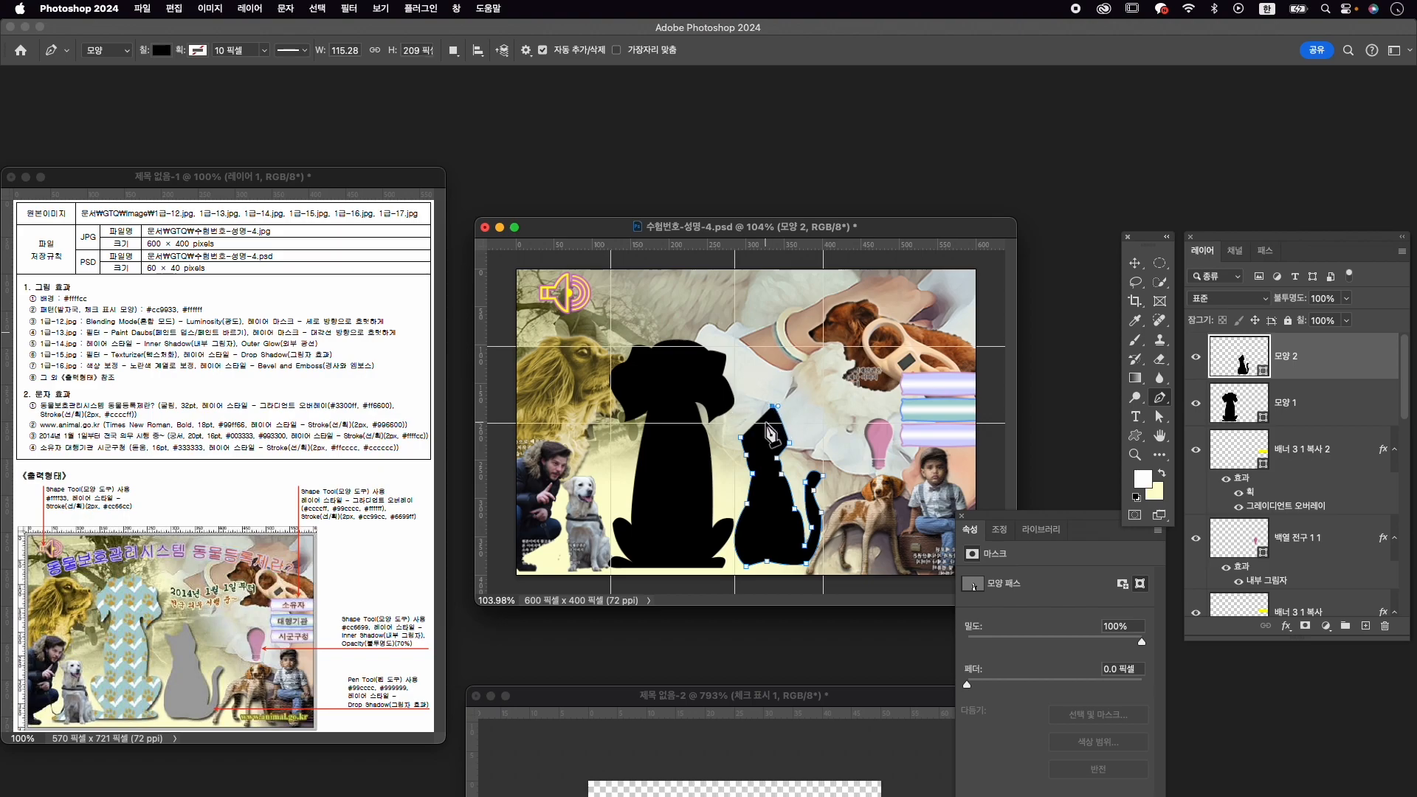
pyautogui.moveTo(767, 419); pyautogui.dragTo(744, 440)
# Reposition the anchor points of the cat's ears and head with the Direct Selection tool to lower the head.
pyautogui.scroll(2, 770, 467)
pyautogui.press('a')
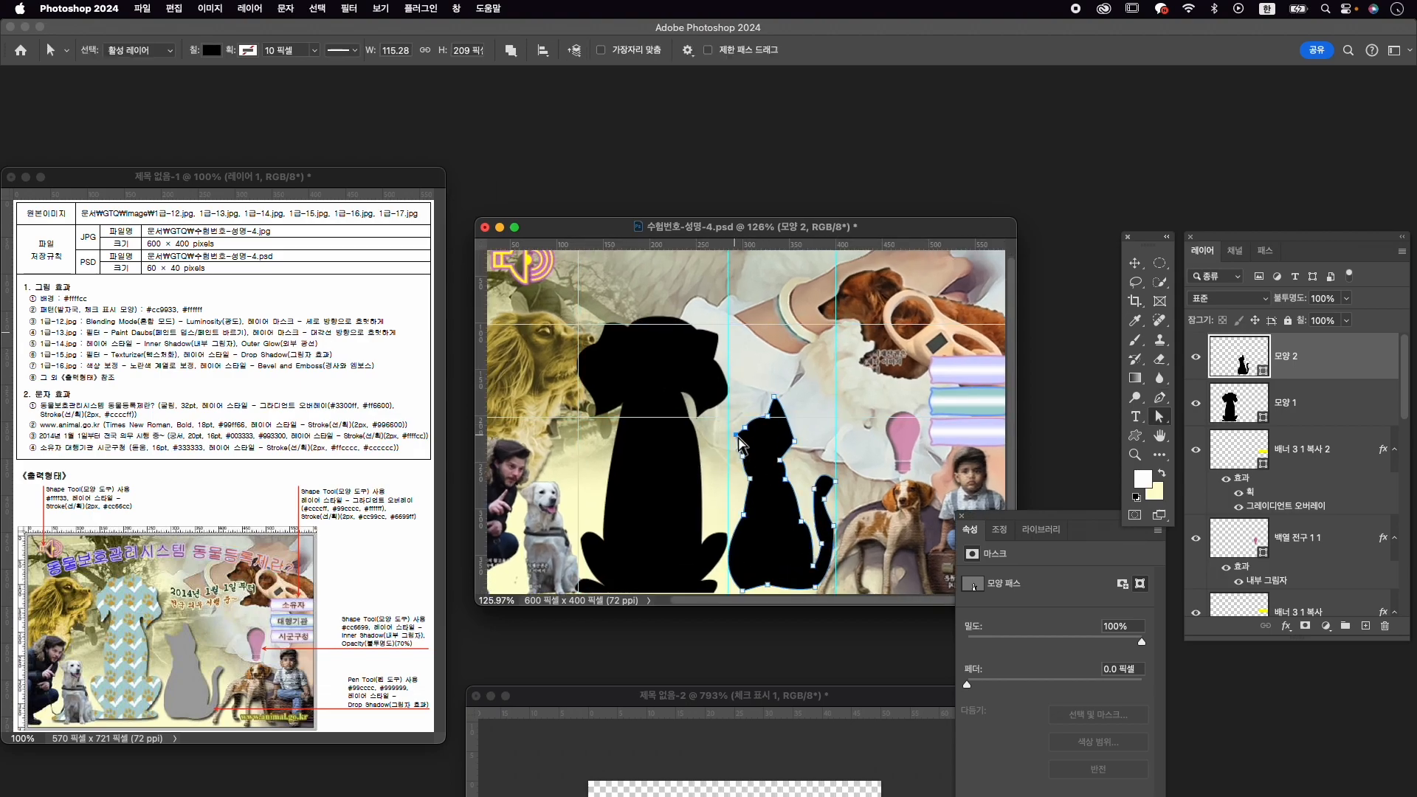
pyautogui.moveTo(738, 437); pyautogui.dragTo(787, 464)
pyautogui.click(783, 440)
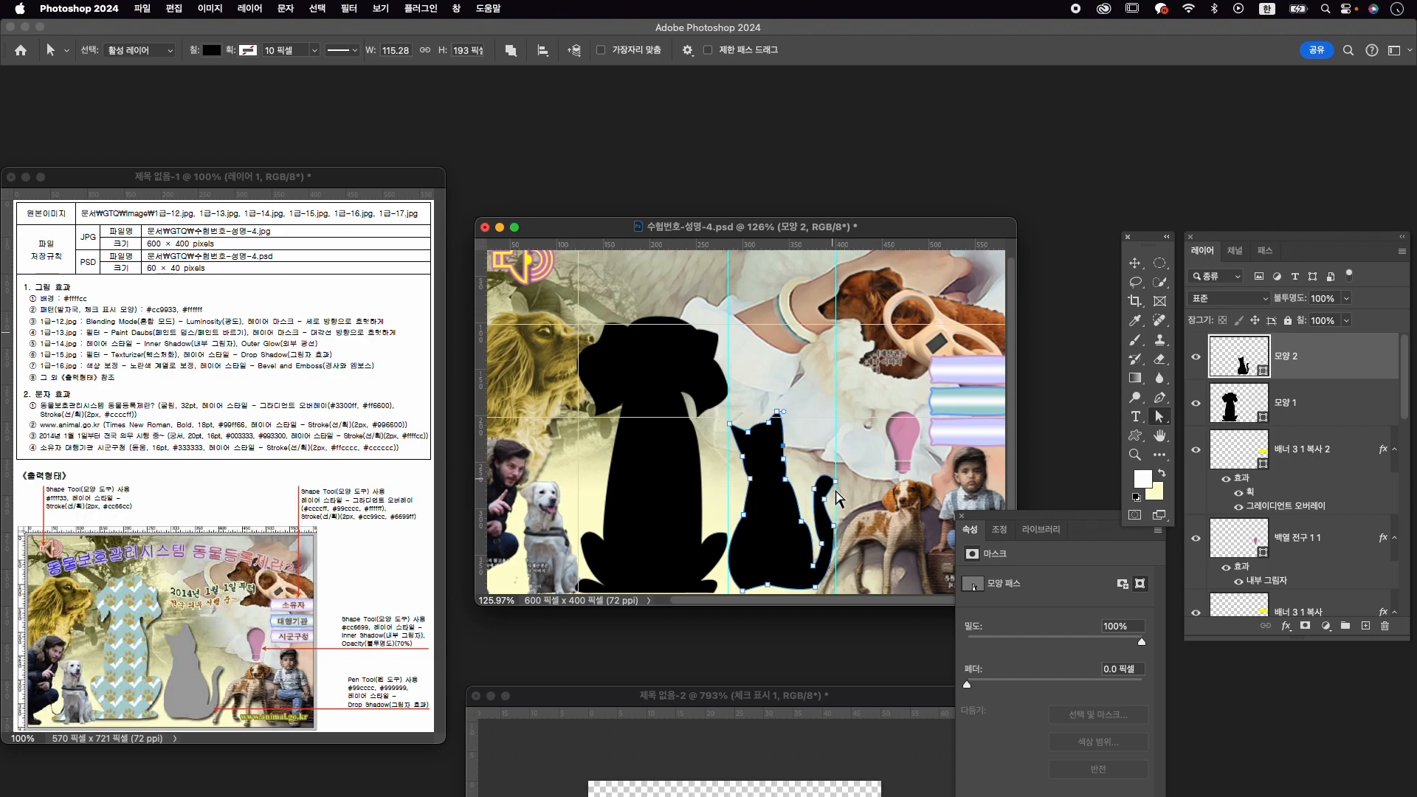
# Smooth the cat's tail by adjusting the anchor points and handles along both of its edges.
pyautogui.moveTo(834, 525); pyautogui.dragTo(817, 457)
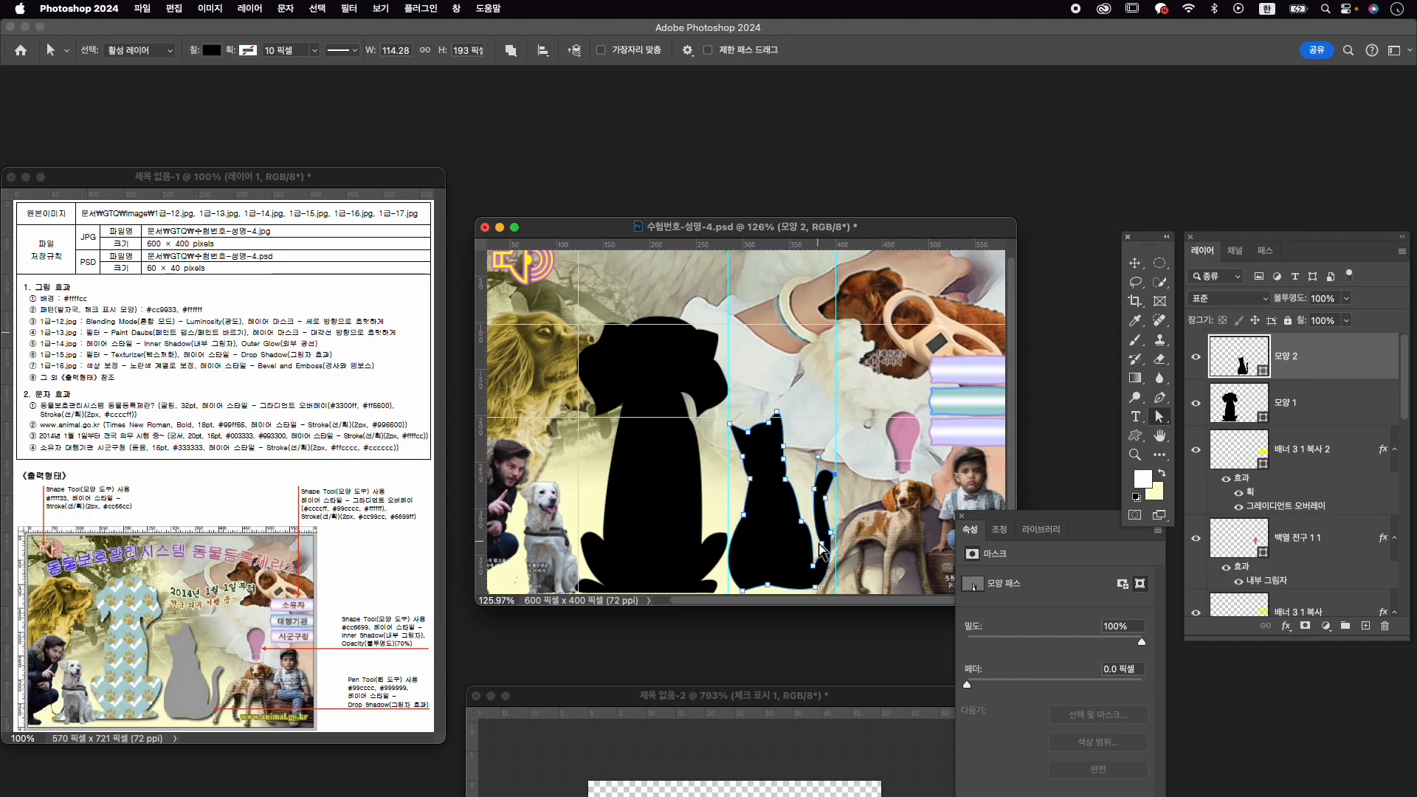
pyautogui.moveTo(821, 544); pyautogui.dragTo(818, 578)
pyautogui.moveTo(826, 499); pyautogui.dragTo(828, 524)
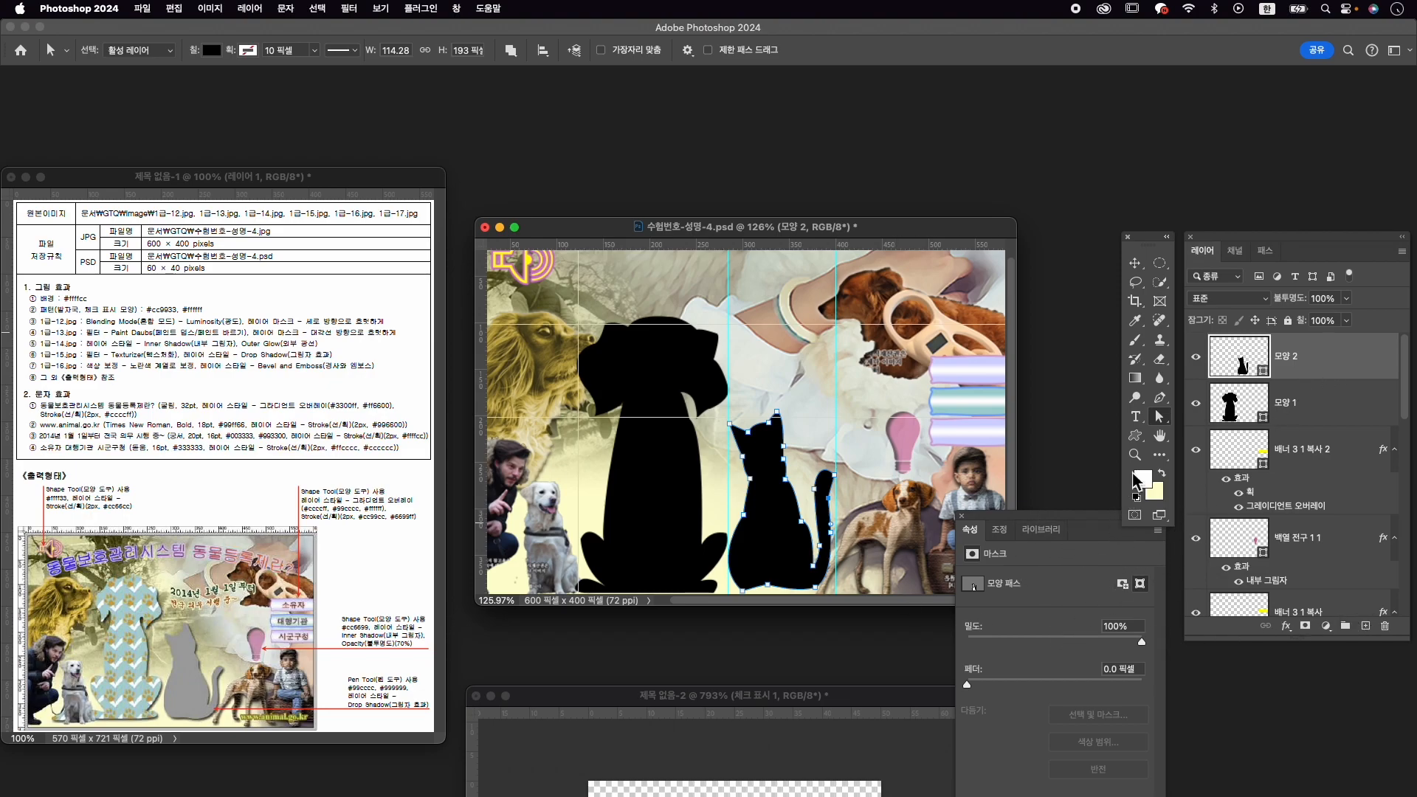
# Fill the cat silhouette with #999999 and apply a Drop Shadow layer style to it.
pyautogui.click(1159, 398)
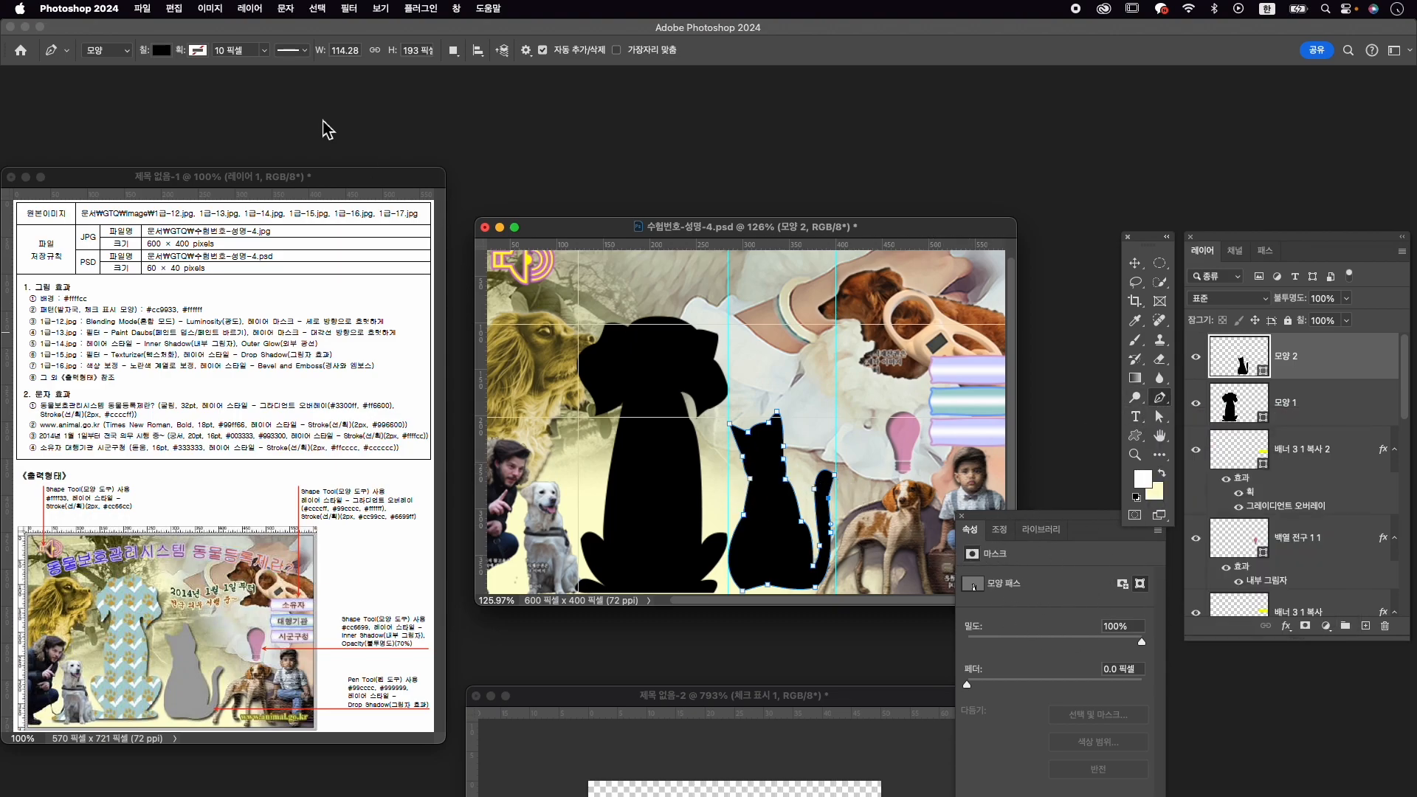
pyautogui.click(164, 52)
pyautogui.click(259, 82)
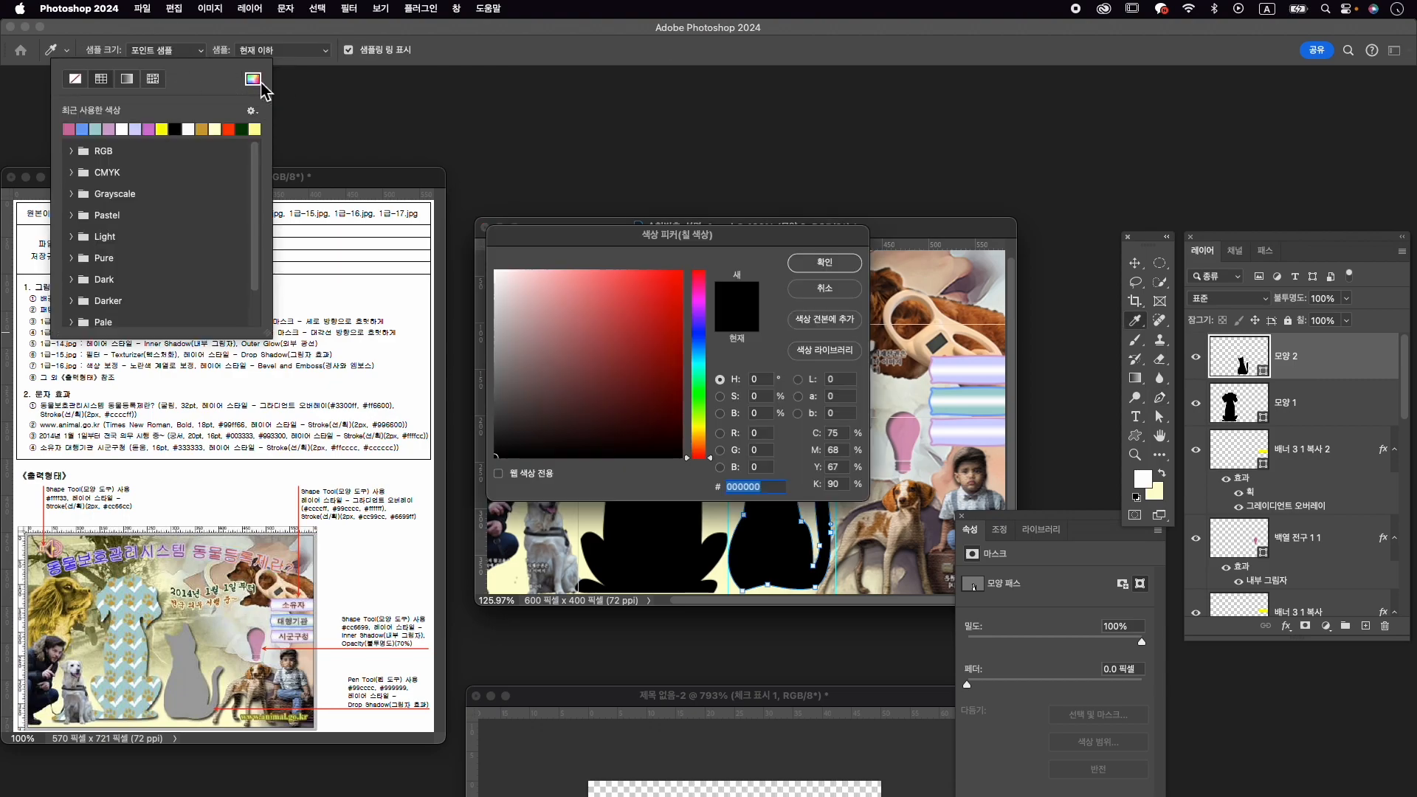
pyautogui.write('999999')
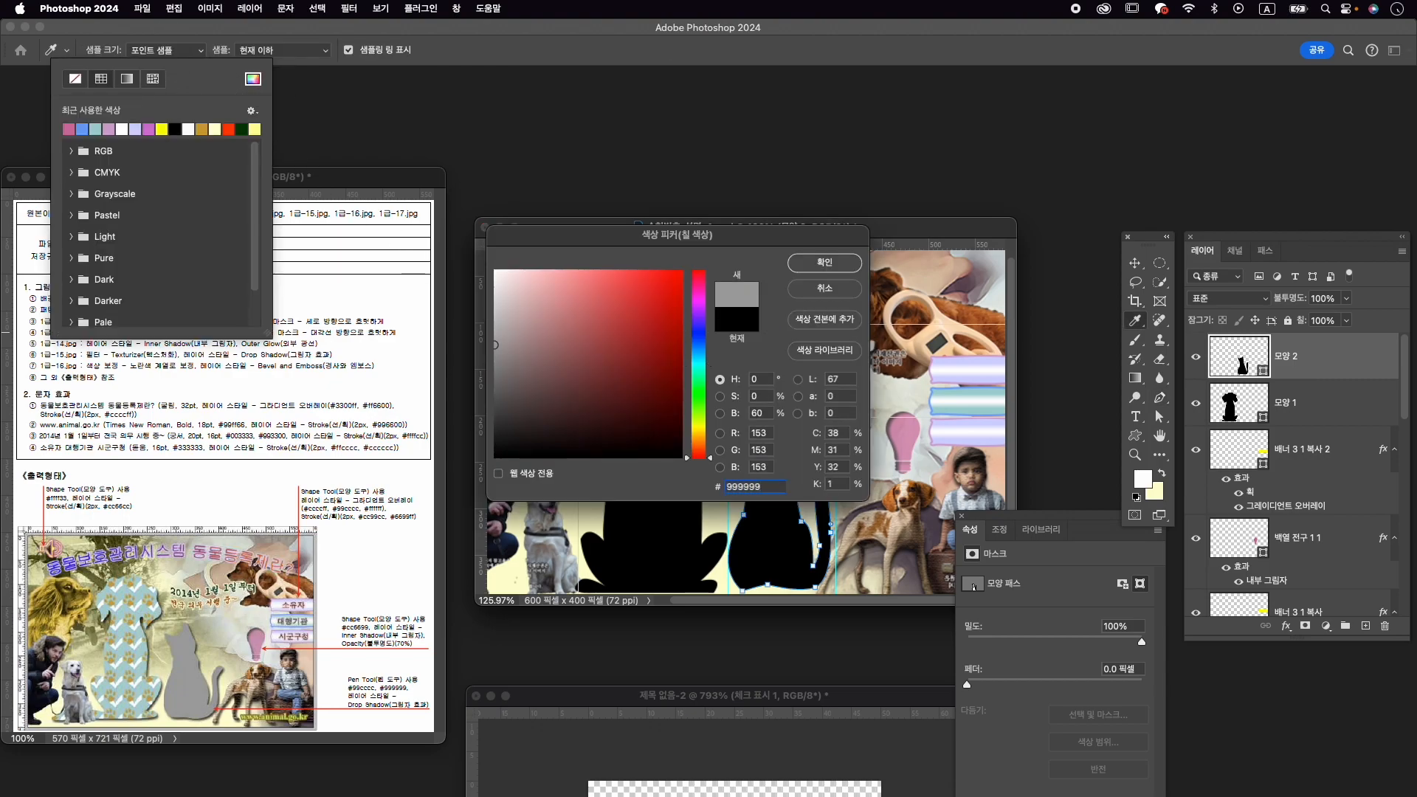
pyautogui.press('Return')
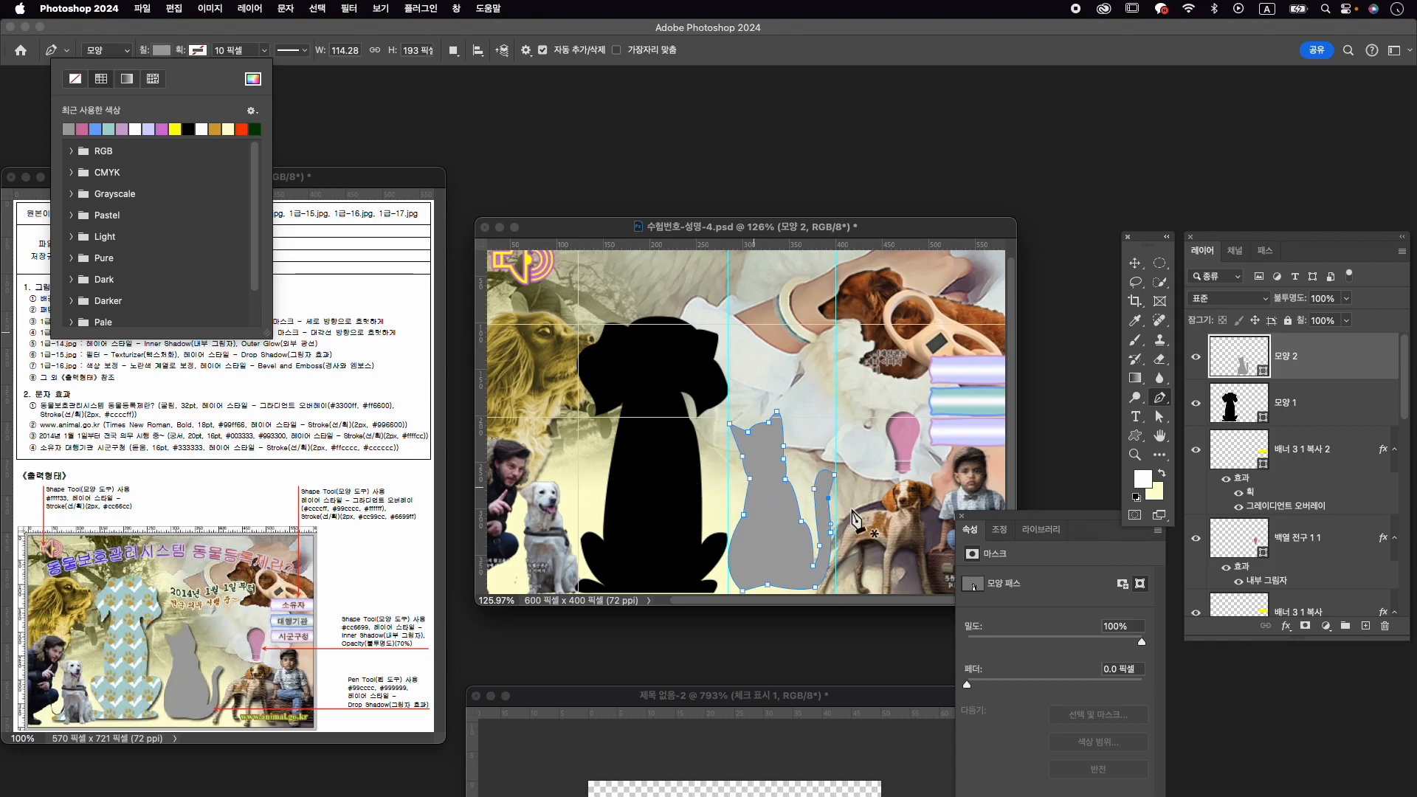
pyautogui.click(1287, 627)
pyautogui.click(1293, 624)
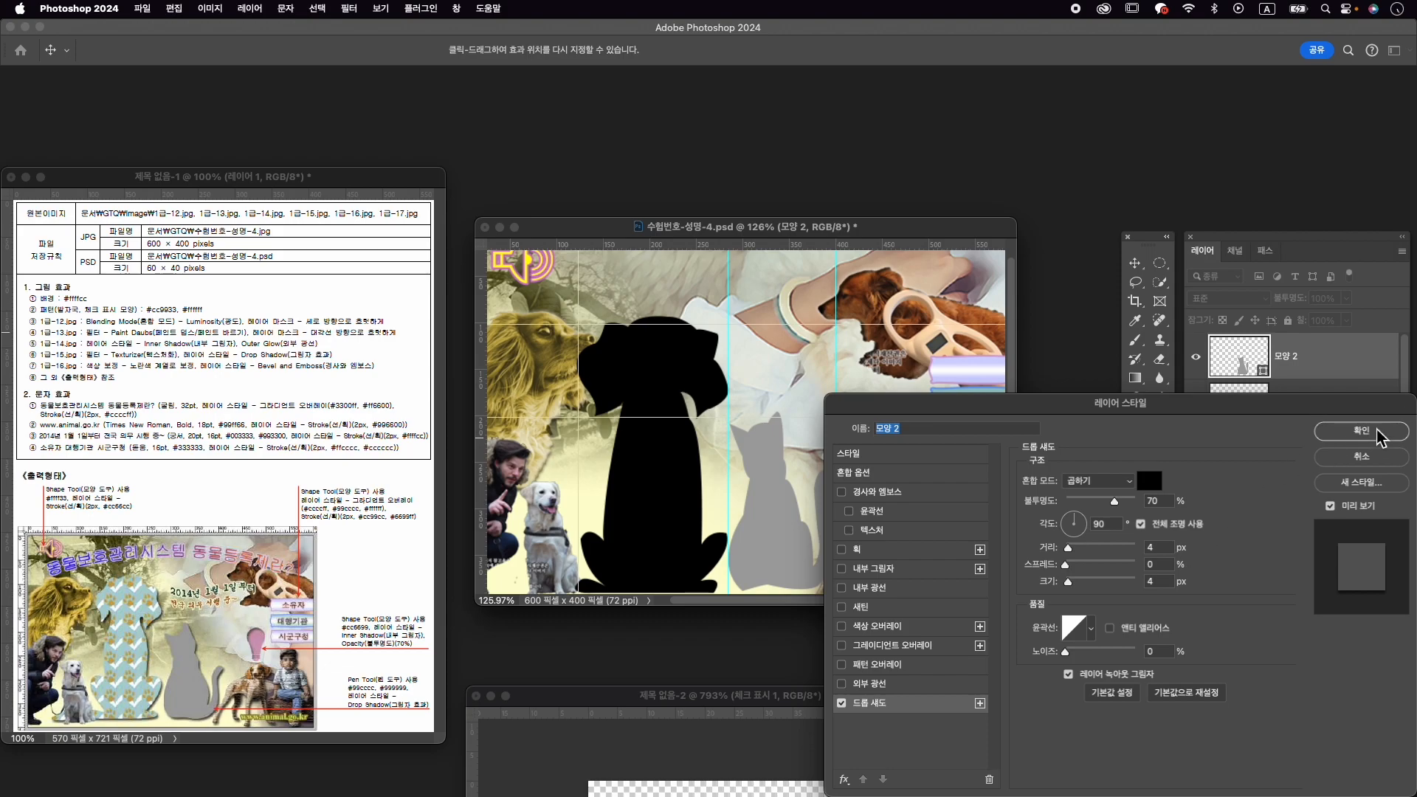
pyautogui.click(1376, 435)
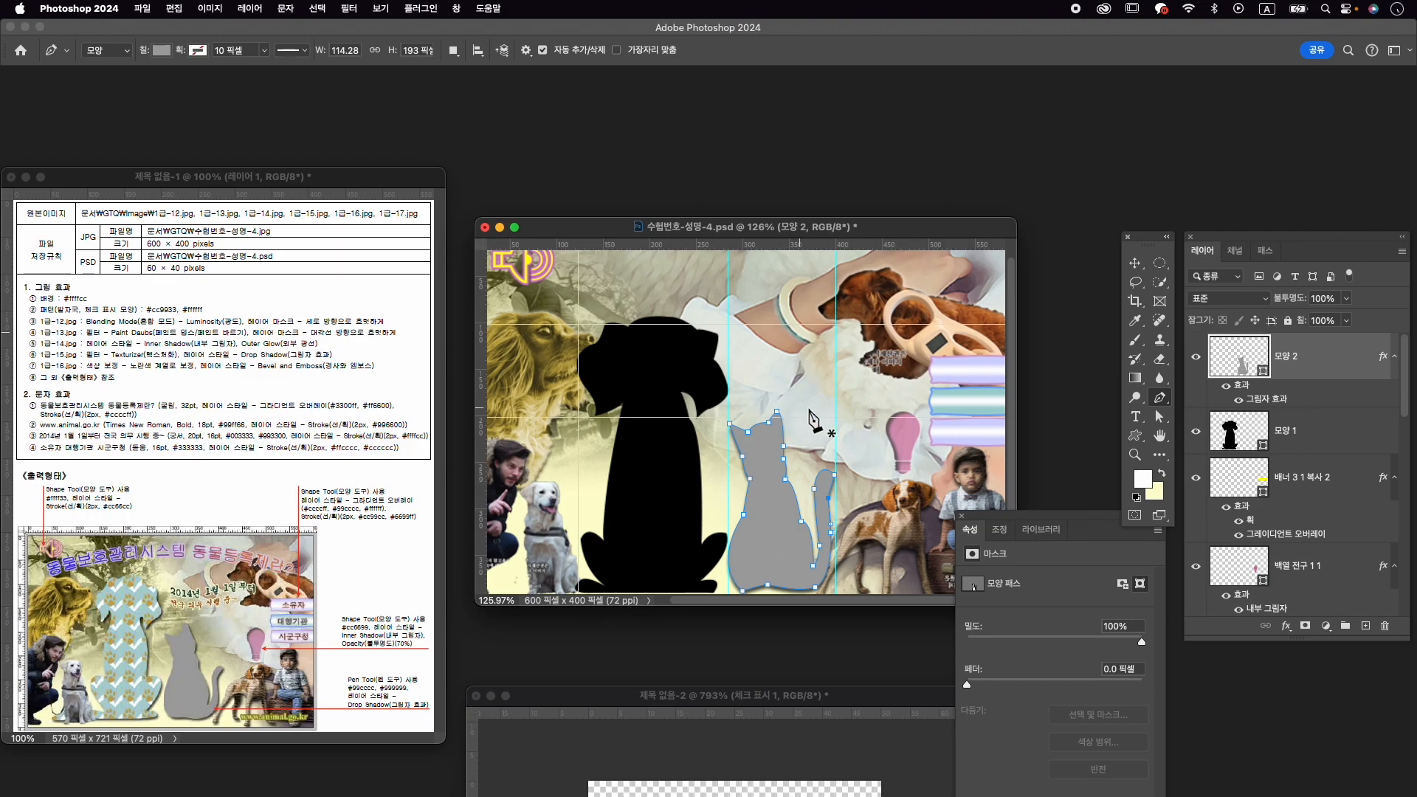
# Duplicate the dog silhouette layer 모양 1 and fill the original shape underneath with #99cccc.
pyautogui.click(1317, 449)
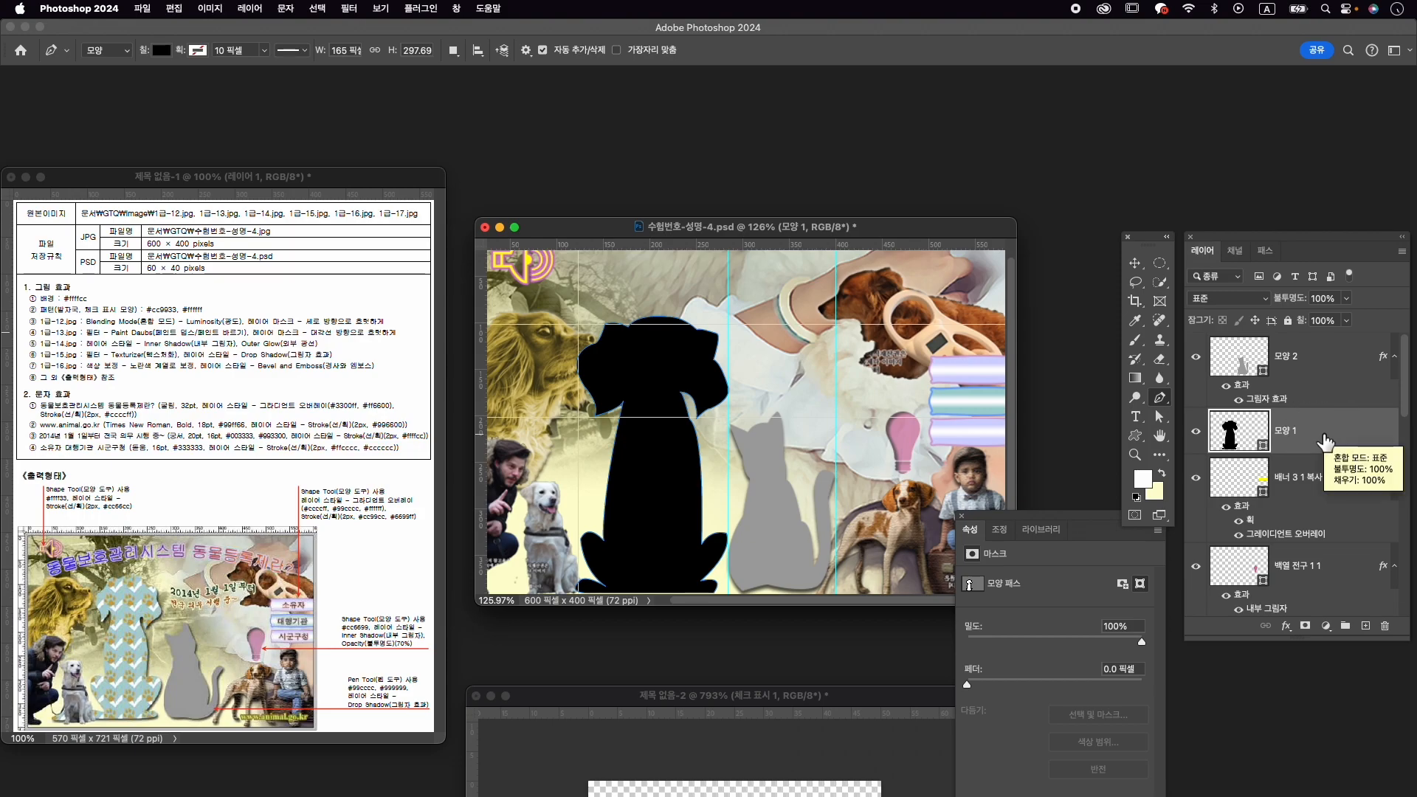
pyautogui.press('super+j')
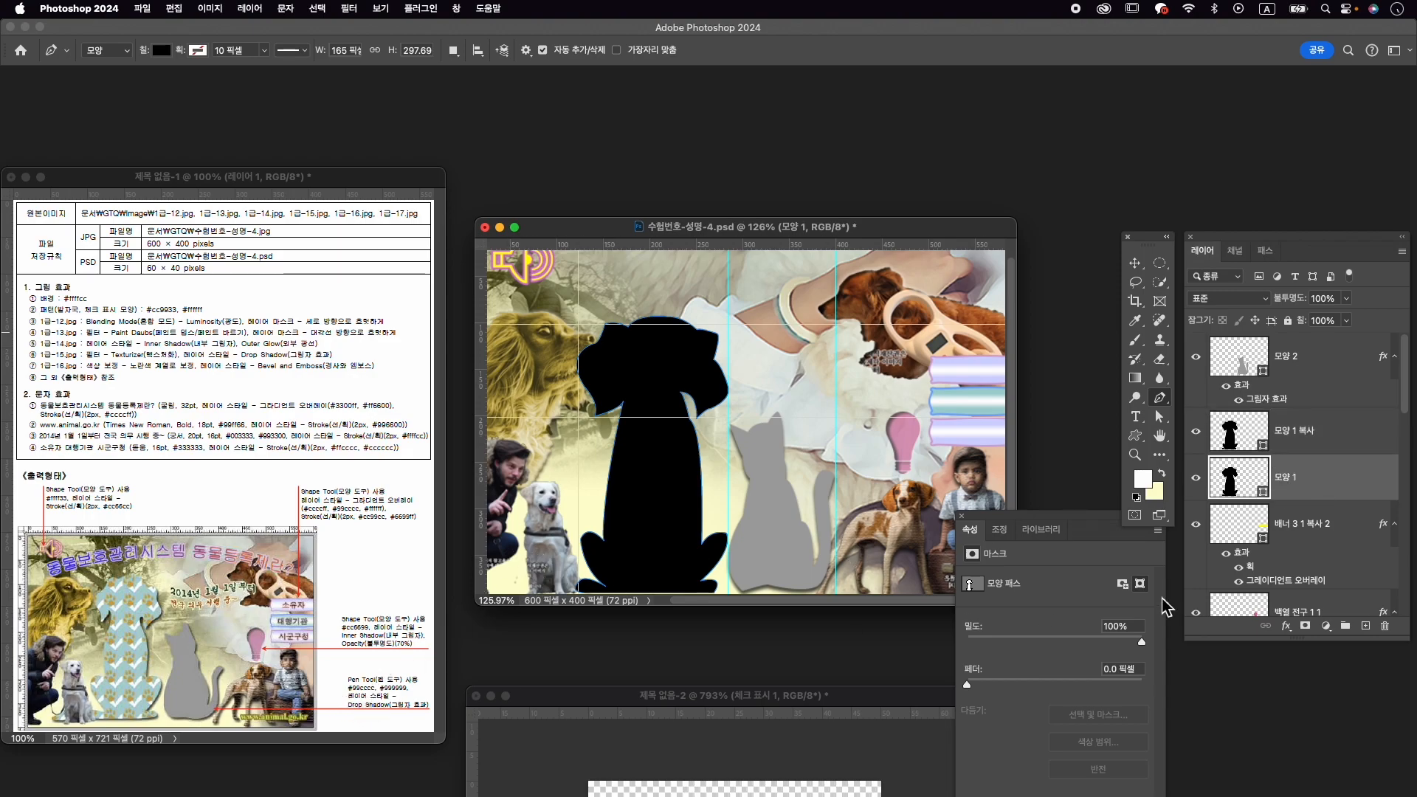
pyautogui.click(161, 51)
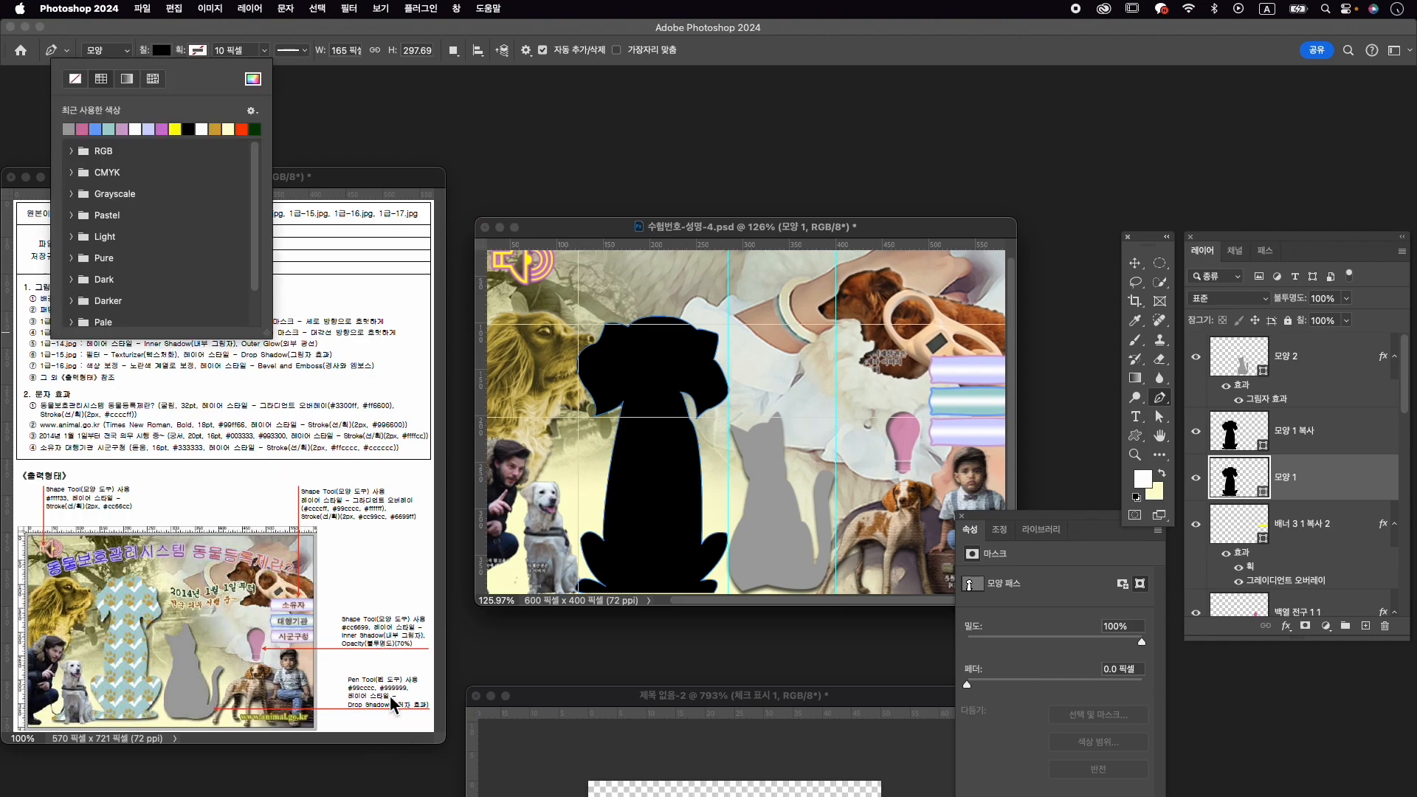
pyautogui.click(253, 79)
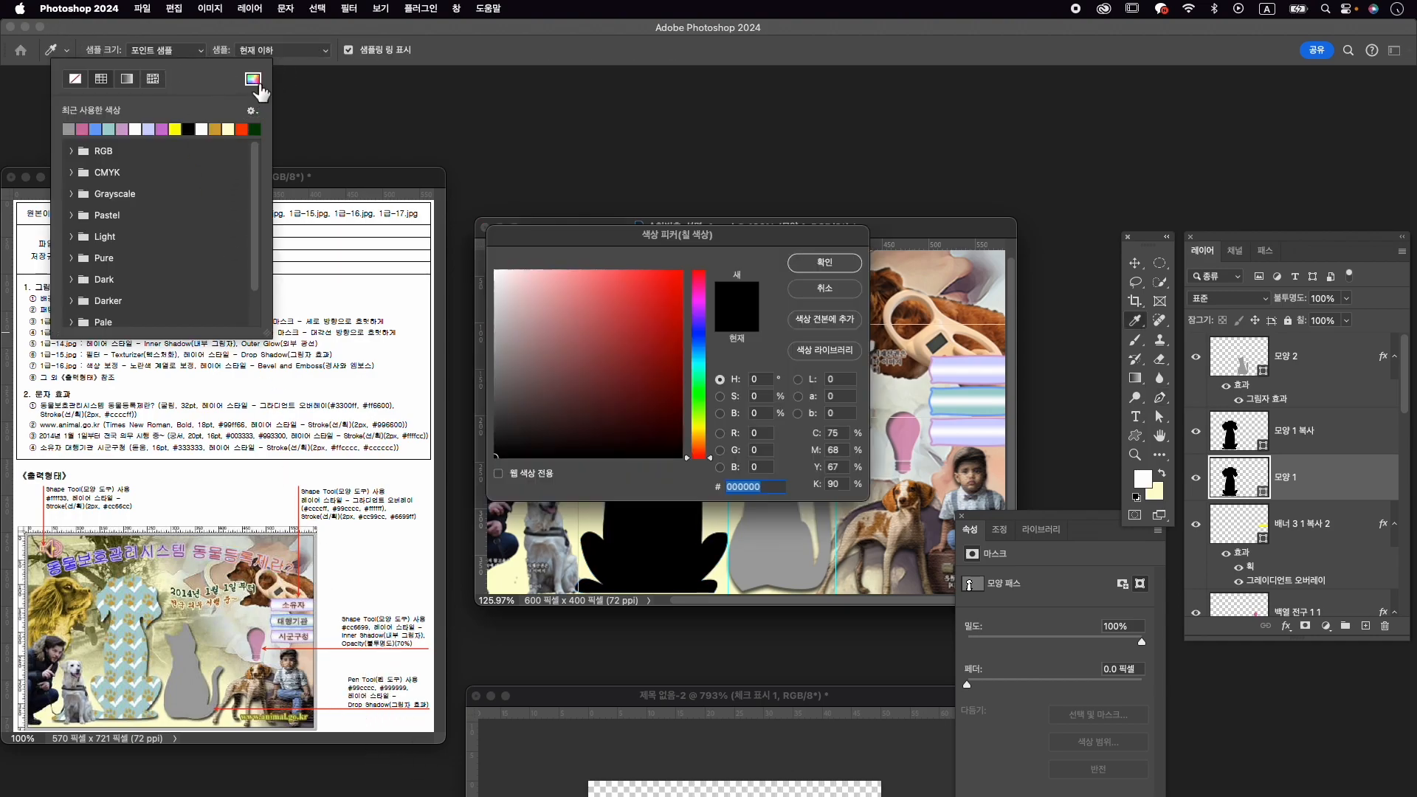
pyautogui.write('99c')
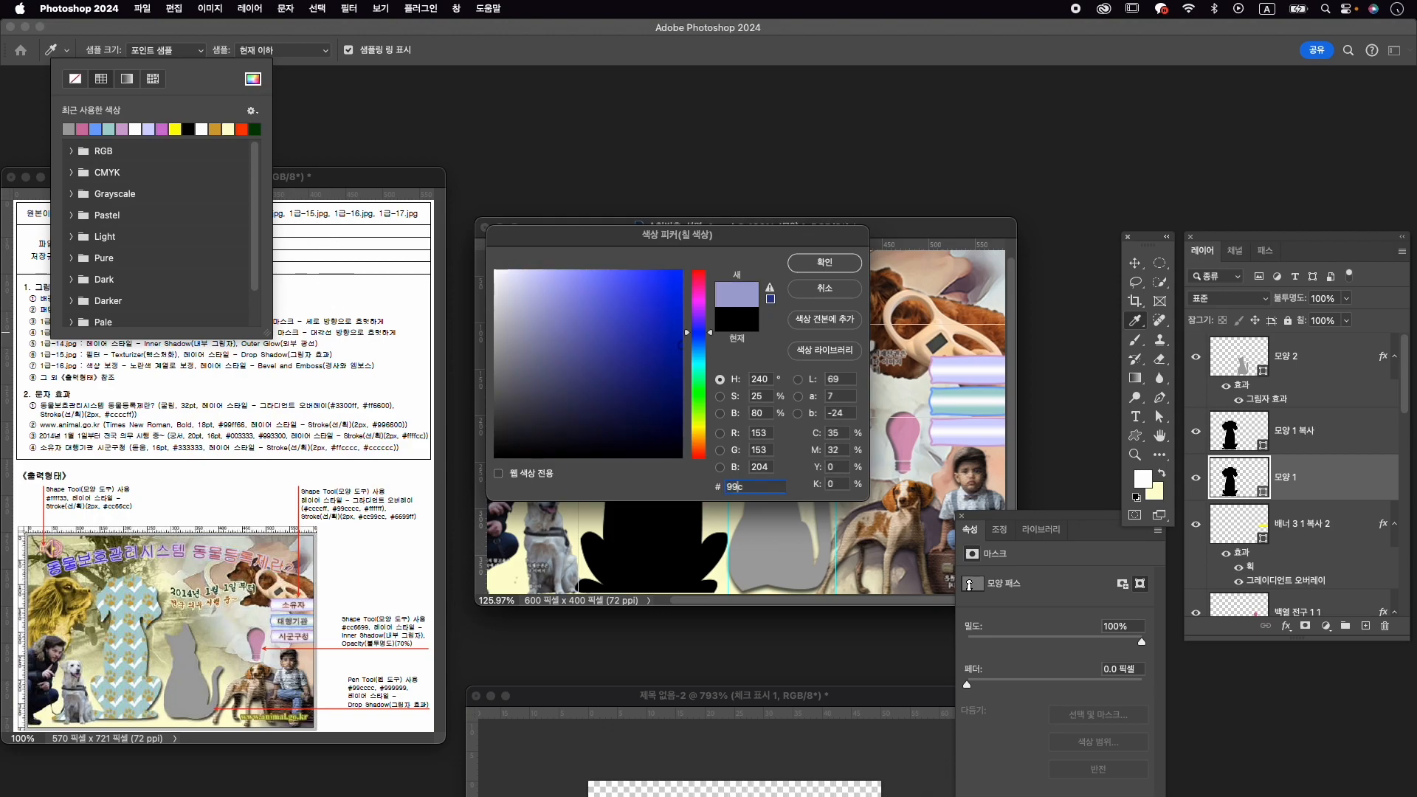
pyautogui.write('ccc')
pyautogui.press('Return')
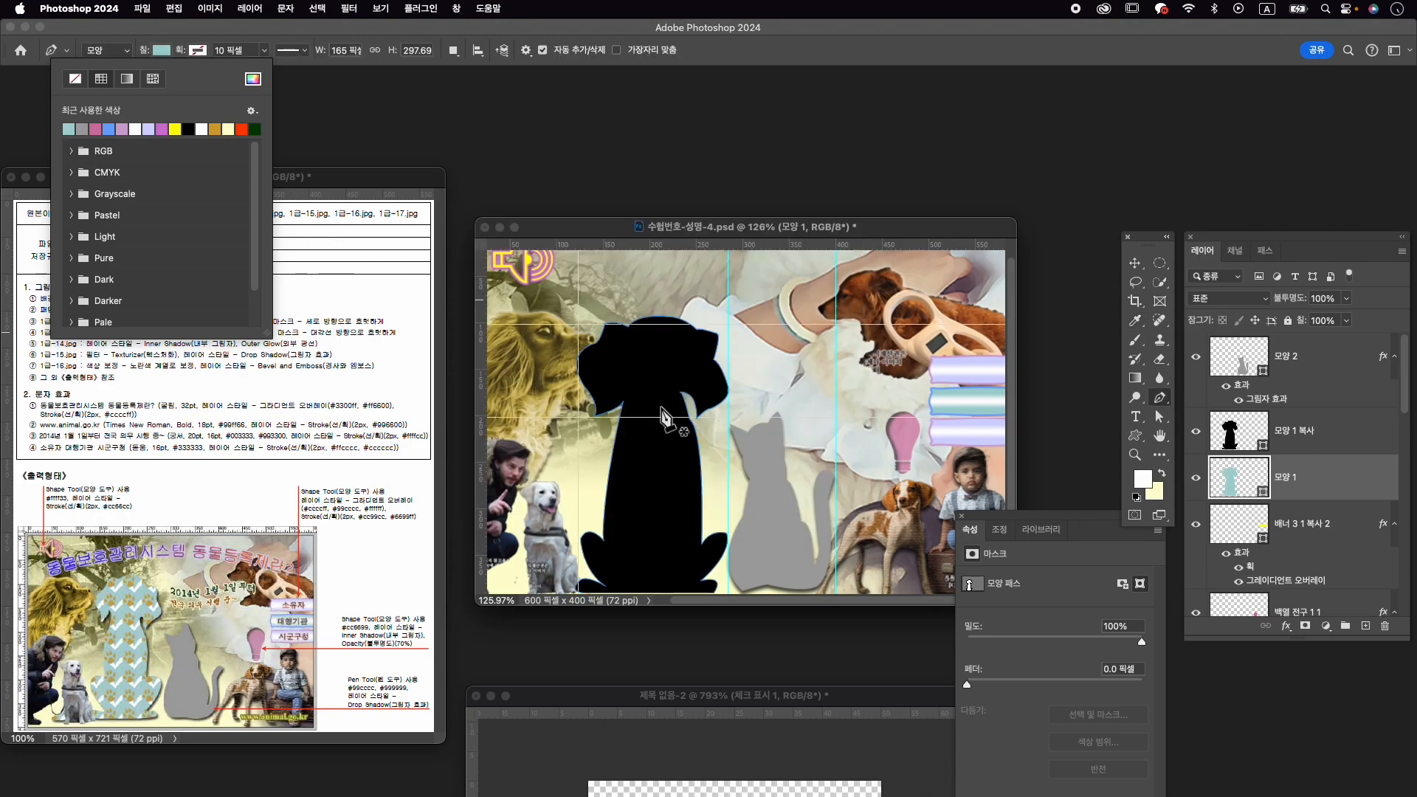
# Apply a Drop Shadow to the #99cccc dog shape and check it by briefly hiding the black copy above.
pyautogui.click(1286, 626)
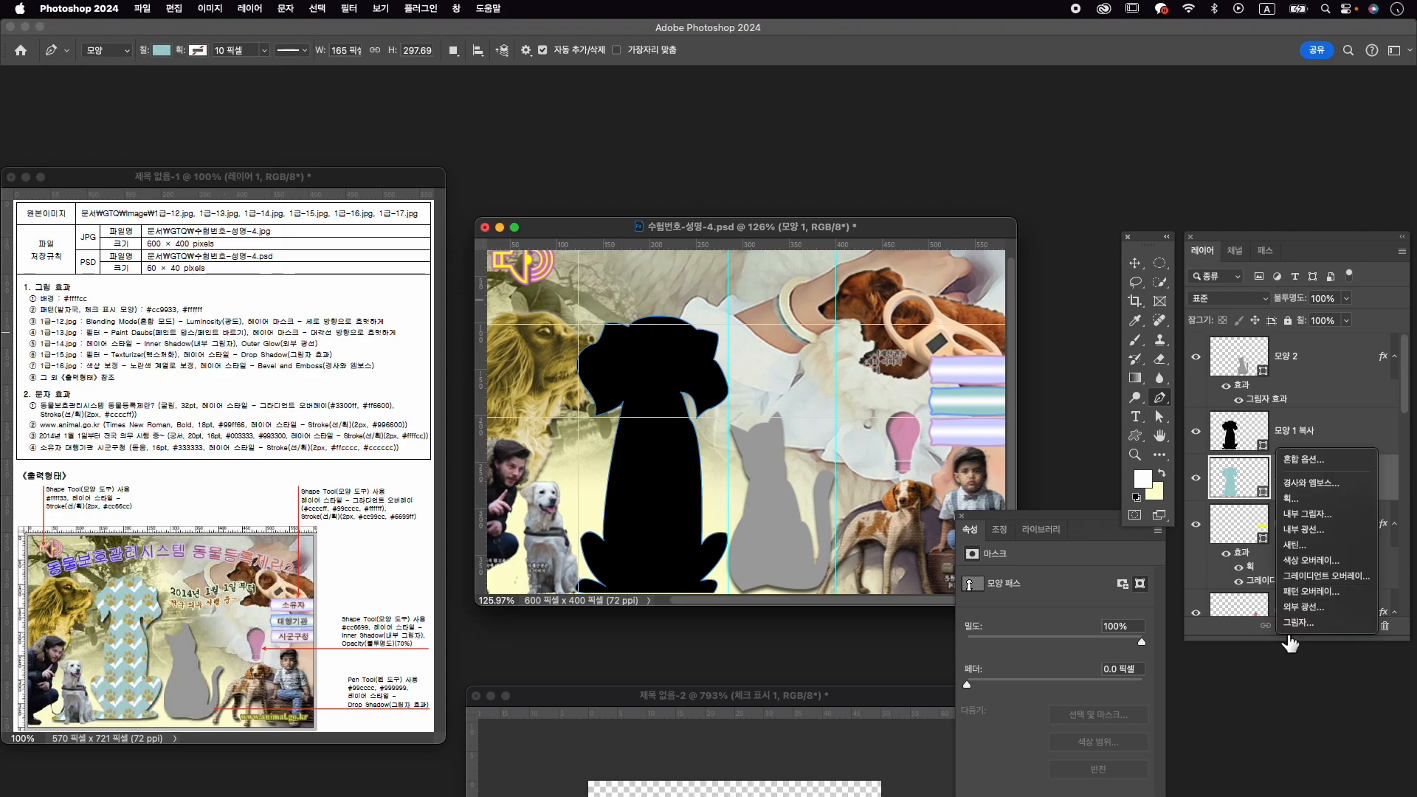
pyautogui.click(1293, 627)
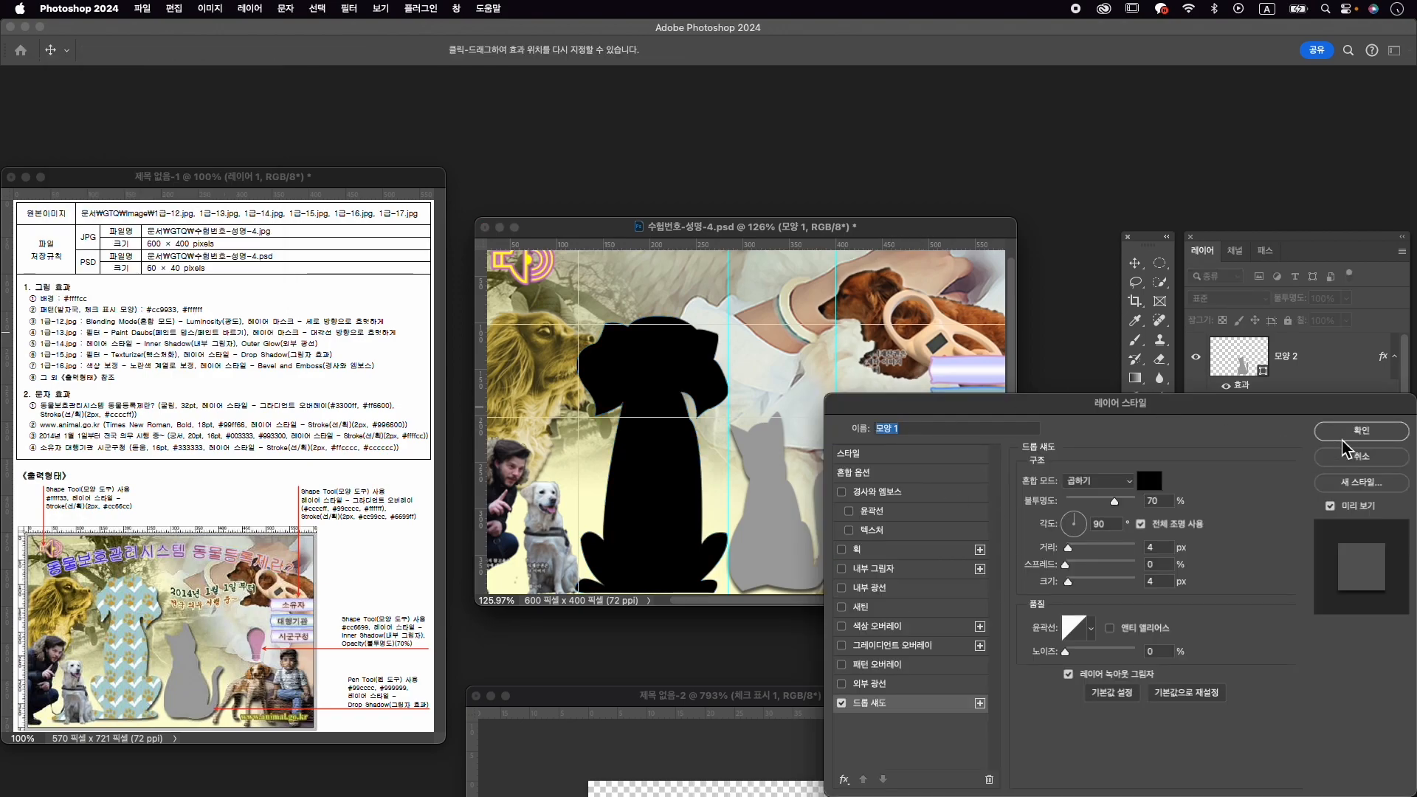
pyautogui.click(1352, 435)
pyautogui.click(1197, 432)
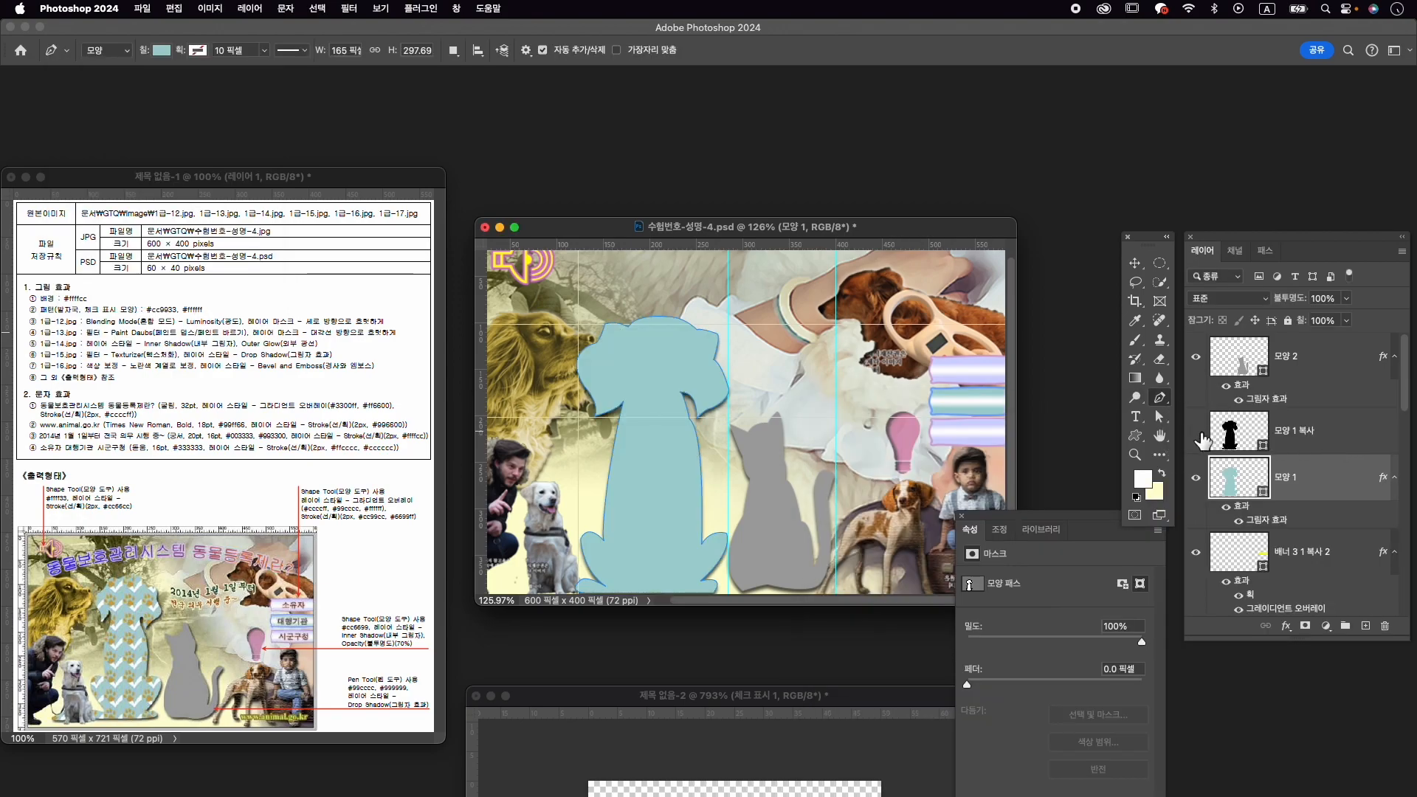
pyautogui.click(1196, 435)
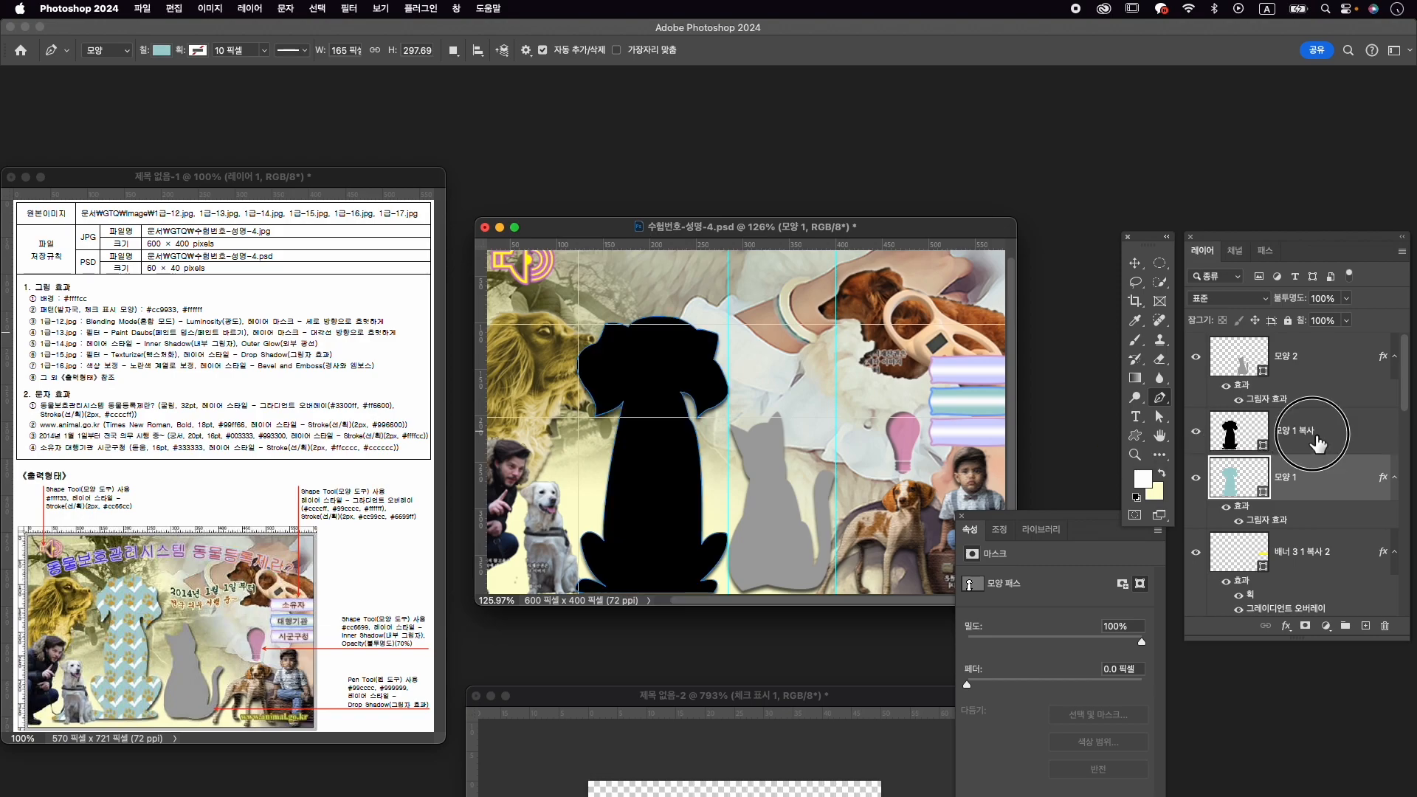
# Fill the dog copy 모양 1 복사 with the custom paw-and-check pattern at 78% scale.
pyautogui.click(1321, 440)
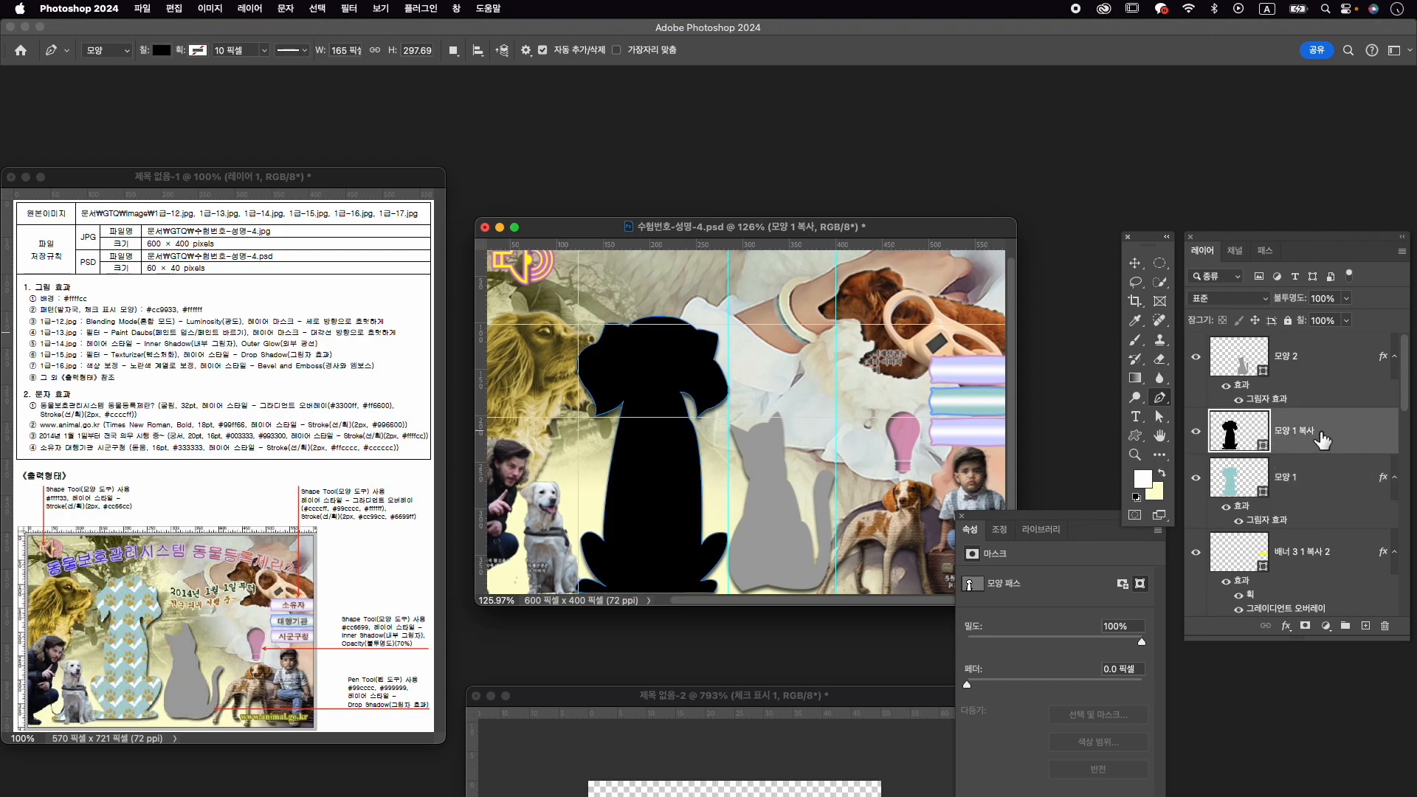
pyautogui.click(161, 51)
pyautogui.click(153, 79)
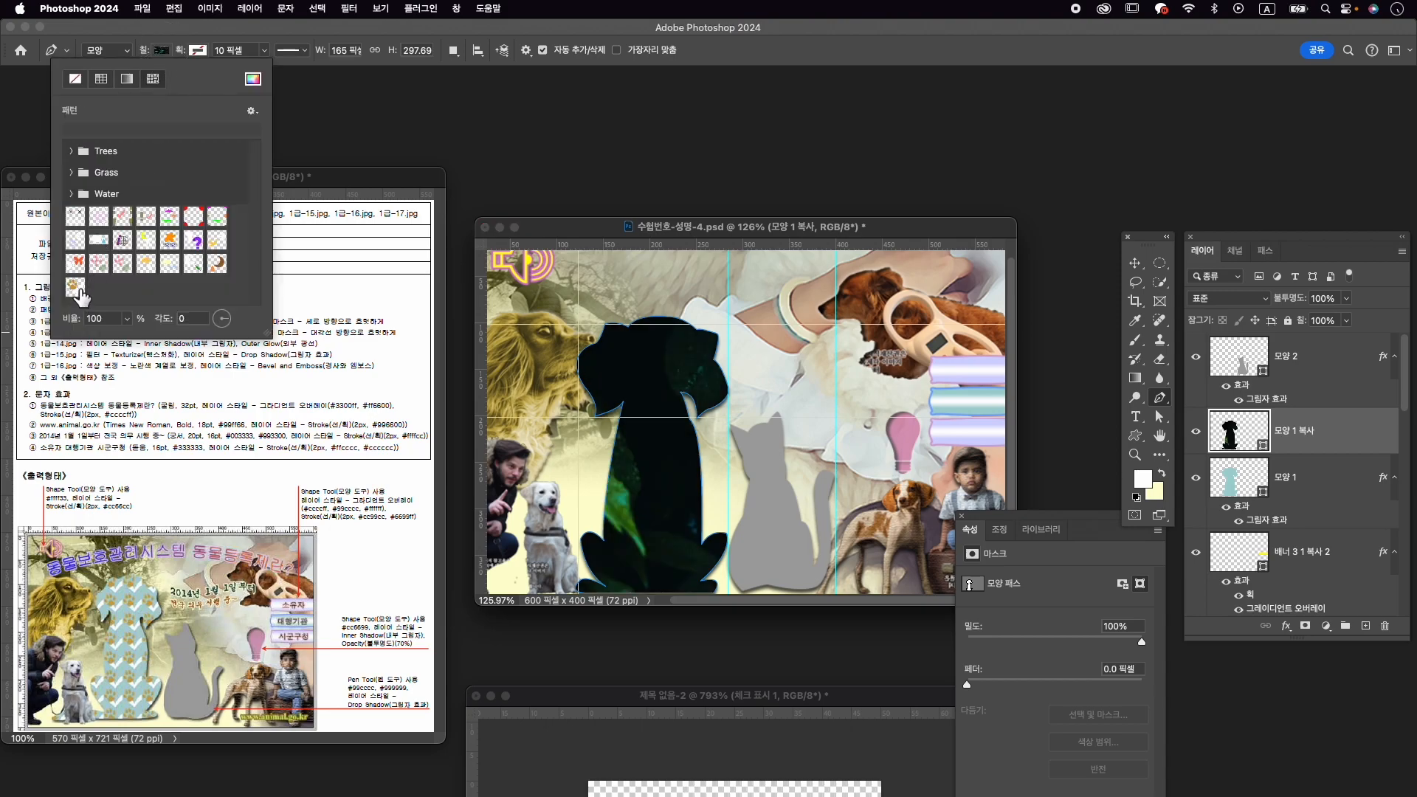
pyautogui.click(76, 287)
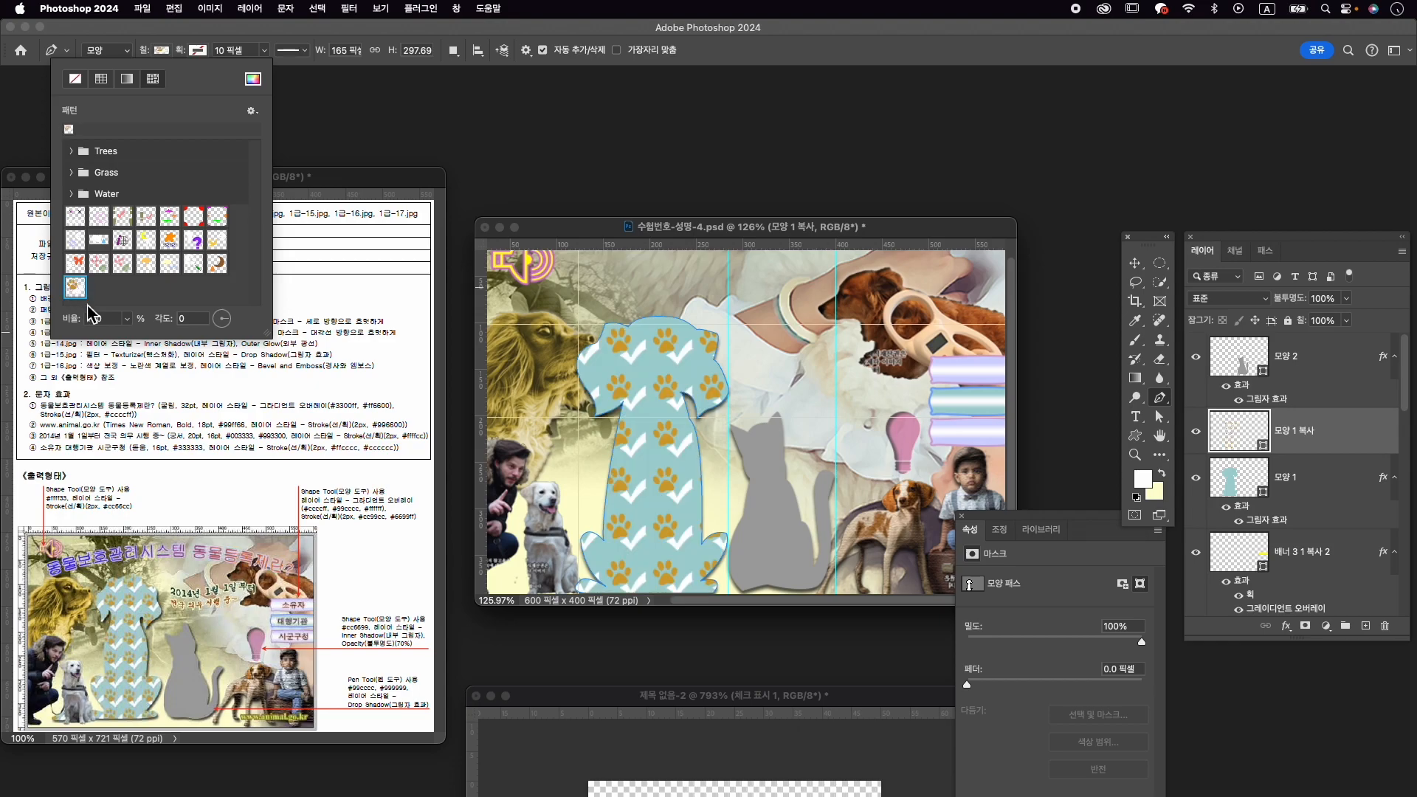
pyautogui.moveTo(127, 318); pyautogui.dragTo(128, 344)
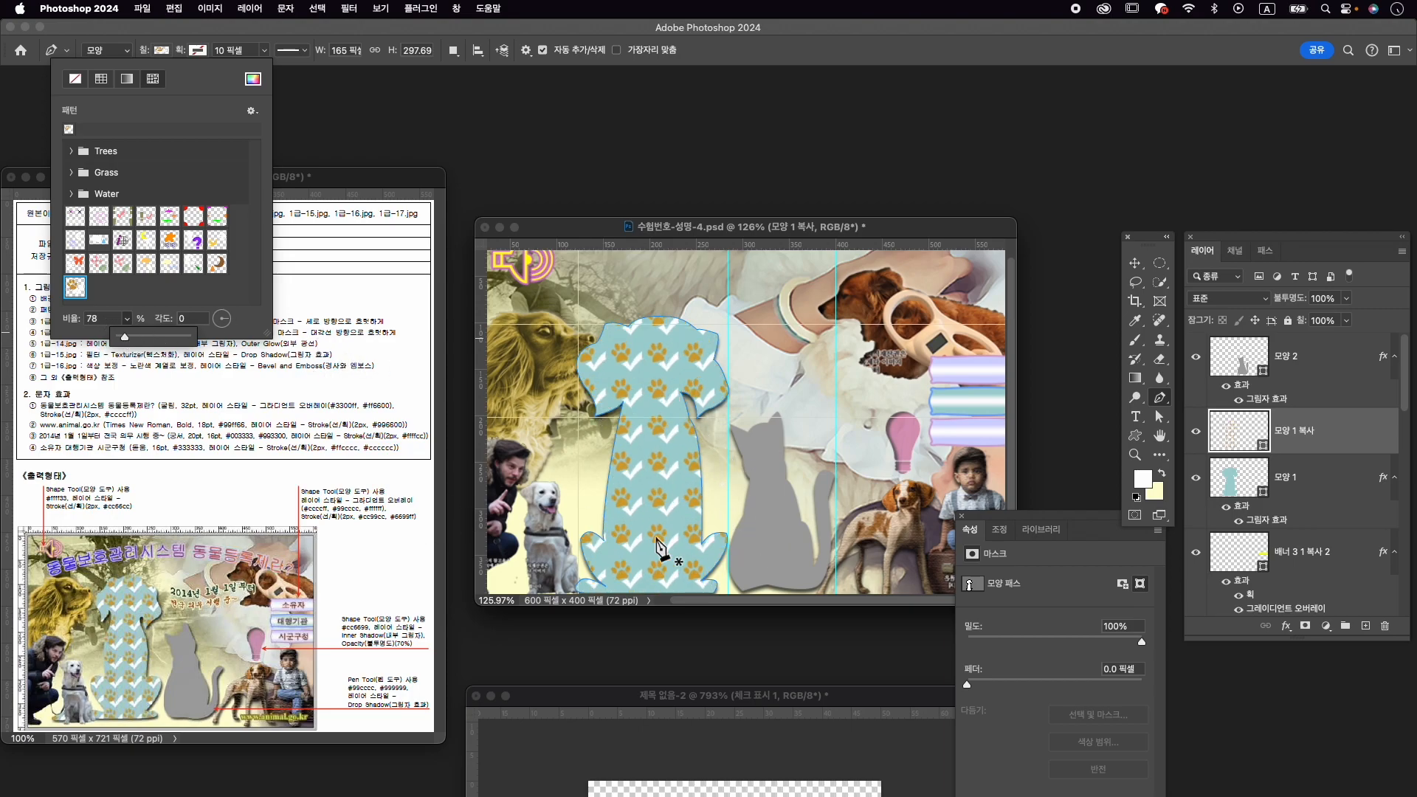
pyautogui.click(820, 30)
# Clear all guides from the composite and save the document.
pyautogui.press('v')
pyautogui.press('z')
pyautogui.moveTo(821, 442); pyautogui.dragTo(797, 448)
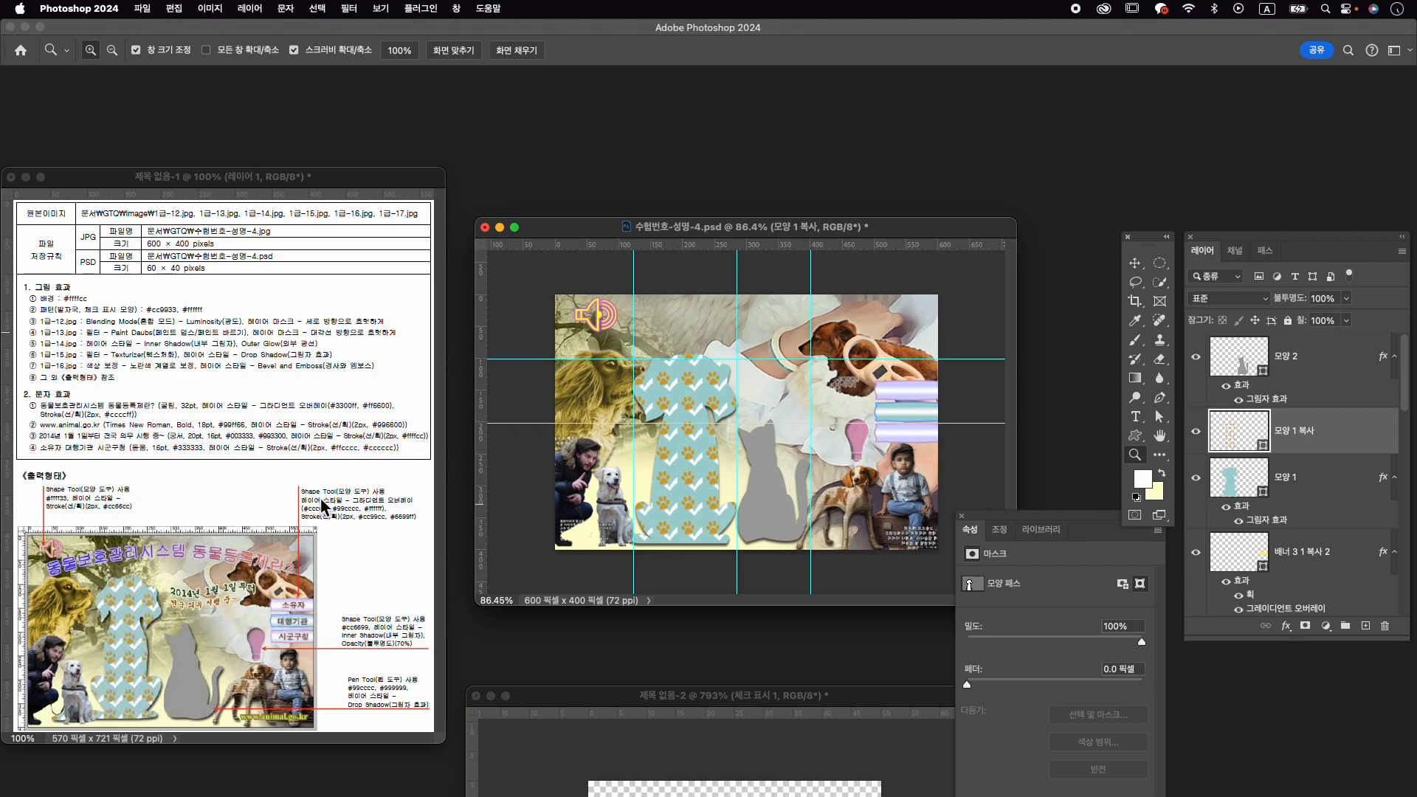
pyautogui.click(385, 8)
pyautogui.moveTo(465, 384)
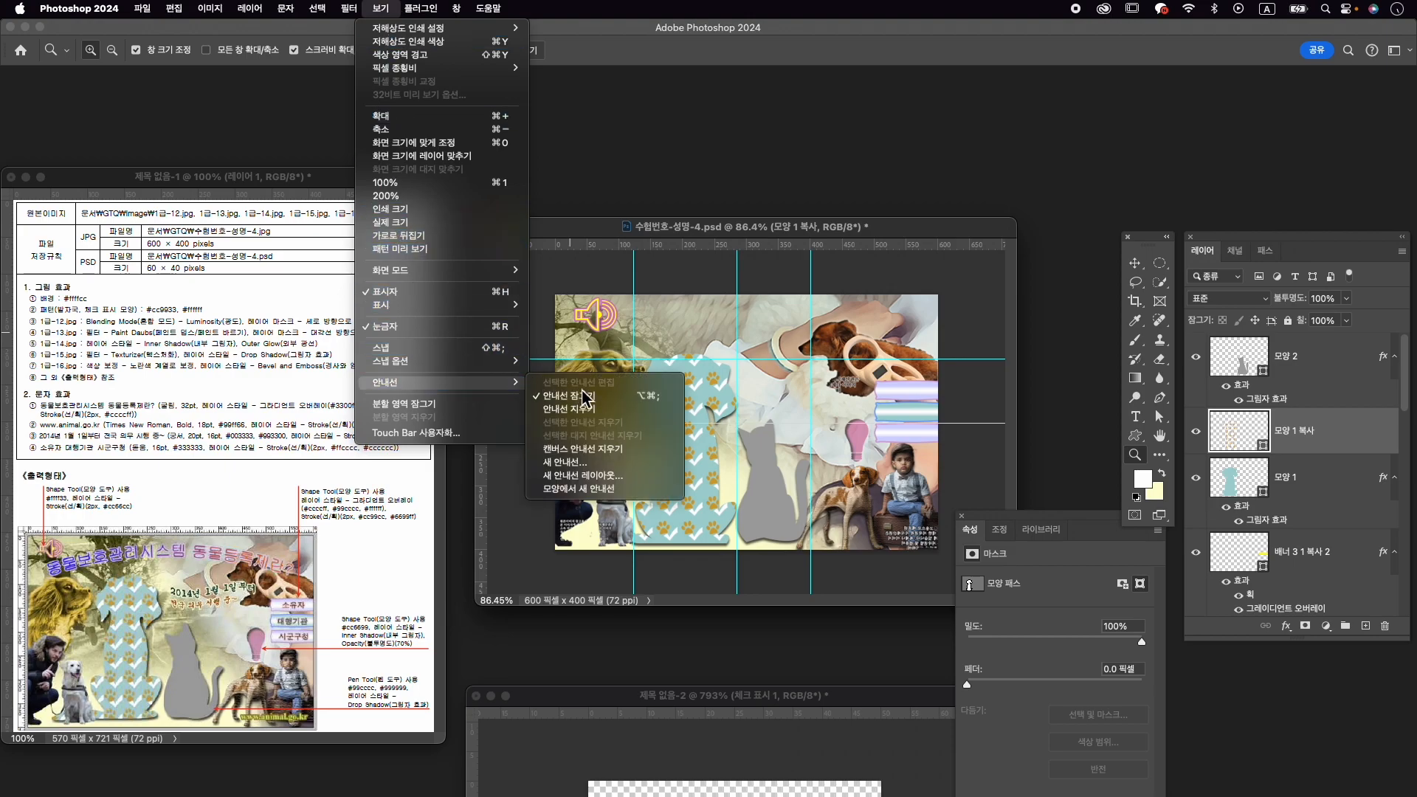
pyautogui.click(580, 408)
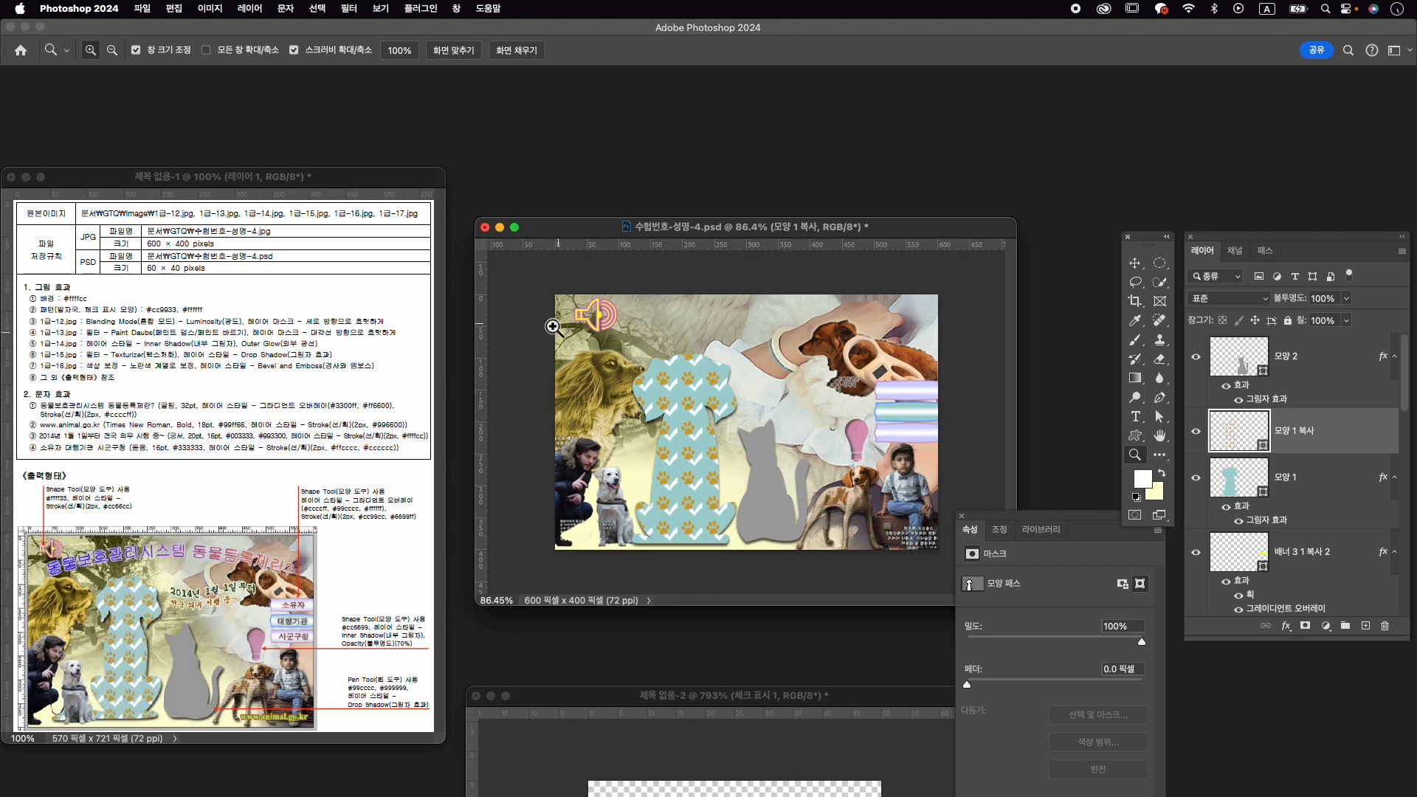
pyautogui.click(142, 9)
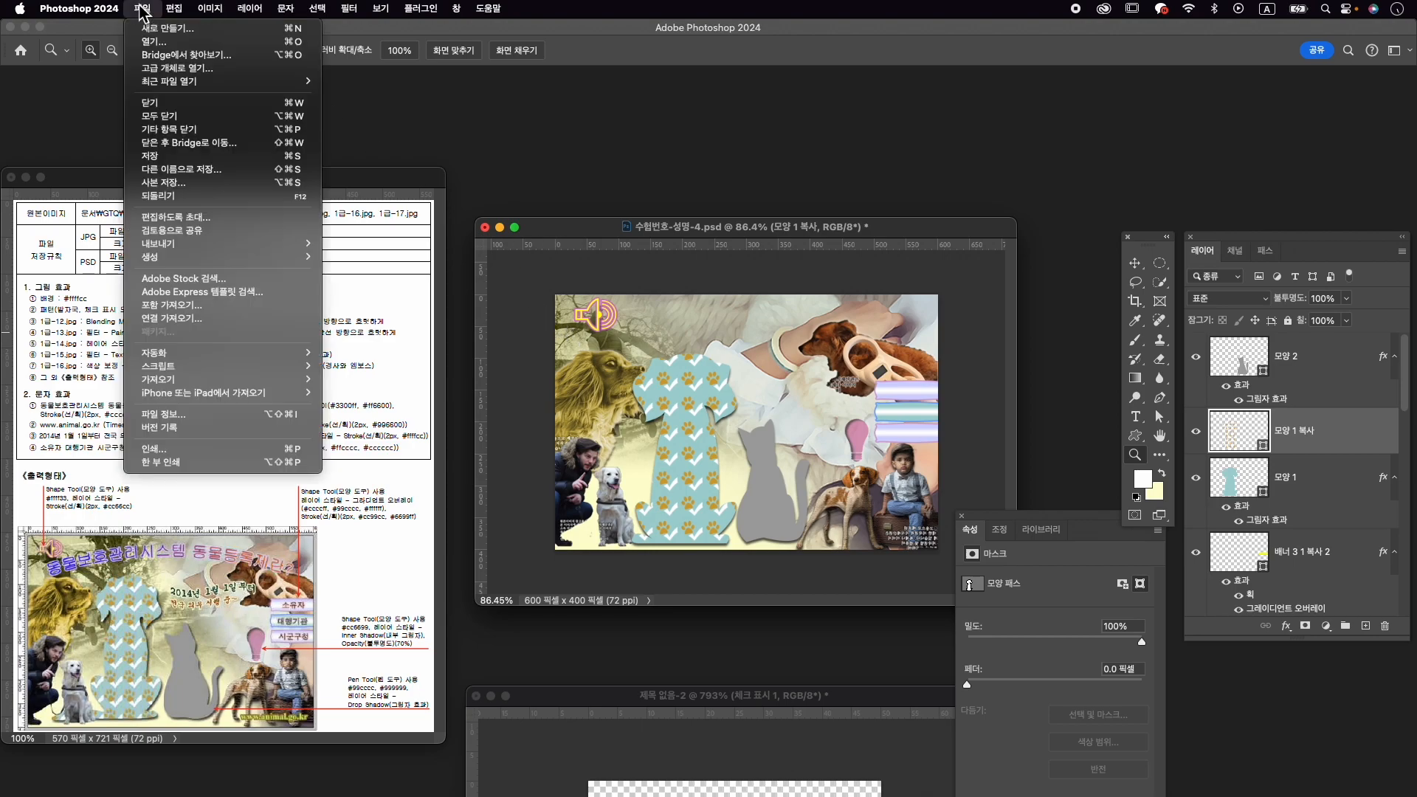
pyautogui.click(201, 161)
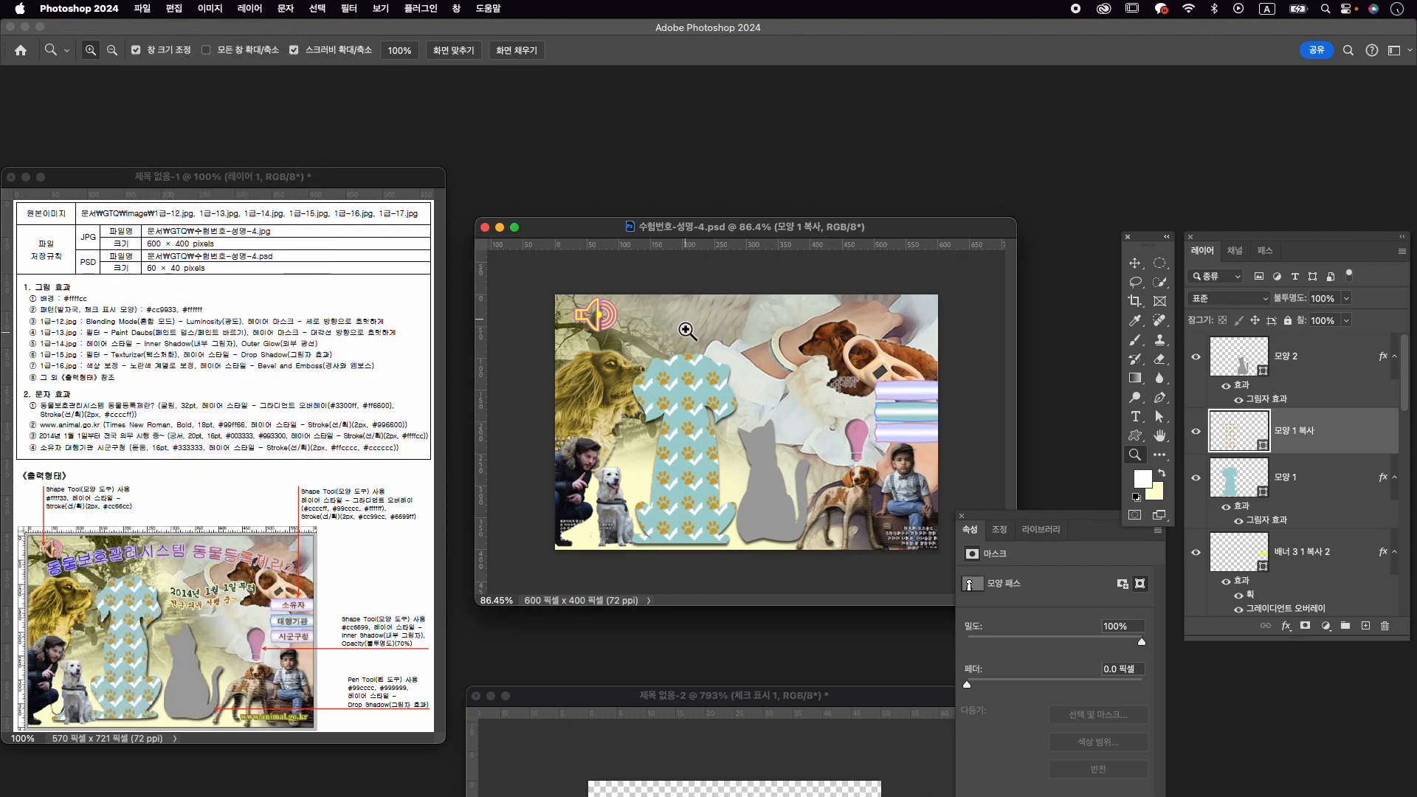
# Add a text layer reading "동물보호관리시스템 동물등록제란?" near the speaker icon in the composite.
pyautogui.press('v')
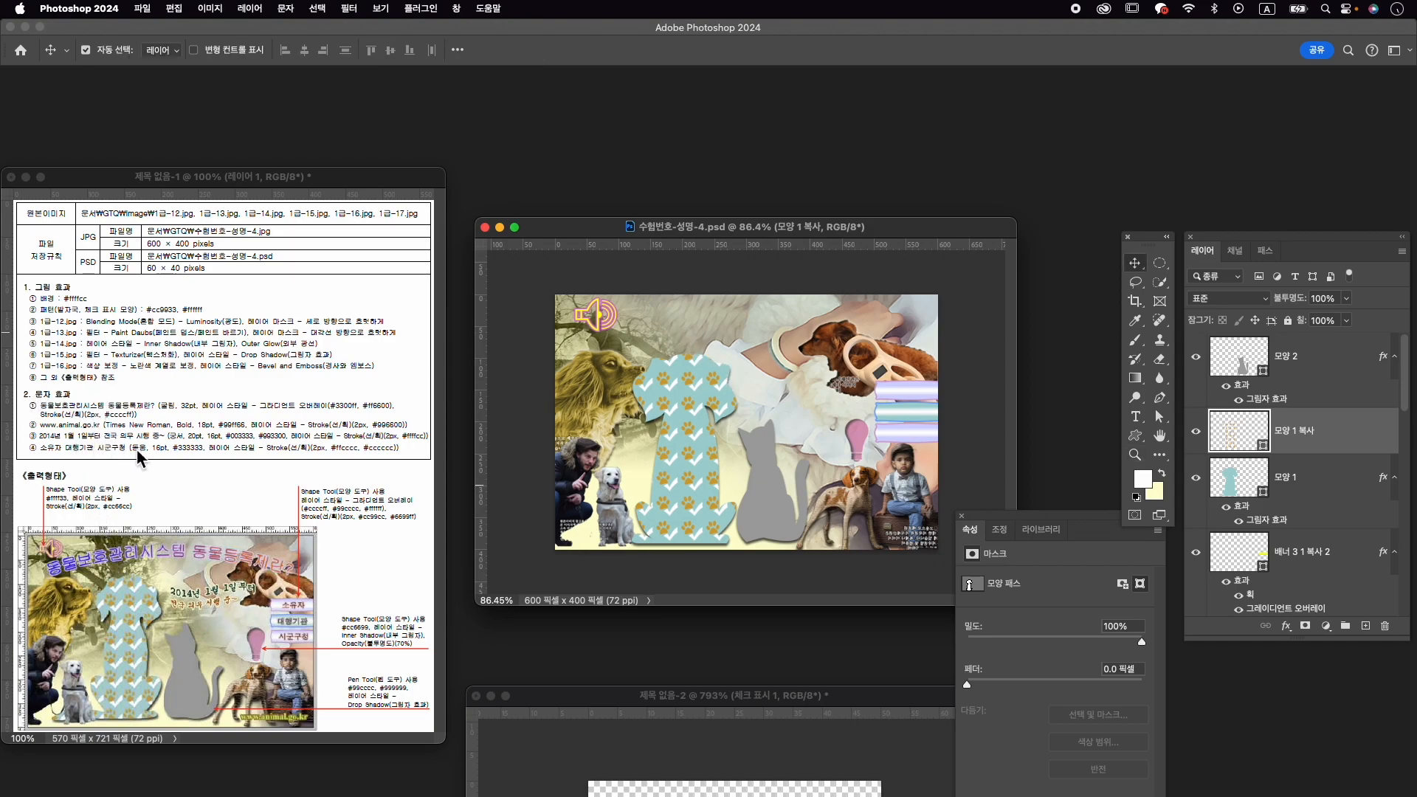
pyautogui.press('t')
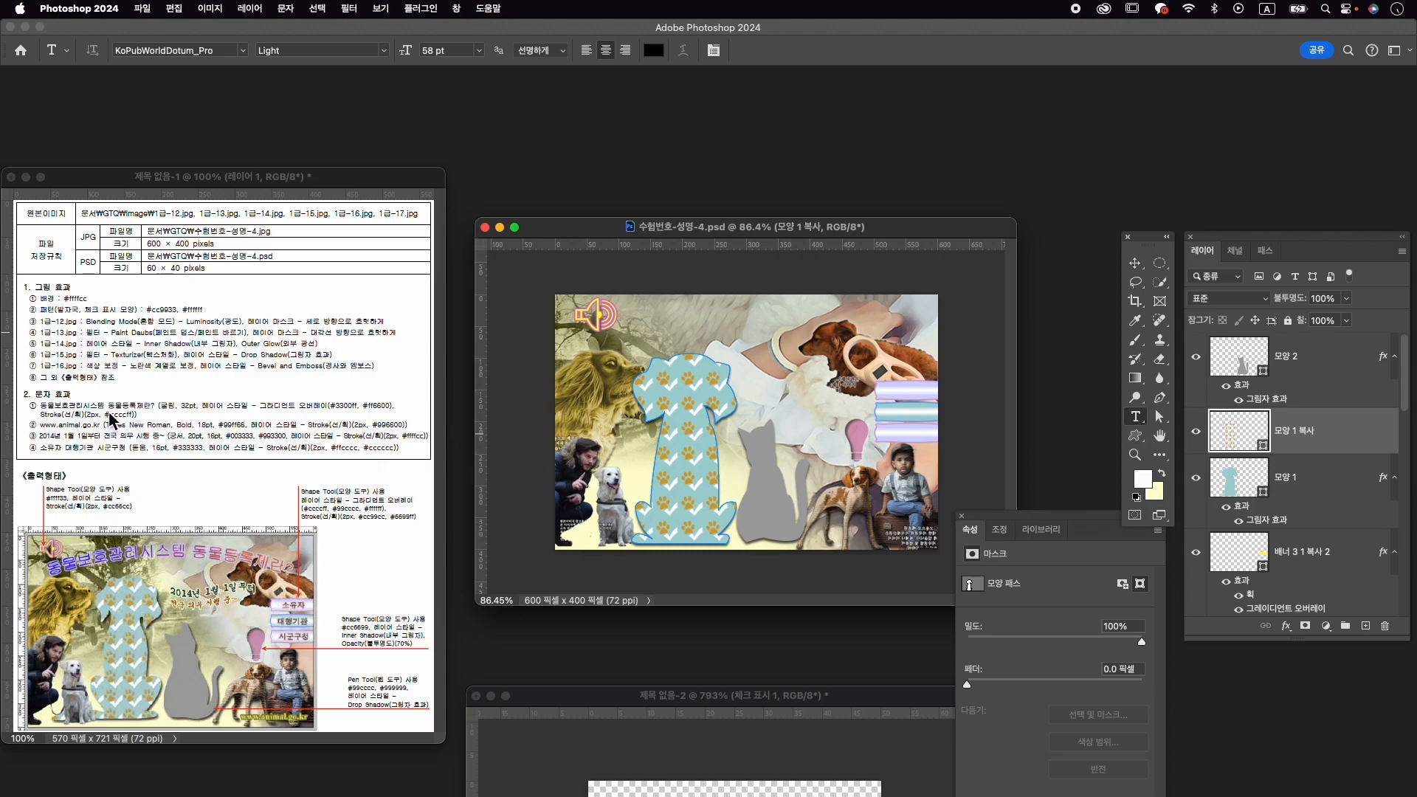
pyautogui.click(596, 347)
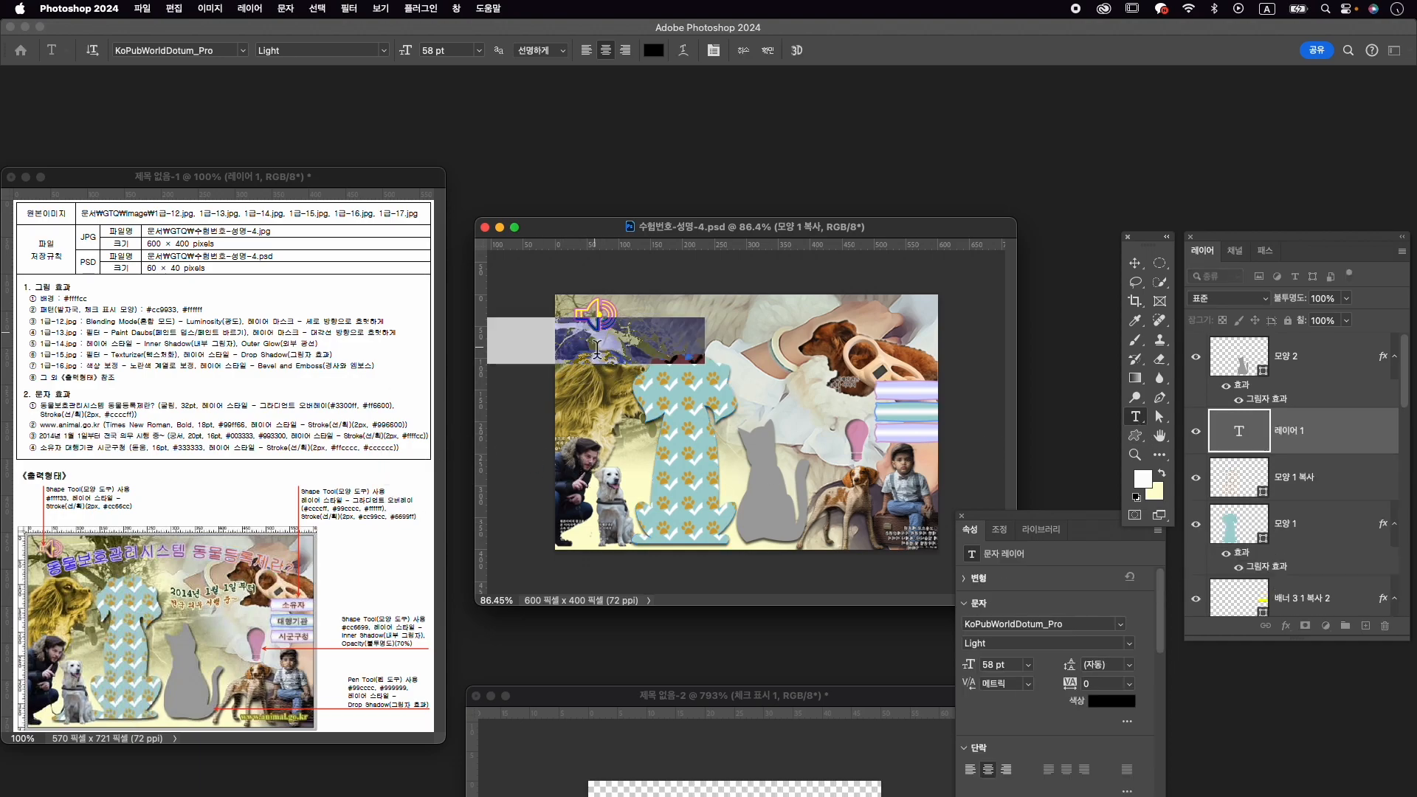
pyautogui.write('동물')
pyautogui.write('보호관리')
pyautogui.write('시스템')
pyautogui.write(' 동물등록제란?')
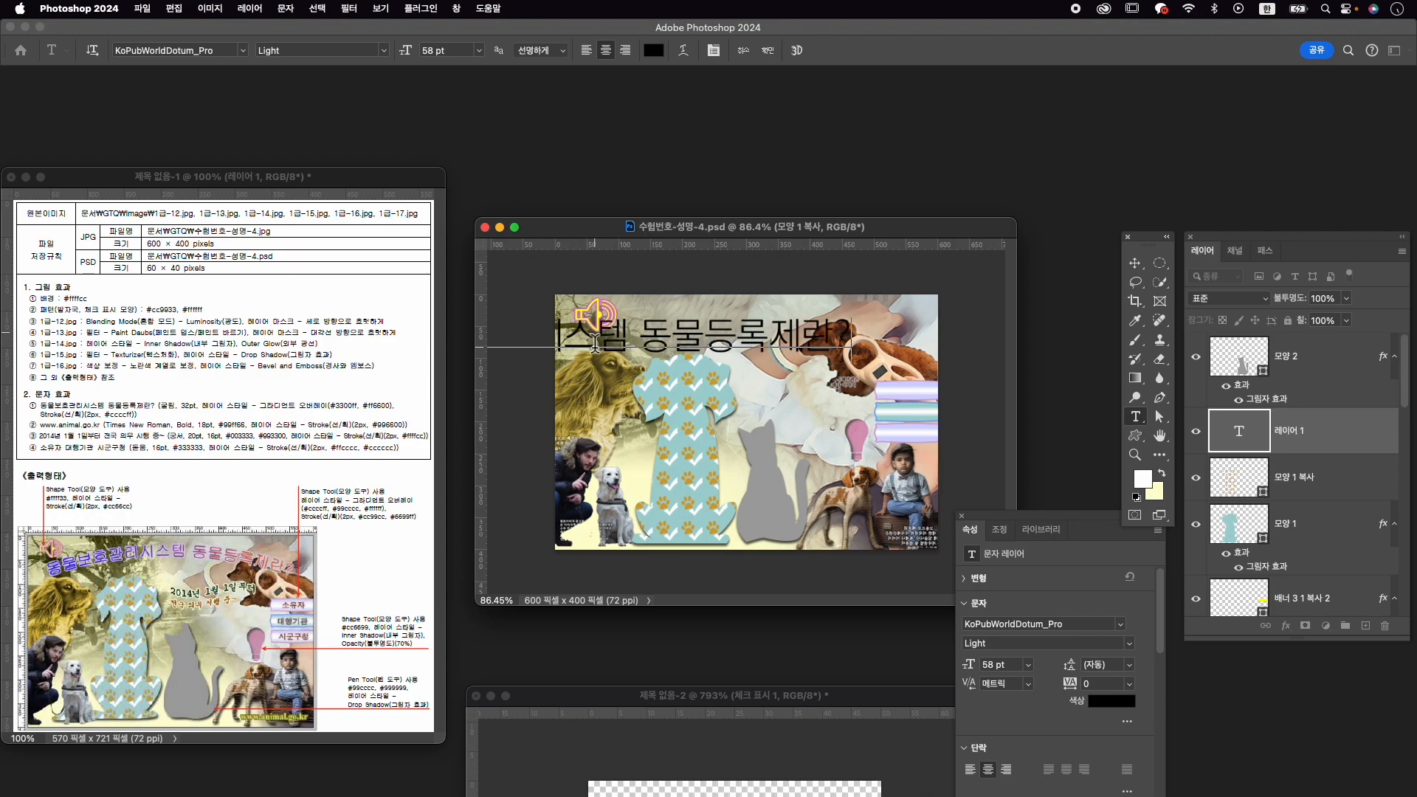
# Set the whole title text's font to 210 Gulim in the 030 style.
pyautogui.press('super+a')
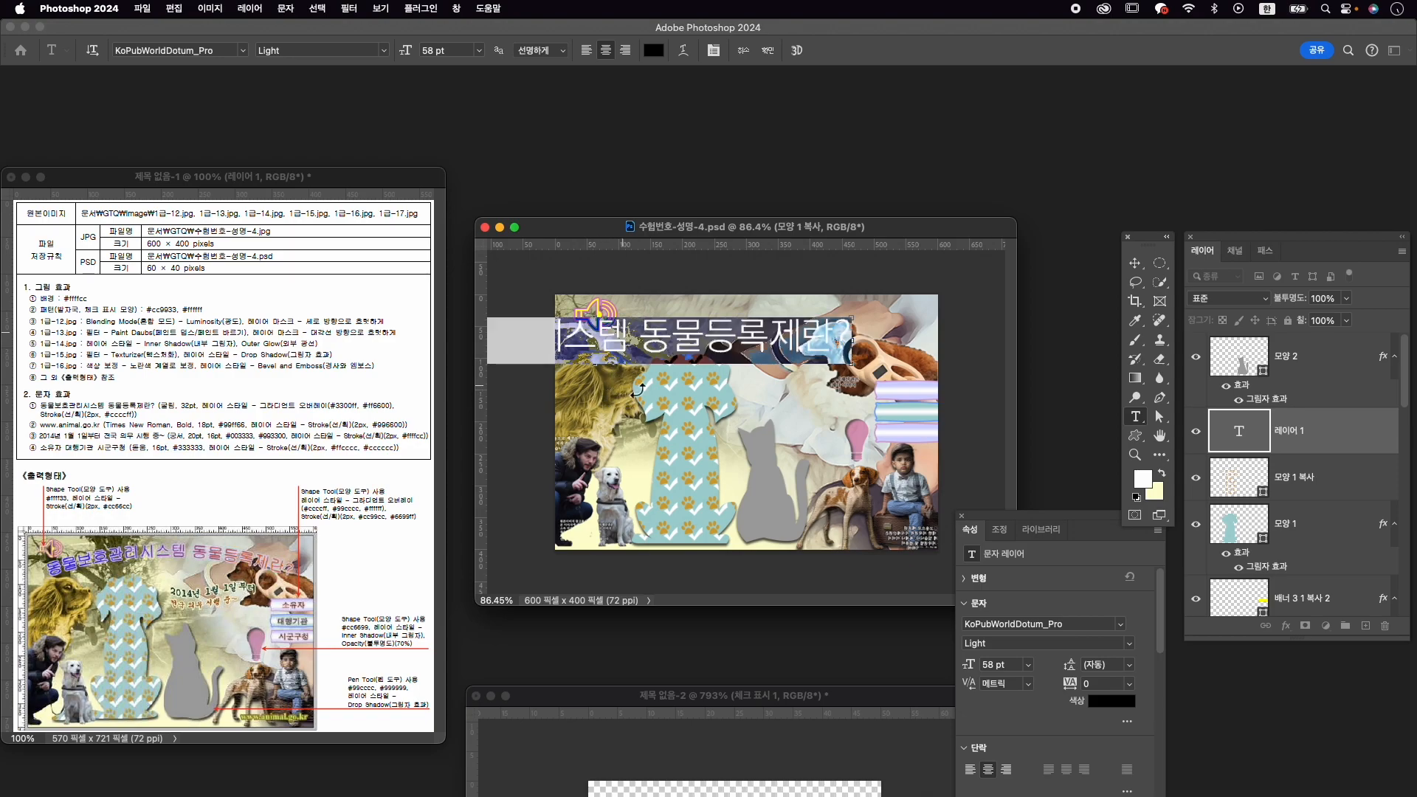
pyautogui.press('super+t')
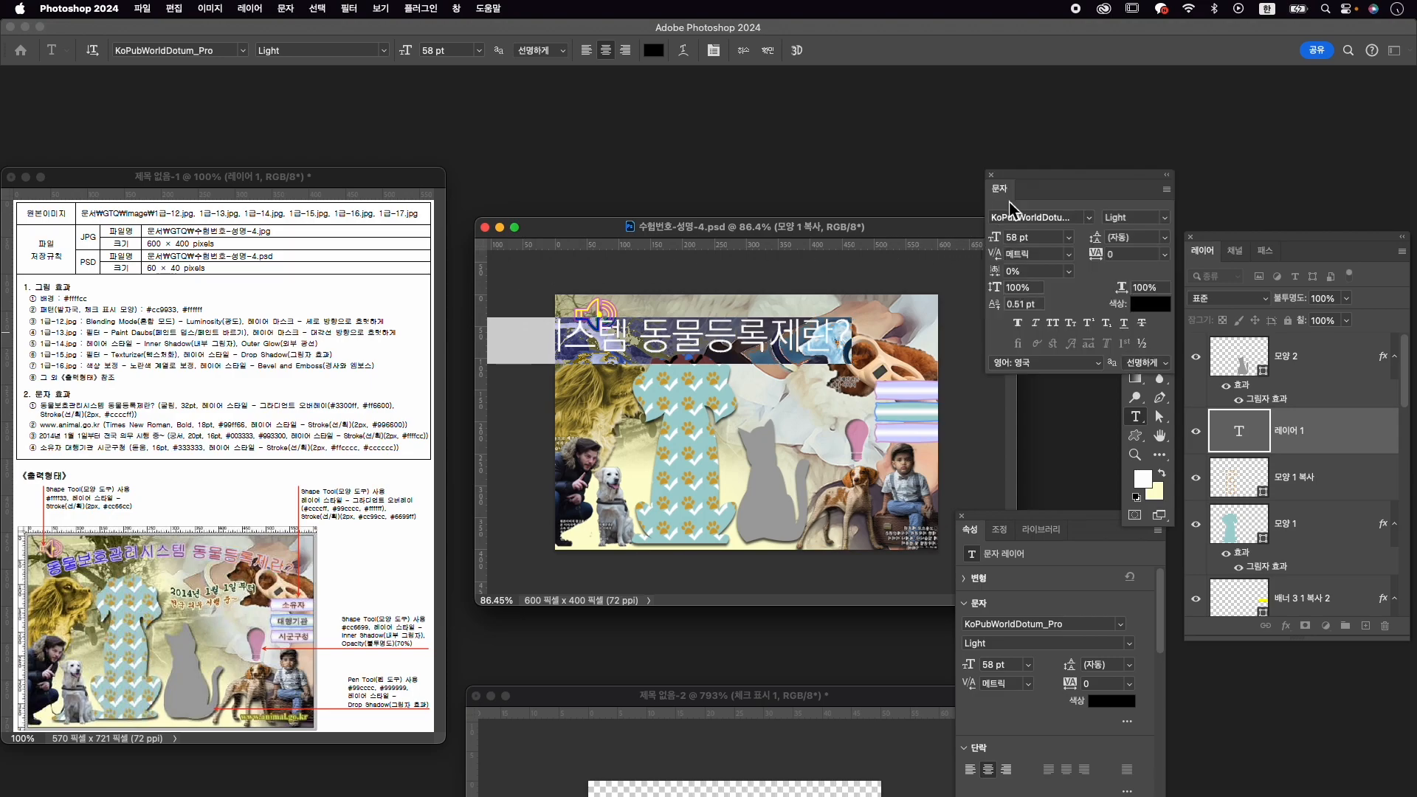
pyautogui.moveTo(1031, 194); pyautogui.dragTo(977, 207)
pyautogui.click(1003, 232)
pyautogui.write('ㅎ')
pyautogui.press('BackSpace')
pyautogui.press('capslock')
pyautogui.write('gulim')
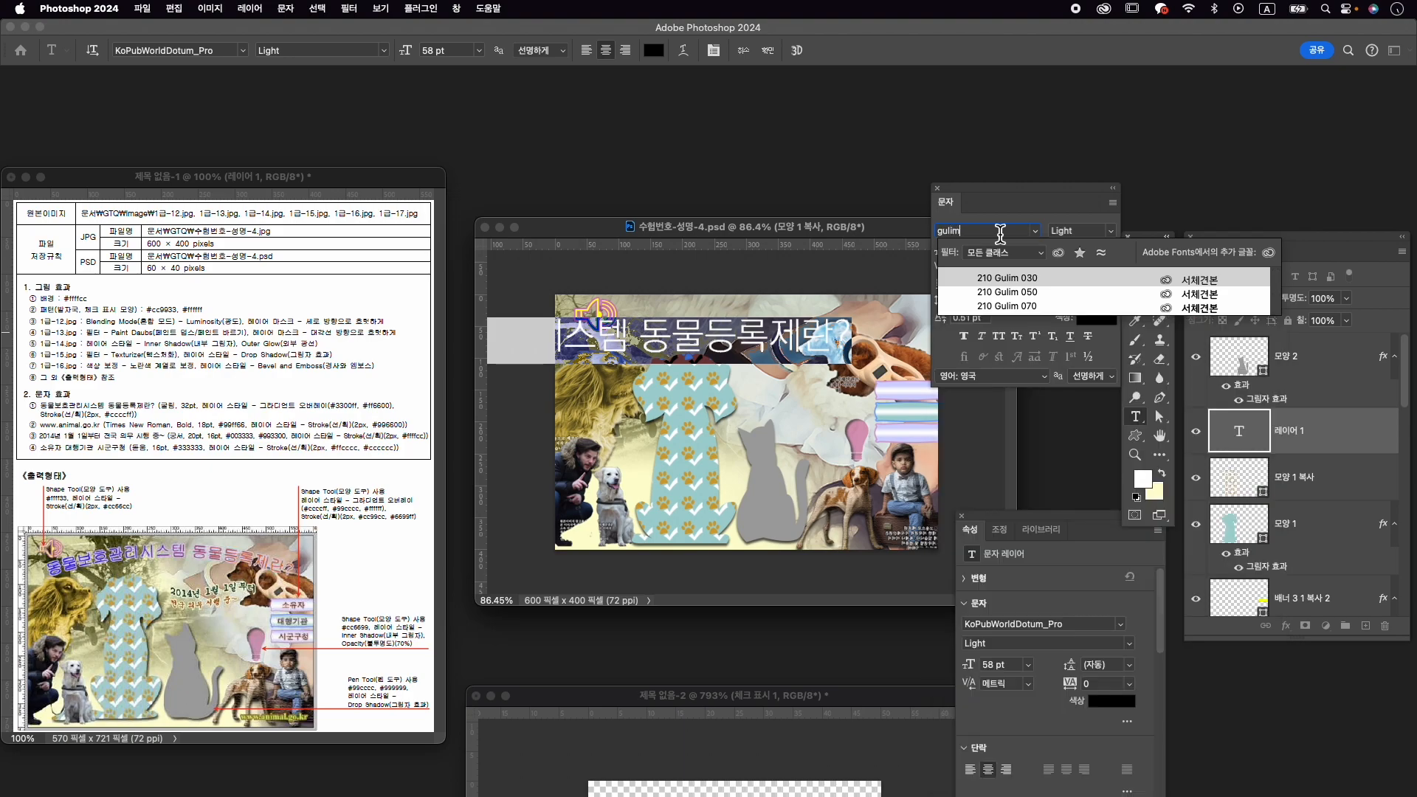
pyautogui.click(1023, 278)
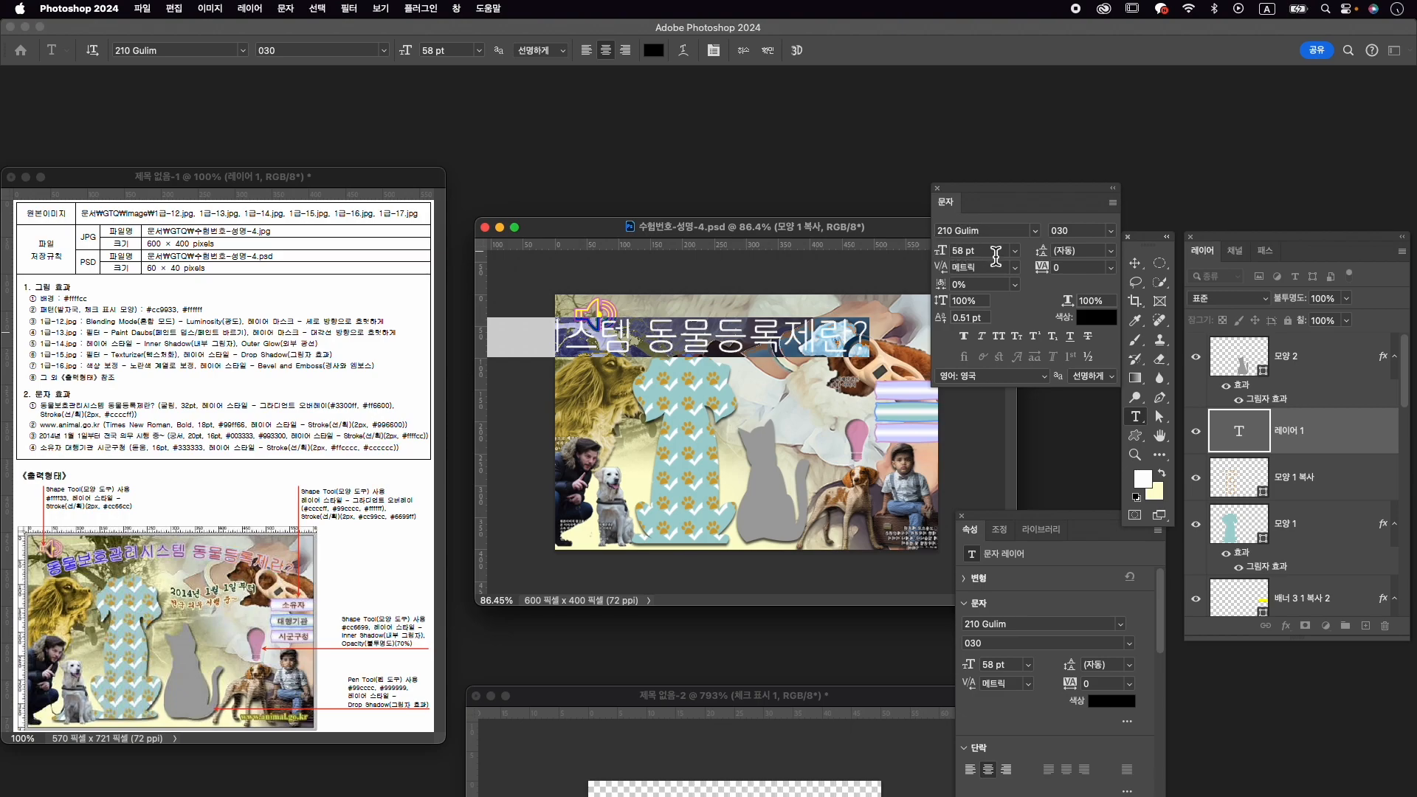
# Set the title text's size to 32 pt and commit the text.
pyautogui.doubleClick(973, 255)
pyautogui.write('32')
pyautogui.press('Return')
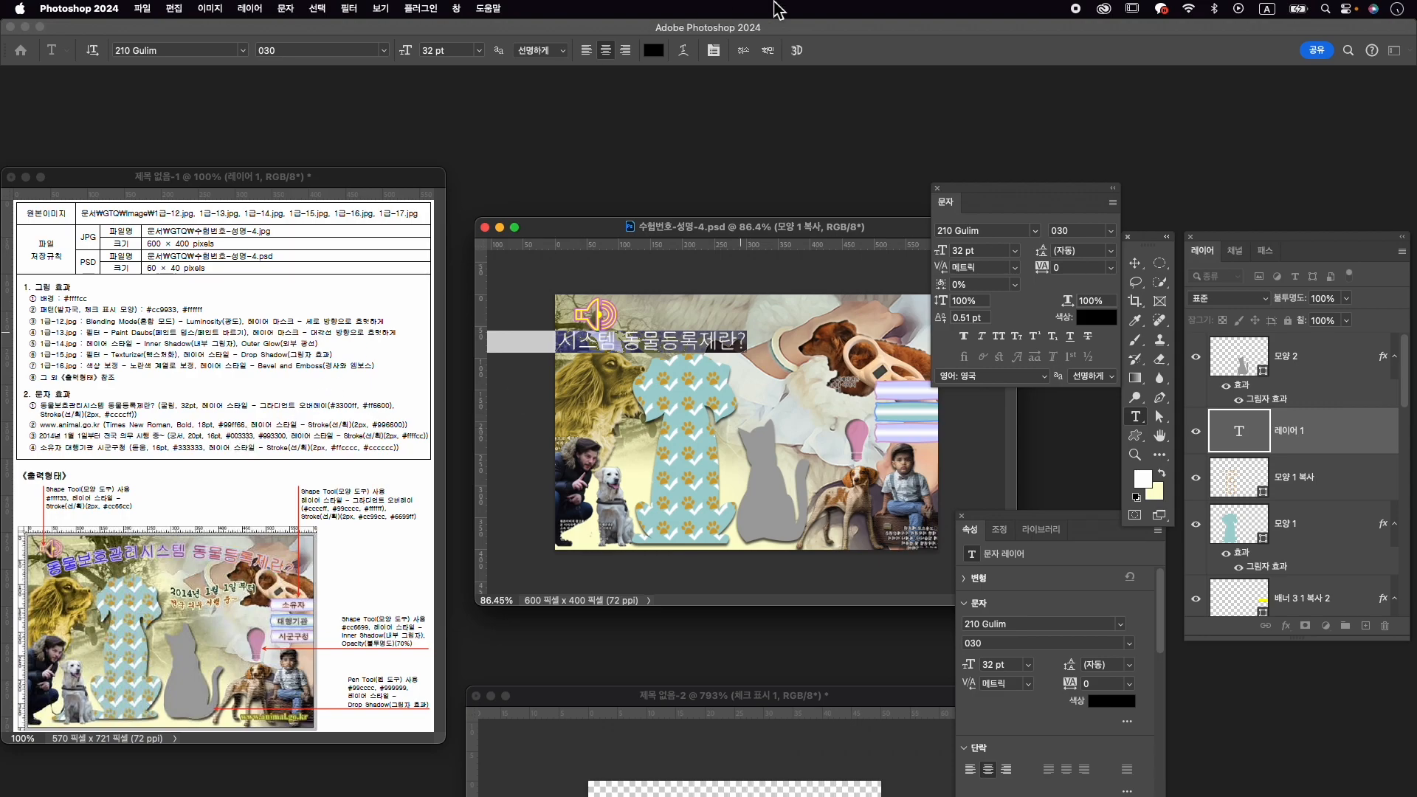
pyautogui.click(769, 52)
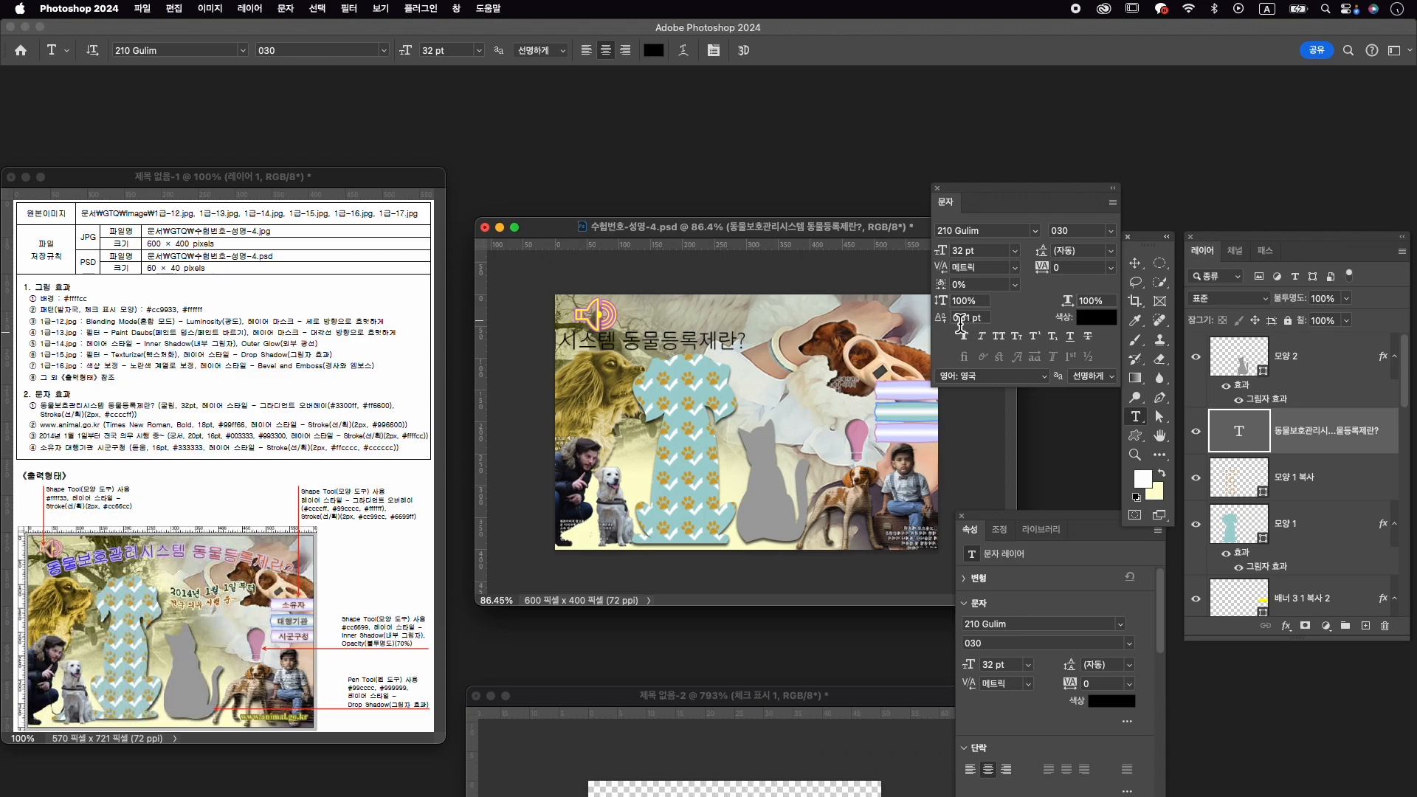
# Set the title text's baseline shift to 0 pt.
pyautogui.click(970, 321)
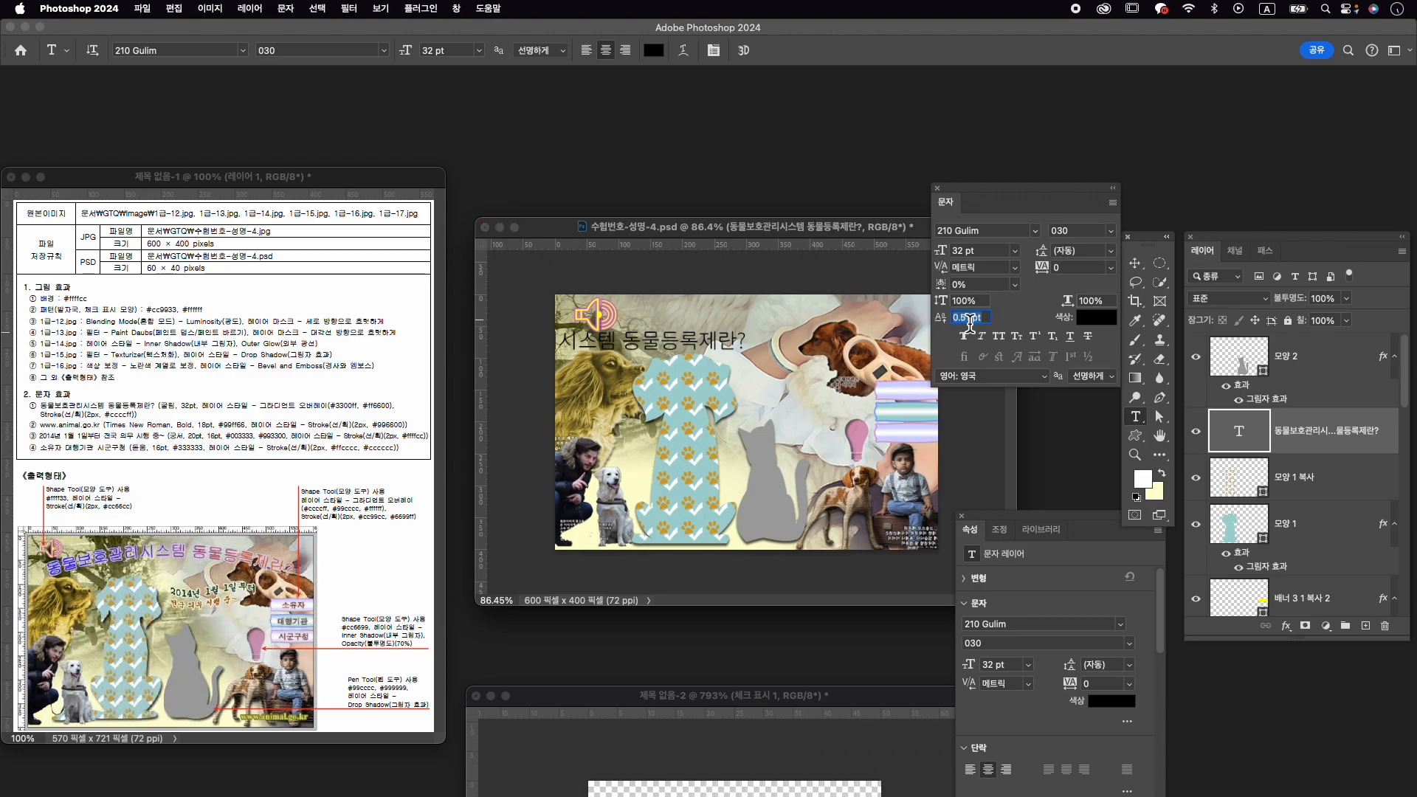
pyautogui.write('0')
pyautogui.press('Return')
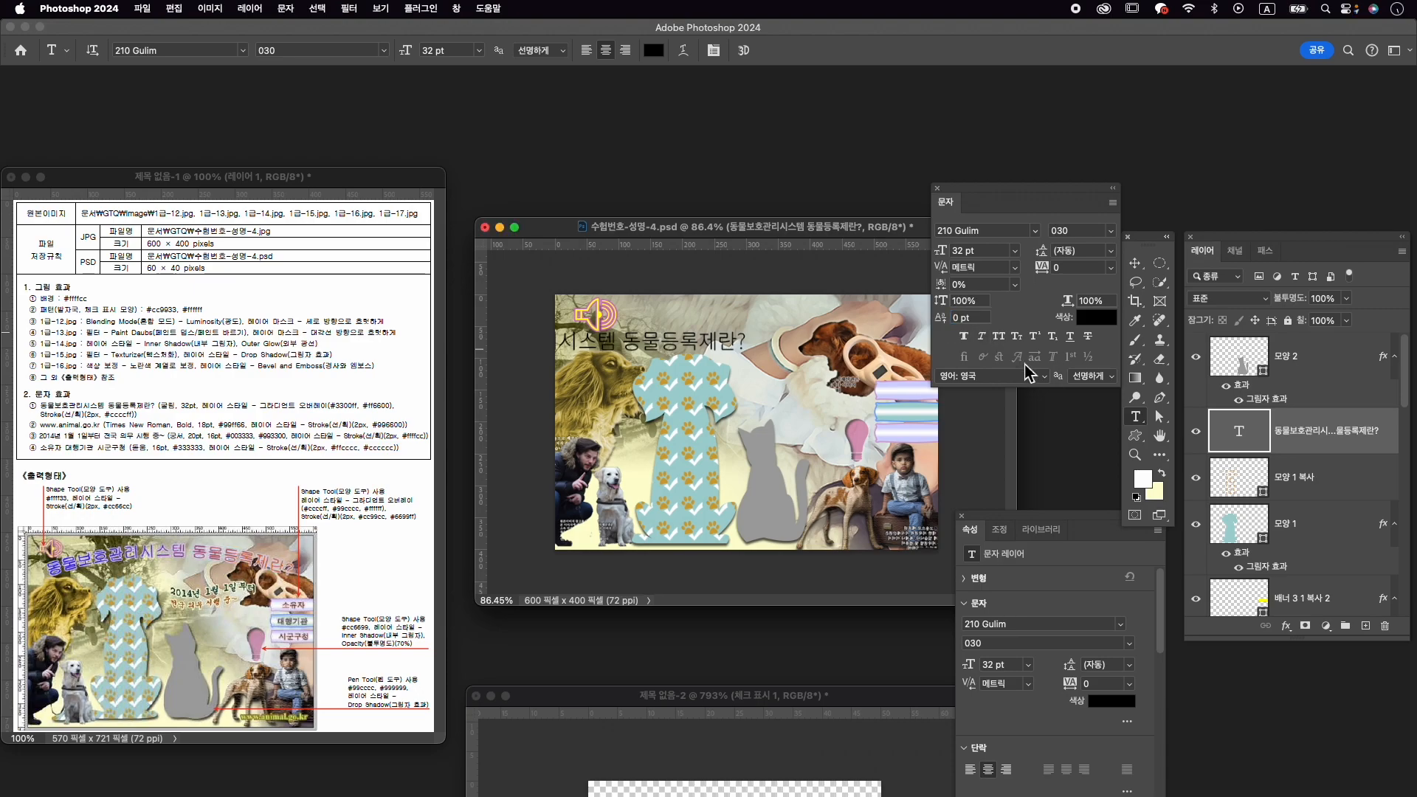
# Add a Gradient Overlay to the title layer and set the gradient's starting colour to #3300ff.
pyautogui.click(1287, 626)
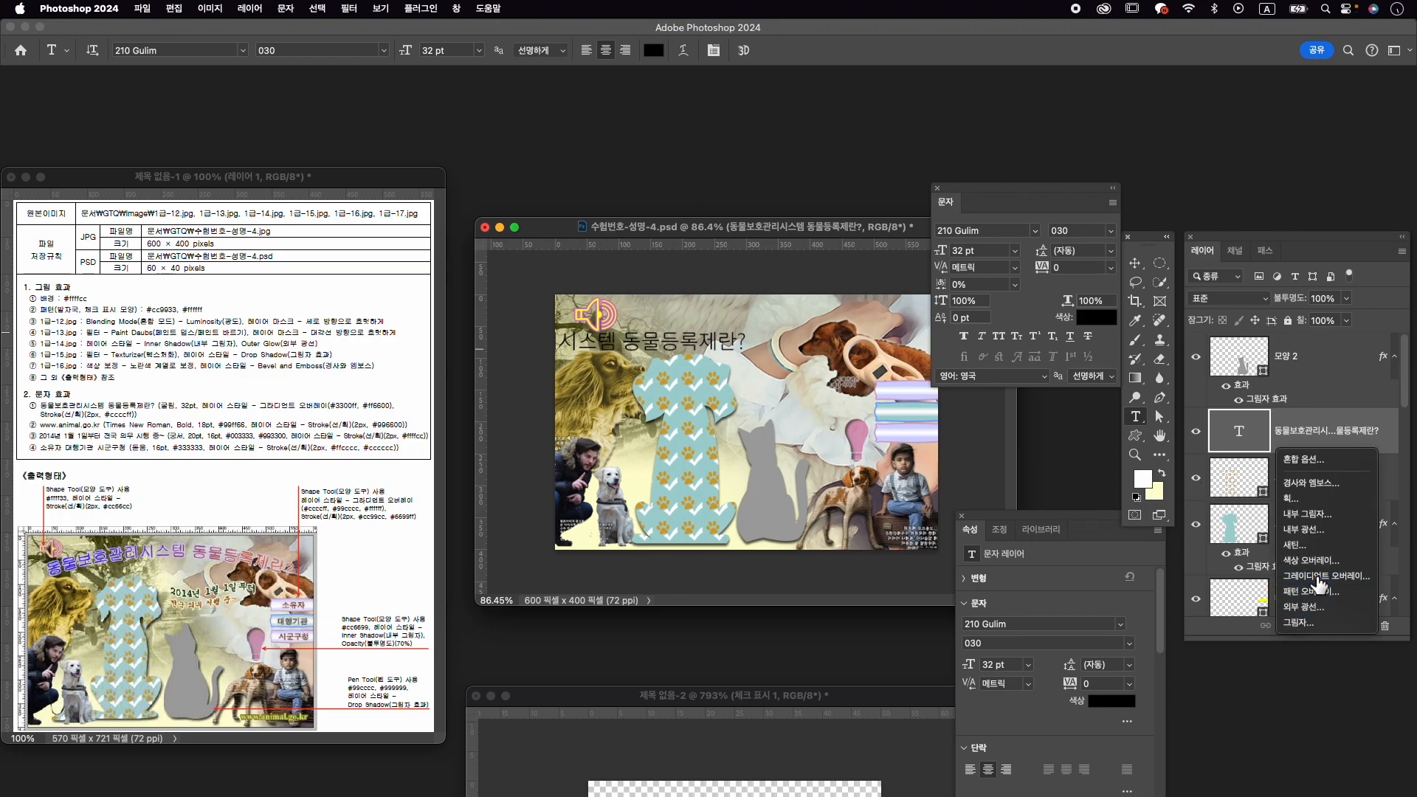
pyautogui.click(1321, 576)
pyautogui.click(1085, 520)
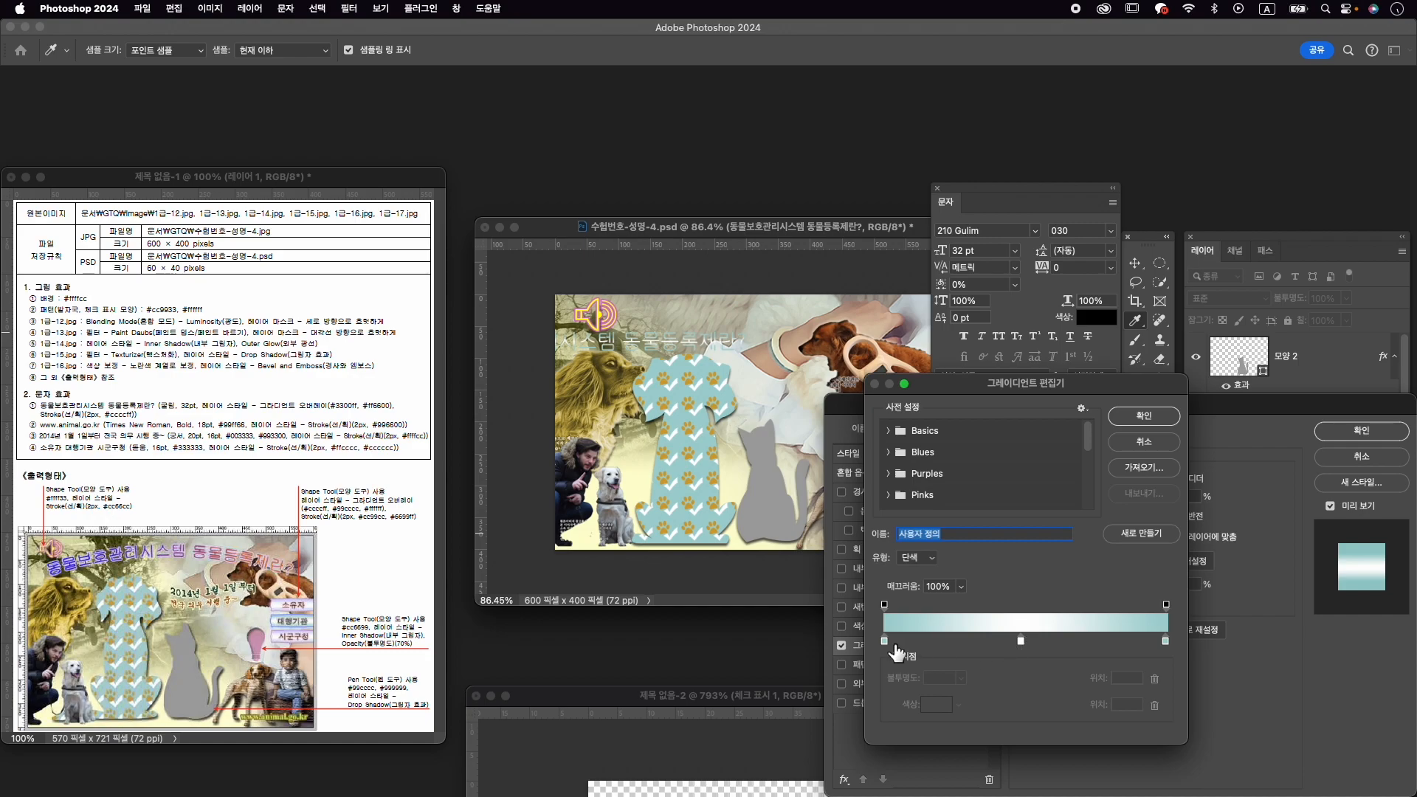
pyautogui.click(885, 641)
pyautogui.doubleClick(886, 642)
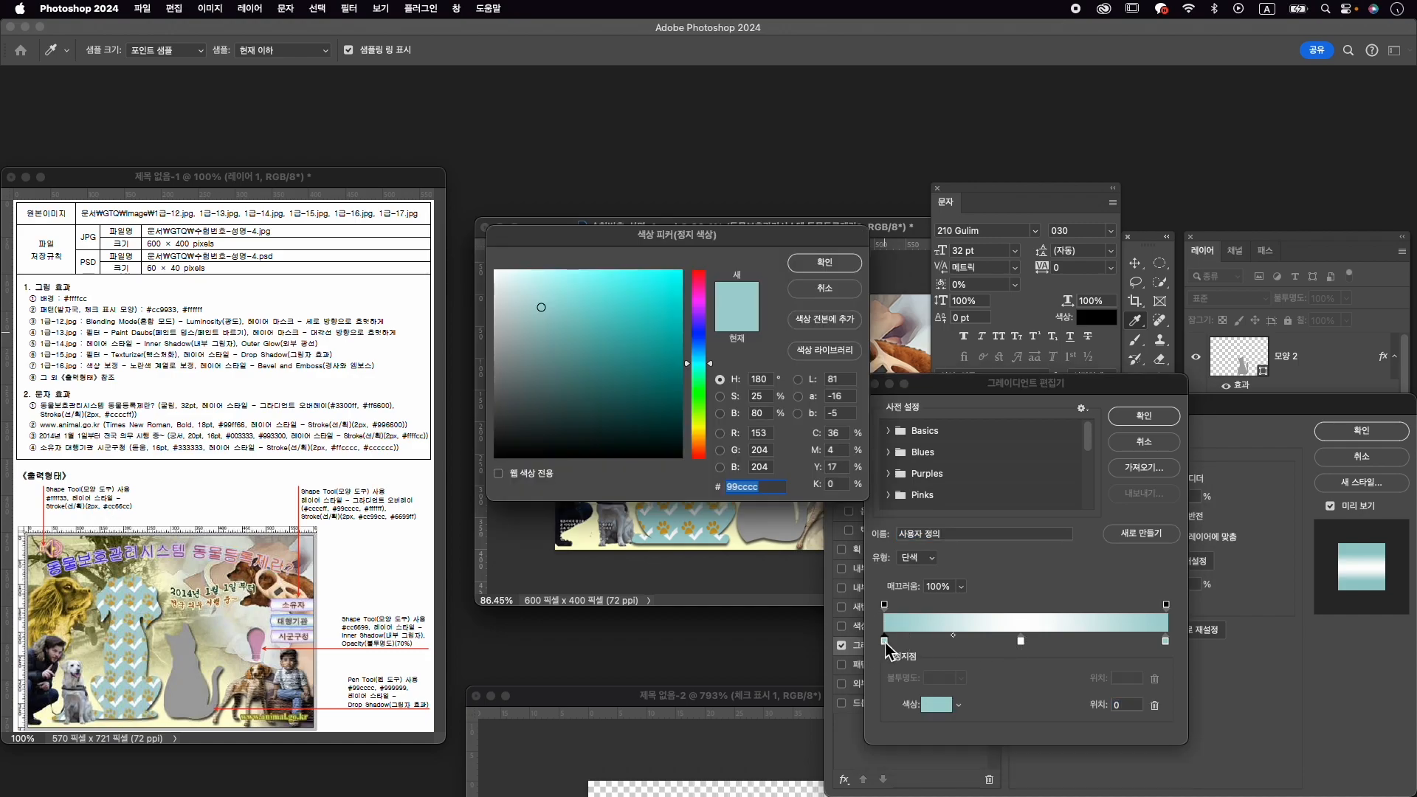
pyautogui.write('33')
pyautogui.write('33ff')
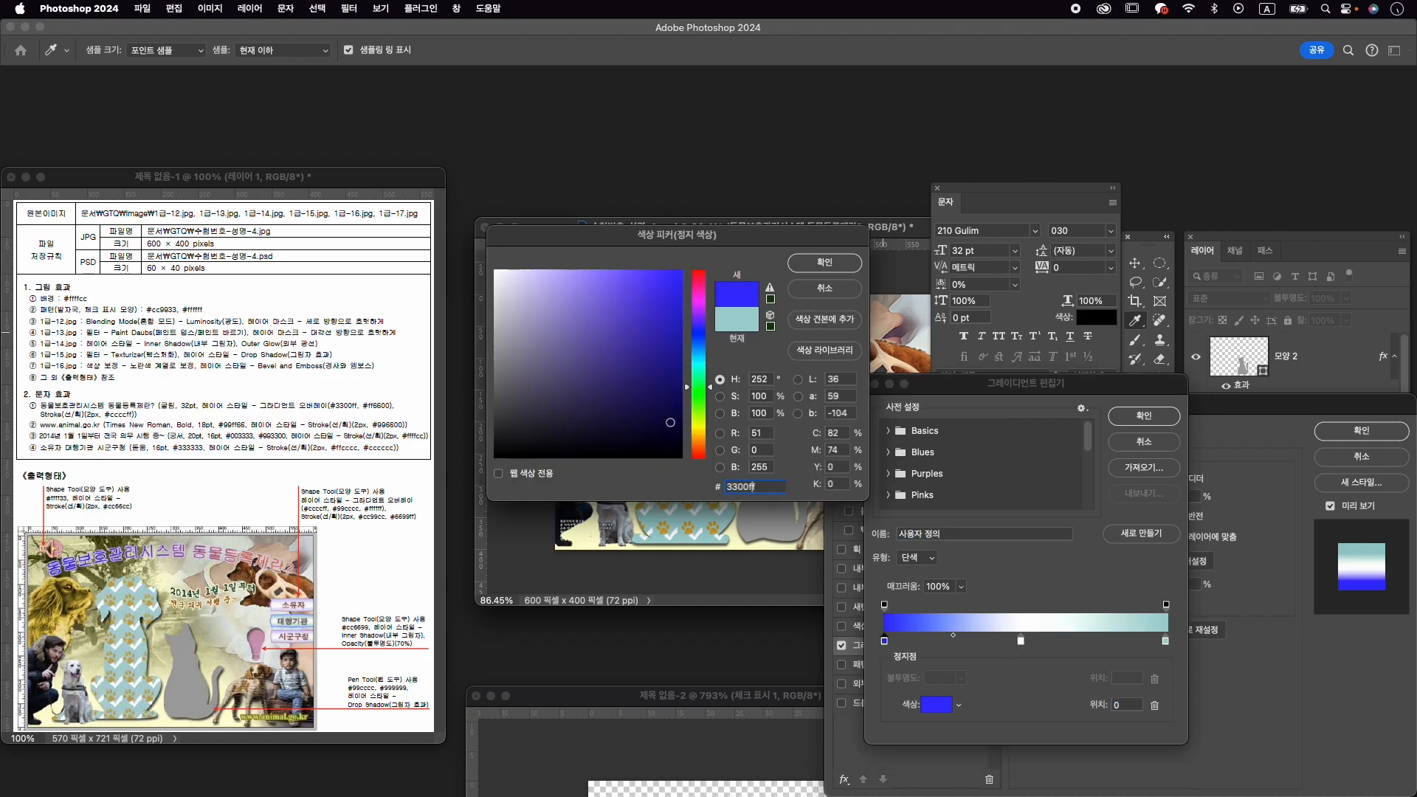
pyautogui.press('Return')
# Remove the gradient's middle colour stop, set its end stop to #ff6600, and accept the gradient.
pyautogui.moveTo(1022, 642); pyautogui.dragTo(1050, 701)
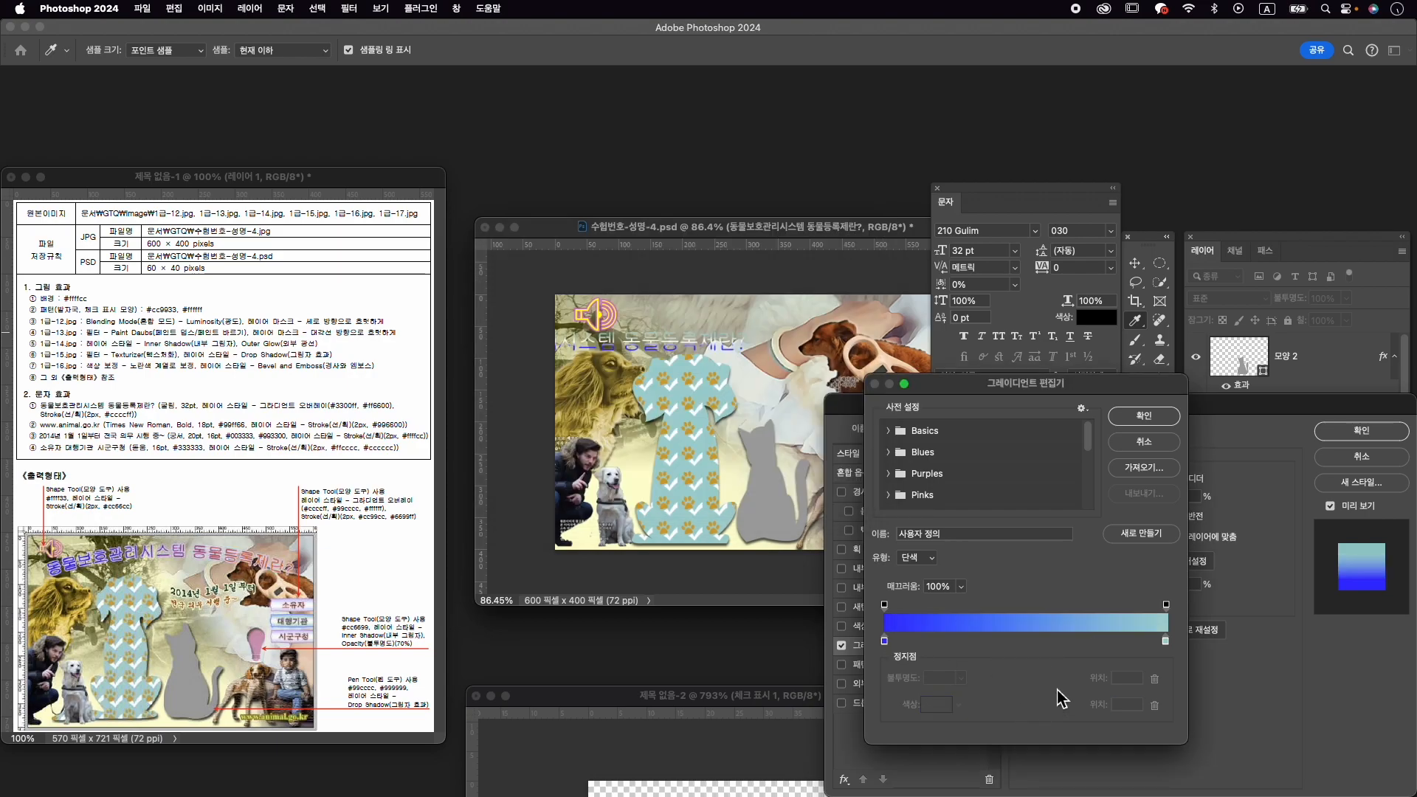
pyautogui.doubleClick(1165, 641)
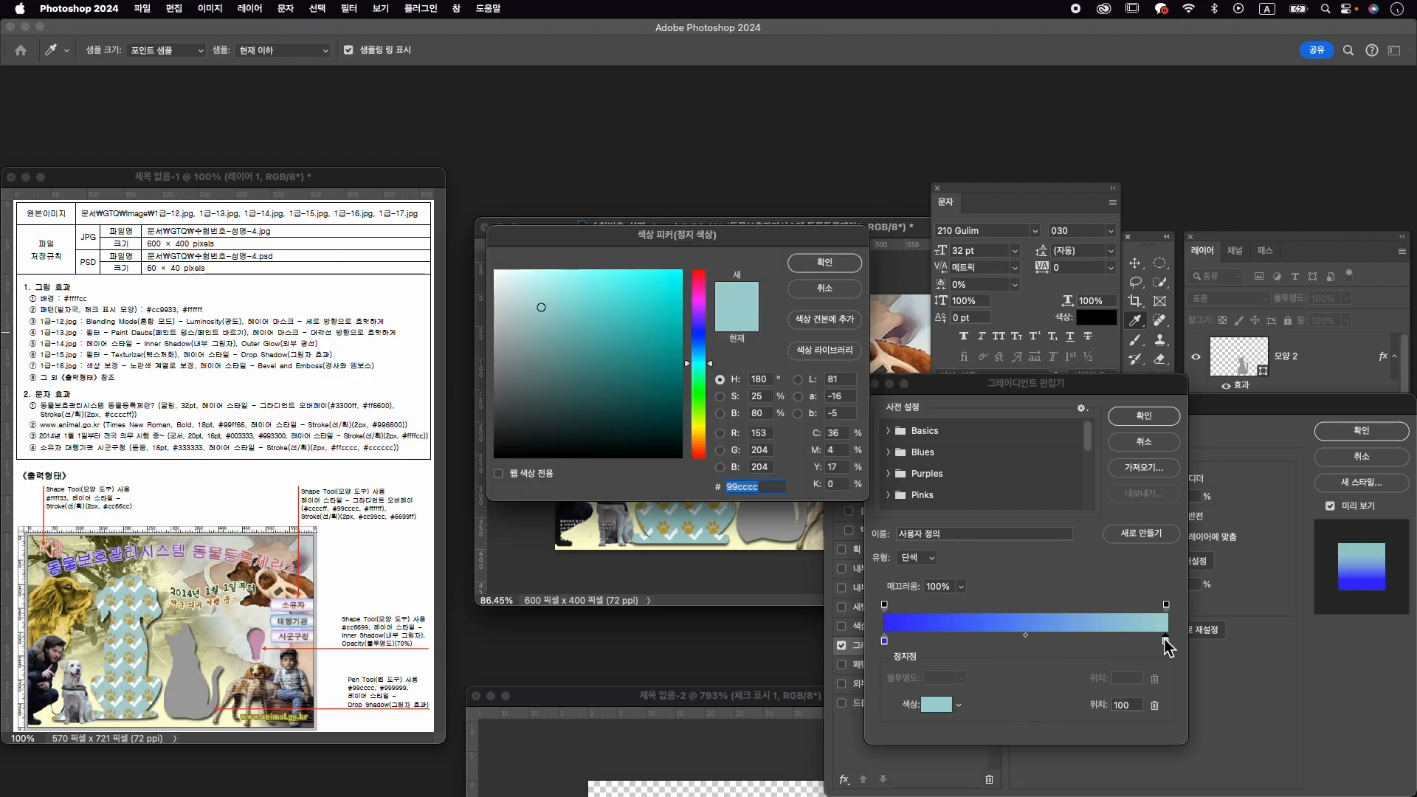
pyautogui.write('ff6600')
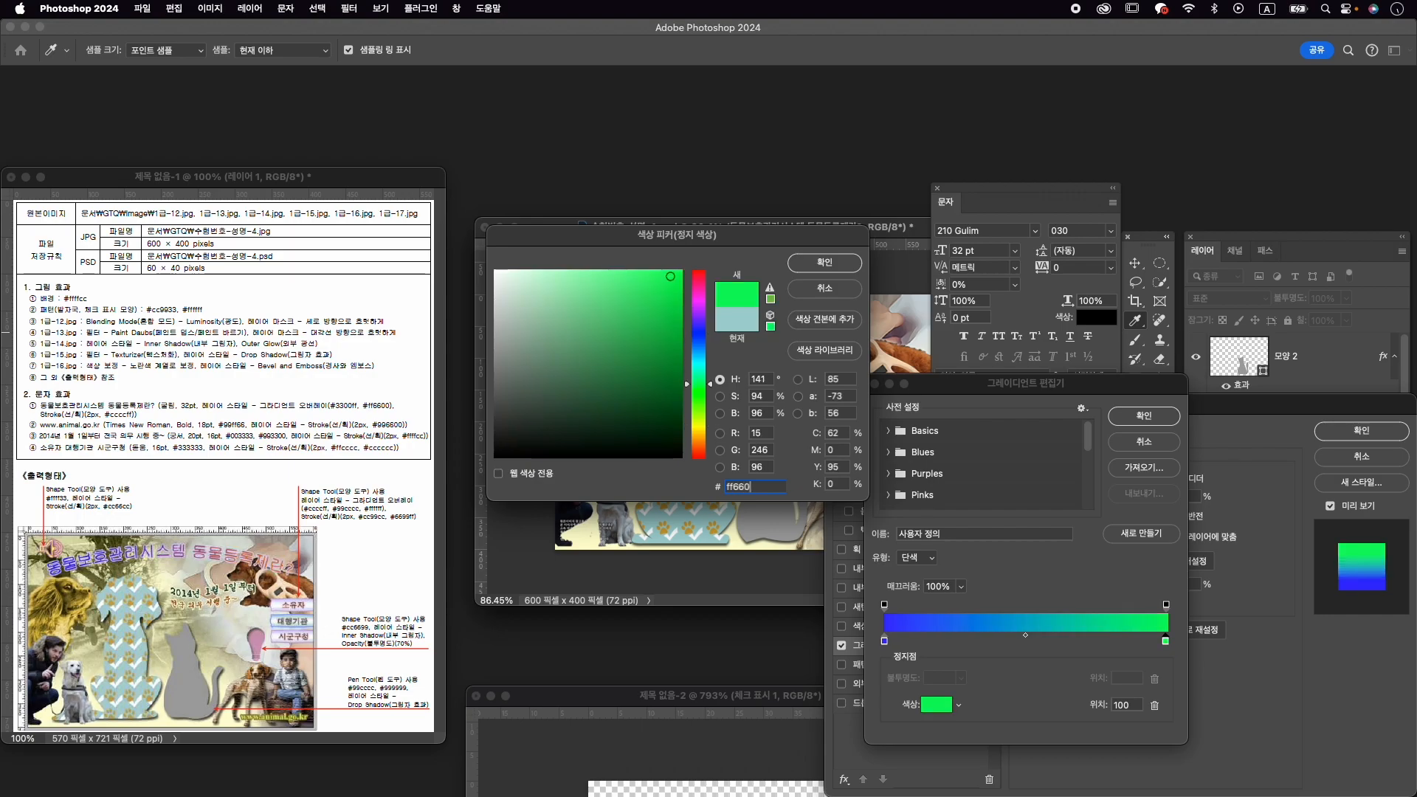
pyautogui.press('Return')
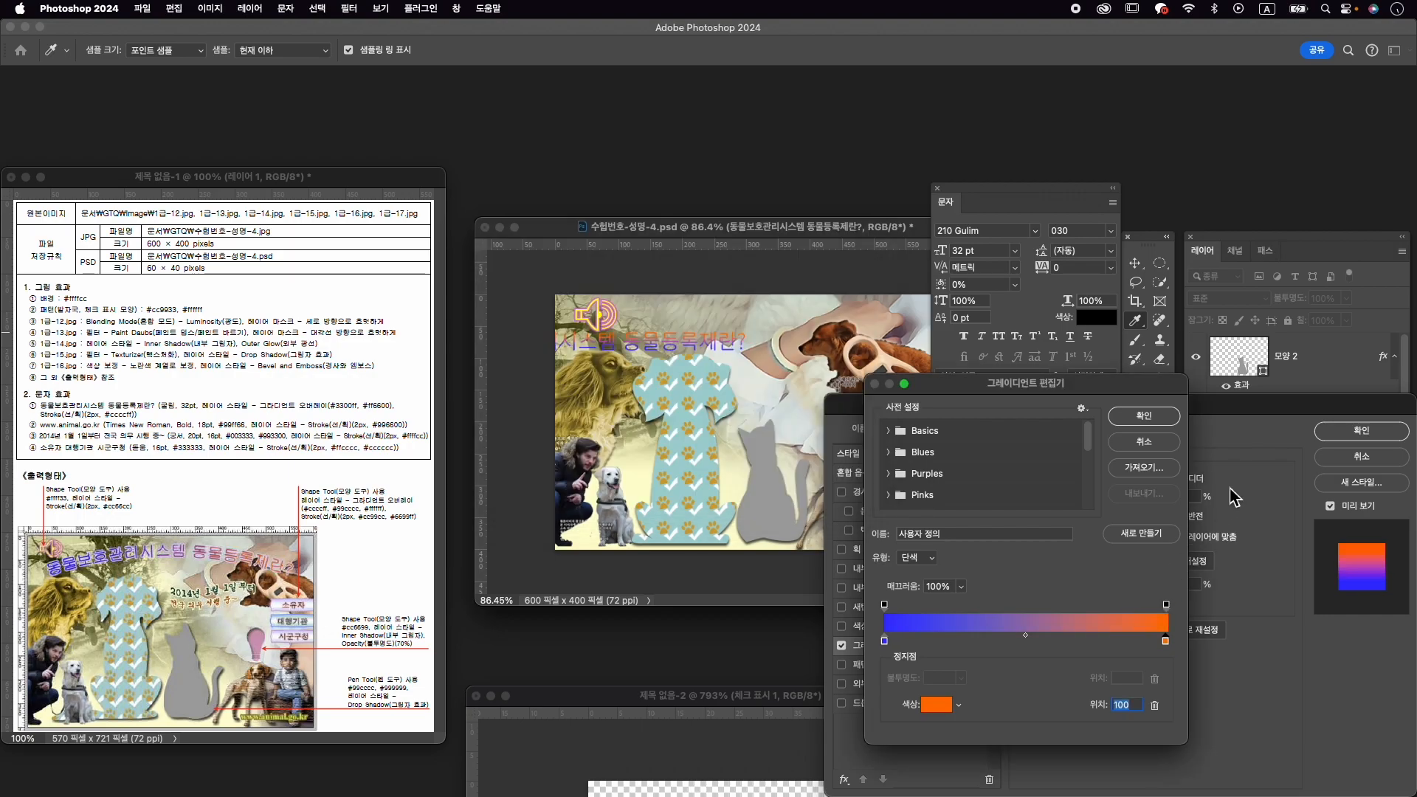
pyautogui.click(1166, 419)
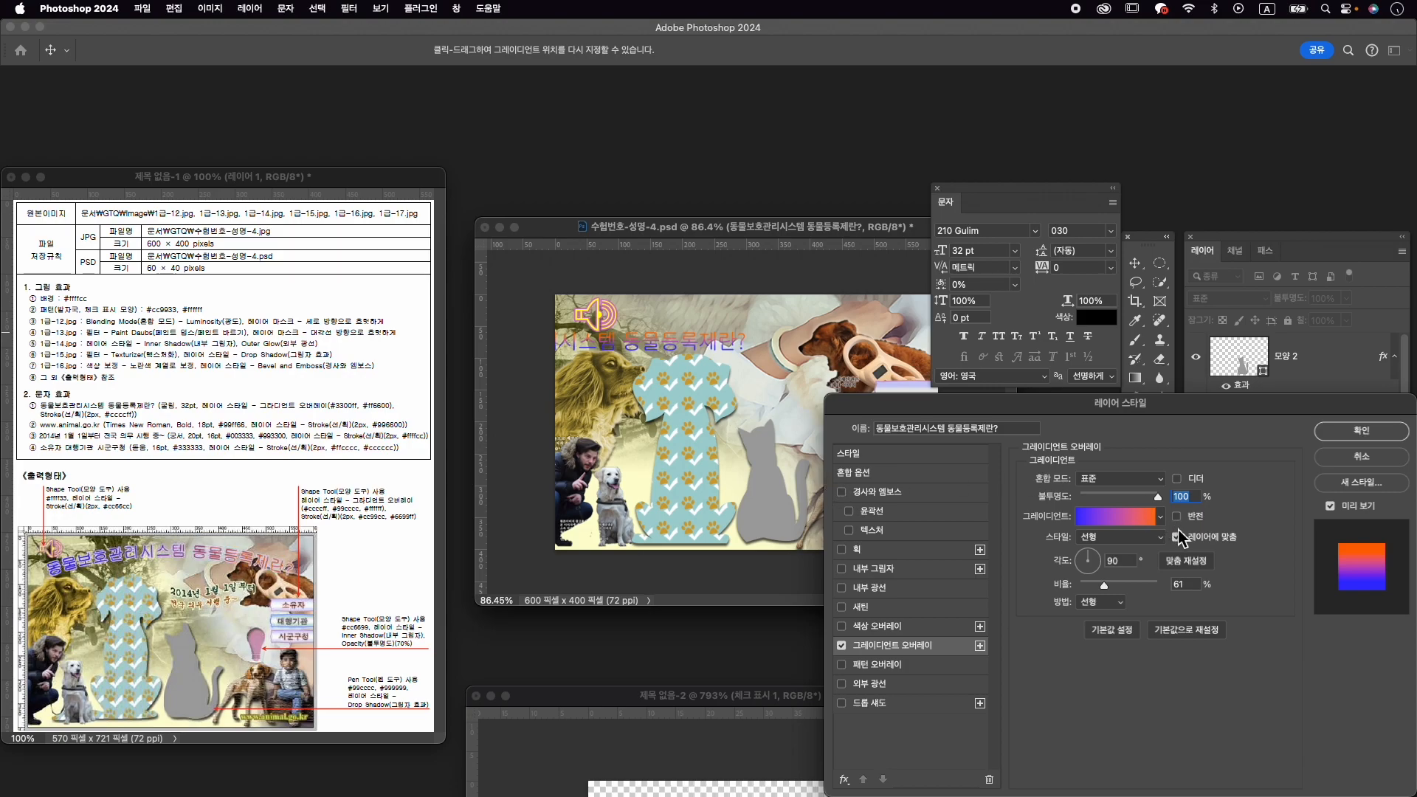
# Set the title's gradient overlay angle to 0° and its scale to about 53%.
pyautogui.click(1104, 562)
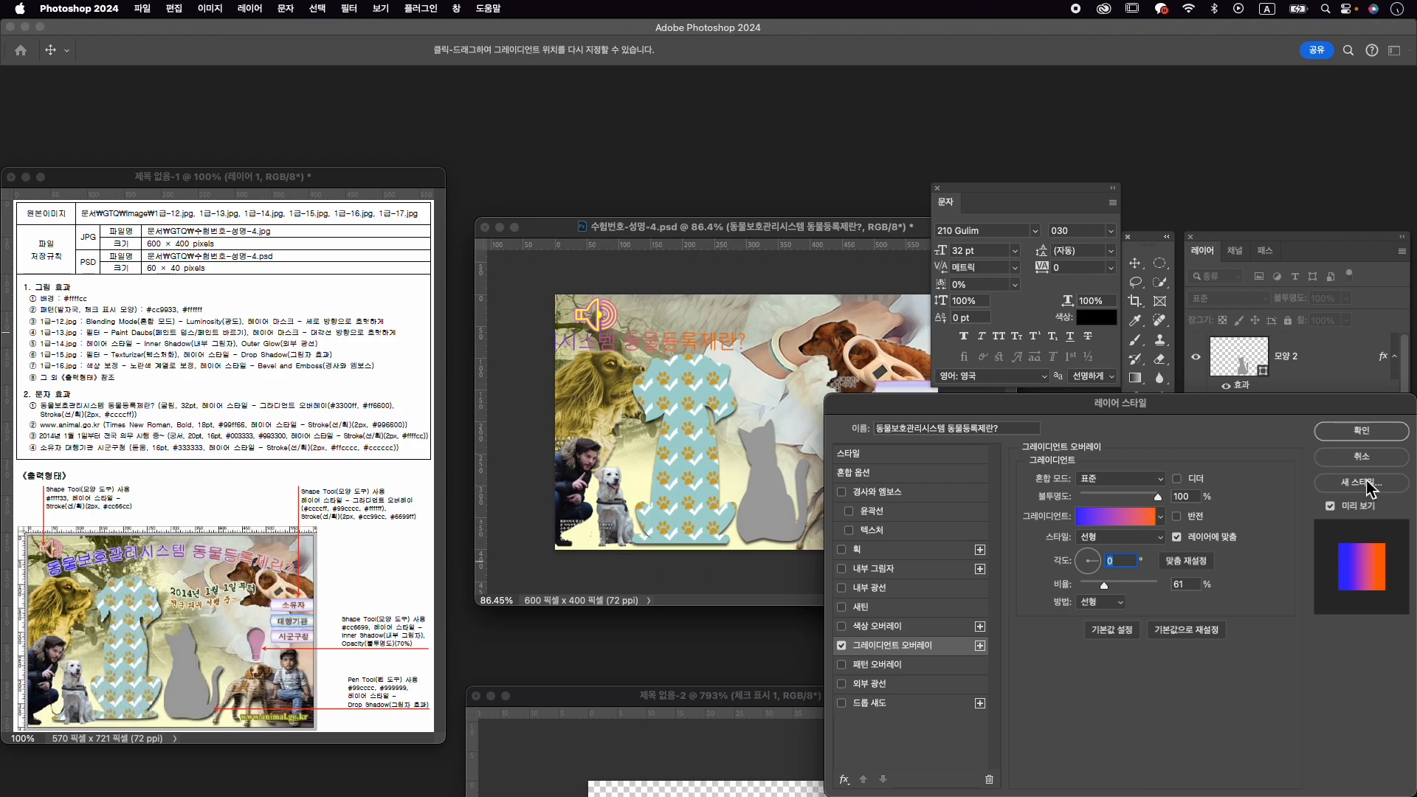
pyautogui.moveTo(1104, 584); pyautogui.dragTo(1100, 588)
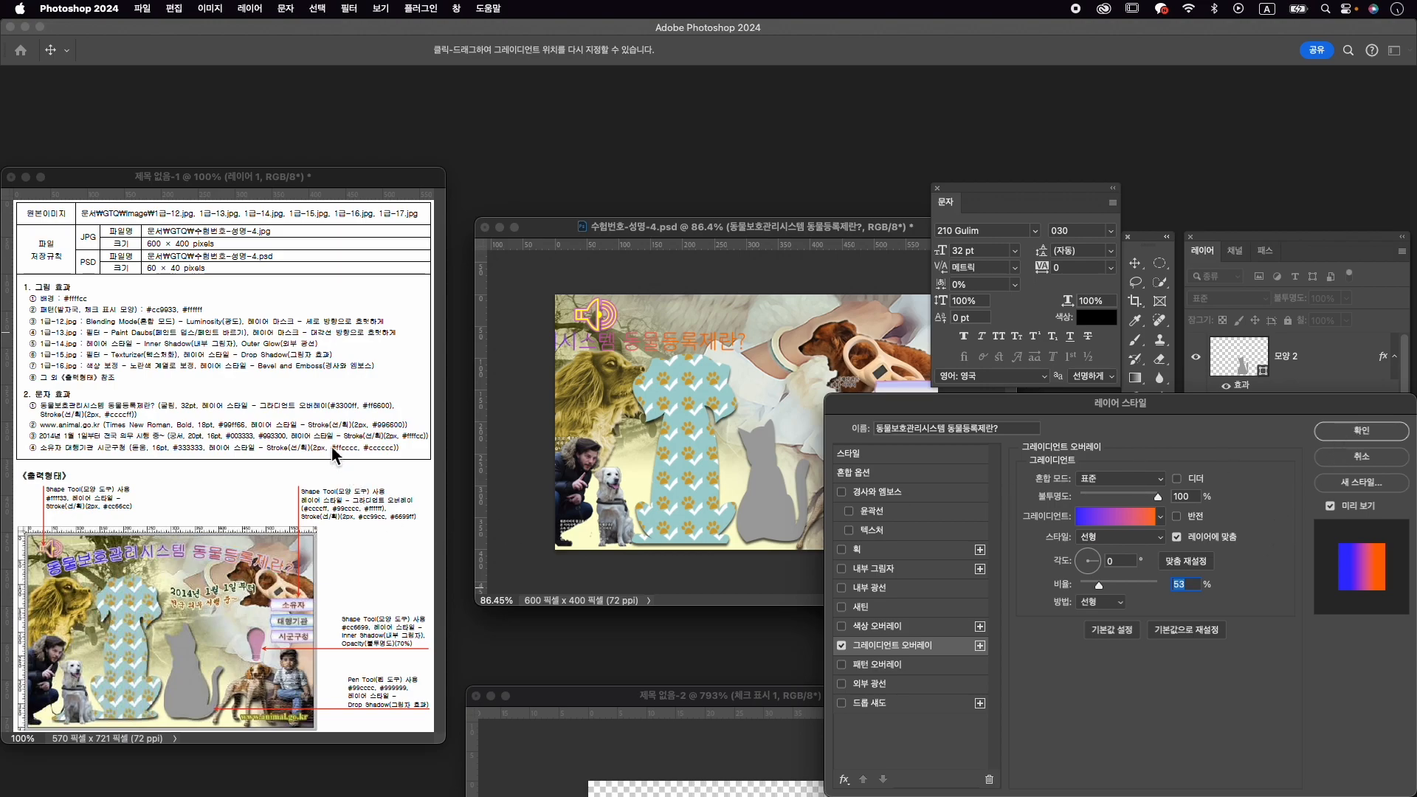
# Add a 2 px outside stroke in #ccccff to the title and apply the layer style.
pyautogui.click(901, 550)
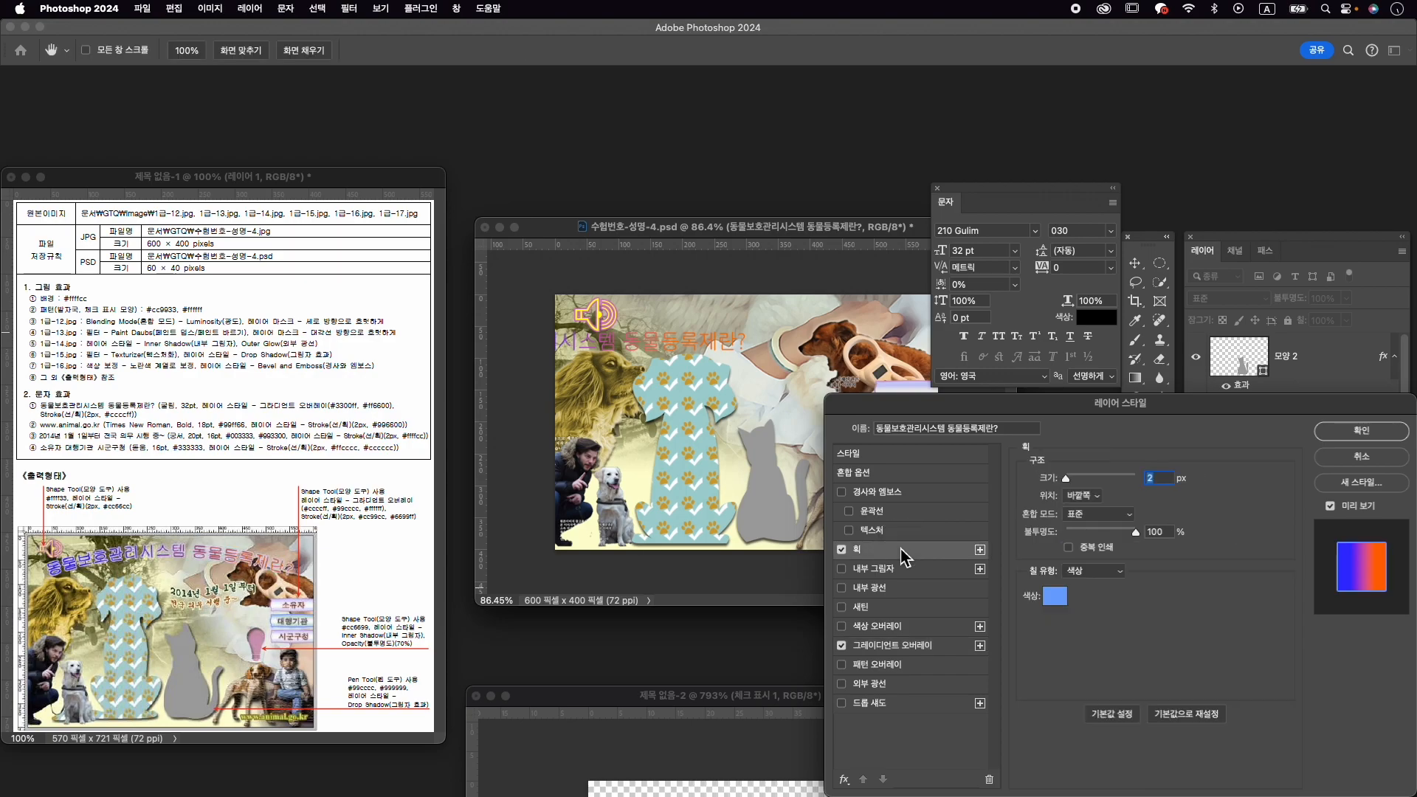
pyautogui.click(1055, 596)
pyautogui.write('ccccff')
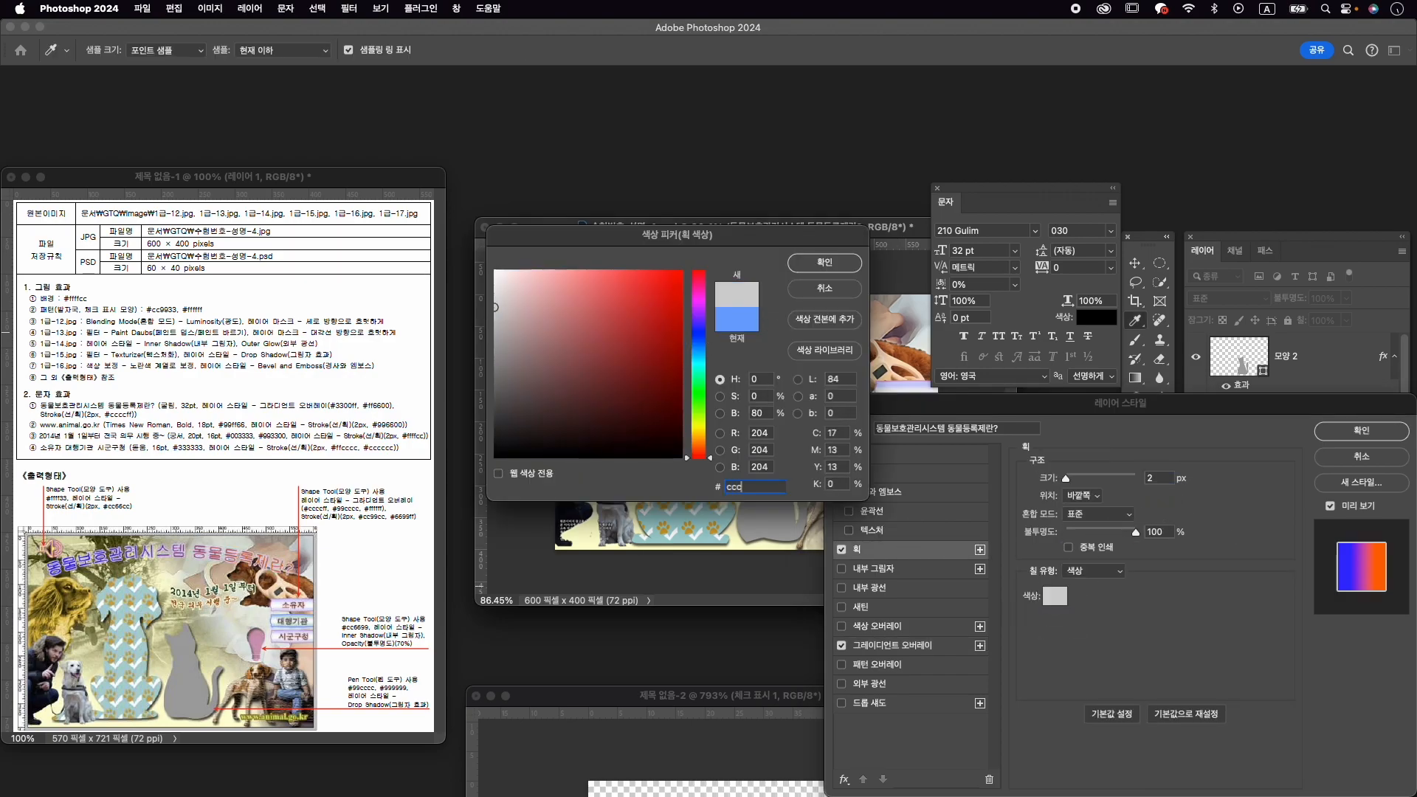
pyautogui.press('Return')
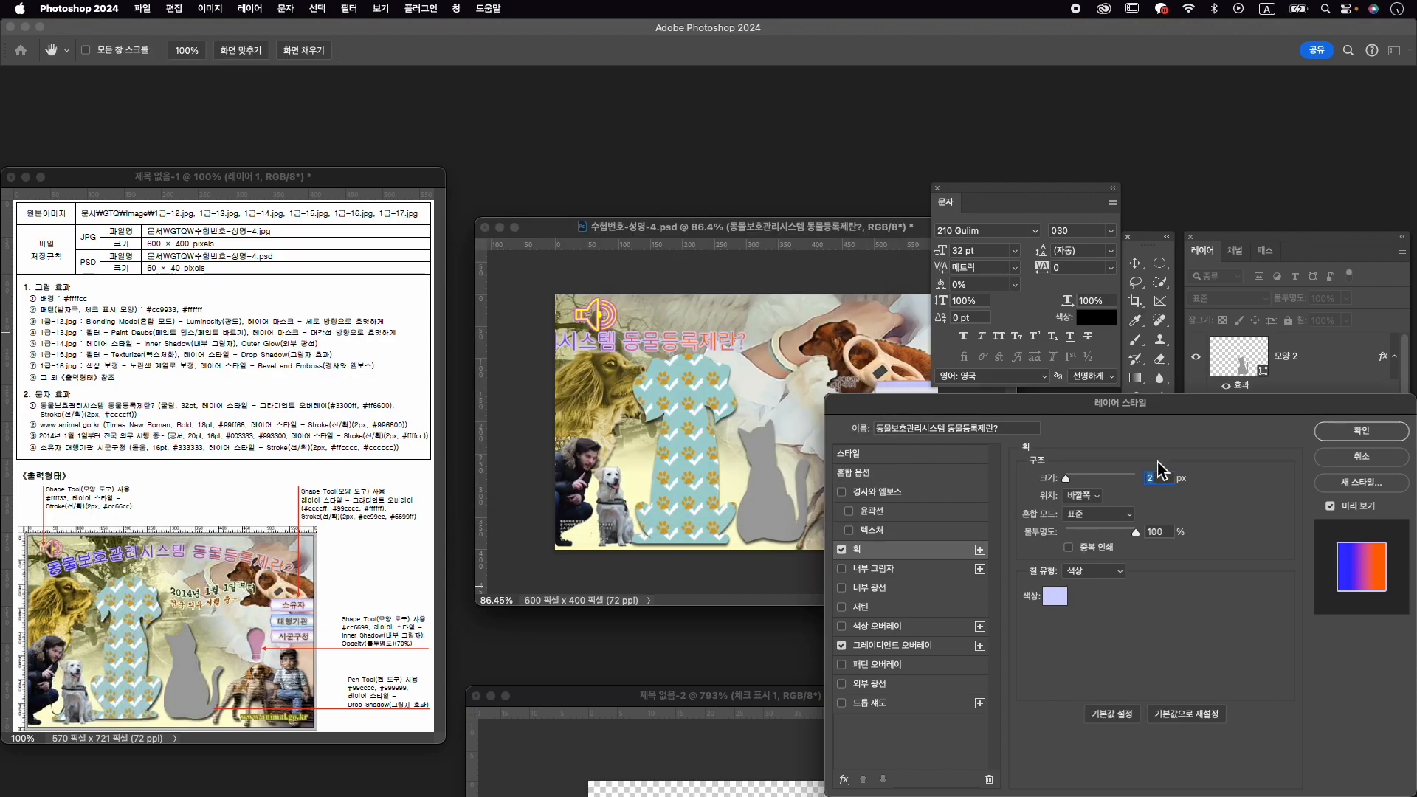
pyautogui.click(1362, 430)
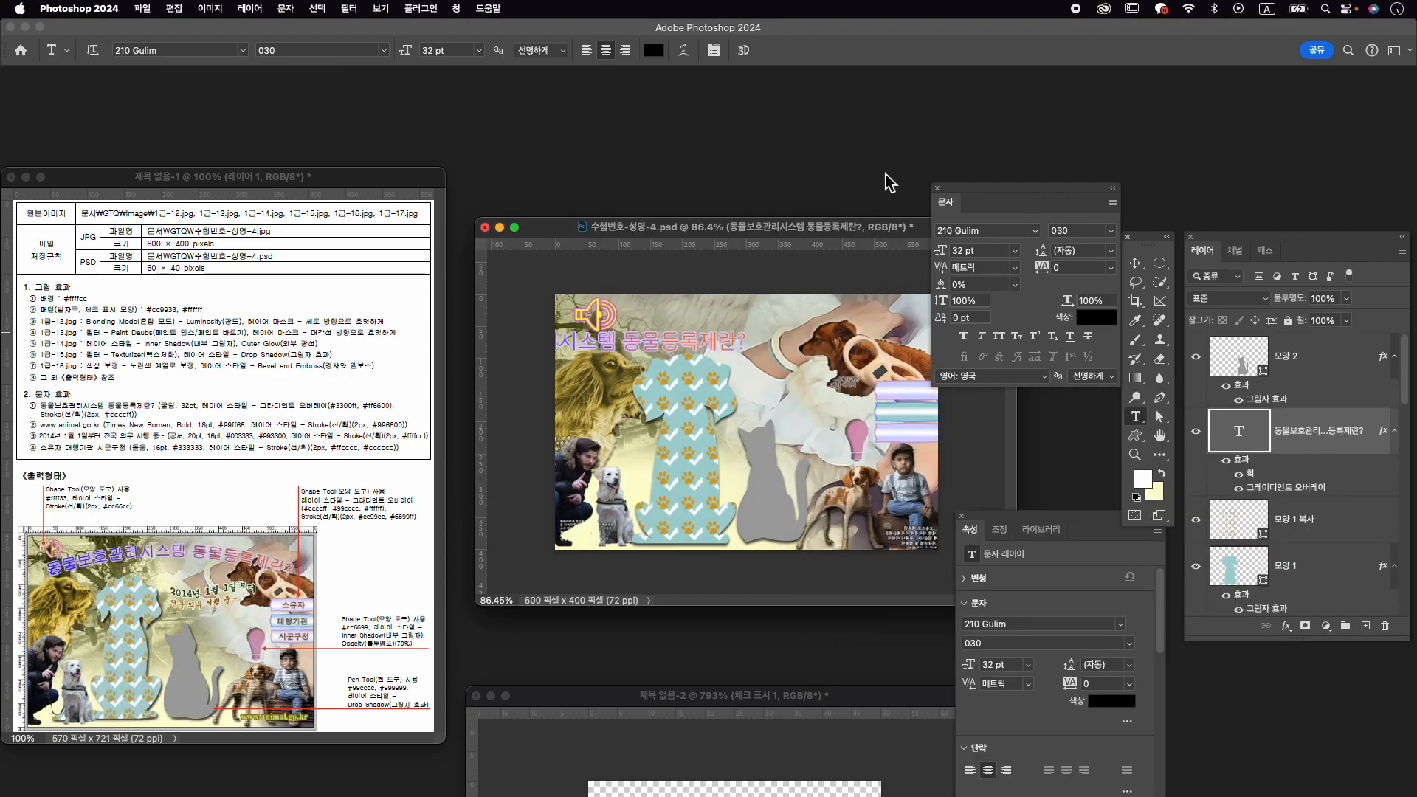
# Warp the title text with the 부채꼴 (Arc) style, using a gentle upward bend.
pyautogui.click(687, 51)
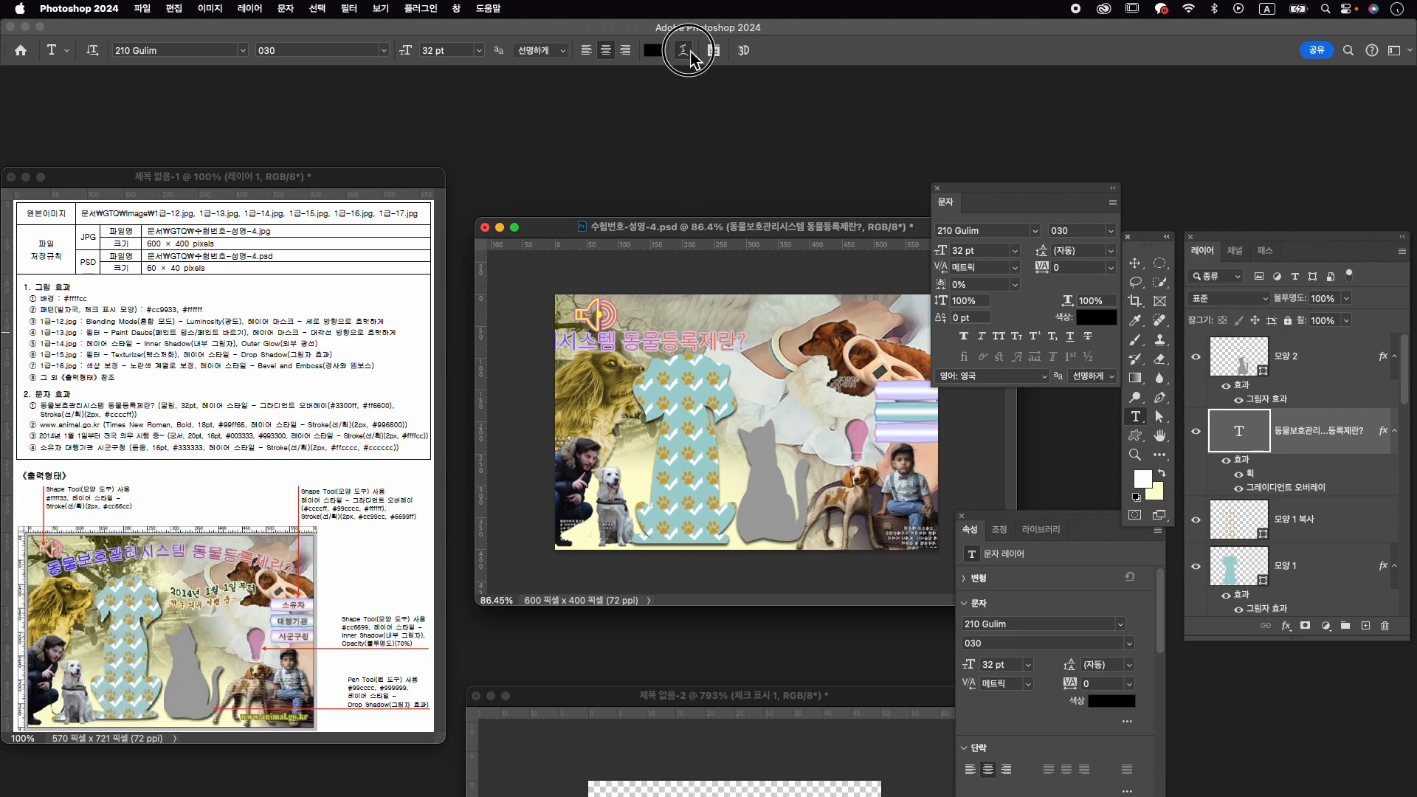
pyautogui.click(1021, 153)
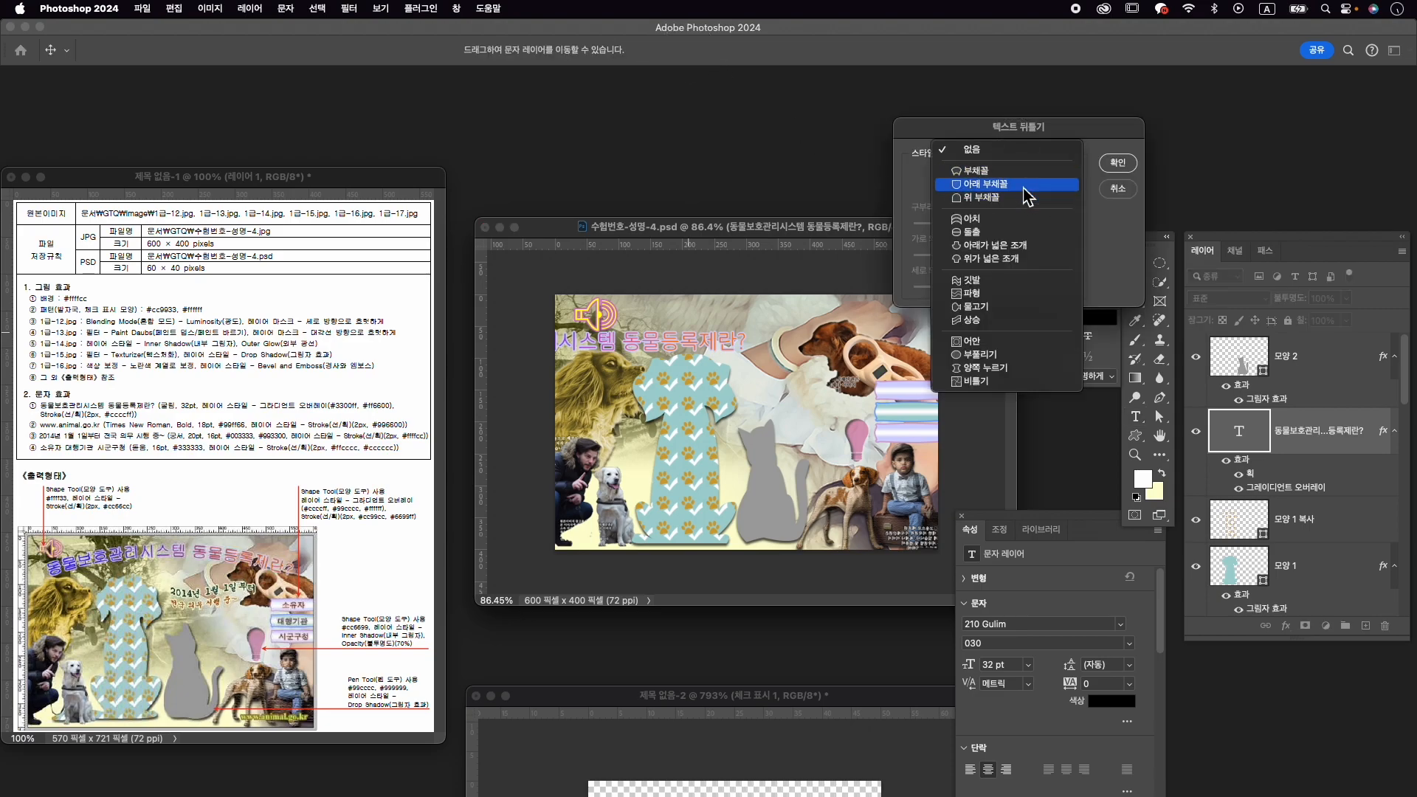
pyautogui.click(1020, 174)
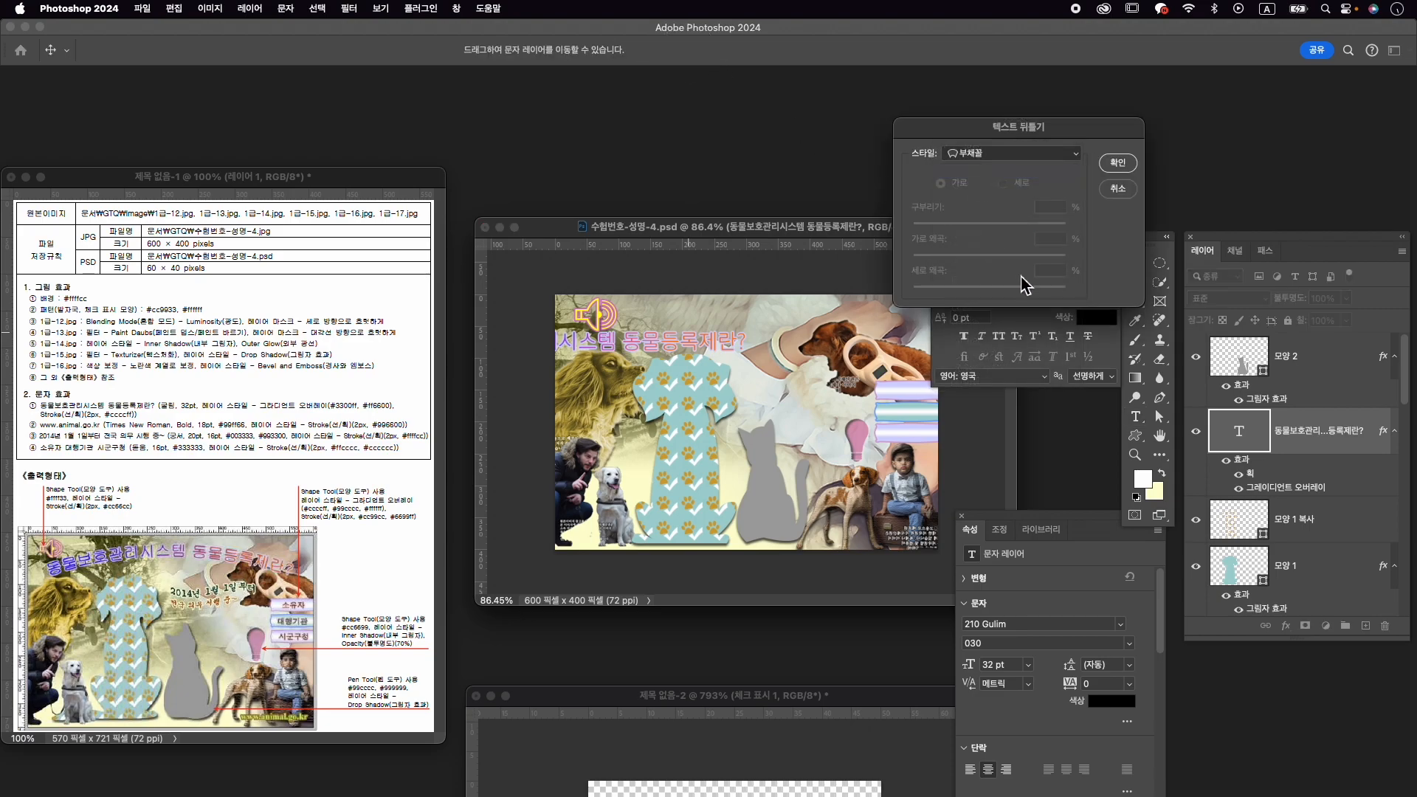
pyautogui.moveTo(1027, 225)
pyautogui.mouseDown()
pyautogui.moveTo(1007, 240)
pyautogui.moveTo(1012, 225)
pyautogui.mouseUp()
pyautogui.click(1118, 162)
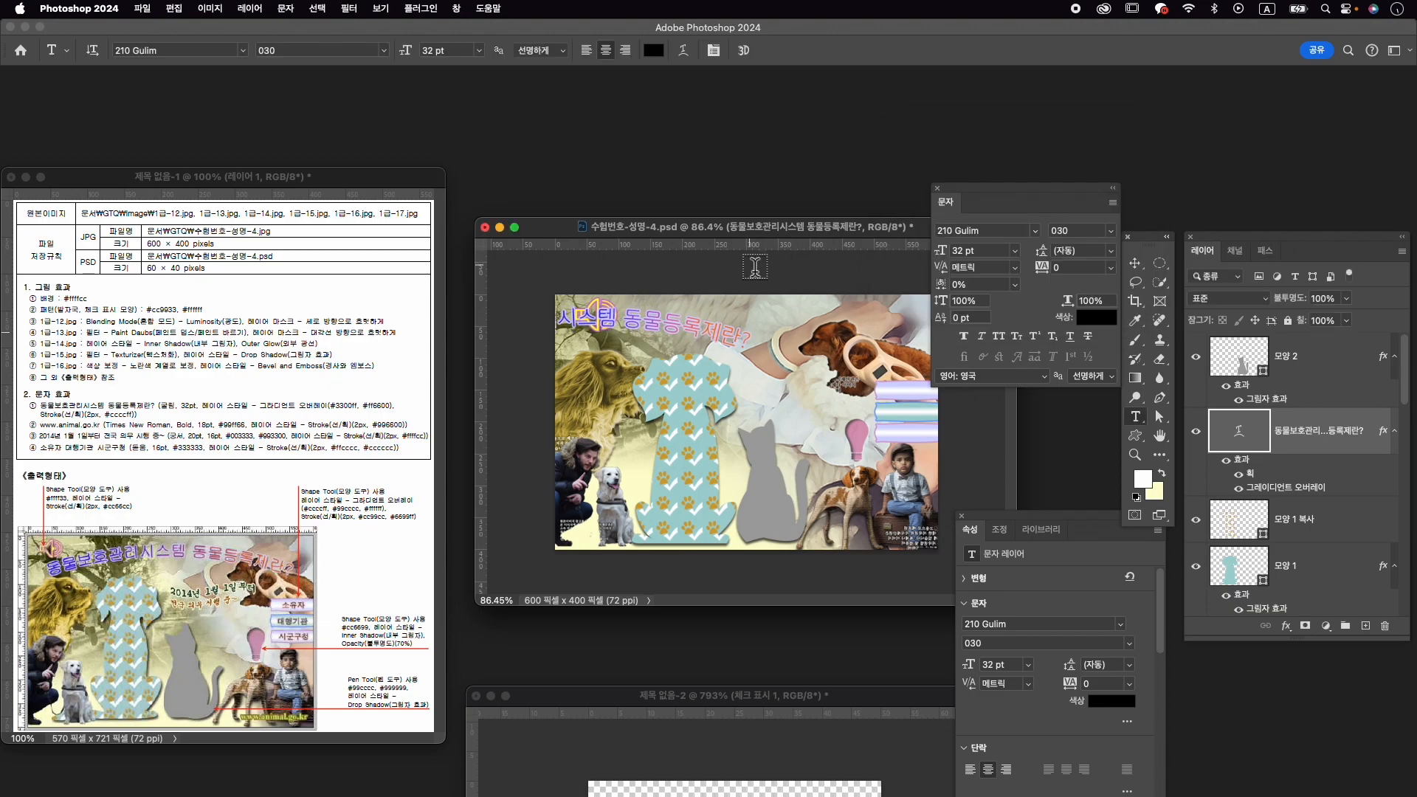
# Move the warped title fully into the canvas, centred at about X 299 px, Y 53 px.
pyautogui.press('super+t')
pyautogui.moveTo(662, 334); pyautogui.dragTo(815, 338)
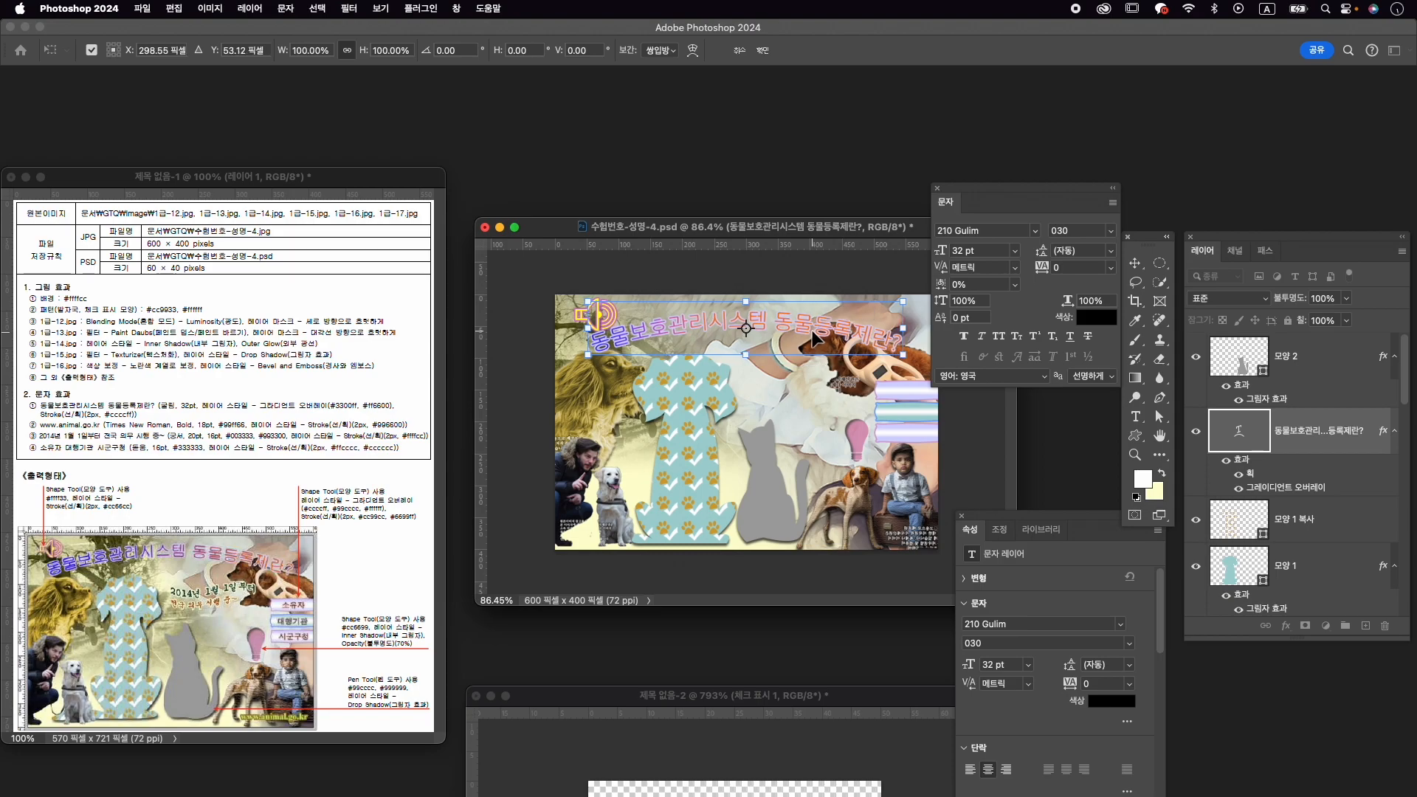
pyautogui.press('Return')
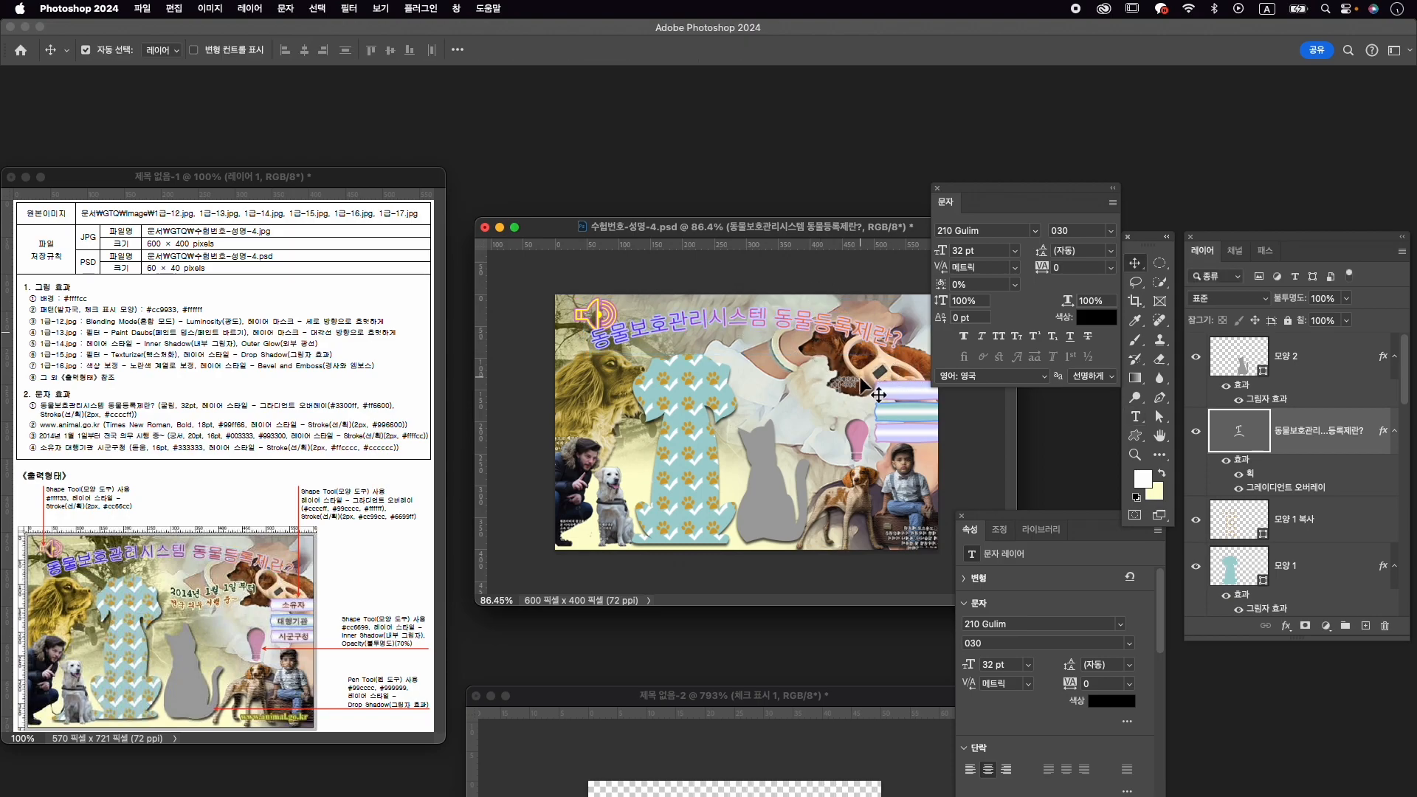
# Scale the dog image on layer 1-14 down proportionally to about 94%.
pyautogui.keyDown('super'); pyautogui.click(835, 359); pyautogui.keyUp('super')
pyautogui.press('super+t')
pyautogui.moveTo(771, 297); pyautogui.dragTo(781, 304)
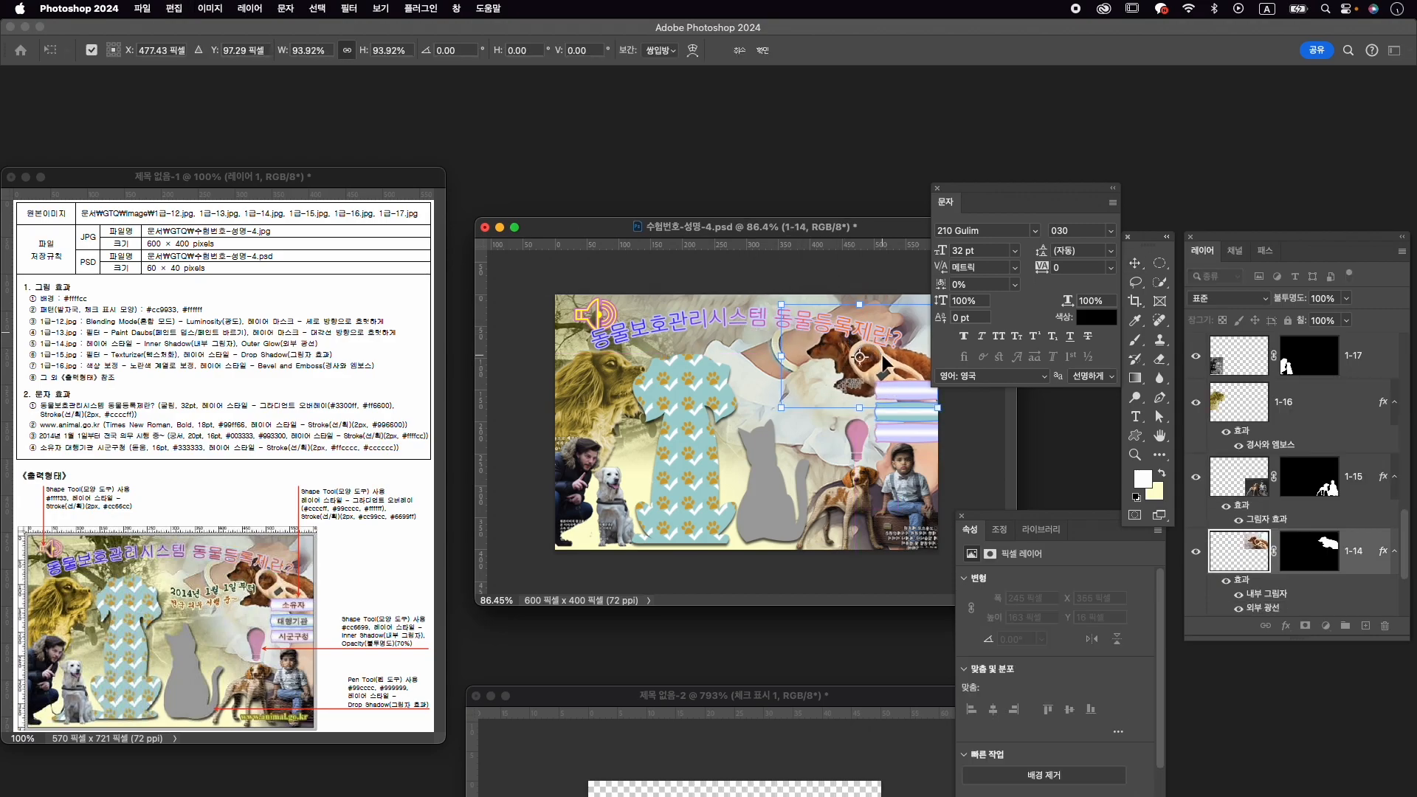
pyautogui.press('Return')
# Shrink the speaker icon to about 50 × 39 px and nudge it clear of the title in the canvas's upper-left corner.
pyautogui.click(612, 313)
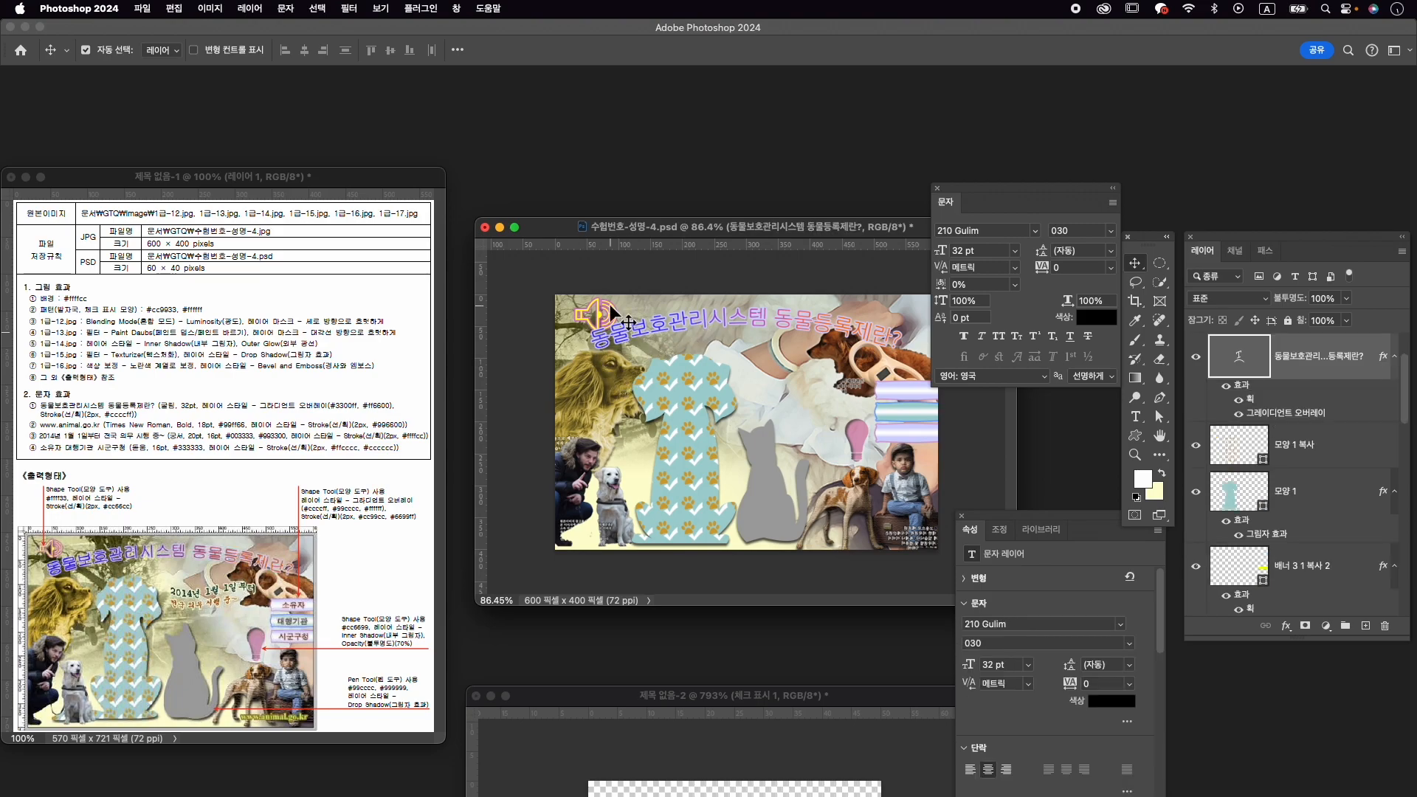
pyautogui.keyDown('super'); pyautogui.click(580, 319); pyautogui.keyUp('super')
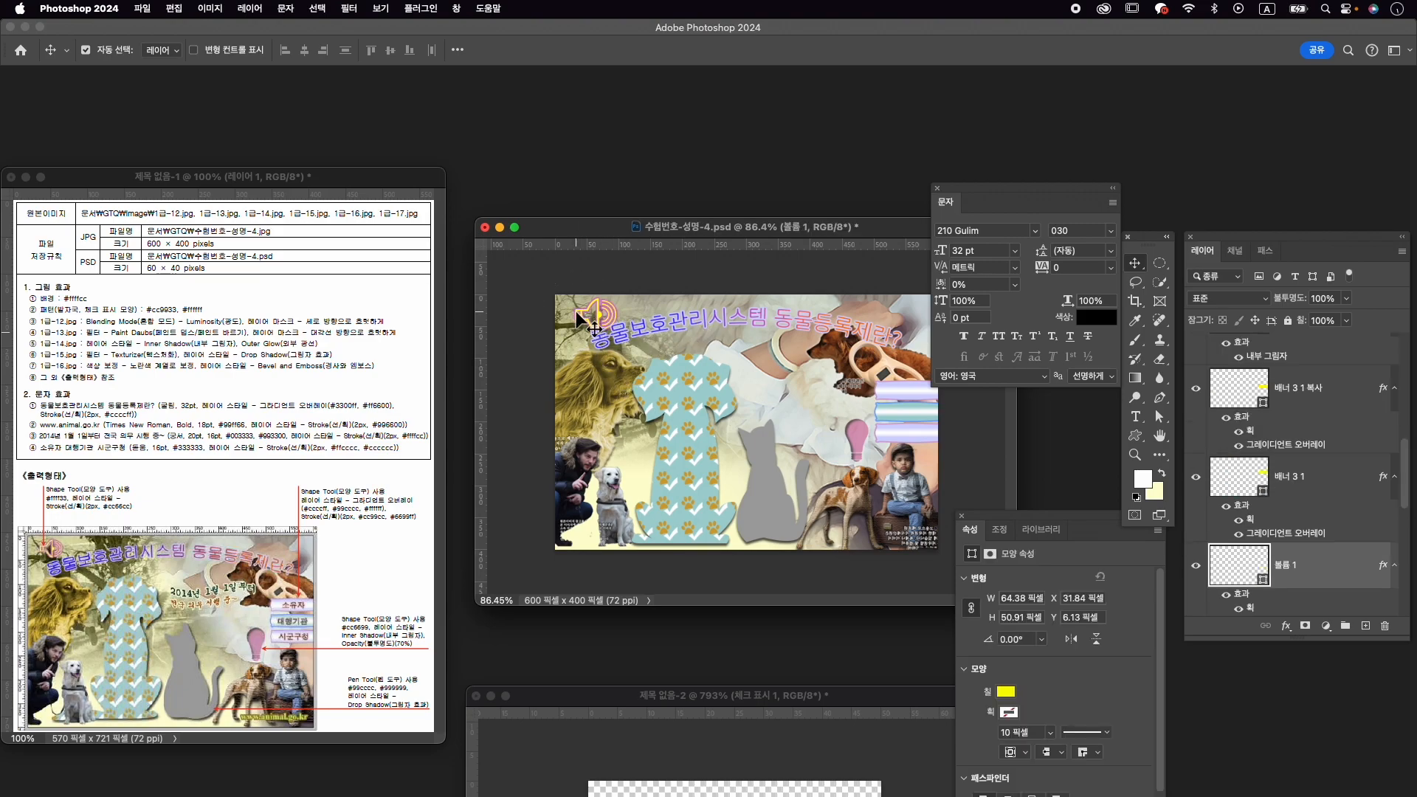
pyautogui.press('super+t')
pyautogui.moveTo(610, 332); pyautogui.dragTo(608, 330)
pyautogui.press('Return')
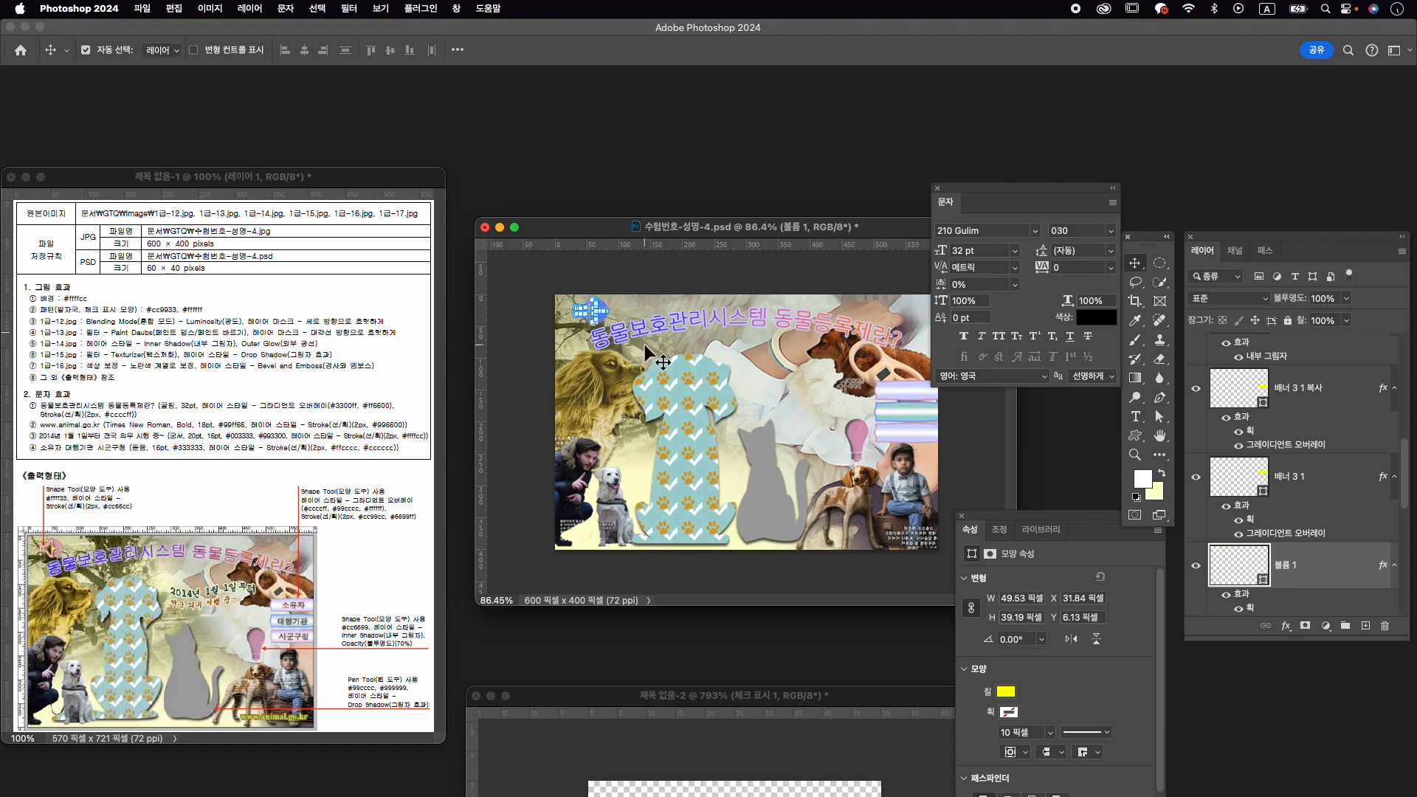
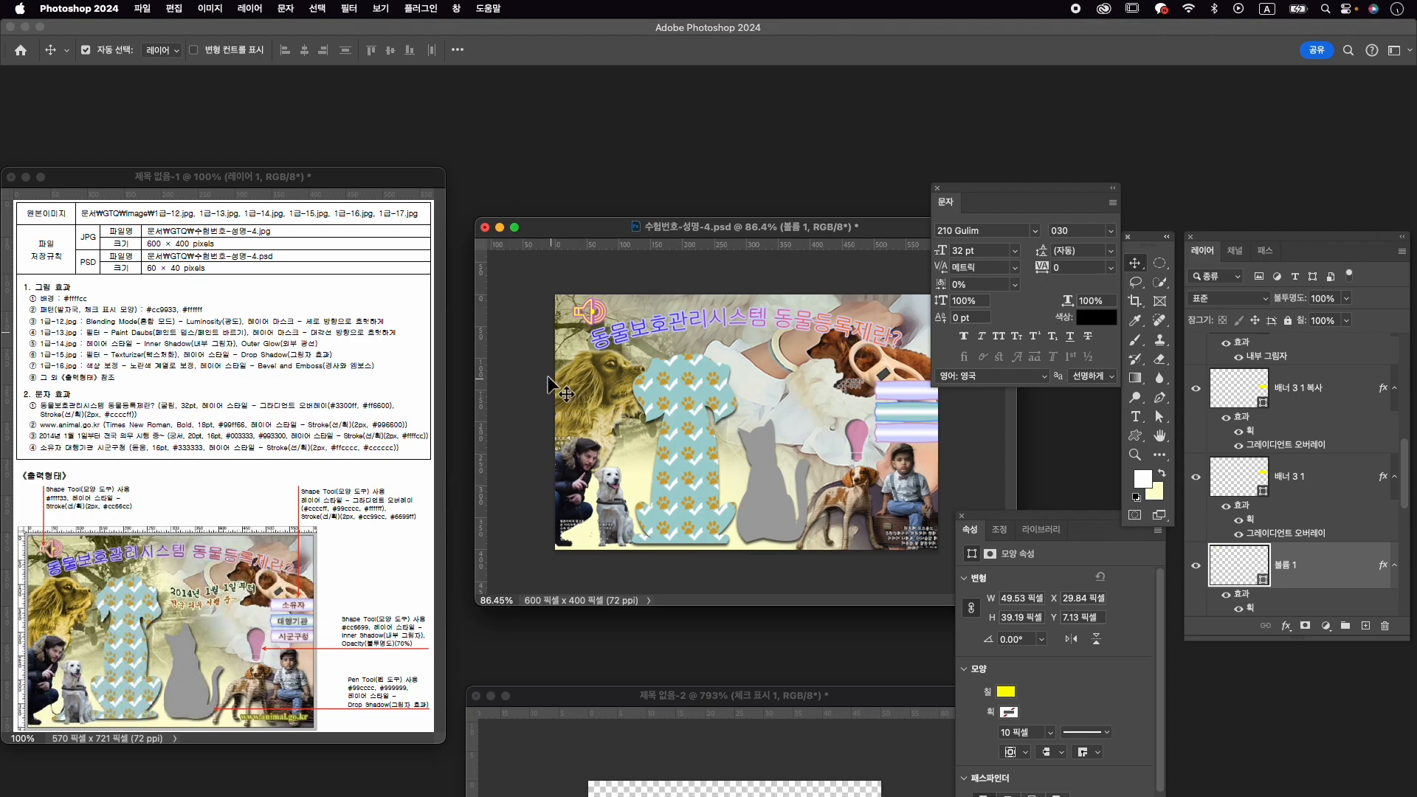
# Redraw the diagonal gradient on layer 1-13's mask, running from the upper-right dog down toward the cat shape, to fade more of the photo.
pyautogui.click(560, 327)
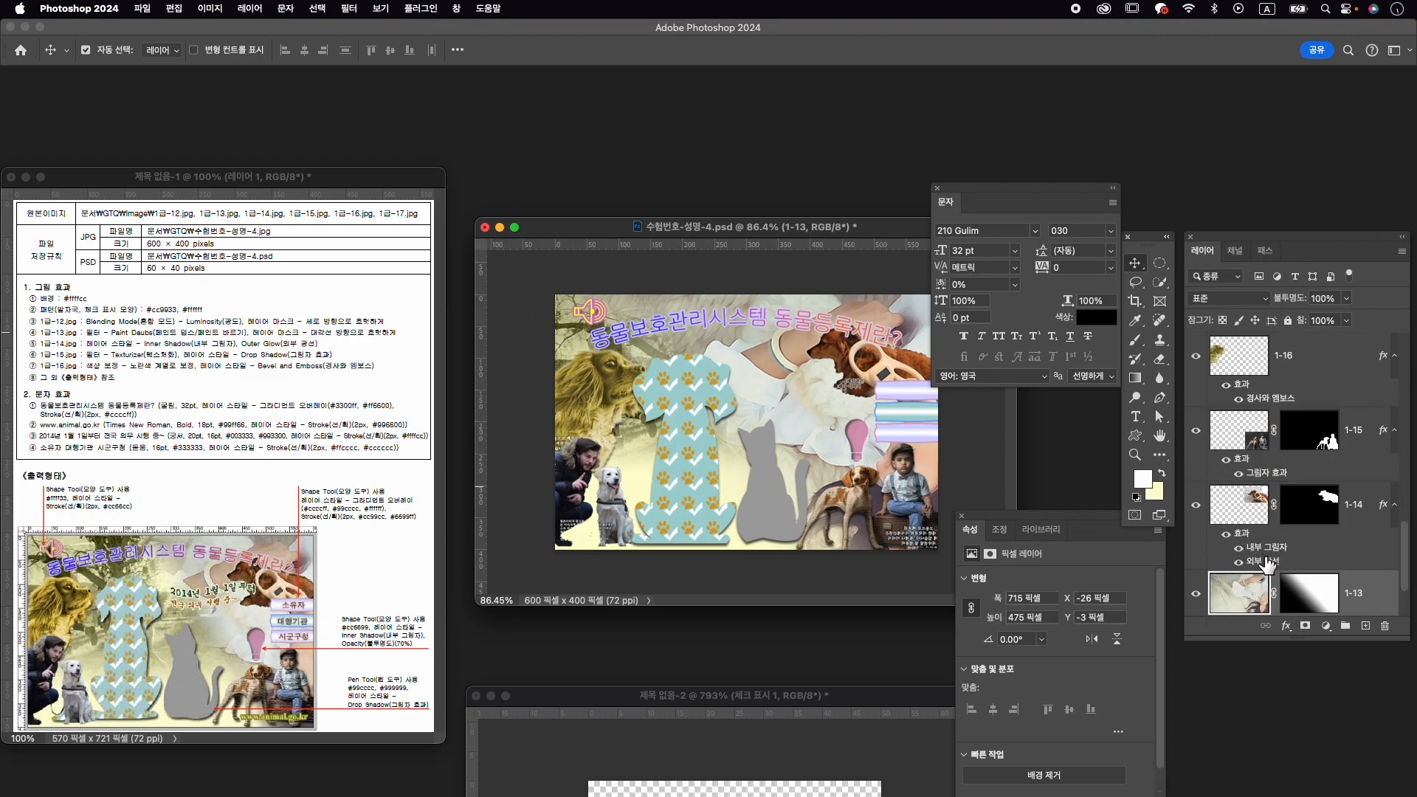
pyautogui.scroll(-2, 1275, 590)
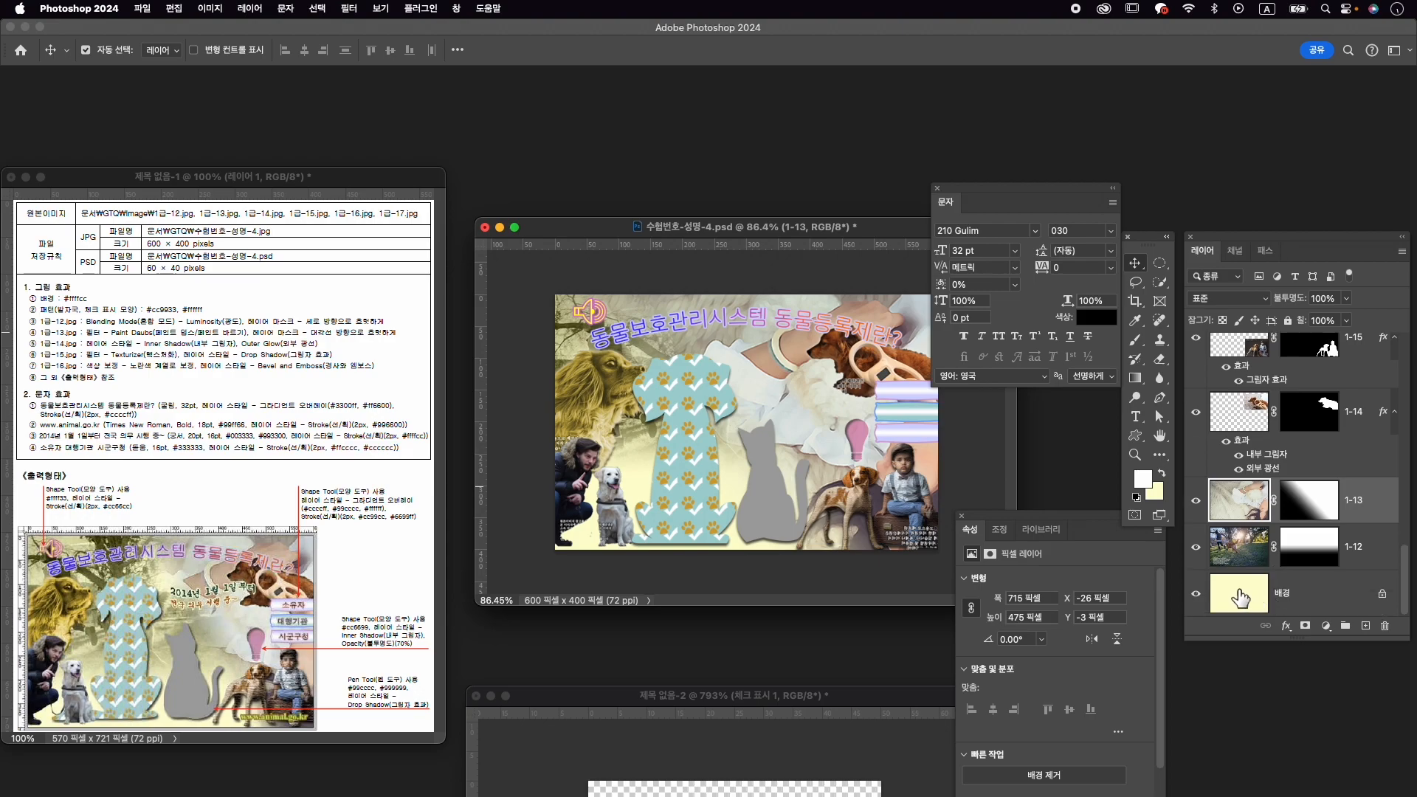
pyautogui.click(1318, 516)
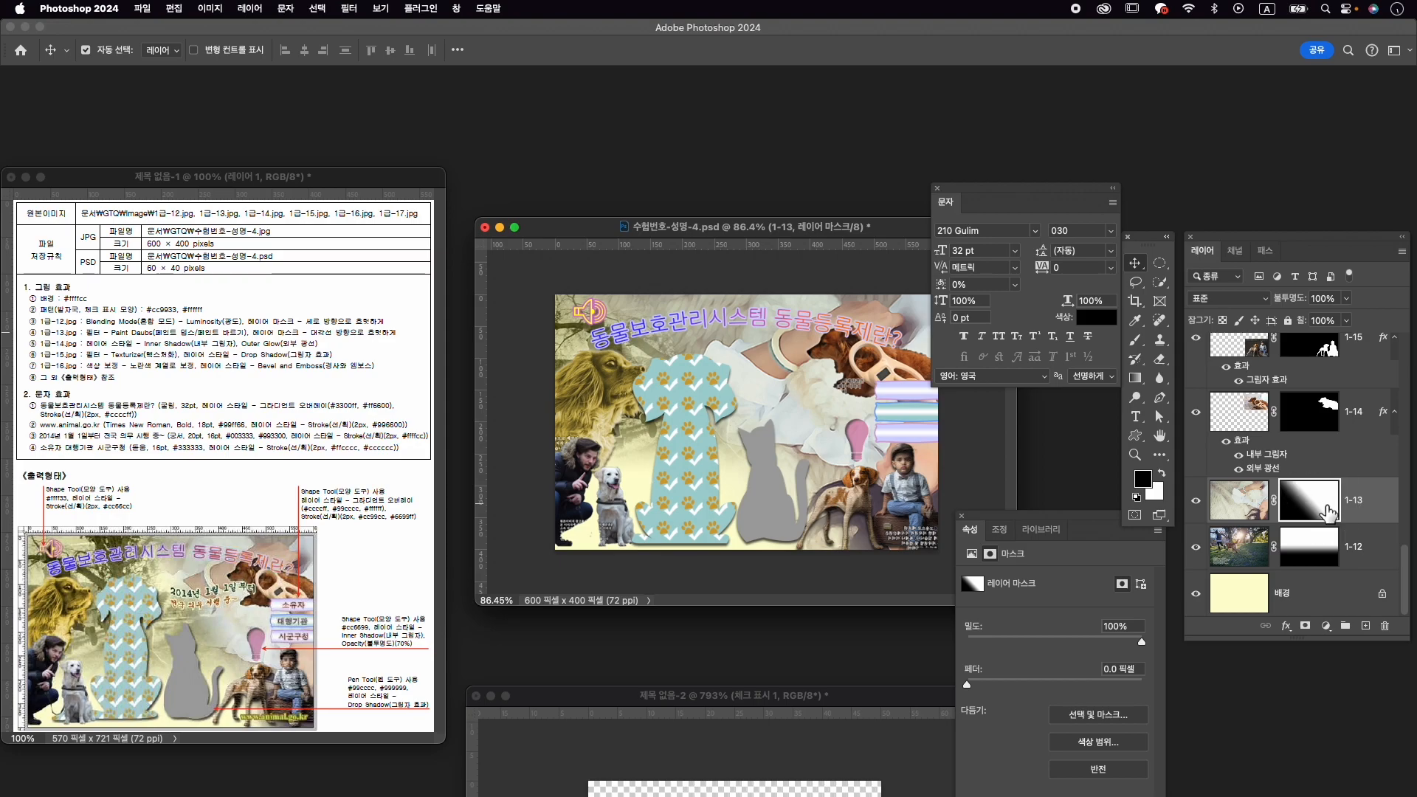
pyautogui.click(1203, 503)
pyautogui.click(1196, 502)
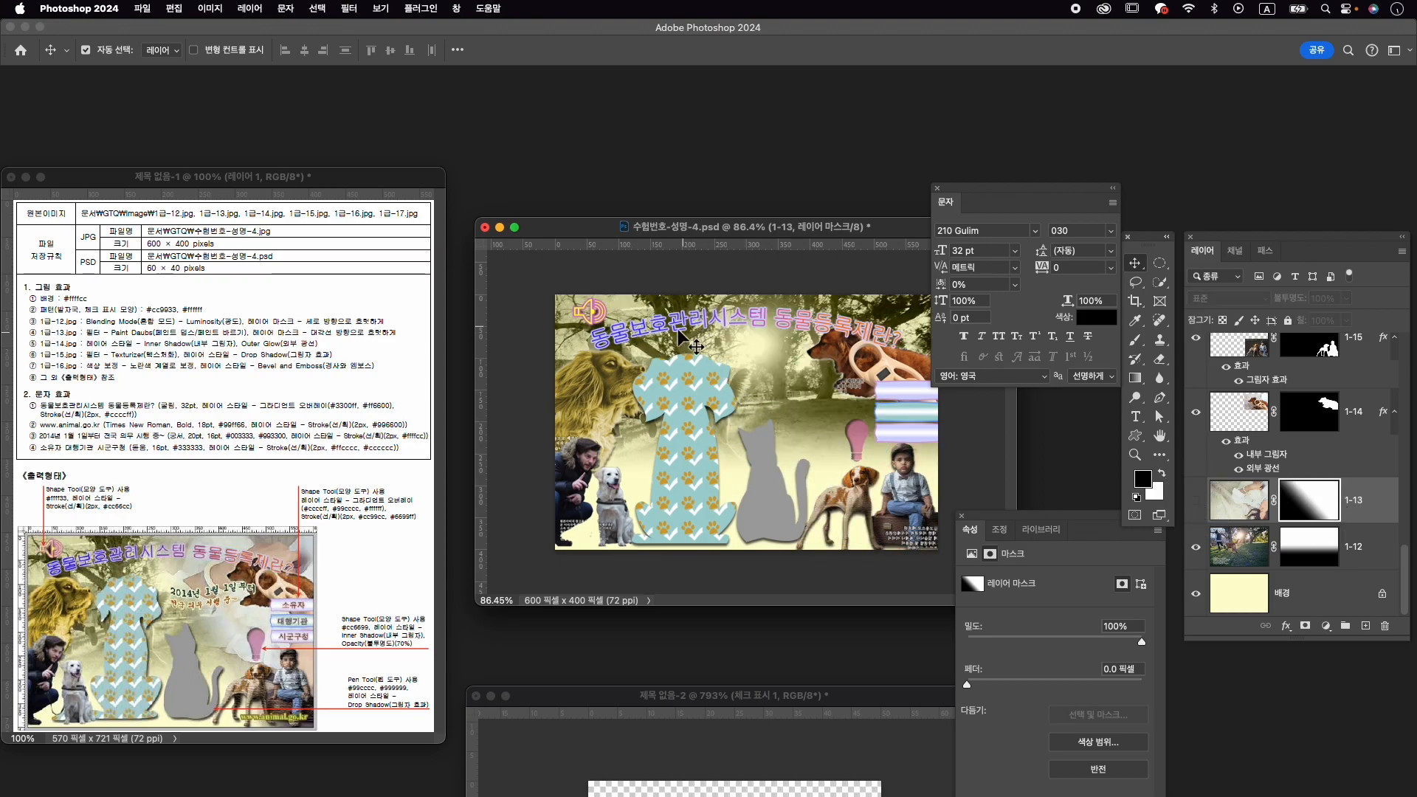
pyautogui.click(1195, 500)
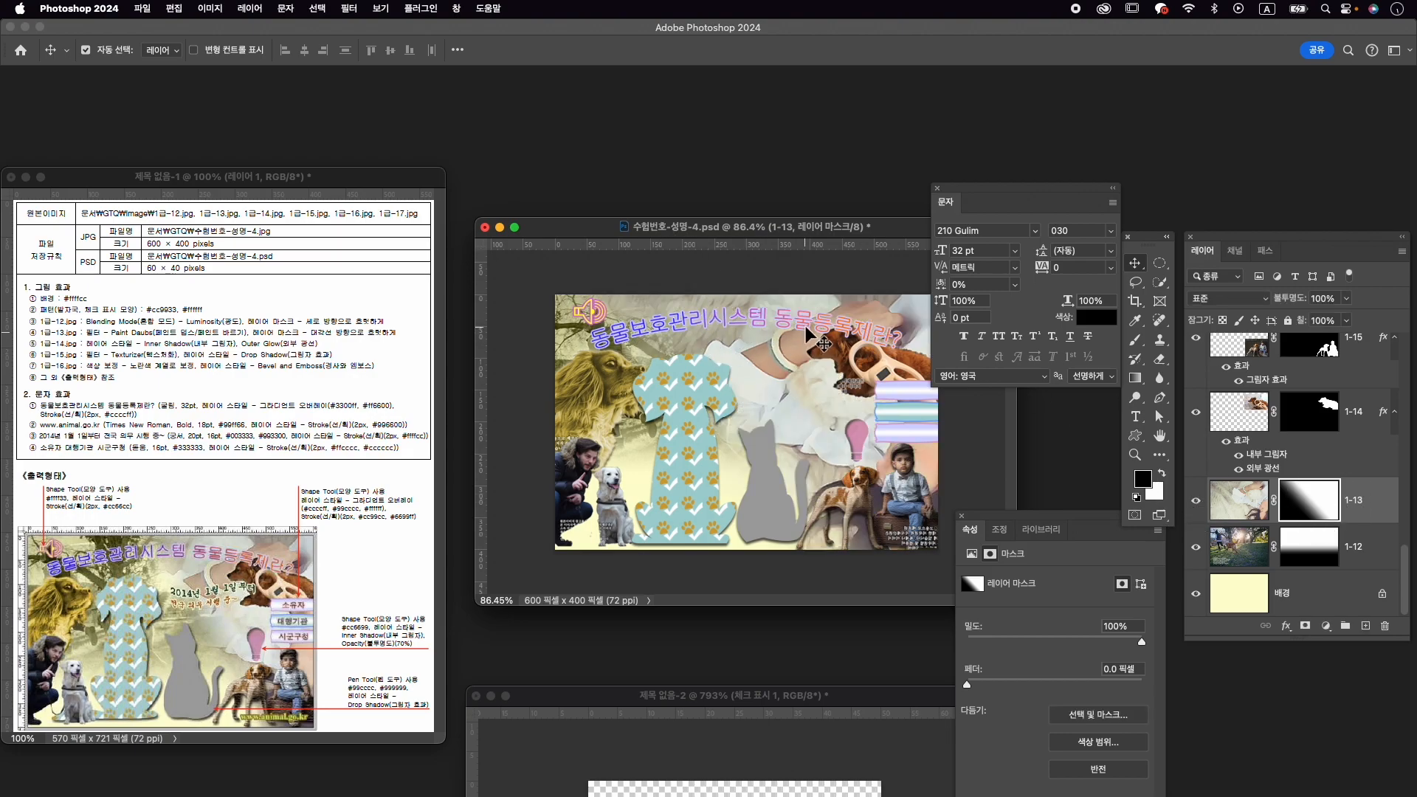
pyautogui.press('g')
pyautogui.moveTo(859, 303); pyautogui.dragTo(747, 393)
pyautogui.moveTo(865, 307); pyautogui.dragTo(800, 394)
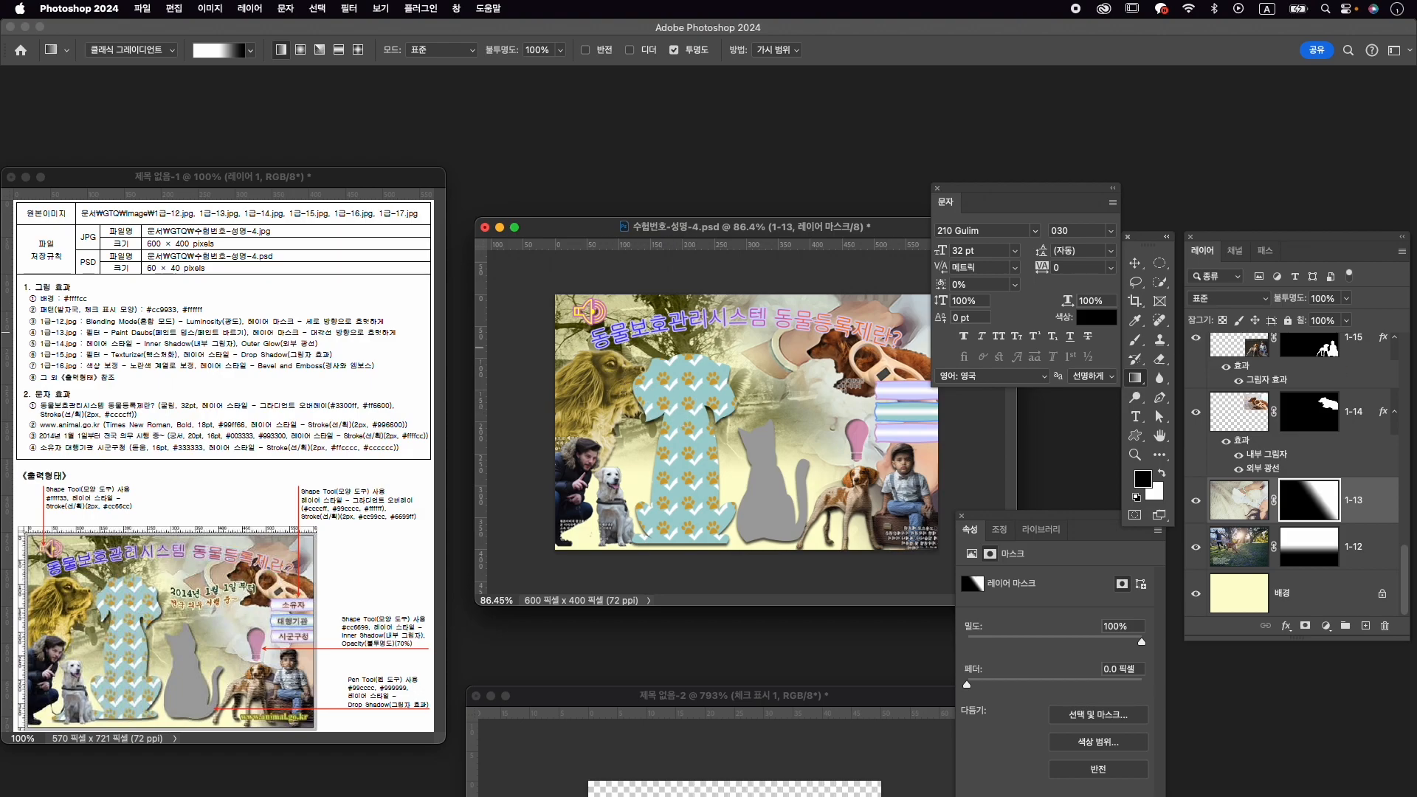
# Move the warped title's text layer above the cat shape layer 모양 2, to the top of the layer stack.
pyautogui.scroll(6, 1348, 373)
pyautogui.click(1344, 358)
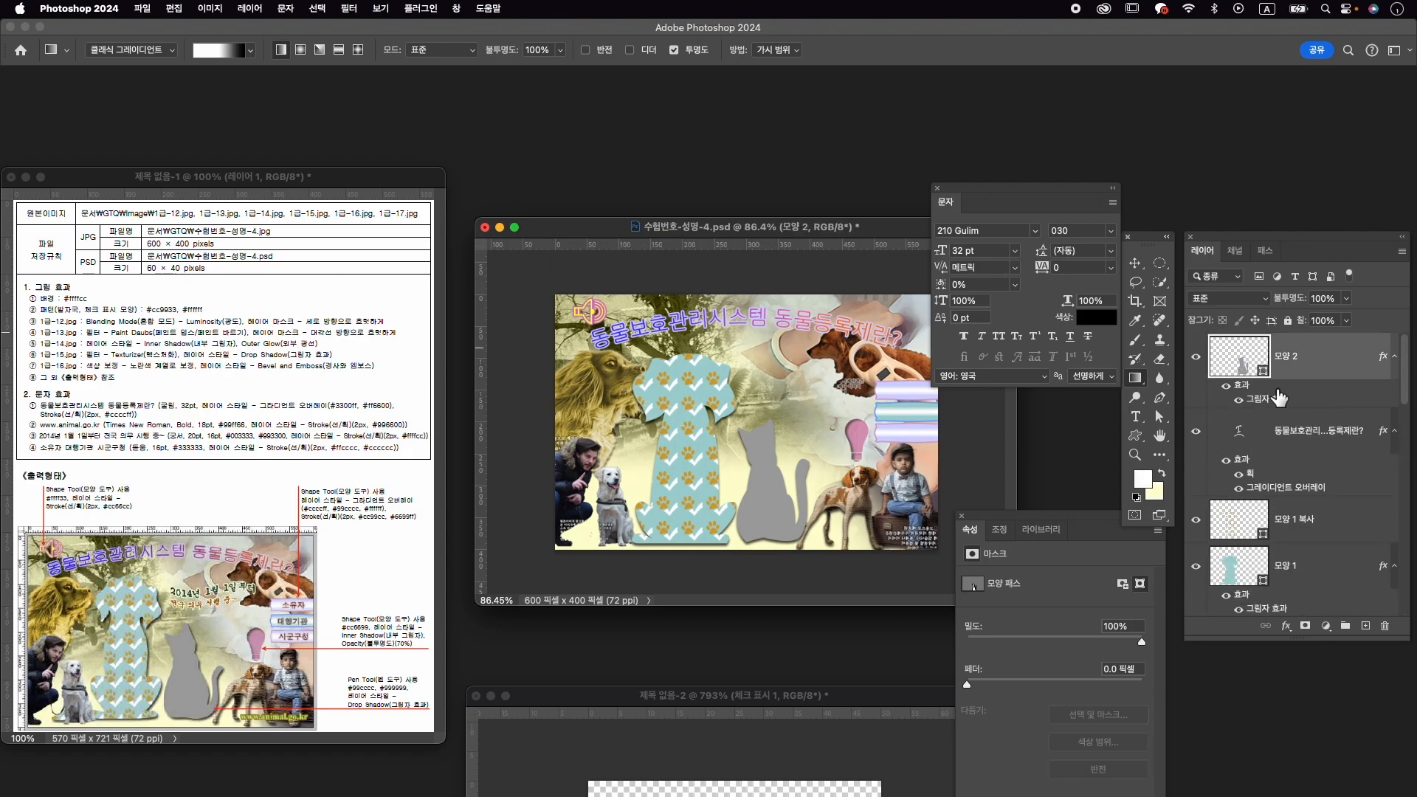
pyautogui.moveTo(1287, 428); pyautogui.dragTo(1329, 338)
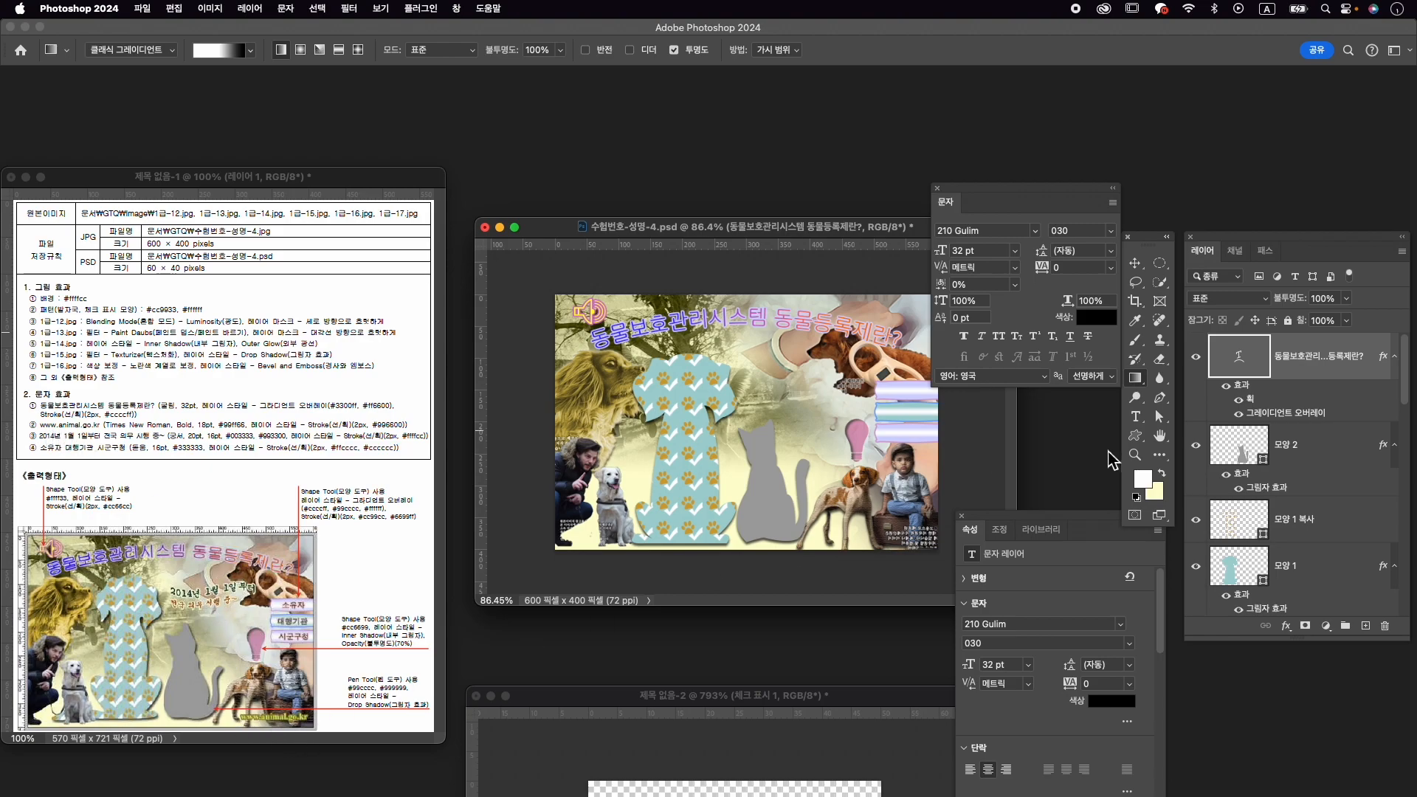
pyautogui.click(1138, 418)
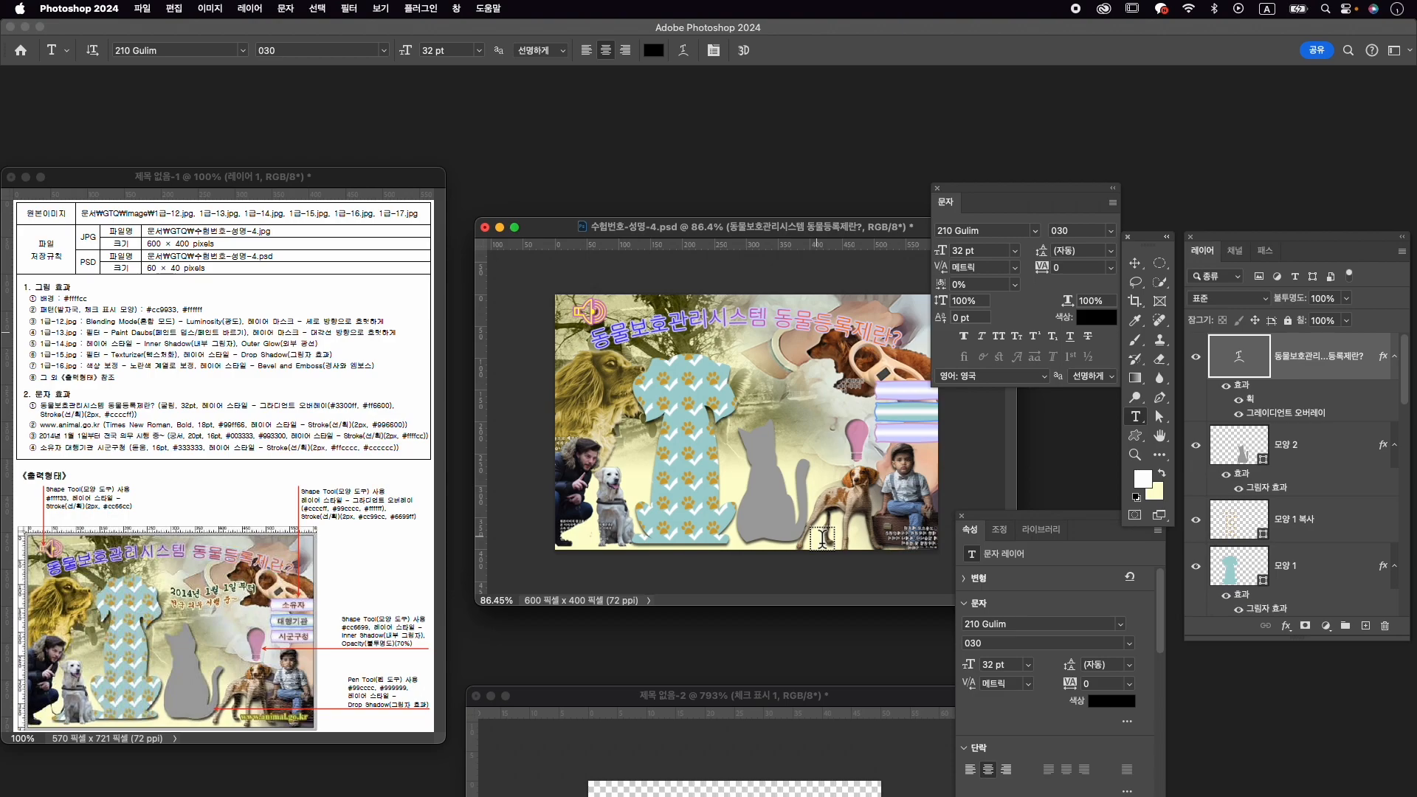
pyautogui.click(810, 537)
pyautogui.hotkey('ctrl', 'space')
pyautogui.write('지지')
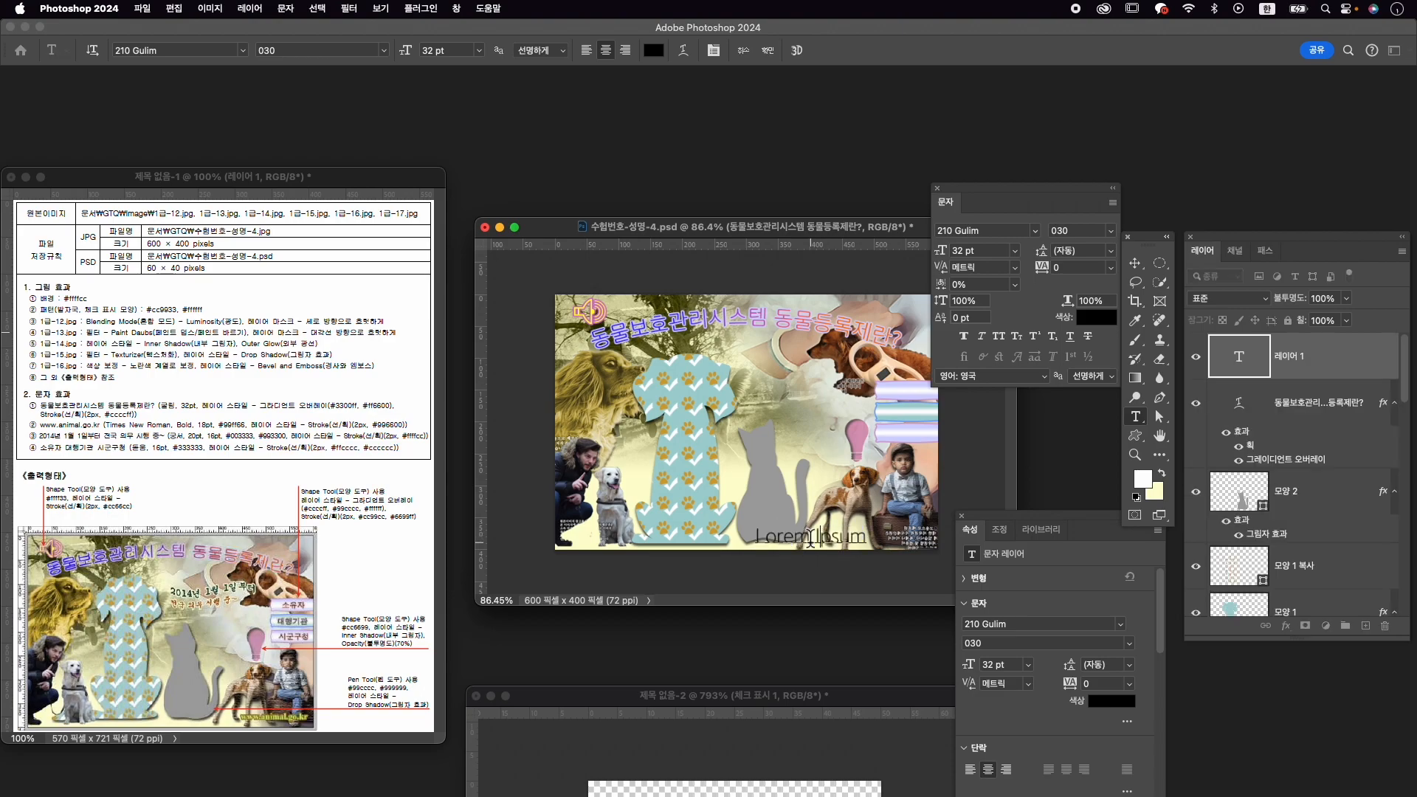
pyautogui.write('w.animal')
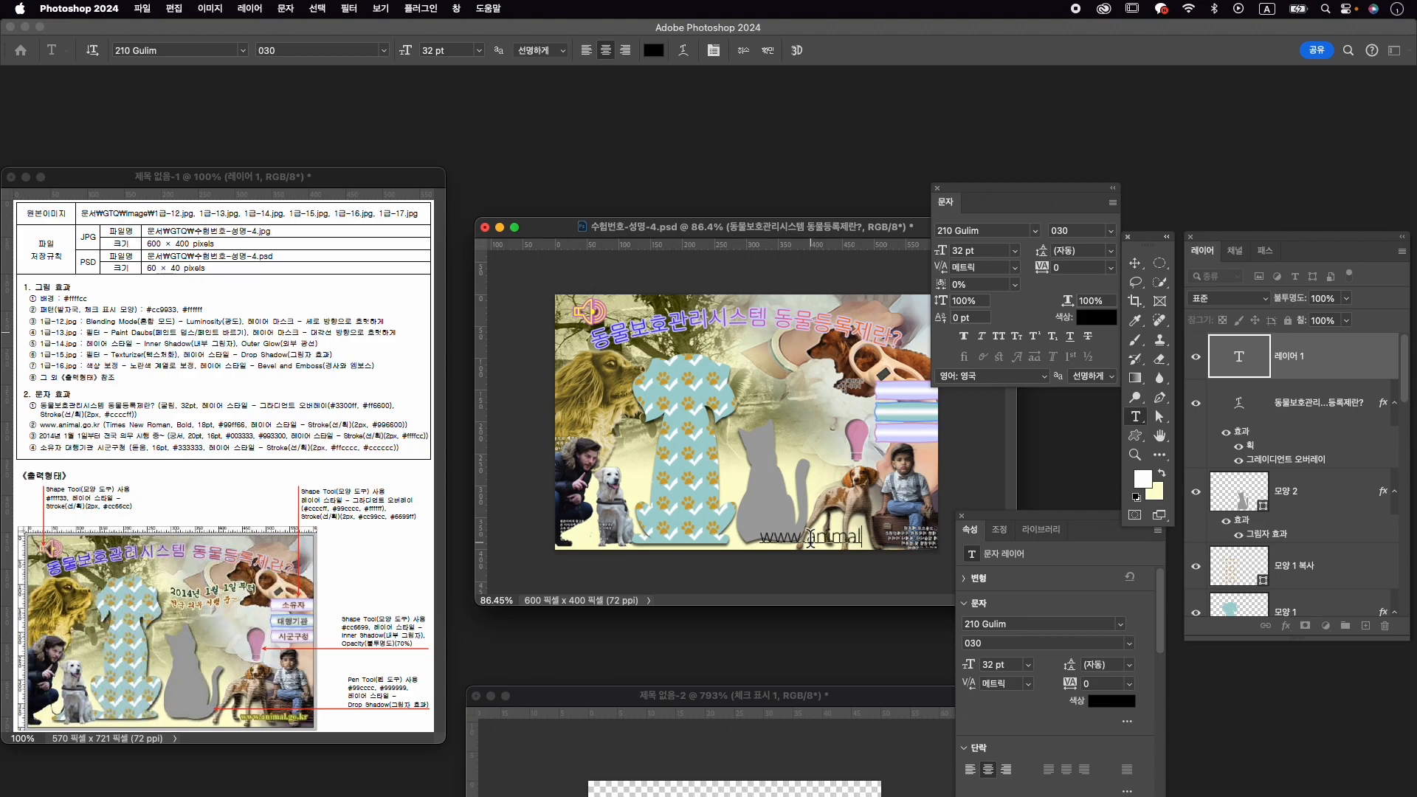
pyautogui.write('.')
pyautogui.write('go.kr')
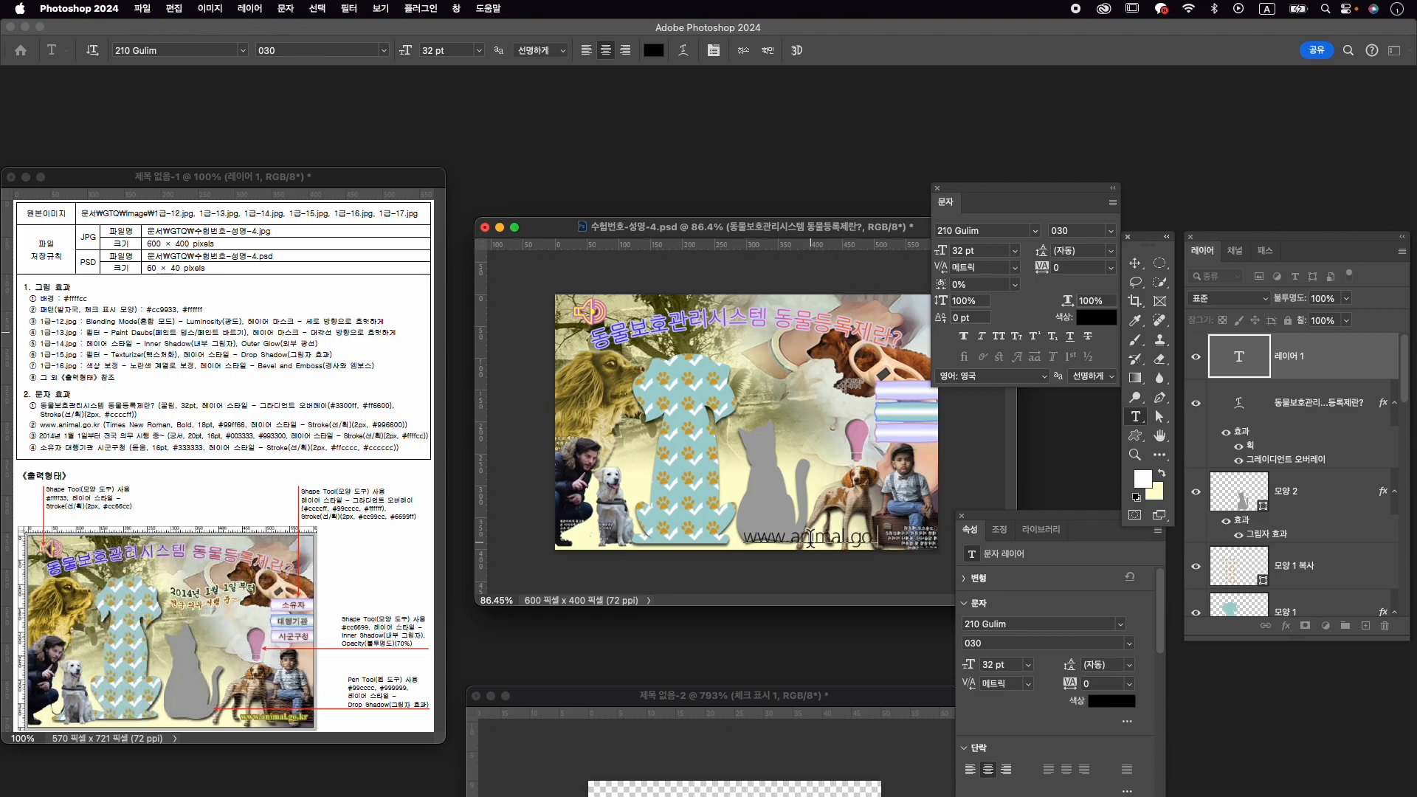
# Format the web address text as Times Bold, 18 pt, colour #99ff66, and commit it.
pyautogui.press('super+a')
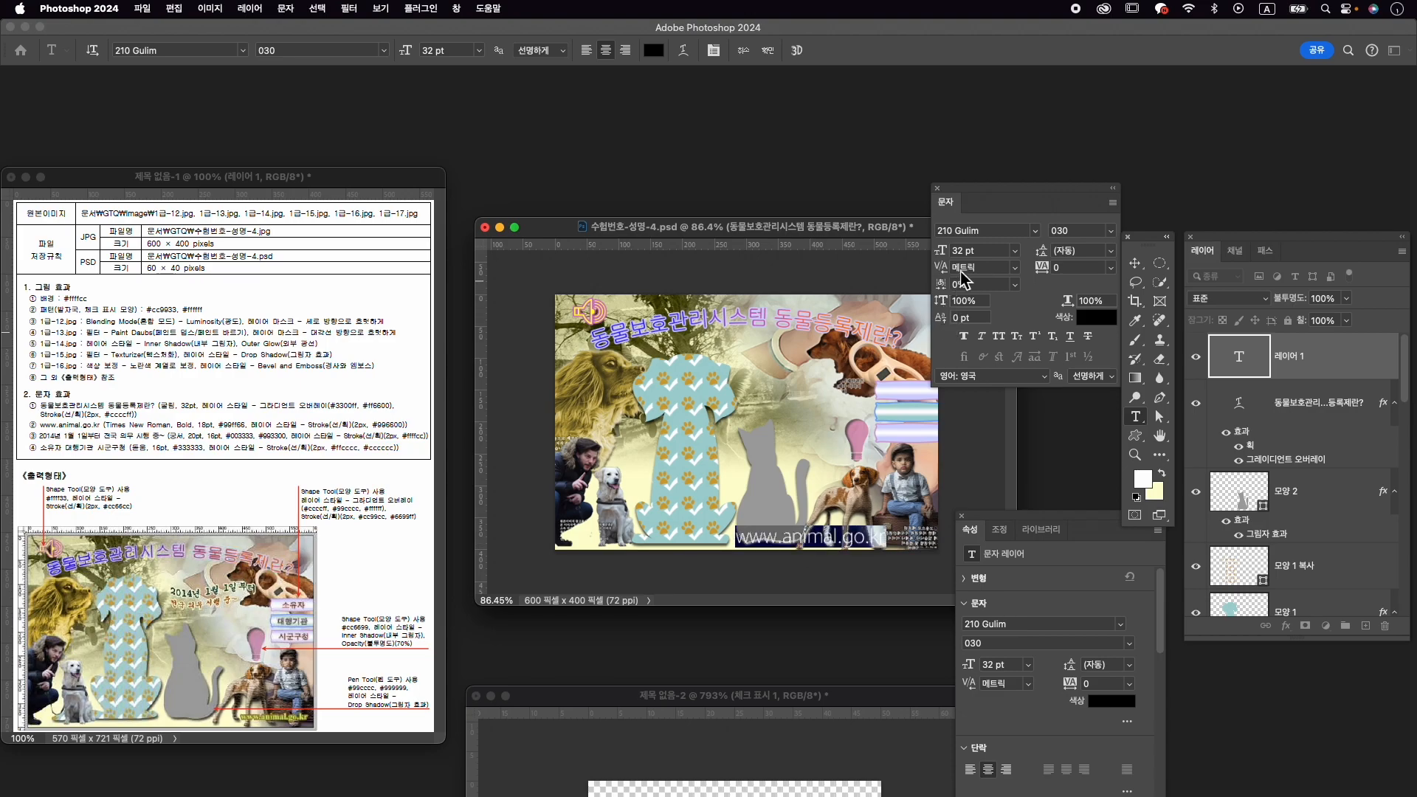
pyautogui.click(982, 231)
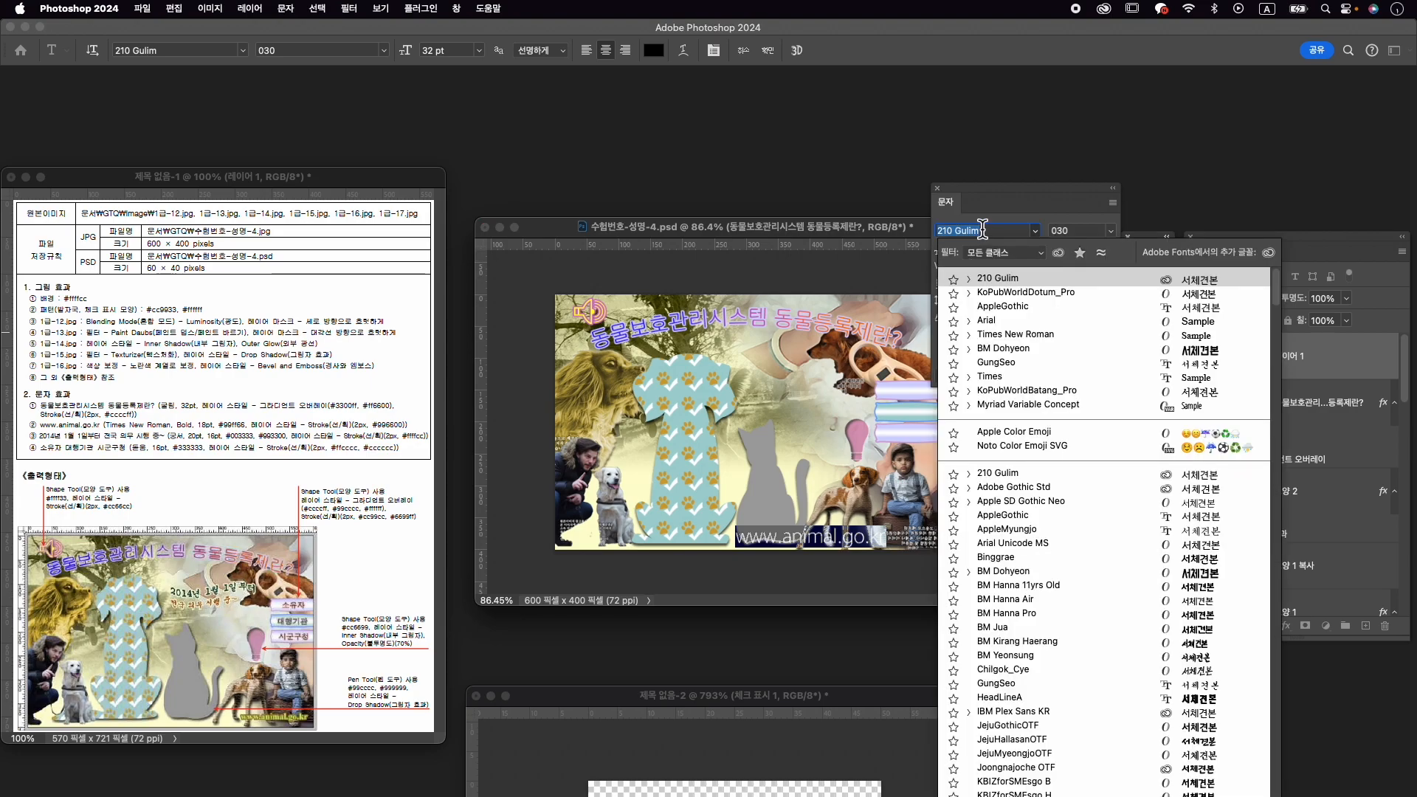
pyautogui.write('times')
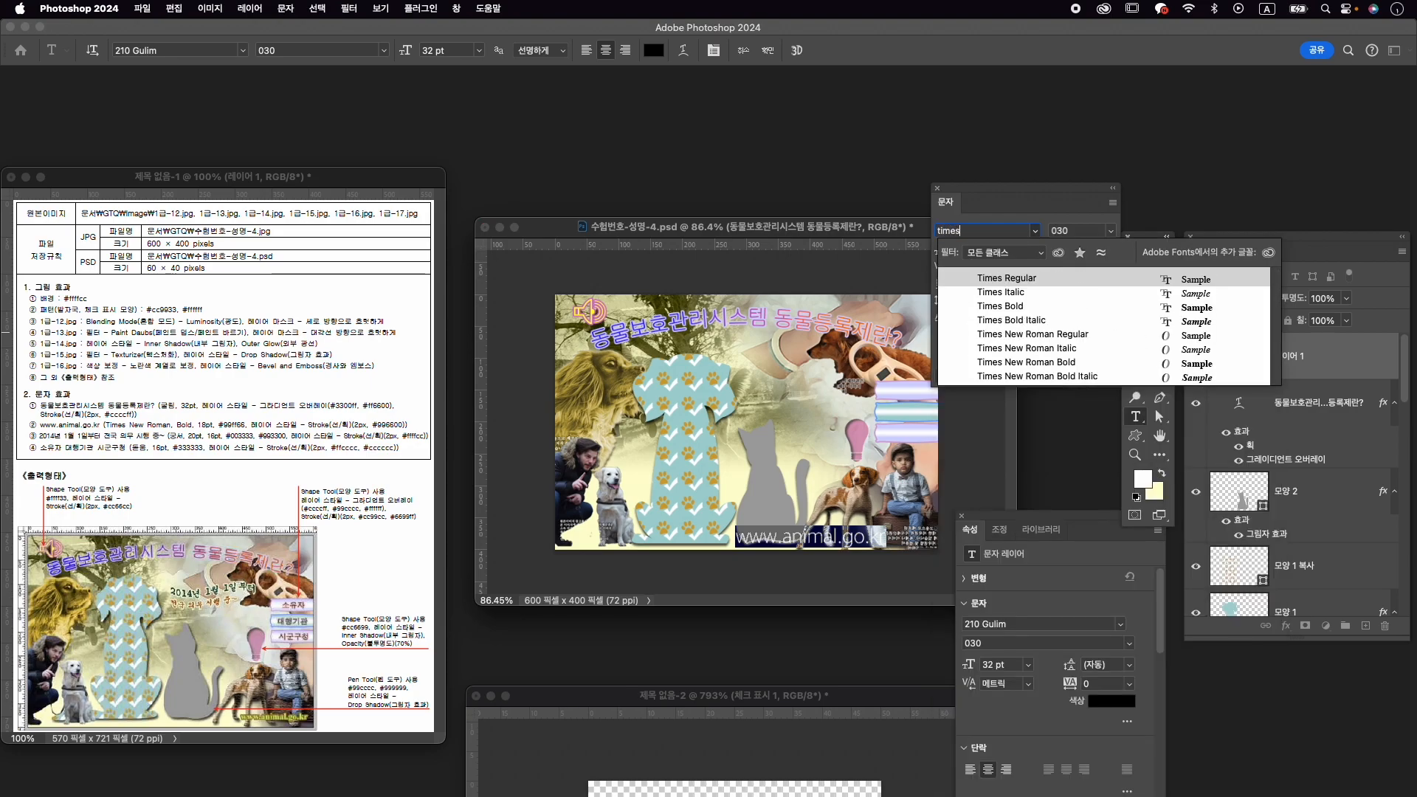
pyautogui.click(1033, 306)
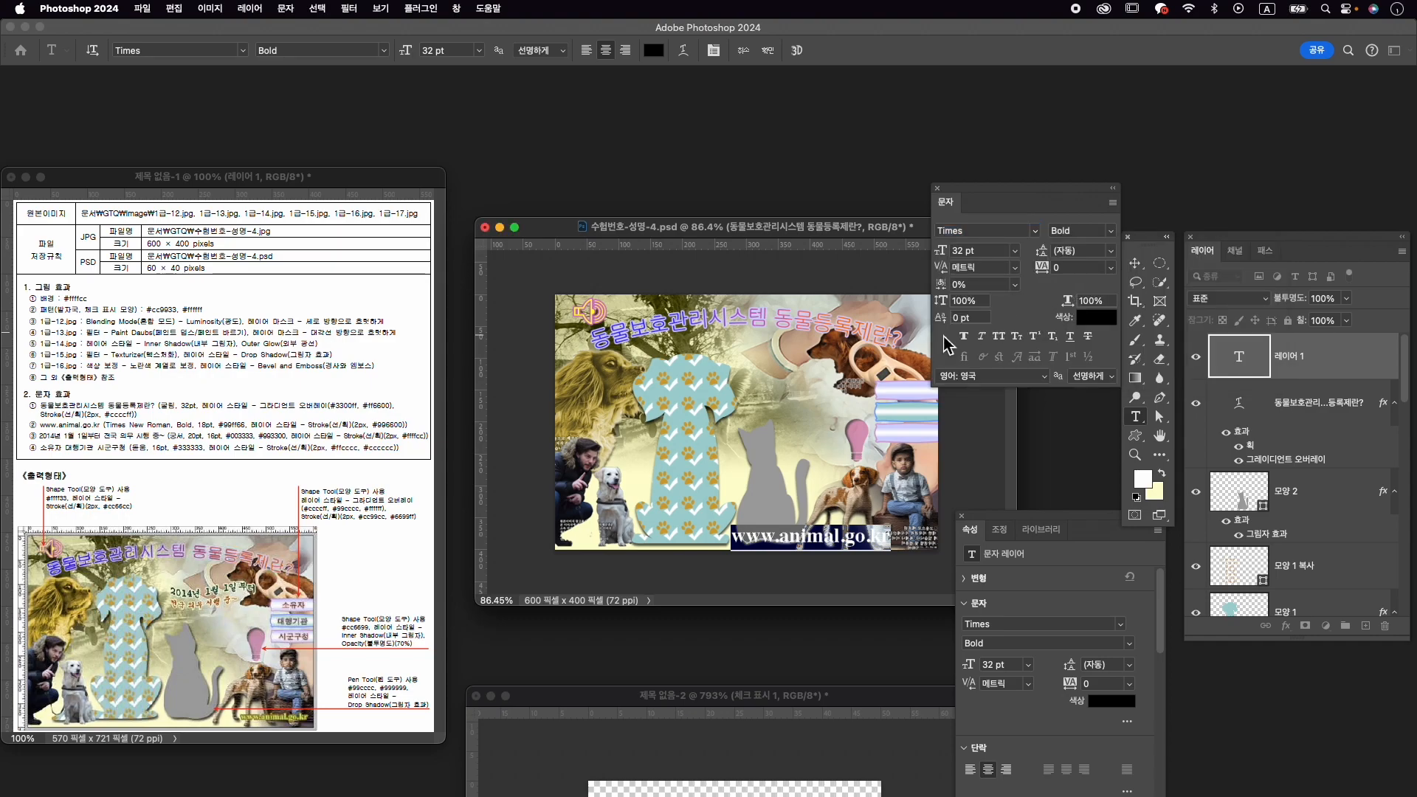
pyautogui.click(960, 251)
pyautogui.press('Return')
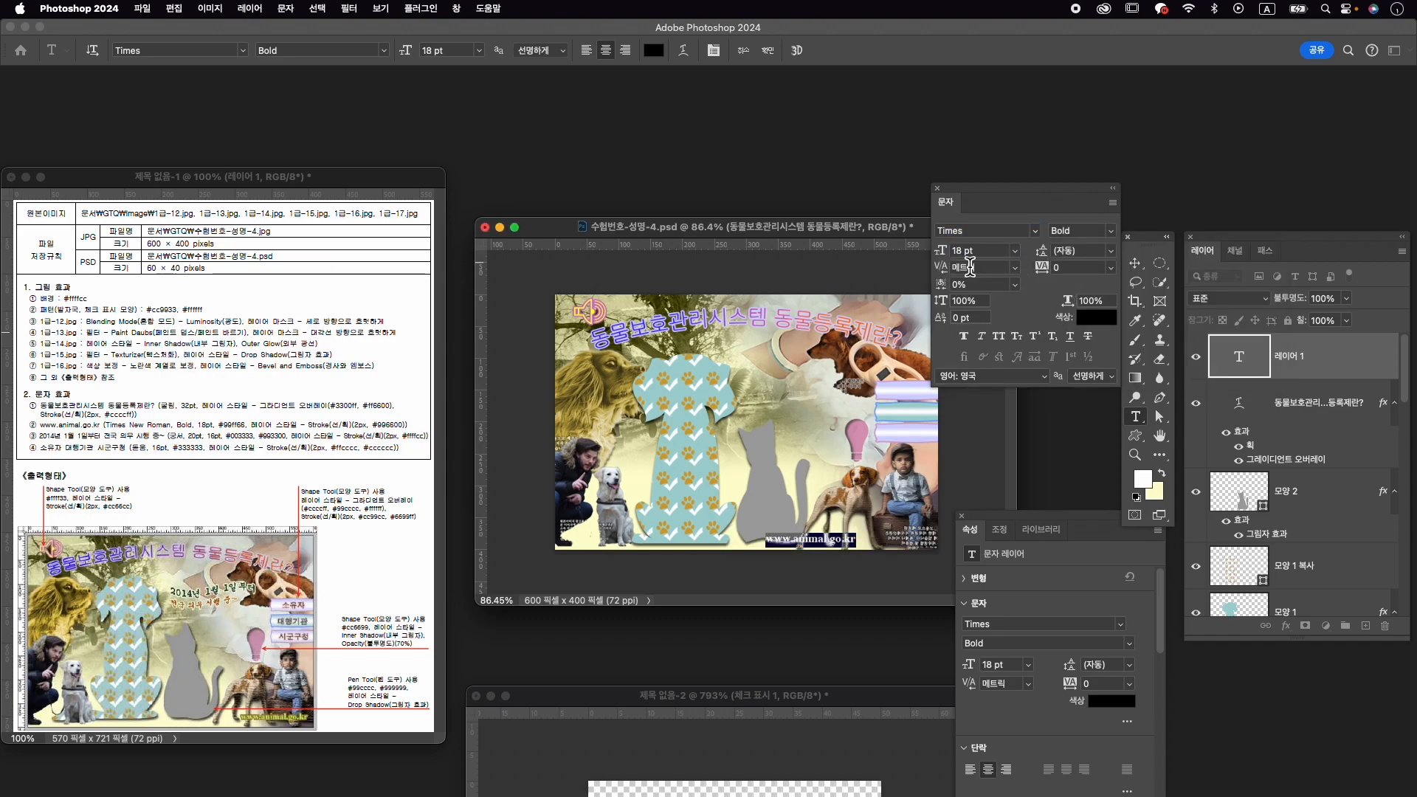
pyautogui.click(1095, 318)
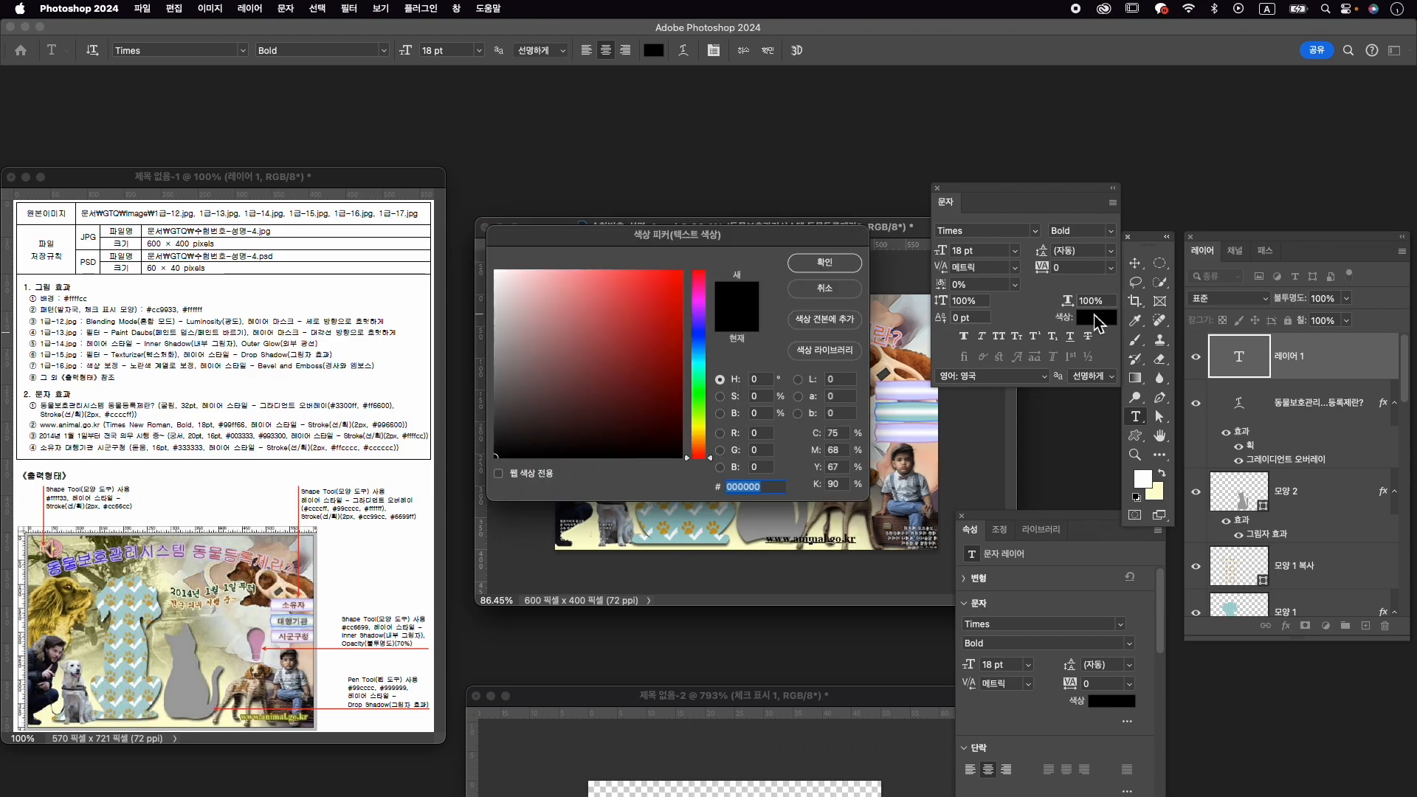
pyautogui.write('99ff66')
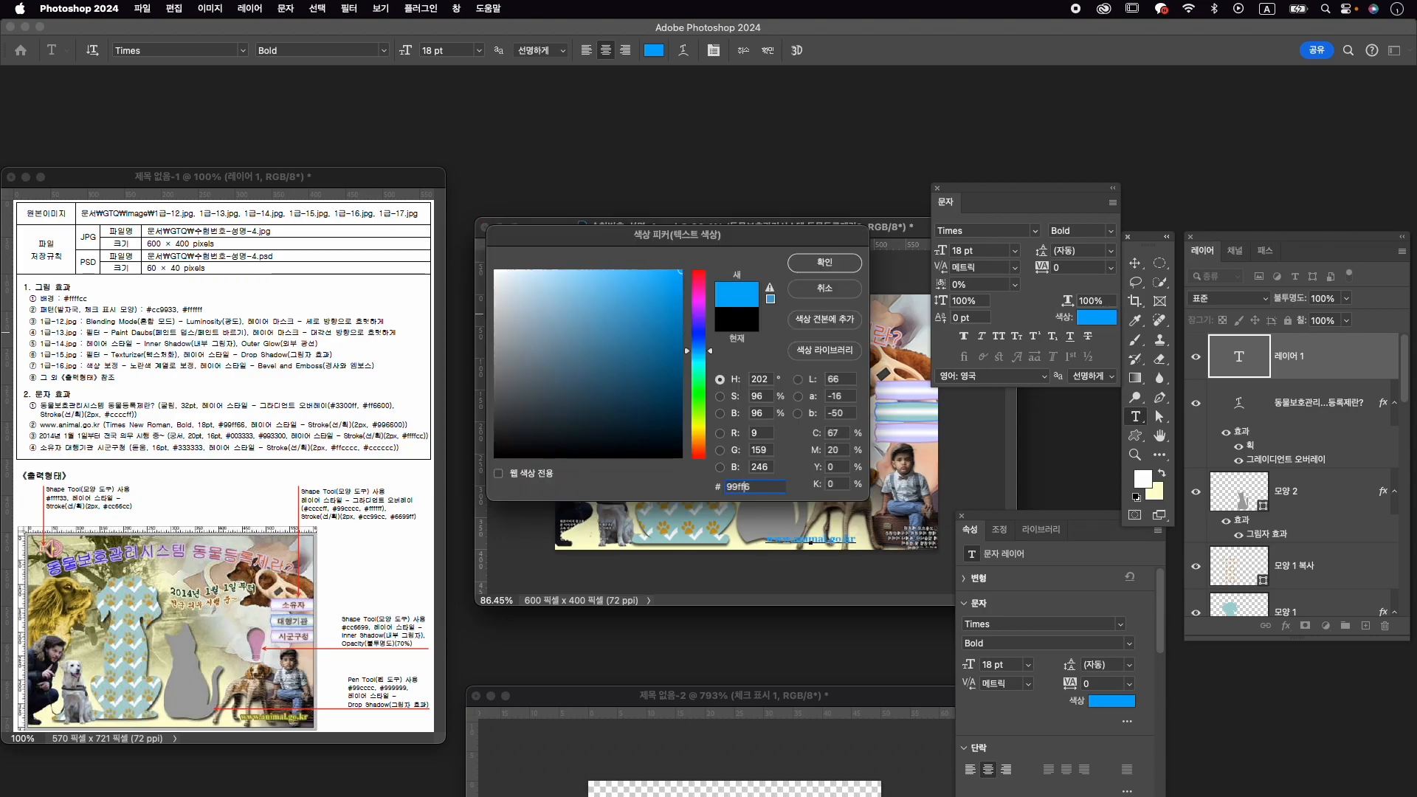
pyautogui.press('Return')
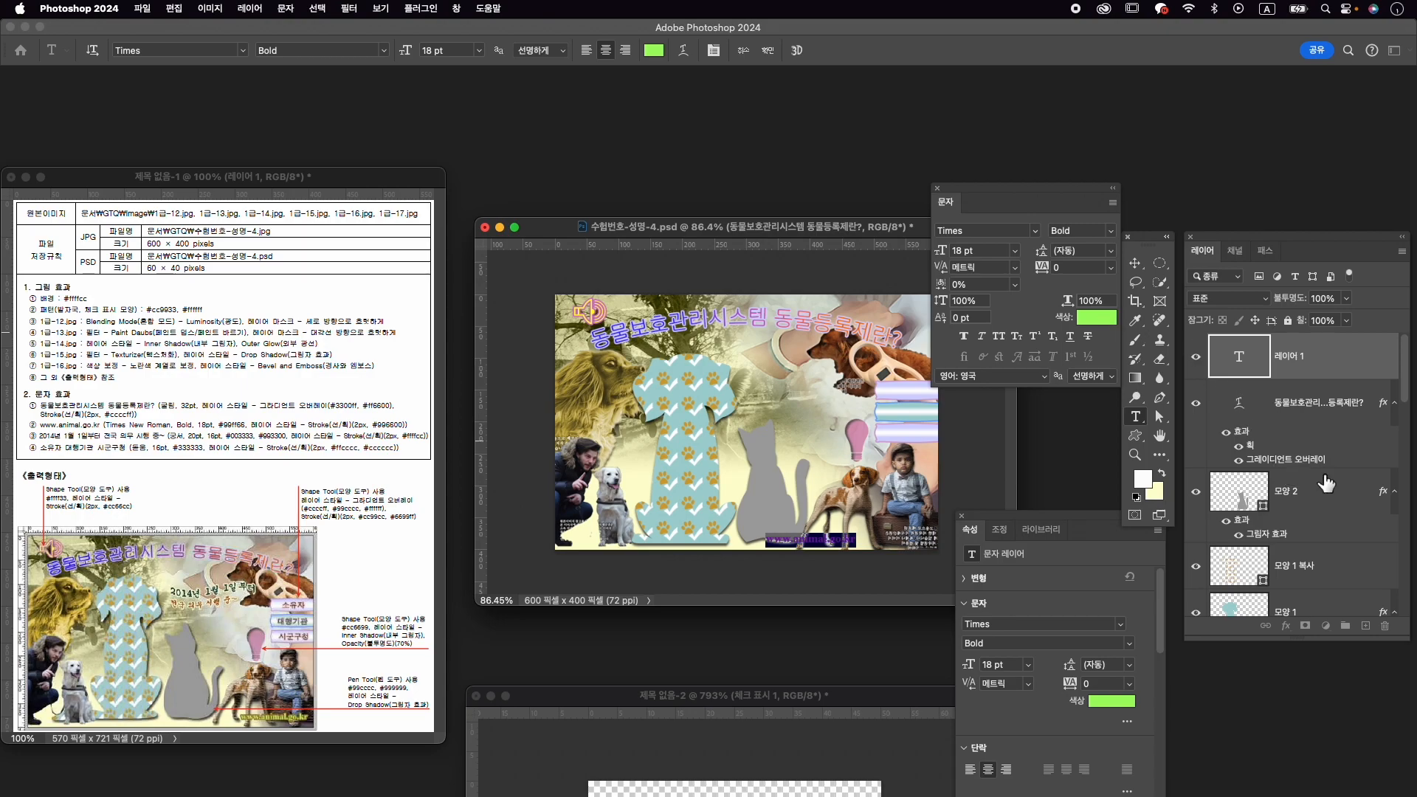
pyautogui.click(1325, 366)
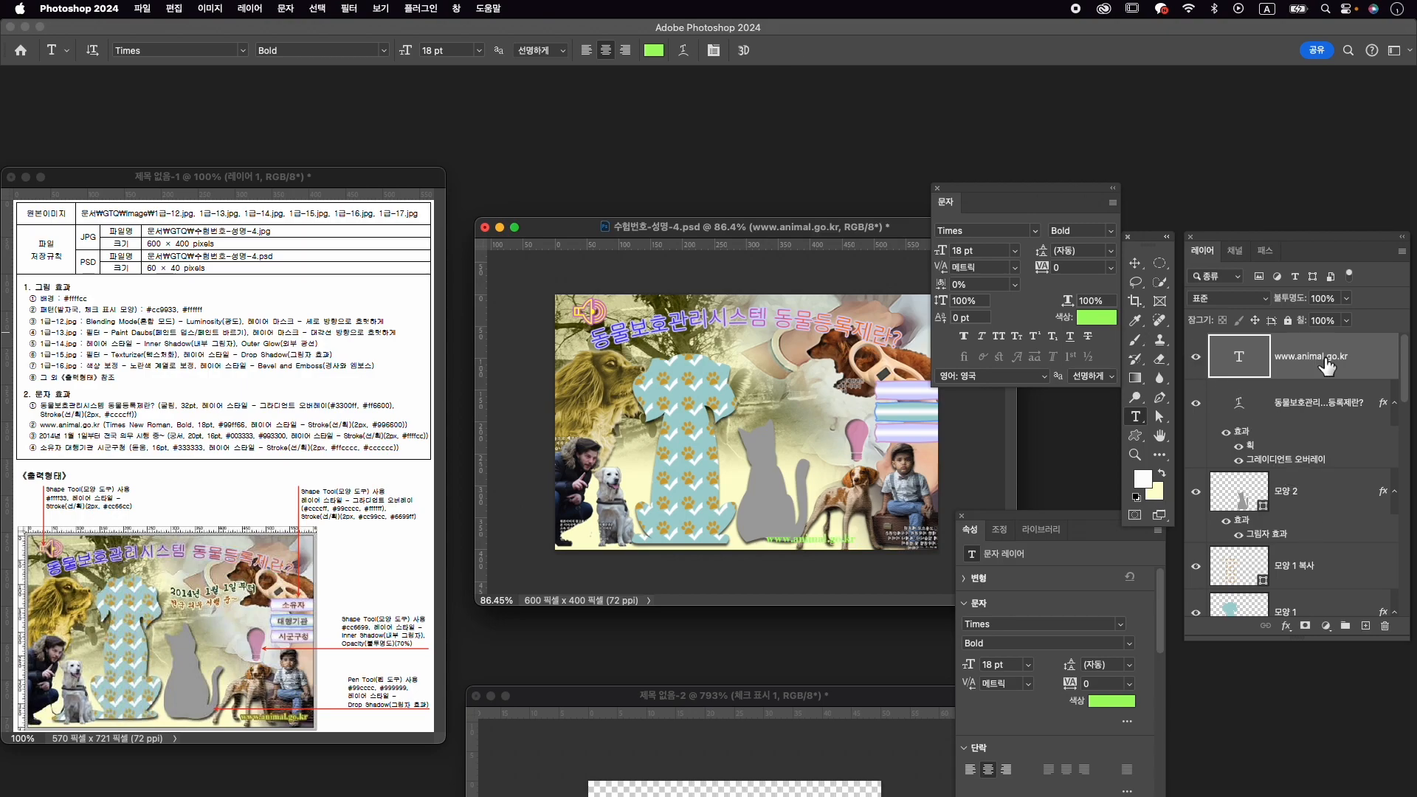
pyautogui.click(1285, 626)
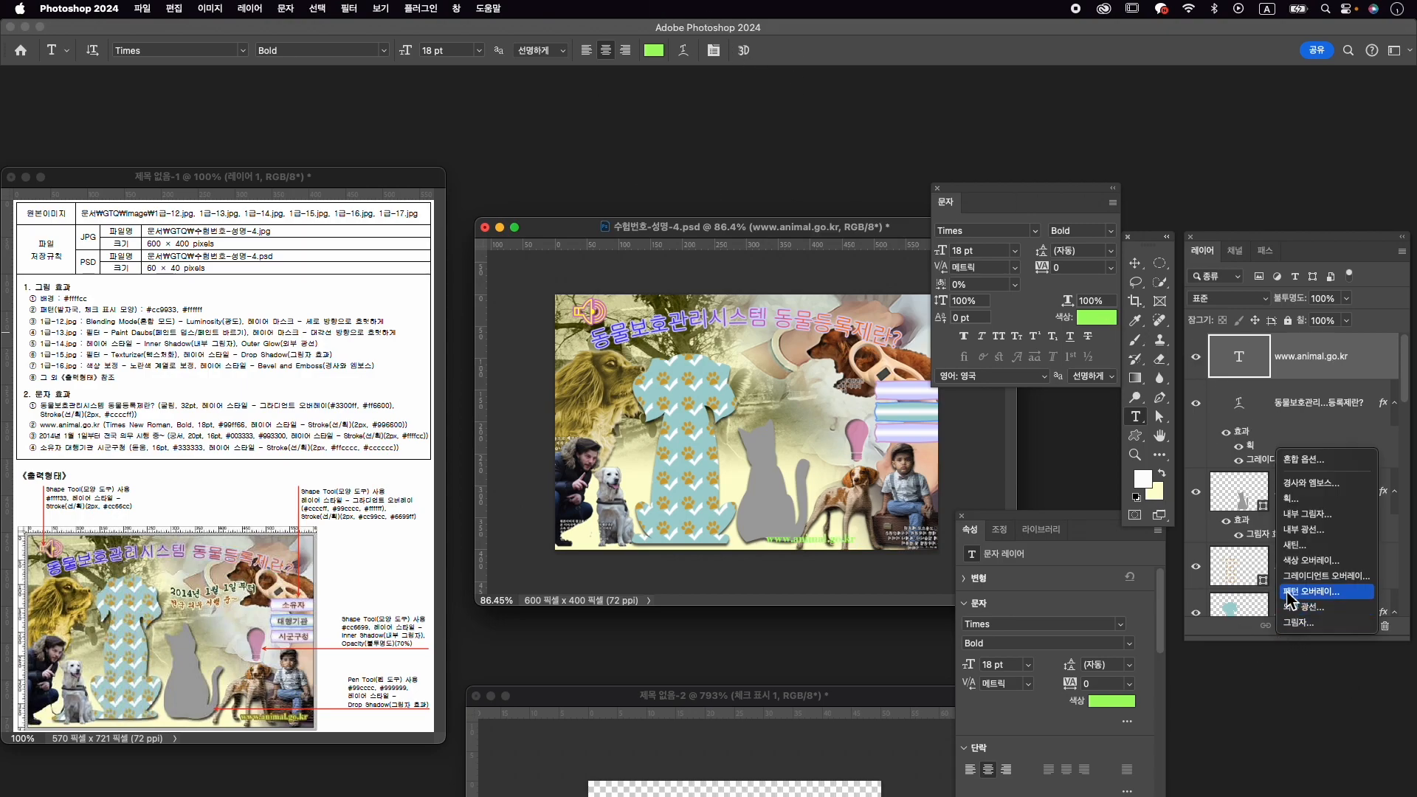
pyautogui.click(1310, 500)
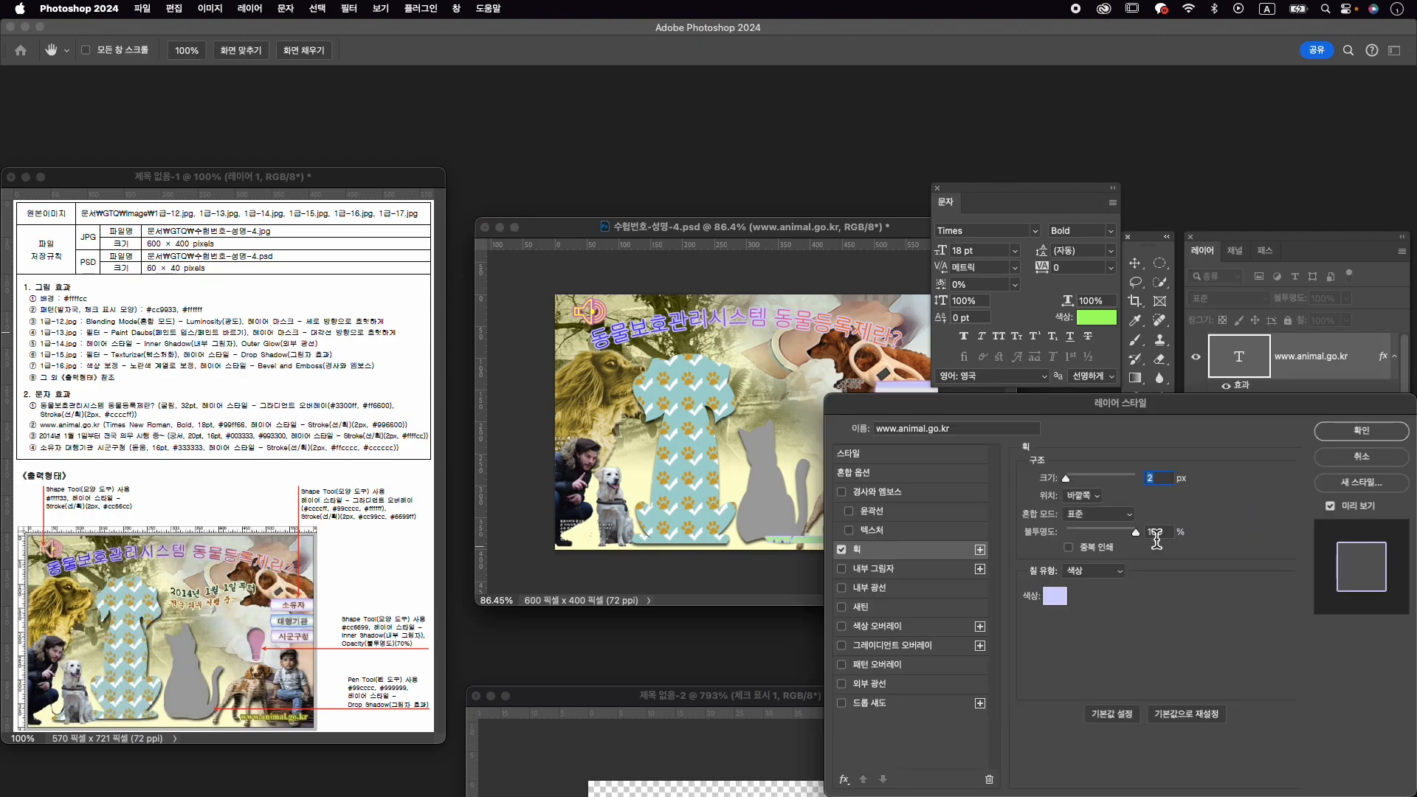
pyautogui.click(1060, 599)
pyautogui.write('996600')
pyautogui.press('Return')
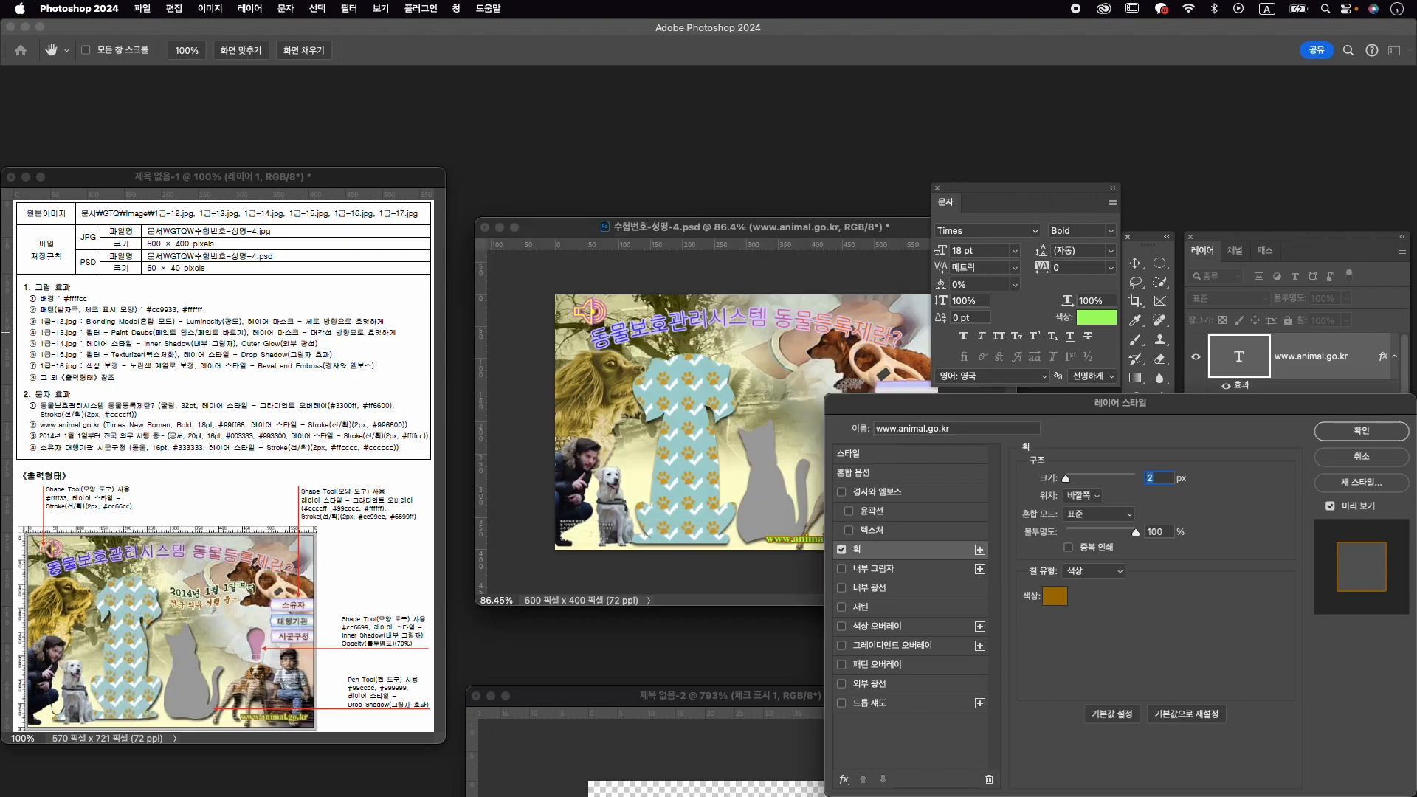
pyautogui.click(1362, 439)
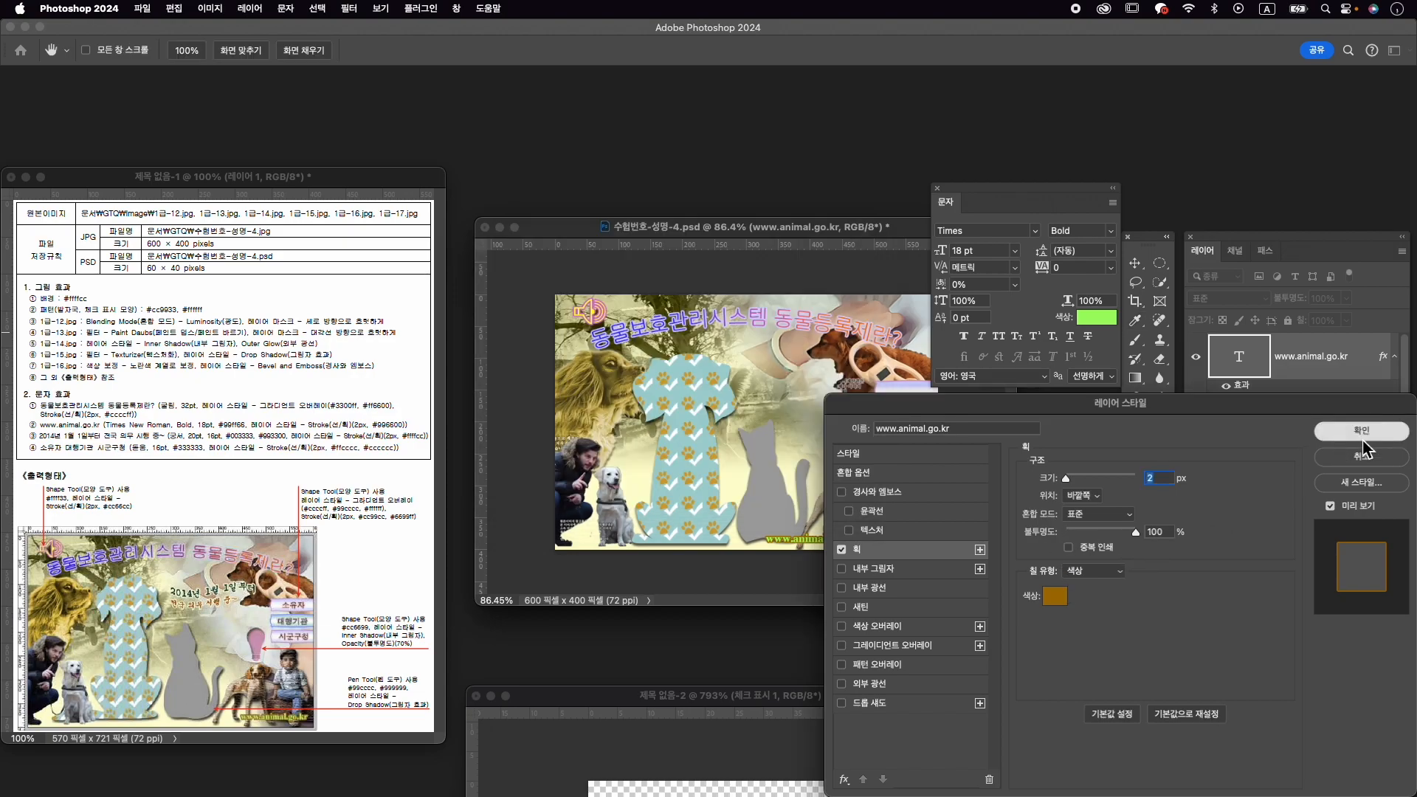
# Move the web address text to the canvas's lower-right corner, centred at about X 517 px, Y 379 px.
pyautogui.press('super+t')
pyautogui.moveTo(833, 533); pyautogui.dragTo(910, 538)
pyautogui.press('Up')
pyautogui.press('Right')
pyautogui.press('Up')
pyautogui.press('Left')
pyautogui.press('Right')
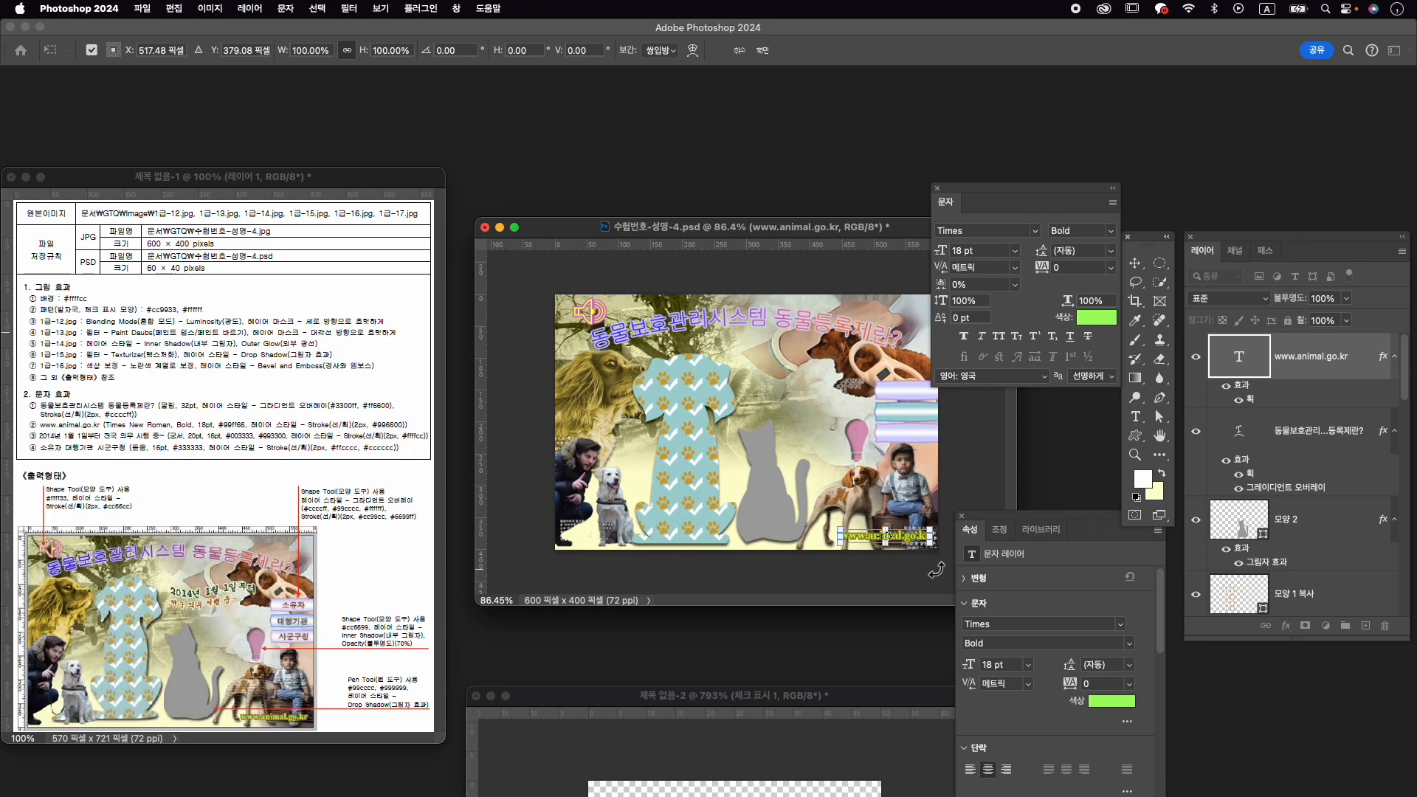
pyautogui.press('Return')
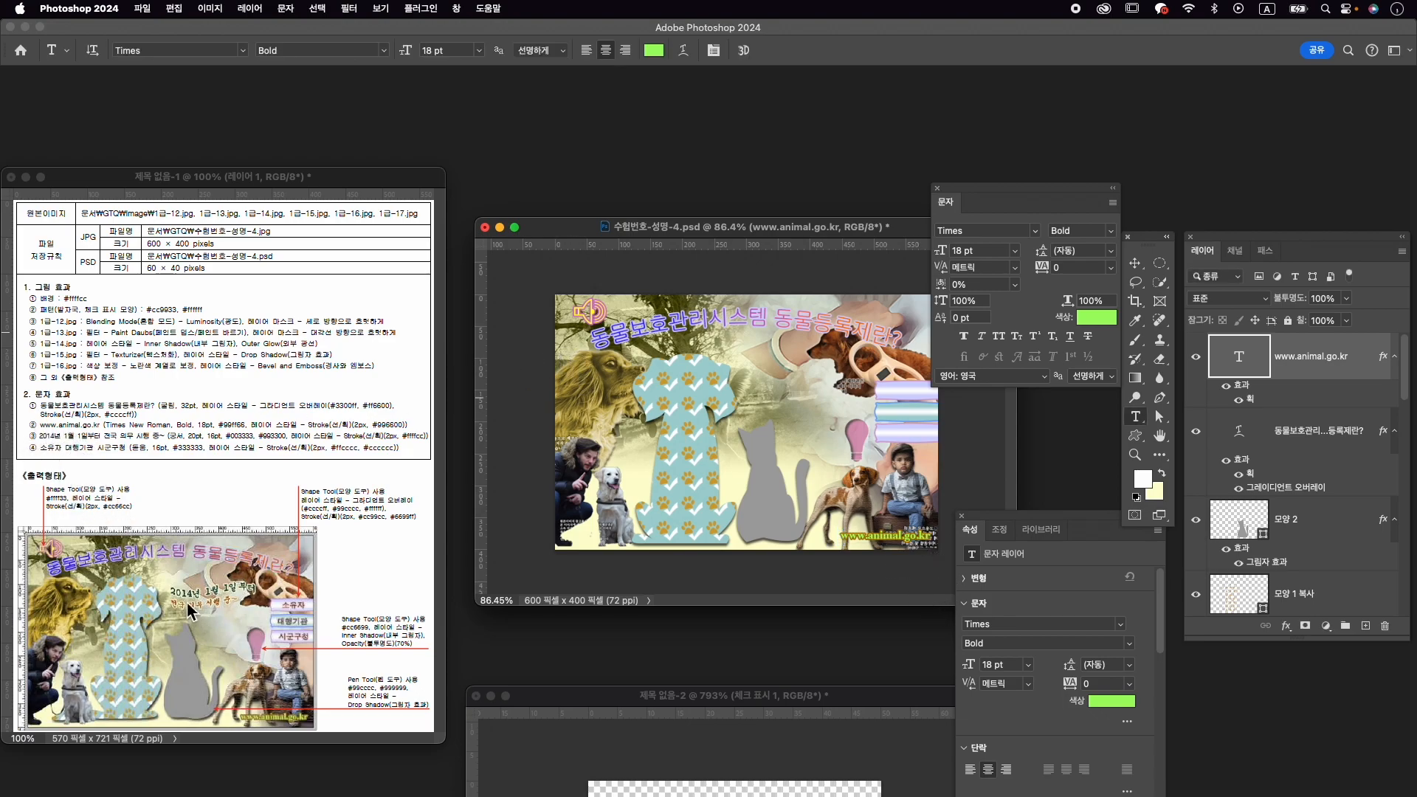
# Add the two-line text "2014년 1월 1일부터" / "전국 의무 시행 중" above the cat shape.
pyautogui.click(751, 384)
pyautogui.press('BackSpace')
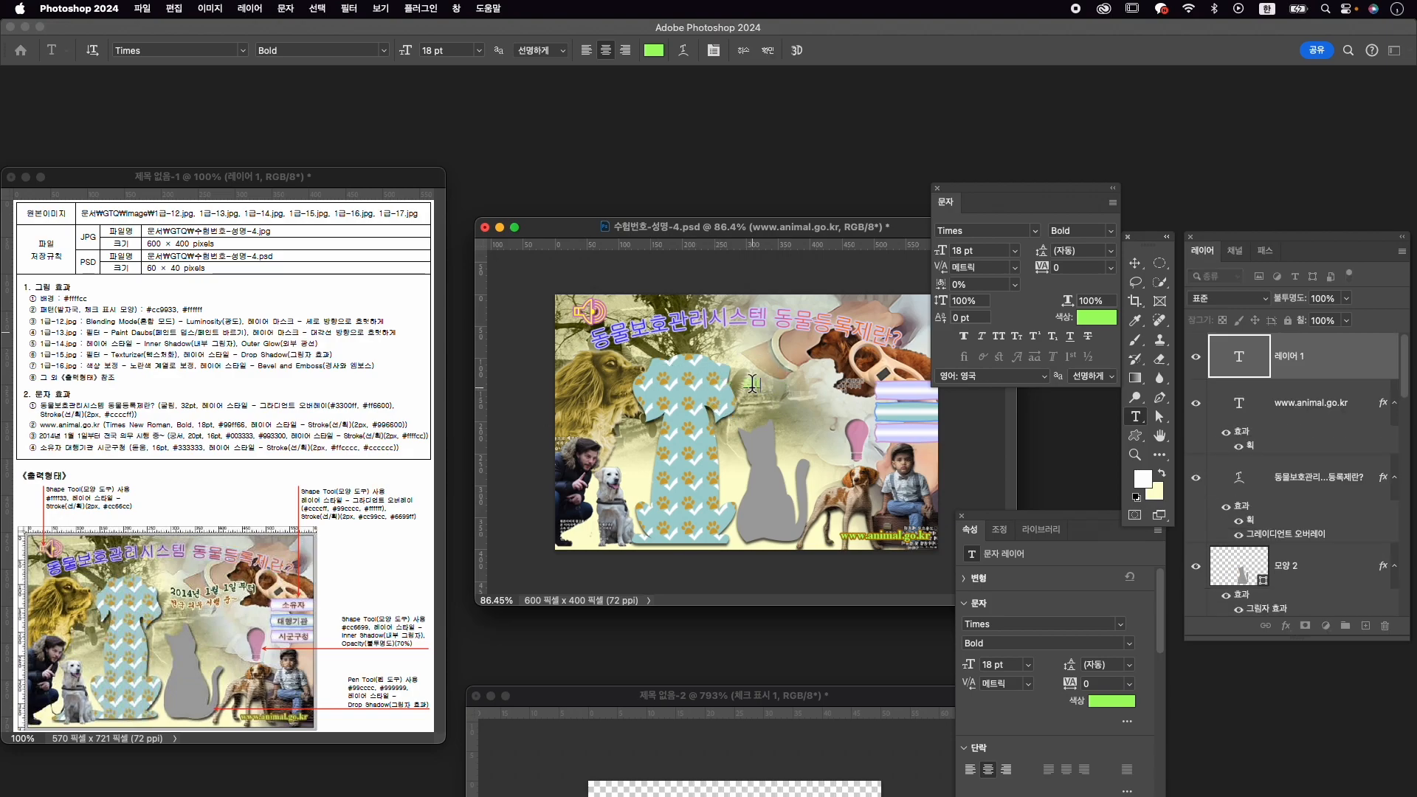
pyautogui.write('2014년 1월 1일부터')
pyautogui.press('BackSpace')
pyautogui.press('BackSpace')
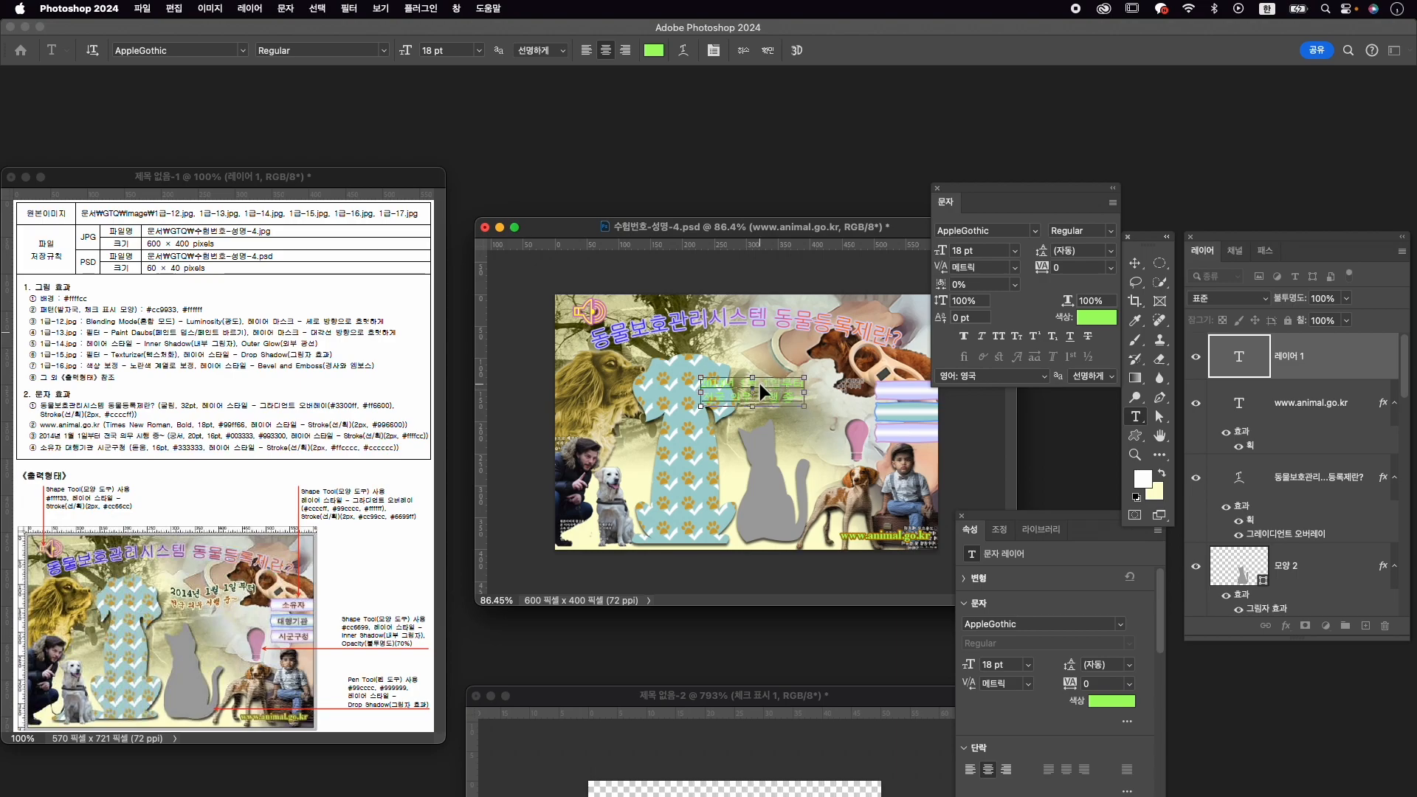
# Set both lines of the new text to 20 pt in the GungSeo Regular font.
pyautogui.press('super+a')
pyautogui.click(960, 250)
pyautogui.write('20')
pyautogui.press('Return')
pyautogui.click(977, 231)
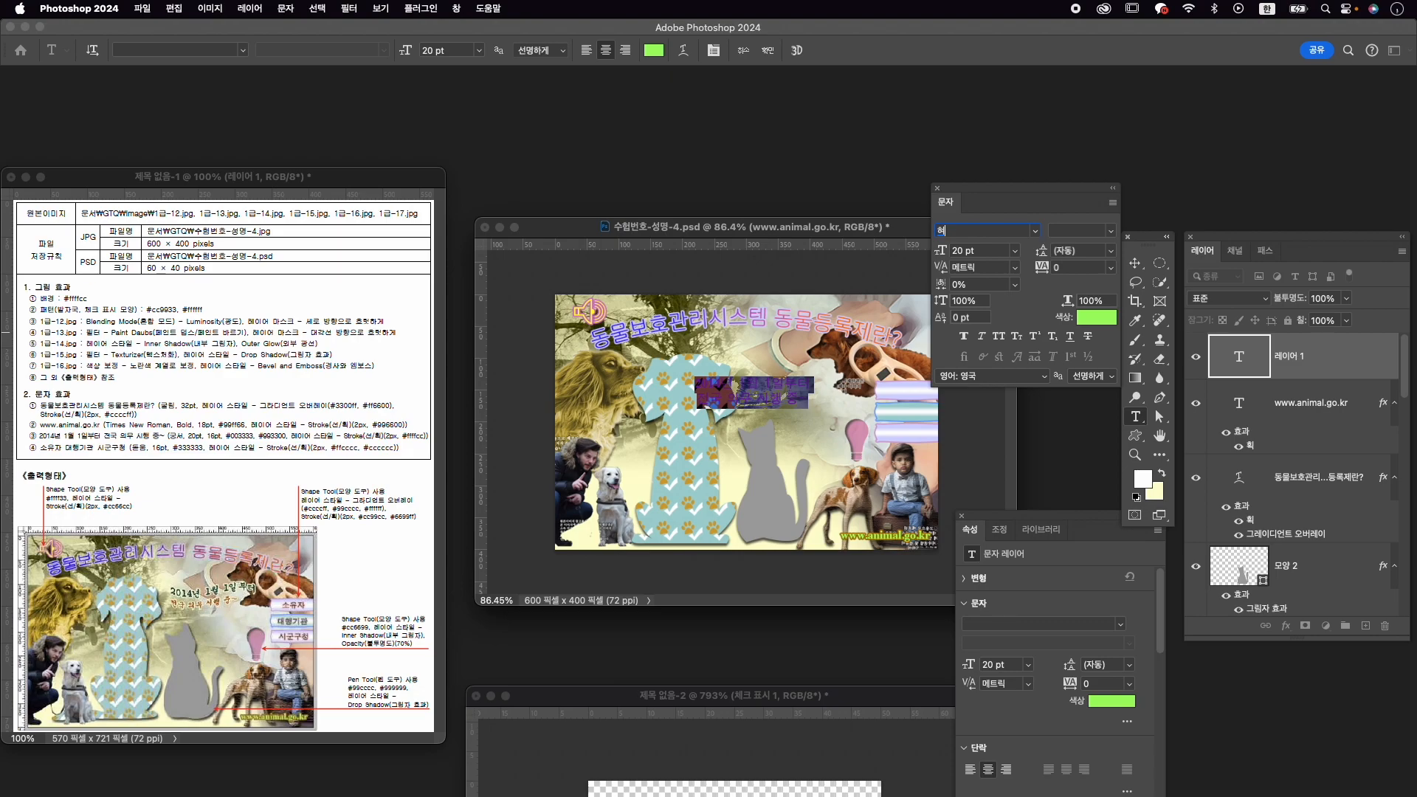
pyautogui.write('gun')
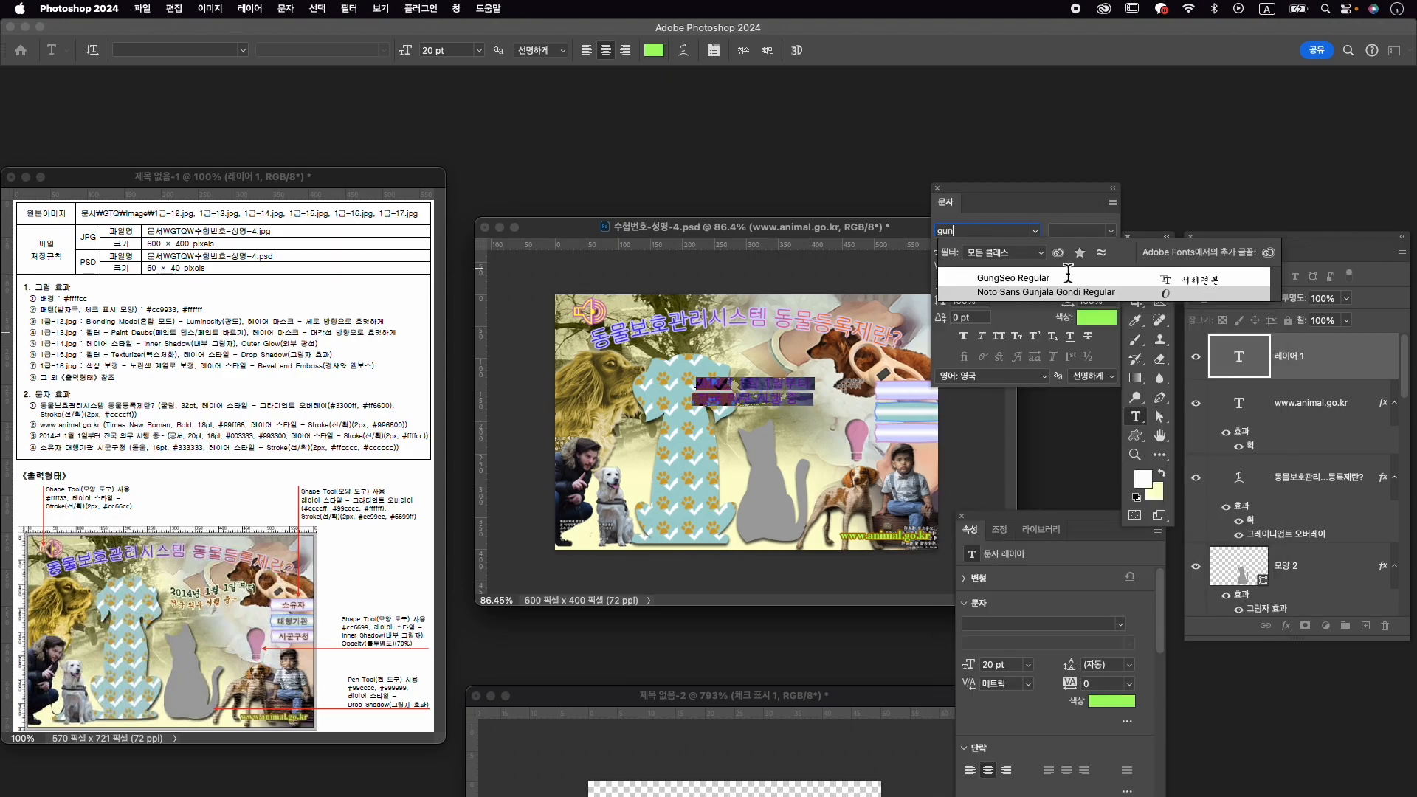
pyautogui.press('Return')
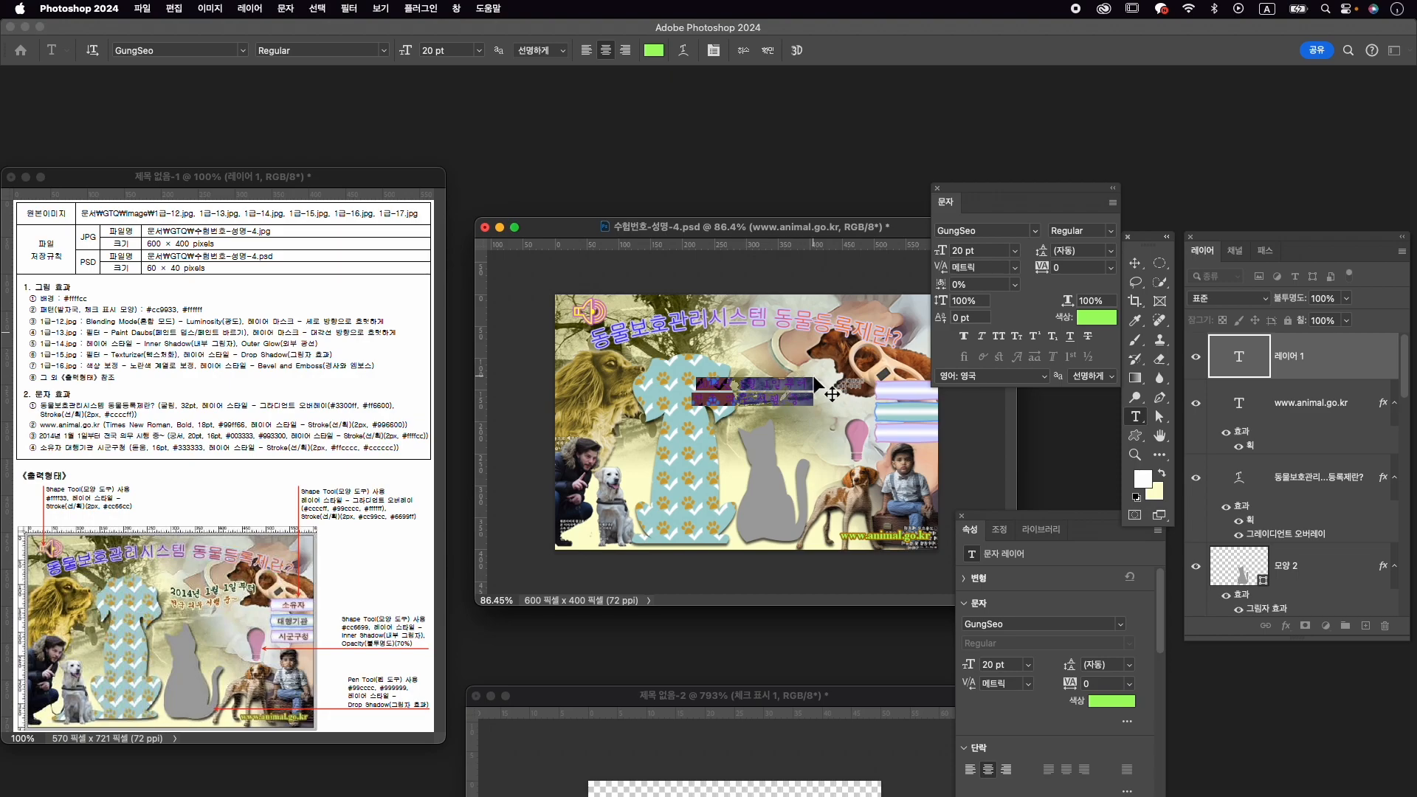
# Reduce the second line, "전국 의무 시행 중", to 16 pt.
pyautogui.click(721, 403)
pyautogui.moveTo(689, 405); pyautogui.dragTo(868, 404)
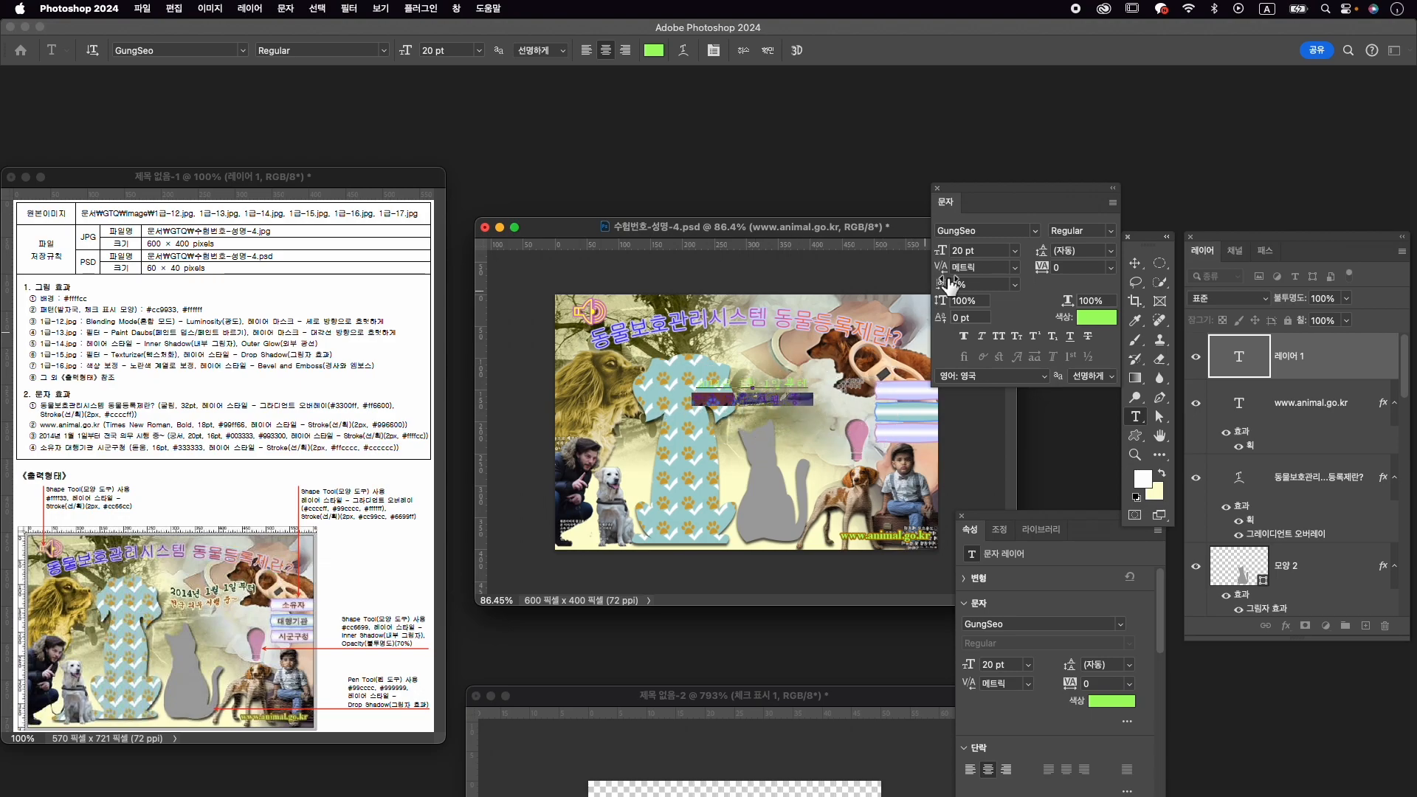
pyautogui.scroll(6, 740, 432)
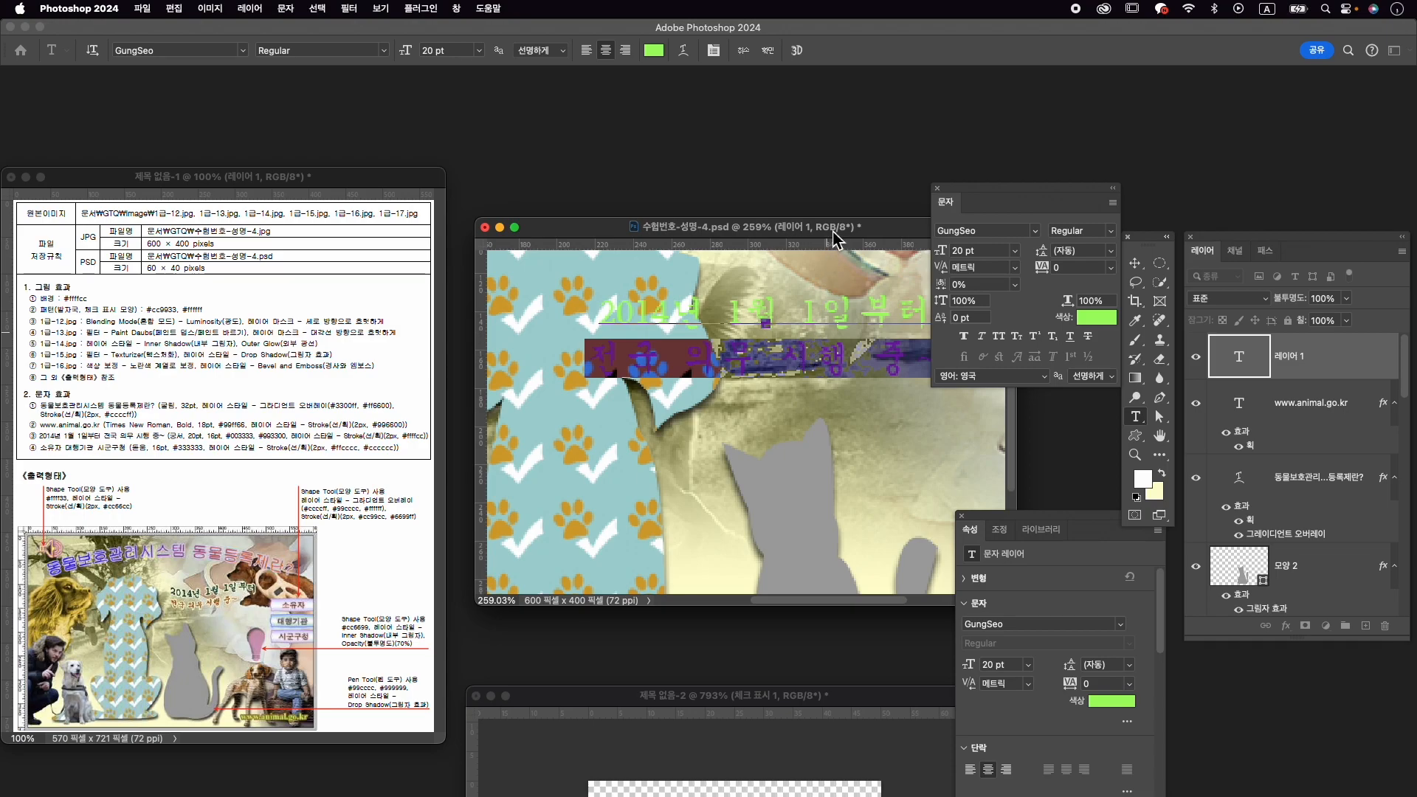
pyautogui.moveTo(832, 234); pyautogui.dragTo(830, 229)
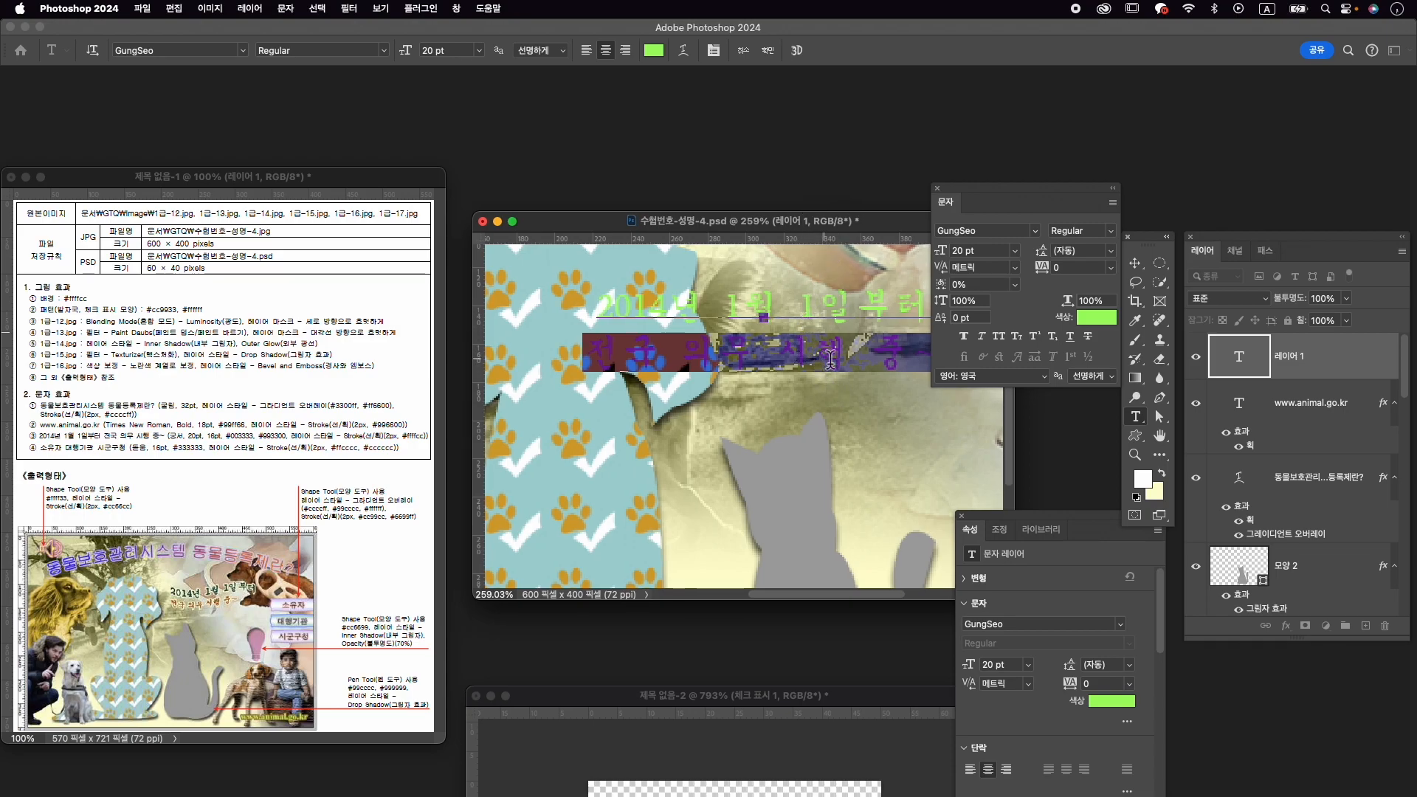
pyautogui.click(981, 251)
pyautogui.write('1')
pyautogui.press('Return')
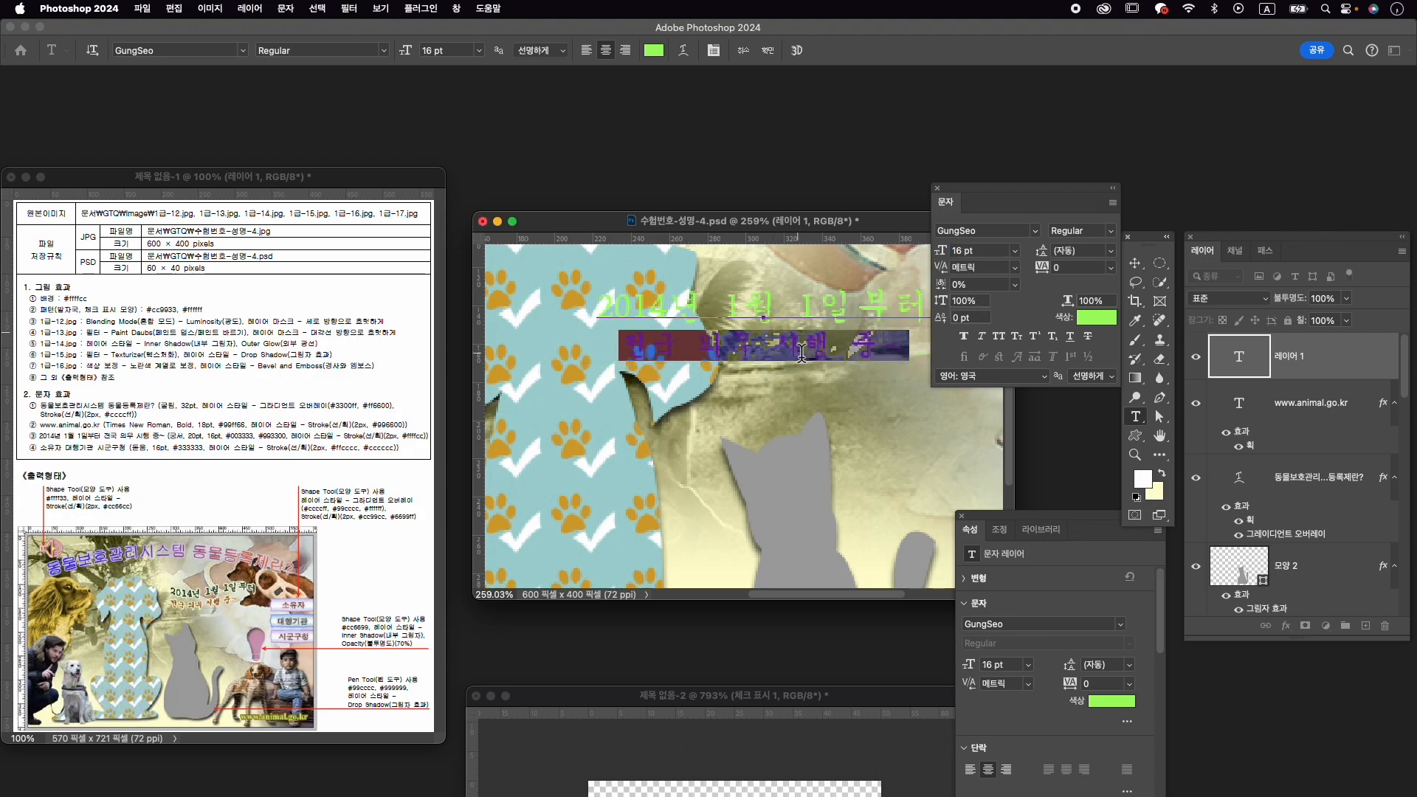
# Left-align both lines of the 2014년 text.
pyautogui.click(653, 314)
pyautogui.press('super+a')
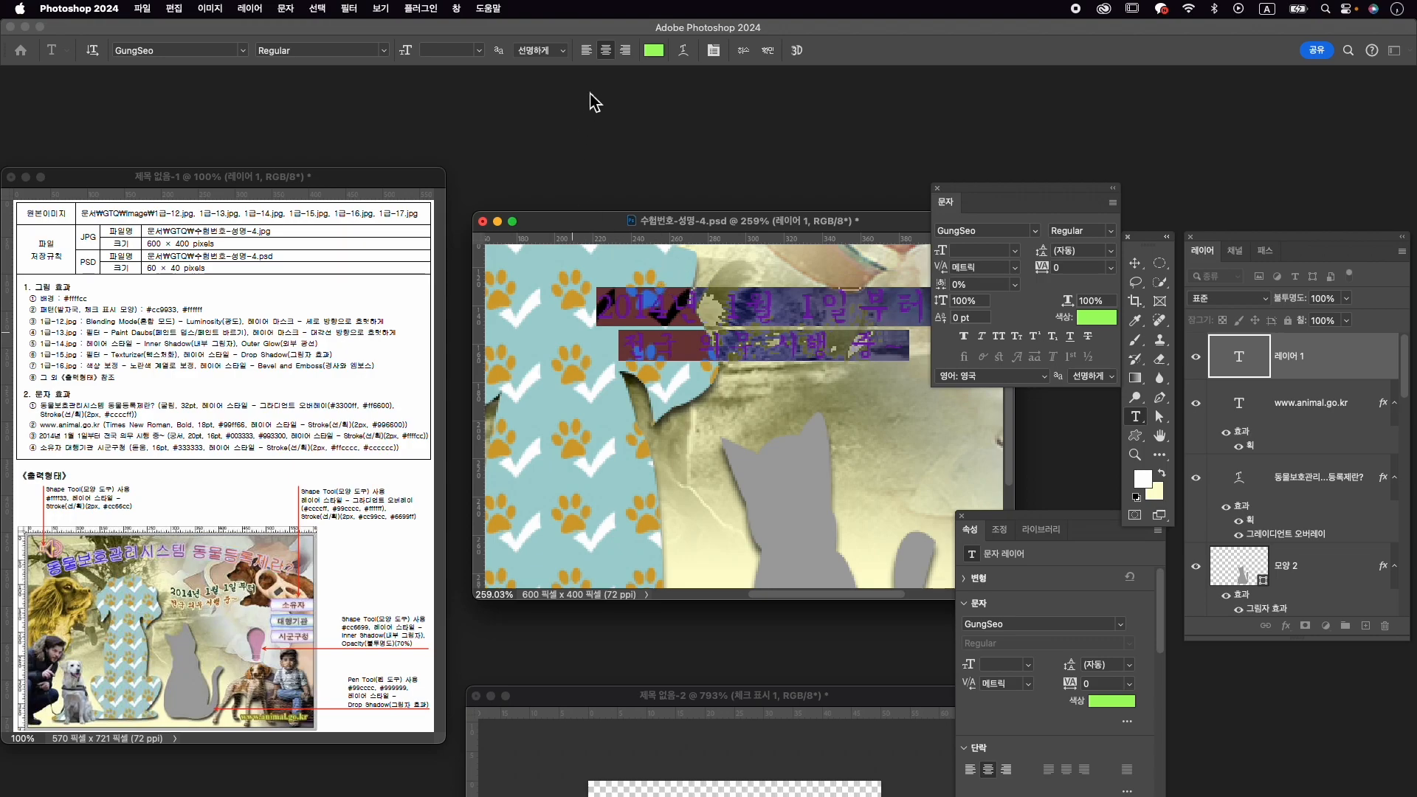
pyautogui.click(589, 51)
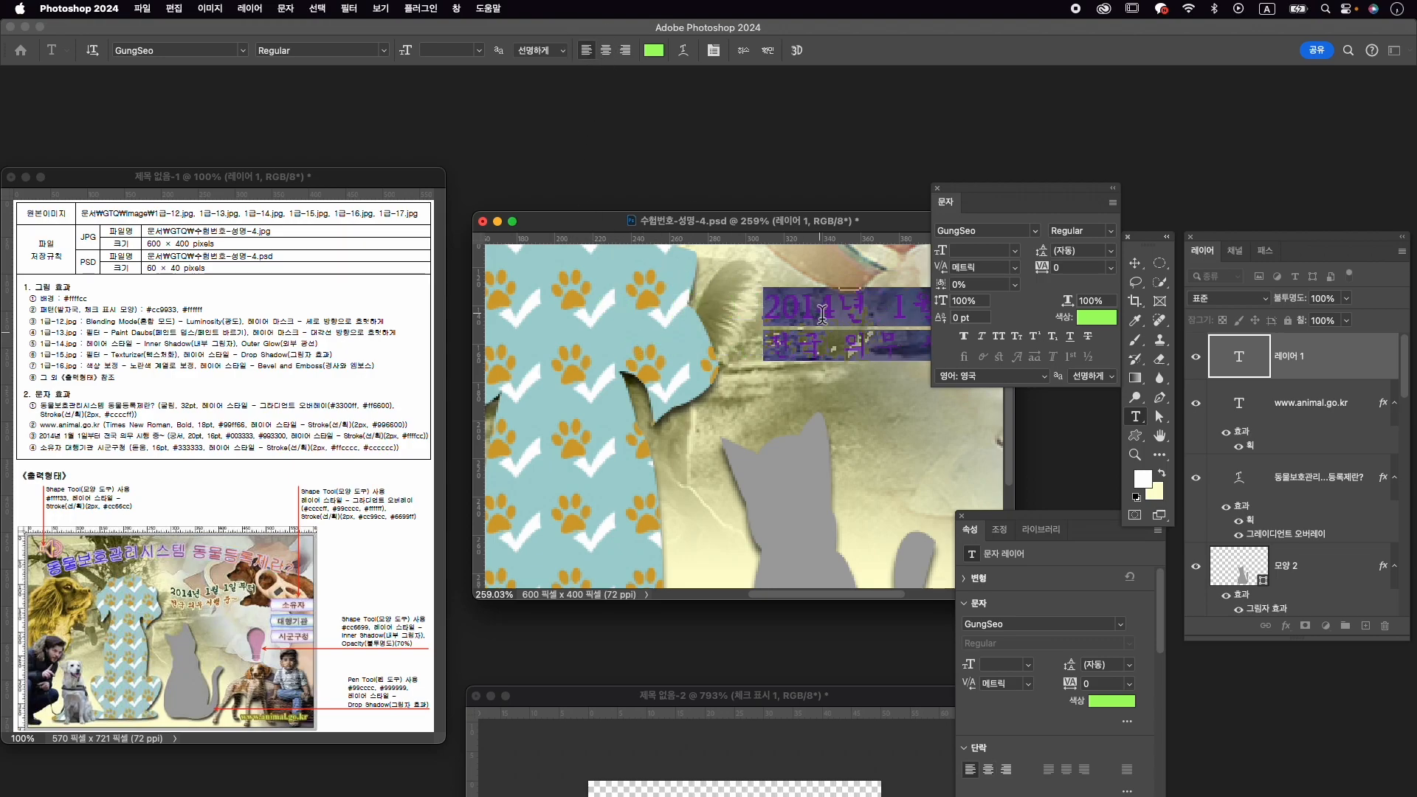
# Colour the first line of the new text, "2014년 1월 1일부터", with #003333.
pyautogui.moveTo(841, 312); pyautogui.dragTo(1129, 329)
pyautogui.click(716, 310)
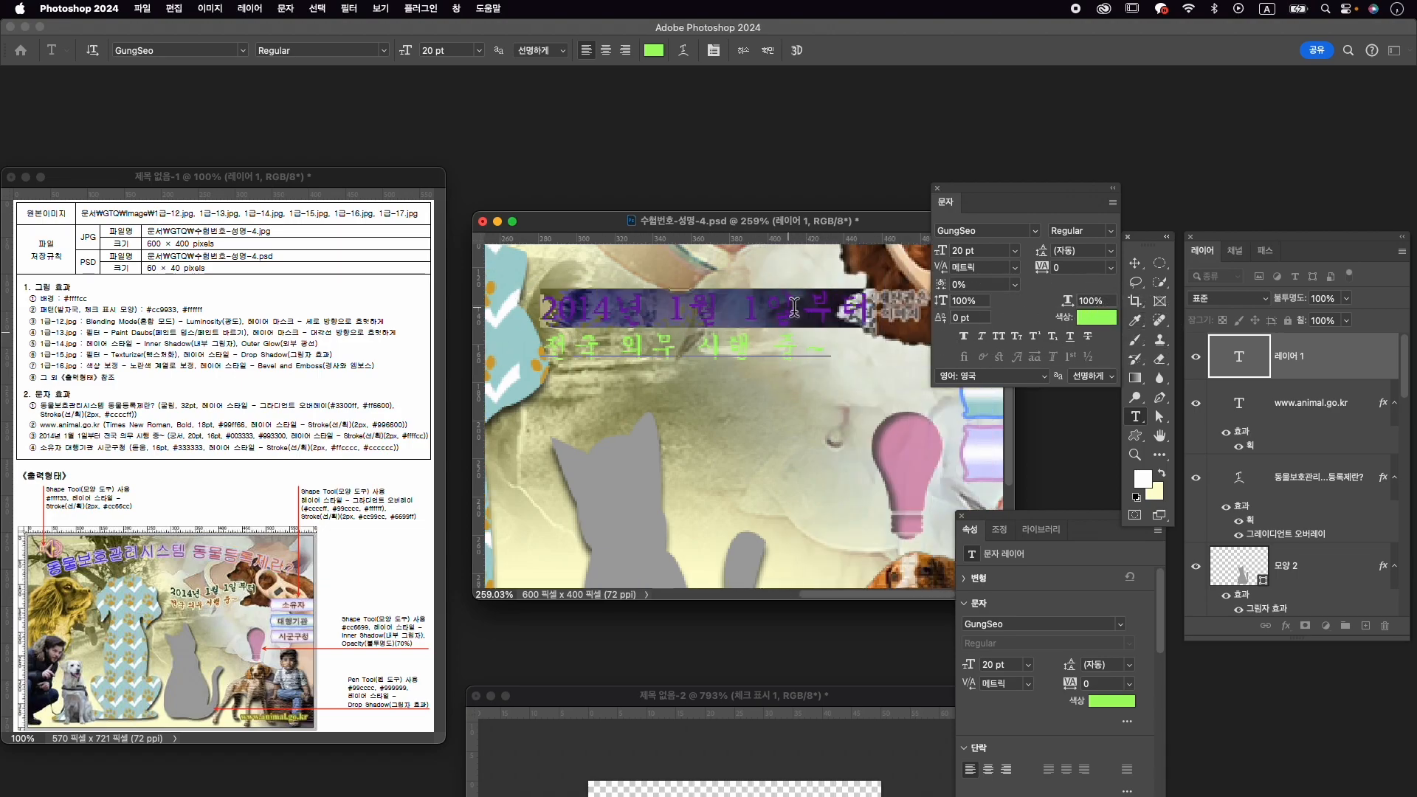
pyautogui.click(1097, 318)
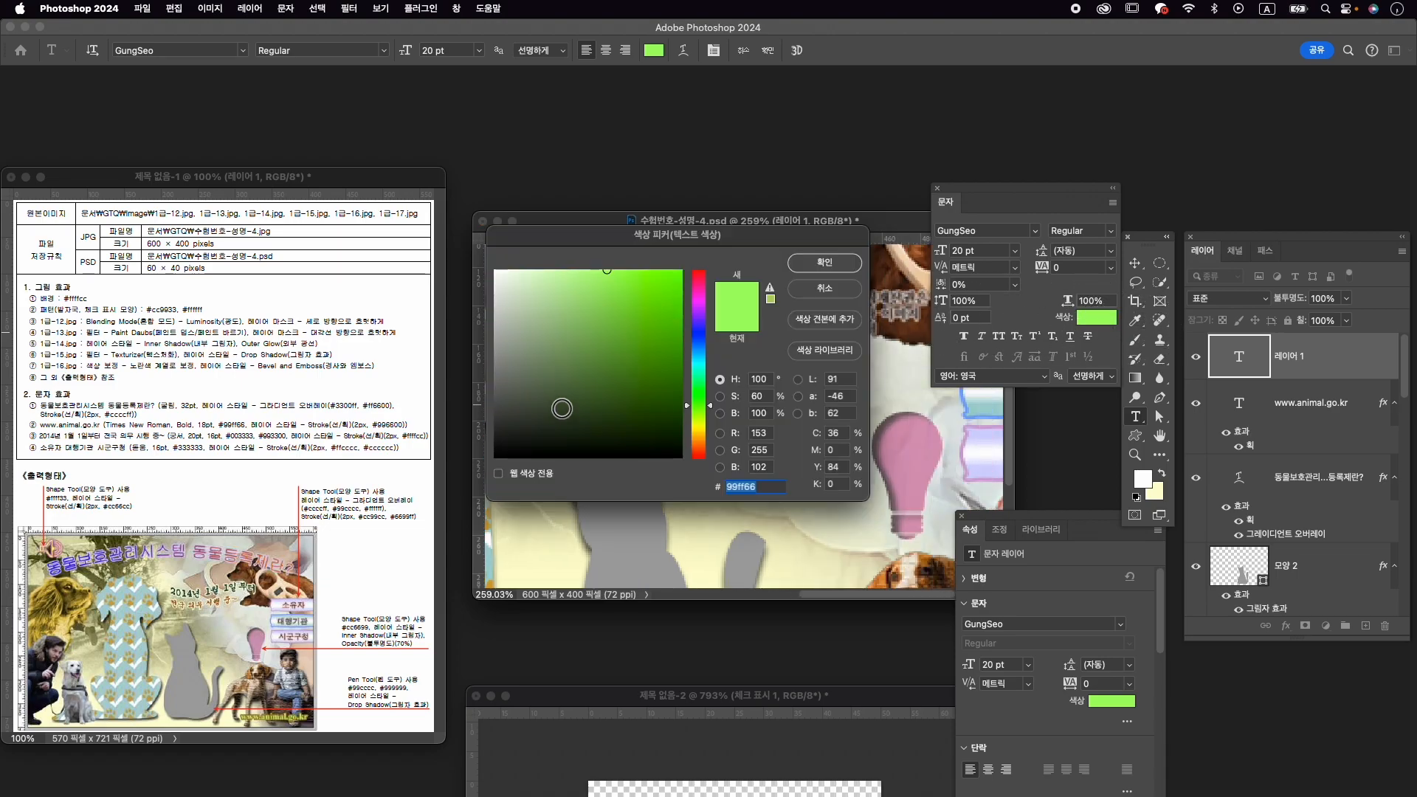
pyautogui.write('003333')
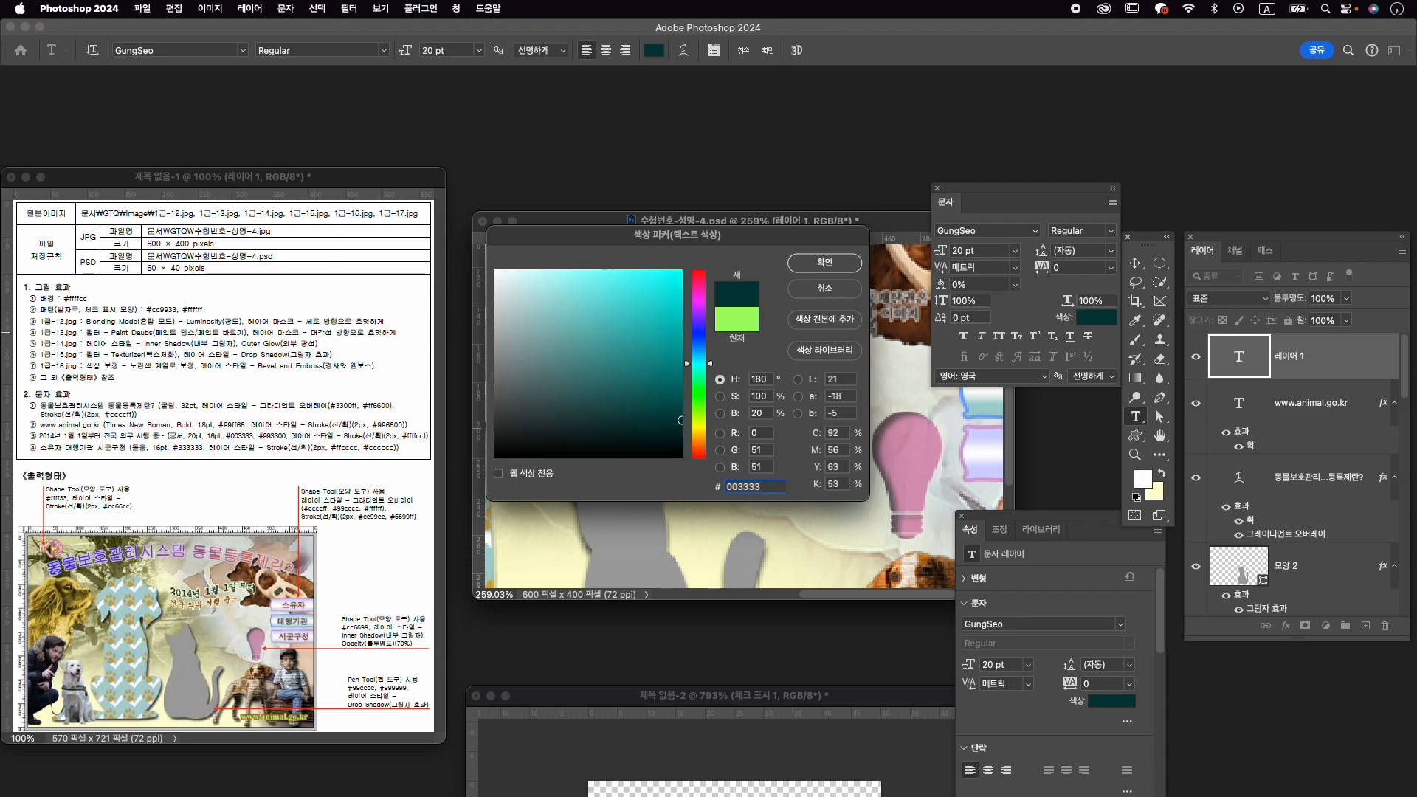
pyautogui.press('Return')
# Colour the second line, "전국 의무 시행 중~", with #993300 and commit the text.
pyautogui.moveTo(566, 355); pyautogui.dragTo(831, 355)
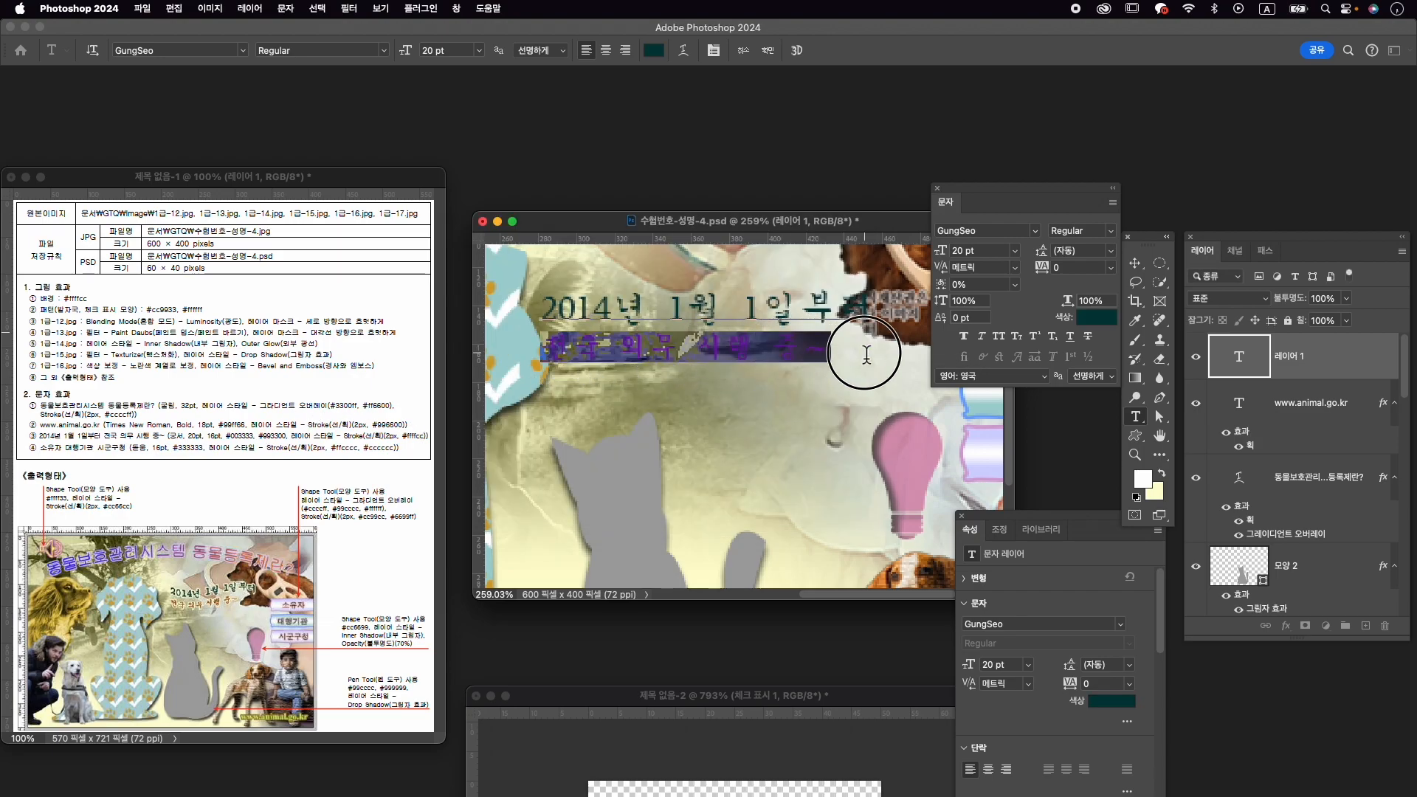
pyautogui.click(1102, 320)
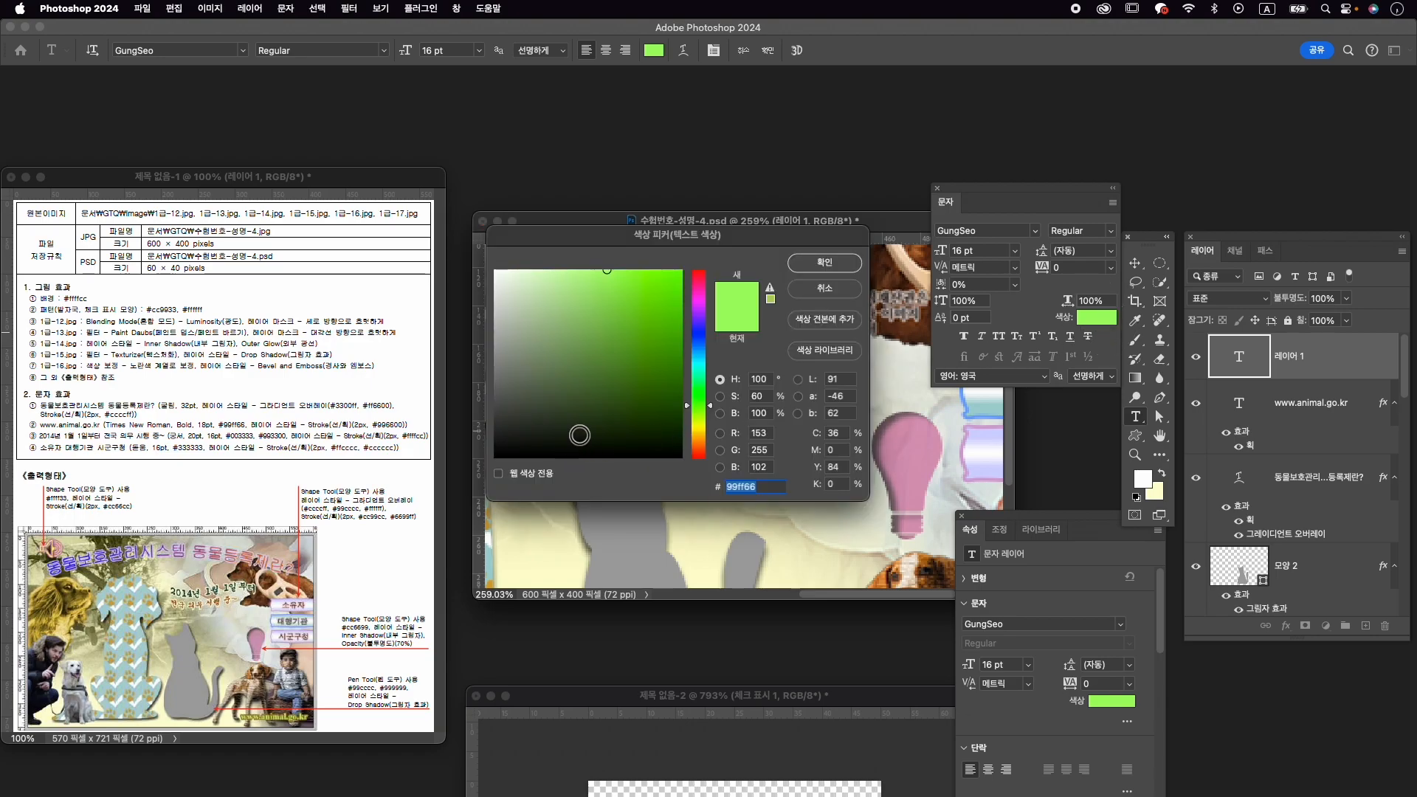
pyautogui.write('993300')
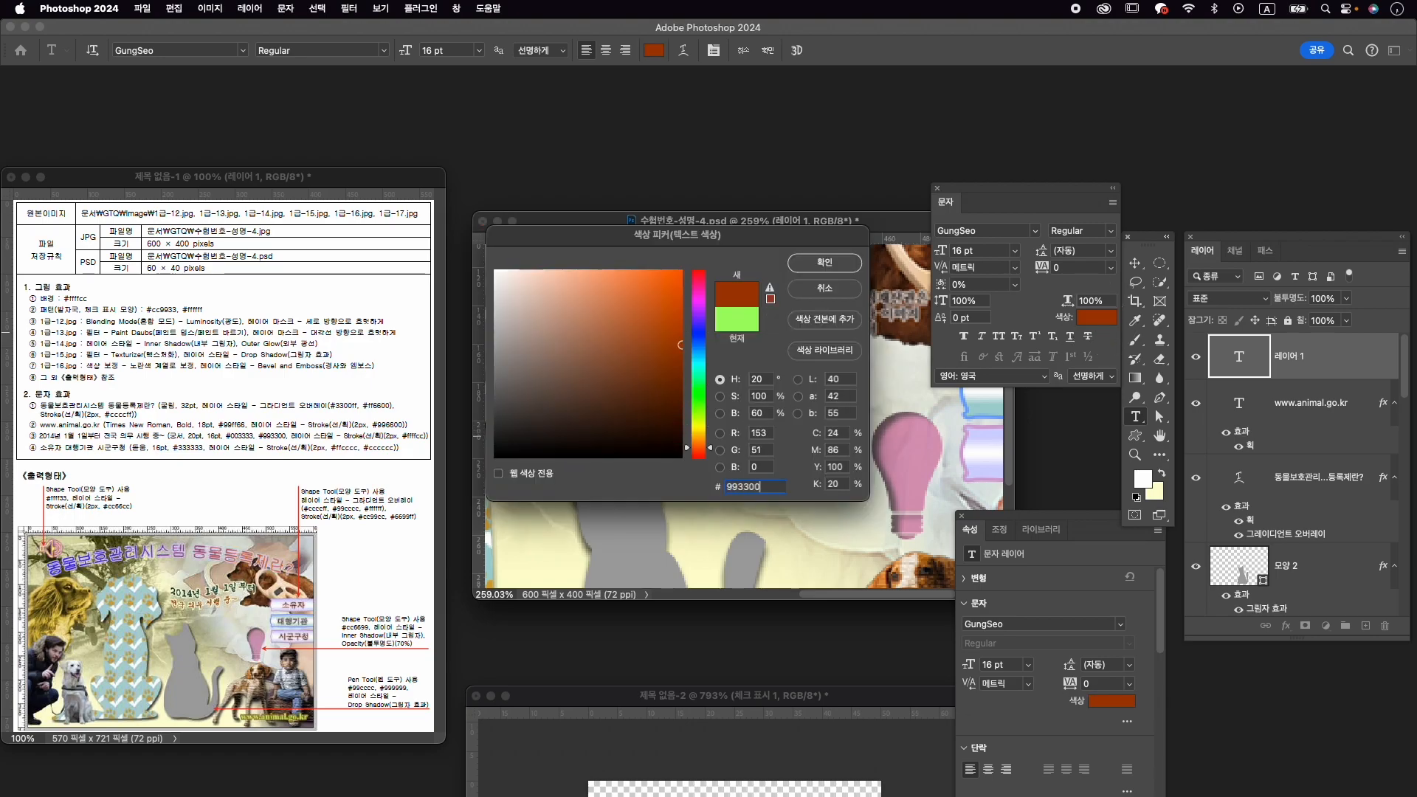
pyautogui.press('Return')
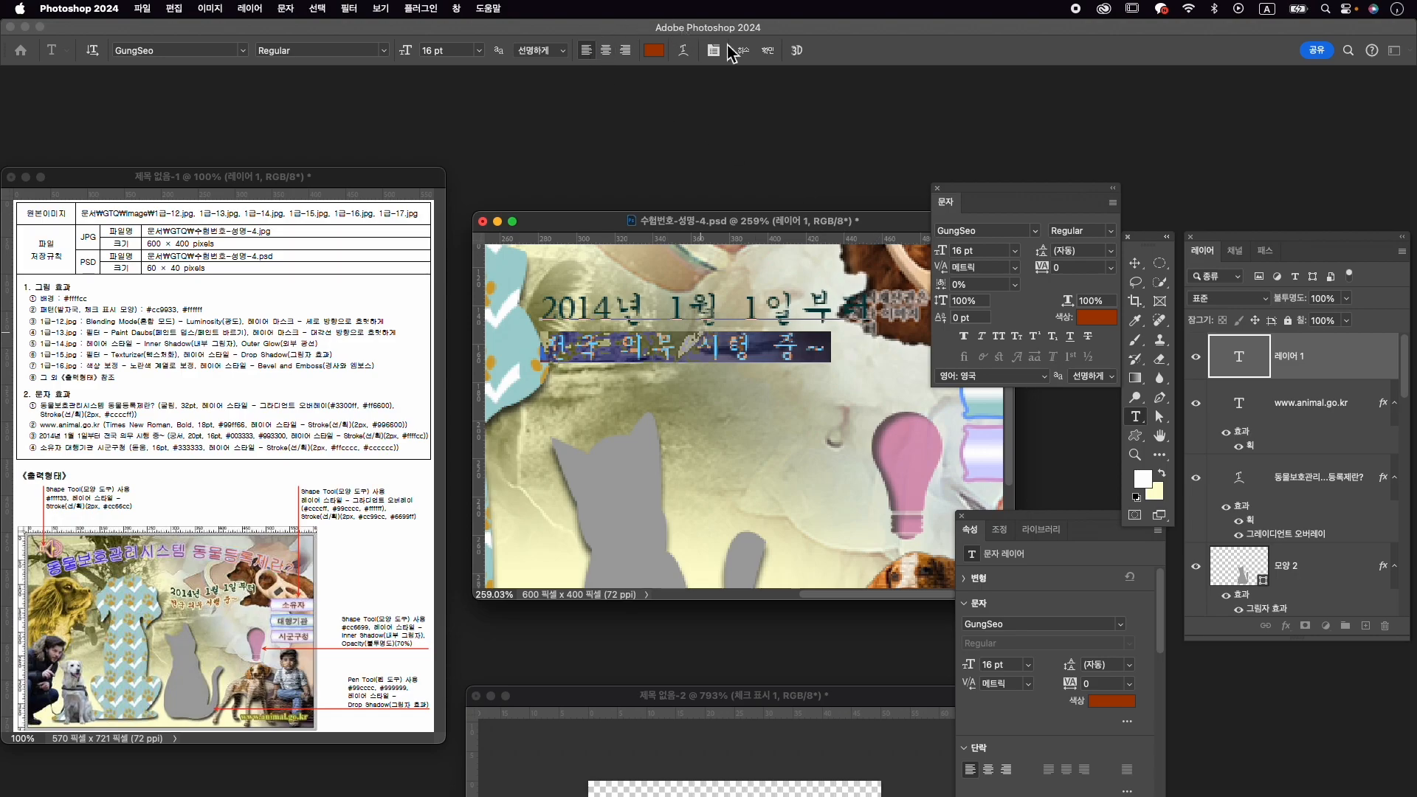
pyautogui.click(764, 52)
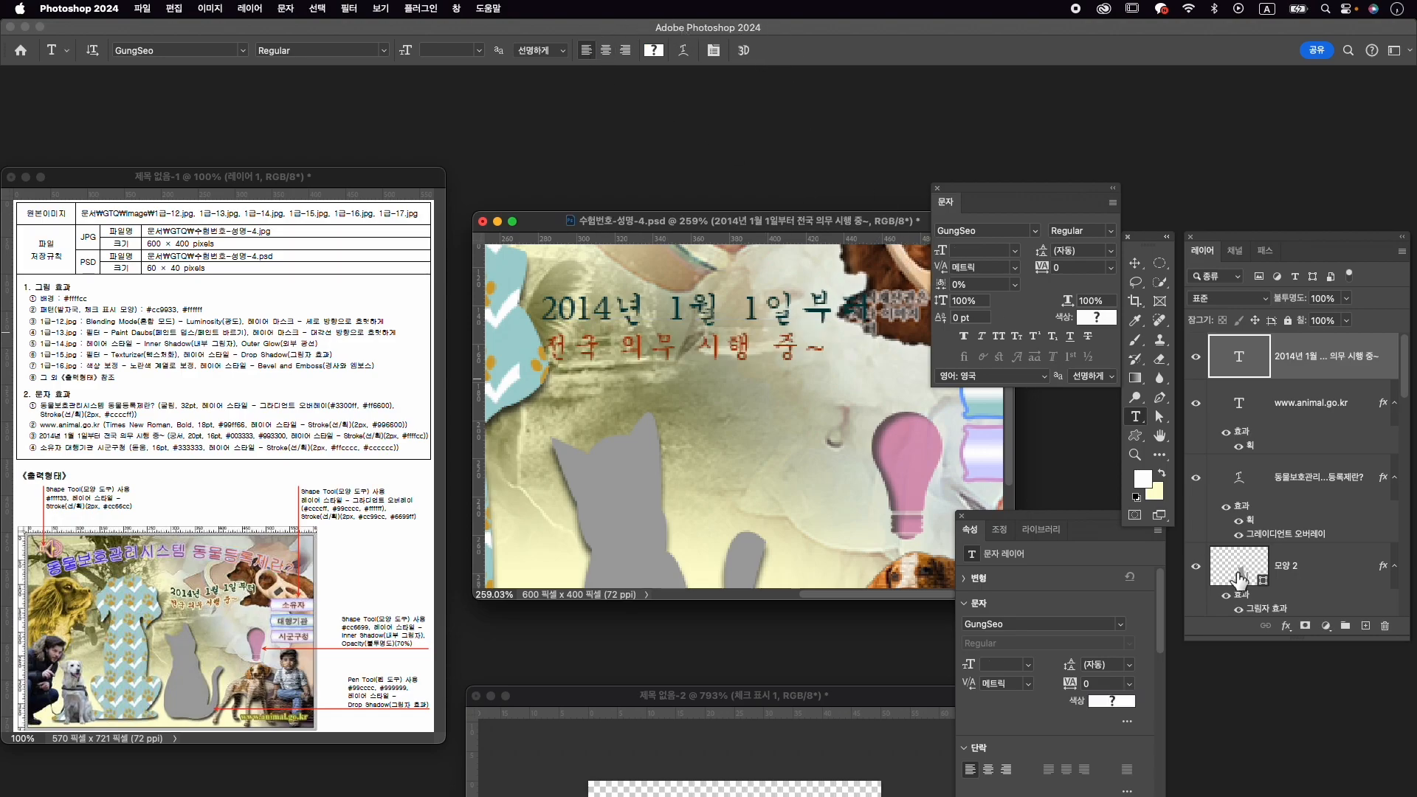
# Add a 2 px outside Stroke in #ffffcc to the 2014년 text layer.
pyautogui.click(1287, 631)
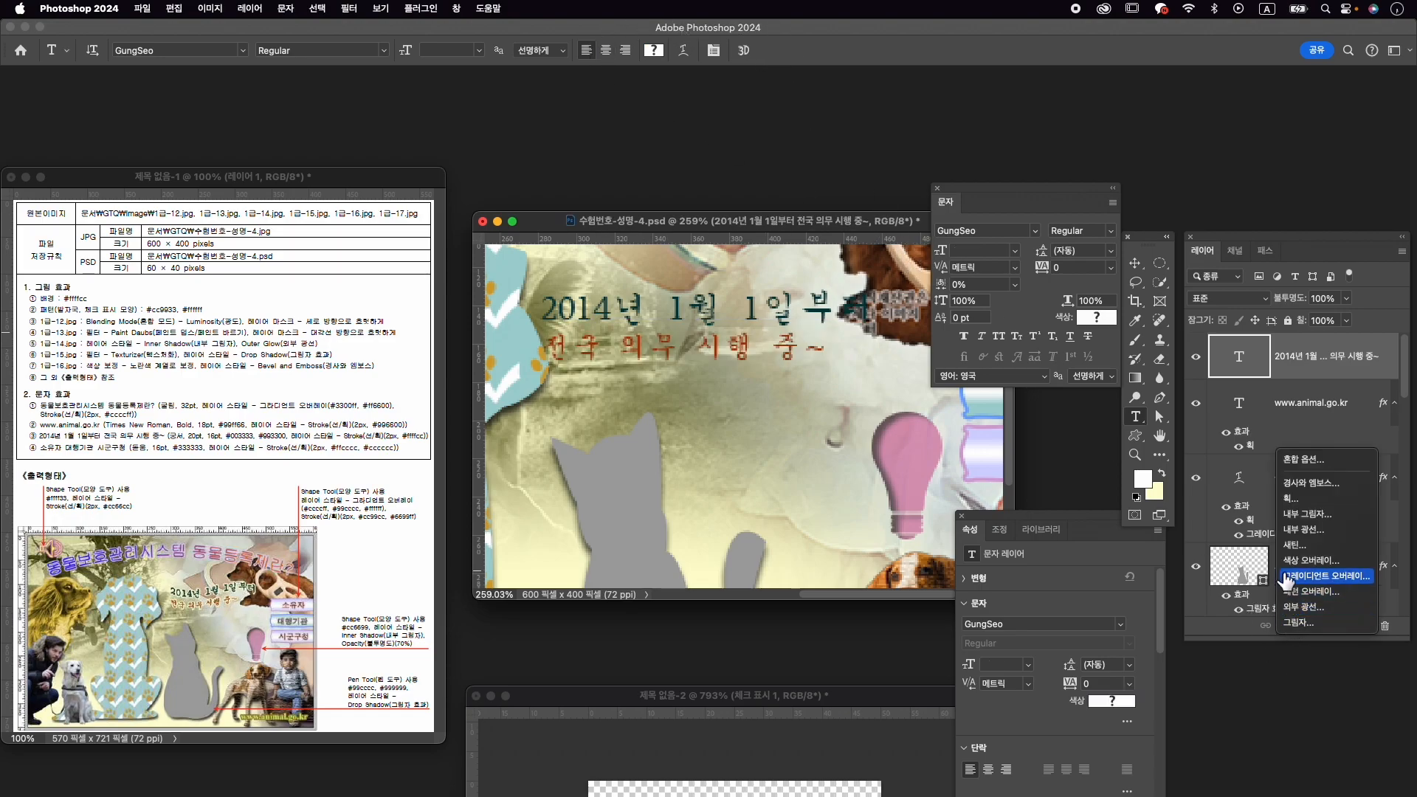
pyautogui.click(1316, 508)
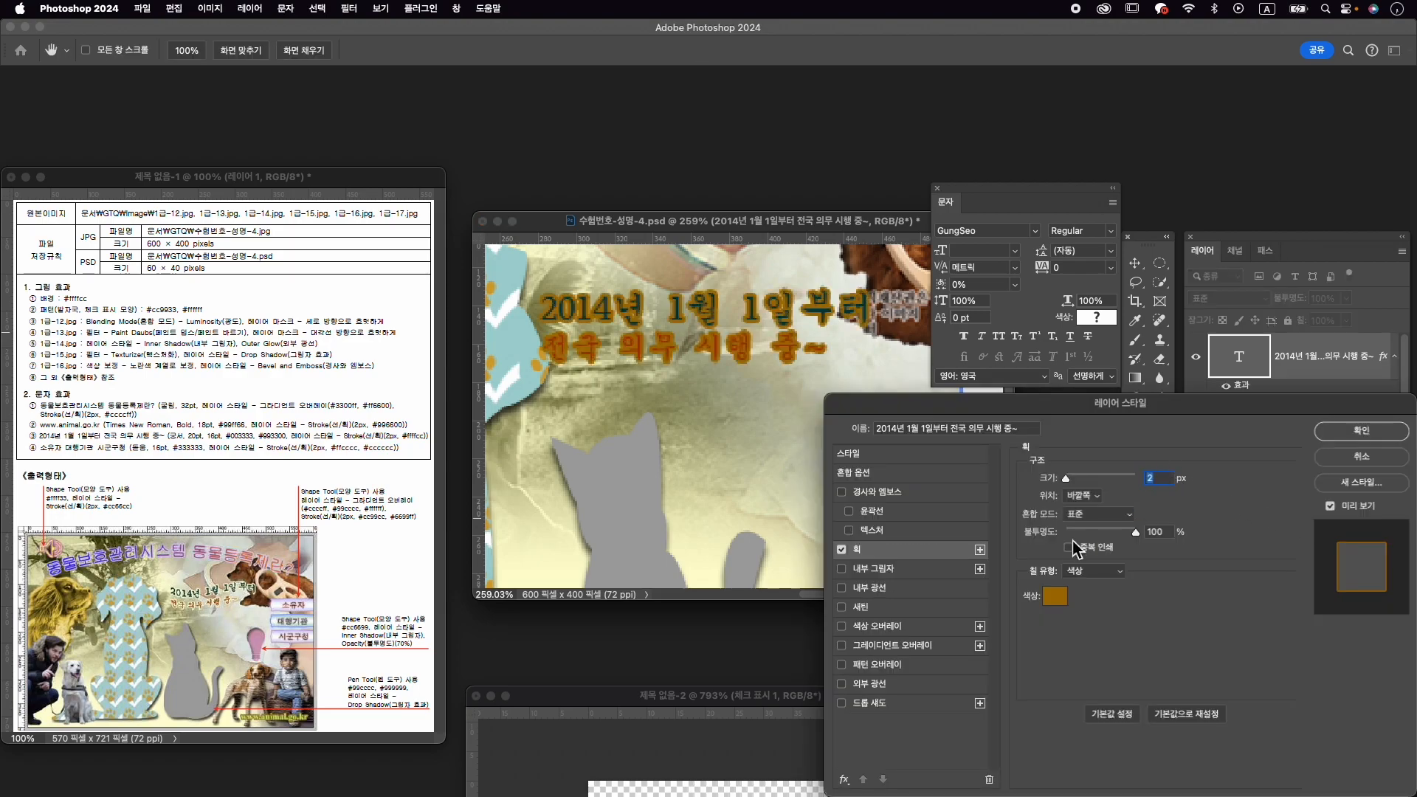
pyautogui.click(1055, 595)
pyautogui.write('ffffcc')
pyautogui.press('Return')
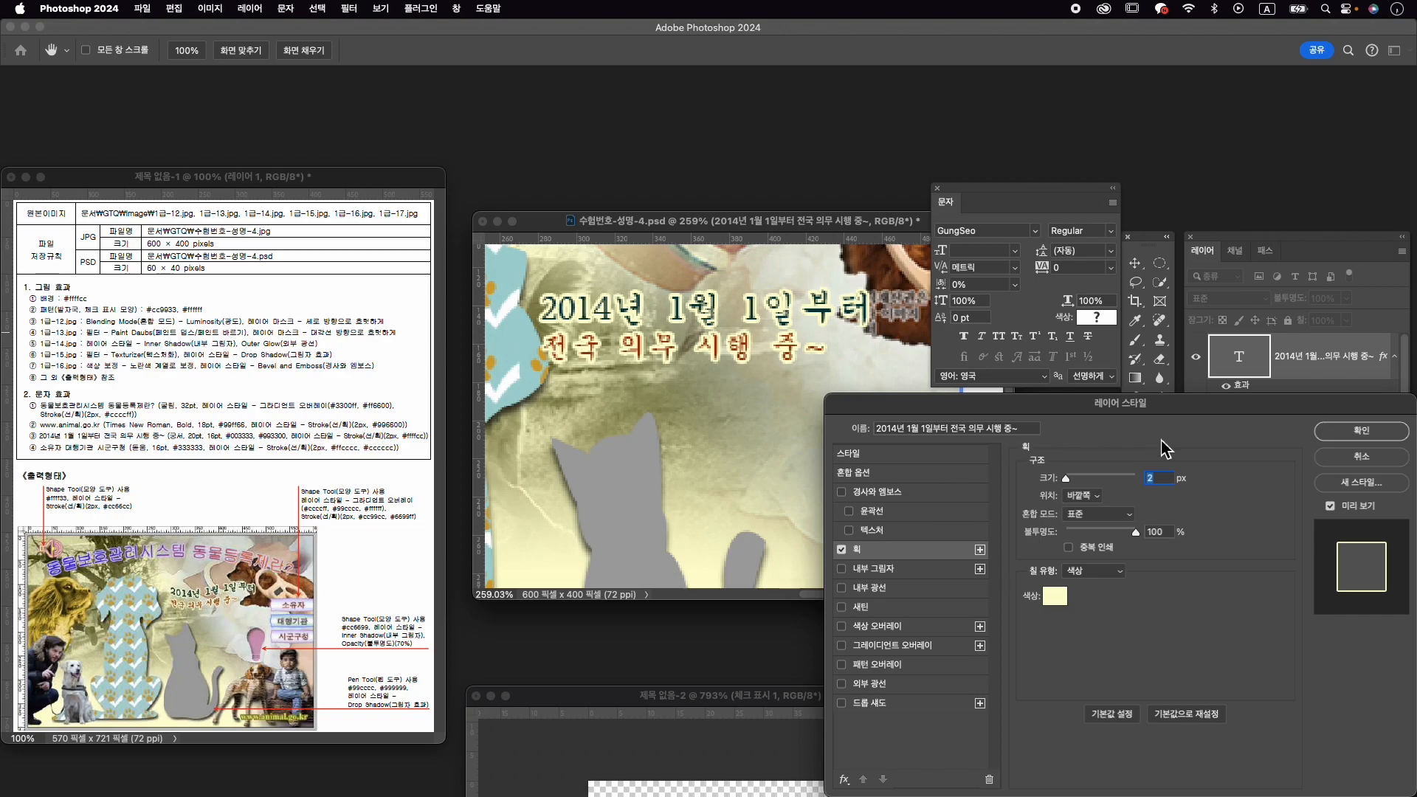
pyautogui.click(1362, 430)
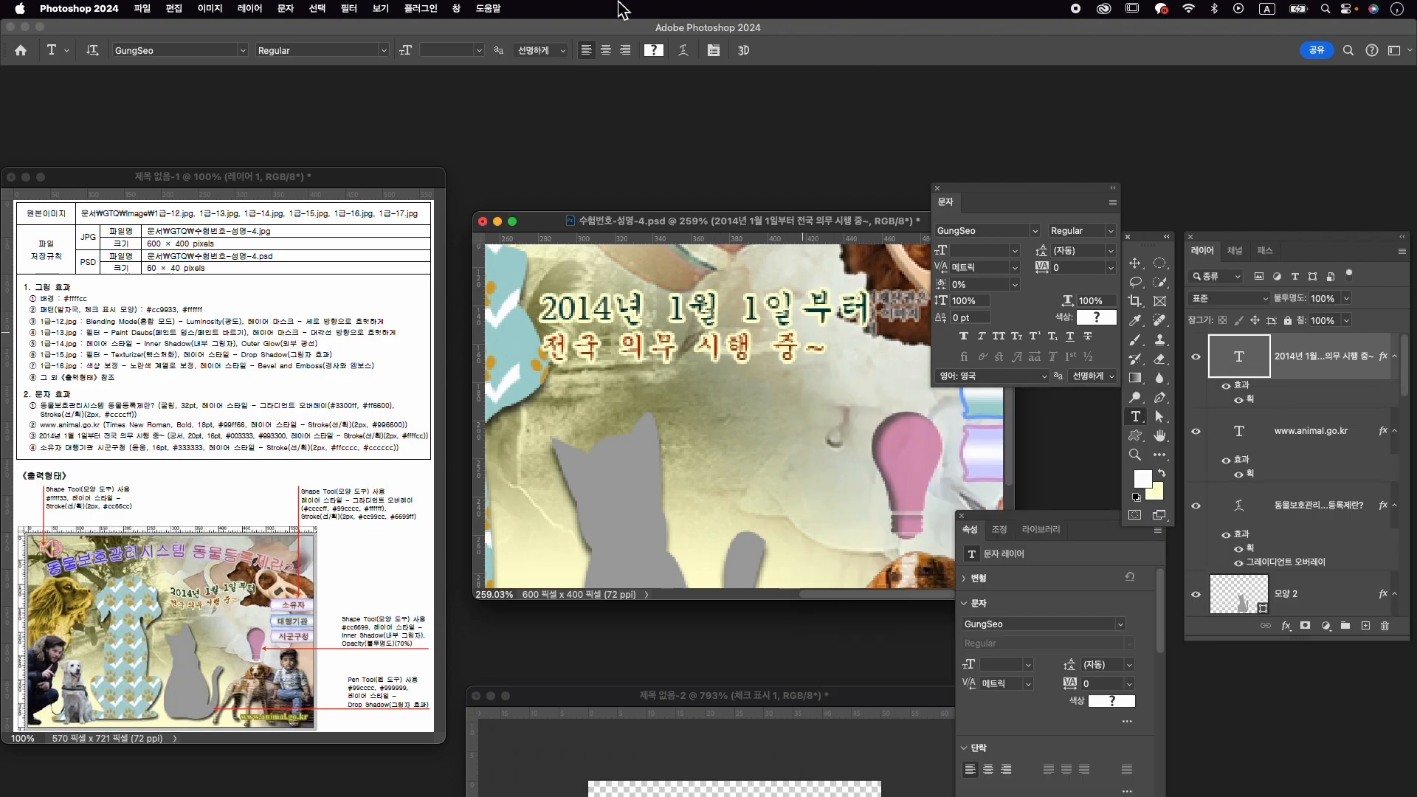
# Warp the 2014년 text with the horizontal Flag (깃발) style and a slight negative bend.
pyautogui.click(684, 50)
pyautogui.click(1024, 157)
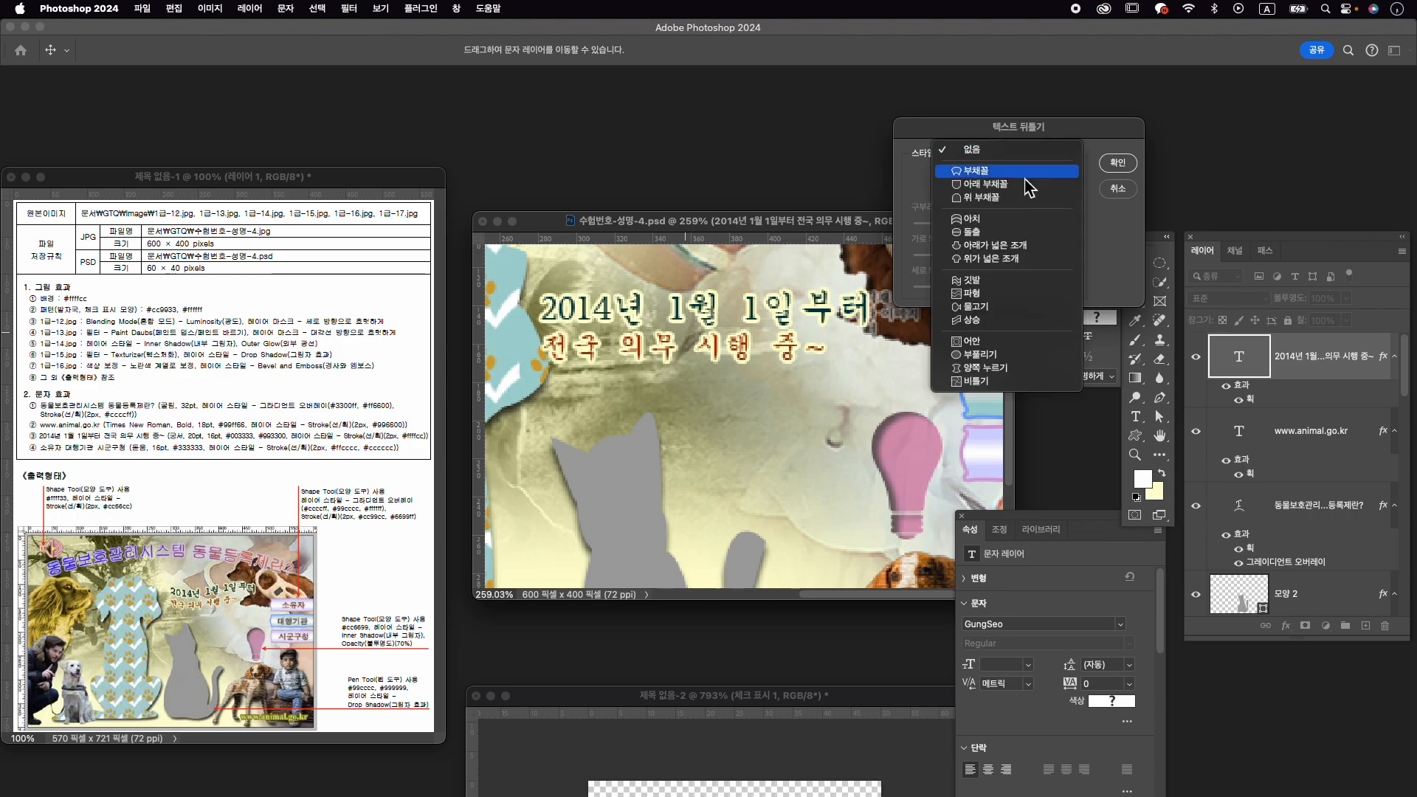
pyautogui.click(1004, 292)
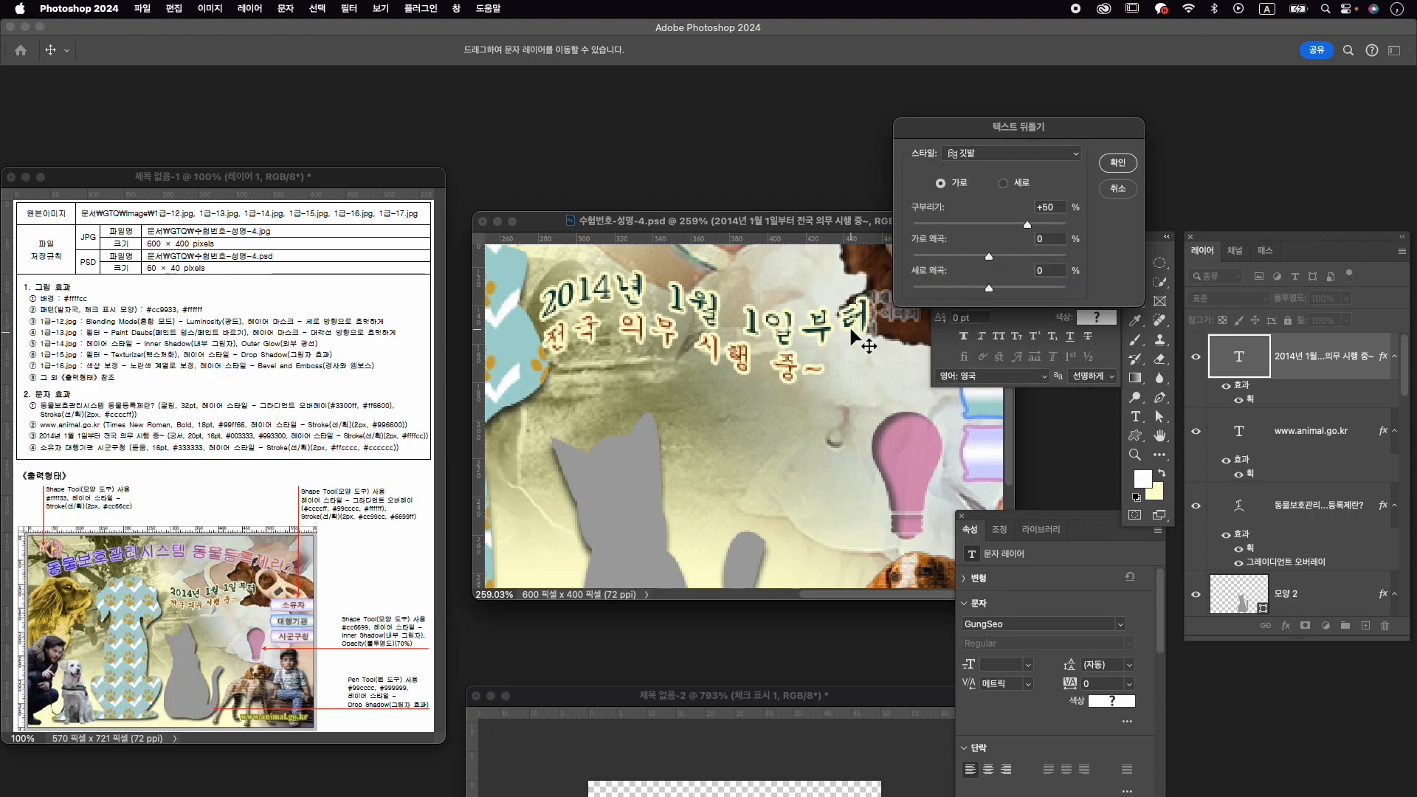
pyautogui.moveTo(998, 230); pyautogui.dragTo(970, 236)
pyautogui.click(1118, 163)
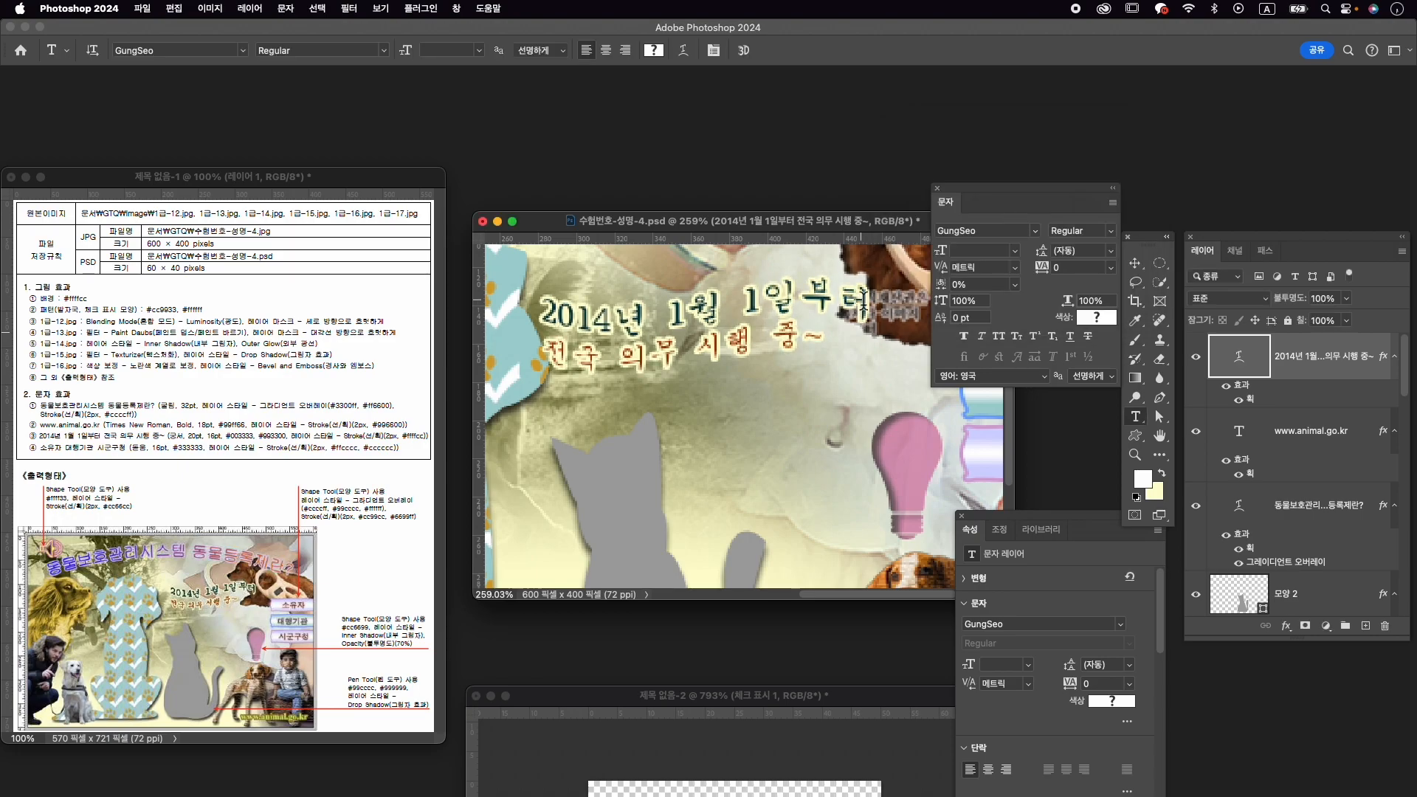
# Nudge the warped 2014년 text slightly up and to the right to match the reference layout.
pyautogui.scroll(-6, 833, 354)
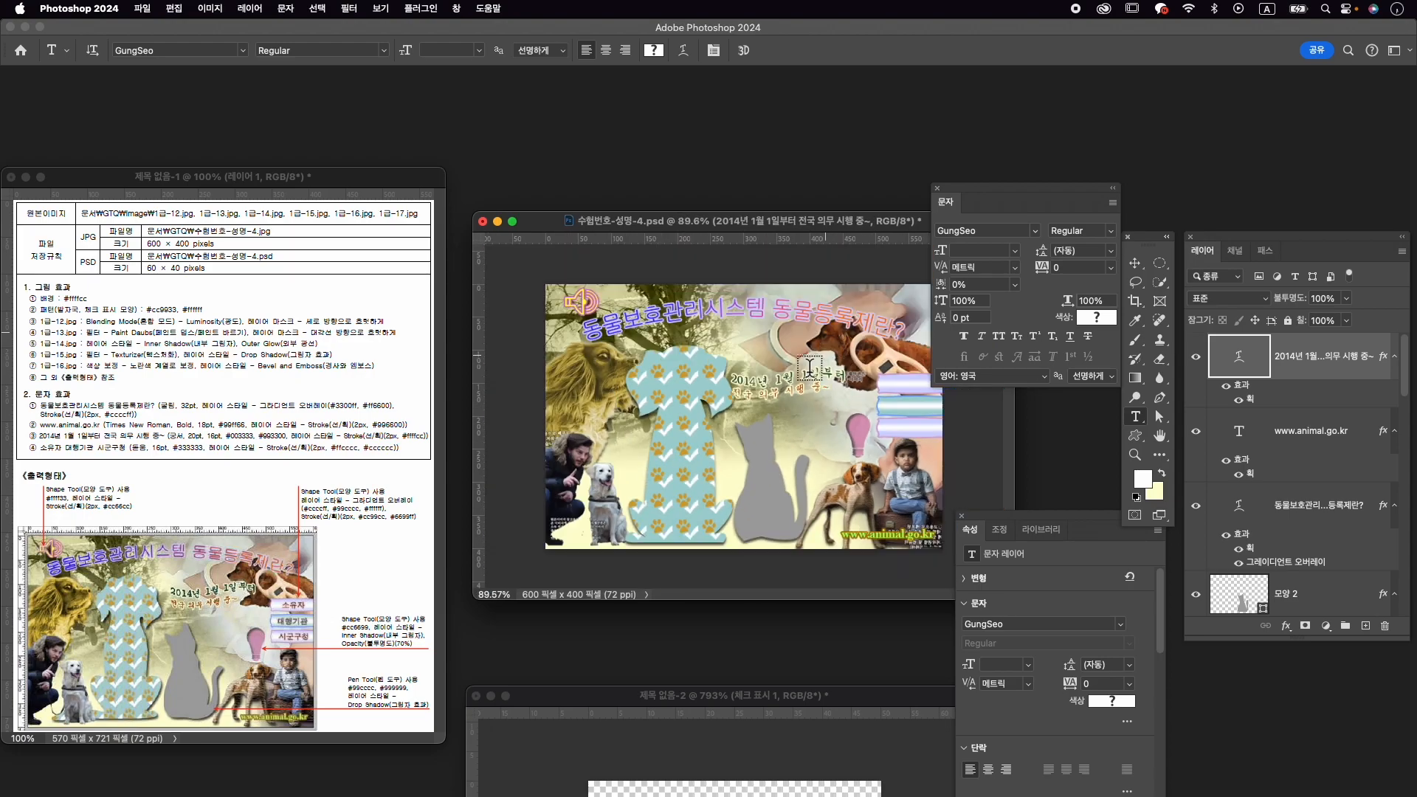
pyautogui.press('super+t')
pyautogui.moveTo(819, 366); pyautogui.dragTo(825, 361)
pyautogui.press('Return')
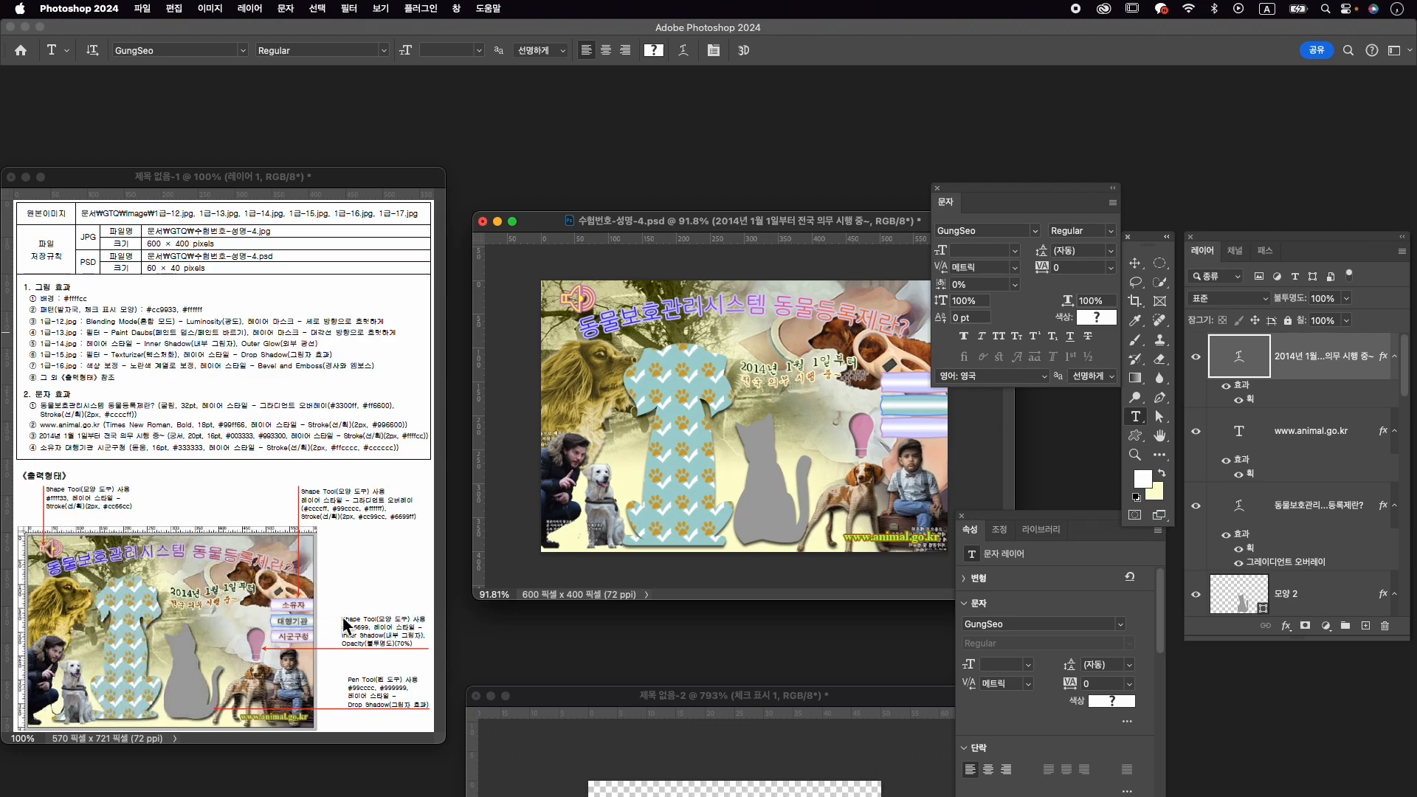
# Add the text "소유자" on the uppermost of the three stacked banner shapes, clearing the floating windows from the area.
pyautogui.moveTo(827, 221); pyautogui.dragTo(798, 229)
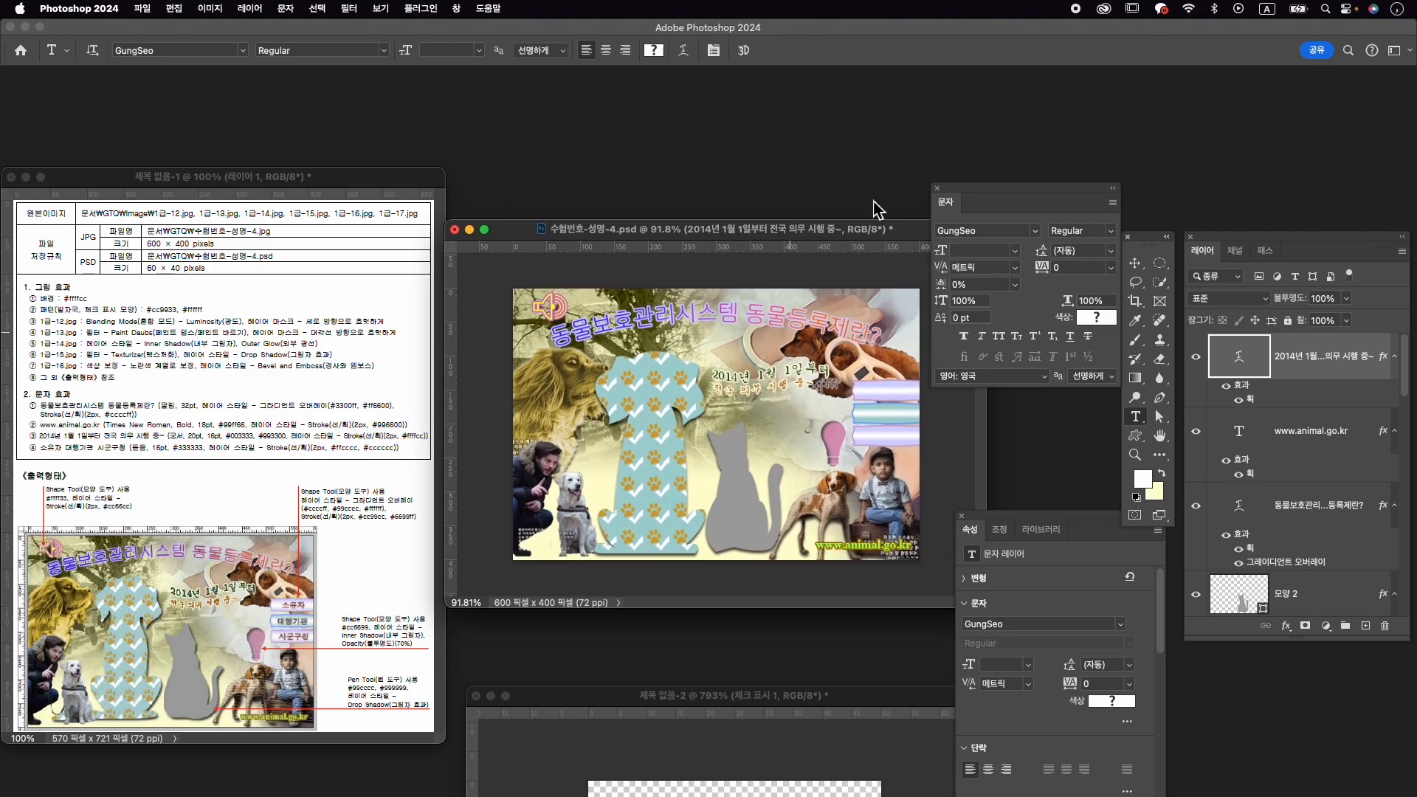
pyautogui.moveTo(1028, 193); pyautogui.dragTo(1060, 151)
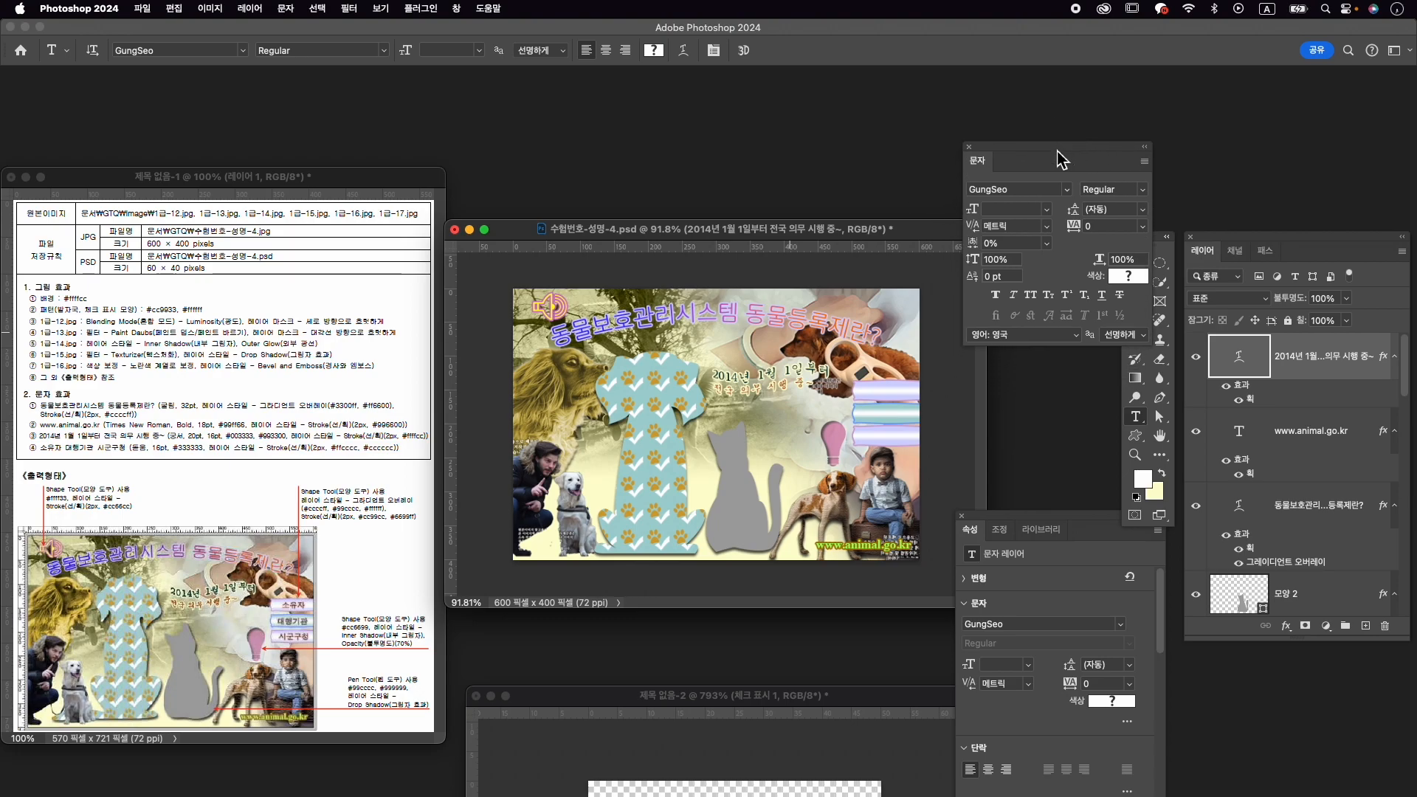
pyautogui.click(871, 395)
pyautogui.press('BackSpace')
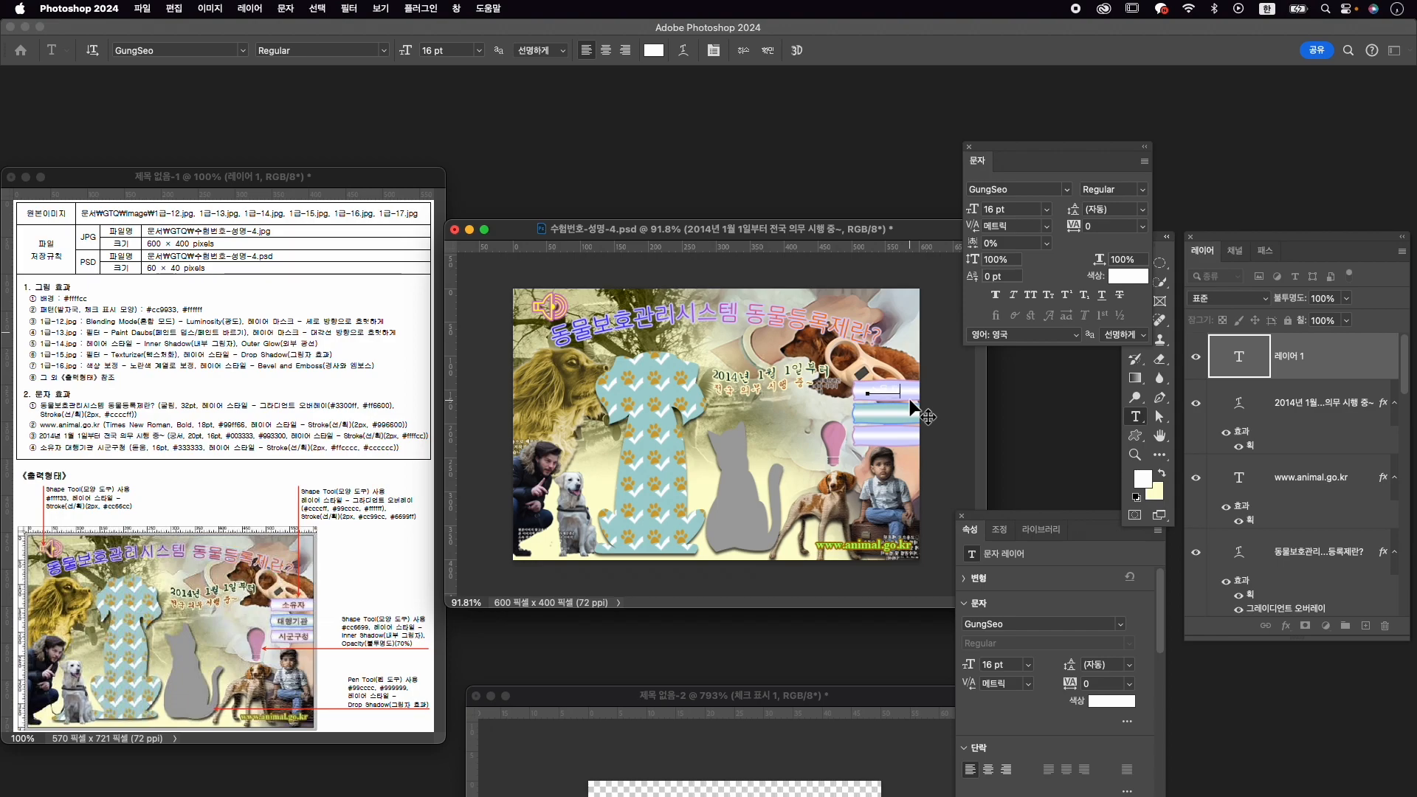
# Set the whole "소유자" text to the KoPubWorldDotum_Pro font in Medium weight.
pyautogui.press('super+a')
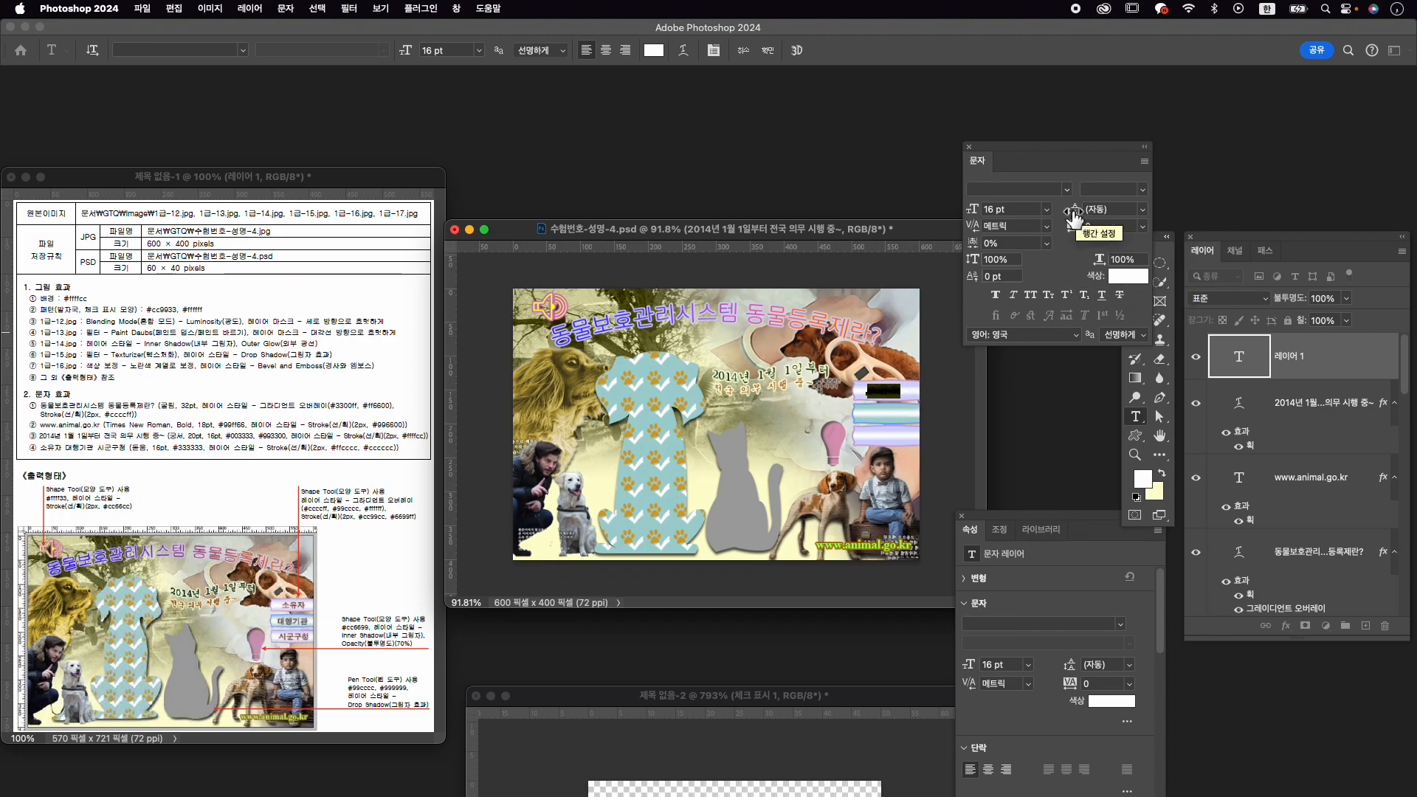
pyautogui.click(1047, 192)
pyautogui.press('capslock')
pyautogui.write('dotu')
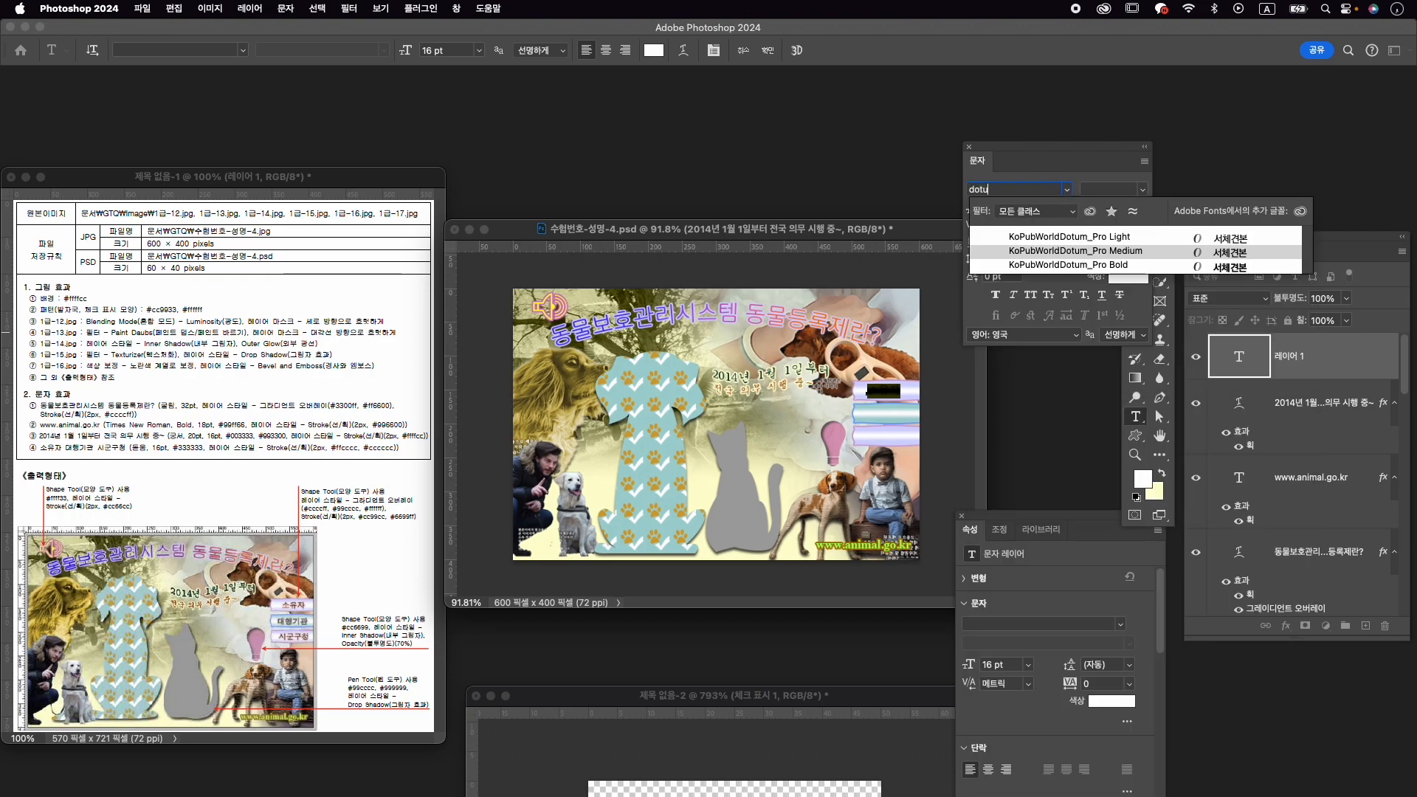
pyautogui.press('Return')
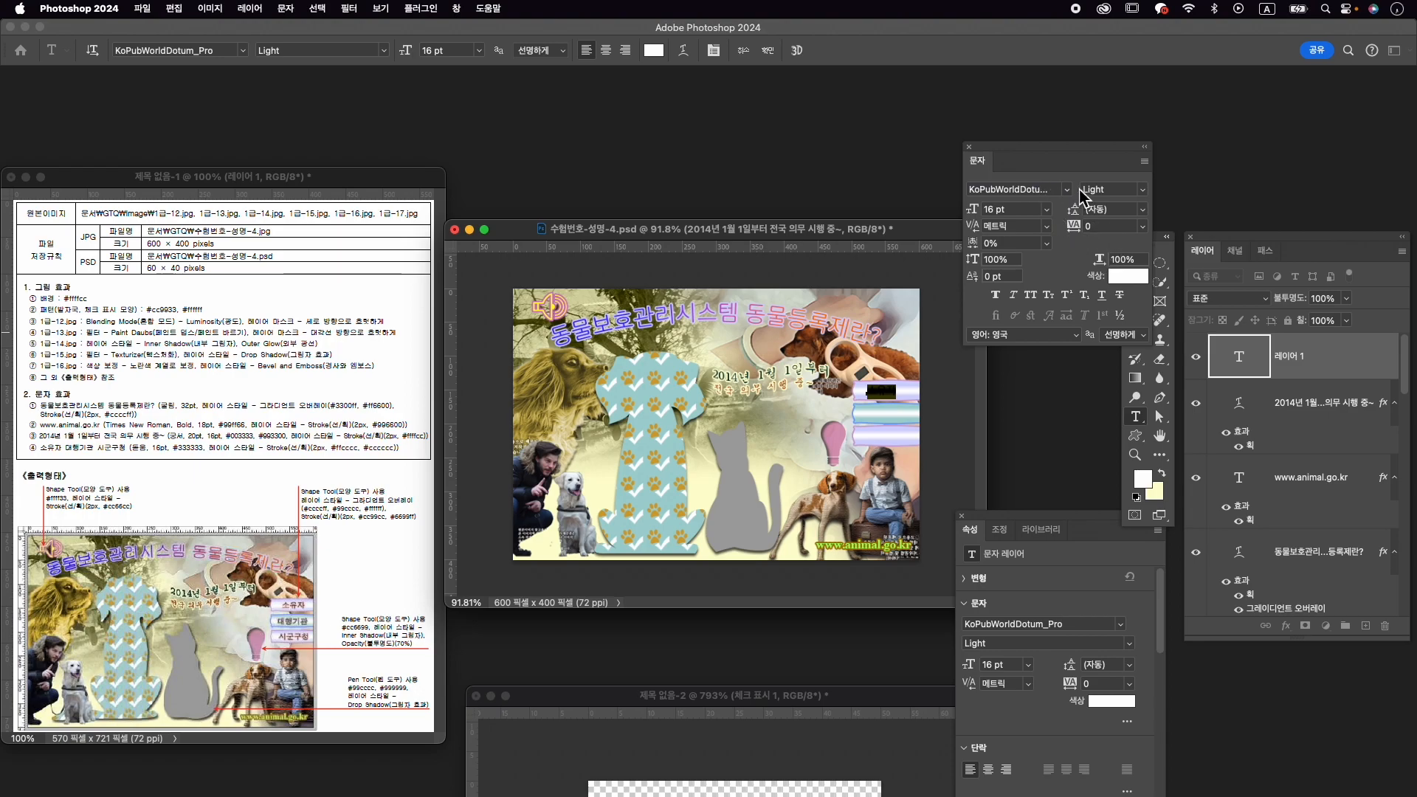
pyautogui.click(1145, 198)
pyautogui.click(1134, 208)
# Colour the "소유자" text with #333333 and commit it.
pyautogui.click(1127, 275)
pyautogui.write('333333')
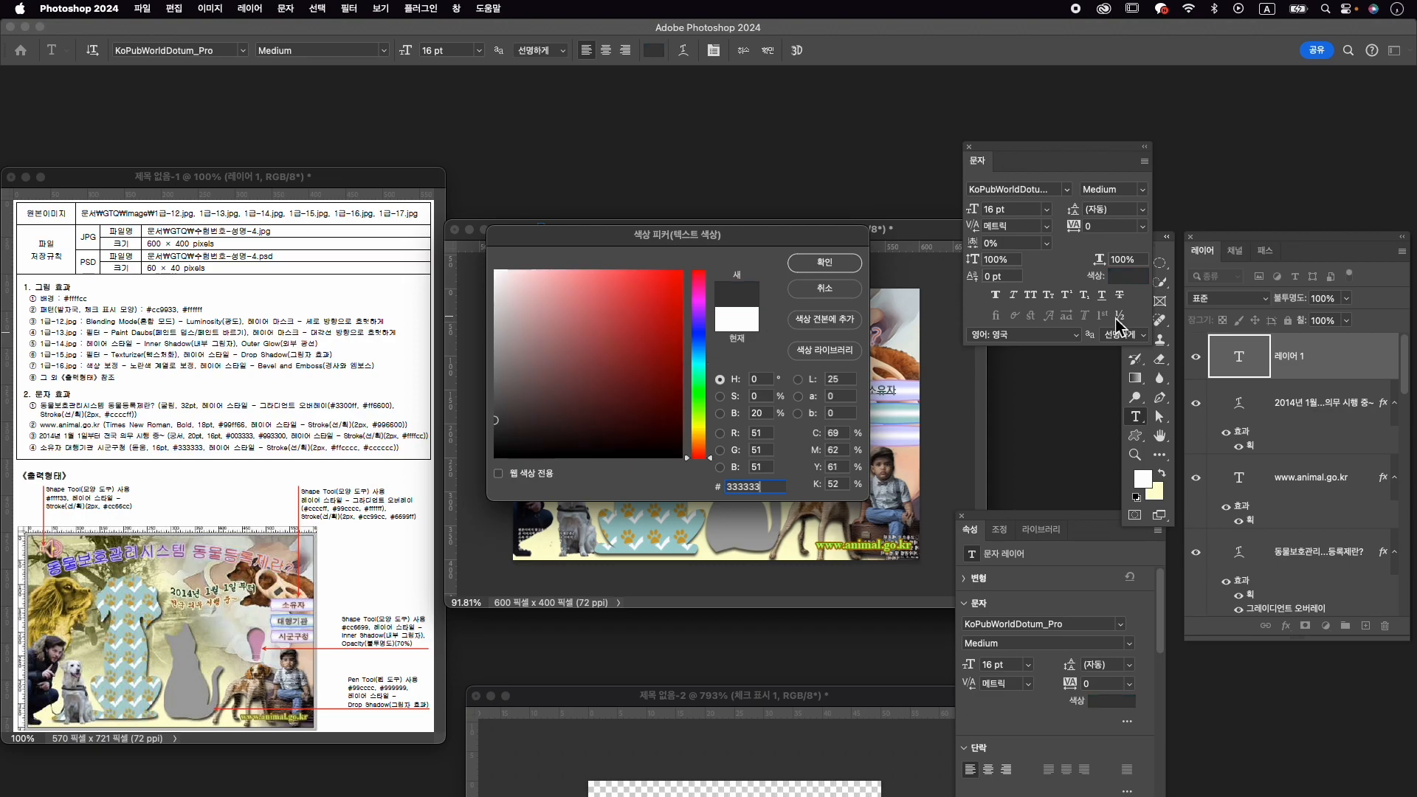
pyautogui.press('Return')
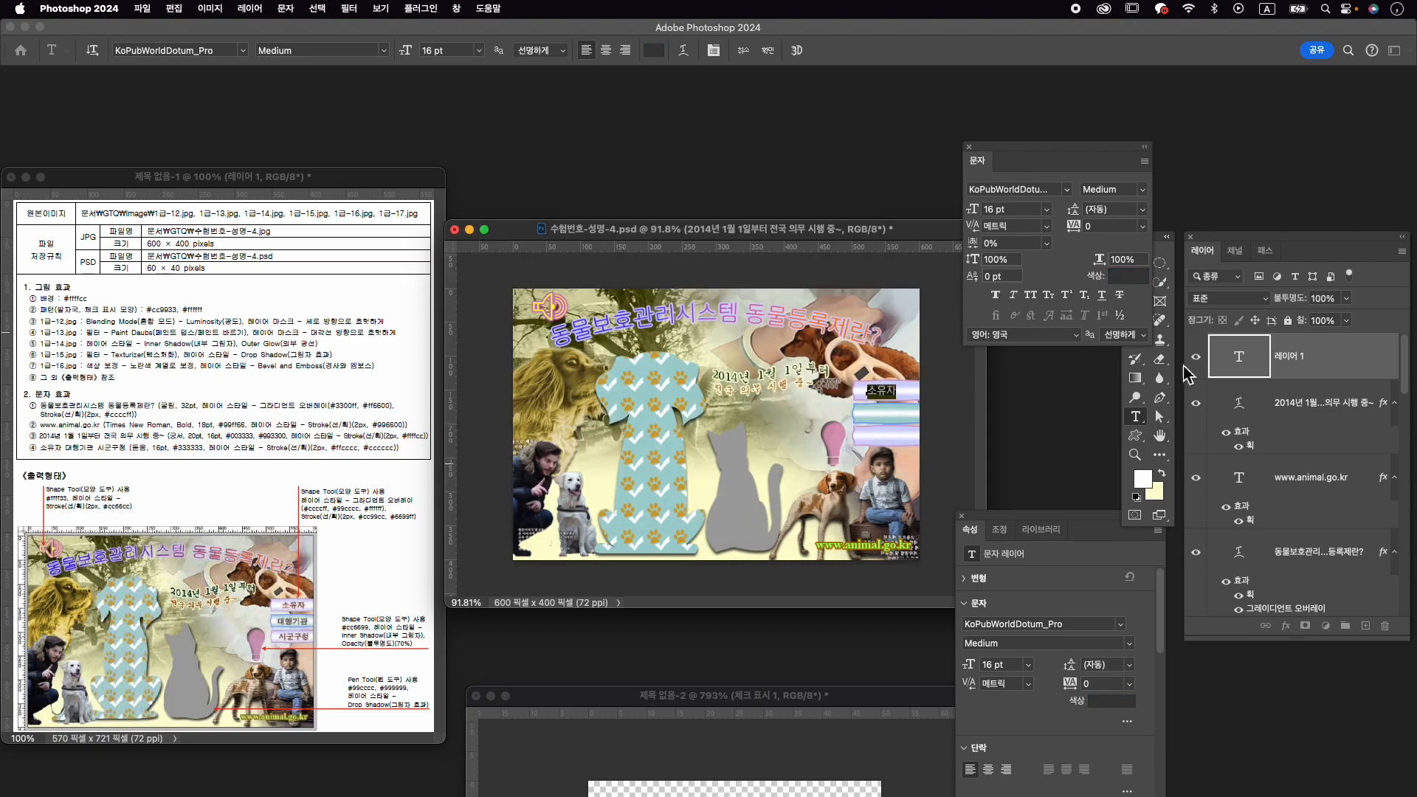
pyautogui.click(764, 52)
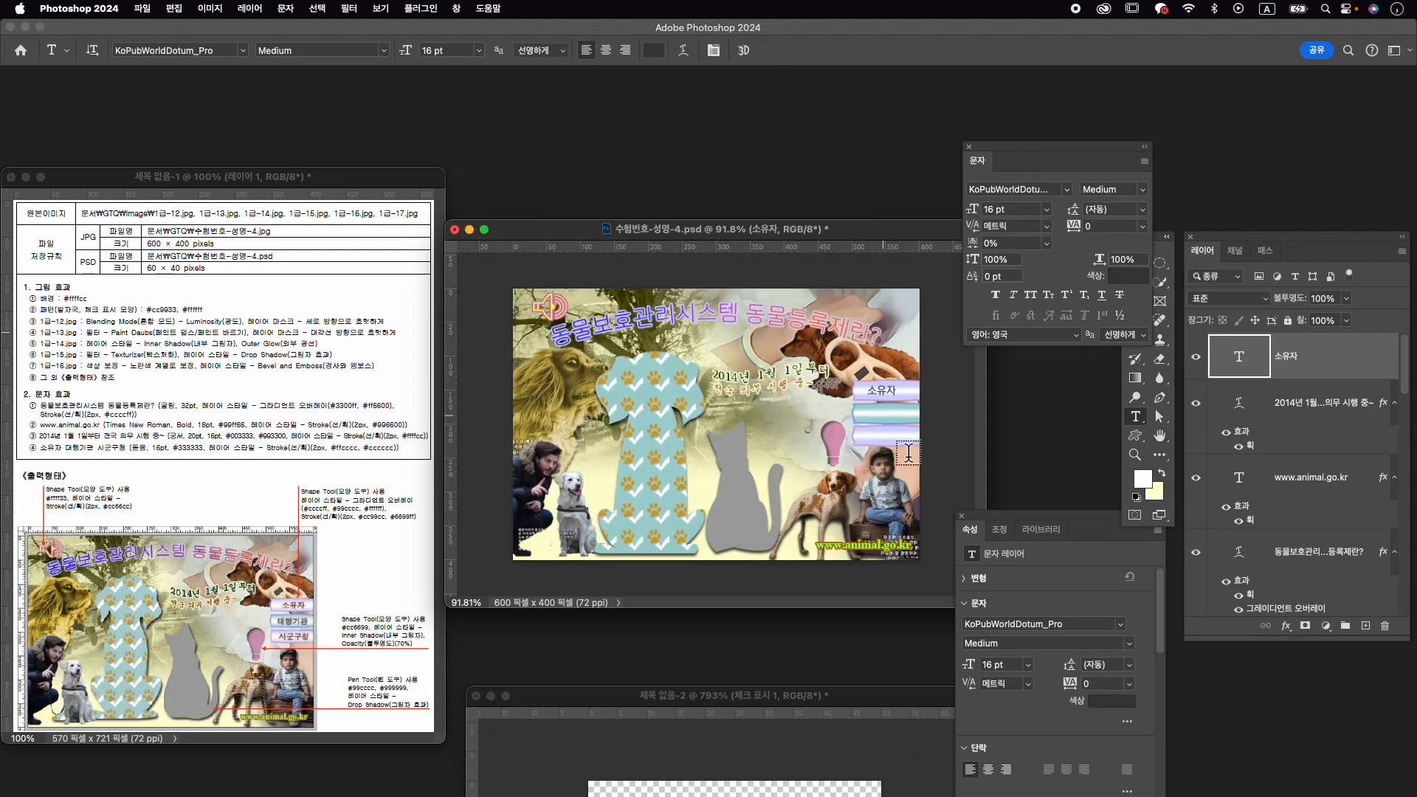
# Add a 2 px outside Stroke in #ffcccc to the "소유자" text layer.
pyautogui.click(1287, 626)
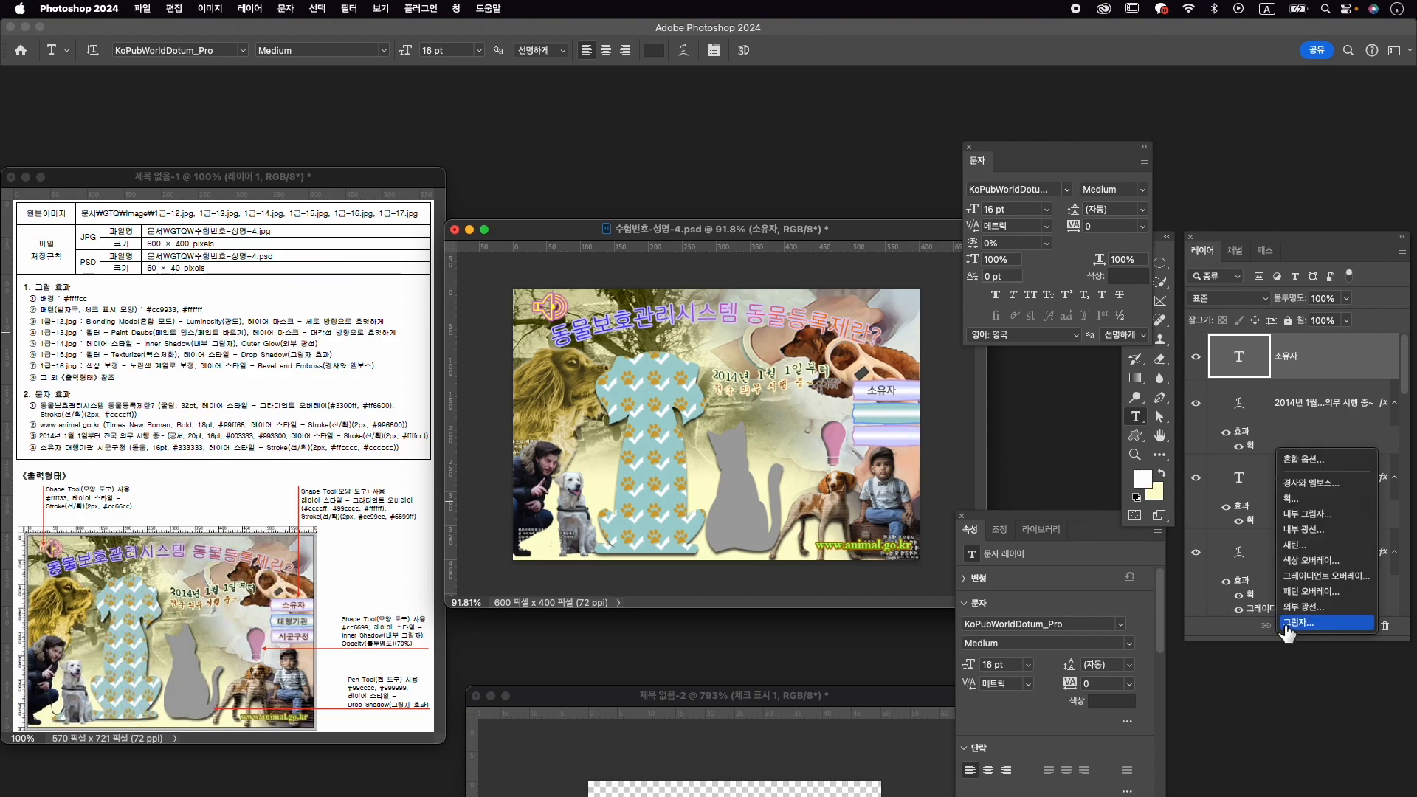
pyautogui.click(1293, 498)
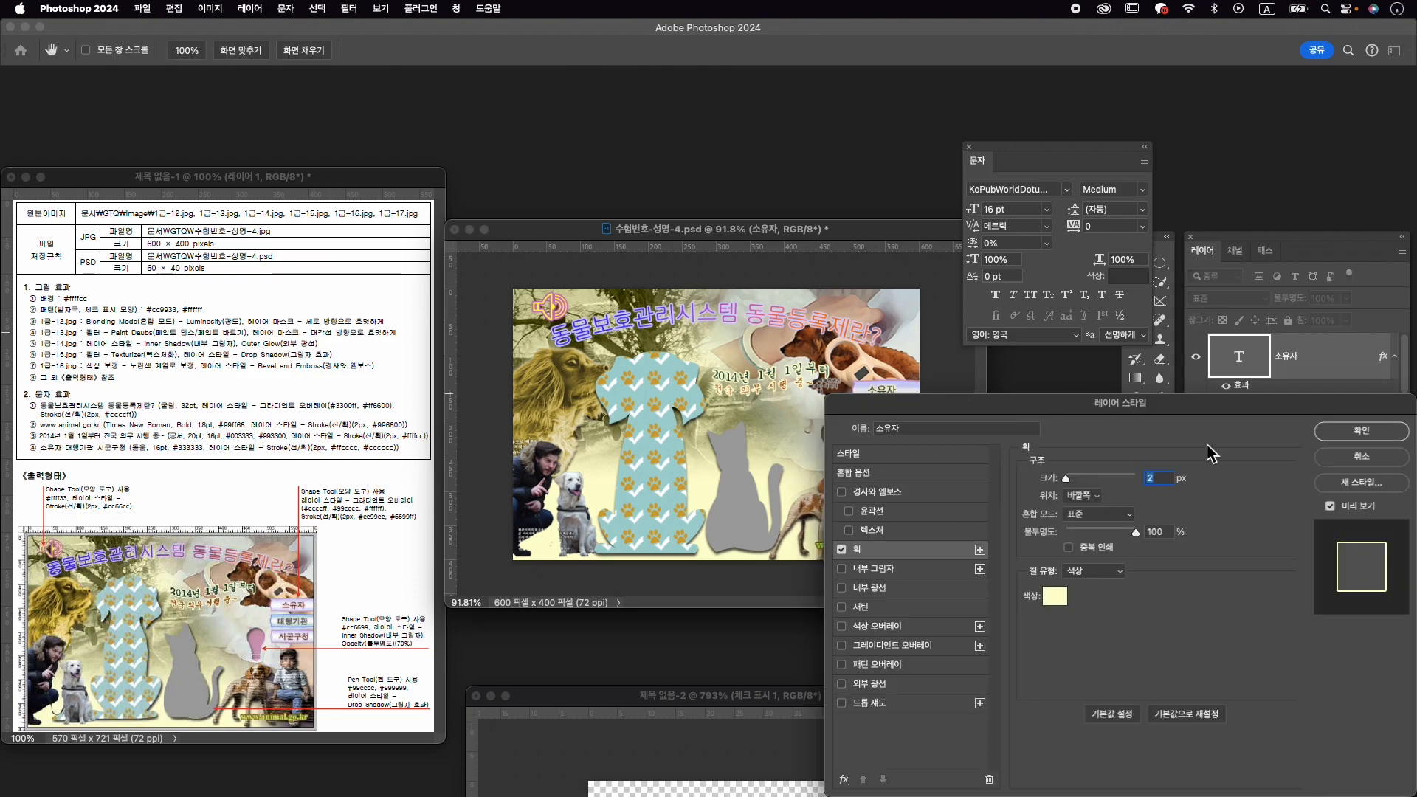
pyautogui.click(1055, 595)
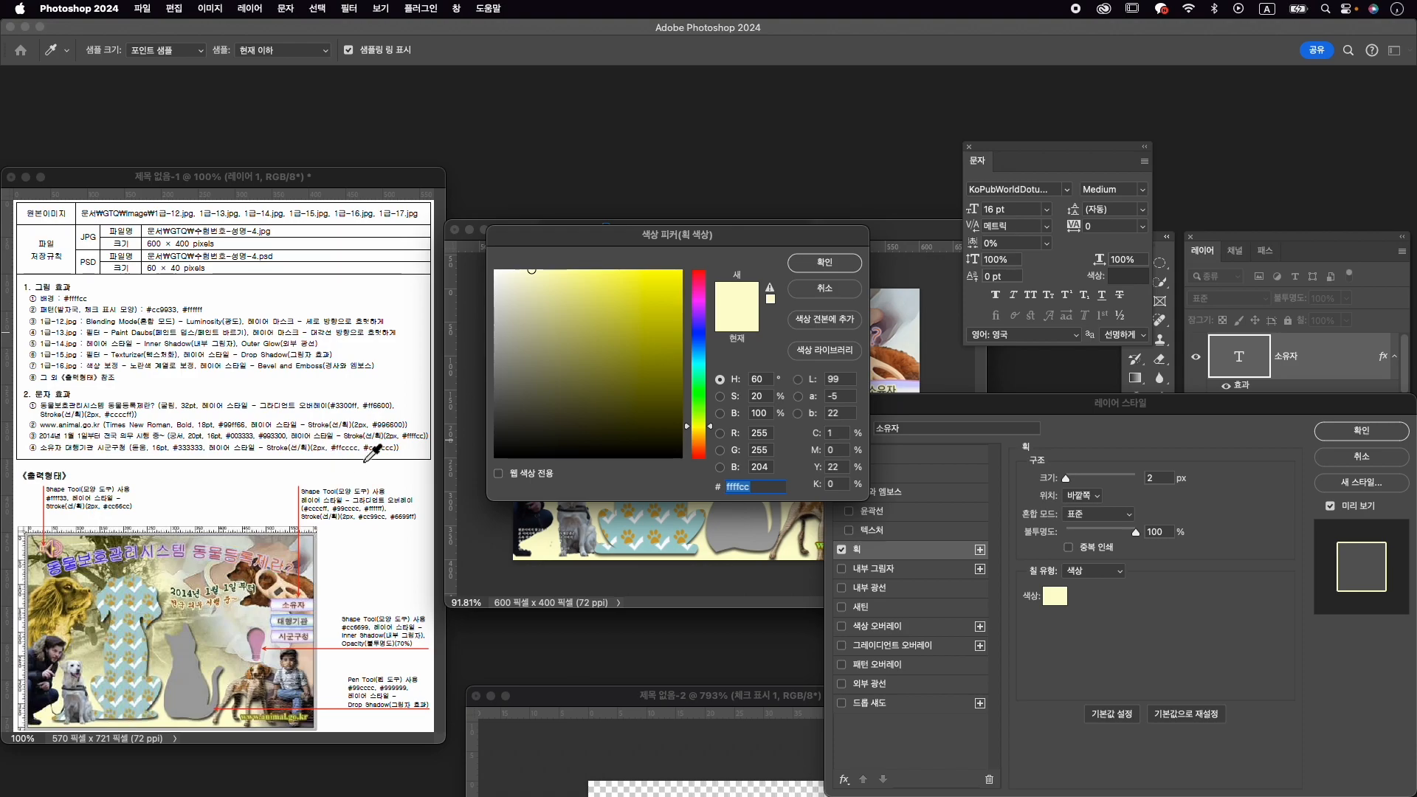
pyautogui.write('ffcccc')
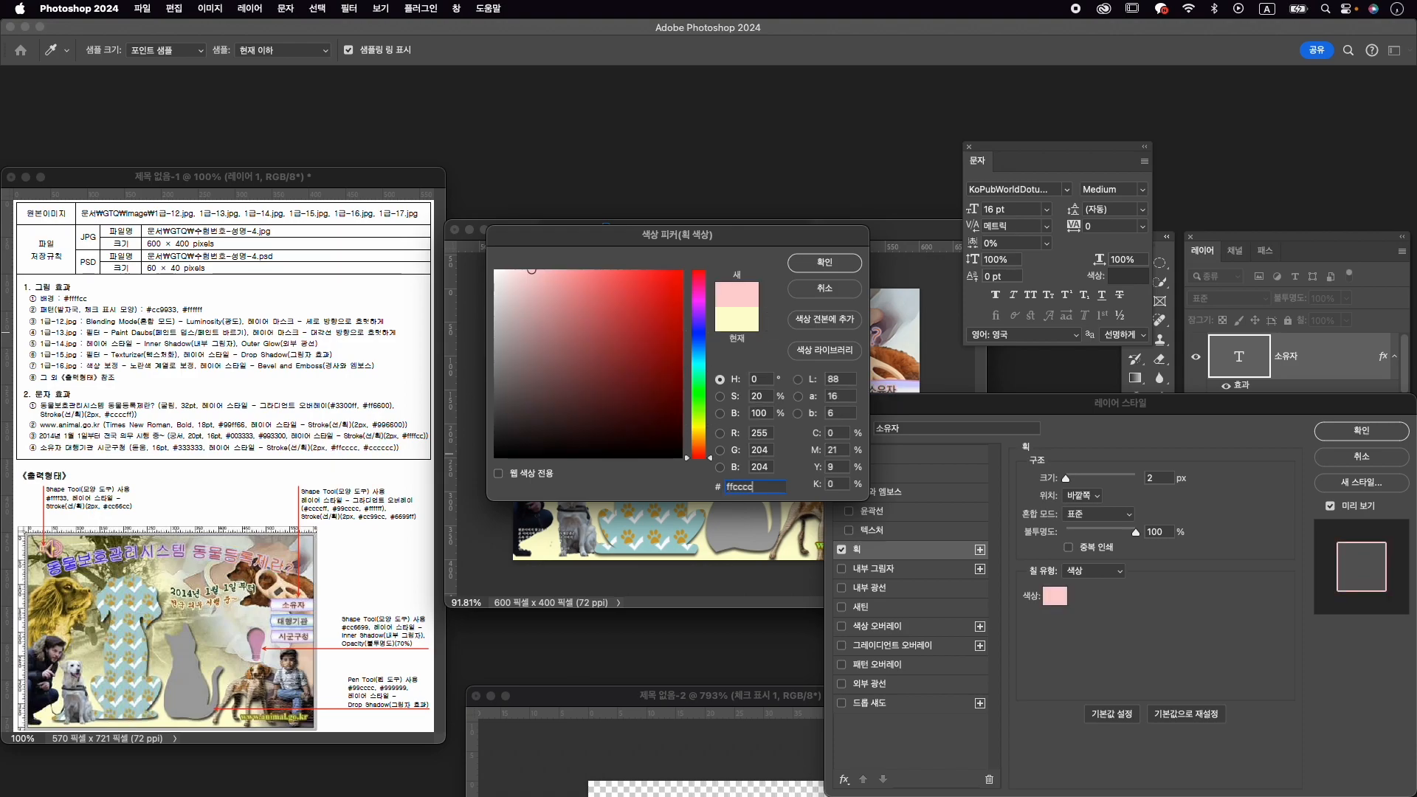
pyautogui.press('Return')
pyautogui.click(1379, 440)
# Move the "소유자" text slightly right so that it sits centred on the uppermost banner.
pyautogui.press('cmd+t')
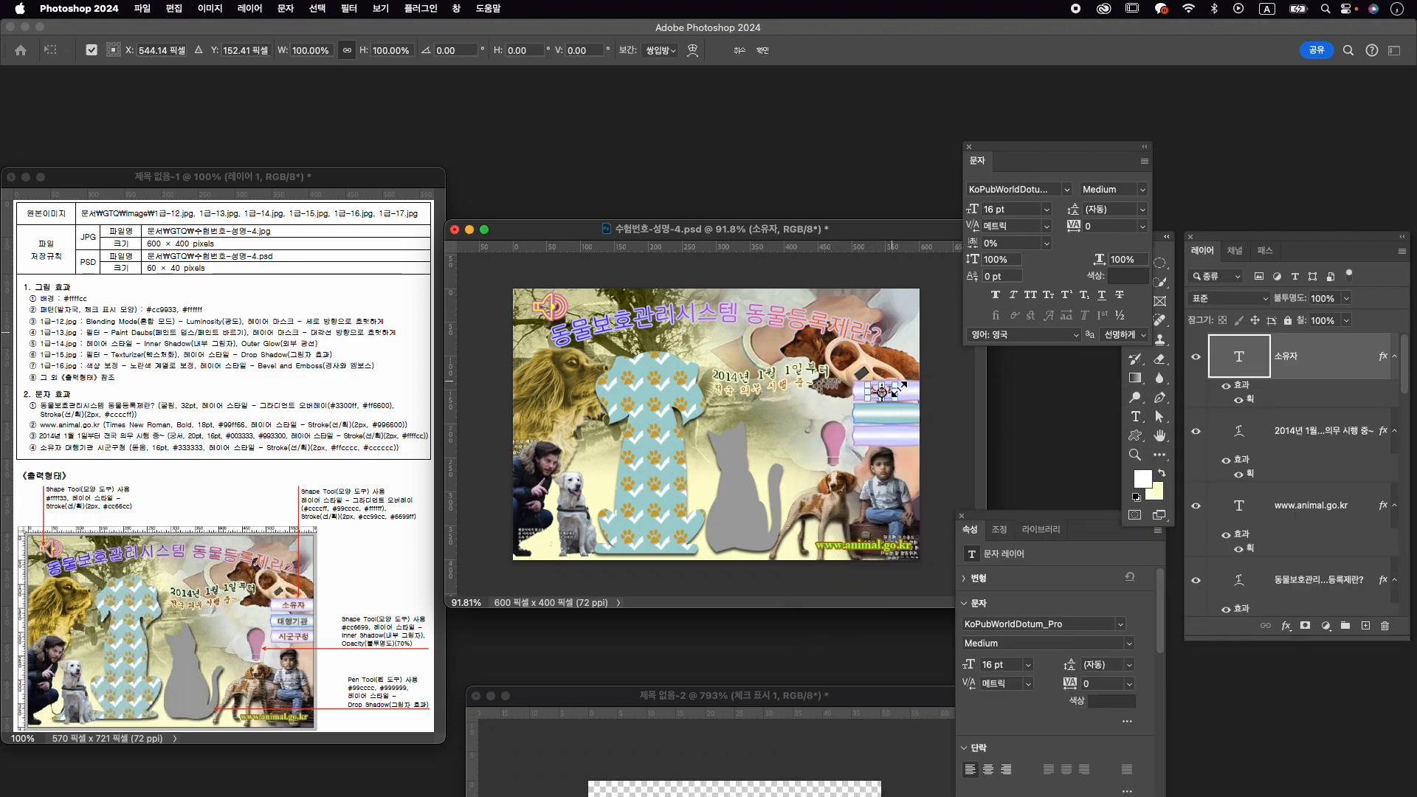
pyautogui.moveTo(894, 391); pyautogui.dragTo(901, 388)
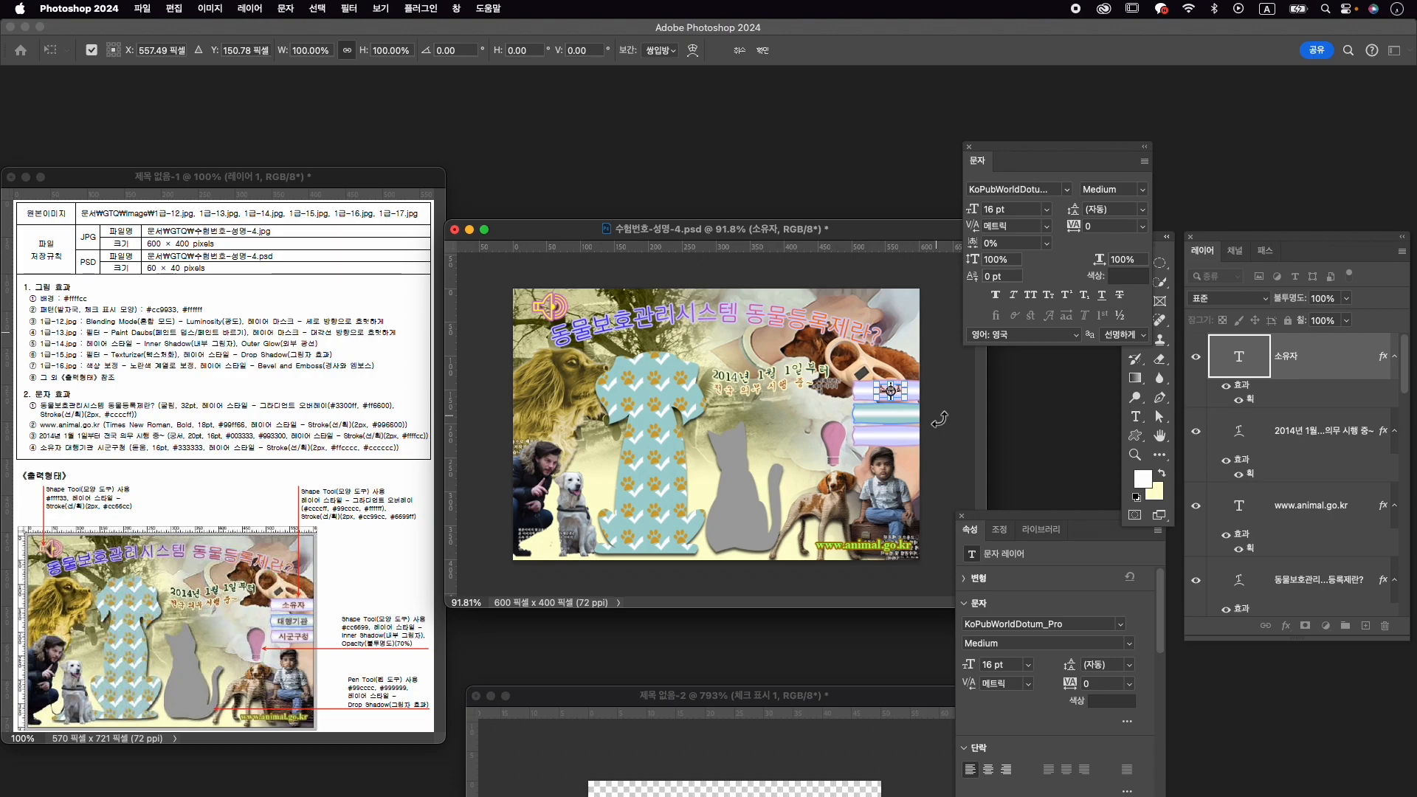
pyautogui.press('Return')
# Duplicate the "소유자" text layer twice and move the uppermost copy straight down onto the lowest banner.
pyautogui.press('z')
pyautogui.moveTo(895, 412)
pyautogui.mouseDown()
pyautogui.moveTo(921, 424)
pyautogui.moveTo(903, 412)
pyautogui.mouseUp()
pyautogui.press('v')
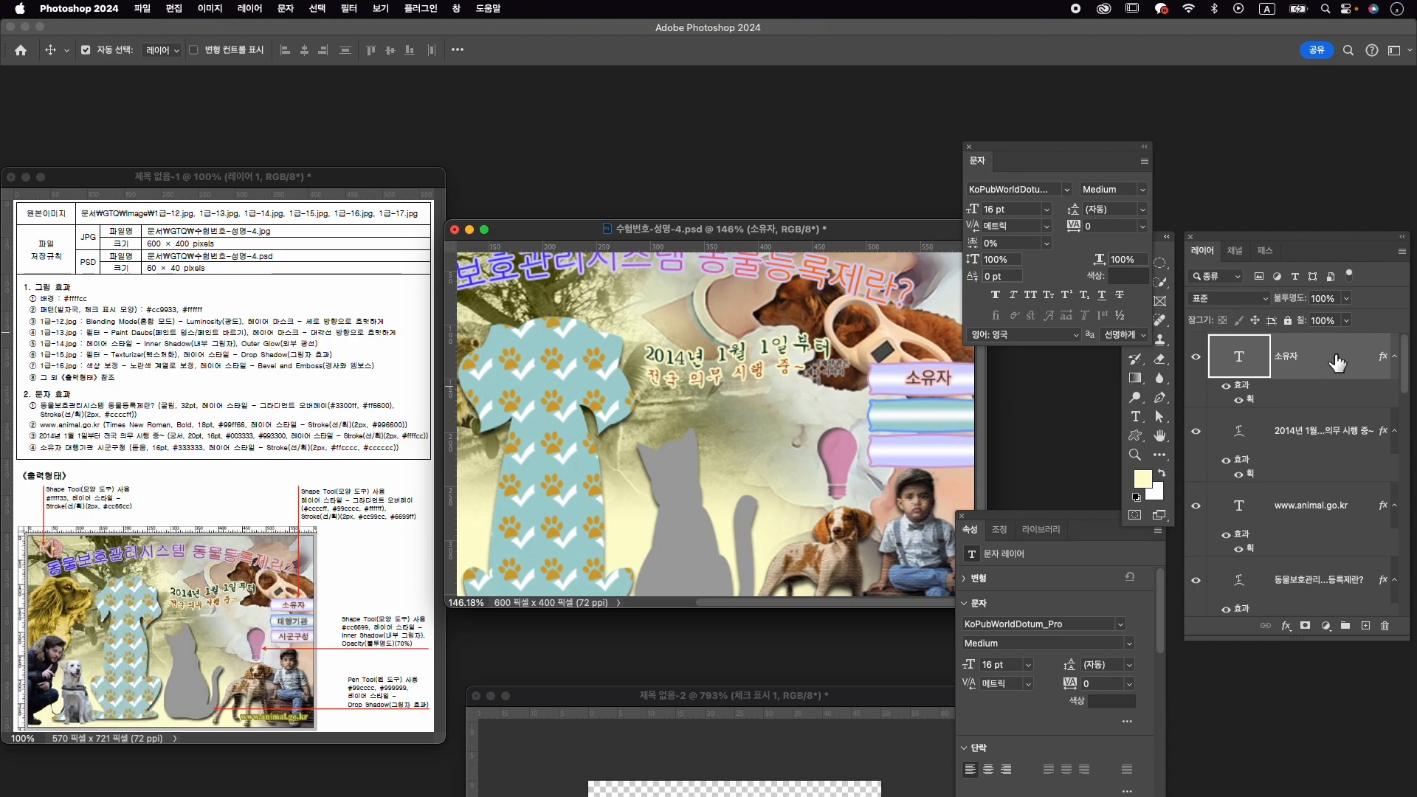
pyautogui.press('super+j')
pyautogui.press('super+j')
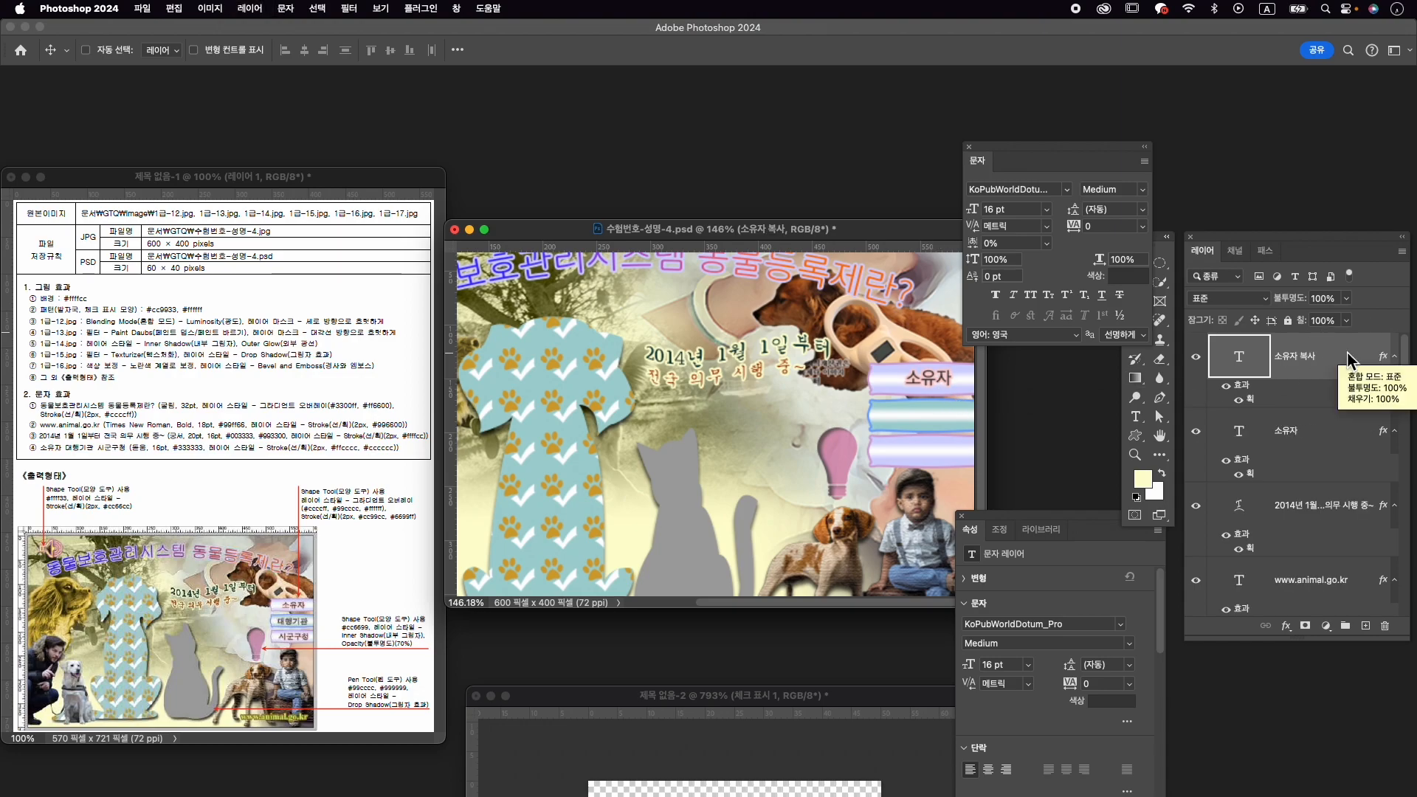
pyautogui.press('super+t')
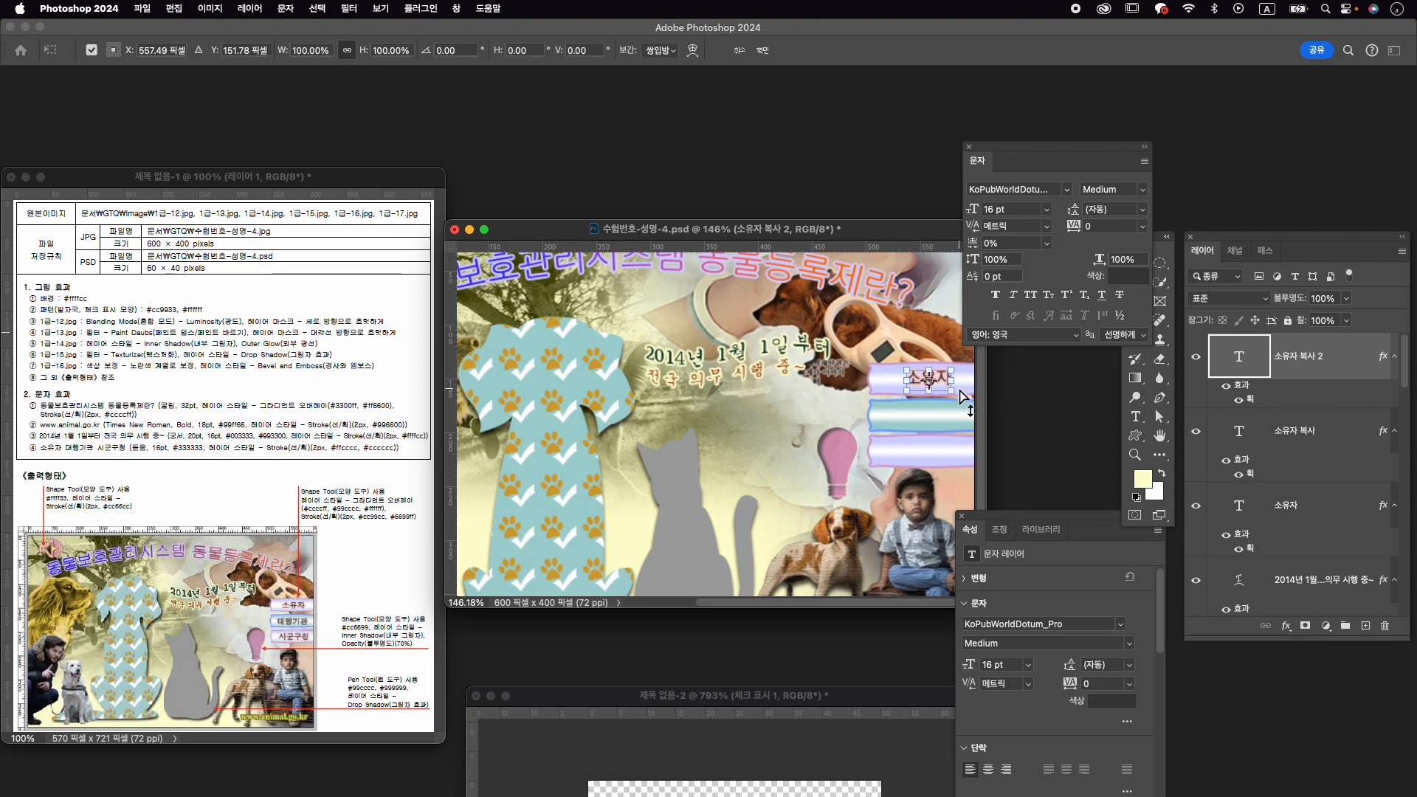
pyautogui.moveTo(944, 377); pyautogui.dragTo(943, 449)
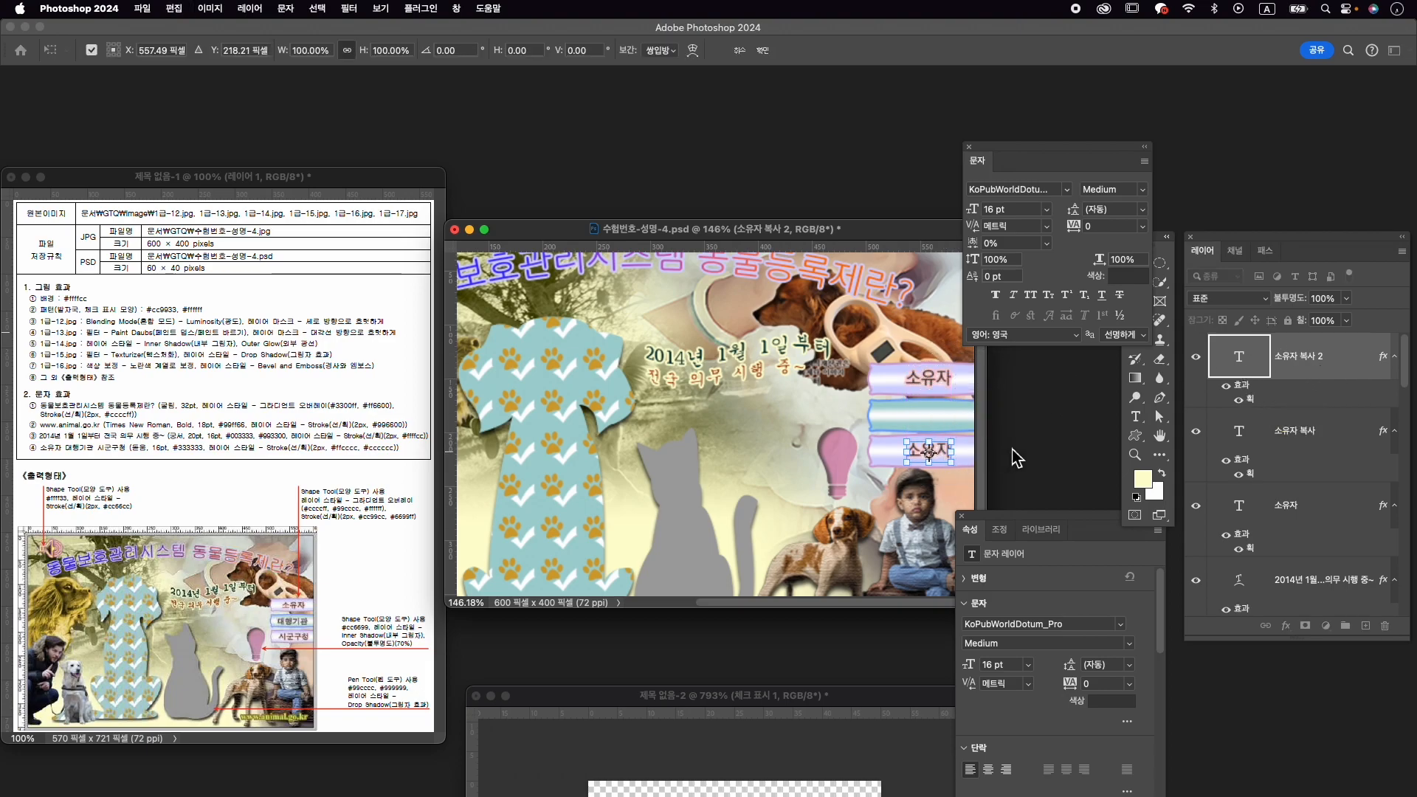
pyautogui.press('Return')
# Distribute the three "소유자" text layers evenly in the vertical direction so one falls on each banner.
pyautogui.keyDown('shift'); pyautogui.click(1326, 509); pyautogui.keyUp('shift')
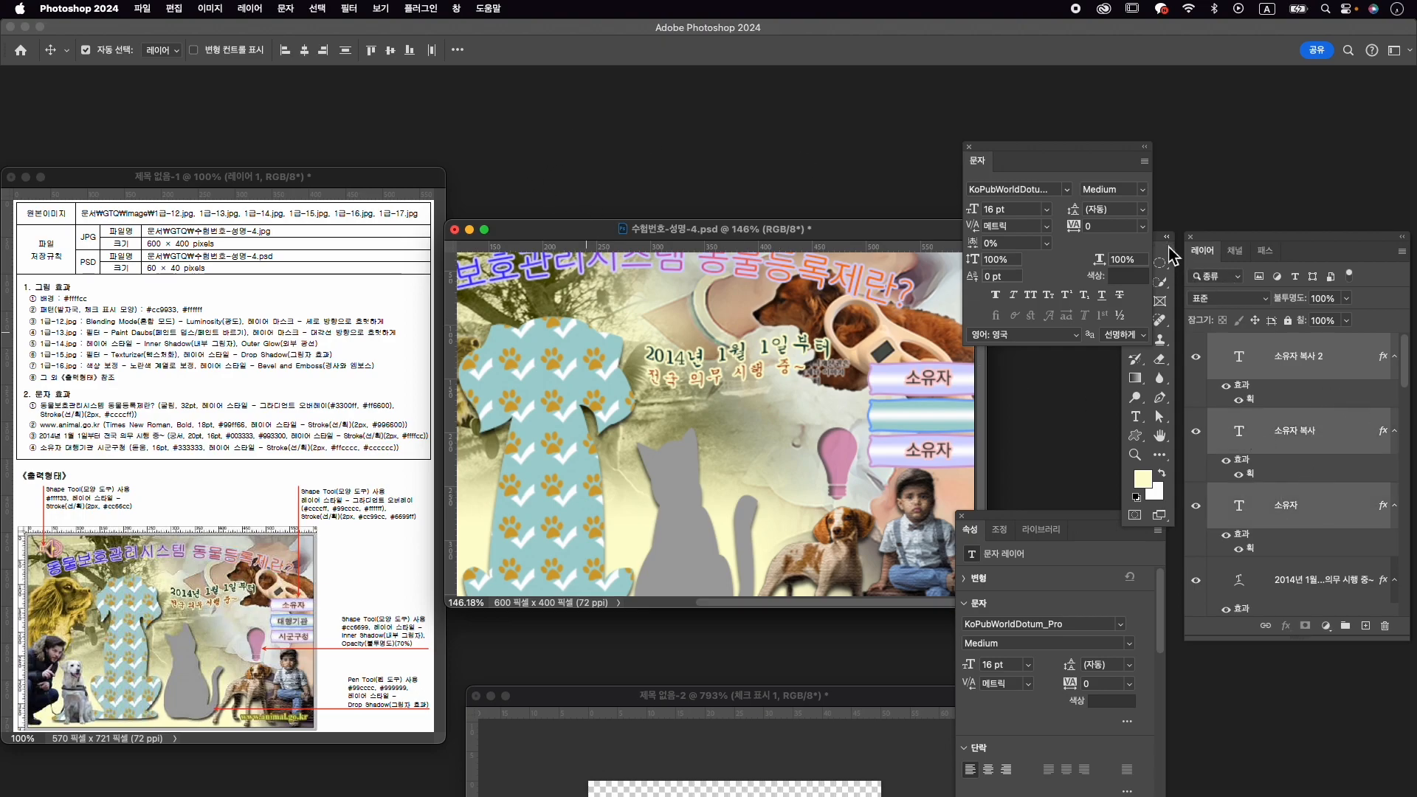
pyautogui.moveTo(1079, 157); pyautogui.dragTo(1023, 127)
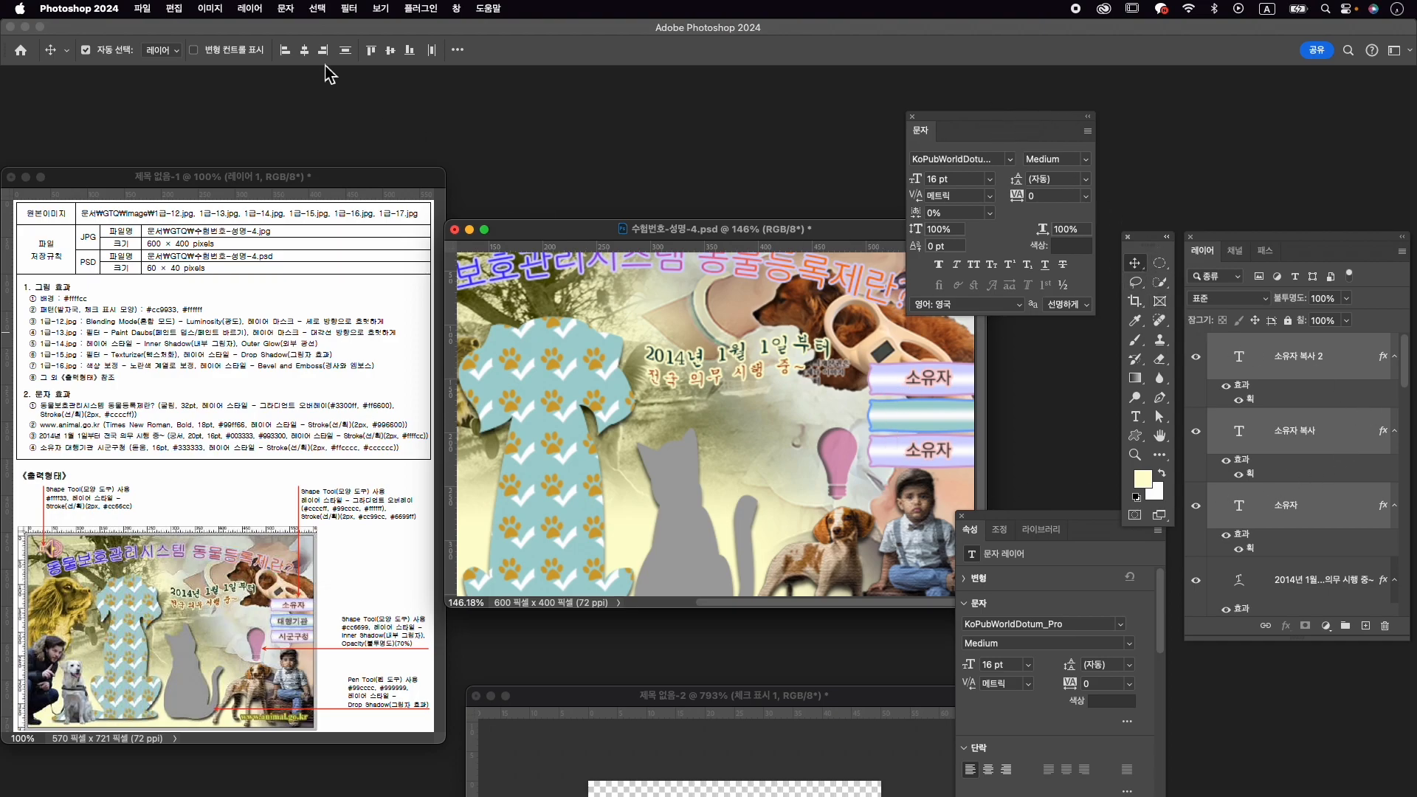
pyautogui.click(458, 49)
pyautogui.click(413, 143)
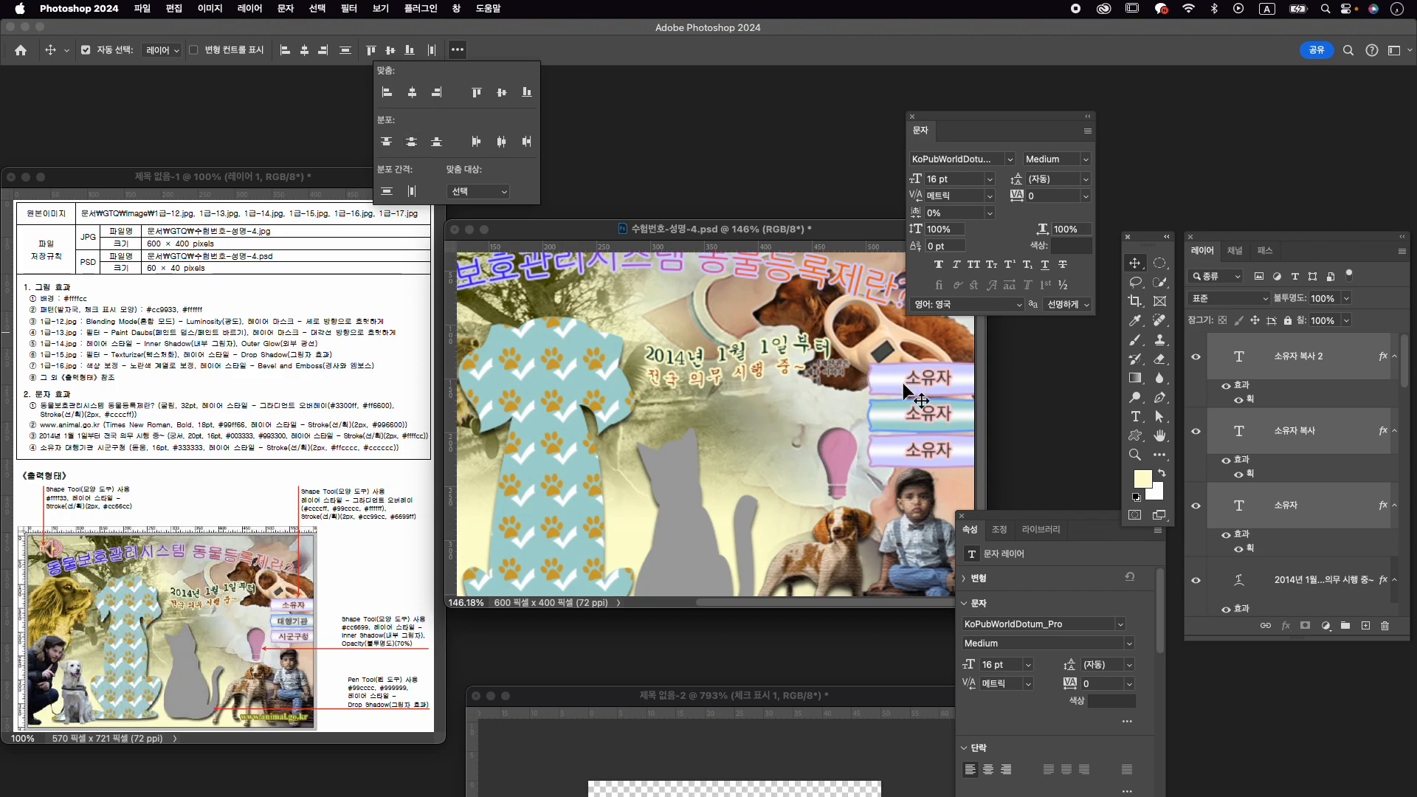
# Replace the middle banner's text with "대행기관", centre it on the banner and commit it.
pyautogui.click(942, 425)
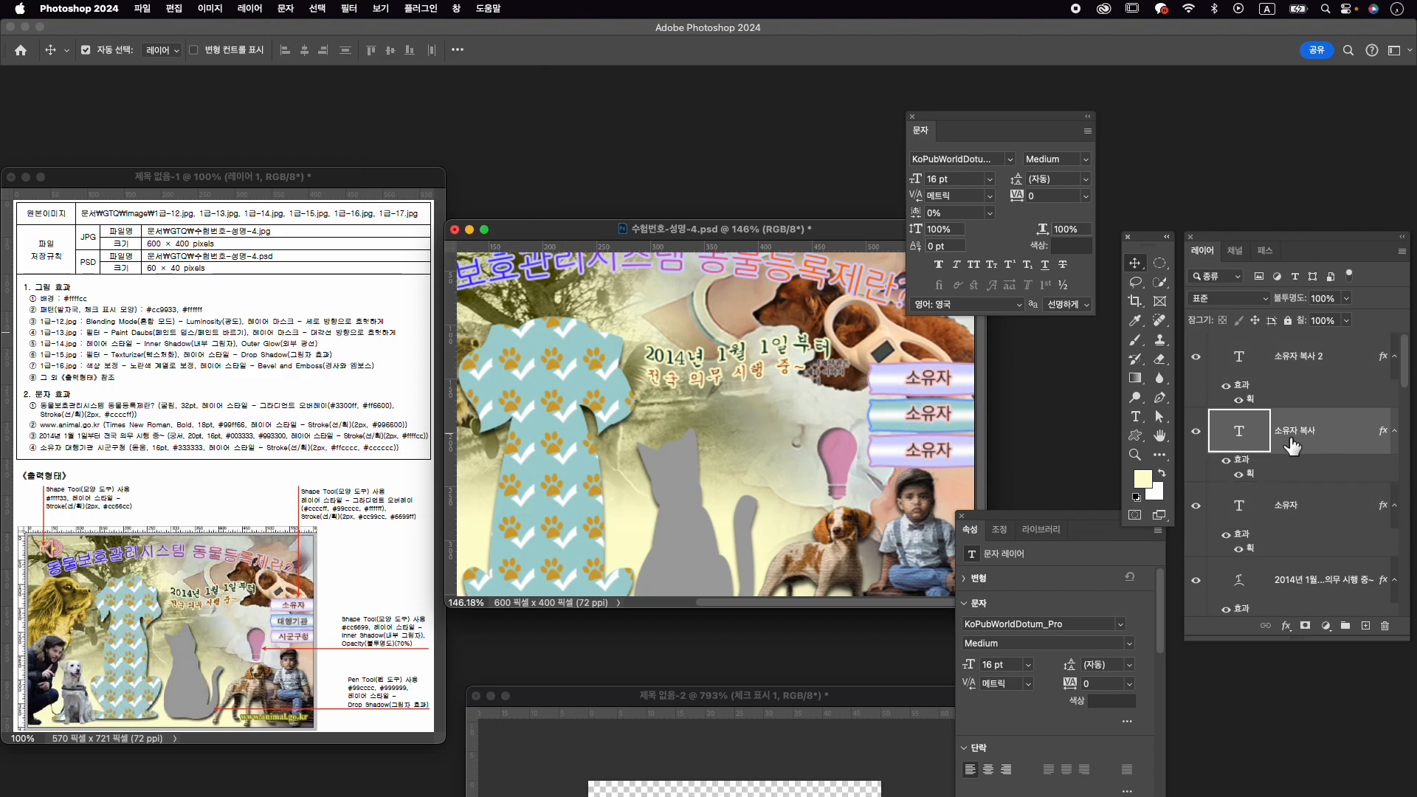
pyautogui.doubleClick(936, 410)
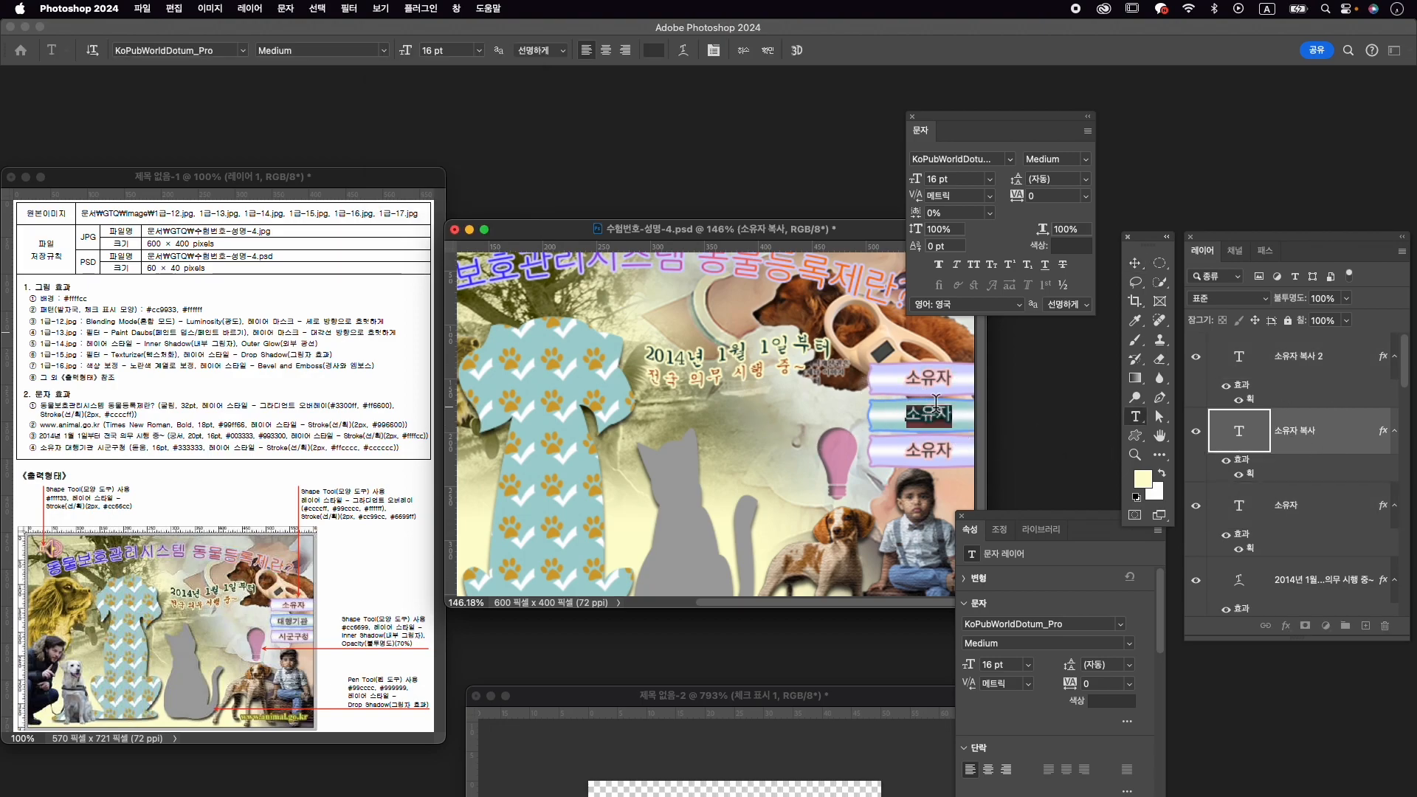
pyautogui.write('eogodr')
pyautogui.press('BackSpace')
pyautogui.press('BackSpace')
pyautogui.press('BackSpace')
pyautogui.press('BackSpace')
pyautogui.press('BackSpace')
pyautogui.press('BackSpace')
pyautogui.press('capslock')
pyautogui.write('대해ㅇ기관')
pyautogui.moveTo(944, 412); pyautogui.dragTo(939, 415)
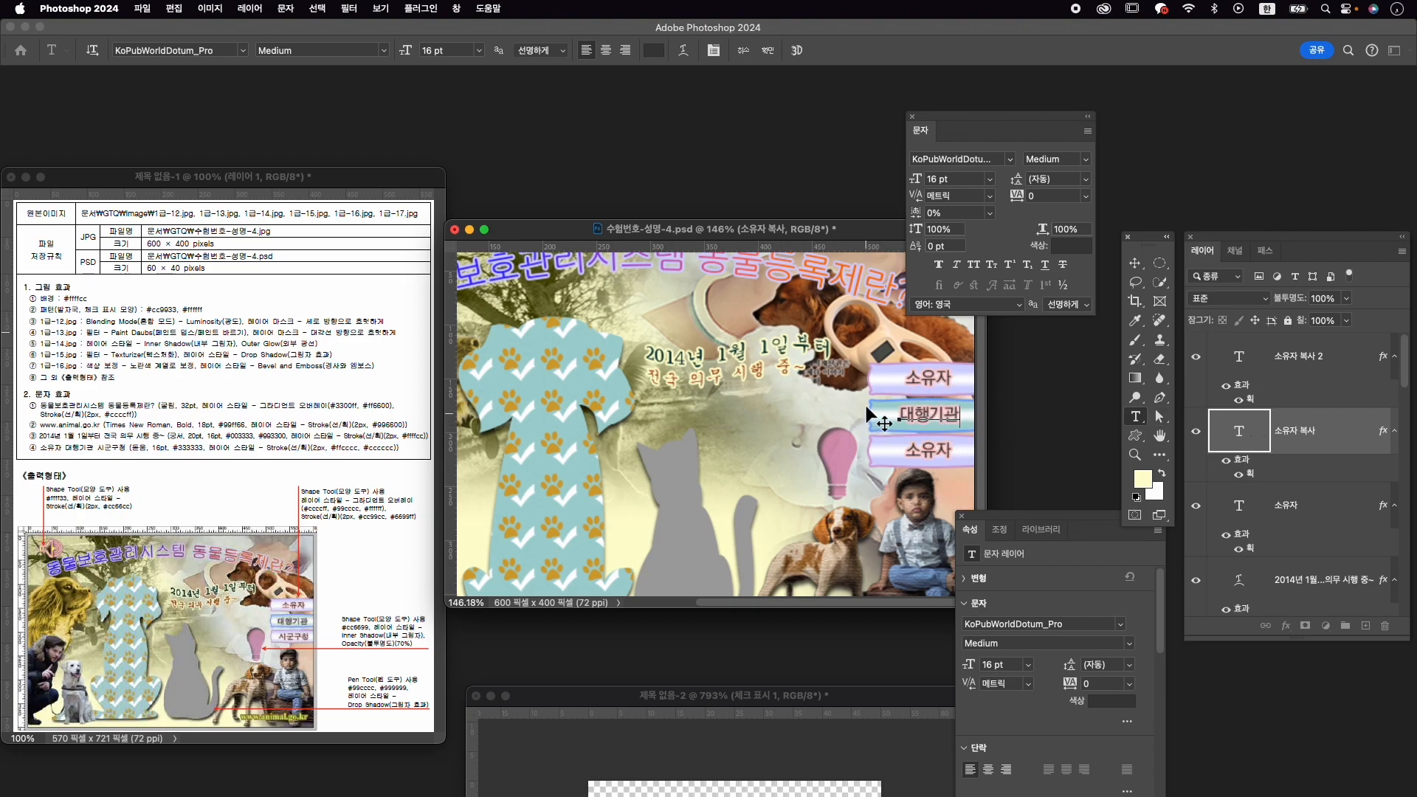
pyautogui.doubleClick(954, 417)
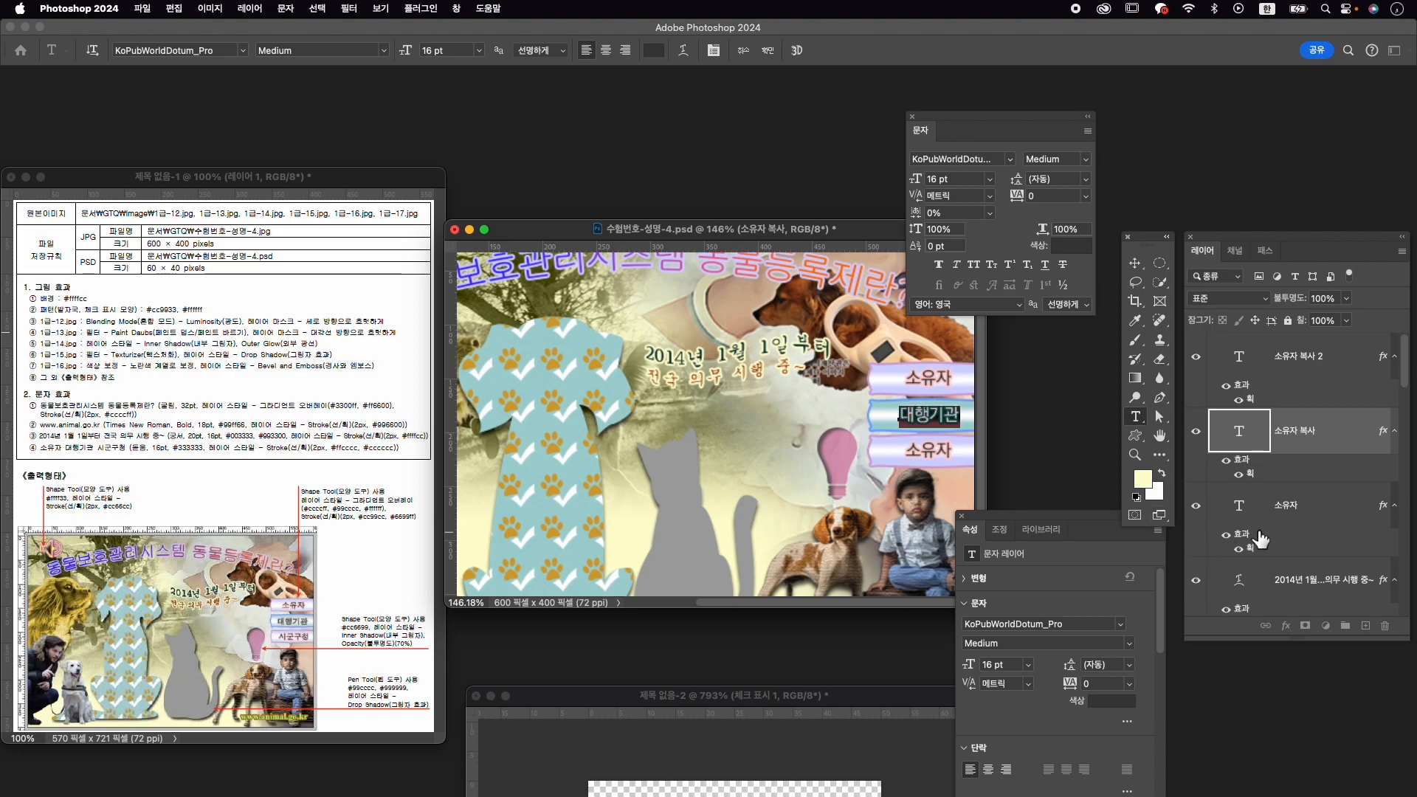
pyautogui.click(768, 51)
pyautogui.press('v')
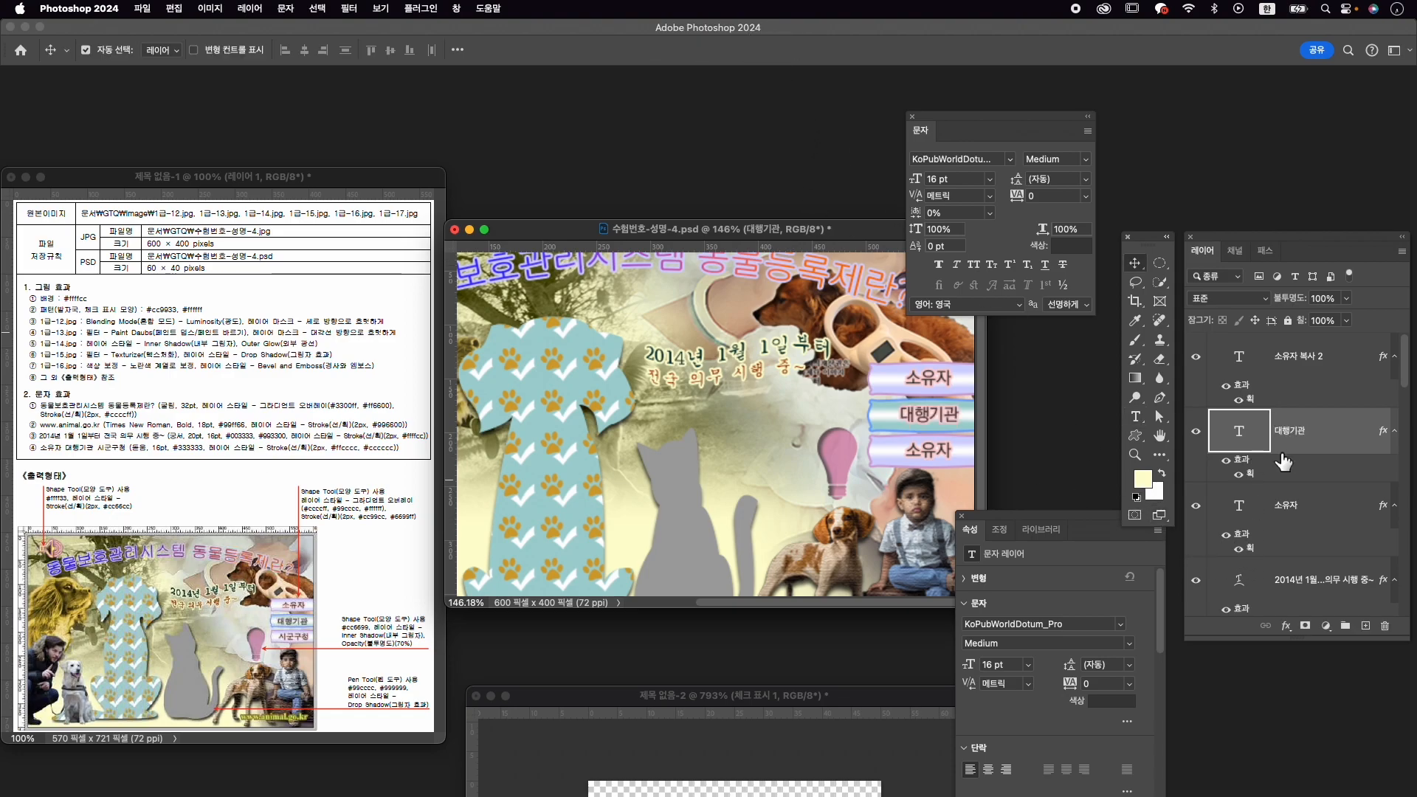
# Change the Stroke colour of the "대행기관" text layer to hex ccccc.
pyautogui.doubleClick(1254, 476)
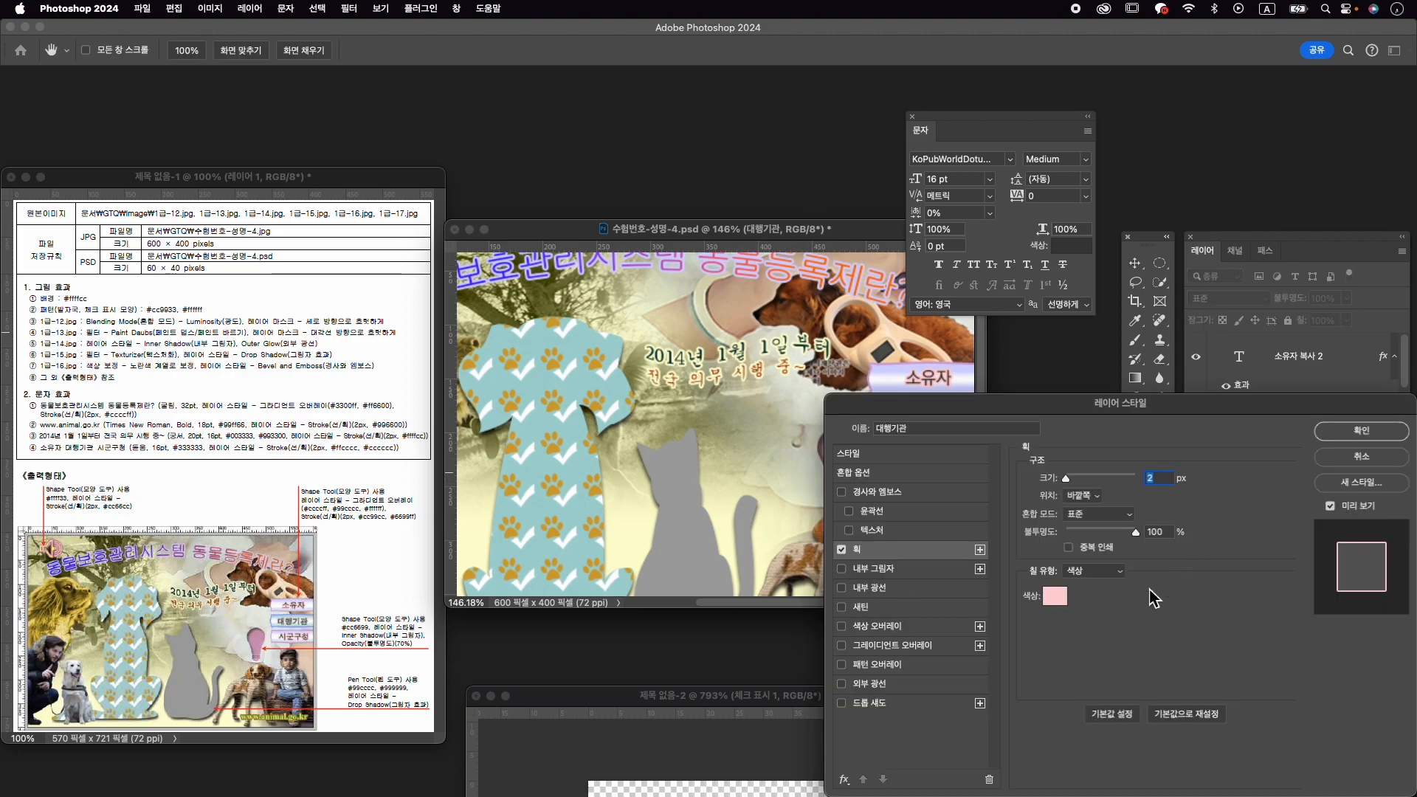
pyautogui.click(1057, 598)
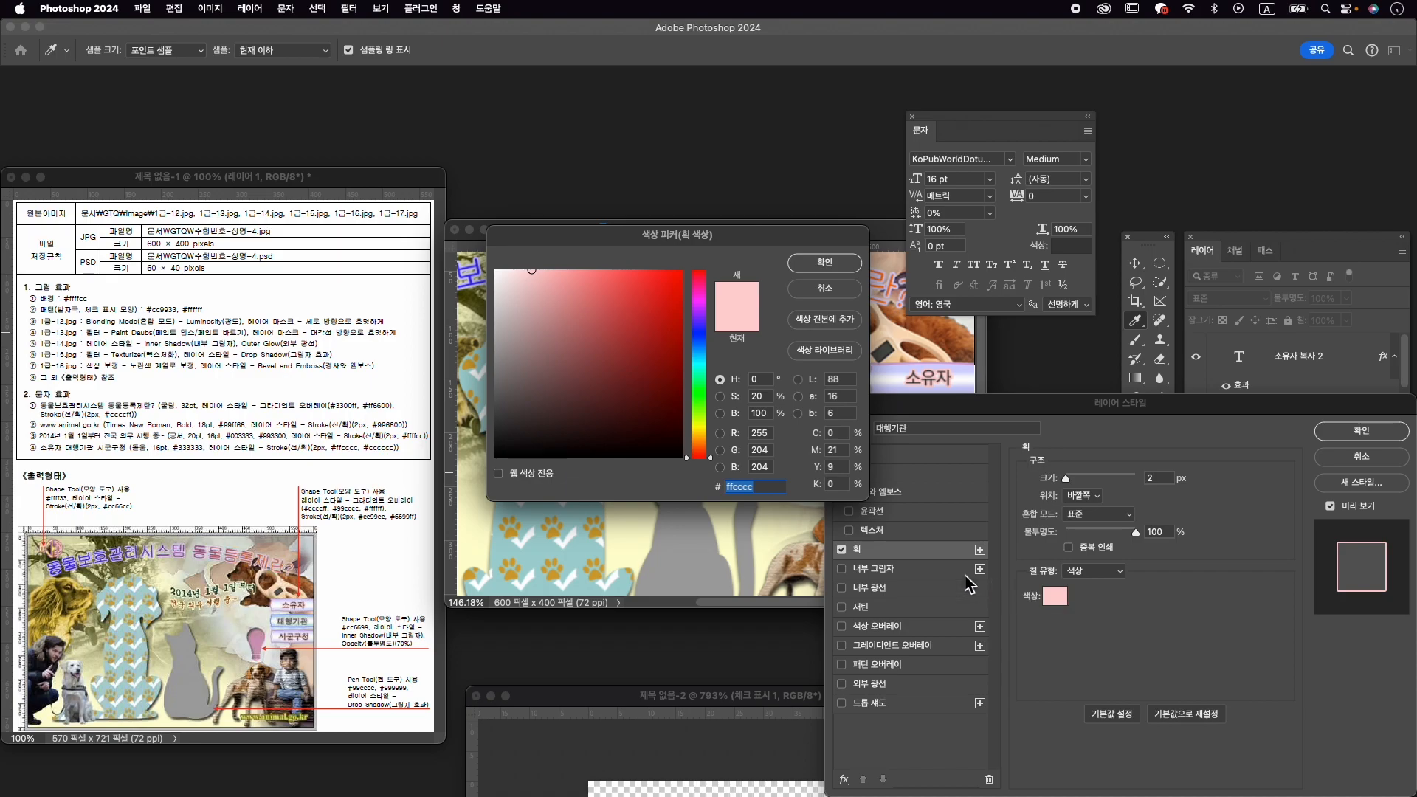
pyautogui.write('ccccc')
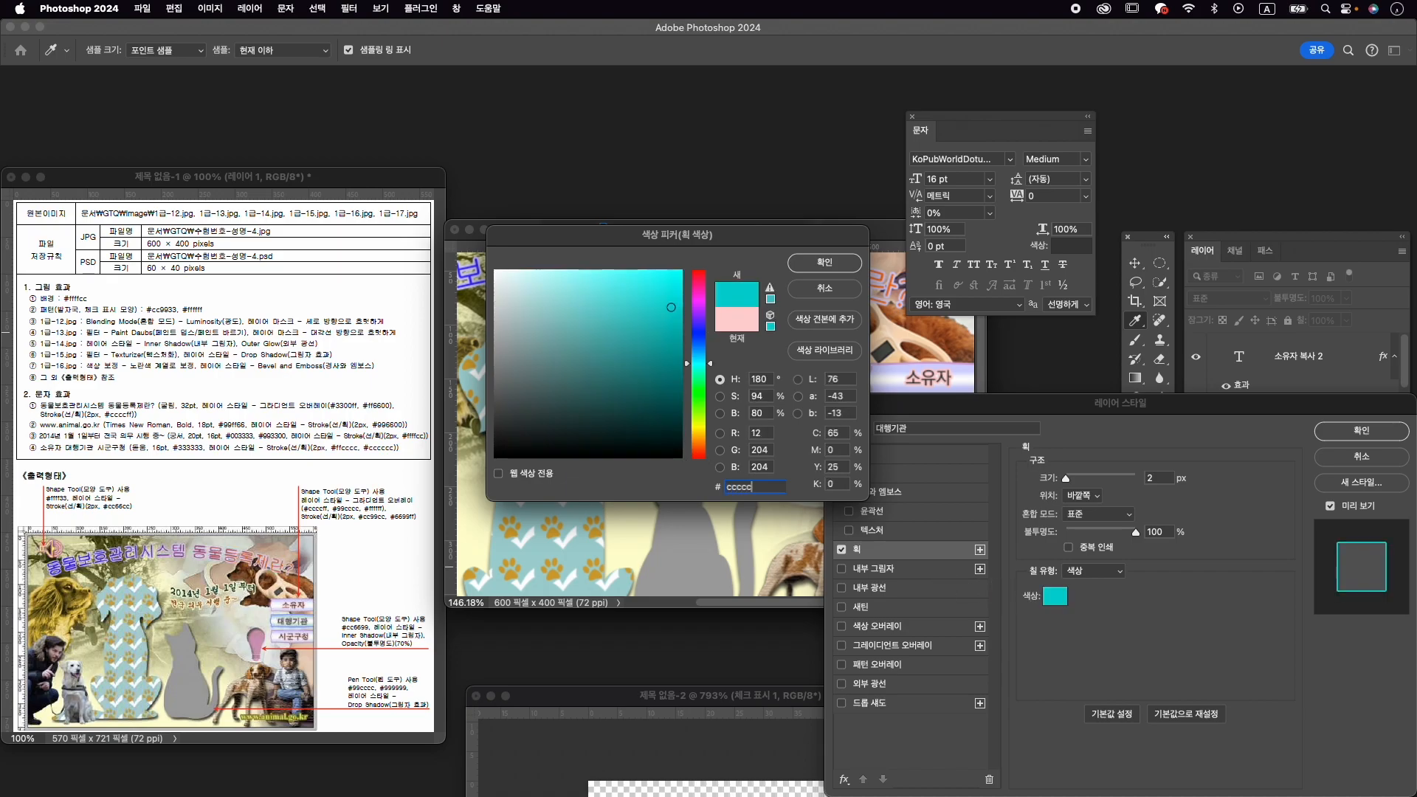
pyautogui.press('Return')
pyautogui.moveTo(1028, 429)
pyautogui.mouseDown()
pyautogui.moveTo(1000, 601)
pyautogui.moveTo(1000, 528)
pyautogui.mouseUp()
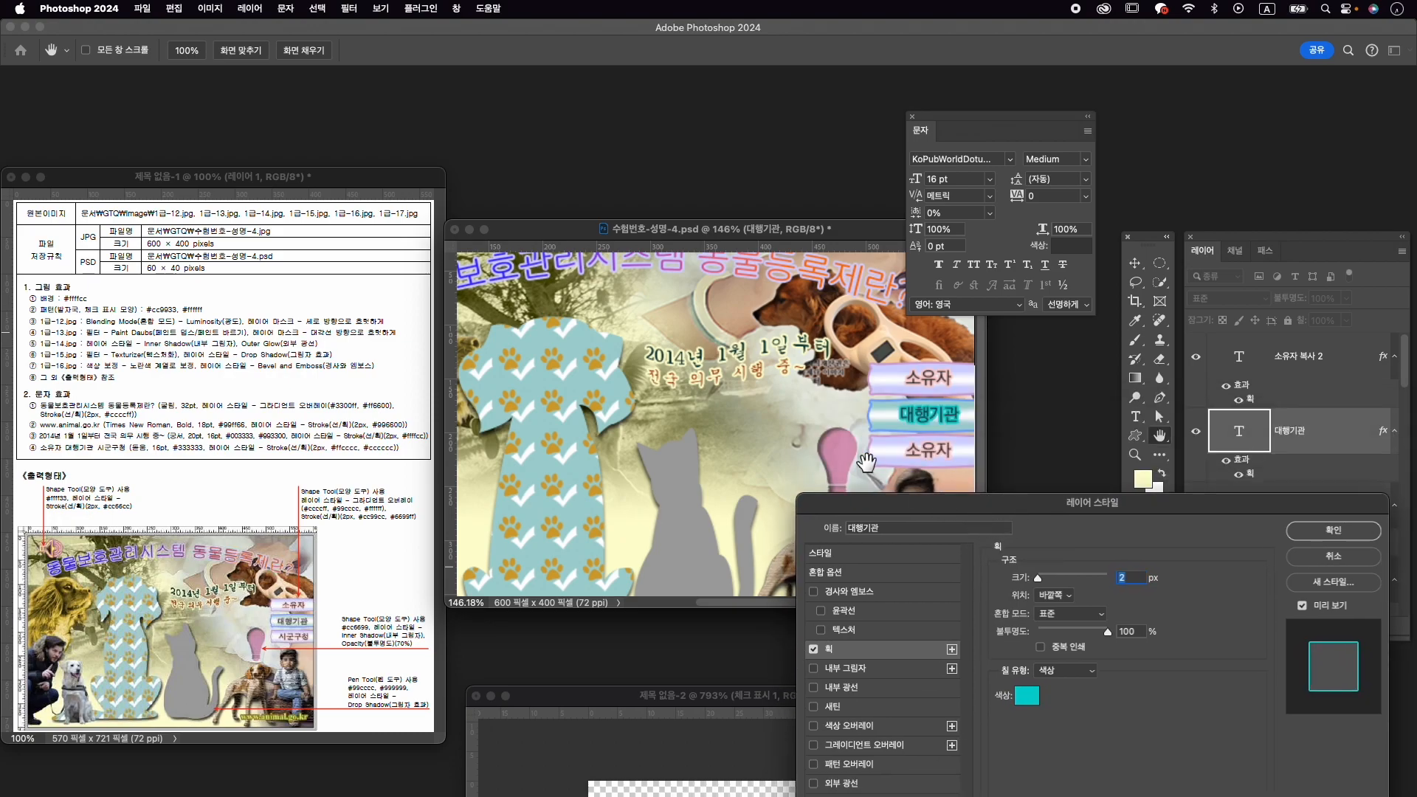
pyautogui.click(1347, 541)
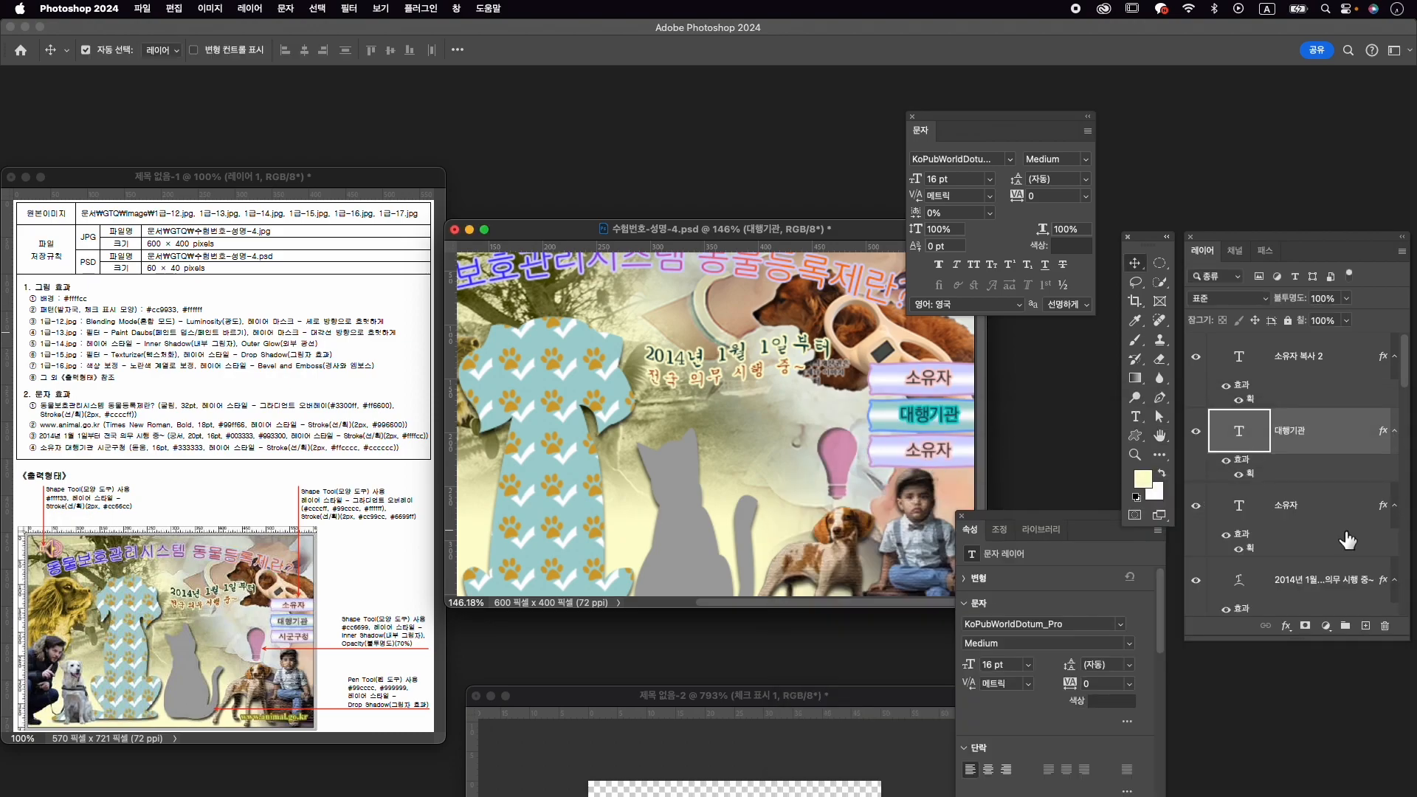
# Replace the lowest banner's text with "시군구청", centre it on the banner and commit it.
pyautogui.doubleClick(931, 449)
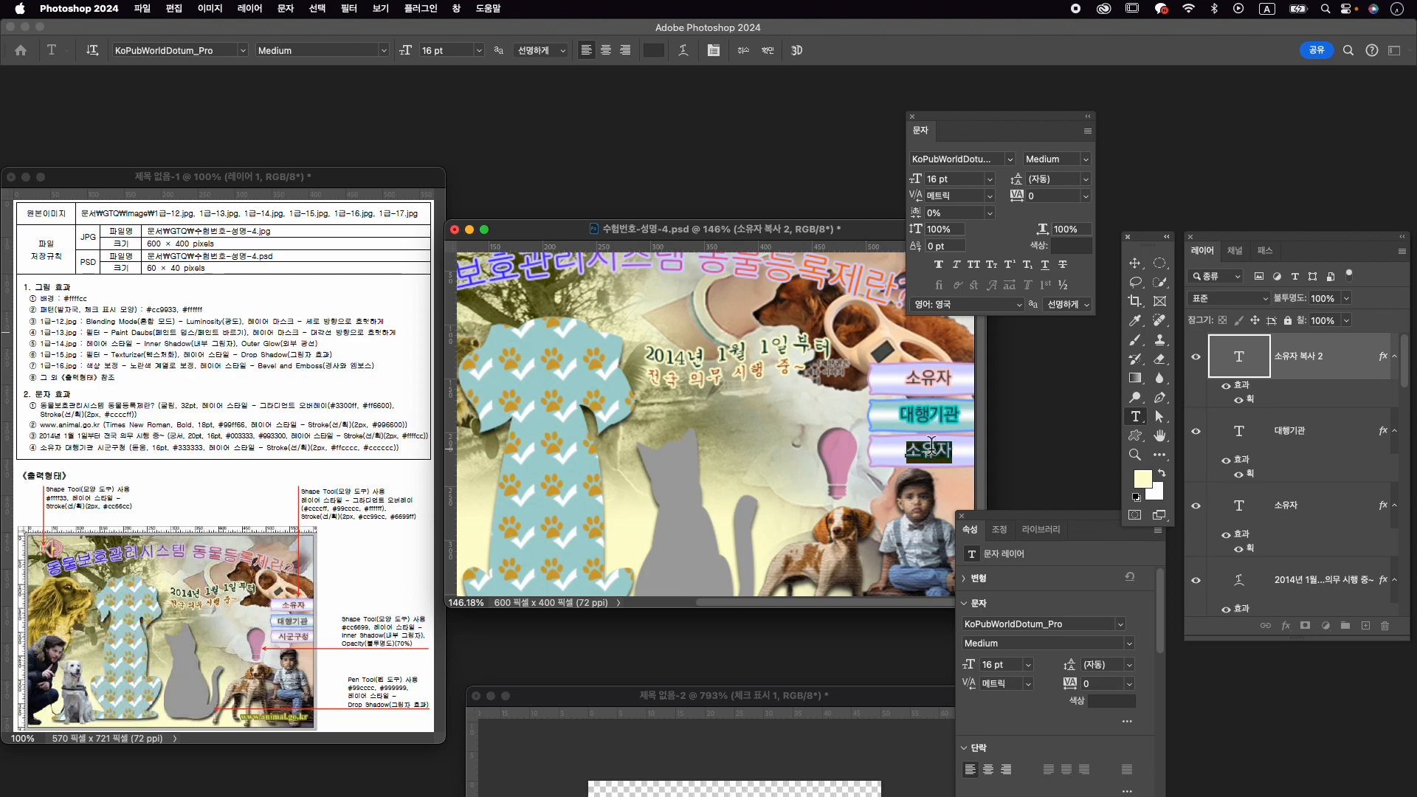
pyautogui.write('시군구청')
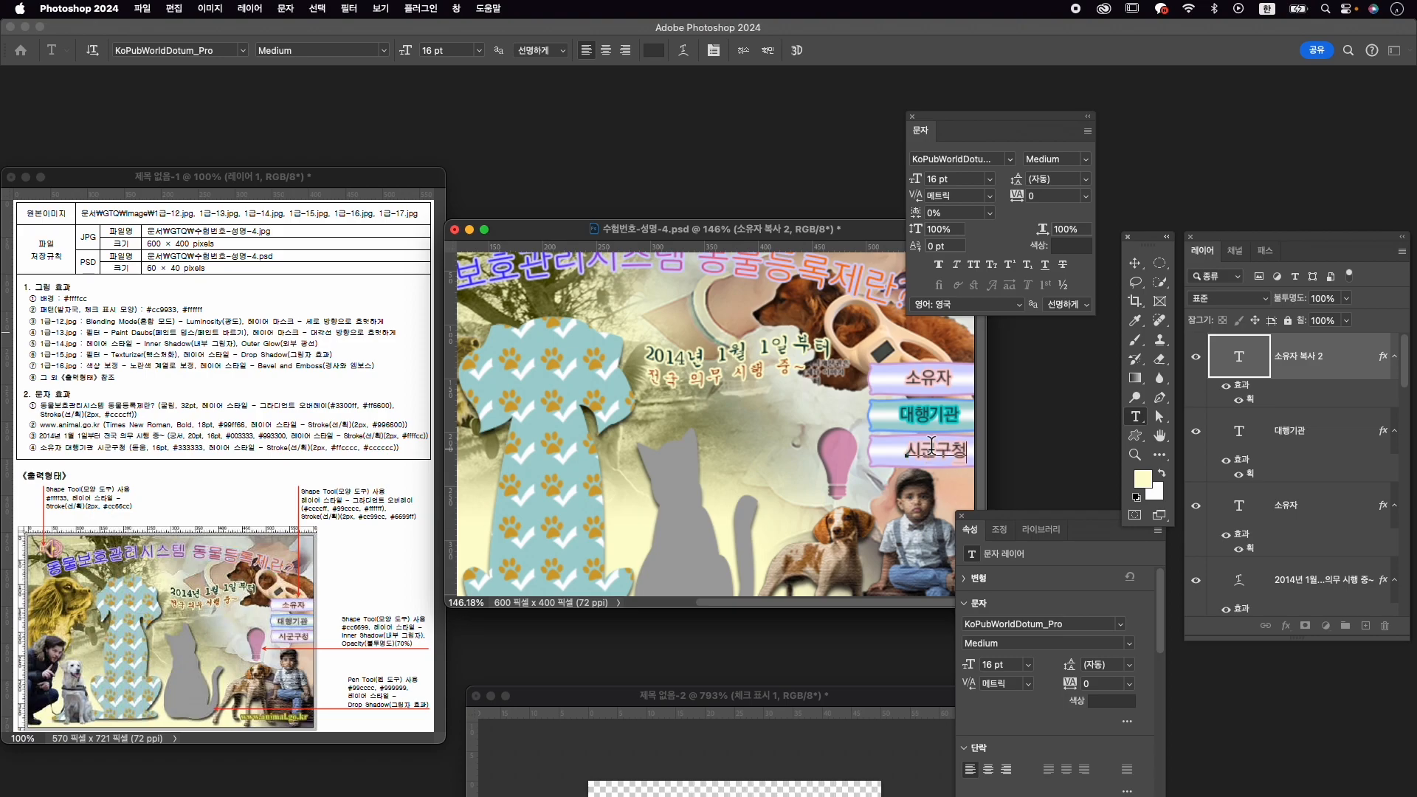
pyautogui.moveTo(943, 456); pyautogui.dragTo(940, 455)
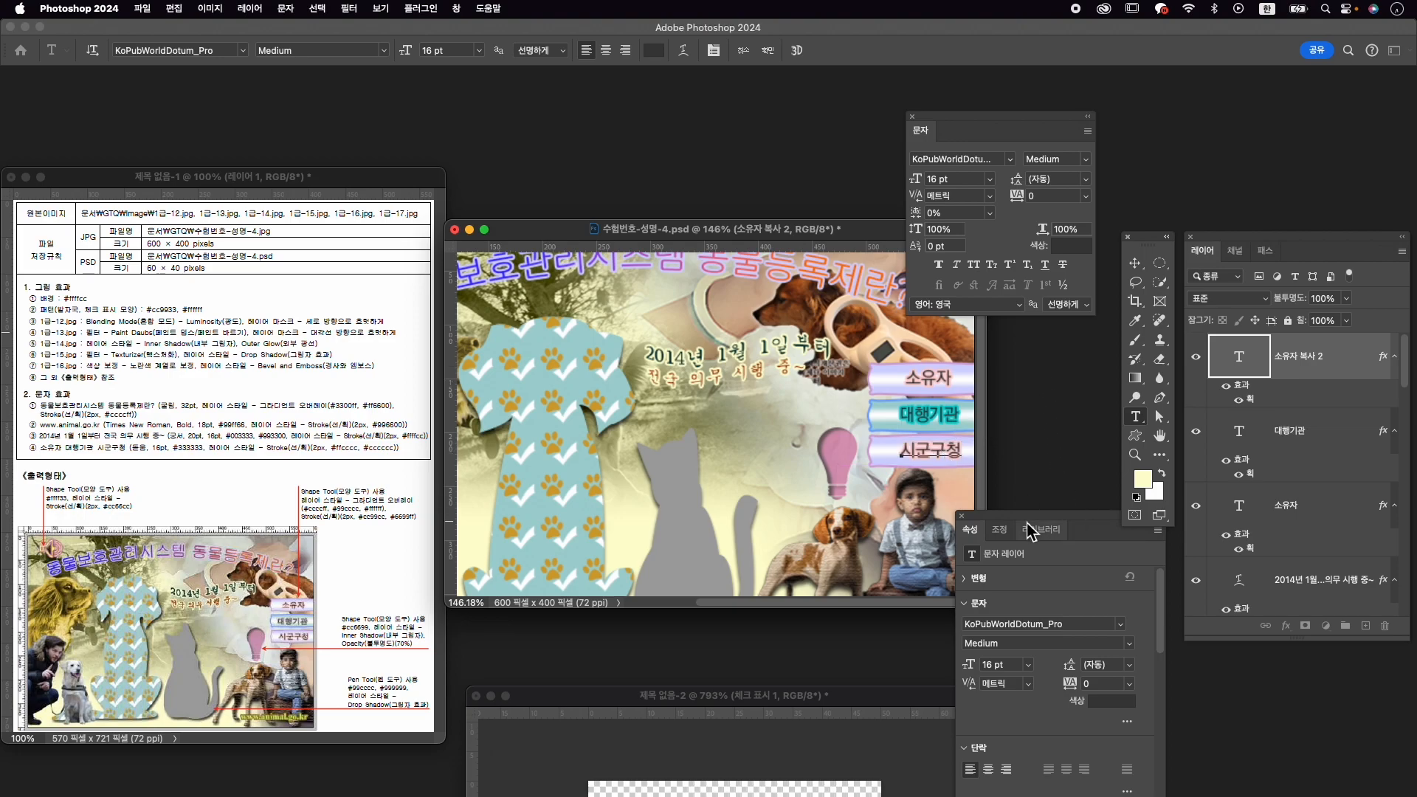
pyautogui.click(772, 58)
pyautogui.press('v')
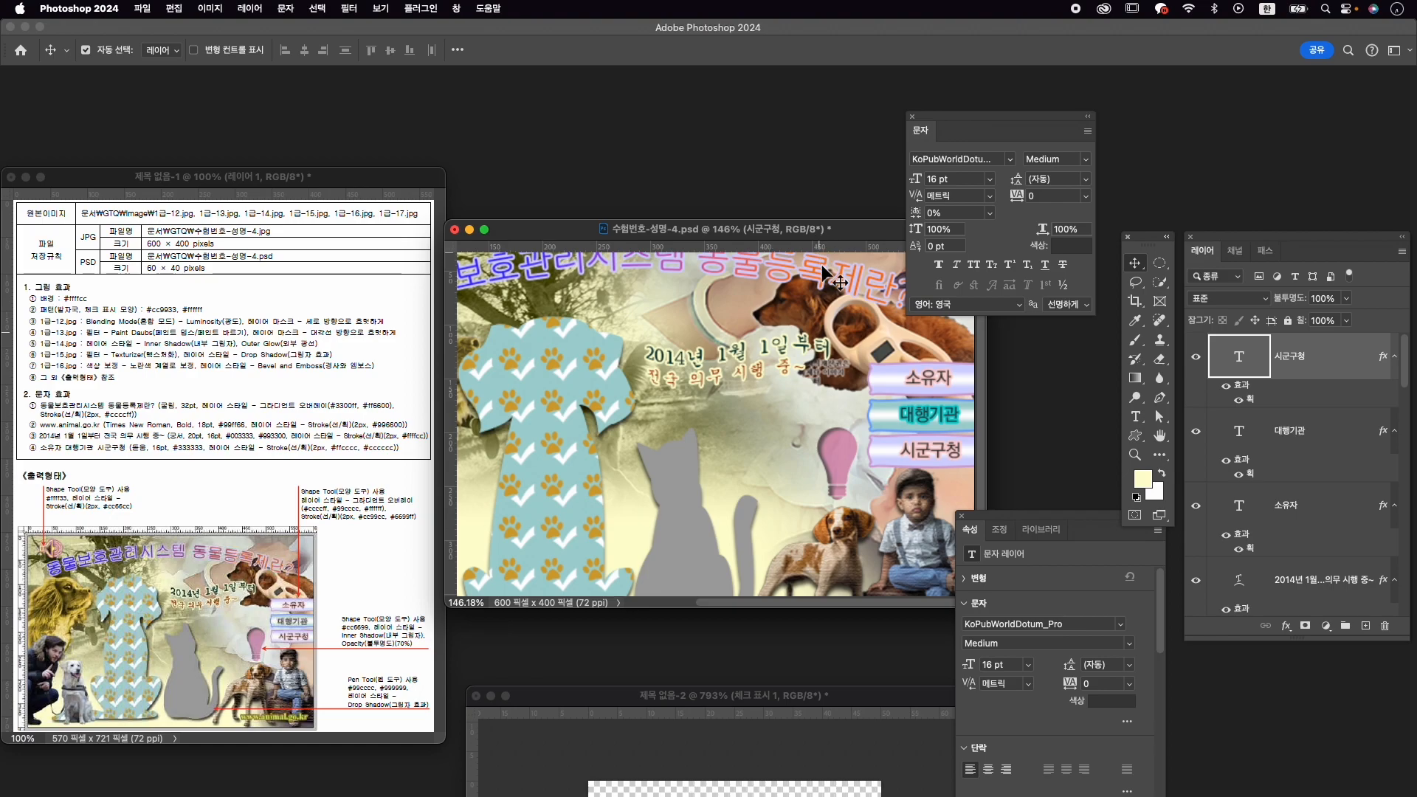
# Enlarge the 수험번호-성명-4.psd window to show the whole composite, and close the Properties and Character panels.
pyautogui.scroll(-2, 817, 401)
pyautogui.scroll(-2, 818, 401)
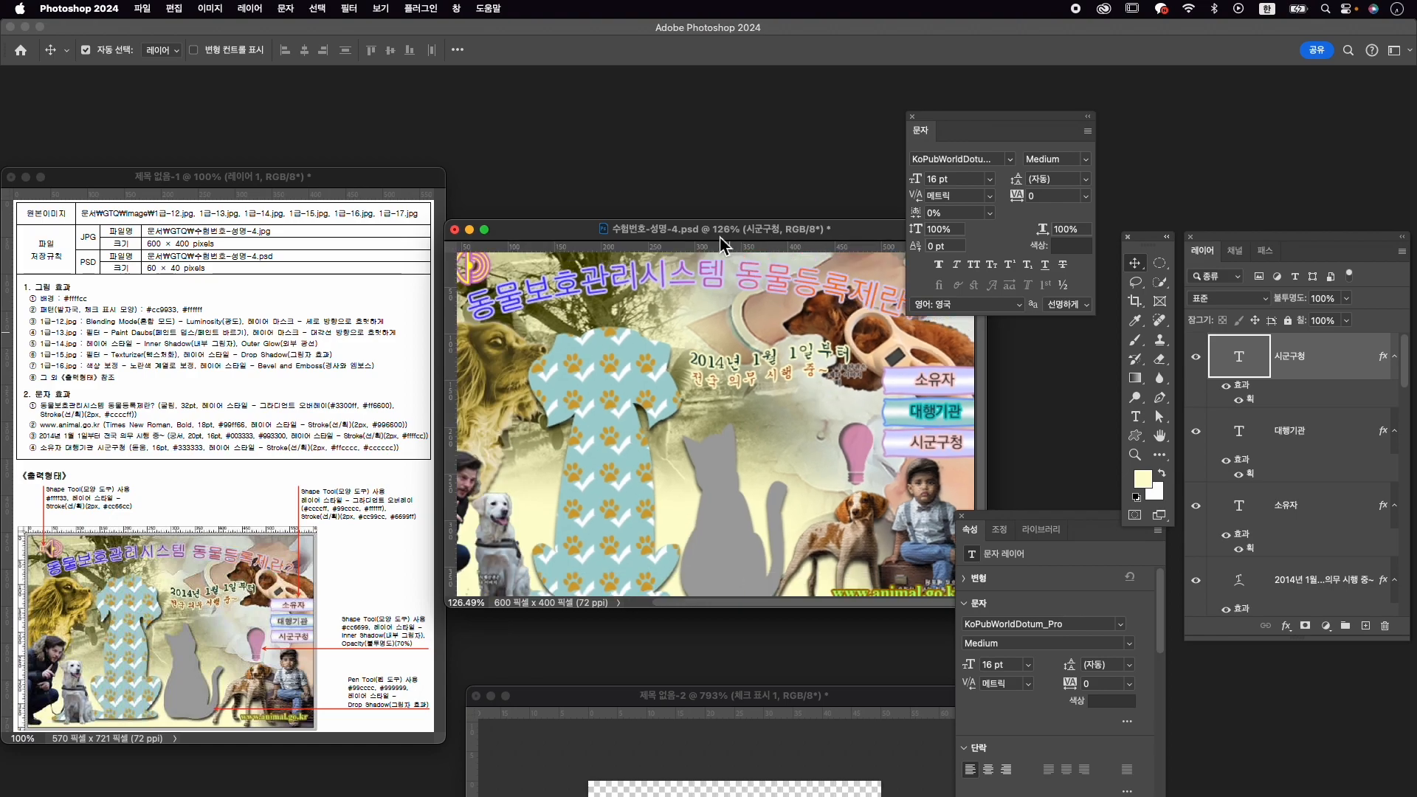
pyautogui.moveTo(456, 224); pyautogui.dragTo(404, 172)
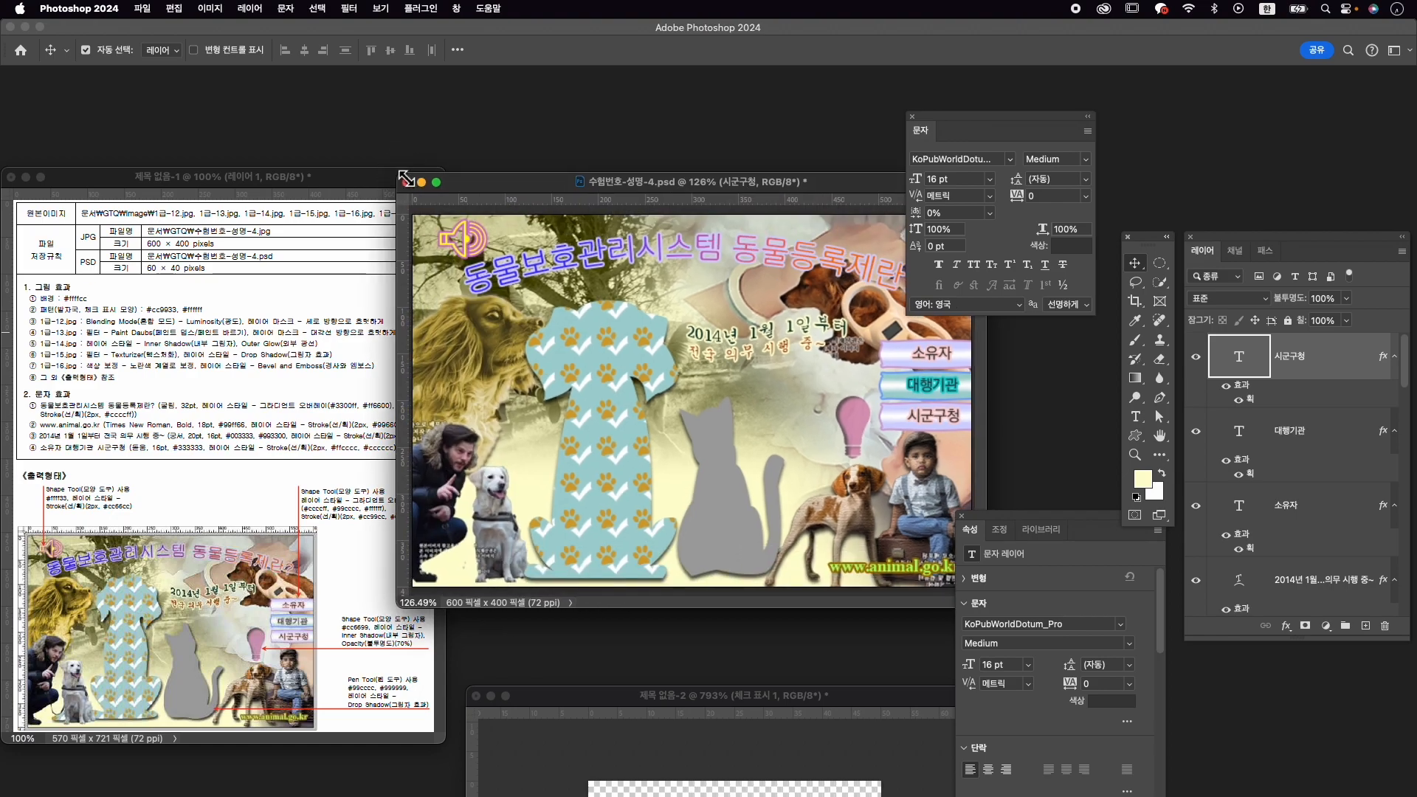
pyautogui.click(962, 515)
pyautogui.click(913, 117)
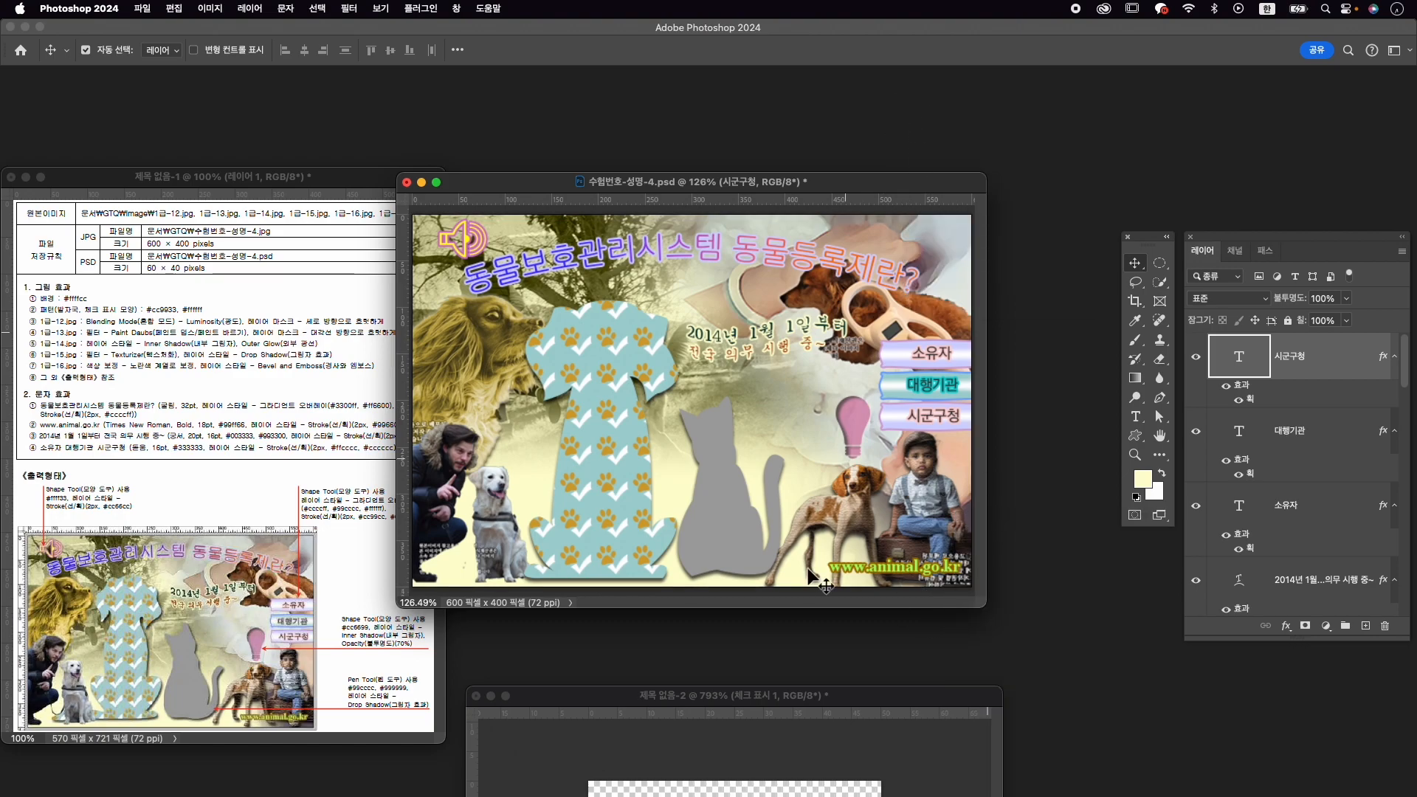
# Close the 제목 없음-2 pattern document without saving and enlarge the composite's window further.
pyautogui.moveTo(813, 698); pyautogui.dragTo(909, 578)
pyautogui.click(569, 566)
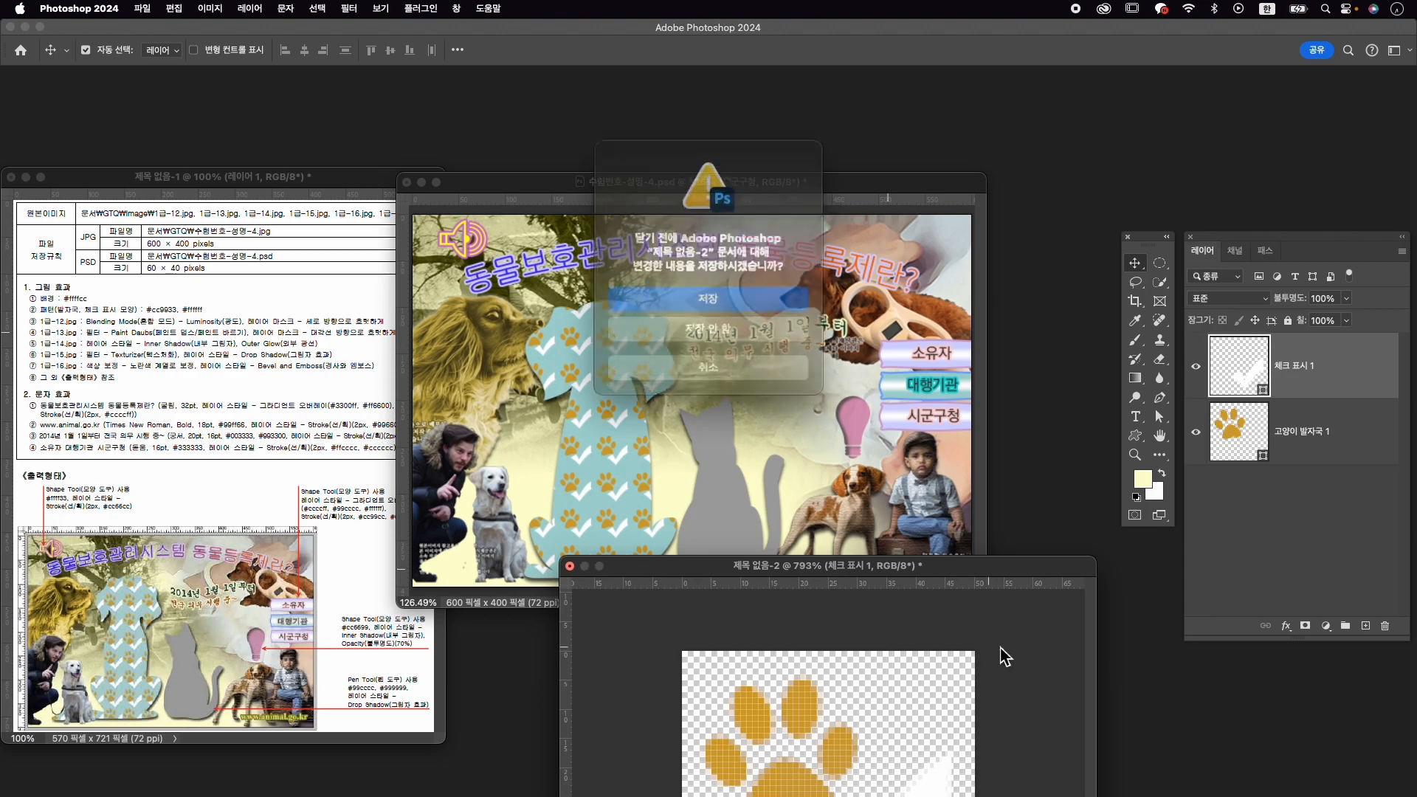
pyautogui.click(746, 324)
pyautogui.moveTo(985, 609); pyautogui.dragTo(1126, 675)
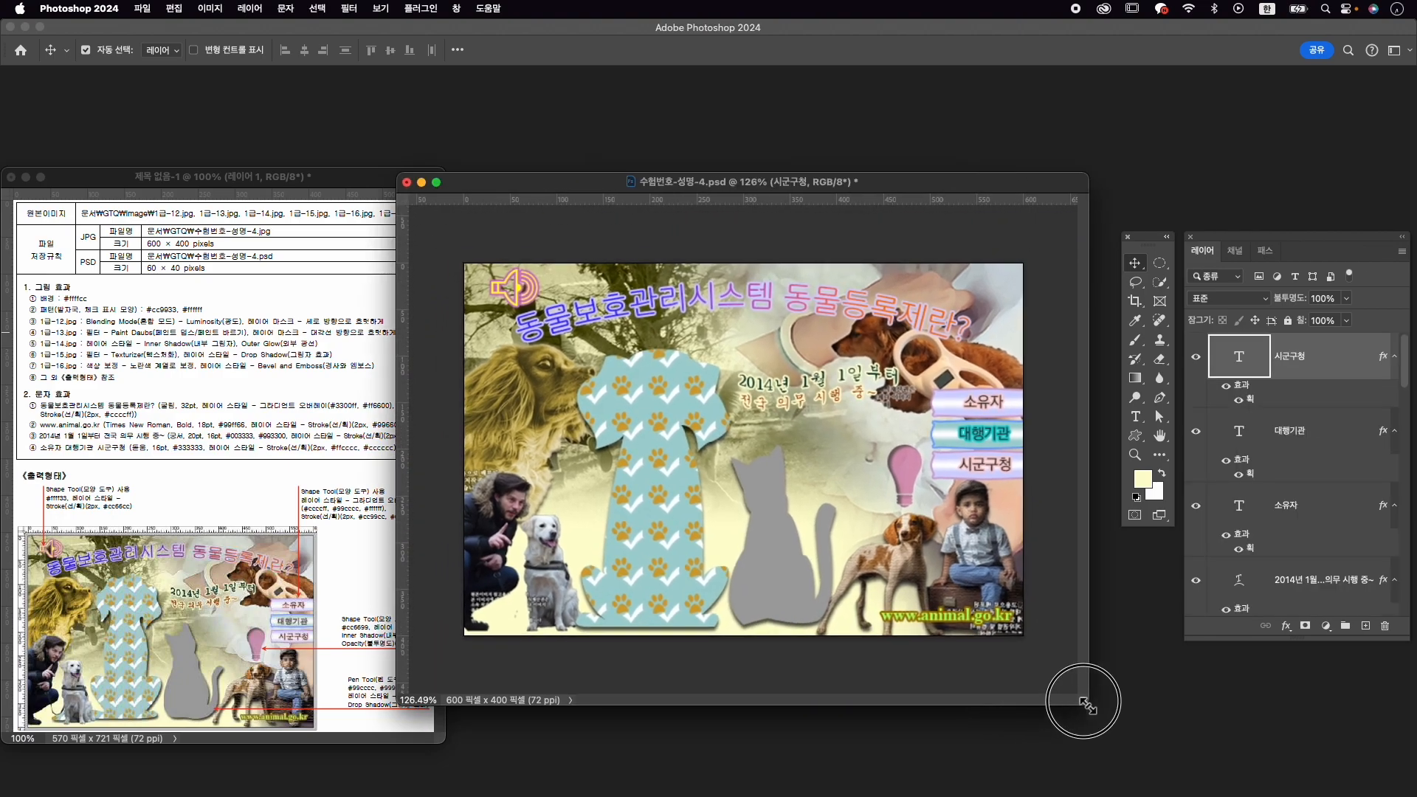
pyautogui.moveTo(782, 193); pyautogui.dragTo(806, 180)
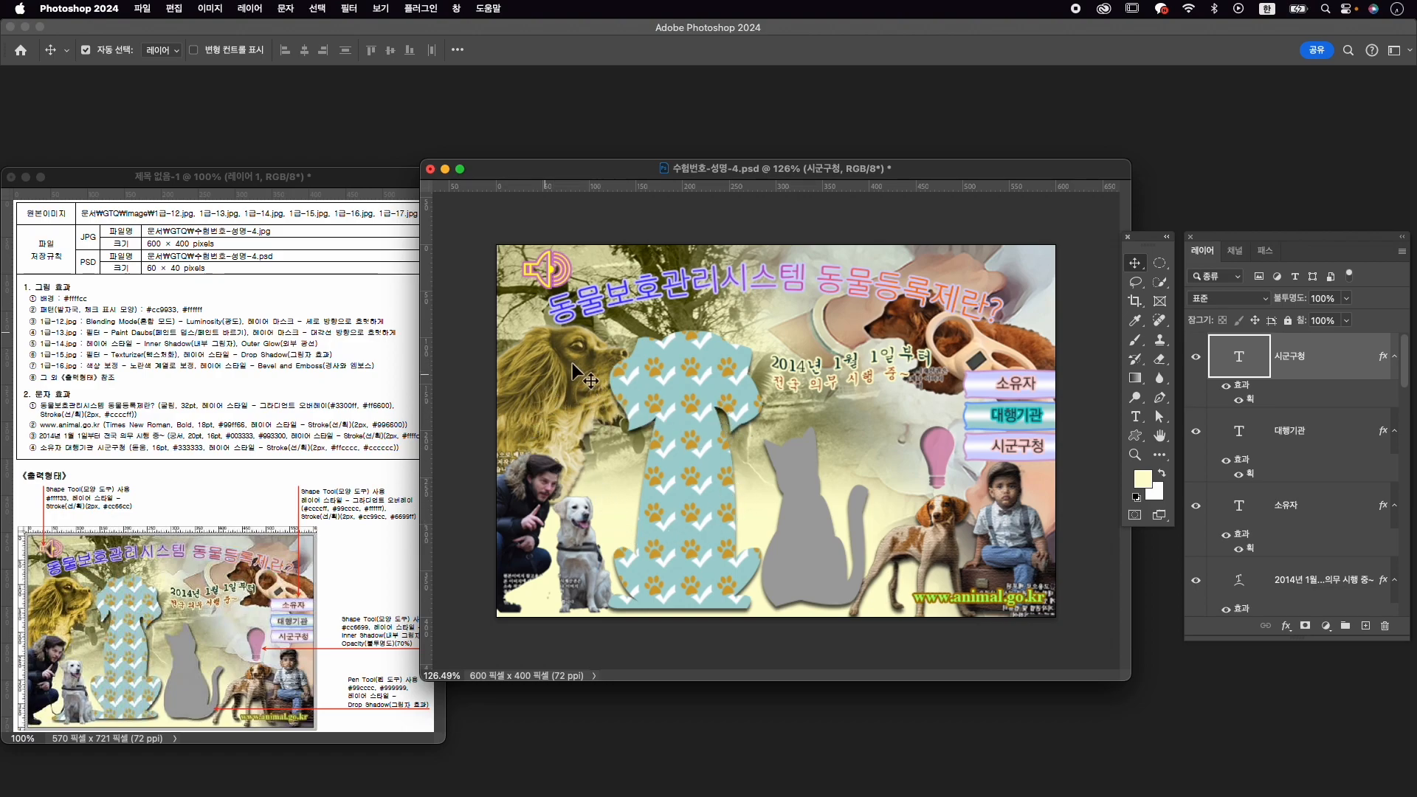
# Scale the yellow-tinted dog image on layer 1-16 slightly smaller, away from the patterned shape.
pyautogui.keyDown('super'); pyautogui.click(619, 375); pyautogui.keyUp('super')
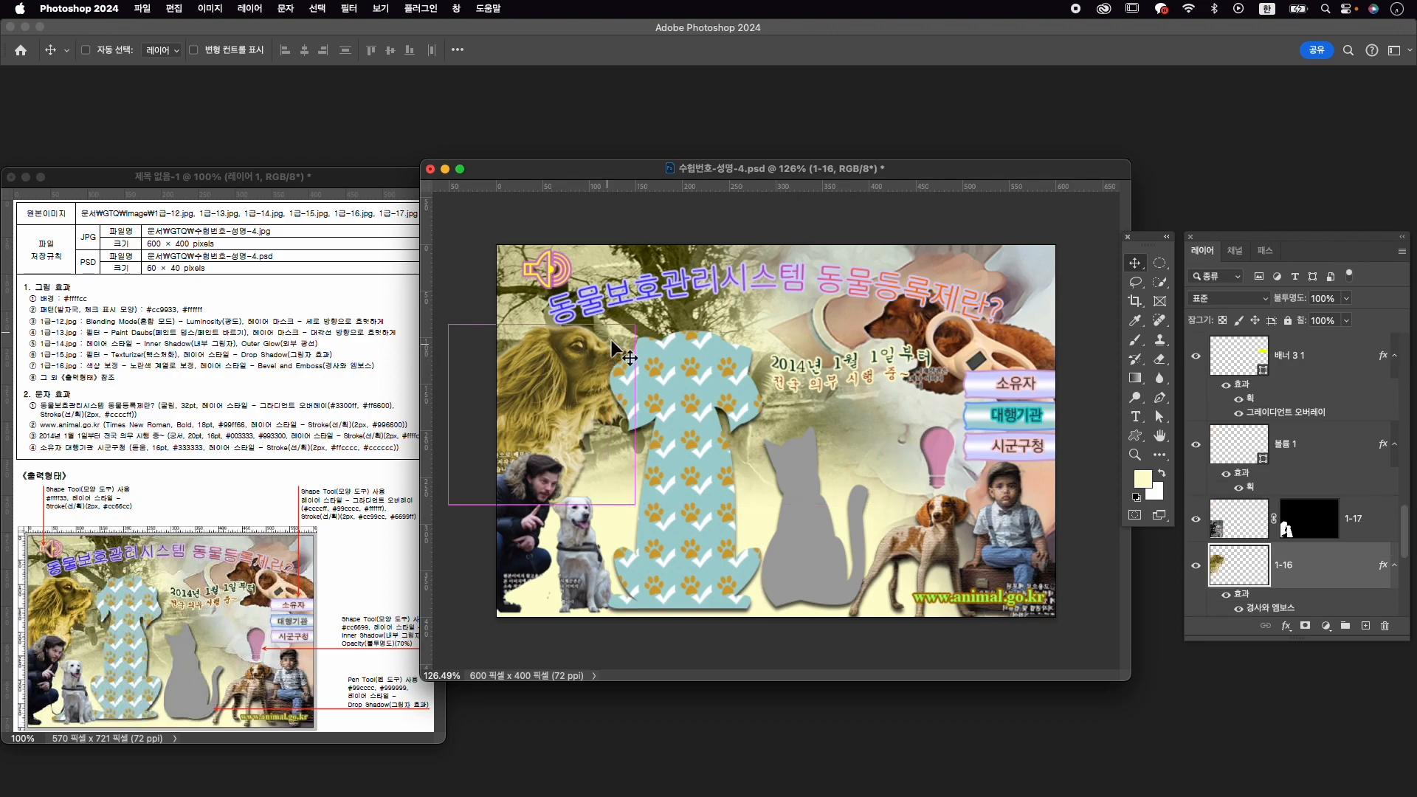
pyautogui.press('super+t')
pyautogui.moveTo(633, 508); pyautogui.dragTo(606, 500)
pyautogui.press('Return')
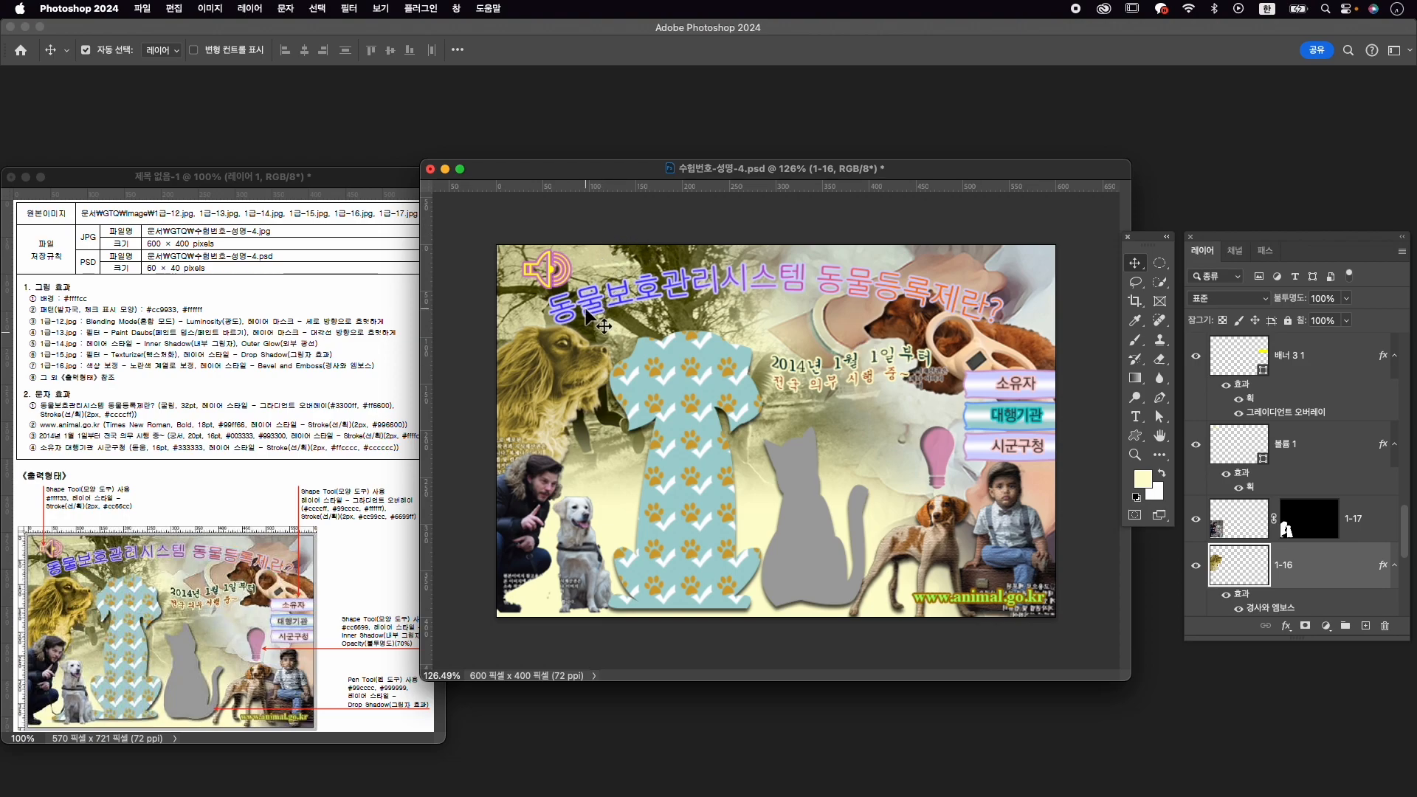
# Nudge the speaker shape and the warped title text slightly left.
pyautogui.click(531, 277)
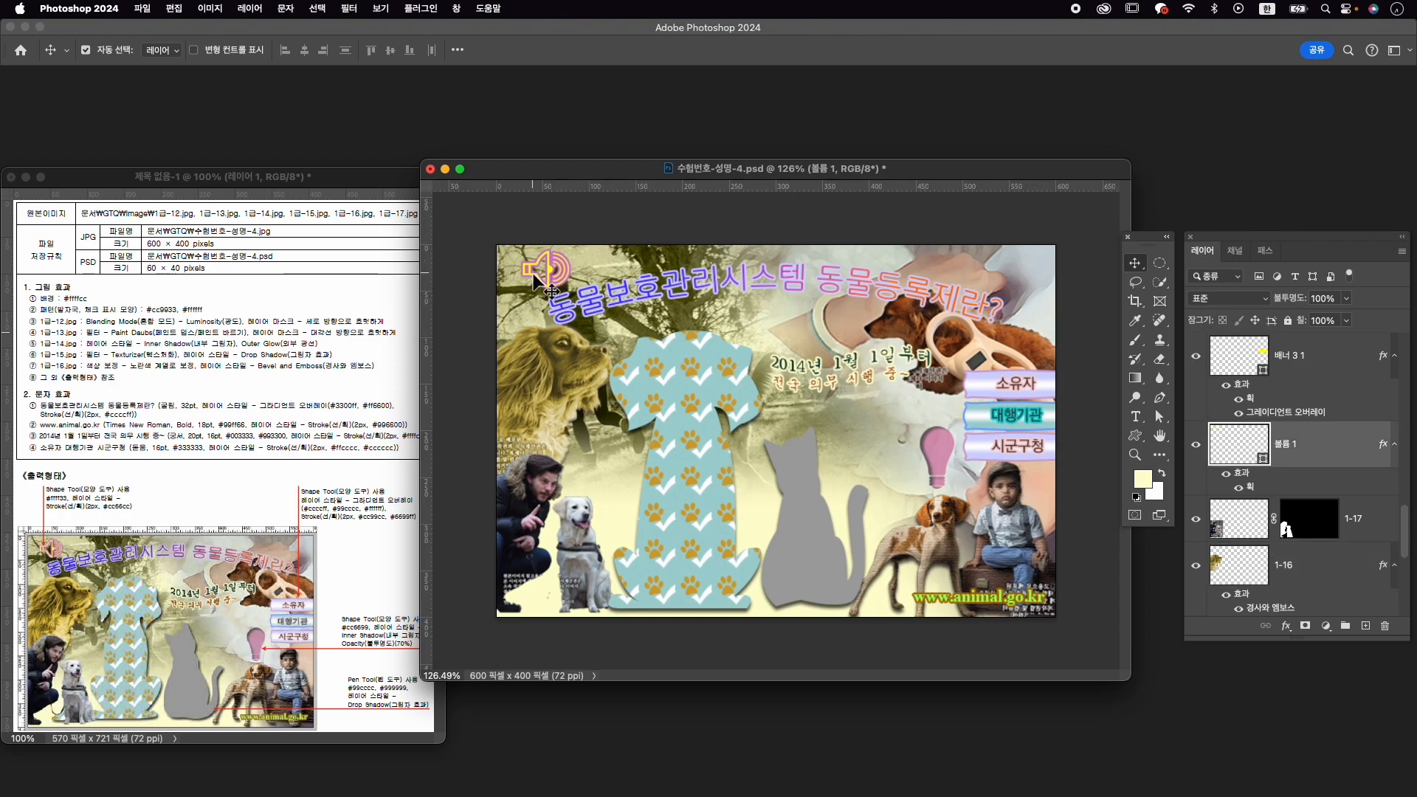
pyautogui.click(590, 303)
pyautogui.press('Left')
pyautogui.press('Left')
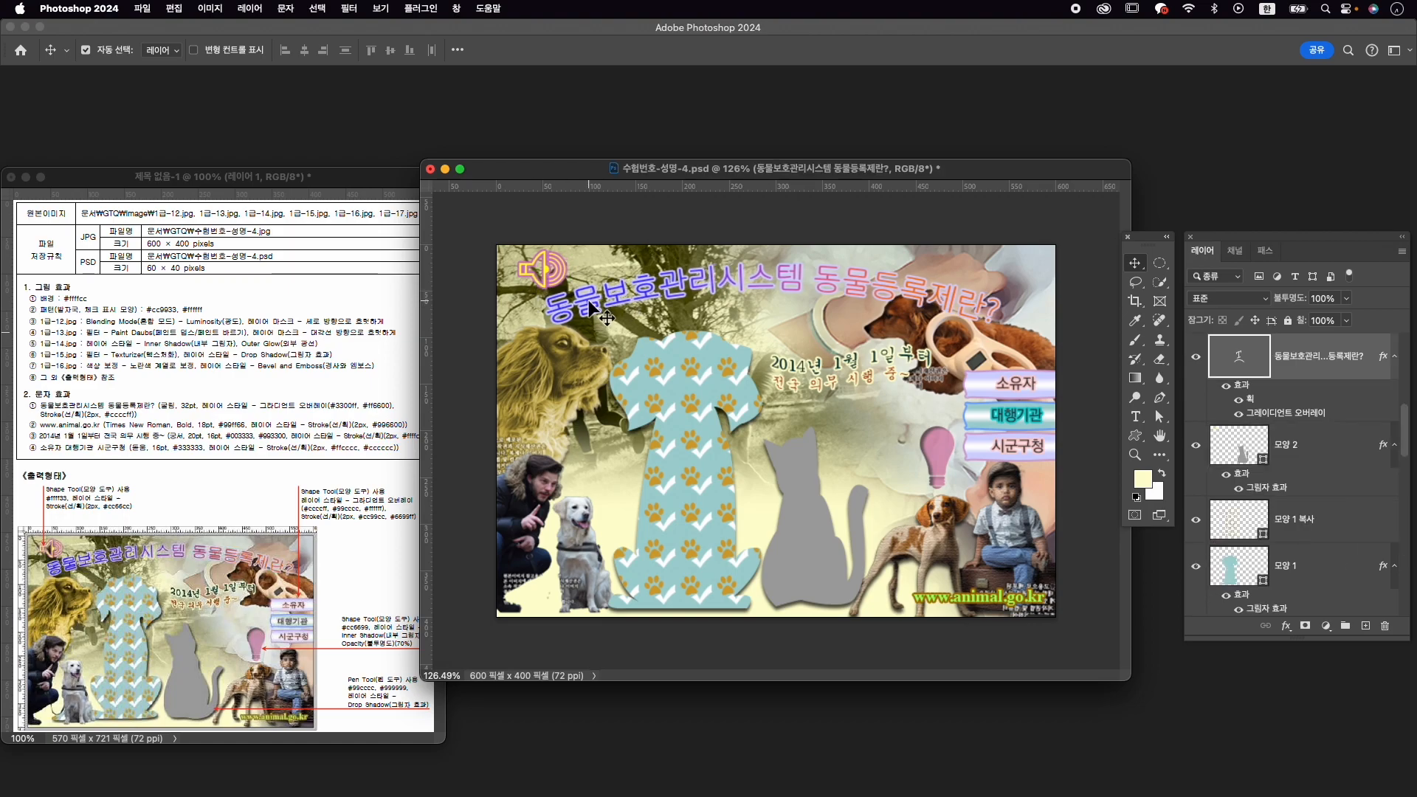
# Save the PSD and export the full-size composite as 수험번호-성명-4.jpg into the GTQ folder.
pyautogui.press('cmd+s')
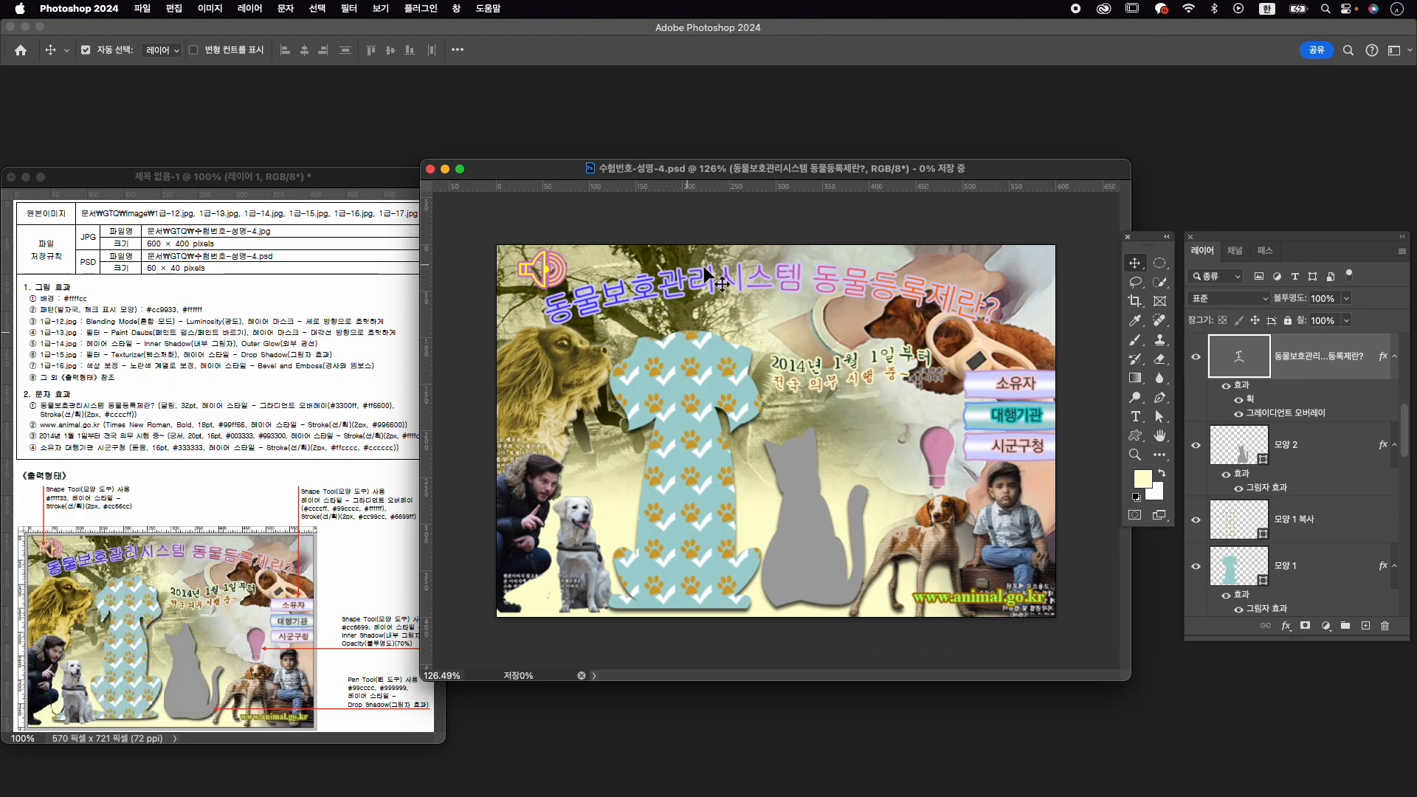
pyautogui.click(148, 8)
pyautogui.moveTo(295, 244)
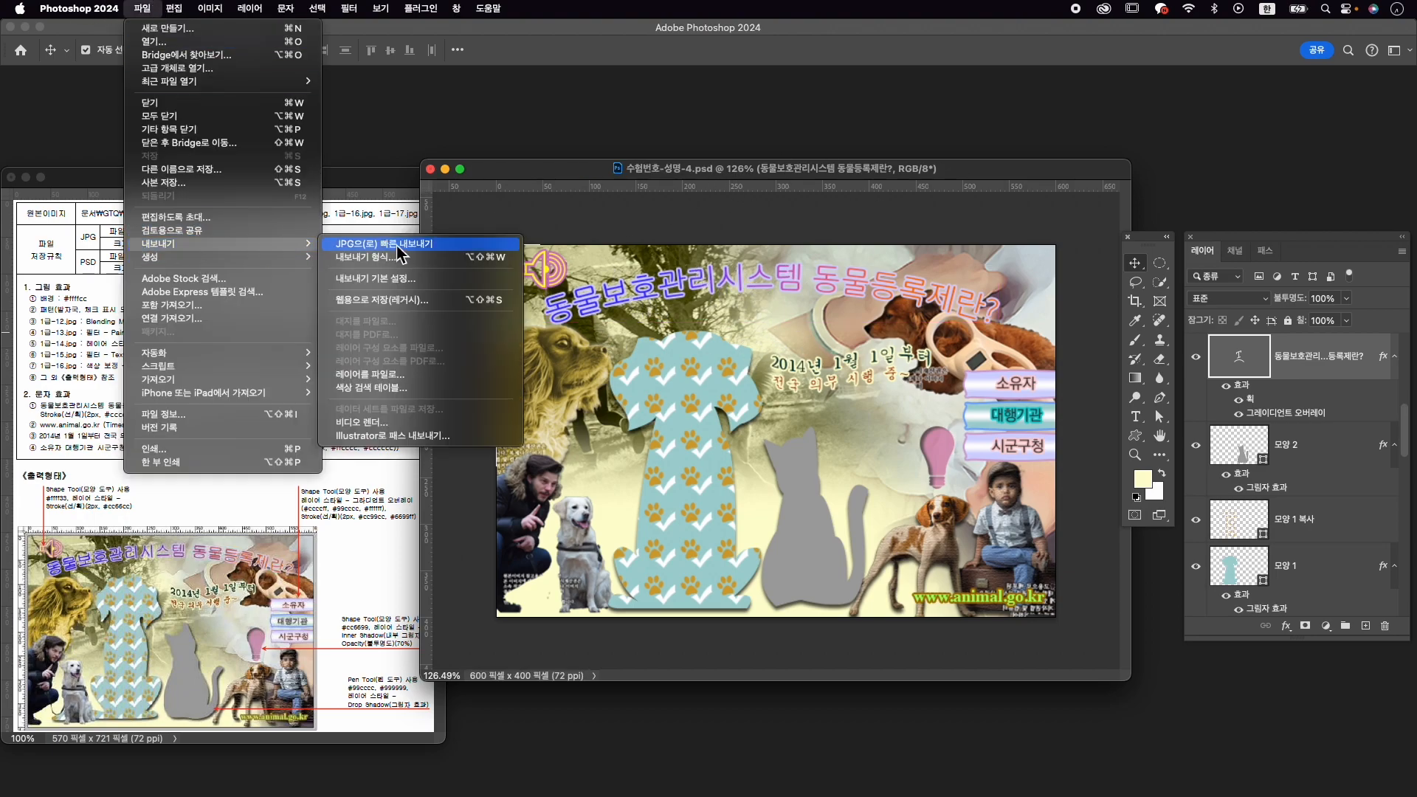
pyautogui.click(403, 245)
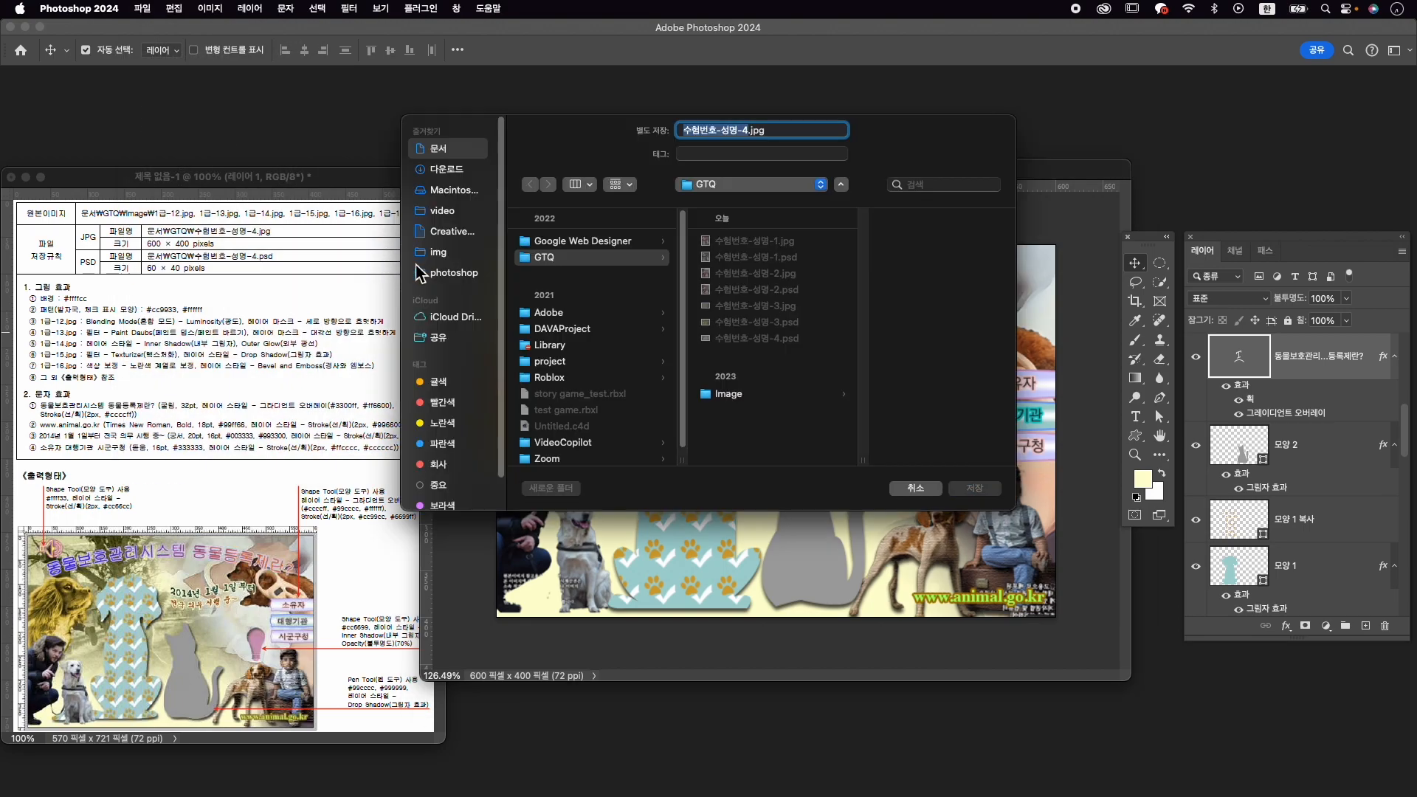
pyautogui.click(586, 259)
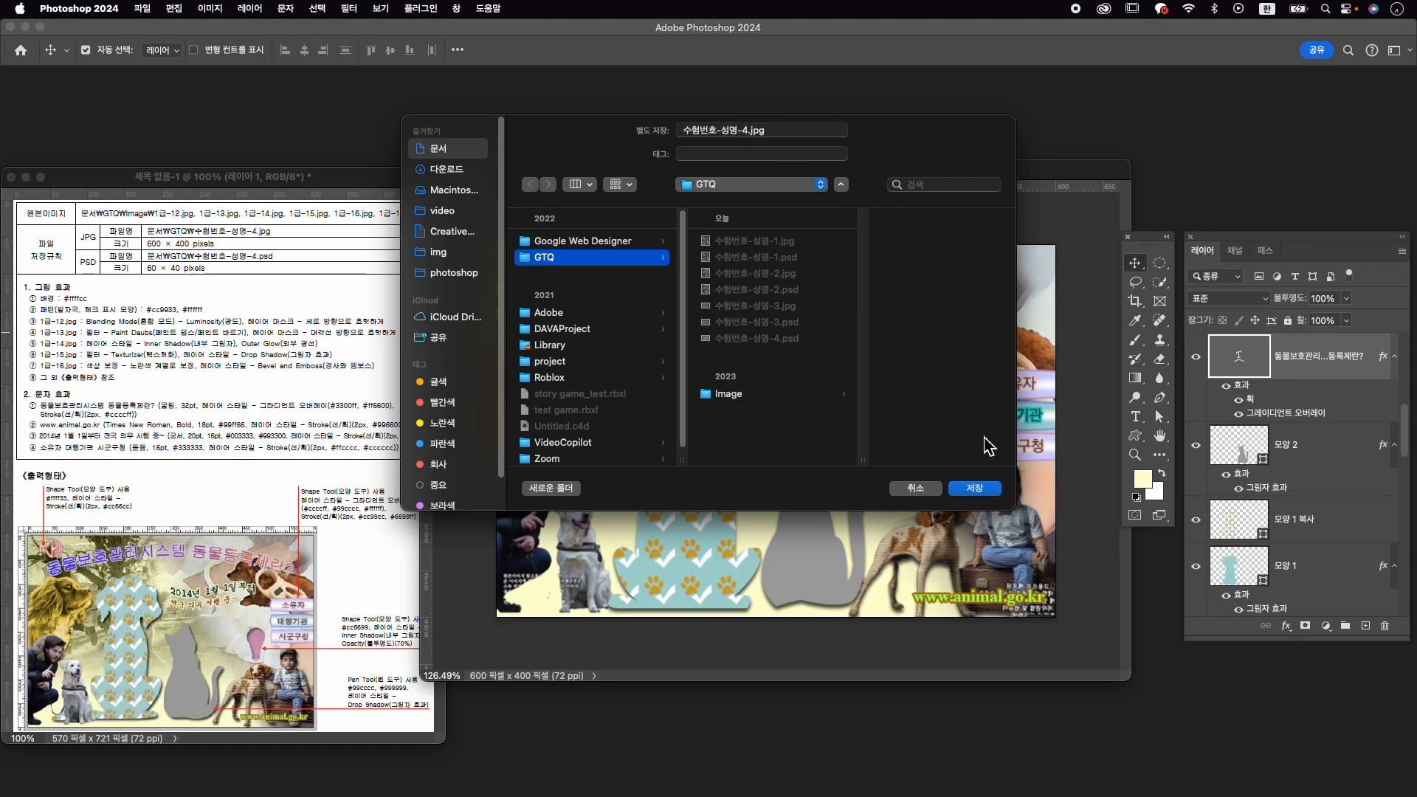
pyautogui.click(988, 494)
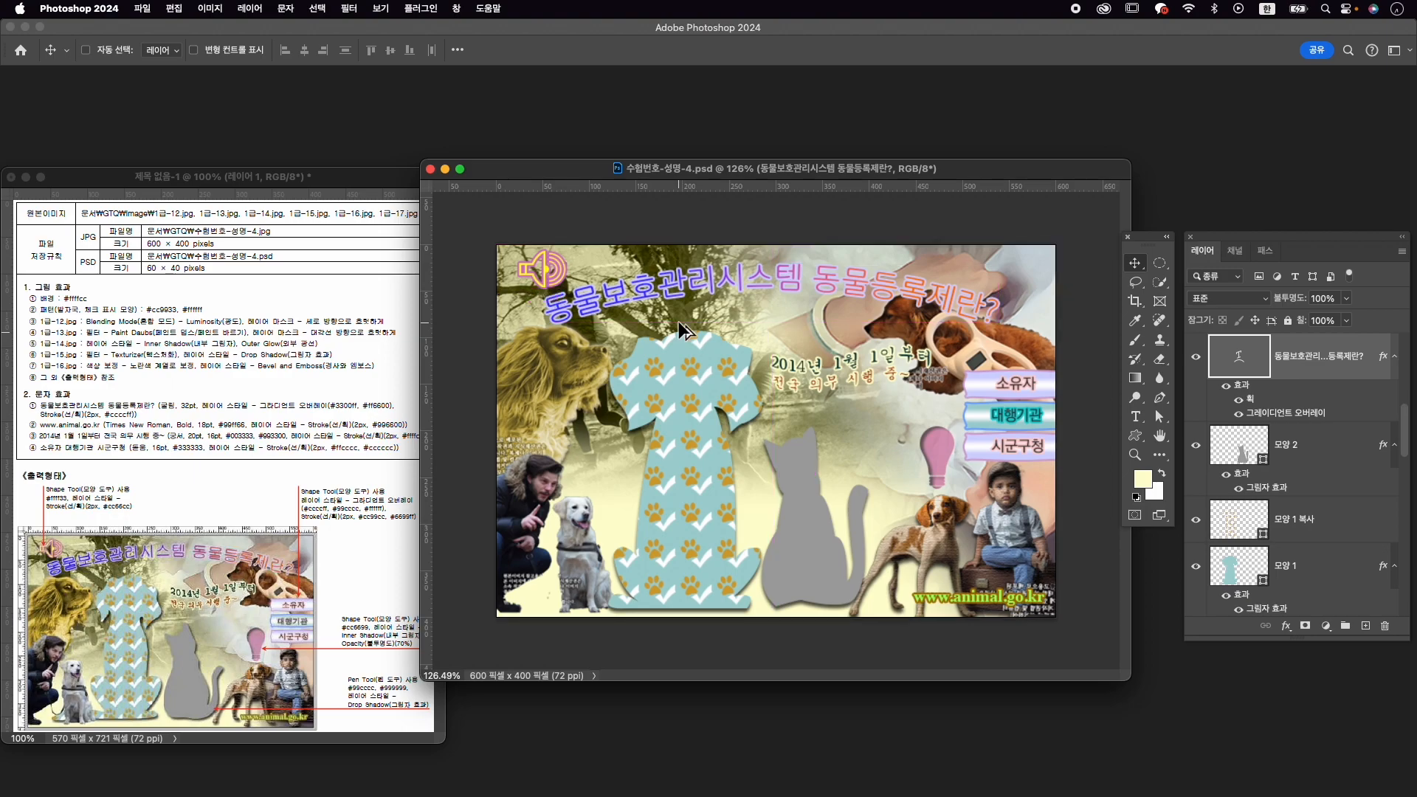
# Resize the image proportionally to a width of 60 pixels, giving 60 × 40 pixels.
pyautogui.press('super+alt+i')
pyautogui.write('60')
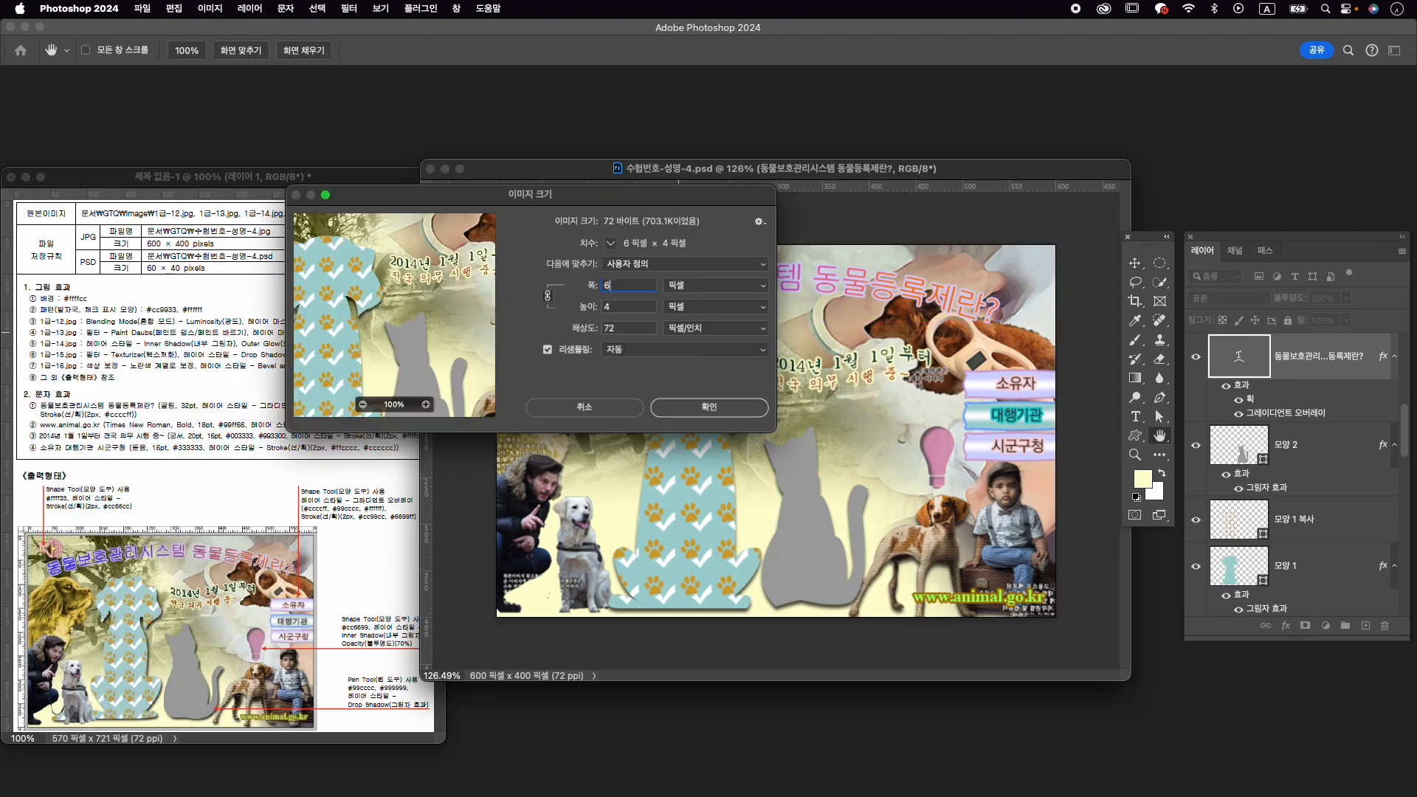
pyautogui.click(734, 405)
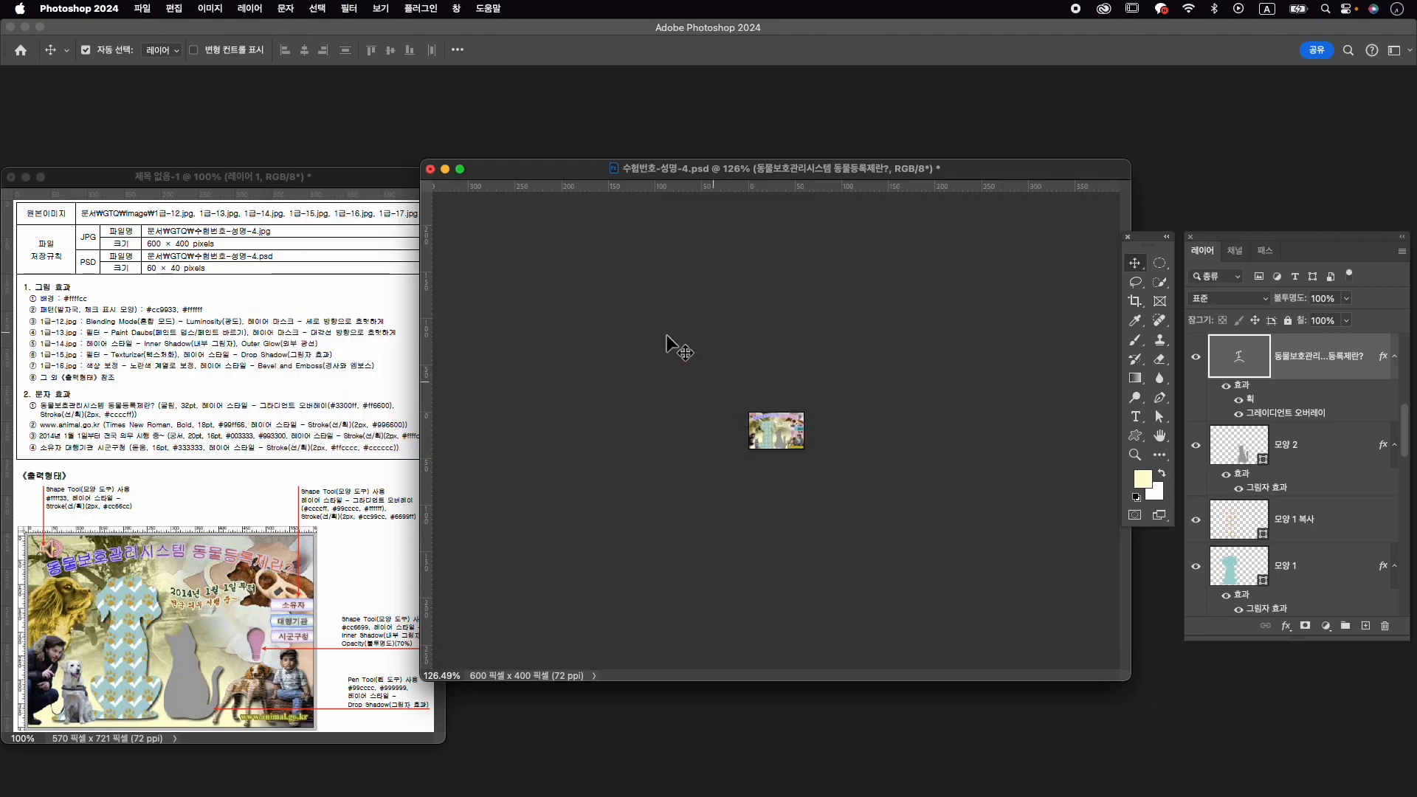
# Save the reduced 수험번호-성명-4.psd under its existing name and close the document.
pyautogui.click(143, 9)
pyautogui.click(197, 158)
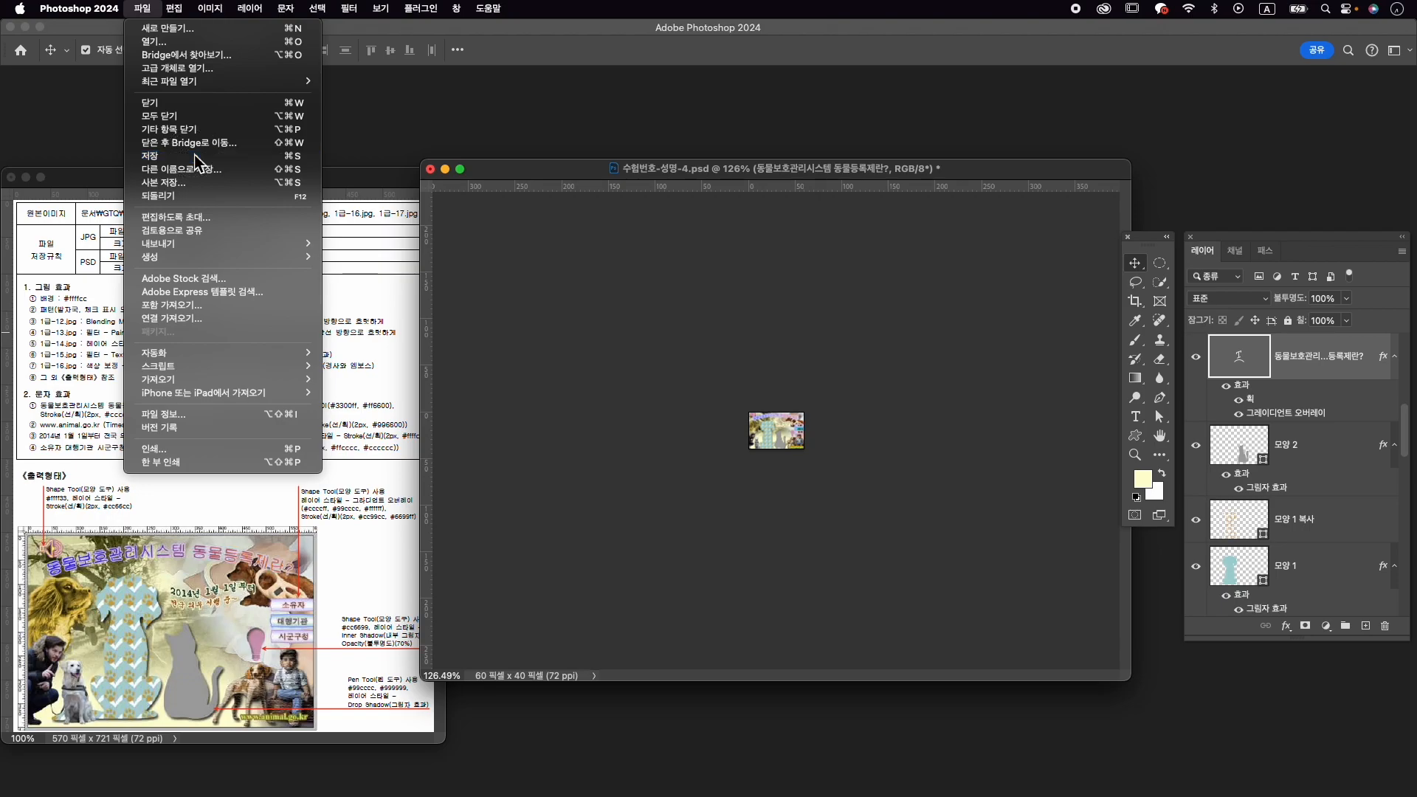
pyautogui.click(431, 169)
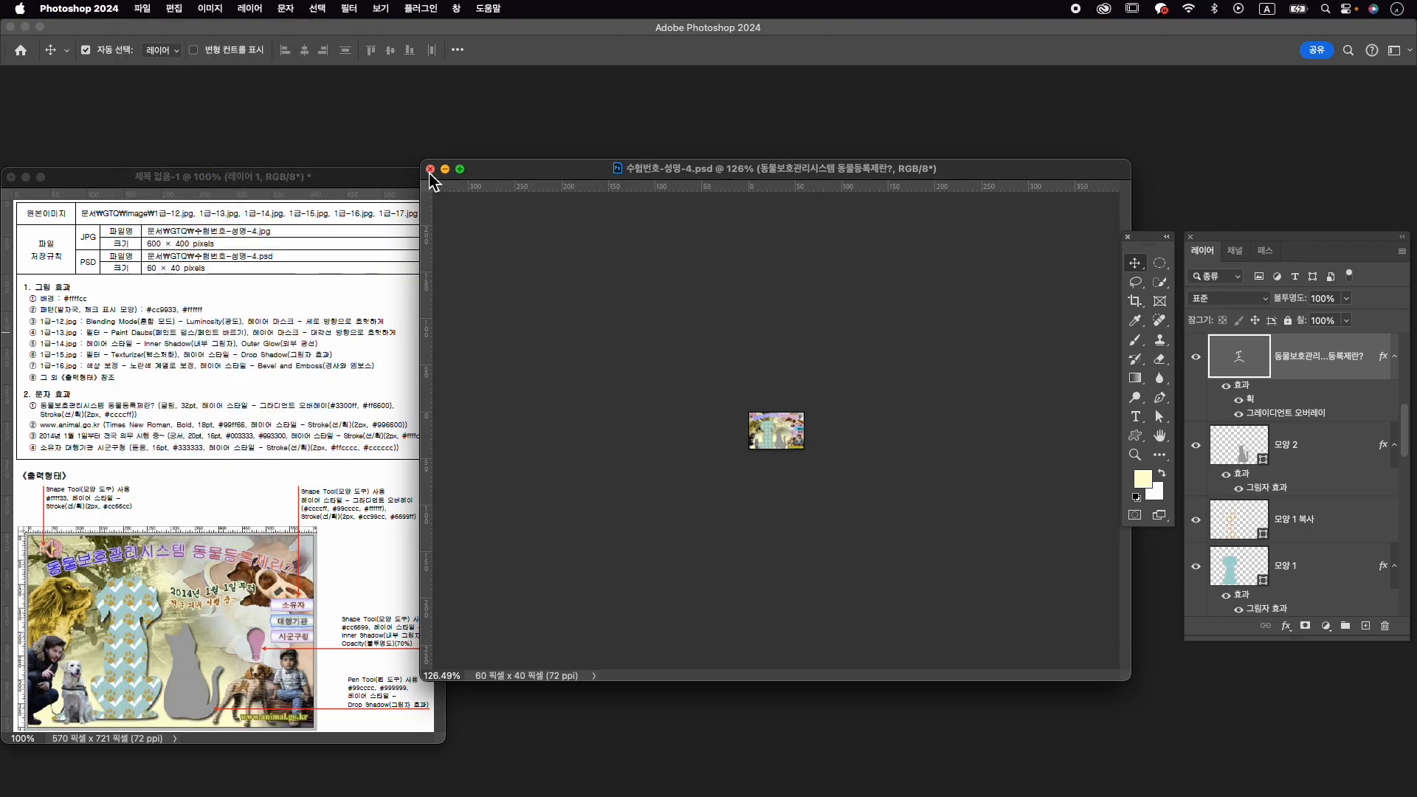
# Switch to Finder and preview the saved 수험번호-성명 JPG and PSD files in the GTQ folder.
pyautogui.press('super+Tab')
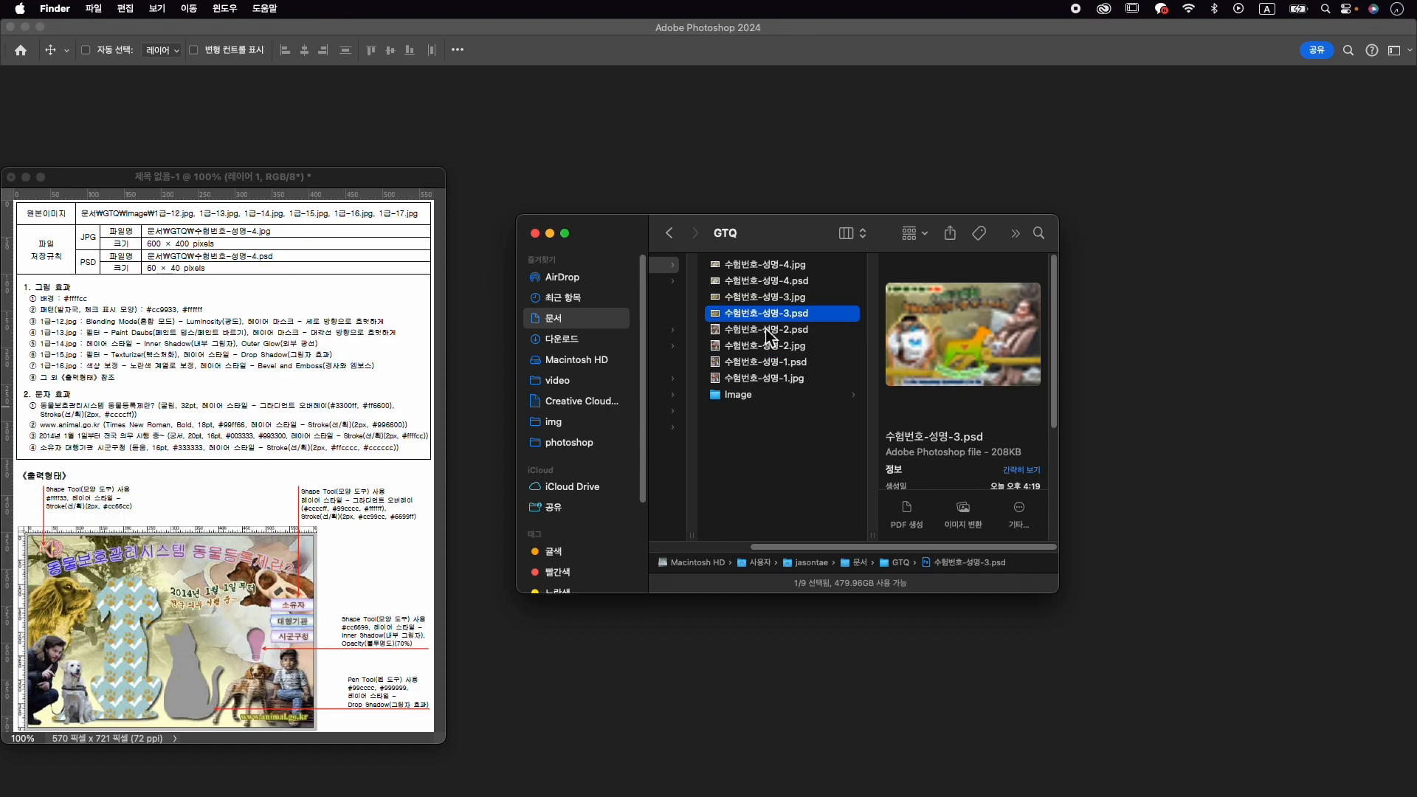
pyautogui.click(805, 380)
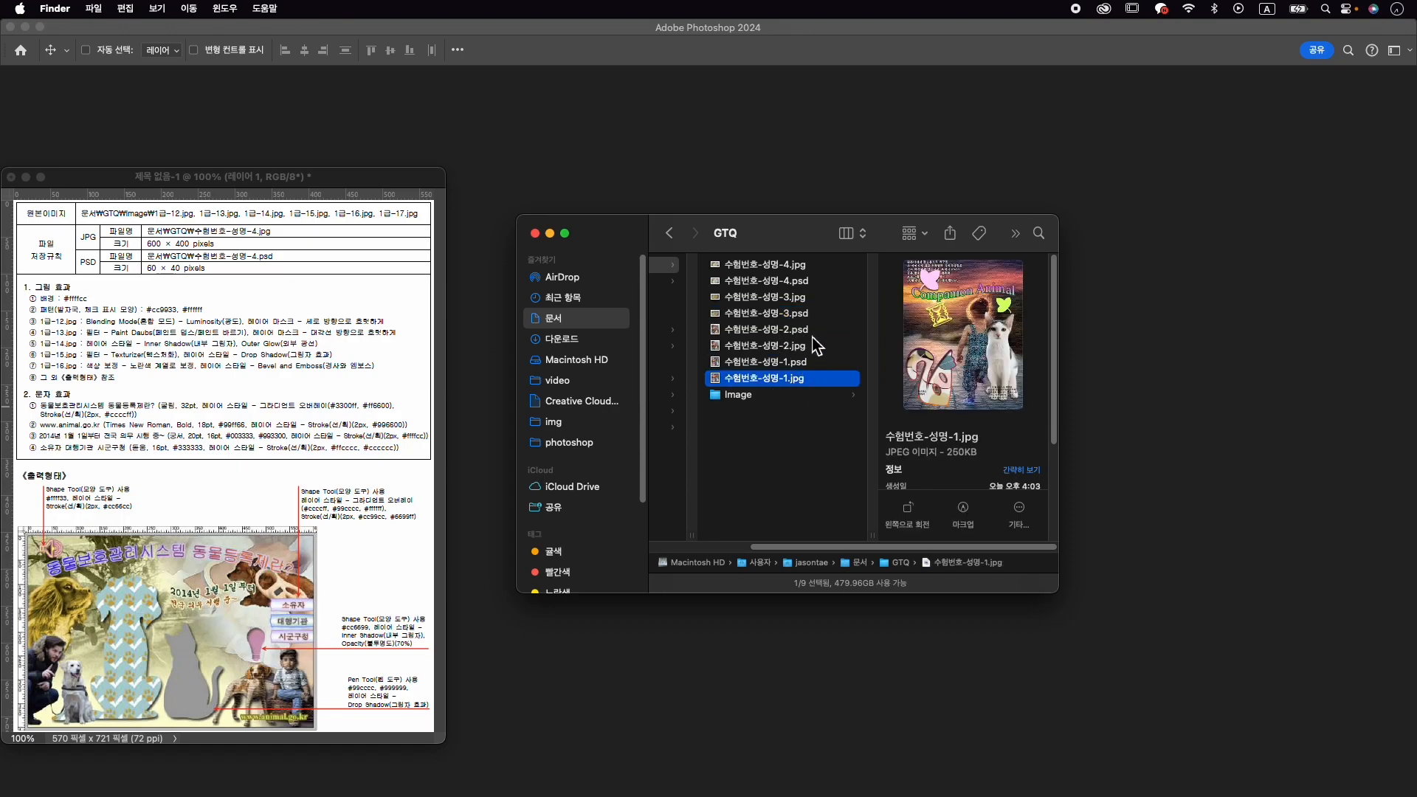
pyautogui.click(791, 264)
pyautogui.click(808, 366)
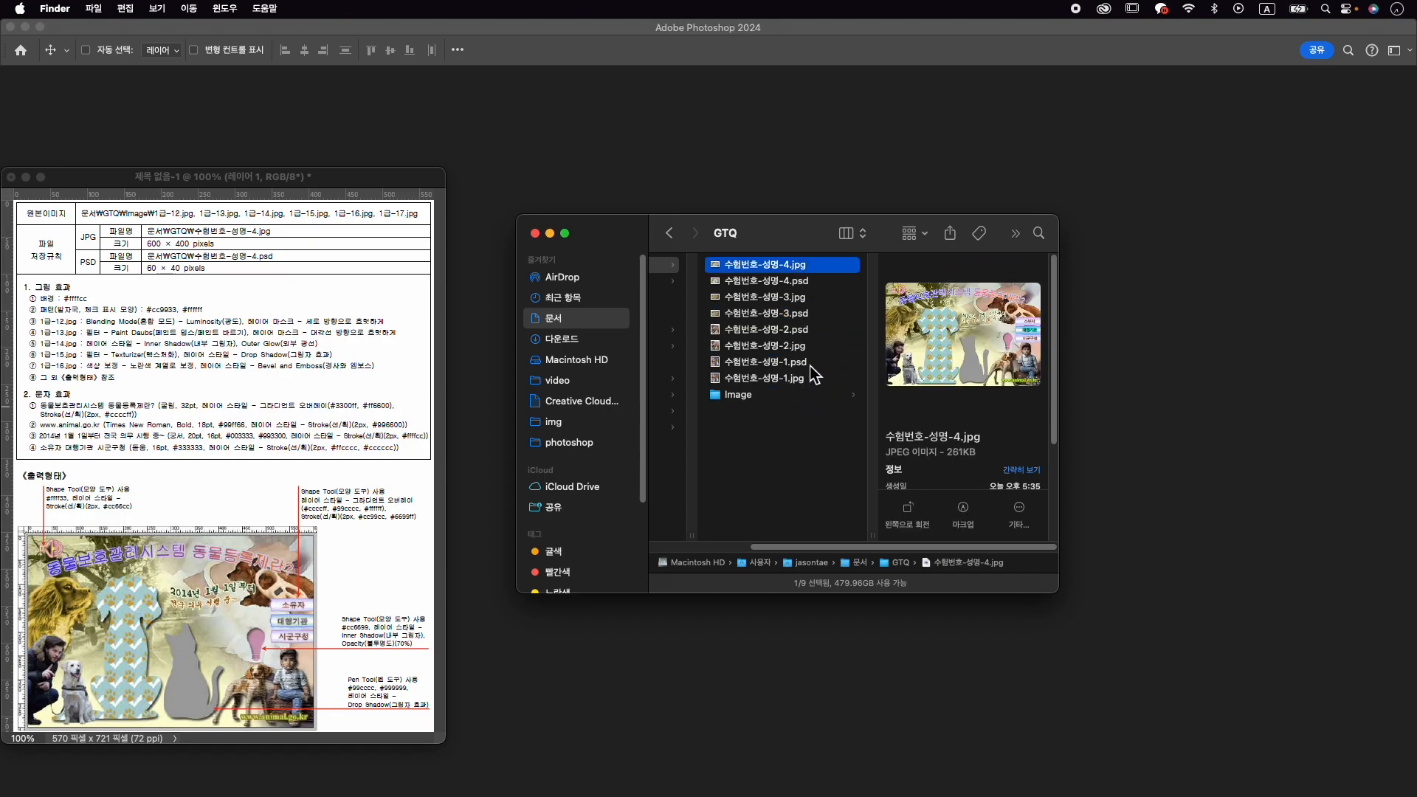
pyautogui.click(813, 345)
pyautogui.click(823, 277)
pyautogui.click(823, 265)
pyautogui.click(782, 313)
pyautogui.click(804, 345)
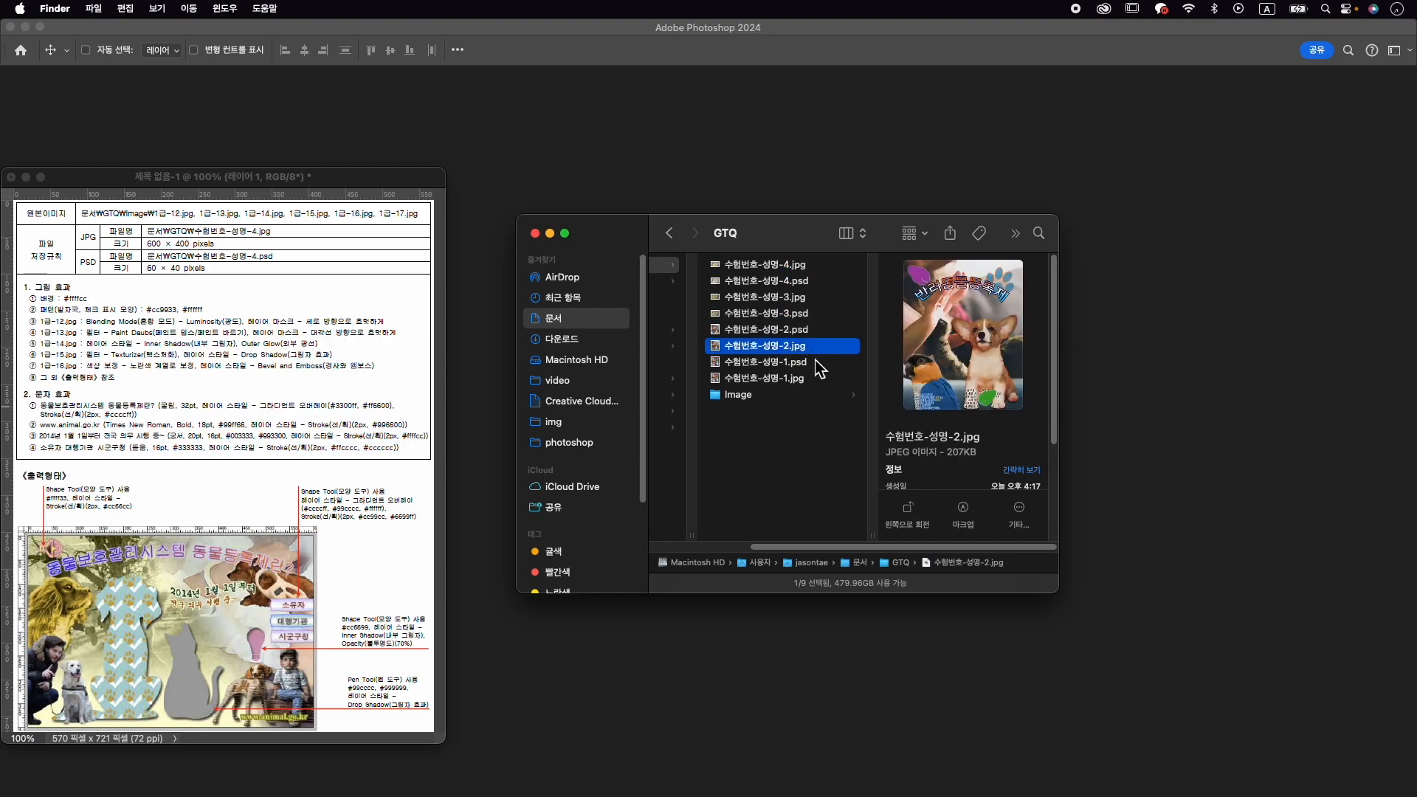